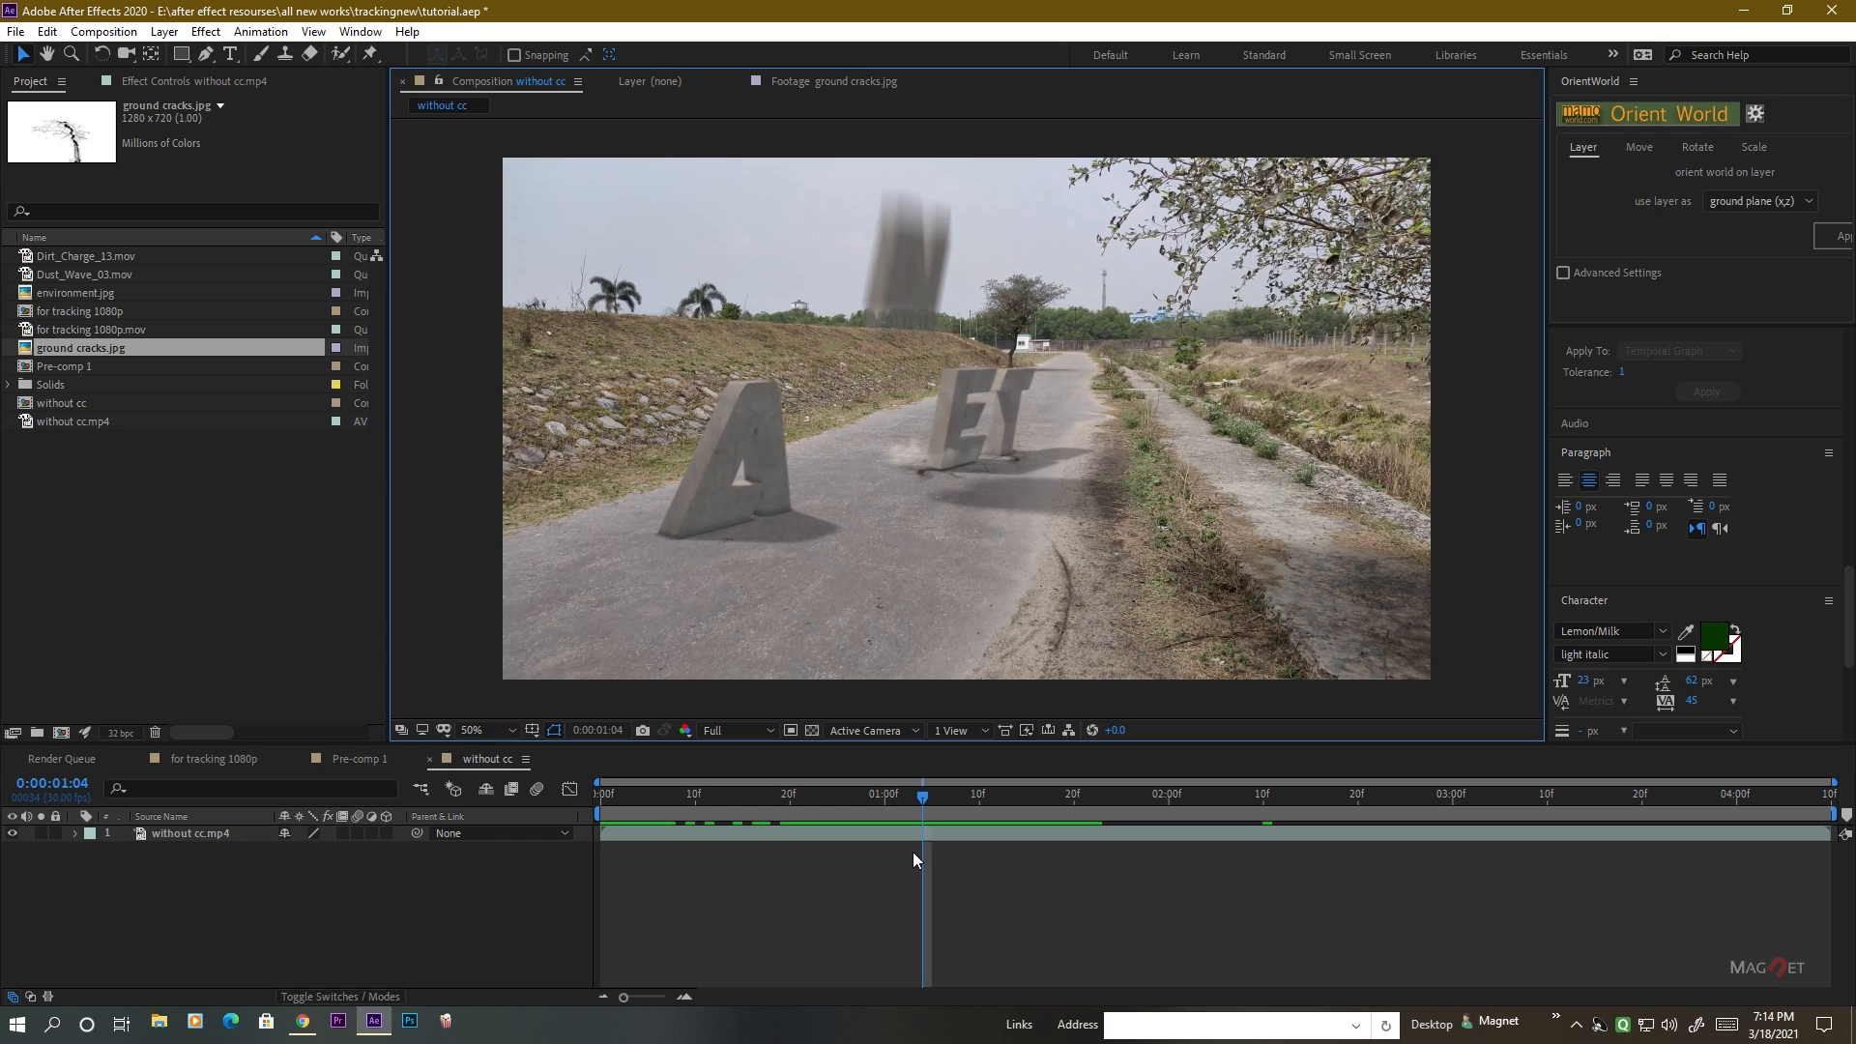
Scrub through the finished "without cc" composition and examine closely how the concrete letters, dust and ground cracks sit on the road.
{"action": "left_click_drag", "start_coordinate": [924, 795], "coordinate": [978, 802]}
{"action": "key", "text": "period"}
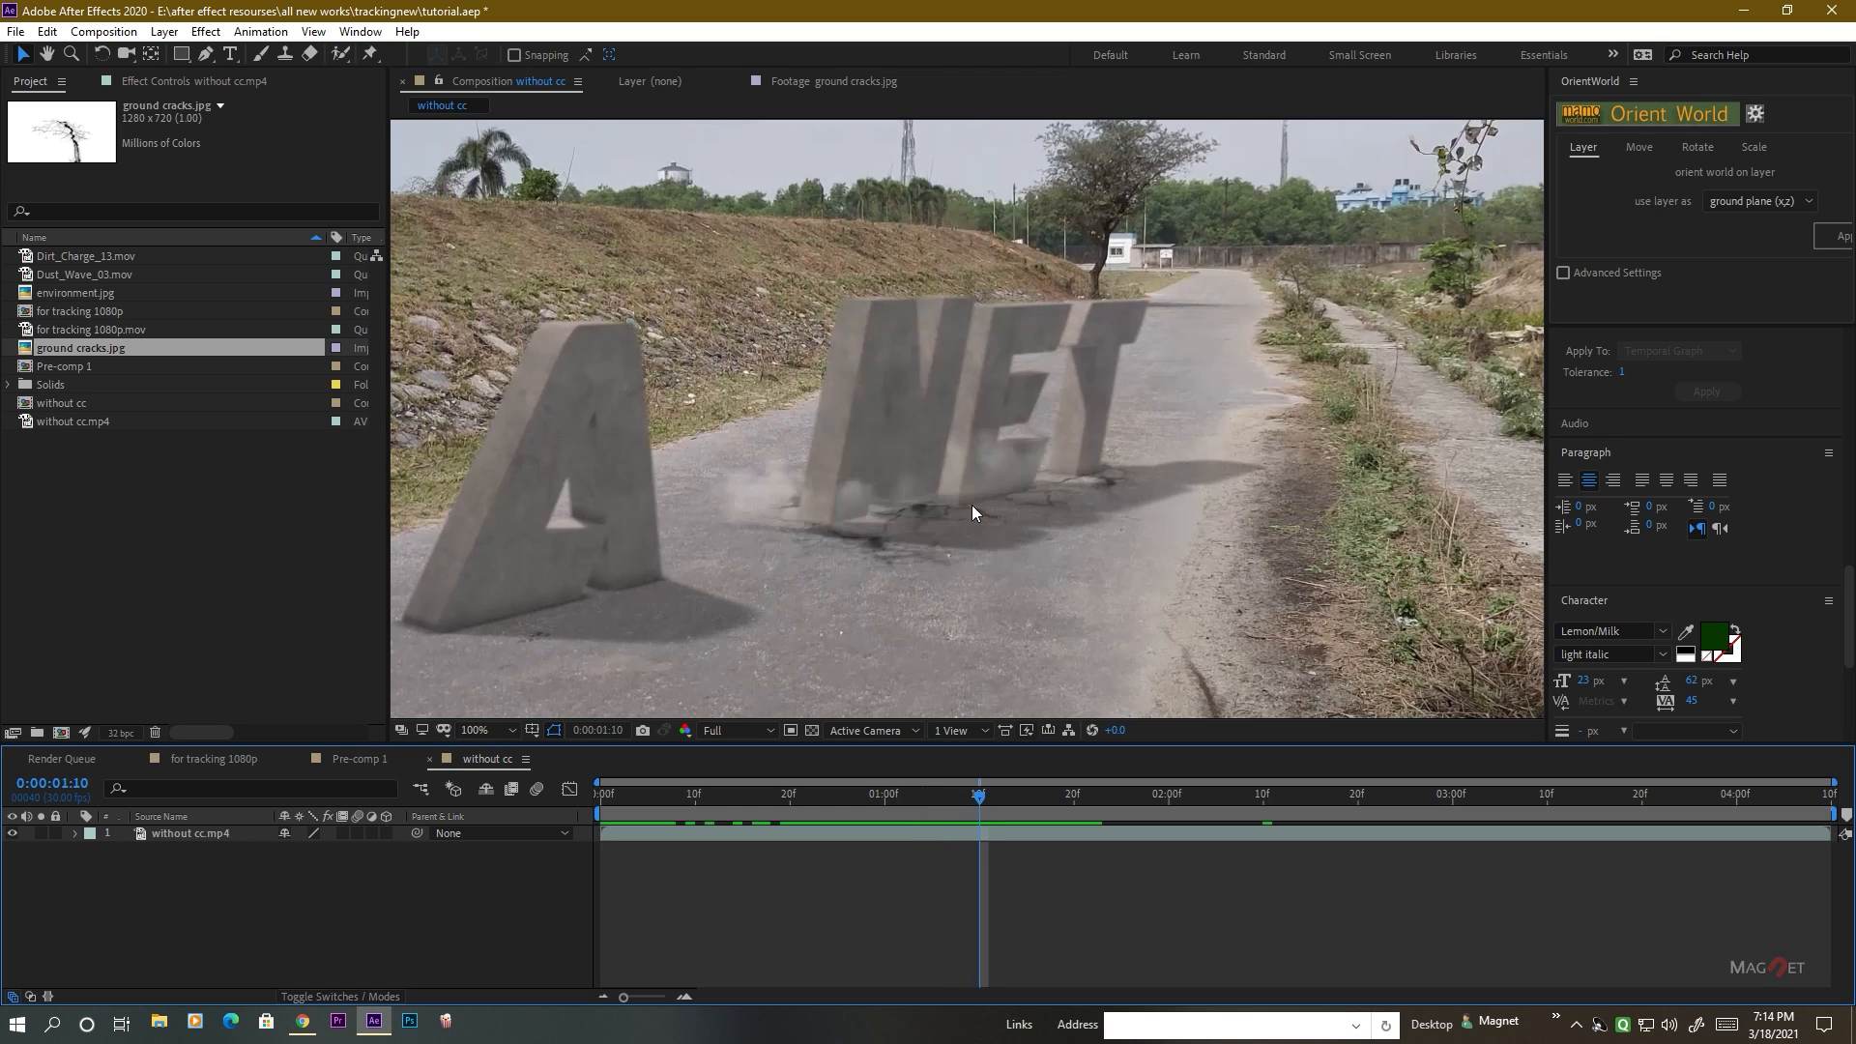
{"action": "scroll", "coordinate": [920, 550], "scroll_direction": "up", "scroll_amount": 2}
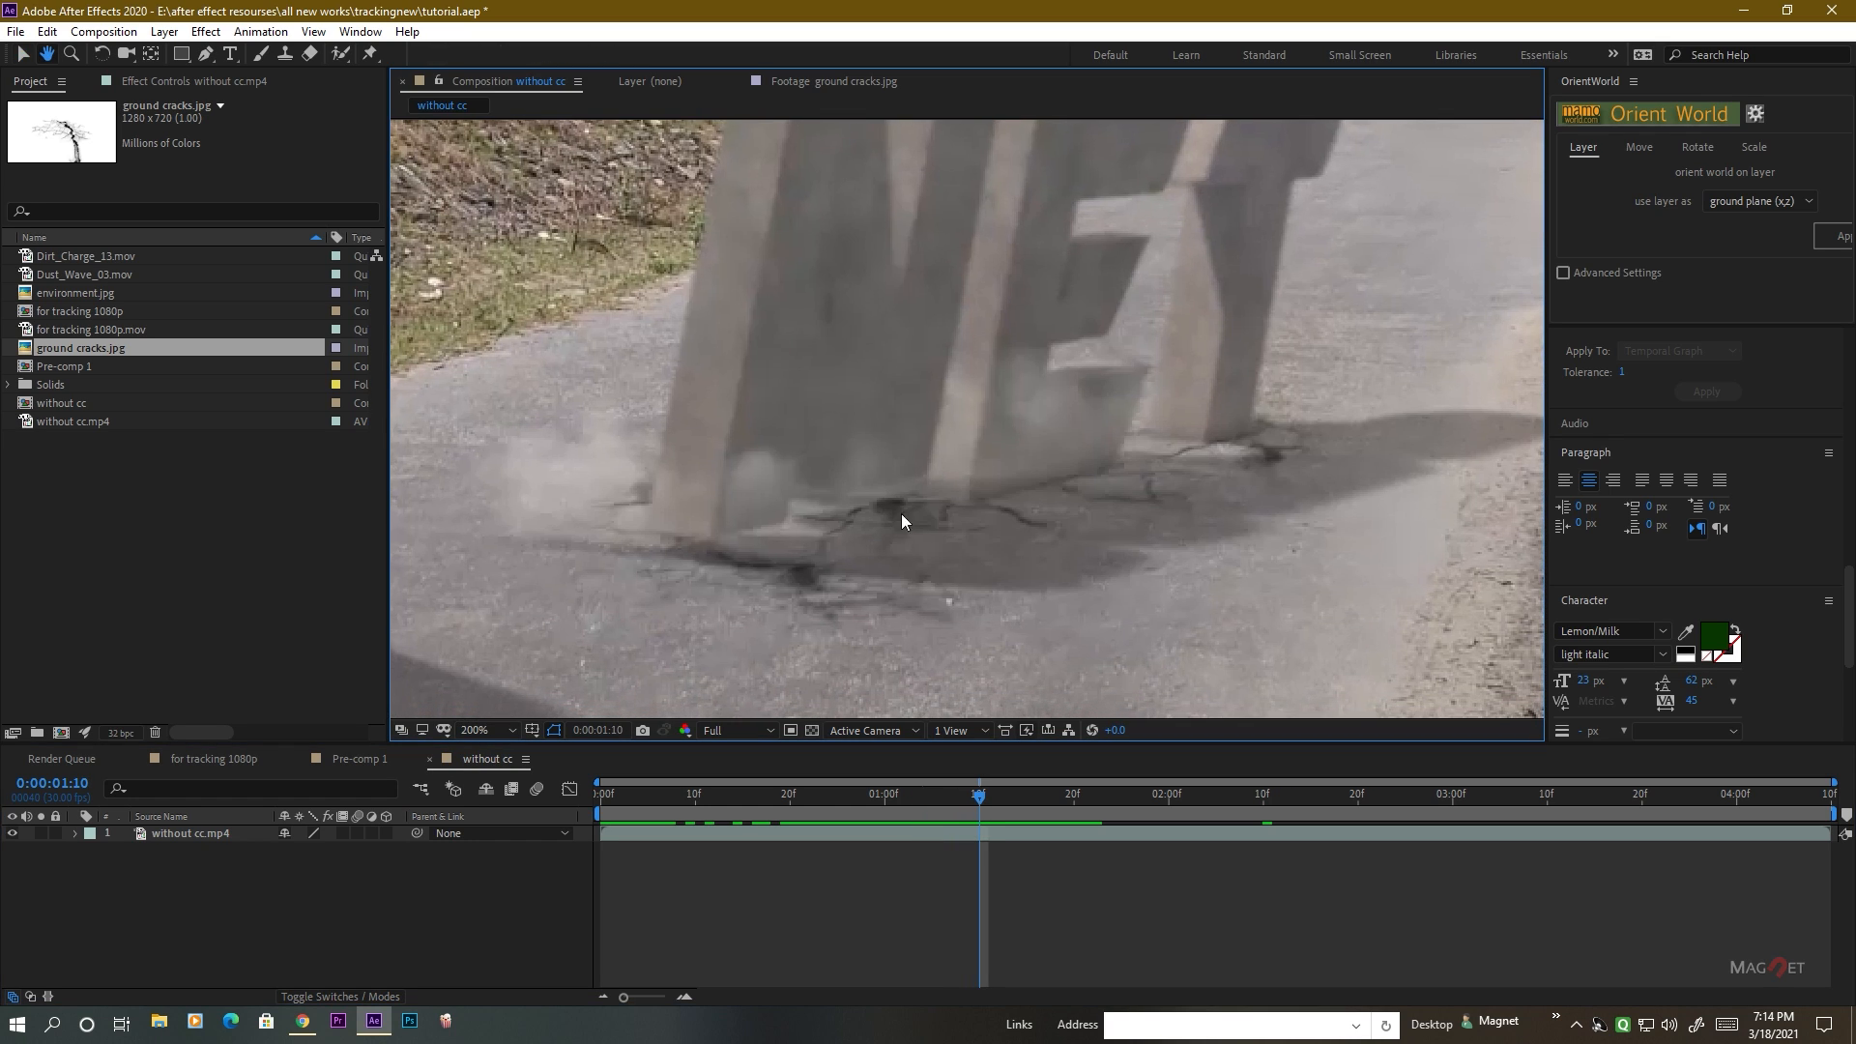
{"action": "left_click_drag", "start_coordinate": [967, 805], "coordinate": [1017, 803]}
{"action": "scroll", "coordinate": [950, 417], "scroll_direction": "down", "scroll_amount": 2}
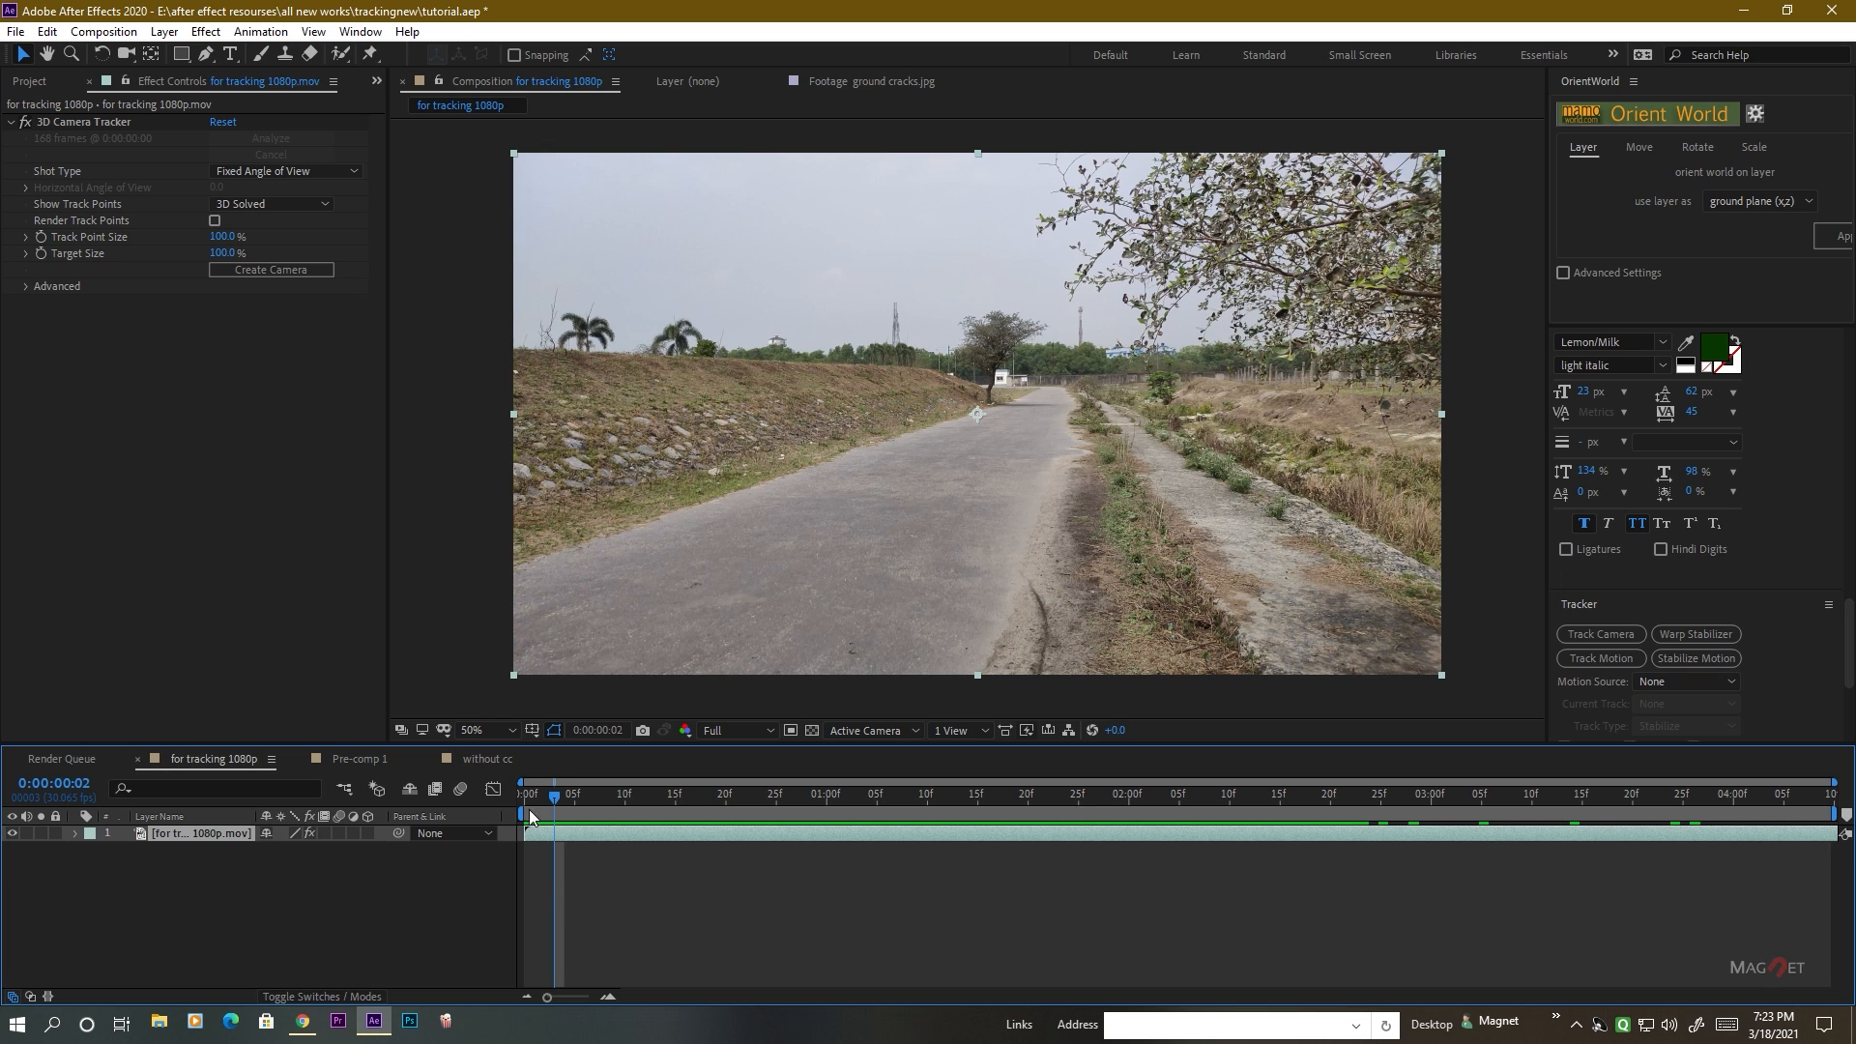
Scrub through the first second of the raw road footage in the "for tracking 1080p" composition to review its camera movement.
{"action": "left_click_drag", "start_coordinate": [551, 801], "coordinate": [696, 802]}
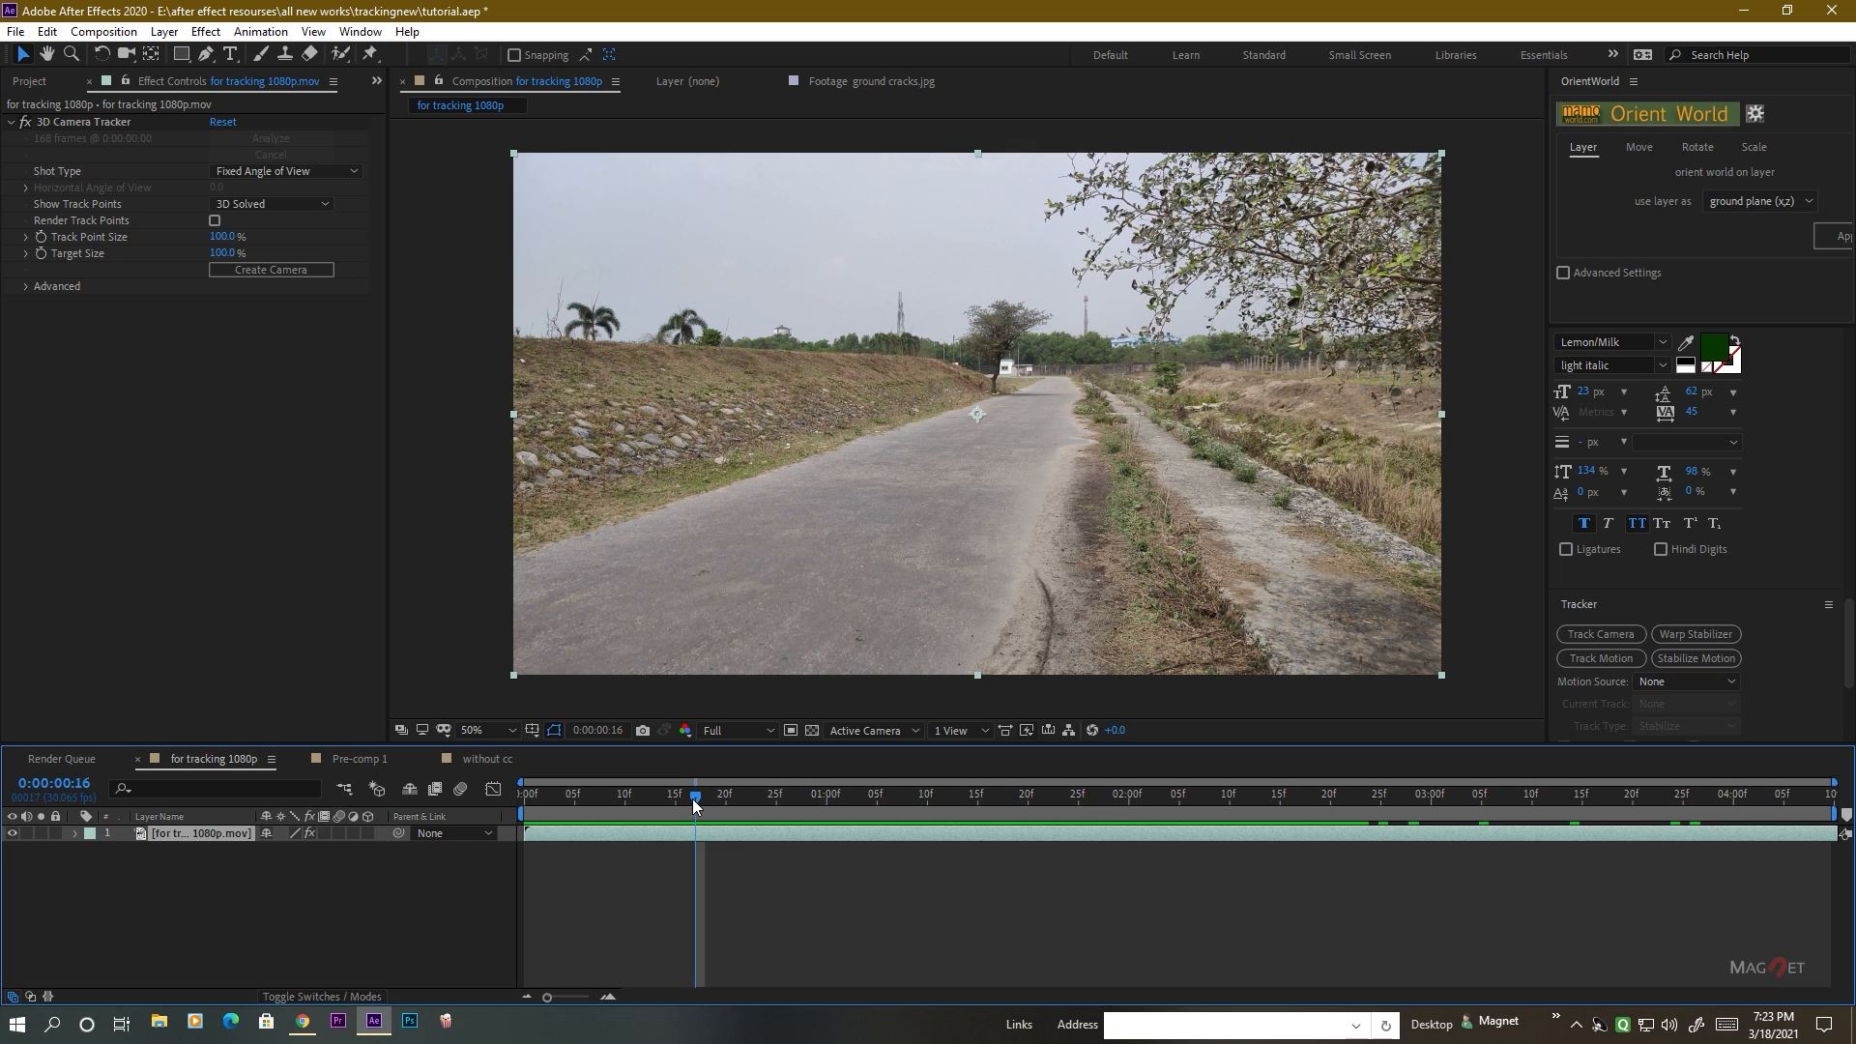
{"action": "mouse_move", "coordinate": [693, 799]}
{"action": "left_mouse_down"}
{"action": "mouse_move", "coordinate": [880, 800]}
{"action": "mouse_move", "coordinate": [699, 805]}
{"action": "mouse_move", "coordinate": [727, 804]}
{"action": "left_mouse_up"}
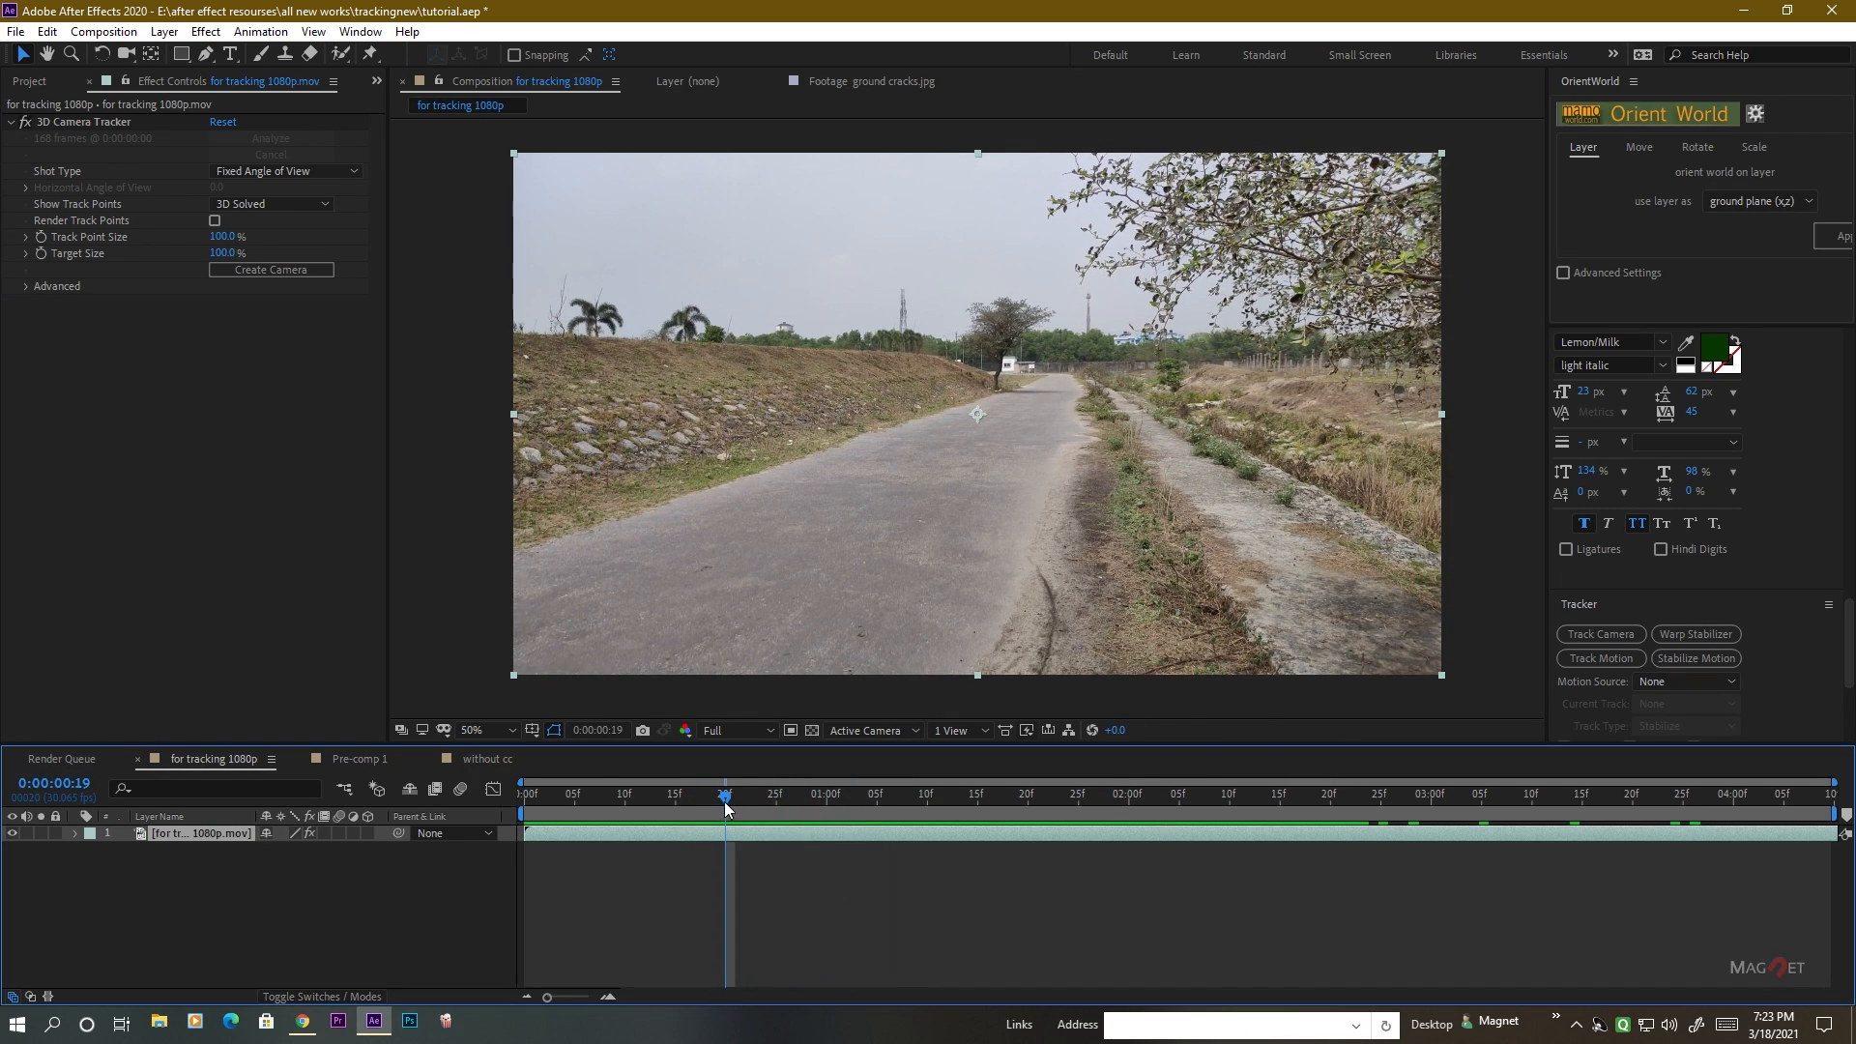
{"action": "left_click_drag", "start_coordinate": [721, 808], "coordinate": [674, 805]}
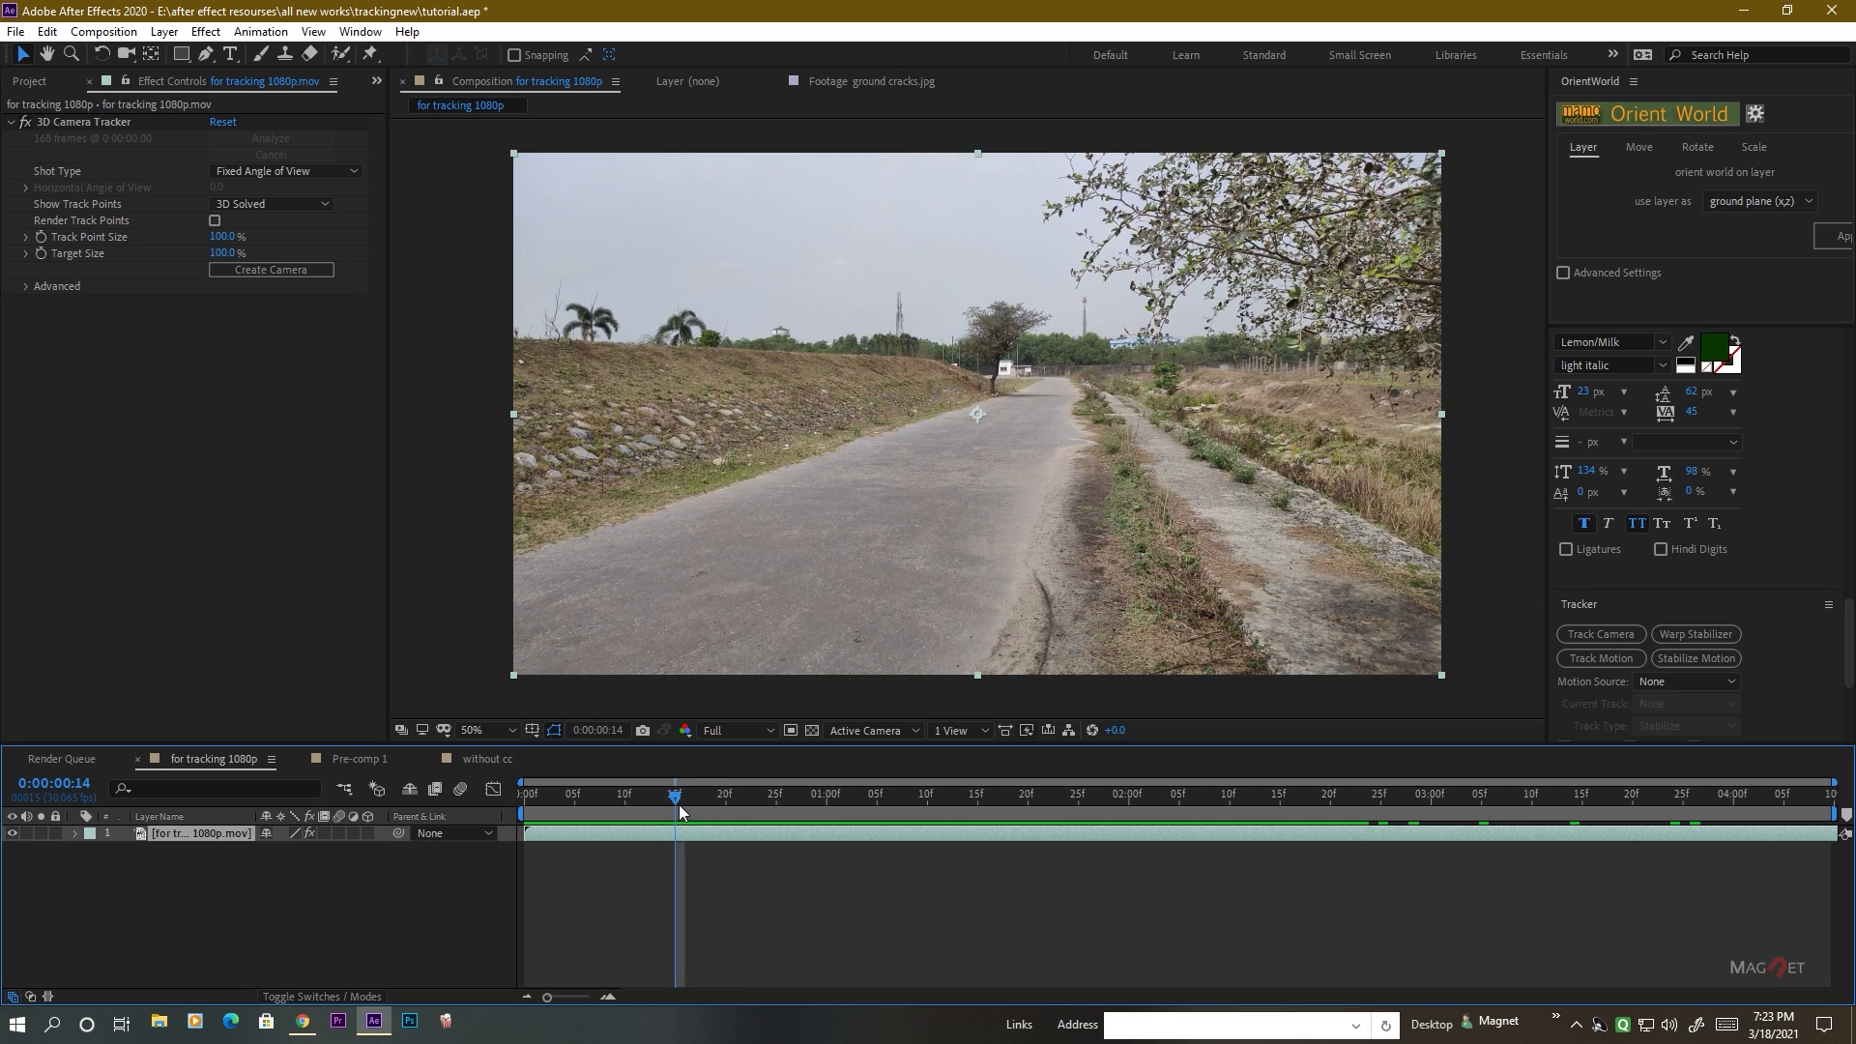
{"action": "left_click_drag", "start_coordinate": [677, 799], "coordinate": [625, 805]}
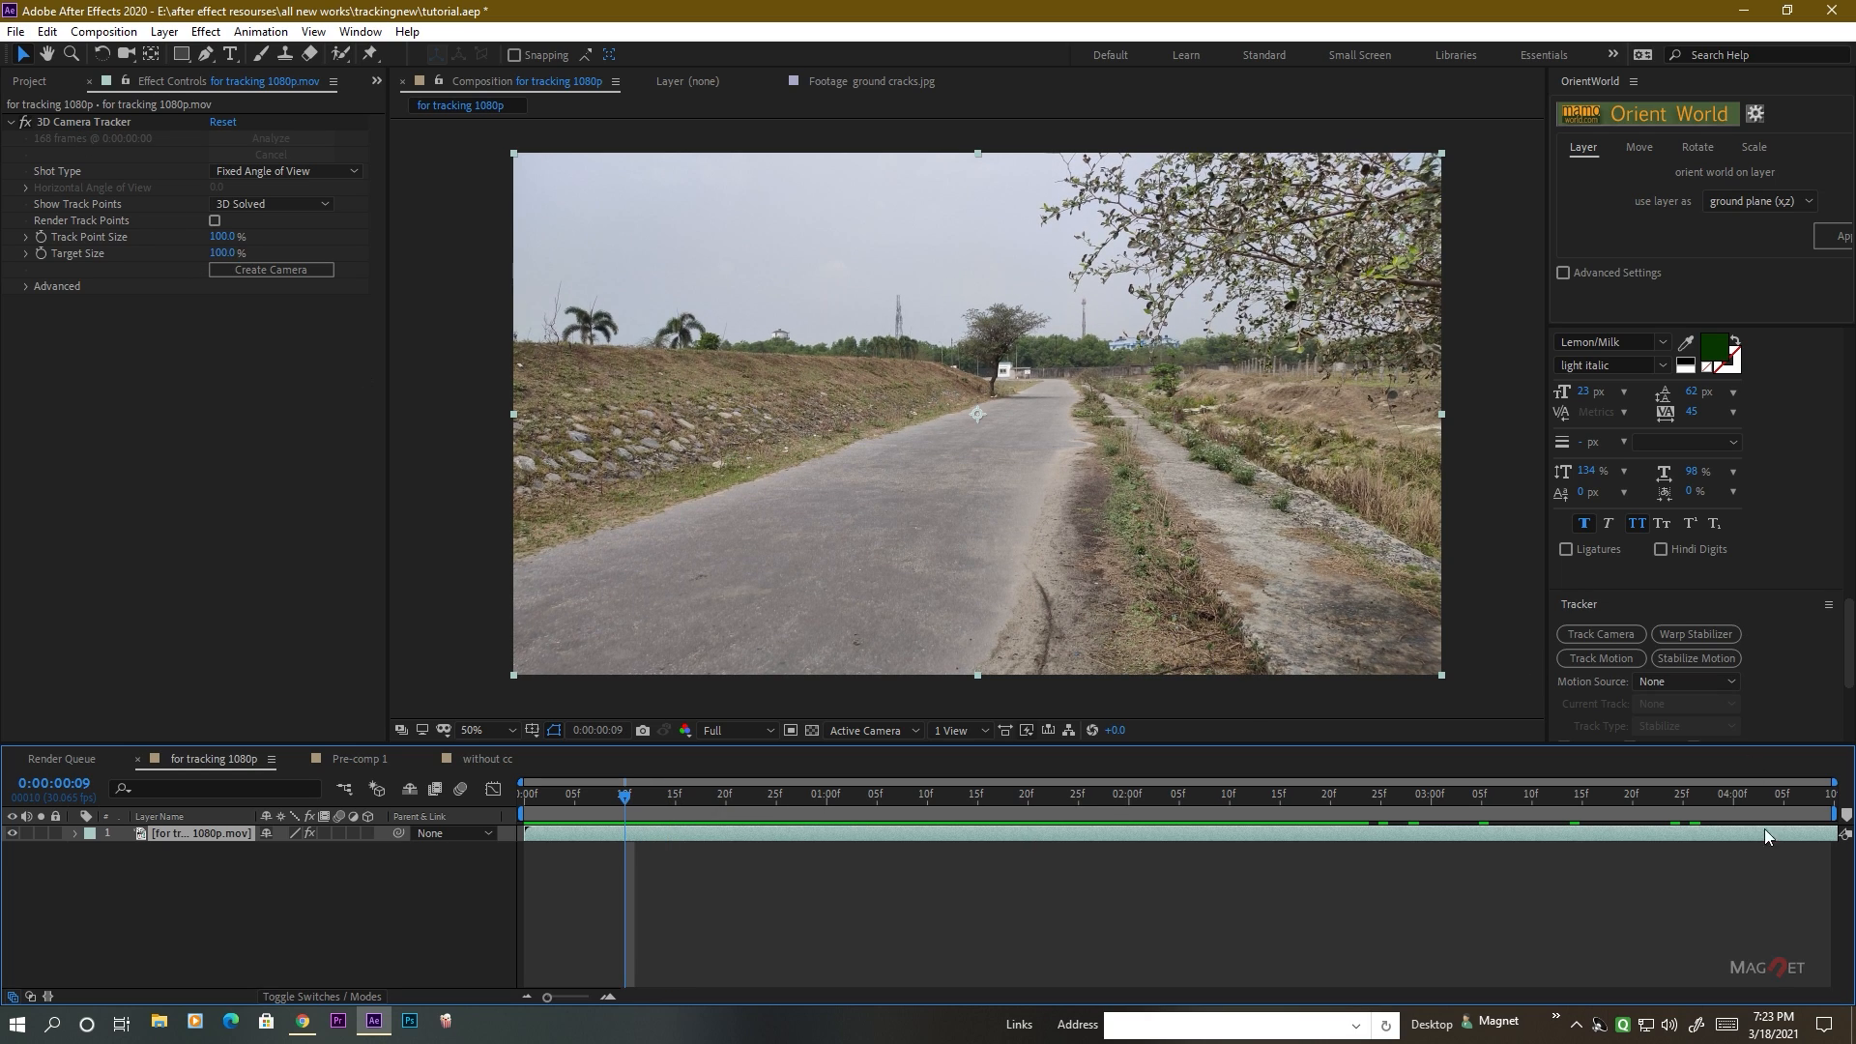
Locate the Track Camera controls and check that the Tracker is enabled in the workspace.
{"action": "scroll", "coordinate": [1750, 596], "scroll_direction": "down", "scroll_amount": 3}
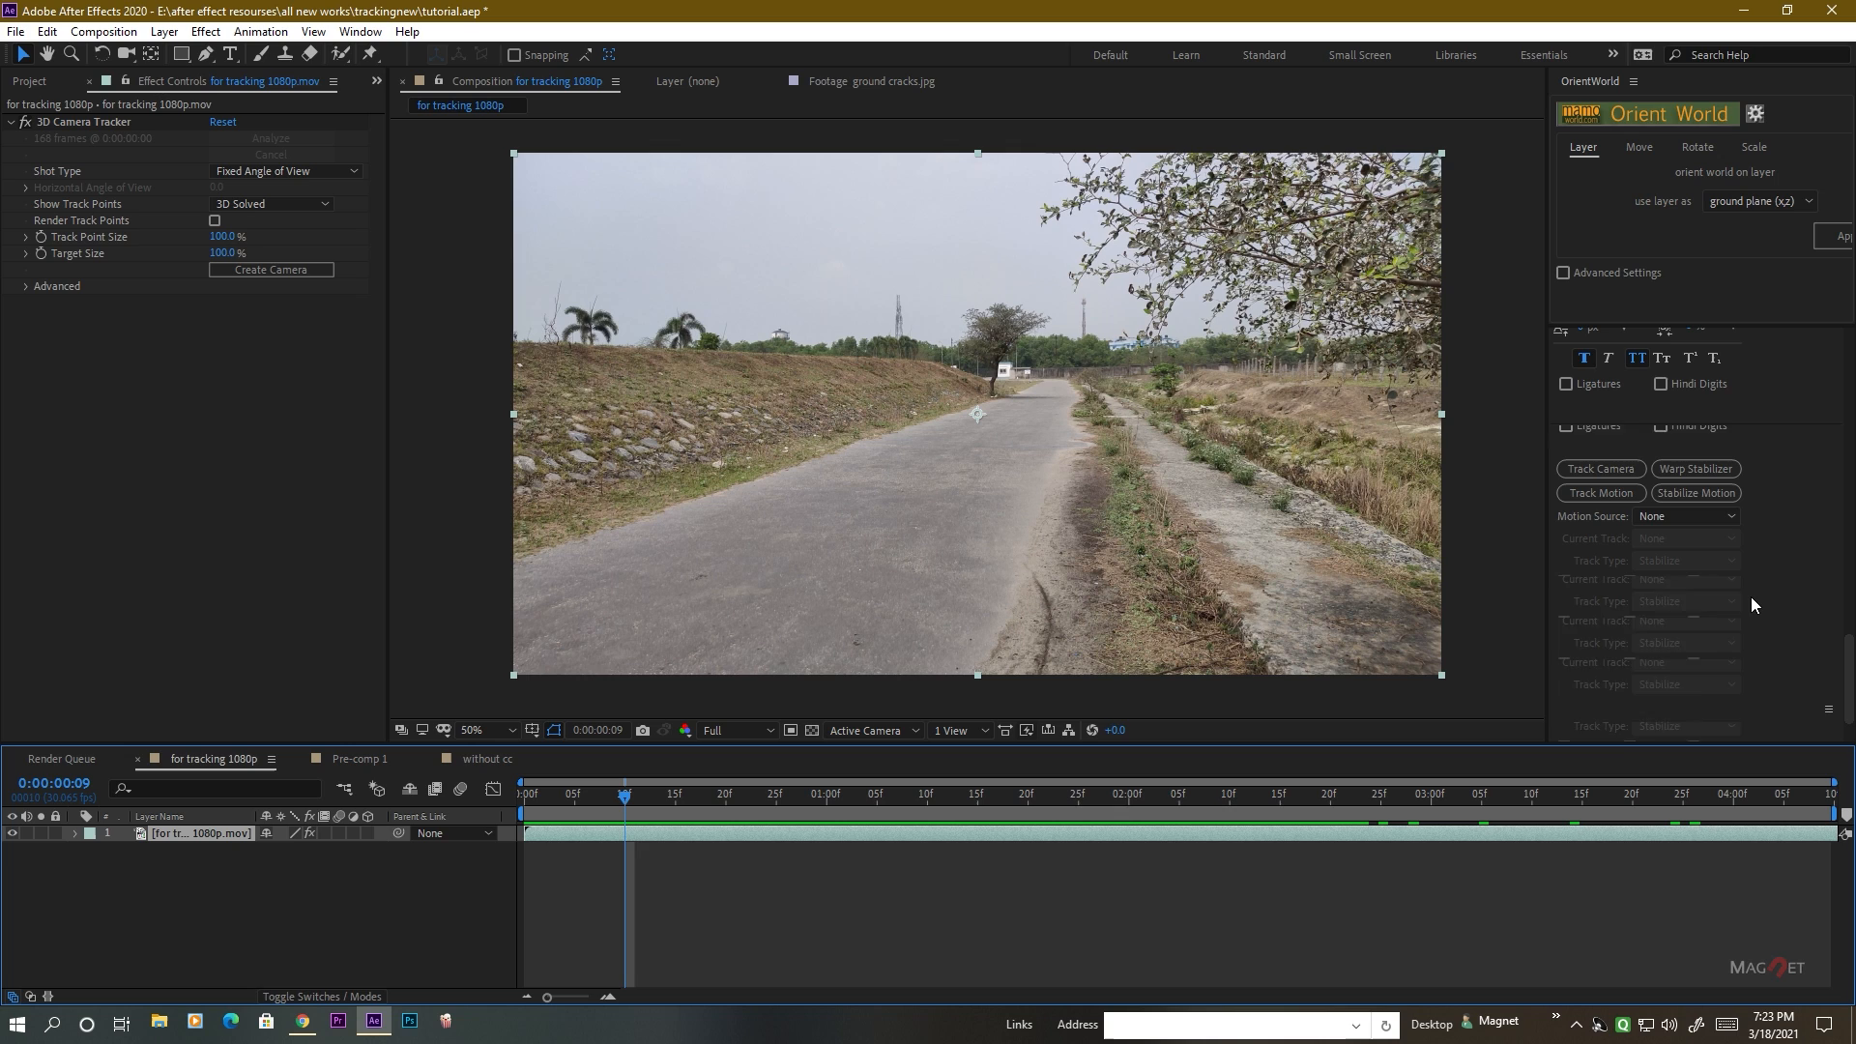
{"action": "key", "text": "slash"}
{"action": "scroll", "coordinate": [1754, 576], "scroll_direction": "up", "scroll_amount": 3}
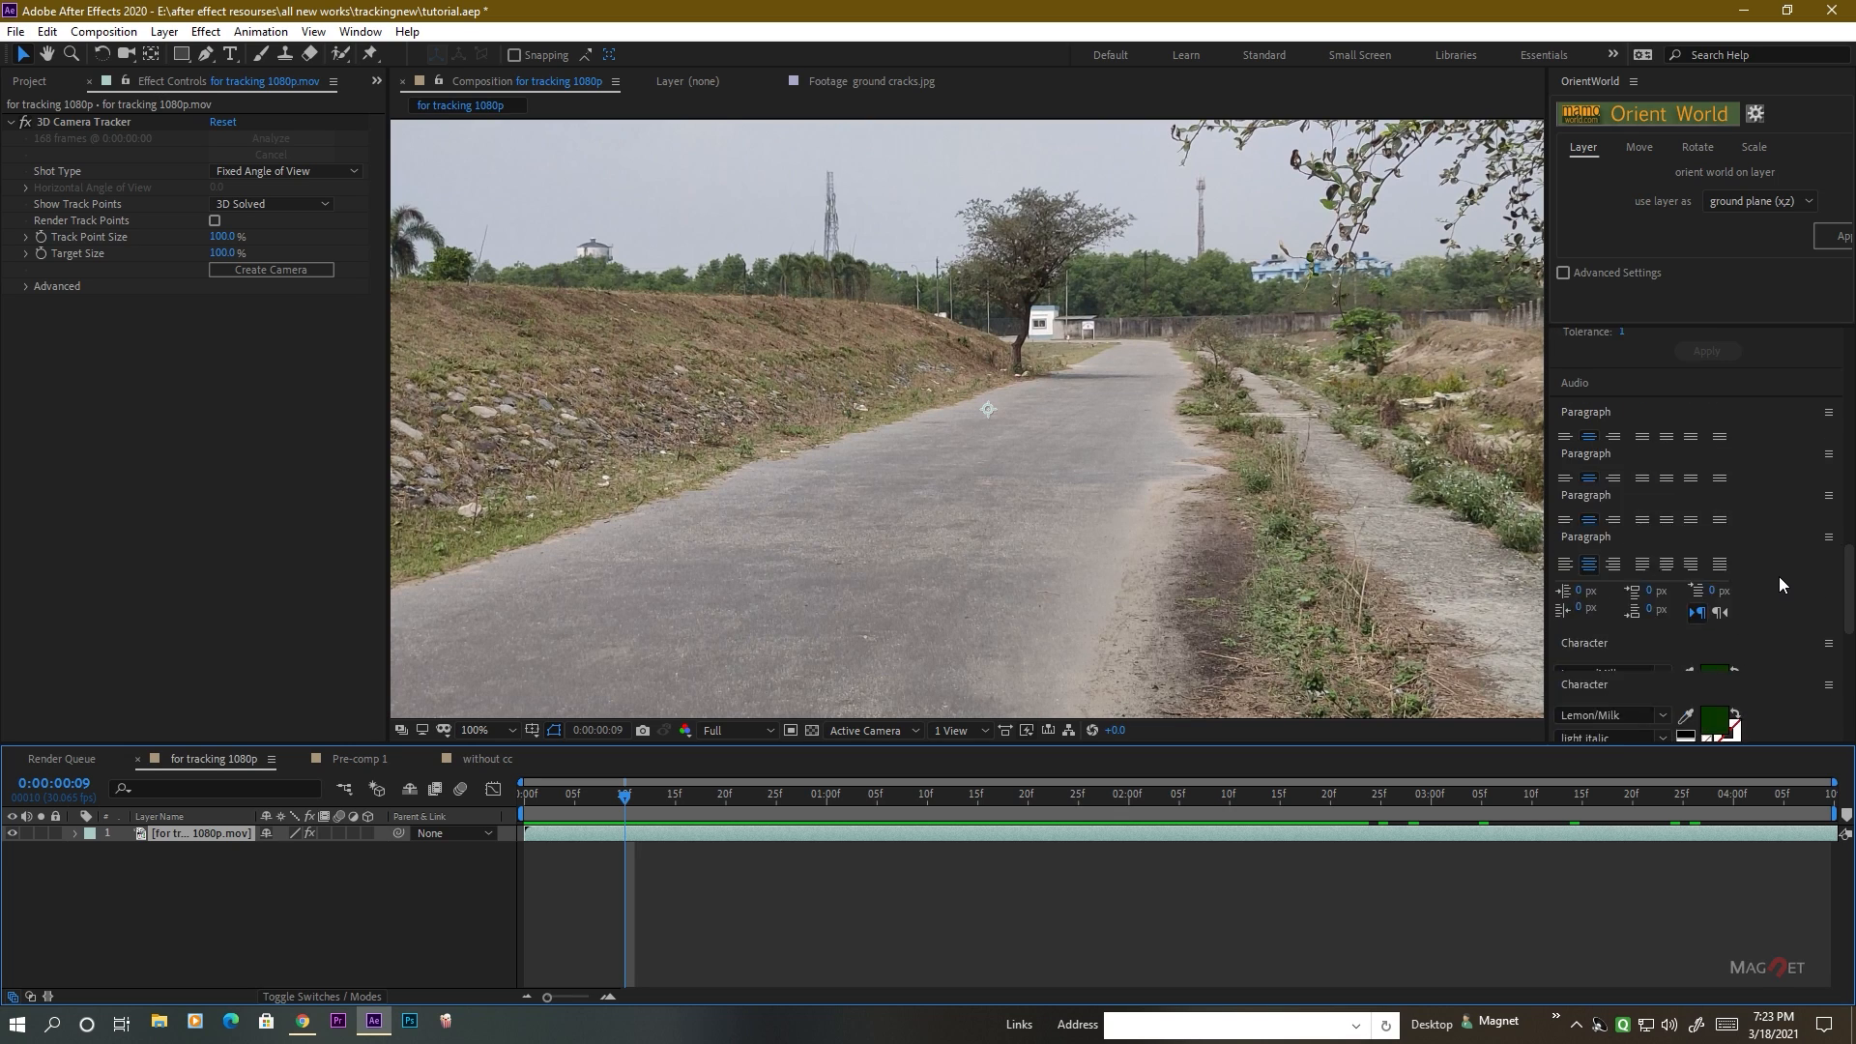
{"action": "scroll", "coordinate": [1772, 576], "scroll_direction": "up", "scroll_amount": 1}
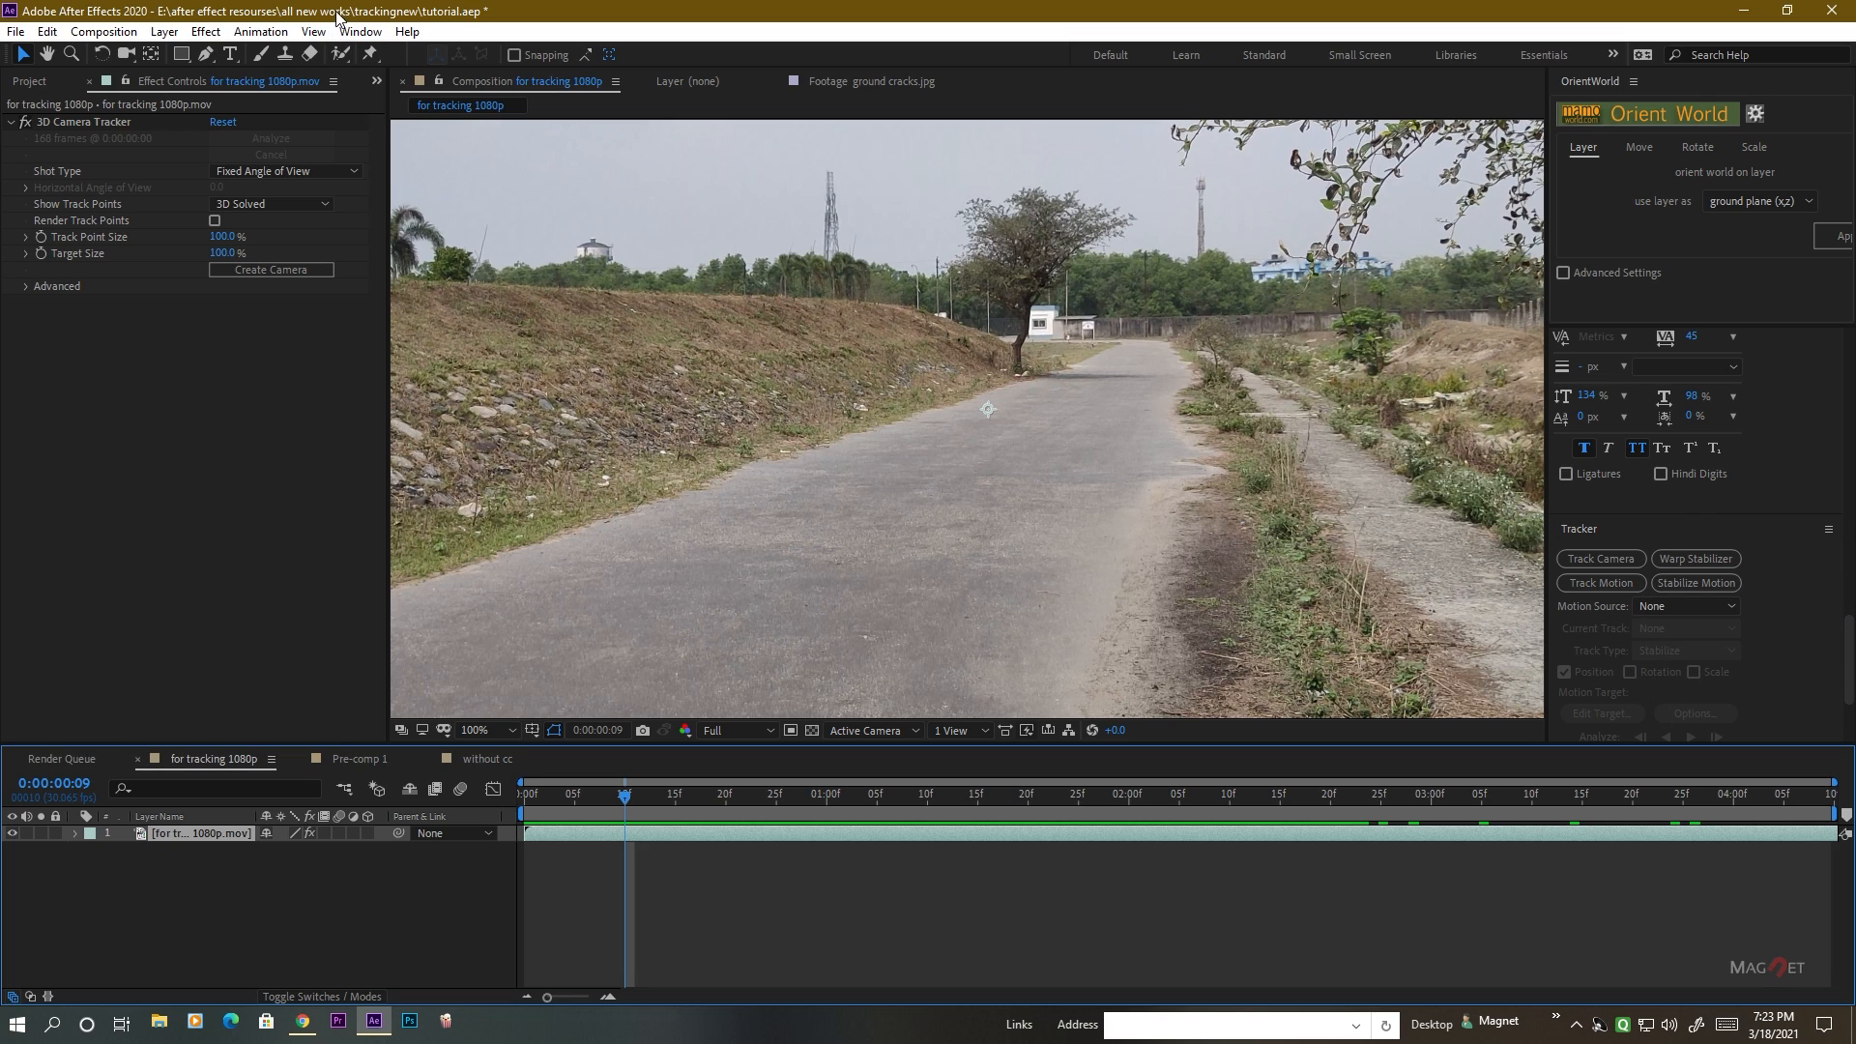
{"action": "left_click", "coordinate": [355, 32]}
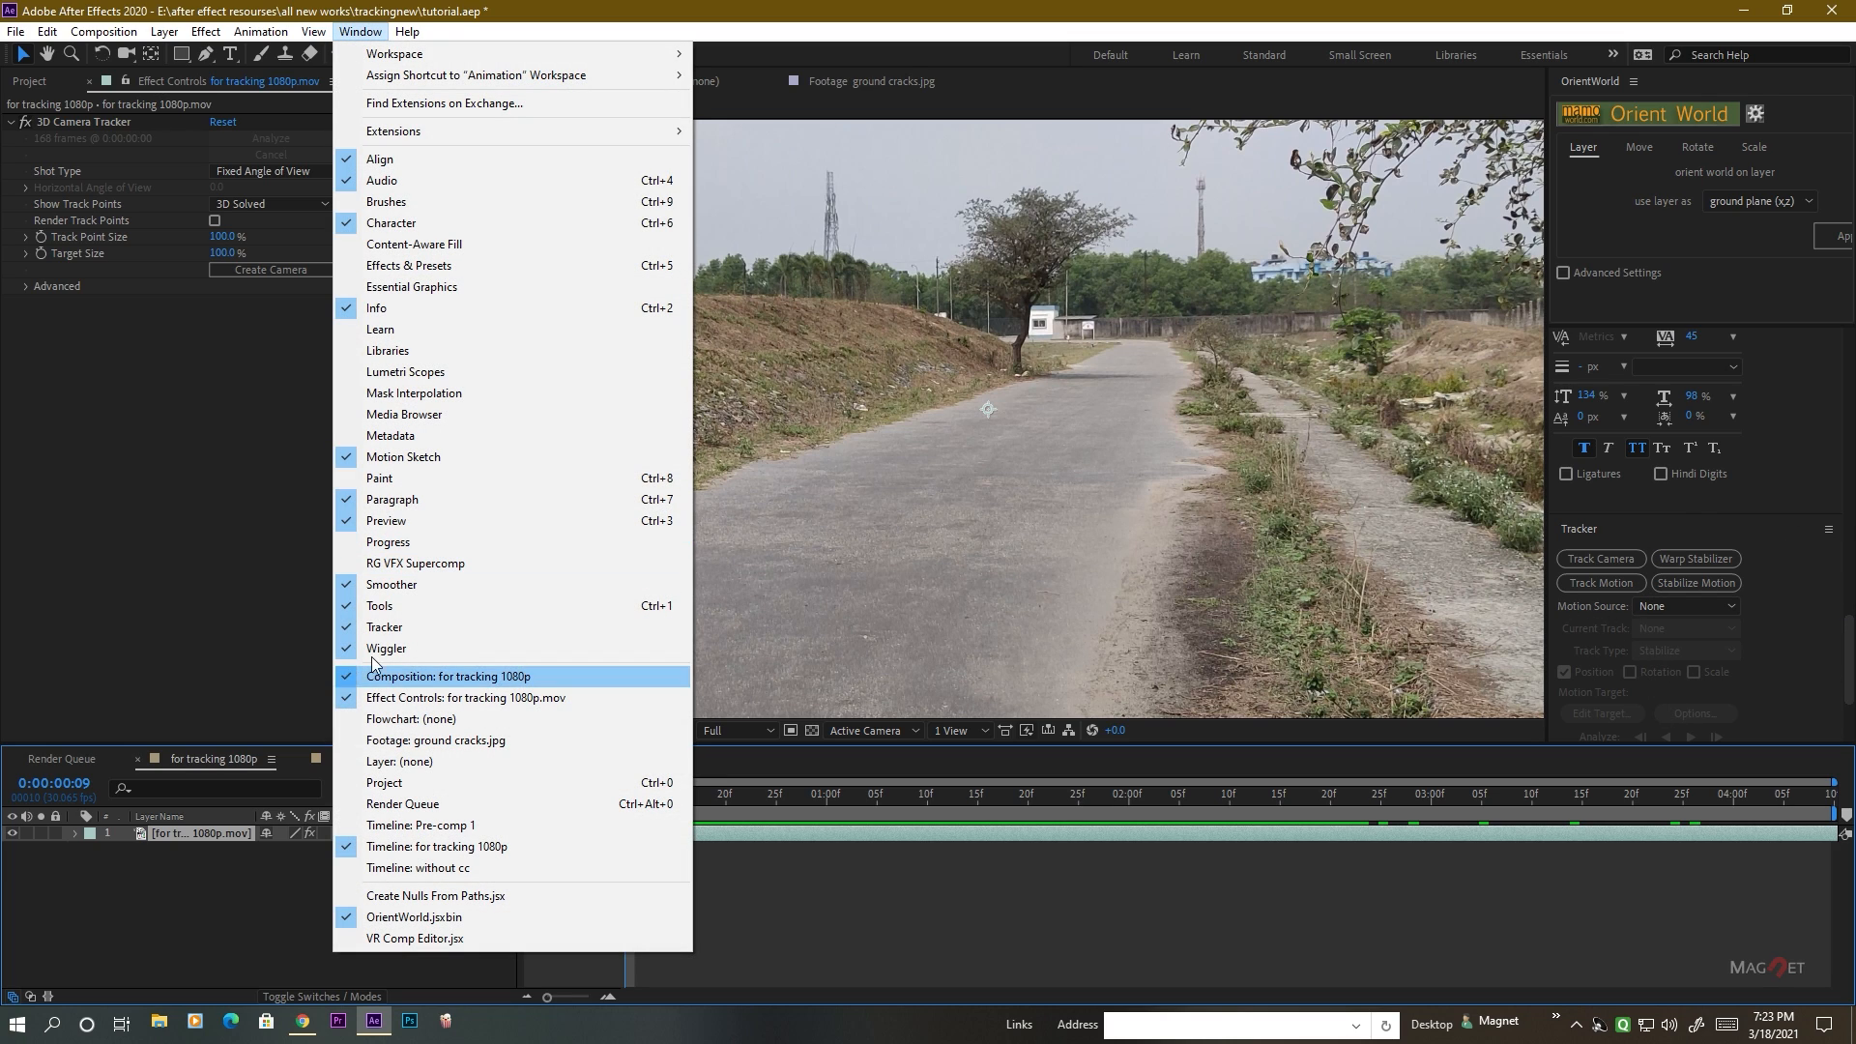
{"action": "left_click", "coordinate": [352, 629]}
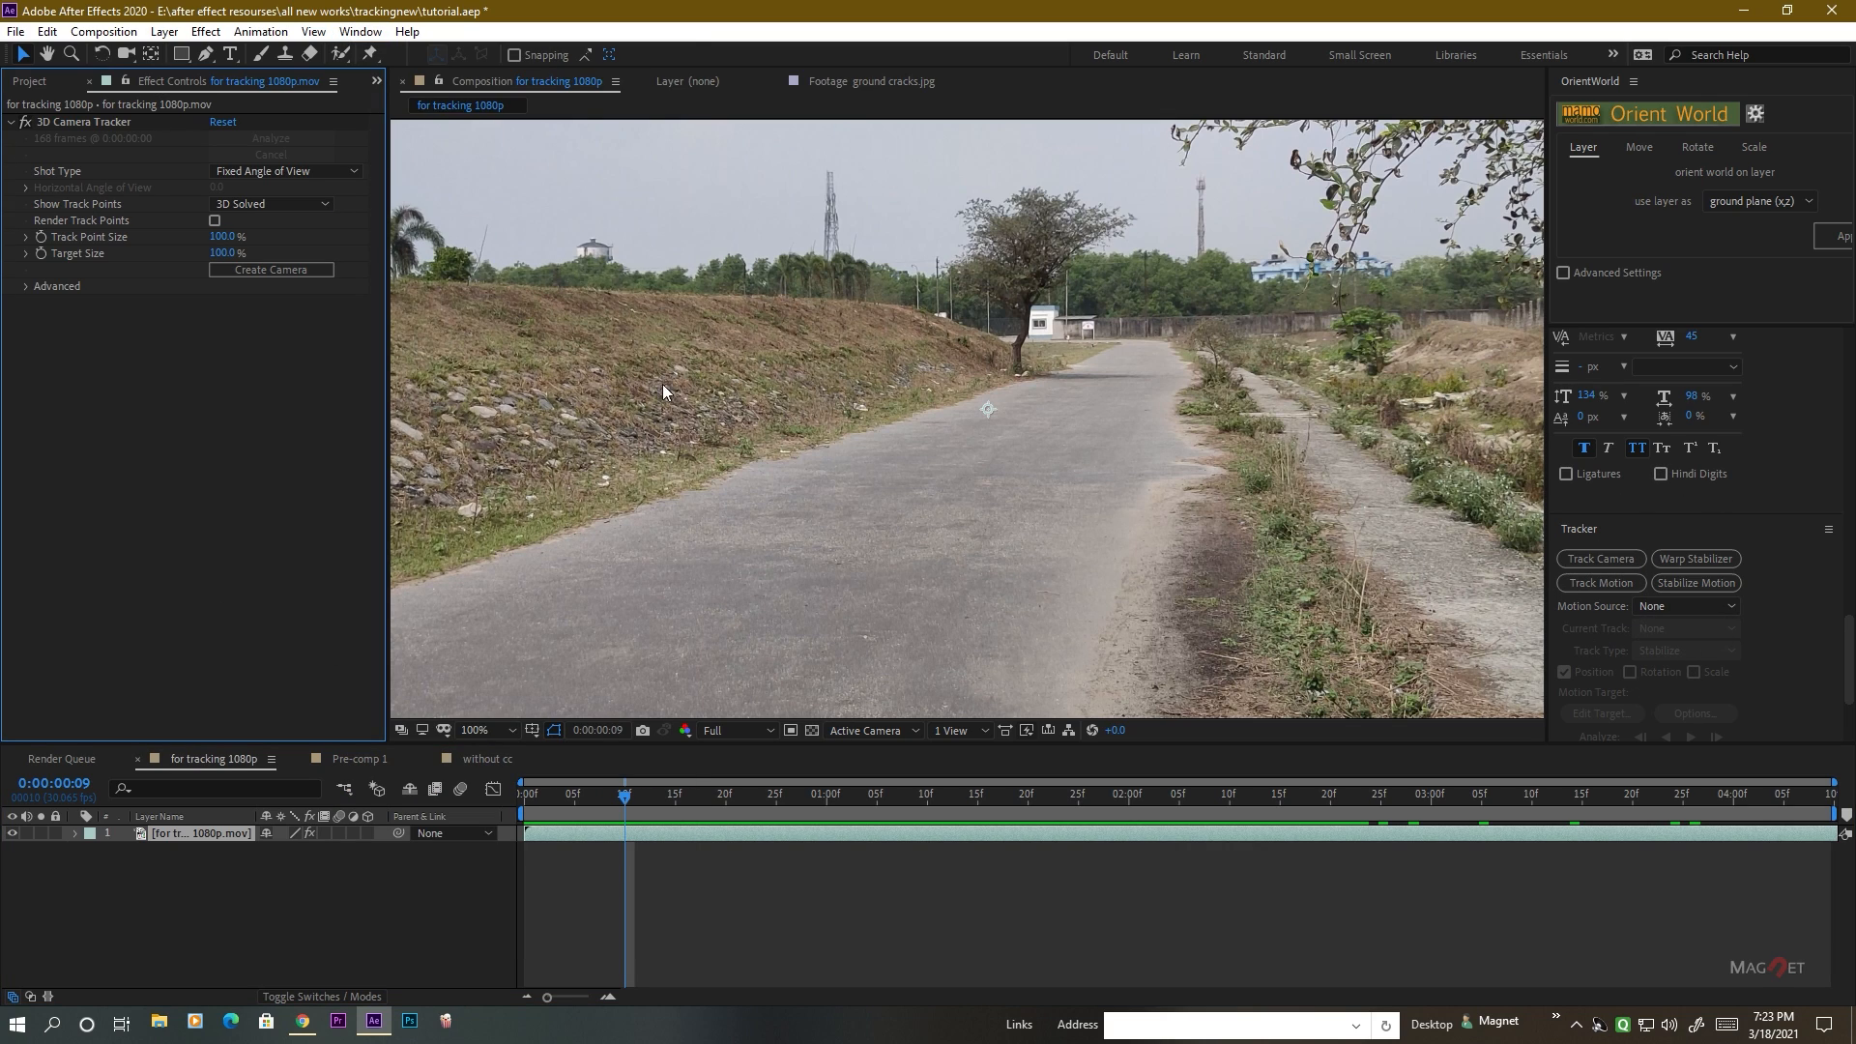
{"action": "scroll", "coordinate": [1168, 450], "scroll_direction": "down", "scroll_amount": 1}
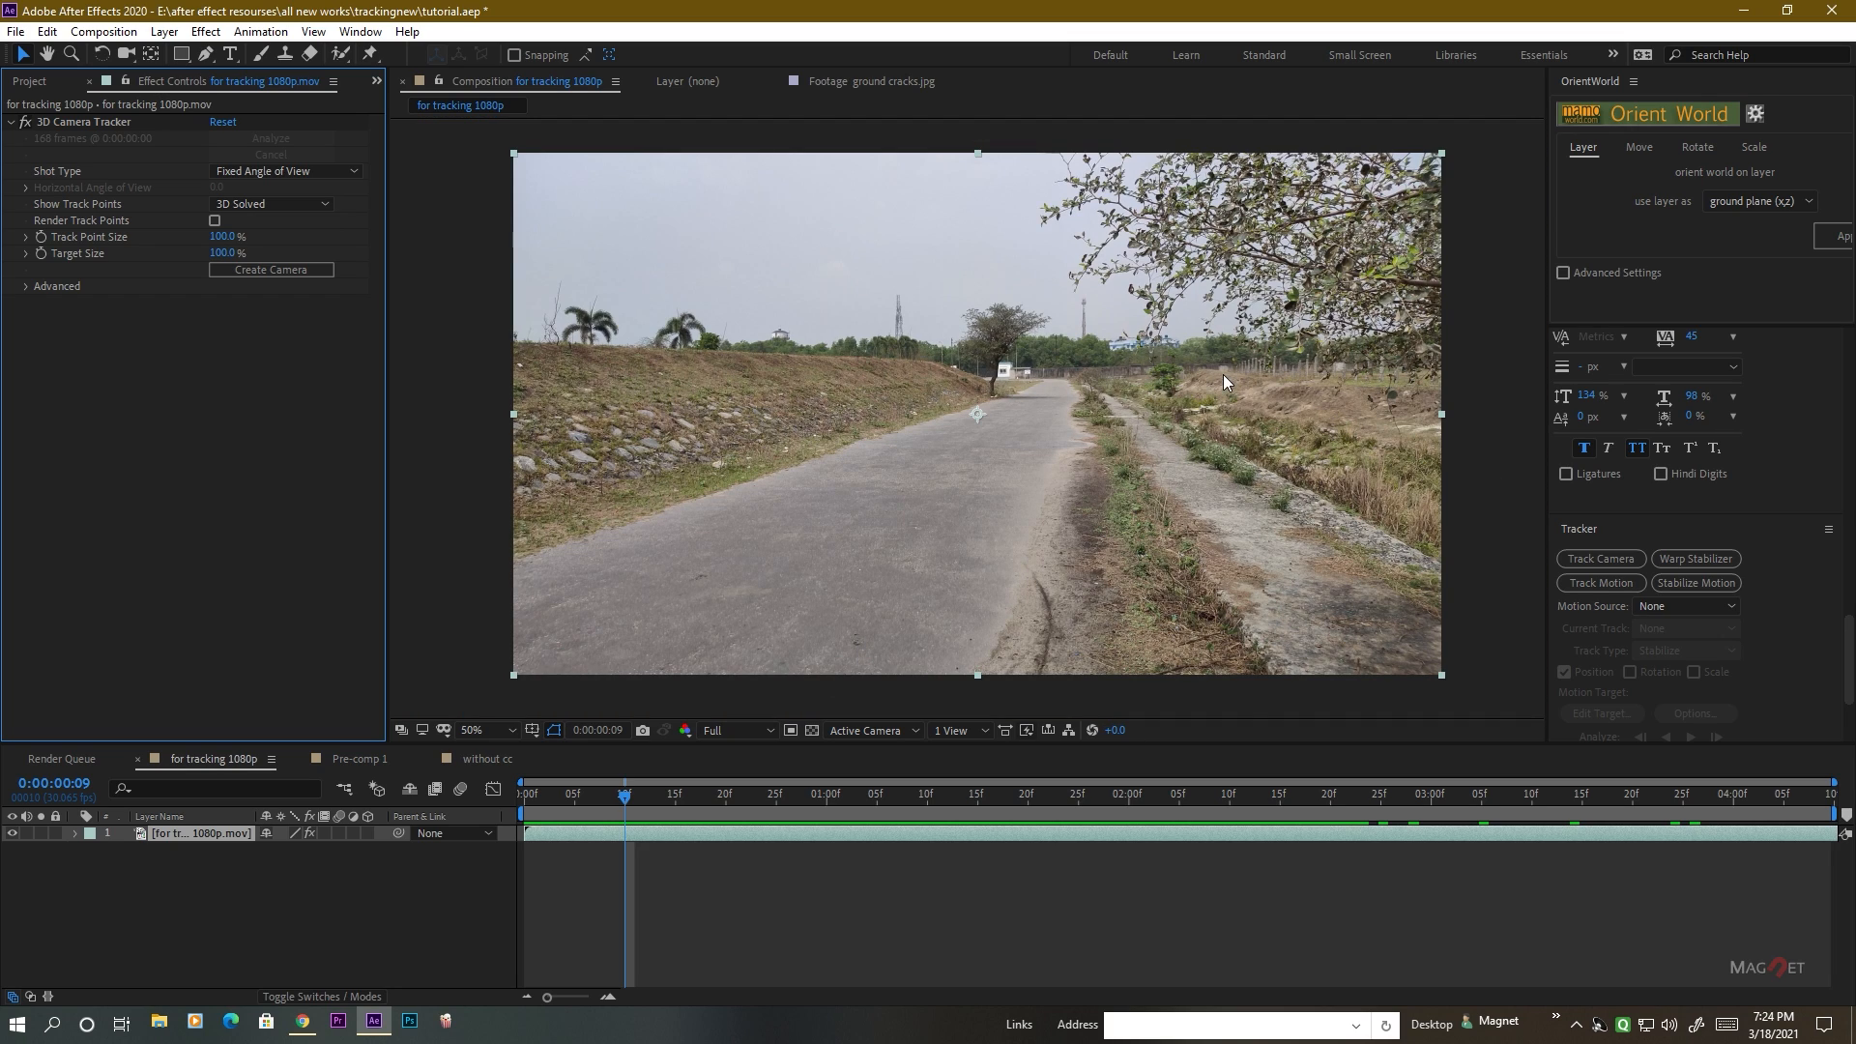
Select the 3D Camera Tracker effect on the road footage to display its solved track points.
{"action": "left_click", "coordinate": [66, 119]}
{"action": "key", "text": "period"}
{"action": "key", "text": "period"}
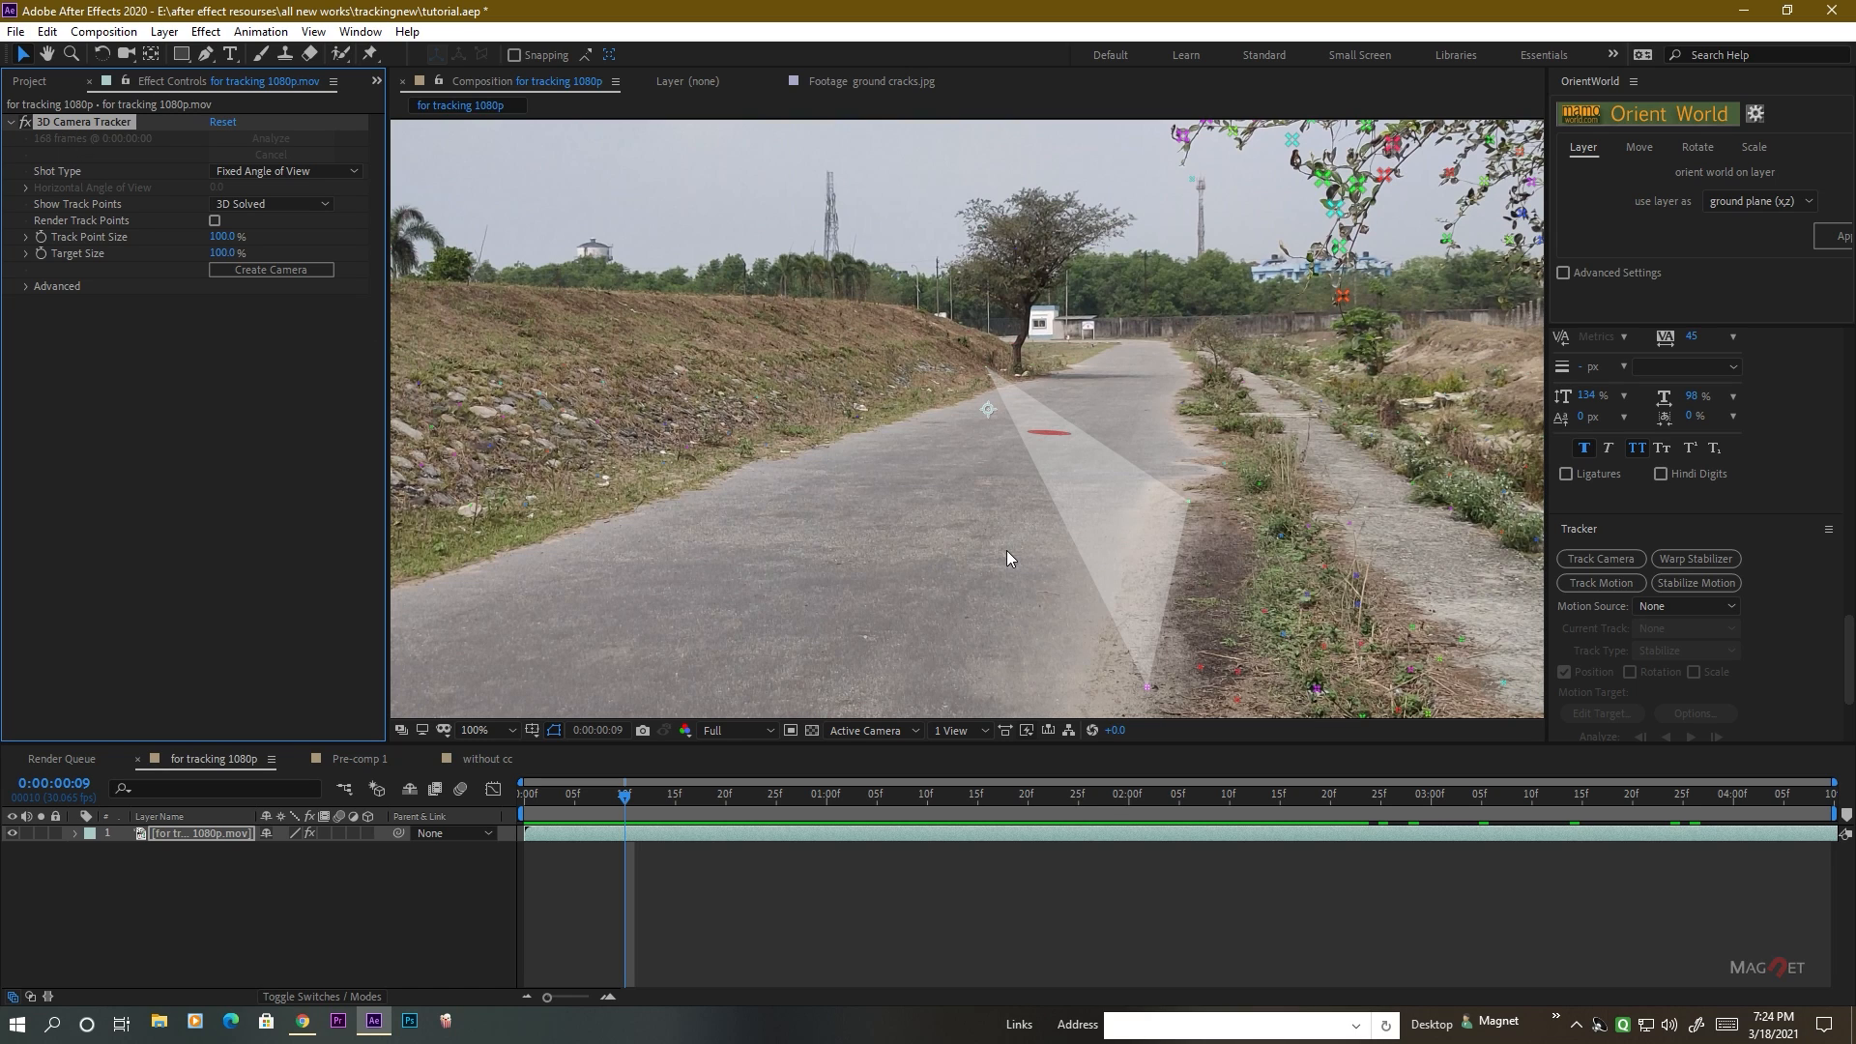
{"action": "left_click", "coordinate": [1189, 502]}
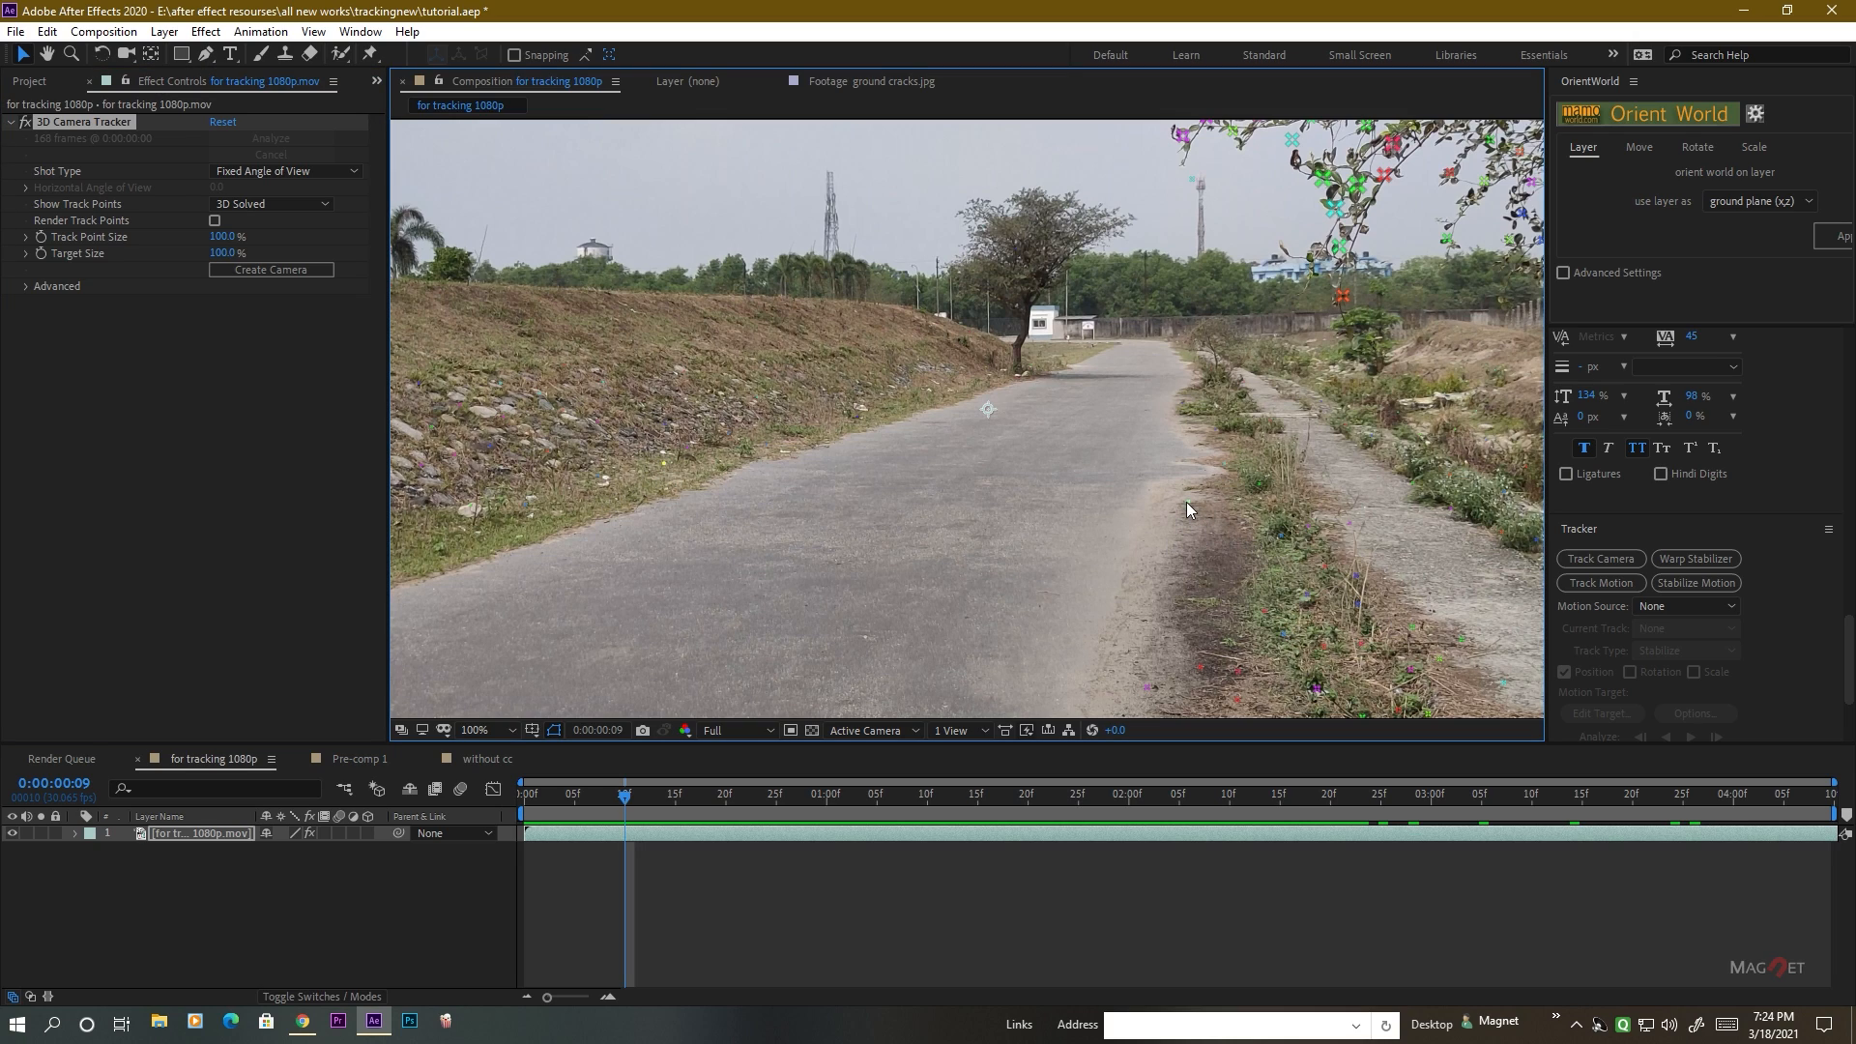
{"action": "key", "text": "comma"}
{"action": "key", "text": "comma"}
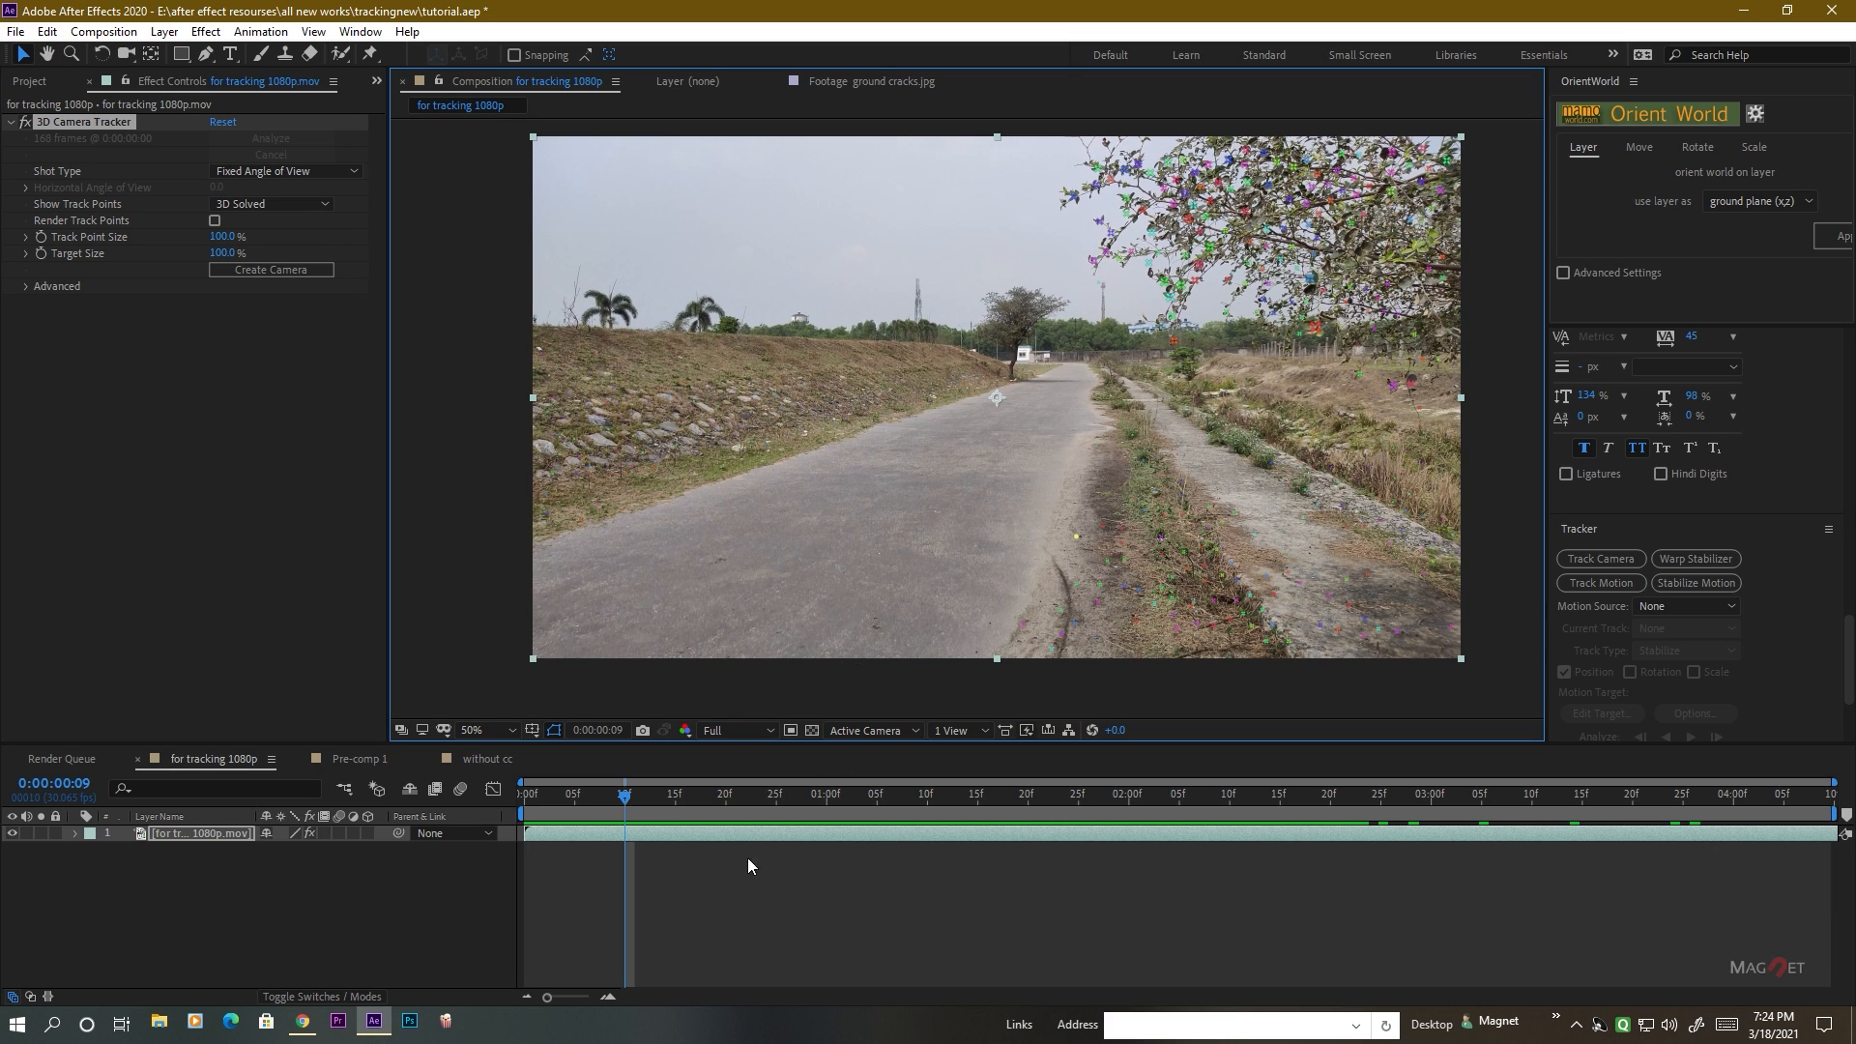
At 0:00:01:18, target a flat group of track points on the road surface and create a solid and camera there.
{"action": "left_click_drag", "start_coordinate": [629, 801], "coordinate": [1018, 806]}
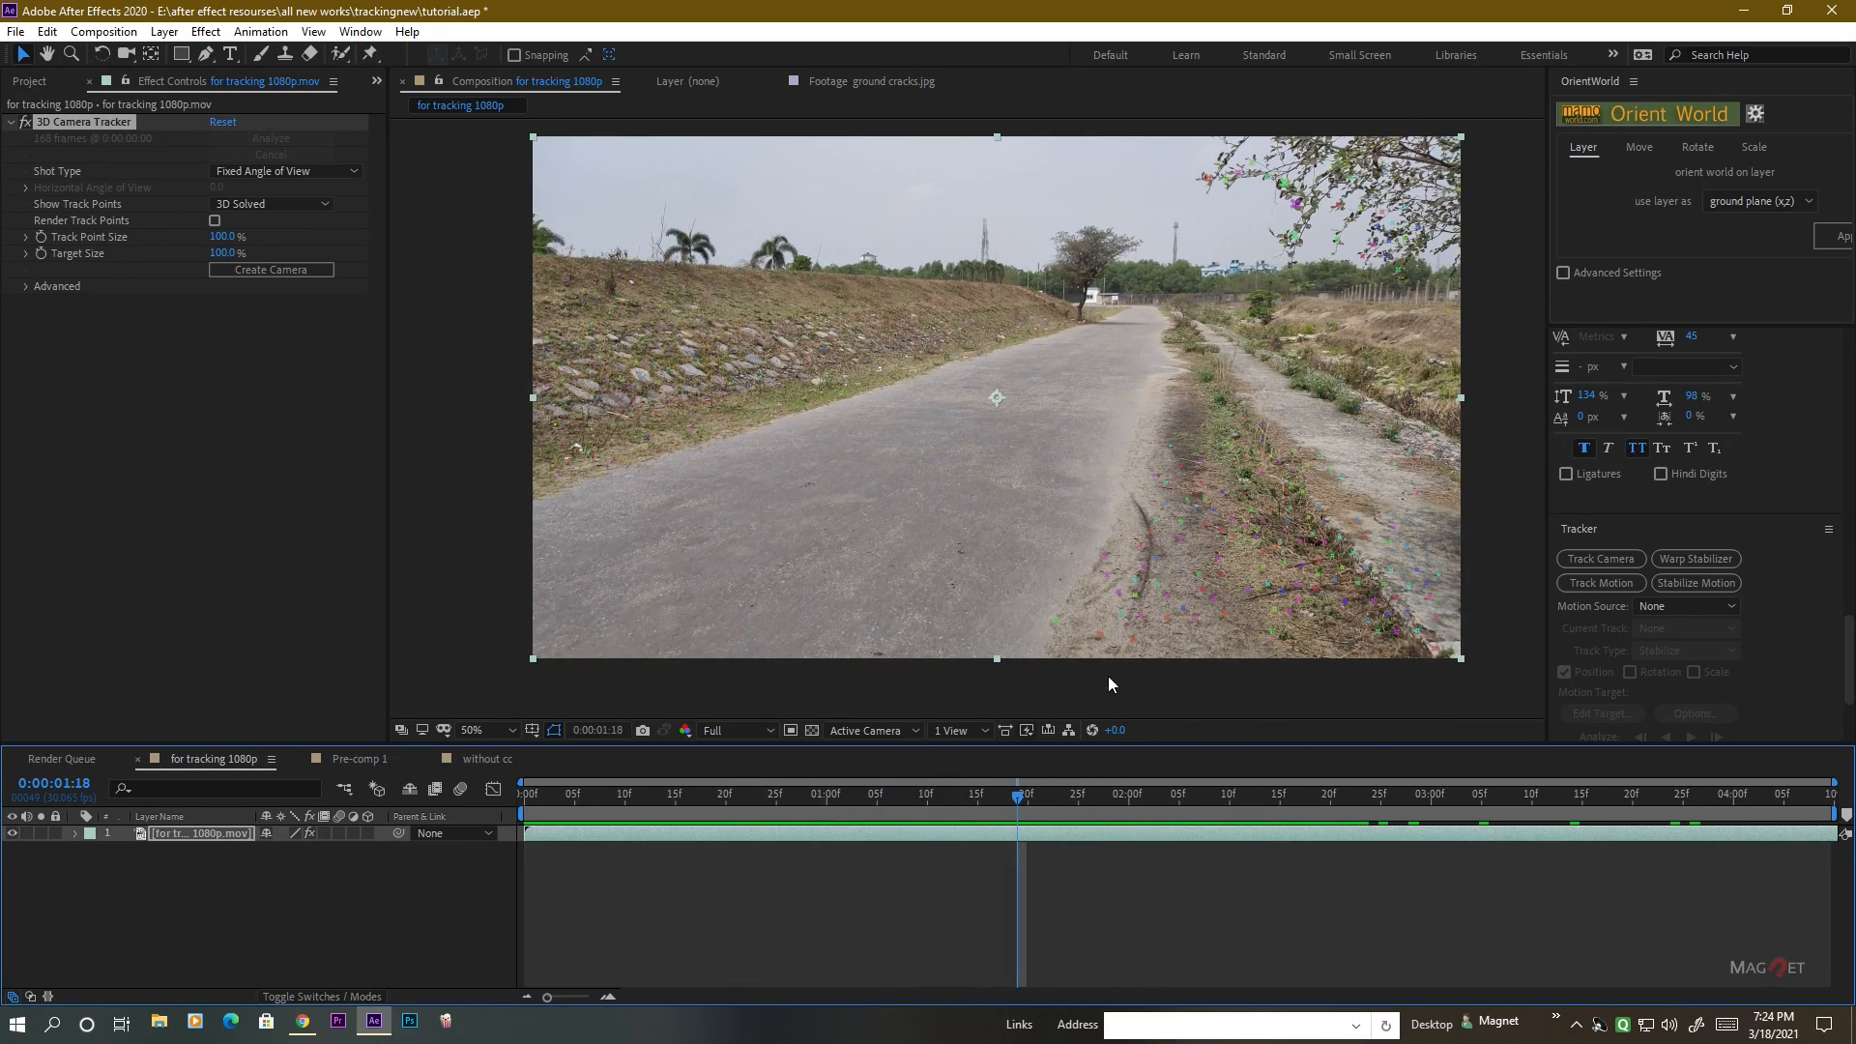
{"action": "left_click", "coordinate": [1059, 621]}
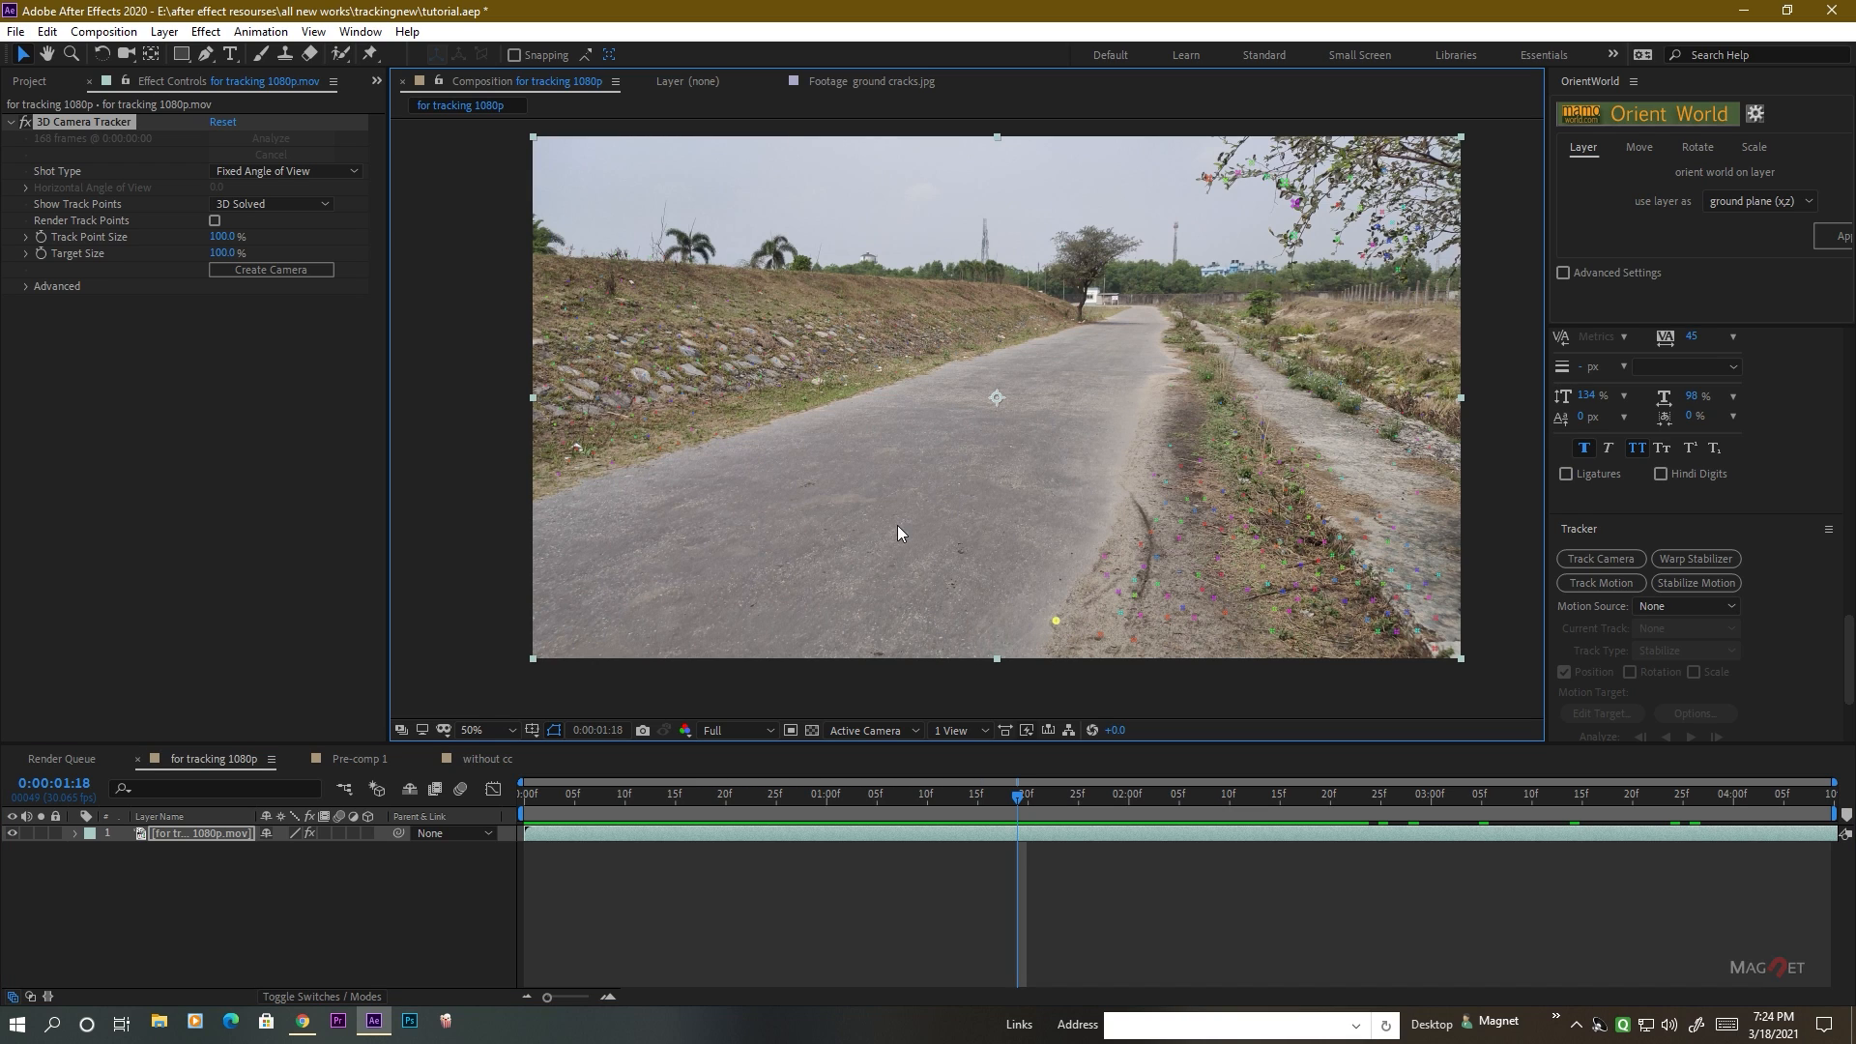
{"action": "scroll", "coordinate": [896, 501], "scroll_direction": "up", "scroll_amount": 2}
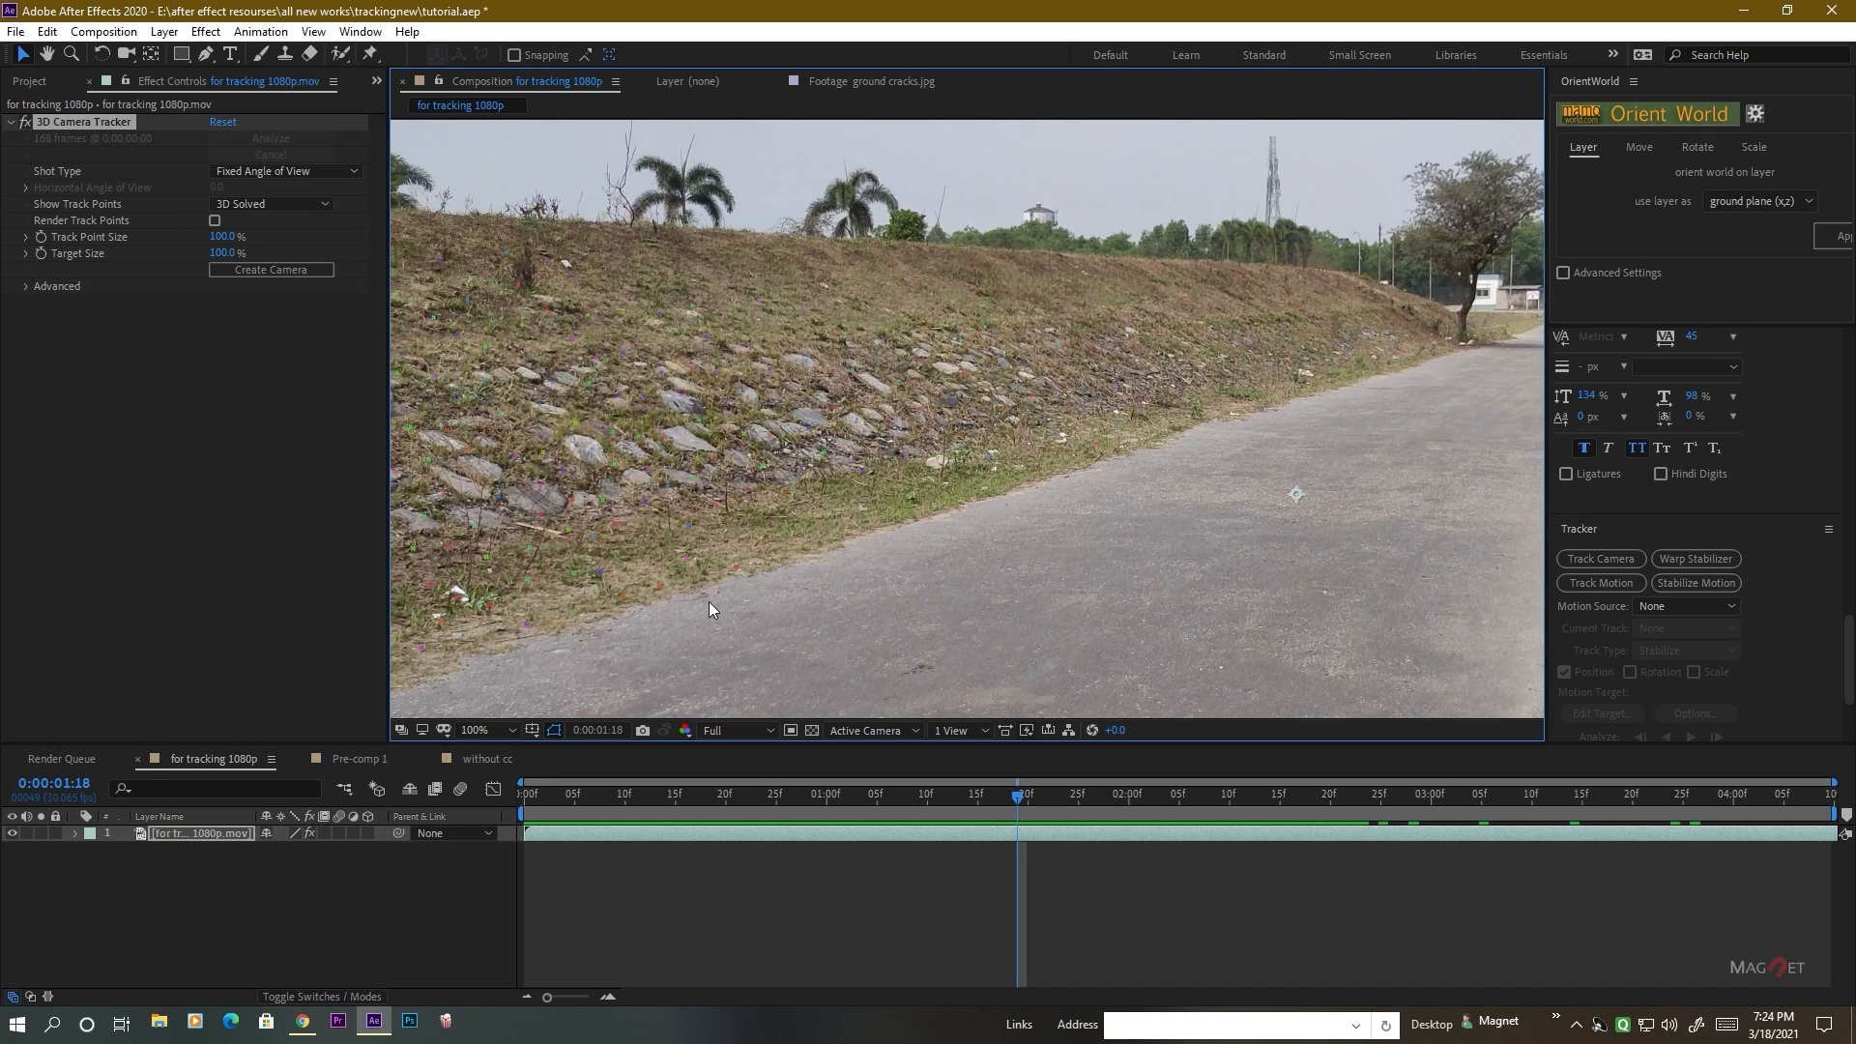
{"action": "left_click_drag", "start_coordinate": [1180, 607], "coordinate": [576, 607]}
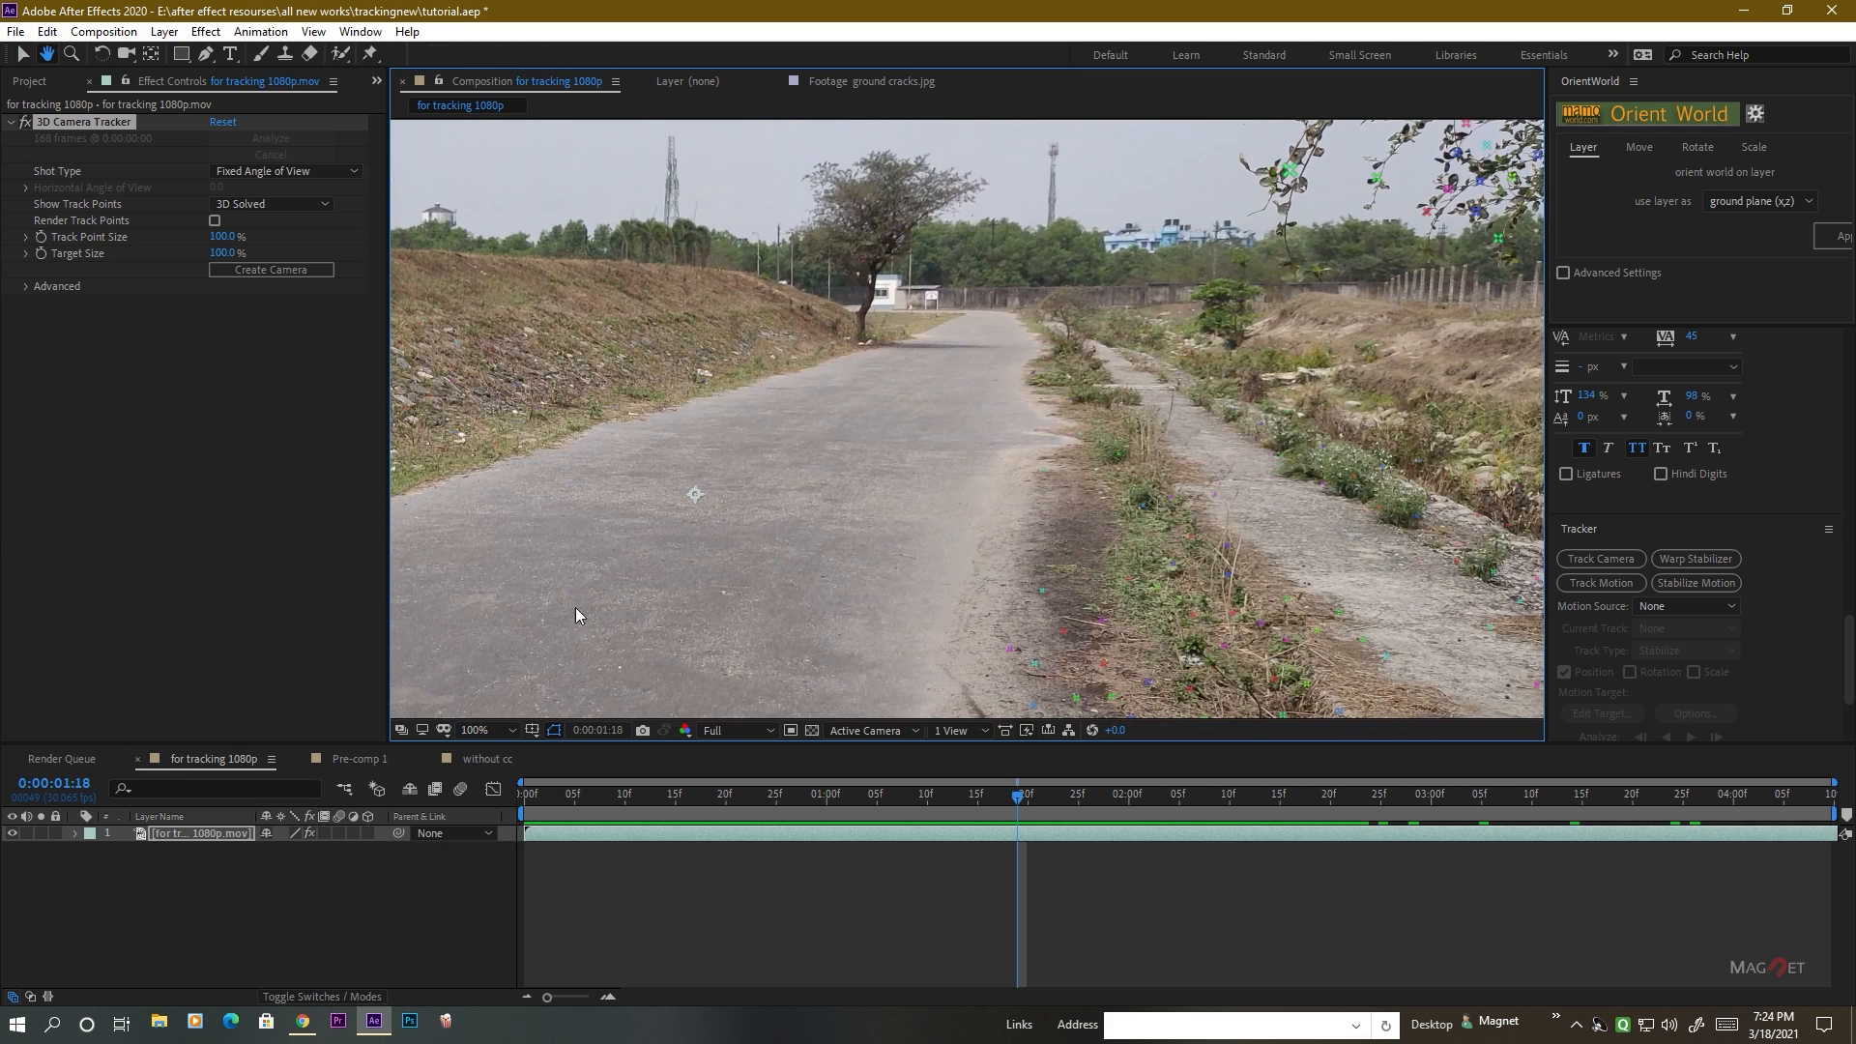
{"action": "scroll", "coordinate": [1094, 513], "scroll_direction": "up", "scroll_amount": 1}
{"action": "left_click_drag", "start_coordinate": [1094, 512], "coordinate": [986, 611]}
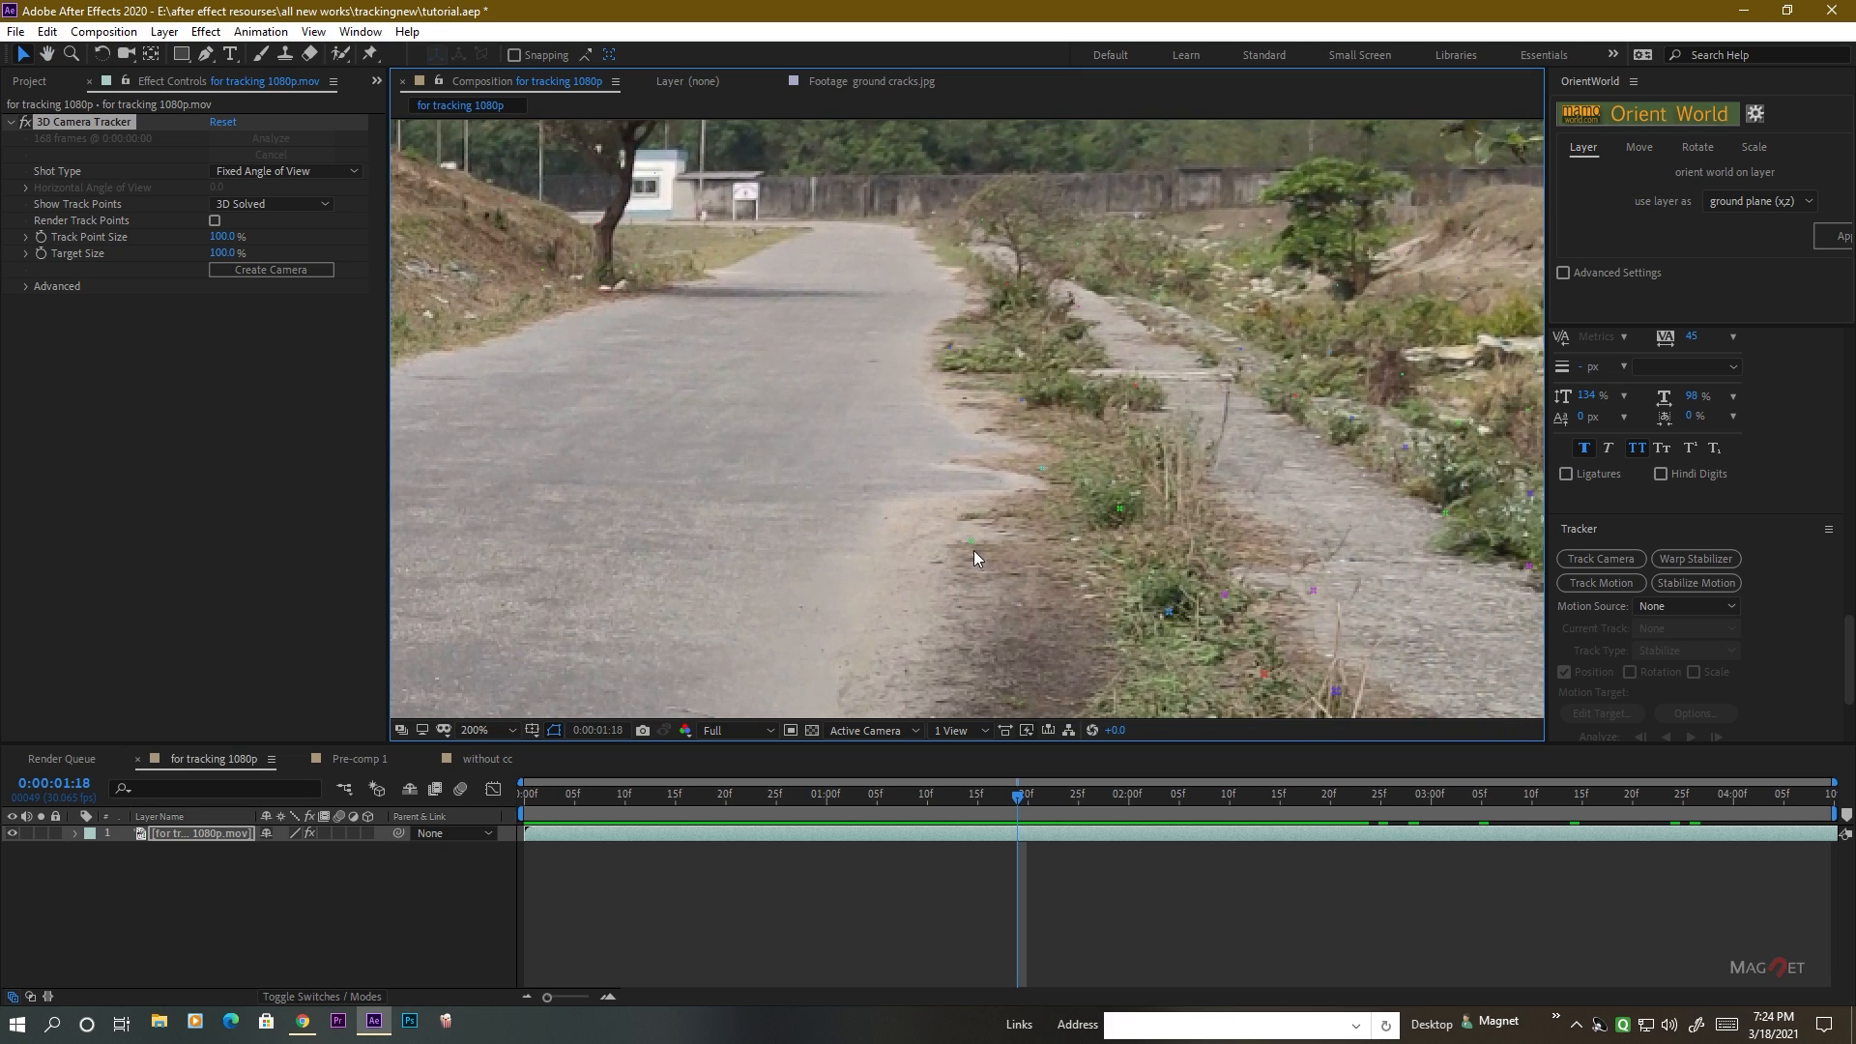
{"action": "scroll", "coordinate": [830, 582], "scroll_direction": "down", "scroll_amount": 2}
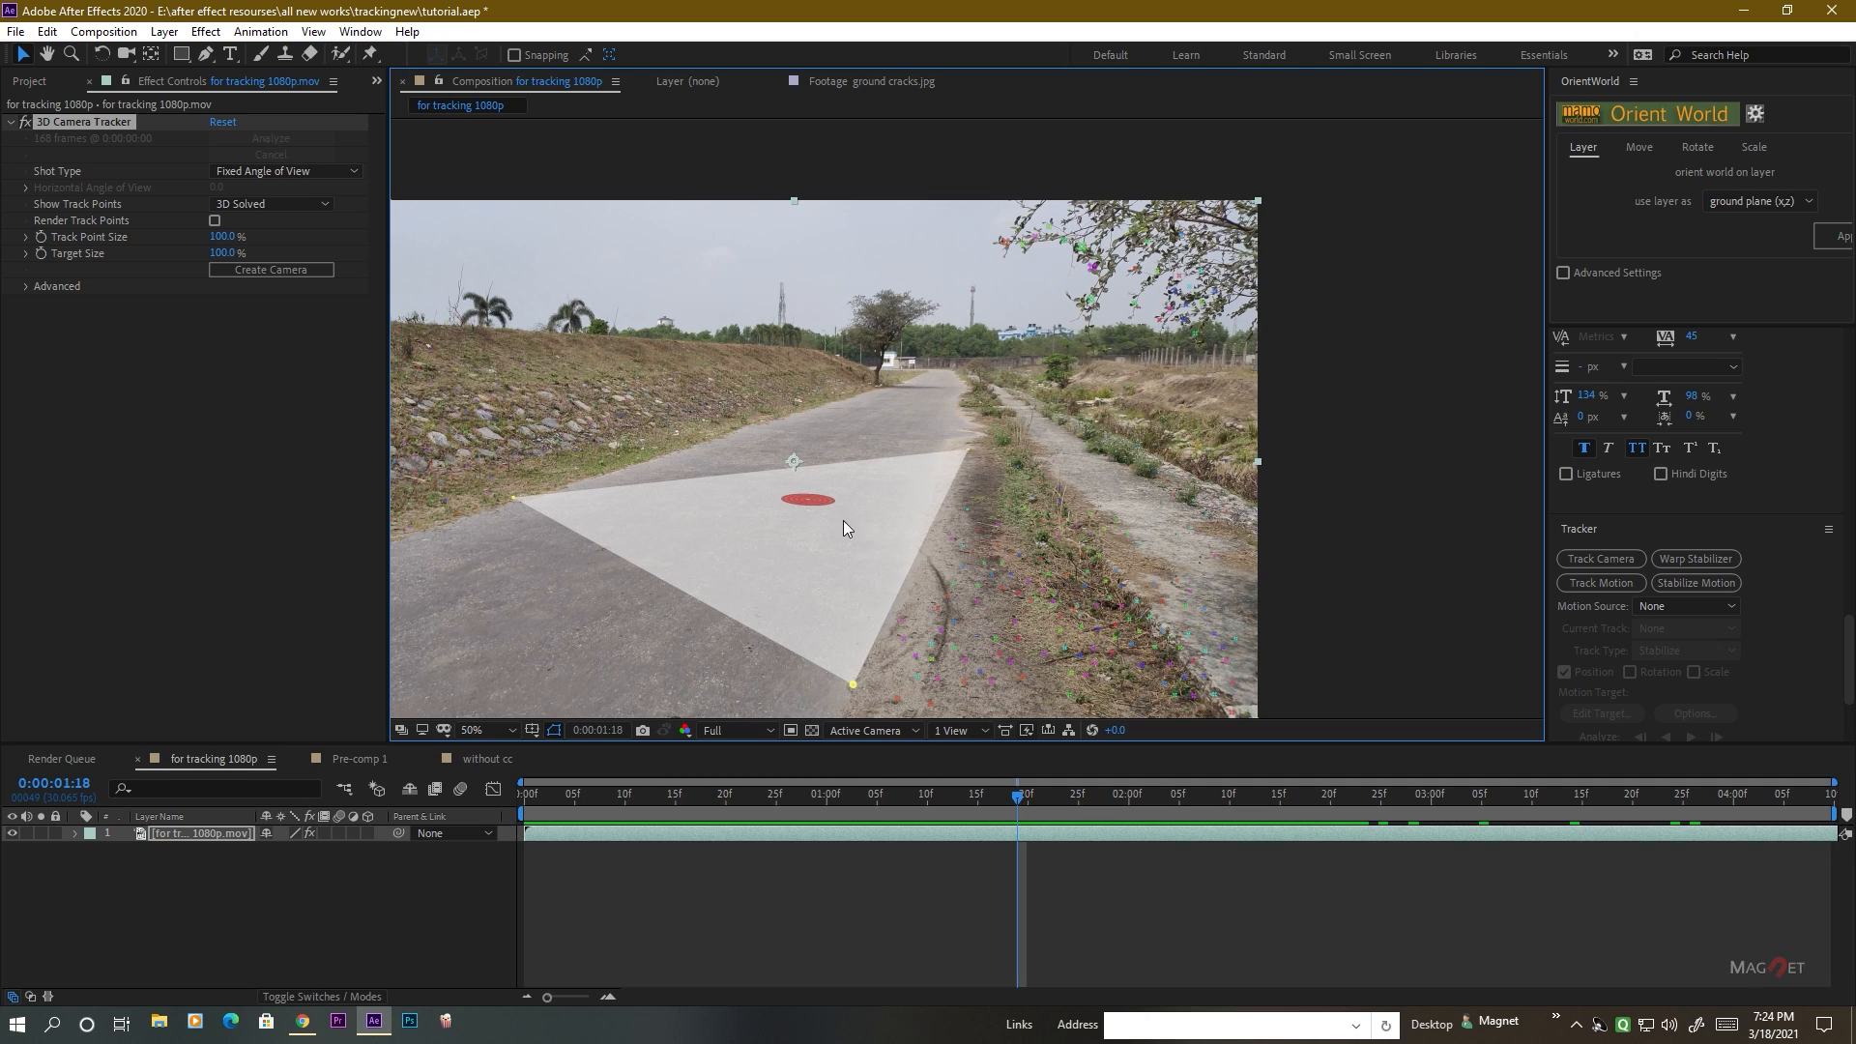
{"action": "right_click", "coordinate": [806, 501]}
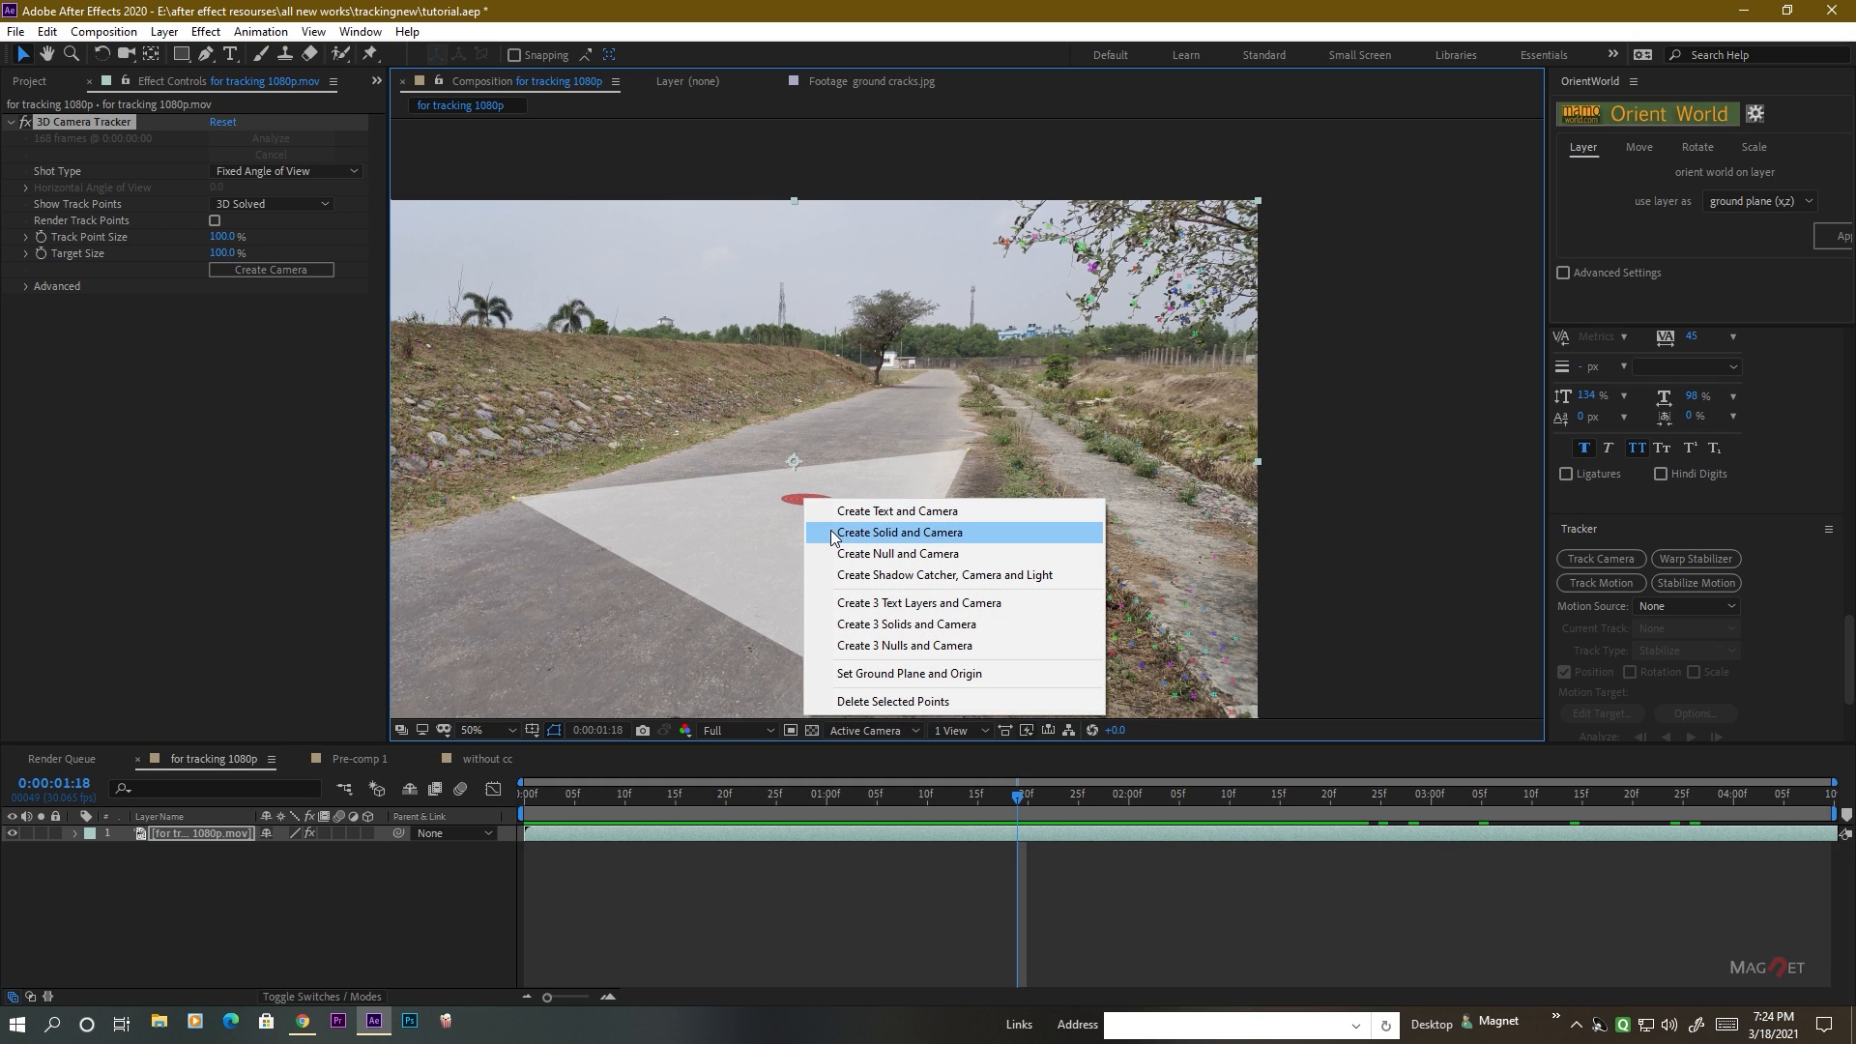
{"action": "left_click", "coordinate": [915, 534]}
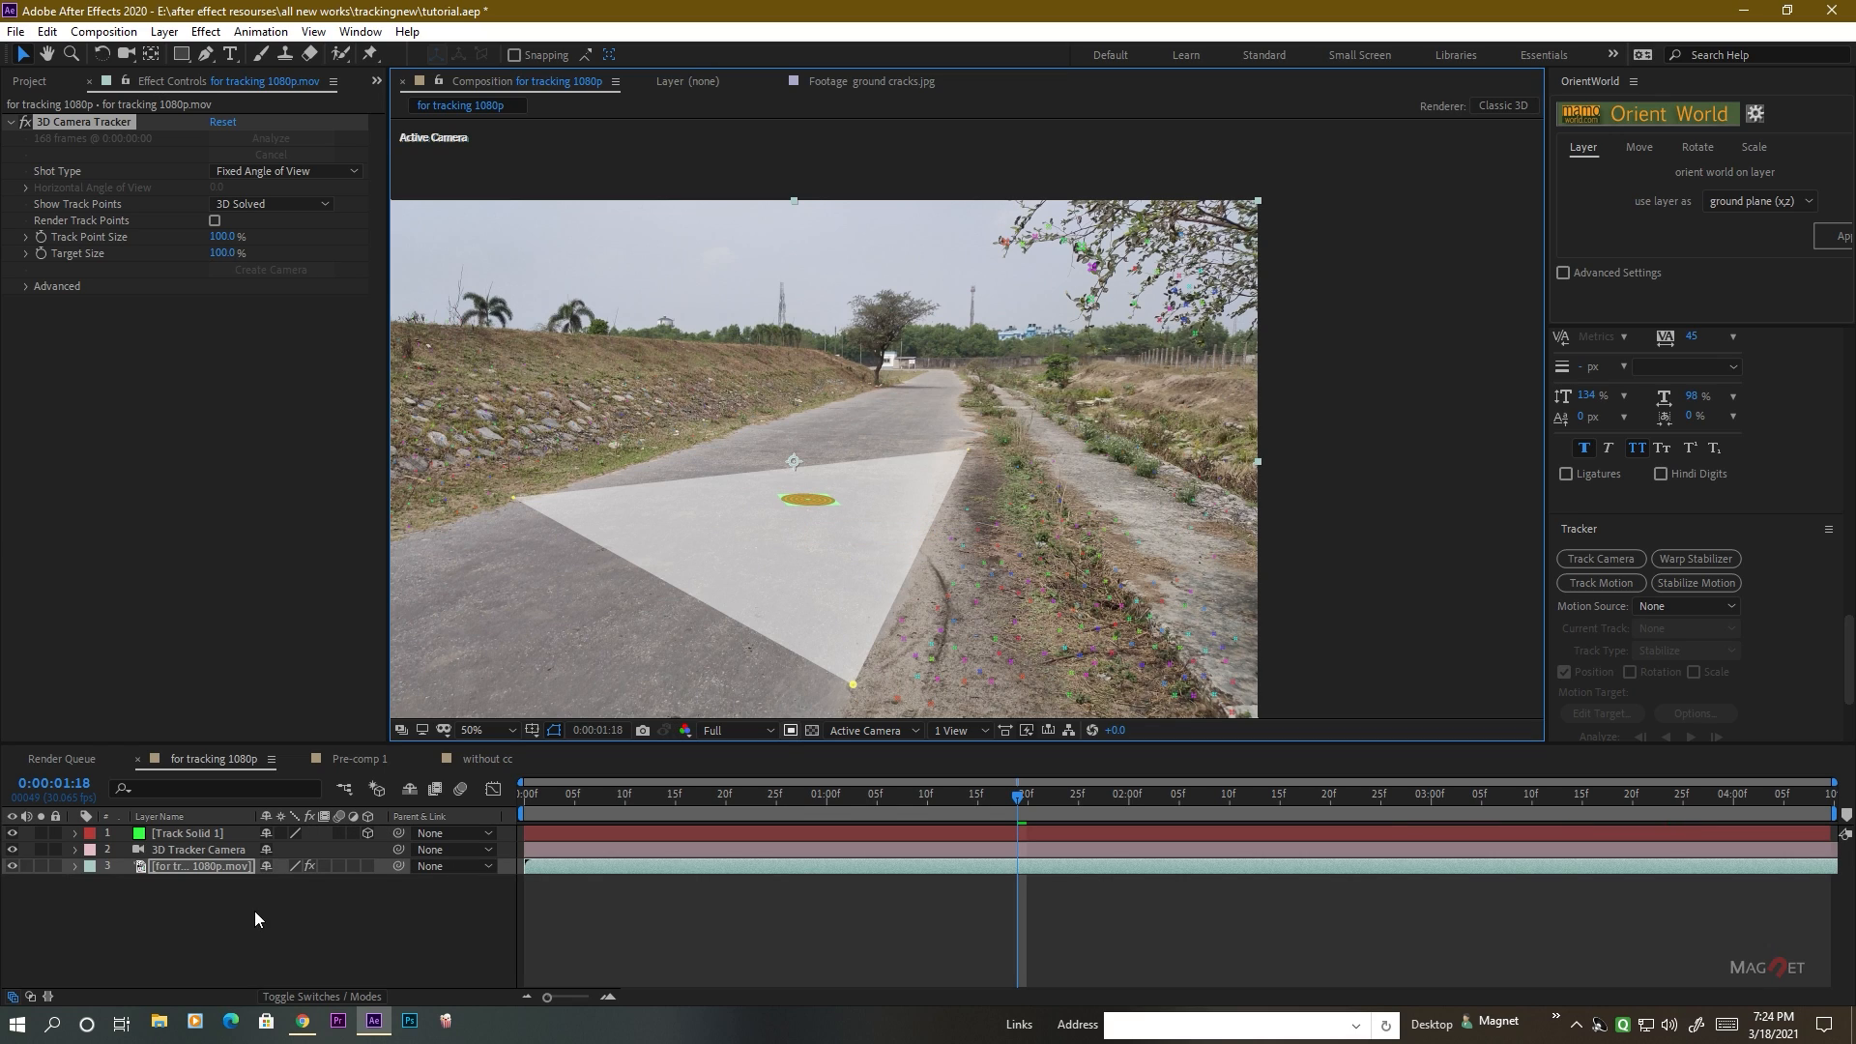
Inspect the new 3D Tracker Camera and Track Solid 1 layers and the solid's placement on the road.
{"action": "left_click", "coordinate": [207, 902]}
{"action": "left_click", "coordinate": [189, 853]}
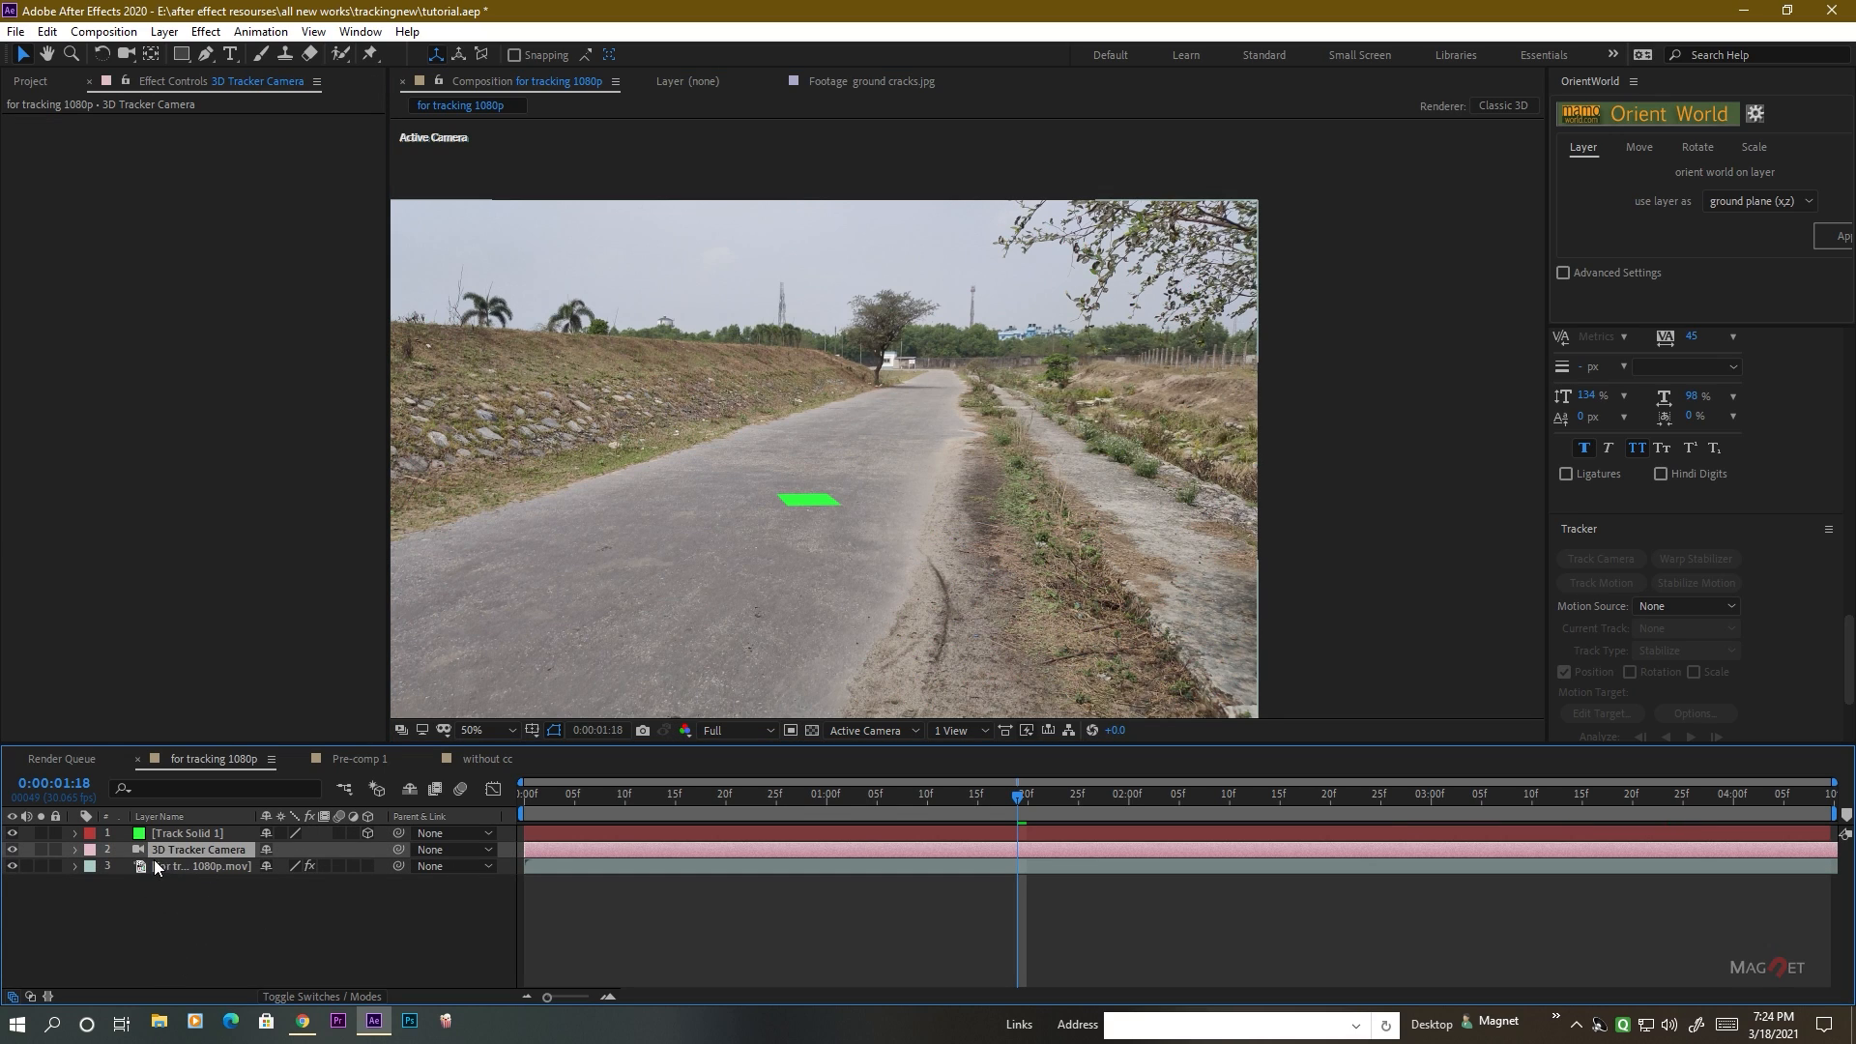
{"action": "left_click", "coordinate": [172, 835]}
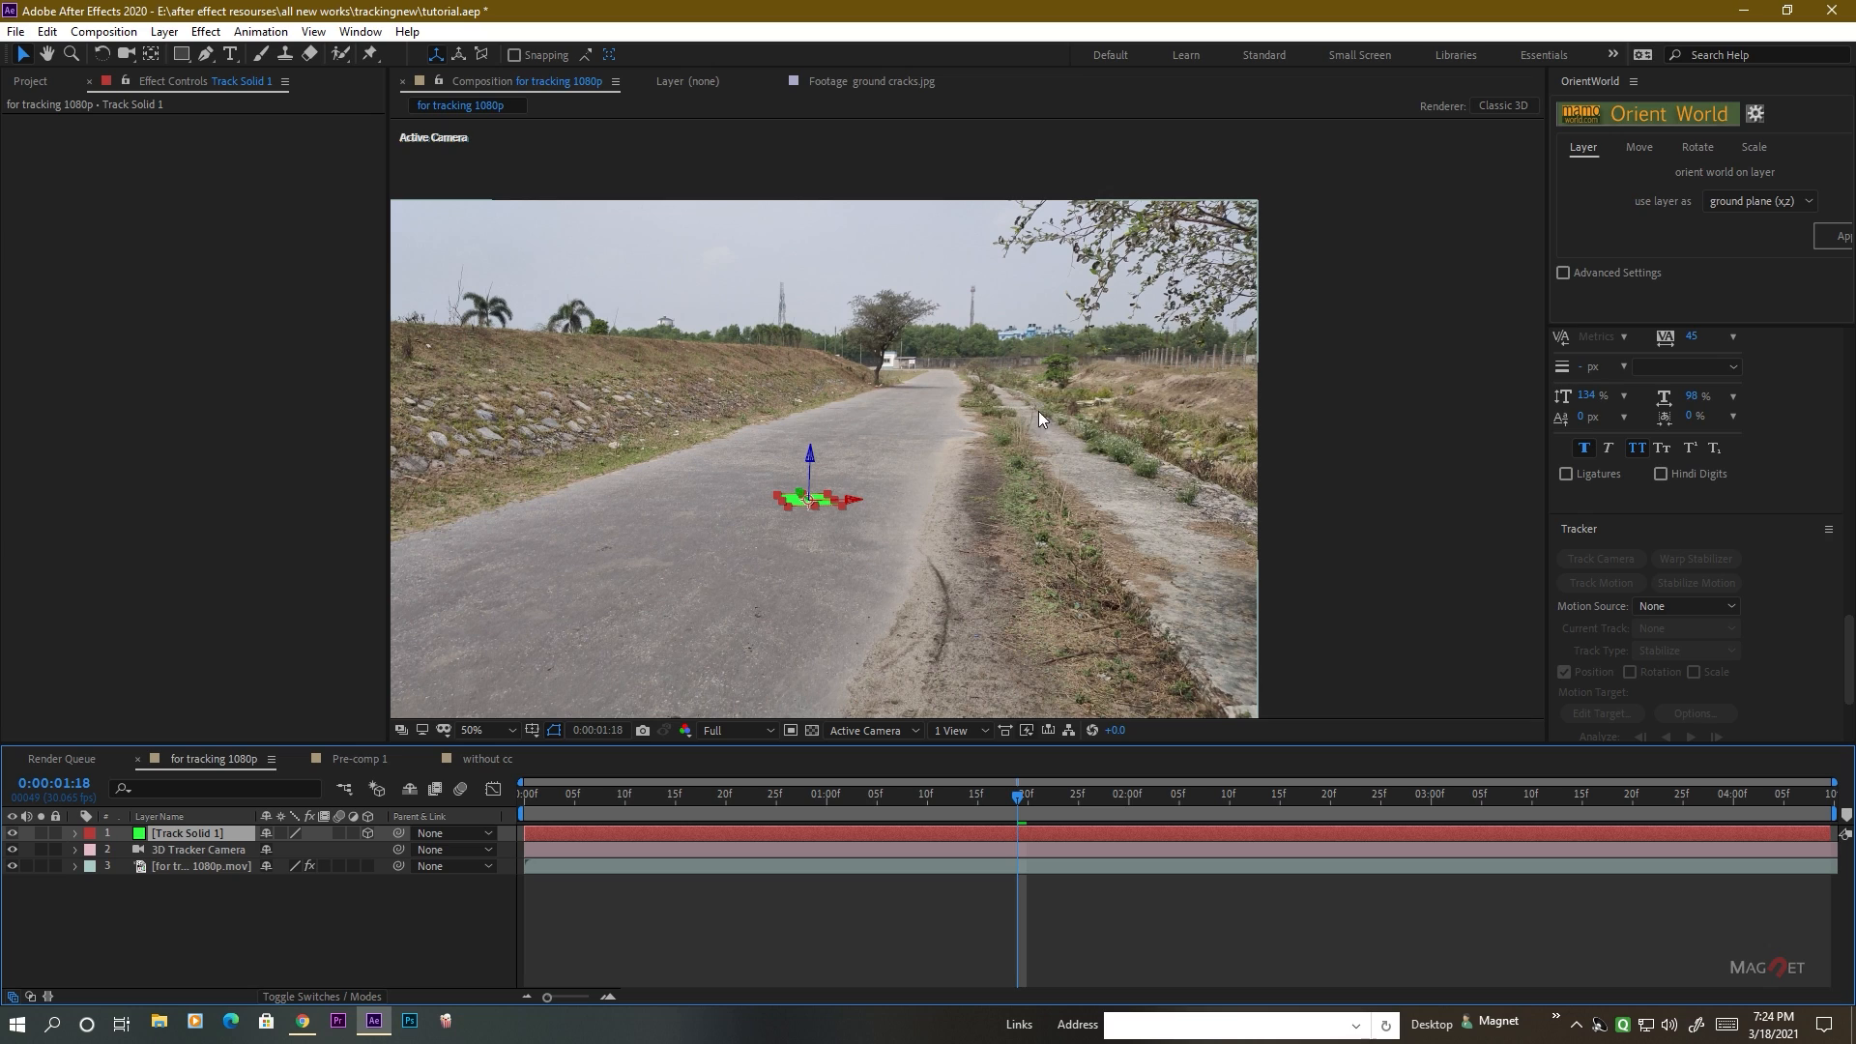
{"action": "left_click_drag", "start_coordinate": [870, 583], "coordinate": [1014, 521]}
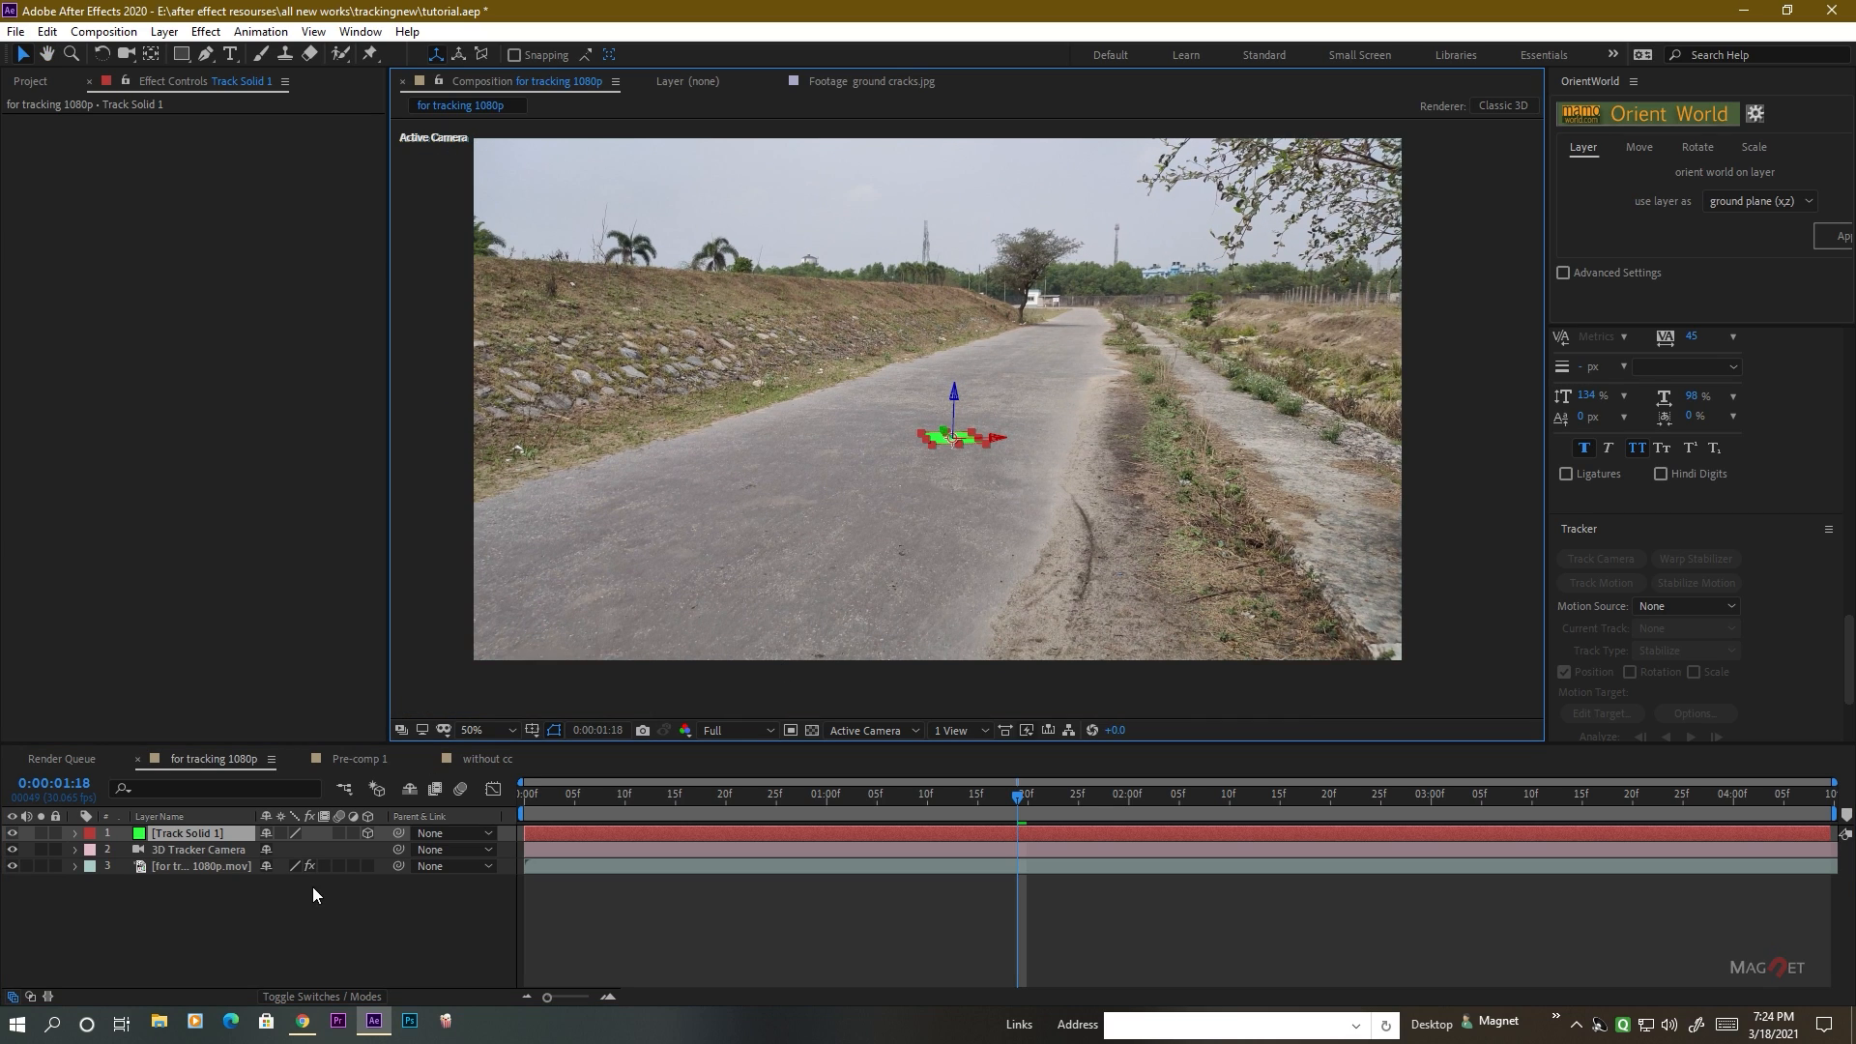
{"action": "left_click", "coordinate": [190, 924]}
{"action": "left_click", "coordinate": [188, 838]}
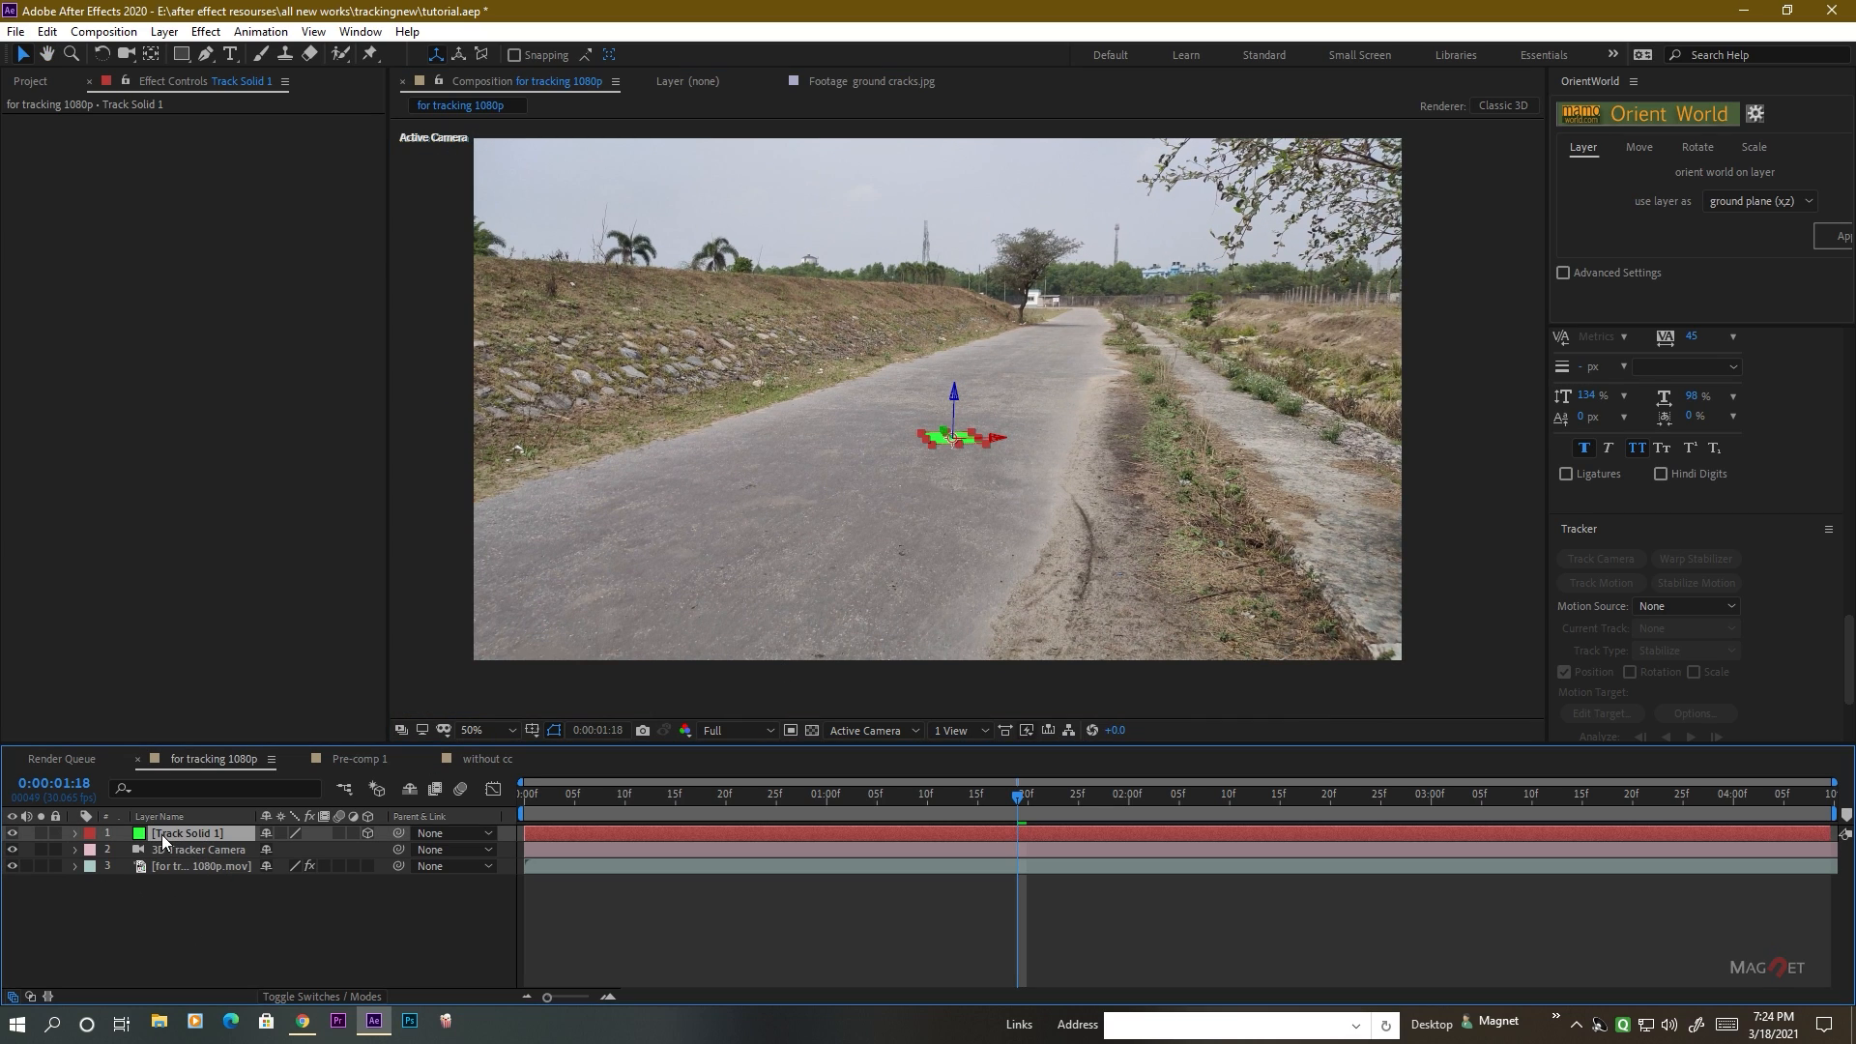
Use OrientWorld to orient the scene on Track Solid 1, using the layer as ground plane (x,z).
{"action": "left_click_drag", "start_coordinate": [1148, 496], "coordinate": [1140, 524]}
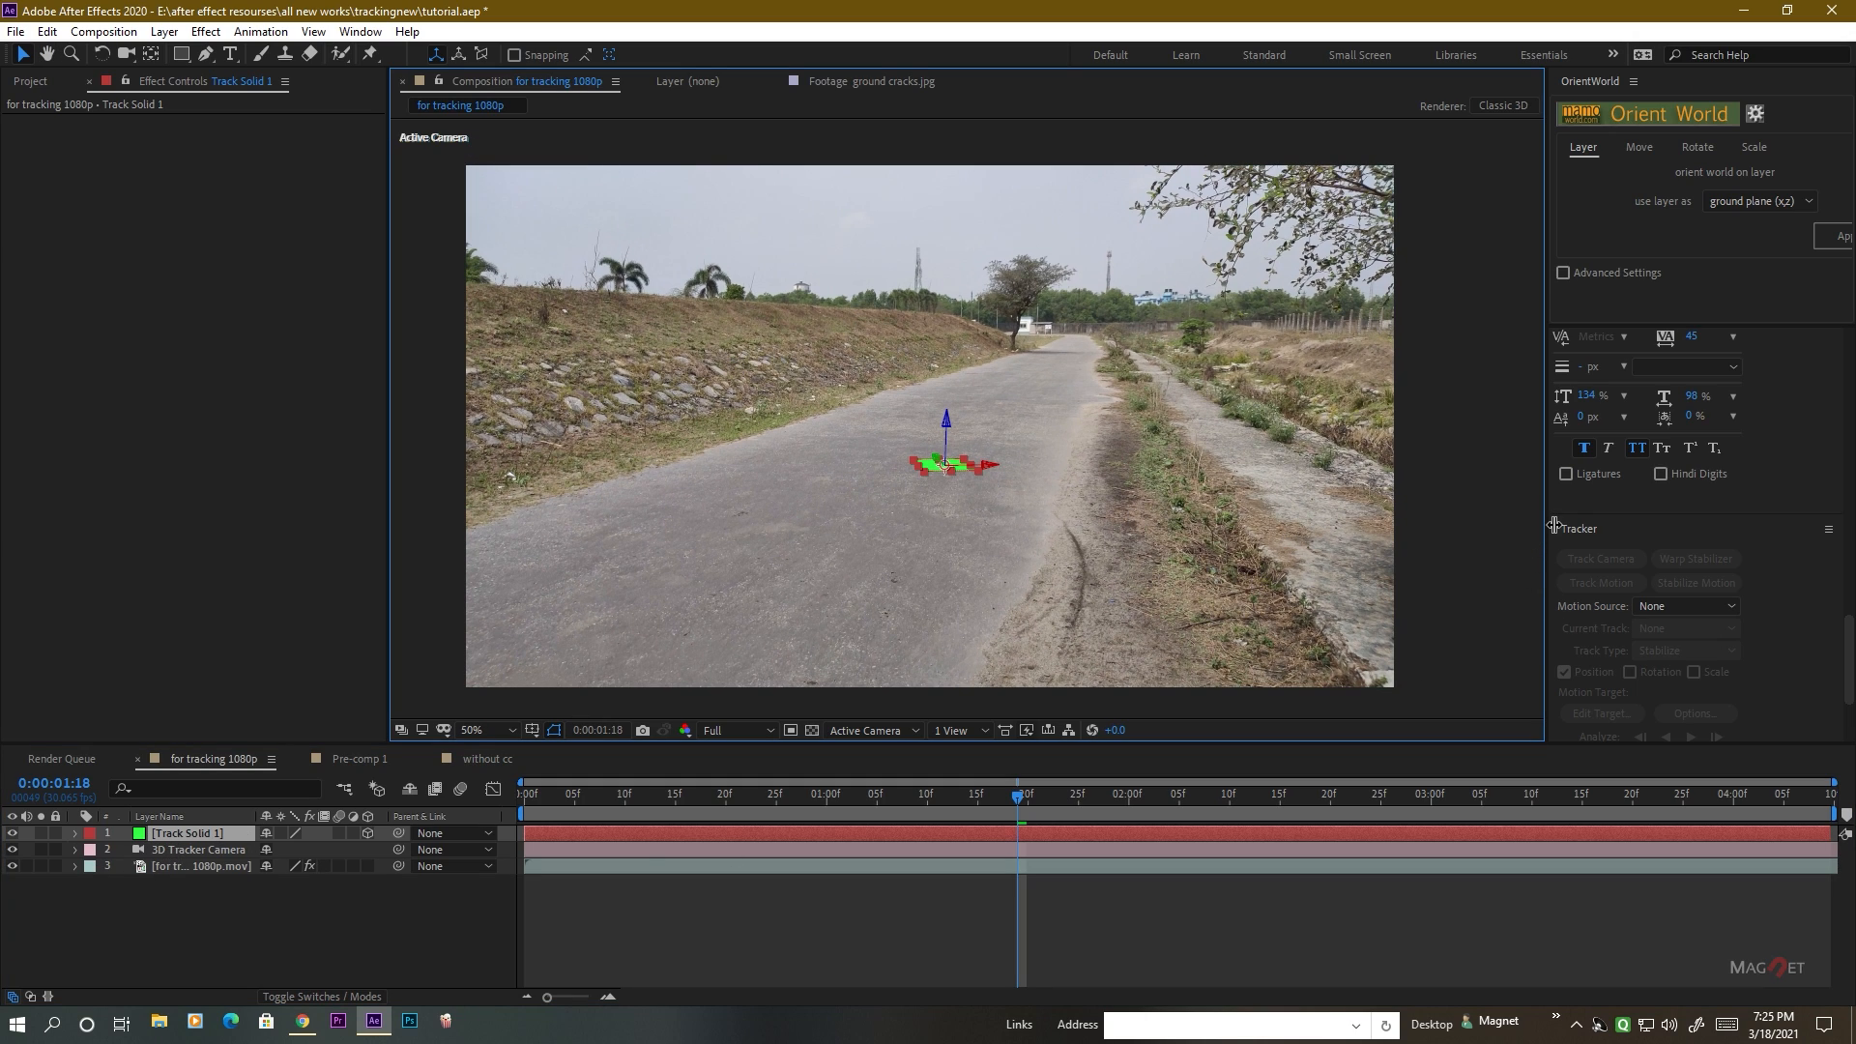
{"action": "left_click_drag", "start_coordinate": [1553, 525], "coordinate": [1482, 526]}
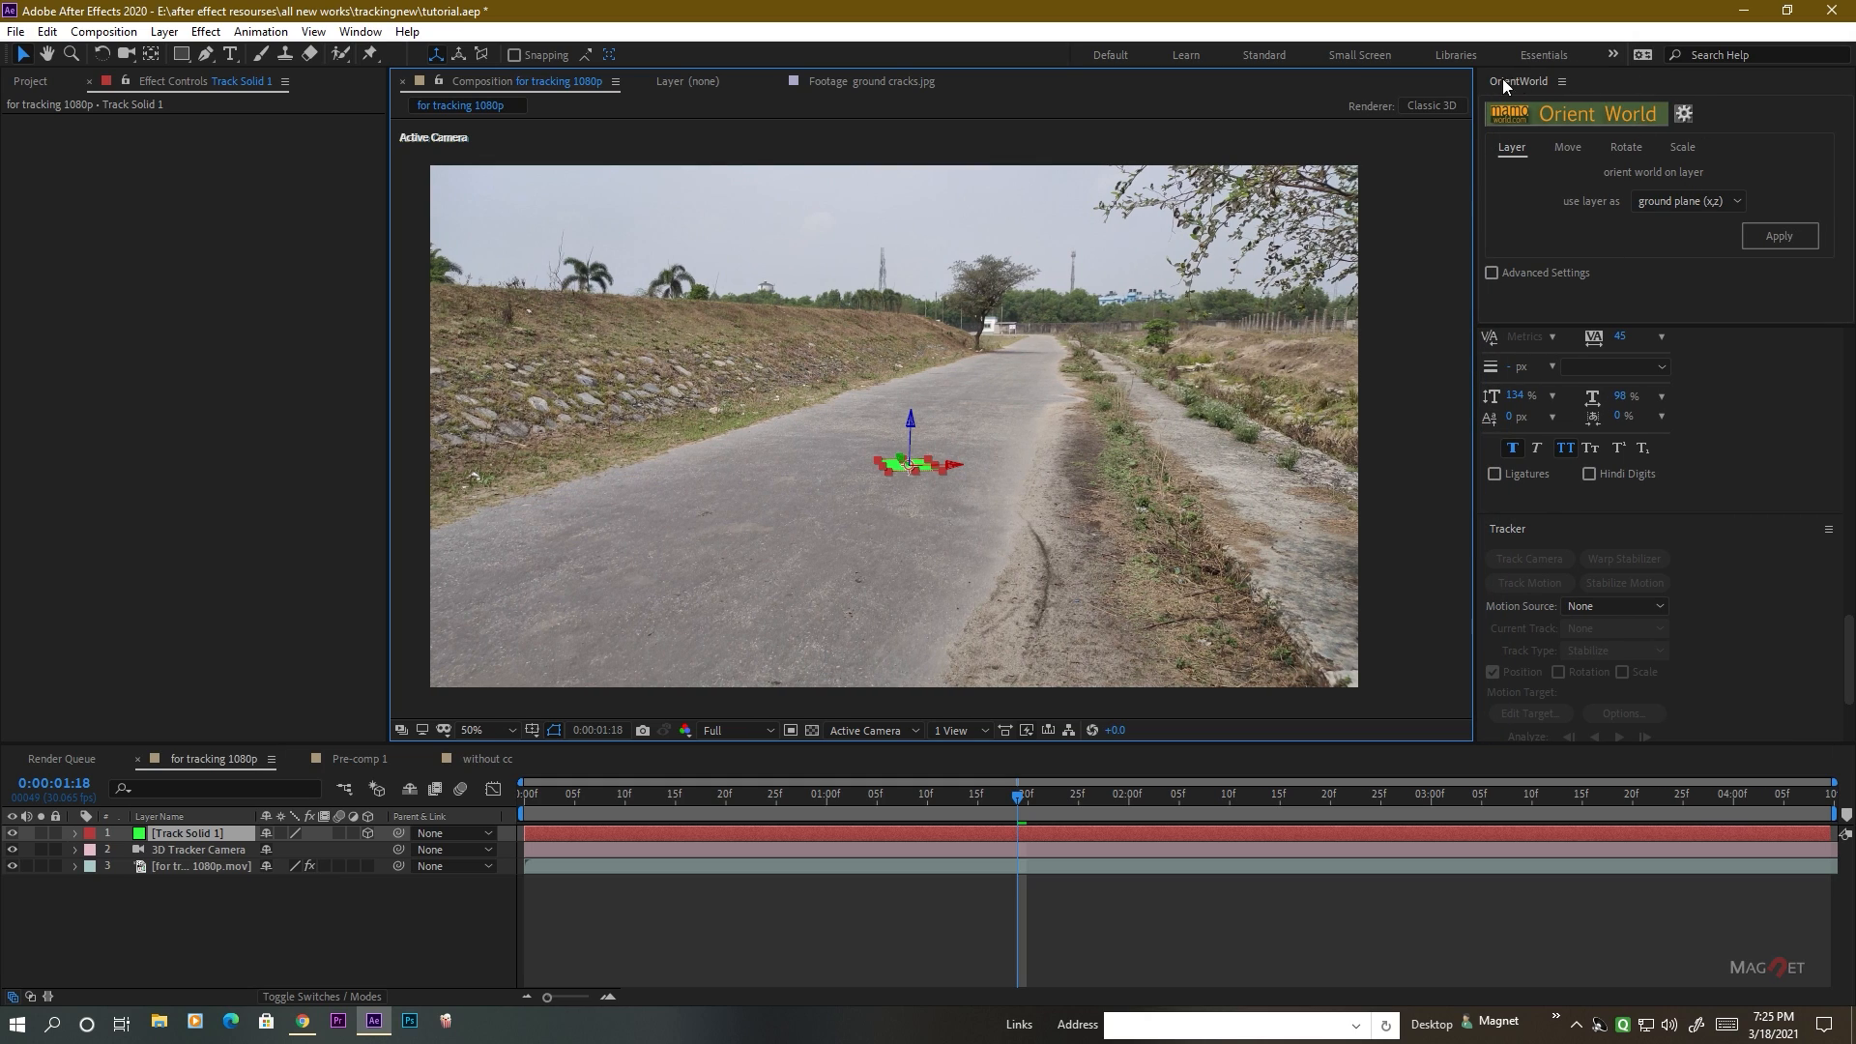
{"action": "left_click", "coordinate": [181, 835]}
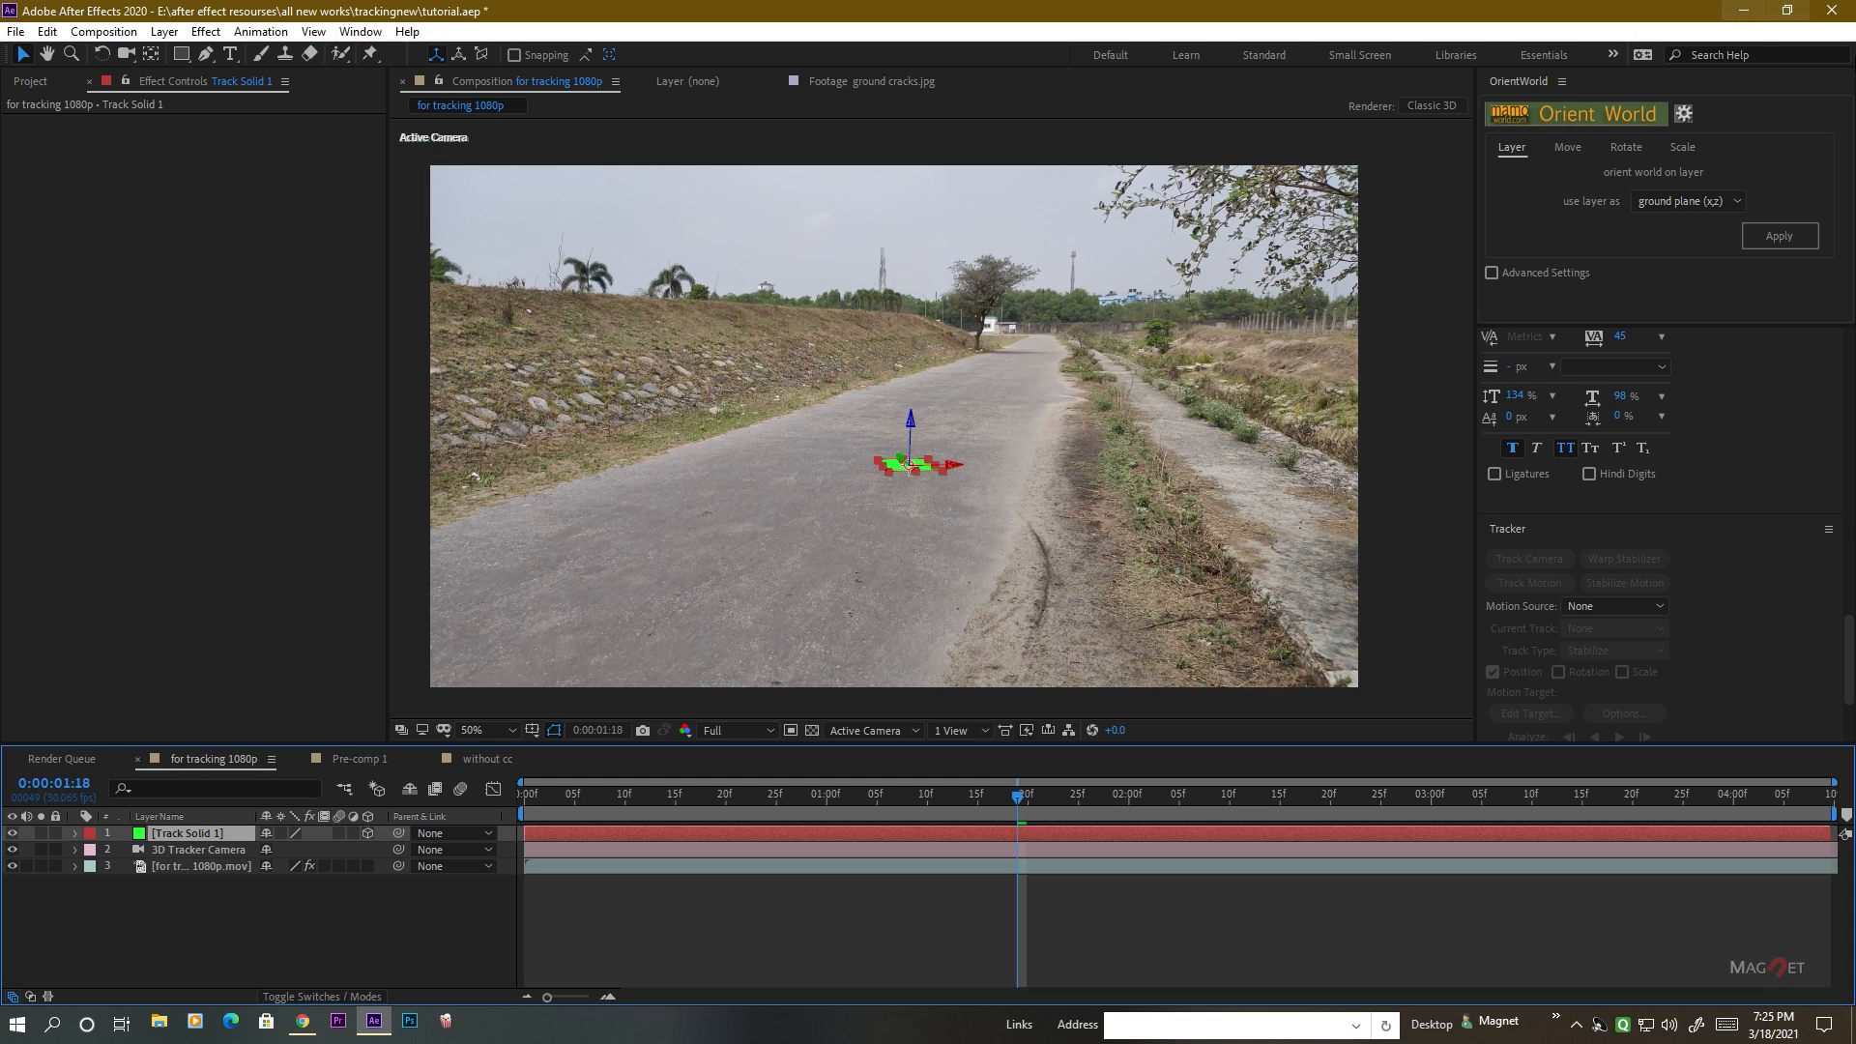
{"action": "left_click", "coordinate": [1771, 239]}
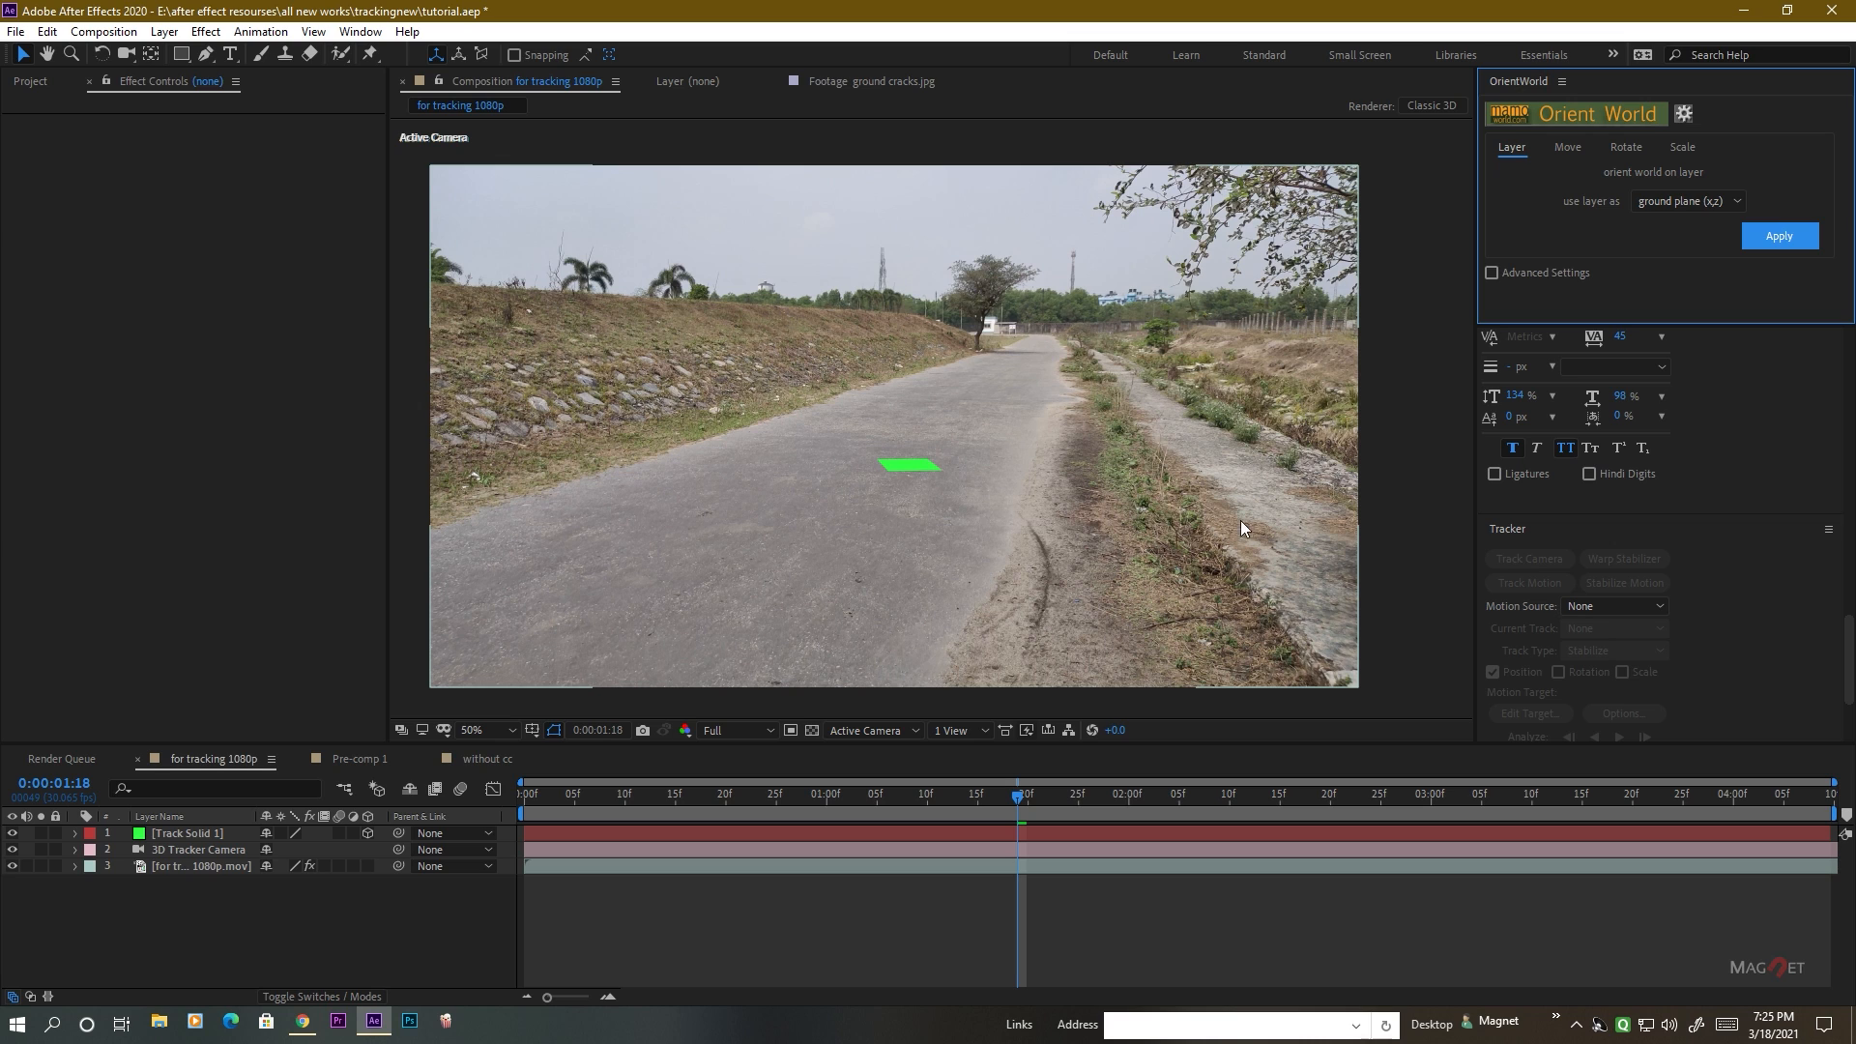
Scrub back to 0:00:01:14 to check how the green track solid sticks to the road.
{"action": "left_click", "coordinate": [301, 925]}
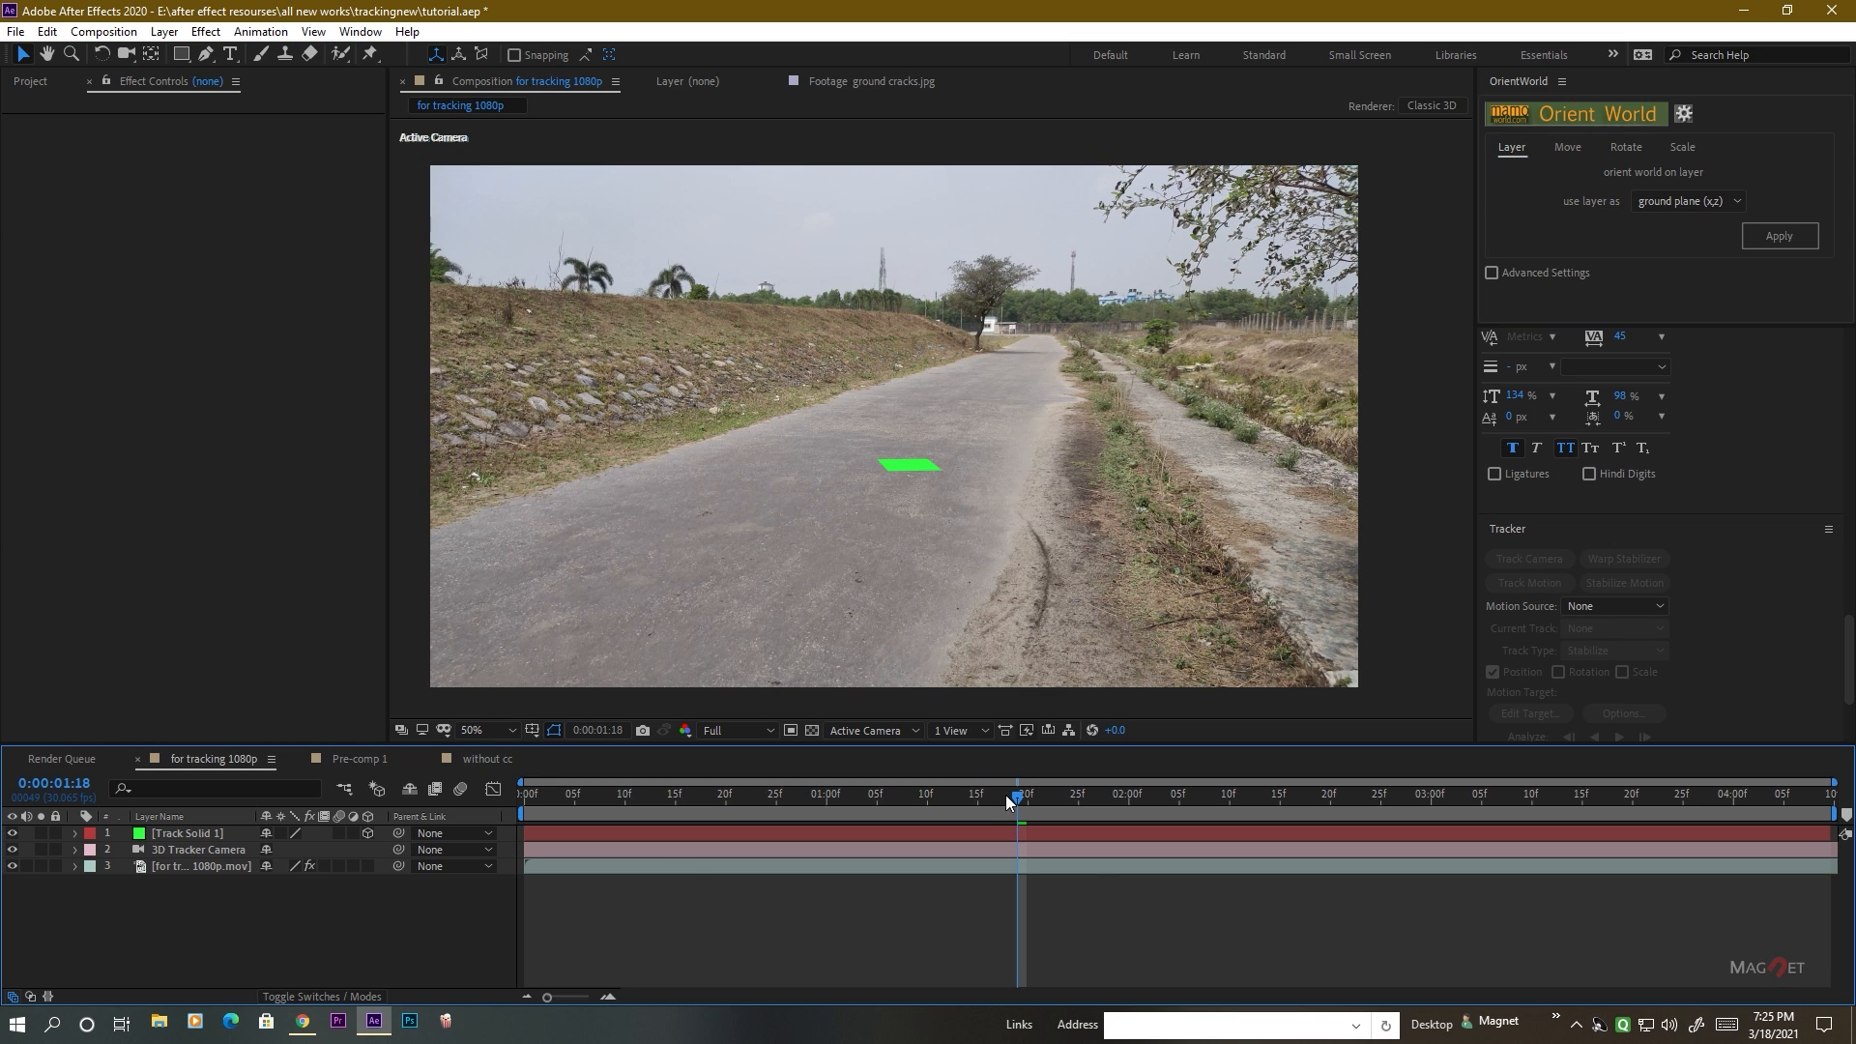
{"action": "mouse_move", "coordinate": [1006, 794]}
{"action": "left_mouse_down"}
{"action": "mouse_move", "coordinate": [829, 799]}
{"action": "mouse_move", "coordinate": [988, 809]}
{"action": "left_mouse_up"}
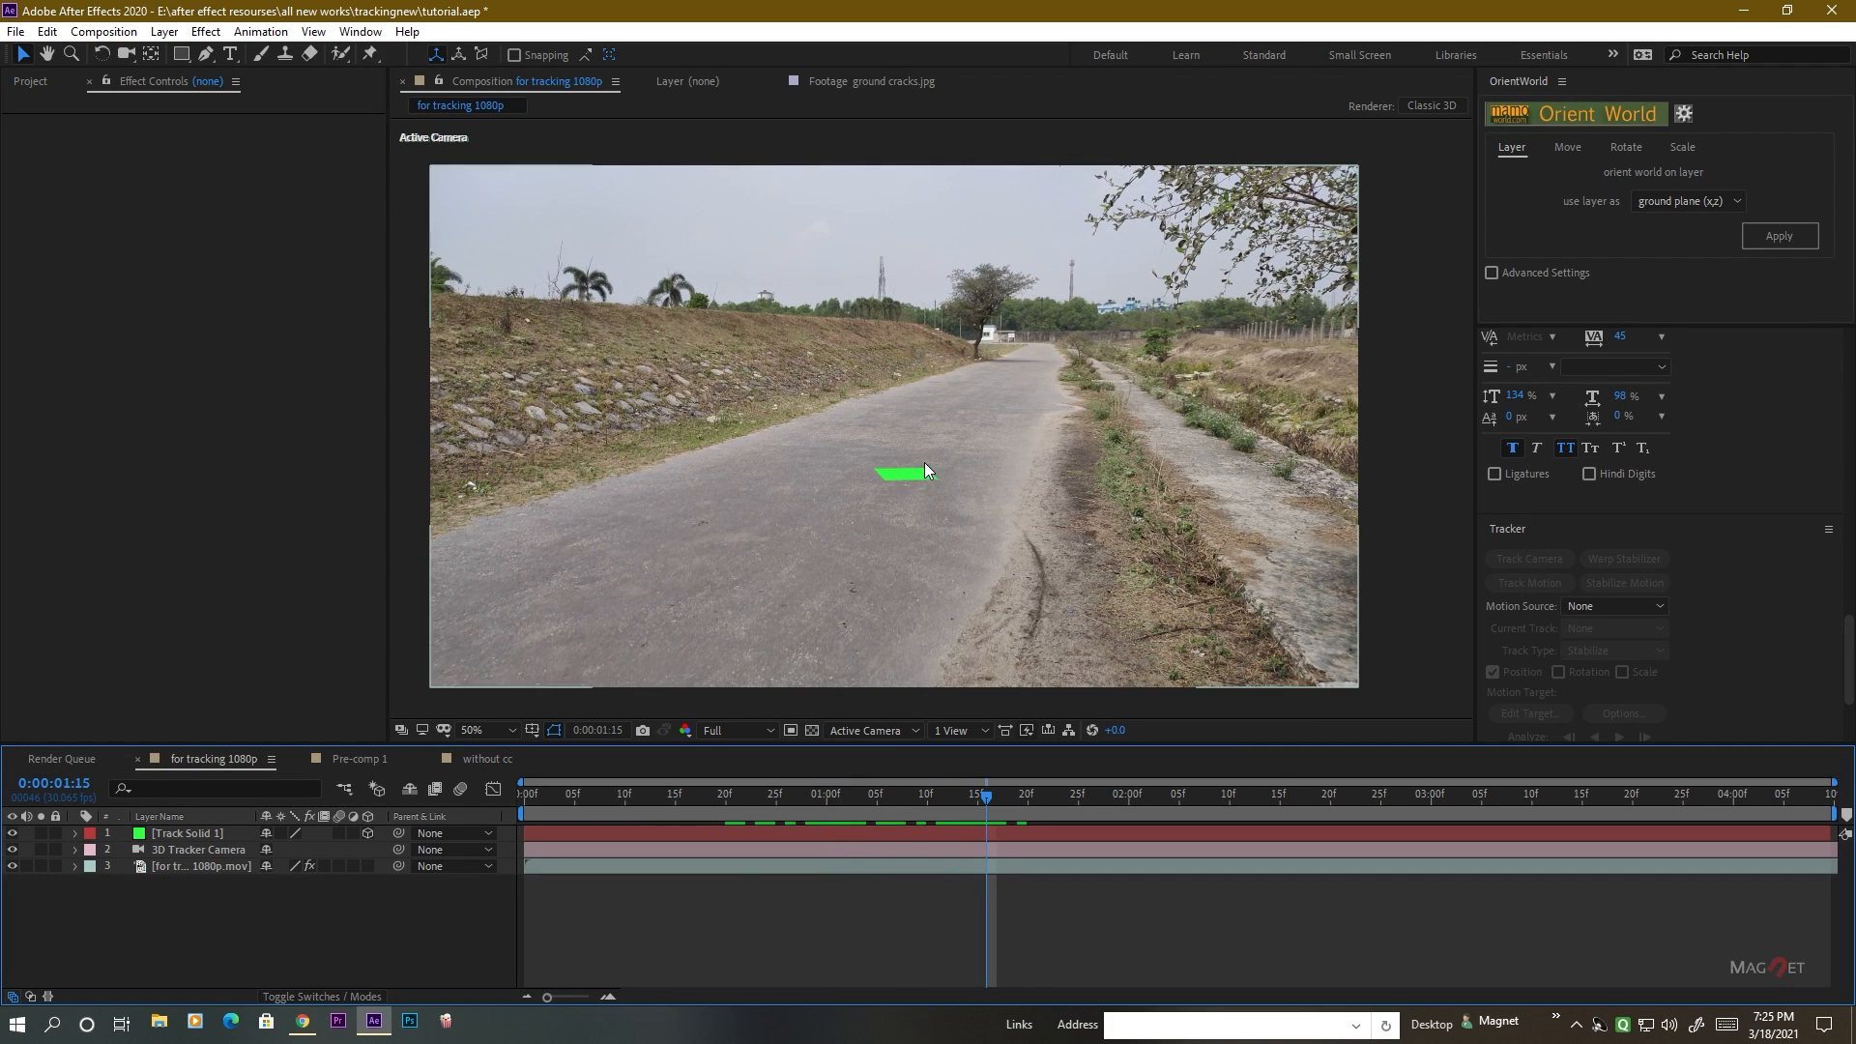
{"action": "mouse_move", "coordinate": [985, 795]}
{"action": "left_mouse_down"}
{"action": "mouse_move", "coordinate": [849, 803]}
{"action": "mouse_move", "coordinate": [976, 807]}
{"action": "left_mouse_up"}
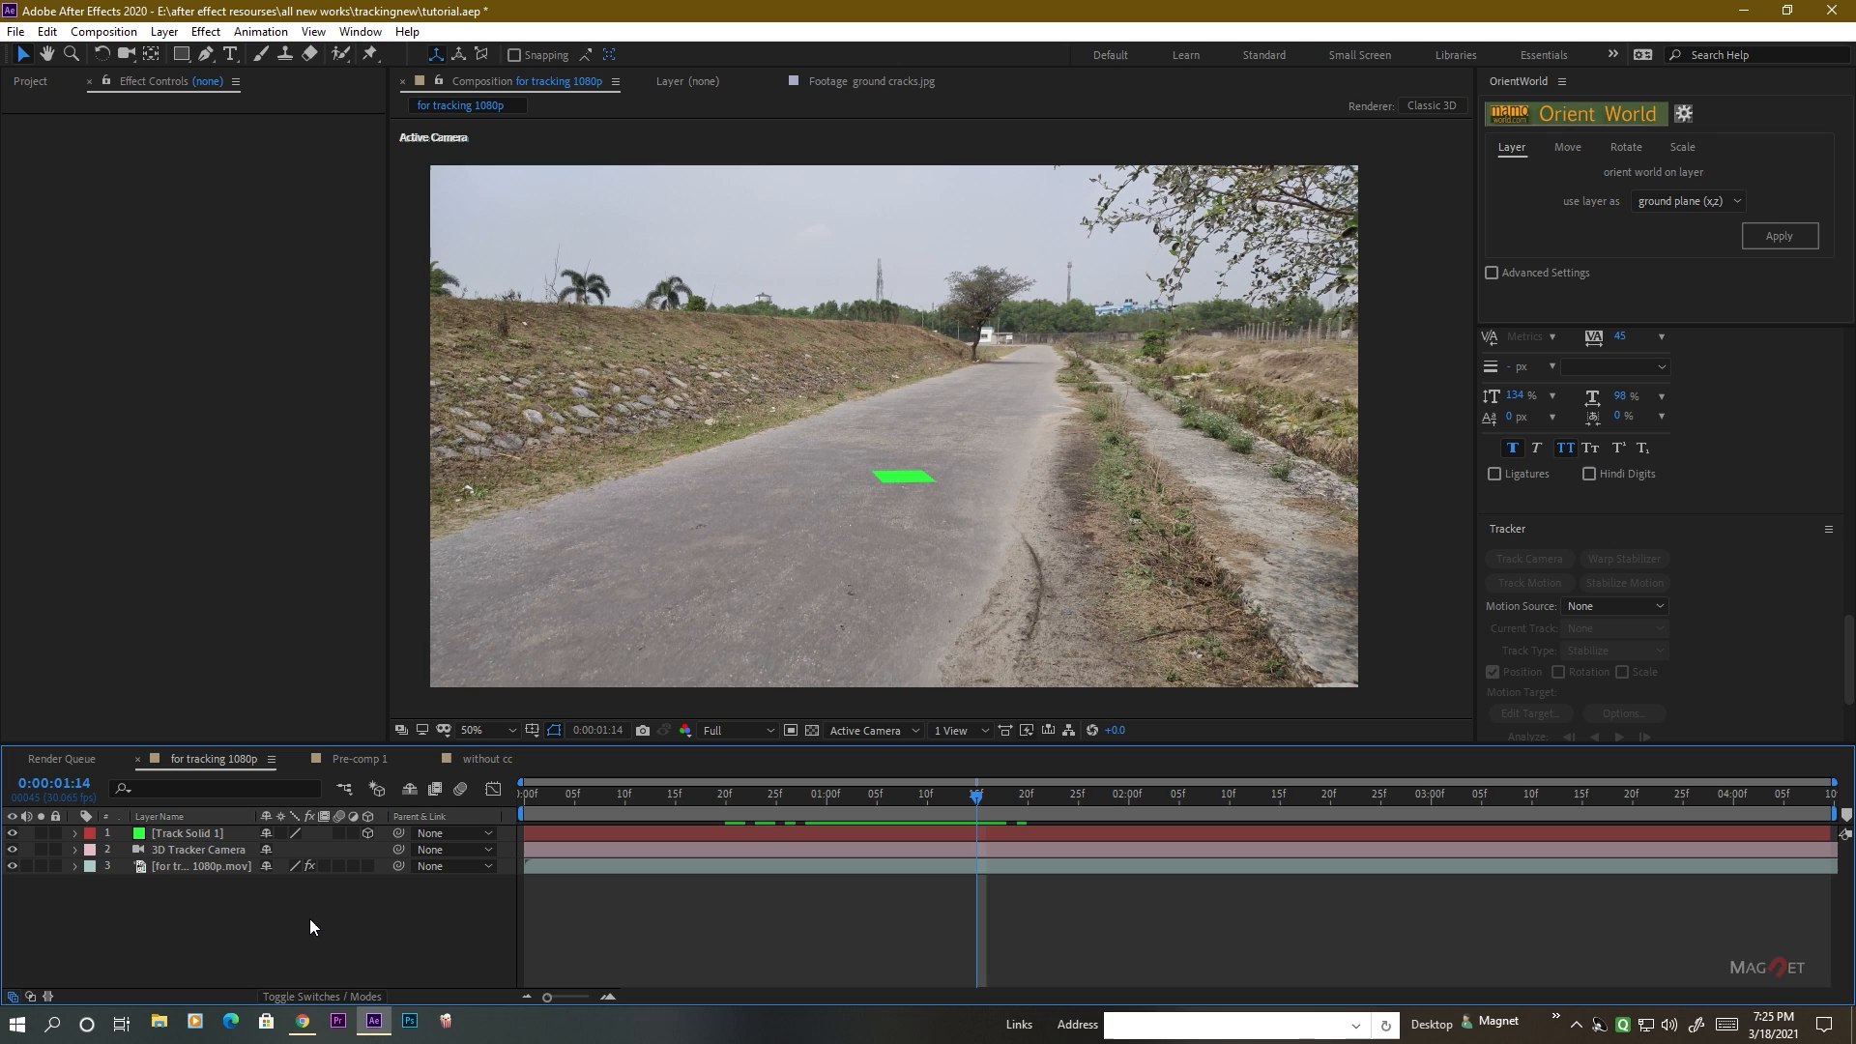
Create a new black 1920 x 1080 px solid layer named element.
{"action": "left_click", "coordinate": [785, 536]}
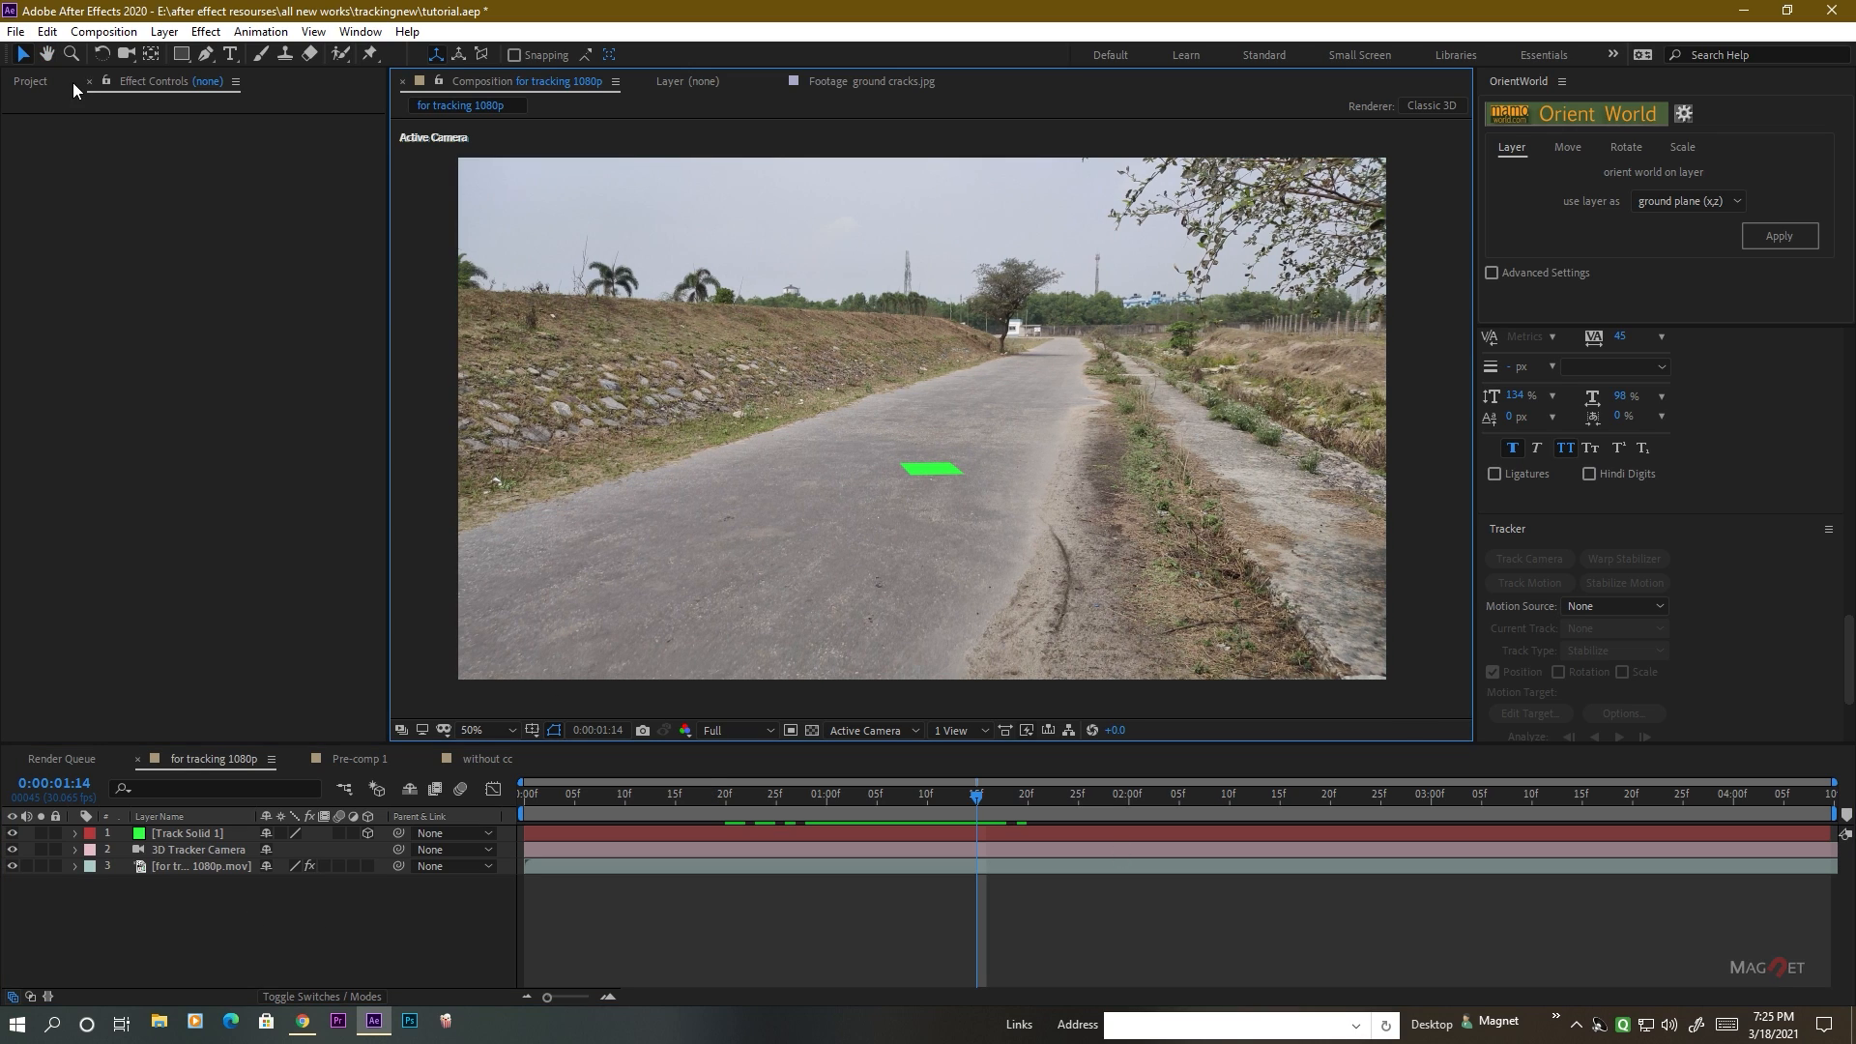
{"action": "left_click", "coordinate": [165, 31]}
{"action": "mouse_move", "coordinate": [184, 60]}
{"action": "left_click", "coordinate": [510, 74]}
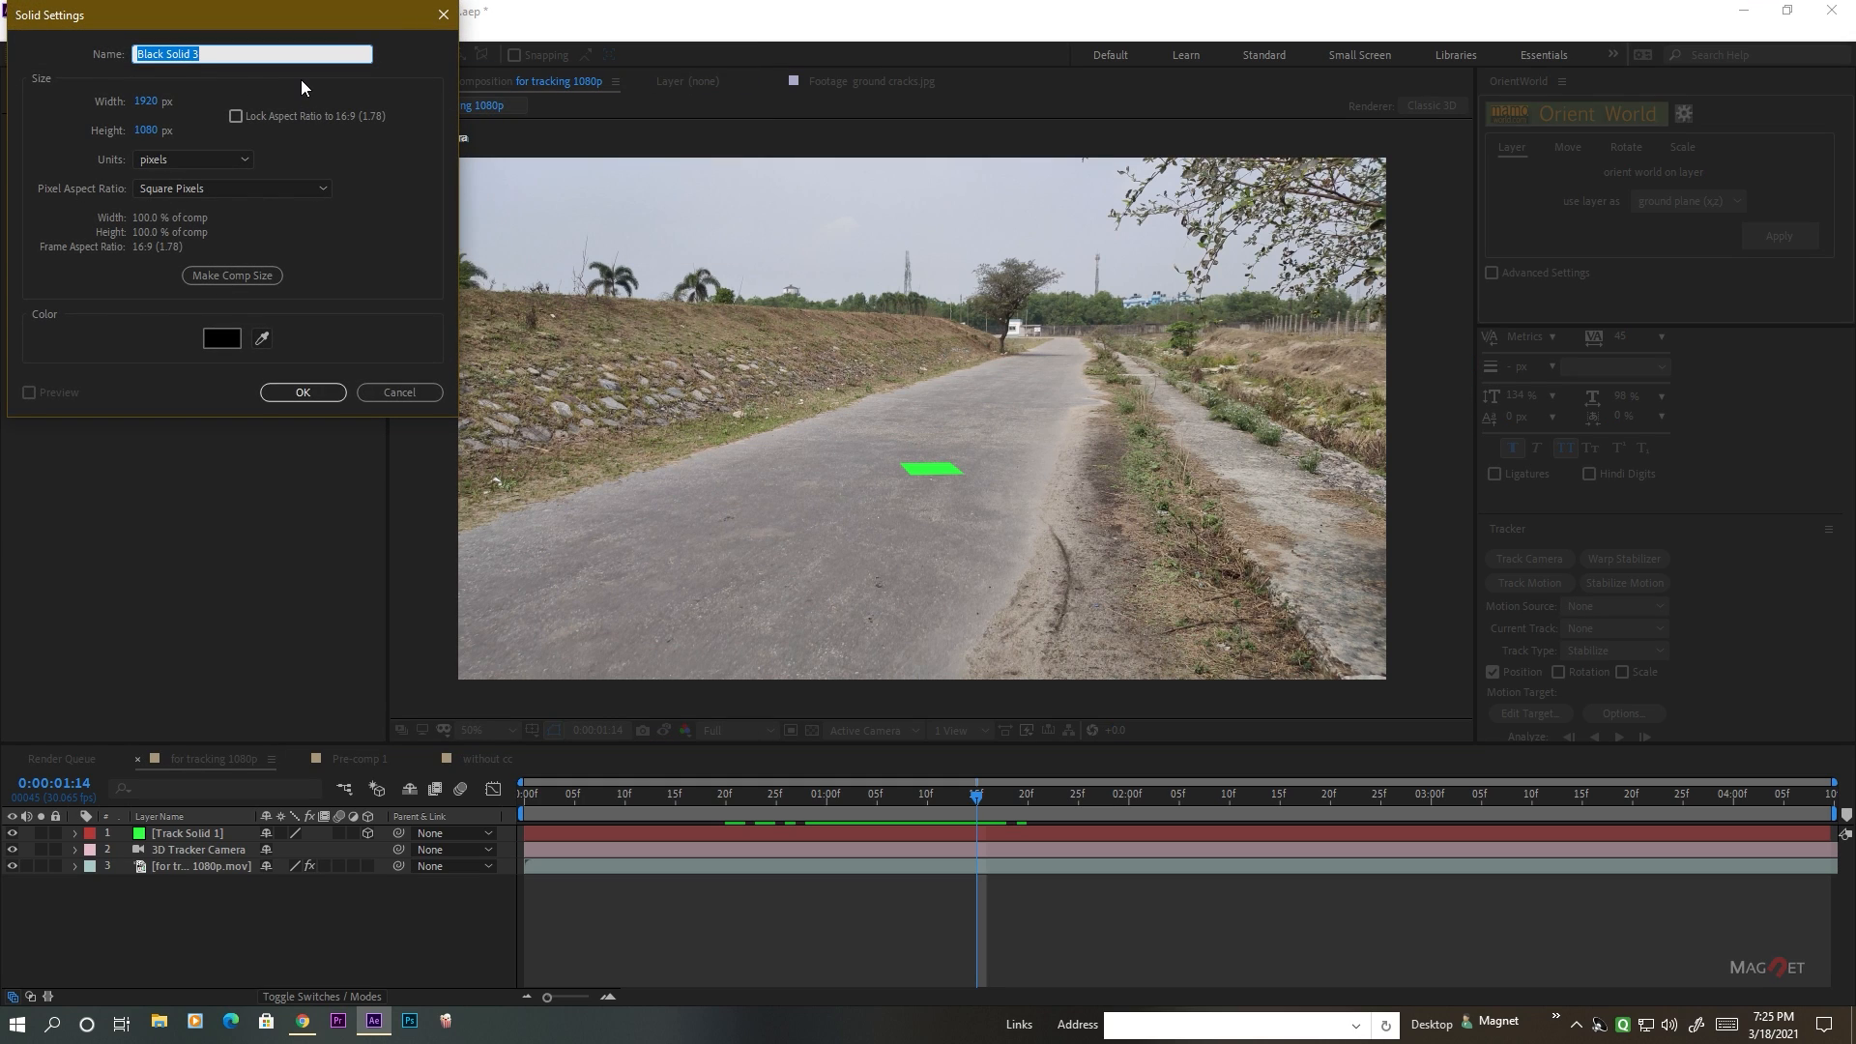
{"action": "type", "text": "element"}
{"action": "left_click", "coordinate": [294, 391]}
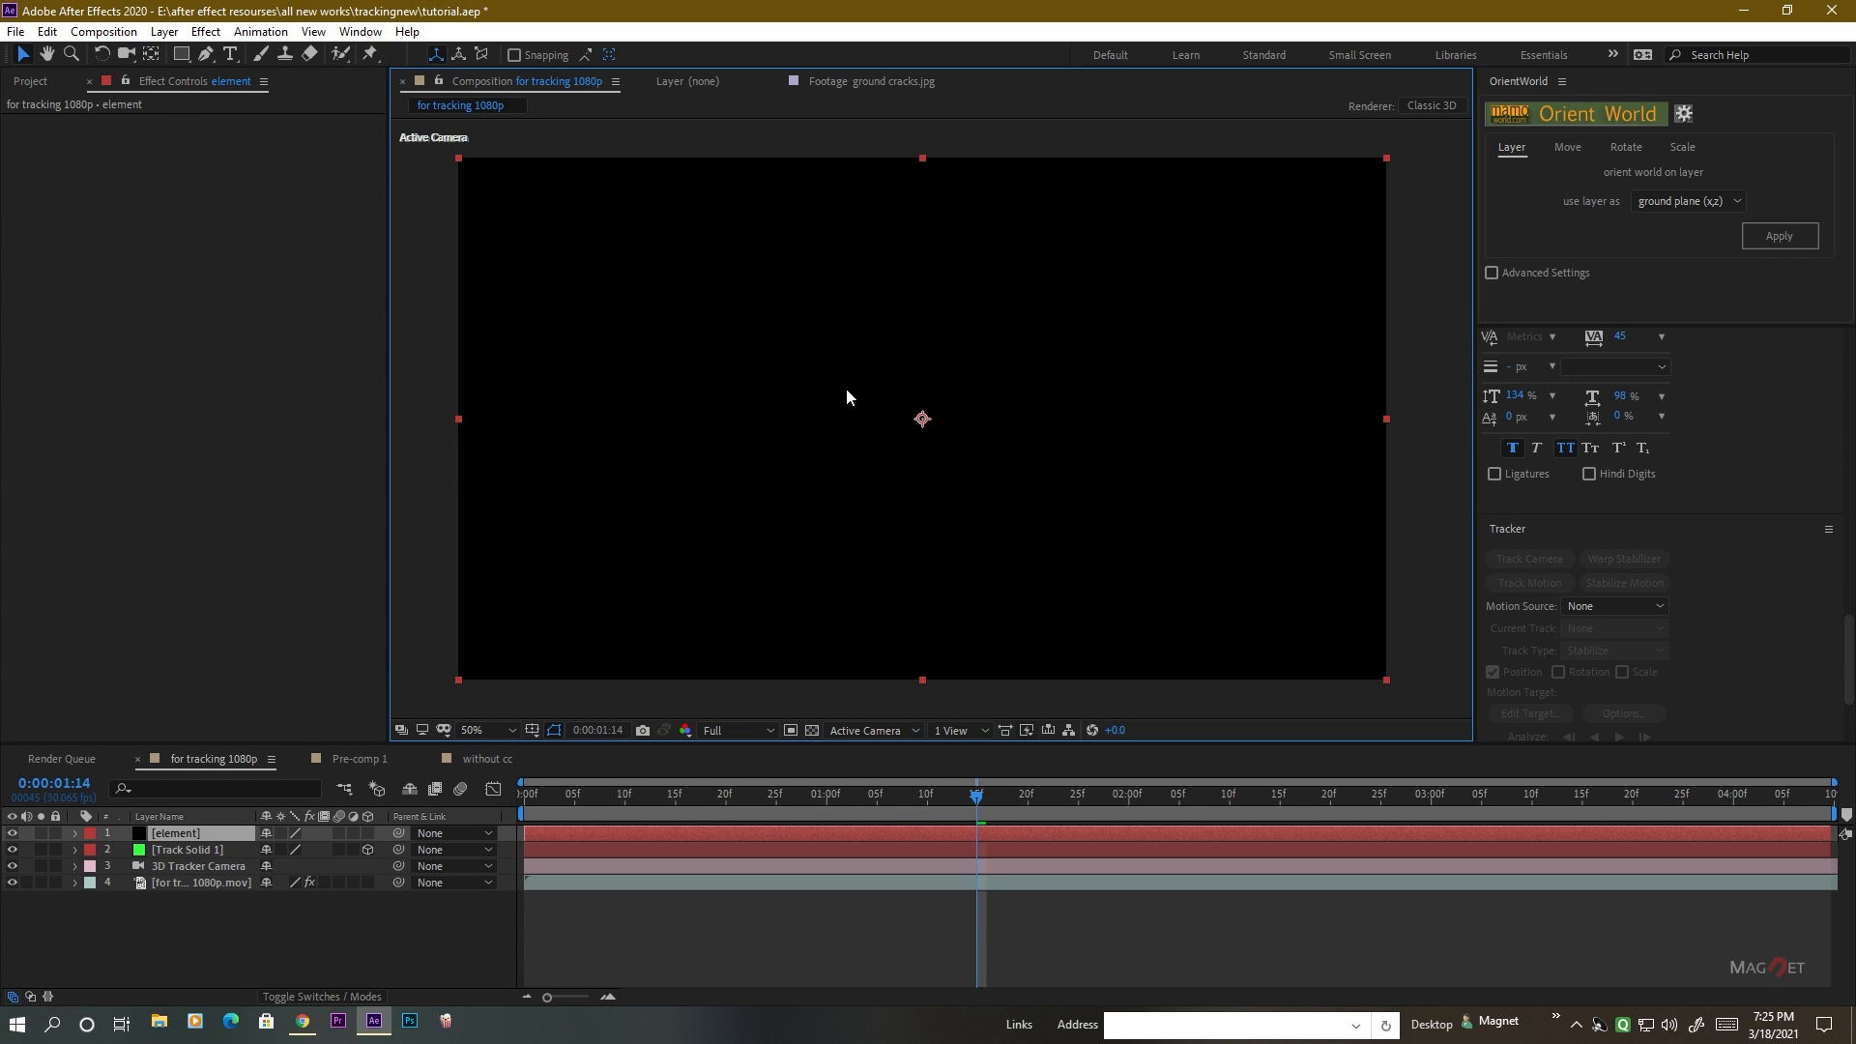
Add a text layer reading "Text" to the composition and select the layer.
{"action": "left_click_drag", "start_coordinate": [833, 506], "coordinate": [879, 518]}
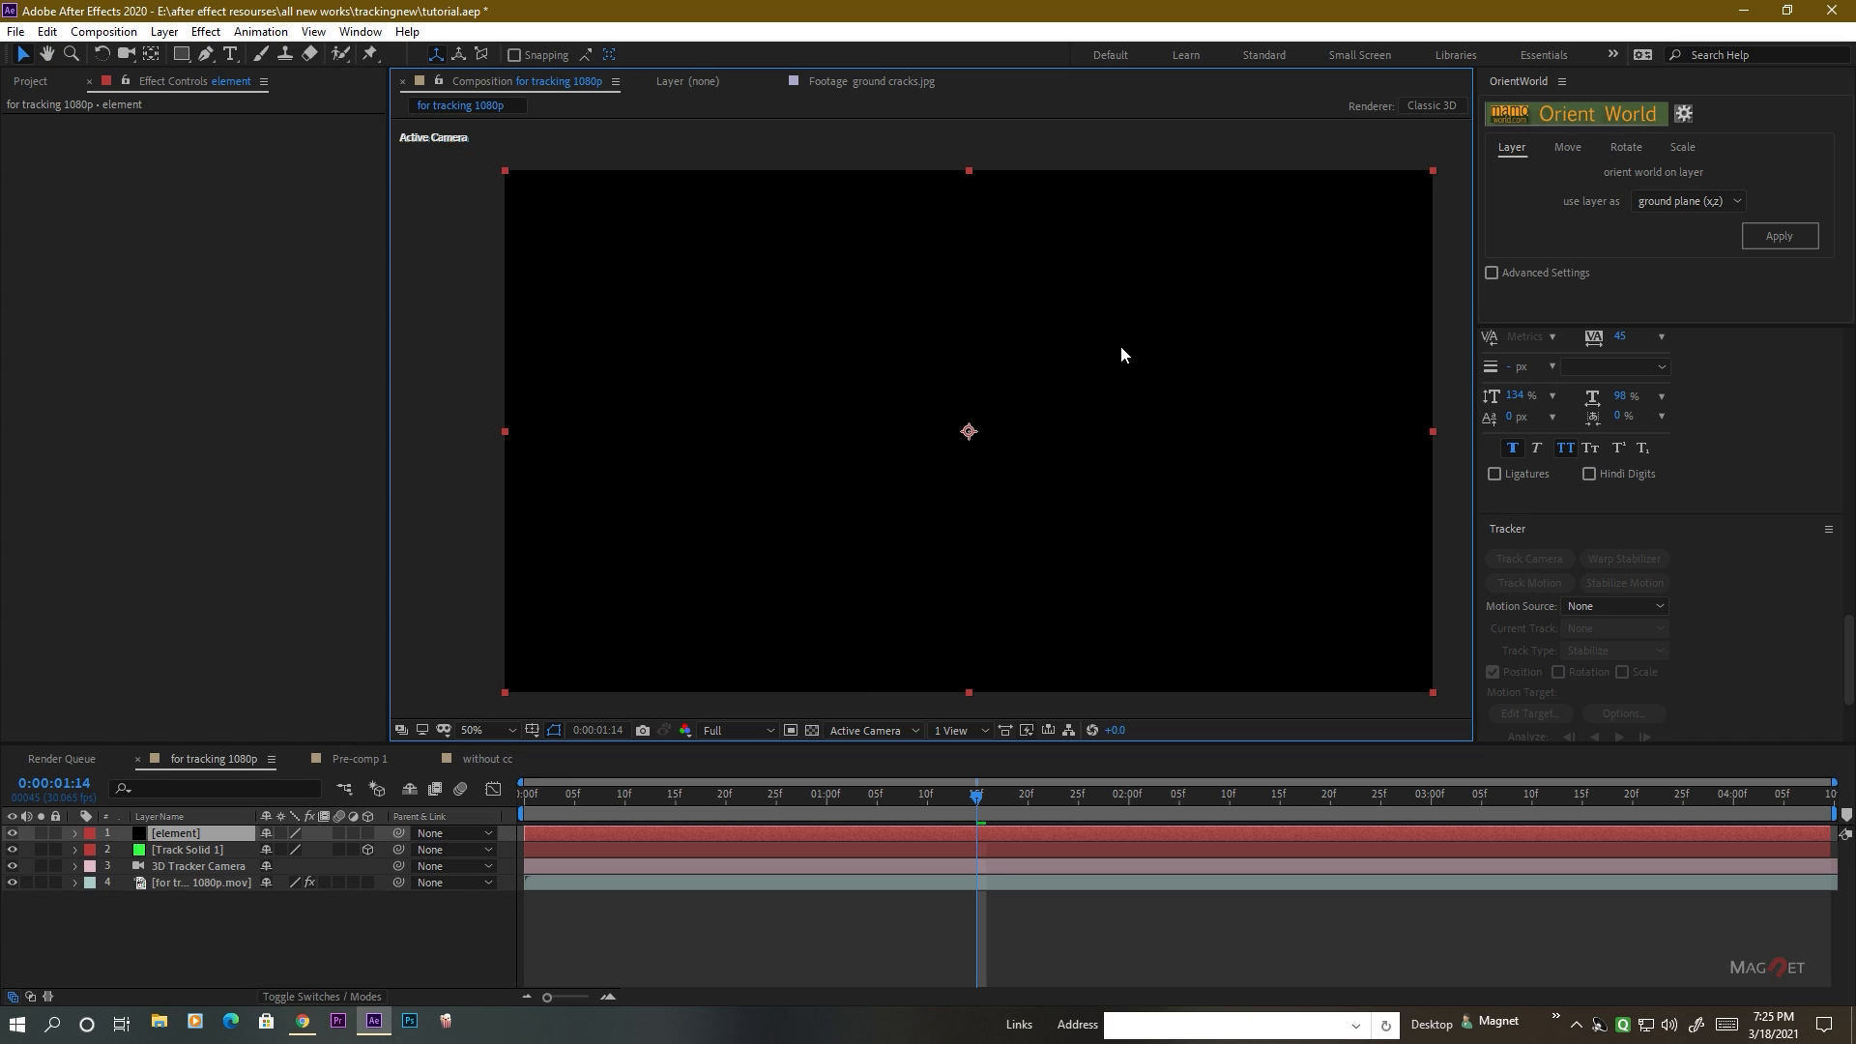
{"action": "left_click", "coordinate": [231, 56]}
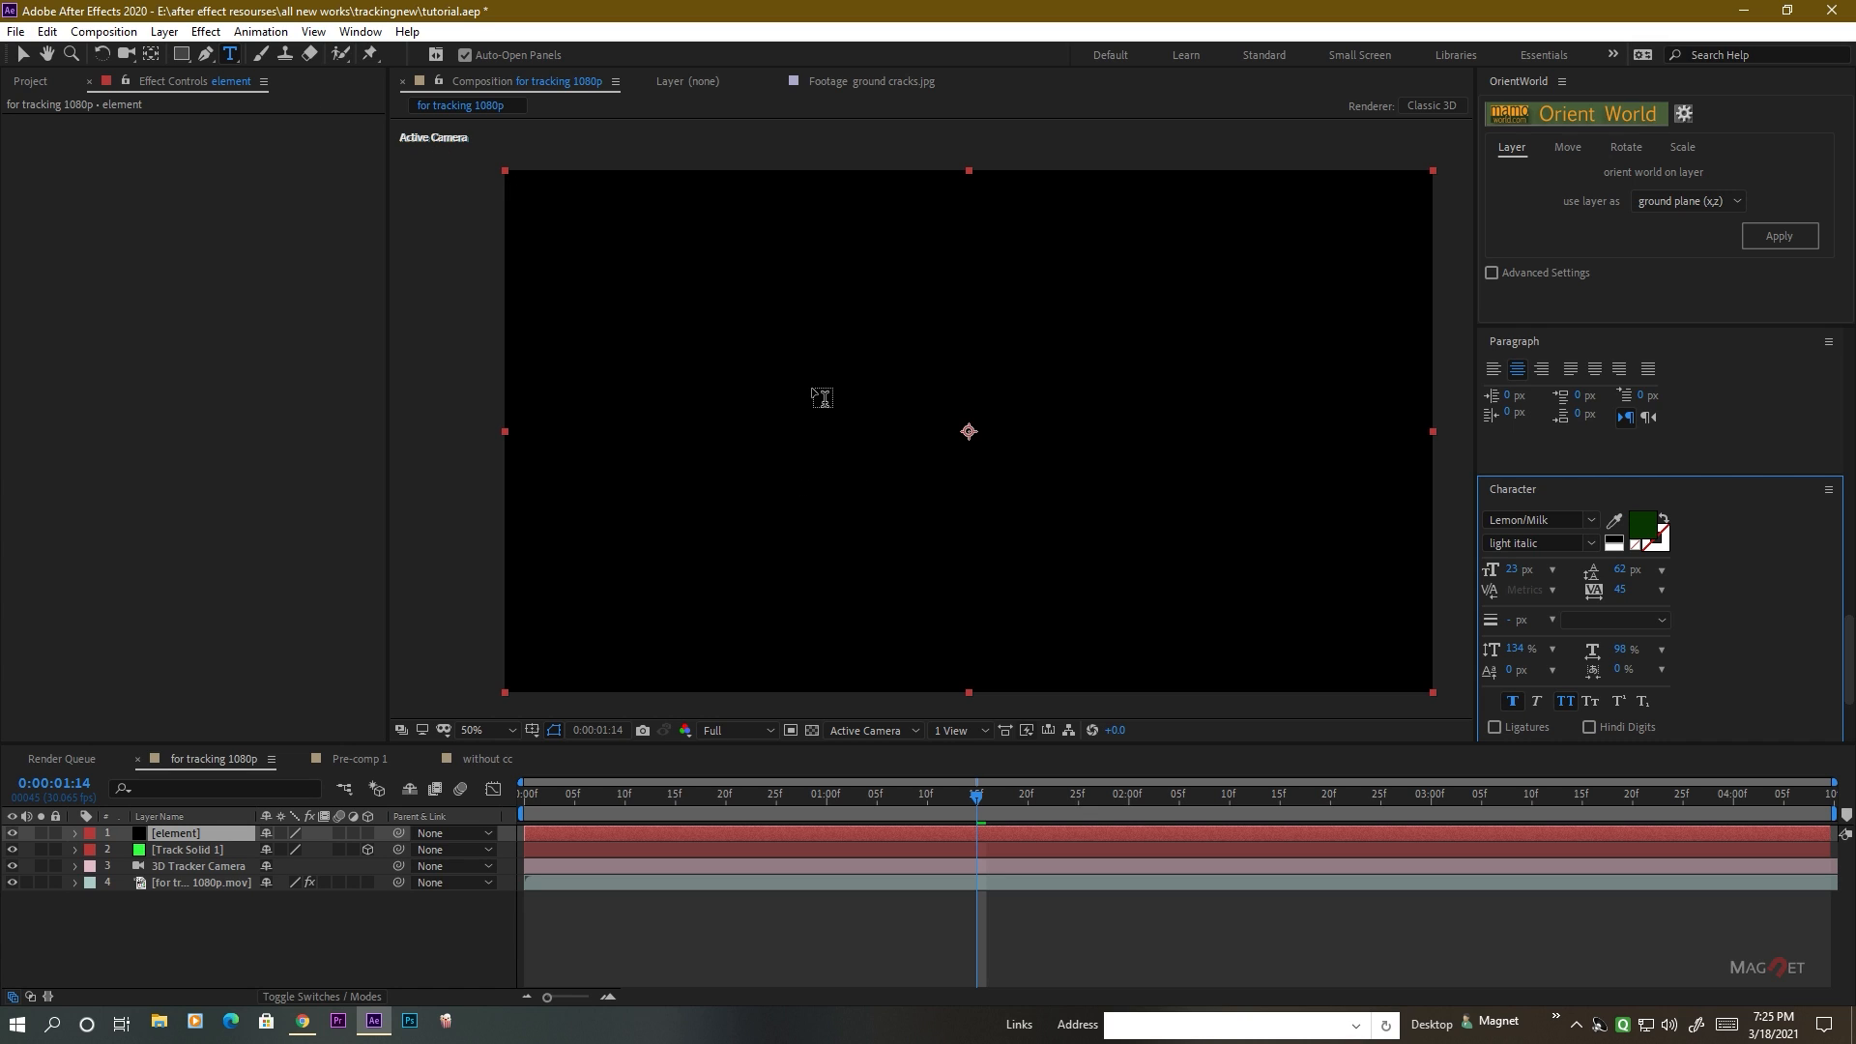
{"action": "left_click", "coordinate": [821, 411]}
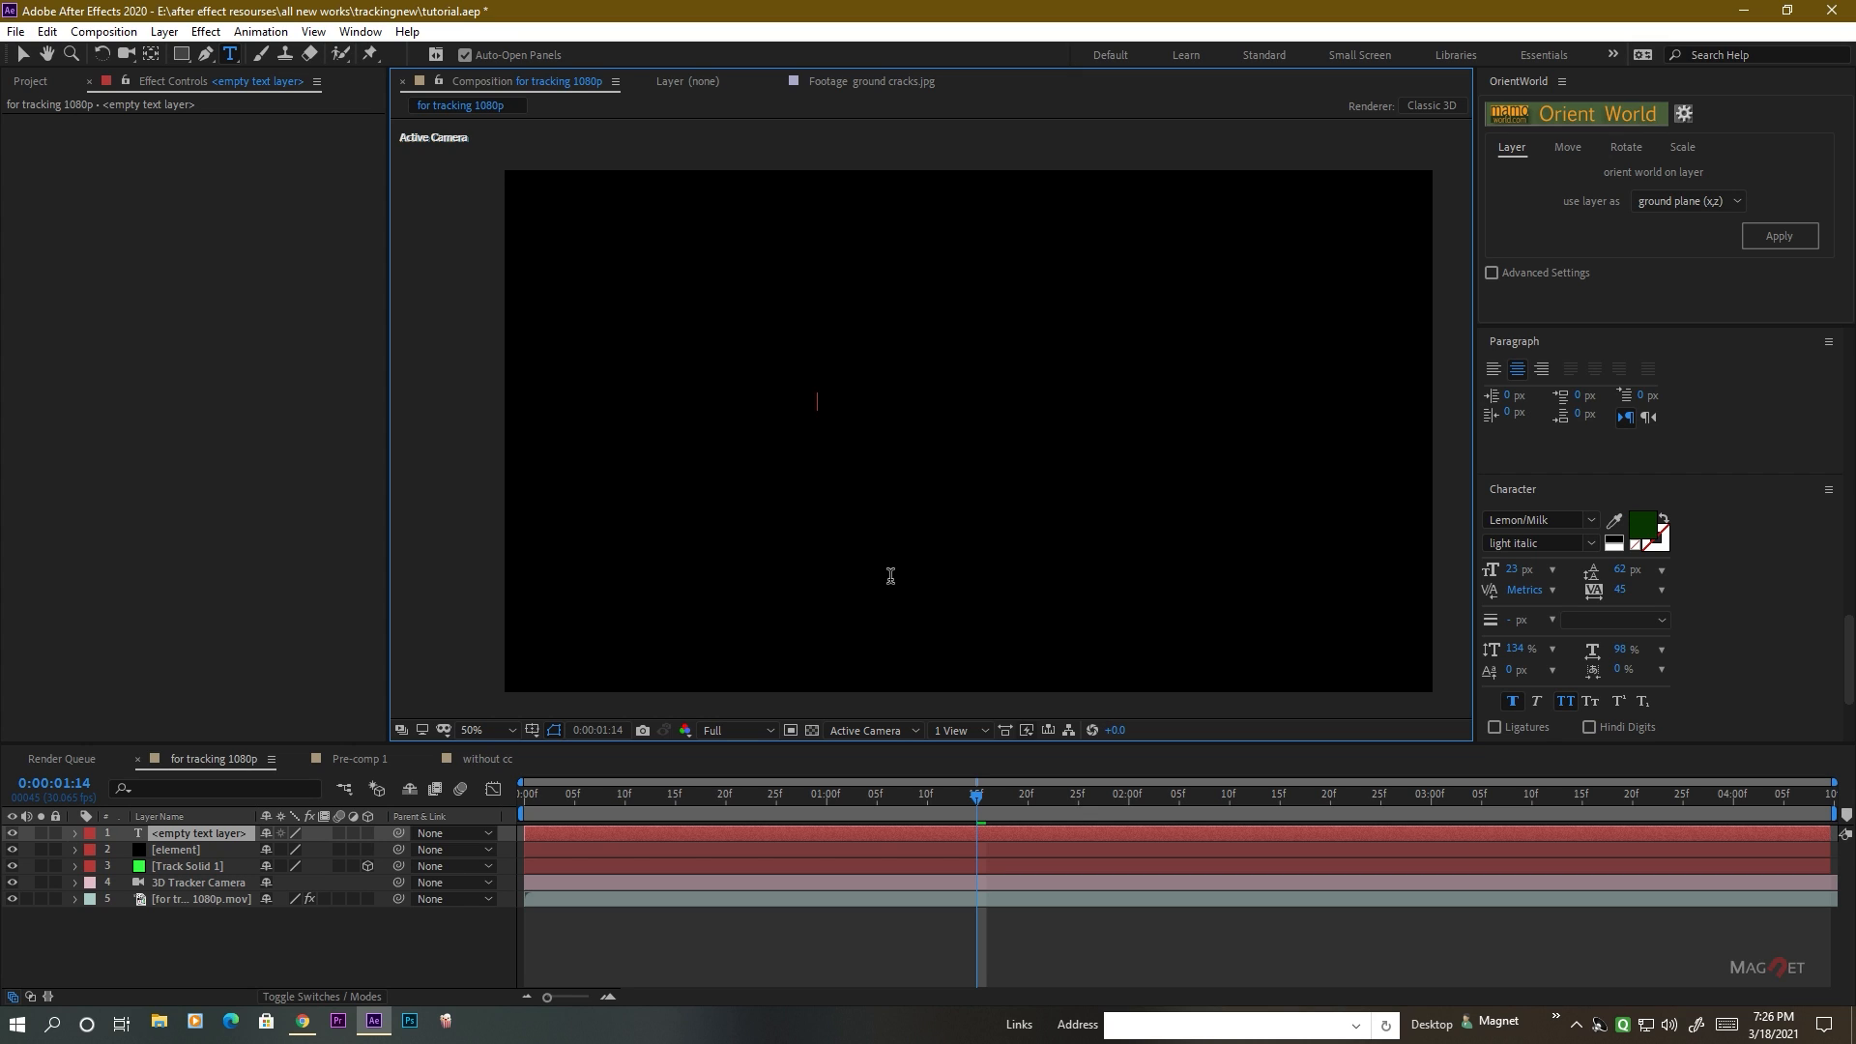
{"action": "type", "text": "Te"}
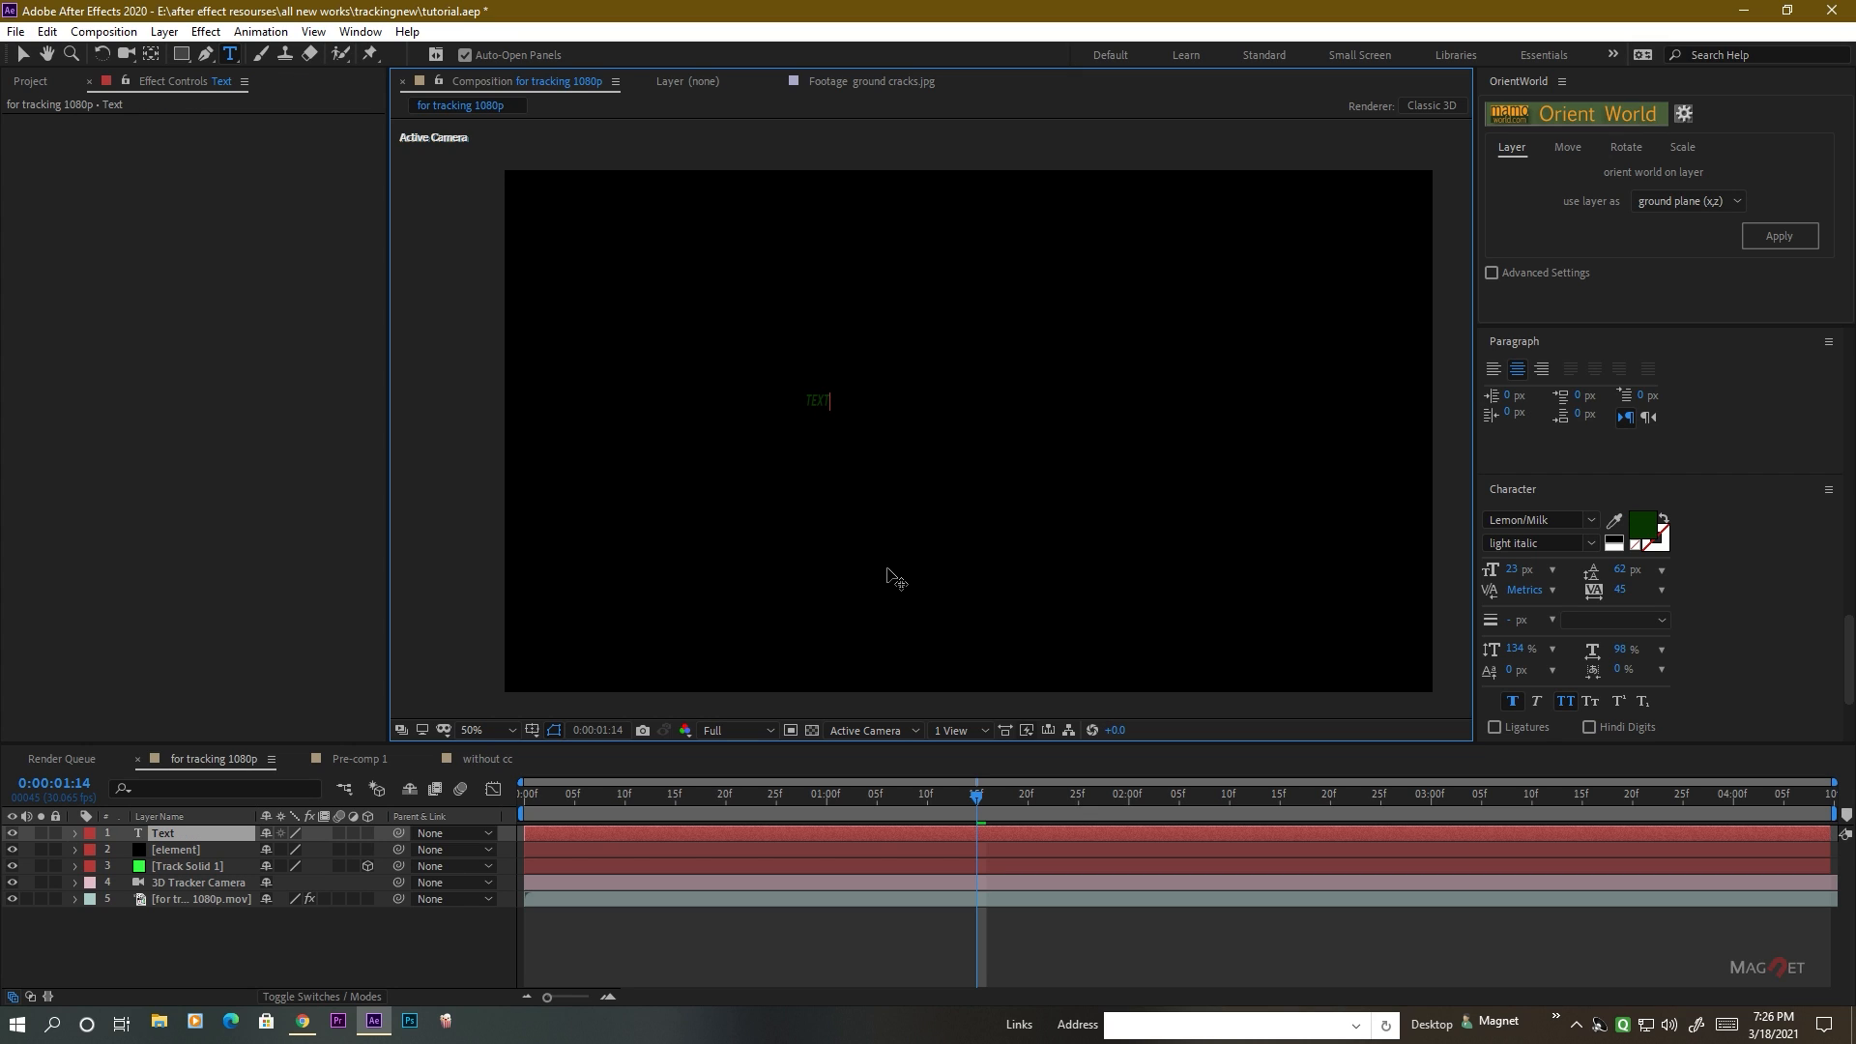
{"action": "left_click", "coordinate": [190, 934]}
{"action": "left_click", "coordinate": [187, 834]}
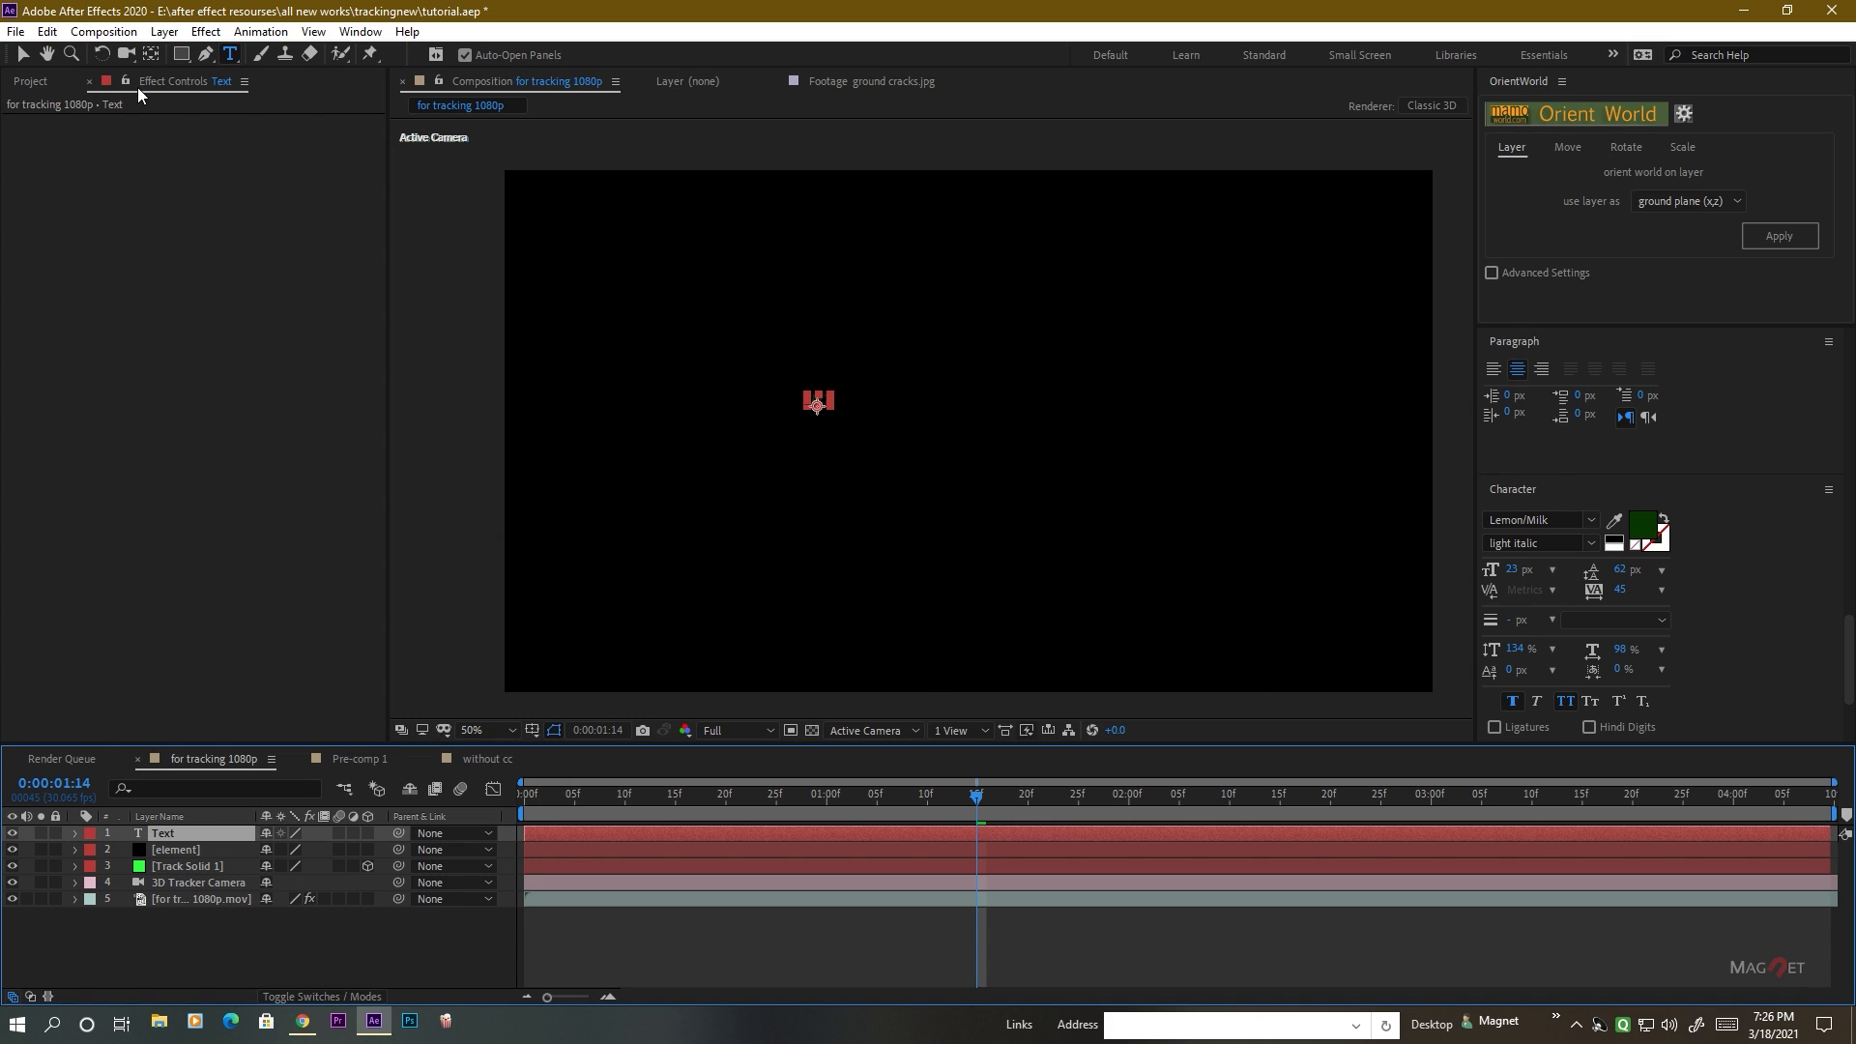
{"action": "left_click", "coordinate": [22, 54]}
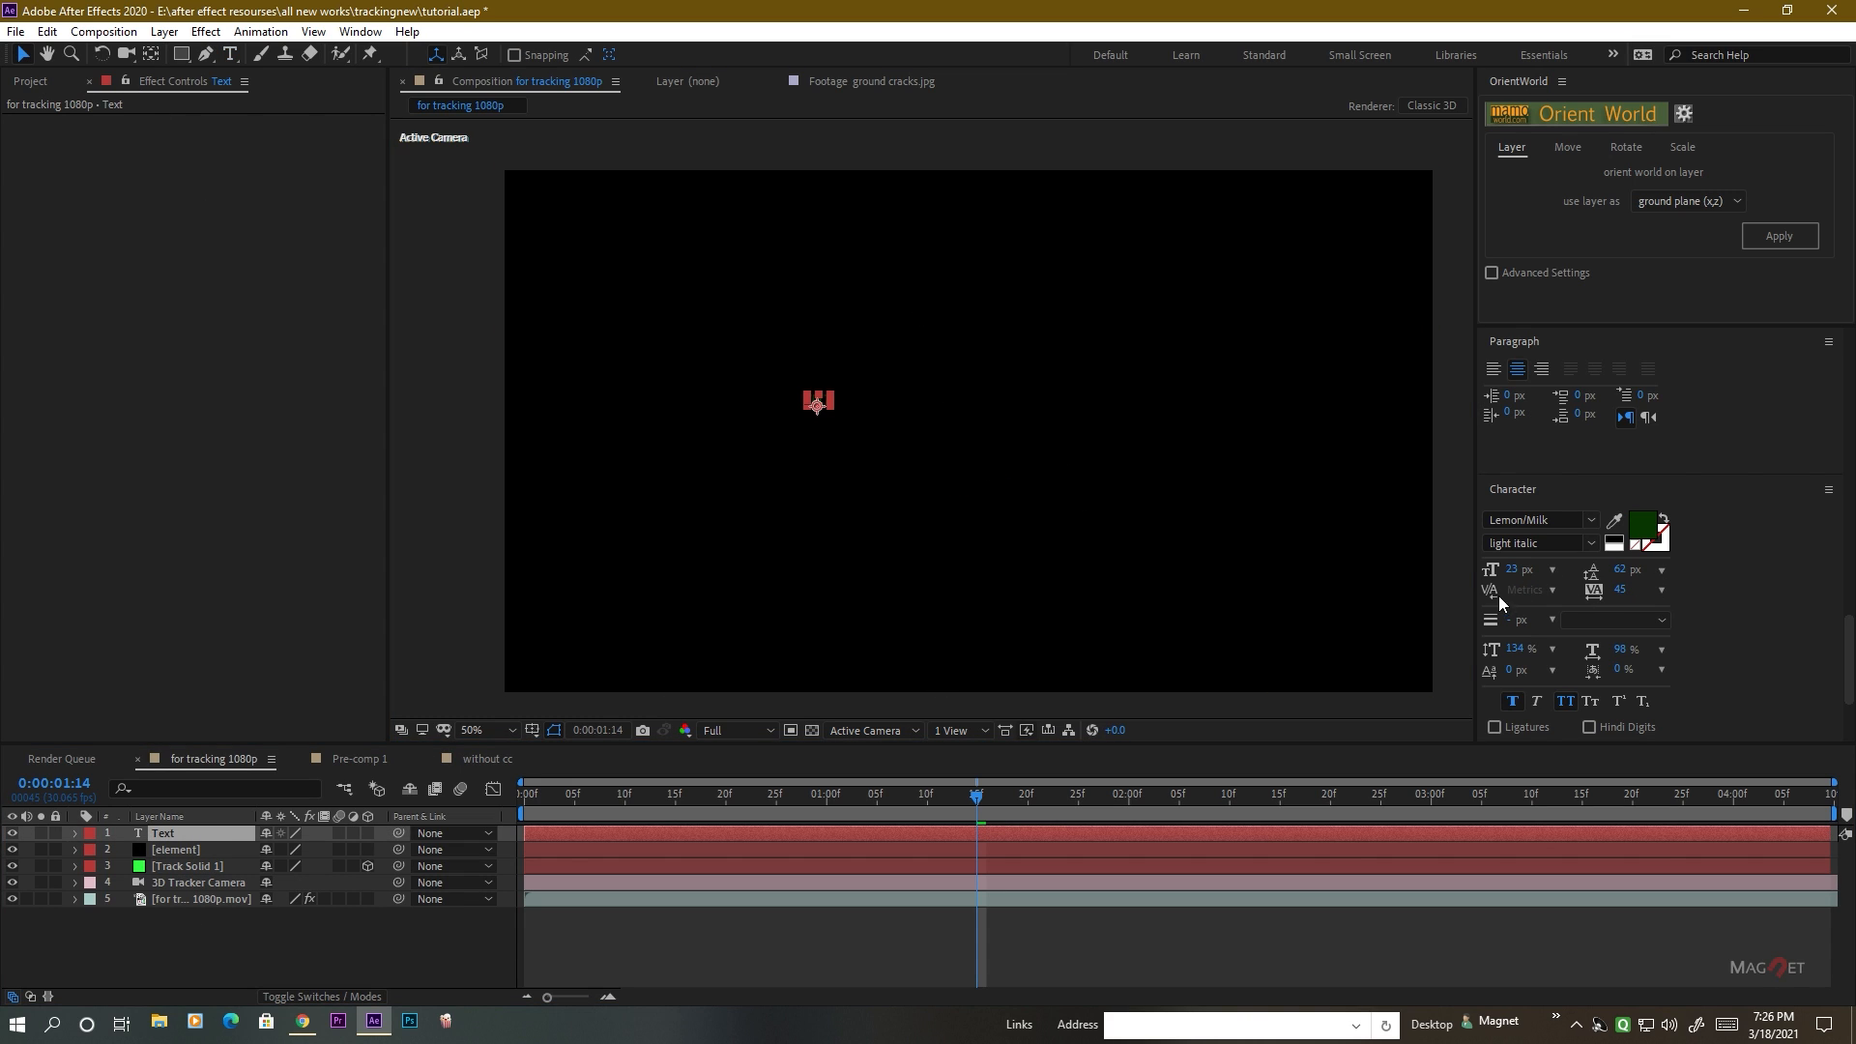
Set the text's fill color to FFFFFF and enlarge its font size to 315 px.
{"action": "left_click_drag", "start_coordinate": [1515, 570], "coordinate": [1676, 583]}
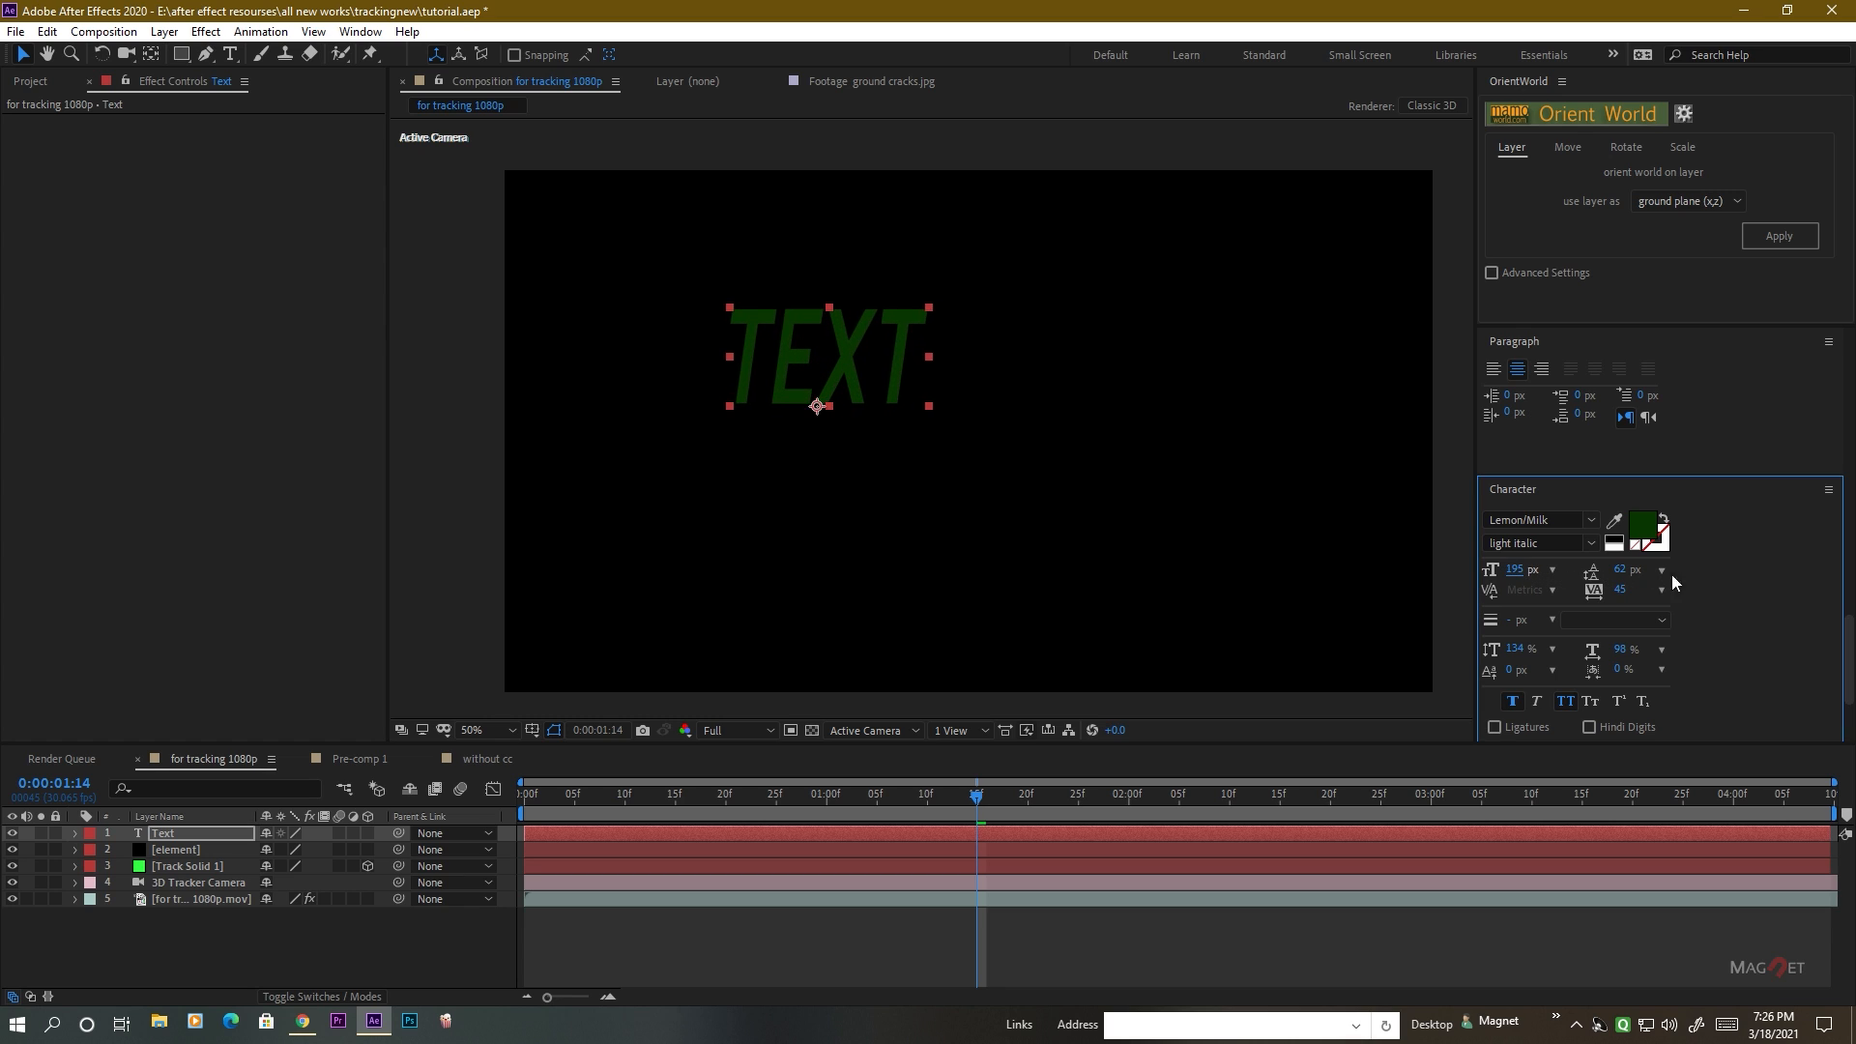
{"action": "left_click", "coordinate": [1644, 525]}
{"action": "type", "text": "FFFFFF"}
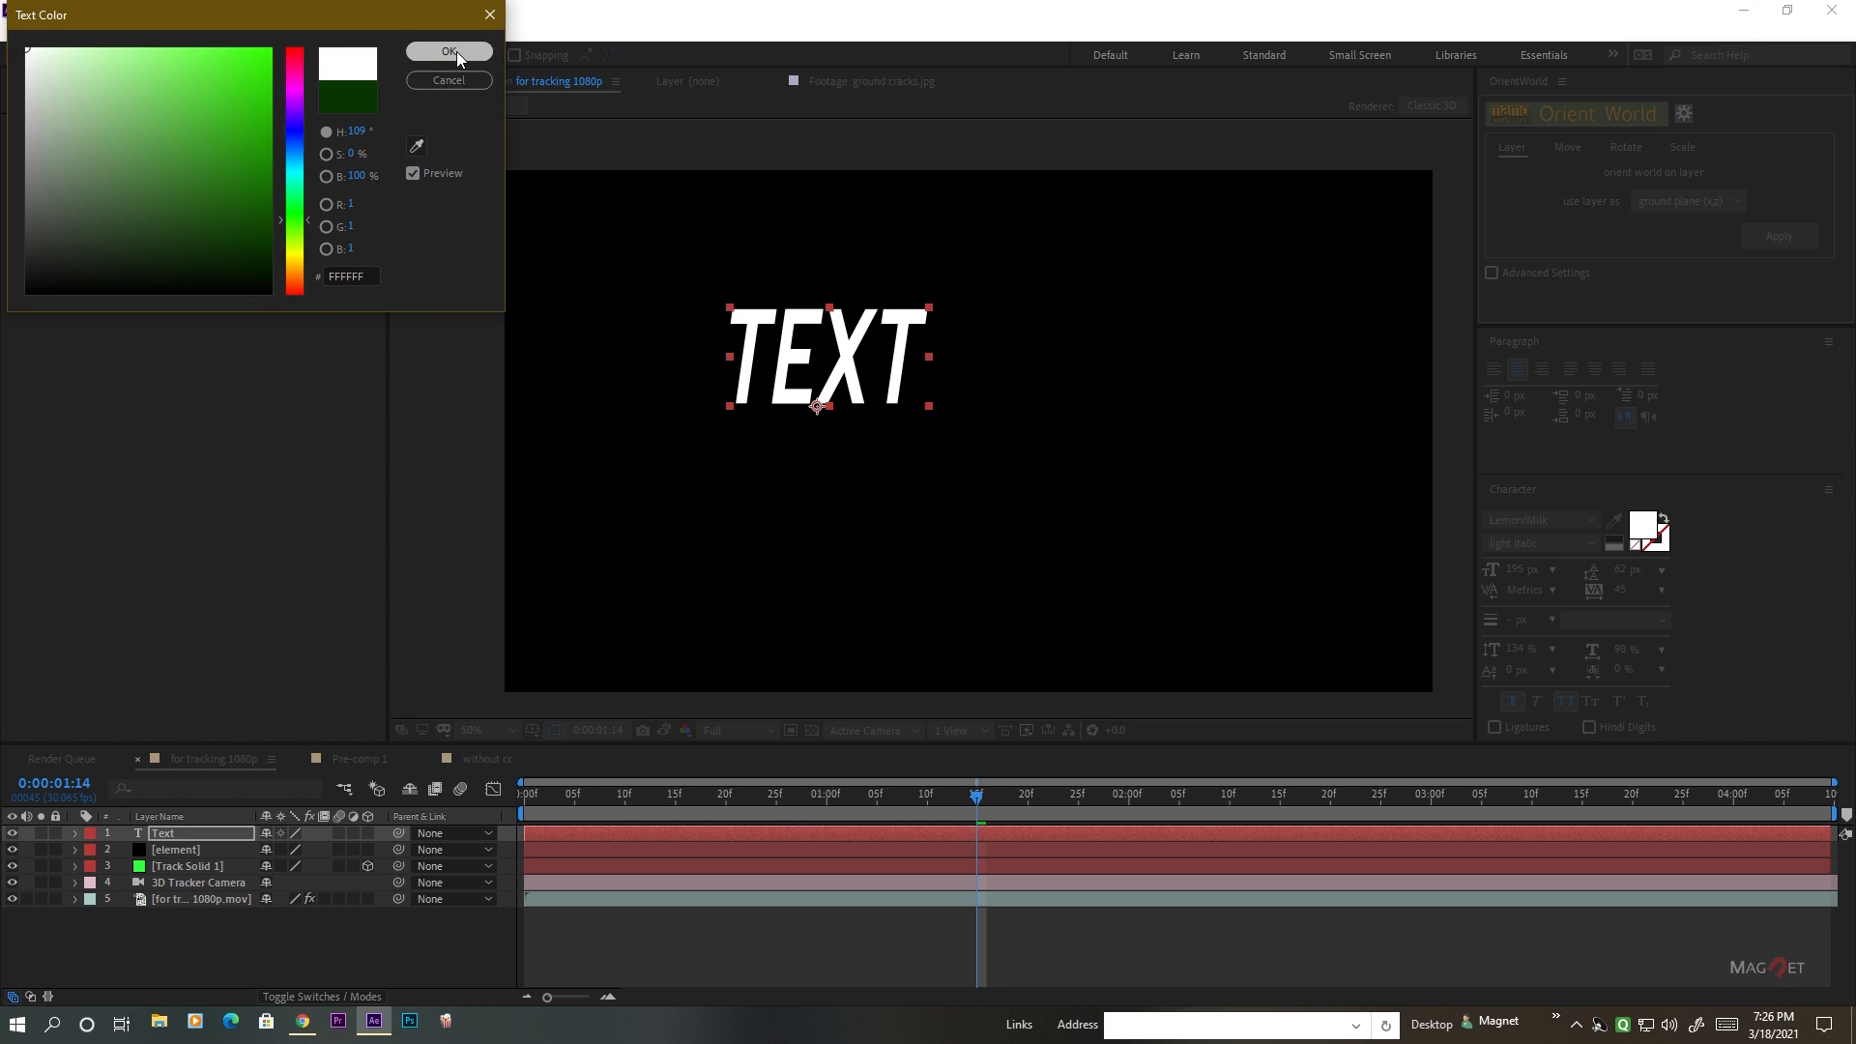
{"action": "left_click", "coordinate": [457, 50]}
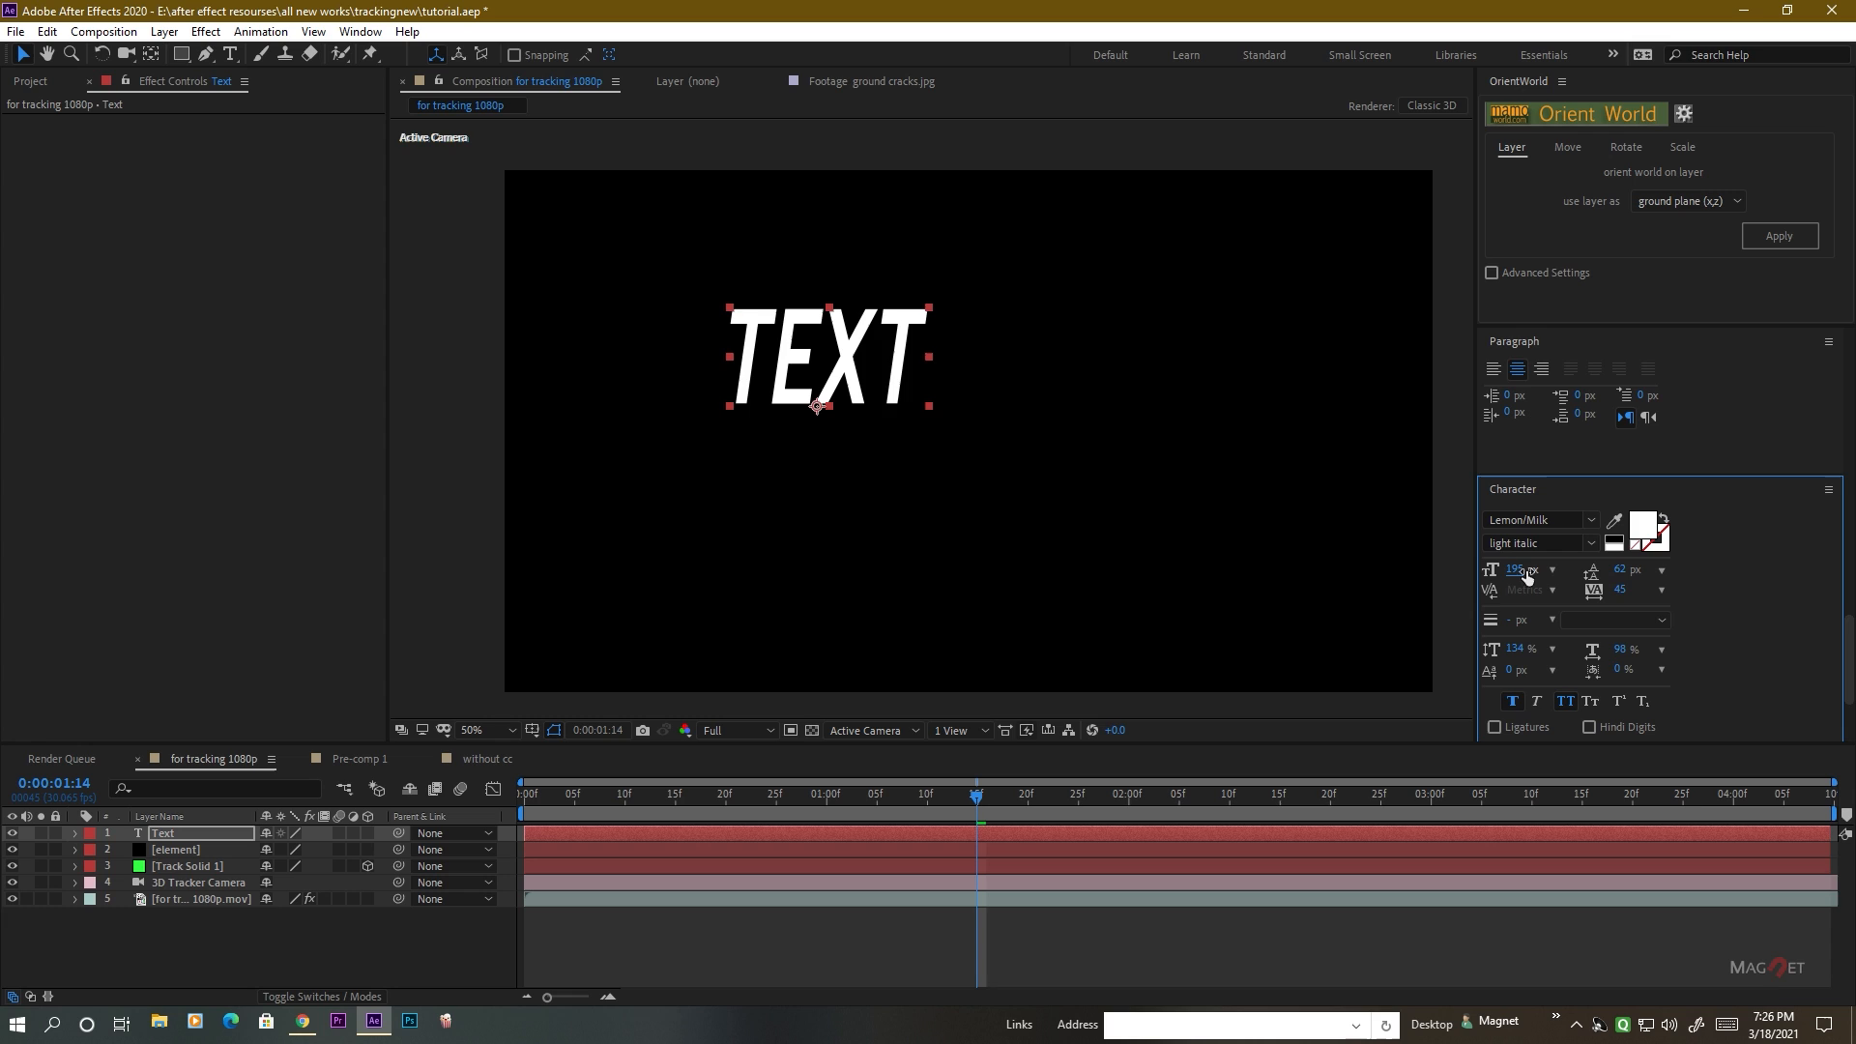
{"action": "left_click_drag", "start_coordinate": [1526, 575], "coordinate": [1642, 576]}
Move the text to about the middle of the frame and change its font to Airstrike.
{"action": "left_click", "coordinate": [843, 336]}
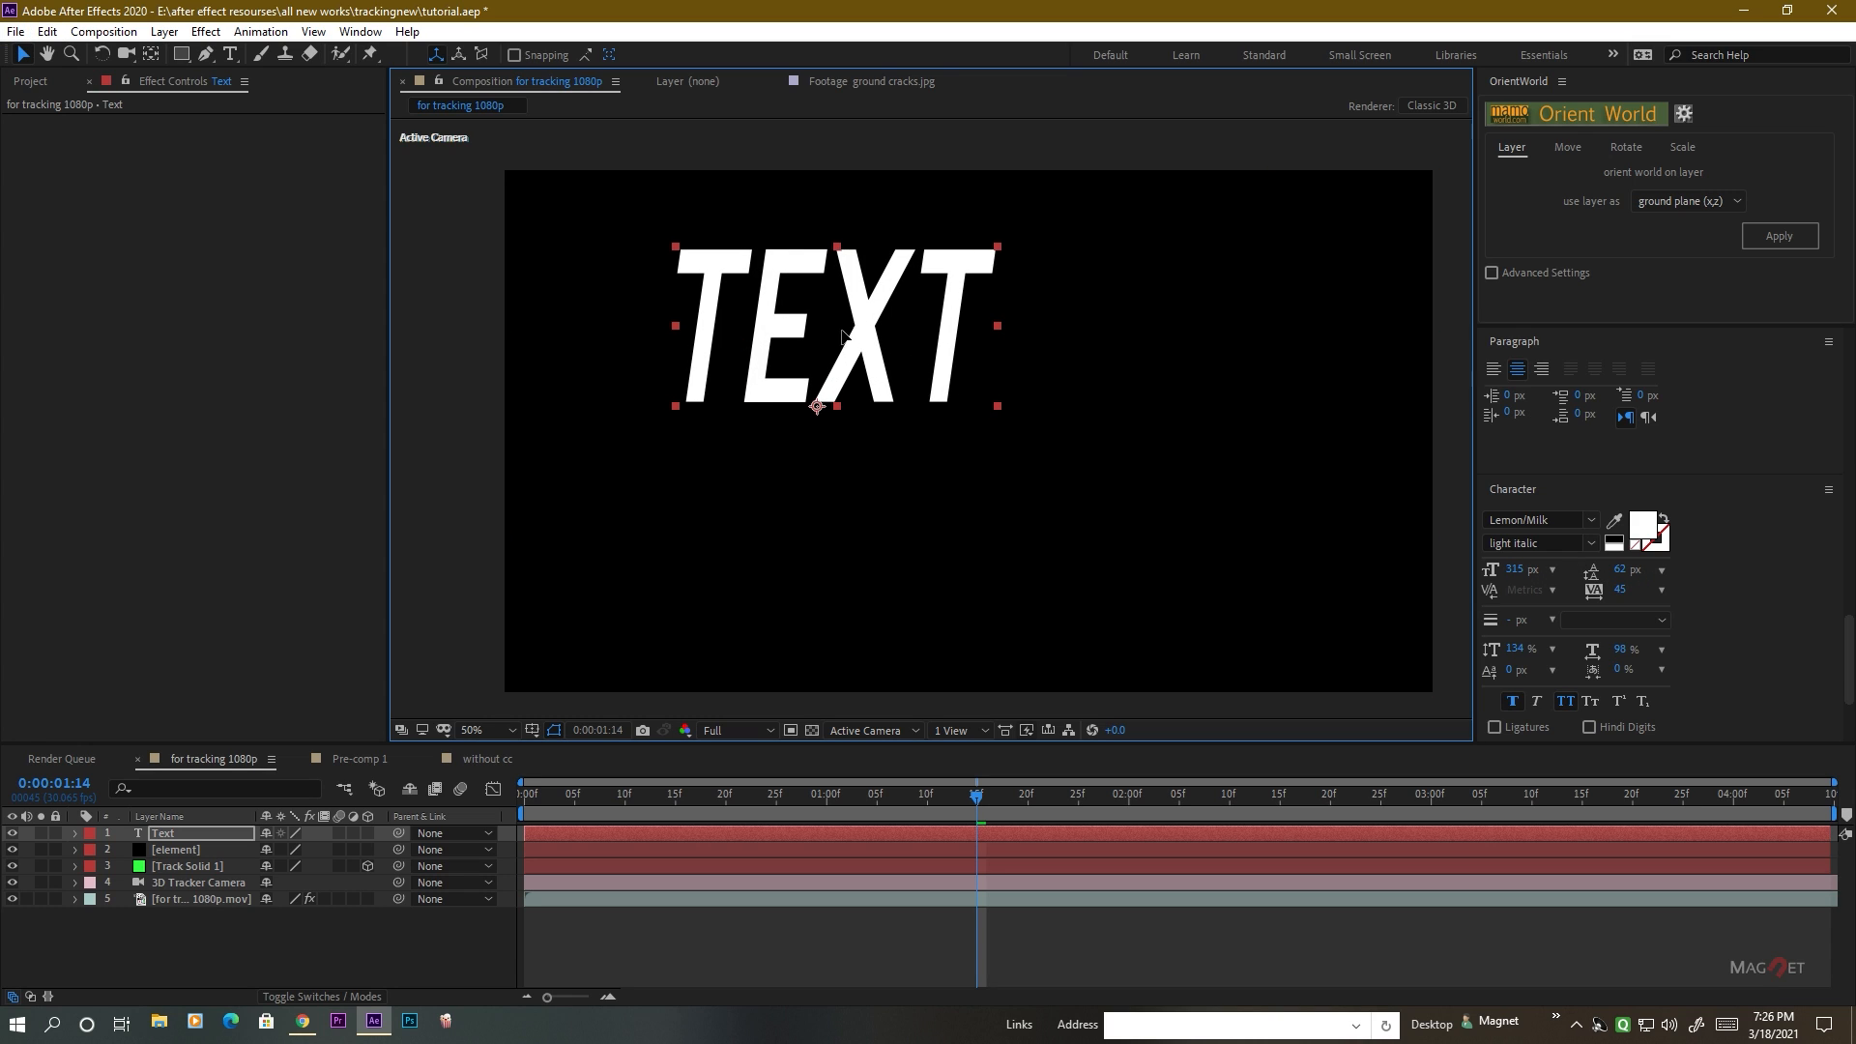
{"action": "left_click_drag", "start_coordinate": [844, 336], "coordinate": [993, 418]}
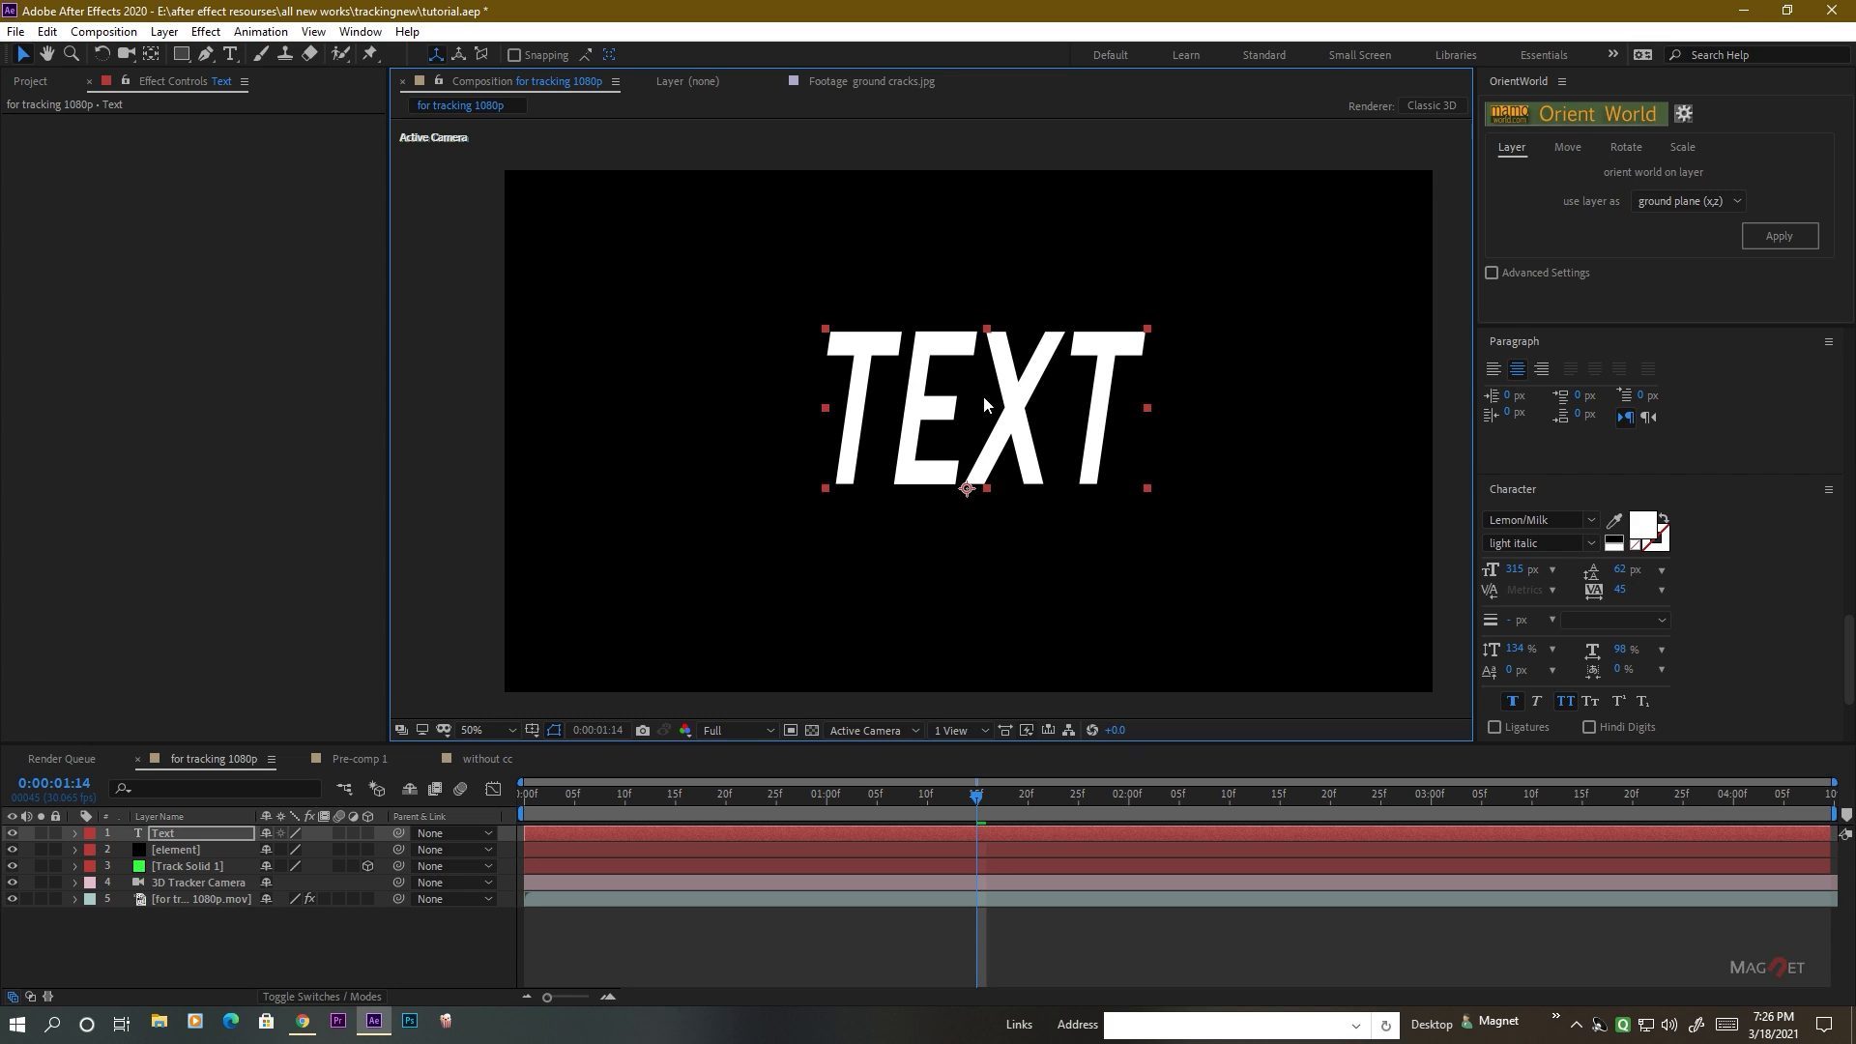
{"action": "left_click", "coordinate": [1591, 520]}
{"action": "scroll", "coordinate": [1568, 732], "scroll_direction": "up", "scroll_amount": 1}
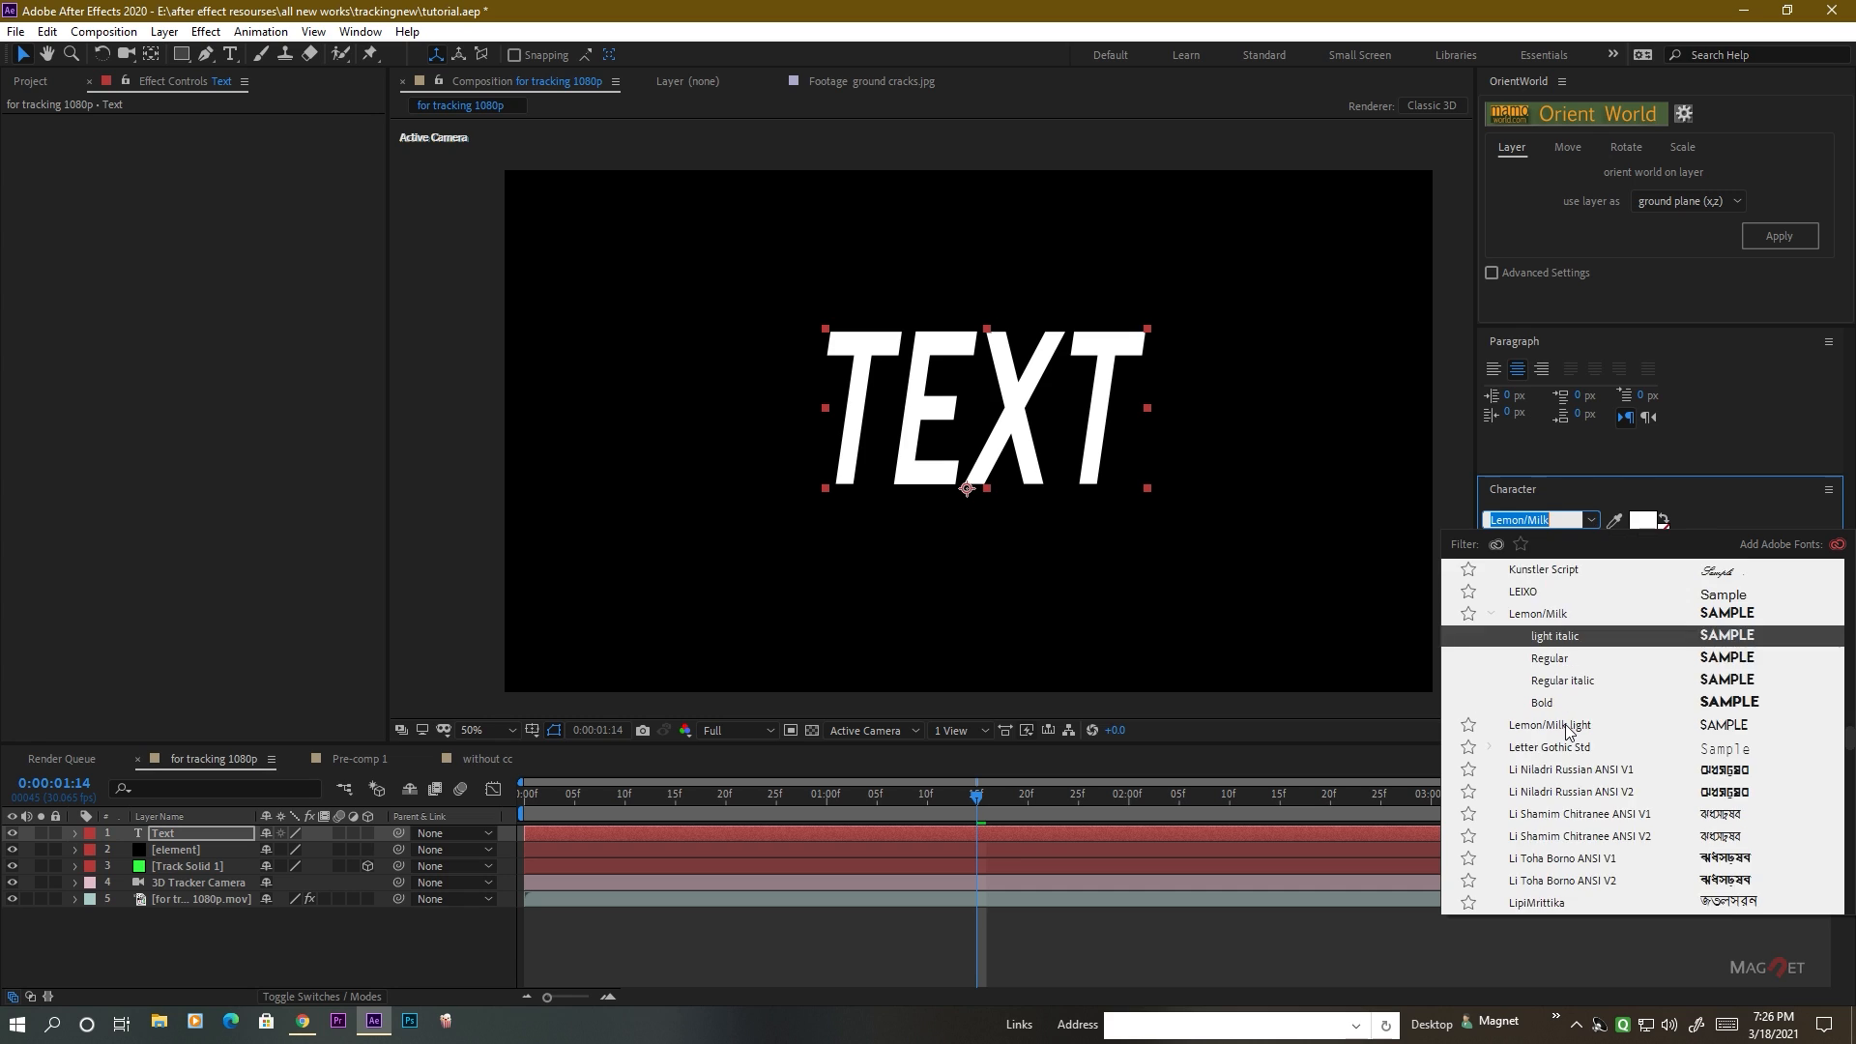
{"action": "scroll", "coordinate": [1568, 732], "scroll_direction": "up", "scroll_amount": 10}
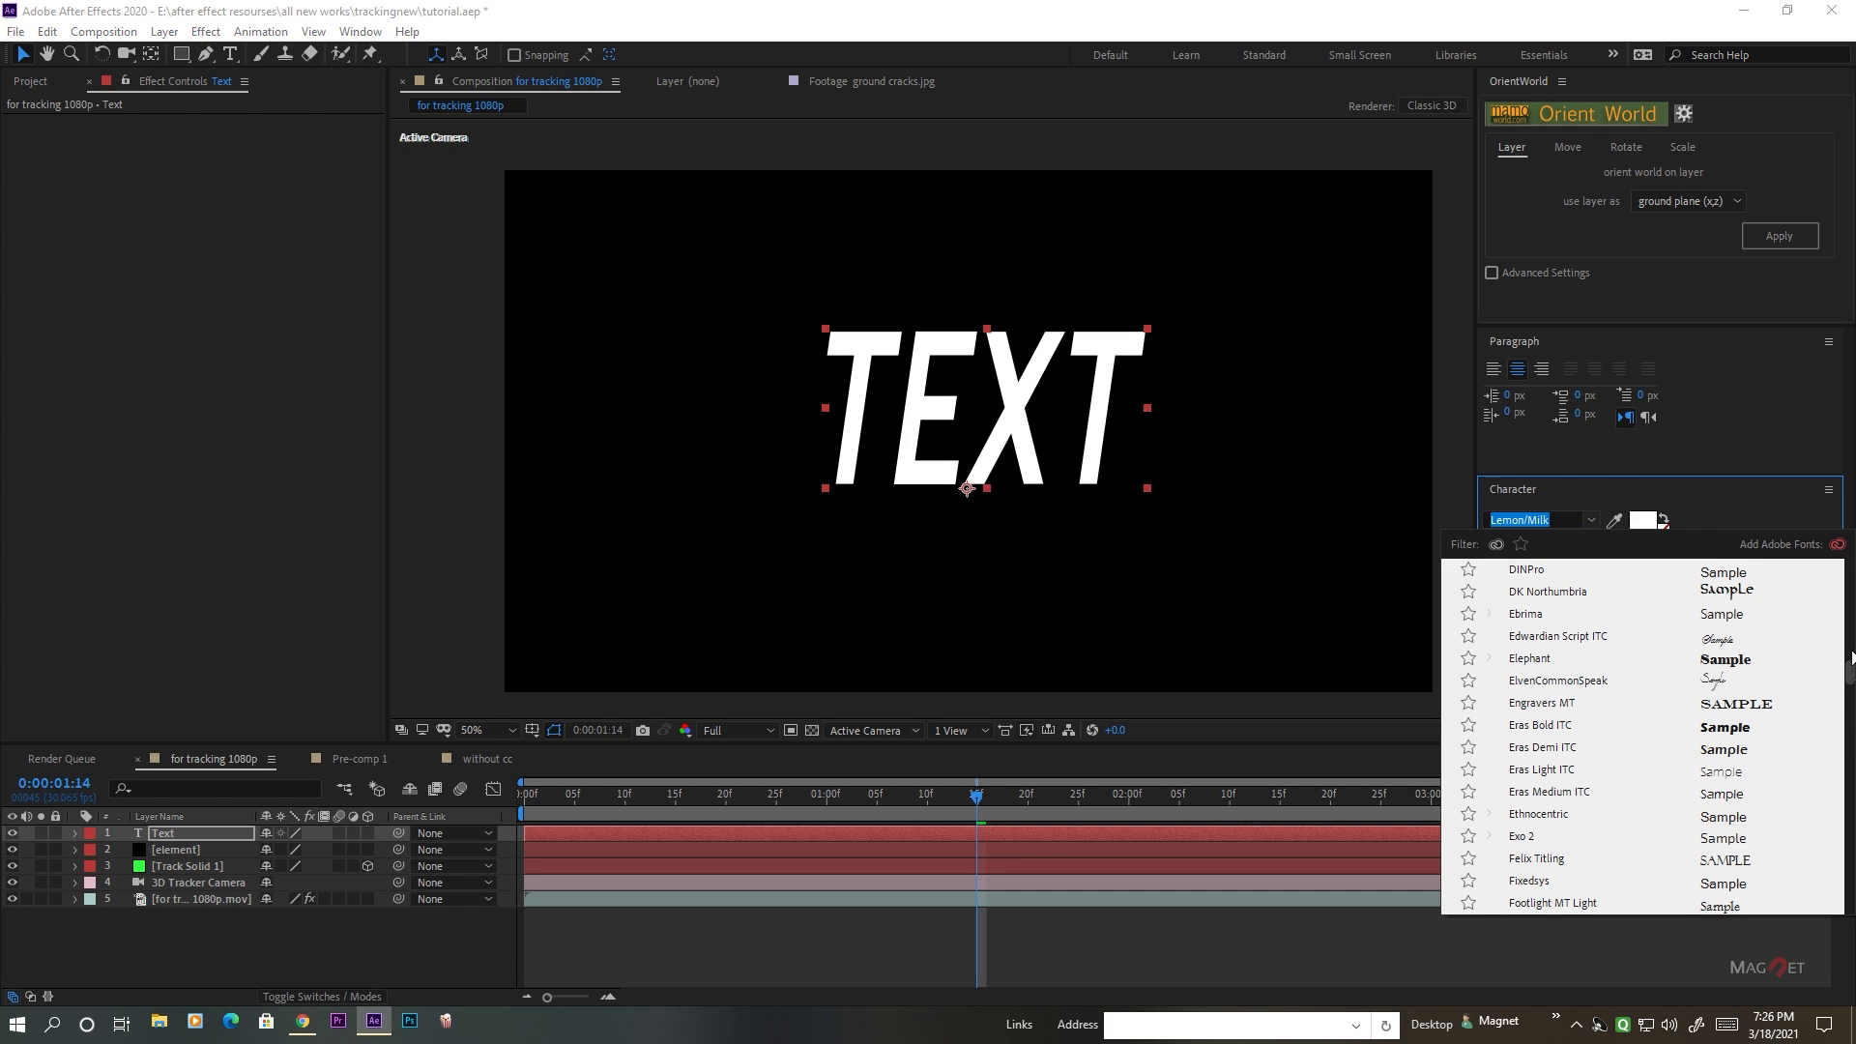
{"action": "scroll", "coordinate": [1674, 633], "scroll_direction": "up", "scroll_amount": 15}
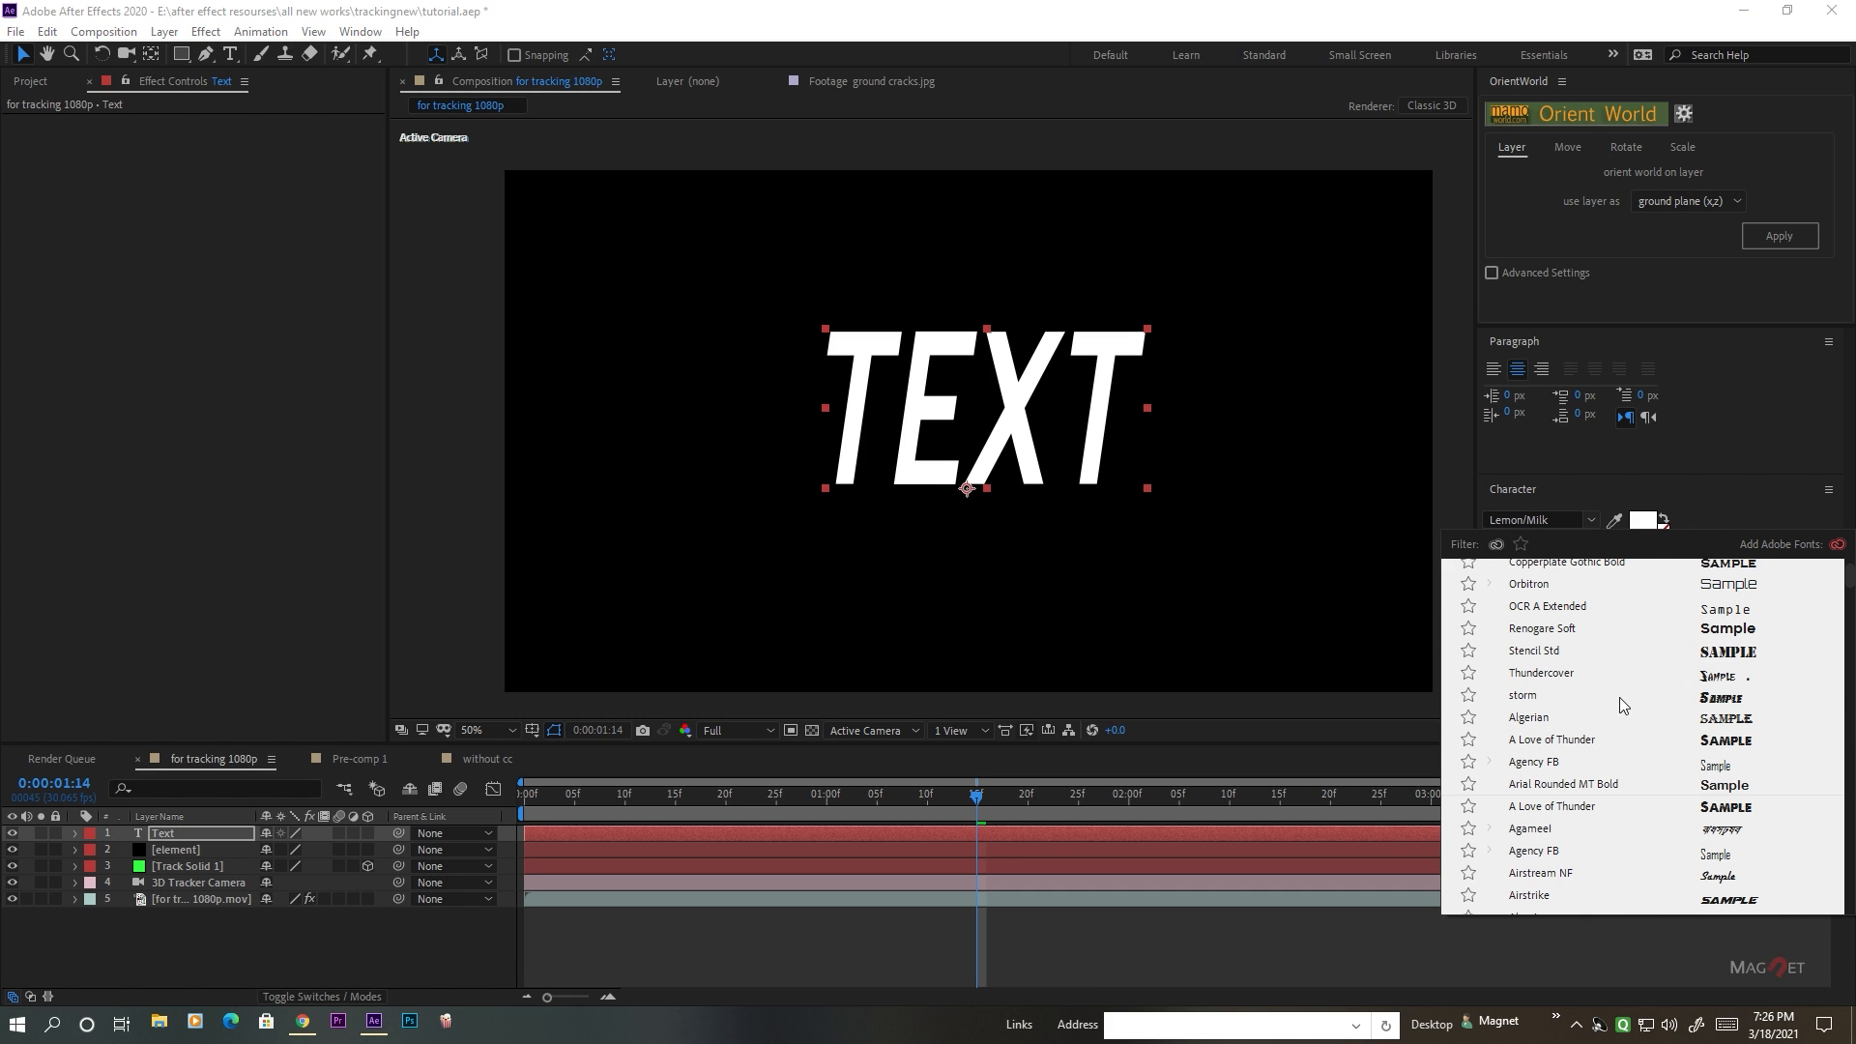
{"action": "scroll", "coordinate": [1620, 698], "scroll_direction": "up", "scroll_amount": 1}
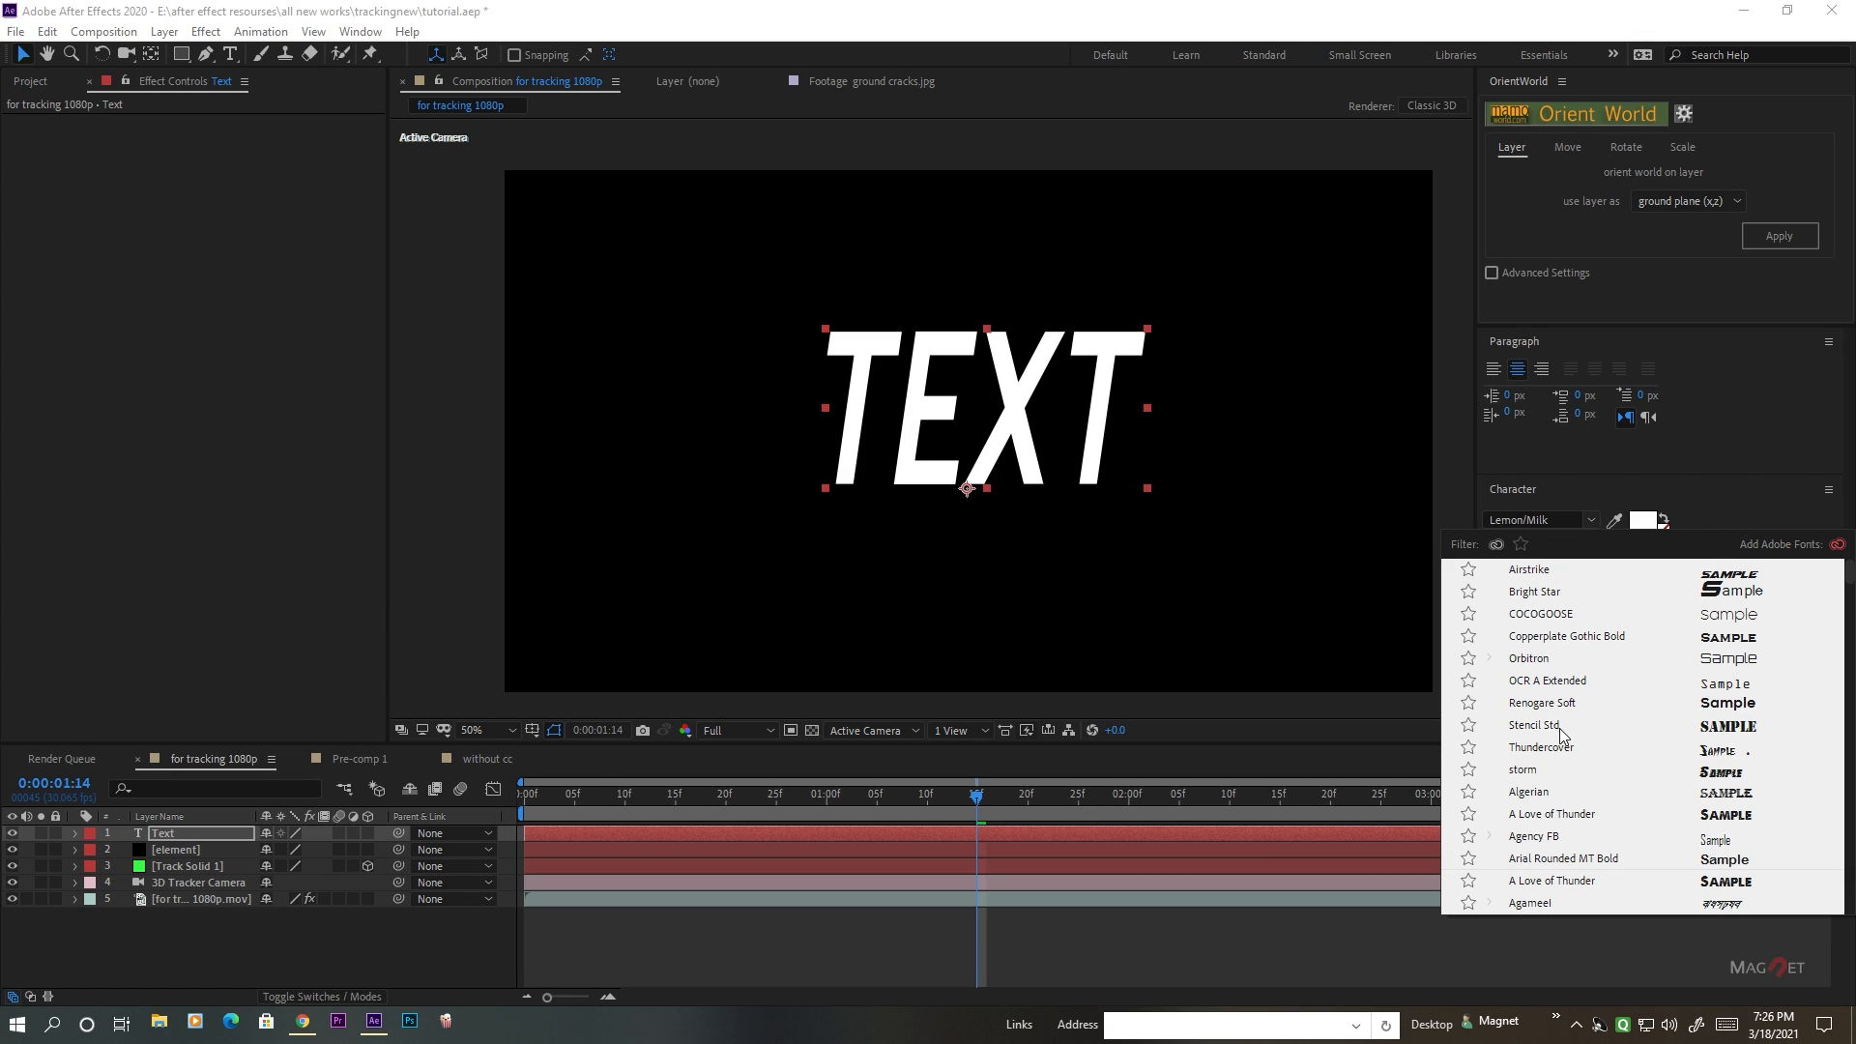
{"action": "scroll", "coordinate": [1560, 732], "scroll_direction": "down", "scroll_amount": 2}
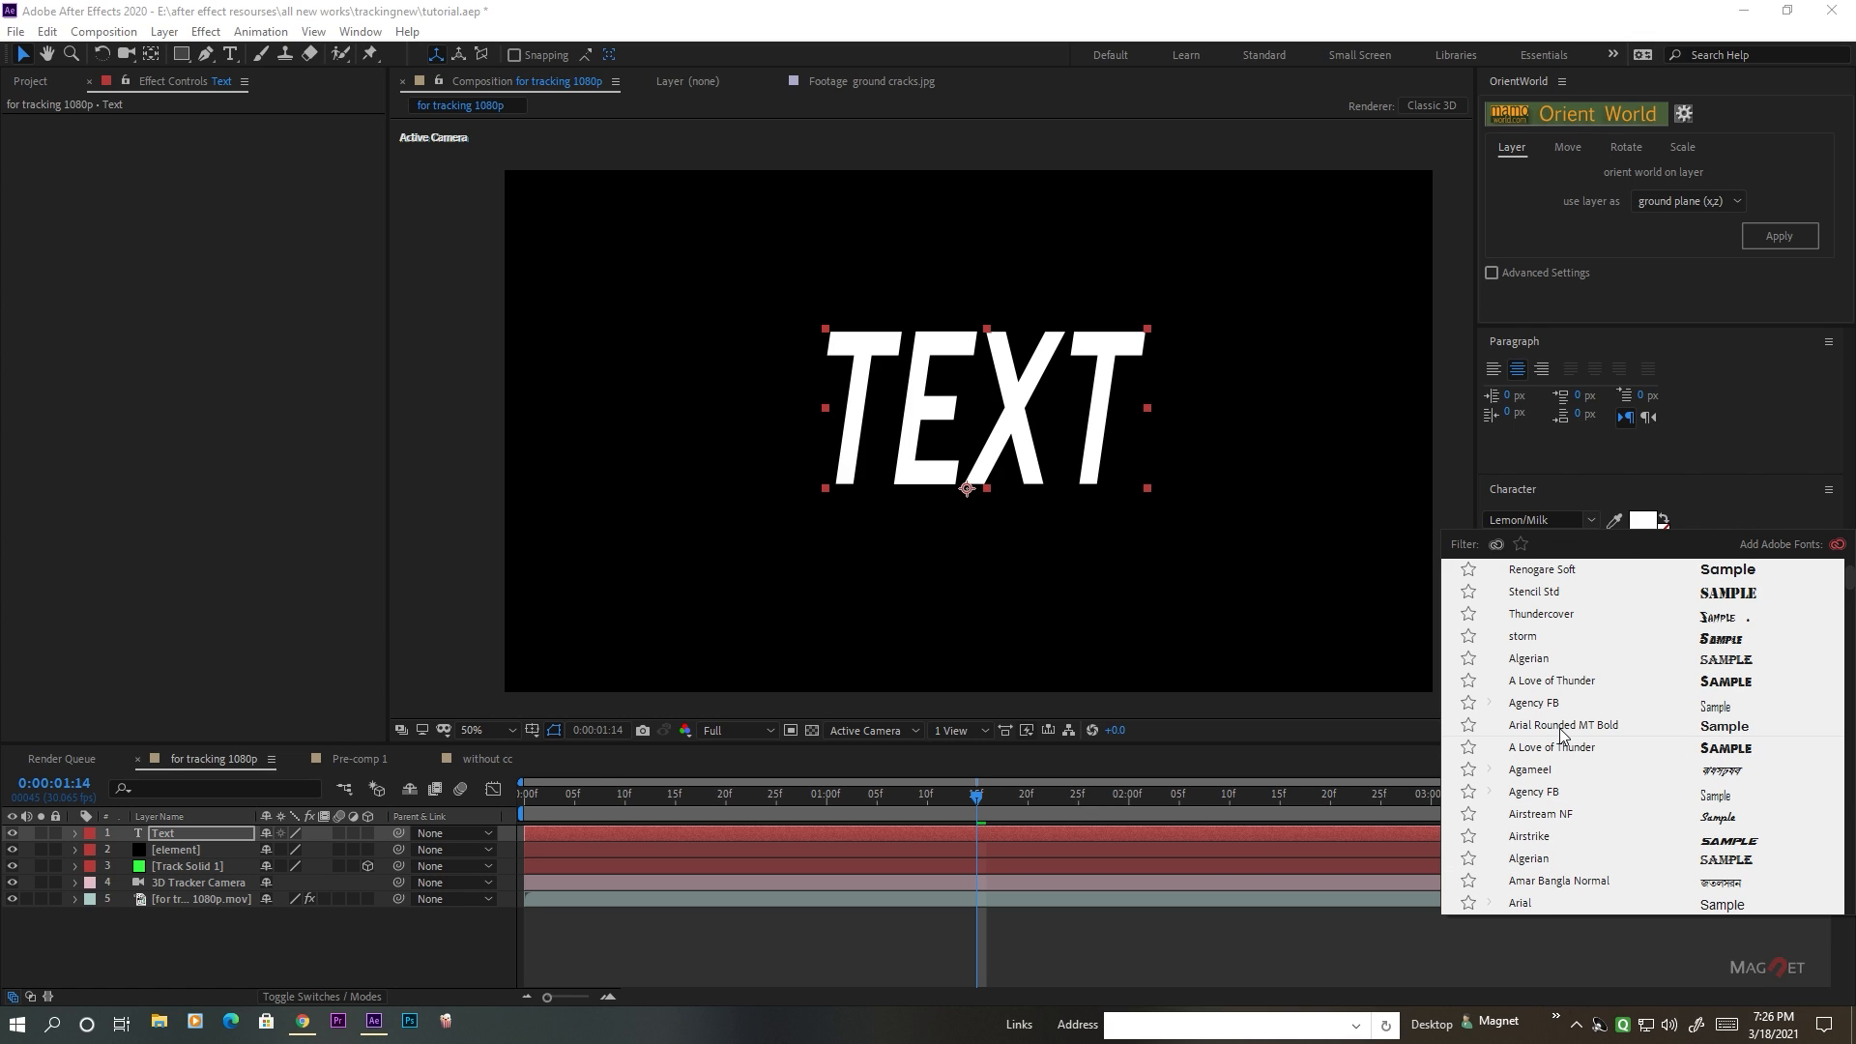
{"action": "scroll", "coordinate": [1563, 735], "scroll_direction": "down", "scroll_amount": 1}
{"action": "left_click", "coordinate": [1541, 779]}
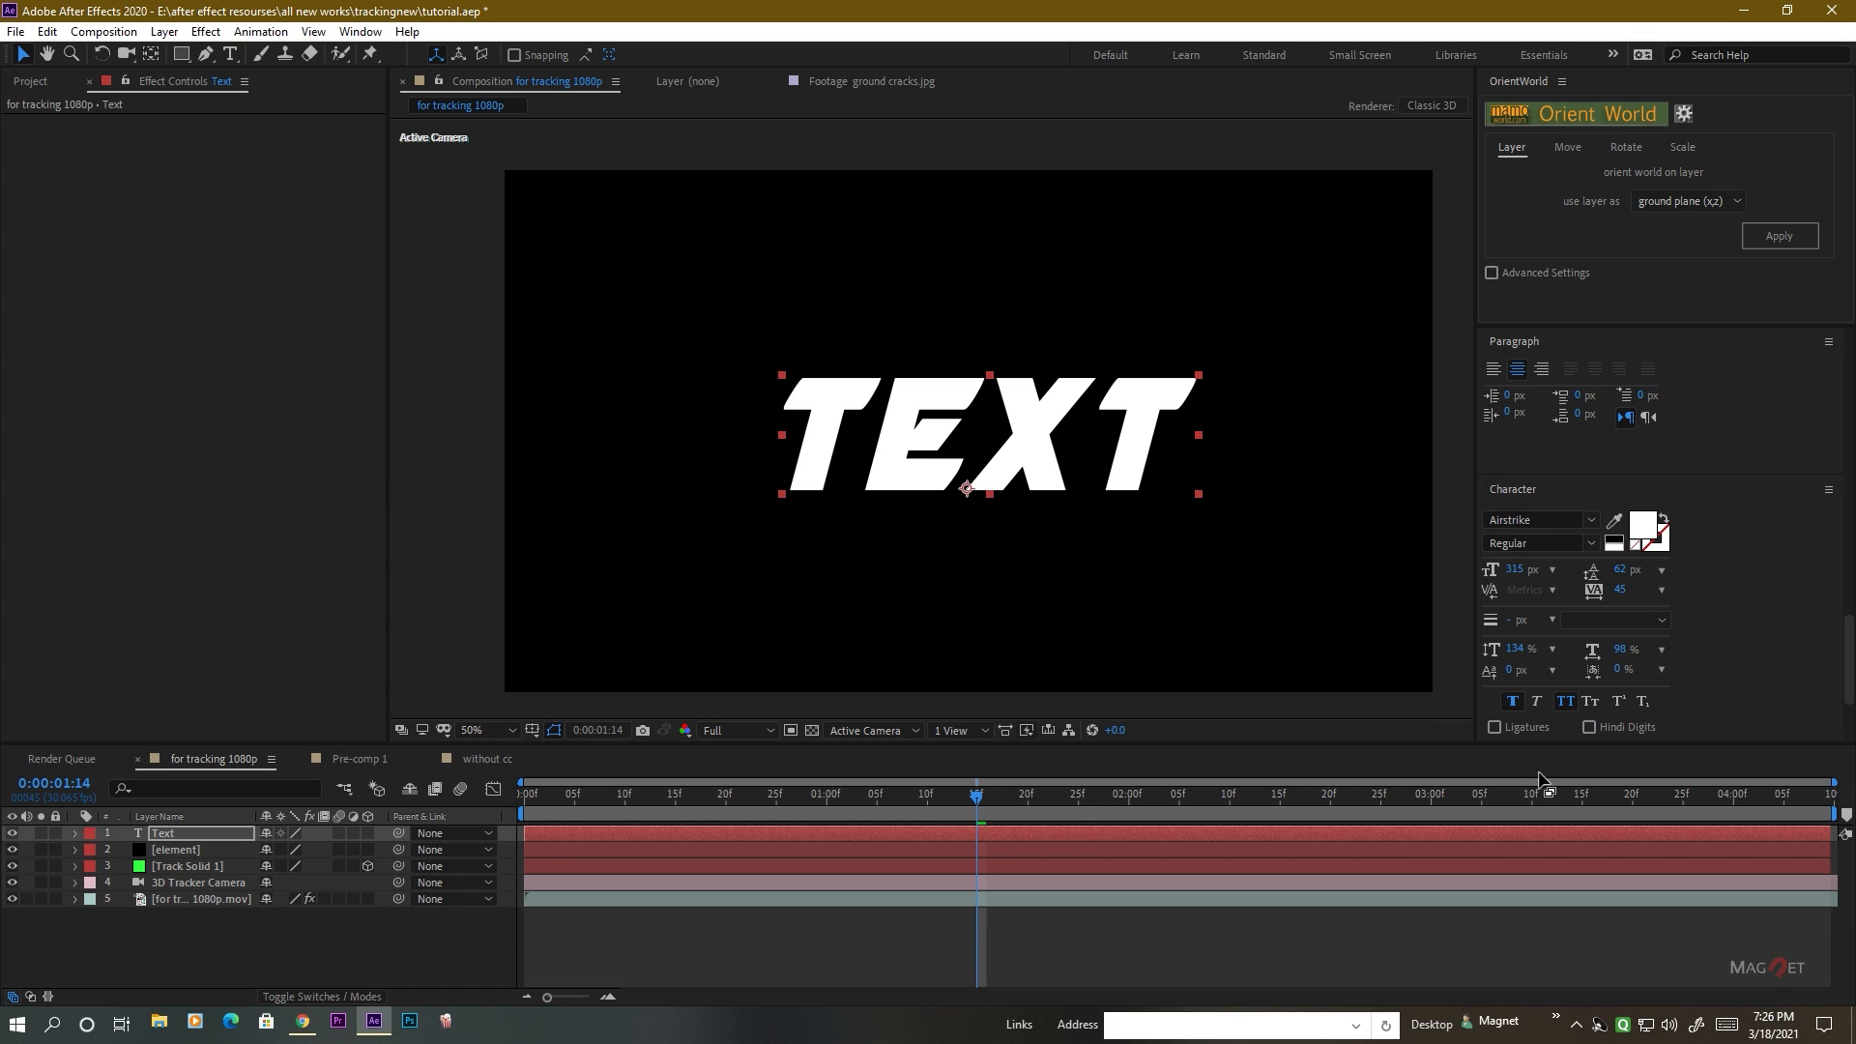
Move the Text layer beneath the road footage in the layer stack and hide it.
{"action": "left_click", "coordinate": [232, 960]}
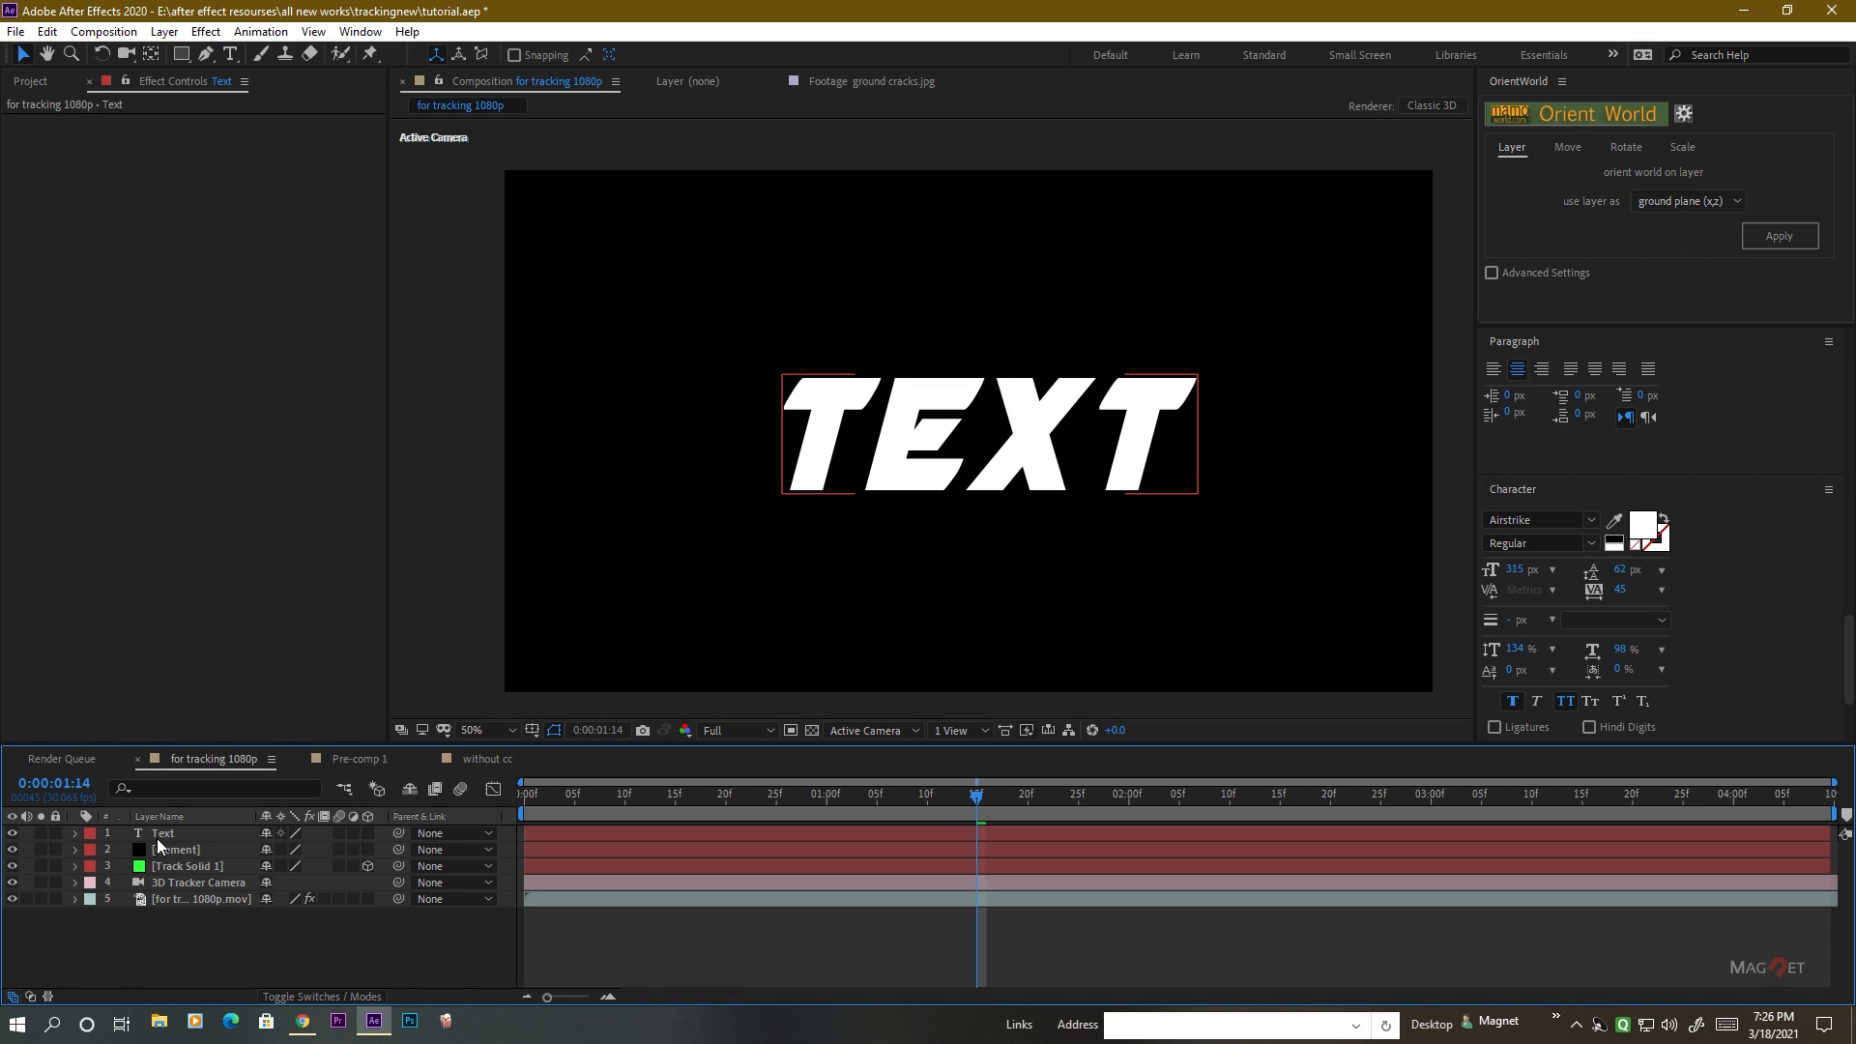
{"action": "left_click", "coordinate": [186, 834]}
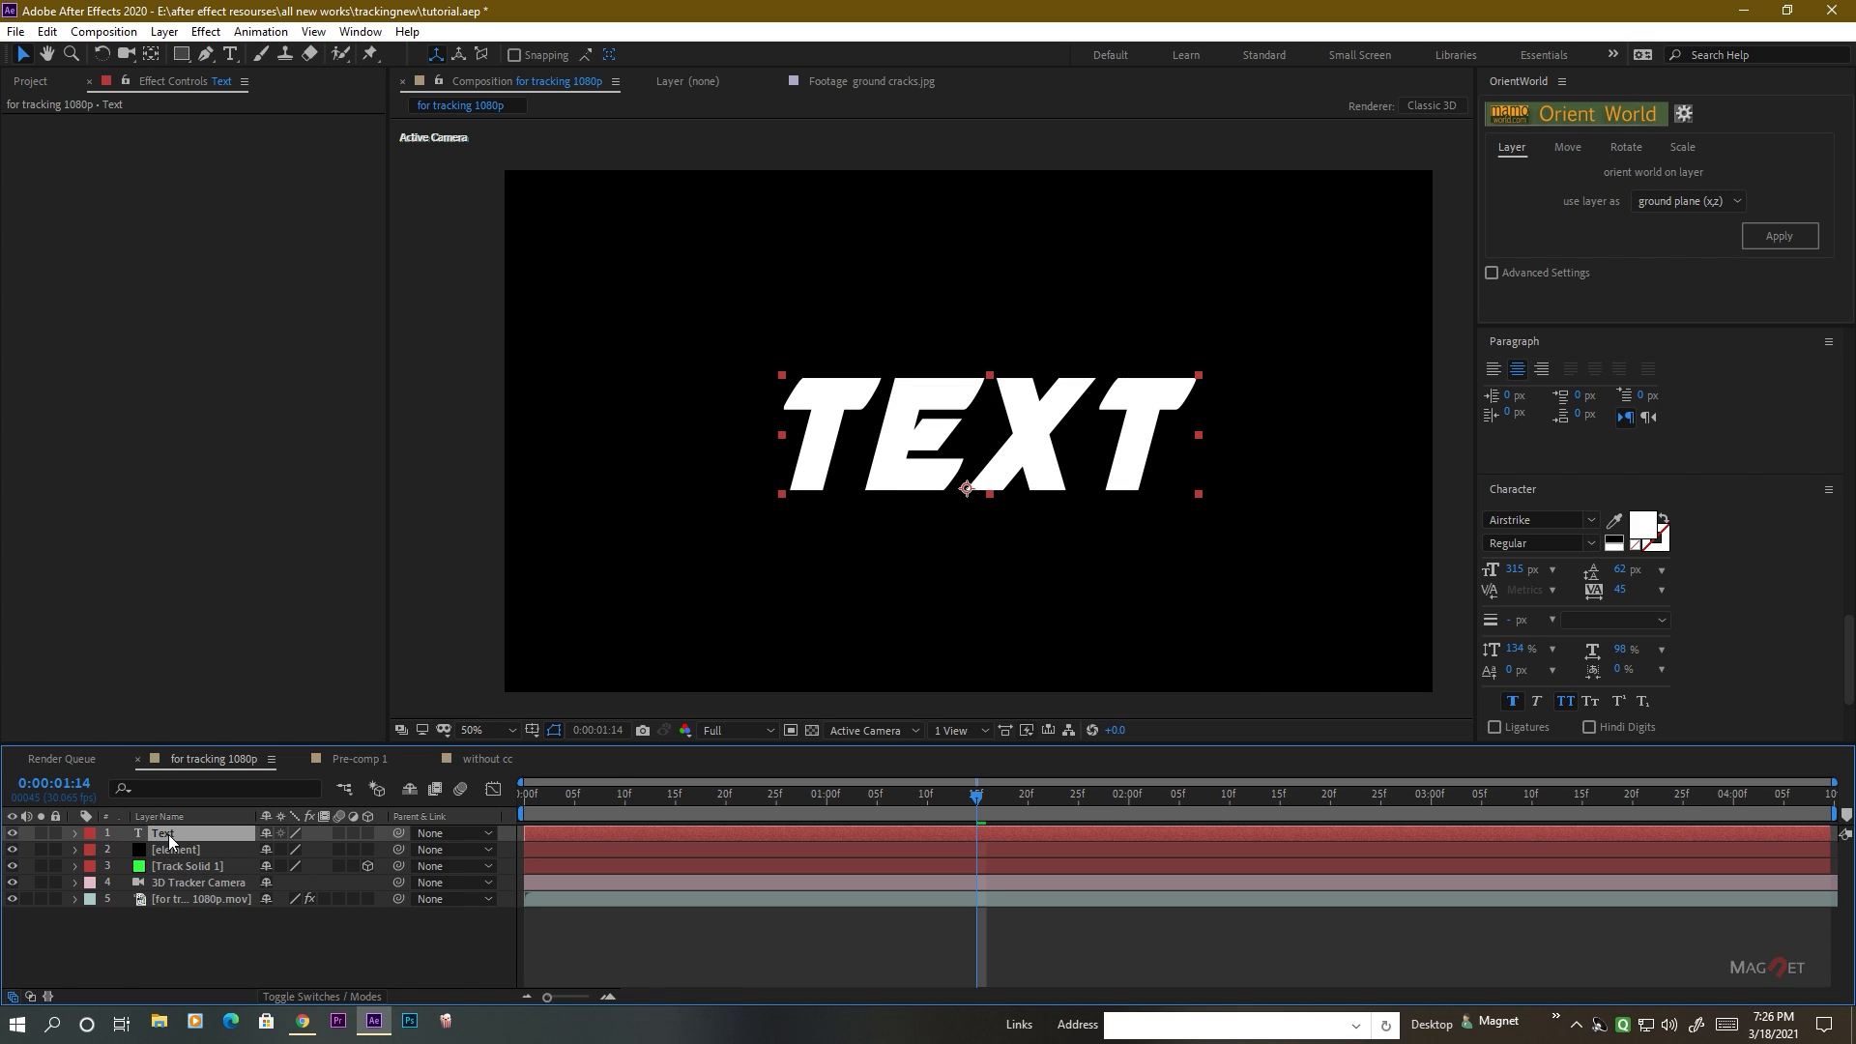
{"action": "left_click_drag", "start_coordinate": [168, 834], "coordinate": [114, 914]}
{"action": "left_click", "coordinate": [11, 899]}
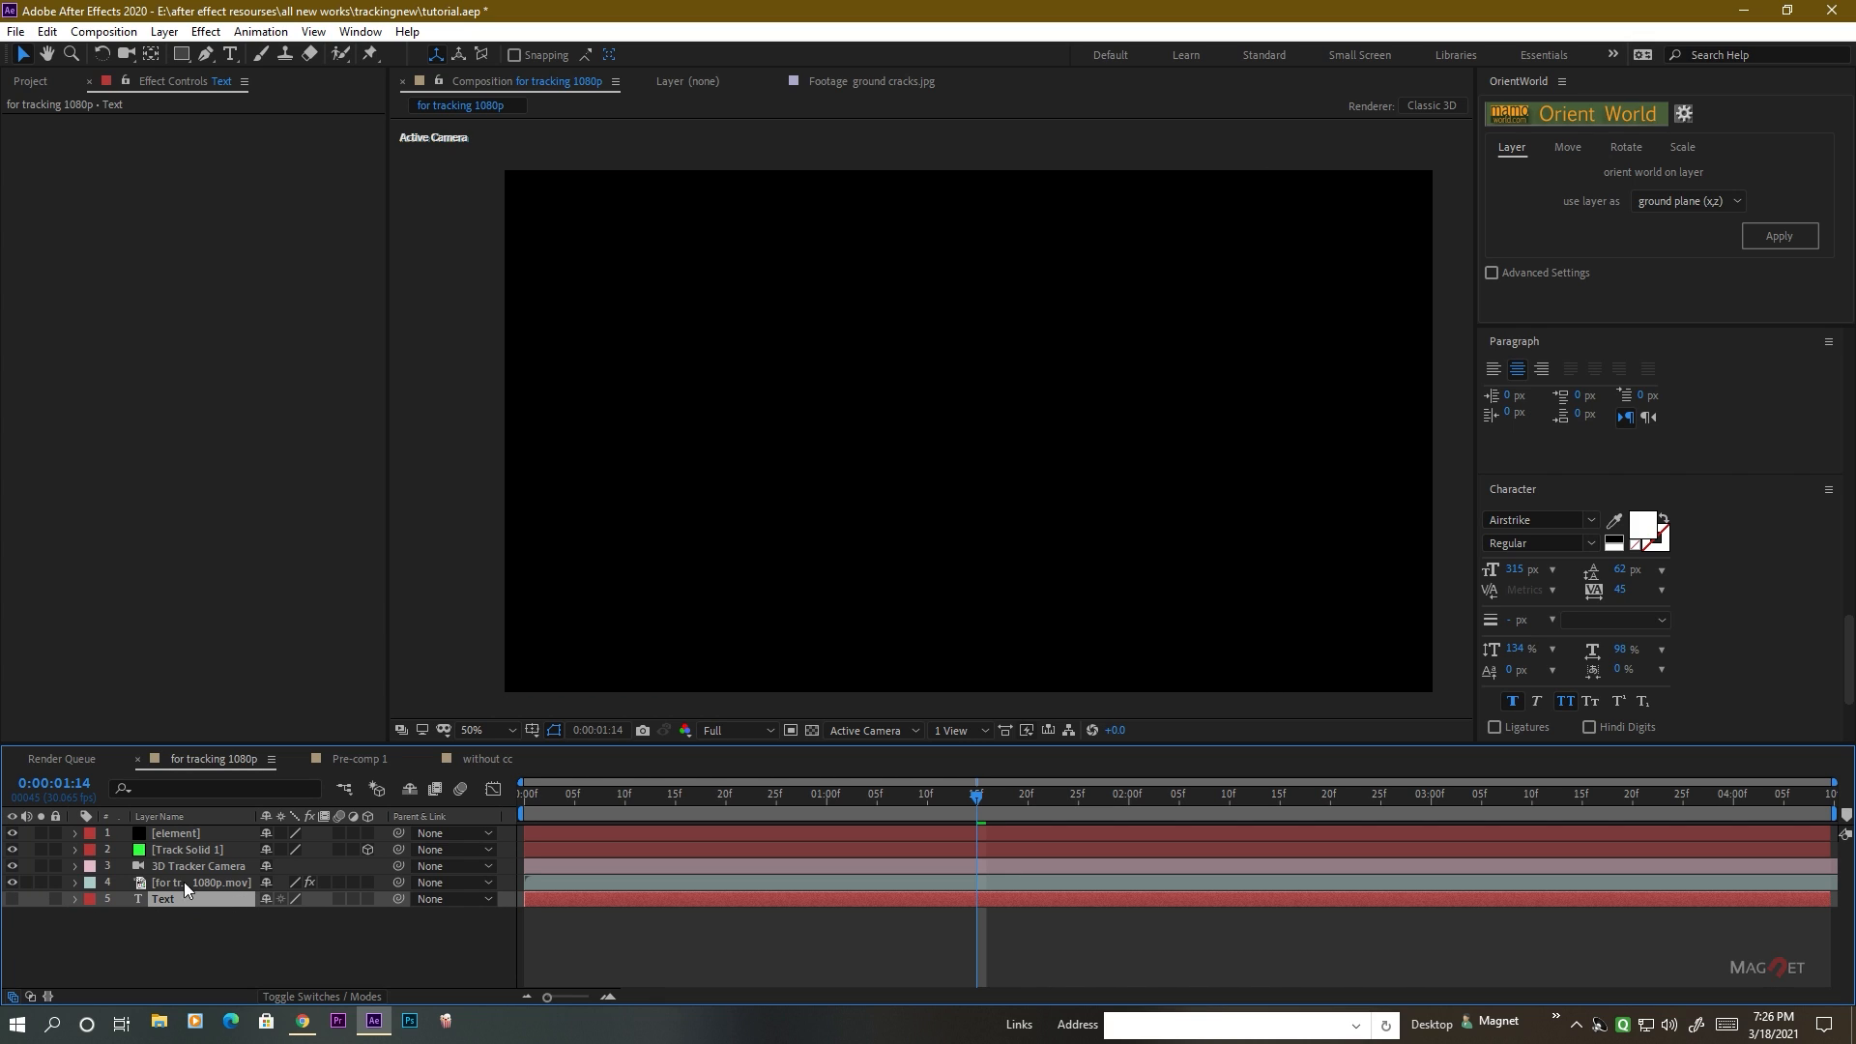
Apply the Video Copilot Element effect to the element solid layer.
{"action": "left_click", "coordinate": [171, 837]}
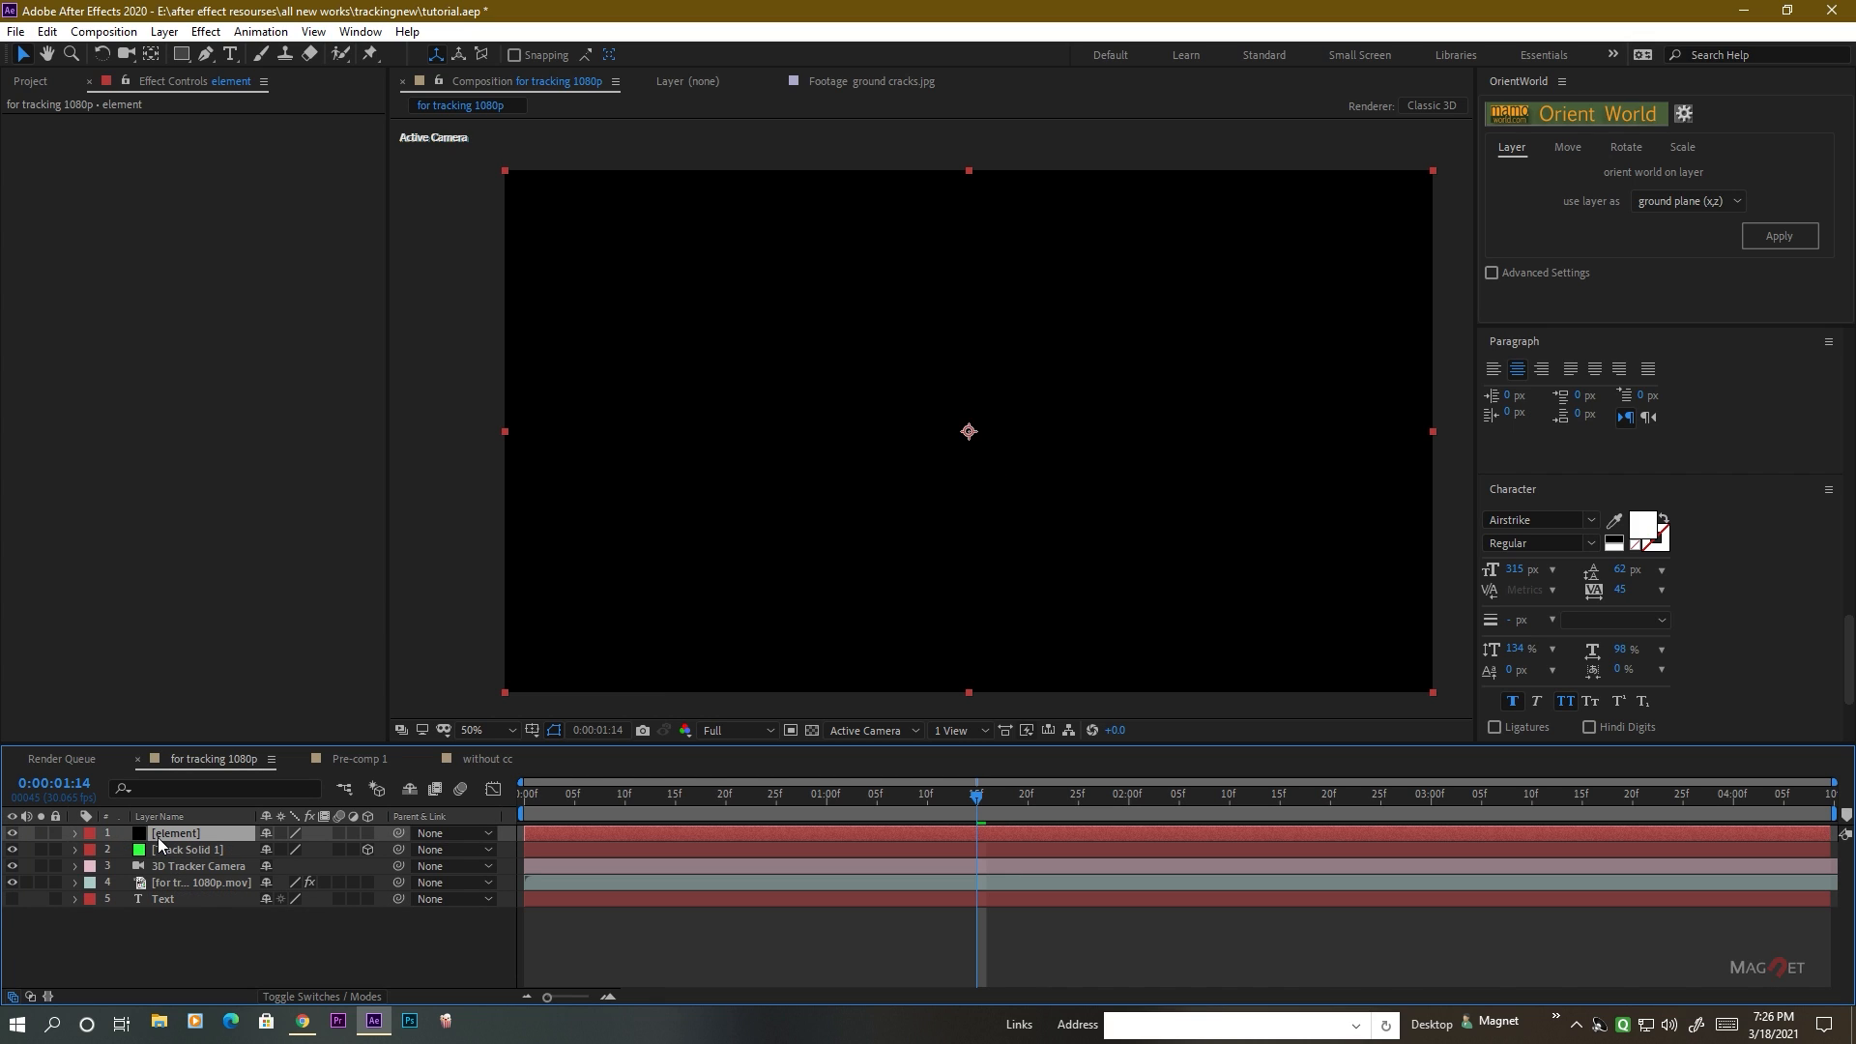
{"action": "scroll", "coordinate": [1806, 479], "scroll_direction": "up", "scroll_amount": 10}
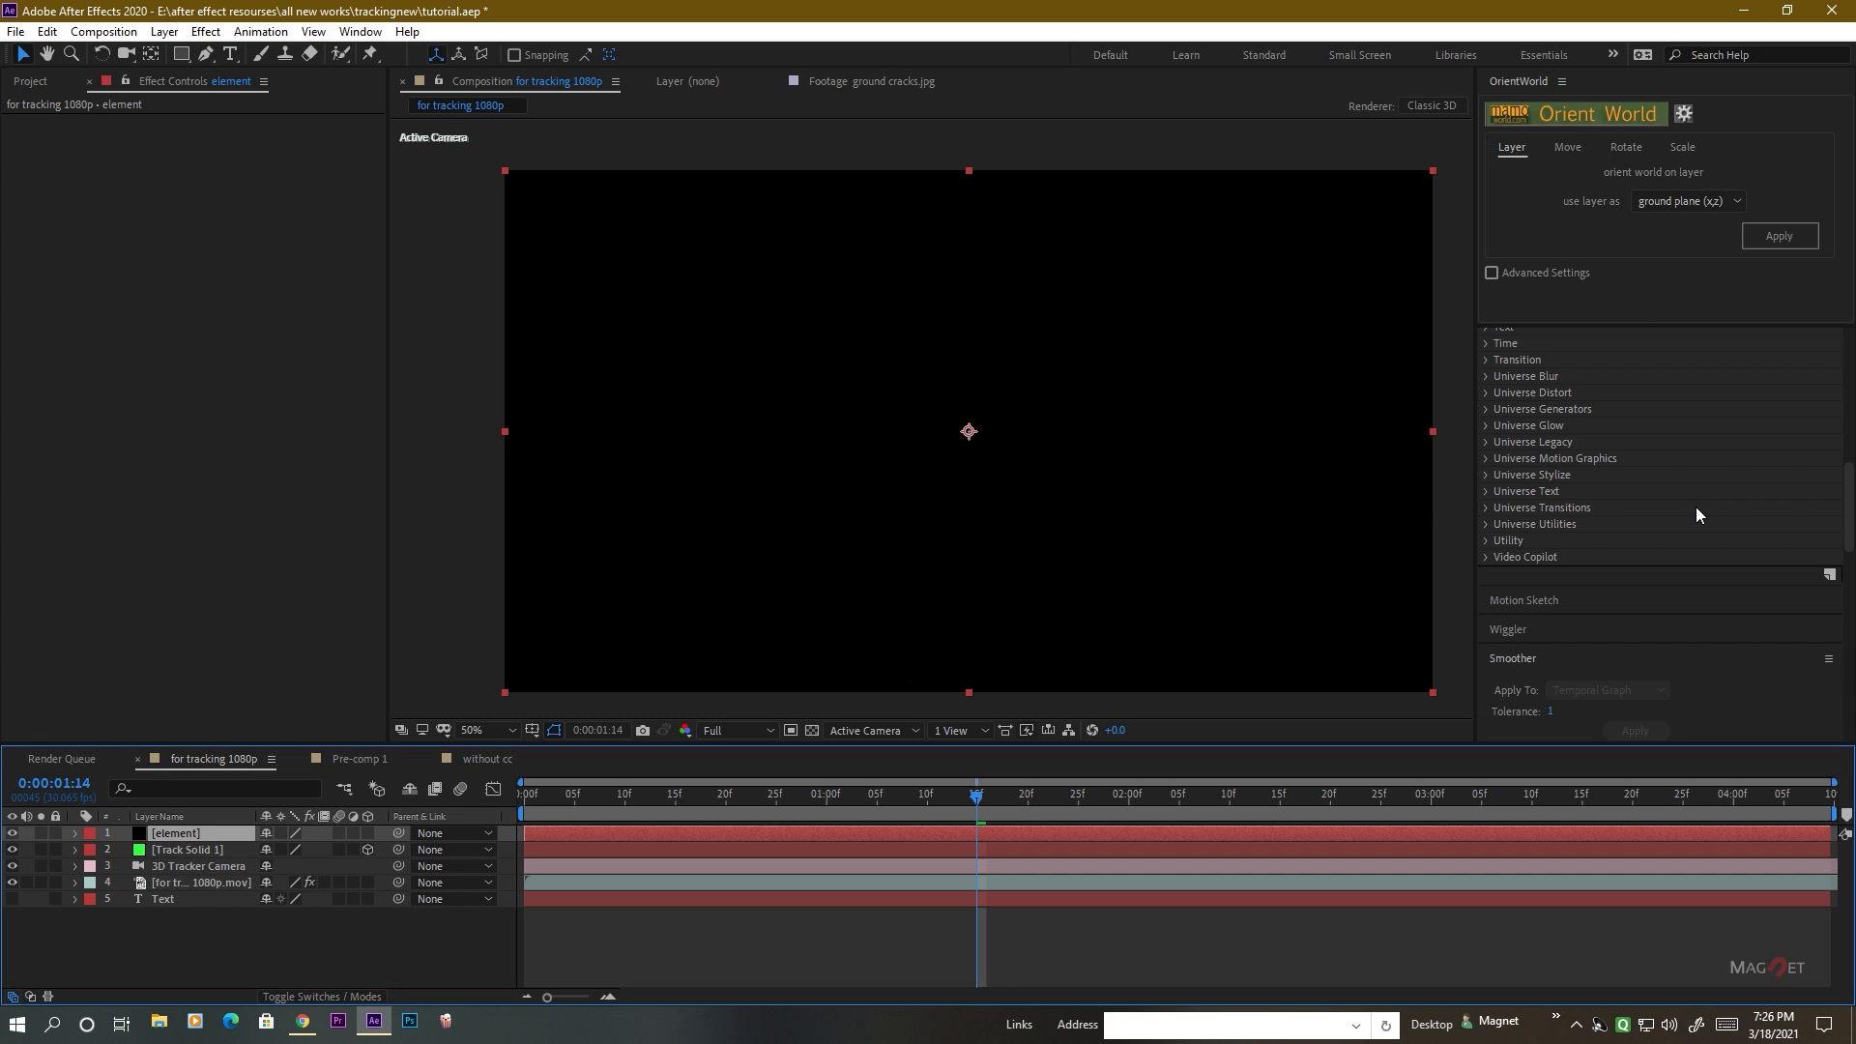
{"action": "scroll", "coordinate": [1538, 549], "scroll_direction": "down", "scroll_amount": 5}
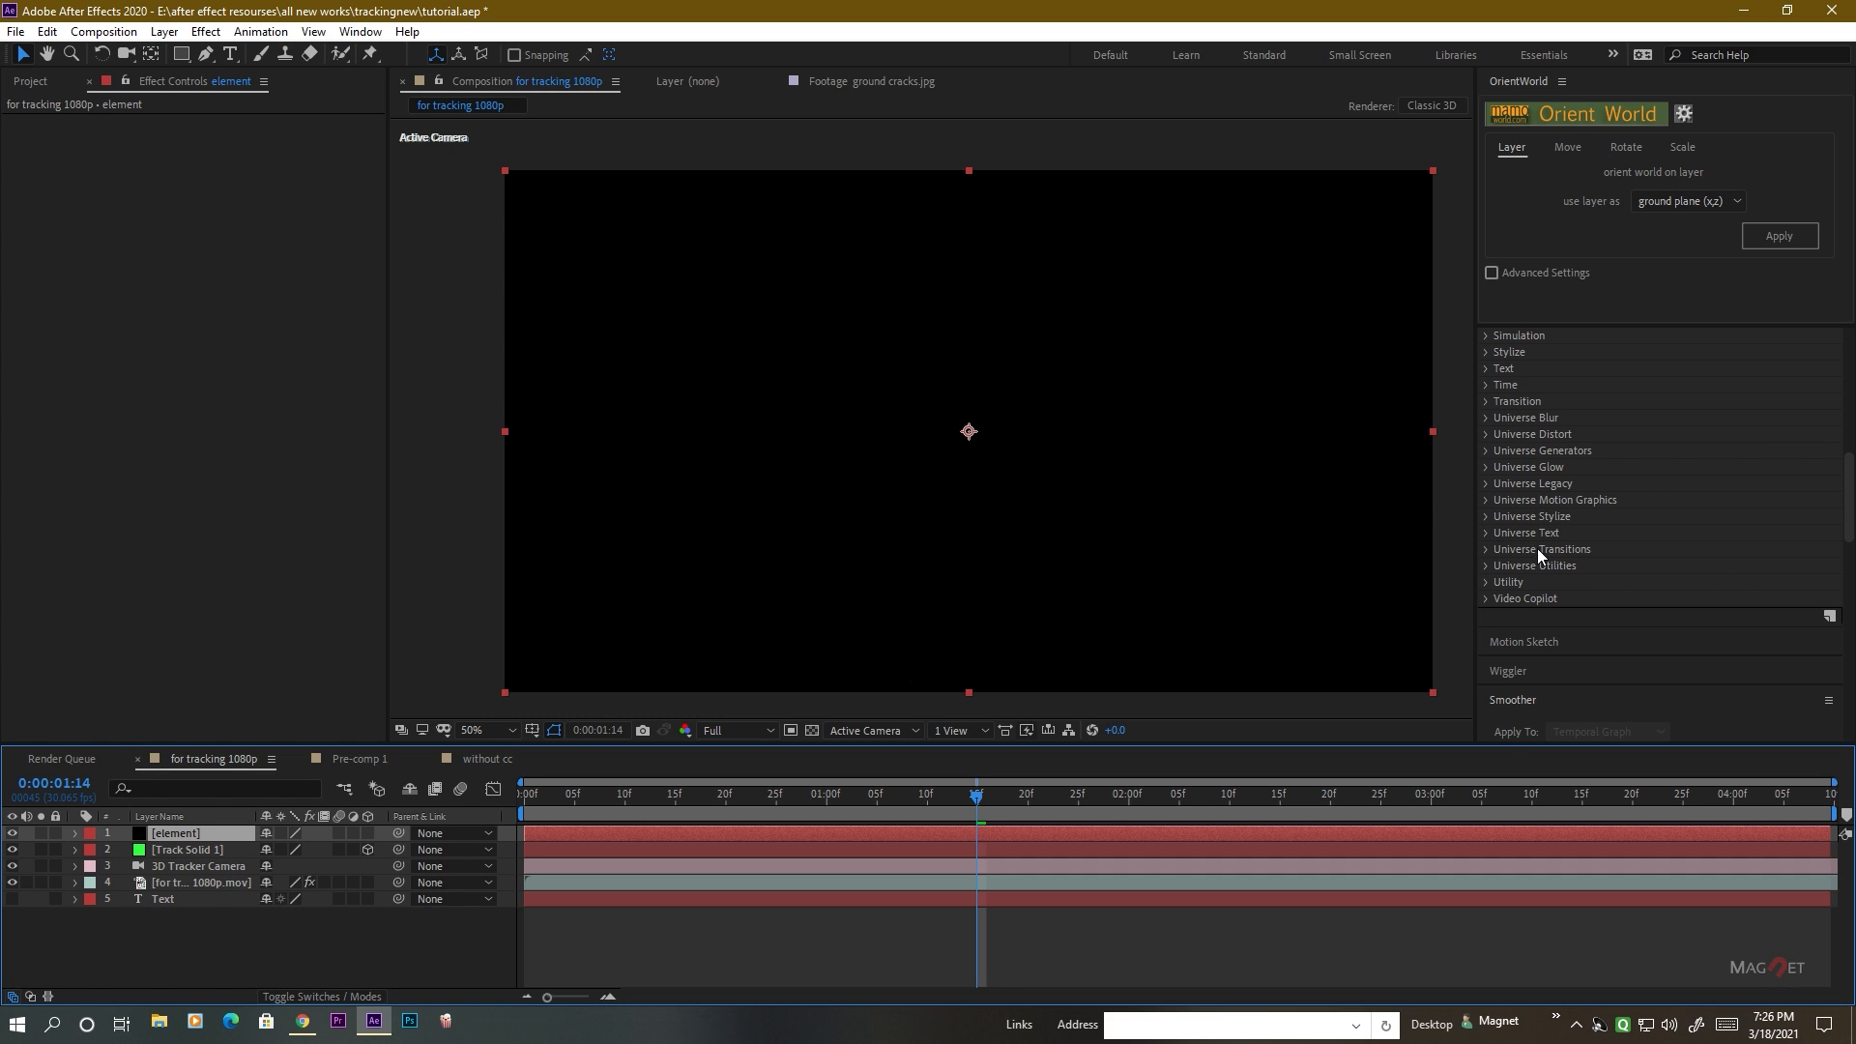
{"action": "left_click", "coordinate": [1487, 597]}
{"action": "scroll", "coordinate": [1547, 542], "scroll_direction": "down", "scroll_amount": 2}
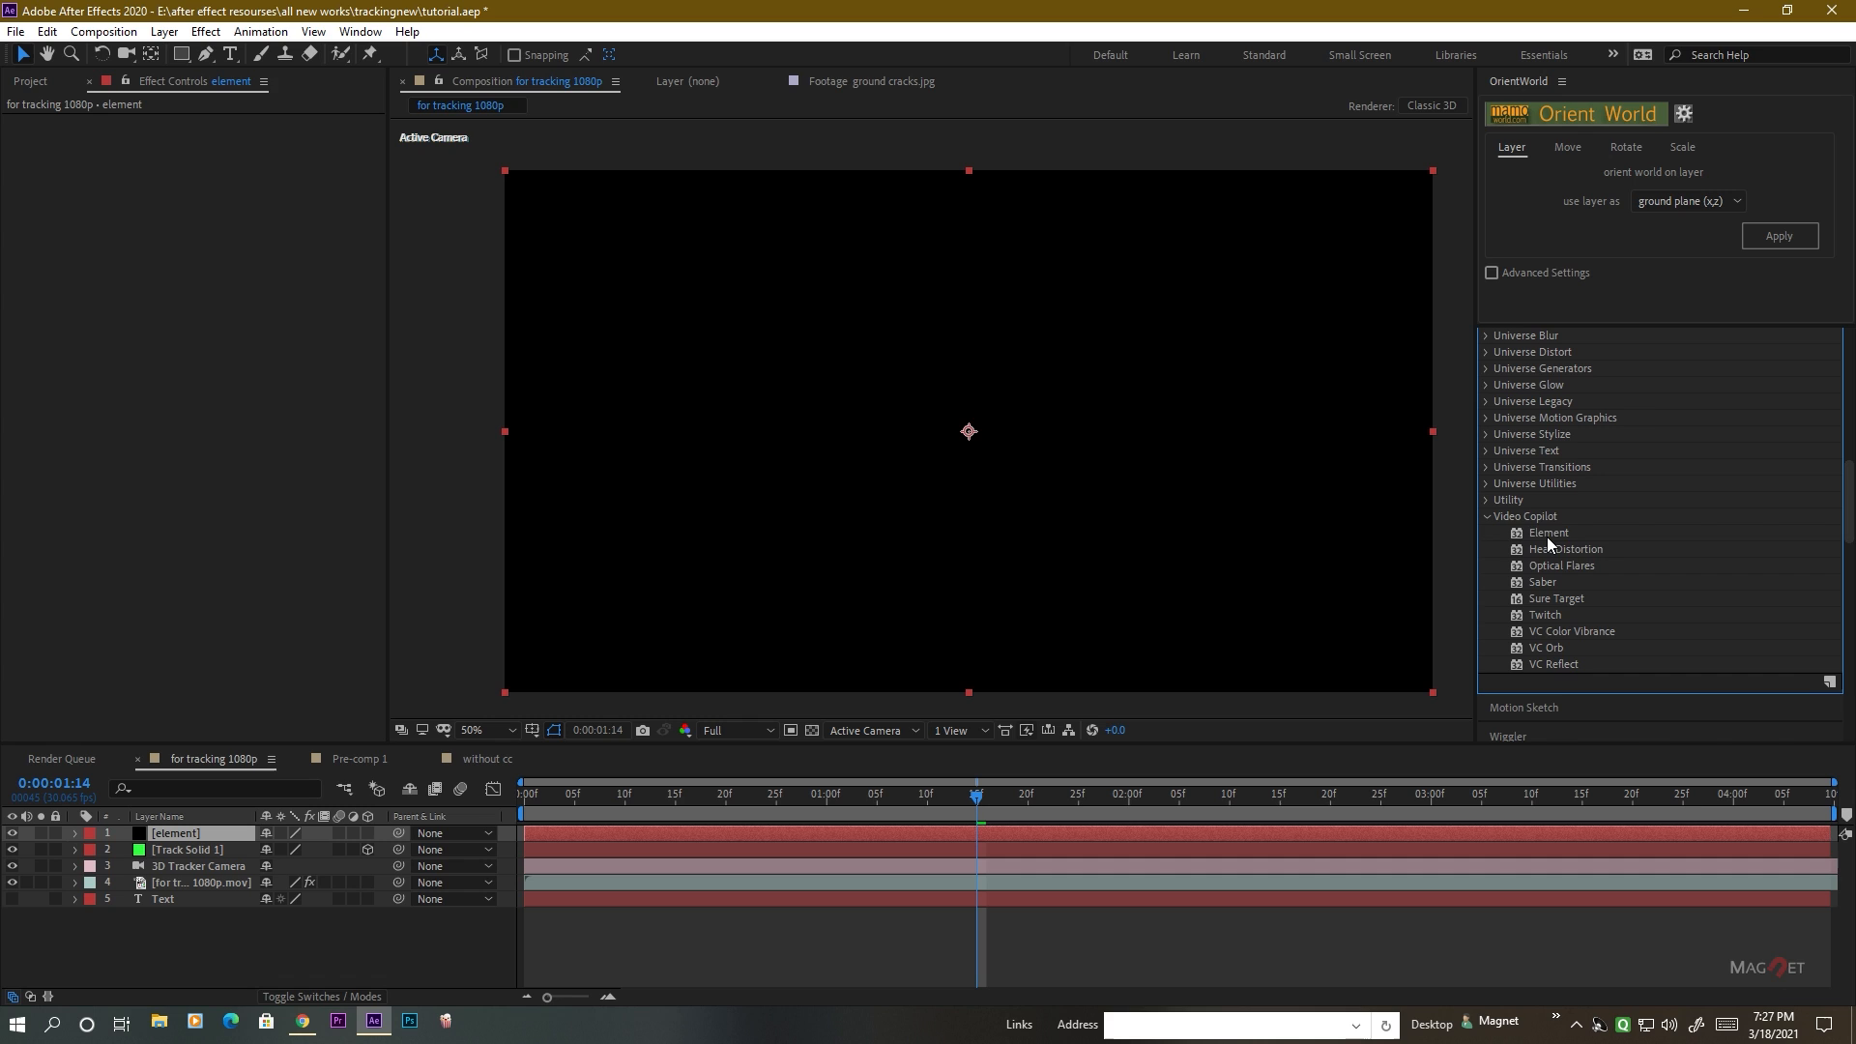
{"action": "double_click", "coordinate": [1547, 535]}
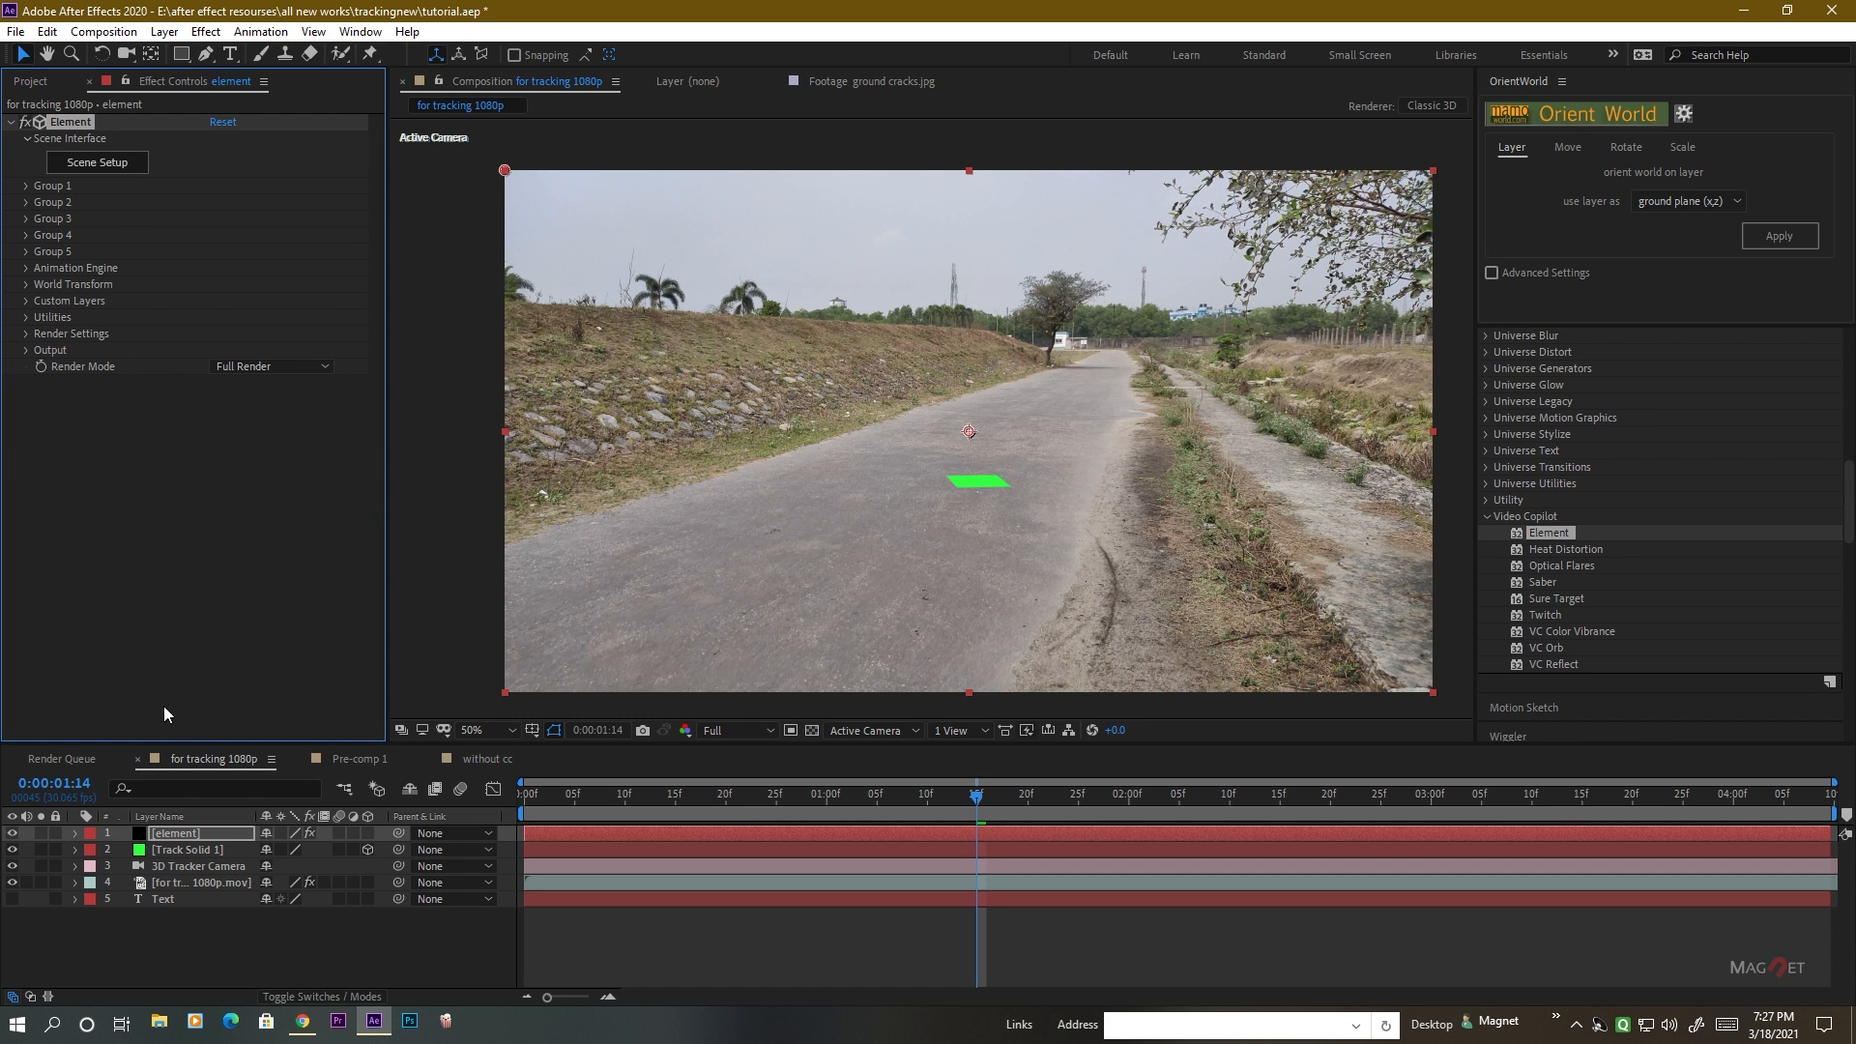
In the Element effect's Custom Text and Masks, assign the Text layer as Path Layer 1.
{"action": "left_click", "coordinate": [168, 901]}
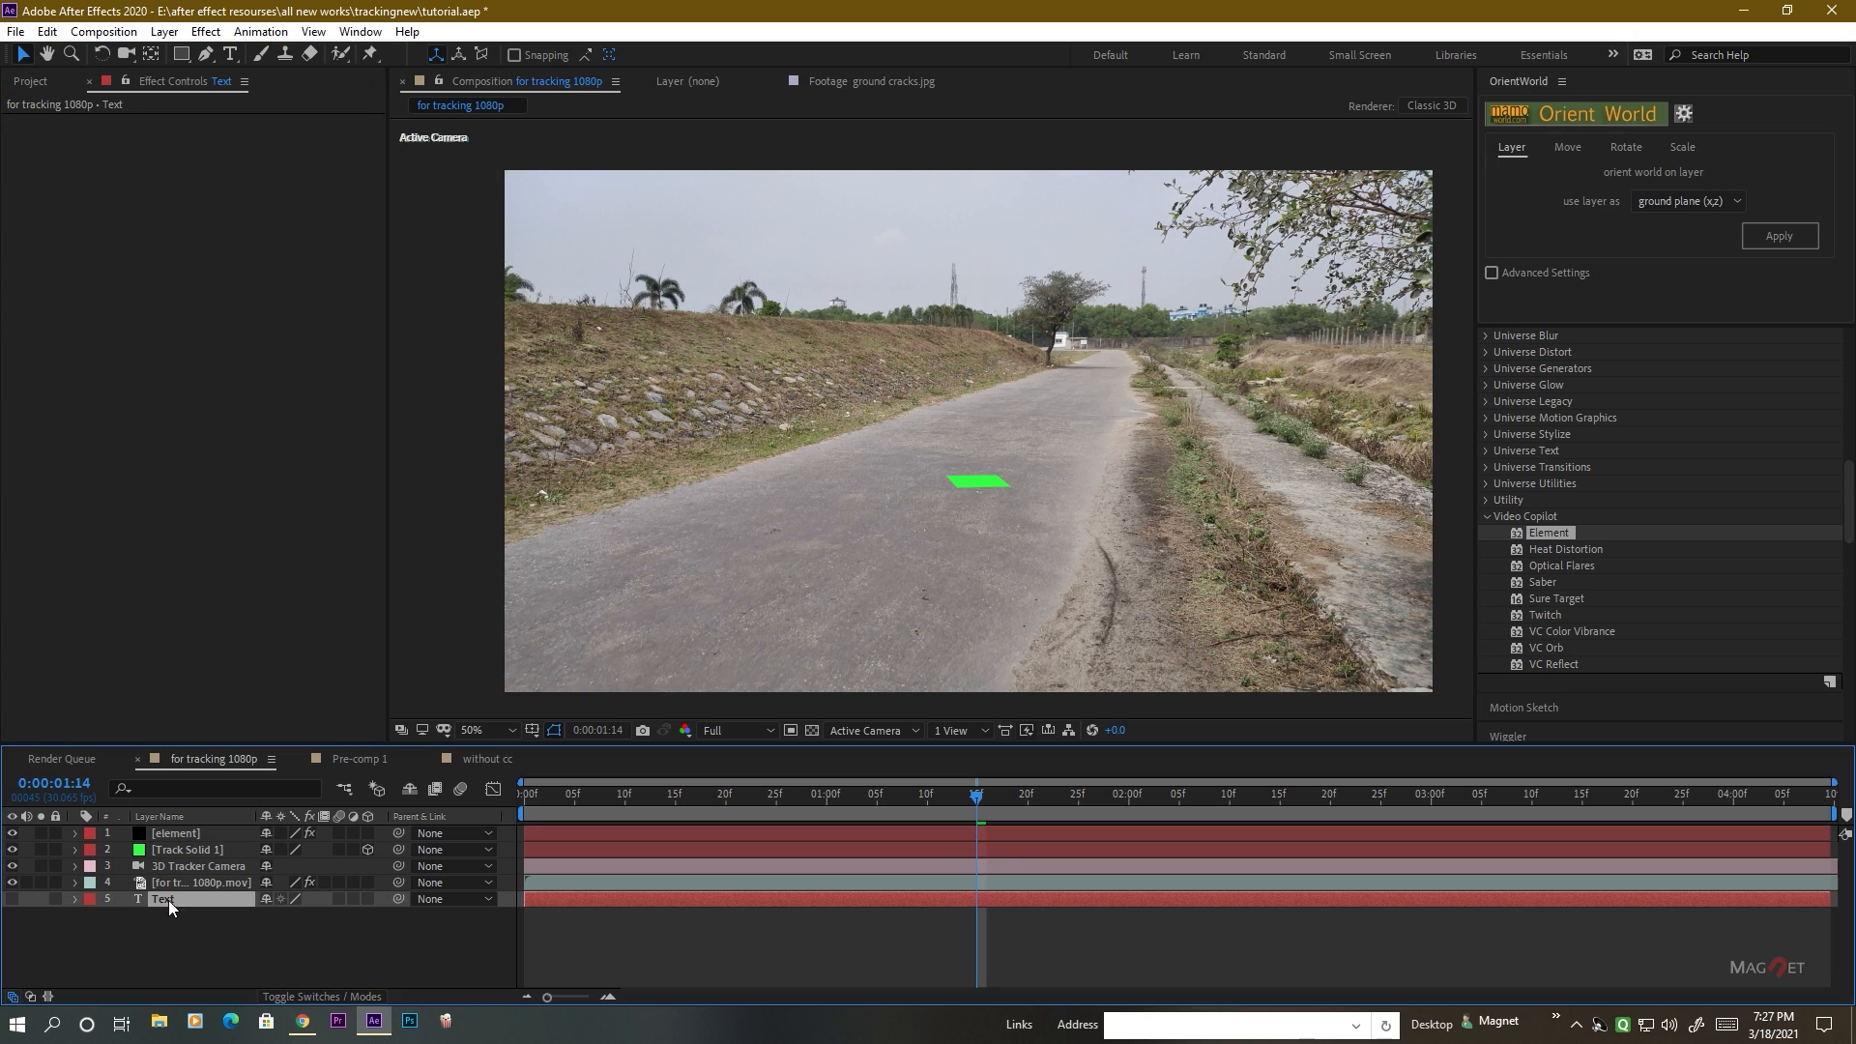
{"action": "left_click", "coordinate": [144, 837]}
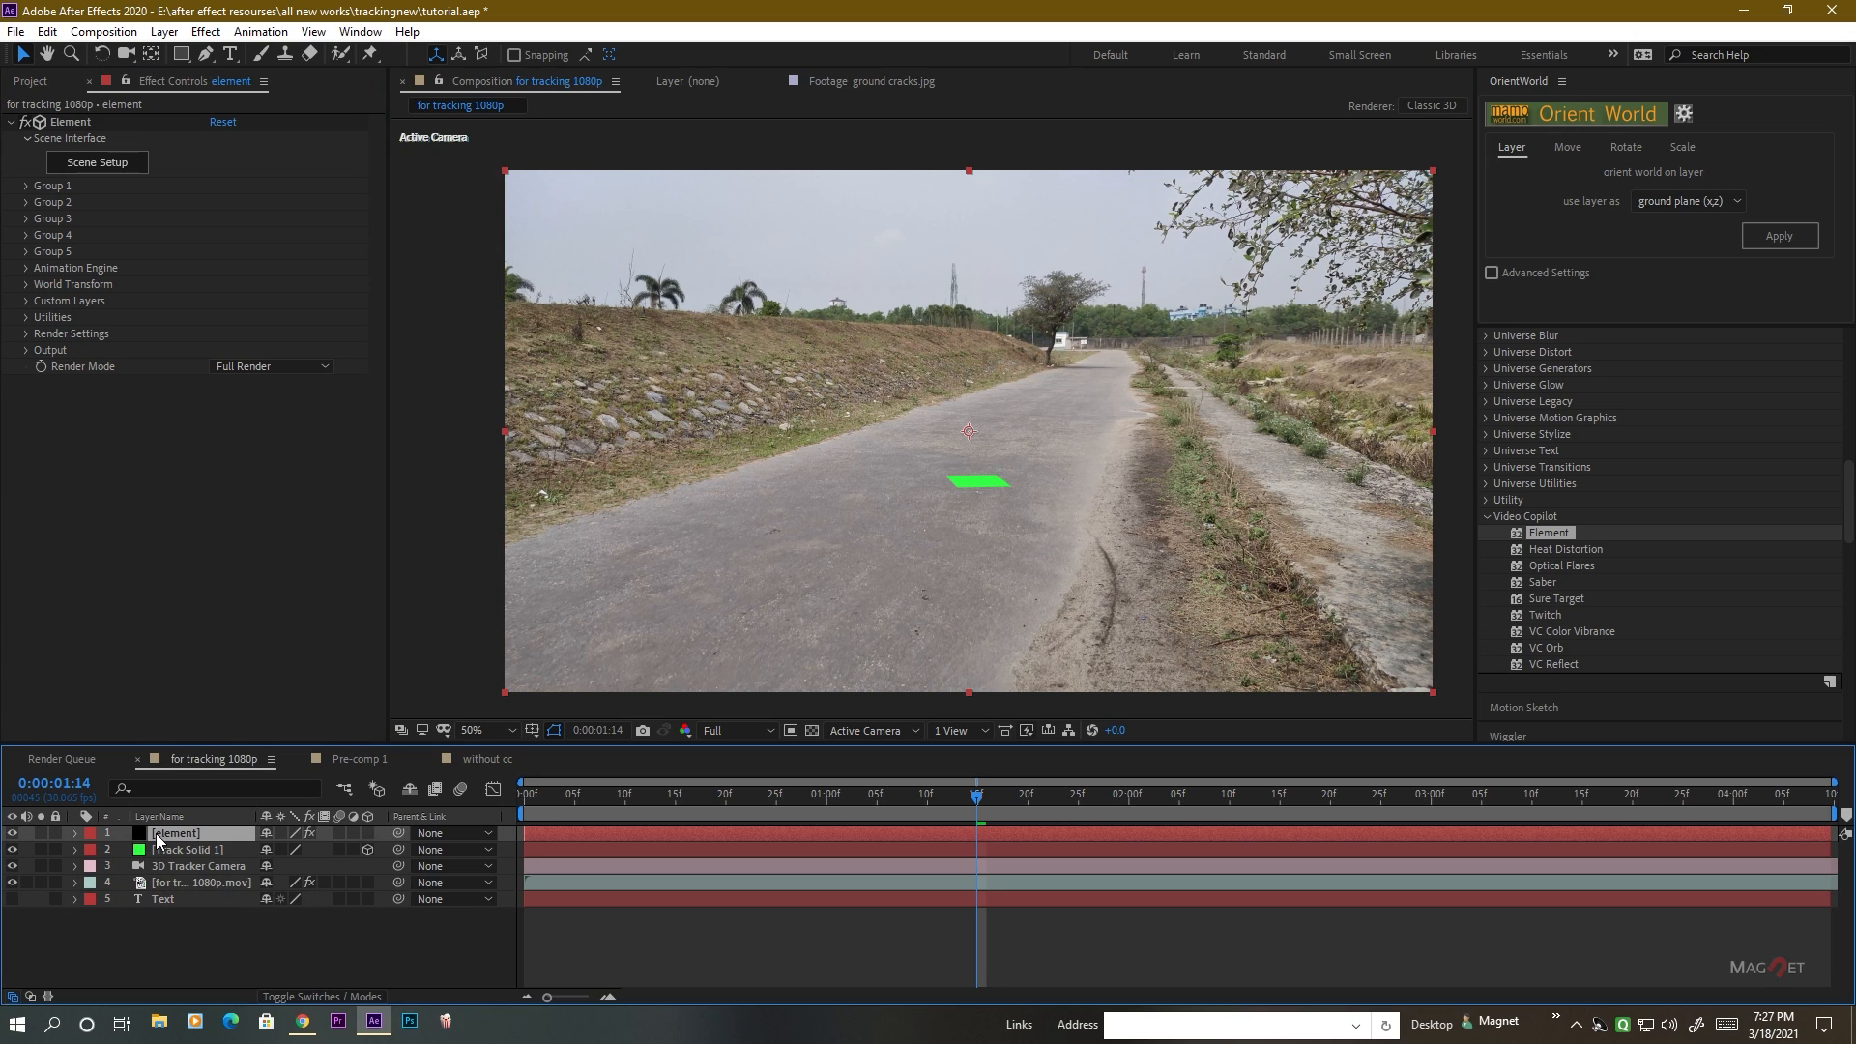
{"action": "left_click", "coordinate": [27, 300]}
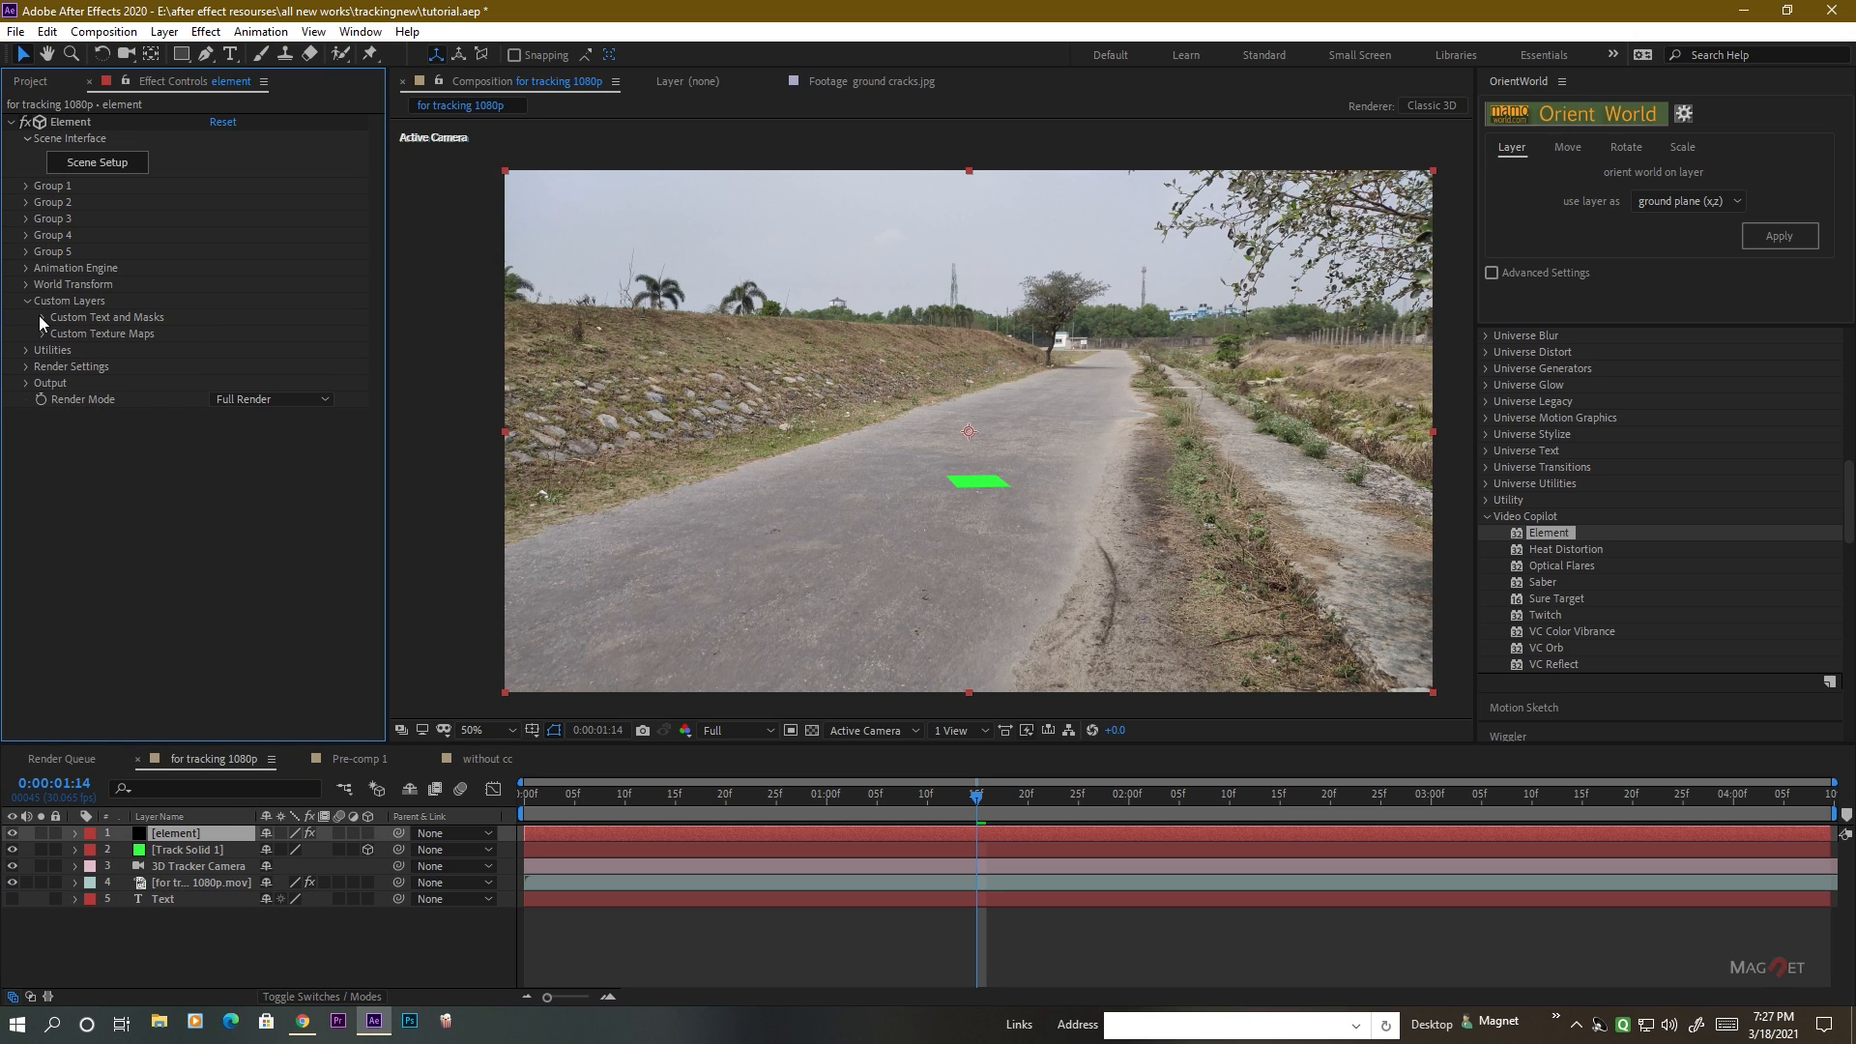
{"action": "left_click", "coordinate": [40, 316]}
{"action": "left_click", "coordinate": [255, 333]}
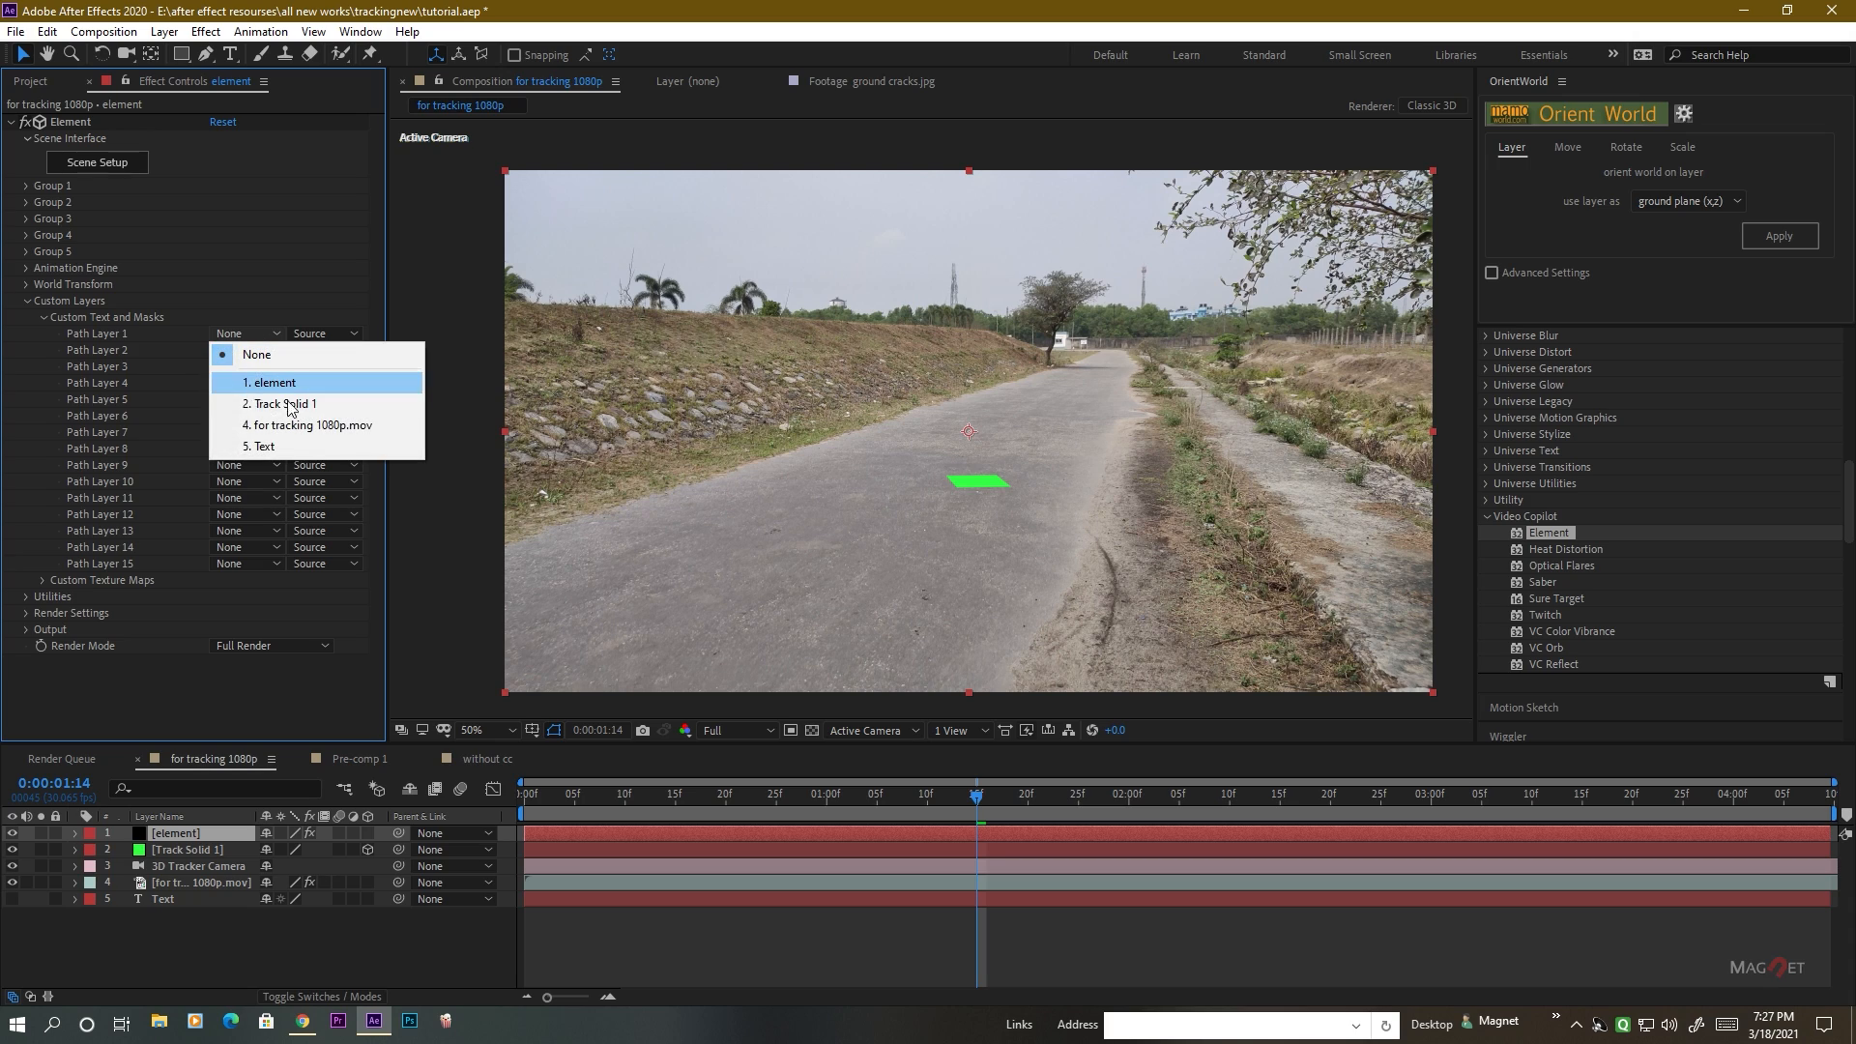
{"action": "left_click", "coordinate": [290, 446]}
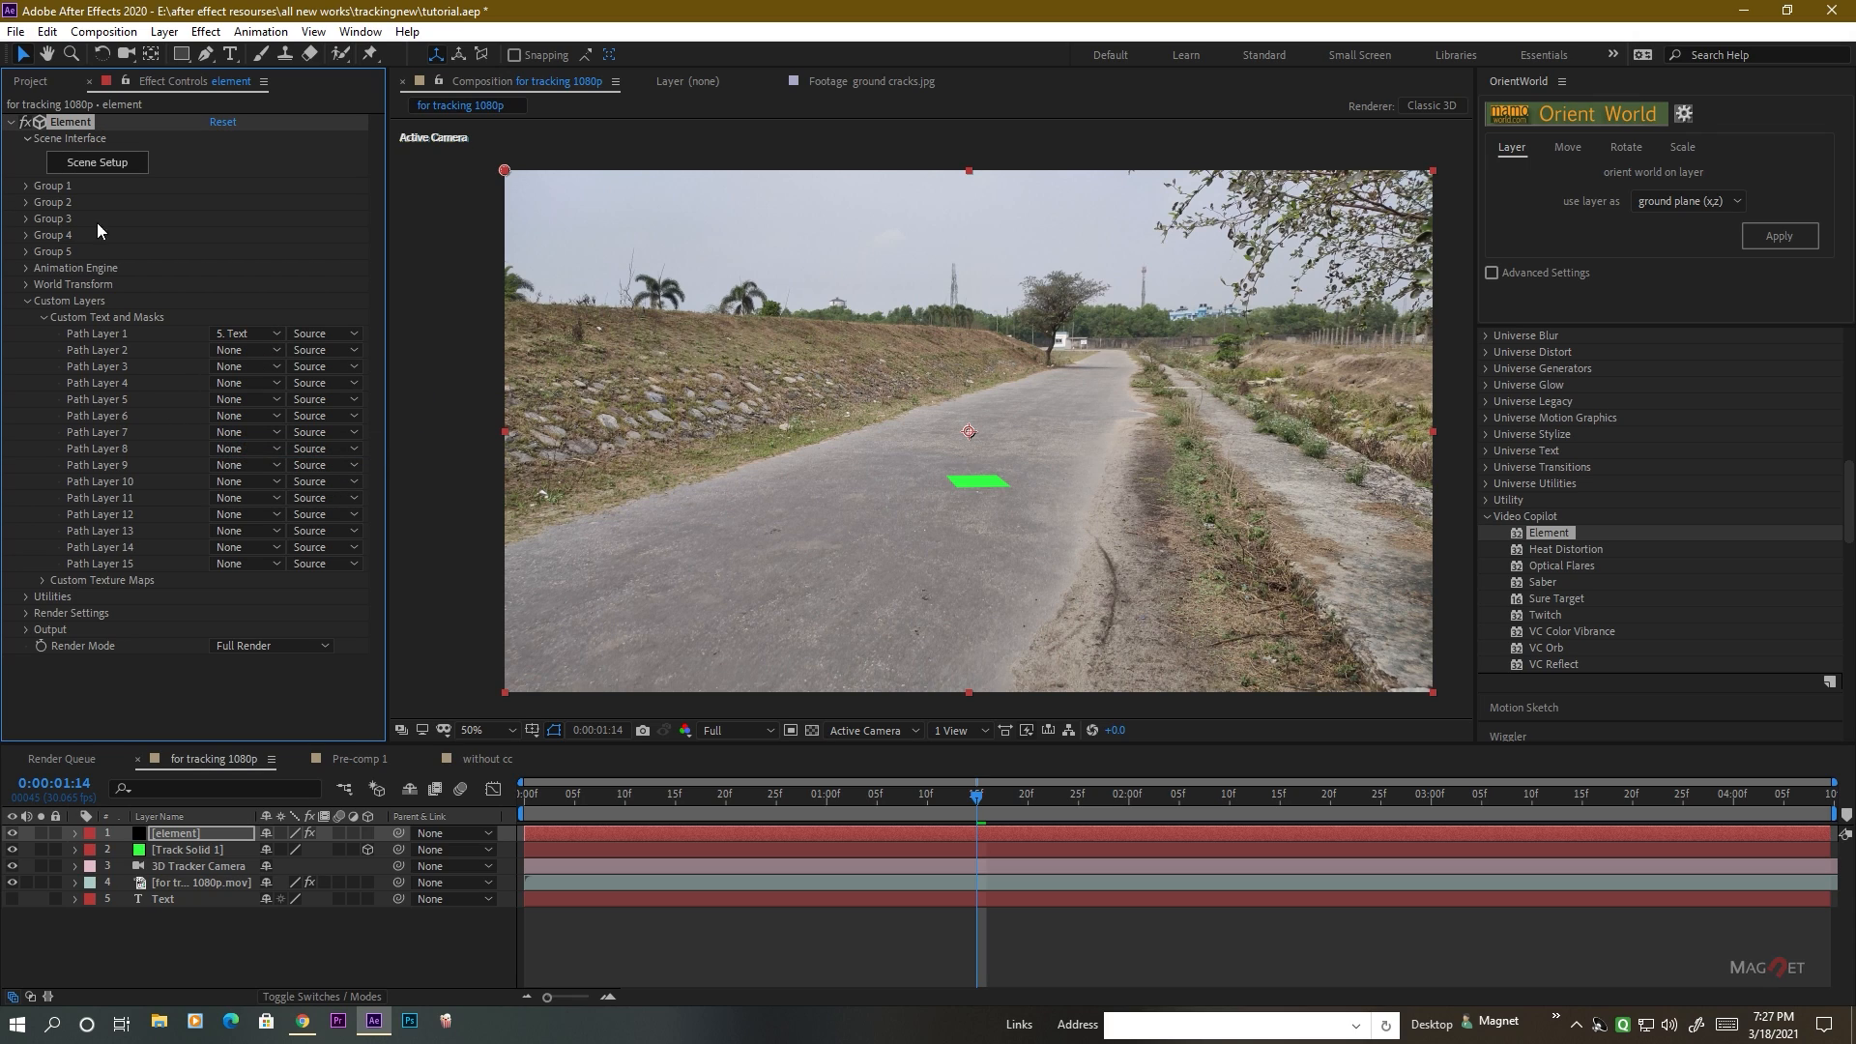
Open Element's scene setup, add a plane model and scale it uniformly to 560.5%.
{"action": "left_click", "coordinate": [97, 162]}
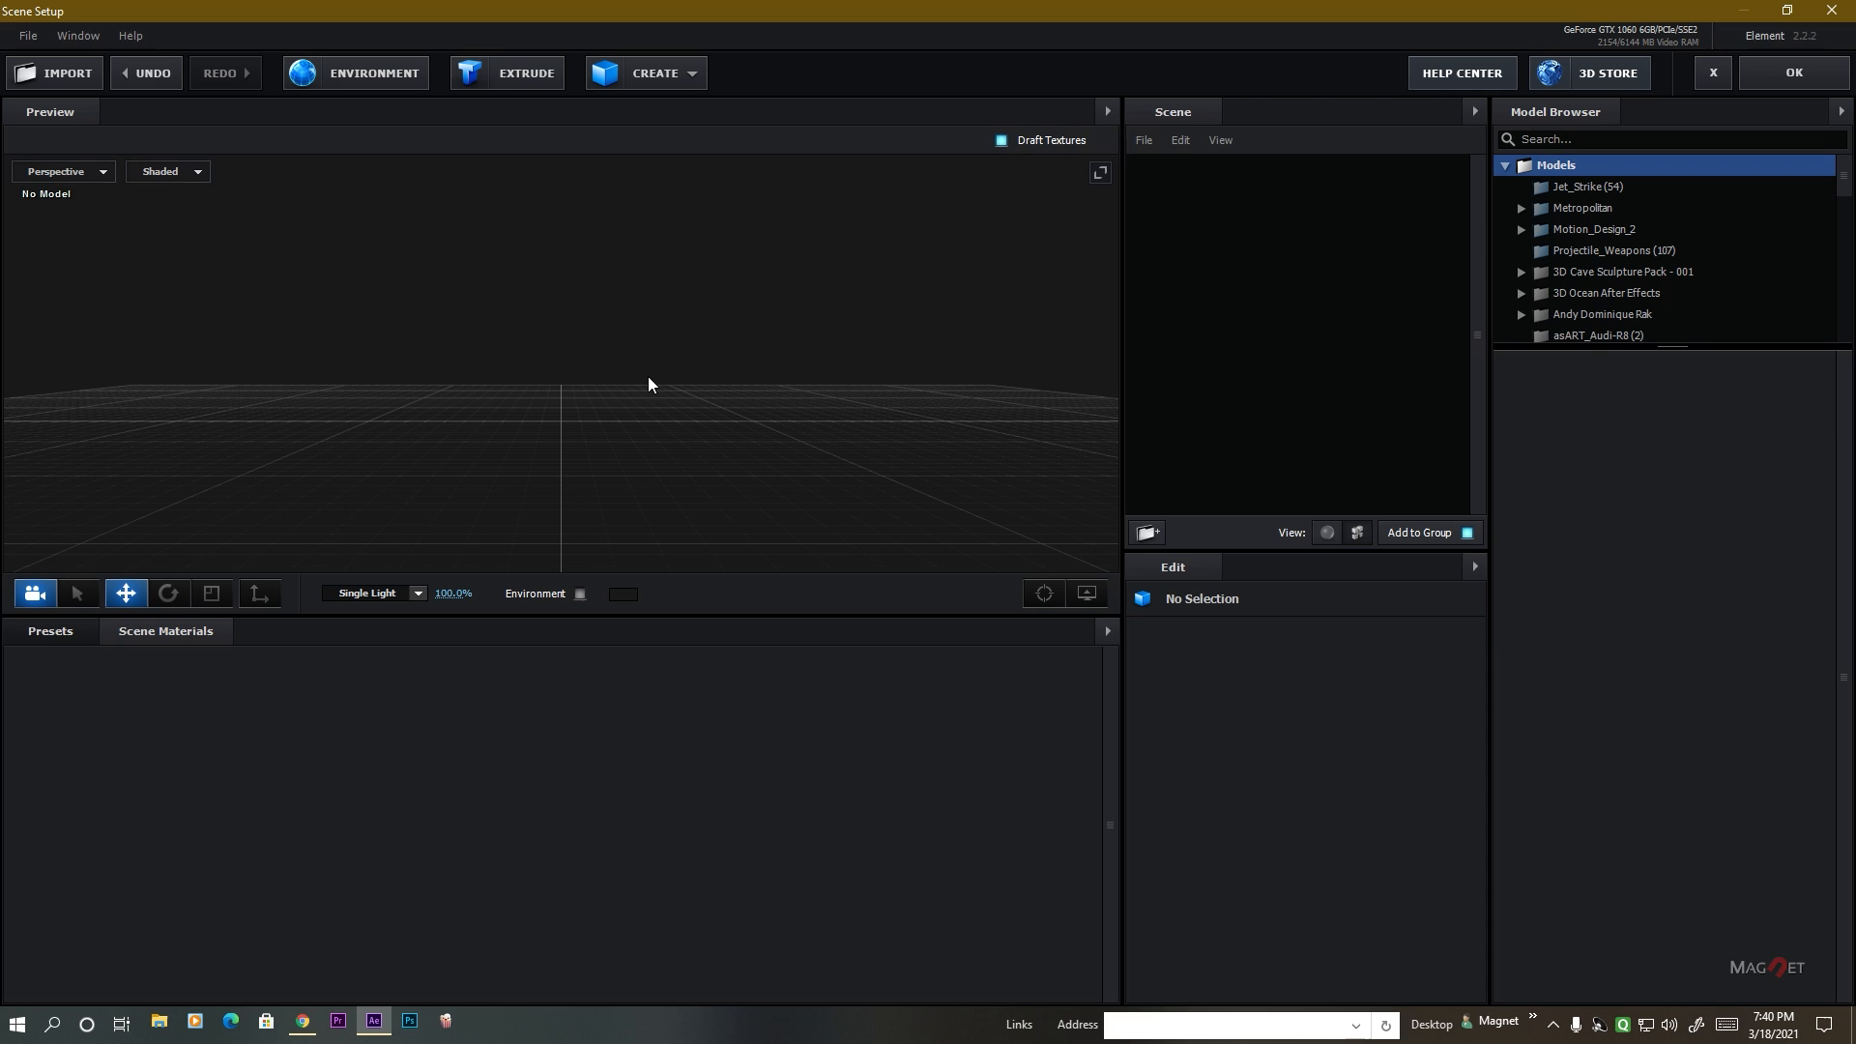
{"action": "left_click", "coordinate": [688, 75]}
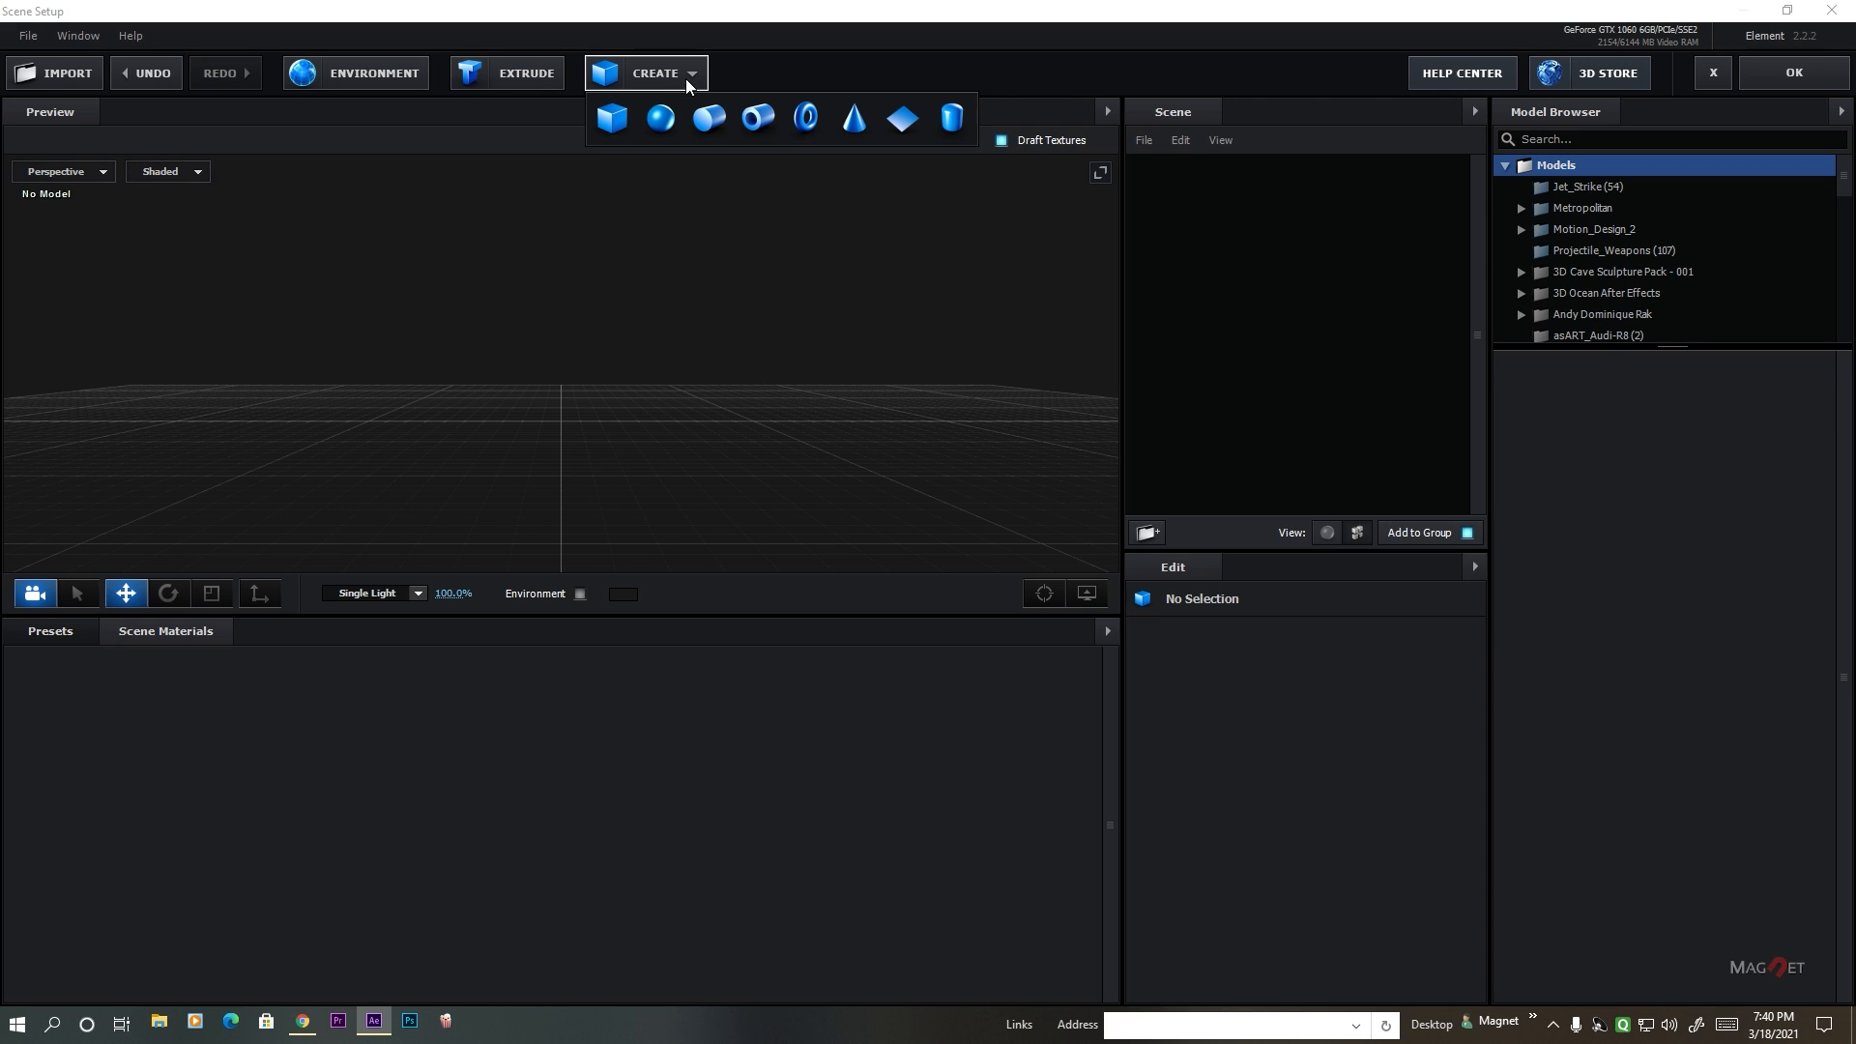
{"action": "left_click", "coordinate": [905, 119]}
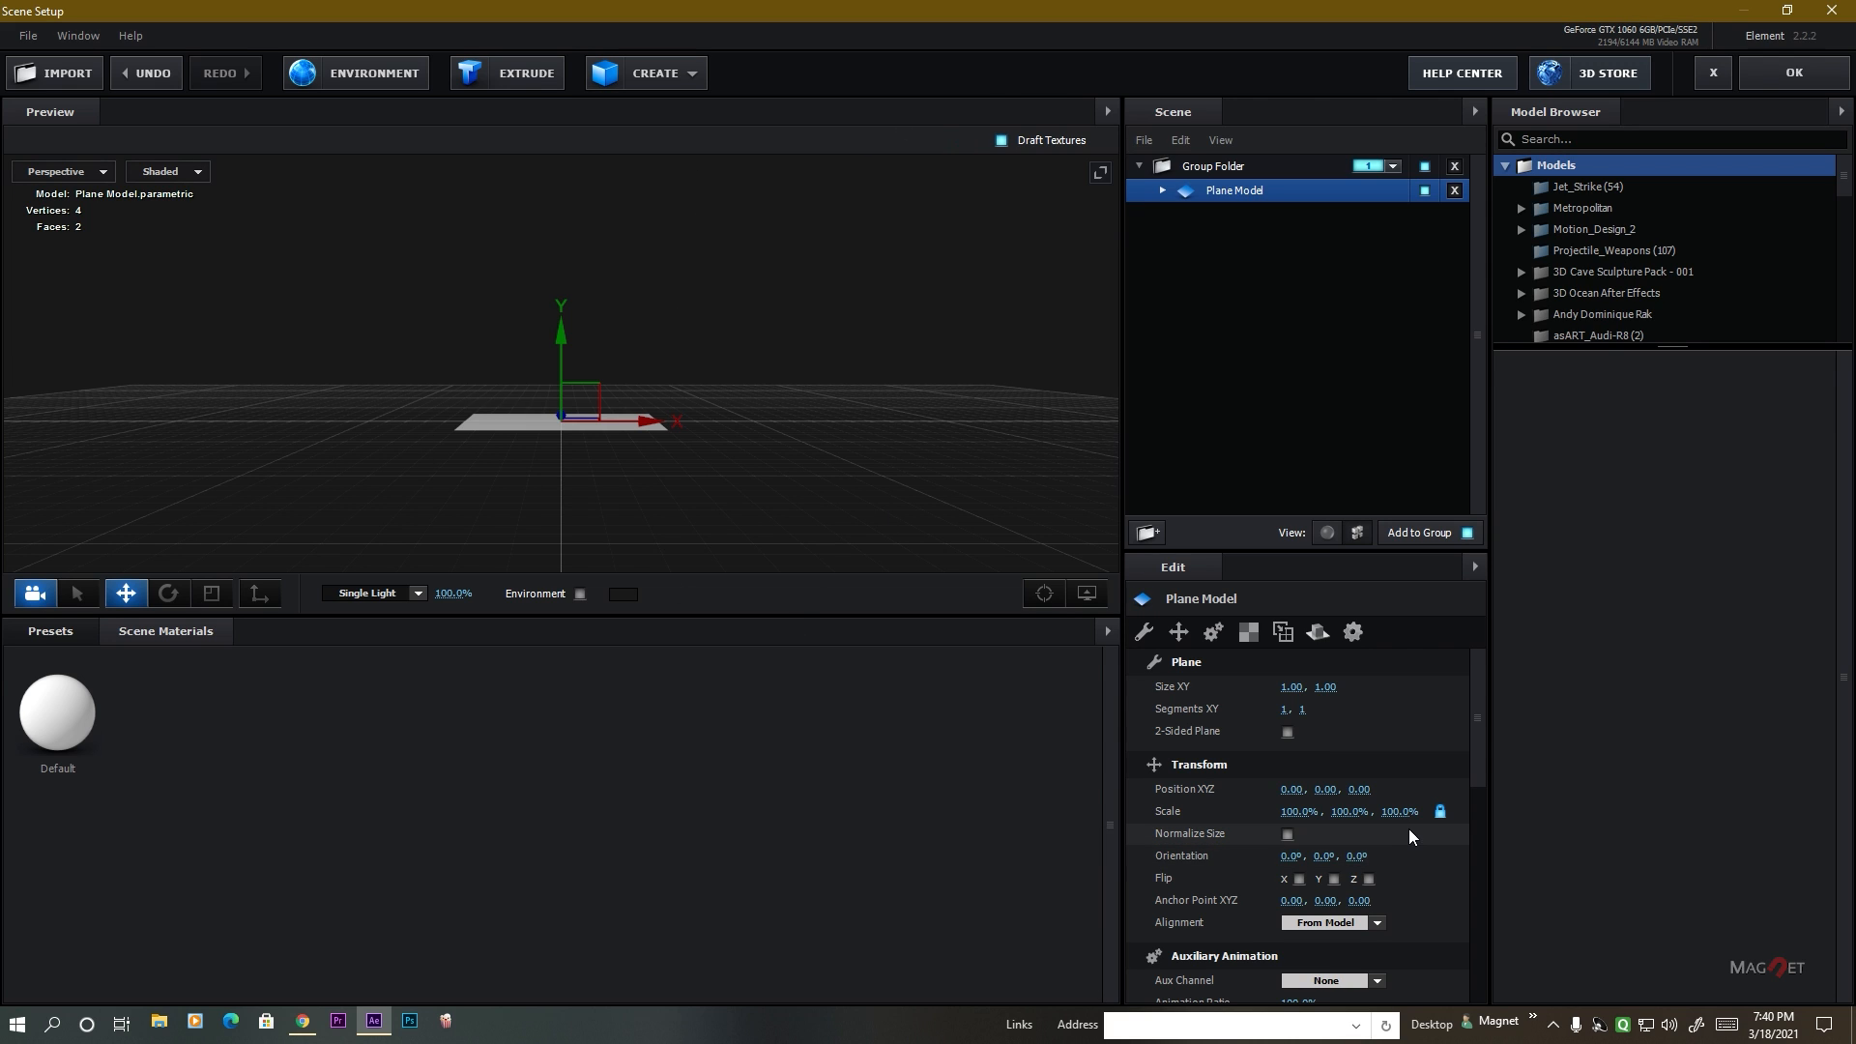
{"action": "left_click_drag", "start_coordinate": [1302, 819], "coordinate": [1486, 815]}
Take the plane model out of its group folder, remove the empty folder and assign the plane to group 5.
{"action": "left_click_drag", "start_coordinate": [1250, 192], "coordinate": [1244, 375]}
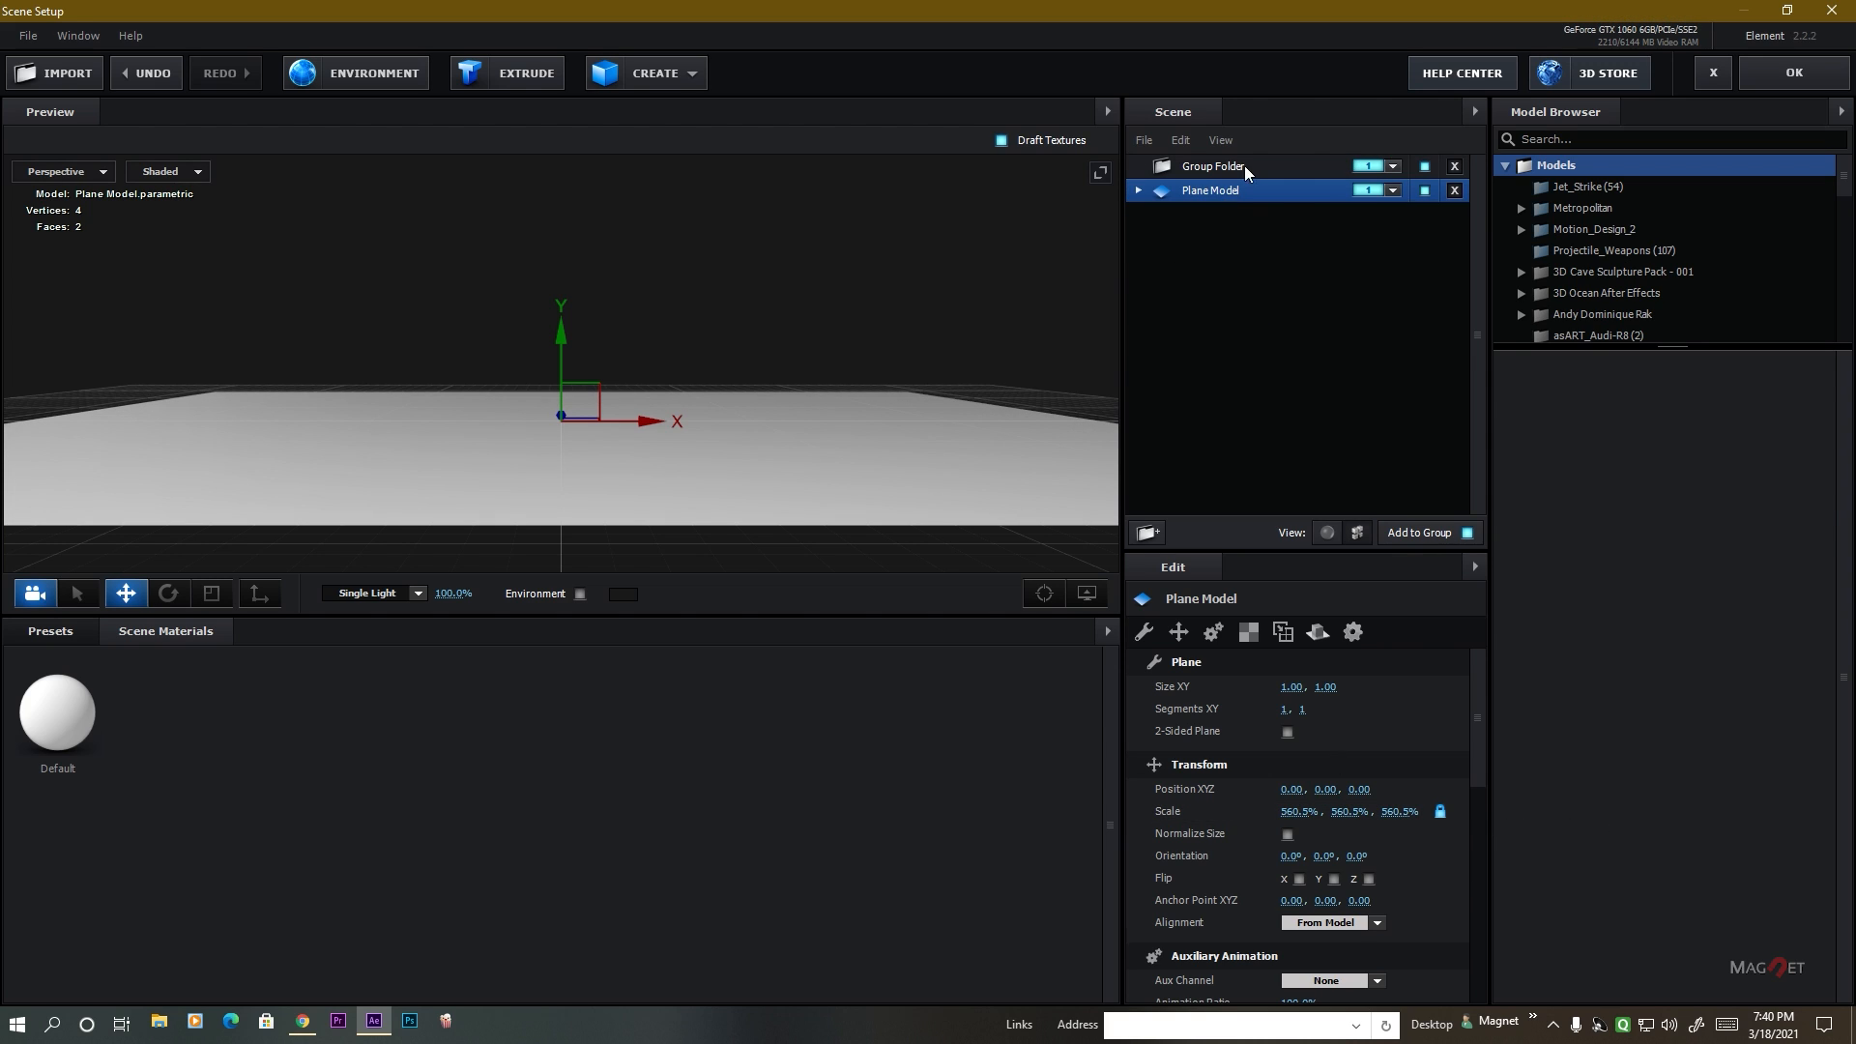
{"action": "left_click", "coordinate": [1455, 166]}
{"action": "left_click", "coordinate": [1393, 166]}
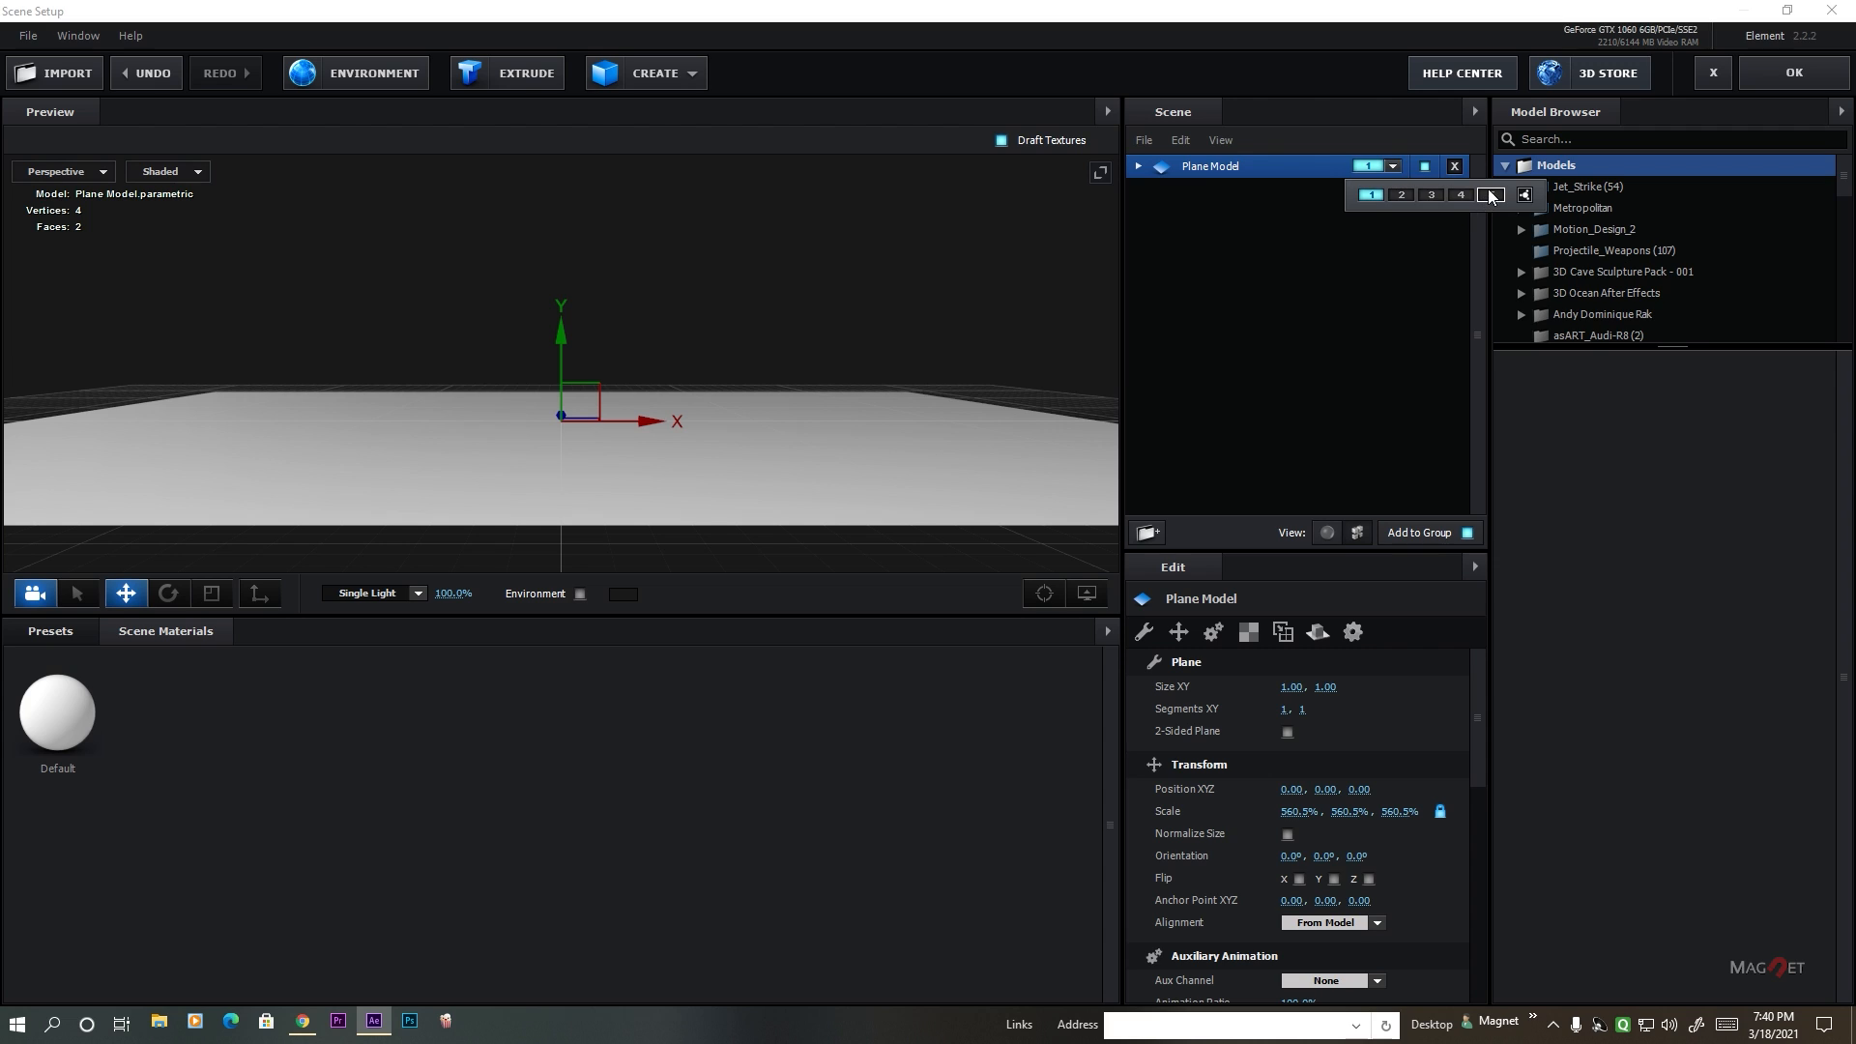
{"action": "left_click", "coordinate": [1490, 196]}
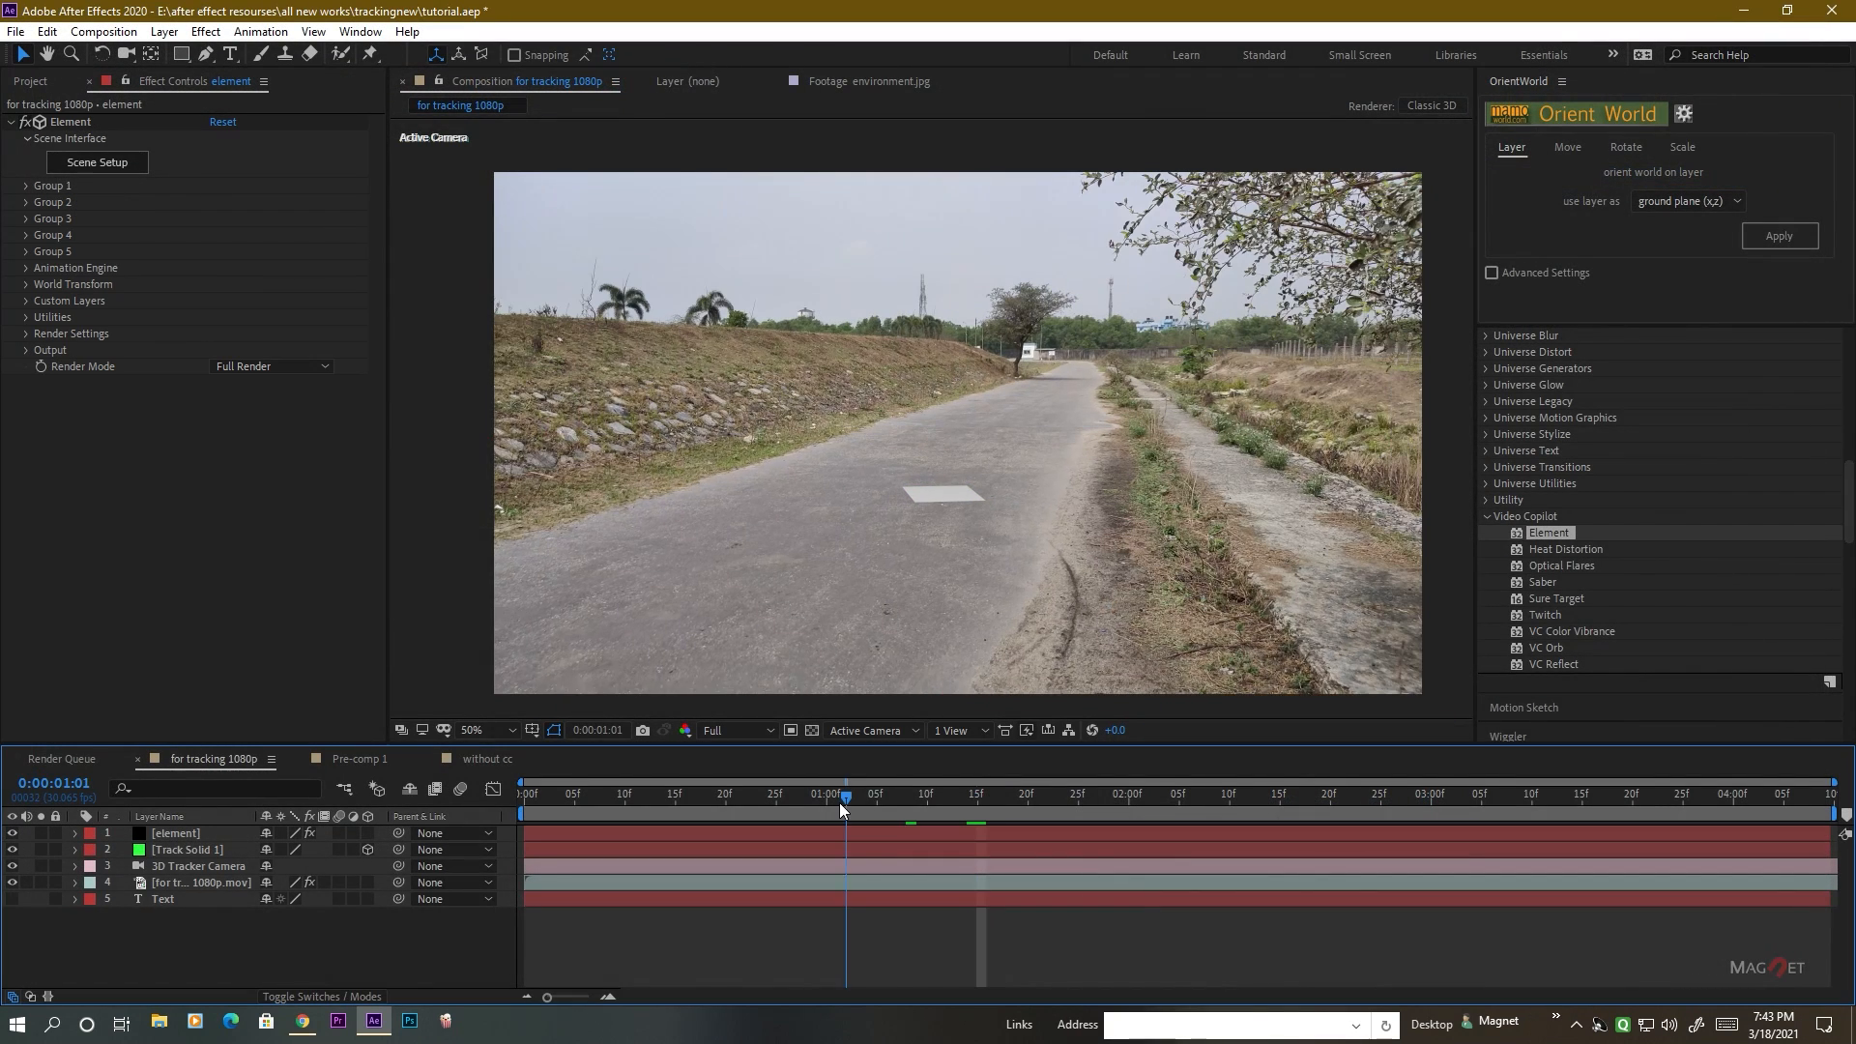
Return to the composition at 0:00:01:12 and delete the Track Solid 1 layer.
{"action": "left_click_drag", "start_coordinate": [839, 802], "coordinate": [957, 814]}
{"action": "left_click", "coordinate": [181, 849]}
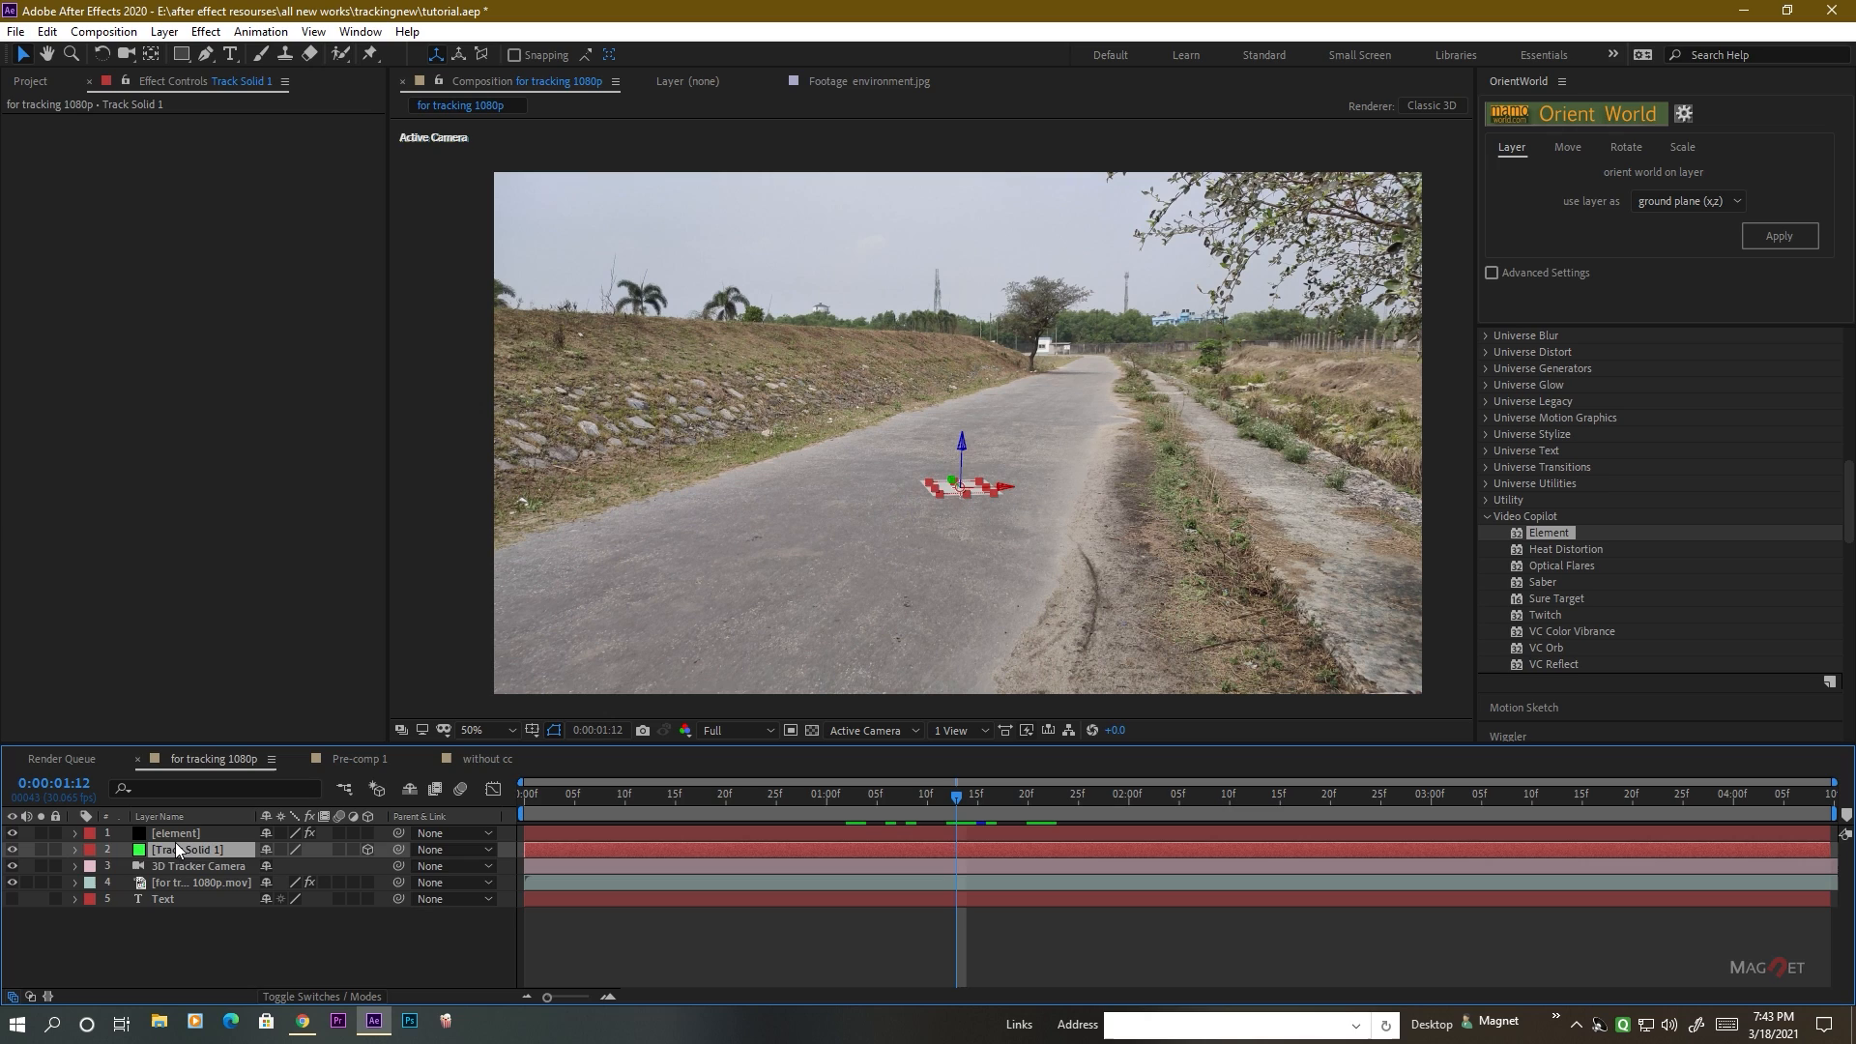
{"action": "key", "text": "Delete"}
Create a group null for Group 5 of the Element effect on the element layer.
{"action": "left_click", "coordinate": [170, 834]}
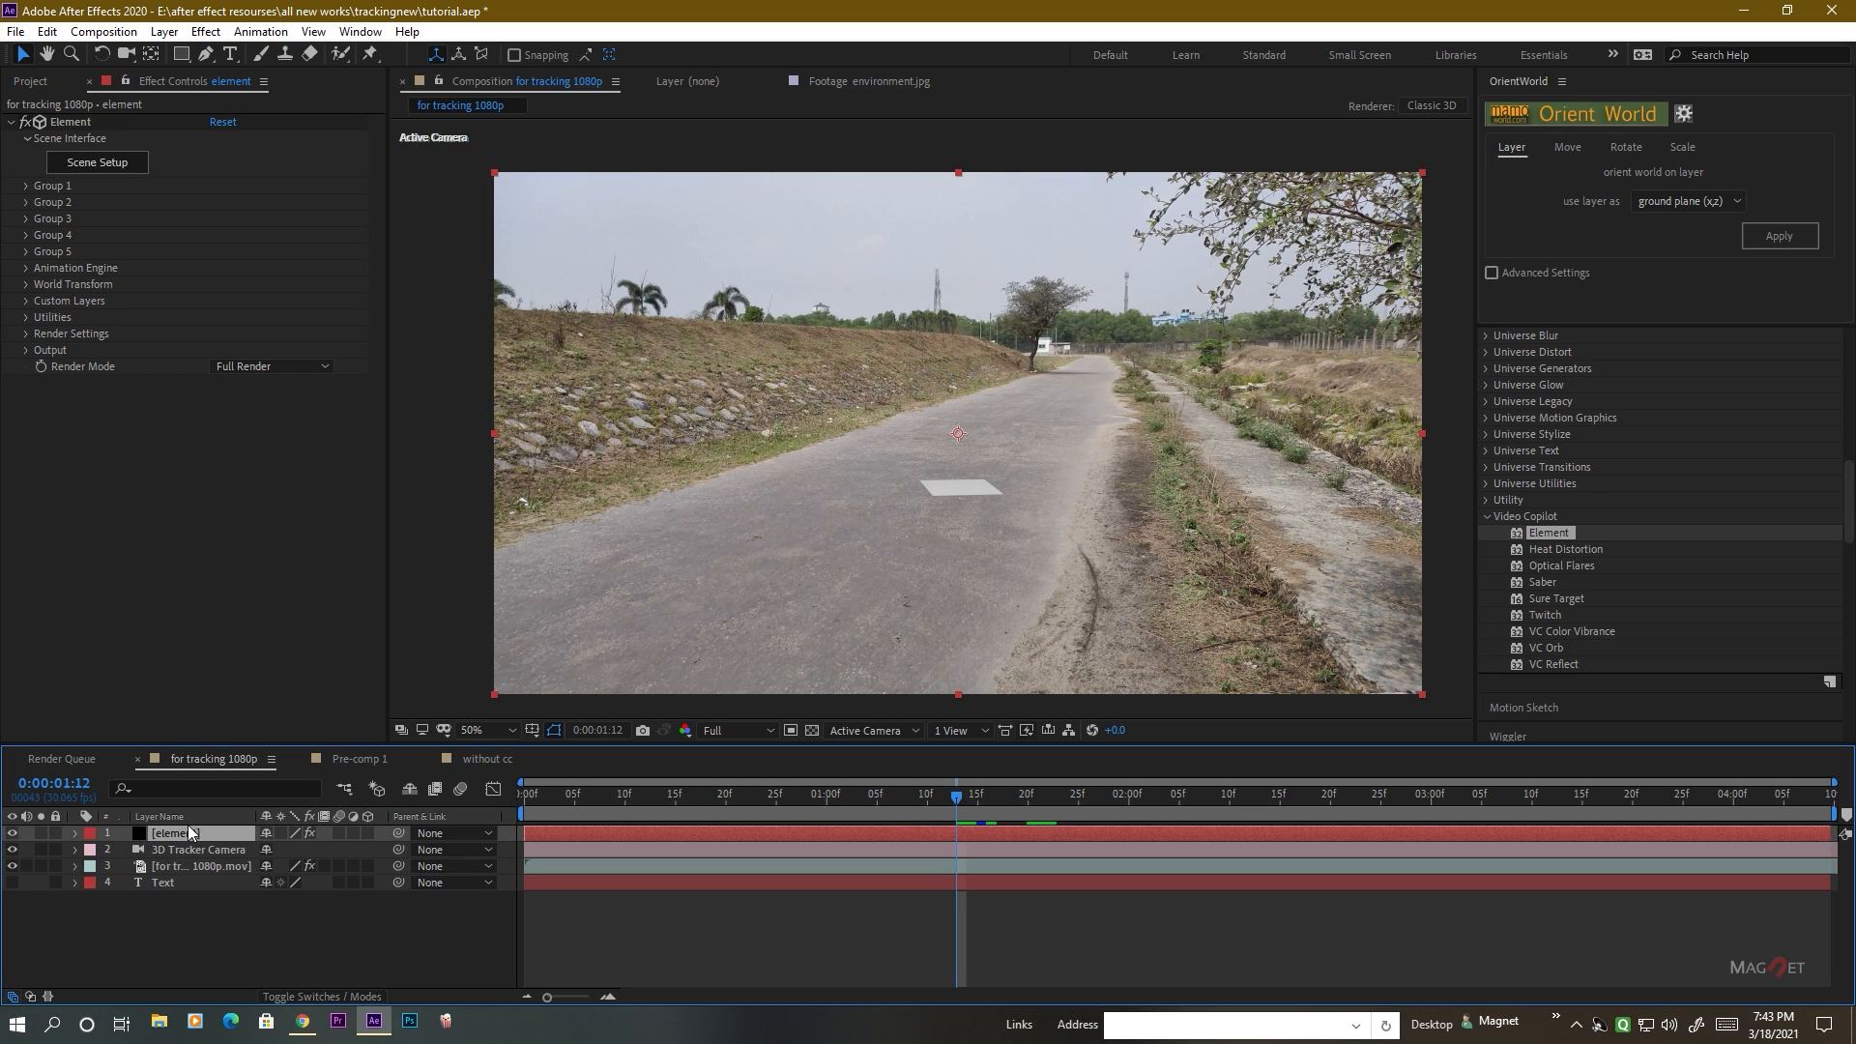
{"action": "left_click", "coordinate": [25, 252]}
{"action": "scroll", "coordinate": [106, 464], "scroll_direction": "down", "scroll_amount": 3}
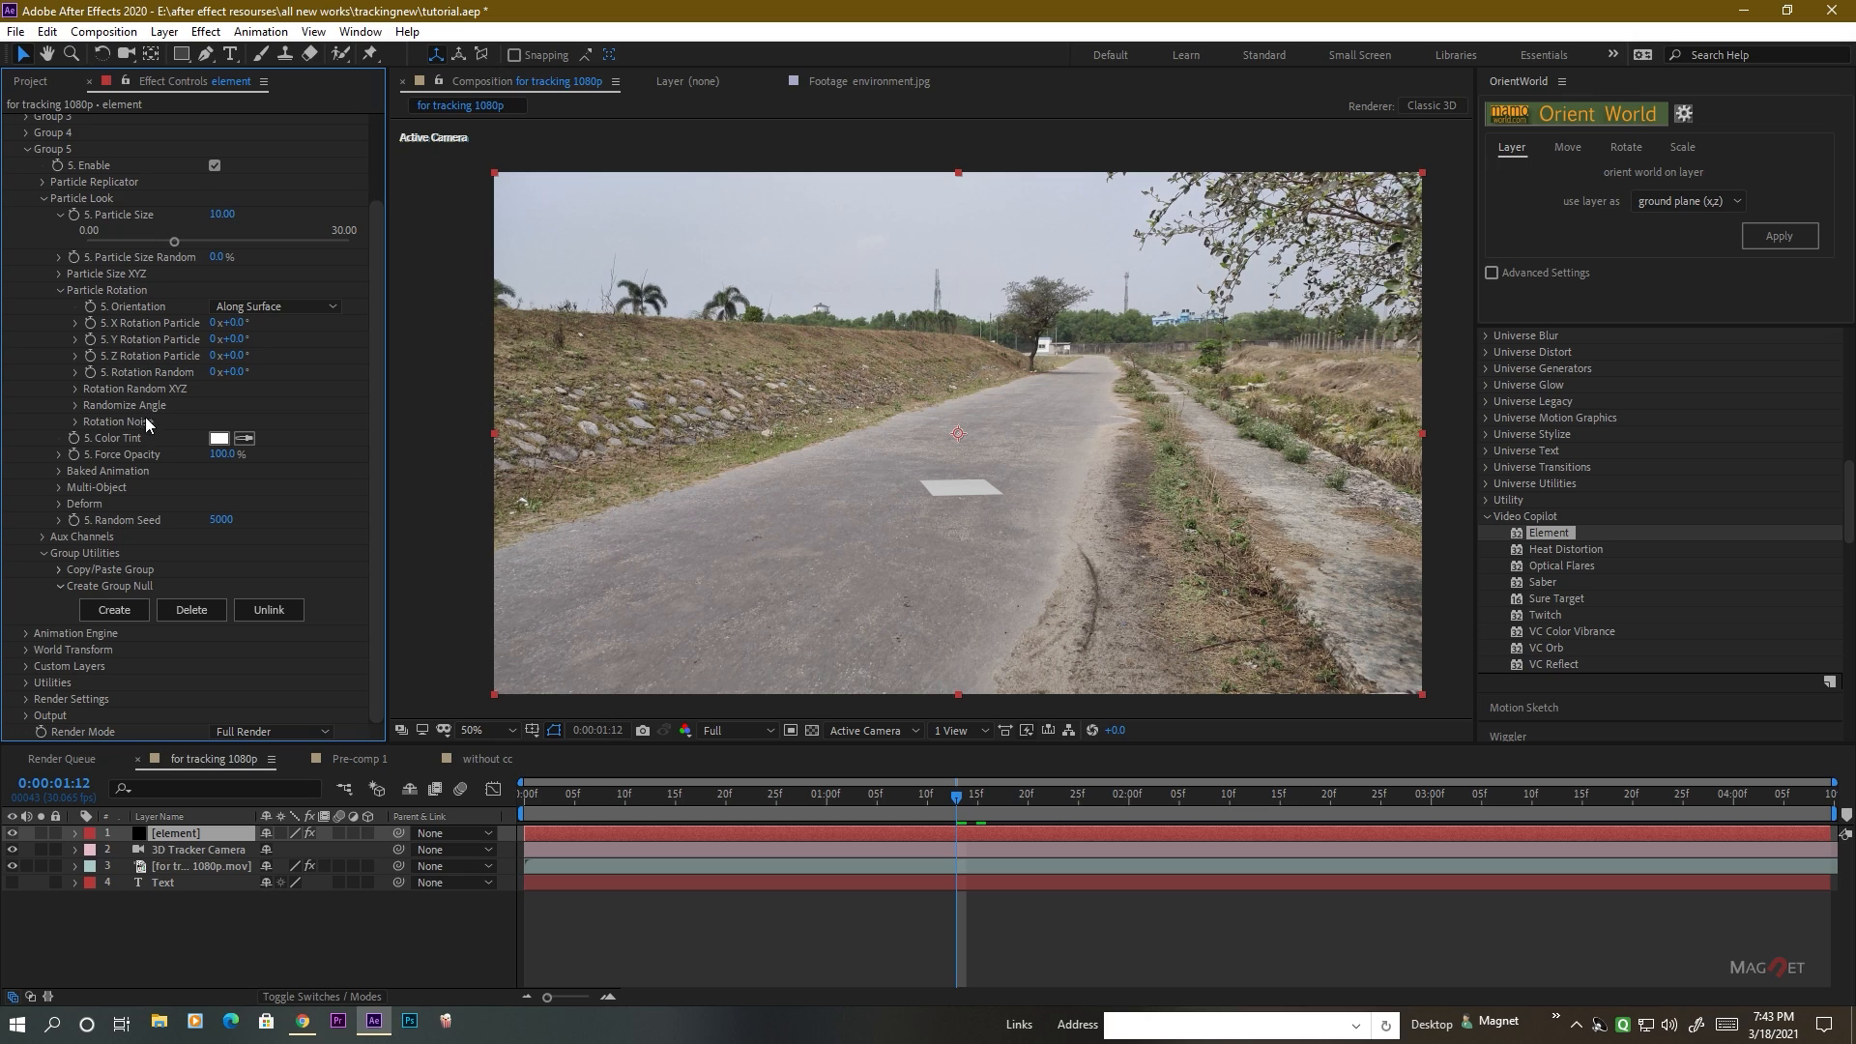
{"action": "left_click", "coordinate": [114, 610]}
Unlink the Group 5 null's scale proportions and stretch its Z scale to 5890%.
{"action": "left_click", "coordinate": [186, 833]}
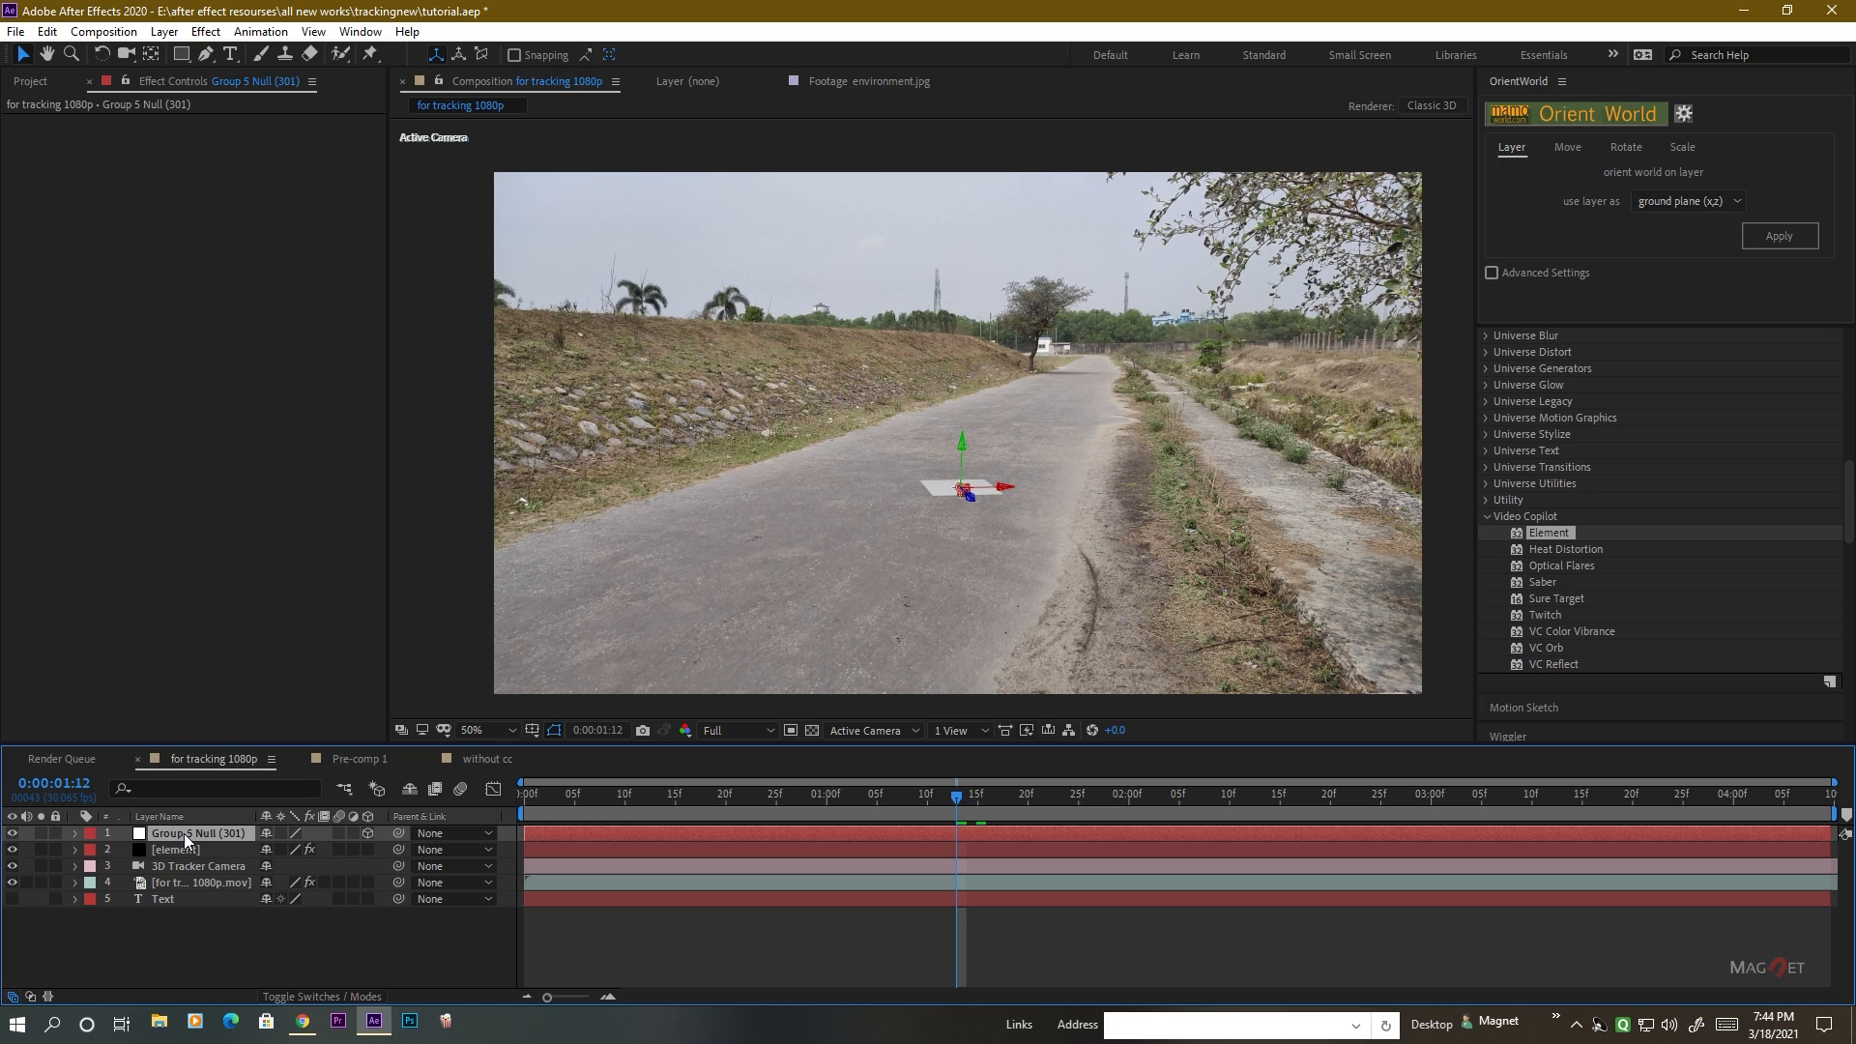
{"action": "key", "text": "s"}
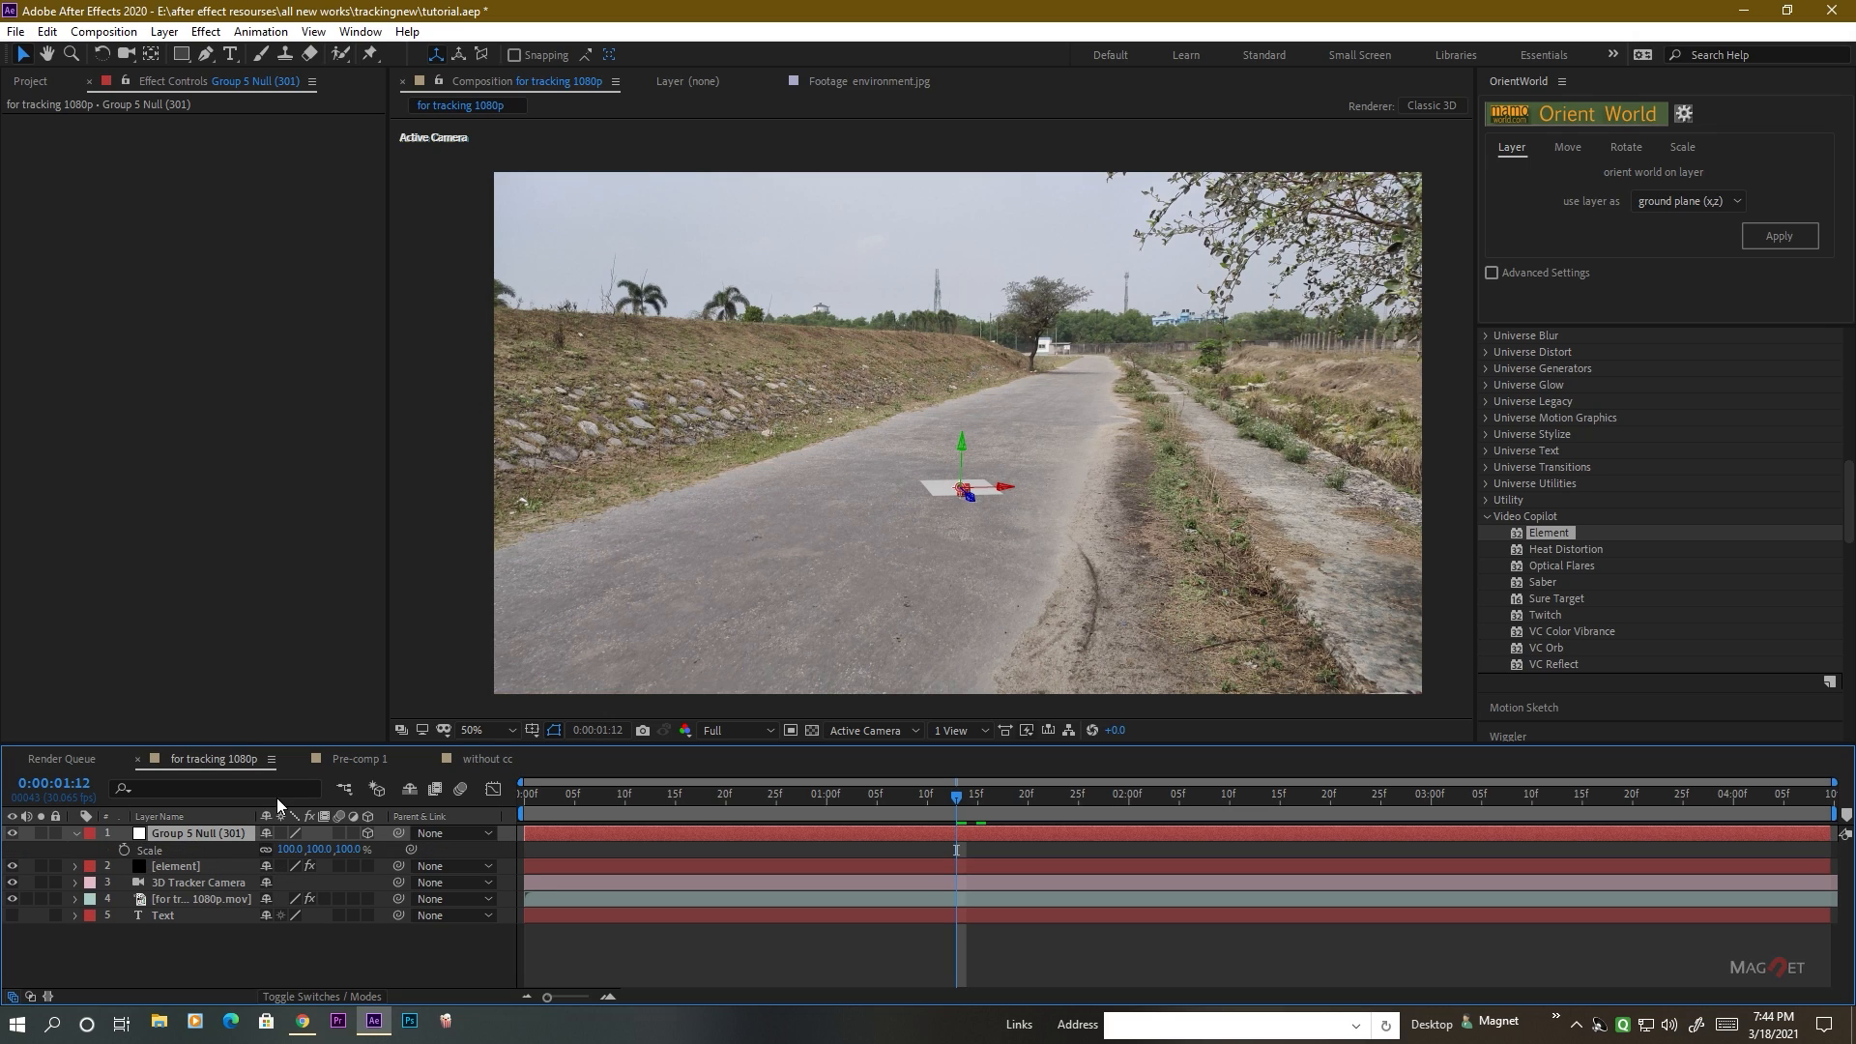
{"action": "left_click", "coordinate": [266, 849]}
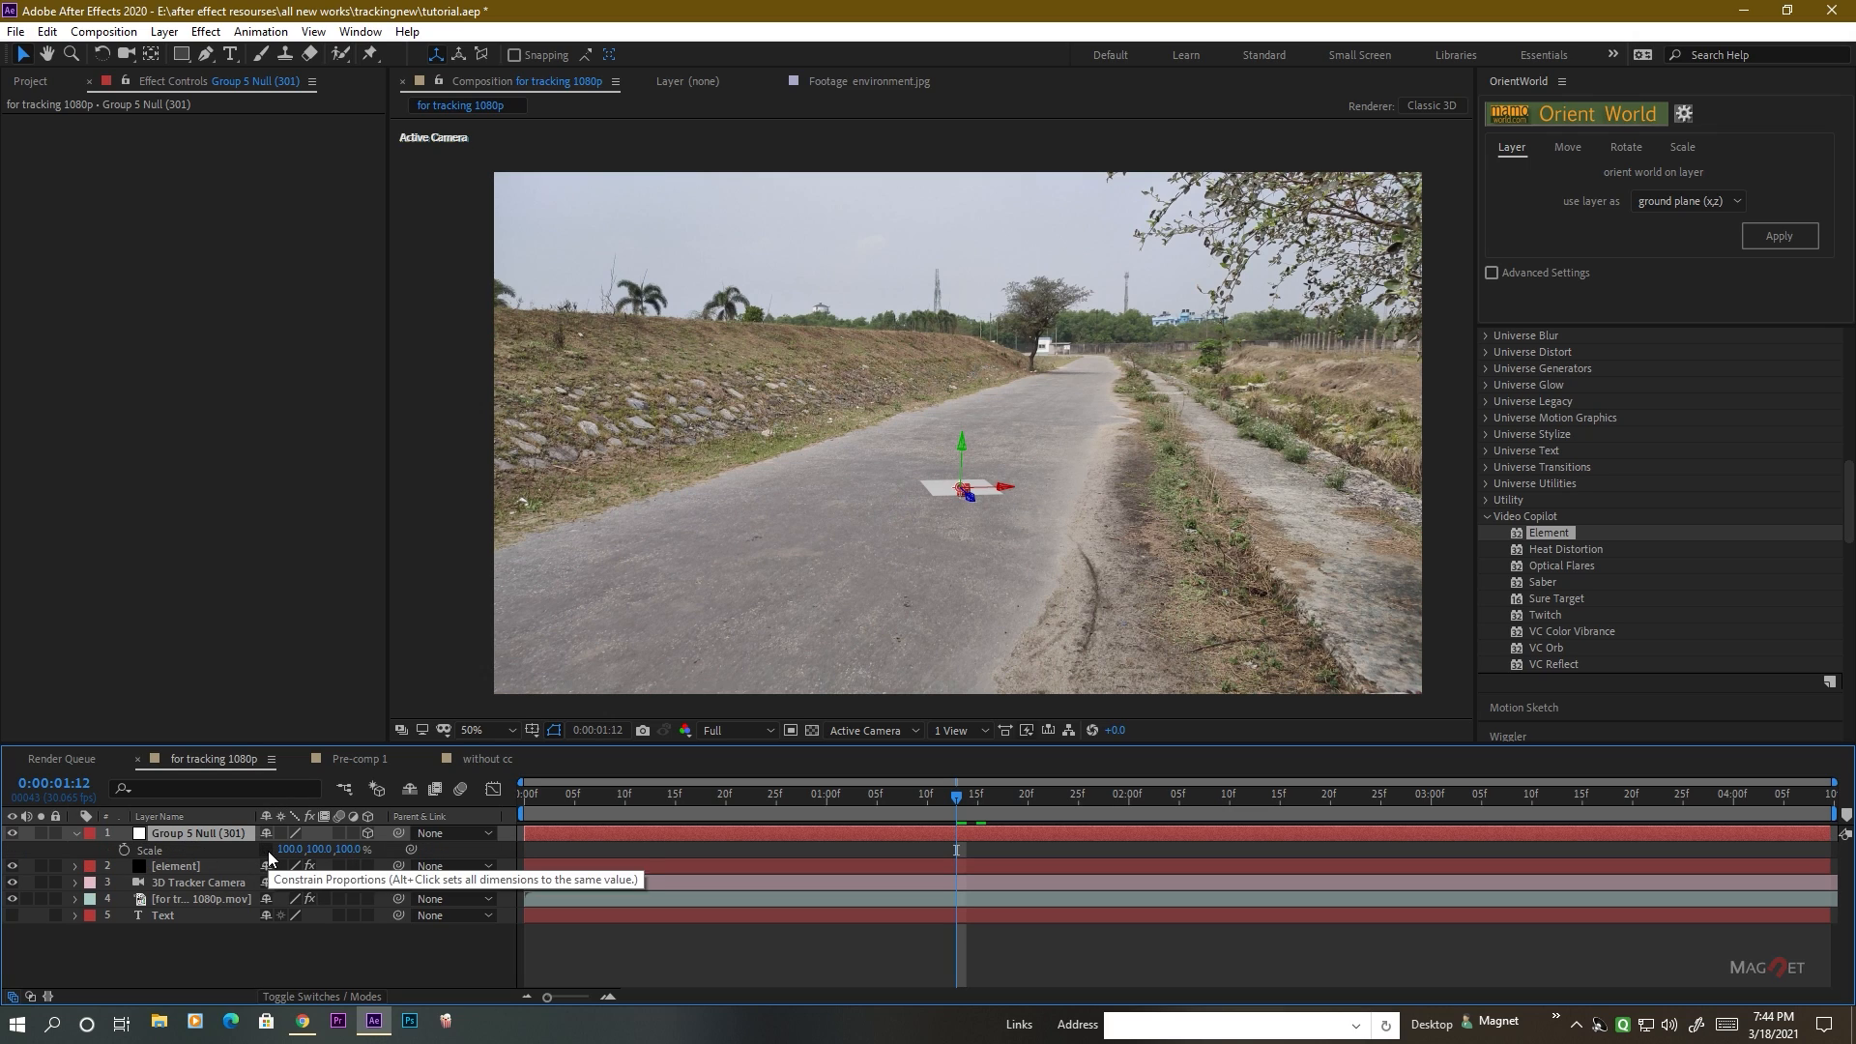
{"action": "left_click_drag", "start_coordinate": [349, 849], "coordinate": [917, 851]}
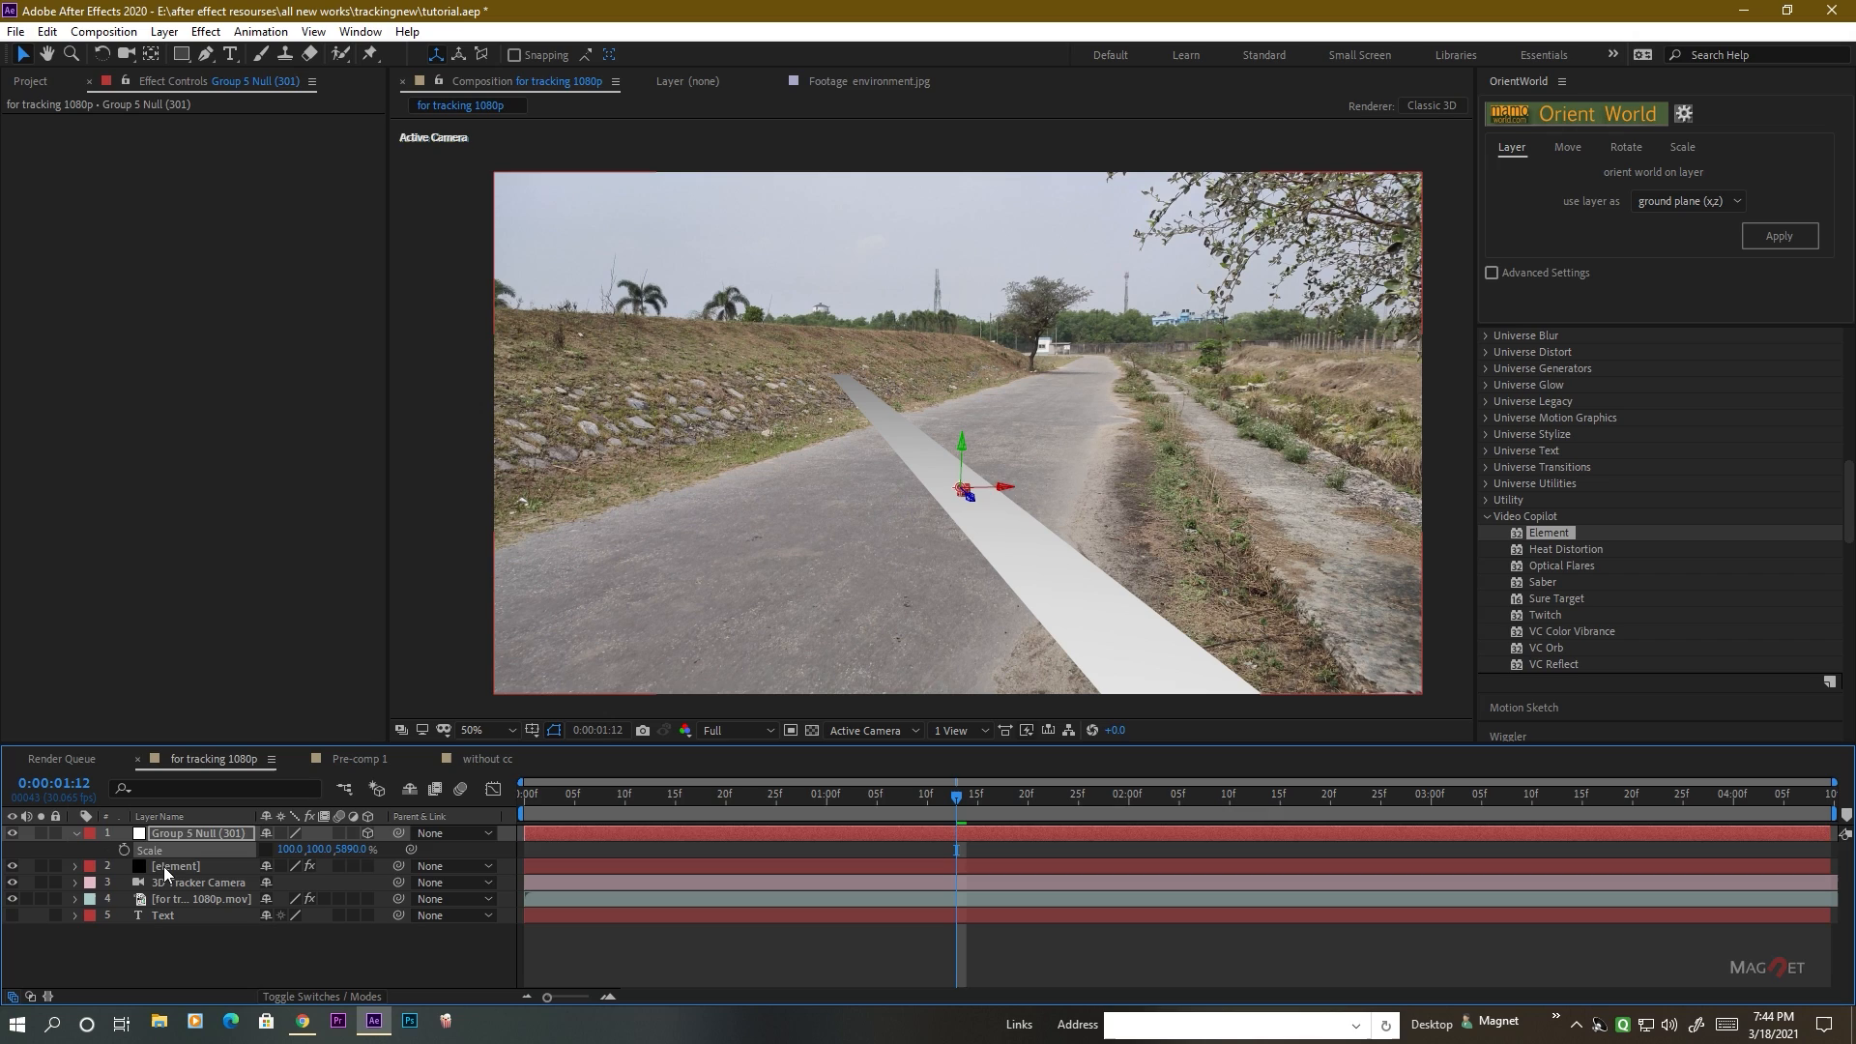
Set Group 5's Y Rotation Particle to 24° and widen the null's X scale to 1053%.
{"action": "left_click", "coordinate": [164, 866]}
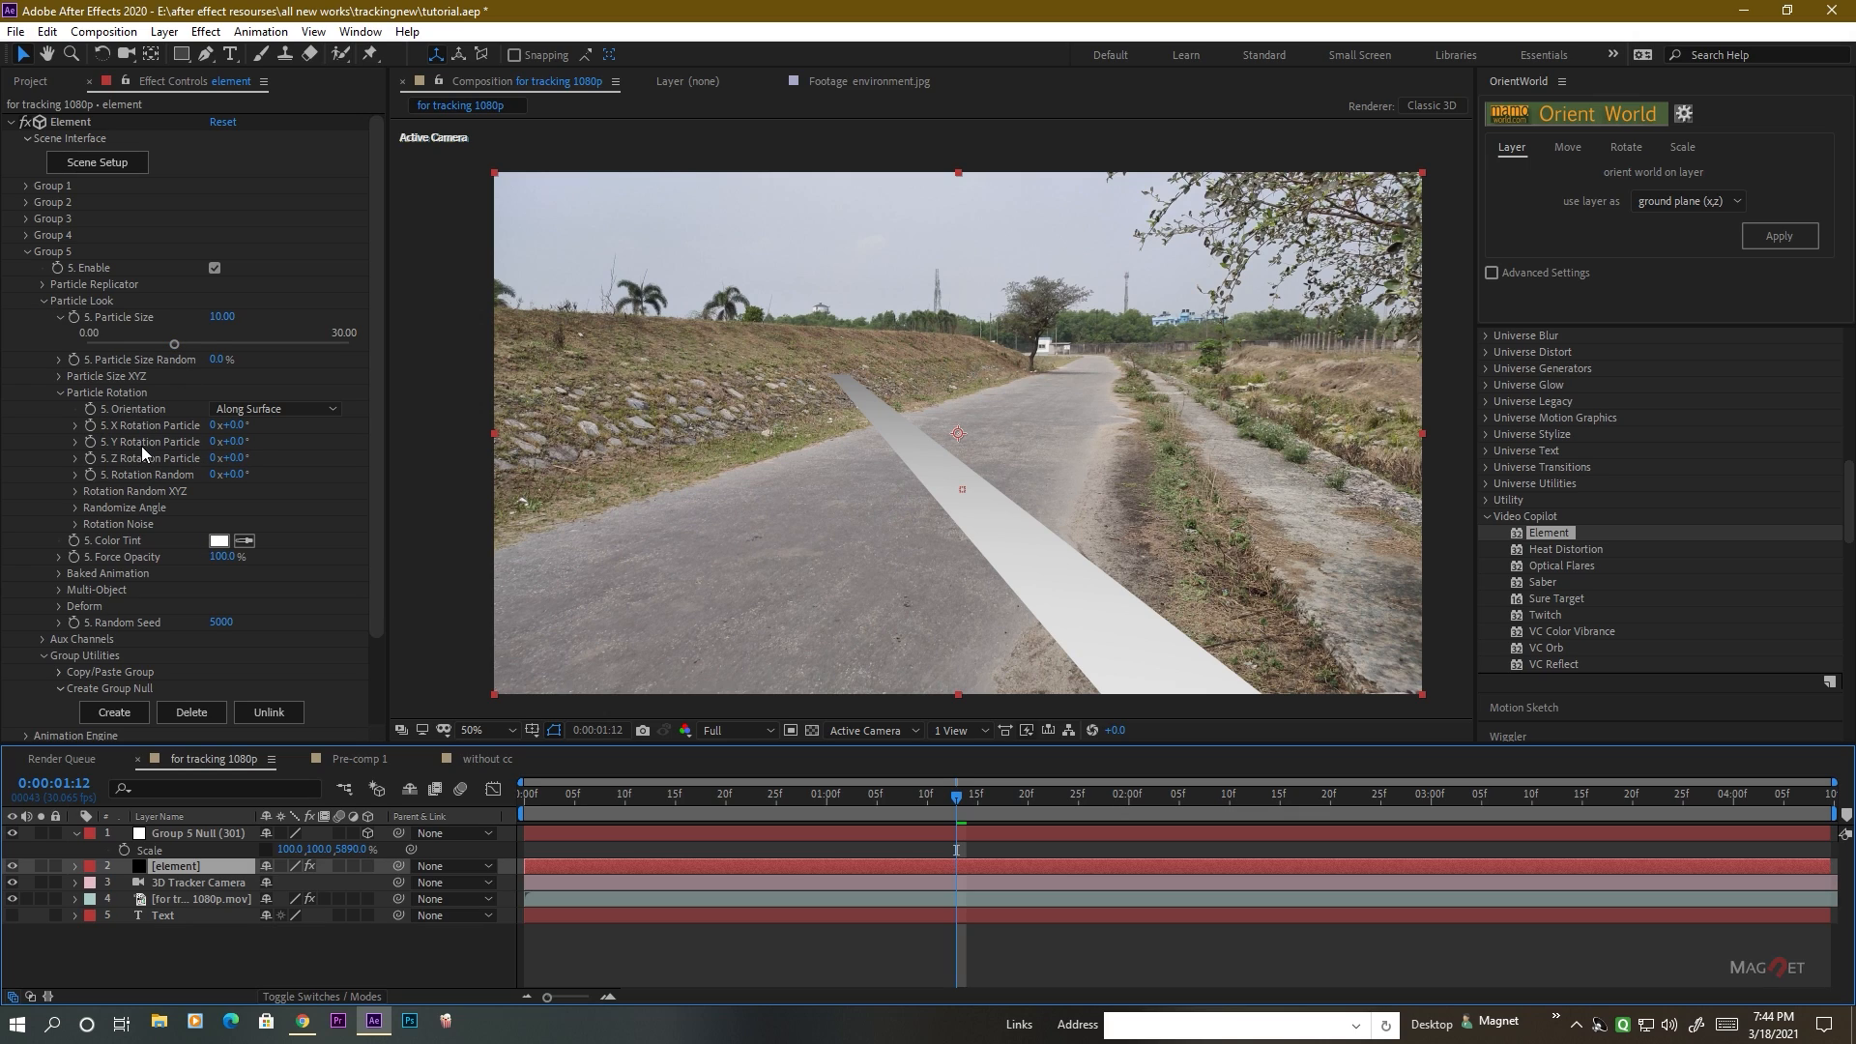
{"action": "left_click_drag", "start_coordinate": [238, 442], "coordinate": [268, 446]}
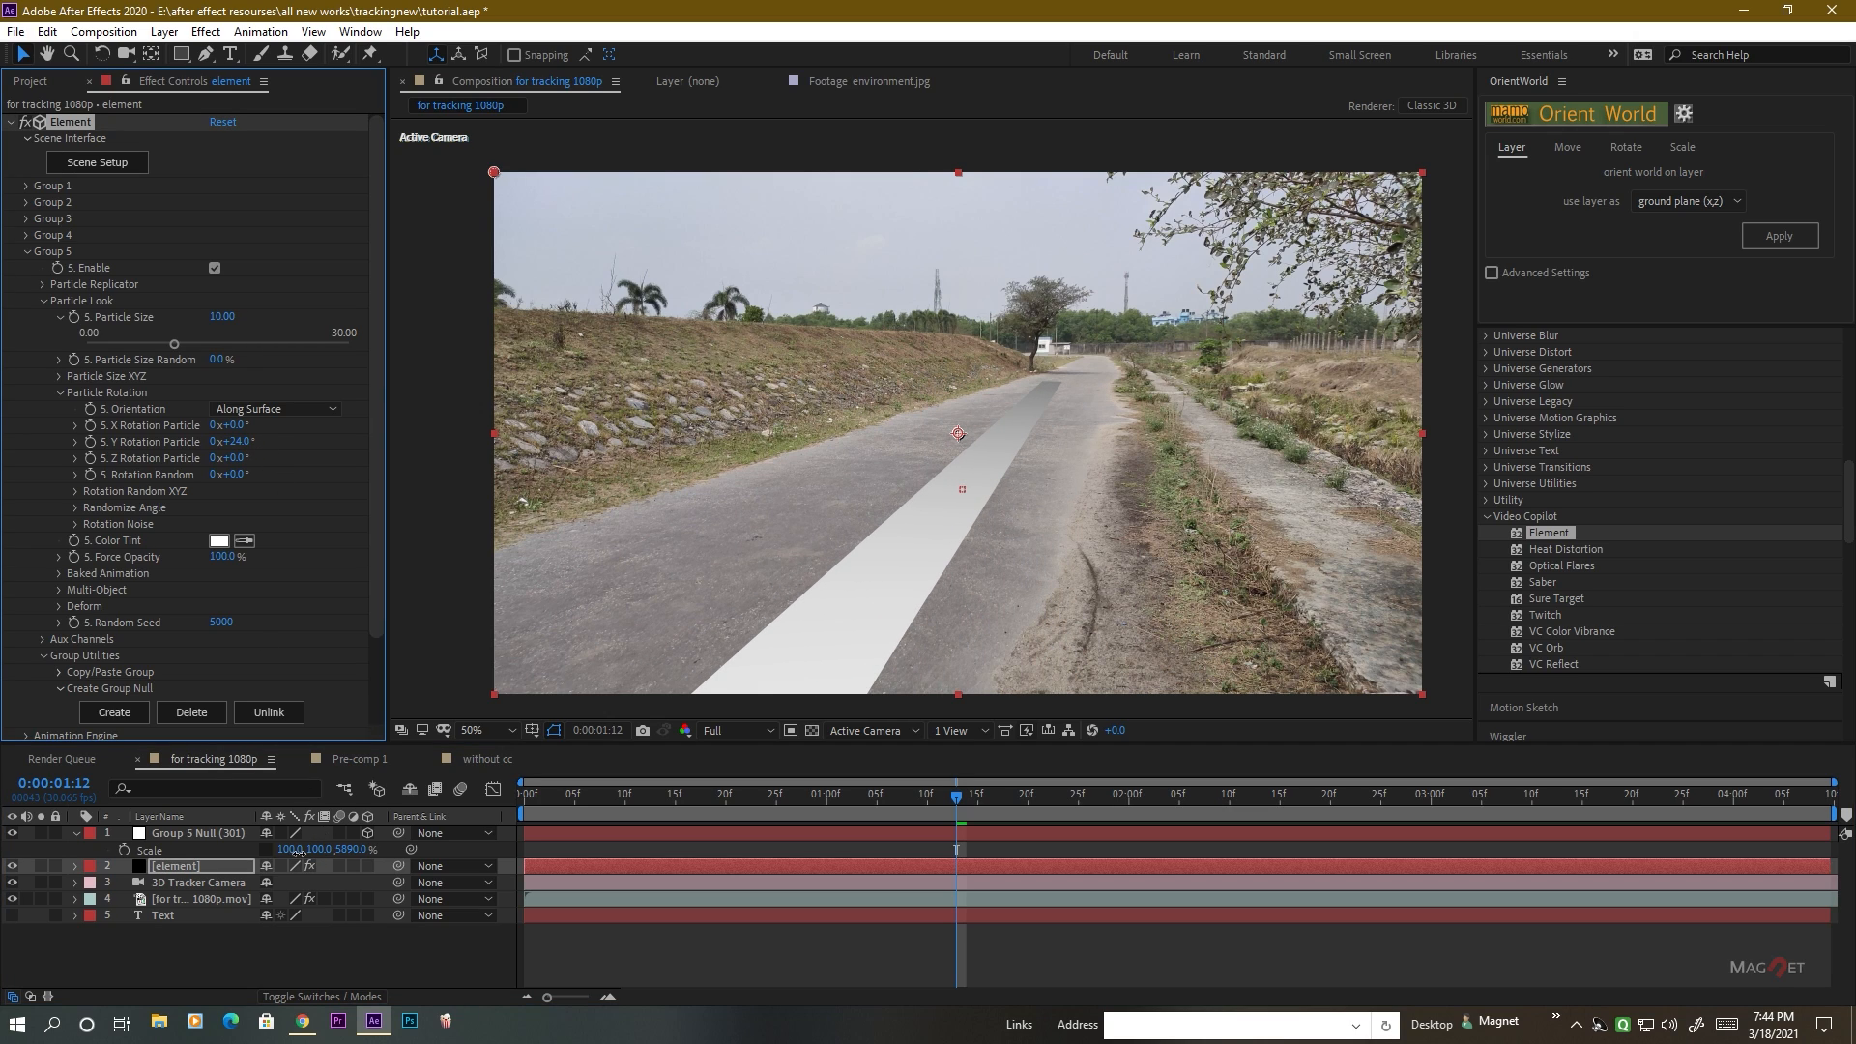
{"action": "left_click_drag", "start_coordinate": [290, 849], "coordinate": [1239, 874]}
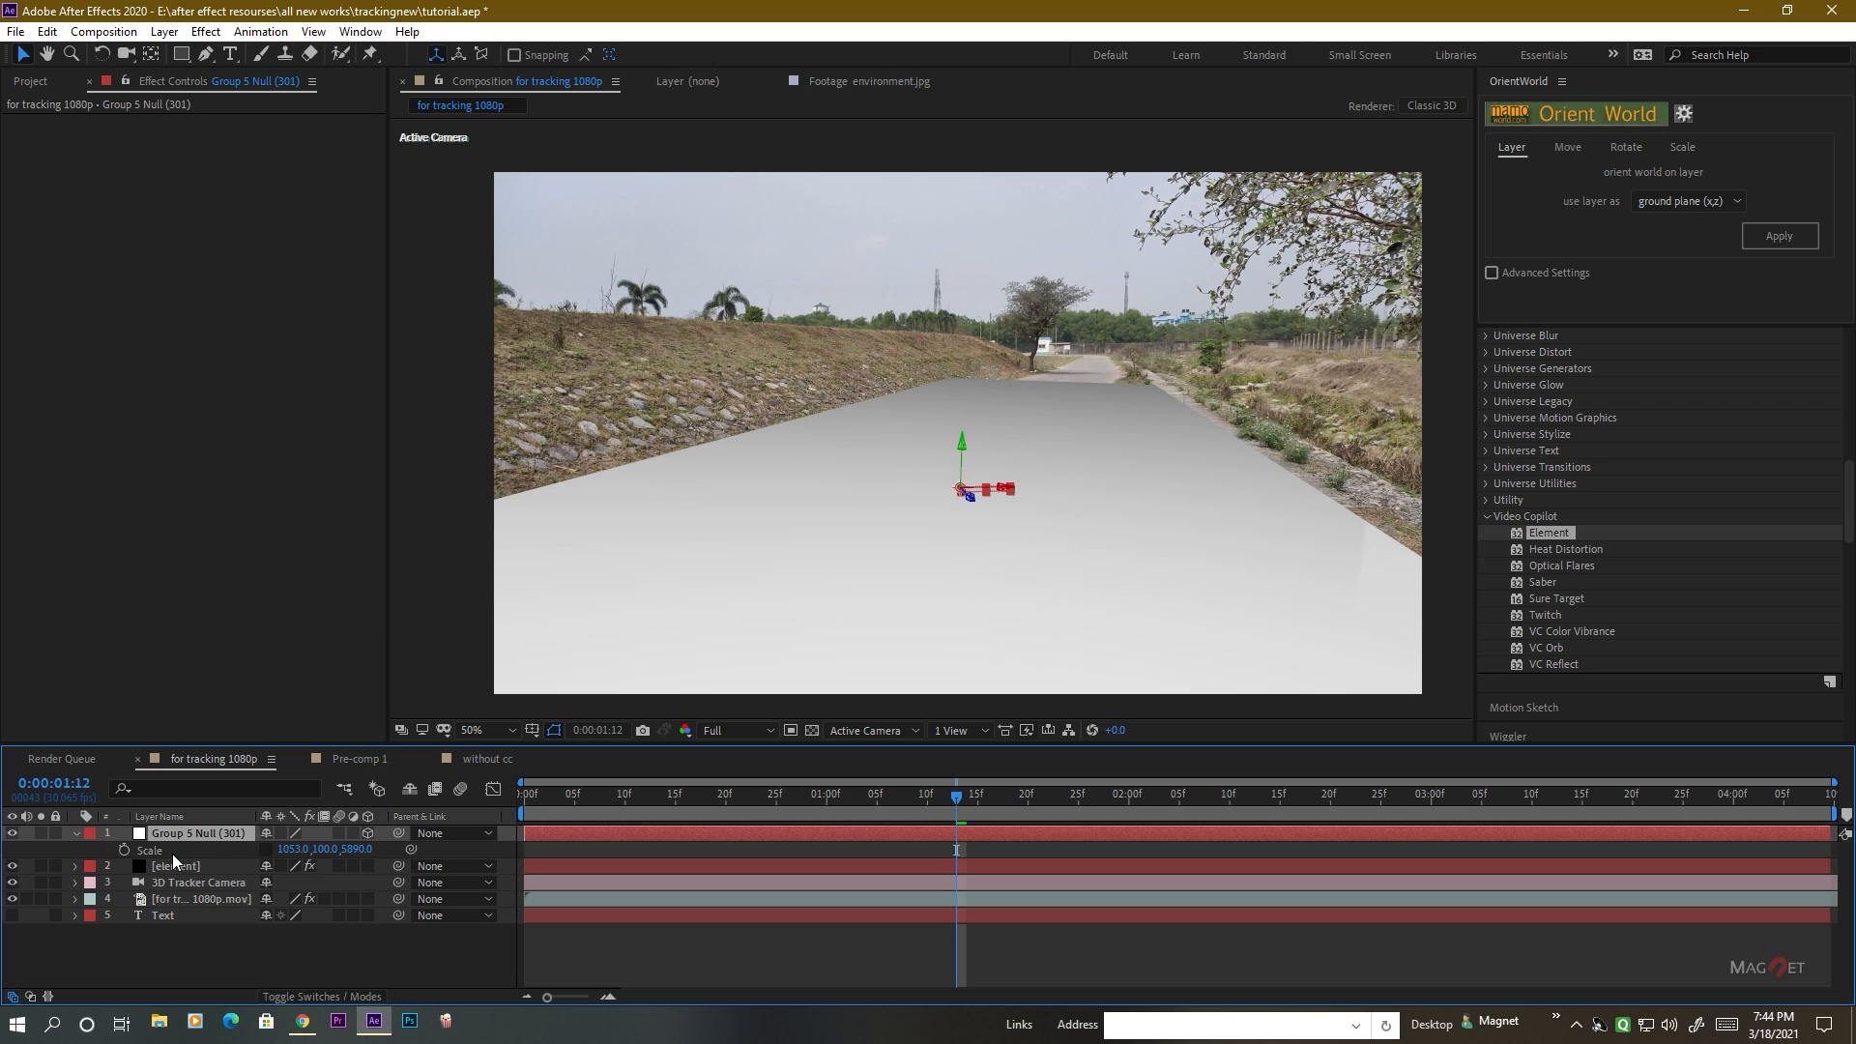
Shift the Group 5 null to X position 2386 and enlarge its scale to 1193% in X and 7450% in Z.
{"action": "key", "text": "shift+p"}
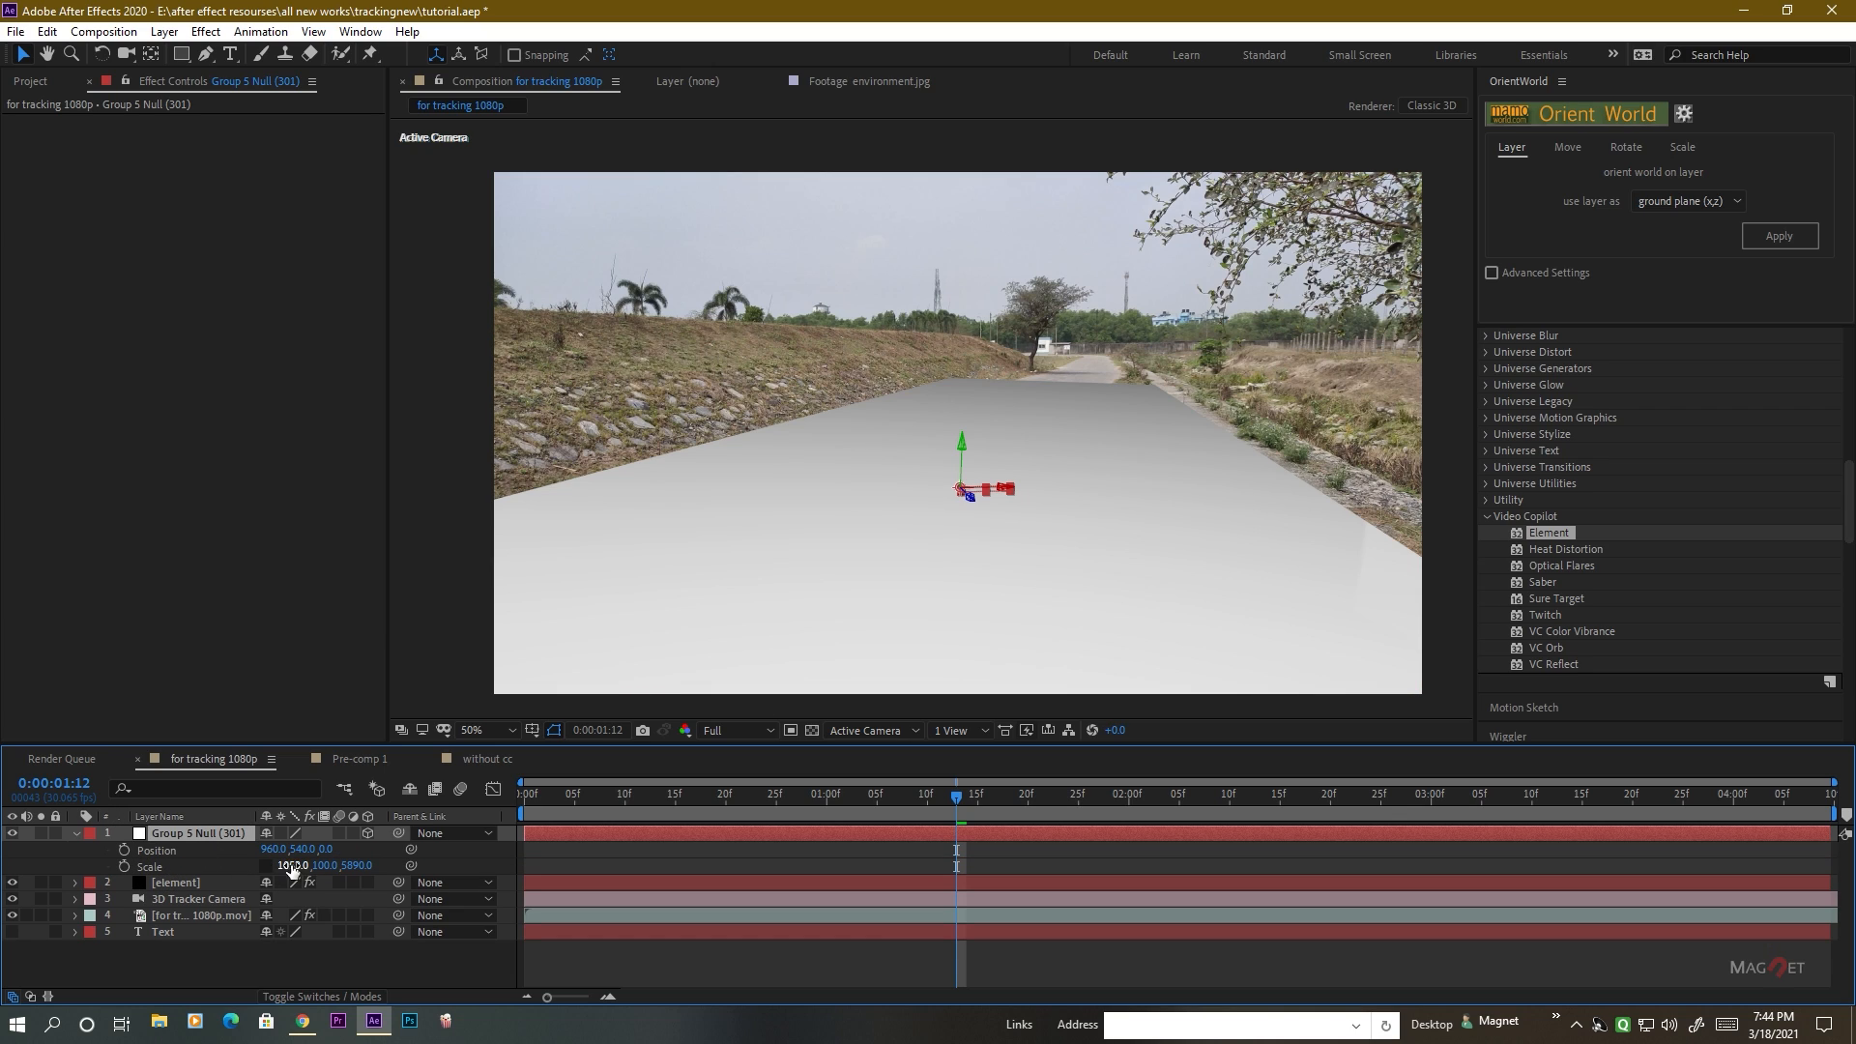
{"action": "left_click_drag", "start_coordinate": [274, 848], "coordinate": [366, 927]}
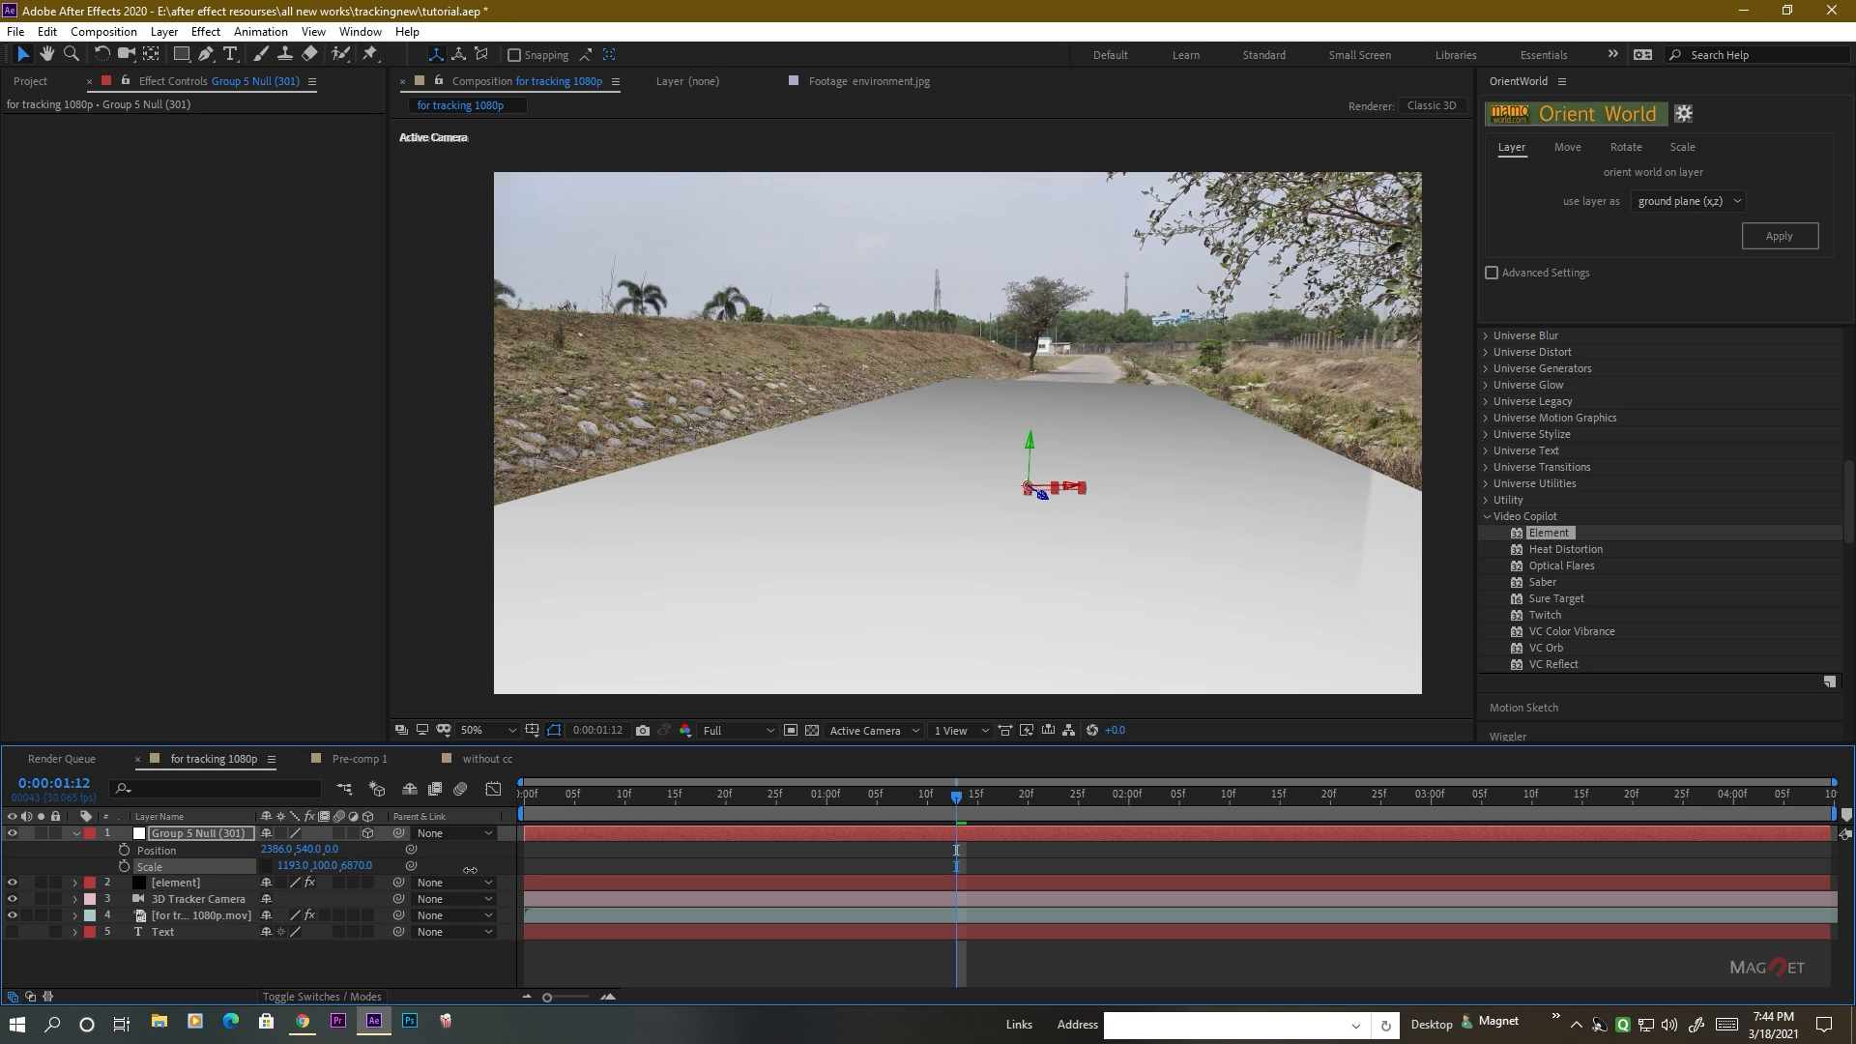
{"action": "left_click_drag", "start_coordinate": [466, 869], "coordinate": [580, 867]}
Raise the Camera Far Plane in Element's camera cut-off settings to 101100 and check the plane at 0:00:01:26.
{"action": "left_click", "coordinate": [171, 883]}
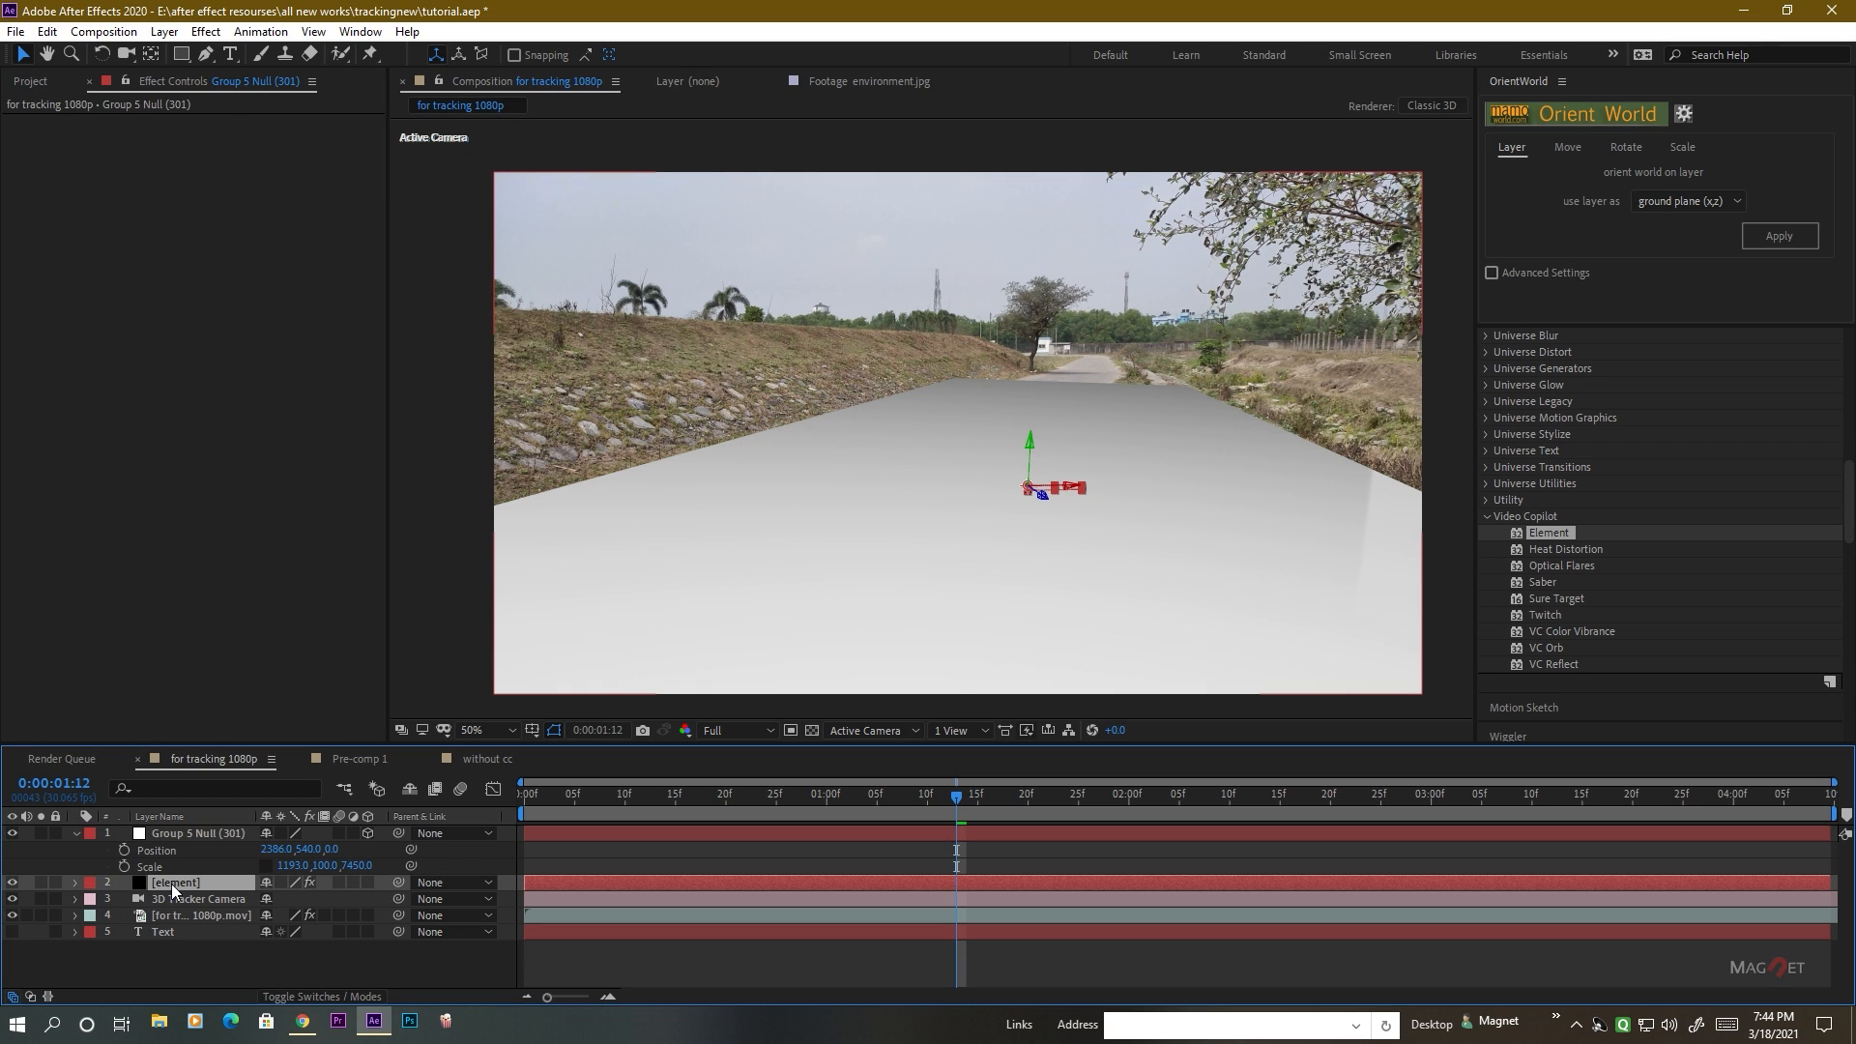
{"action": "left_click", "coordinate": [56, 588]}
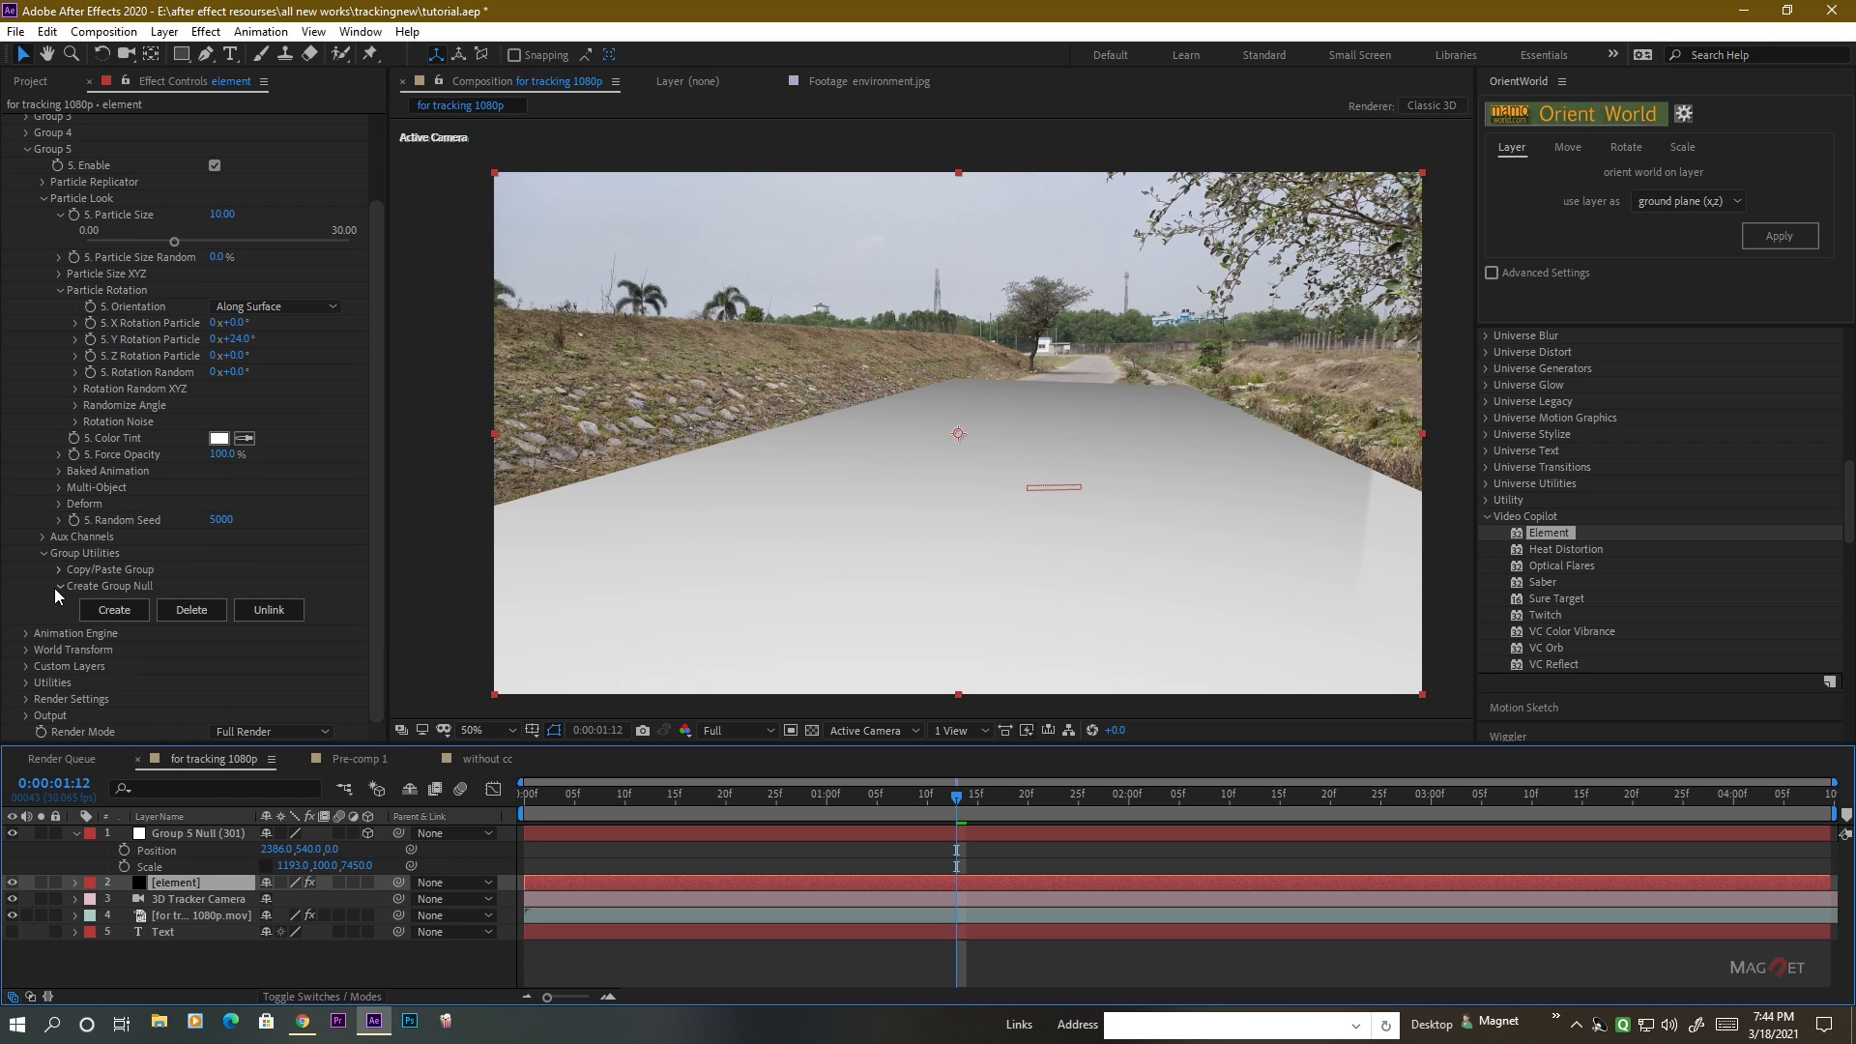
{"action": "left_click", "coordinate": [26, 699]}
{"action": "scroll", "coordinate": [26, 699], "scroll_direction": "down", "scroll_amount": 3}
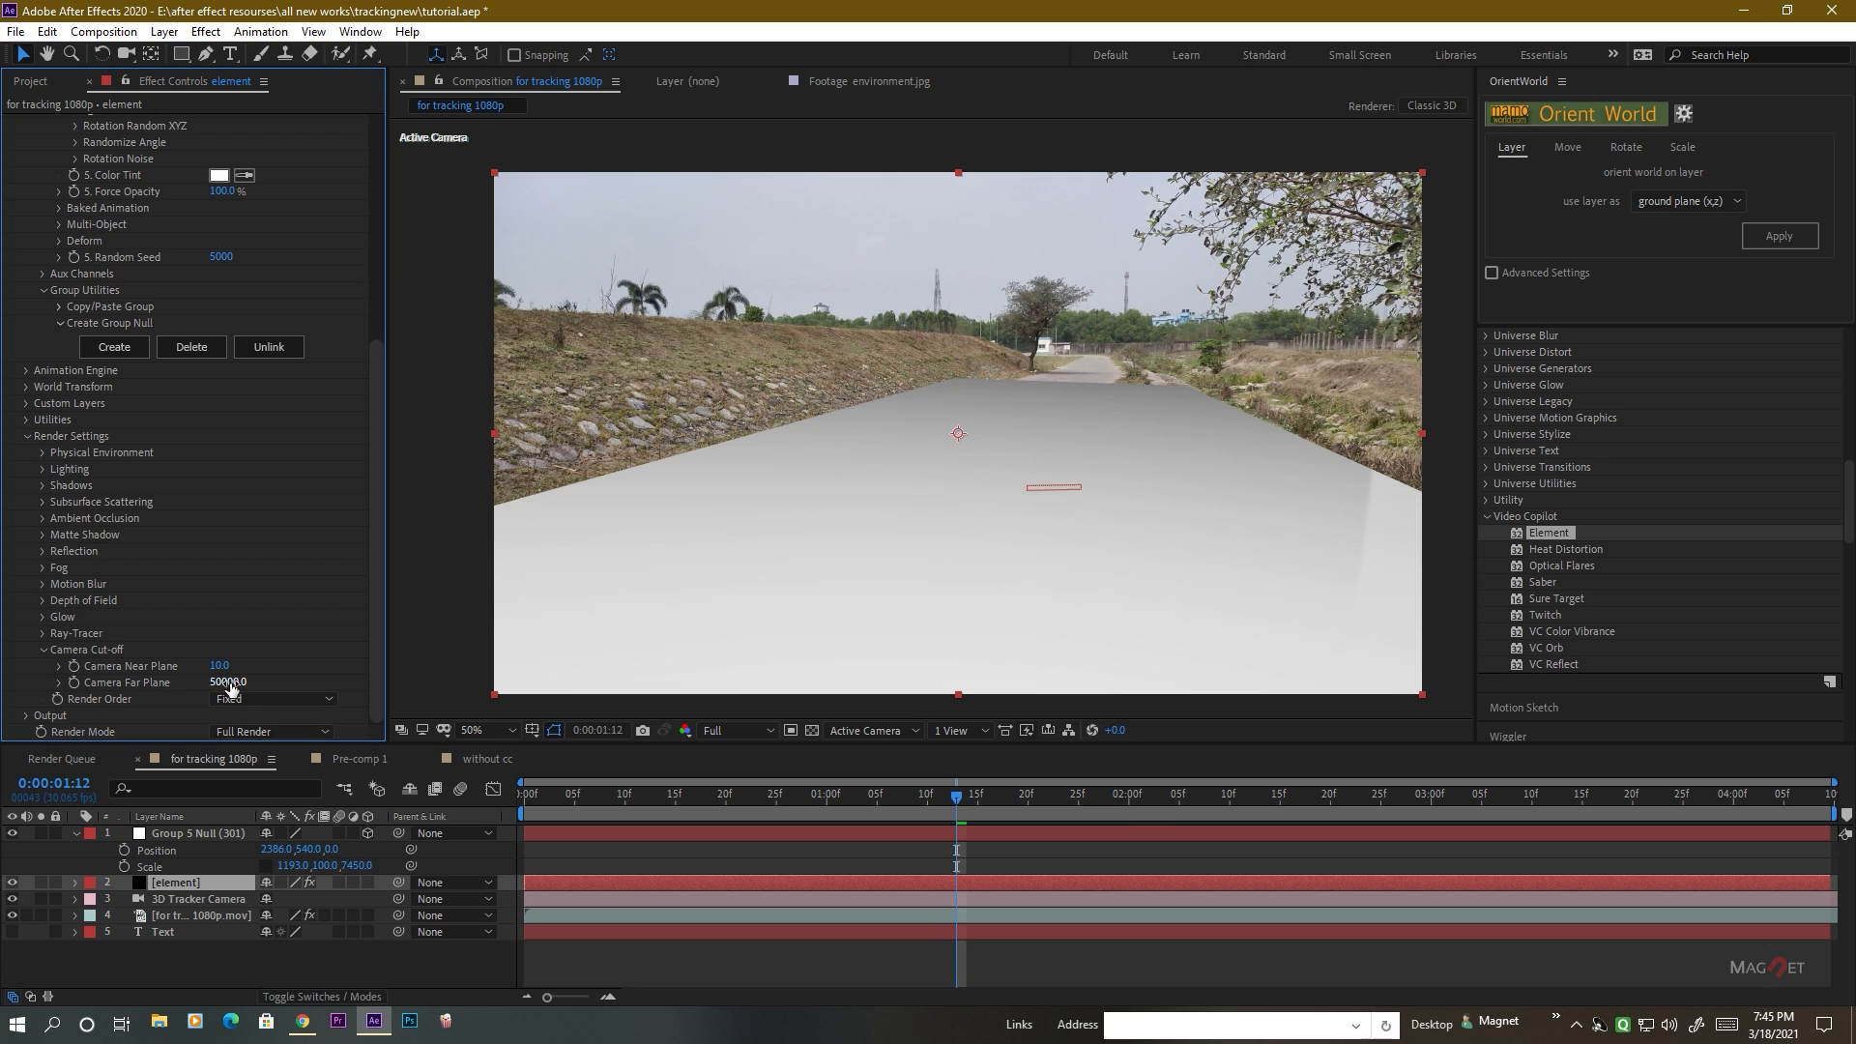
{"action": "left_click_drag", "start_coordinate": [230, 685], "coordinate": [494, 682]}
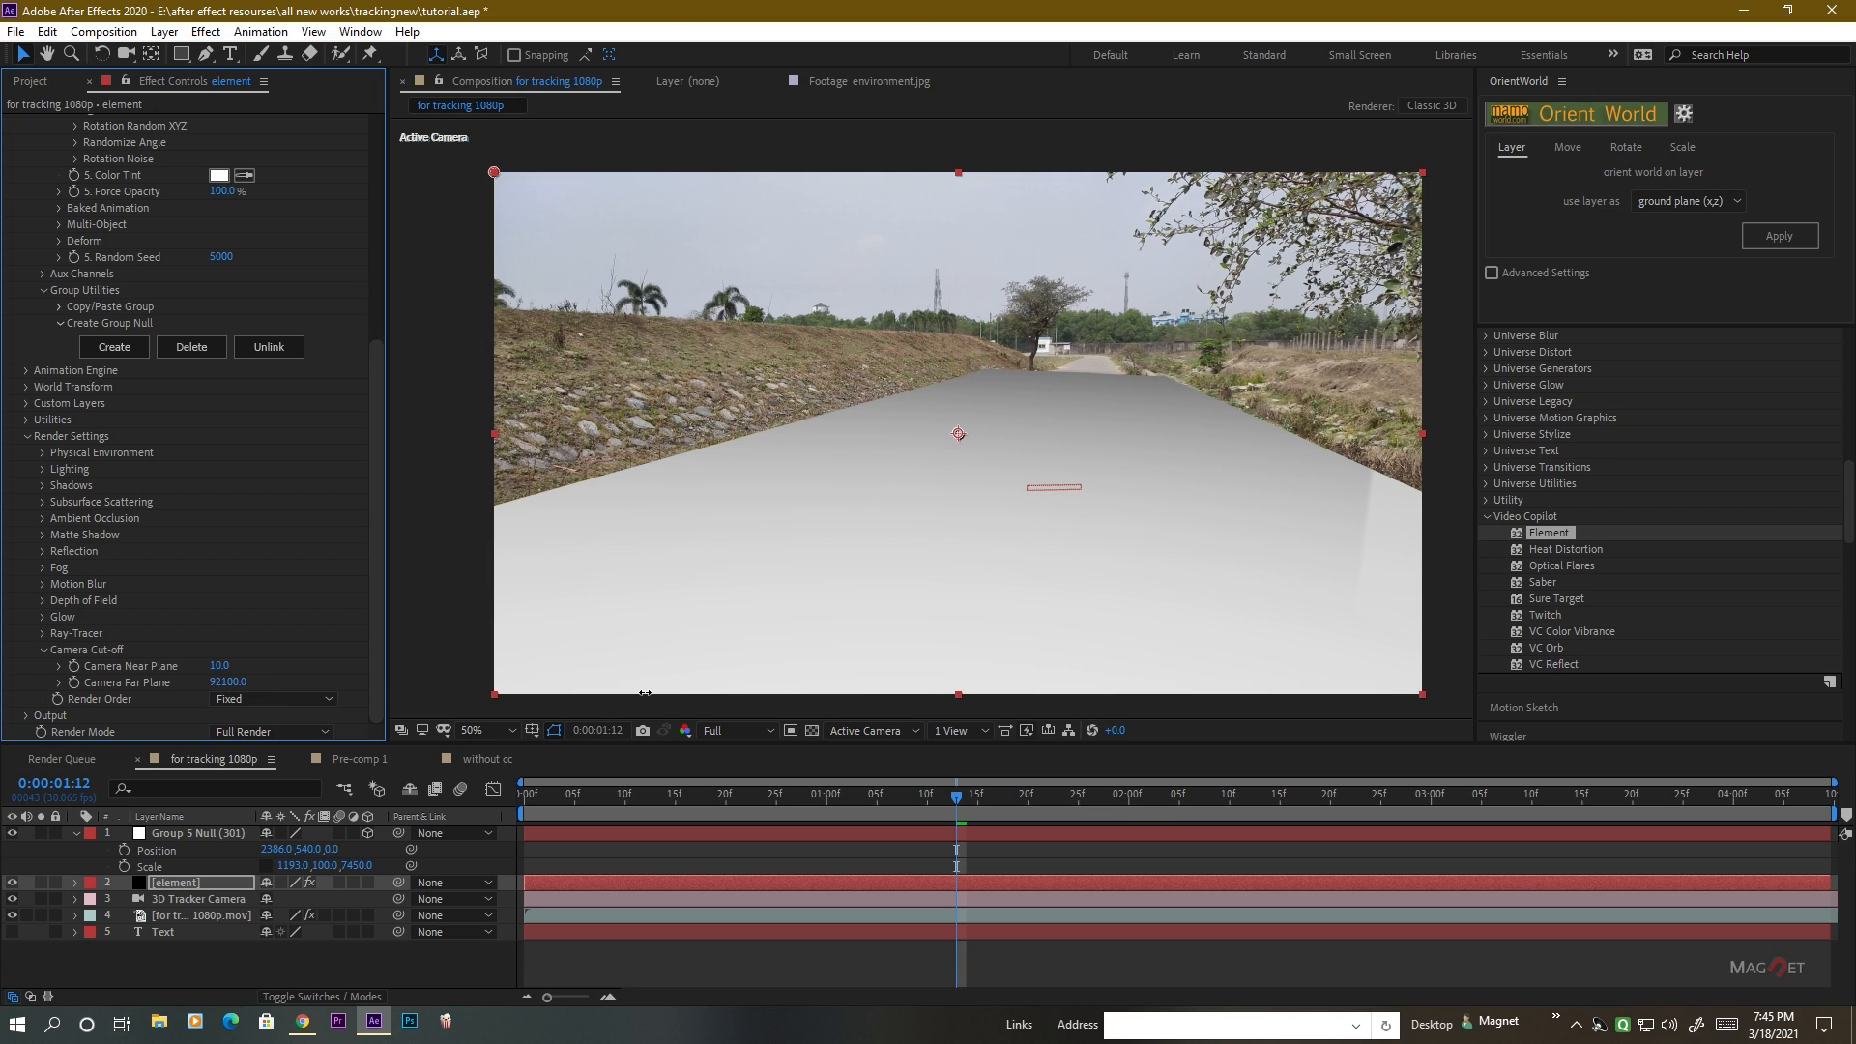
{"action": "left_click_drag", "start_coordinate": [645, 693], "coordinate": [716, 675]}
{"action": "left_click_drag", "start_coordinate": [934, 816], "coordinate": [1104, 812]}
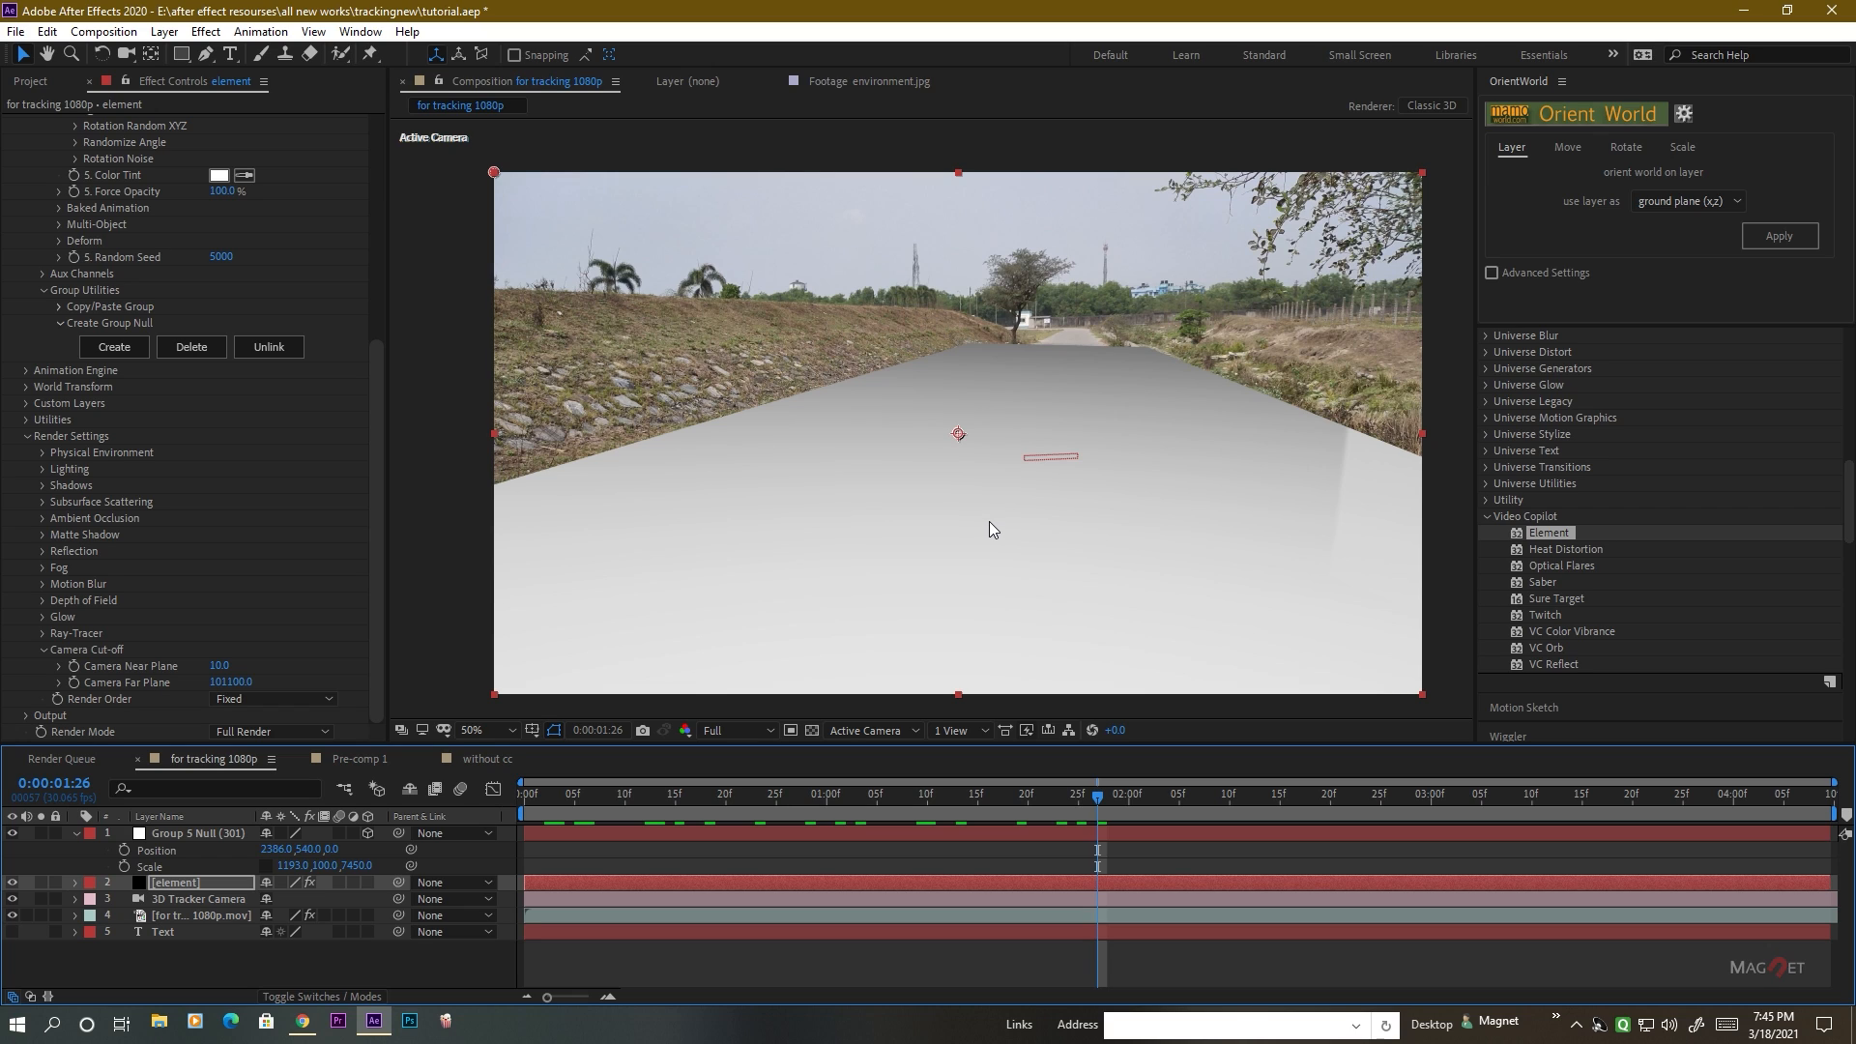
Reopen the scene setup of the Element effect.
{"action": "scroll", "coordinate": [163, 287], "scroll_direction": "up", "scroll_amount": 6}
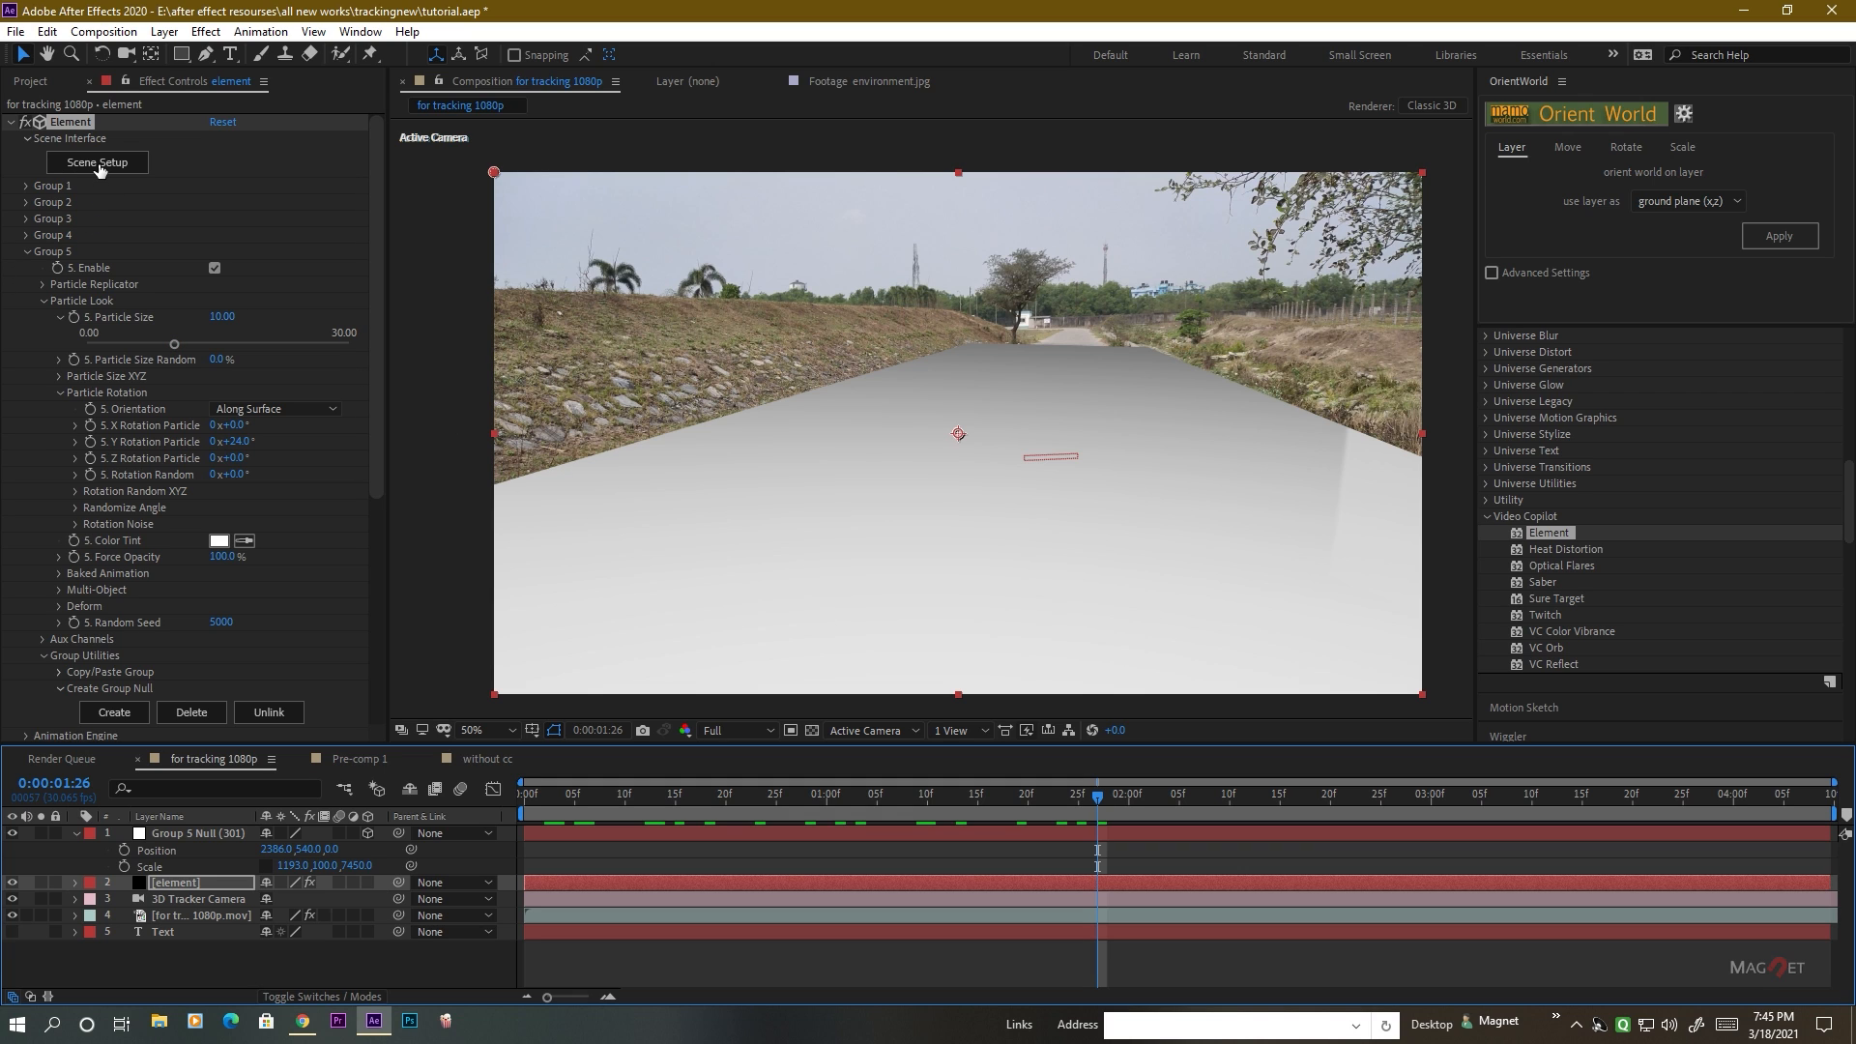
{"action": "left_click", "coordinate": [97, 164]}
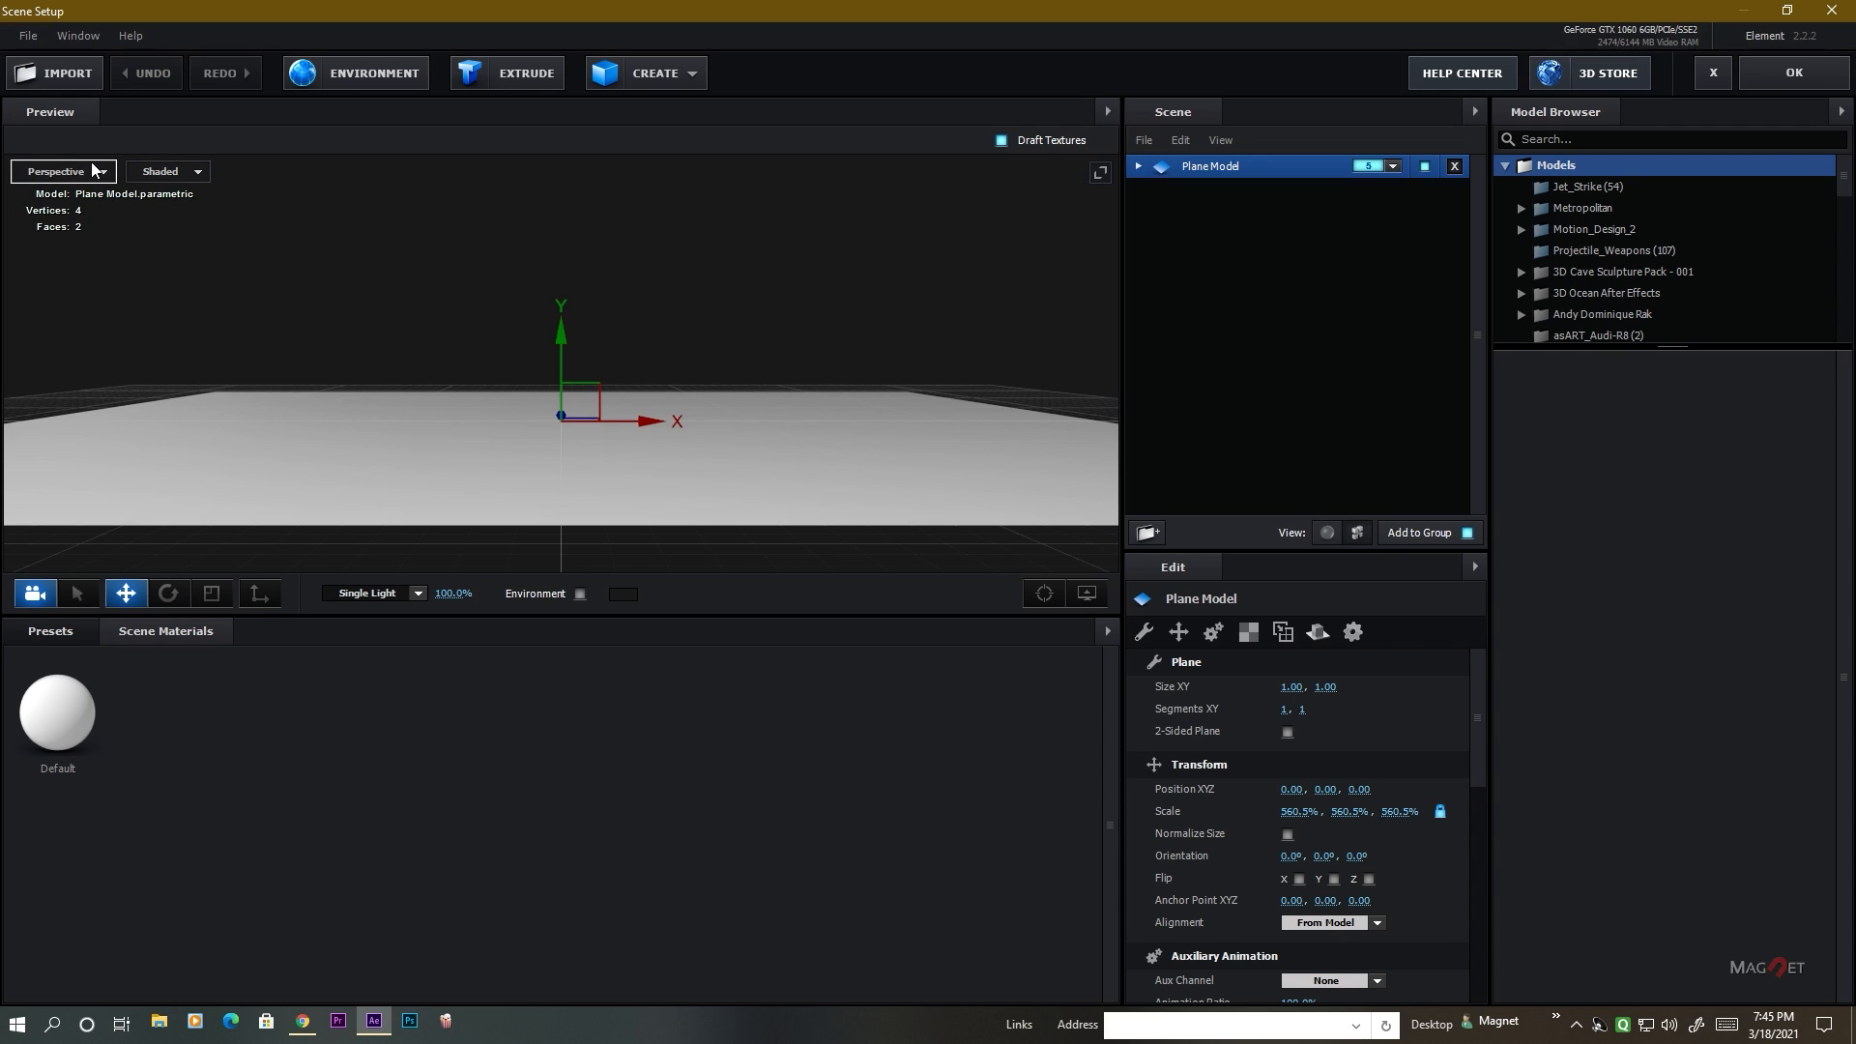
{"action": "left_click_drag", "start_coordinate": [513, 432], "coordinate": [873, 457]}
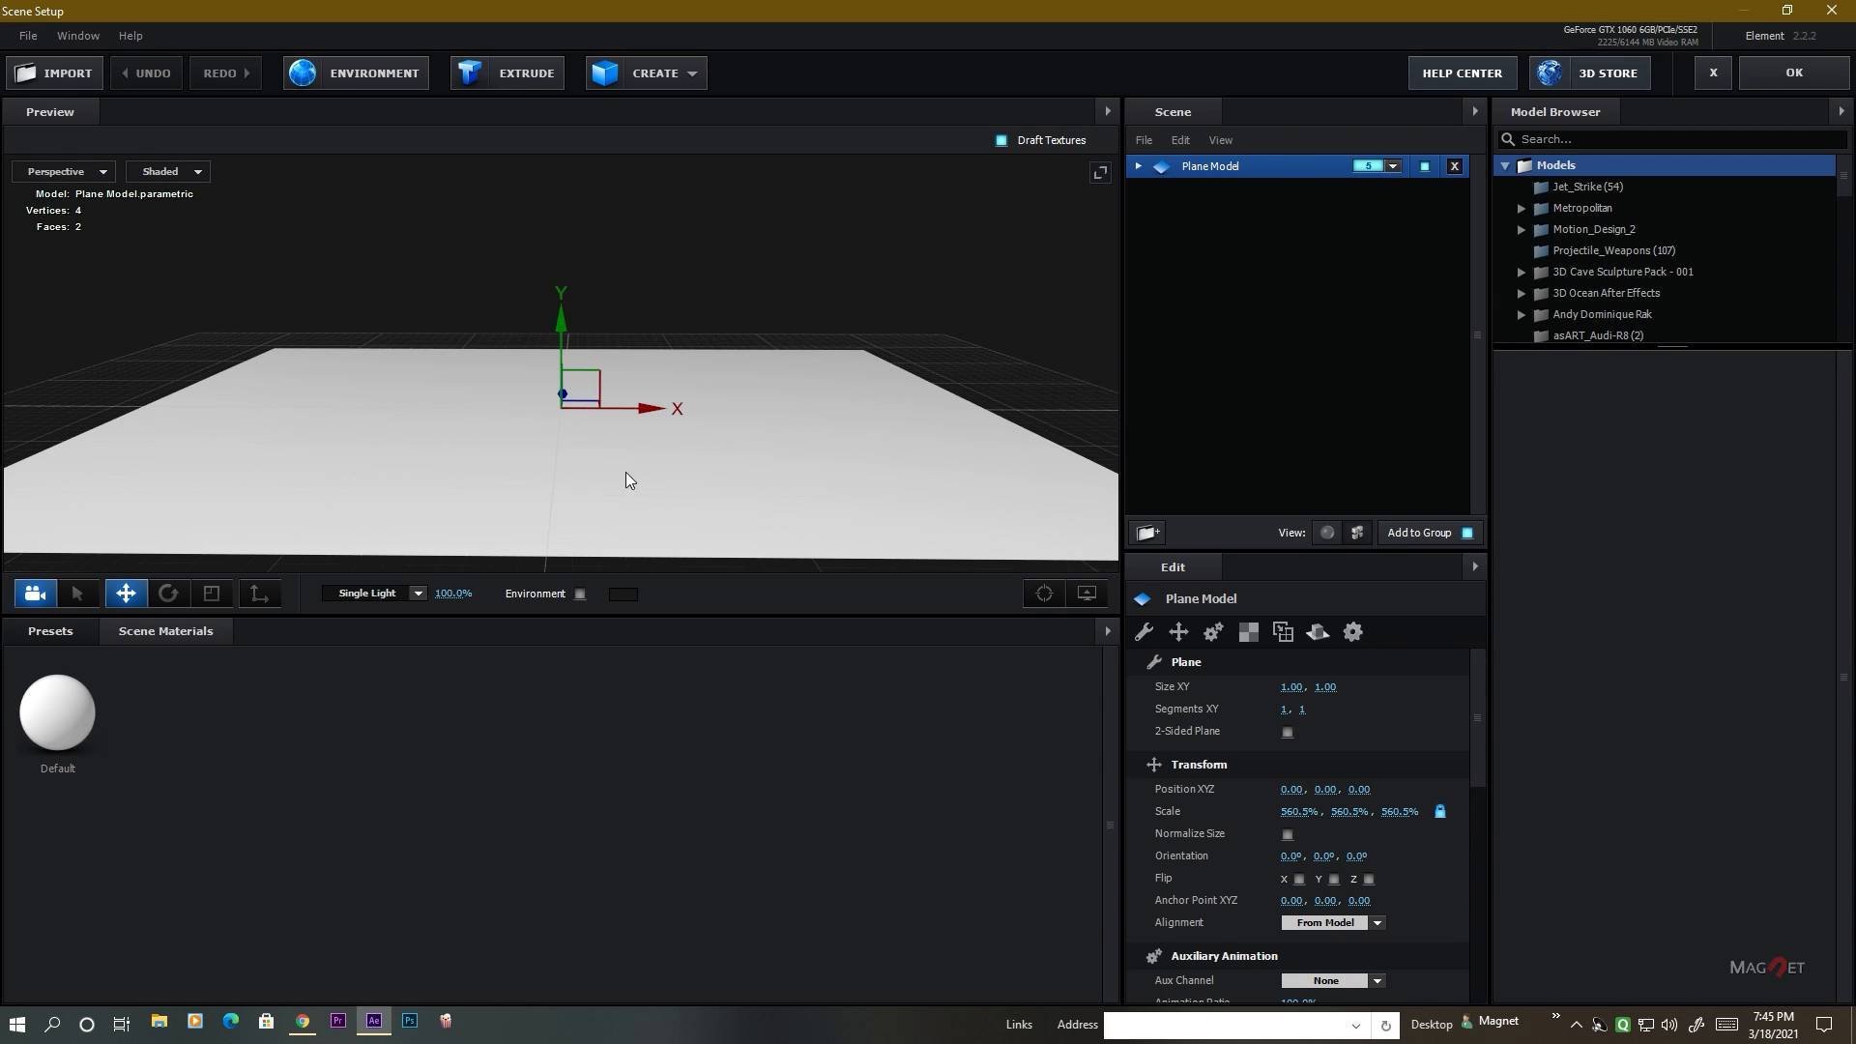
Try the Matte_Shadow preset from the Physical materials on the plane model, and undo it.
{"action": "left_click", "coordinate": [44, 630]}
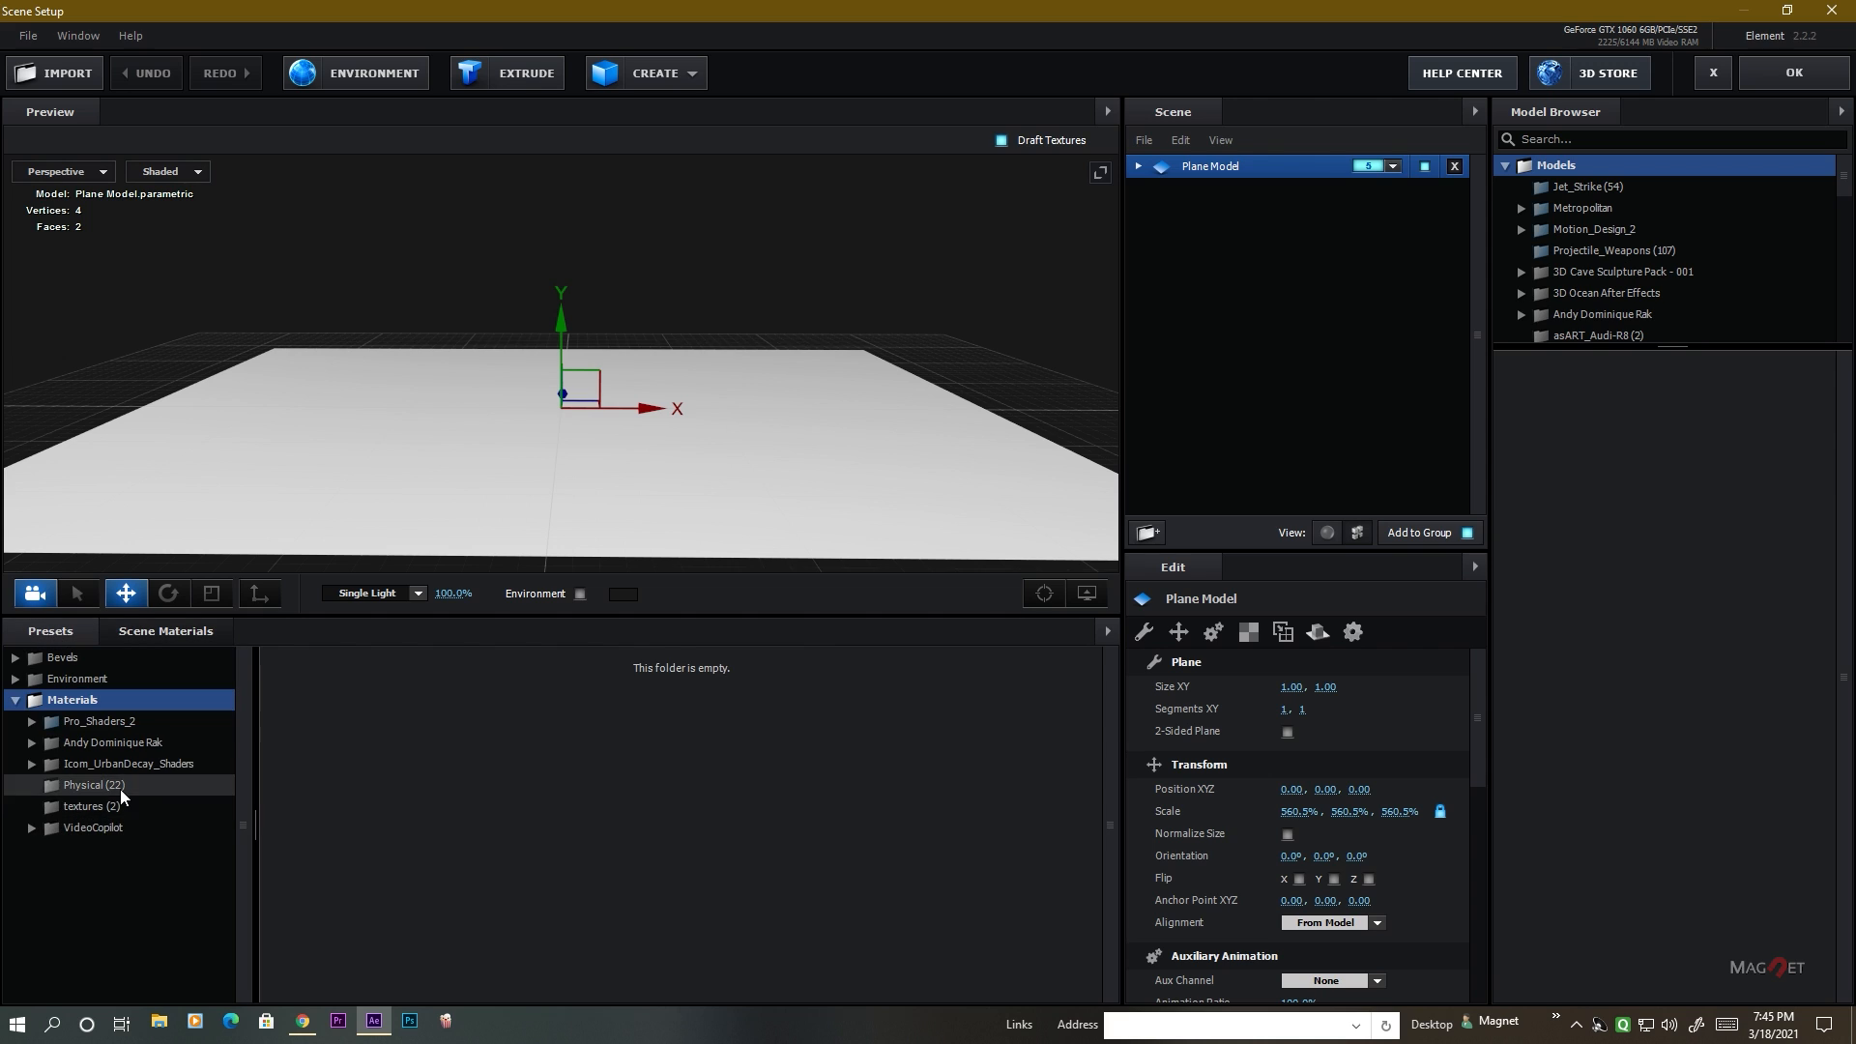
{"action": "left_click", "coordinate": [94, 786]}
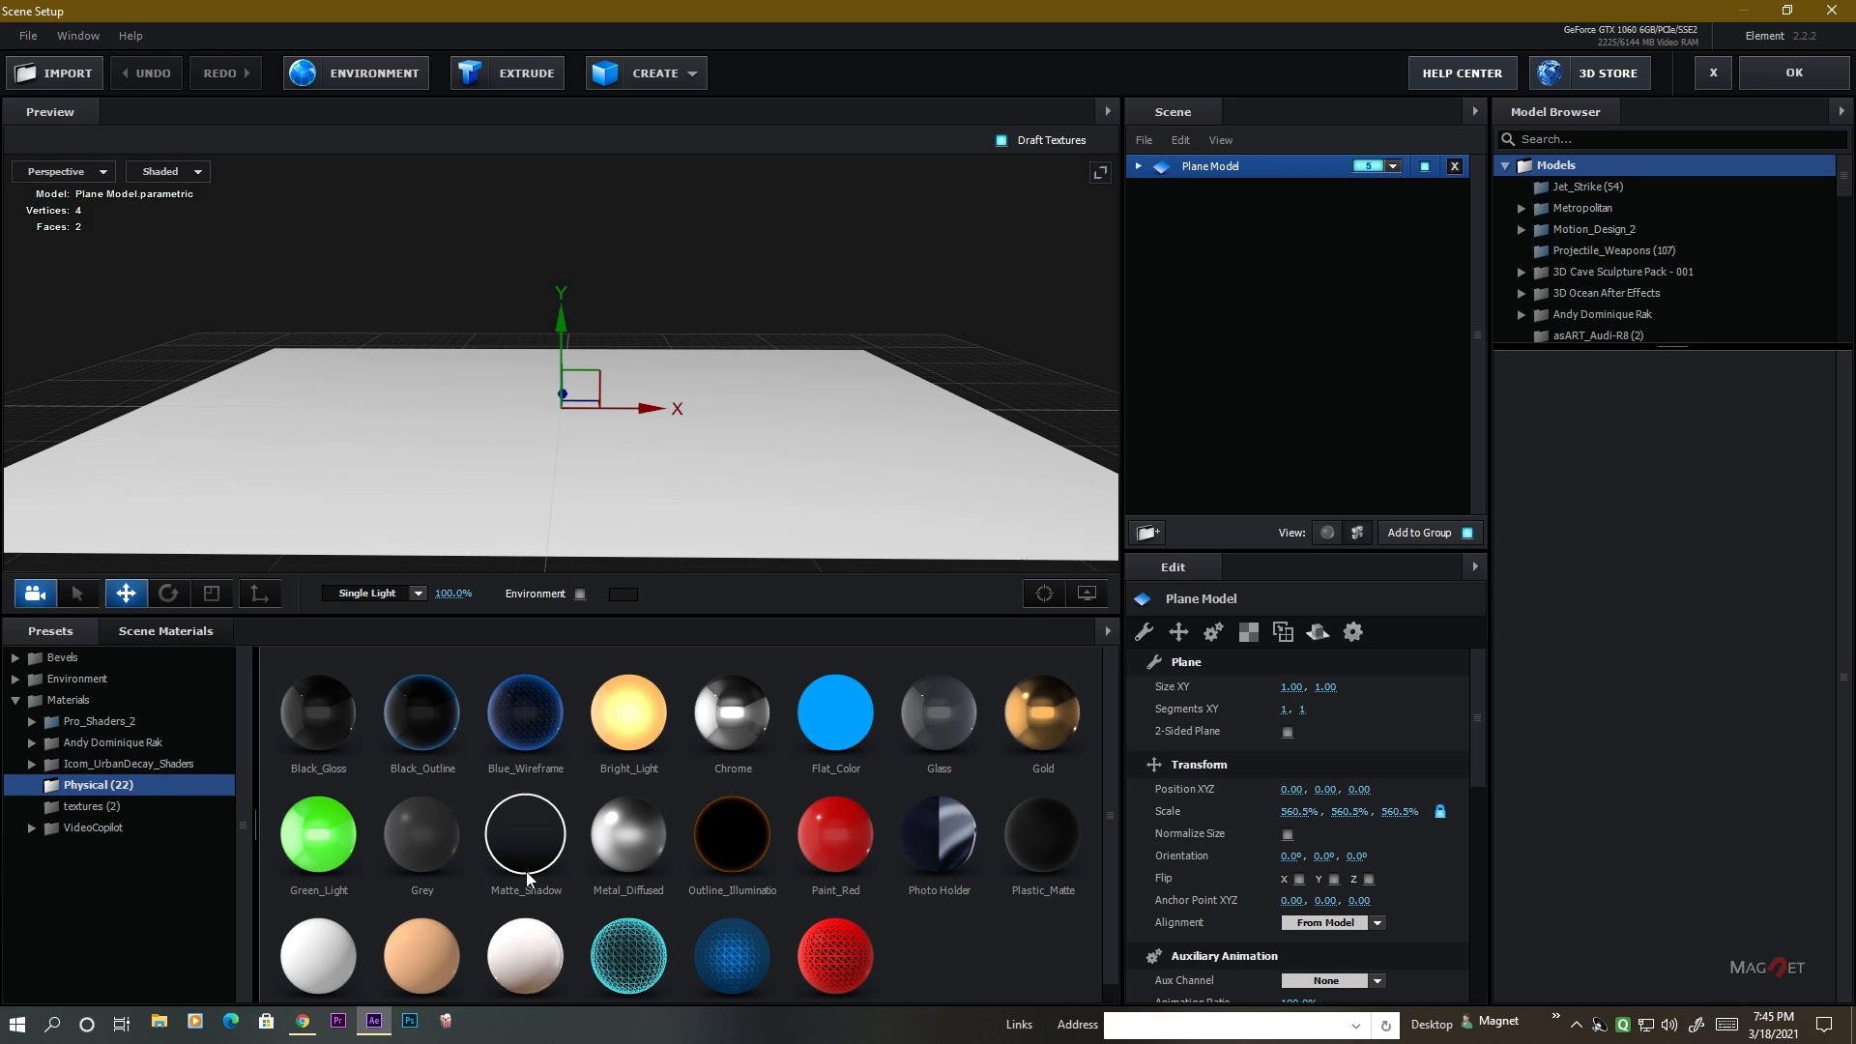
{"action": "left_click_drag", "start_coordinate": [525, 836], "coordinate": [416, 491]}
{"action": "left_click_drag", "start_coordinate": [628, 491], "coordinate": [315, 211]}
{"action": "left_click_drag", "start_coordinate": [747, 513], "coordinate": [819, 402]}
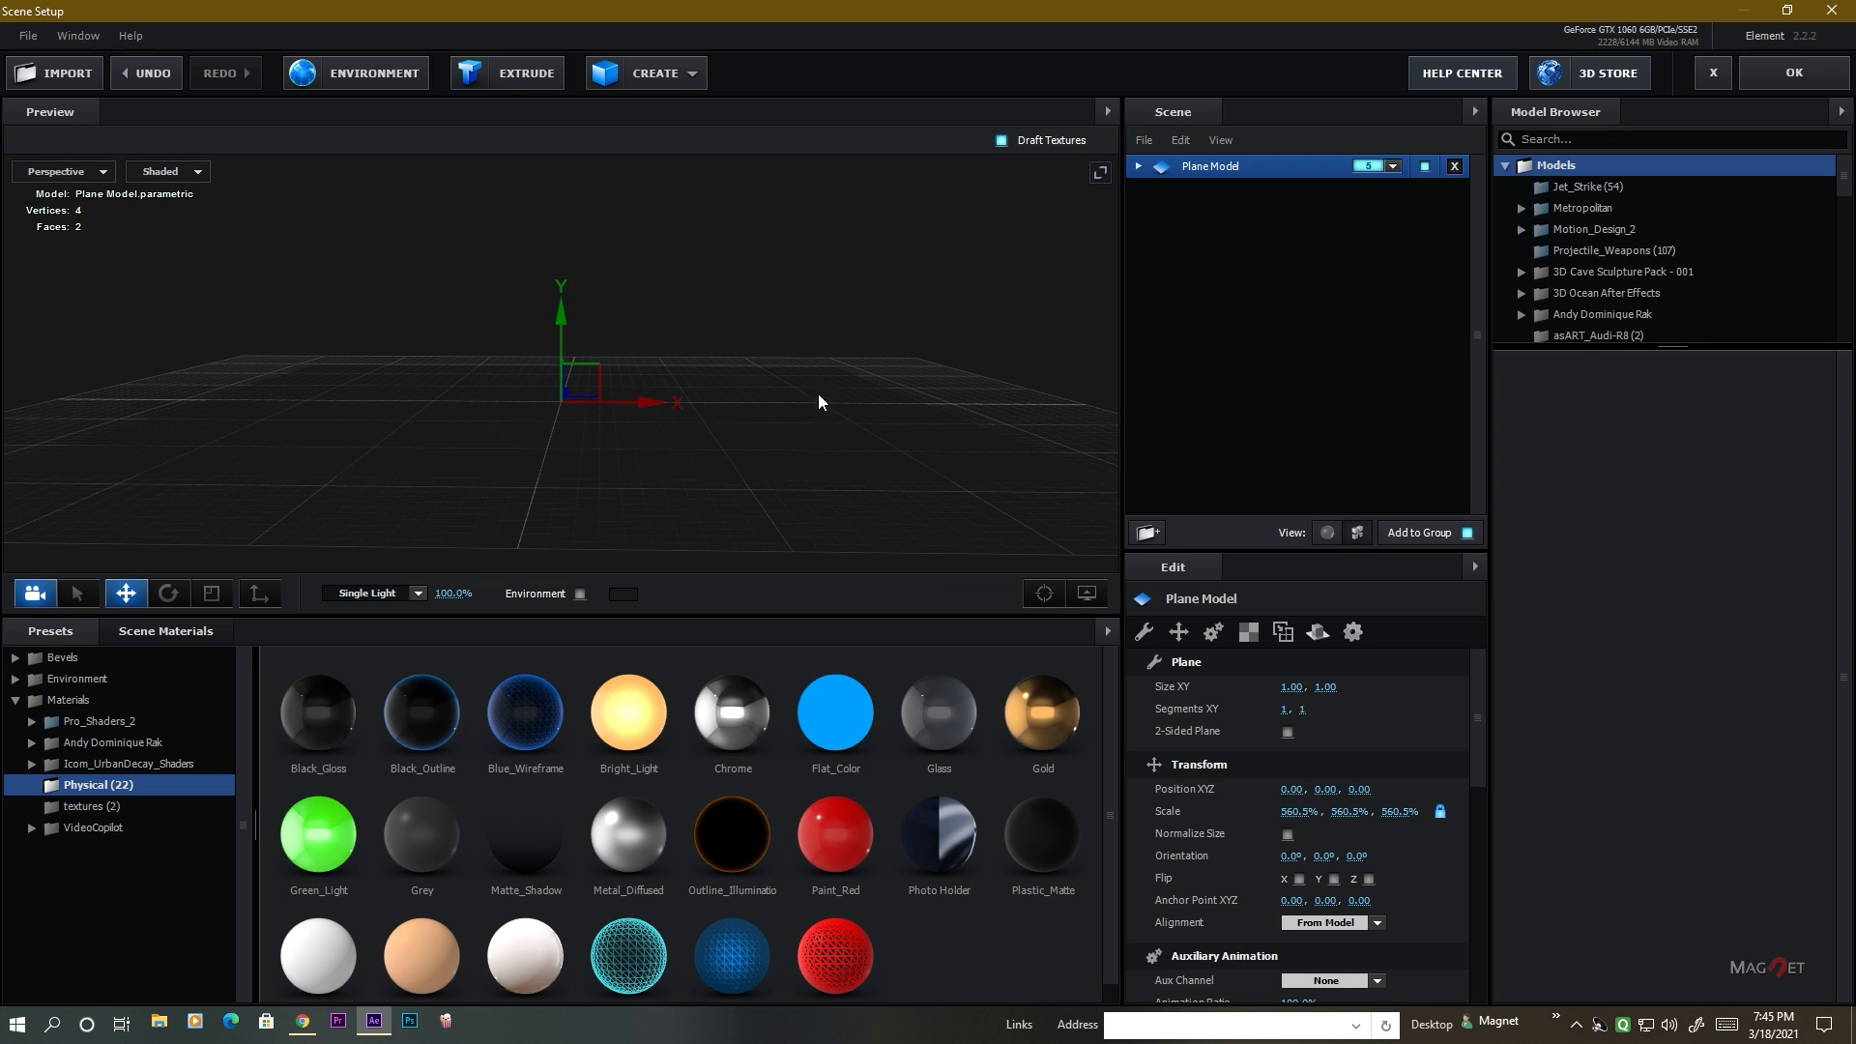
{"action": "left_click_drag", "start_coordinate": [510, 490], "coordinate": [510, 512]}
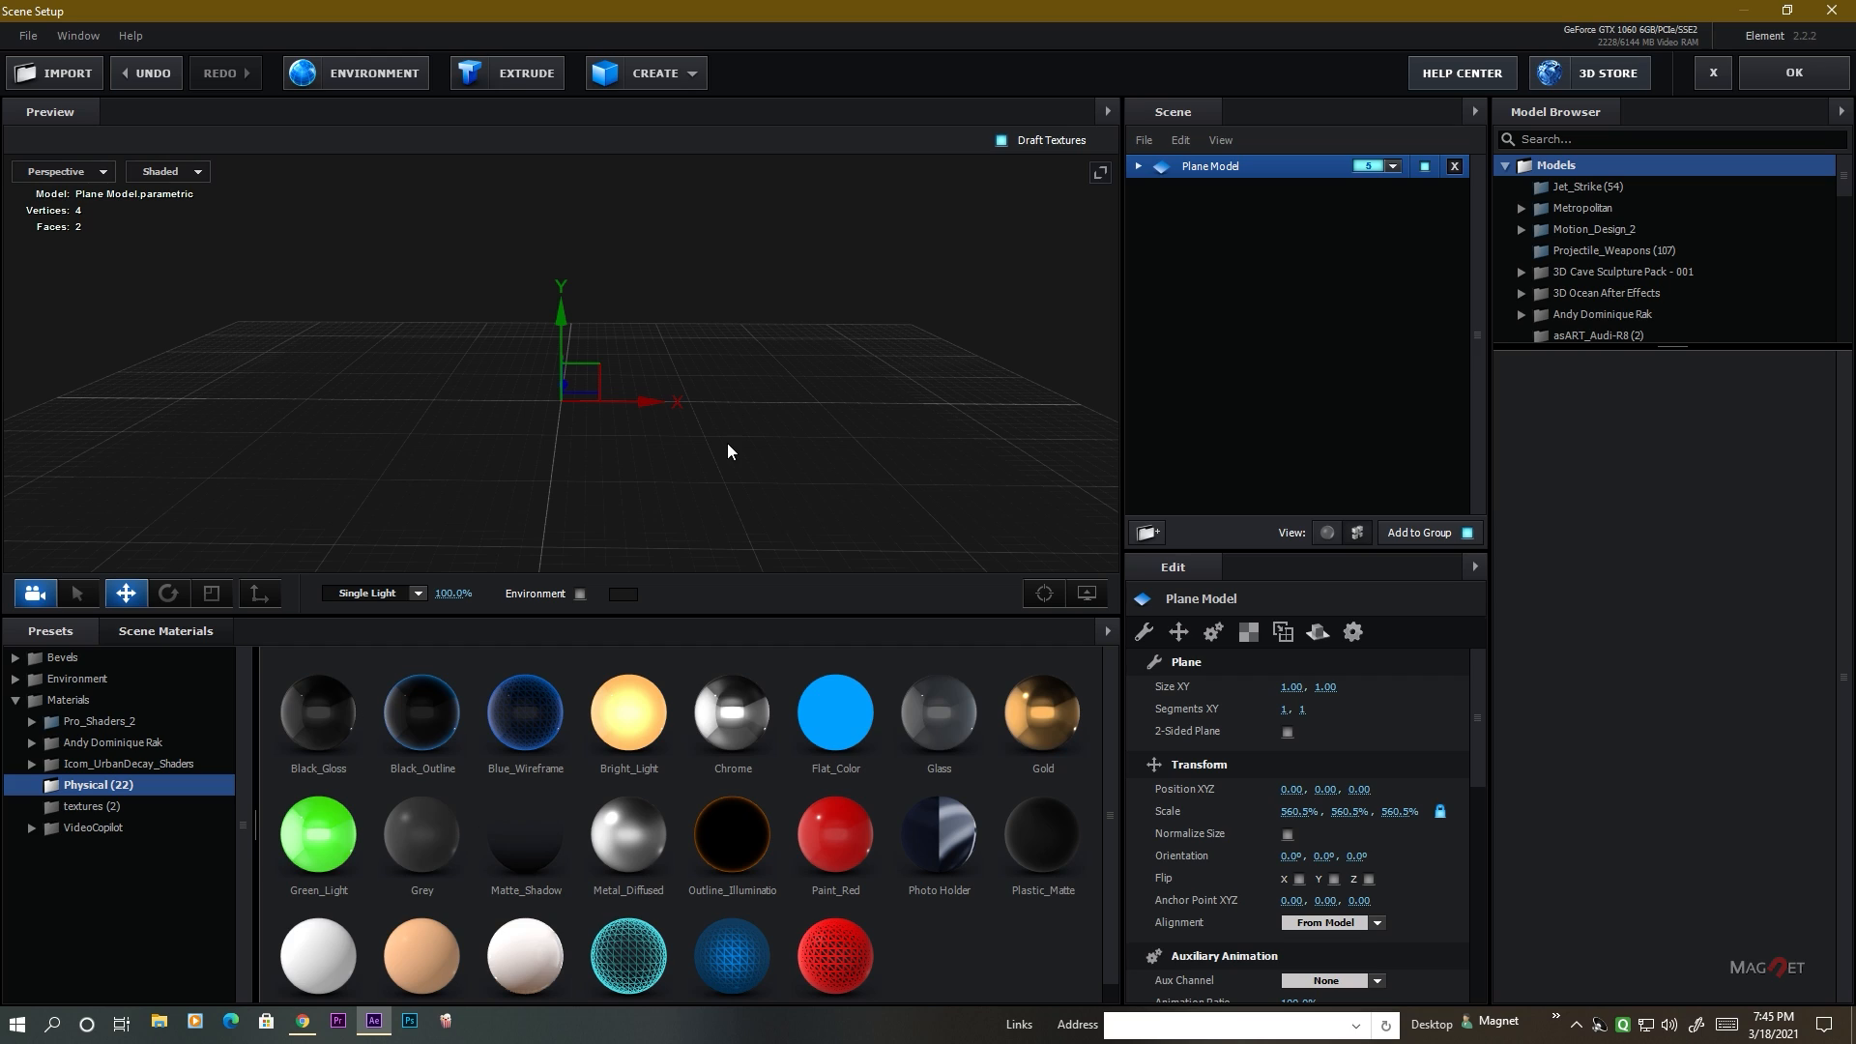
{"action": "key", "text": "ctrl+z"}
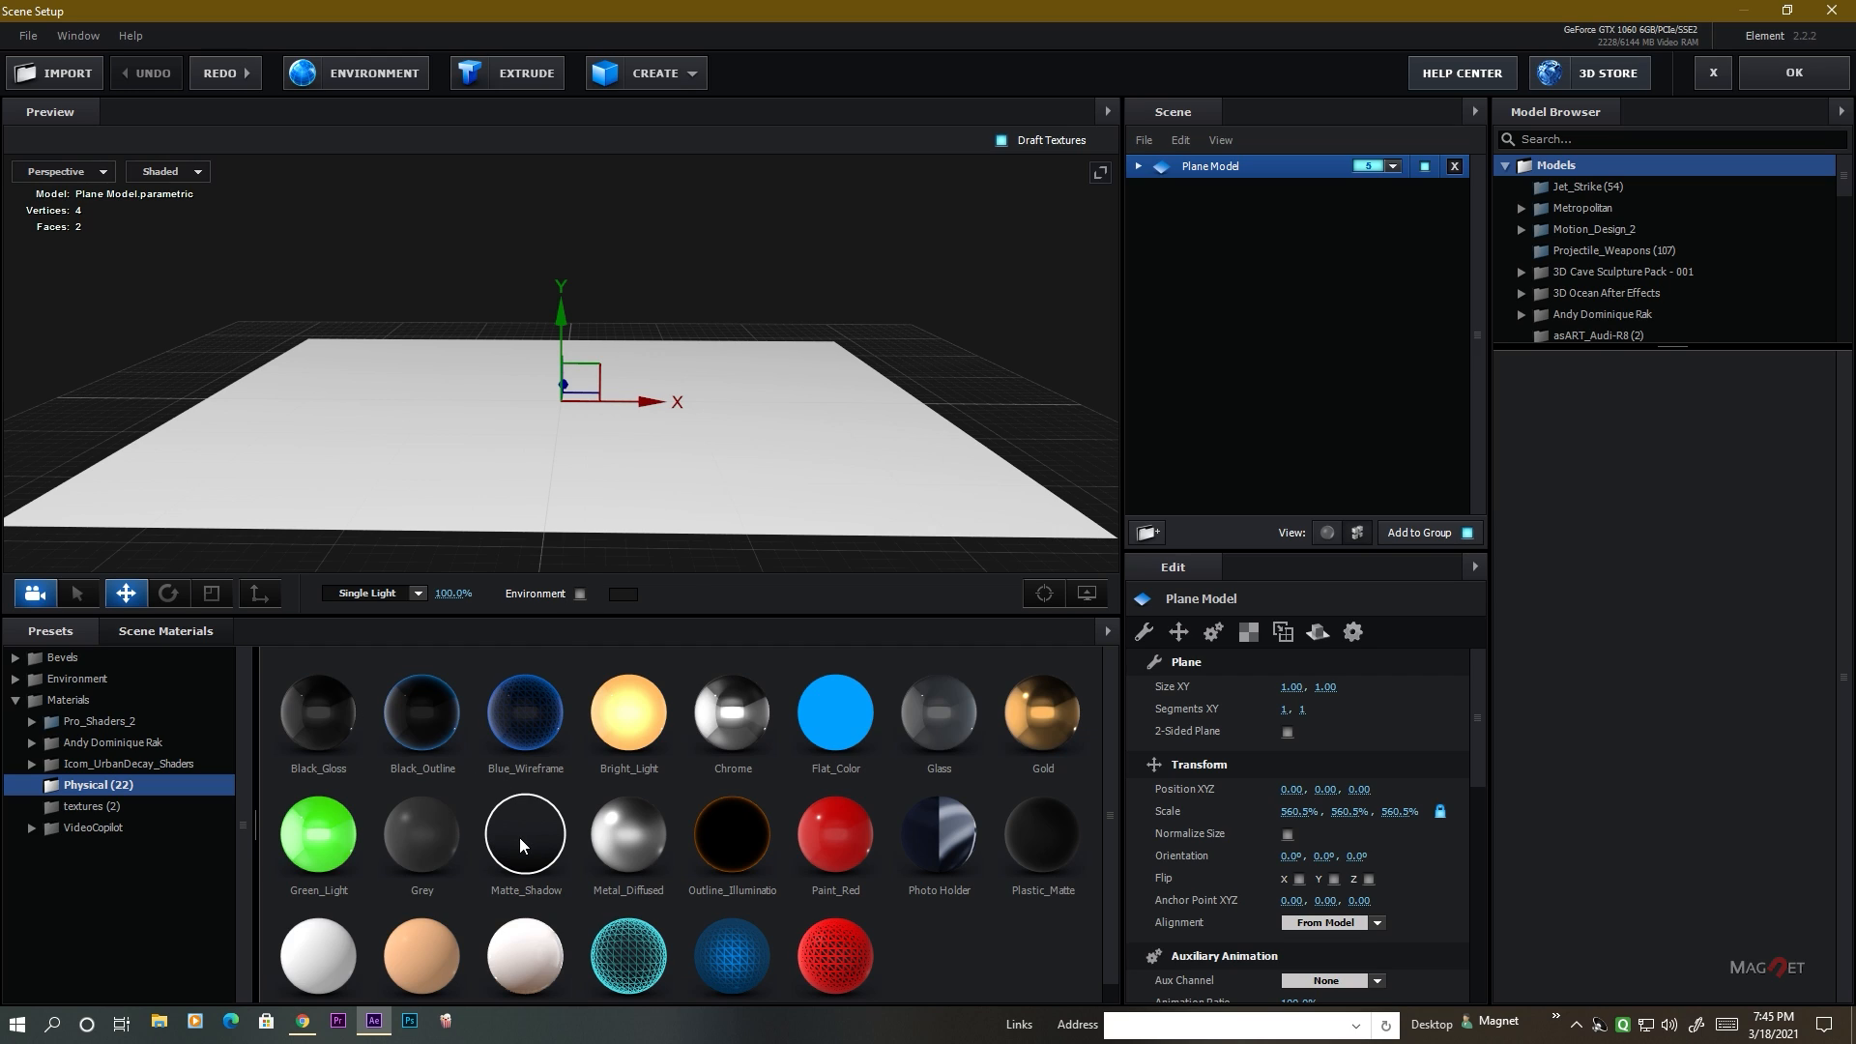
Enable Matte Shadow in the advanced settings of the plane's Default material.
{"action": "left_click", "coordinate": [1139, 167]}
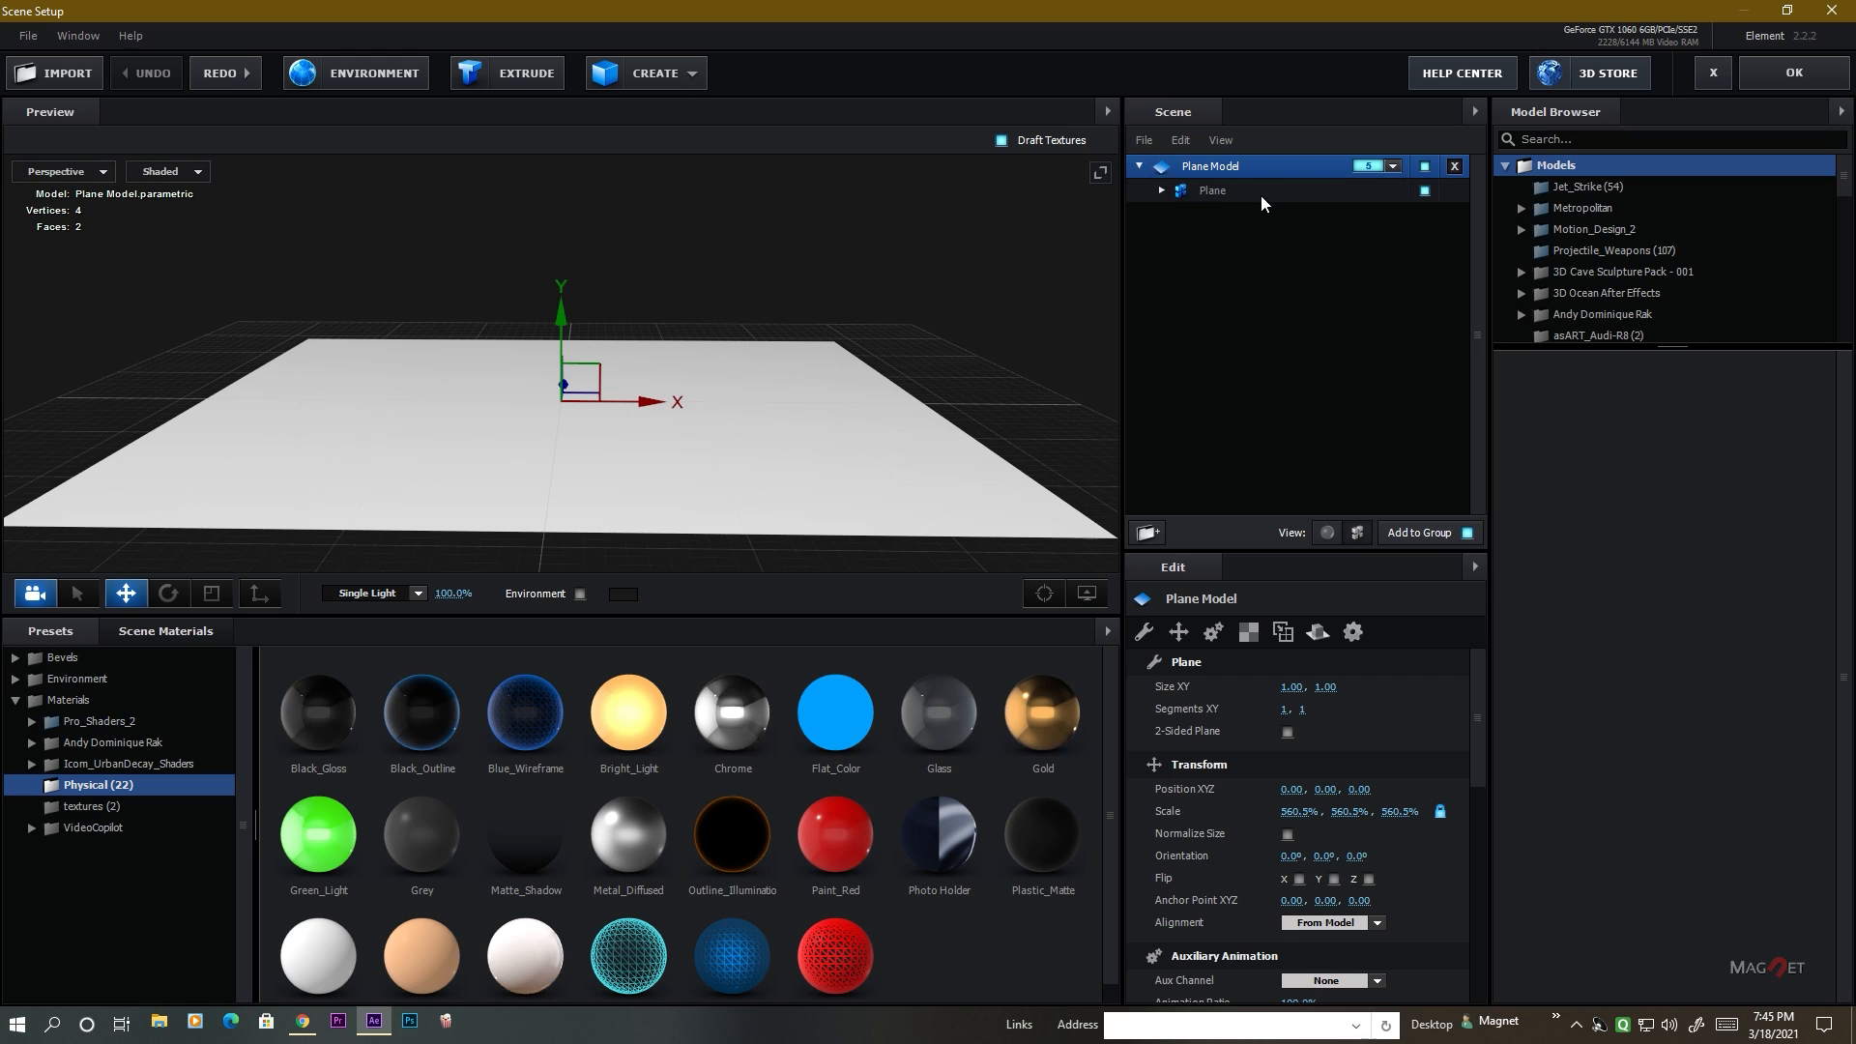
{"action": "left_click", "coordinate": [1326, 533]}
{"action": "left_click", "coordinate": [1160, 193]}
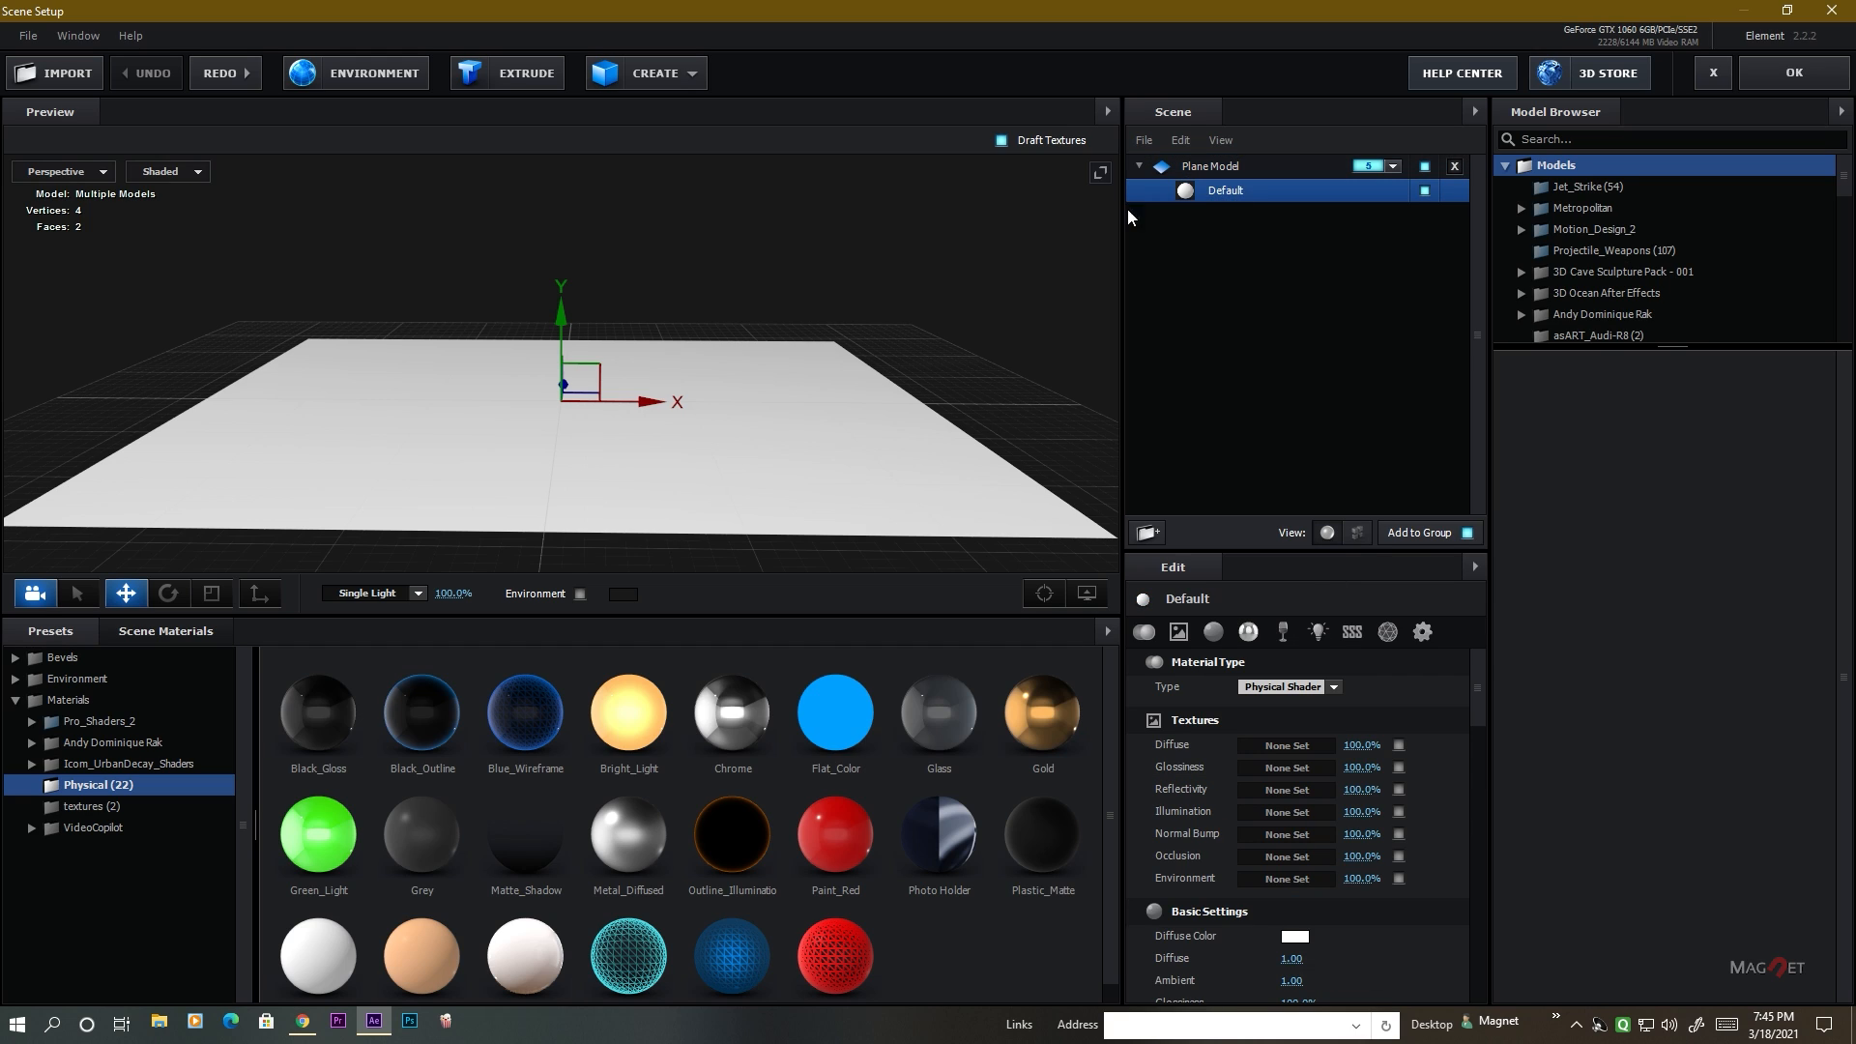
{"action": "left_click", "coordinate": [1423, 631]}
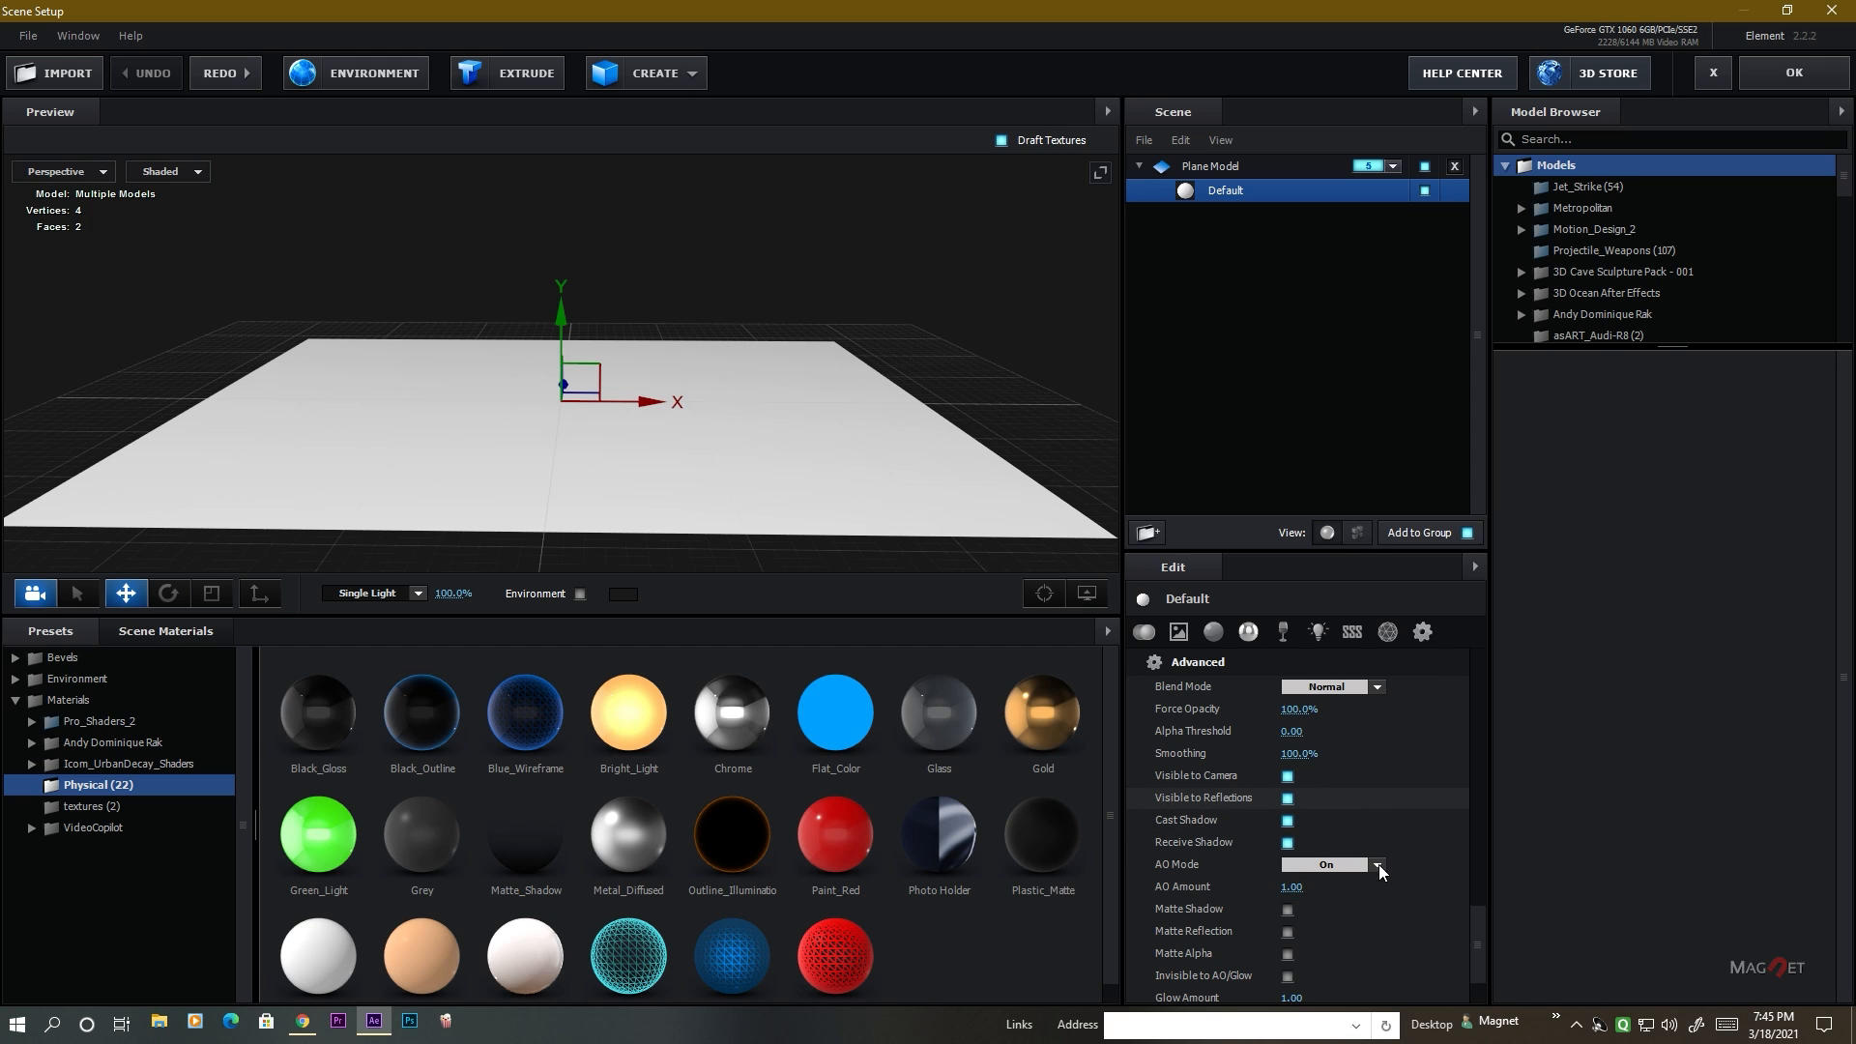
{"action": "scroll", "coordinate": [1379, 864], "scroll_direction": "down", "scroll_amount": 2}
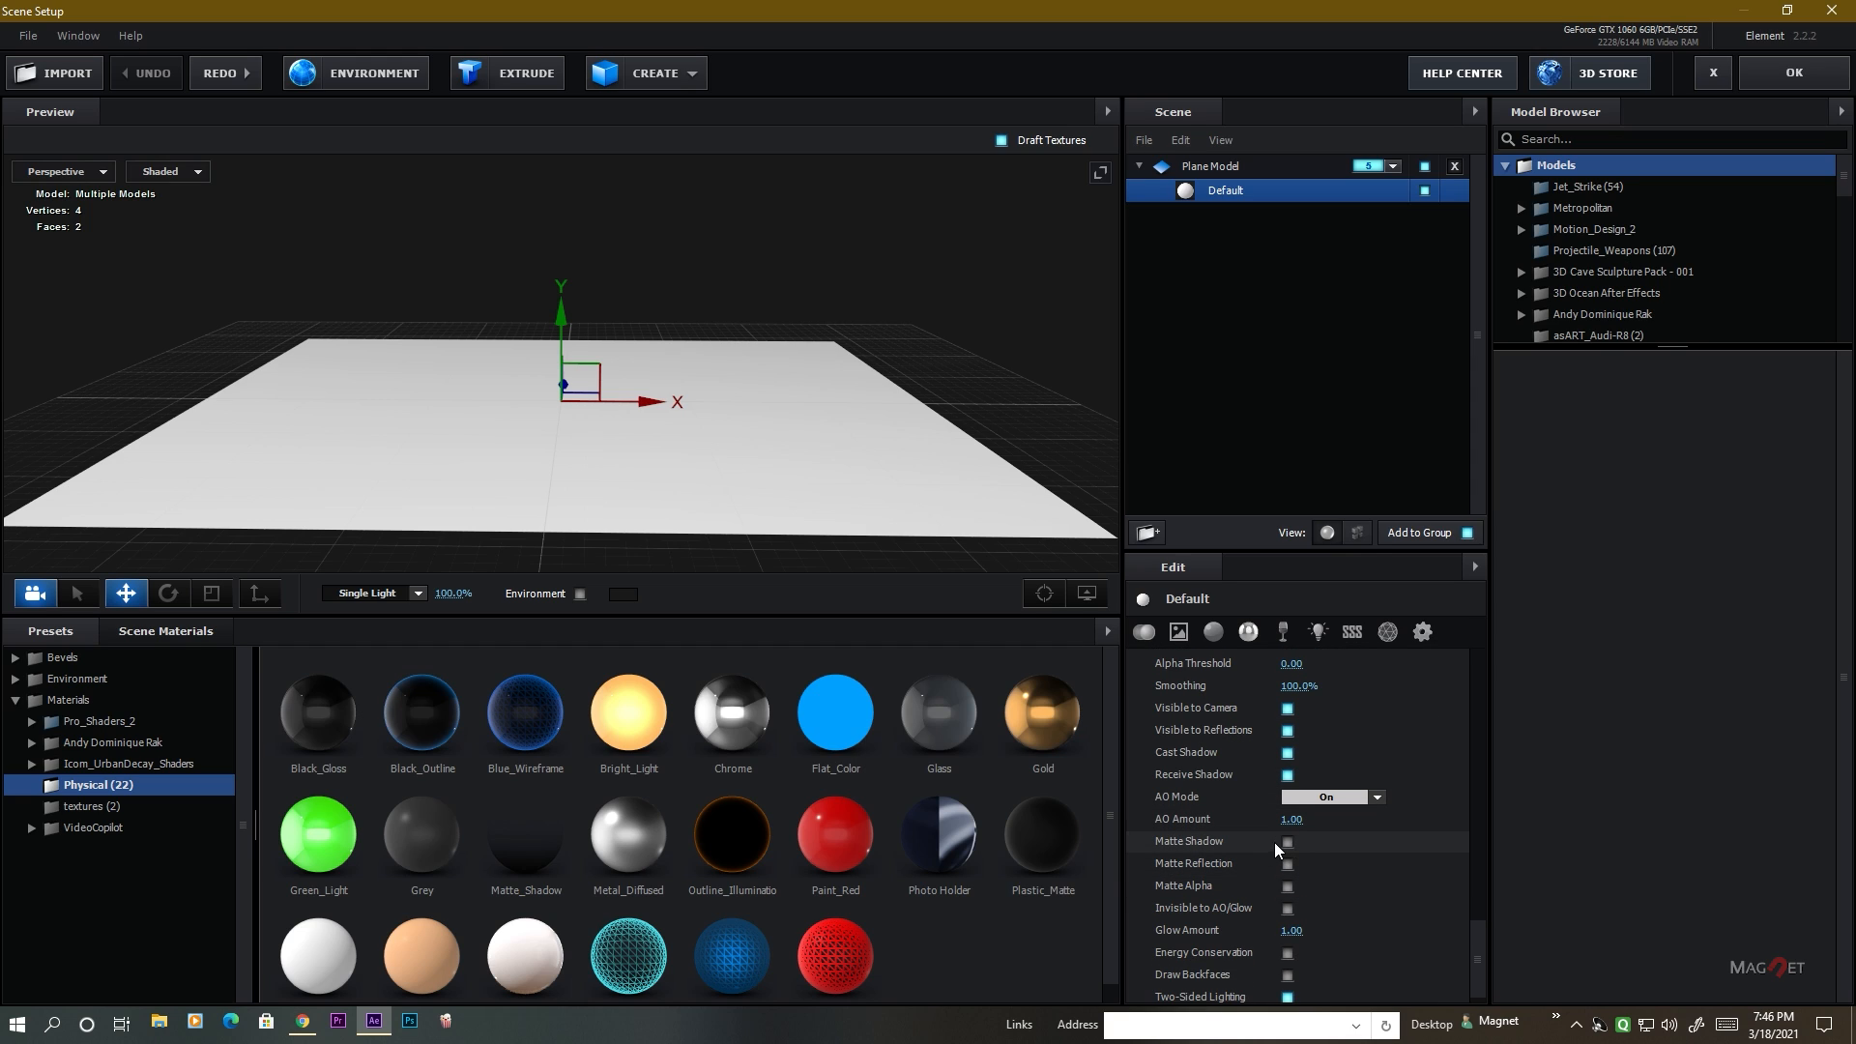
{"action": "left_click", "coordinate": [1288, 842]}
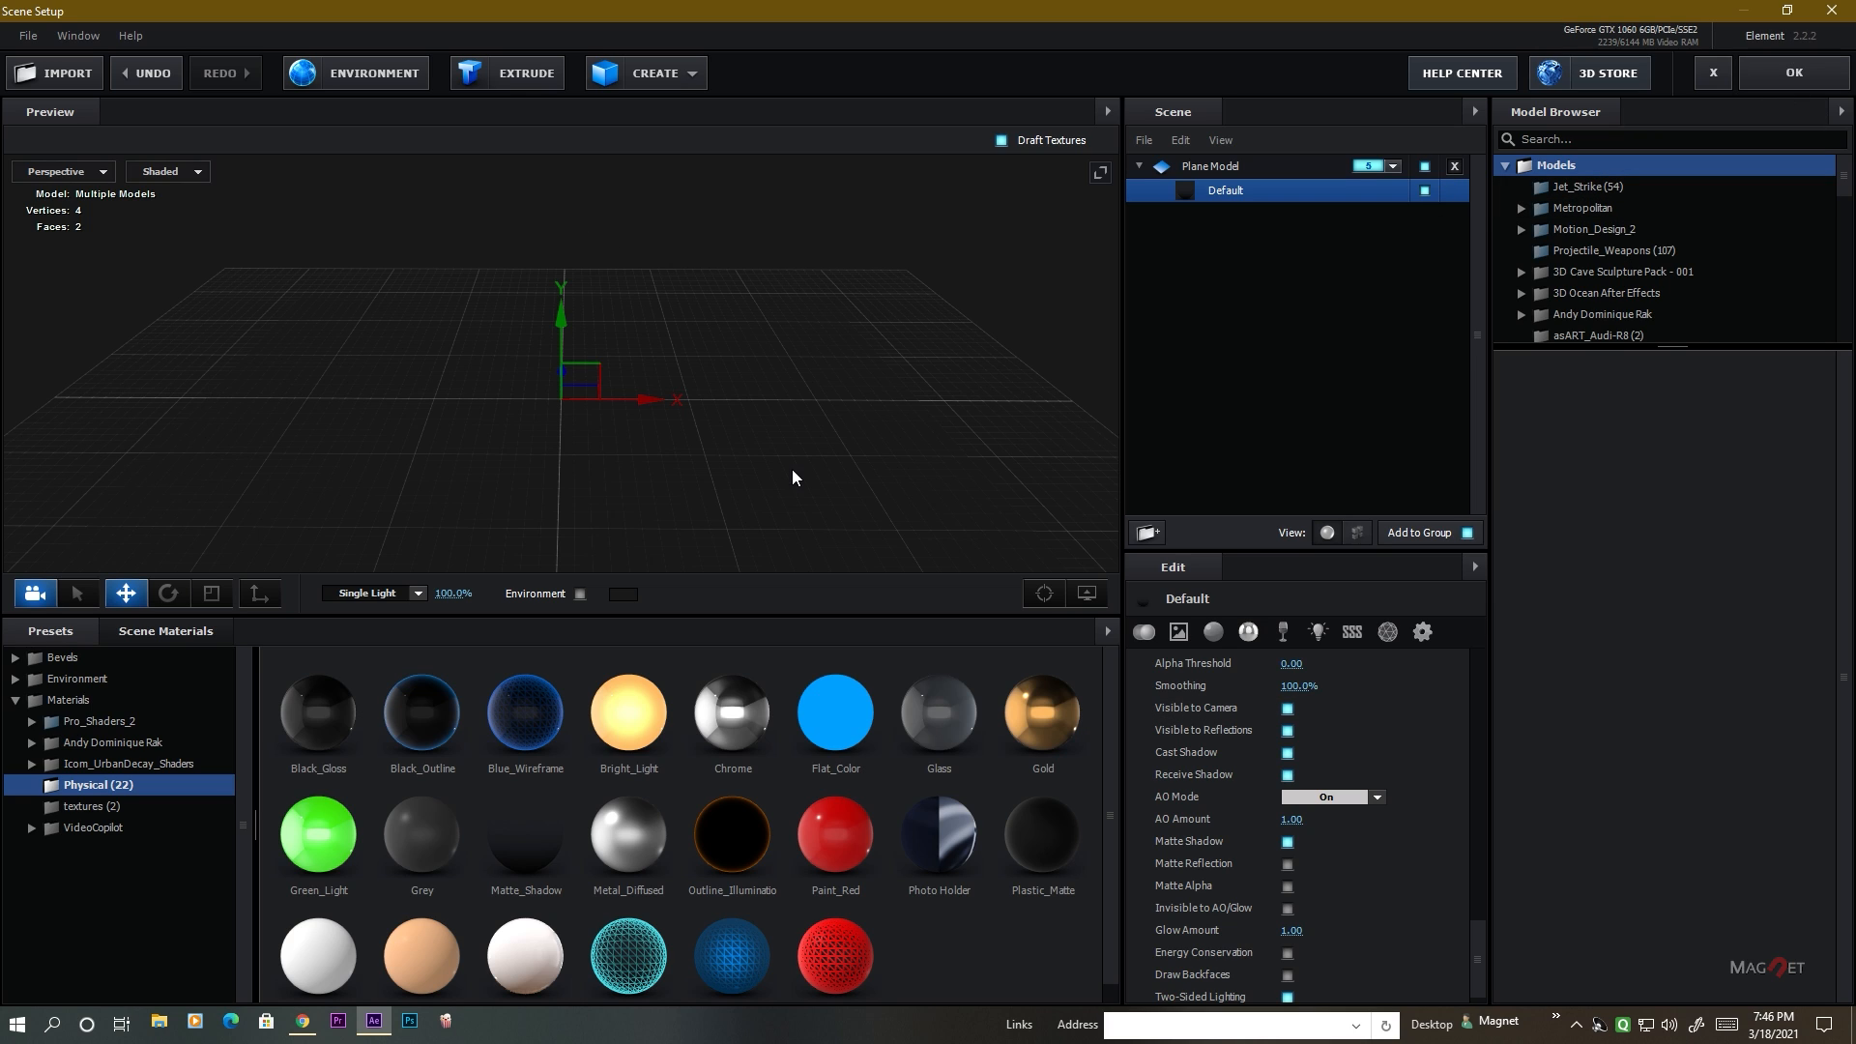
Add an extruded 3D text model from Custom Path 1 to the scene.
{"action": "left_click_drag", "start_coordinate": [792, 478], "coordinate": [785, 467]}
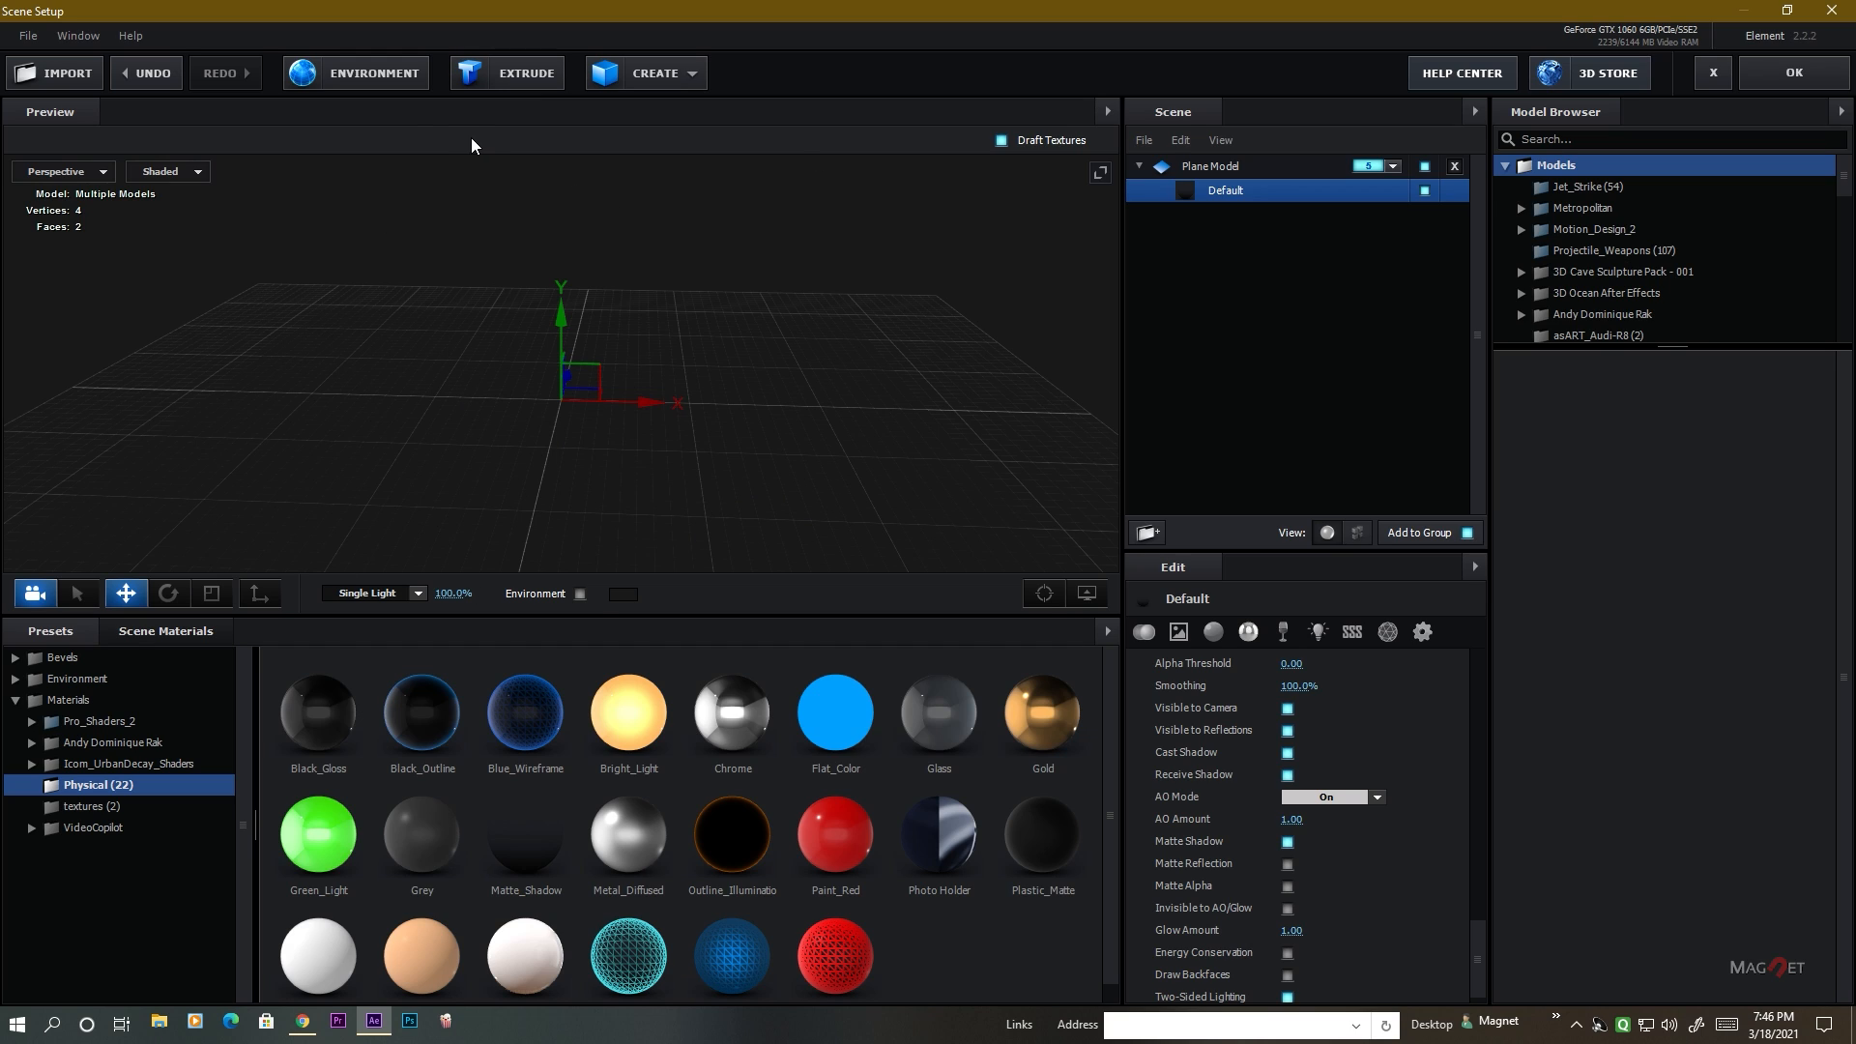
{"action": "left_click", "coordinate": [517, 77]}
{"action": "left_click_drag", "start_coordinate": [880, 366], "coordinate": [804, 370]}
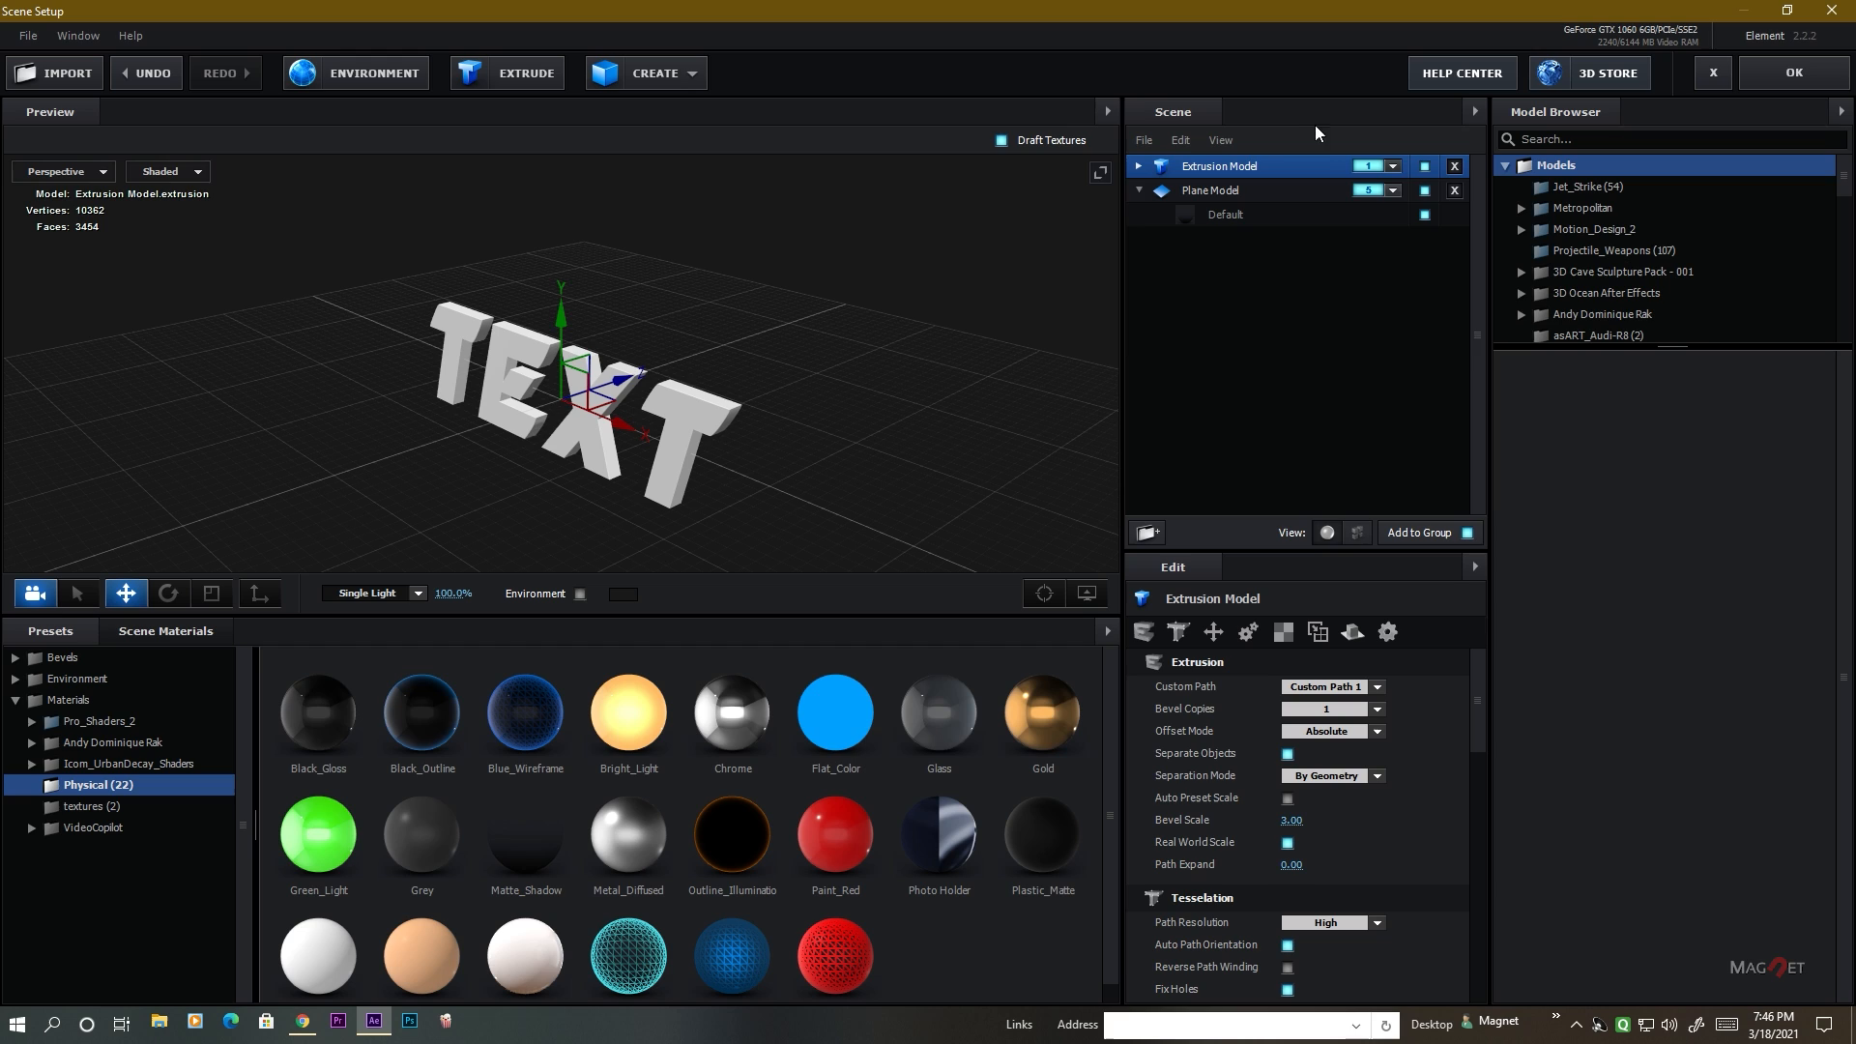
Collapse the plane model's entry and set the extruded text model's alignment to Bottom.
{"action": "left_click", "coordinate": [1139, 190]}
{"action": "left_click", "coordinate": [1209, 190]}
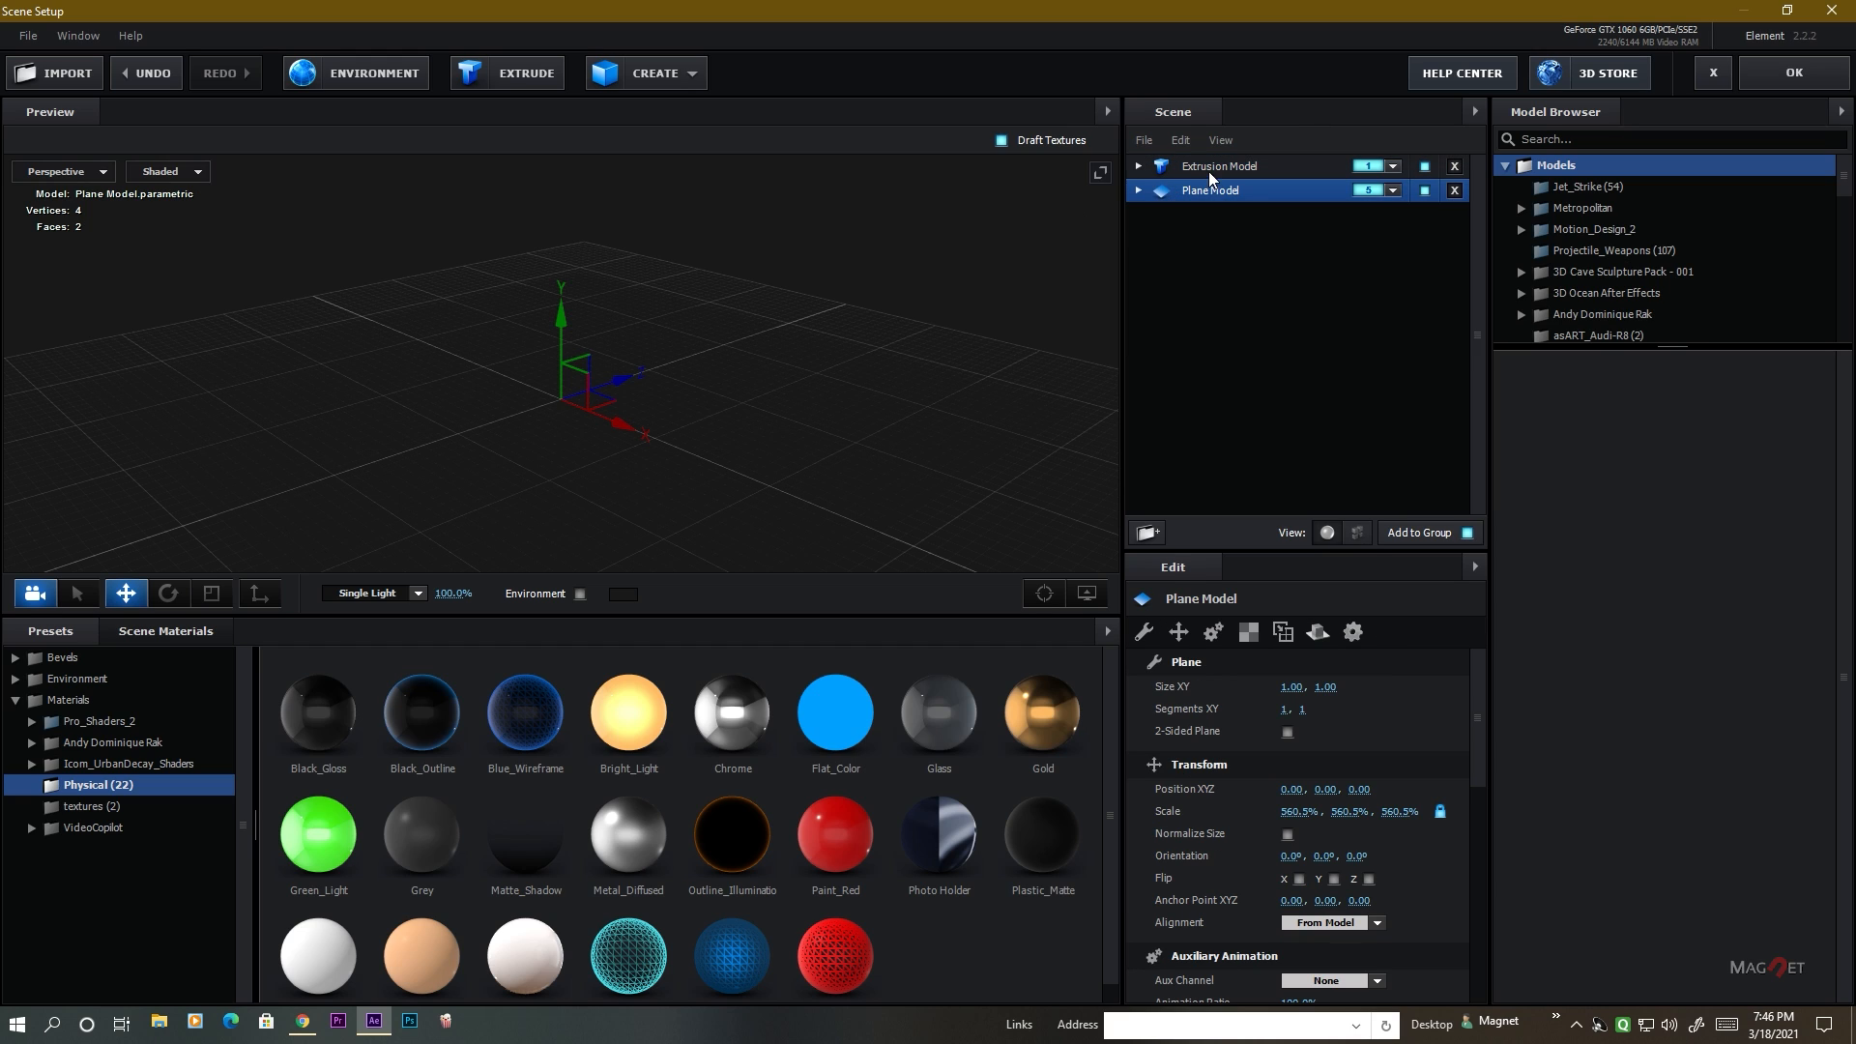
{"action": "left_click", "coordinate": [1234, 165]}
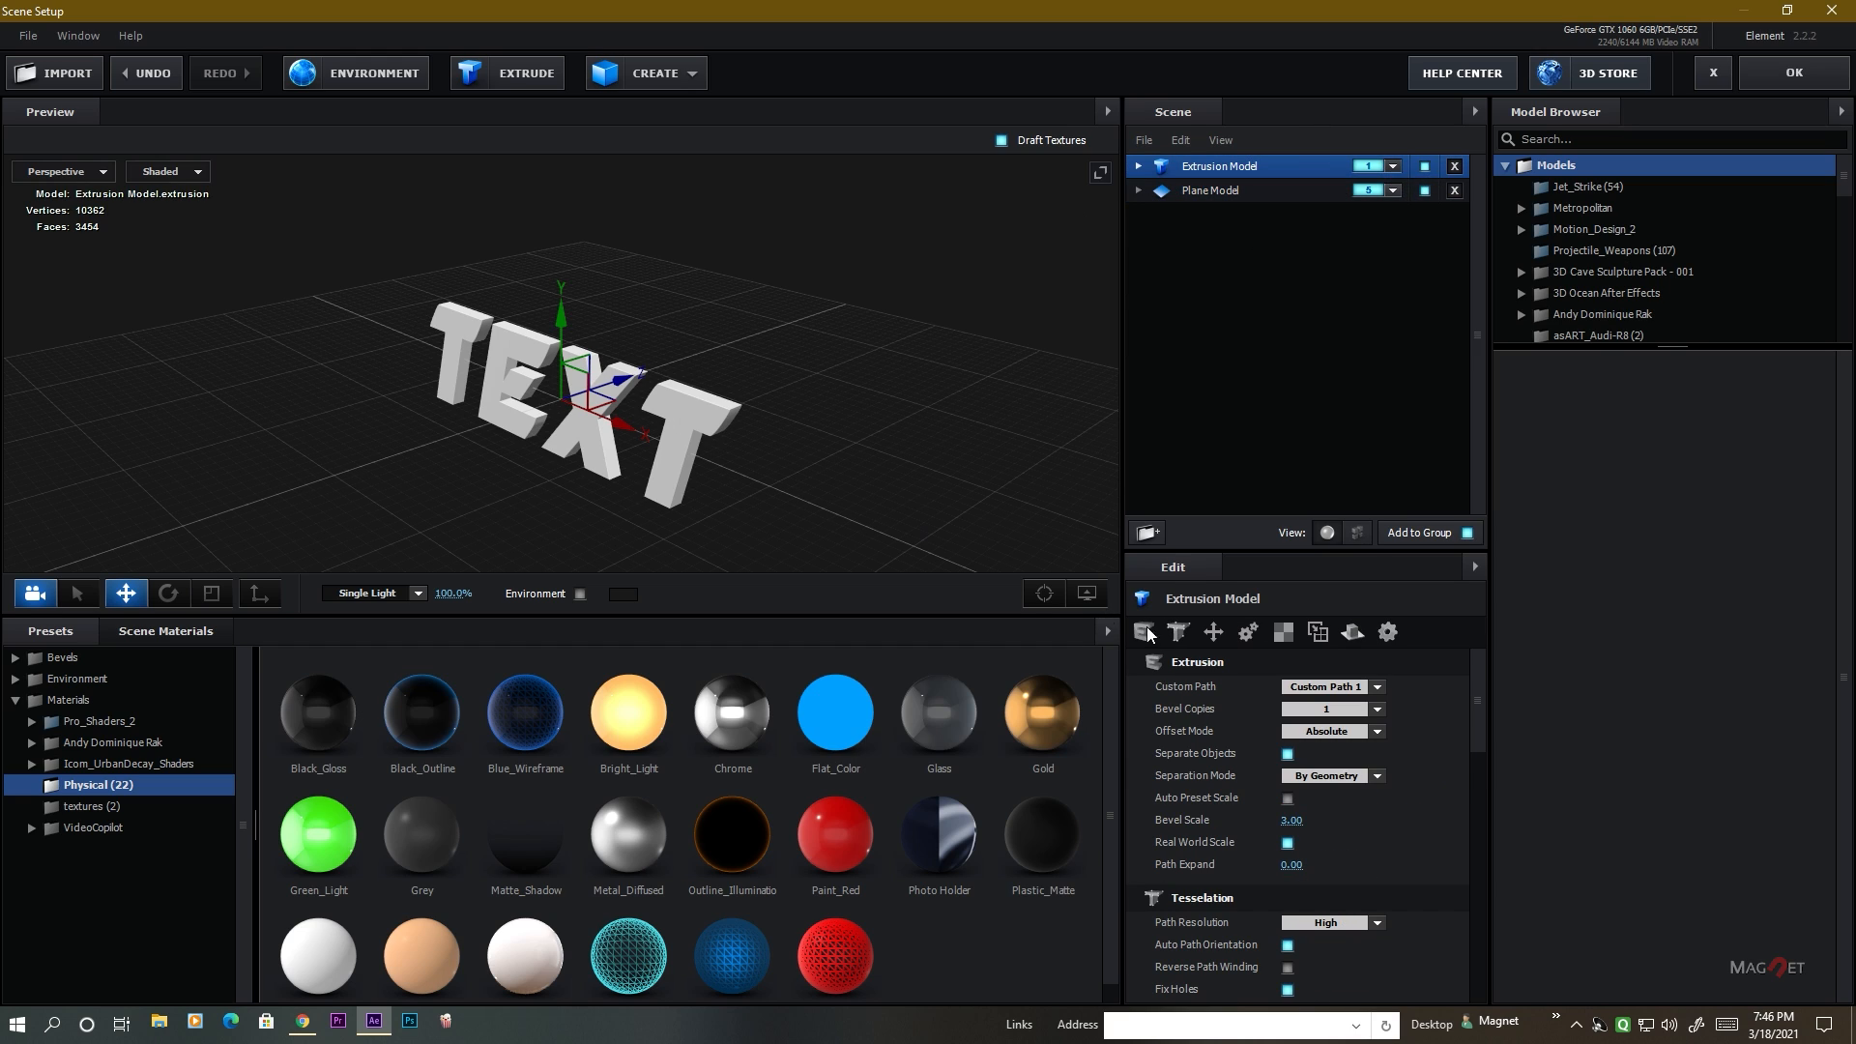
{"action": "scroll", "coordinate": [1412, 795], "scroll_direction": "down", "scroll_amount": 5}
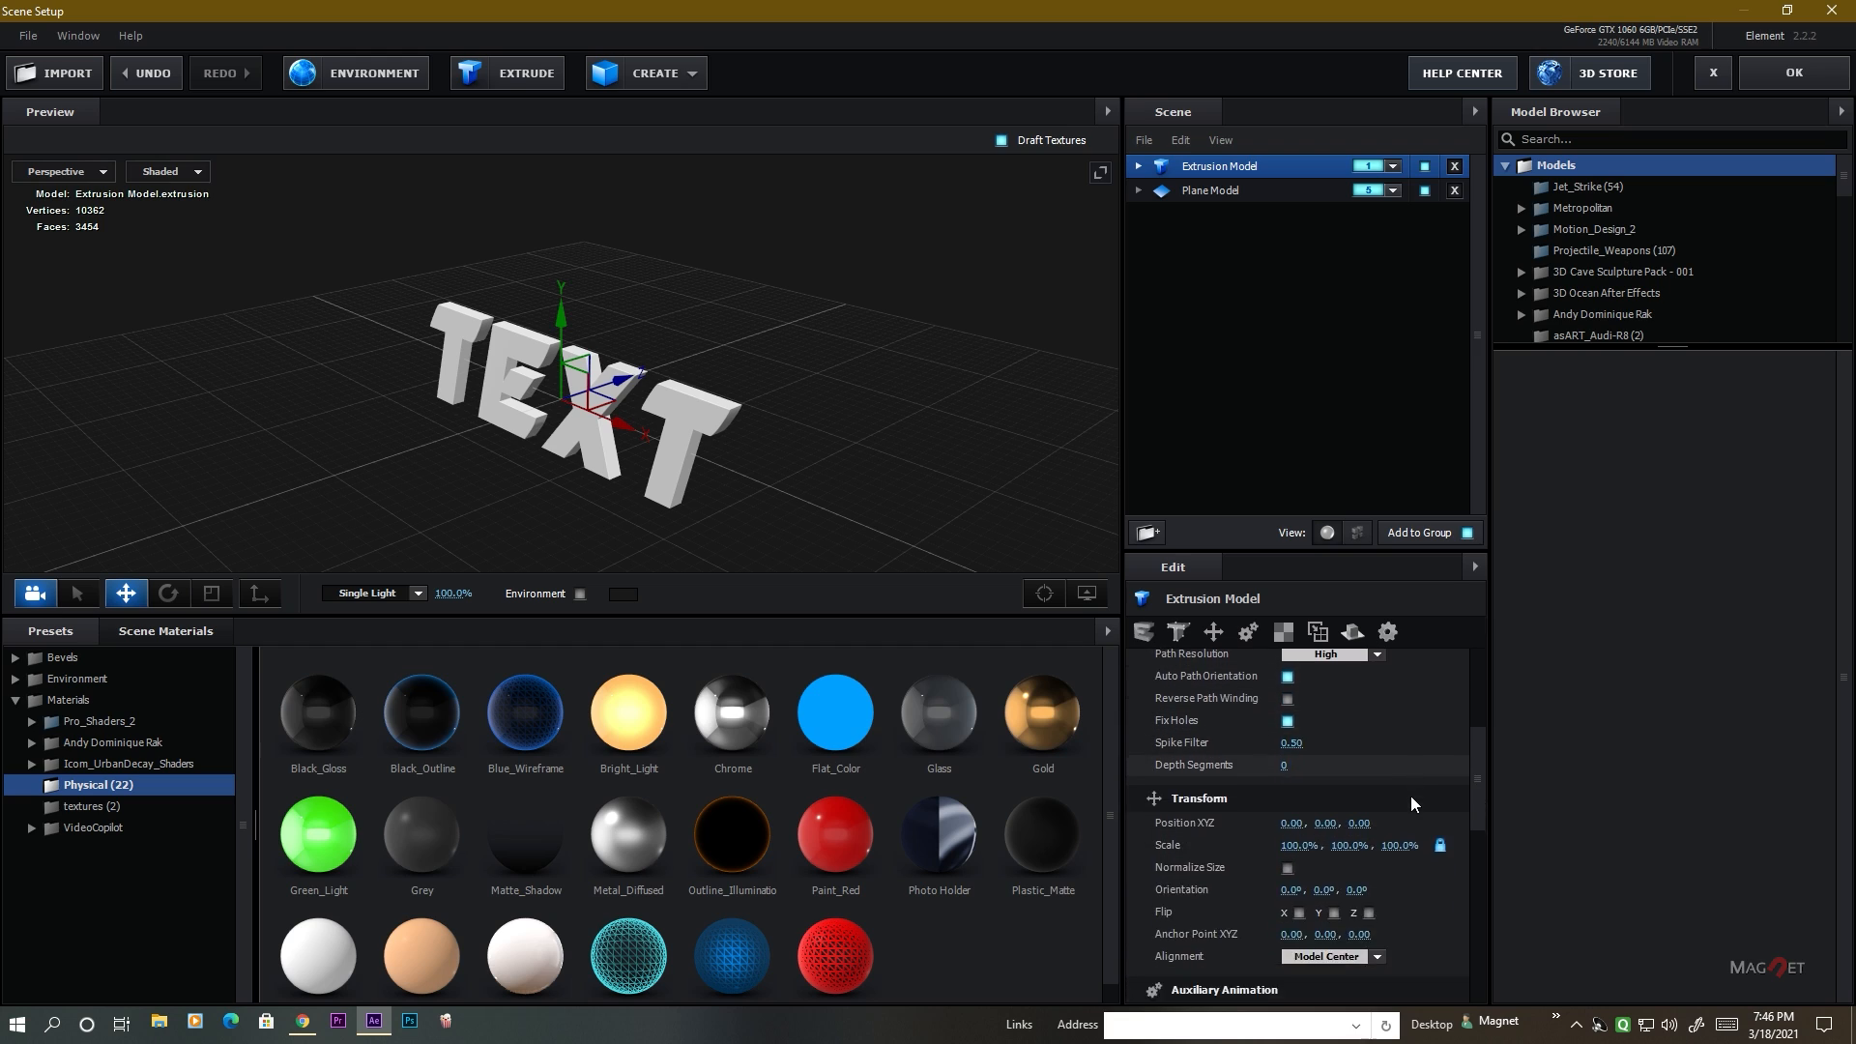
{"action": "scroll", "coordinate": [1412, 796], "scroll_direction": "down", "scroll_amount": 5}
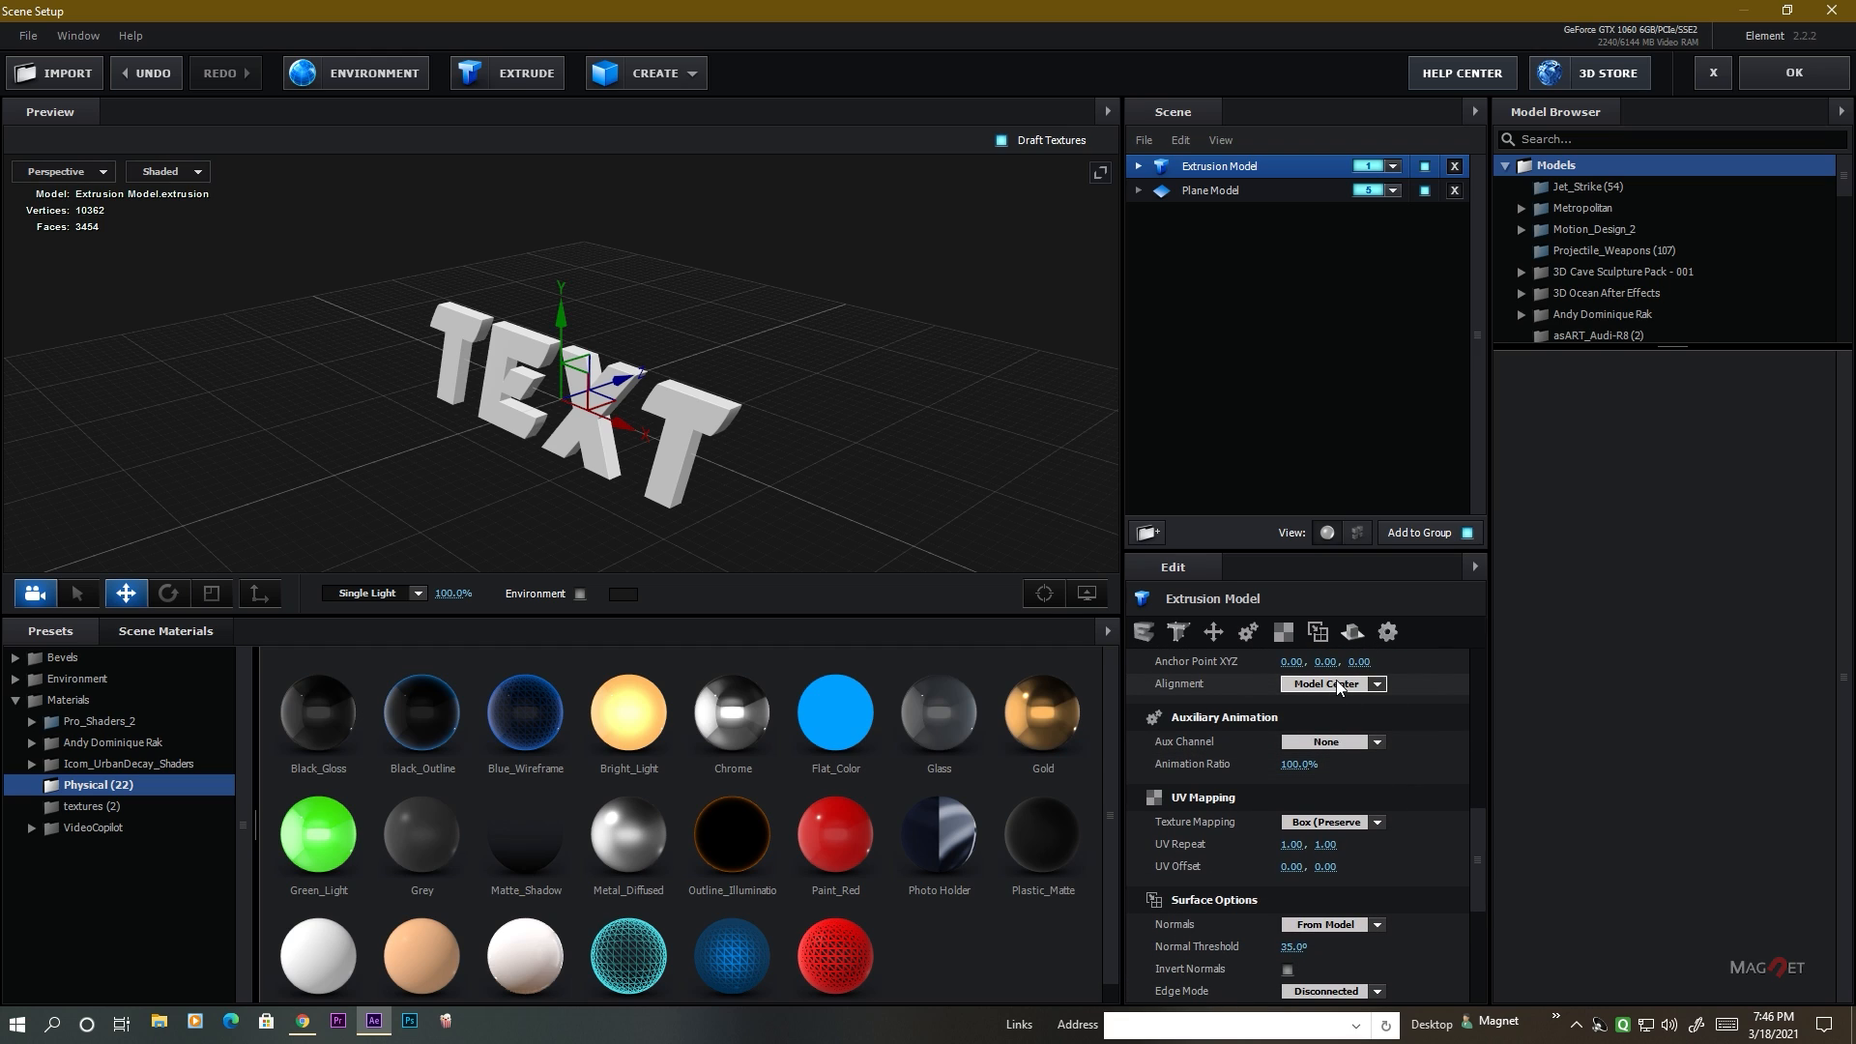
{"action": "left_click", "coordinate": [1337, 682]}
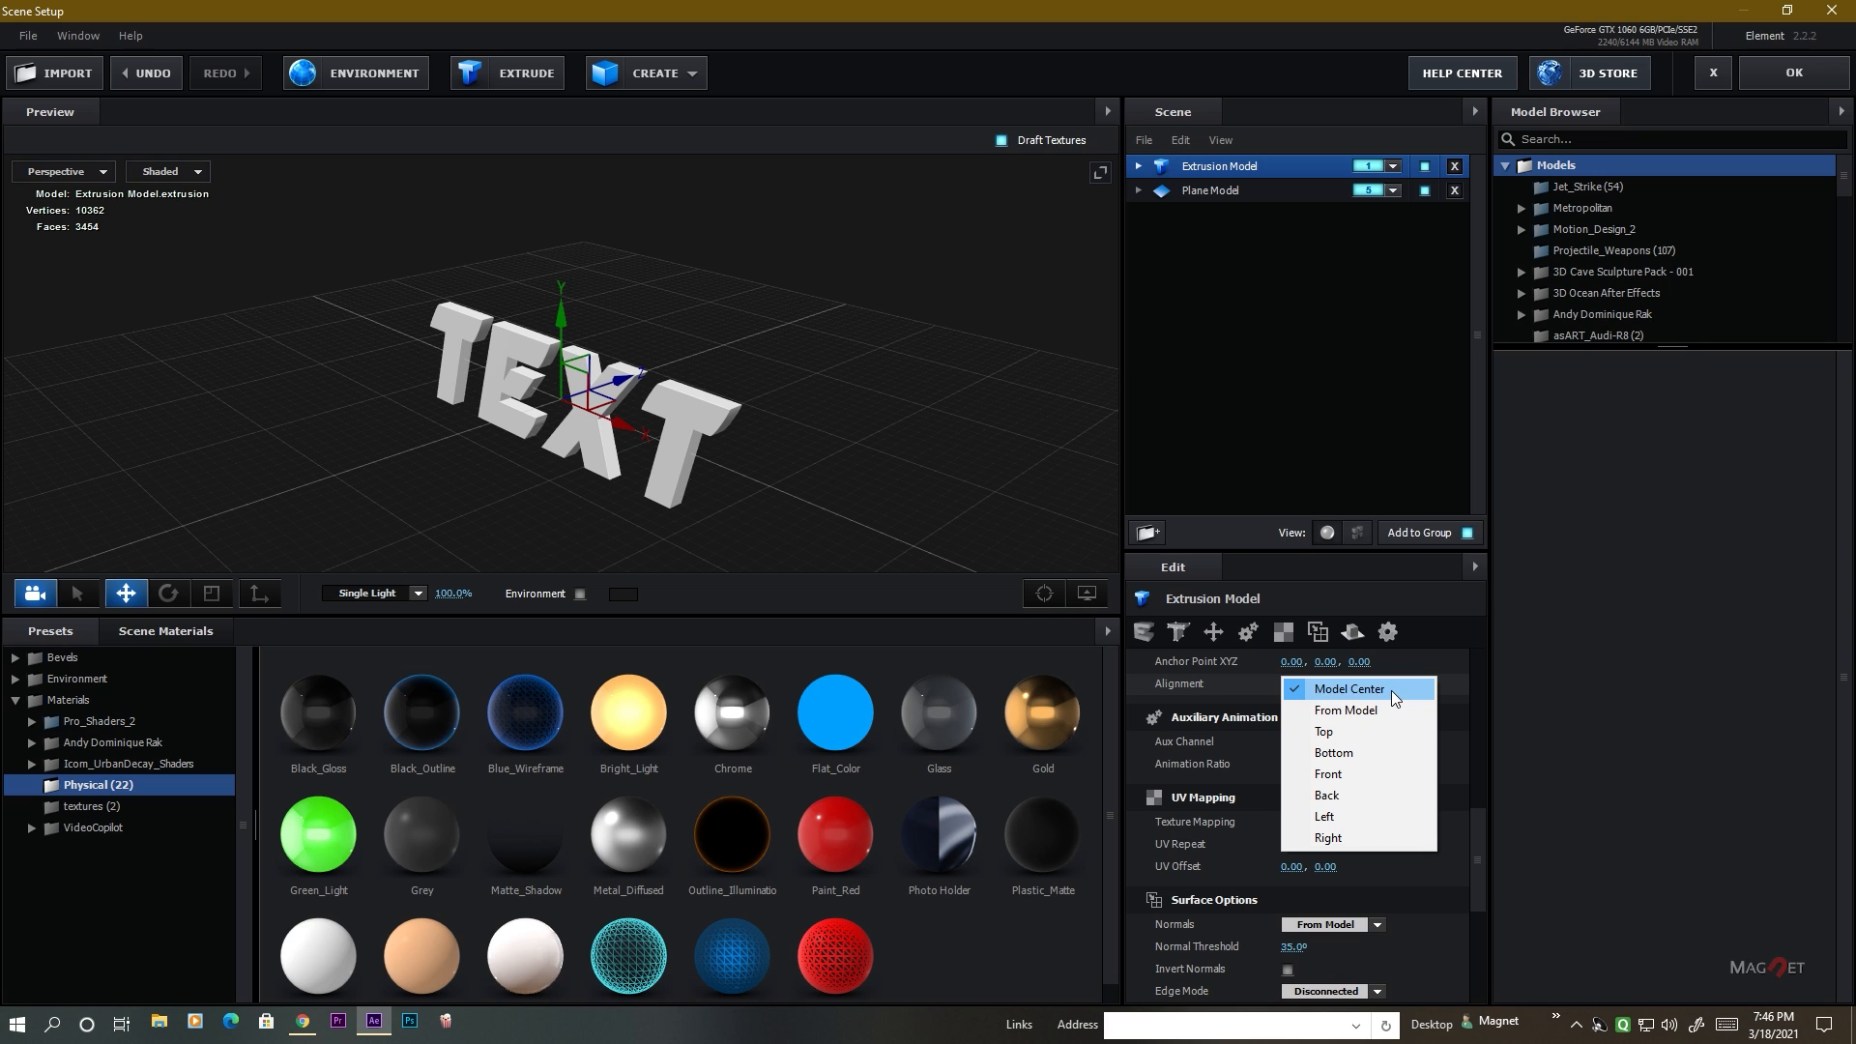
{"action": "left_click", "coordinate": [1360, 756]}
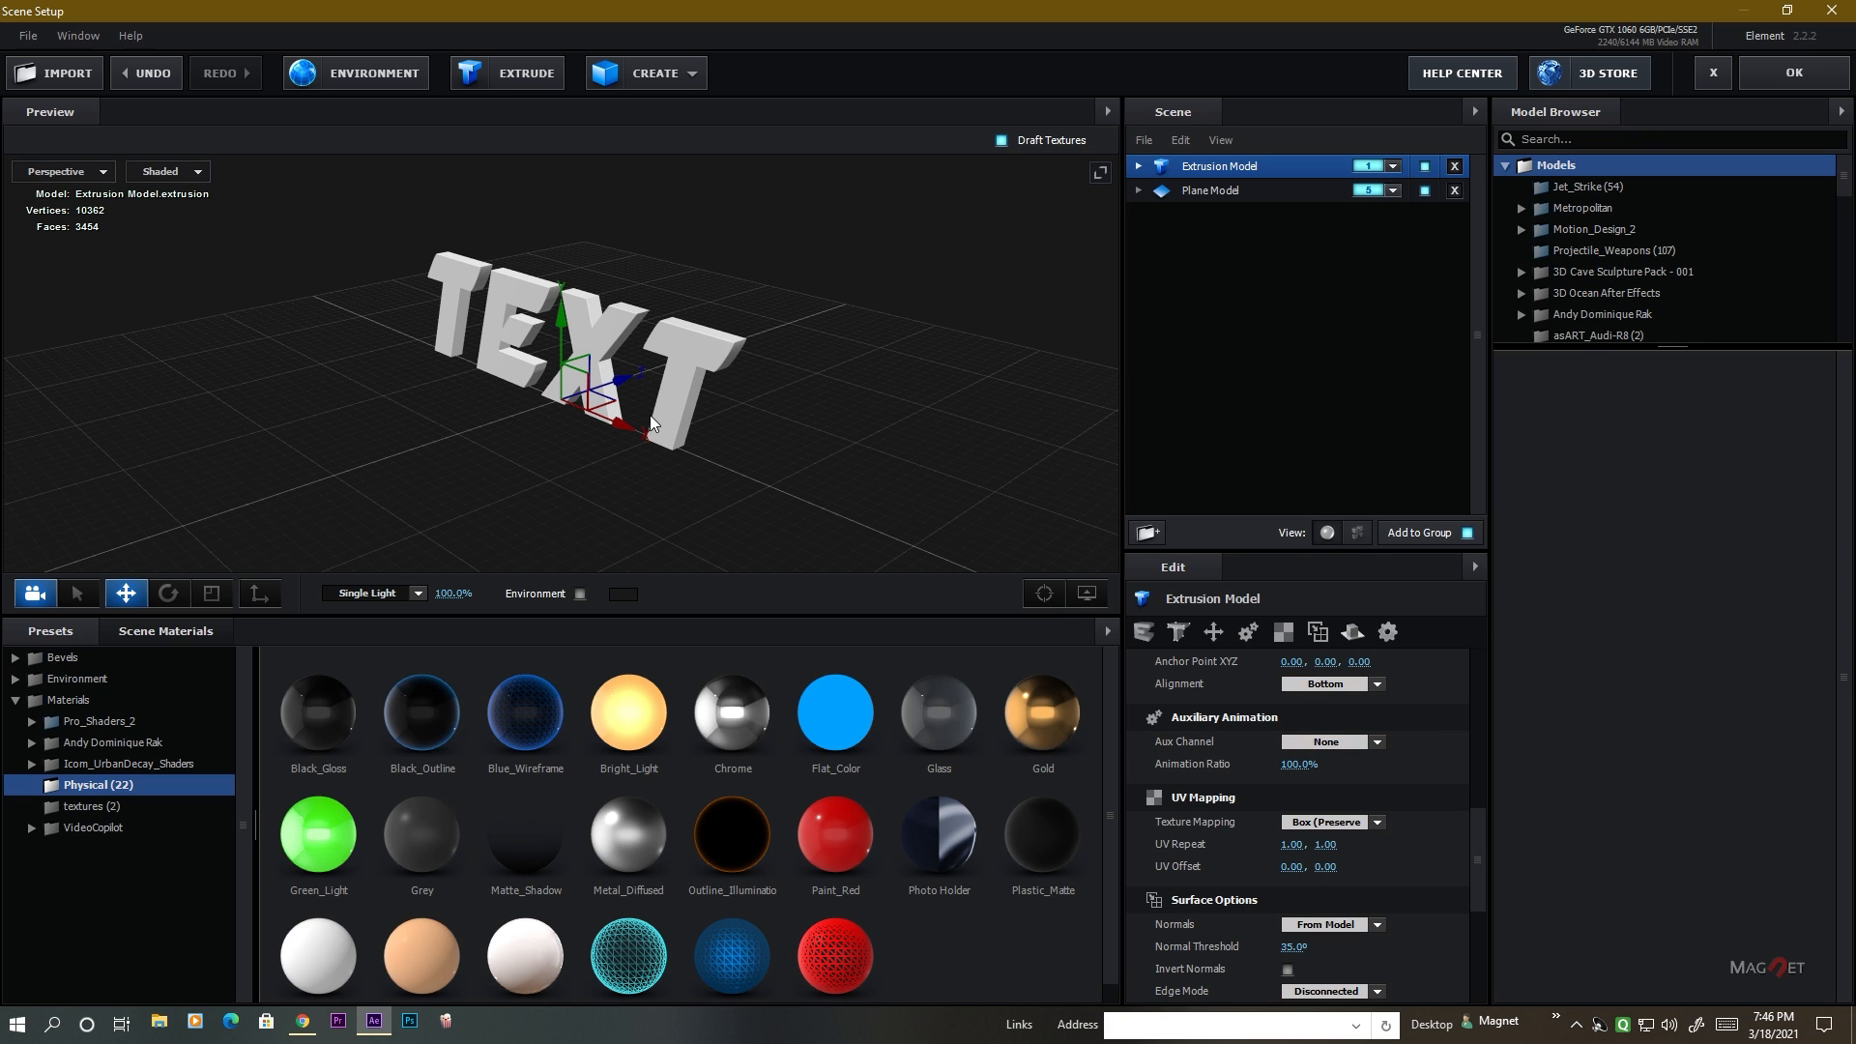
{"action": "left_click_drag", "start_coordinate": [650, 415], "coordinate": [365, 381]}
{"action": "scroll", "coordinate": [446, 404], "scroll_direction": "up", "scroll_amount": 5}
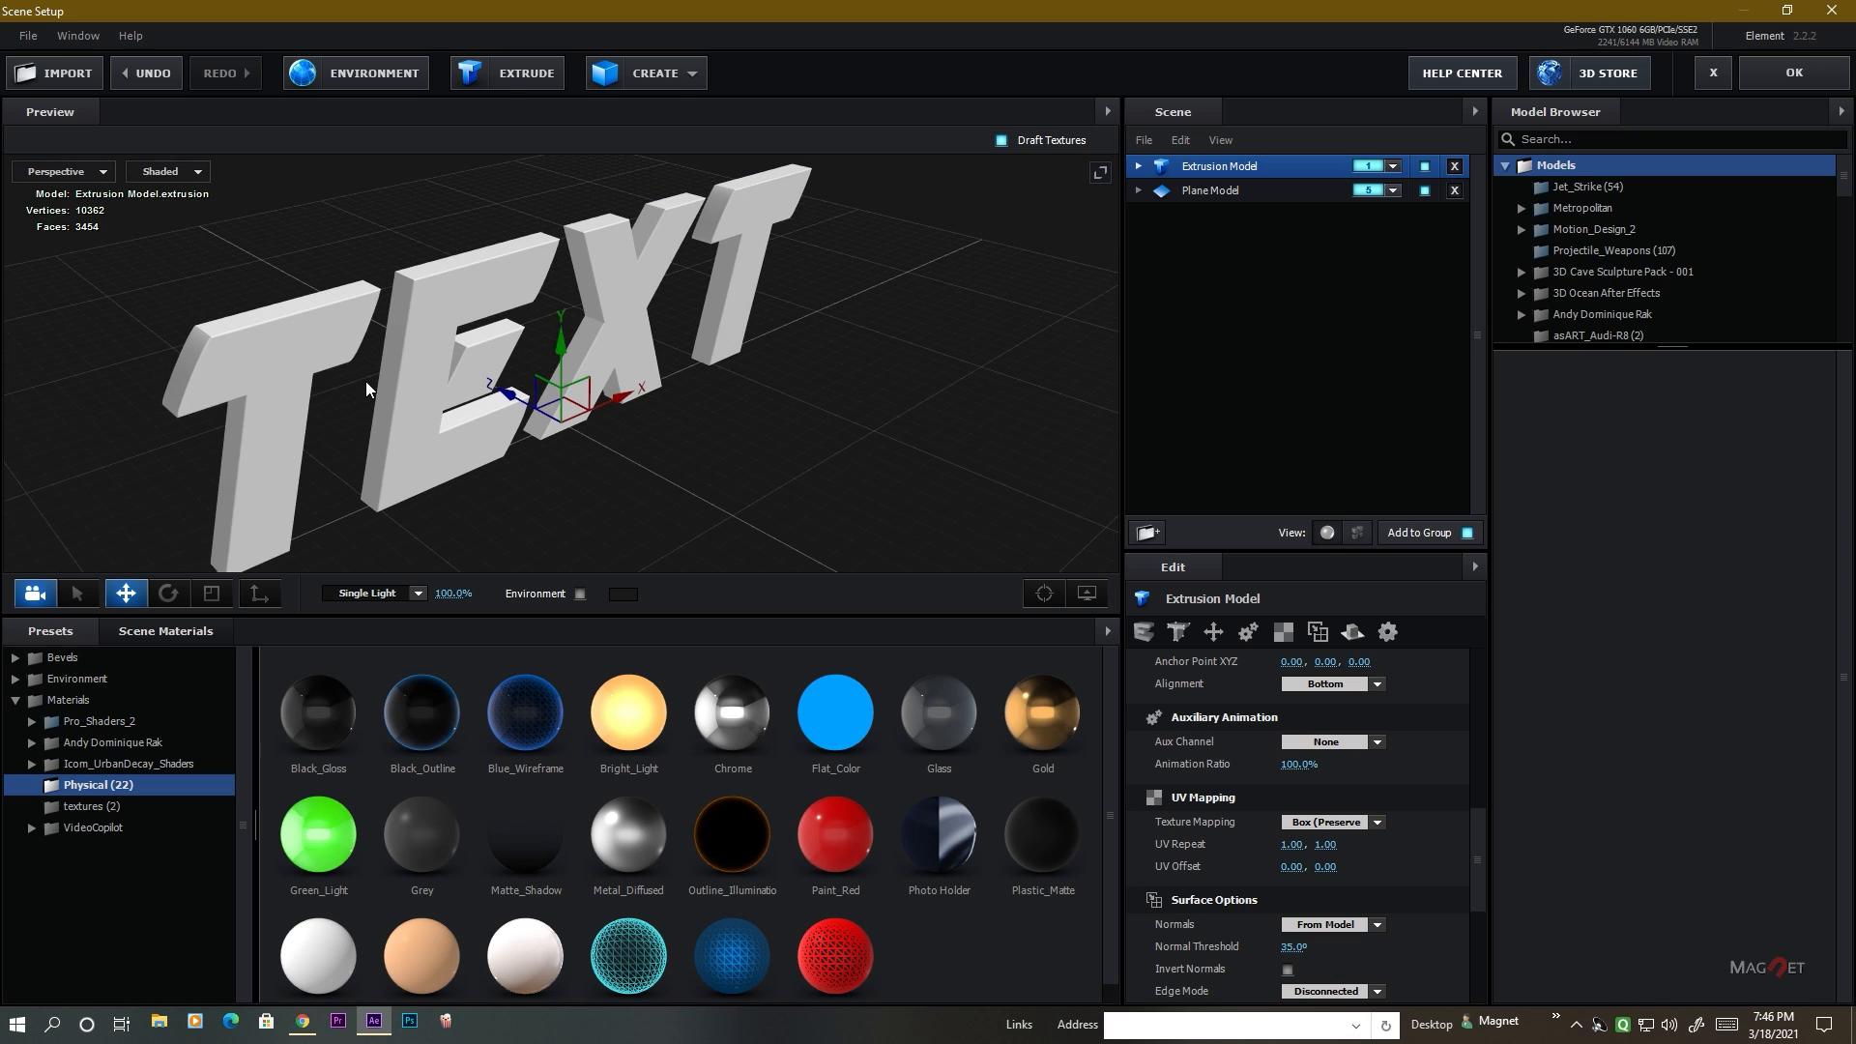
Set Bevel 1 of the text model to an extrude of 2.34 and a bevel size of 0.25.
{"action": "left_click", "coordinate": [1139, 167]}
{"action": "left_click", "coordinate": [1214, 189]}
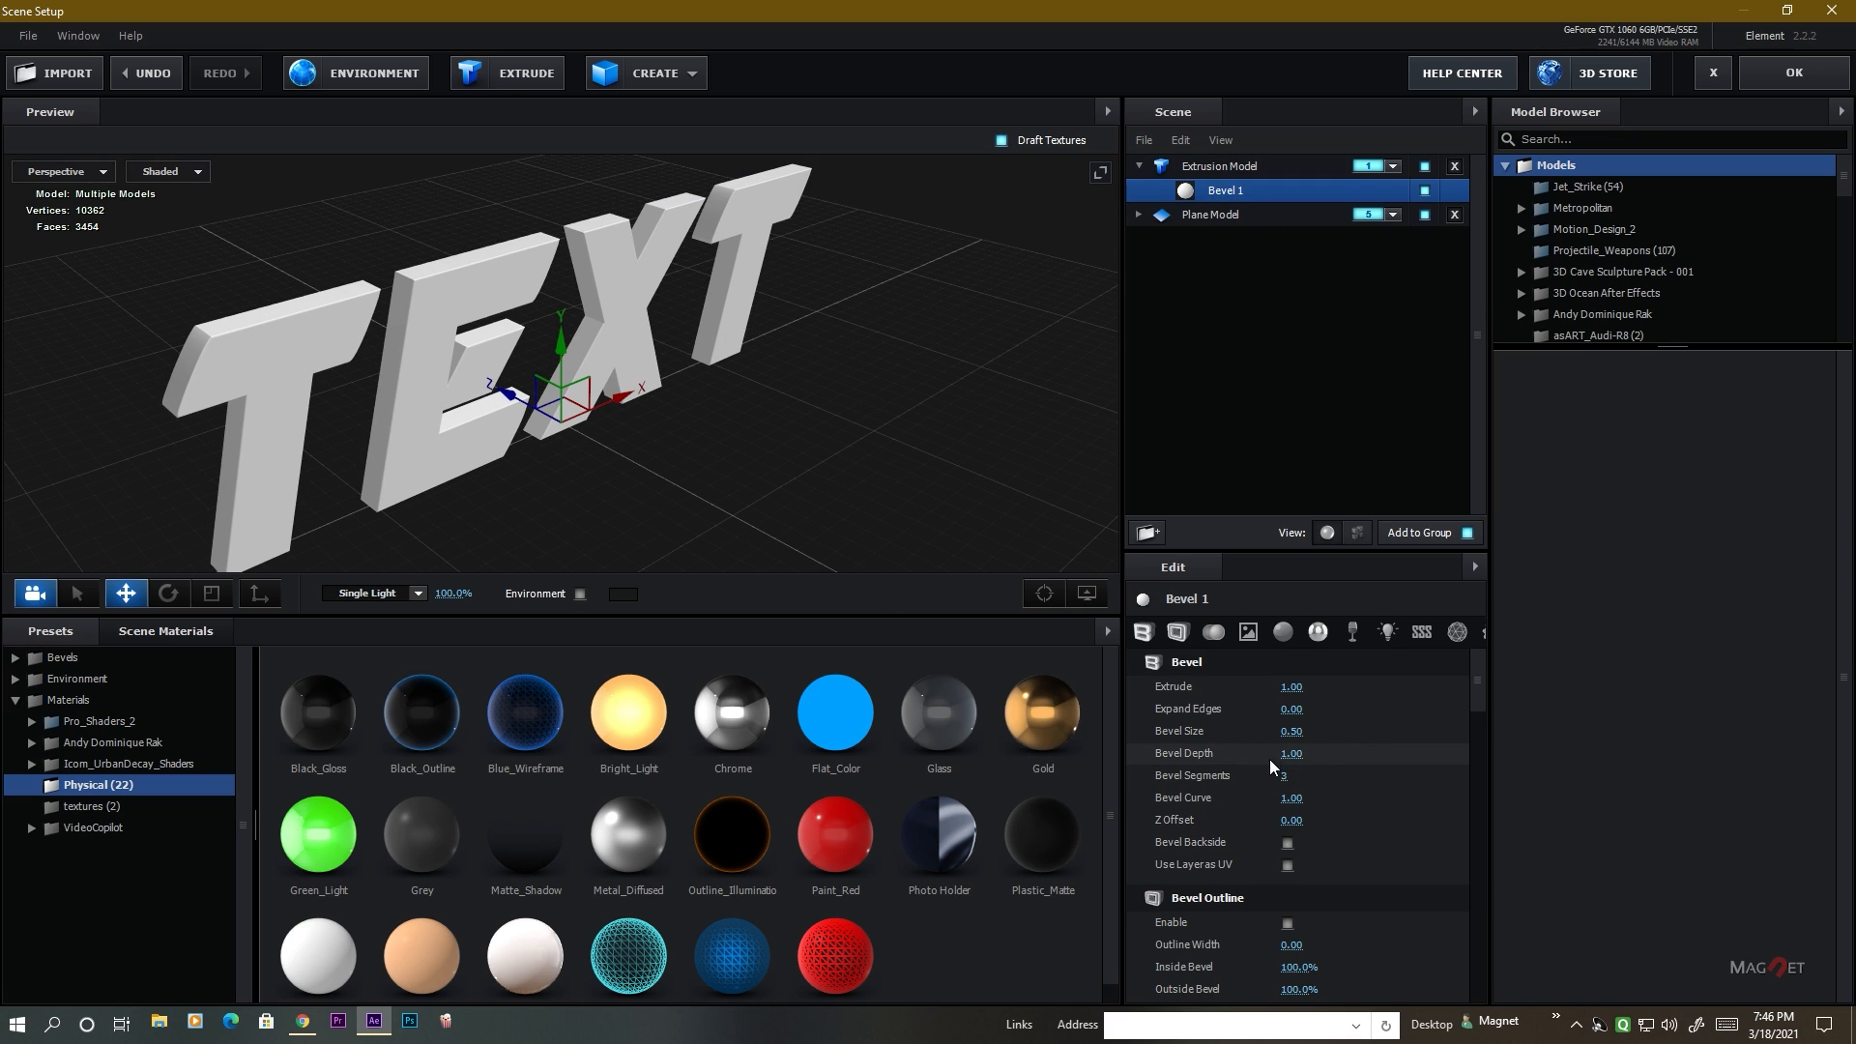
{"action": "left_click_drag", "start_coordinate": [1330, 690], "coordinate": [1392, 690]}
{"action": "scroll", "coordinate": [482, 293], "scroll_direction": "up", "scroll_amount": 5}
{"action": "left_click_drag", "start_coordinate": [490, 254], "coordinate": [563, 409]}
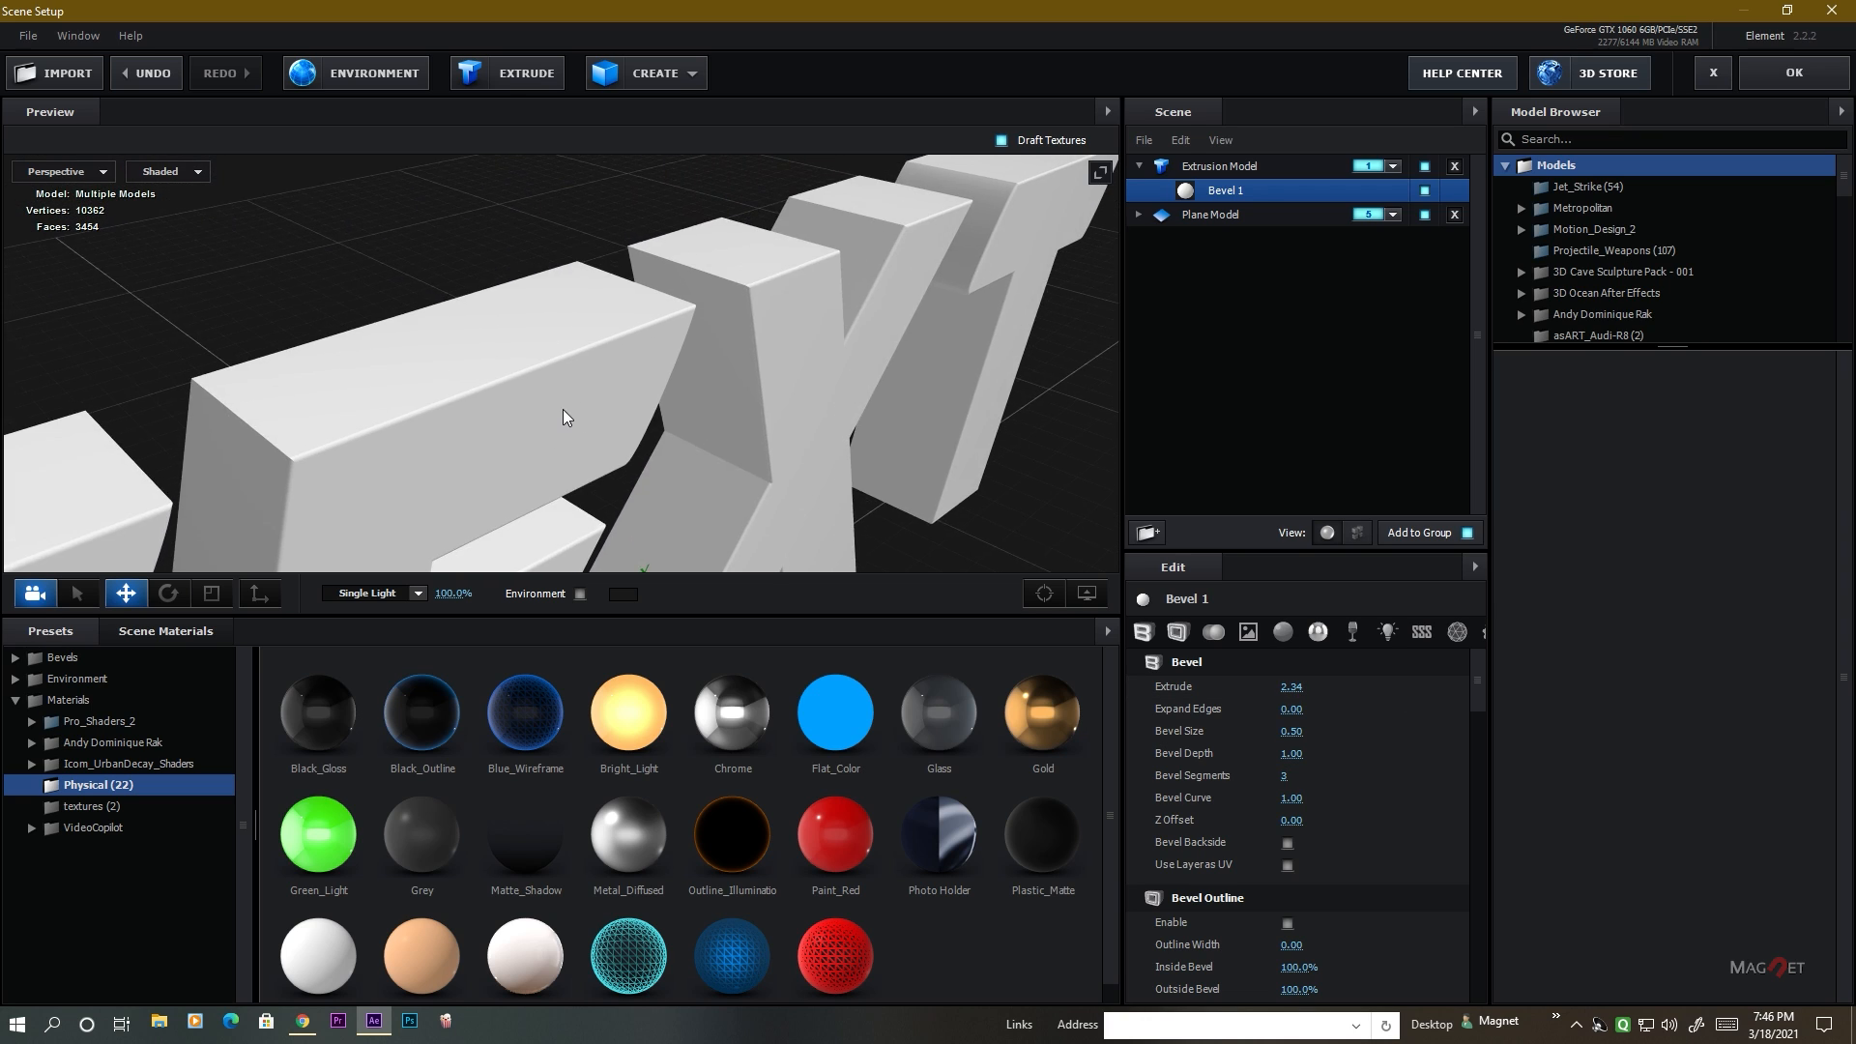
{"action": "scroll", "coordinate": [600, 401], "scroll_direction": "up", "scroll_amount": 5}
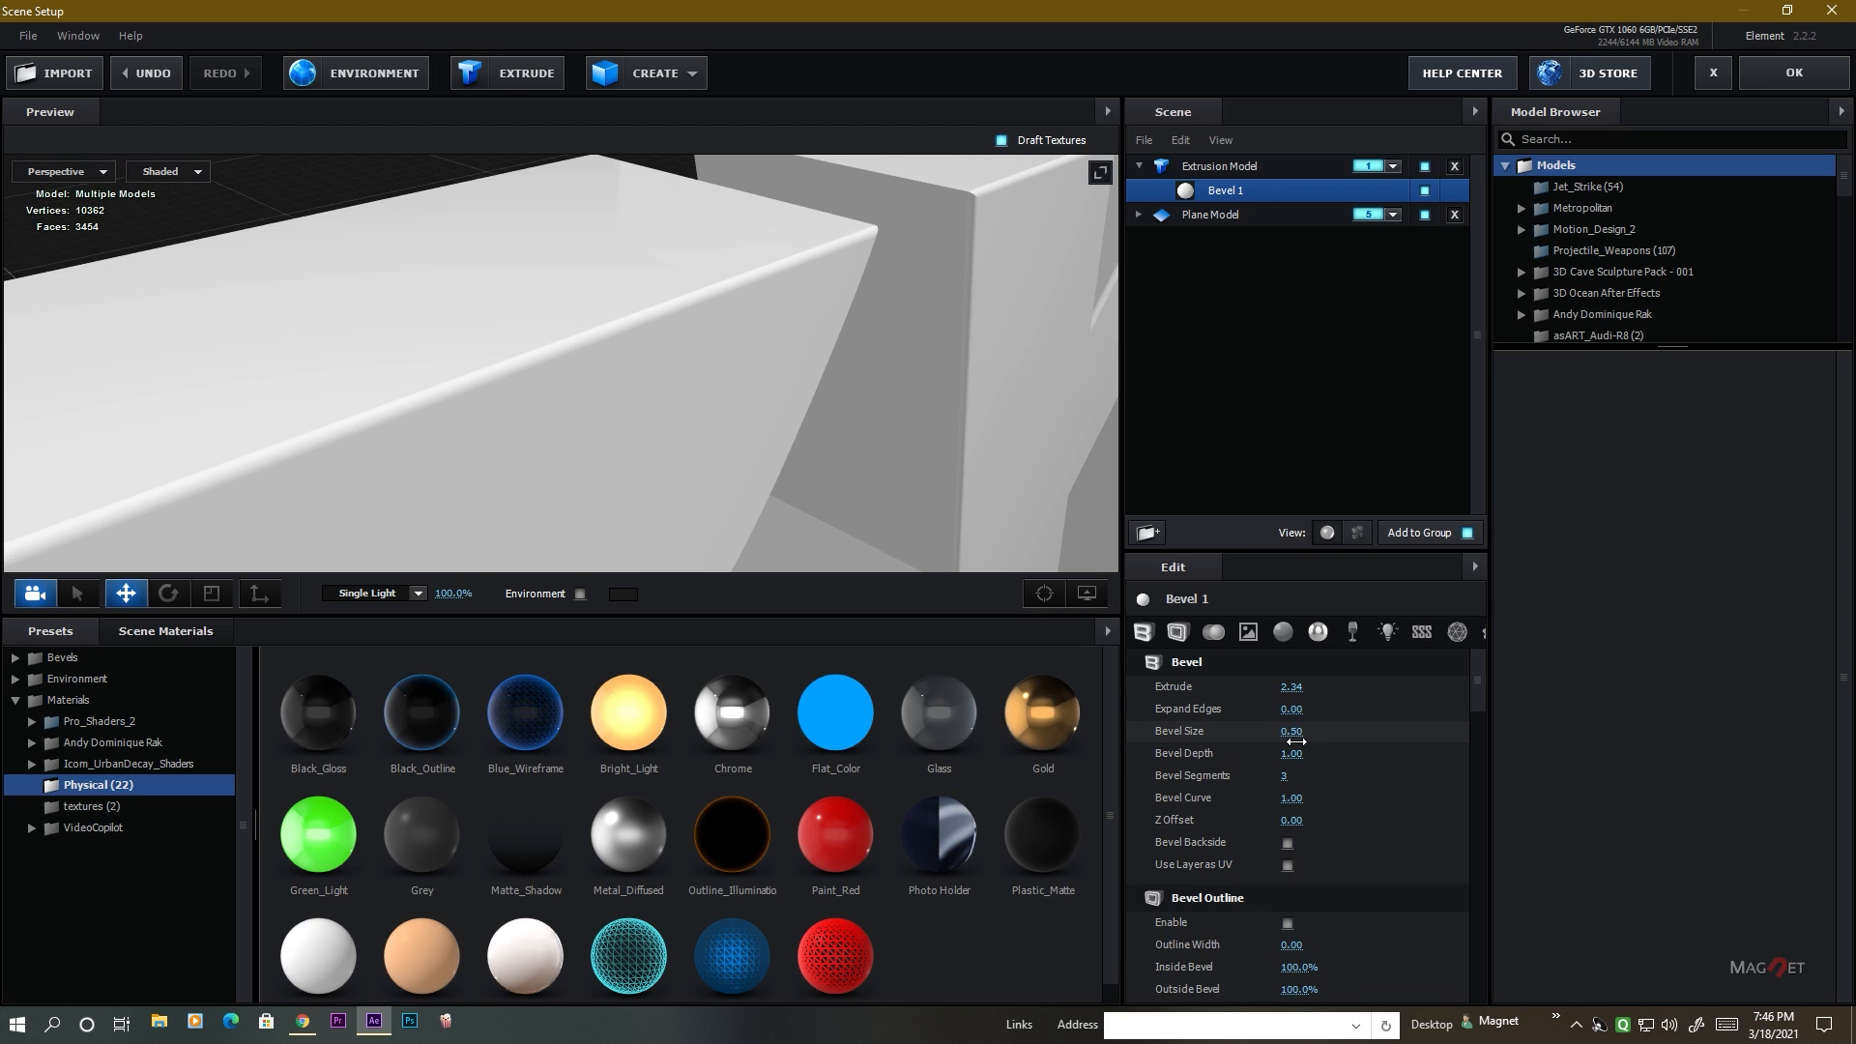
{"action": "left_click_drag", "start_coordinate": [1296, 741], "coordinate": [1281, 741]}
{"action": "scroll", "coordinate": [617, 440], "scroll_direction": "down", "scroll_amount": 5}
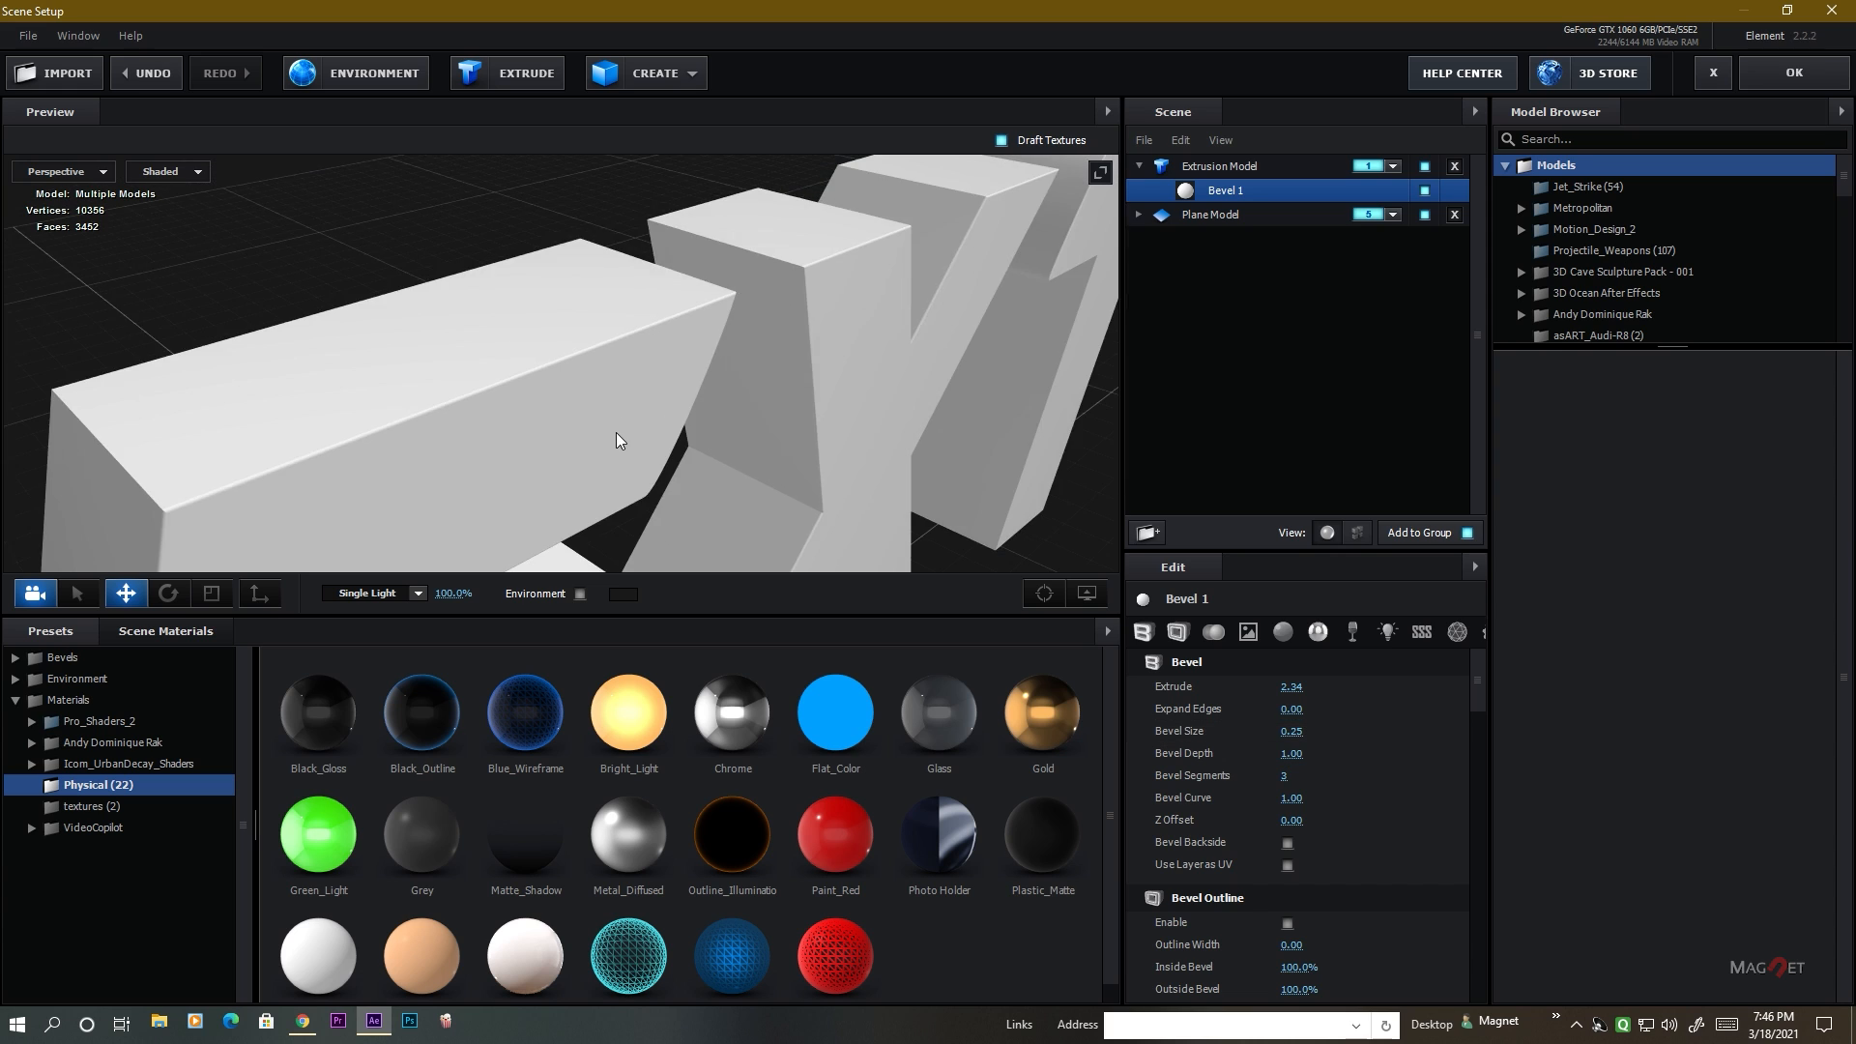
{"action": "scroll", "coordinate": [617, 433], "scroll_direction": "down", "scroll_amount": 5}
{"action": "left_click_drag", "start_coordinate": [773, 368], "coordinate": [806, 428]}
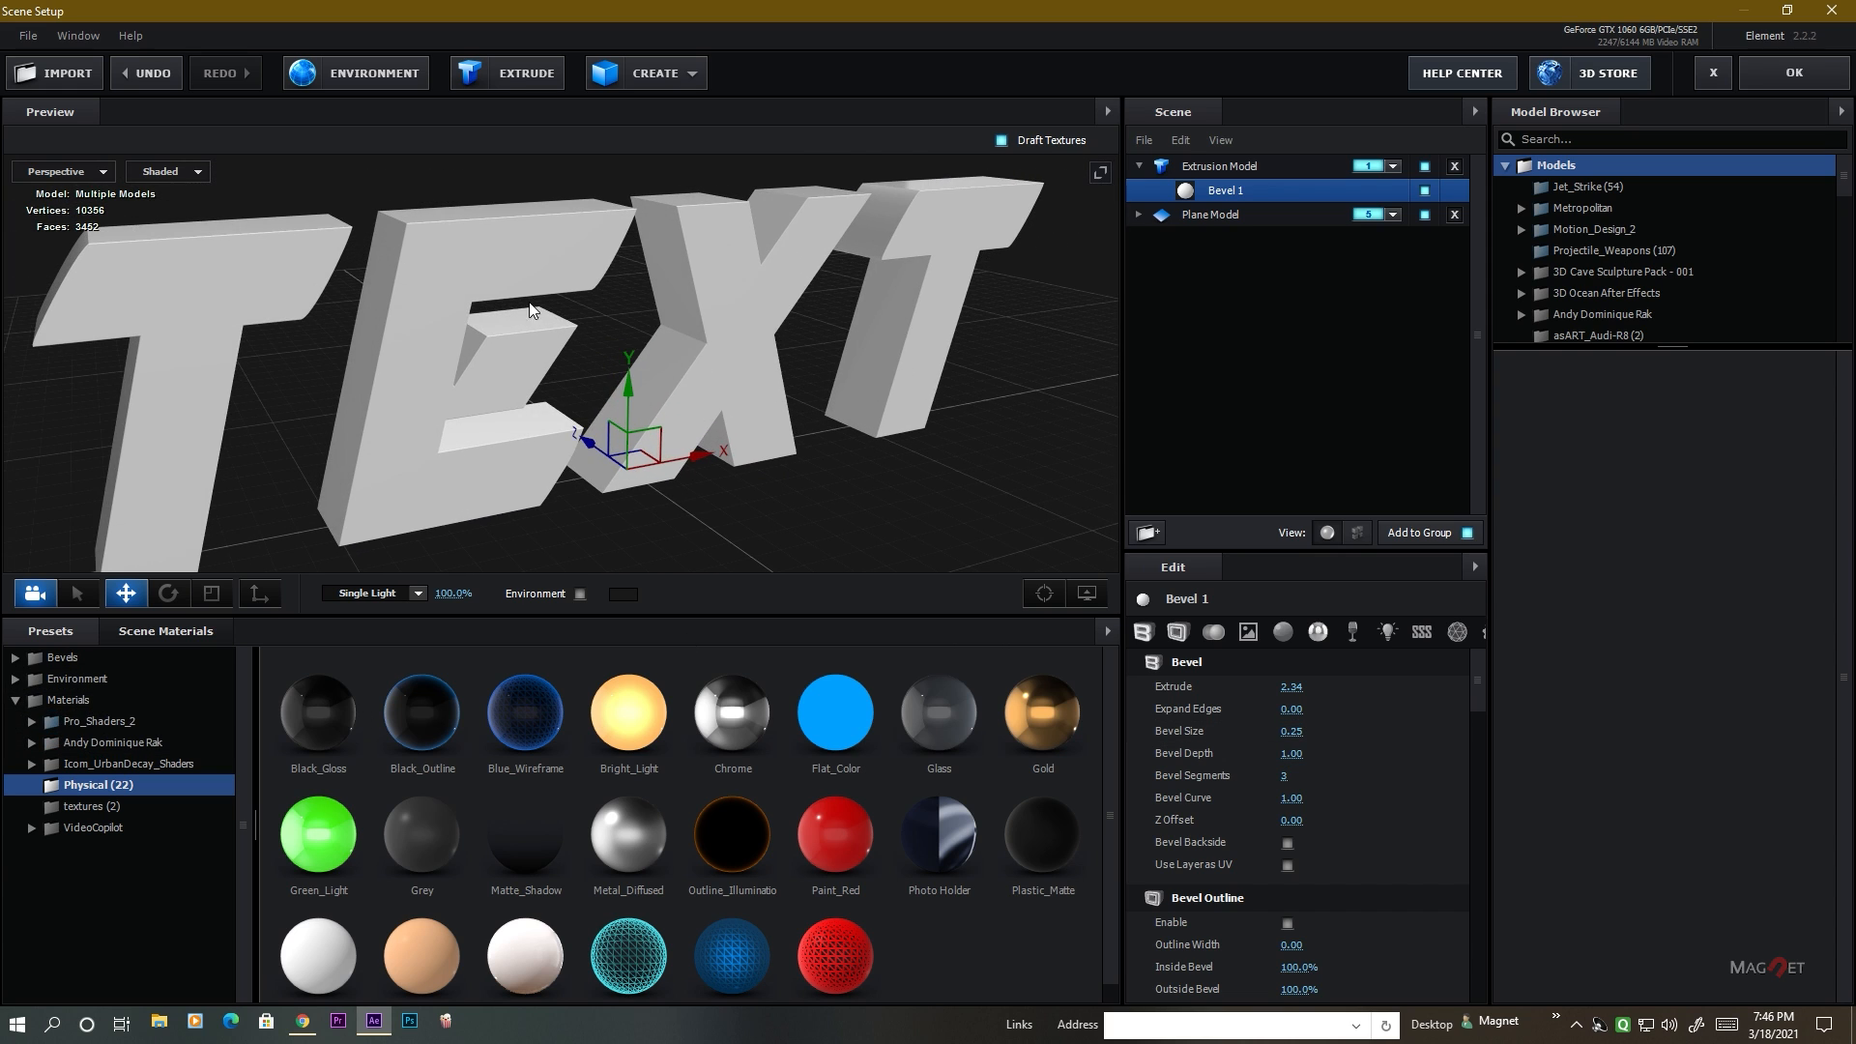
Apply the concrete_wall_grunge_05 material from the Pro_Shaders_2 Concrete presets to the extruded text.
{"action": "double_click", "coordinate": [104, 722]}
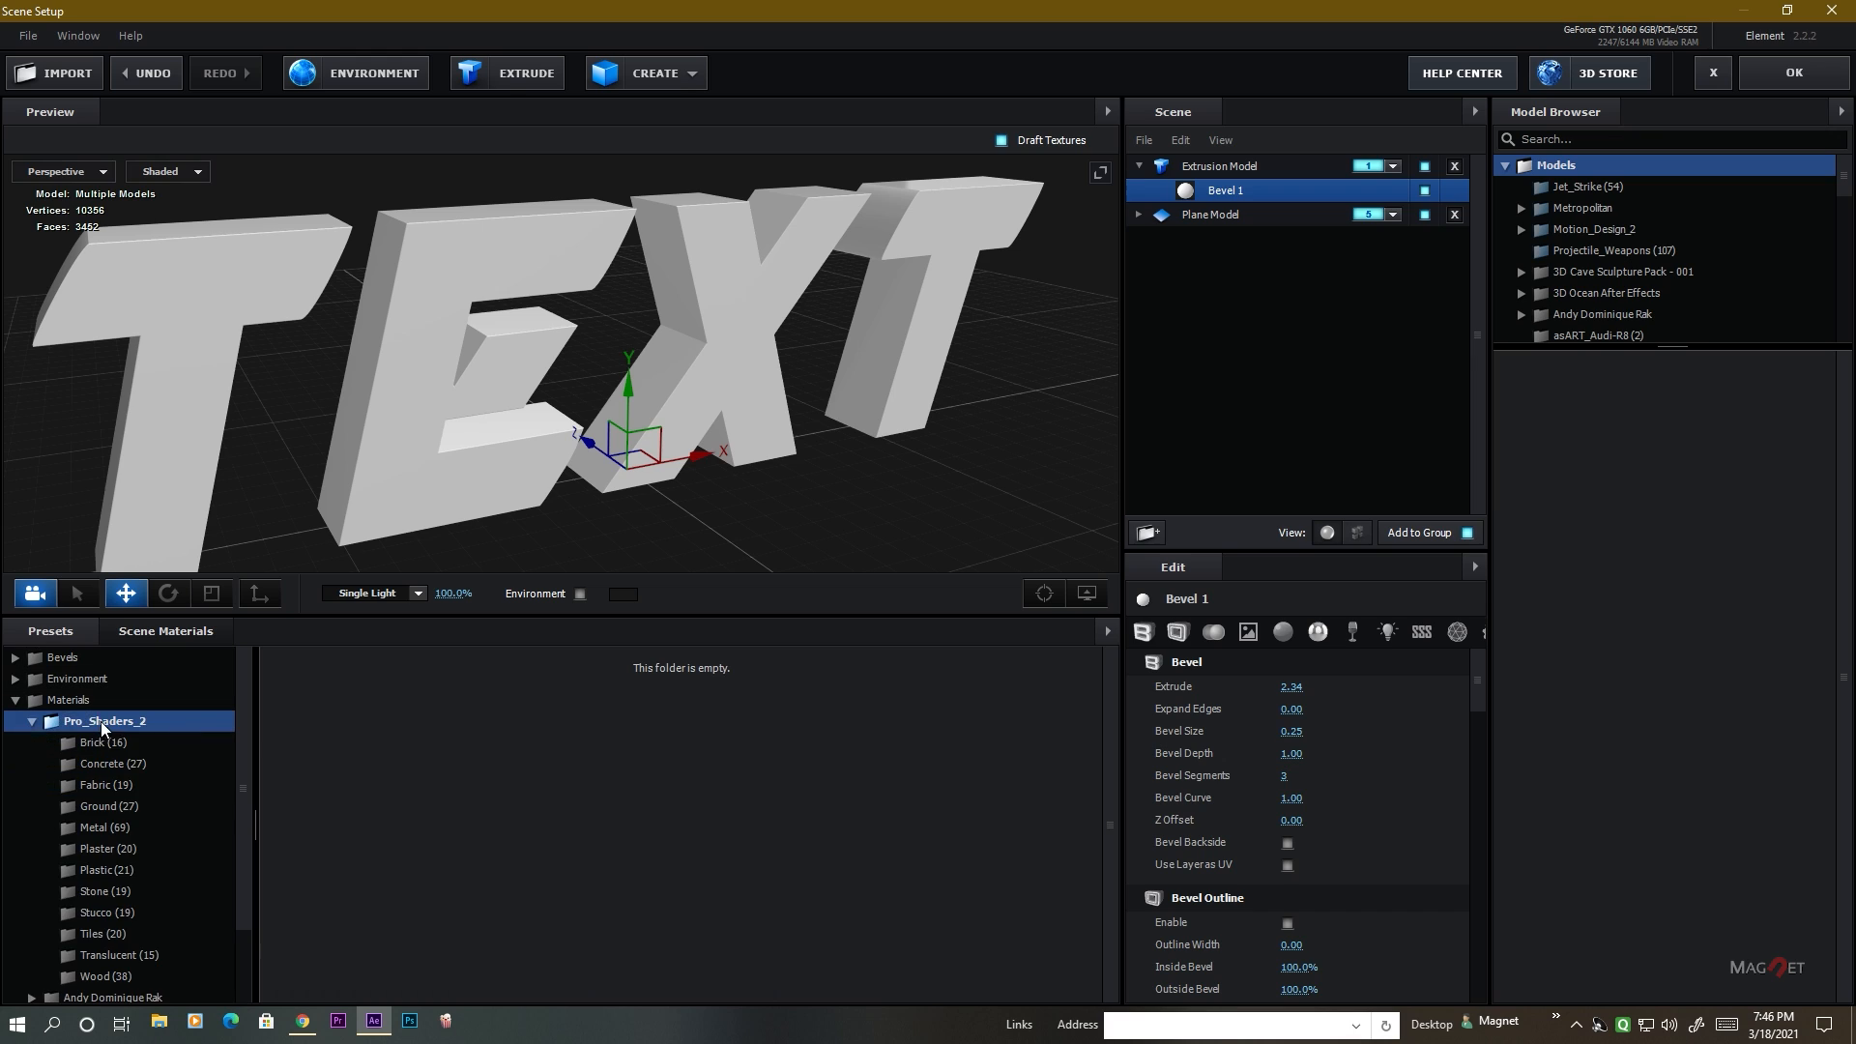
{"action": "left_click", "coordinate": [112, 766]}
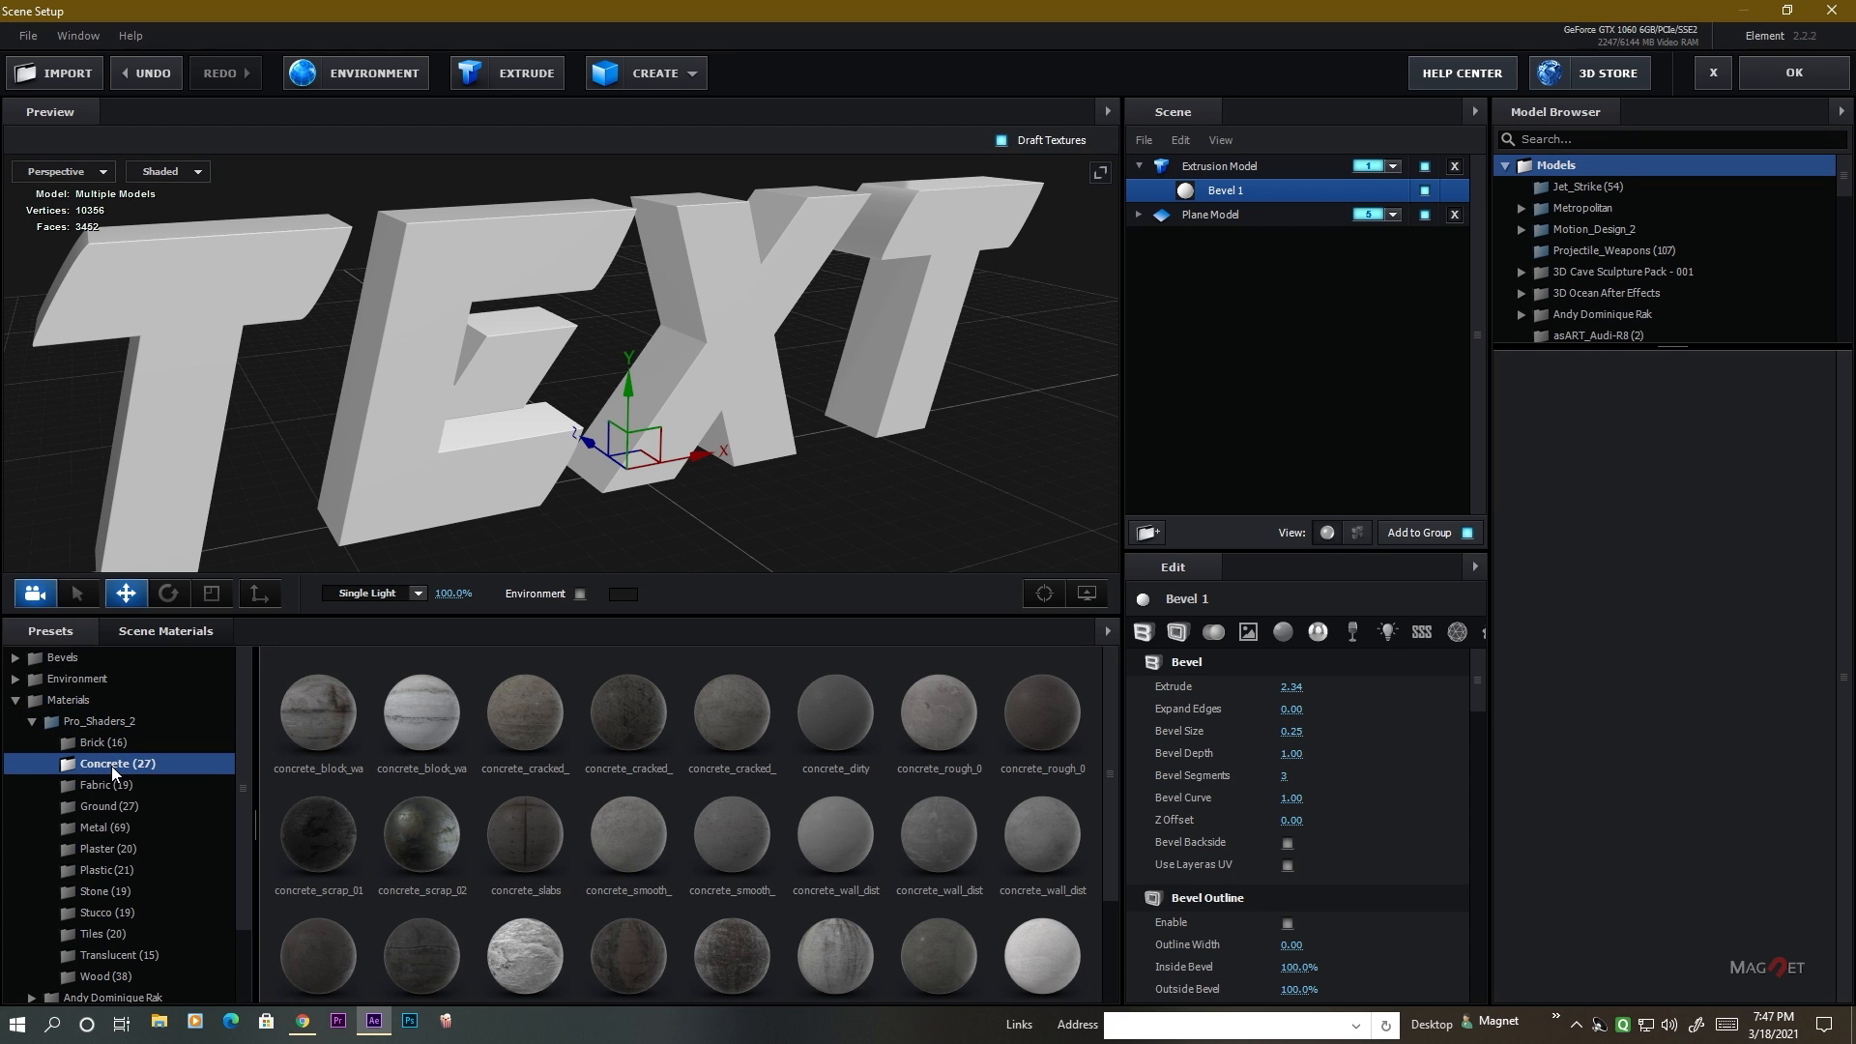
{"action": "scroll", "coordinate": [555, 770], "scroll_direction": "down", "scroll_amount": 2}
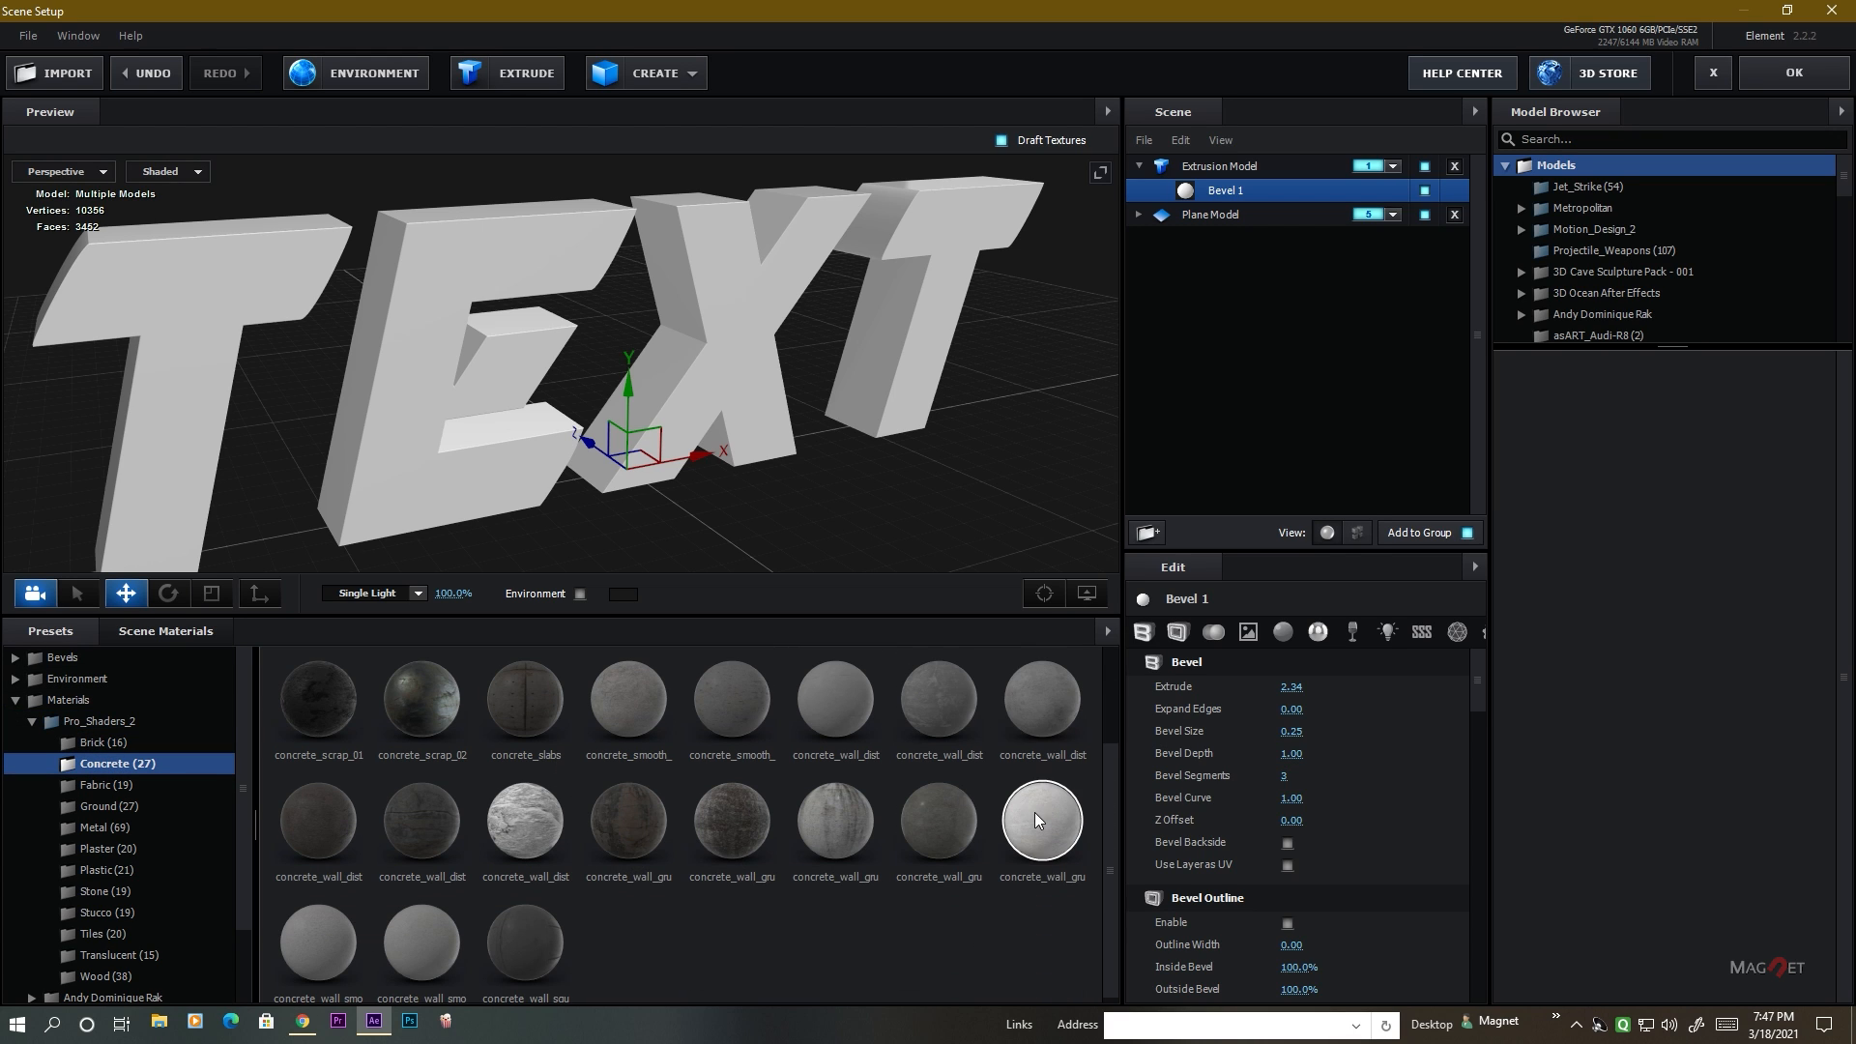
{"action": "left_click_drag", "start_coordinate": [1041, 830], "coordinate": [444, 375]}
{"action": "scroll", "coordinate": [415, 405], "scroll_direction": "up", "scroll_amount": 2}
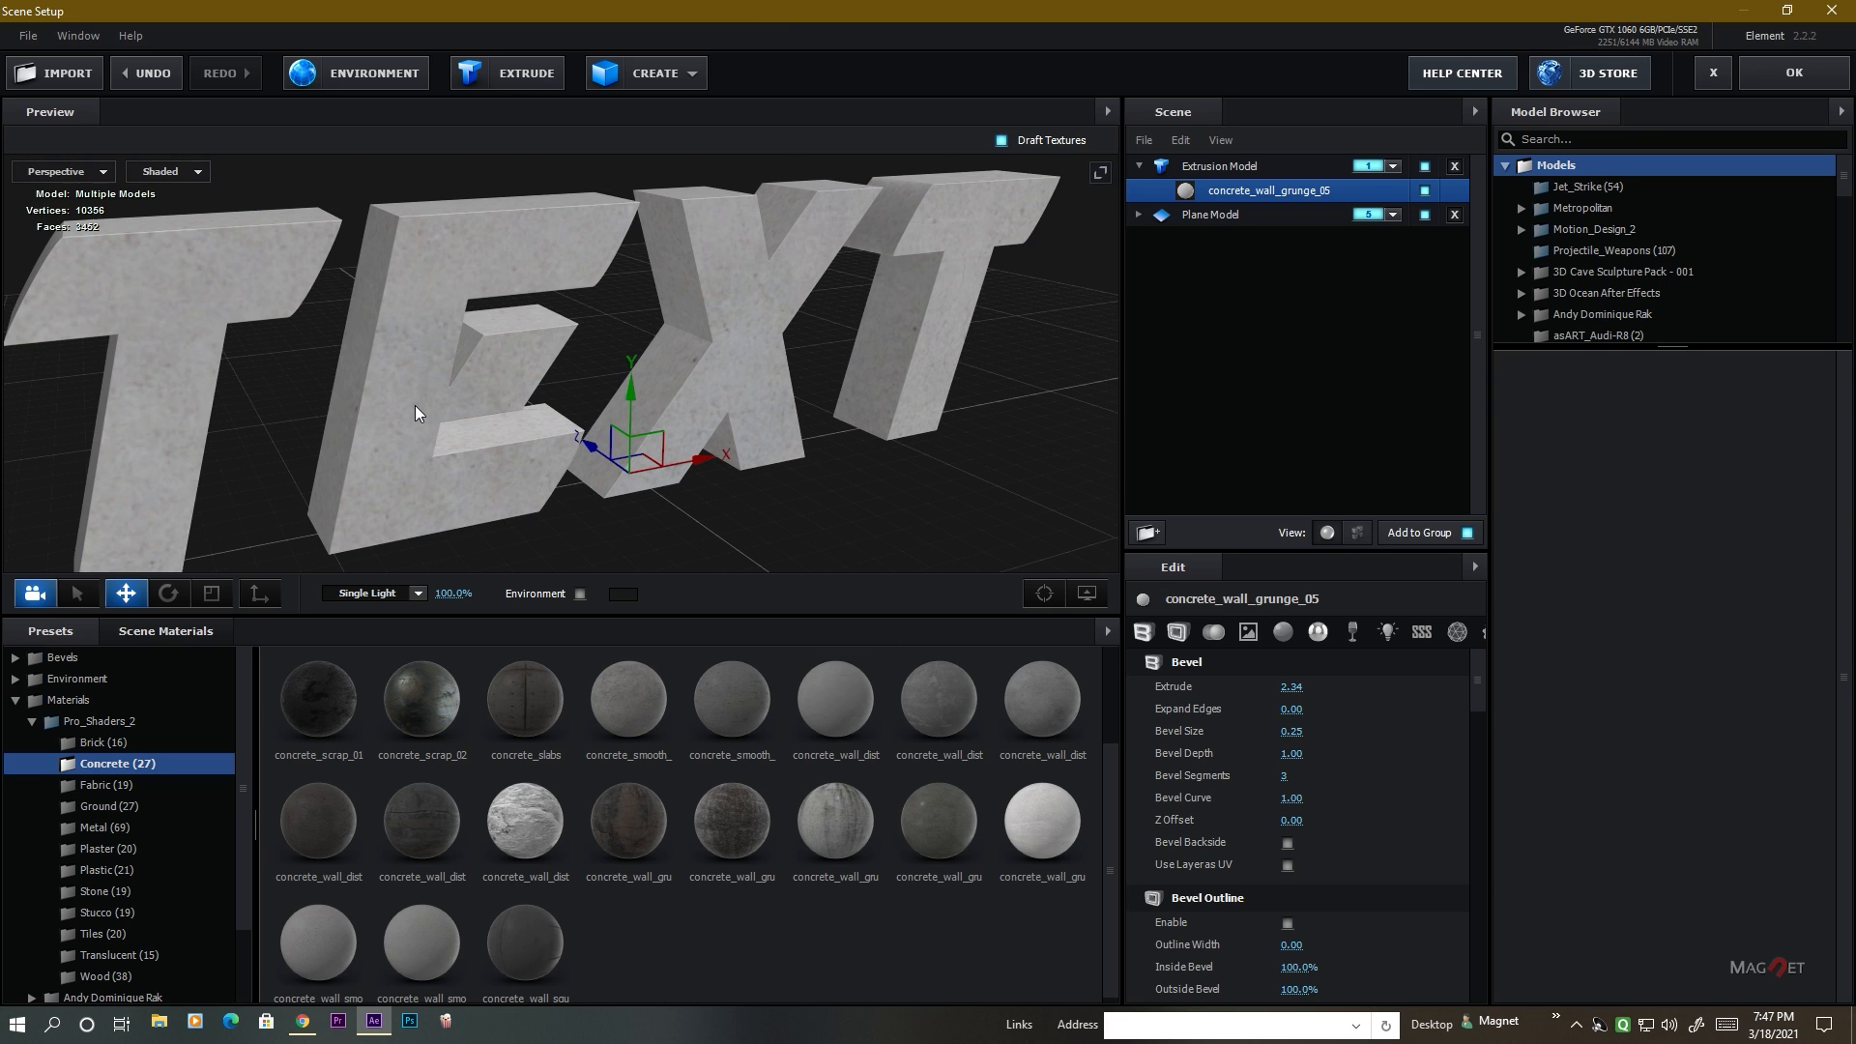
Set the text model's UV Repeat to 10 by 10 and inspect the concrete texture on the letters.
{"action": "left_click", "coordinate": [1211, 168]}
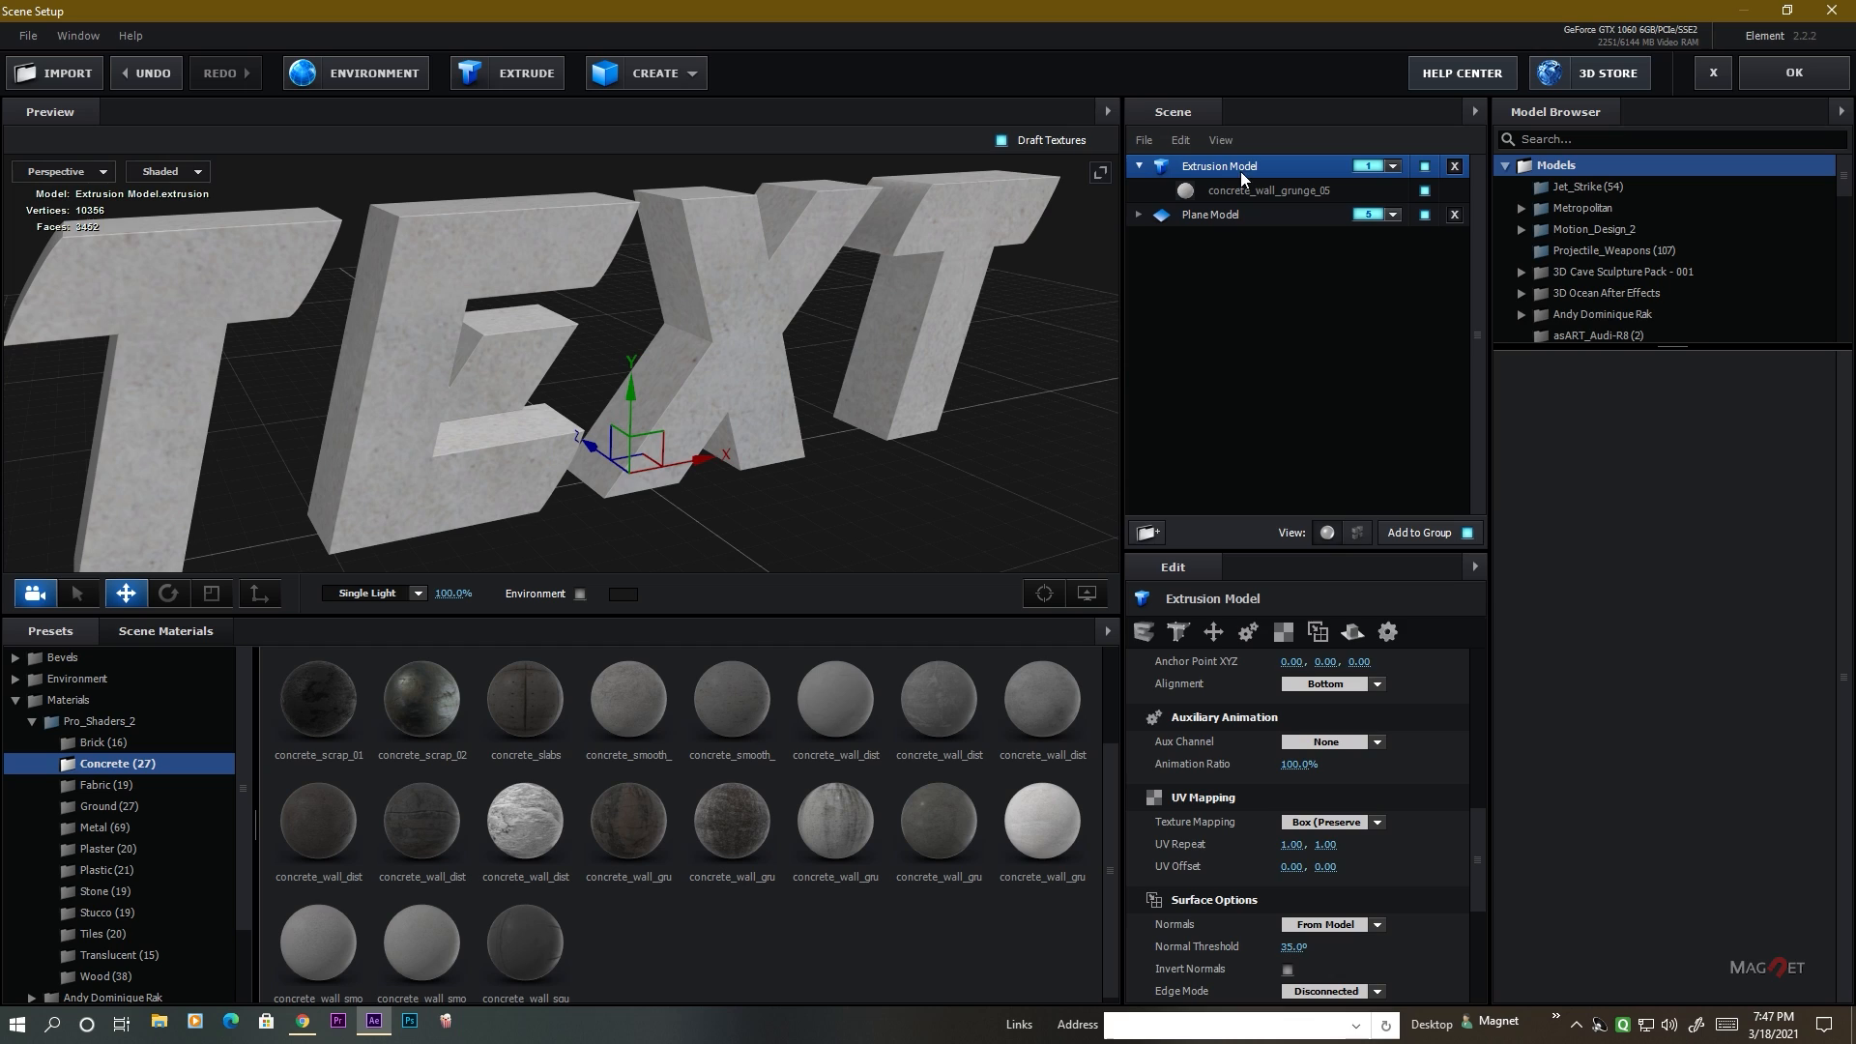
{"action": "left_click", "coordinate": [1283, 633]}
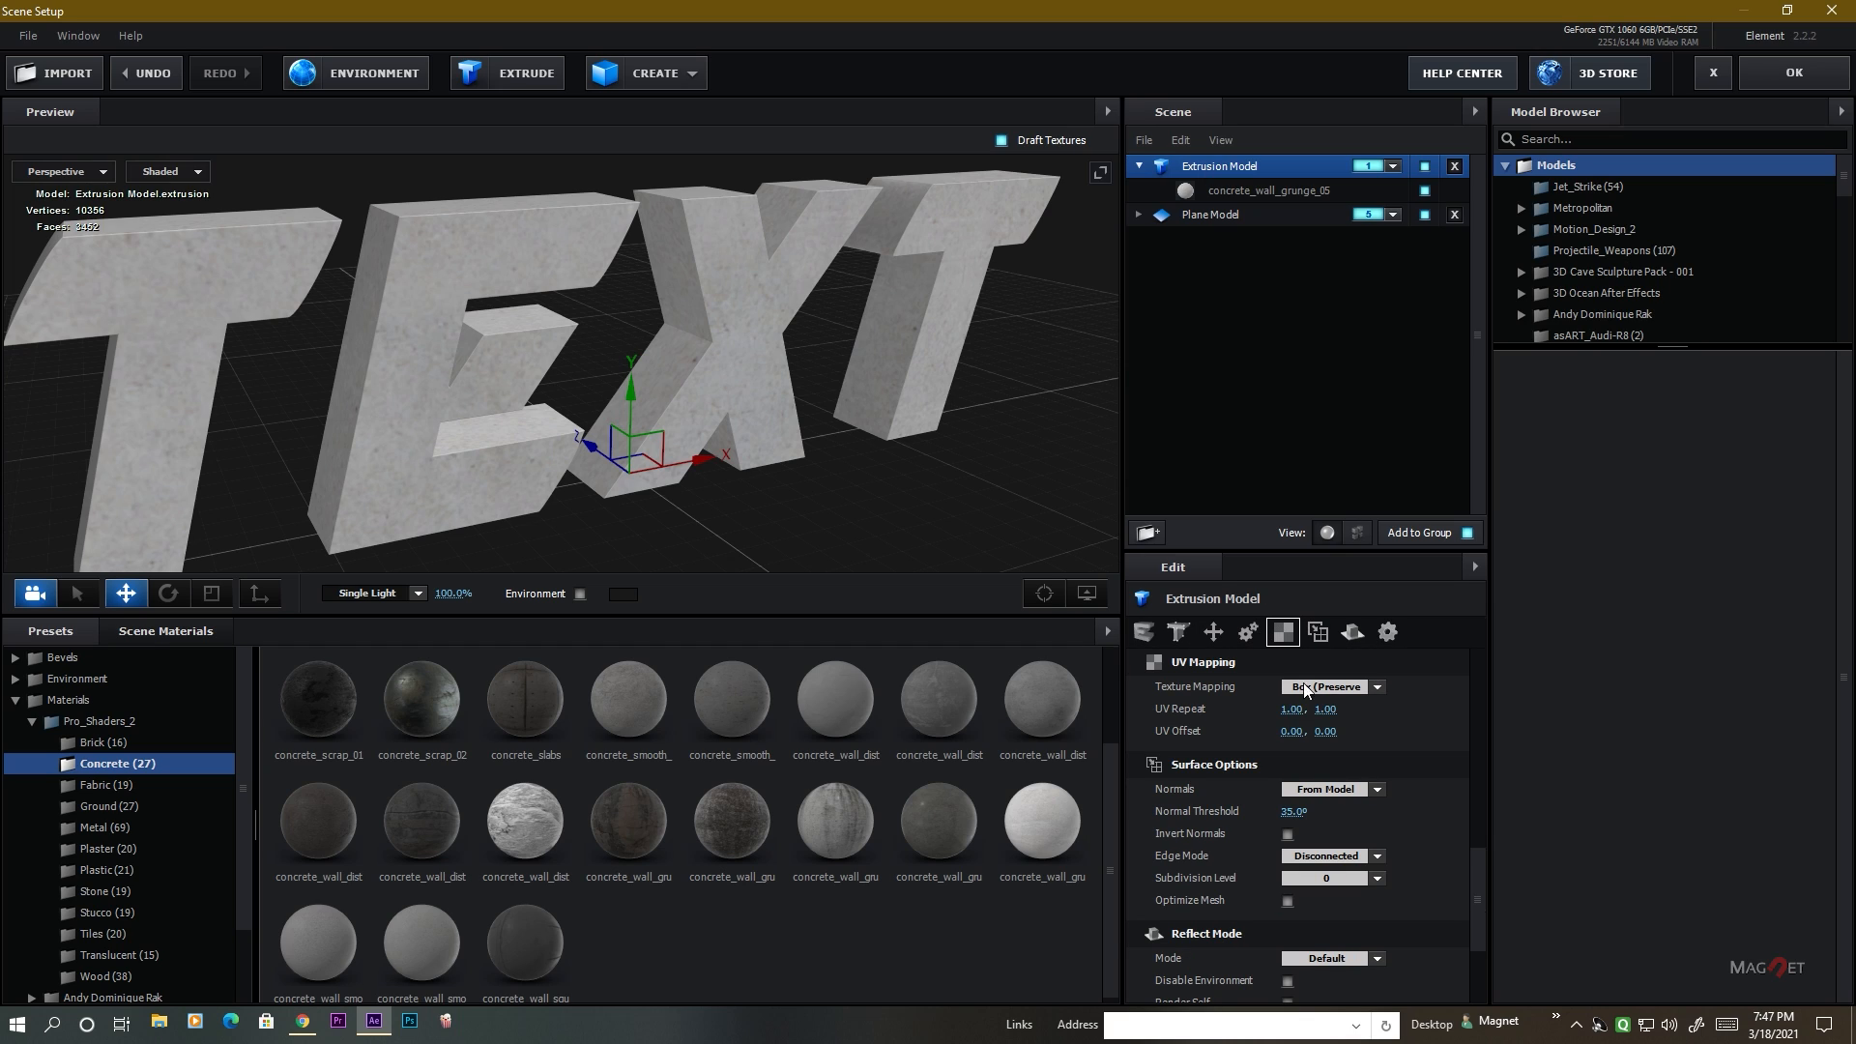
{"action": "left_click", "coordinate": [1298, 711]}
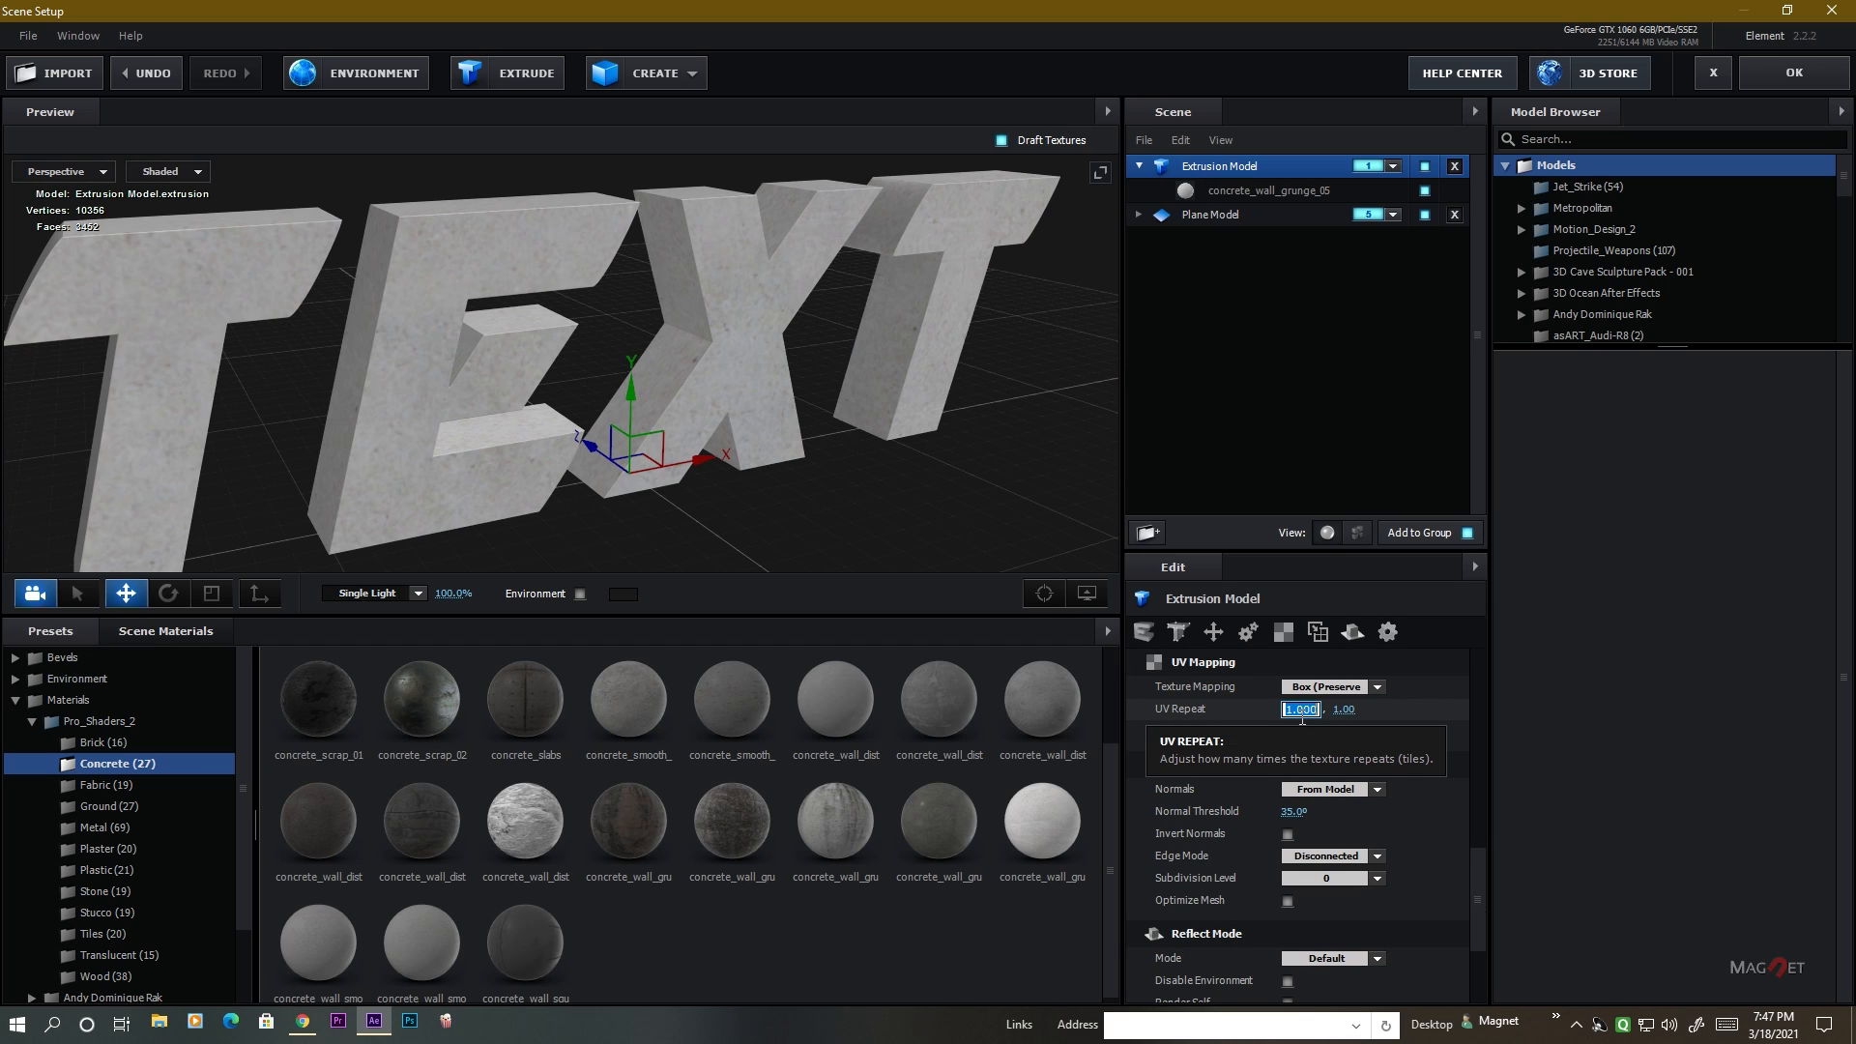
{"action": "type", "text": "10"}
{"action": "key", "text": "Tab"}
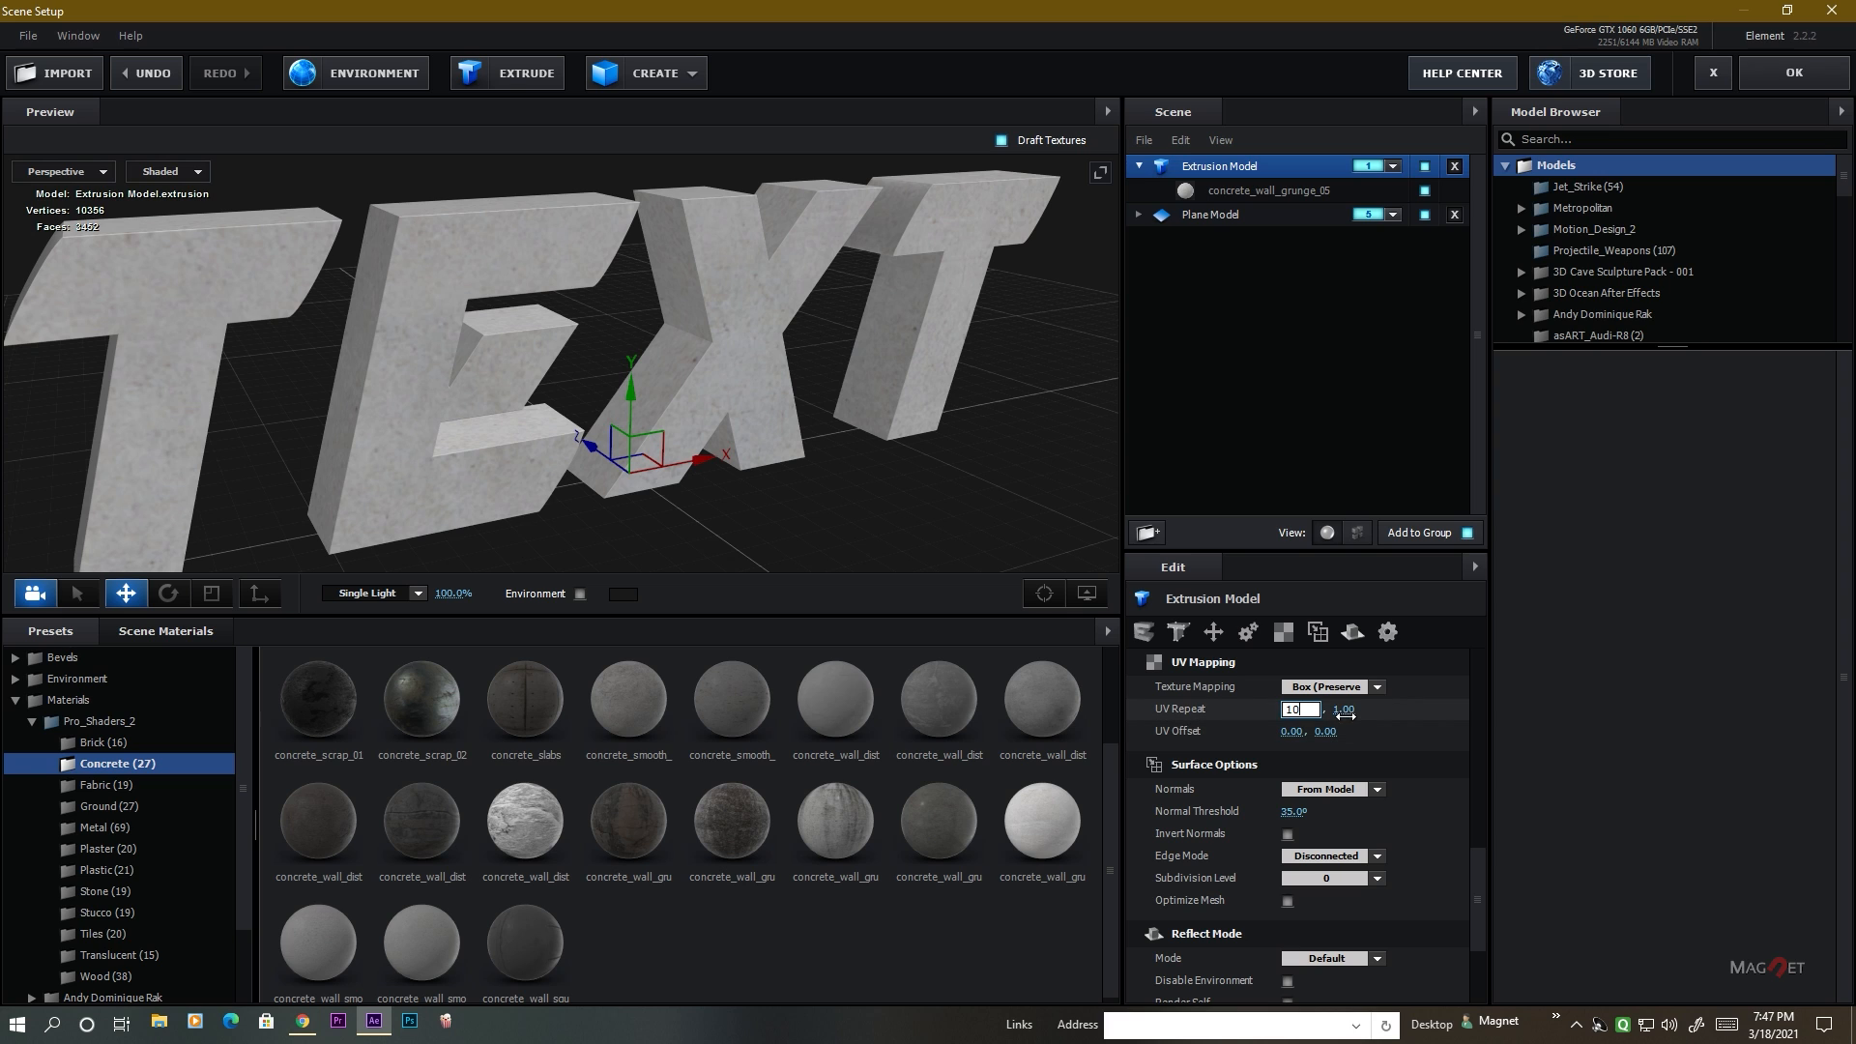
{"action": "type", "text": "10"}
{"action": "key", "text": "Return"}
{"action": "scroll", "coordinate": [407, 353], "scroll_direction": "up", "scroll_amount": 5}
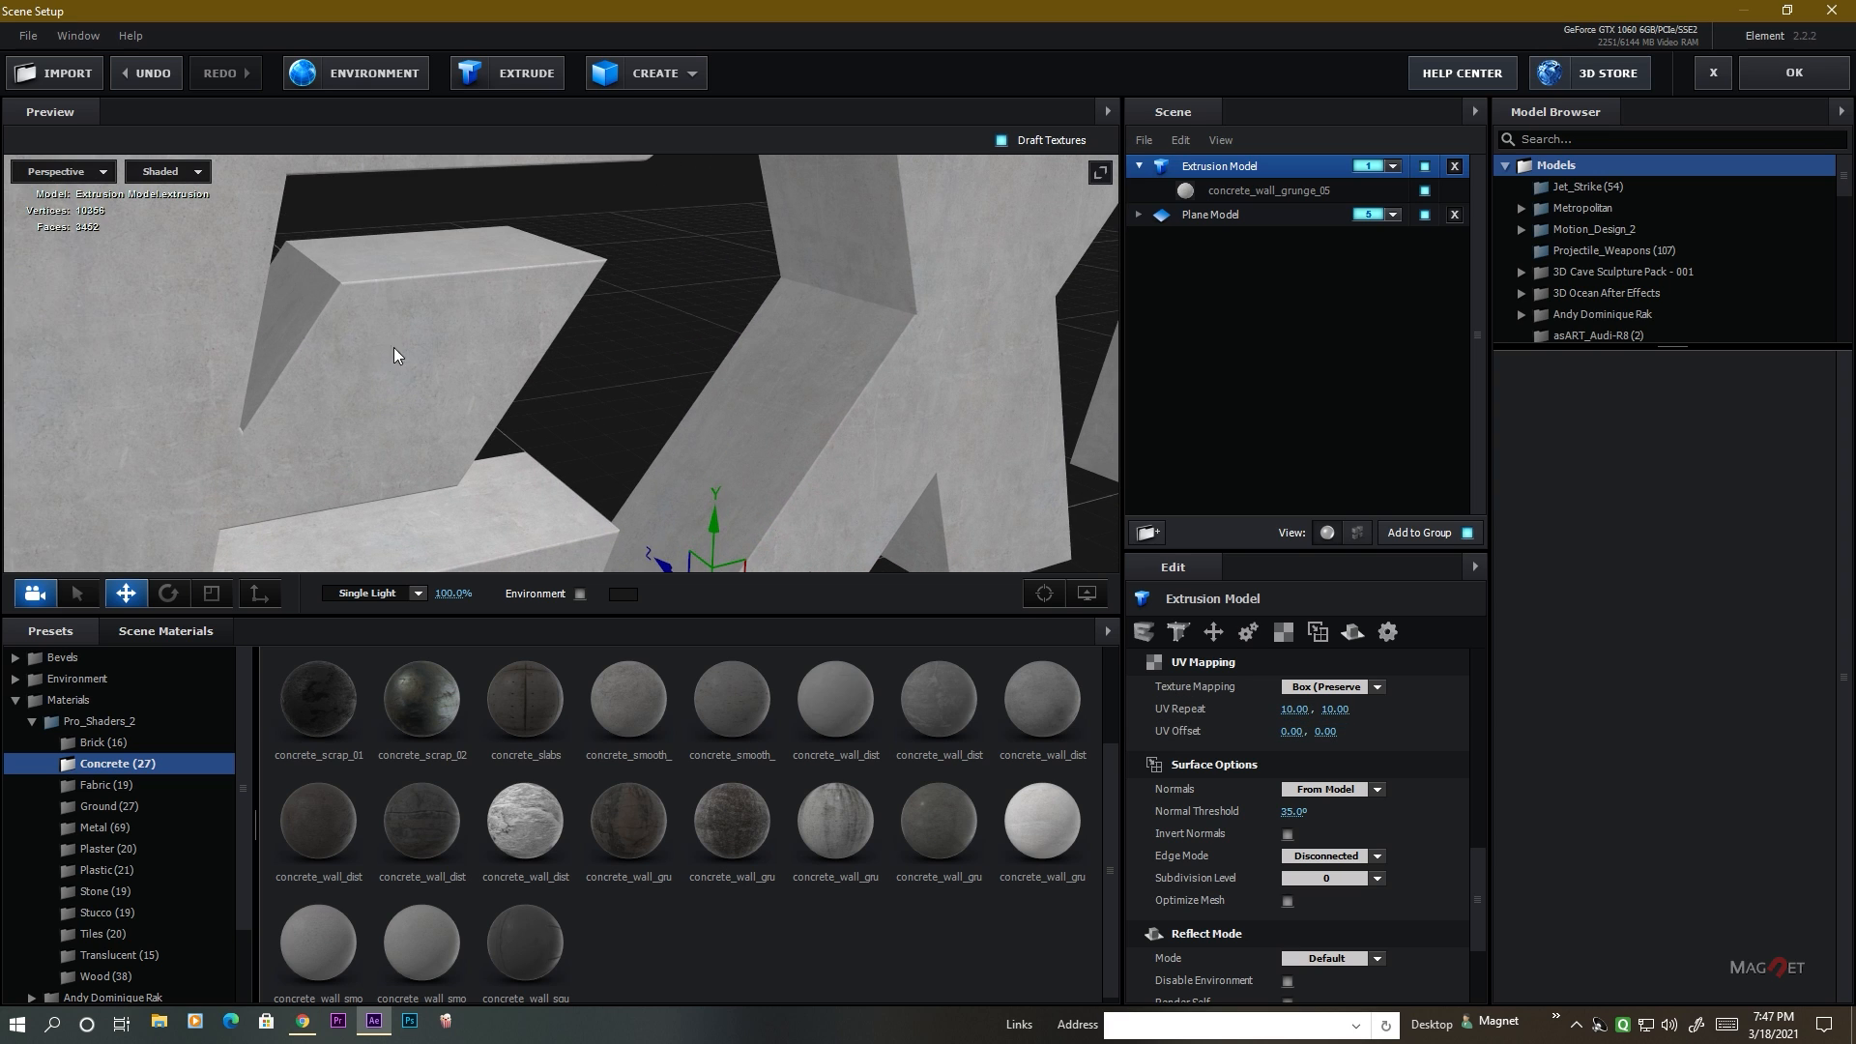
{"action": "scroll", "coordinate": [325, 352], "scroll_direction": "down", "scroll_amount": 2}
{"action": "left_click_drag", "start_coordinate": [325, 352], "coordinate": [669, 419]}
{"action": "scroll", "coordinate": [326, 334], "scroll_direction": "up", "scroll_amount": 5}
{"action": "scroll", "coordinate": [338, 334], "scroll_direction": "down", "scroll_amount": 8}
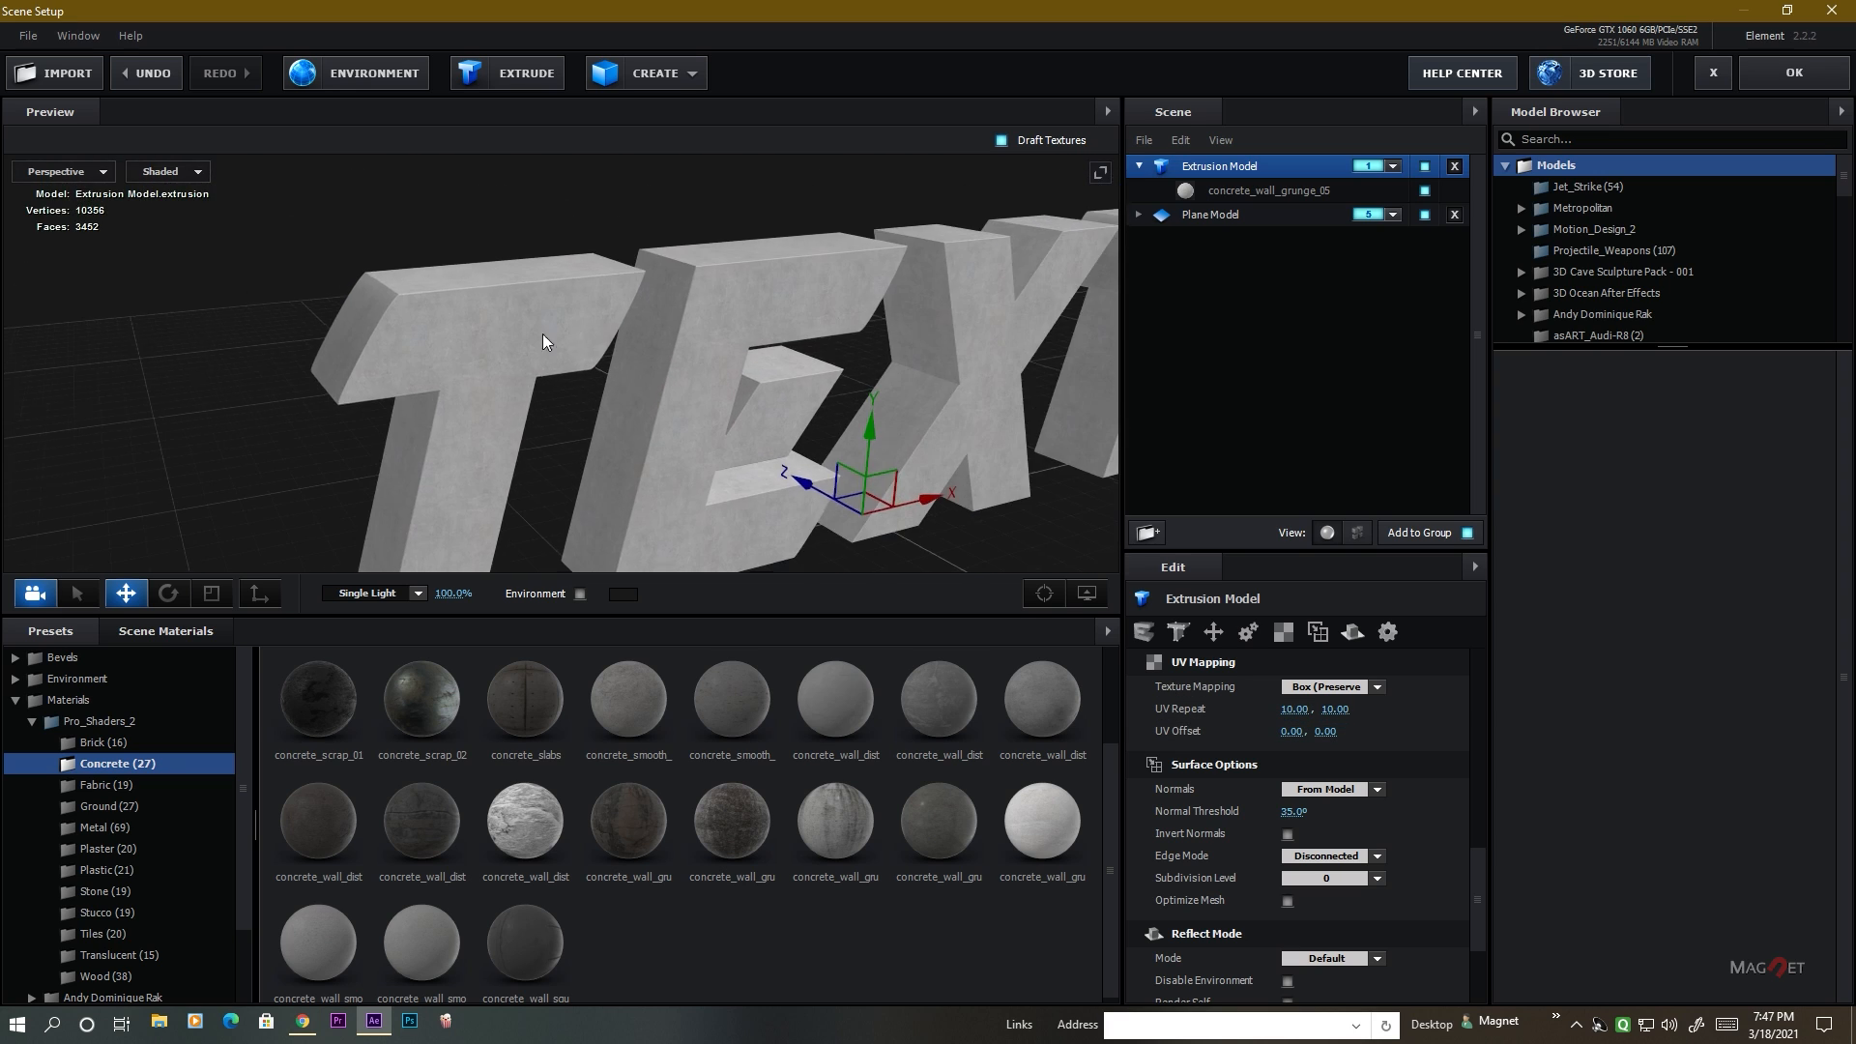
{"action": "left_click_drag", "start_coordinate": [542, 334], "coordinate": [653, 387]}
{"action": "scroll", "coordinate": [534, 317], "scroll_direction": "down", "scroll_amount": 3}
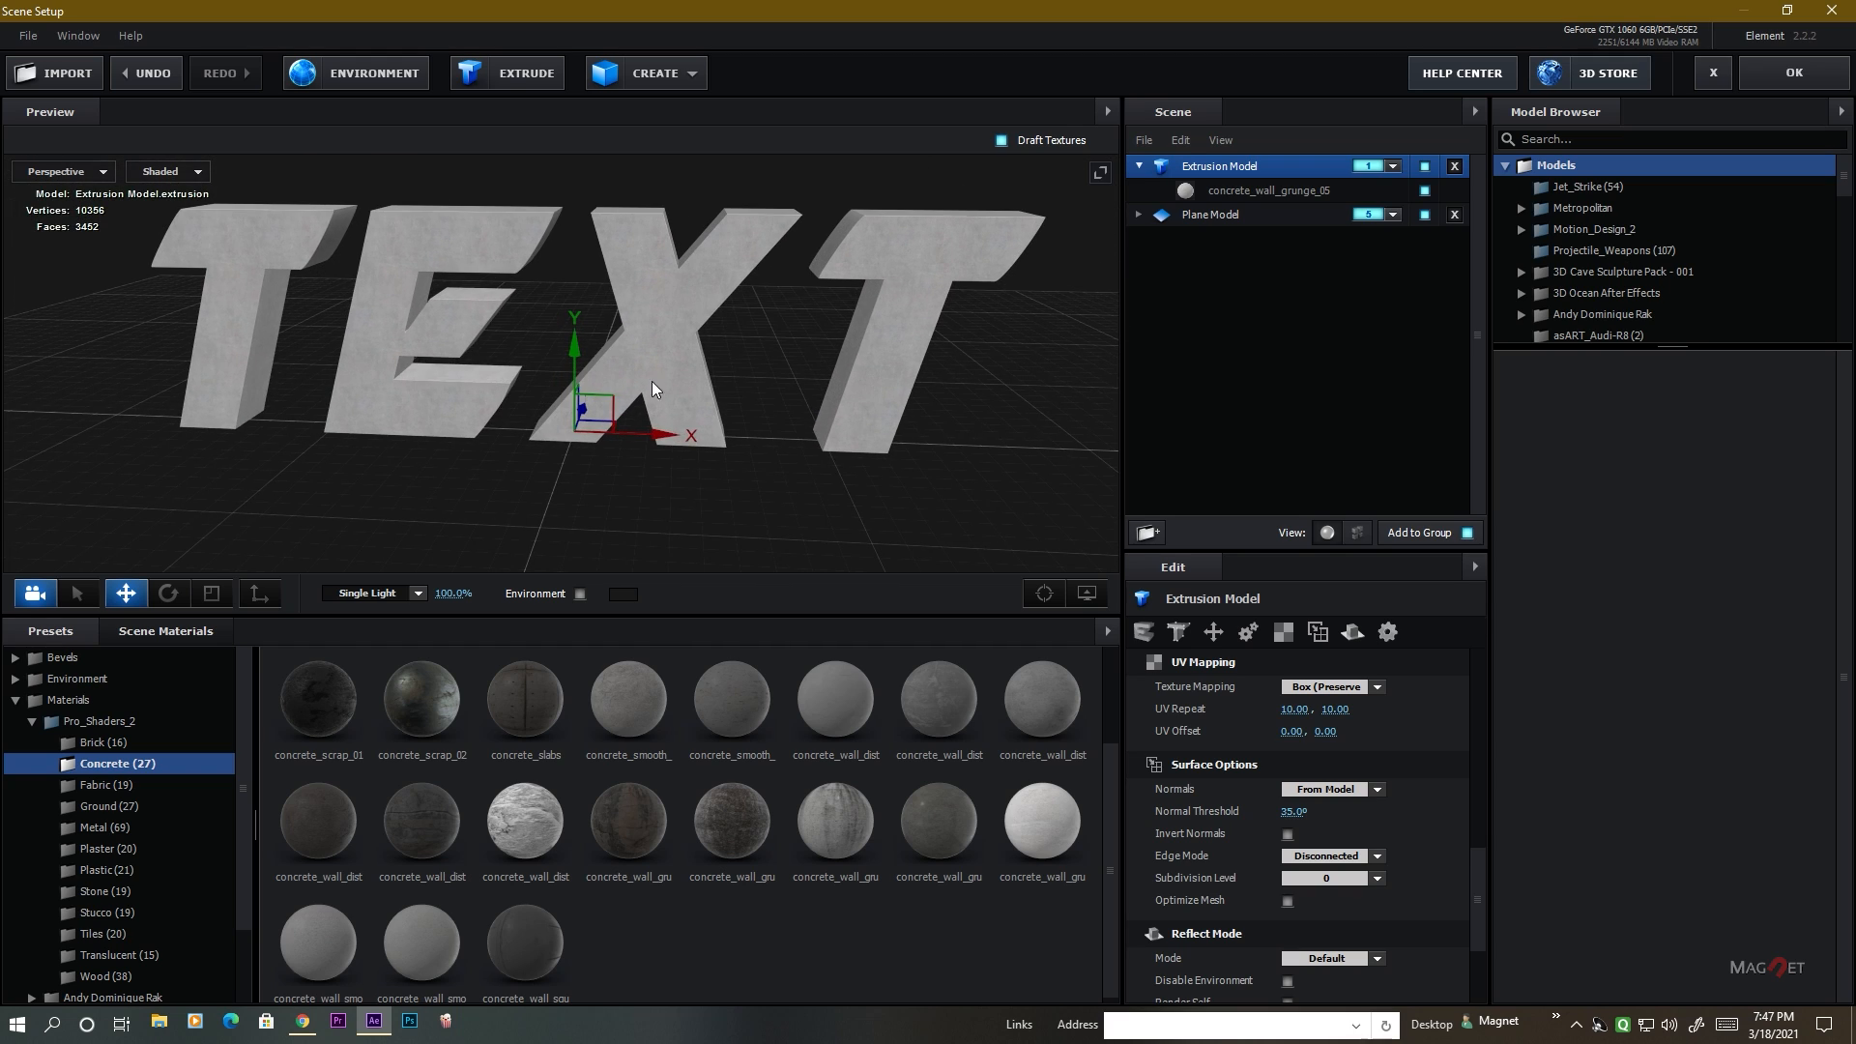
Accept the scene setup and create a group null for Group 1 of the Element effect.
{"action": "left_click", "coordinate": [1794, 73]}
{"action": "scroll", "coordinate": [965, 488], "scroll_direction": "up", "scroll_amount": 1}
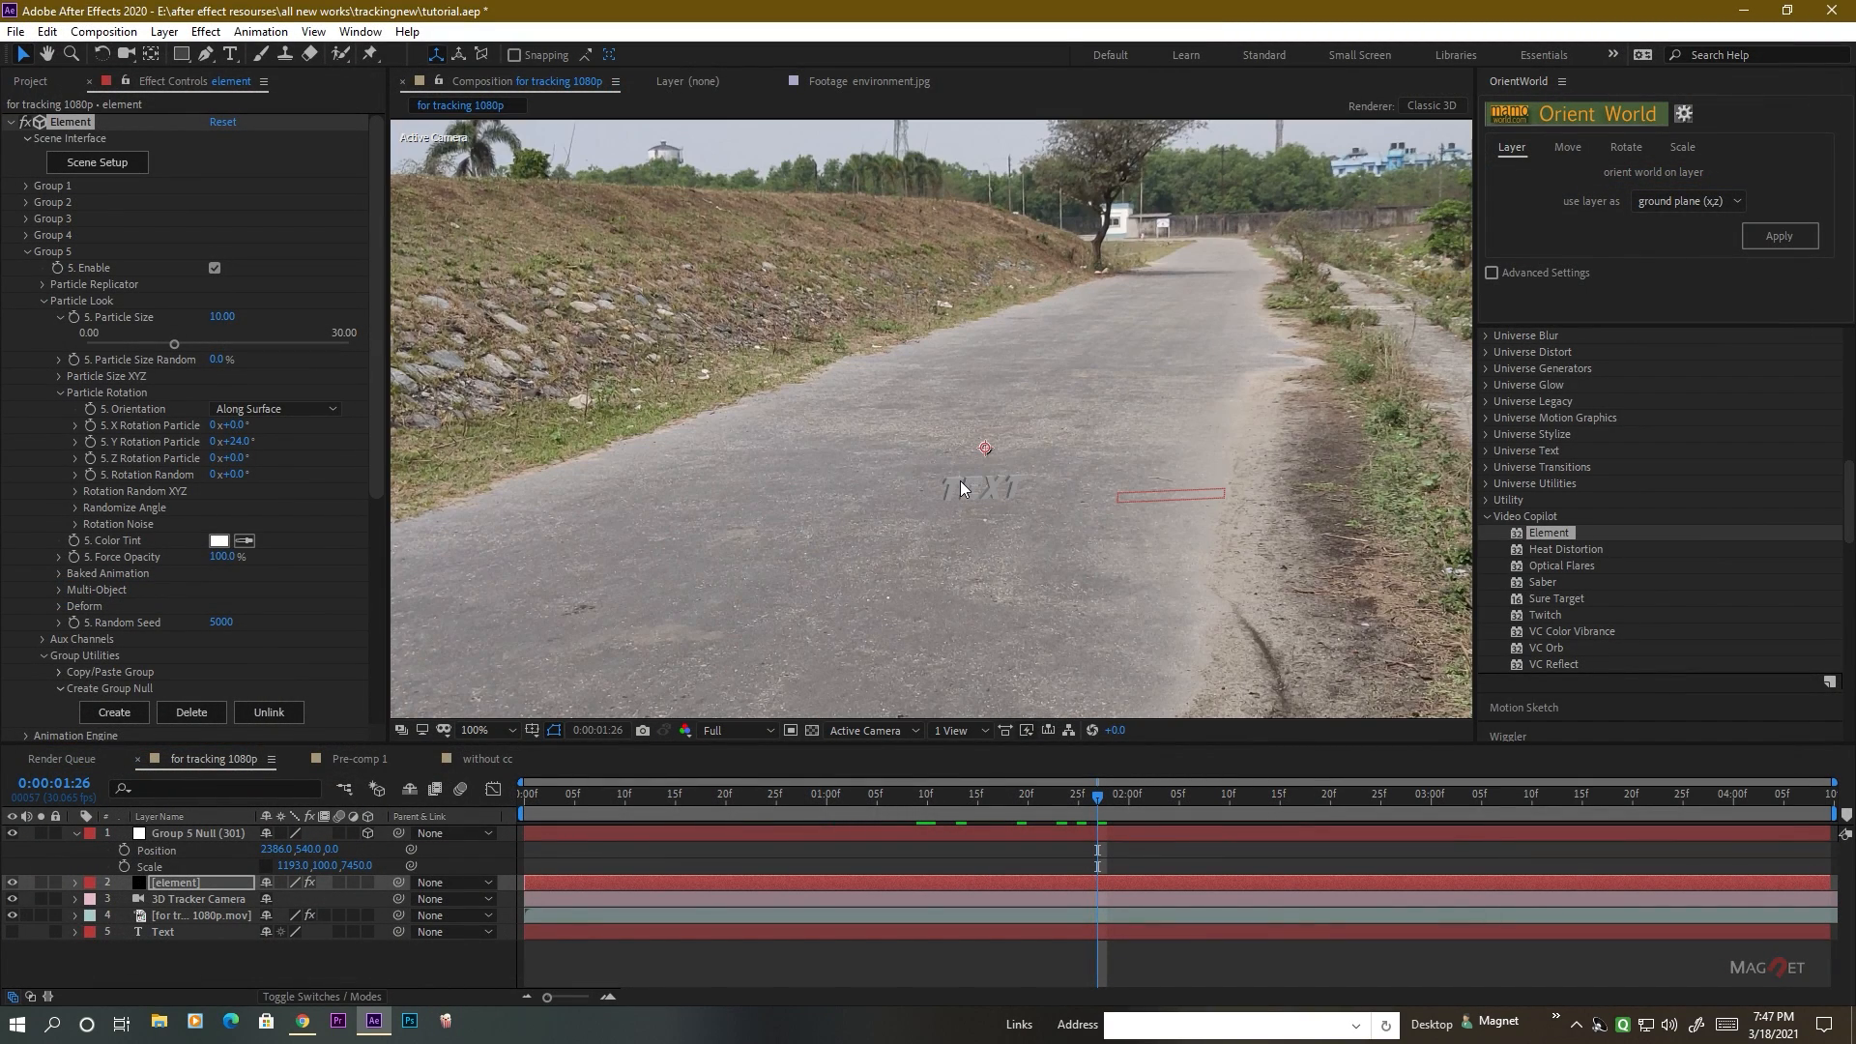
{"action": "scroll", "coordinate": [1045, 551], "scroll_direction": "up", "scroll_amount": 1}
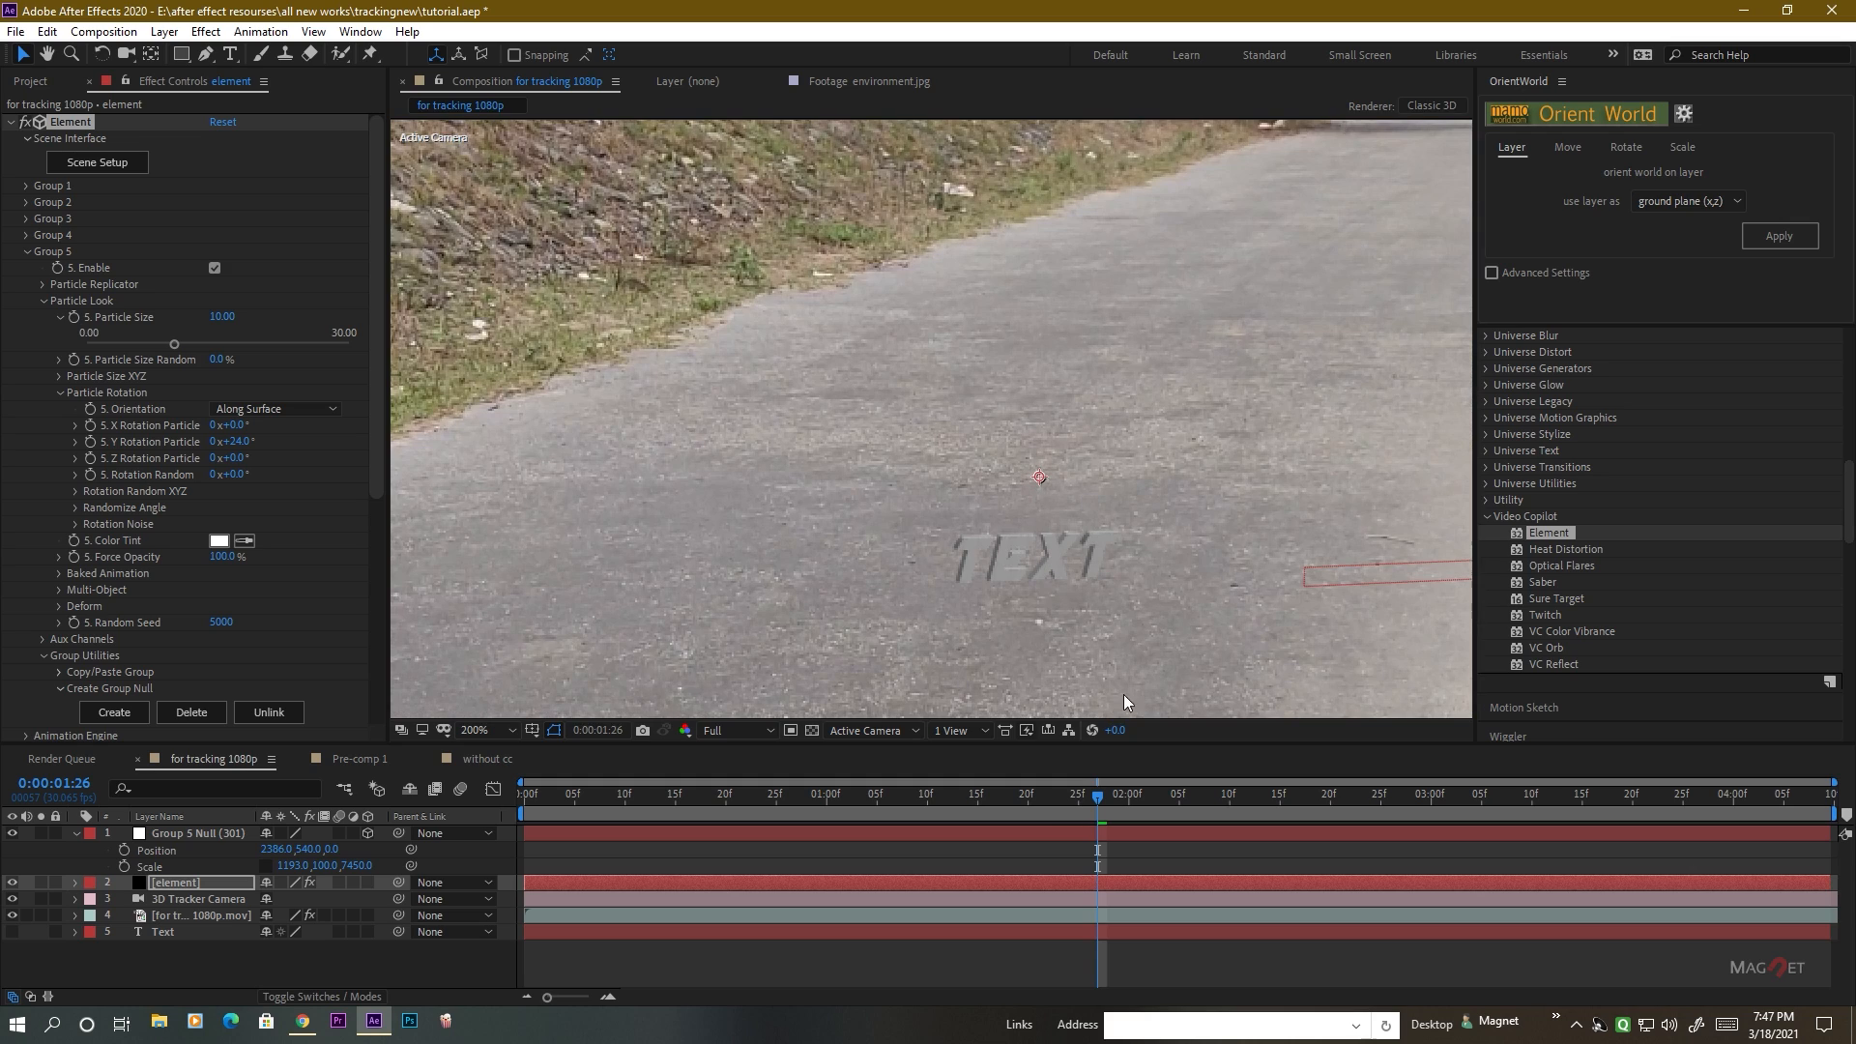
{"action": "left_click", "coordinate": [193, 885]}
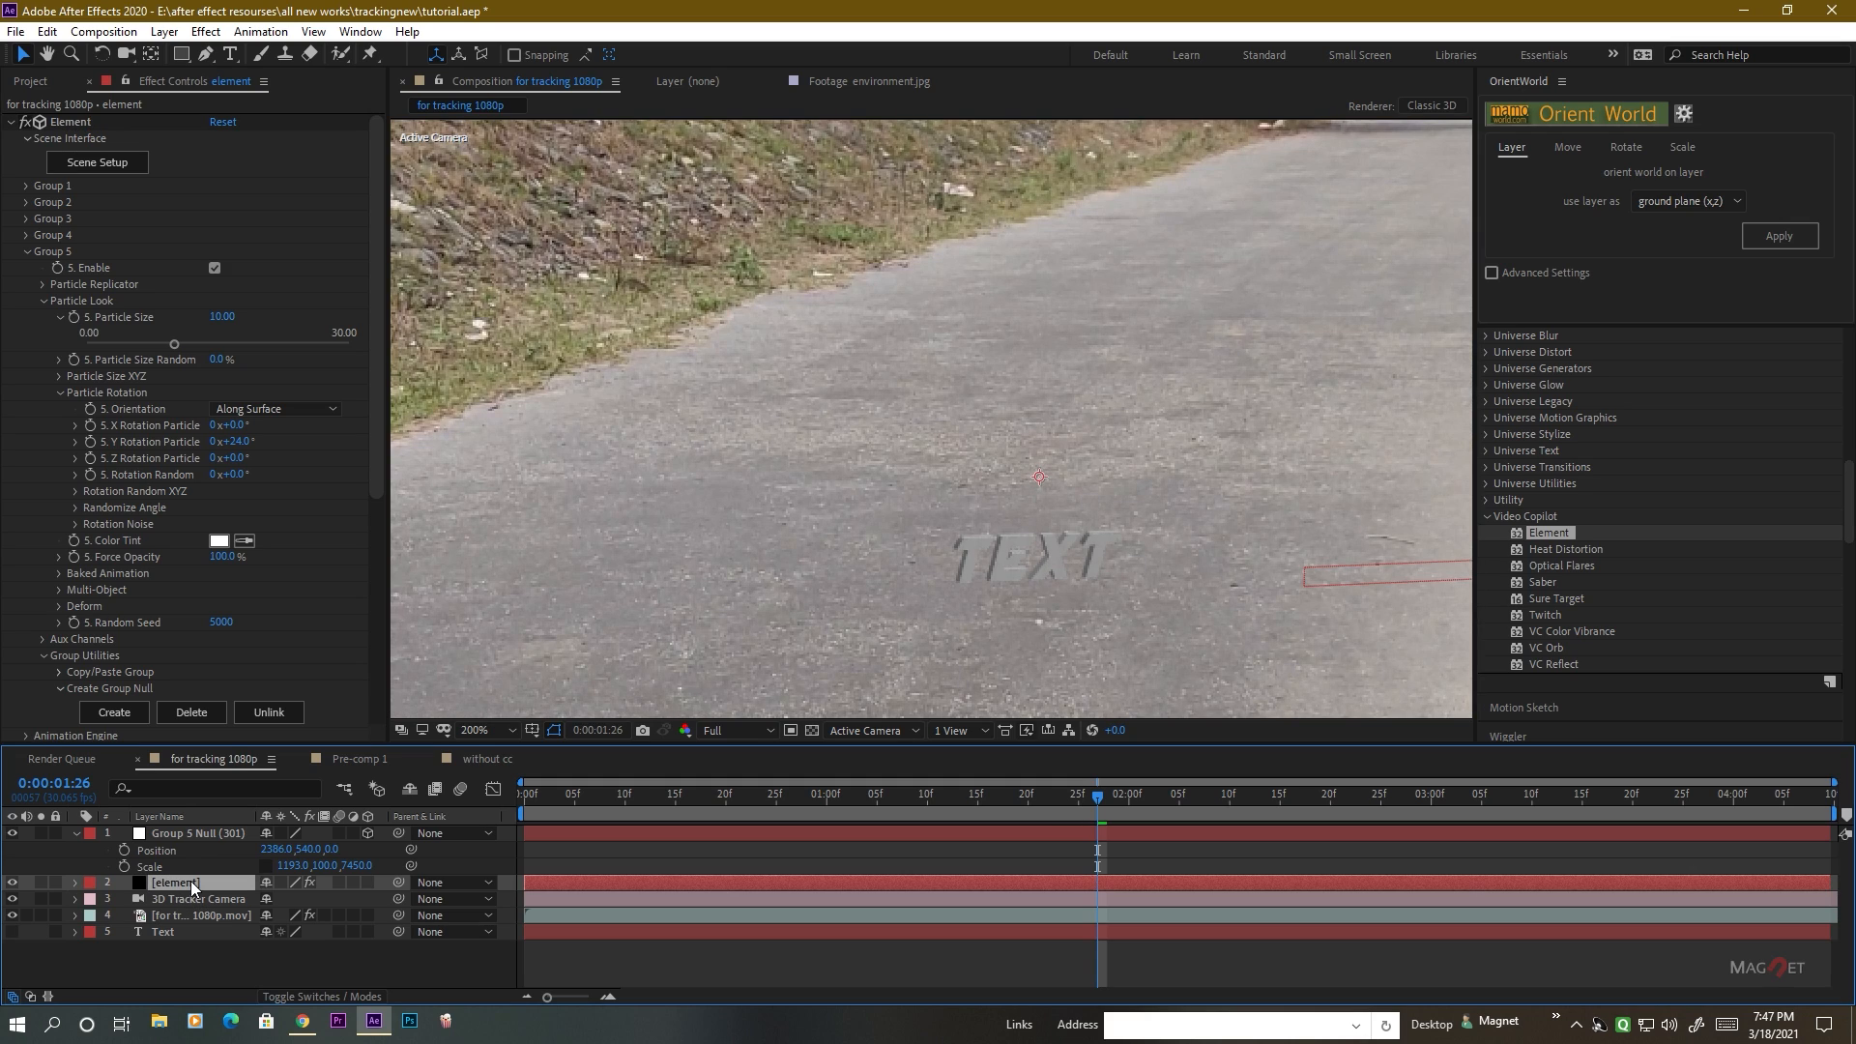
{"action": "left_click", "coordinate": [26, 186]}
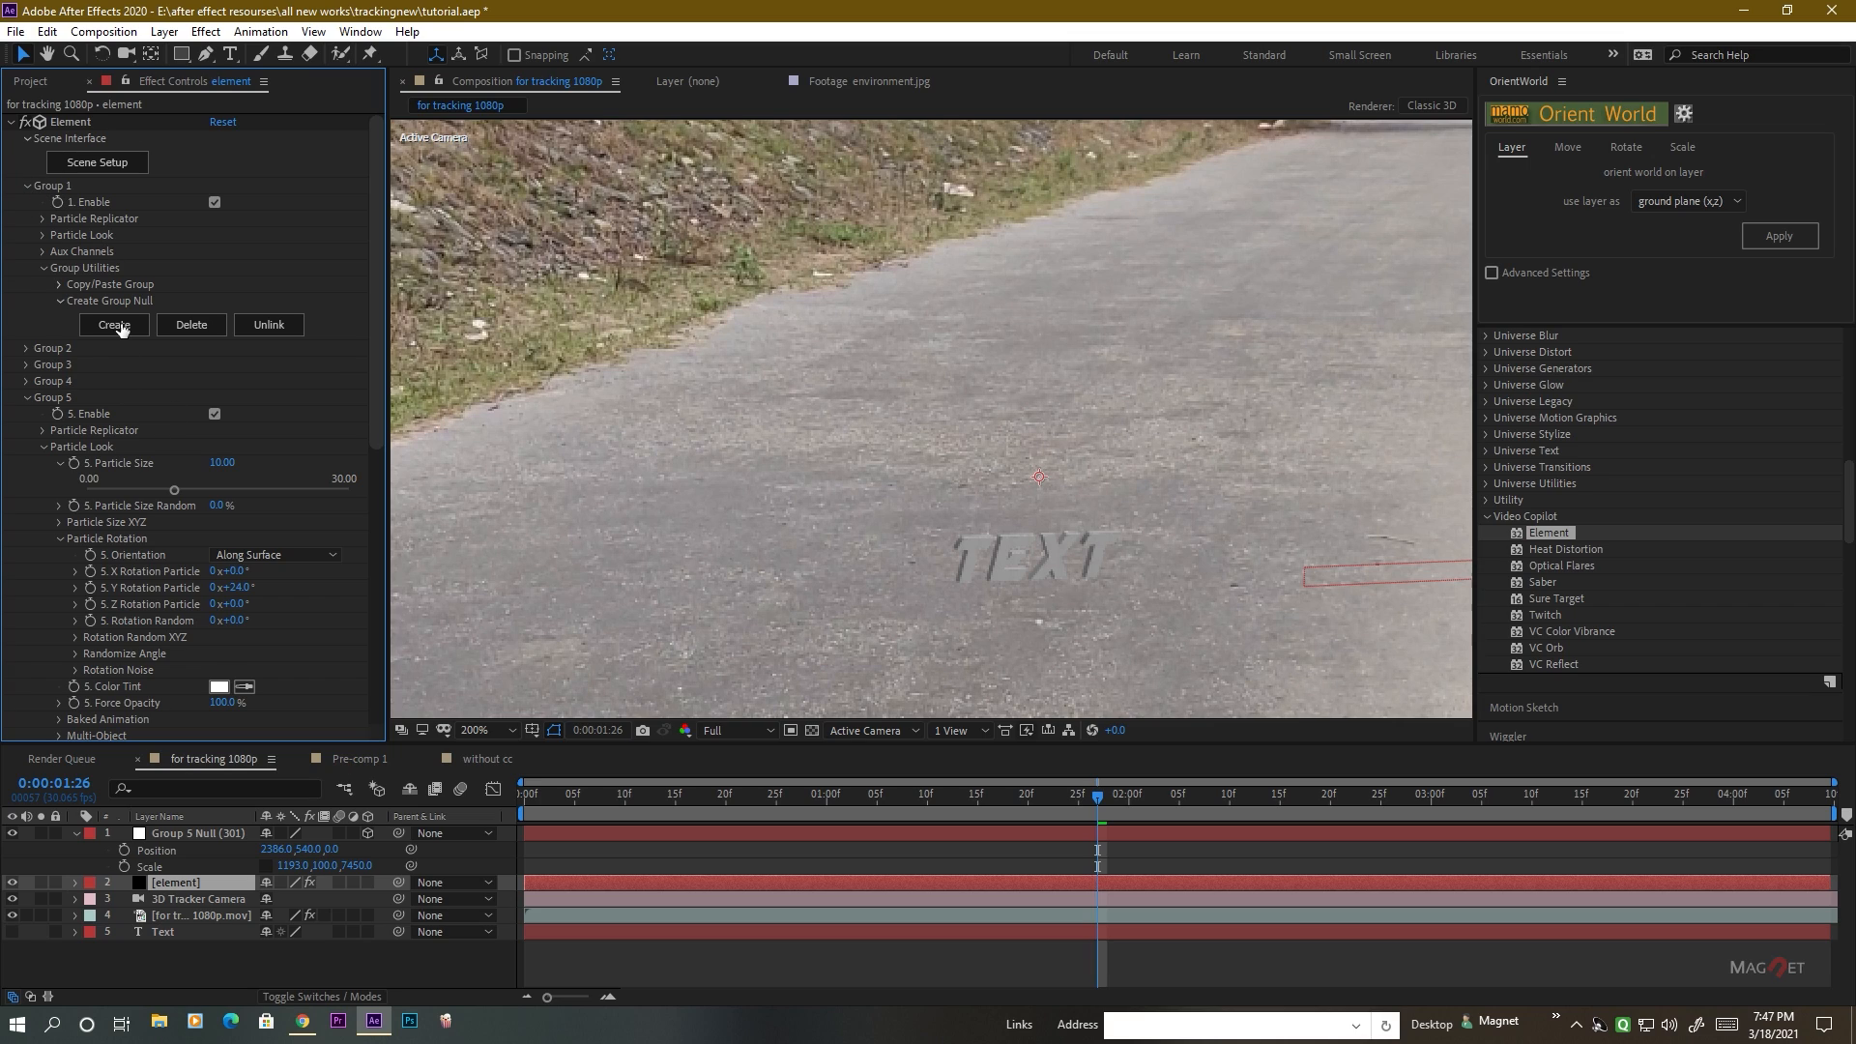
{"action": "left_click", "coordinate": [114, 325]}
Scale the Group 1 null uniformly to 975% and check the text on the road at 0:00:01:07.
{"action": "left_click", "coordinate": [193, 839]}
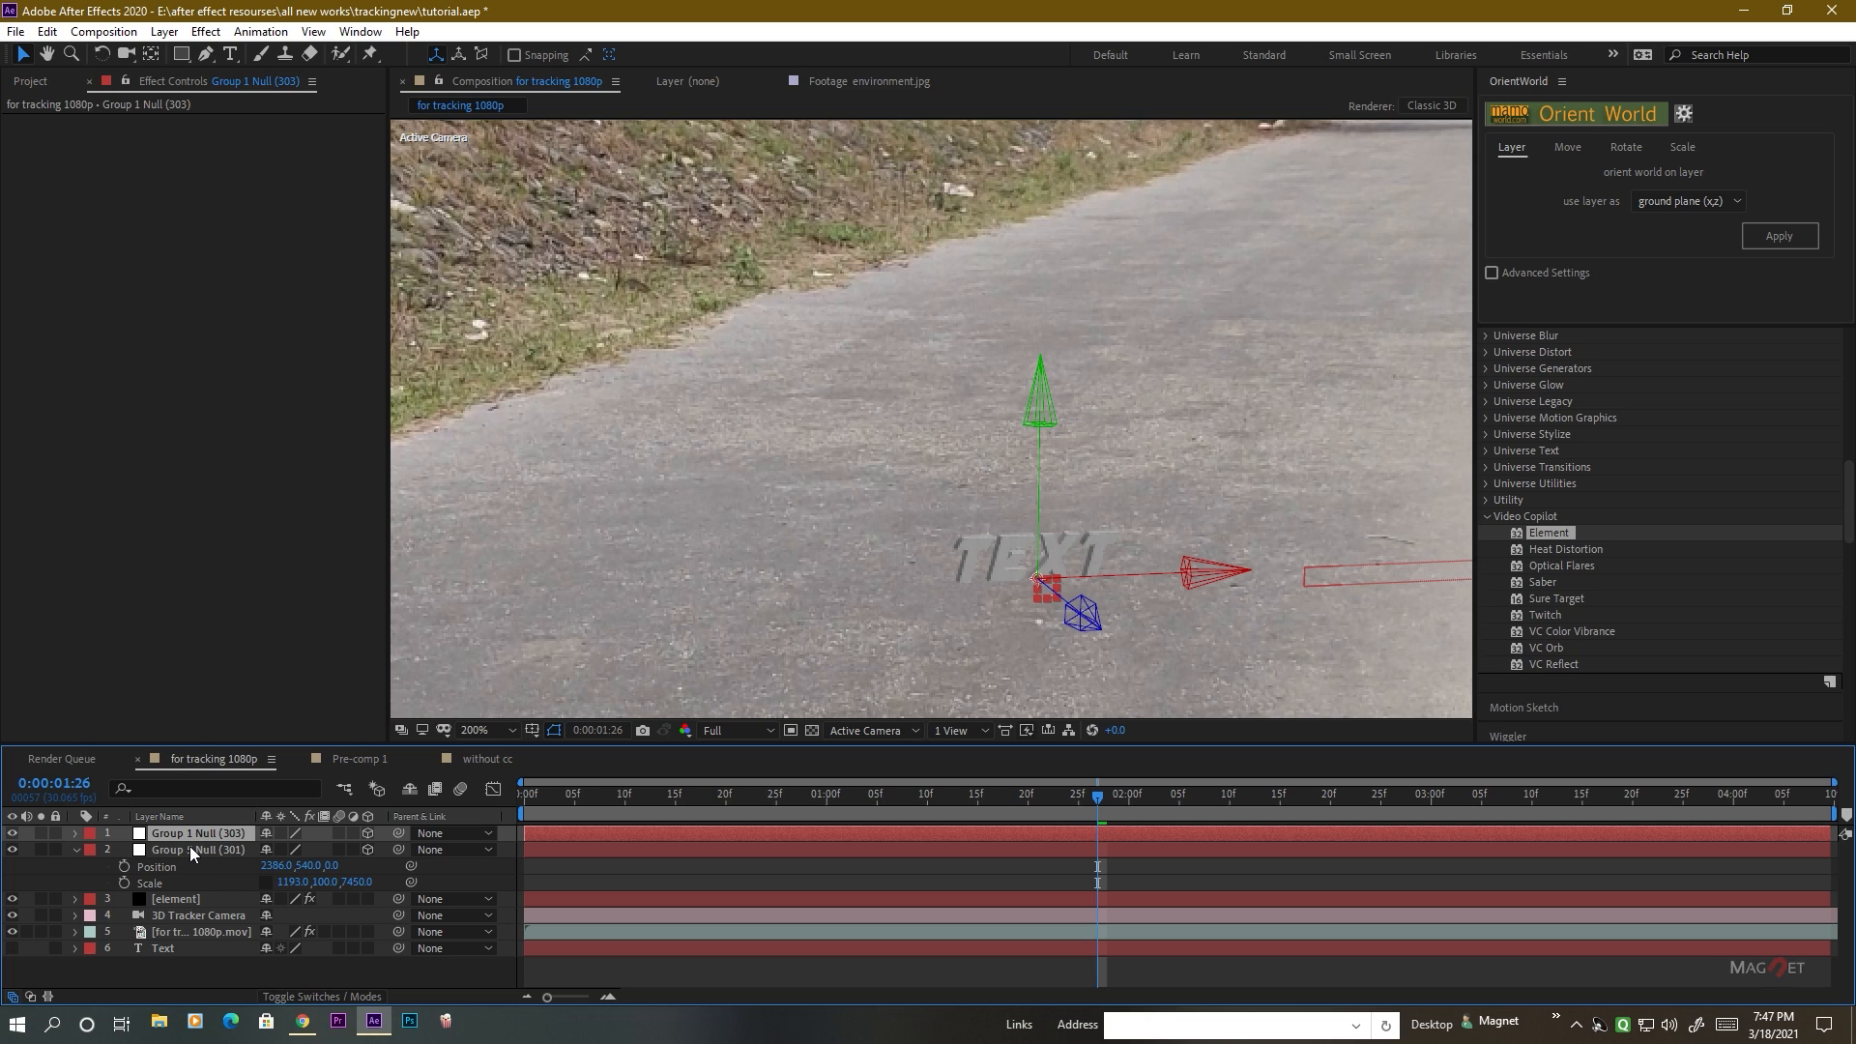
{"action": "key", "text": "s"}
{"action": "left_click_drag", "start_coordinate": [290, 849], "coordinate": [800, 538]}
{"action": "key", "text": "comma"}
{"action": "key", "text": "comma"}
{"action": "key", "text": "comma"}
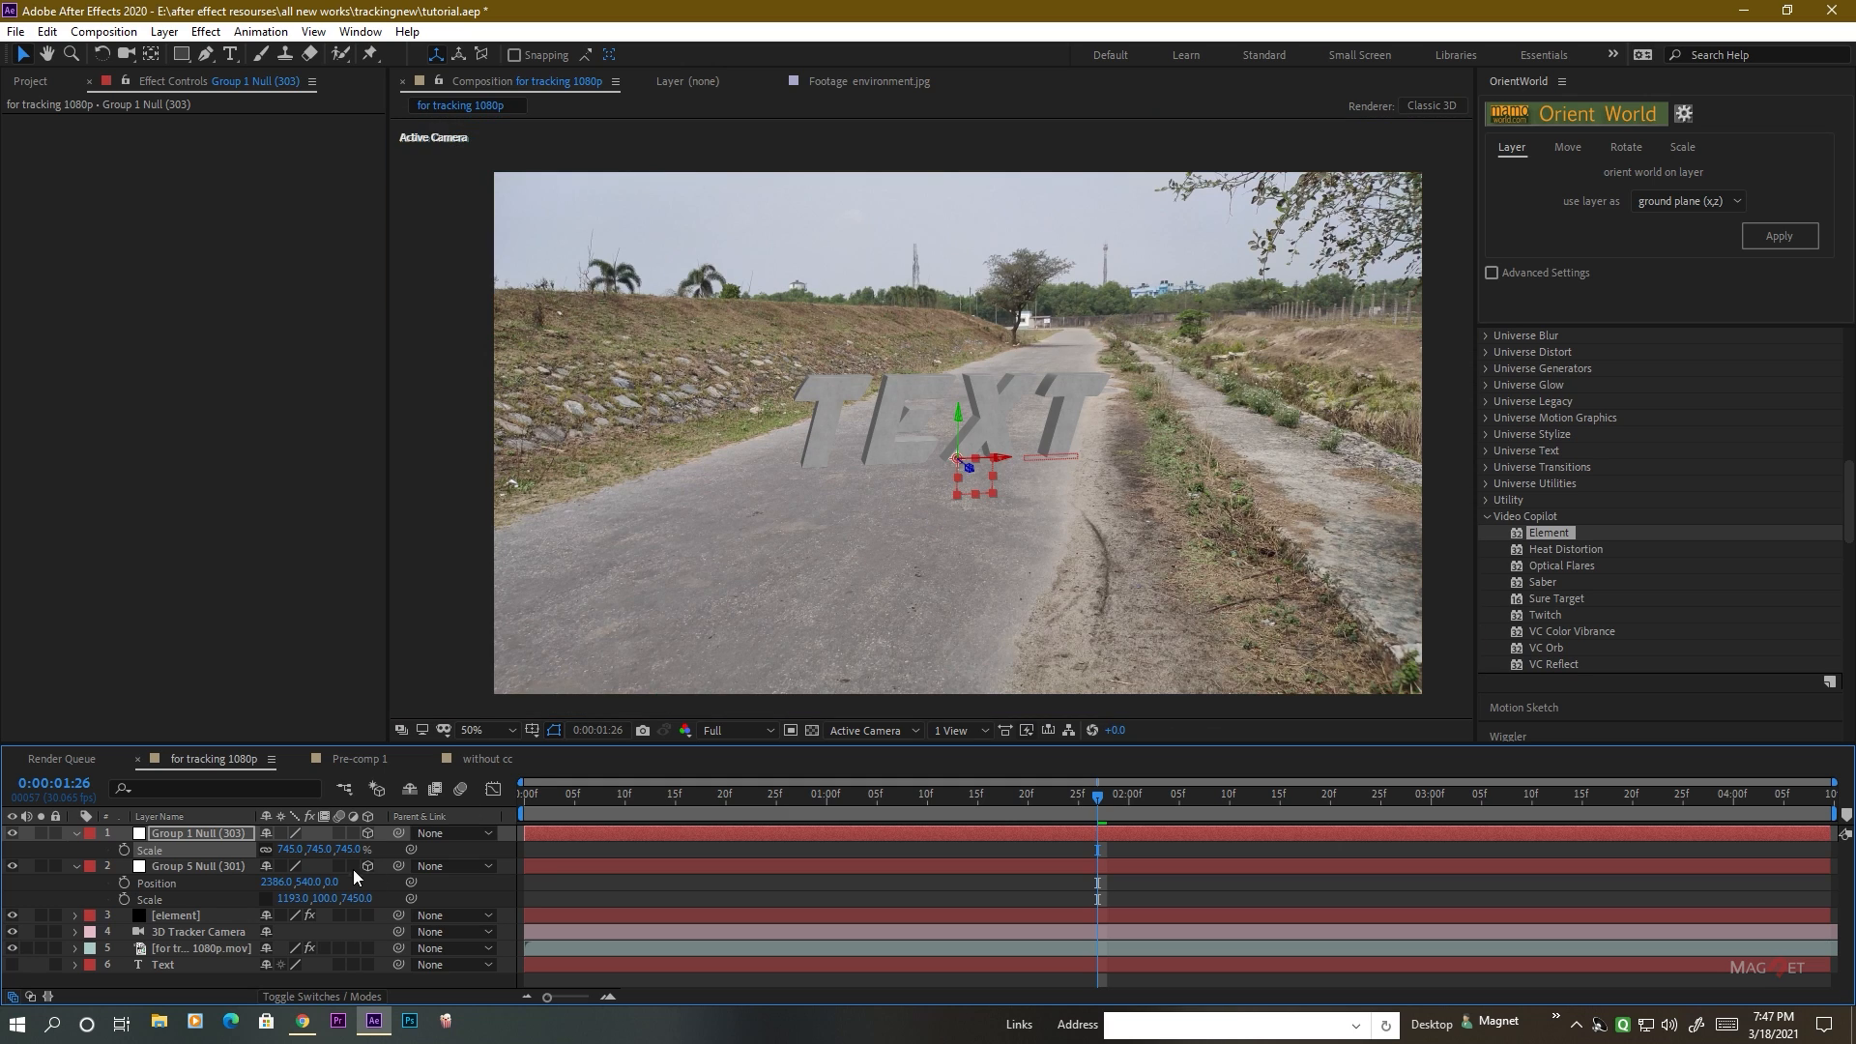
{"action": "left_click_drag", "start_coordinate": [290, 849], "coordinate": [384, 851]}
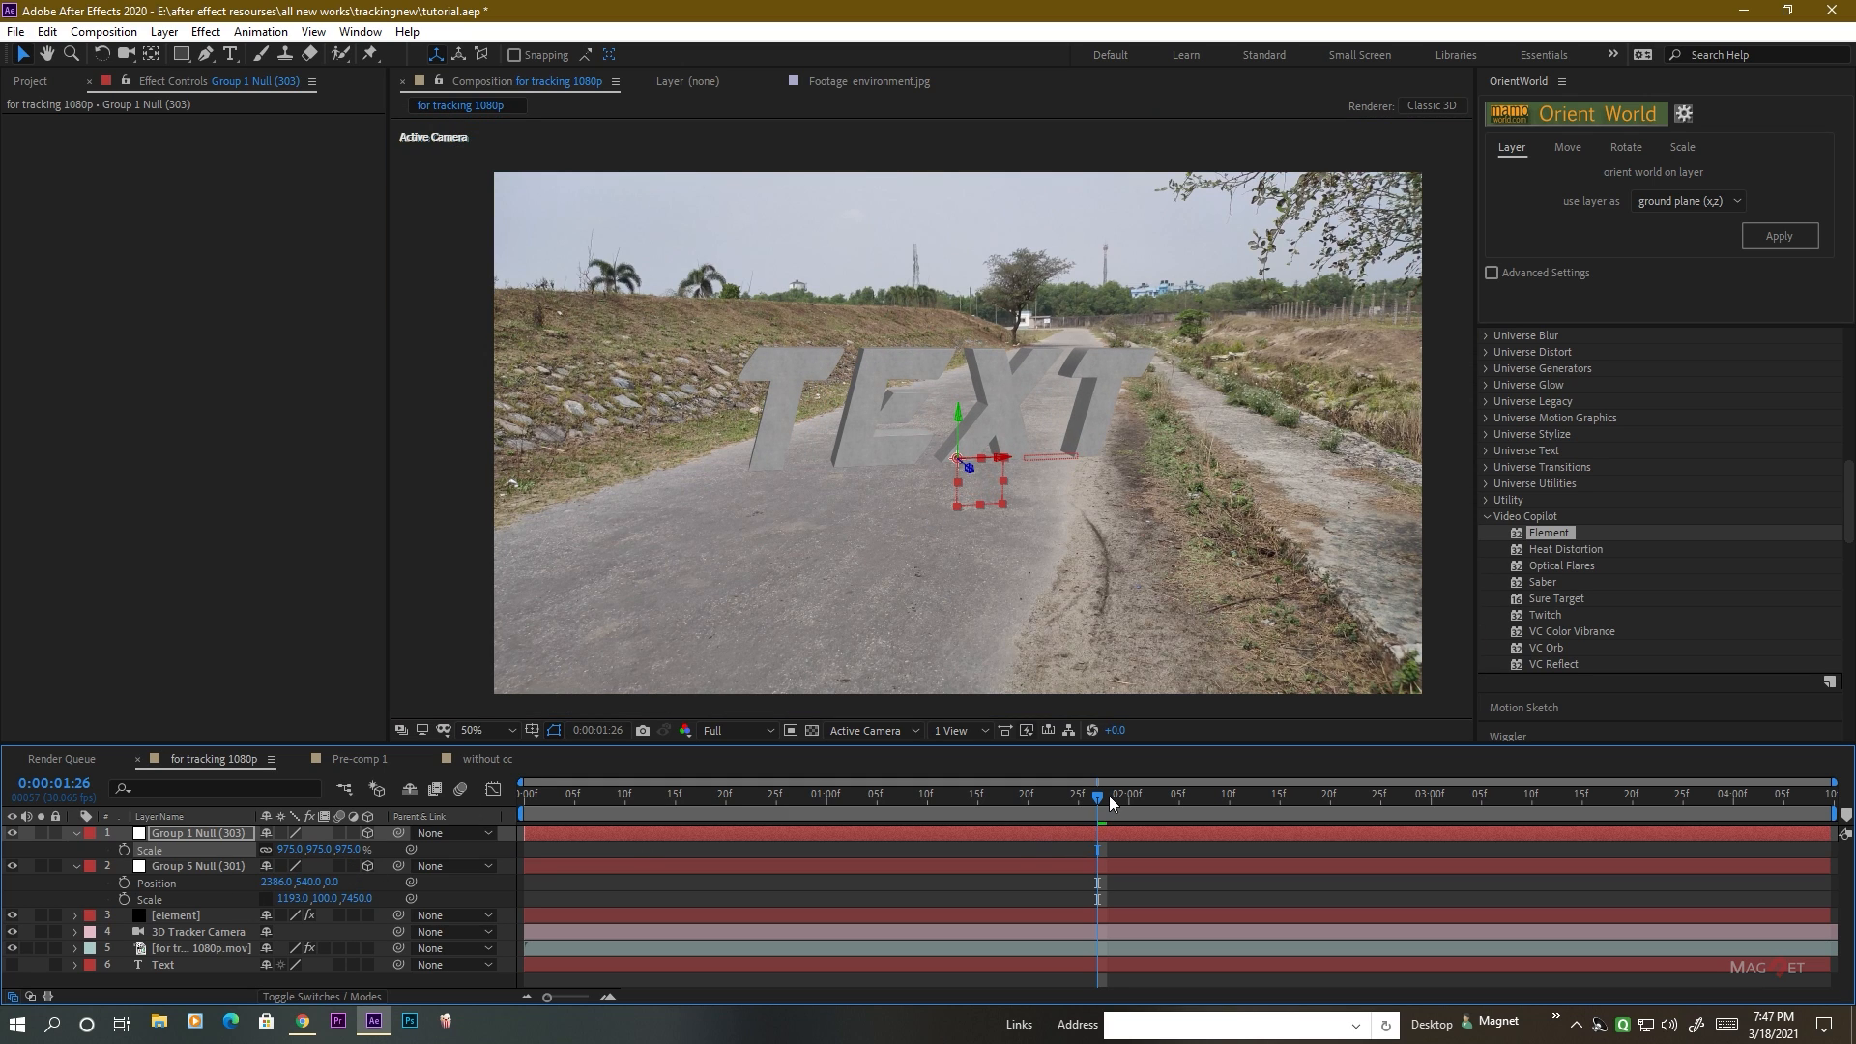
{"action": "left_click_drag", "start_coordinate": [1099, 803], "coordinate": [906, 814]}
{"action": "scroll", "coordinate": [829, 491], "scroll_direction": "up", "scroll_amount": 1}
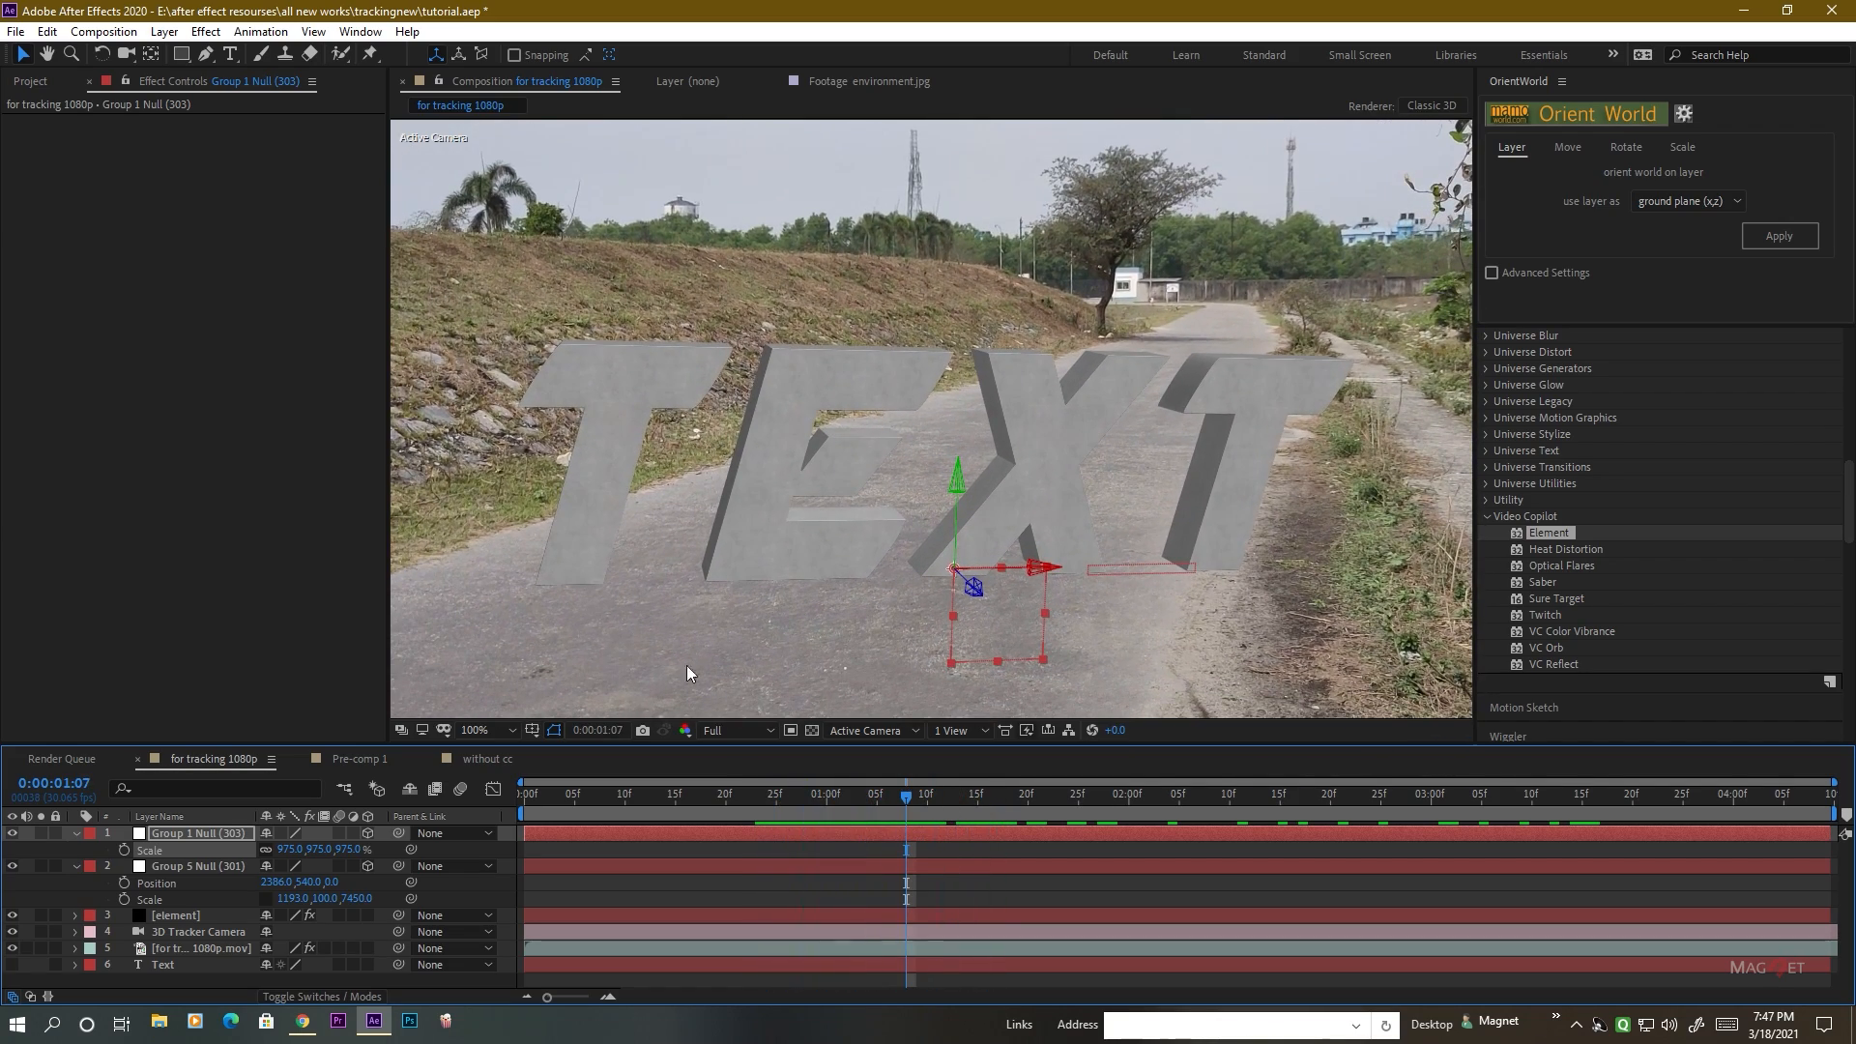
Set Group 1's particle Y Rotation to -41° in the Element effect and check the angled text on the road at 0:00:01:05.
{"action": "left_click", "coordinate": [238, 834]}
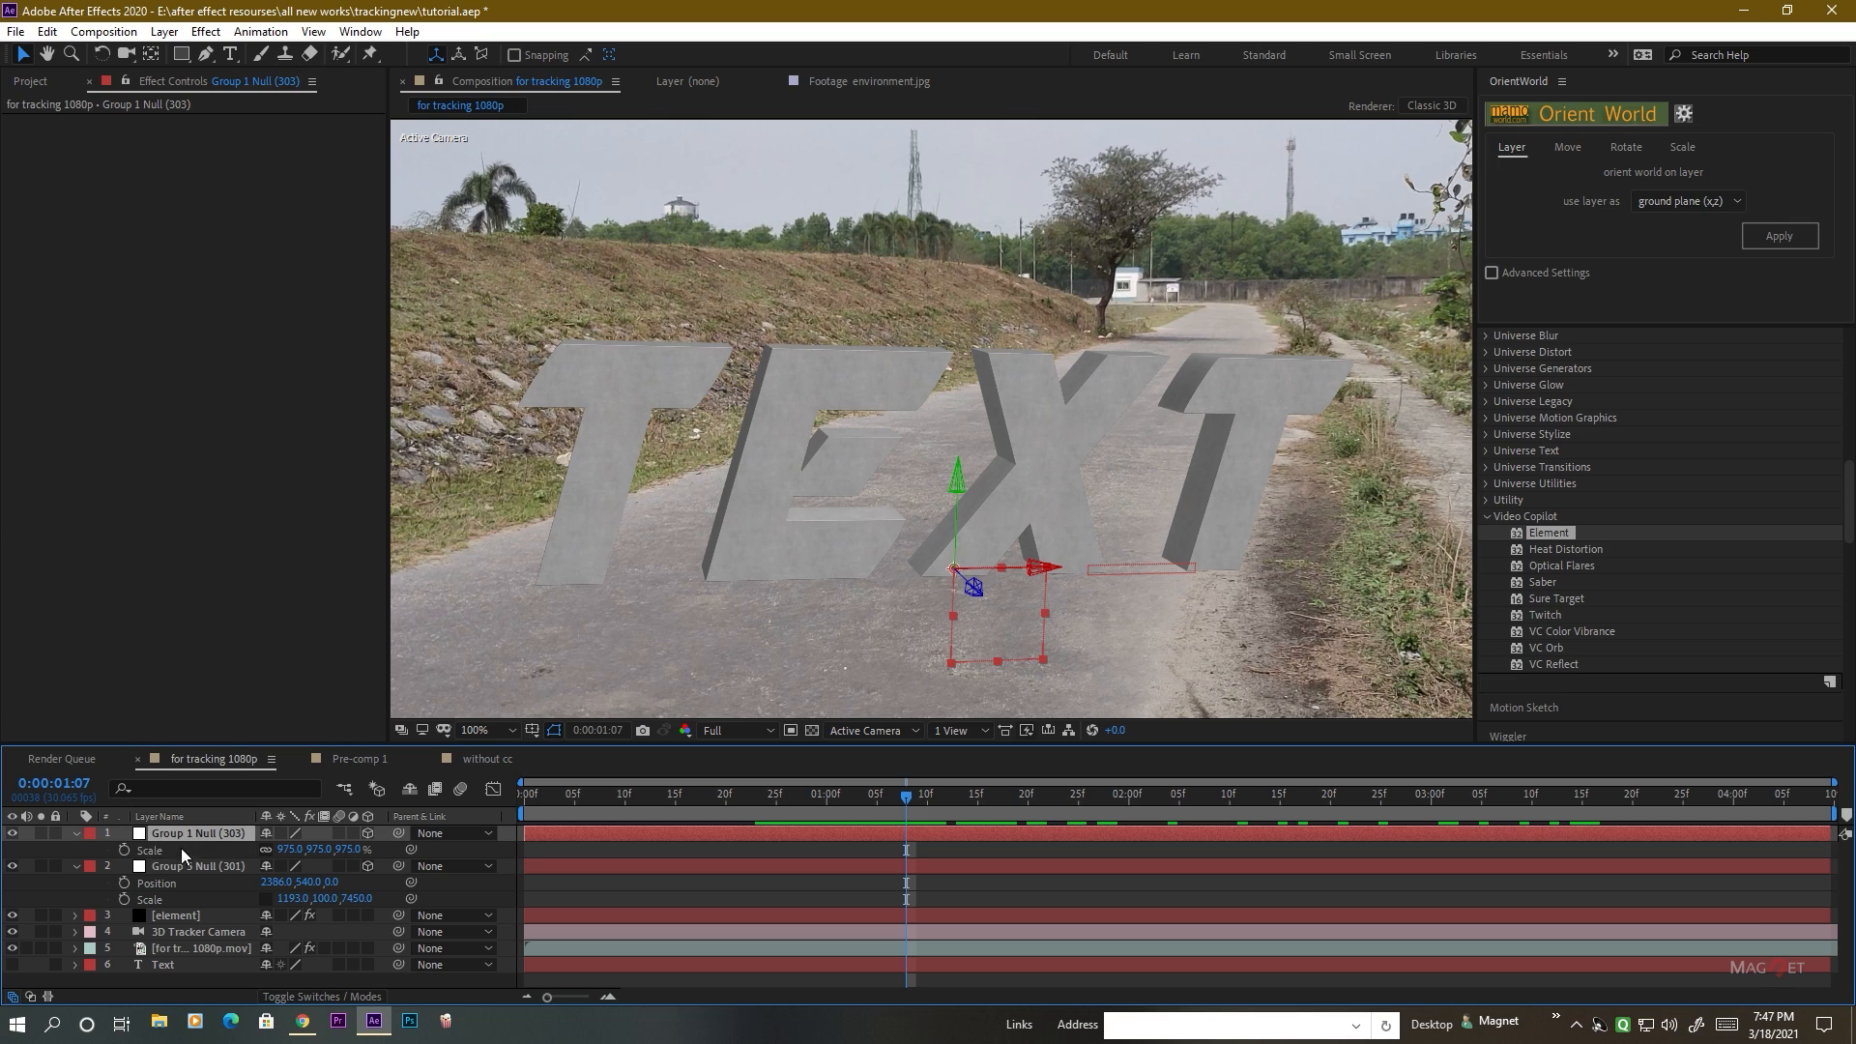
{"action": "left_click", "coordinate": [176, 917]}
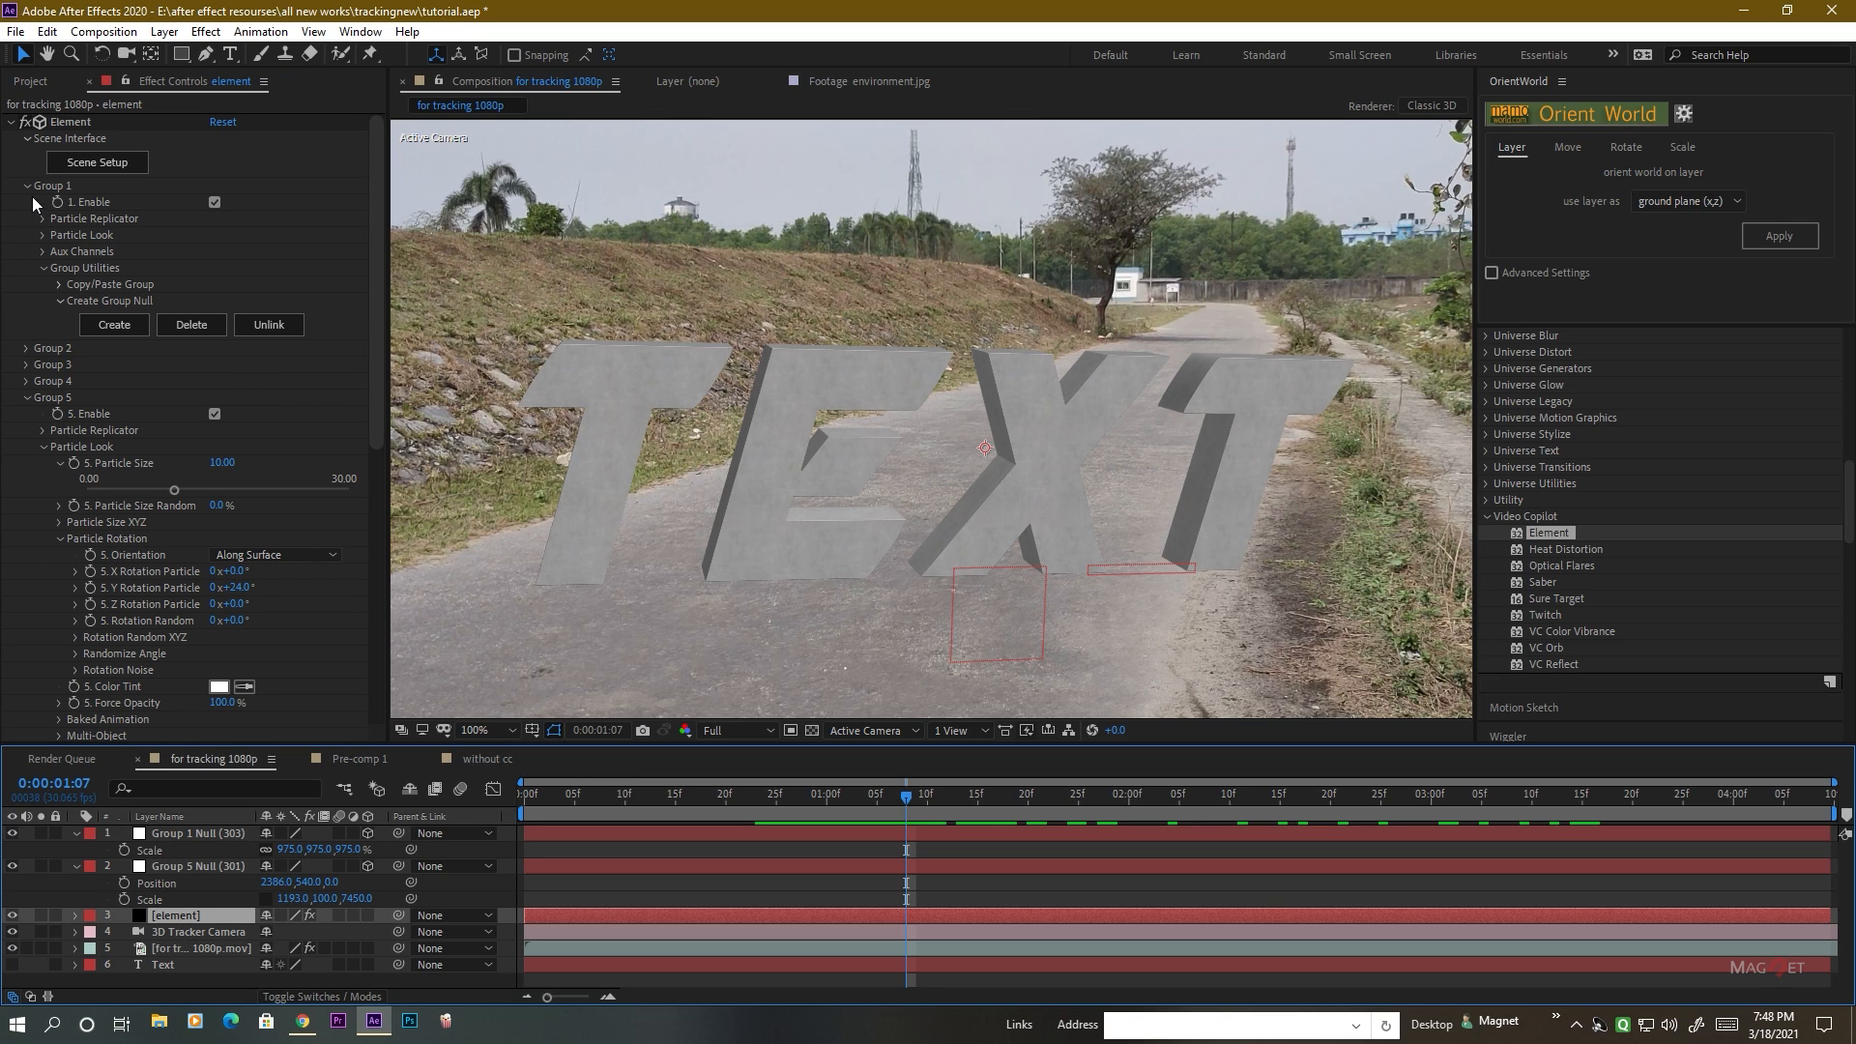
{"action": "left_click", "coordinate": [44, 237]}
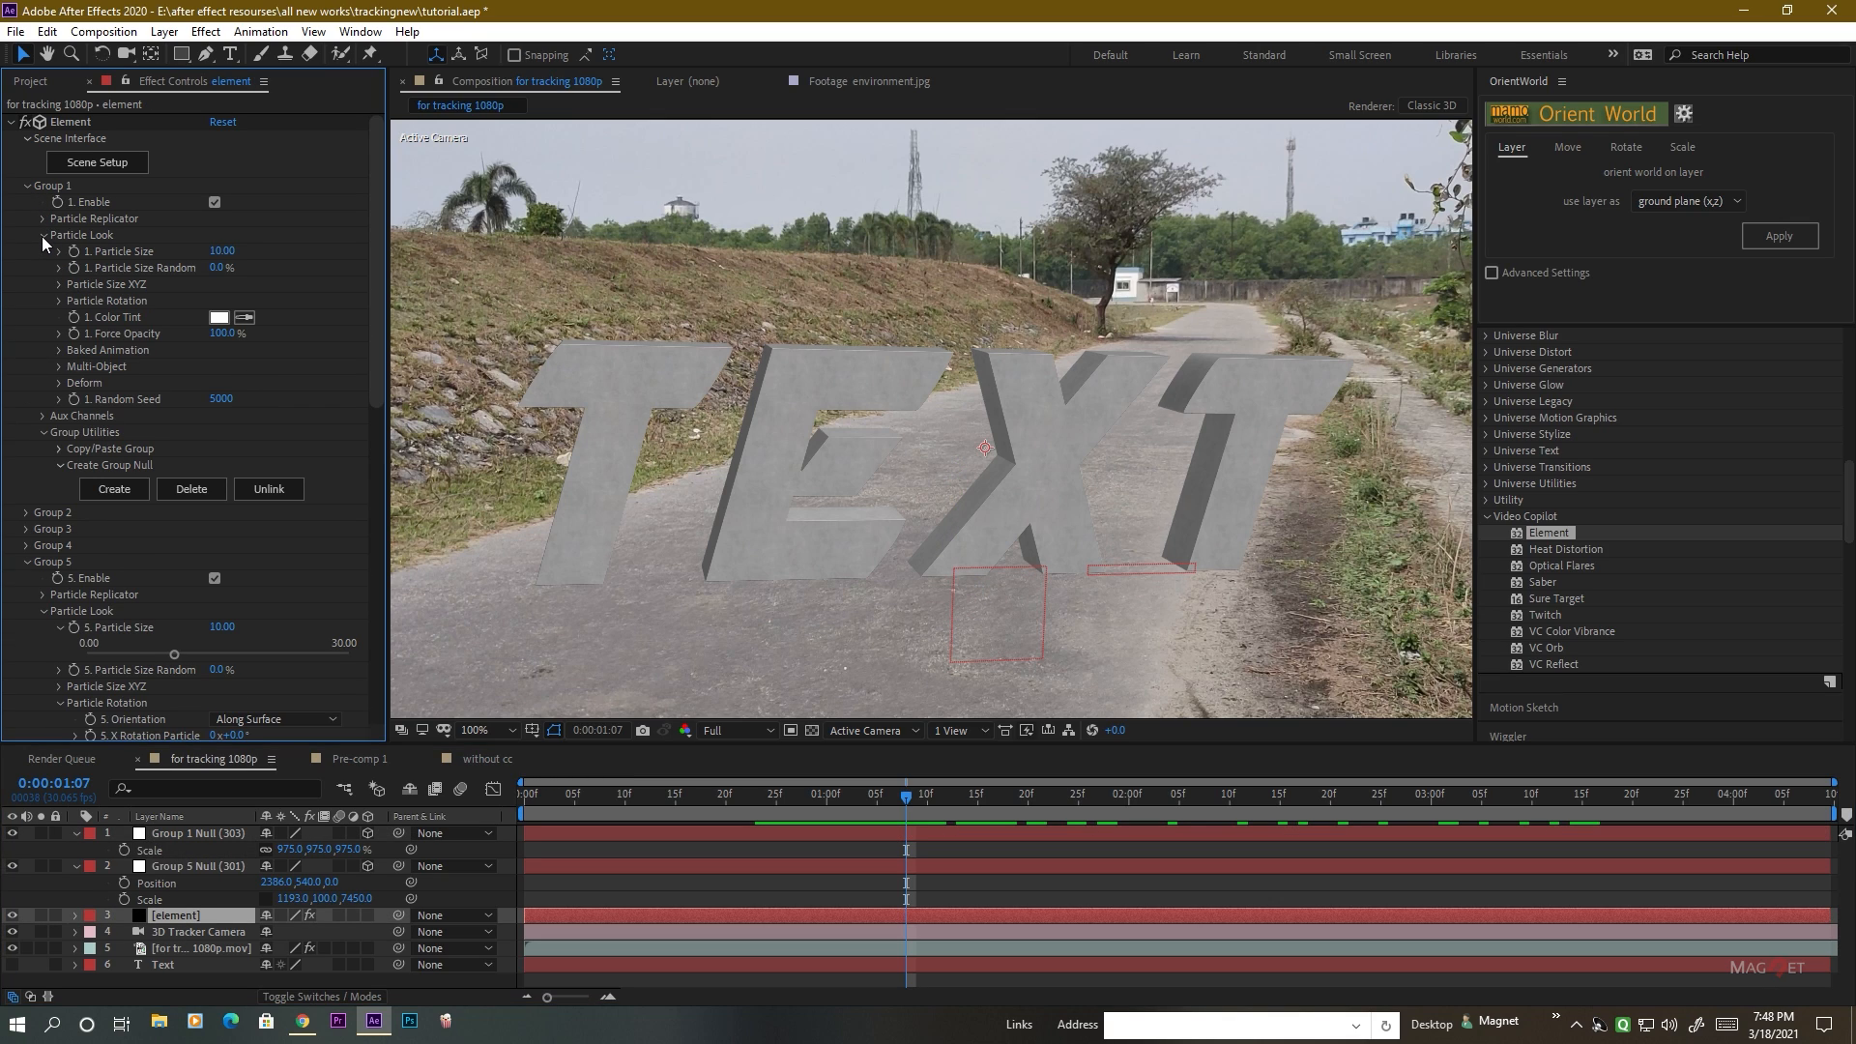
{"action": "left_click", "coordinate": [59, 301]}
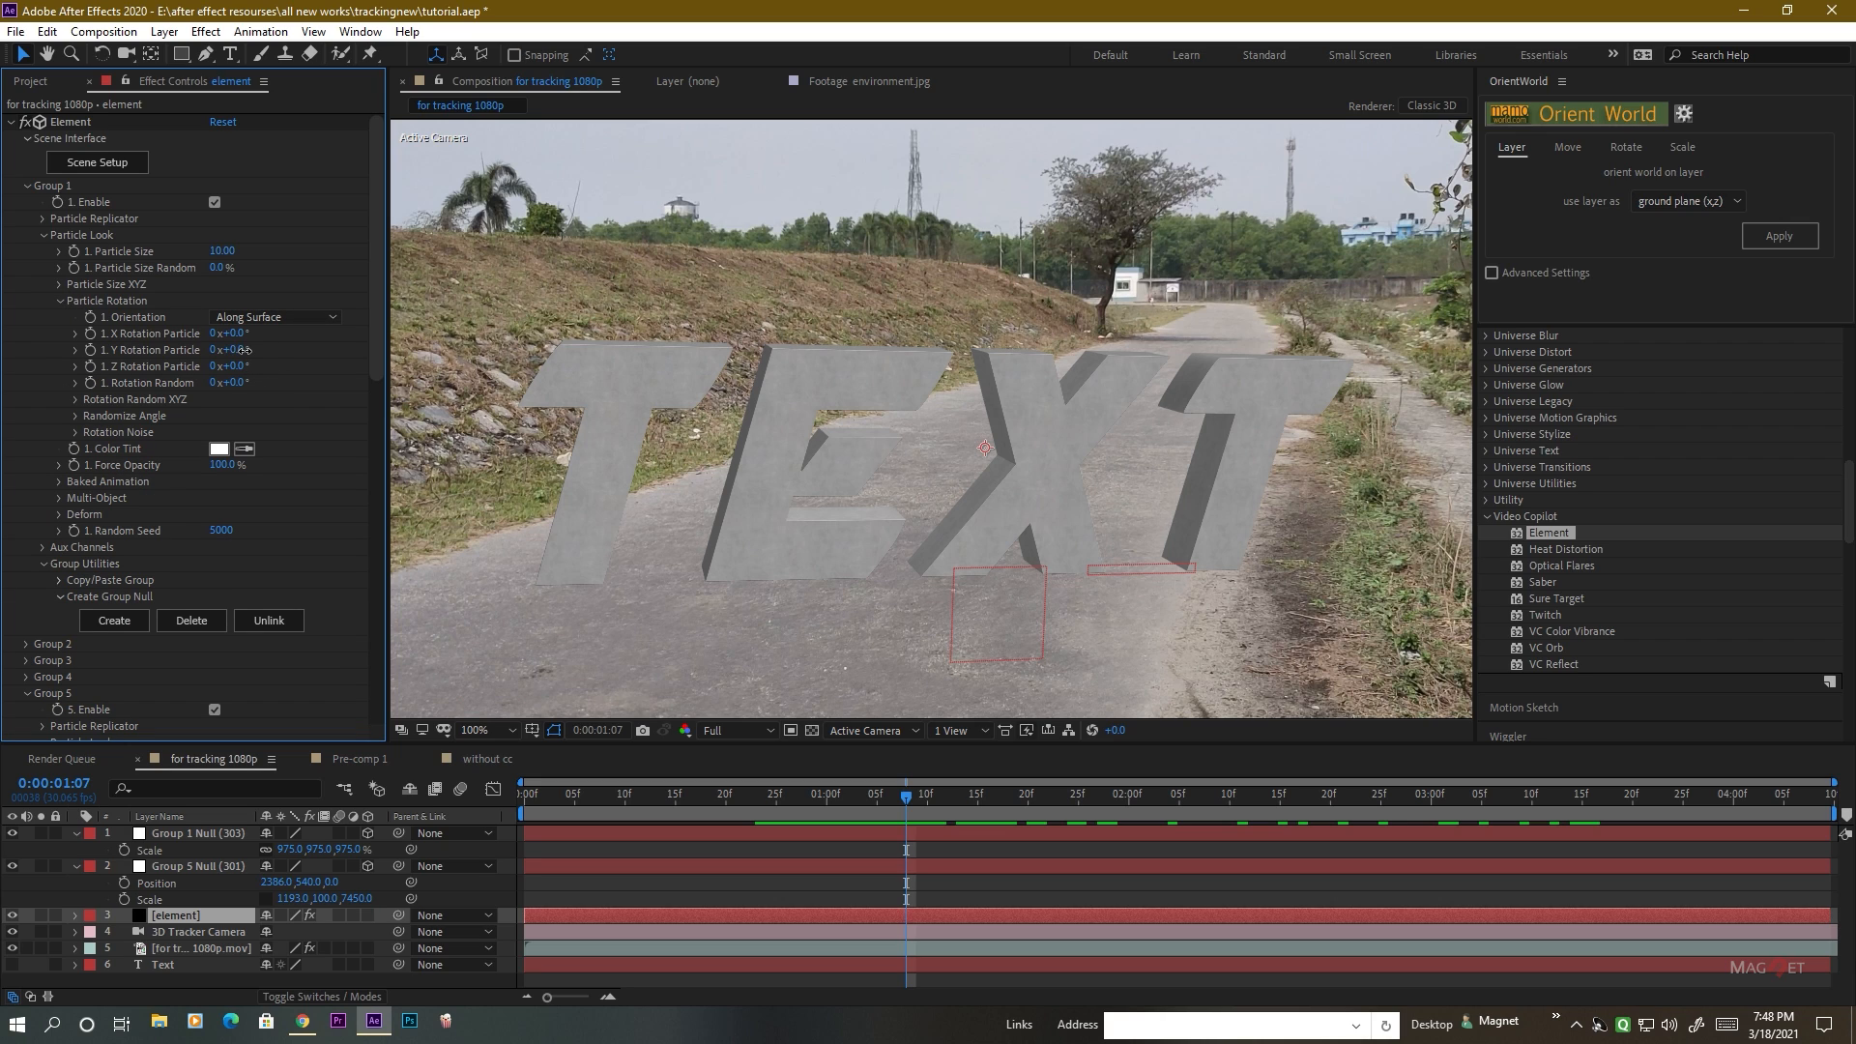
{"action": "left_click_drag", "start_coordinate": [246, 350], "coordinate": [209, 365]}
{"action": "mouse_move", "coordinate": [909, 806]}
{"action": "left_mouse_down"}
{"action": "mouse_move", "coordinate": [775, 807]}
{"action": "mouse_move", "coordinate": [1308, 795]}
{"action": "mouse_move", "coordinate": [870, 794]}
{"action": "mouse_move", "coordinate": [1209, 795]}
{"action": "mouse_move", "coordinate": [886, 795]}
{"action": "left_mouse_up"}
{"action": "scroll", "coordinate": [987, 444], "scroll_direction": "down", "scroll_amount": 2}
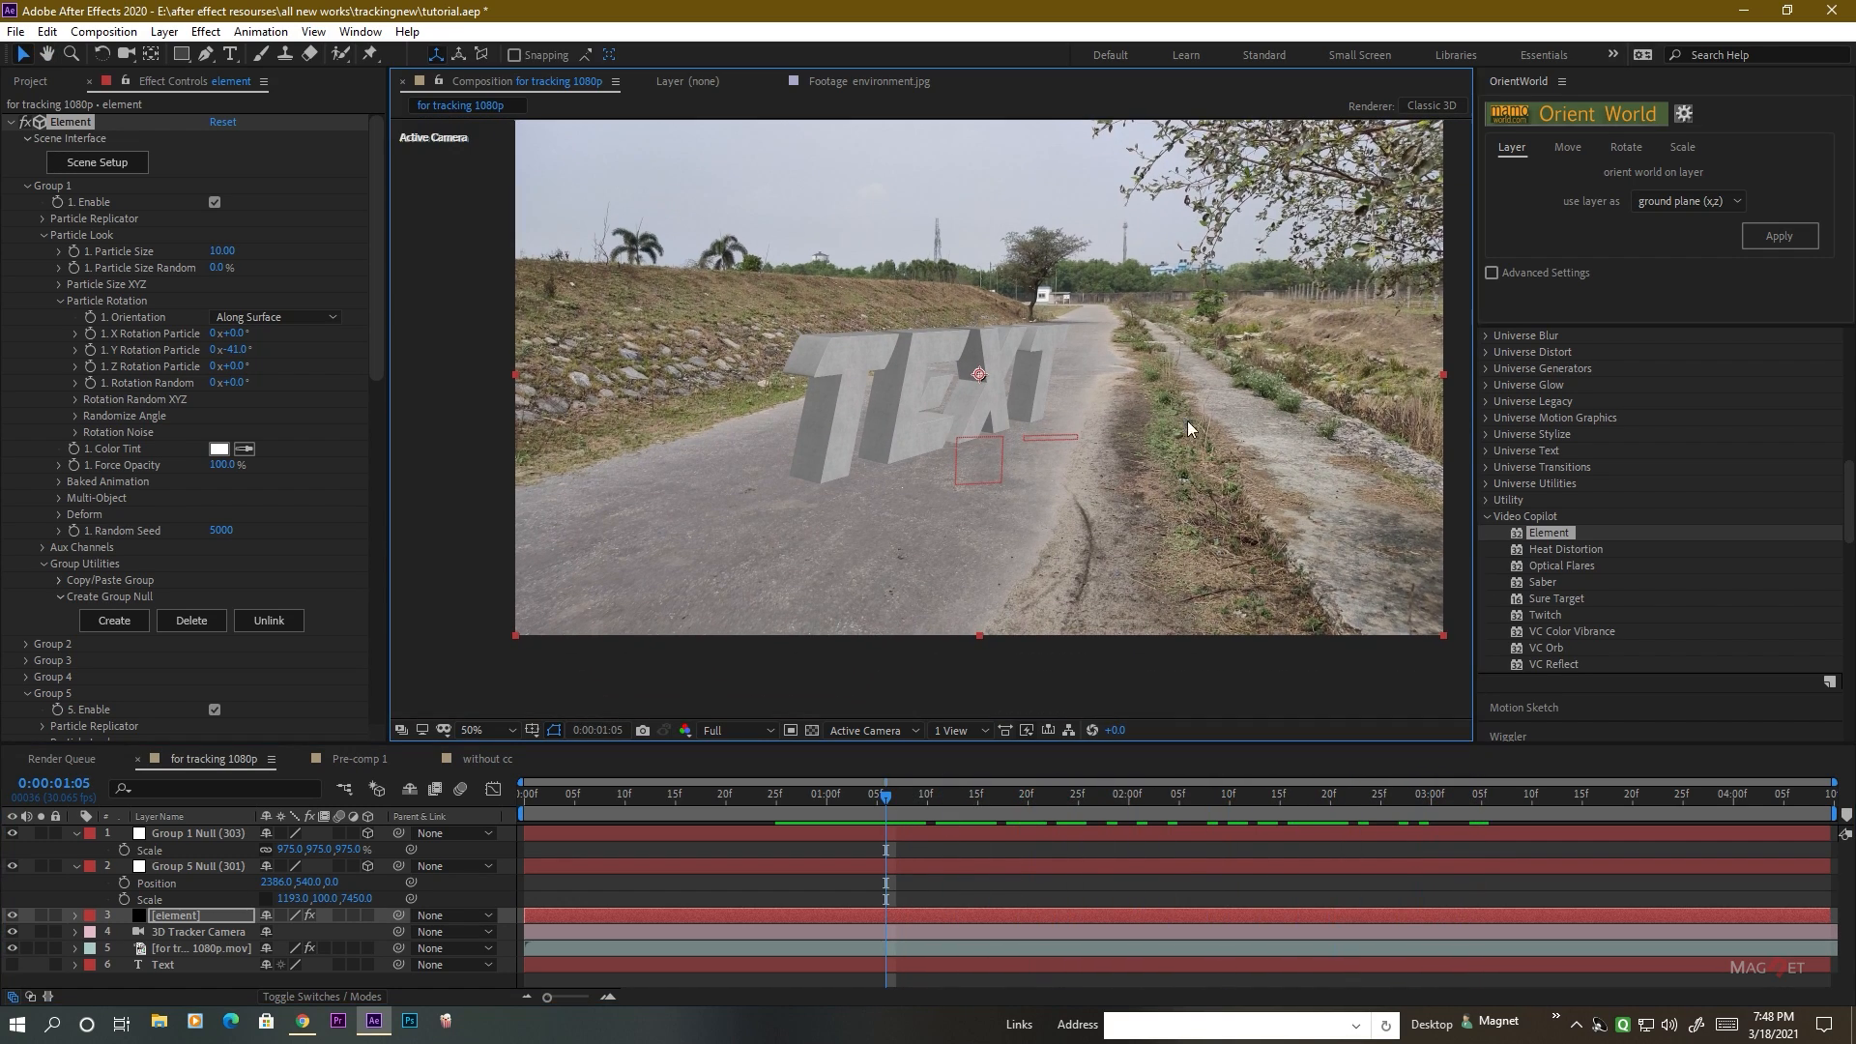
{"action": "left_click_drag", "start_coordinate": [1224, 398], "coordinate": [1187, 420]}
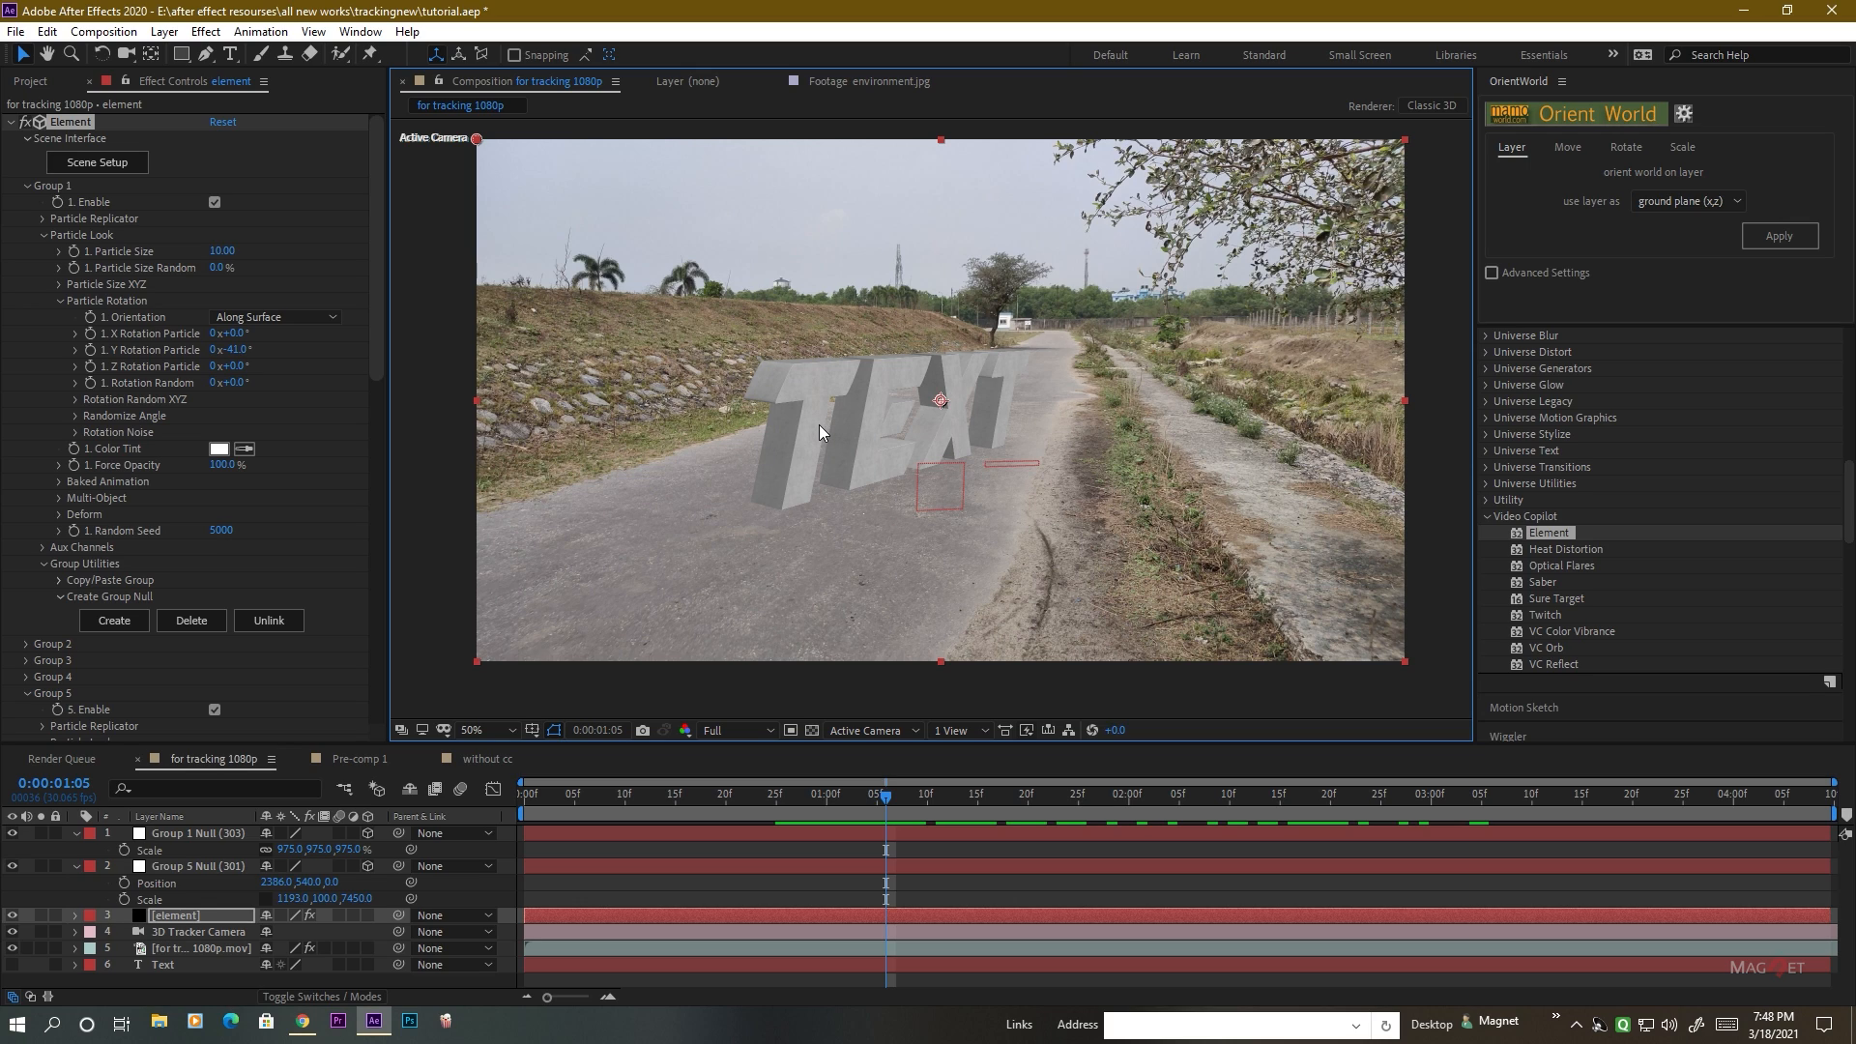
{"action": "left_click_drag", "start_coordinate": [1209, 356], "coordinate": [1194, 381]}
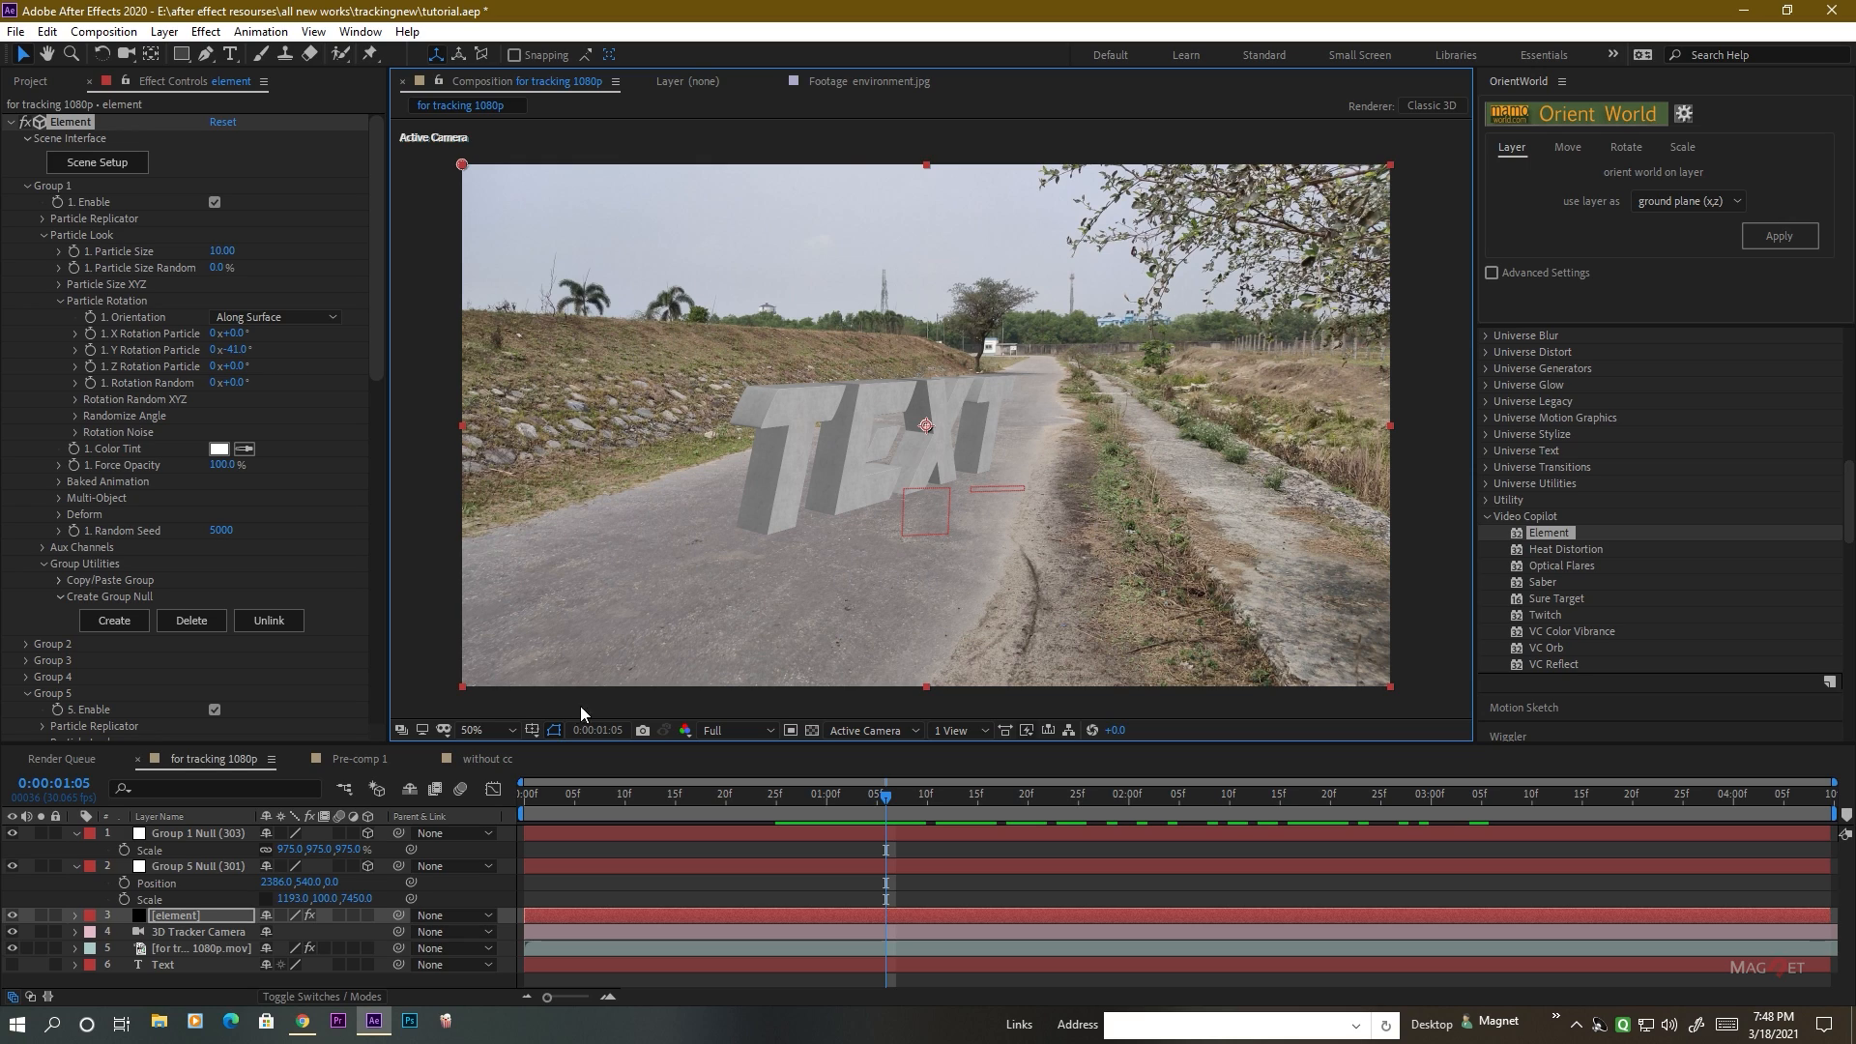
Preview the environment.jpg footage, add it as the lowest layer of the for tracking 1080p composition, and hide it.
{"action": "left_click", "coordinate": [38, 85]}
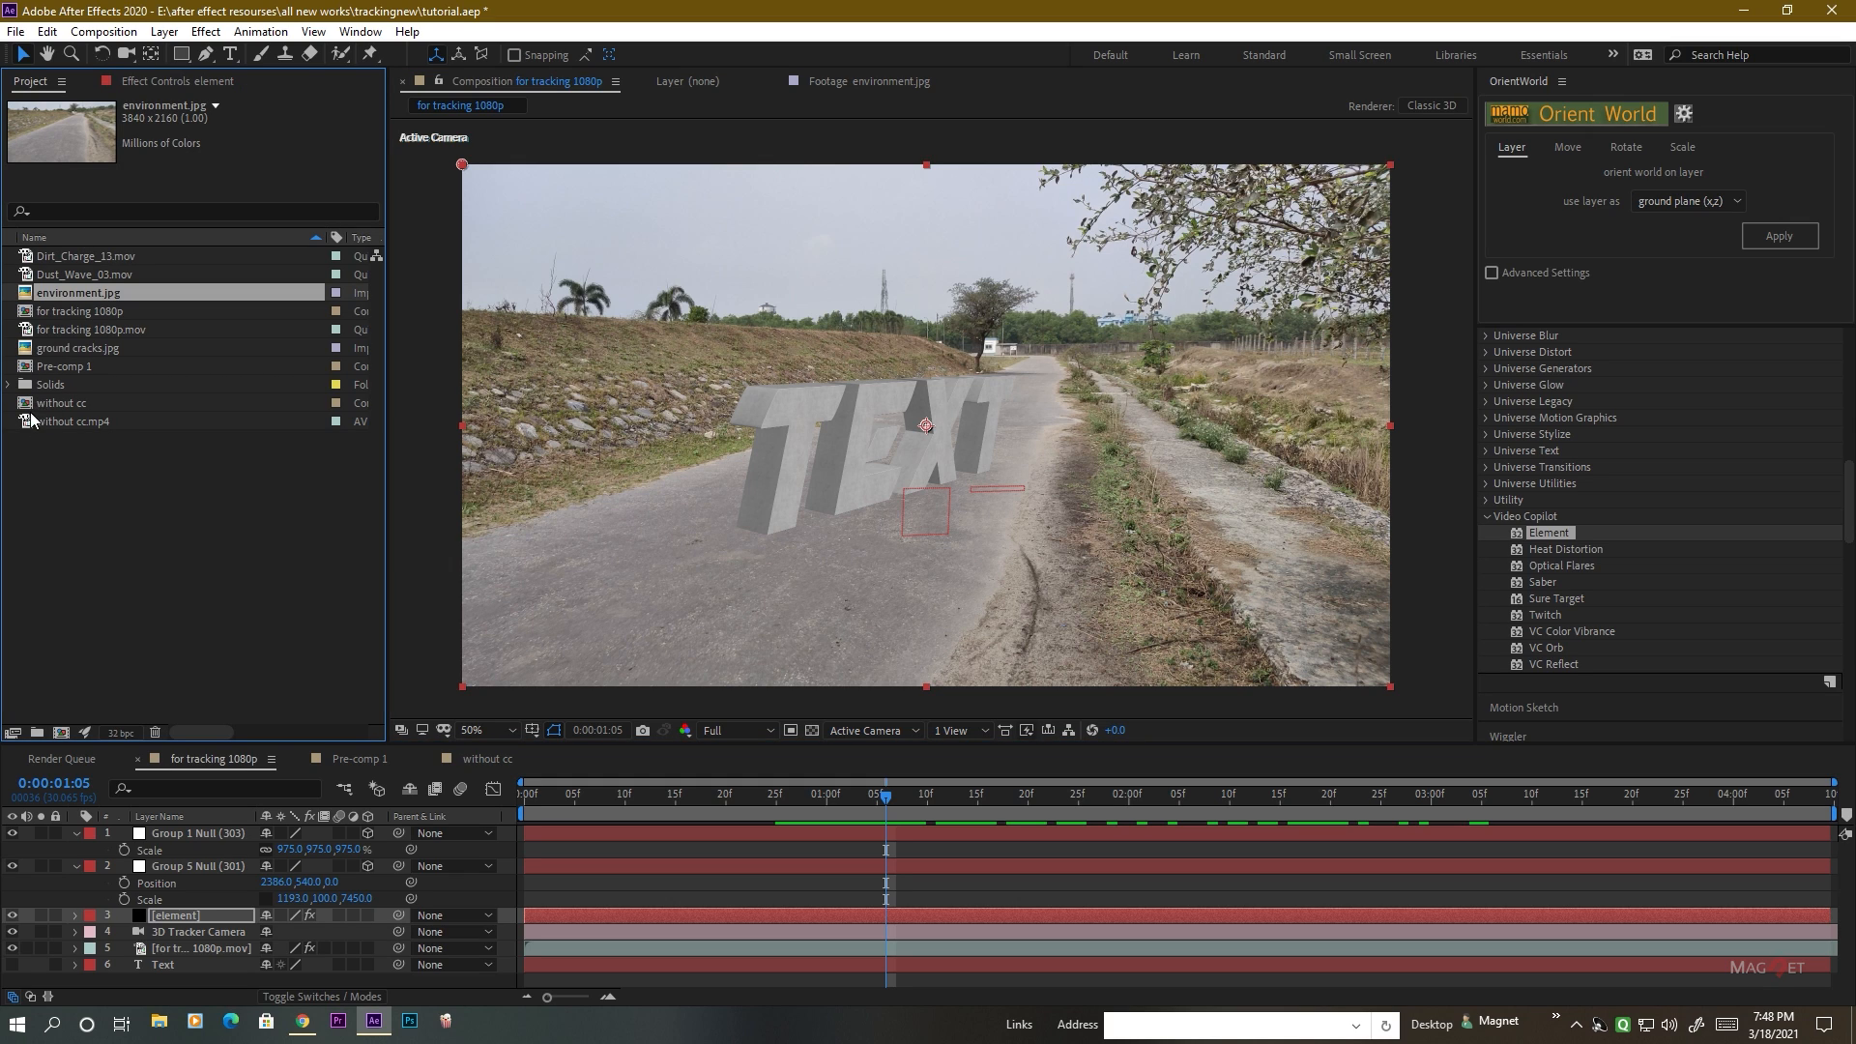
{"action": "double_click", "coordinate": [77, 294]}
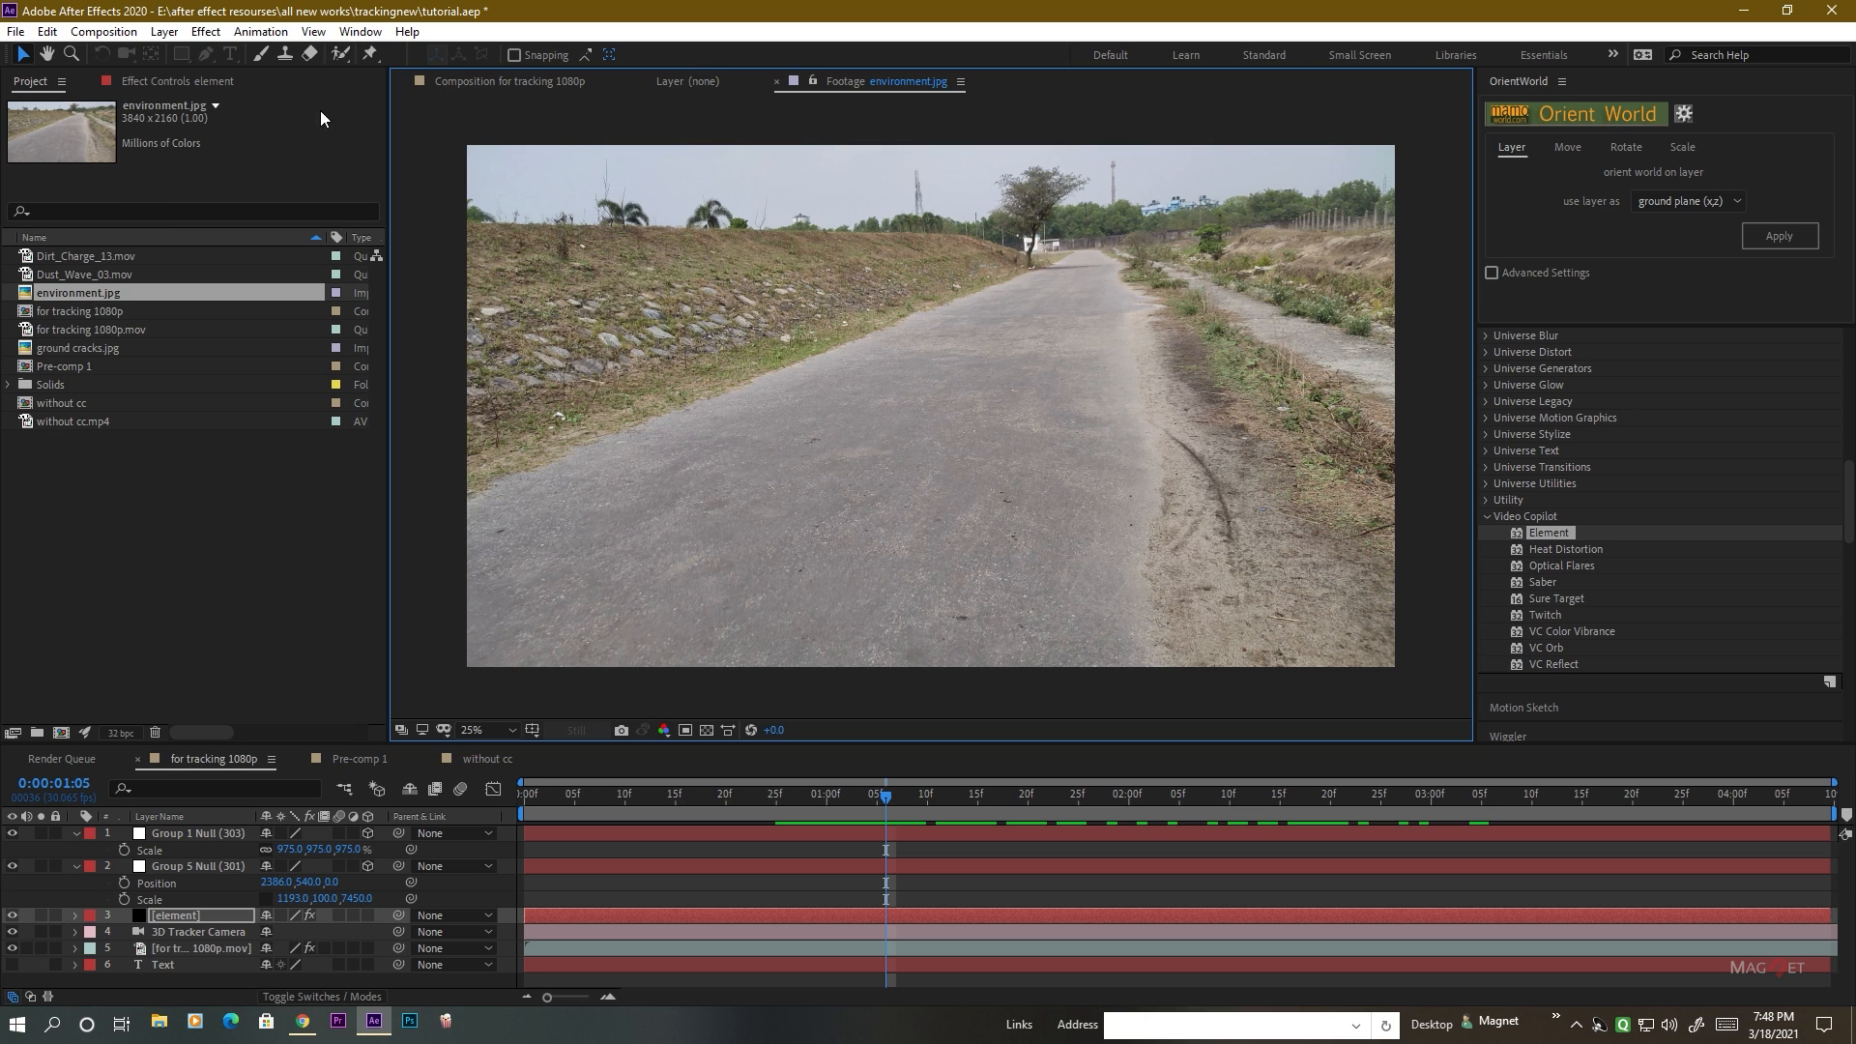
{"action": "left_click", "coordinate": [479, 82]}
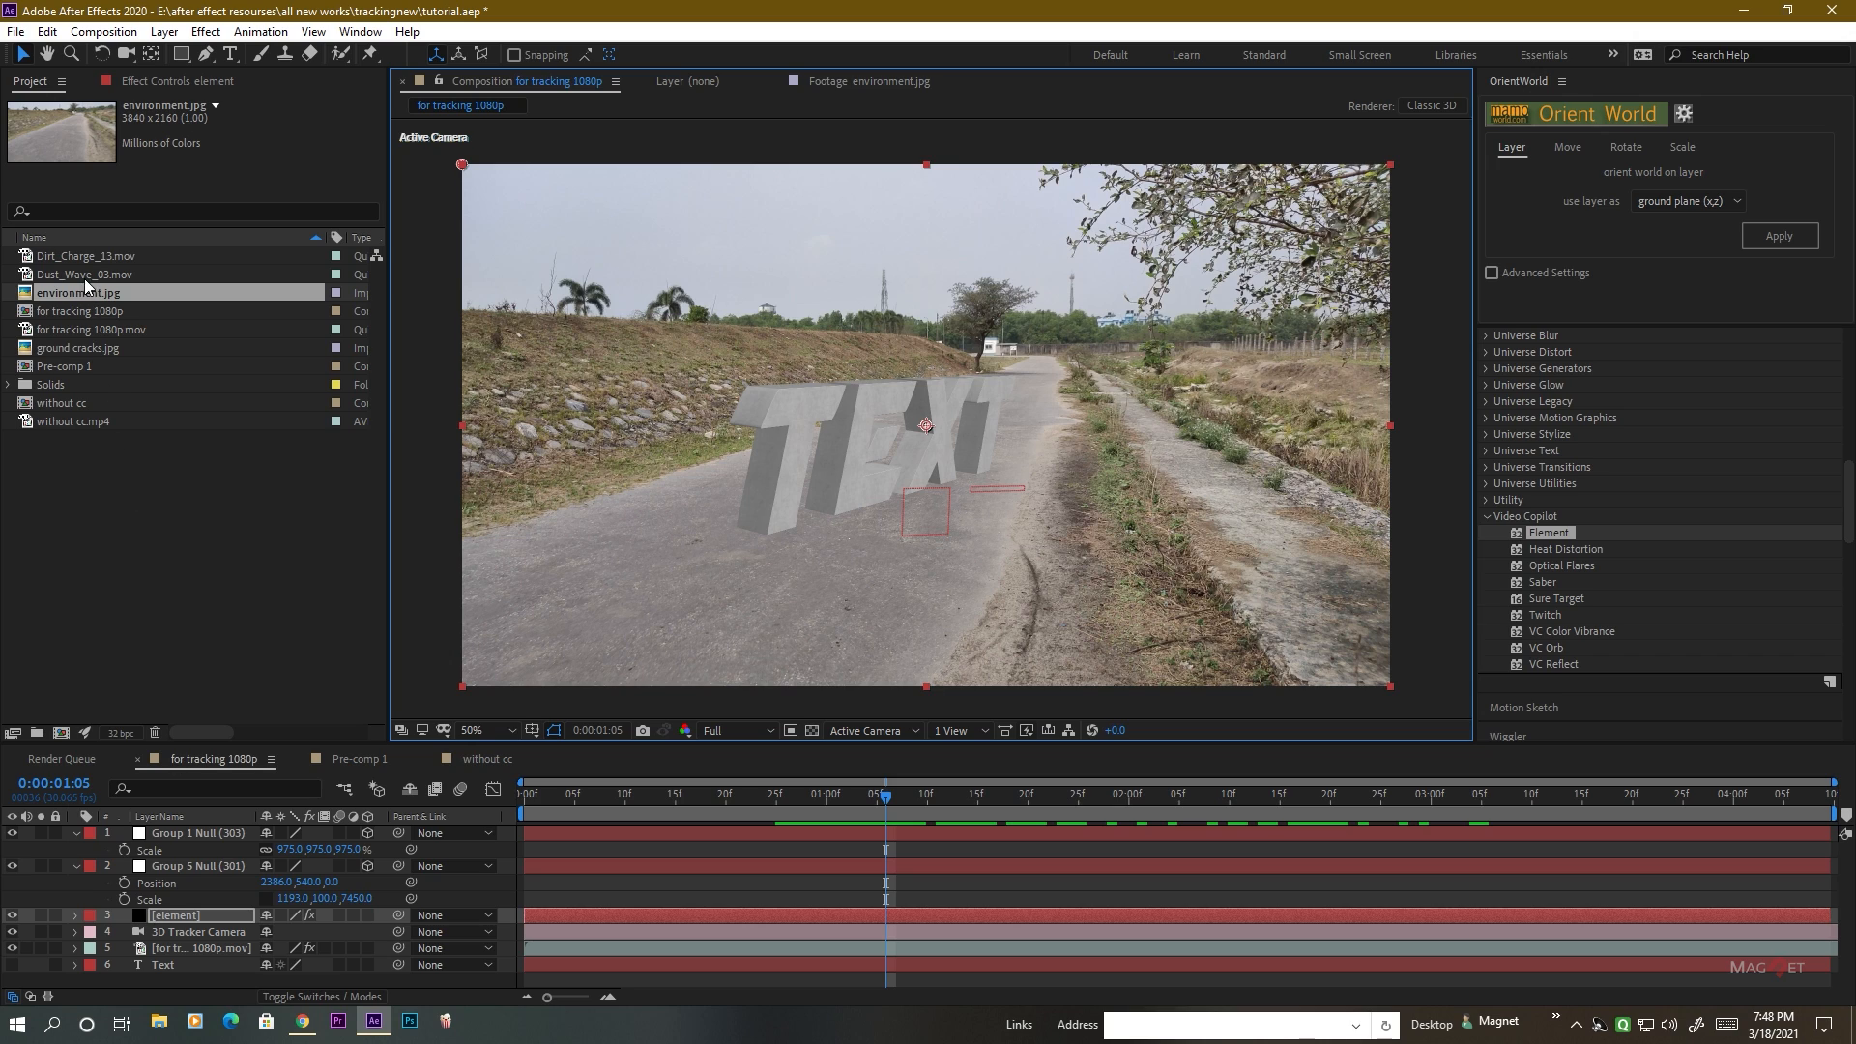
{"action": "left_click_drag", "start_coordinate": [73, 297], "coordinate": [175, 971]}
{"action": "left_click", "coordinate": [11, 980]}
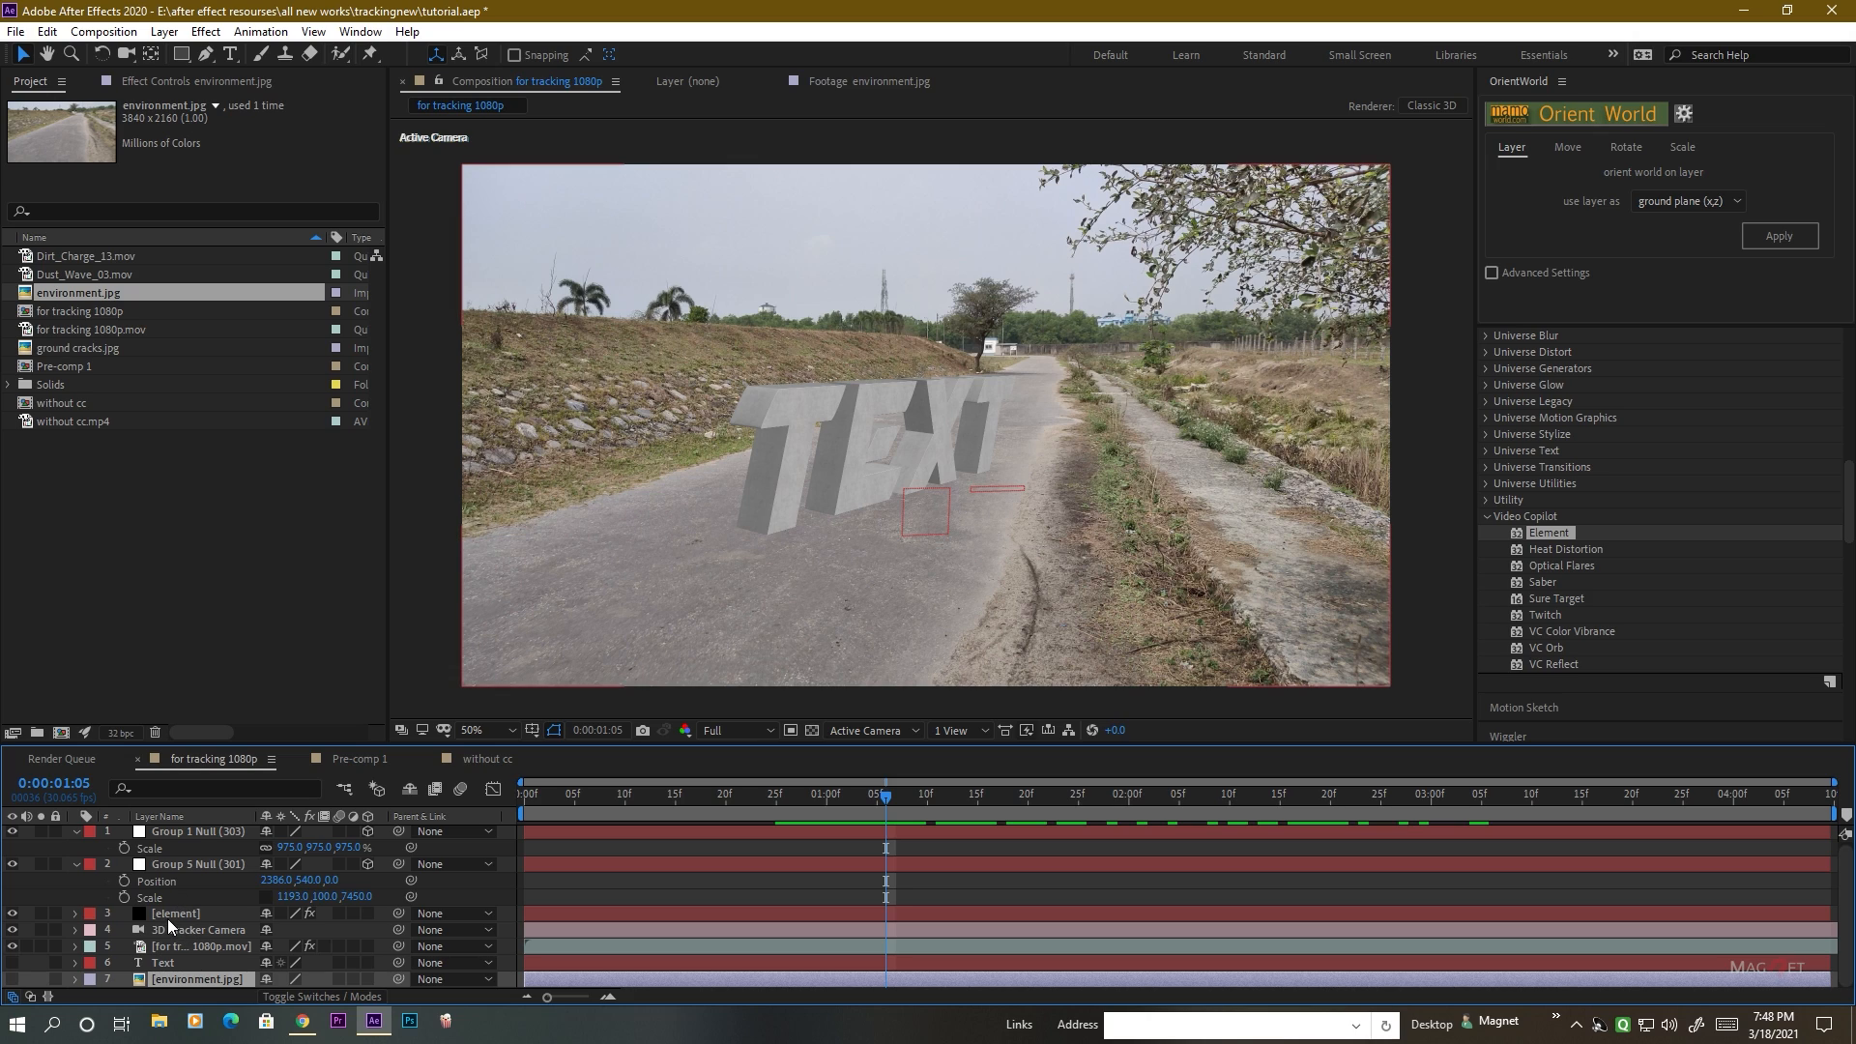
Assign the environment.jpg layer to Layer 1 of the Element effect's Custom Texture Maps.
{"action": "left_click", "coordinate": [175, 915]}
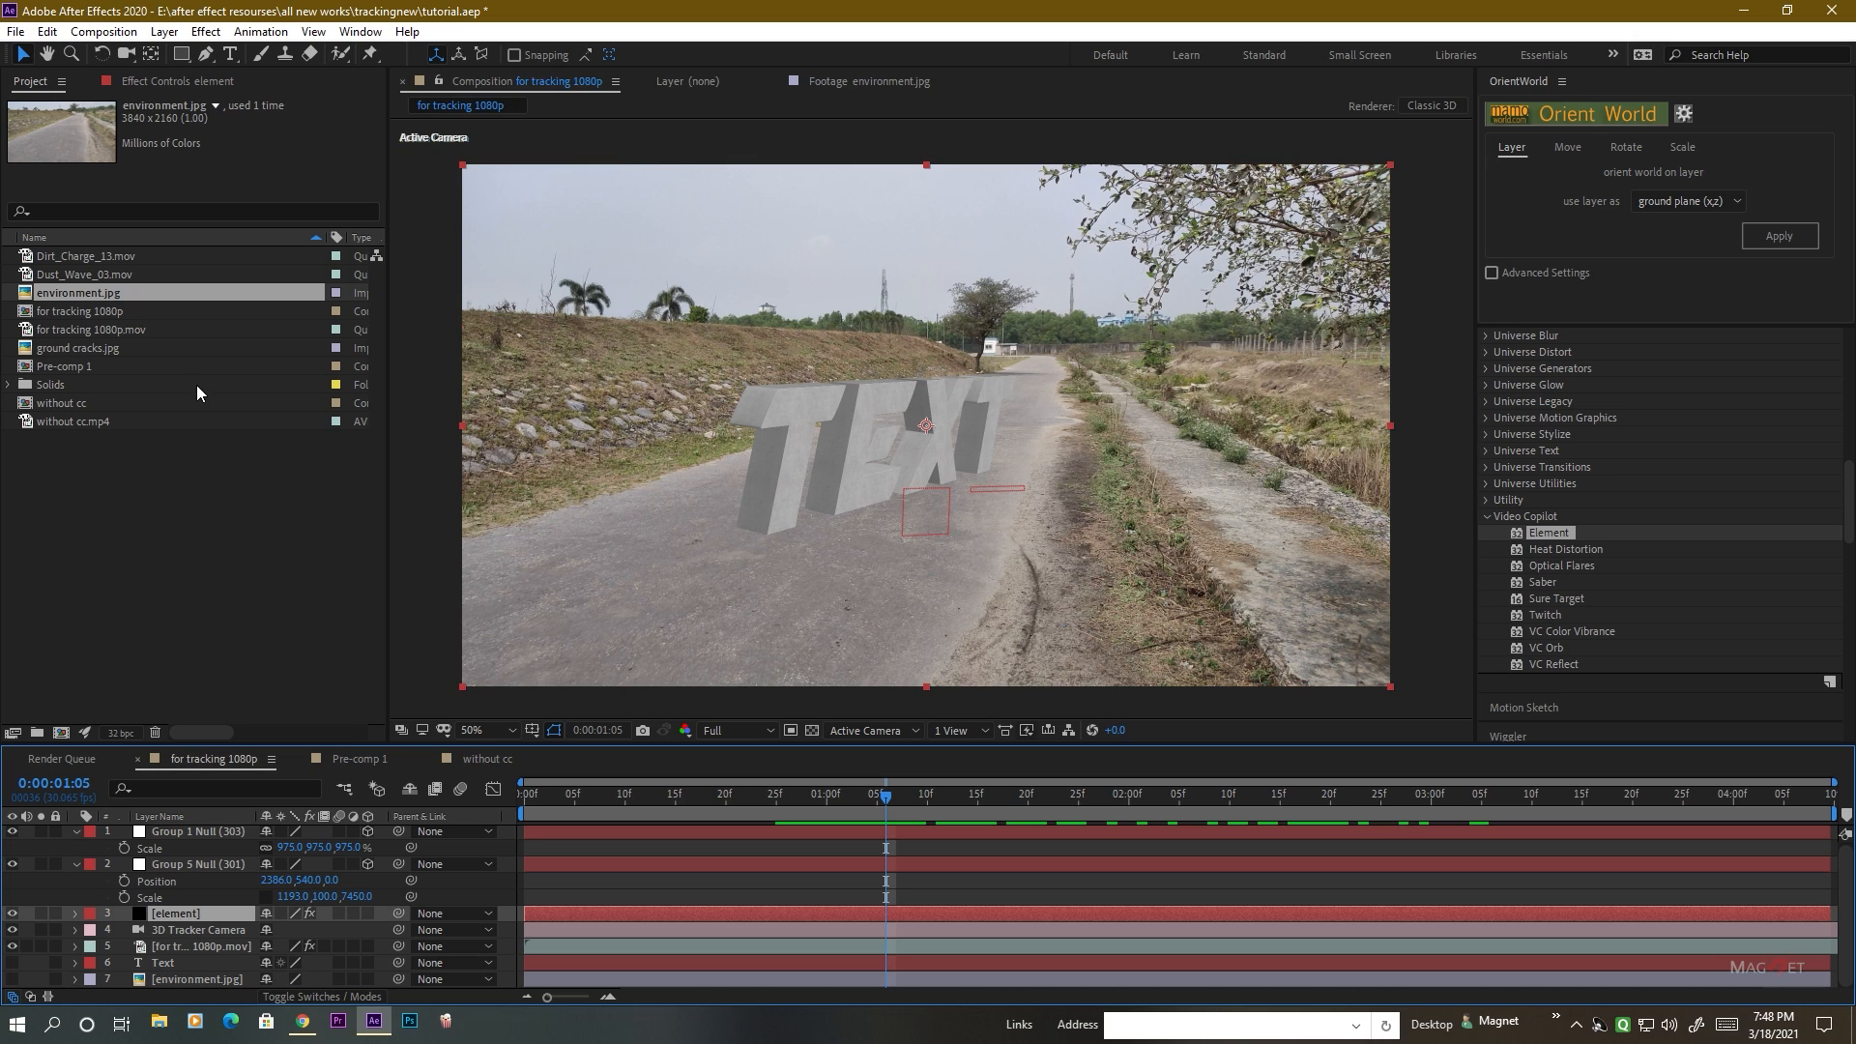
{"action": "left_click", "coordinate": [155, 82]}
{"action": "left_click", "coordinate": [29, 187]}
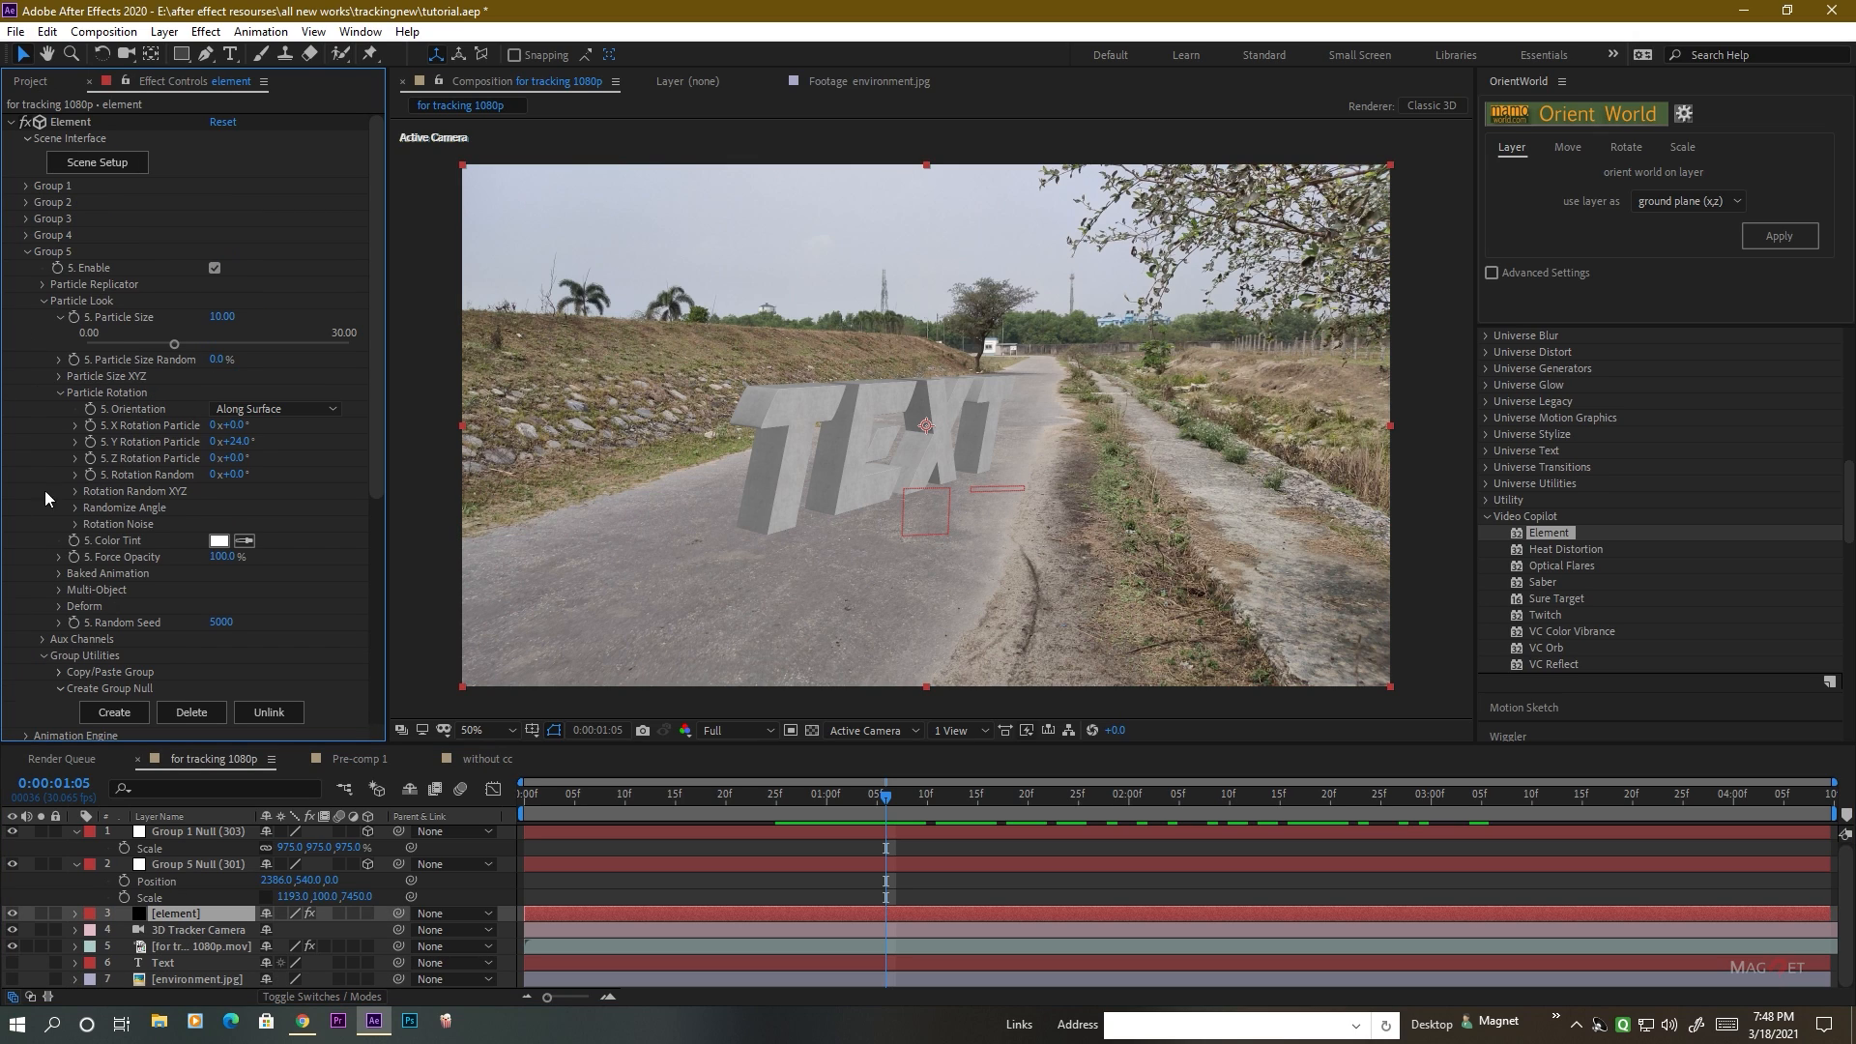
{"action": "left_click", "coordinate": [25, 252]}
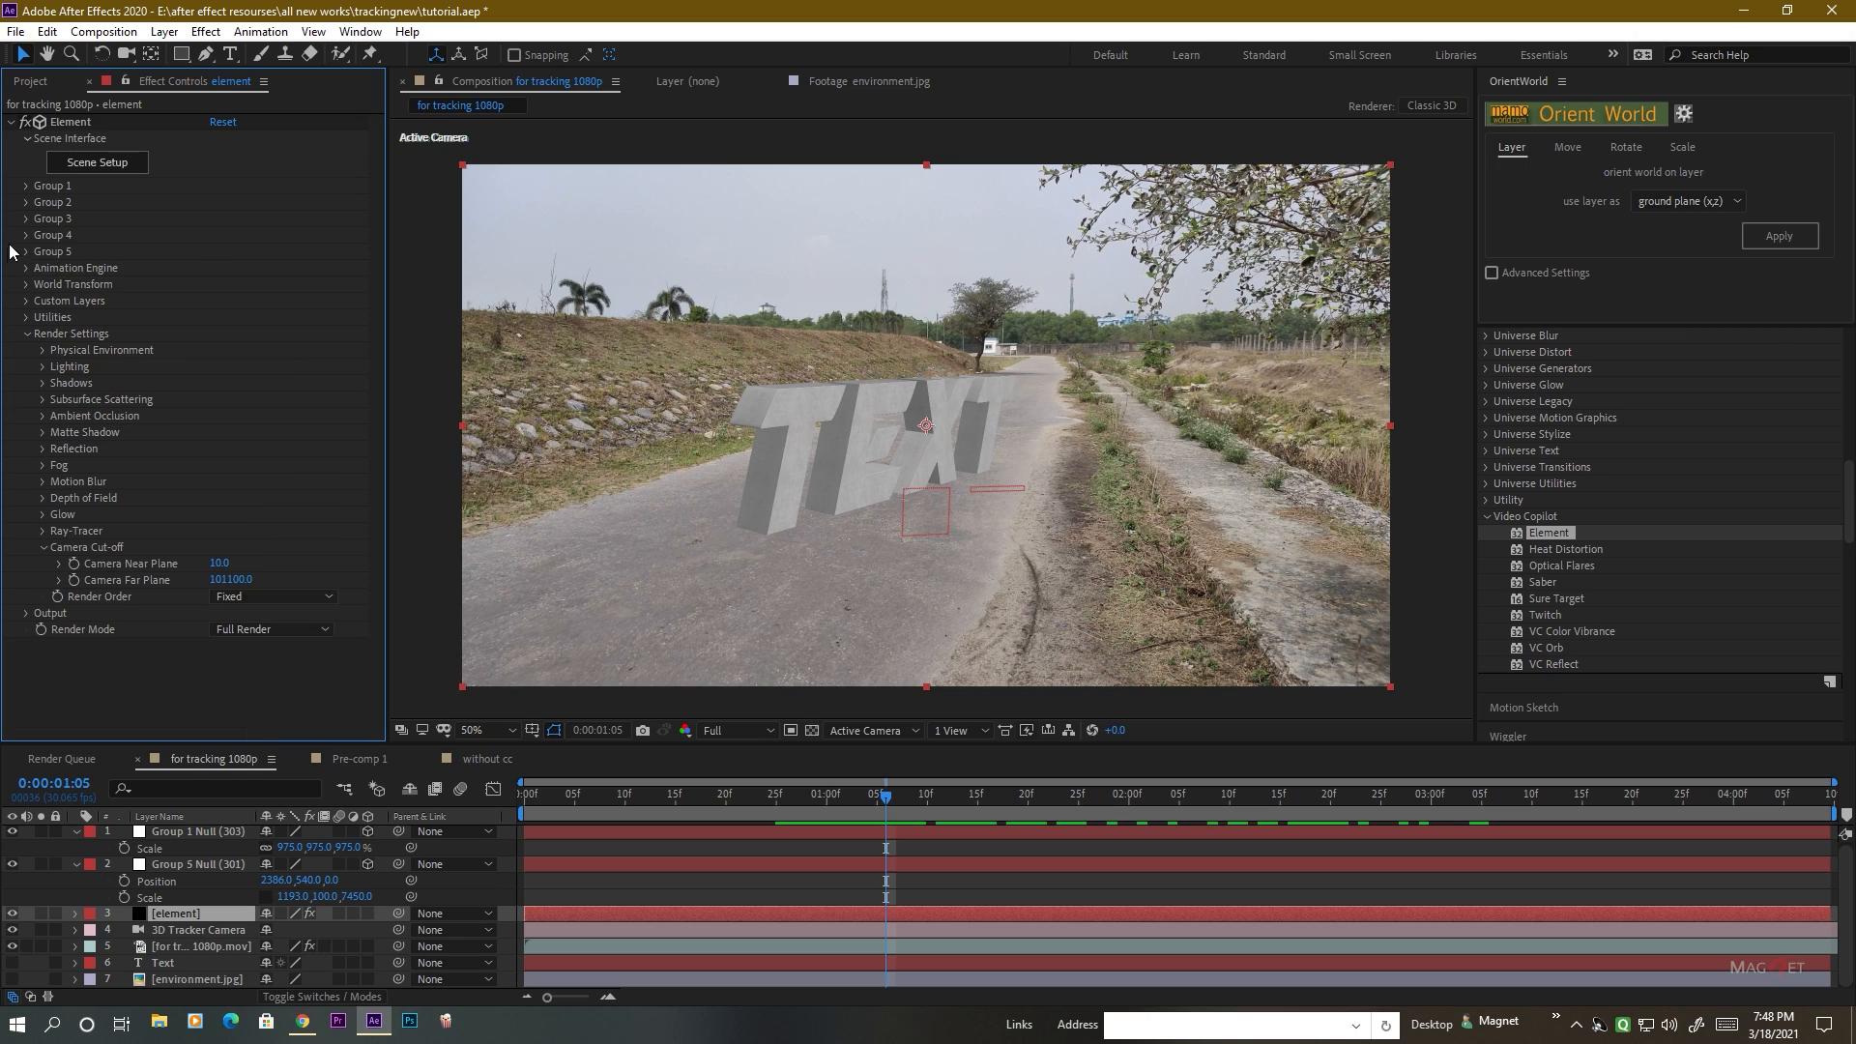
{"action": "left_click", "coordinate": [28, 335]}
{"action": "left_click", "coordinate": [26, 302]}
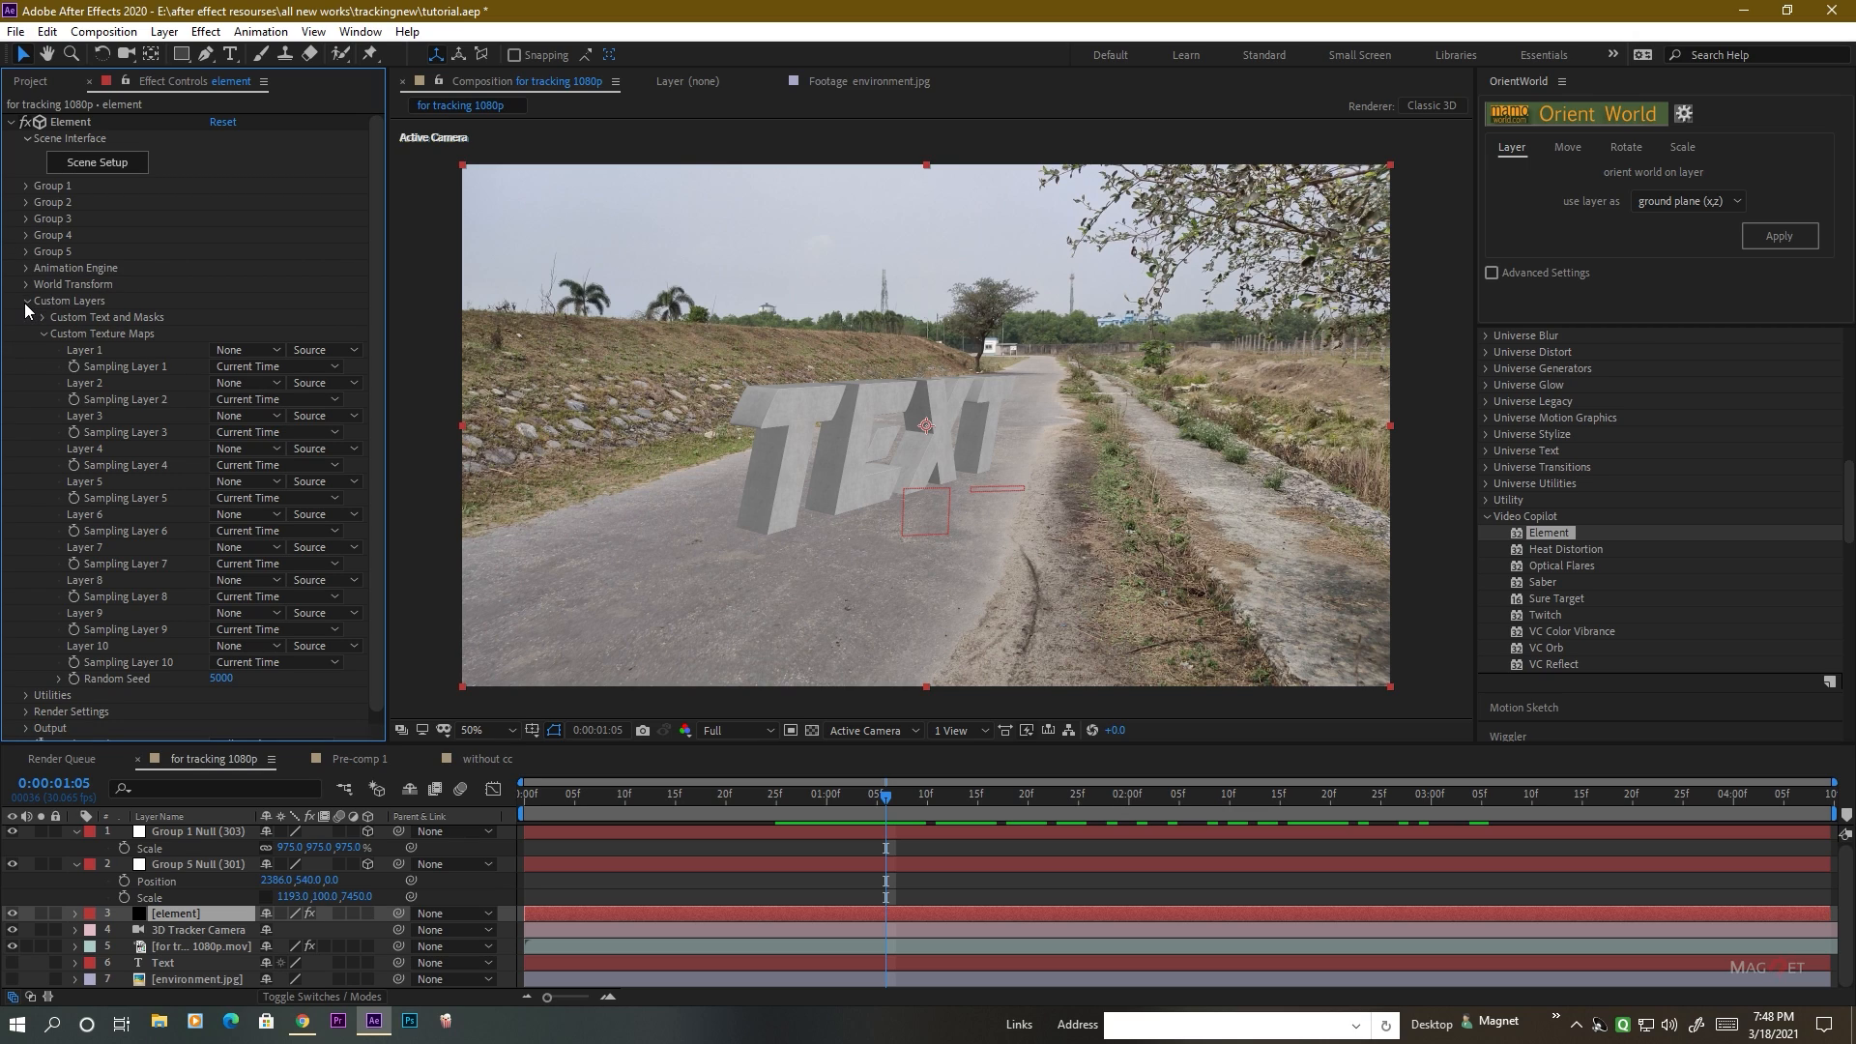
{"action": "left_click", "coordinate": [43, 335]}
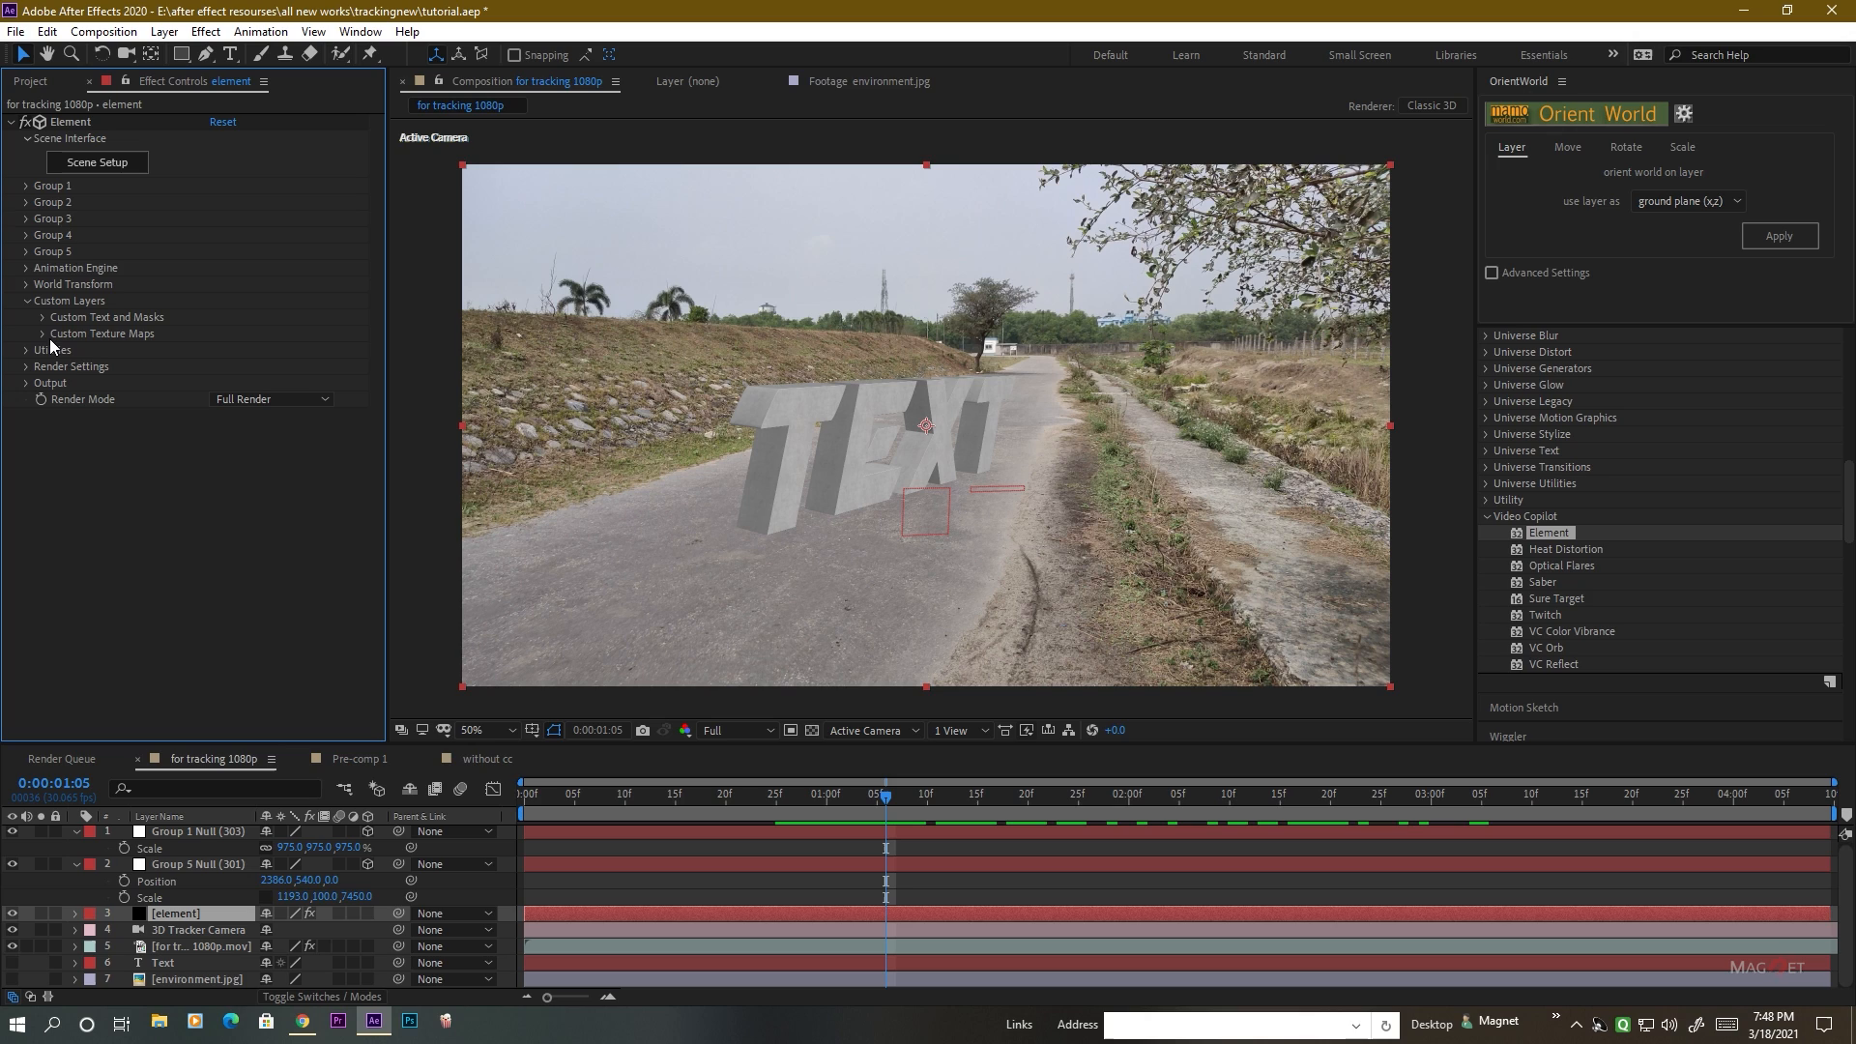
{"action": "left_click", "coordinate": [191, 981]}
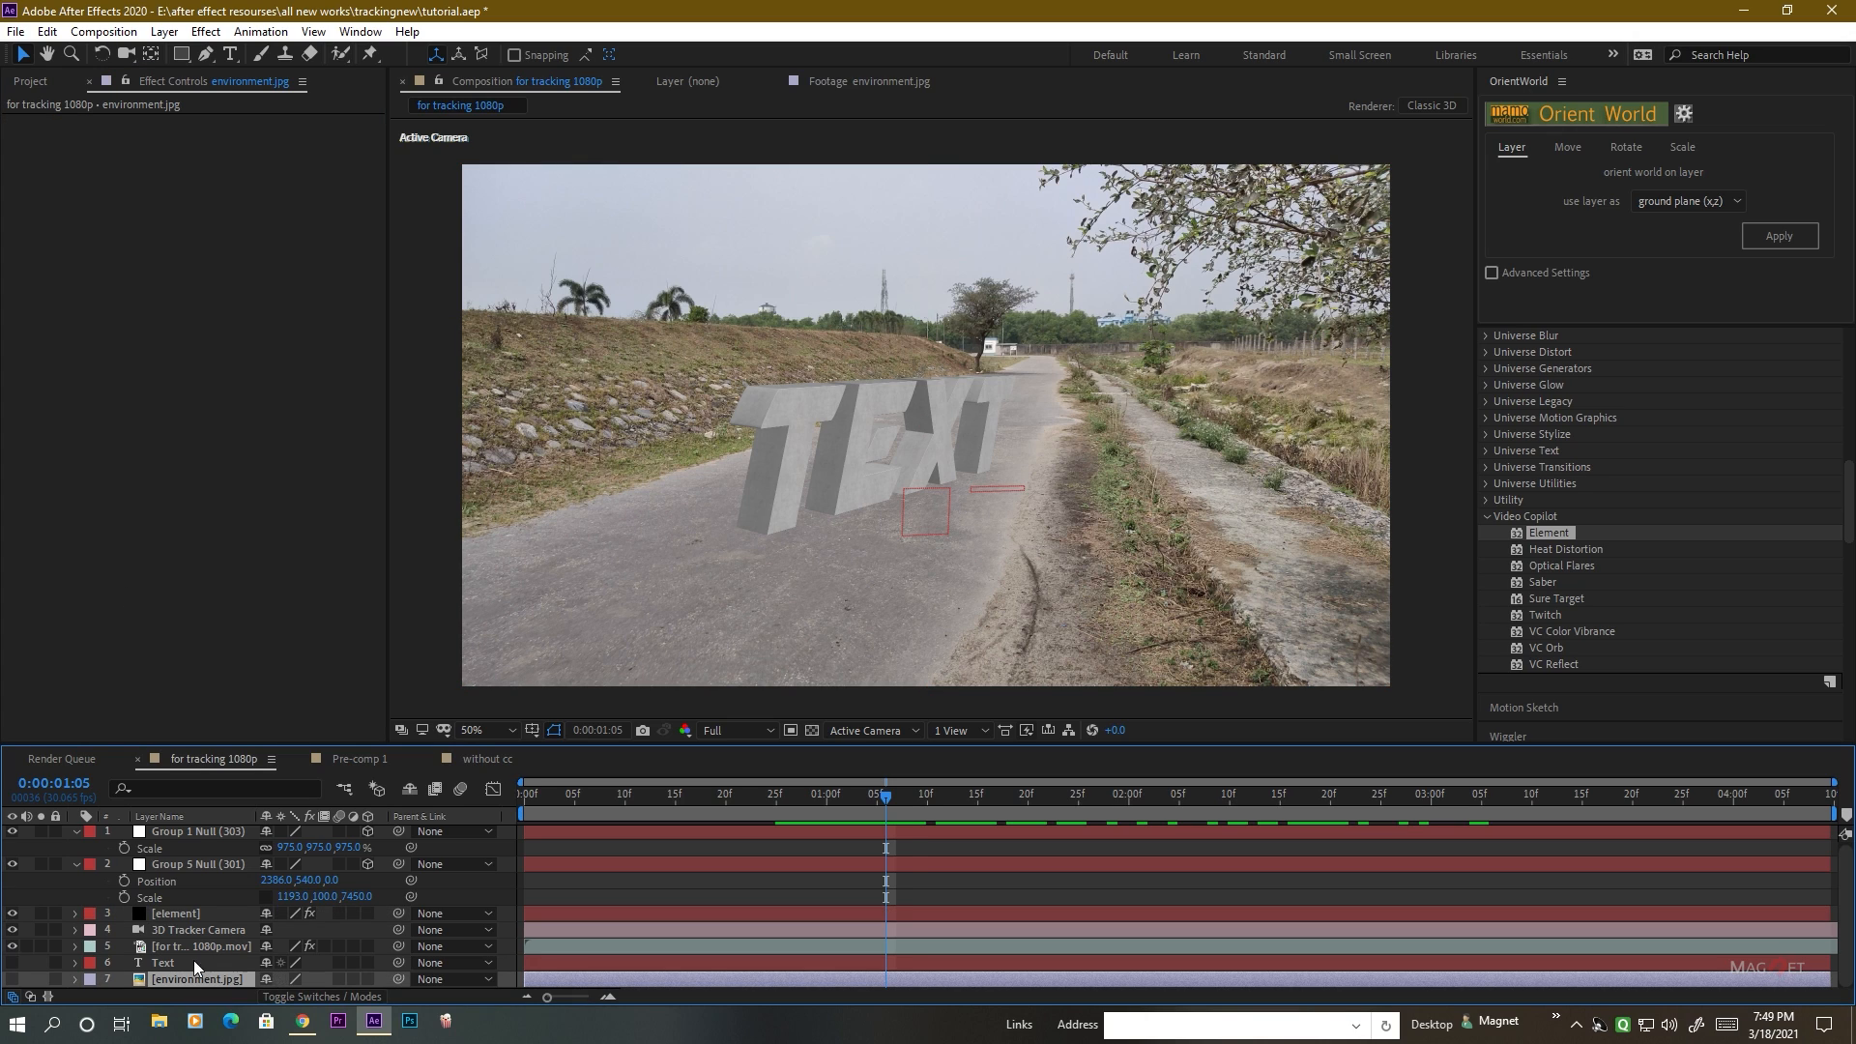
{"action": "left_click", "coordinate": [187, 915]}
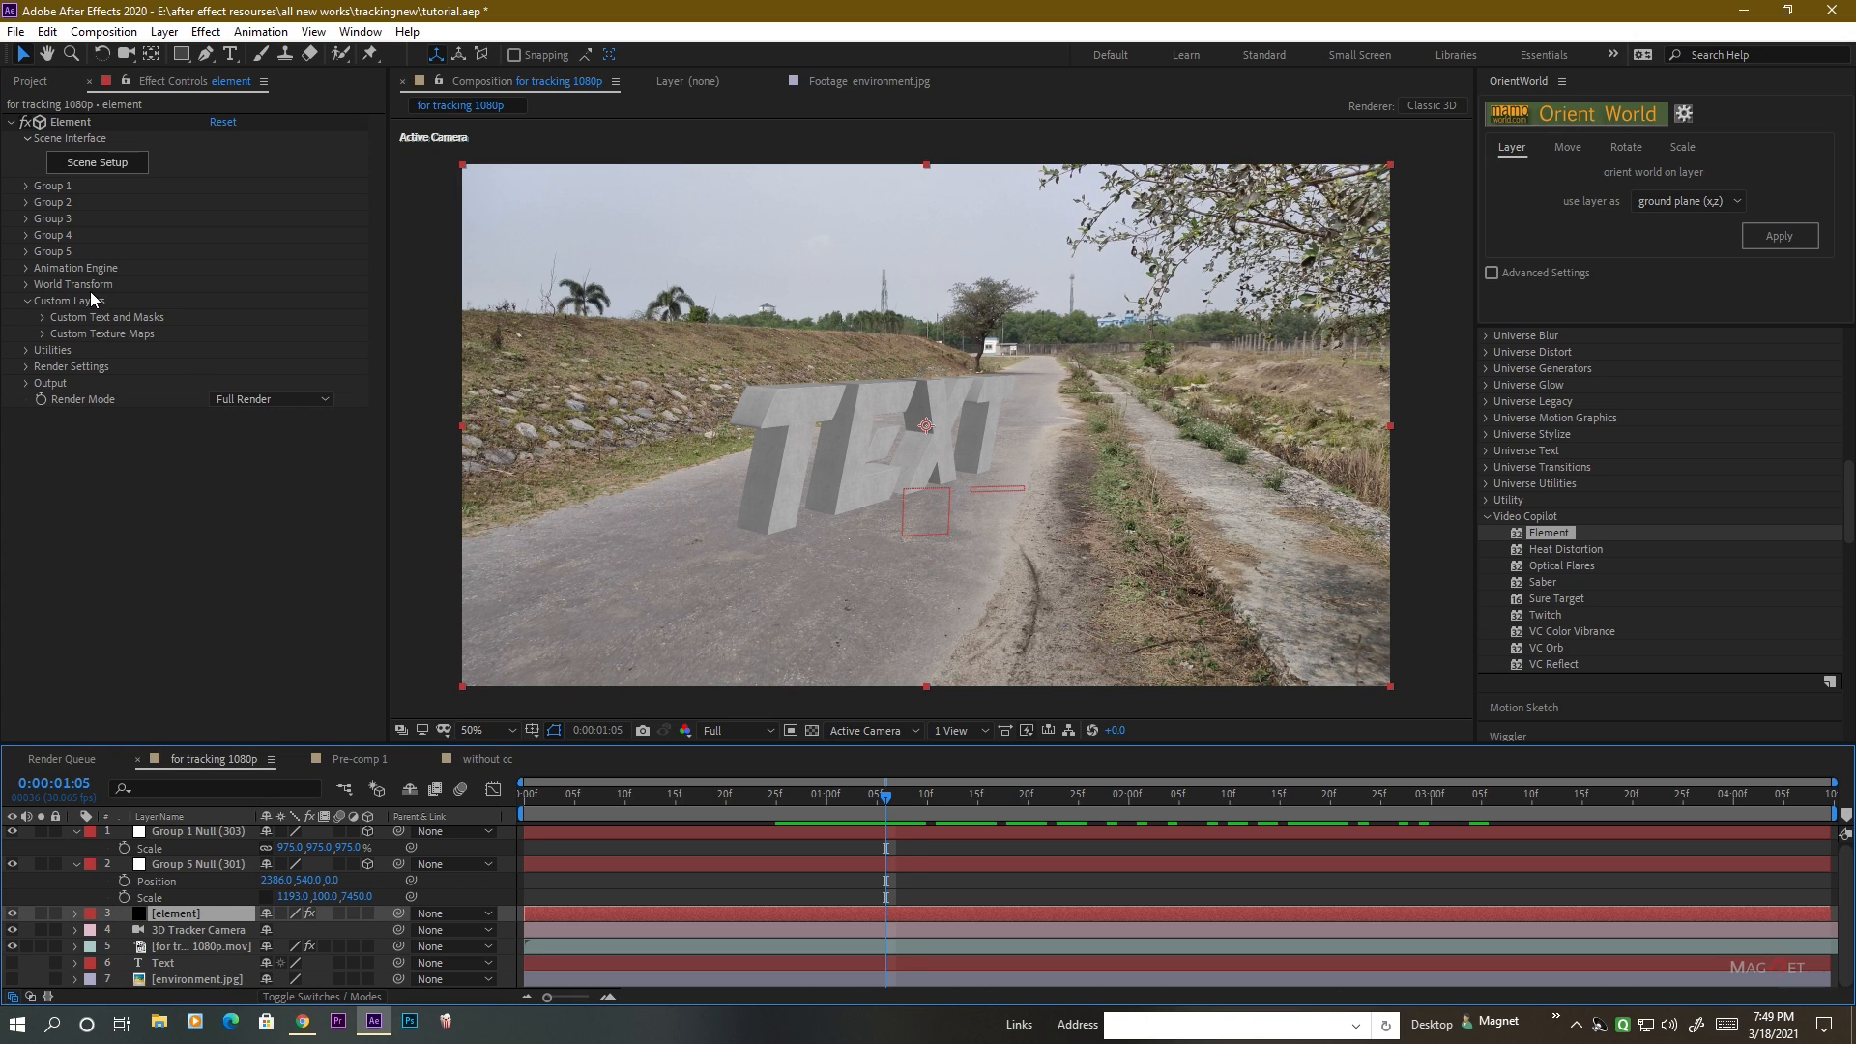
{"action": "left_click", "coordinate": [42, 334]}
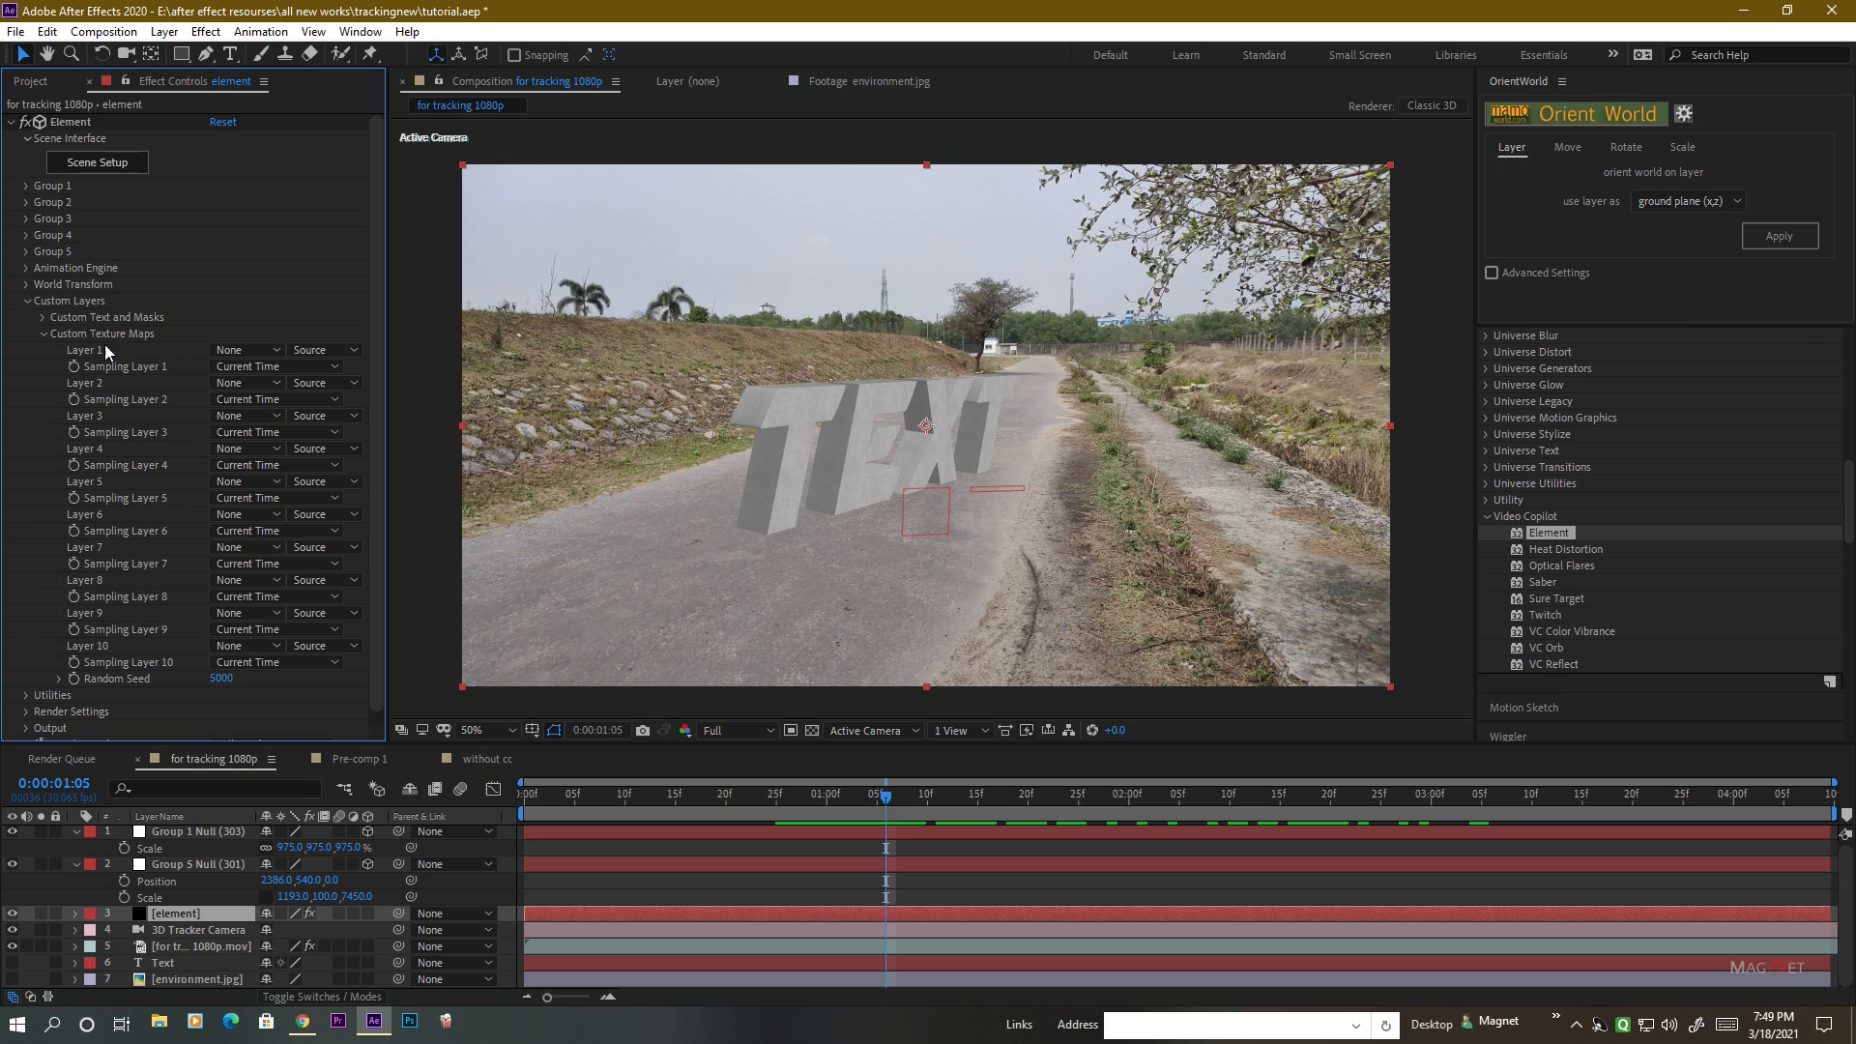
{"action": "left_click", "coordinate": [263, 348]}
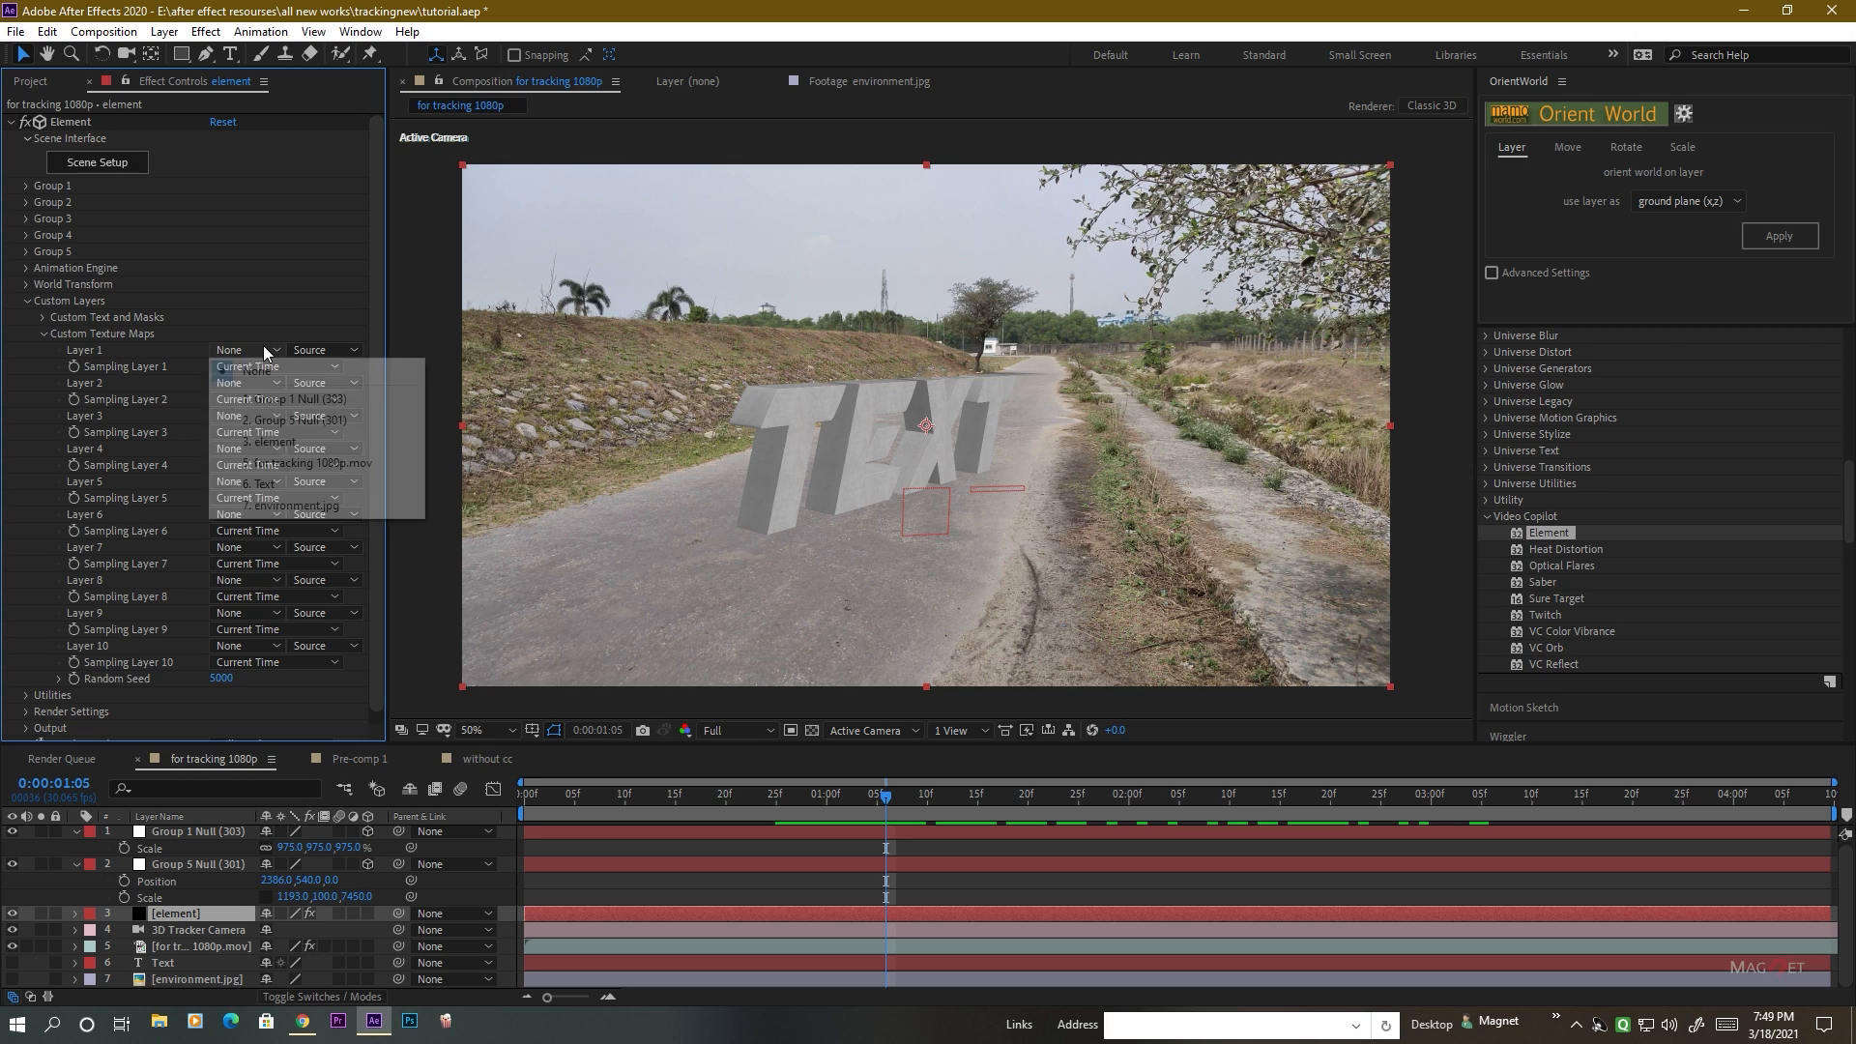
{"action": "left_click", "coordinate": [309, 507]}
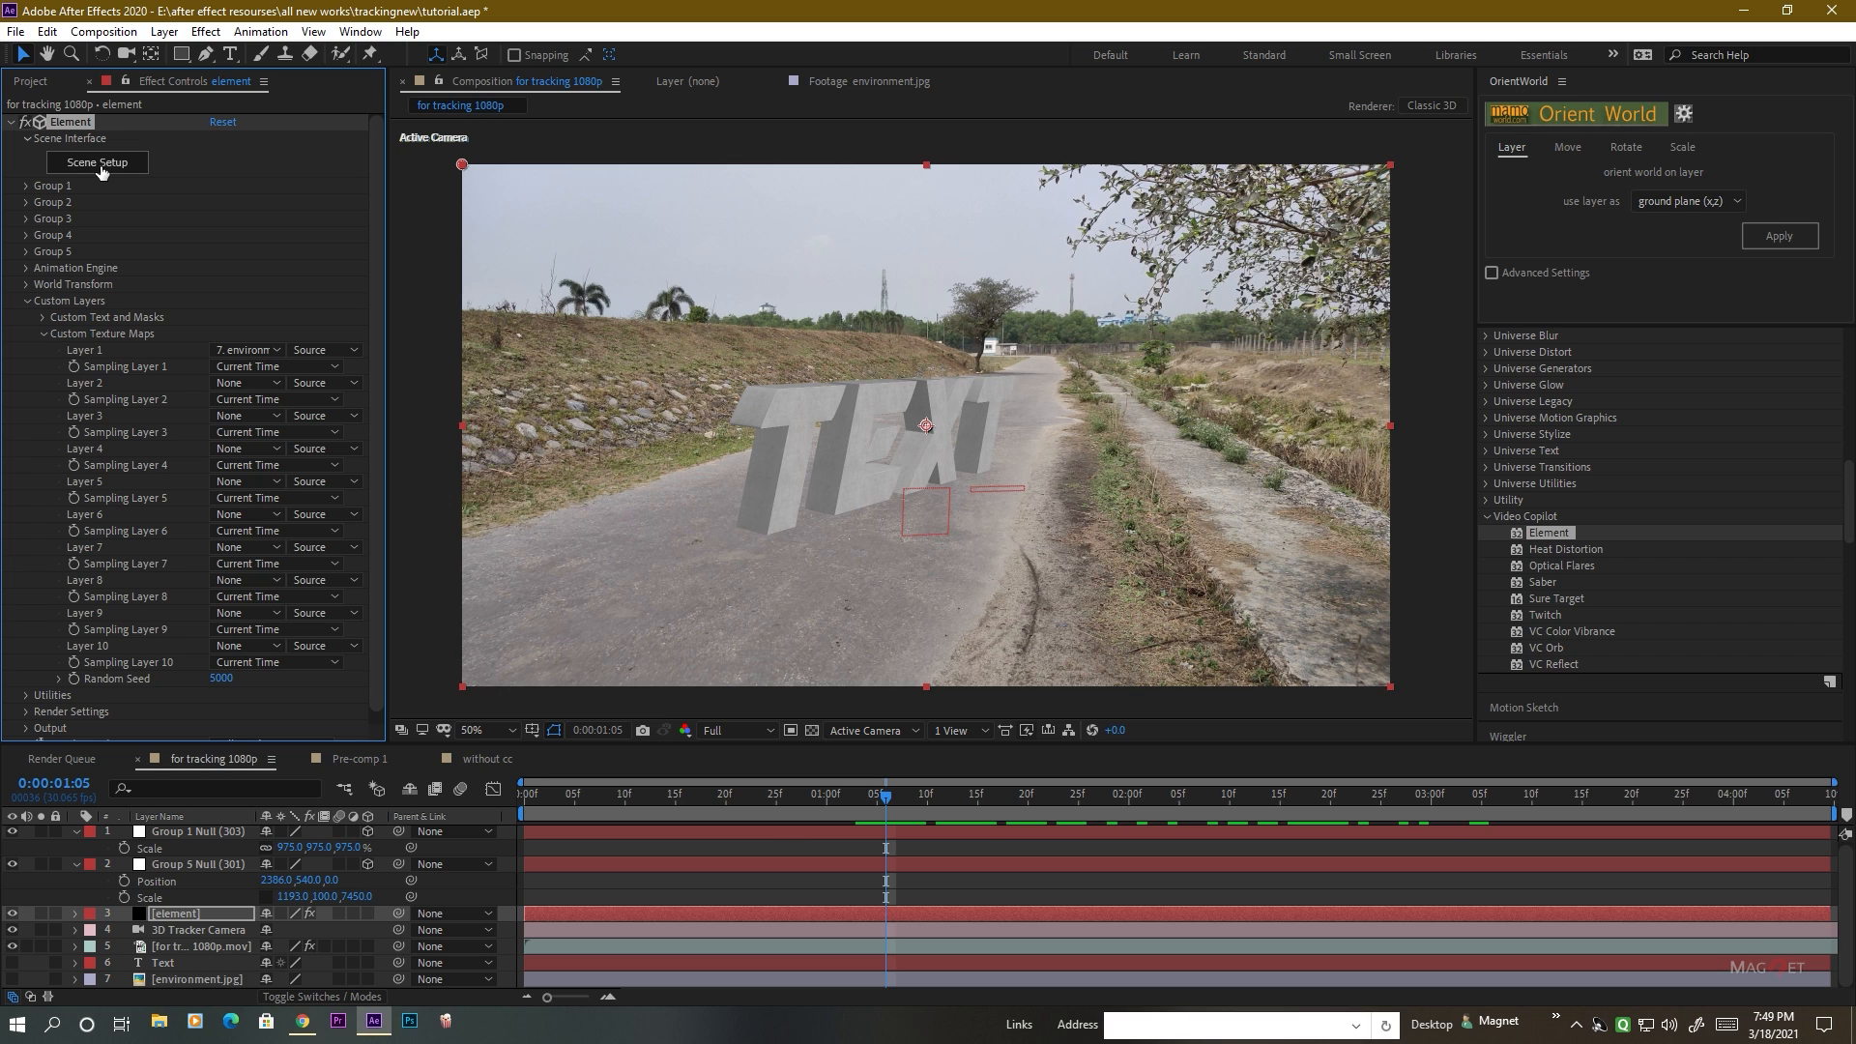
Use Custom Layer 1 (environment.jpg) as the environment texture in the Element scene setup.
{"action": "left_click", "coordinate": [100, 164]}
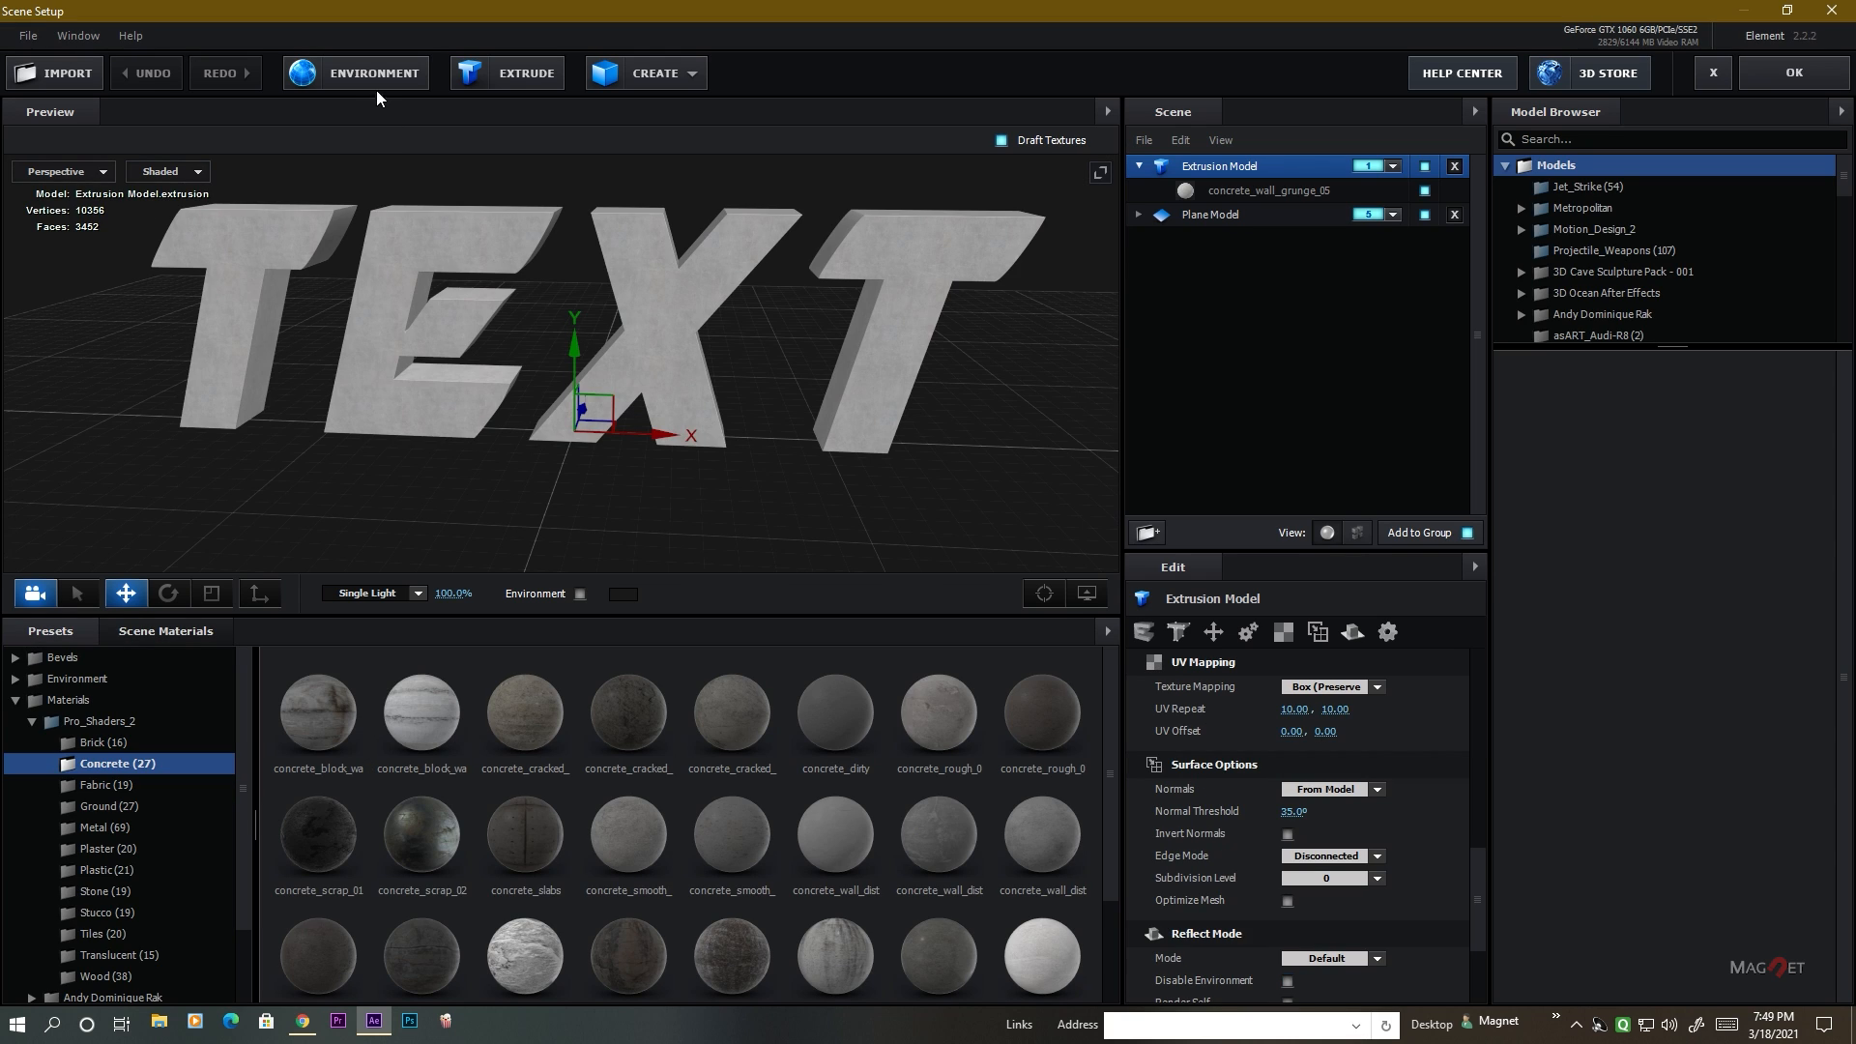
{"action": "left_click", "coordinate": [350, 69]}
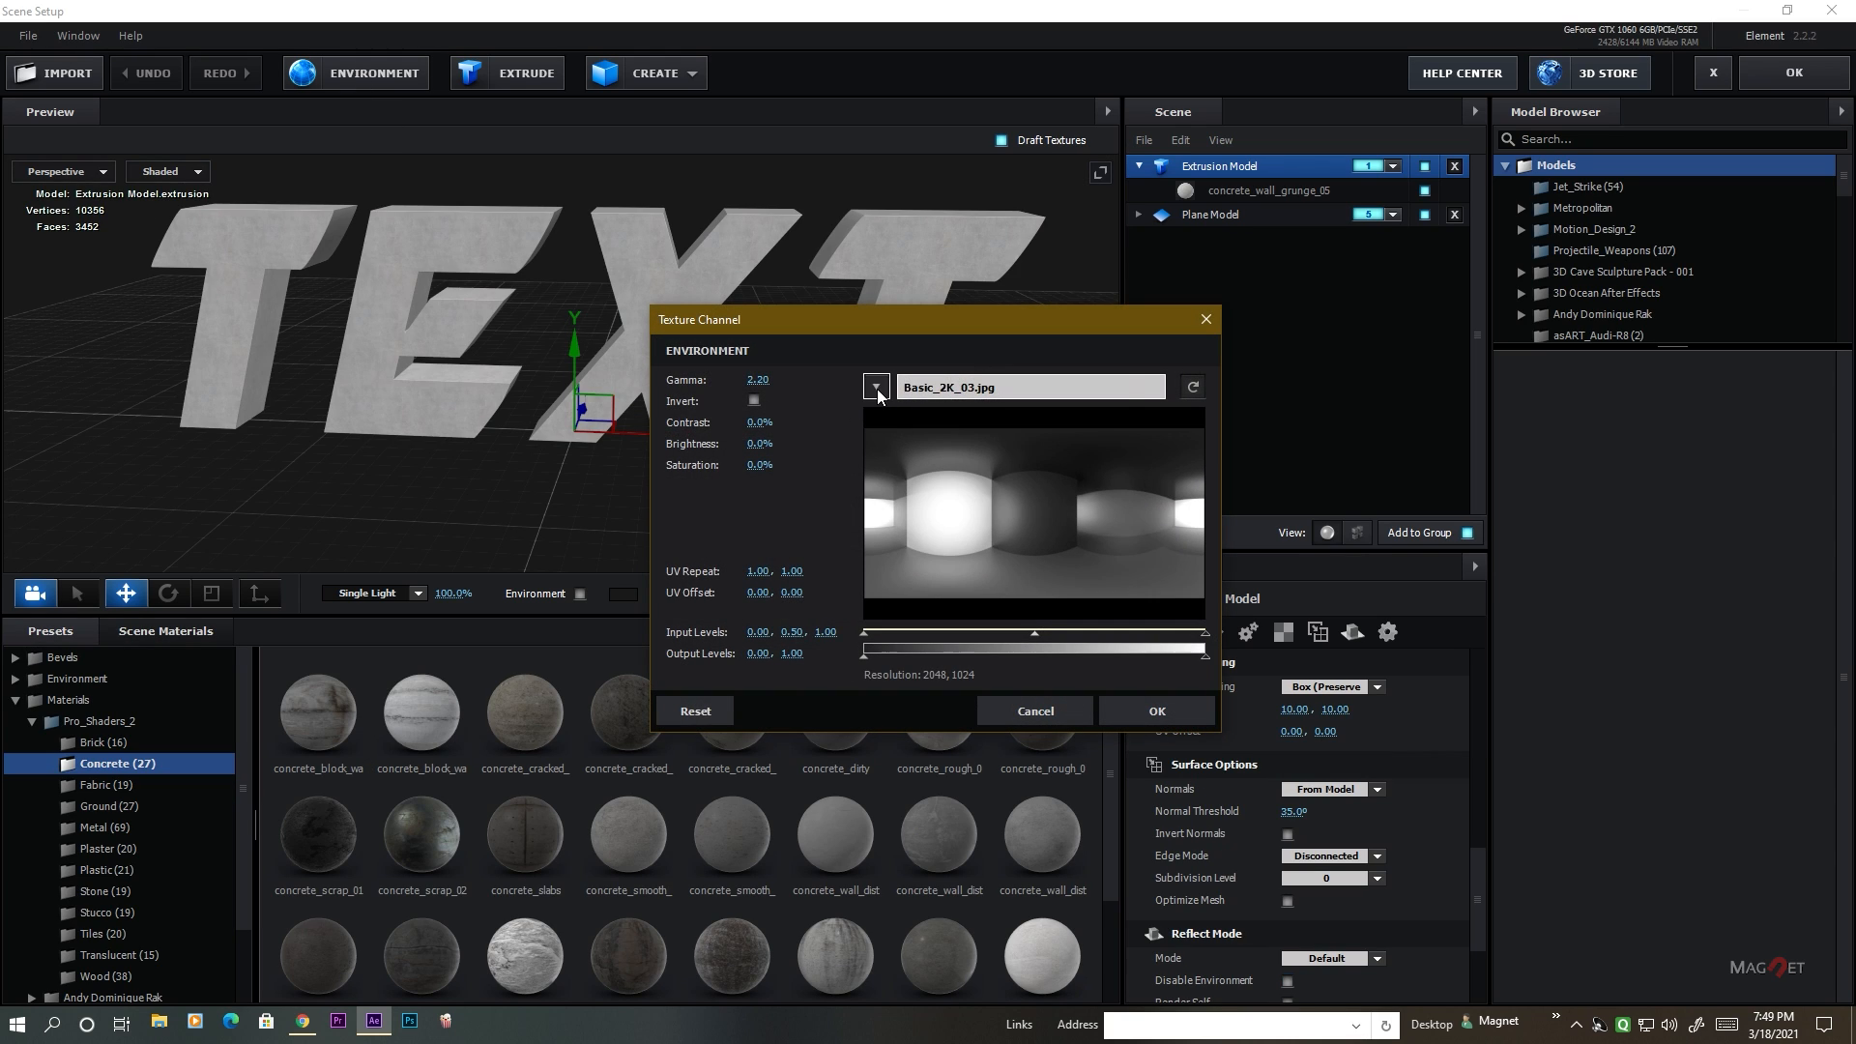
{"action": "left_click", "coordinate": [880, 385]}
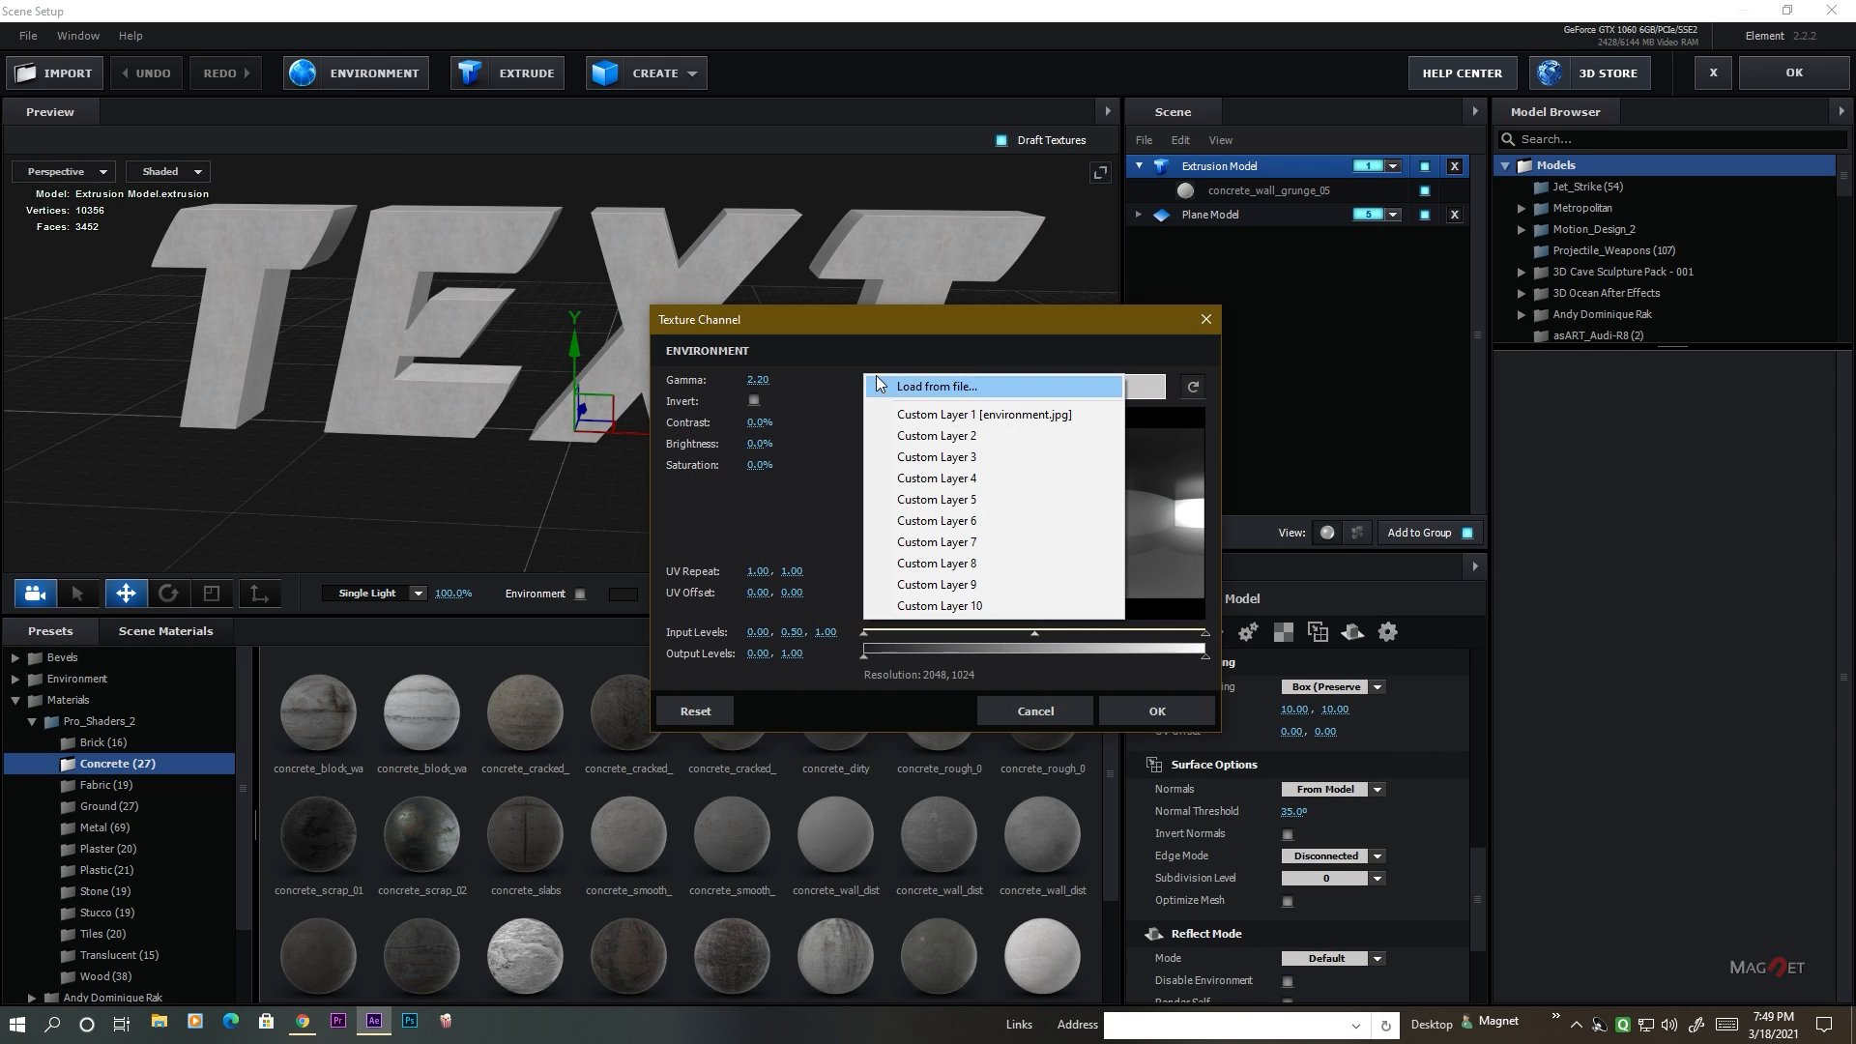
{"action": "left_click", "coordinate": [1022, 418]}
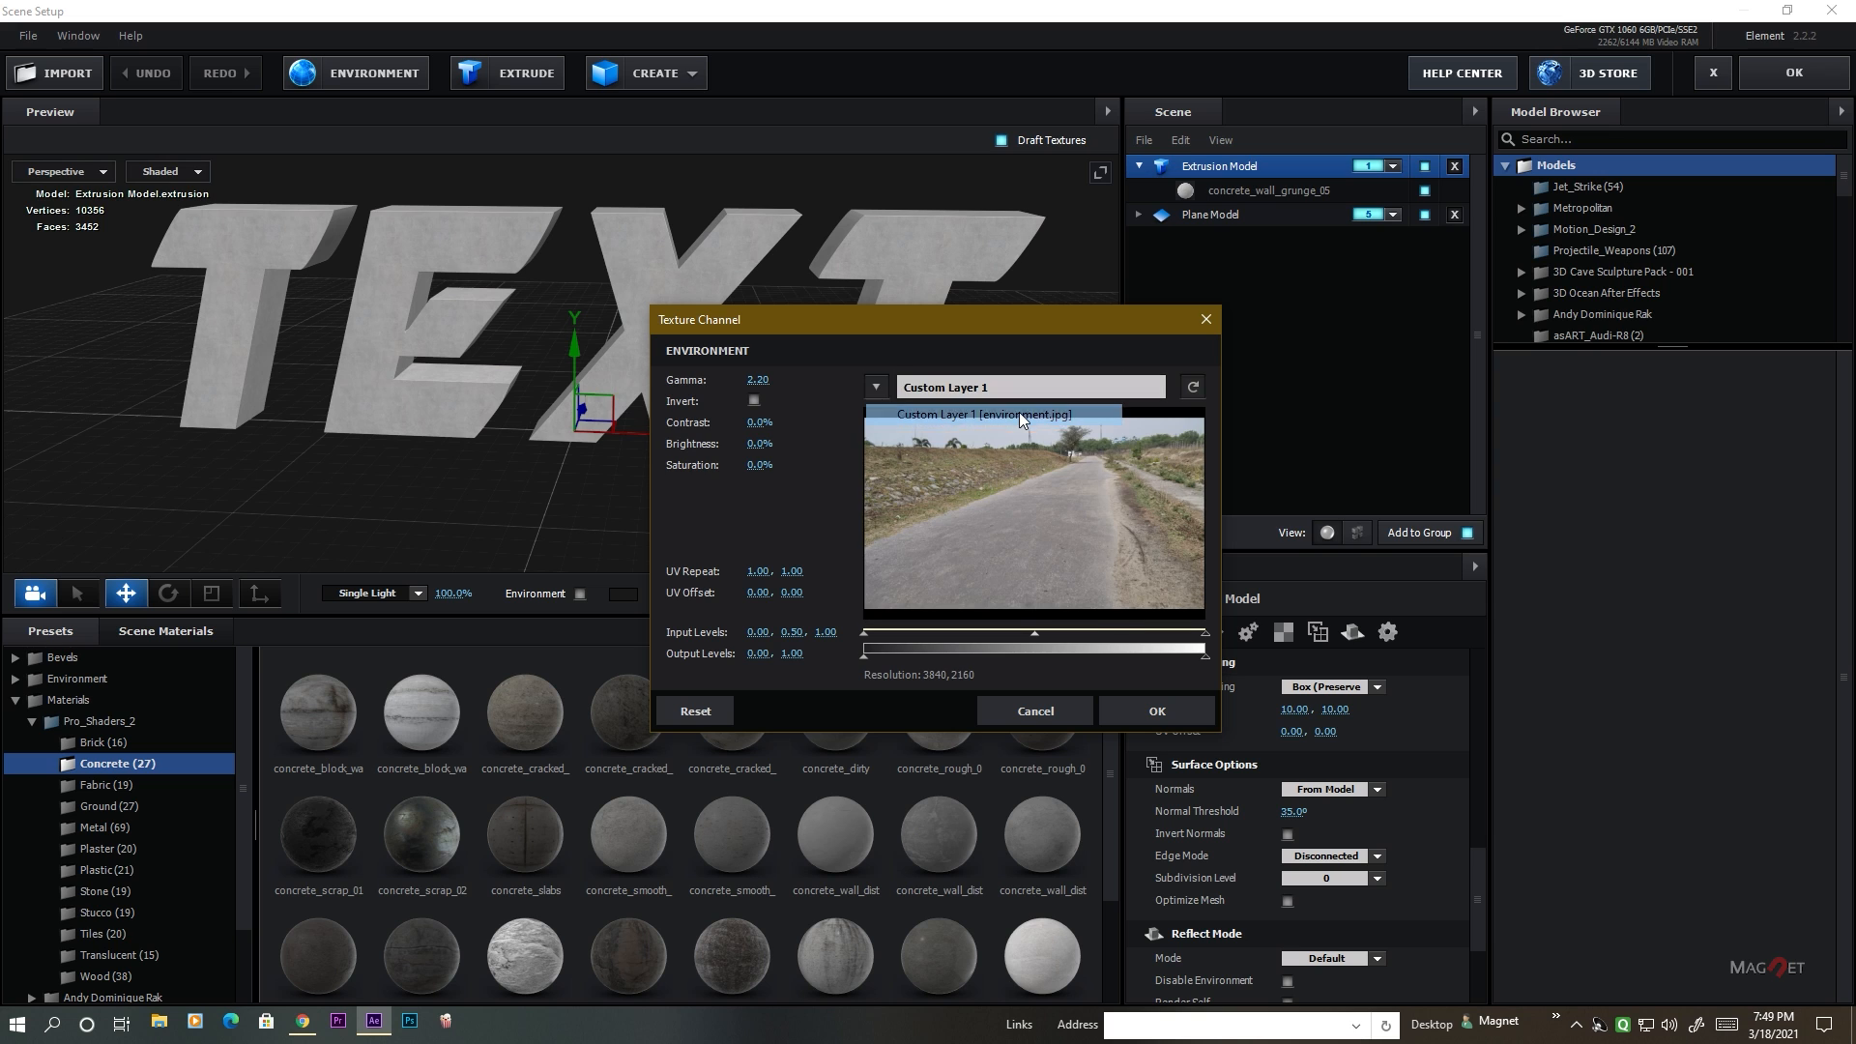
{"action": "left_click", "coordinate": [1141, 718]}
Temporarily show the environment behind the text in the preview and examine its lighting on the concrete letters from several angles.
{"action": "left_click_drag", "start_coordinate": [270, 341], "coordinate": [606, 606]}
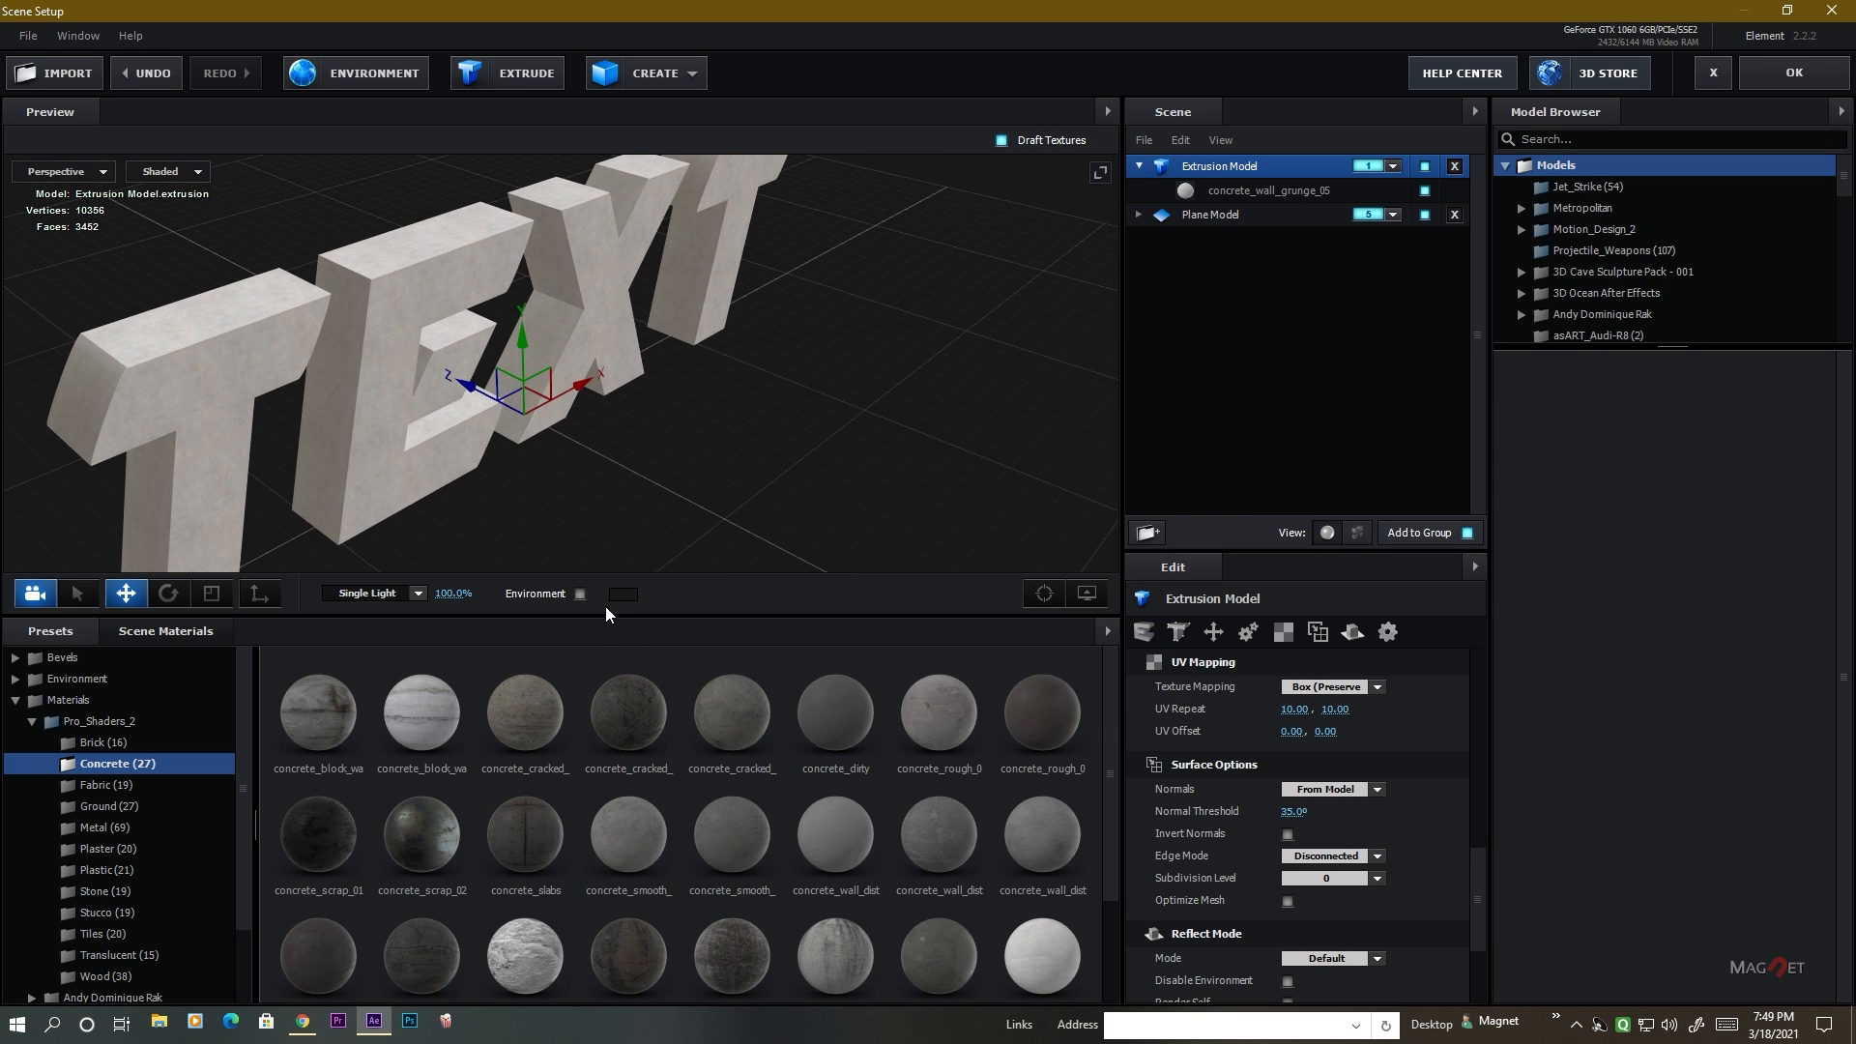
{"action": "left_click", "coordinate": [580, 593]}
{"action": "left_click_drag", "start_coordinate": [722, 414], "coordinate": [530, 467]}
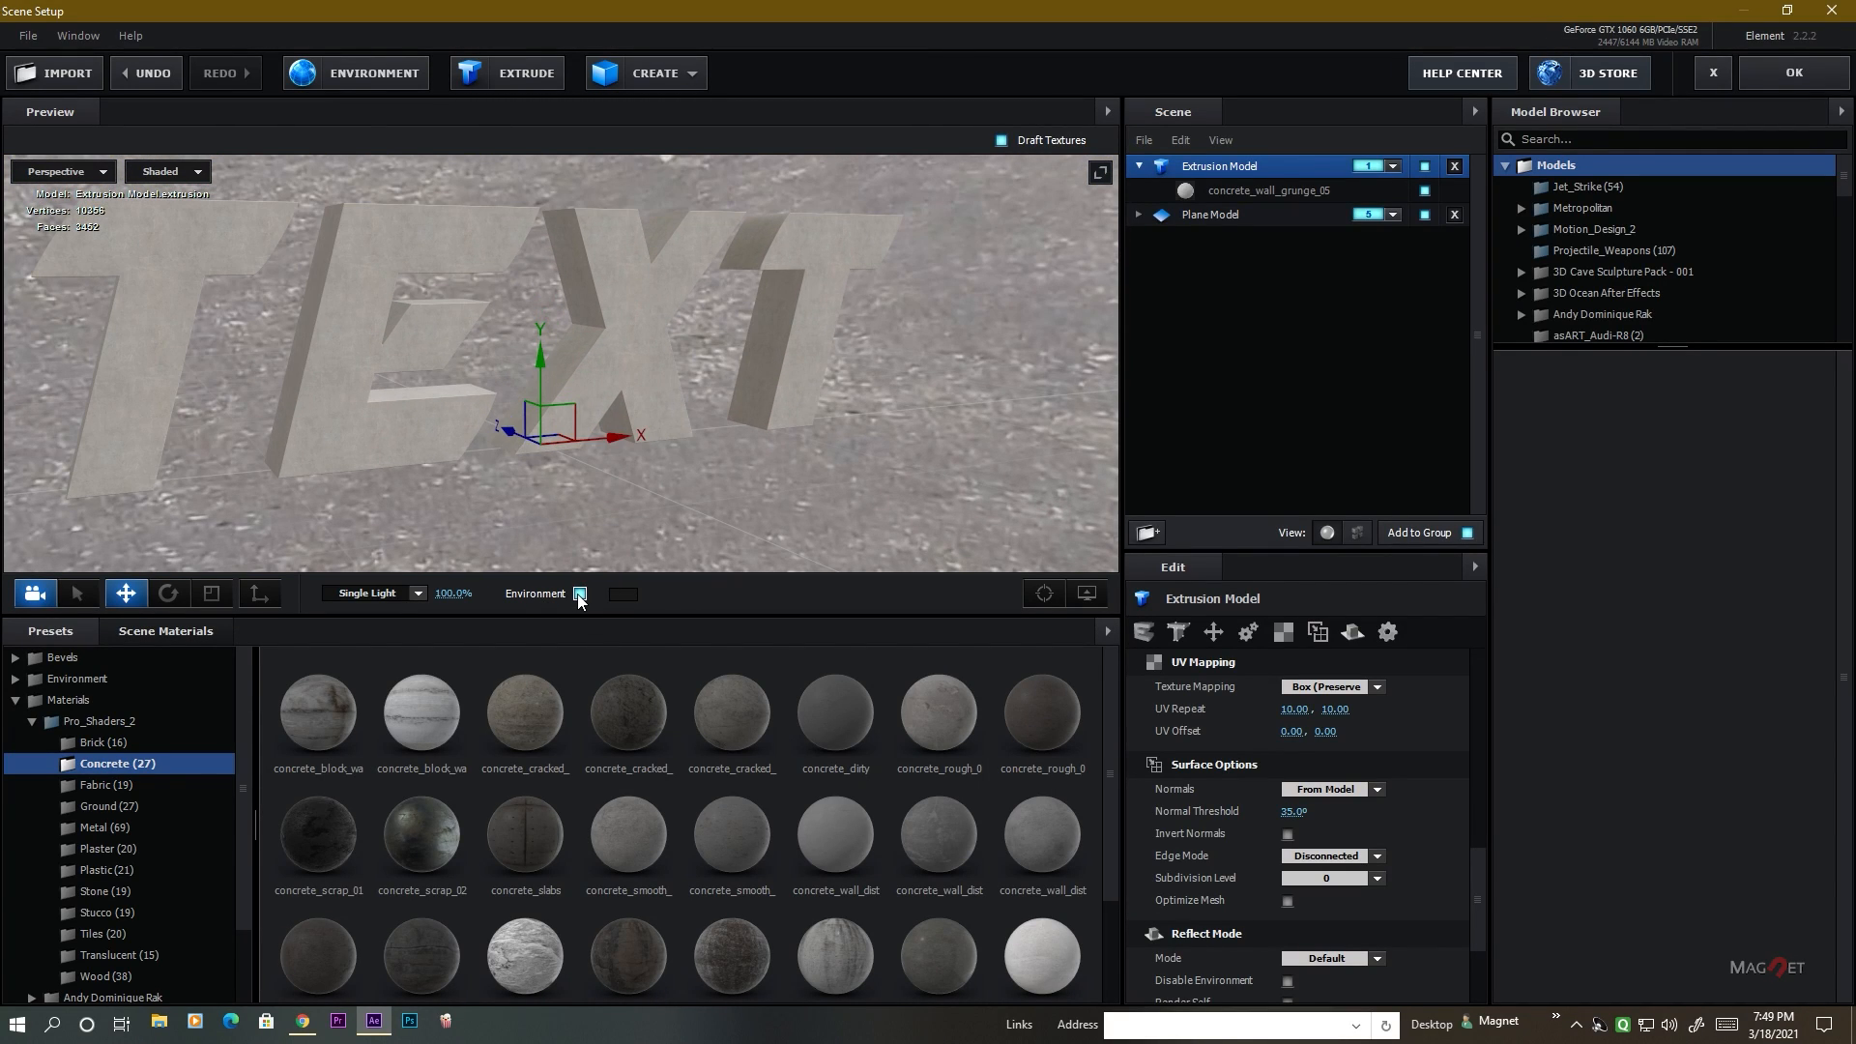
{"action": "left_click_drag", "start_coordinate": [909, 490], "coordinate": [654, 317]}
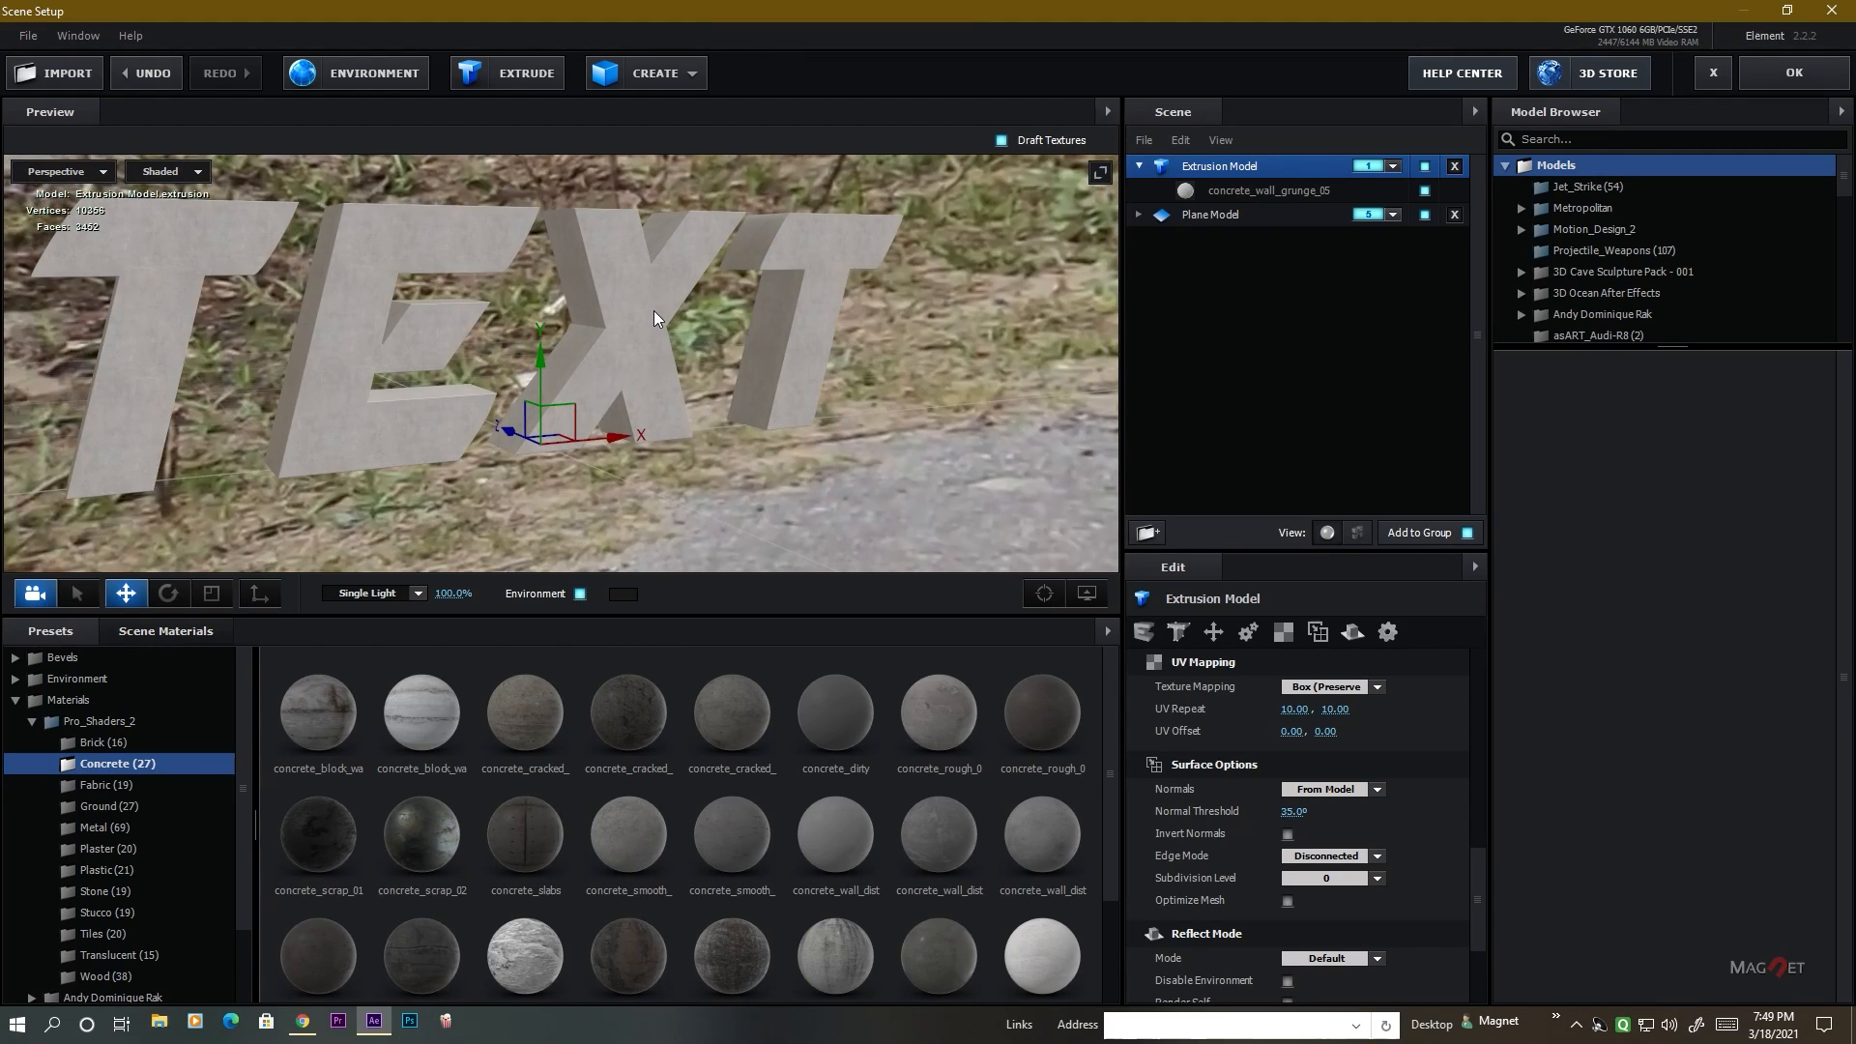
{"action": "left_click", "coordinate": [580, 594]}
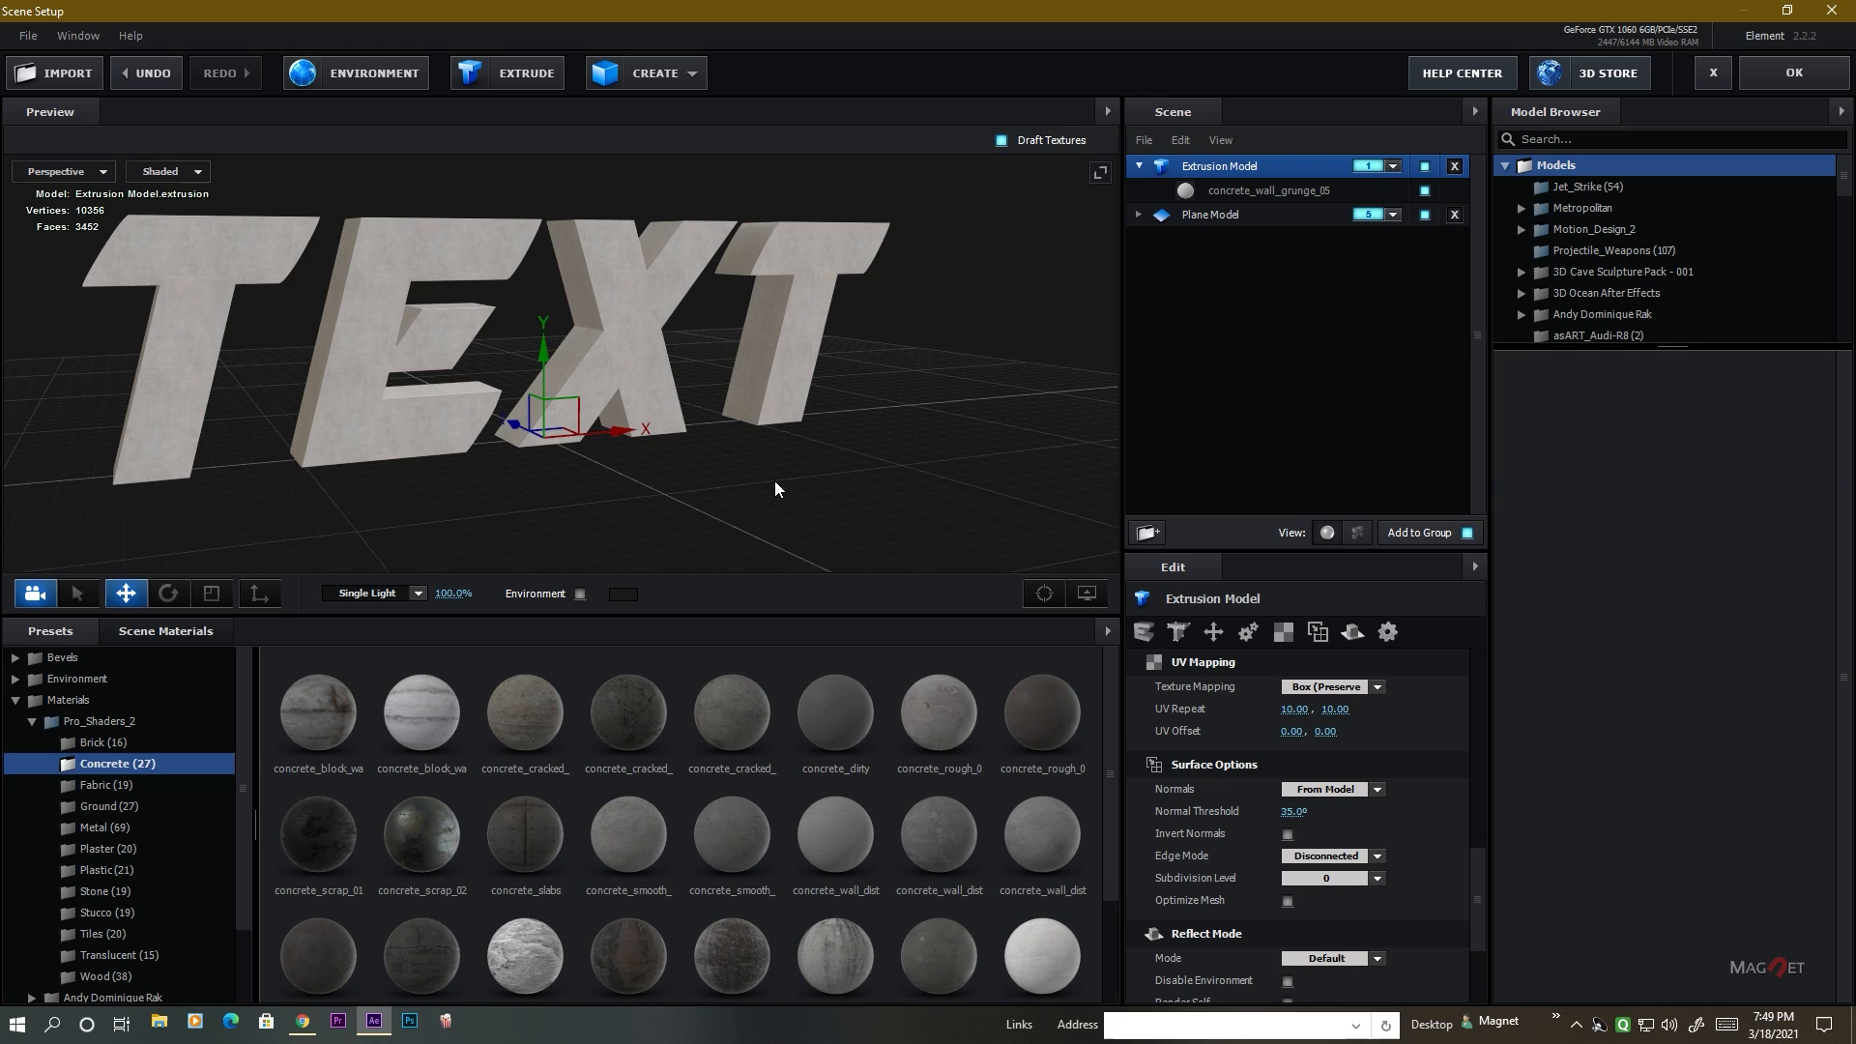
{"action": "left_click_drag", "start_coordinate": [774, 479], "coordinate": [966, 506]}
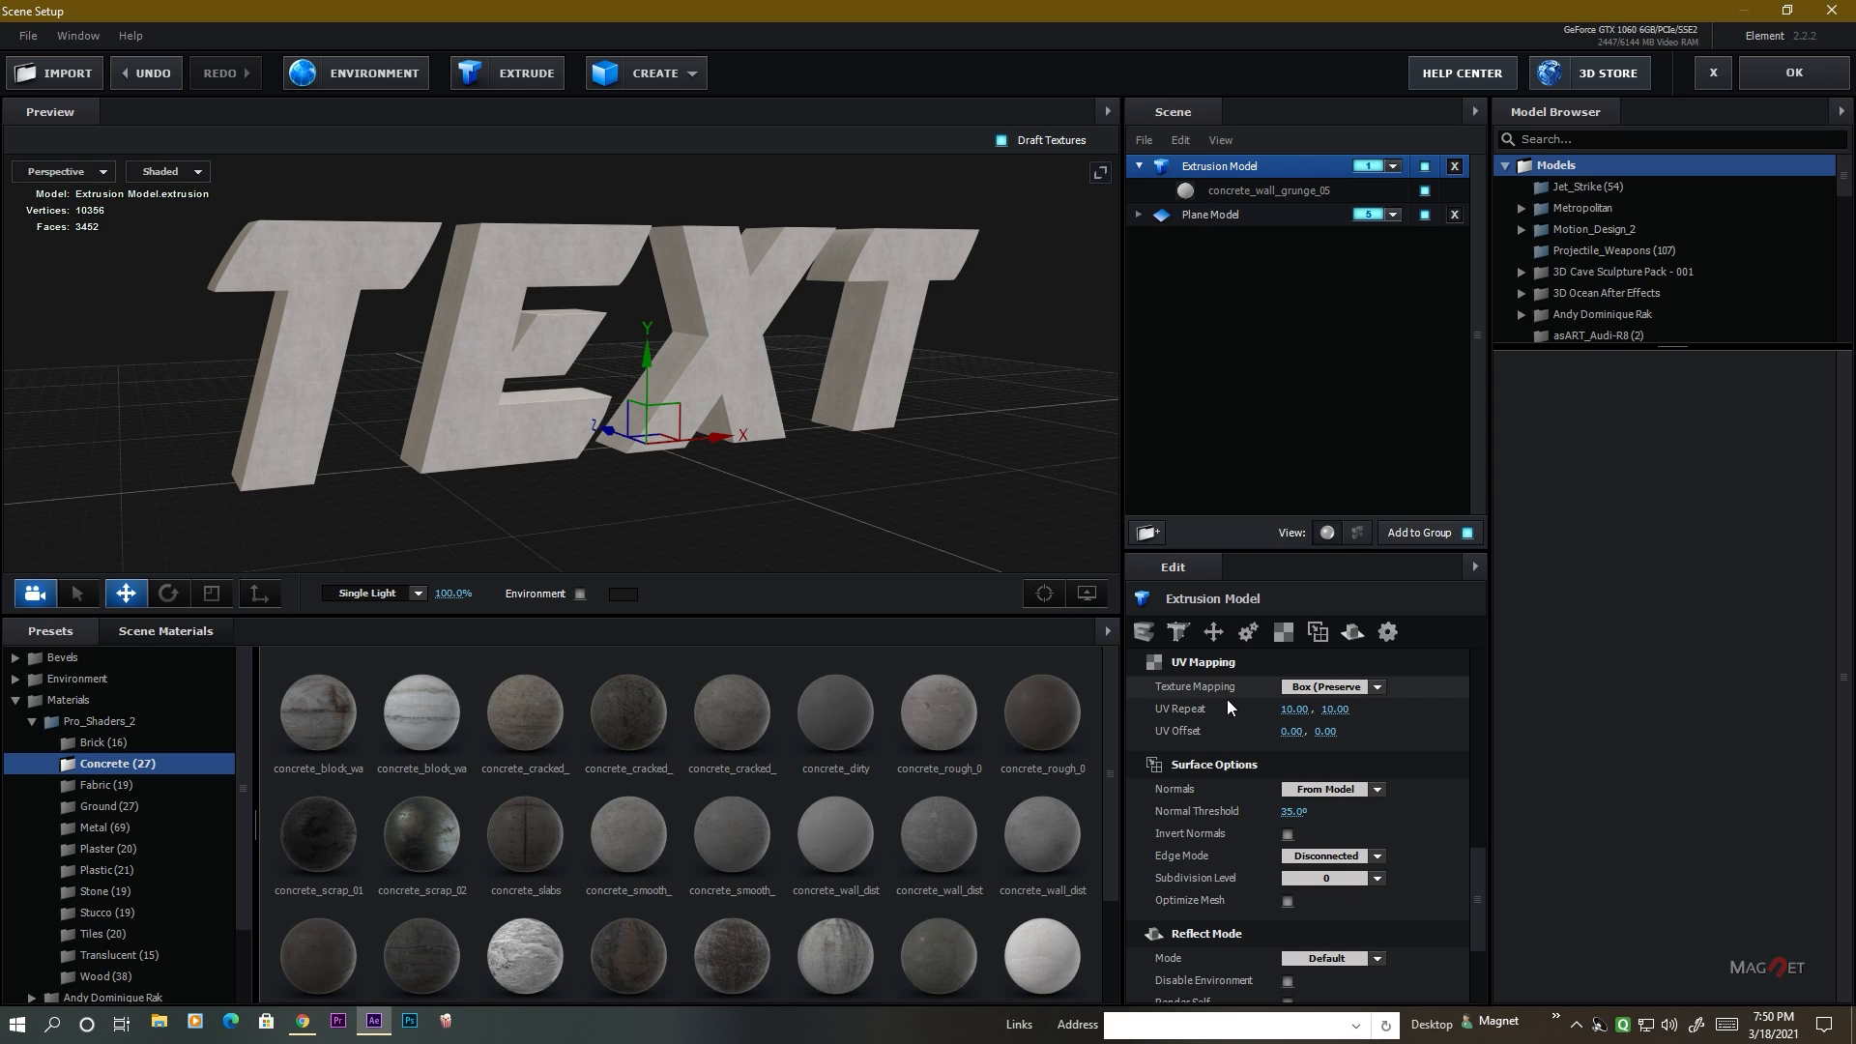
List the Extrusion Model's separate paths and highlight Path 0 through Path 3 in turn to identify each one's letter.
{"action": "left_click", "coordinate": [1358, 536]}
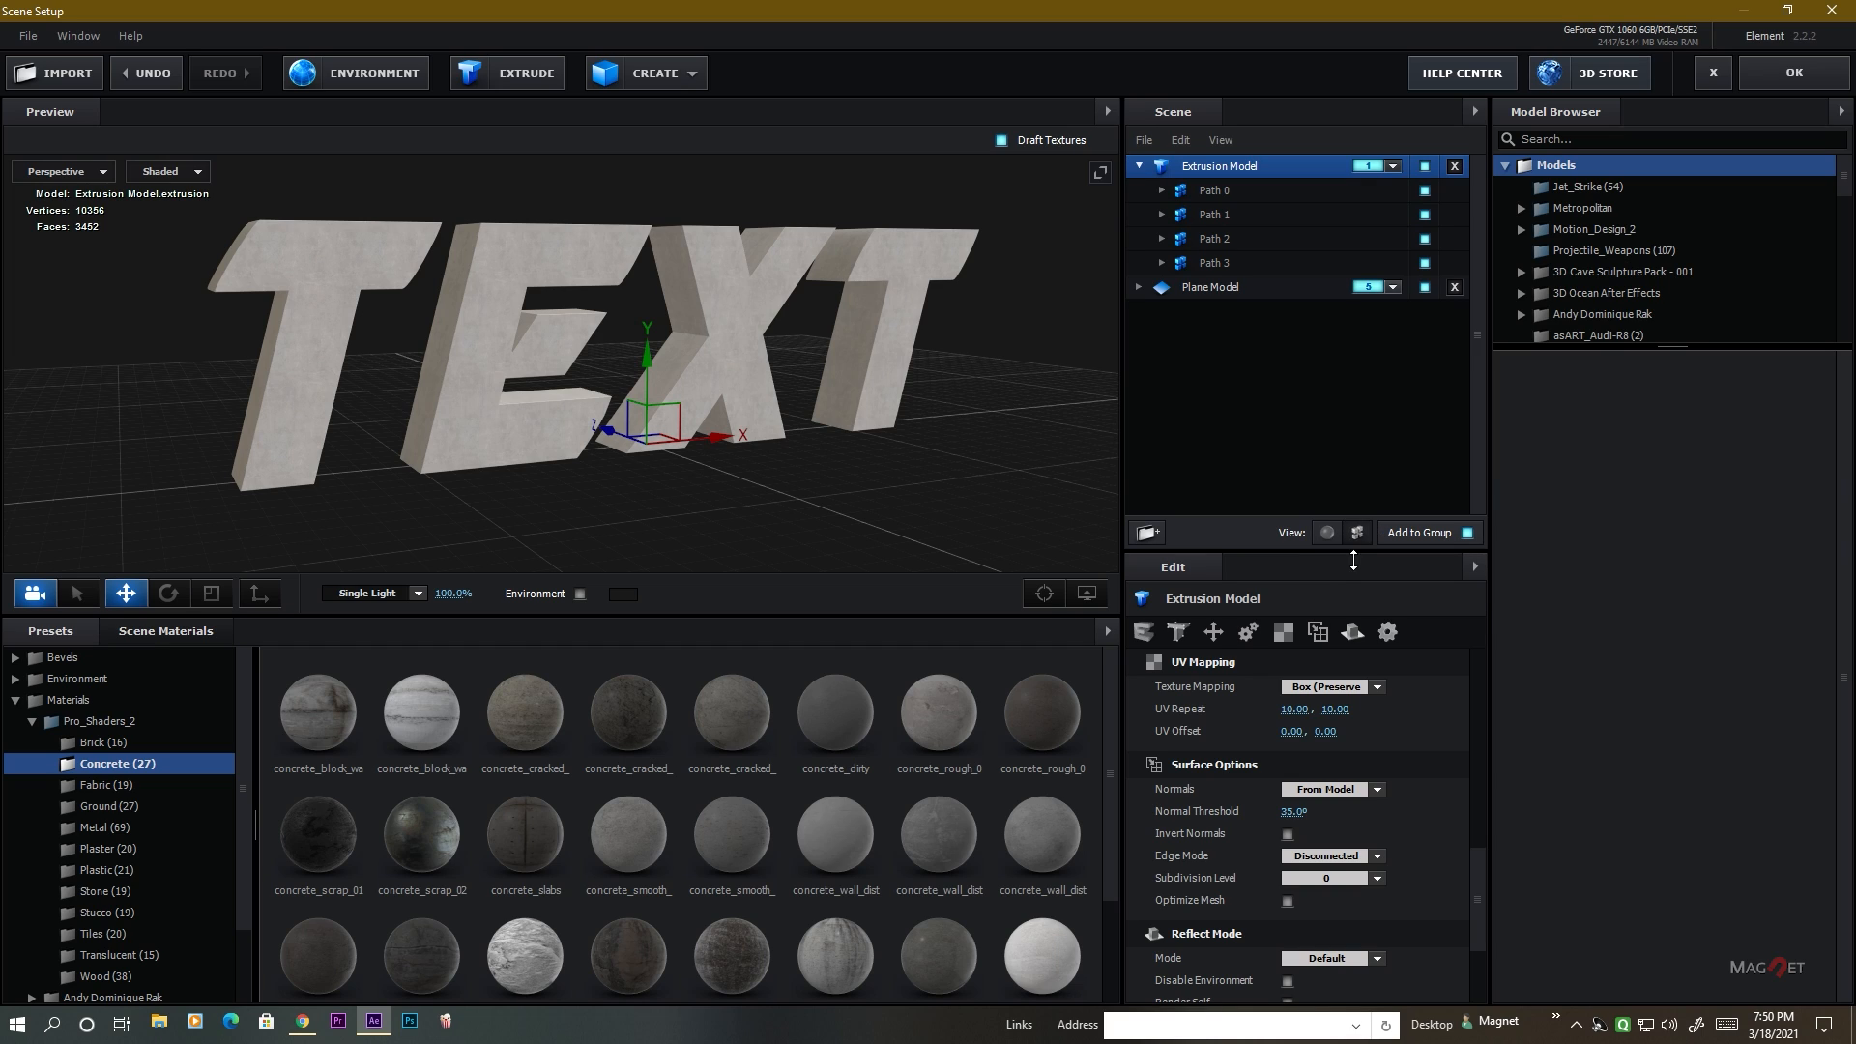
{"action": "left_click", "coordinate": [1217, 190]}
{"action": "left_click", "coordinate": [1207, 215]}
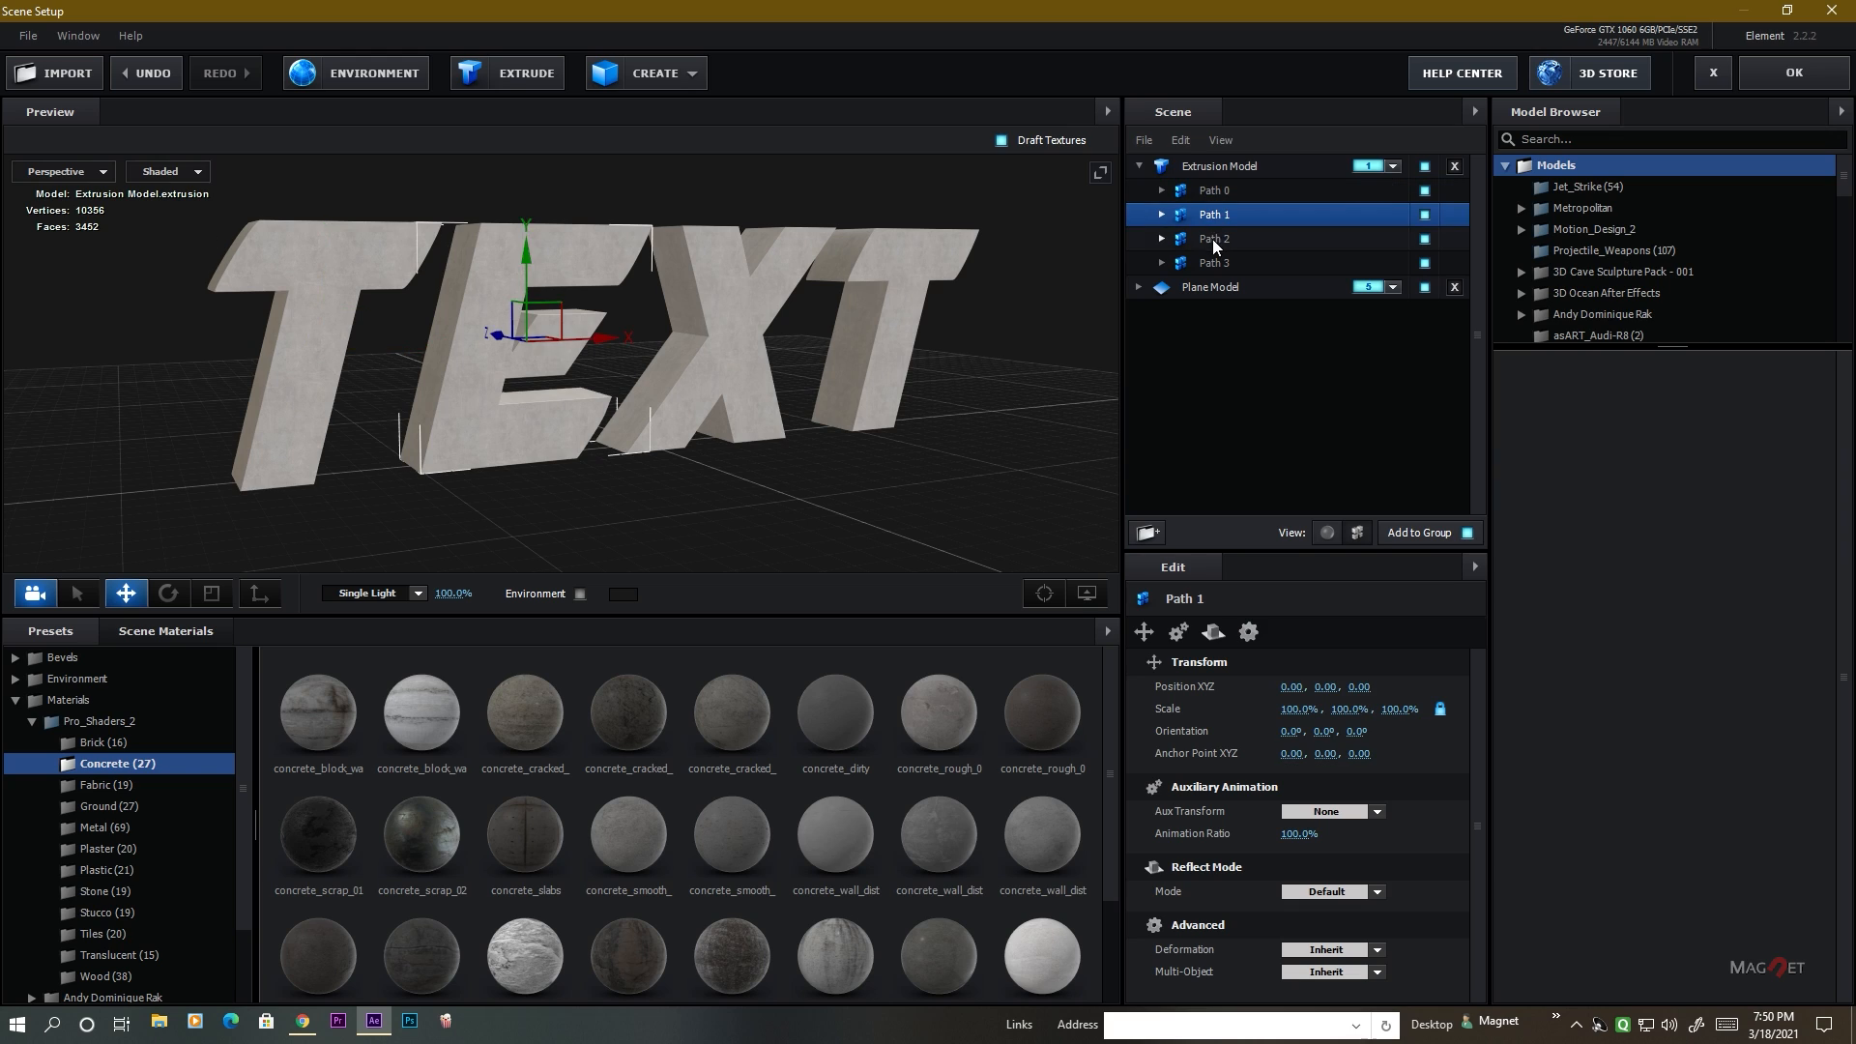
{"action": "left_click", "coordinate": [1212, 239]}
{"action": "left_click", "coordinate": [1216, 257]}
{"action": "left_click", "coordinate": [1217, 239]}
{"action": "left_click", "coordinate": [1216, 213]}
{"action": "left_click", "coordinate": [1216, 191]}
{"action": "left_click", "coordinate": [1220, 215]}
{"action": "left_click", "coordinate": [1220, 239]}
{"action": "left_click", "coordinate": [1219, 263]}
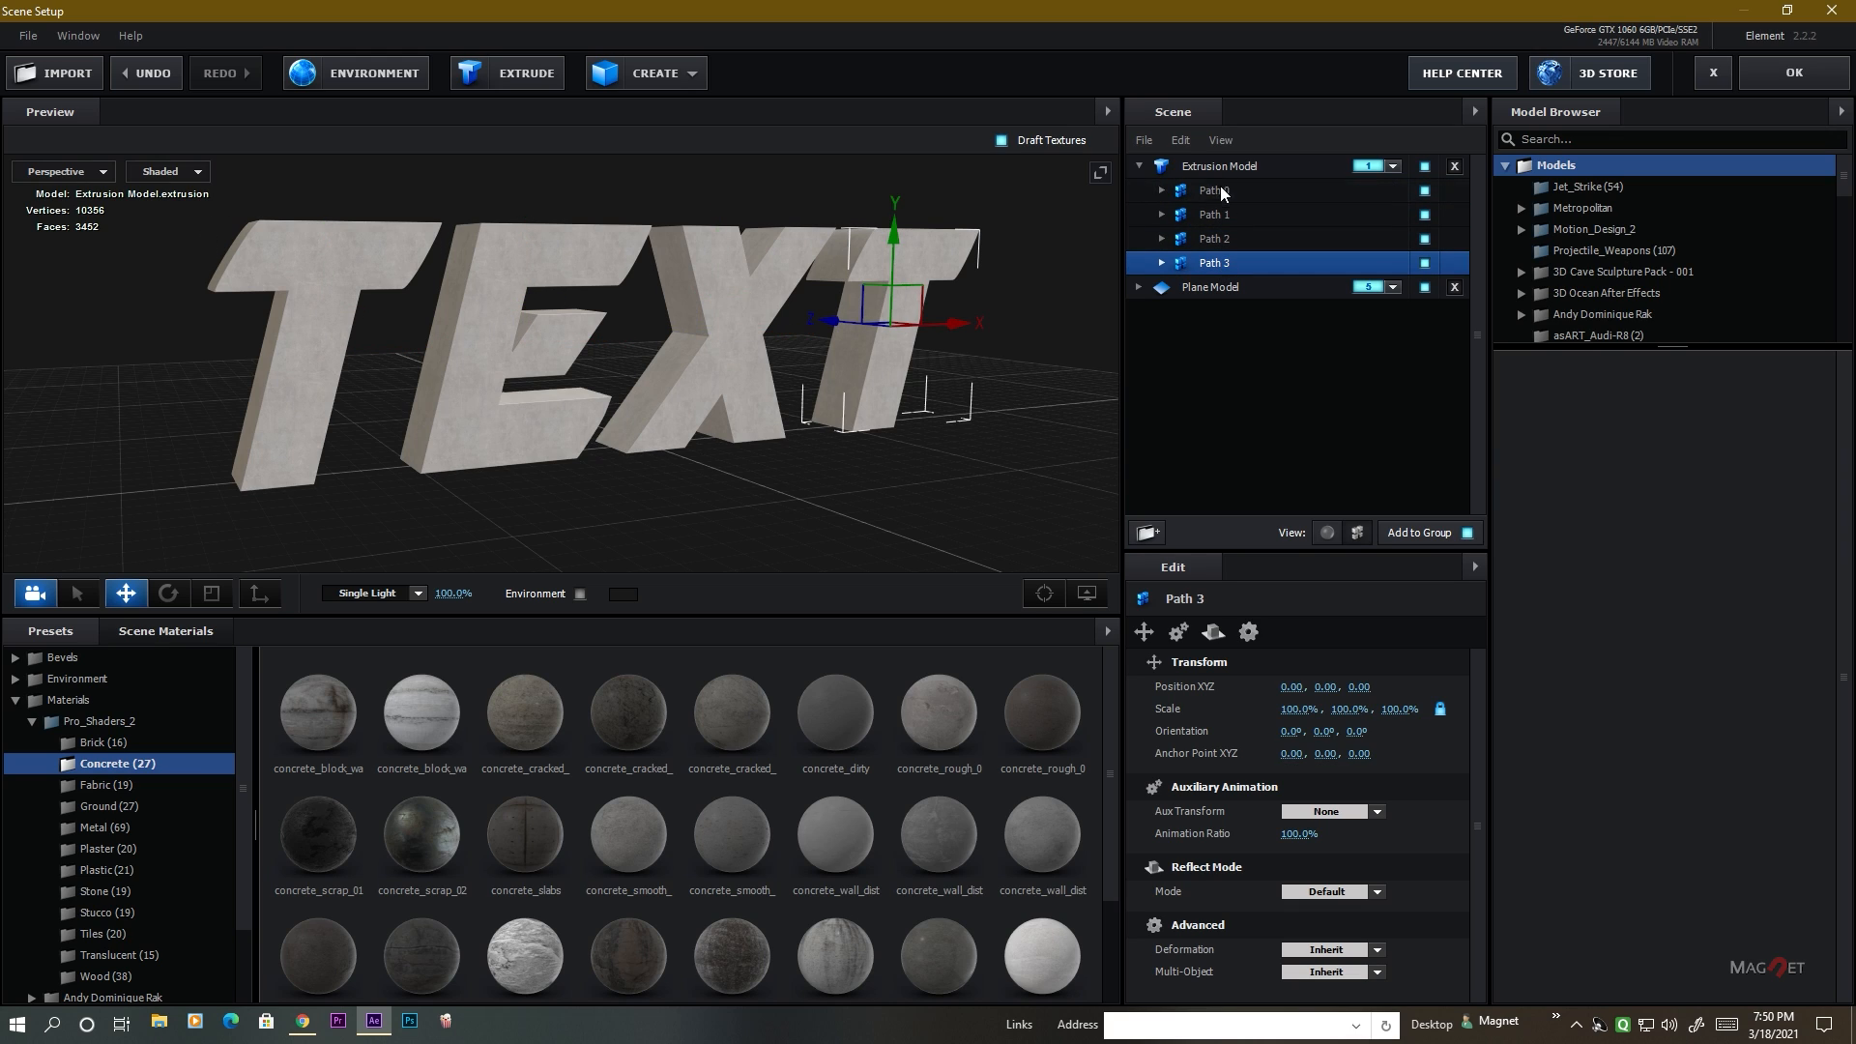
{"action": "left_click", "coordinate": [1220, 189]}
{"action": "left_click", "coordinate": [1214, 215]}
{"action": "left_click", "coordinate": [1216, 237]}
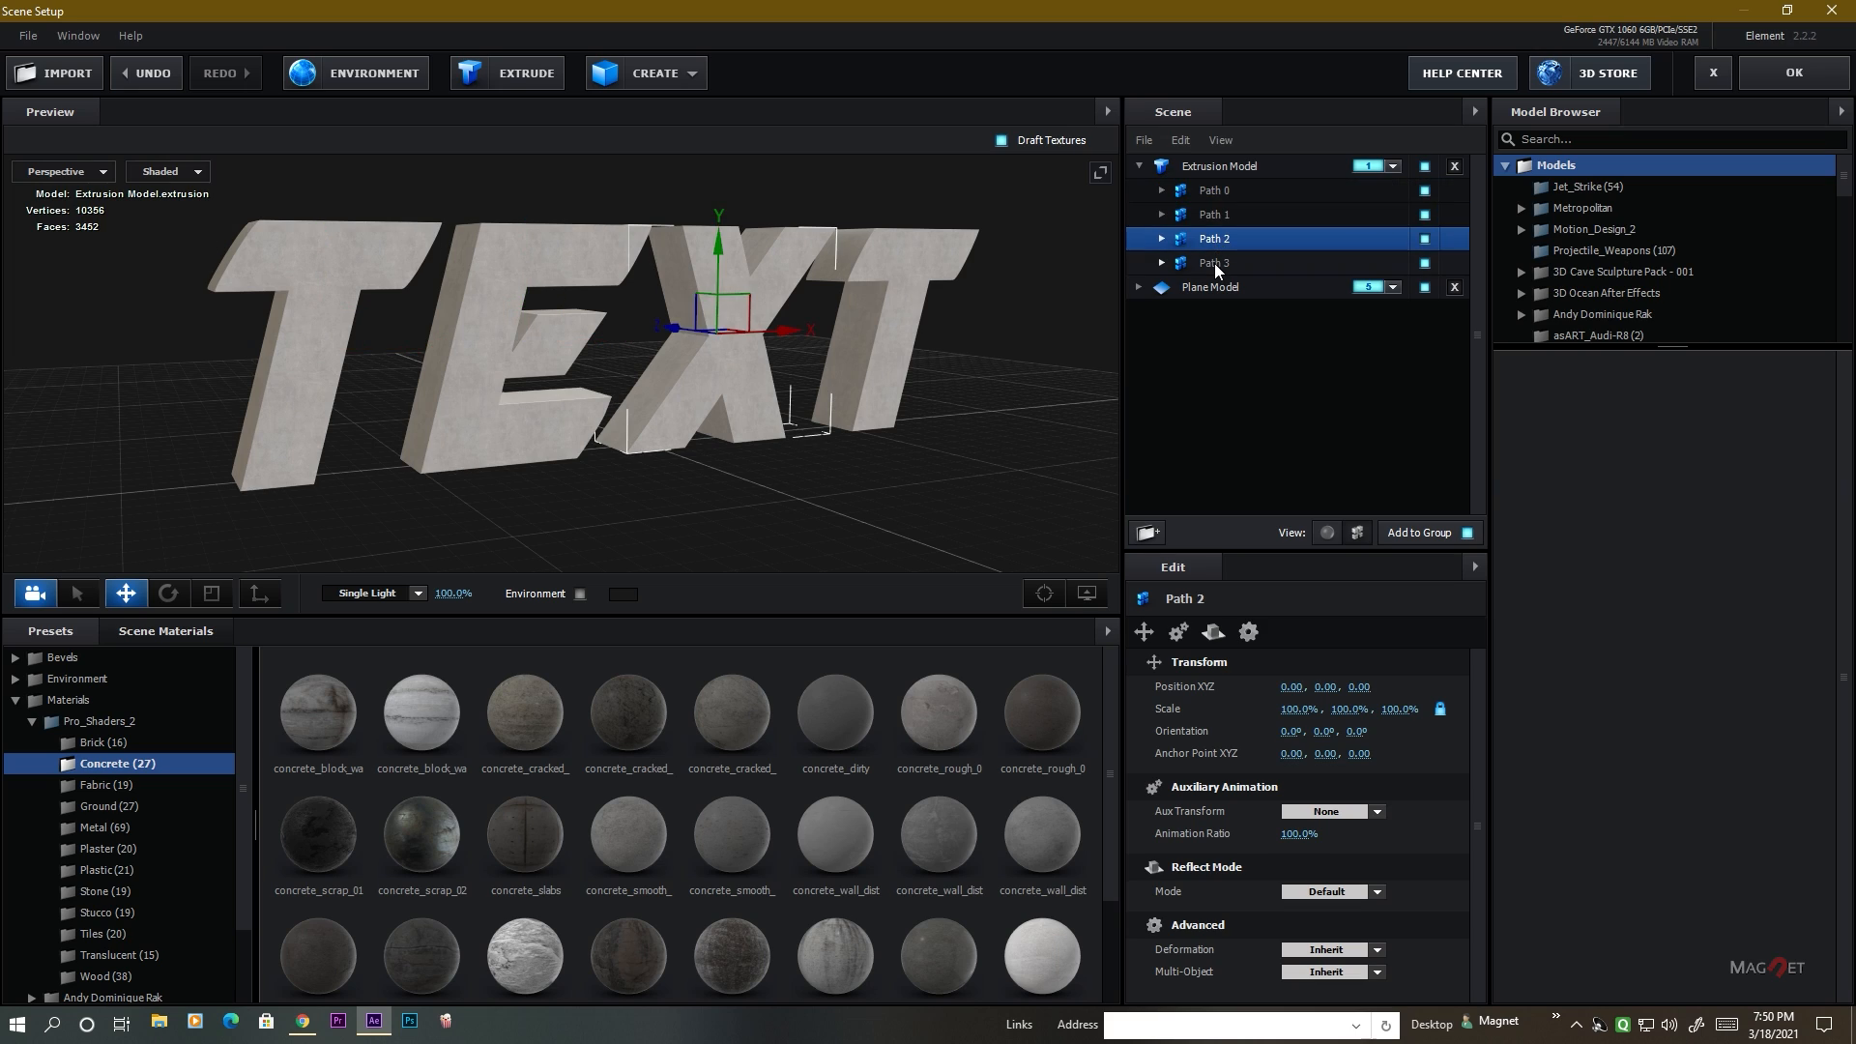
{"action": "left_click", "coordinate": [1215, 263]}
{"action": "left_click", "coordinate": [1213, 190]}
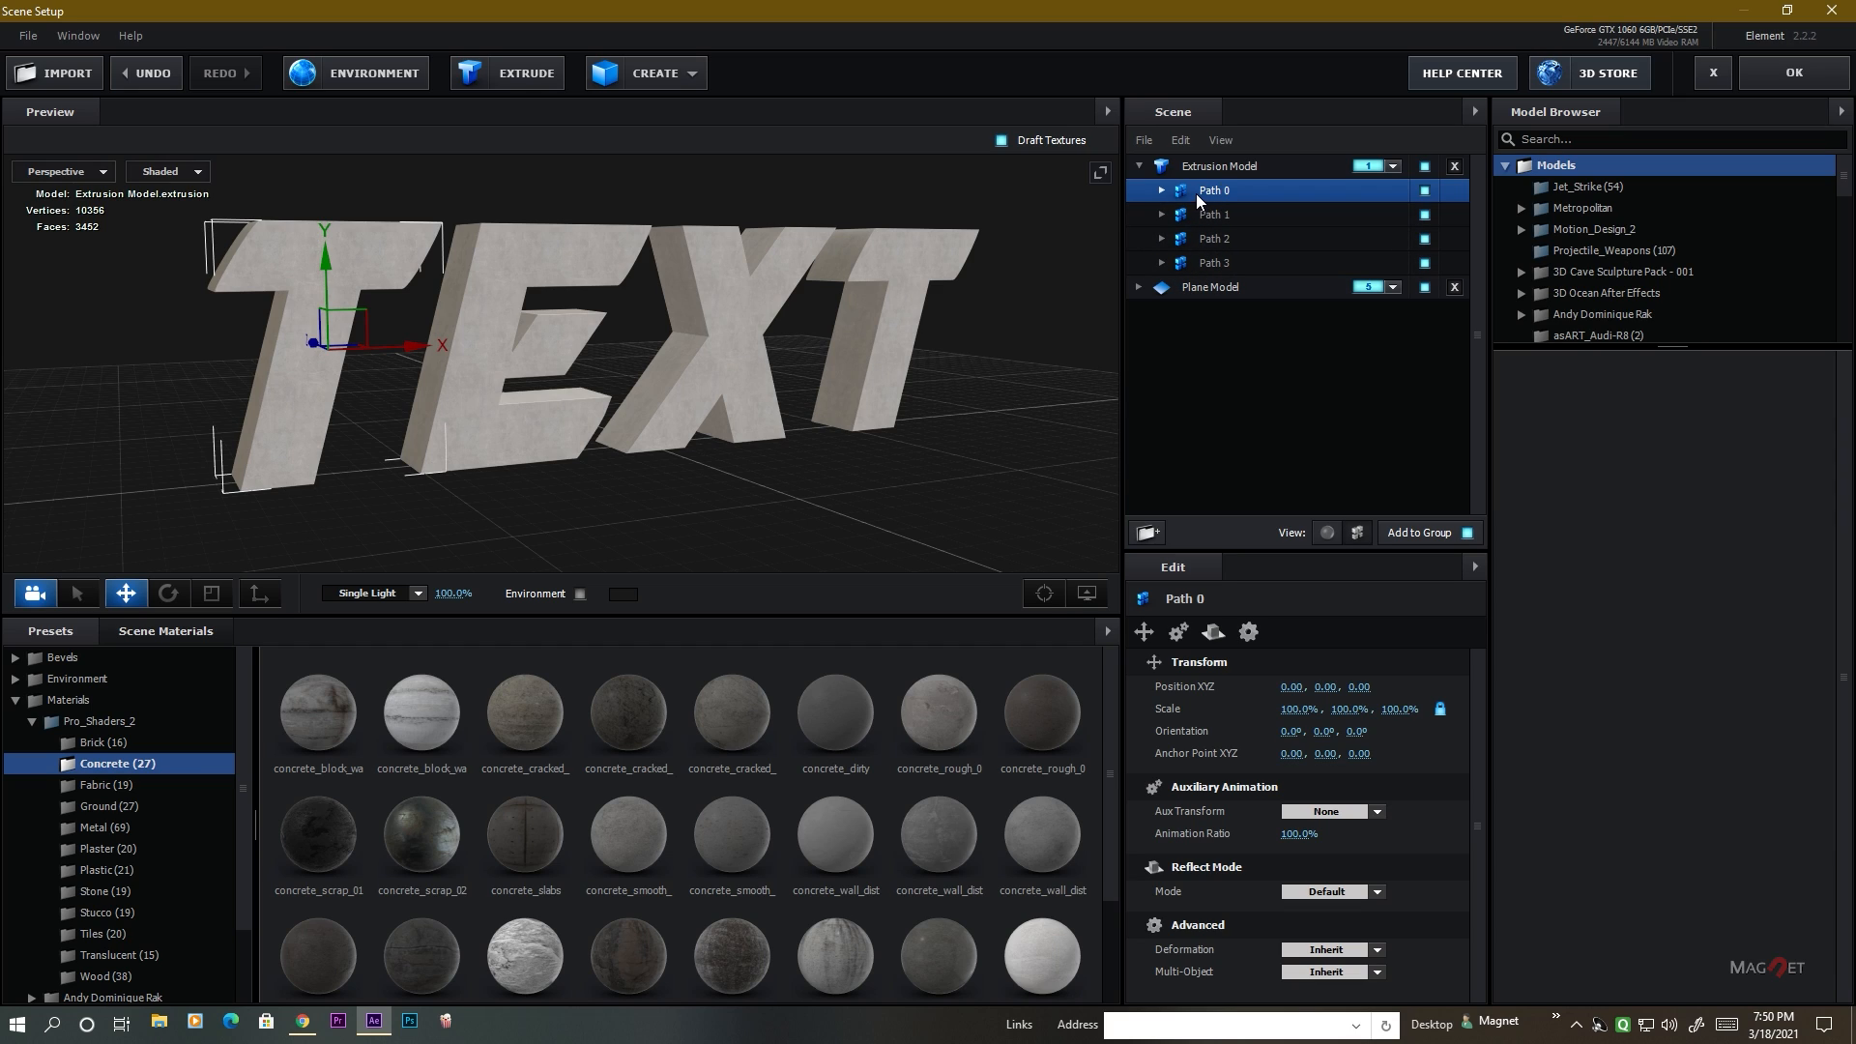
Assign auxiliary animation Channel 1 to Path 0 and Channel 2 to Path 1 of the Extrusion Model.
{"action": "right_click", "coordinate": [1210, 192]}
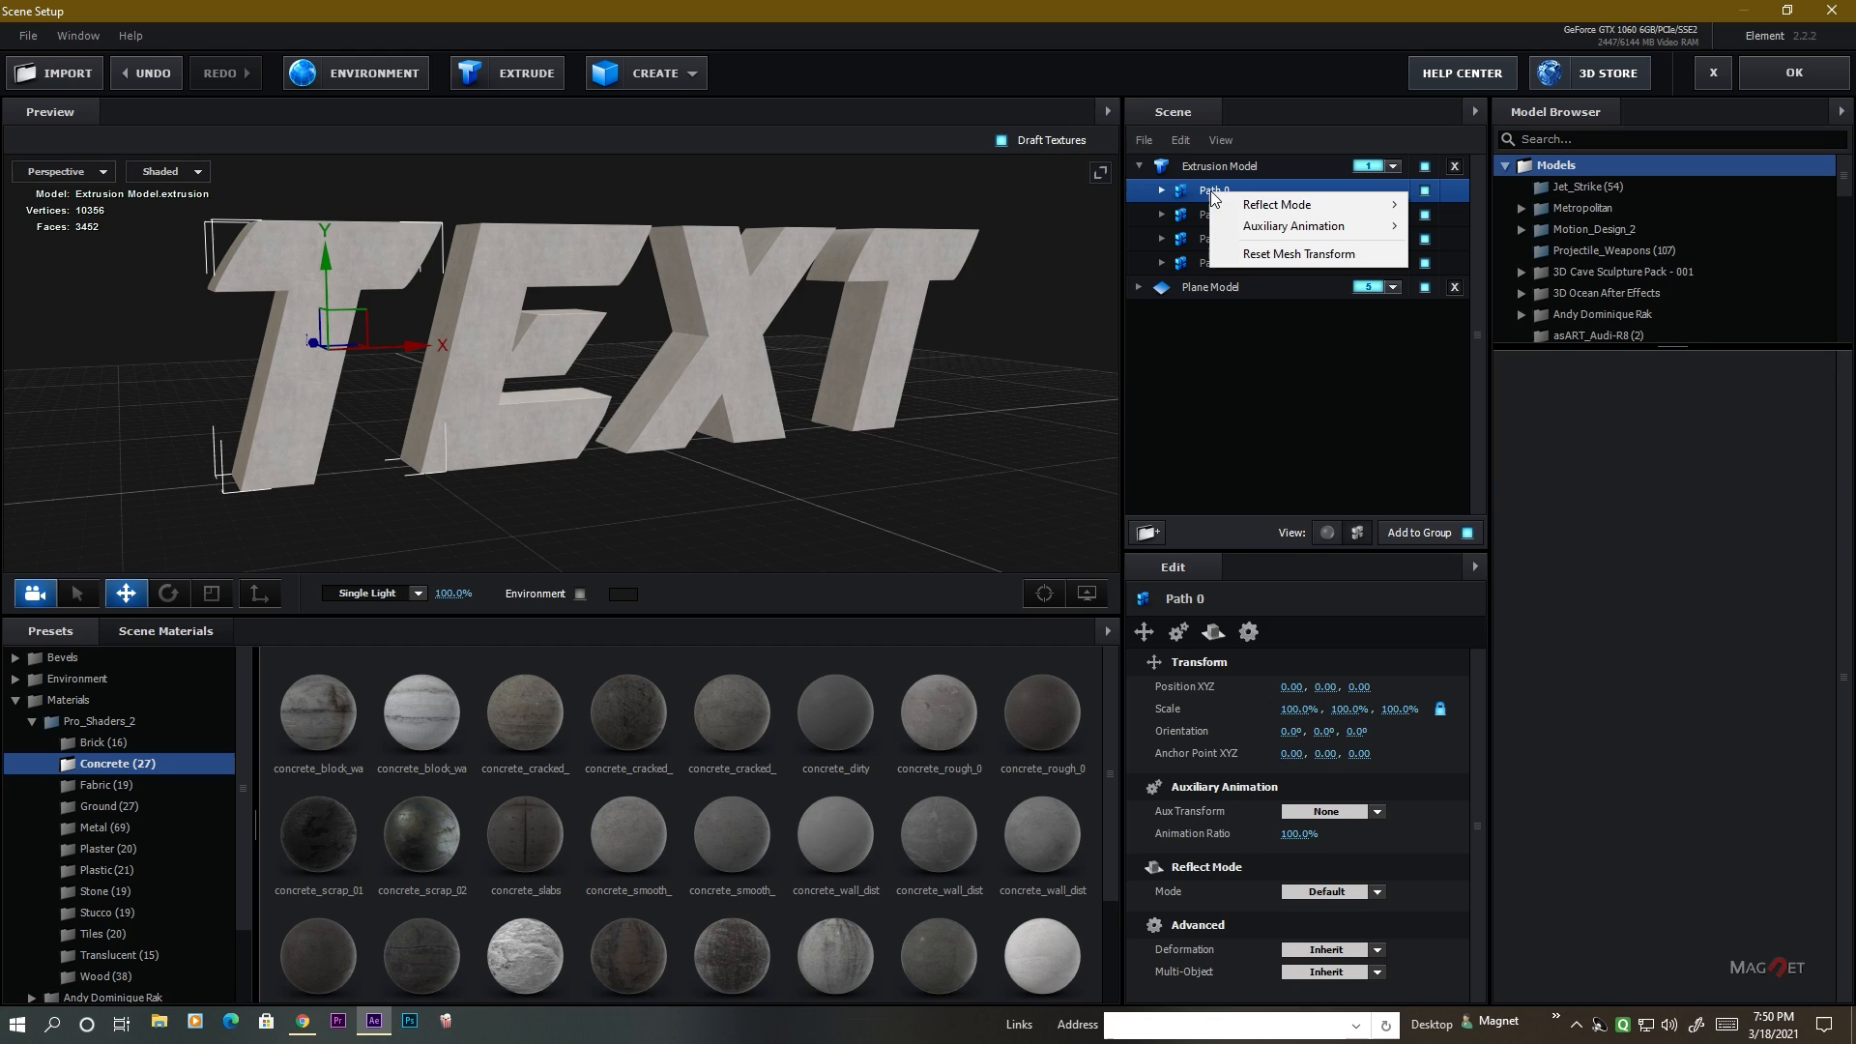
{"action": "mouse_move", "coordinate": [1286, 226]}
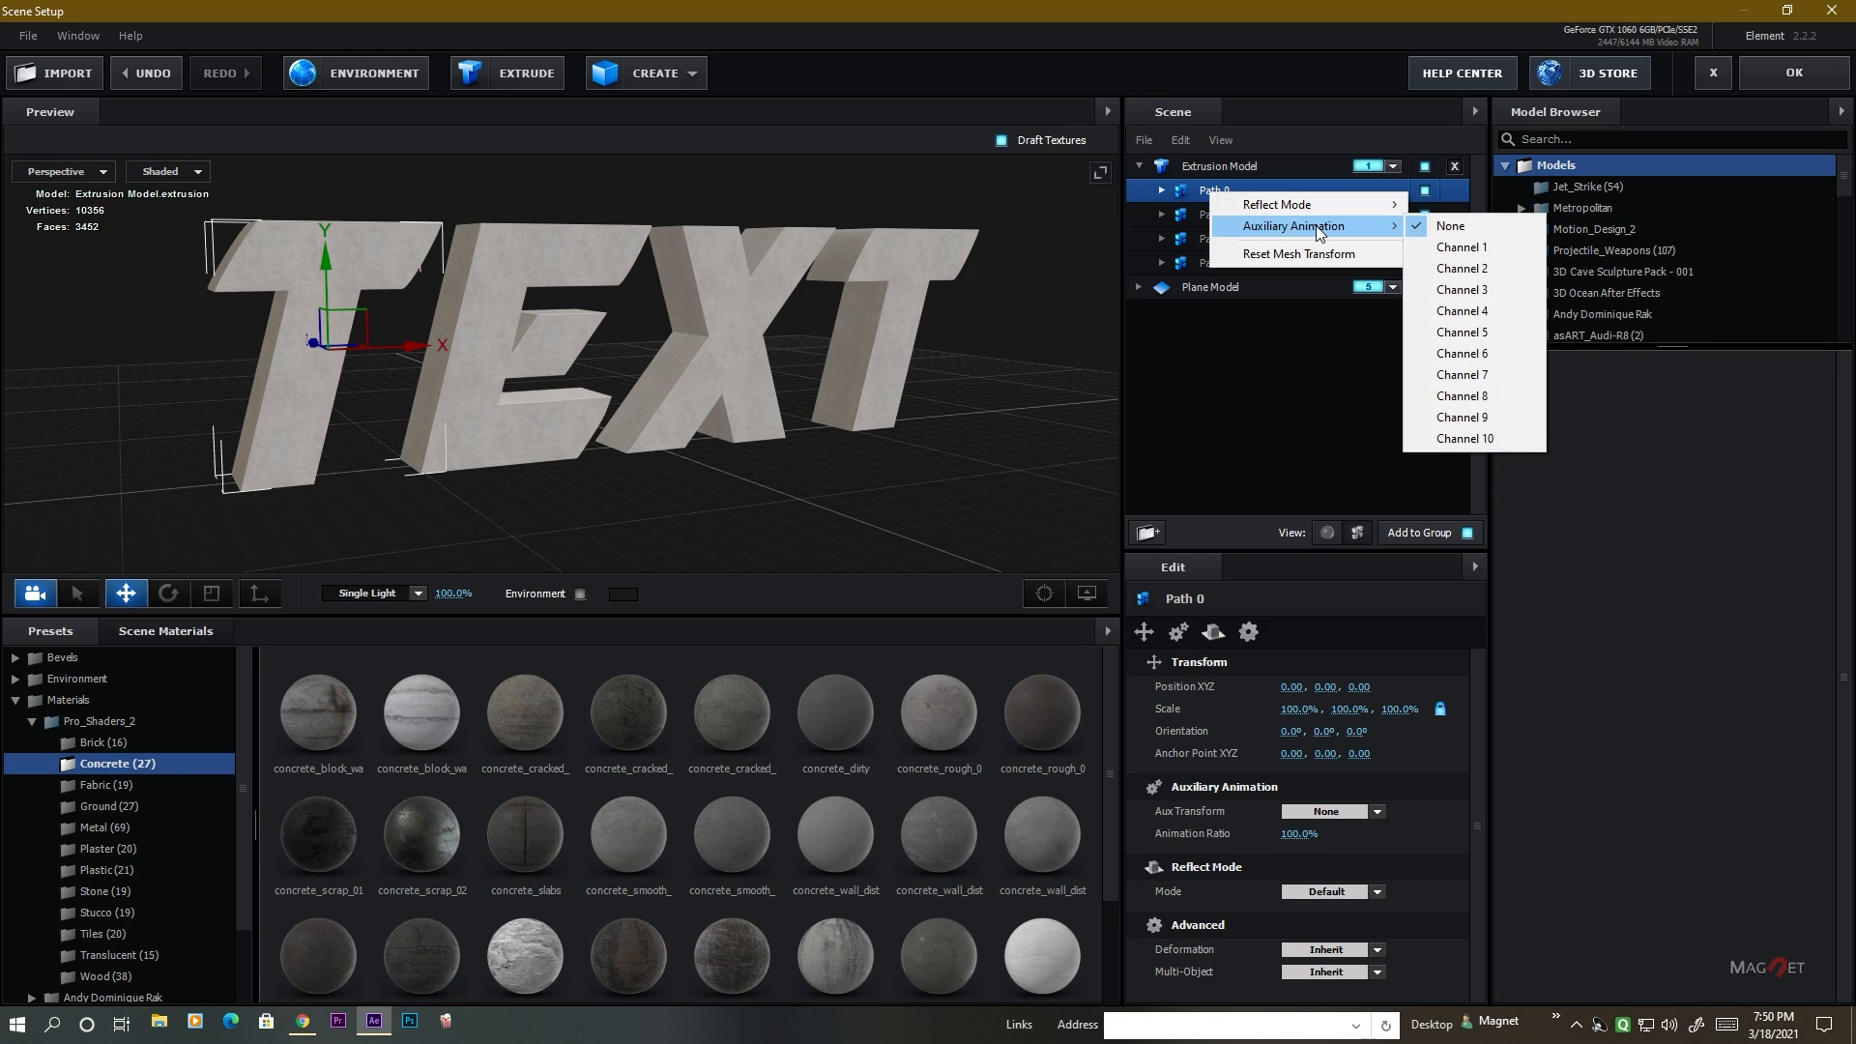
{"action": "left_click", "coordinate": [1467, 250]}
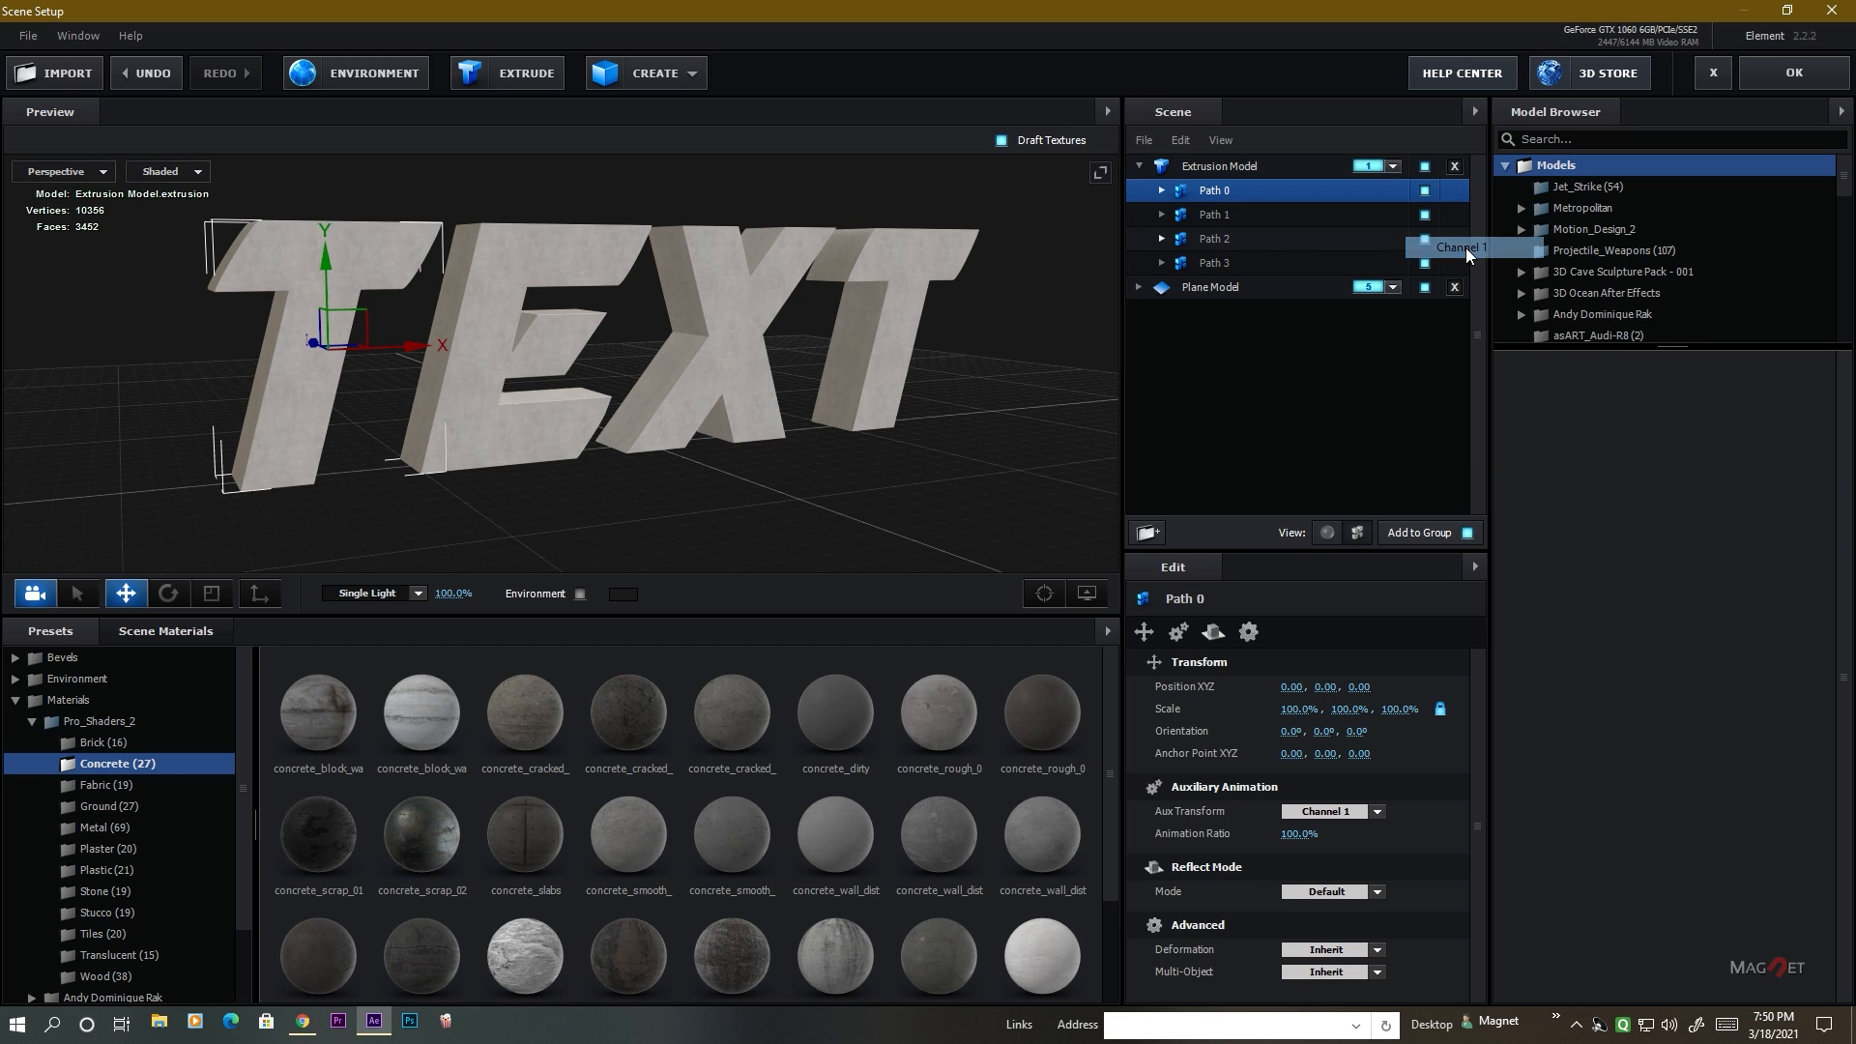
{"action": "left_click", "coordinate": [1228, 215]}
{"action": "right_click", "coordinate": [1228, 214]}
{"action": "mouse_move", "coordinate": [1286, 255]}
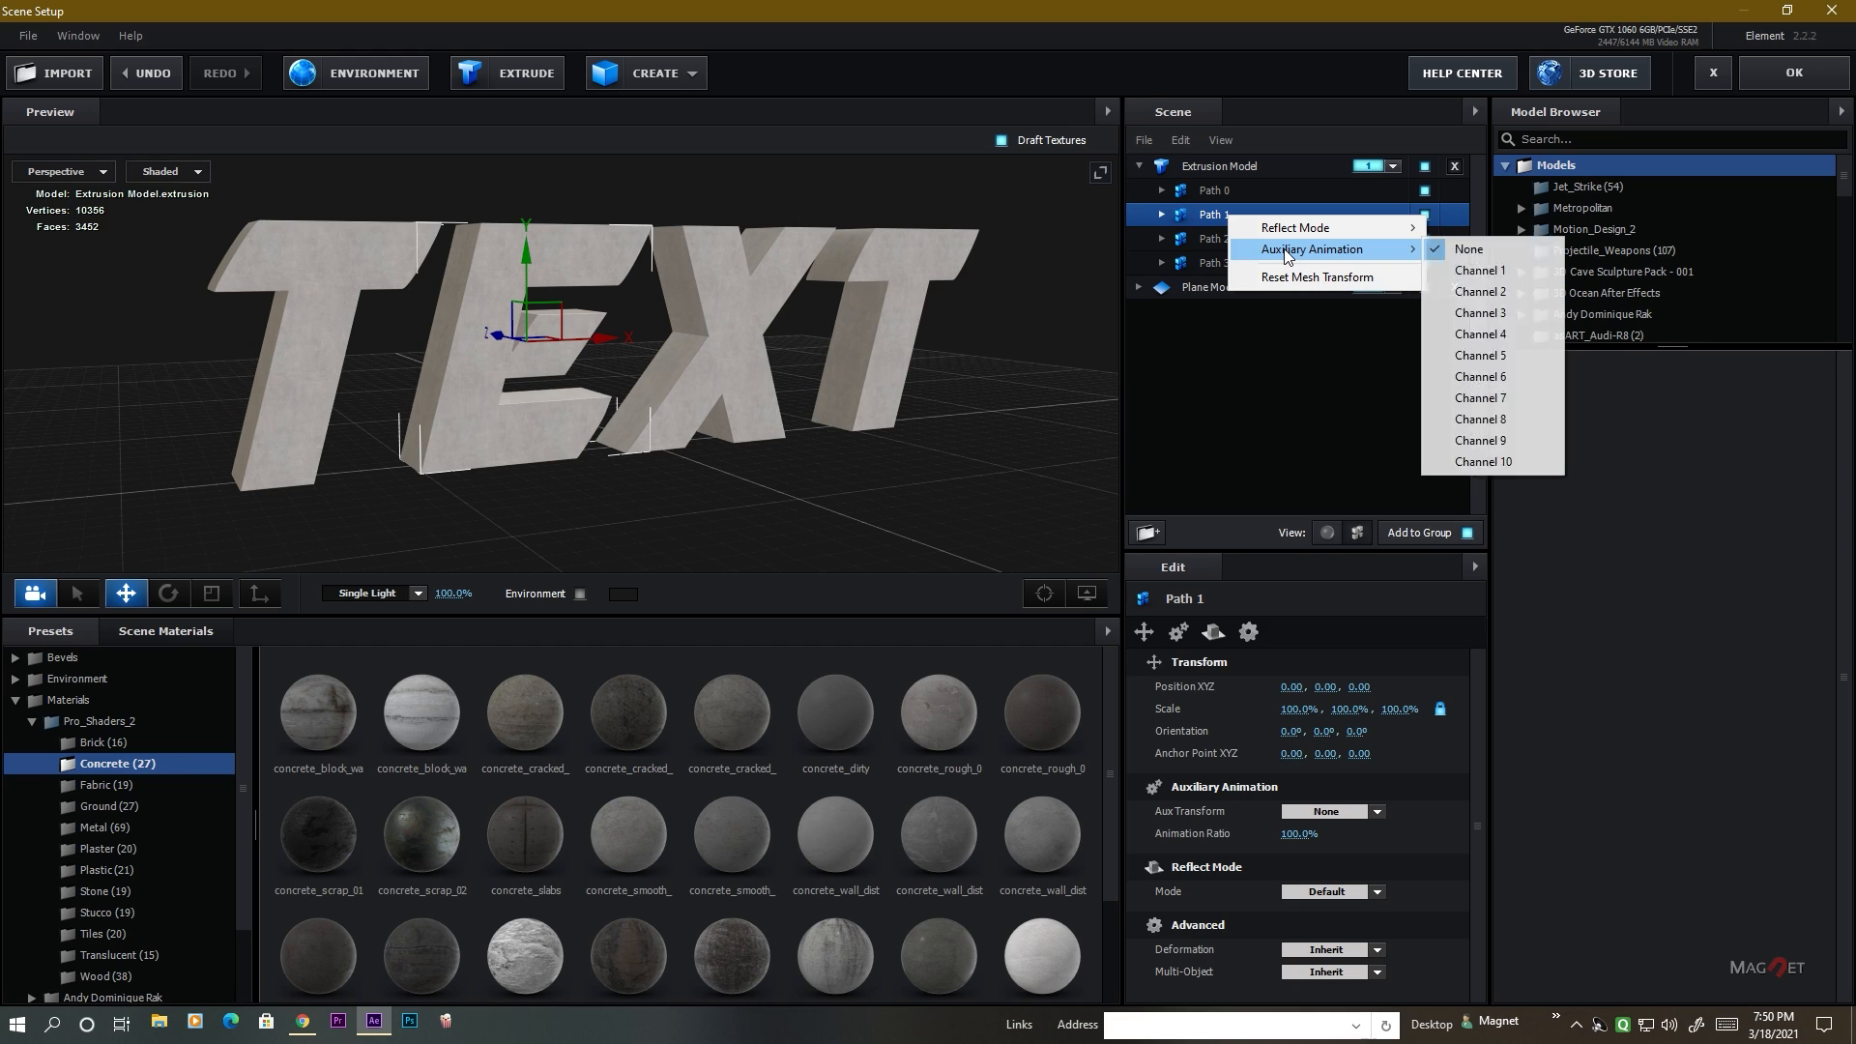
{"action": "left_click", "coordinate": [1467, 292]}
Assign auxiliary animation Channel 3 to Path 2 and Channel 4 to Path 3 of the Extrusion Model.
{"action": "left_click", "coordinate": [1214, 238]}
{"action": "right_click", "coordinate": [1214, 238]}
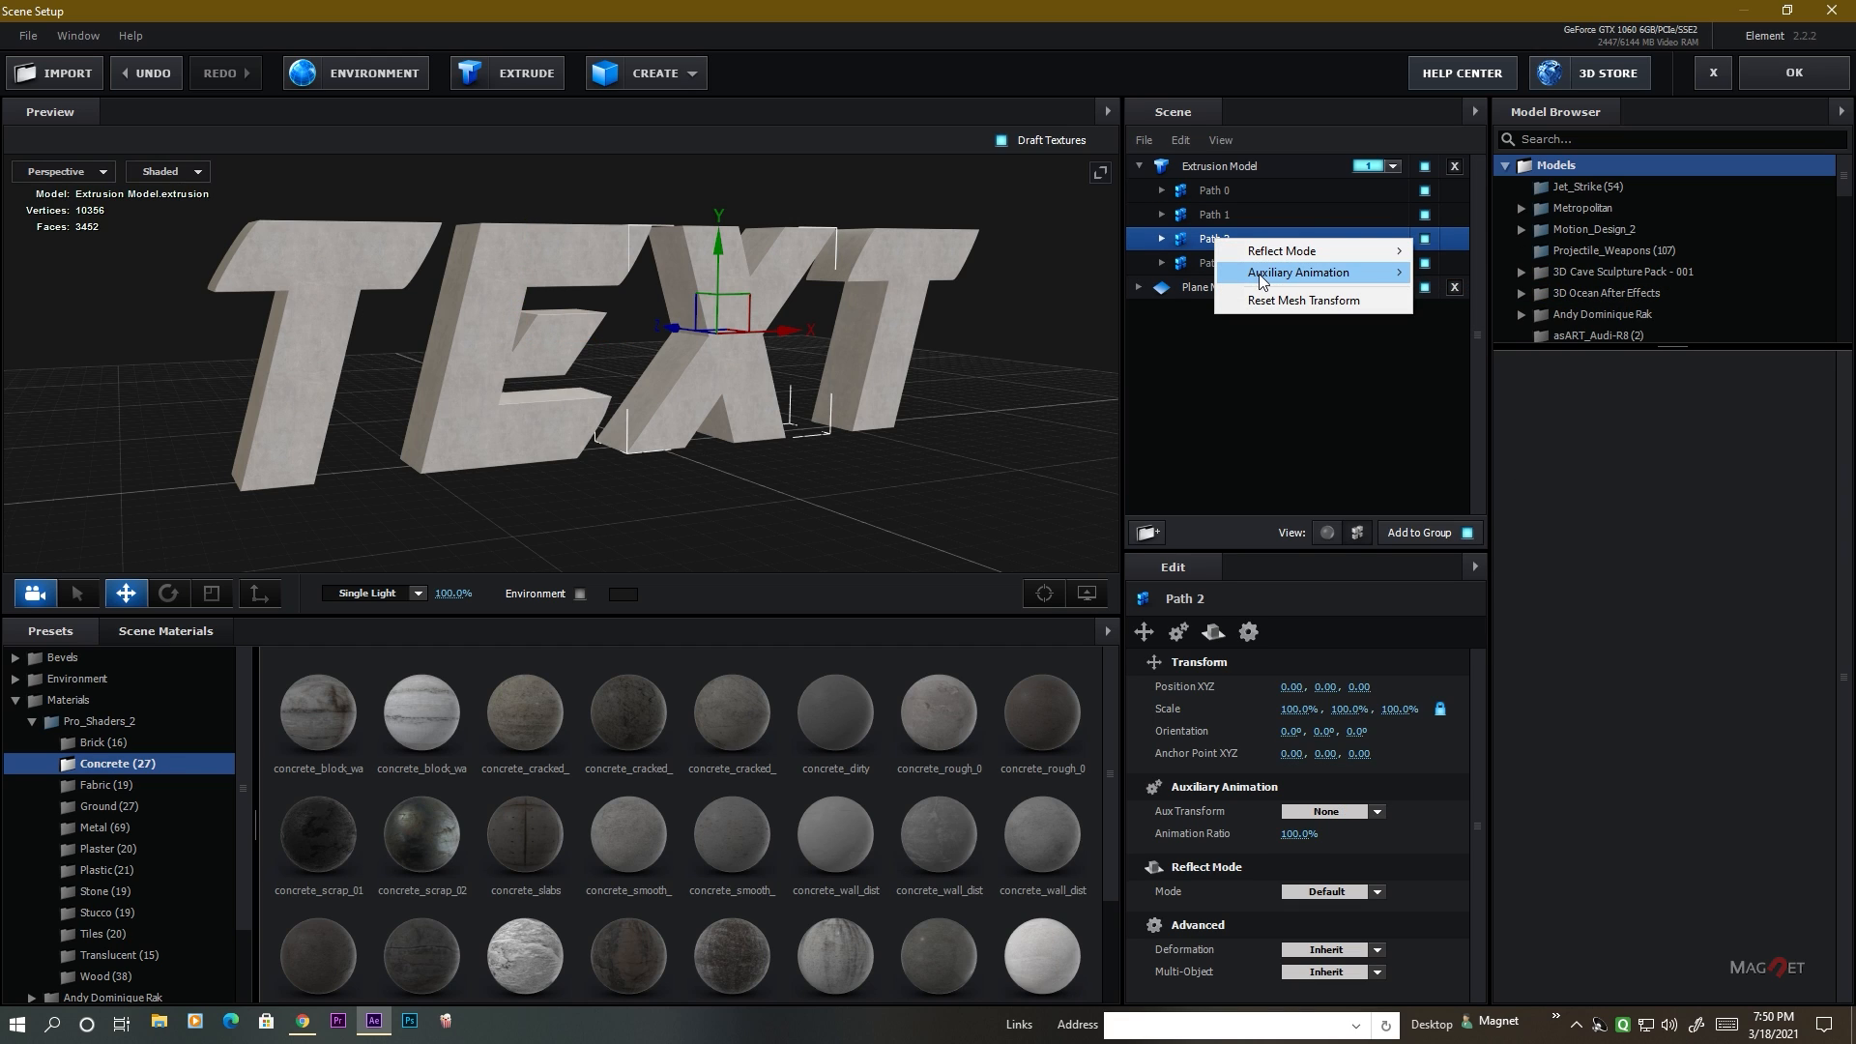
{"action": "left_click", "coordinate": [1465, 335]}
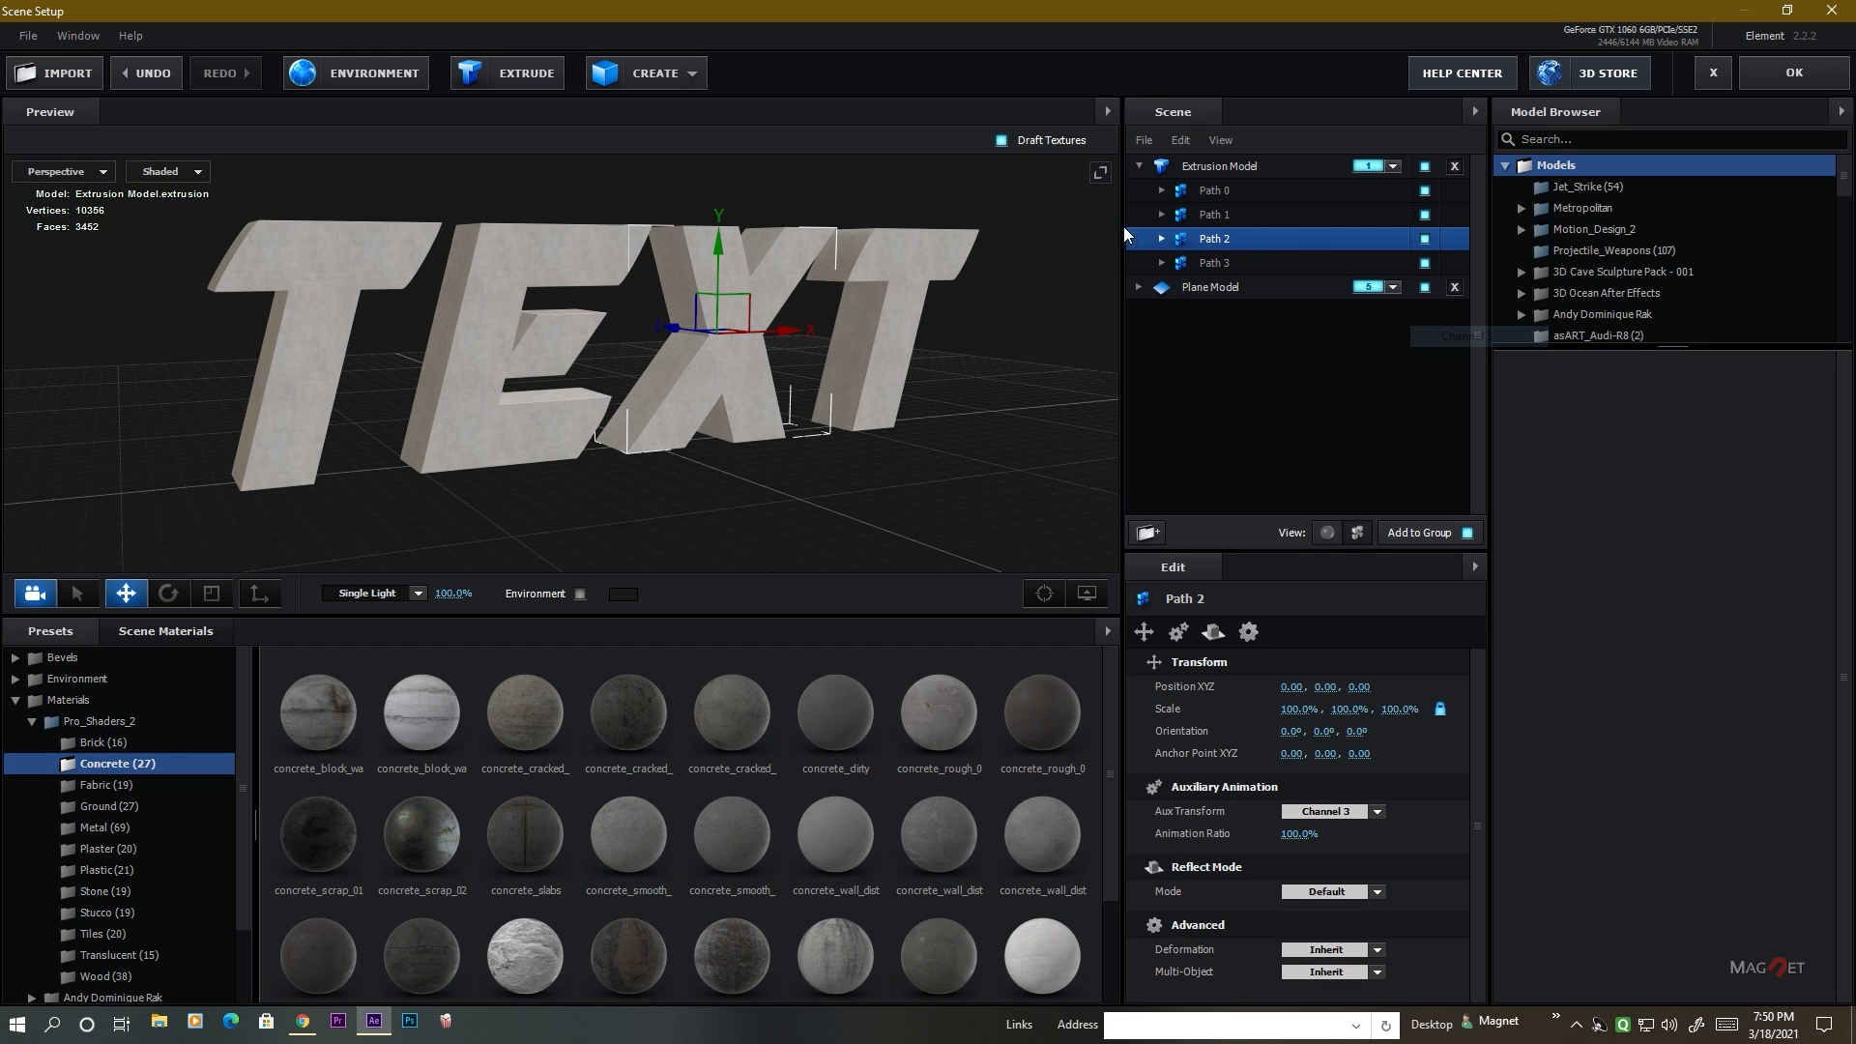
{"action": "left_click", "coordinate": [1211, 262]}
{"action": "right_click", "coordinate": [1210, 262]}
{"action": "left_click", "coordinate": [1513, 387]}
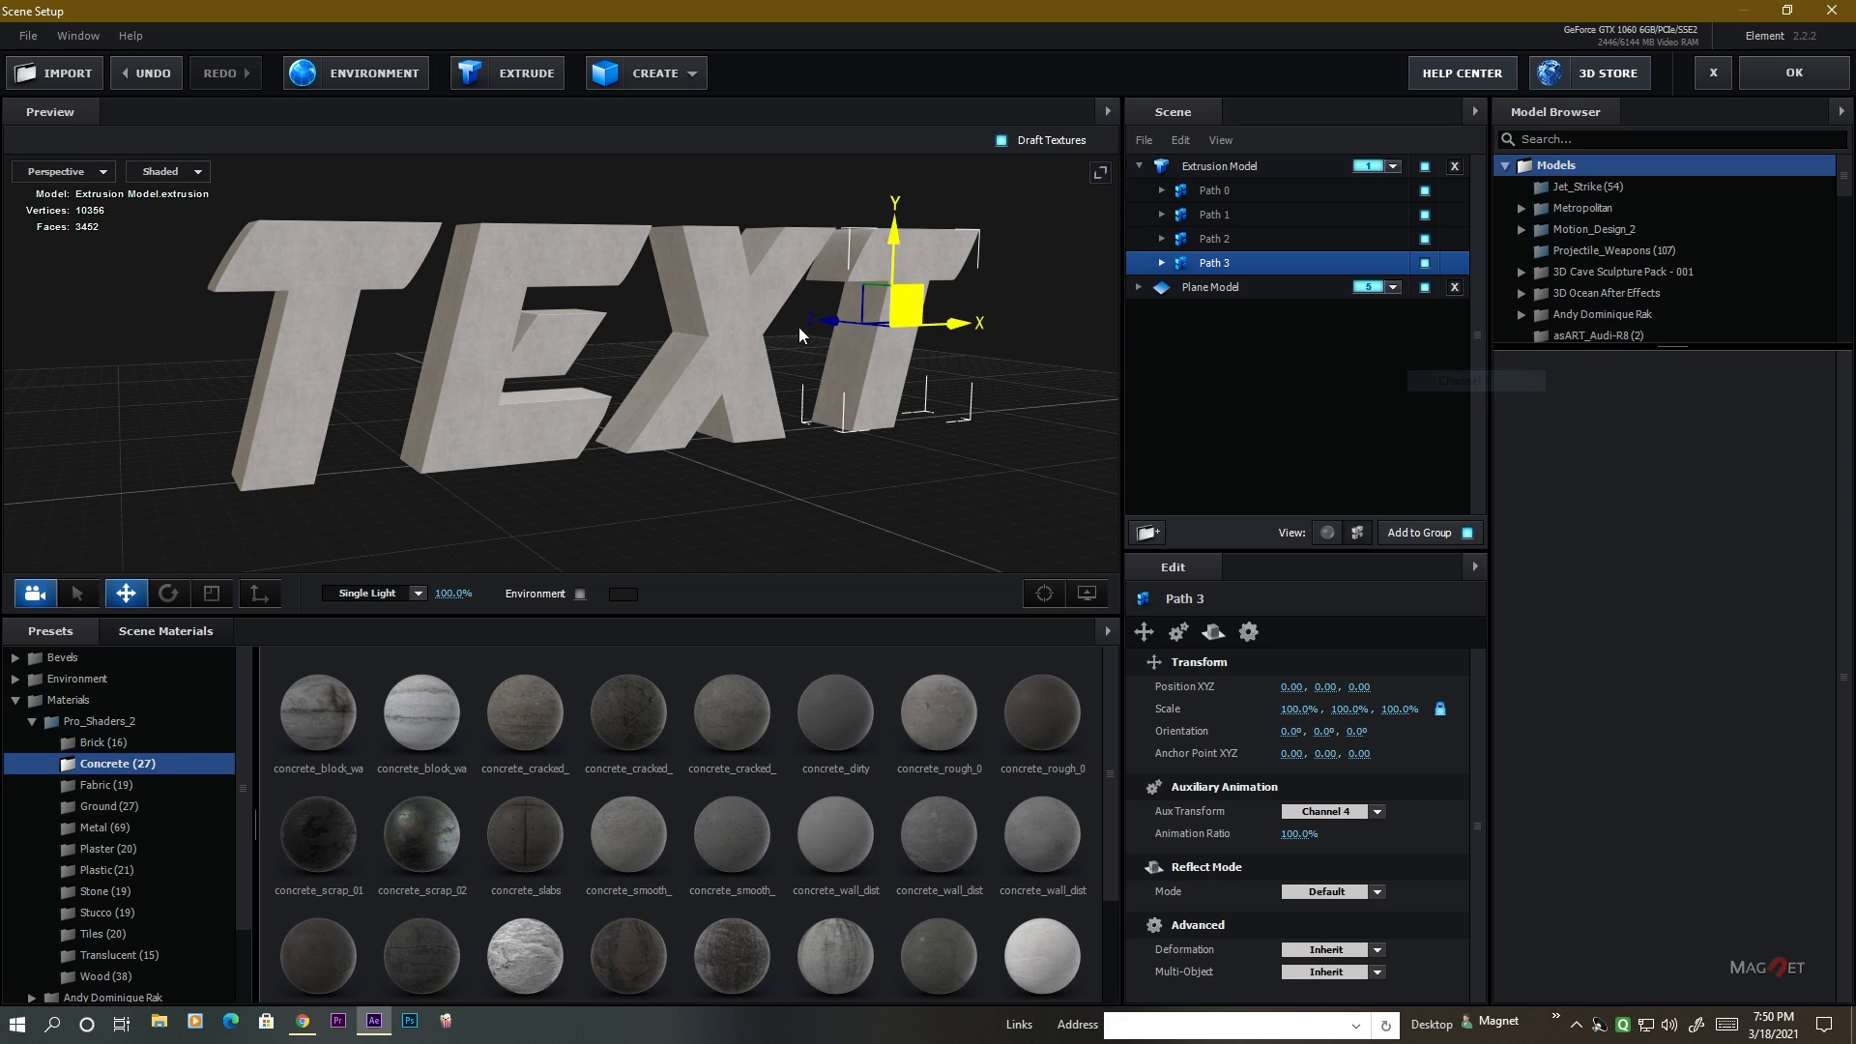
{"action": "mouse_move", "coordinate": [901, 236]}
{"action": "left_mouse_down"}
{"action": "mouse_move", "coordinate": [896, 205]}
{"action": "mouse_move", "coordinate": [891, 302]}
{"action": "mouse_move", "coordinate": [912, 98]}
{"action": "mouse_move", "coordinate": [900, 317]}
{"action": "mouse_move", "coordinate": [910, 200]}
{"action": "left_mouse_up"}
{"action": "key", "text": "ctrl+z"}
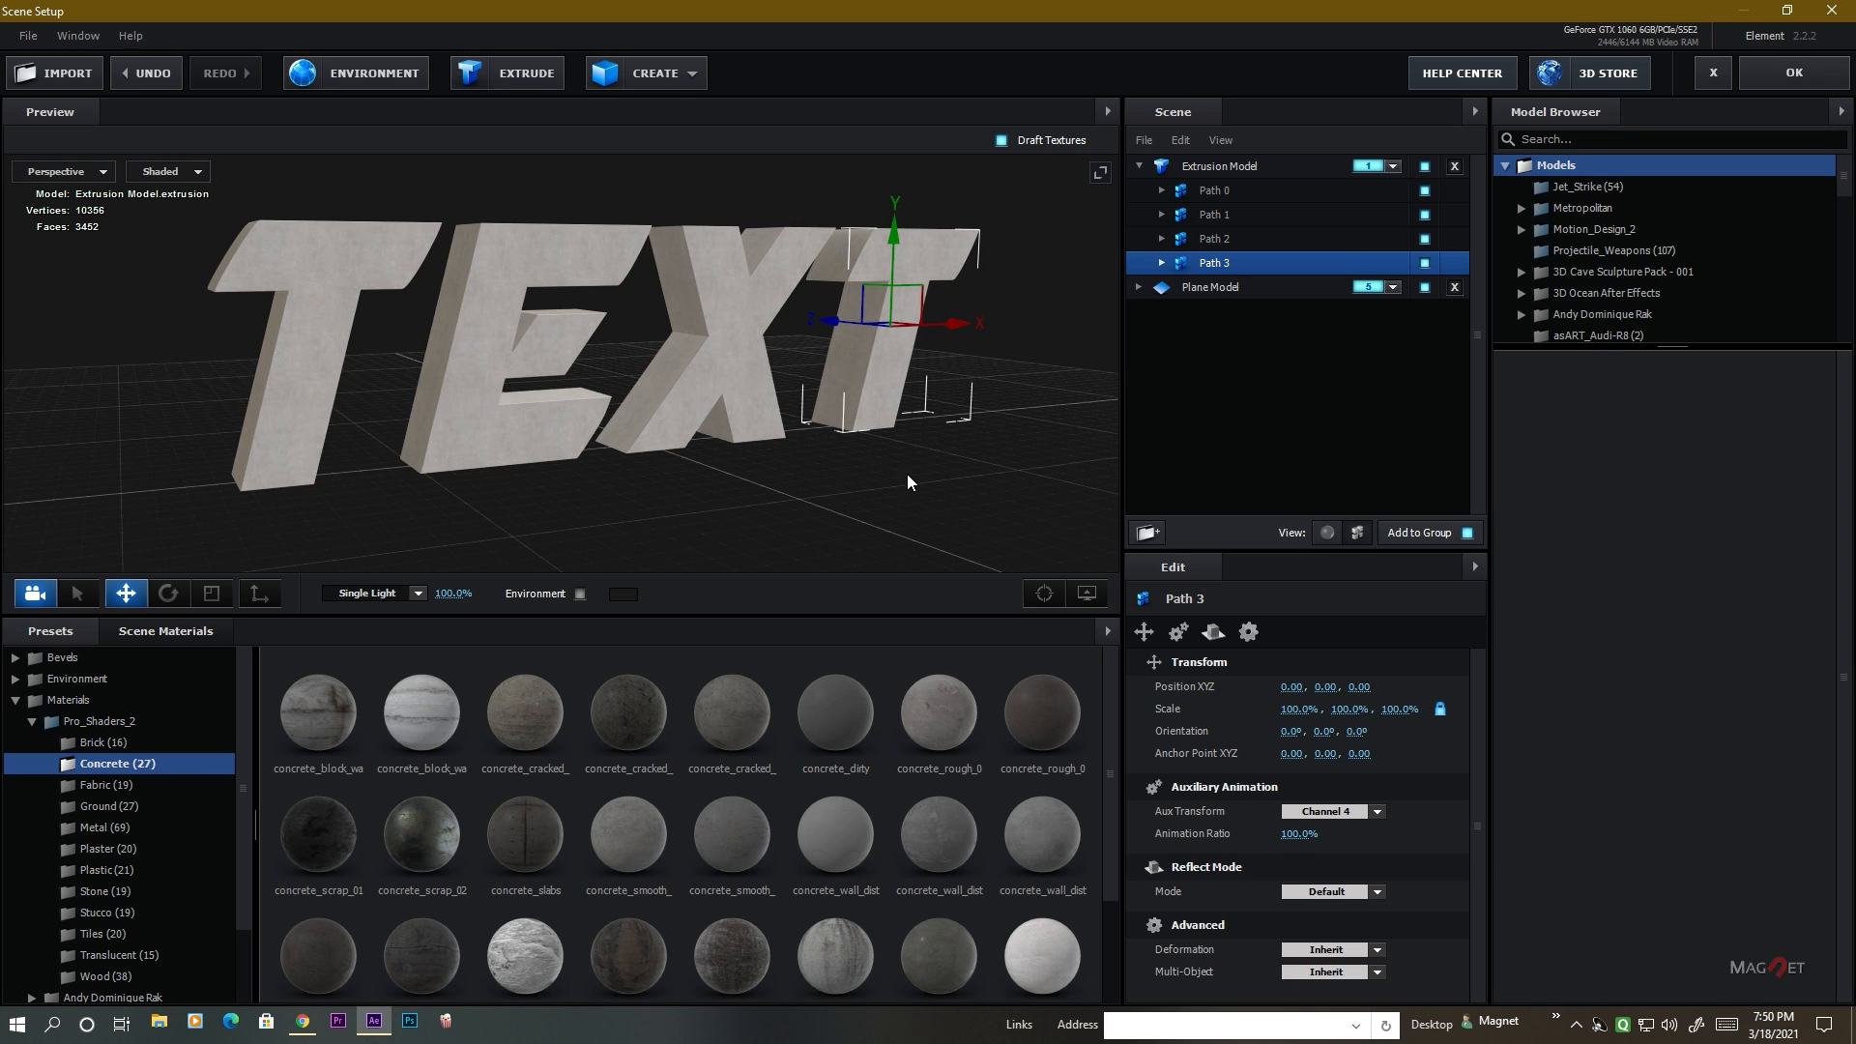
{"action": "left_click_drag", "start_coordinate": [903, 475], "coordinate": [716, 454]}
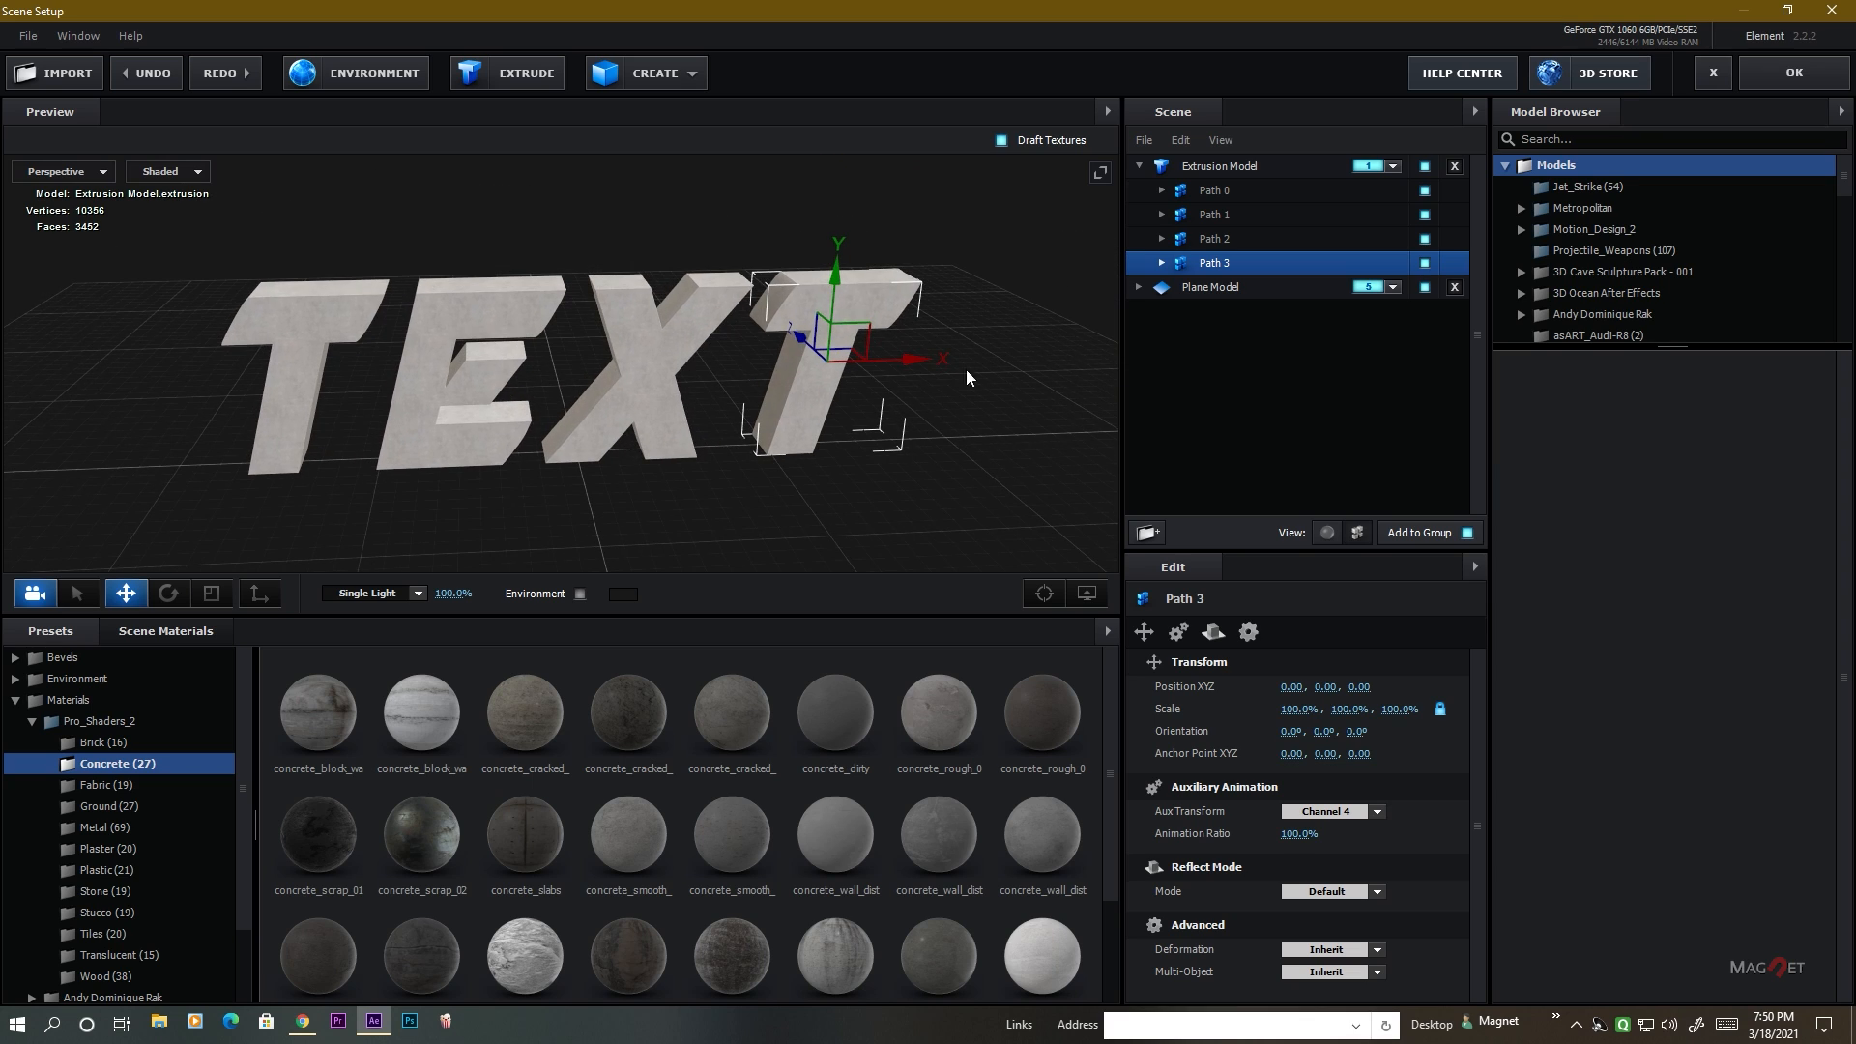
Accept the scene setup and start a new Spot light in the composition with the pale peach color FFEBDF.
{"action": "left_click", "coordinate": [1782, 77]}
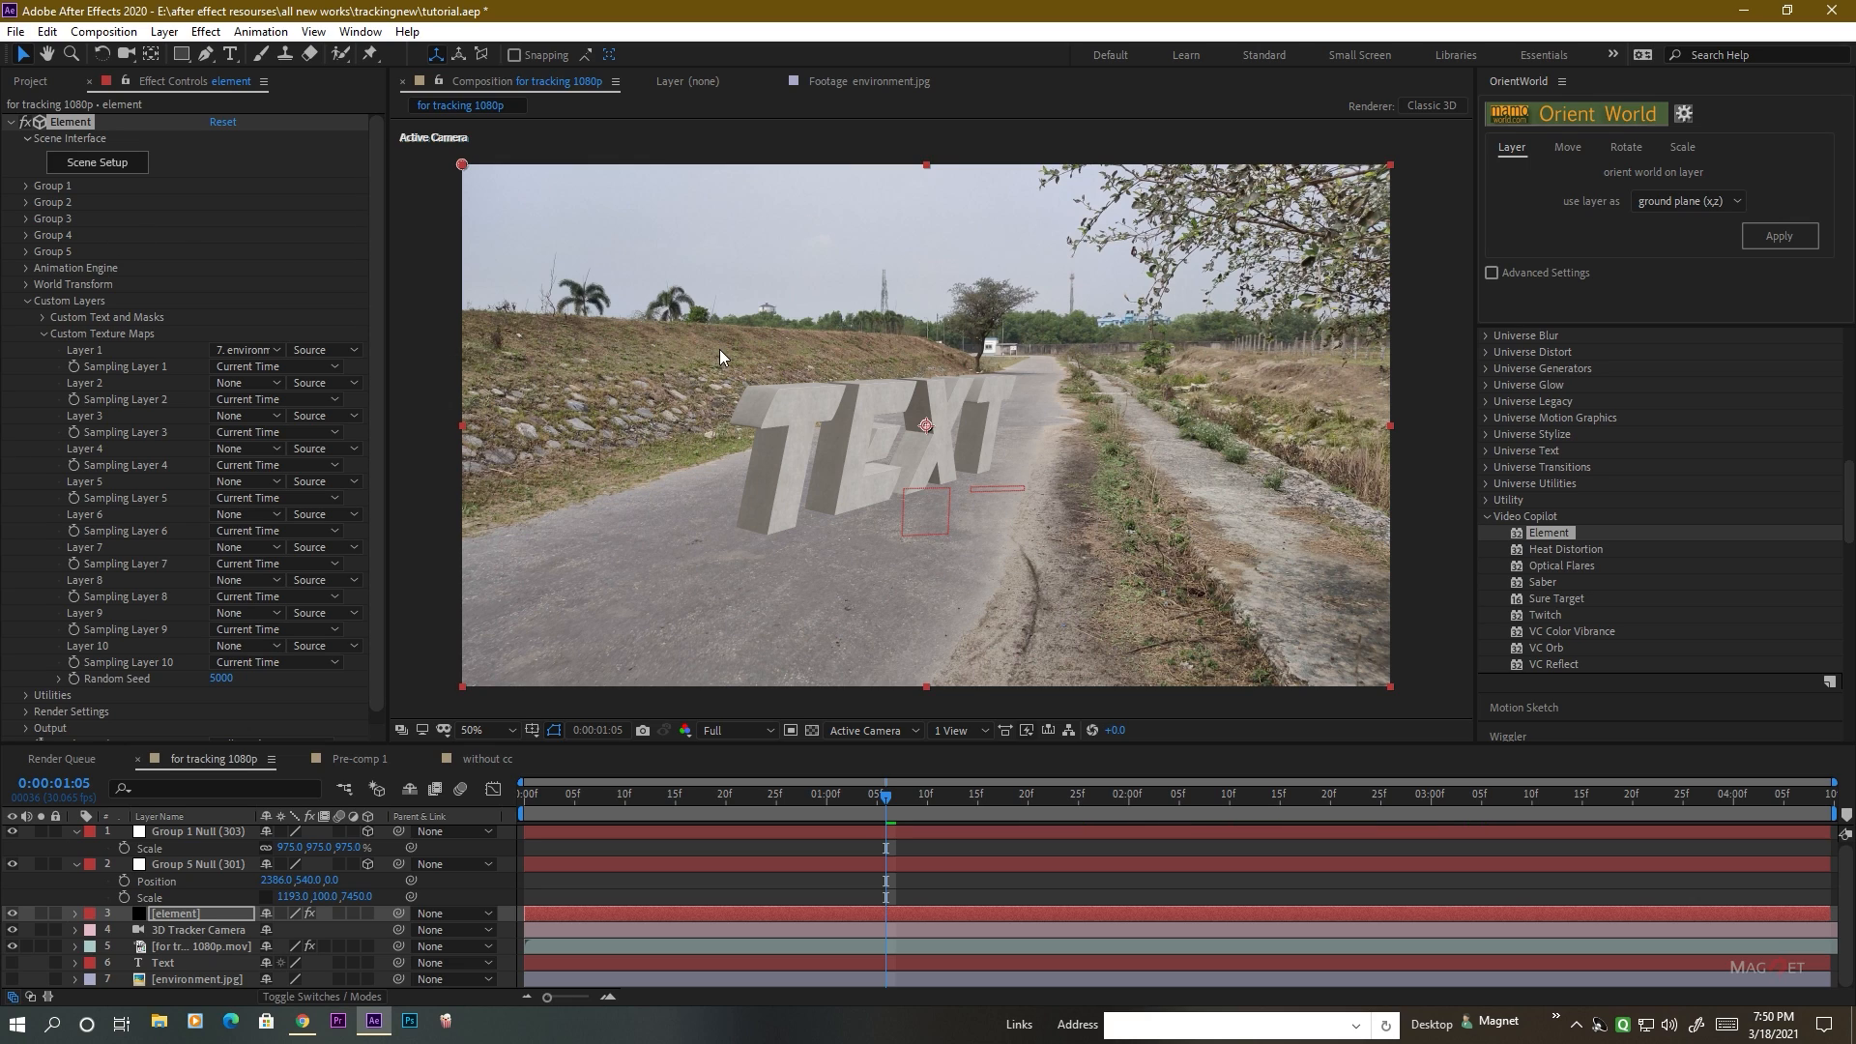
{"action": "left_click", "coordinate": [164, 31]}
{"action": "mouse_move", "coordinate": [188, 58]}
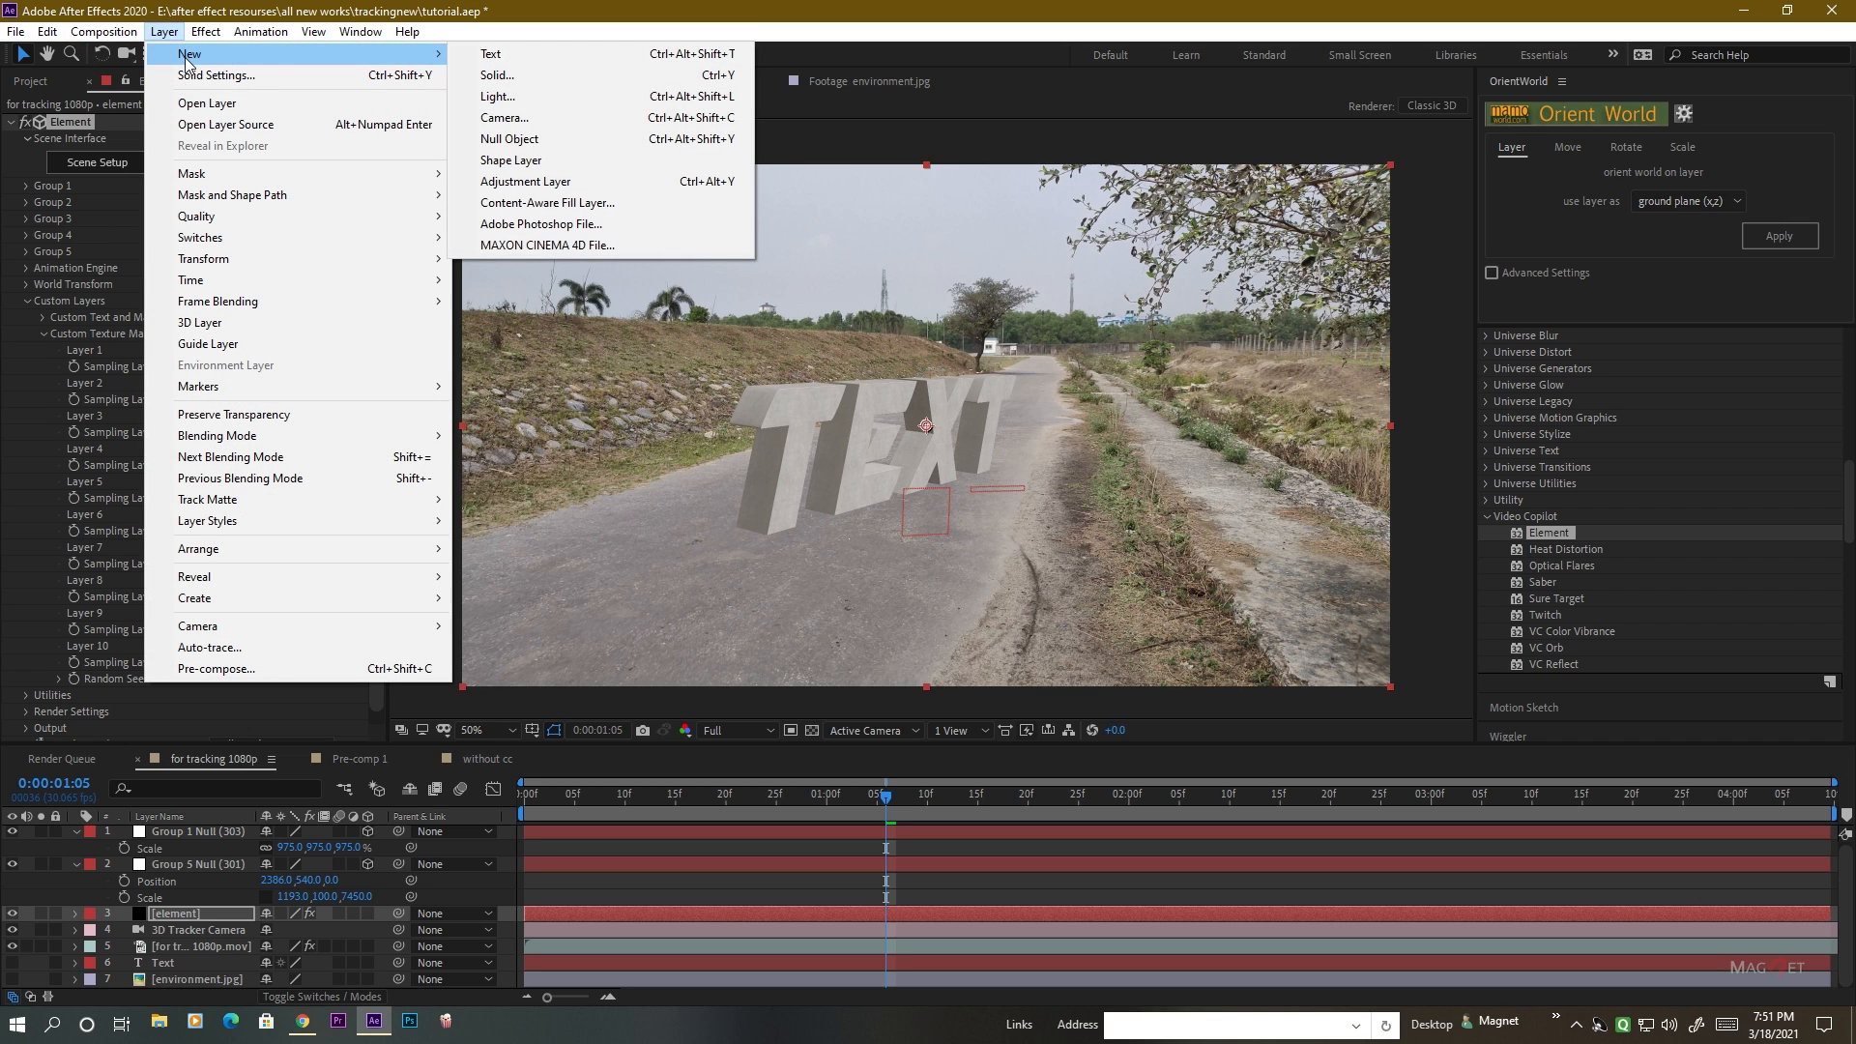
{"action": "left_click", "coordinate": [500, 96]}
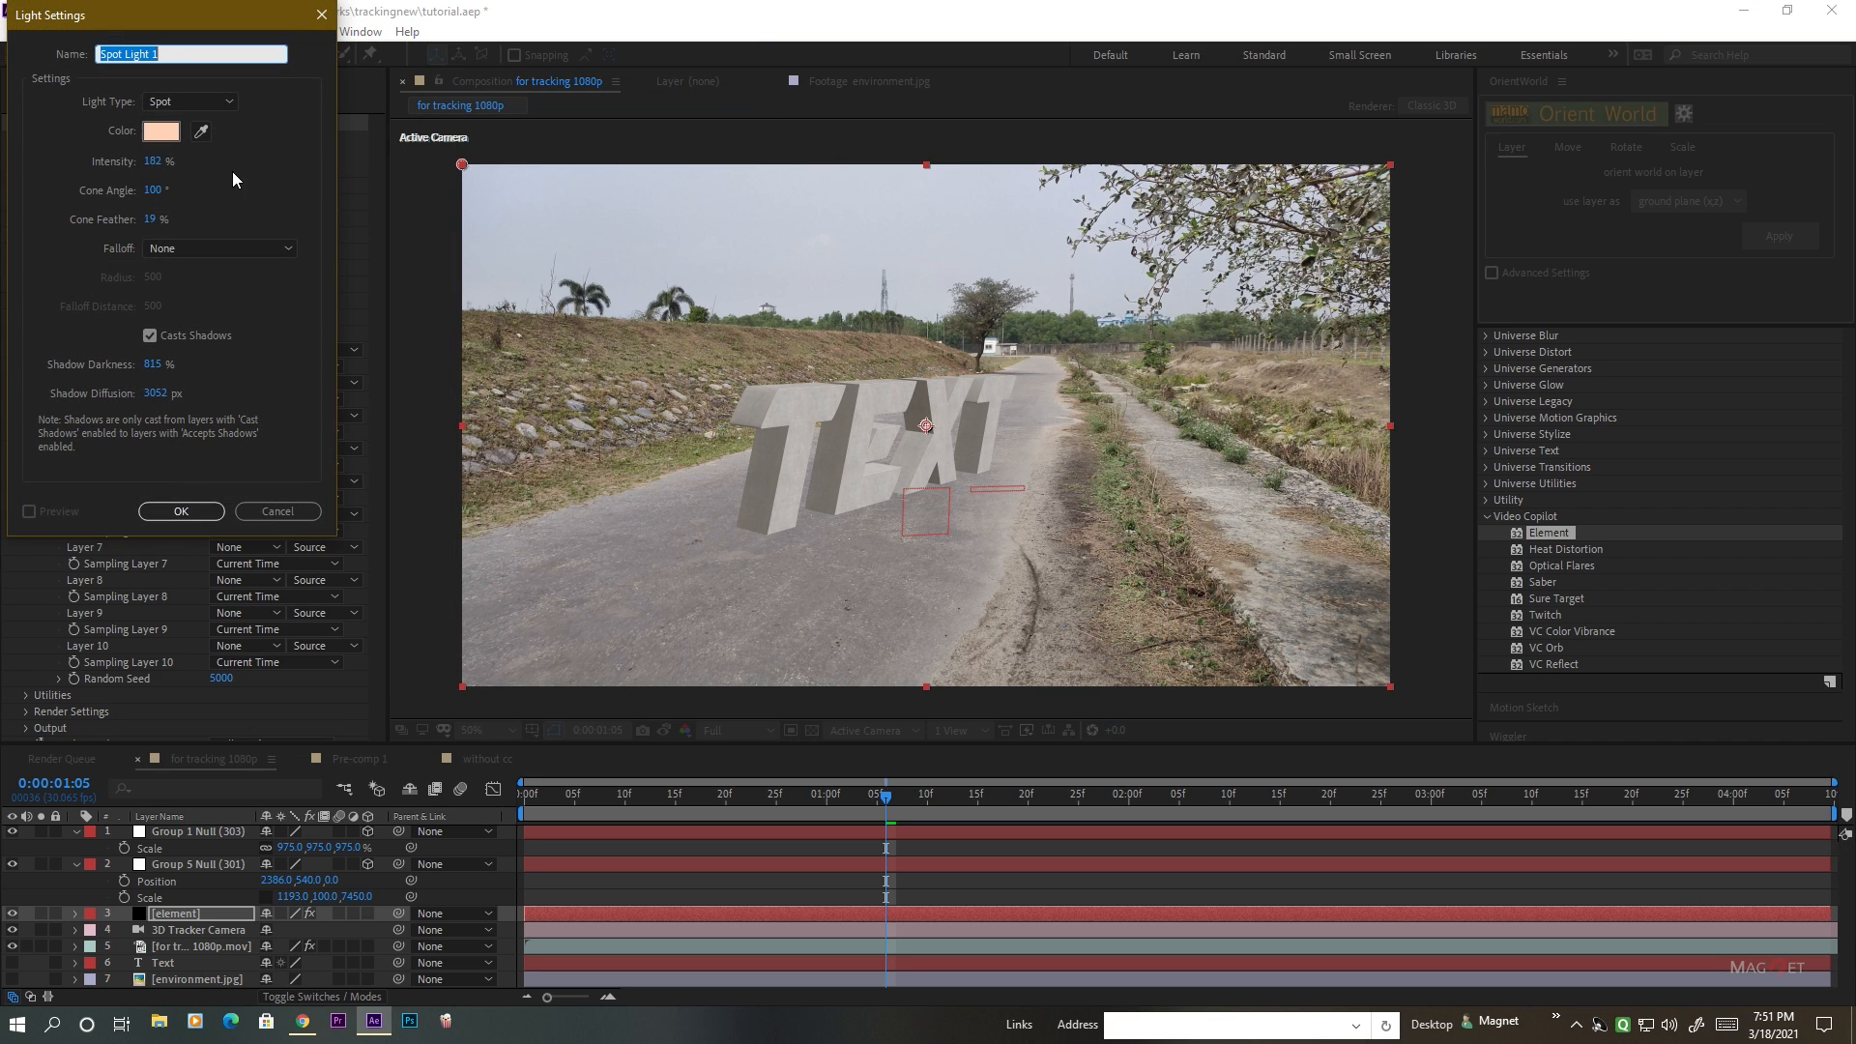
{"action": "left_click", "coordinate": [181, 107]}
{"action": "left_click", "coordinate": [180, 144]}
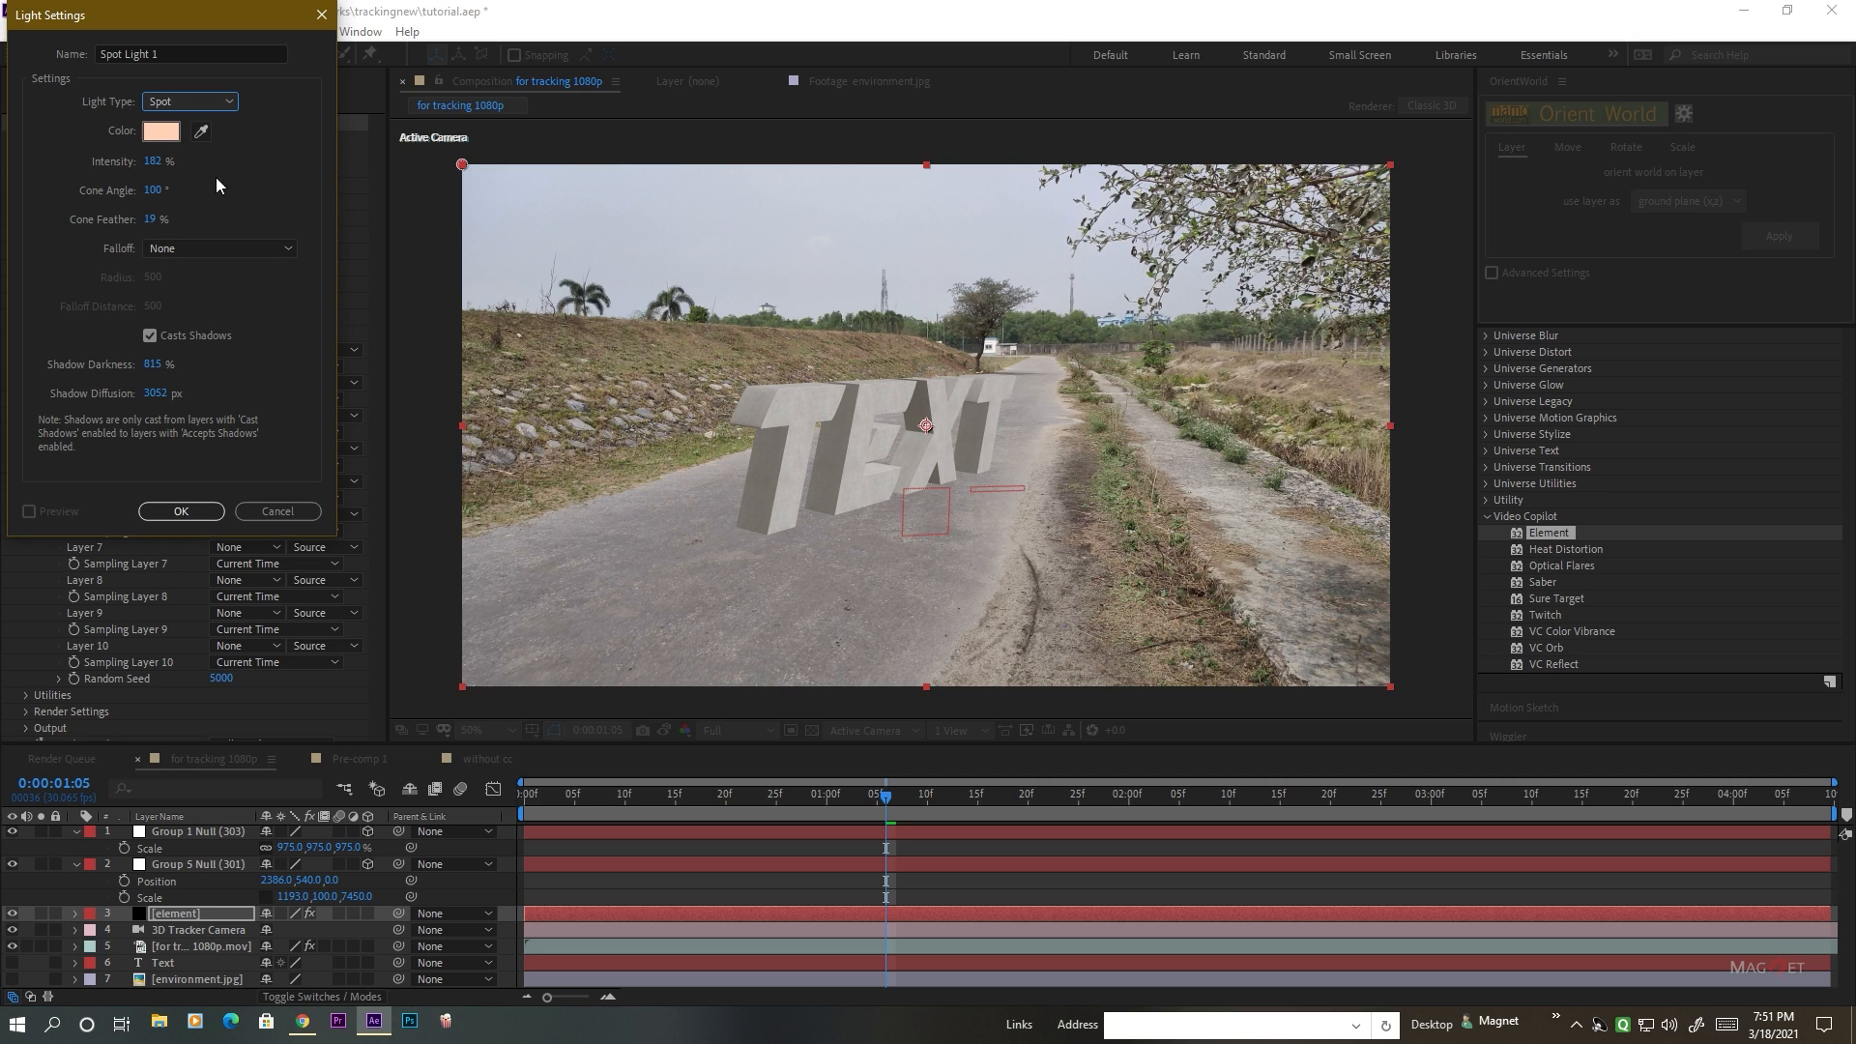
{"action": "left_click", "coordinate": [160, 133]}
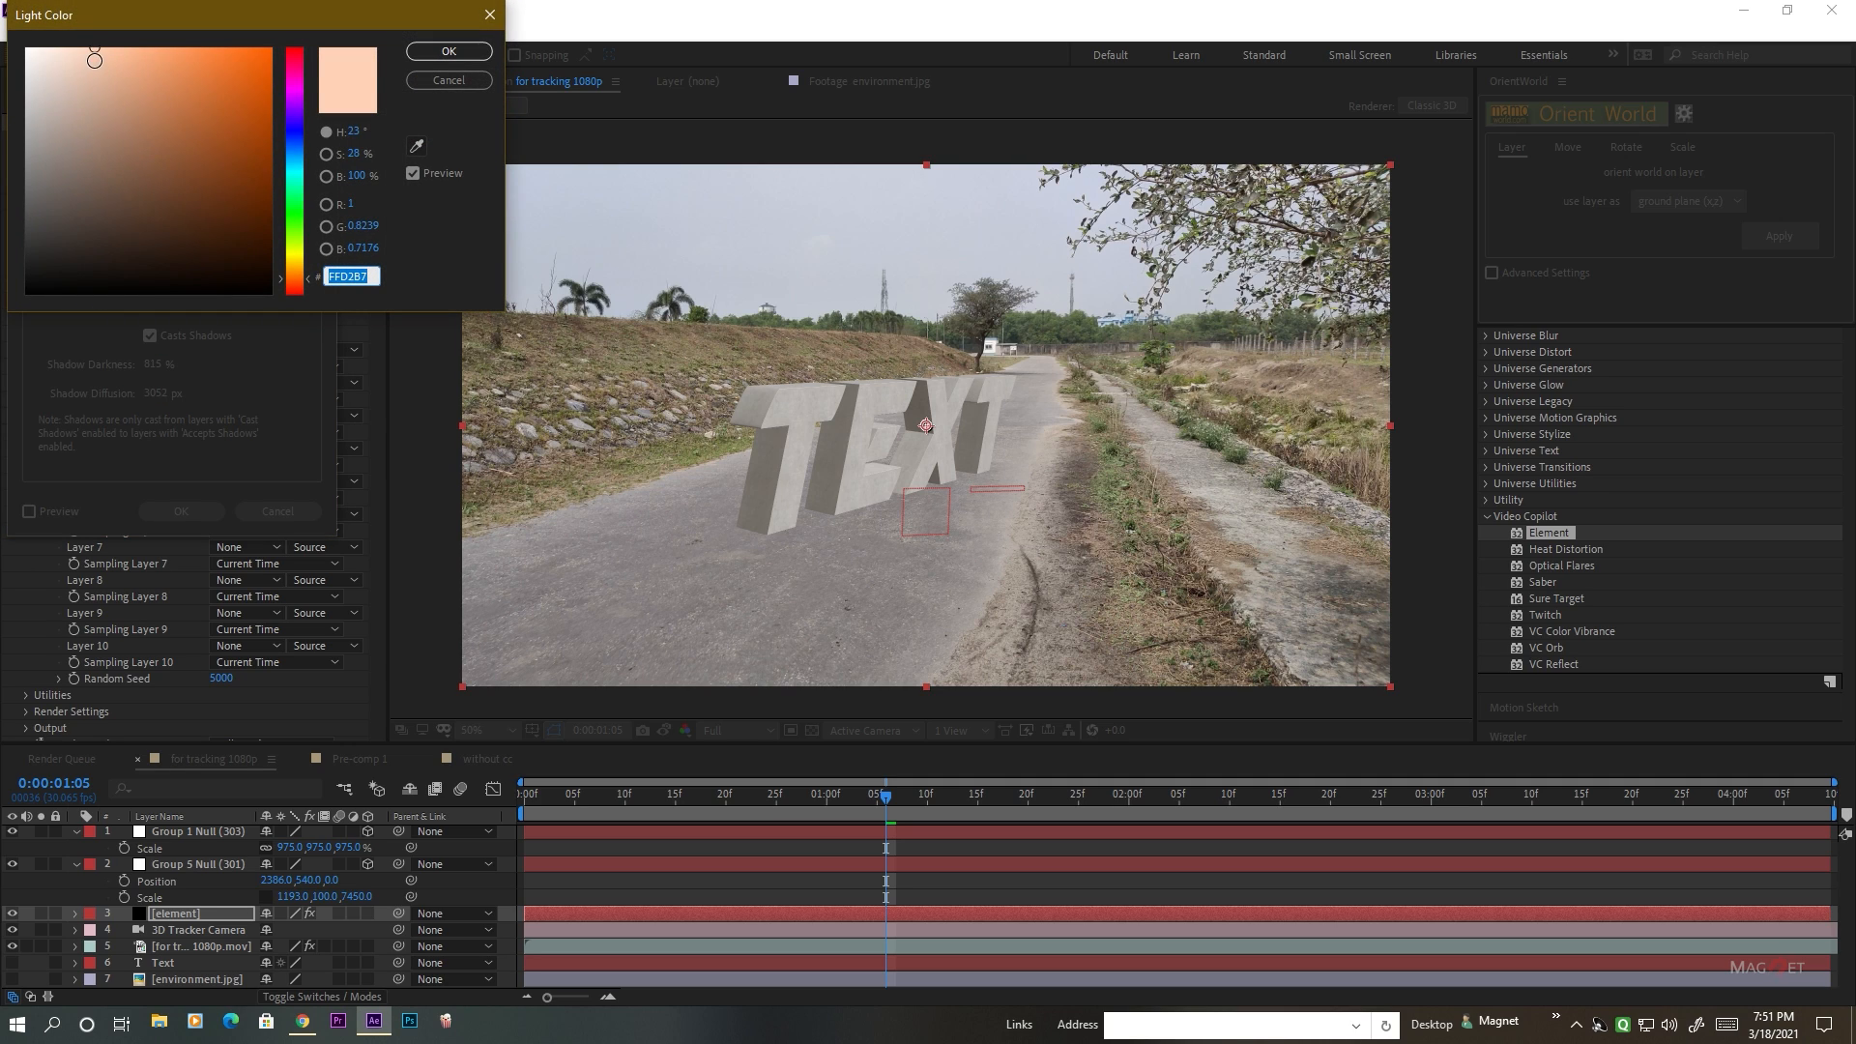
{"action": "left_click_drag", "start_coordinate": [95, 49], "coordinate": [58, 47]}
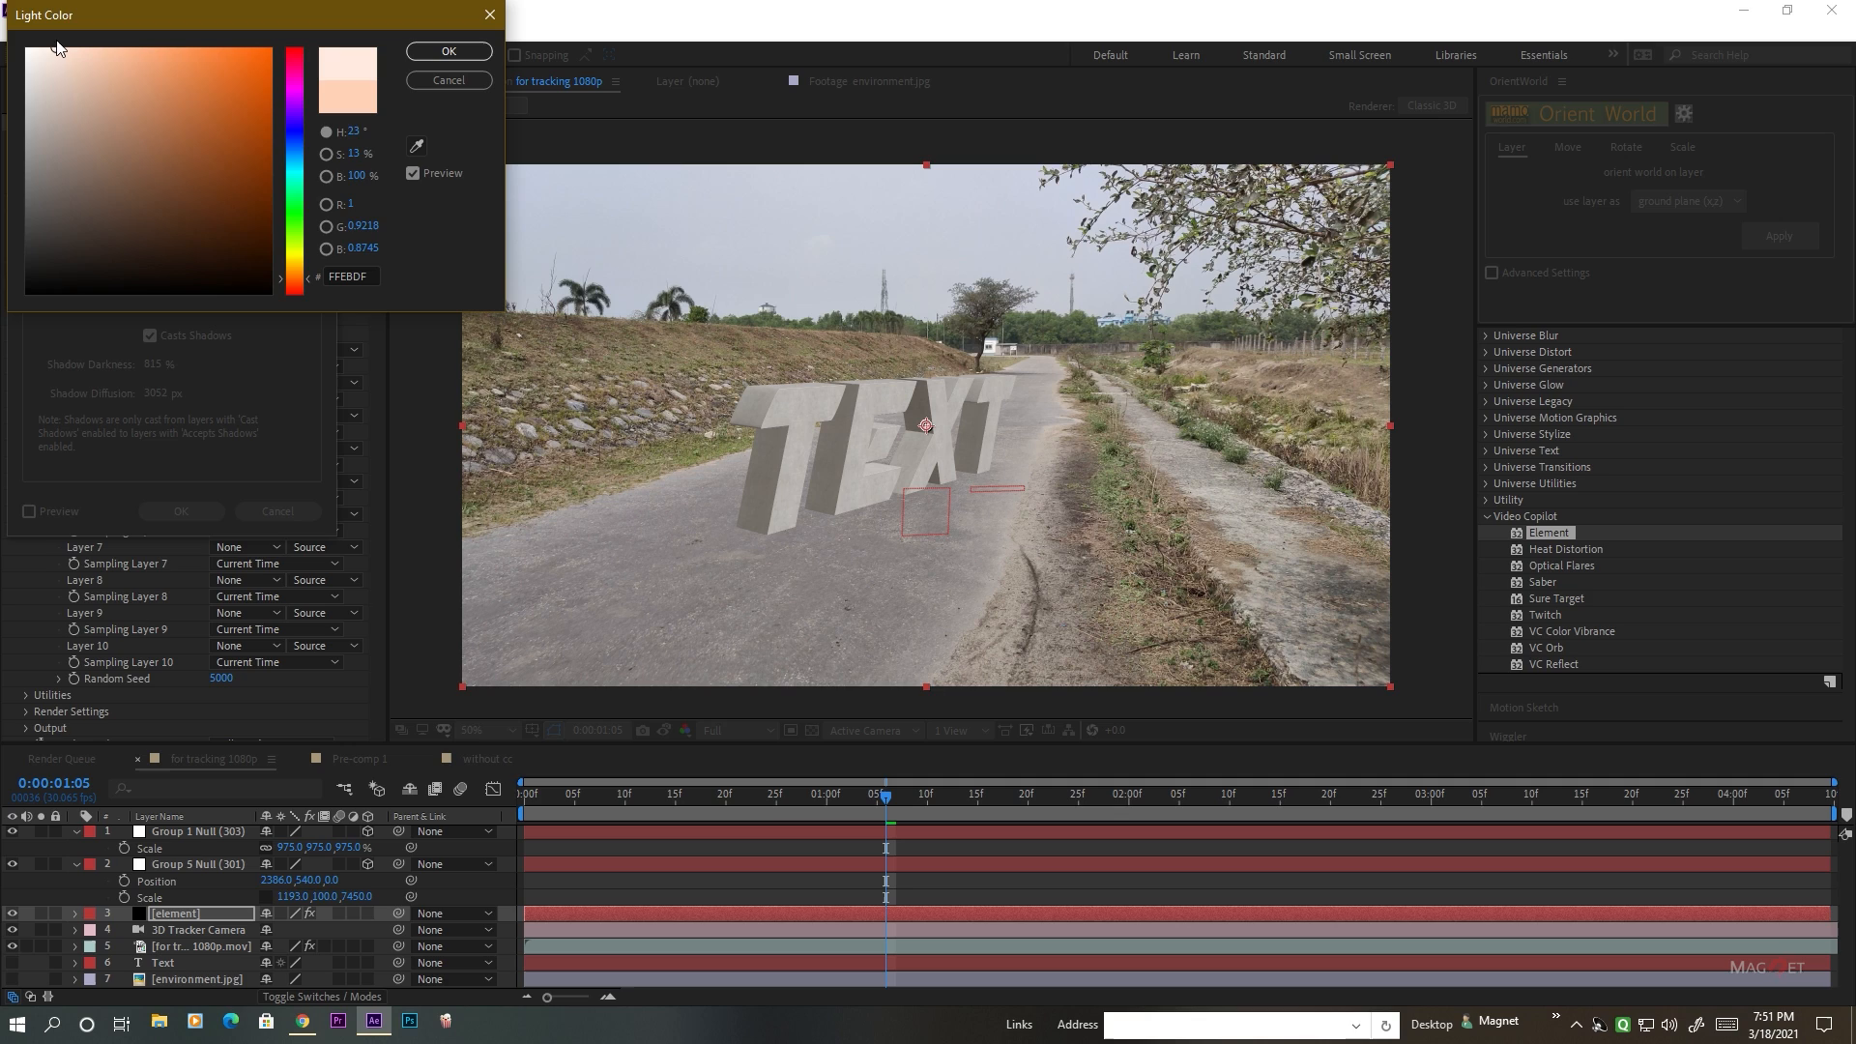
{"action": "left_click", "coordinate": [449, 52]}
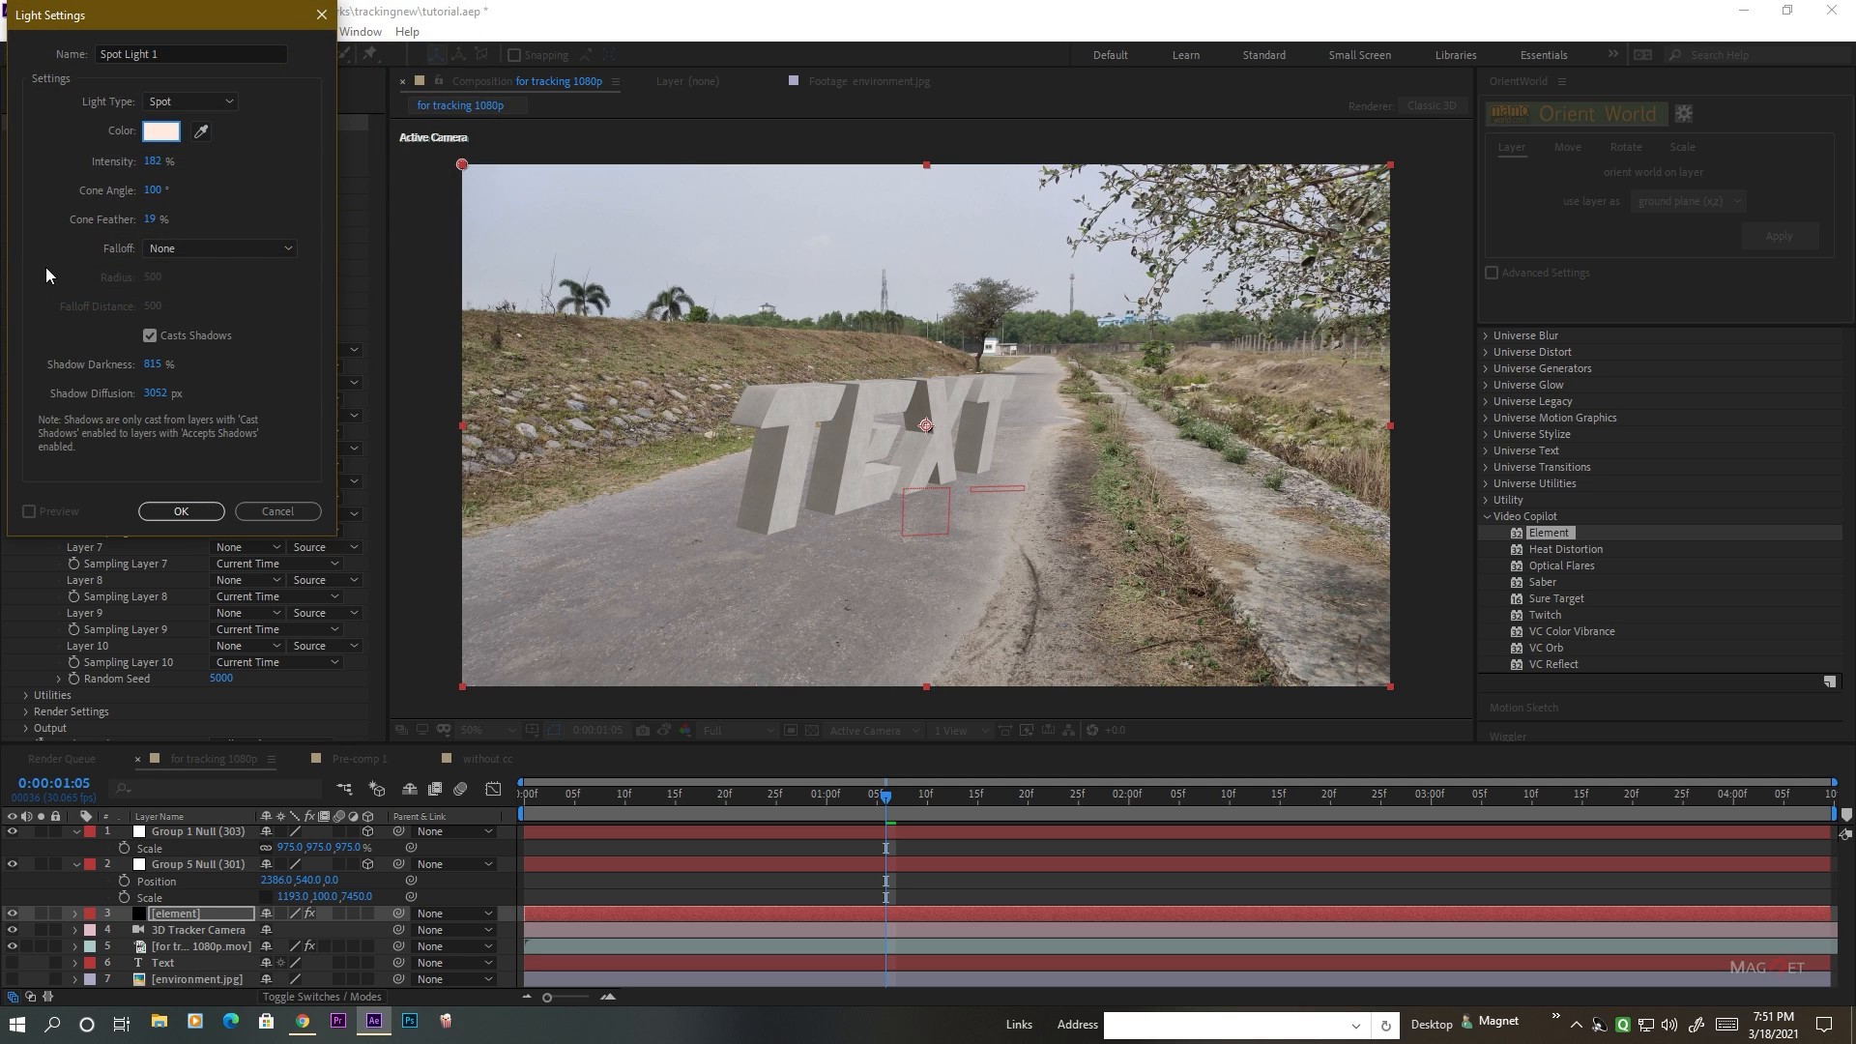
Create the spot light with shadow casting on, shadow diffusion 1000 px and shadow darkness 500%.
{"action": "left_click", "coordinate": [150, 337]}
{"action": "left_click", "coordinate": [150, 337]}
{"action": "left_click", "coordinate": [157, 394]}
{"action": "type", "text": "1000"}
{"action": "mouse_move", "coordinate": [153, 366]}
{"action": "left_mouse_down"}
{"action": "mouse_move", "coordinate": [87, 378]}
{"action": "mouse_move", "coordinate": [154, 368]}
{"action": "left_mouse_up"}
{"action": "left_click", "coordinate": [154, 365]}
{"action": "left_click", "coordinate": [171, 514]}
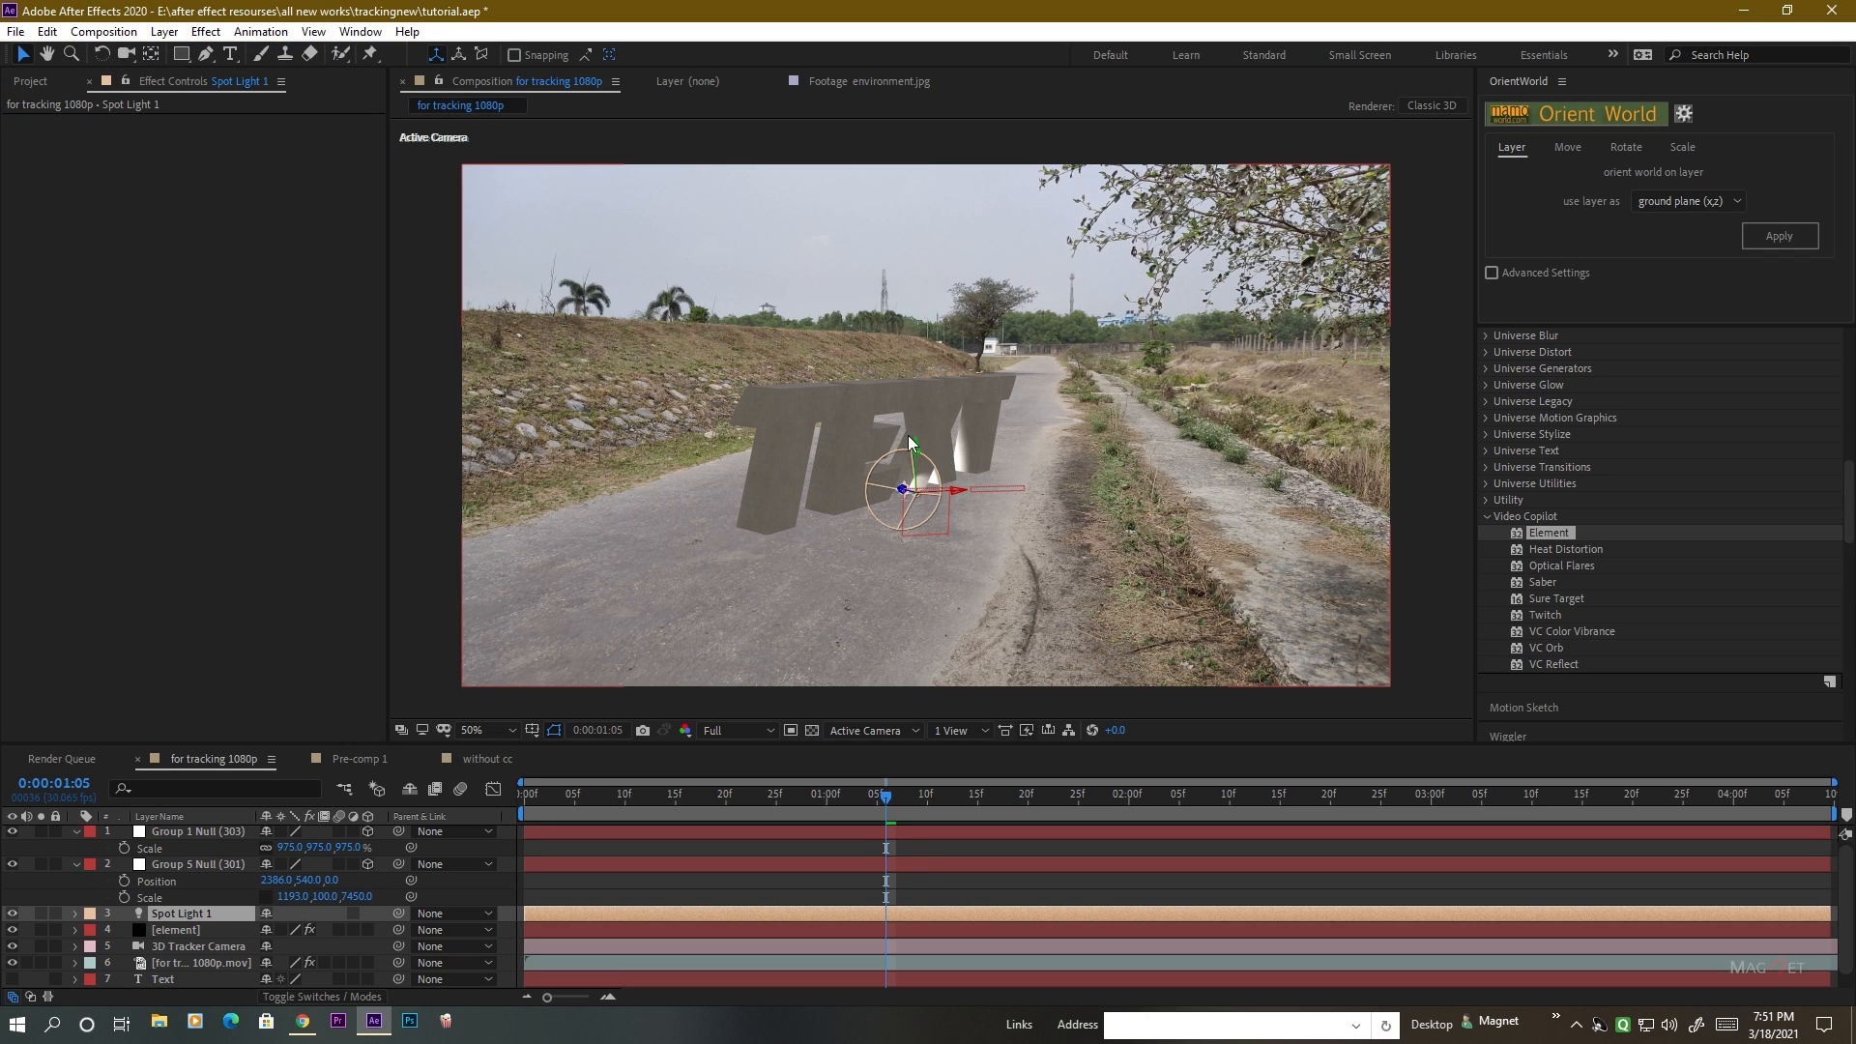
Move Spot Light 1 high above and to one side of the text, to position about -7560, -12770, -7210.
{"action": "left_click", "coordinate": [166, 913]}
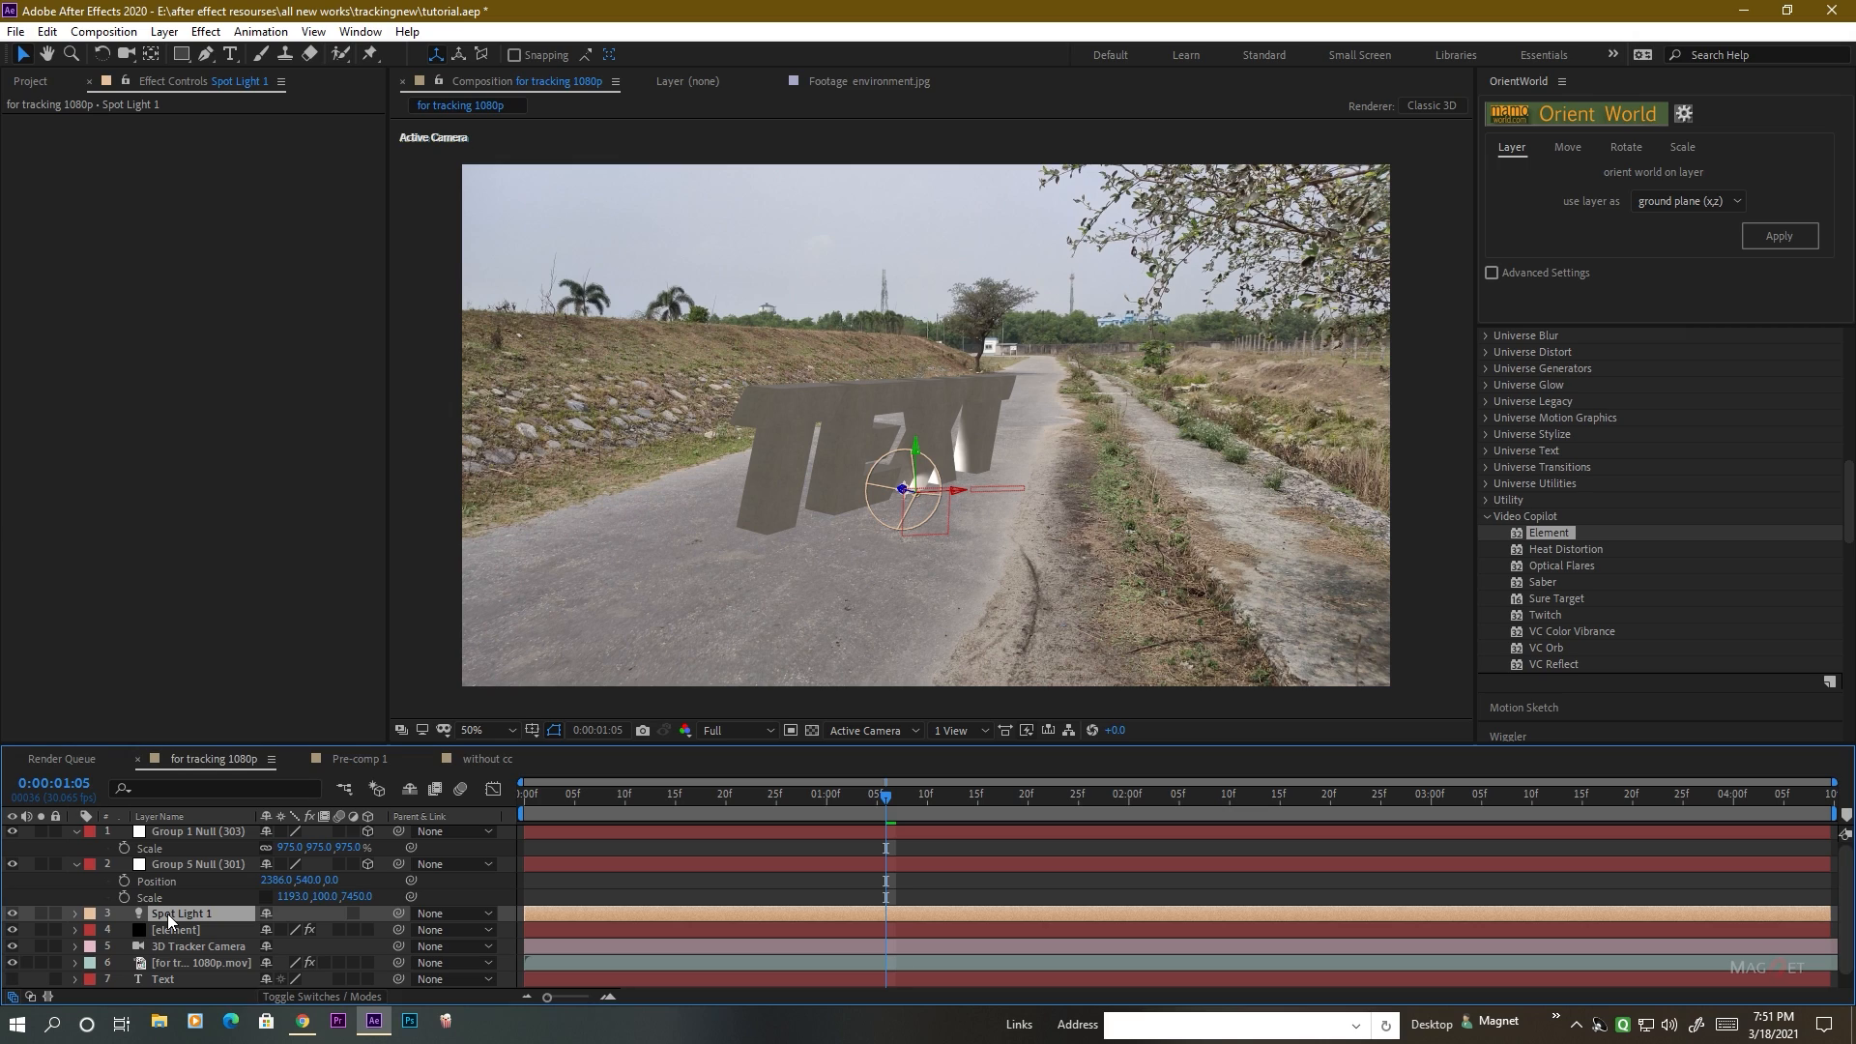
{"action": "key", "text": "p"}
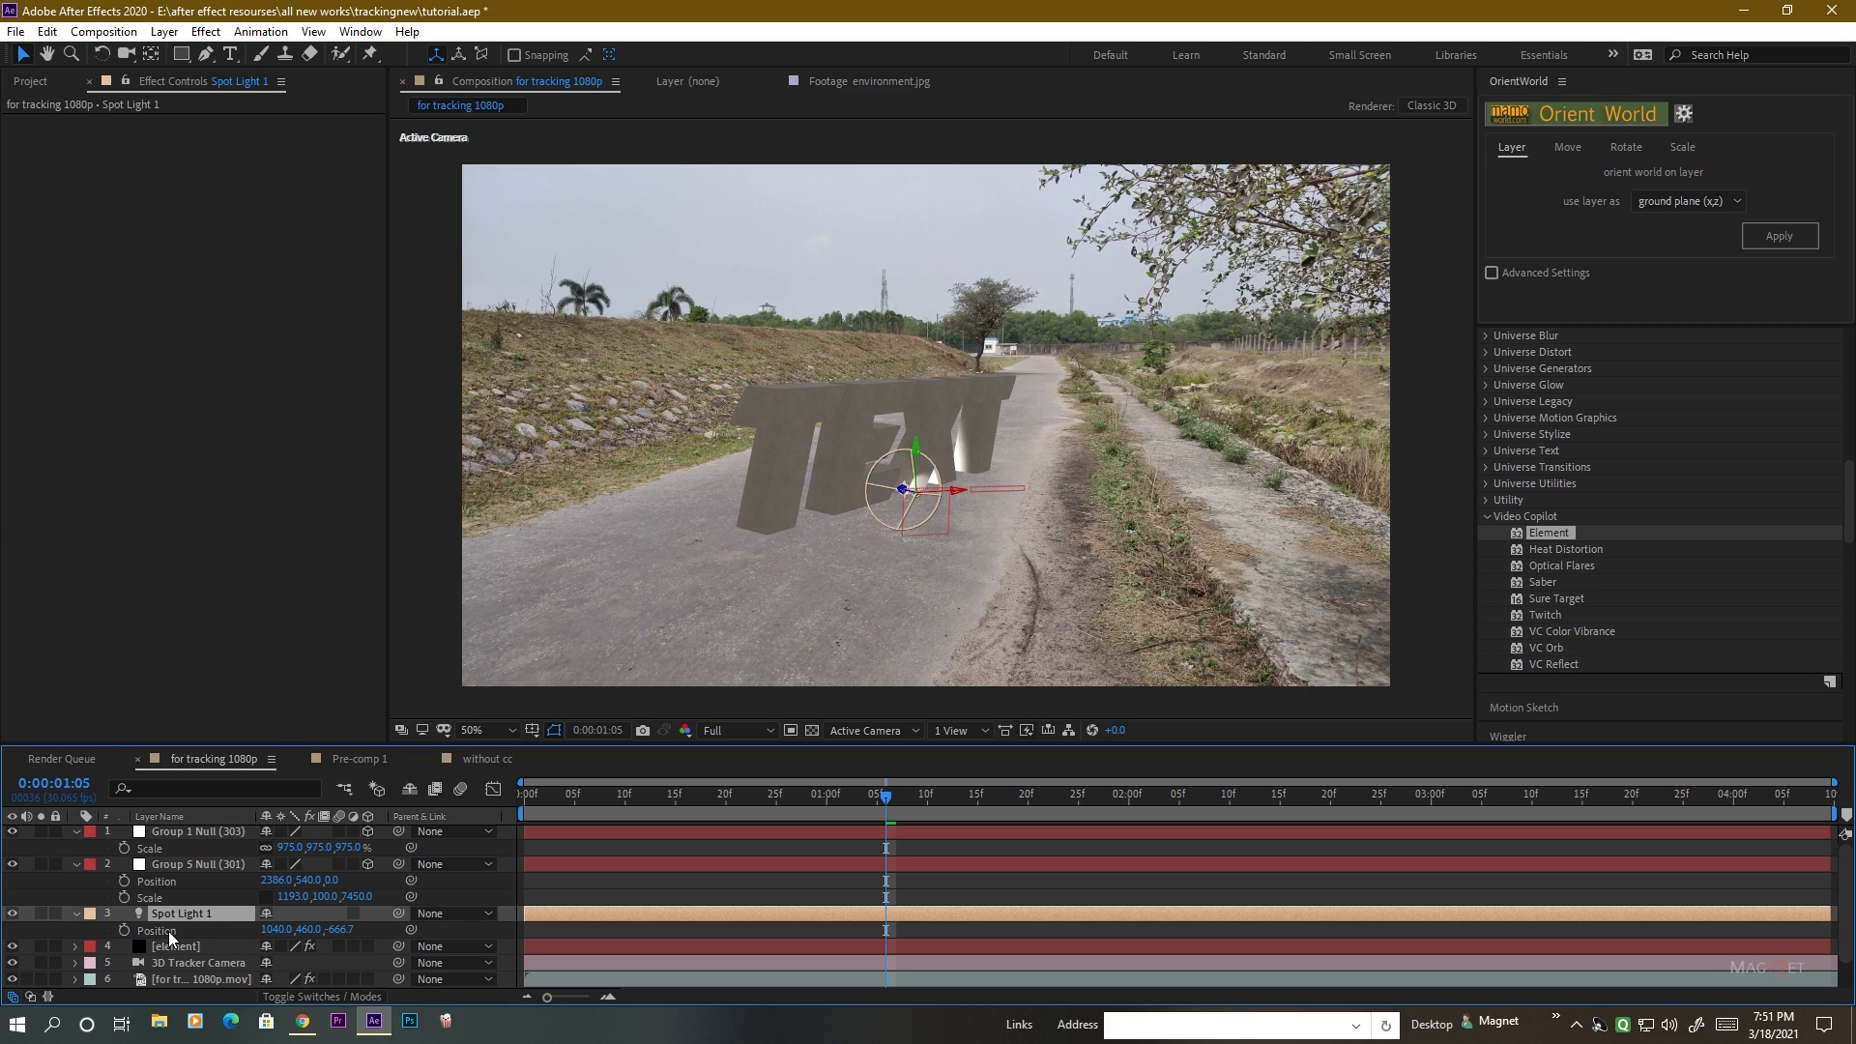
{"action": "left_click", "coordinate": [351, 929]}
{"action": "type", "text": "0"}
{"action": "left_click", "coordinate": [370, 961]}
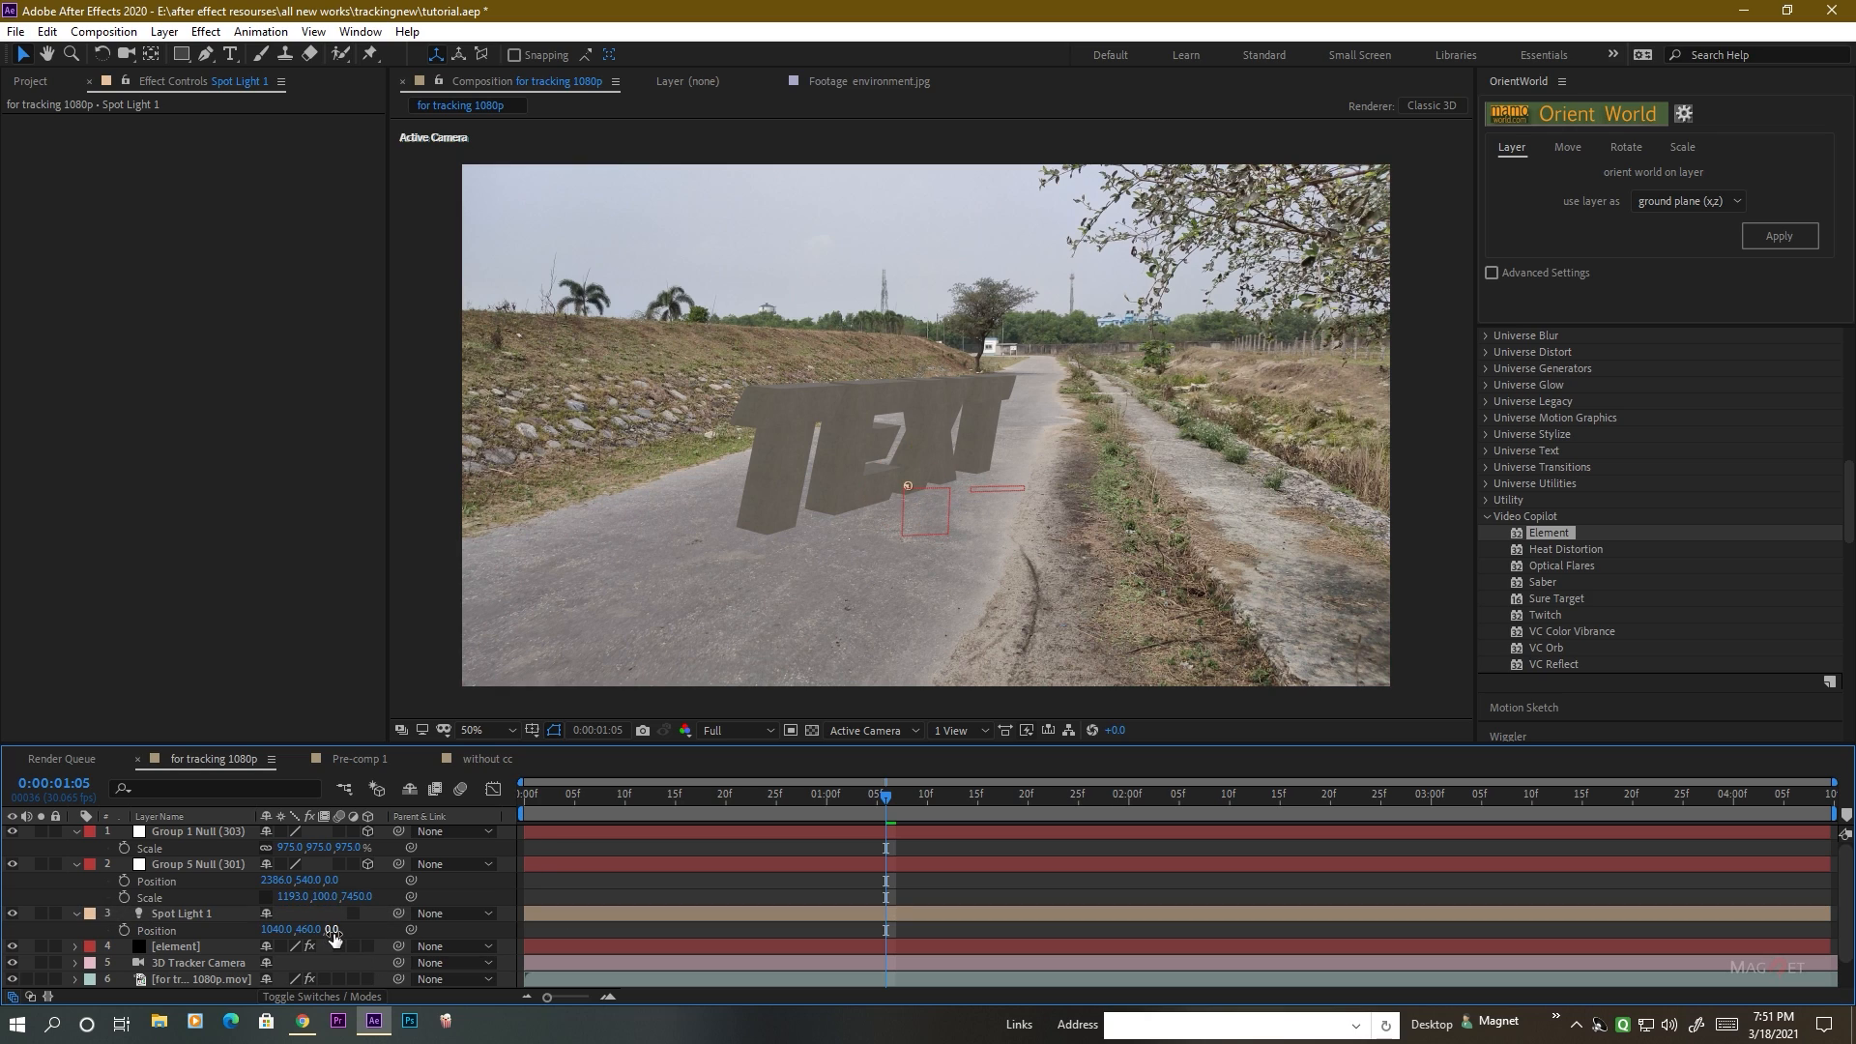
{"action": "left_click_drag", "start_coordinate": [308, 931], "coordinate": [1, 934]}
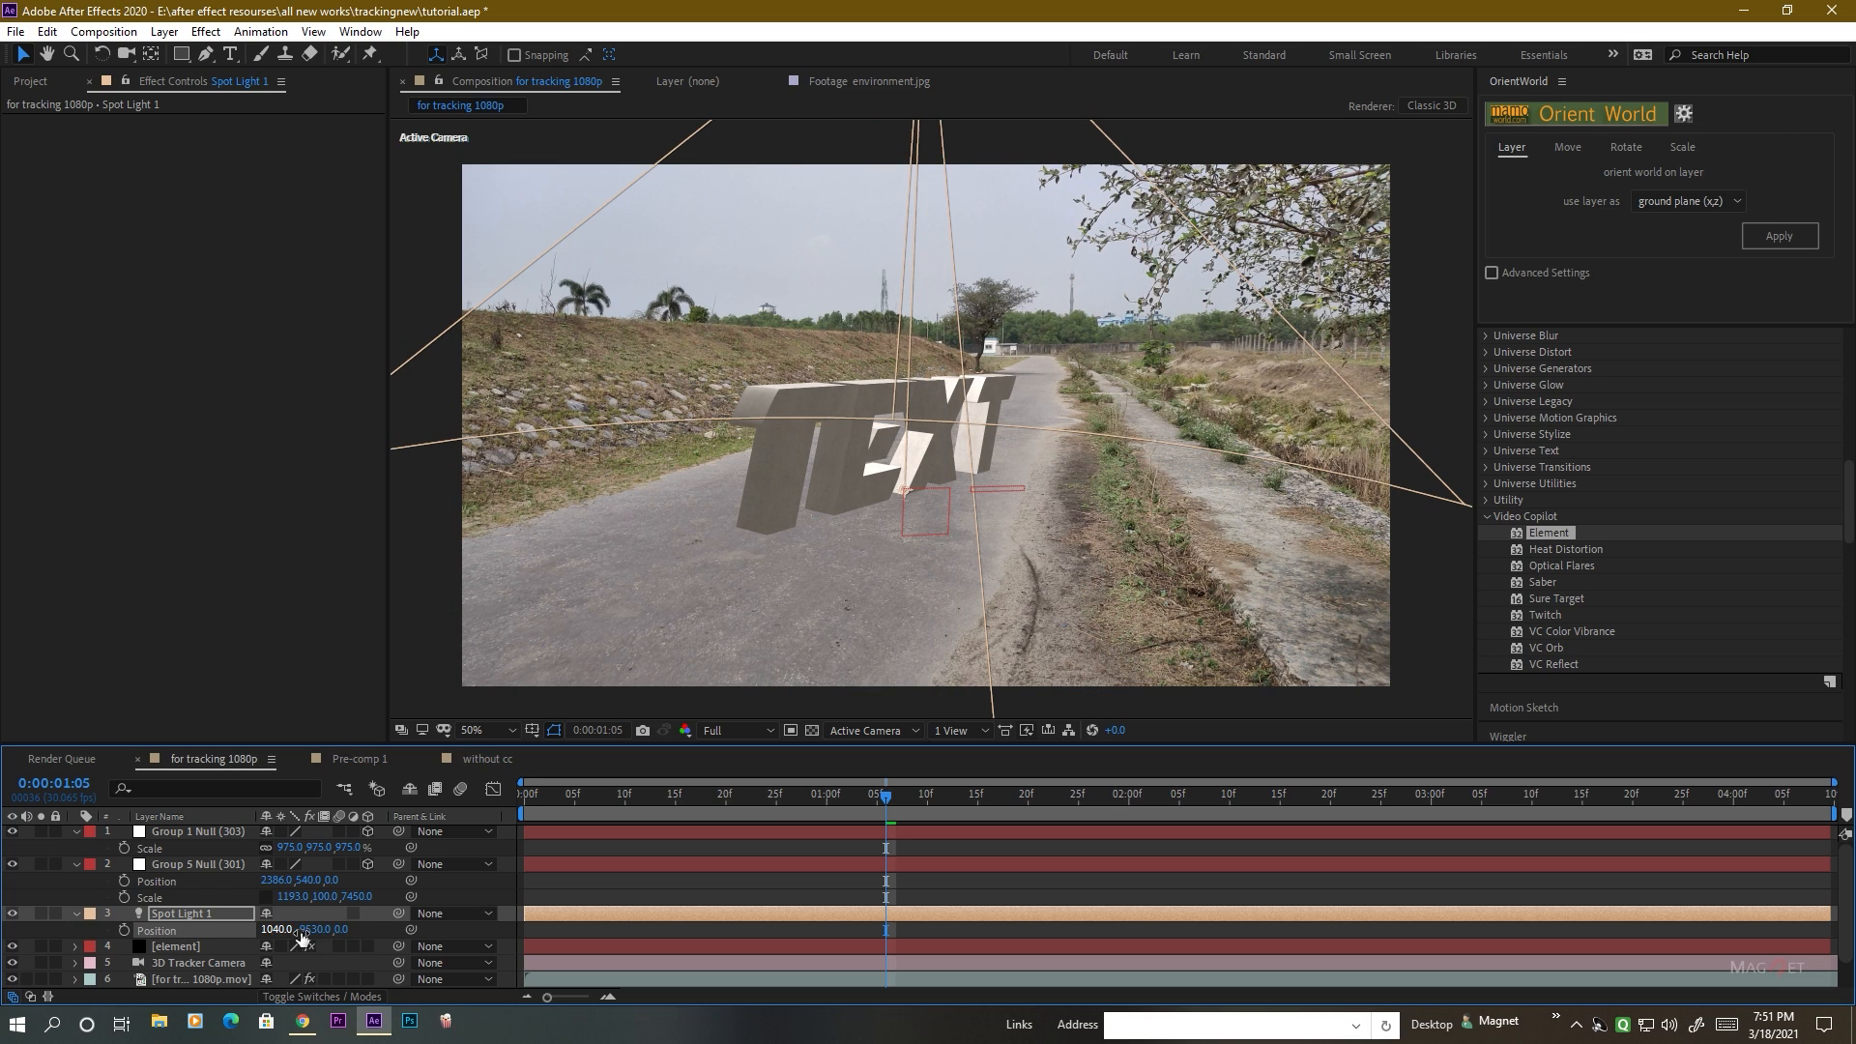
{"action": "left_click_drag", "start_coordinate": [308, 935], "coordinate": [2, 936]}
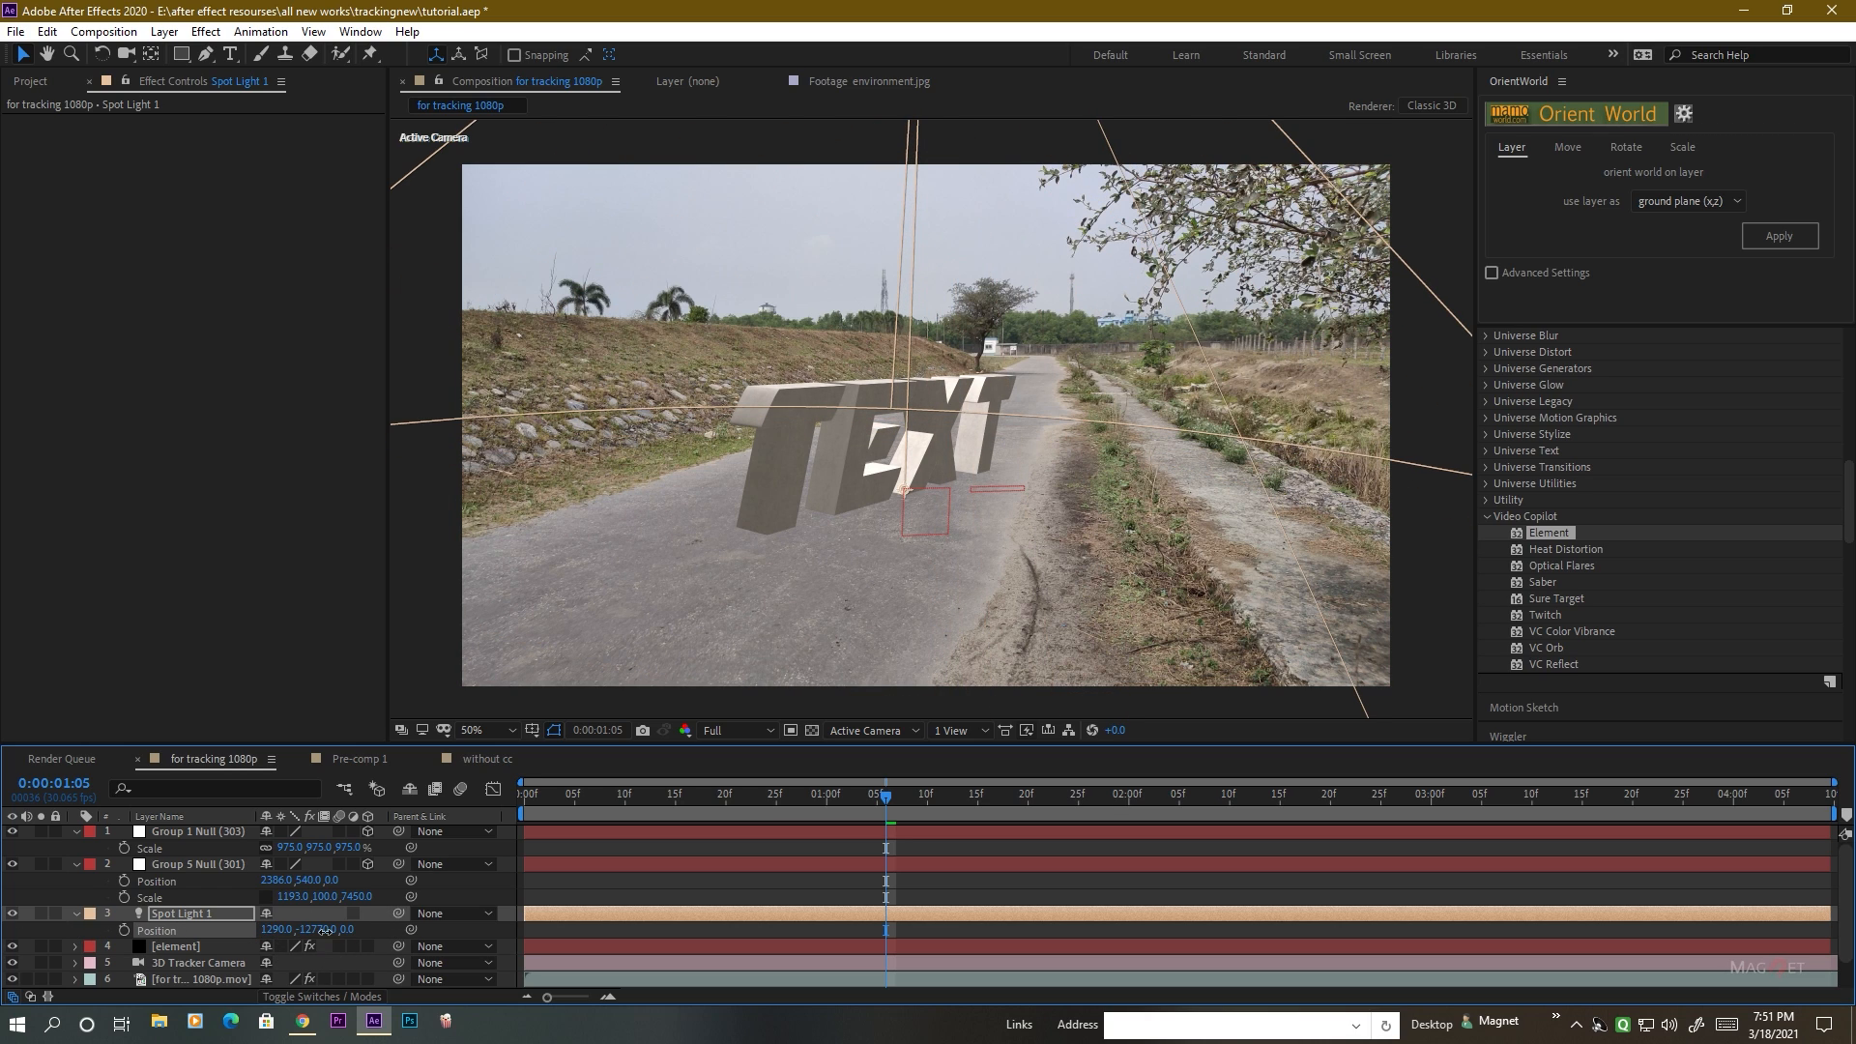
{"action": "left_click_drag", "start_coordinate": [276, 929], "coordinate": [3, 931]}
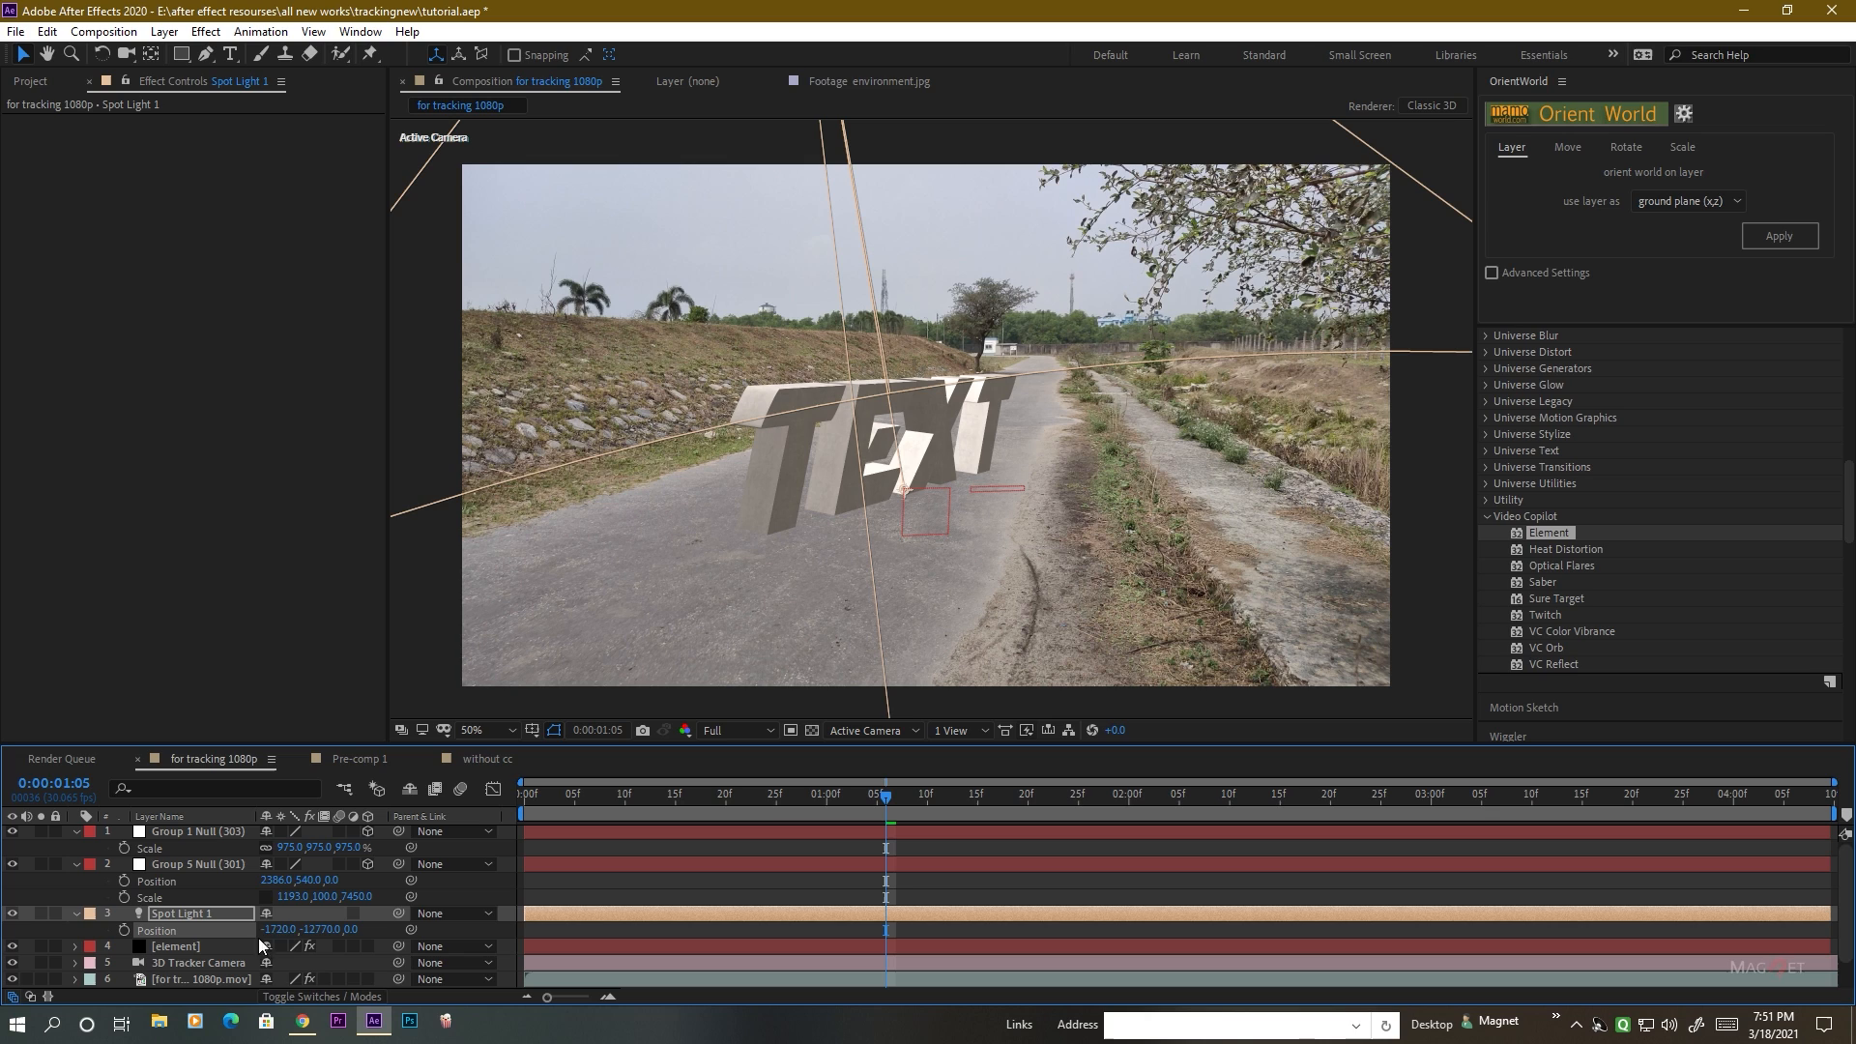
{"action": "left_click_drag", "start_coordinate": [281, 934], "coordinate": [21, 939]}
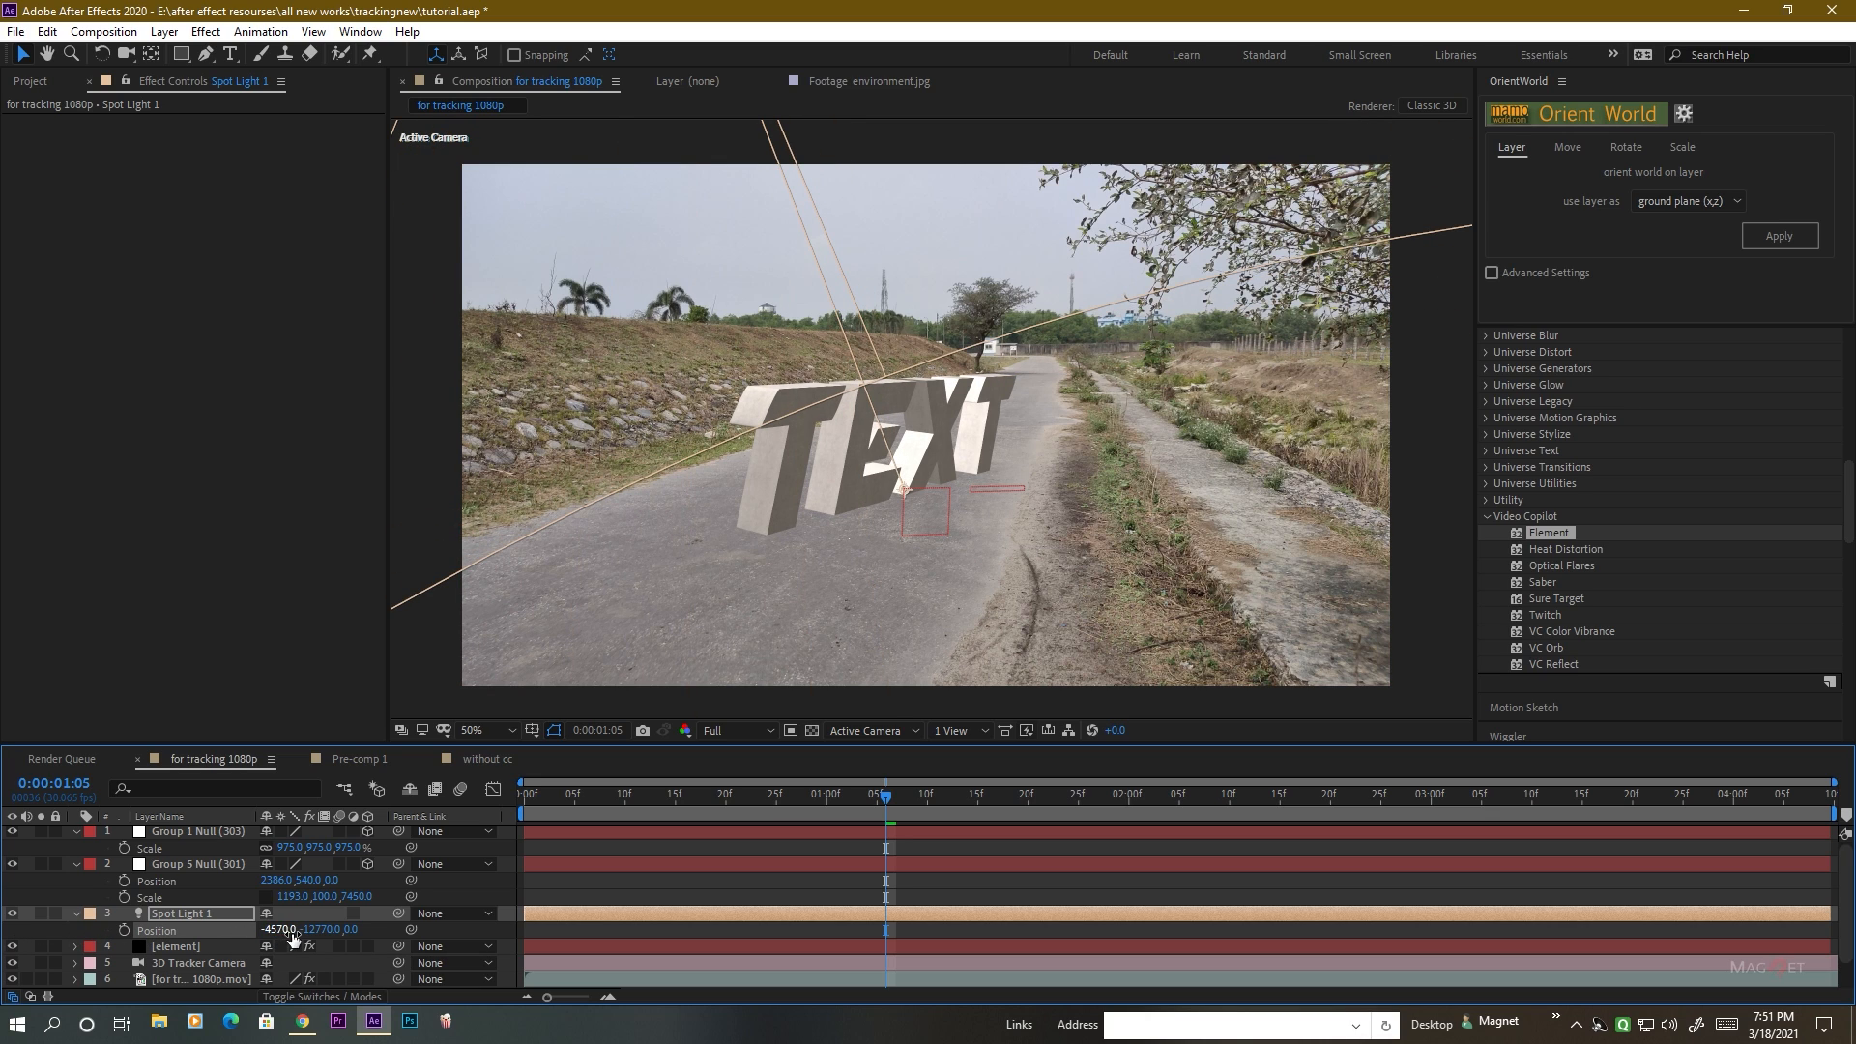
{"action": "left_click_drag", "start_coordinate": [281, 929], "coordinate": [6, 938]}
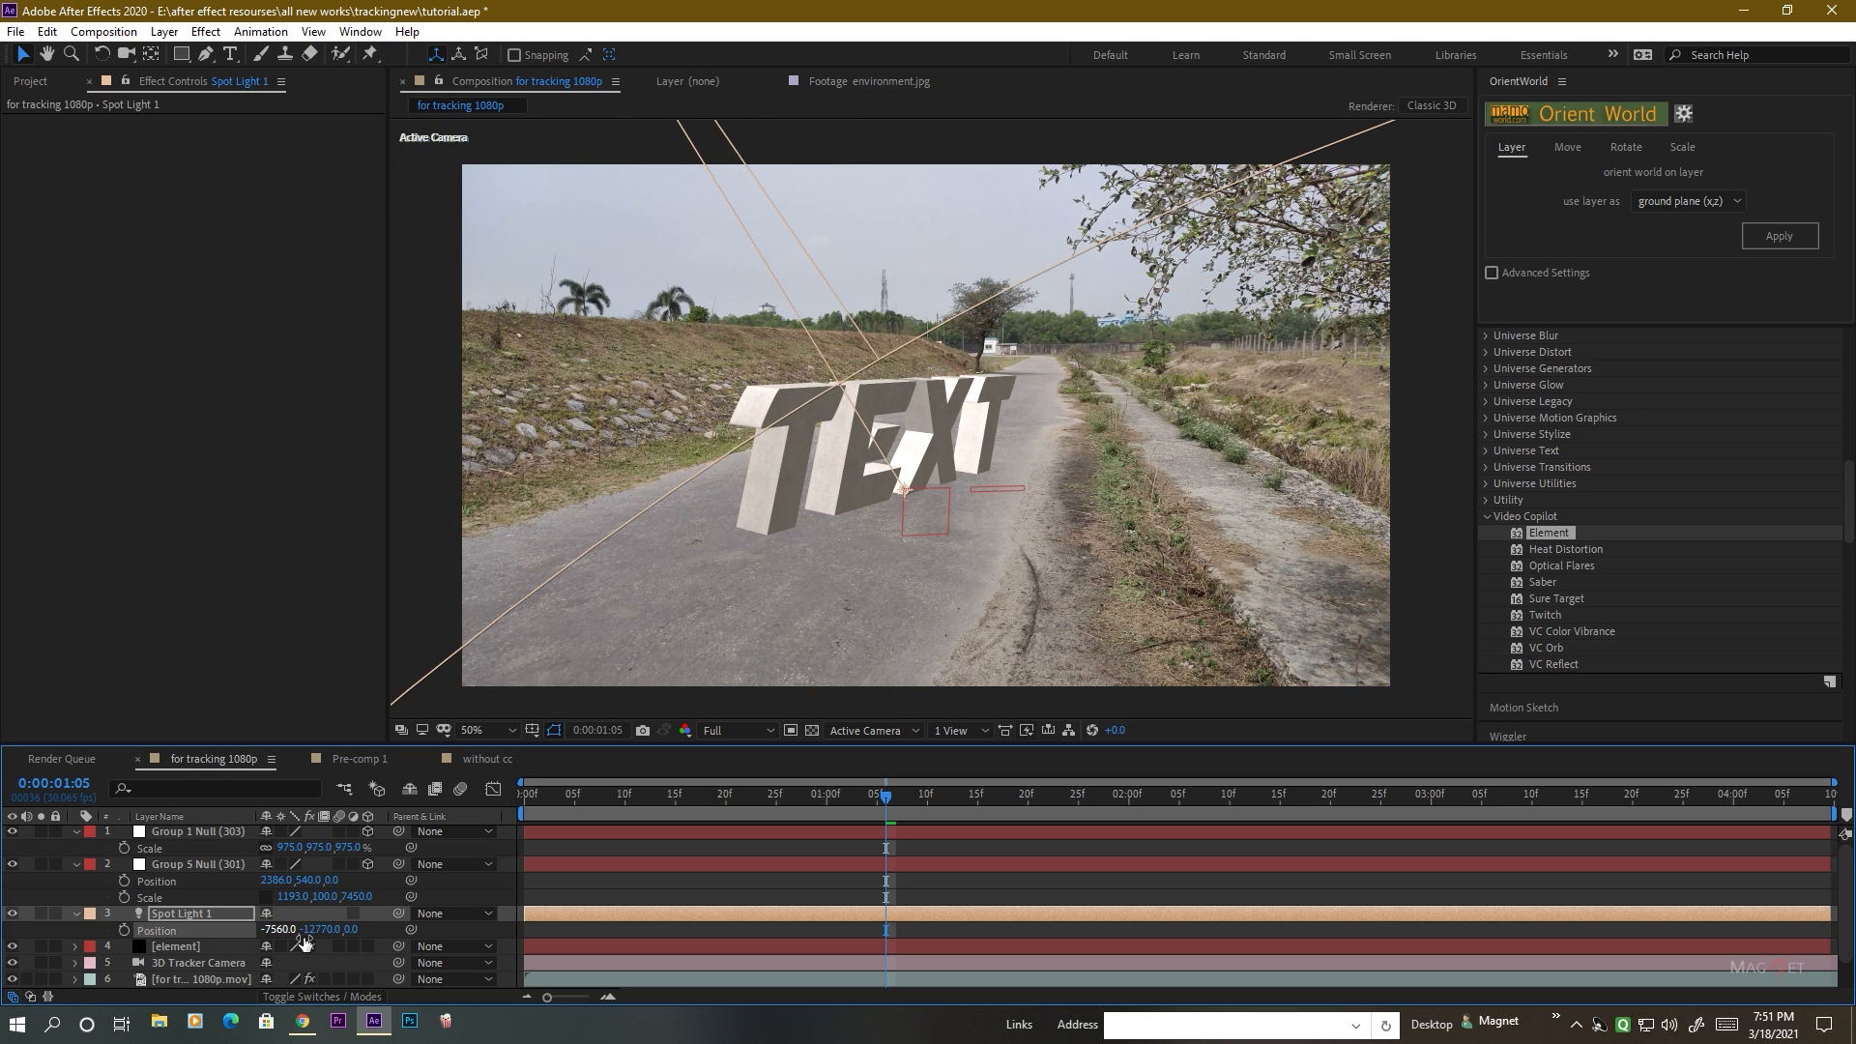
{"action": "left_click_drag", "start_coordinate": [352, 930], "coordinate": [2, 942]}
{"action": "left_click_drag", "start_coordinate": [363, 930], "coordinate": [241, 934]}
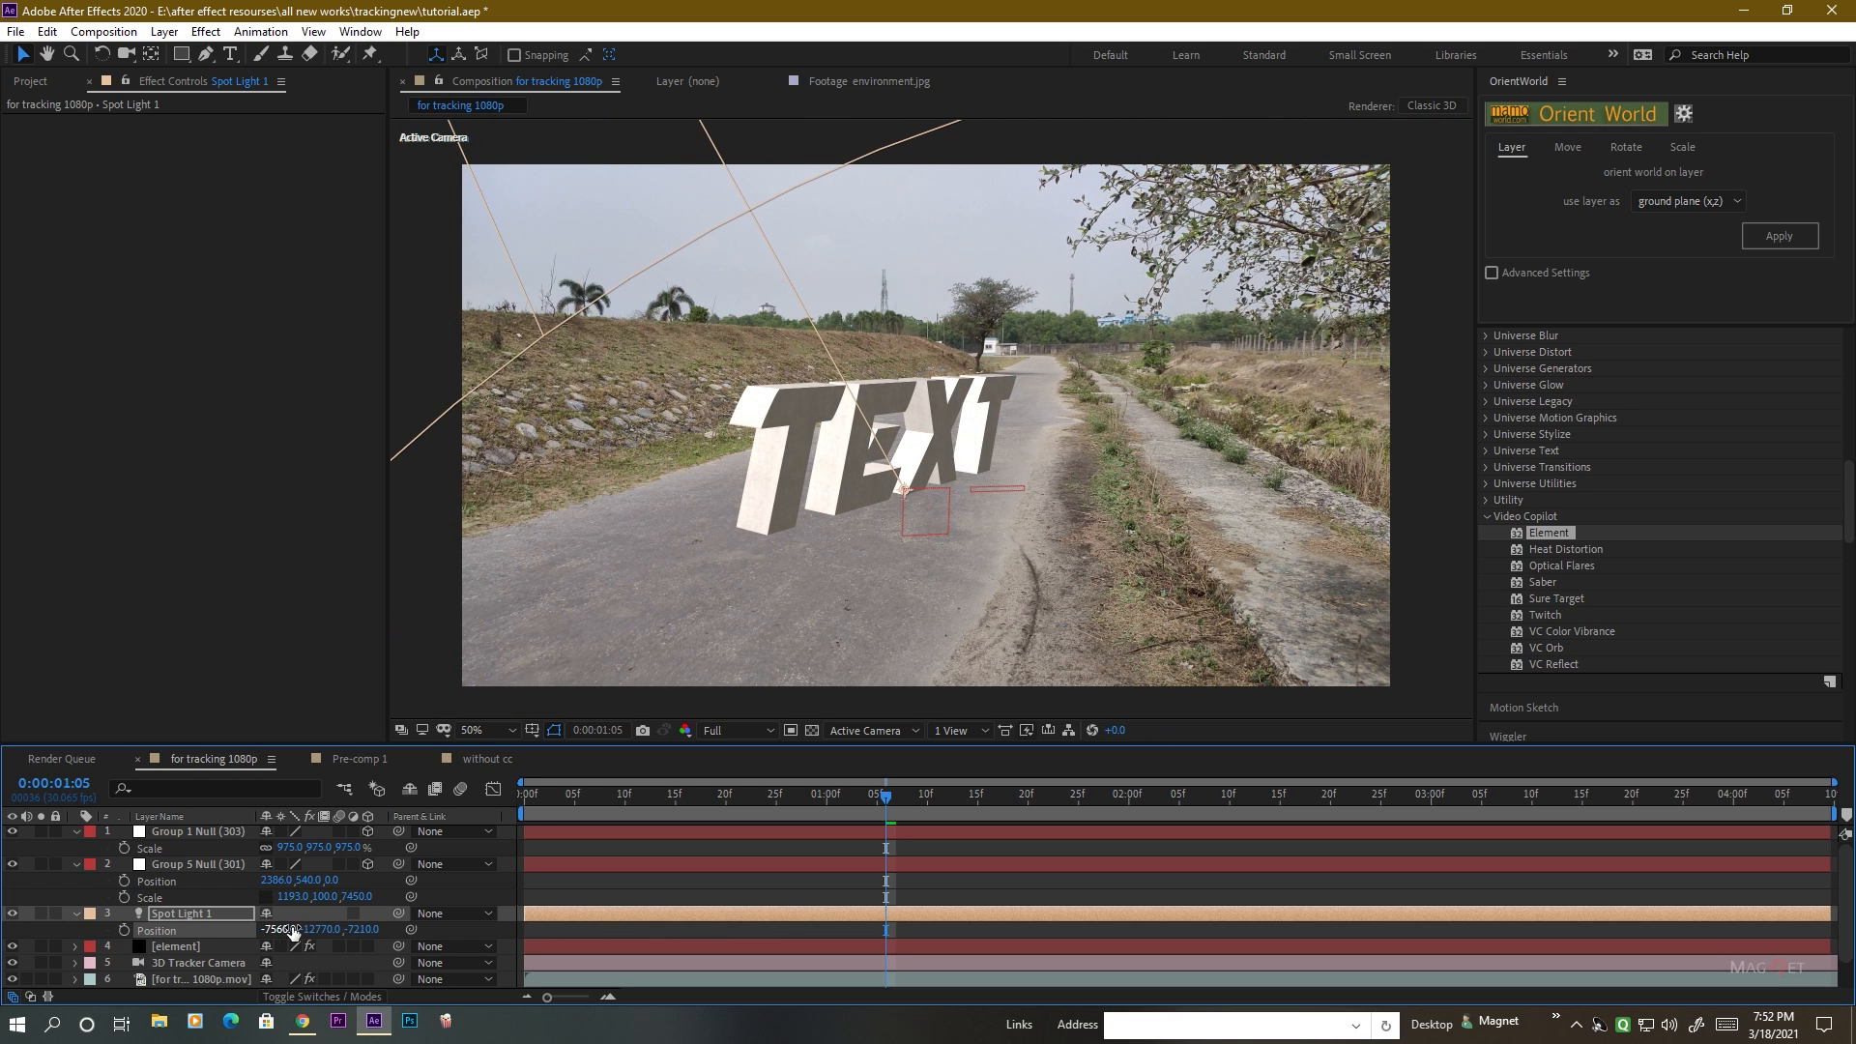
Reduce Spot Light 1's intensity to 93%.
{"action": "left_click", "coordinate": [182, 914]}
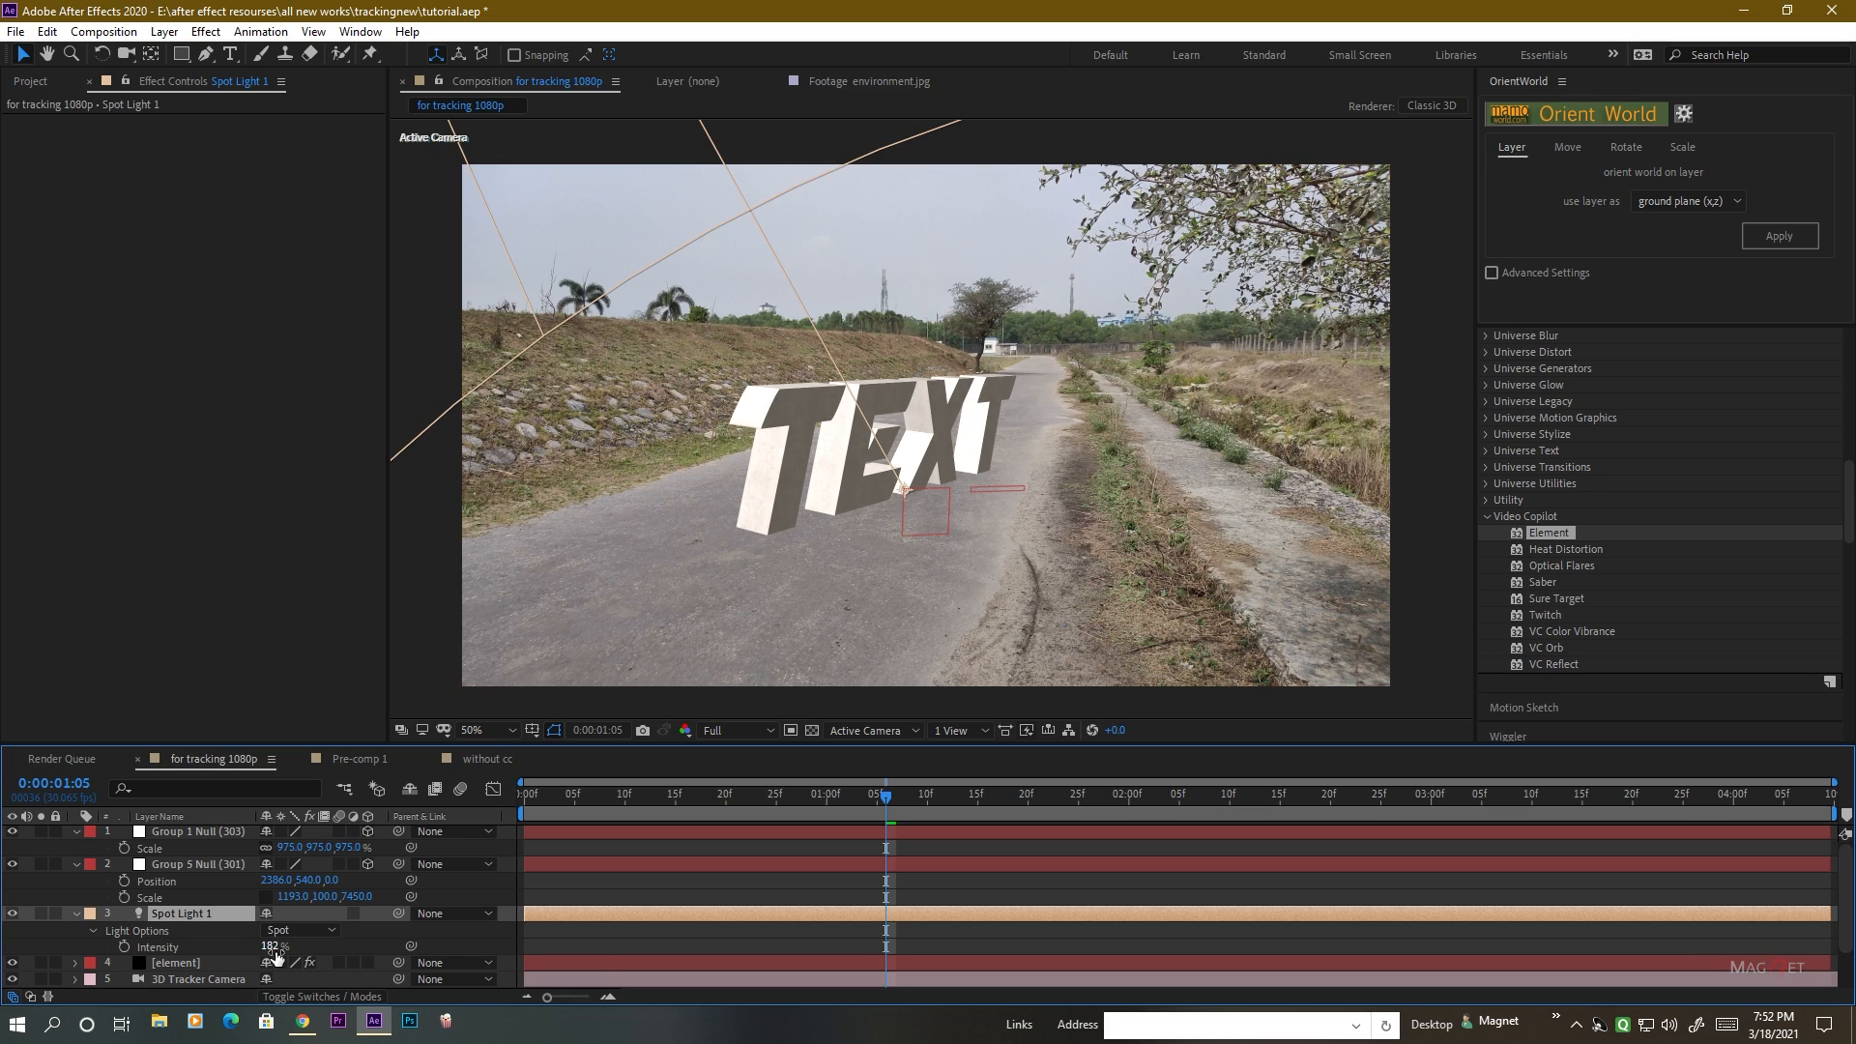
{"action": "left_click_drag", "start_coordinate": [270, 958], "coordinate": [193, 957]}
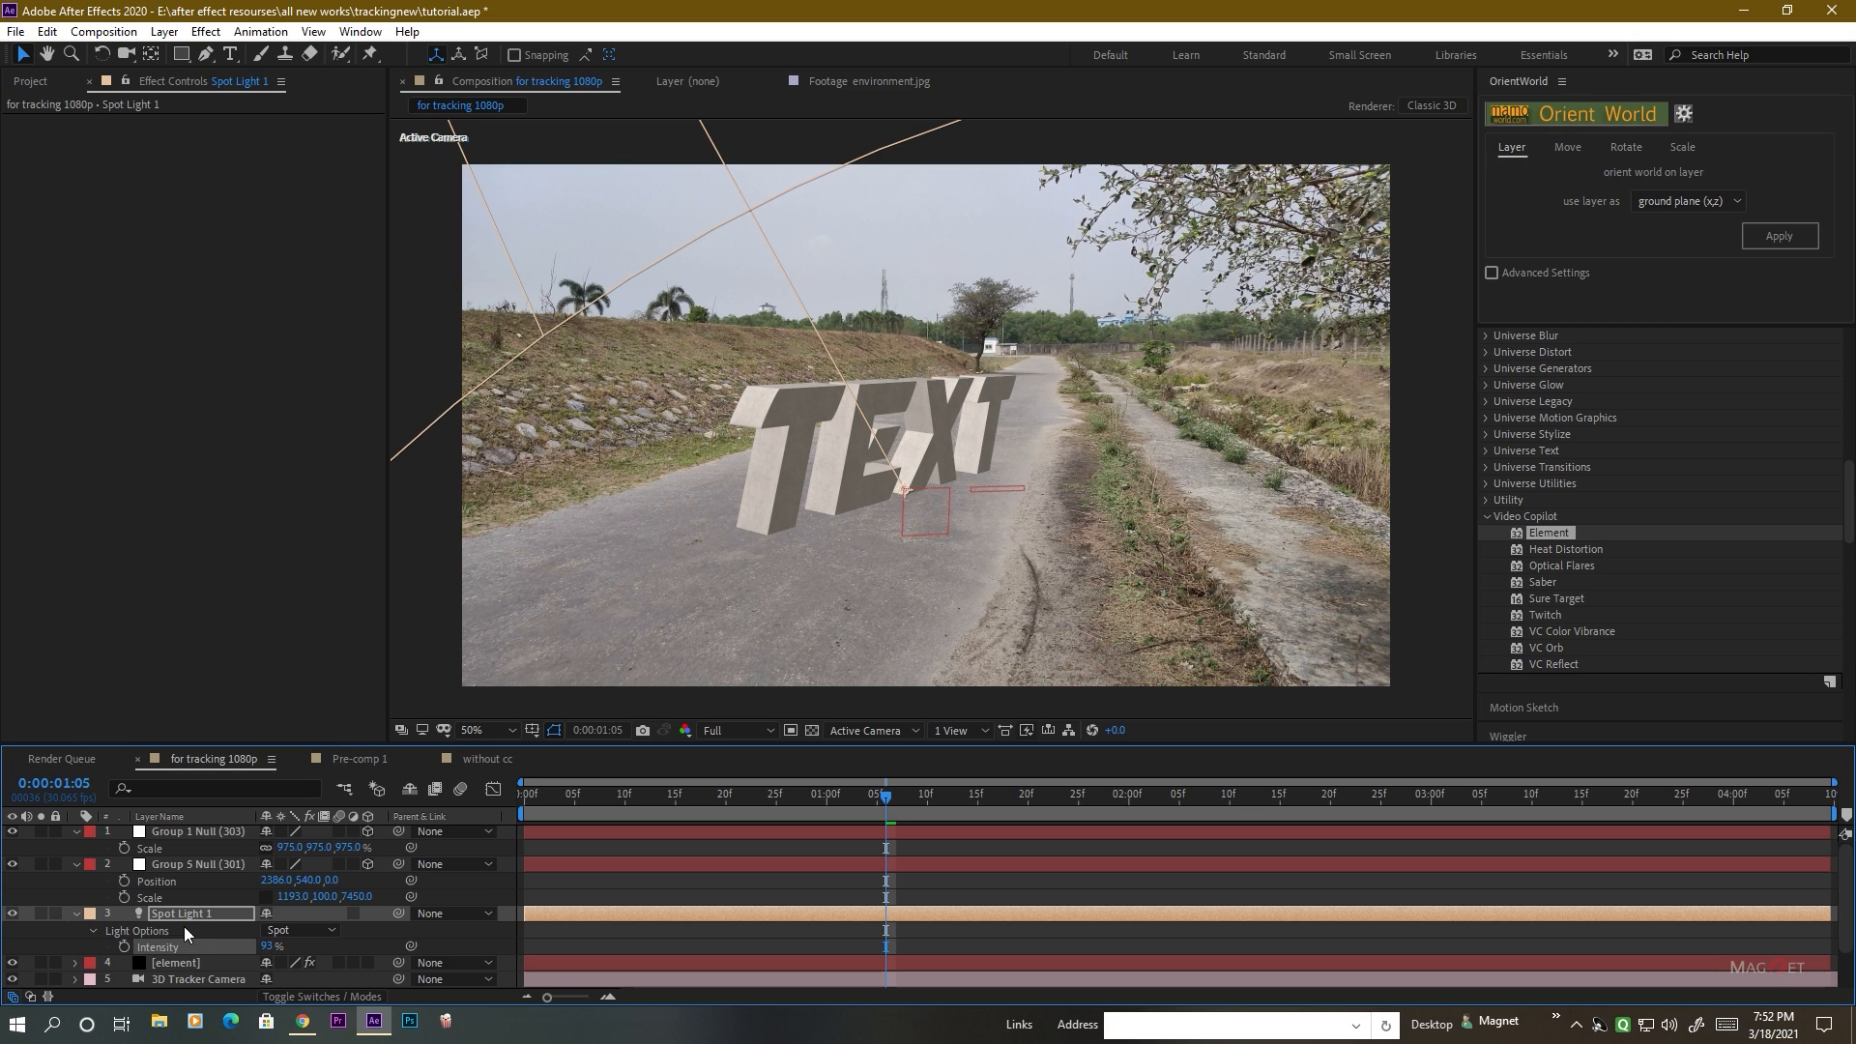
{"action": "left_click", "coordinate": [194, 918]}
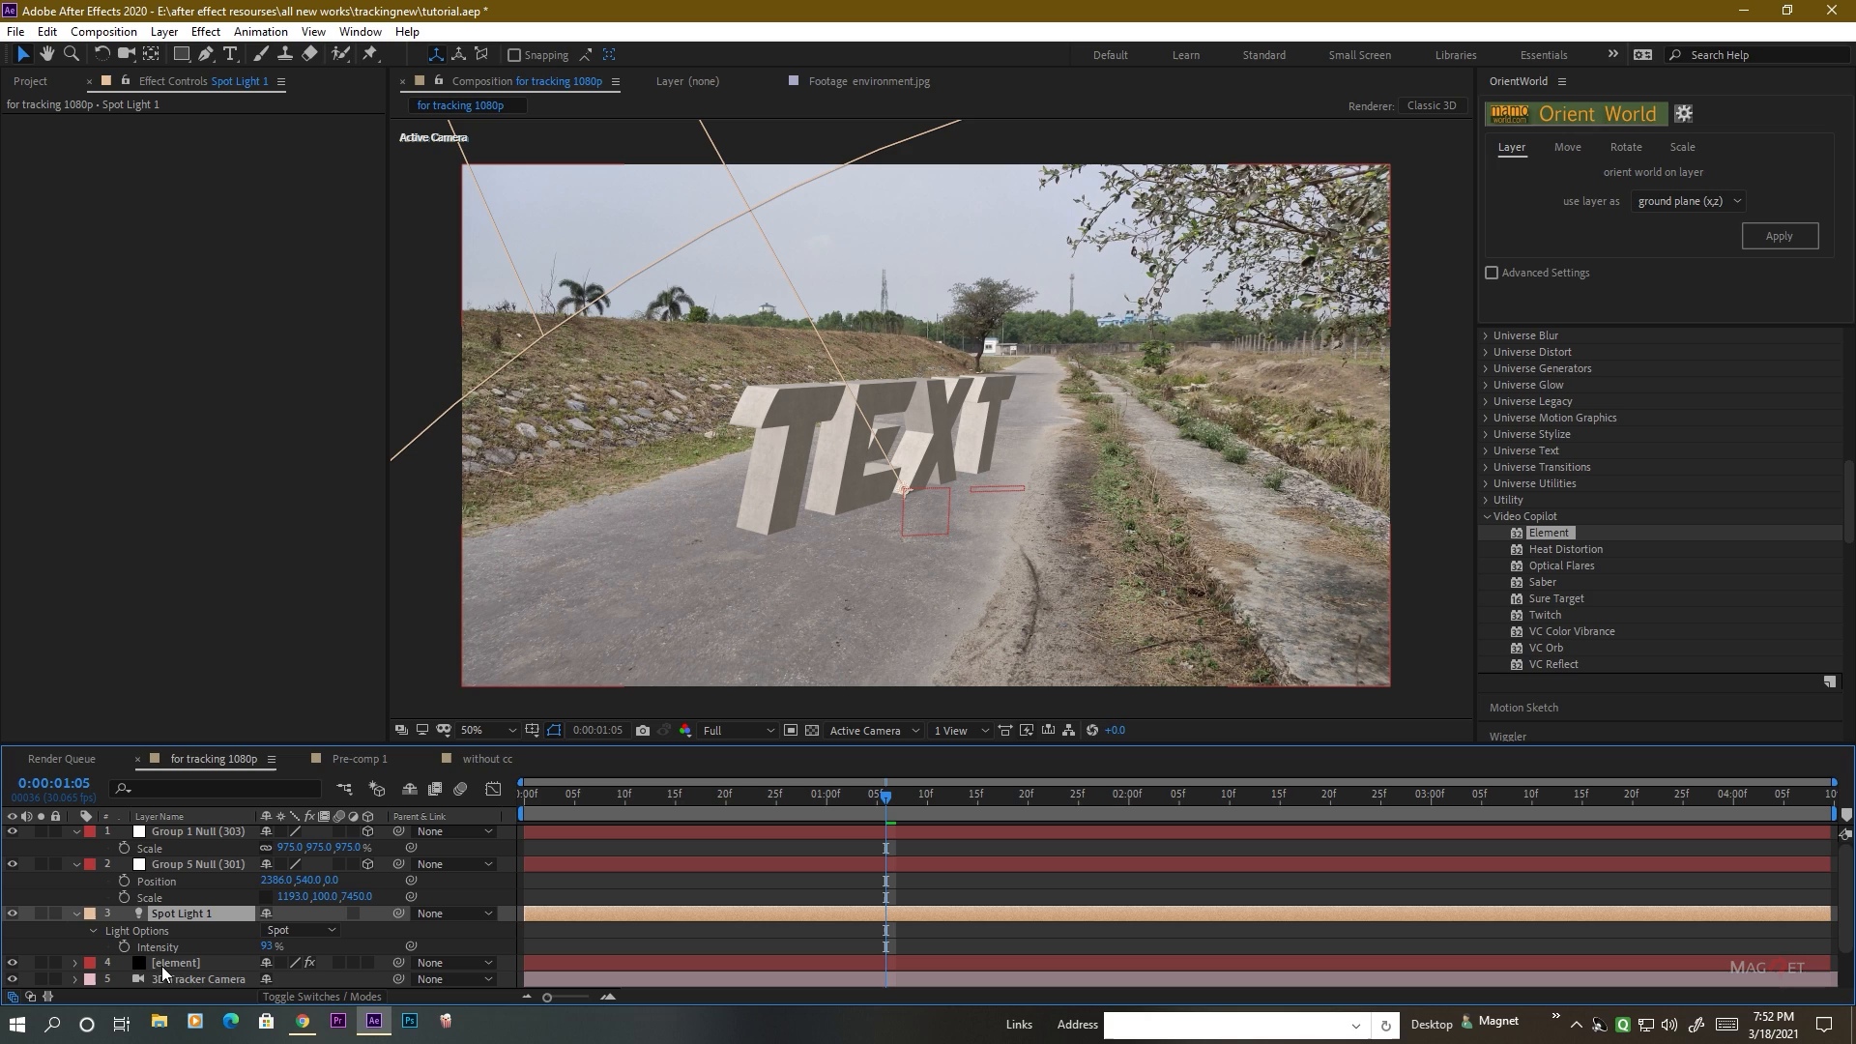
Enable shadows in the element layer's render settings and set the shadow mode to Ray-Traced.
{"action": "left_click", "coordinate": [169, 965]}
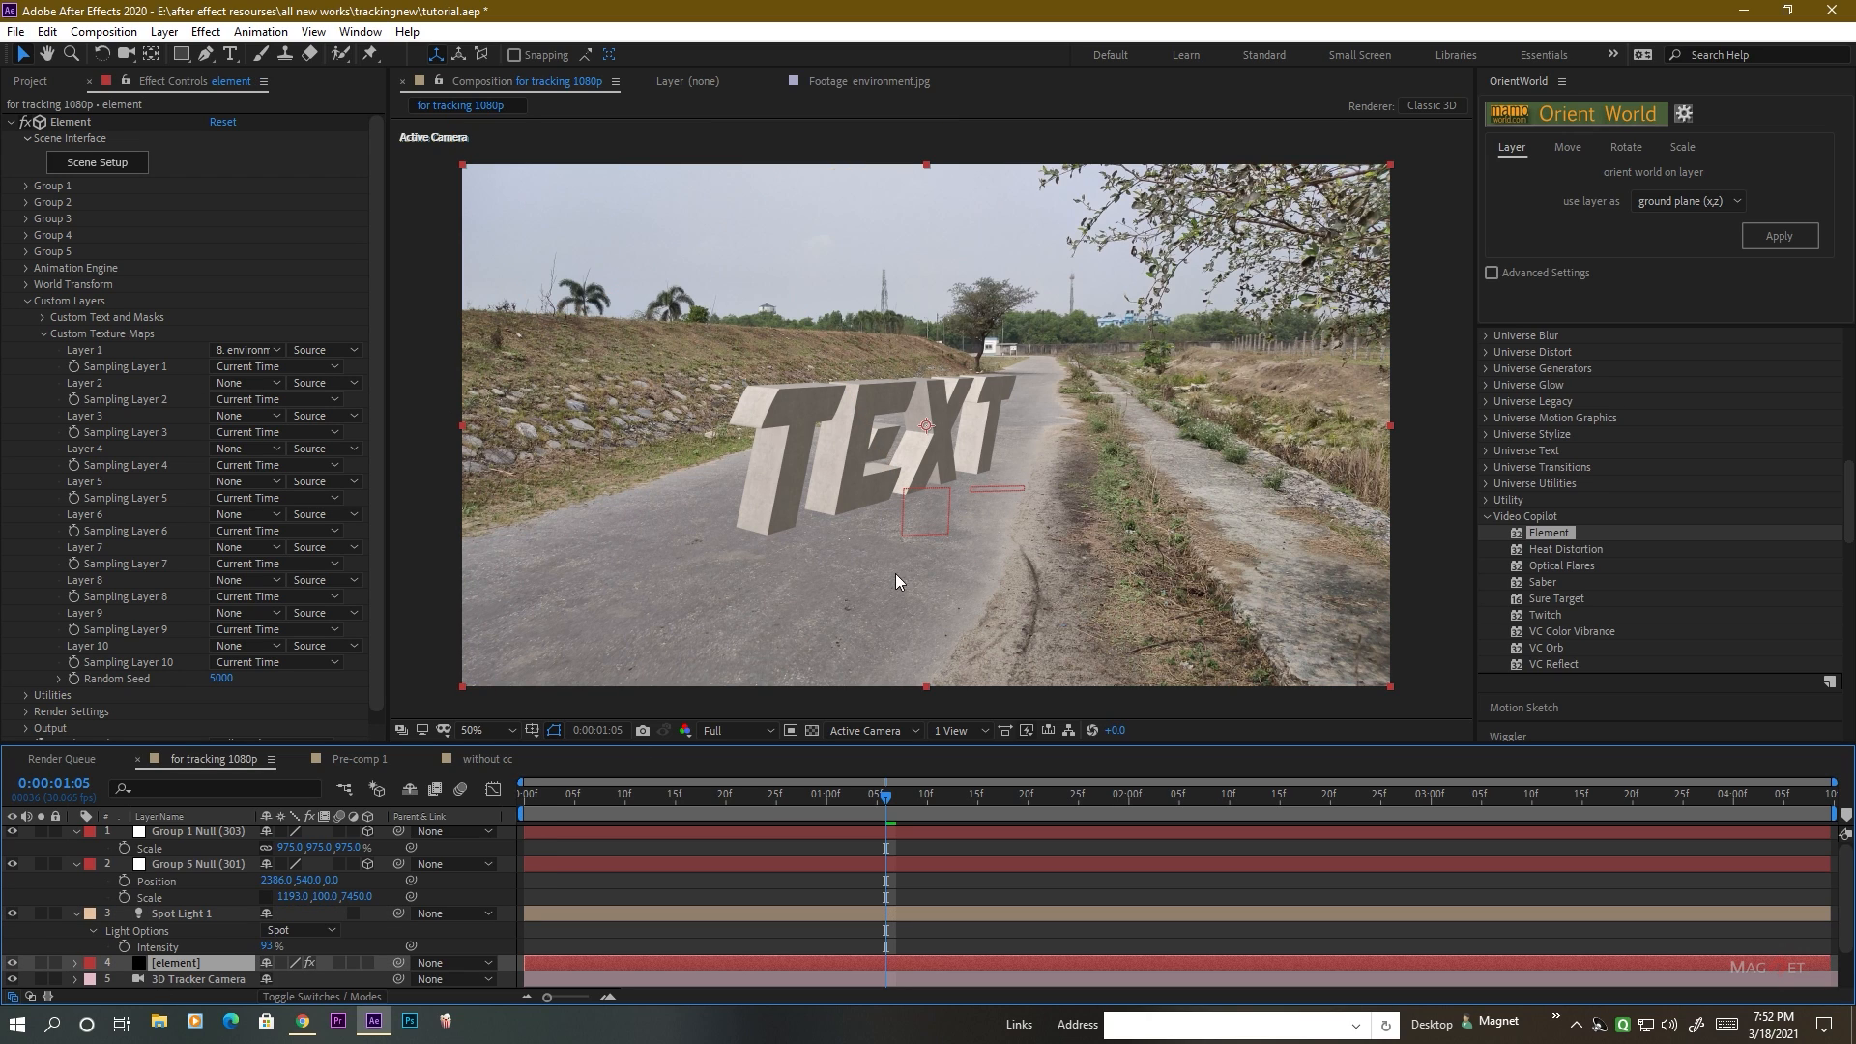
{"action": "left_click", "coordinate": [27, 306]}
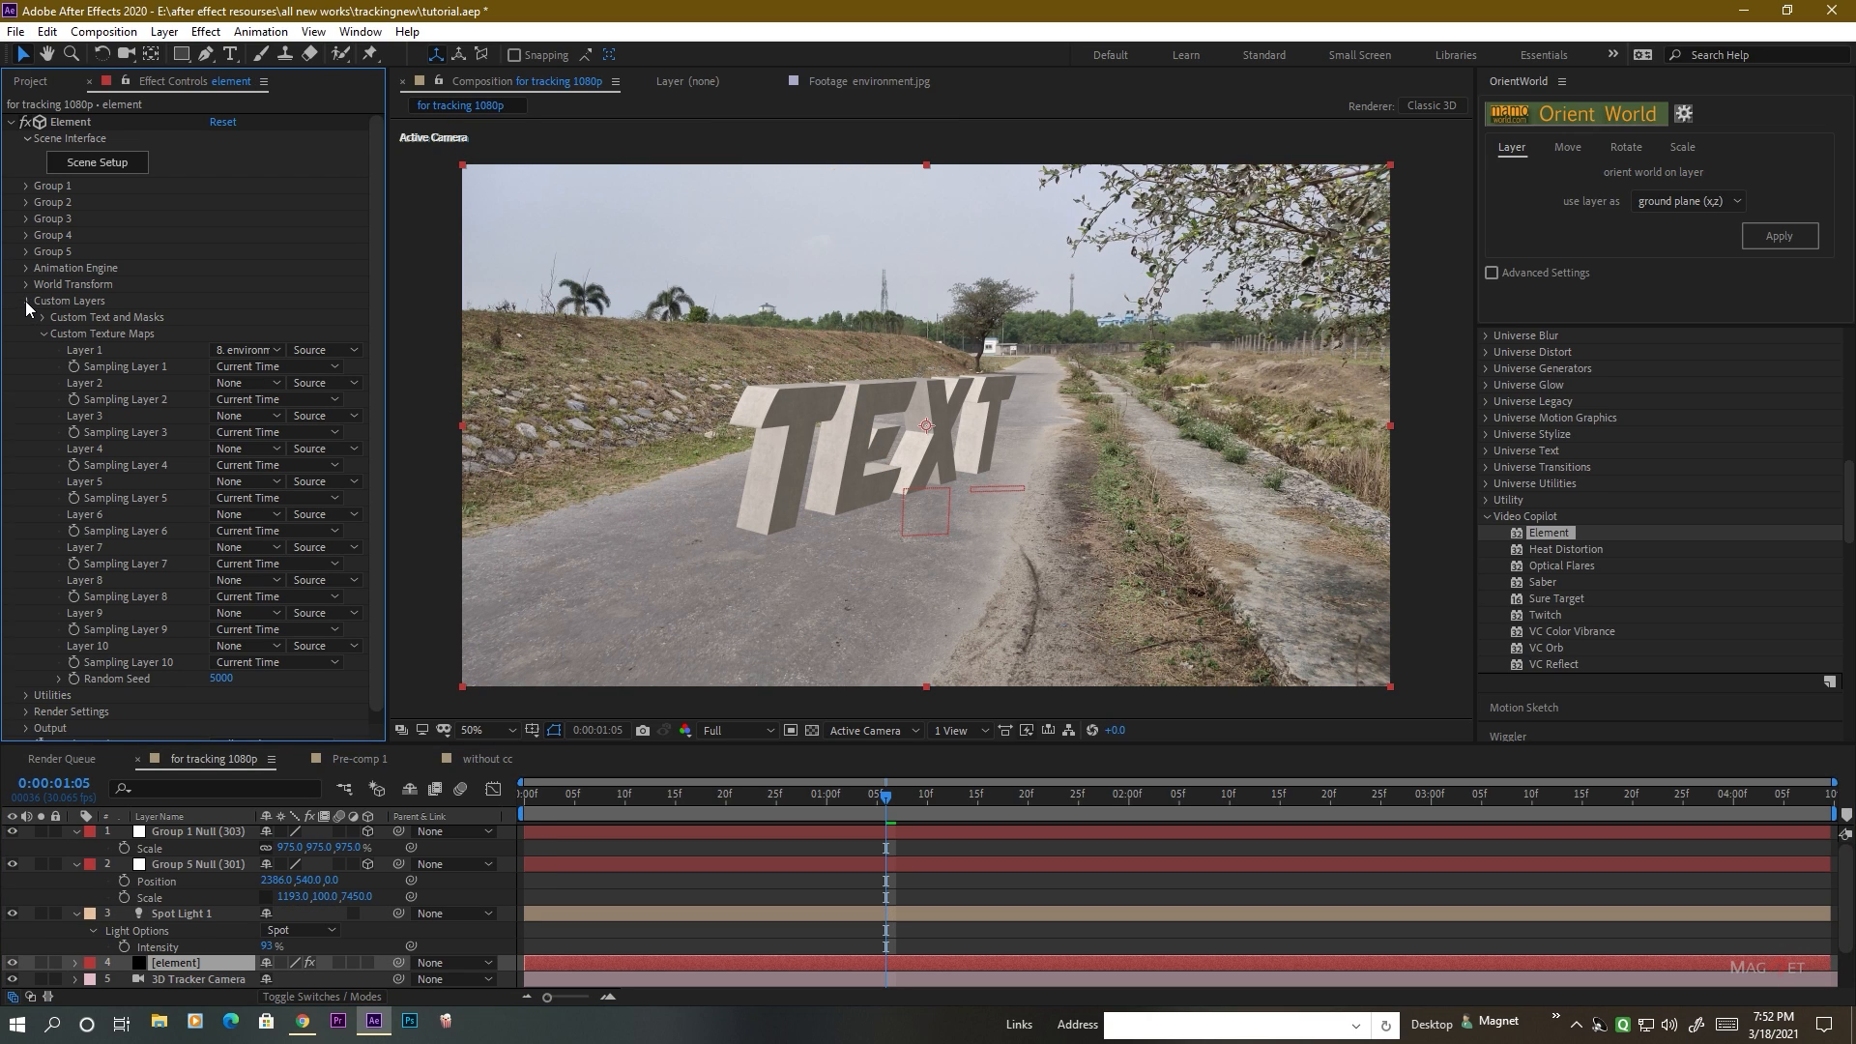
{"action": "left_click", "coordinate": [27, 303]}
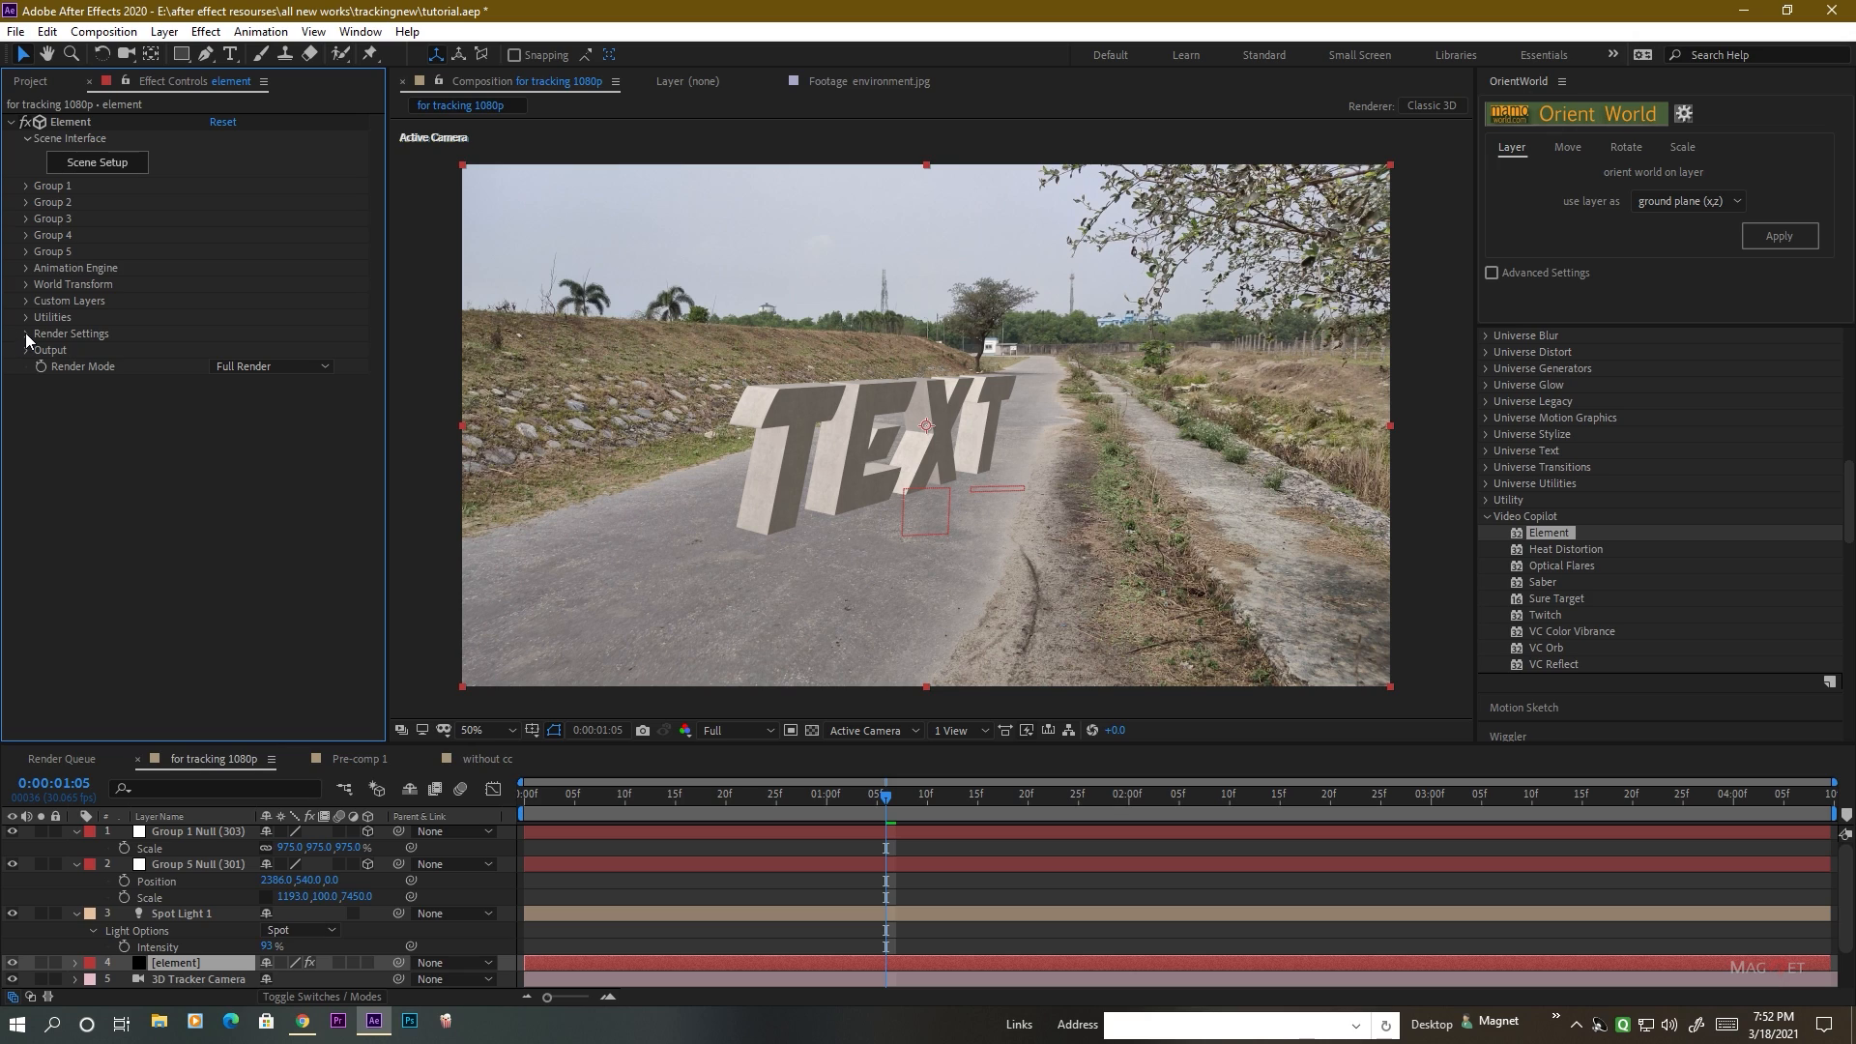
{"action": "left_click", "coordinate": [27, 334]}
{"action": "left_click", "coordinate": [43, 385]}
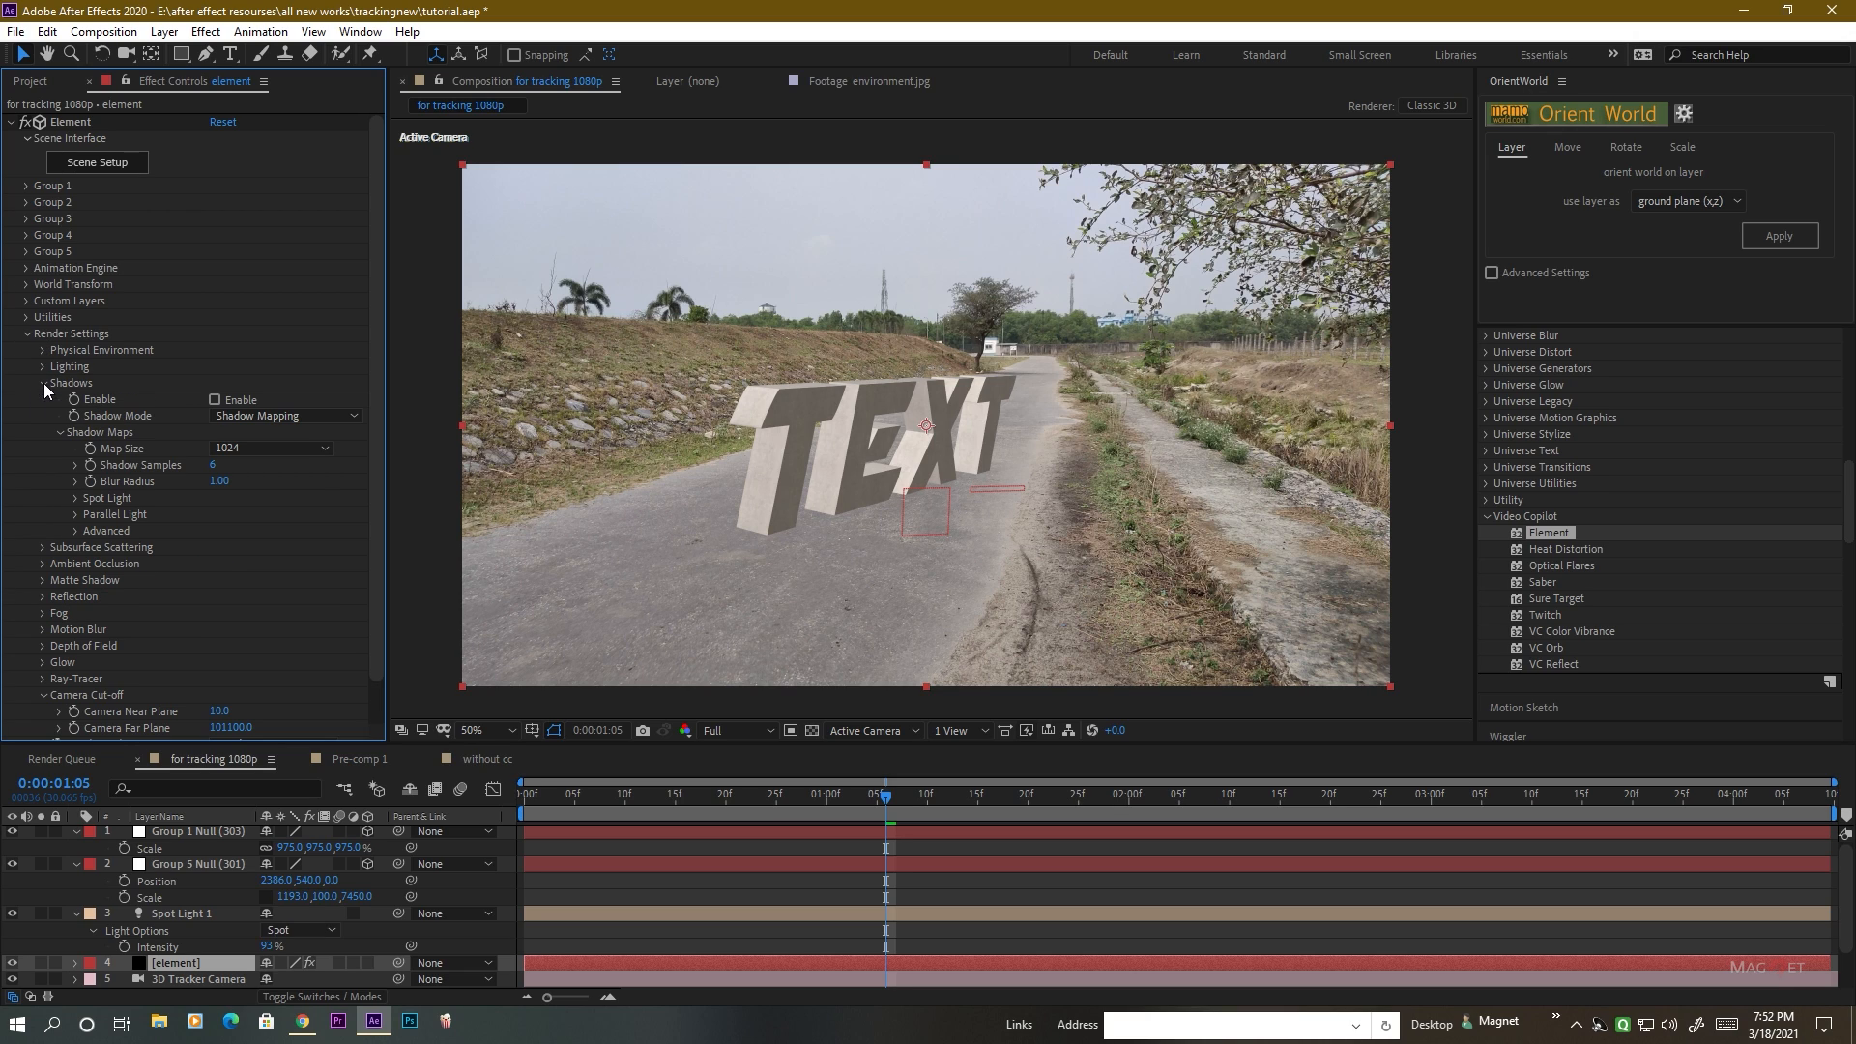
{"action": "left_click", "coordinate": [216, 399]}
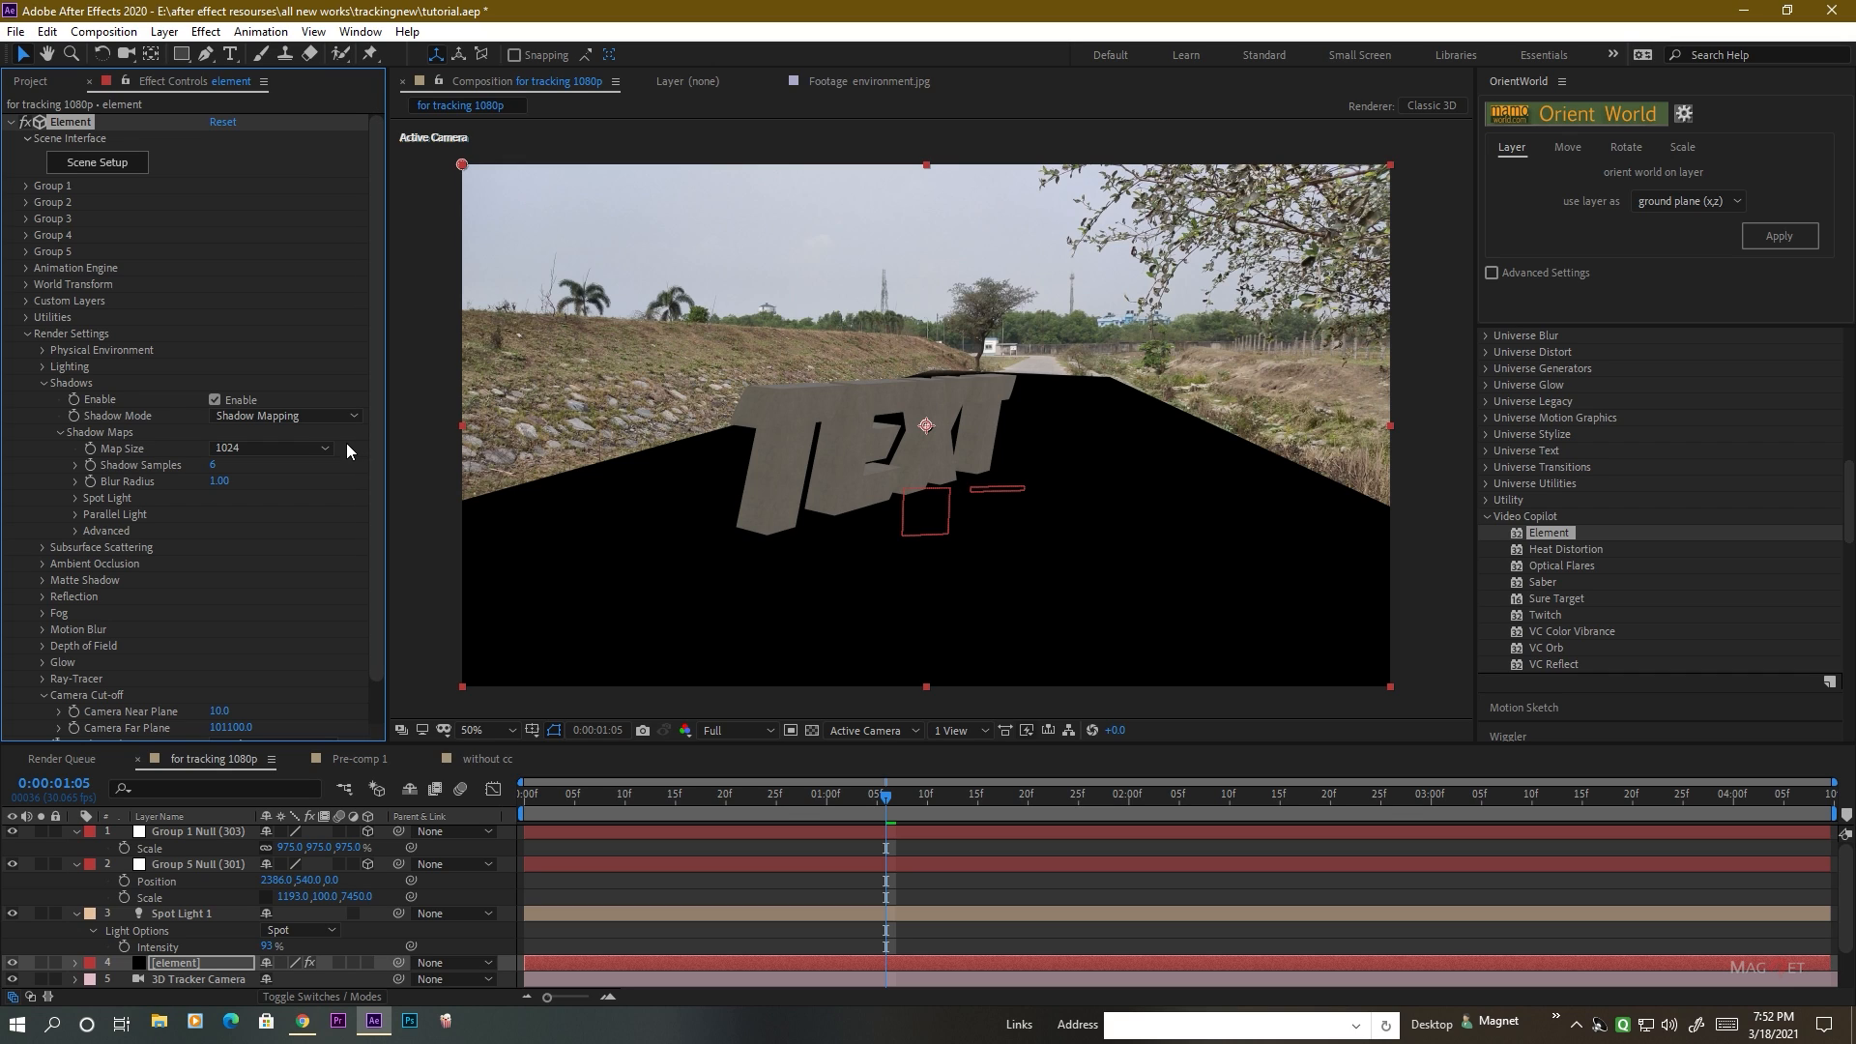
{"action": "left_click", "coordinate": [271, 419]}
{"action": "left_click", "coordinate": [292, 459]}
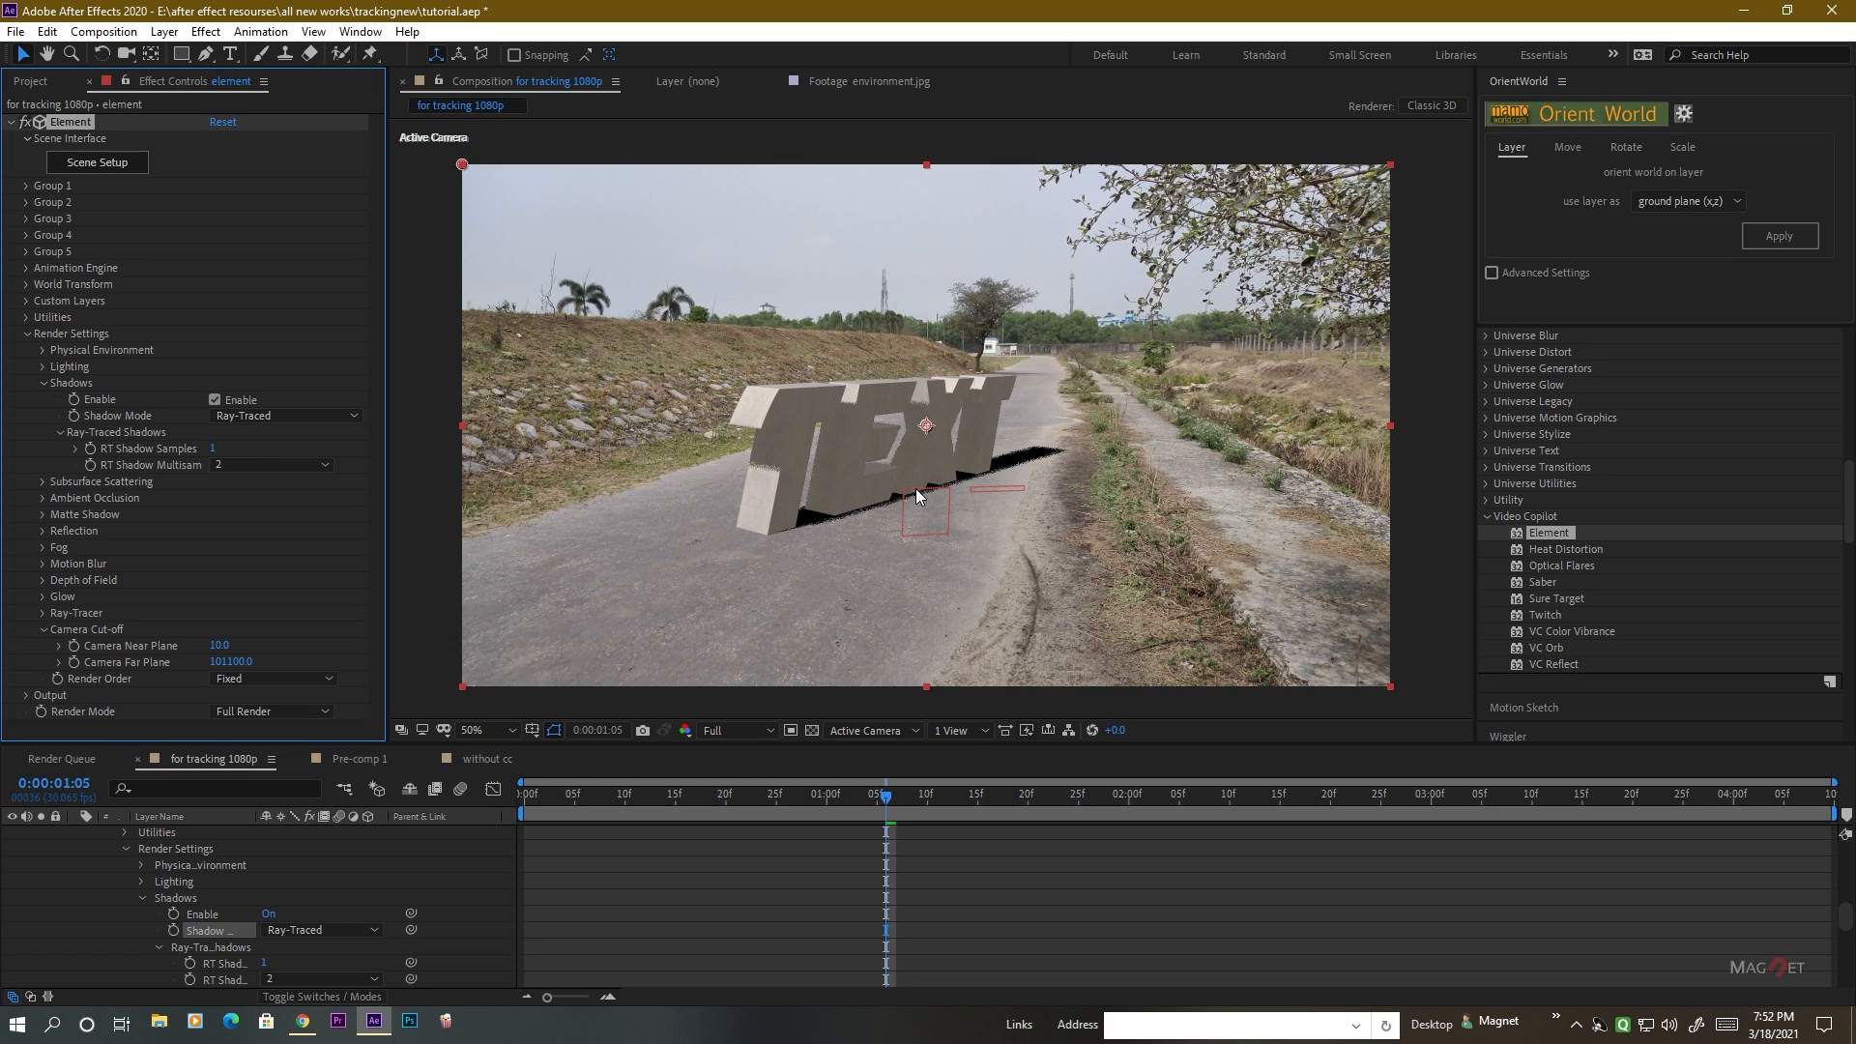
Reduce Spot Light 1's shadow diffusion to 60 px in its light settings.
{"action": "scroll", "coordinate": [1009, 489], "scroll_direction": "up", "scroll_amount": 3}
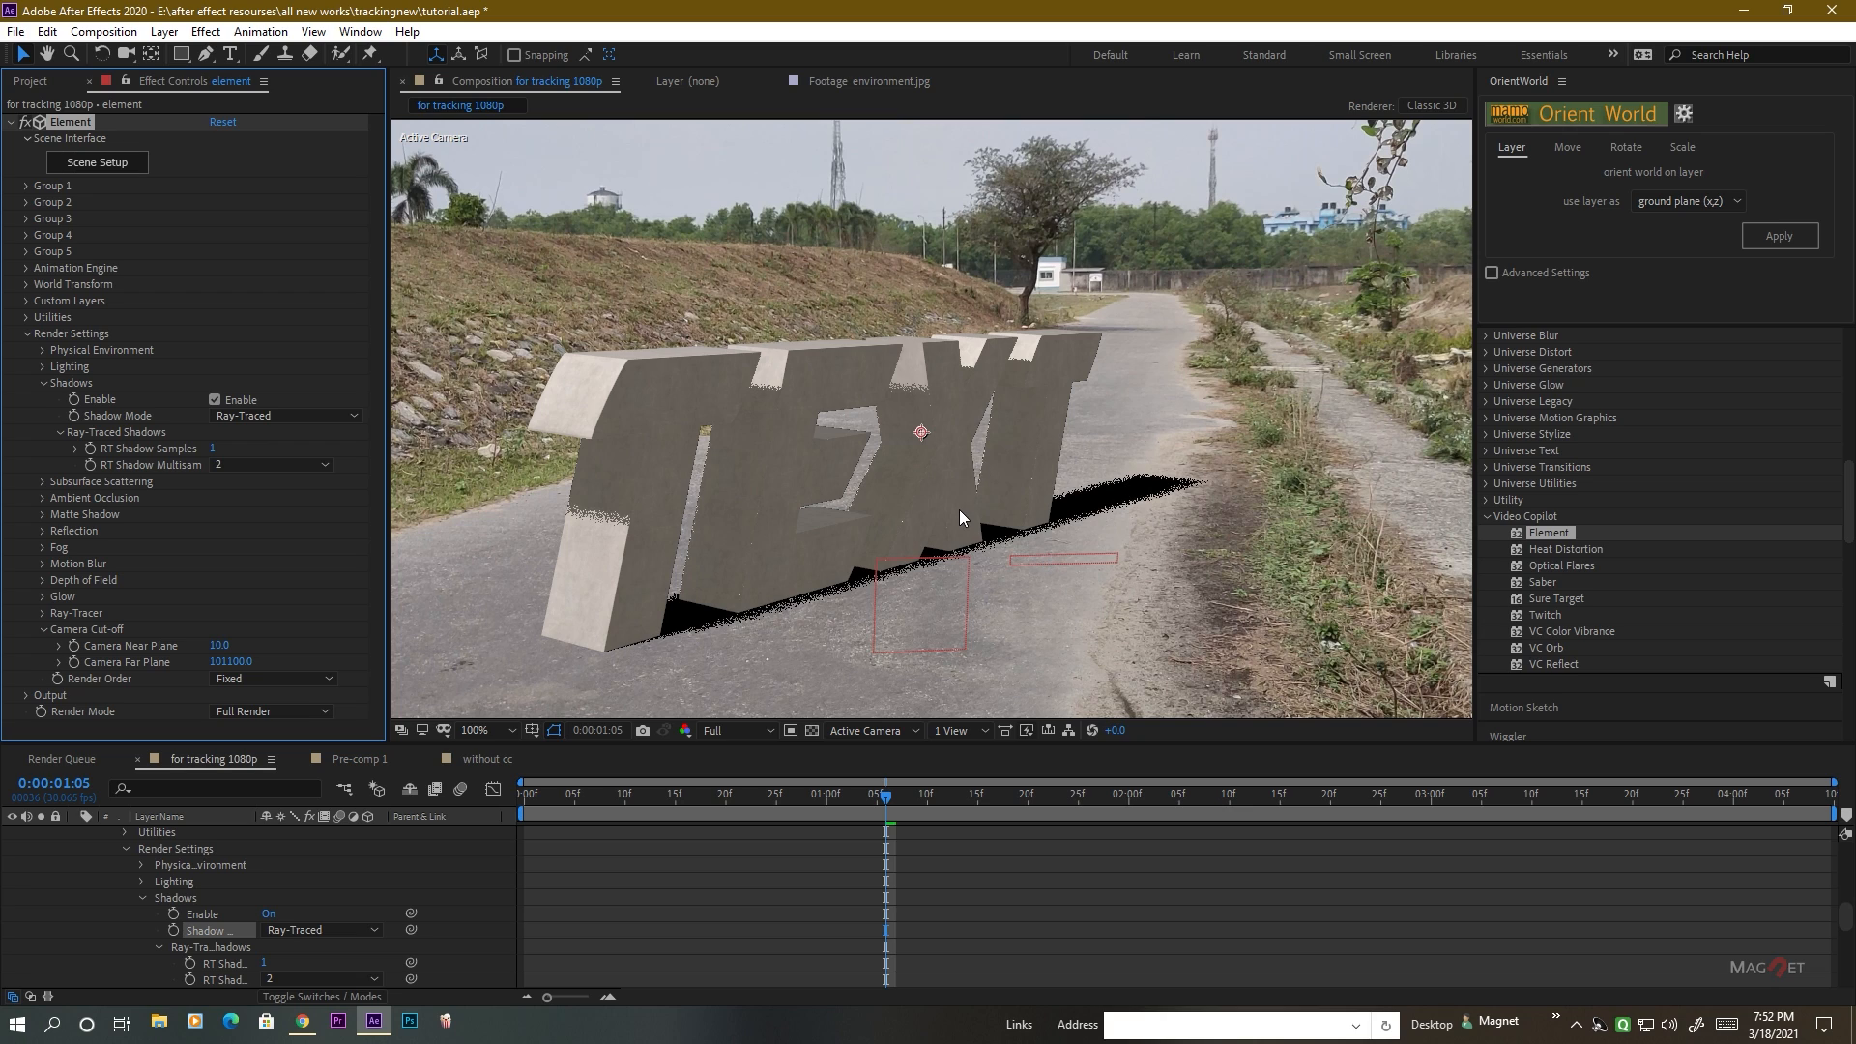
{"action": "key", "text": "v"}
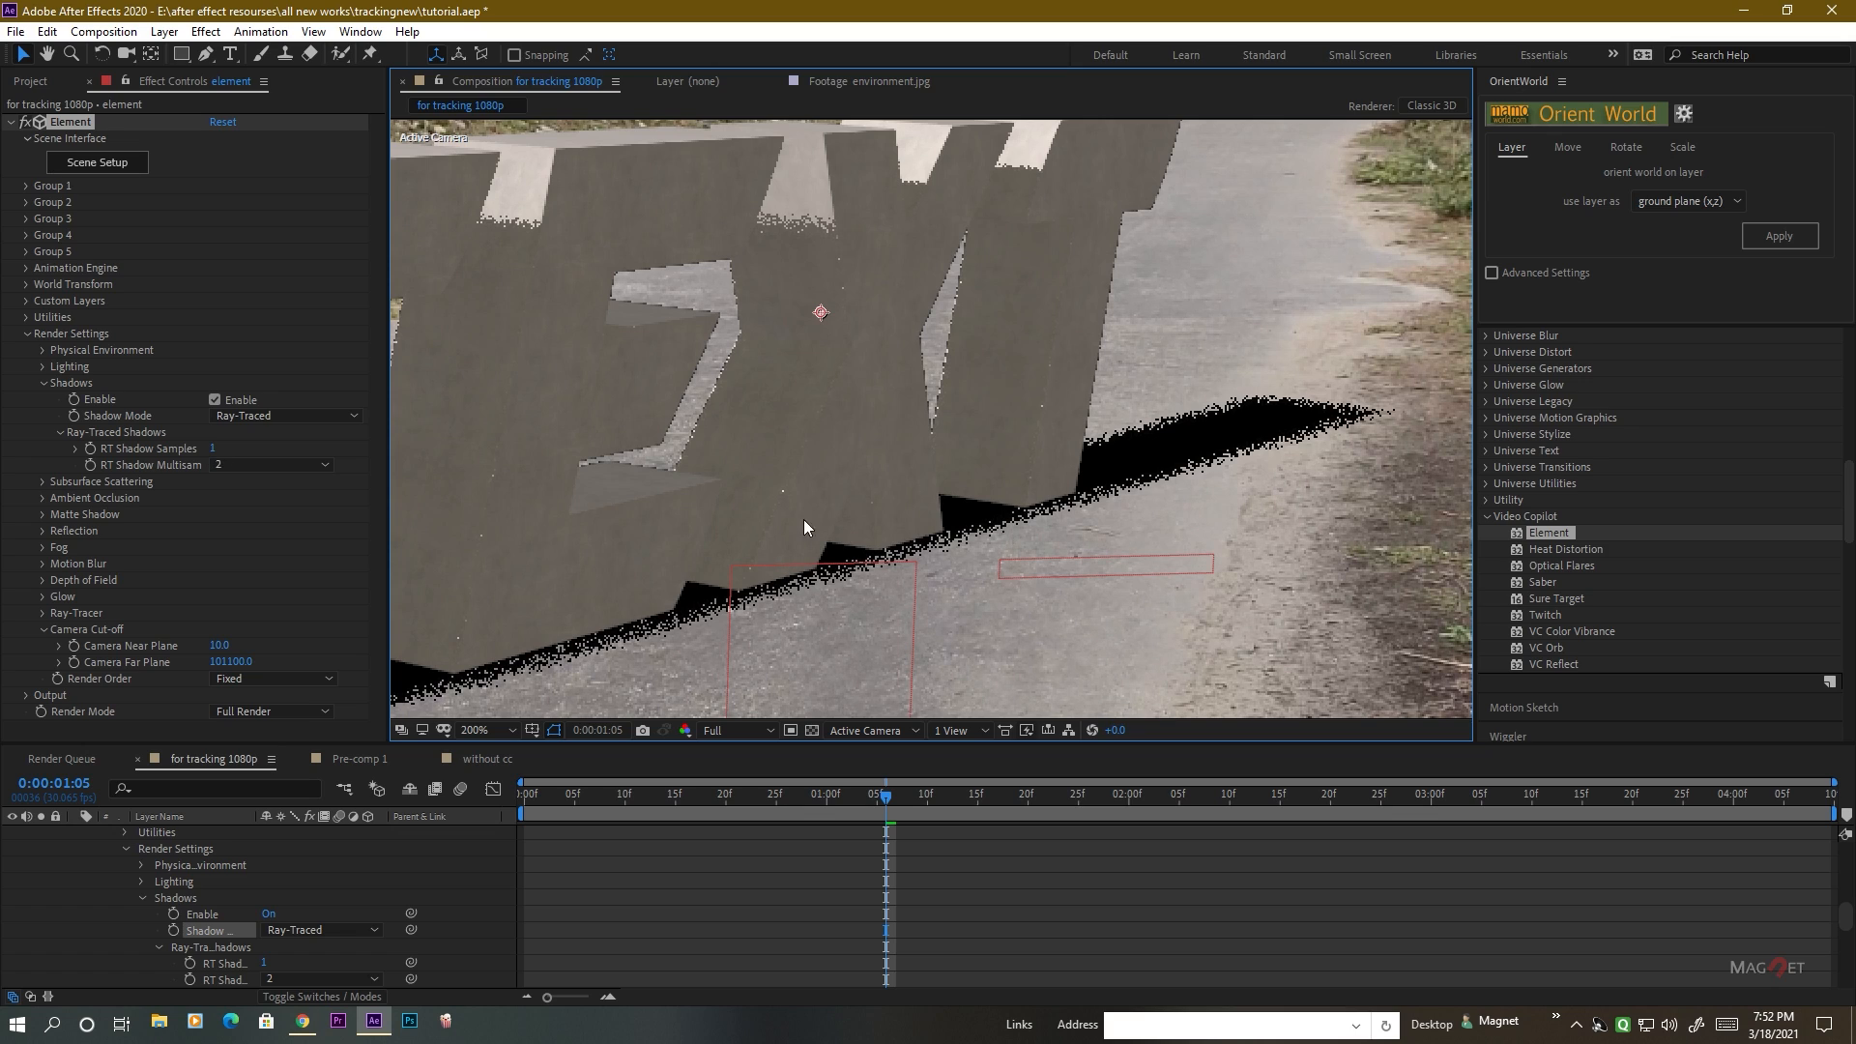
{"action": "scroll", "coordinate": [739, 477], "scroll_direction": "down", "scroll_amount": 3}
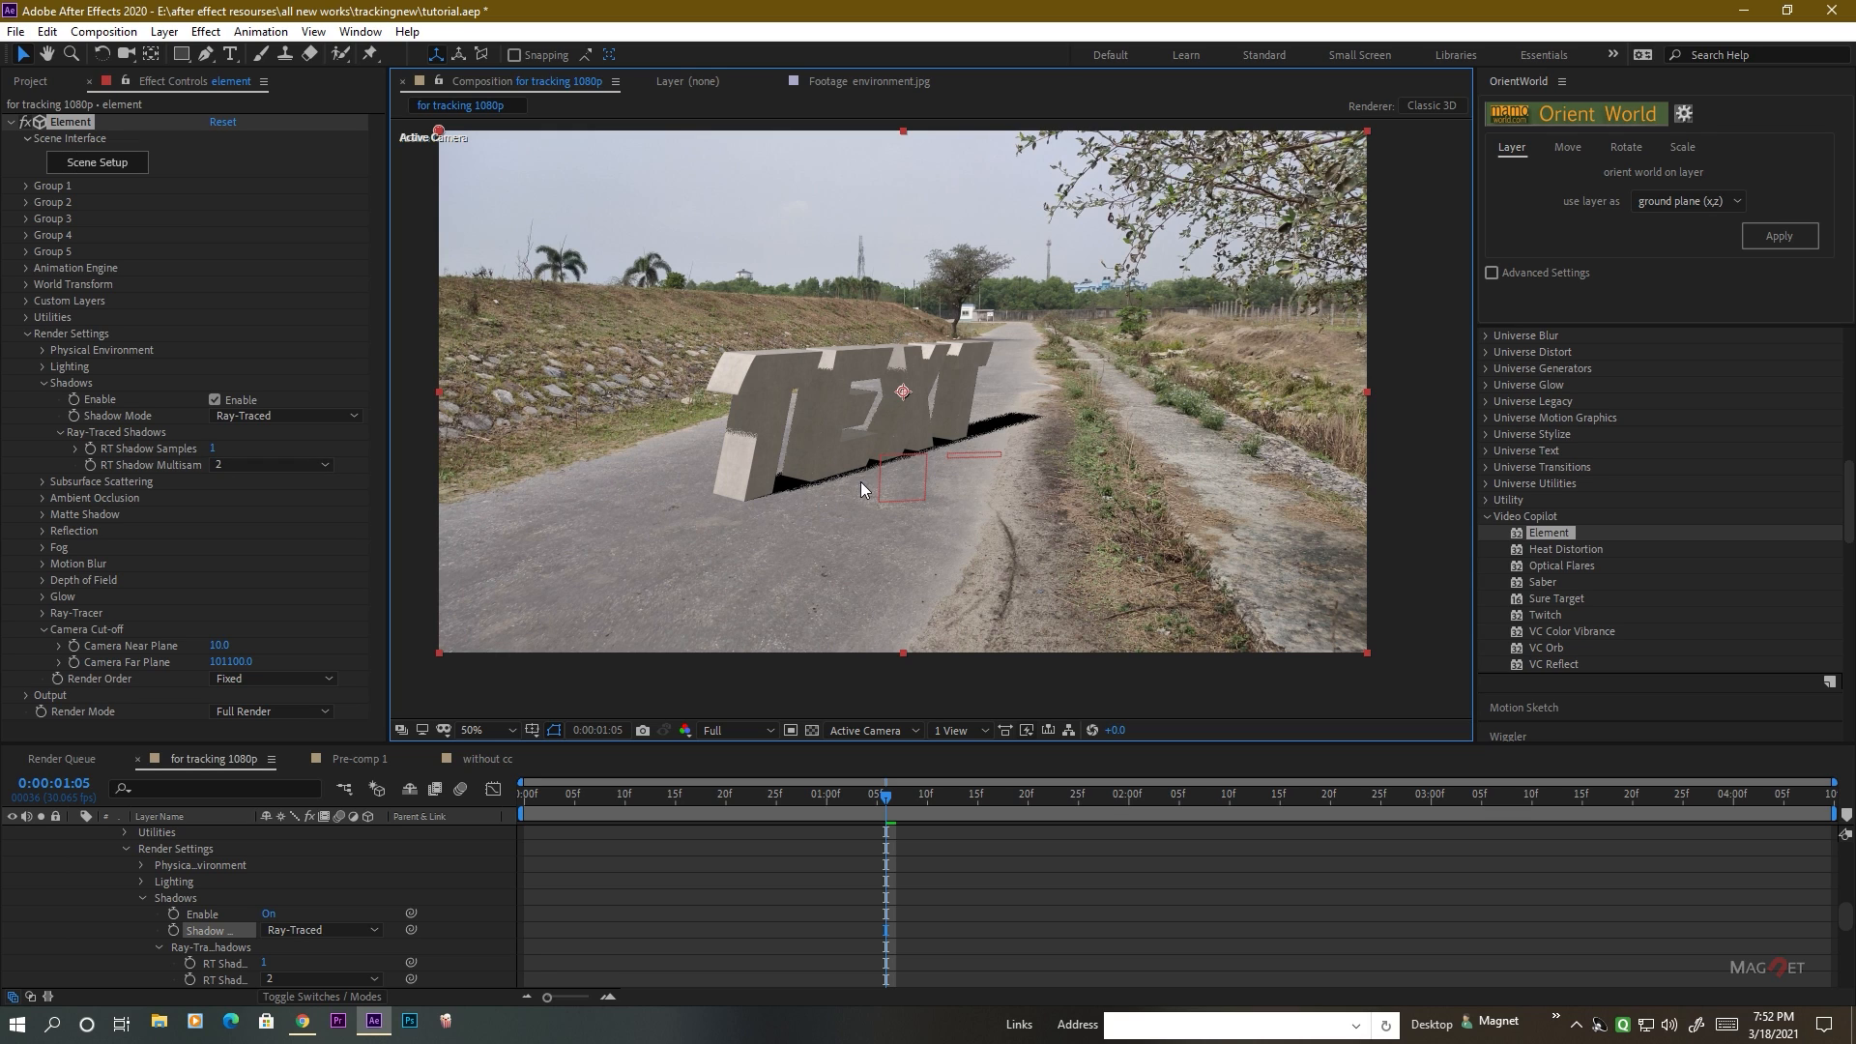
{"action": "scroll", "coordinate": [924, 454], "scroll_direction": "up", "scroll_amount": 2}
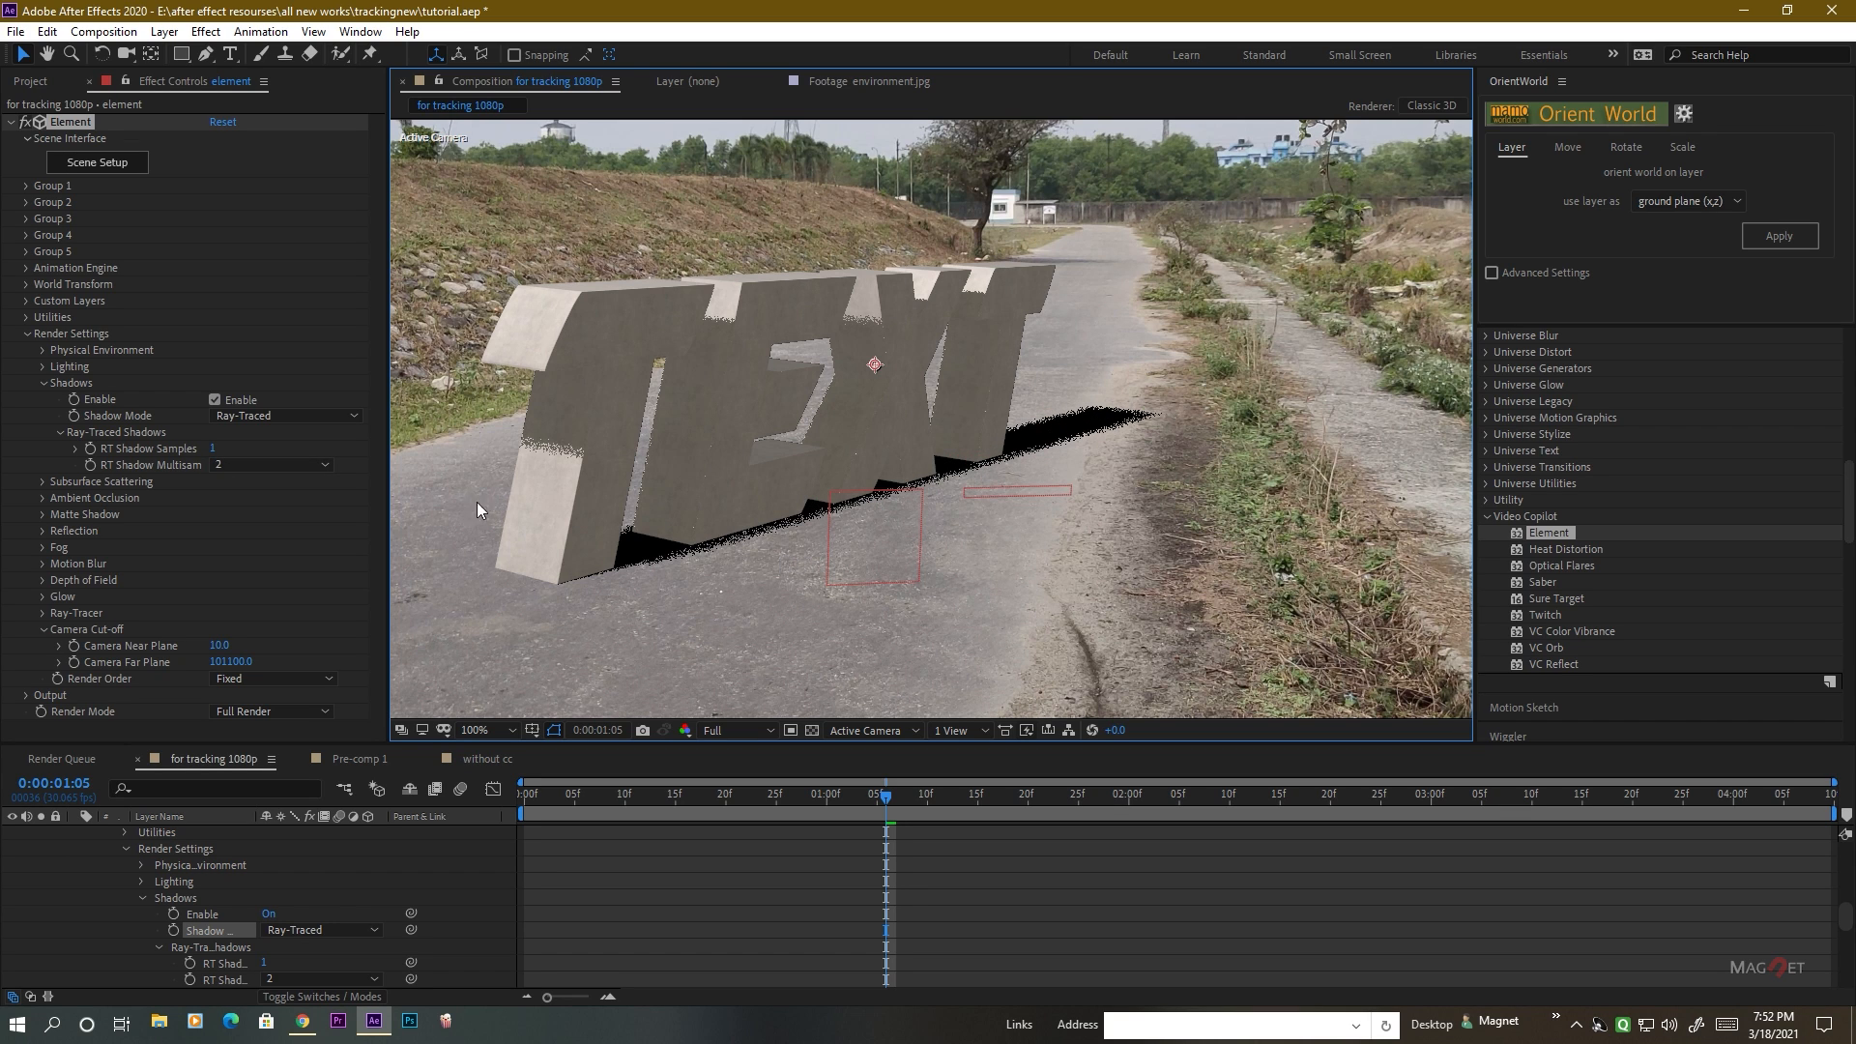
{"action": "scroll", "coordinate": [850, 455], "scroll_direction": "down", "scroll_amount": 2}
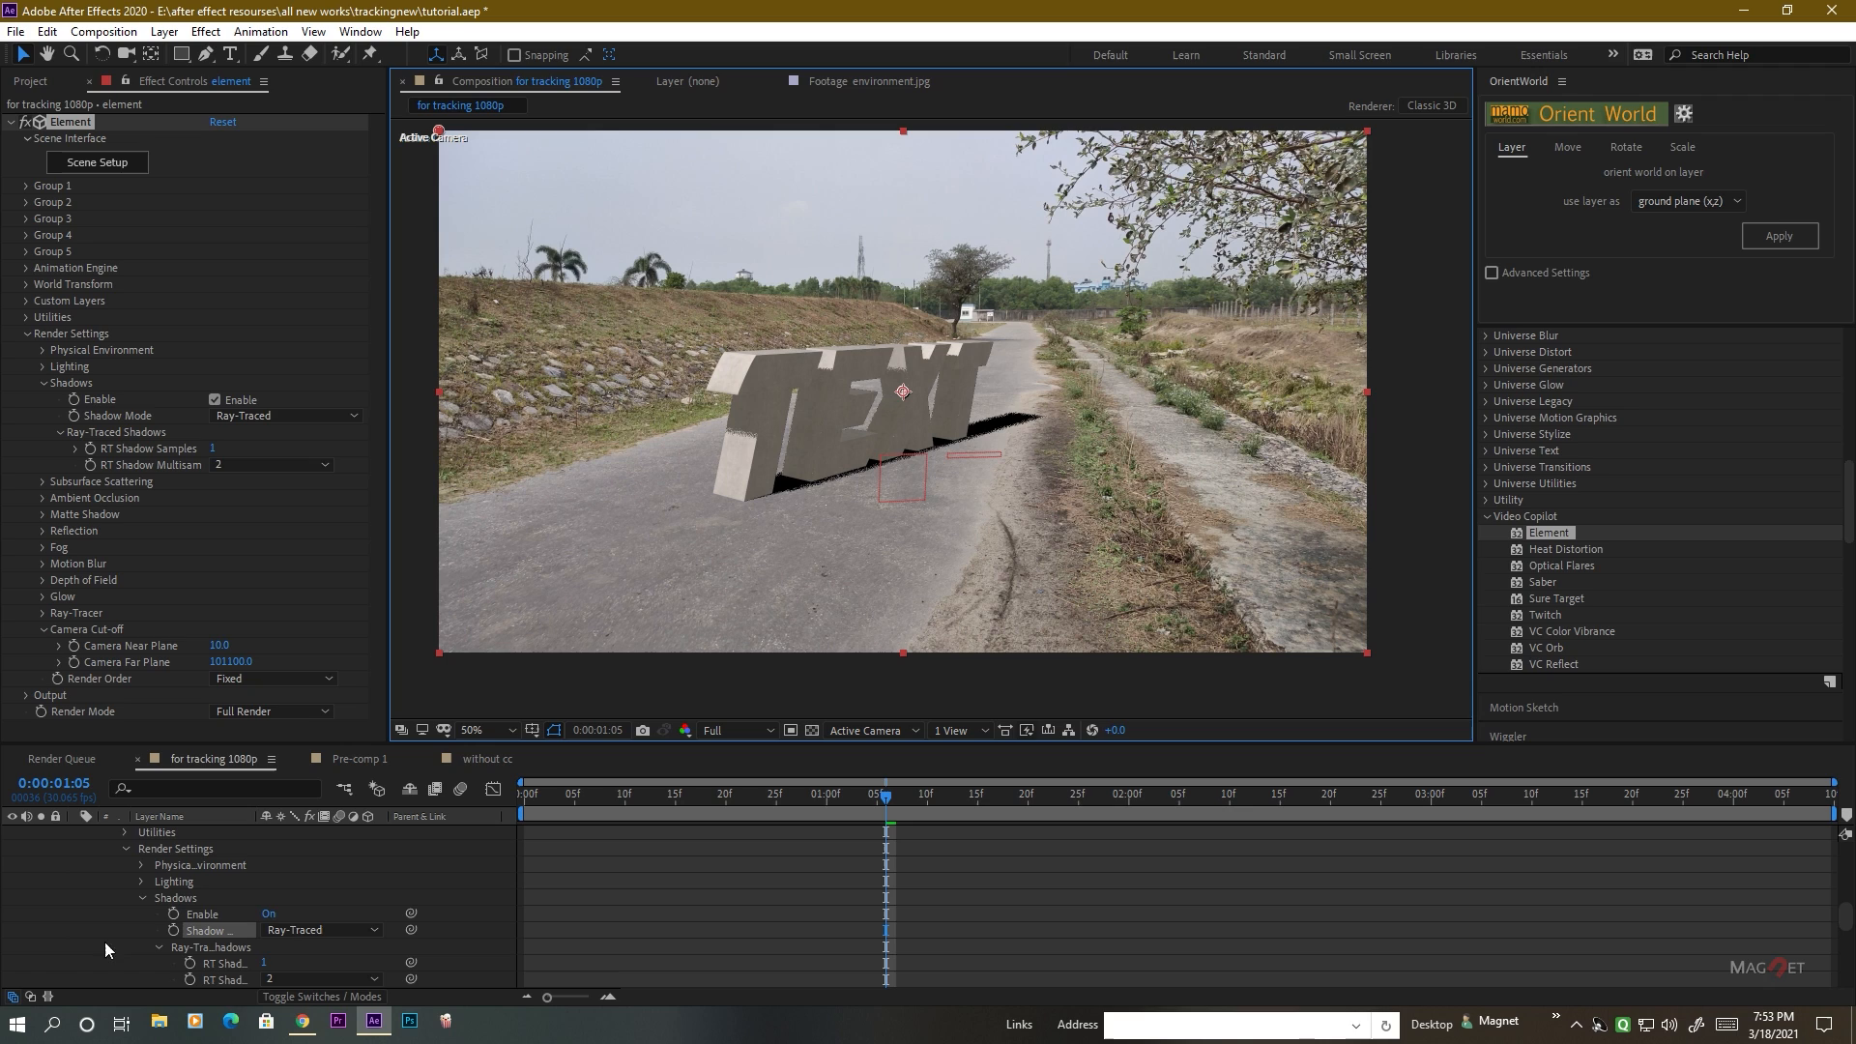
{"action": "scroll", "coordinate": [170, 874], "scroll_direction": "up", "scroll_amount": 5}
{"action": "left_click", "coordinate": [176, 914]}
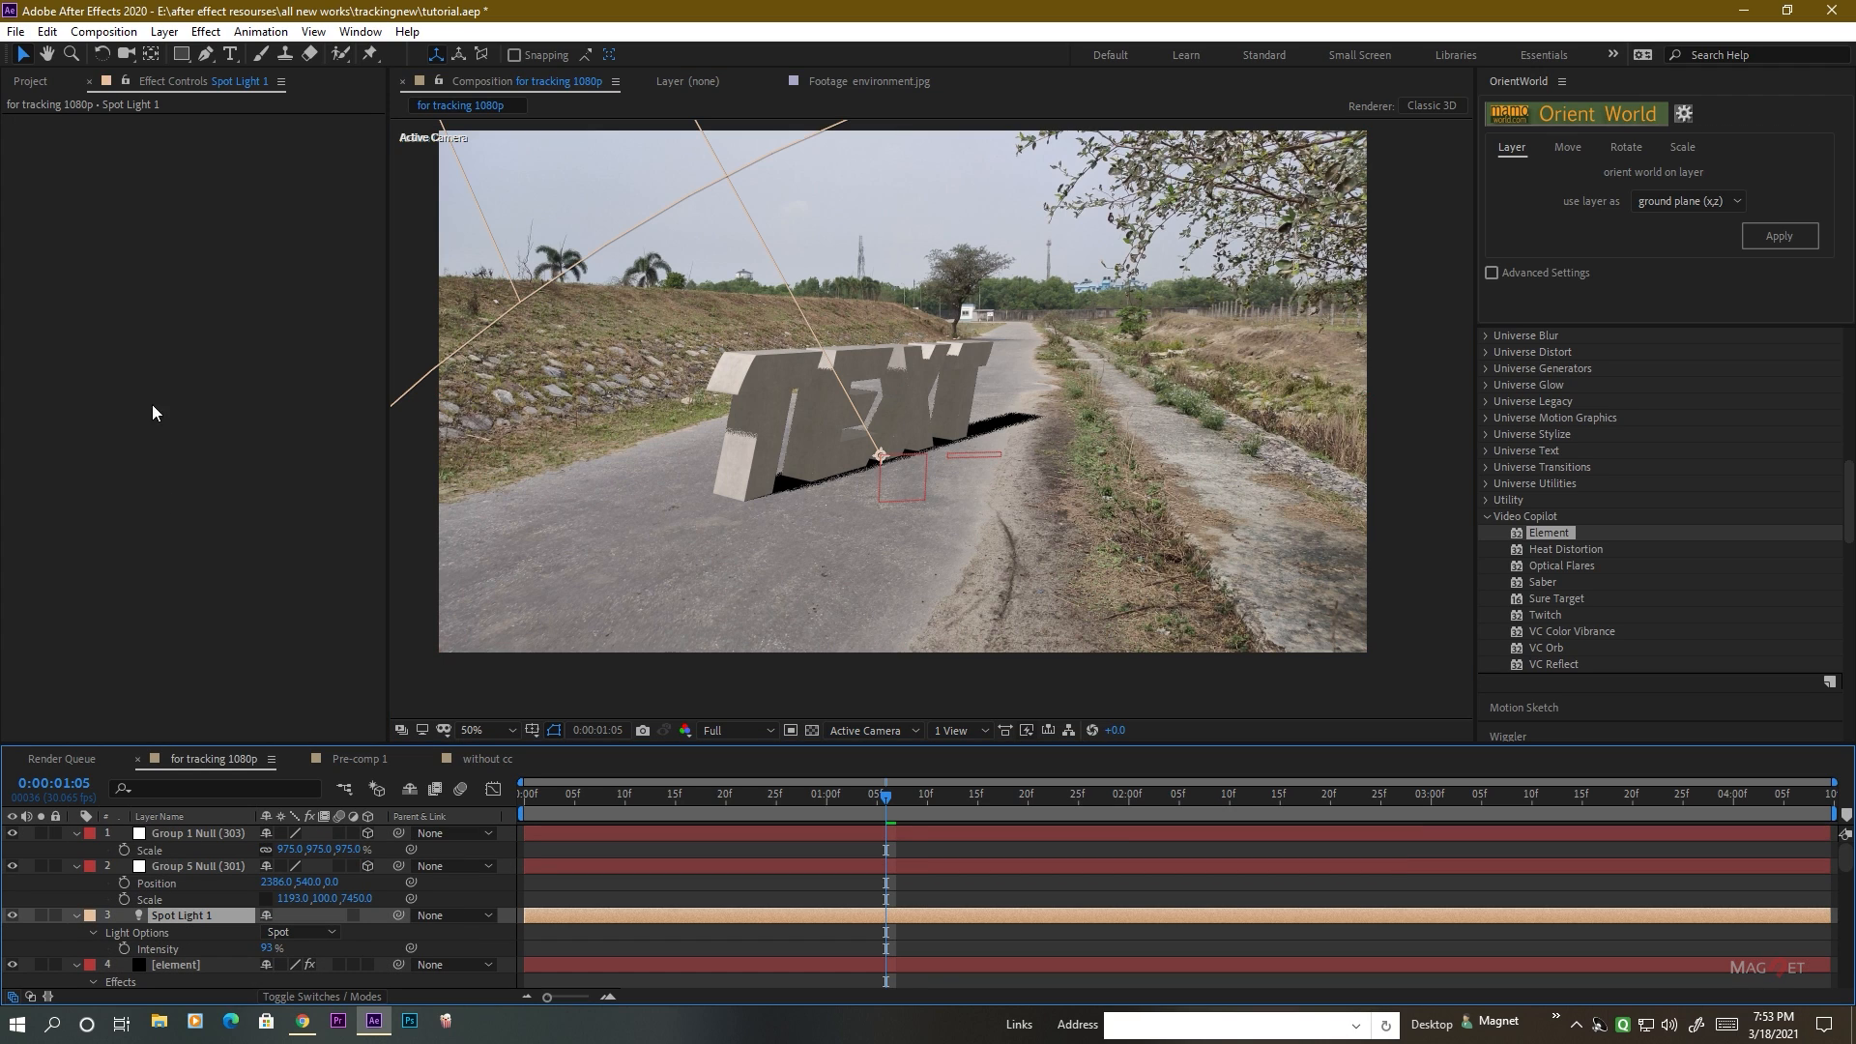
{"action": "left_click", "coordinate": [164, 31]}
{"action": "left_click", "coordinate": [186, 76]}
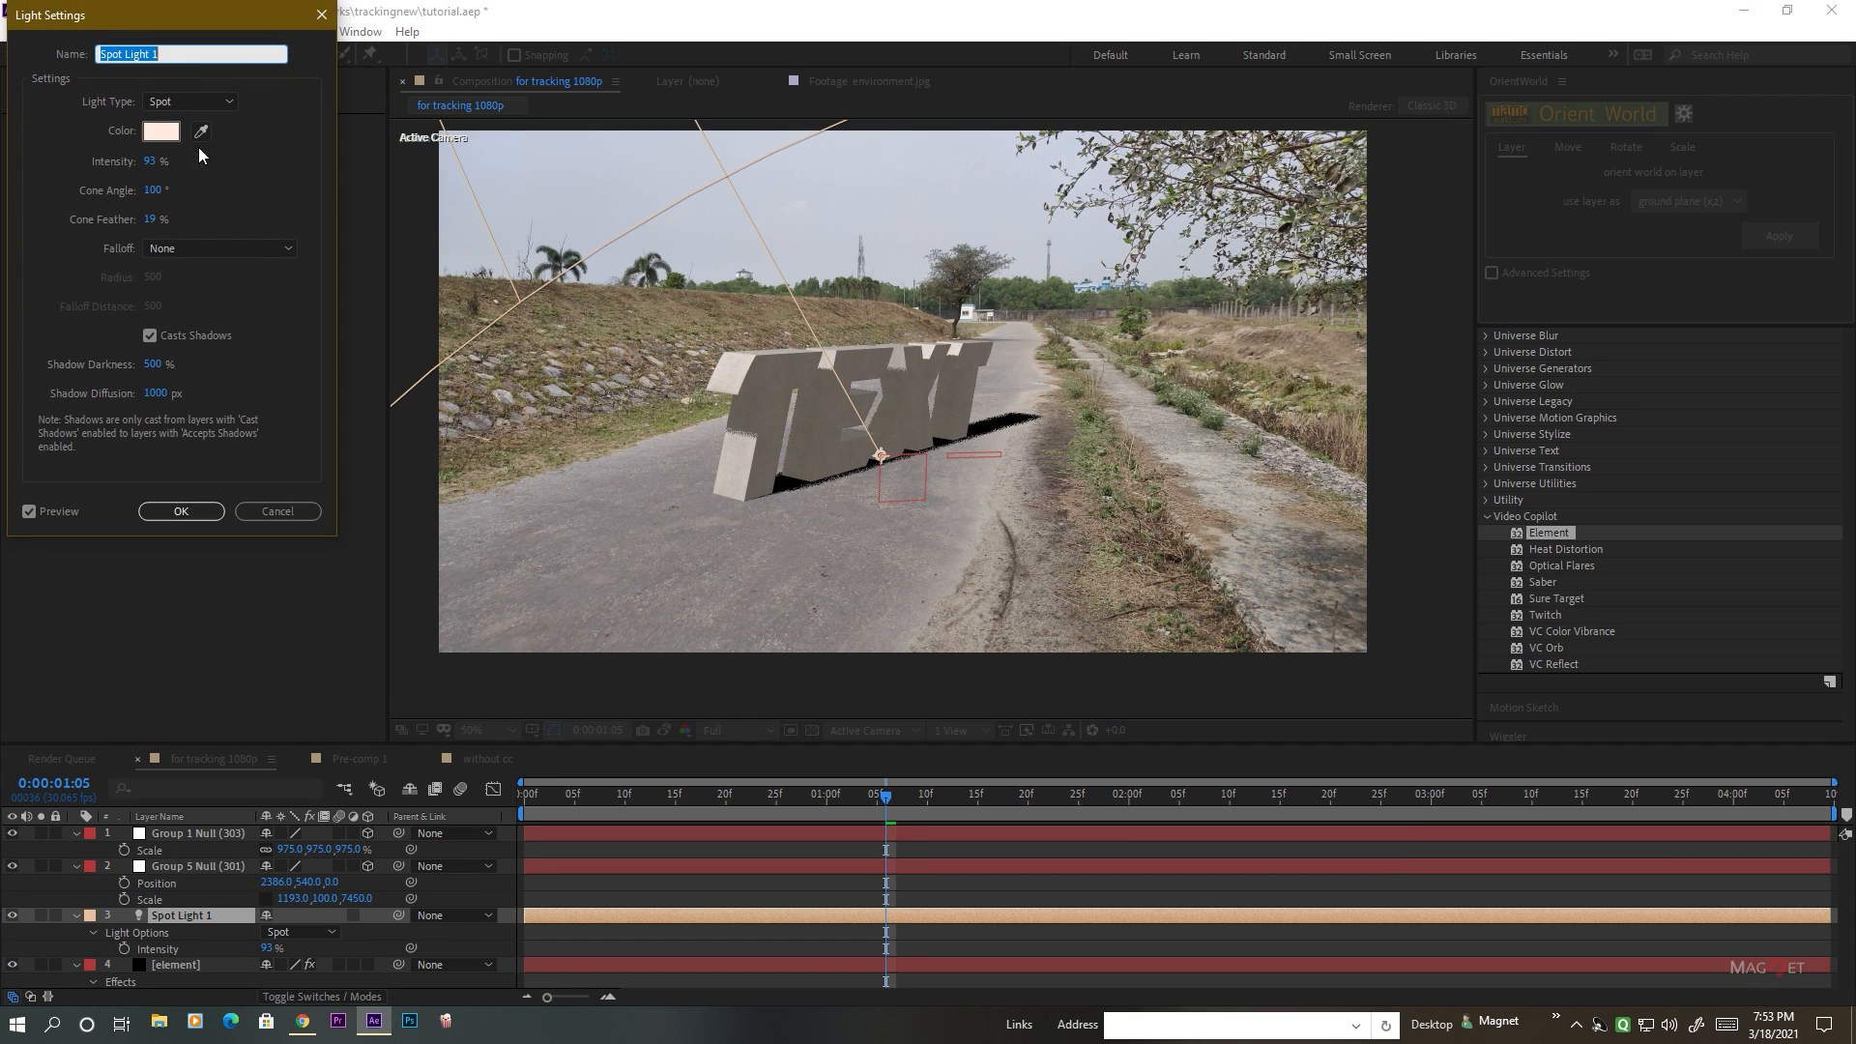
{"action": "left_click_drag", "start_coordinate": [168, 401], "coordinate": [44, 444]}
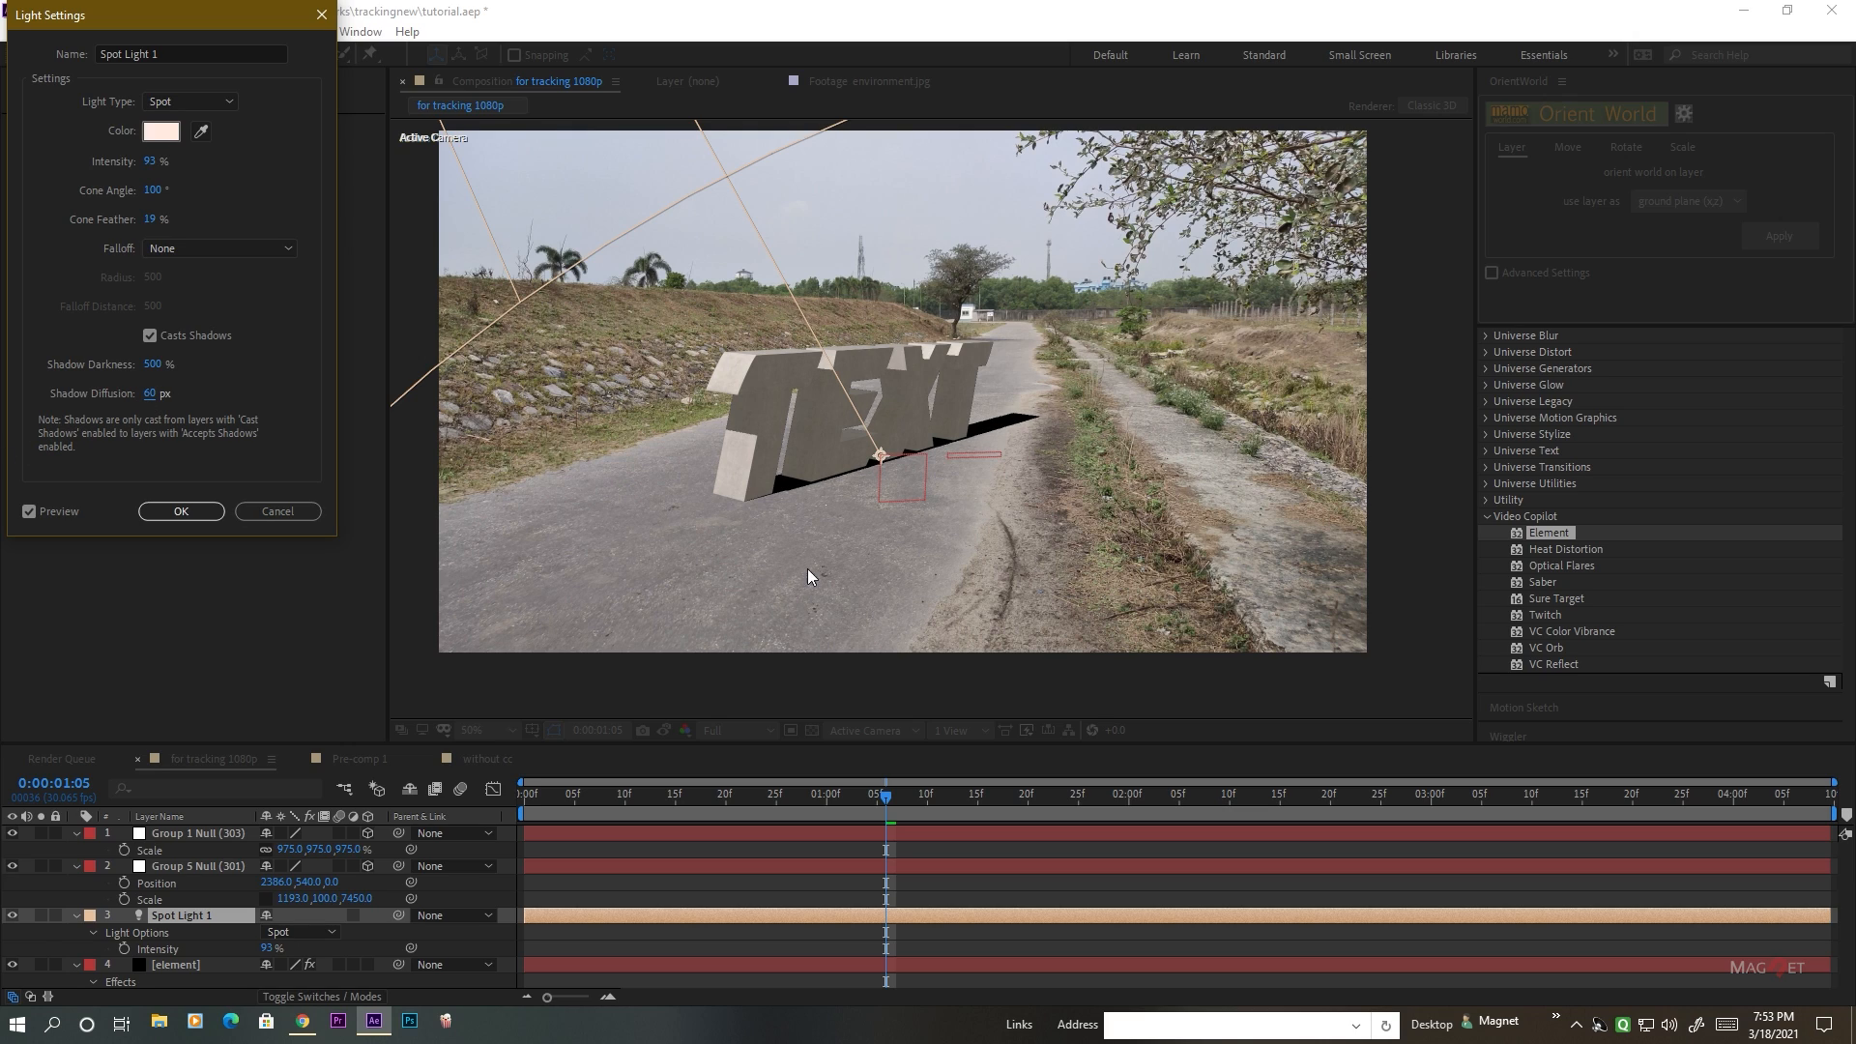
{"action": "left_click", "coordinate": [174, 513]}
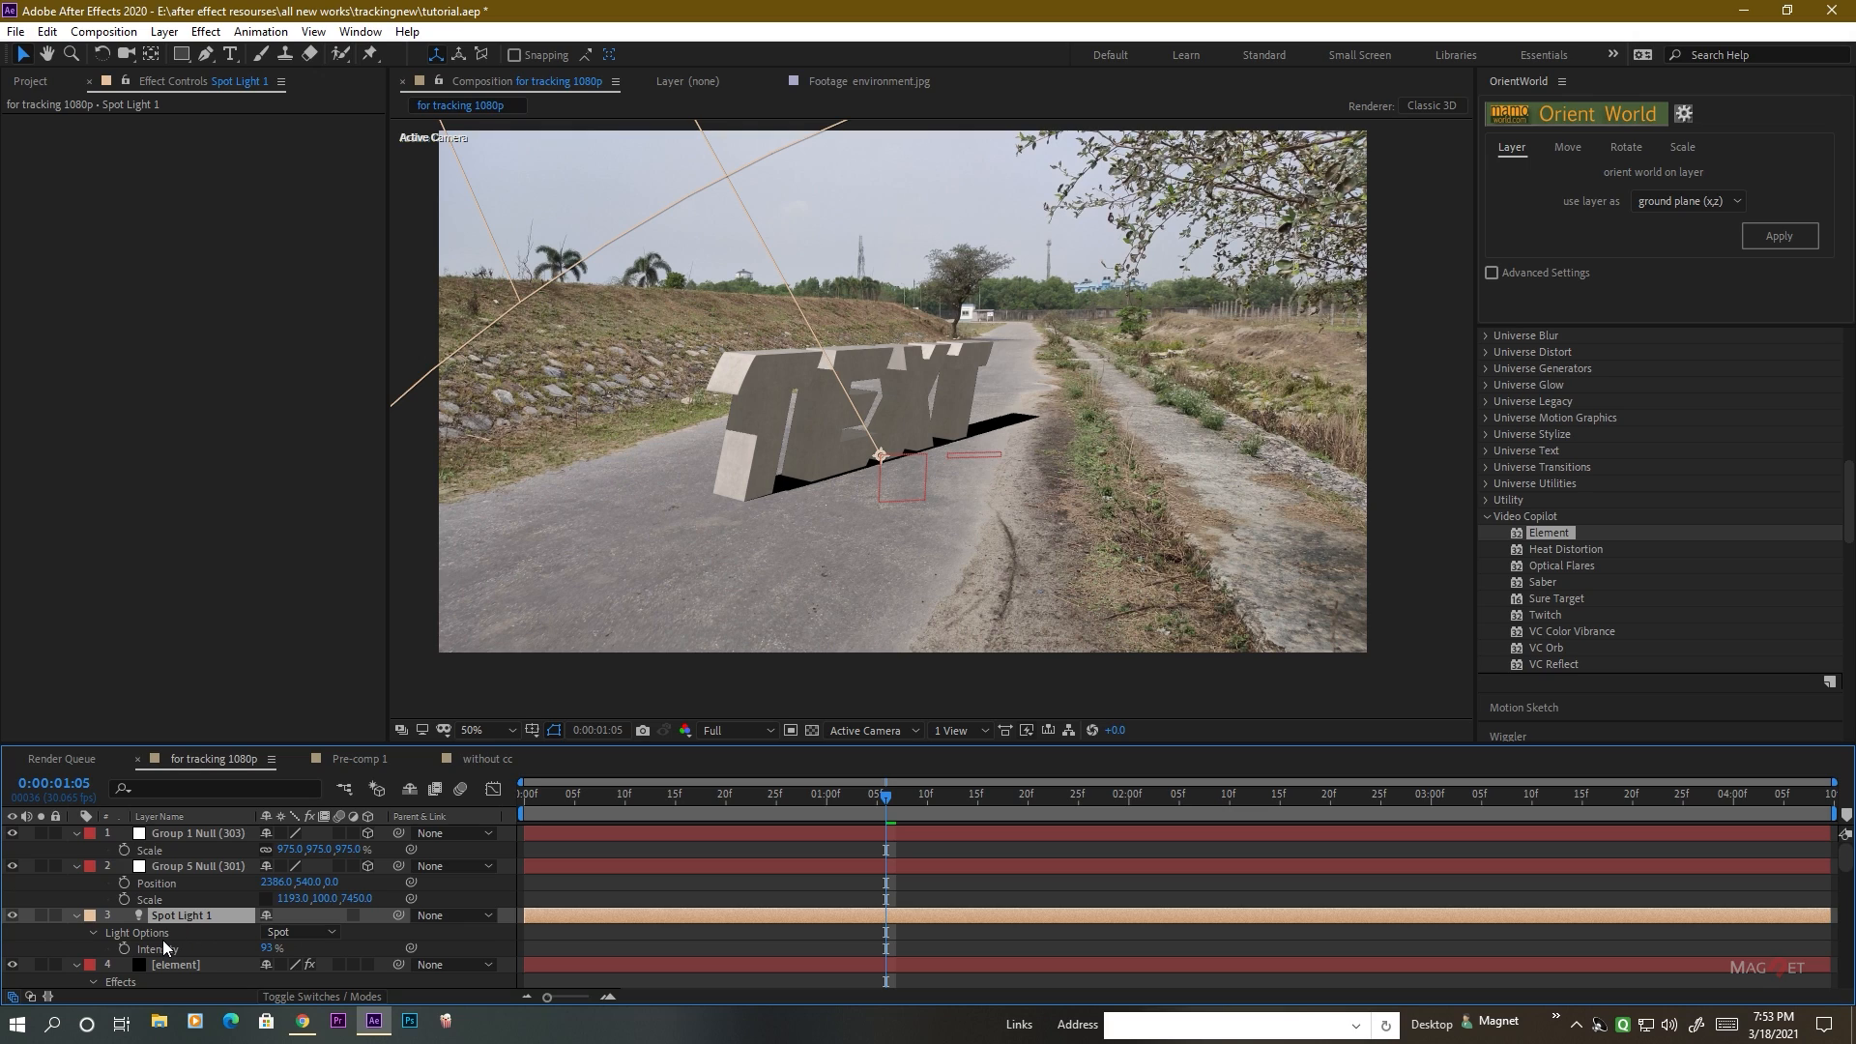
Reposition Spot Light 1 to -10360, -12770, 4560 so the letters' shadows fall across the road.
{"action": "key", "text": "p"}
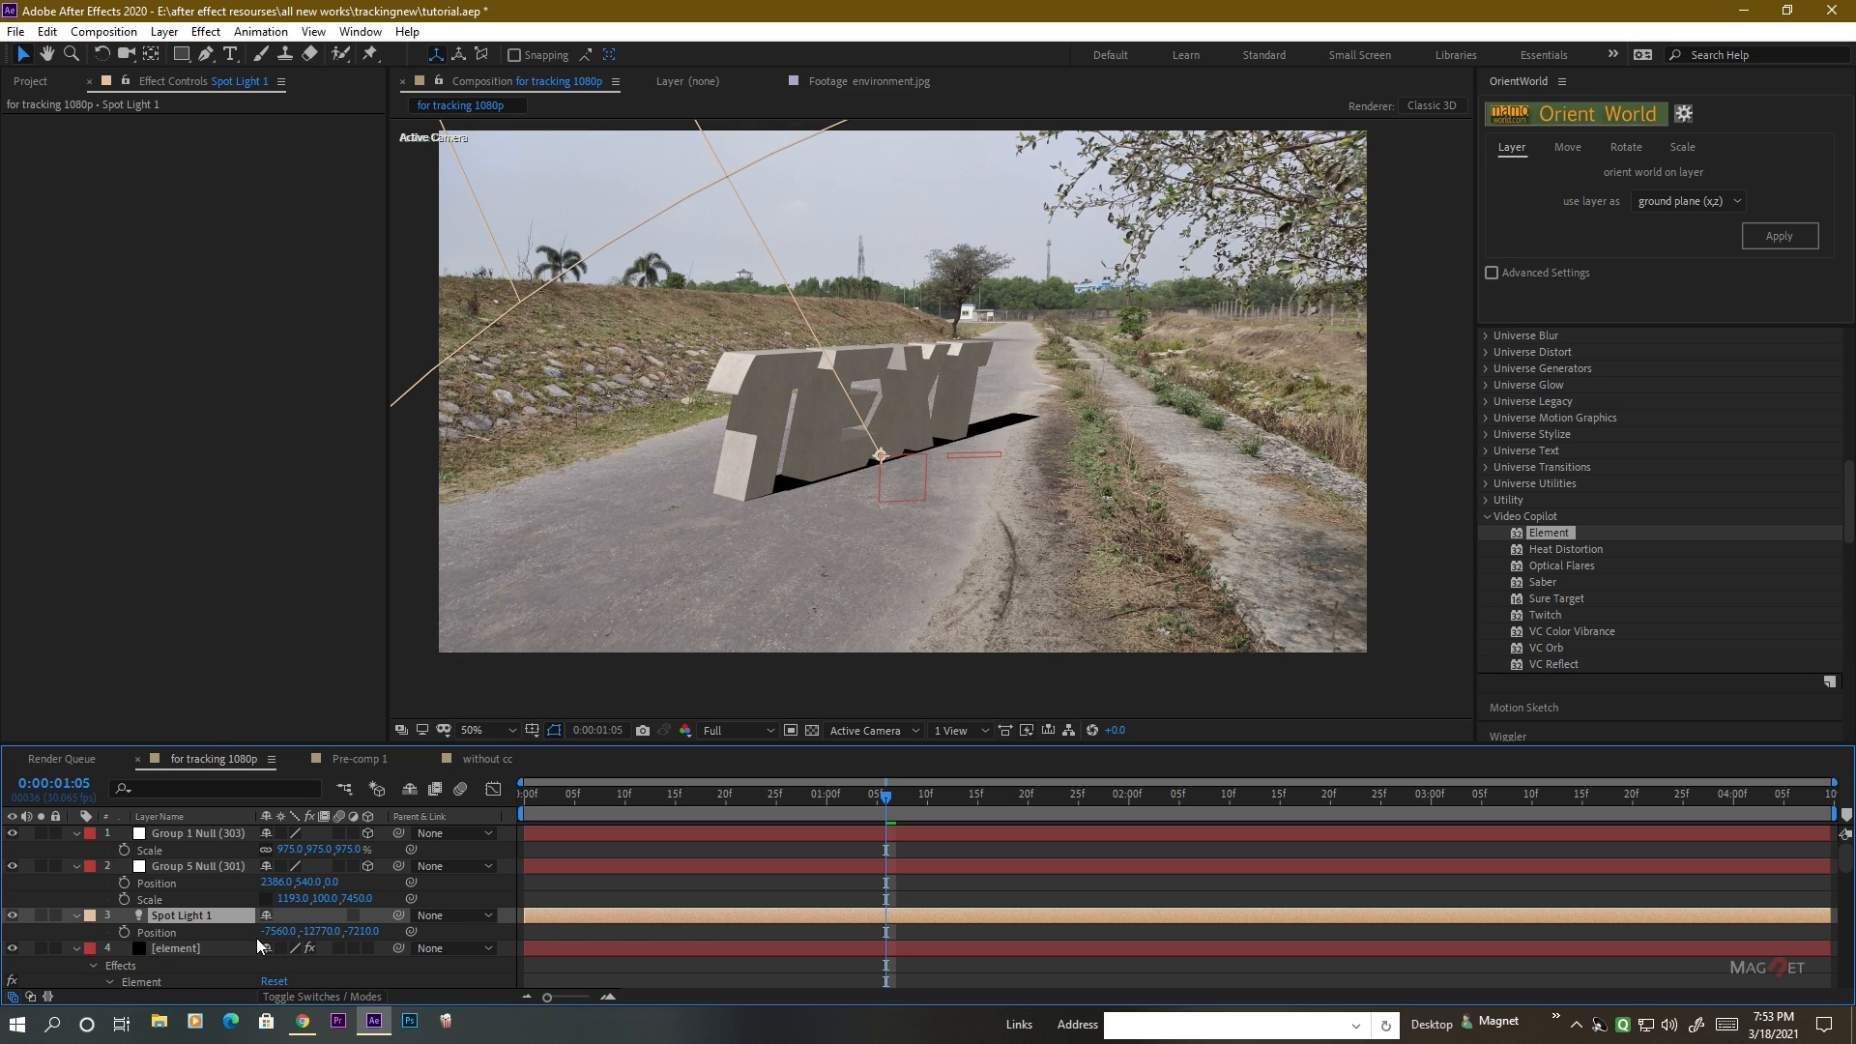
{"action": "left_click_drag", "start_coordinate": [361, 931], "coordinate": [1164, 932]}
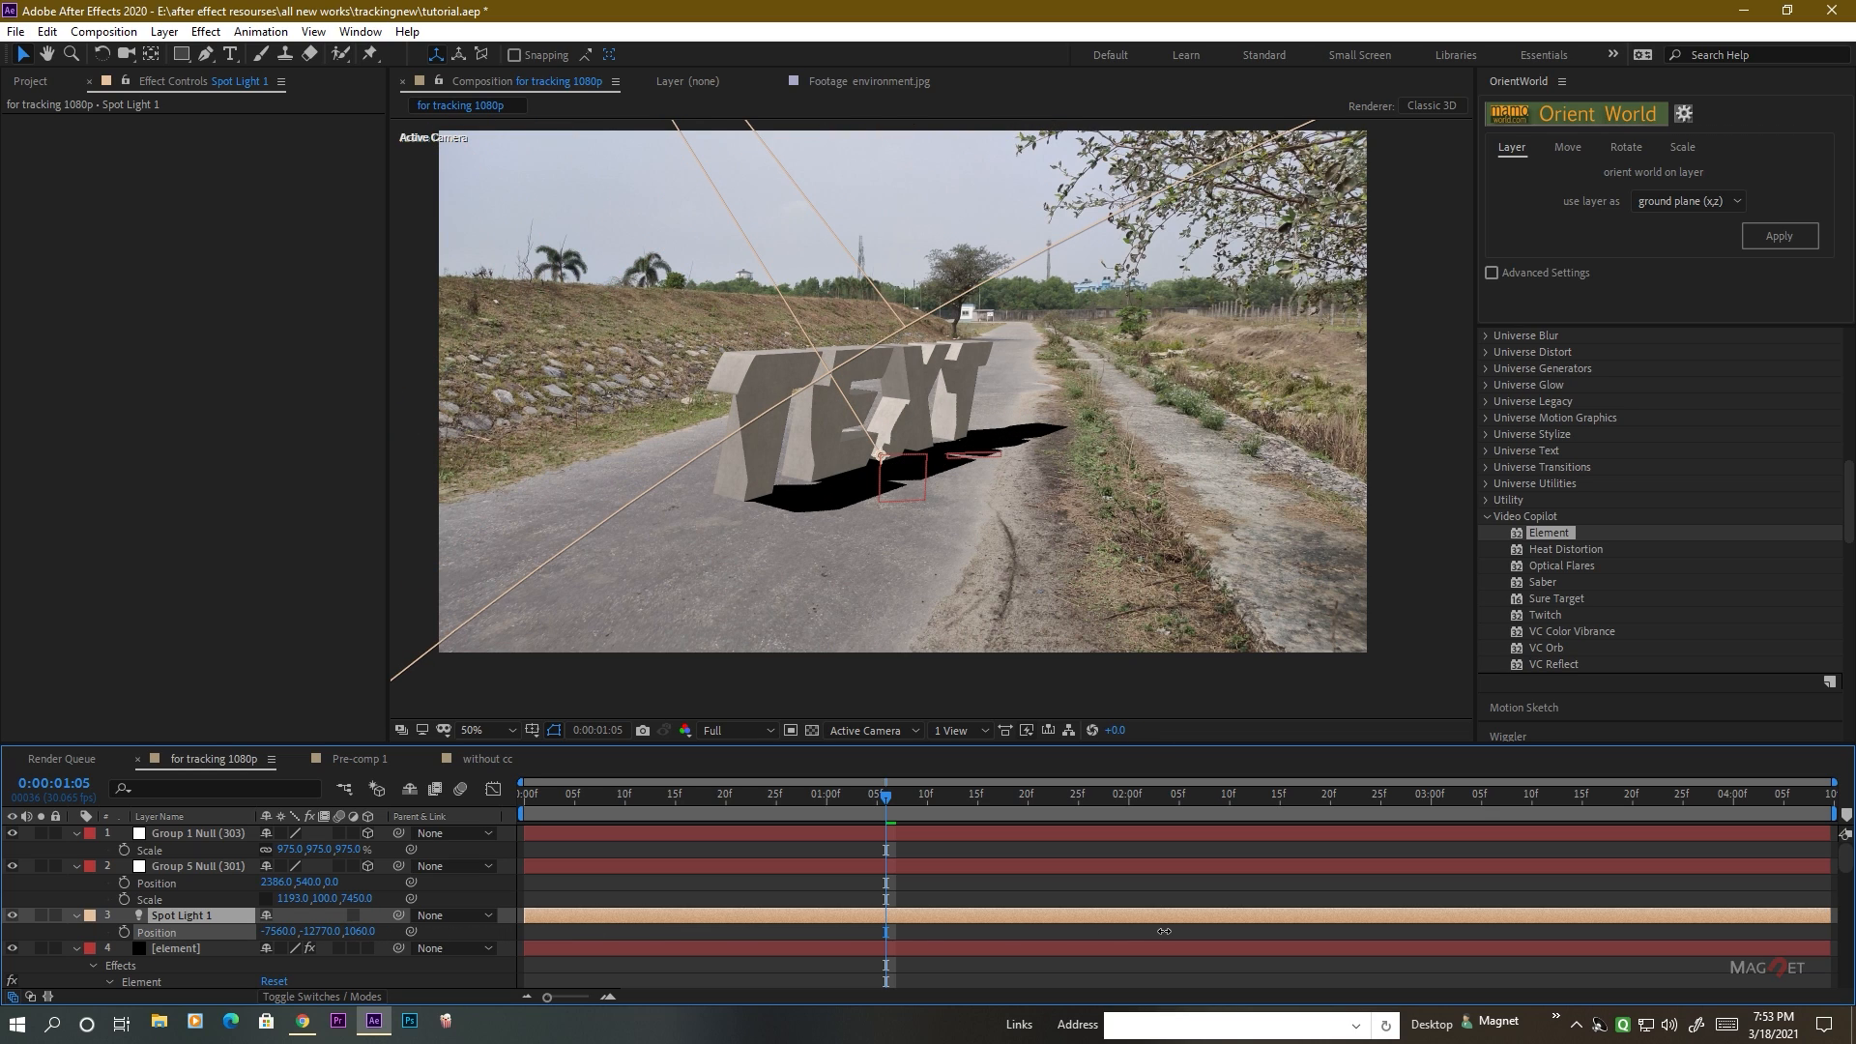
{"action": "mouse_move", "coordinate": [279, 931]}
{"action": "left_mouse_down"}
{"action": "mouse_move", "coordinate": [72, 947]}
{"action": "mouse_move", "coordinate": [250, 948]}
{"action": "left_mouse_up"}
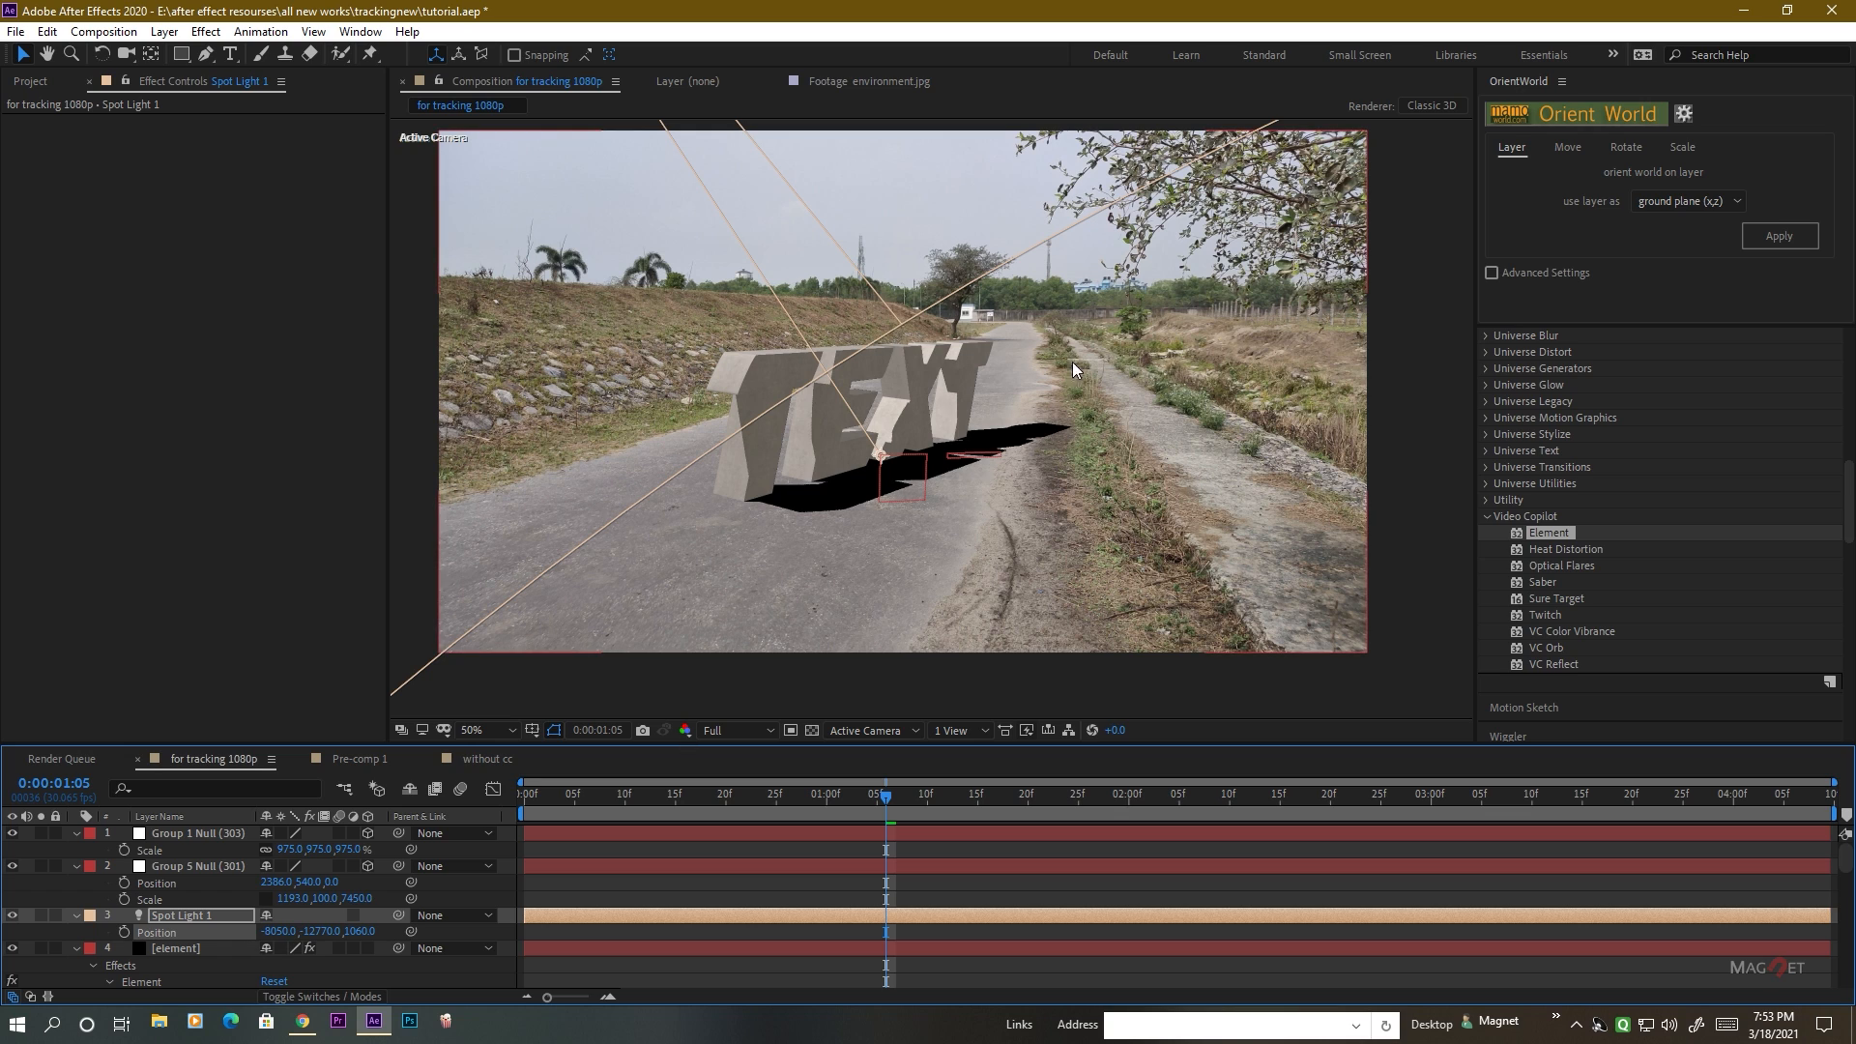
{"action": "scroll", "coordinate": [1071, 361], "scroll_direction": "up", "scroll_amount": 7}
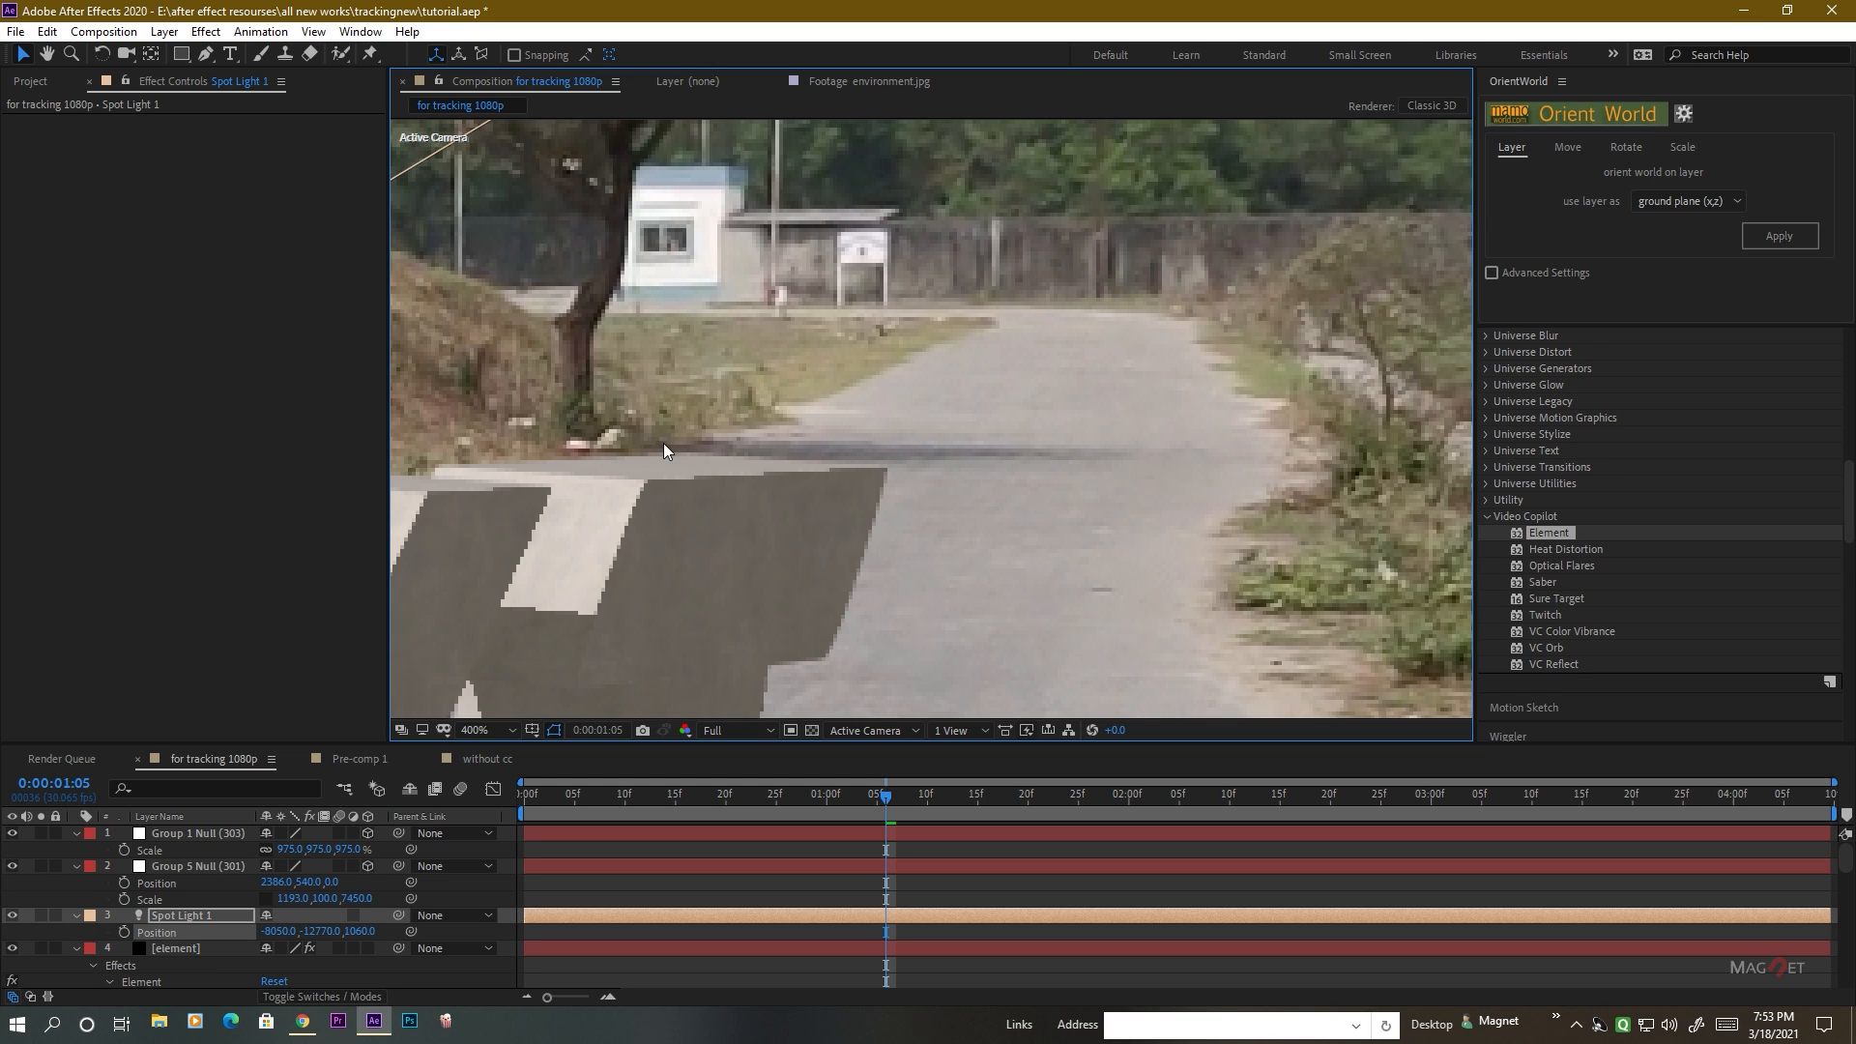
{"action": "scroll", "coordinate": [1031, 513], "scroll_direction": "down", "scroll_amount": 7}
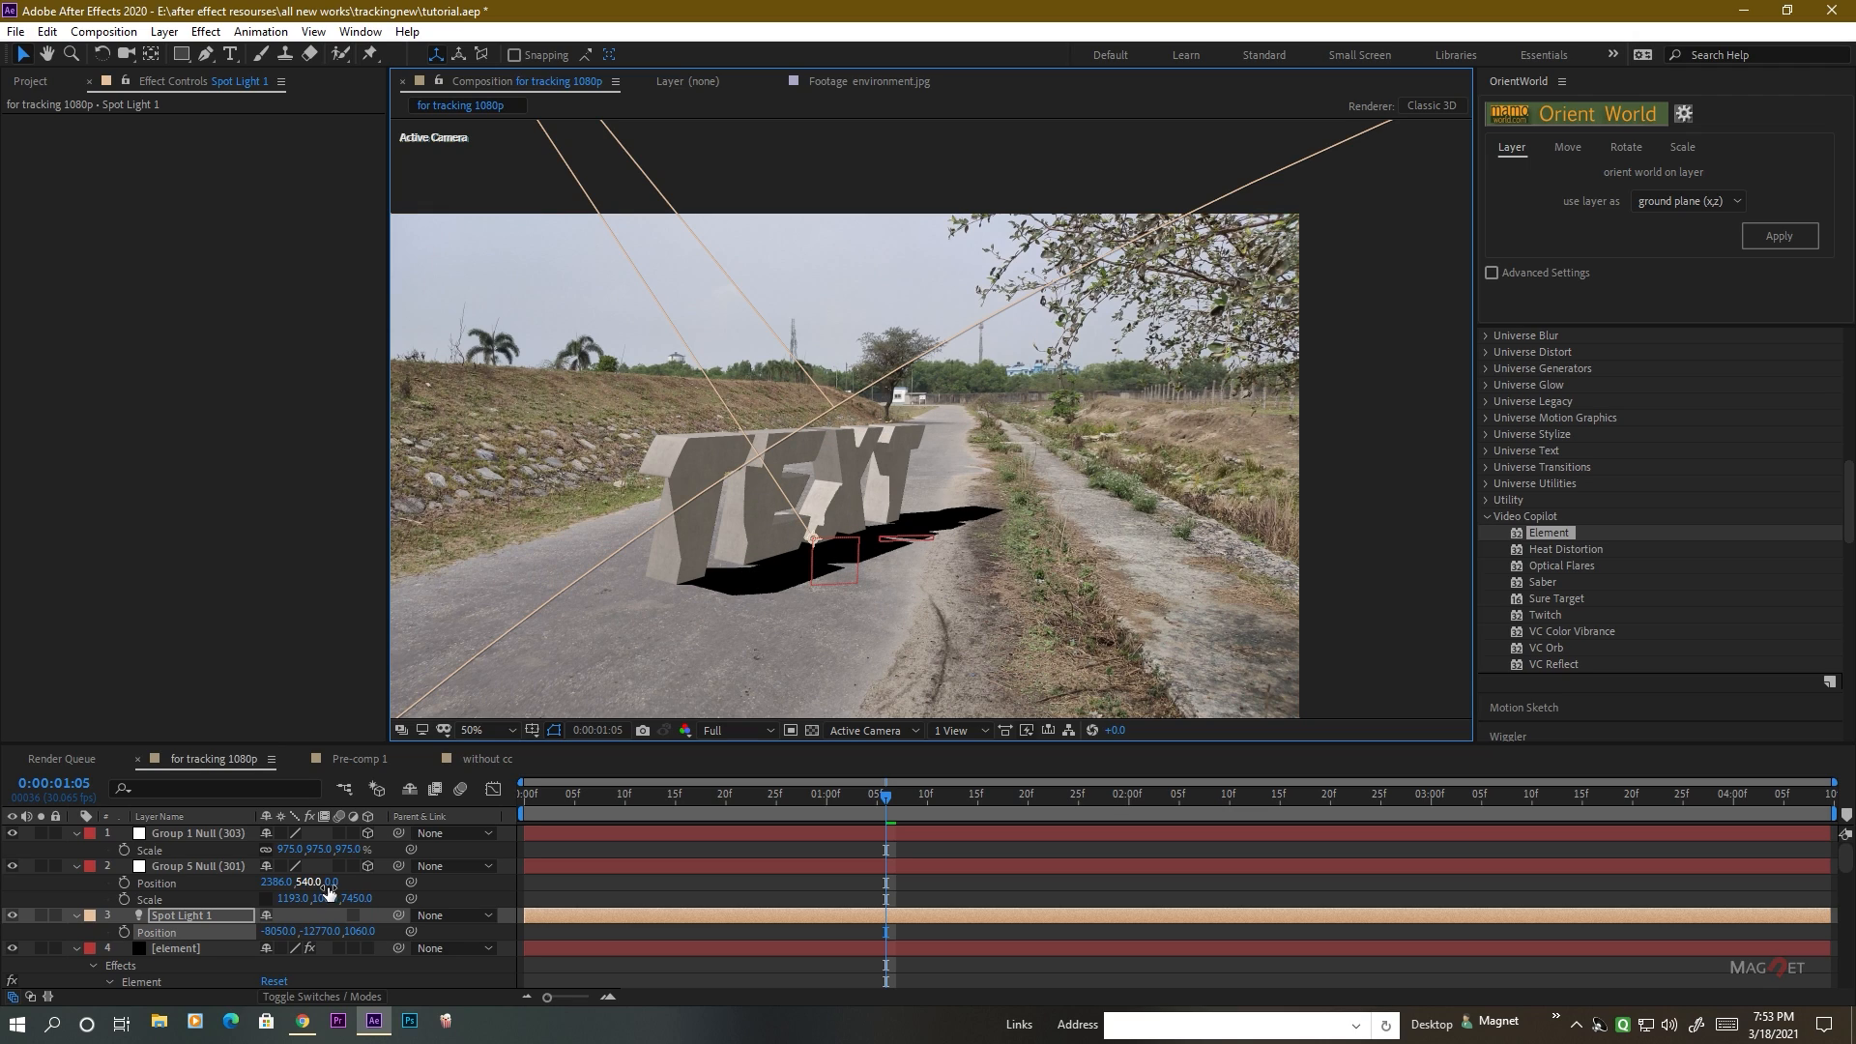
{"action": "left_click", "coordinate": [191, 914]}
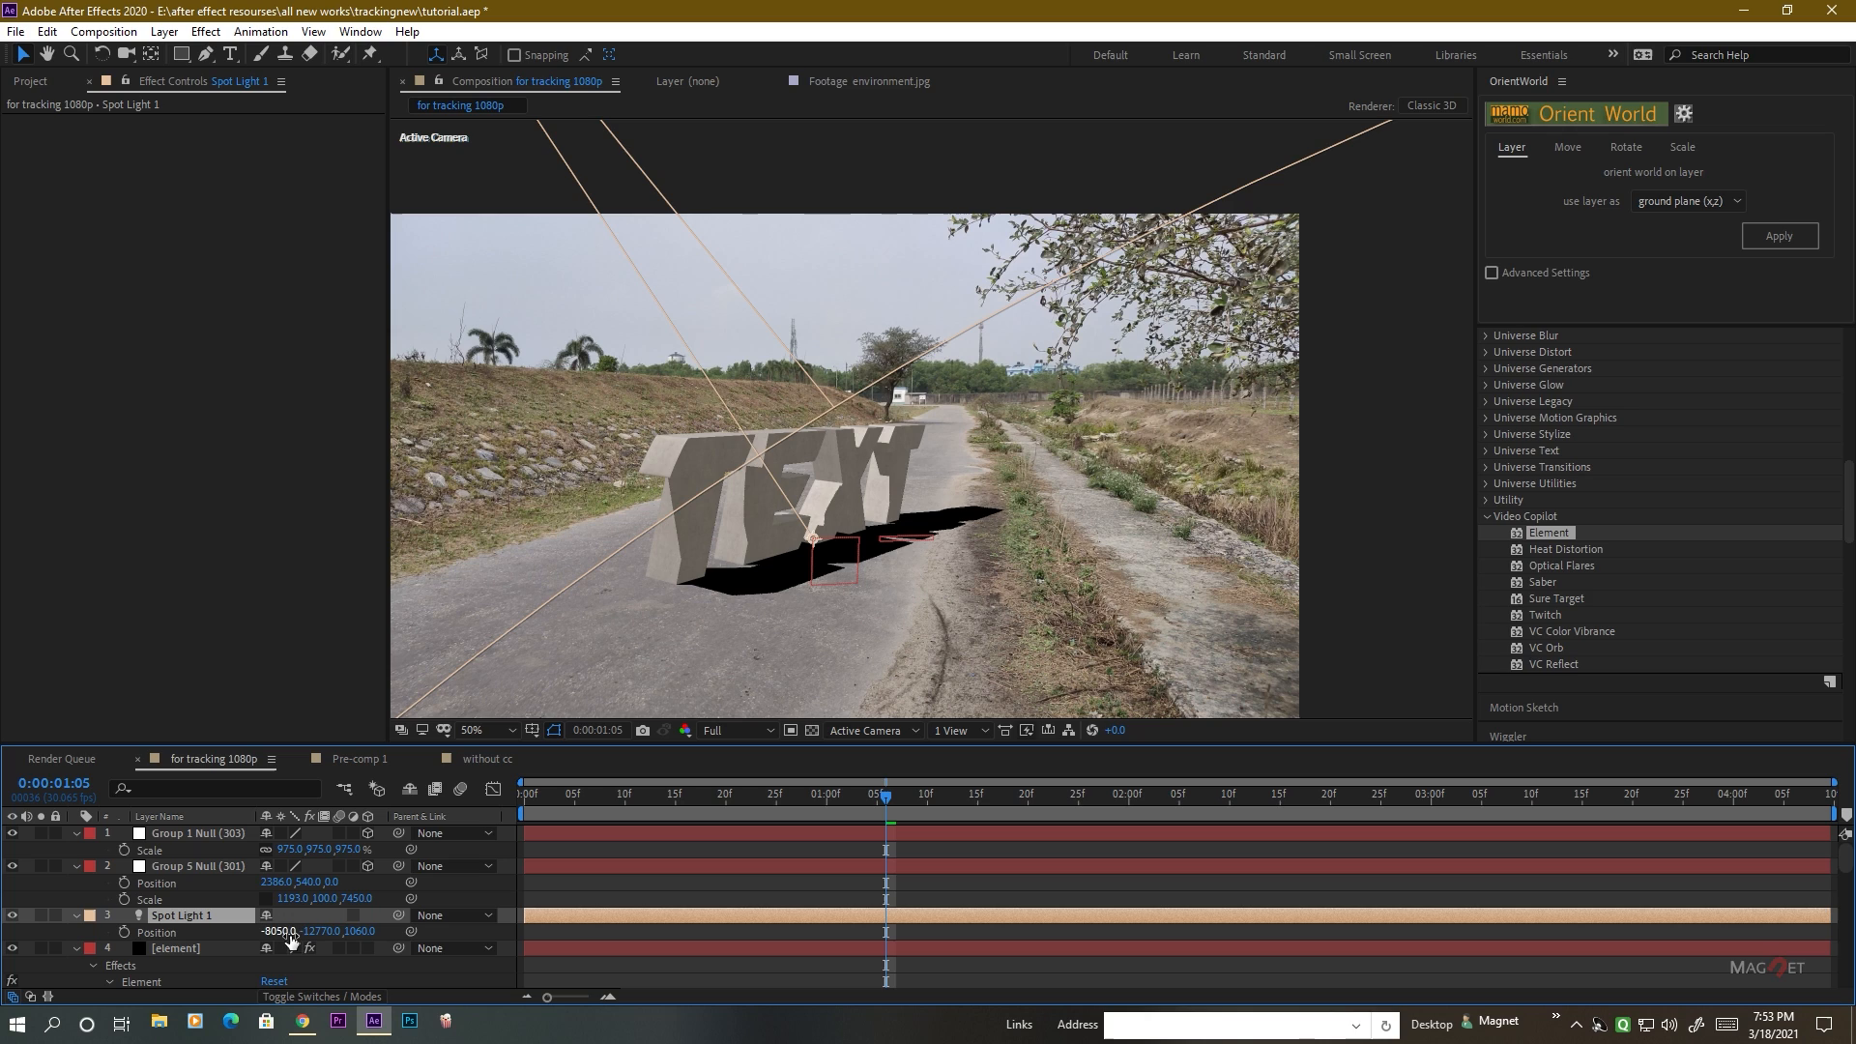
{"action": "left_click_drag", "start_coordinate": [275, 932], "coordinate": [68, 944]}
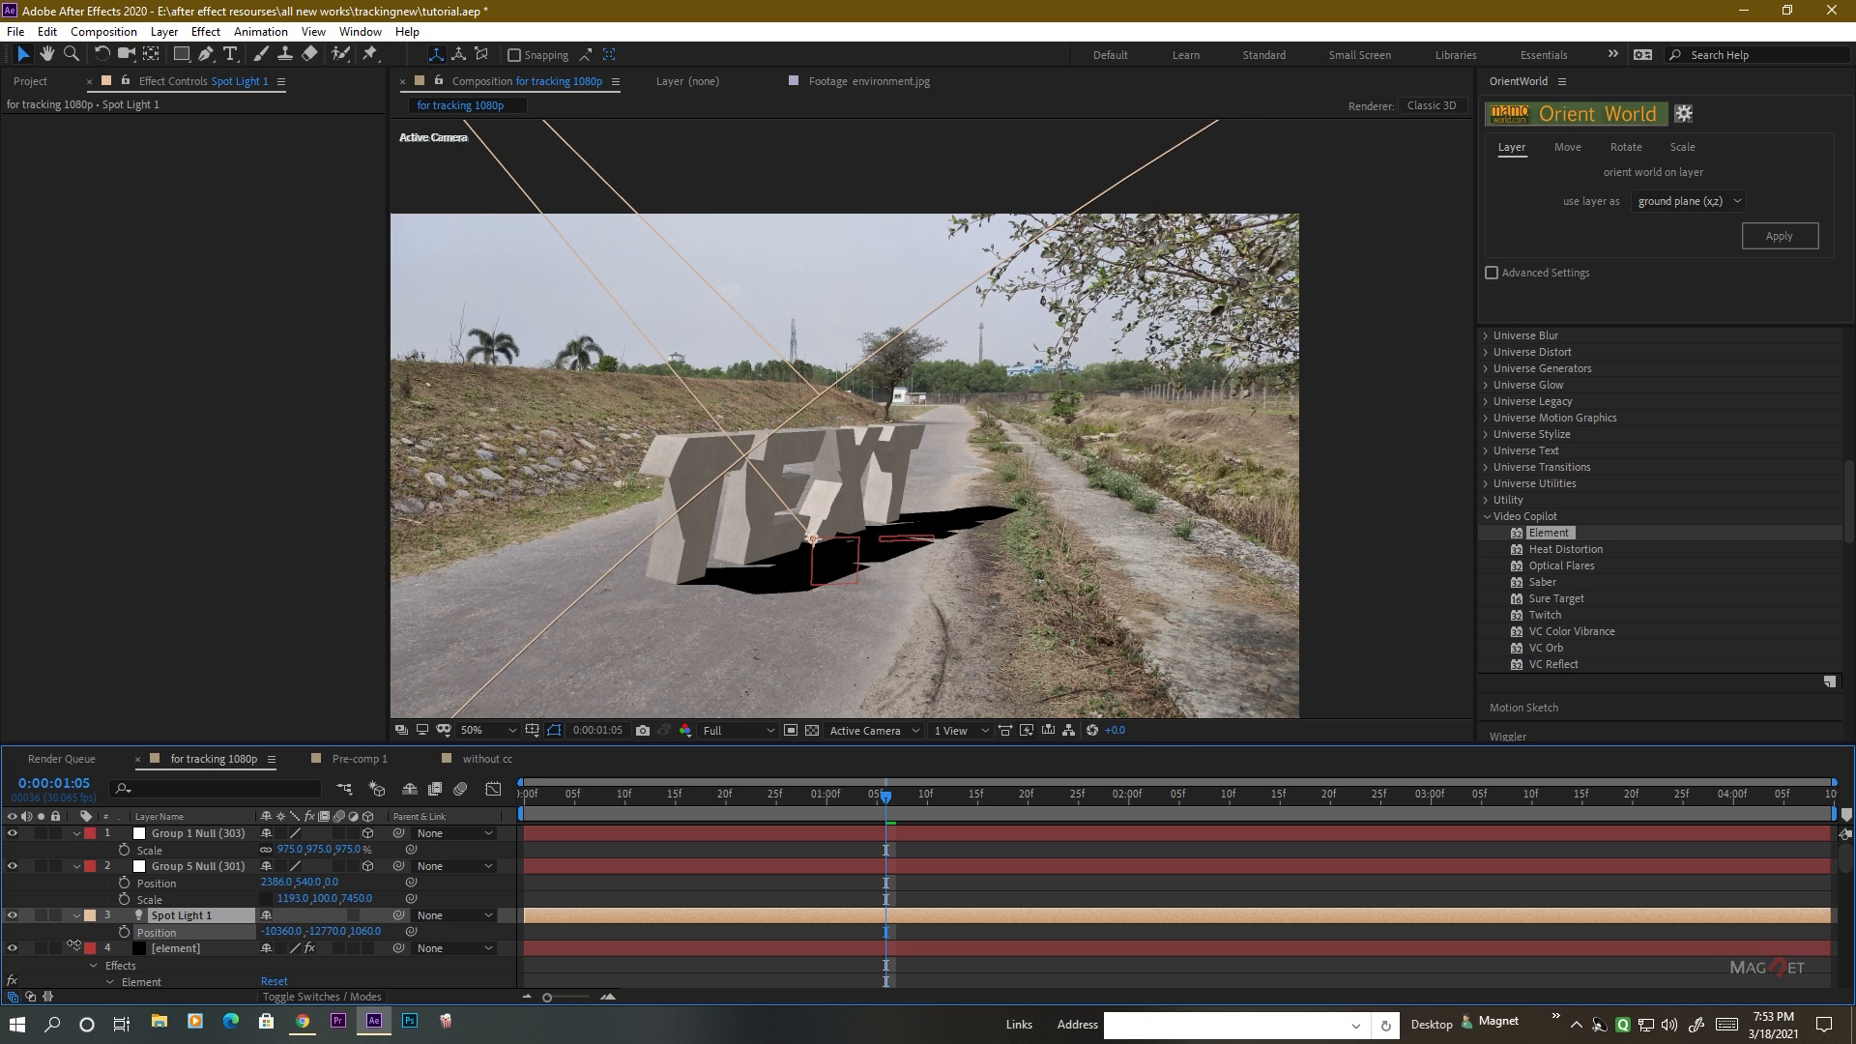
{"action": "left_click_drag", "start_coordinate": [371, 933], "coordinate": [682, 901]}
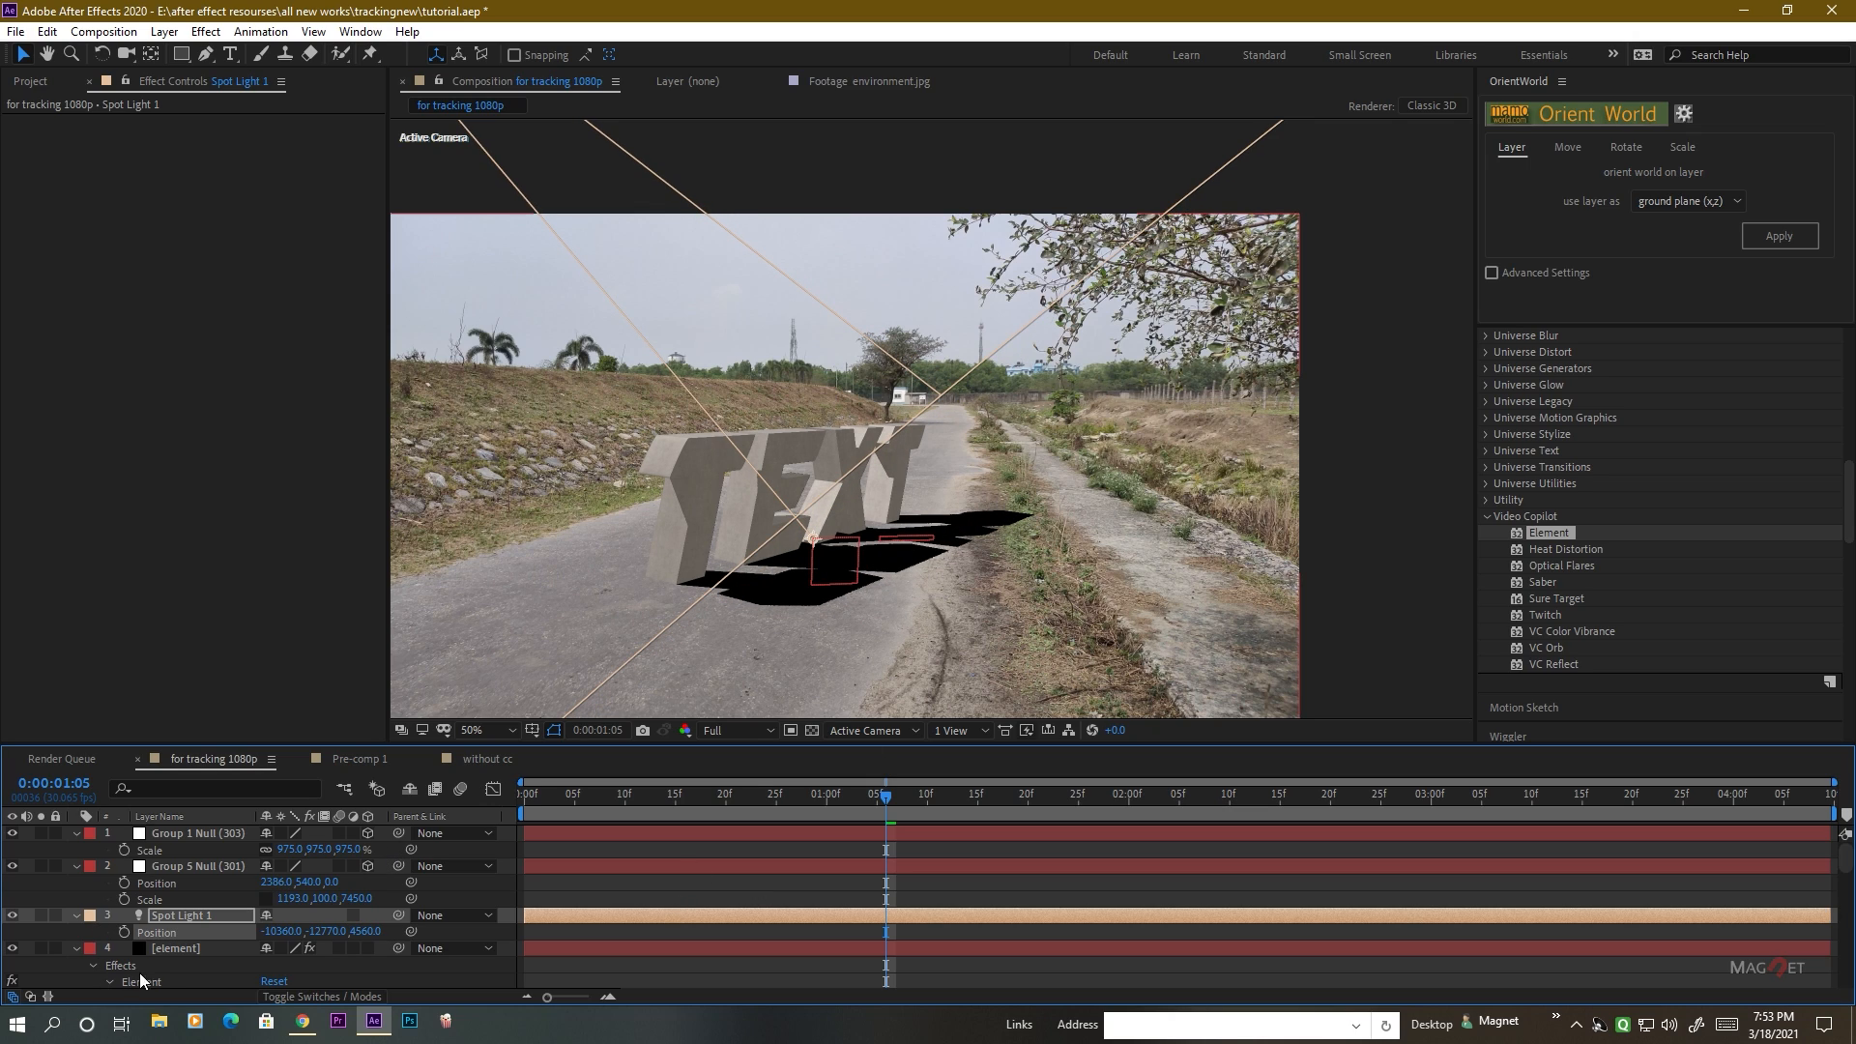
Lower the element layer's matte shadow opacity to 37%.
{"action": "left_click", "coordinate": [177, 950]}
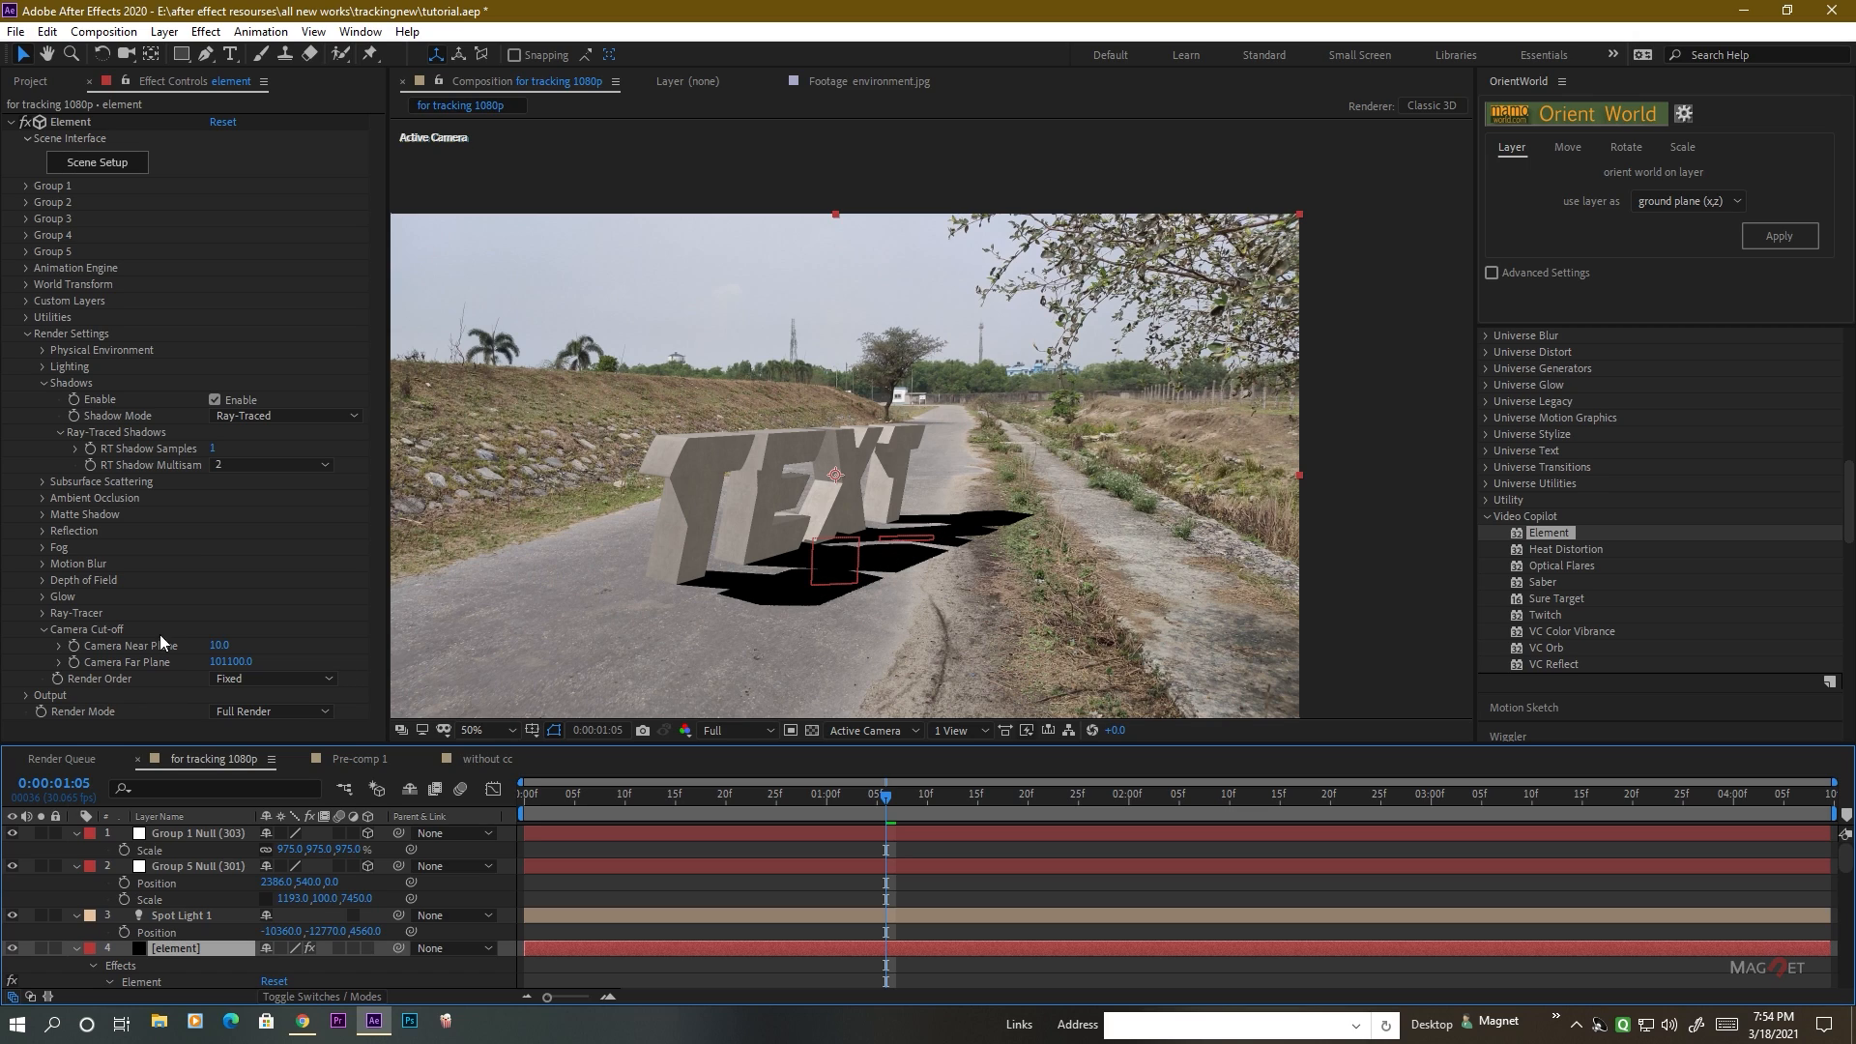
{"action": "left_click", "coordinate": [39, 514]}
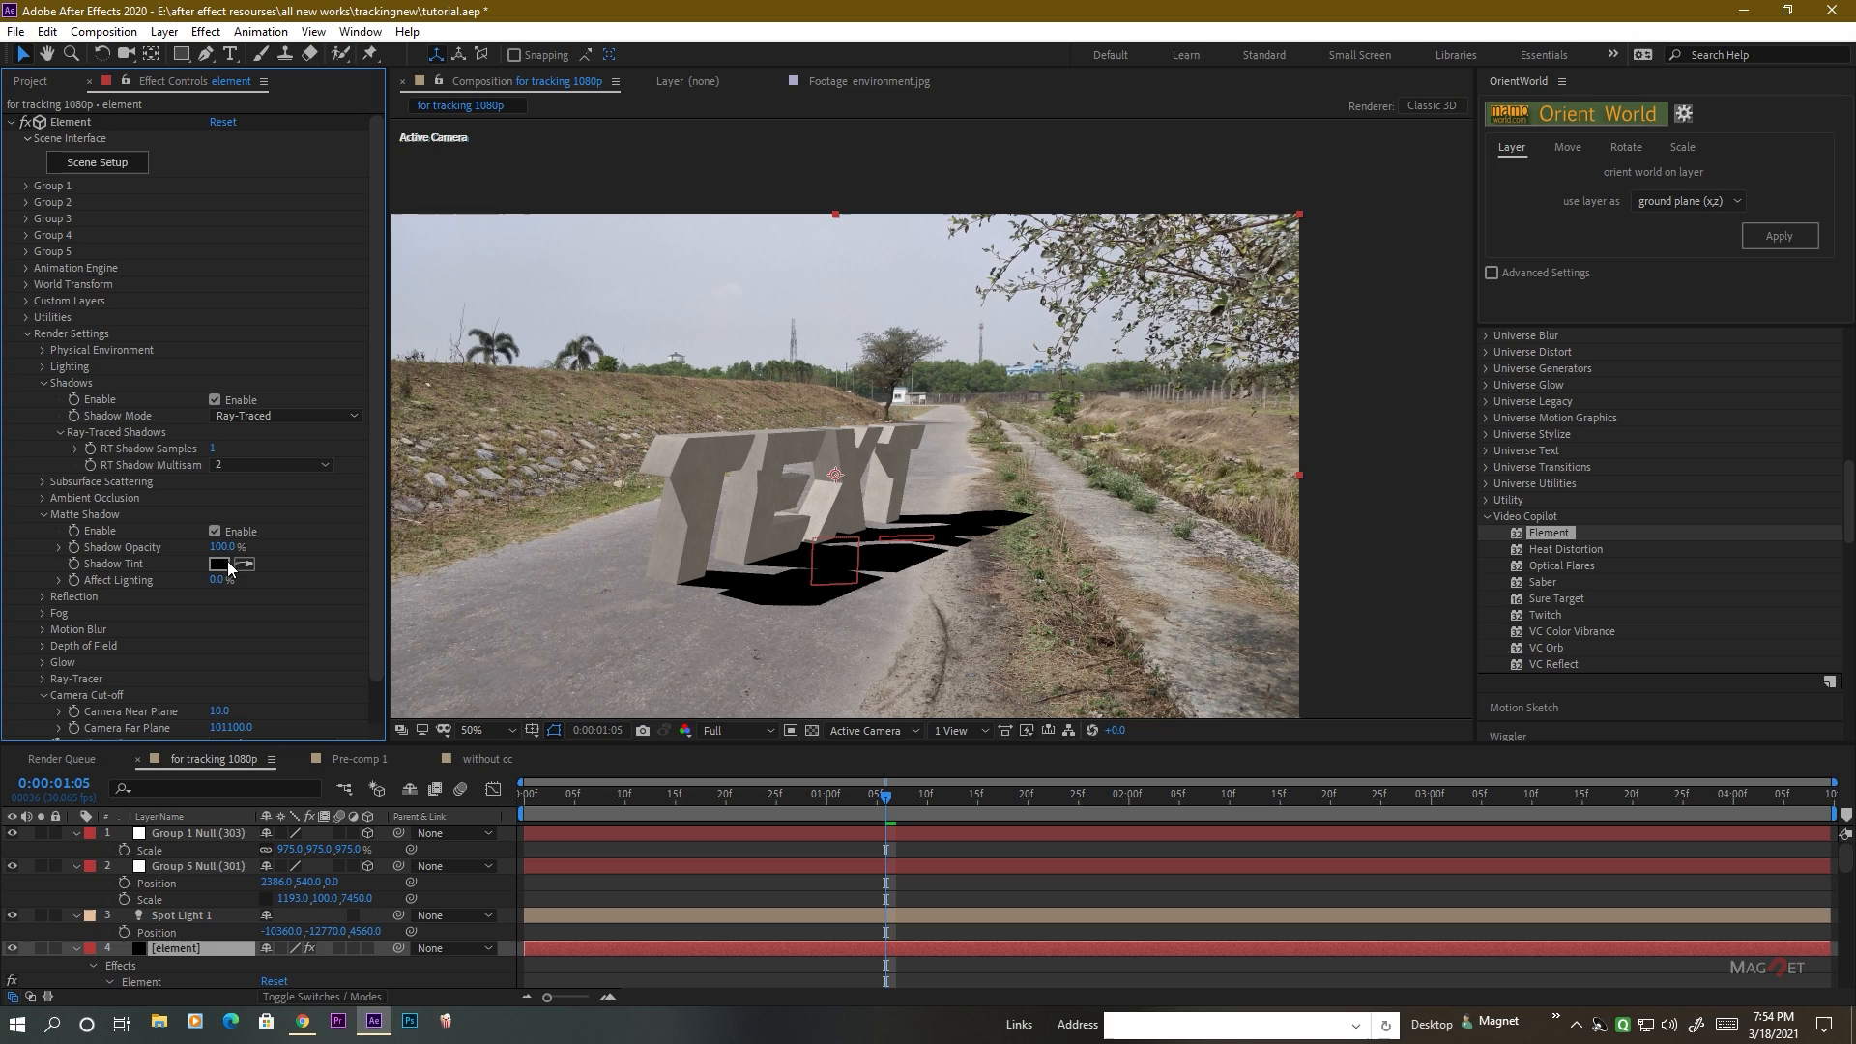
{"action": "left_click_drag", "start_coordinate": [225, 547], "coordinate": [176, 561]}
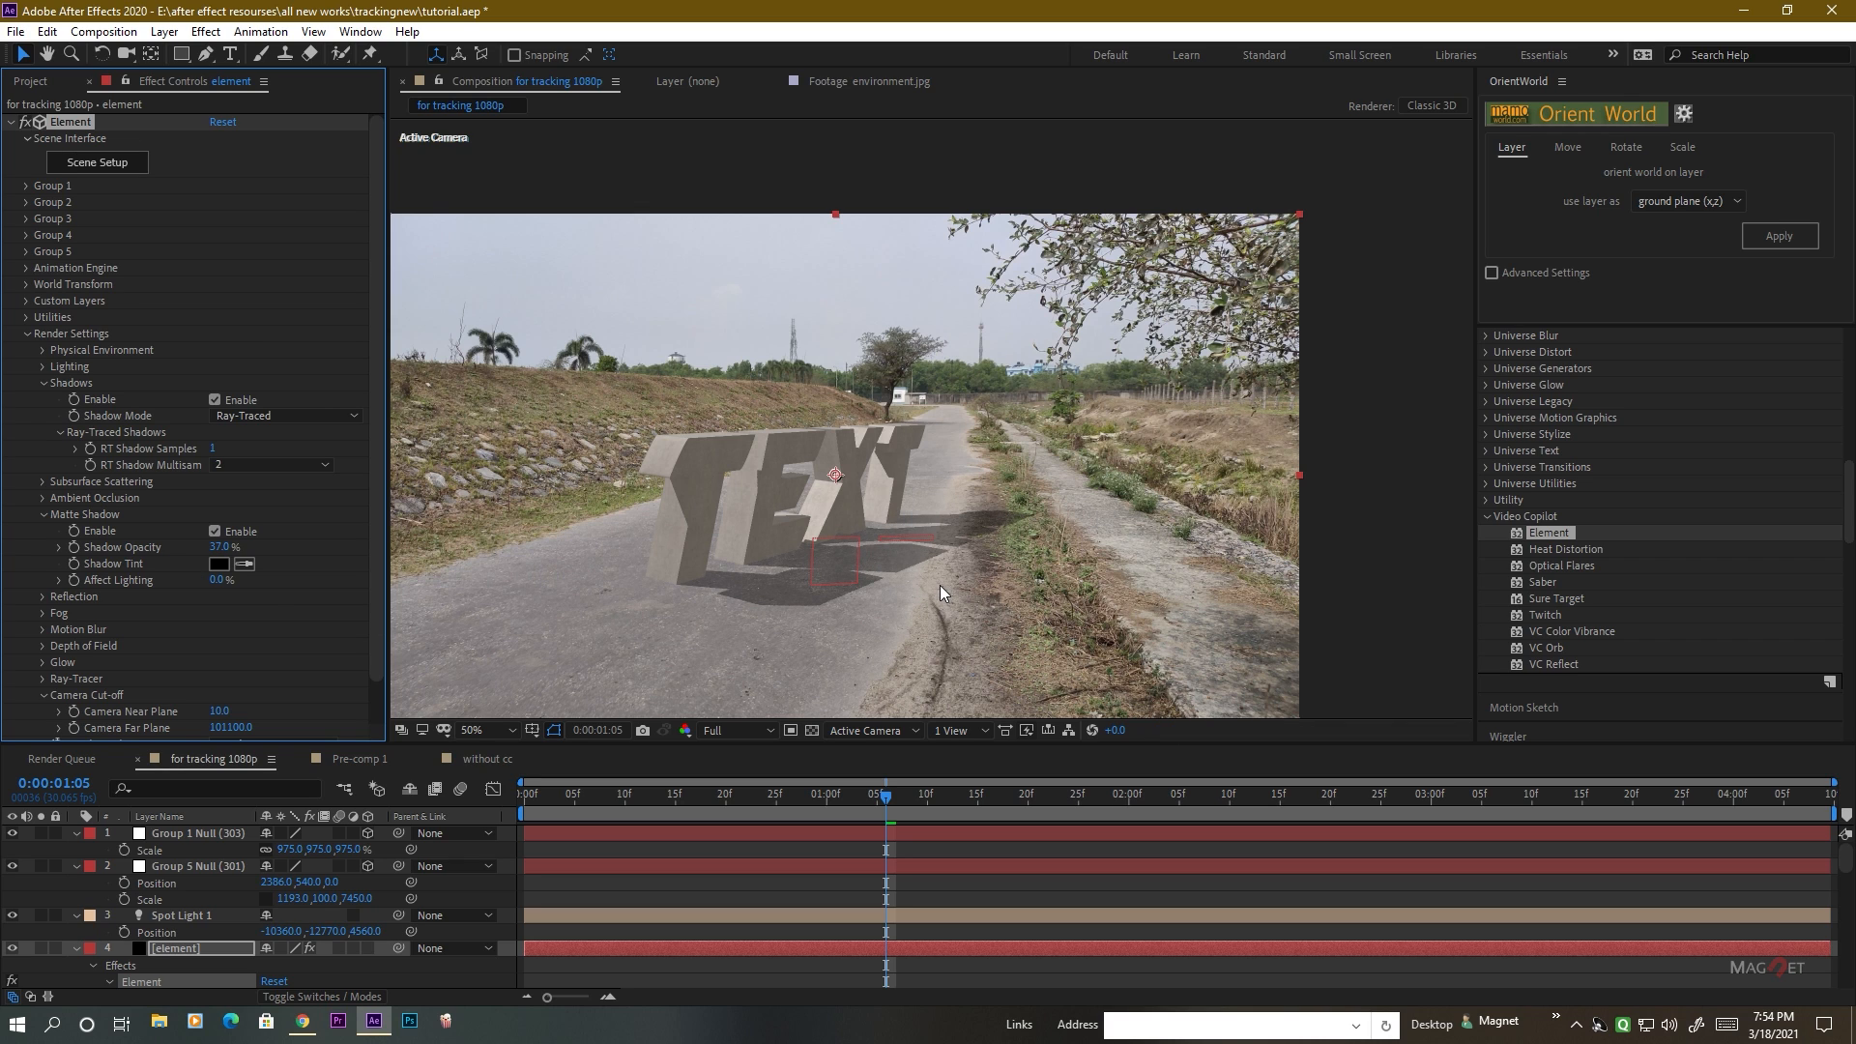
Soften the shadow edges by setting Spot Light 1's shadow diffusion to 1303 px.
{"action": "scroll", "coordinate": [942, 584], "scroll_direction": "up", "scroll_amount": 1}
{"action": "scroll", "coordinate": [959, 574], "scroll_direction": "down", "scroll_amount": 1}
{"action": "left_click_drag", "start_coordinate": [969, 606], "coordinate": [976, 559]}
{"action": "scroll", "coordinate": [856, 542], "scroll_direction": "up", "scroll_amount": 1}
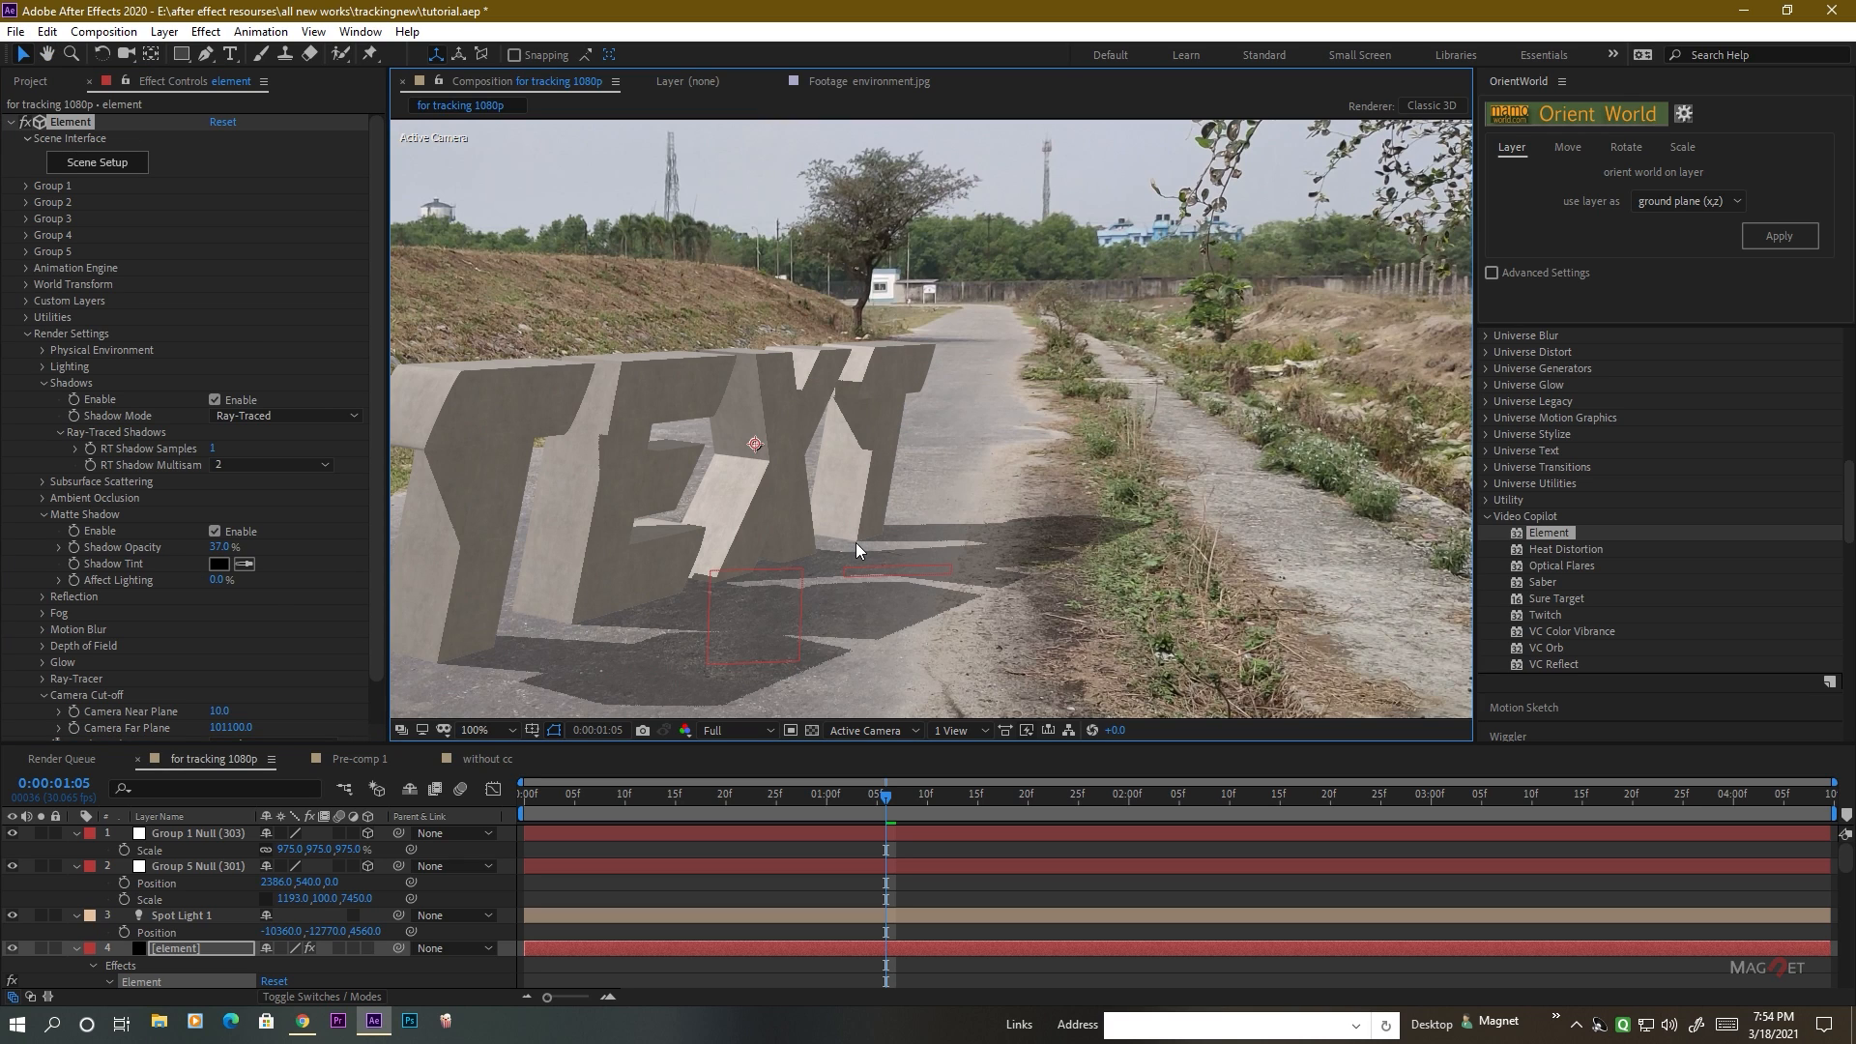
{"action": "left_click", "coordinate": [178, 915]}
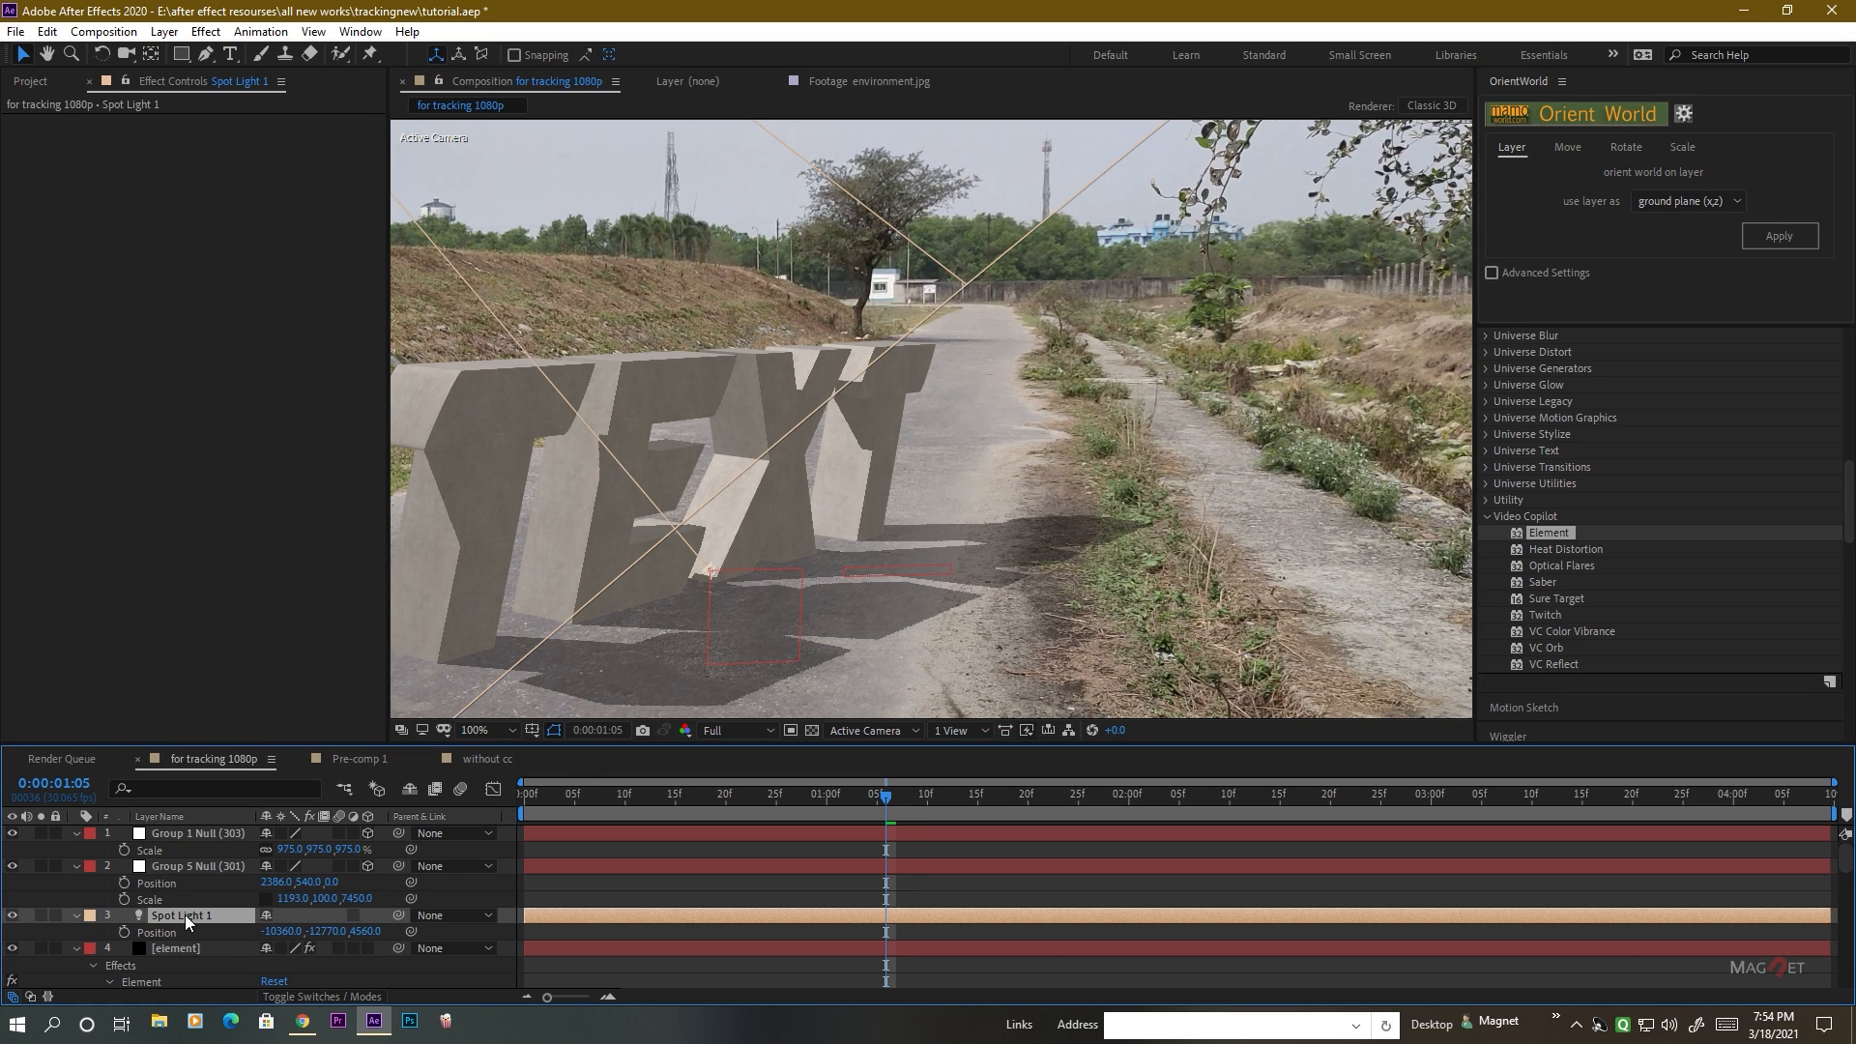
{"action": "left_click", "coordinate": [165, 32]}
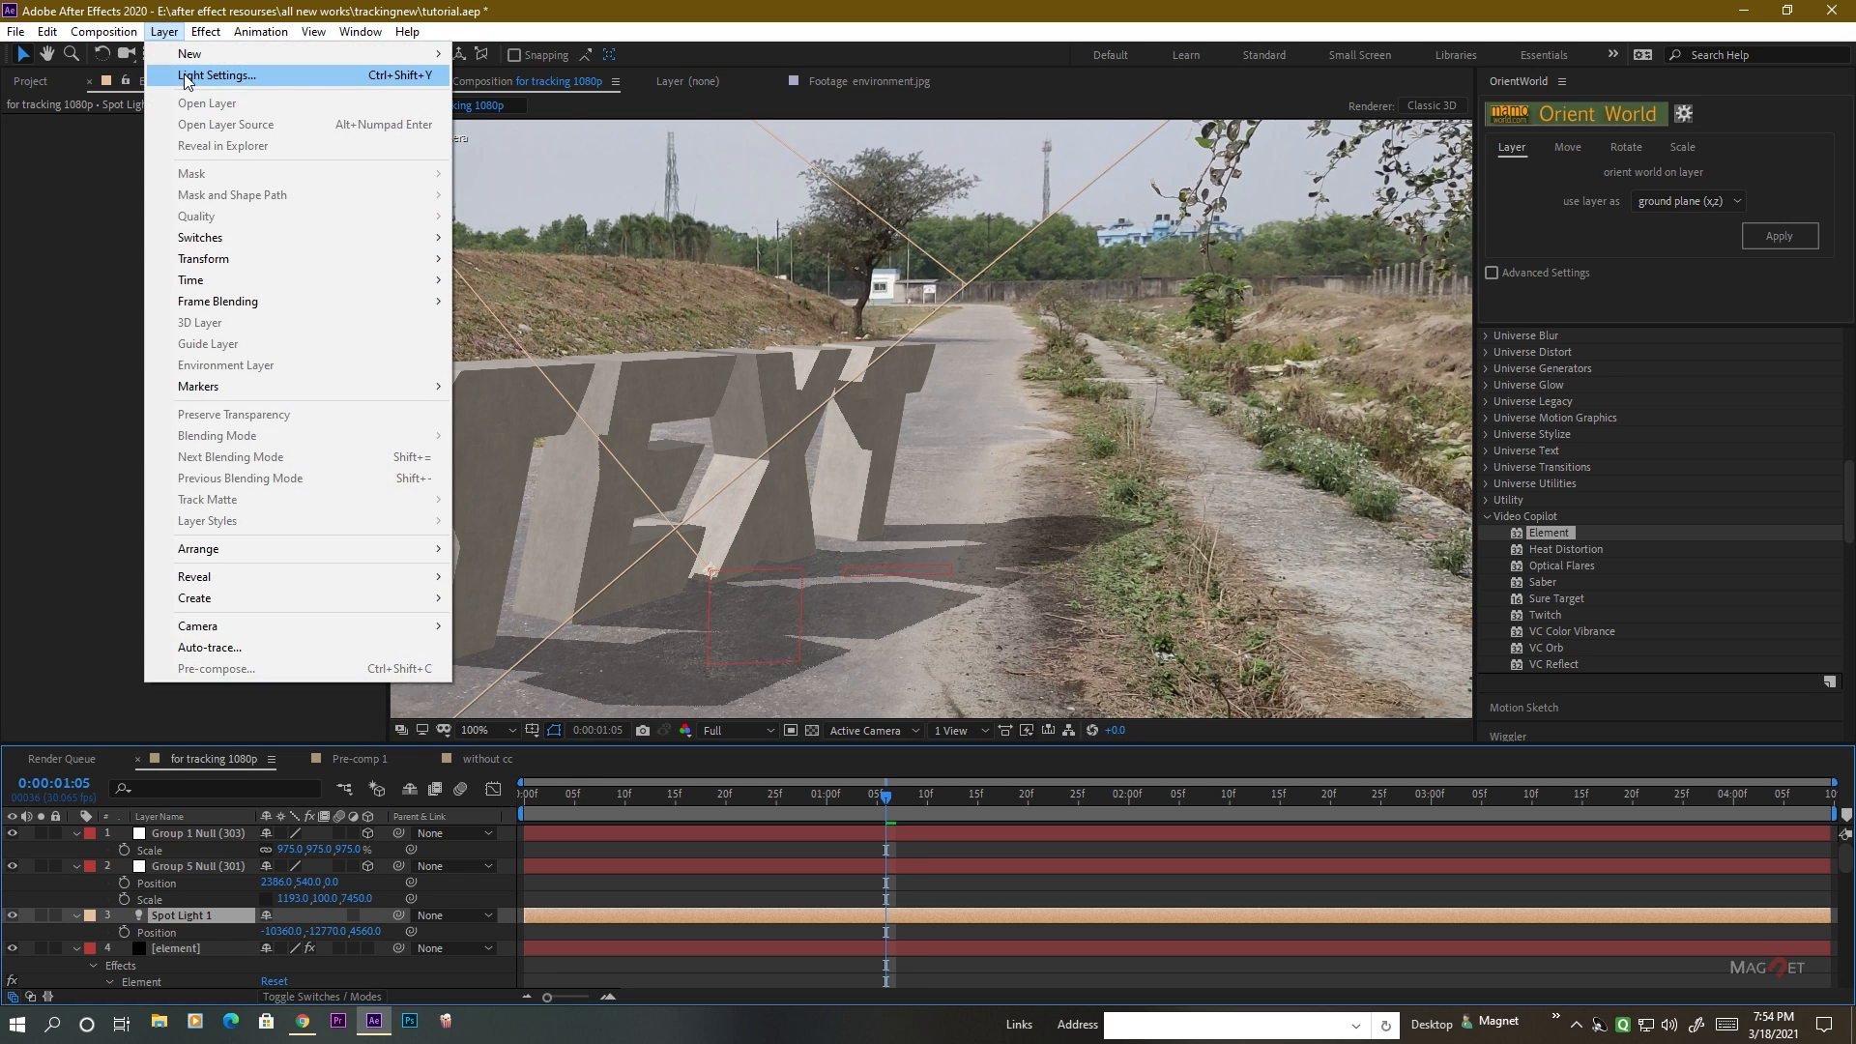
{"action": "left_click", "coordinate": [198, 75]}
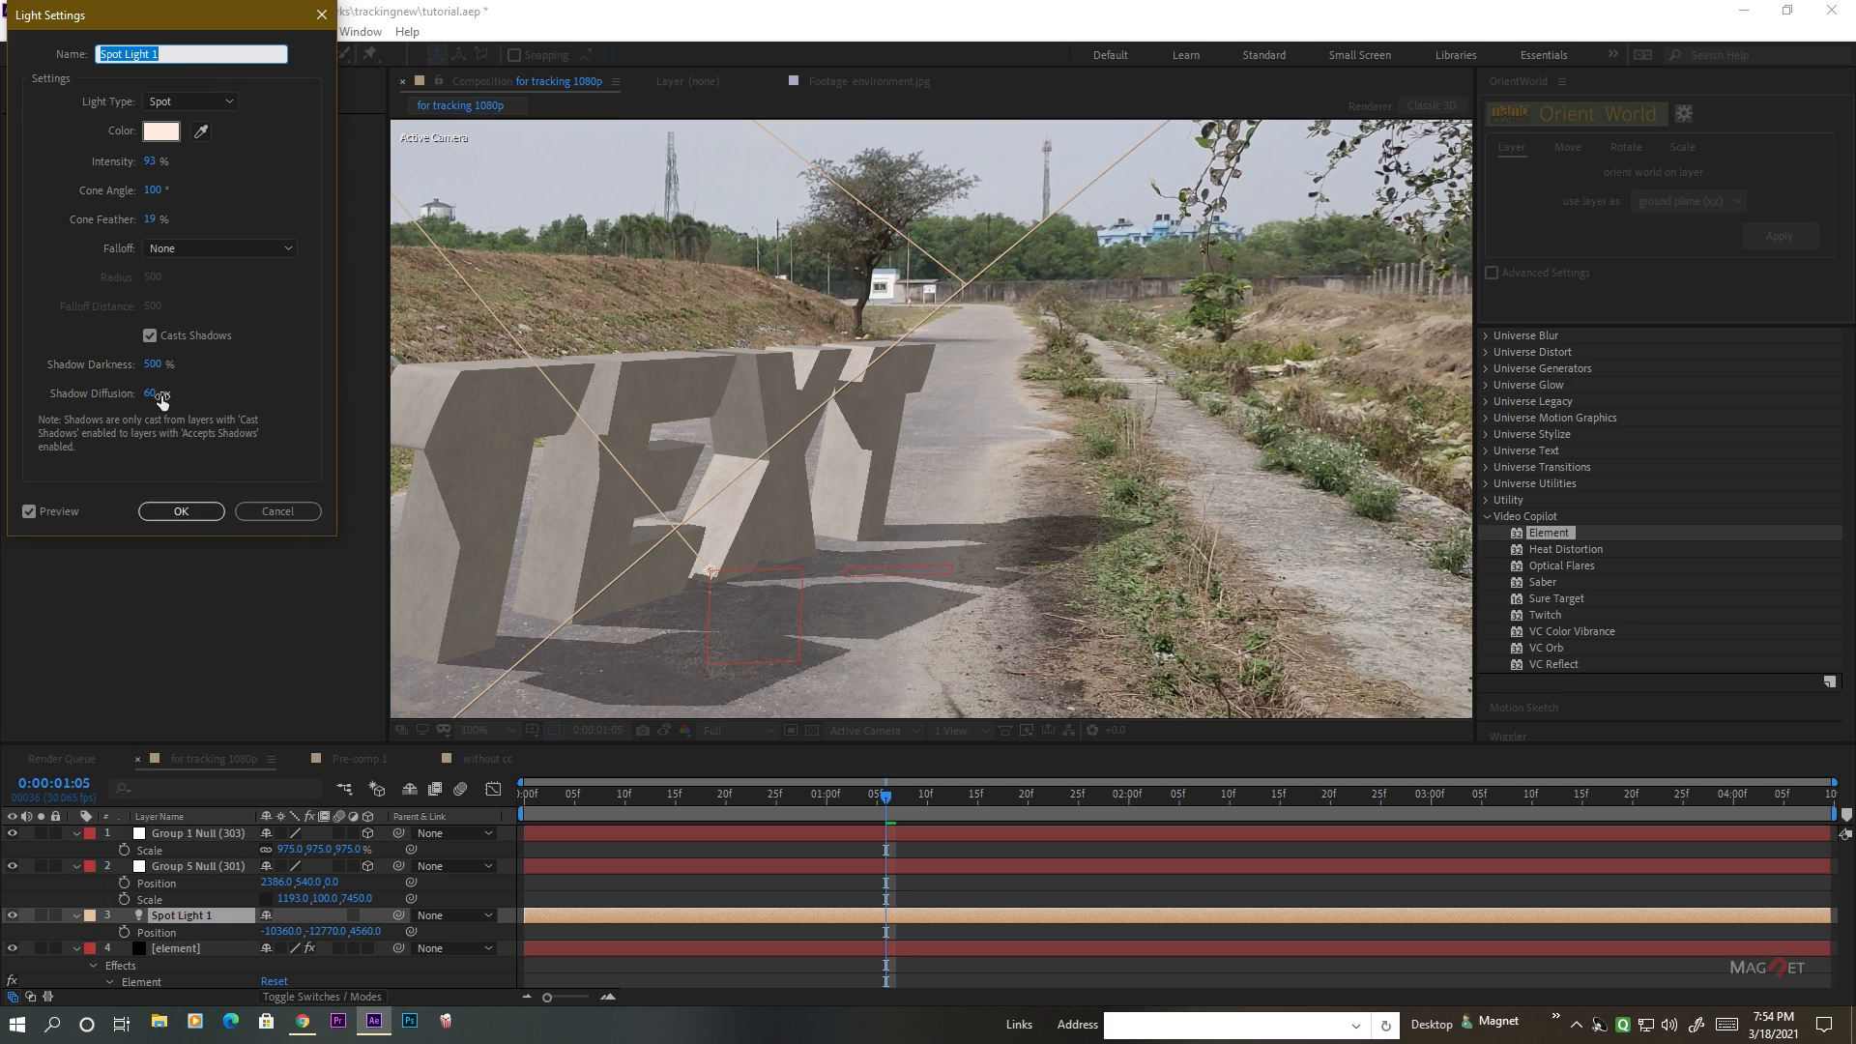
{"action": "left_click_drag", "start_coordinate": [154, 397], "coordinate": [443, 399]}
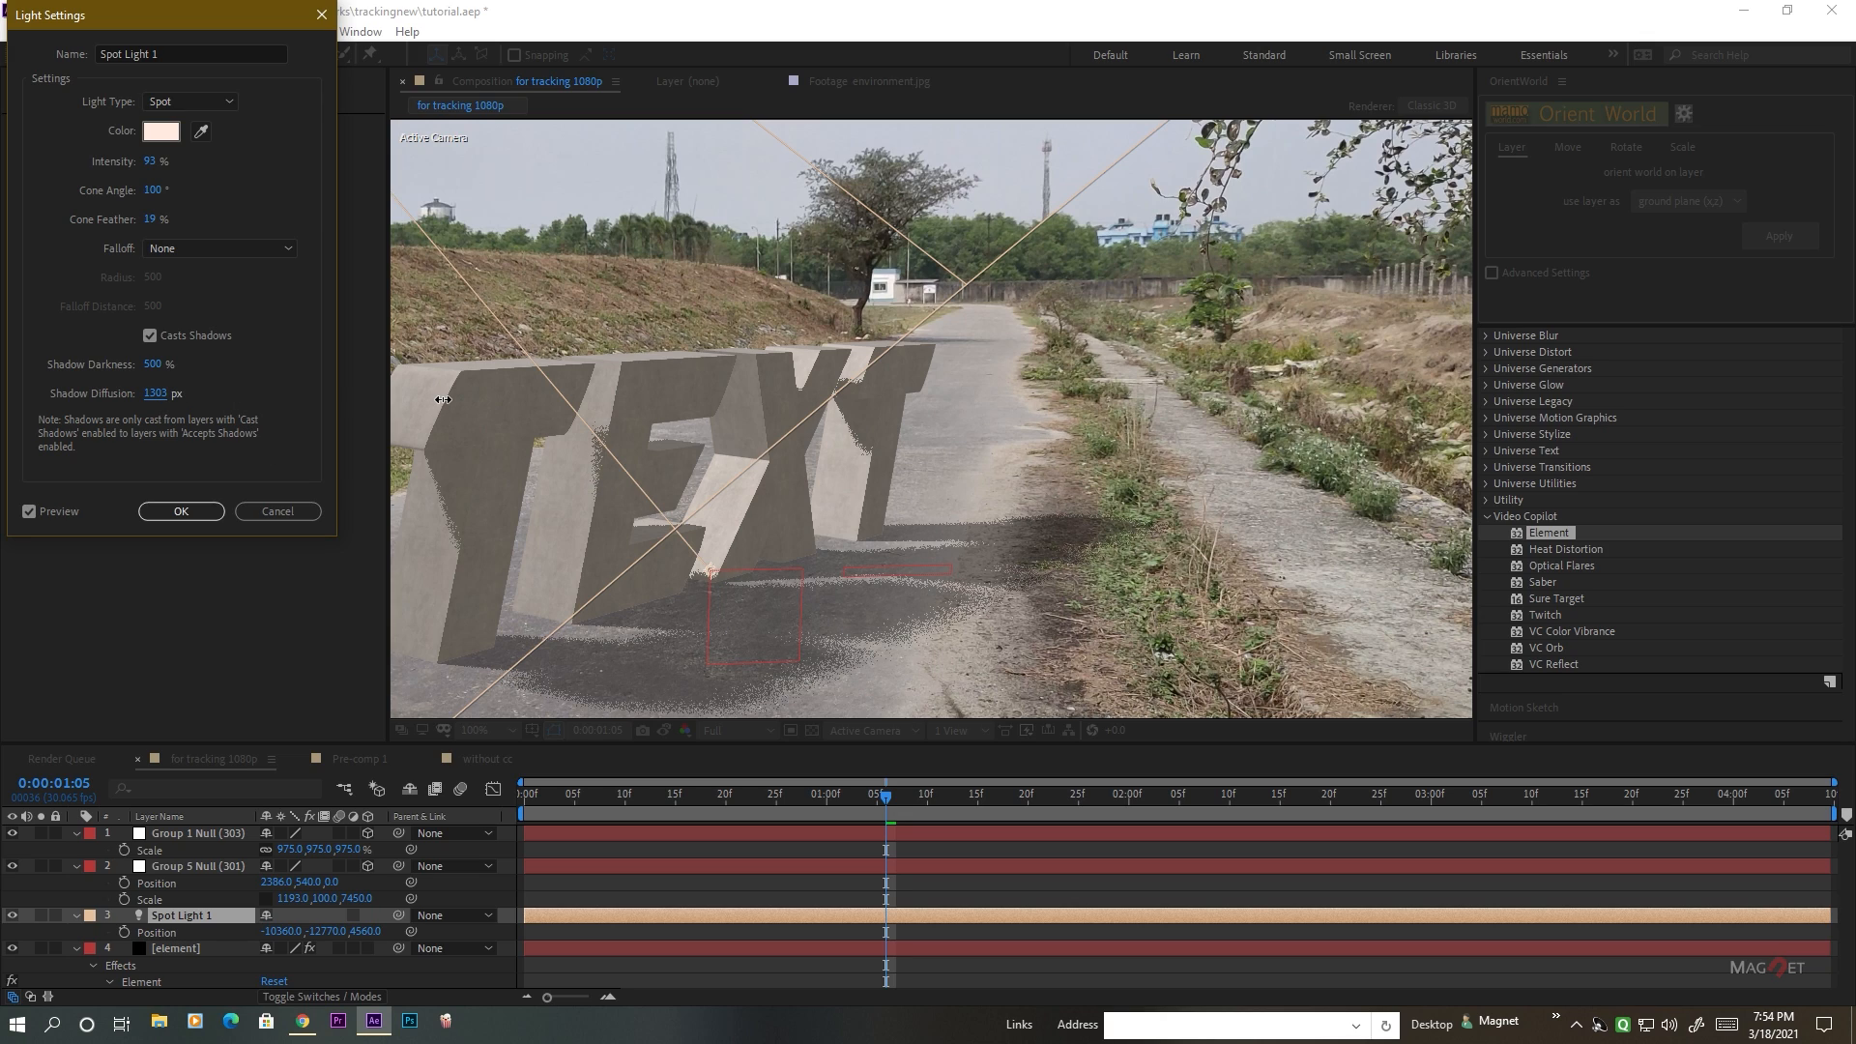
{"action": "left_click", "coordinate": [183, 509]}
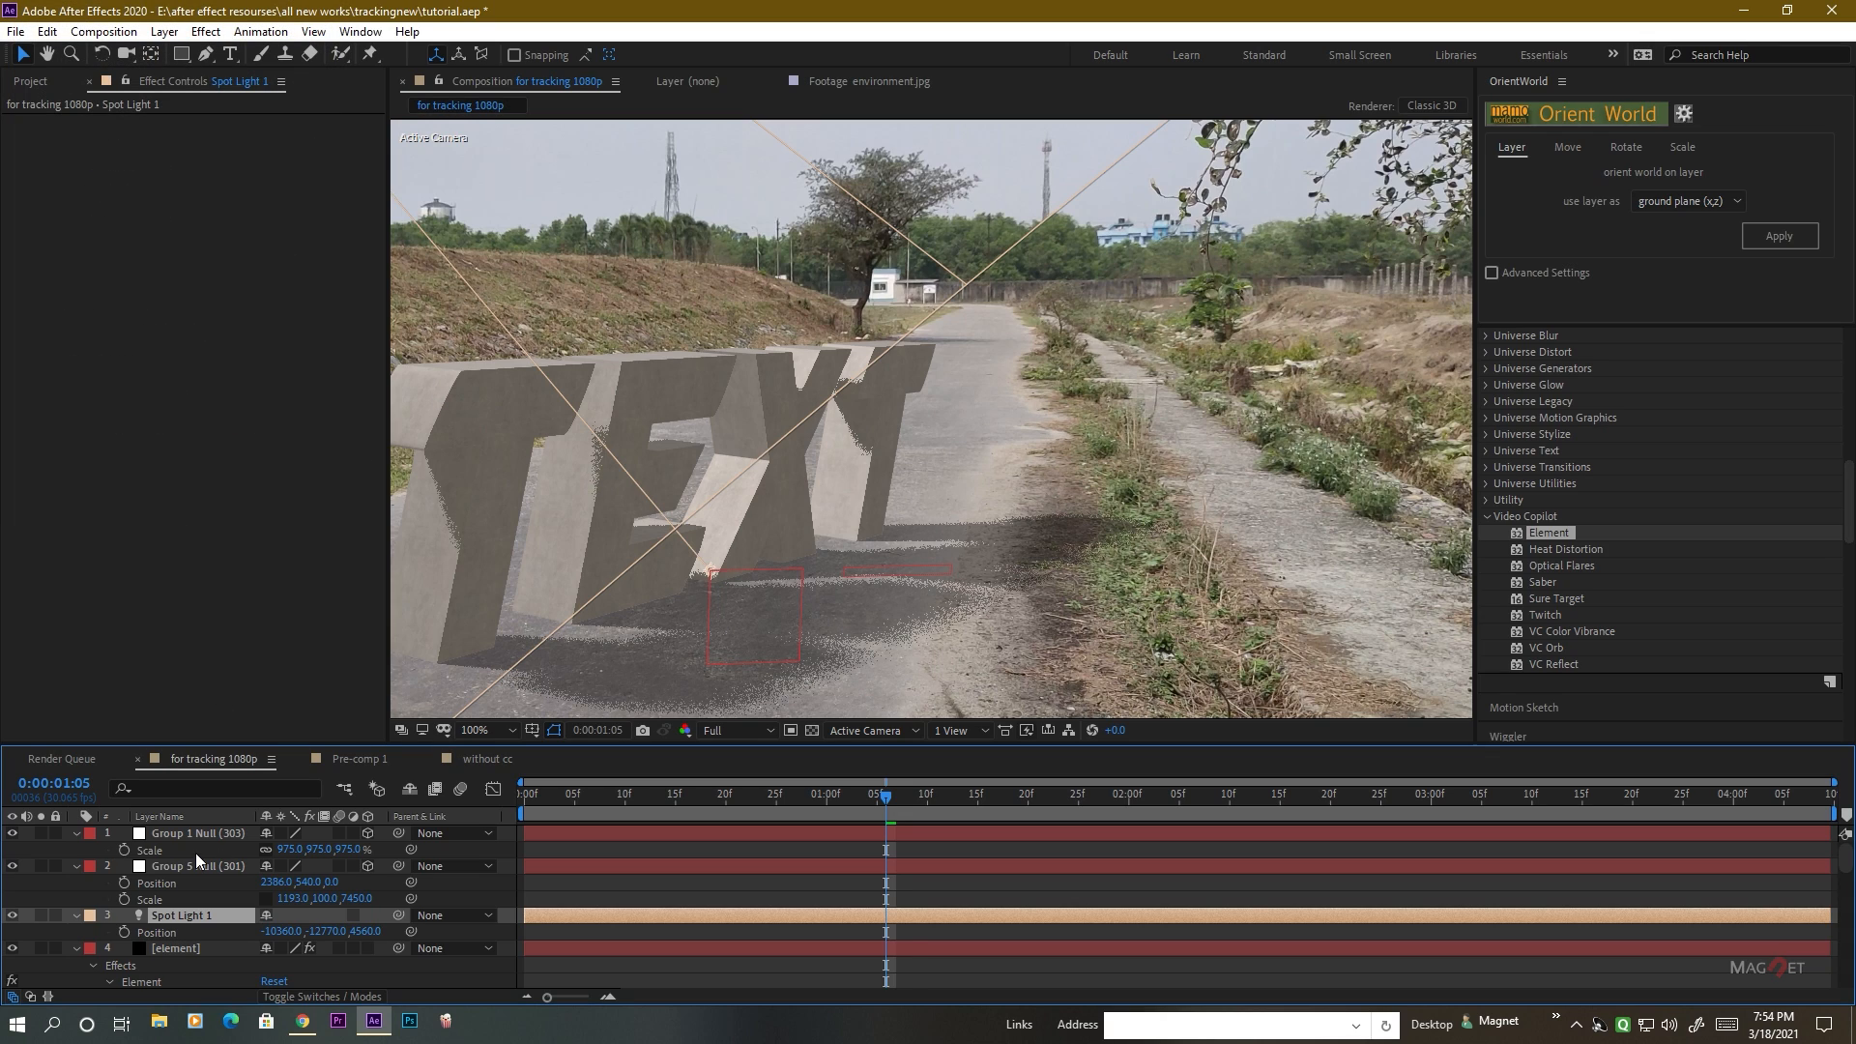
Set the element layer's ray-traced shadow samples to 4 to smooth the grainy shadows.
{"action": "left_click", "coordinate": [166, 947]}
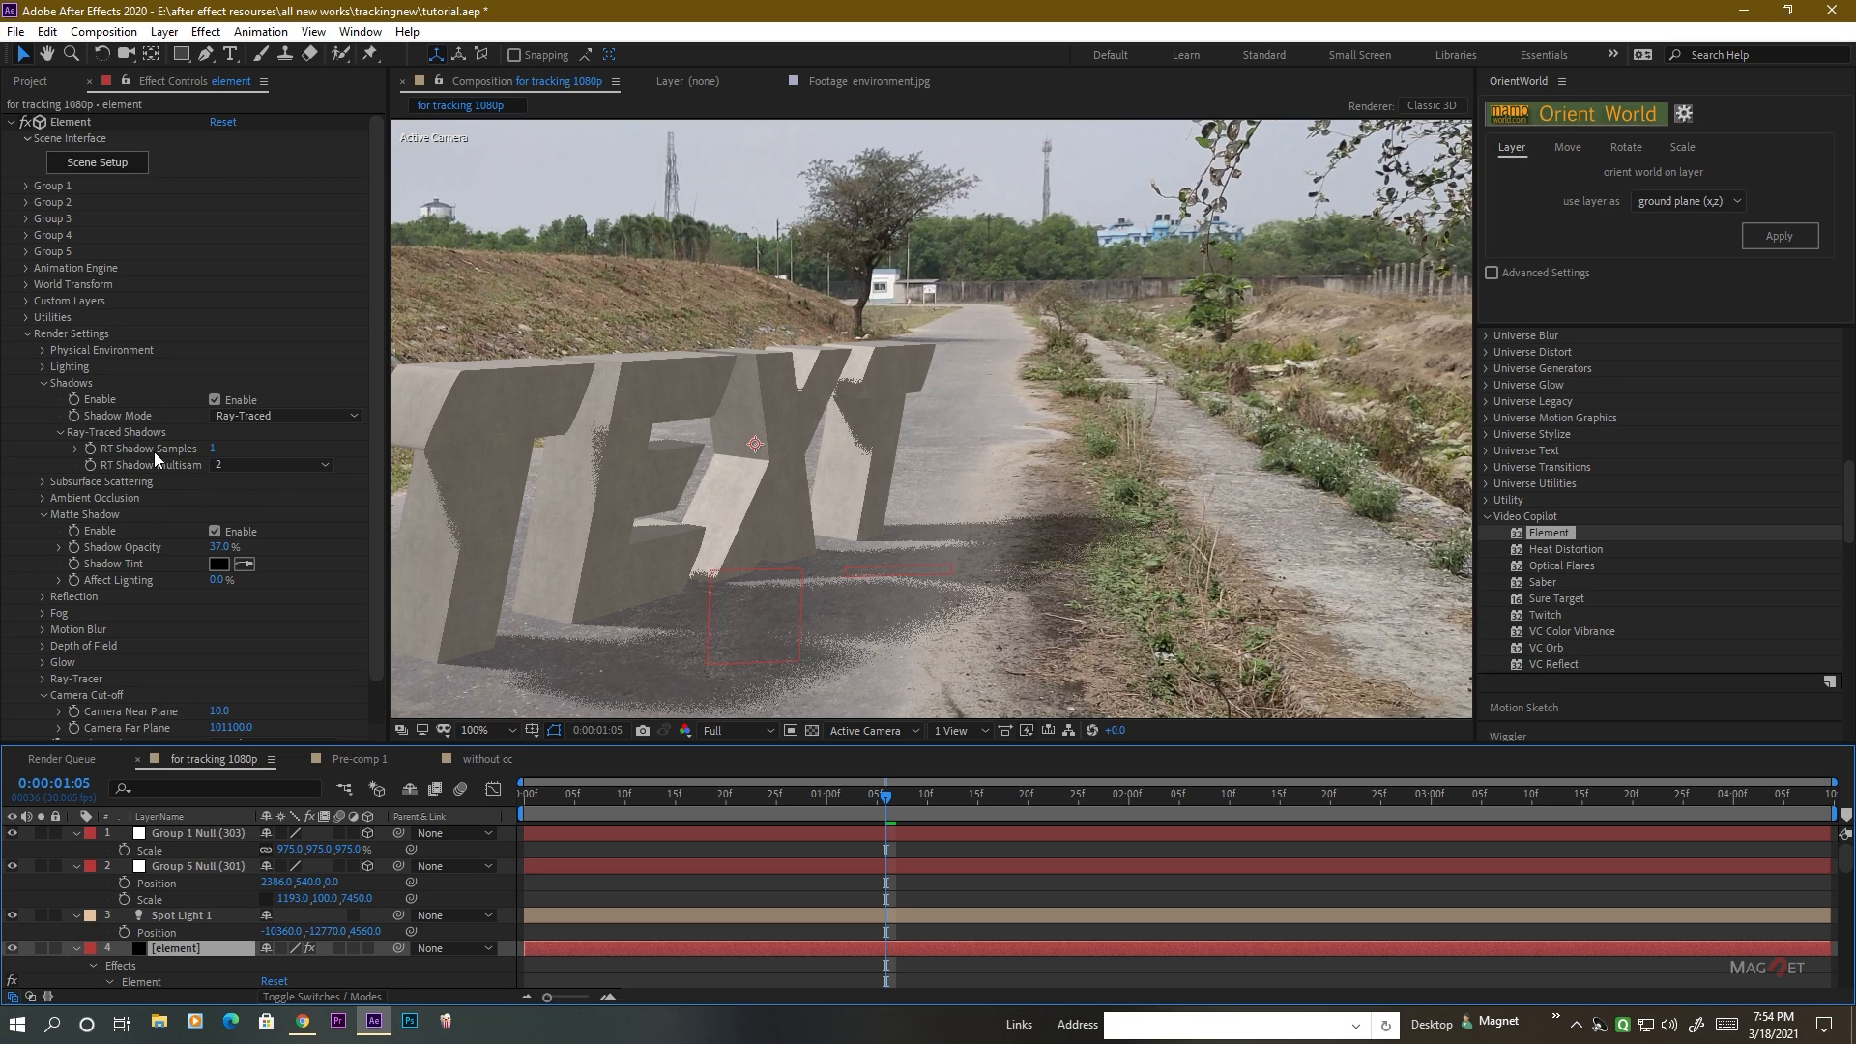
{"action": "left_click_drag", "start_coordinate": [209, 446], "coordinate": [530, 442]}
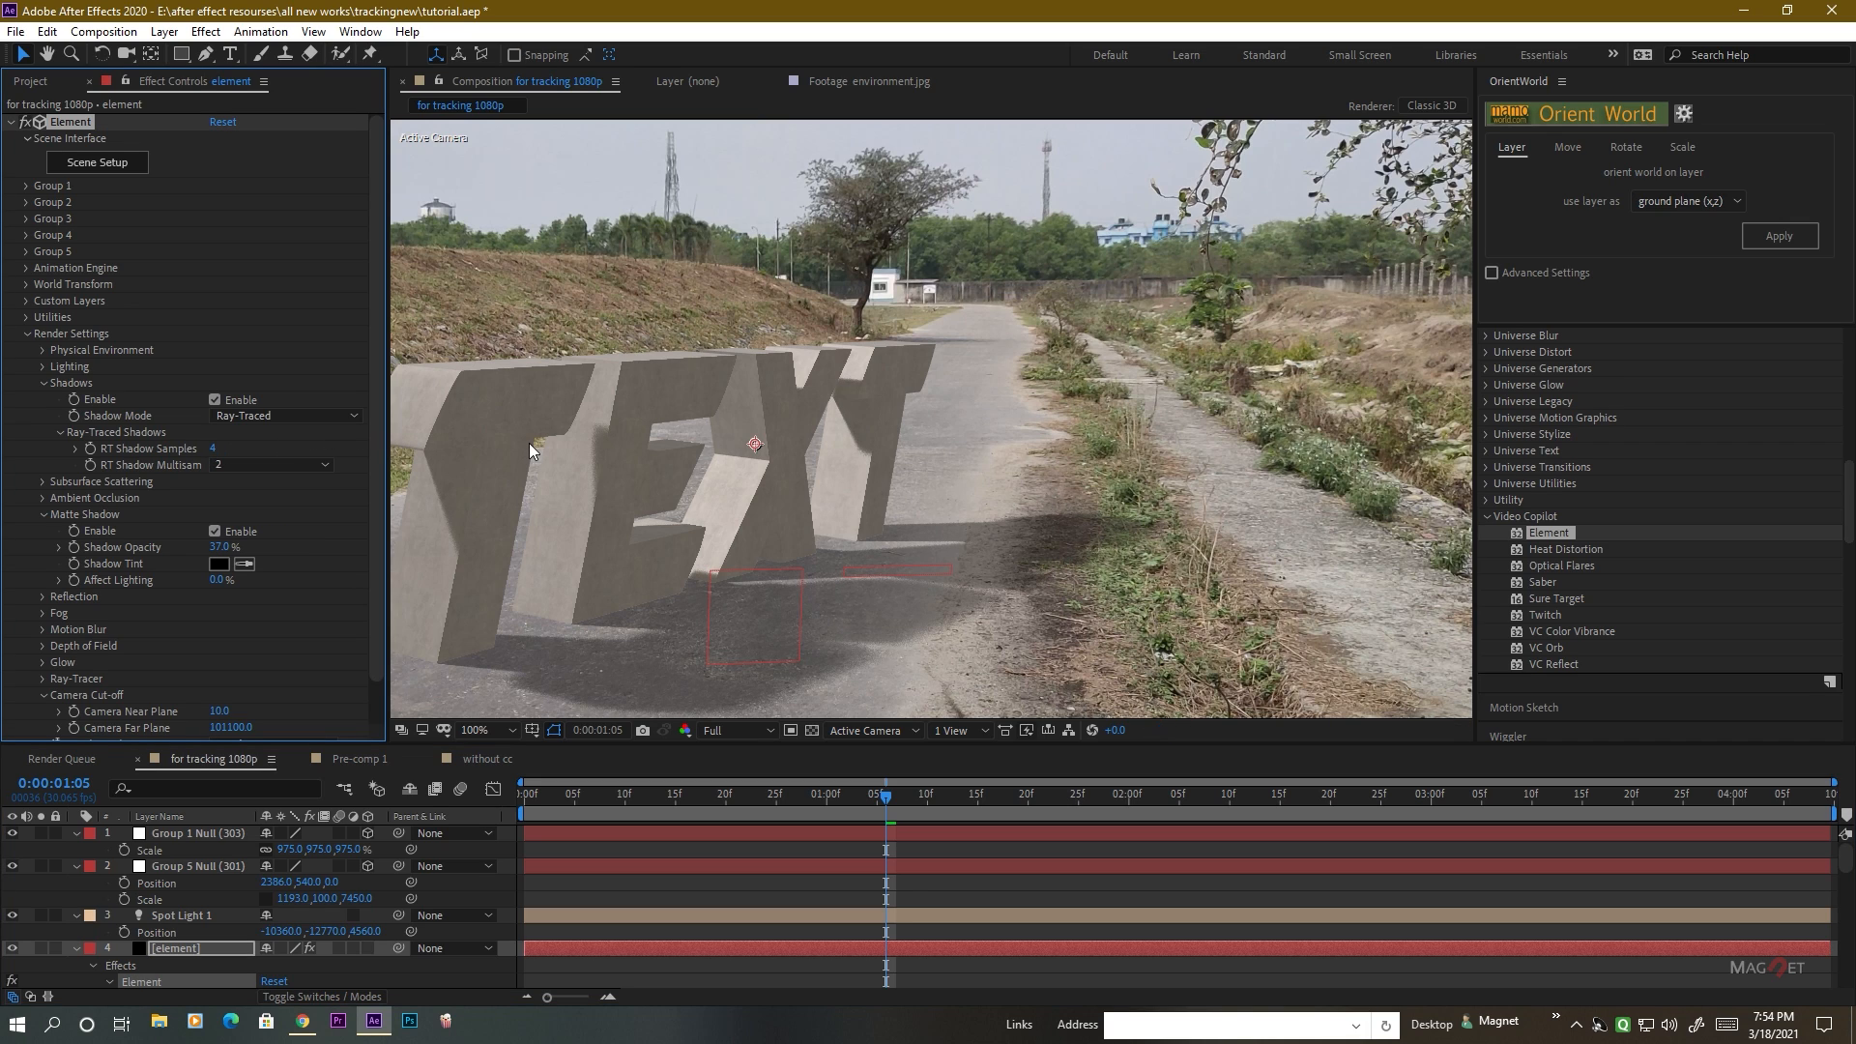
{"action": "scroll", "coordinate": [1016, 628], "scroll_direction": "up", "scroll_amount": 2}
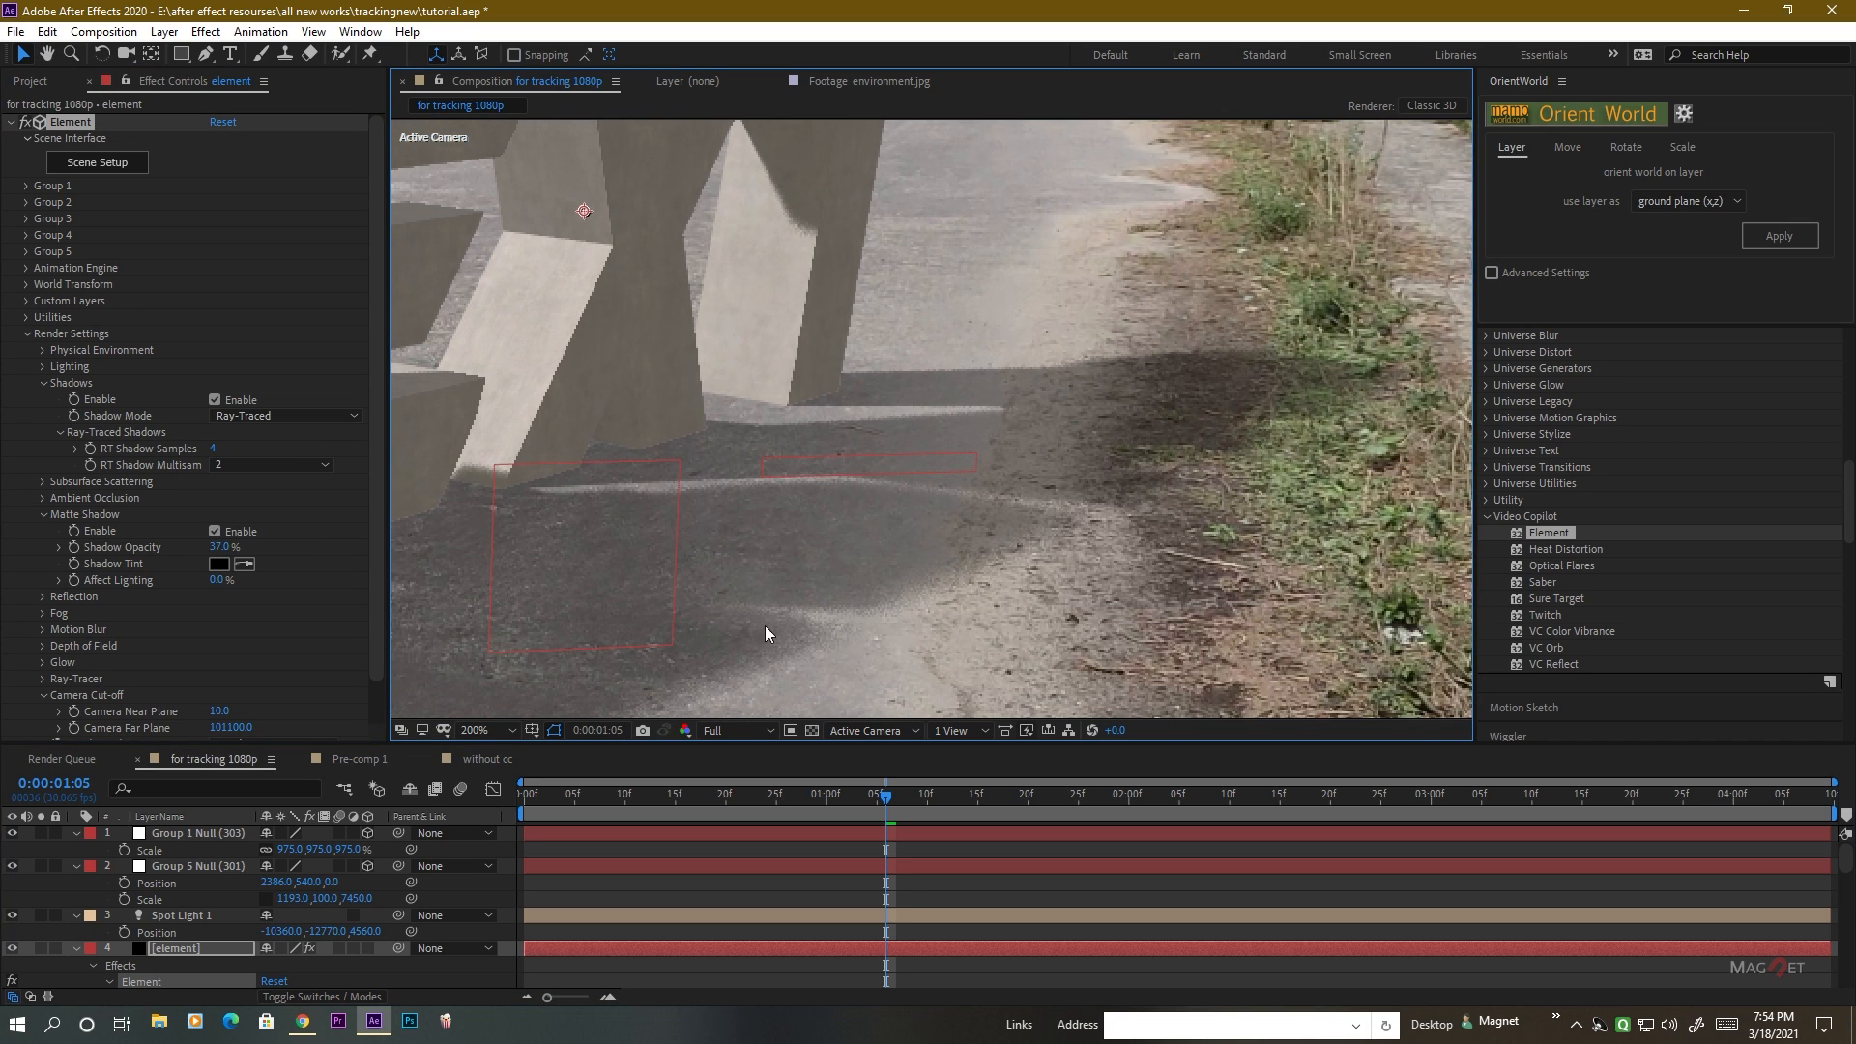
Raise the element layer's ray-traced shadow samples to 8 to smooth the remaining grain in the letters' shadows.
{"action": "scroll", "coordinate": [909, 625], "scroll_direction": "up", "scroll_amount": 2}
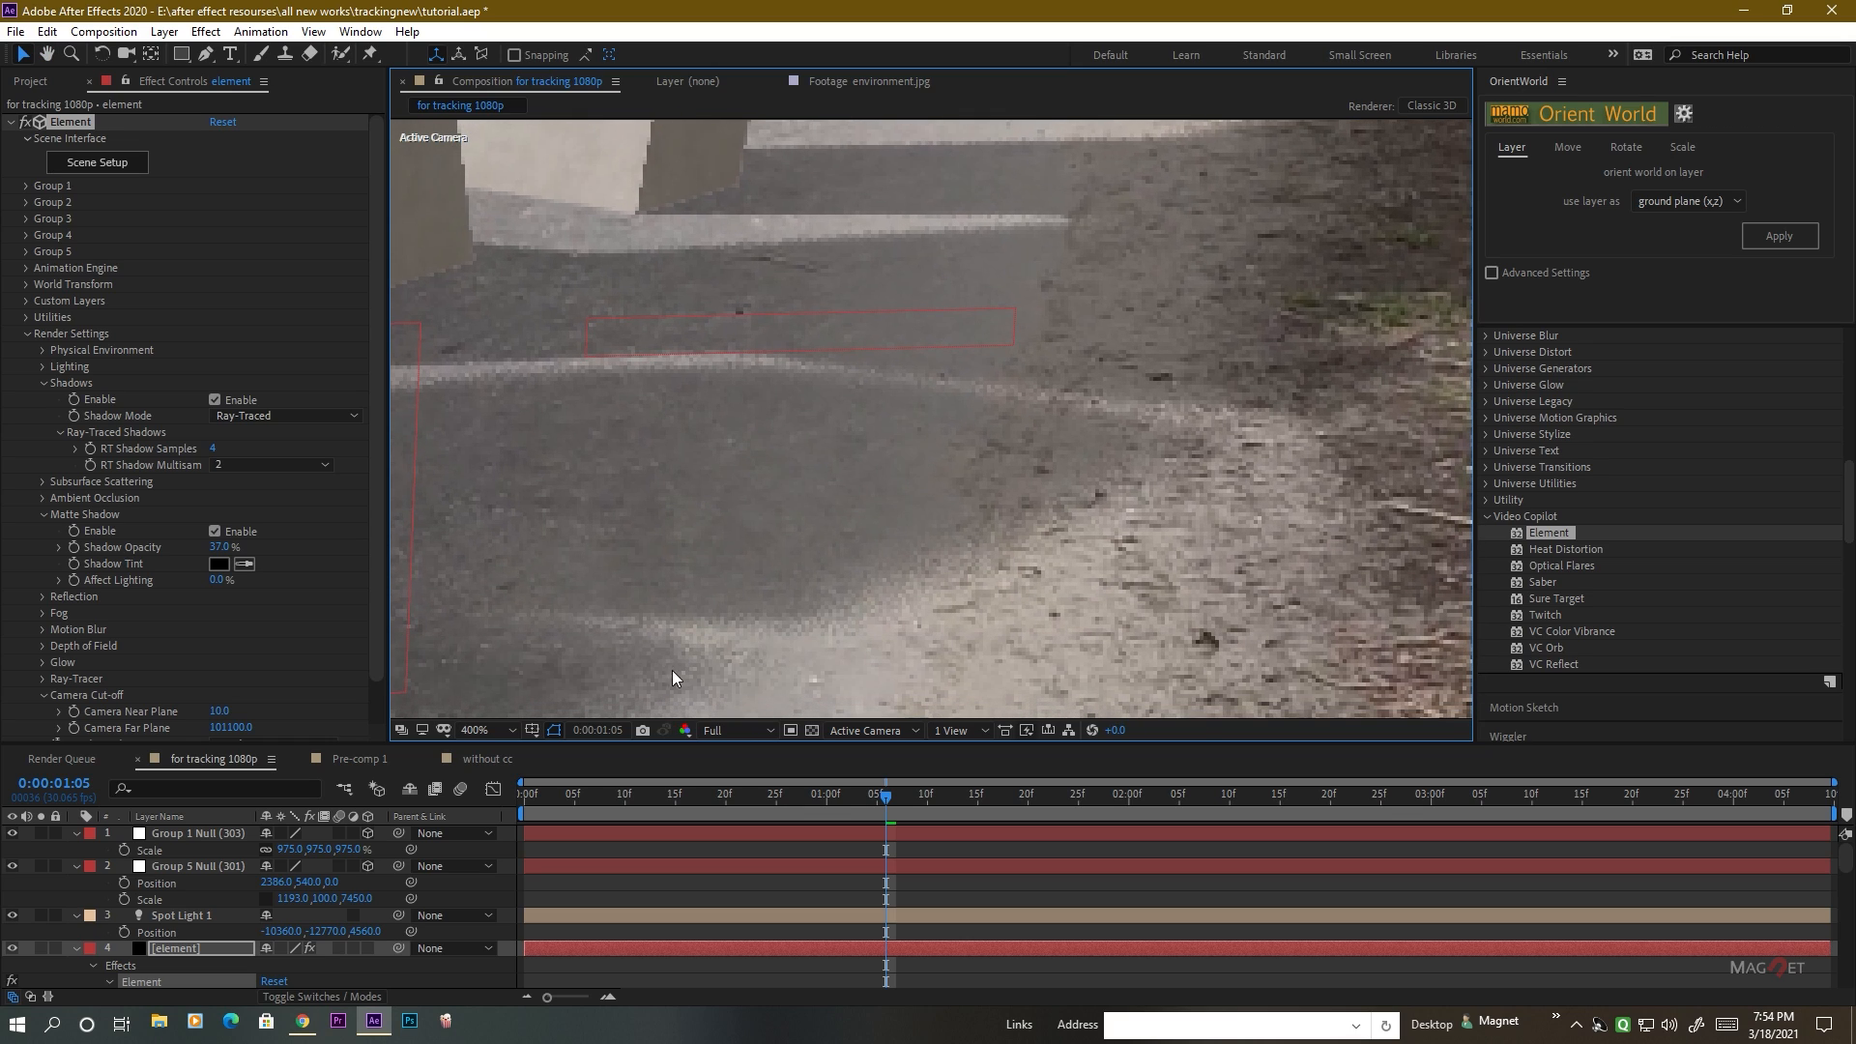
{"action": "left_click_drag", "start_coordinate": [213, 449], "coordinate": [510, 452]}
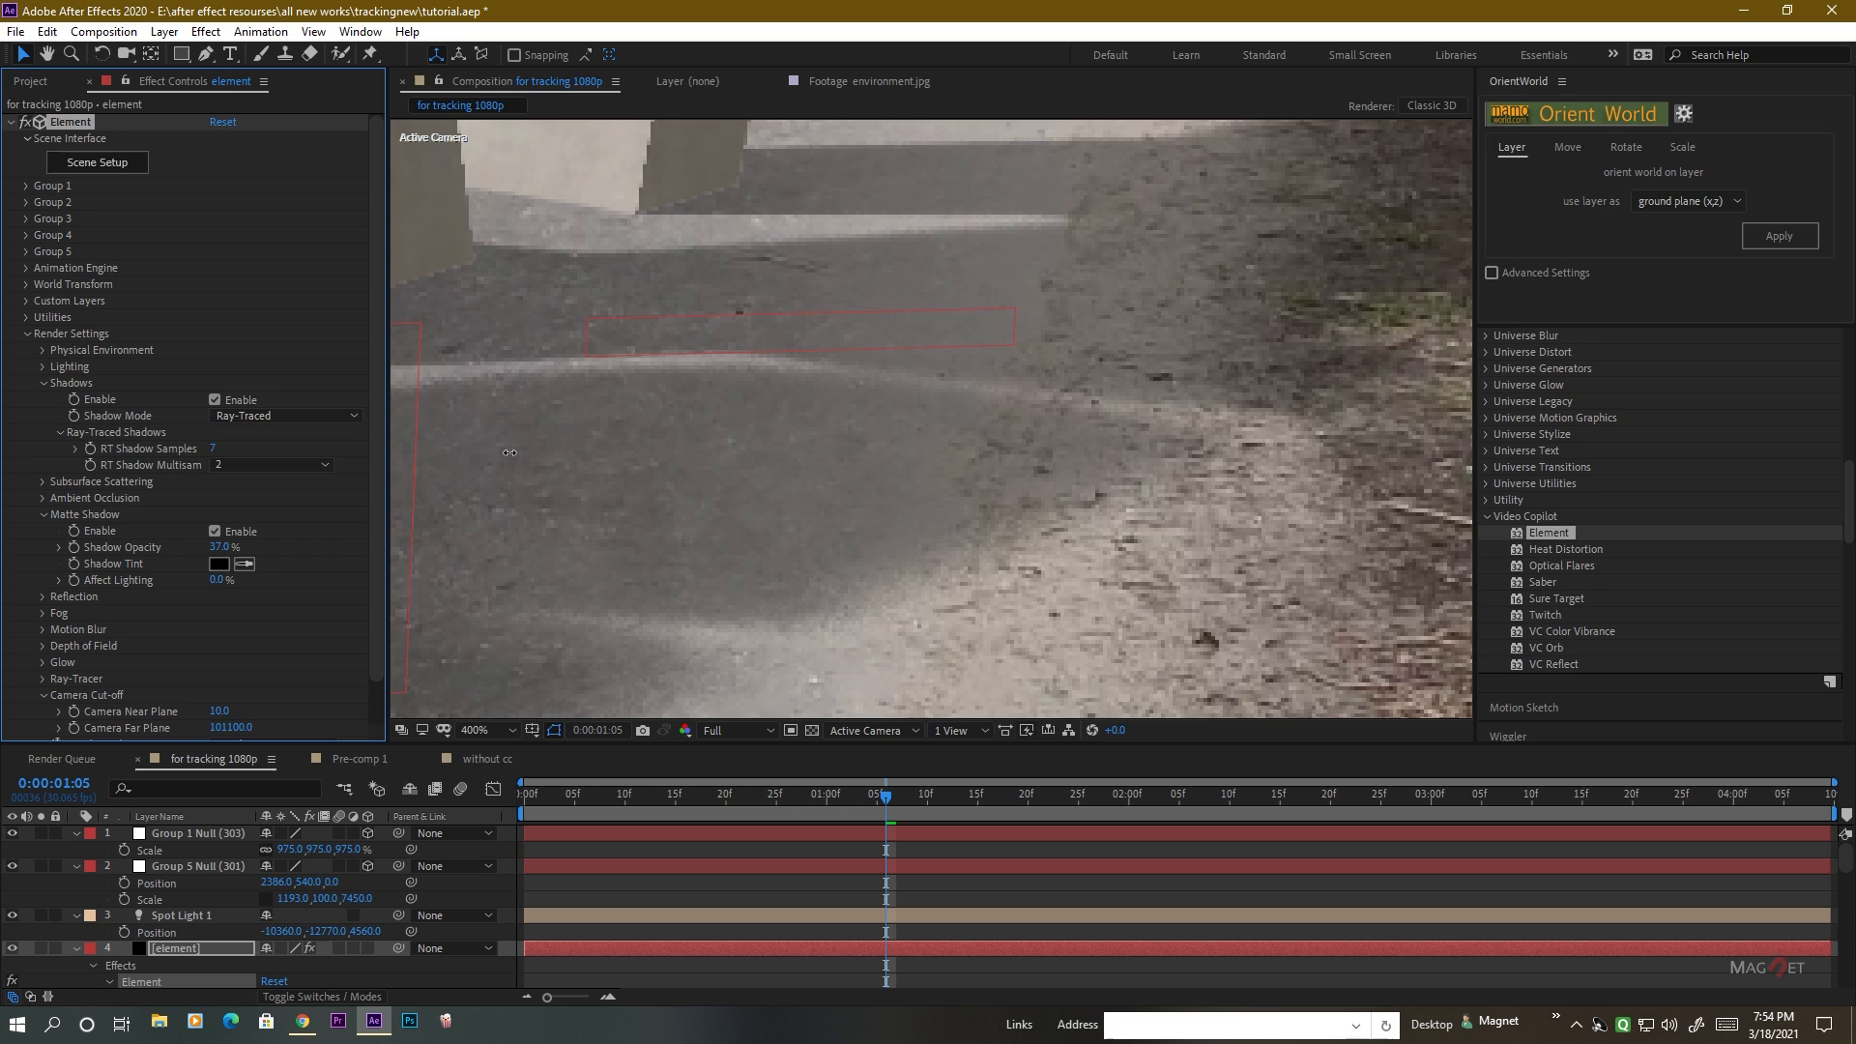
{"action": "scroll", "coordinate": [971, 561], "scroll_direction": "down", "scroll_amount": 2}
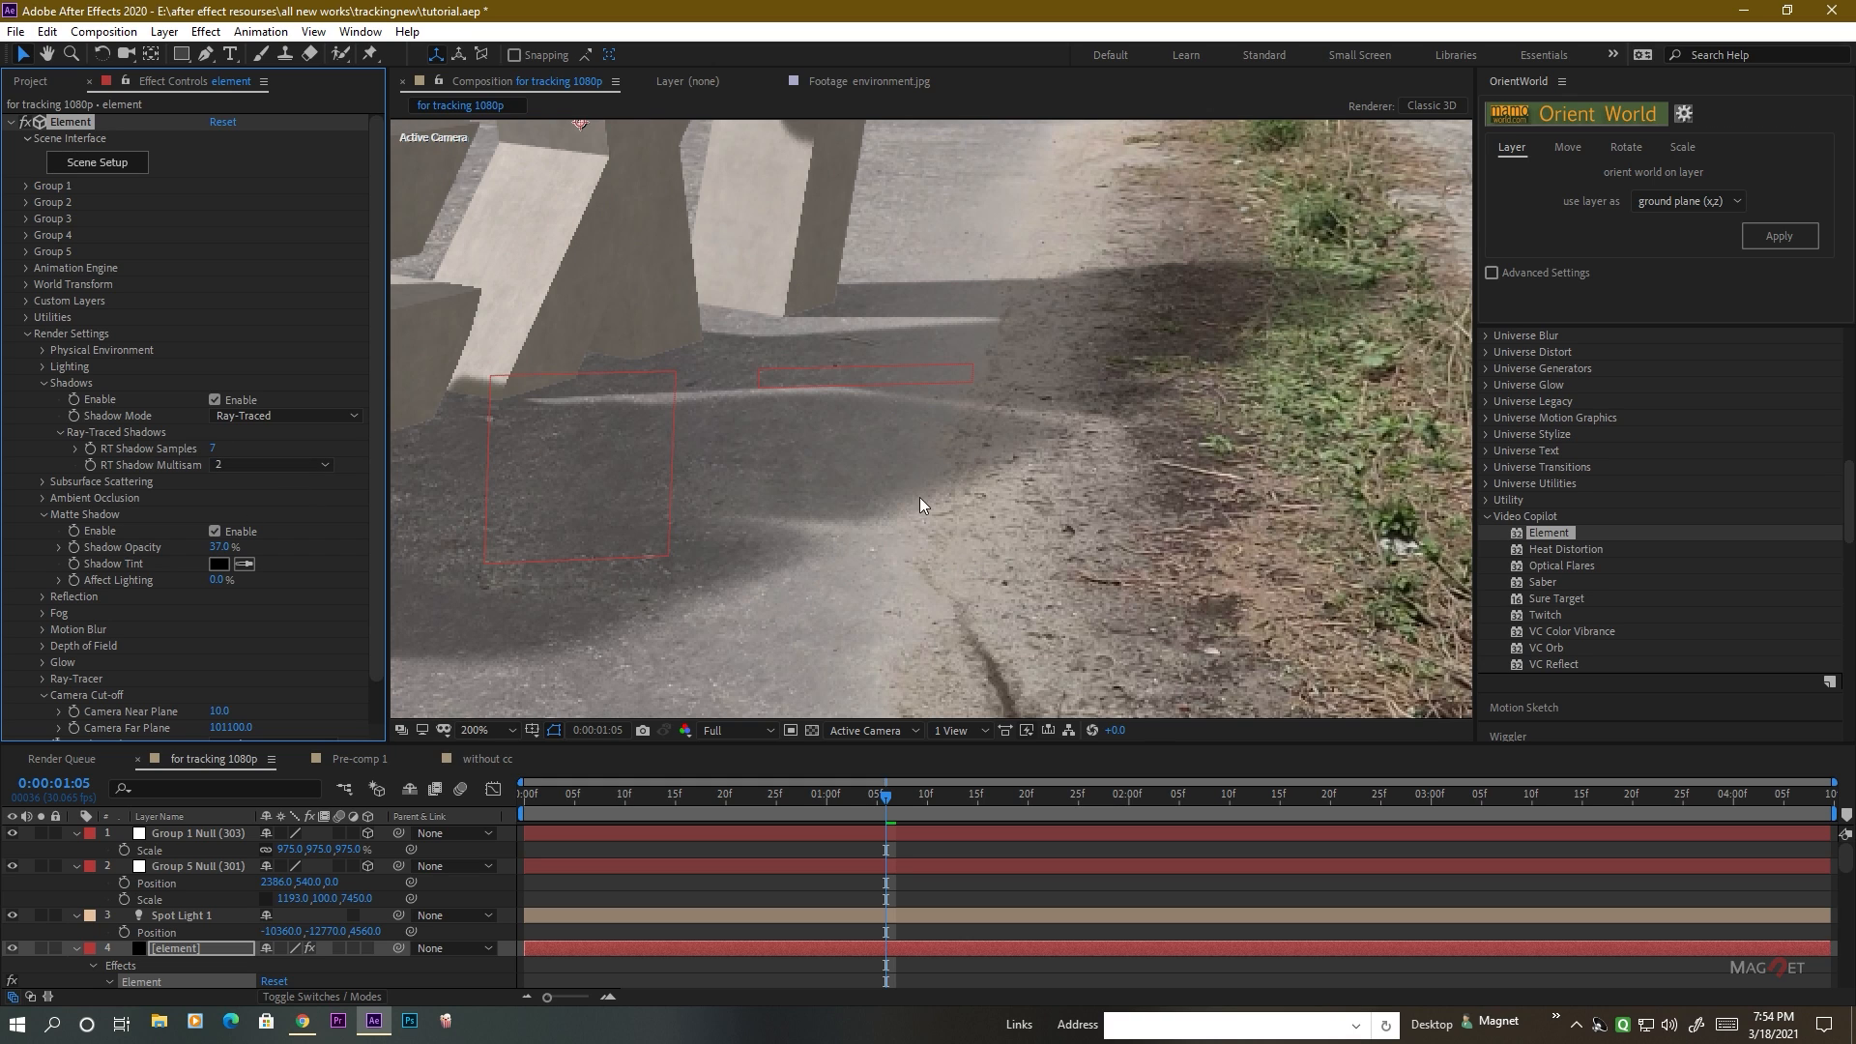
{"action": "scroll", "coordinate": [931, 499], "scroll_direction": "down", "scroll_amount": 2}
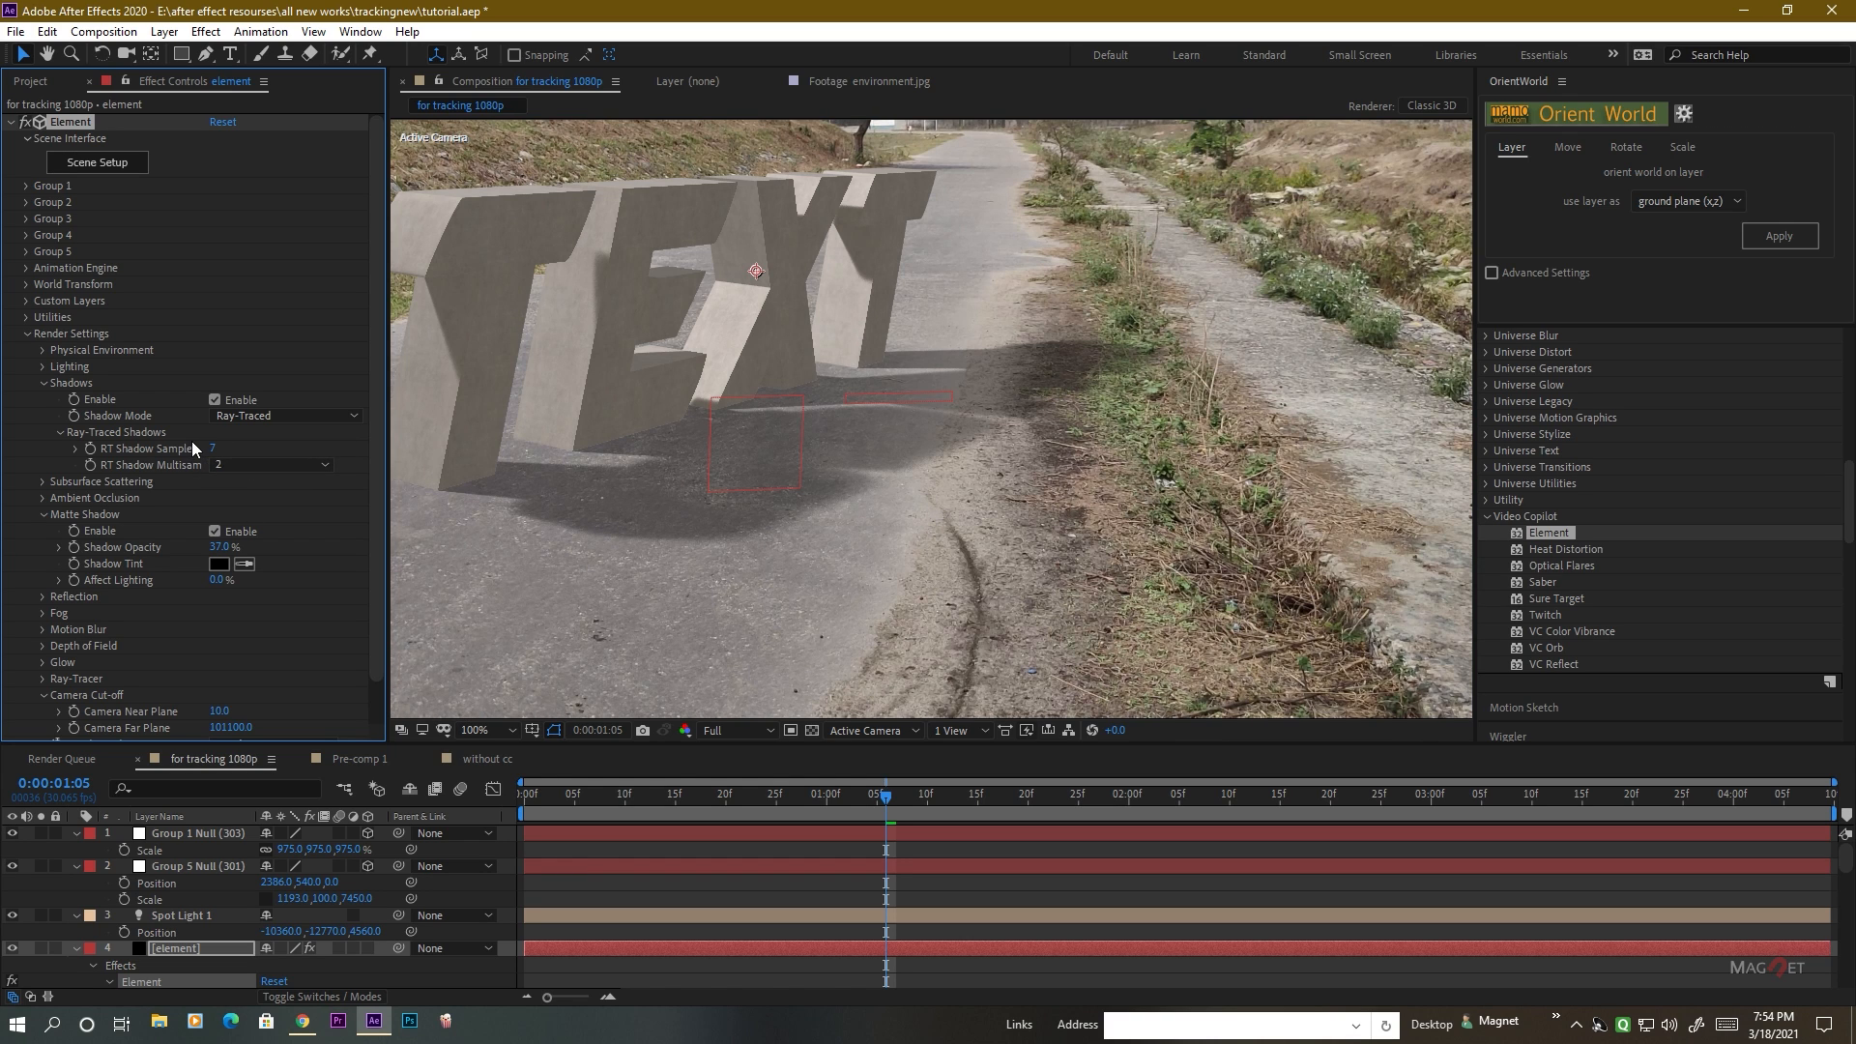
{"action": "left_click_drag", "start_coordinate": [212, 447], "coordinate": [234, 449]}
{"action": "scroll", "coordinate": [866, 485], "scroll_direction": "down", "scroll_amount": 2}
{"action": "left_click", "coordinate": [859, 667]}
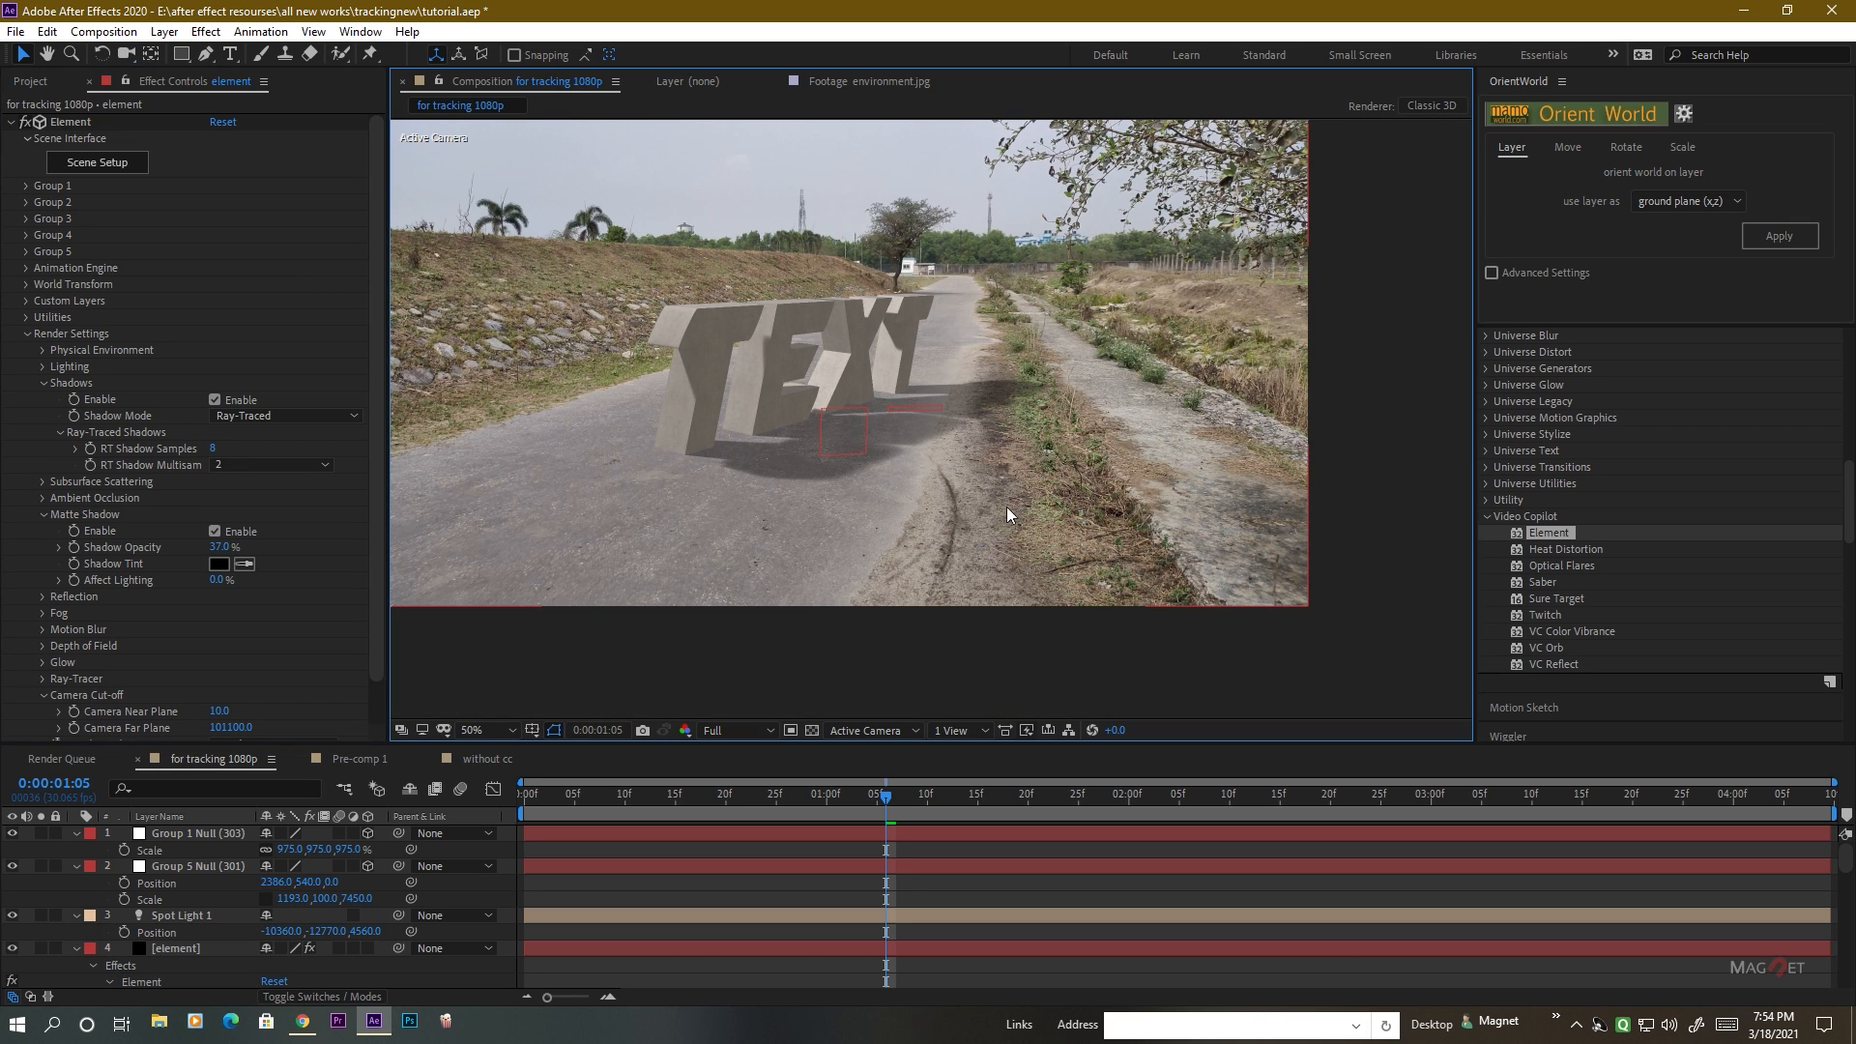
Enable ambient occlusion in the element layer's render settings to darken where the letters meet the road.
{"action": "scroll", "coordinate": [907, 474], "scroll_direction": "up", "scroll_amount": 2}
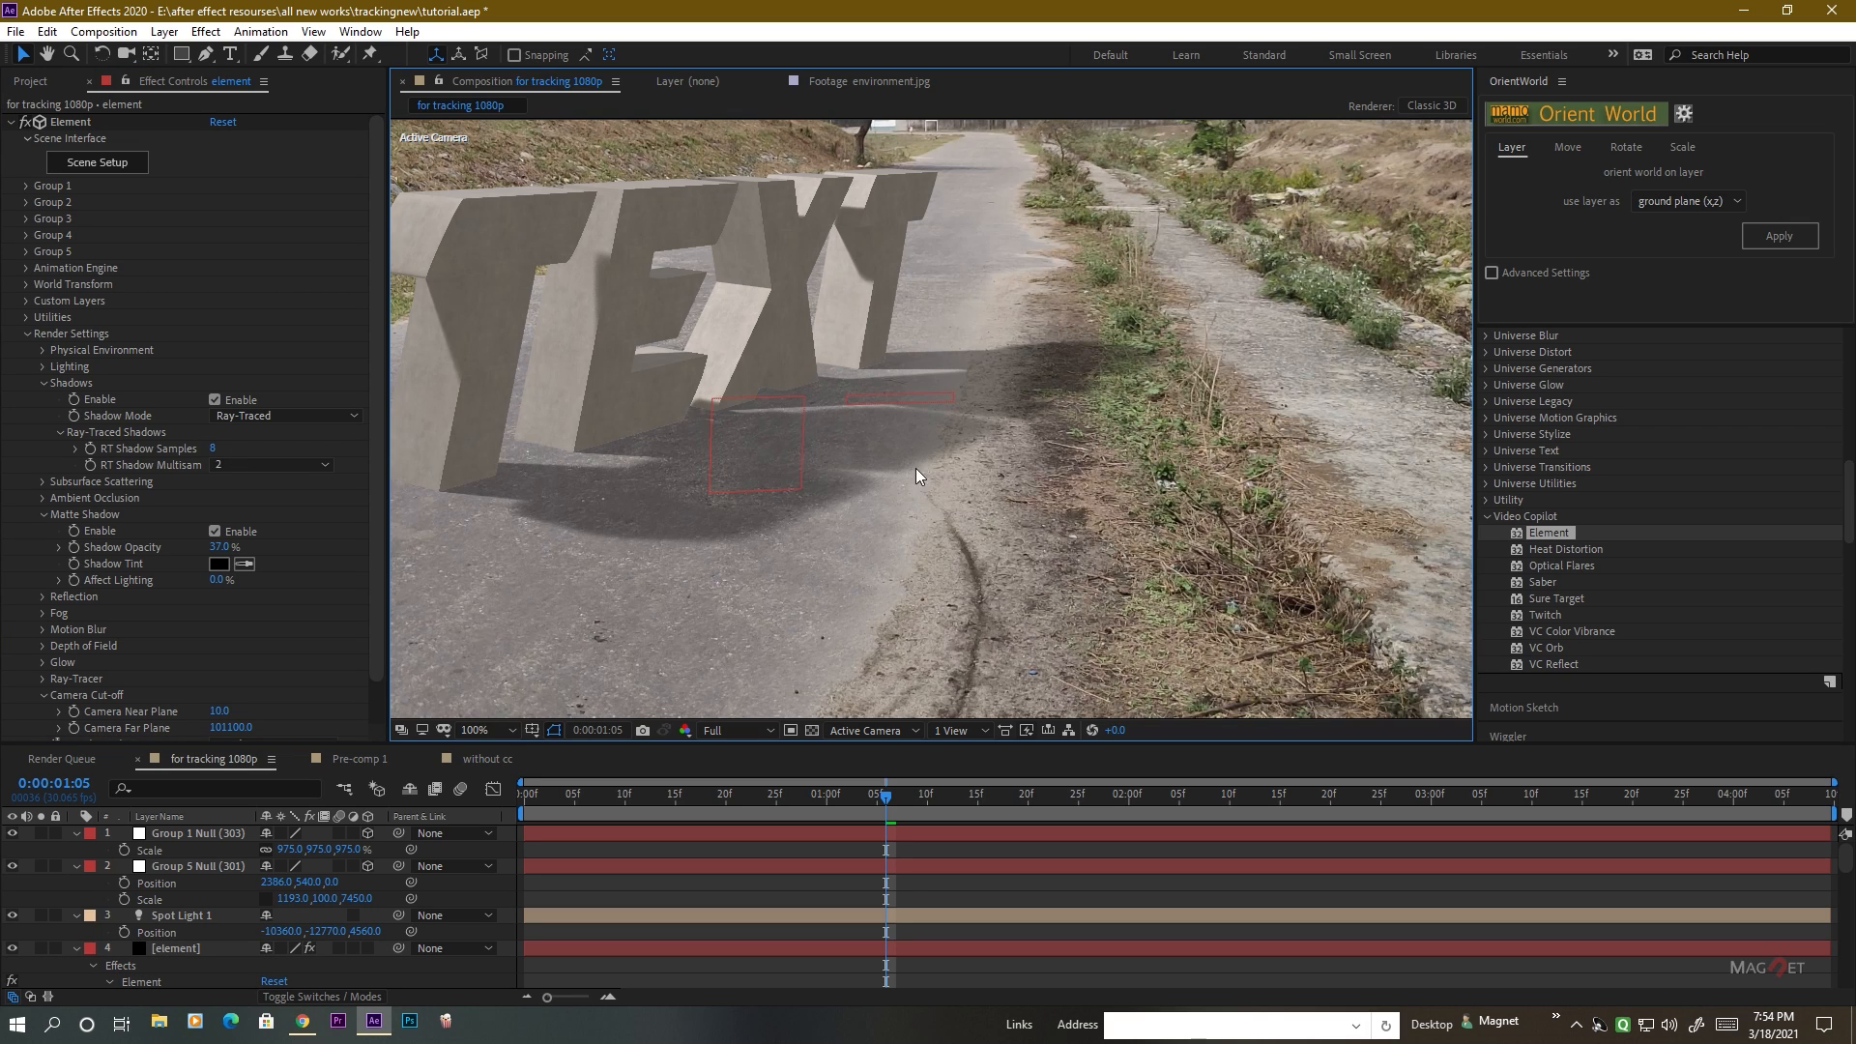
{"action": "left_click", "coordinate": [43, 498]}
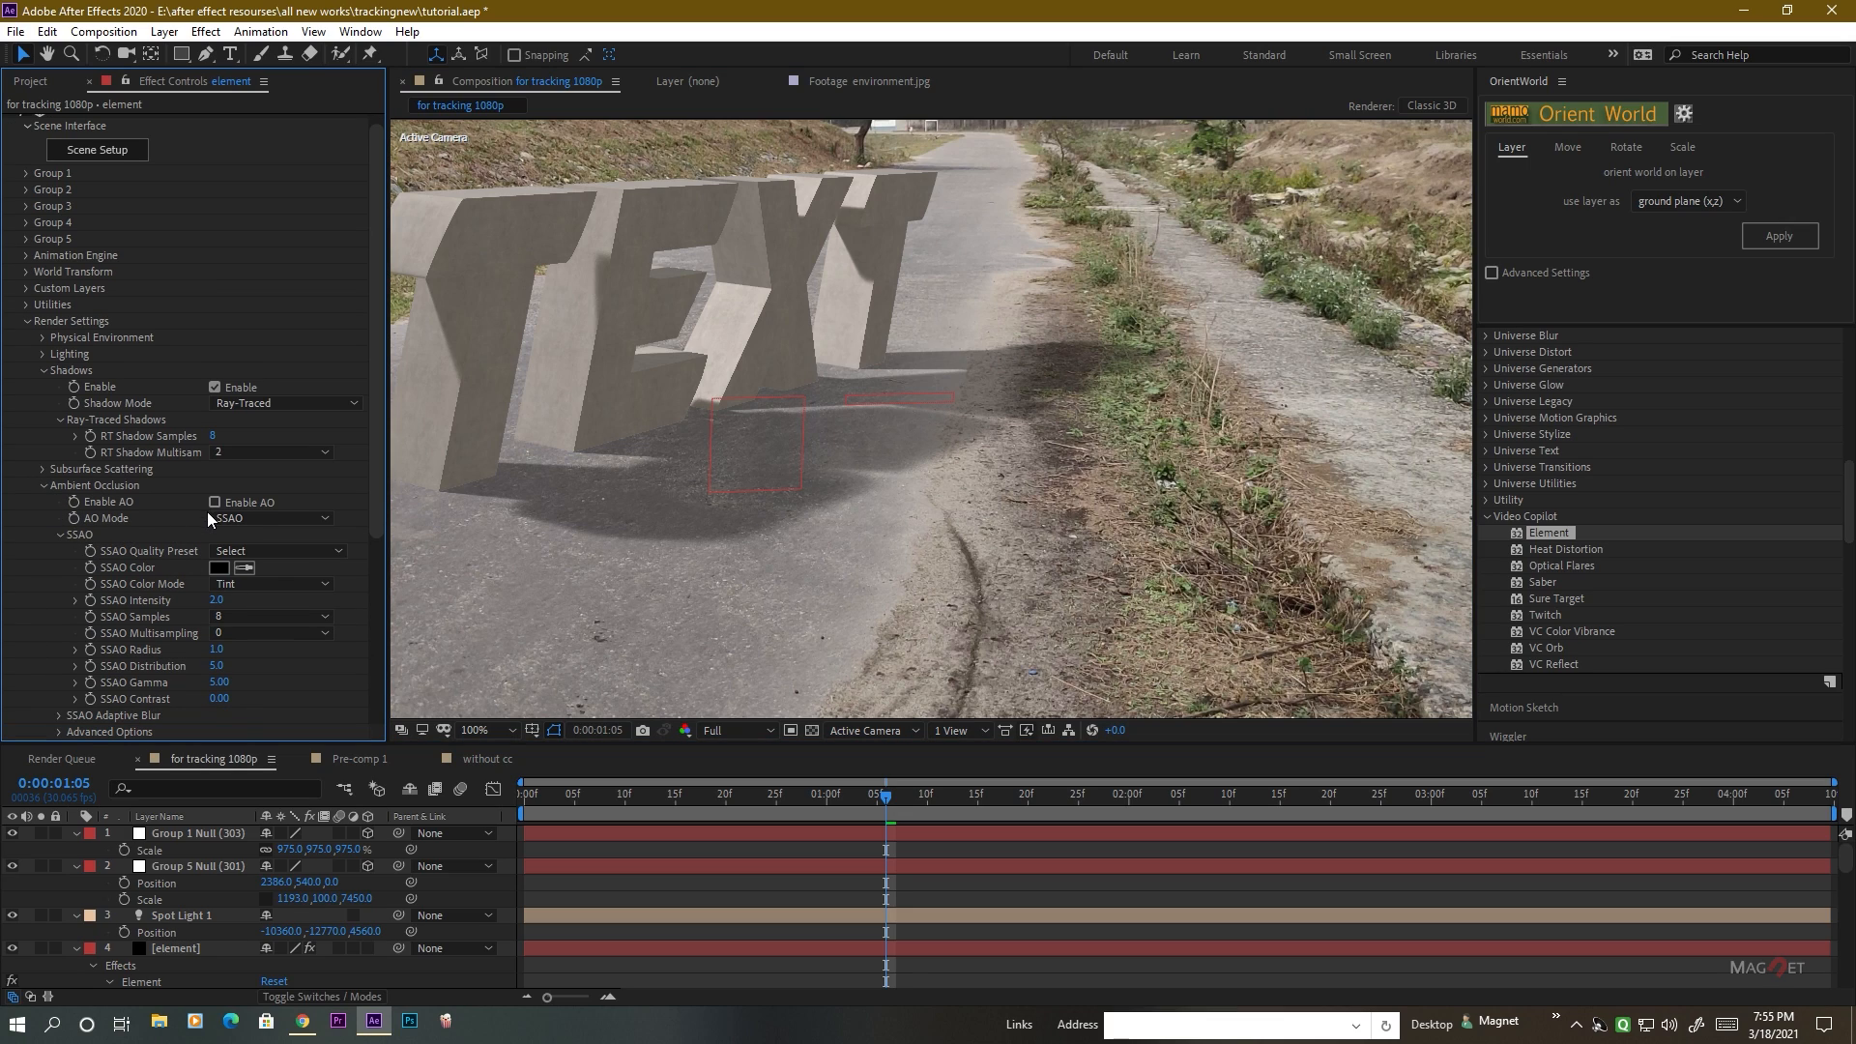
{"action": "left_click", "coordinate": [214, 502]}
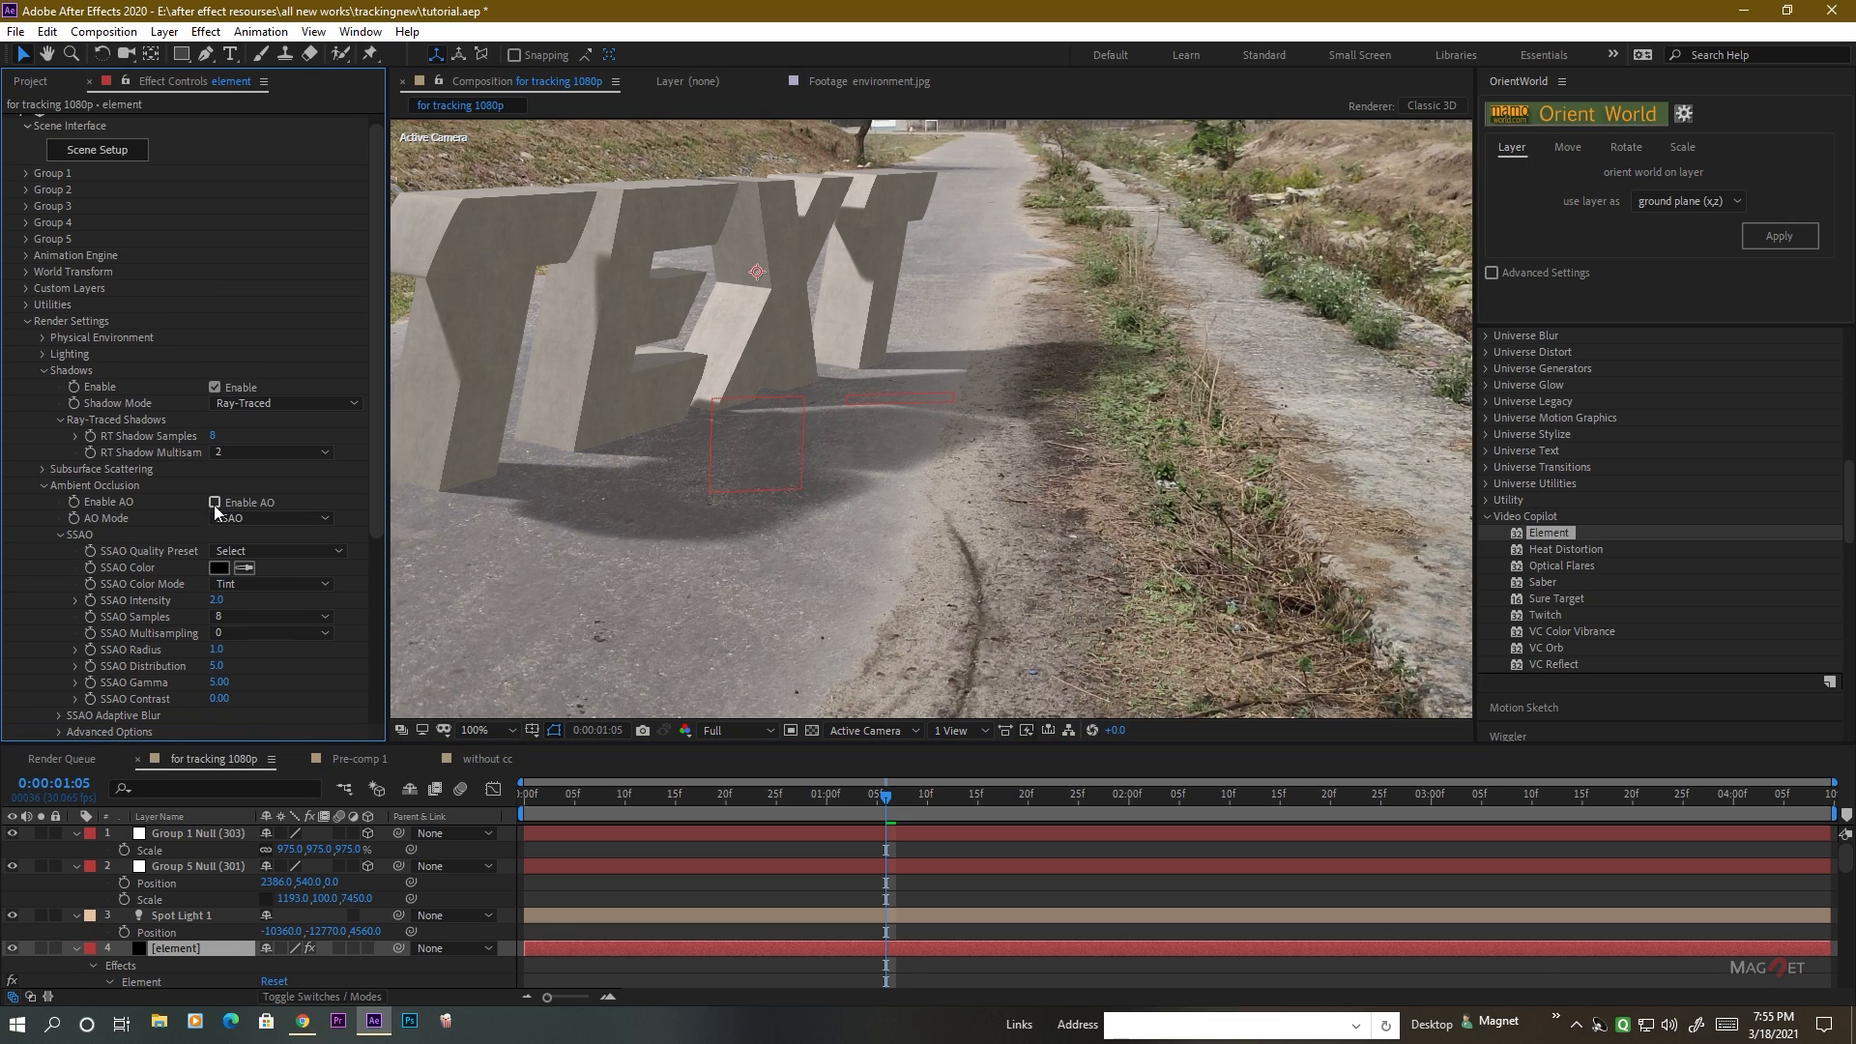
{"action": "scroll", "coordinate": [604, 491], "scroll_direction": "up", "scroll_amount": 1}
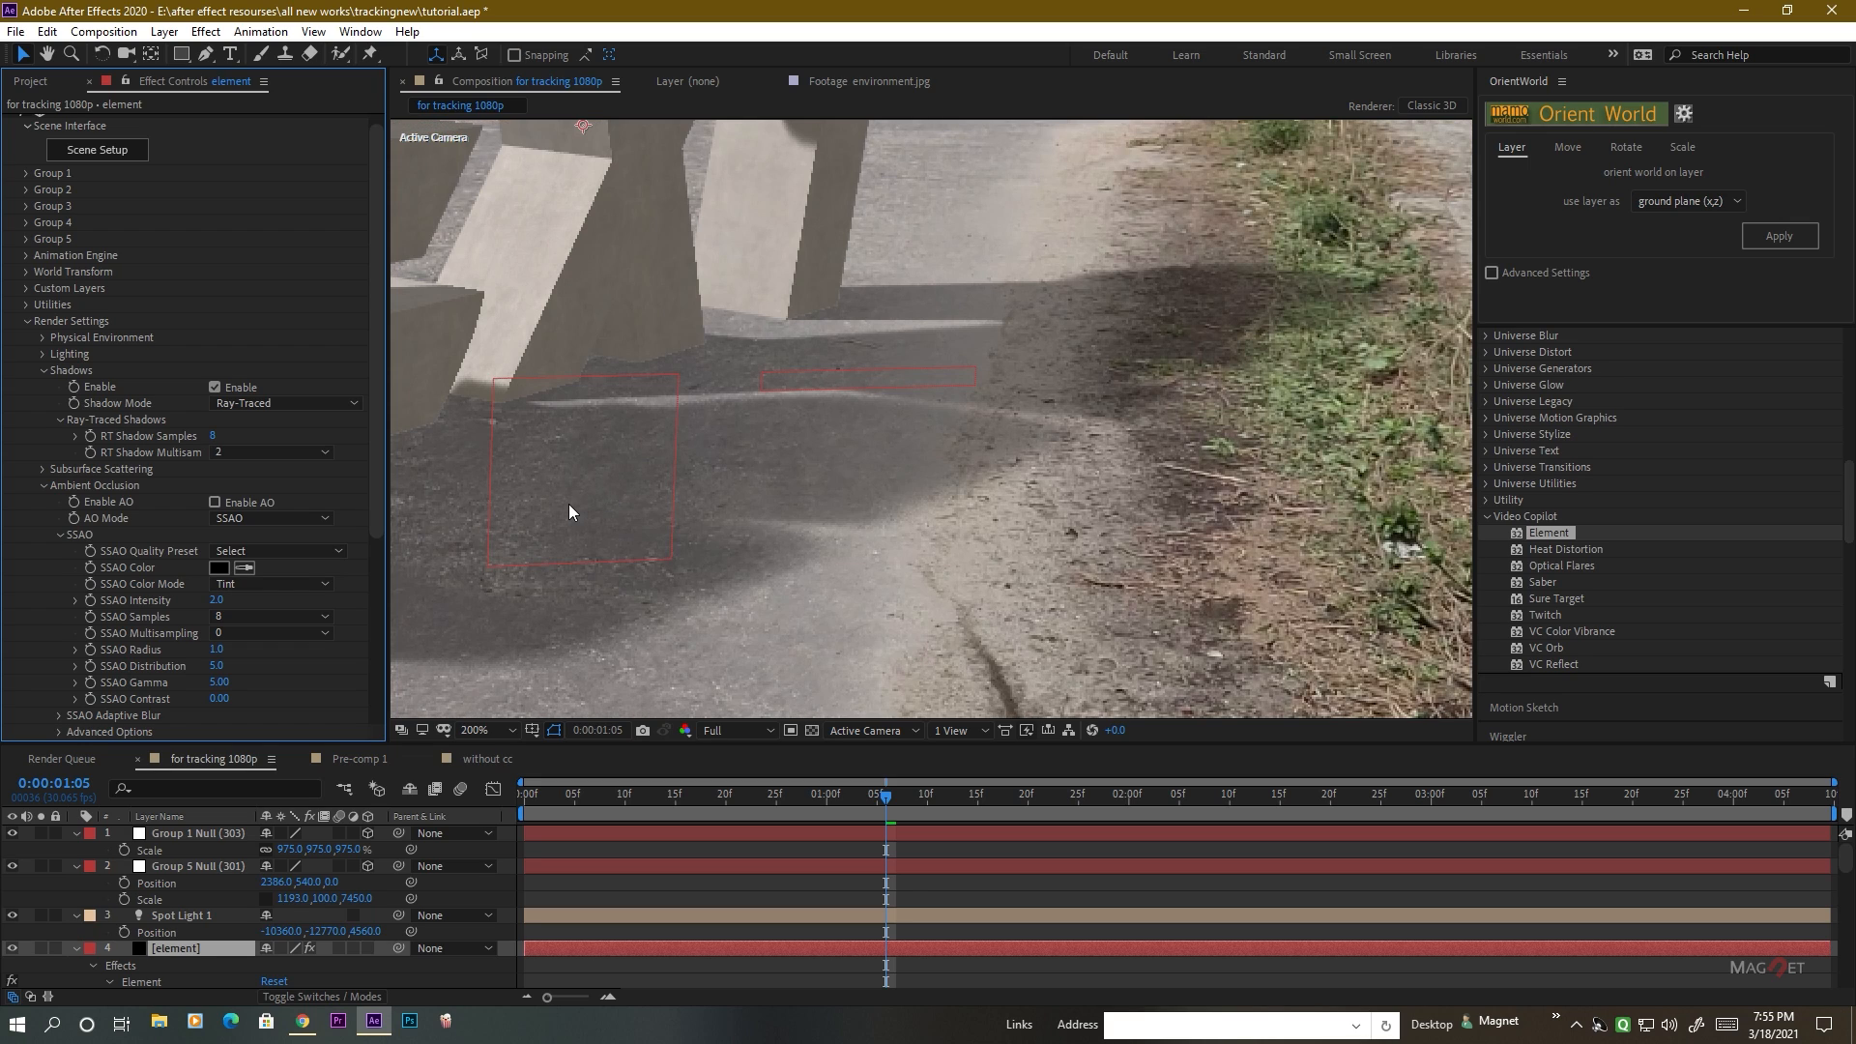
{"action": "left_click_drag", "start_coordinate": [568, 504], "coordinate": [1086, 481]}
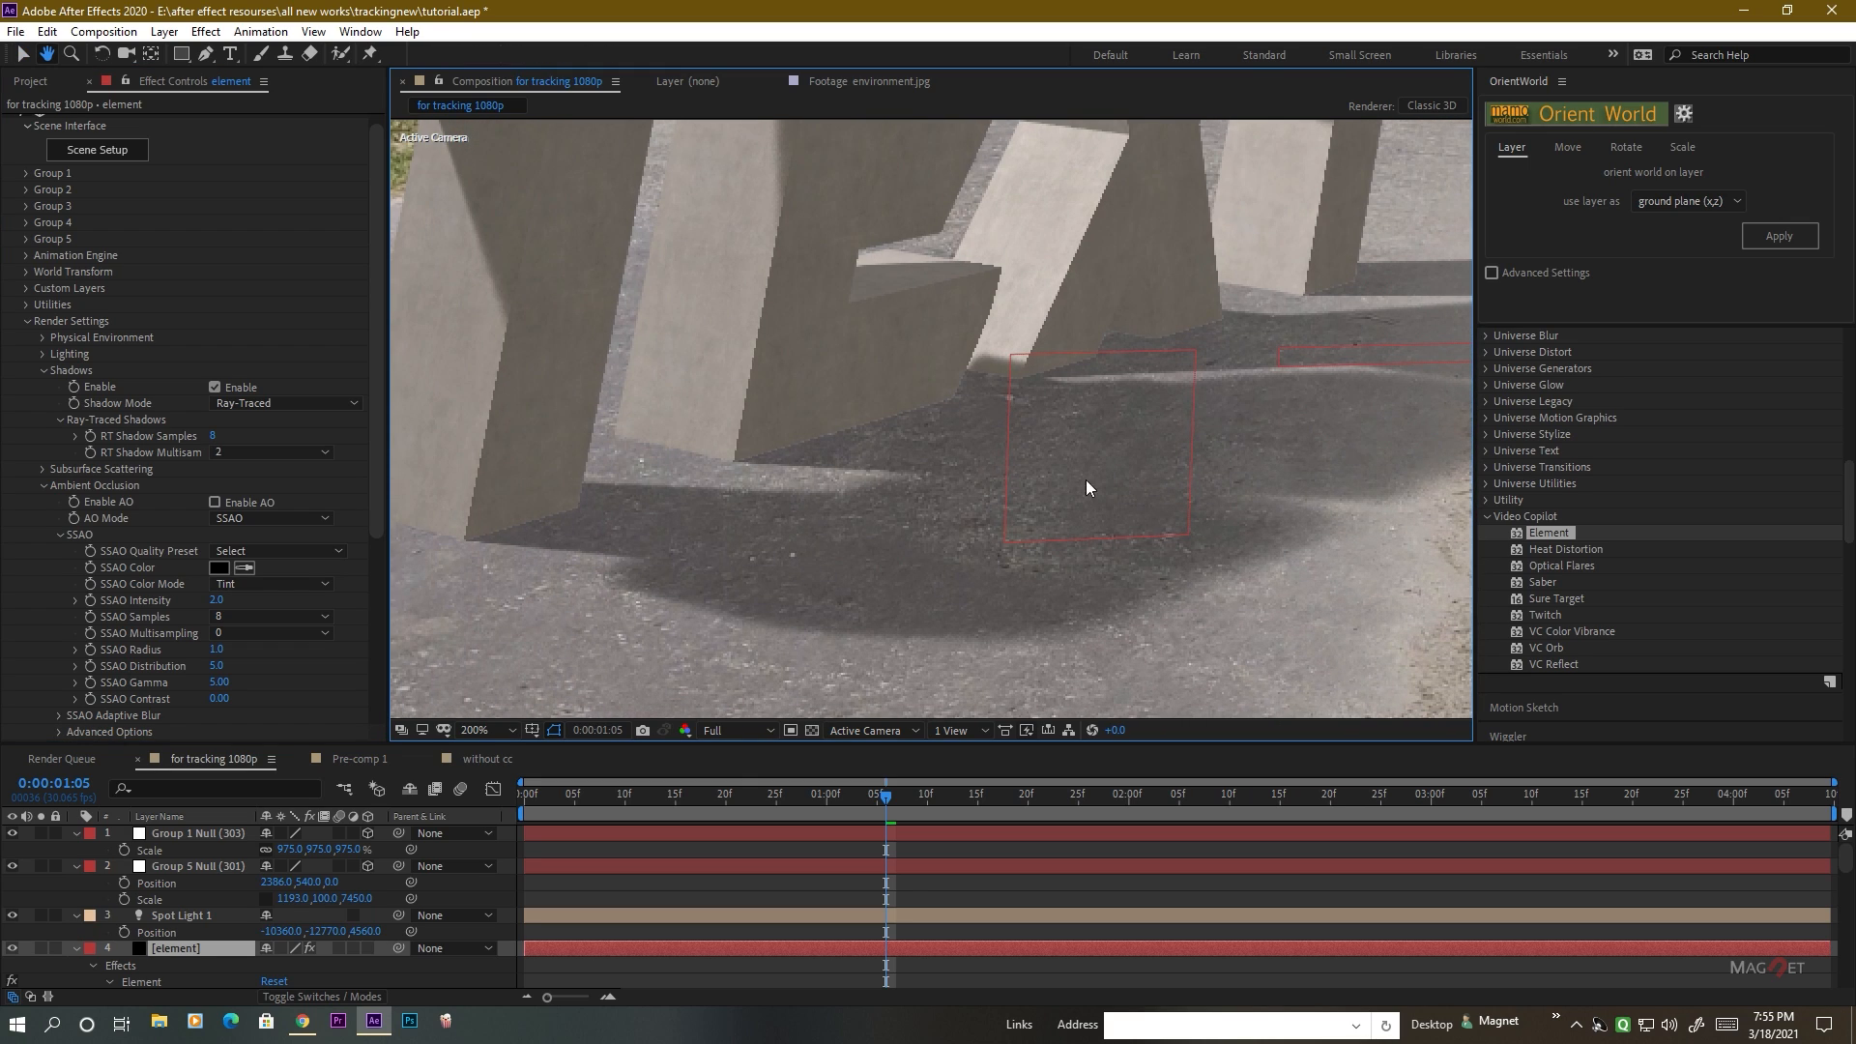
{"action": "left_click", "coordinate": [213, 502]}
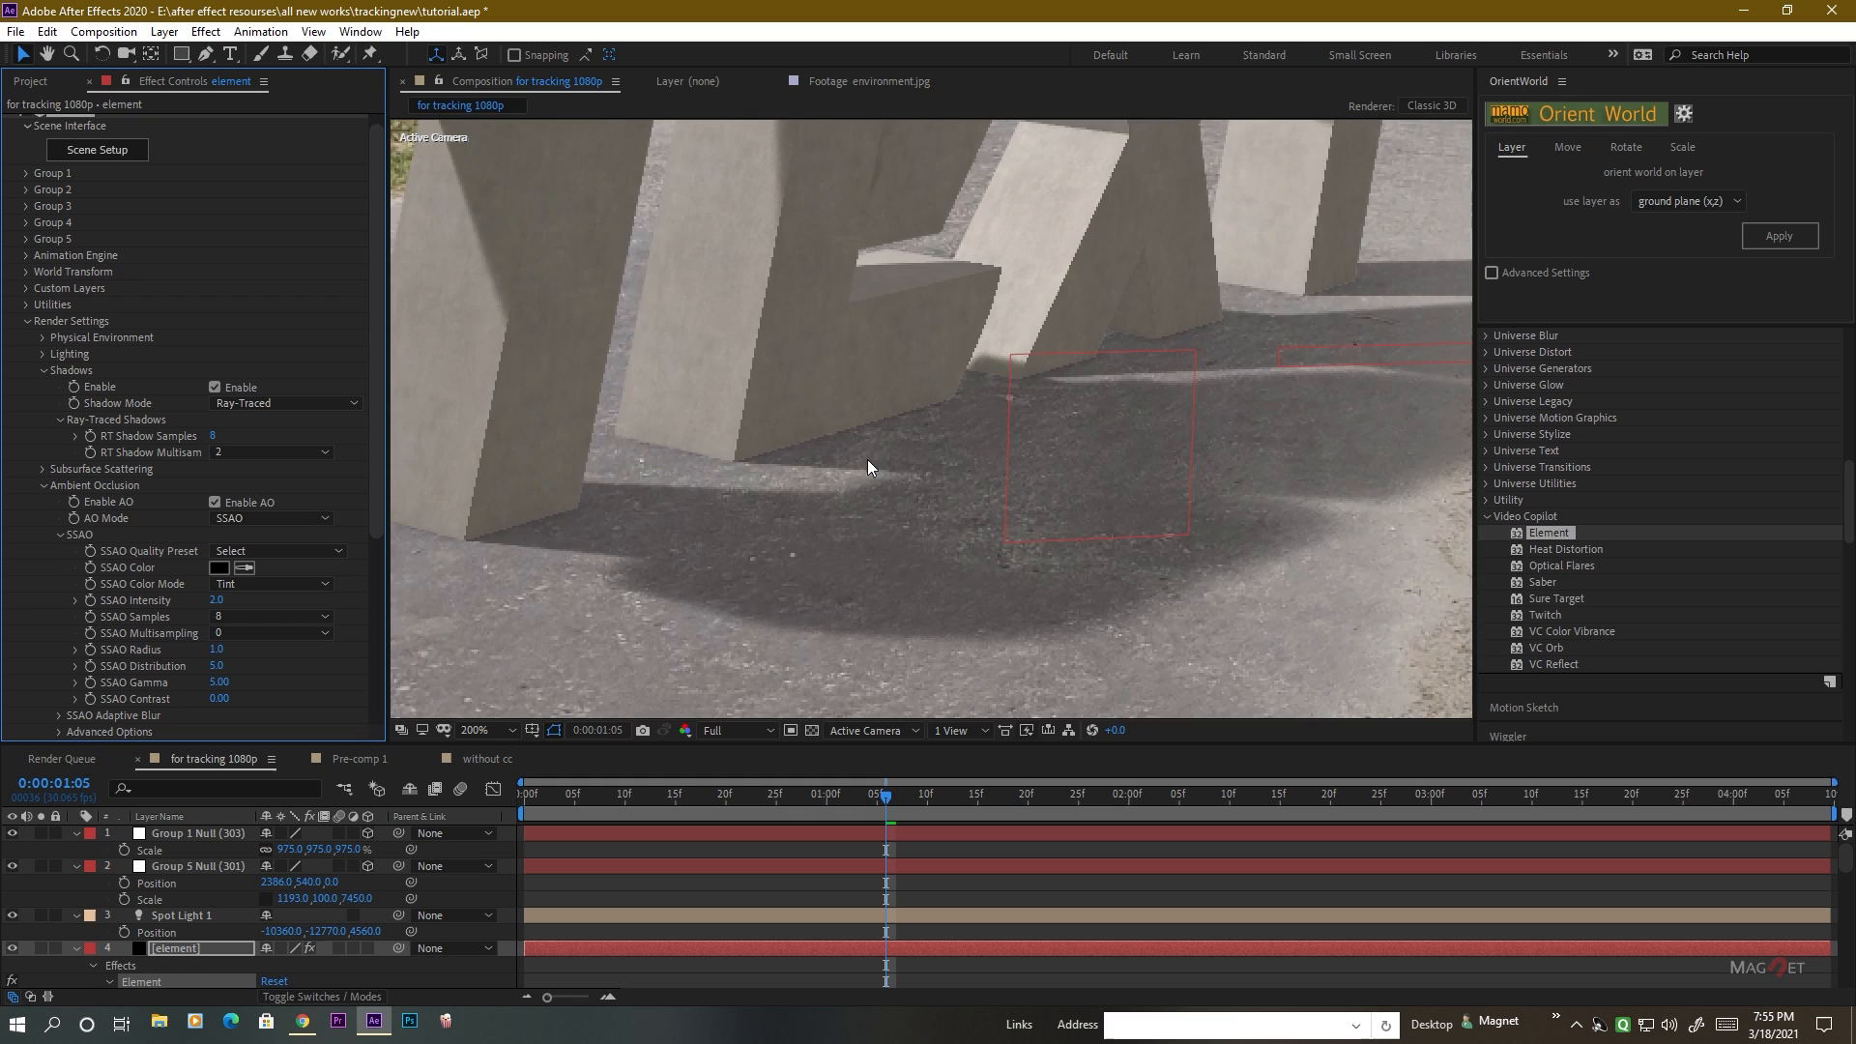
{"action": "scroll", "coordinate": [867, 460], "scroll_direction": "down", "scroll_amount": 3}
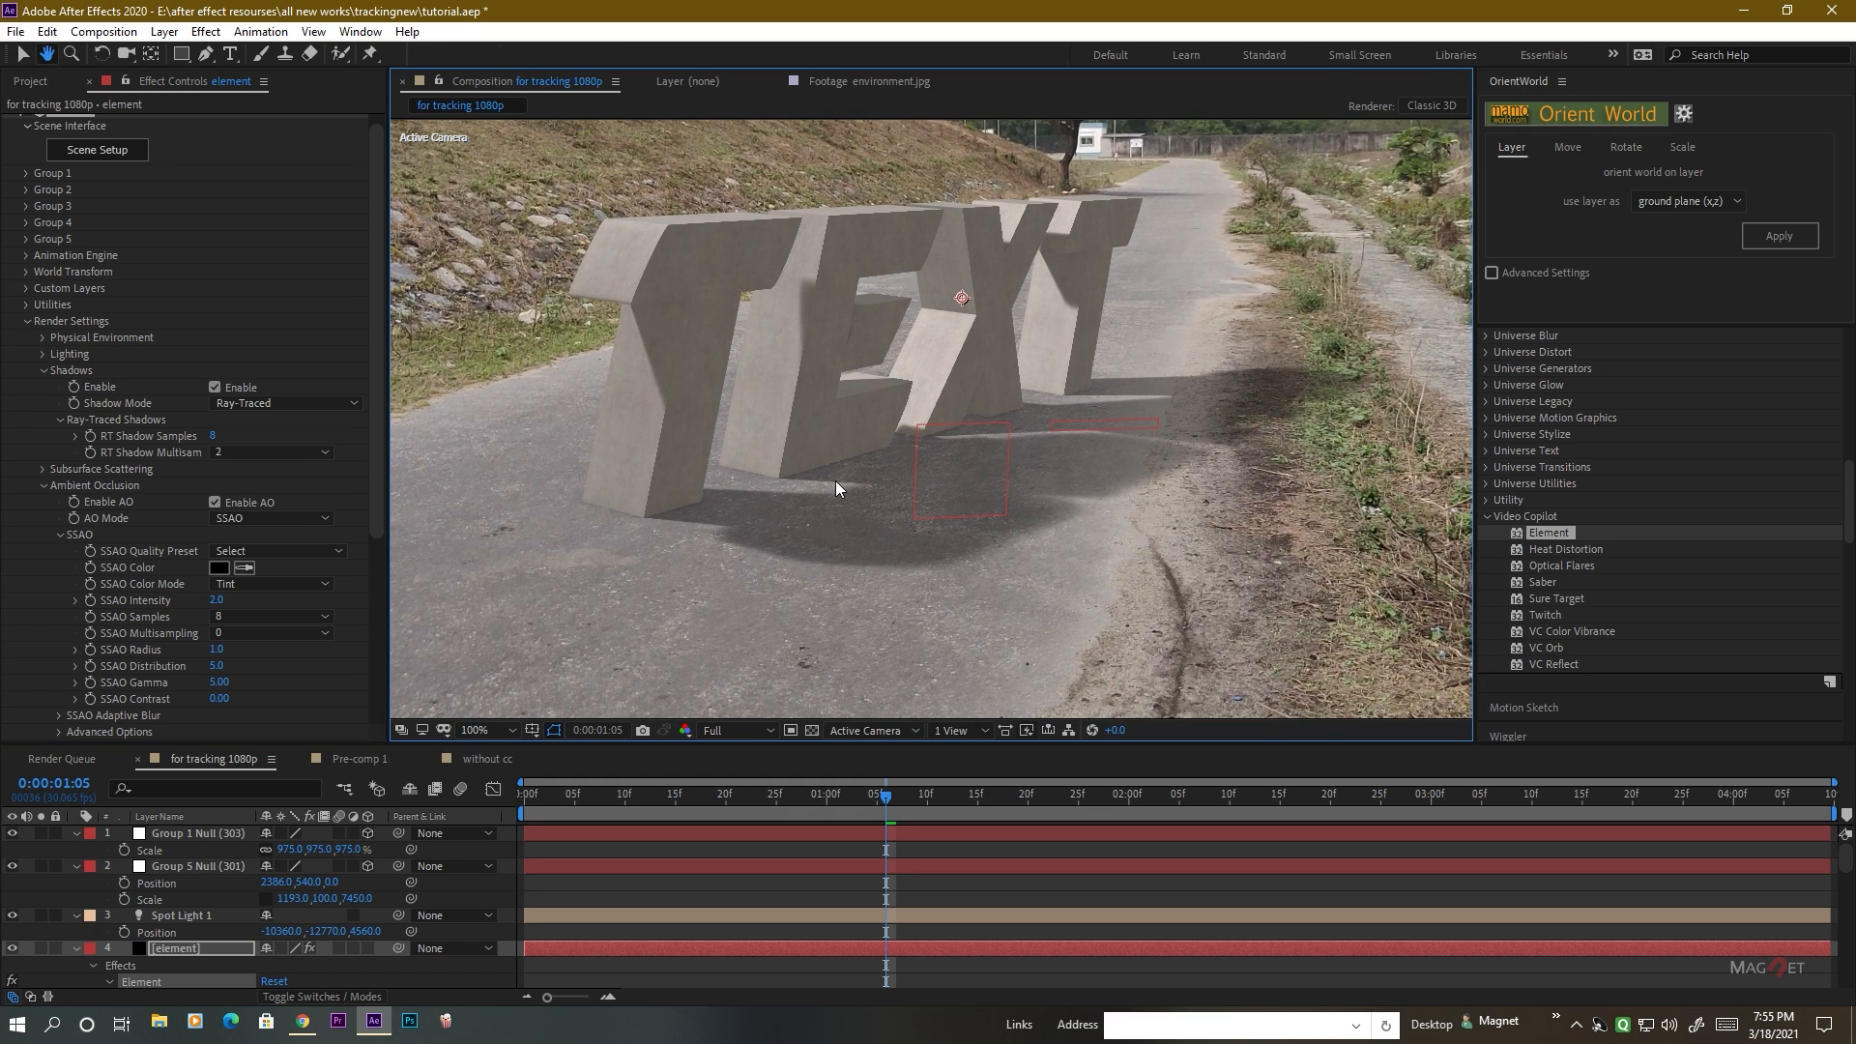
Switch the element layer's ambient occlusion mode from SSAO to Ray-Traced.
{"action": "key", "text": "v"}
{"action": "left_click", "coordinate": [243, 519]}
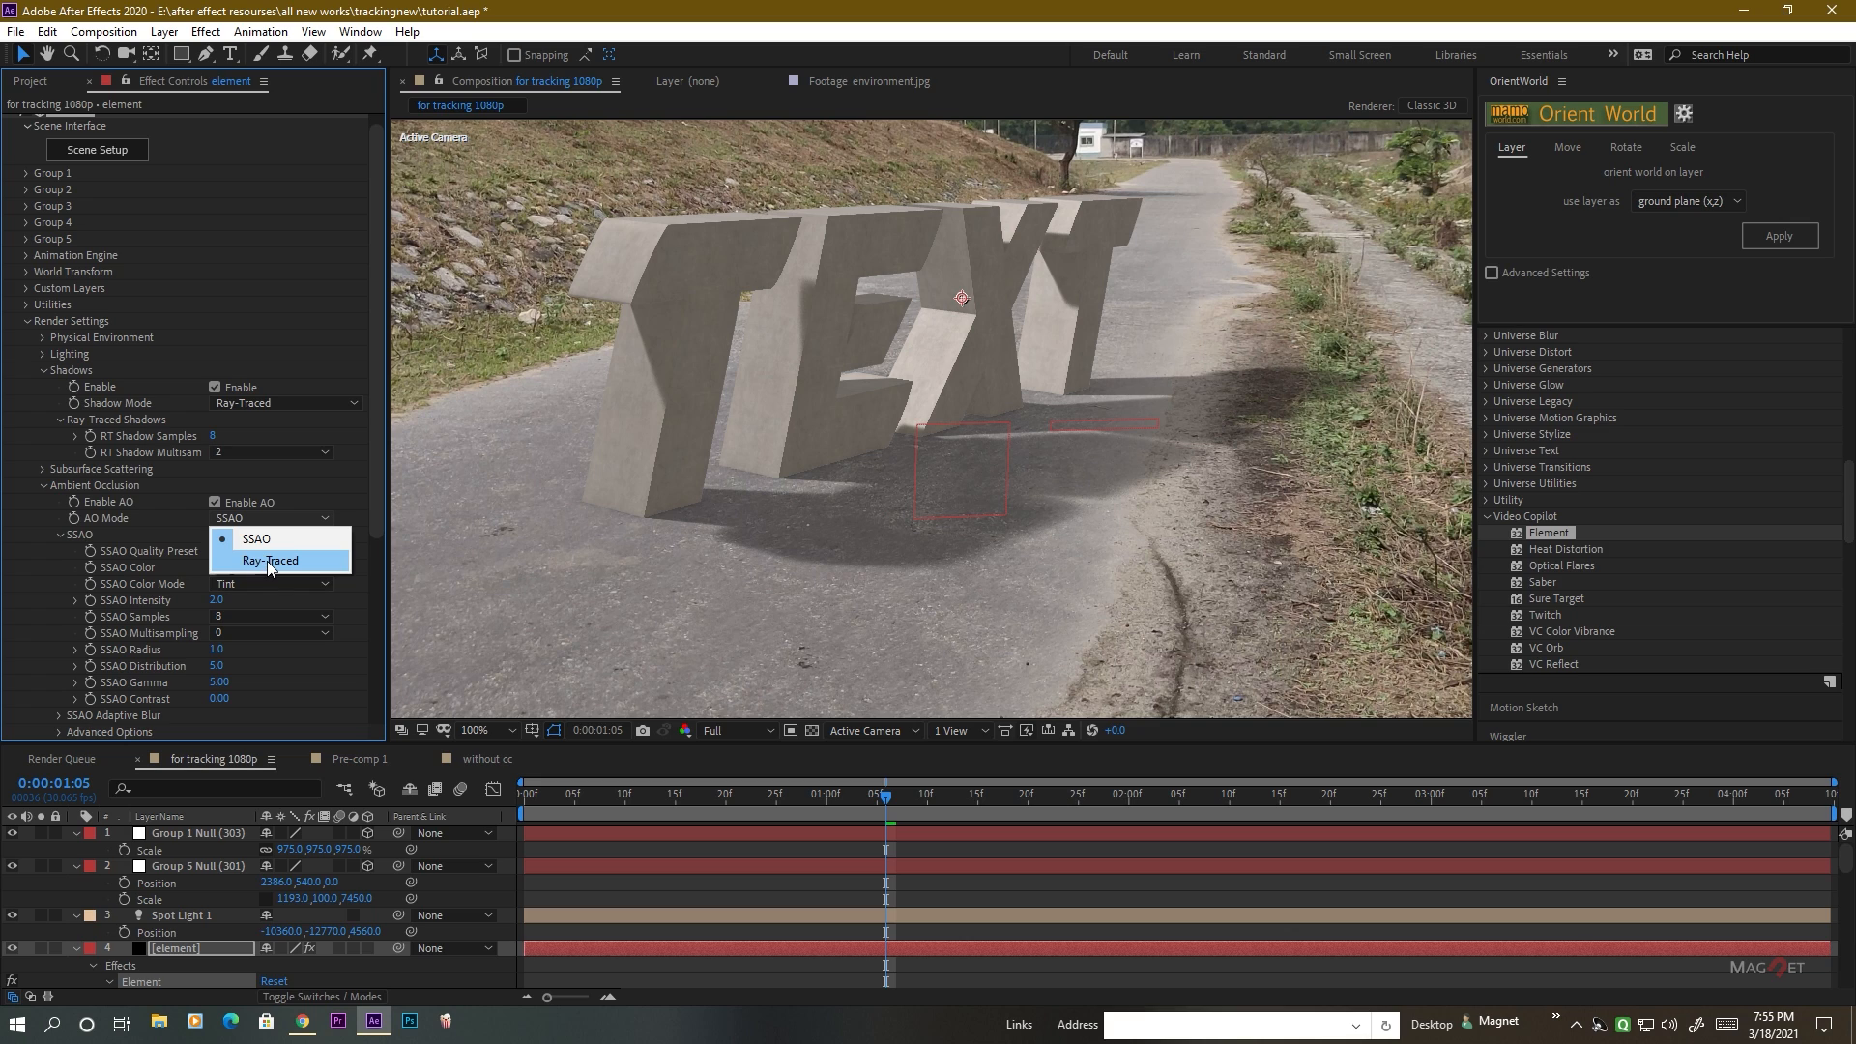
{"action": "left_click", "coordinate": [269, 561]}
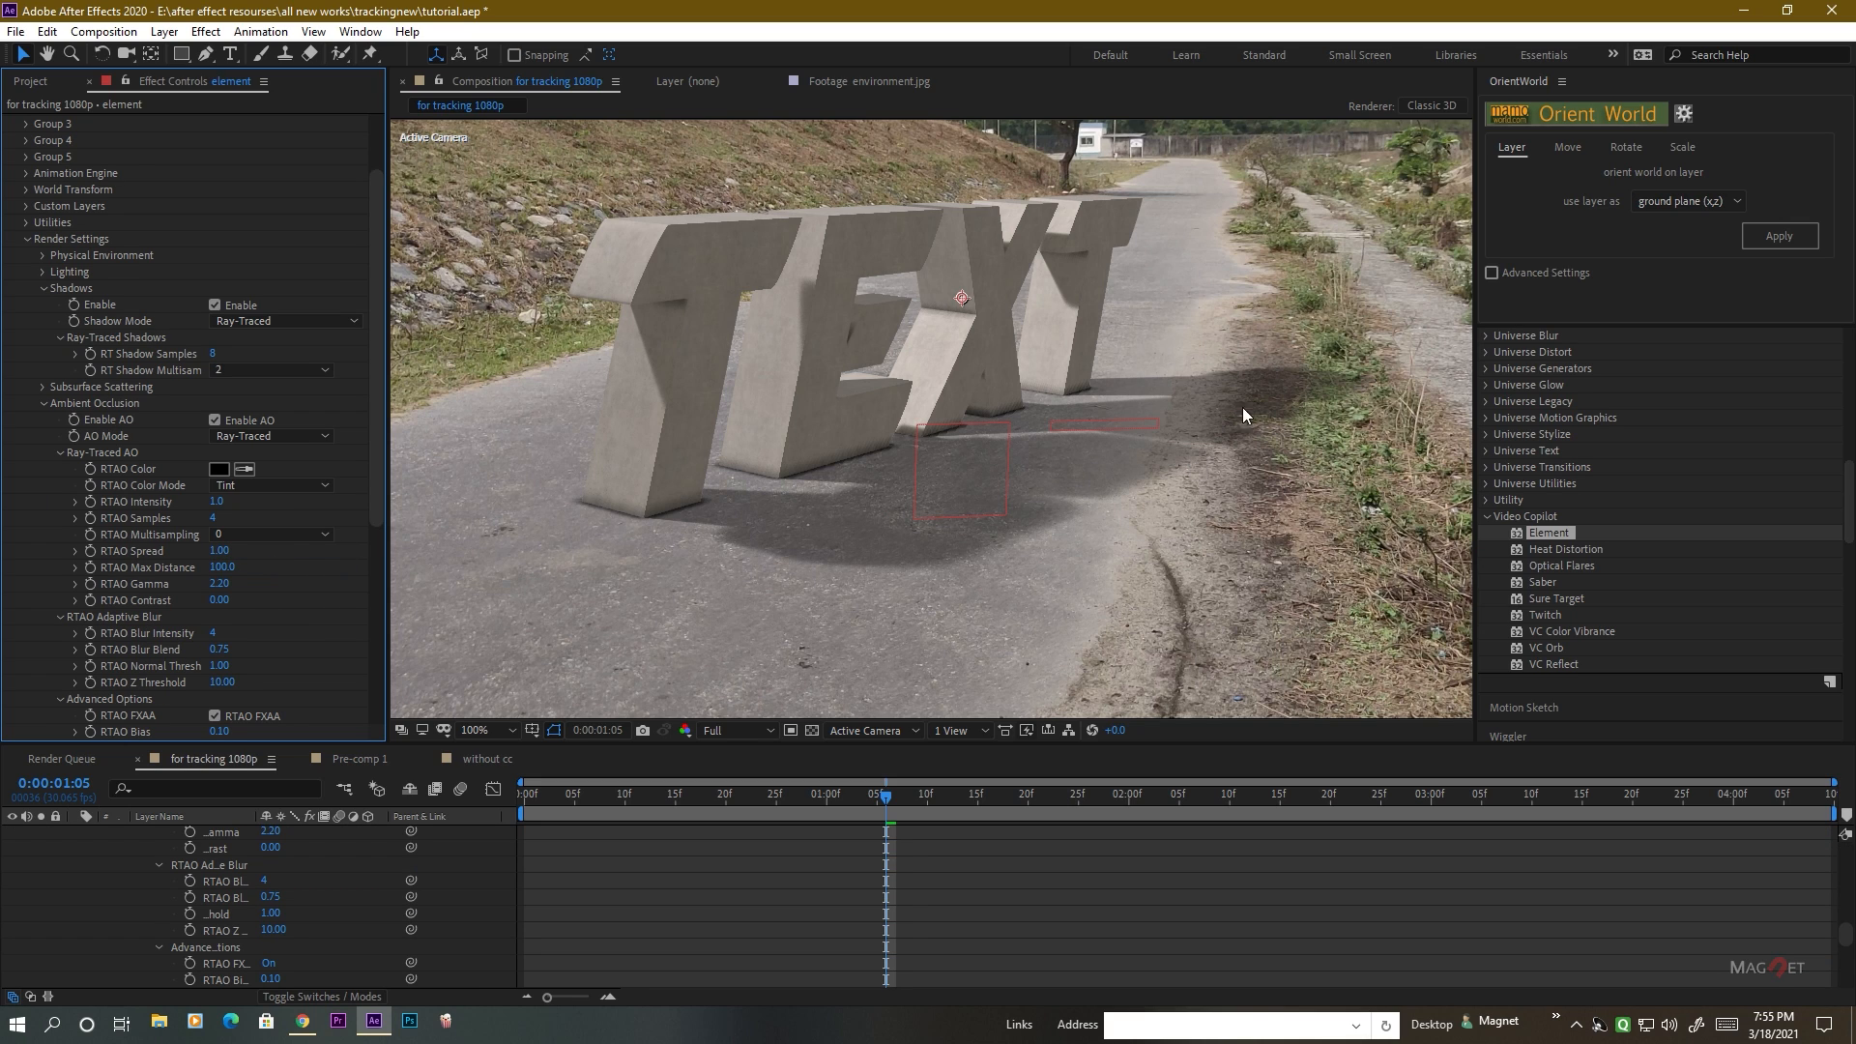
Inspect the contact shading at the letters' bases and lower the ray-traced ambient occlusion intensity to 0.8.
{"action": "key", "text": "period"}
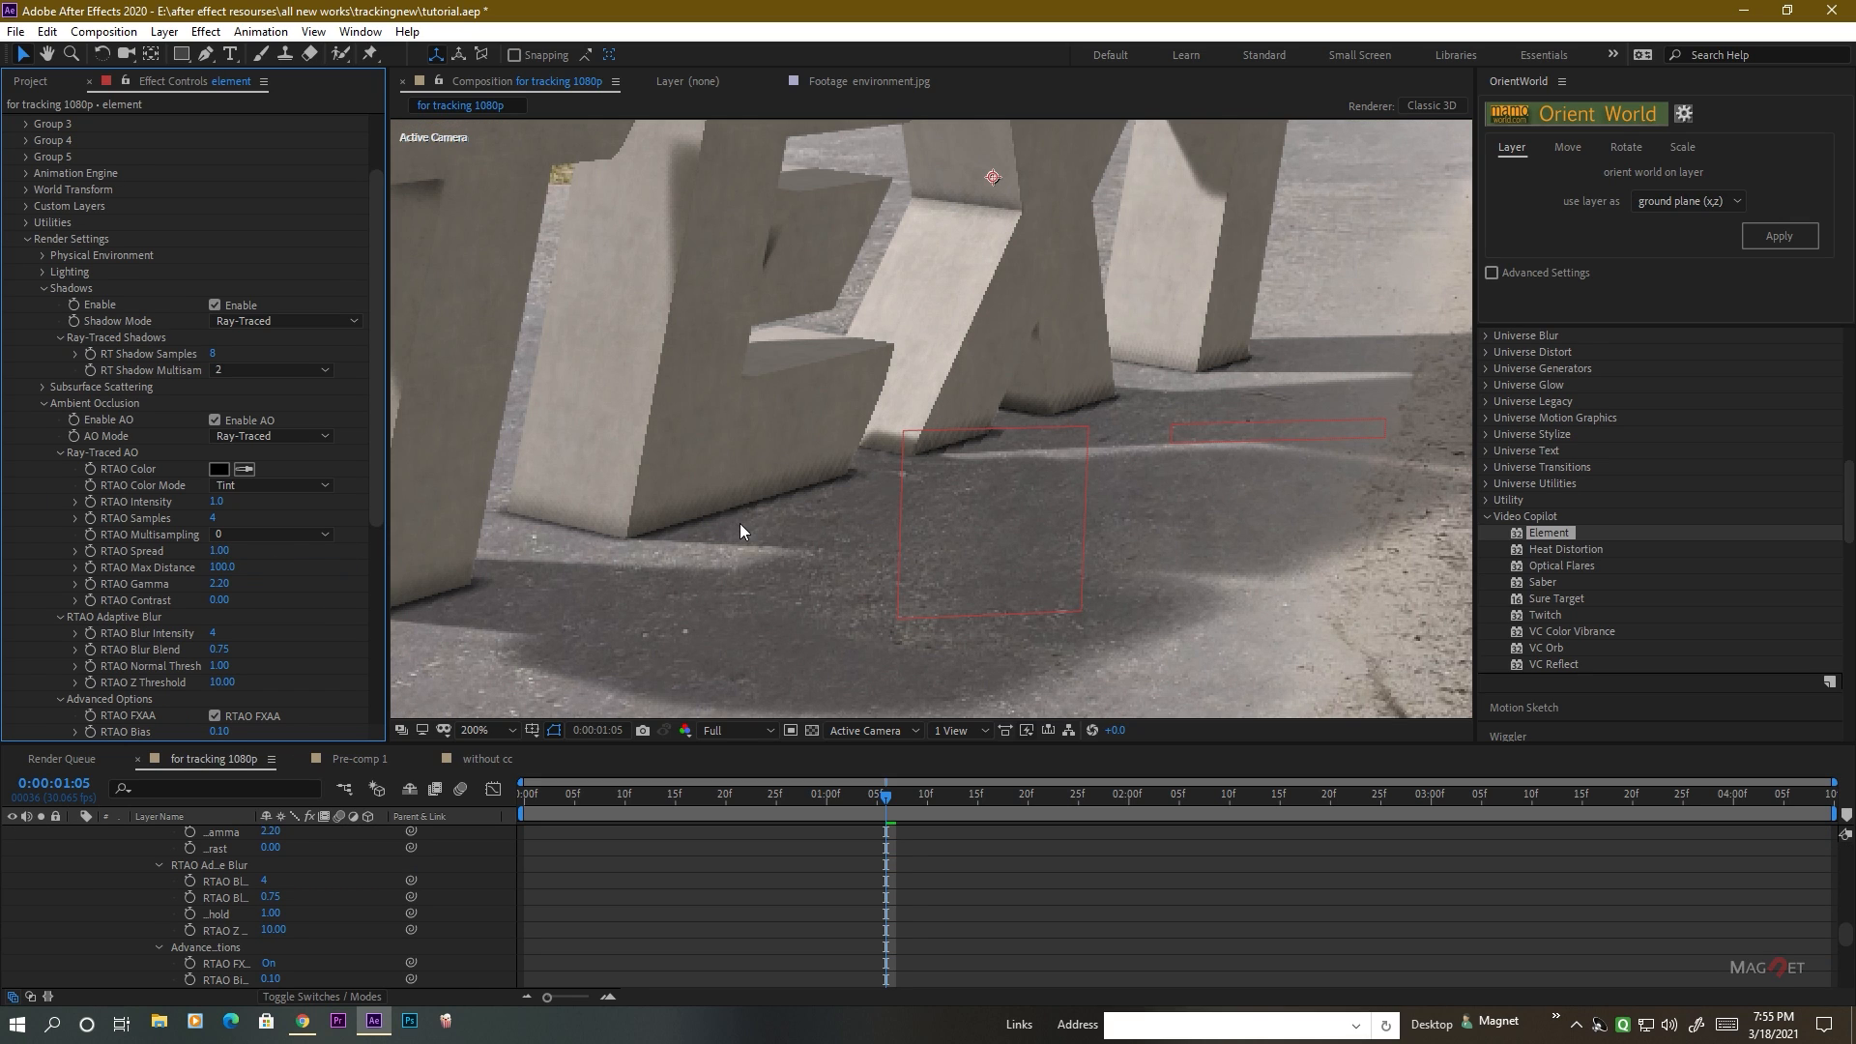
{"action": "key", "text": "period"}
{"action": "key", "text": "comma"}
{"action": "key", "text": "period"}
{"action": "left_click_drag", "start_coordinate": [541, 604], "coordinate": [769, 485]}
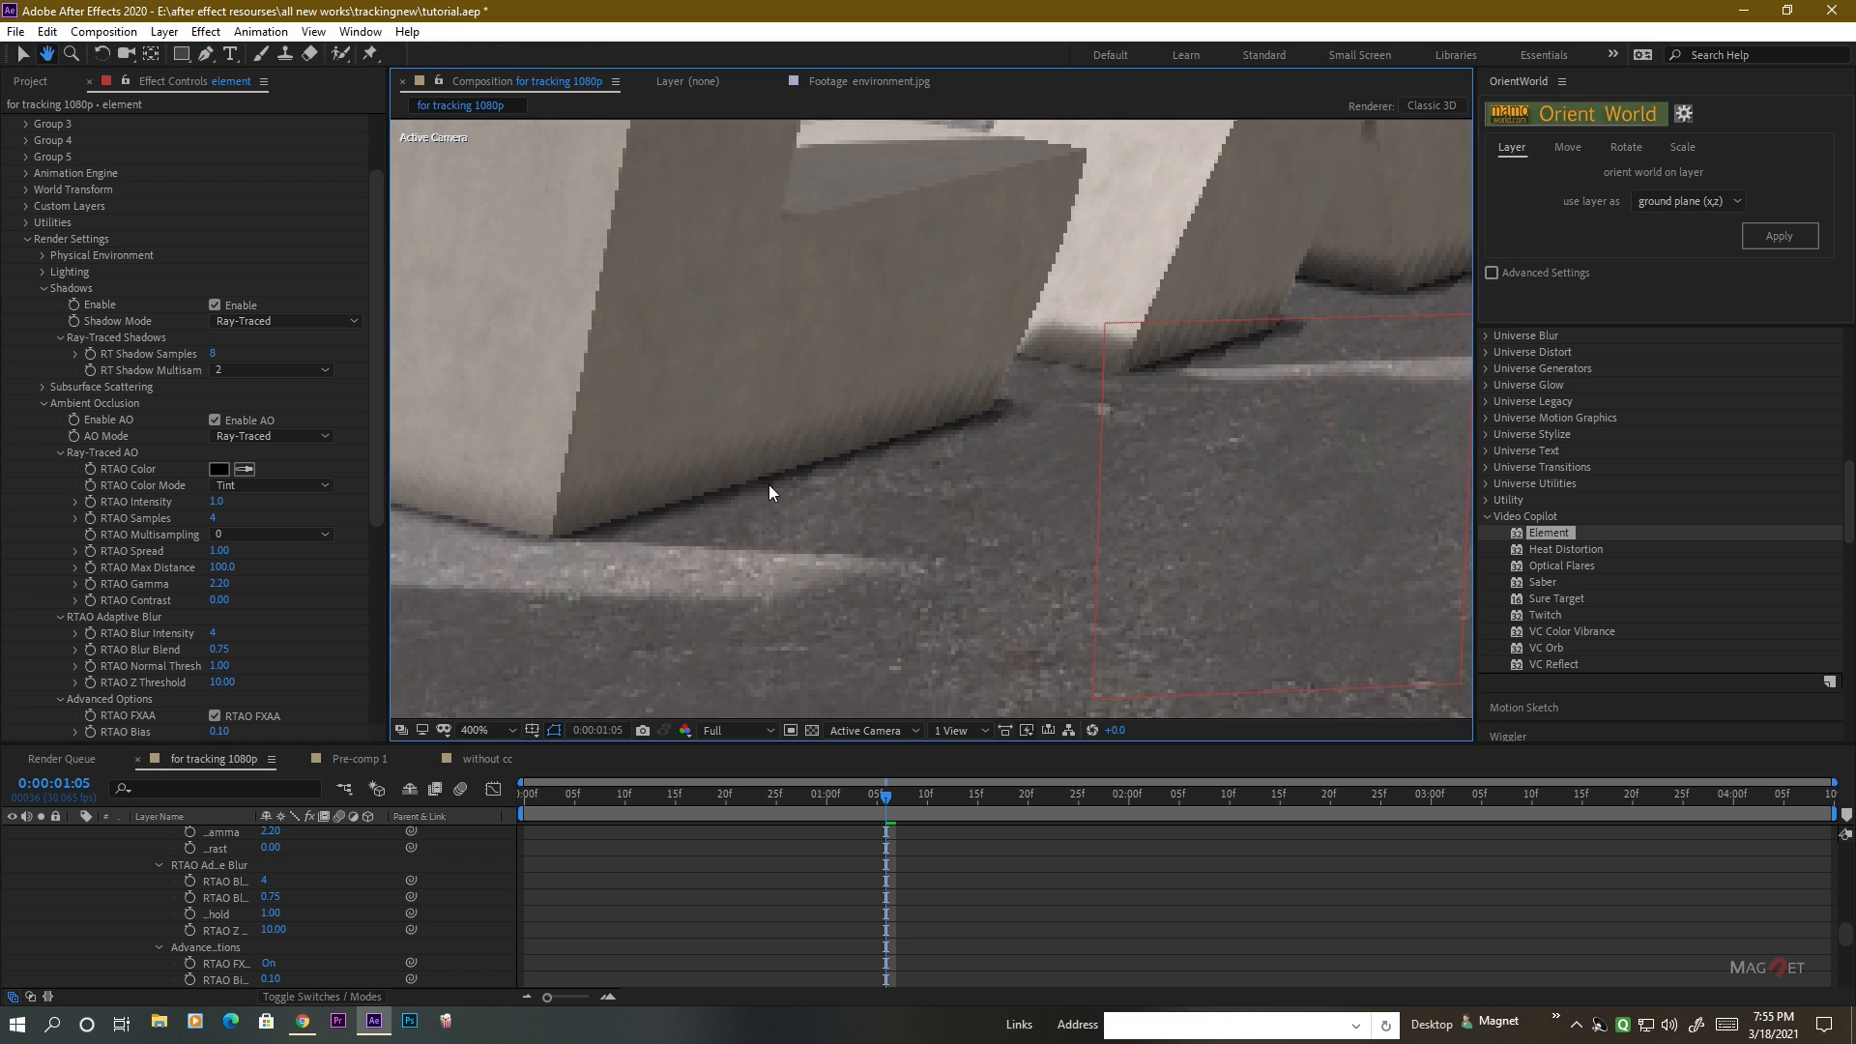
{"action": "scroll", "coordinate": [774, 468], "scroll_direction": "up", "scroll_amount": 1}
{"action": "scroll", "coordinate": [775, 468], "scroll_direction": "down", "scroll_amount": 2}
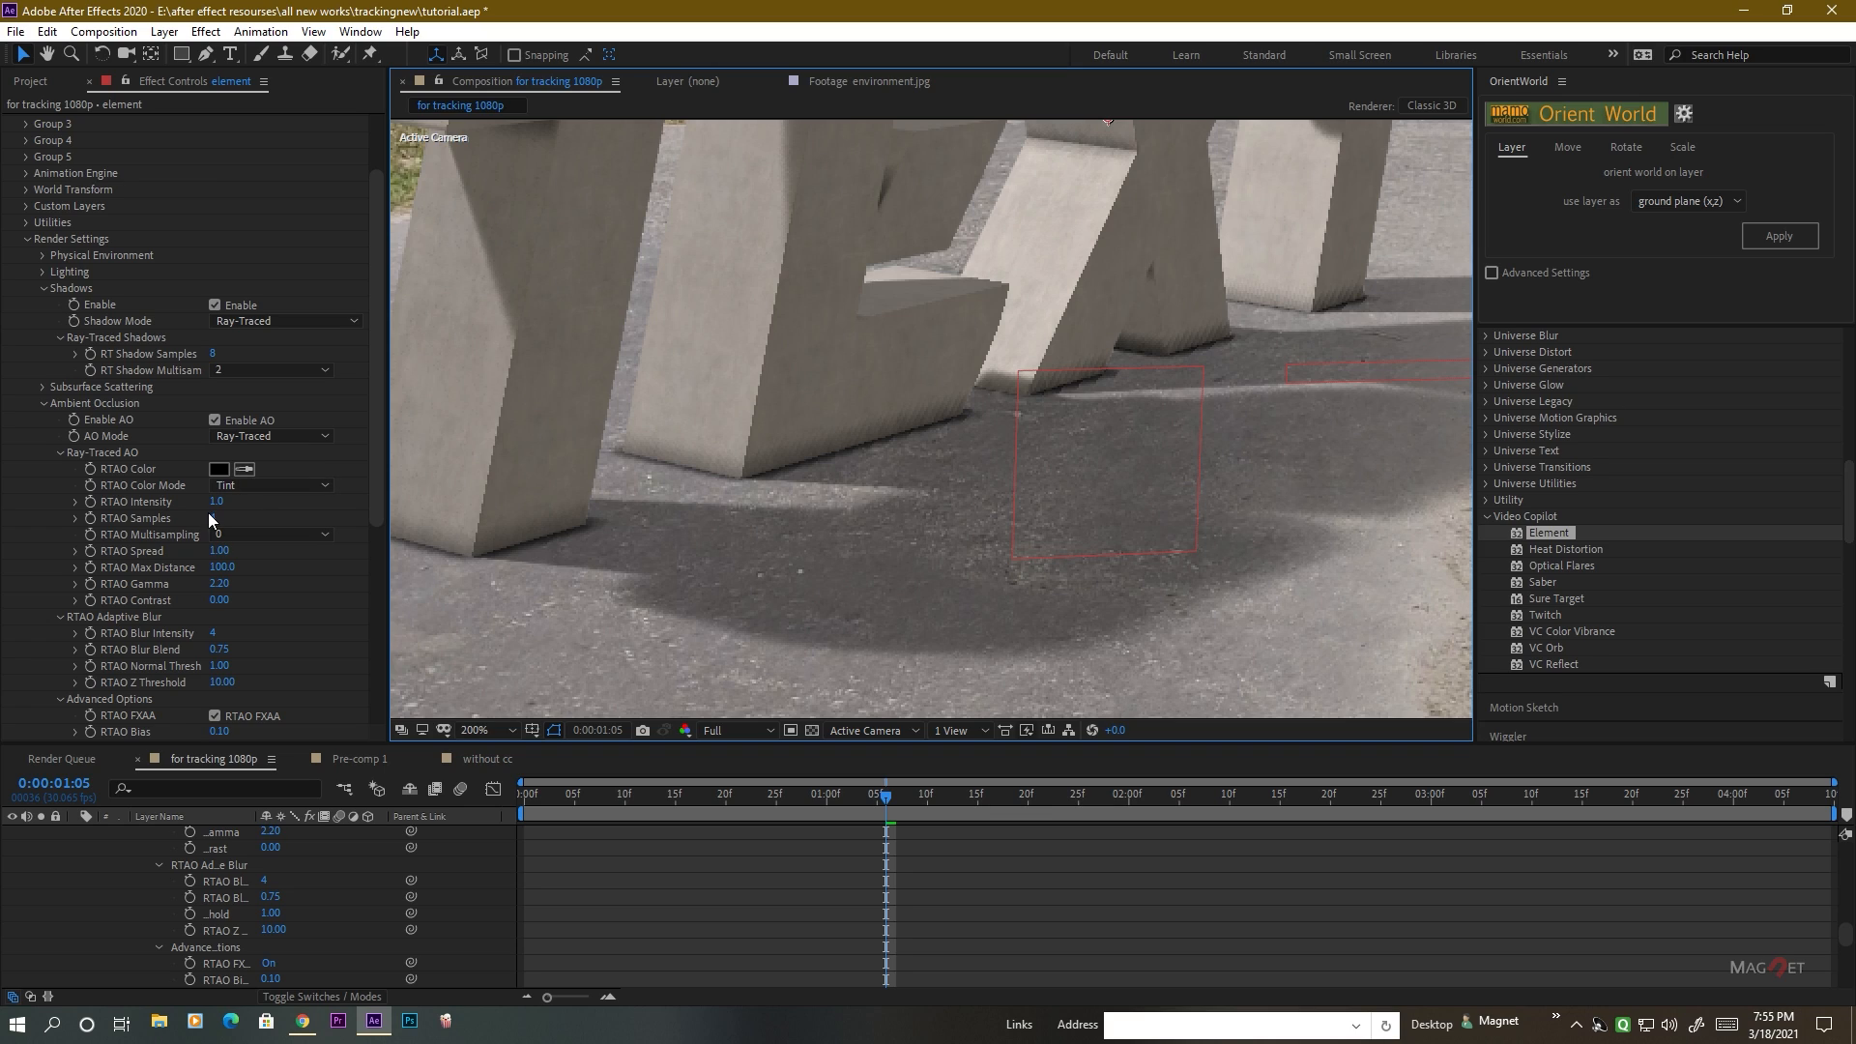
{"action": "left_click_drag", "start_coordinate": [222, 509], "coordinate": [217, 516]}
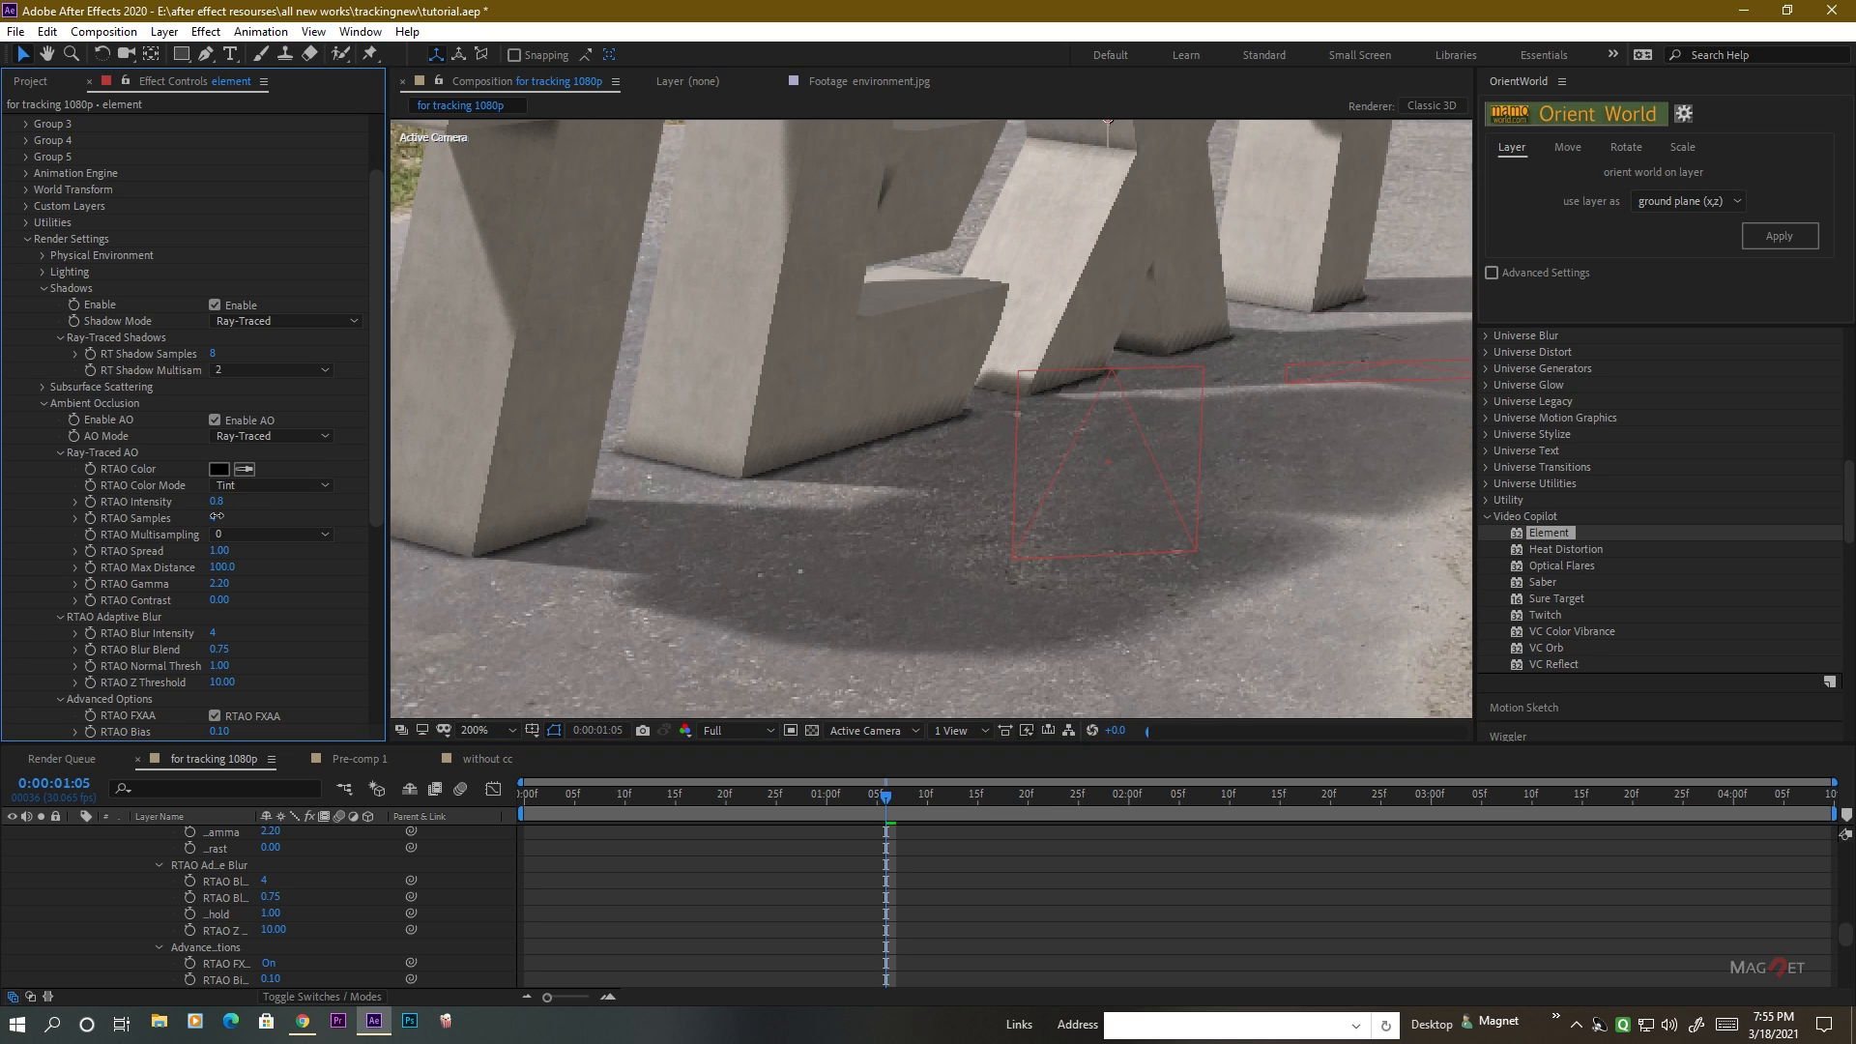
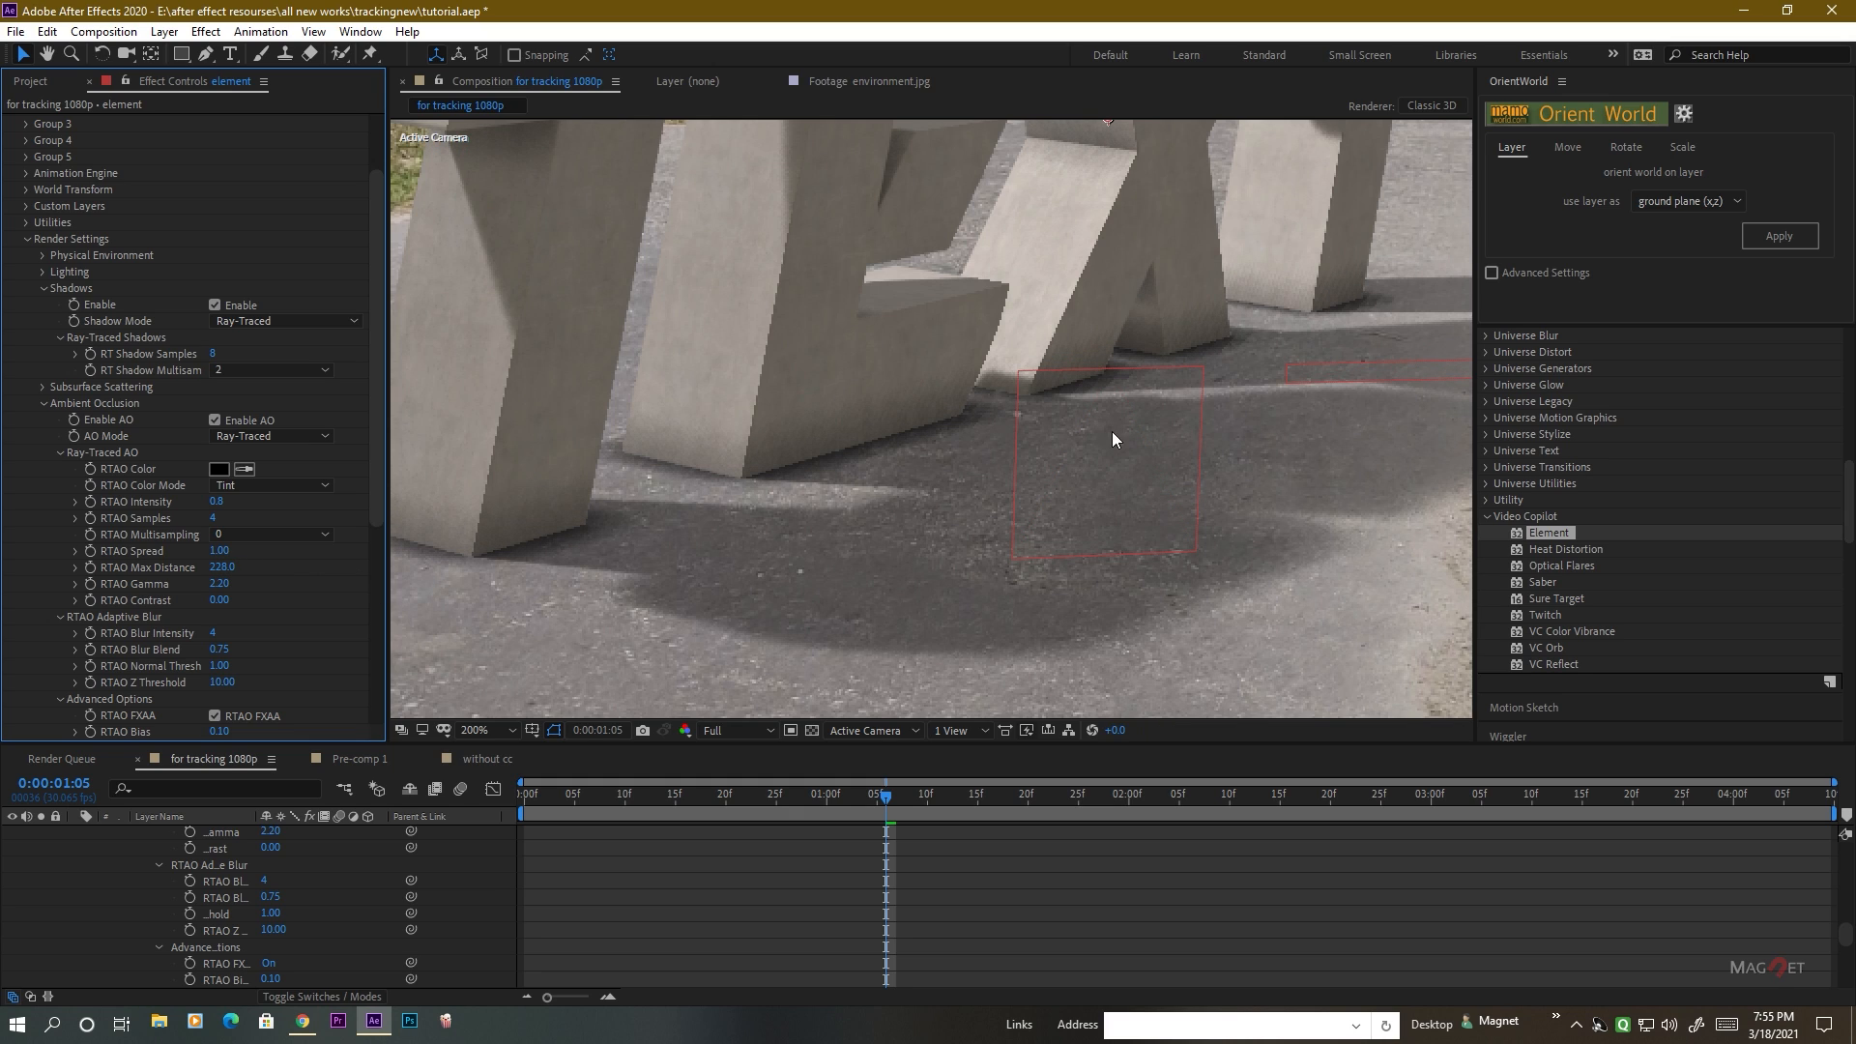
Try raising the element layer's ray-traced ambient occlusion samples to 6 and inspect the contact shading around the letters.
{"action": "scroll", "coordinate": [901, 441], "scroll_direction": "down", "scroll_amount": 3}
{"action": "scroll", "coordinate": [901, 441], "scroll_direction": "up", "scroll_amount": 5}
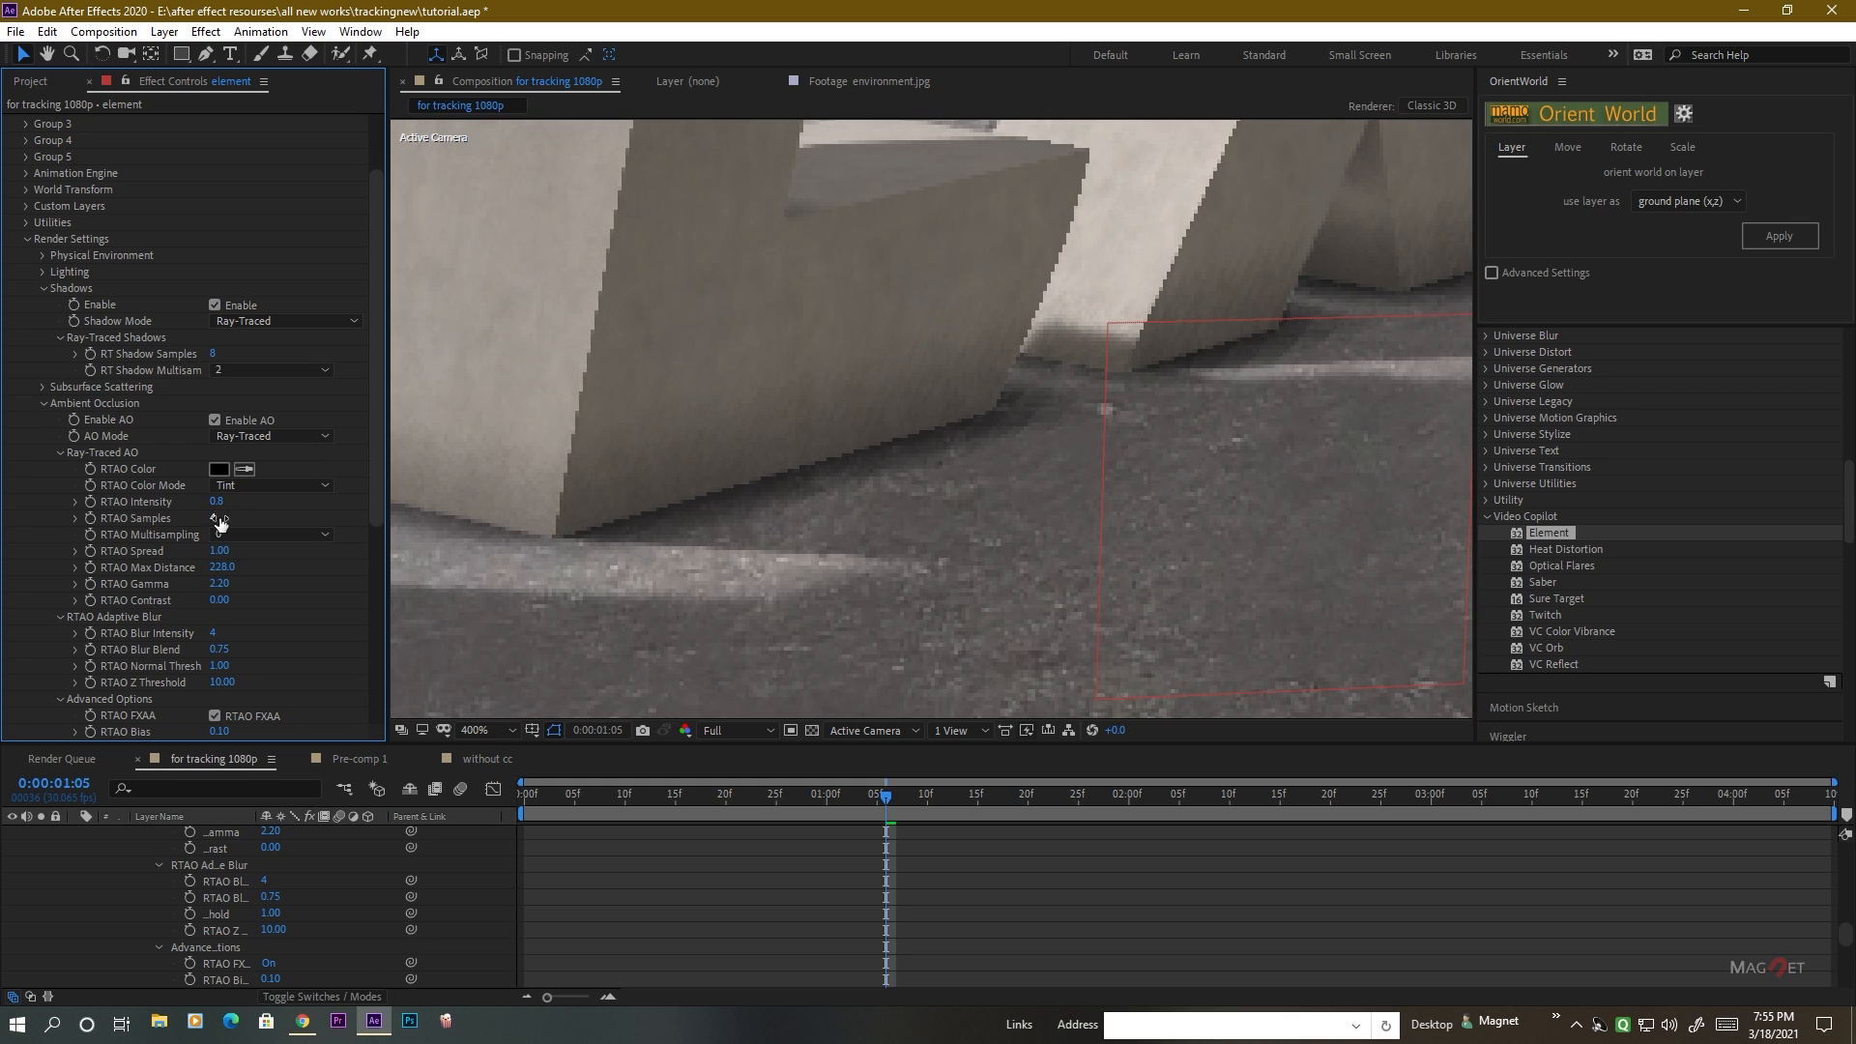
{"action": "left_click_drag", "start_coordinate": [222, 527], "coordinate": [303, 517]}
{"action": "scroll", "coordinate": [1030, 429], "scroll_direction": "down", "scroll_amount": 5}
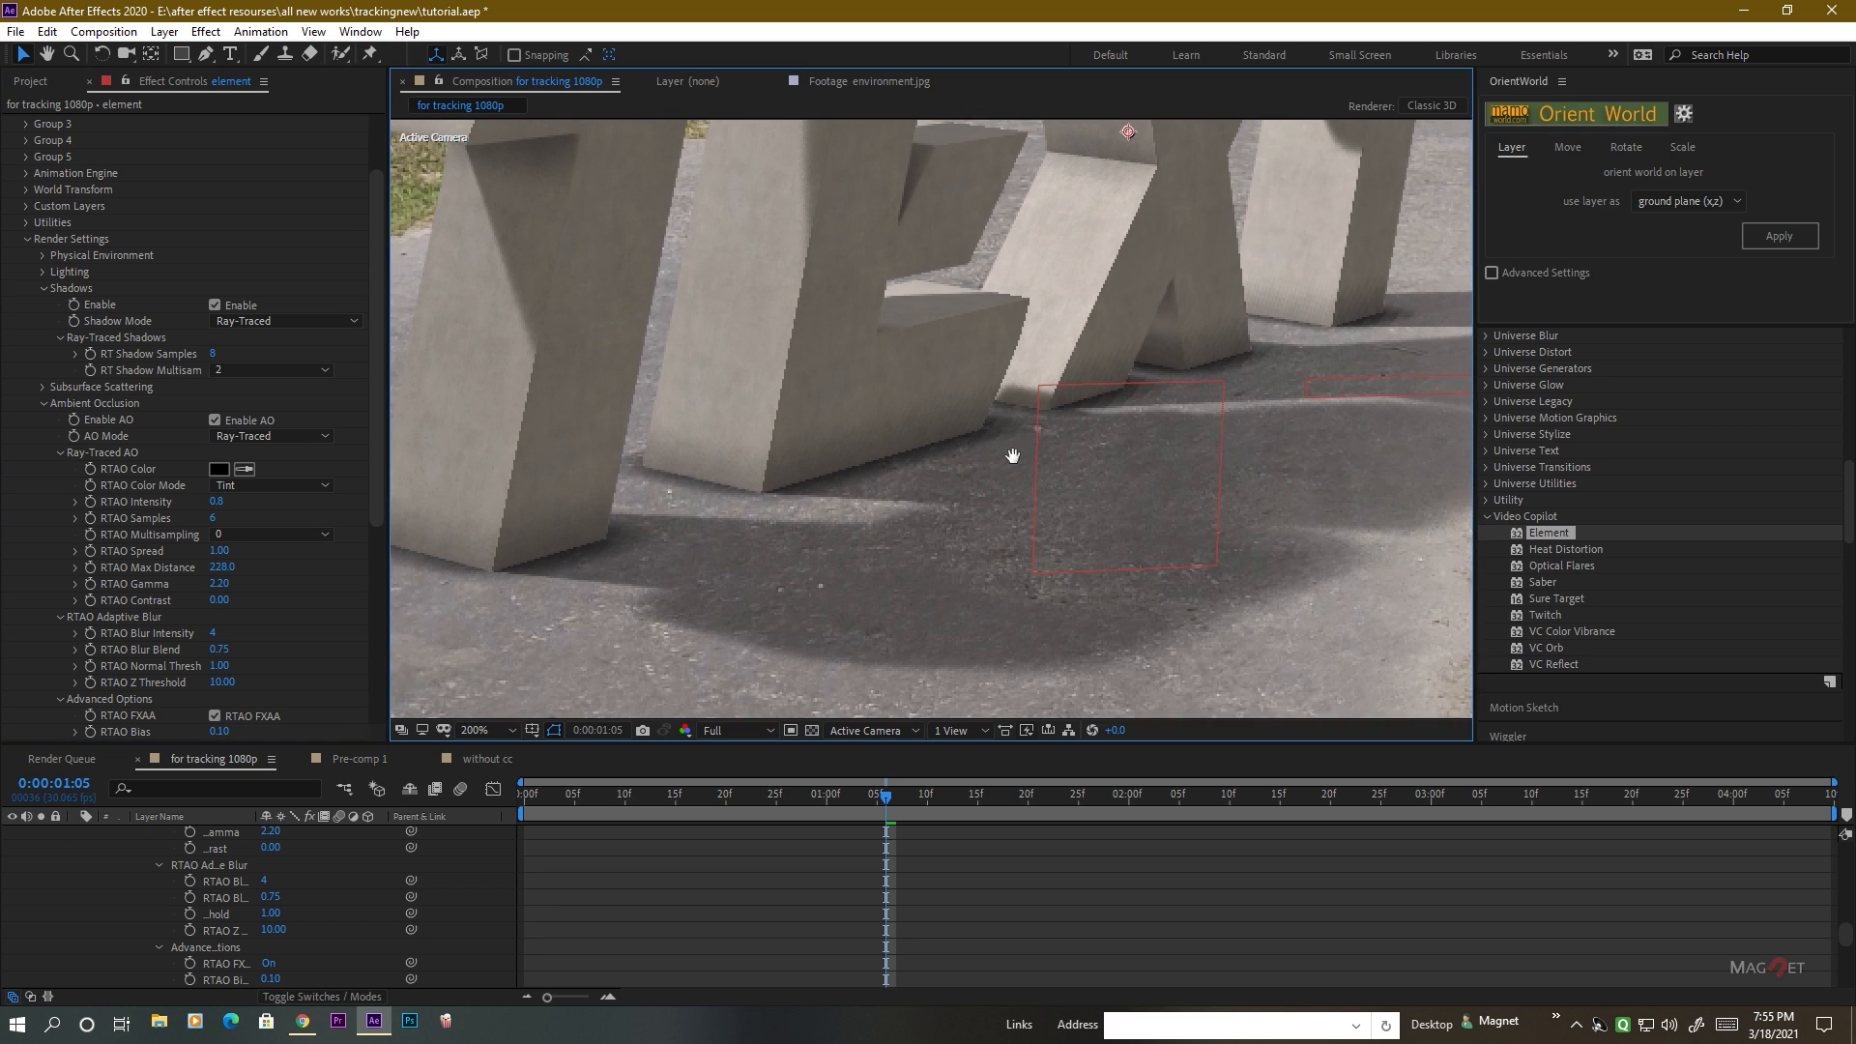
{"action": "scroll", "coordinate": [1014, 432], "scroll_direction": "up", "scroll_amount": 4}
{"action": "scroll", "coordinate": [1199, 414], "scroll_direction": "down", "scroll_amount": 2}
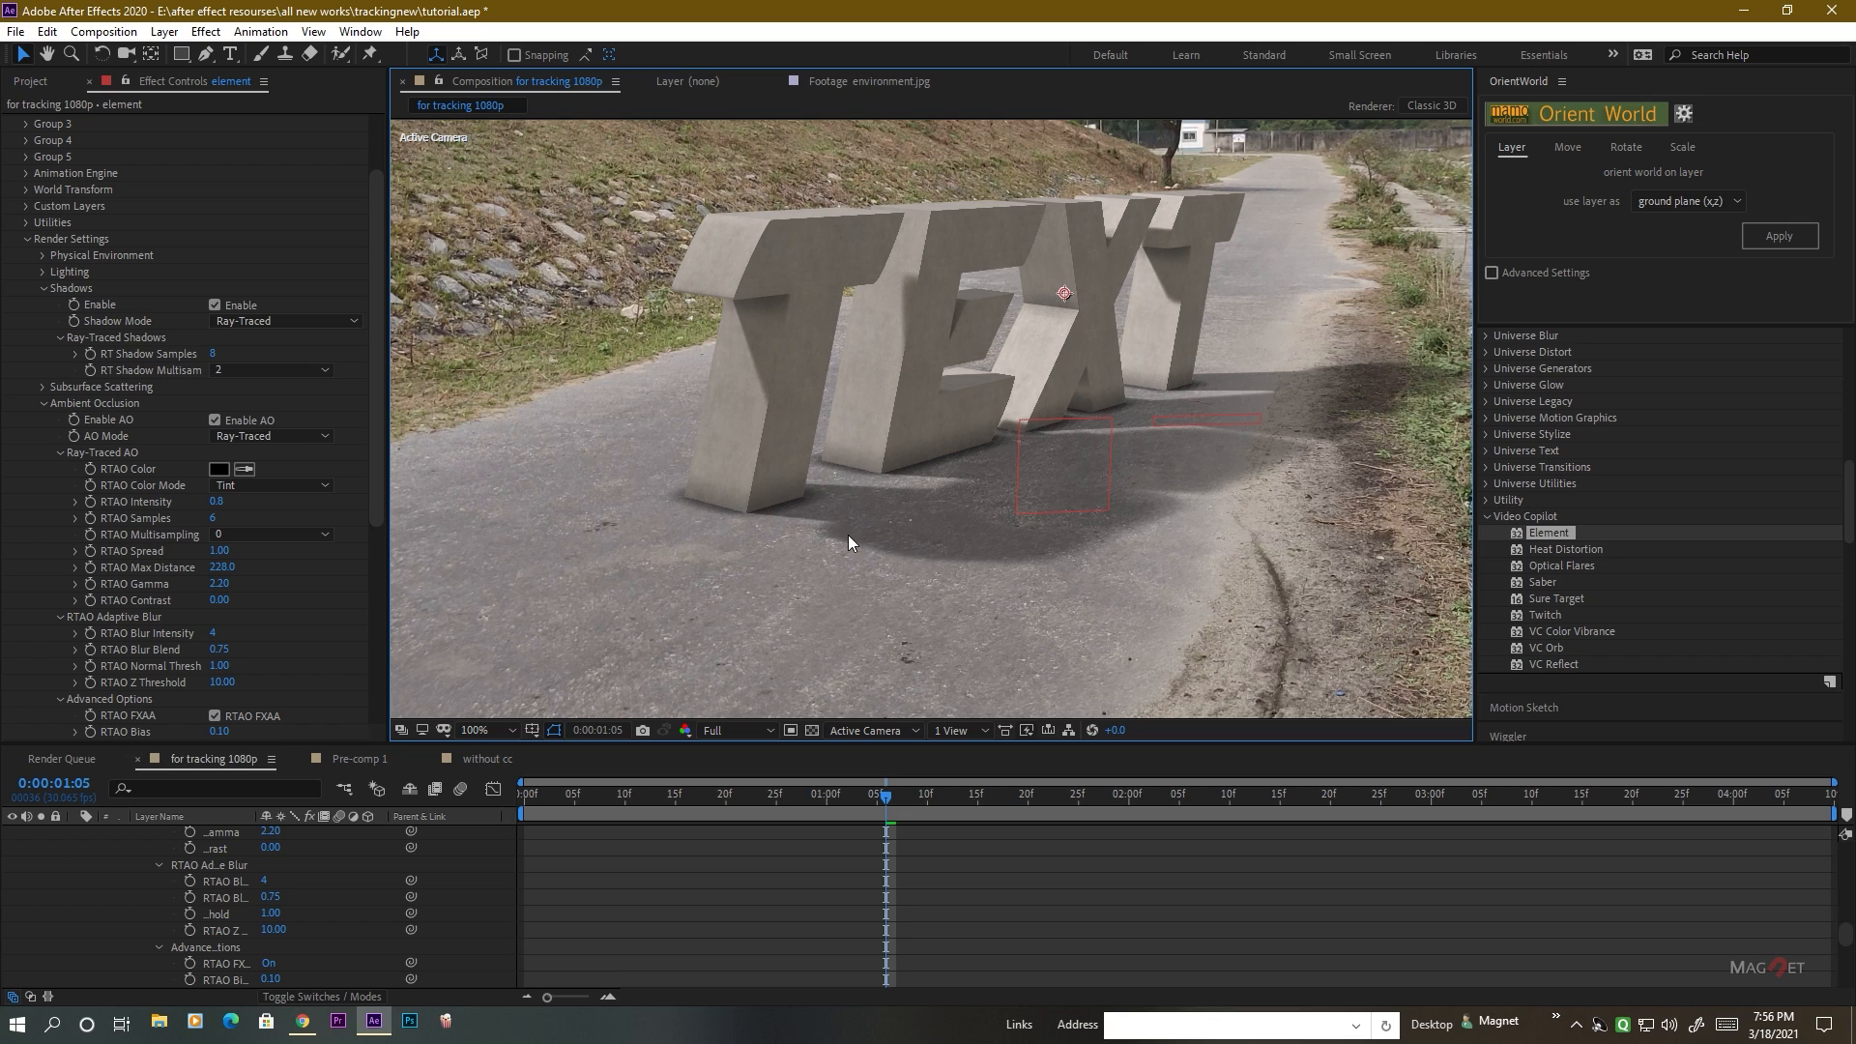
{"action": "left_click_drag", "start_coordinate": [1014, 345], "coordinate": [938, 360]}
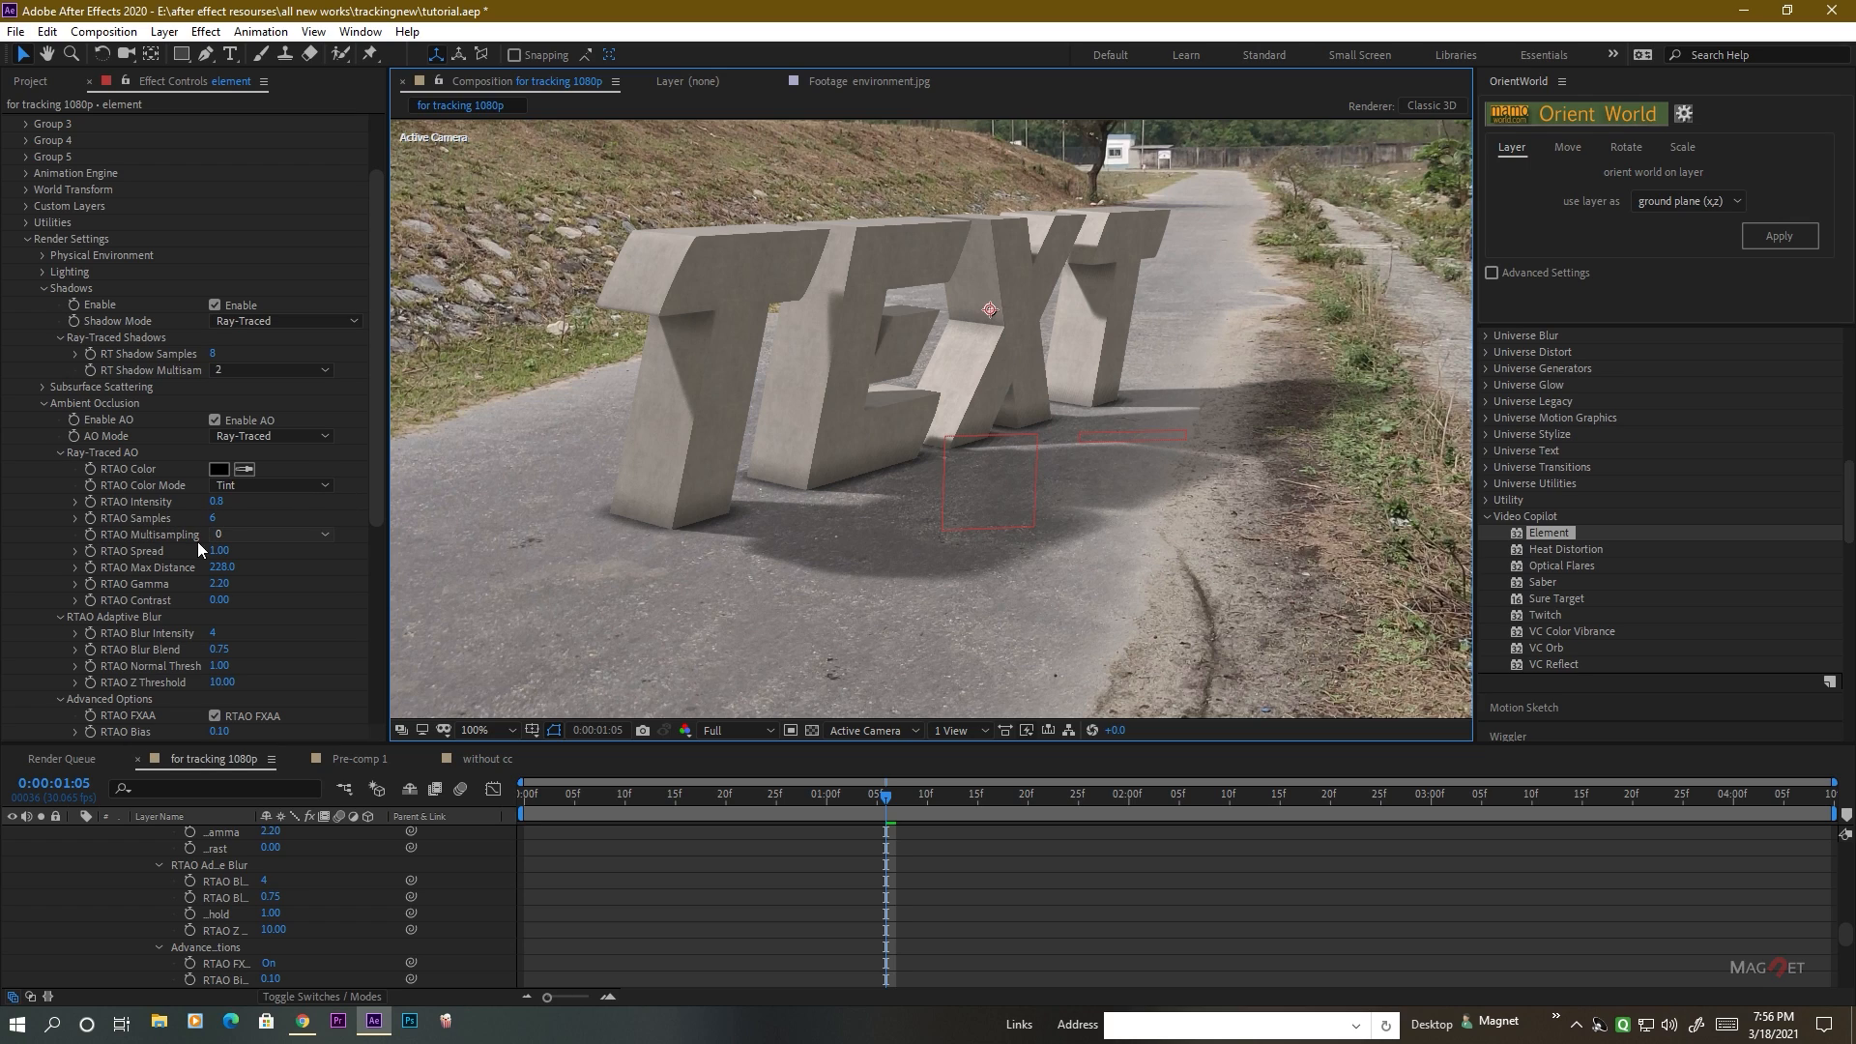
Reset the element layer's RTAO Samples, RTAO Max Distance and RT Shadow Samples to their defaults.
{"action": "right_click", "coordinate": [154, 518]}
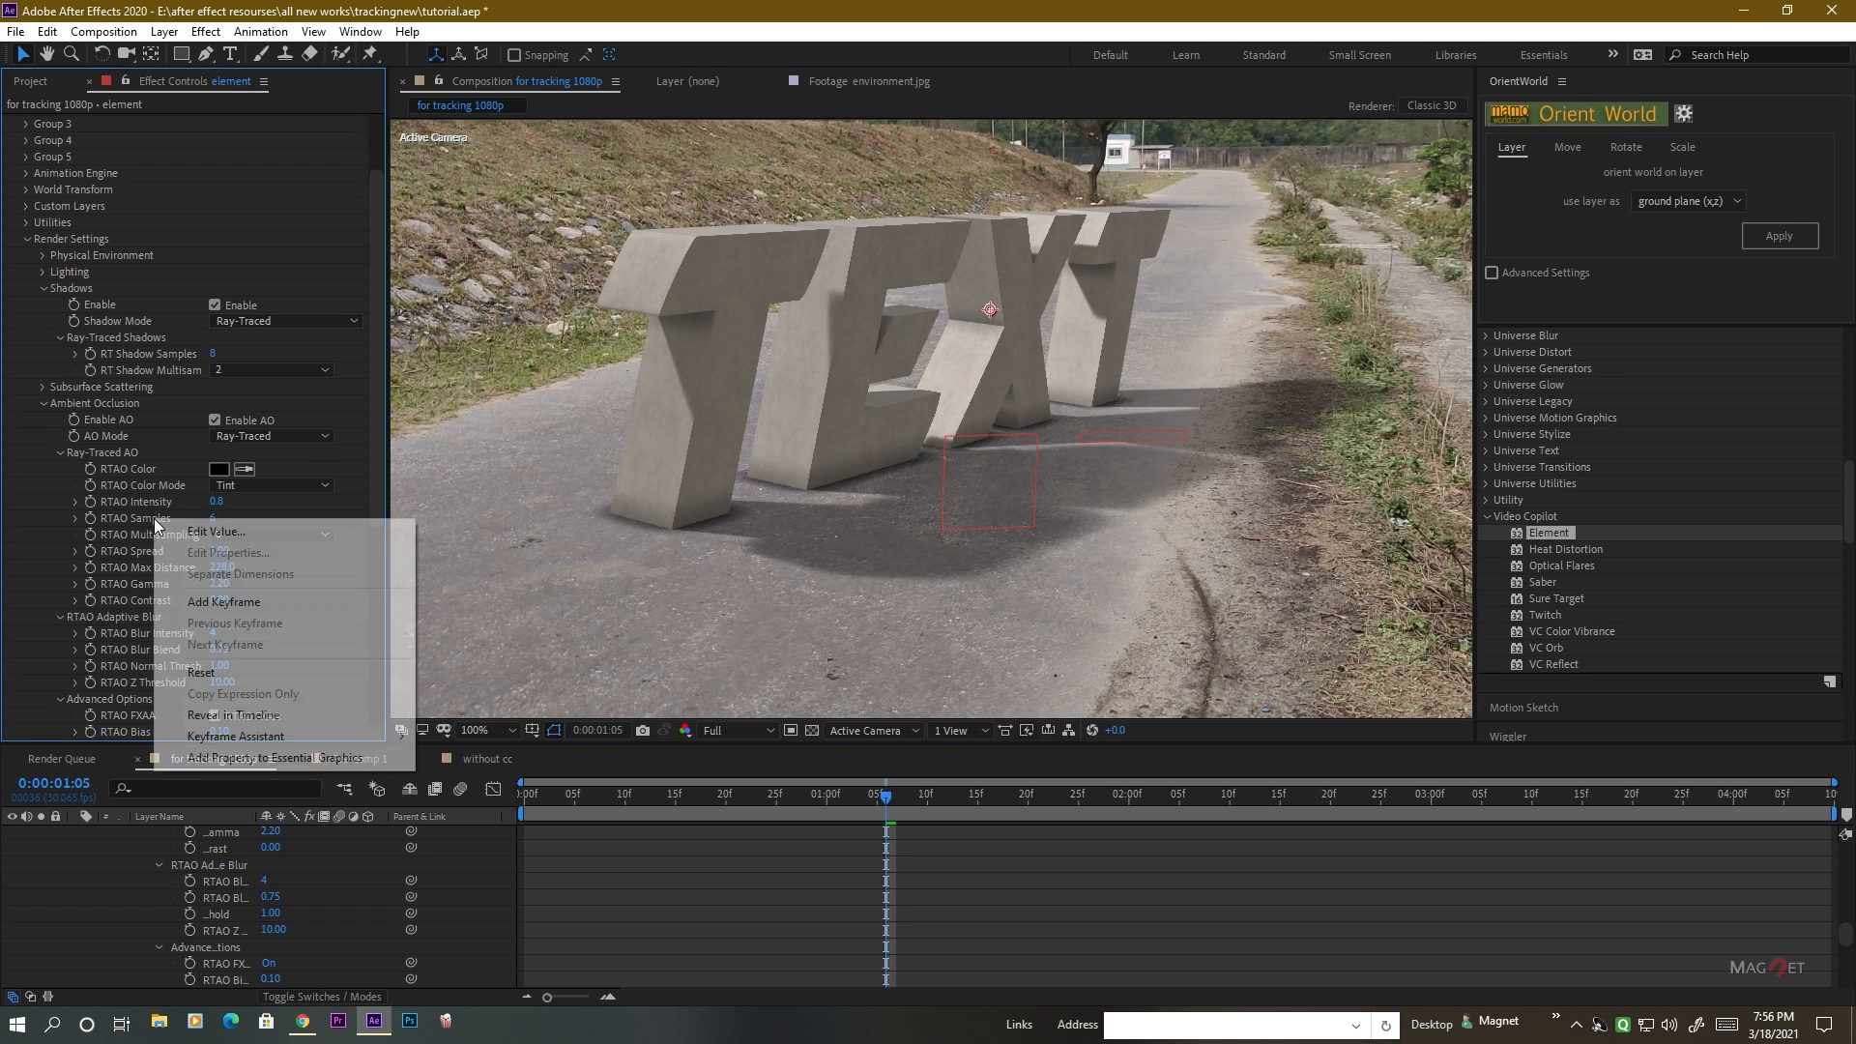
{"action": "left_click", "coordinate": [219, 674]}
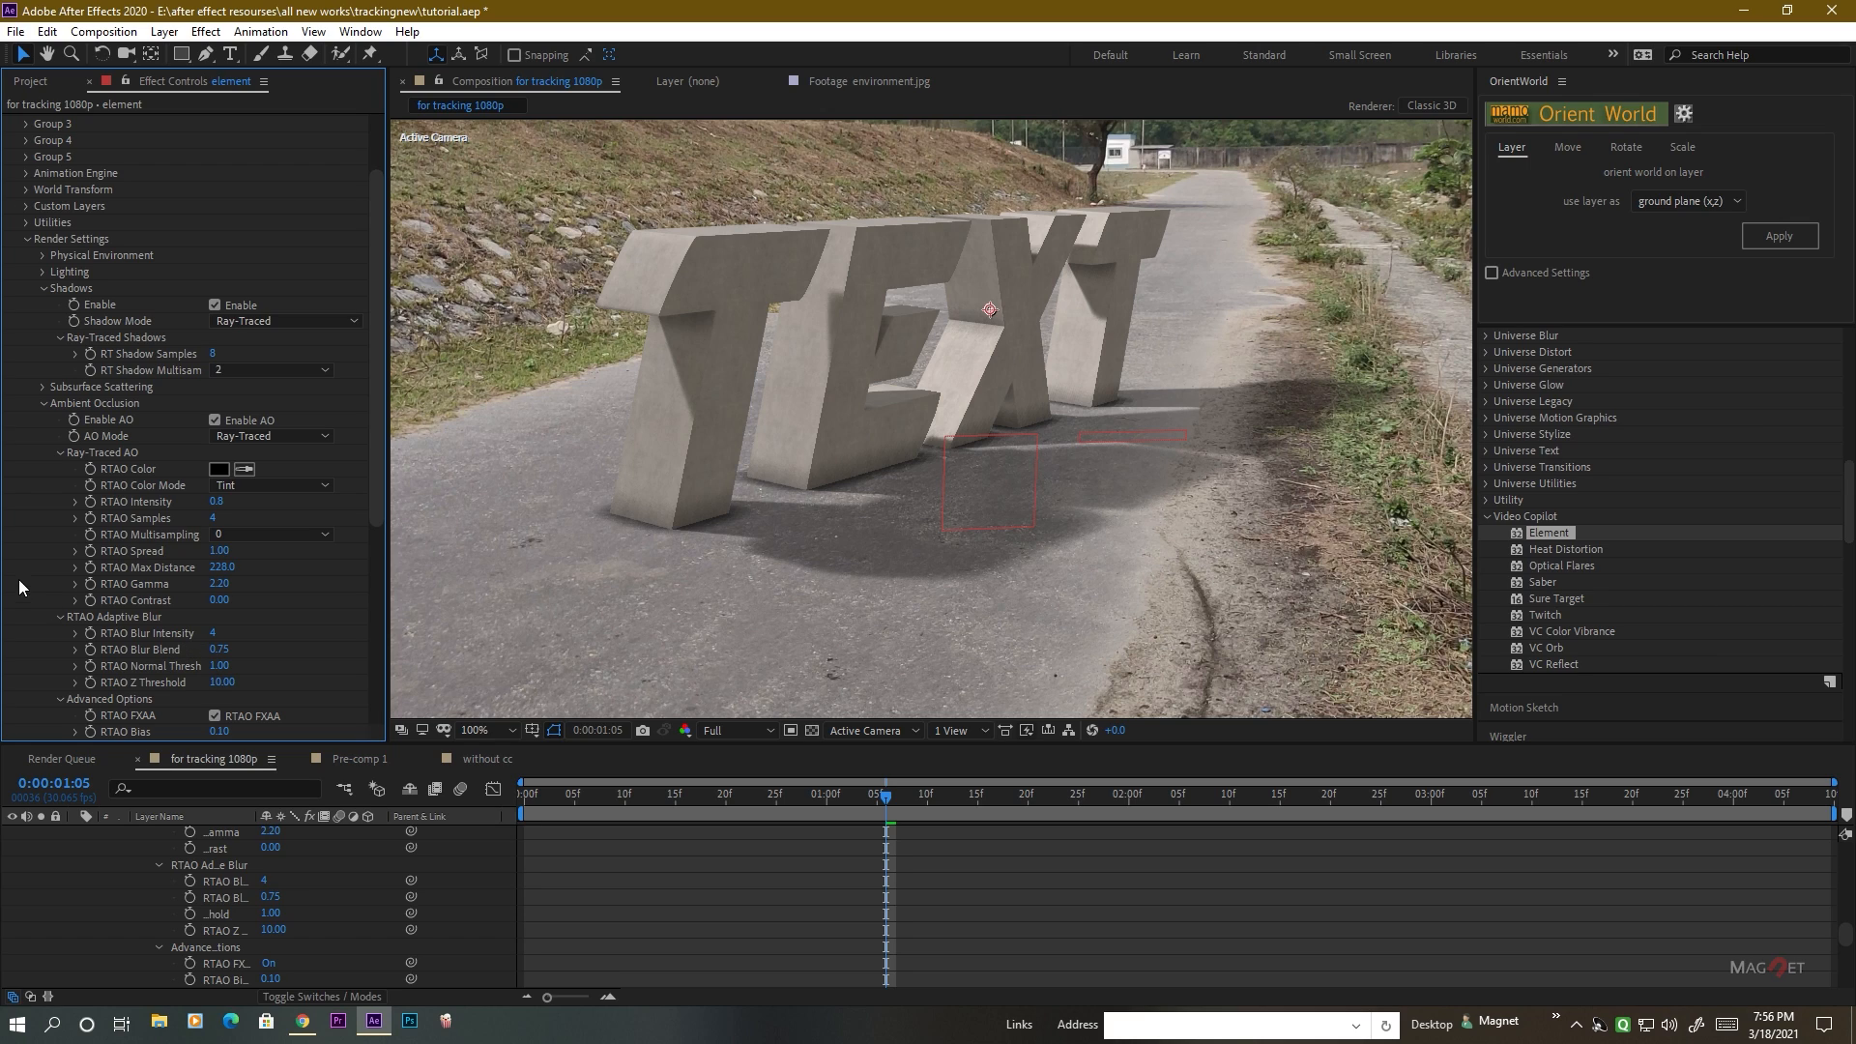
{"action": "right_click", "coordinate": [143, 565]}
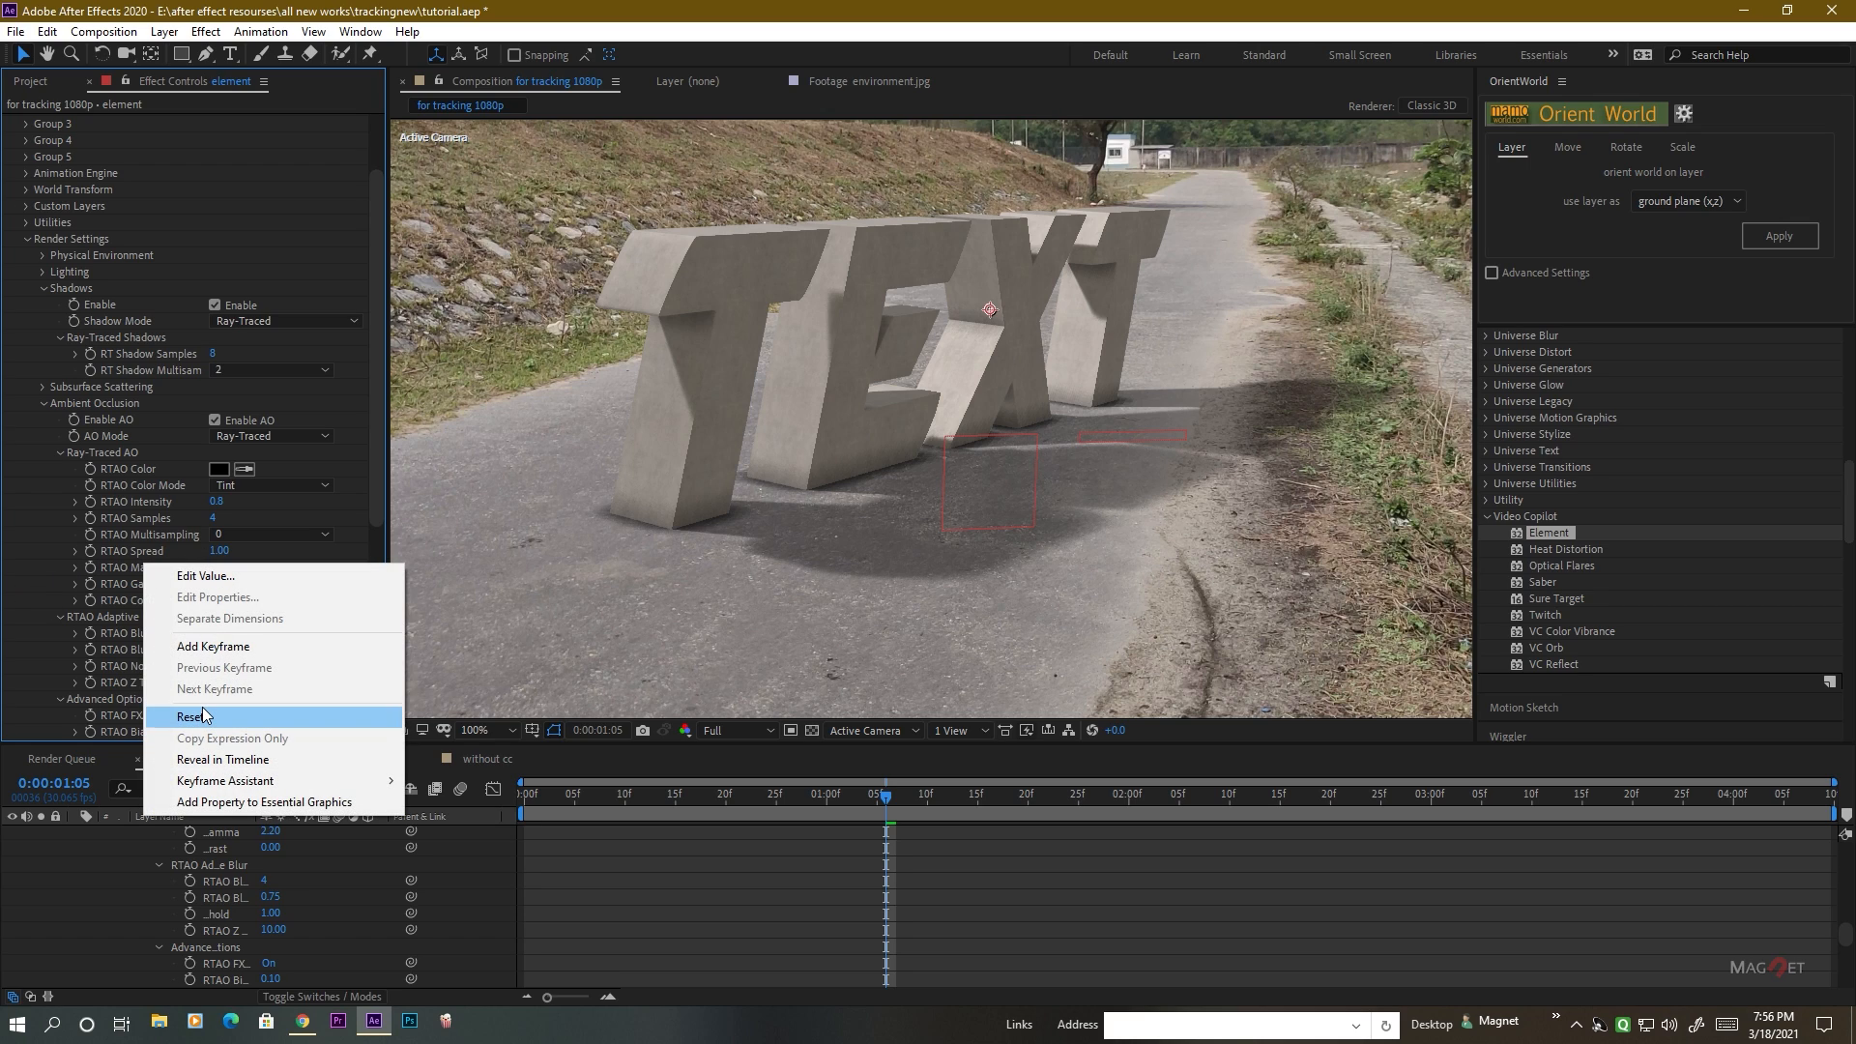
{"action": "left_click", "coordinate": [193, 716]}
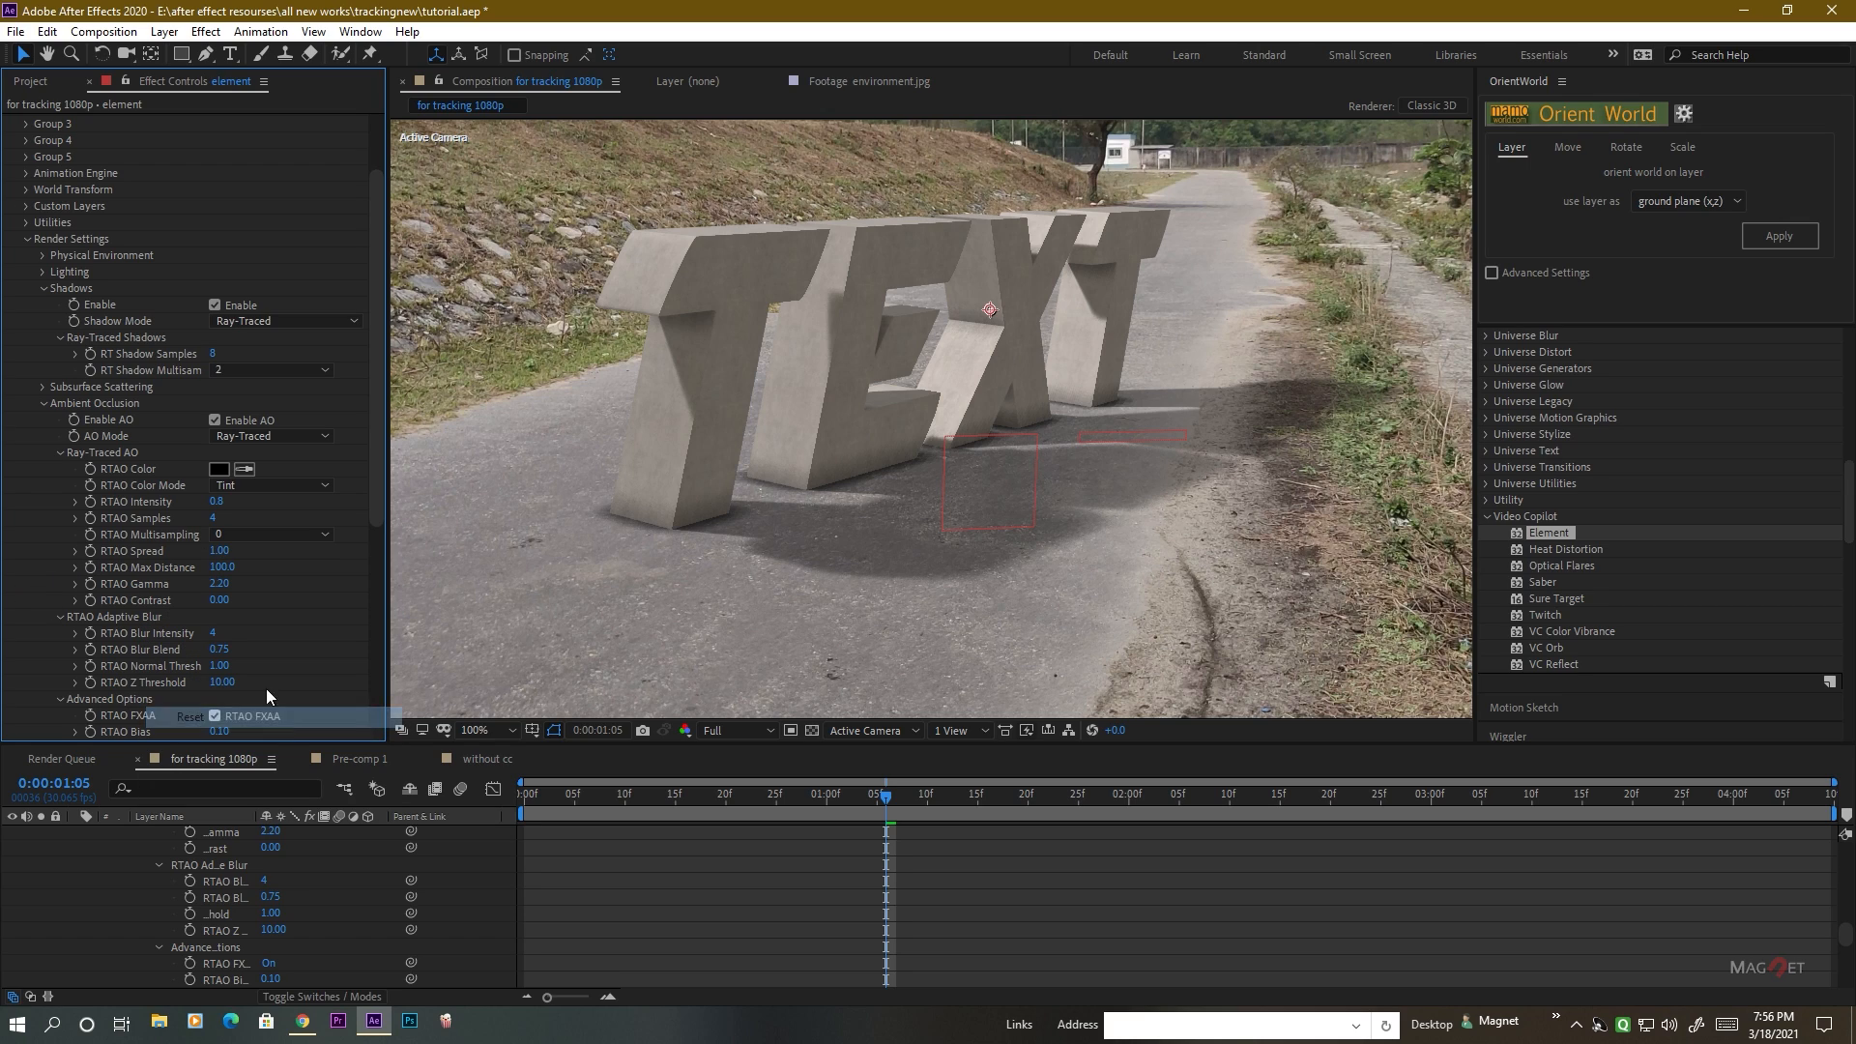
{"action": "right_click", "coordinate": [151, 354]}
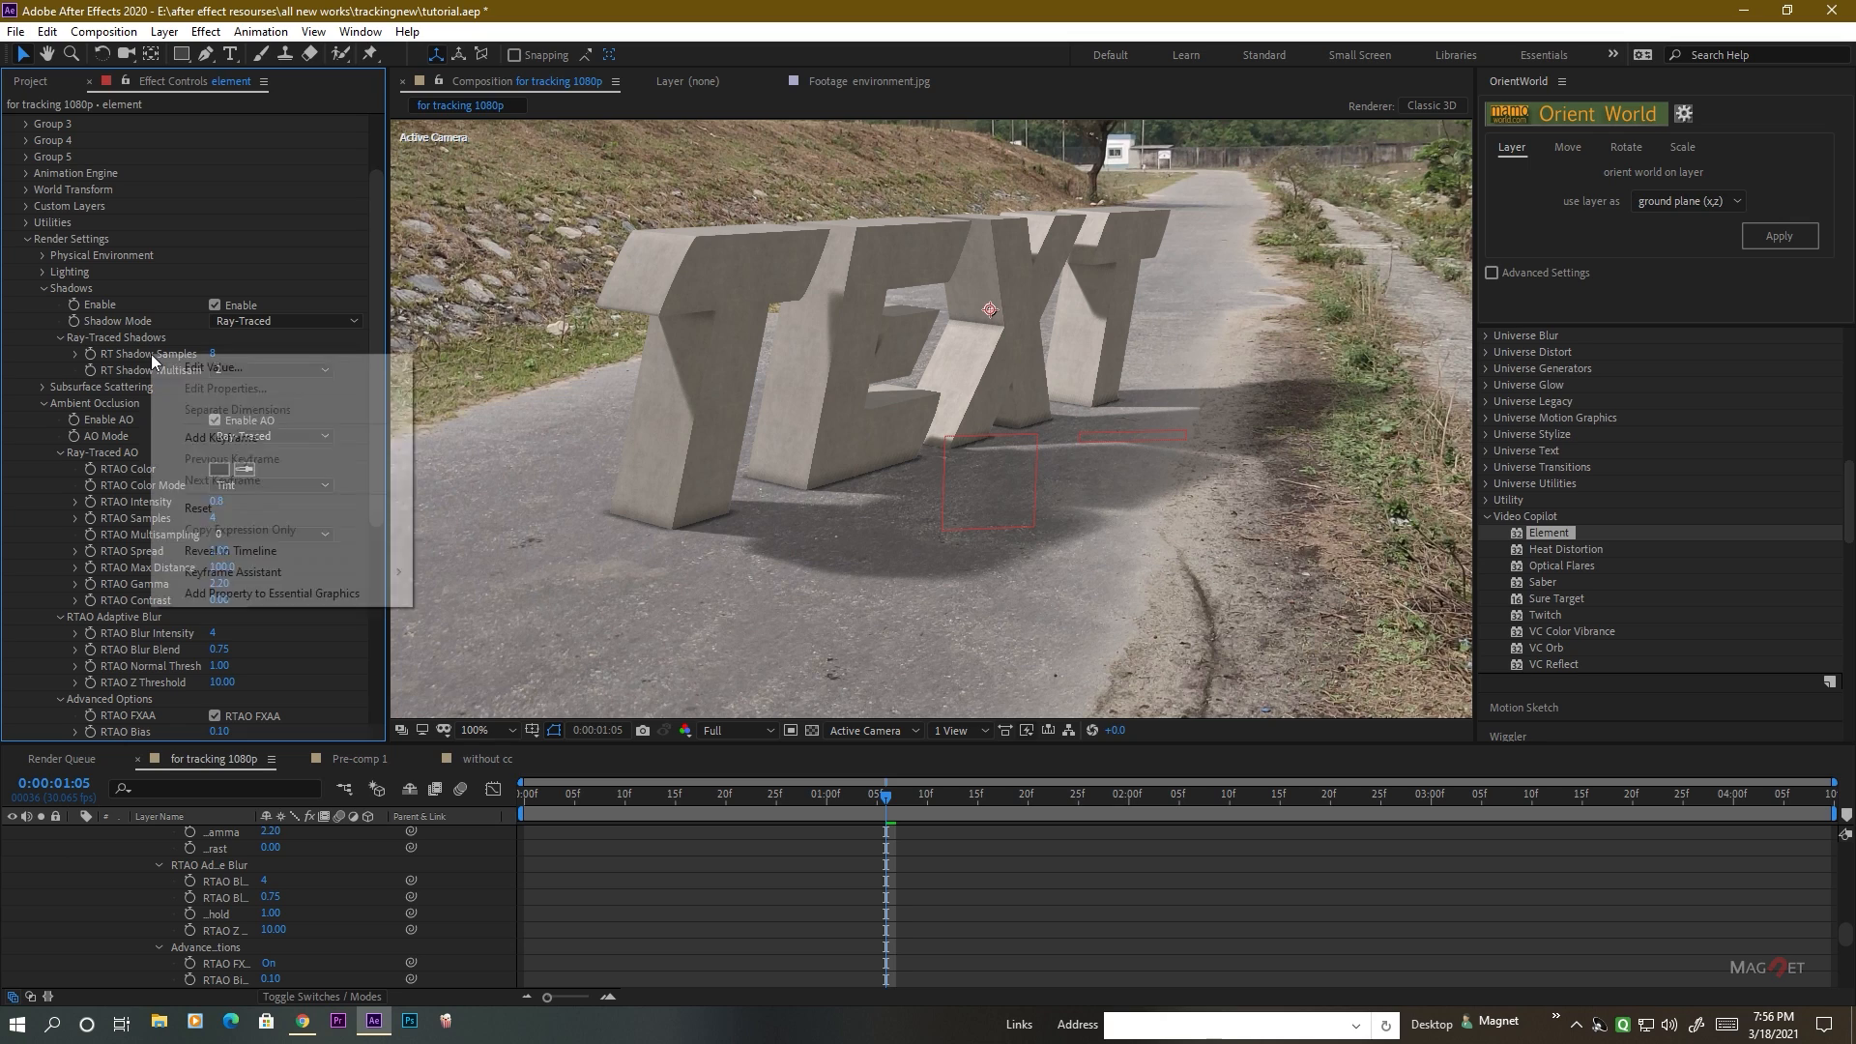
{"action": "left_click", "coordinate": [209, 509]}
Set Spot Light 1's shadow diffusion to 10 px in its light settings to sharpen the letters' shadows.
{"action": "scroll", "coordinate": [1006, 496], "scroll_direction": "up", "scroll_amount": 2}
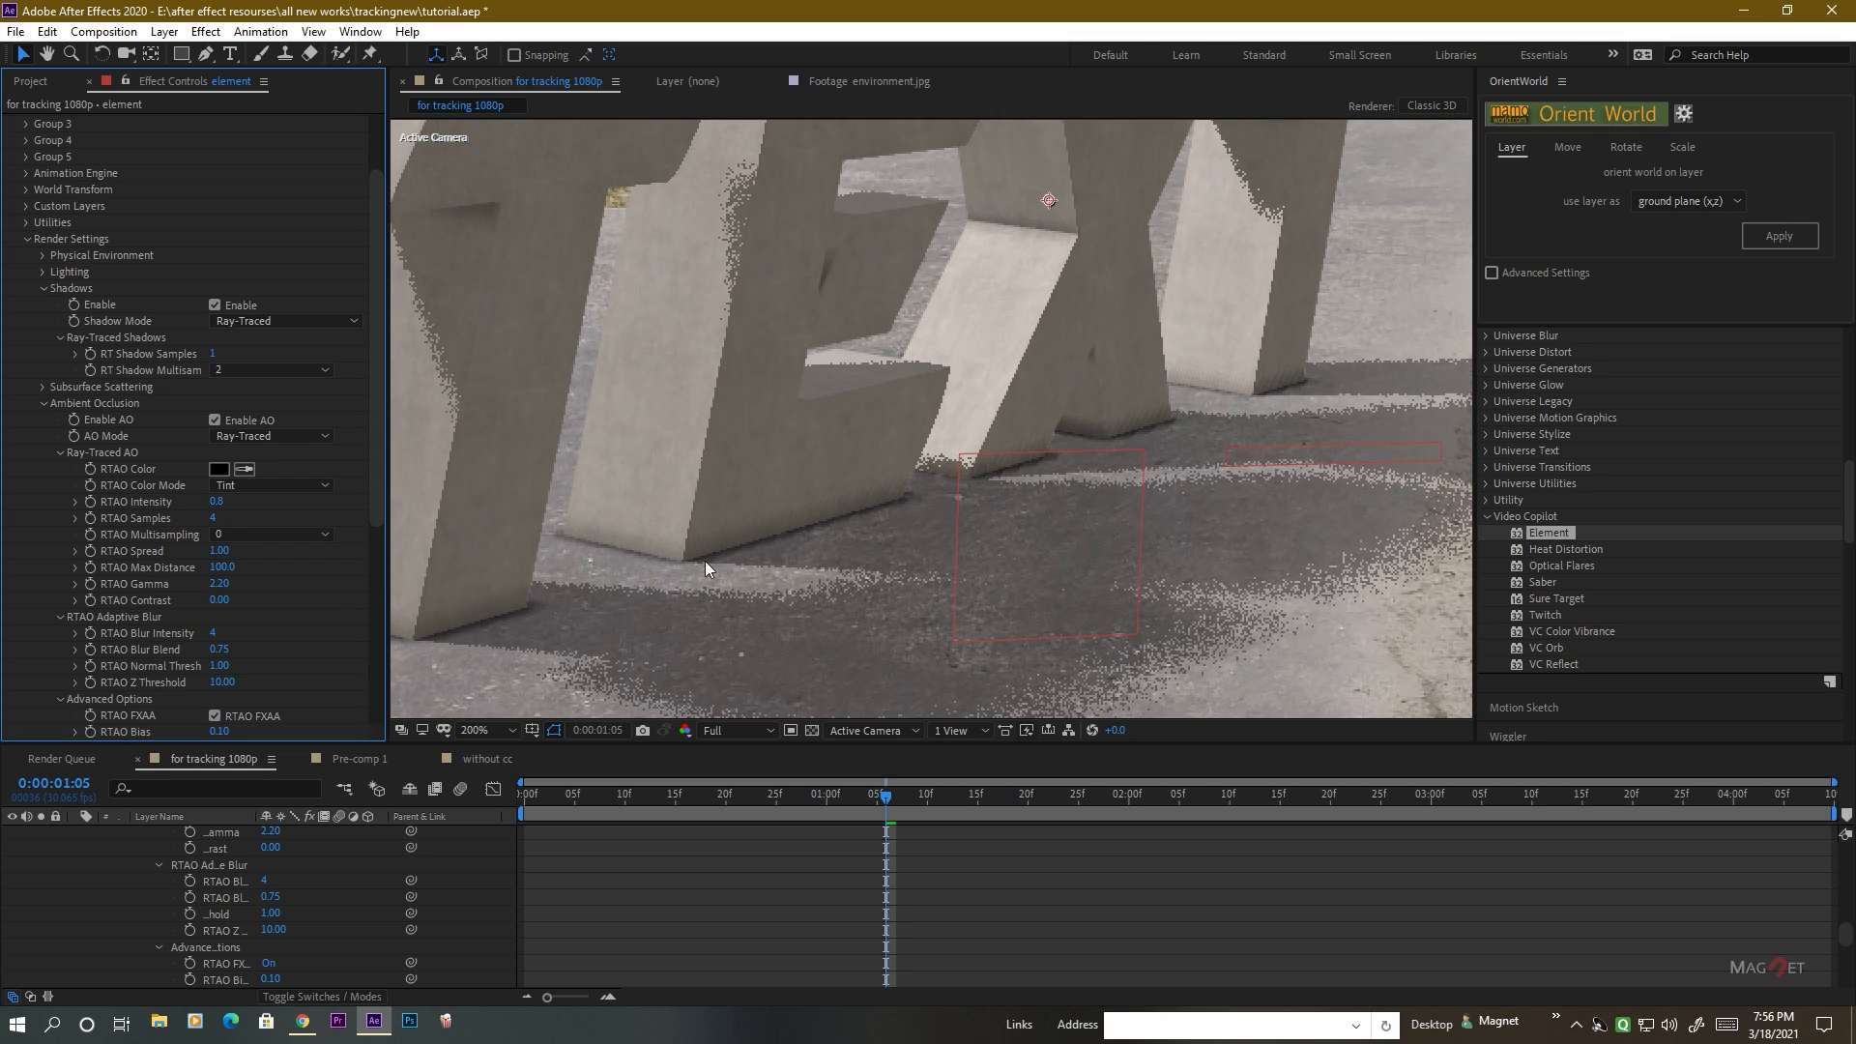
{"action": "scroll", "coordinate": [130, 896], "scroll_direction": "up", "scroll_amount": 10}
{"action": "scroll", "coordinate": [154, 889], "scroll_direction": "up", "scroll_amount": 5}
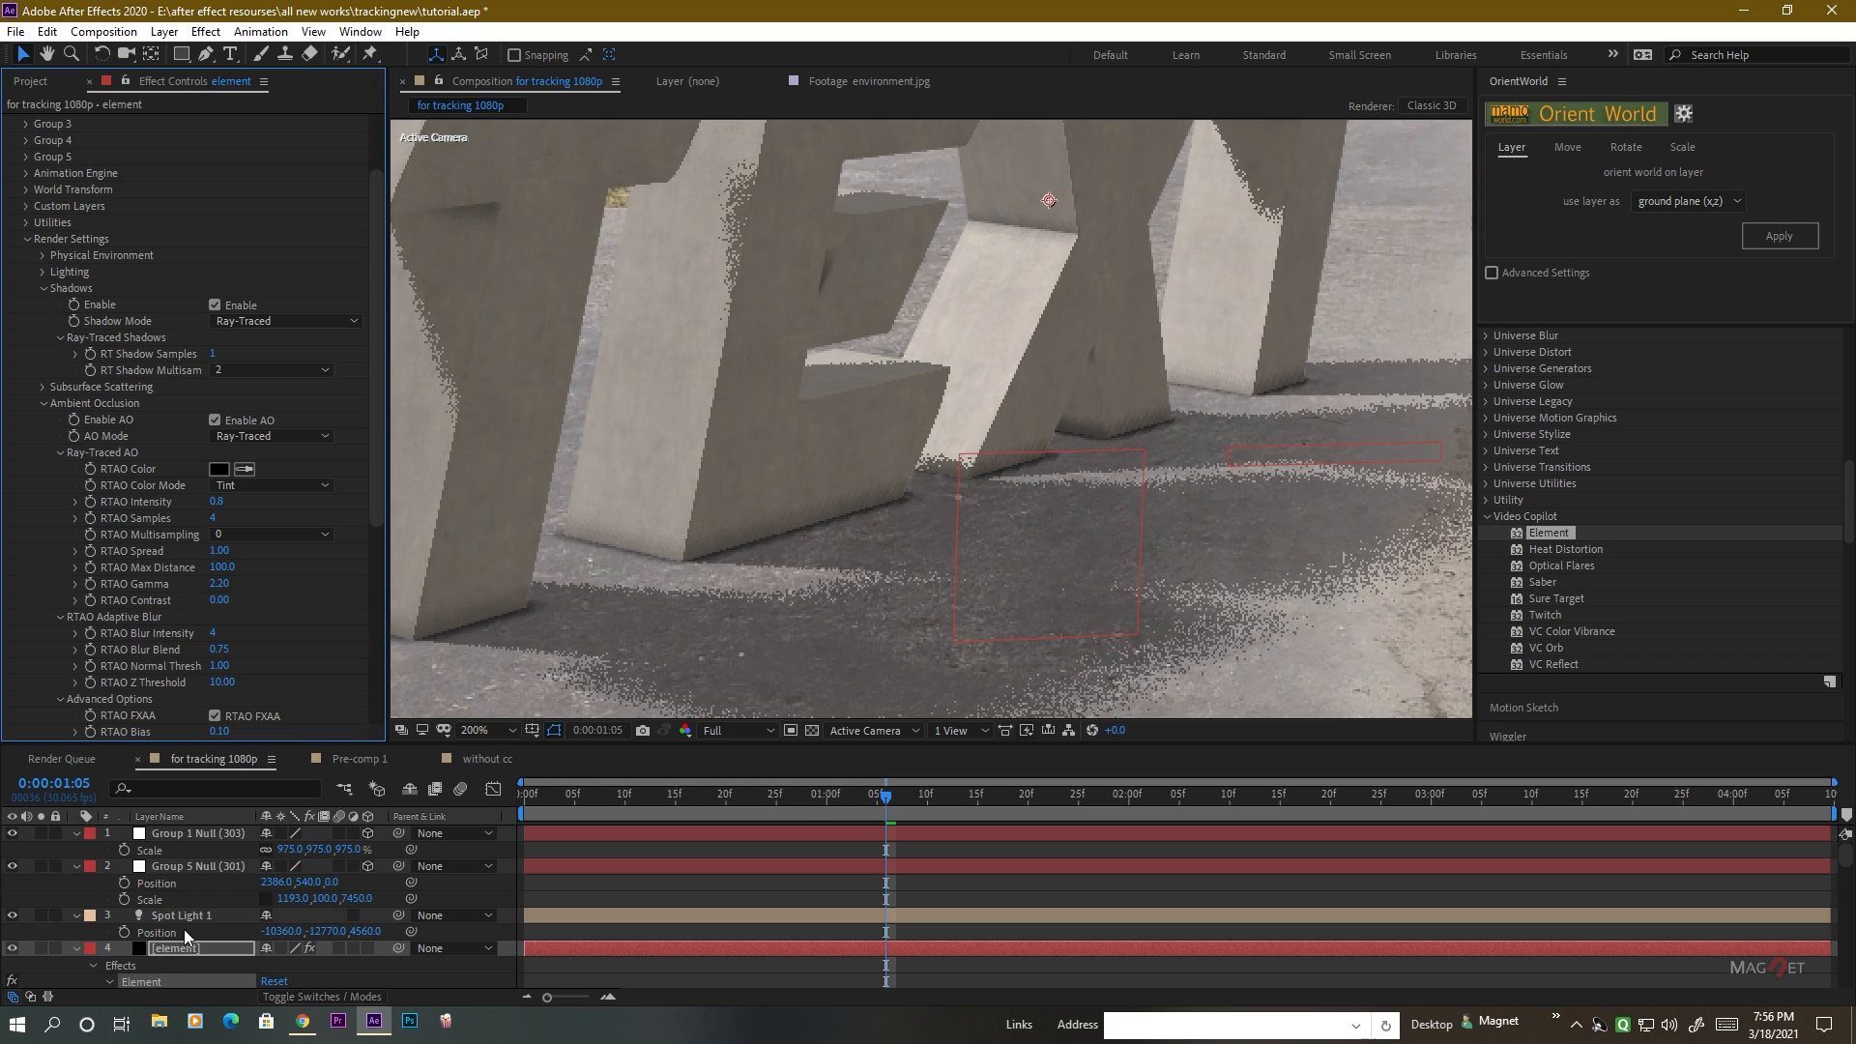
{"action": "left_click", "coordinate": [190, 917]}
{"action": "left_click", "coordinate": [165, 31]}
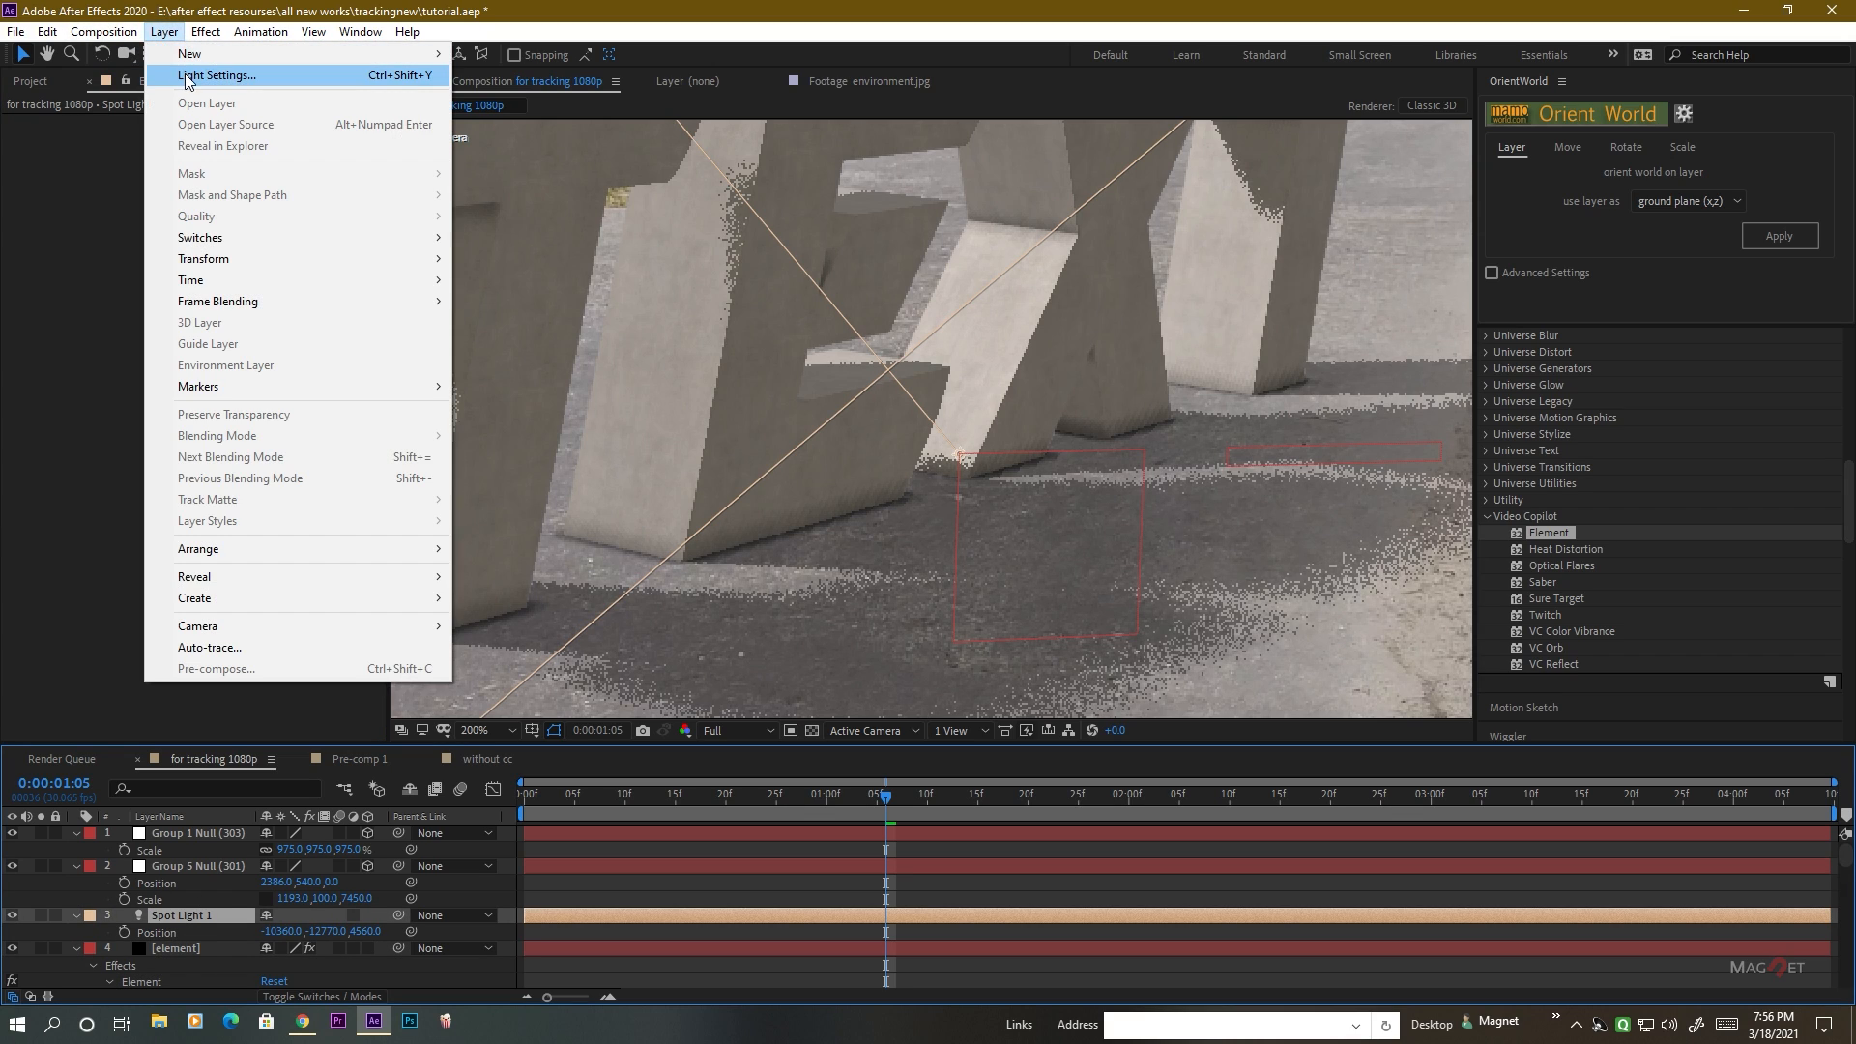
{"action": "left_click", "coordinate": [186, 78]}
{"action": "left_click", "coordinate": [162, 395]}
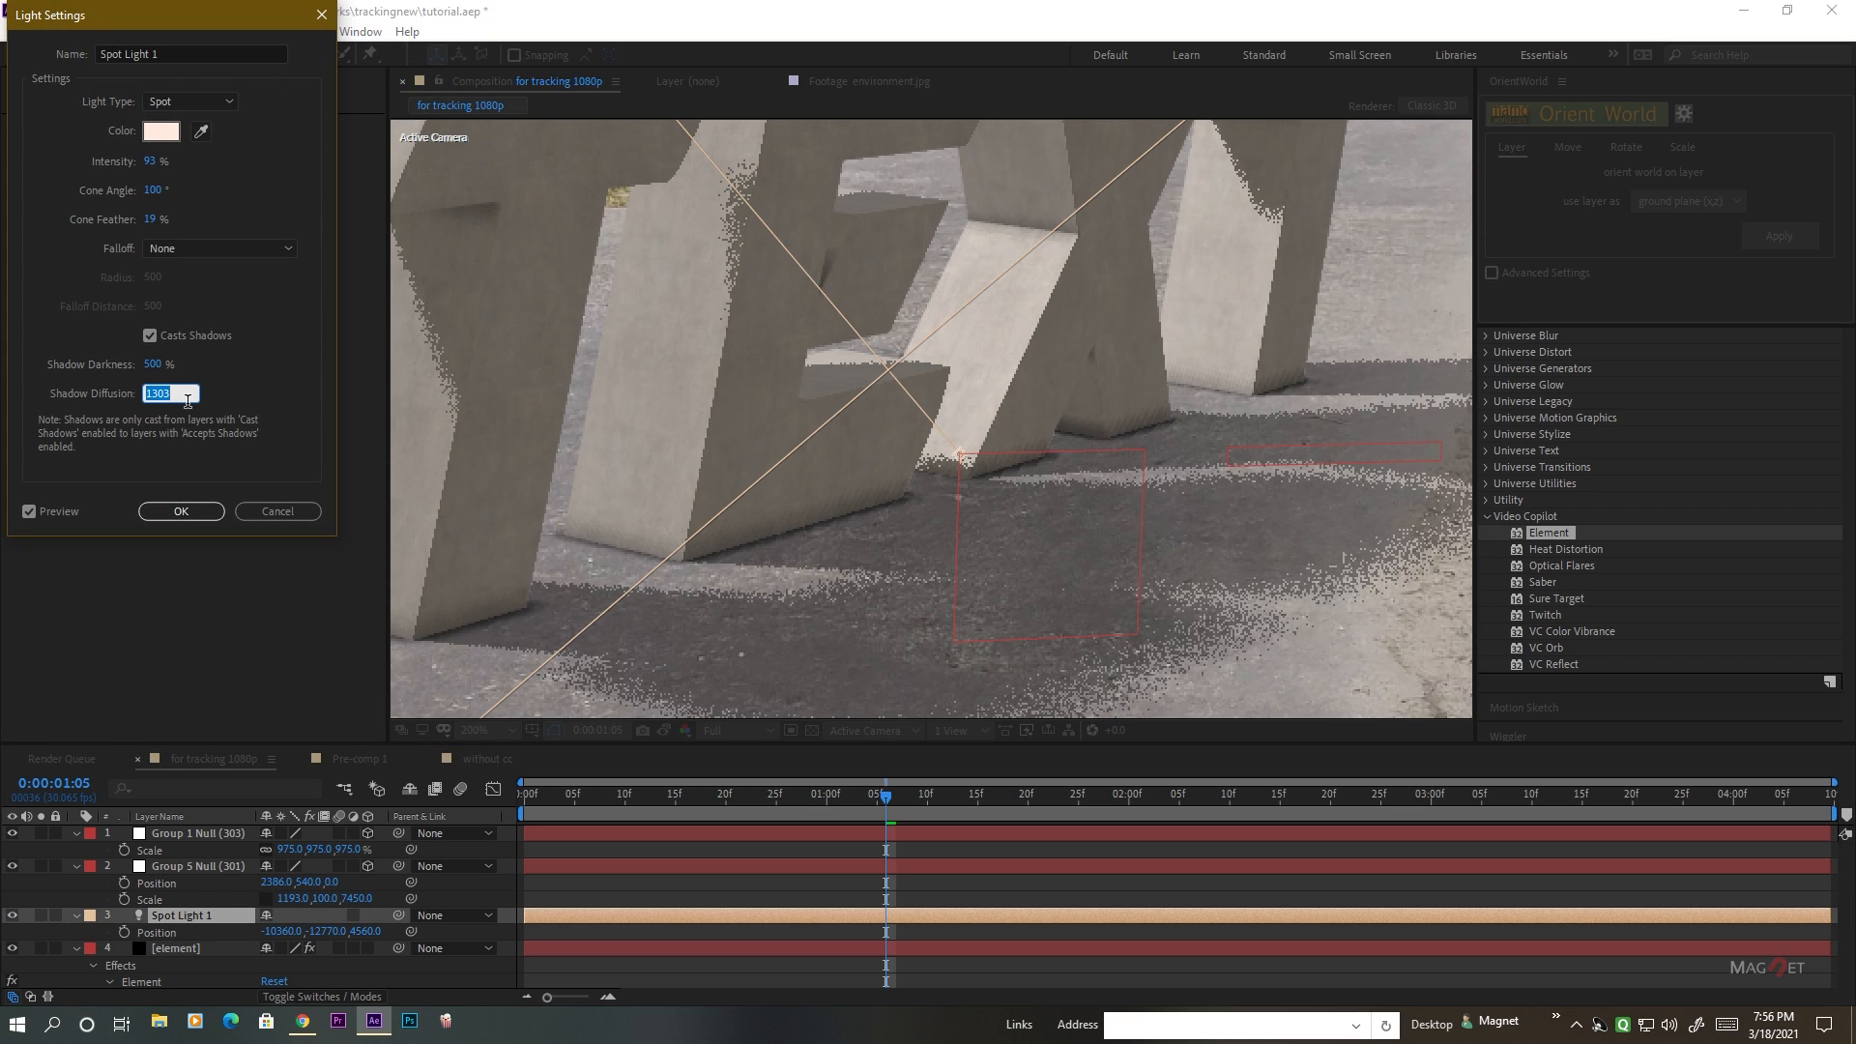
{"action": "type", "text": "10"}
{"action": "left_click", "coordinate": [225, 391]}
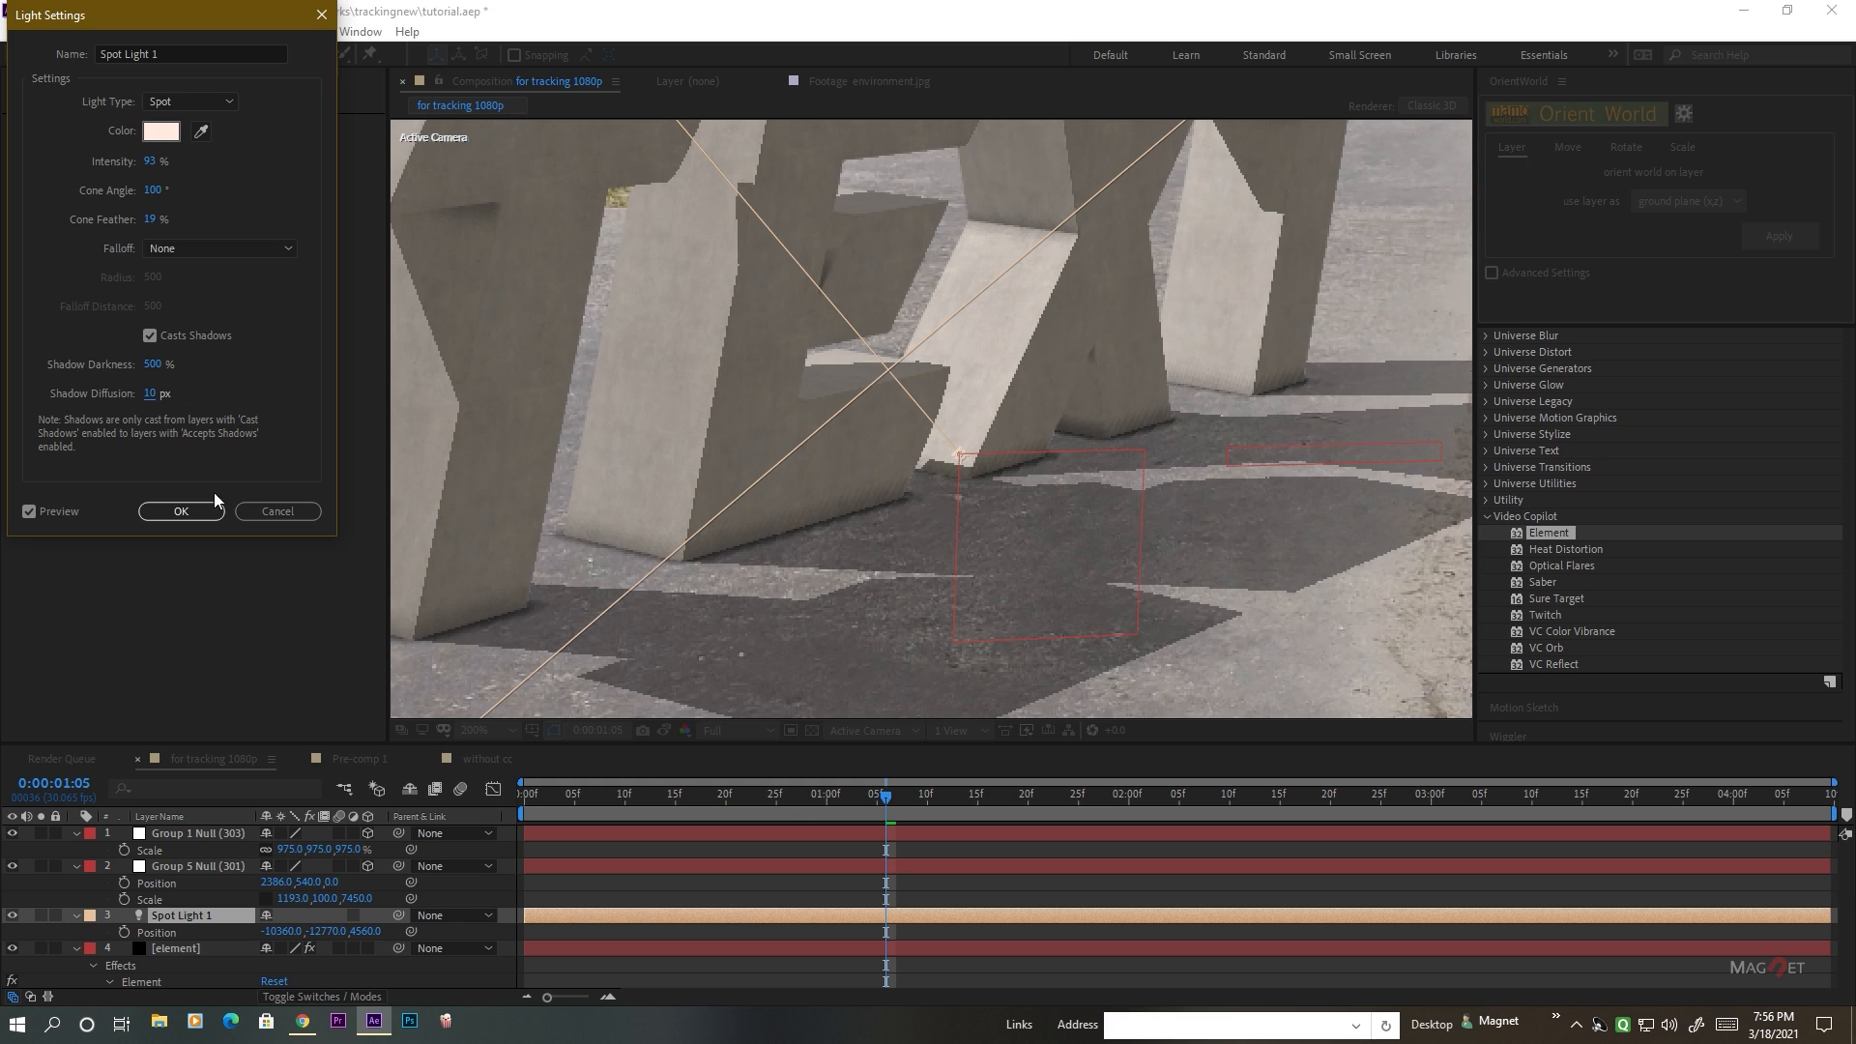
{"action": "left_click", "coordinate": [181, 511]}
{"action": "scroll", "coordinate": [892, 499], "scroll_direction": "down", "scroll_amount": 4}
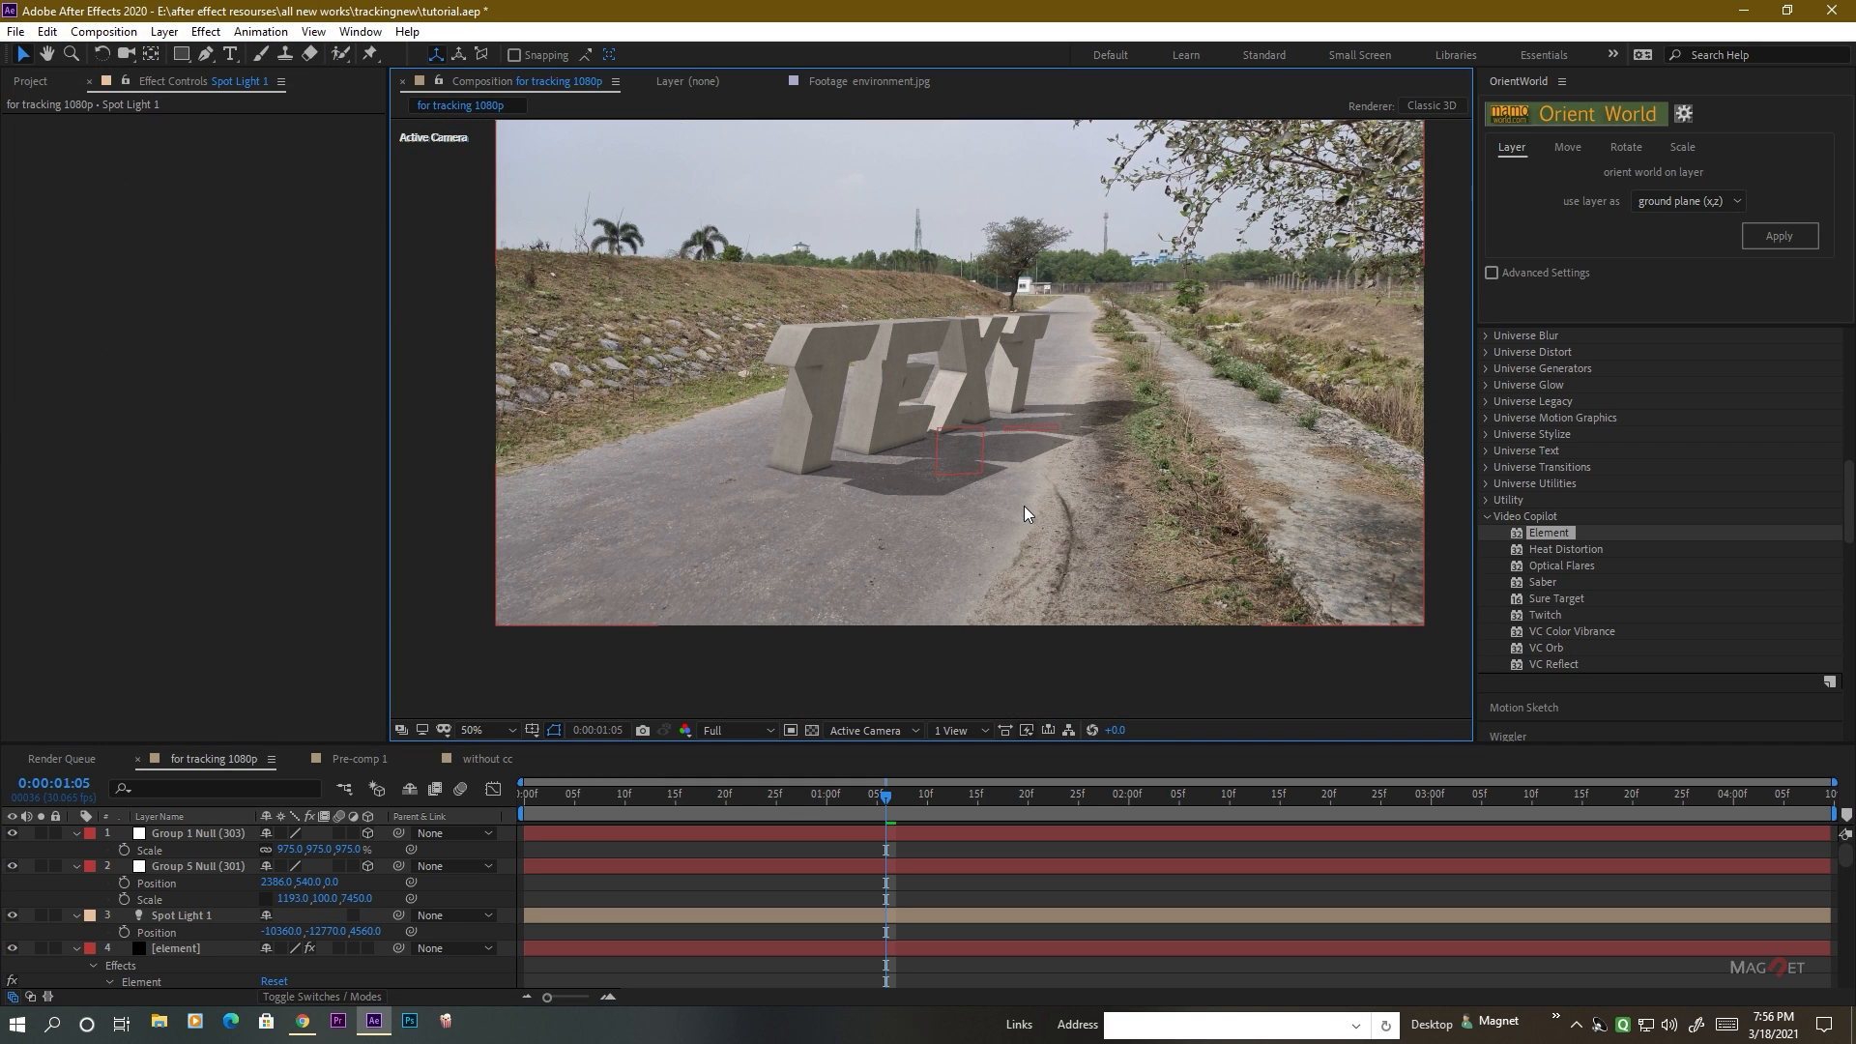
Reveal Group 1's Channel 1 auxiliary position controls on the element layer and lift the first T to Position Y -0.58.
{"action": "left_click_drag", "start_coordinate": [886, 803], "coordinate": [972, 809]}
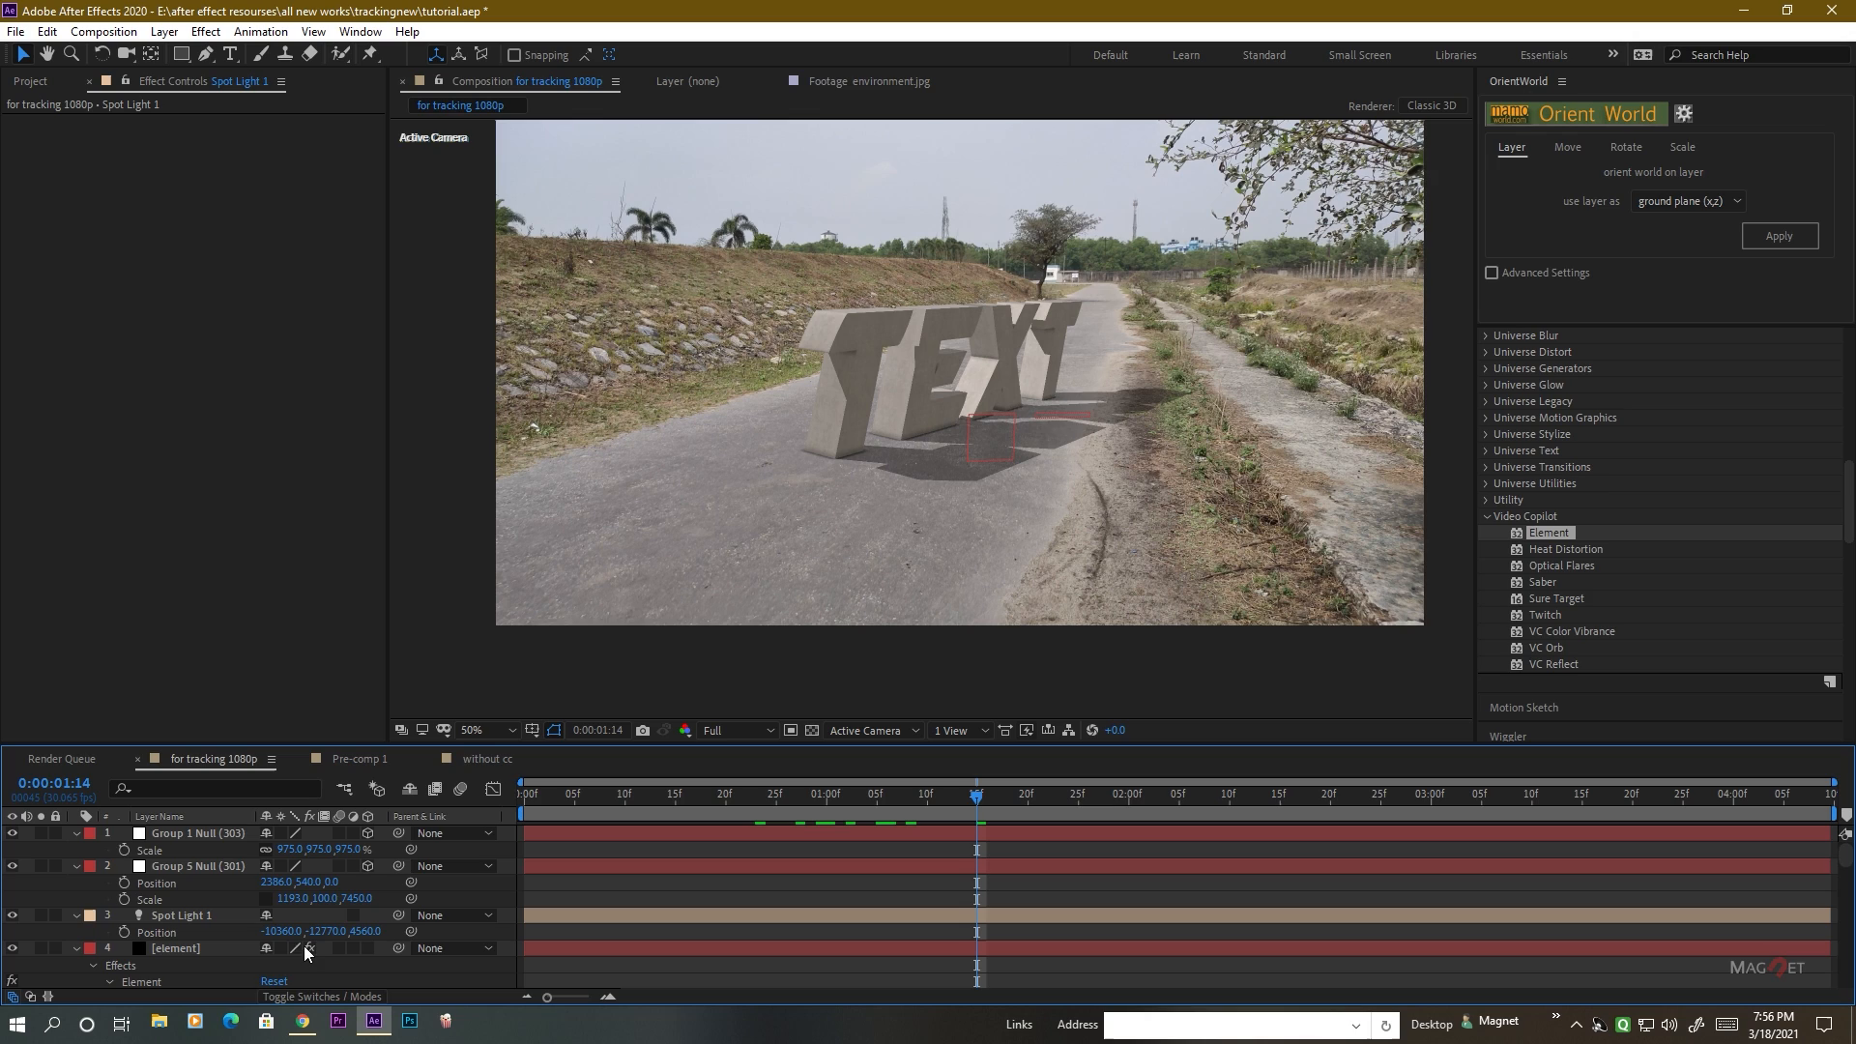
{"action": "left_click", "coordinate": [186, 949]}
{"action": "left_click", "coordinate": [27, 333]}
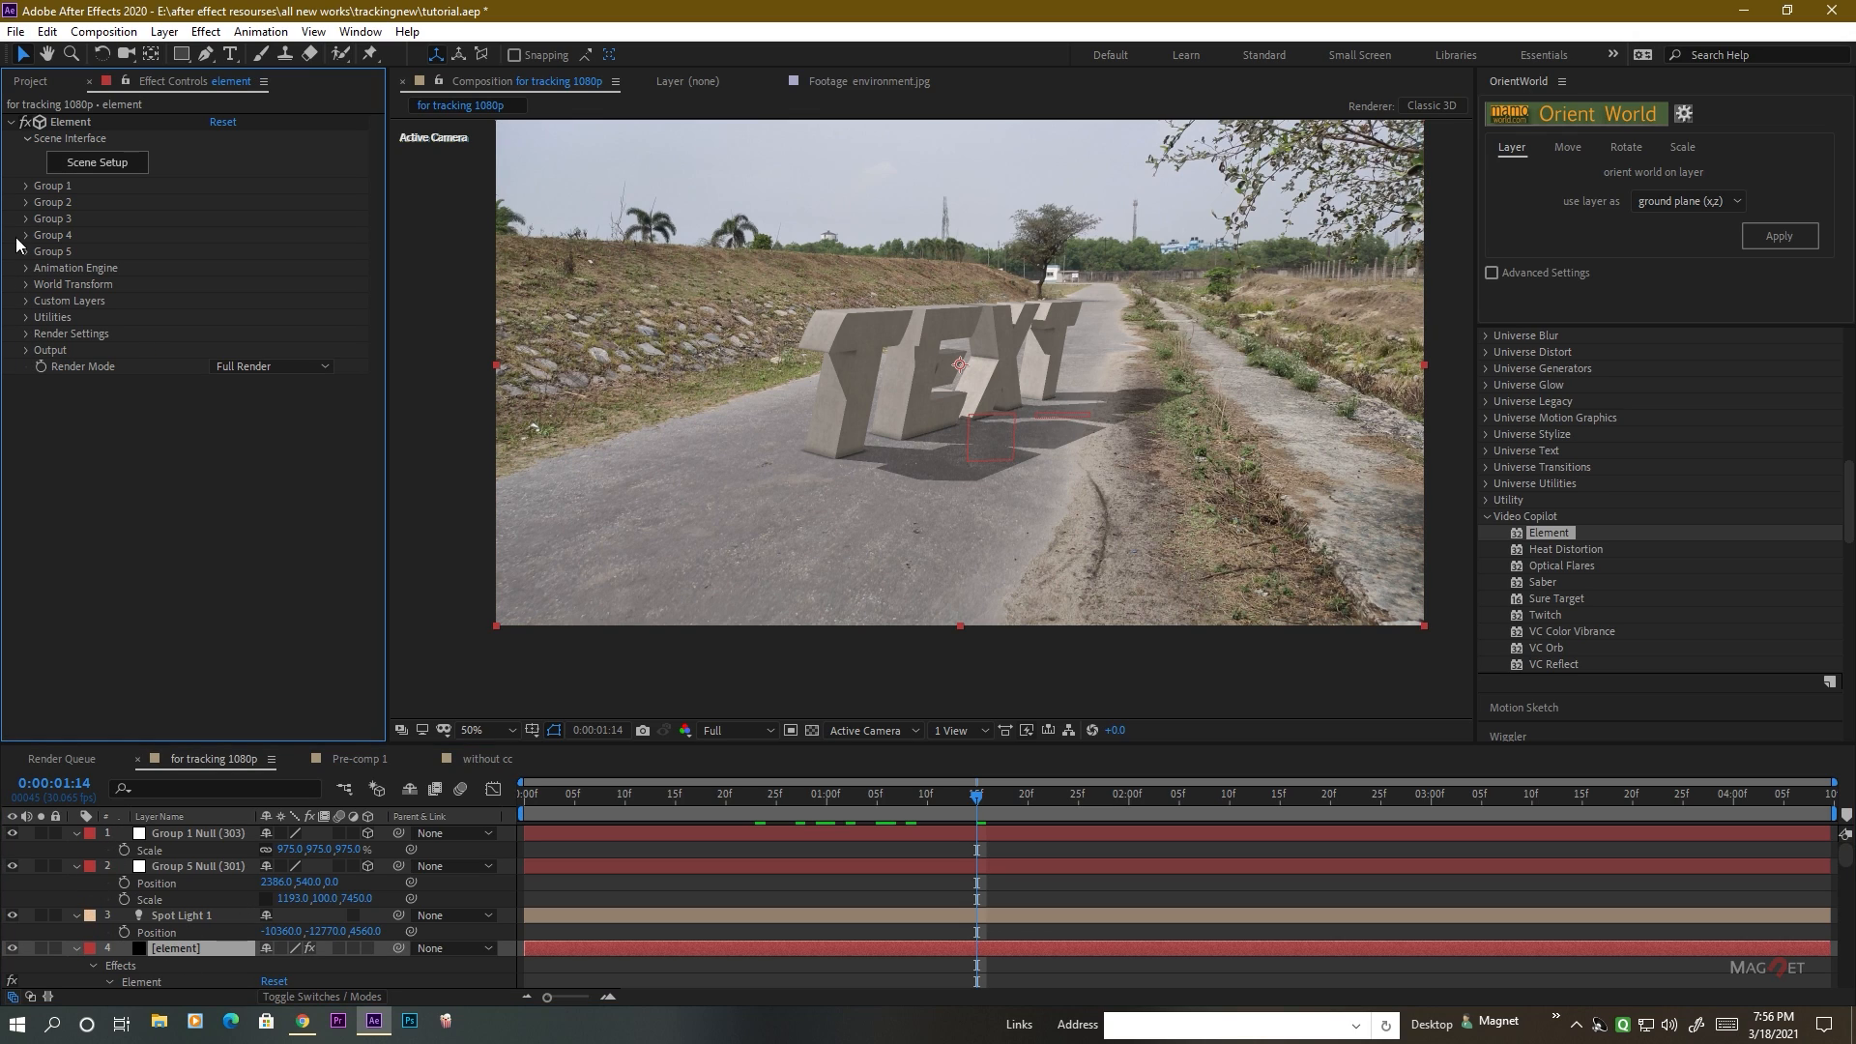
{"action": "left_click", "coordinate": [26, 185]}
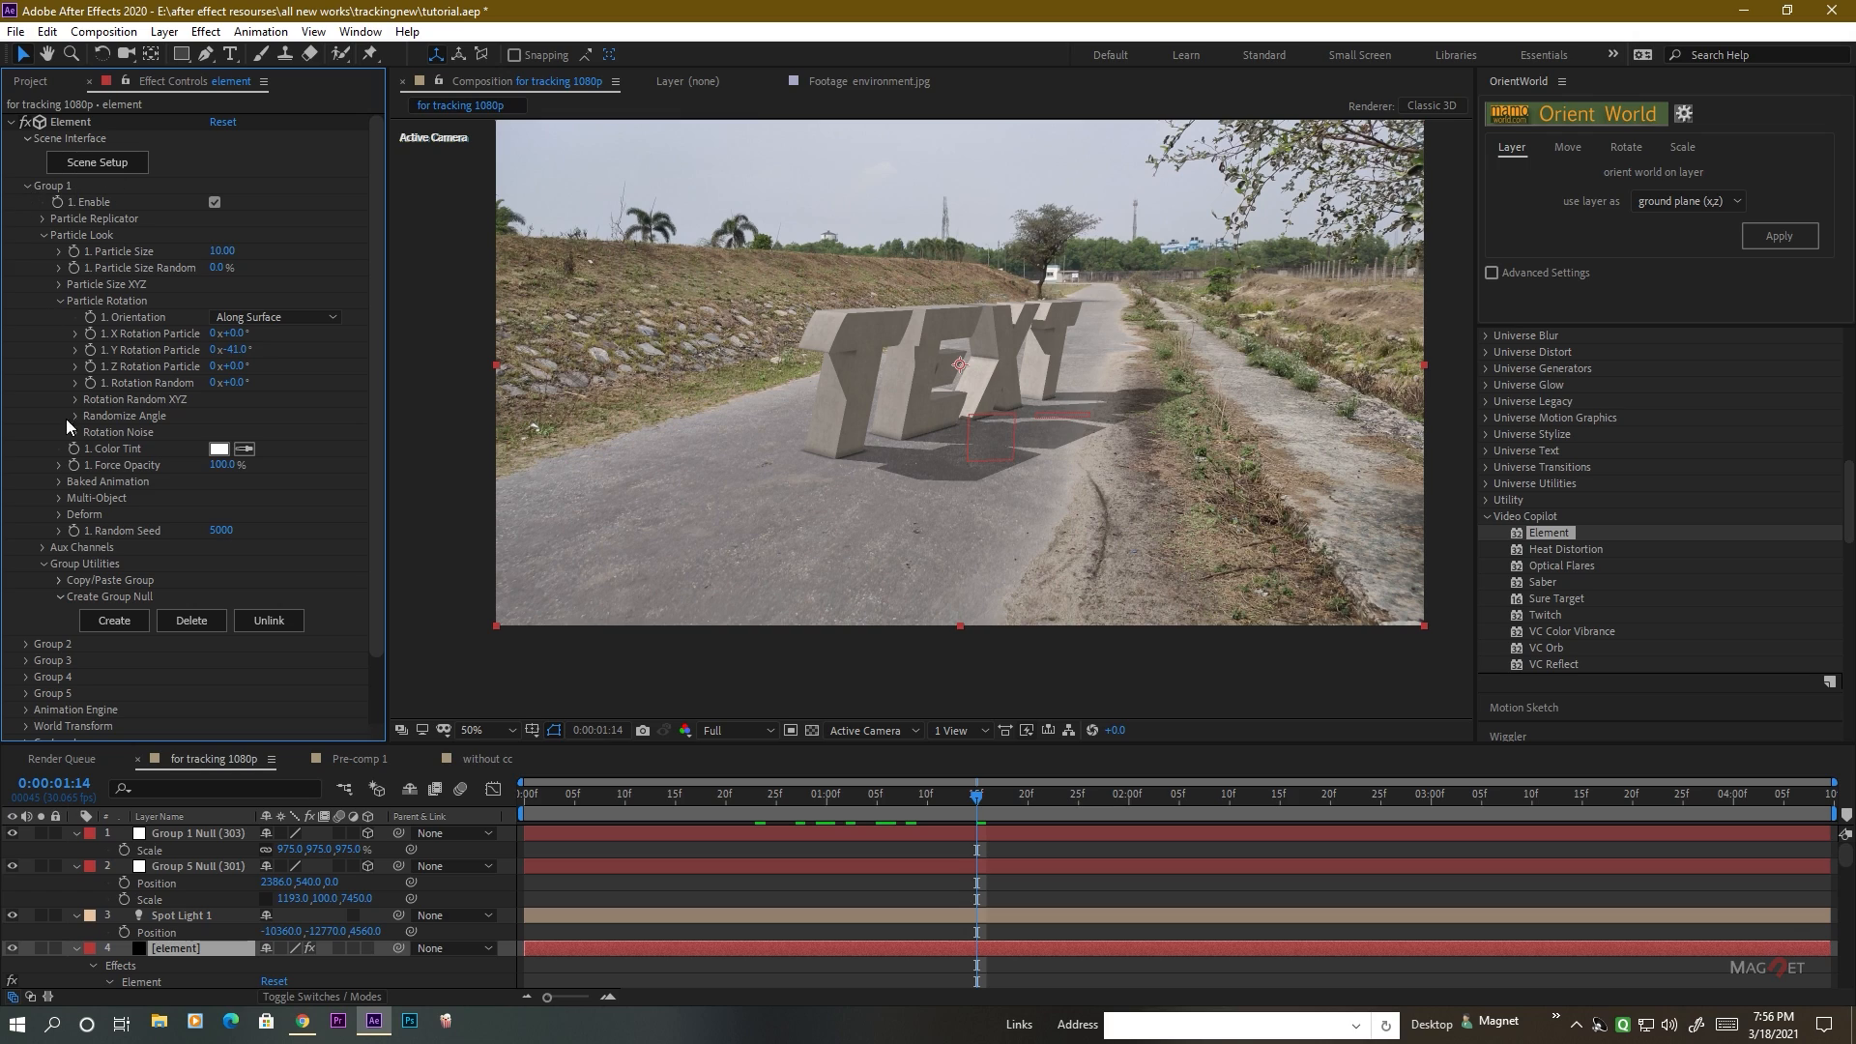
{"action": "left_click", "coordinate": [59, 301]}
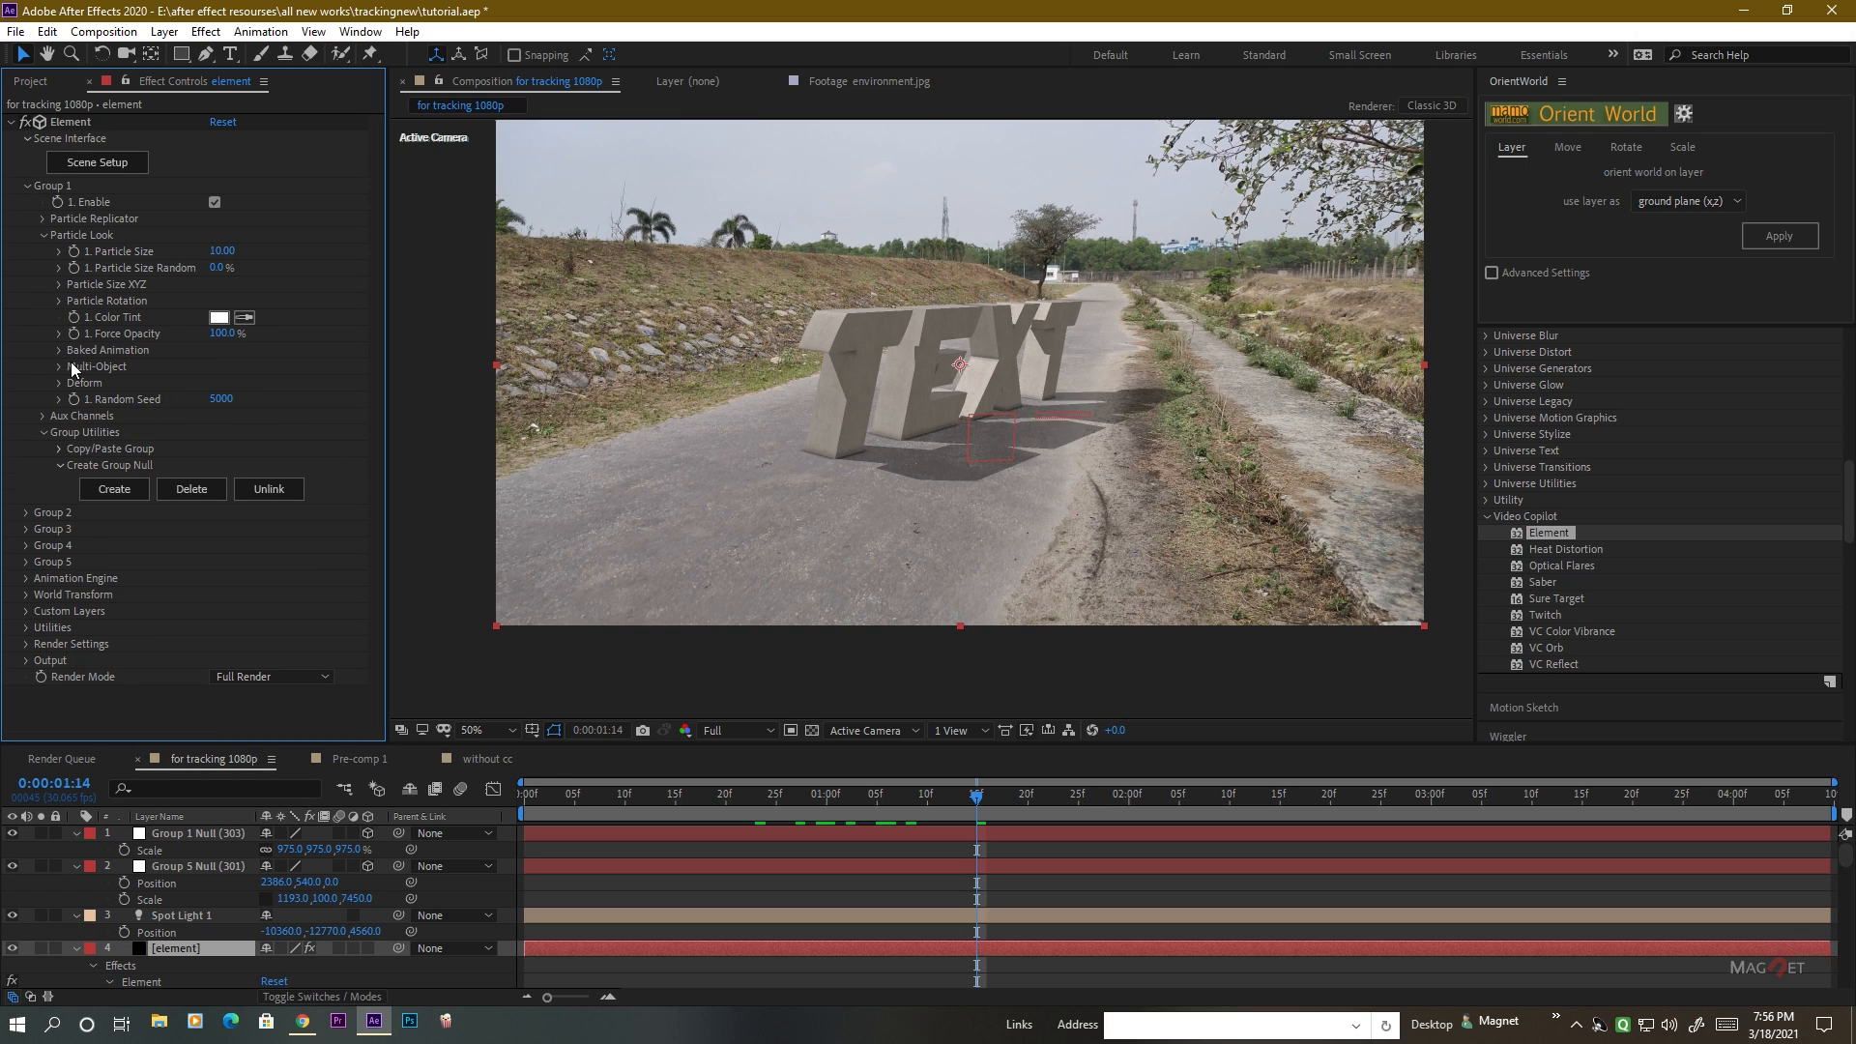
{"action": "left_click", "coordinate": [43, 416]}
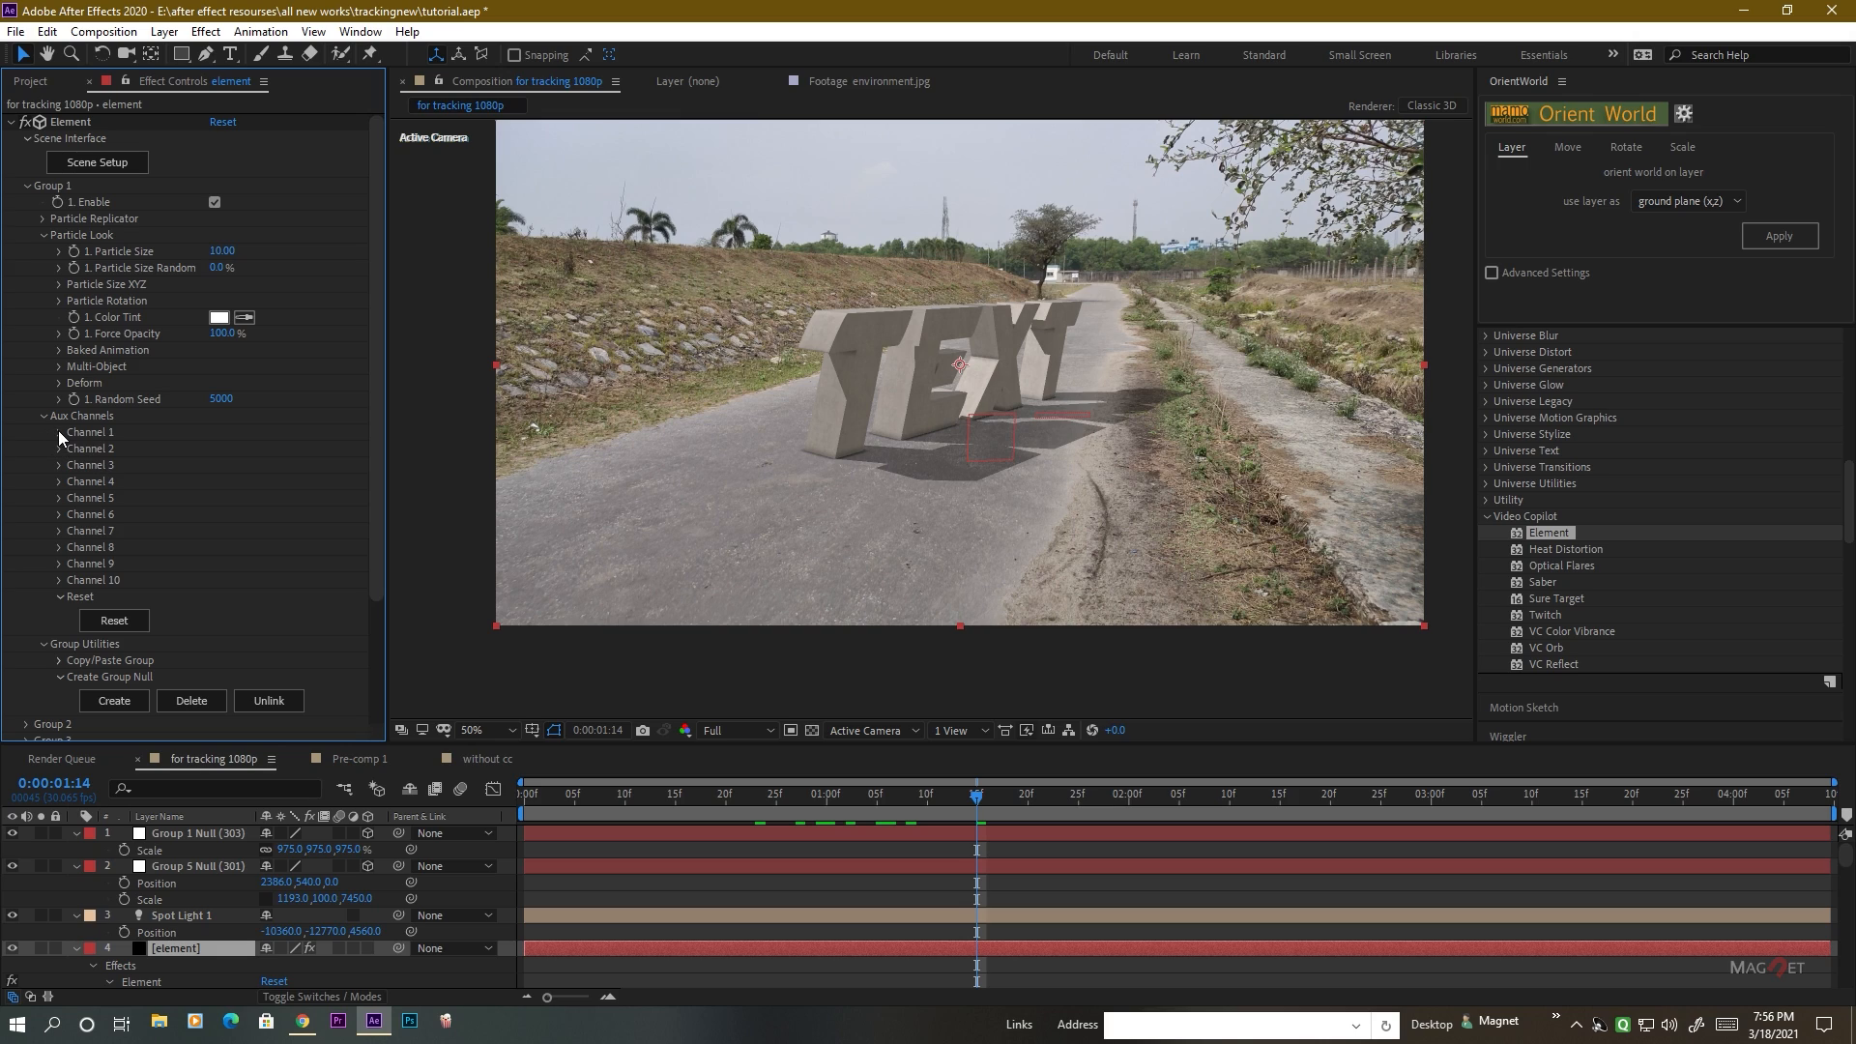
{"action": "left_click", "coordinate": [59, 432]}
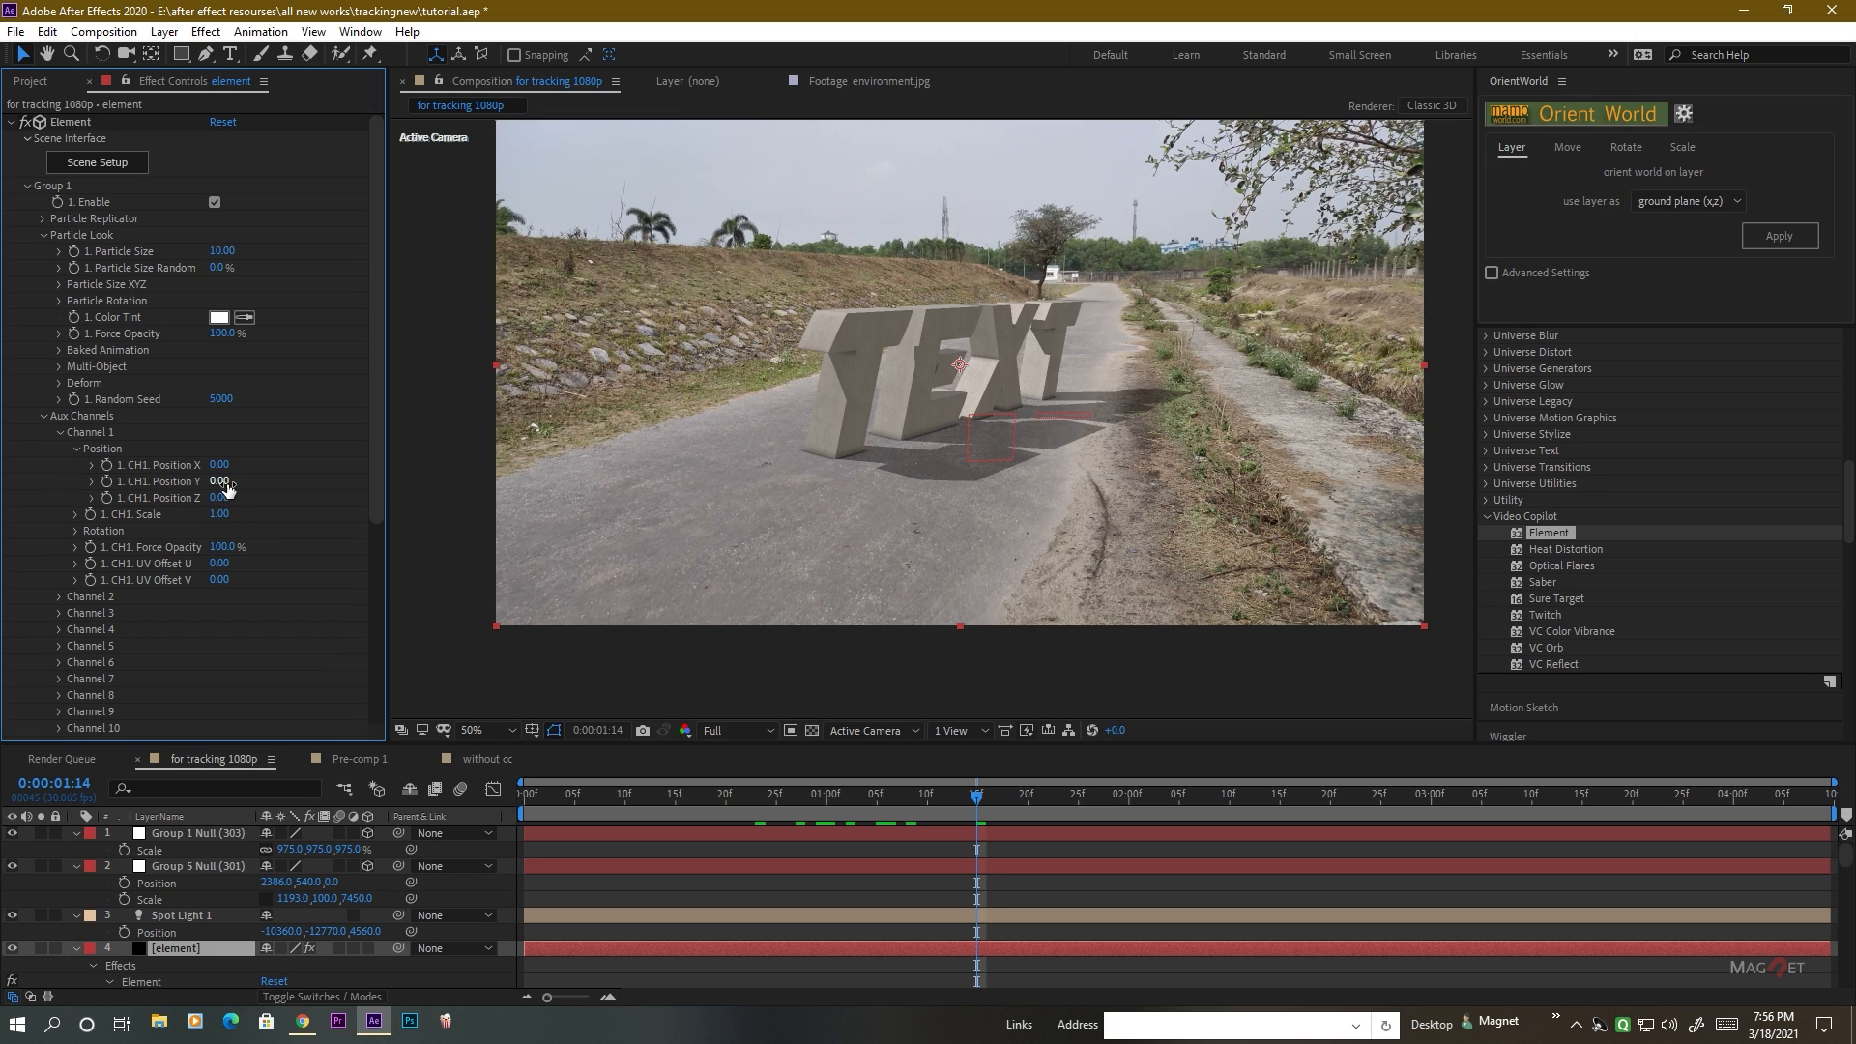
{"action": "left_click_drag", "start_coordinate": [219, 481], "coordinate": [162, 471]}
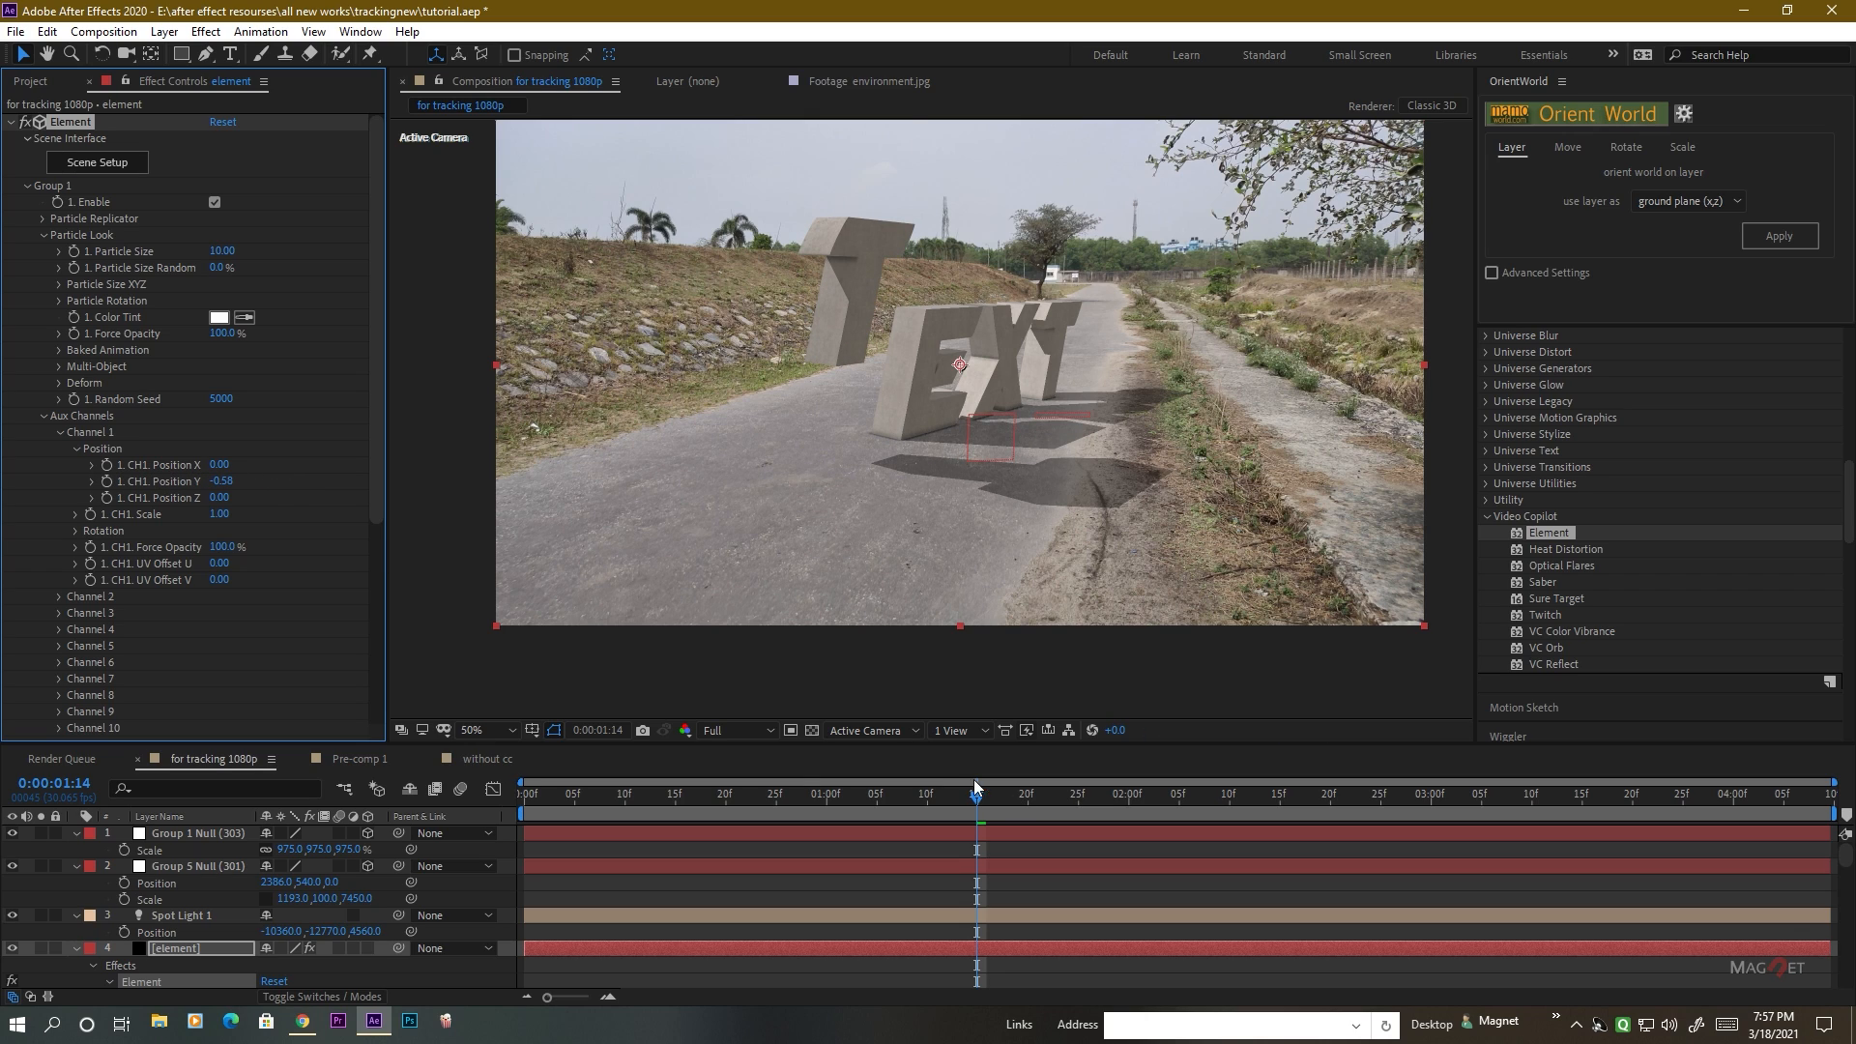
Lower the composition preview resolution to Half.
{"action": "left_click", "coordinate": [741, 731]}
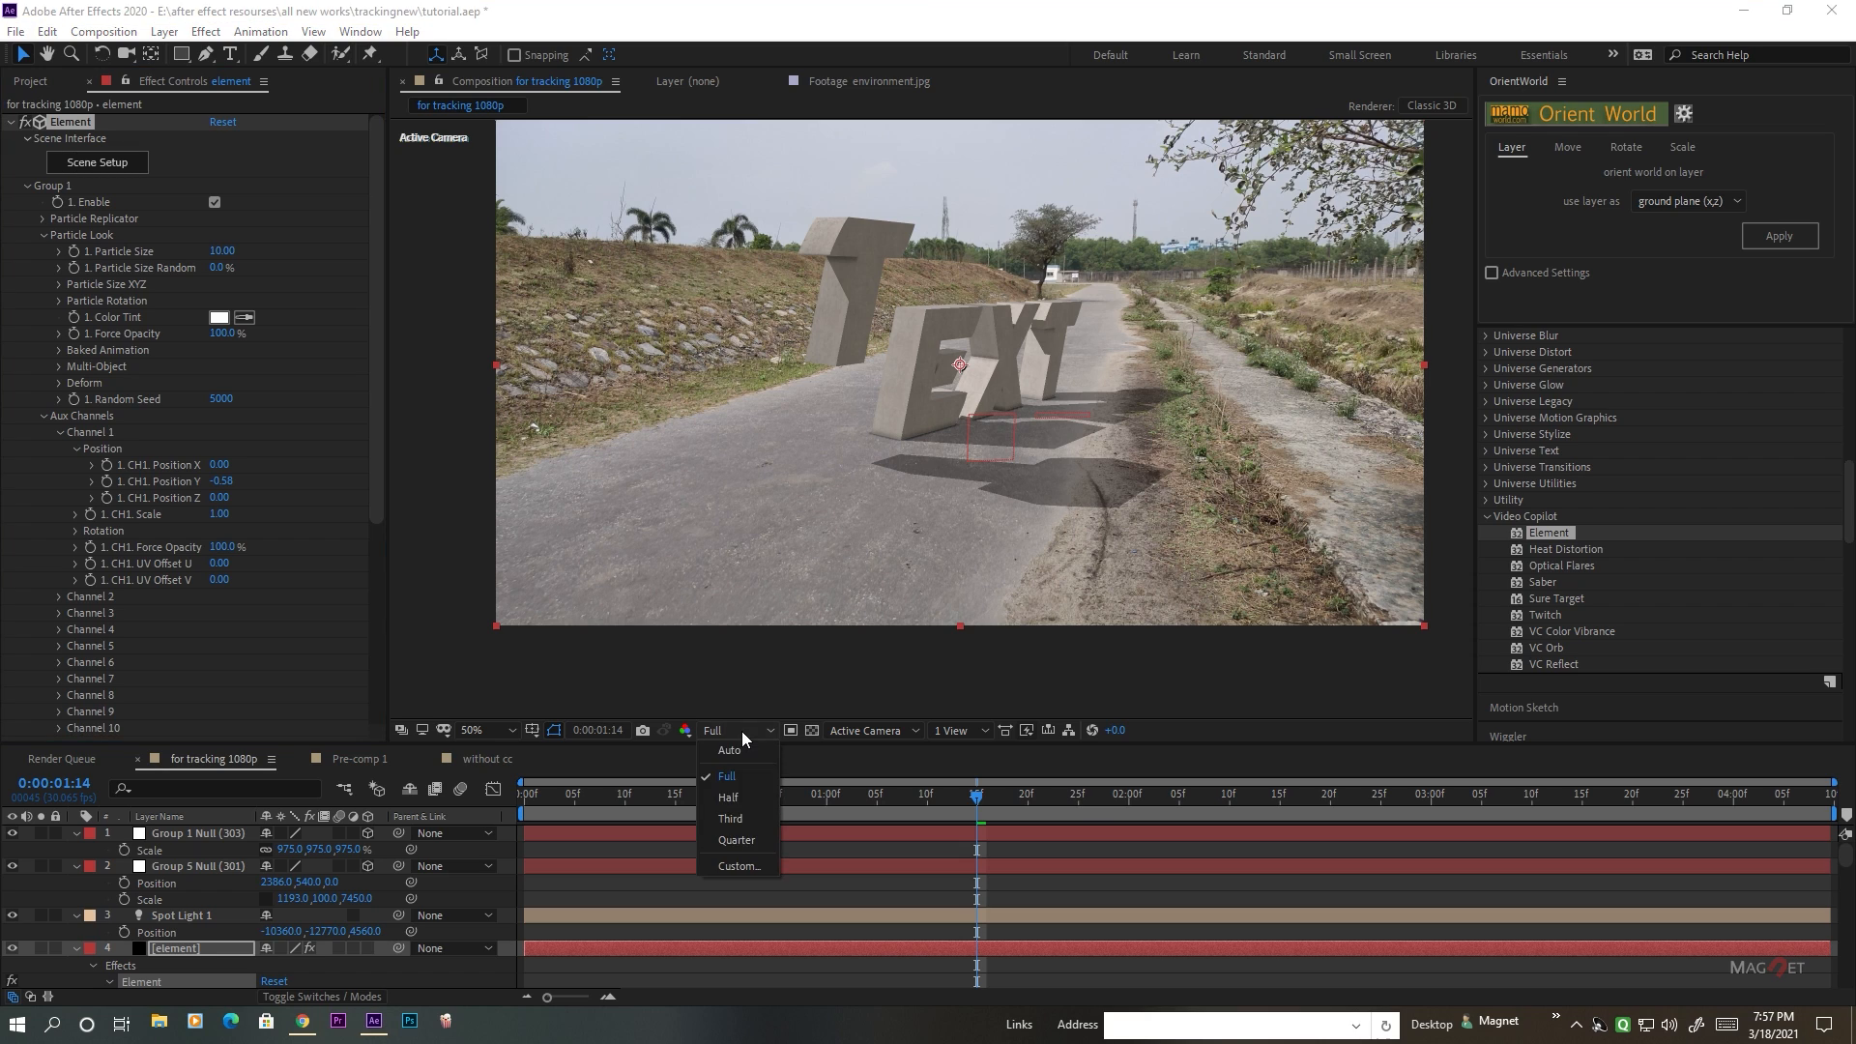
{"action": "left_click", "coordinate": [738, 797]}
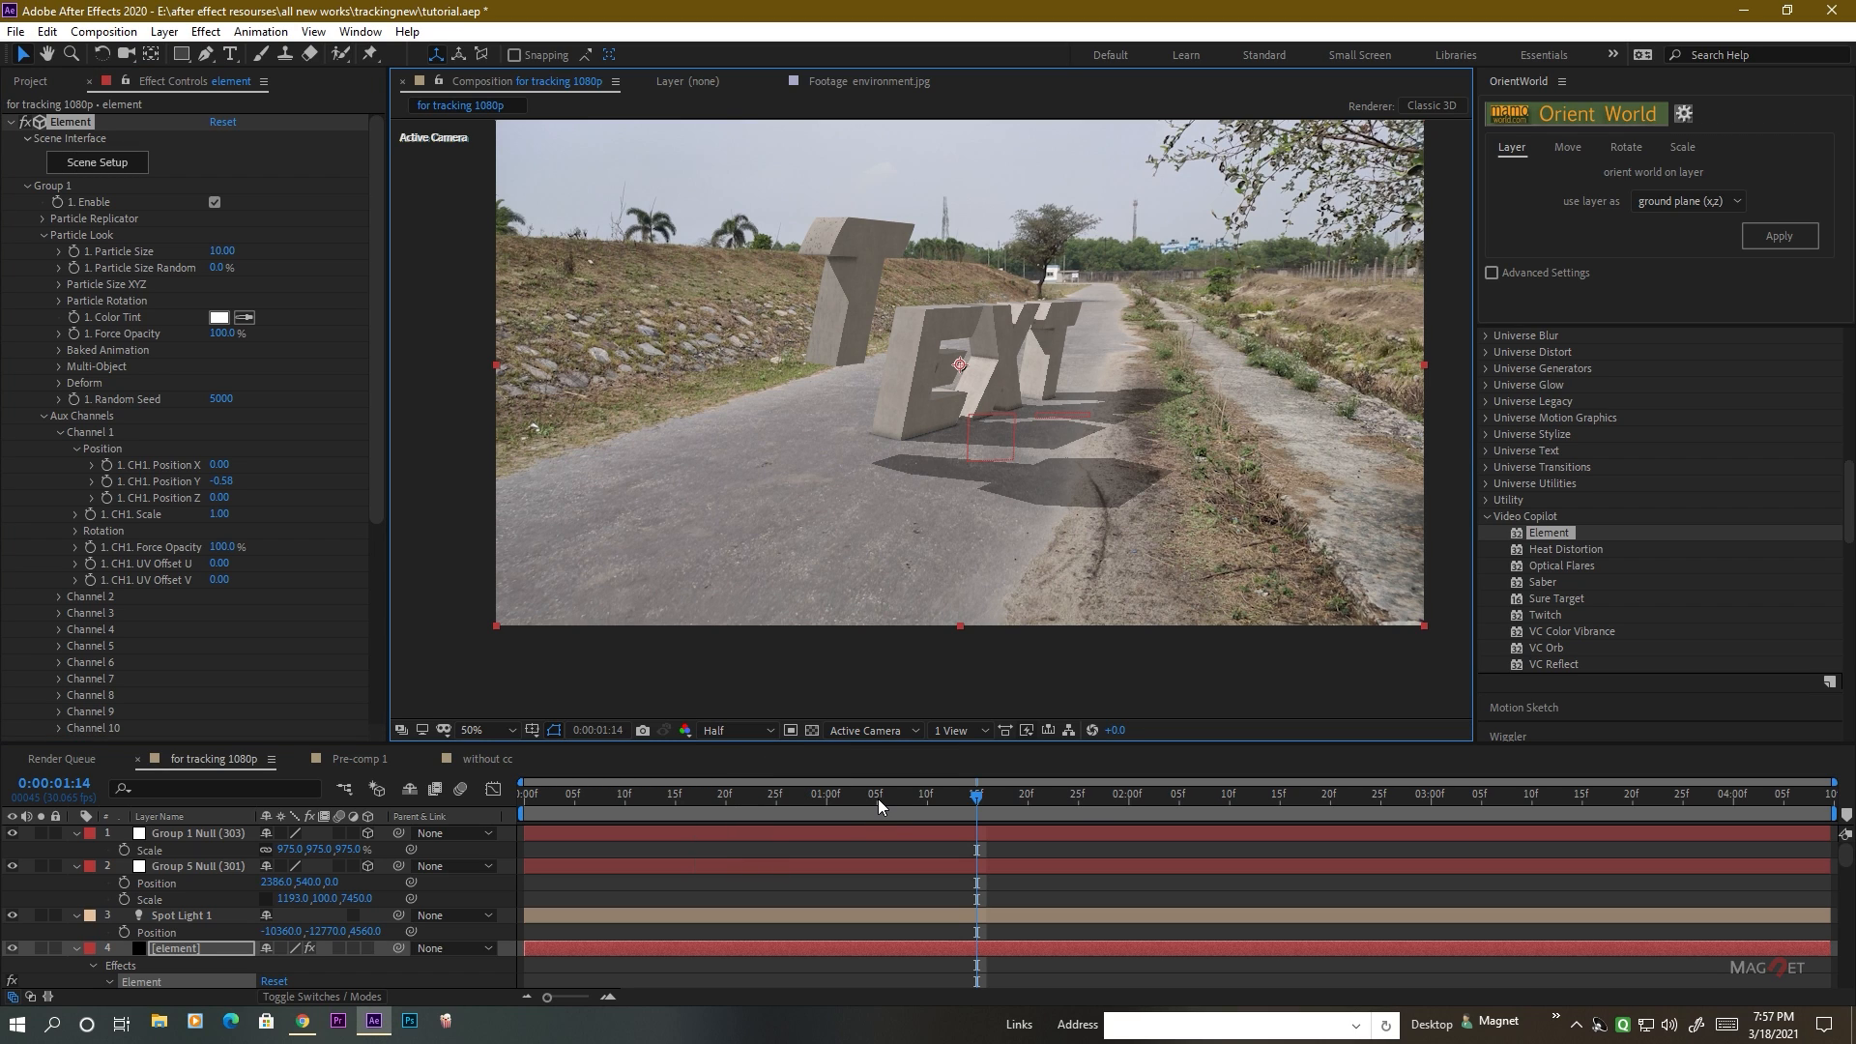
Sink the first T below the road with Channel 1 Position Y at 1.28 and start keyframing it at 0:00:00:06.
{"action": "left_click_drag", "start_coordinate": [828, 800], "coordinate": [763, 800]}
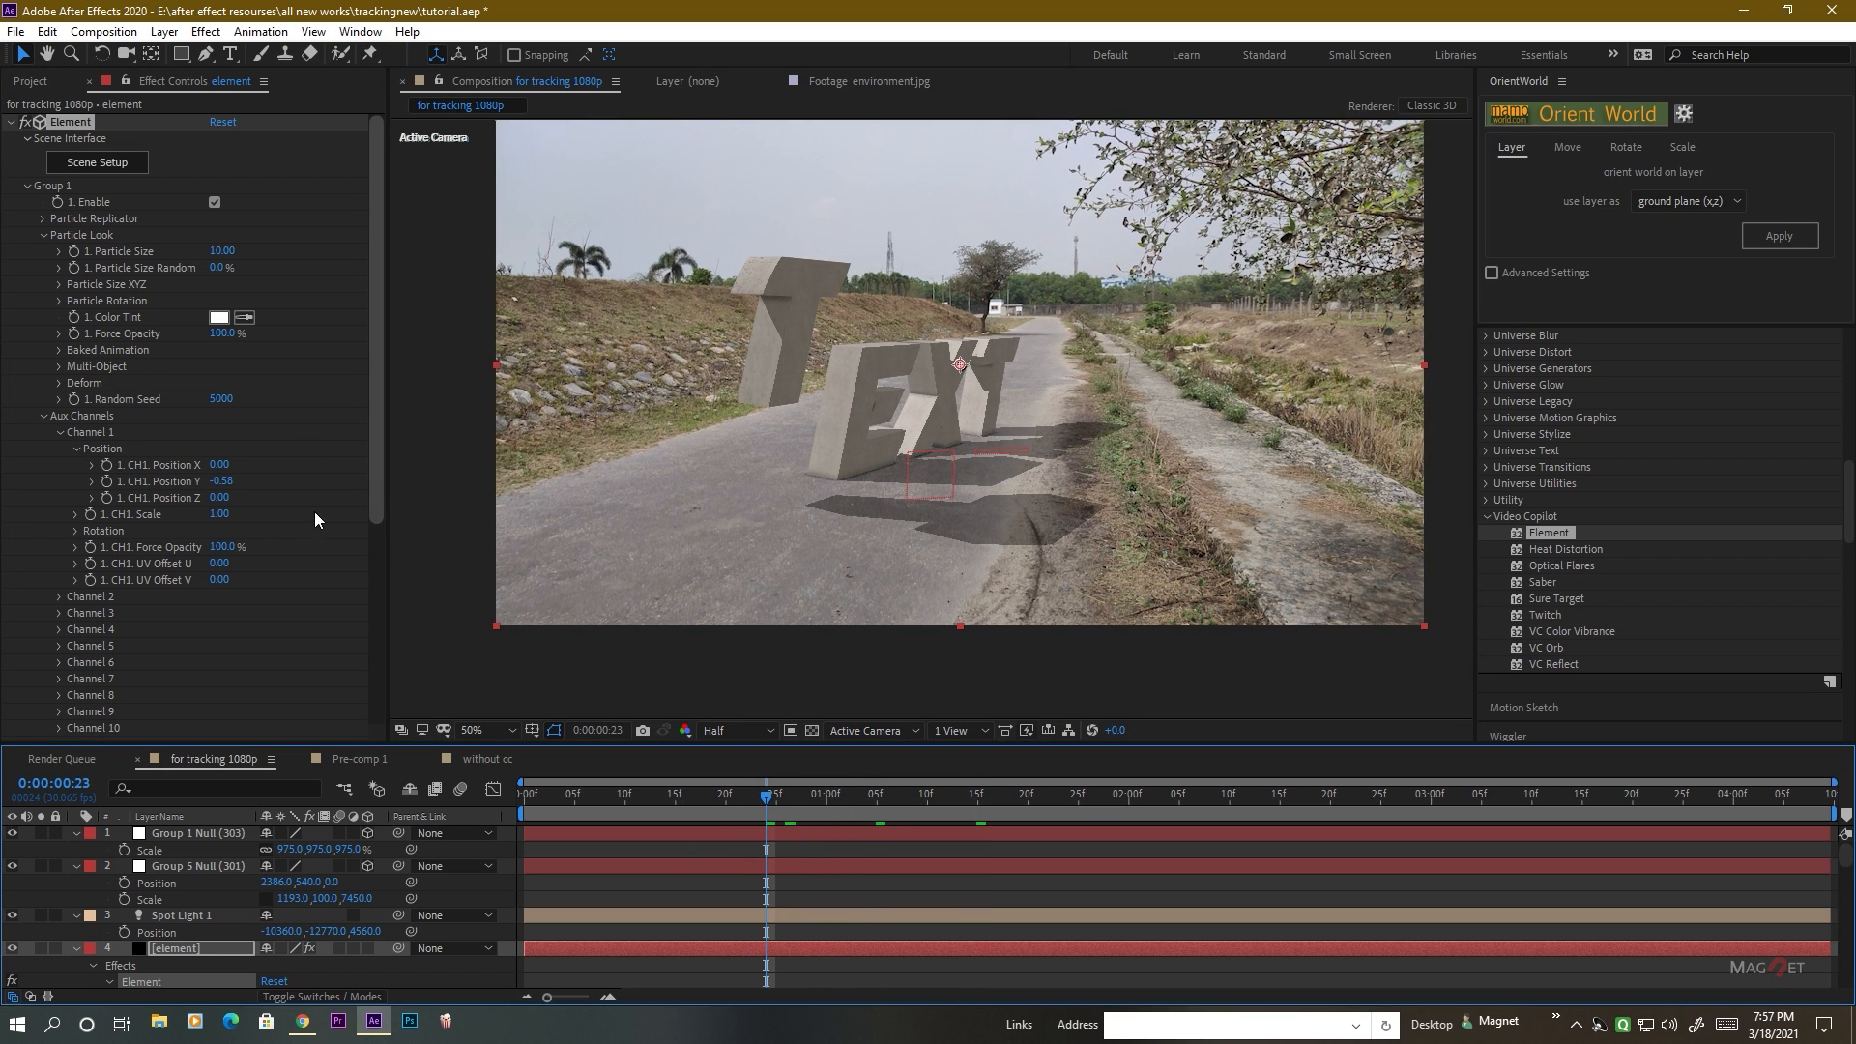
{"action": "left_click_drag", "start_coordinate": [236, 485], "coordinate": [411, 476]}
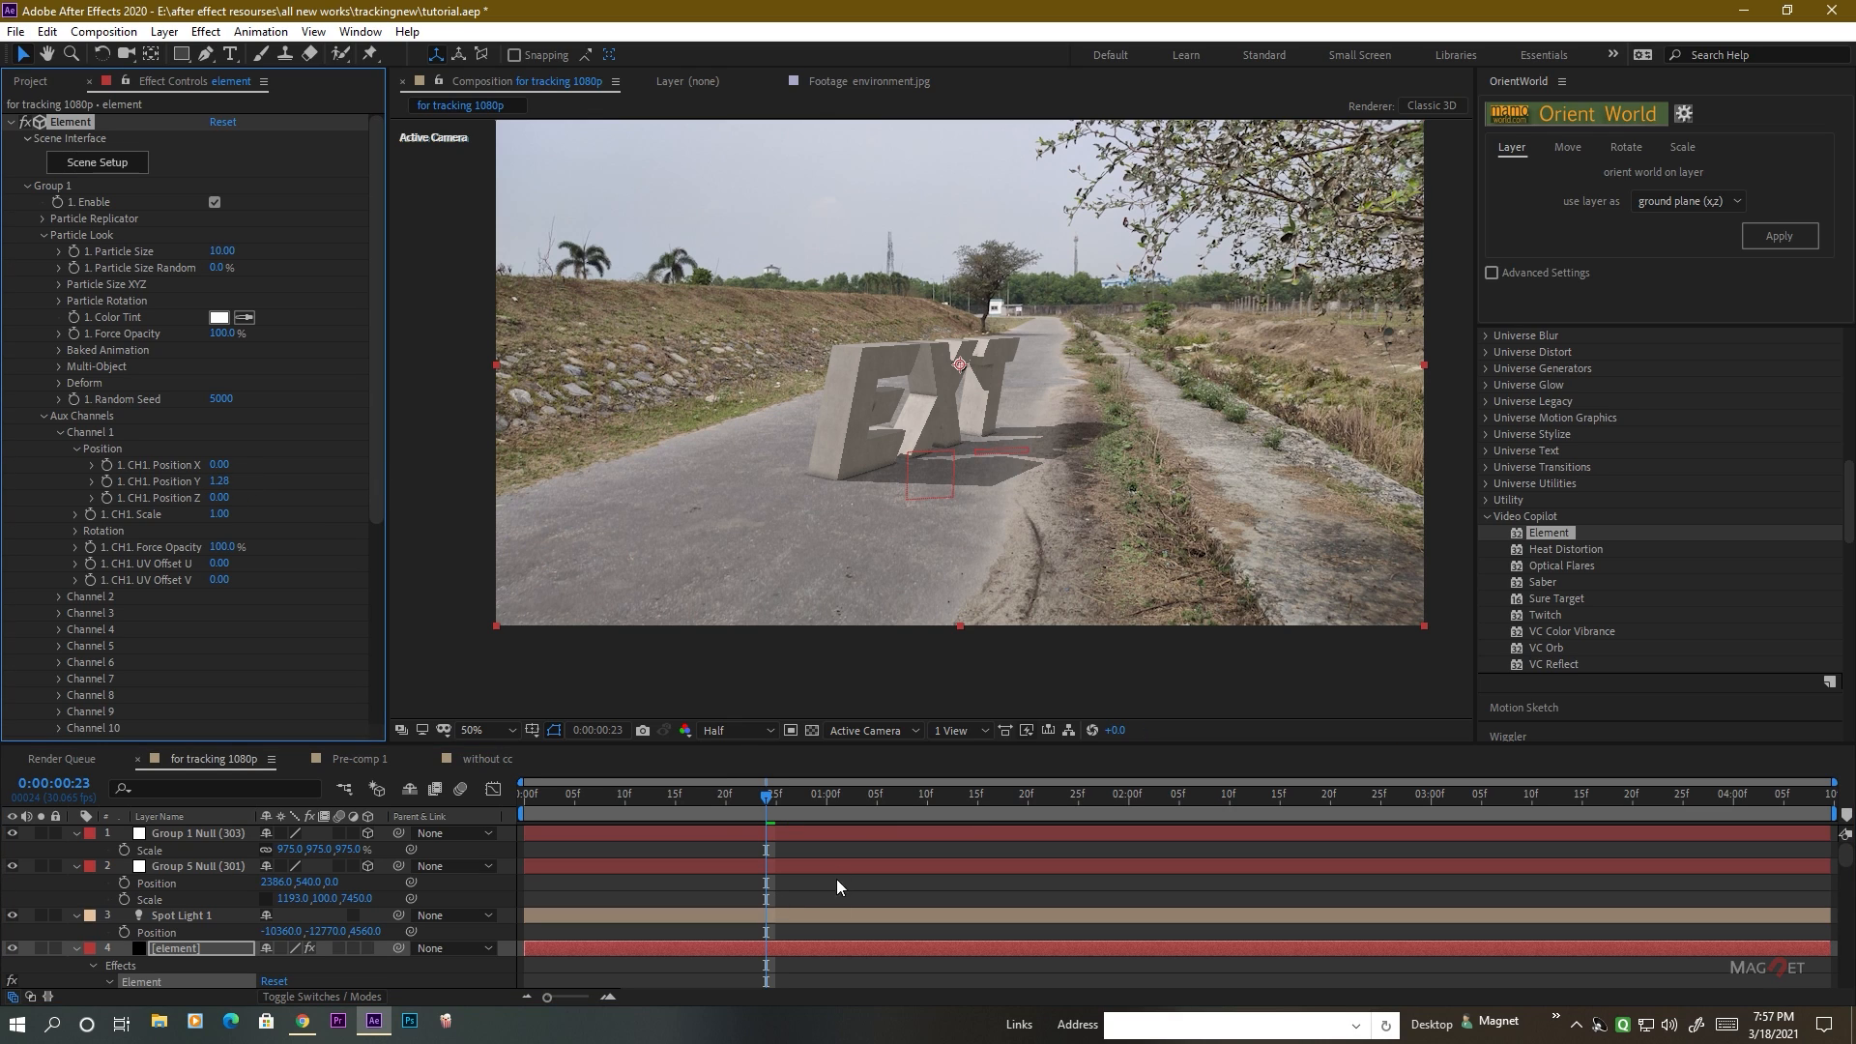
{"action": "left_click_drag", "start_coordinate": [769, 793], "coordinate": [599, 807]}
{"action": "left_click", "coordinate": [102, 479]}
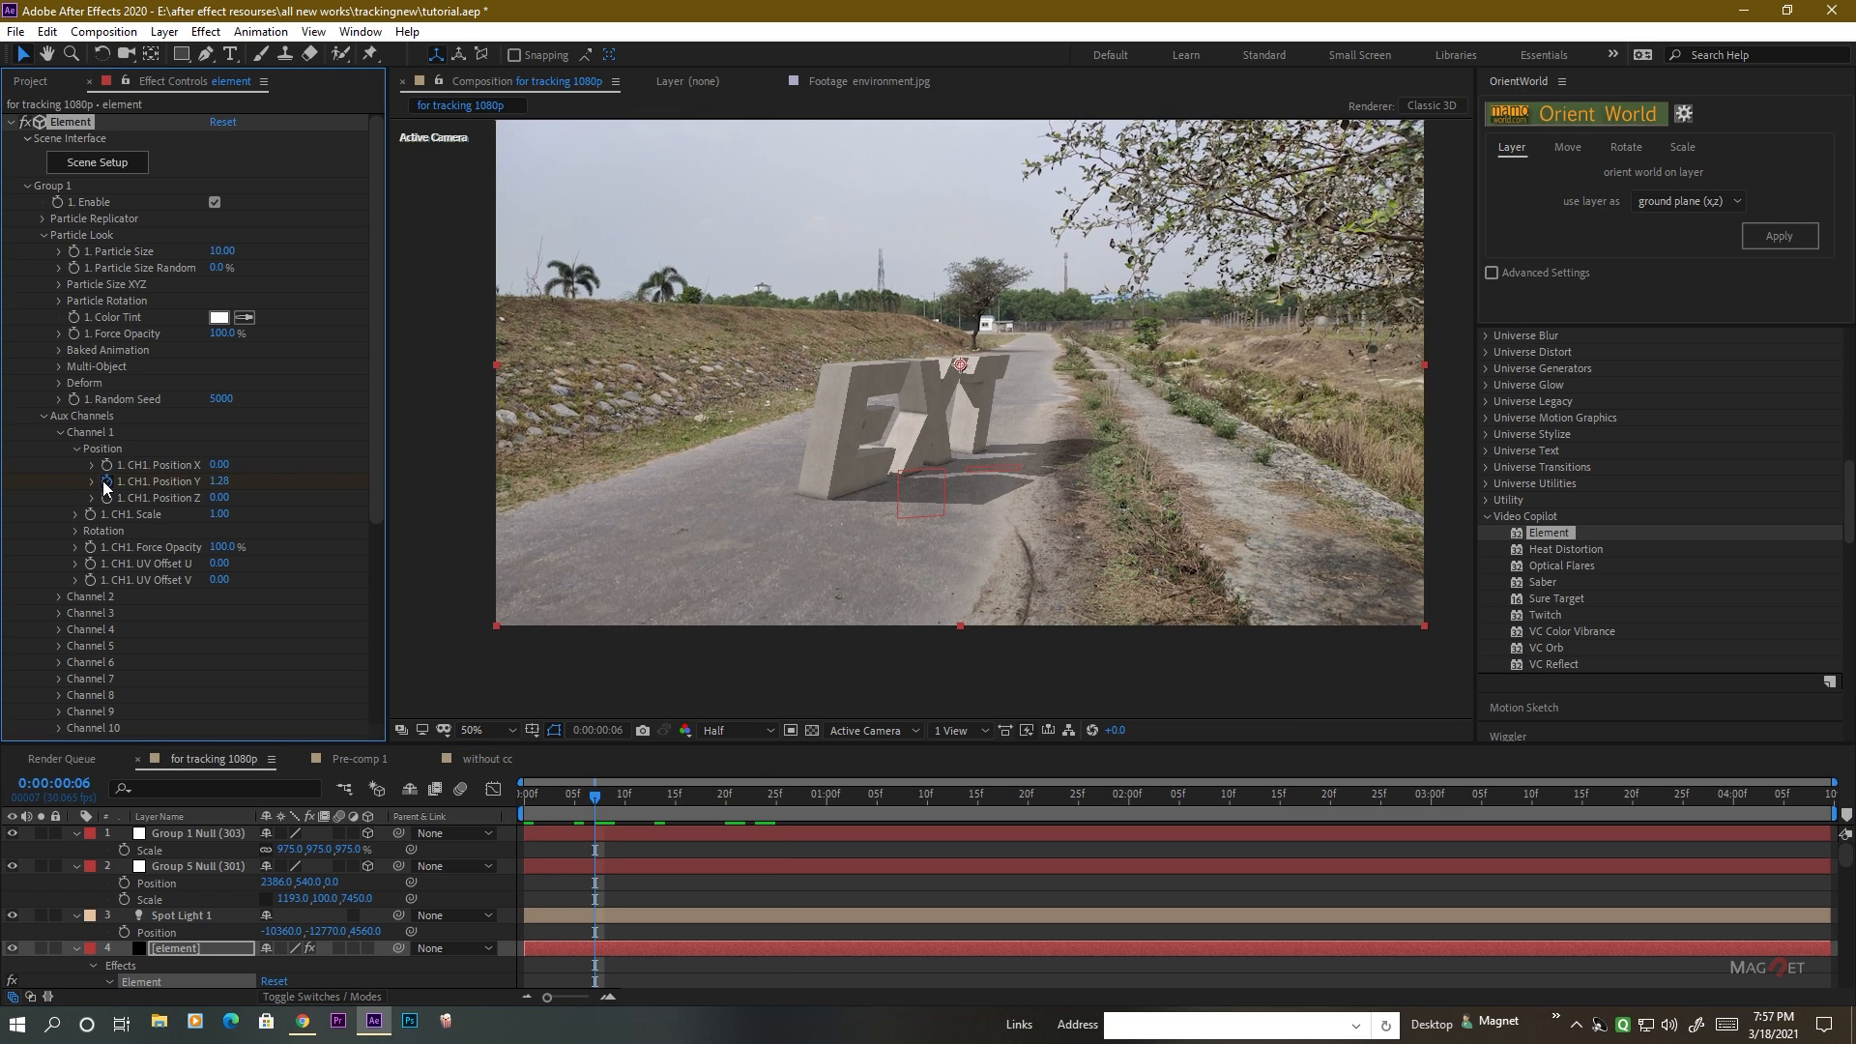
Keyframe the first T's Channel 1 Position Y at -1.08 on 0:00:00:17 and reset it to 0 at 0:00:00:24.
{"action": "left_click_drag", "start_coordinate": [595, 797], "coordinate": [700, 801]}
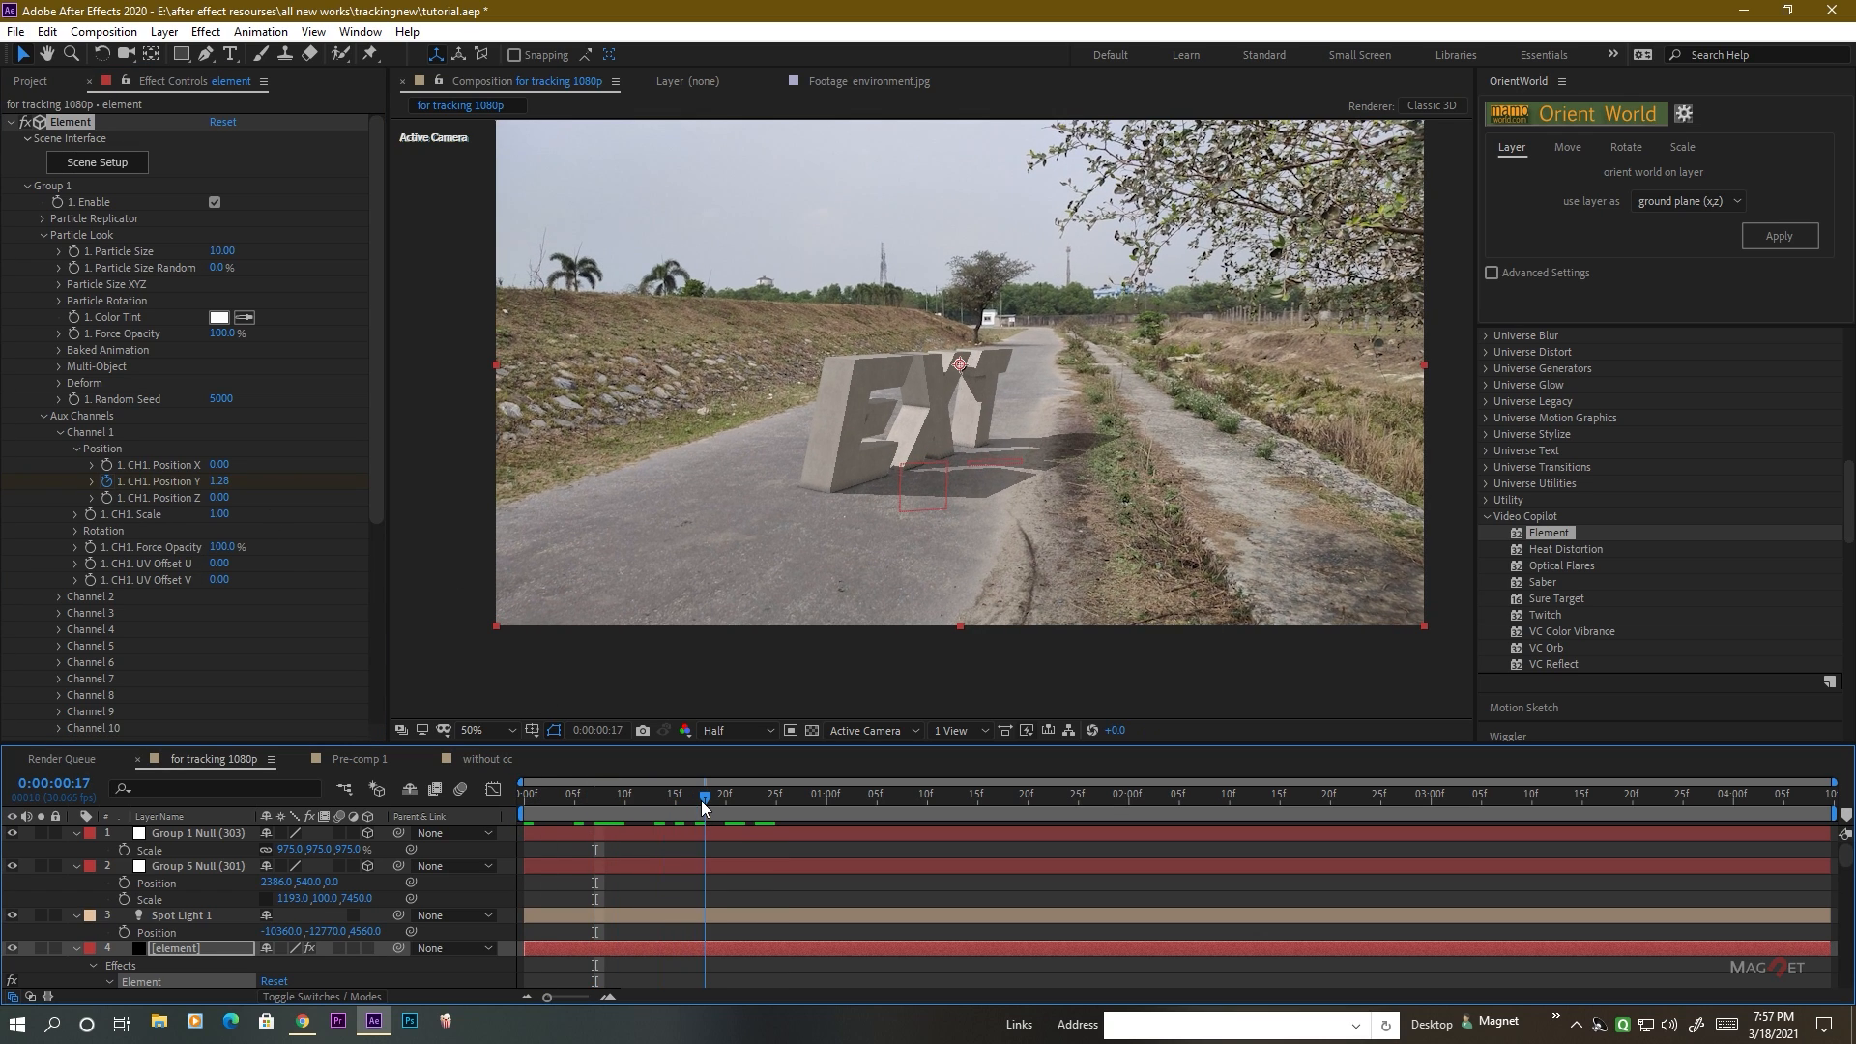
{"action": "left_click_drag", "start_coordinate": [220, 481], "coordinate": [29, 498]}
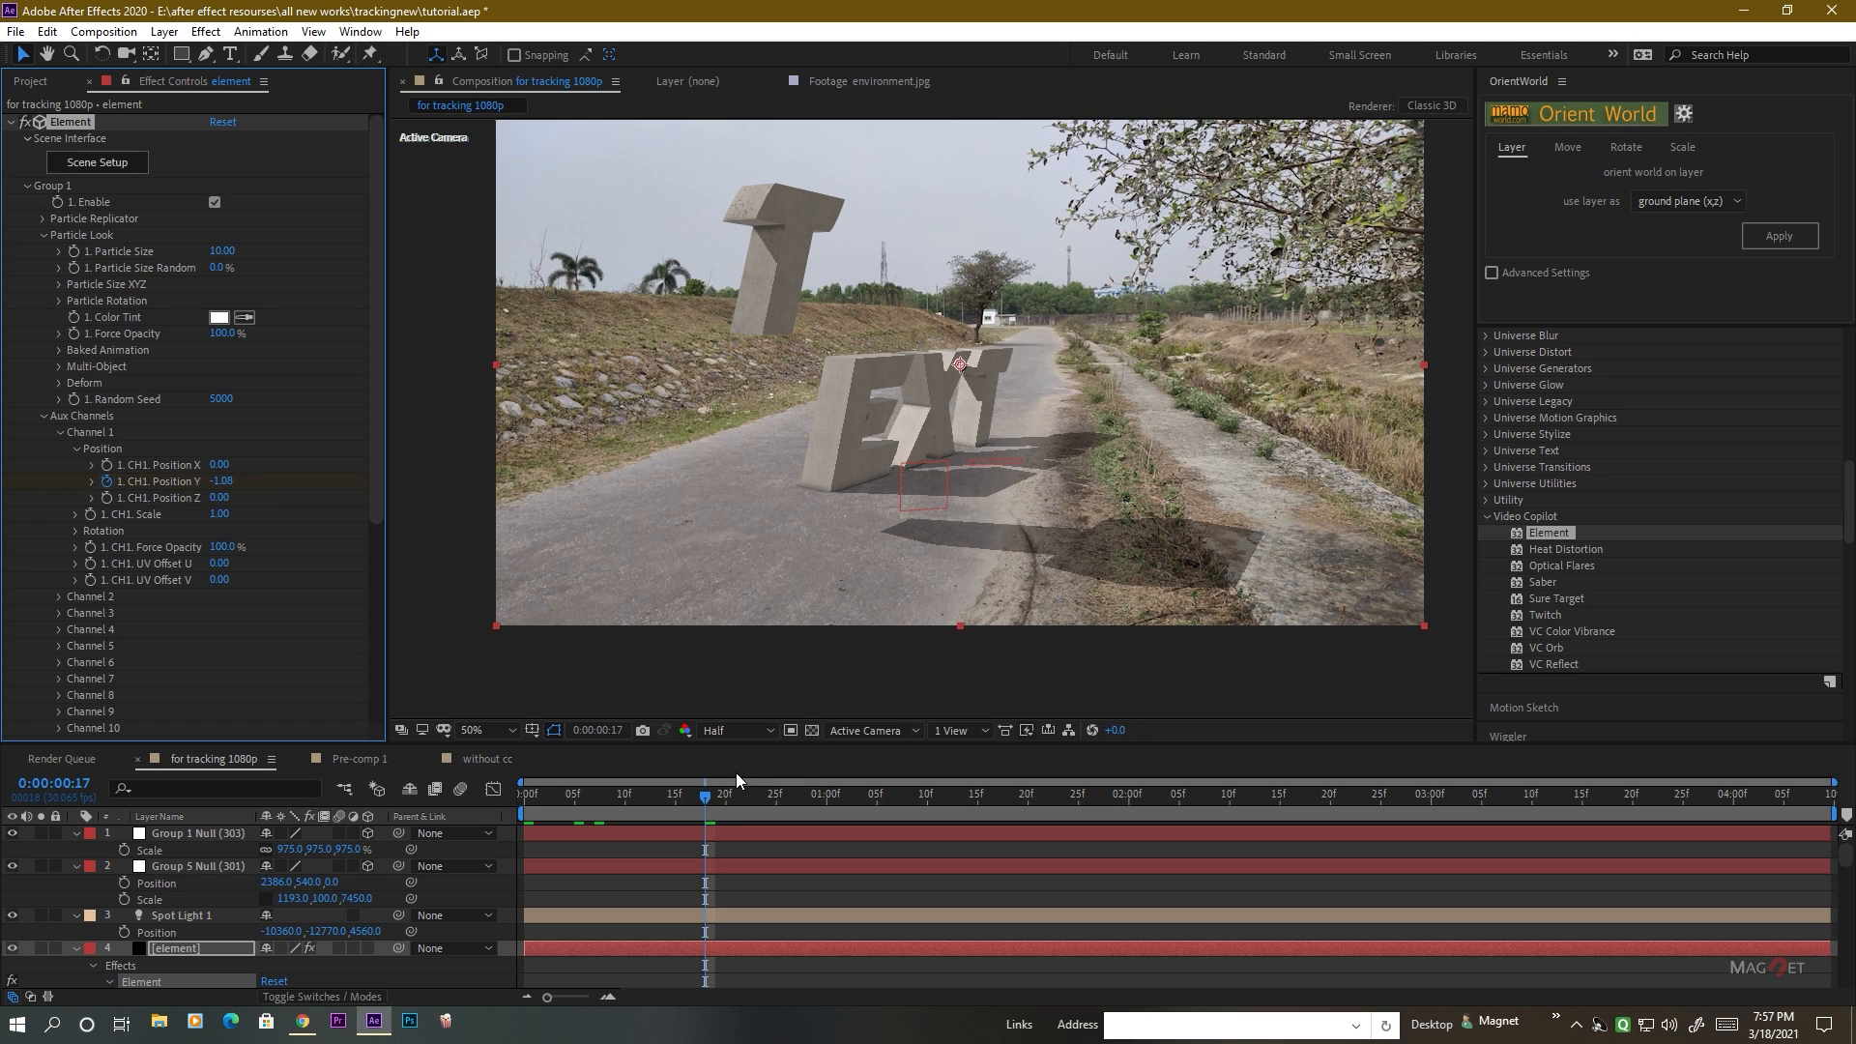
{"action": "left_click_drag", "start_coordinate": [701, 796], "coordinate": [777, 799]}
{"action": "left_click_drag", "start_coordinate": [220, 481], "coordinate": [326, 483]}
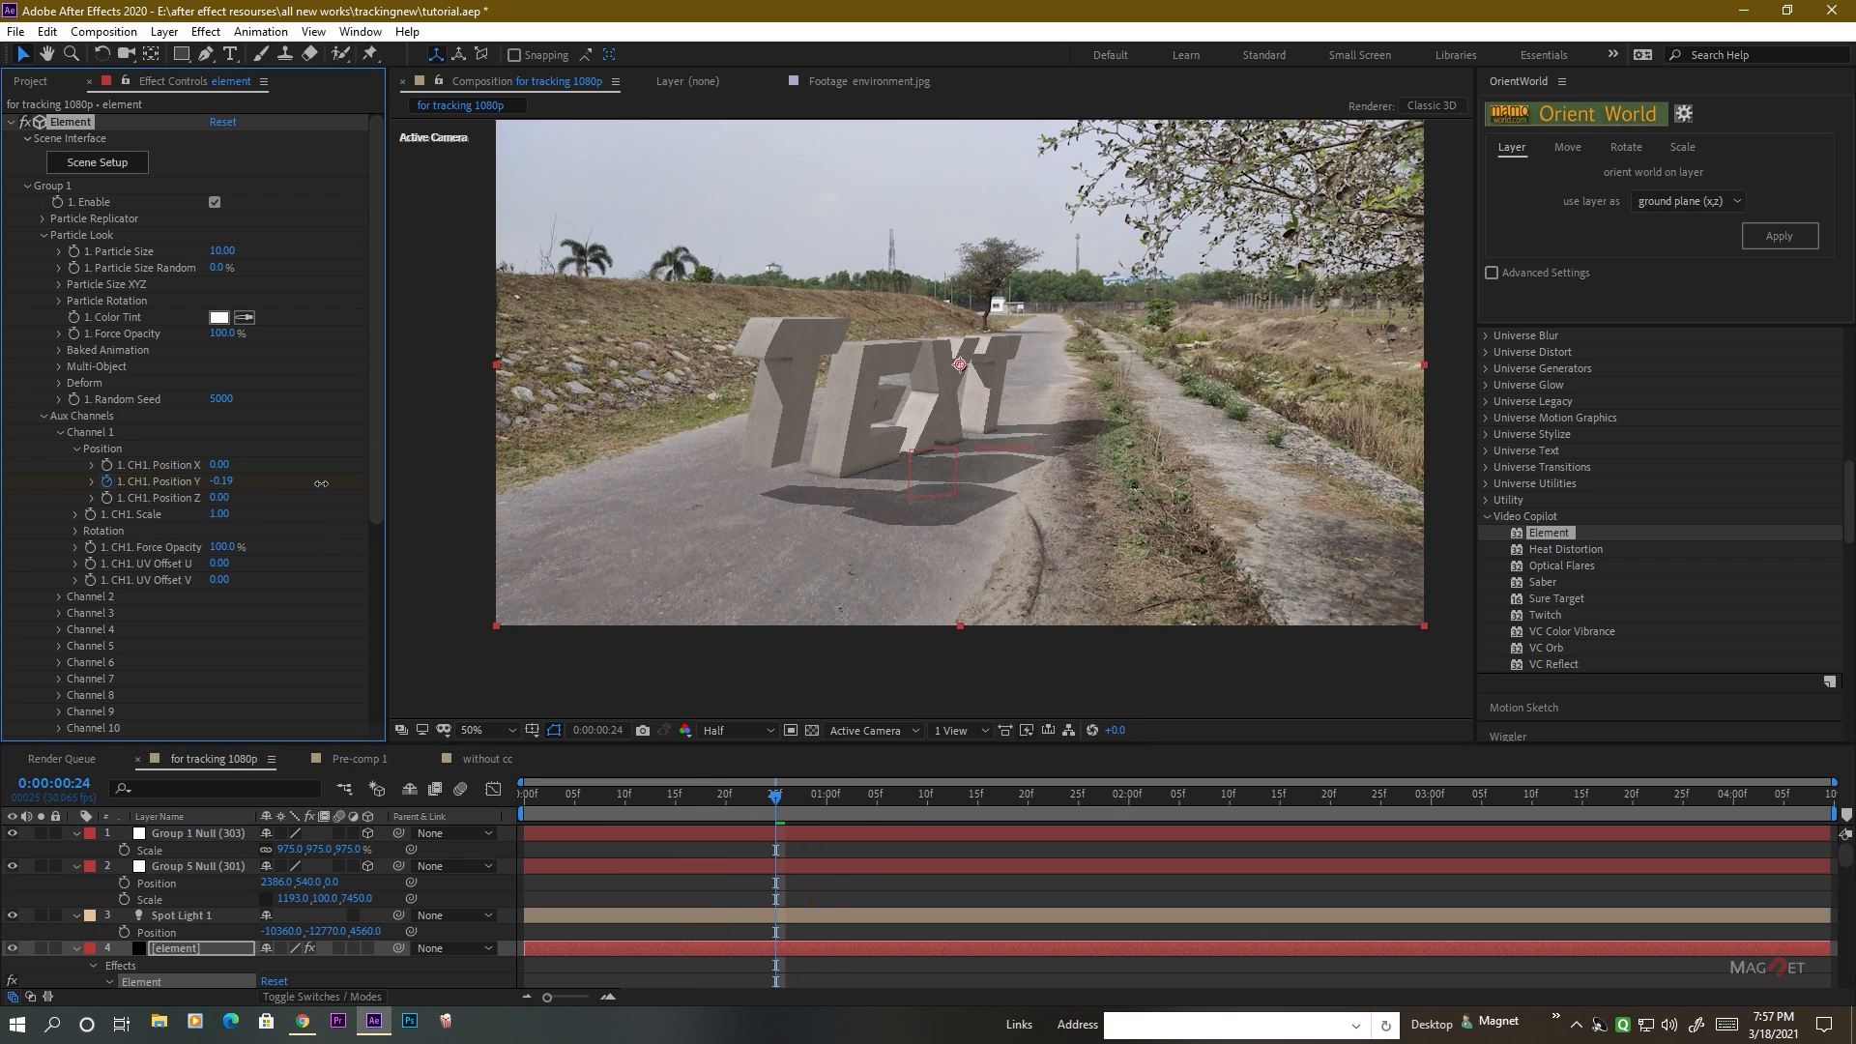
{"action": "right_click", "coordinate": [188, 484]}
{"action": "left_click", "coordinate": [246, 636]}
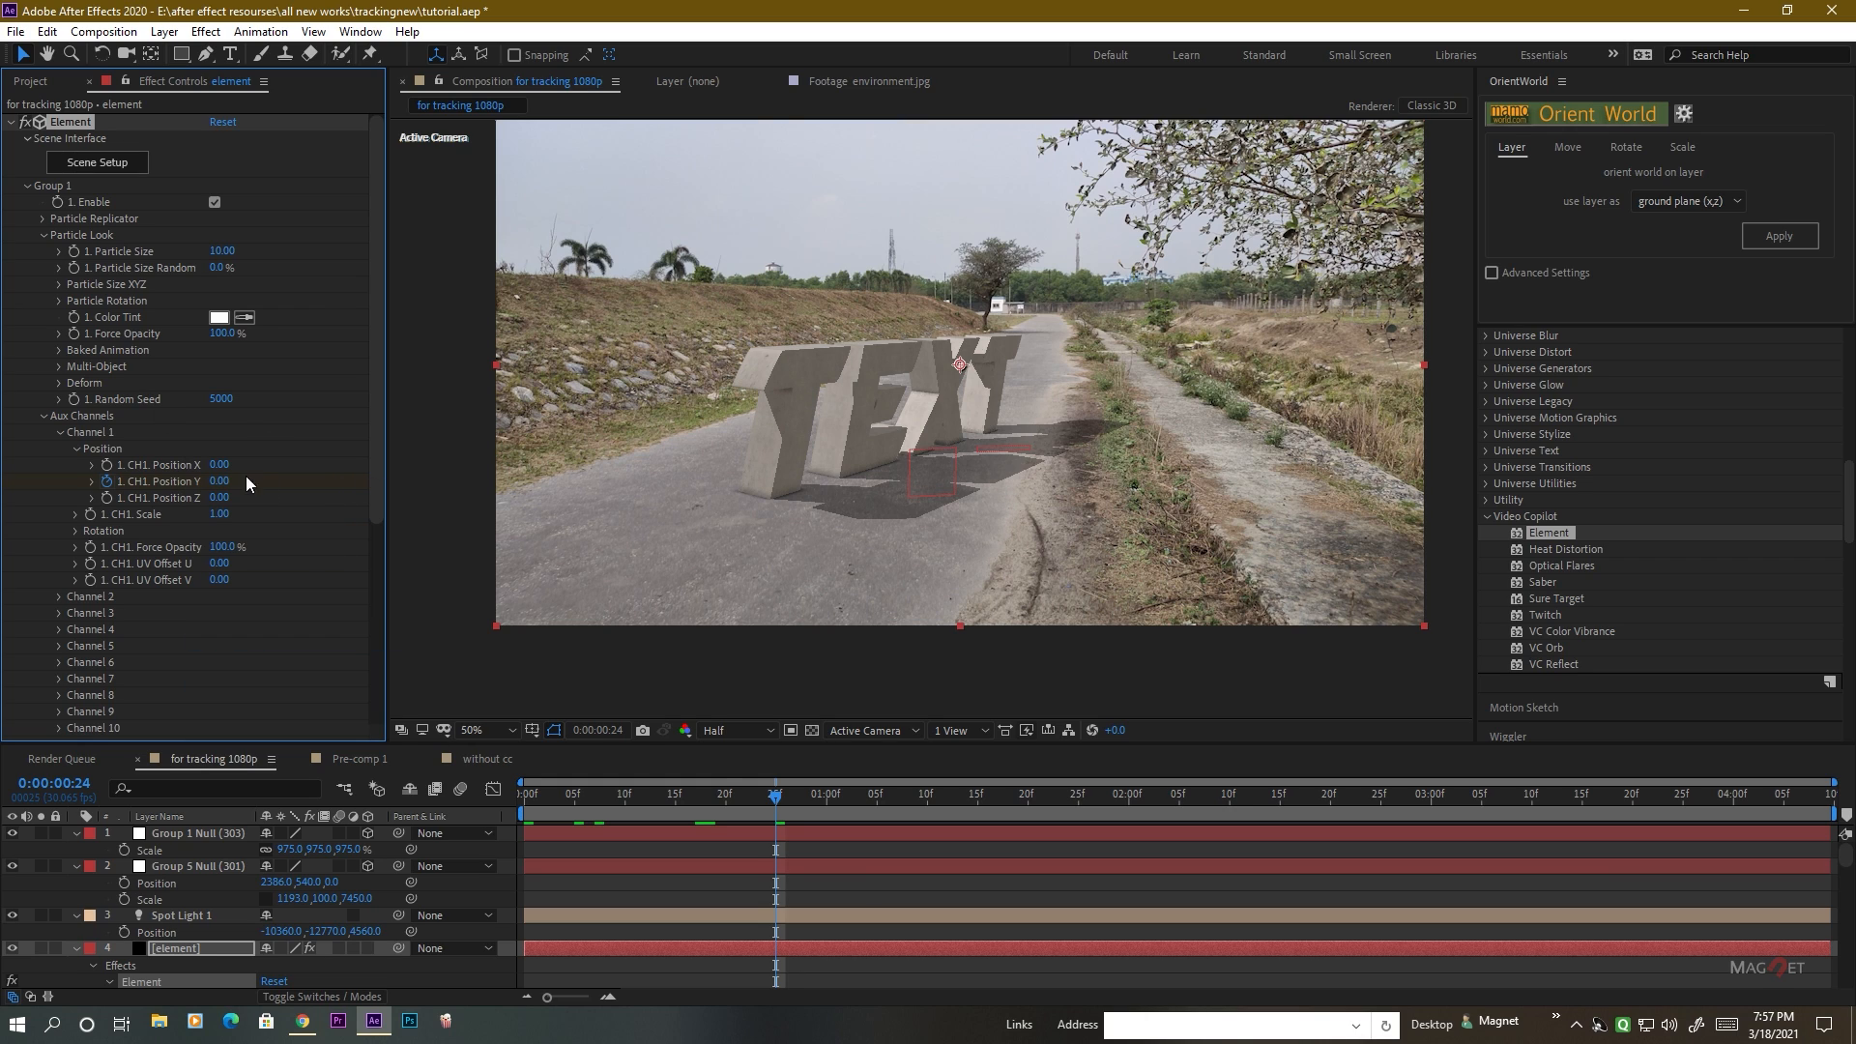
Keyframe the first T's Channel 1 Position Y at -0.10 on 0:00:00:27 and reset it to 0 at 0:00:00:29.
{"action": "left_click_drag", "start_coordinate": [779, 801], "coordinate": [805, 800]}
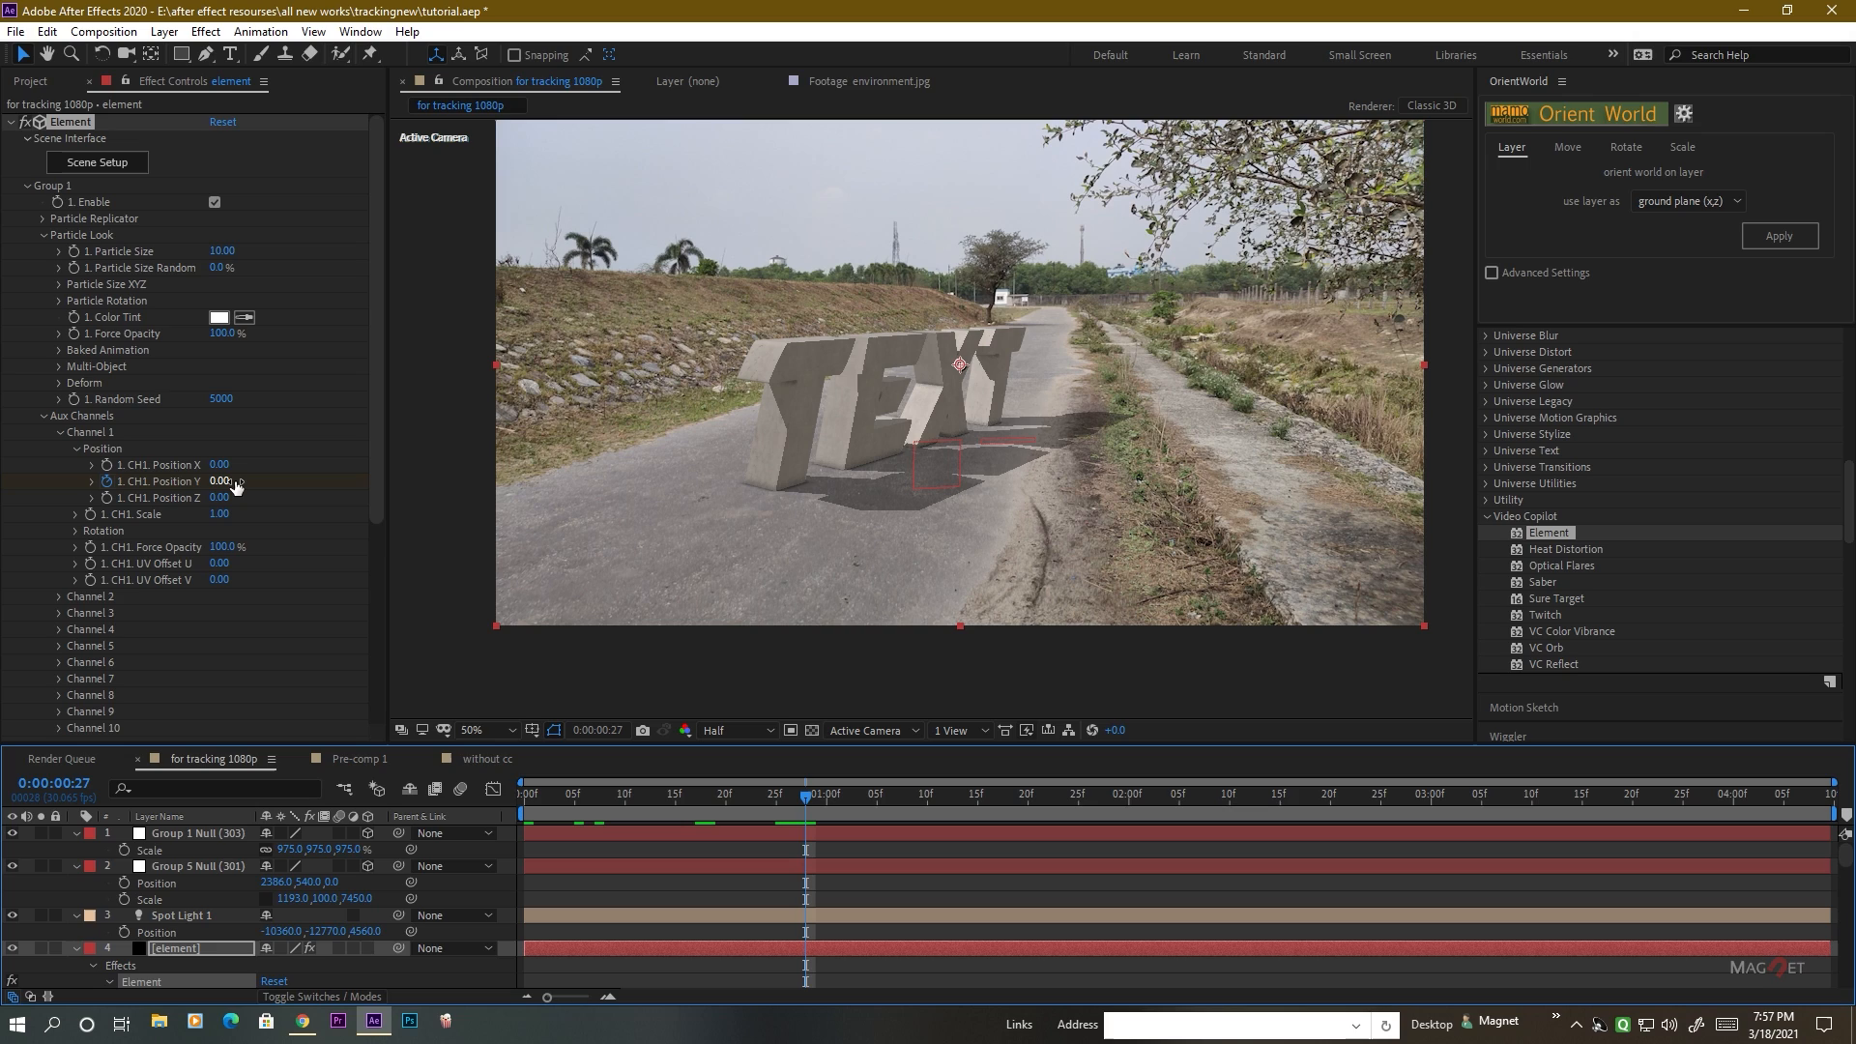
{"action": "left_click_drag", "start_coordinate": [233, 483], "coordinate": [227, 483]}
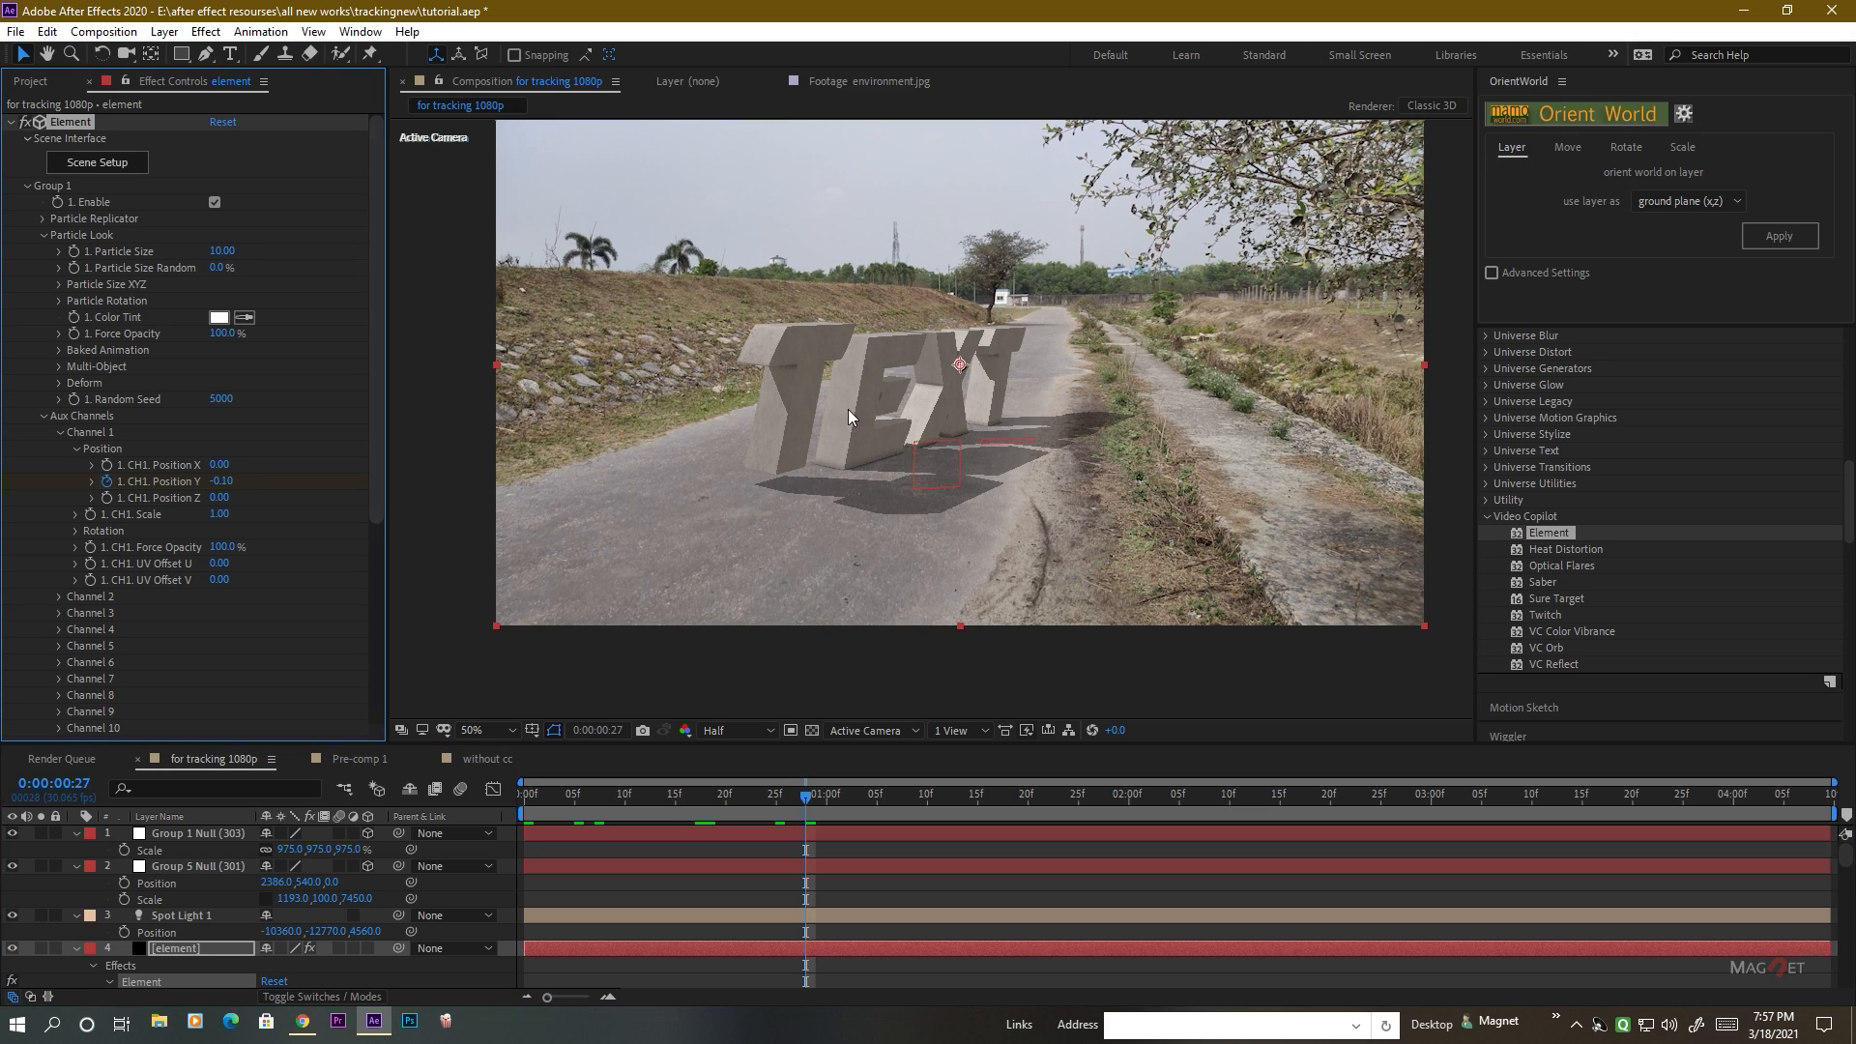
{"action": "left_click_drag", "start_coordinate": [805, 795], "coordinate": [826, 795]}
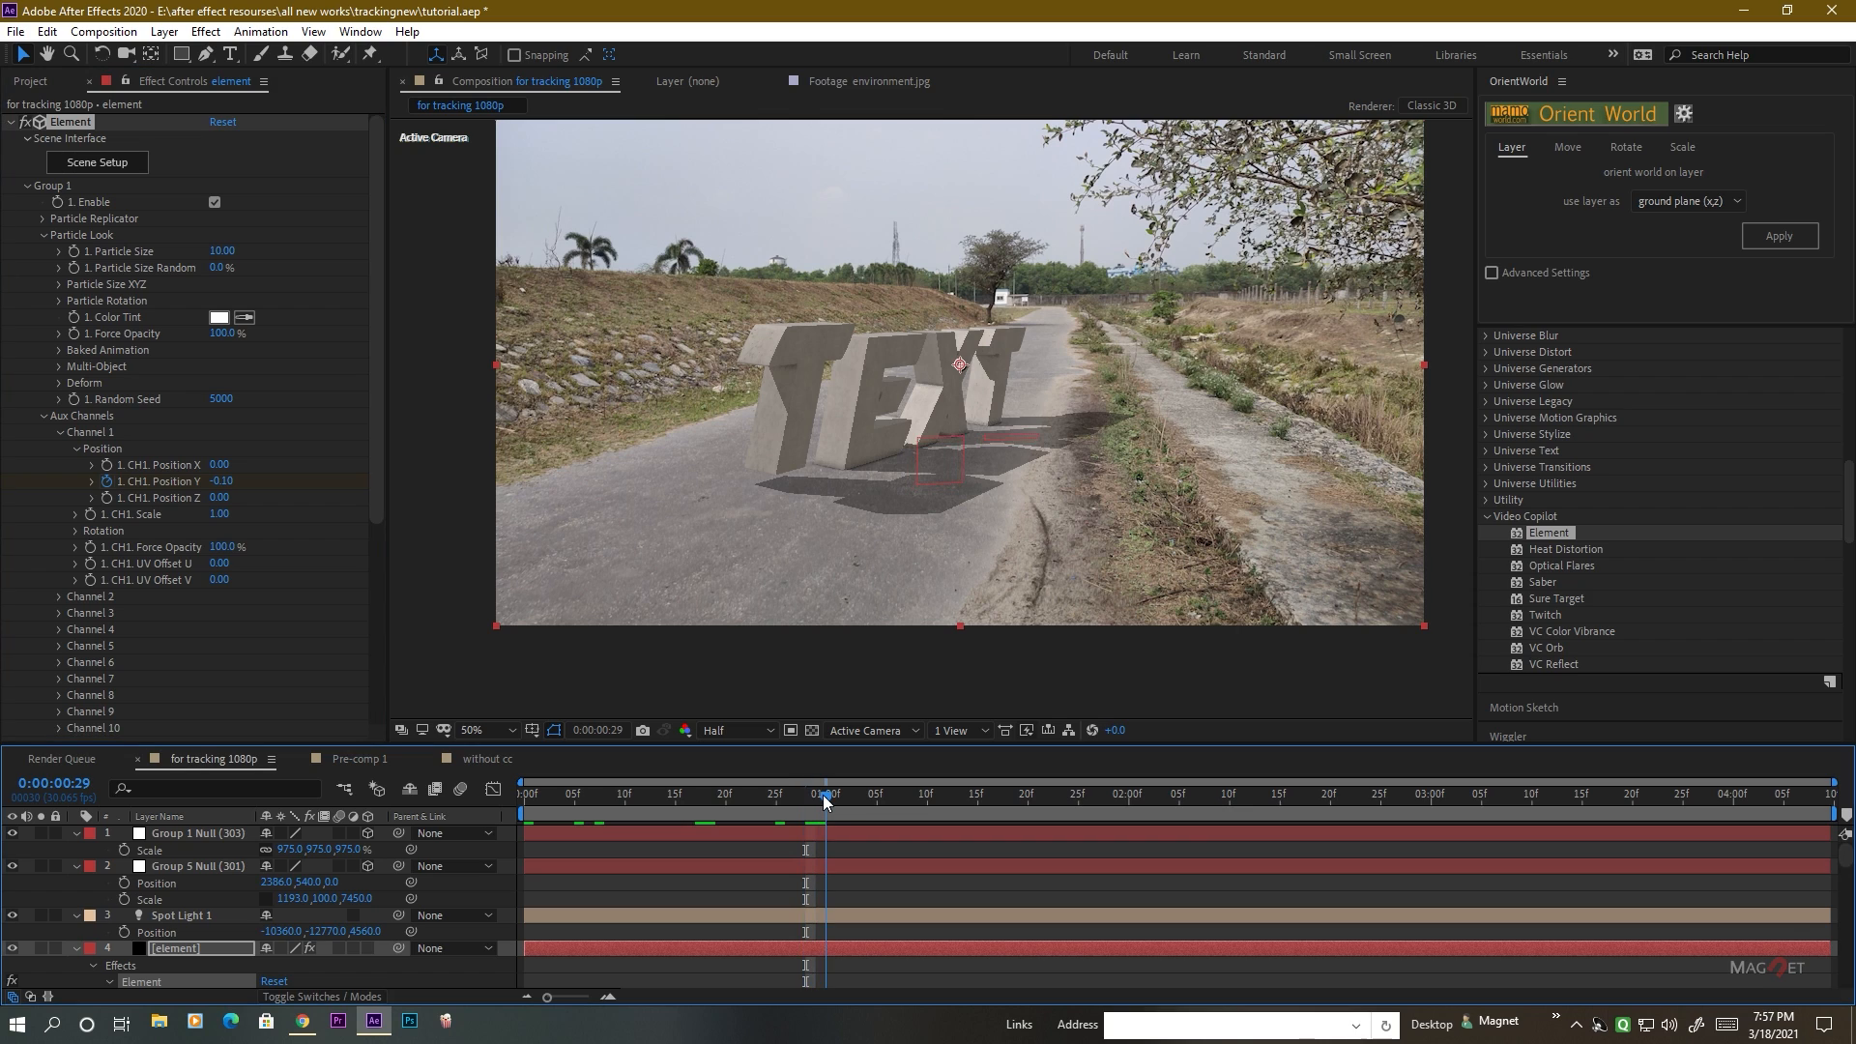
{"action": "right_click", "coordinate": [166, 479]}
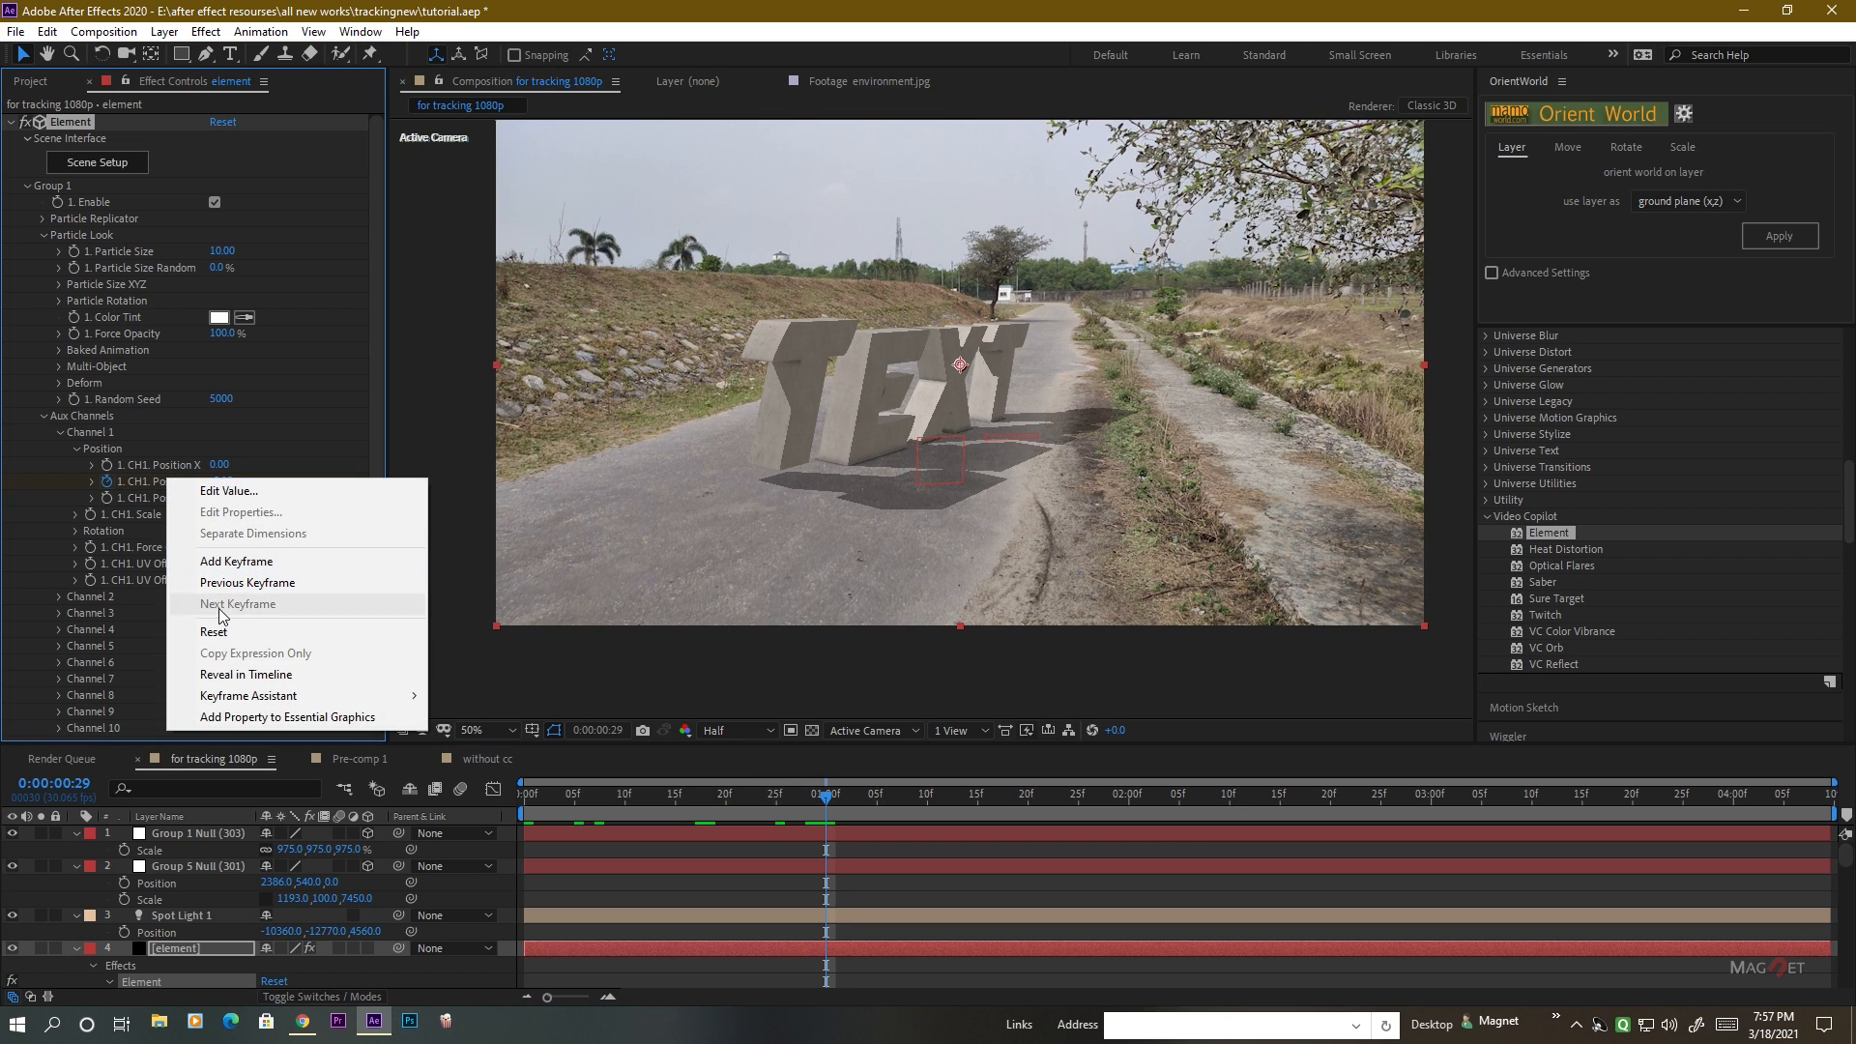
{"action": "left_click", "coordinate": [220, 631]}
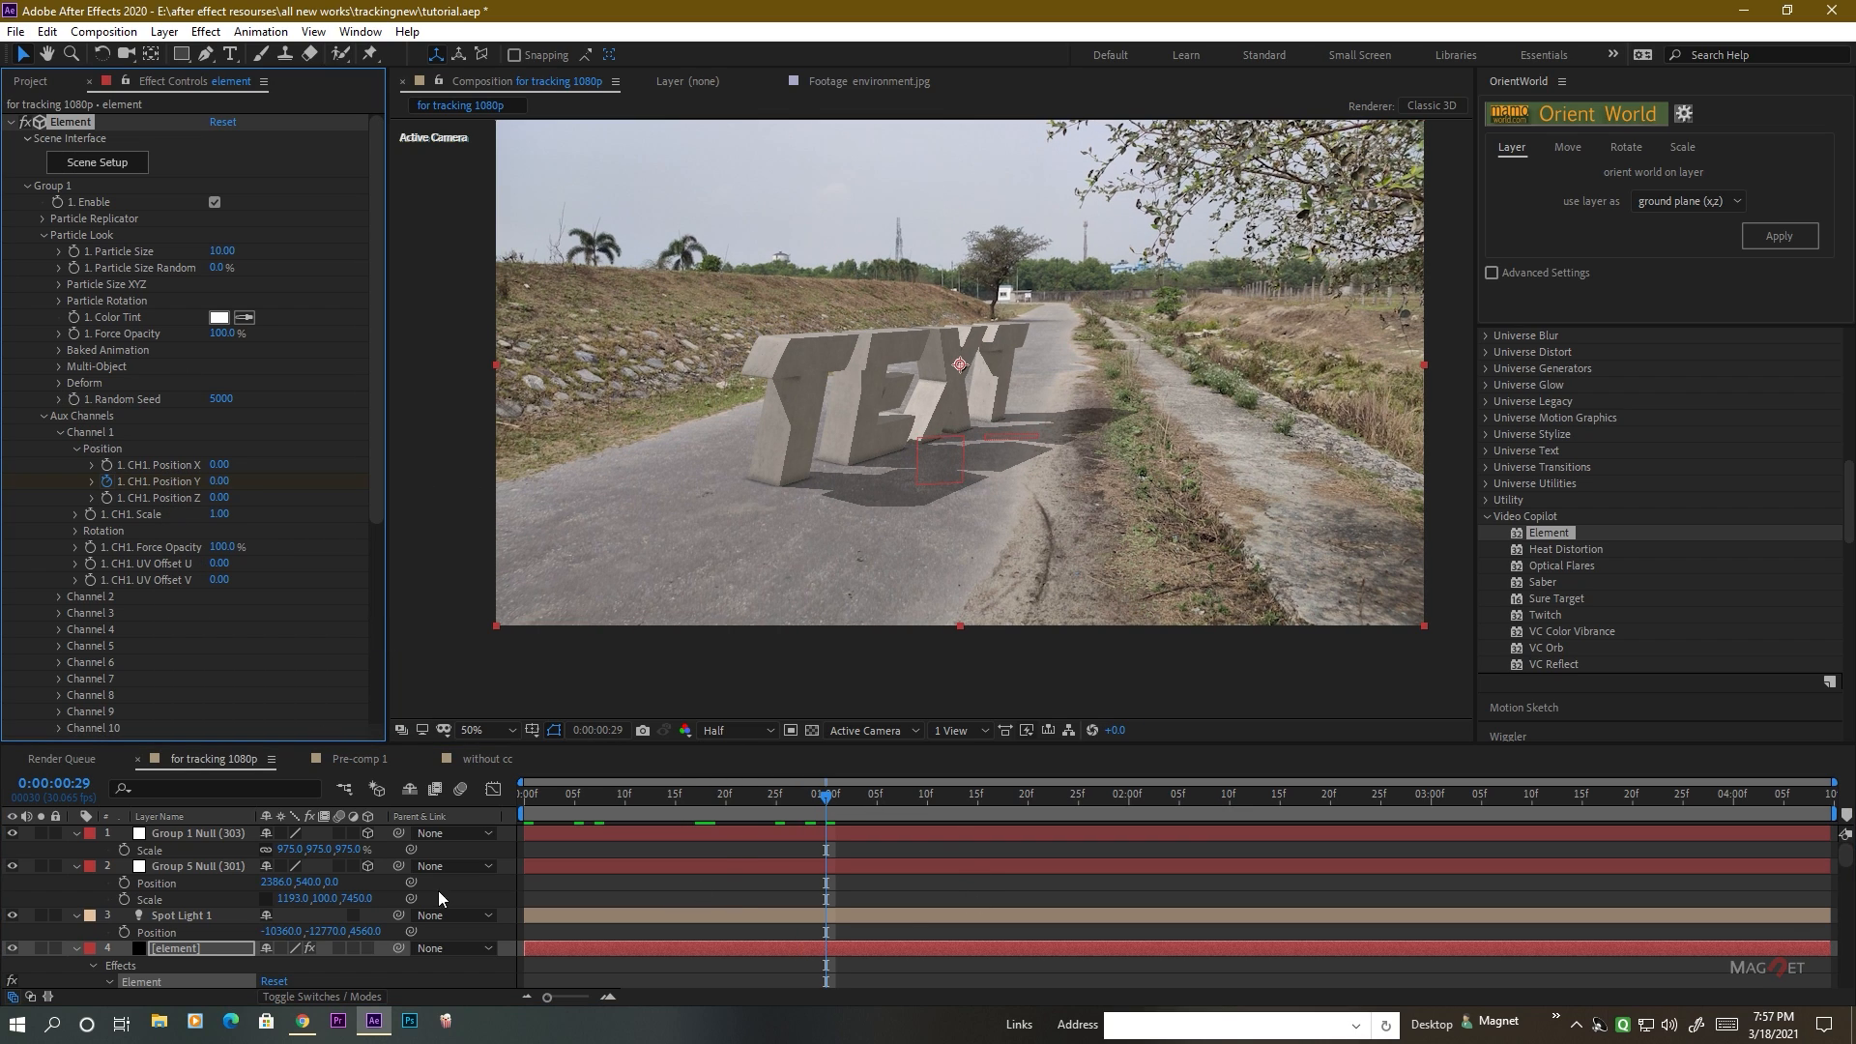
Reveal the element layer's keyframes and apply Easy Ease to all of the first T's Position Y keyframes.
{"action": "left_click", "coordinate": [206, 948]}
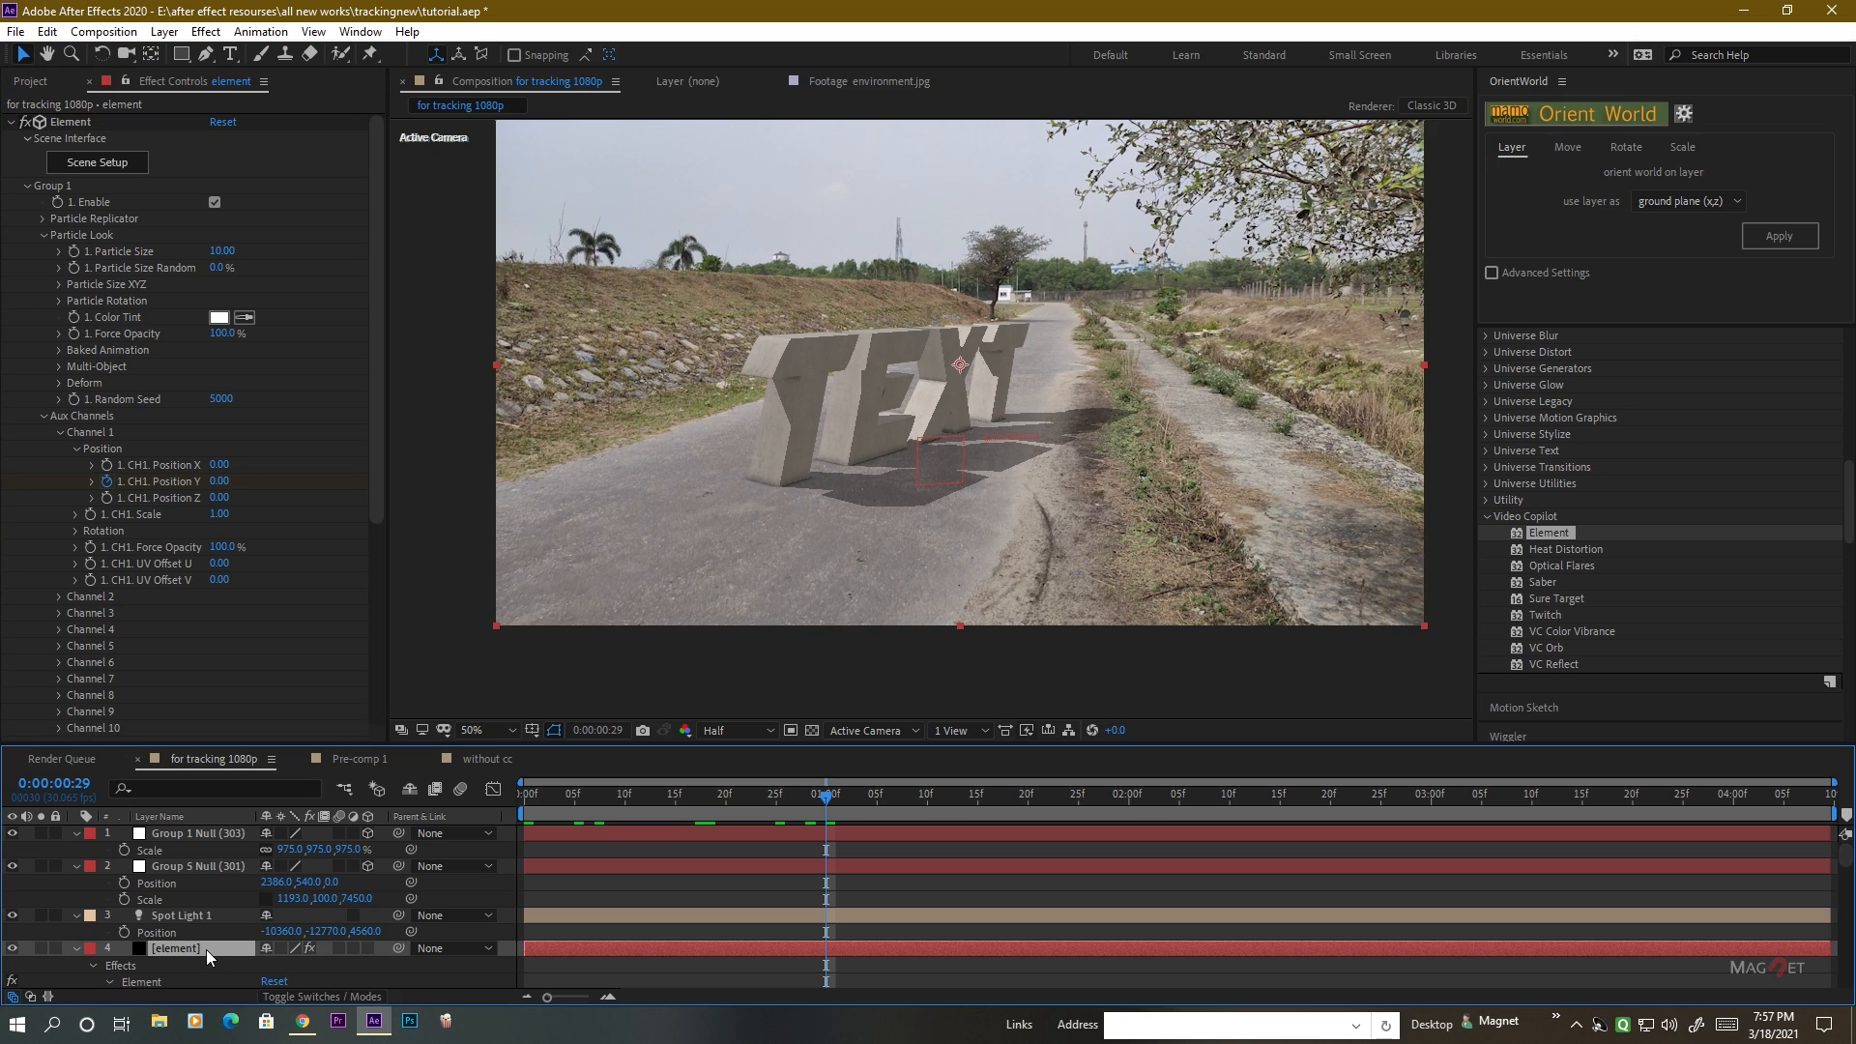
{"action": "key", "text": "u"}
{"action": "scroll", "coordinate": [387, 918], "scroll_direction": "down", "scroll_amount": 1}
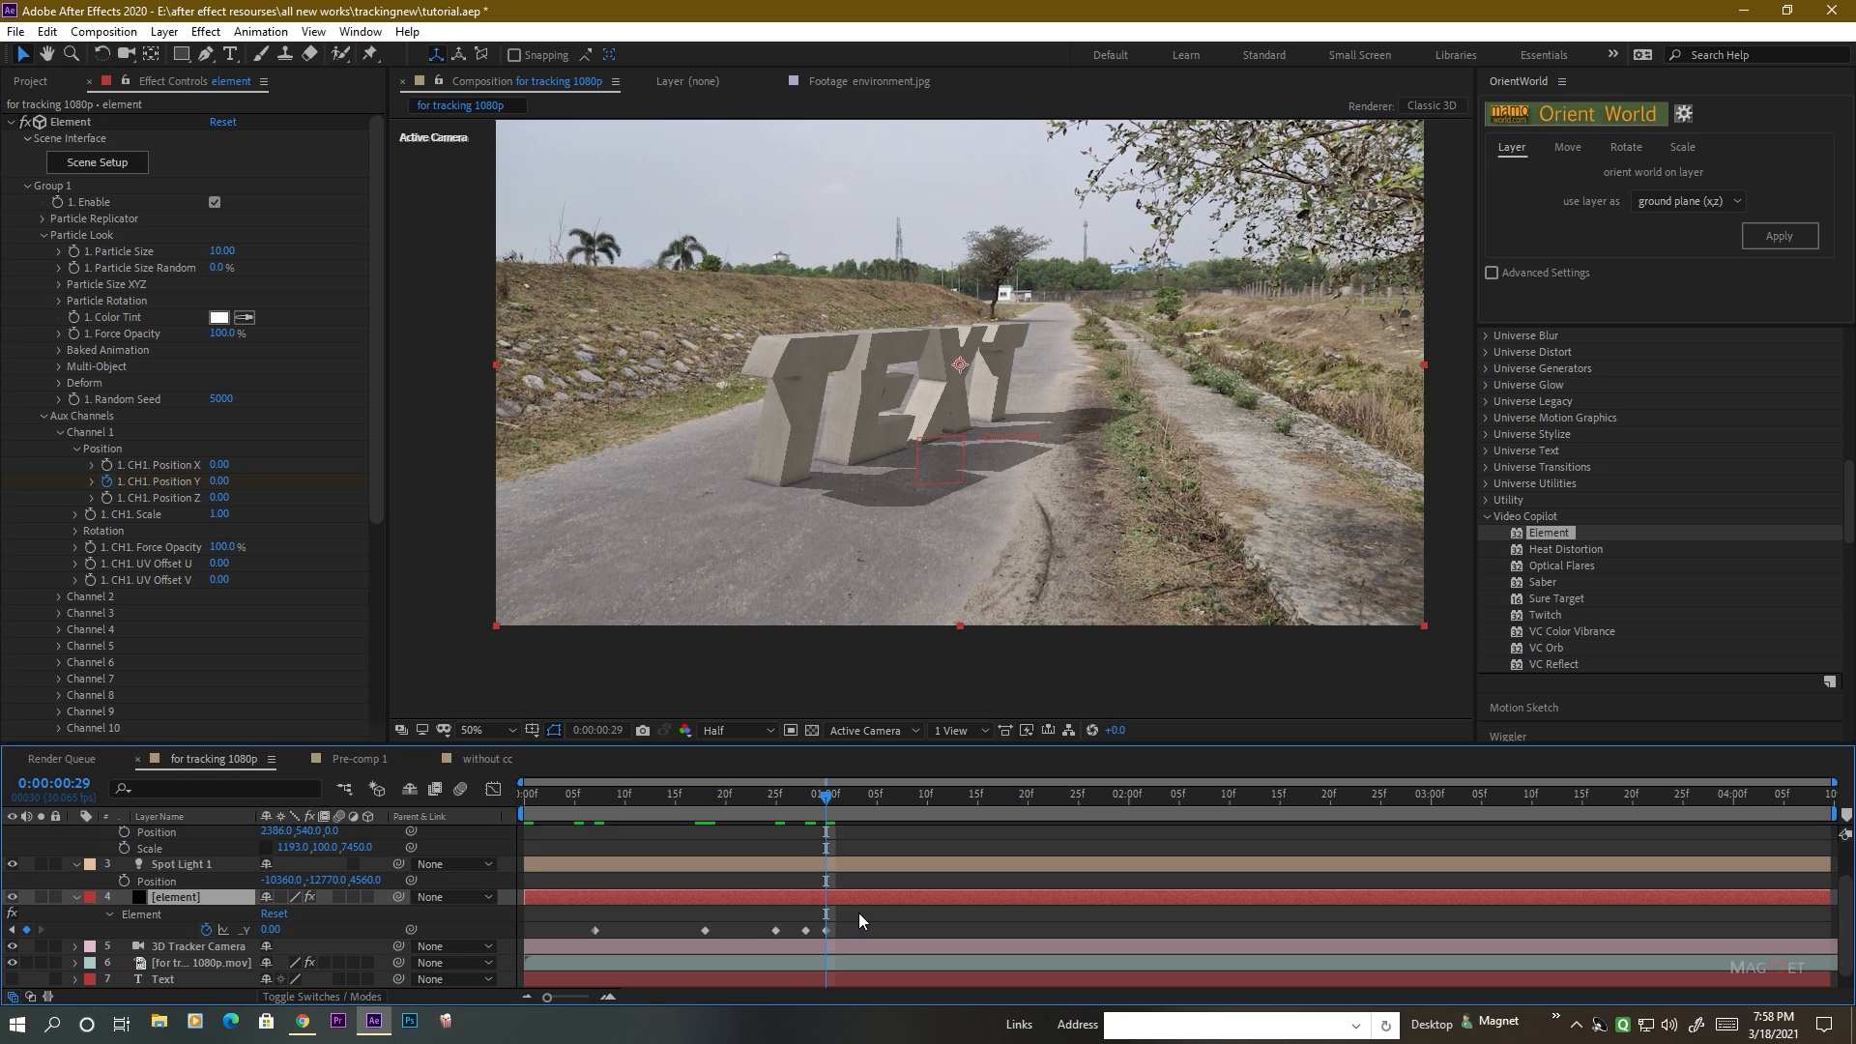
{"action": "left_click_drag", "start_coordinate": [859, 914], "coordinate": [567, 942]}
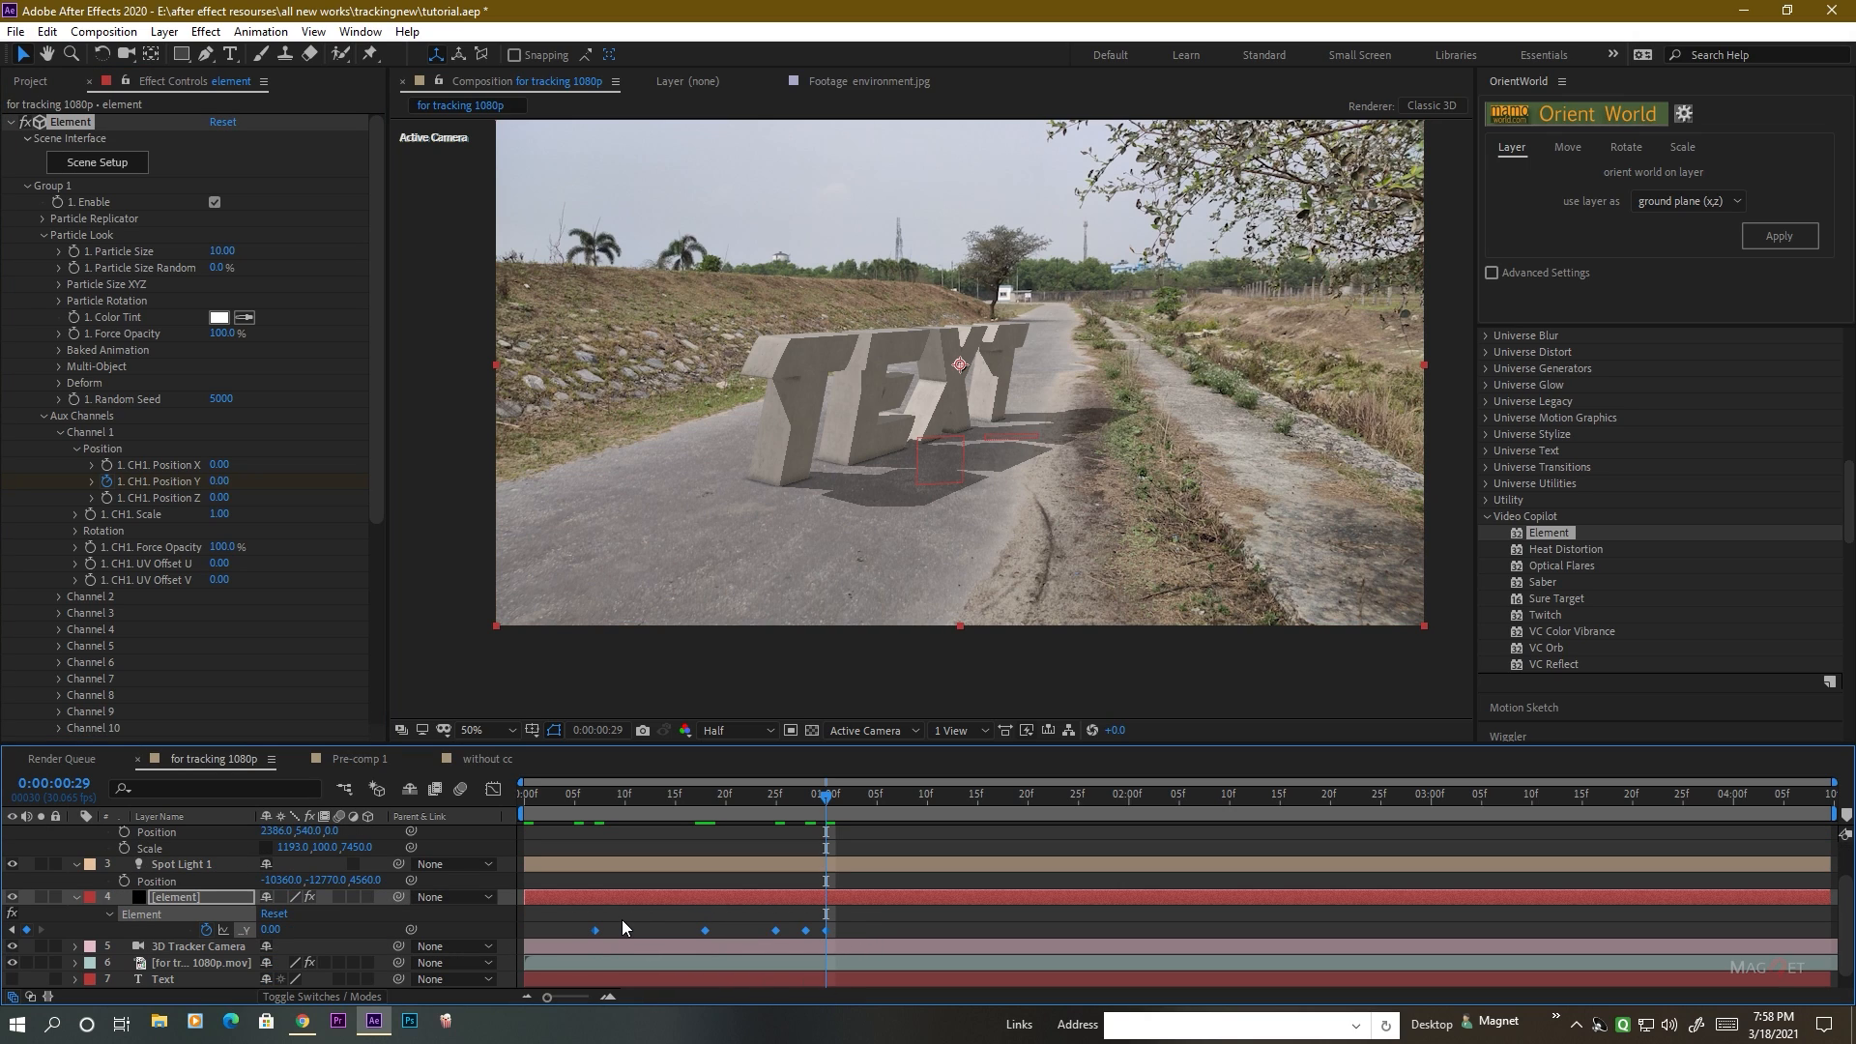
{"action": "key", "text": "F9"}
End the work area at 0:00:01:01, preview the first T's rise, and scrub through its bounce.
{"action": "left_click", "coordinate": [845, 794]}
{"action": "key", "text": "n"}
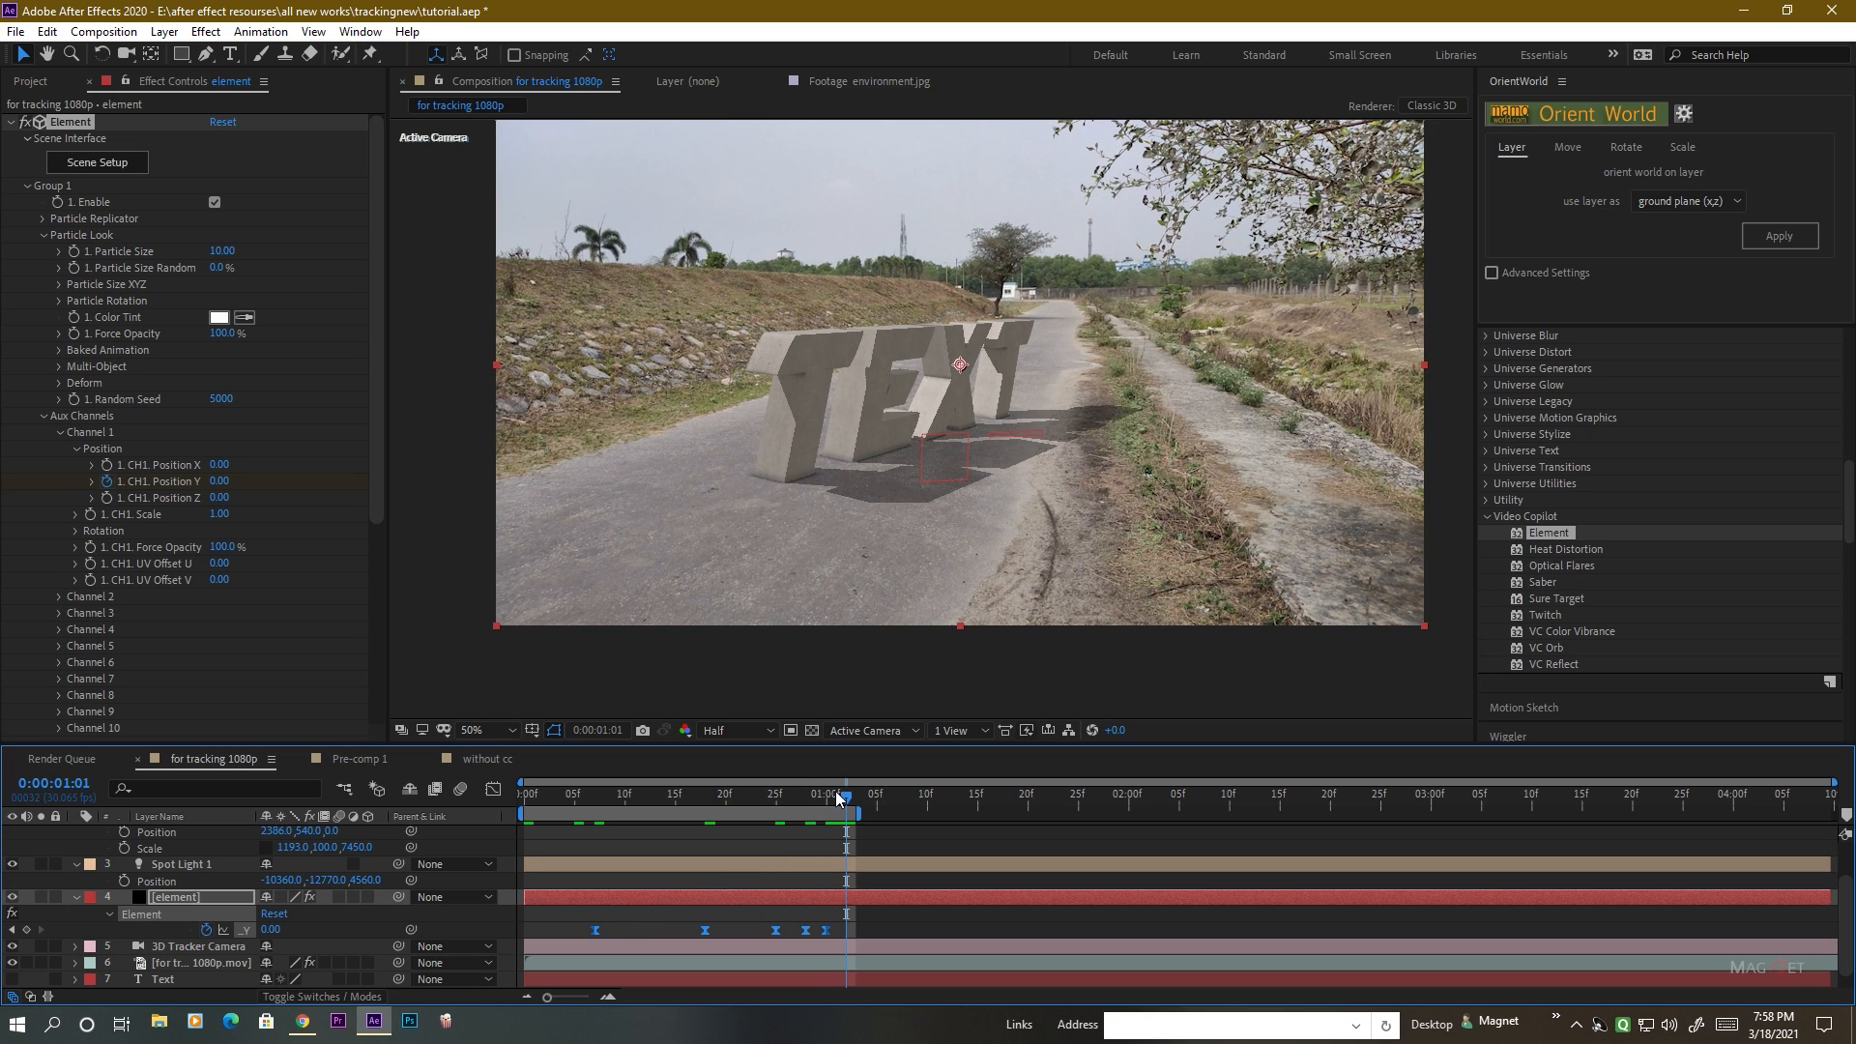
{"action": "key", "text": "space"}
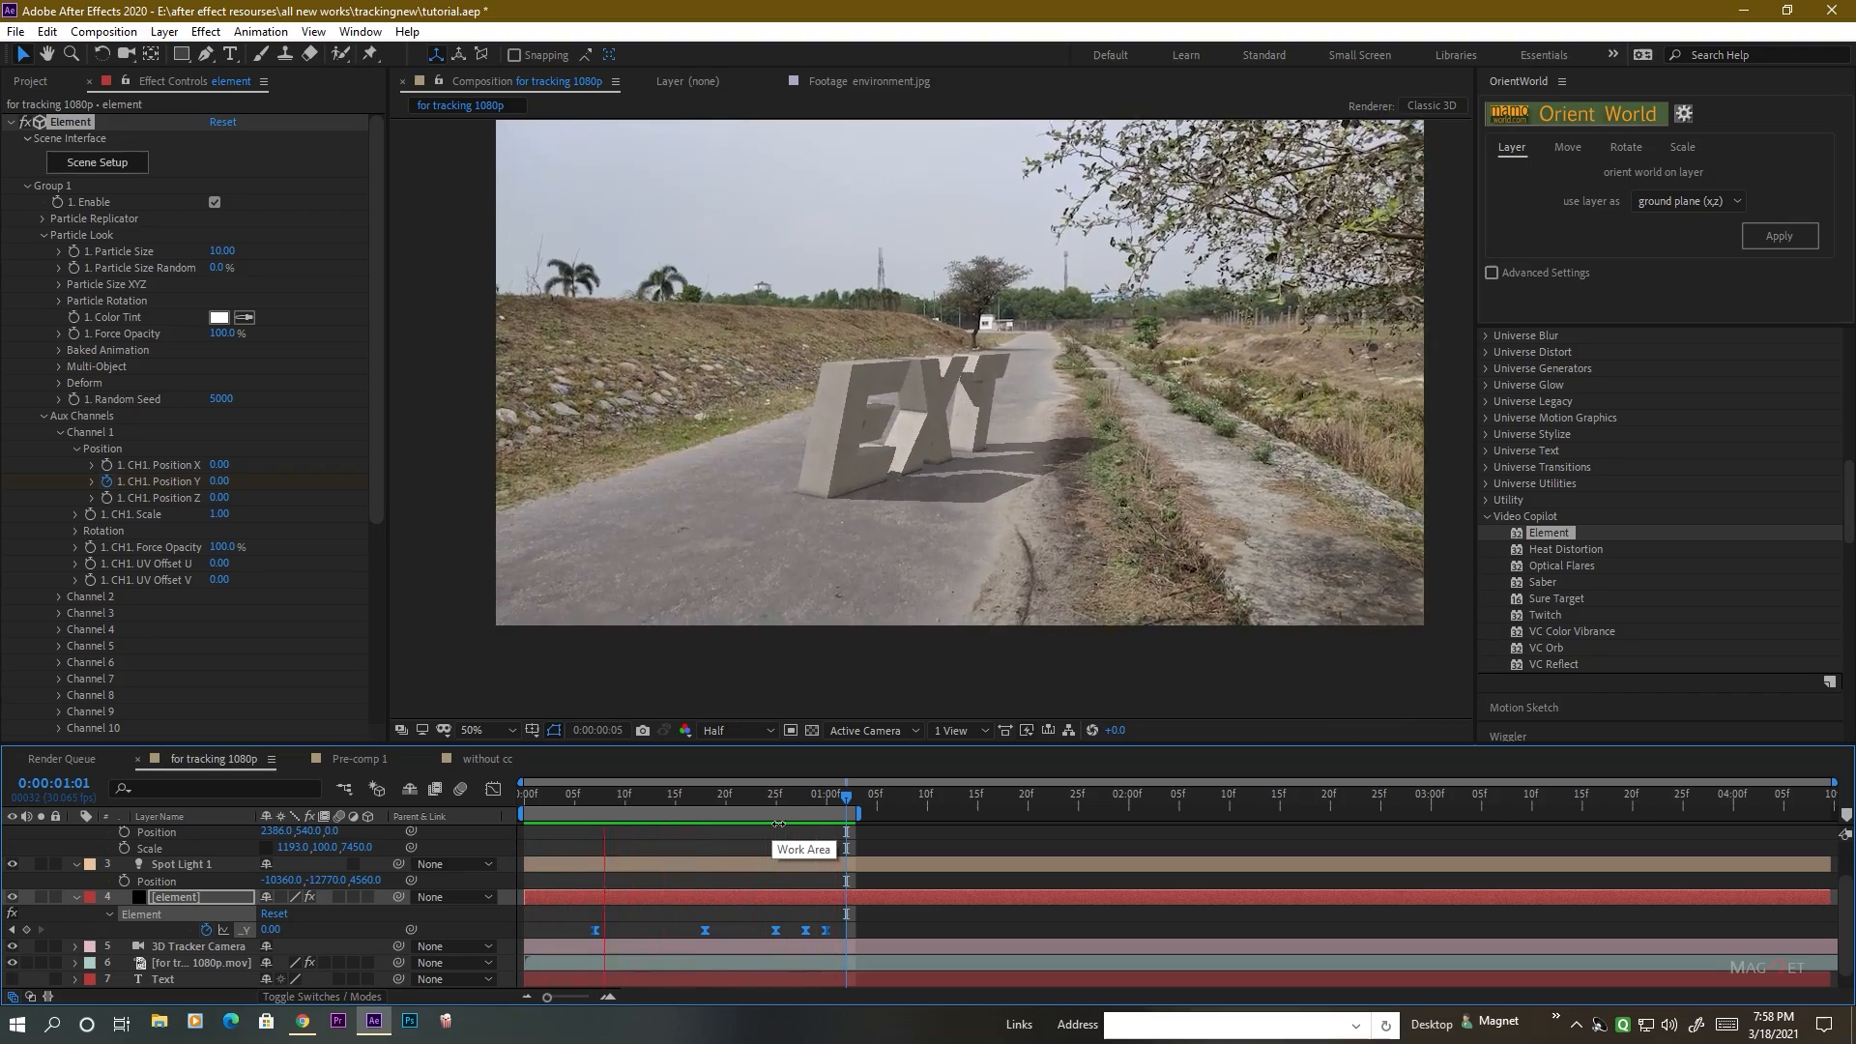
{"action": "key", "text": "space"}
{"action": "mouse_move", "coordinate": [731, 802]}
{"action": "left_mouse_down"}
{"action": "mouse_move", "coordinate": [584, 798]}
{"action": "mouse_move", "coordinate": [797, 808]}
{"action": "mouse_move", "coordinate": [559, 816]}
{"action": "mouse_move", "coordinate": [801, 818]}
{"action": "mouse_move", "coordinate": [547, 820]}
{"action": "mouse_move", "coordinate": [809, 816]}
{"action": "mouse_move", "coordinate": [669, 820]}
{"action": "mouse_move", "coordinate": [766, 816]}
{"action": "left_mouse_up"}
{"action": "left_click_drag", "start_coordinate": [648, 793], "coordinate": [782, 805]}
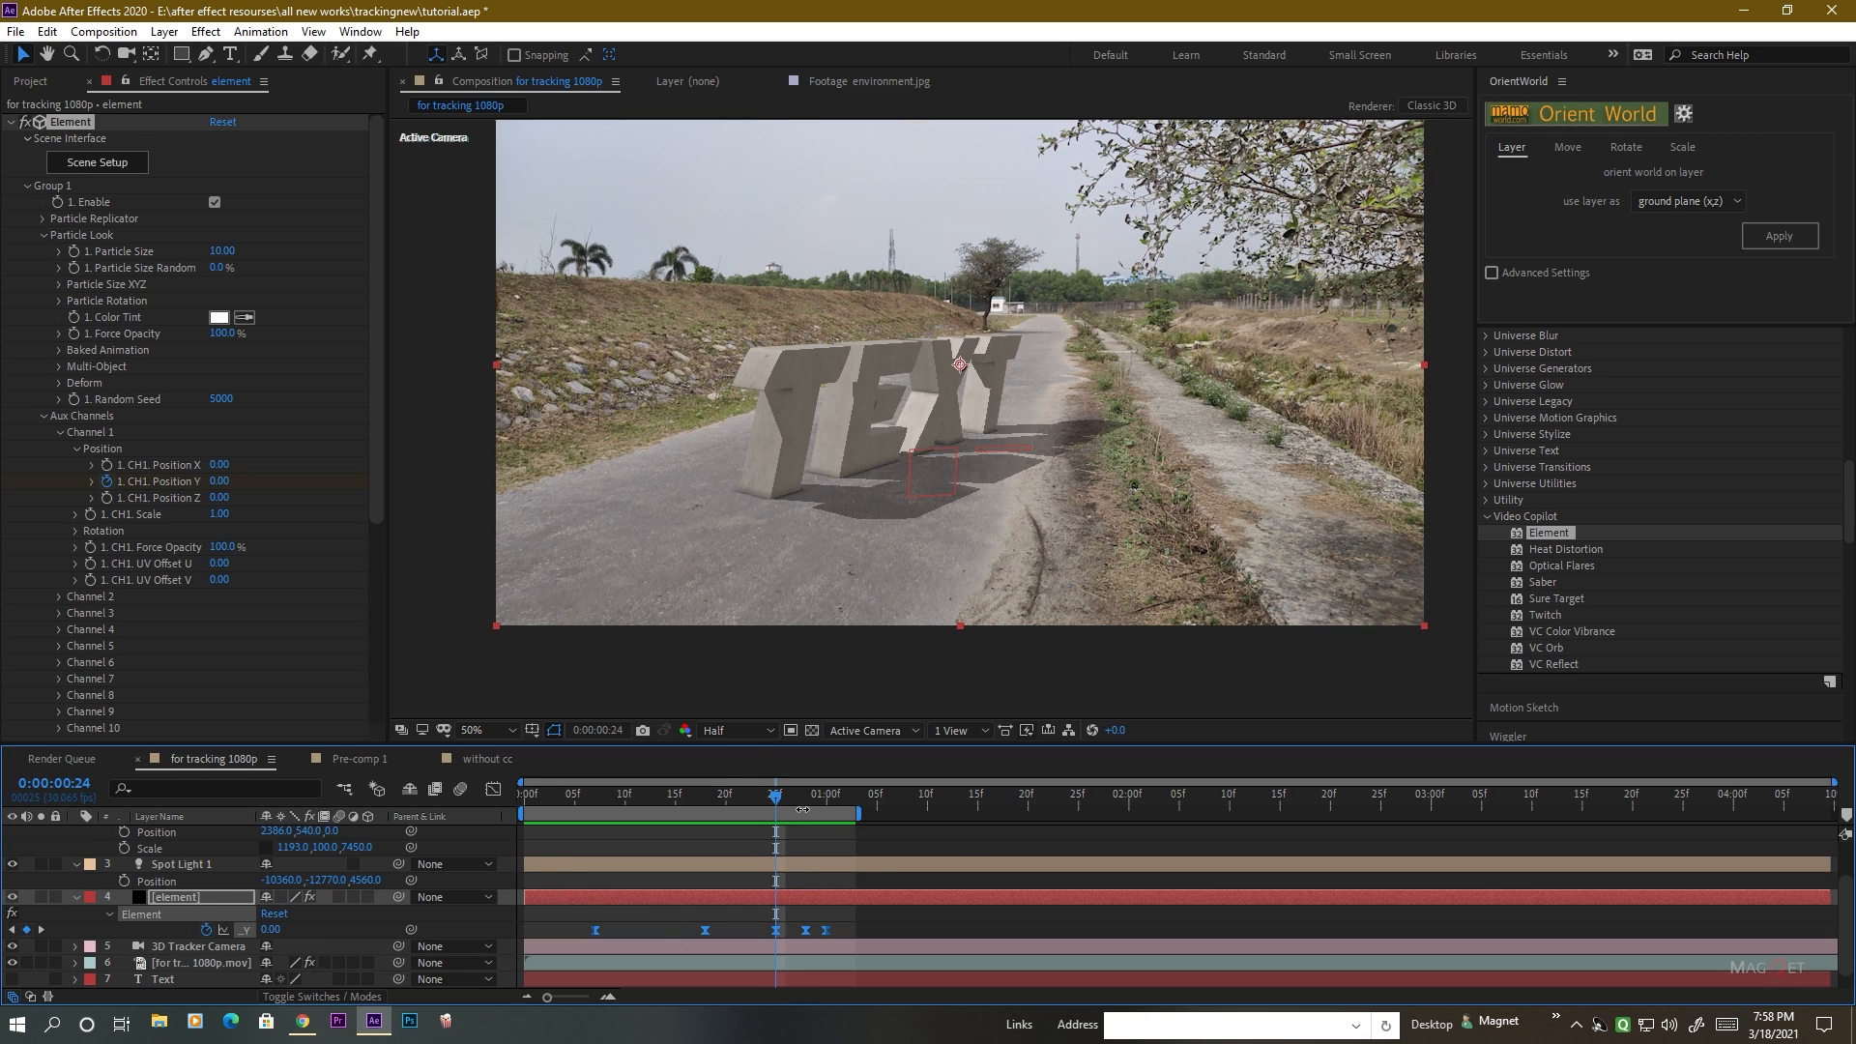
{"action": "left_click_drag", "start_coordinate": [775, 798], "coordinate": [747, 793]}
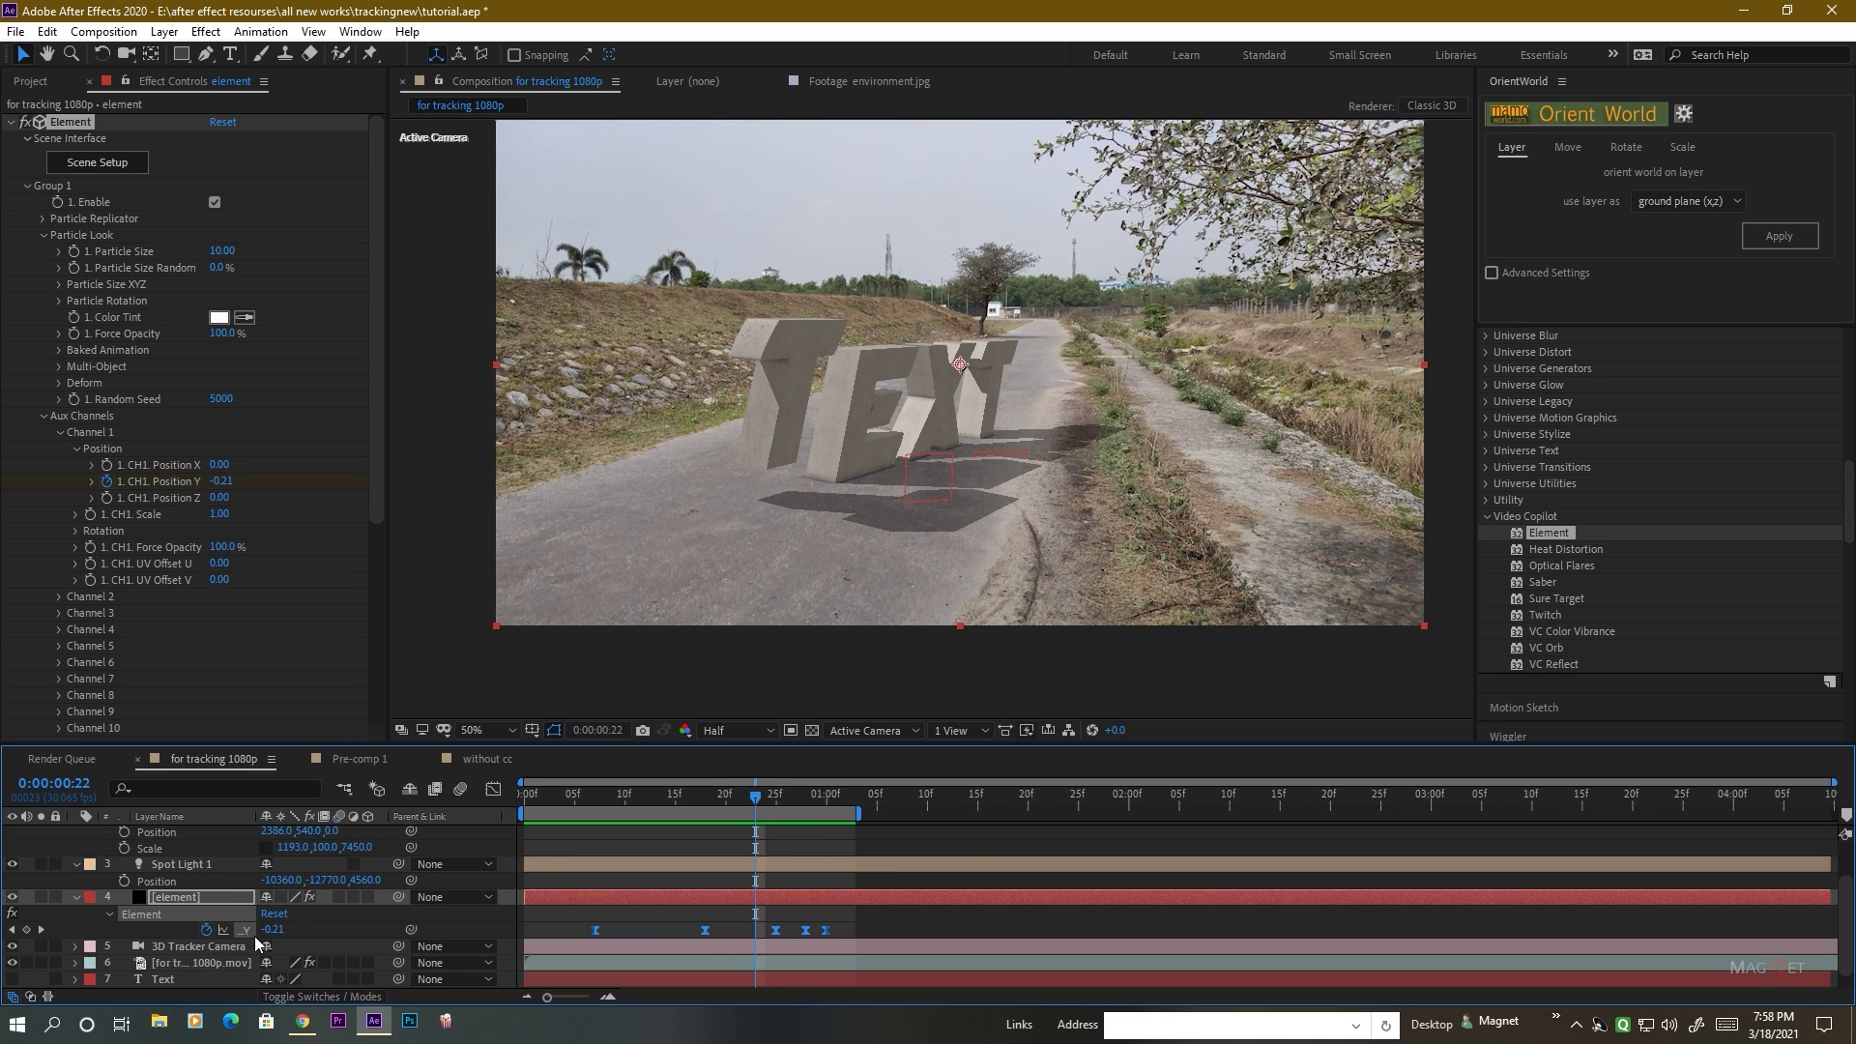
Remove the first T's Channel 1 Position Y animation, reset the value to 0, and return to the composition's start.
{"action": "right_click", "coordinate": [106, 485]}
{"action": "left_click", "coordinate": [275, 633]}
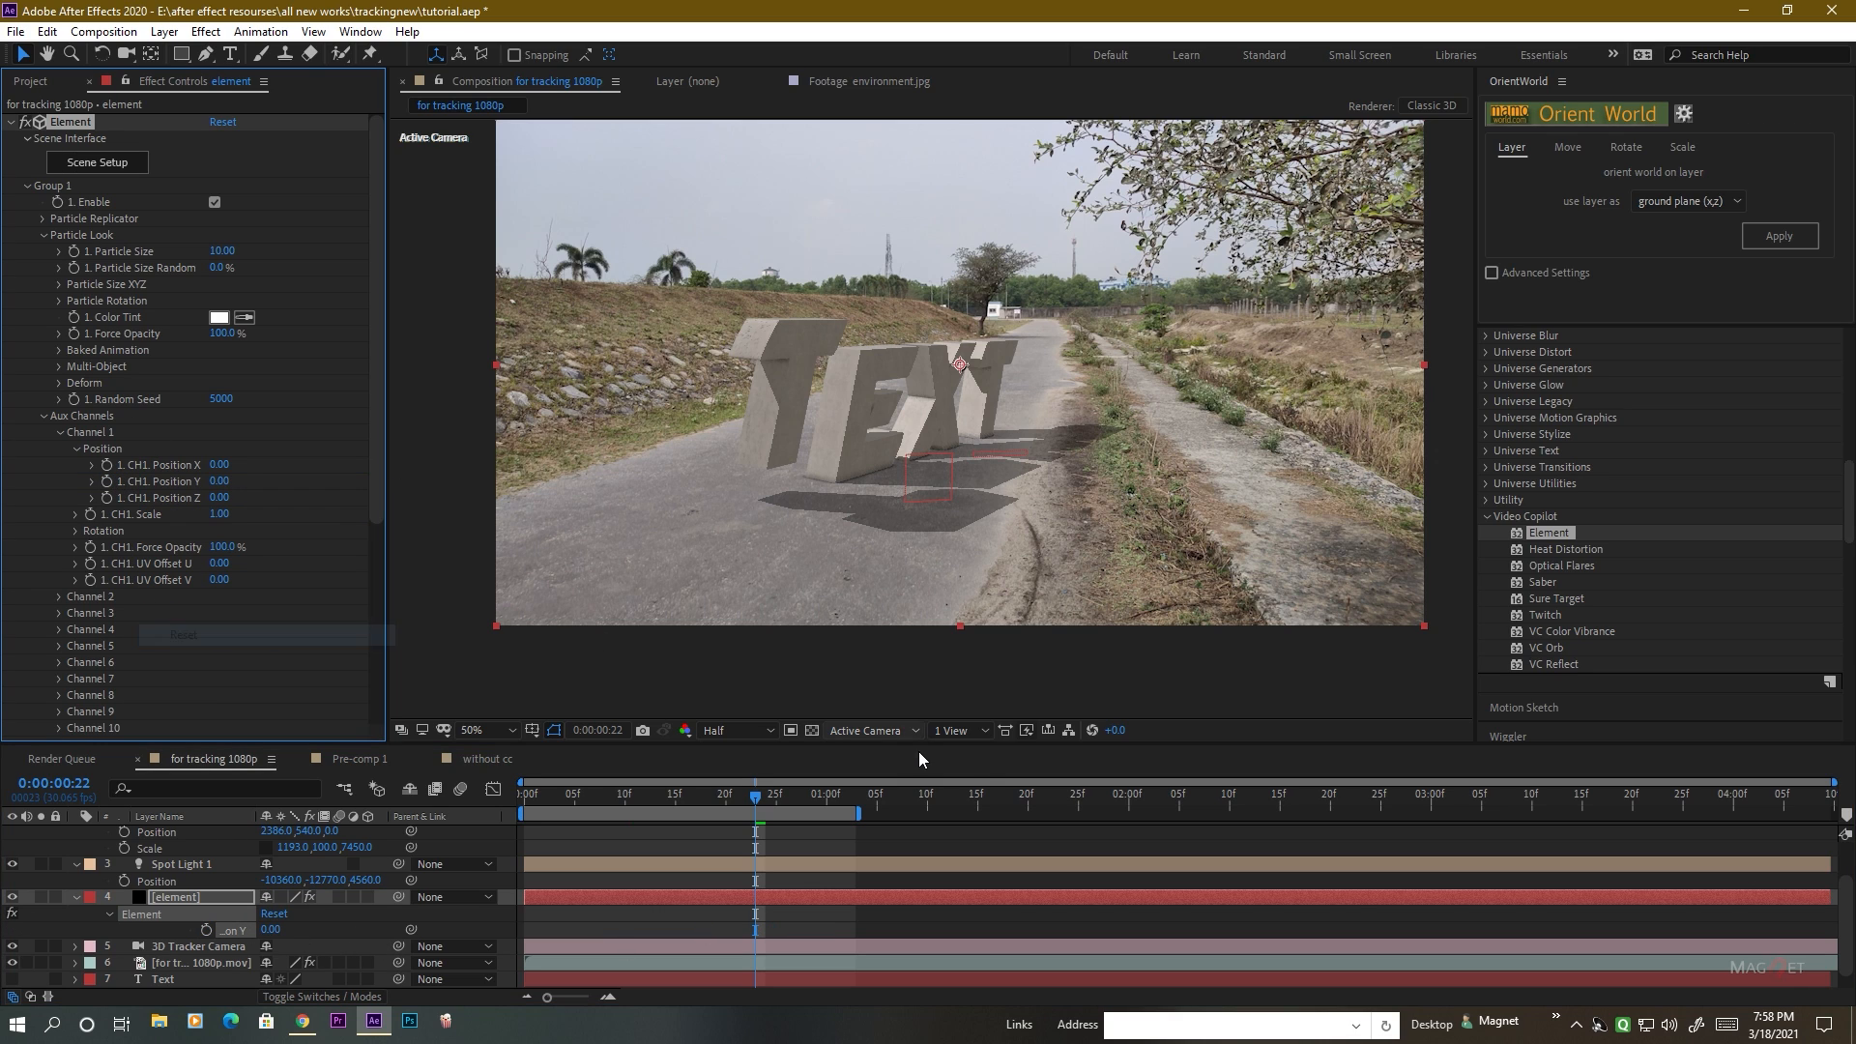
{"action": "key", "text": "Home"}
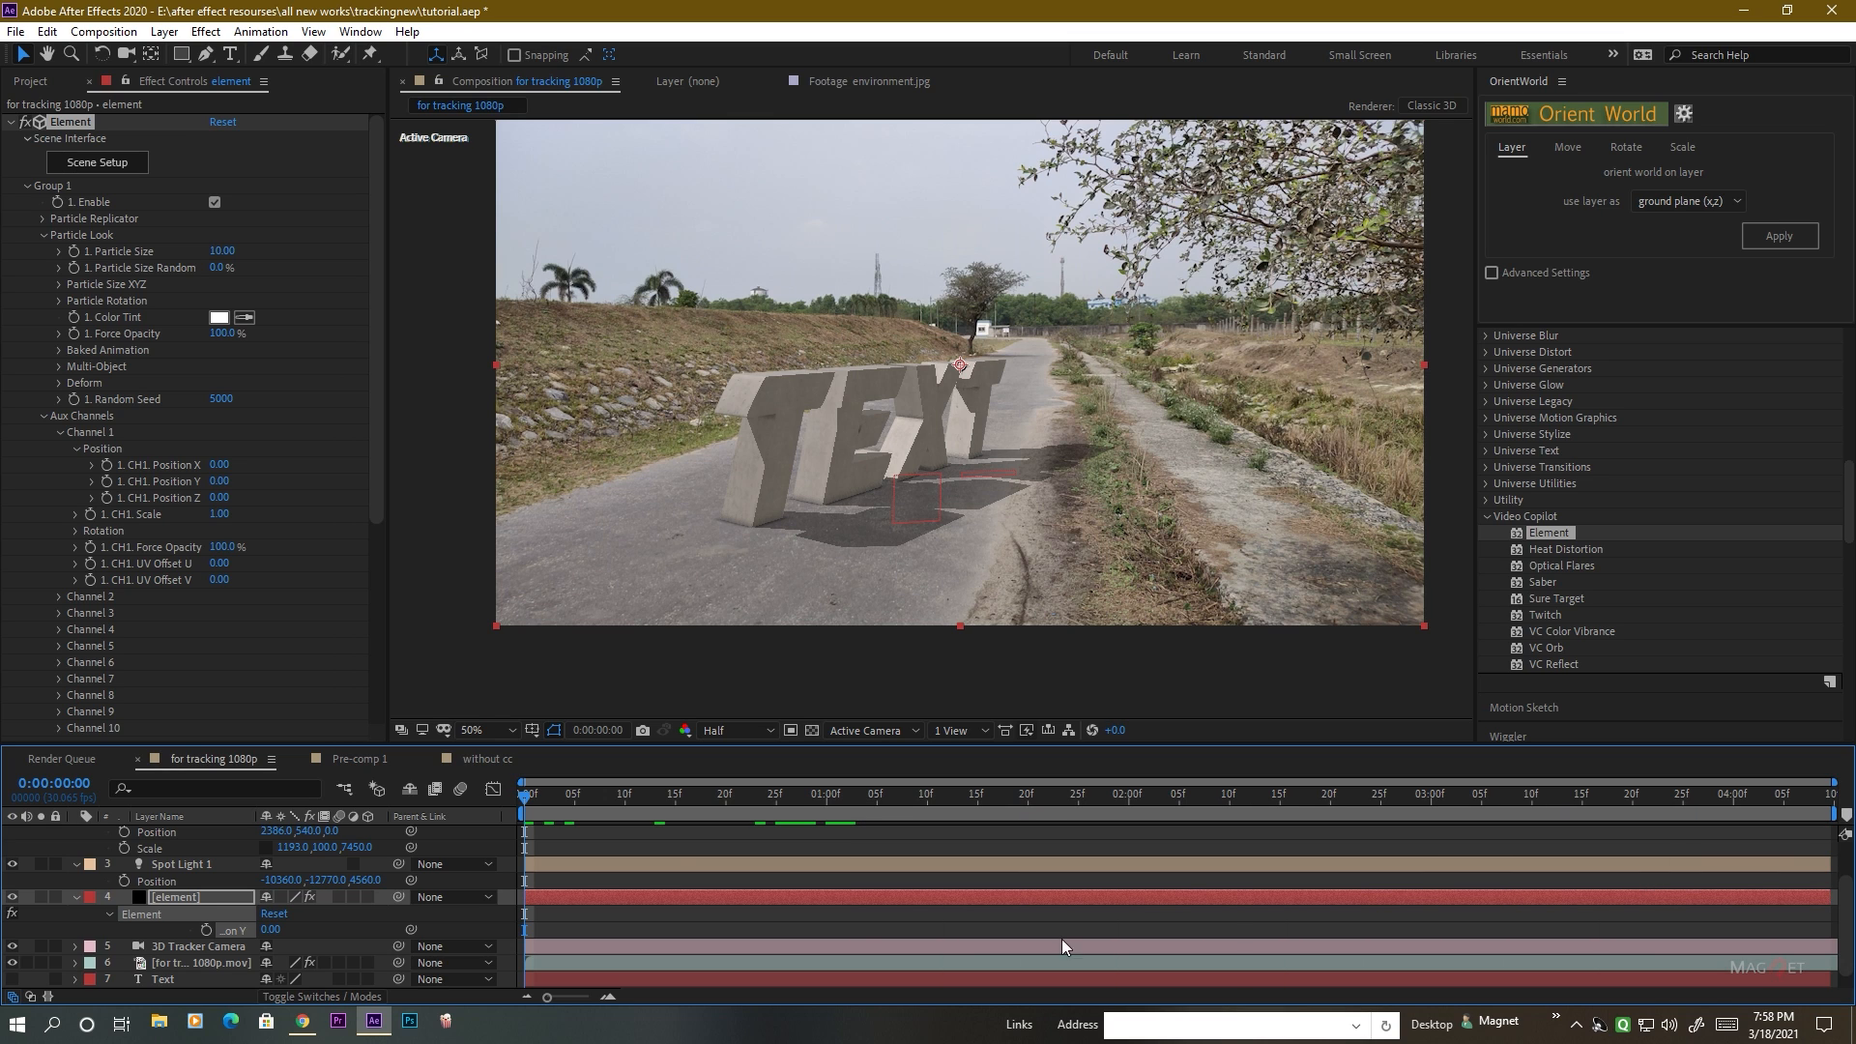
End the work area at 0:00:03:09 and trim the composition to it.
{"action": "left_click", "coordinate": [1520, 792]}
{"action": "mouse_move", "coordinate": [1558, 785]}
{"action": "left_mouse_down"}
{"action": "mouse_move", "coordinate": [1170, 809]}
{"action": "mouse_move", "coordinate": [1537, 810]}
{"action": "left_mouse_up"}
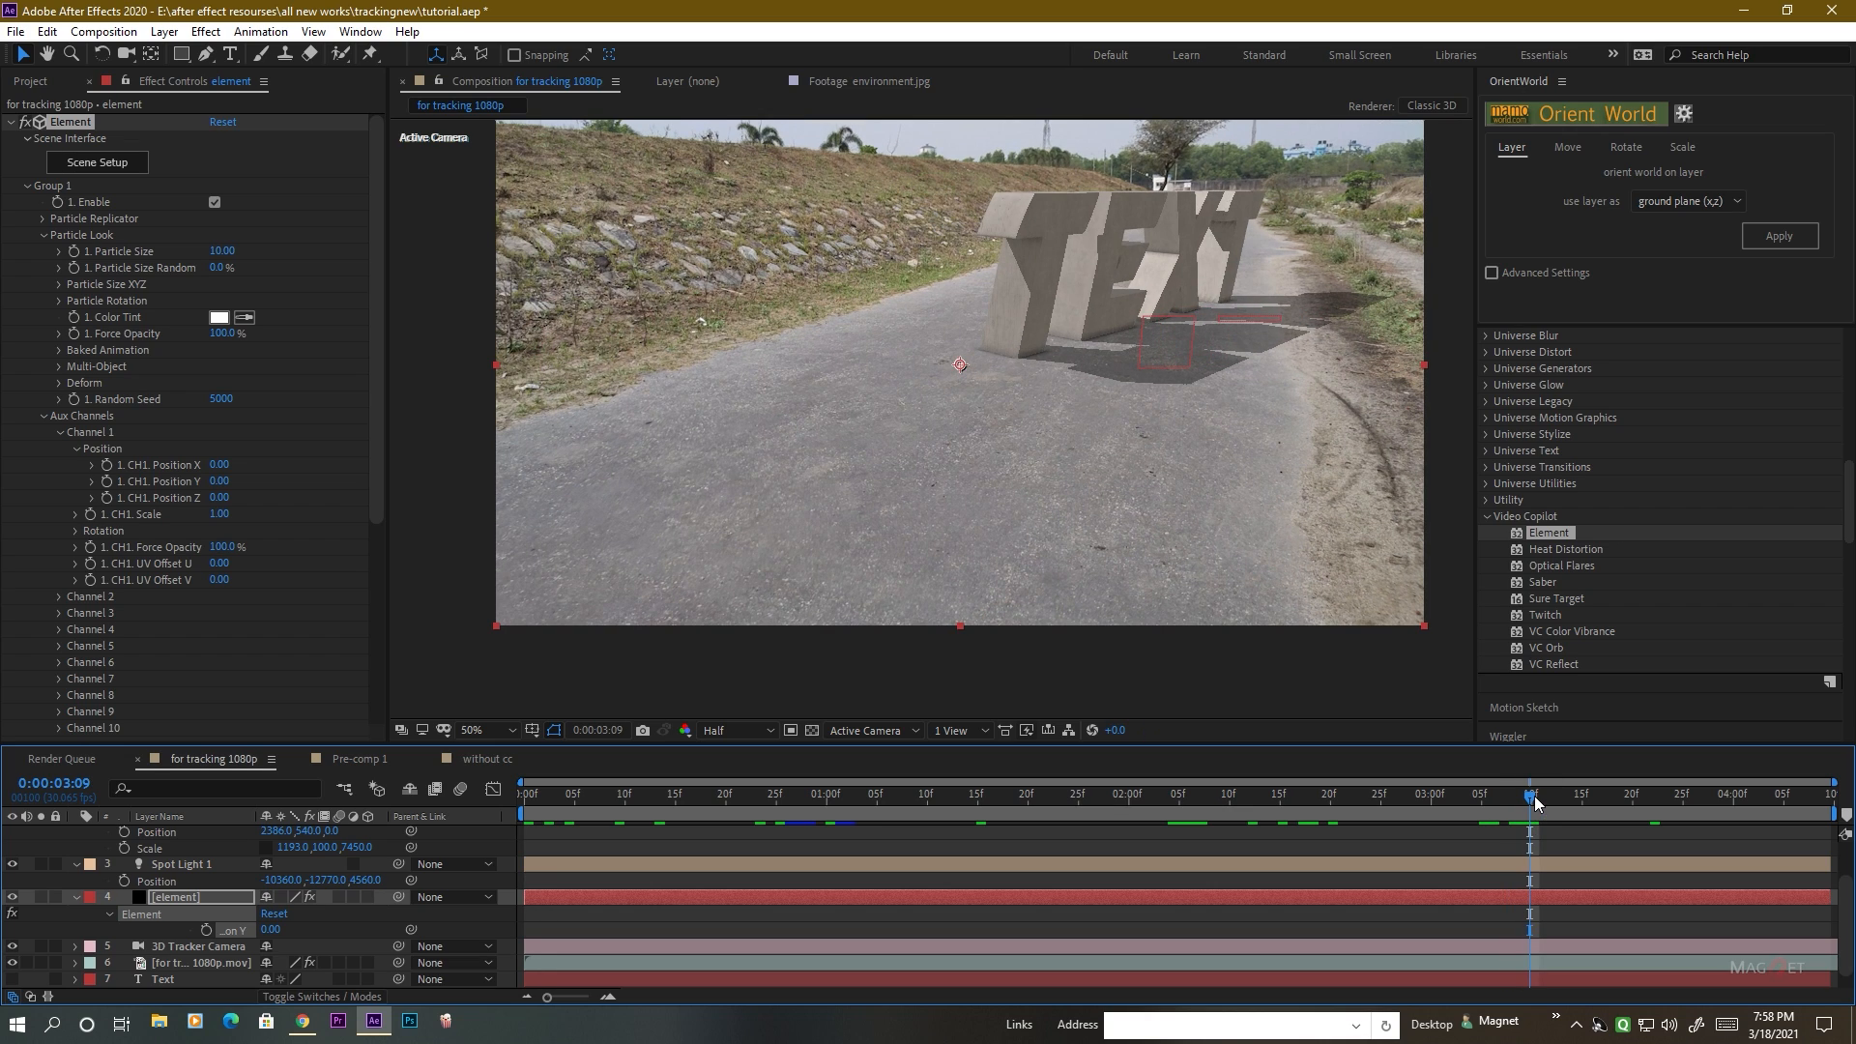
{"action": "key", "text": "n"}
{"action": "right_click", "coordinate": [1441, 817]}
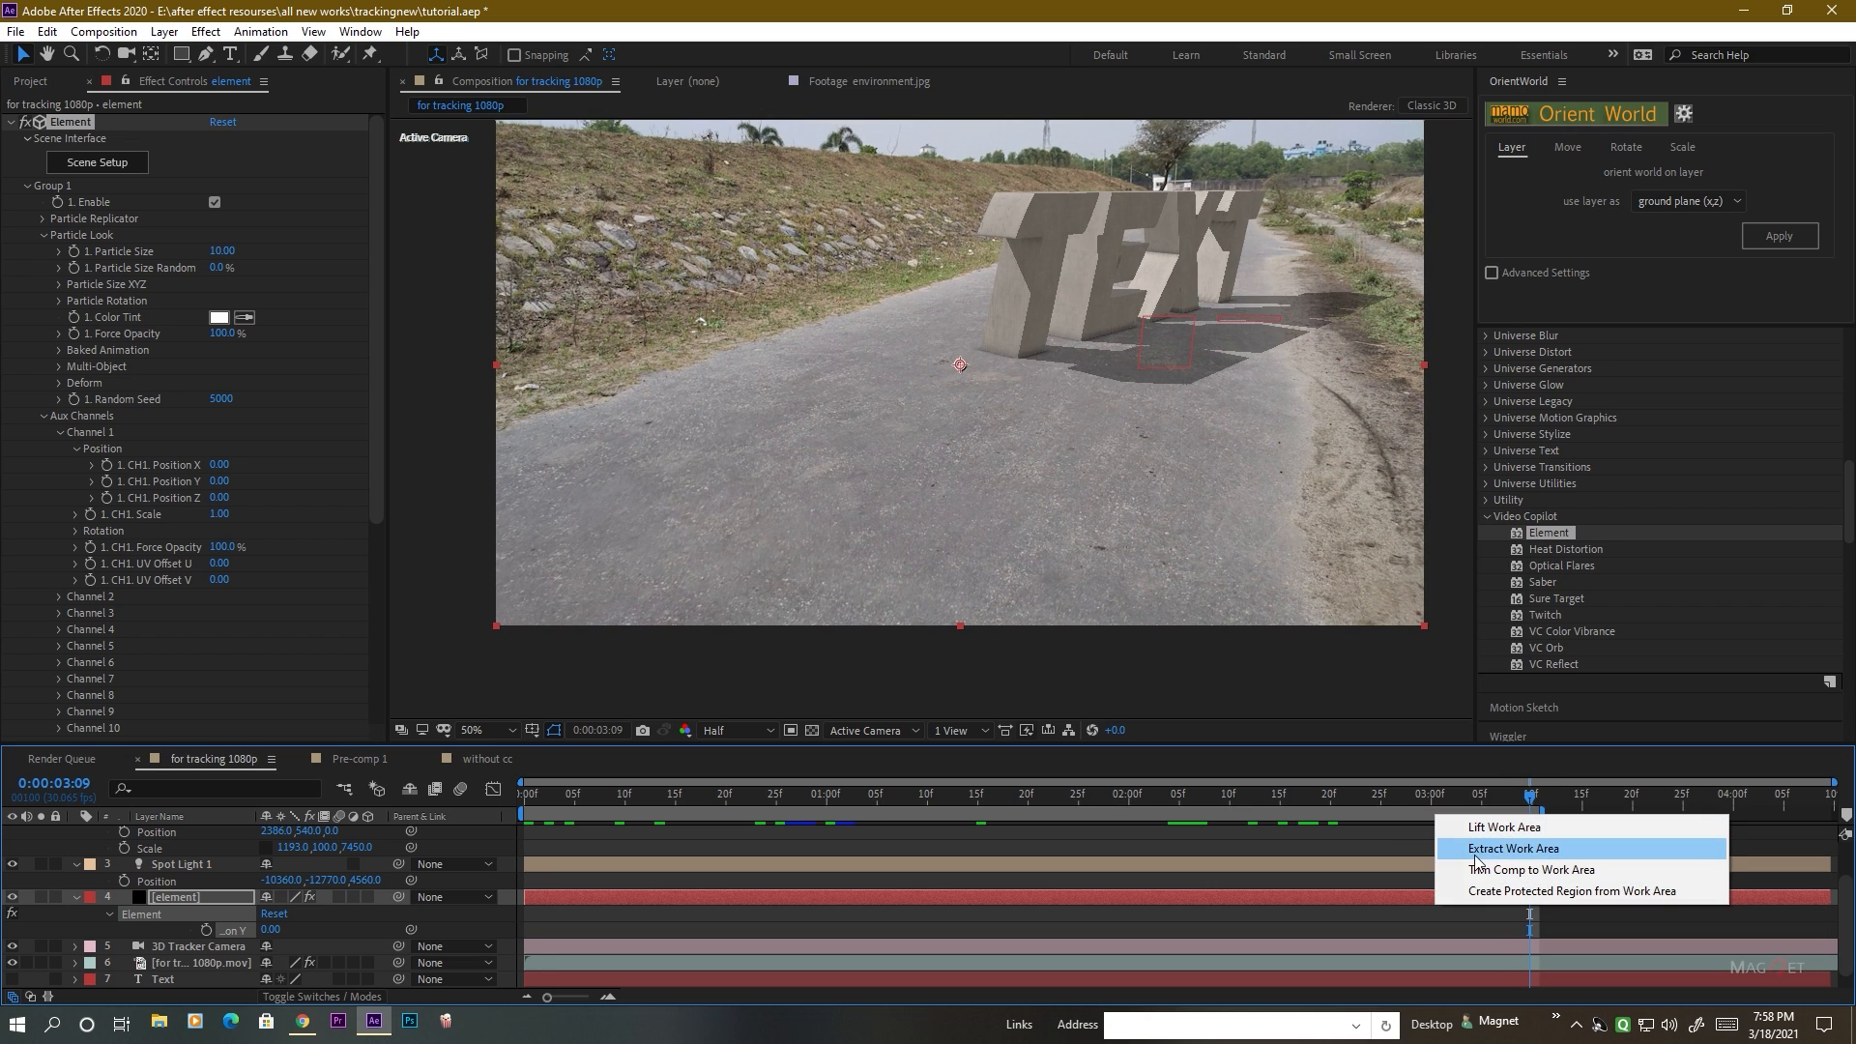
{"action": "left_click", "coordinate": [1503, 872]}
Reposition the text by setting Group 1 Null (303)'s Position to -591, 540, -1190.
{"action": "left_click_drag", "start_coordinate": [1407, 795], "coordinate": [1430, 795]}
{"action": "scroll", "coordinate": [160, 856], "scroll_direction": "up", "scroll_amount": 1}
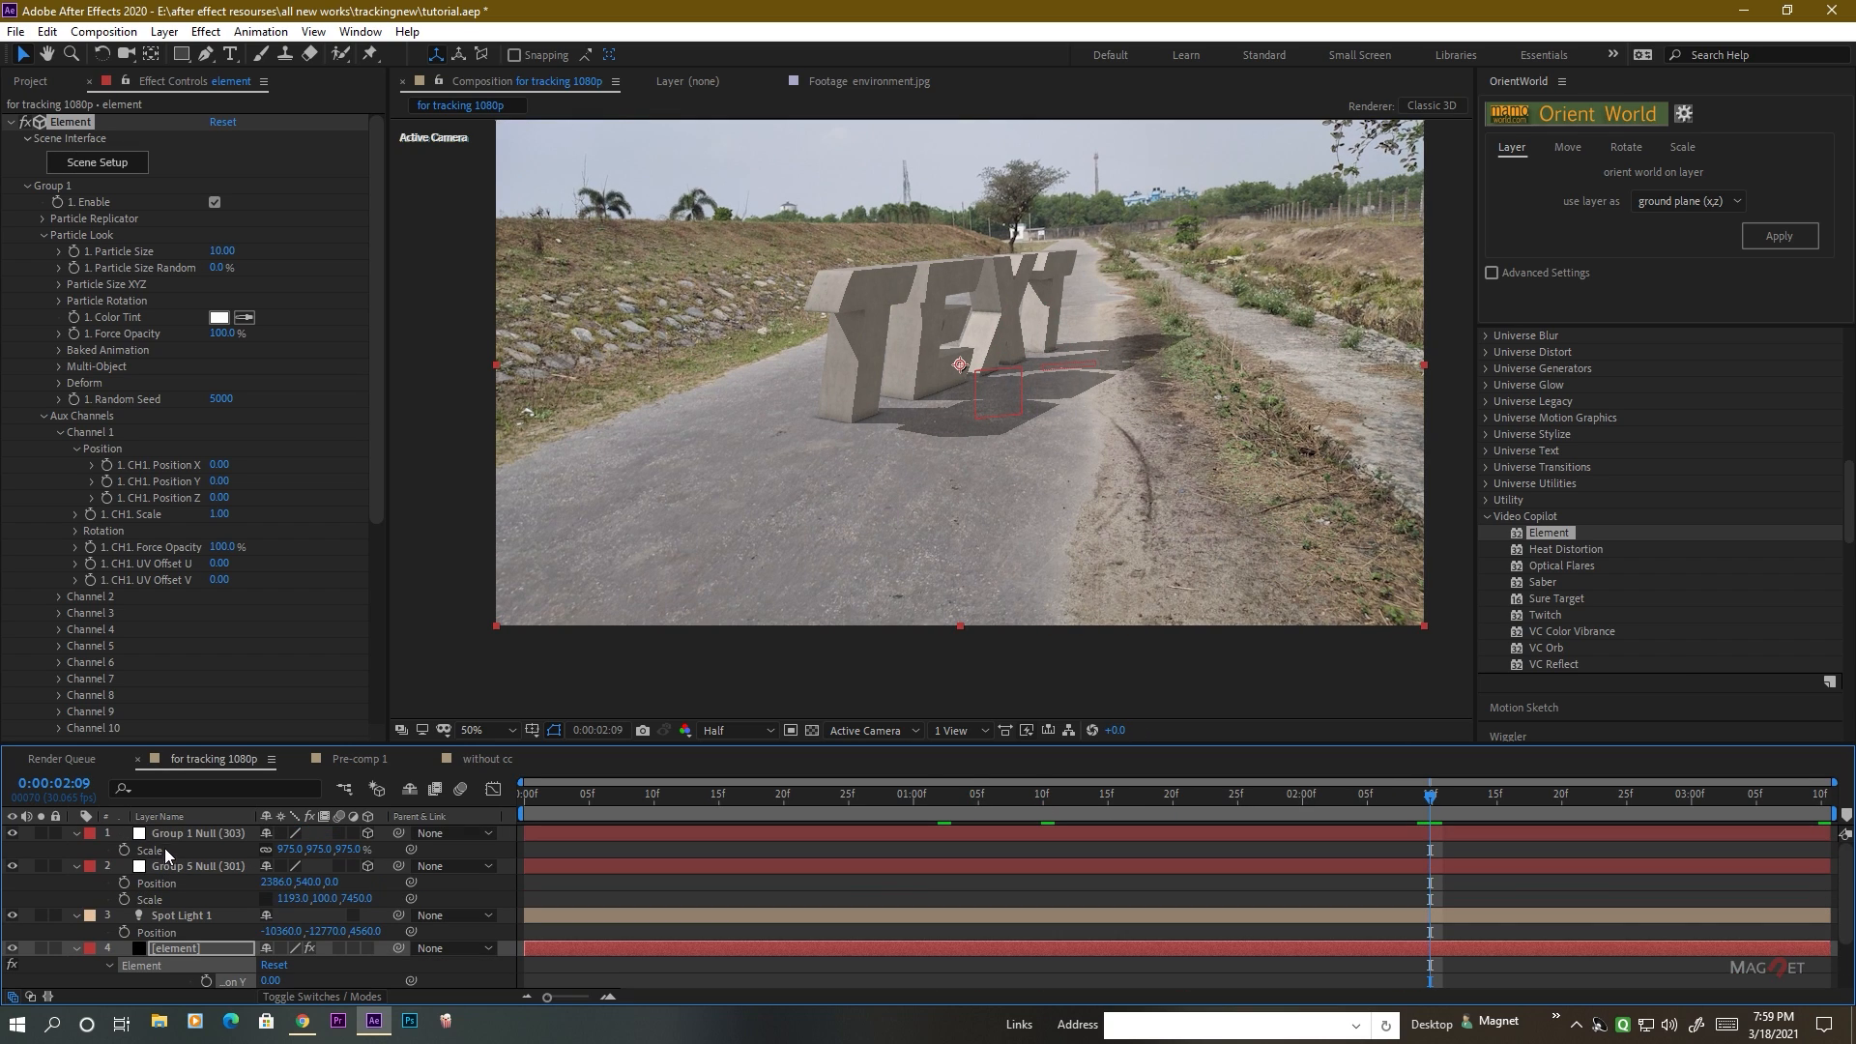
{"action": "left_click", "coordinate": [183, 832]}
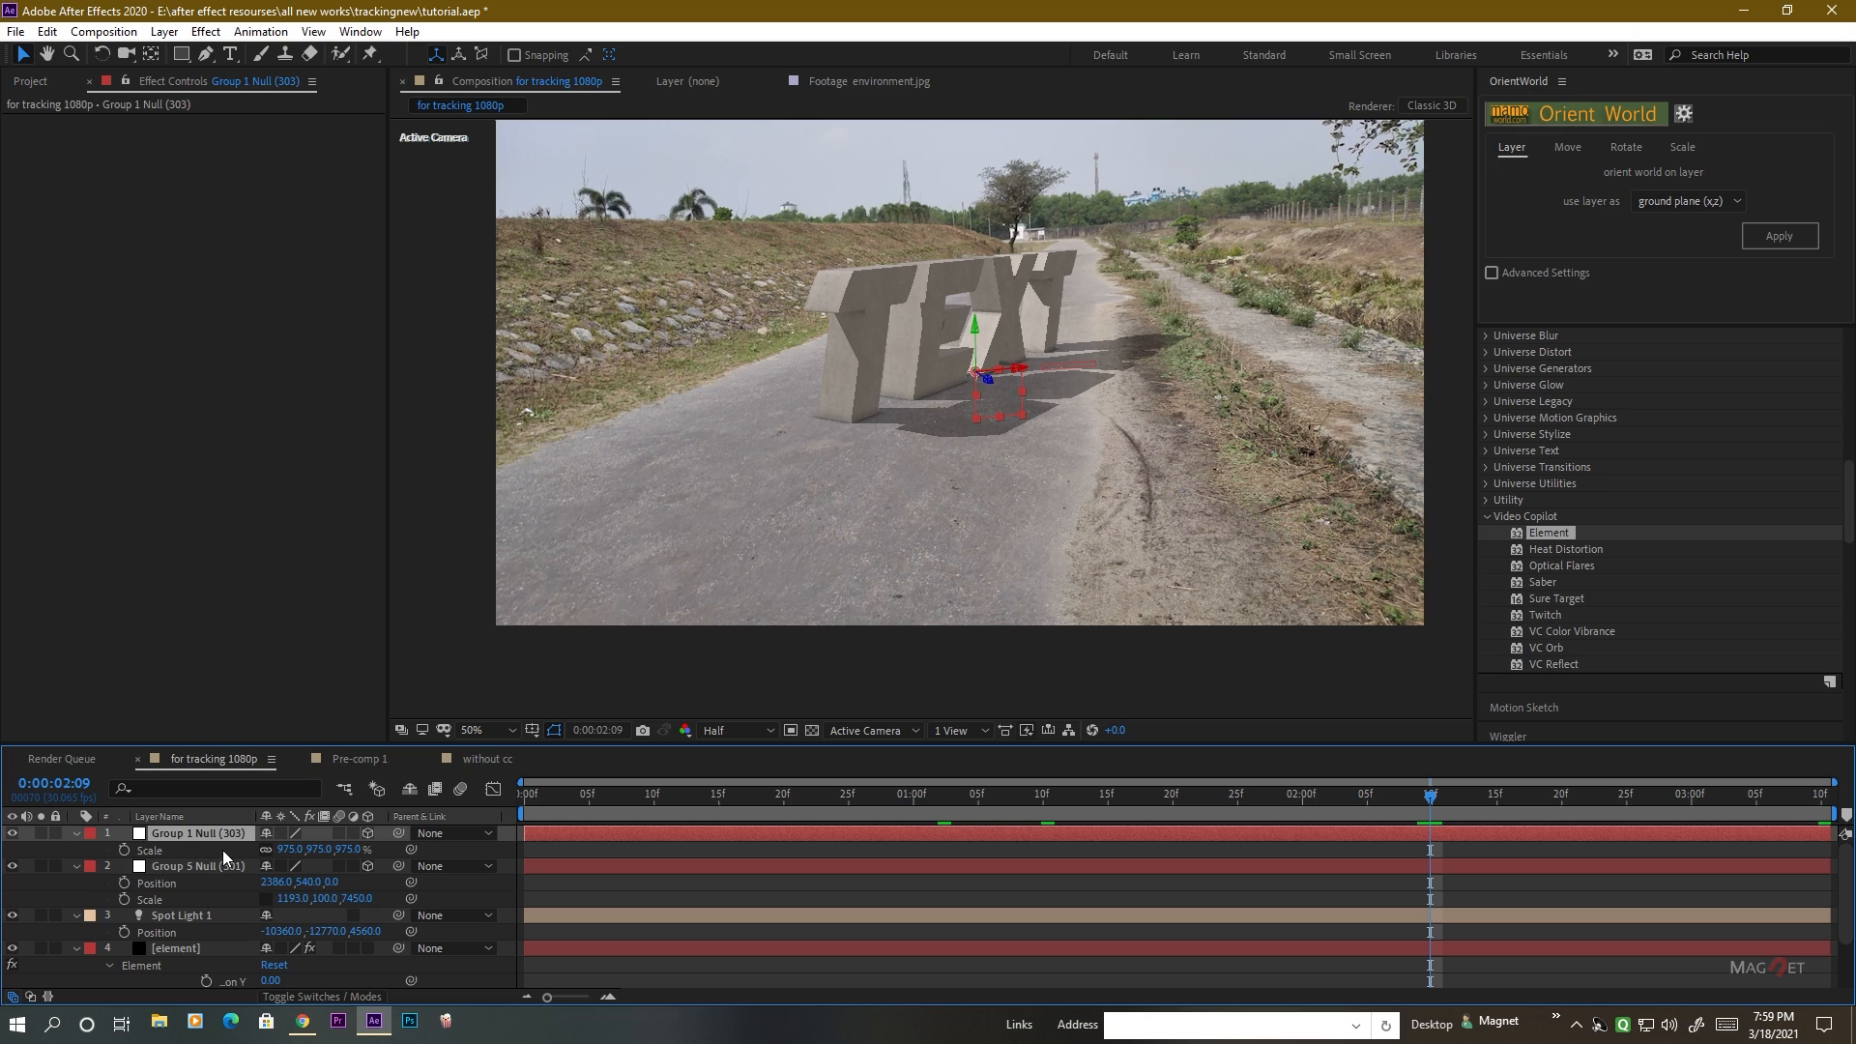
{"action": "key", "text": "p"}
{"action": "left_click_drag", "start_coordinate": [331, 852], "coordinate": [112, 864]}
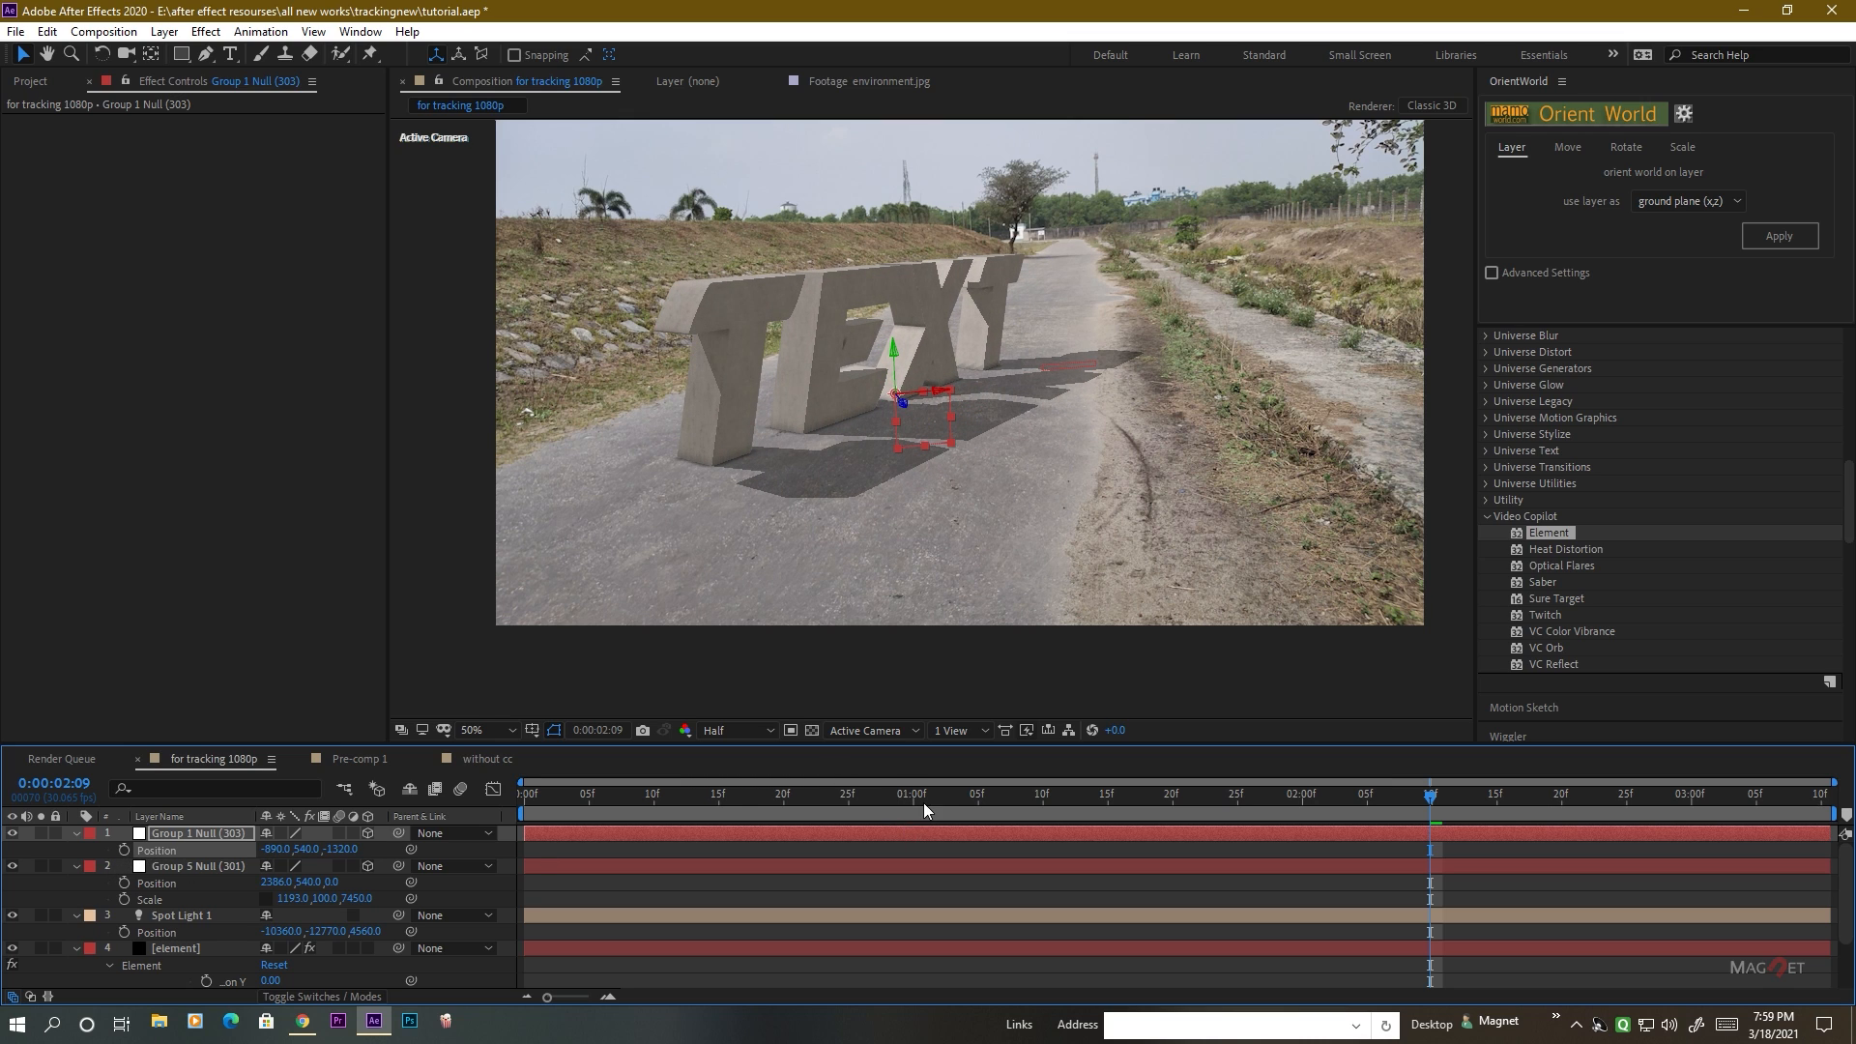
{"action": "left_click_drag", "start_coordinate": [925, 802], "coordinate": [305, 765]}
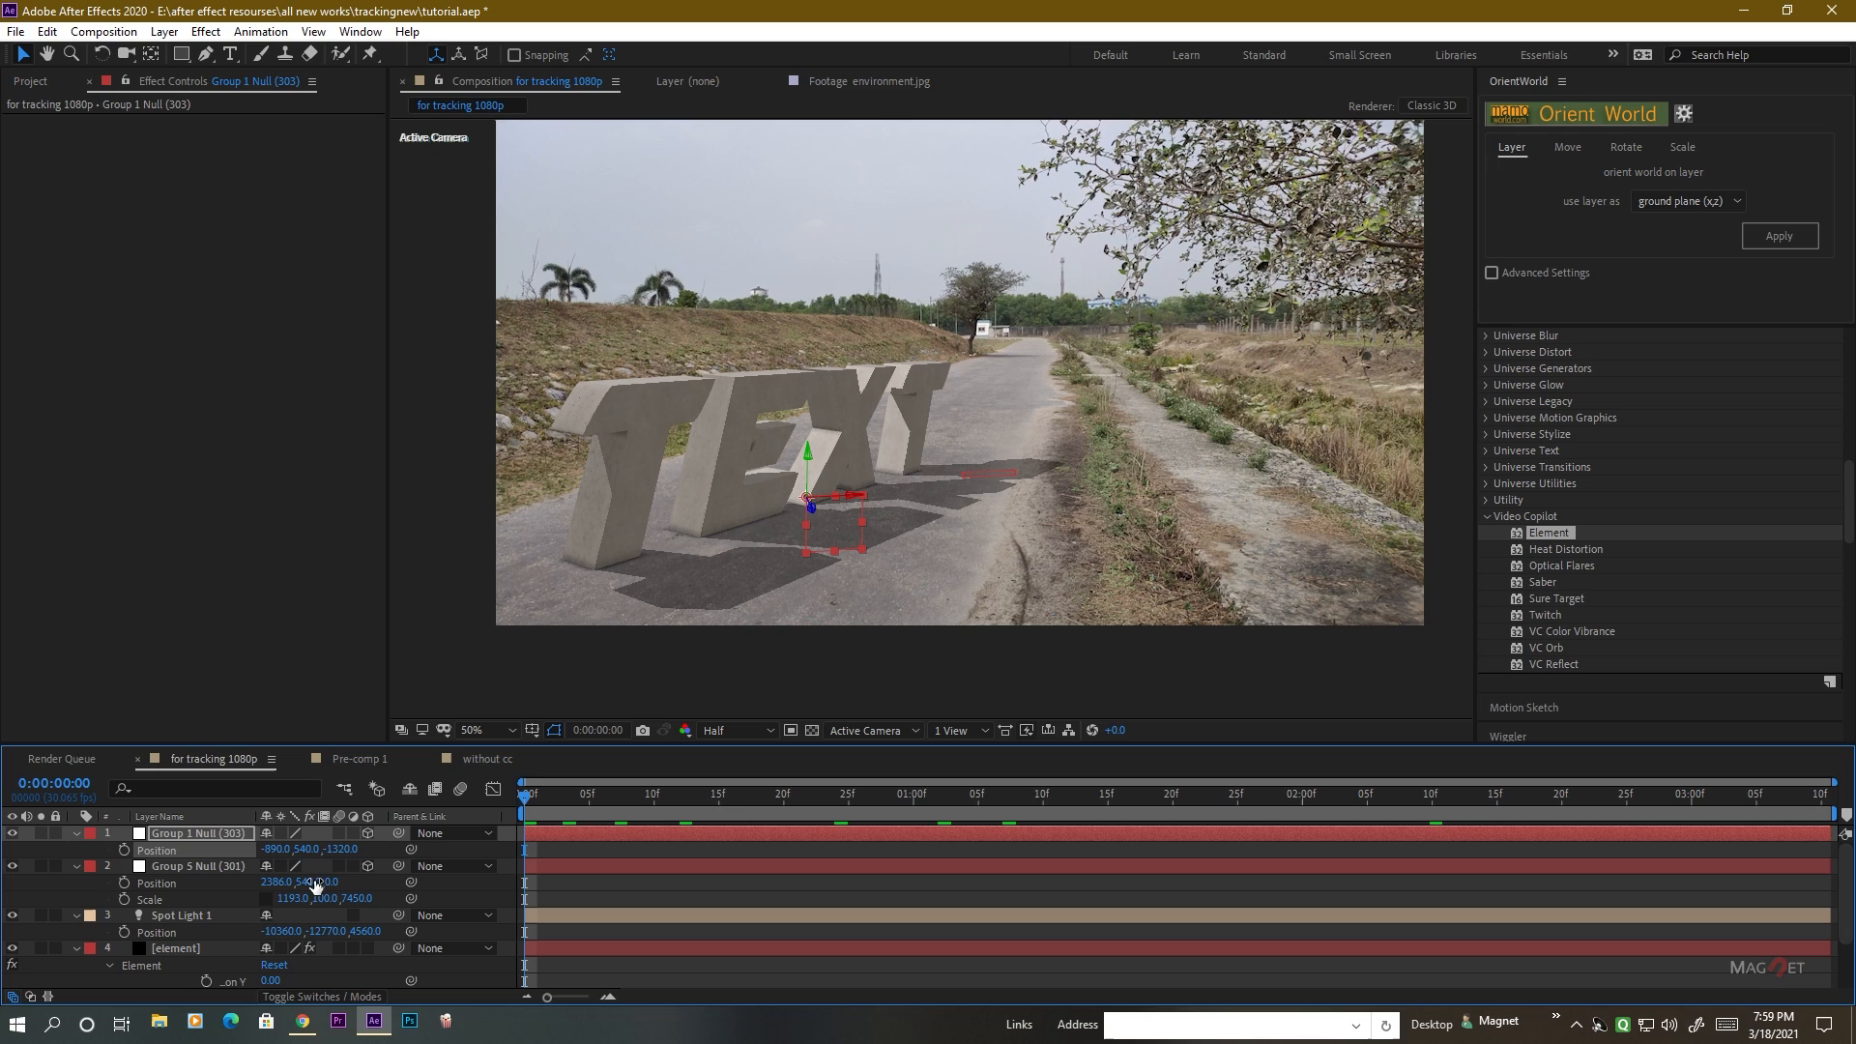
{"action": "left_click_drag", "start_coordinate": [341, 855], "coordinate": [470, 854]}
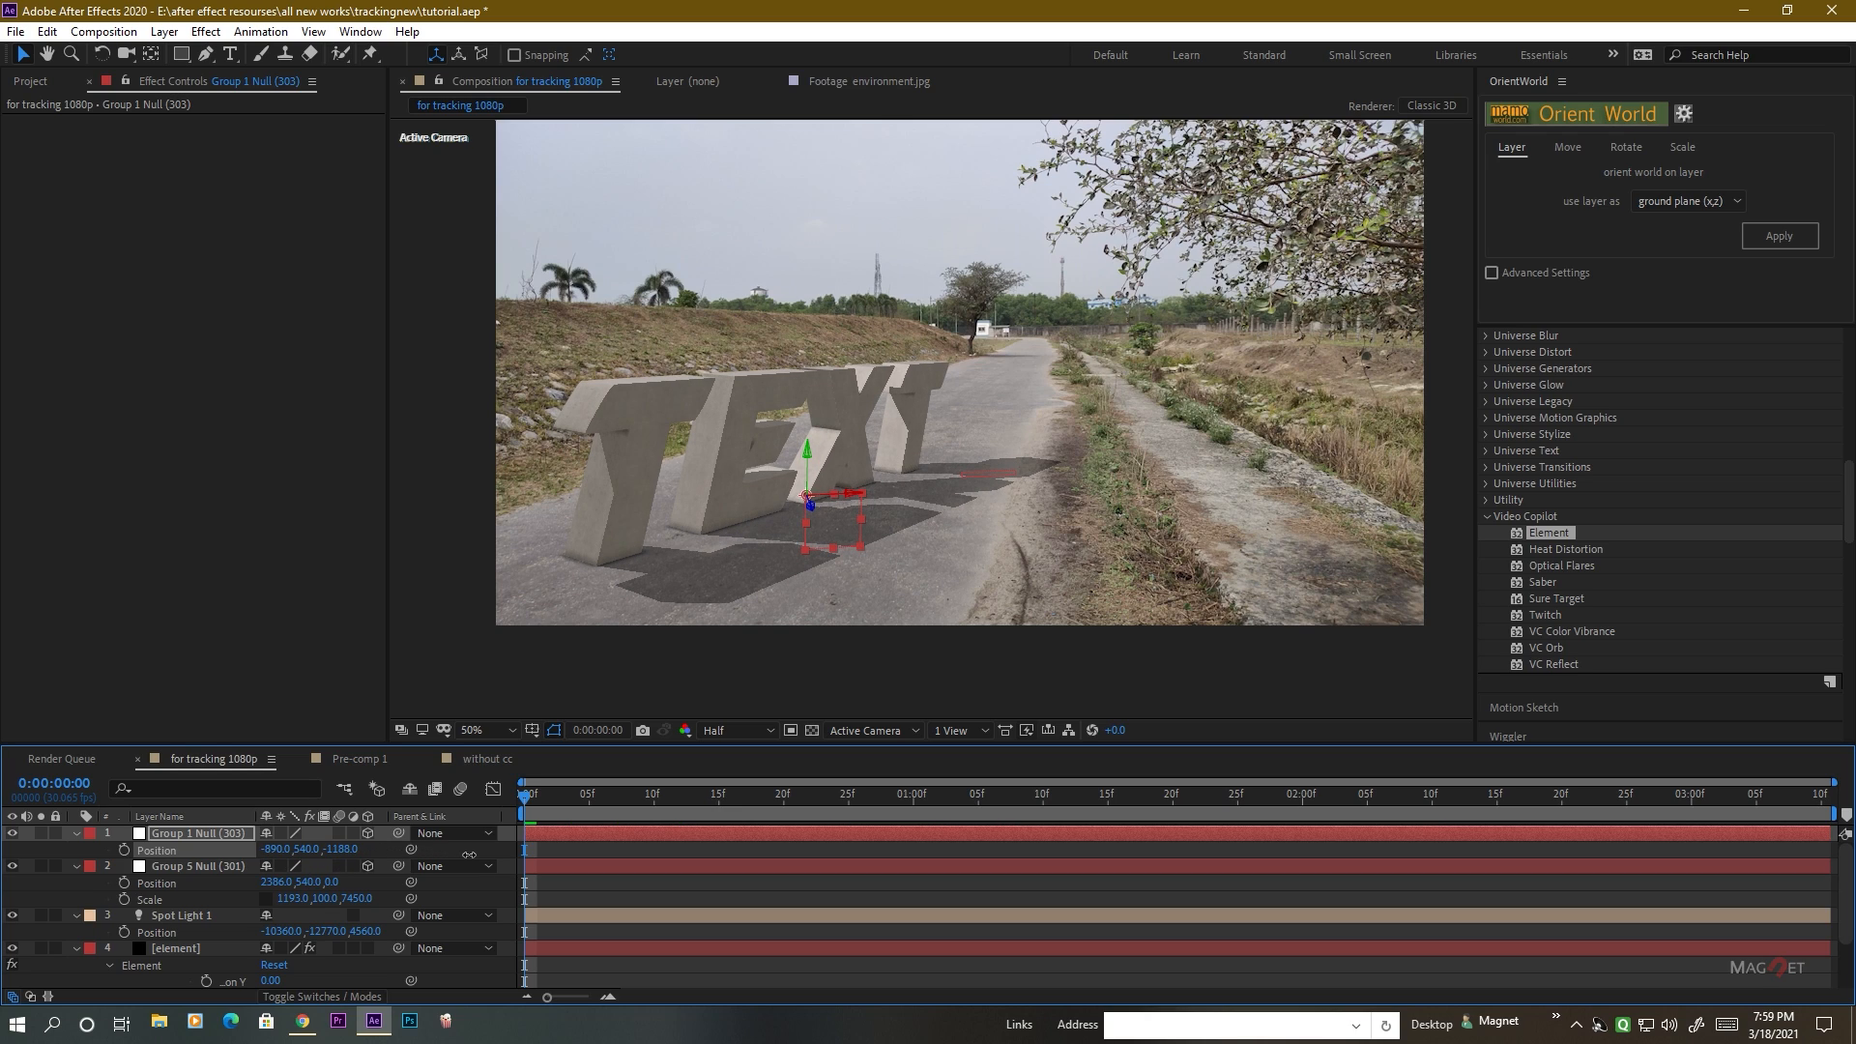
{"action": "left_click_drag", "start_coordinate": [277, 854], "coordinate": [570, 851]}
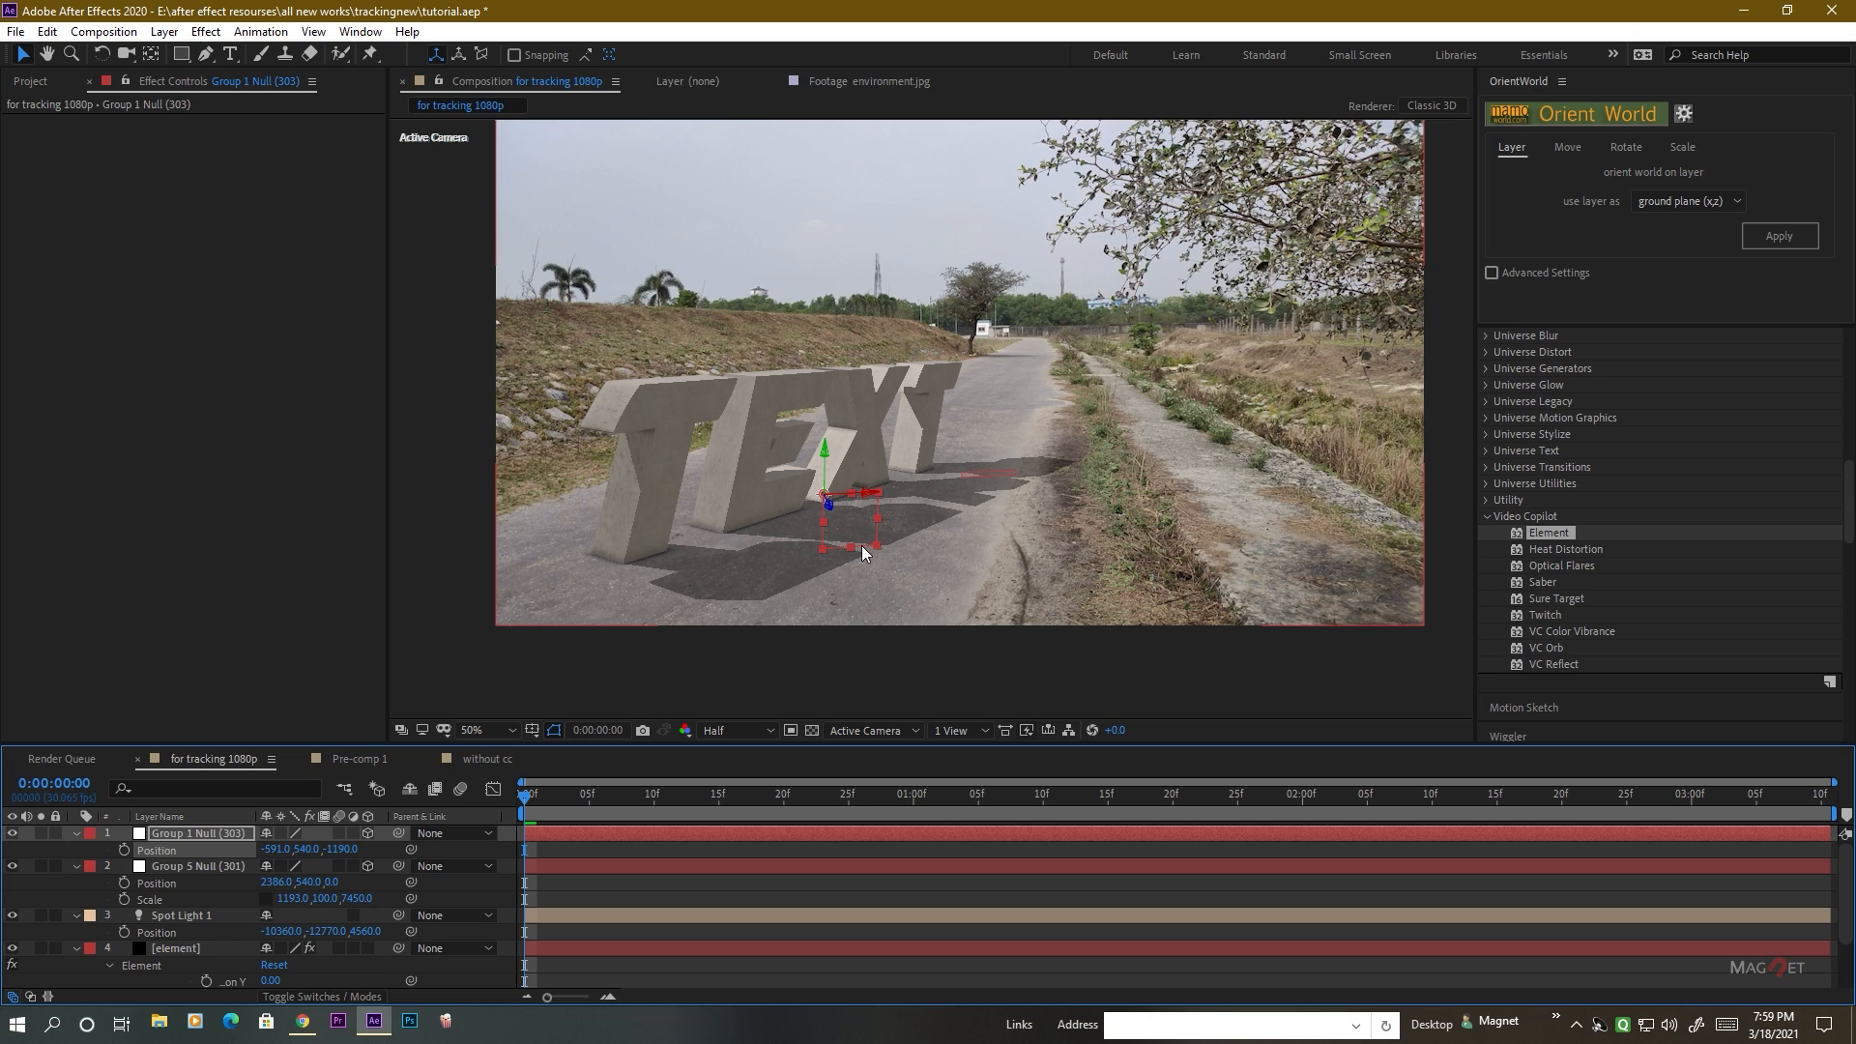
Reveal Channel 4's controls on the element layer and lift the last T out of frame with Position Y at -5.33.
{"action": "scroll", "coordinate": [193, 871], "scroll_direction": "down", "scroll_amount": 4}
{"action": "left_click", "coordinate": [183, 880]}
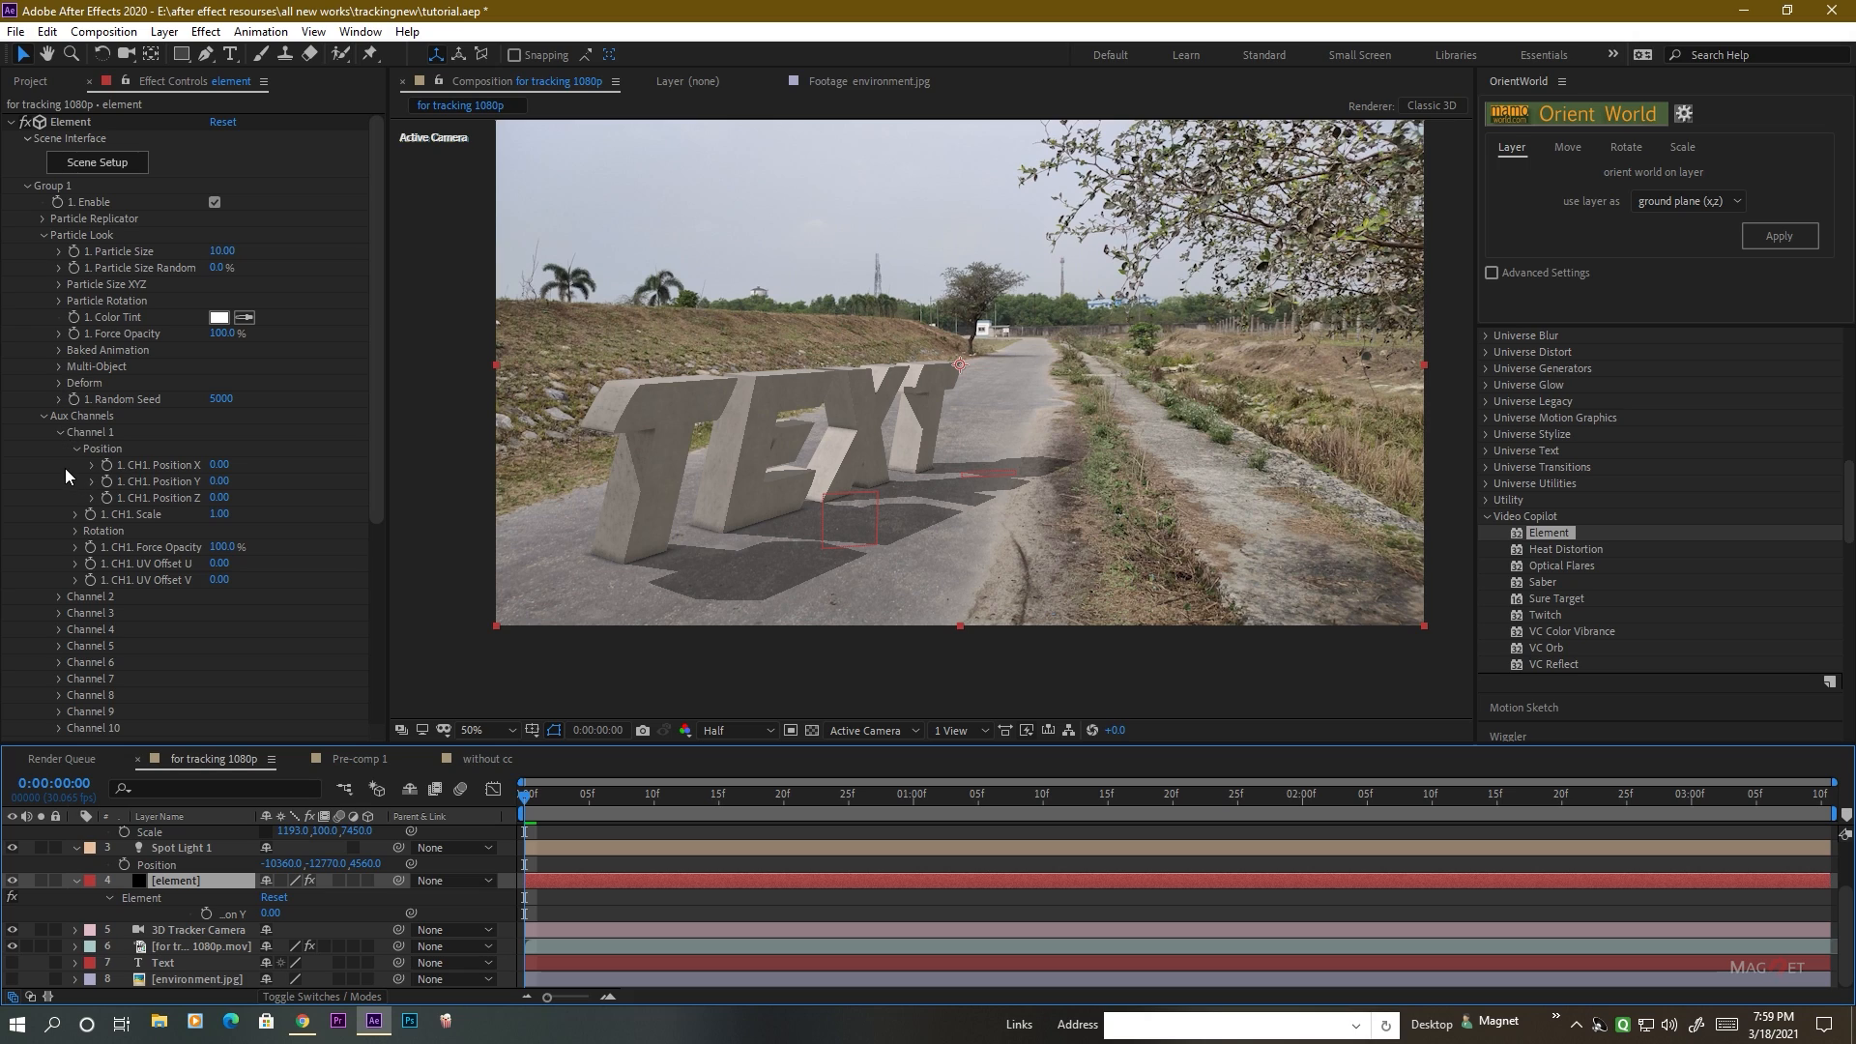
{"action": "scroll", "coordinate": [66, 468], "scroll_direction": "down", "scroll_amount": 3}
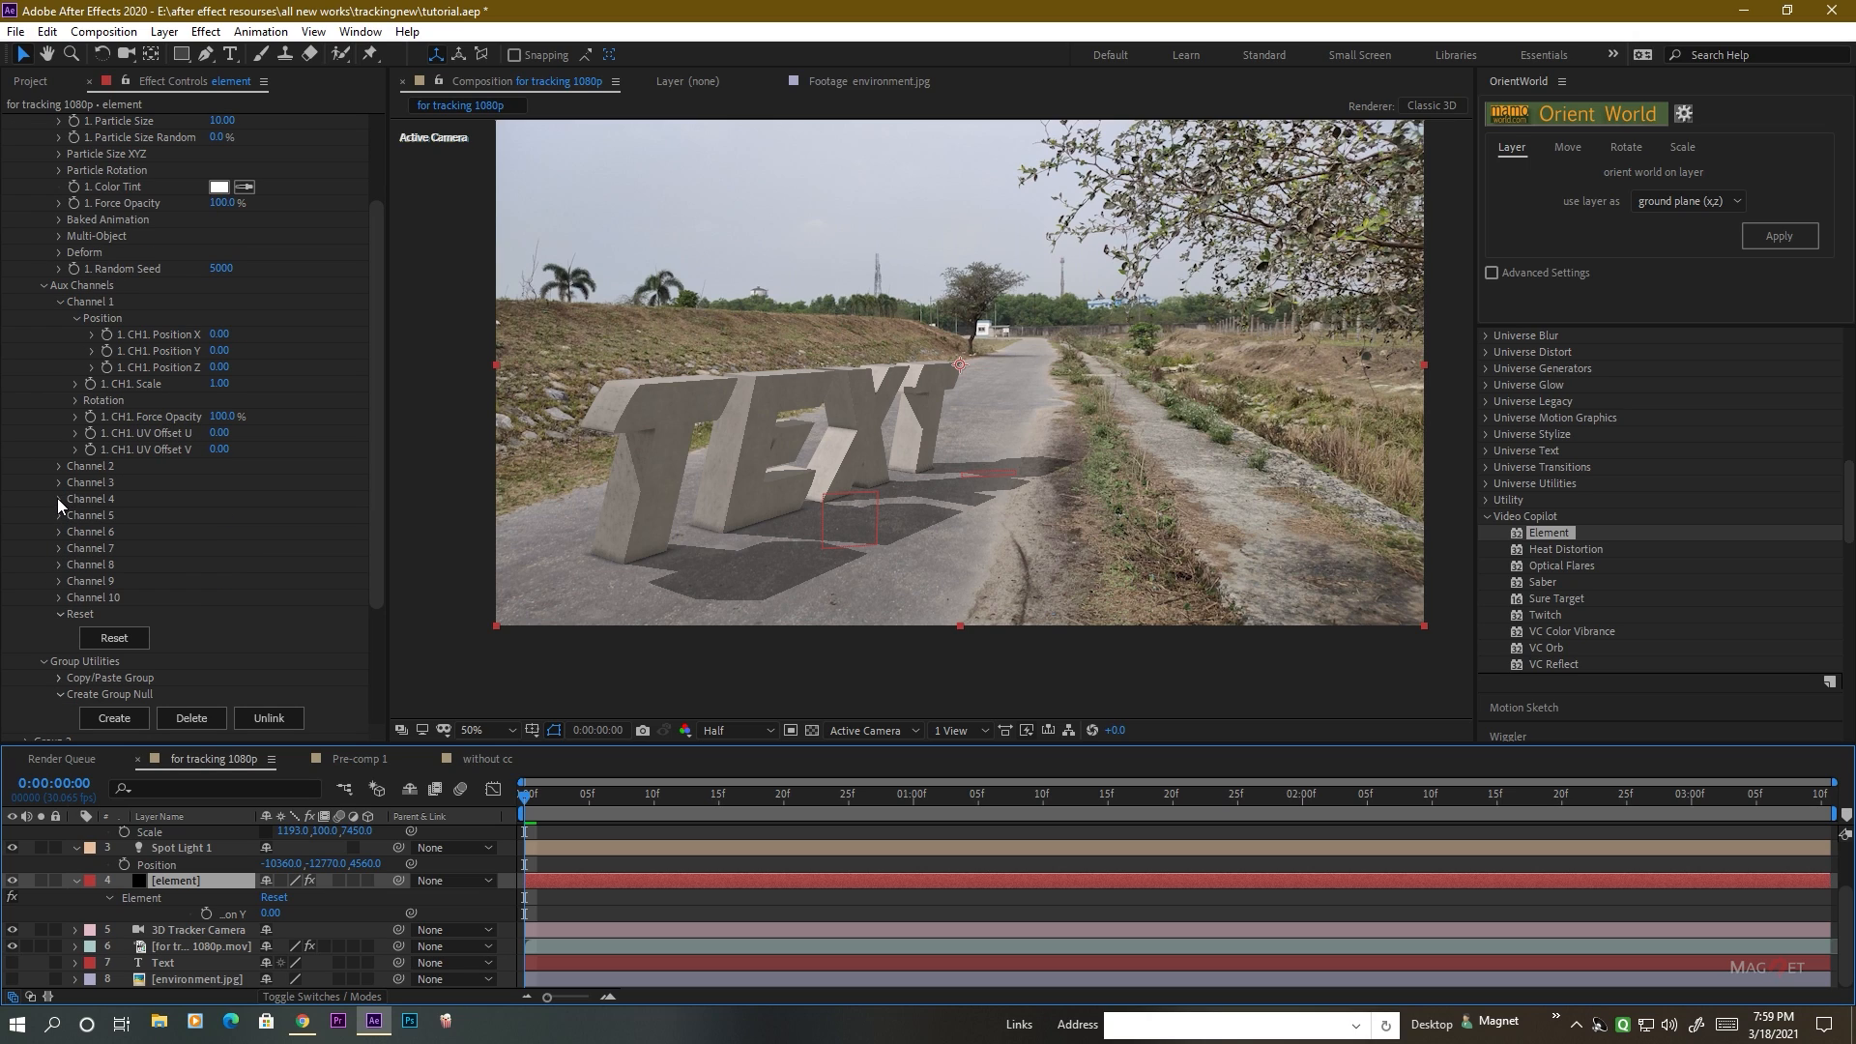
{"action": "left_click", "coordinate": [59, 499]}
{"action": "left_click_drag", "start_coordinate": [232, 551], "coordinate": [198, 548]}
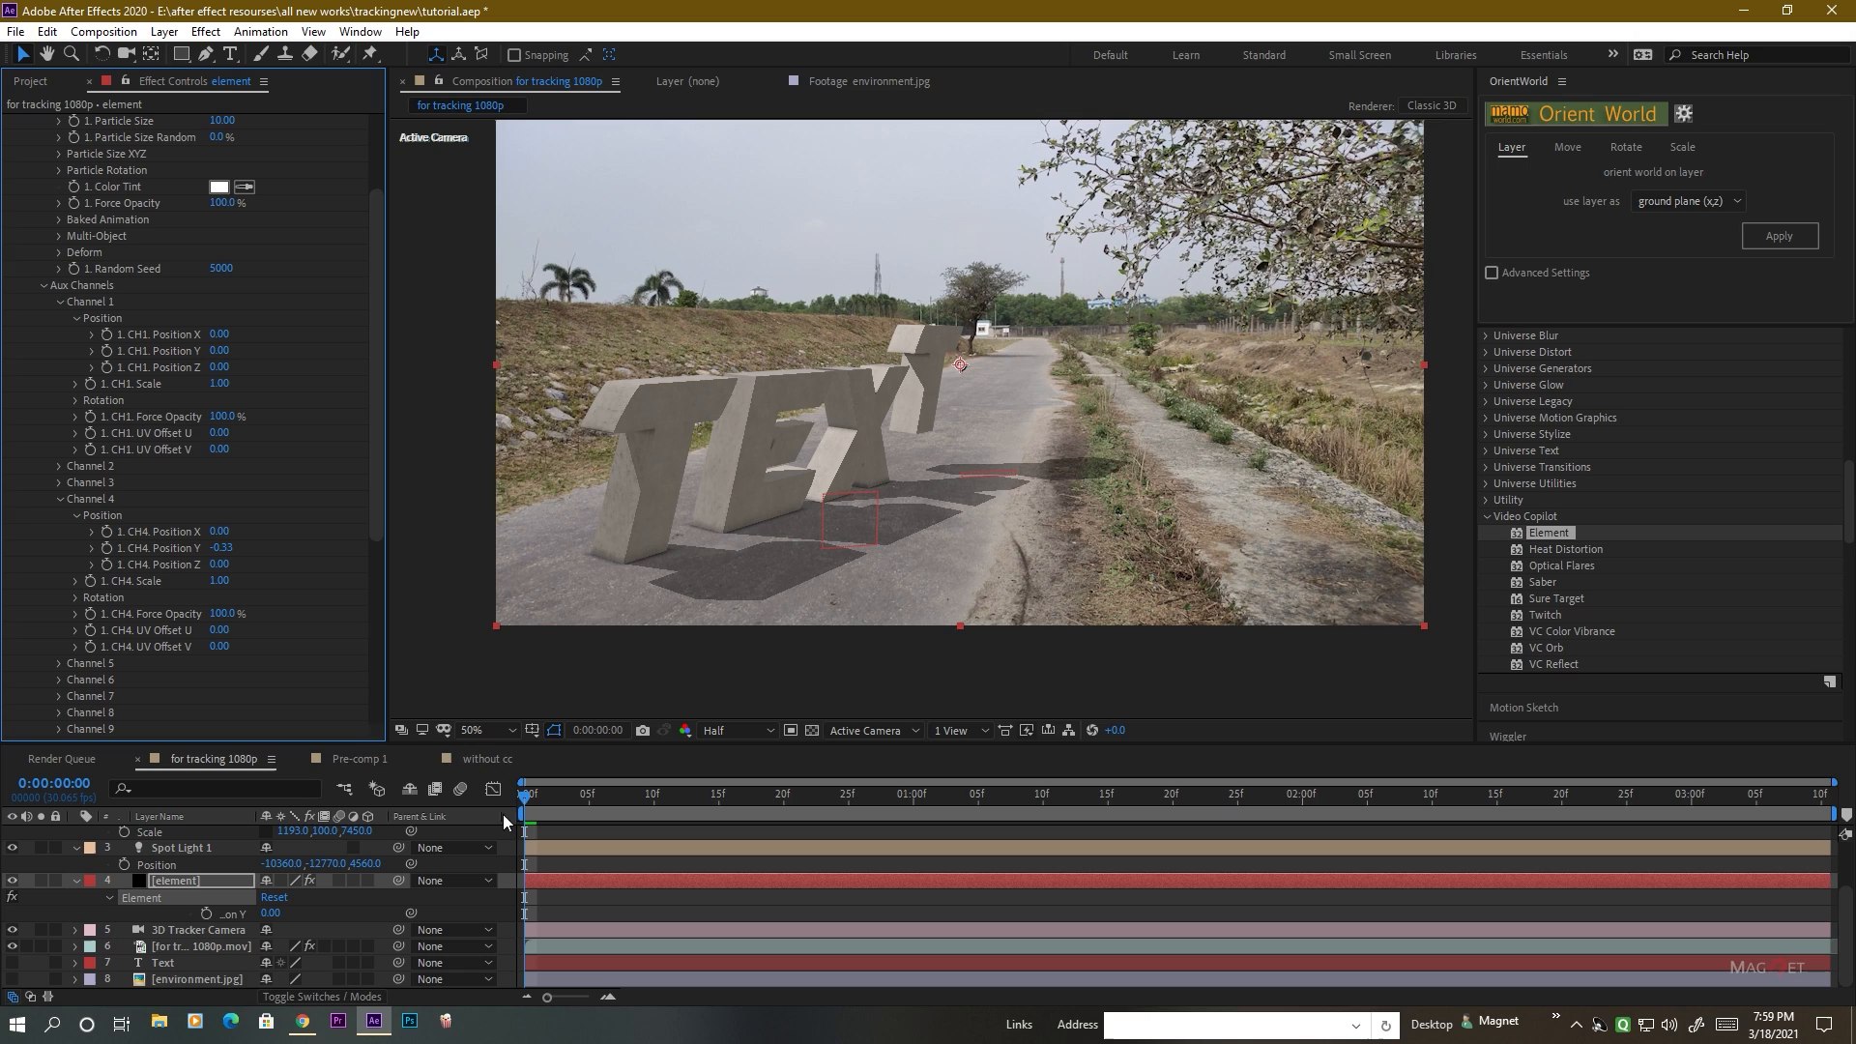
{"action": "left_click_drag", "start_coordinate": [222, 549], "coordinate": [175, 548]}
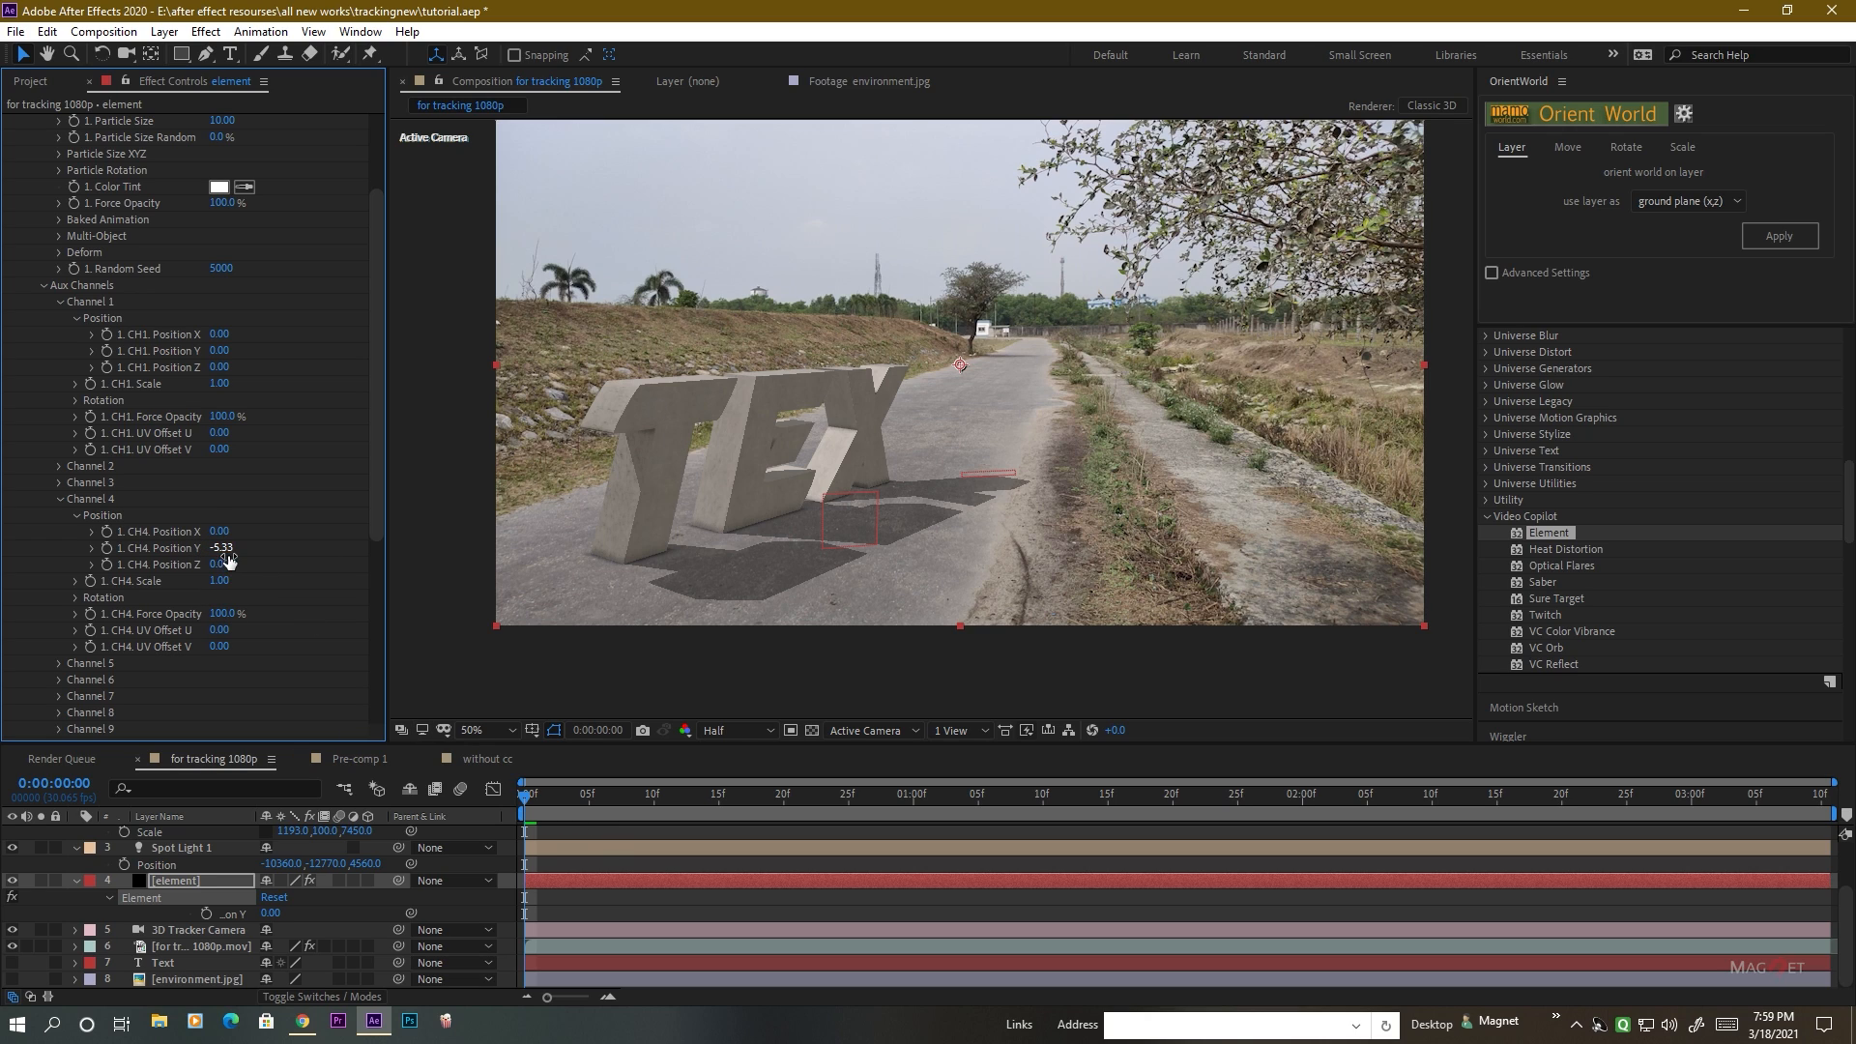
Start keyframing the last T's Channel 4 Position Y at 0:00:00:04, reset it to 0 at 0:00:00:09, and check the drop.
{"action": "left_click_drag", "start_coordinate": [527, 799], "coordinate": [586, 795]}
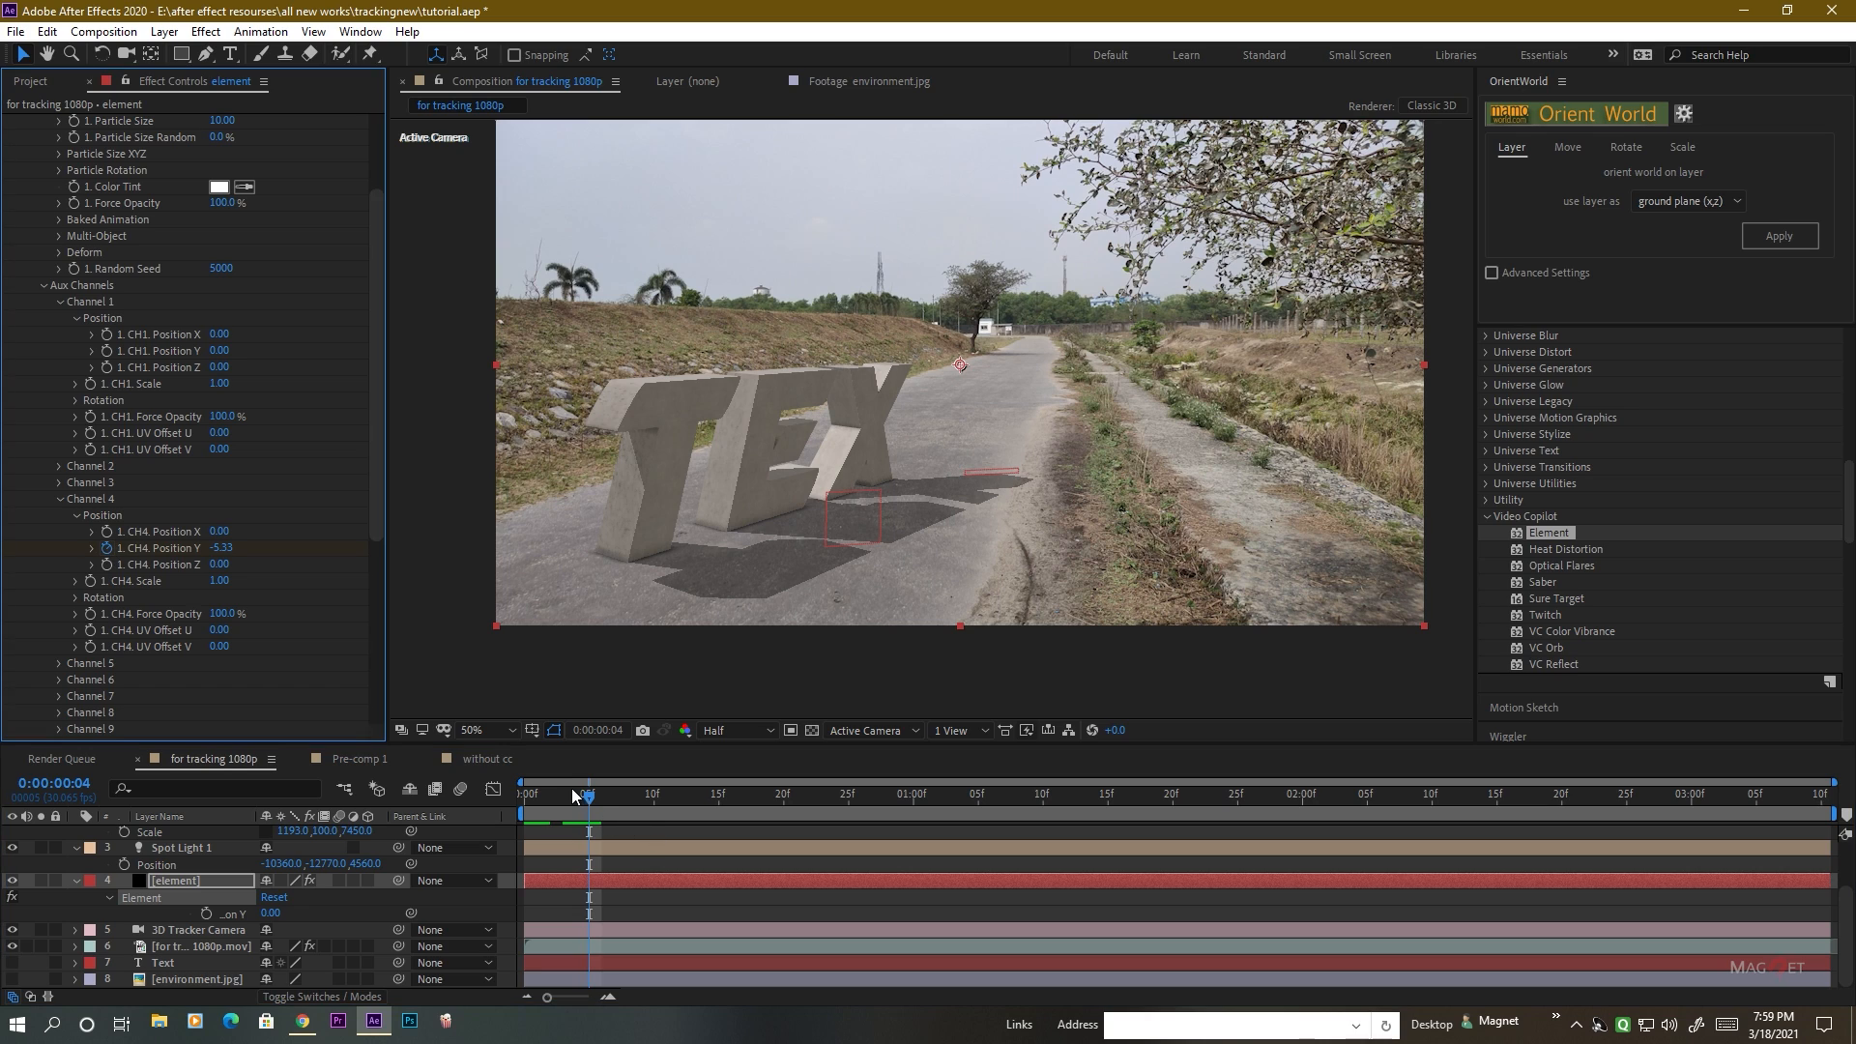
{"action": "left_click", "coordinate": [596, 795]}
{"action": "left_click_drag", "start_coordinate": [596, 794], "coordinate": [654, 795]}
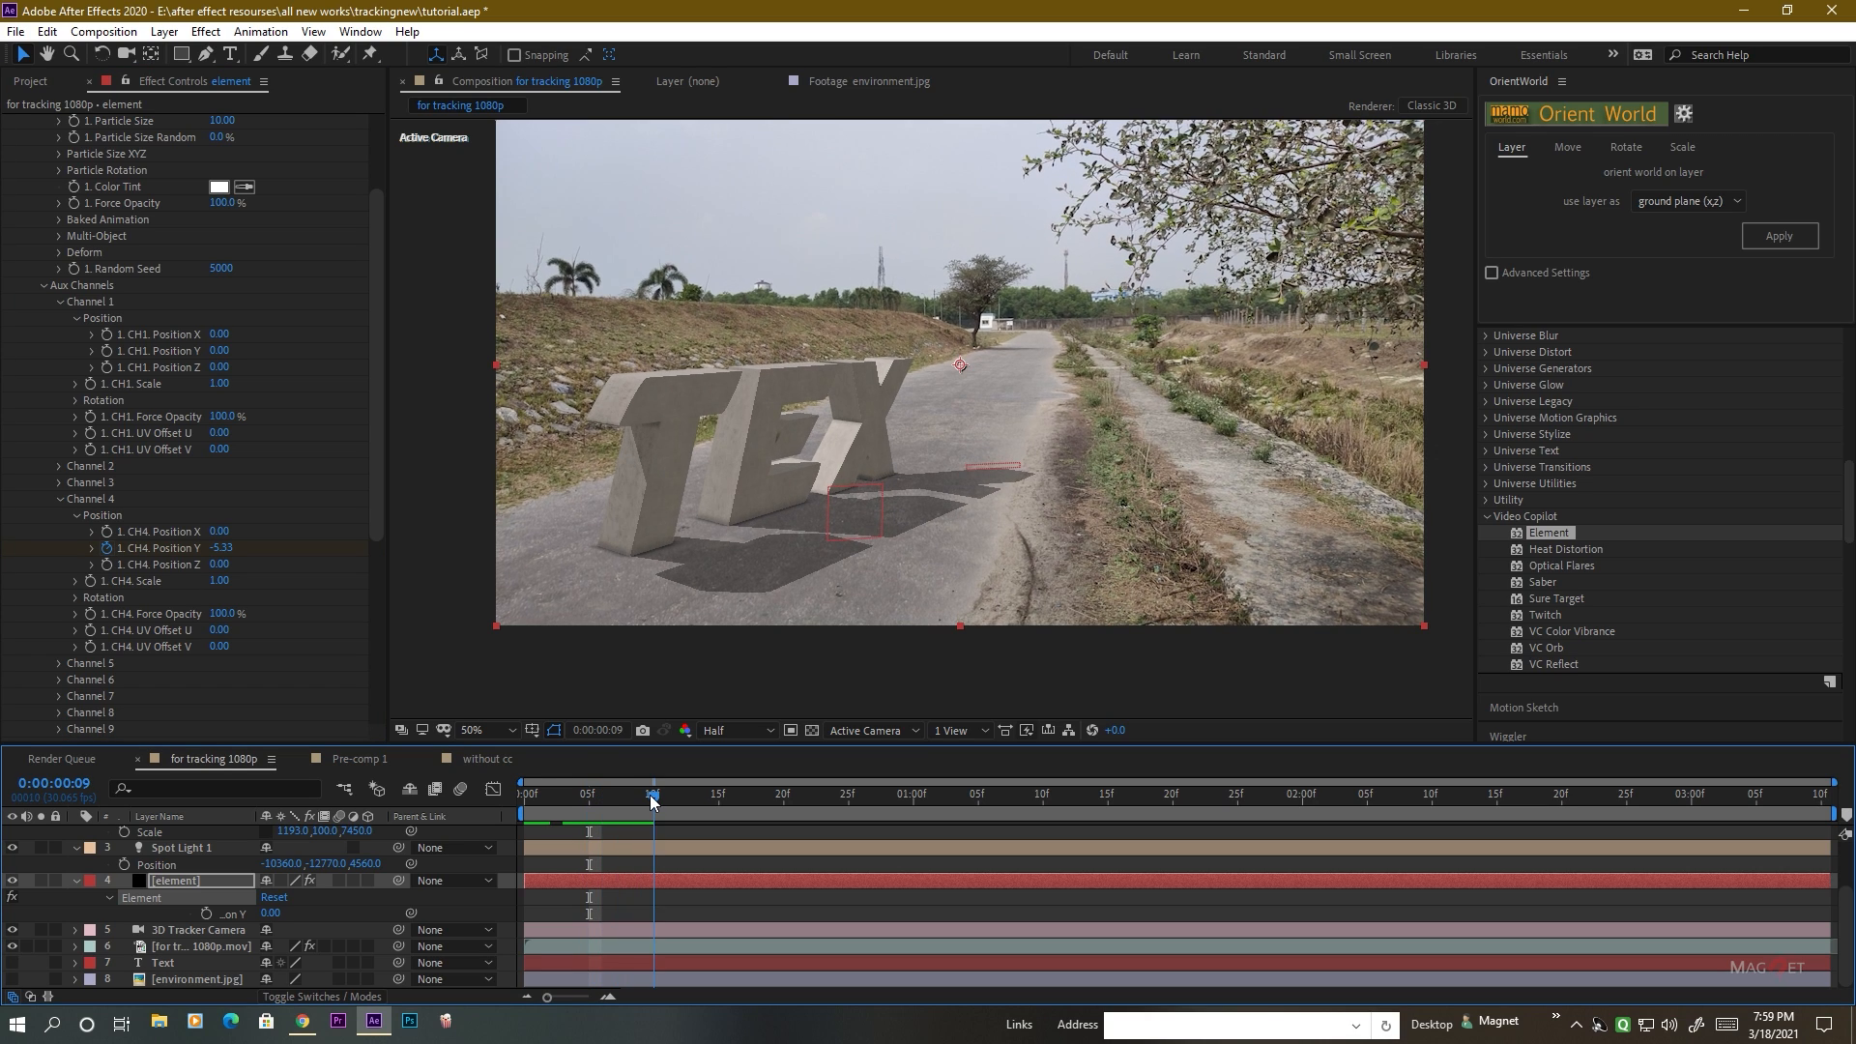
{"action": "right_click", "coordinate": [176, 548]}
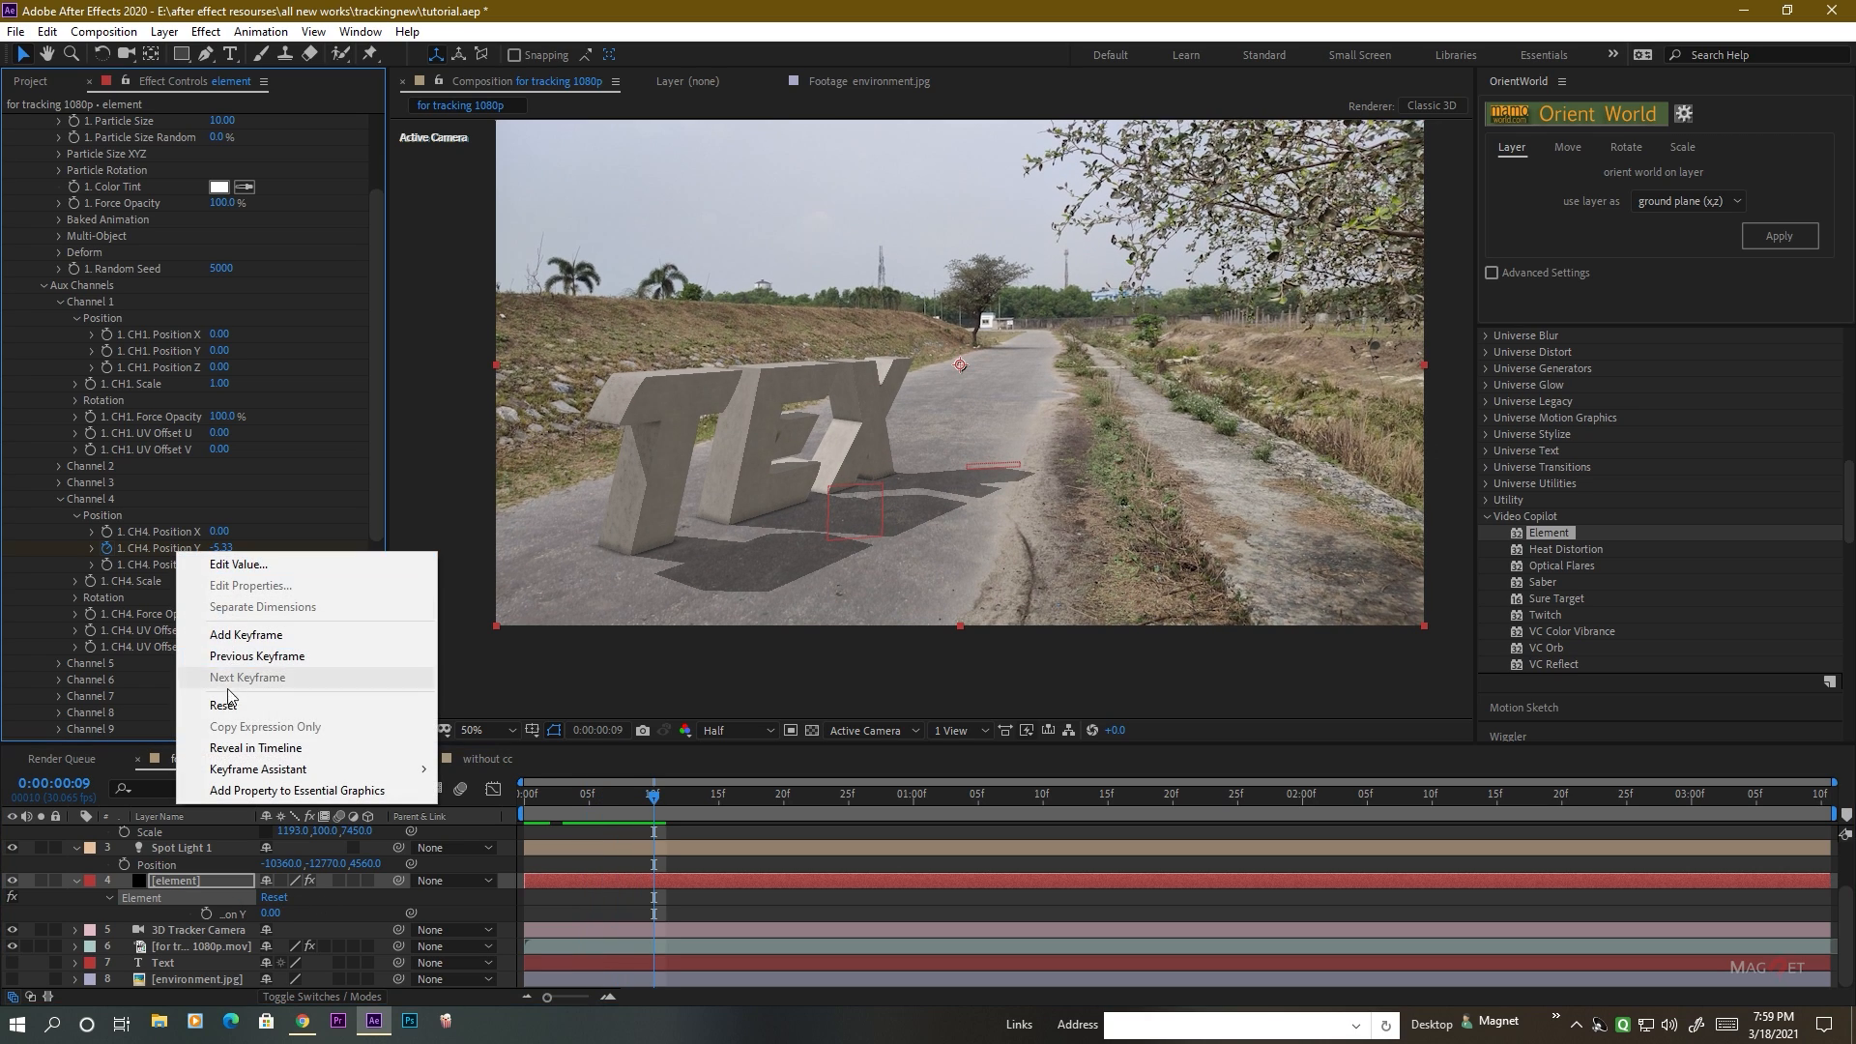
{"action": "left_click", "coordinate": [230, 706]}
{"action": "left_click_drag", "start_coordinate": [582, 797], "coordinate": [638, 803]}
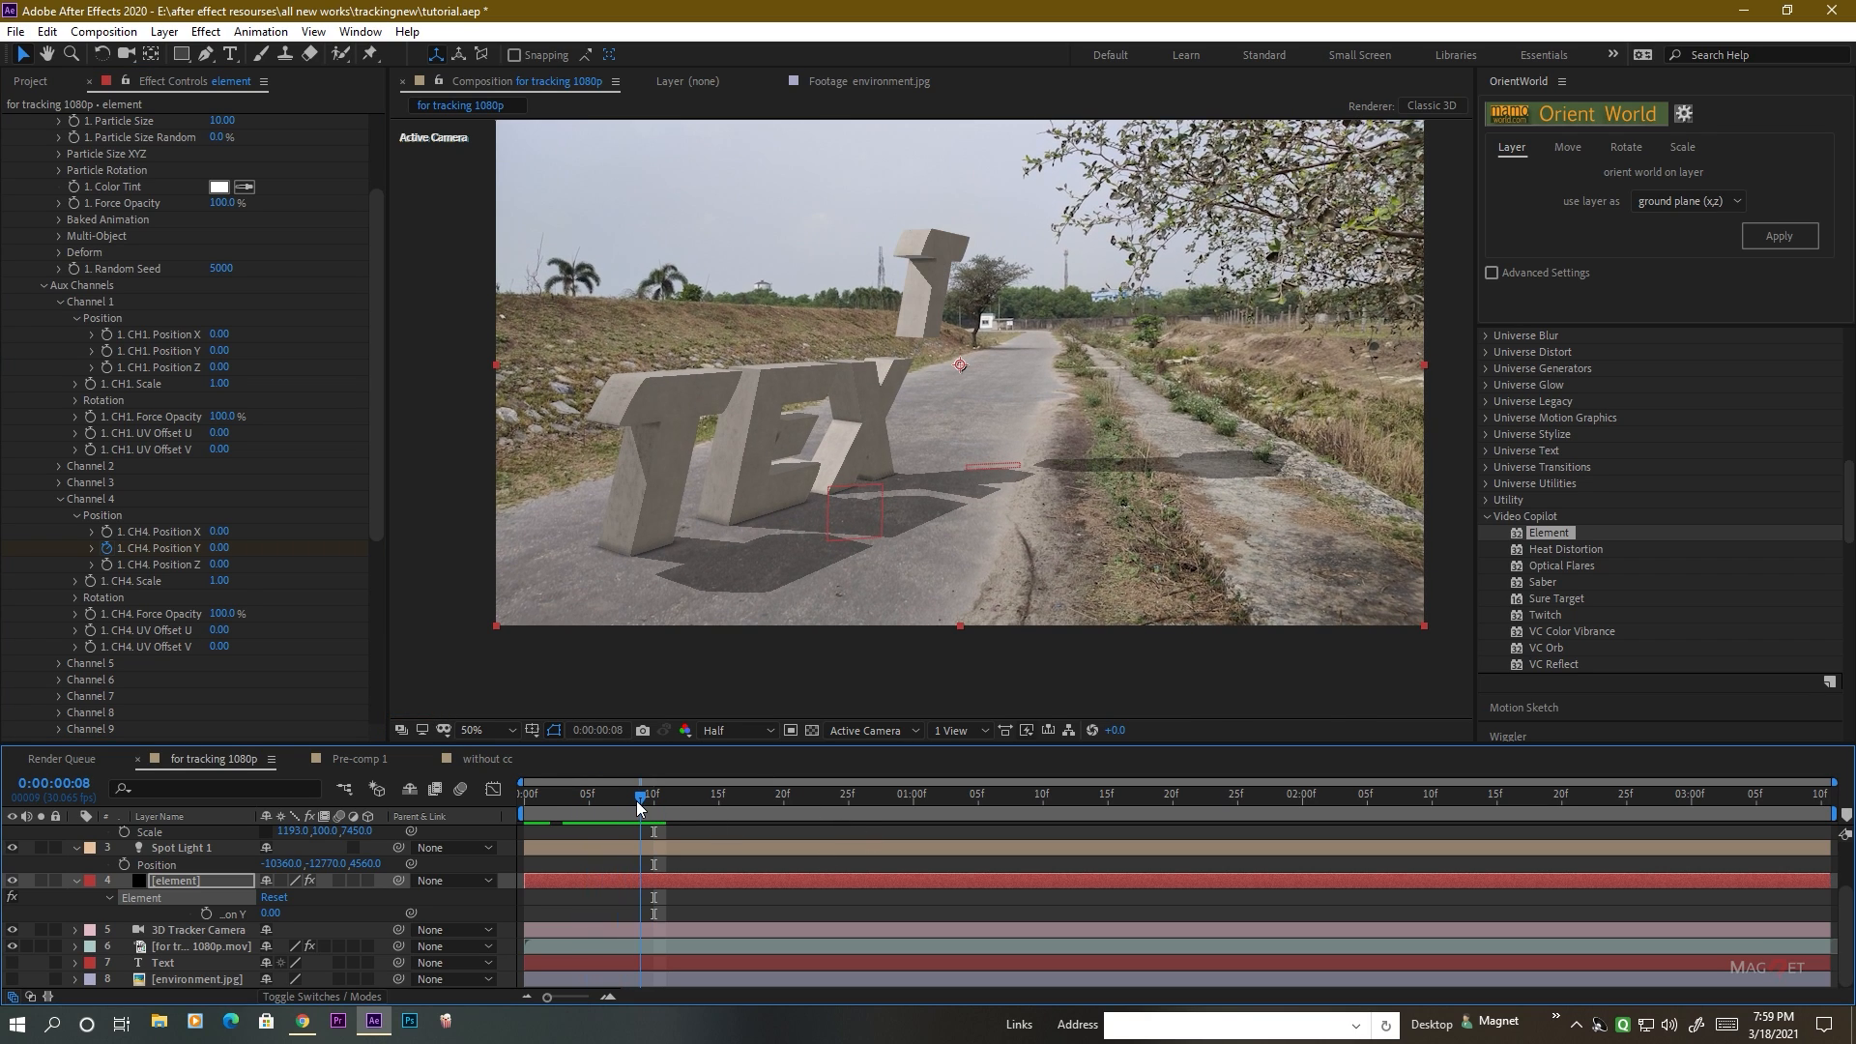
Reveal the element layer's keyframes and keyframe the last T's Channel 4 Position Y at -0.04 on 0:00:00:11.
{"action": "left_click", "coordinate": [193, 881]}
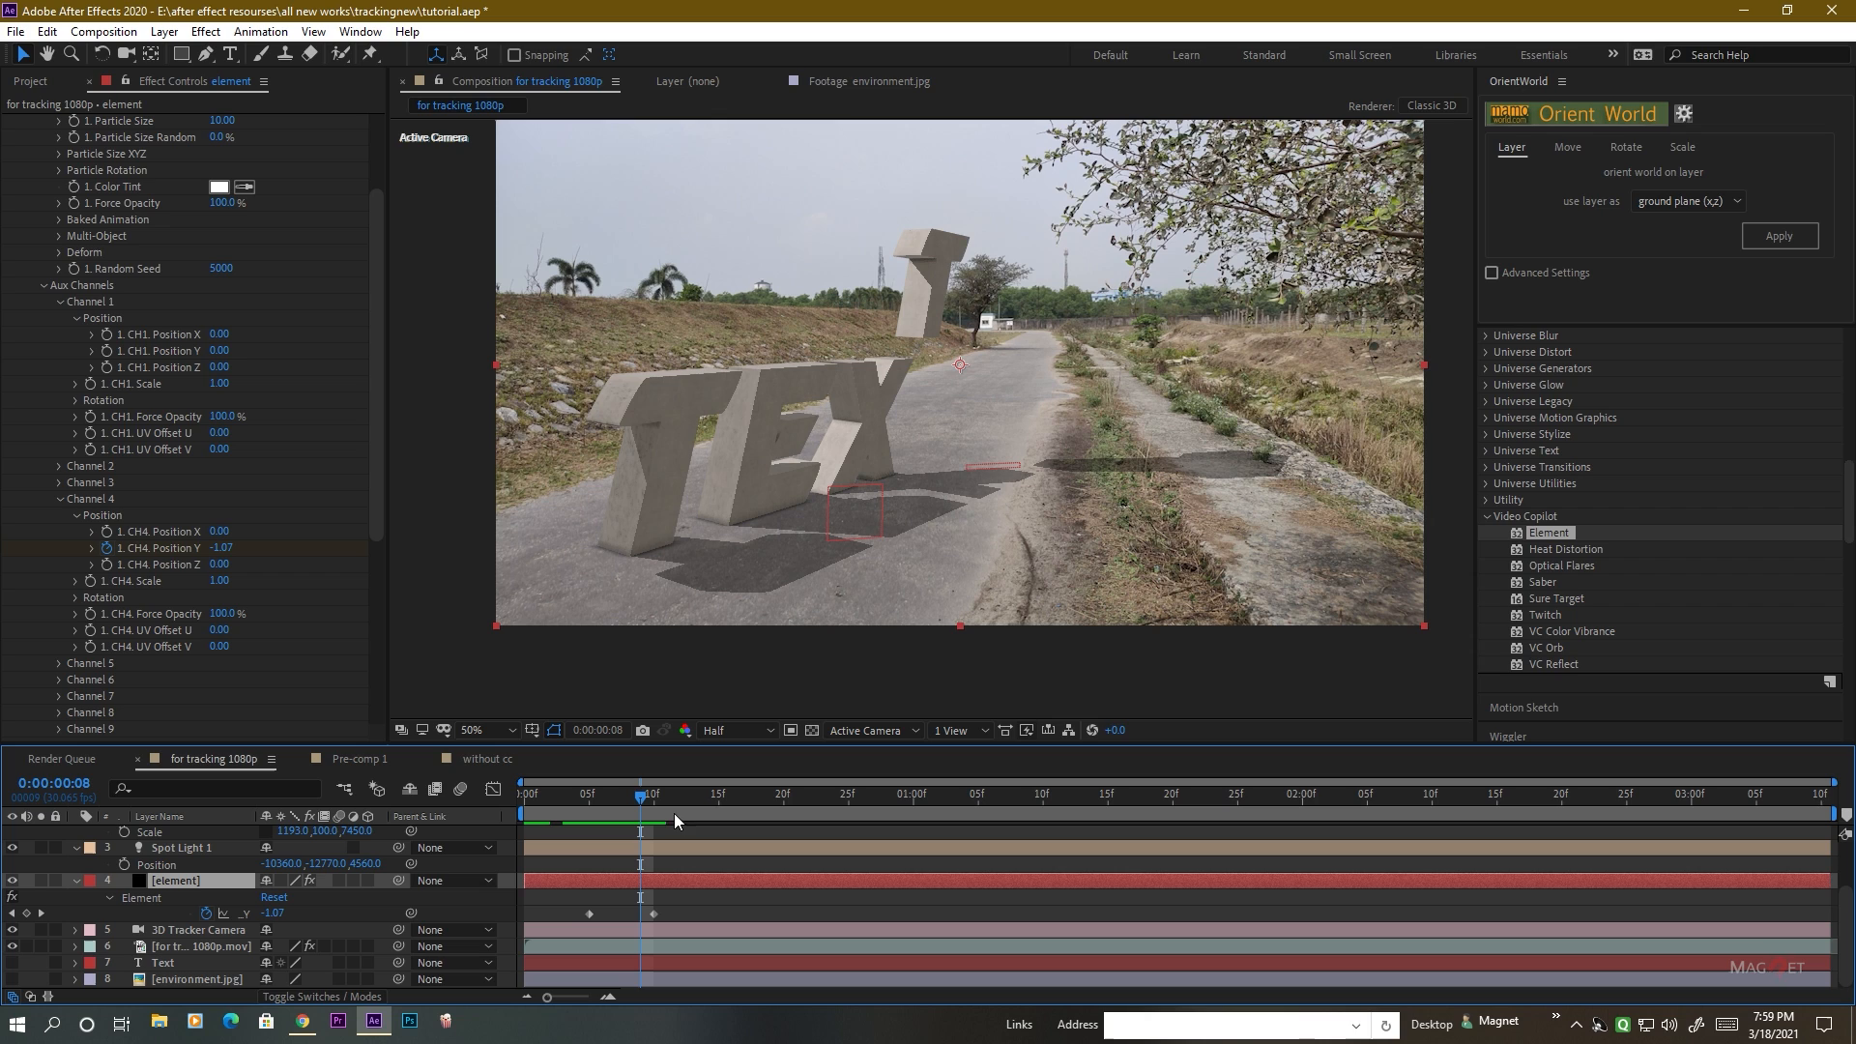
{"action": "left_click", "coordinate": [652, 797]}
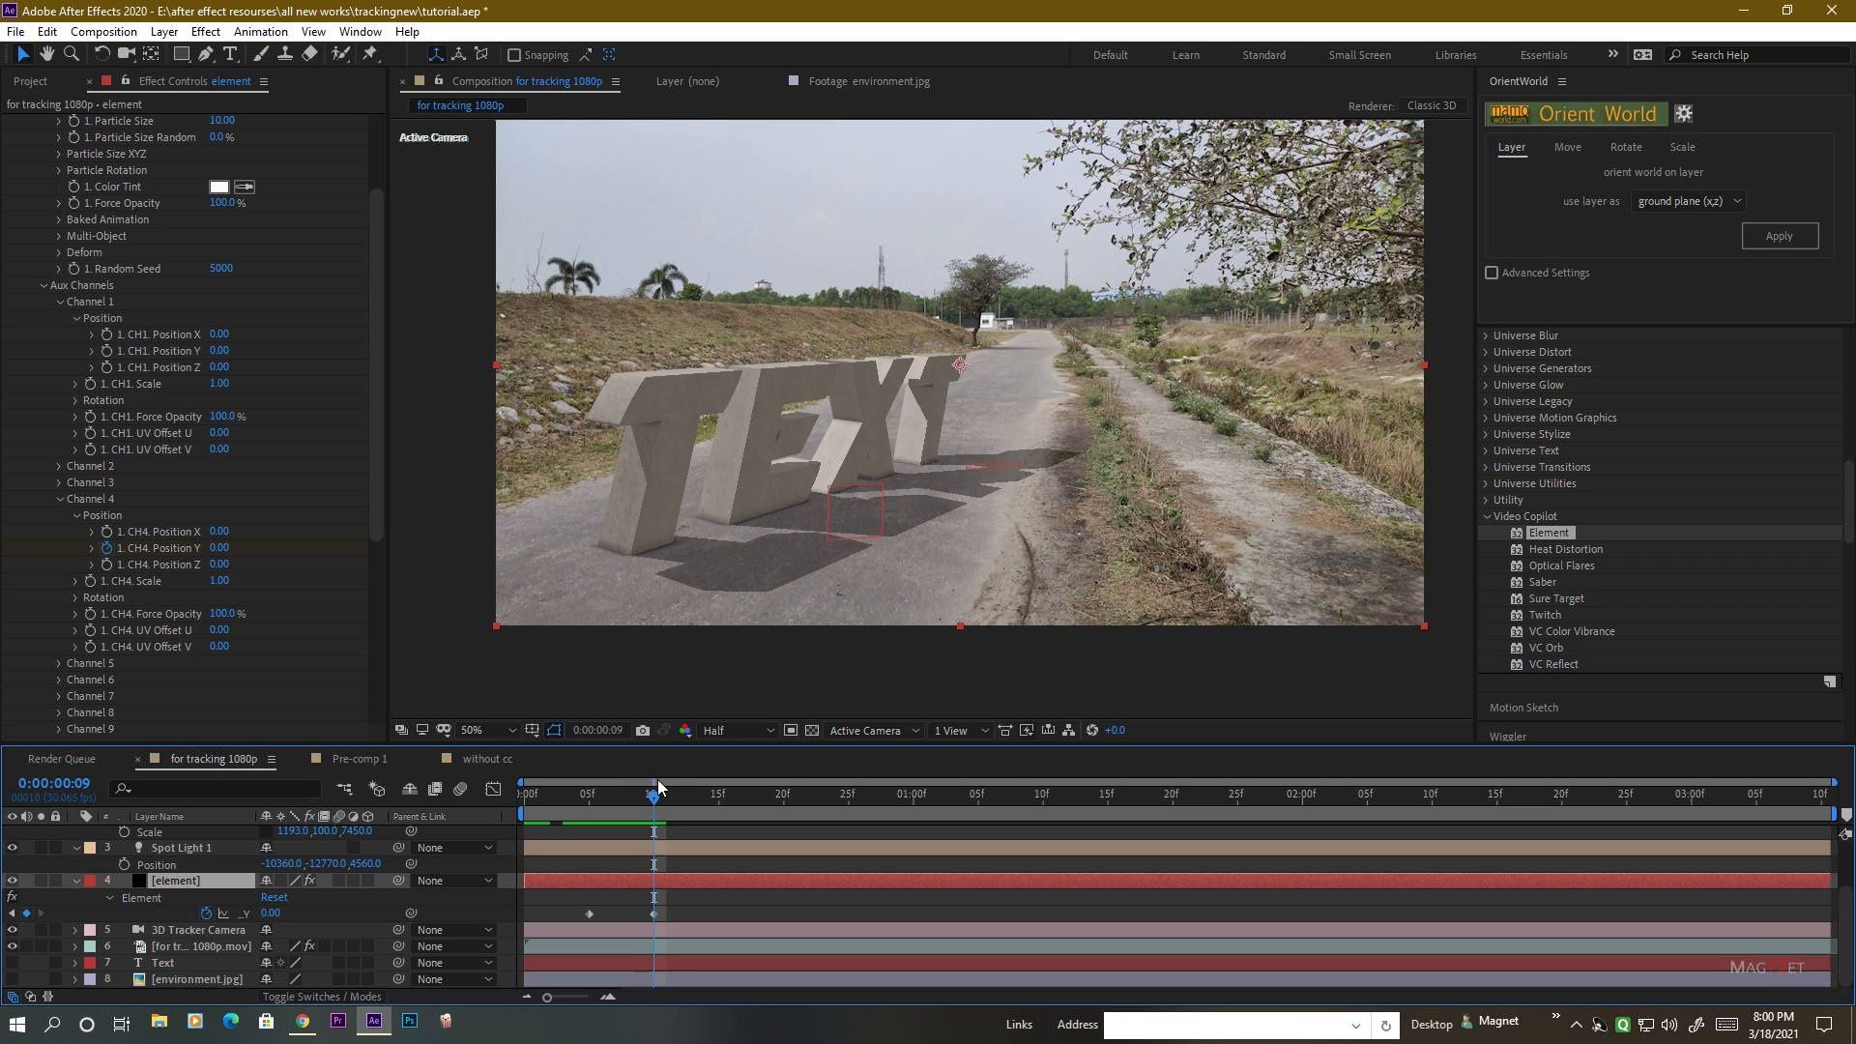
{"action": "left_click_drag", "start_coordinate": [657, 798], "coordinate": [685, 809]}
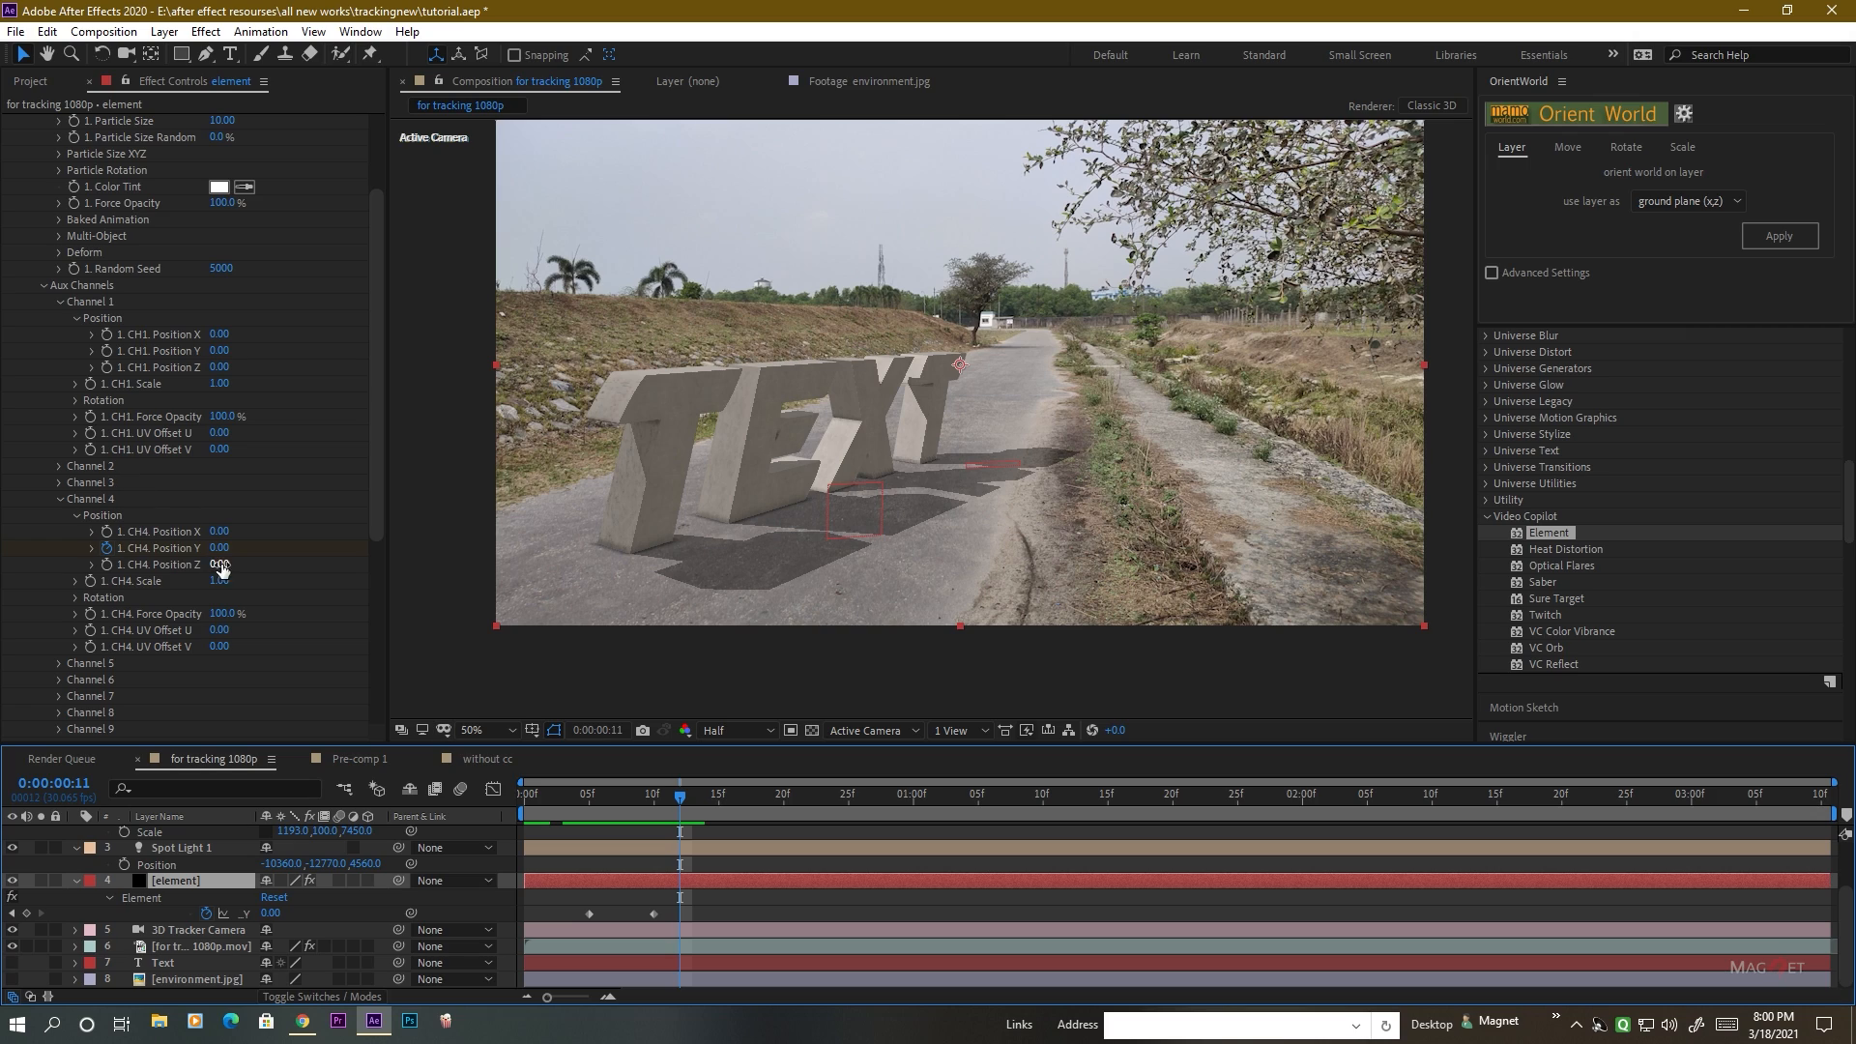
{"action": "left_click_drag", "start_coordinate": [226, 556], "coordinate": [230, 561]}
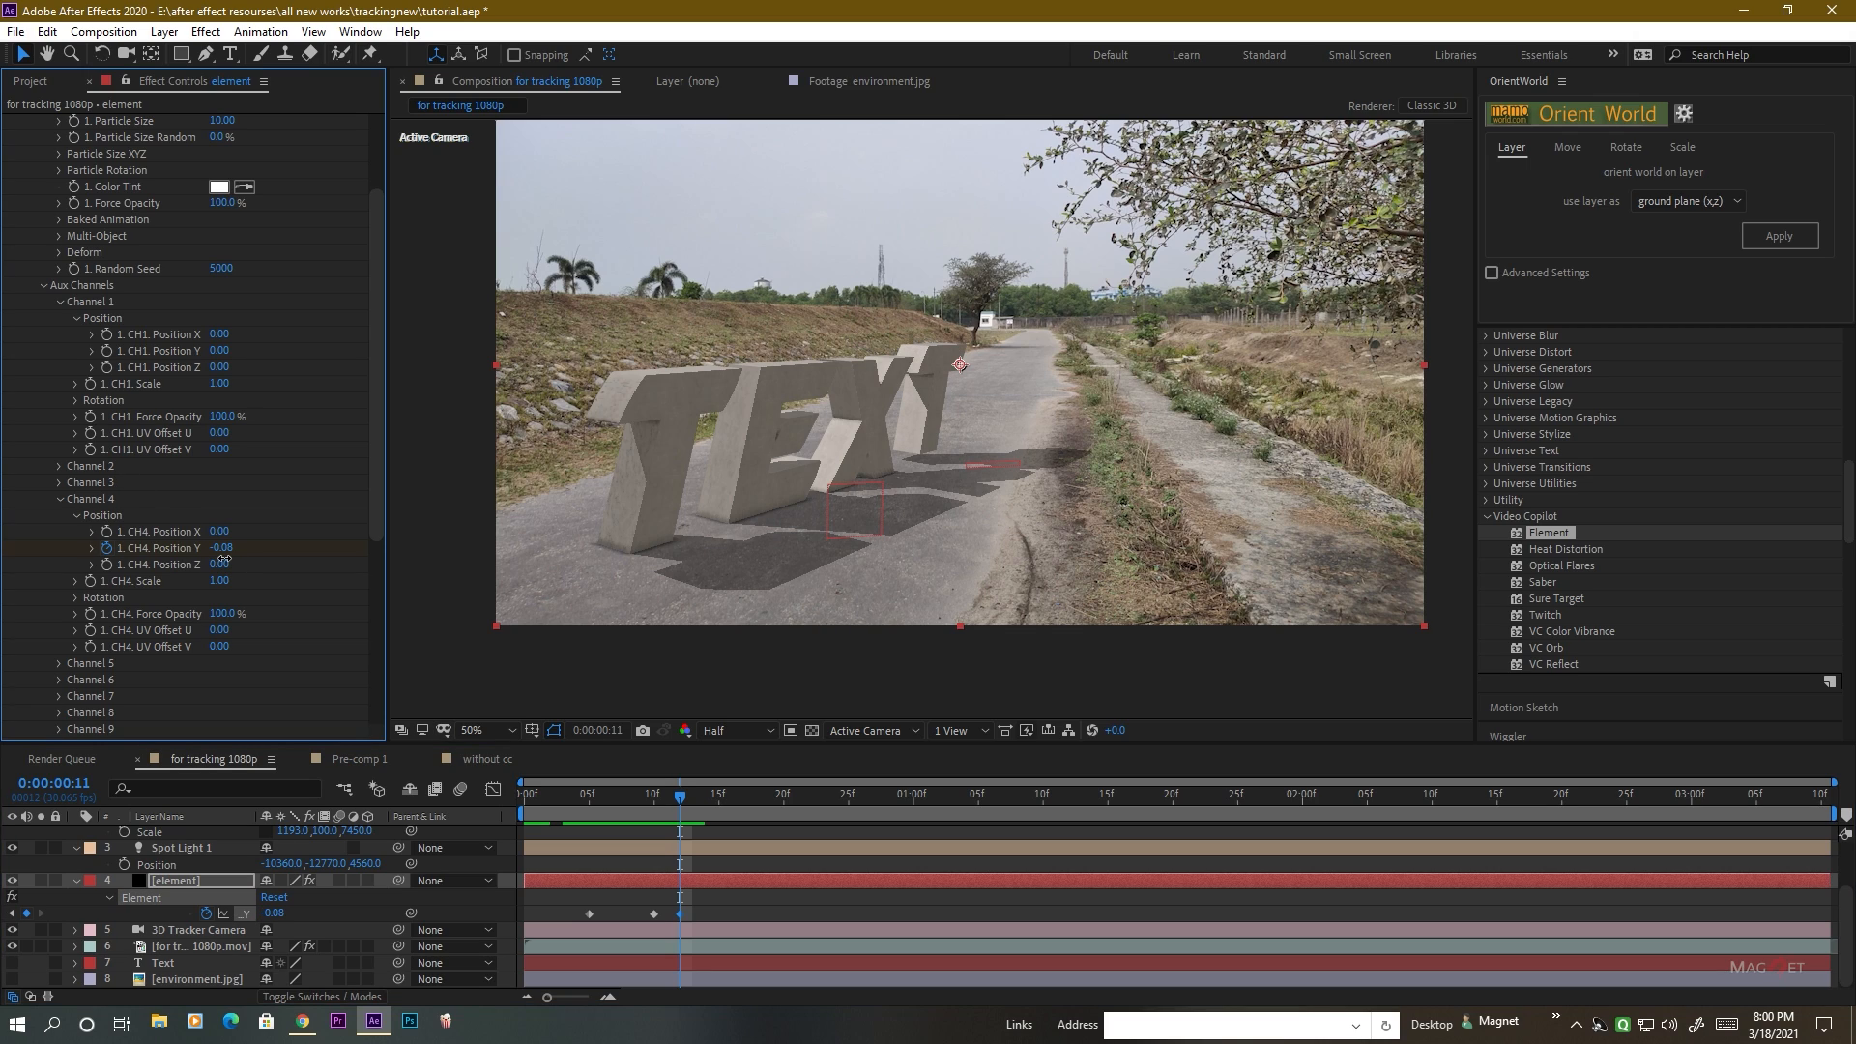
{"action": "left_click", "coordinate": [227, 549]}
{"action": "left_click", "coordinate": [243, 553]}
{"action": "key", "text": "Return"}
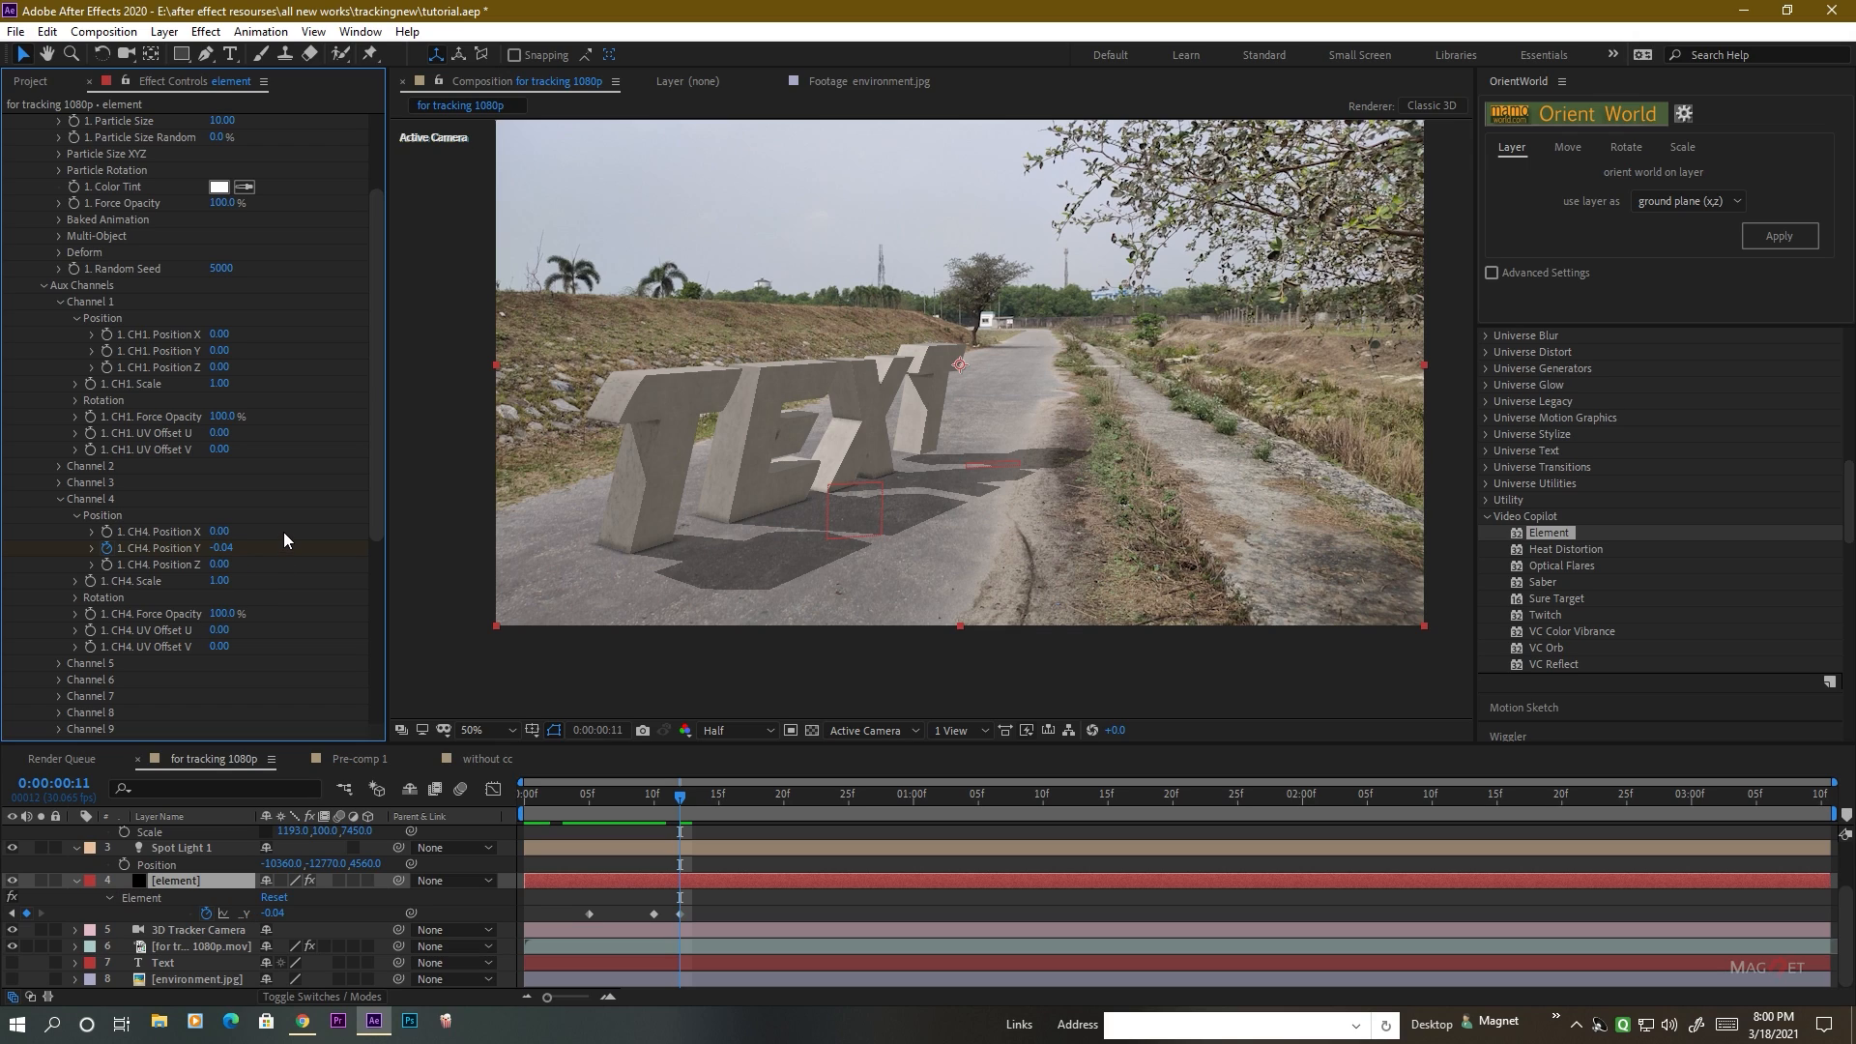
Reset the last T's Channel 4 Position Y to 0 at 0:00:00:13 to end the bounce.
{"action": "left_click_drag", "start_coordinate": [681, 799], "coordinate": [706, 797]}
{"action": "right_click", "coordinate": [197, 552]}
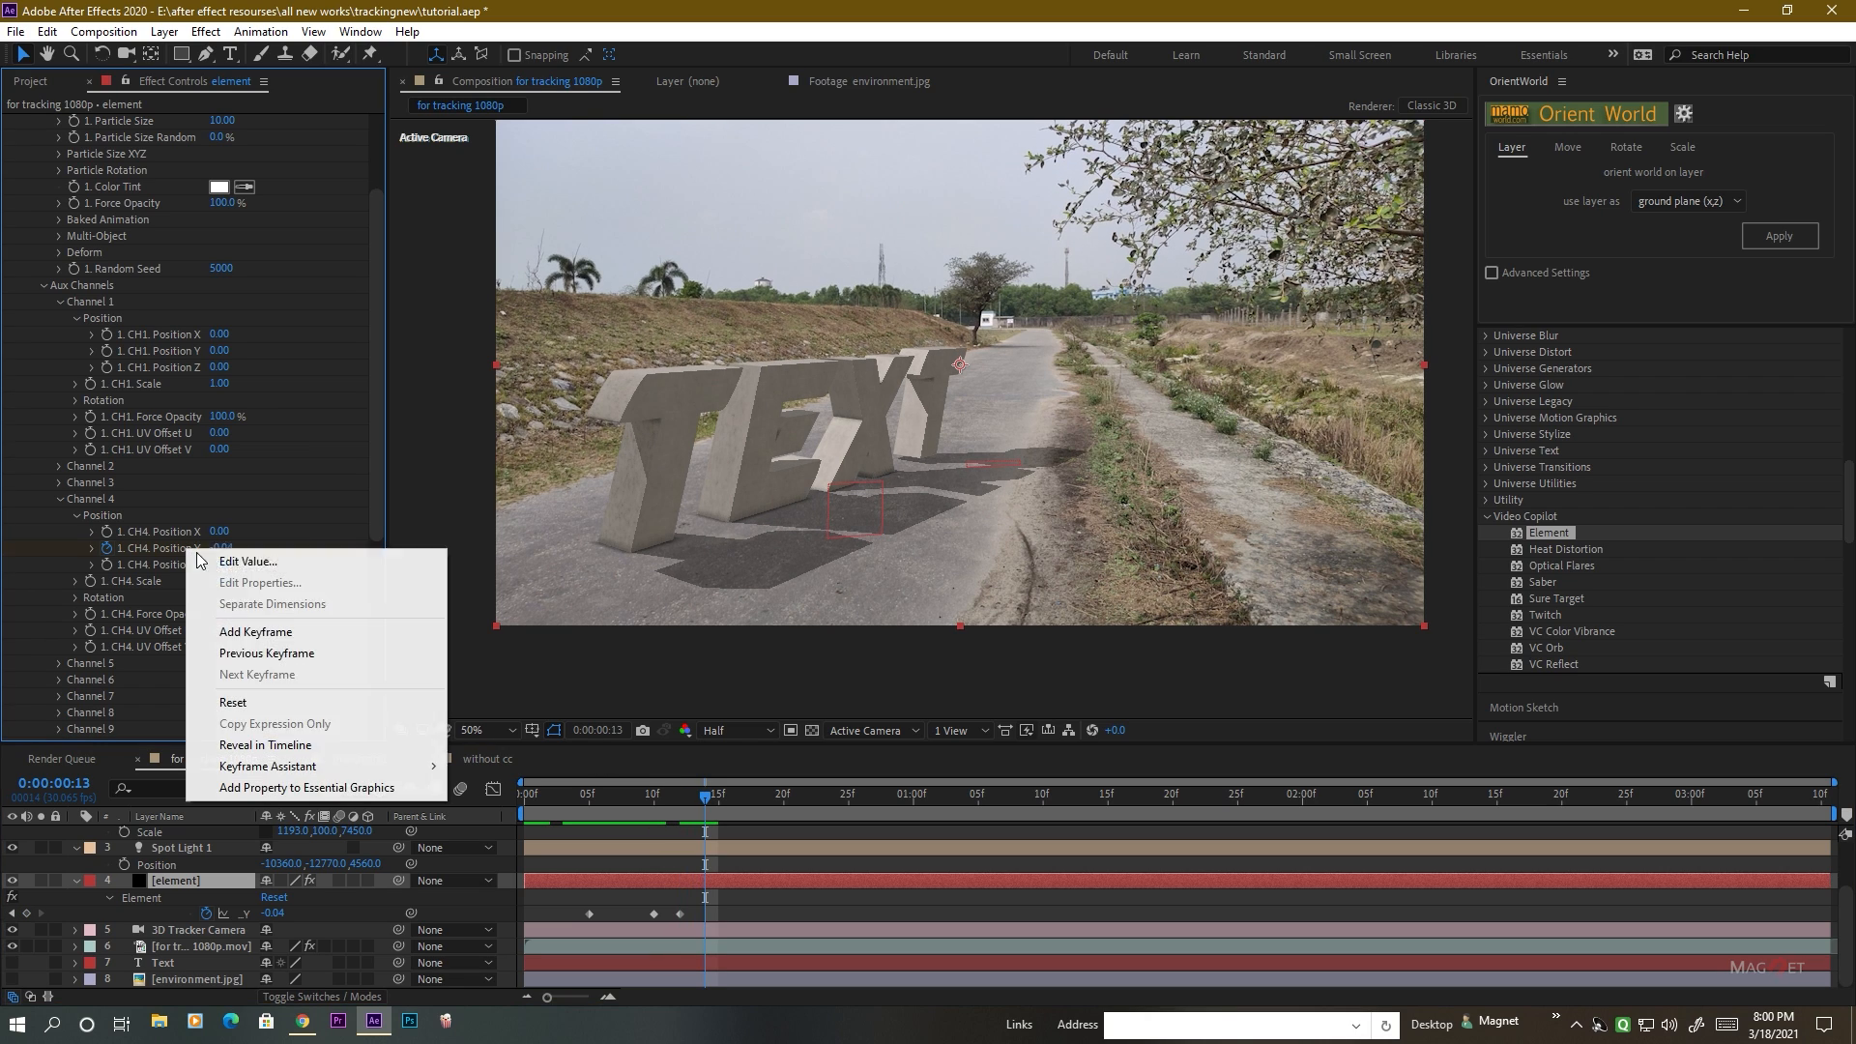
{"action": "left_click", "coordinate": [246, 700]}
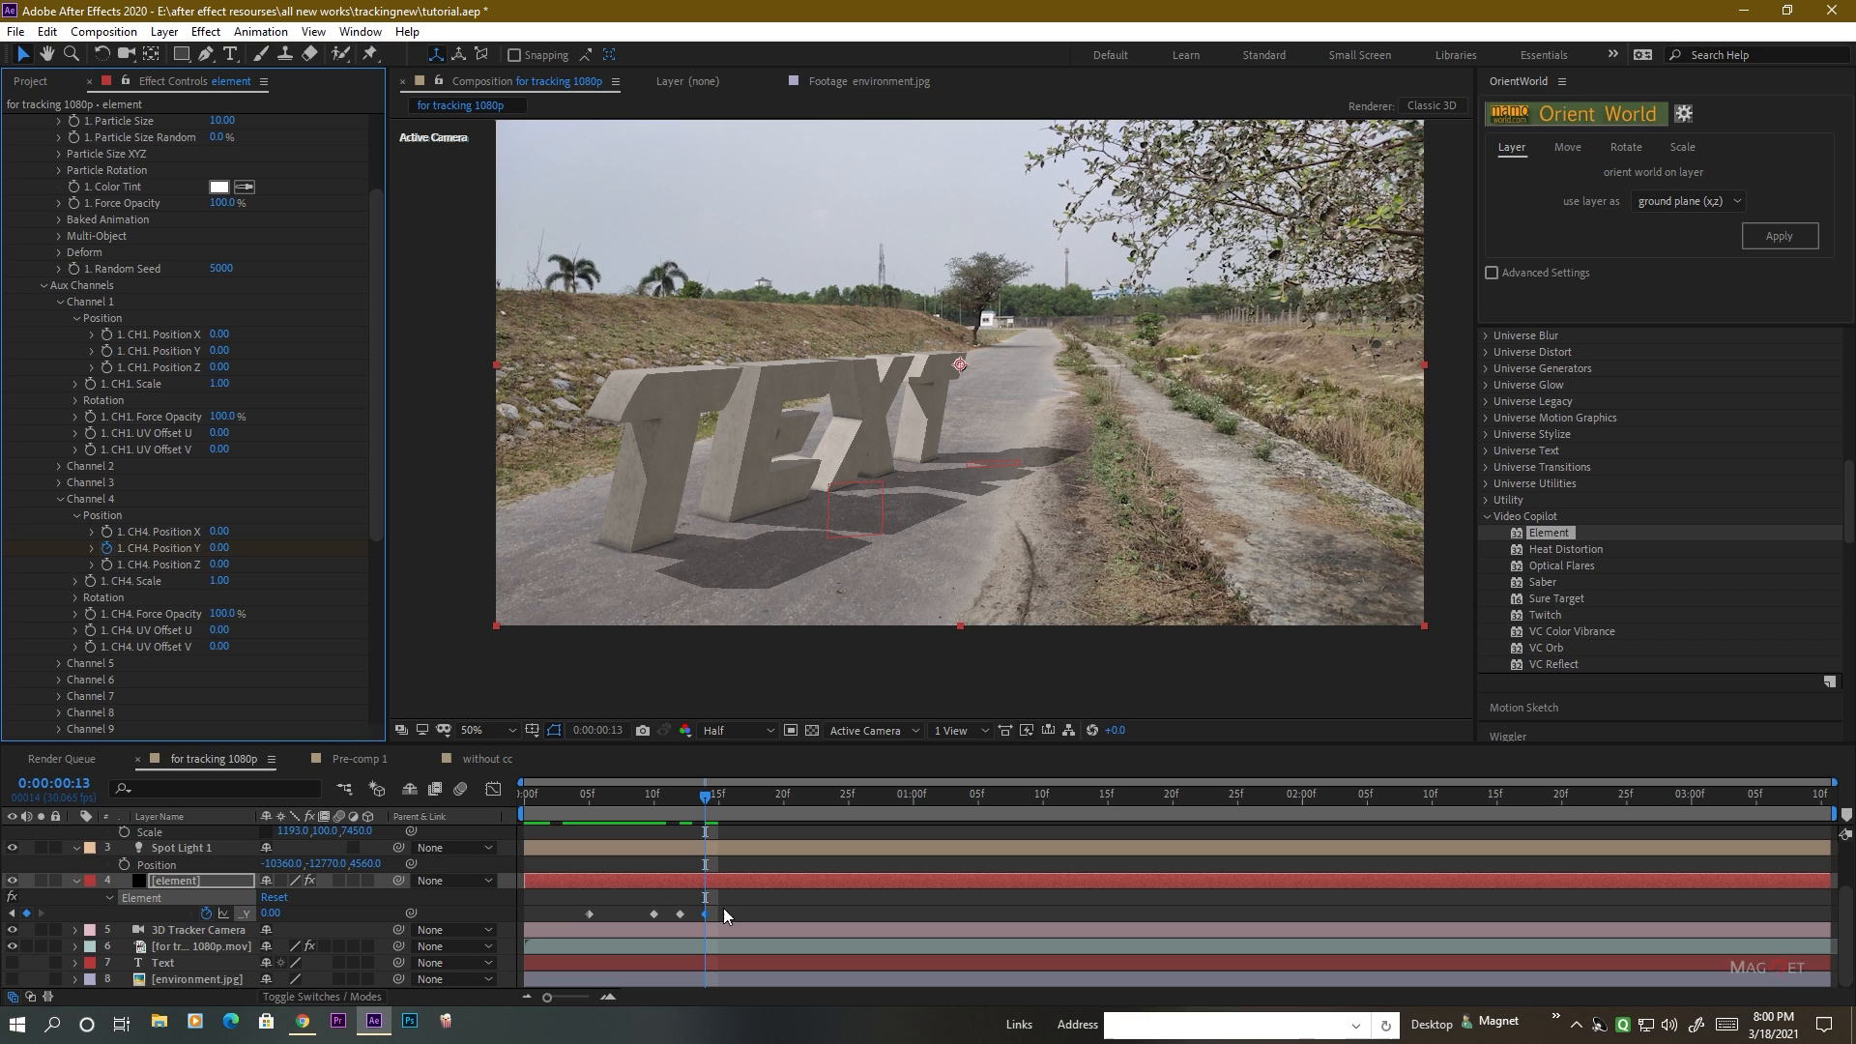
Apply Easy Ease to all four Channel 4 Position Y keyframes and preview the last T's drop.
{"action": "left_click_drag", "start_coordinate": [723, 905], "coordinate": [578, 926]}
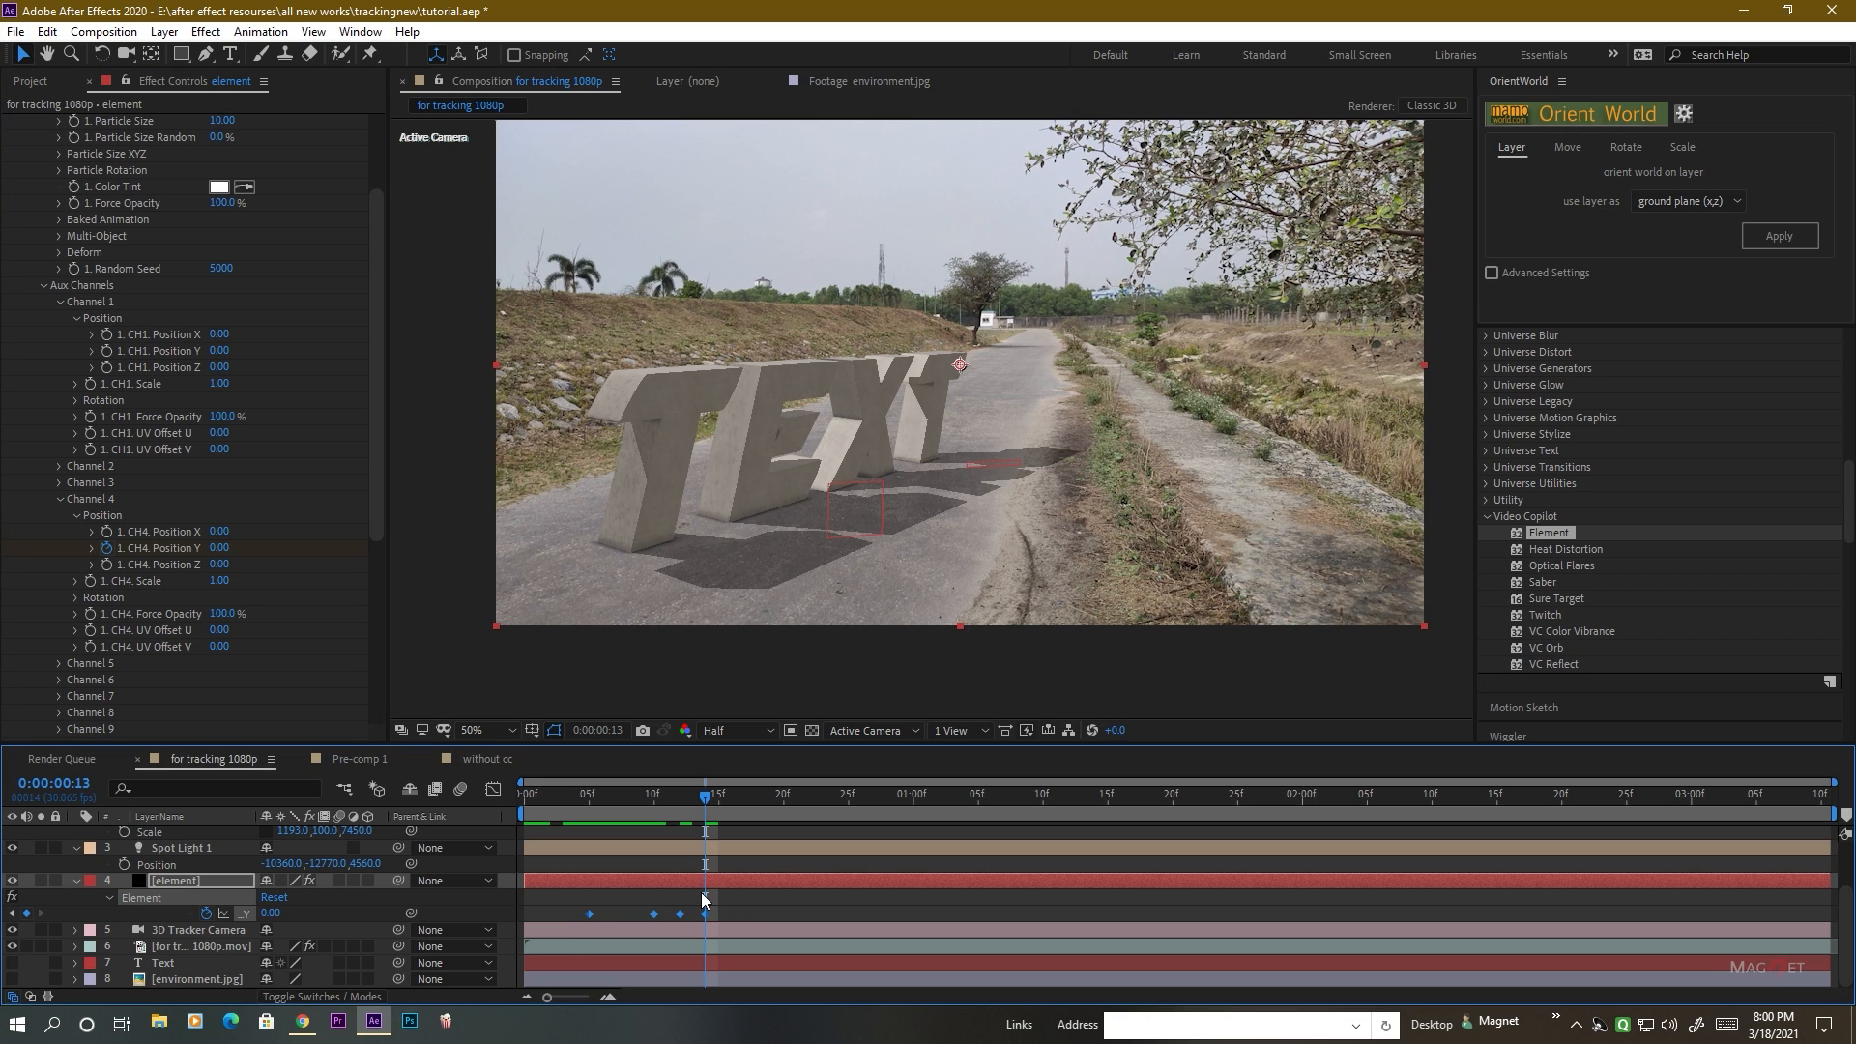
{"action": "key", "text": "F9"}
{"action": "left_click_drag", "start_coordinate": [679, 804], "coordinate": [567, 814]}
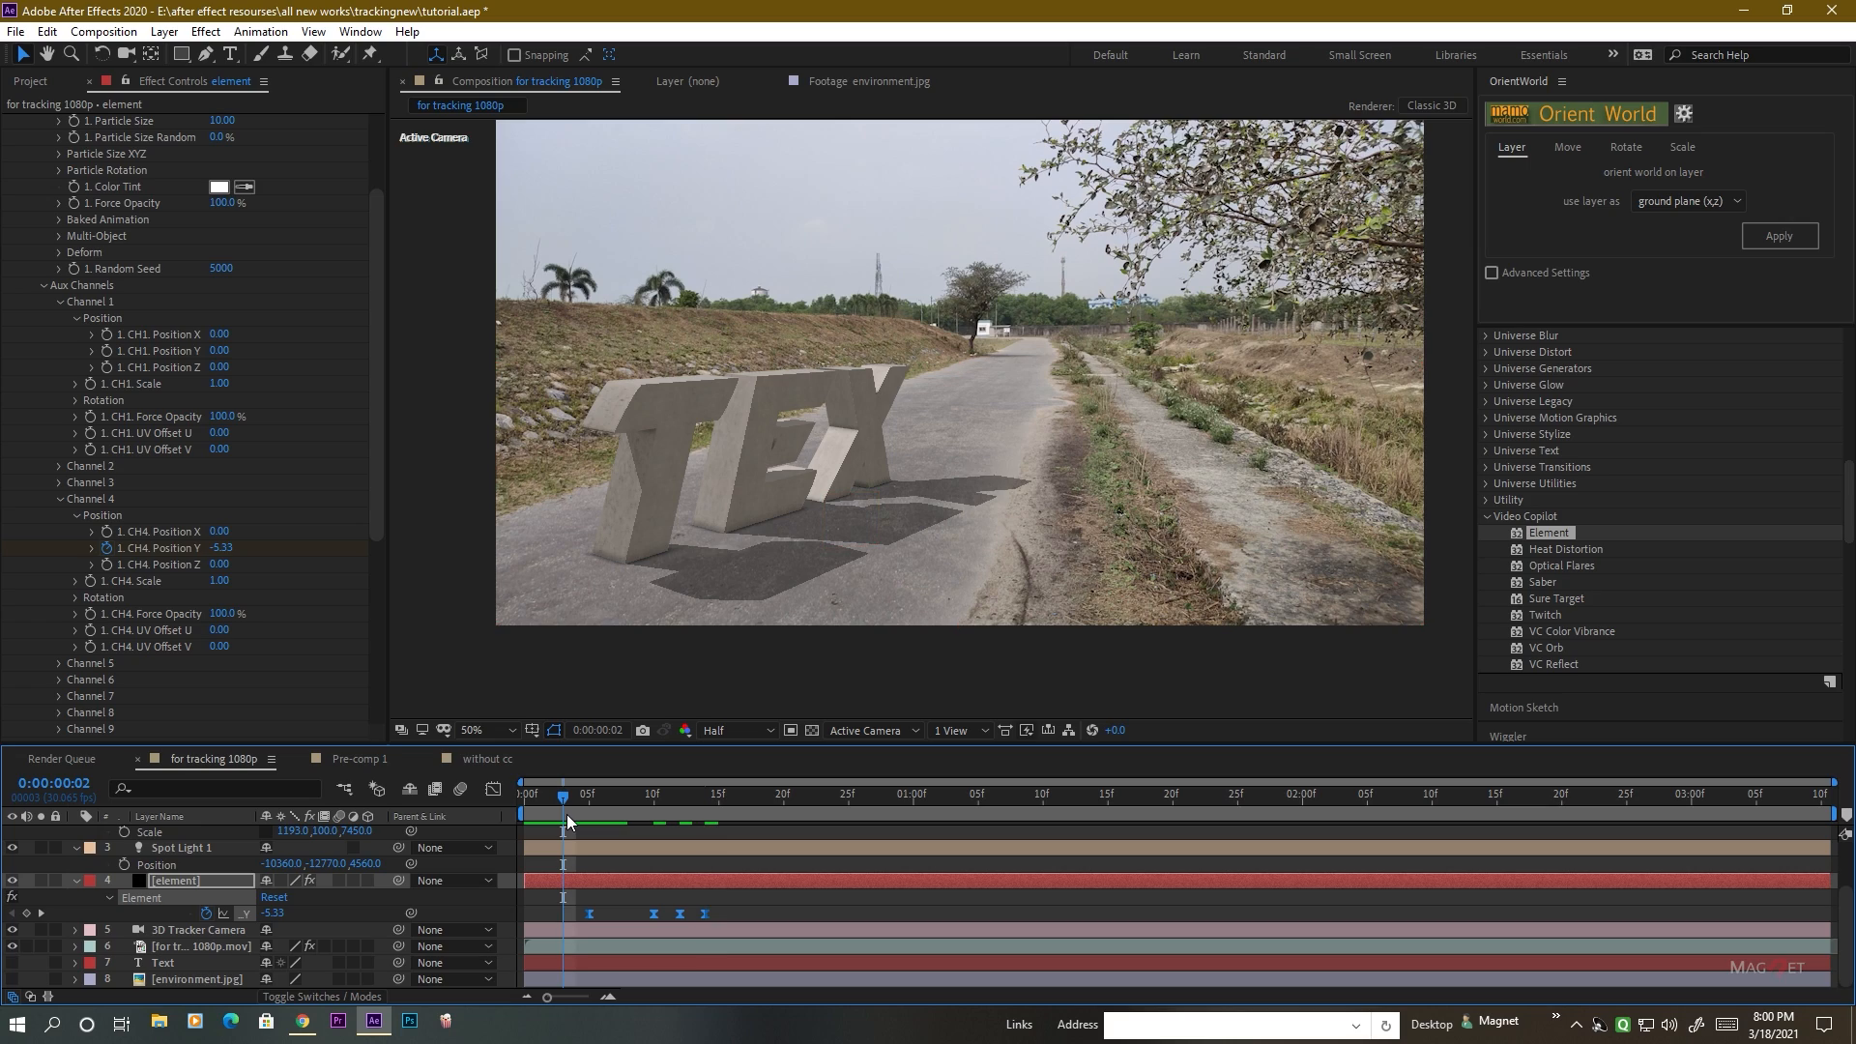
{"action": "key", "text": "space"}
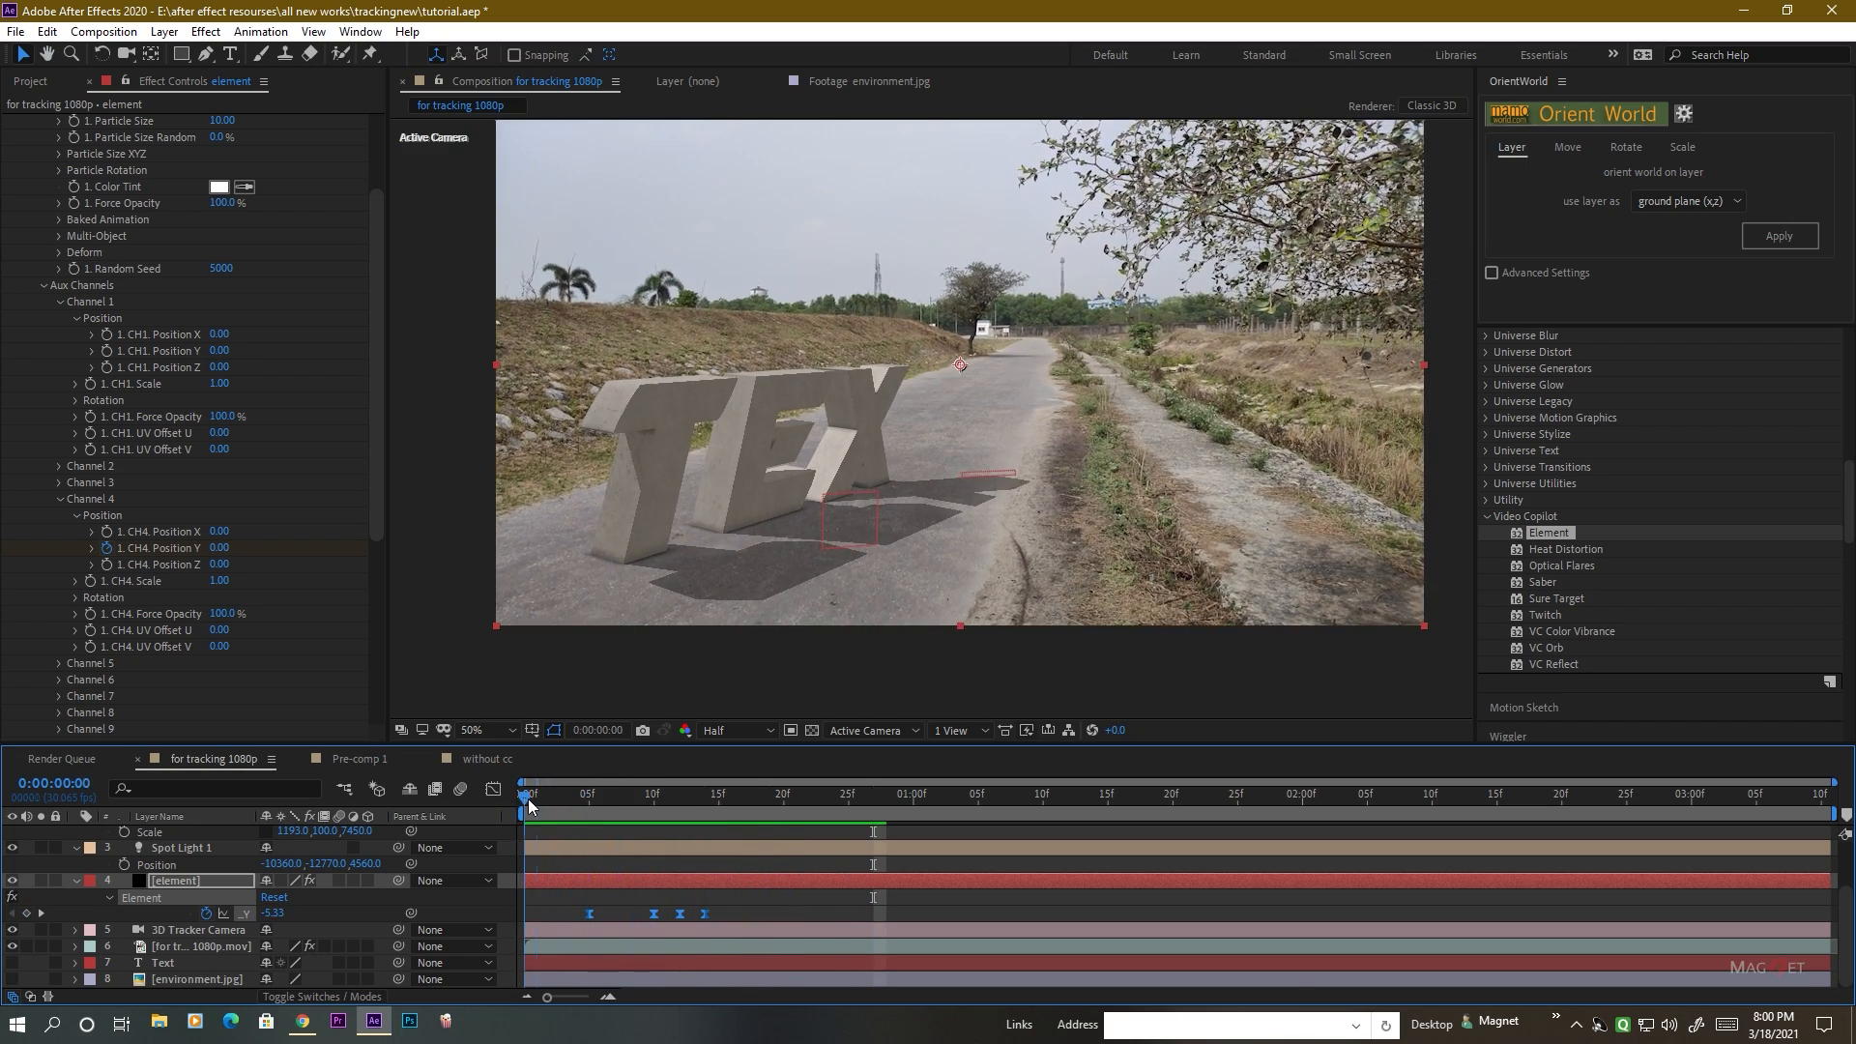
{"action": "left_click_drag", "start_coordinate": [527, 798], "coordinate": [615, 814]}
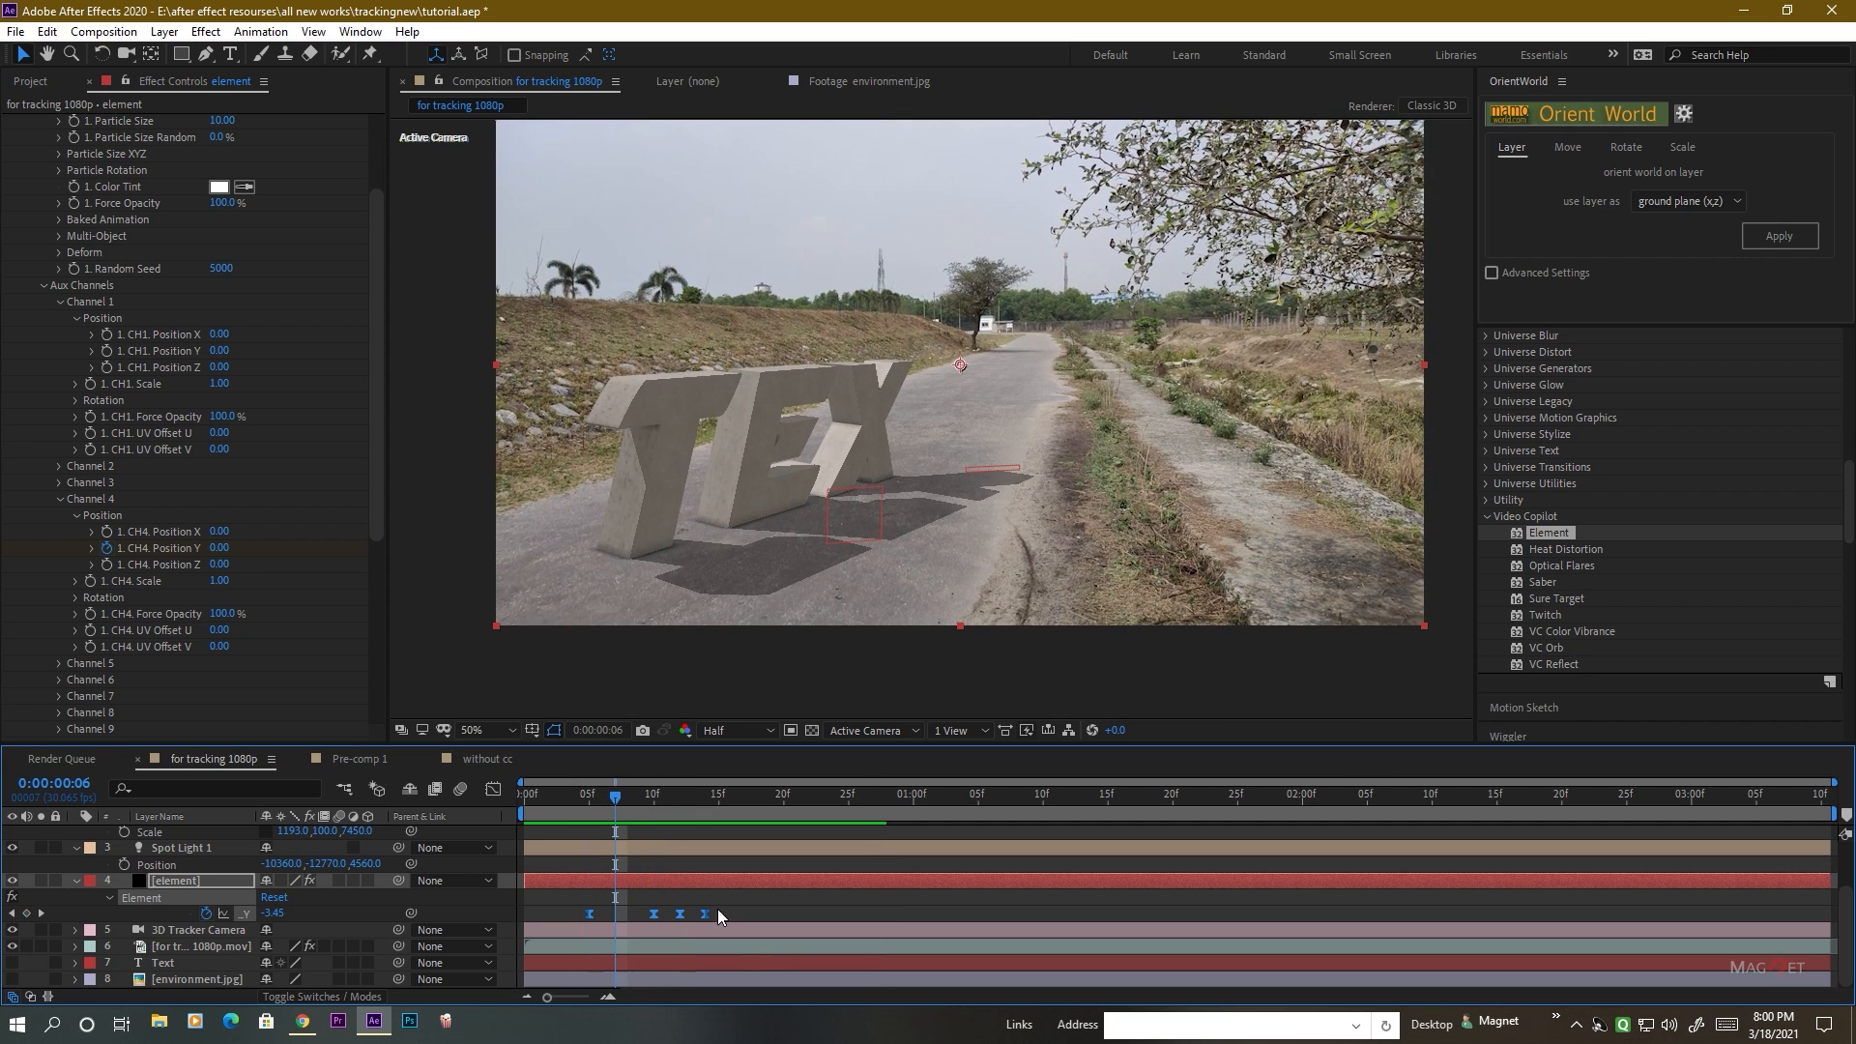
Slow the last T's drop by stretching the Channel 4 Position Y keyframes proportionally to end at 0:00:00:16, and preview the landing.
{"action": "left_click_drag", "start_coordinate": [740, 913], "coordinate": [577, 919]}
{"action": "left_click_drag", "start_coordinate": [705, 914], "coordinate": [750, 913], "text": "alt"}
{"action": "mouse_move", "coordinate": [615, 796]}
{"action": "left_mouse_down"}
{"action": "mouse_move", "coordinate": [572, 804]}
{"action": "mouse_move", "coordinate": [590, 808]}
{"action": "left_mouse_up"}
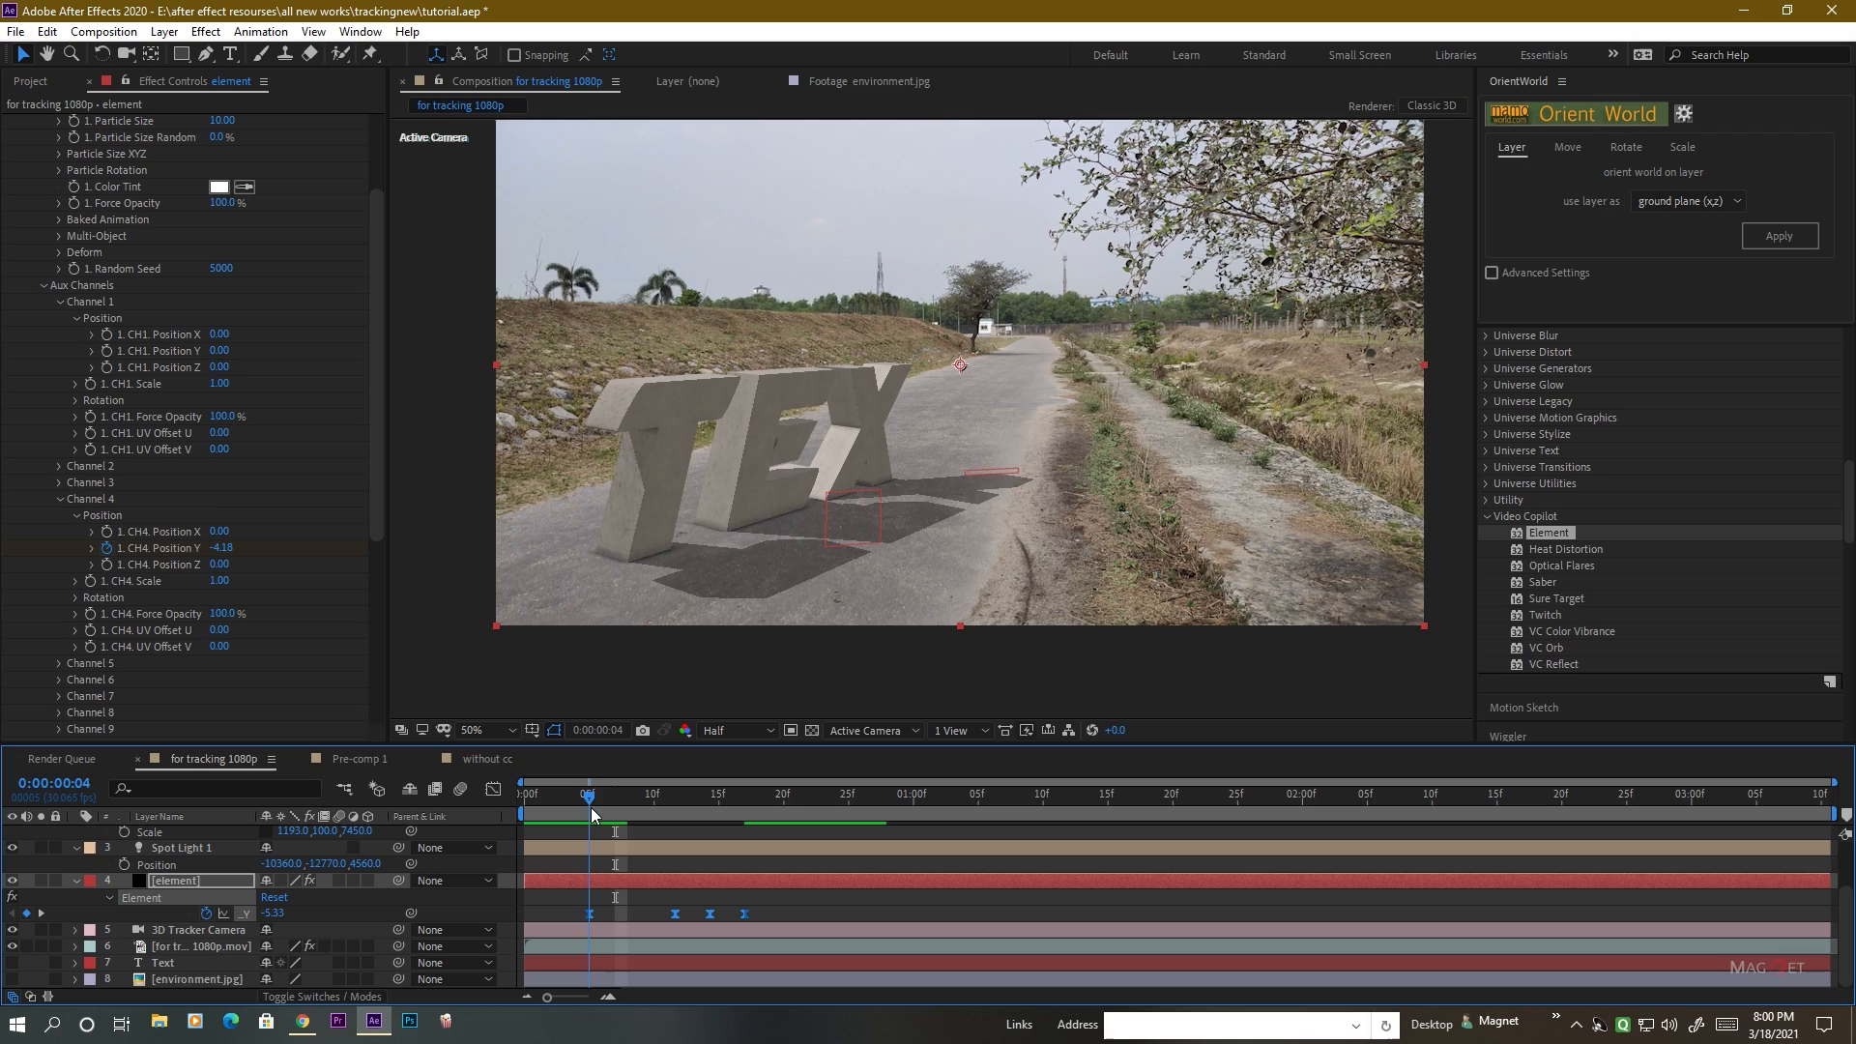
{"action": "key", "text": "space"}
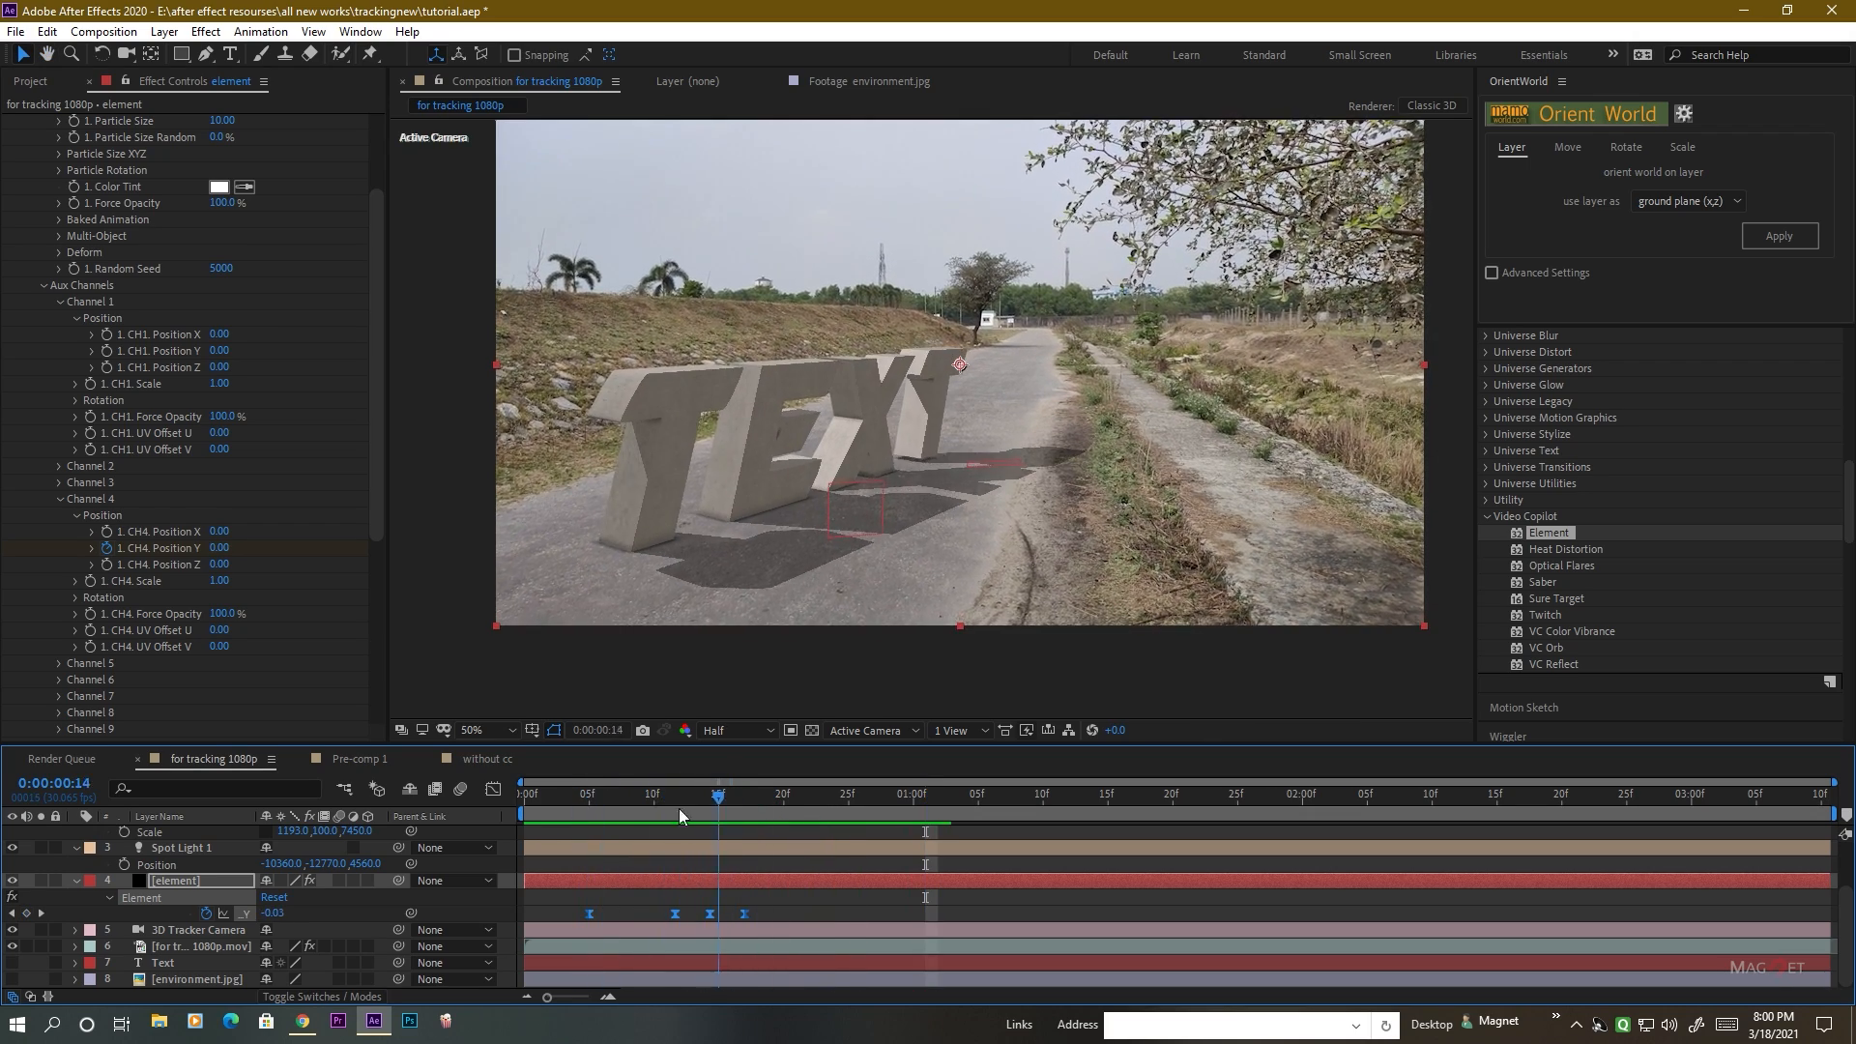
{"action": "left_click", "coordinate": [553, 809]}
{"action": "left_click_drag", "start_coordinate": [555, 812], "coordinate": [734, 821]}
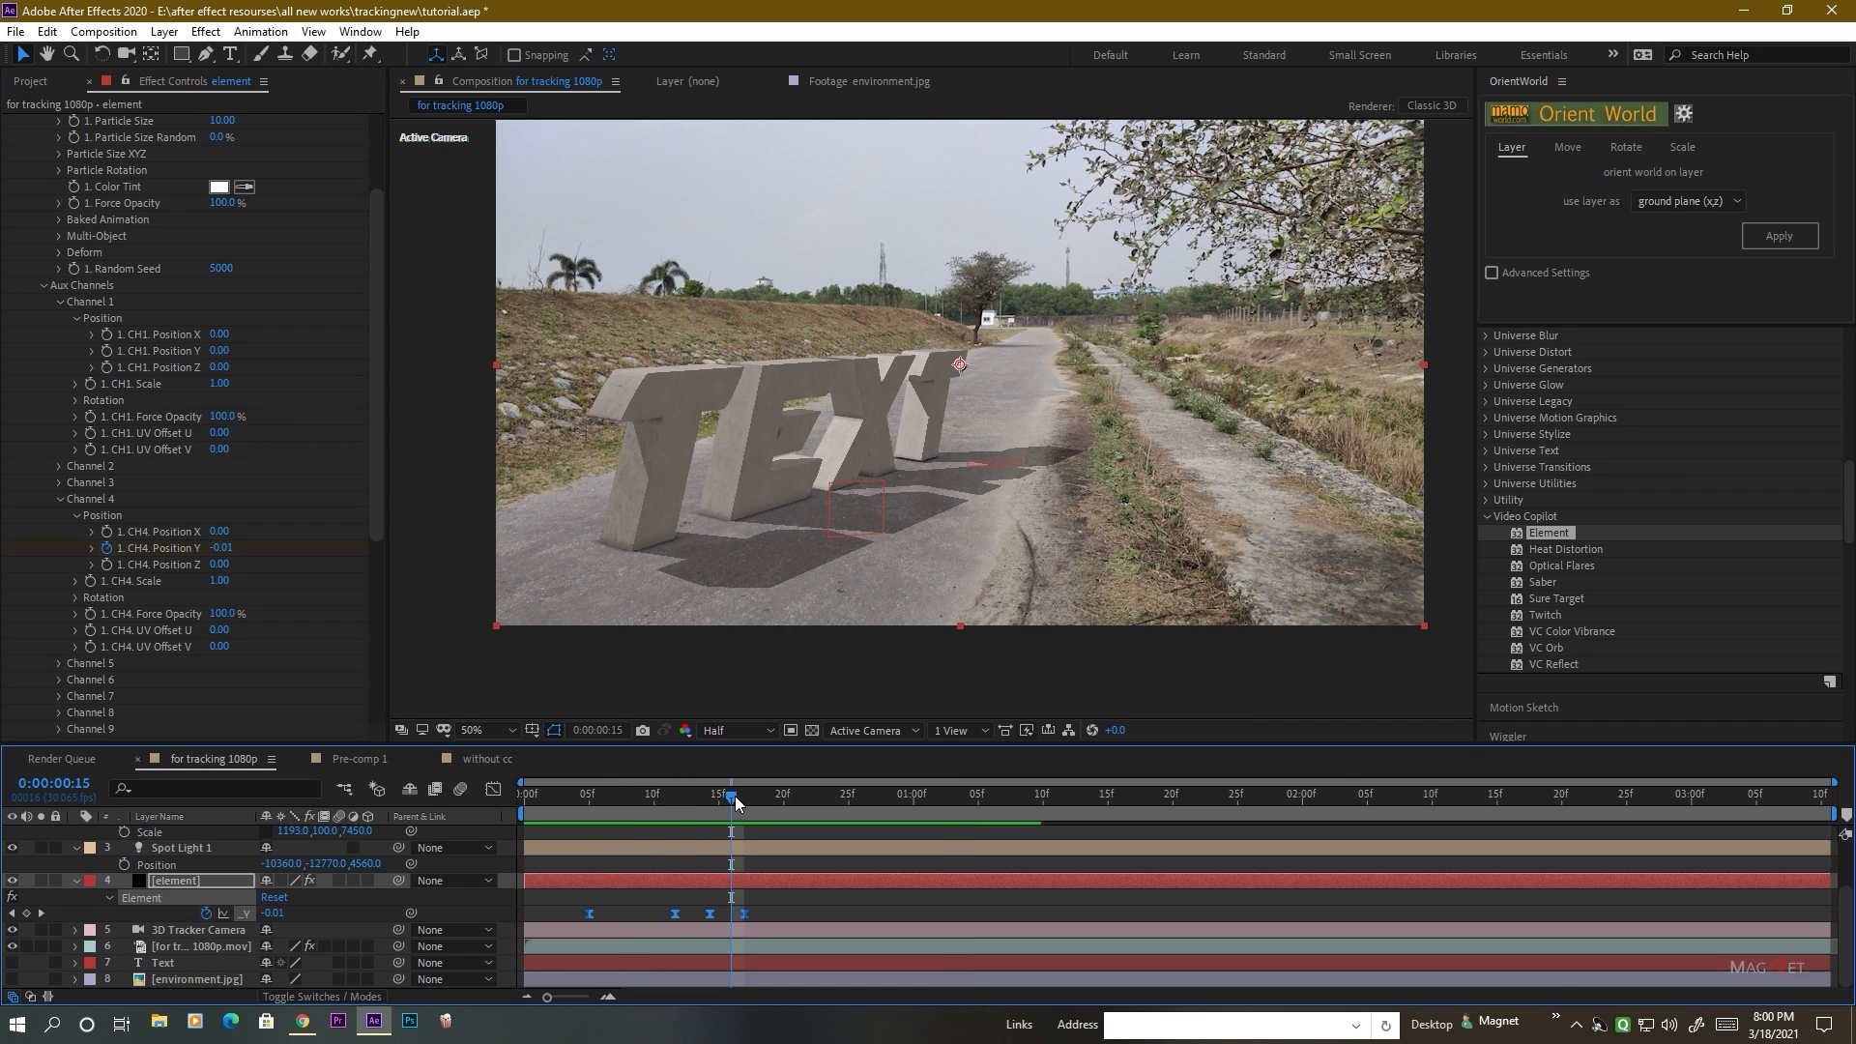
{"action": "mouse_move", "coordinate": [734, 803]}
{"action": "left_mouse_down"}
{"action": "mouse_move", "coordinate": [597, 808]}
{"action": "mouse_move", "coordinate": [751, 812]}
{"action": "left_mouse_up"}
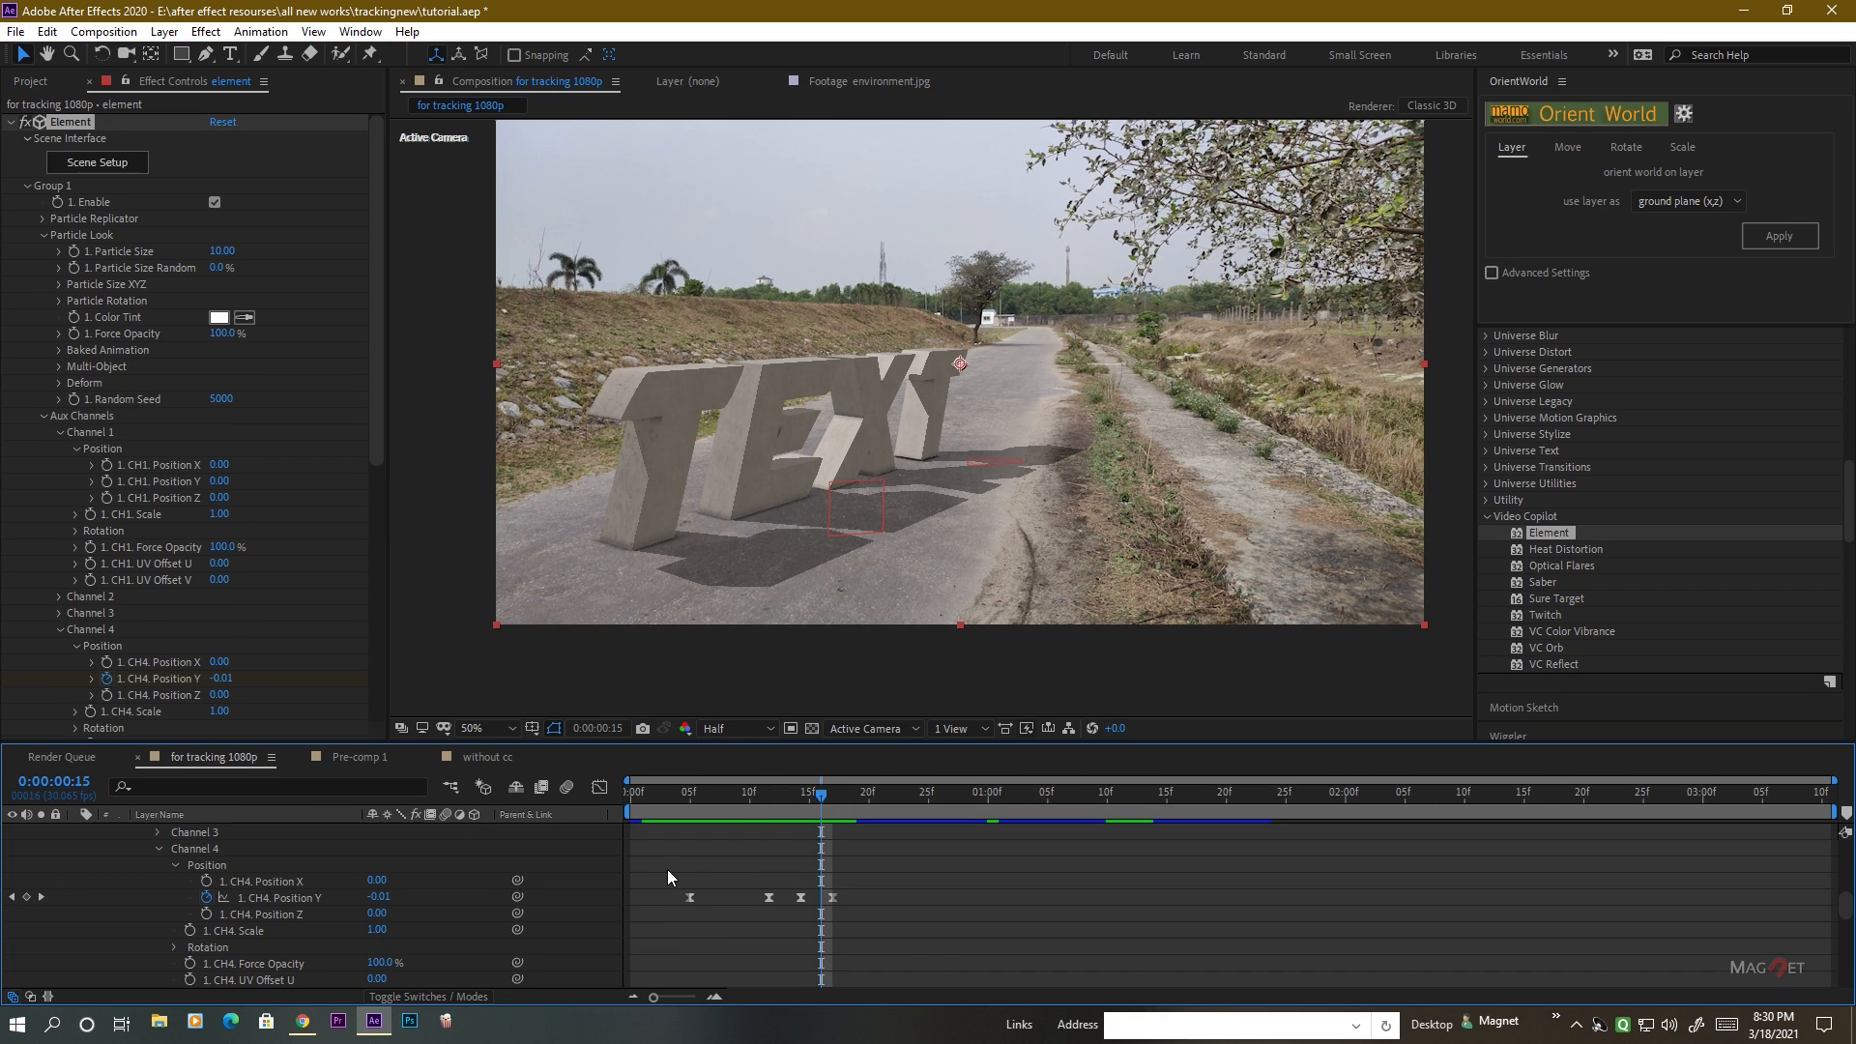
Copy the four Channel 4 Position Y keyframes and reveal Channel 3's Position properties in the timeline.
{"action": "left_click_drag", "start_coordinate": [667, 868], "coordinate": [932, 934]}
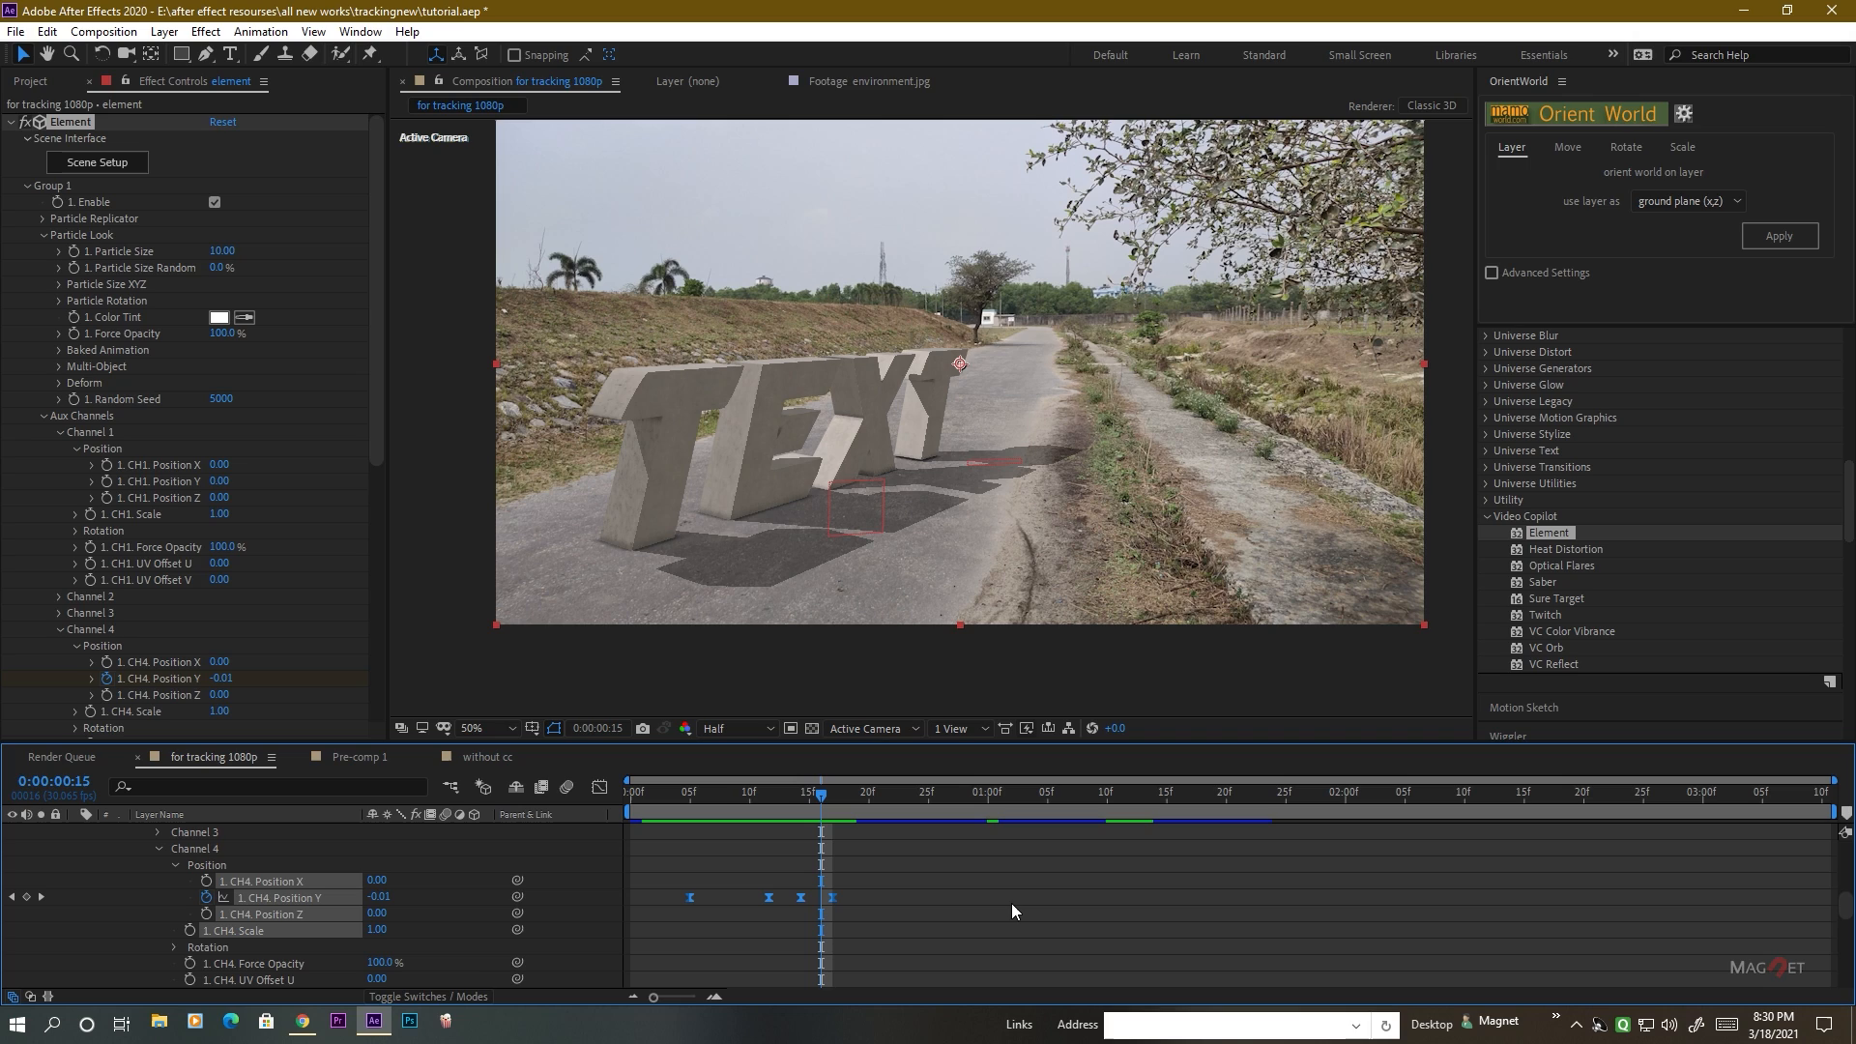
{"action": "scroll", "coordinate": [224, 902], "scroll_direction": "up", "scroll_amount": 2}
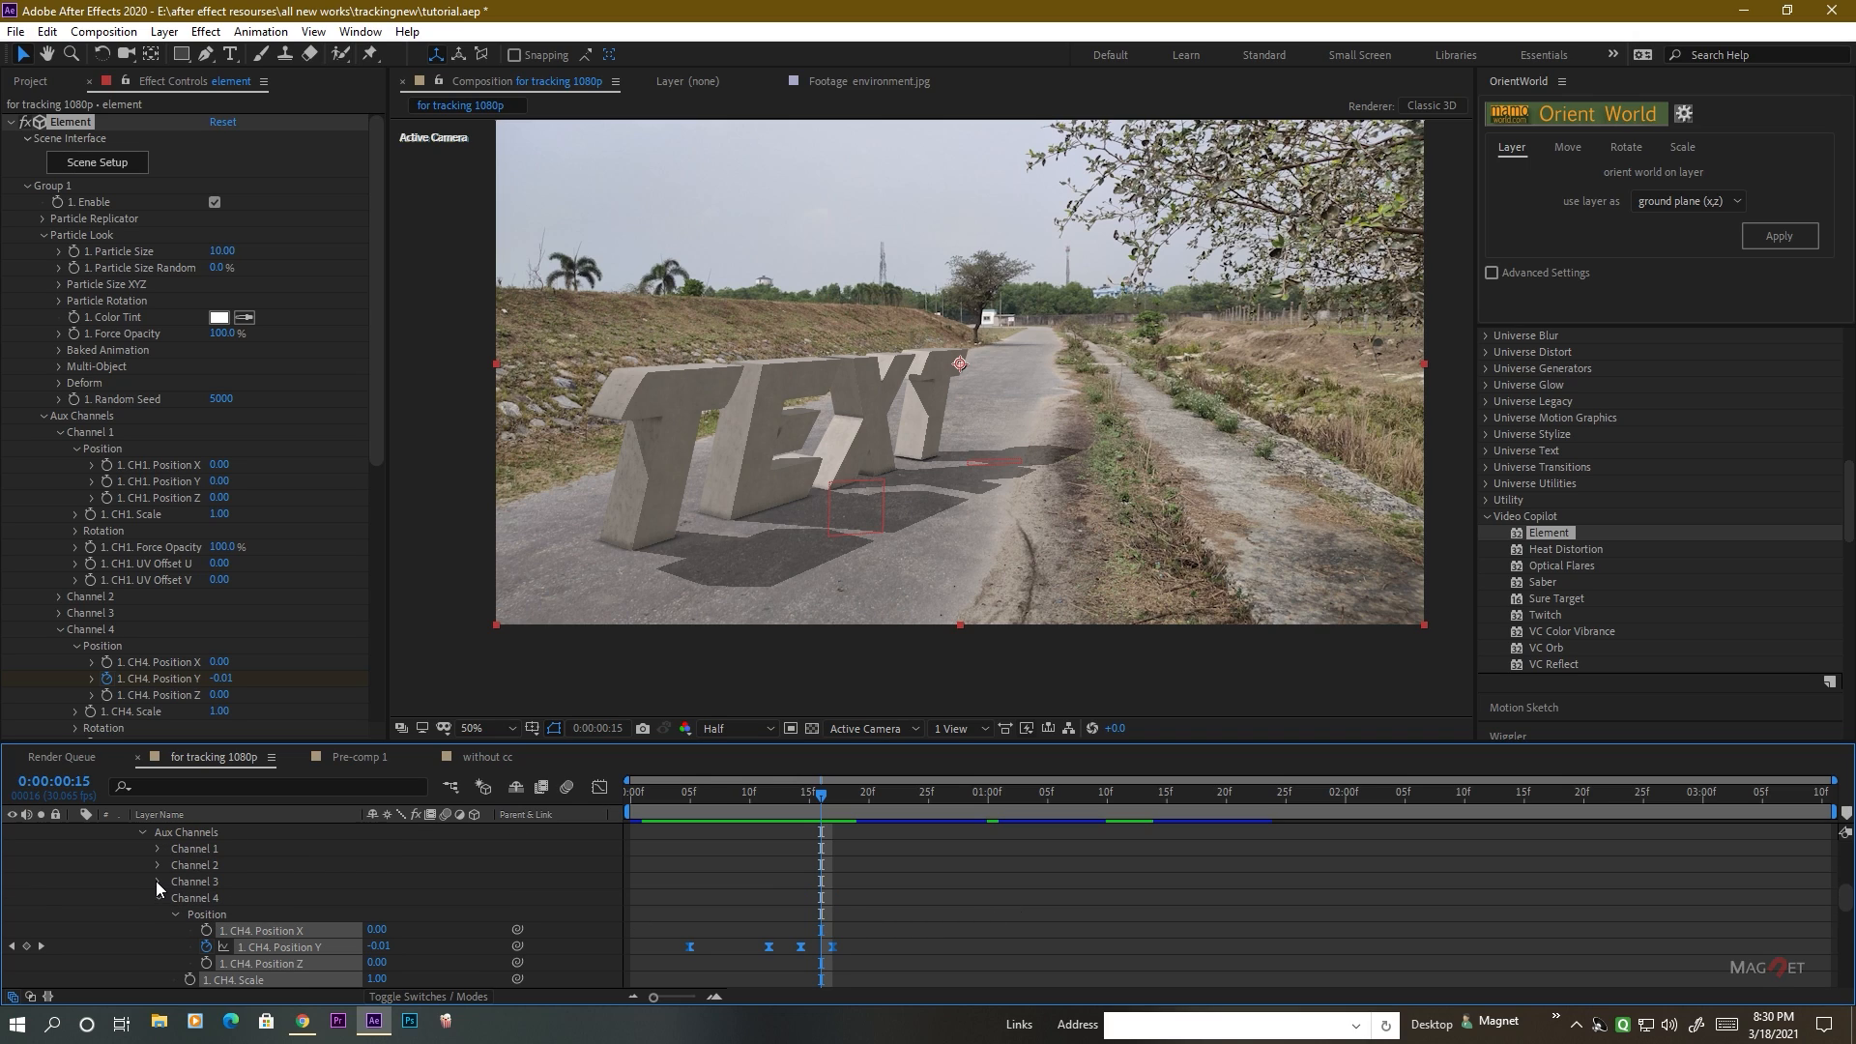
{"action": "left_click", "coordinate": [157, 882]}
{"action": "scroll", "coordinate": [275, 890], "scroll_direction": "down", "scroll_amount": 2}
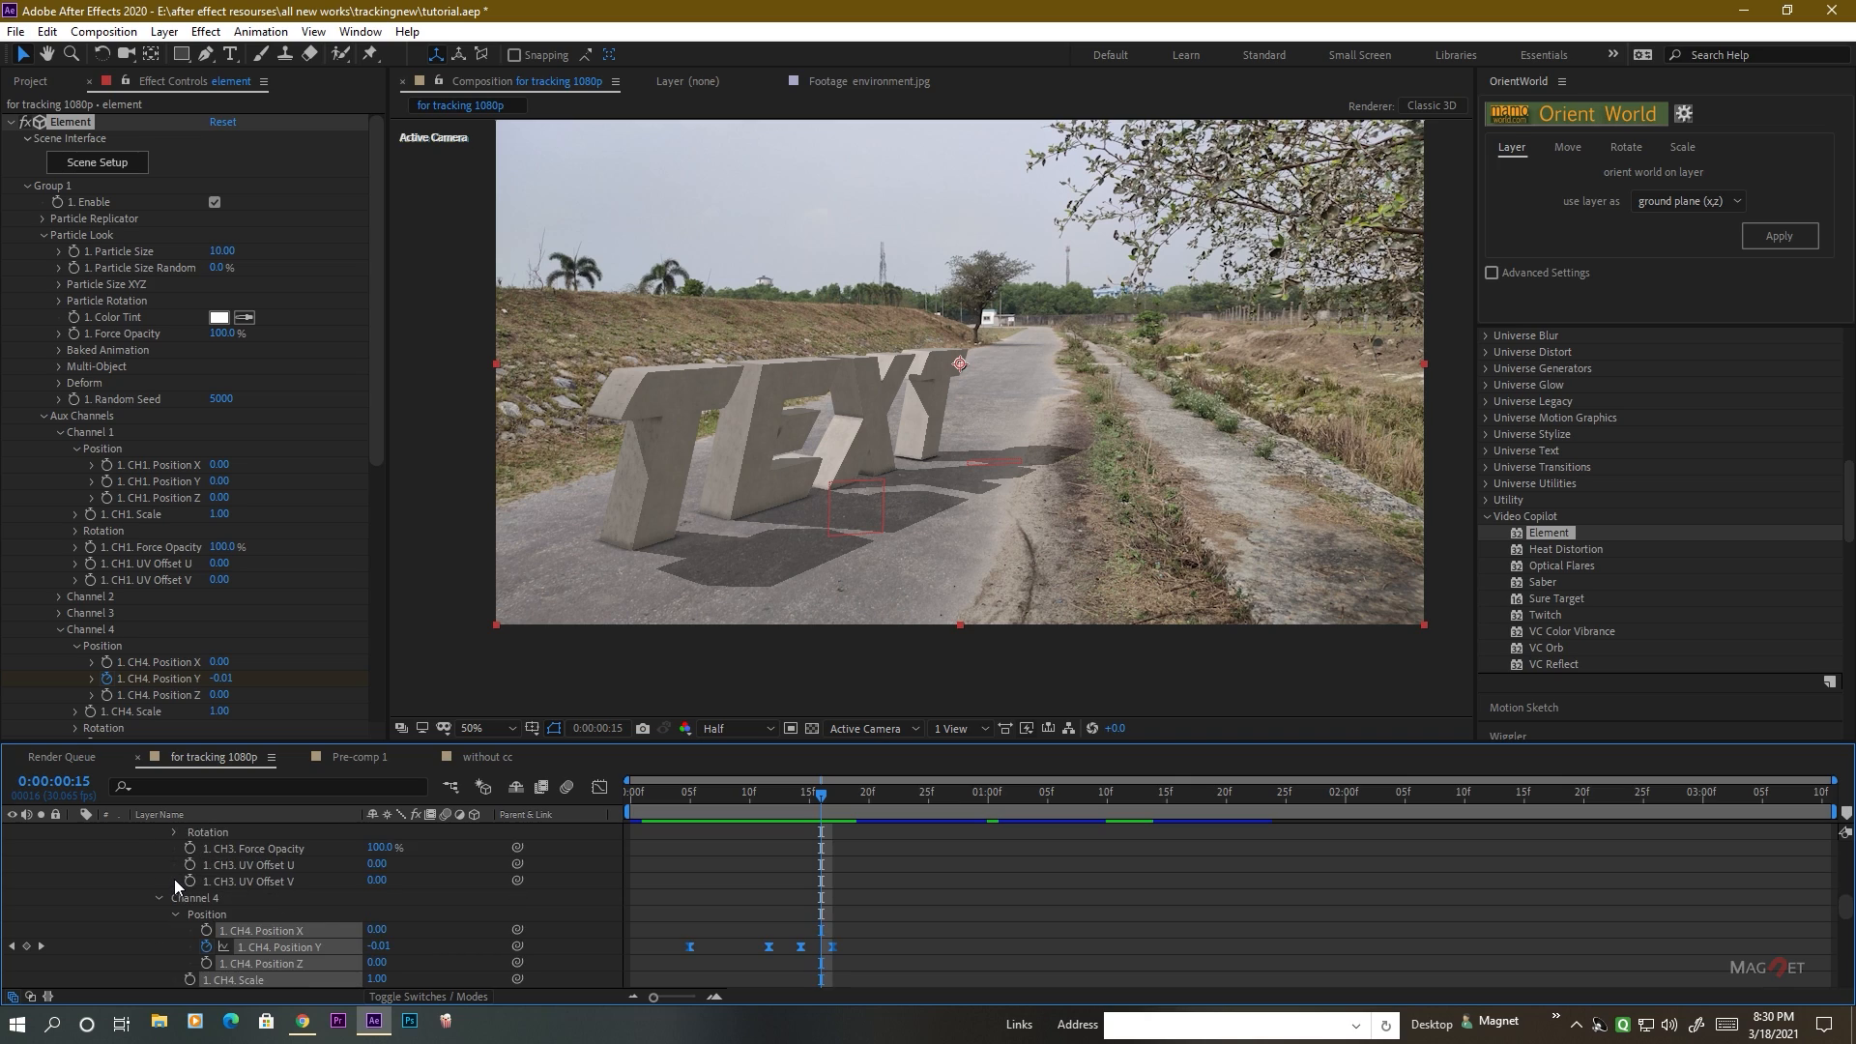
{"action": "scroll", "coordinate": [174, 881], "scroll_direction": "up", "scroll_amount": 2}
{"action": "left_click", "coordinate": [174, 899]}
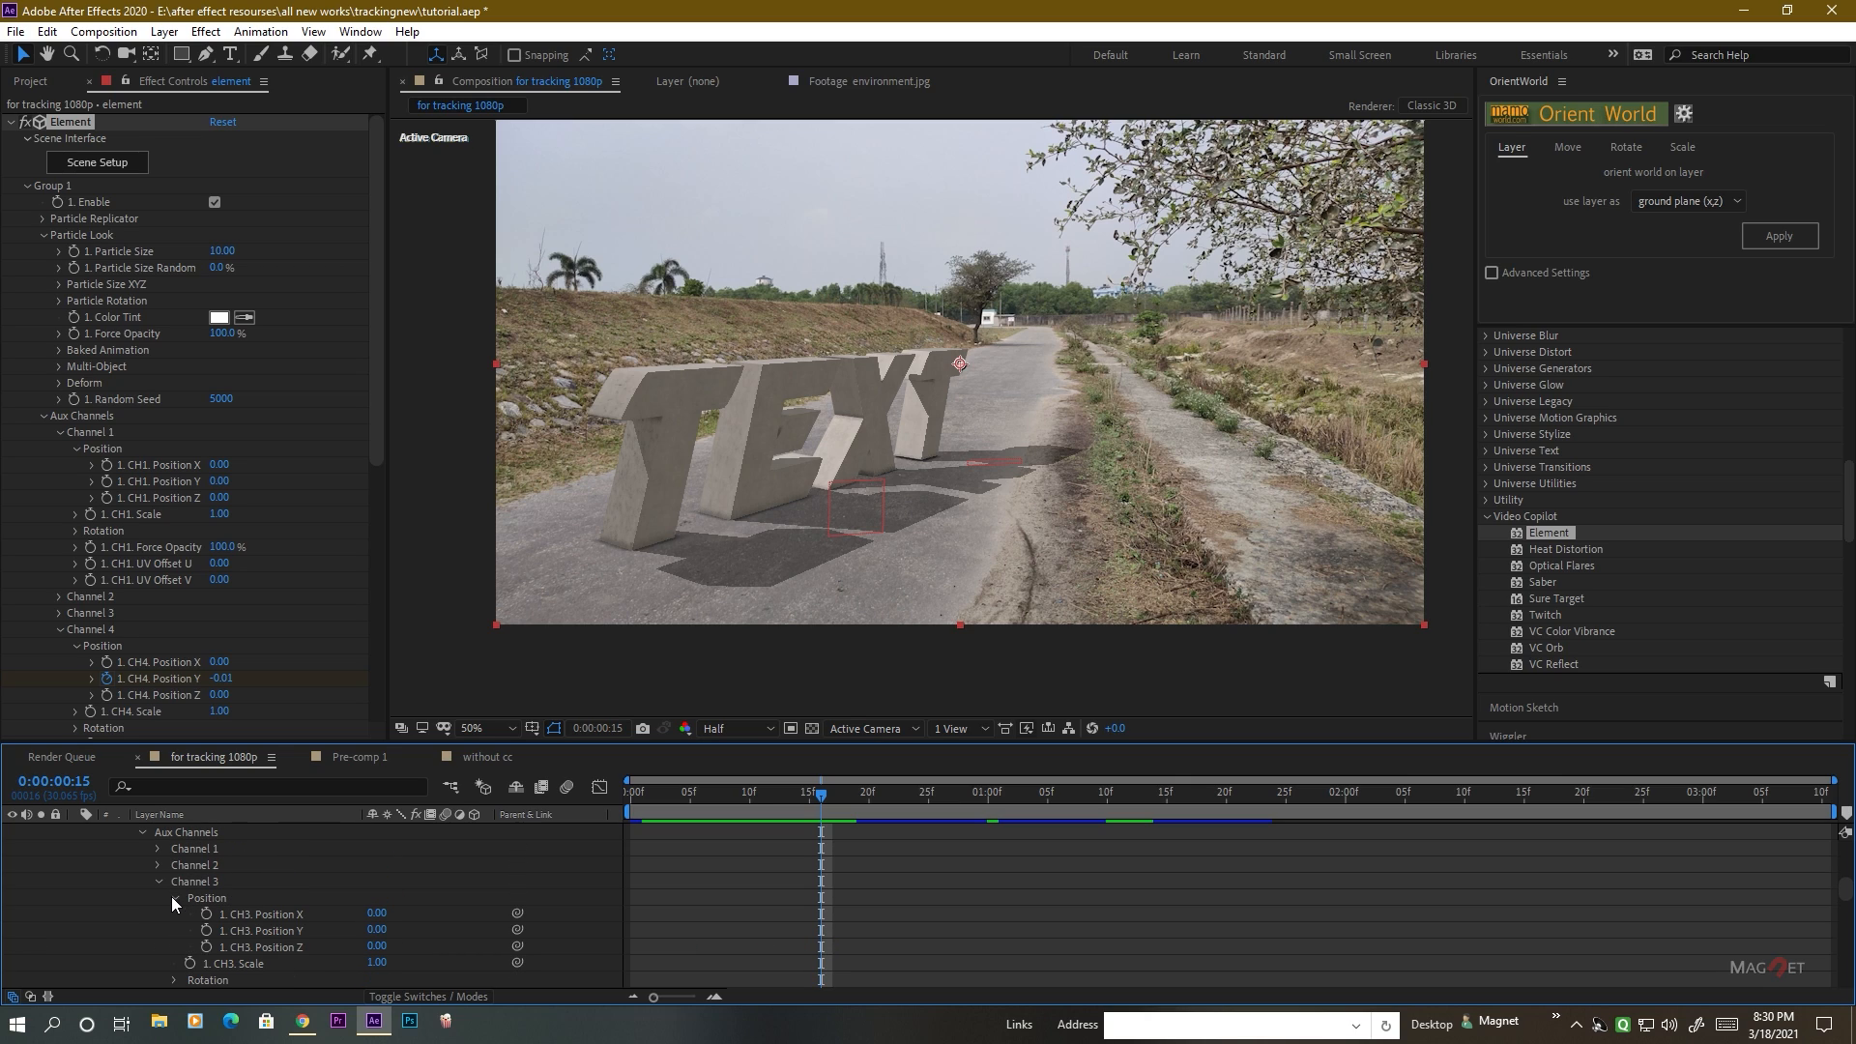
Paste the drop keyframes onto the X's Channel 3 Position Y at 0:00:00:15 and check the X's landing.
{"action": "left_click", "coordinate": [271, 930]}
{"action": "scroll", "coordinate": [613, 901], "scroll_direction": "down", "scroll_amount": 1}
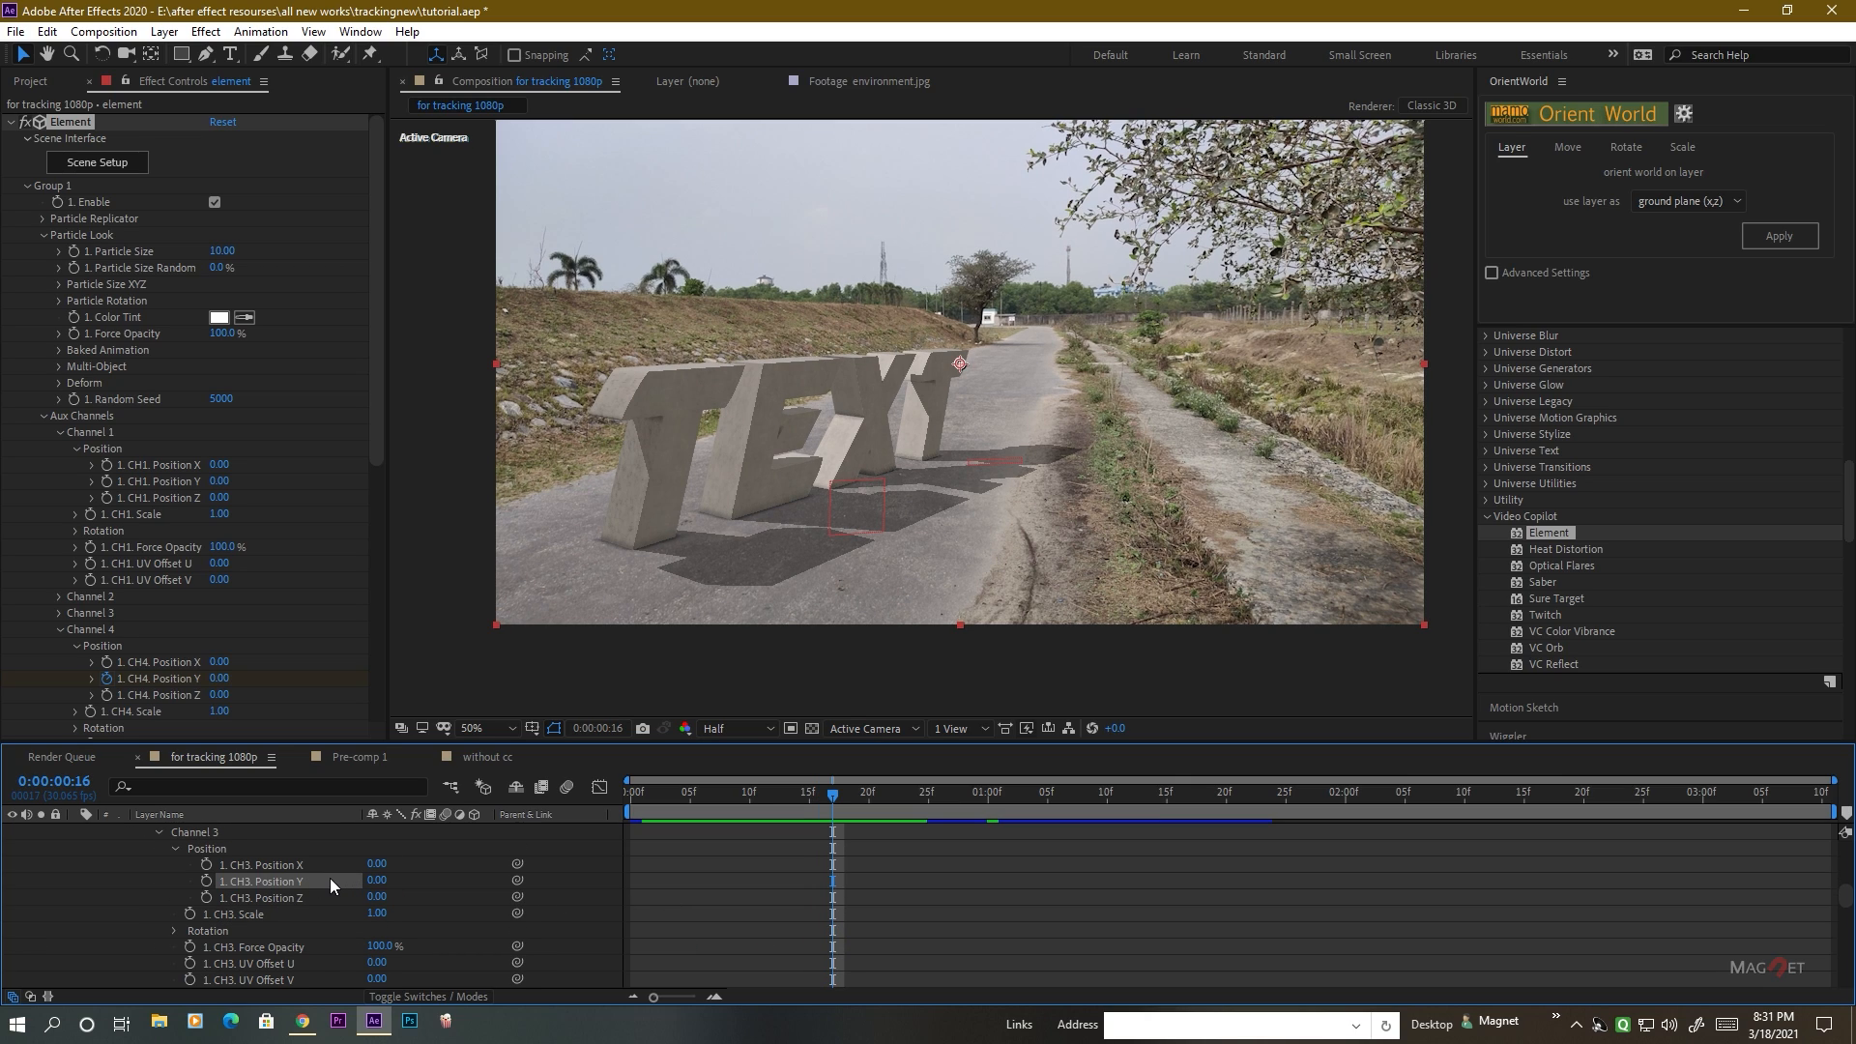
{"action": "left_click", "coordinate": [843, 792]}
{"action": "left_click_drag", "start_coordinate": [843, 792], "coordinate": [815, 802]}
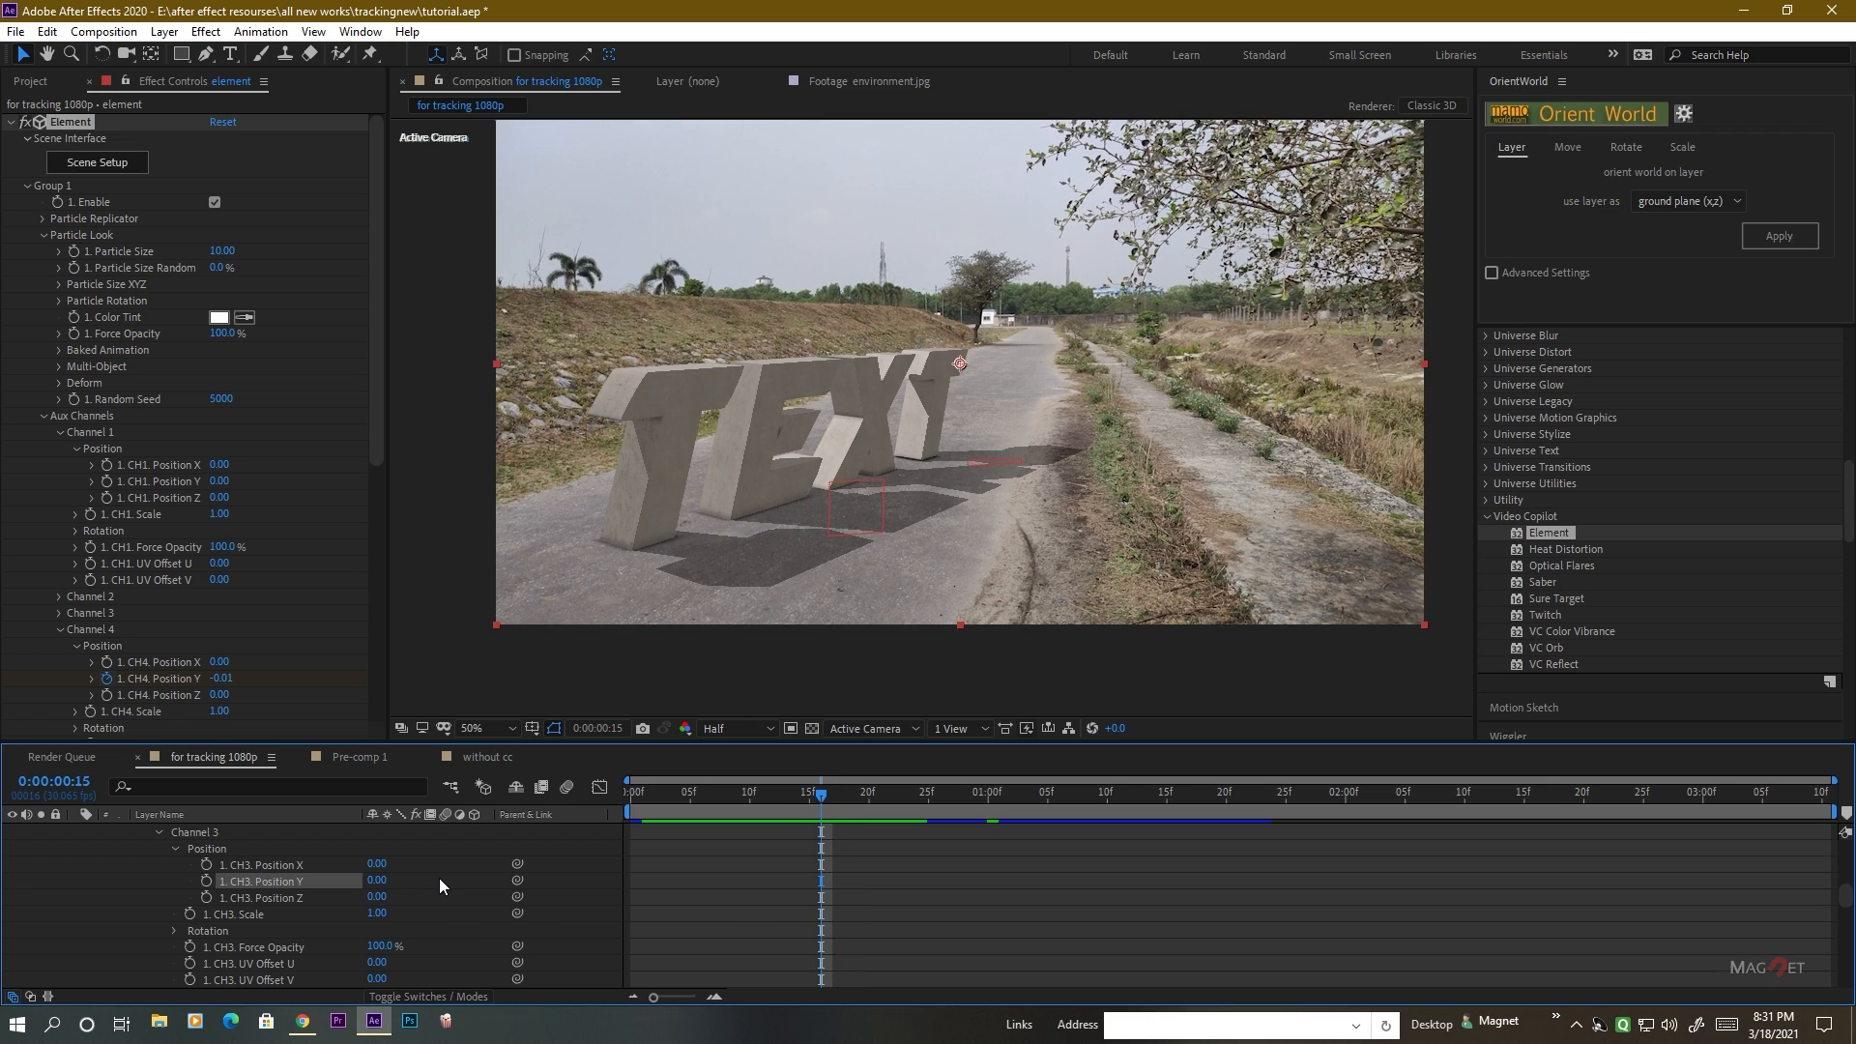
{"action": "key", "text": "ctrl+v"}
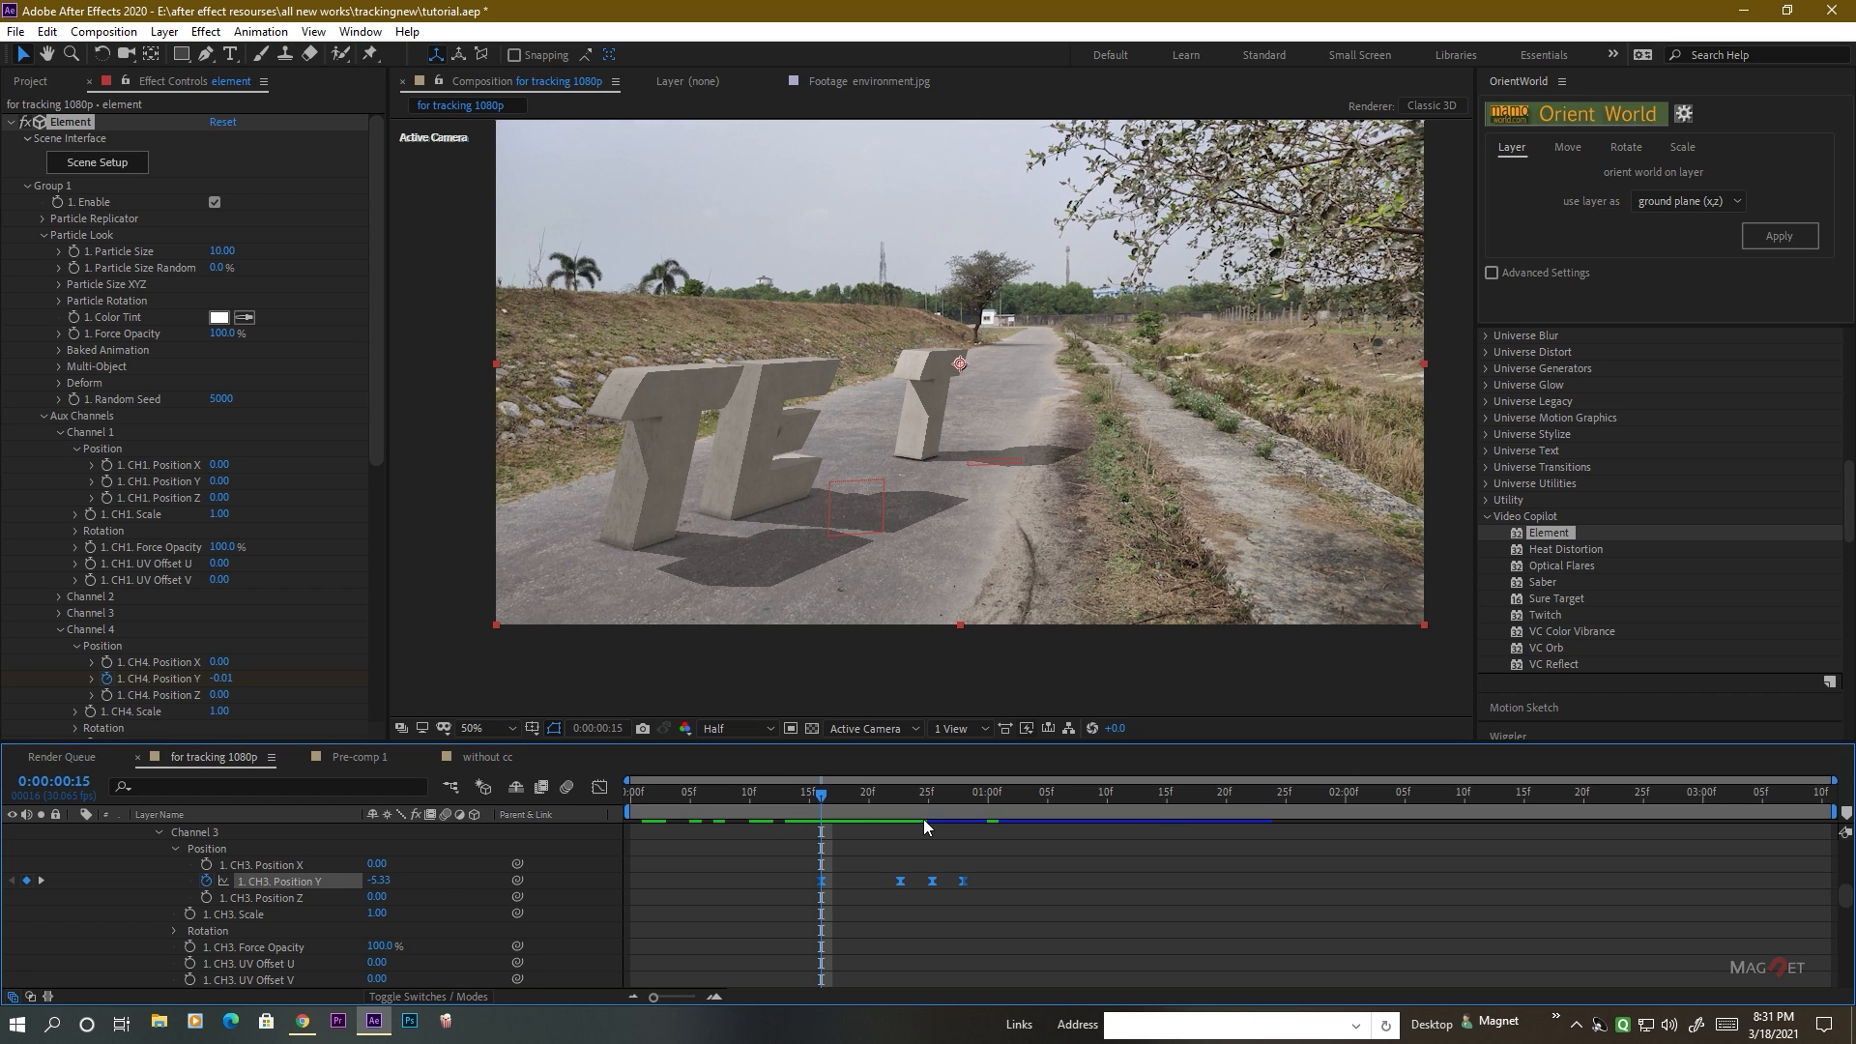
{"action": "left_click_drag", "start_coordinate": [815, 793], "coordinate": [891, 816]}
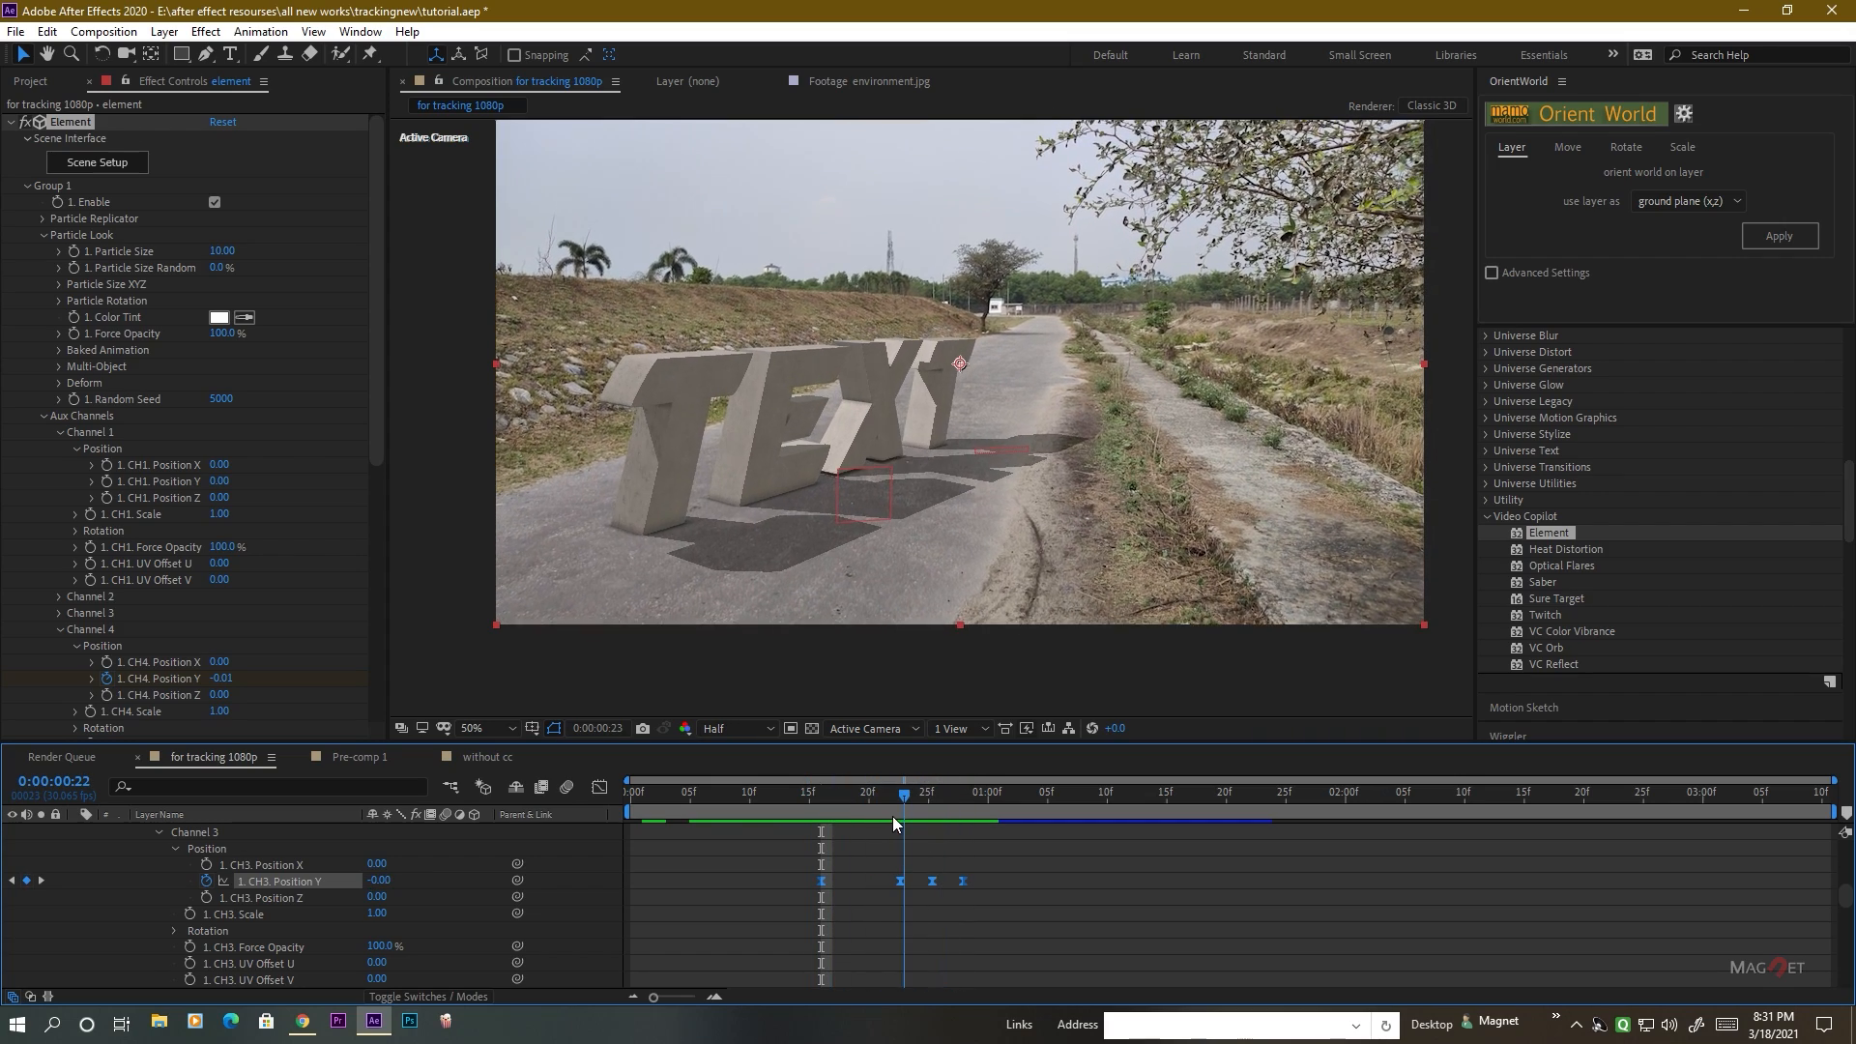
{"action": "key", "text": "Home"}
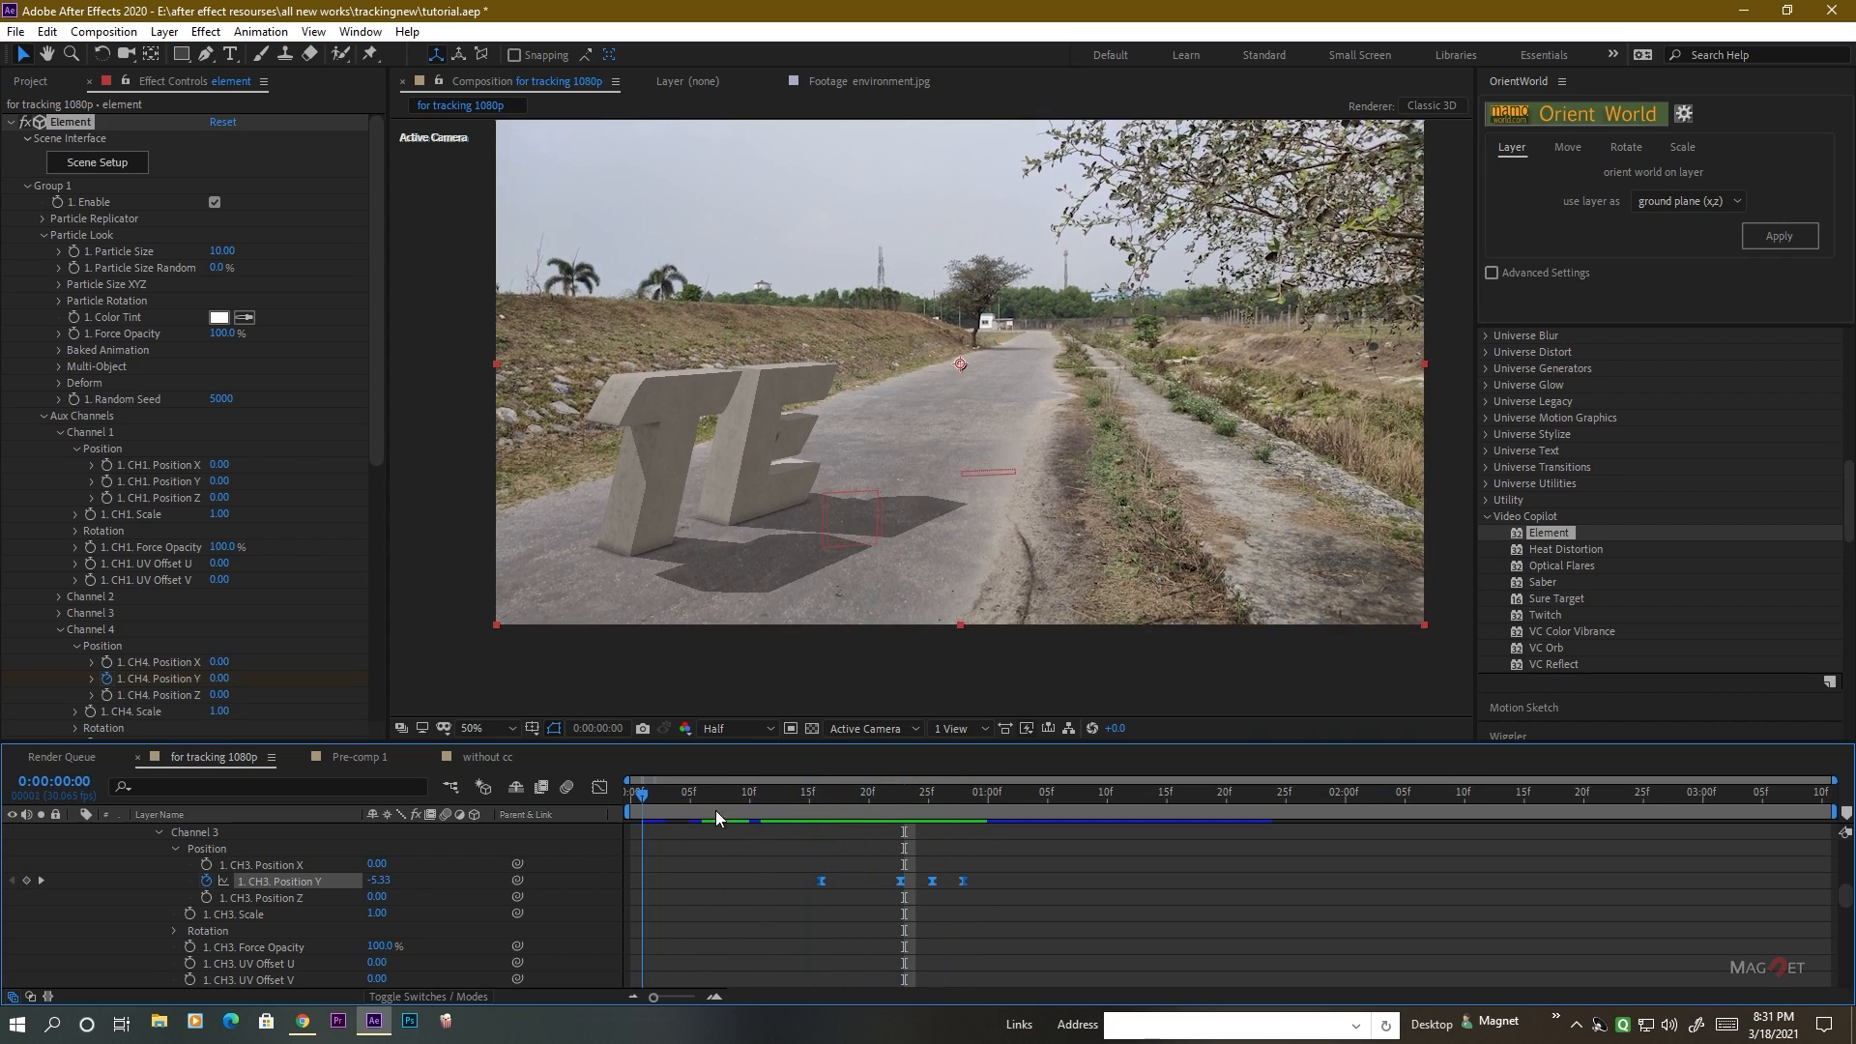
{"action": "left_click_drag", "start_coordinate": [715, 817], "coordinate": [987, 799]}
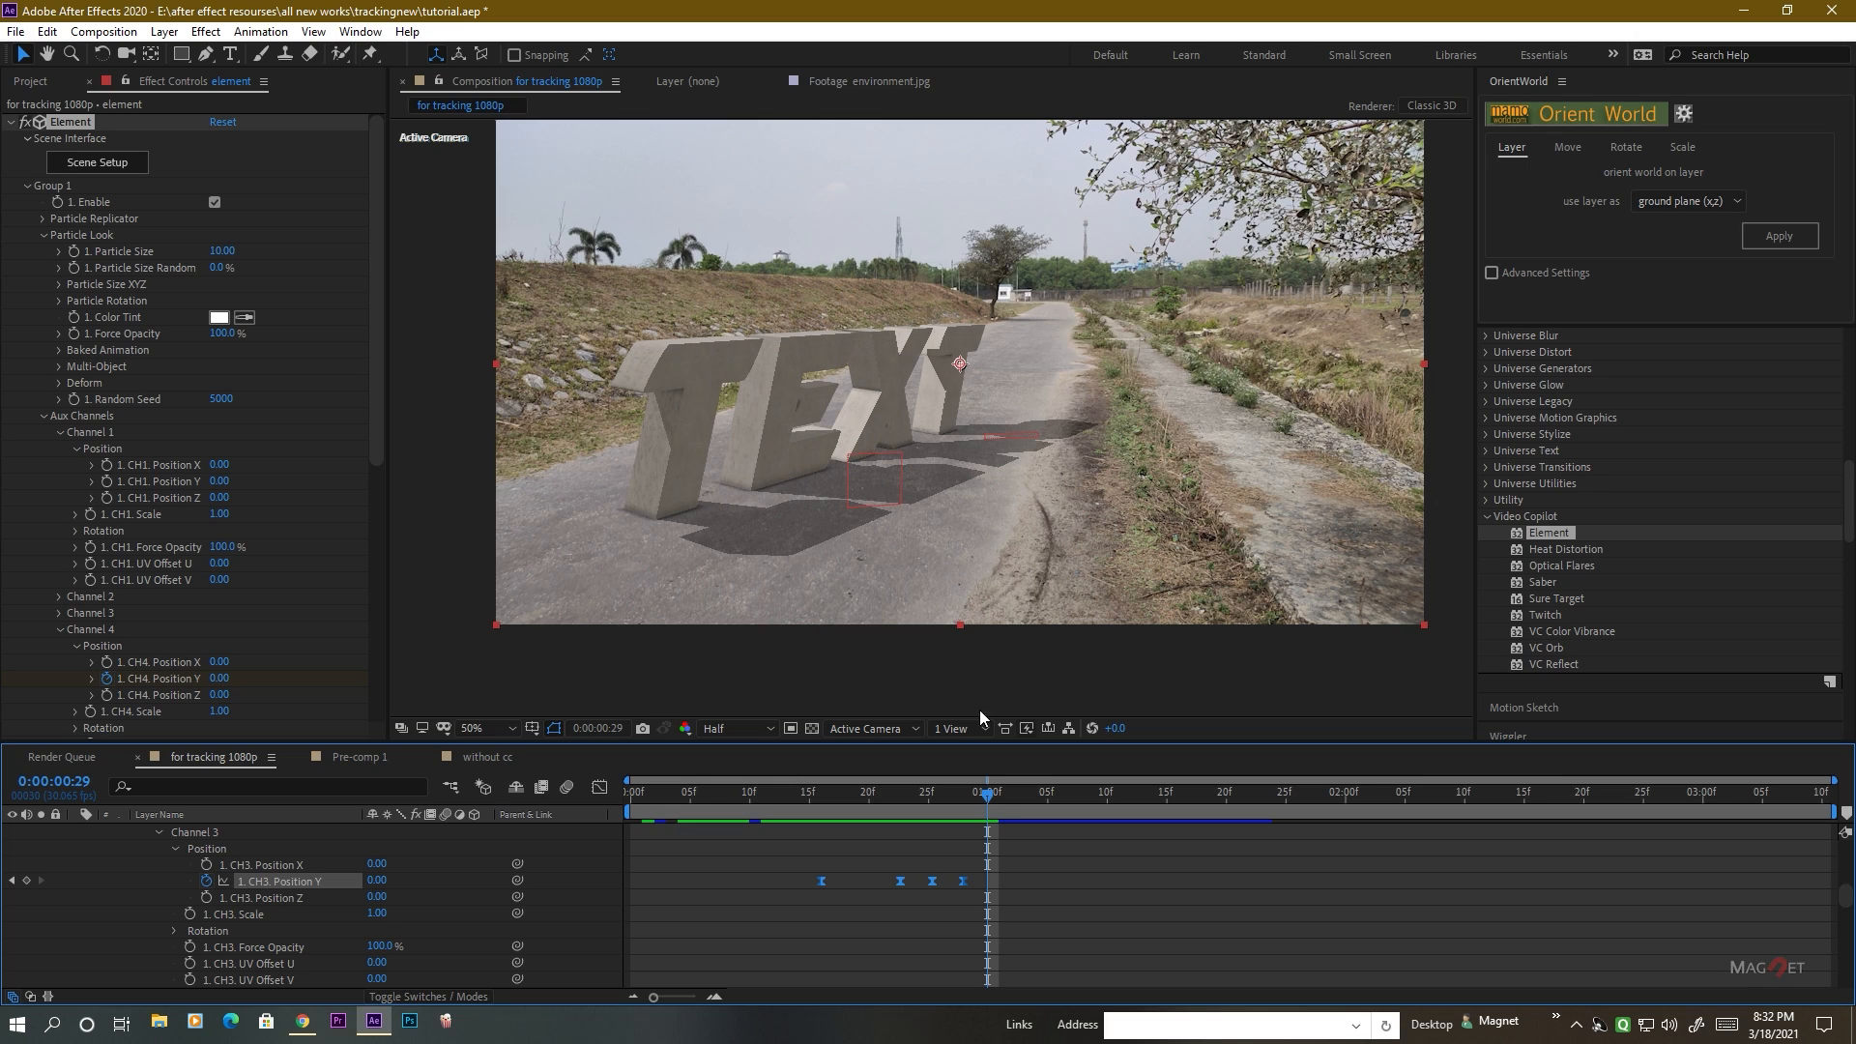
Go to 0:00:01:00, collapse Channel 3 and reveal Channel 2's Position properties in the timeline.
{"action": "mouse_move", "coordinate": [988, 812]}
{"action": "left_mouse_down"}
{"action": "mouse_move", "coordinate": [691, 799]}
{"action": "mouse_move", "coordinate": [1071, 803]}
{"action": "mouse_move", "coordinate": [761, 798]}
{"action": "mouse_move", "coordinate": [999, 790]}
{"action": "left_mouse_up"}
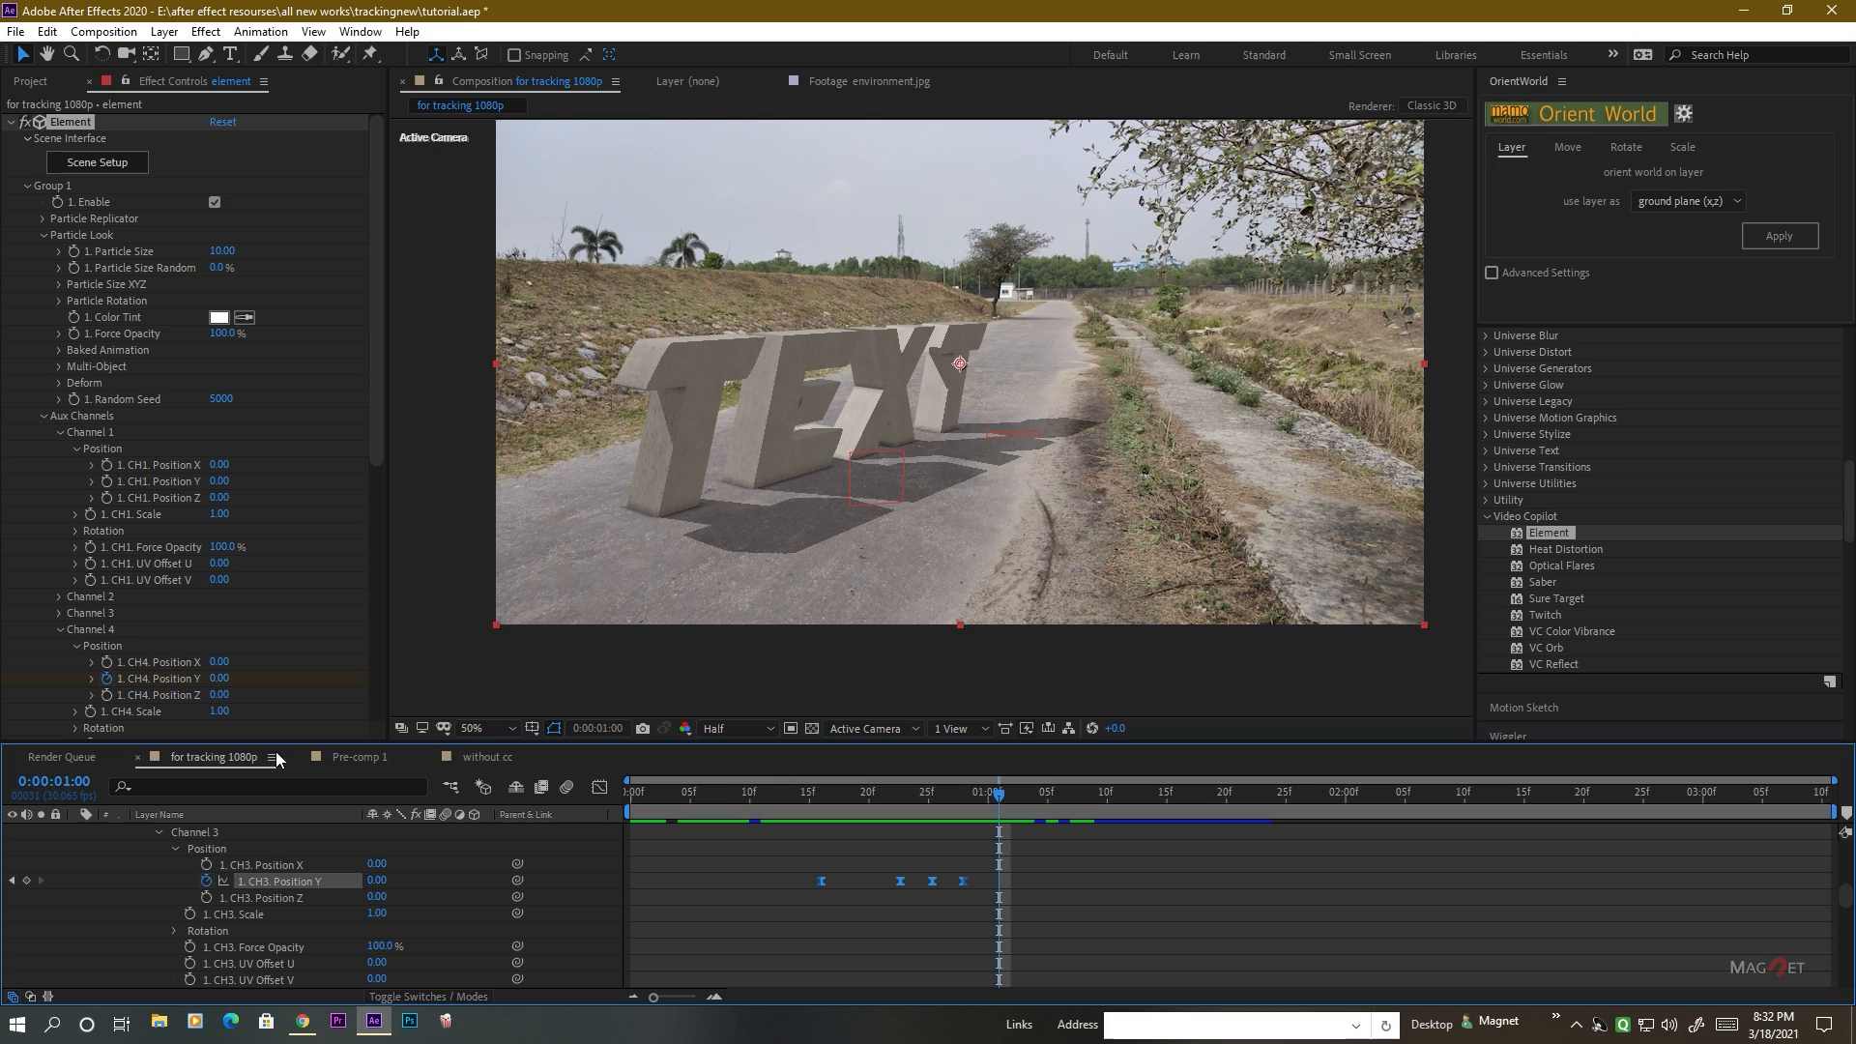
{"action": "scroll", "coordinate": [193, 903], "scroll_direction": "up", "scroll_amount": 3}
{"action": "scroll", "coordinate": [245, 911], "scroll_direction": "down", "scroll_amount": 2}
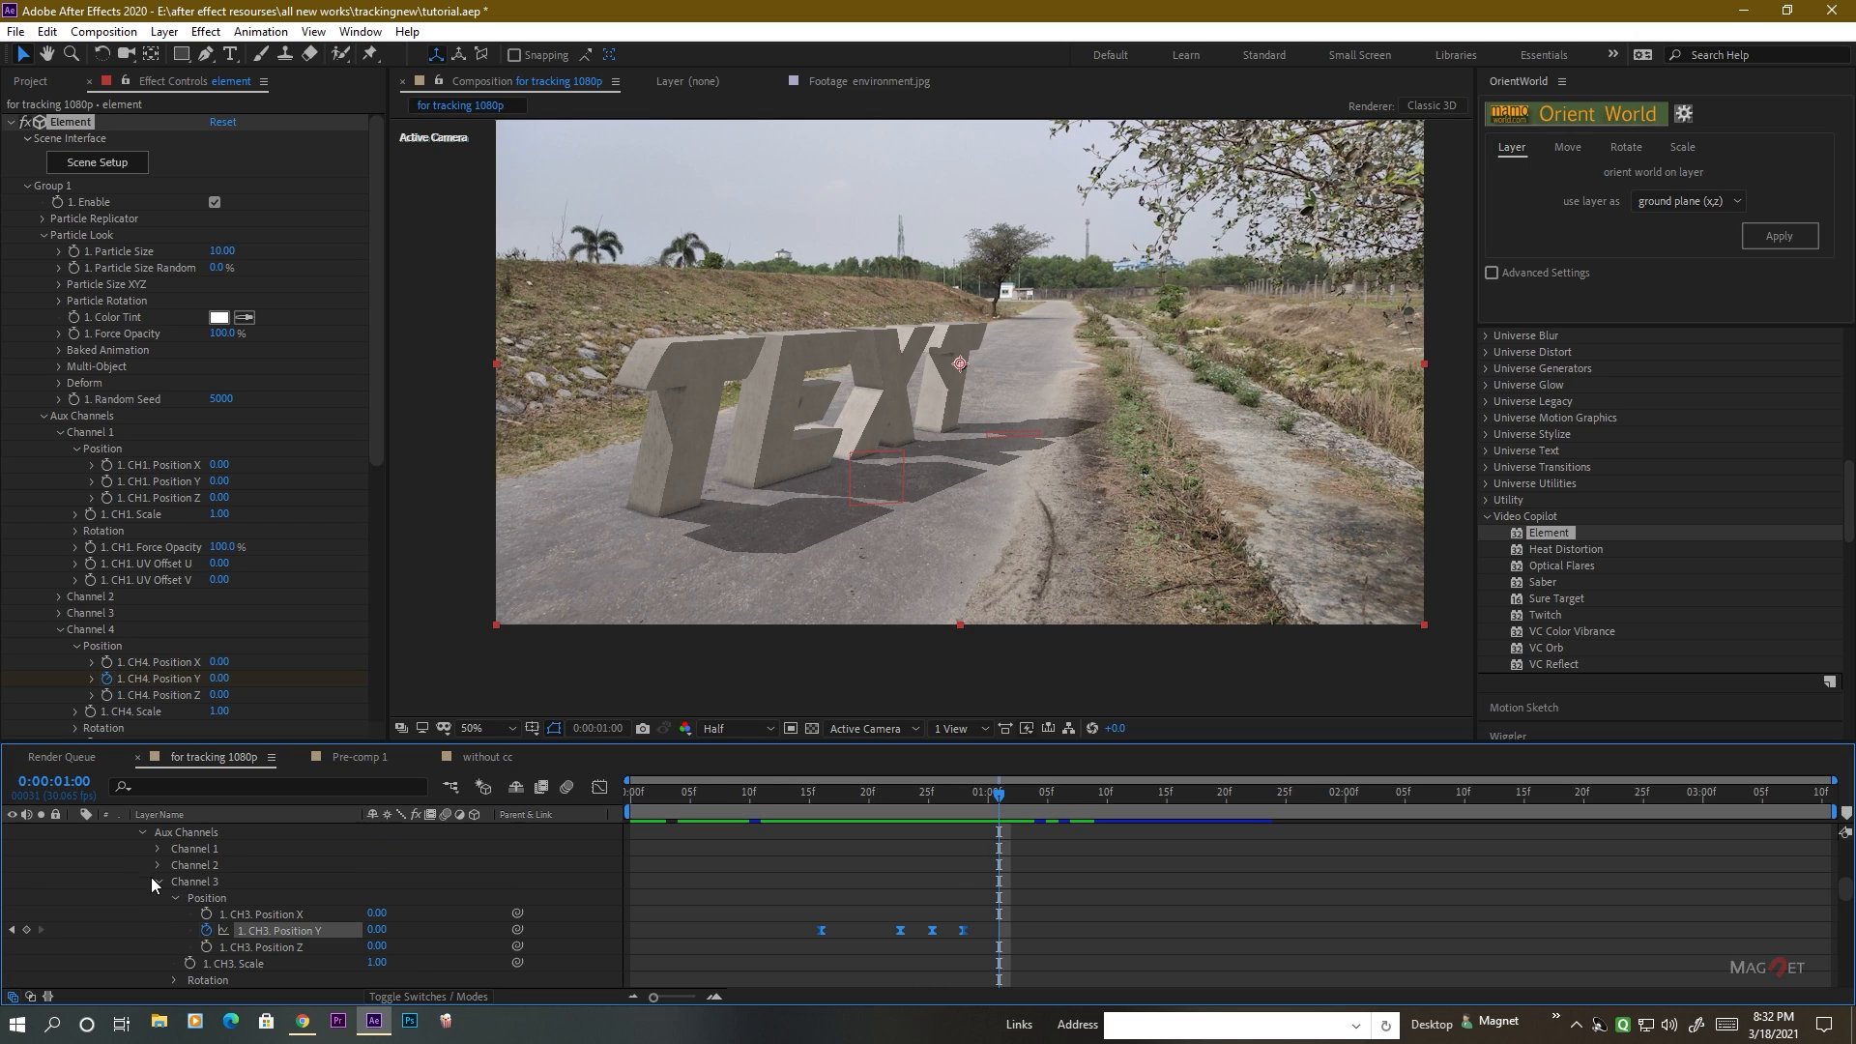
{"action": "left_click", "coordinate": [157, 881]}
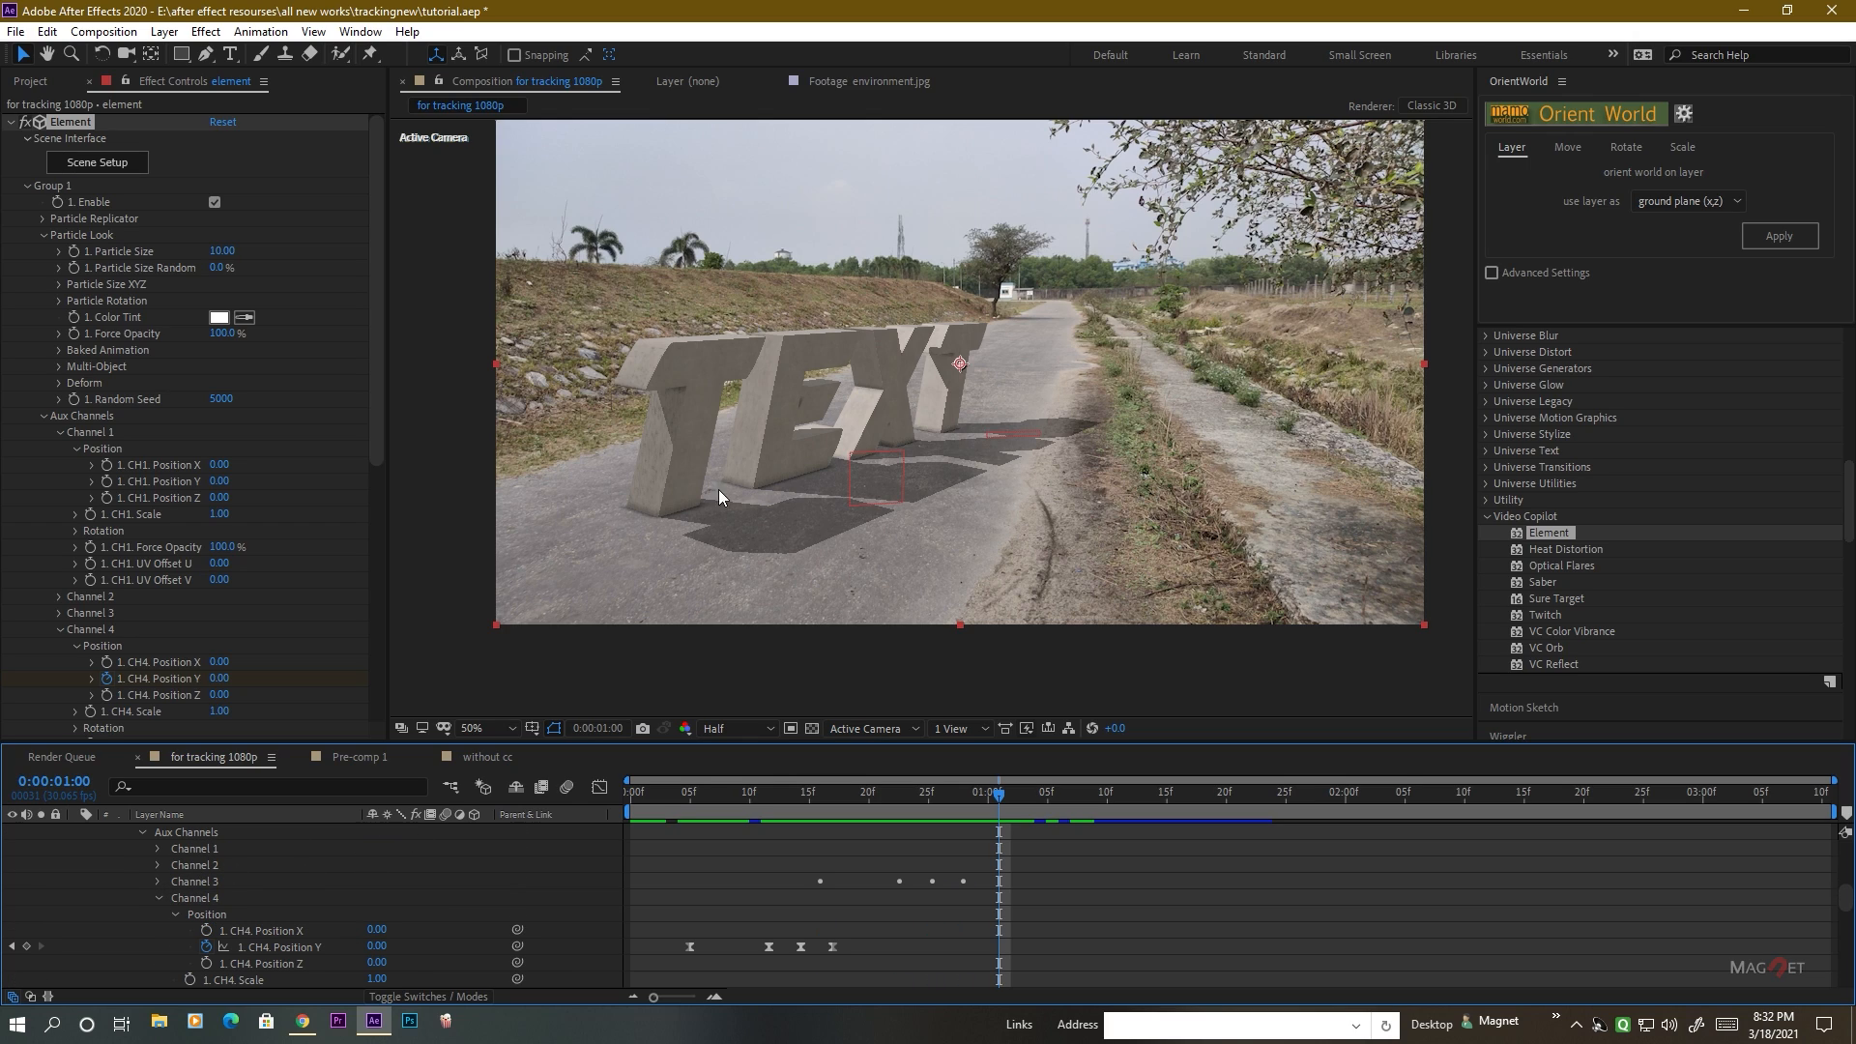
{"action": "left_click", "coordinate": [159, 865]}
{"action": "left_click", "coordinate": [174, 881]}
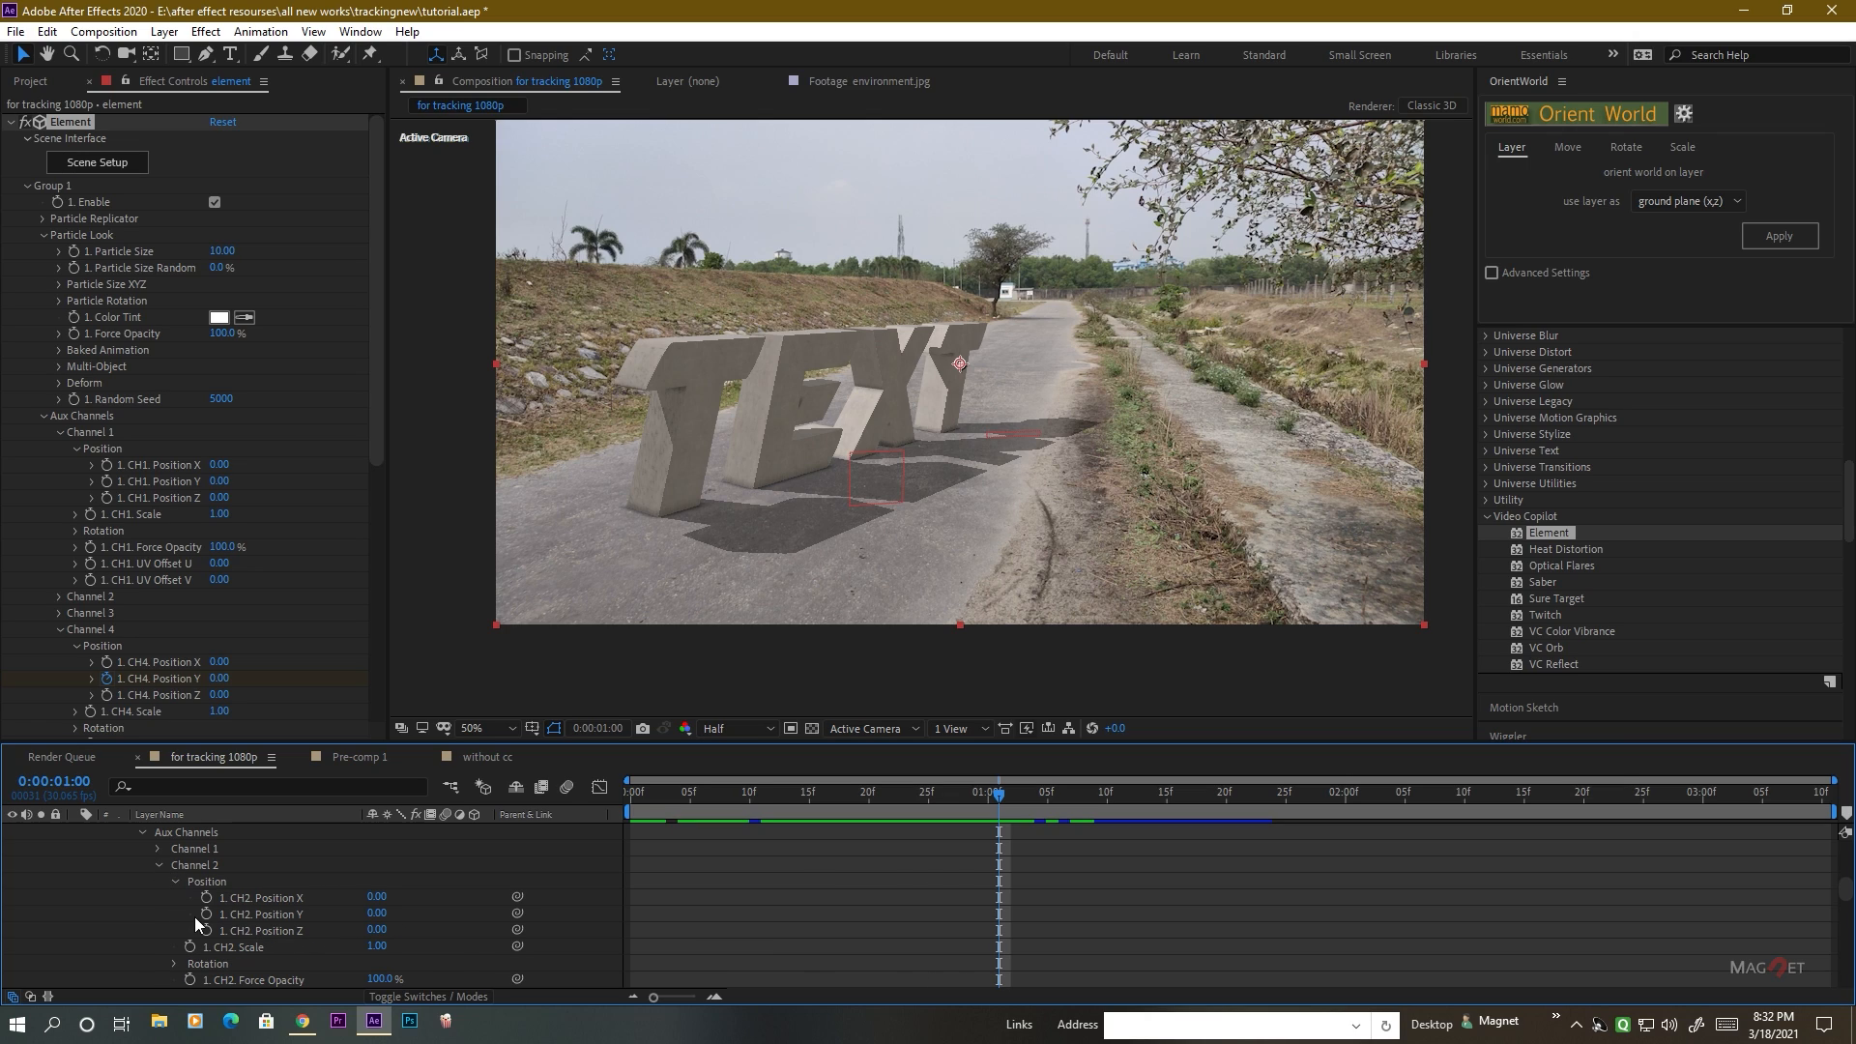
Paste the drop keyframes onto the E's Channel 2 Position Y at 0:00:01:00 and scrub through the E's fall.
{"action": "left_click_drag", "start_coordinate": [377, 914], "coordinate": [310, 907]}
{"action": "key", "text": "ctrl+v"}
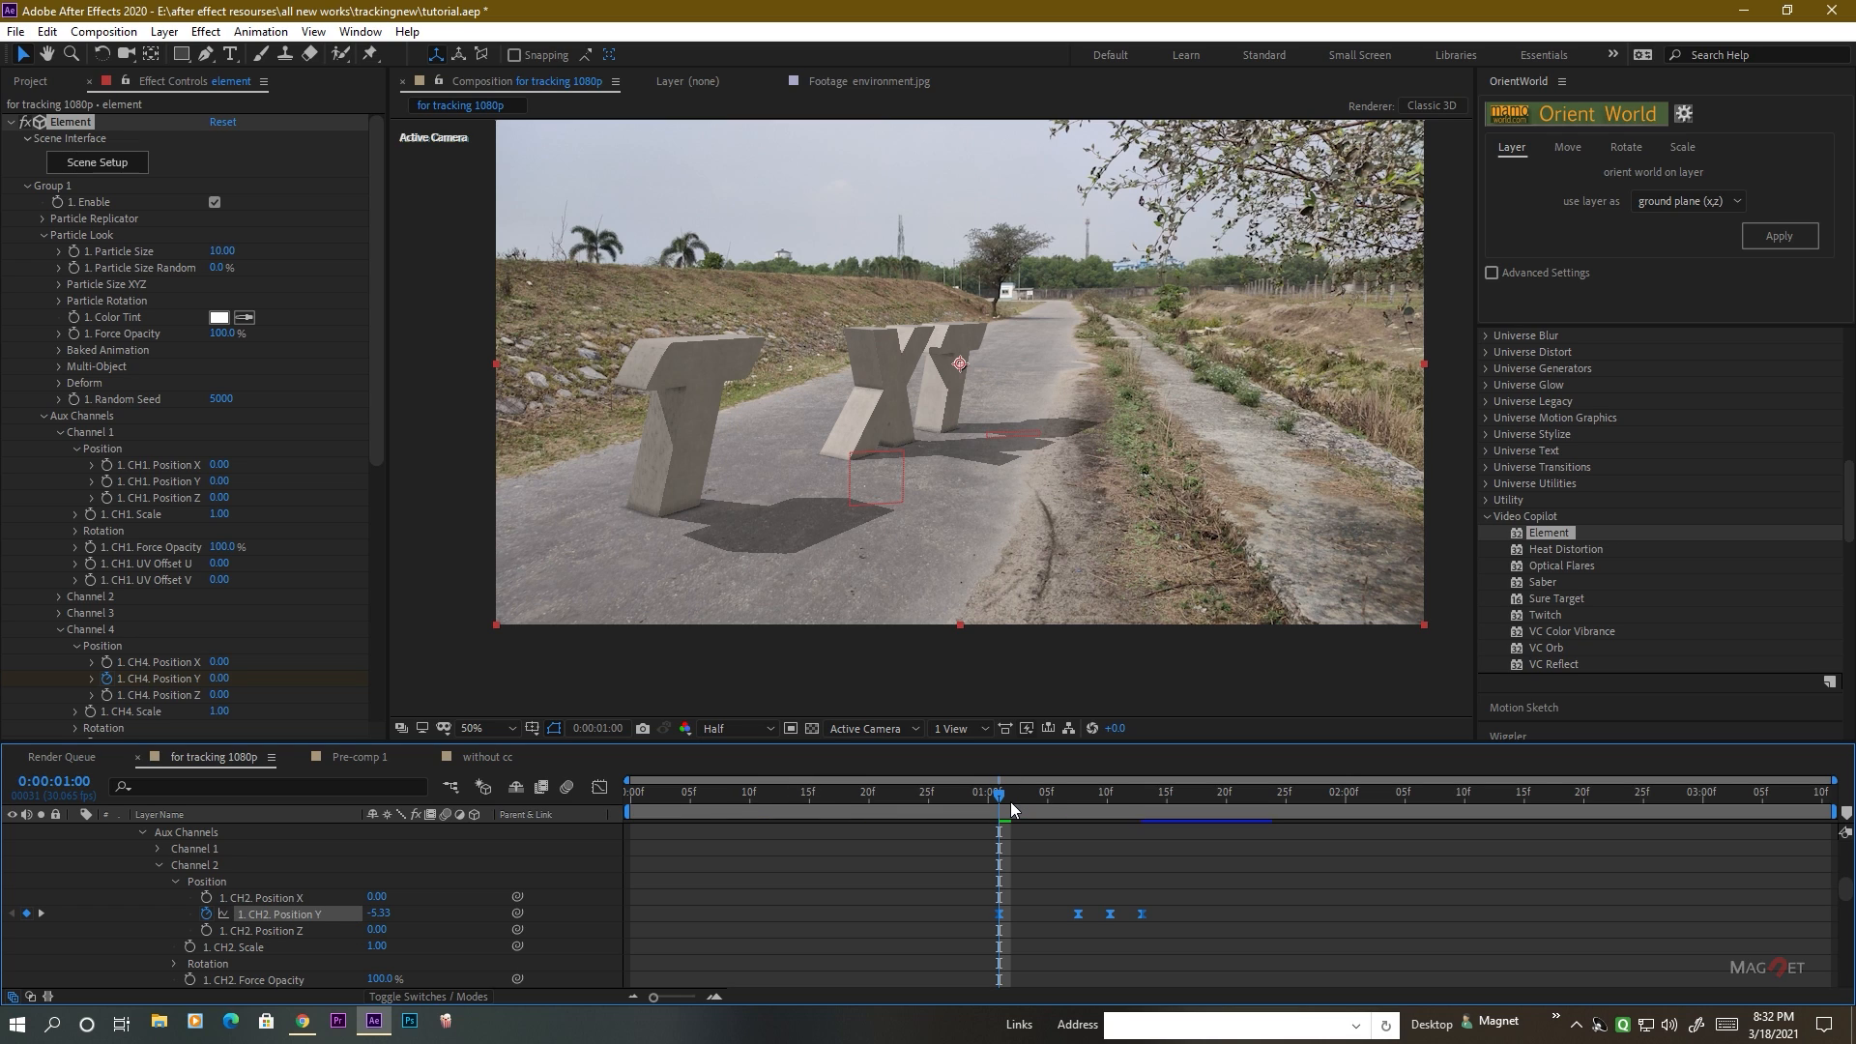
{"action": "key", "text": "Page_Up"}
{"action": "key", "text": "Page_Up"}
{"action": "left_click_drag", "start_coordinate": [1099, 801], "coordinate": [1121, 800]}
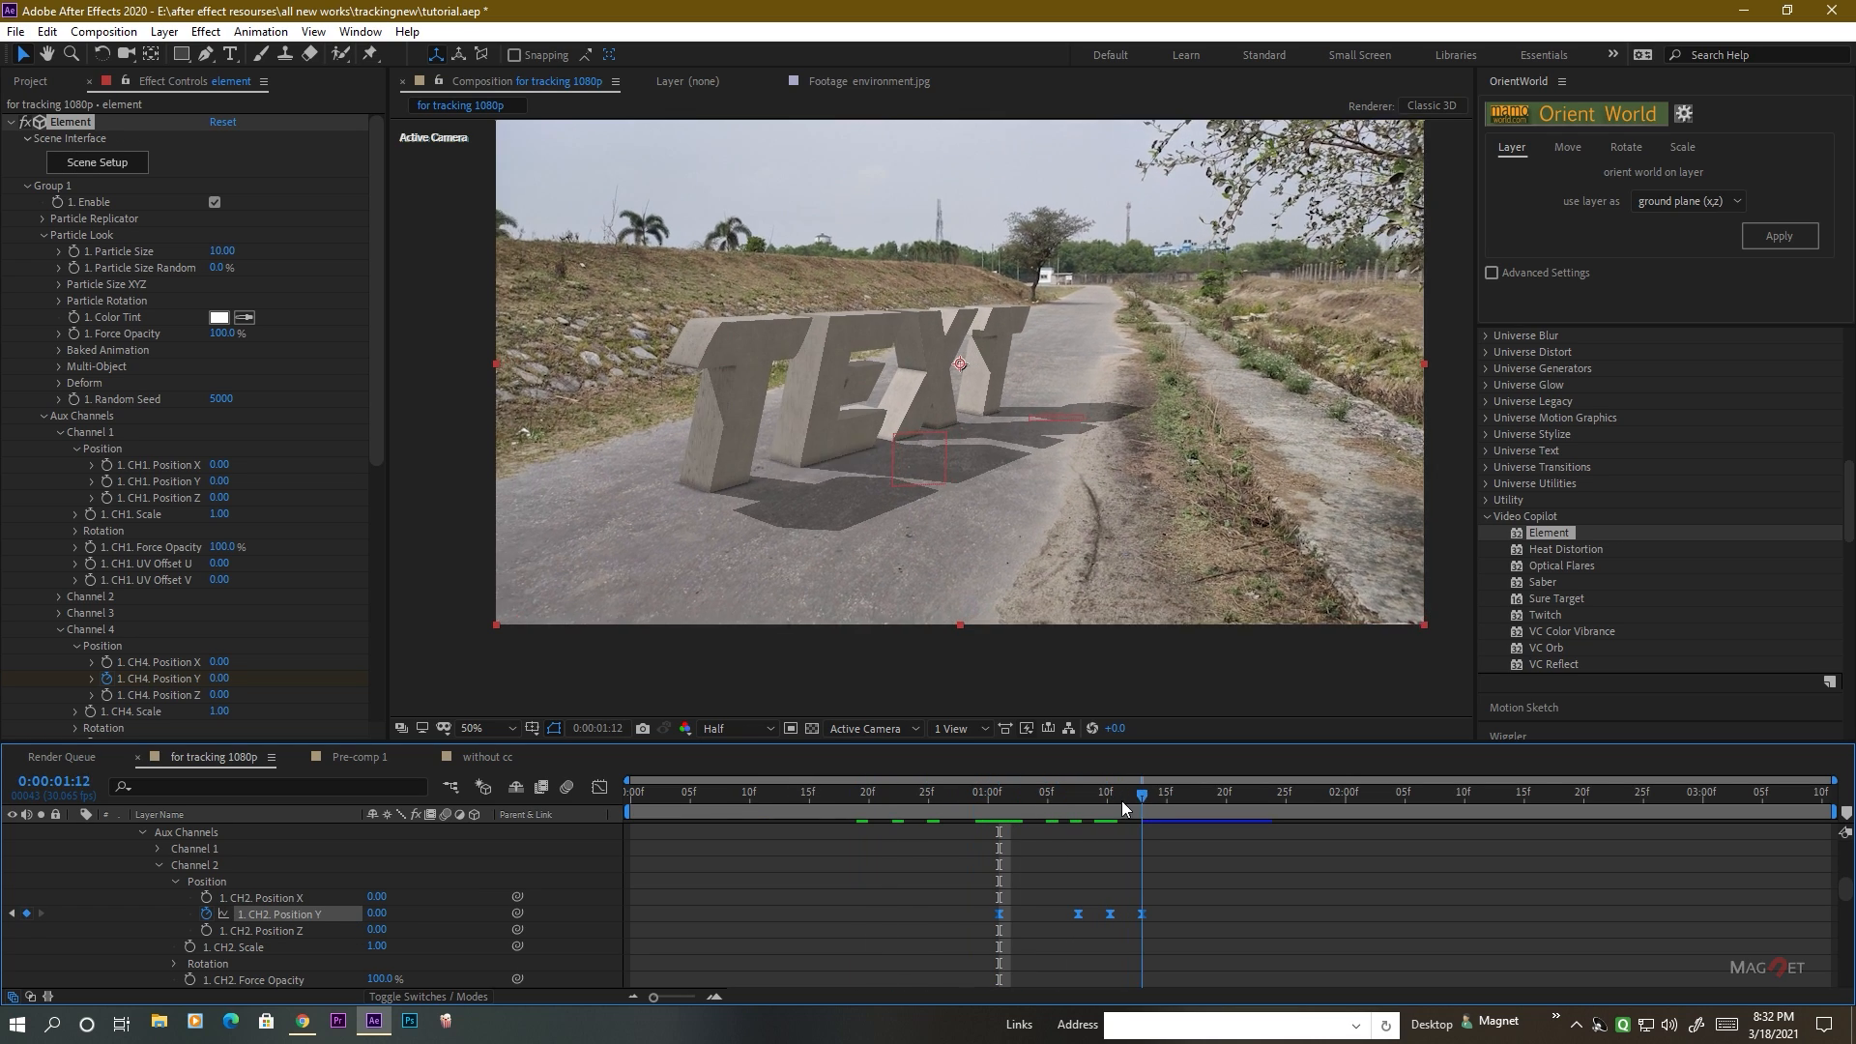
{"action": "left_click", "coordinate": [1041, 802]}
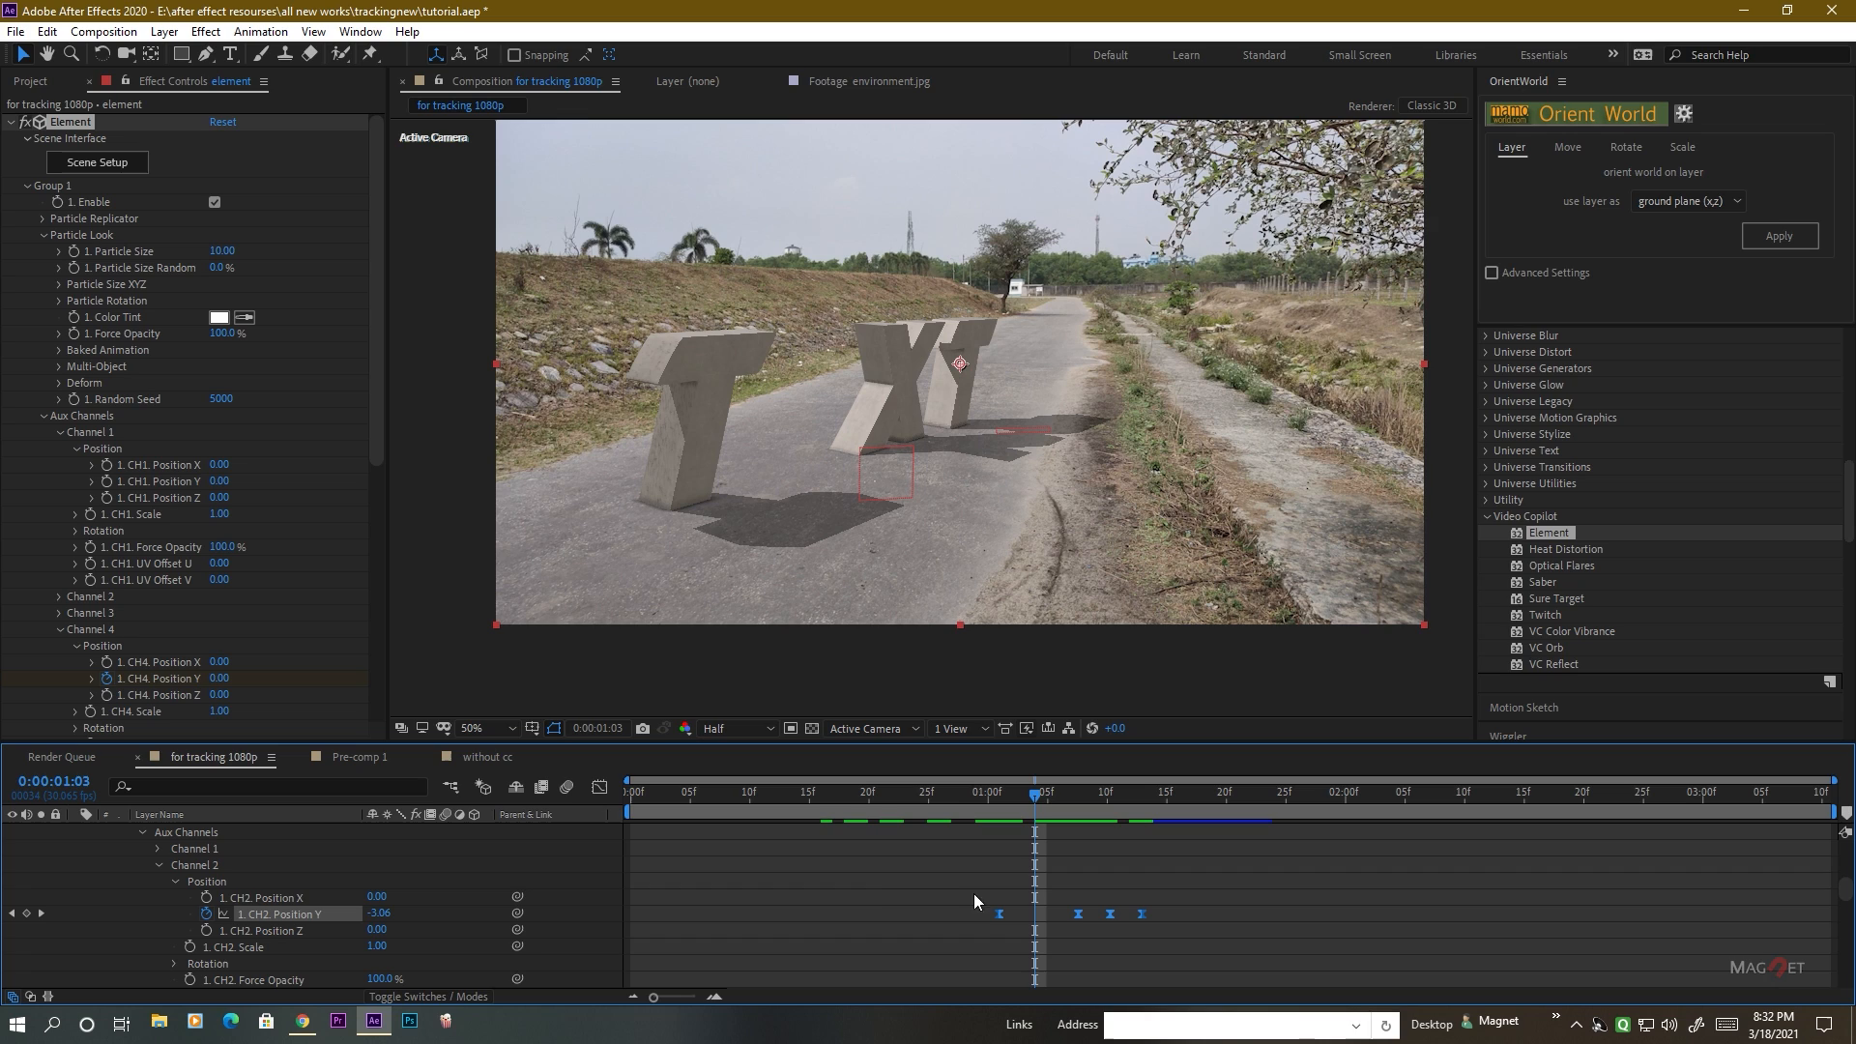
Shift all four Channel 2 Position Y keyframes earlier to start at 0:00:00:22, and check the E's landing.
{"action": "left_click_drag", "start_coordinate": [1002, 917], "coordinate": [907, 914]}
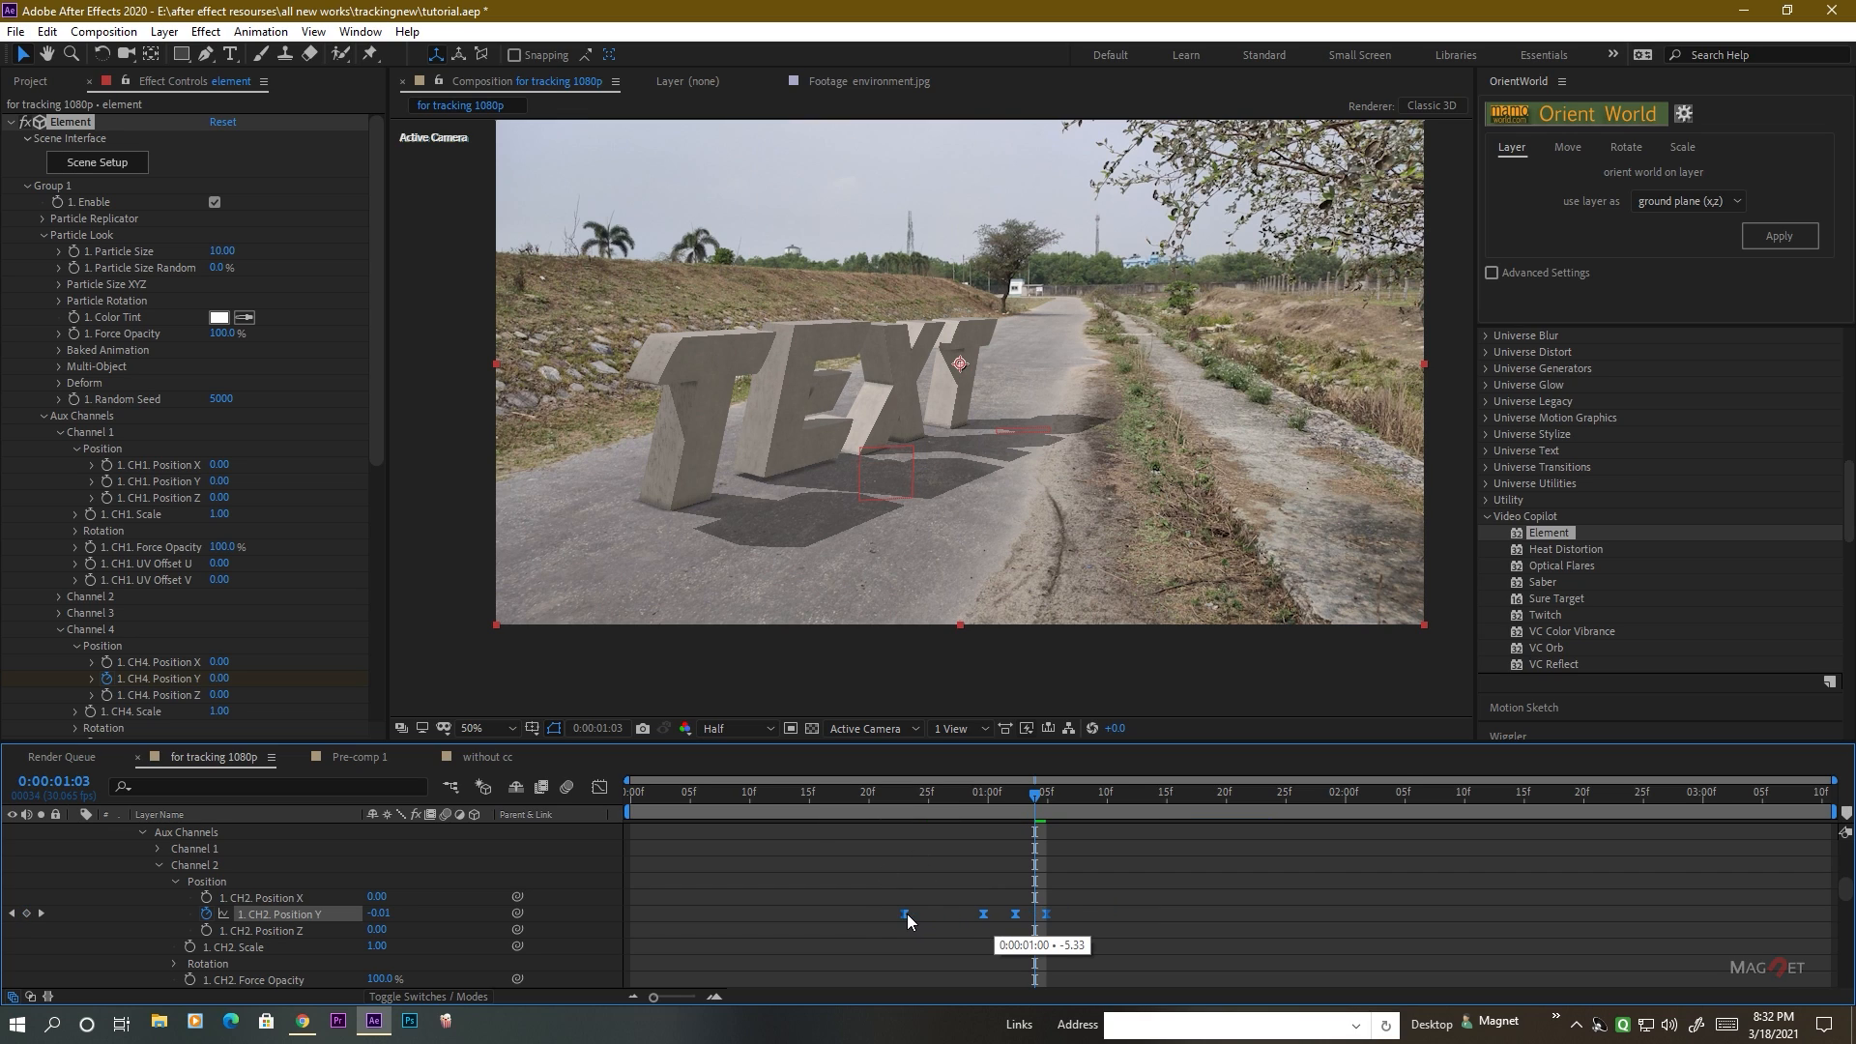
{"action": "mouse_move", "coordinate": [1025, 799]}
{"action": "left_mouse_down"}
{"action": "mouse_move", "coordinate": [716, 791]}
{"action": "mouse_move", "coordinate": [1019, 797]}
{"action": "left_mouse_up"}
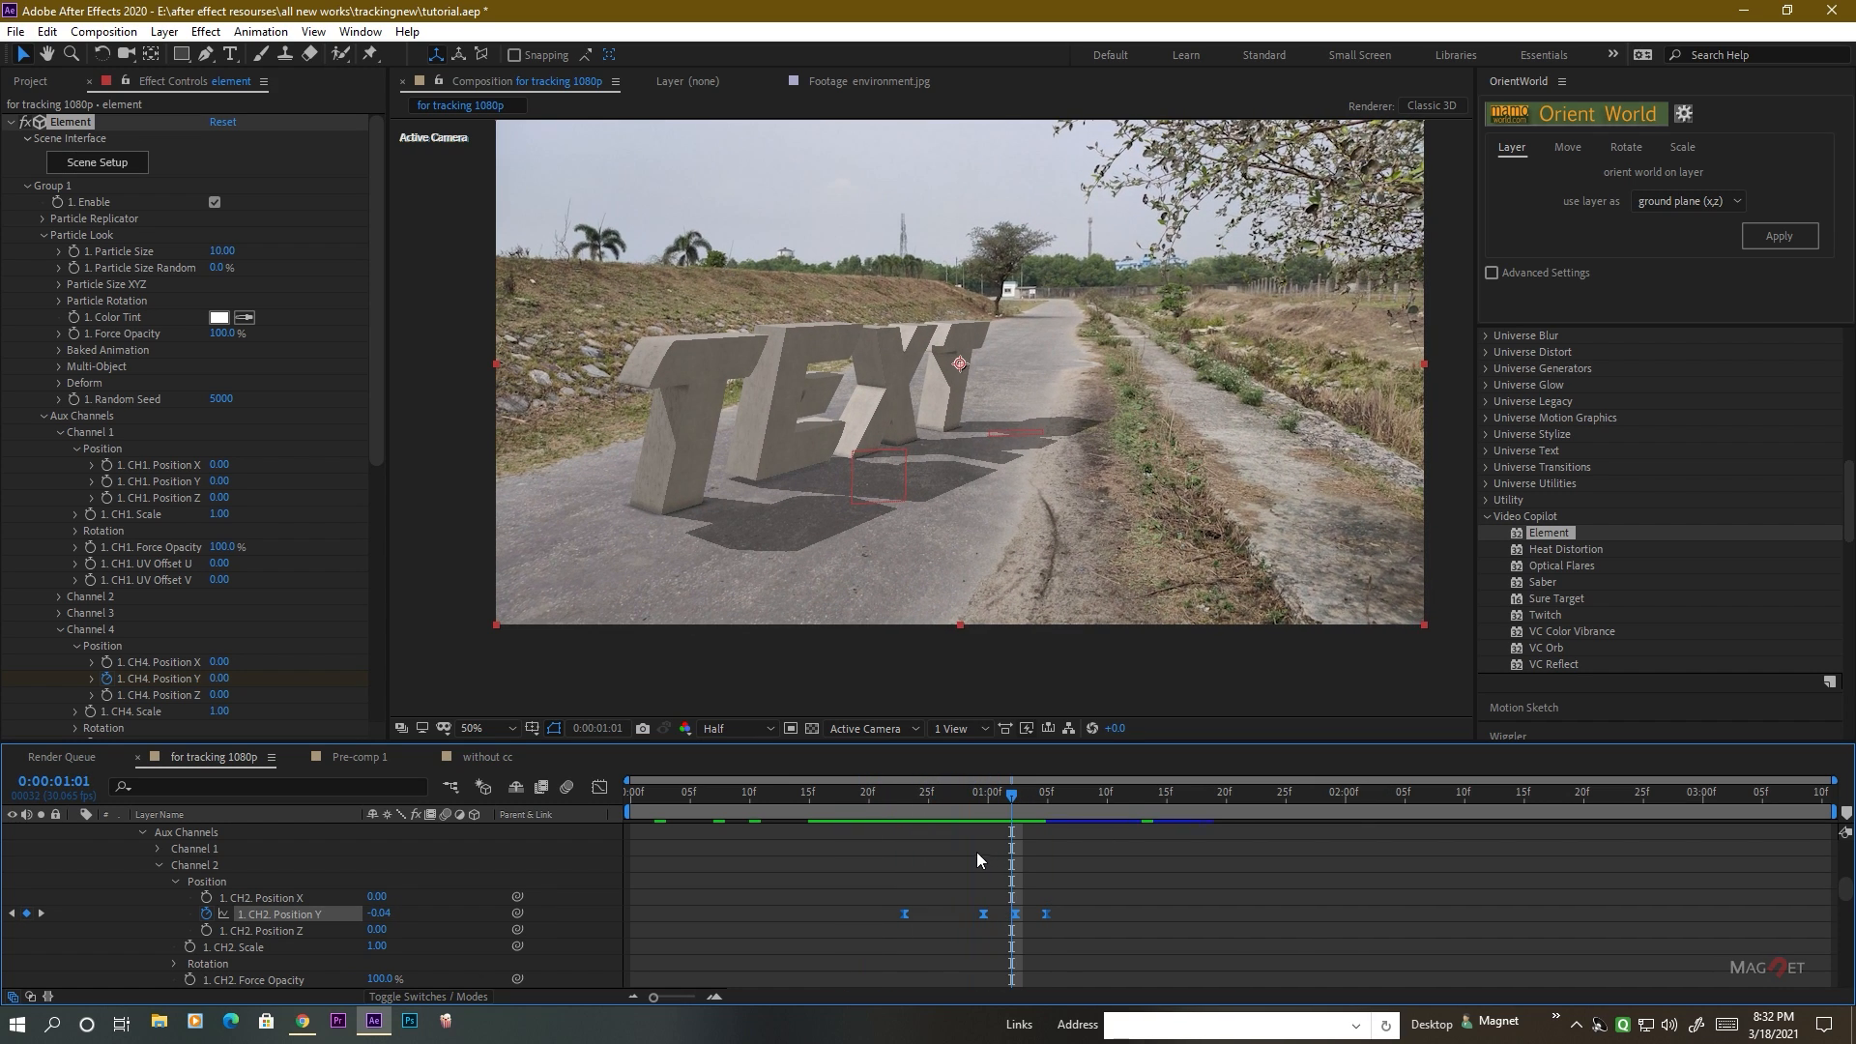
{"action": "left_click", "coordinate": [40, 914]}
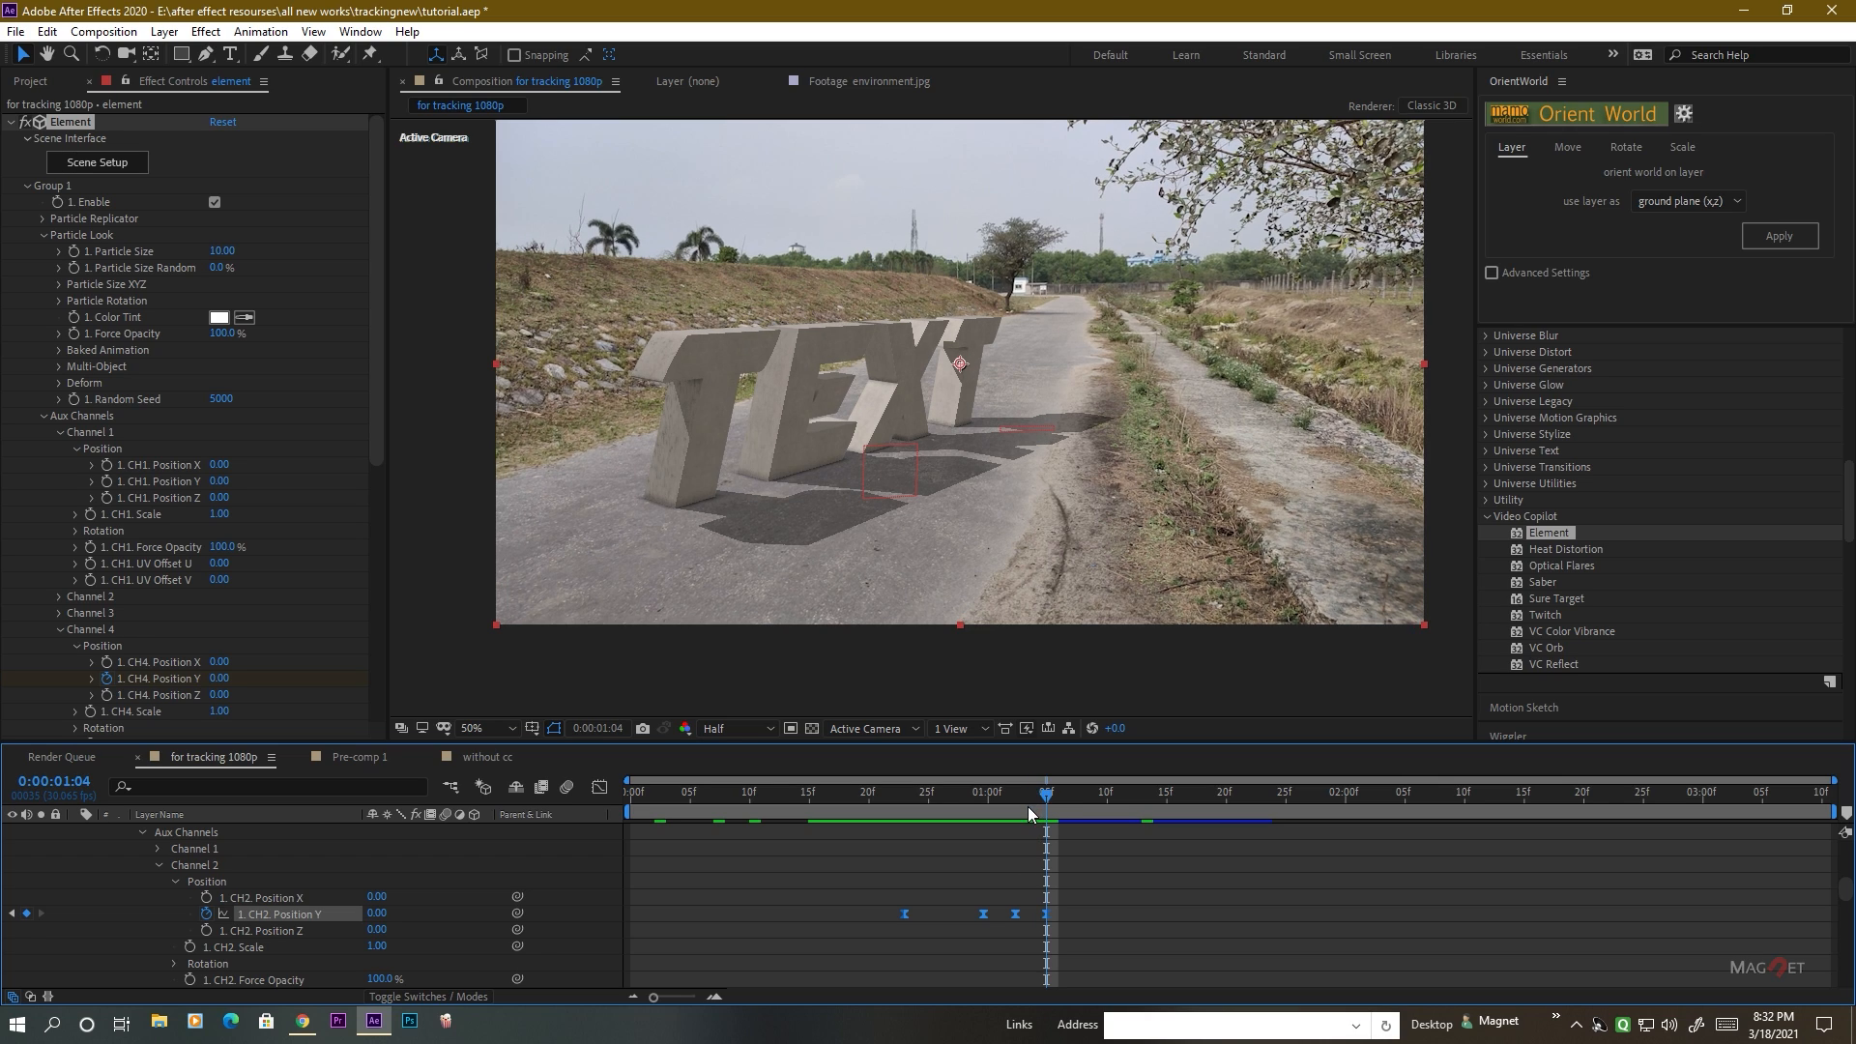
{"action": "key", "text": "j"}
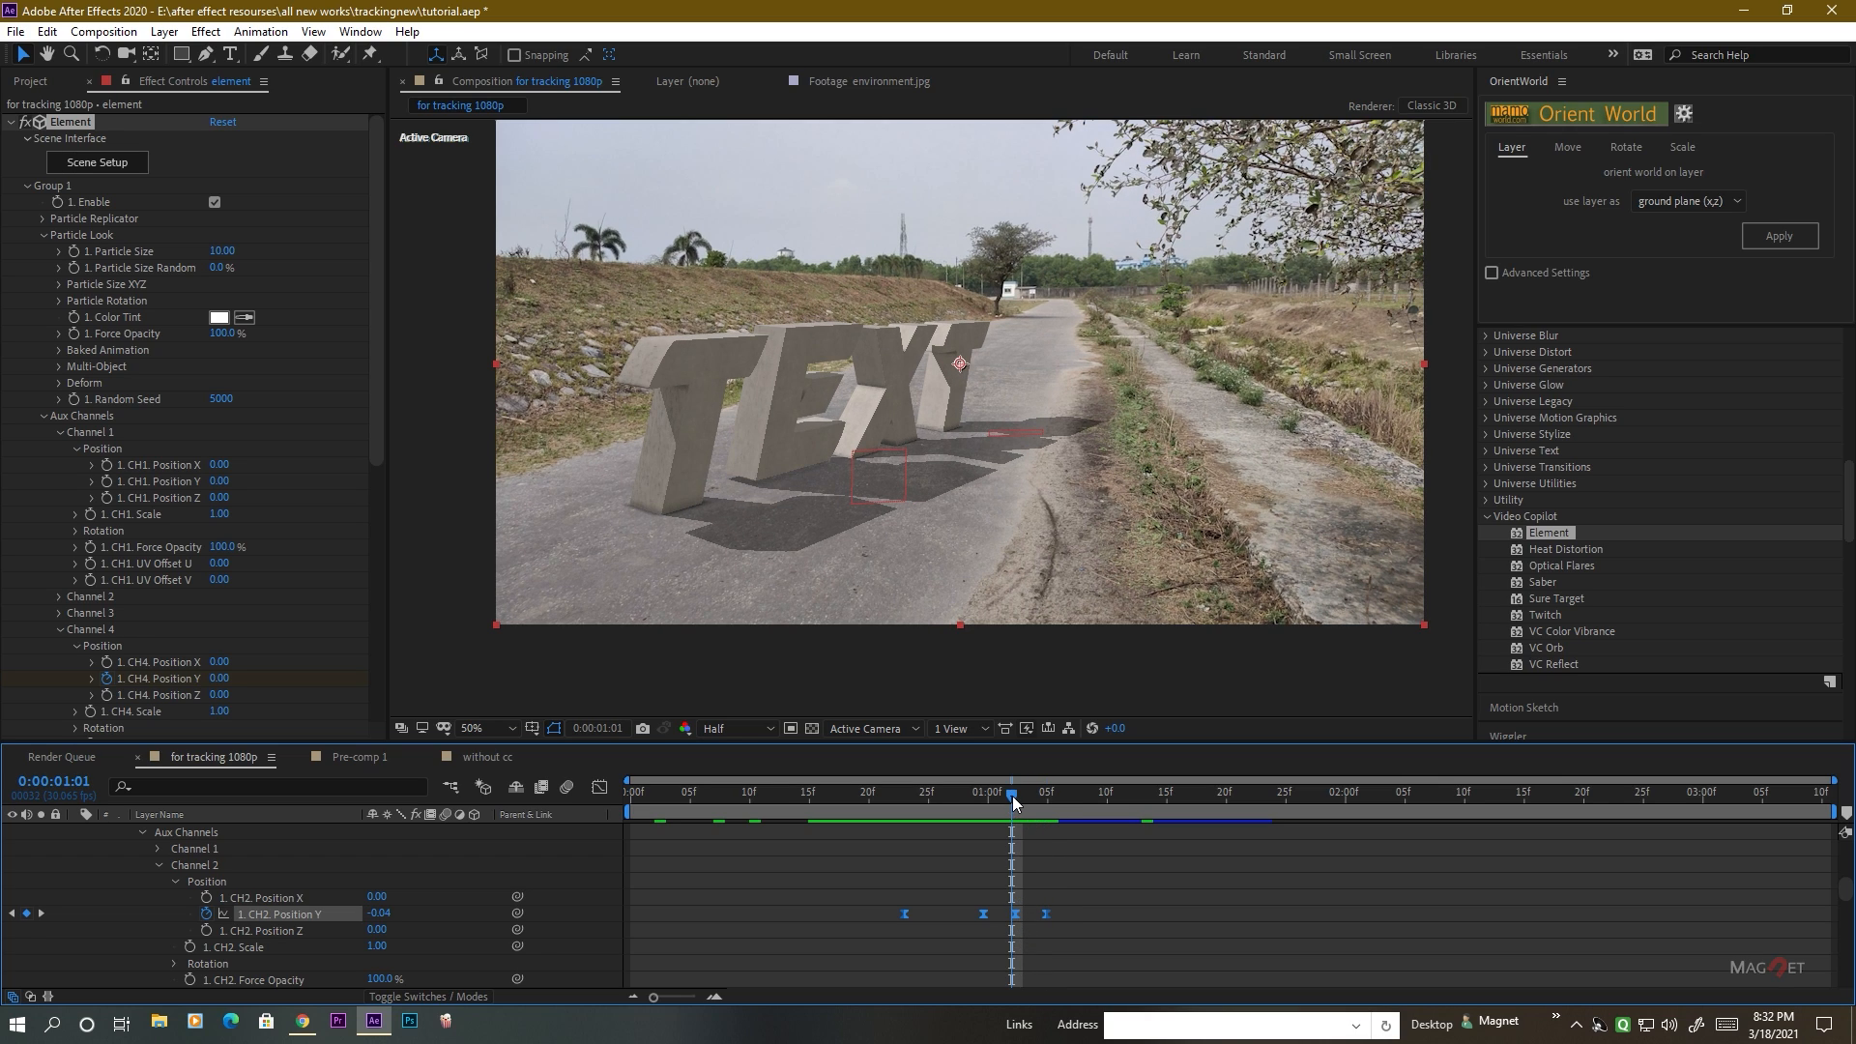
Move the E's bounce keyframe on Channel 2 Position Y to 0:00:01:02 and set its value to -0.08.
{"action": "left_click_drag", "start_coordinate": [1013, 794], "coordinate": [1023, 795]}
{"action": "left_click", "coordinate": [1014, 916]}
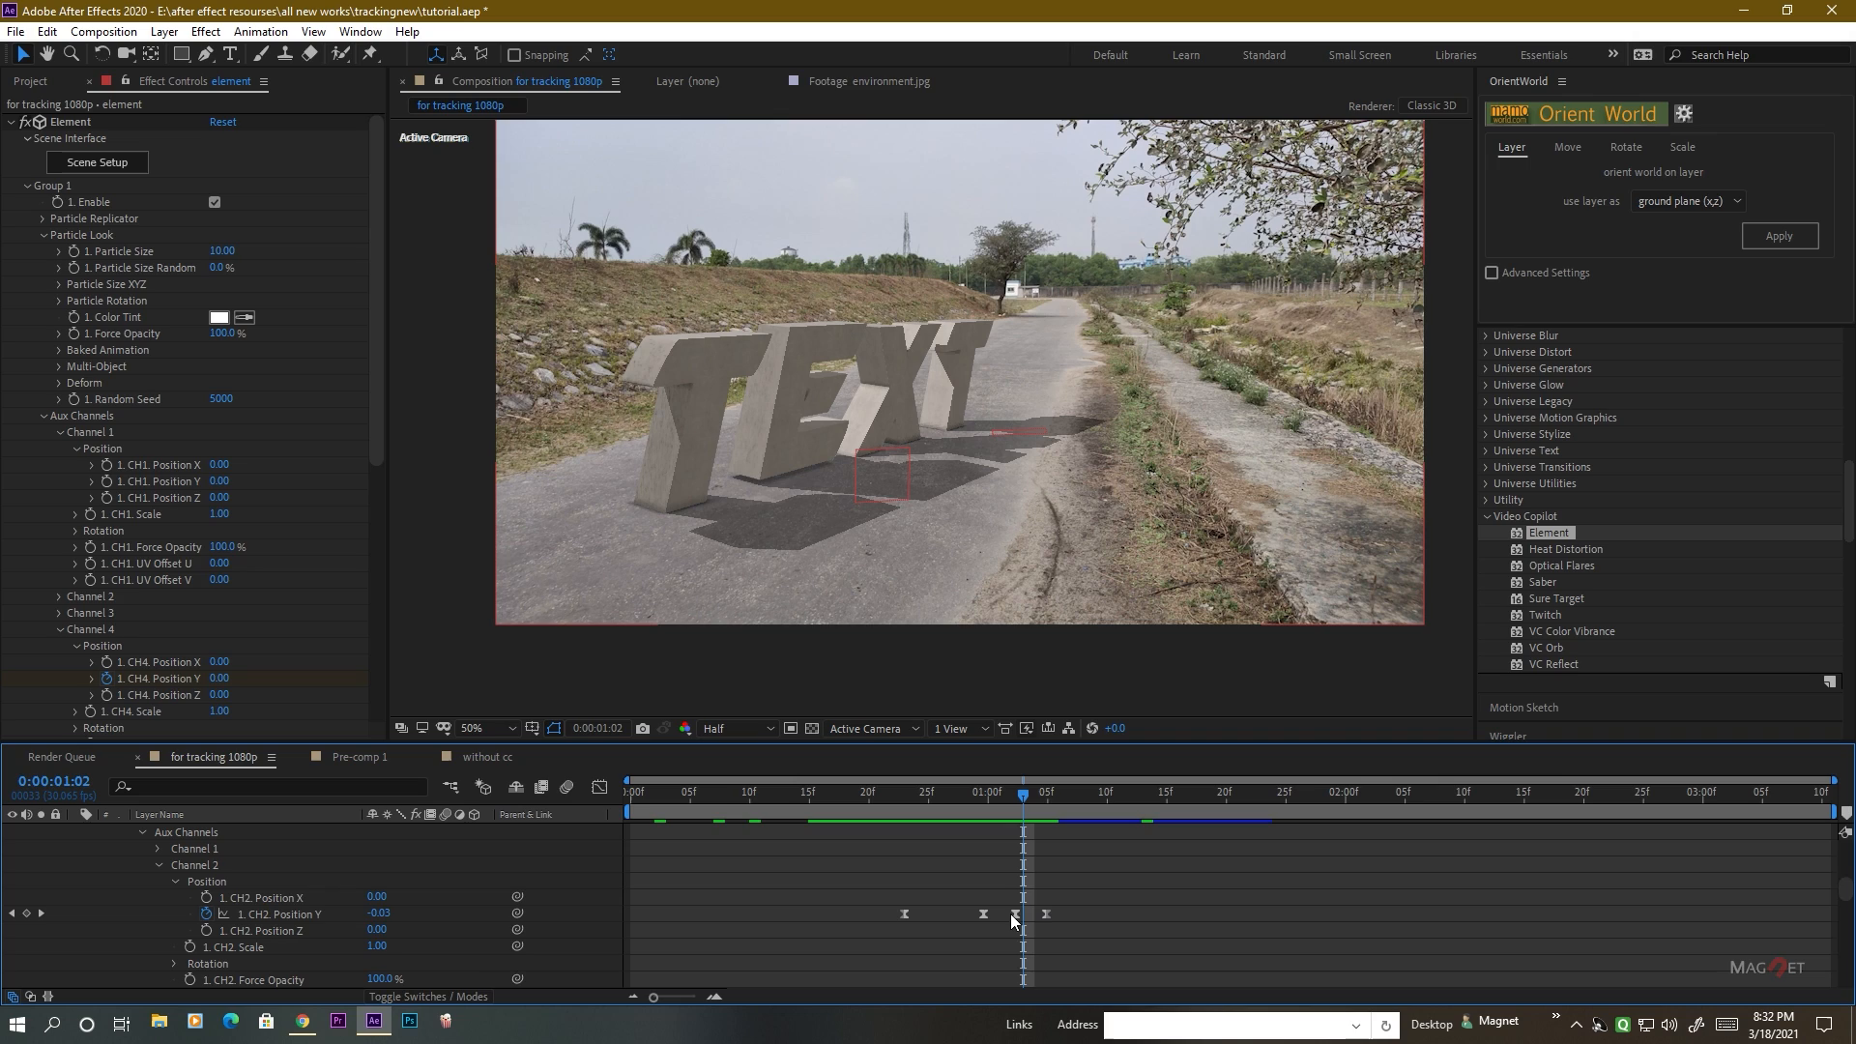
{"action": "left_click_drag", "start_coordinate": [1015, 915], "coordinate": [1020, 915]}
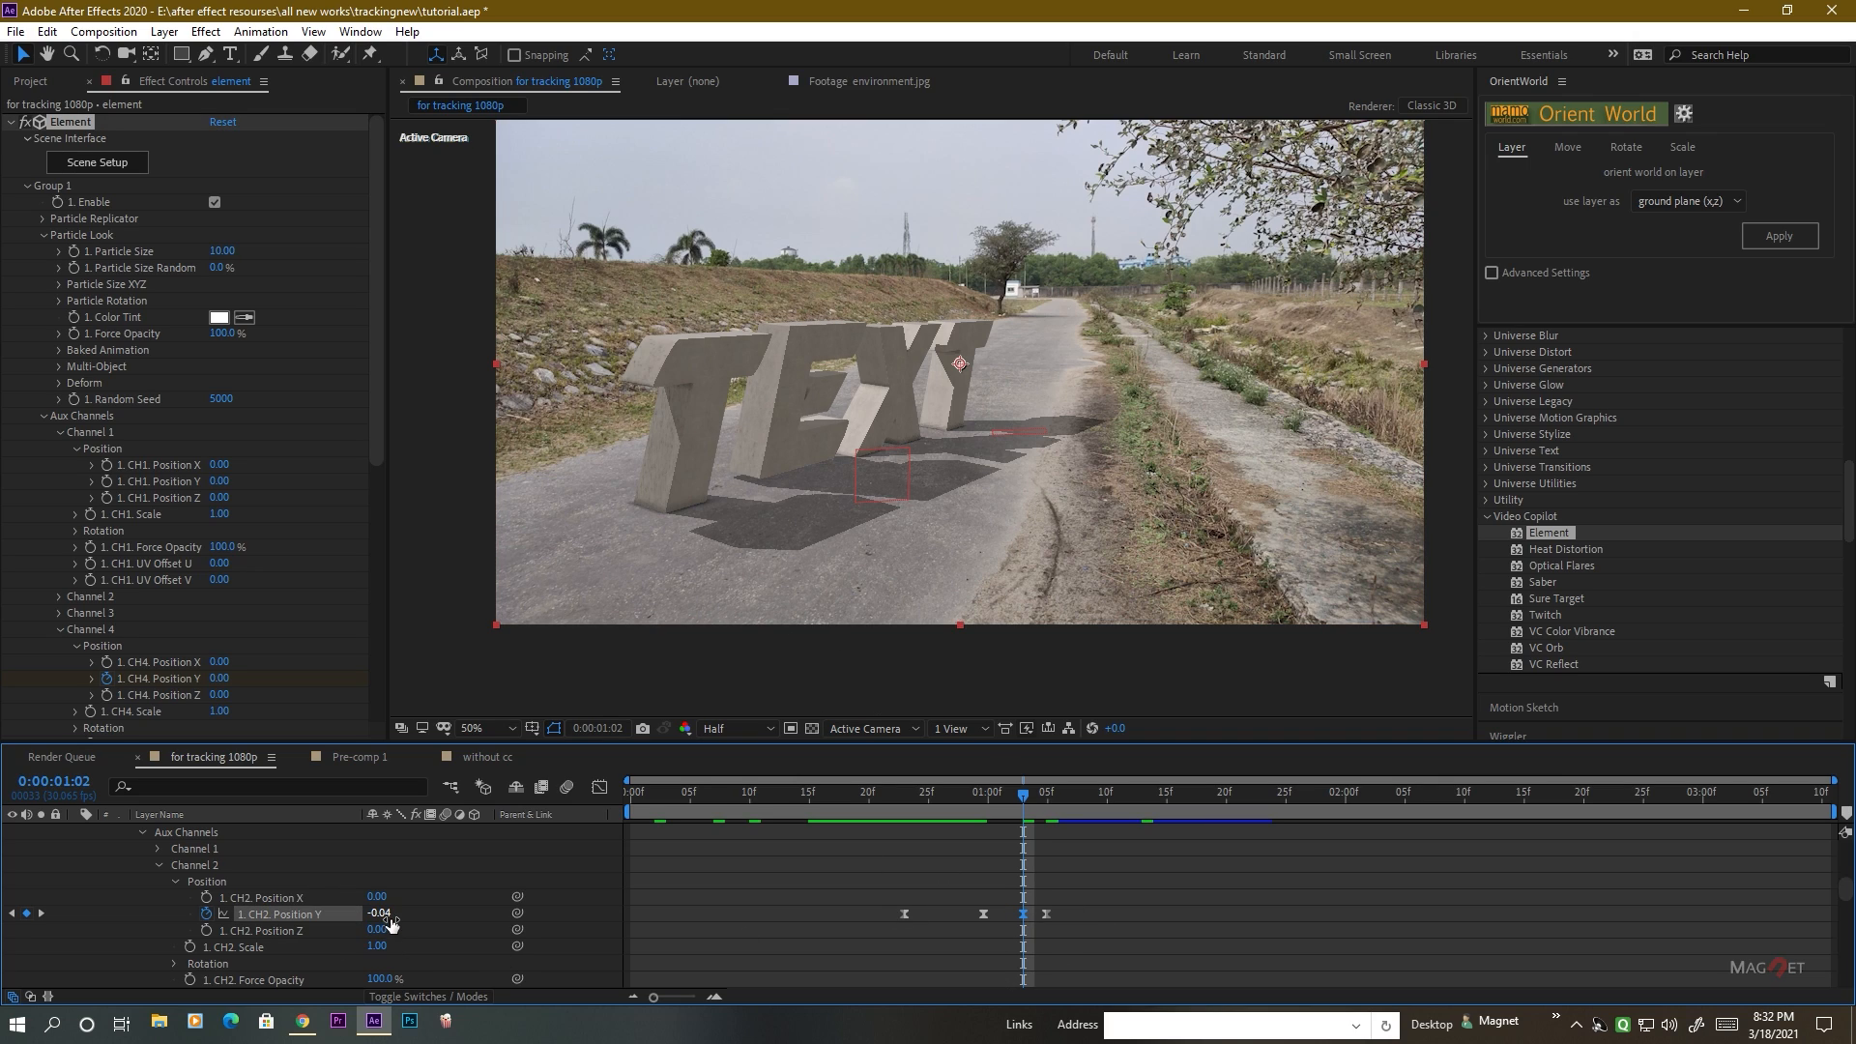
{"action": "left_click", "coordinate": [449, 922]}
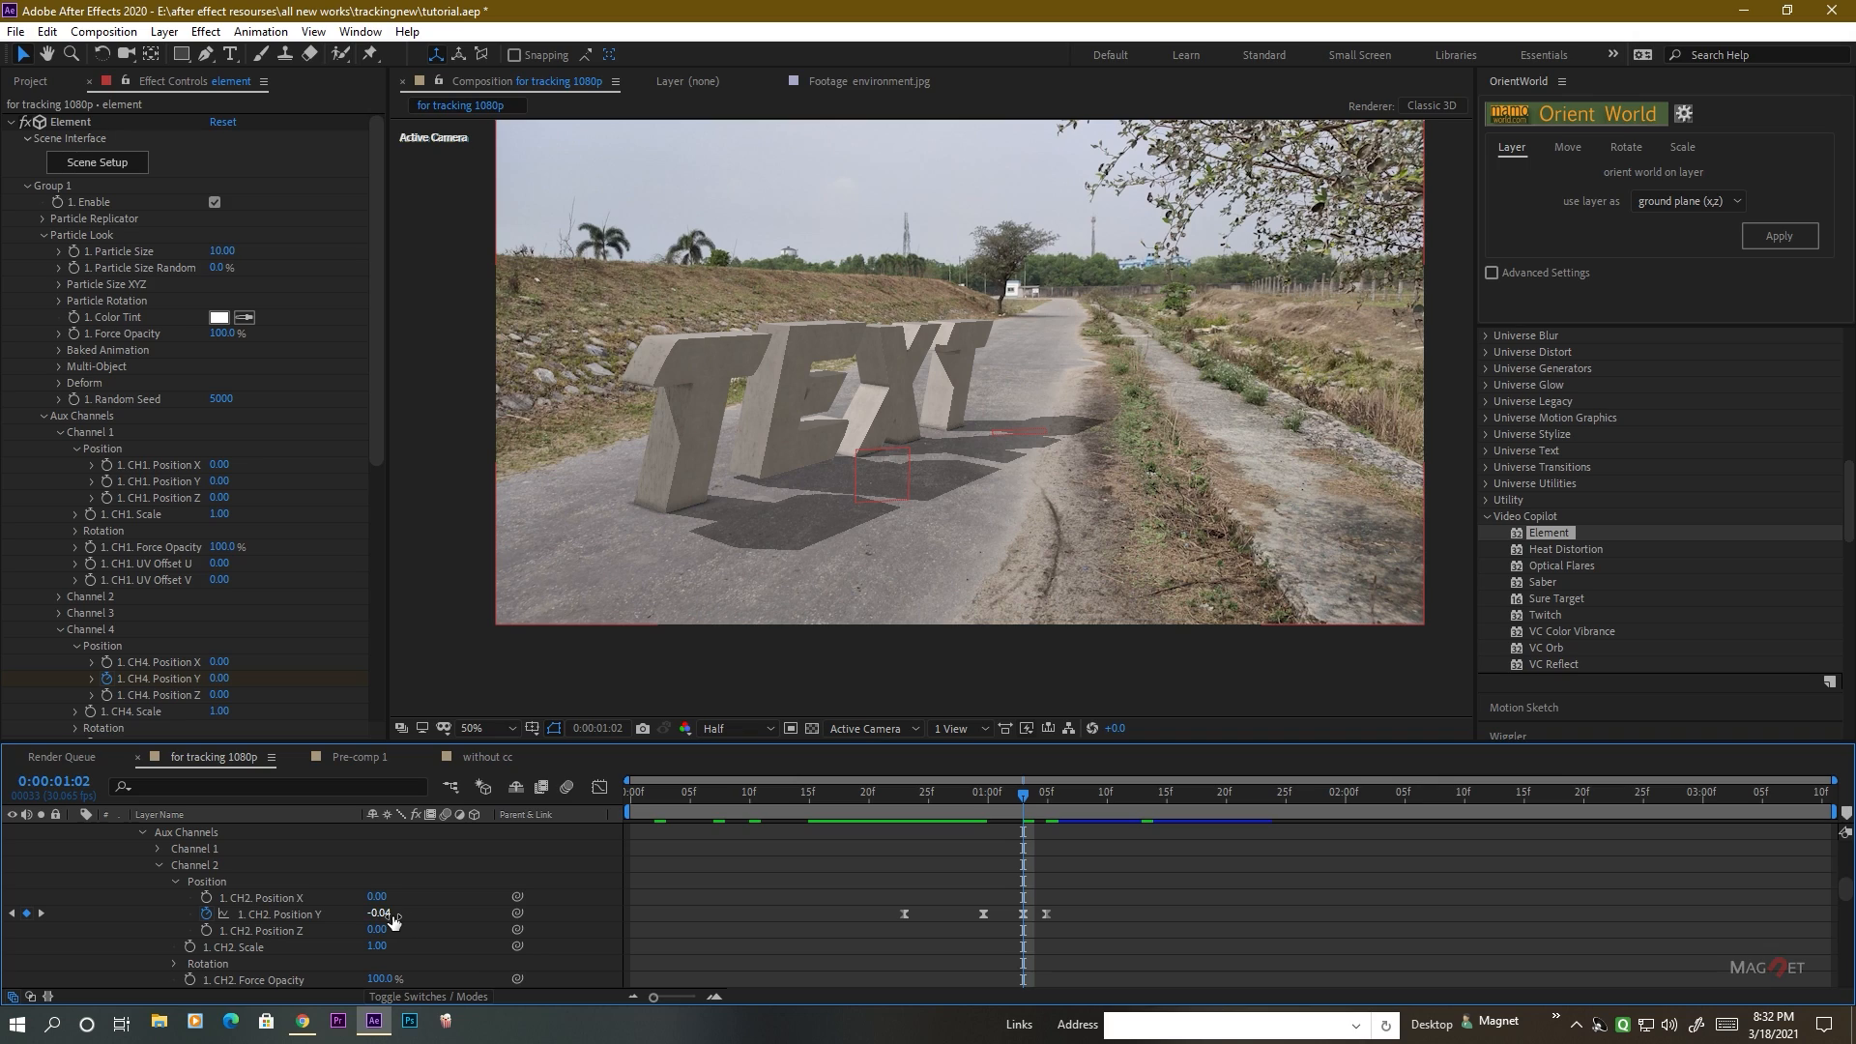
{"action": "left_click_drag", "start_coordinate": [396, 915], "coordinate": [373, 925]}
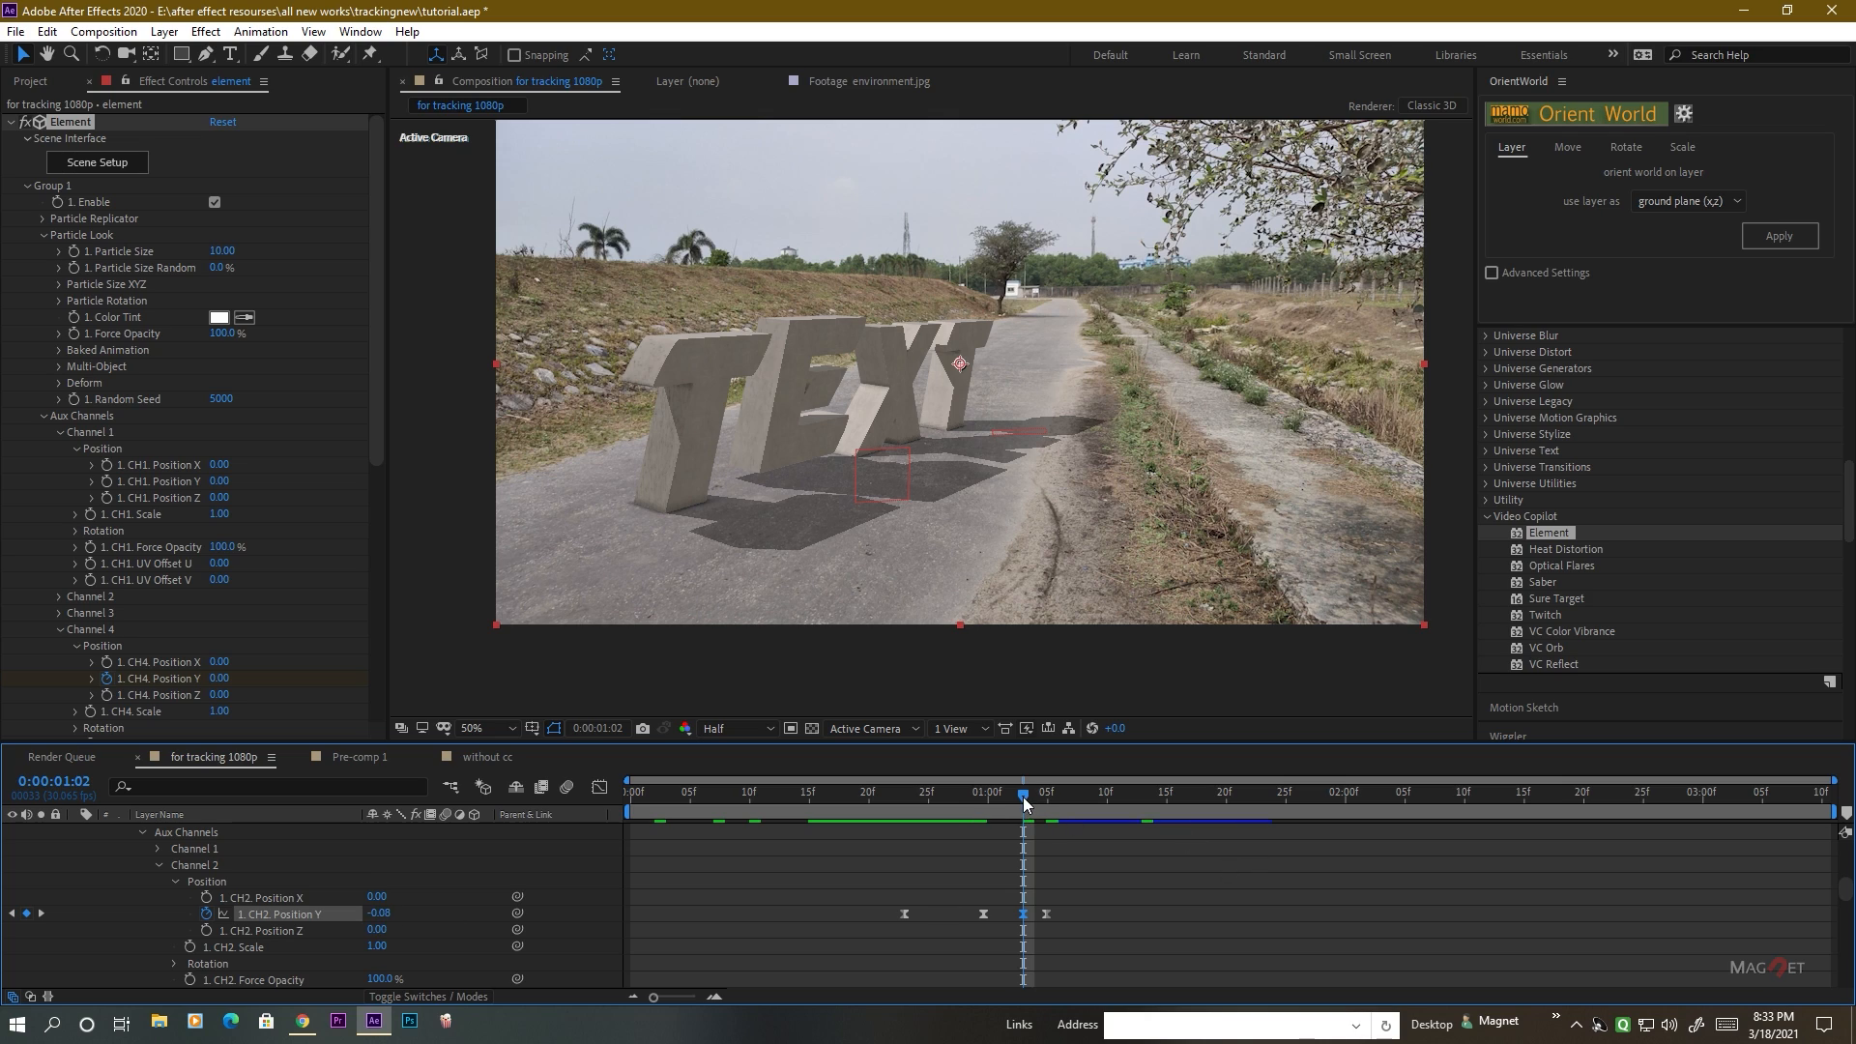
Add a second small bounce to the E's Channel 2 Position Y: -0.01 at 0:00:01:05 and 0.00 at 0:00:01:06.
{"action": "left_click_drag", "start_coordinate": [1026, 805], "coordinate": [1048, 805]}
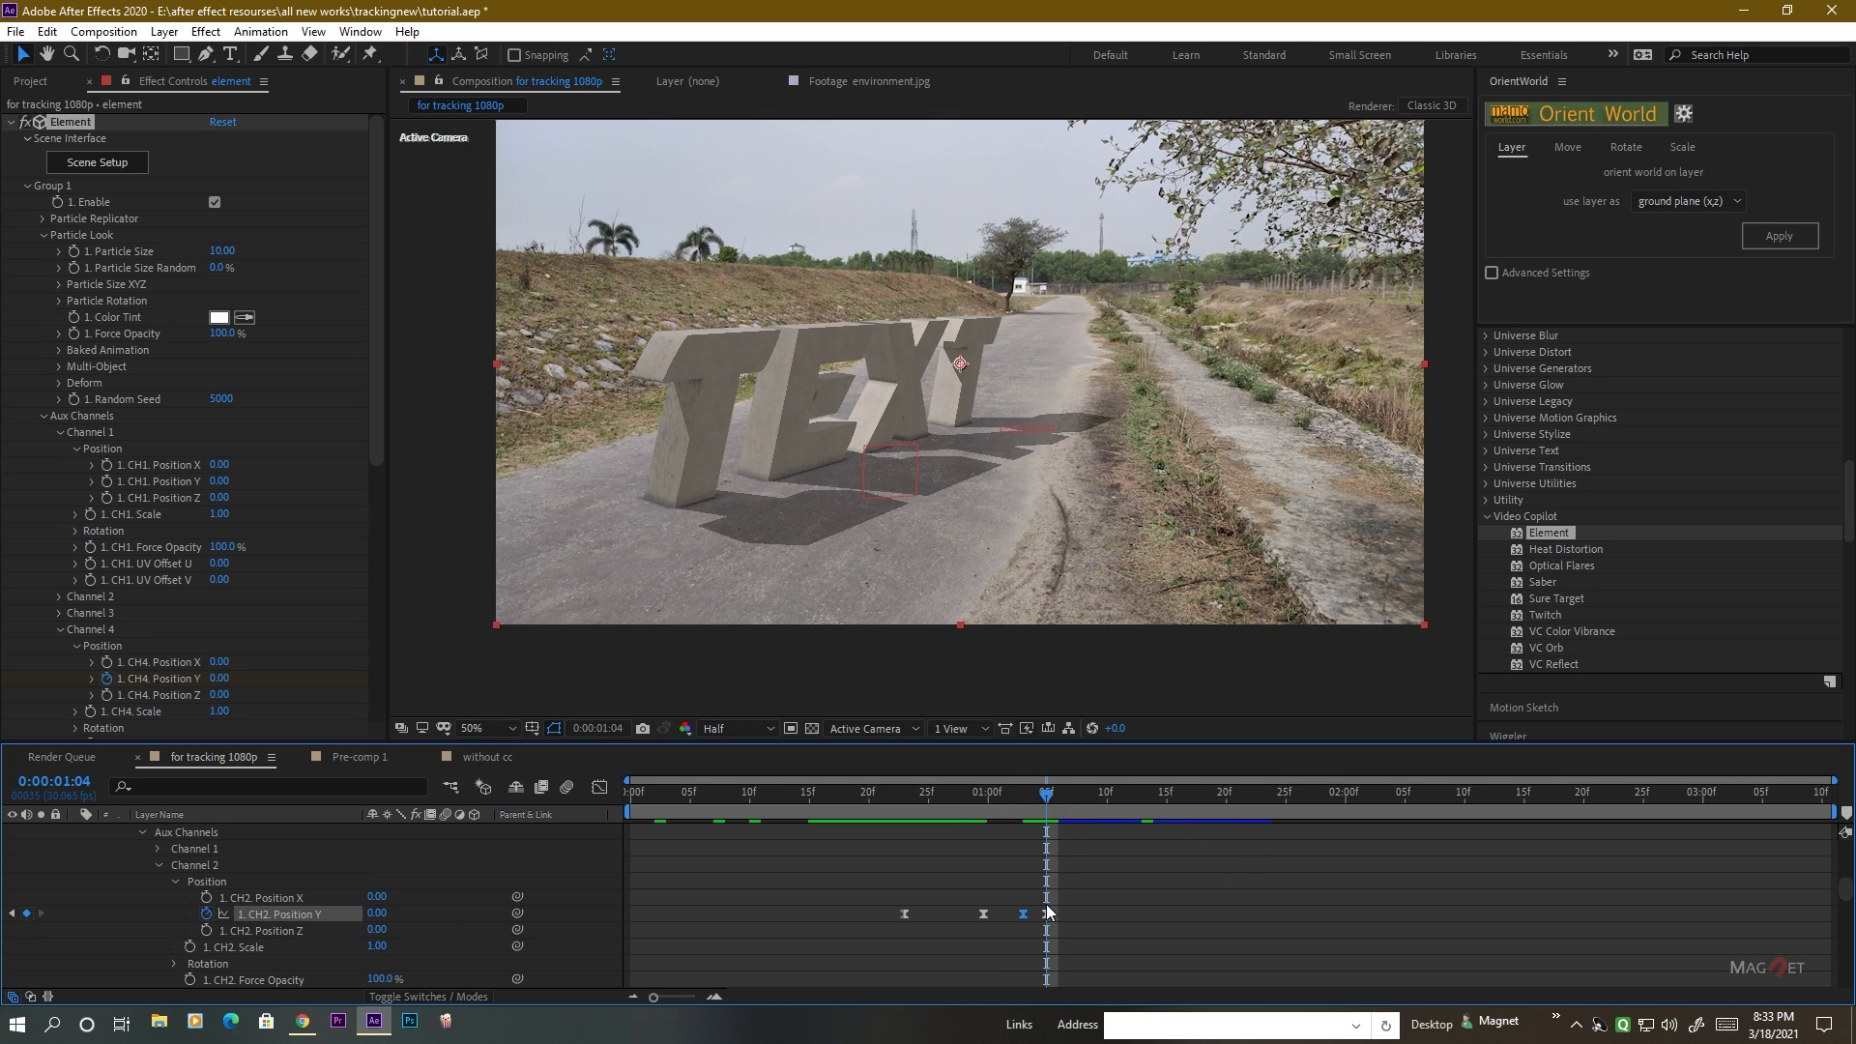
{"action": "left_click_drag", "start_coordinate": [1047, 795], "coordinate": [1057, 795]}
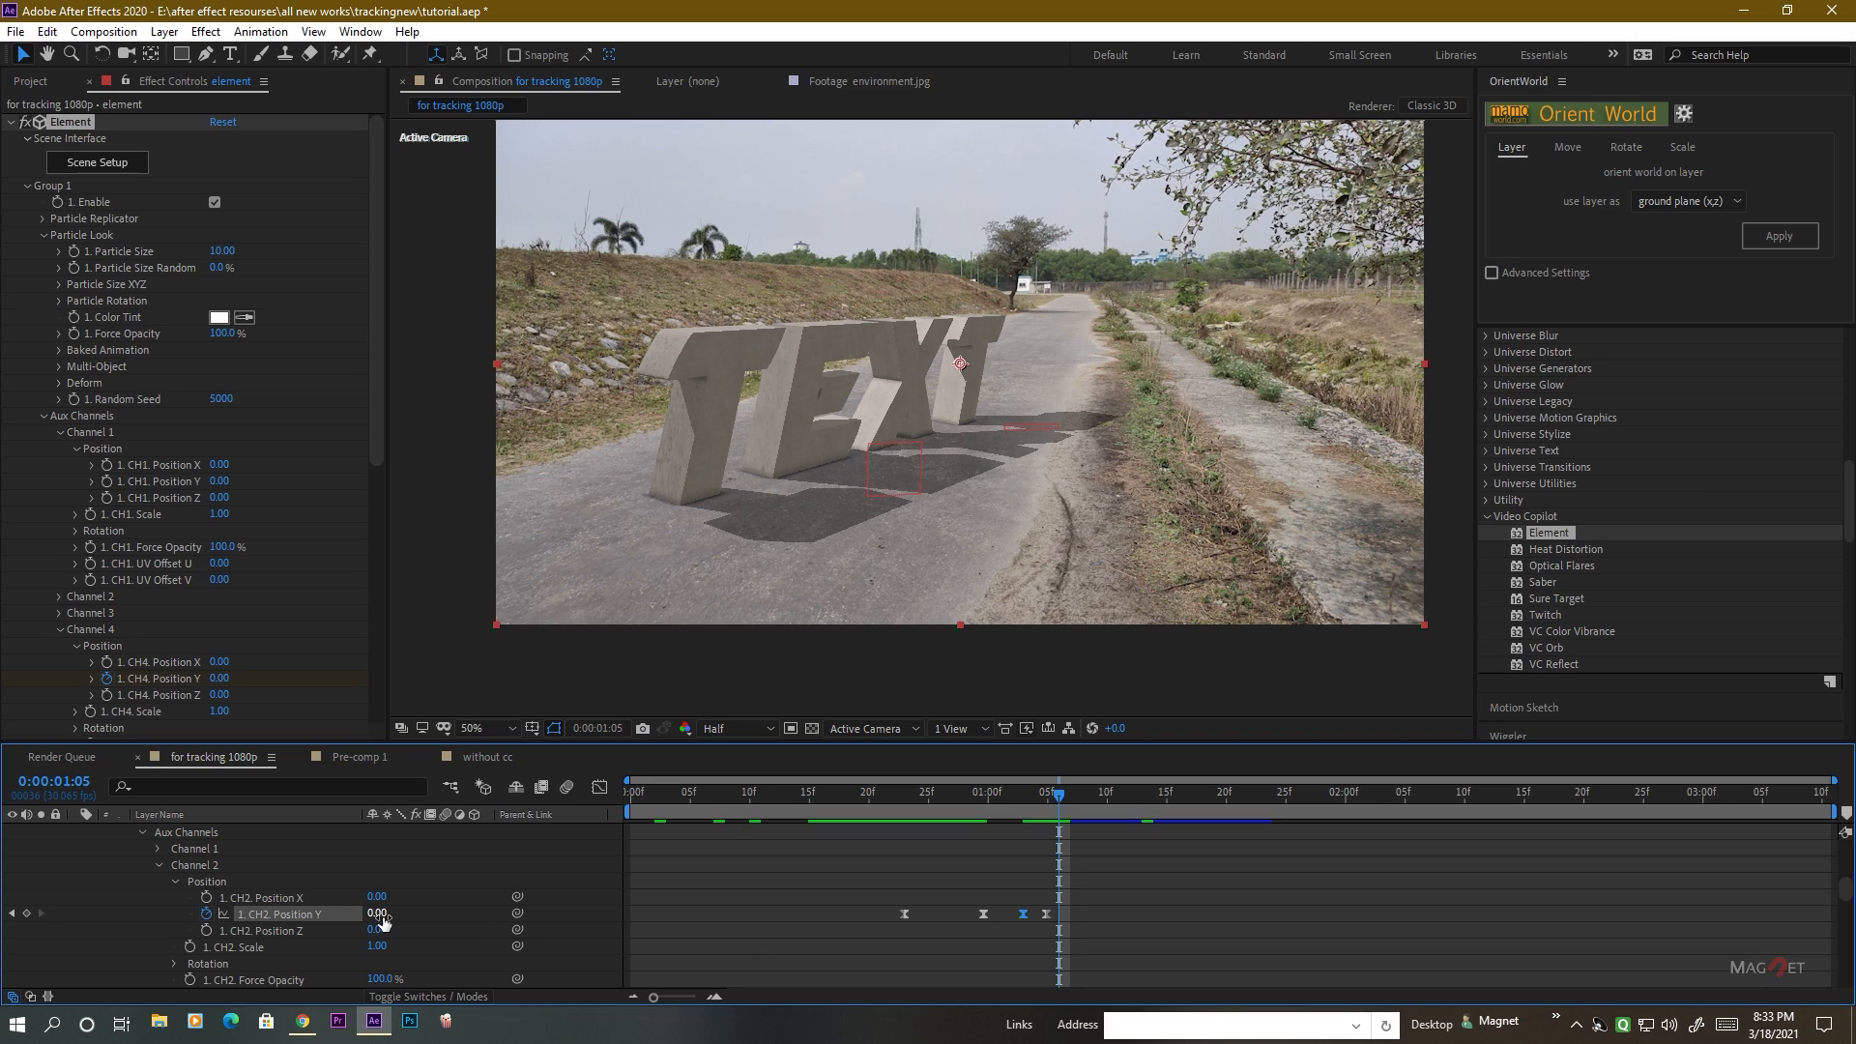
{"action": "left_click_drag", "start_coordinate": [377, 918], "coordinate": [376, 922]}
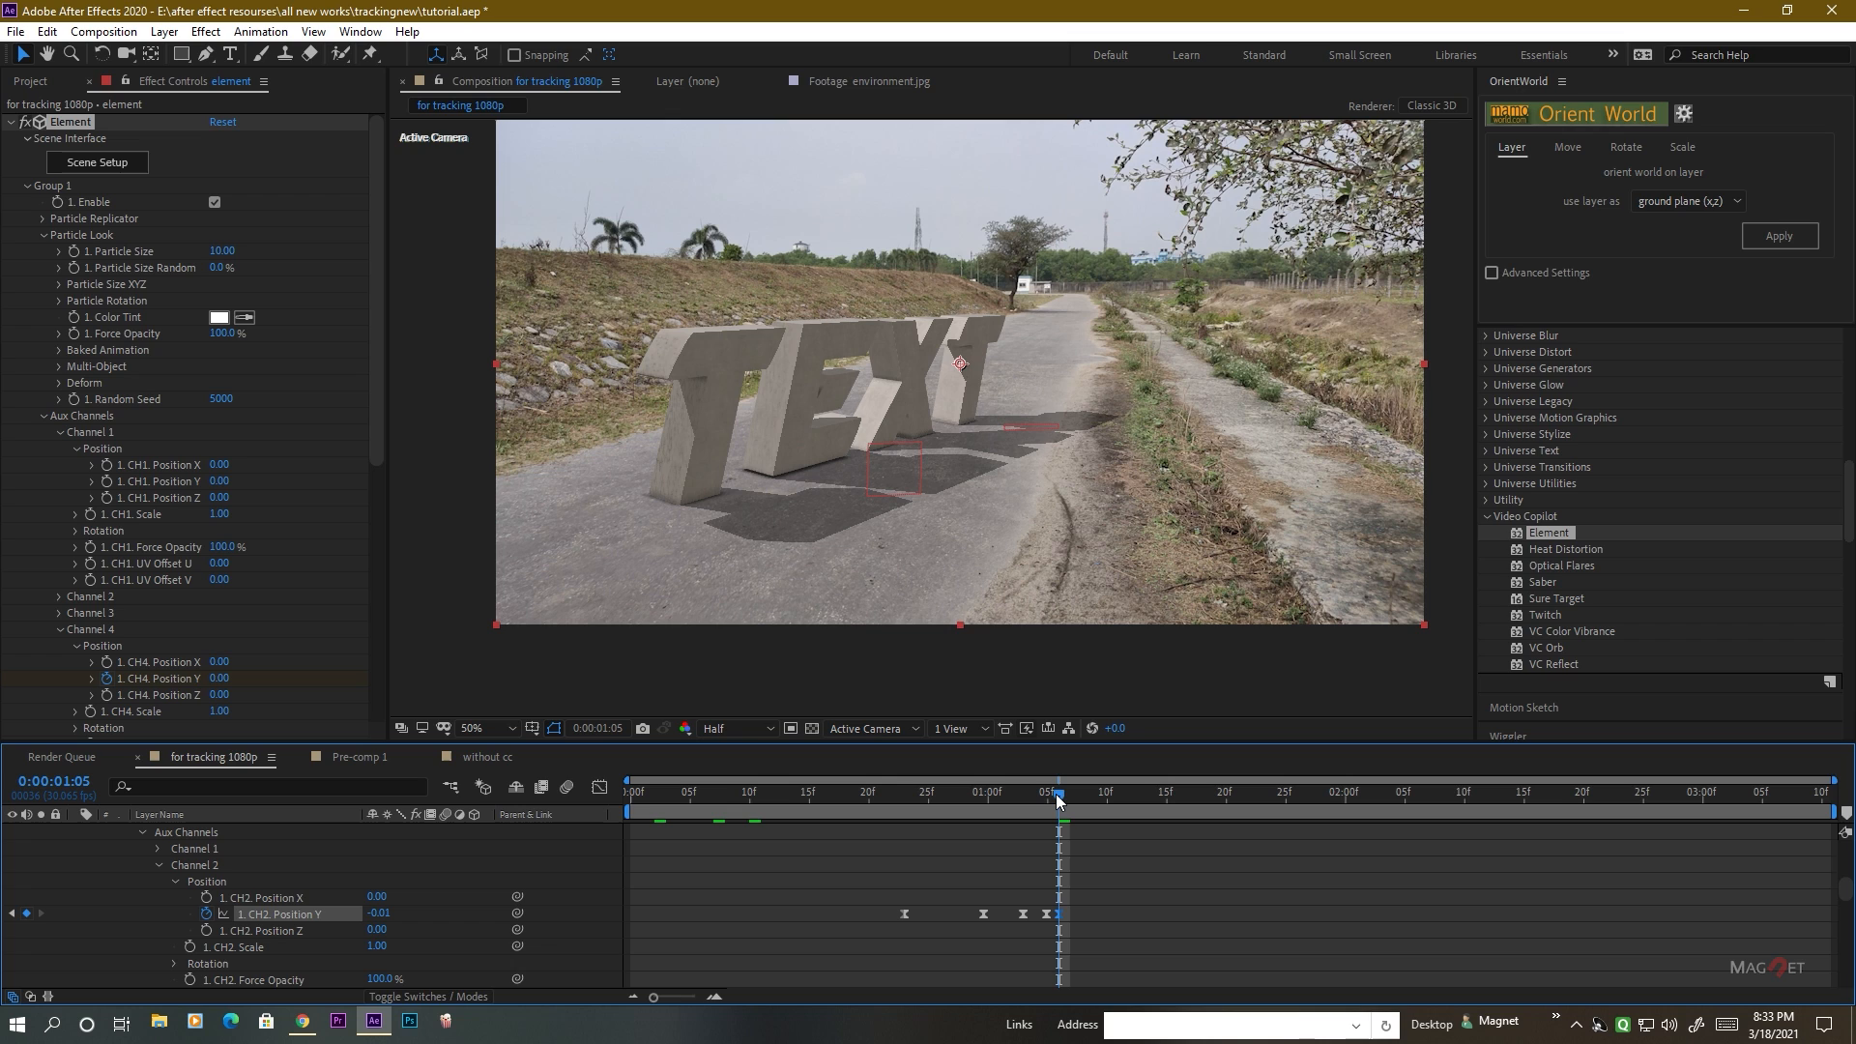
{"action": "left_click_drag", "start_coordinate": [1056, 795], "coordinate": [1070, 794]}
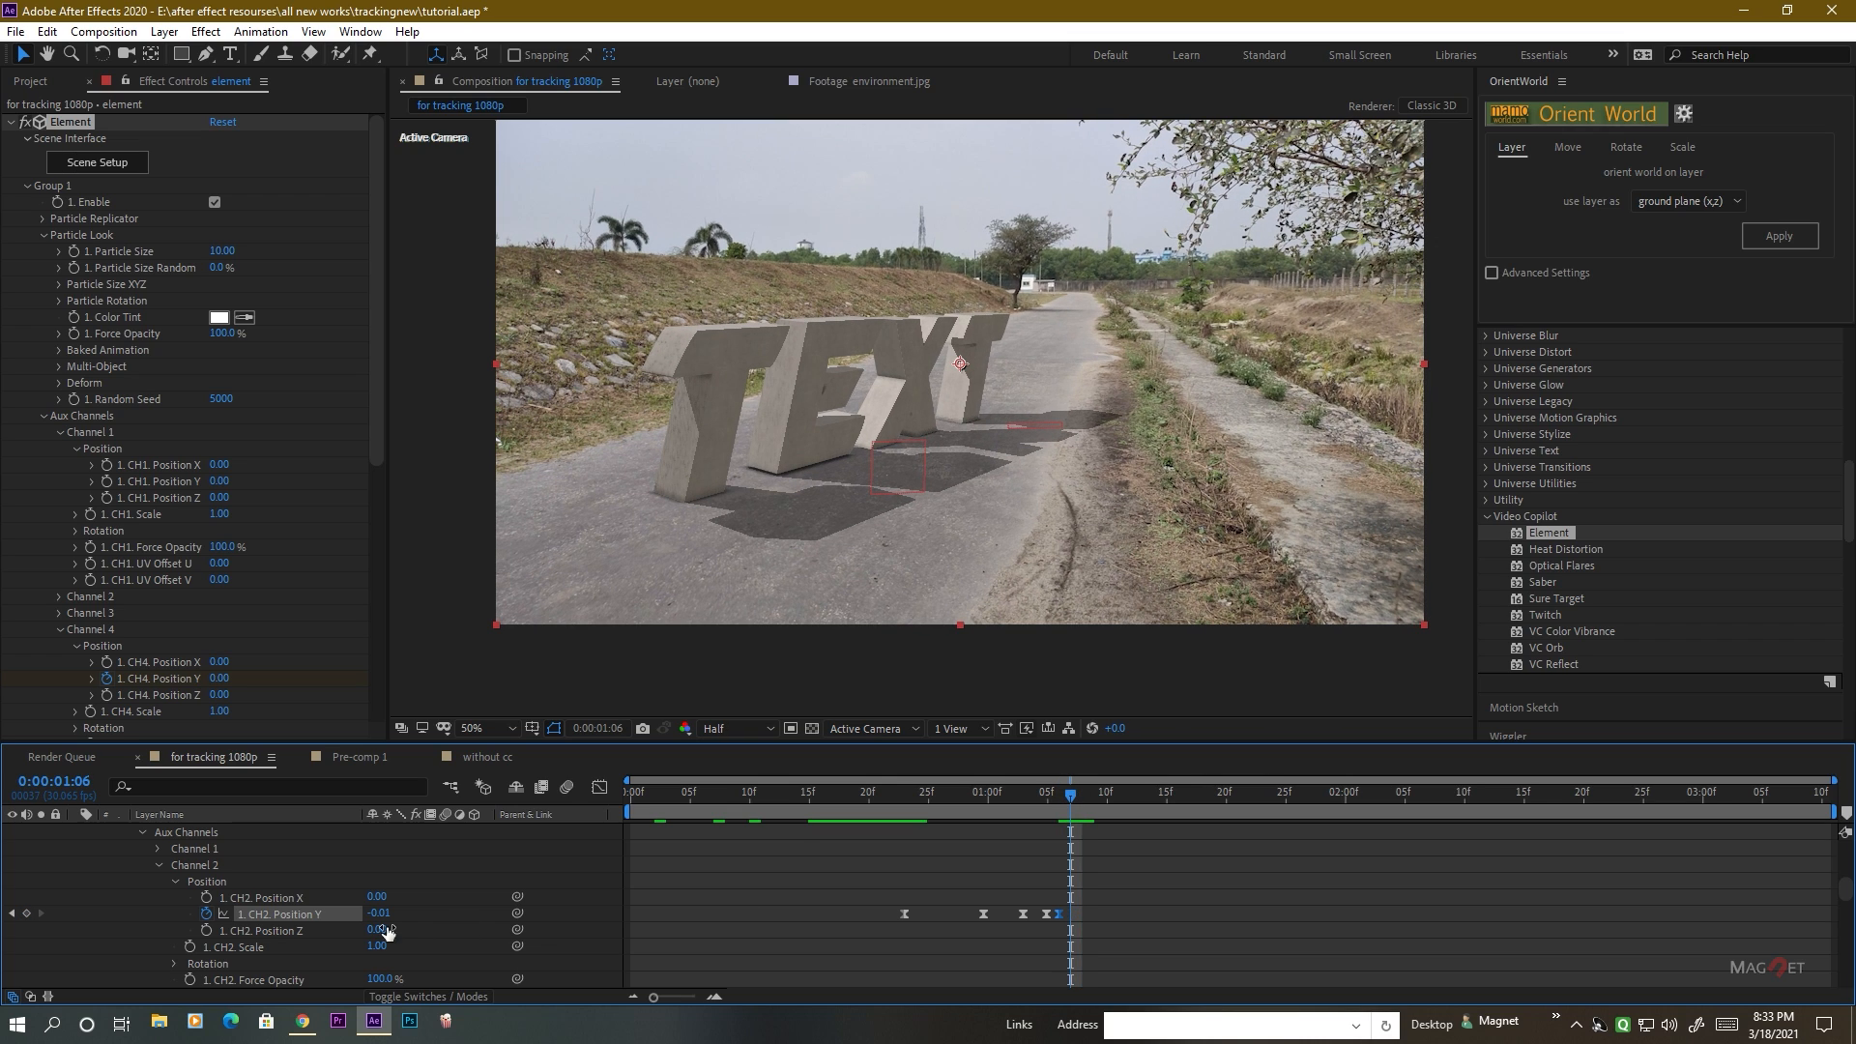
{"action": "right_click", "coordinate": [286, 913]}
{"action": "left_click", "coordinate": [360, 815]}
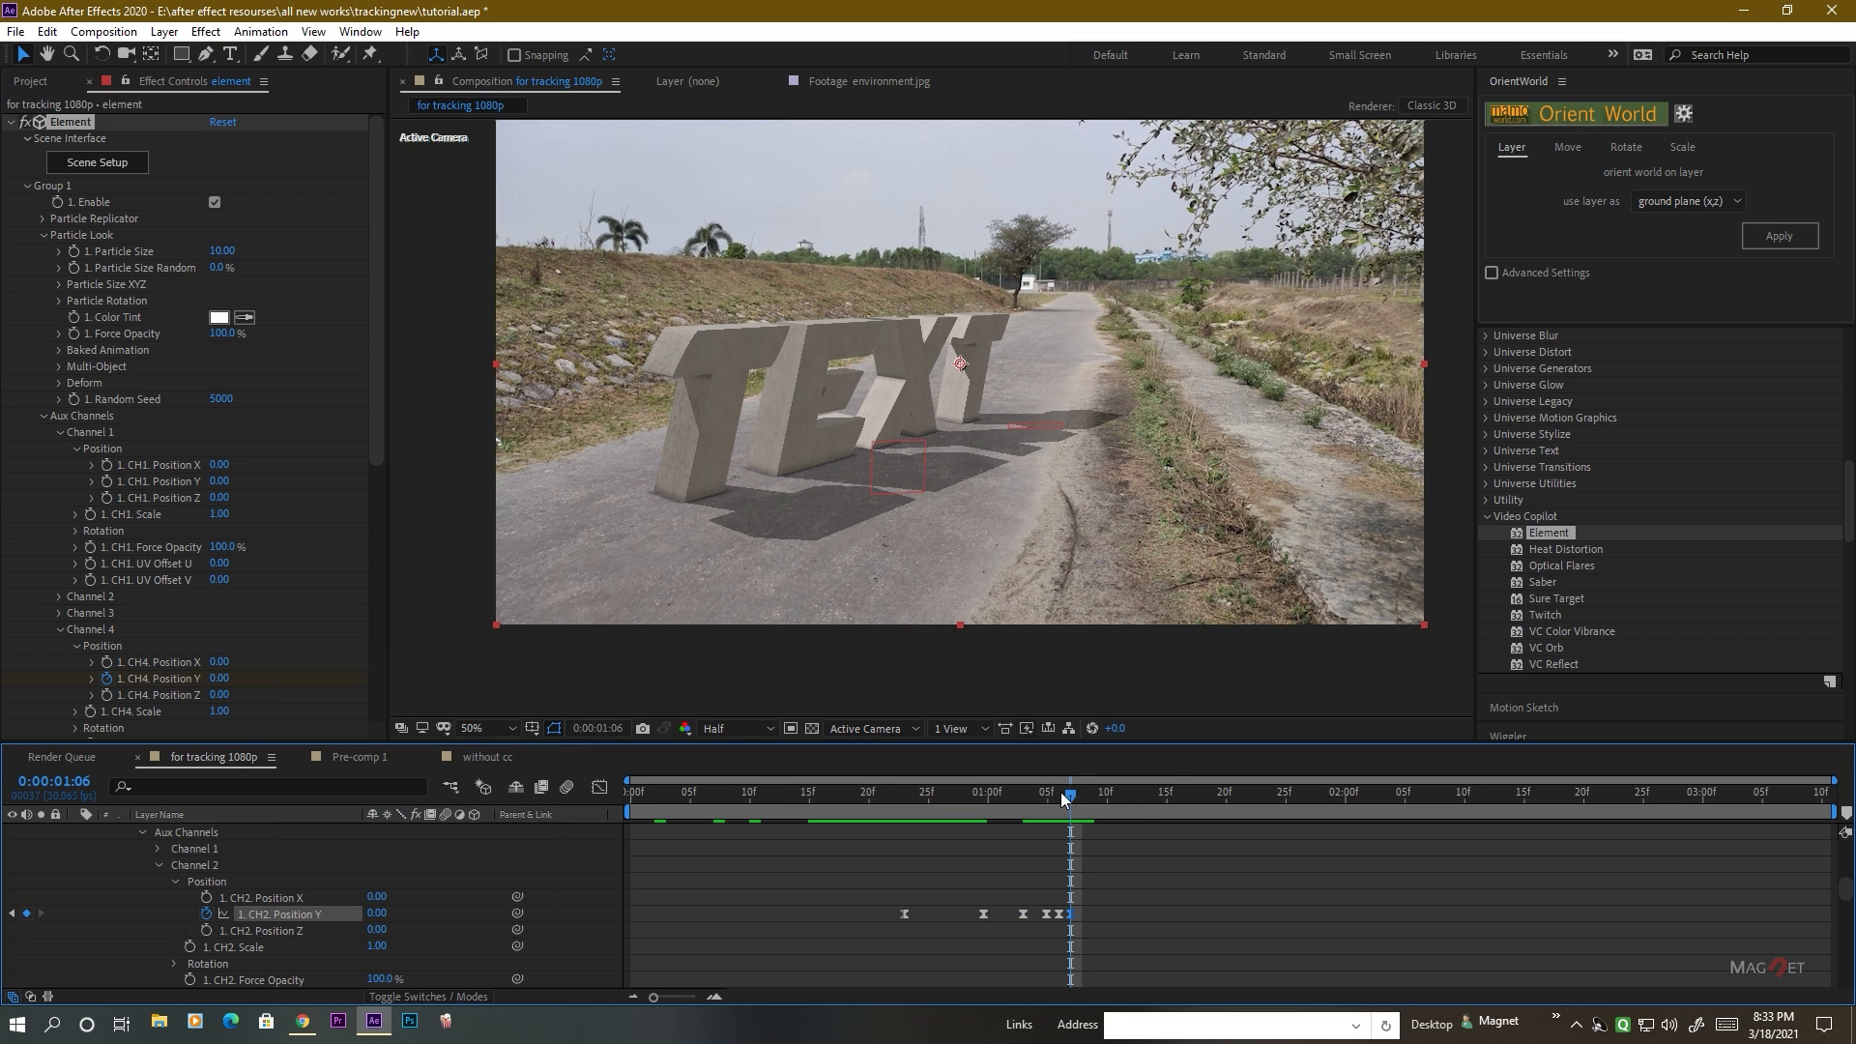
{"action": "left_click_drag", "start_coordinate": [1061, 795], "coordinate": [1083, 827]}
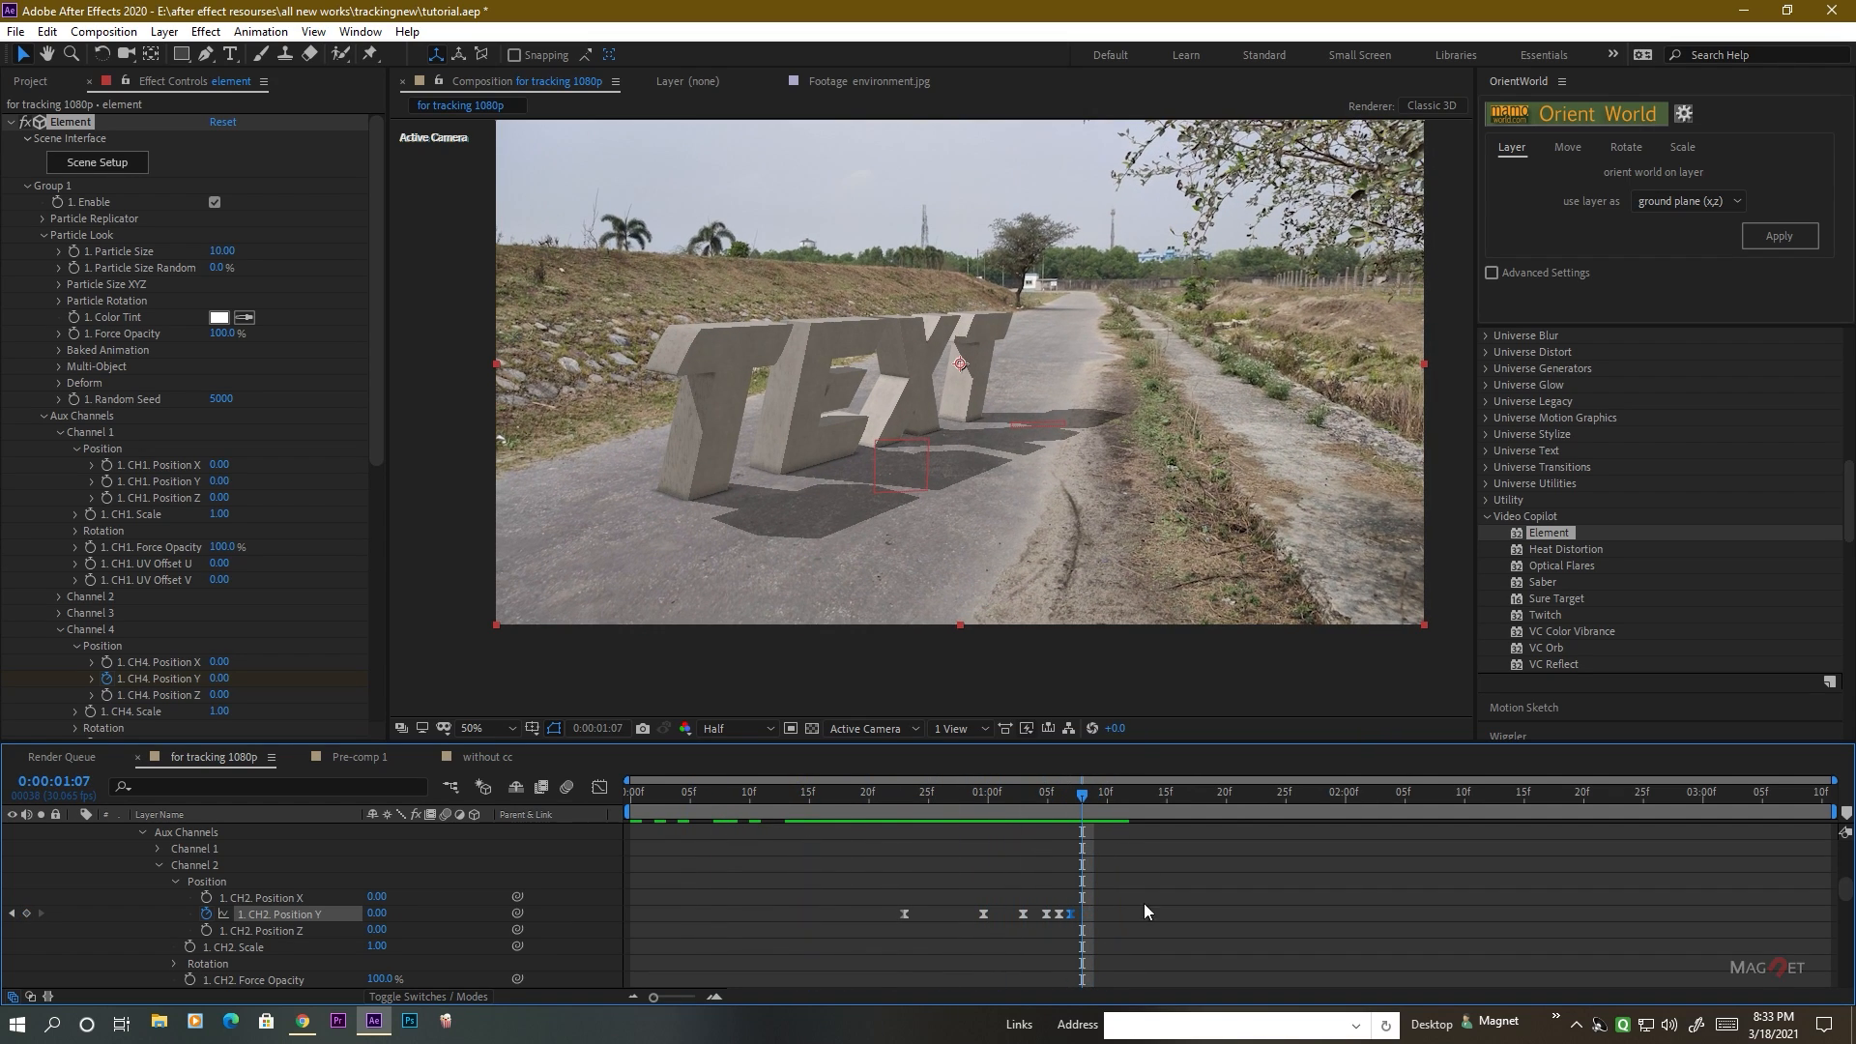
Copy all six Channel 2 Position Y keyframes and select Channel 1's Position Y as the target property.
{"action": "left_click", "coordinate": [161, 865]}
{"action": "left_click", "coordinate": [159, 848]}
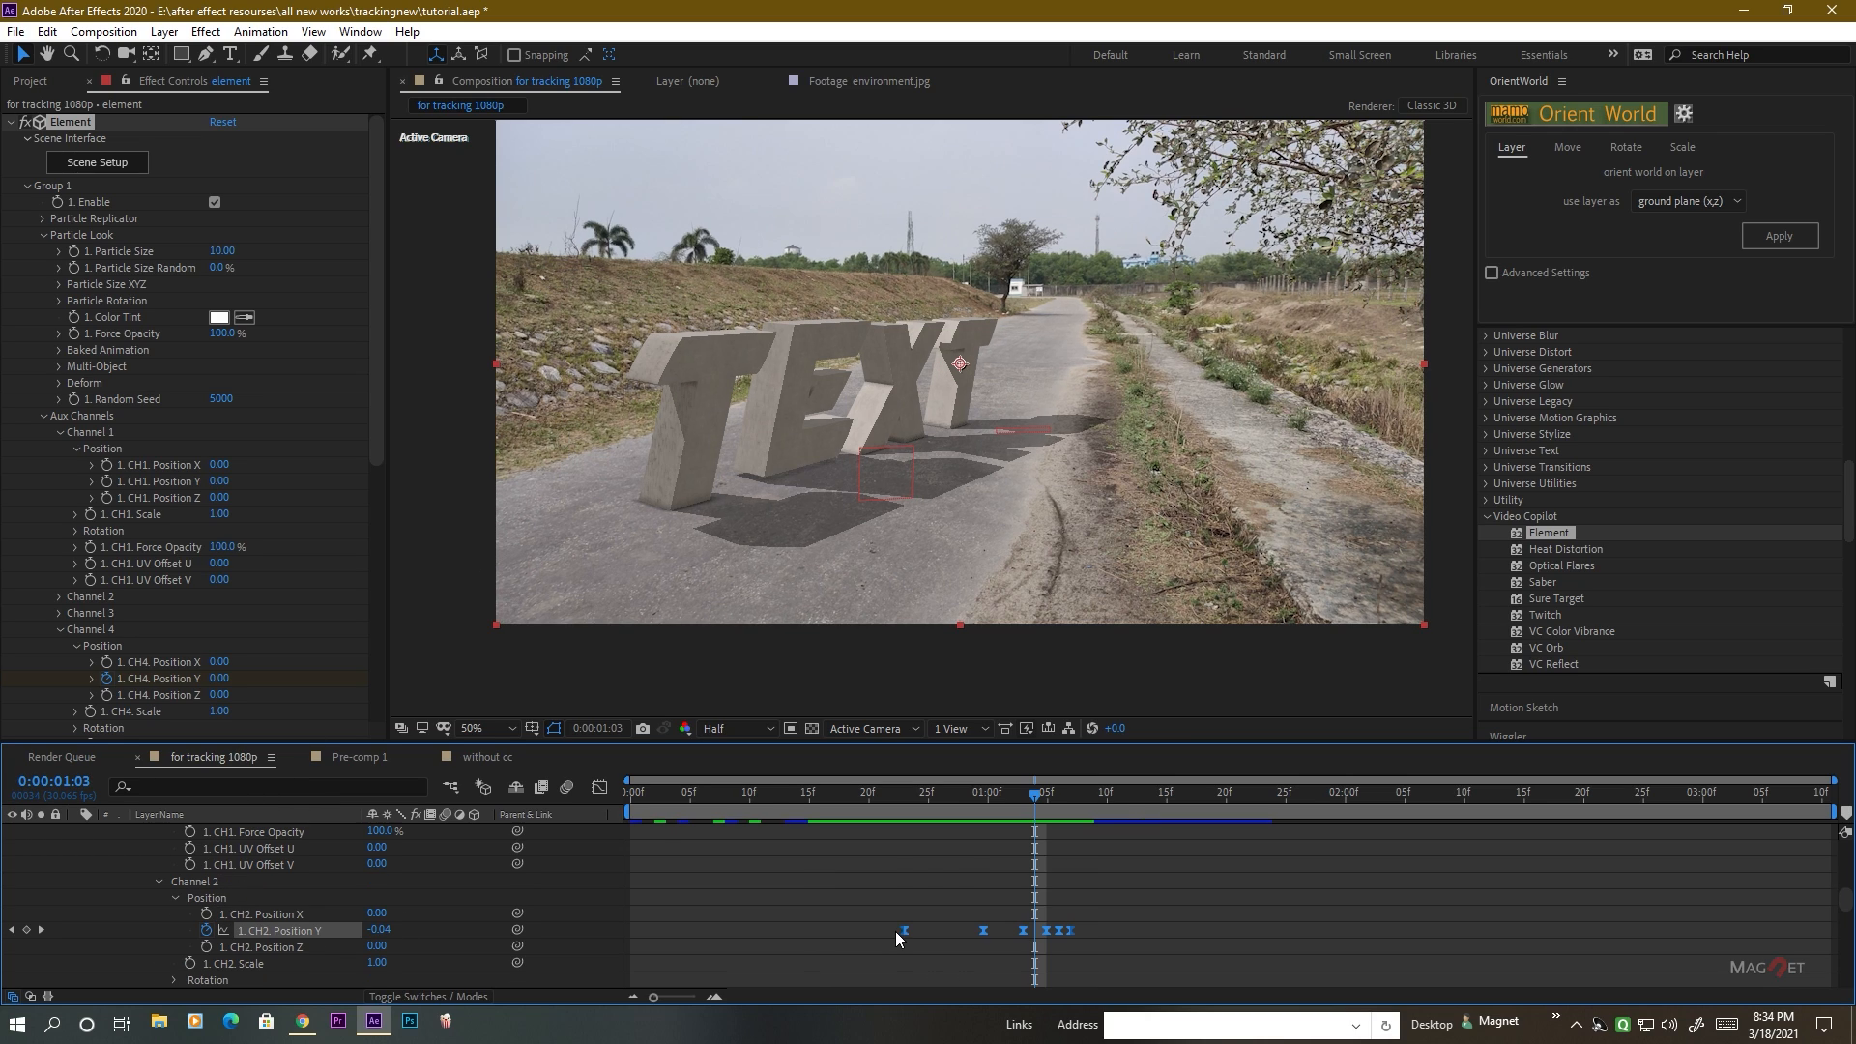
{"action": "left_click_drag", "start_coordinate": [891, 925], "coordinate": [1095, 936]}
{"action": "scroll", "coordinate": [280, 918], "scroll_direction": "up", "scroll_amount": 3}
{"action": "scroll", "coordinate": [261, 878], "scroll_direction": "up", "scroll_amount": 4}
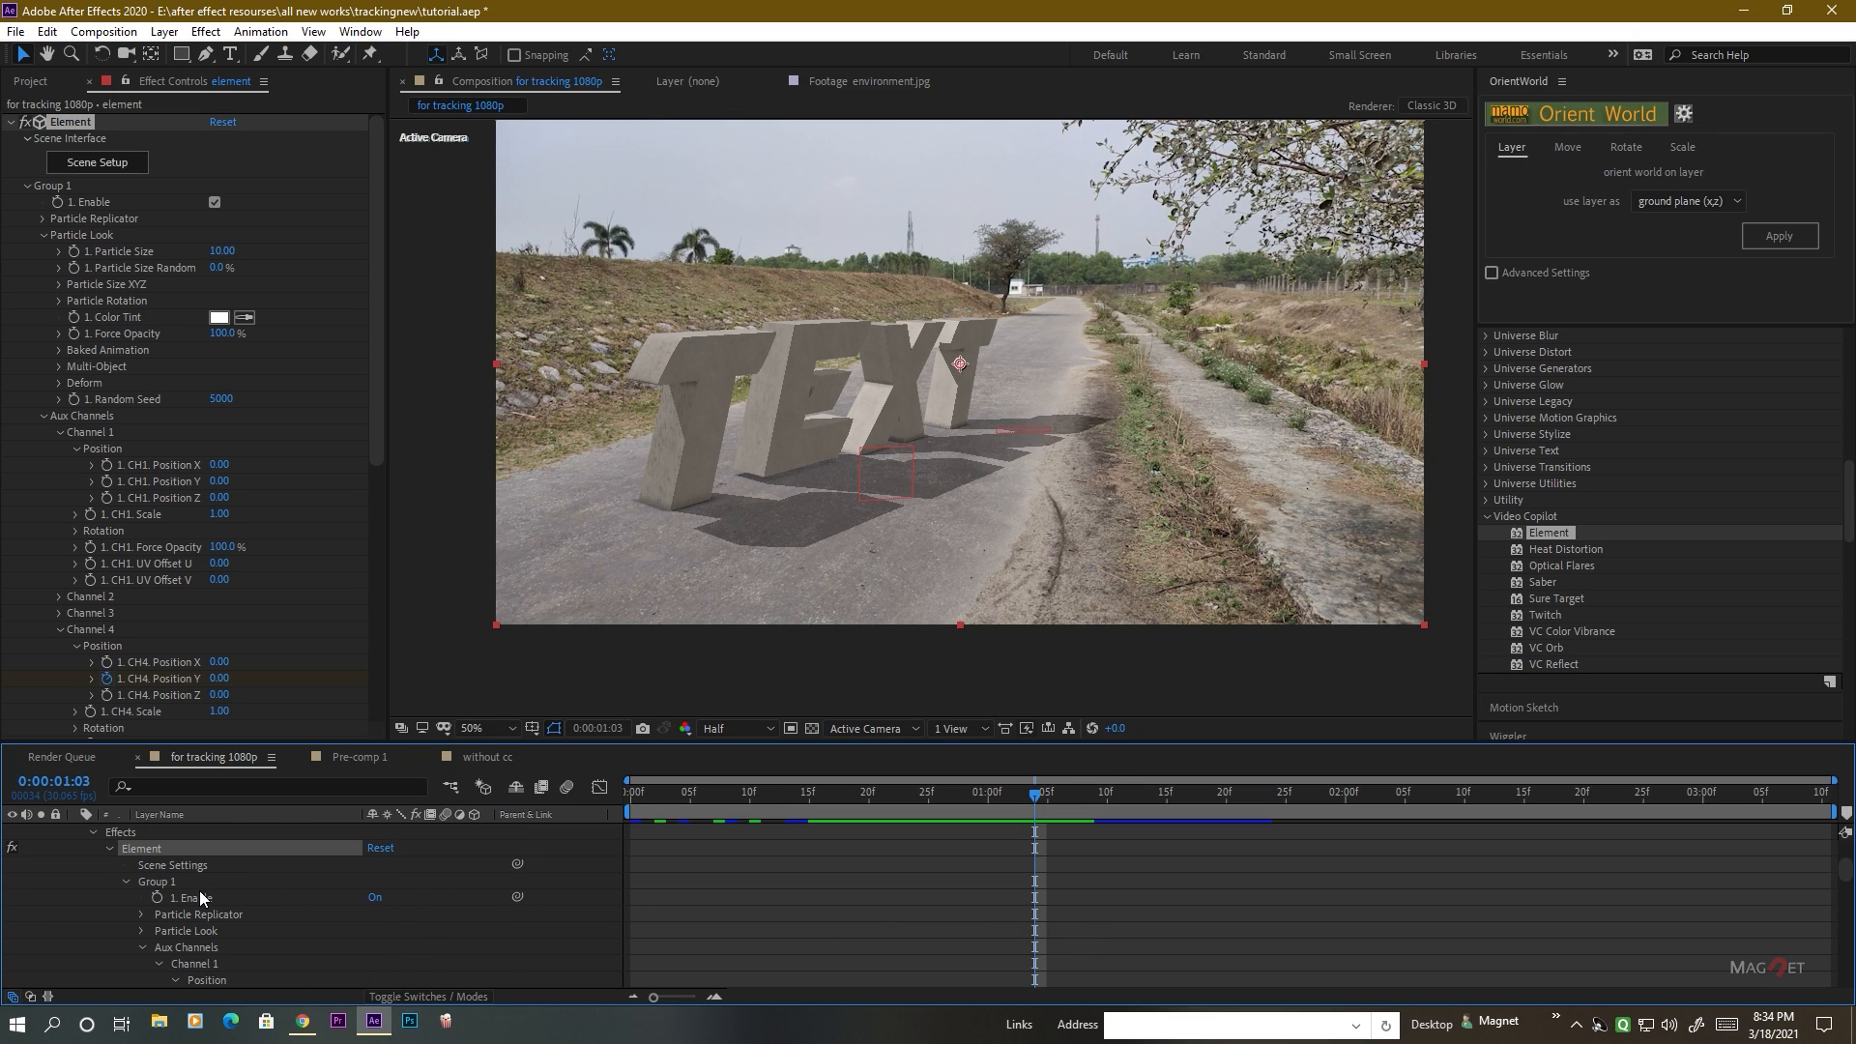
{"action": "scroll", "coordinate": [206, 924], "scroll_direction": "down", "scroll_amount": 3}
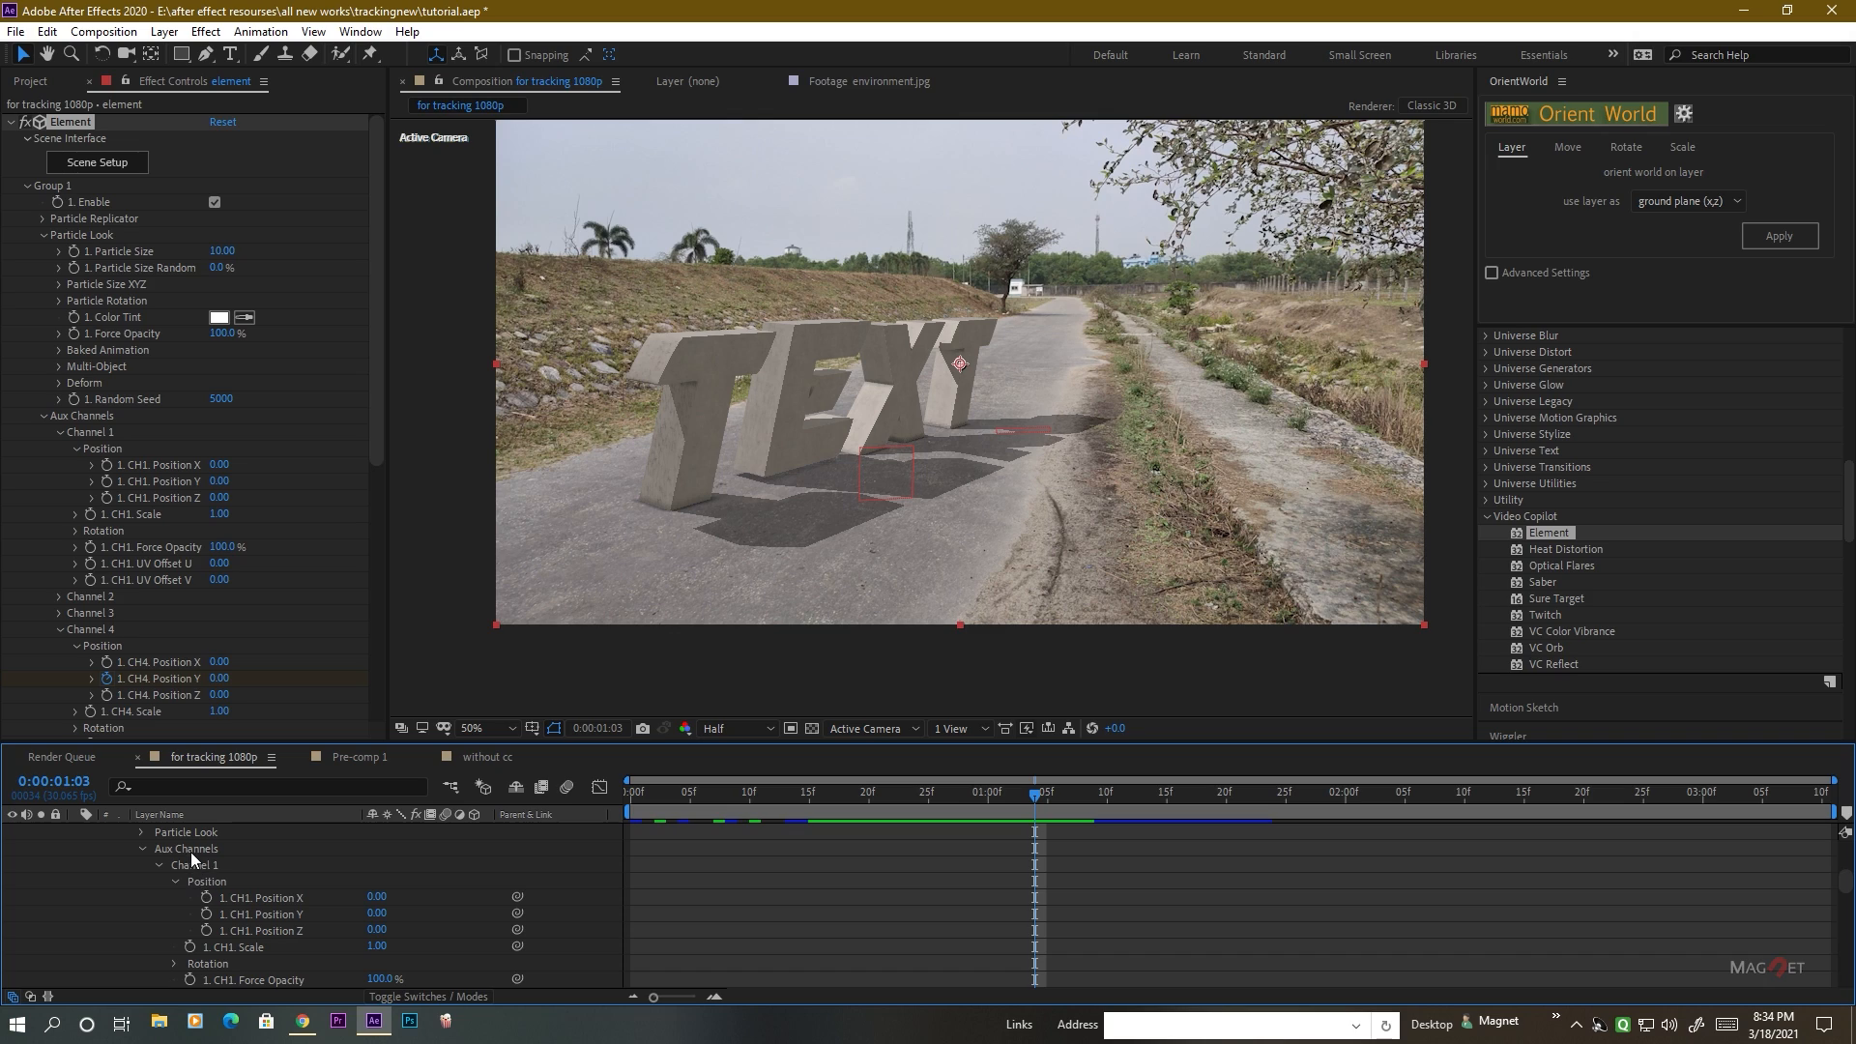
{"action": "left_click", "coordinate": [187, 866]}
{"action": "left_click", "coordinate": [275, 913]}
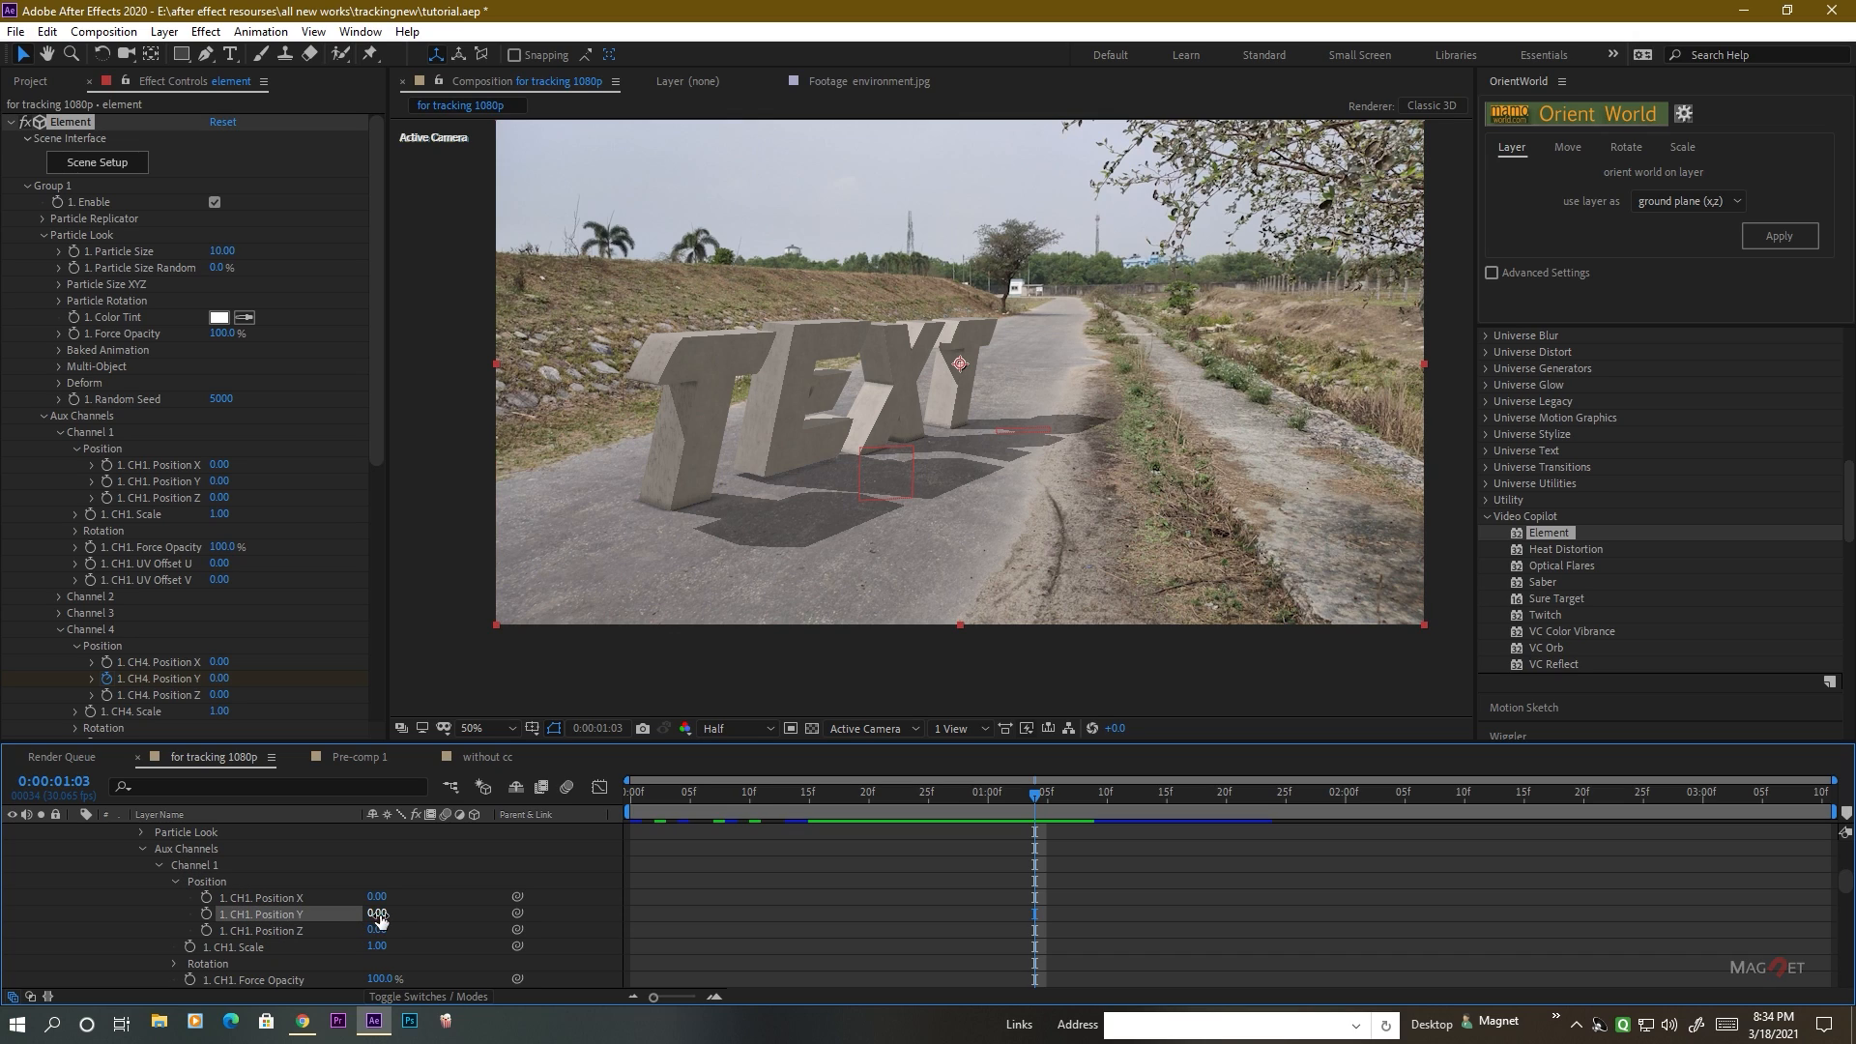
{"action": "left_click_drag", "start_coordinate": [350, 920], "coordinate": [377, 919]}
{"action": "right_click", "coordinate": [294, 914]}
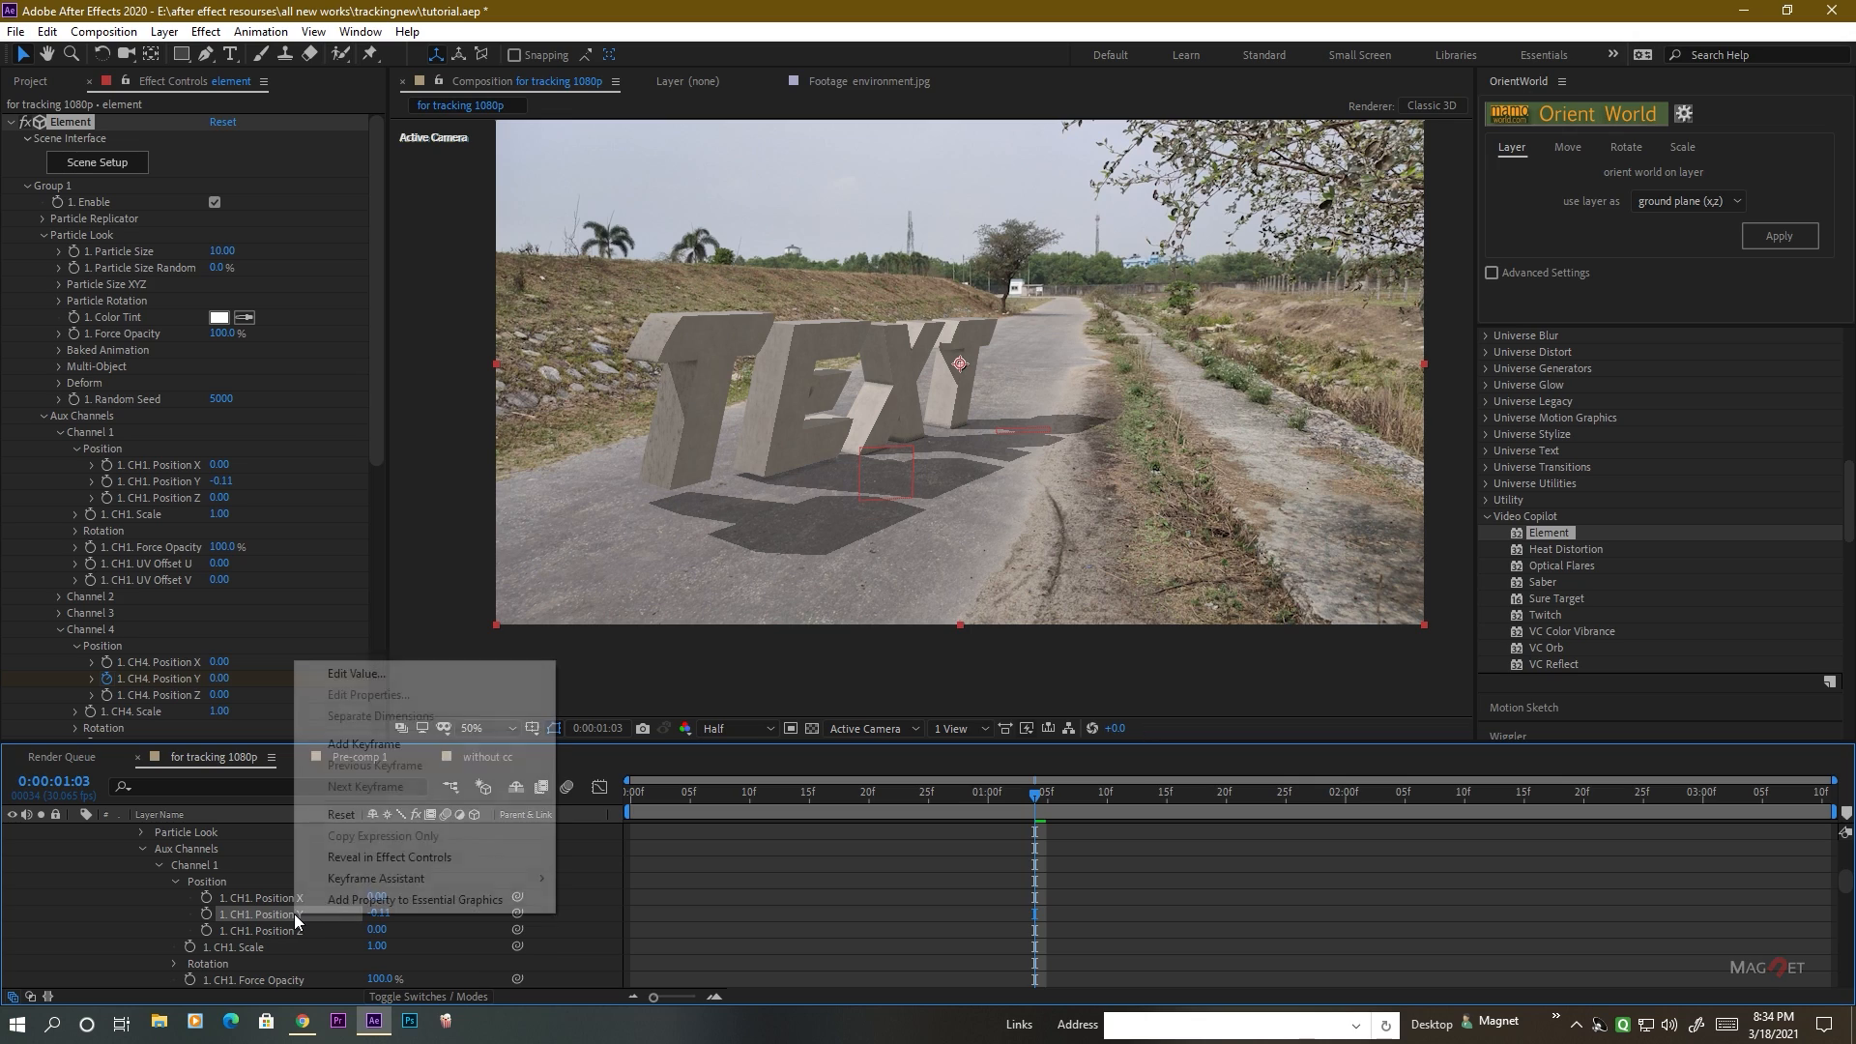
{"action": "left_click", "coordinate": [340, 816]}
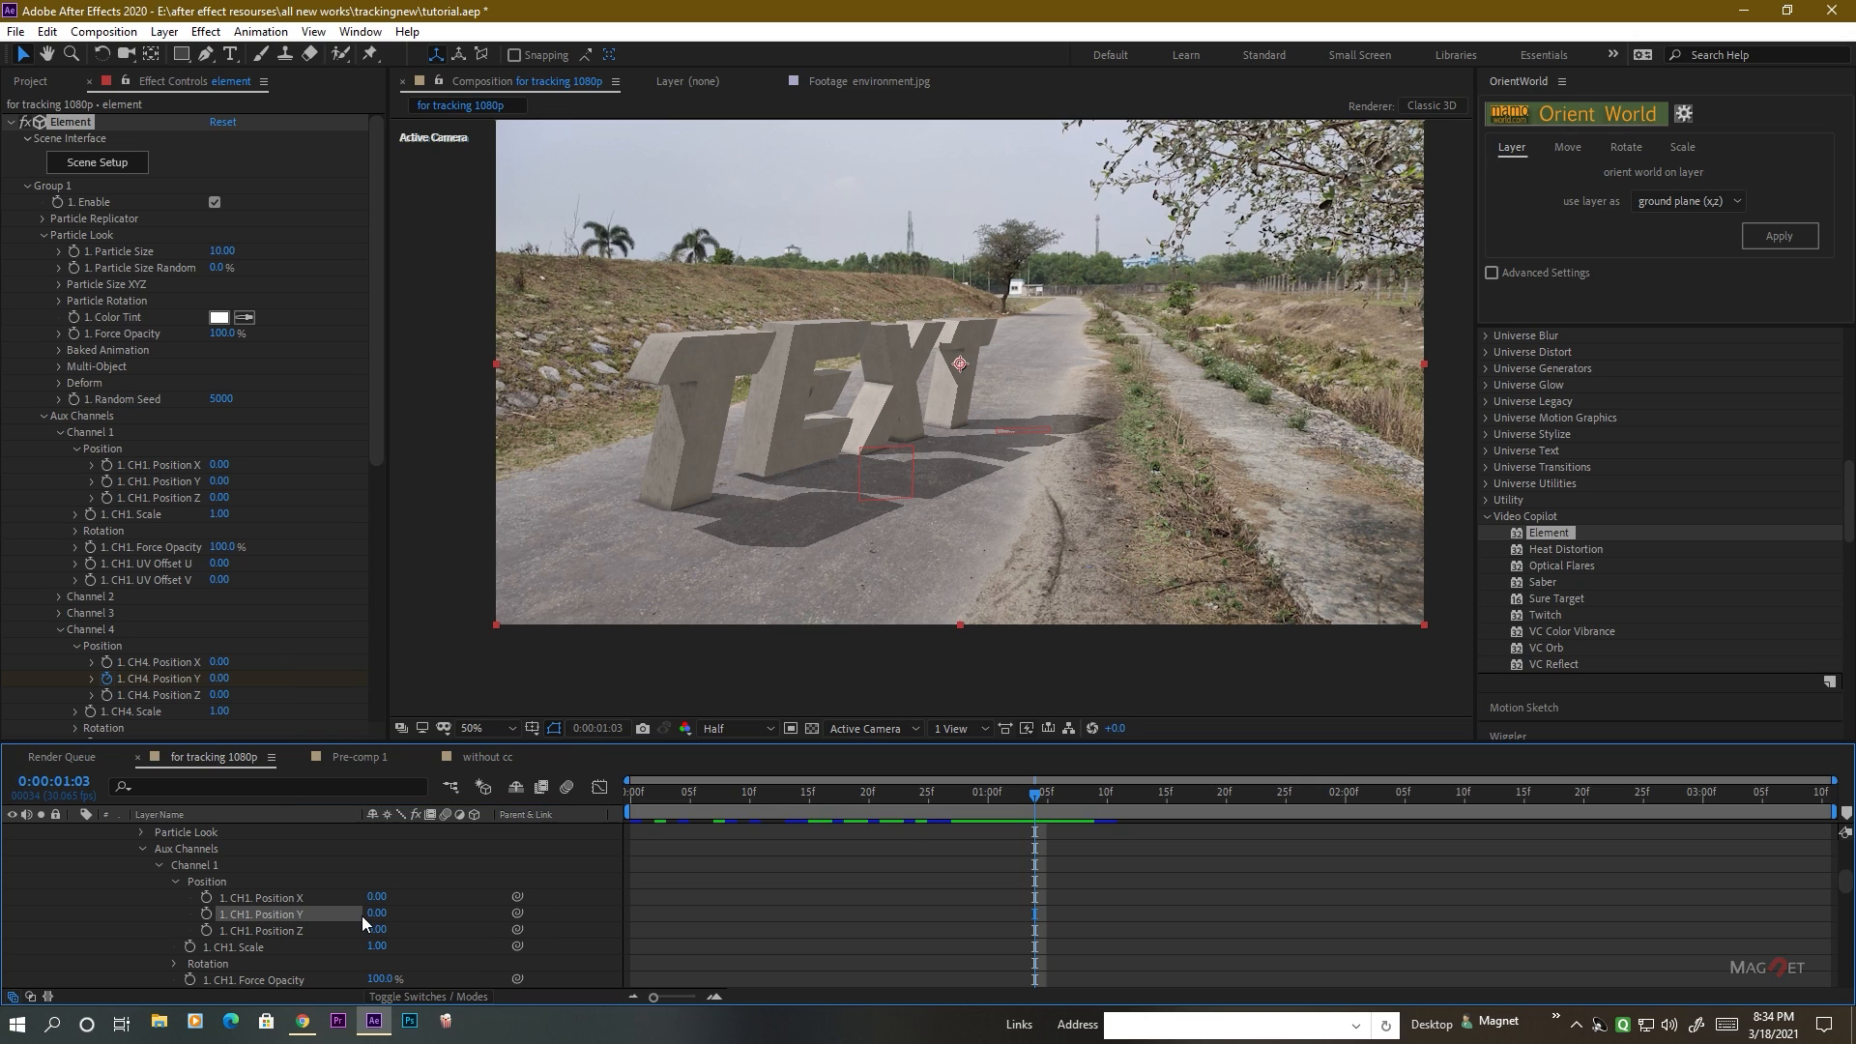
Paste the copied keyframes onto the first T's Channel 1 Position Y and shift them earlier so the last one sits at 0:00:01:09.
{"action": "key", "text": "ctrl+v"}
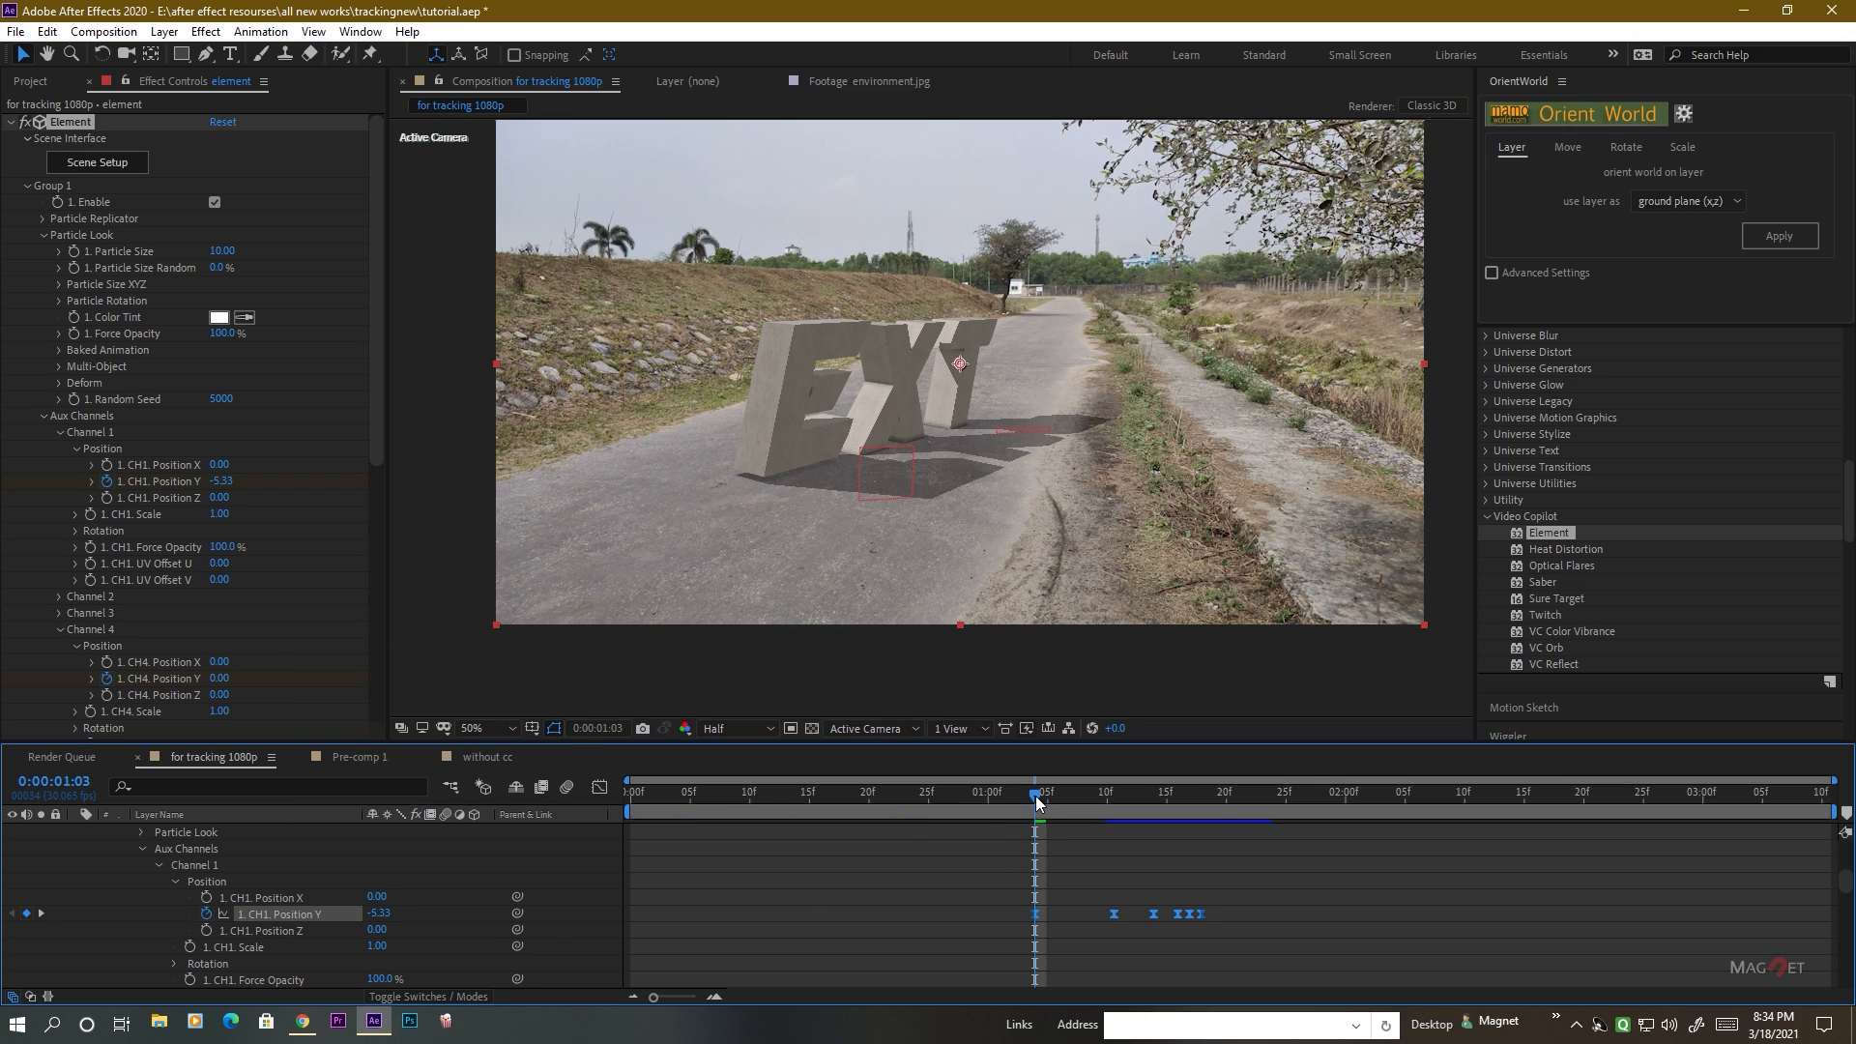
{"action": "left_click_drag", "start_coordinate": [1037, 802], "coordinate": [1142, 801]}
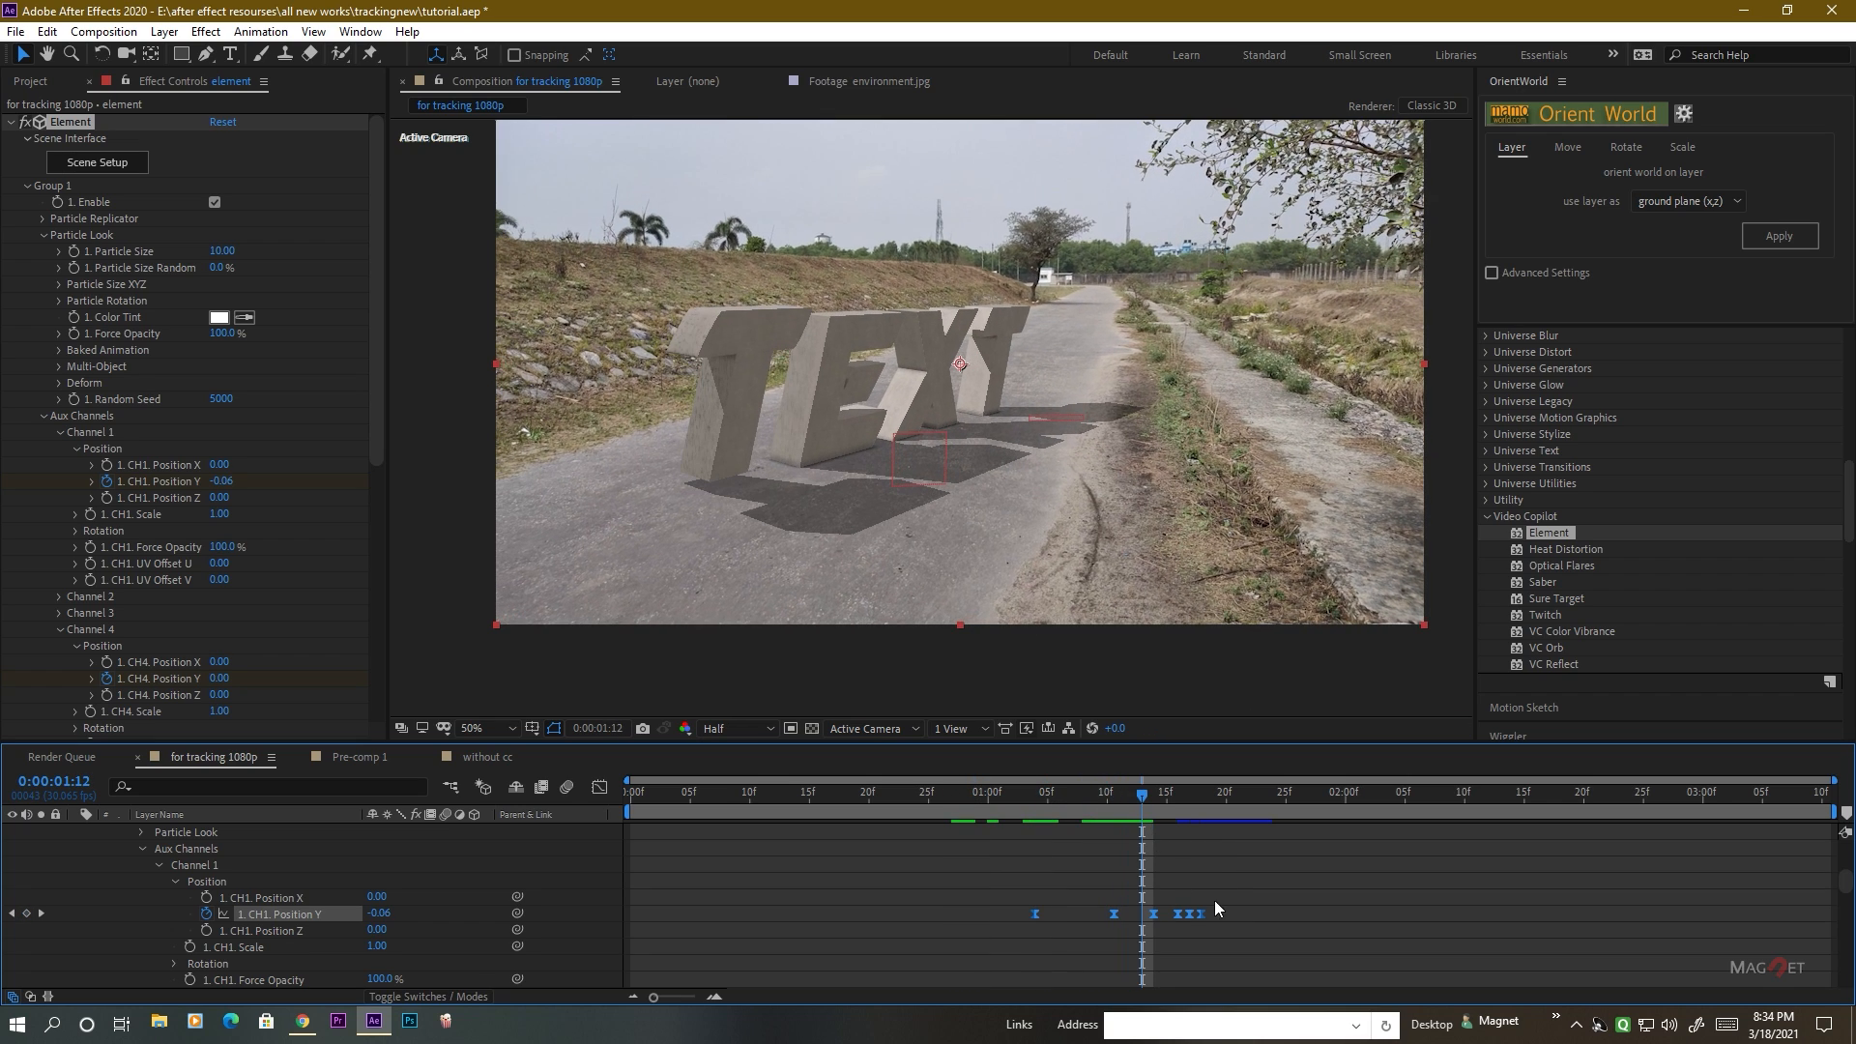
{"action": "left_click_drag", "start_coordinate": [1032, 912], "coordinate": [938, 913]}
Scrub through the first T's fall, end the work area at 0:00:01:14 and play the preview.
{"action": "left_click_drag", "start_coordinate": [892, 797], "coordinate": [1124, 848]}
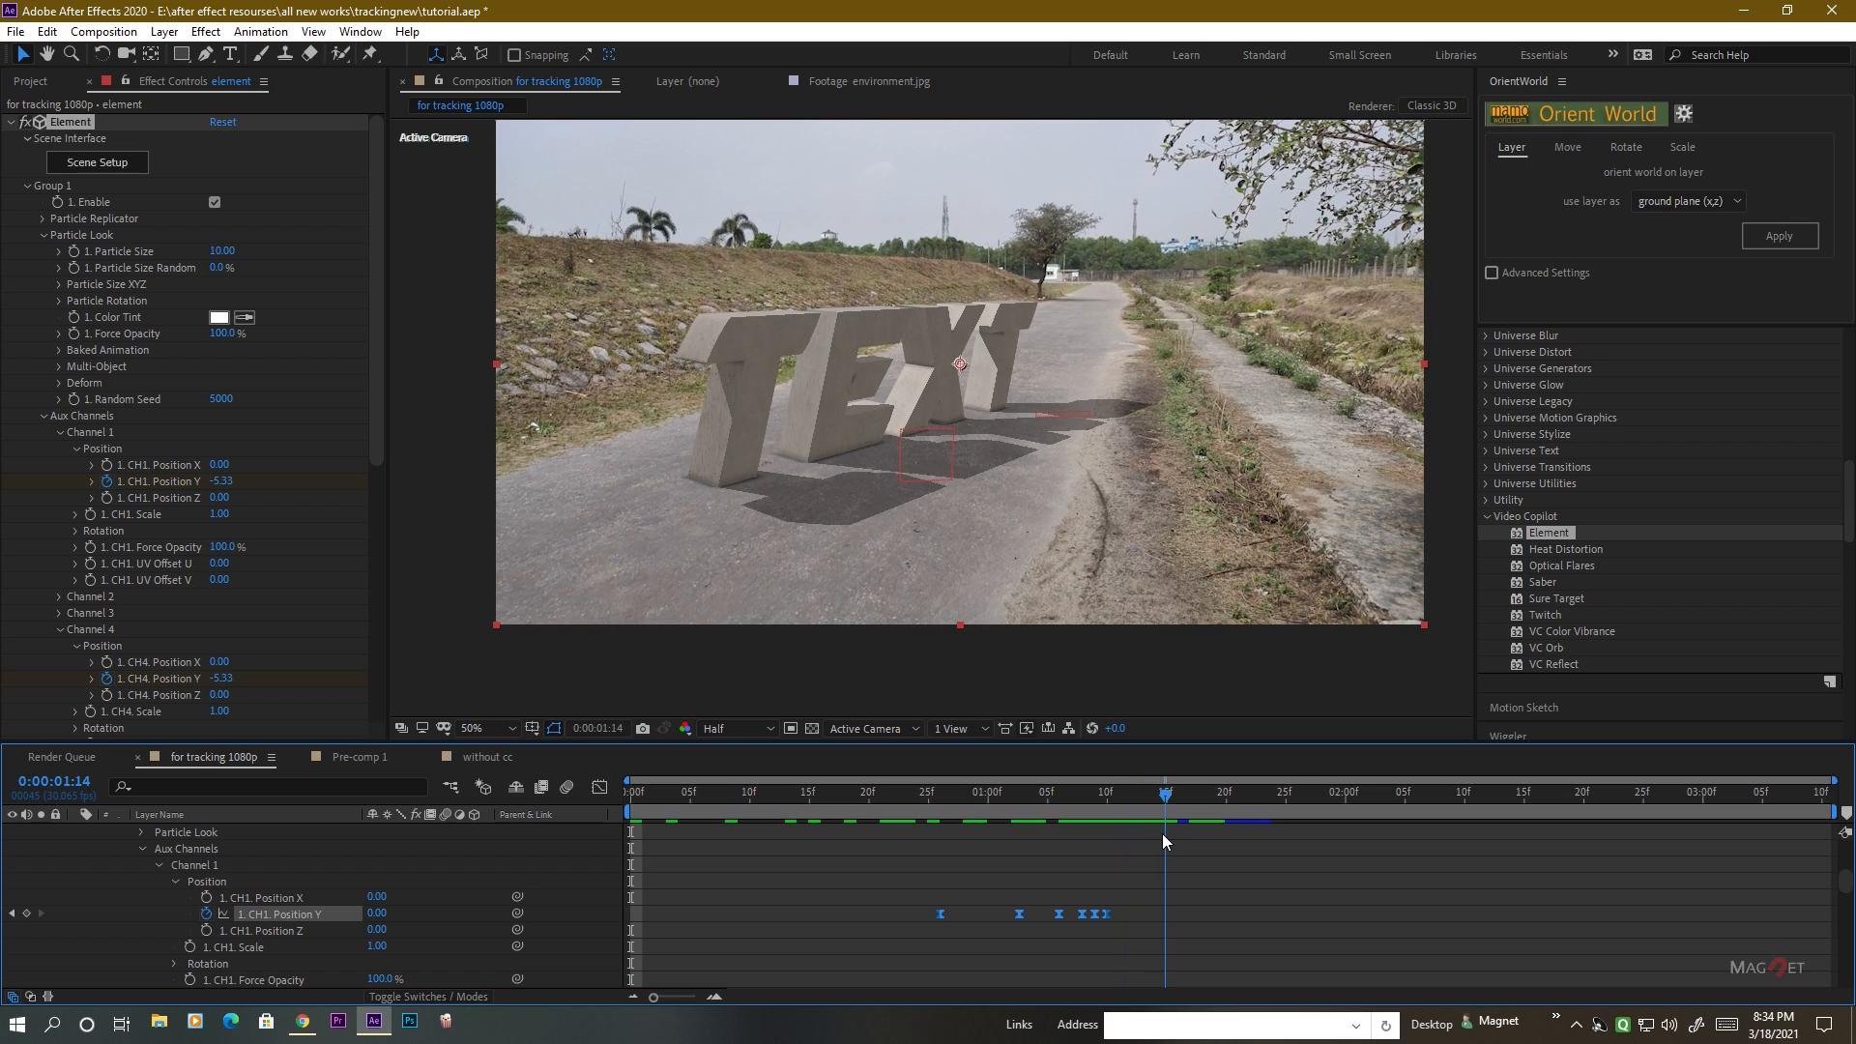
{"action": "key", "text": "n"}
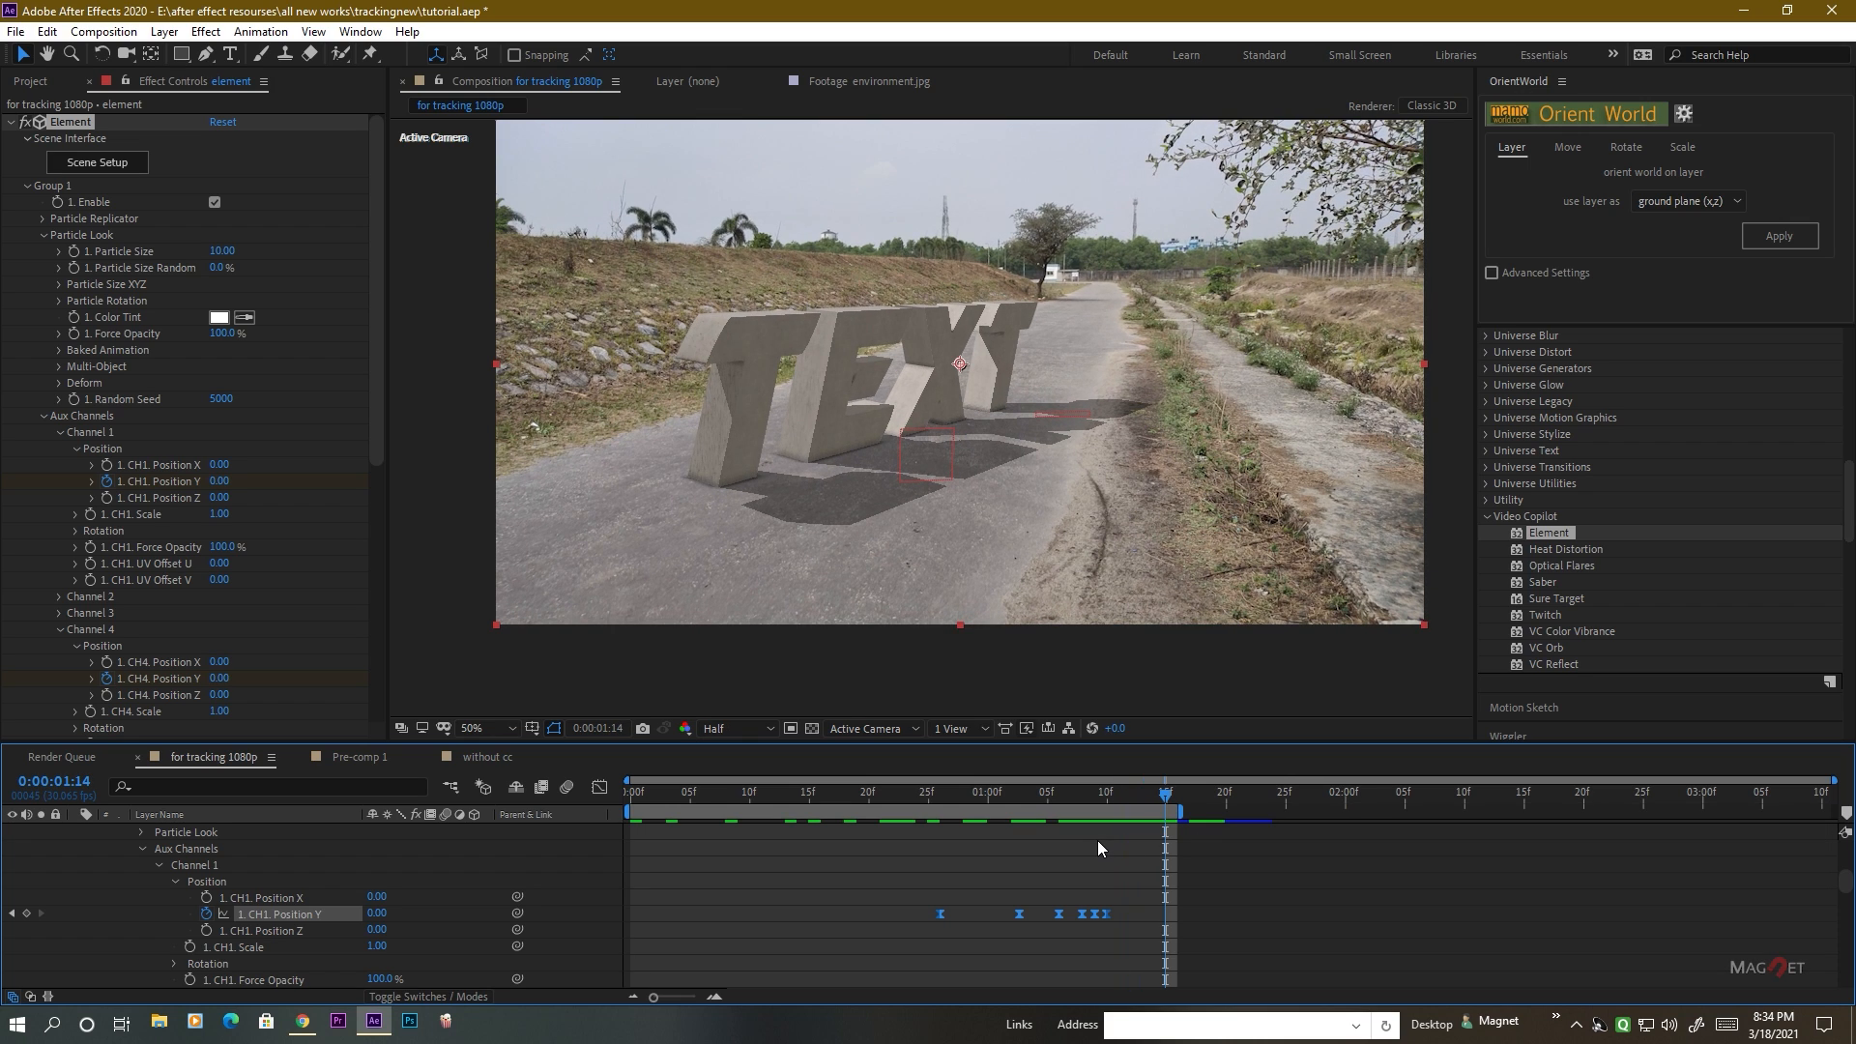
{"action": "key", "text": "space"}
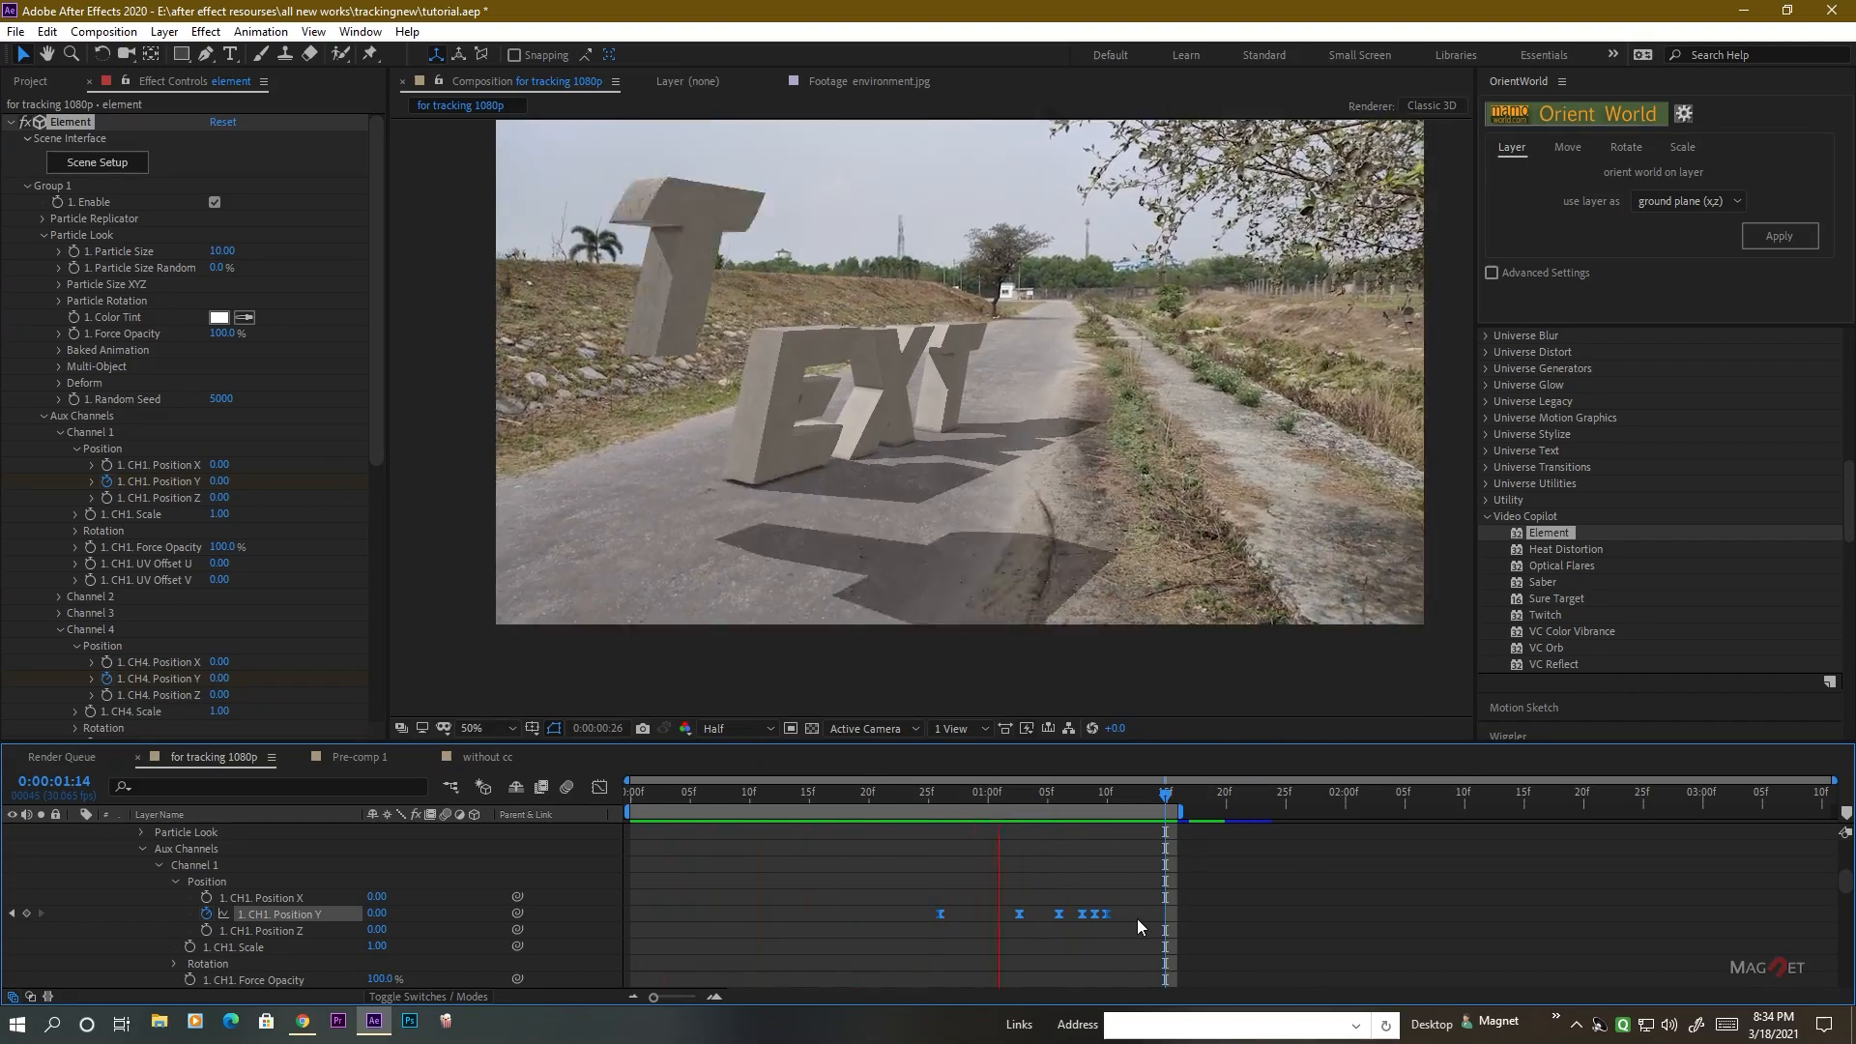
{"action": "key", "text": "space"}
Set the first T's Channel 1 Position Y bounce keyframes to -0.11 at 0:00:01:05 and -0.03 at 0:00:01:08.
{"action": "left_click", "coordinate": [1081, 839]}
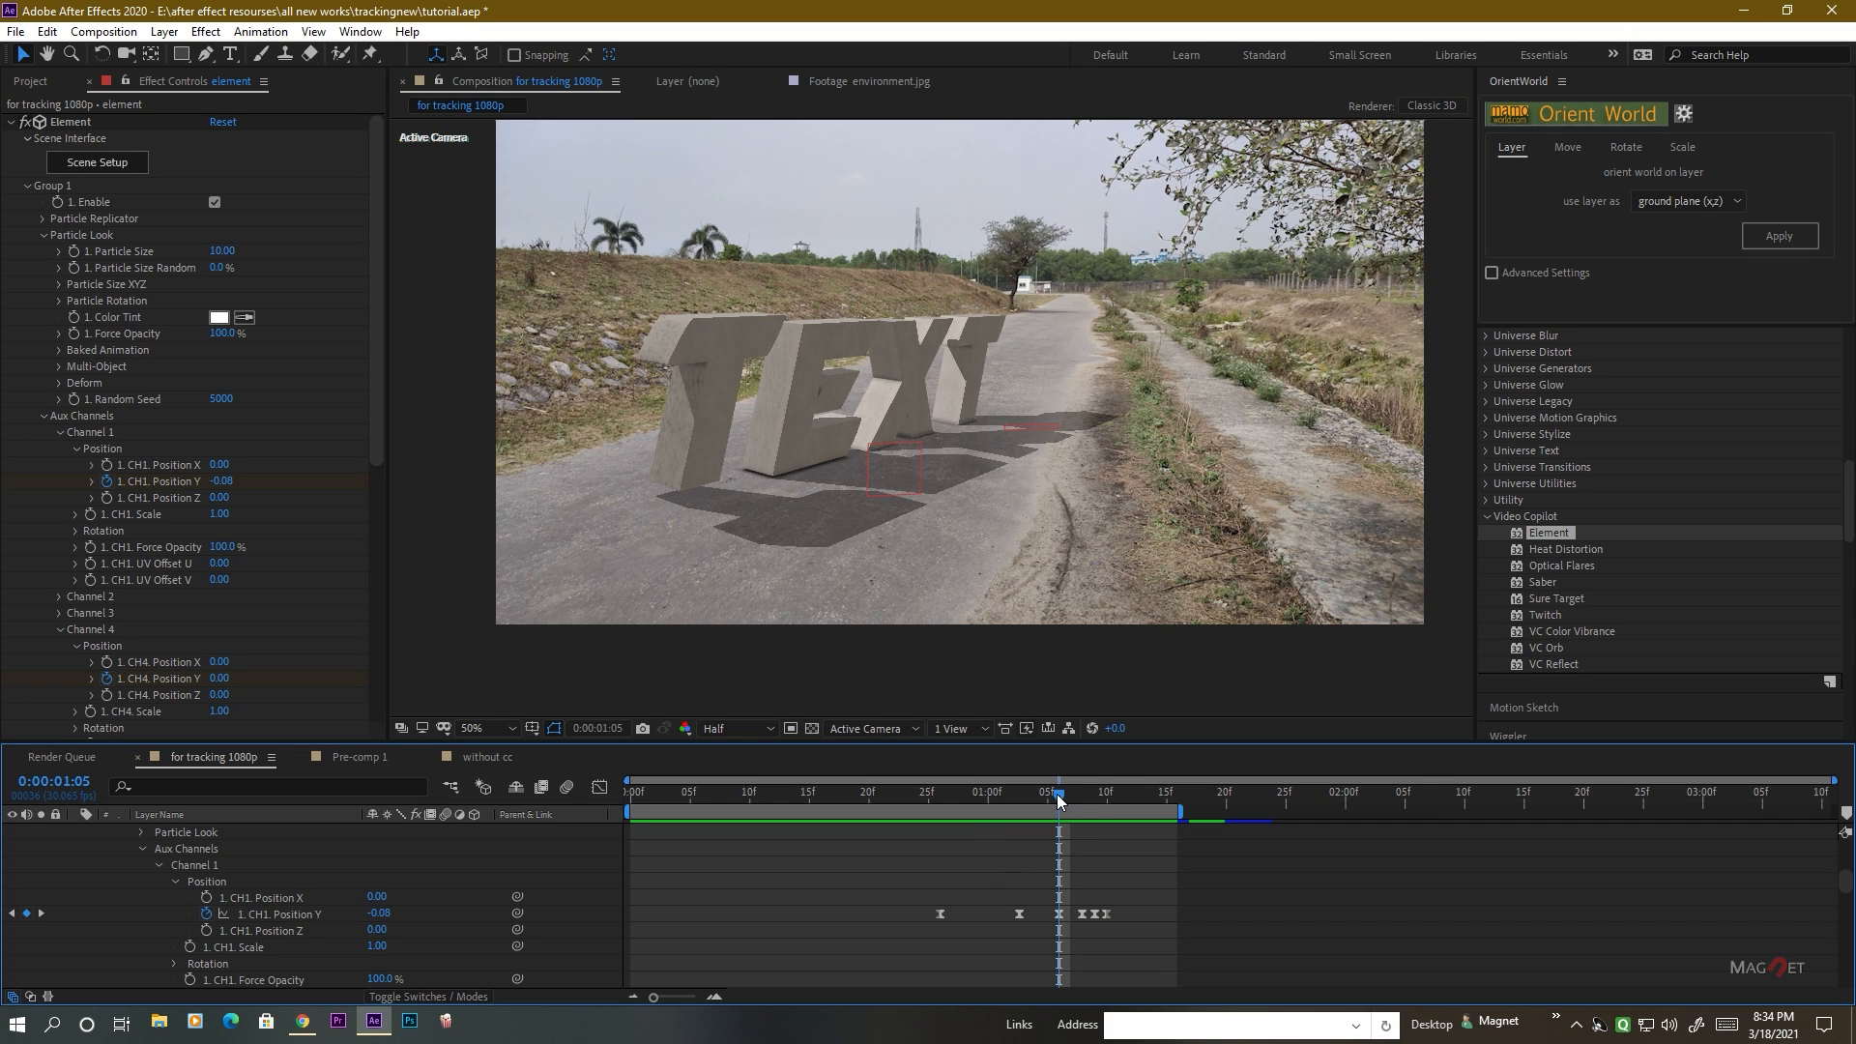
{"action": "left_click", "coordinate": [1081, 795]}
{"action": "mouse_move", "coordinate": [1077, 797]}
{"action": "left_mouse_down"}
{"action": "mouse_move", "coordinate": [1009, 814]}
{"action": "mouse_move", "coordinate": [1054, 810]}
{"action": "left_mouse_up"}
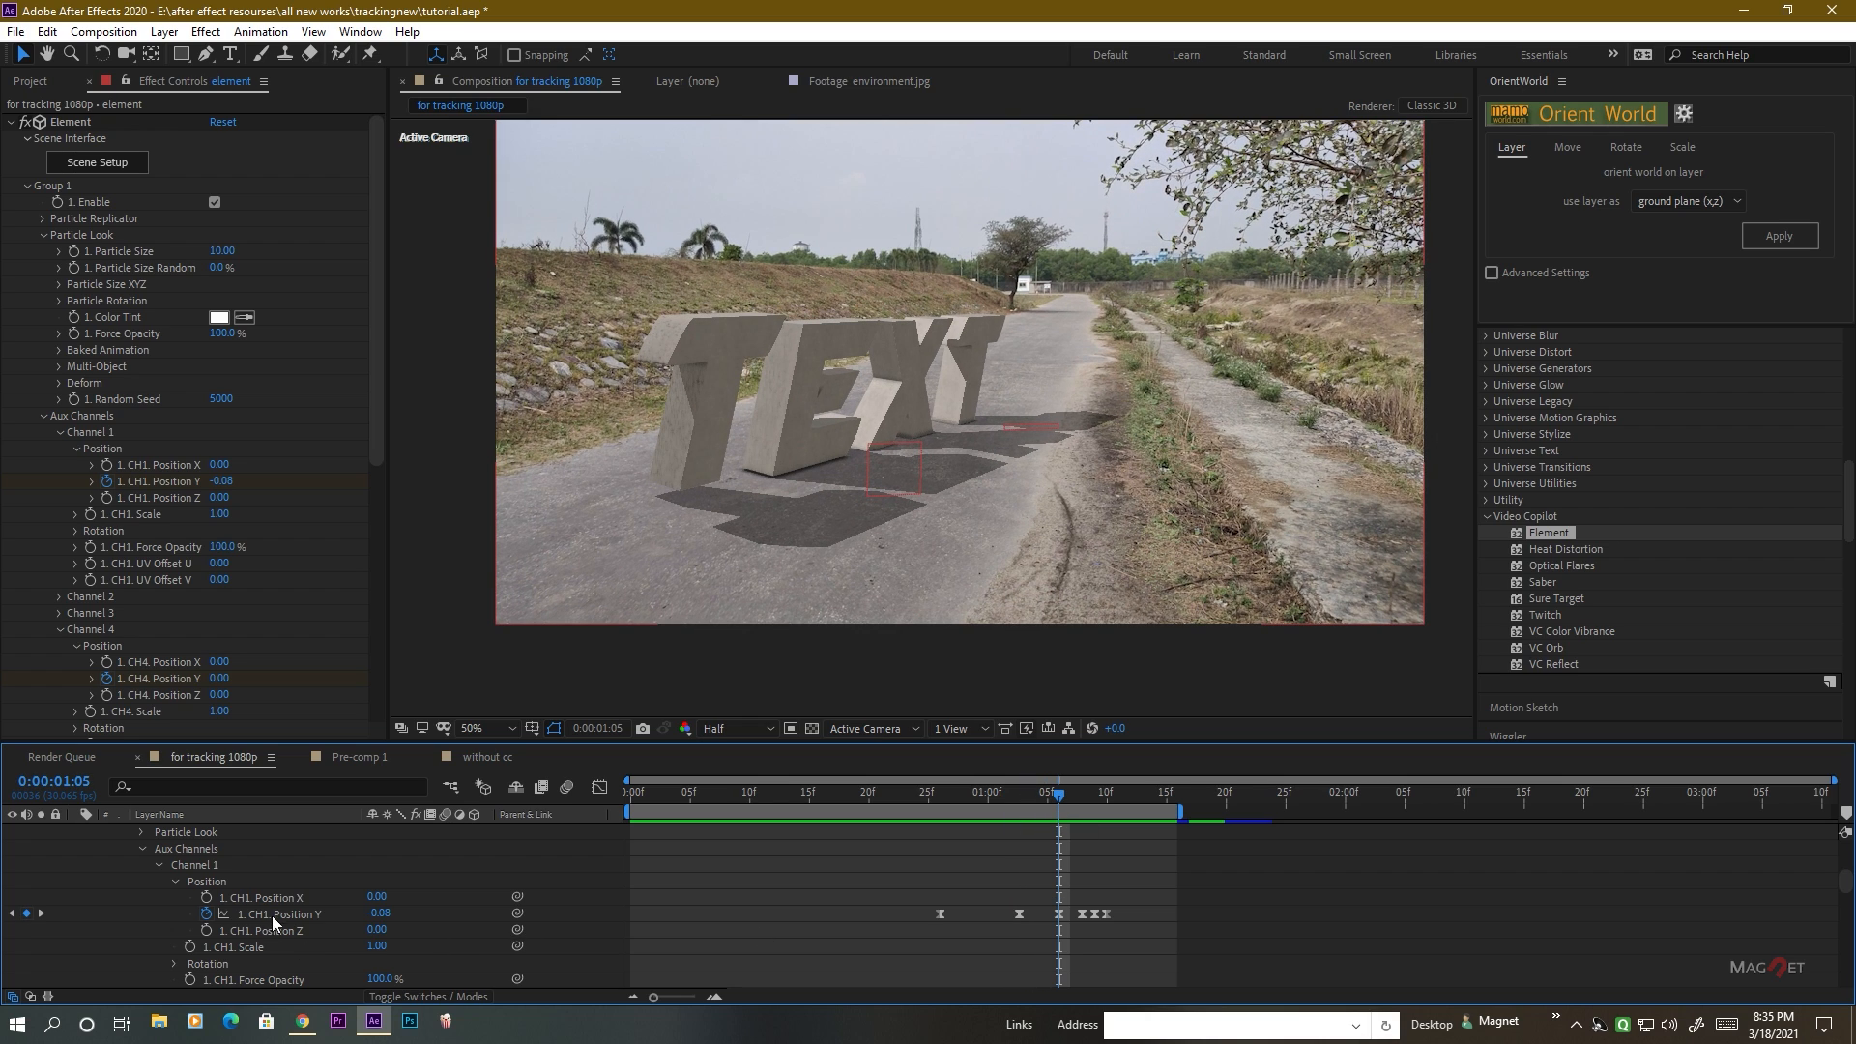
{"action": "left_click_drag", "start_coordinate": [380, 915], "coordinate": [387, 917]}
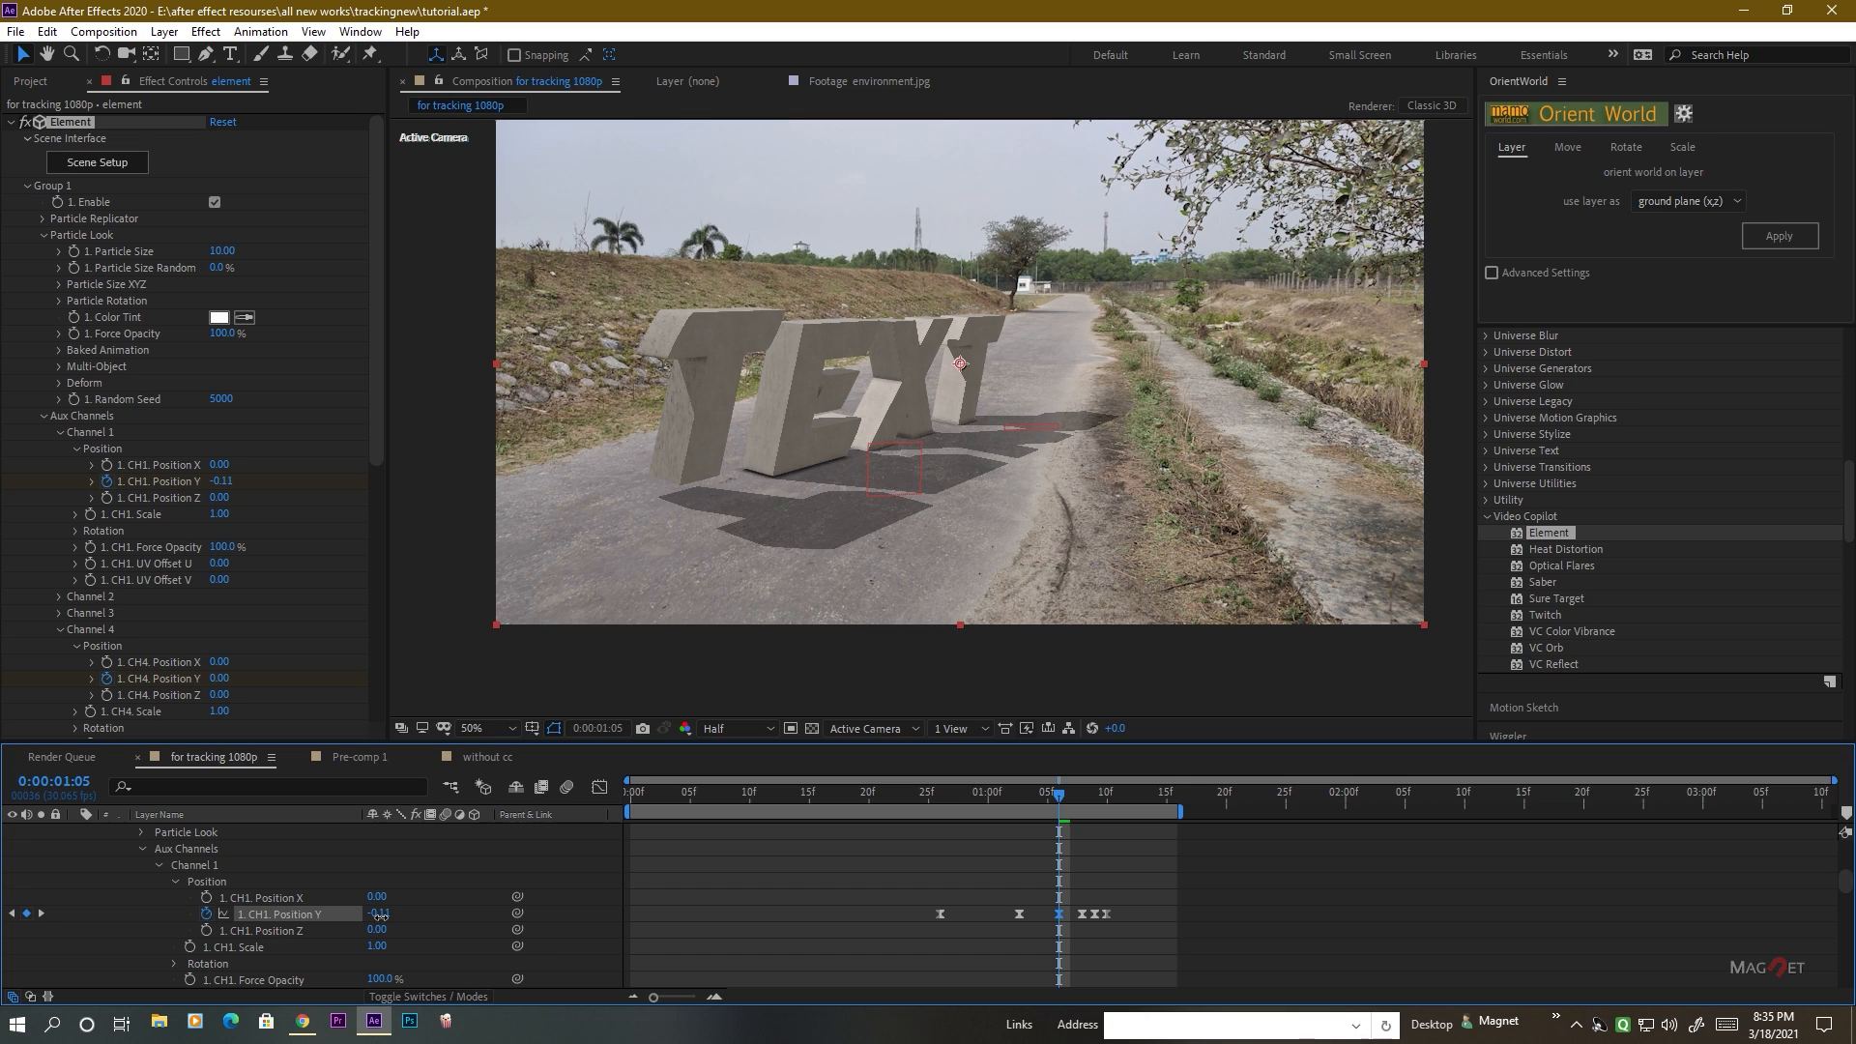
{"action": "left_click_drag", "start_coordinate": [1063, 799], "coordinate": [1083, 799]}
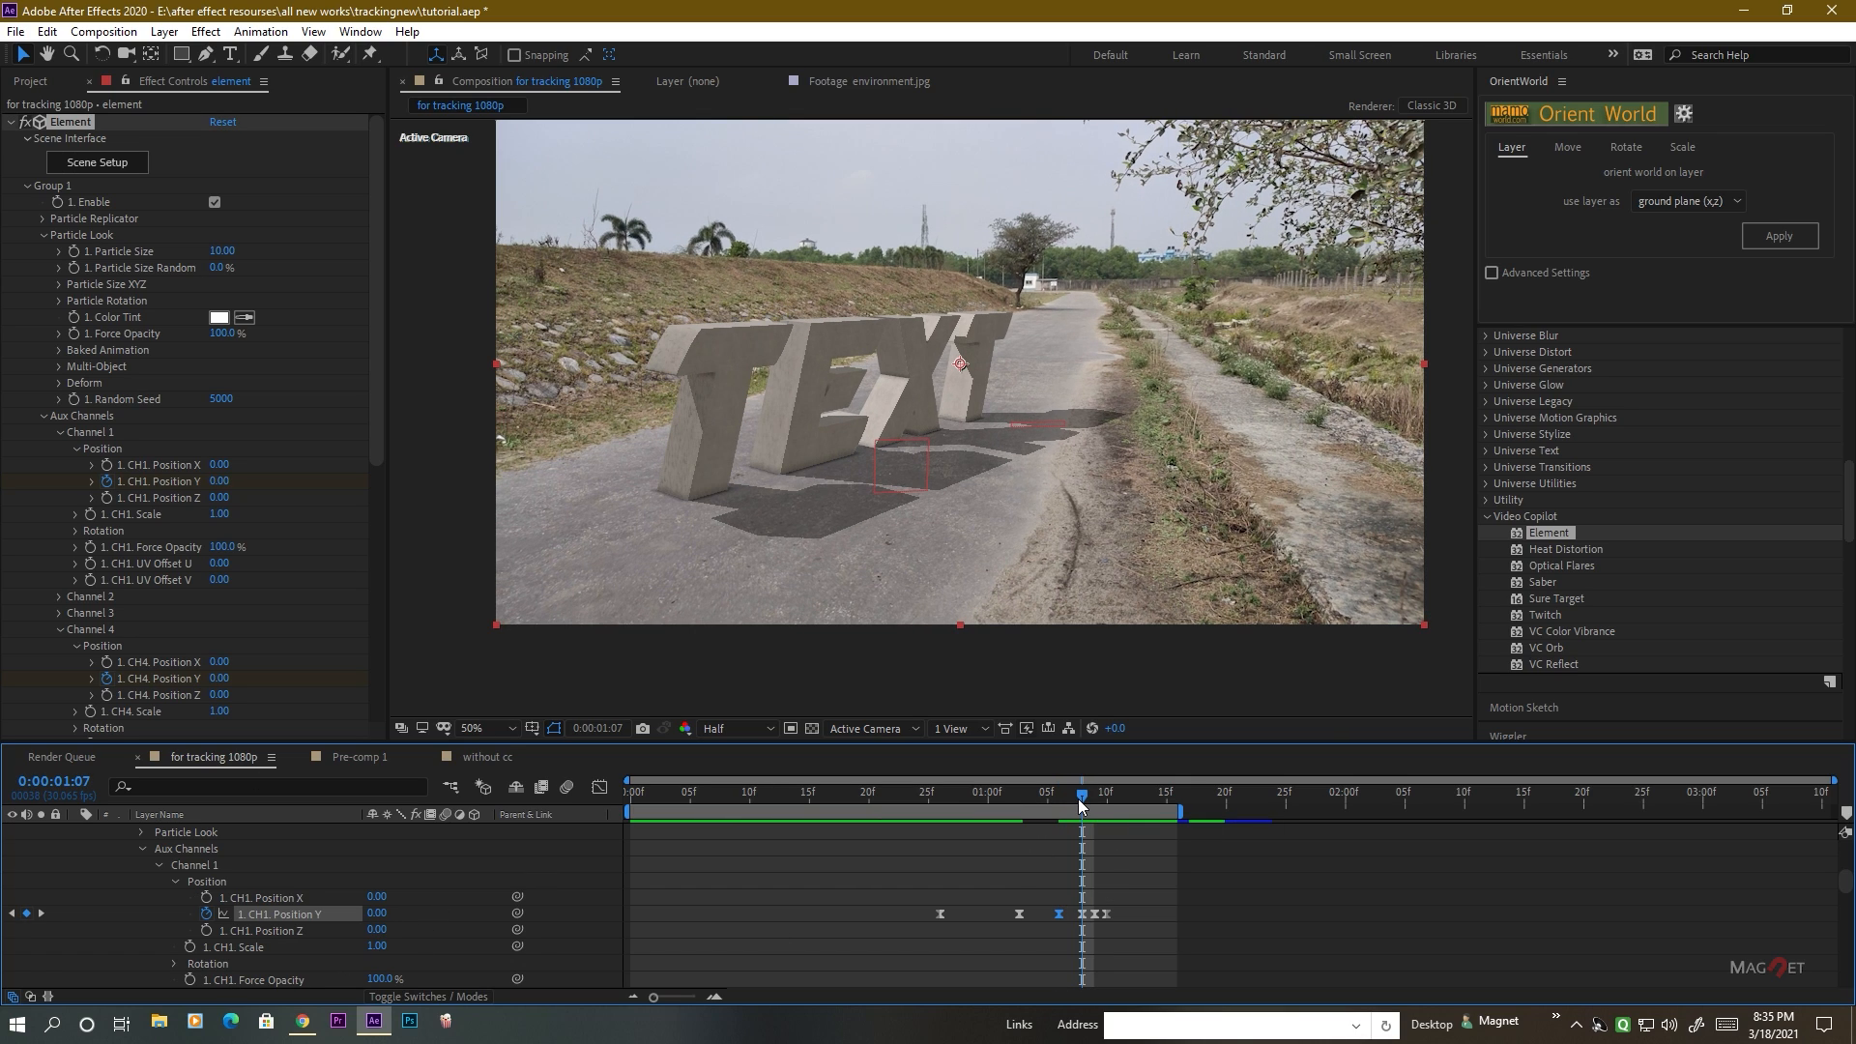
{"action": "left_click_drag", "start_coordinate": [1087, 798], "coordinate": [1093, 799]}
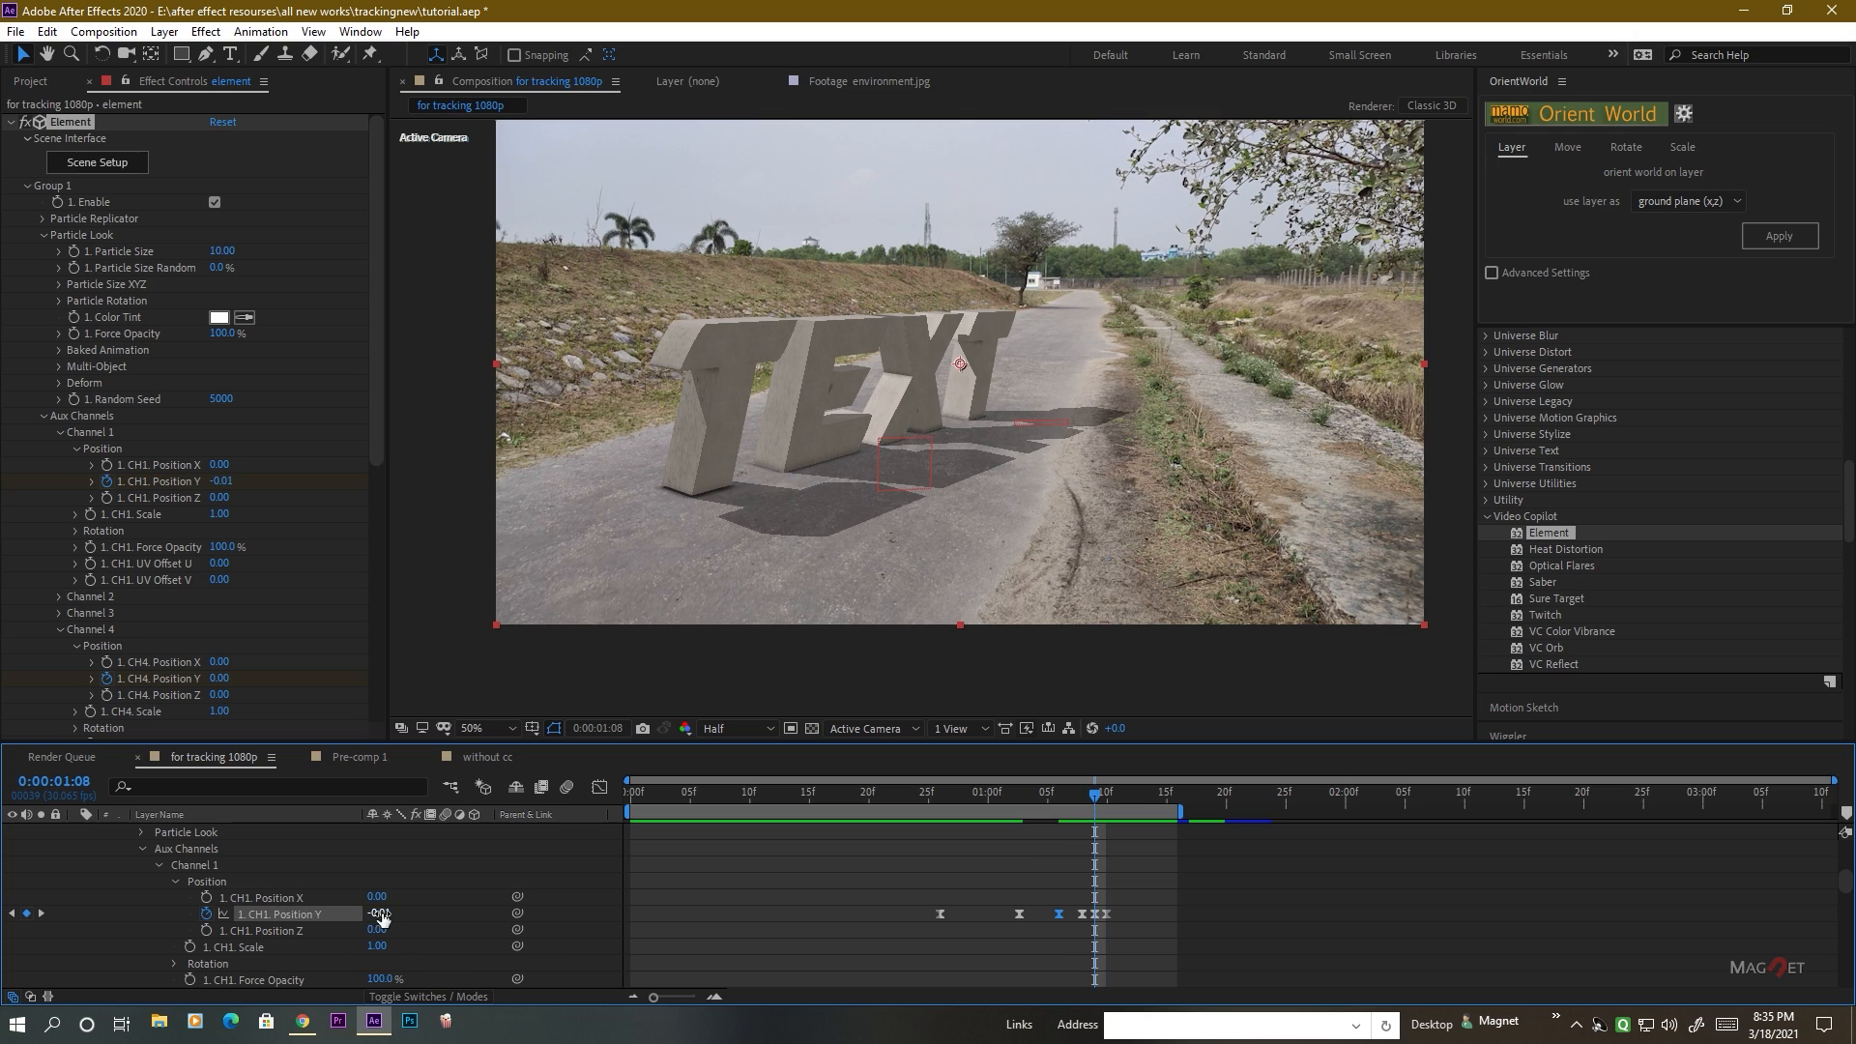
{"action": "left_click_drag", "start_coordinate": [382, 914], "coordinate": [375, 922]}
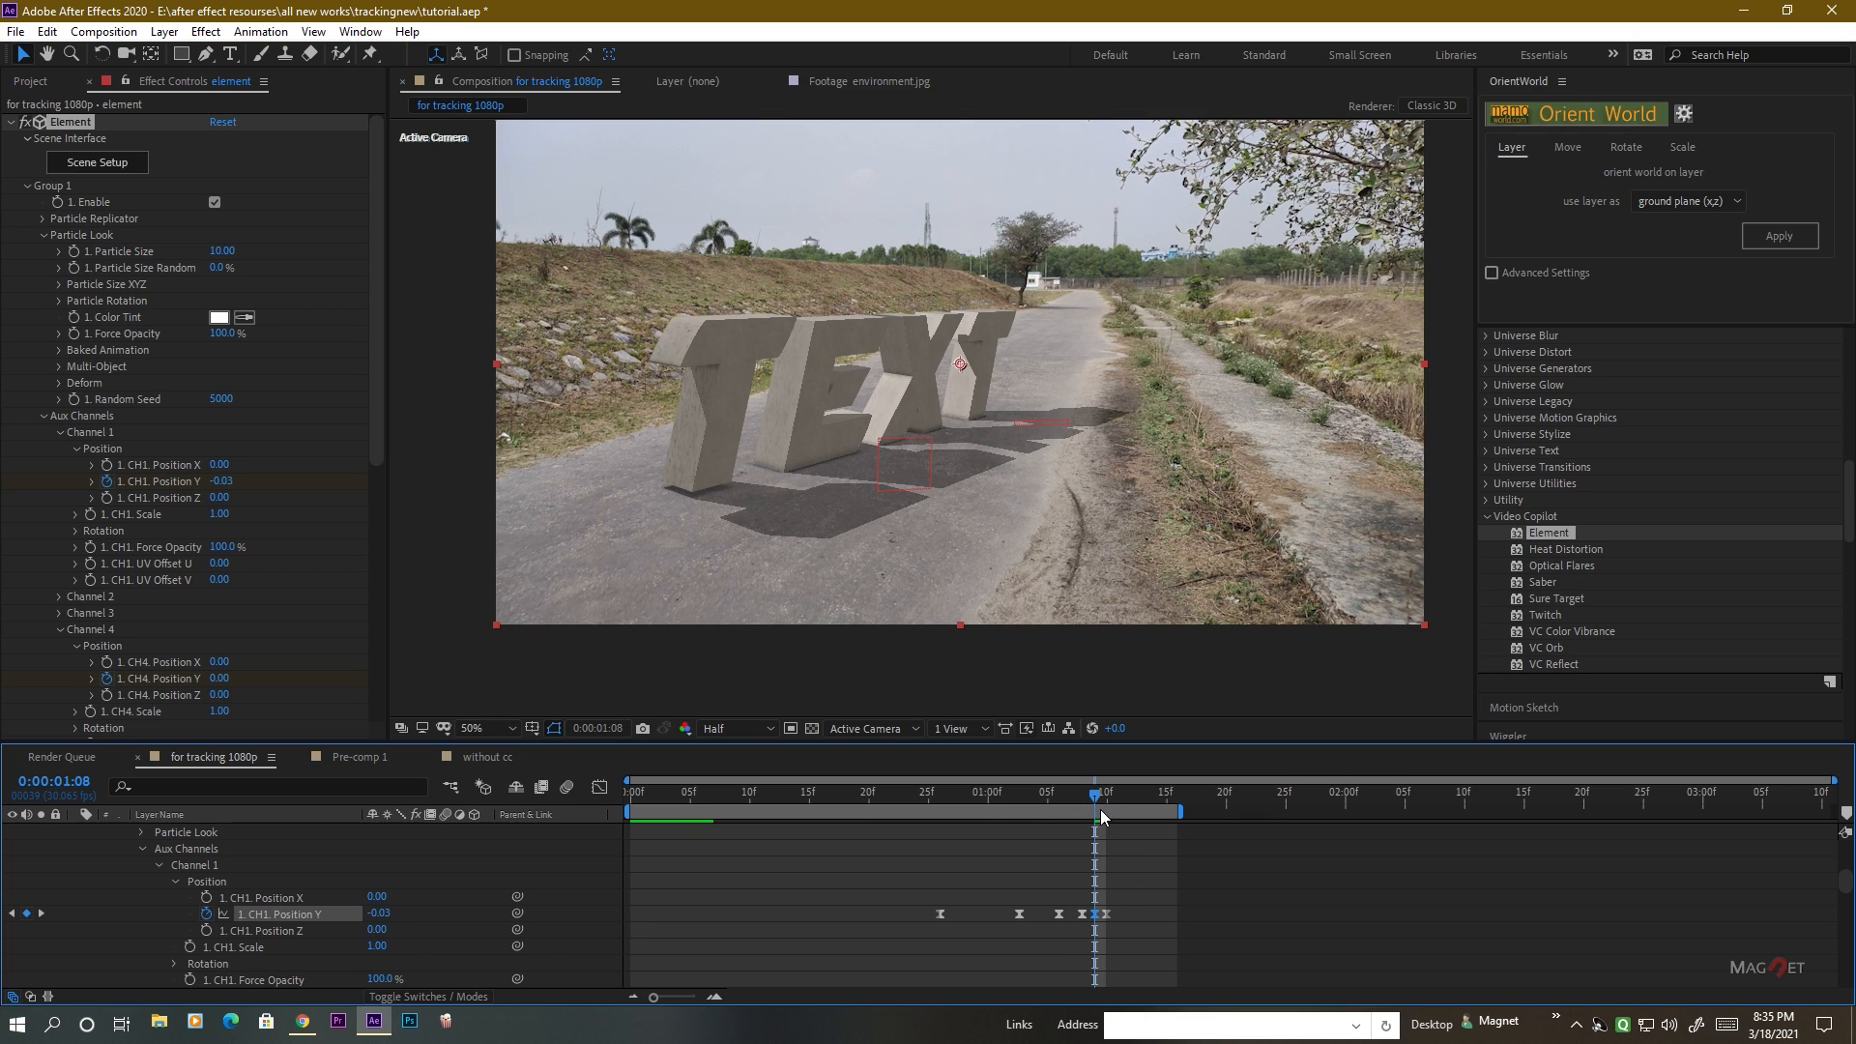
{"action": "left_click_drag", "start_coordinate": [1099, 803], "coordinate": [1107, 801]}
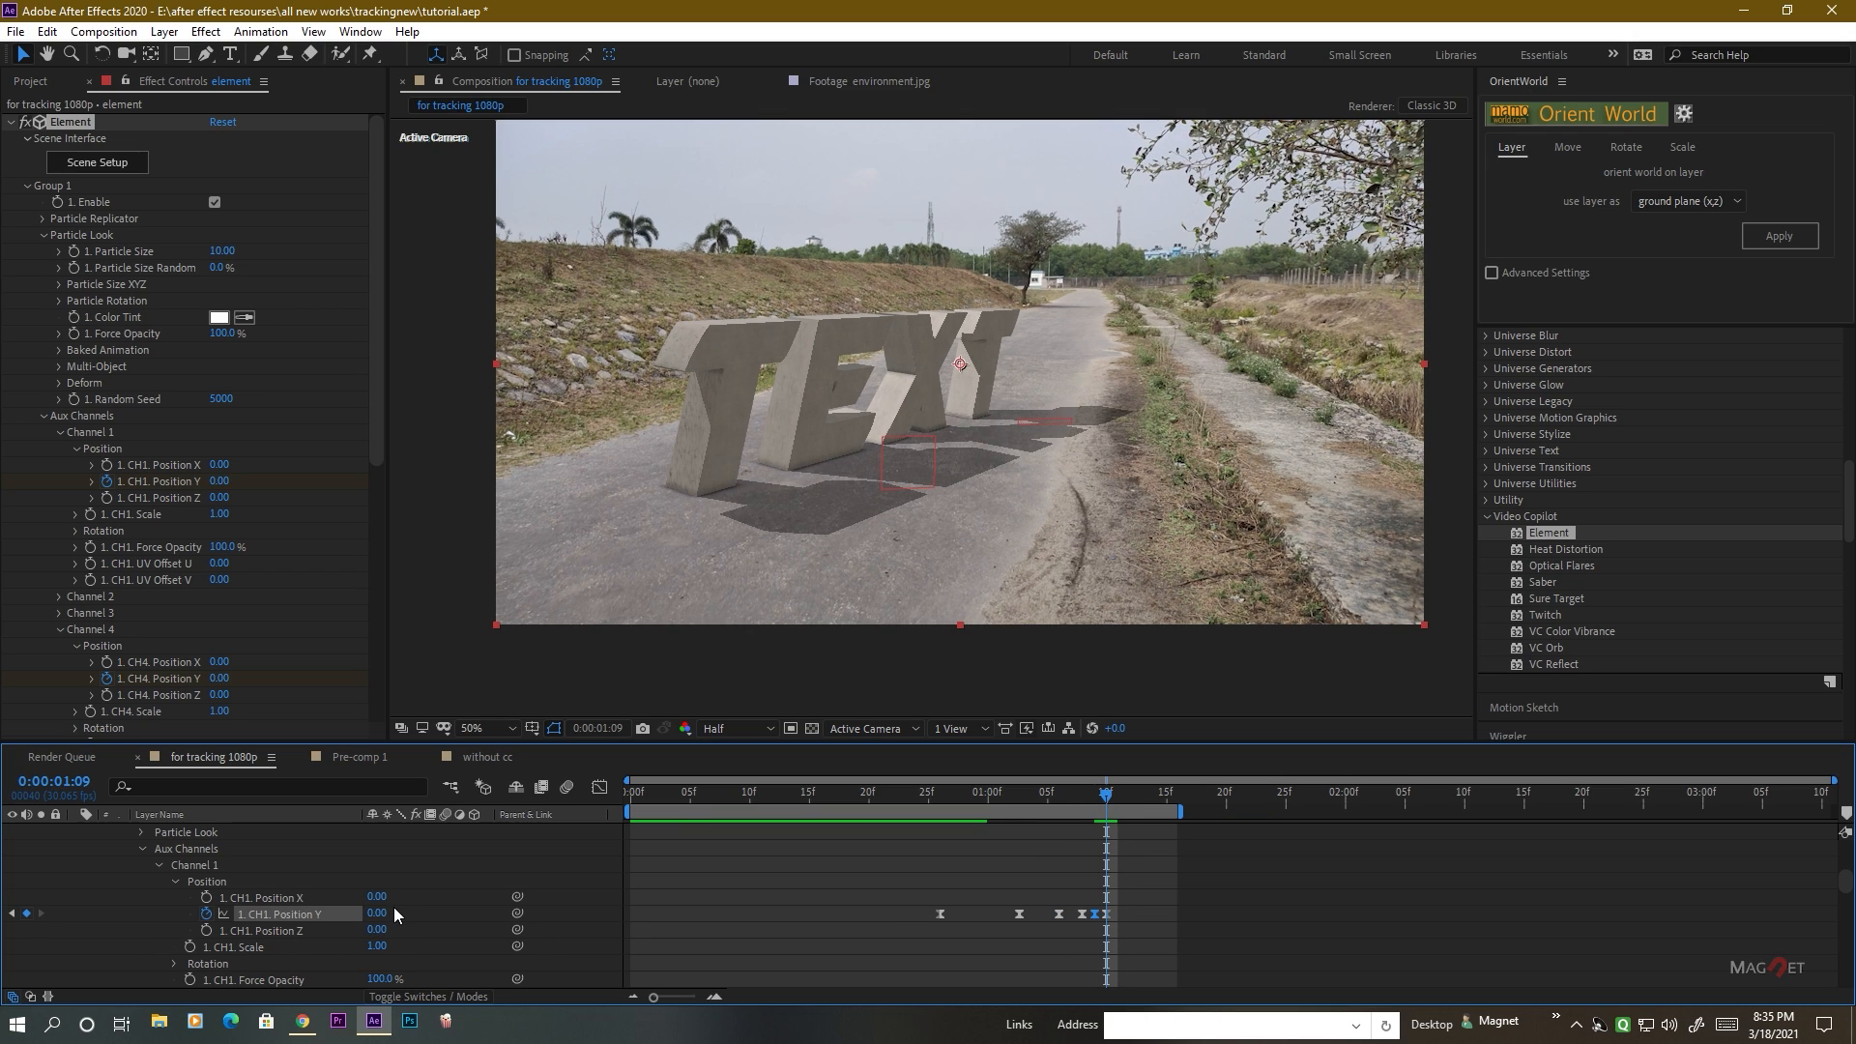
{"action": "left_click", "coordinate": [1127, 872]}
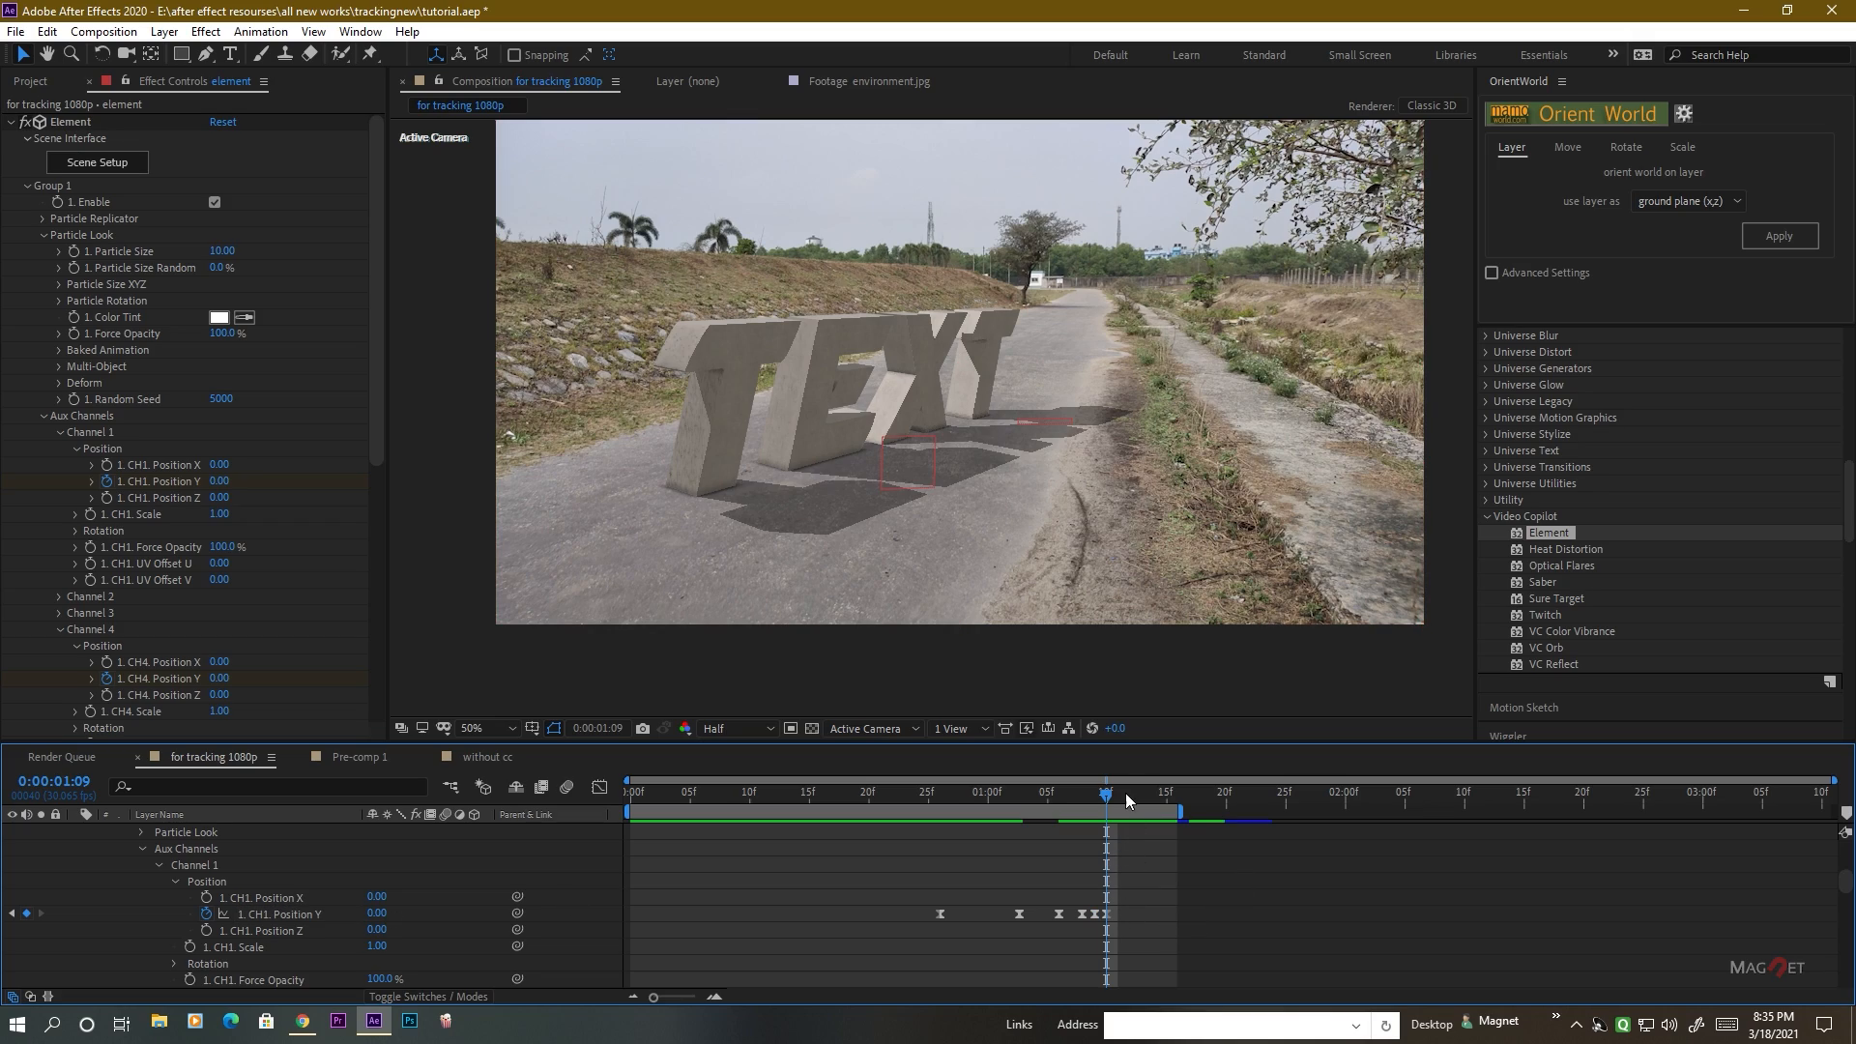
Preview the letter drops from the start, and extend the work area back to the end of the composition.
{"action": "left_click_drag", "start_coordinate": [1125, 792], "coordinate": [582, 820]}
{"action": "key", "text": "space"}
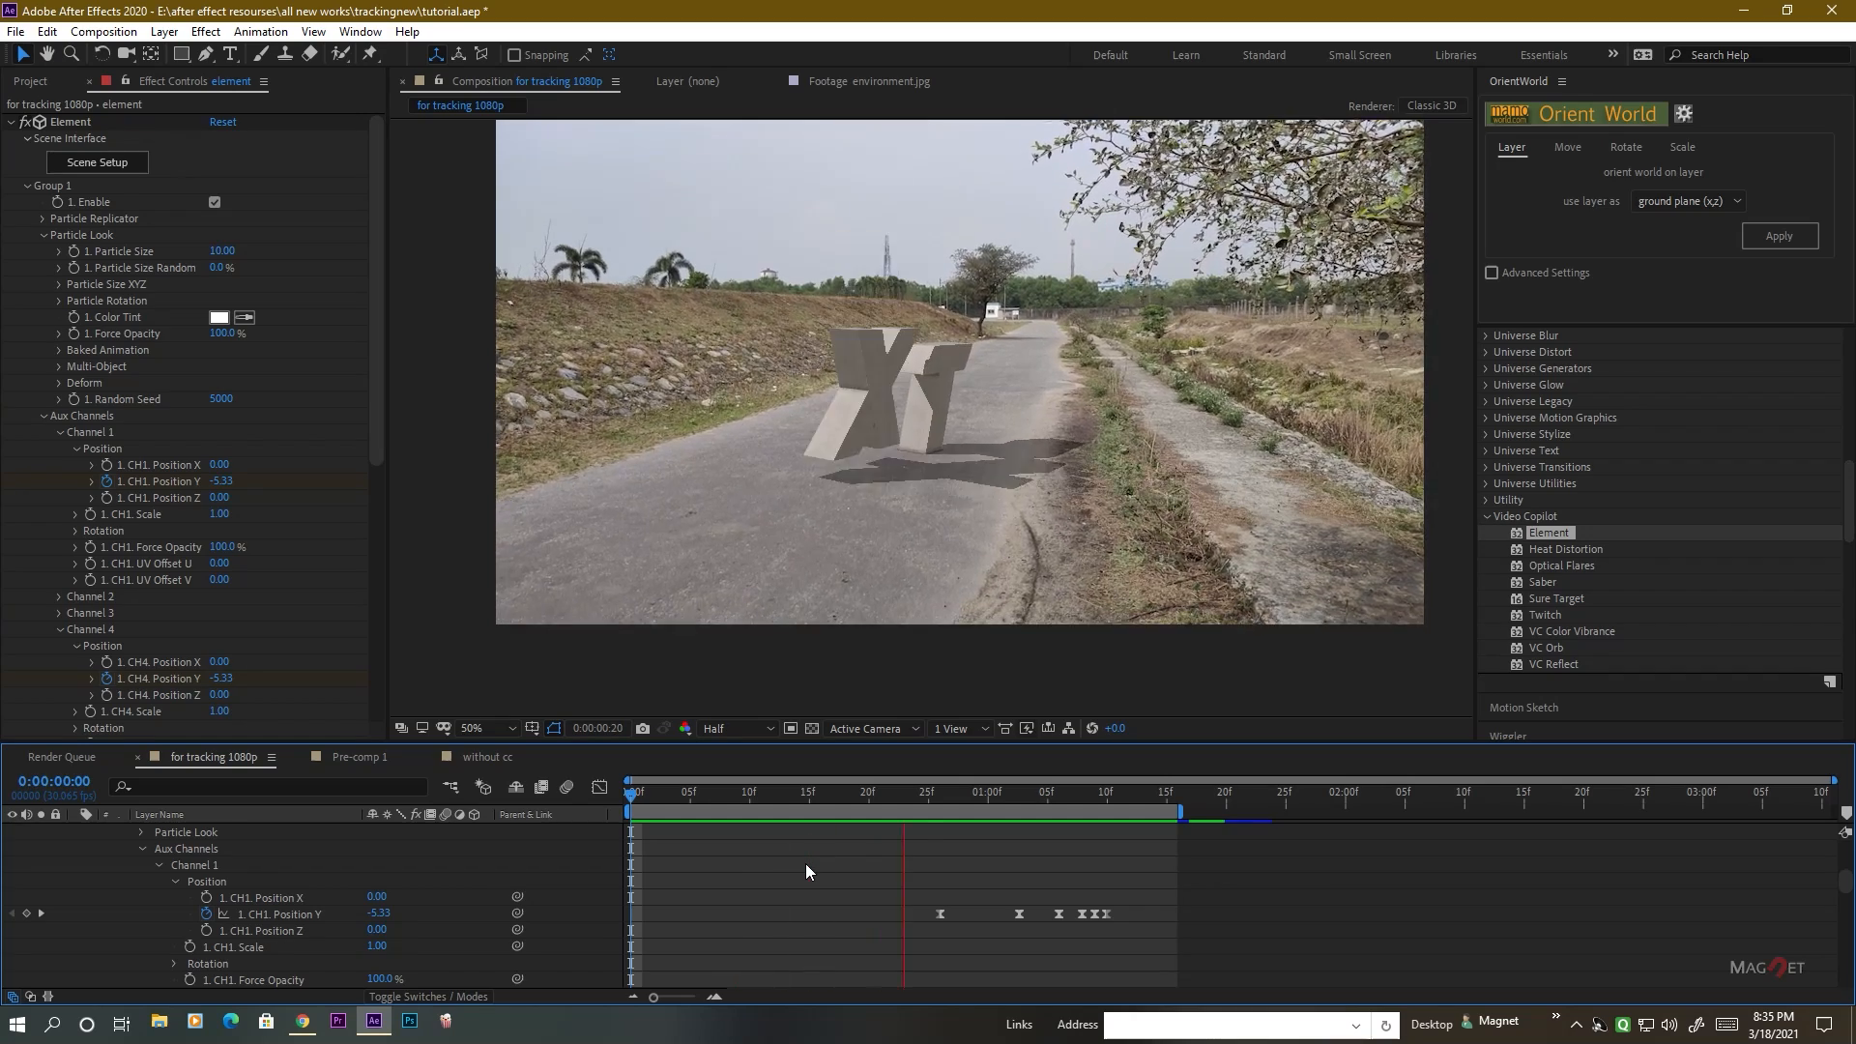
{"action": "key", "text": "space"}
{"action": "left_click_drag", "start_coordinate": [1120, 793], "coordinate": [620, 797]}
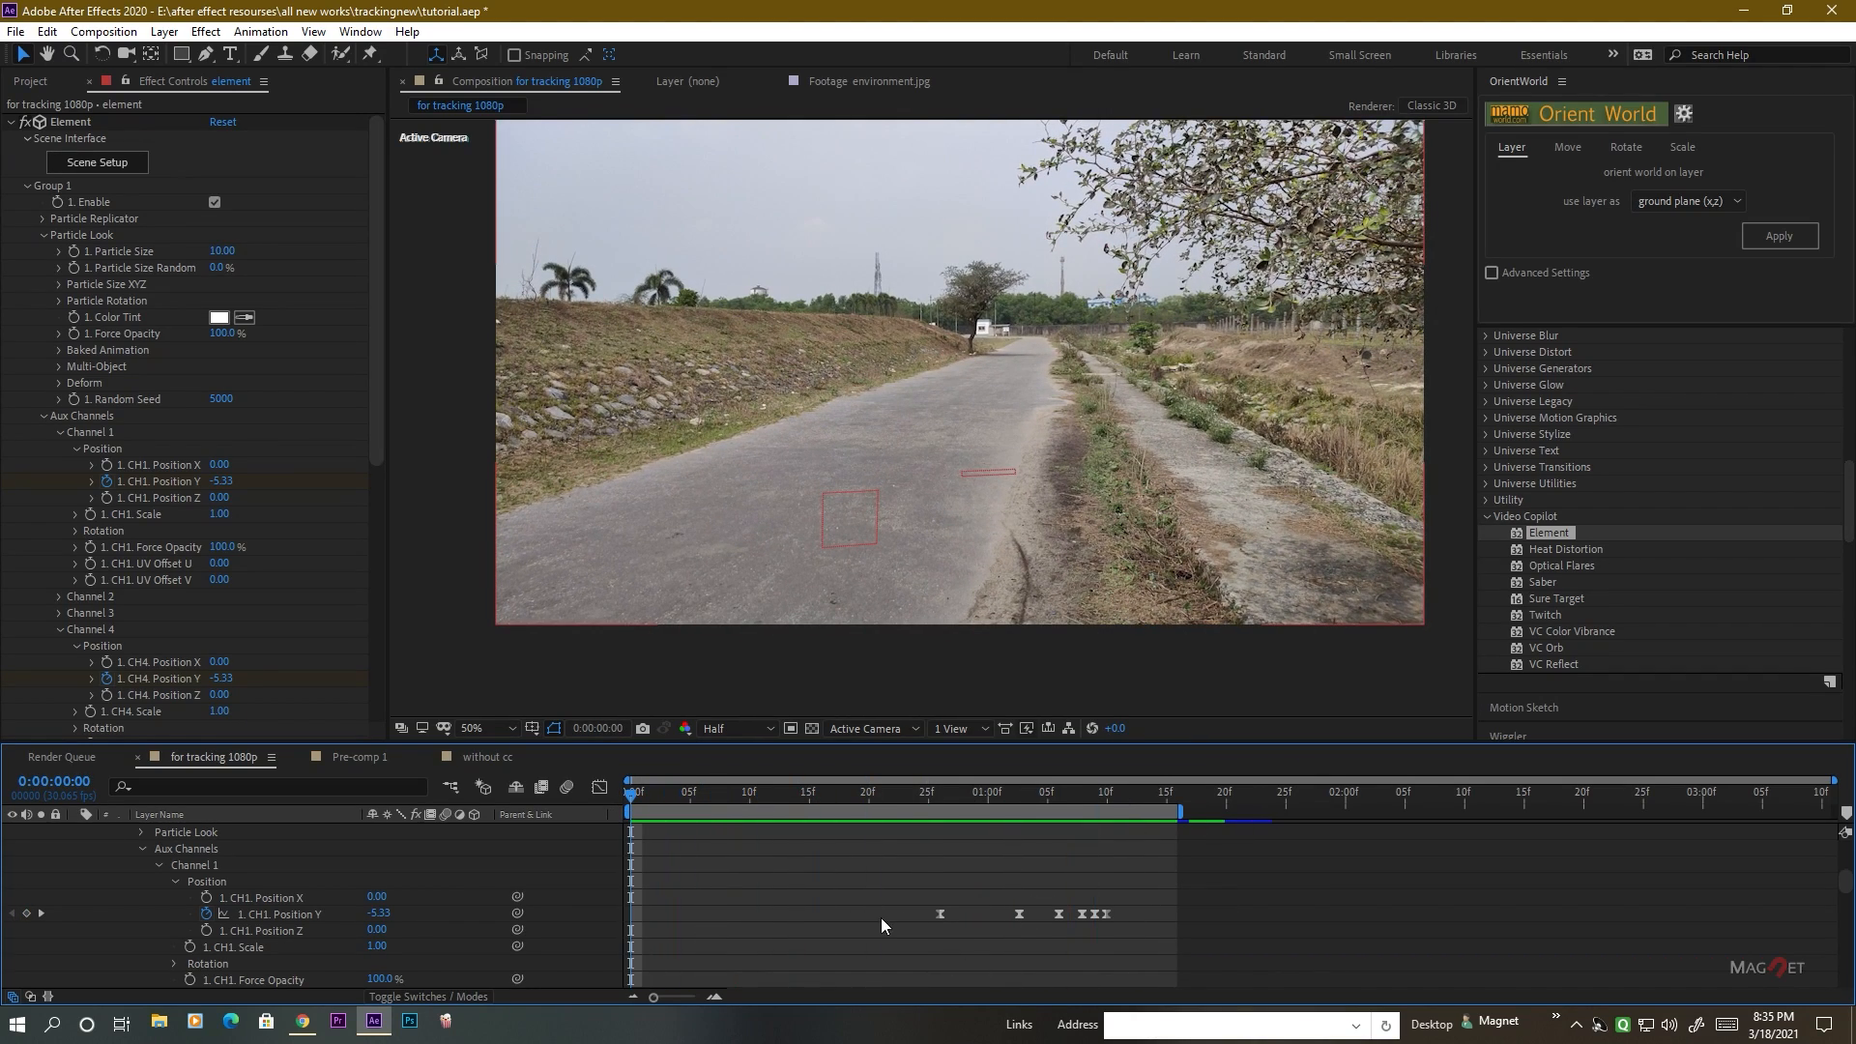
{"action": "left_click_drag", "start_coordinate": [1184, 817], "coordinate": [1834, 817]}
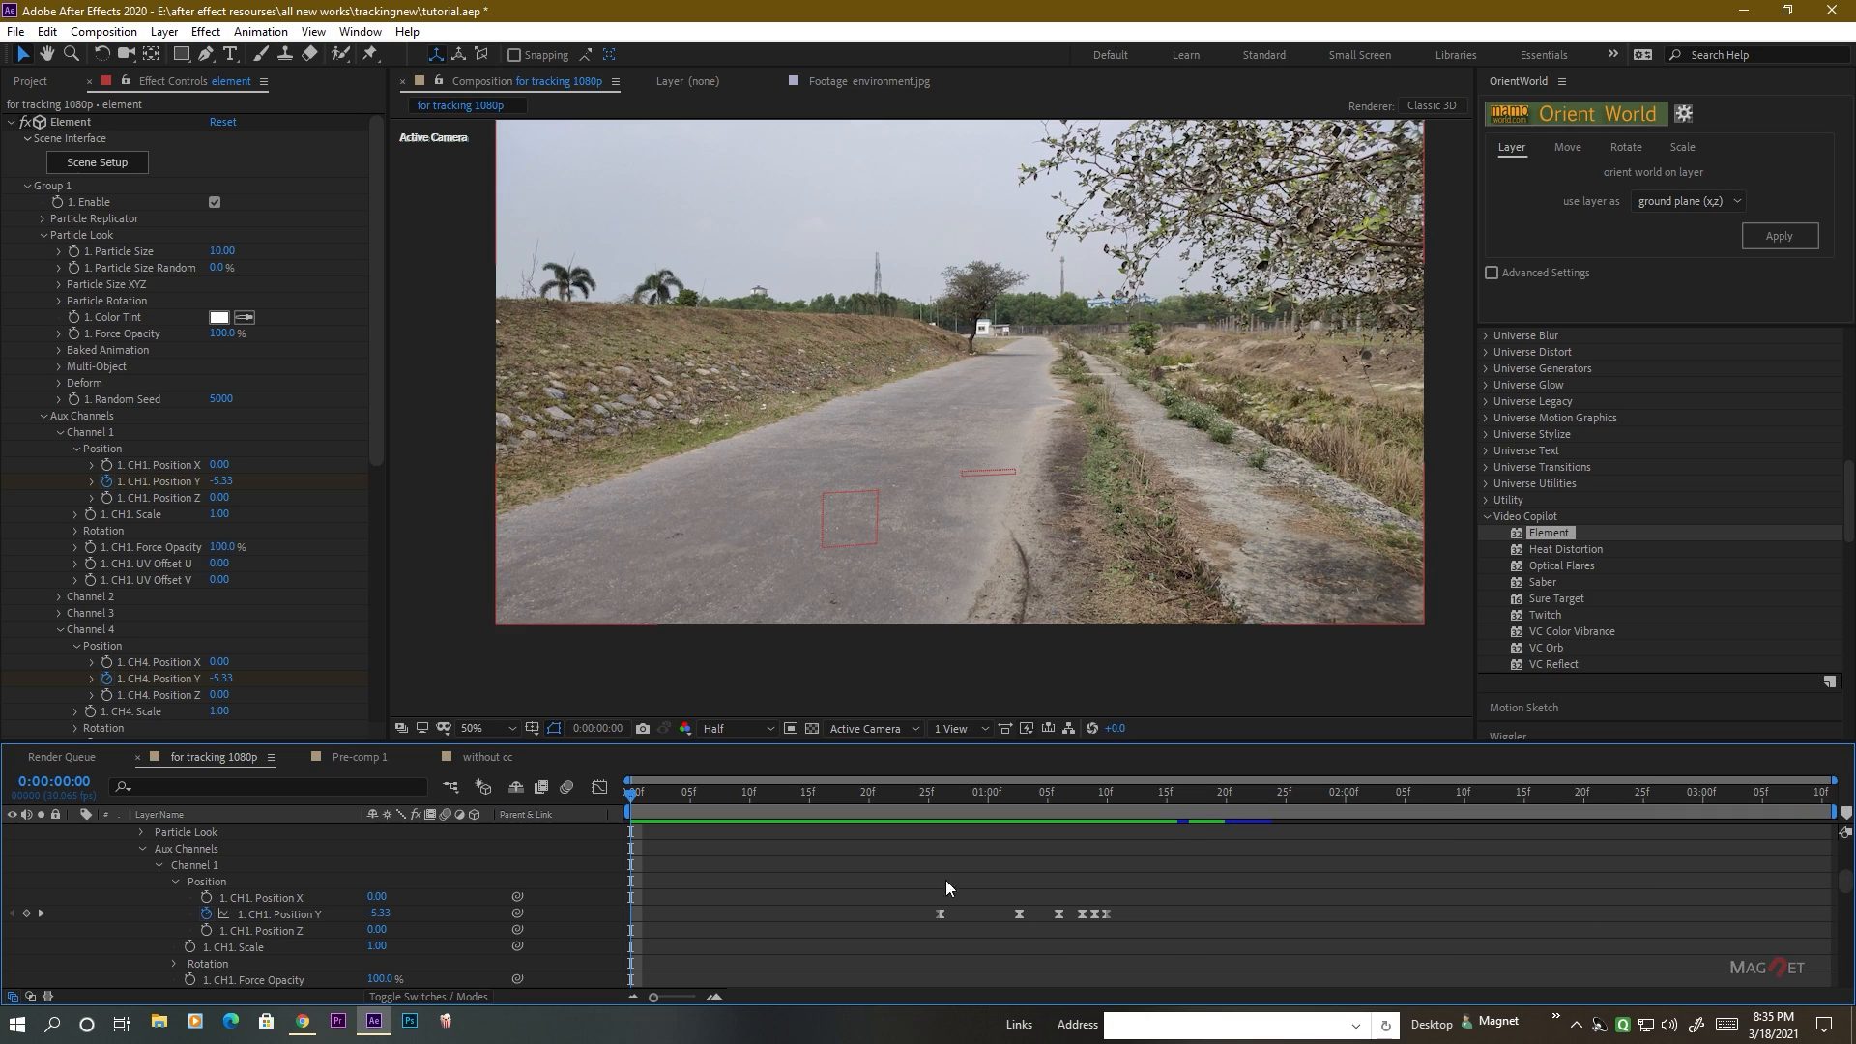
Enlarge the timeline, reveal Channel 3's keyframes, and stretch all four channels' Position Y keyframes proportionally until Channel 1's last one reaches about 0:00:02:20.
{"action": "left_click_drag", "start_coordinate": [961, 749], "coordinate": [983, 451]}
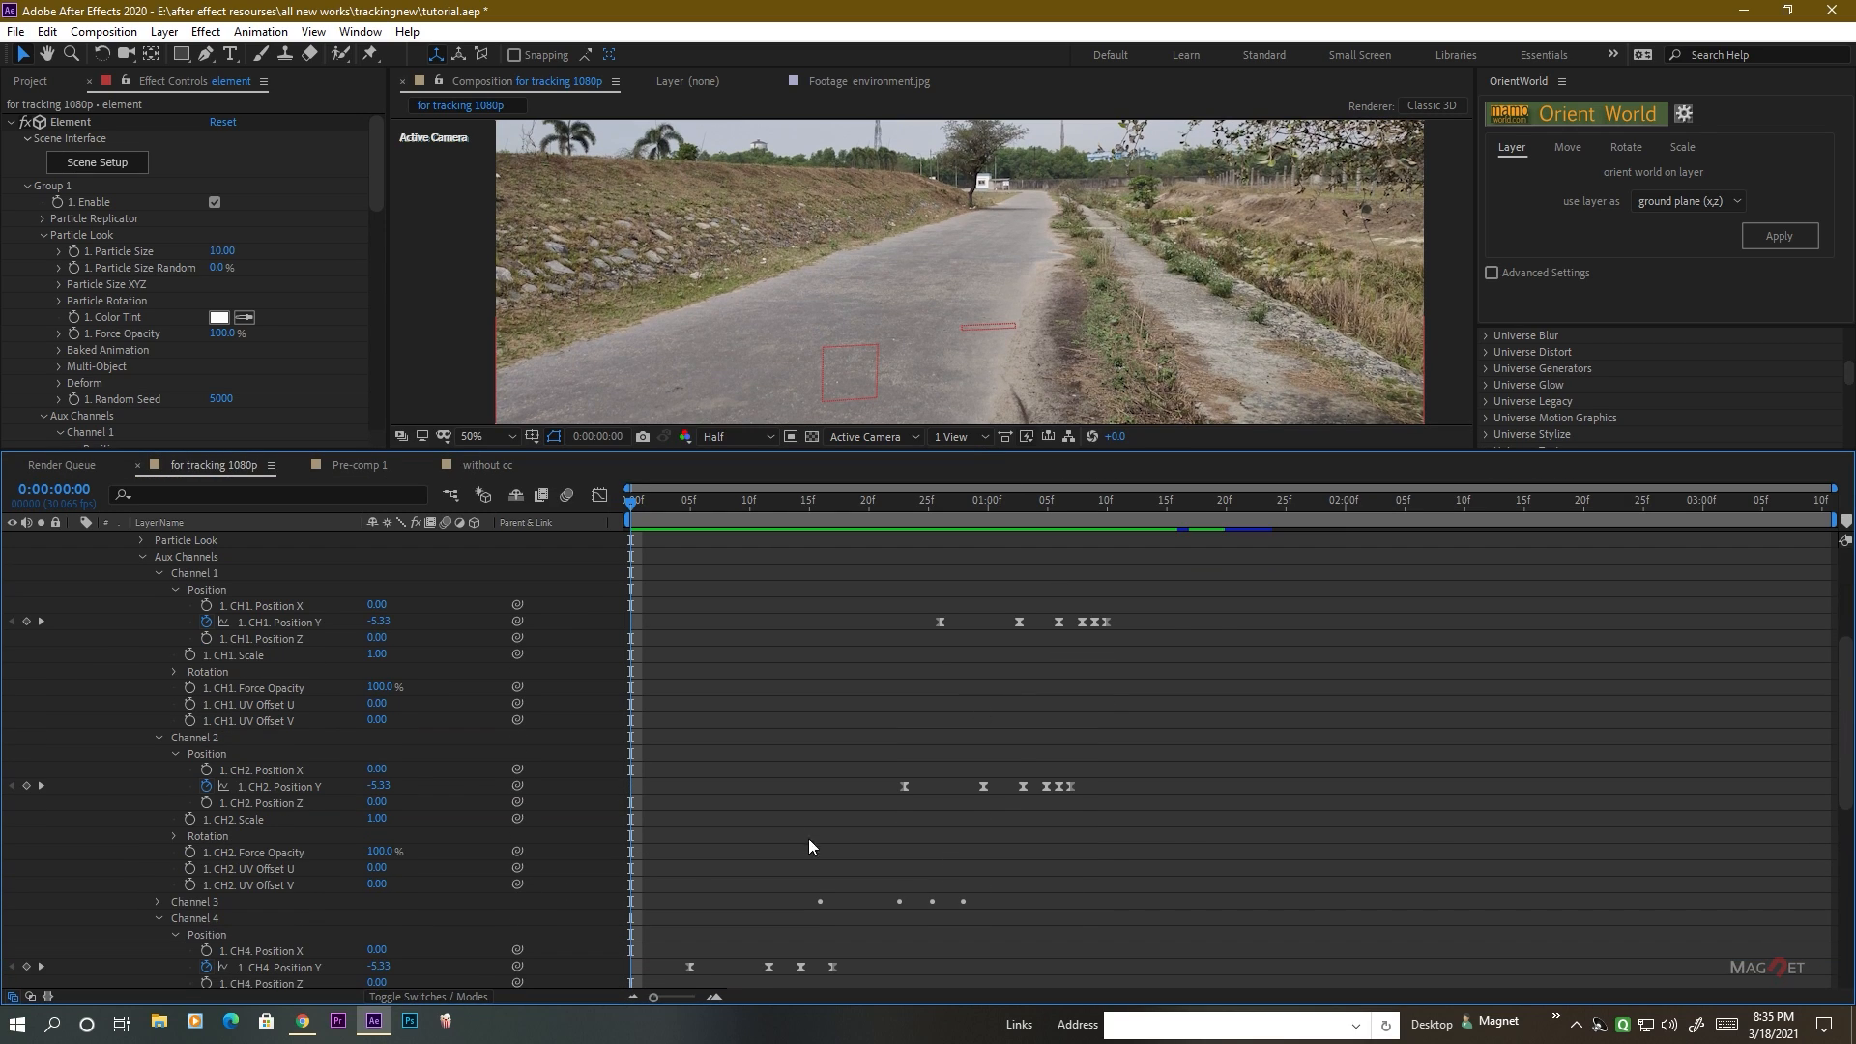
{"action": "left_click", "coordinate": [157, 903]}
{"action": "scroll", "coordinate": [177, 845], "scroll_direction": "down", "scroll_amount": 3}
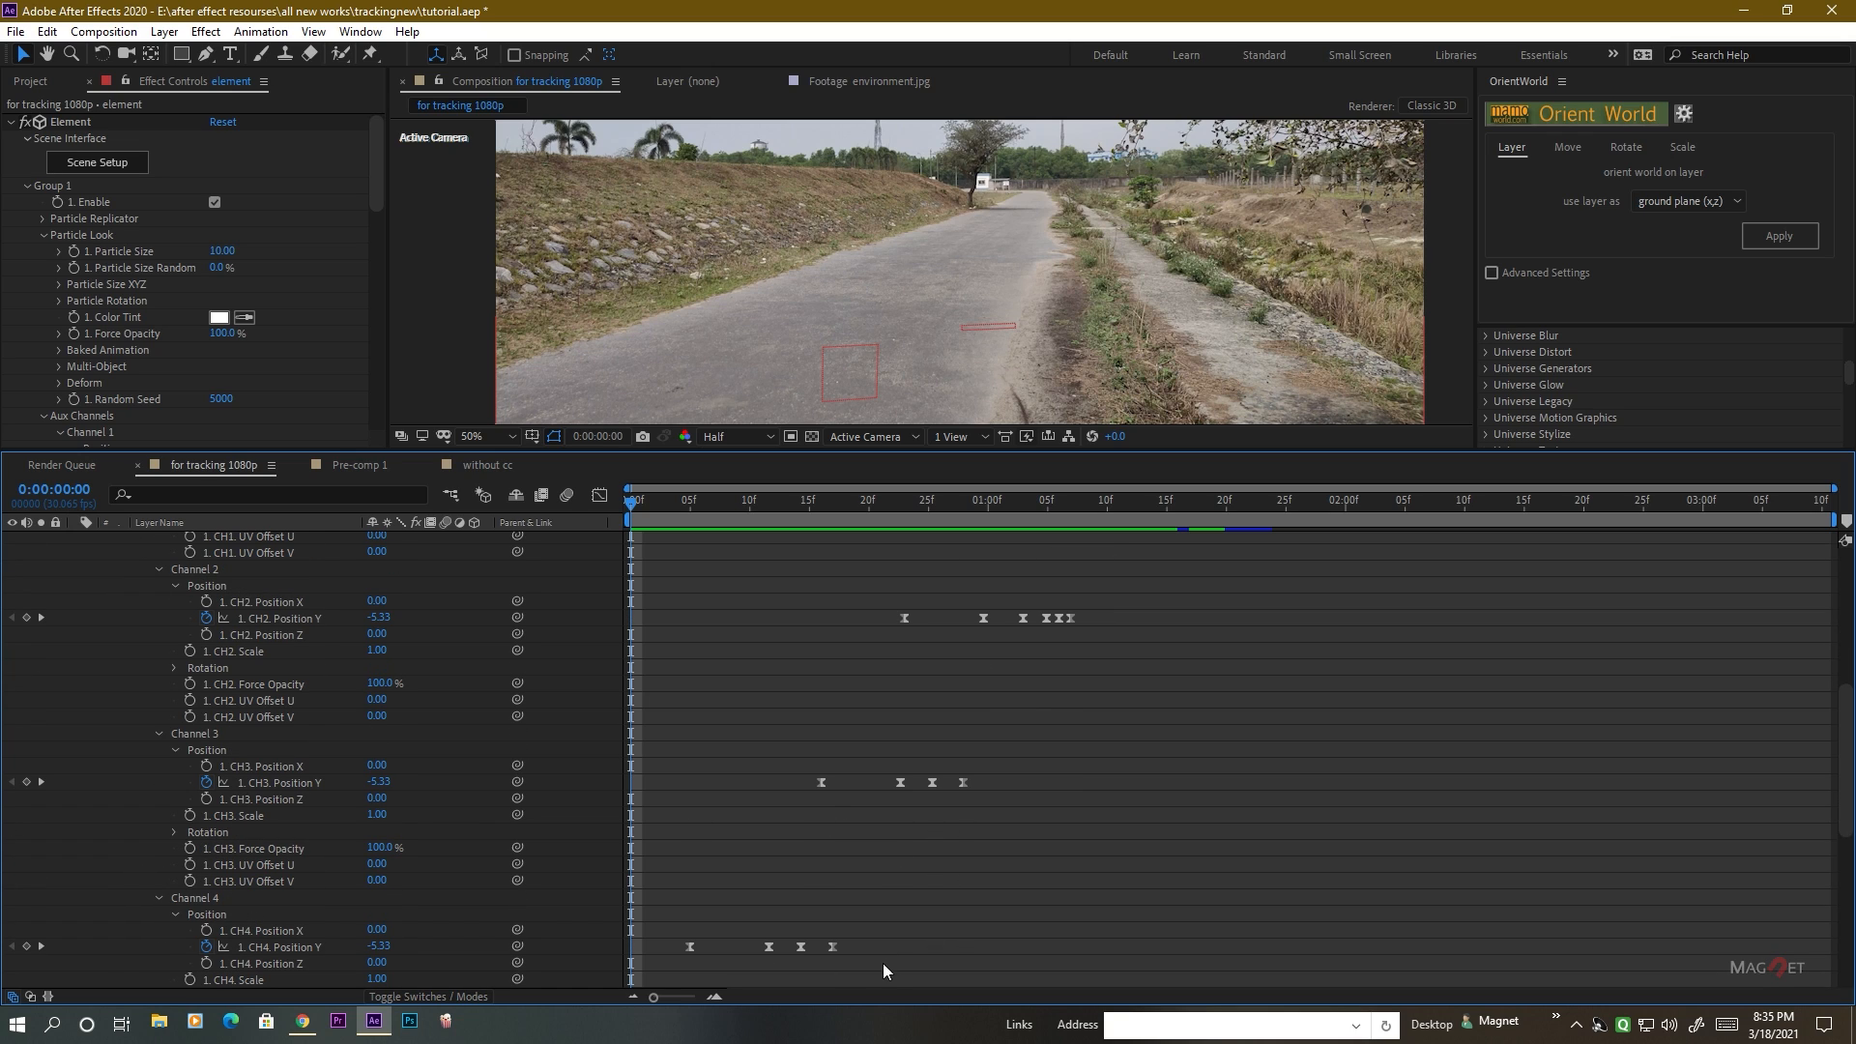
{"action": "left_click_drag", "start_coordinate": [649, 966], "coordinate": [1153, 719]}
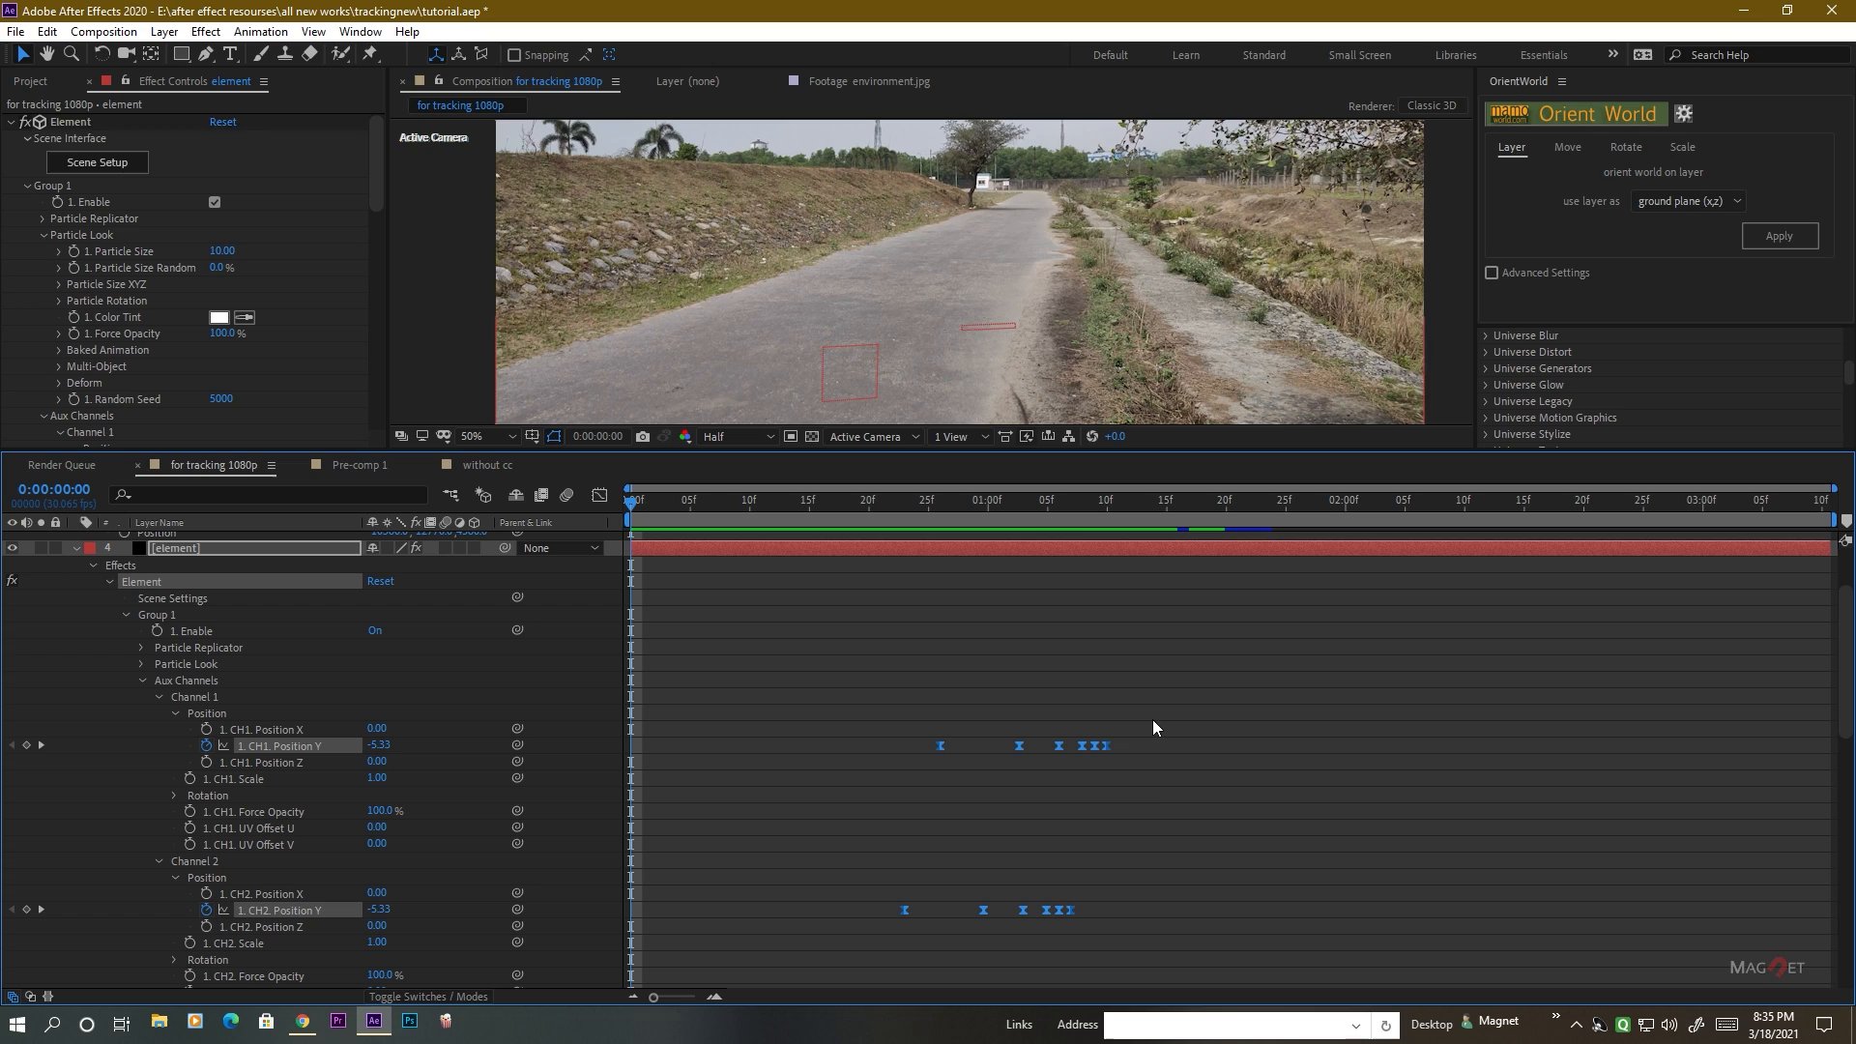
{"action": "scroll", "coordinate": [1122, 807], "scroll_direction": "down", "scroll_amount": 2}
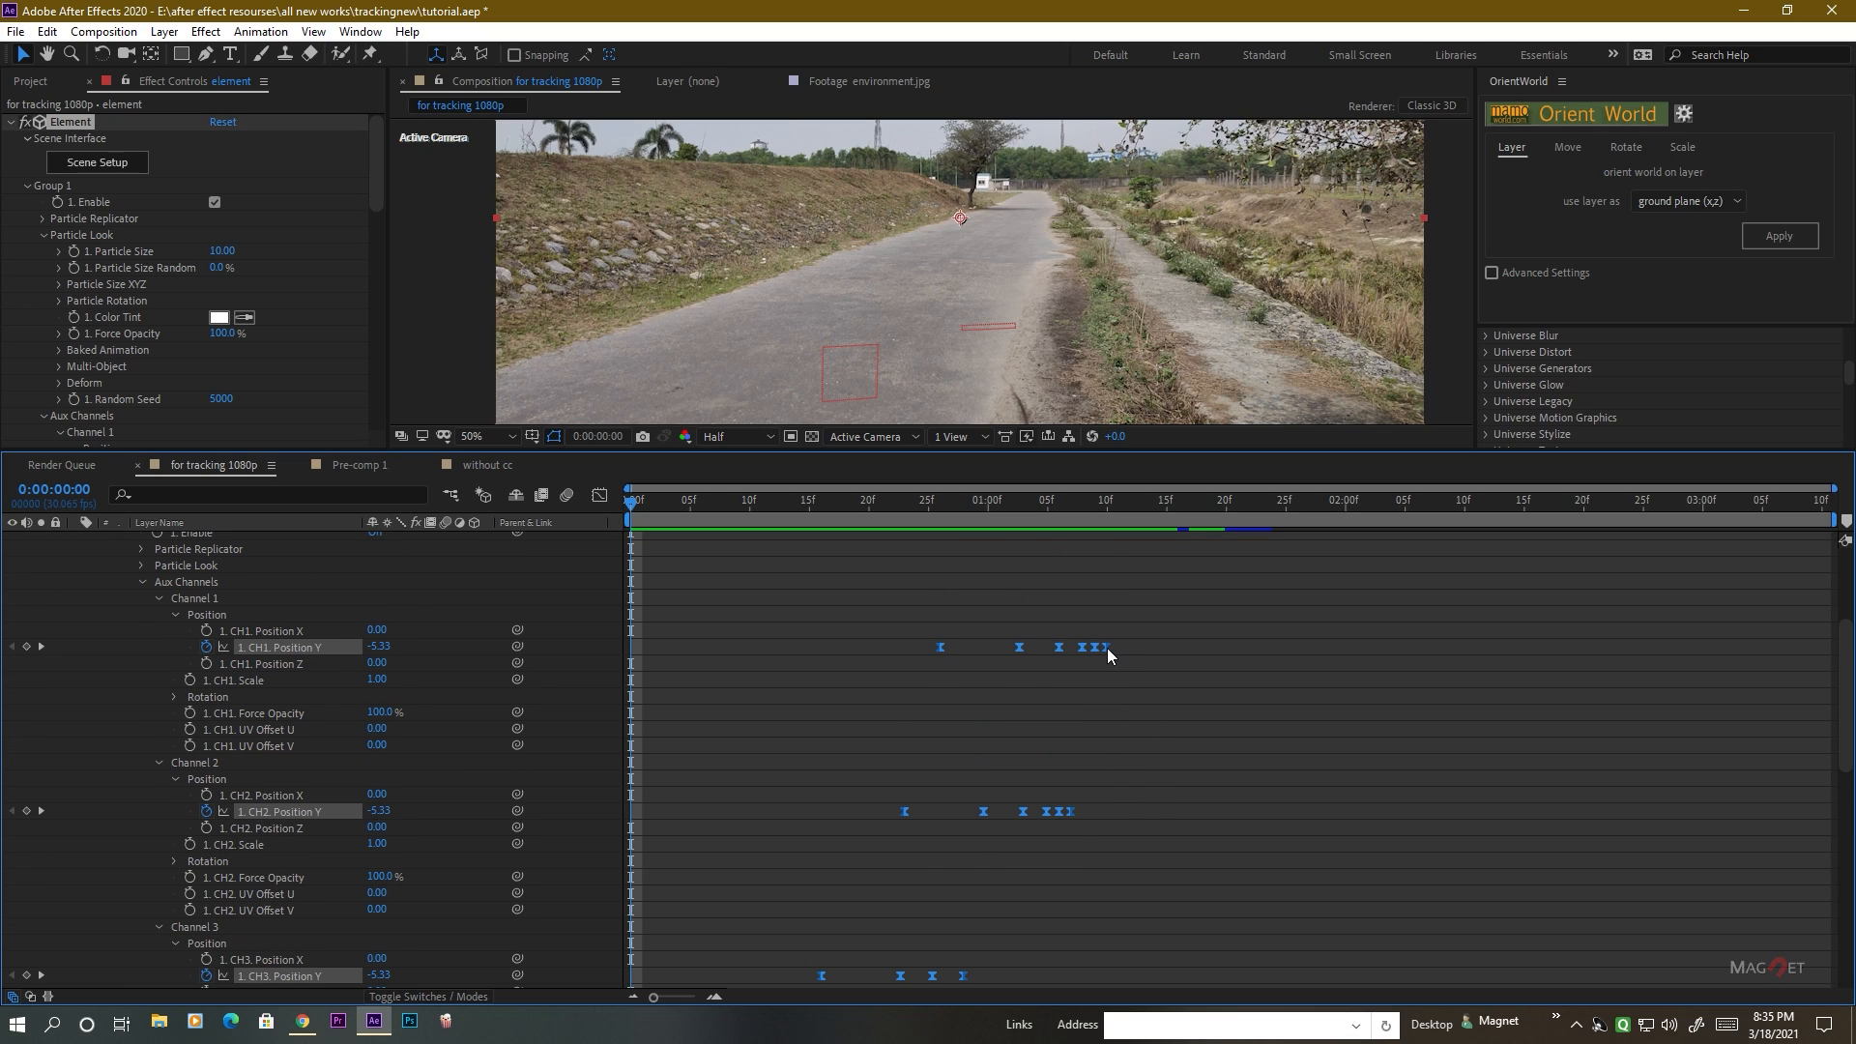
{"action": "left_click_drag", "start_coordinate": [1106, 648], "coordinate": [1233, 647]}
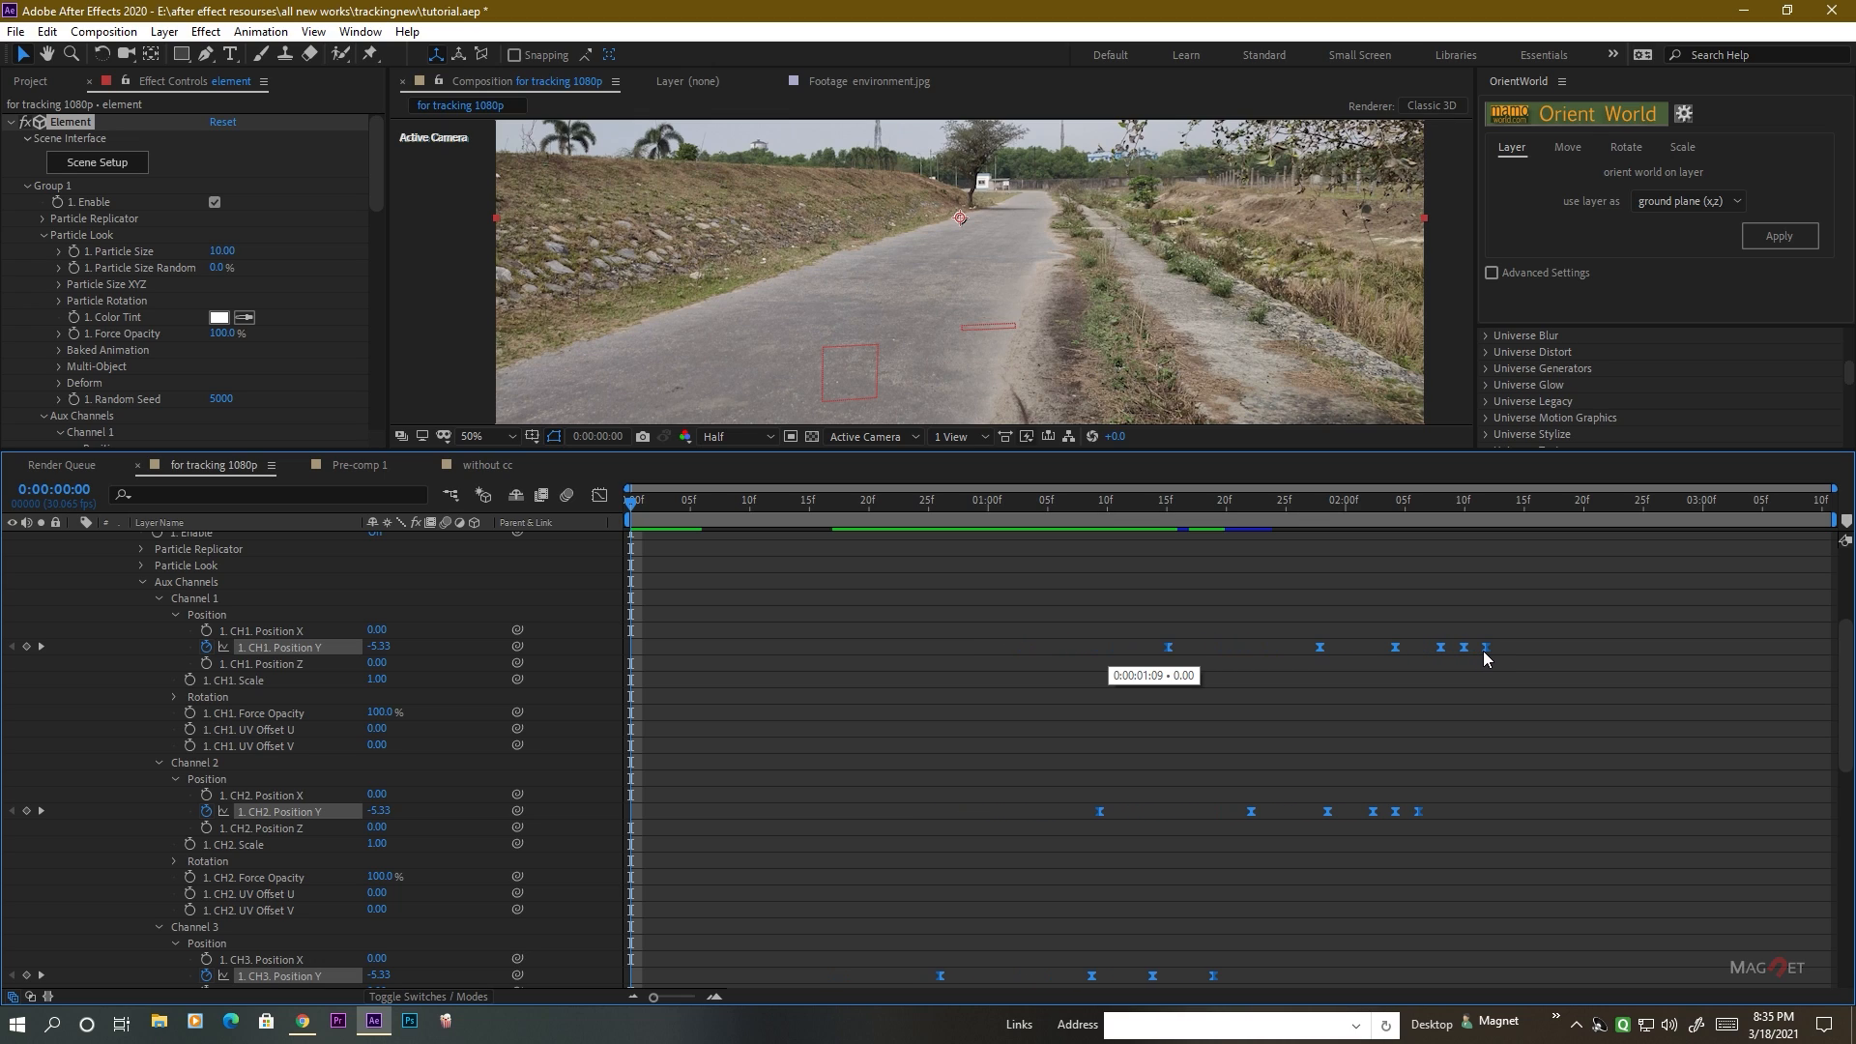
{"action": "left_click_drag", "start_coordinate": [1485, 651], "coordinate": [1603, 643]}
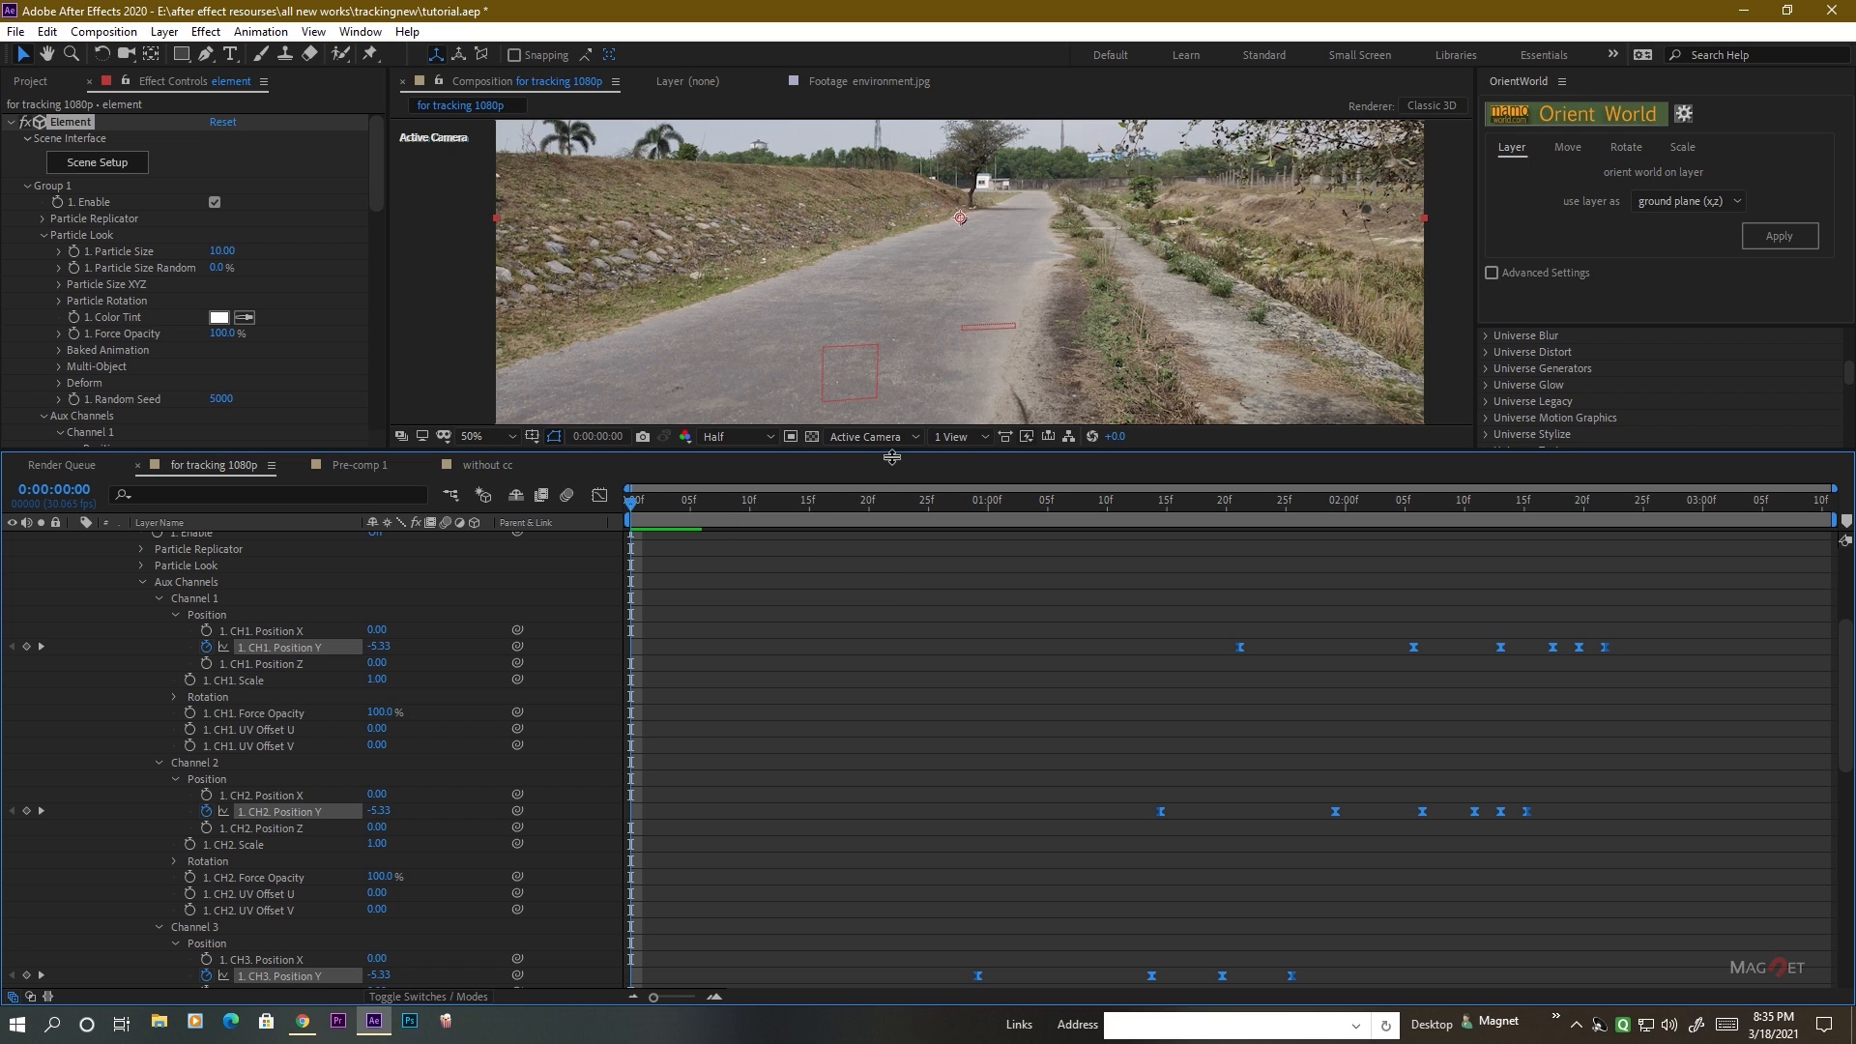
Preview the full letter drop animation, and scrub through the landings to 0:00:02:22.
{"action": "left_click_drag", "start_coordinate": [891, 458], "coordinate": [878, 626]}
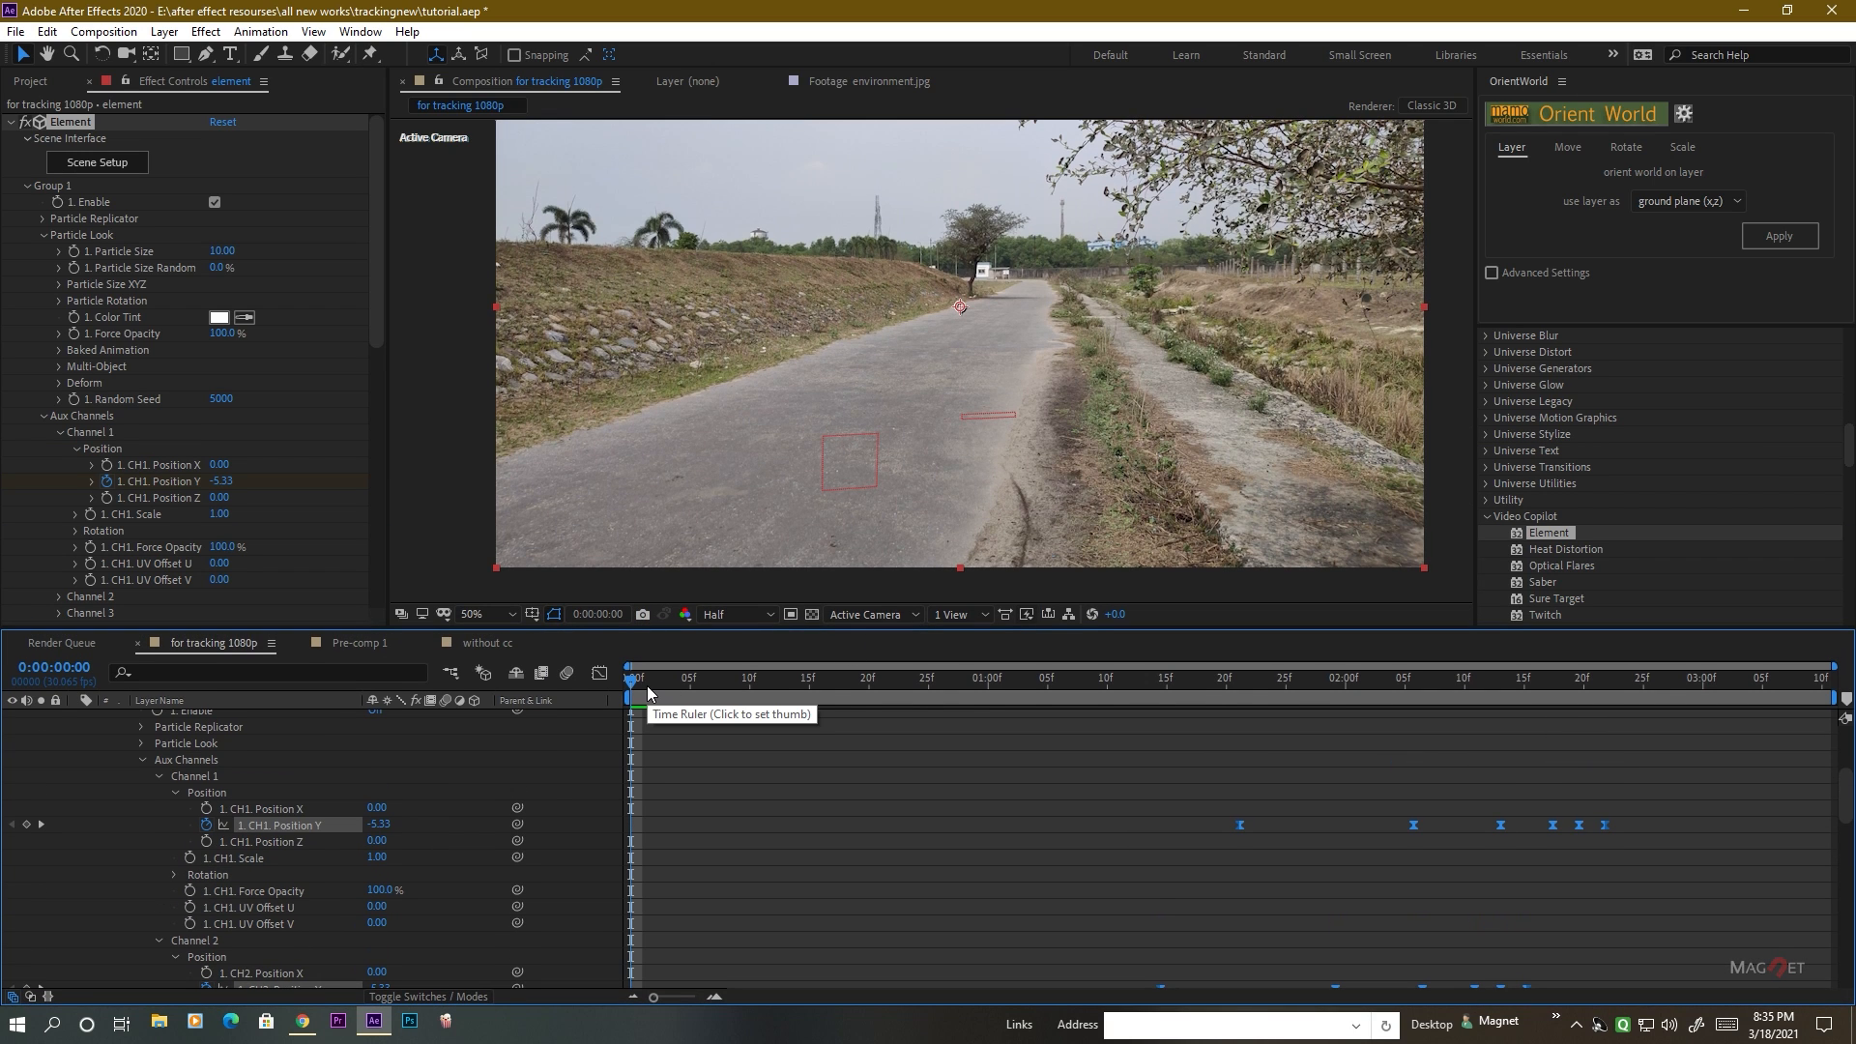
{"action": "key", "text": "space"}
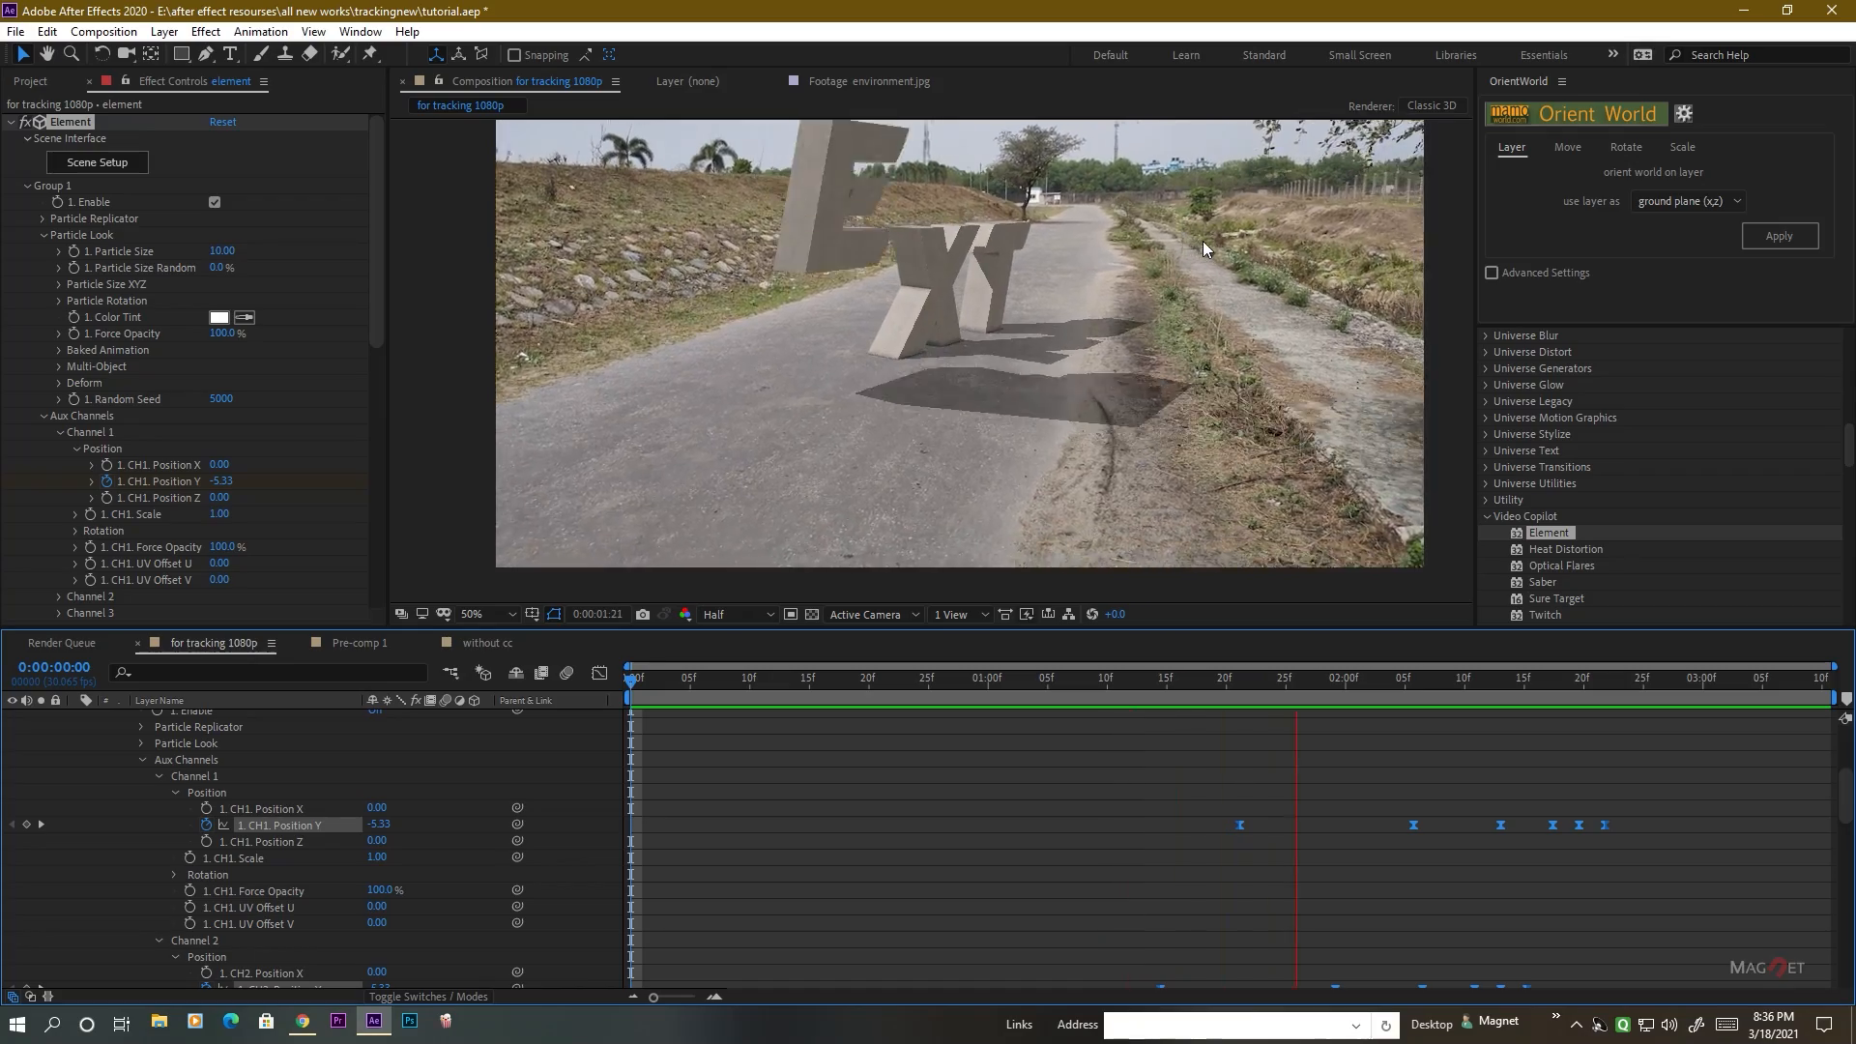
{"action": "left_click_drag", "start_coordinate": [1197, 685], "coordinate": [1310, 720]}
{"action": "left_click_drag", "start_coordinate": [1404, 758], "coordinate": [1616, 740]}
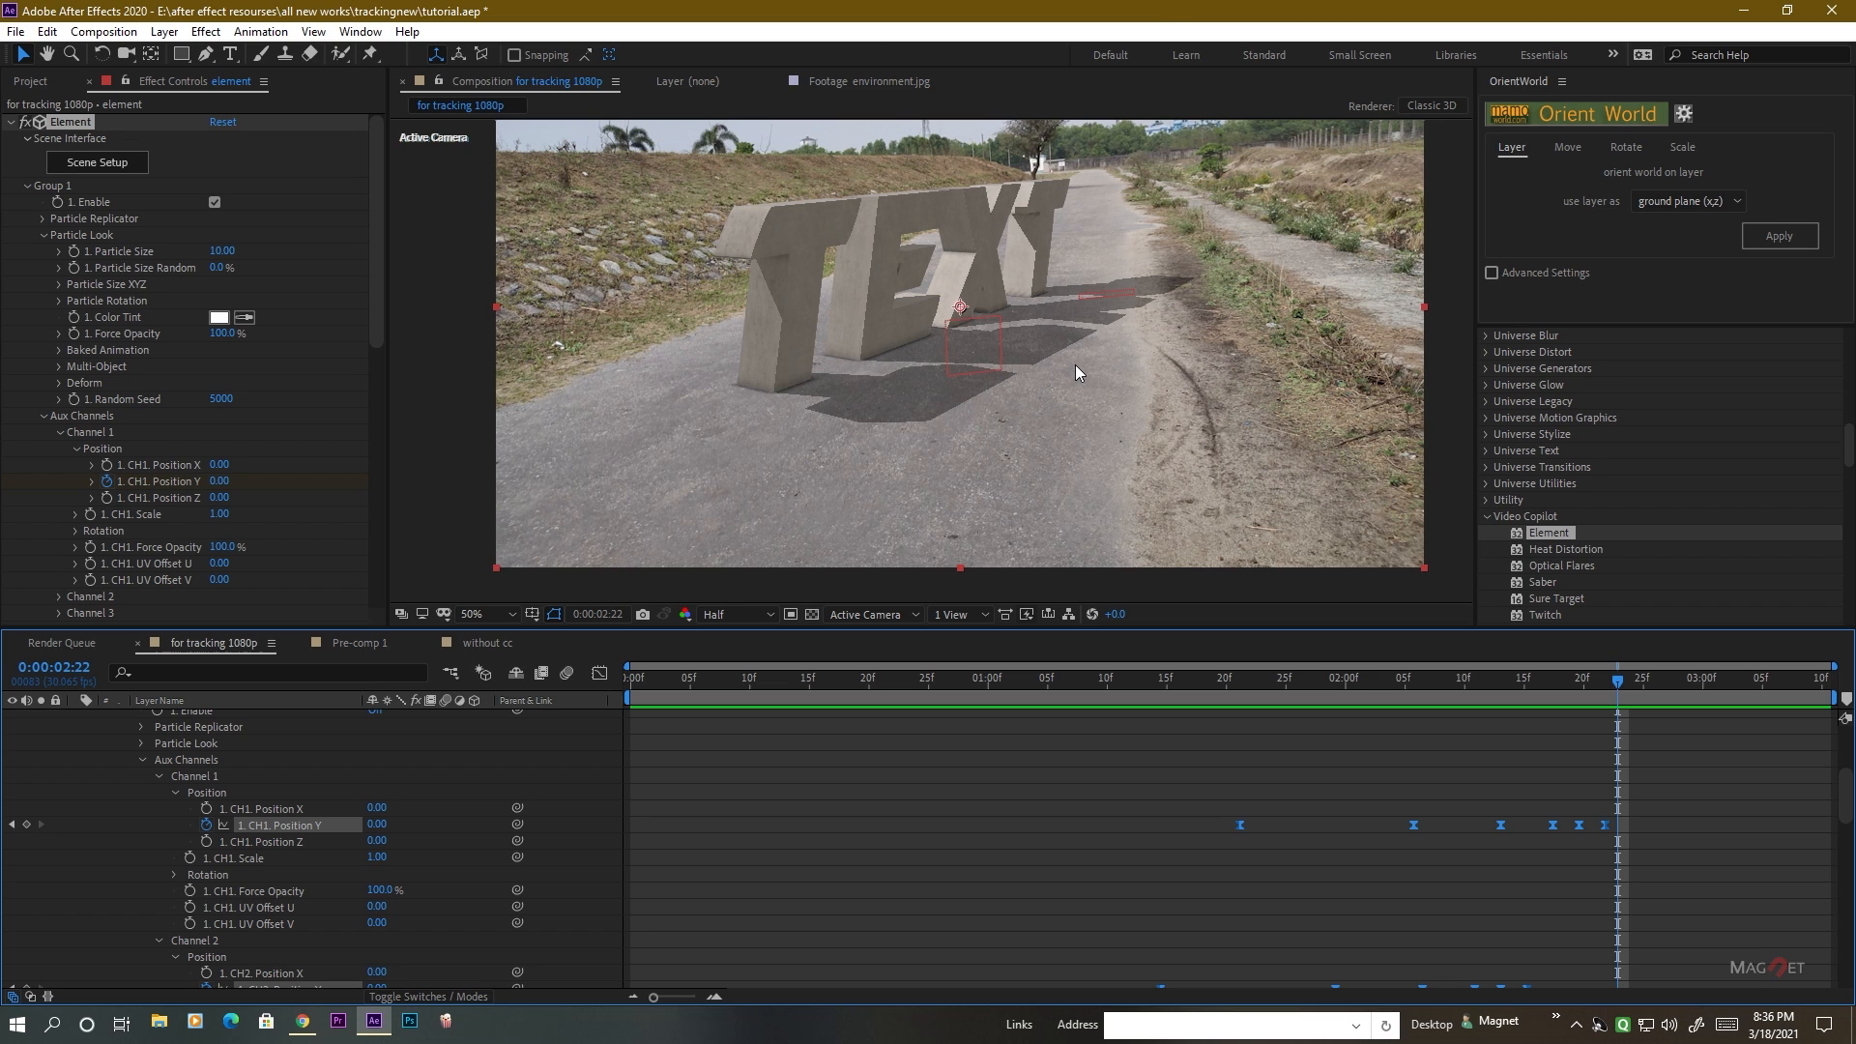
{"action": "left_click_drag", "start_coordinate": [1096, 314], "coordinate": [1071, 356]}
Collapse the expanded properties of the element, Spot Light 1, Group 5 Null and Group 1 Null layers.
{"action": "scroll", "coordinate": [15, 789], "scroll_direction": "up", "scroll_amount": 5}
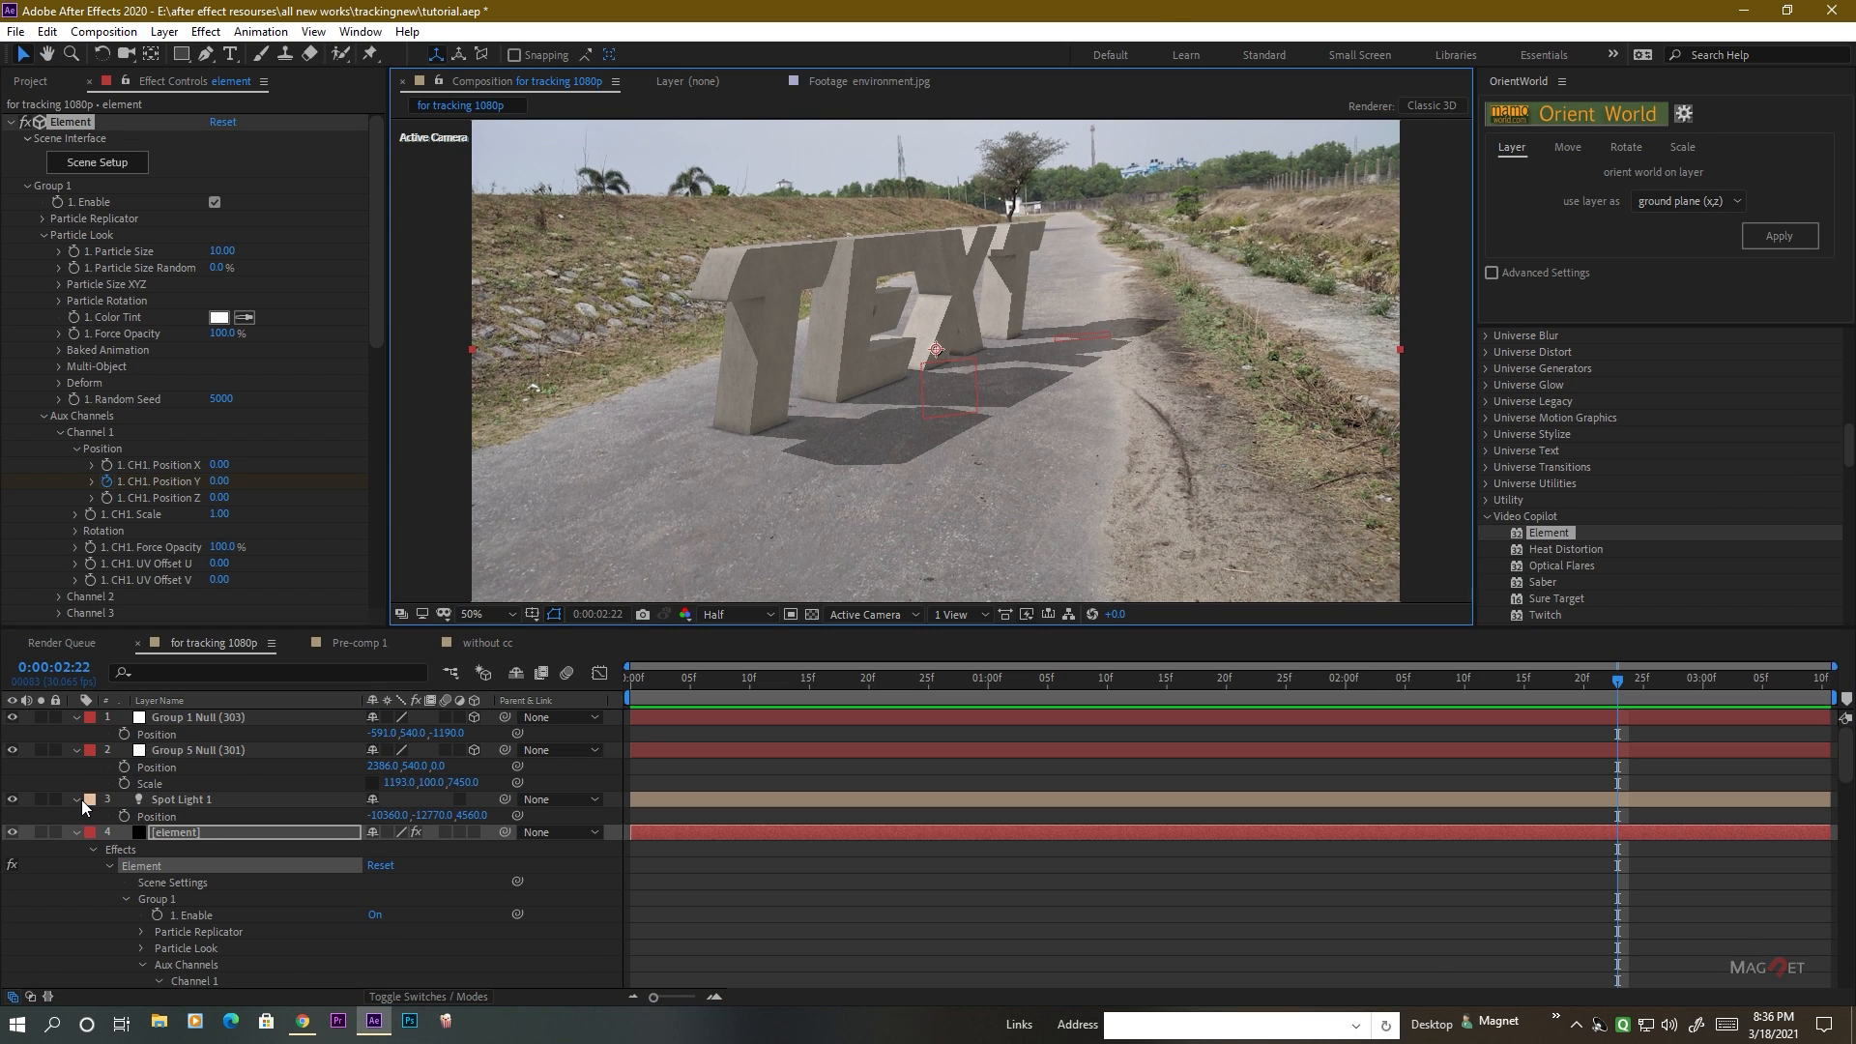
{"action": "left_click", "coordinate": [77, 833]}
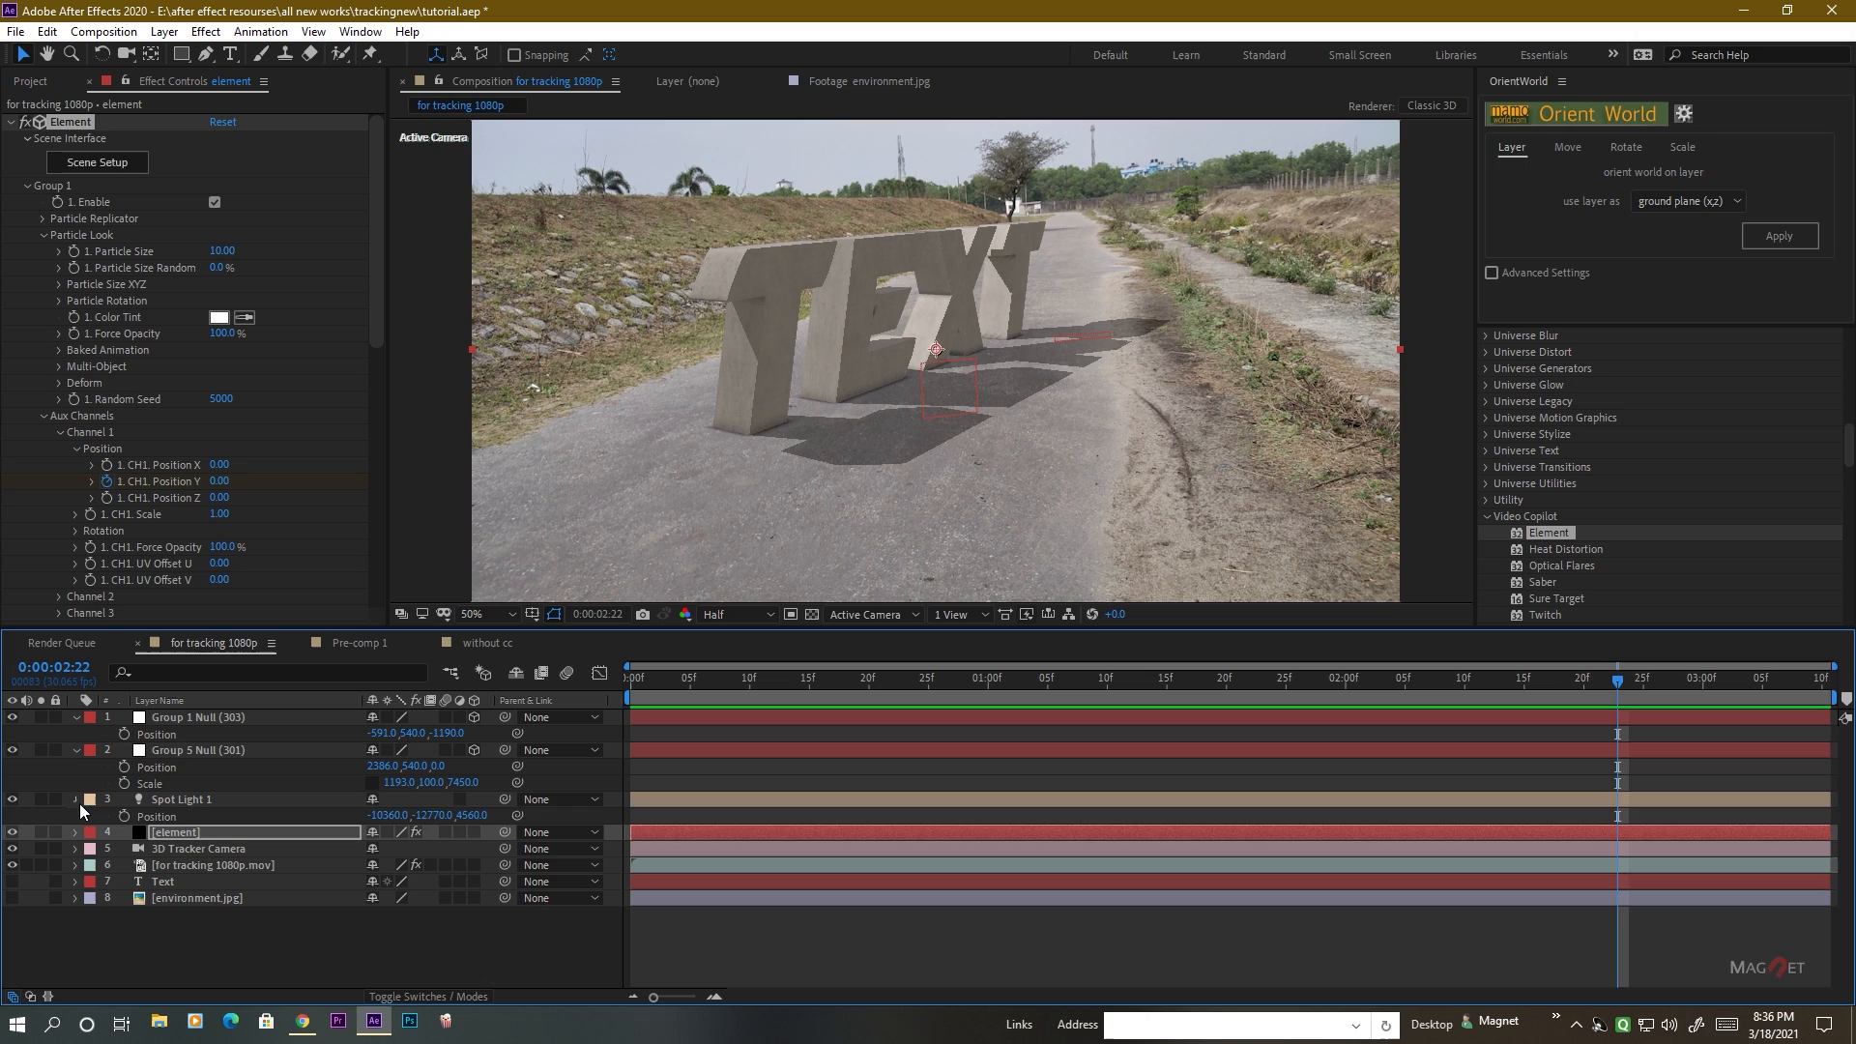
{"action": "left_click", "coordinate": [77, 801]}
{"action": "left_click", "coordinate": [76, 750]}
{"action": "left_click", "coordinate": [76, 717]}
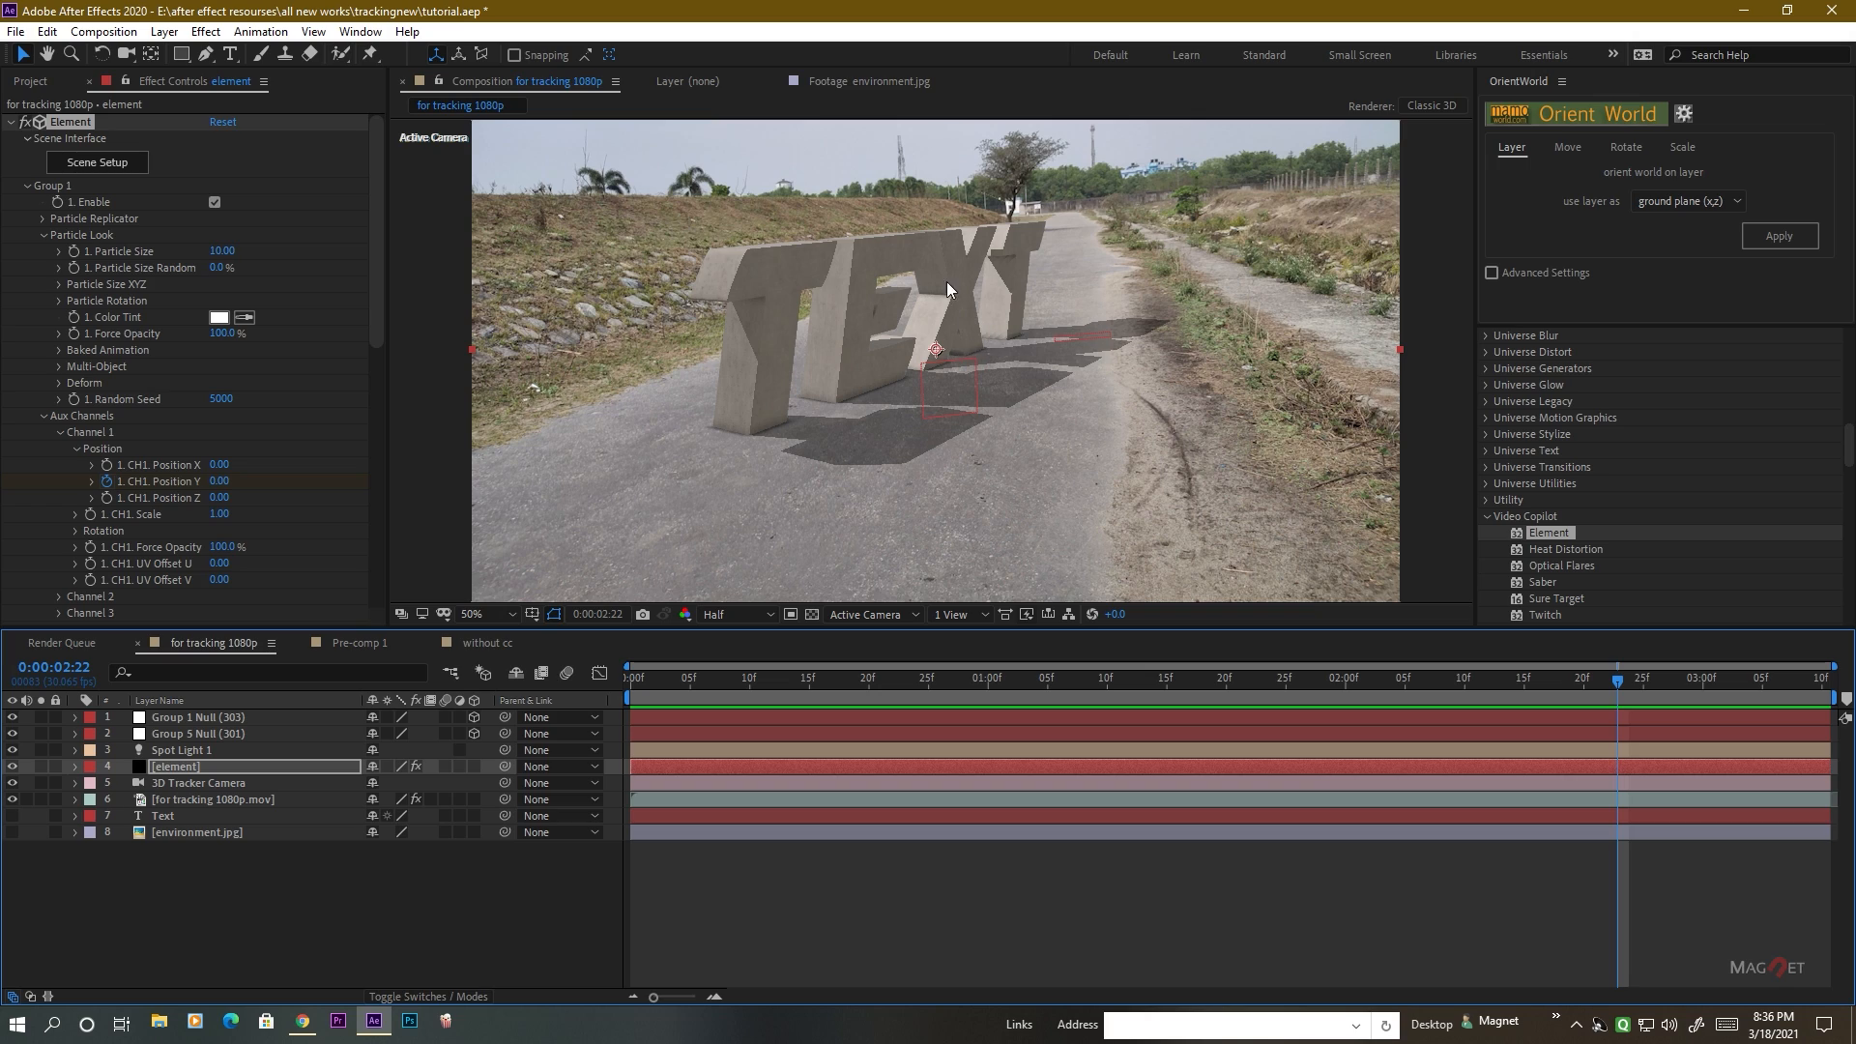
Examine the X's landing on the road up close between 0:00:01:15 and 0:00:01:18.
{"action": "left_click_drag", "start_coordinate": [898, 685], "coordinate": [1178, 693]}
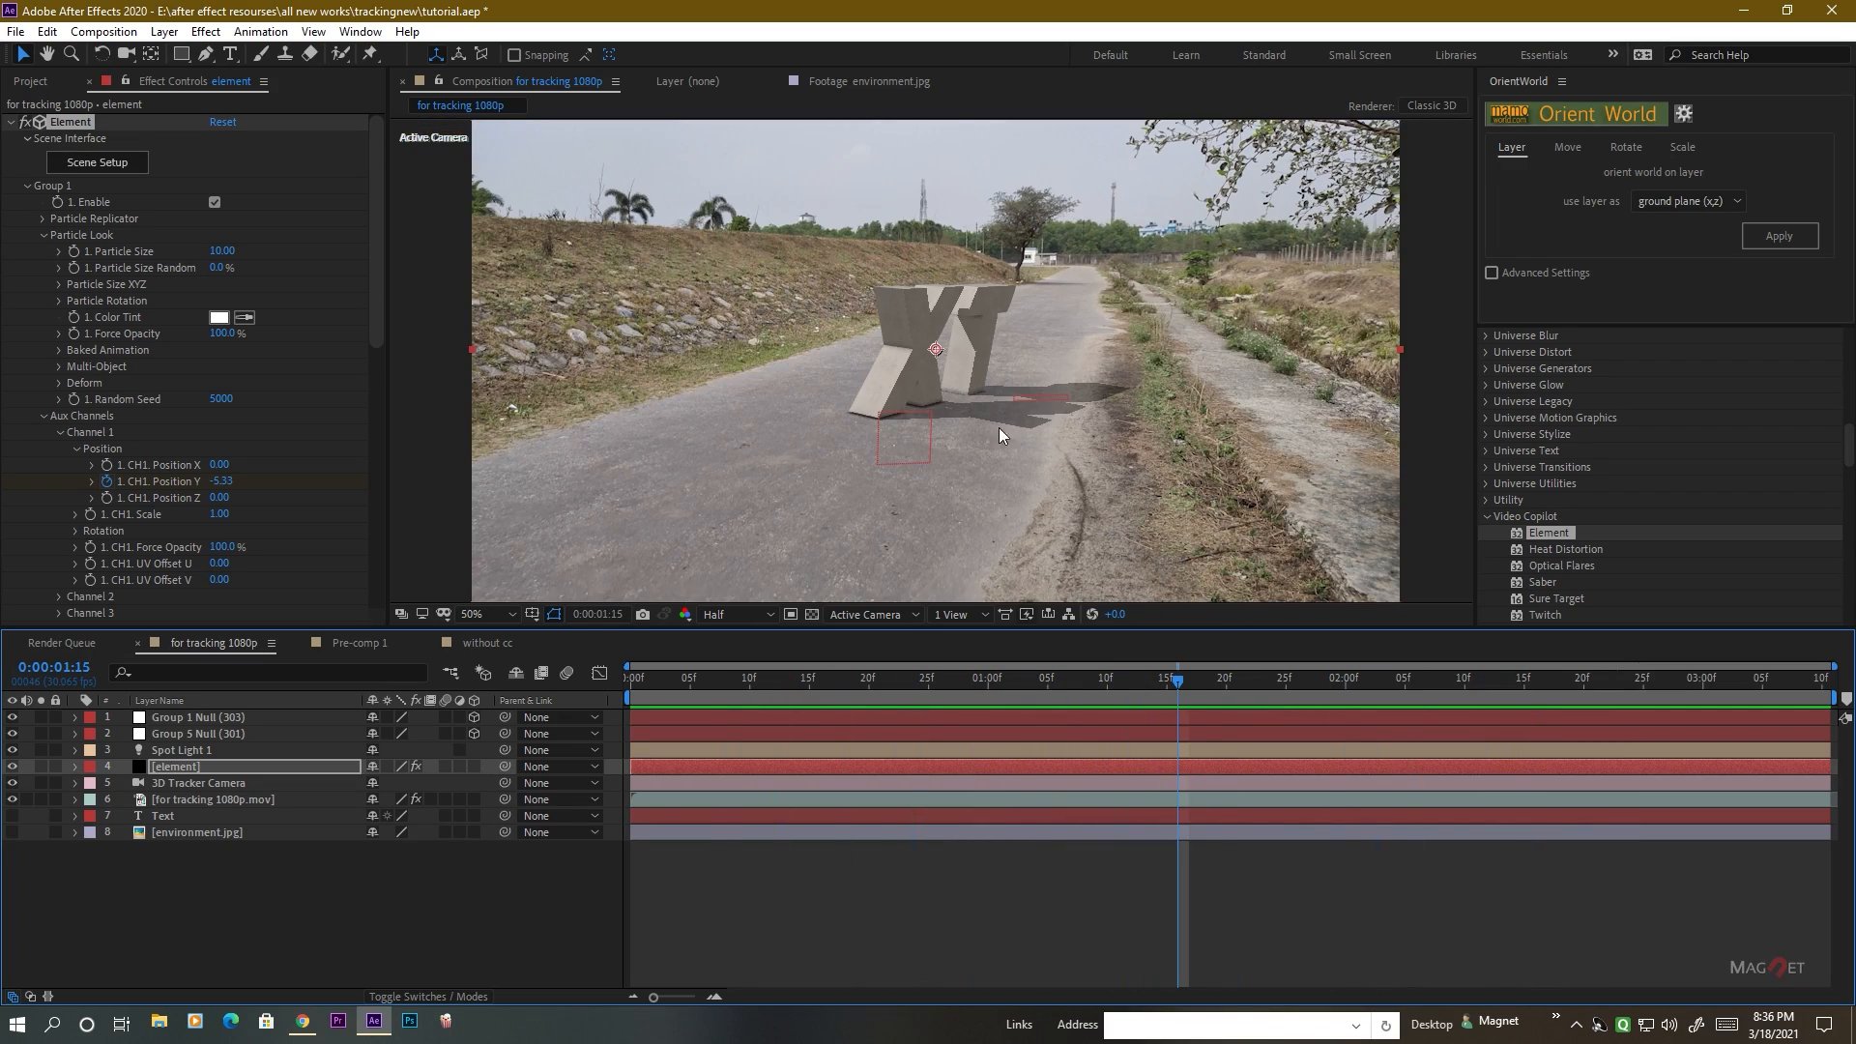
{"action": "key", "text": "period"}
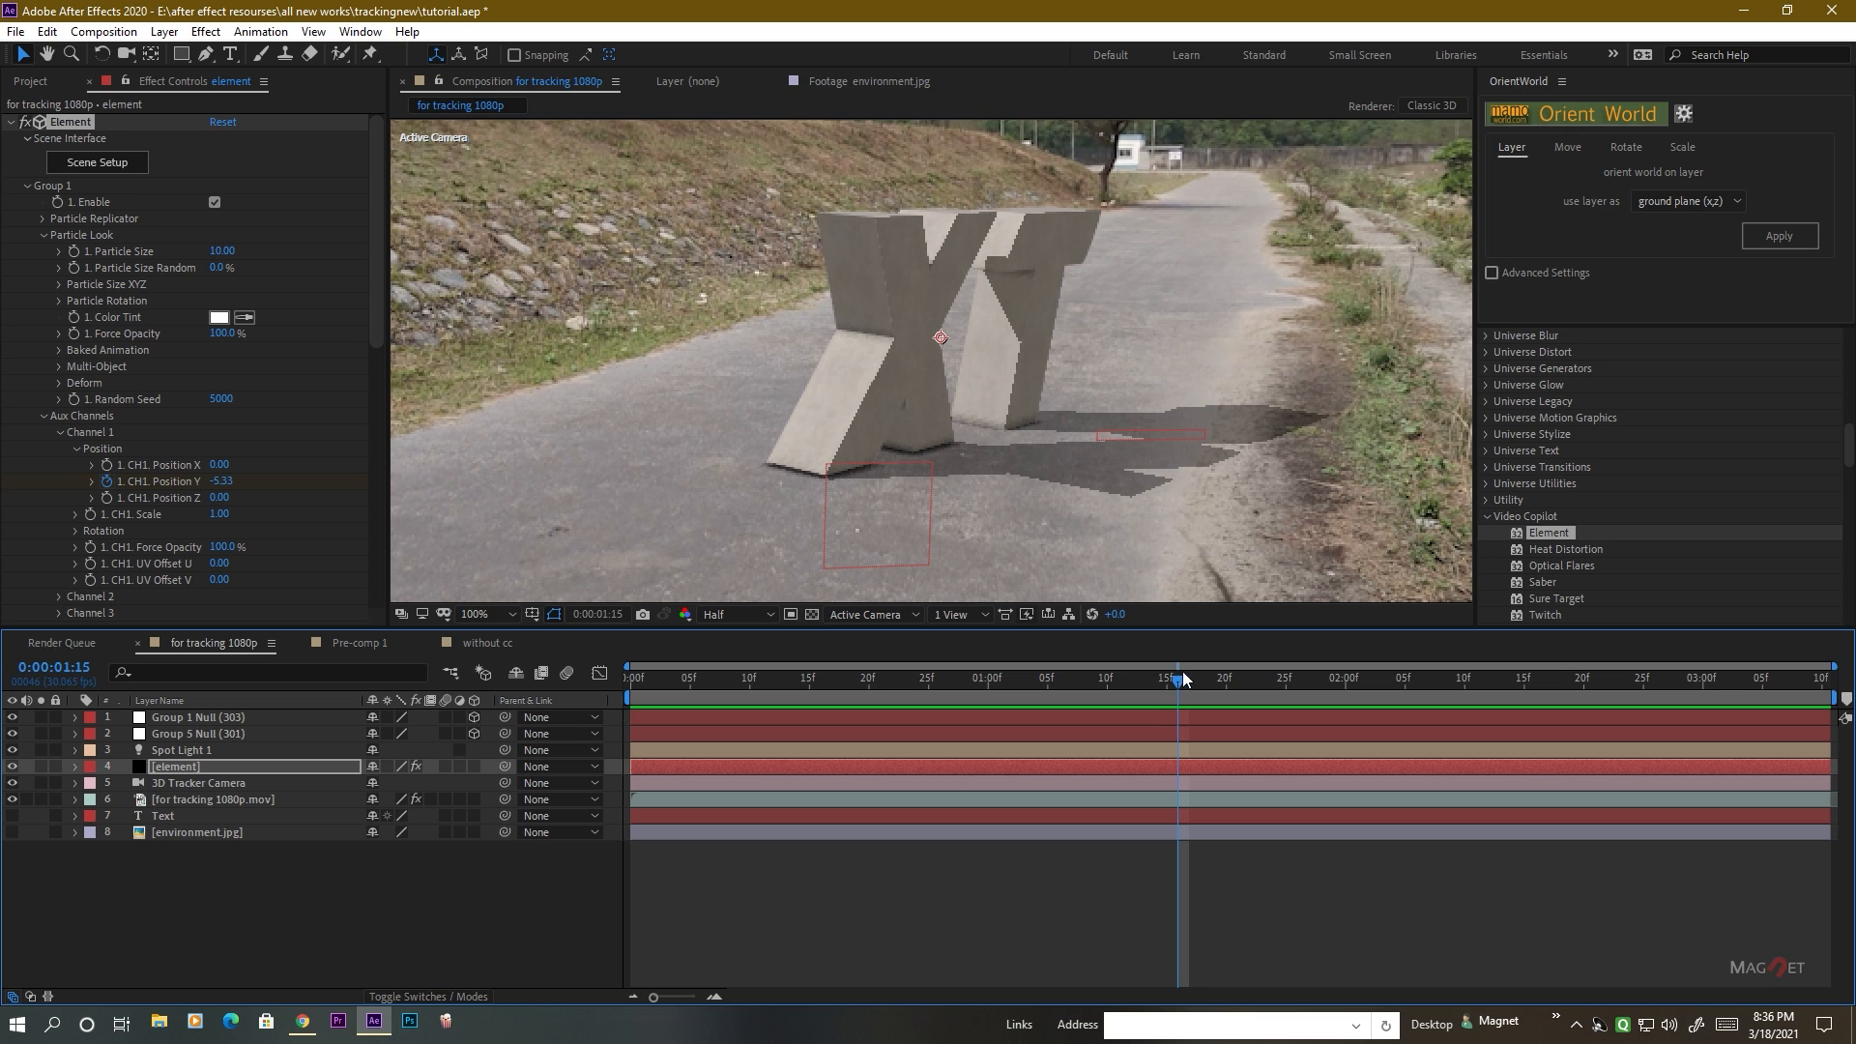
{"action": "left_click_drag", "start_coordinate": [1163, 689], "coordinate": [1215, 693]}
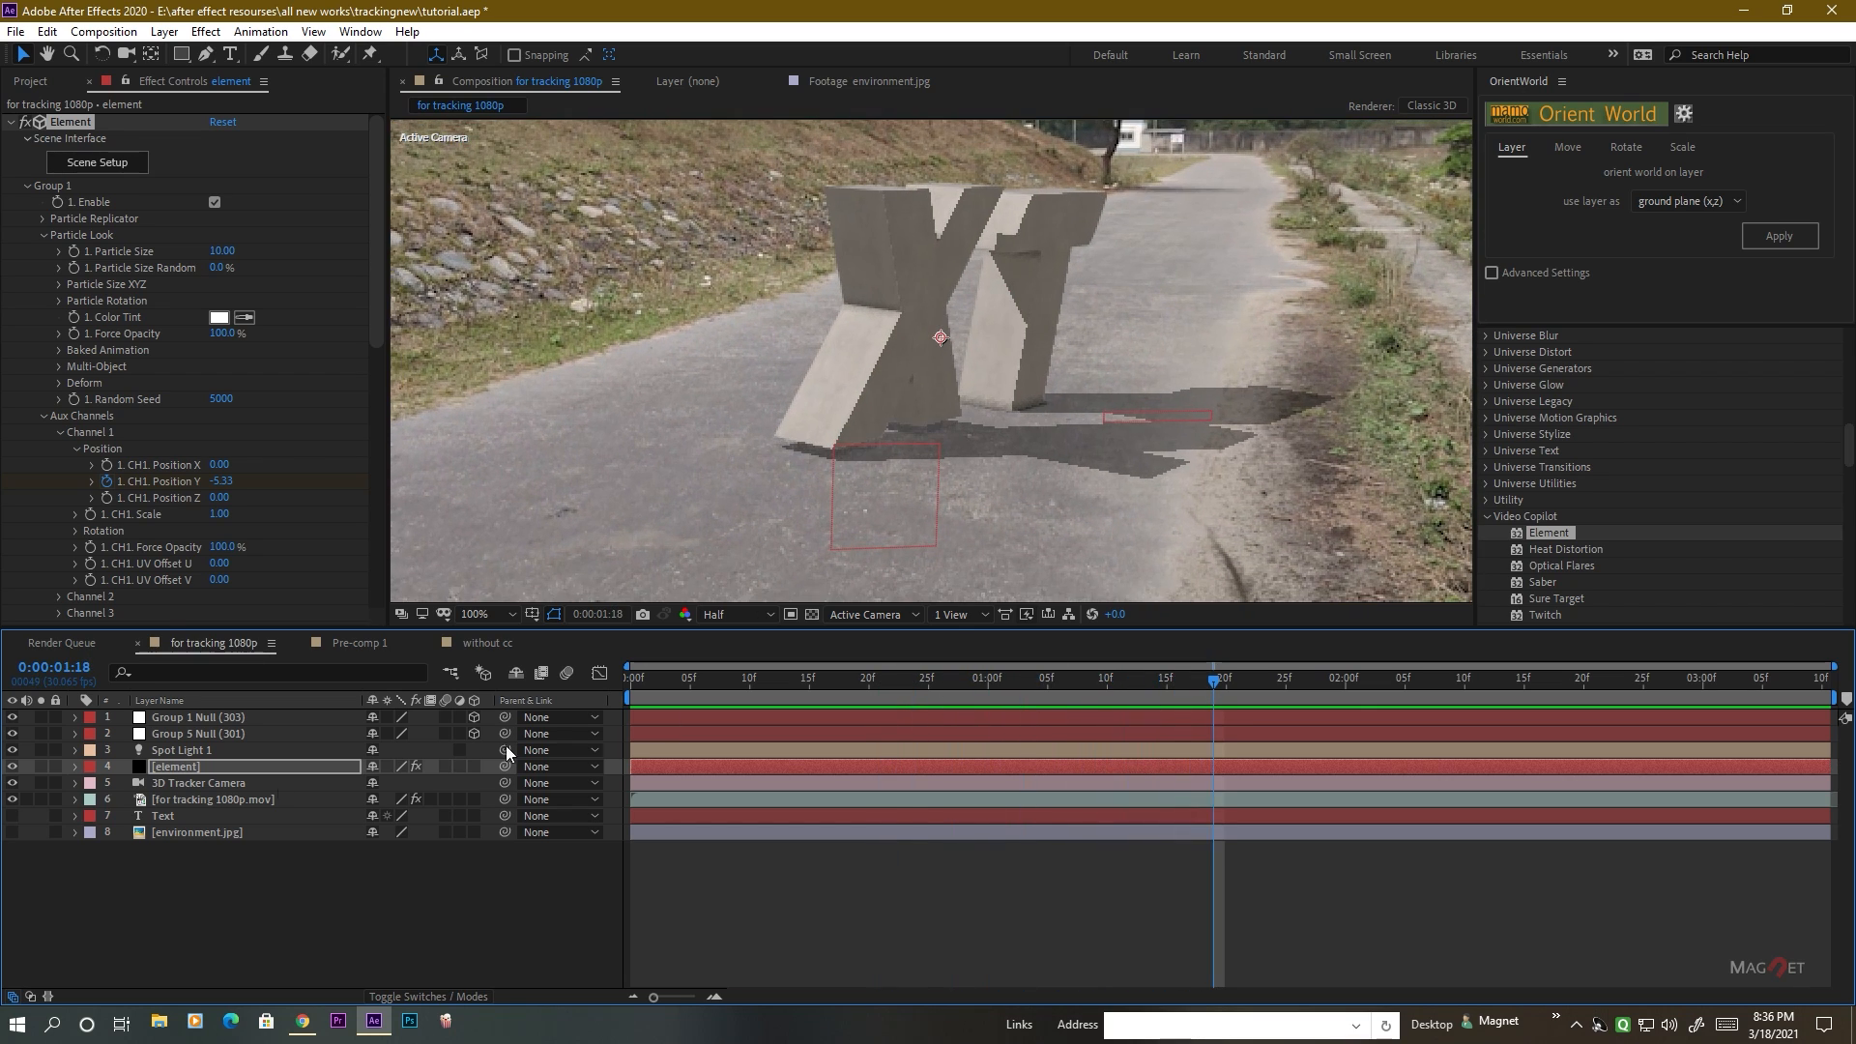
Open the Dust_Wave_03.mov footage and scrub through it to 0:00:02:05 to examine the dust.
{"action": "left_click", "coordinate": [30, 82]}
{"action": "left_click", "coordinate": [88, 278]}
{"action": "double_click", "coordinate": [88, 278]}
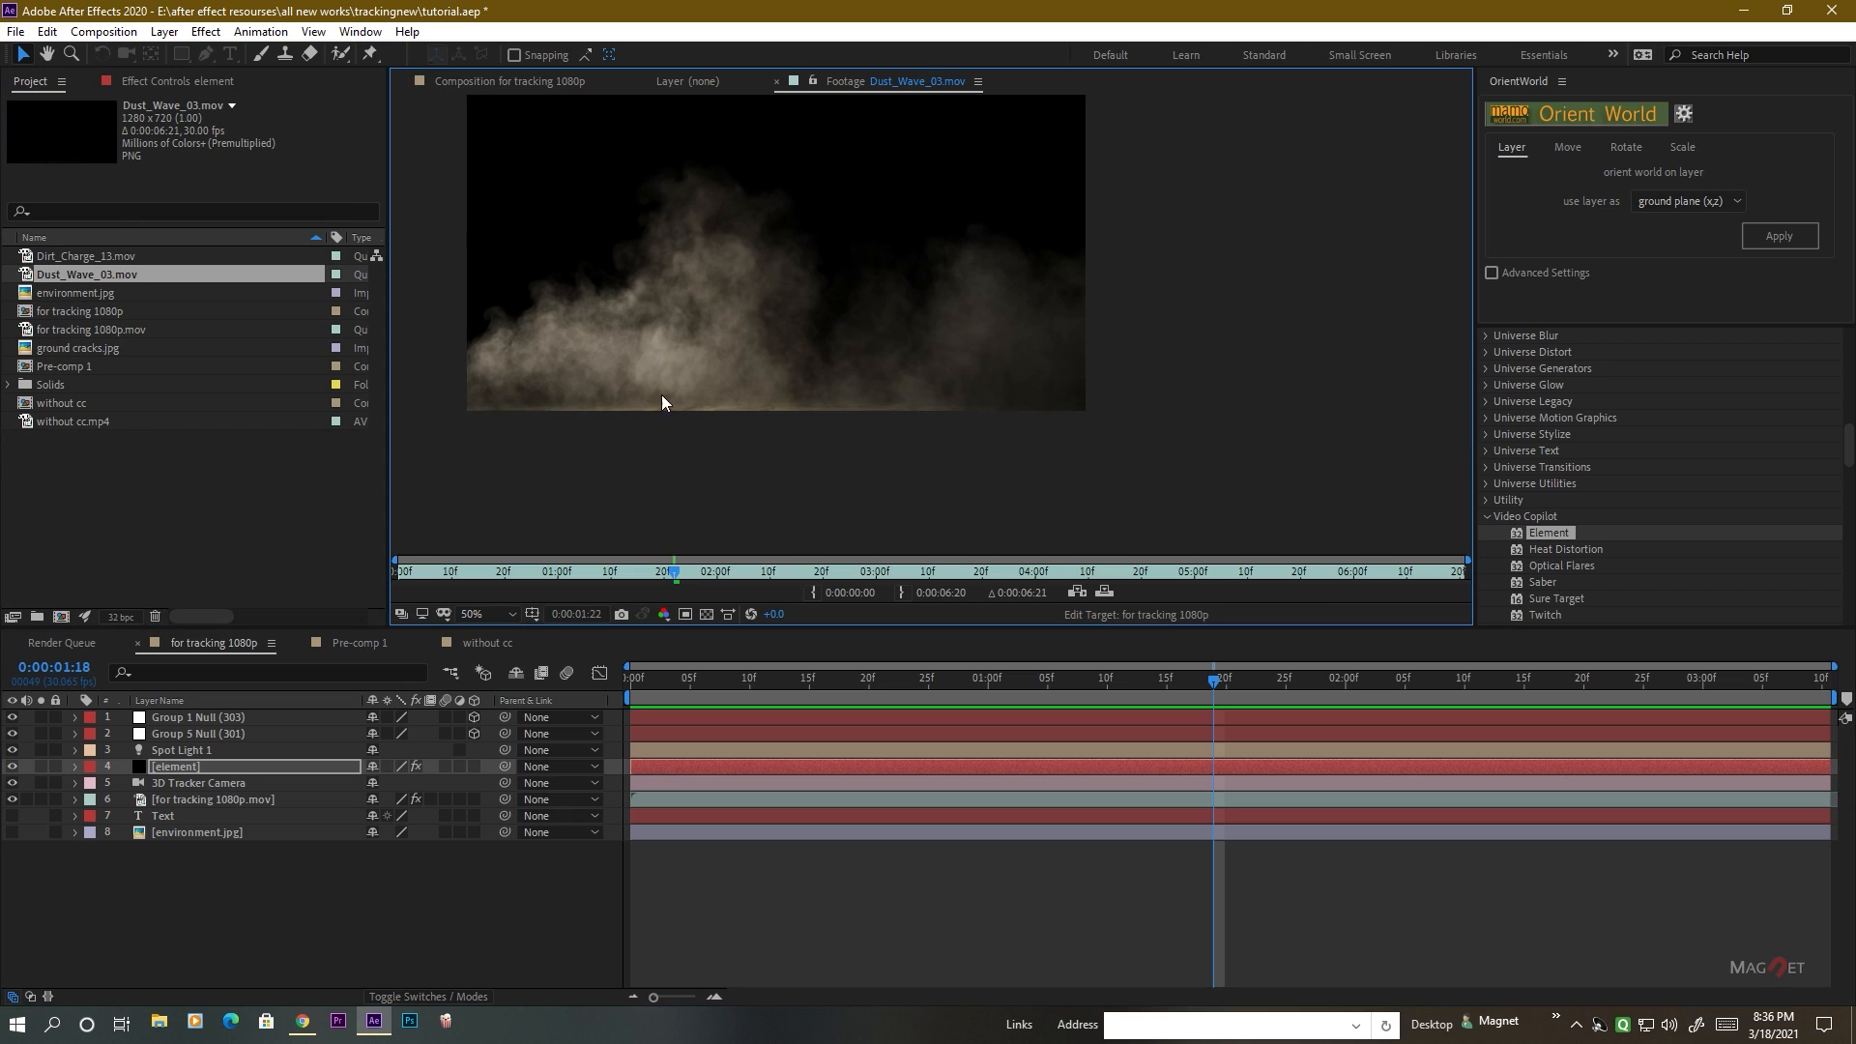
{"action": "scroll", "coordinate": [799, 319], "scroll_direction": "up", "scroll_amount": 1}
{"action": "scroll", "coordinate": [798, 318], "scroll_direction": "down", "scroll_amount": 1}
{"action": "left_click_drag", "start_coordinate": [778, 315], "coordinate": [929, 366]}
{"action": "left_click_drag", "start_coordinate": [674, 571], "coordinate": [743, 580]}
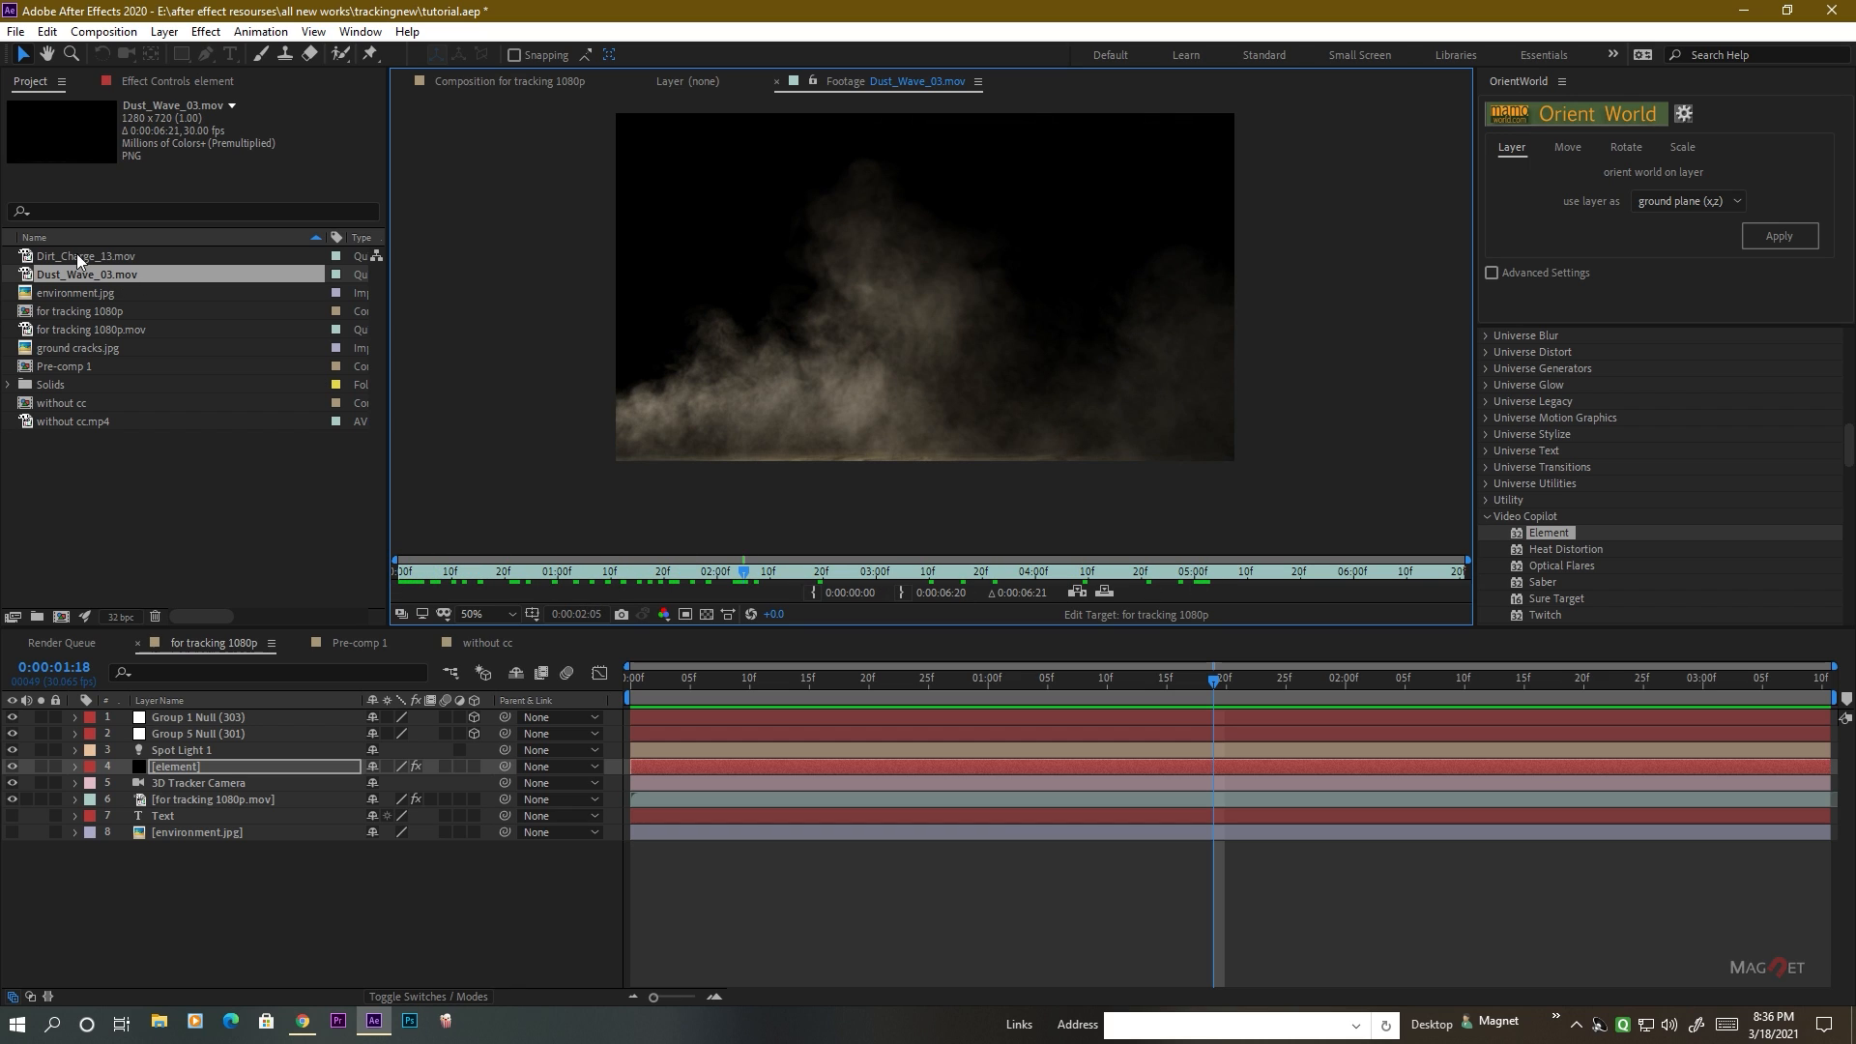
Add Dust_Wave_03.mov to the for tracking 1080p composition, directly above the element layer.
{"action": "left_click", "coordinate": [525, 84]}
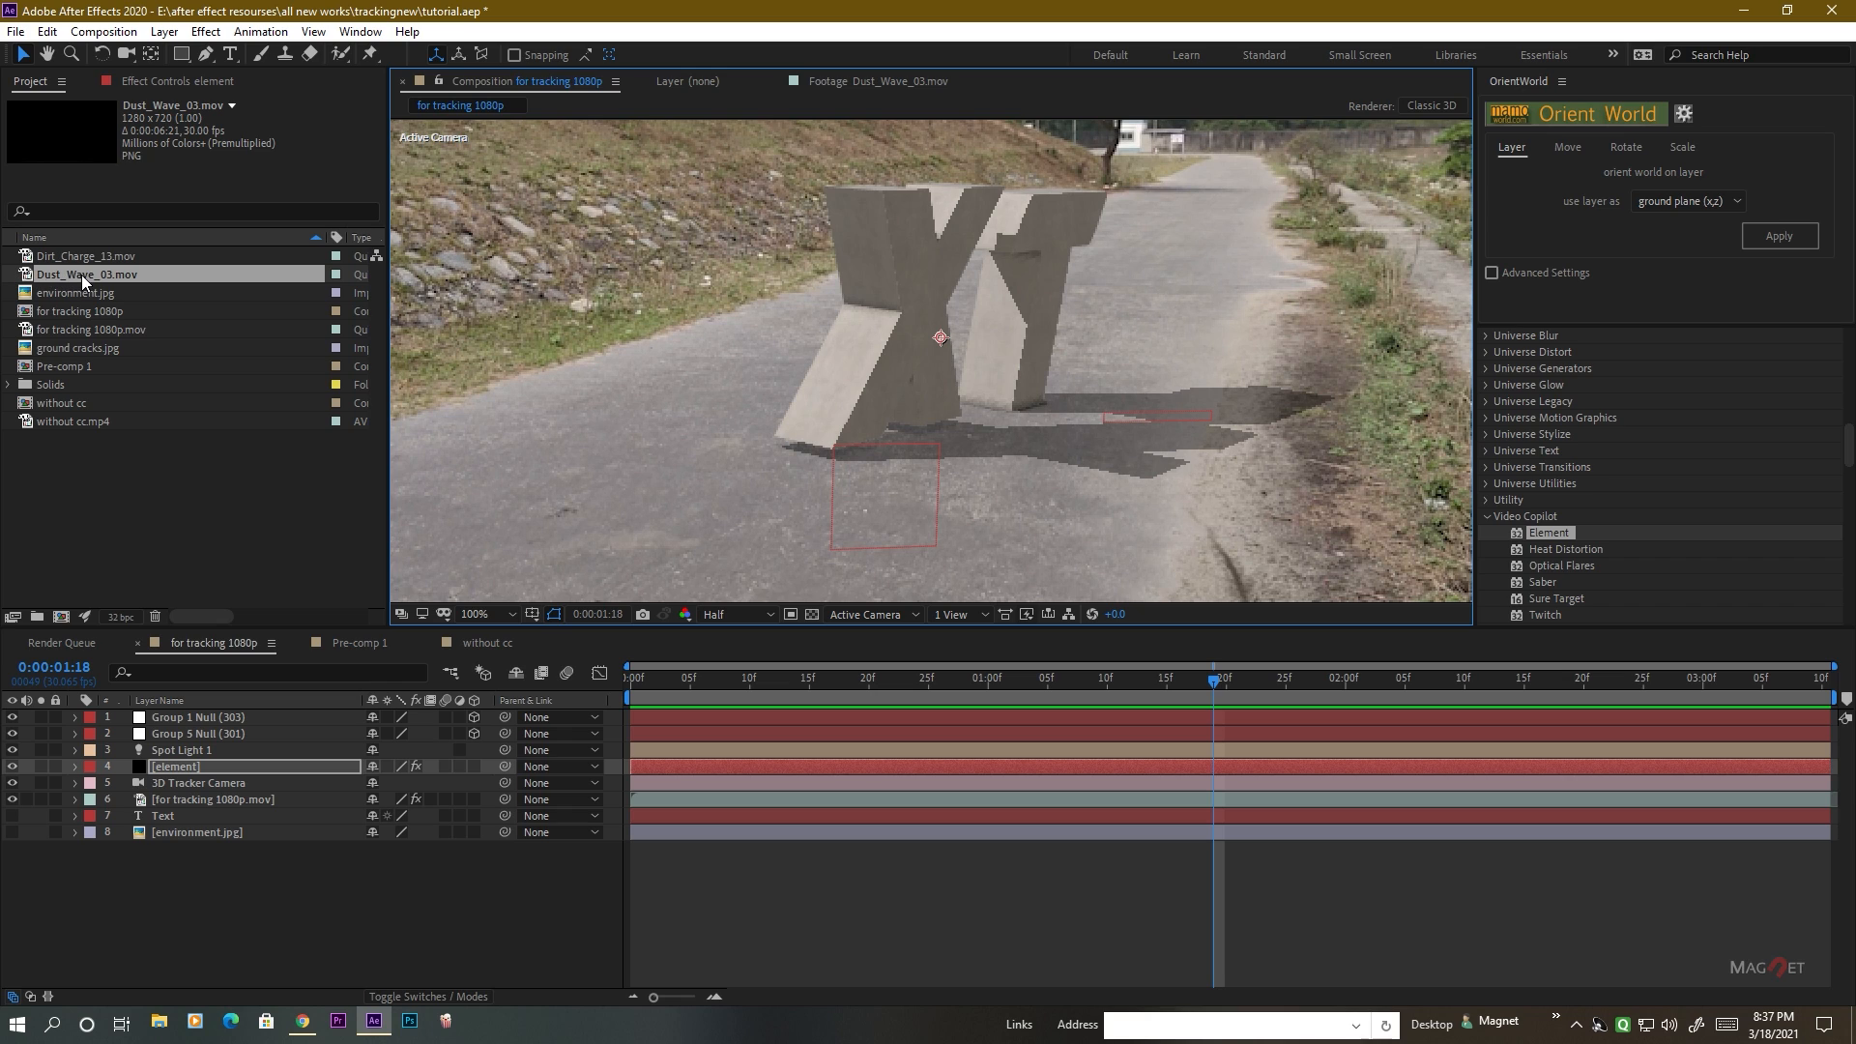
{"action": "left_click_drag", "start_coordinate": [83, 281], "coordinate": [215, 764]}
{"action": "scroll", "coordinate": [1033, 387], "scroll_direction": "down", "scroll_amount": 2}
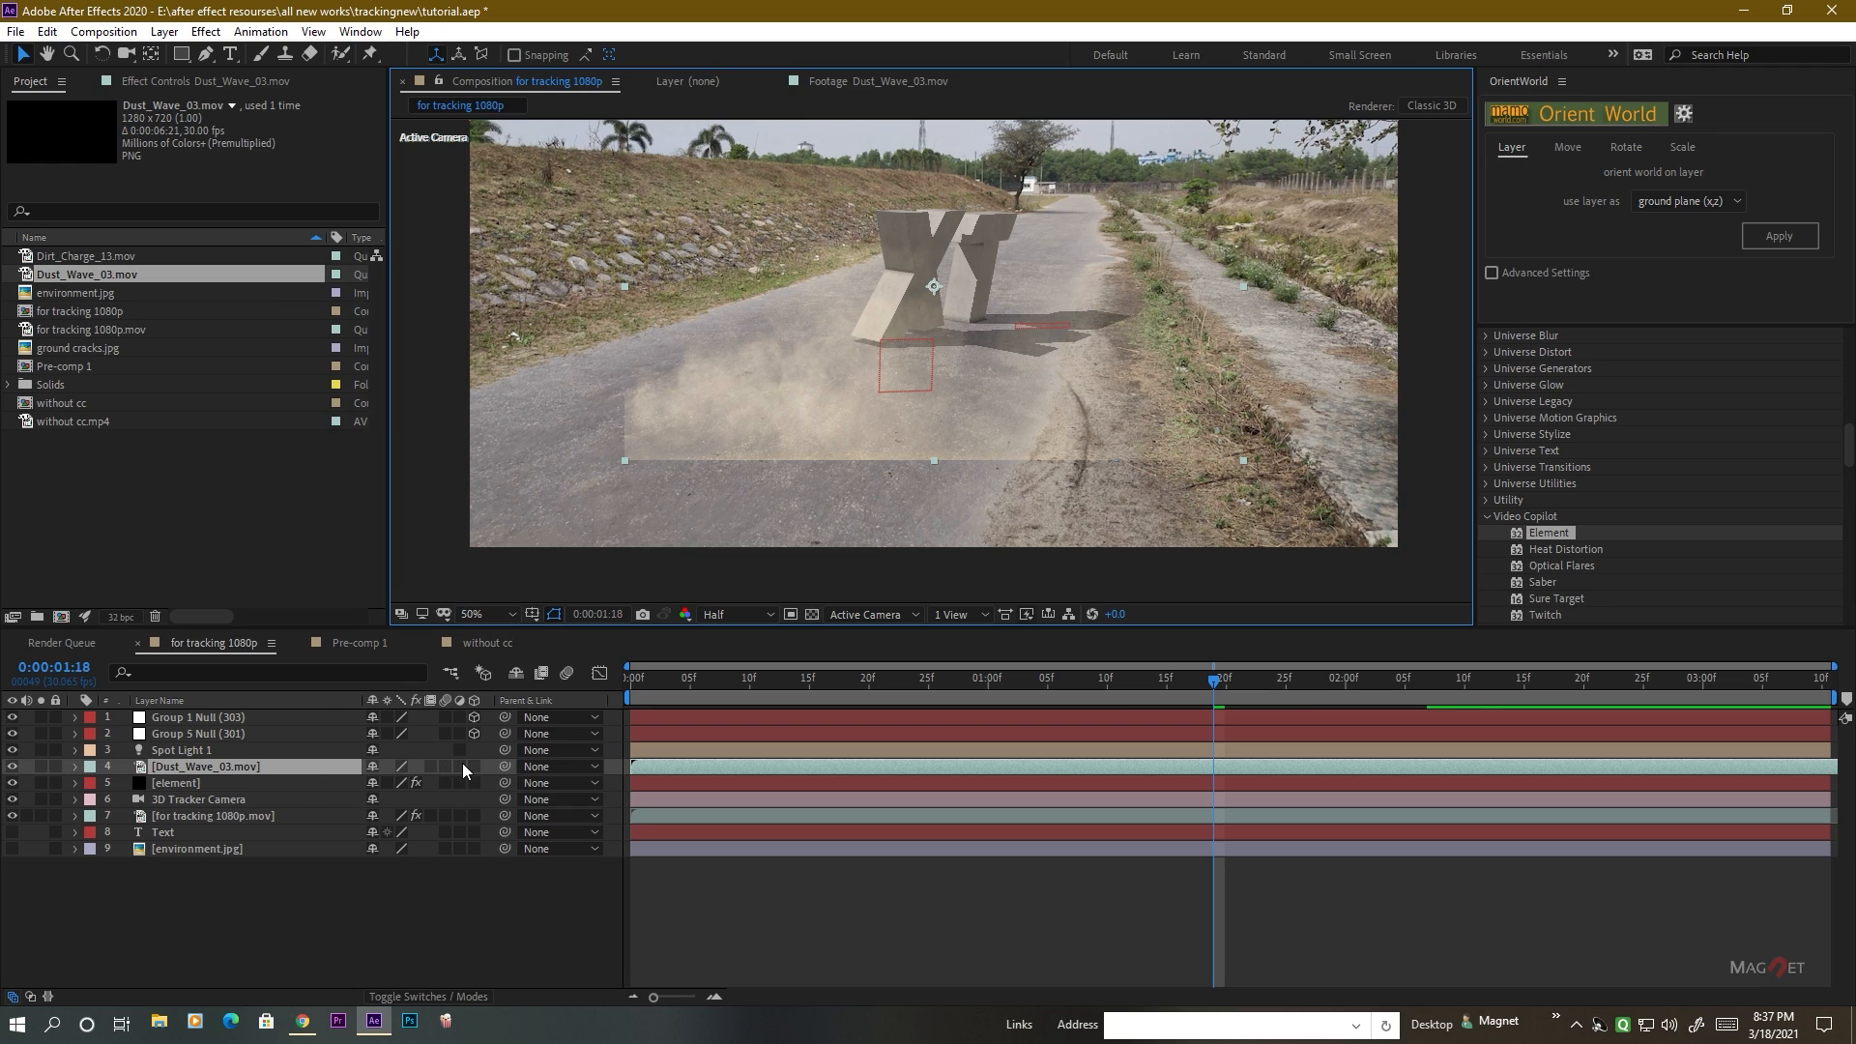
{"action": "left_click", "coordinate": [221, 772]}
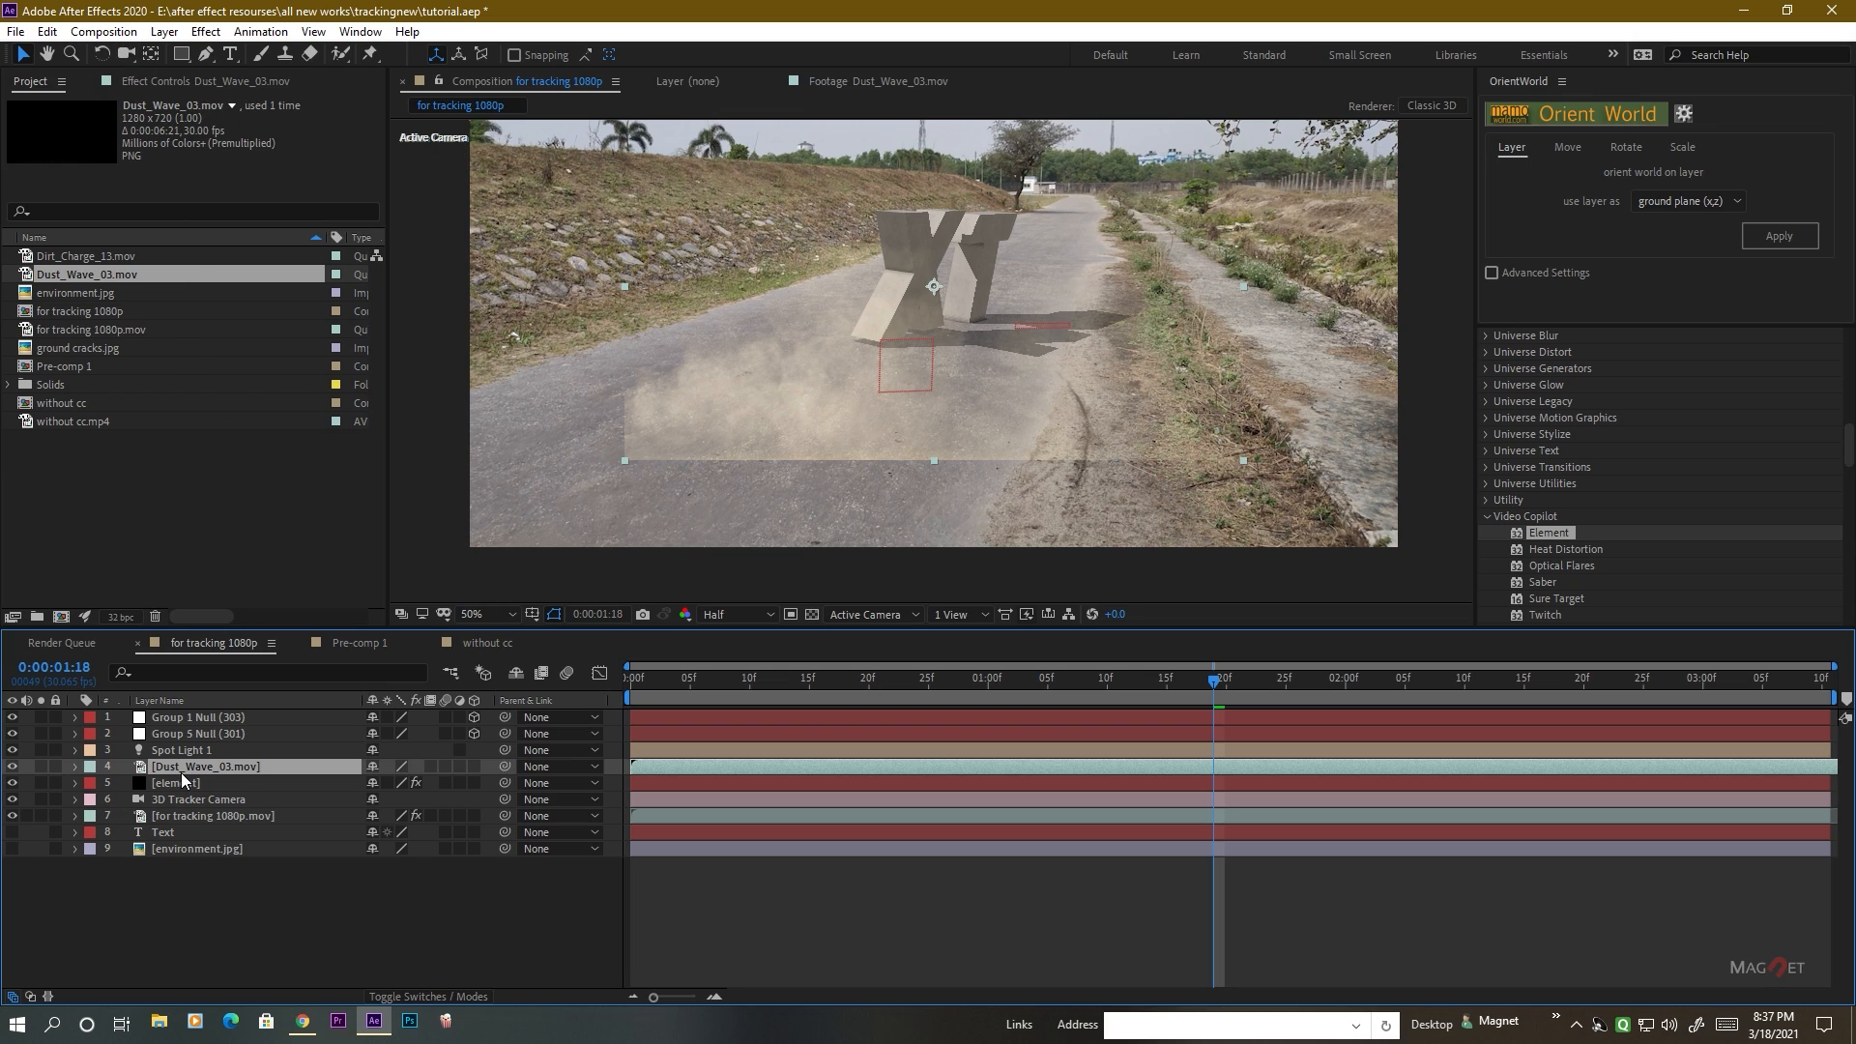
Move the dust layer's anchor point to the centre of its bottom edge.
{"action": "left_click", "coordinate": [151, 55]}
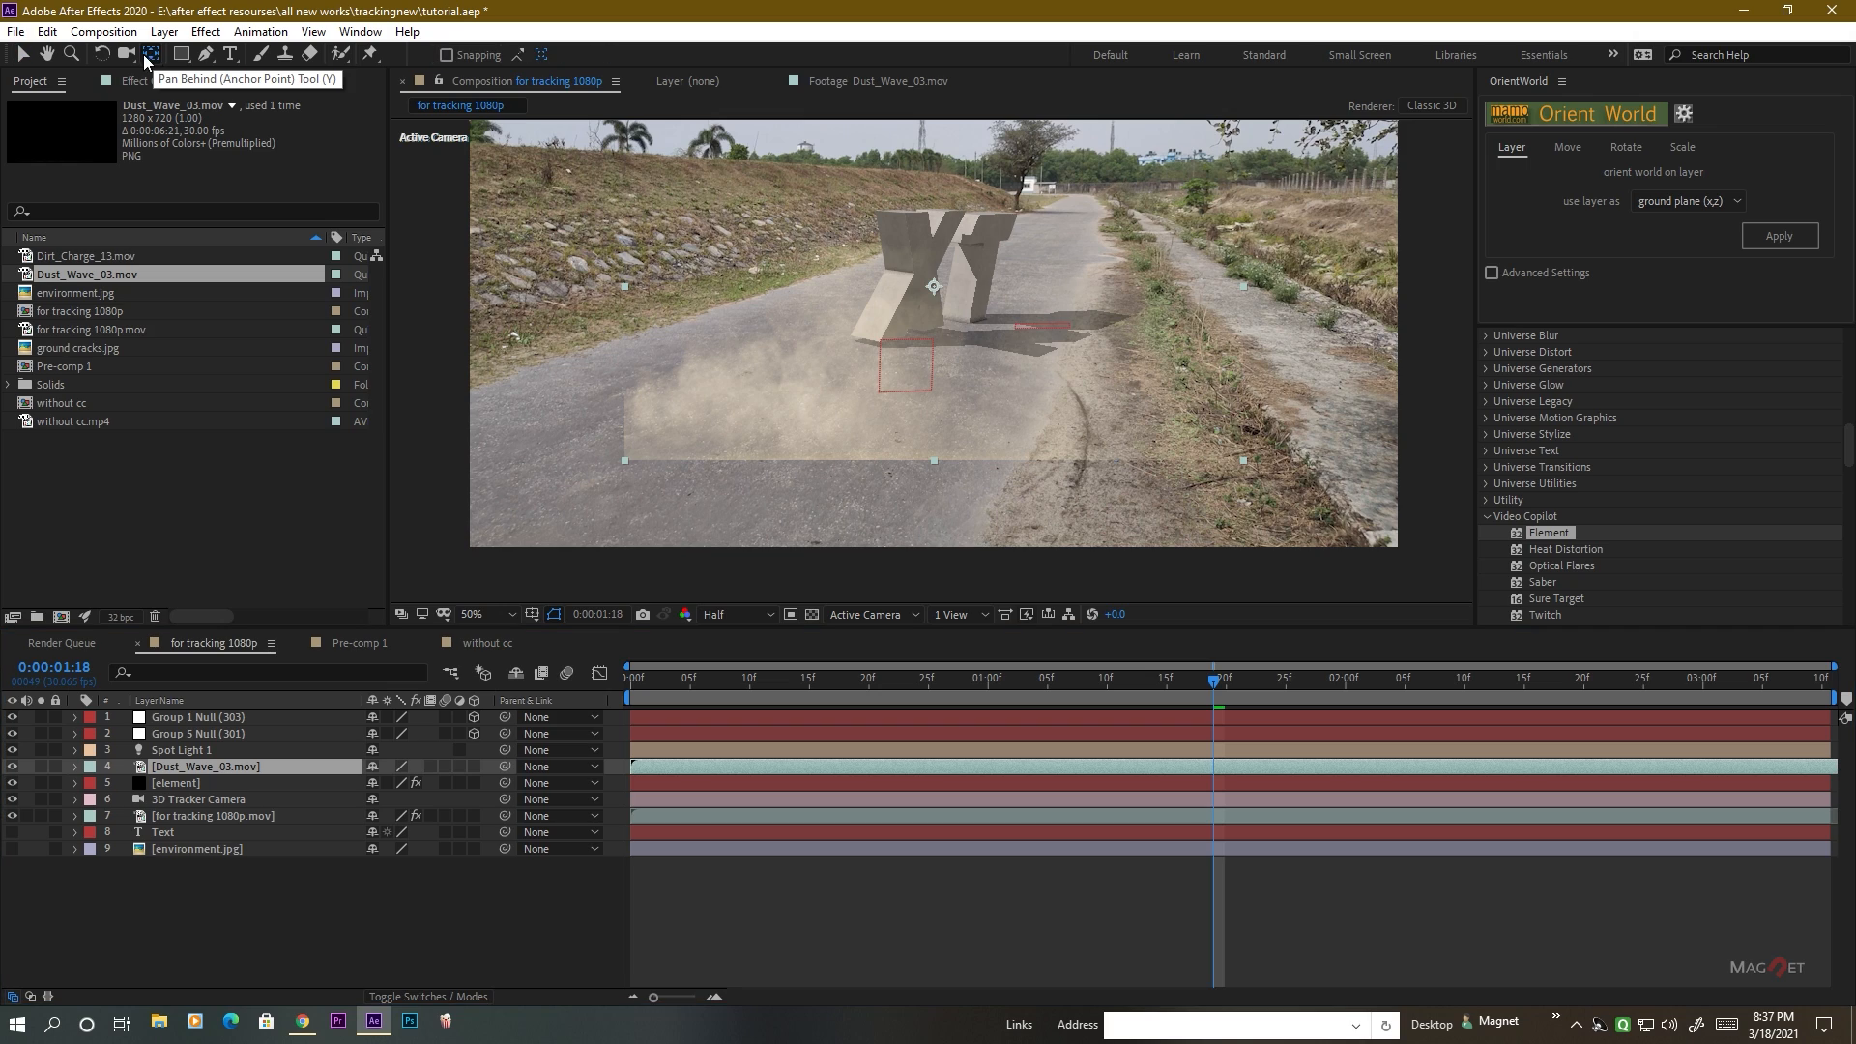
{"action": "left_click_drag", "start_coordinate": [933, 290], "coordinate": [935, 467]}
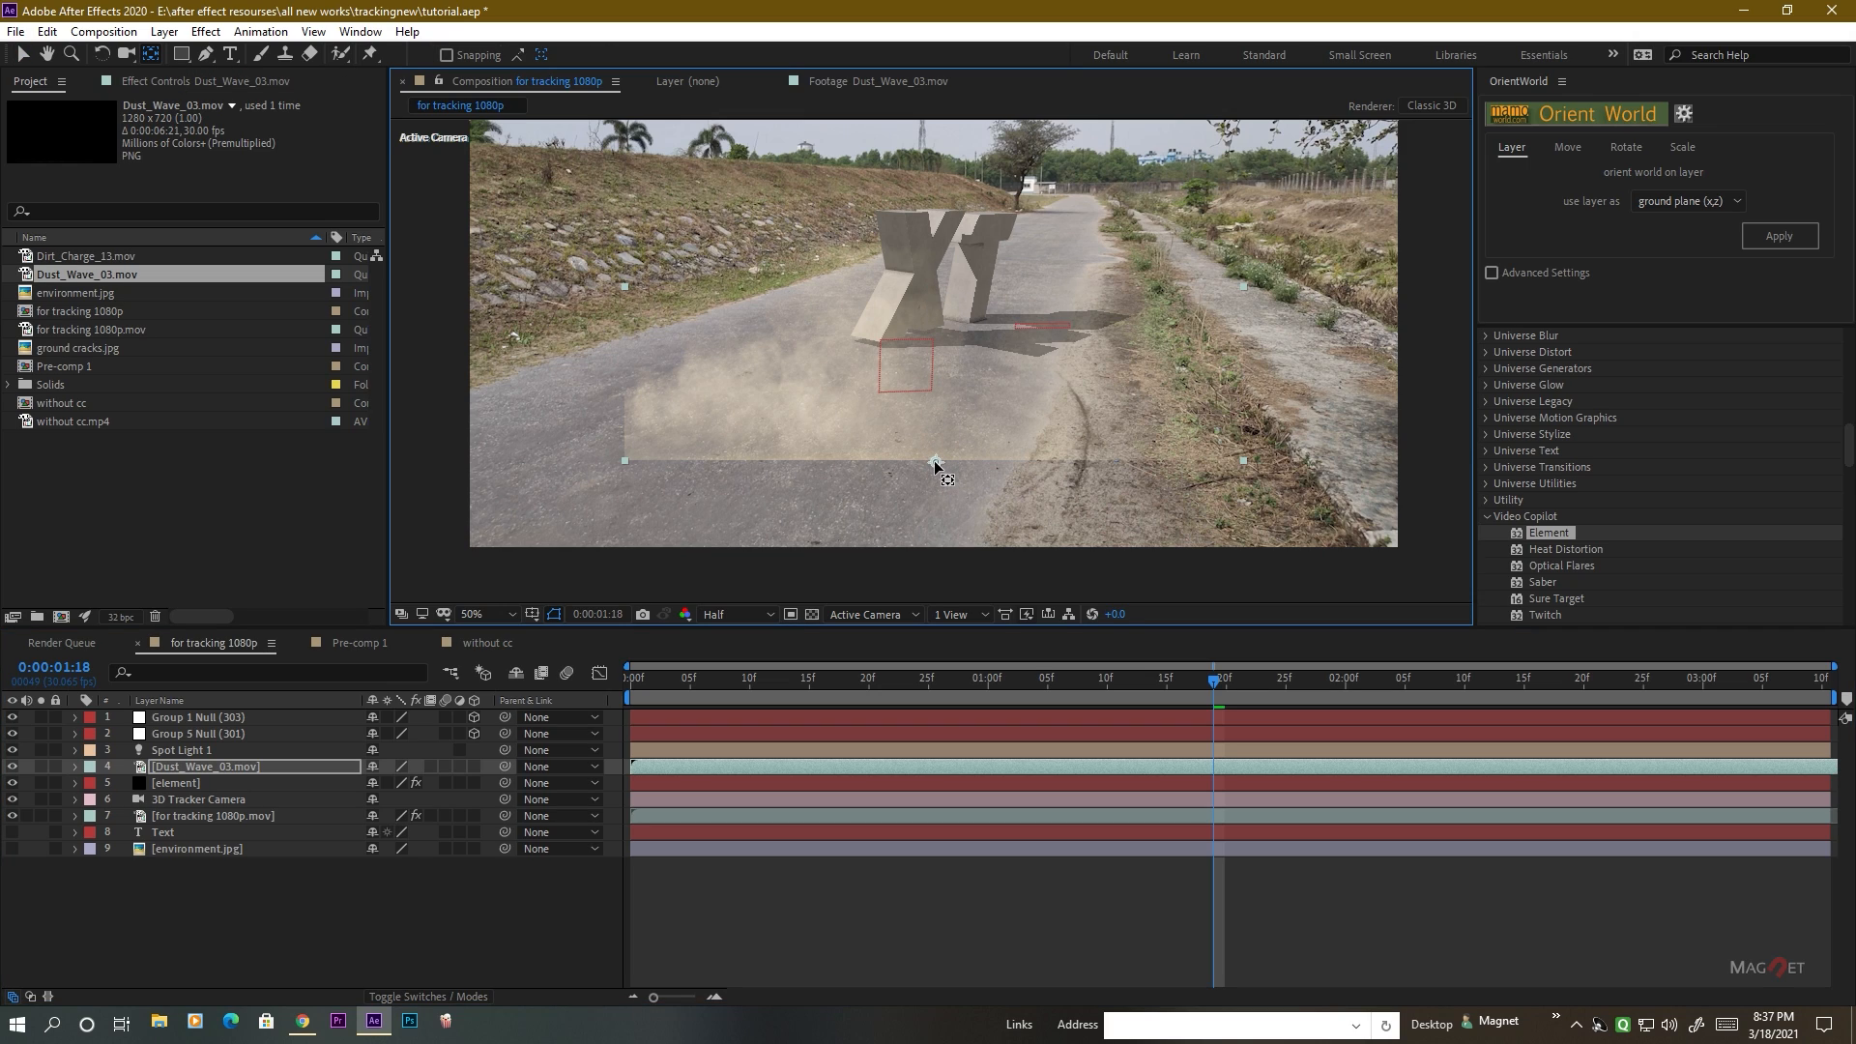
{"action": "left_click", "coordinate": [29, 58]}
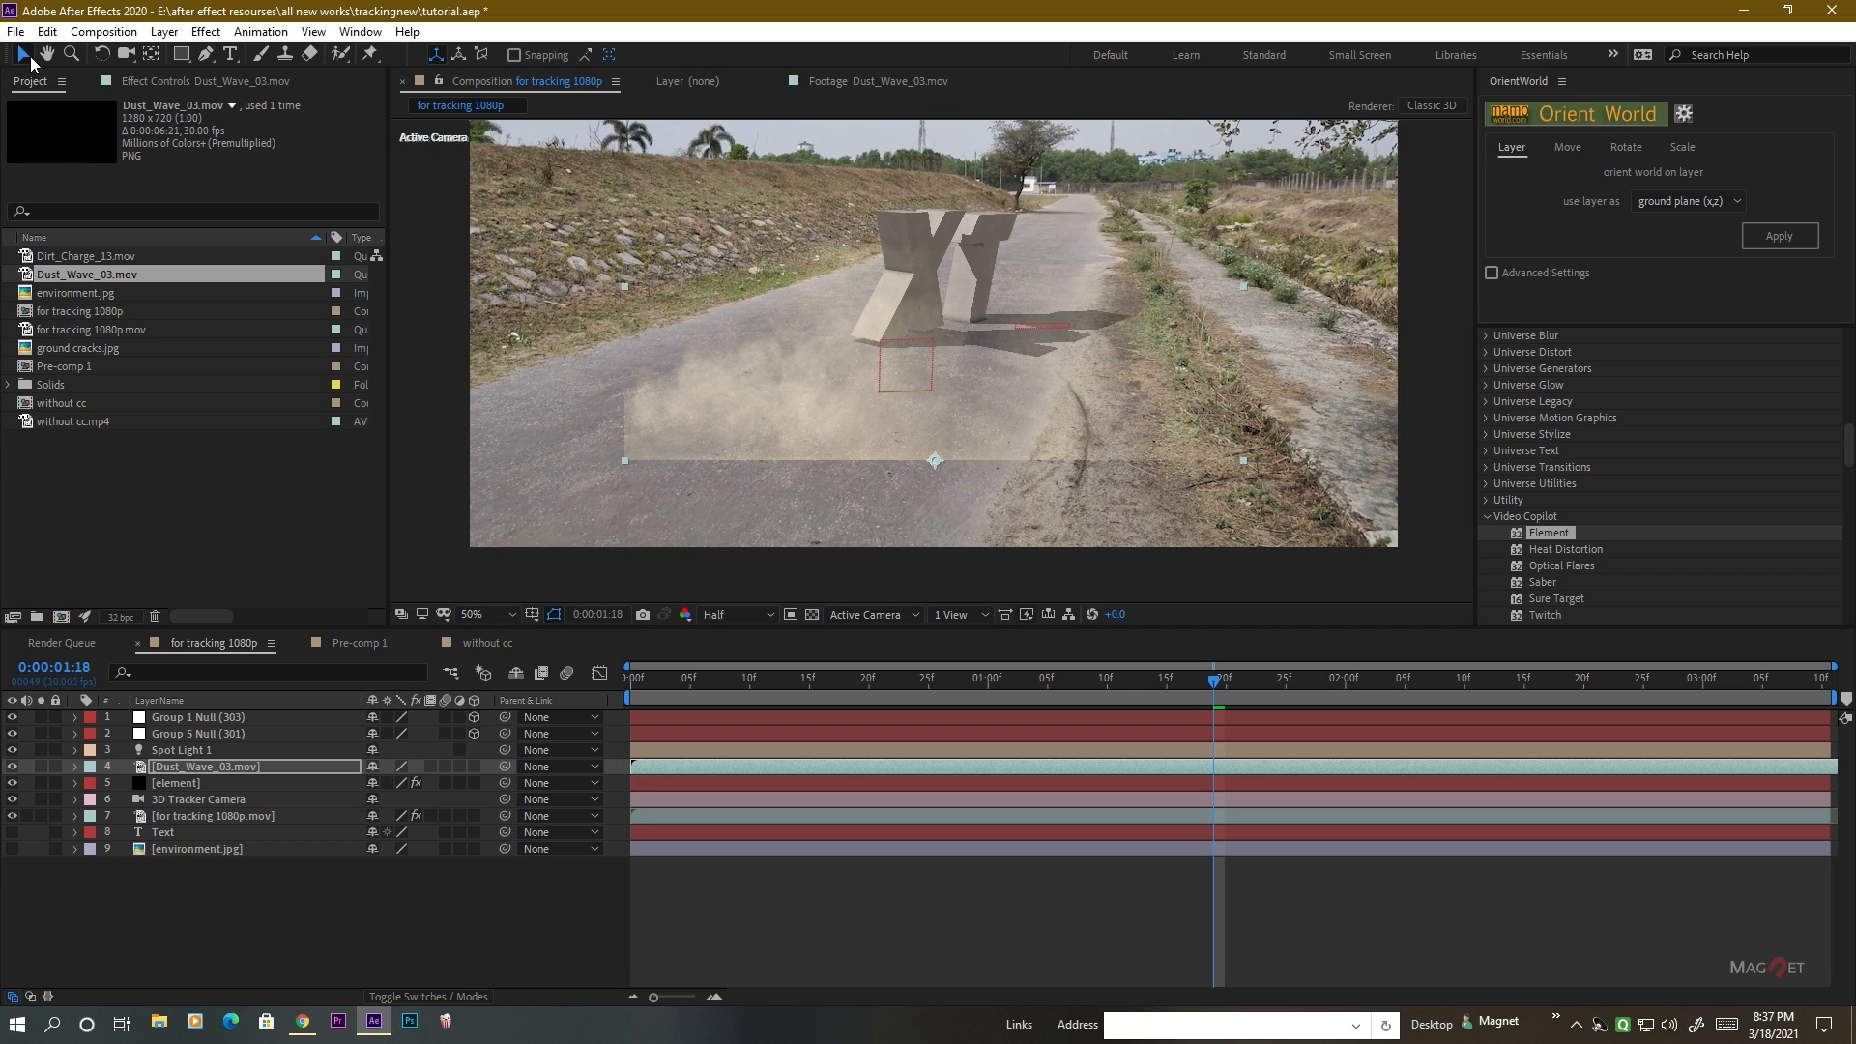
Make the dust layer 3D and turn off Accepts Lights in its material options.
{"action": "left_click", "coordinate": [474, 766]}
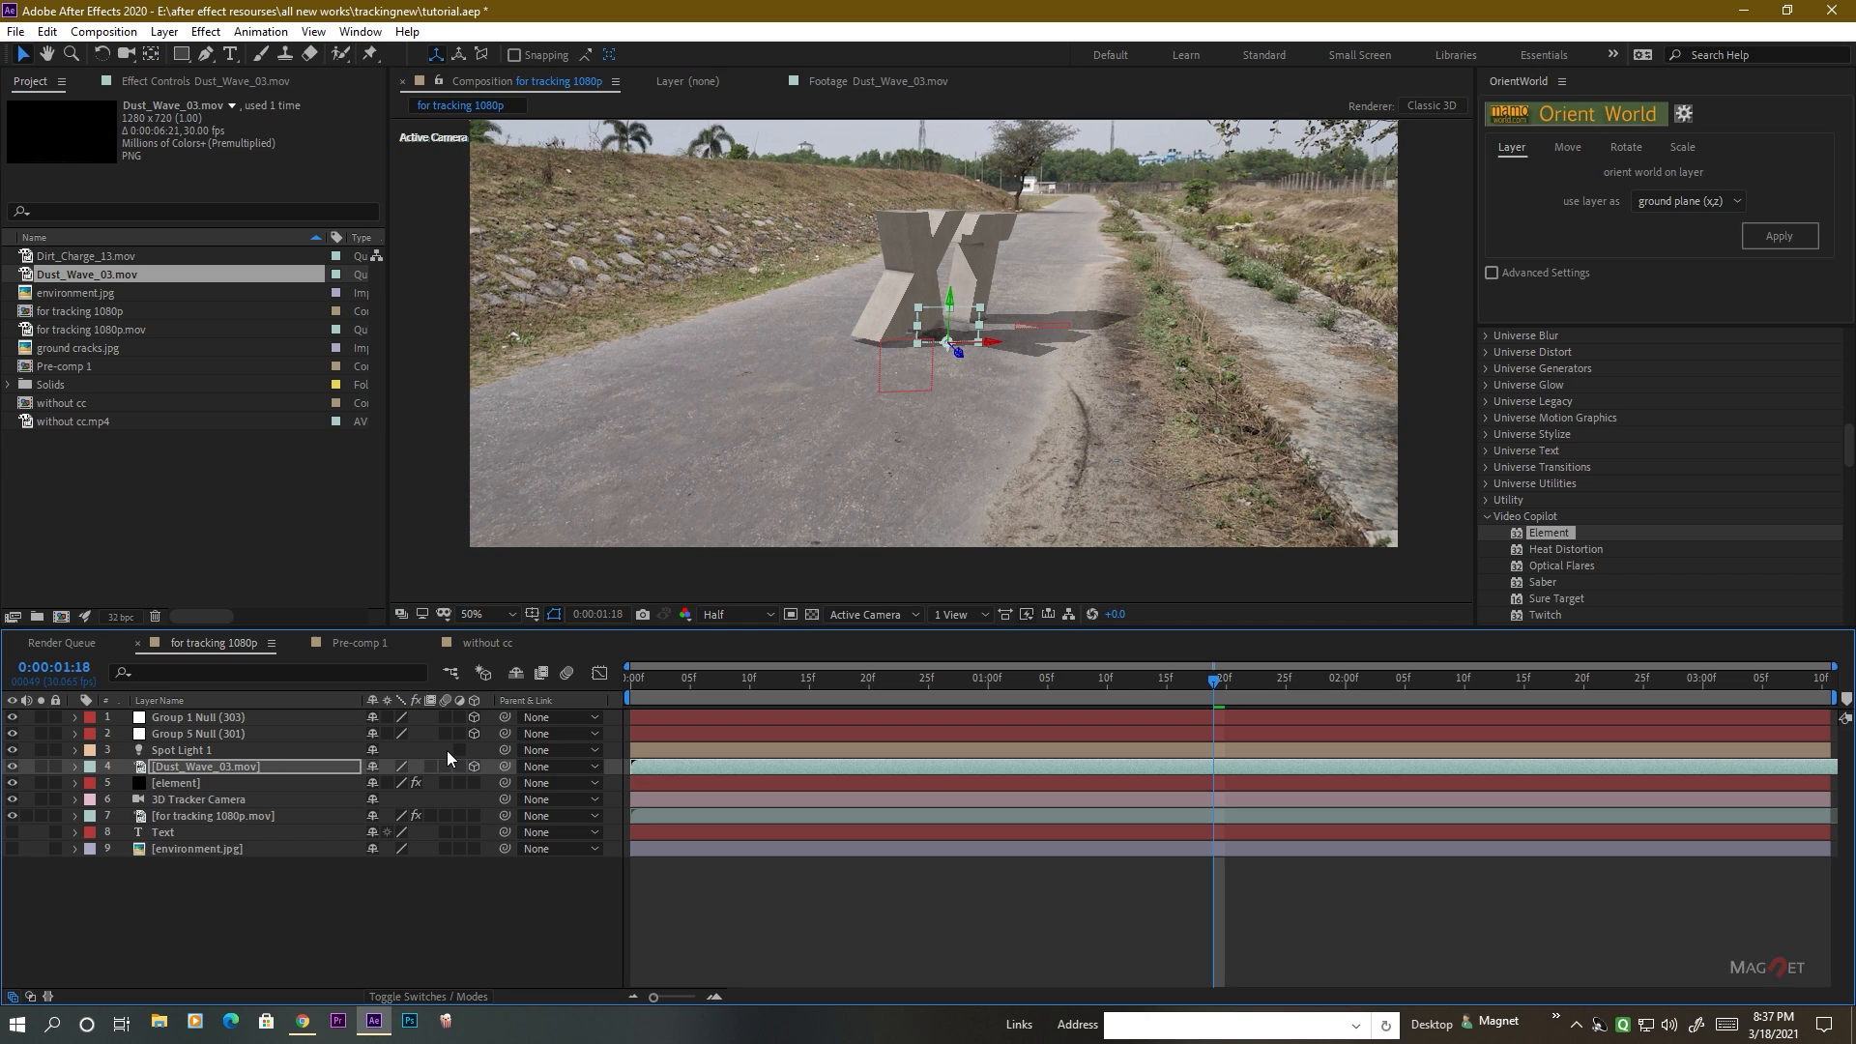
{"action": "left_click", "coordinate": [218, 770]}
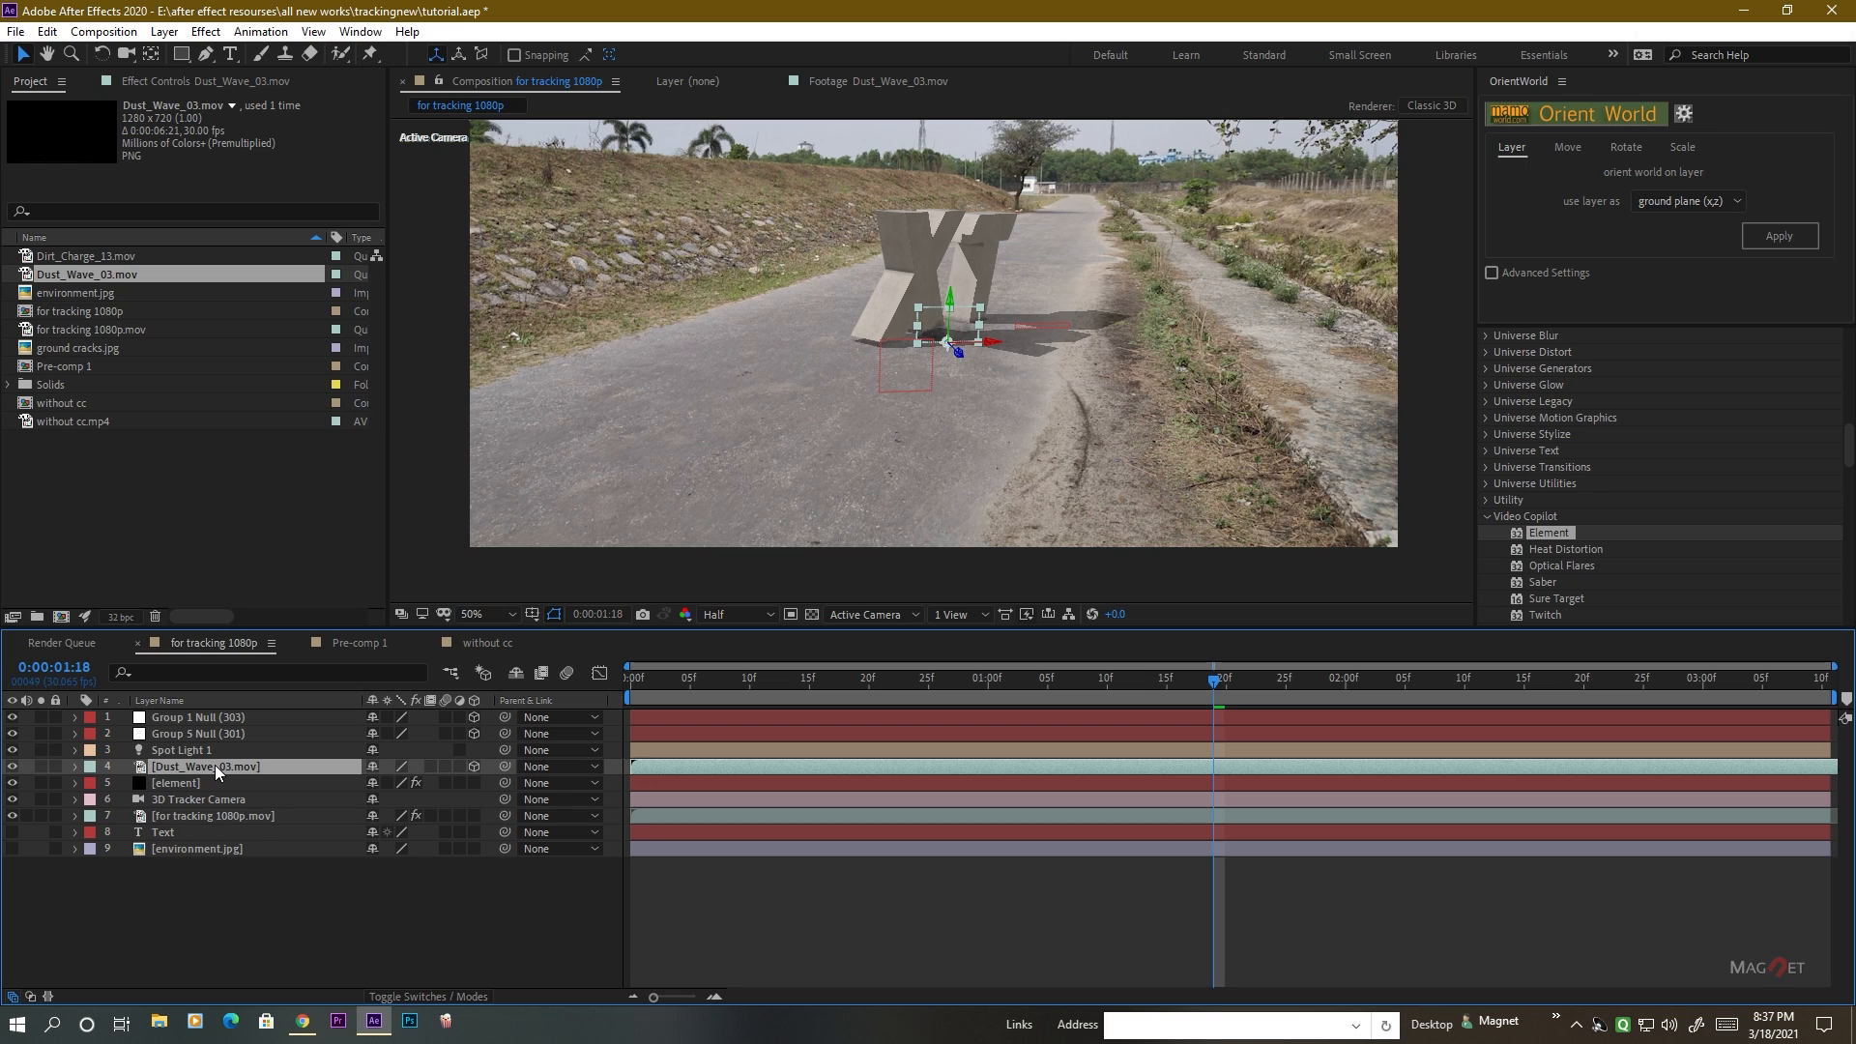
{"action": "key", "text": "a"}
{"action": "key", "text": "a"}
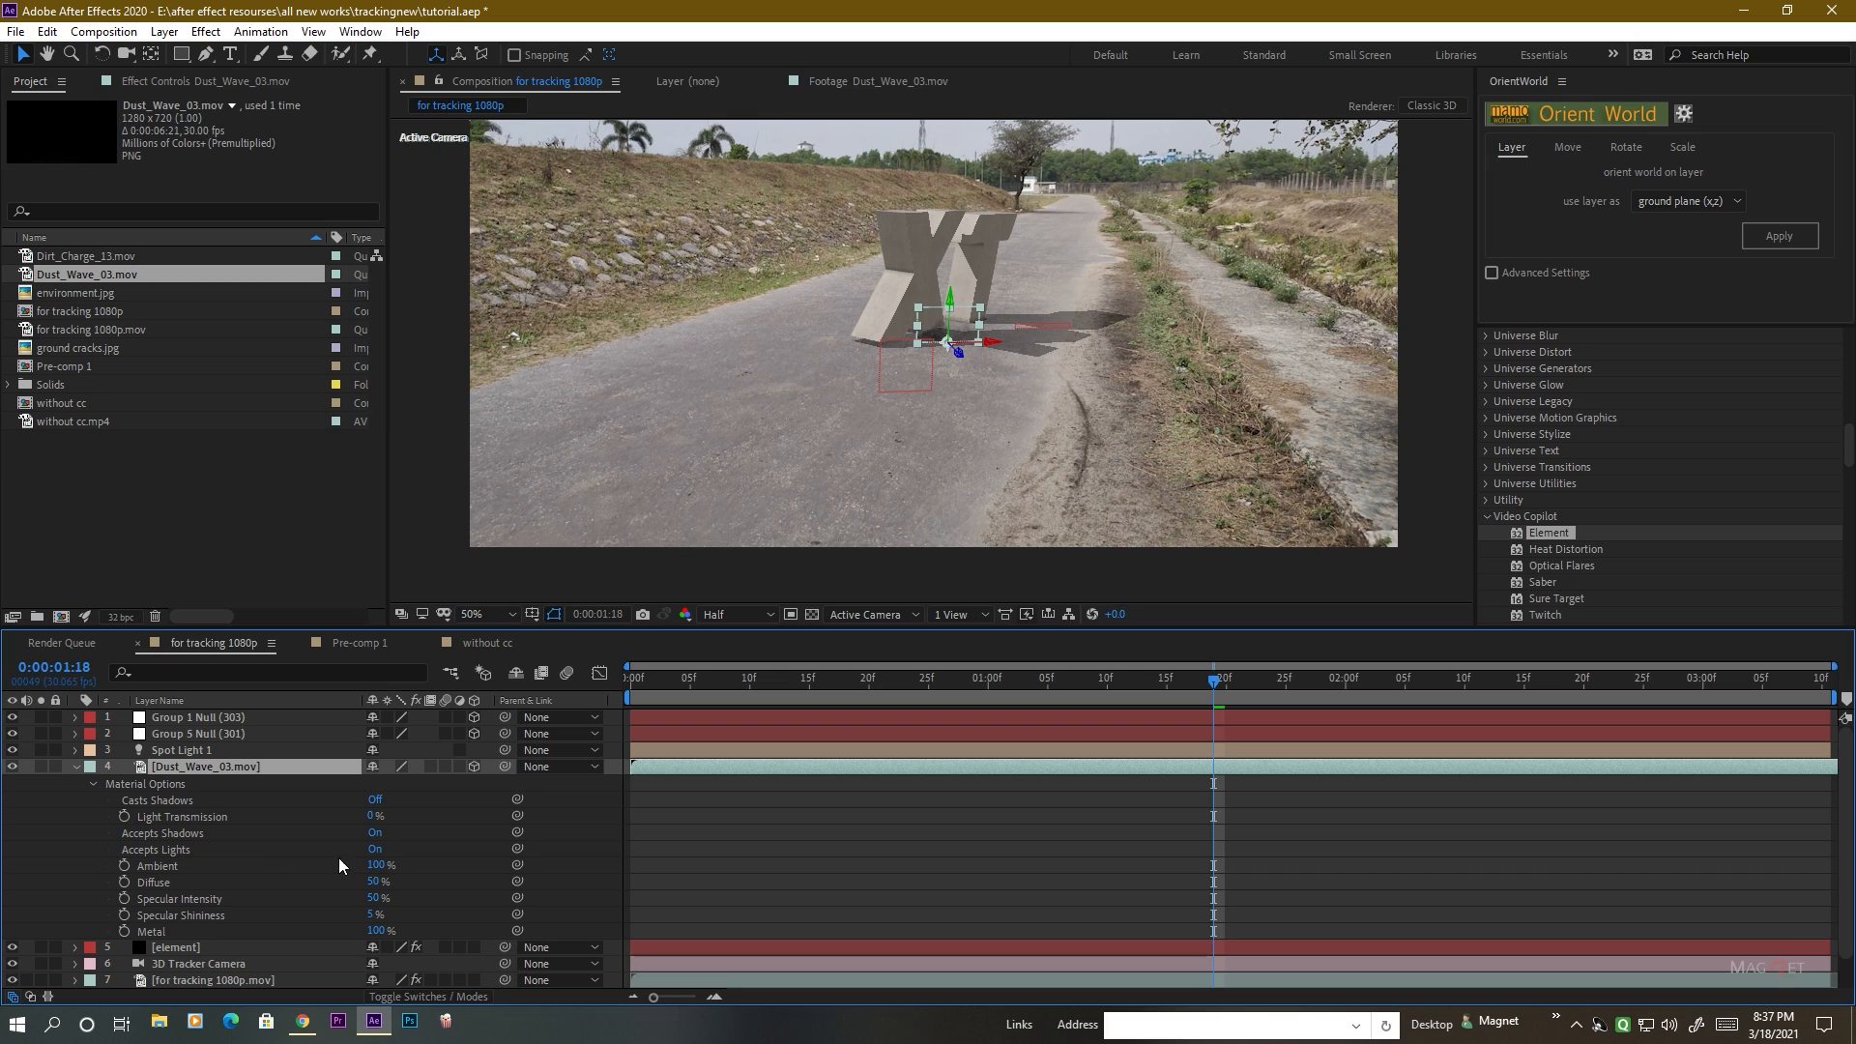
{"action": "left_click", "coordinate": [375, 849]}
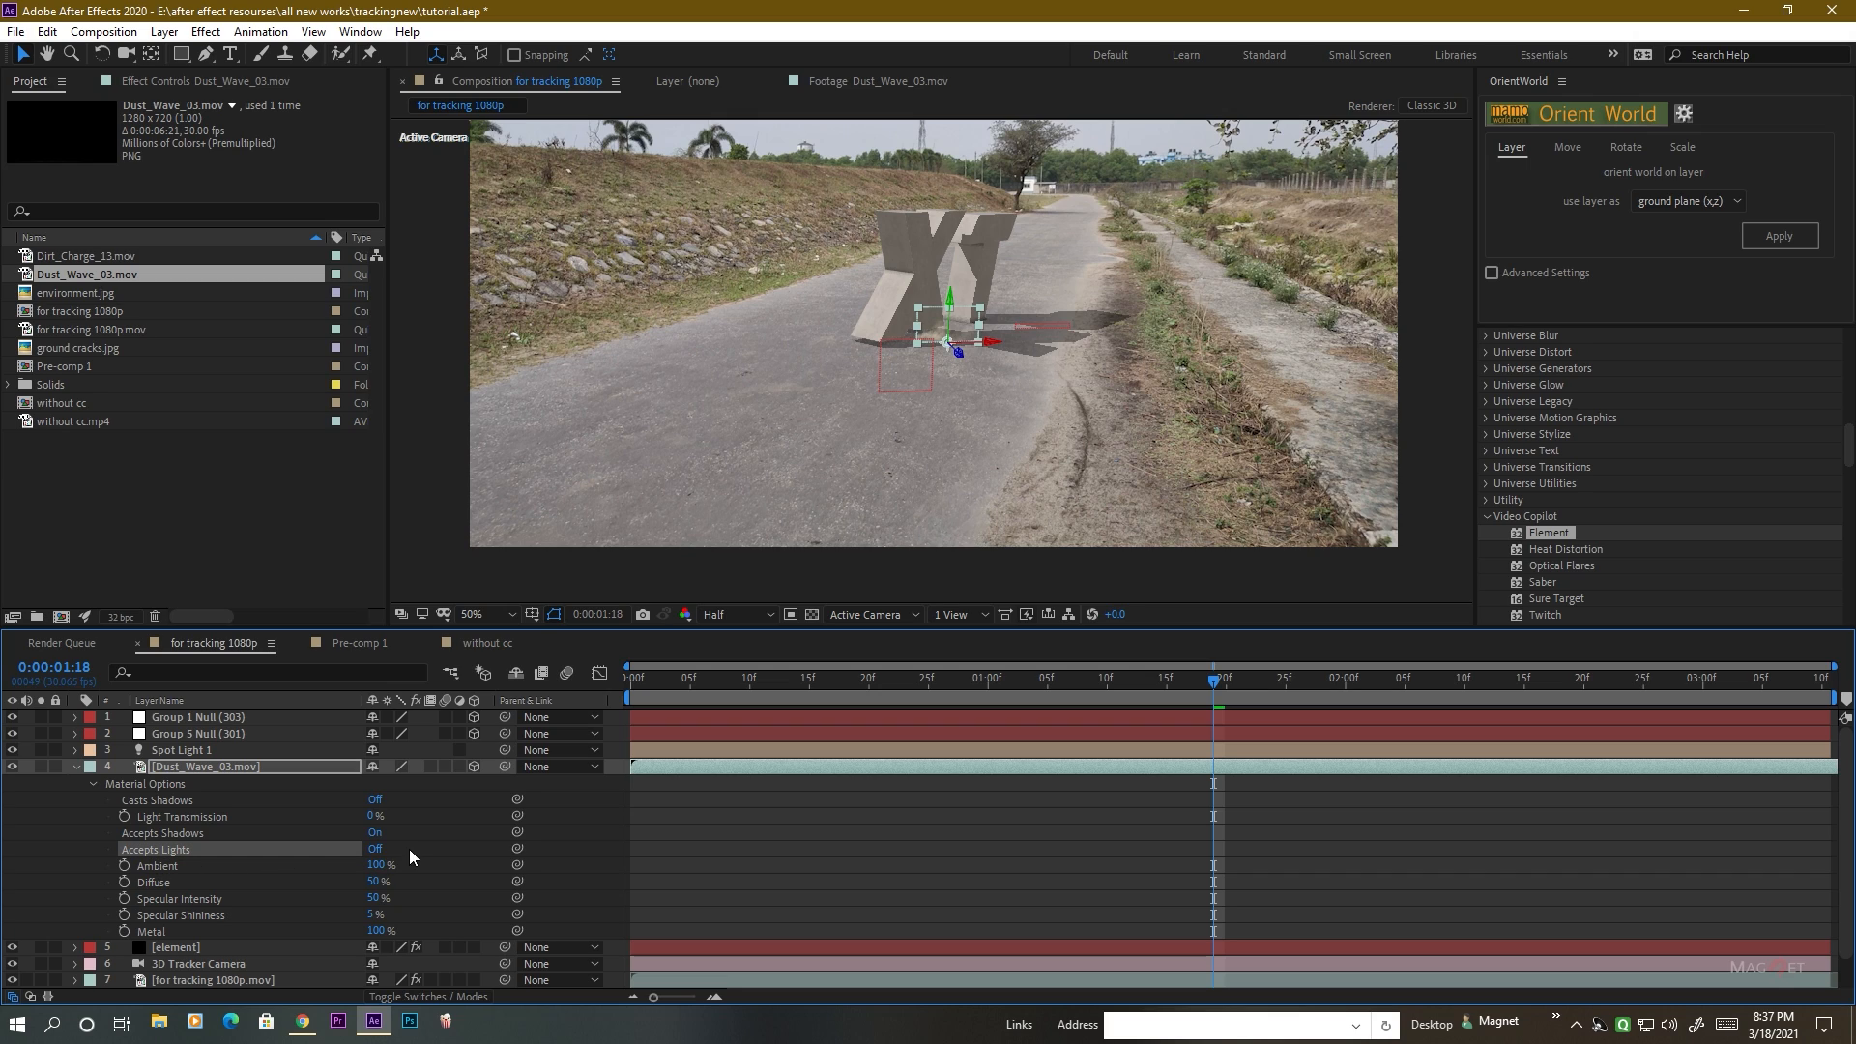
{"action": "left_click", "coordinate": [74, 767]}
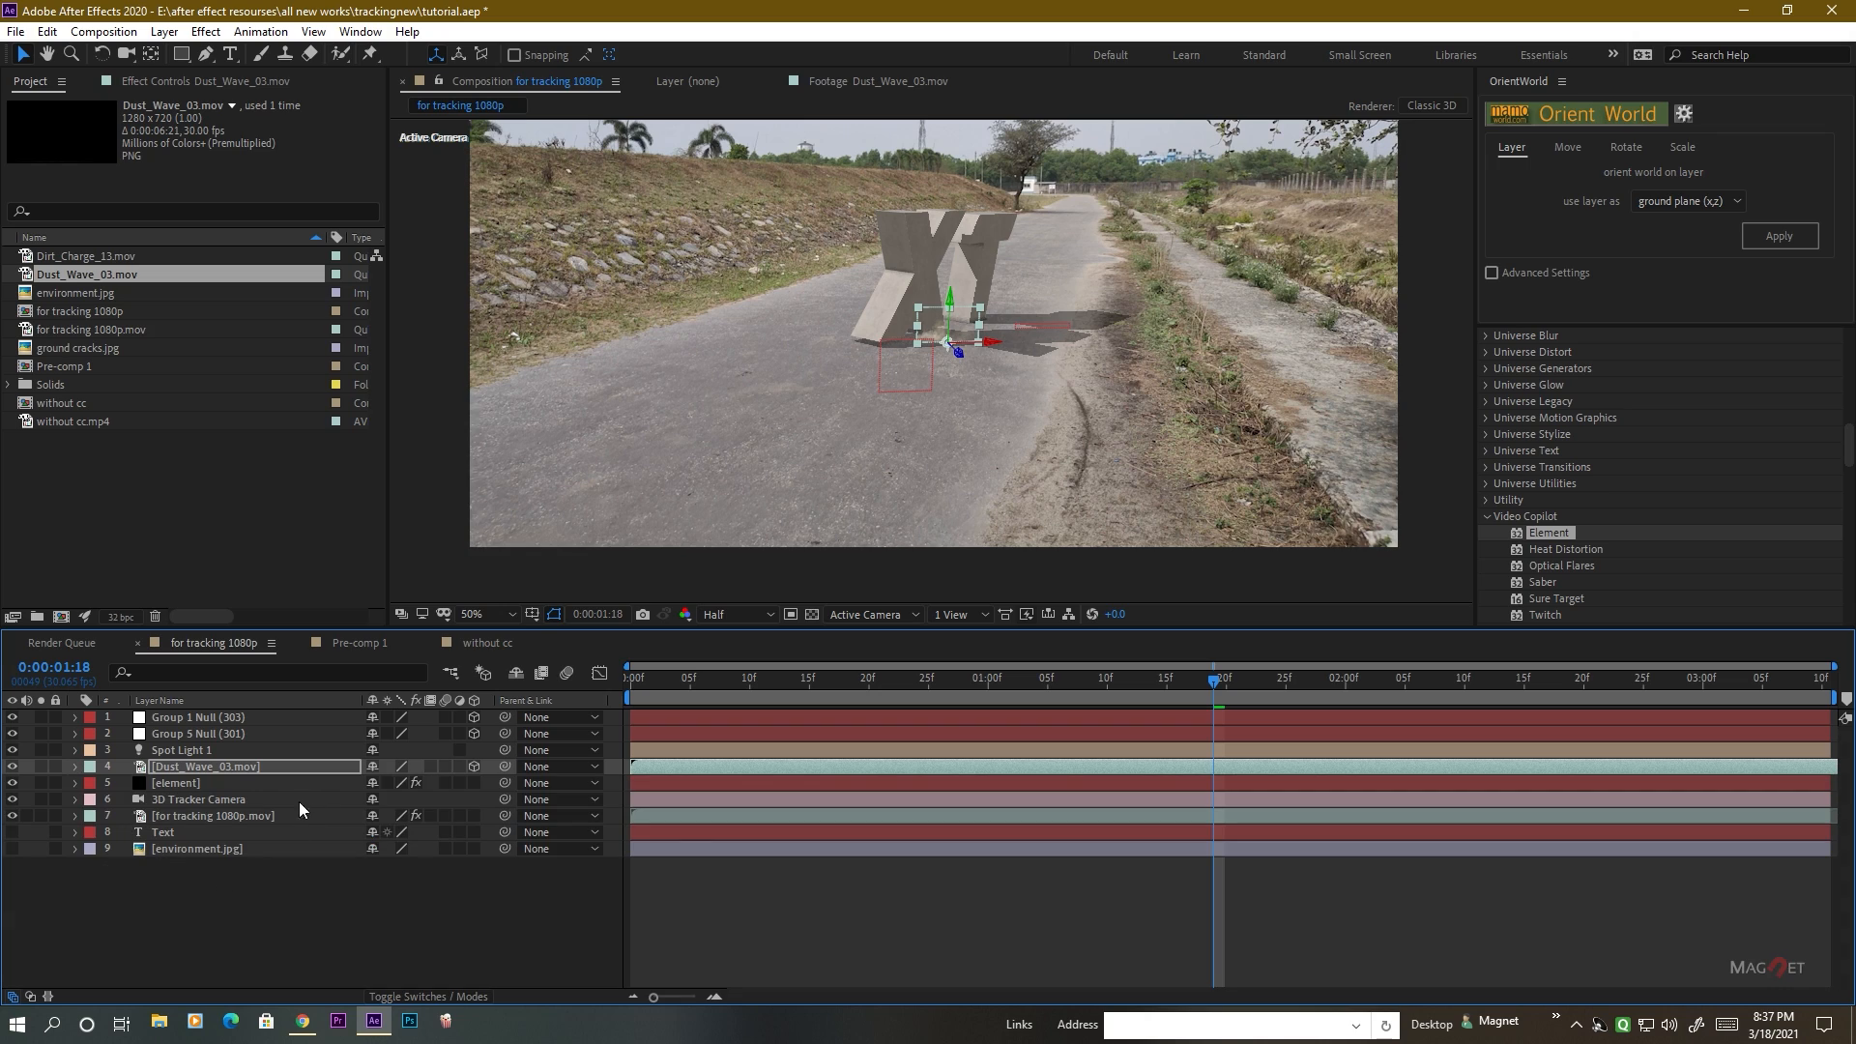
At 0:00:00:20, generate a 3D null from the Element effect at the base of the landed T, with 2D position 886, 726.
{"action": "left_click", "coordinate": [208, 769]}
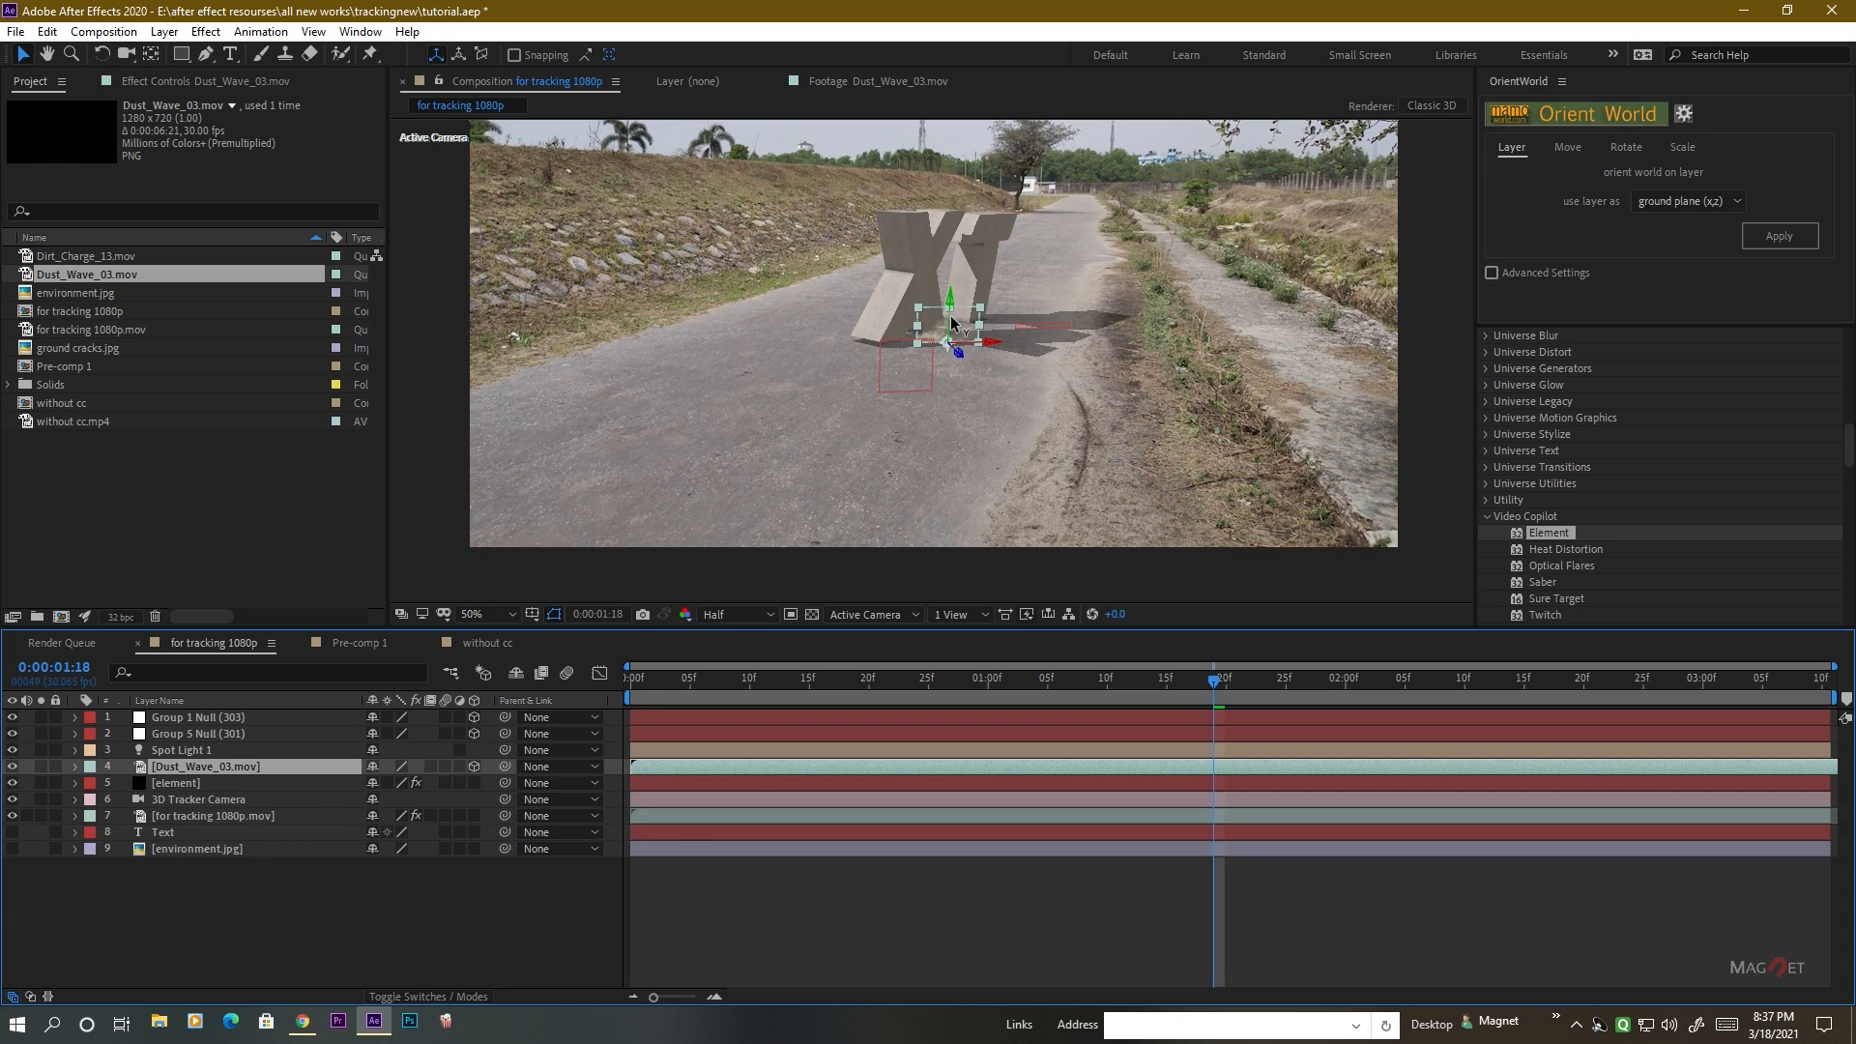
{"action": "scroll", "coordinate": [983, 356], "scroll_direction": "up", "scroll_amount": 2}
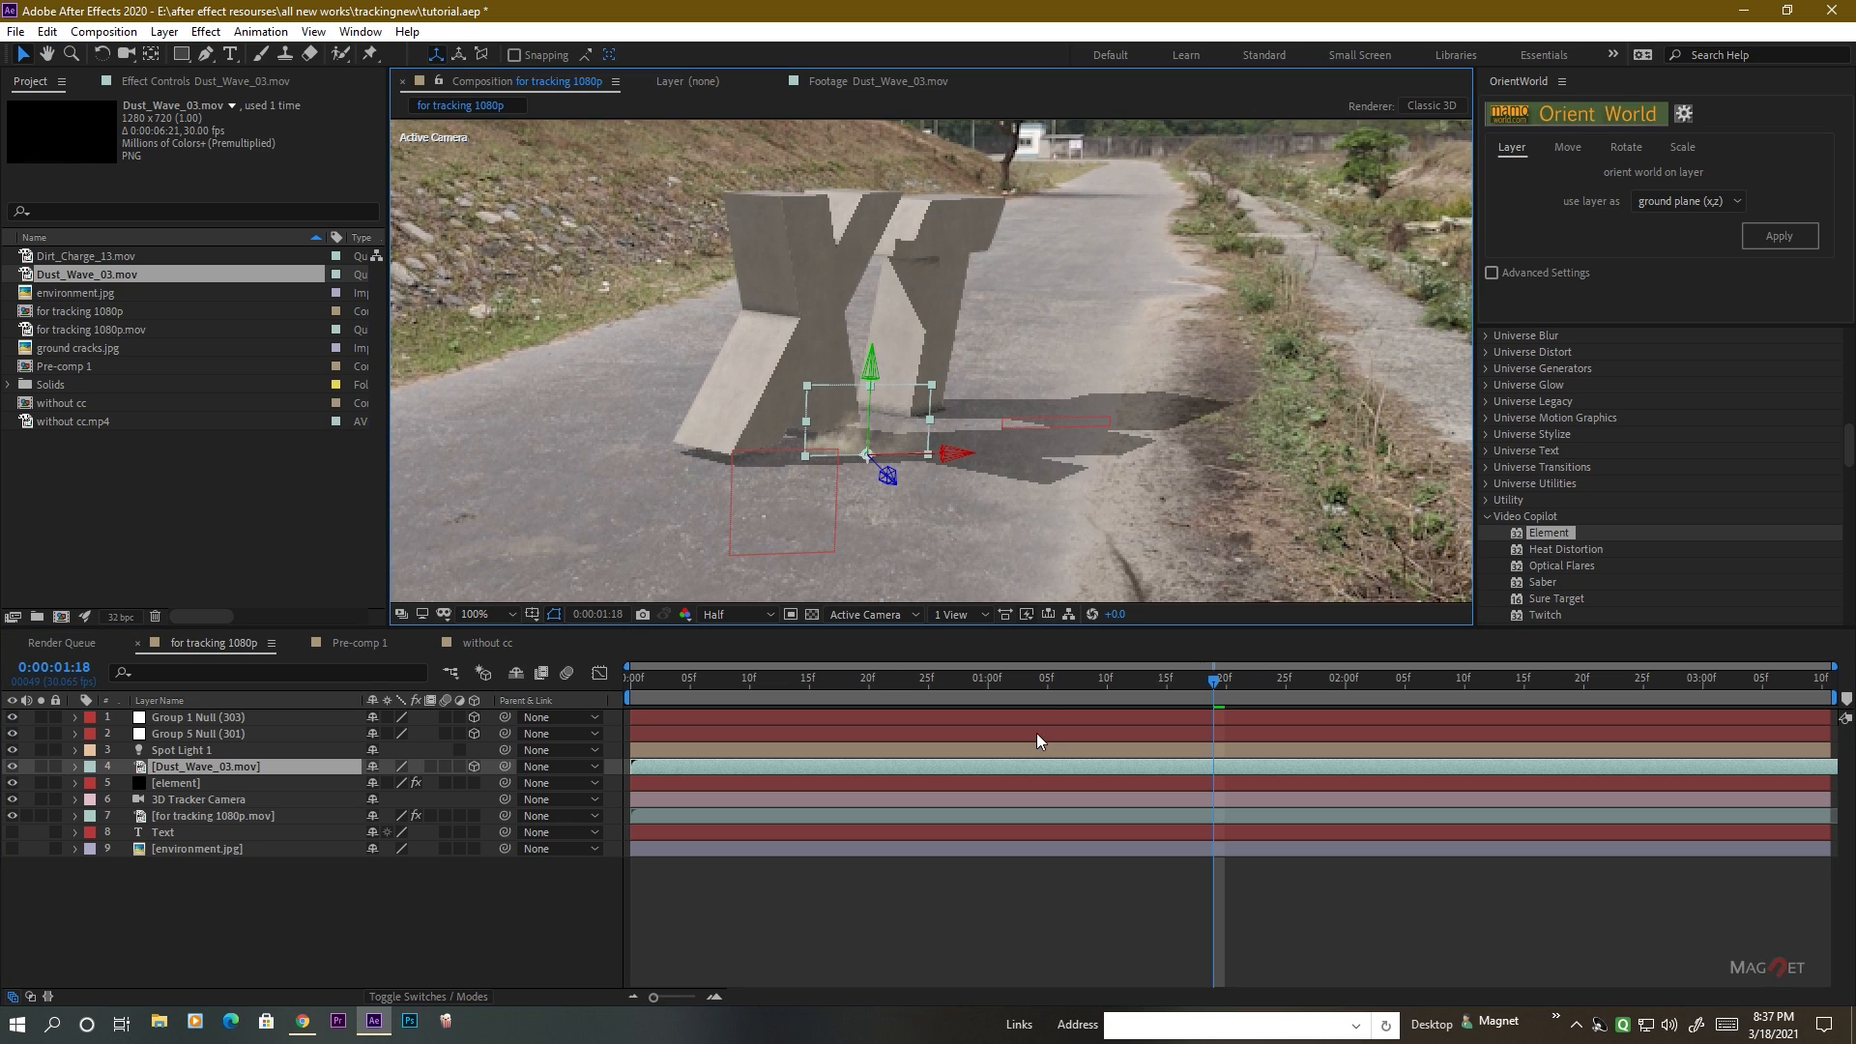
{"action": "left_click_drag", "start_coordinate": [1014, 689], "coordinate": [878, 694]}
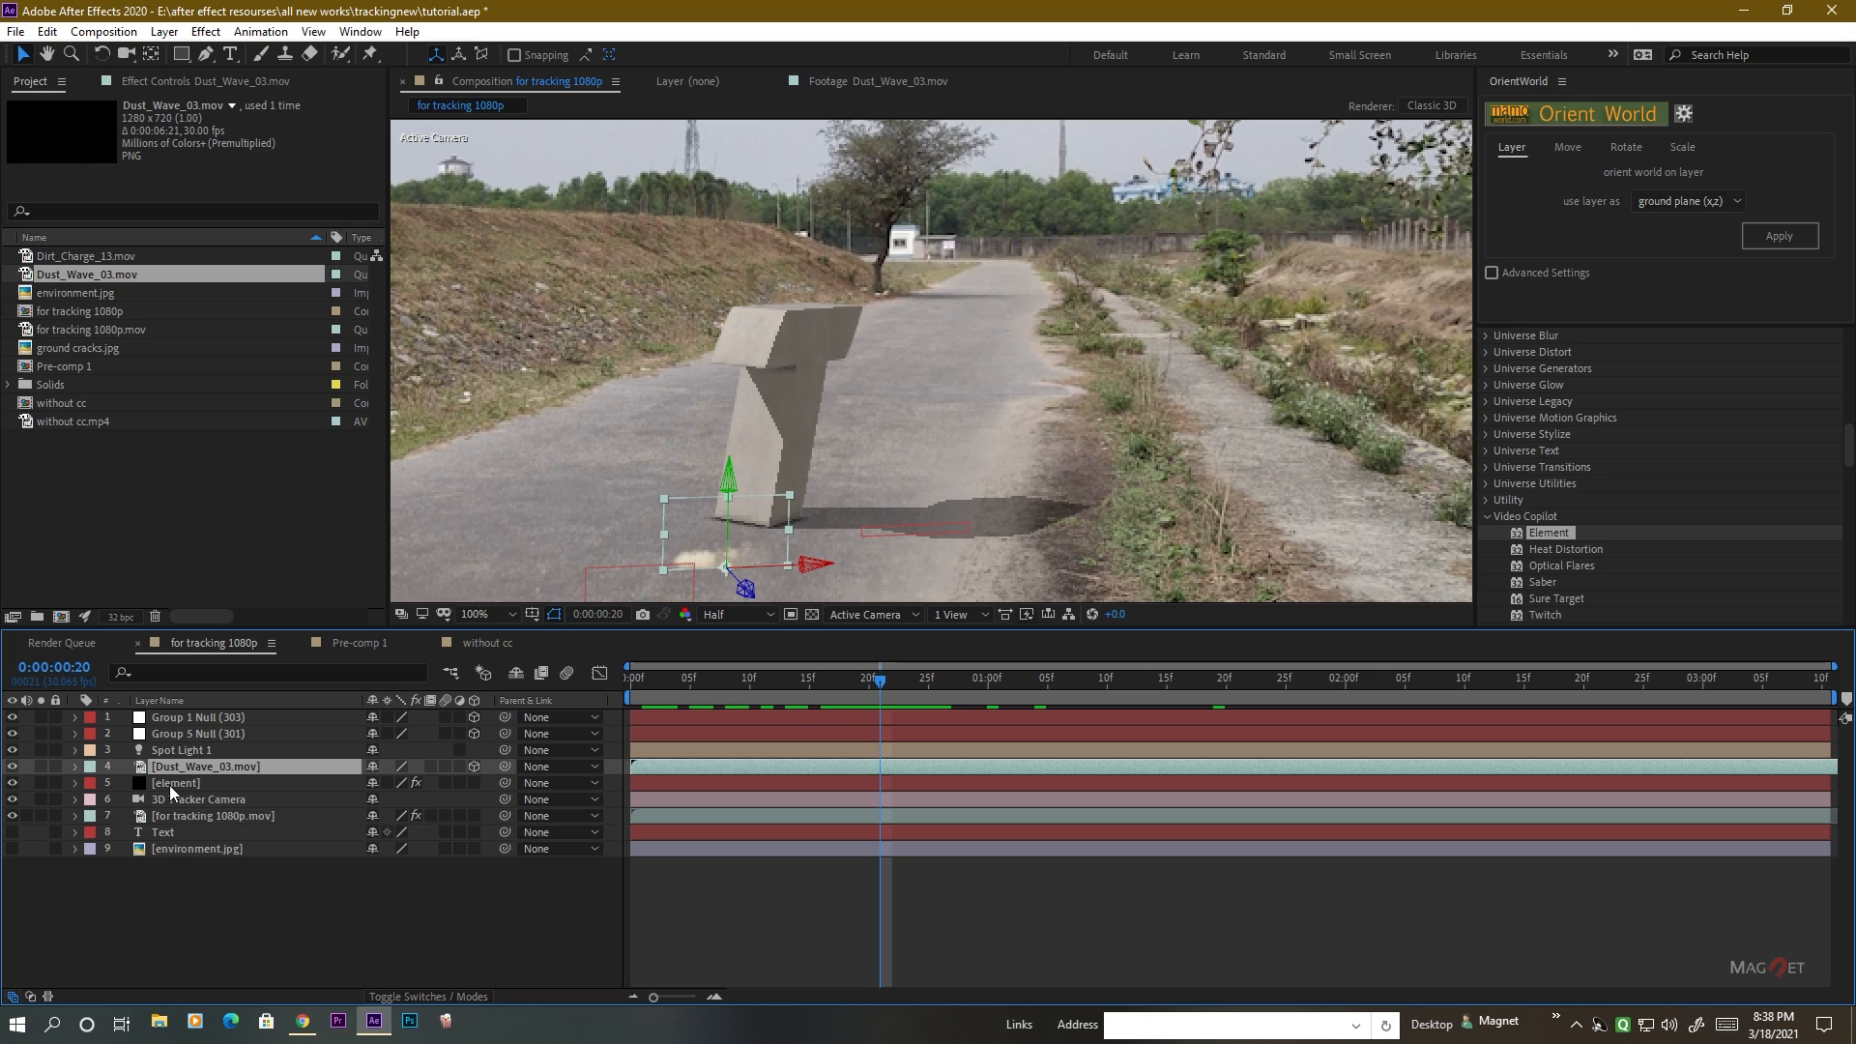
{"action": "left_click", "coordinate": [170, 785]}
{"action": "left_click", "coordinate": [172, 82]}
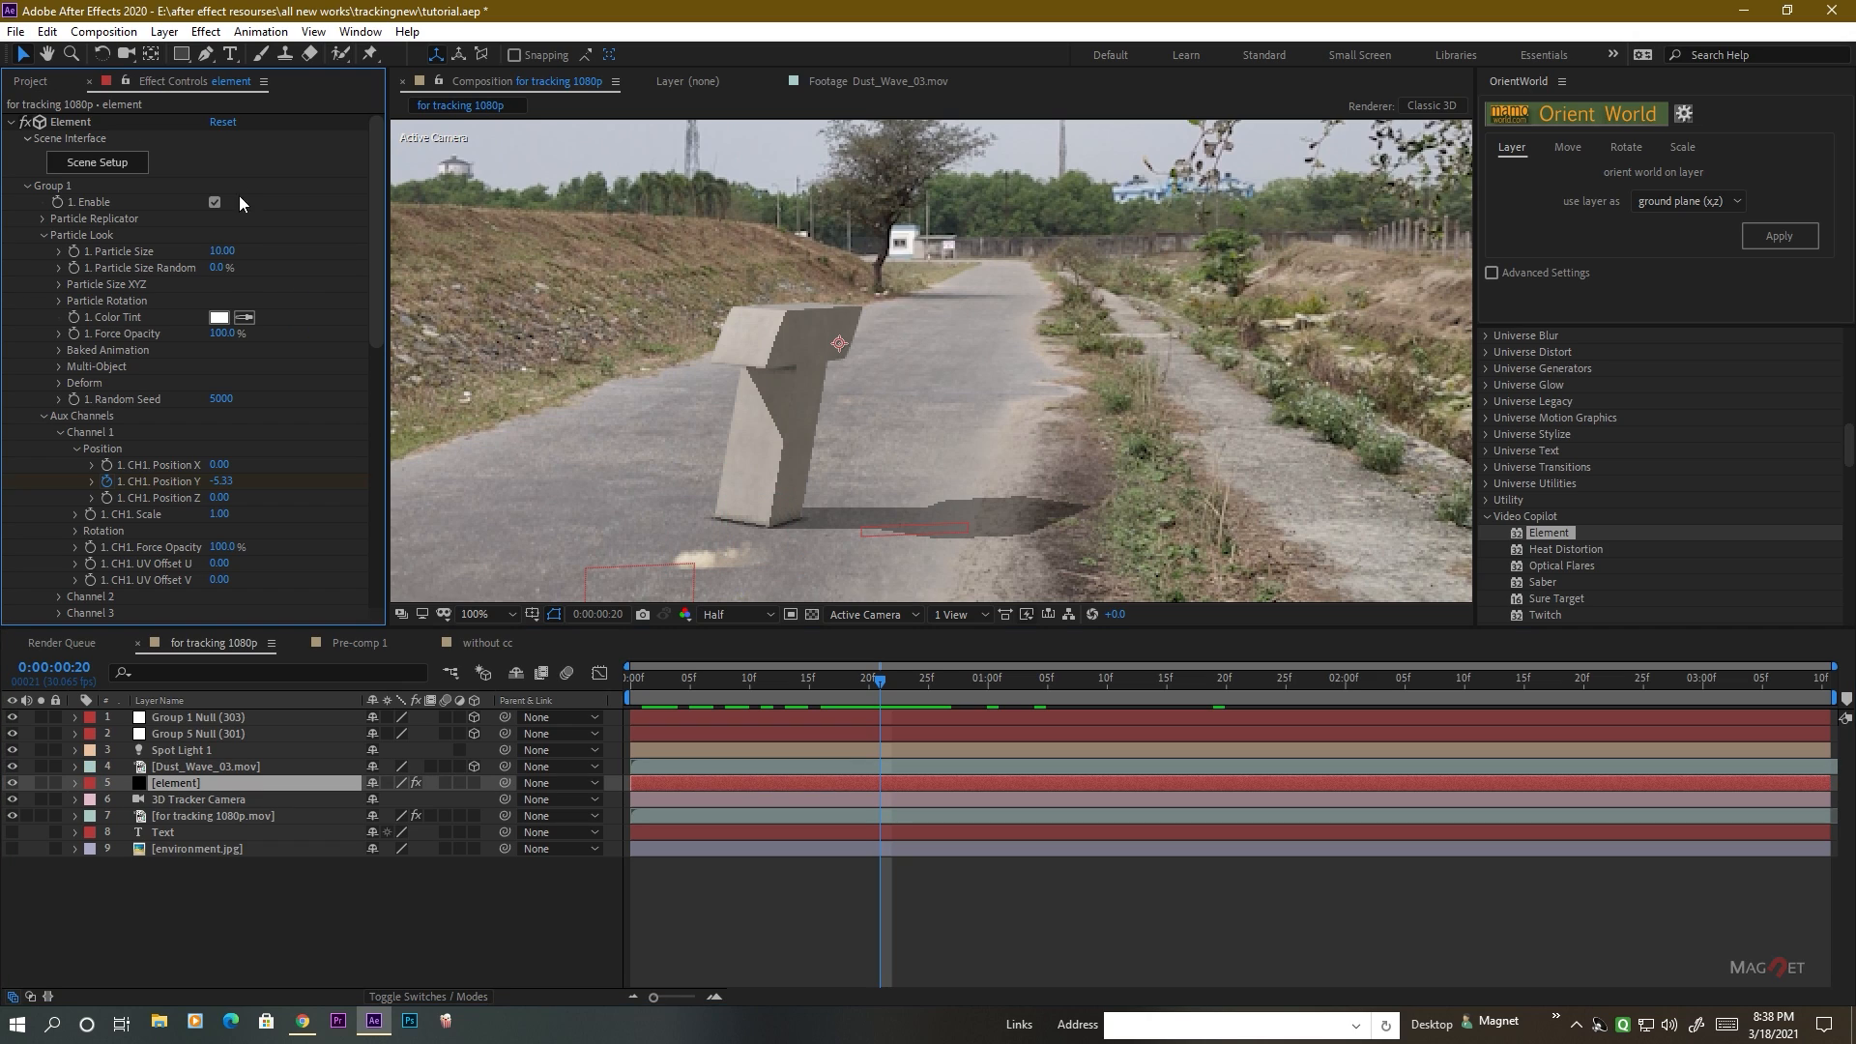
{"action": "left_click", "coordinate": [28, 186]}
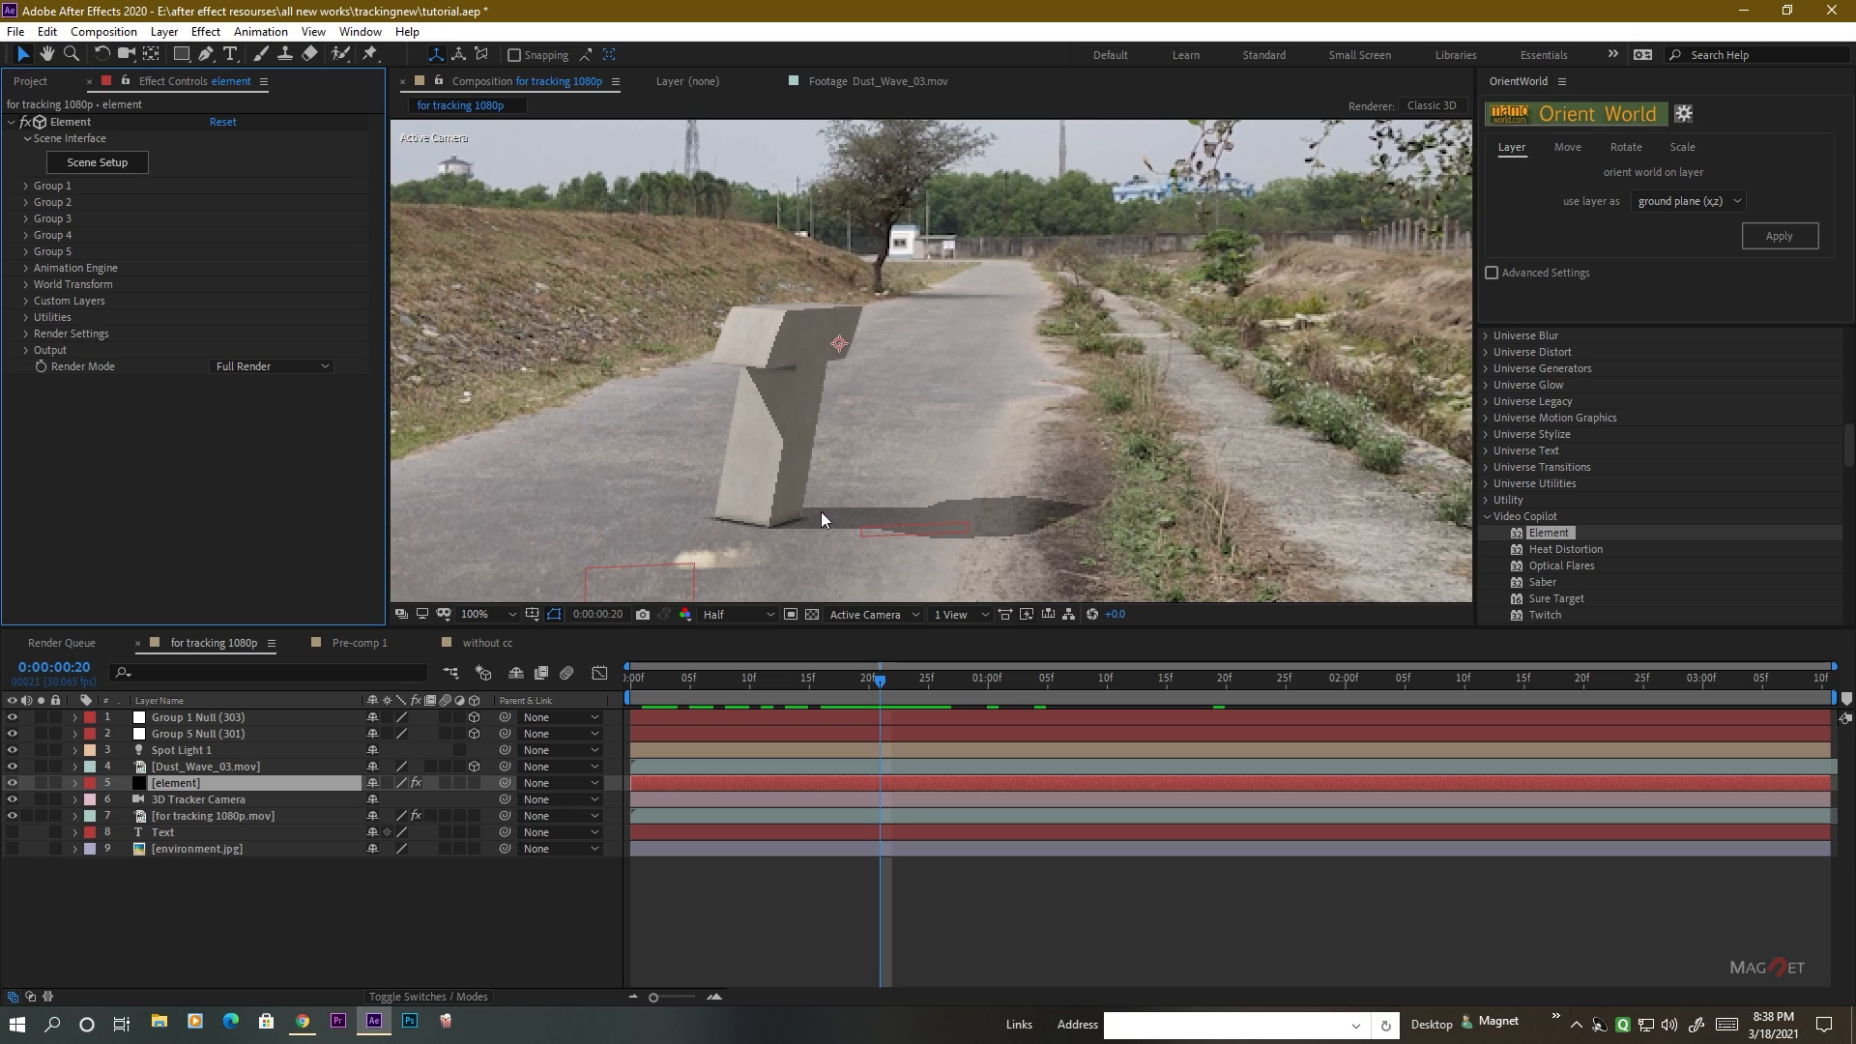
{"action": "left_click", "coordinate": [26, 318]}
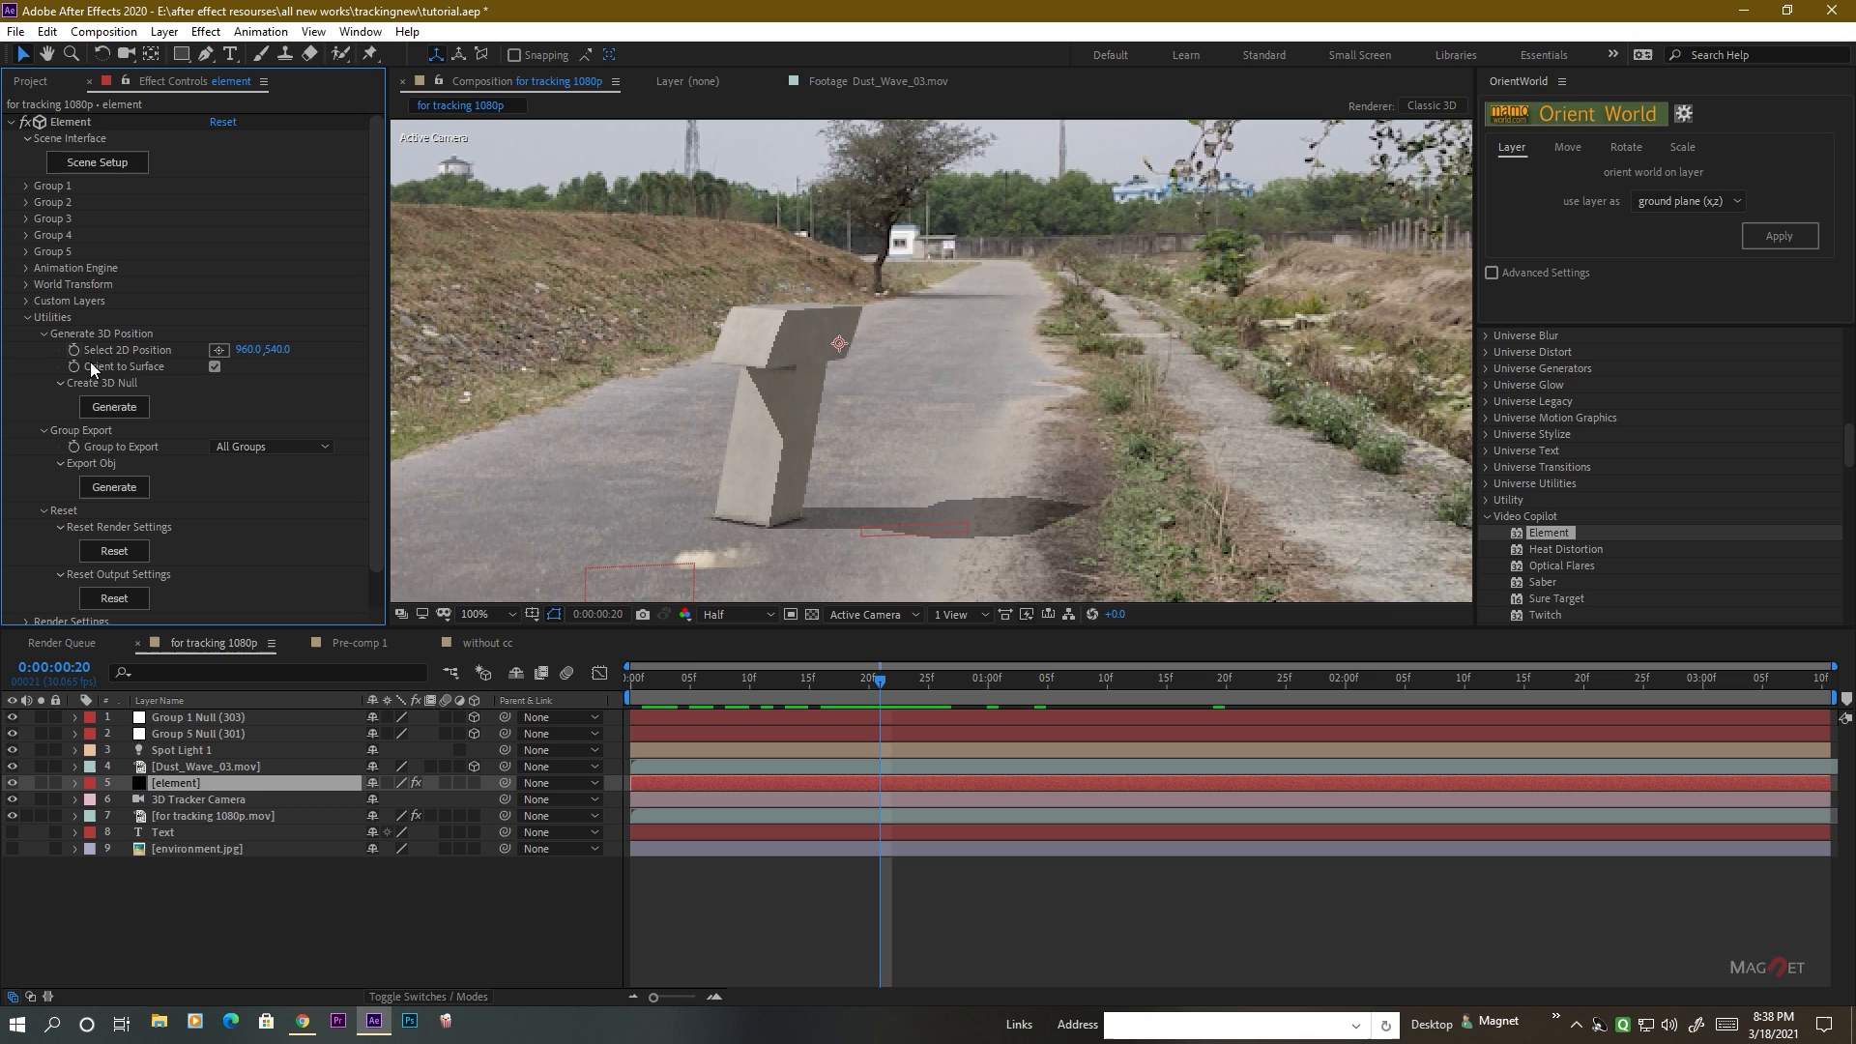
{"action": "left_click", "coordinate": [220, 350]}
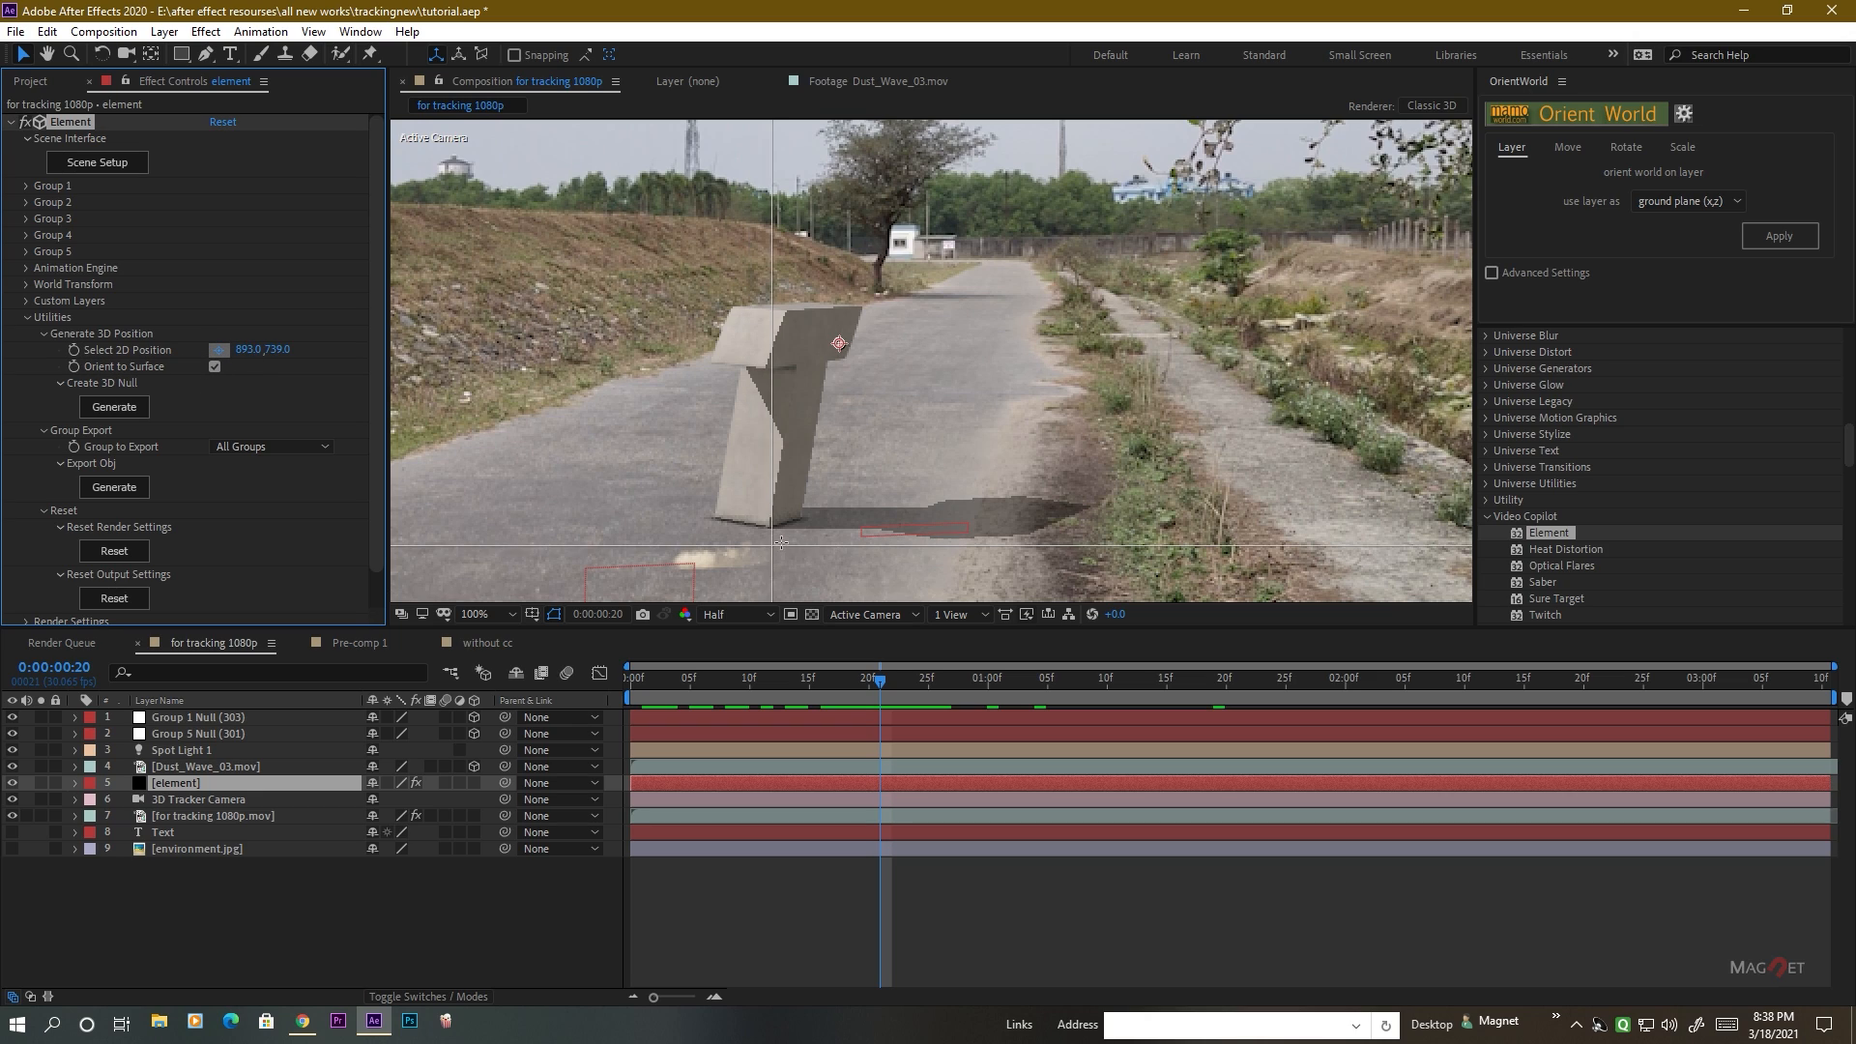
{"action": "left_click", "coordinate": [768, 528]}
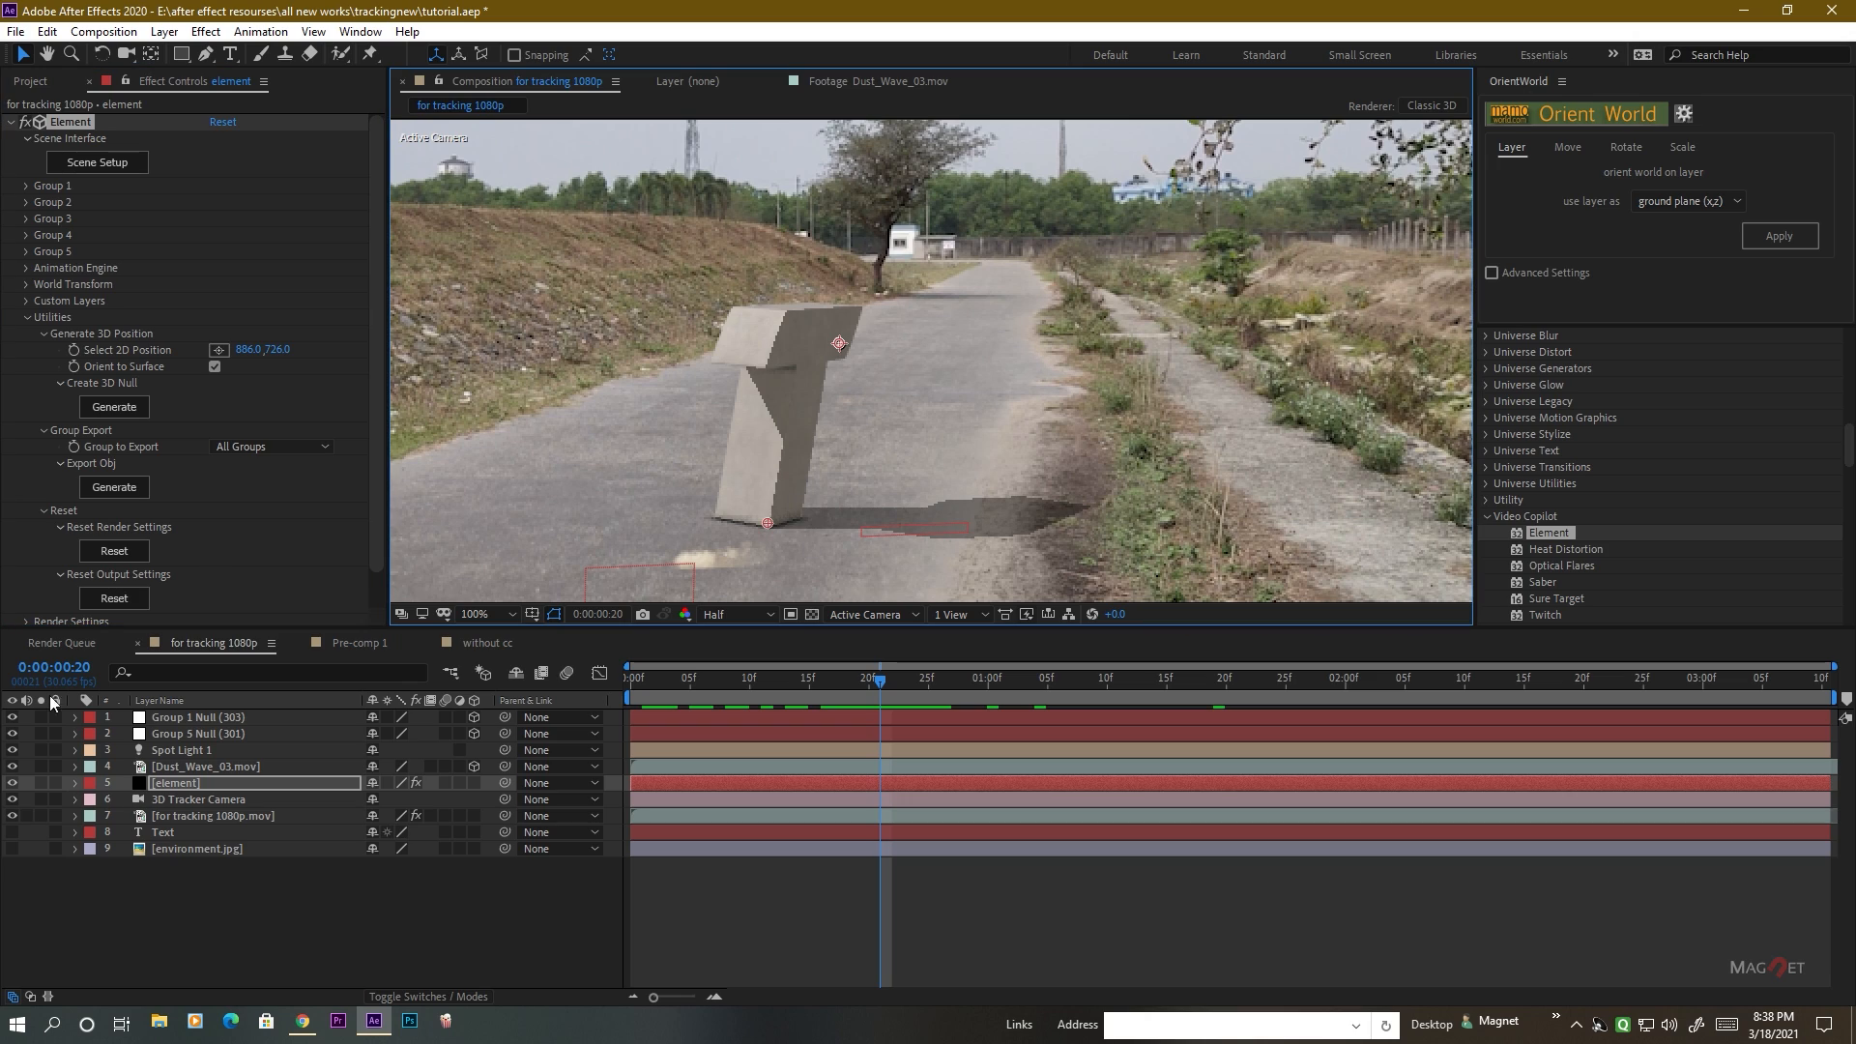
{"action": "left_click", "coordinate": [114, 407]}
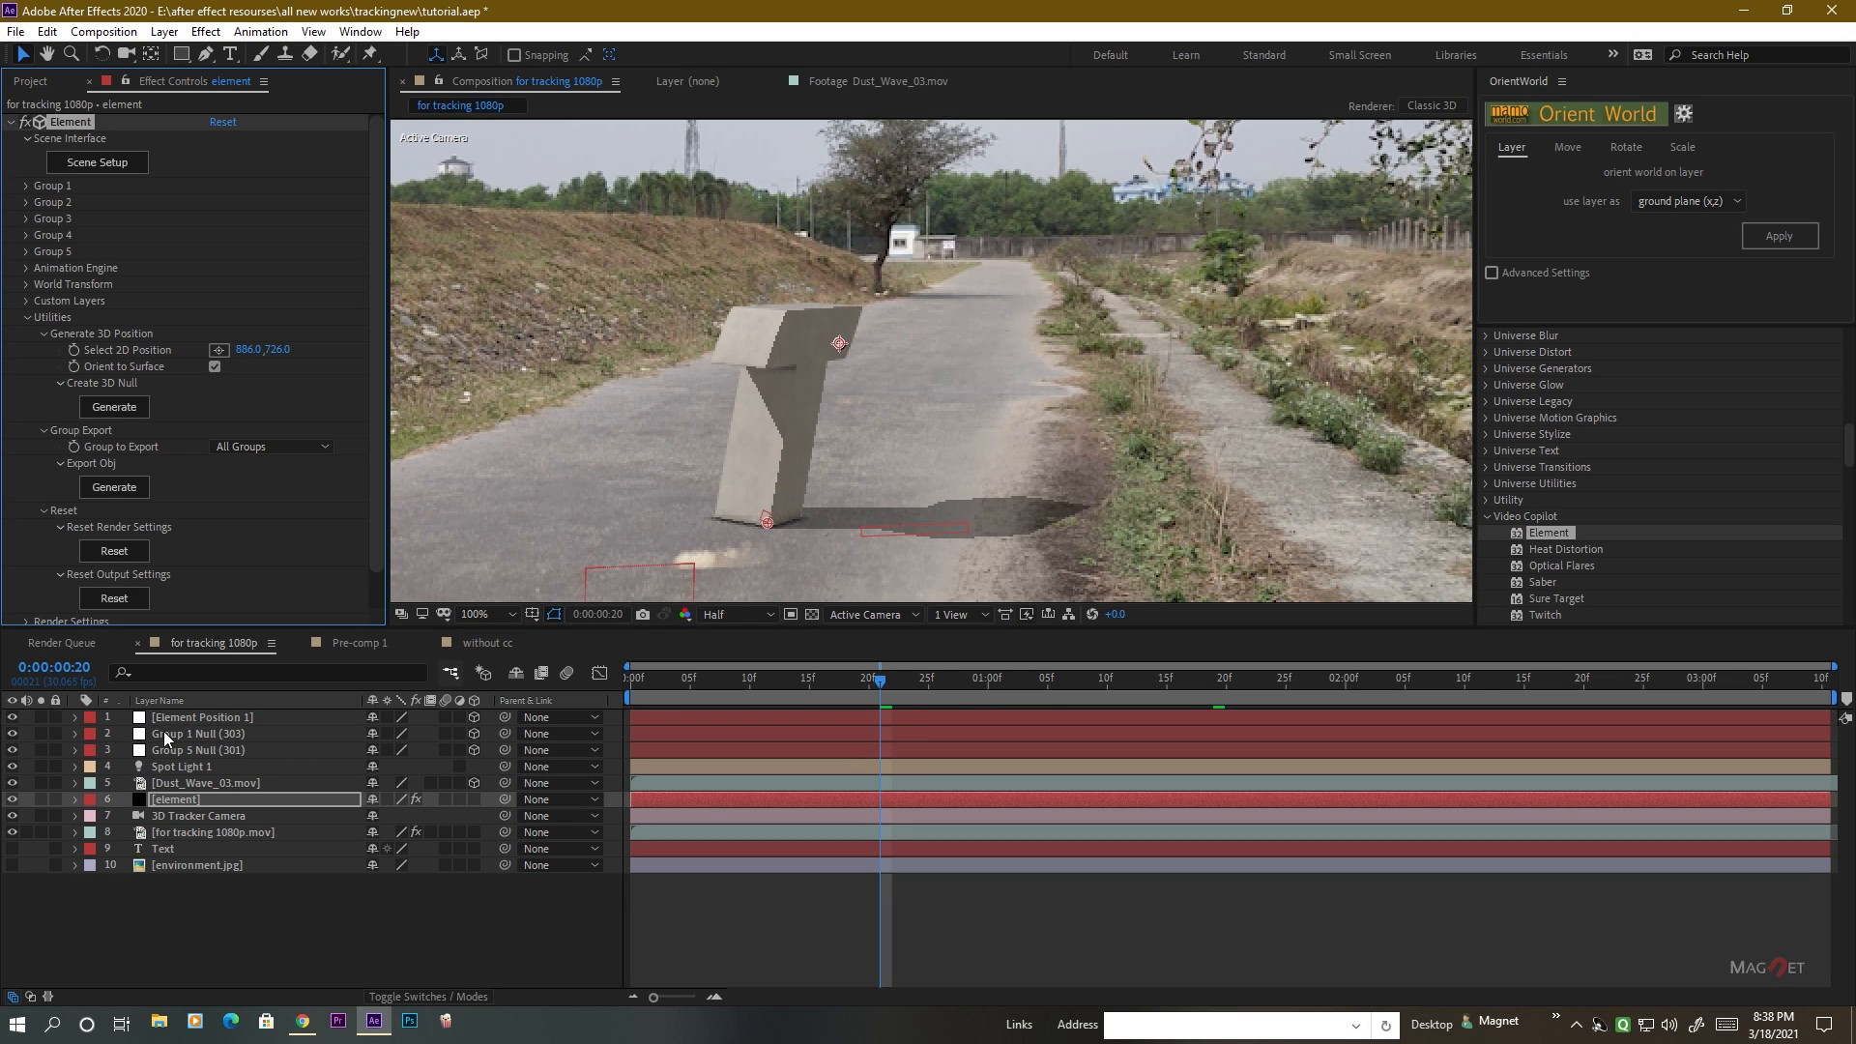
Copy the Element Position 1 null's position onto the Dust_Wave_03.mov layer, and delete the null.
{"action": "left_click", "coordinate": [211, 716]}
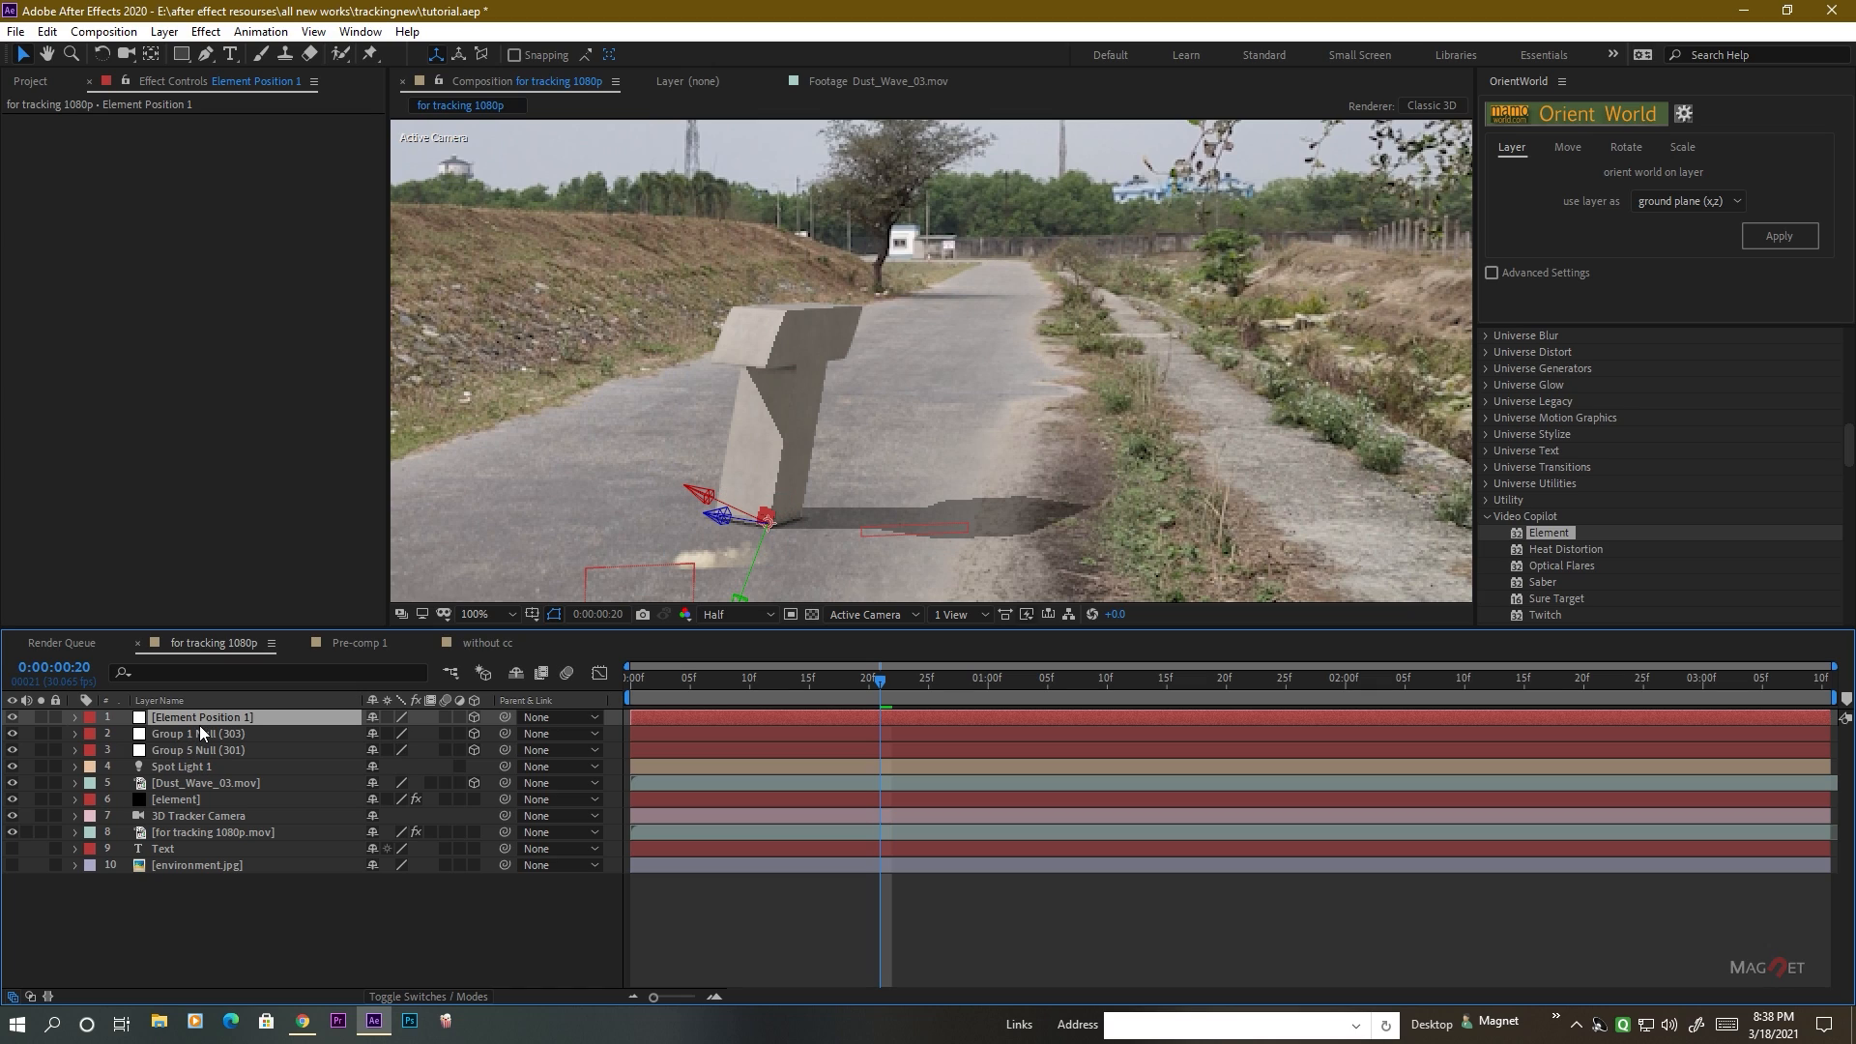
{"action": "key", "text": "p"}
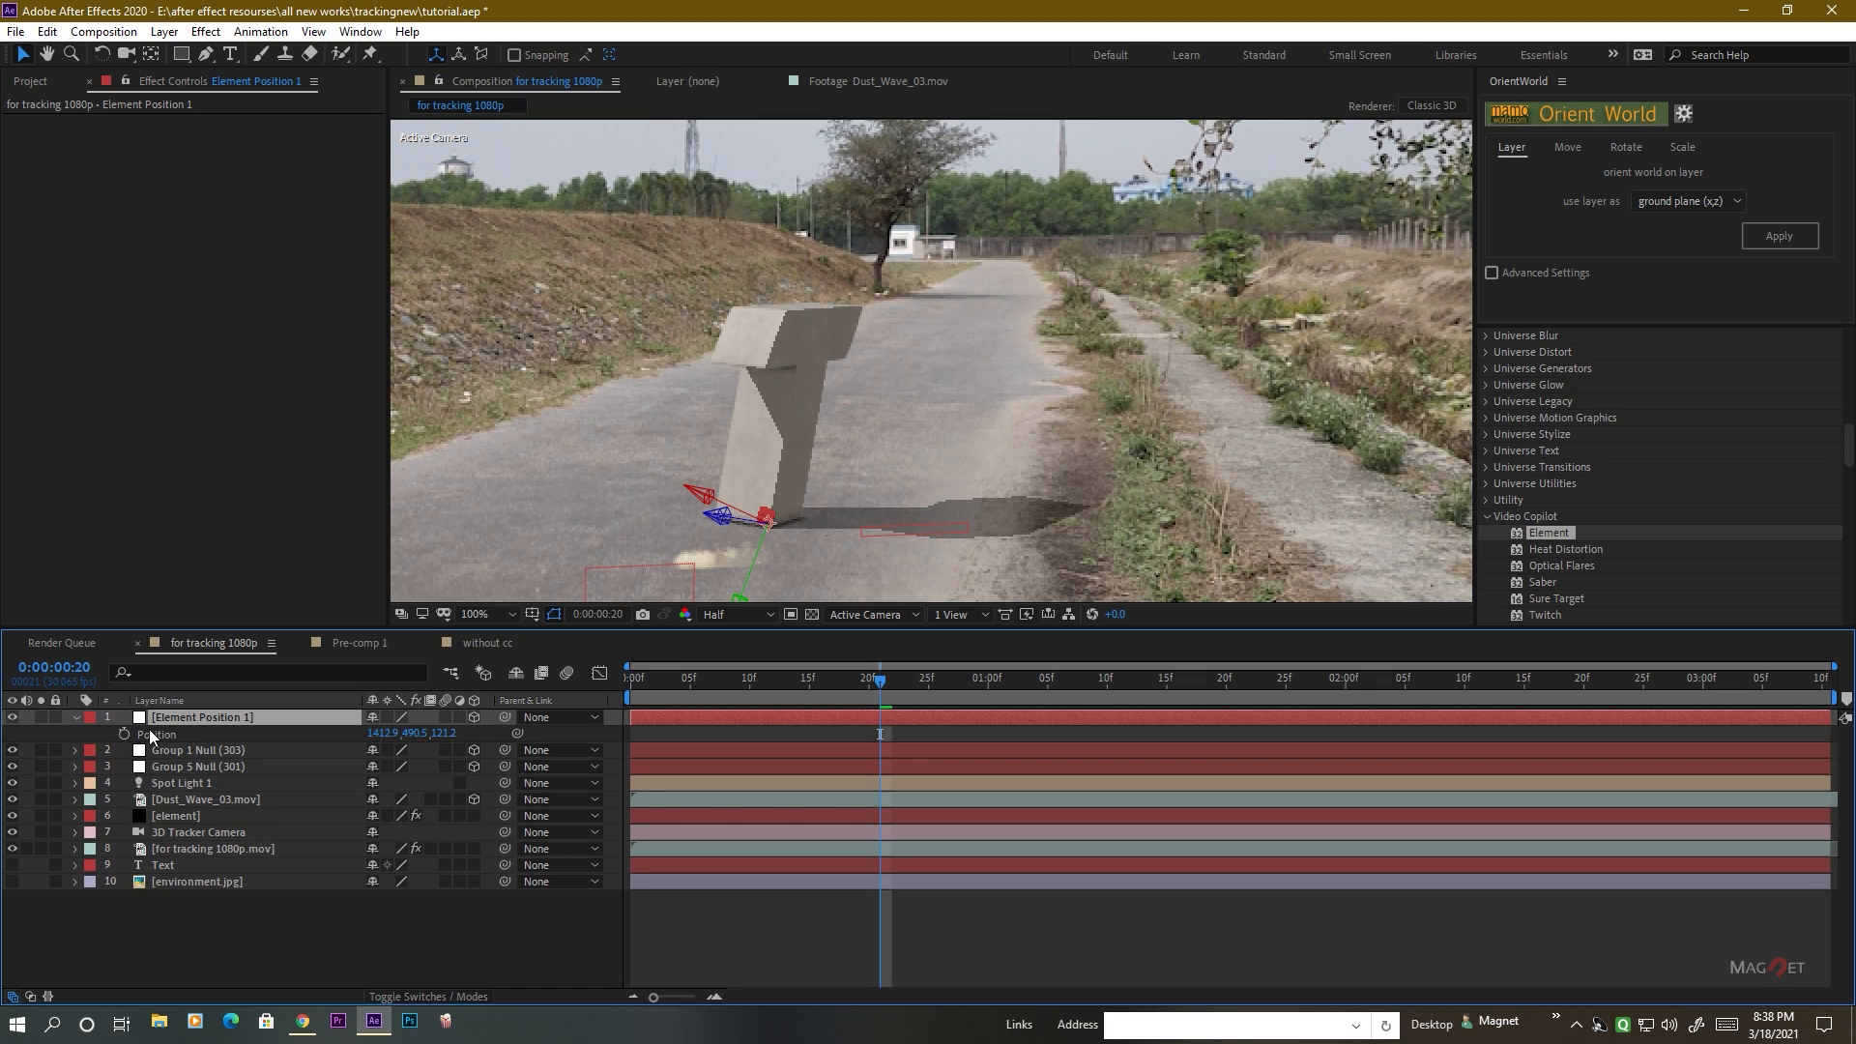
{"action": "left_click", "coordinate": [160, 734]}
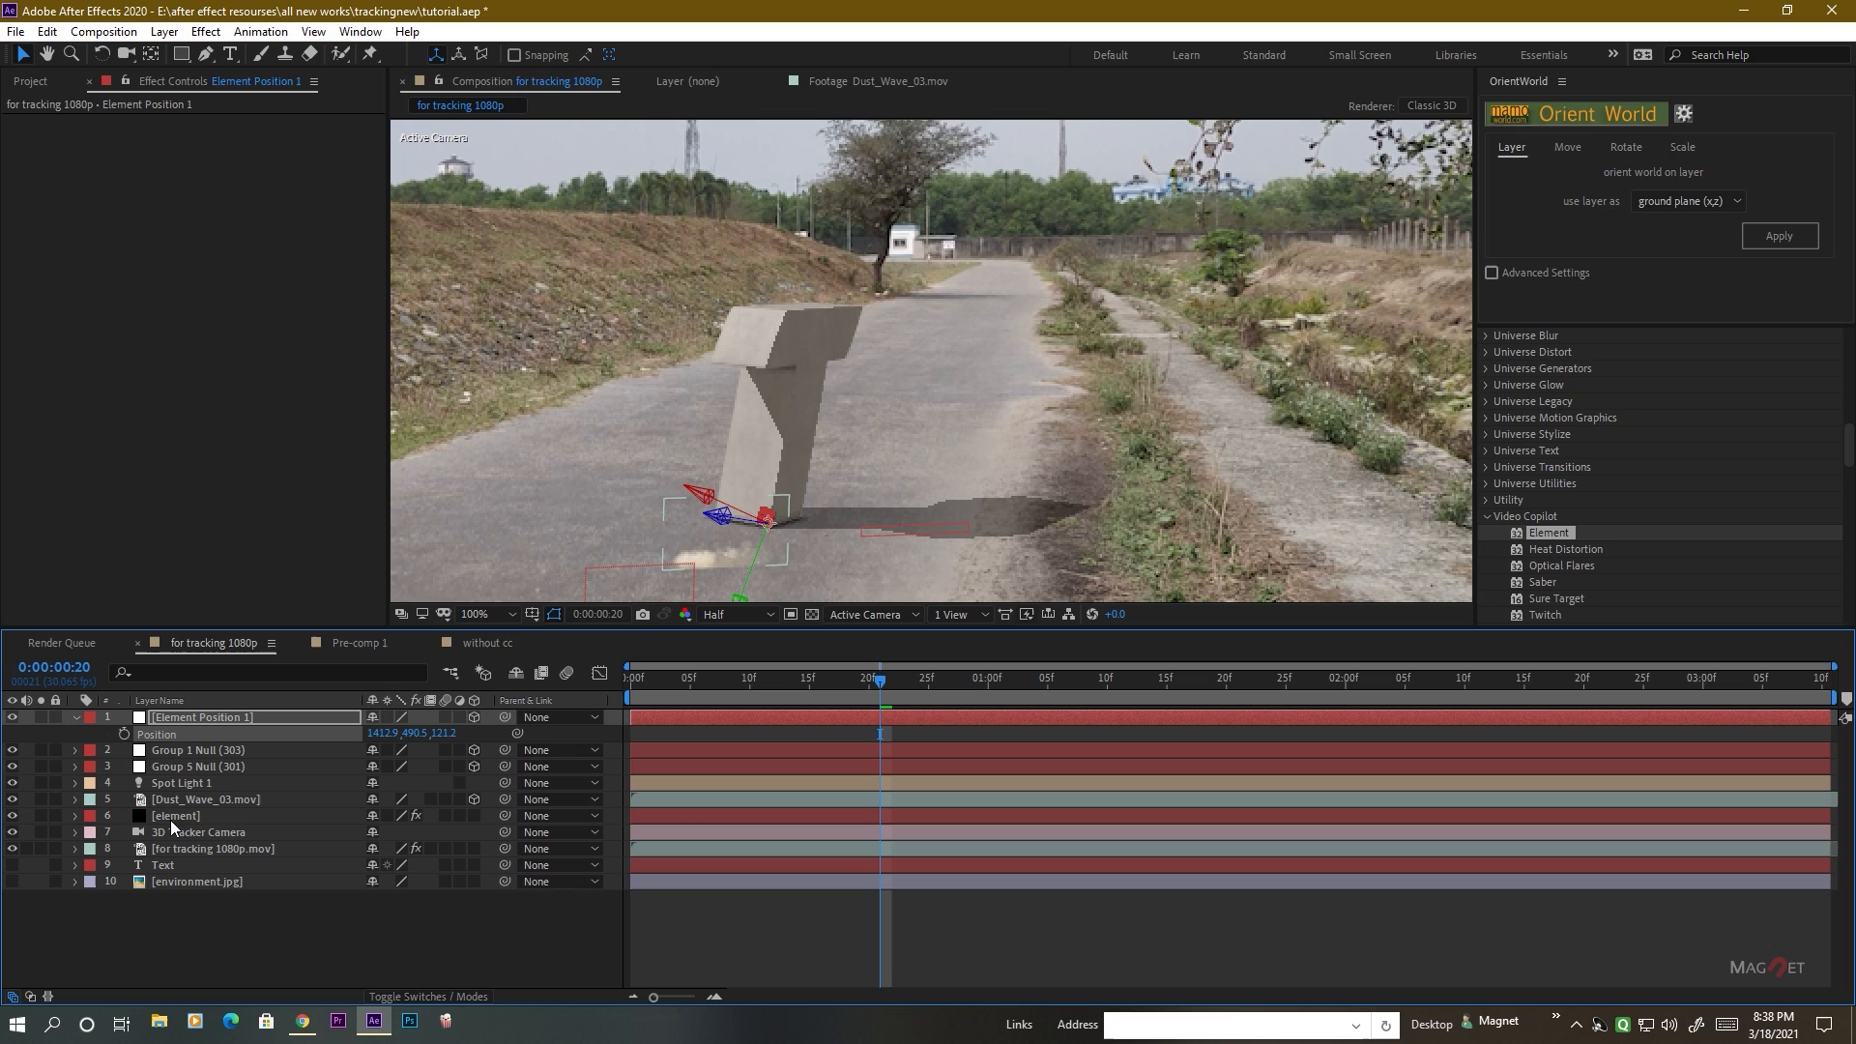
{"action": "left_click", "coordinate": [200, 798]}
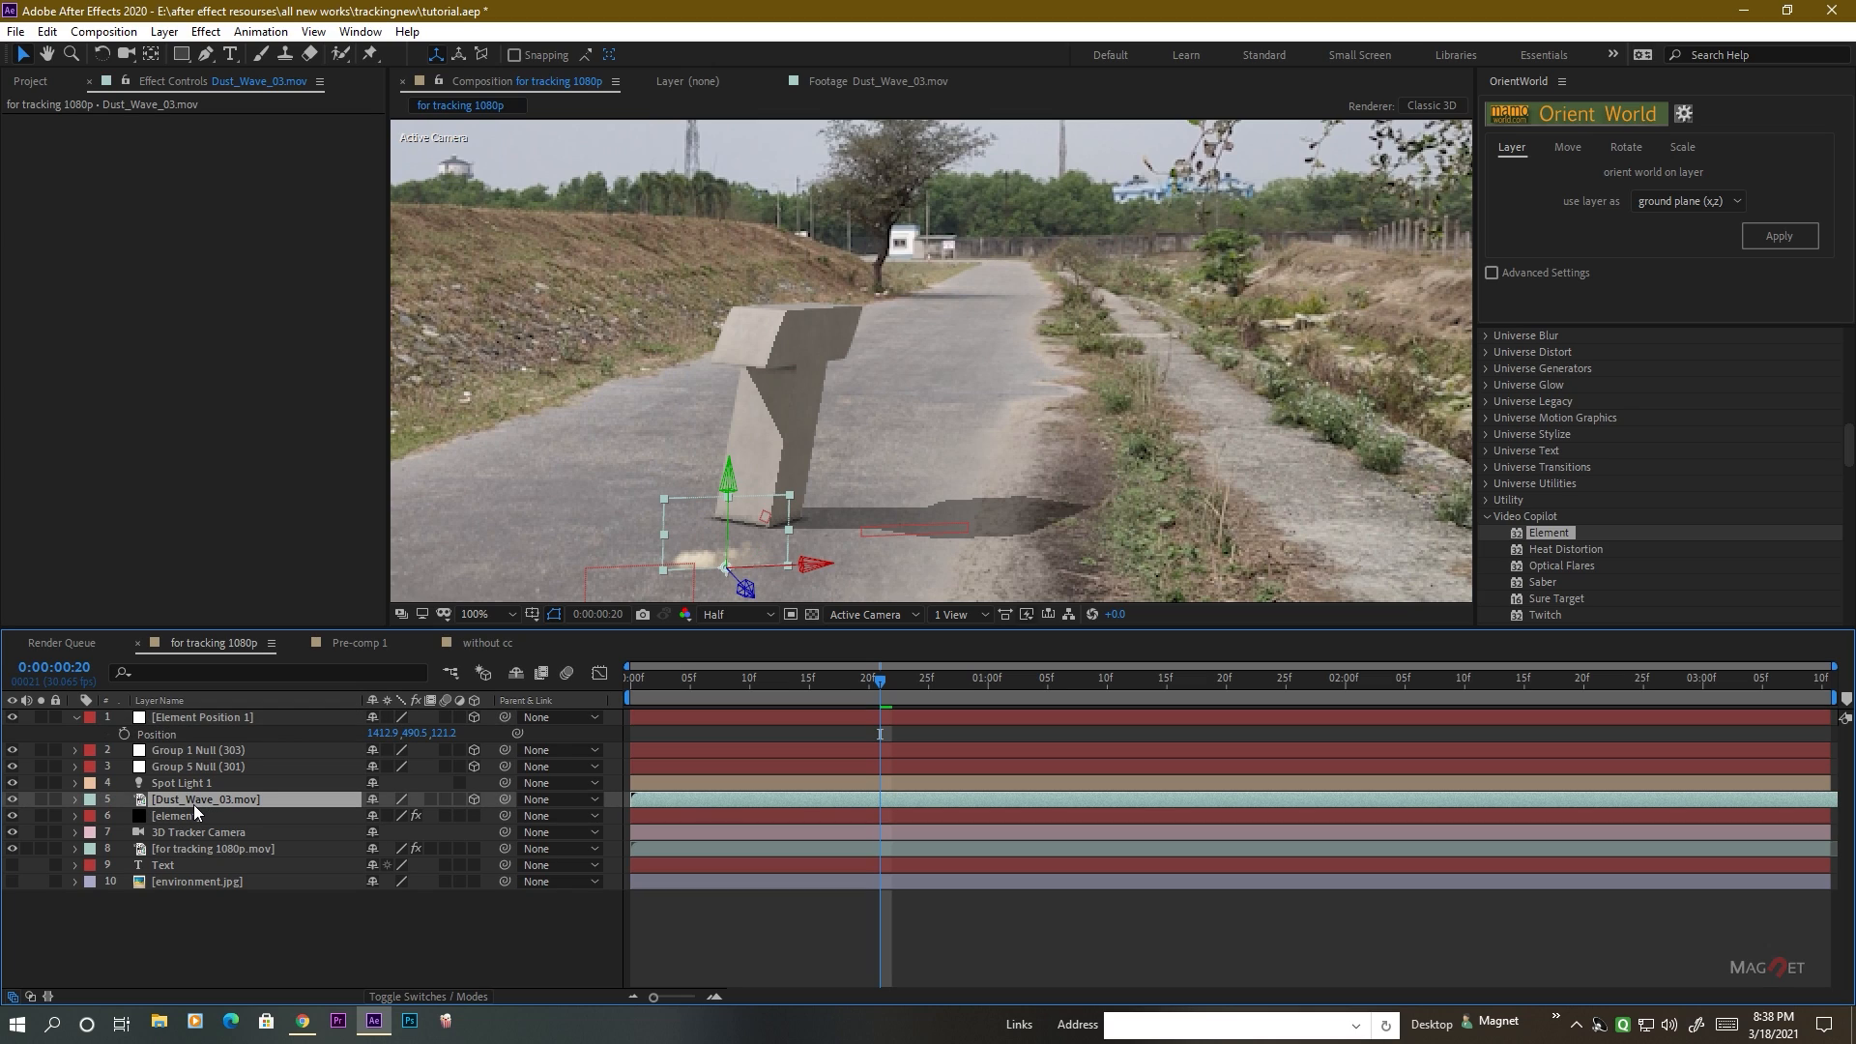
{"action": "key", "text": "p"}
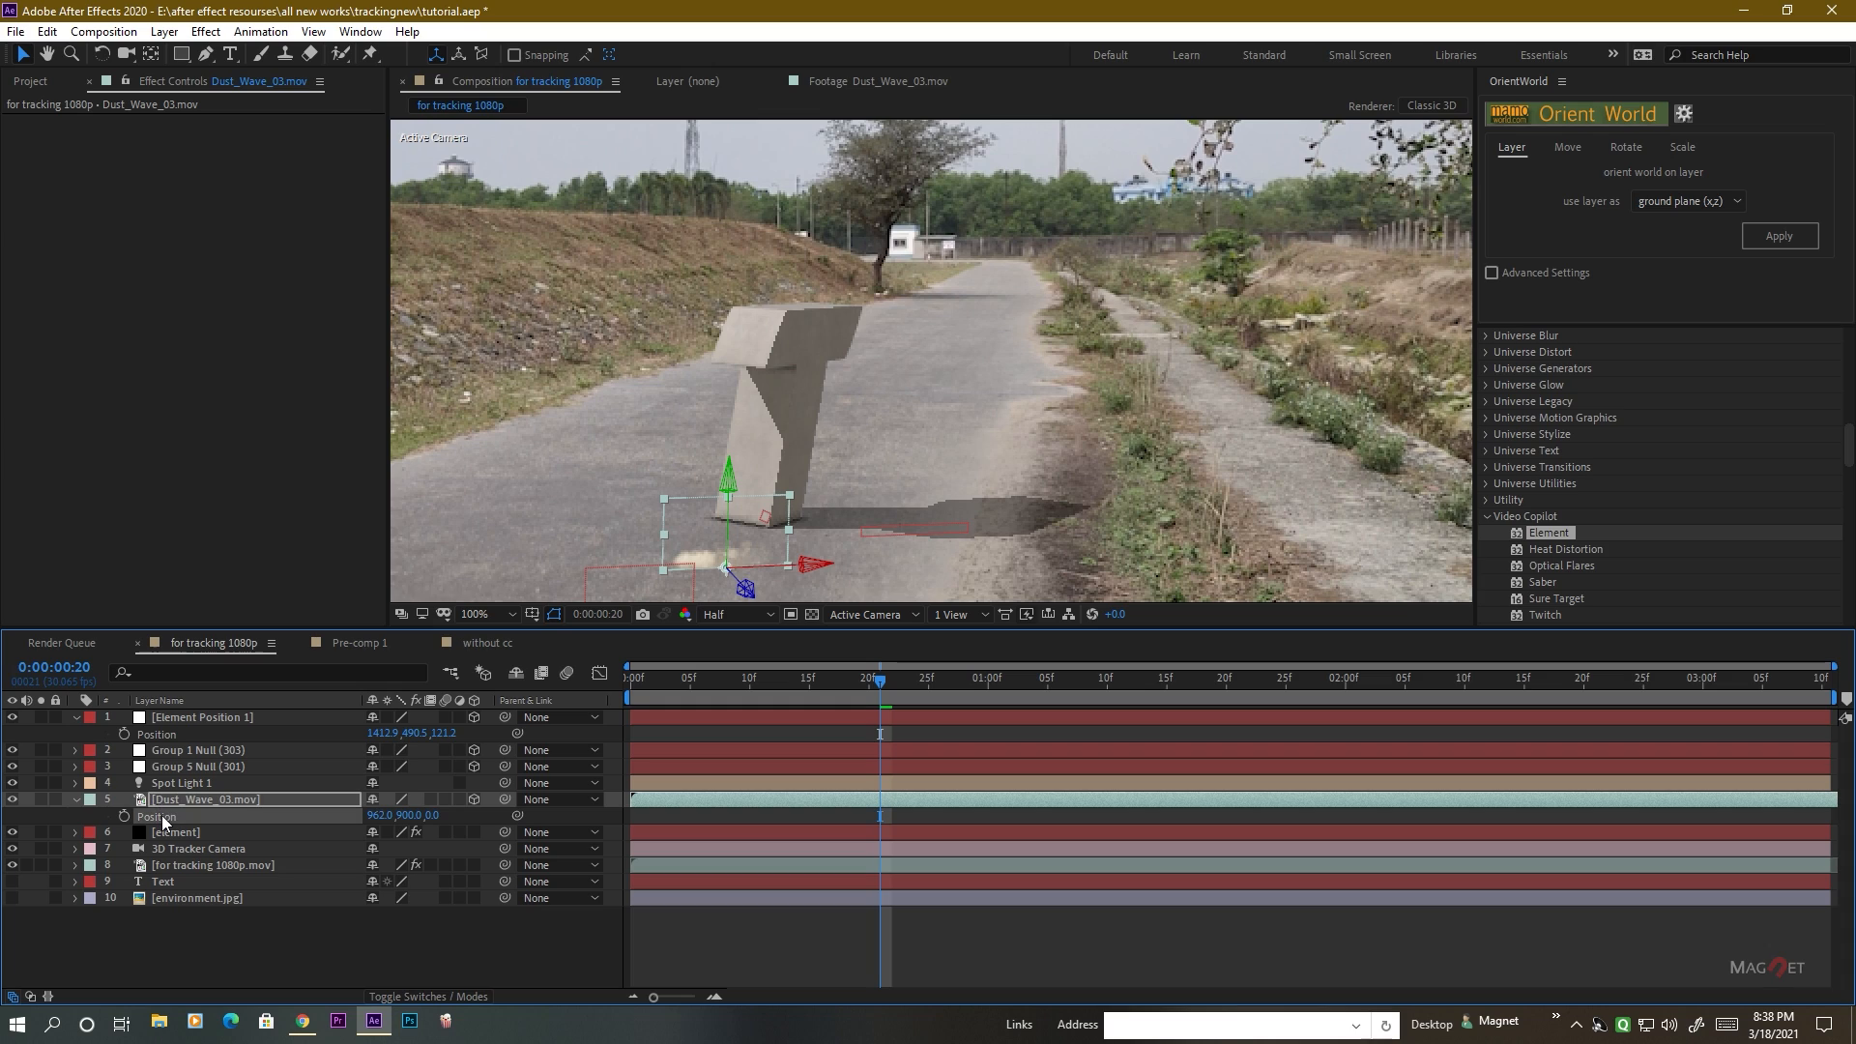
{"action": "left_click", "coordinate": [162, 737]}
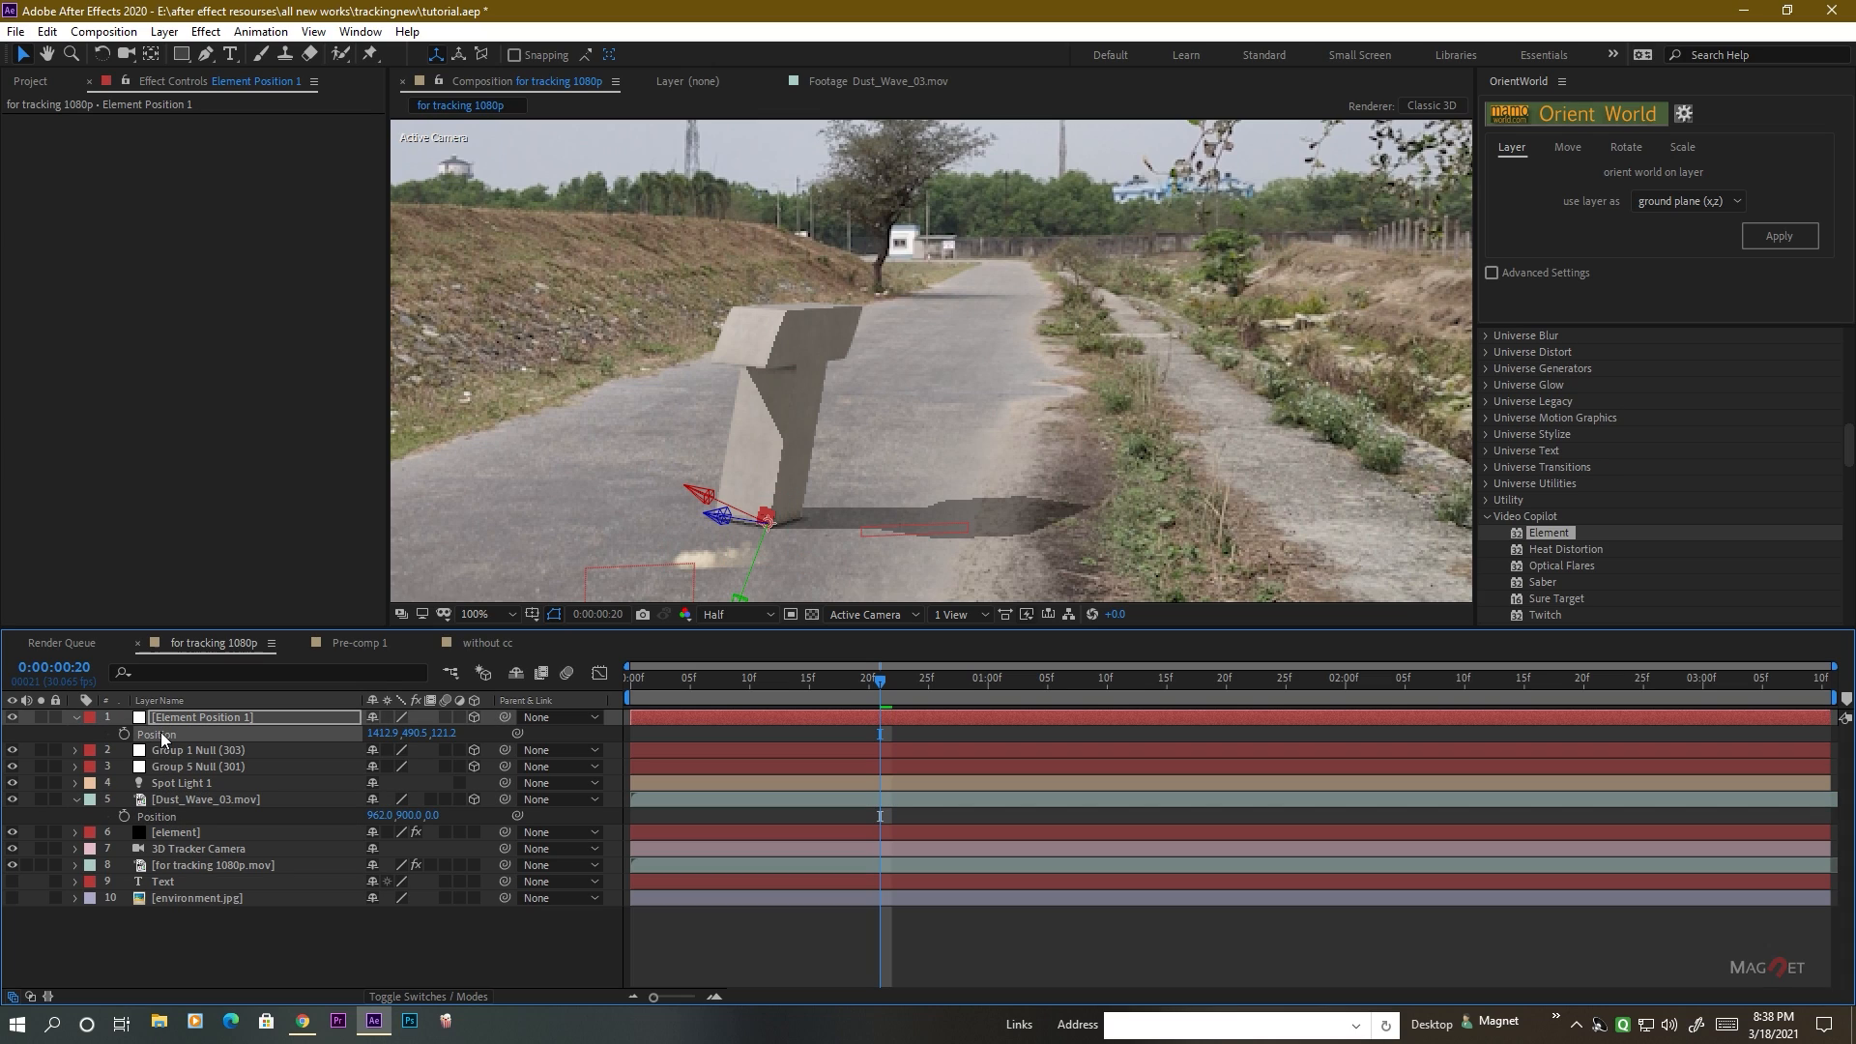
{"action": "left_click", "coordinate": [154, 816]}
{"action": "key", "text": "ctrl+v"}
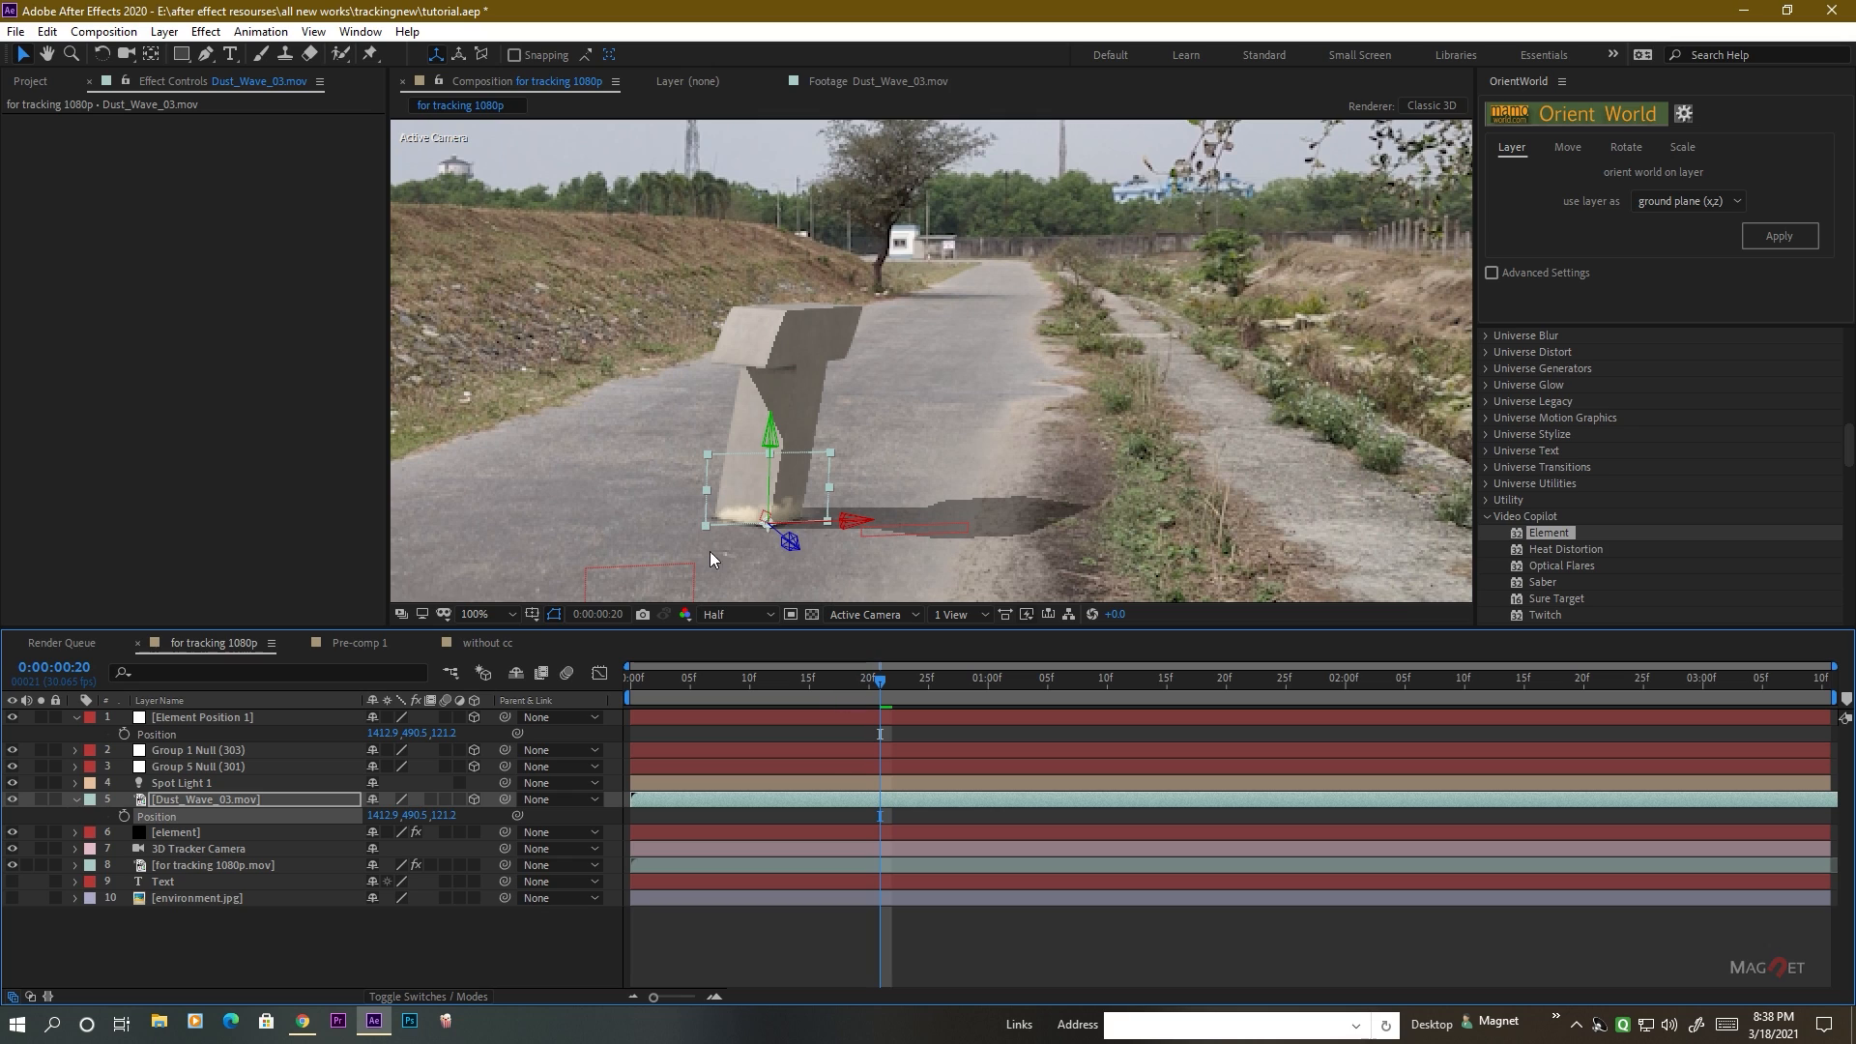
{"action": "scroll", "coordinate": [868, 443], "scroll_direction": "up", "scroll_amount": 2}
{"action": "left_click_drag", "start_coordinate": [871, 452], "coordinate": [947, 330]}
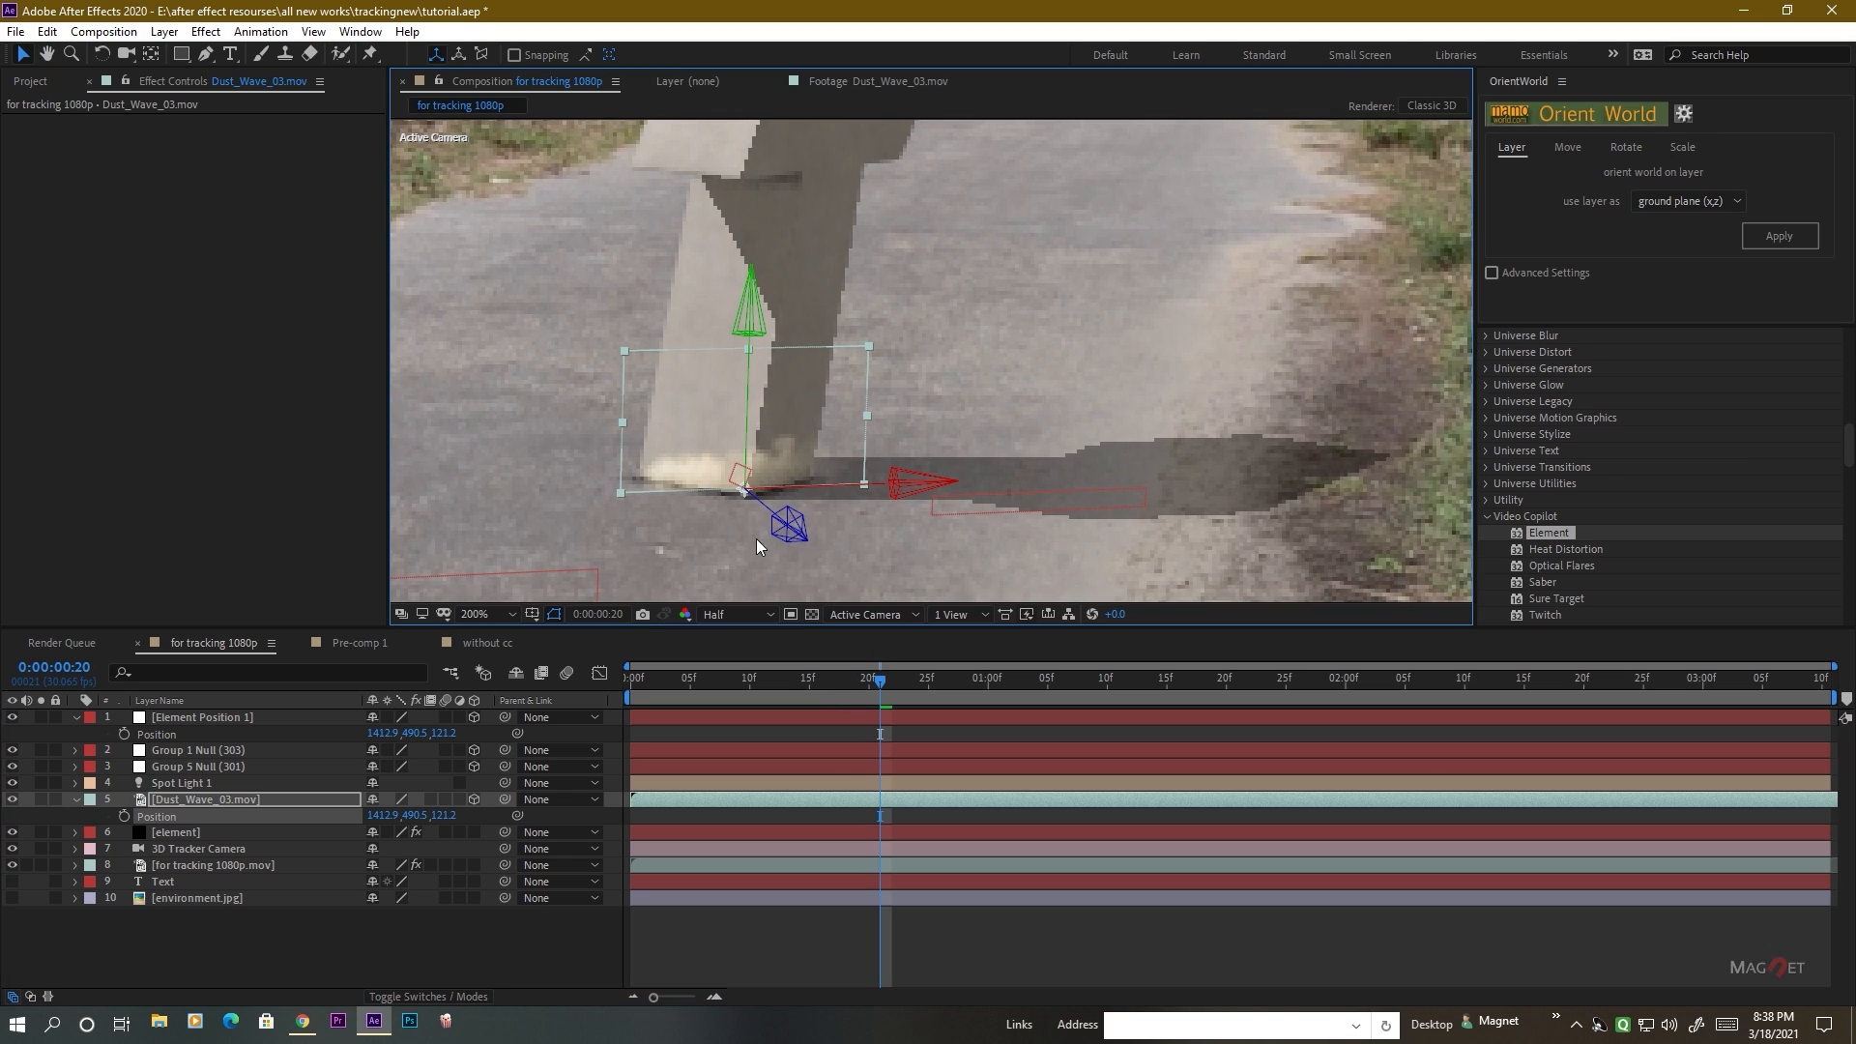
{"action": "left_click", "coordinate": [188, 718]}
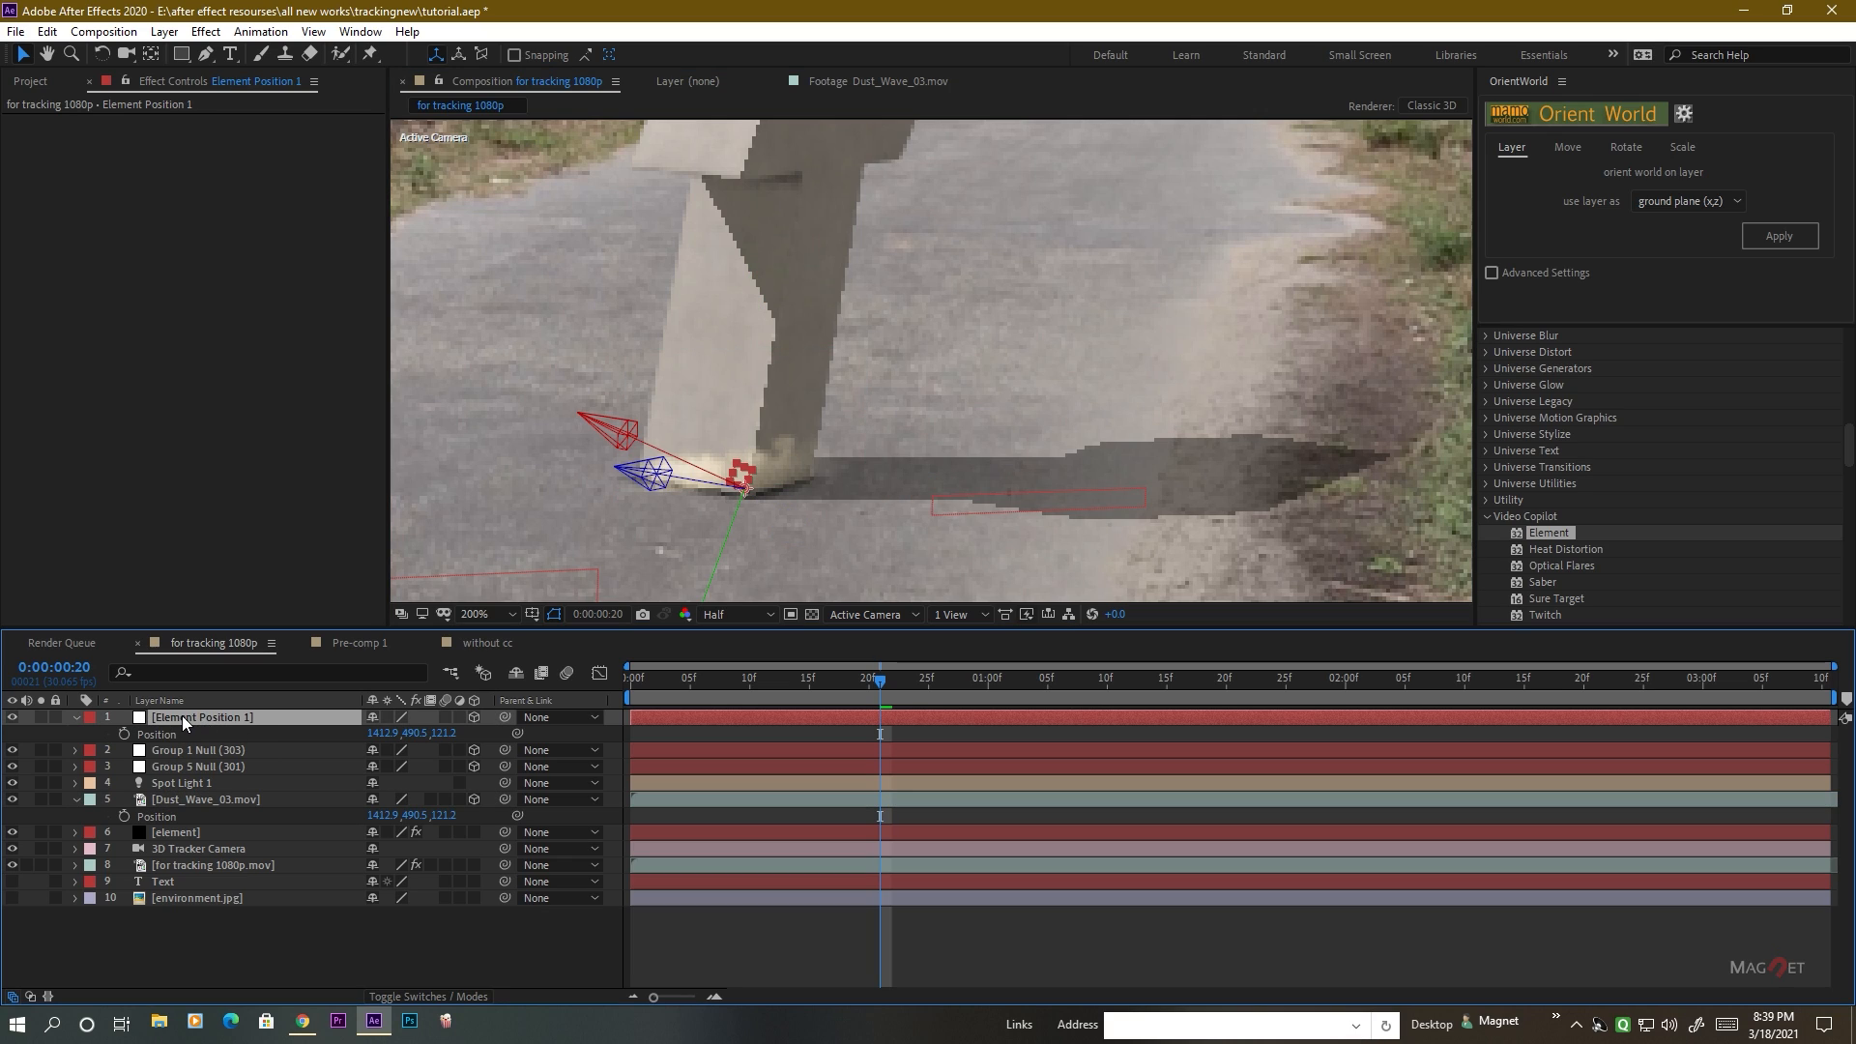
{"action": "key", "text": "Delete"}
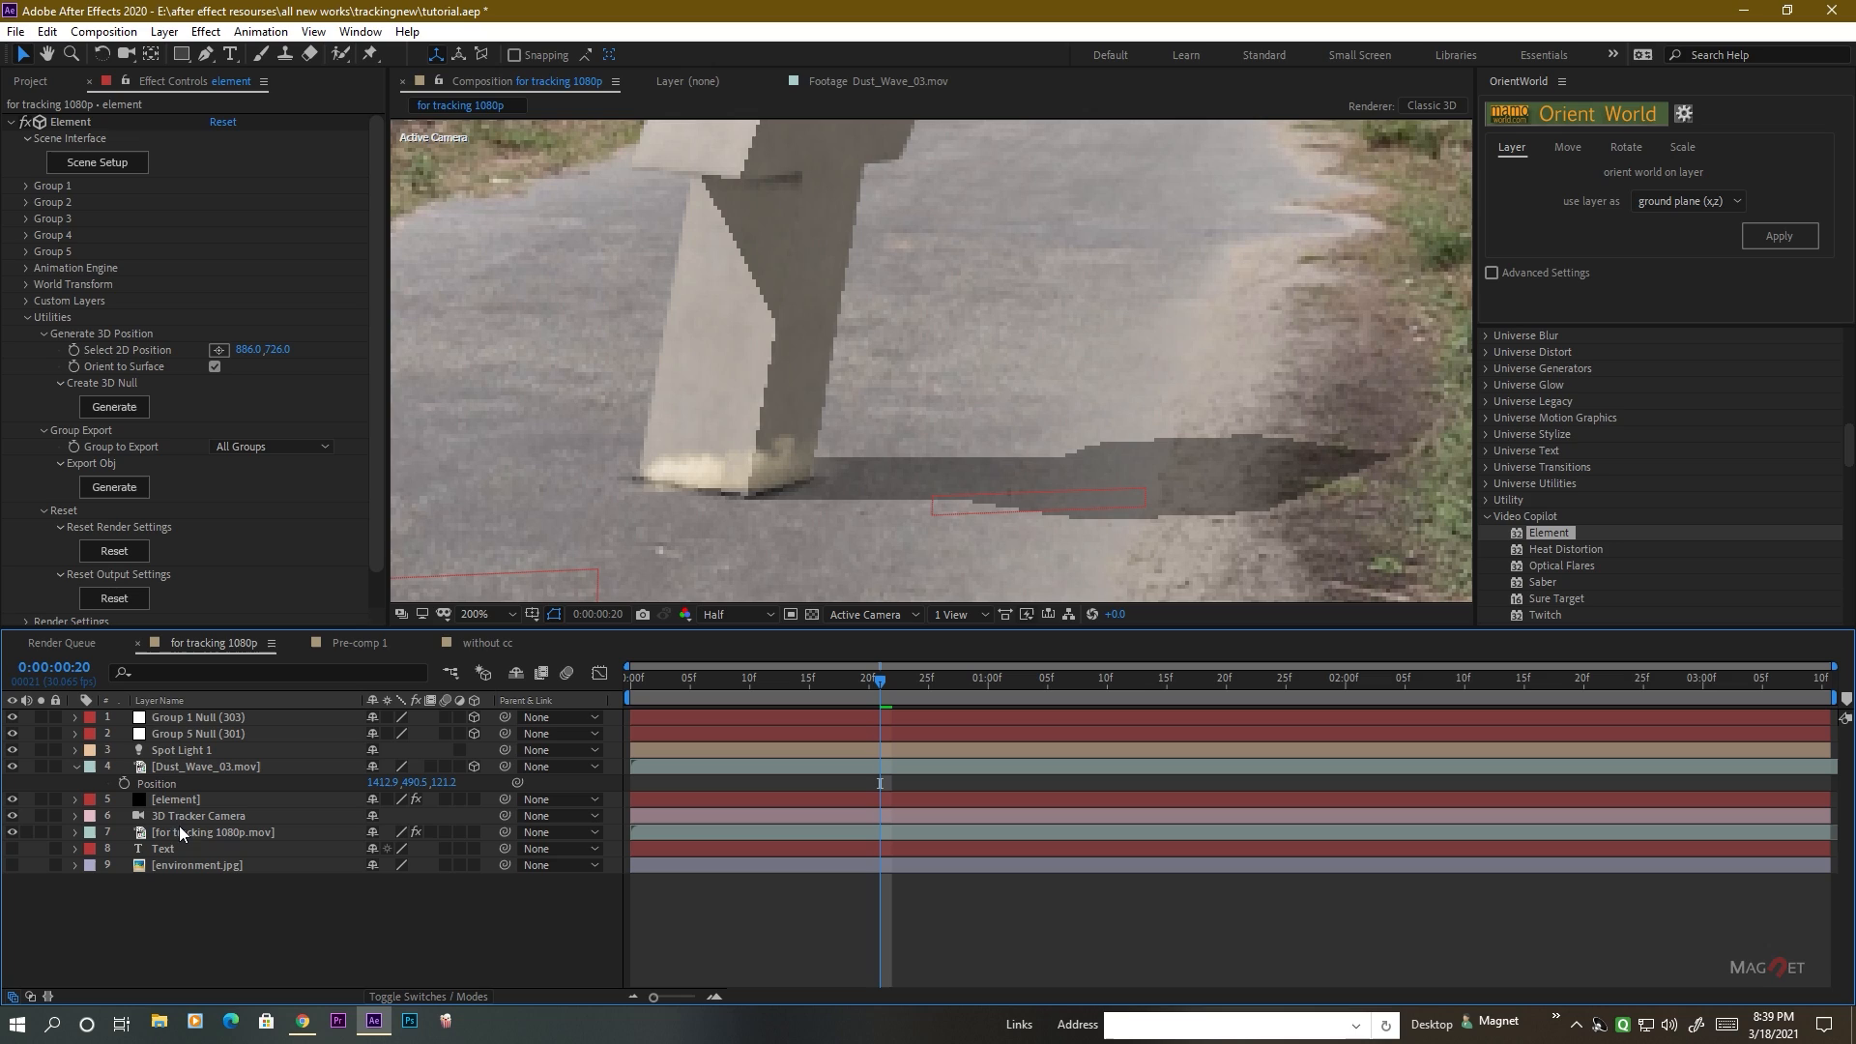
Scale the dust layer uniformly to 273% at the base of the landed T.
{"action": "left_click", "coordinate": [209, 766]}
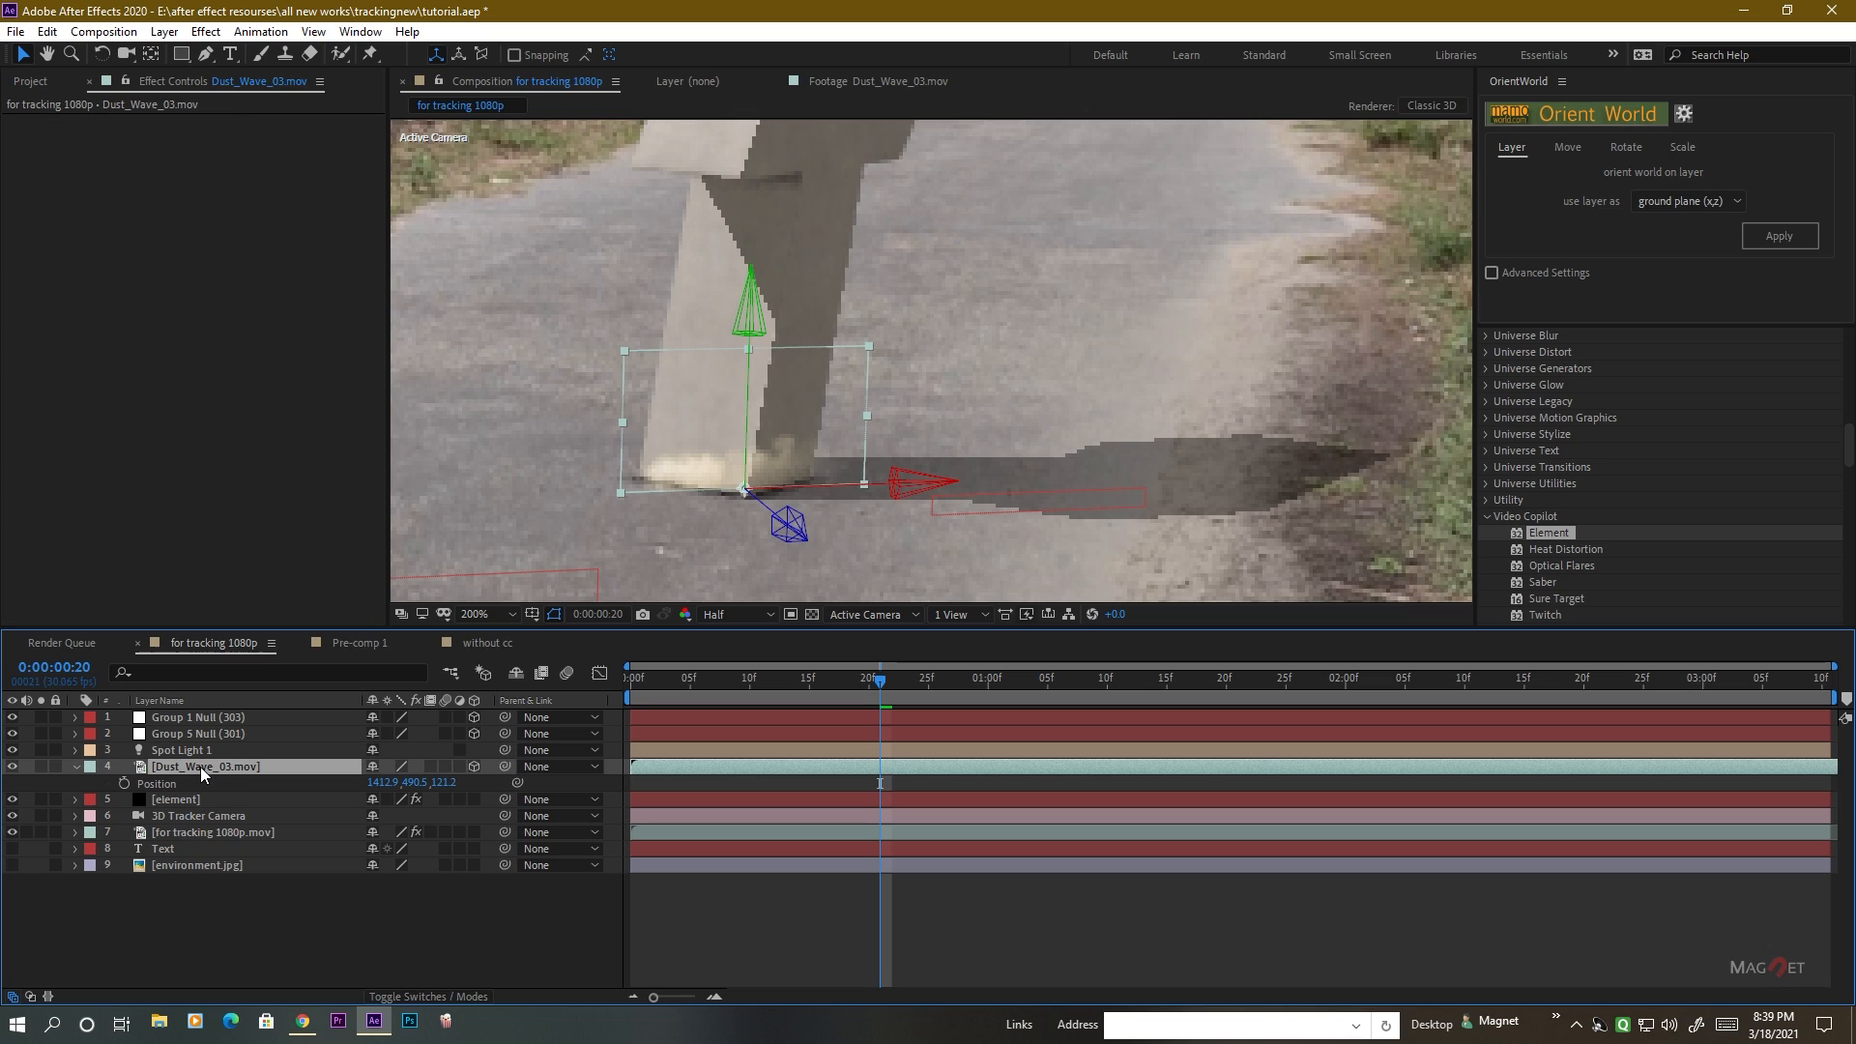
{"action": "key", "text": "s"}
{"action": "left_click_drag", "start_coordinate": [399, 788], "coordinate": [582, 796]}
{"action": "scroll", "coordinate": [810, 512], "scroll_direction": "down", "scroll_amount": 1}
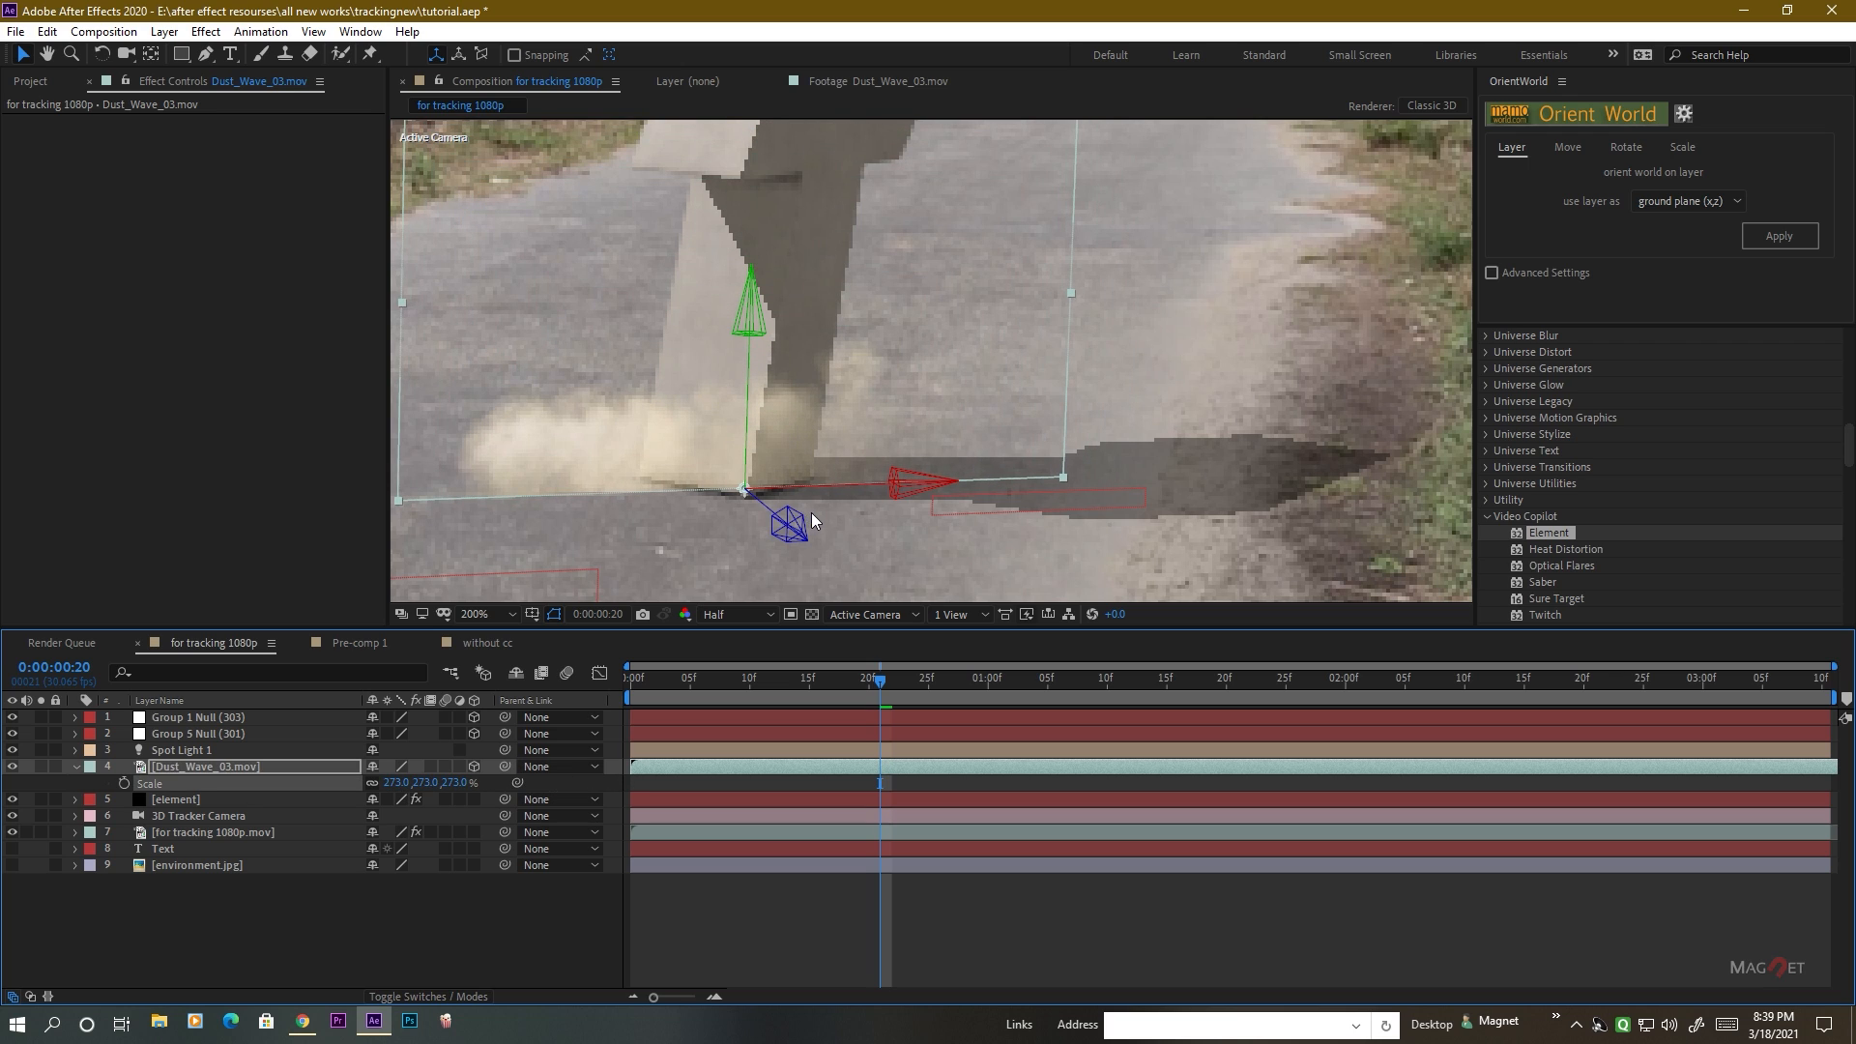
Shift the dust layer in time so that it starts at 0:00:00:18, around the T's landing.
{"action": "mouse_move", "coordinate": [870, 682]}
{"action": "left_mouse_down"}
{"action": "mouse_move", "coordinate": [651, 691]}
{"action": "mouse_move", "coordinate": [874, 699]}
{"action": "left_mouse_up"}
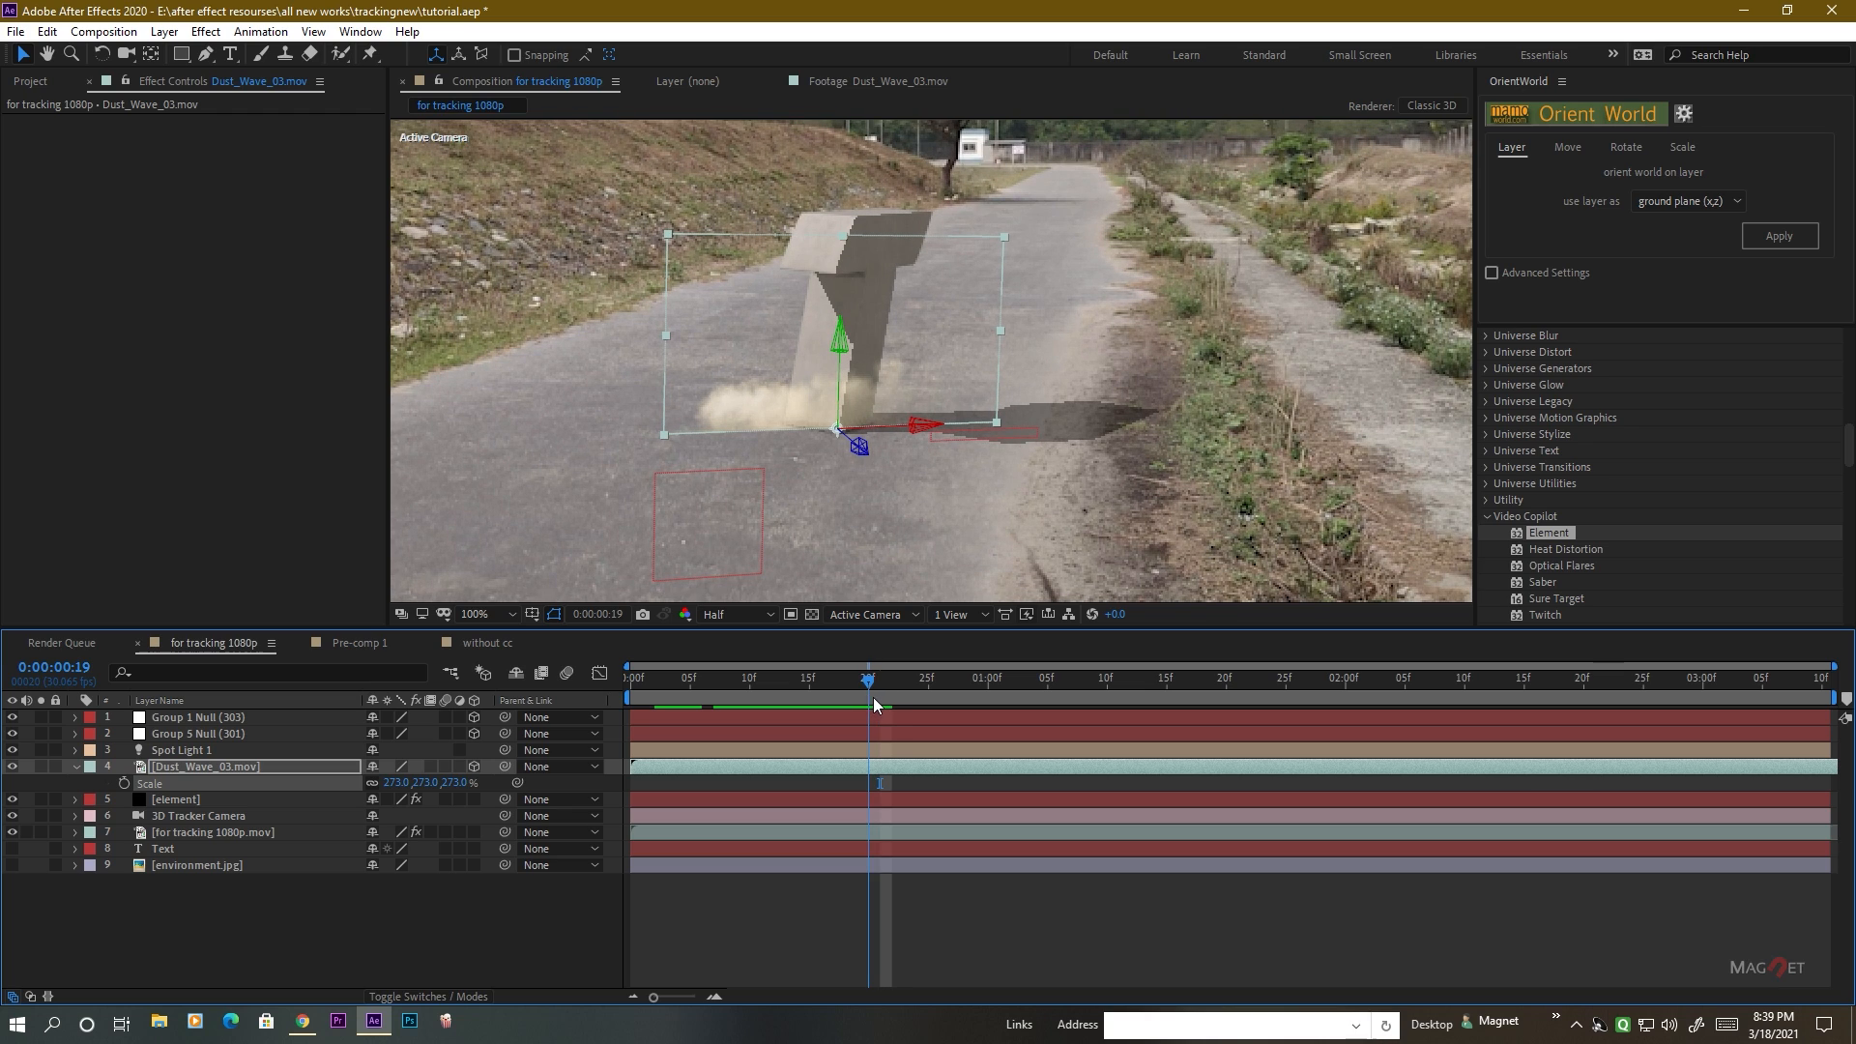
{"action": "left_click", "coordinate": [206, 768]}
{"action": "left_click_drag", "start_coordinate": [665, 770], "coordinate": [885, 768]}
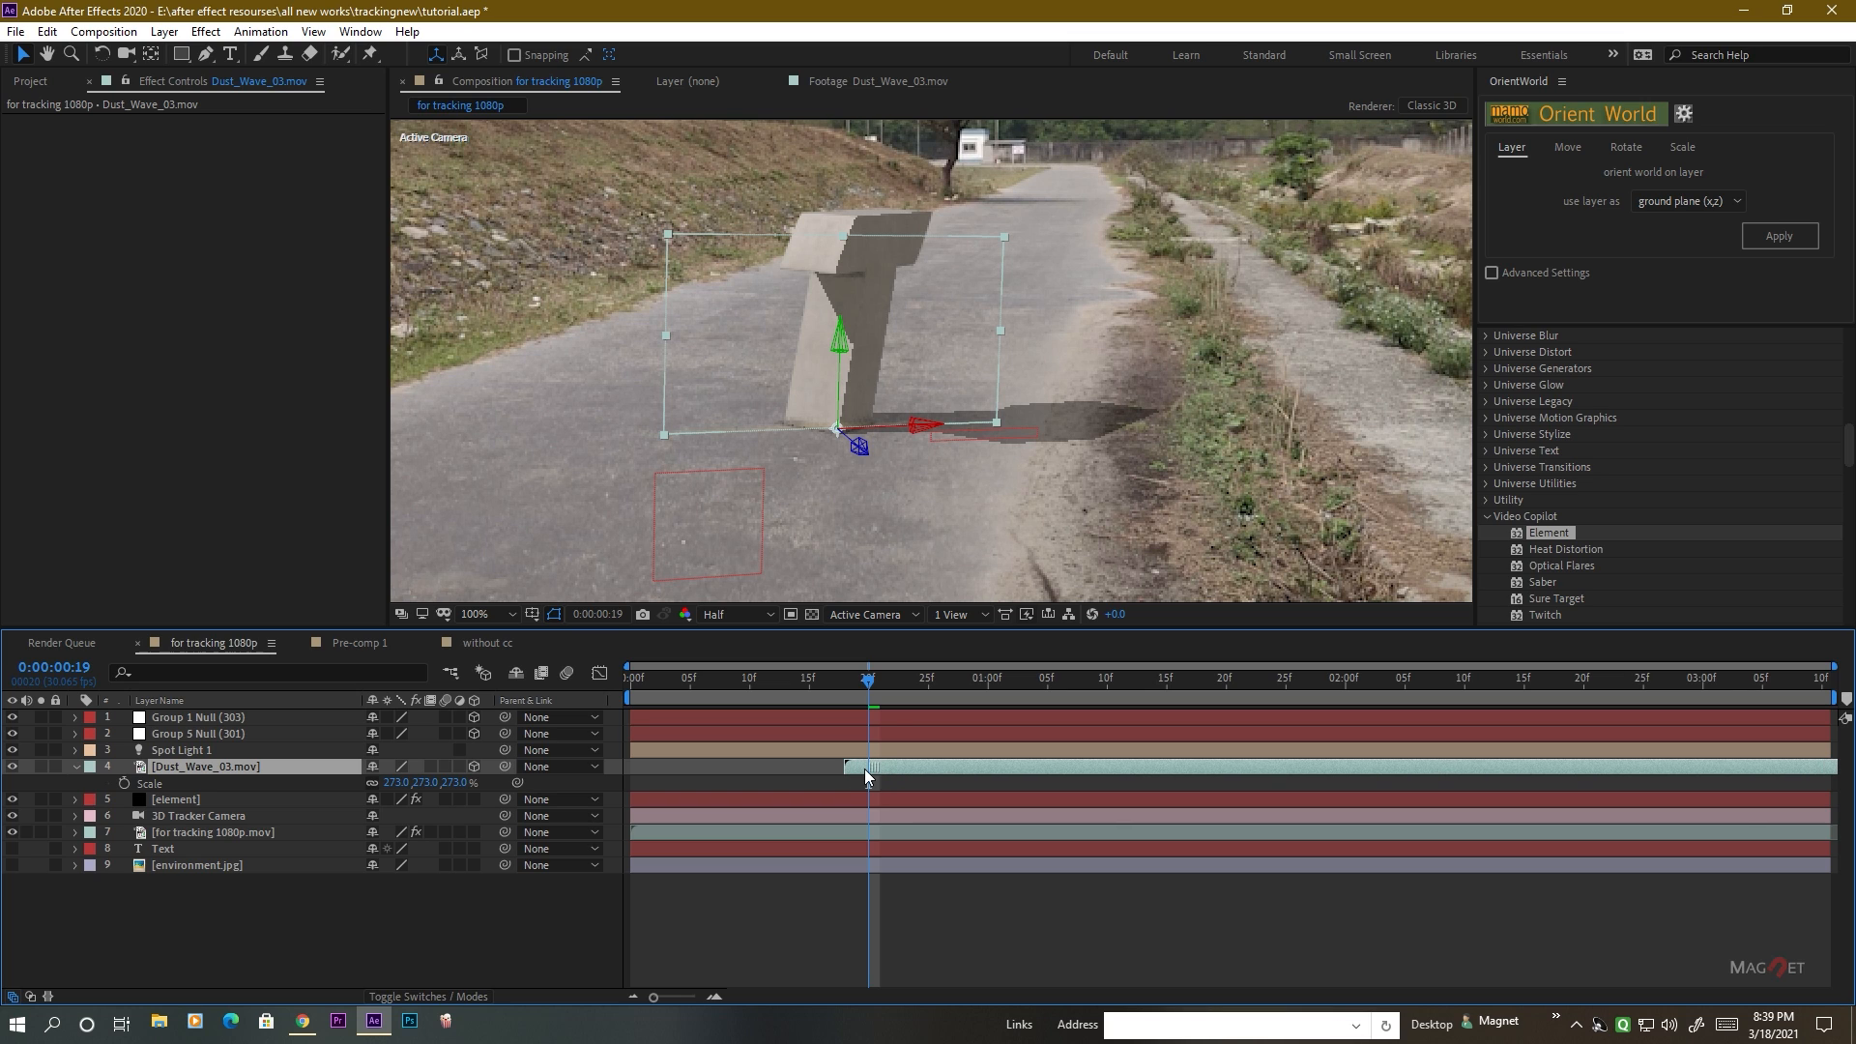
{"action": "left_click_drag", "start_coordinate": [864, 768], "coordinate": [872, 764]}
{"action": "left_click_drag", "start_coordinate": [834, 682], "coordinate": [905, 700]}
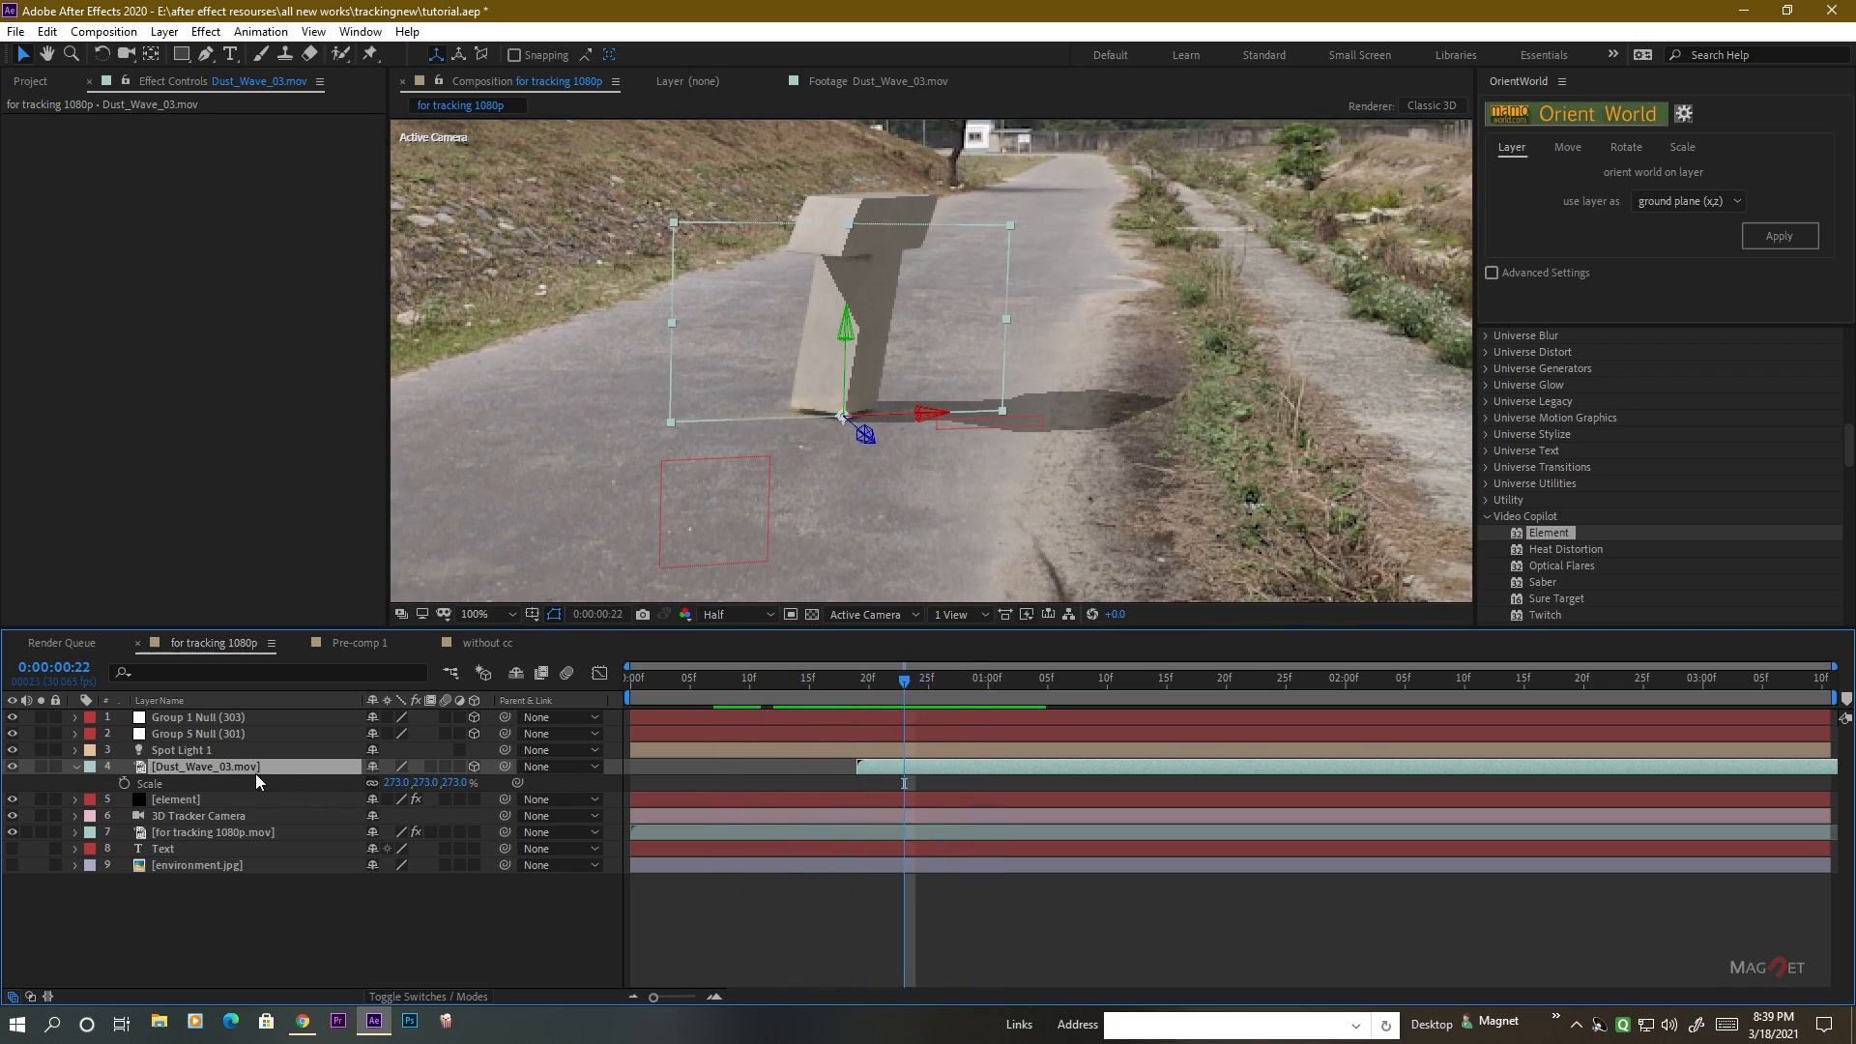
Enable time remapping on the dust layer and add a Time Remap keyframe at 0:00:01:04.
{"action": "left_click_drag", "start_coordinate": [907, 687], "coordinate": [857, 688]}
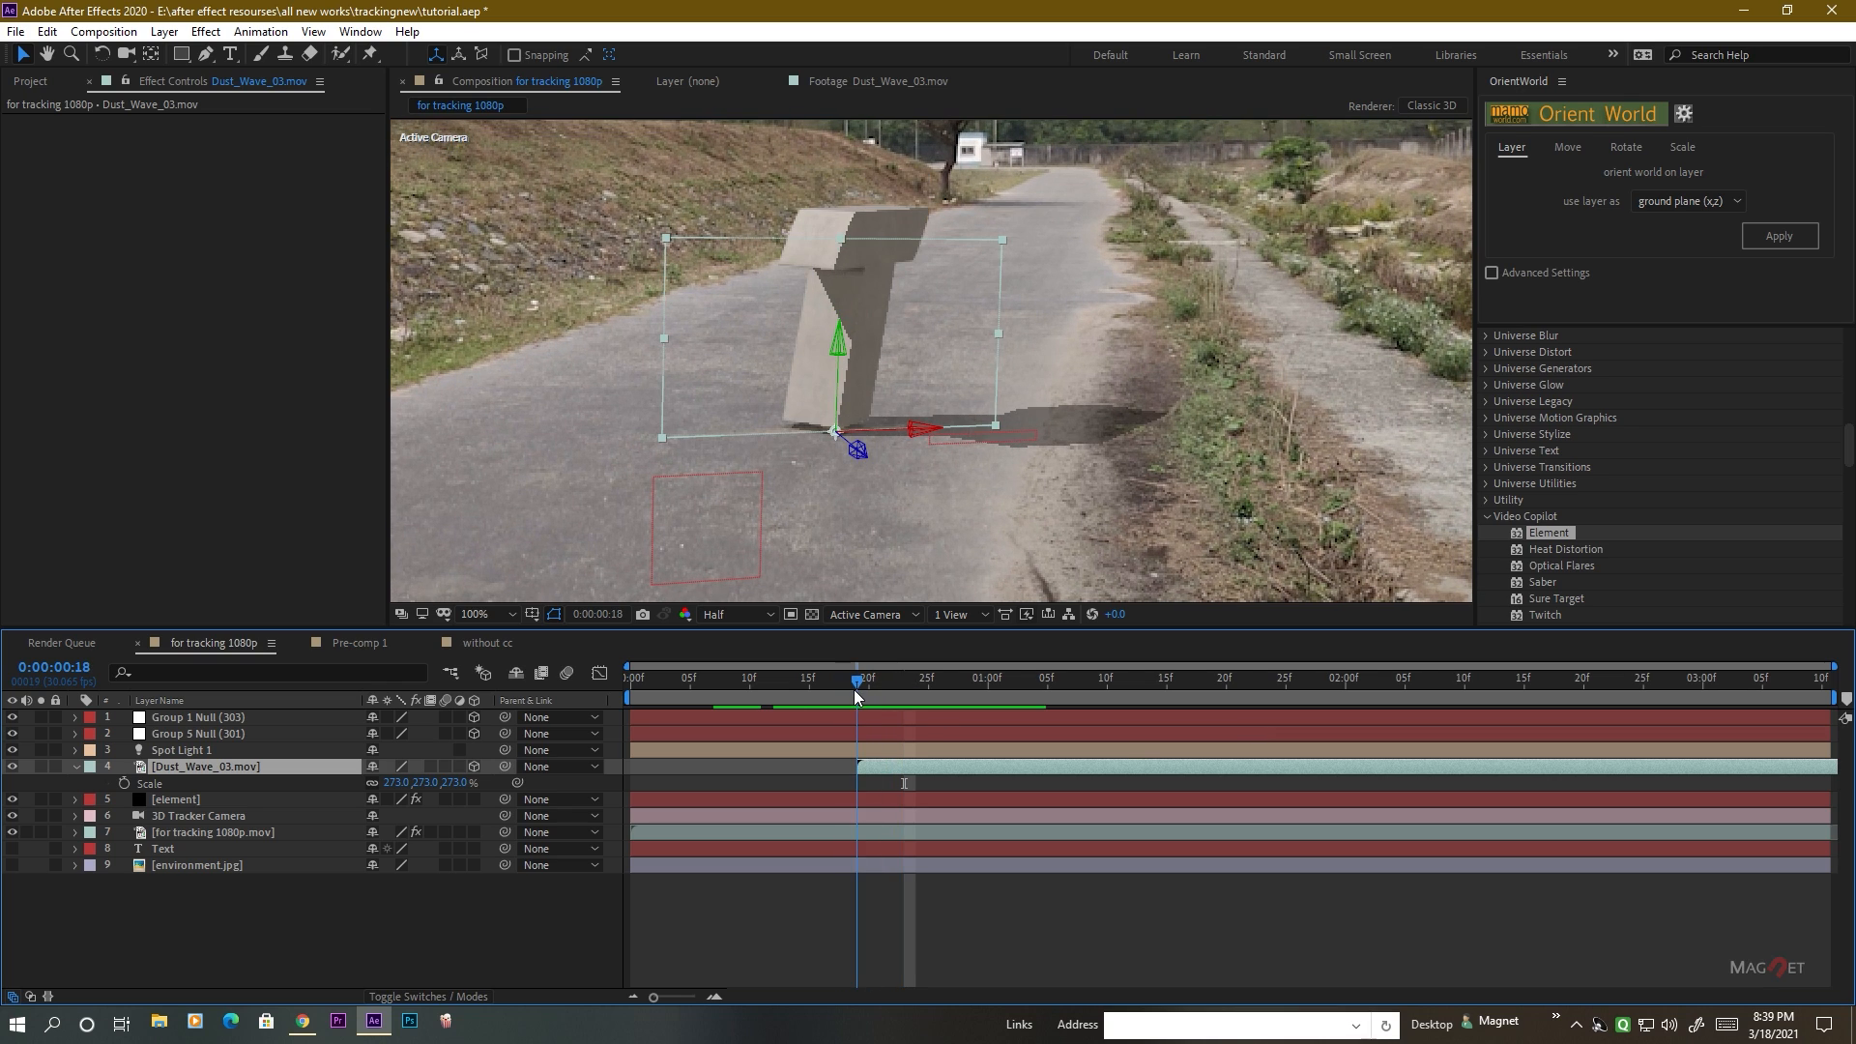
{"action": "right_click", "coordinate": [210, 769]}
{"action": "mouse_move", "coordinate": [288, 346]}
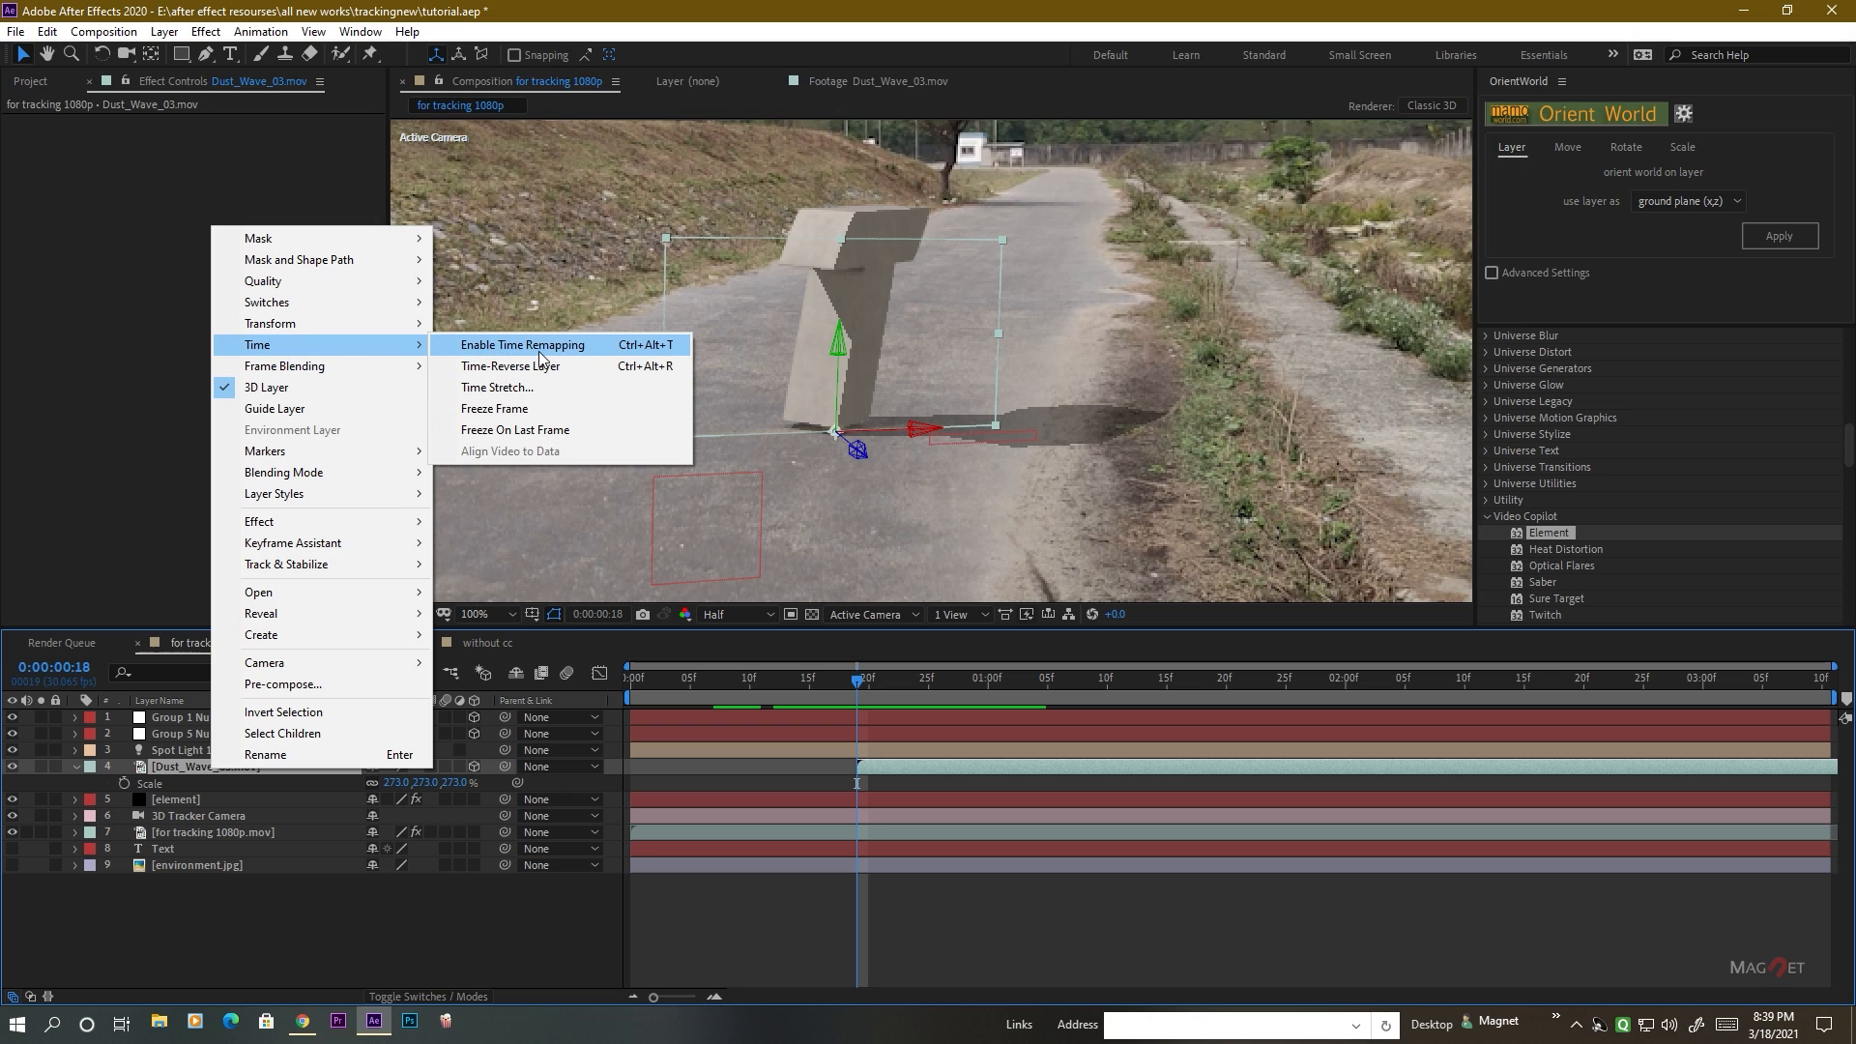
{"action": "left_click", "coordinate": [568, 350]}
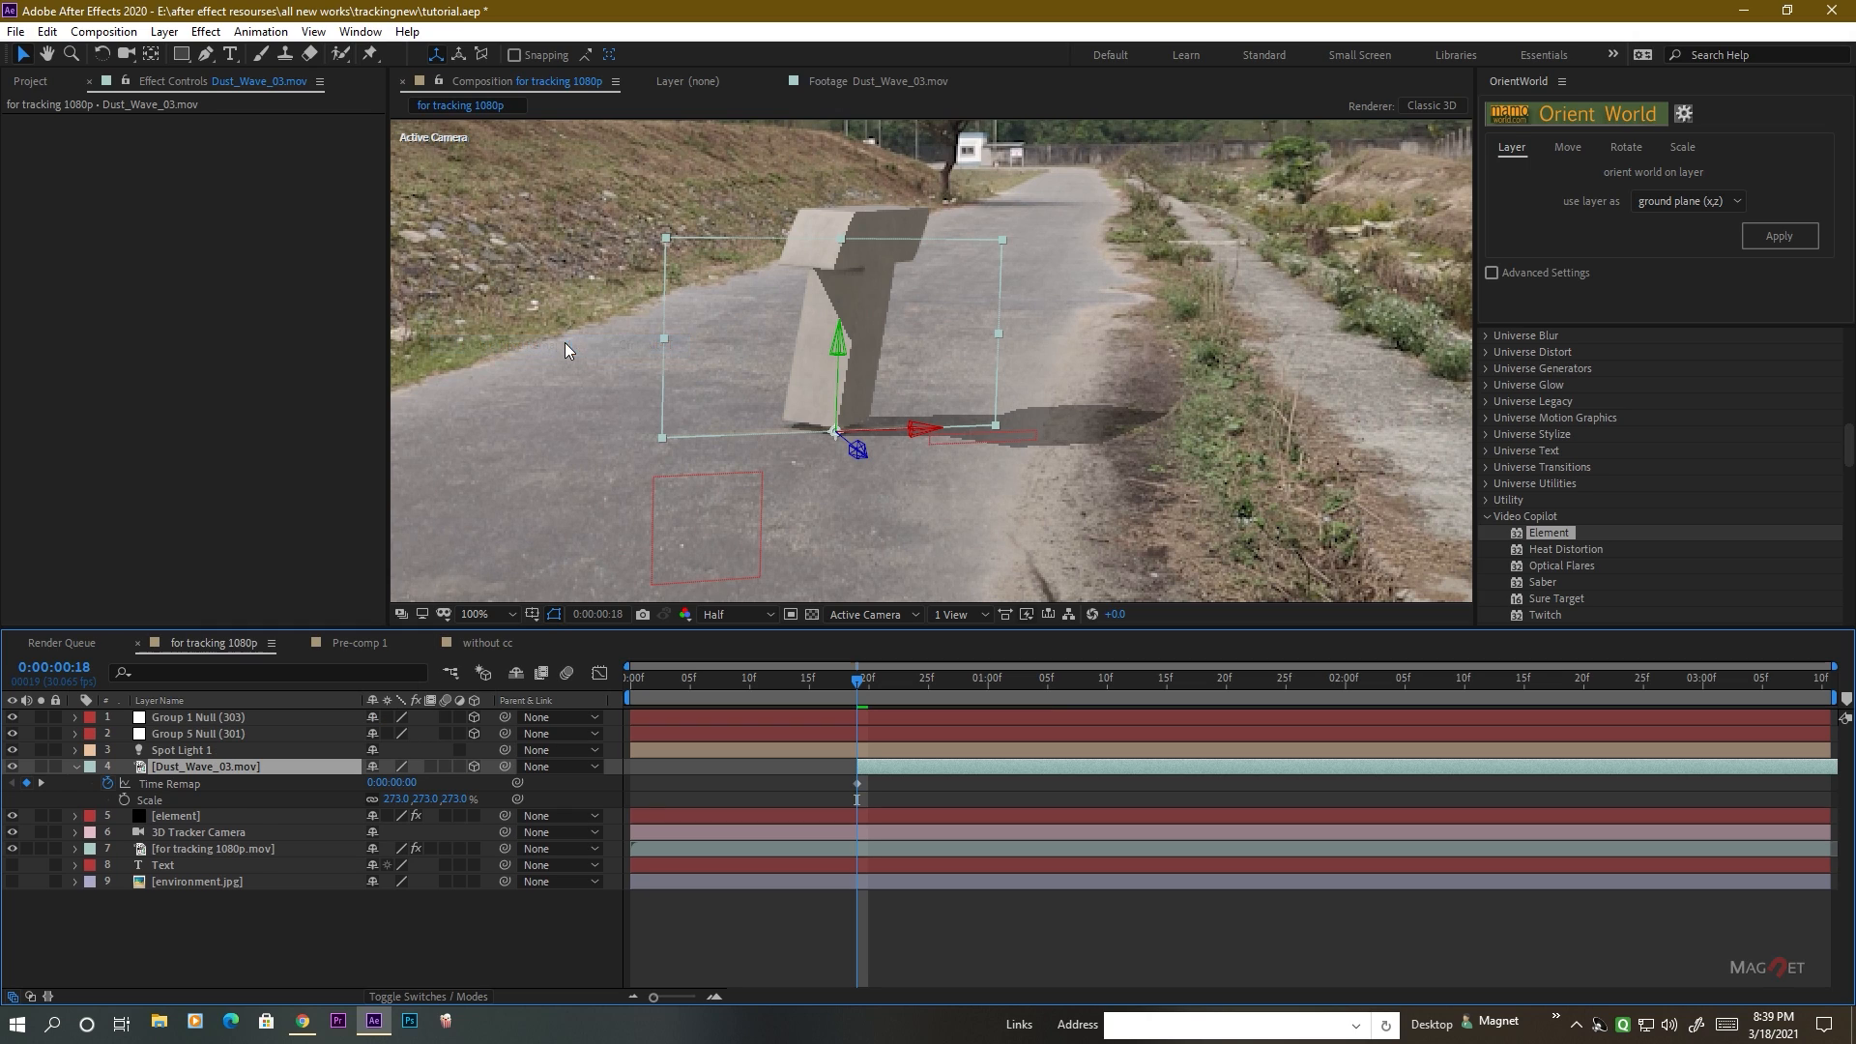
{"action": "left_click_drag", "start_coordinate": [858, 684], "coordinate": [1047, 716]}
{"action": "left_click", "coordinate": [27, 783]}
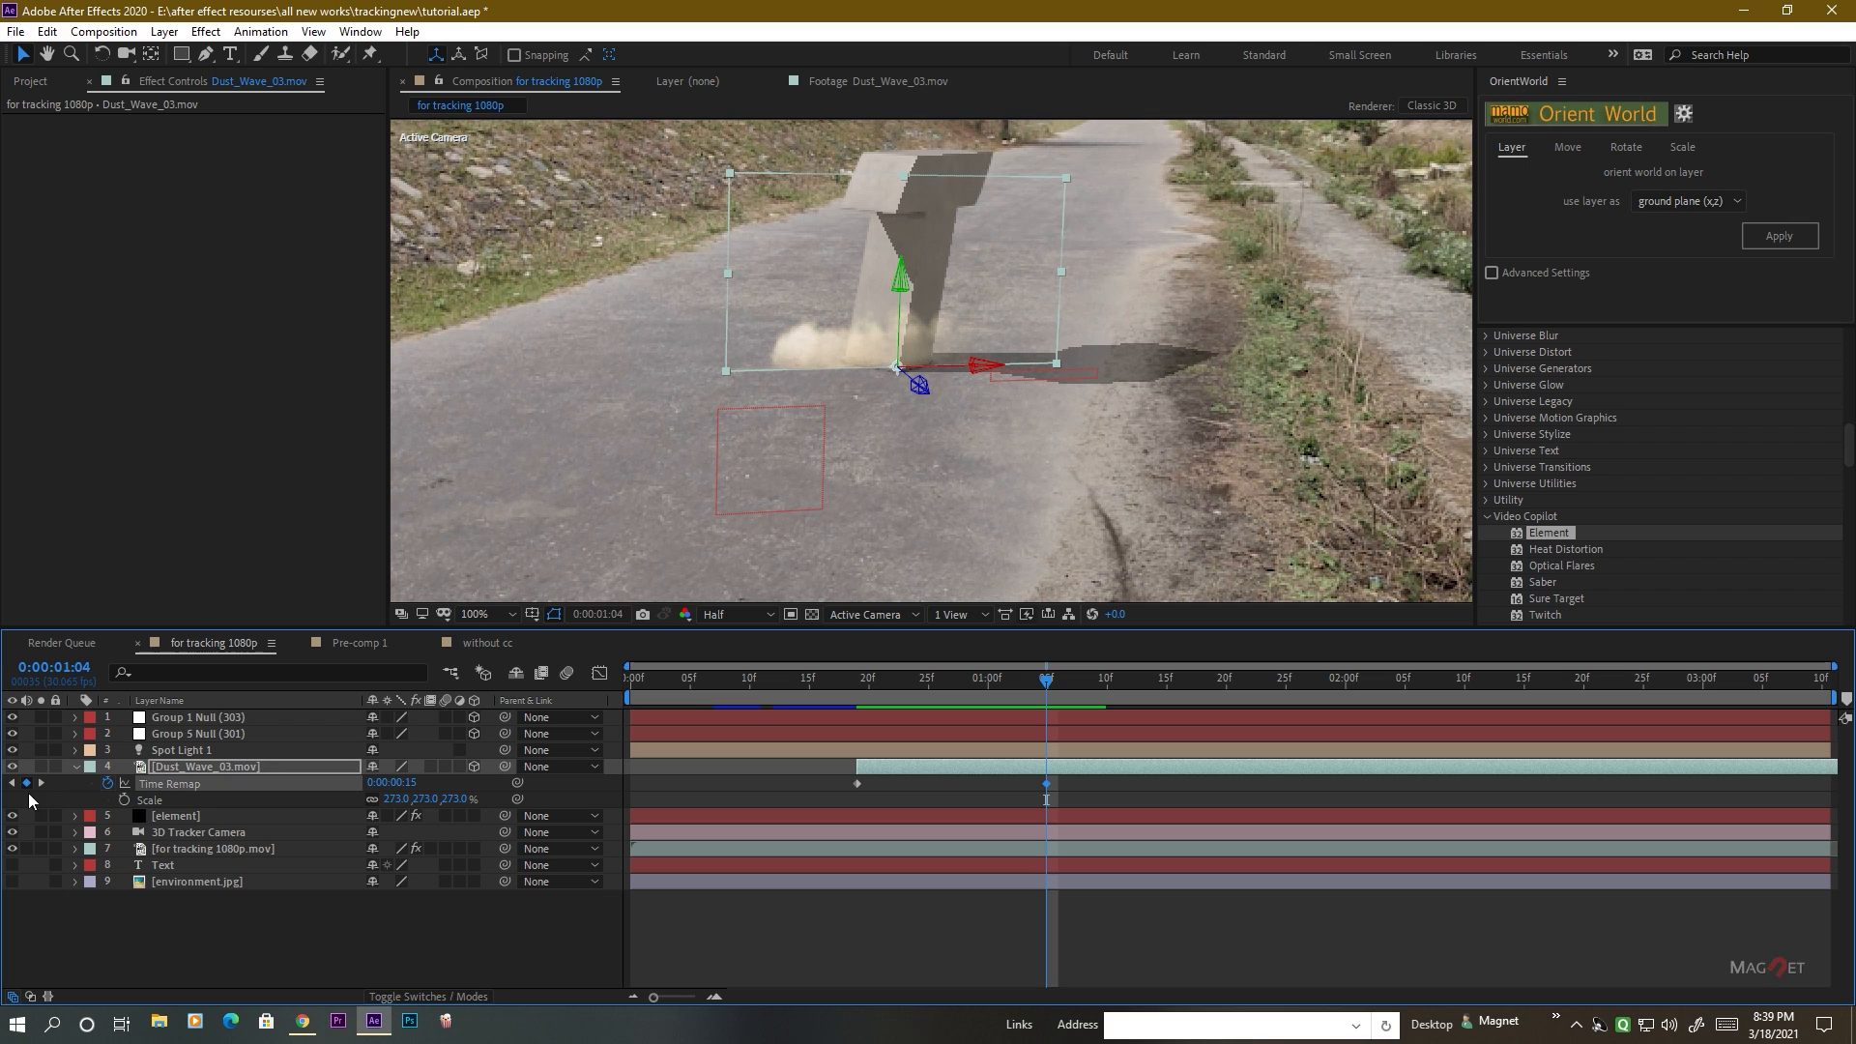
Slide the dust layer back to 0:00:00:00, add a Time Remap keyframe at 0:00:03:09, and move the last two keyframes 11 frames earlier.
{"action": "left_click_drag", "start_coordinate": [1048, 683], "coordinate": [1825, 687]}
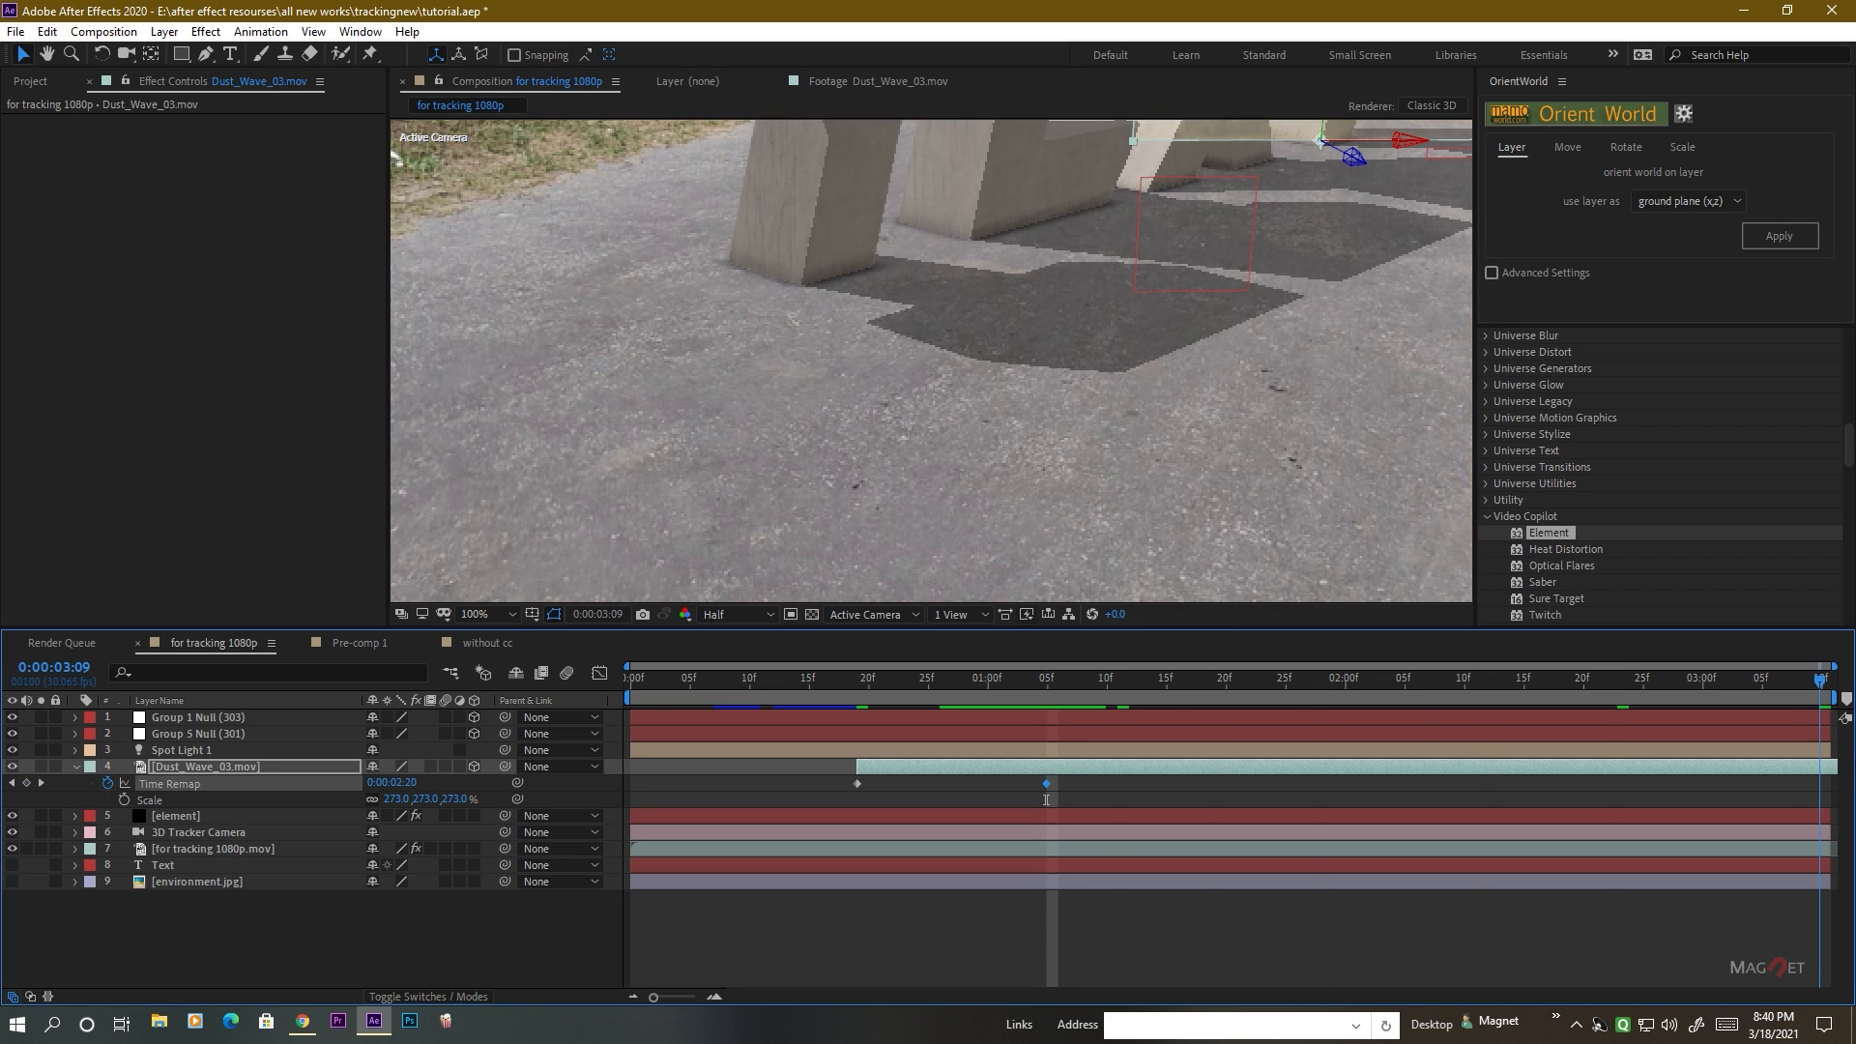
{"action": "scroll", "coordinate": [1199, 493], "scroll_direction": "down", "scroll_amount": 3}
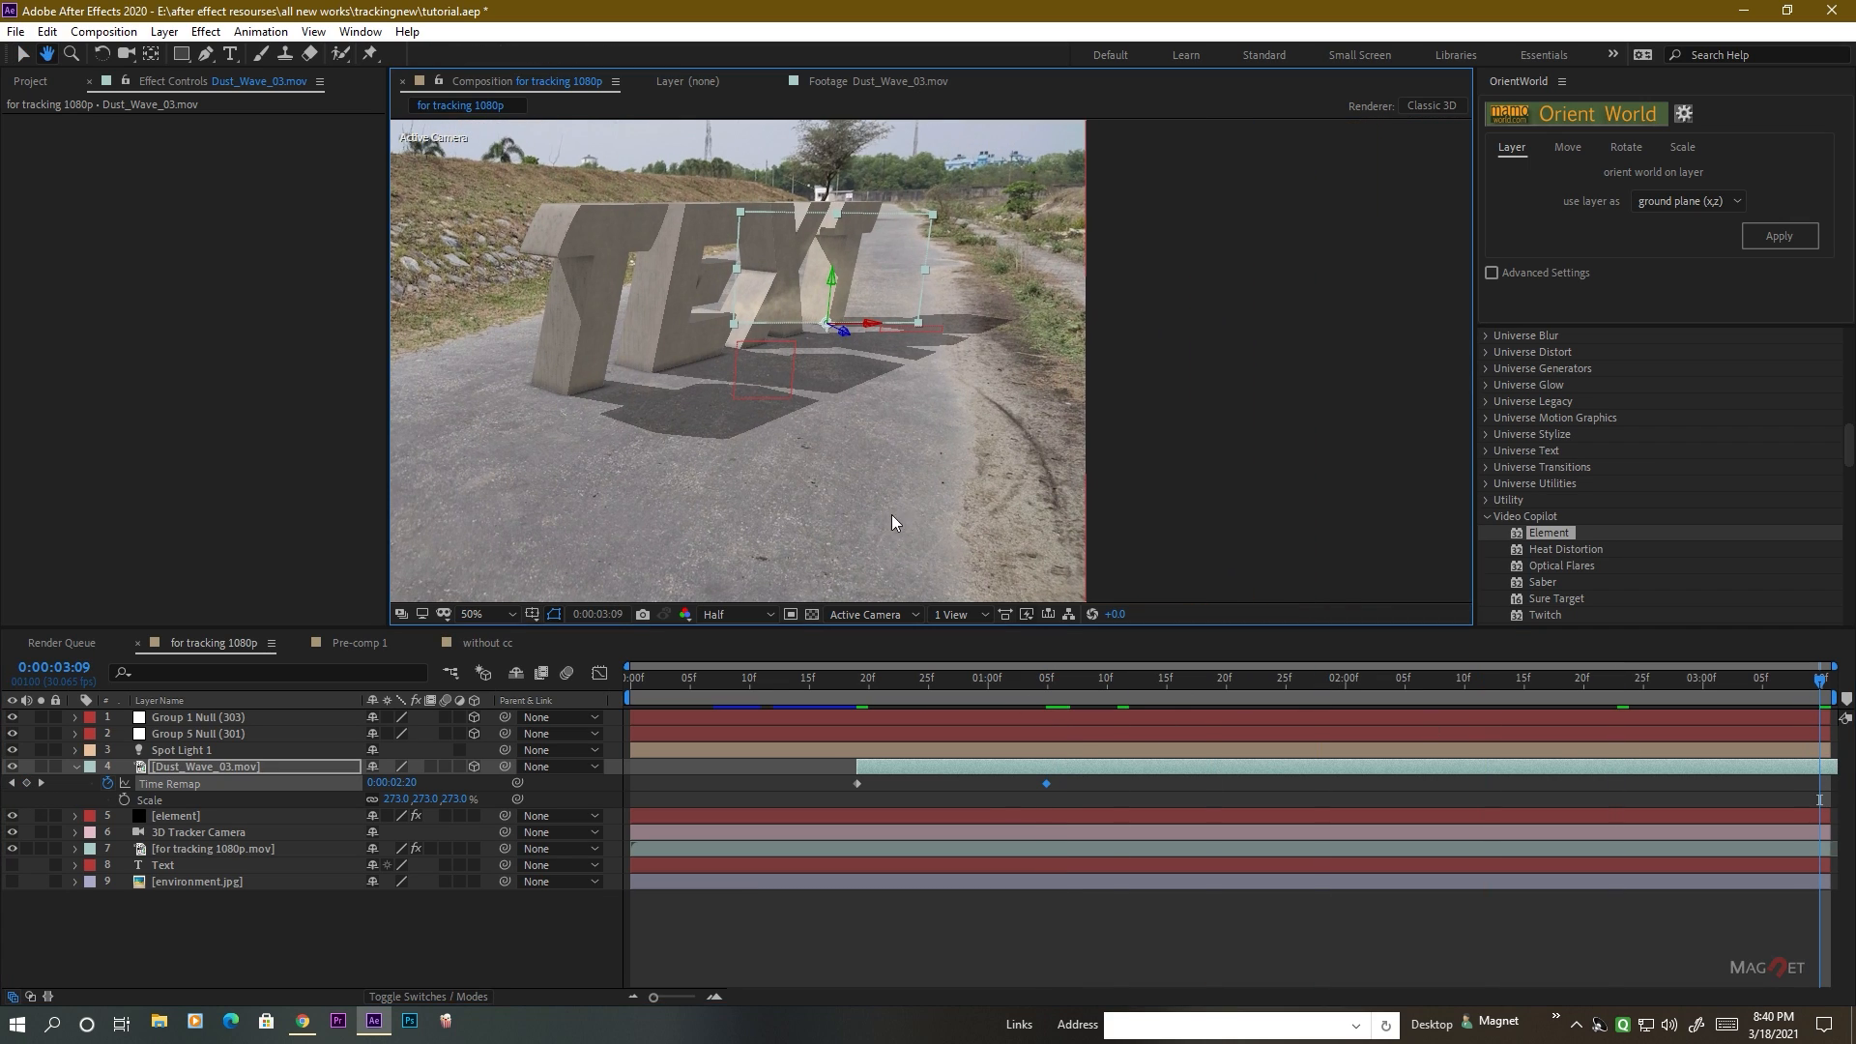
{"action": "left_click_drag", "start_coordinate": [1471, 774], "coordinate": [1117, 776]}
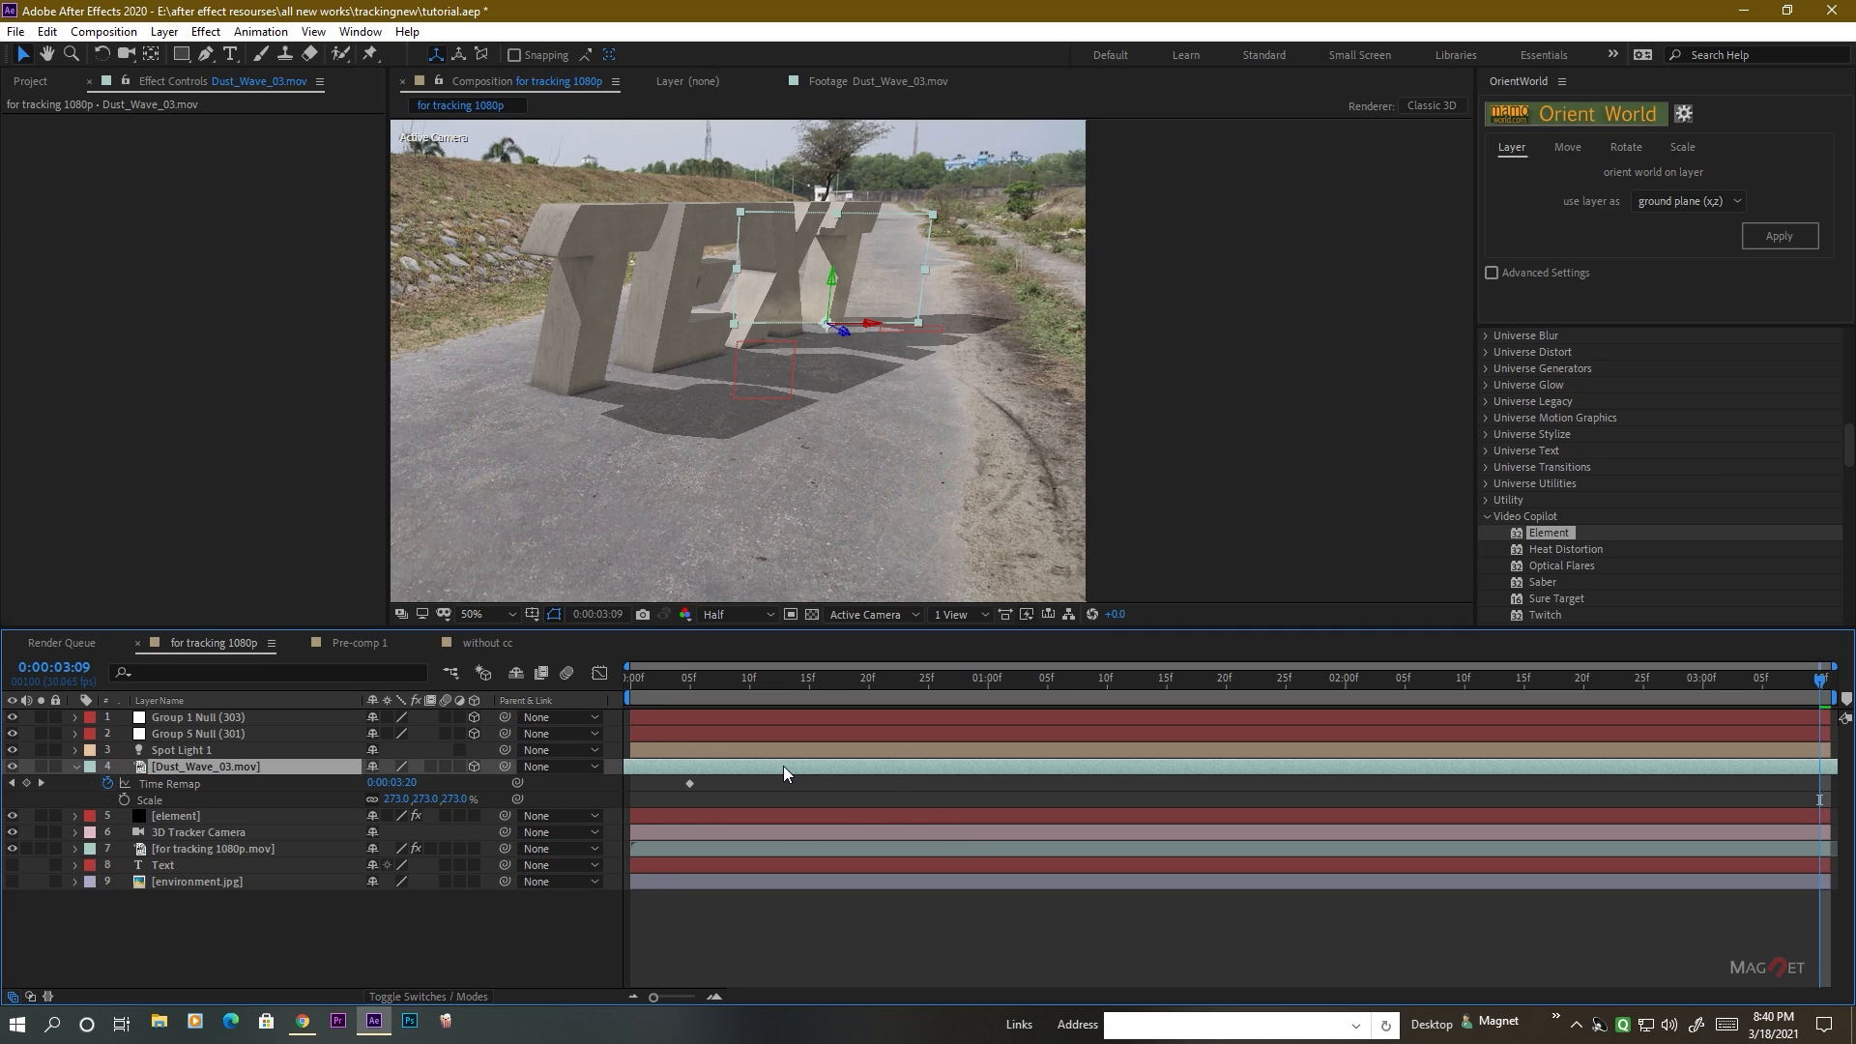
{"action": "left_click_drag", "start_coordinate": [785, 774], "coordinate": [936, 789]}
{"action": "left_click_drag", "start_coordinate": [1058, 780], "coordinate": [1044, 773]}
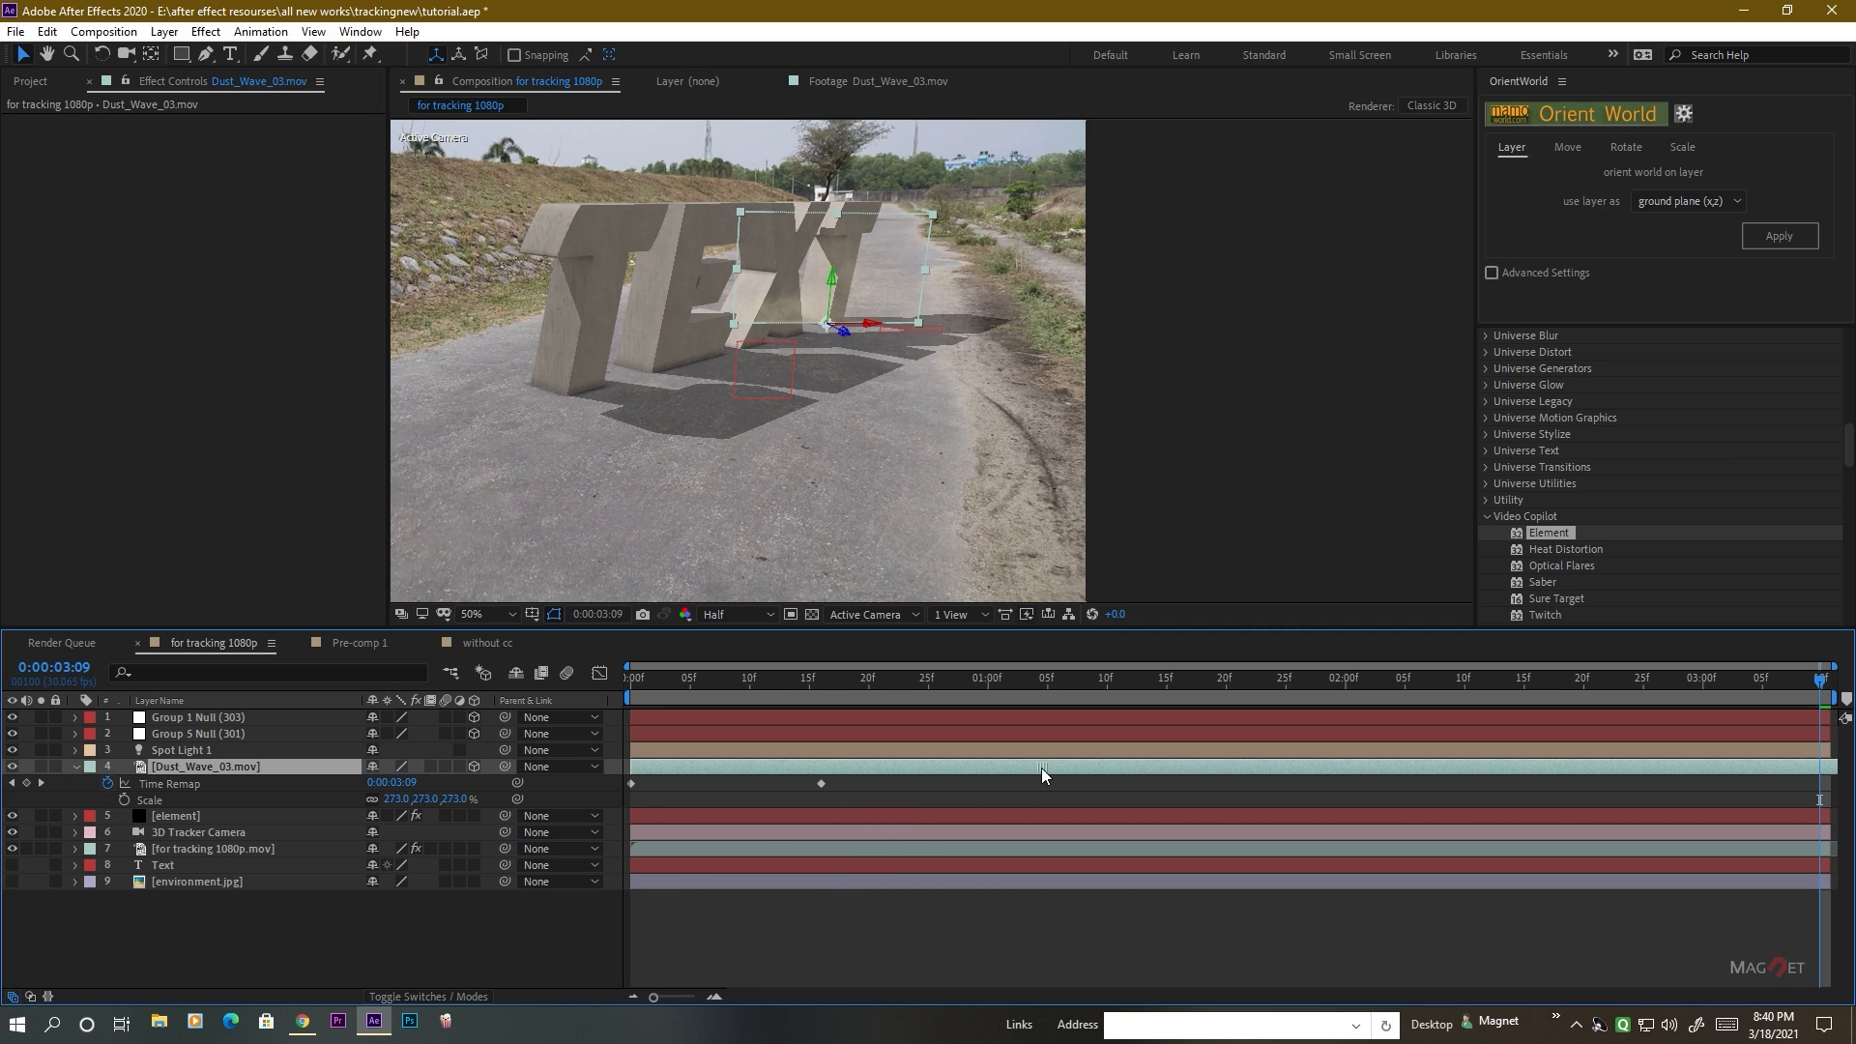
{"action": "left_click", "coordinate": [27, 783]}
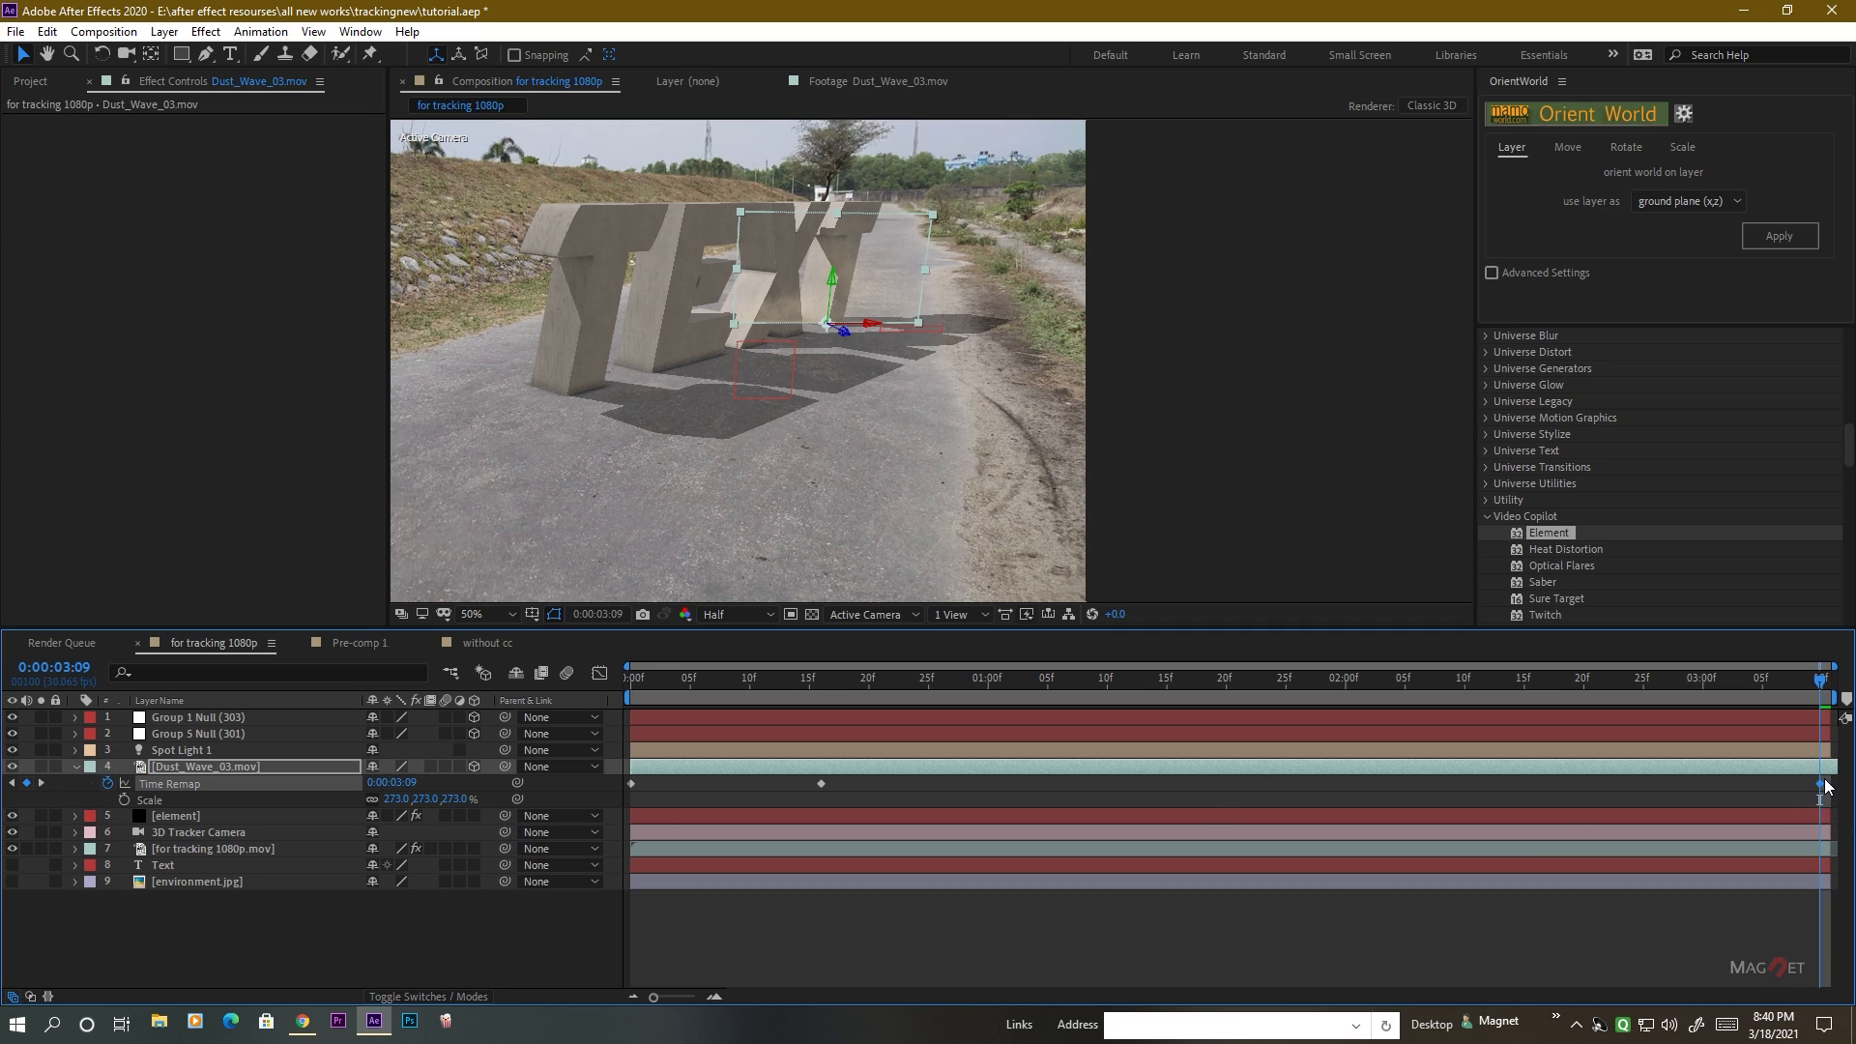
{"action": "left_click_drag", "start_coordinate": [1830, 785], "coordinate": [690, 793]}
{"action": "left_click", "coordinate": [470, 958]}
Move the dust layer so that it starts at 0:00:00:20, and play back the landing.
{"action": "left_click", "coordinate": [774, 683]}
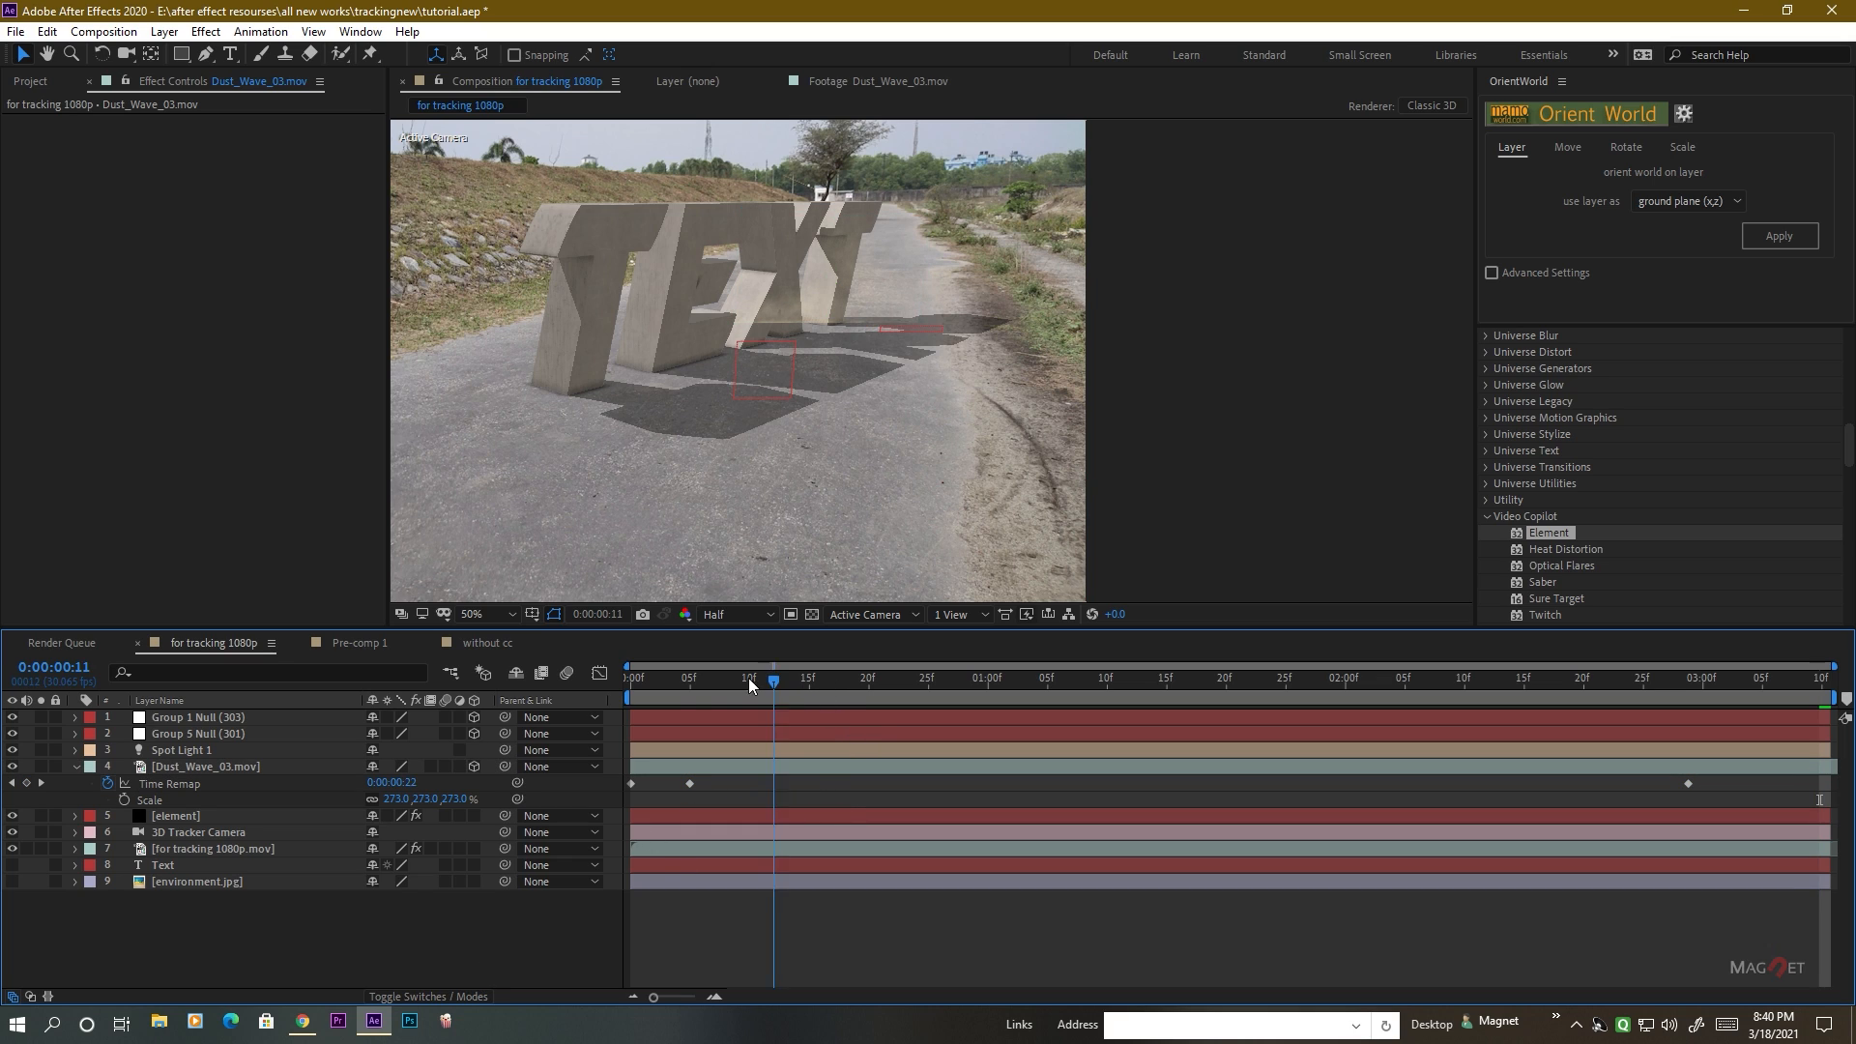
{"action": "left_click_drag", "start_coordinate": [749, 685], "coordinate": [880, 700]}
{"action": "left_click_drag", "start_coordinate": [783, 774], "coordinate": [1025, 770]}
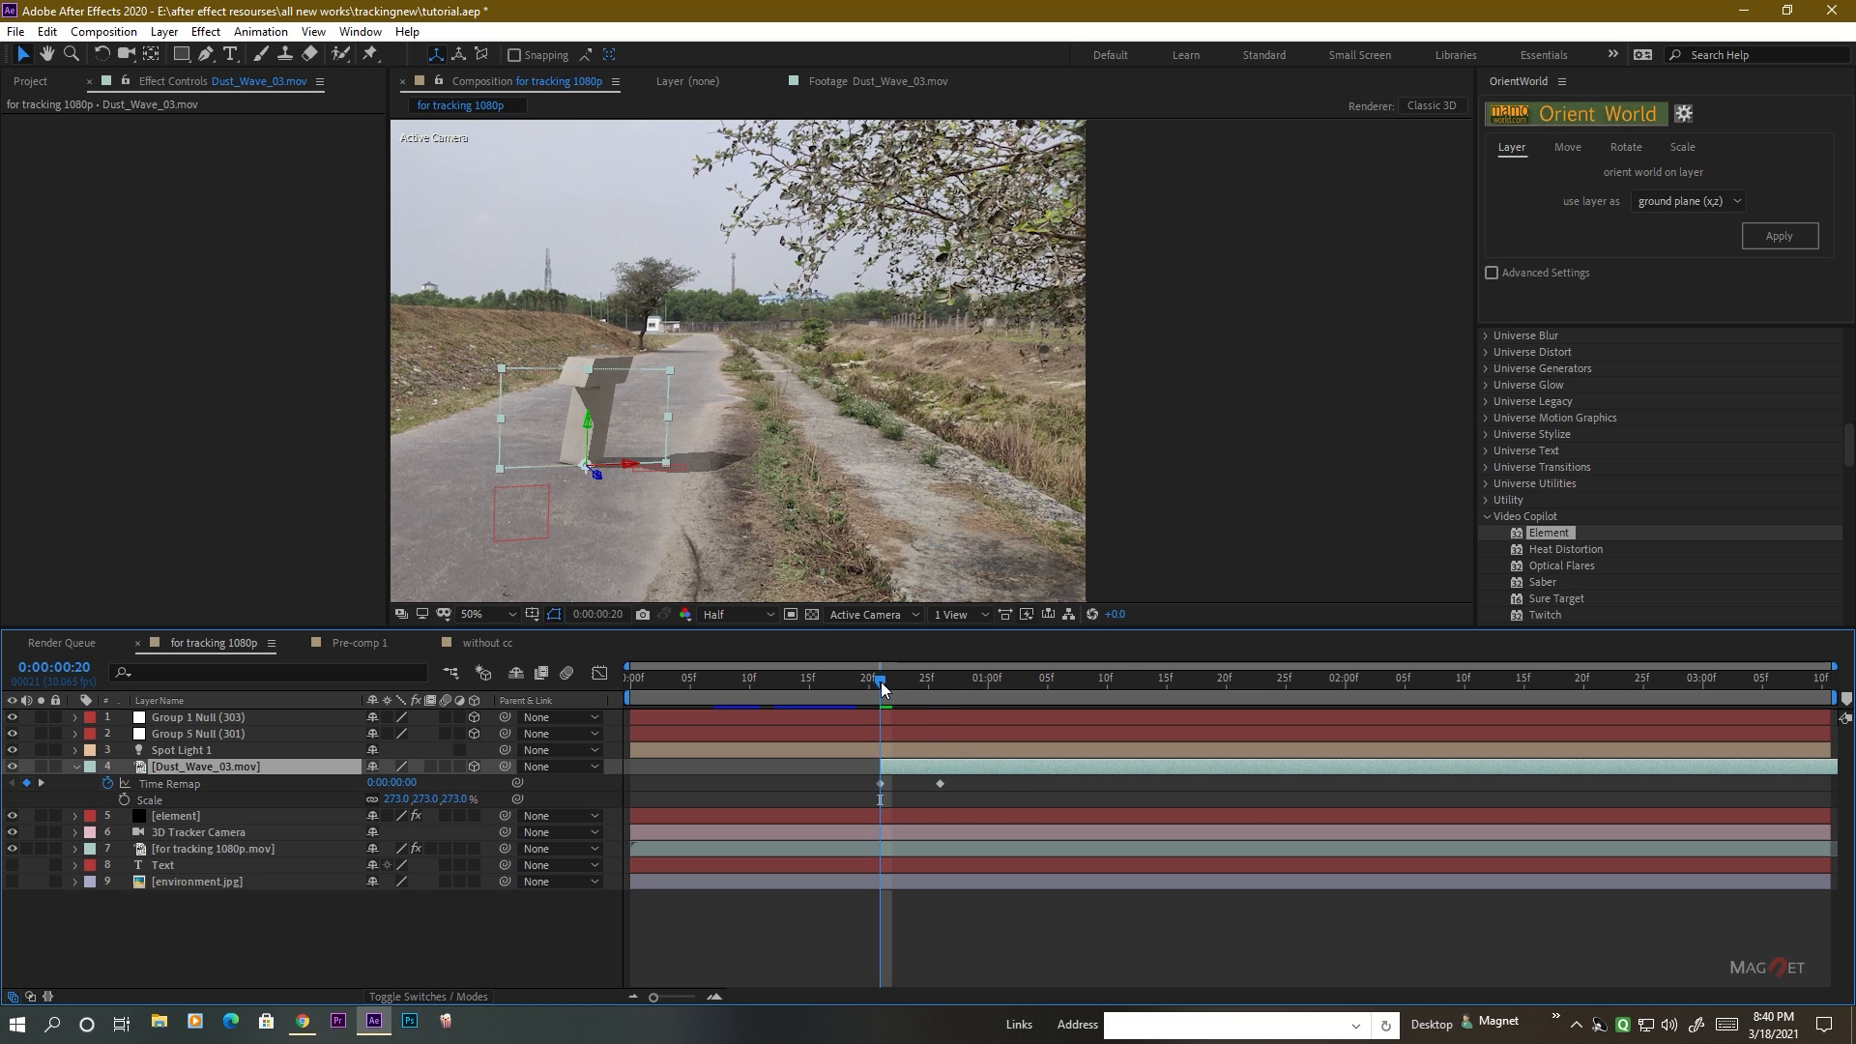
{"action": "mouse_move", "coordinate": [882, 687]}
{"action": "left_mouse_down"}
{"action": "mouse_move", "coordinate": [858, 688]}
{"action": "mouse_move", "coordinate": [899, 693]}
{"action": "mouse_move", "coordinate": [856, 688]}
{"action": "left_mouse_up"}
{"action": "left_click", "coordinate": [509, 936]}
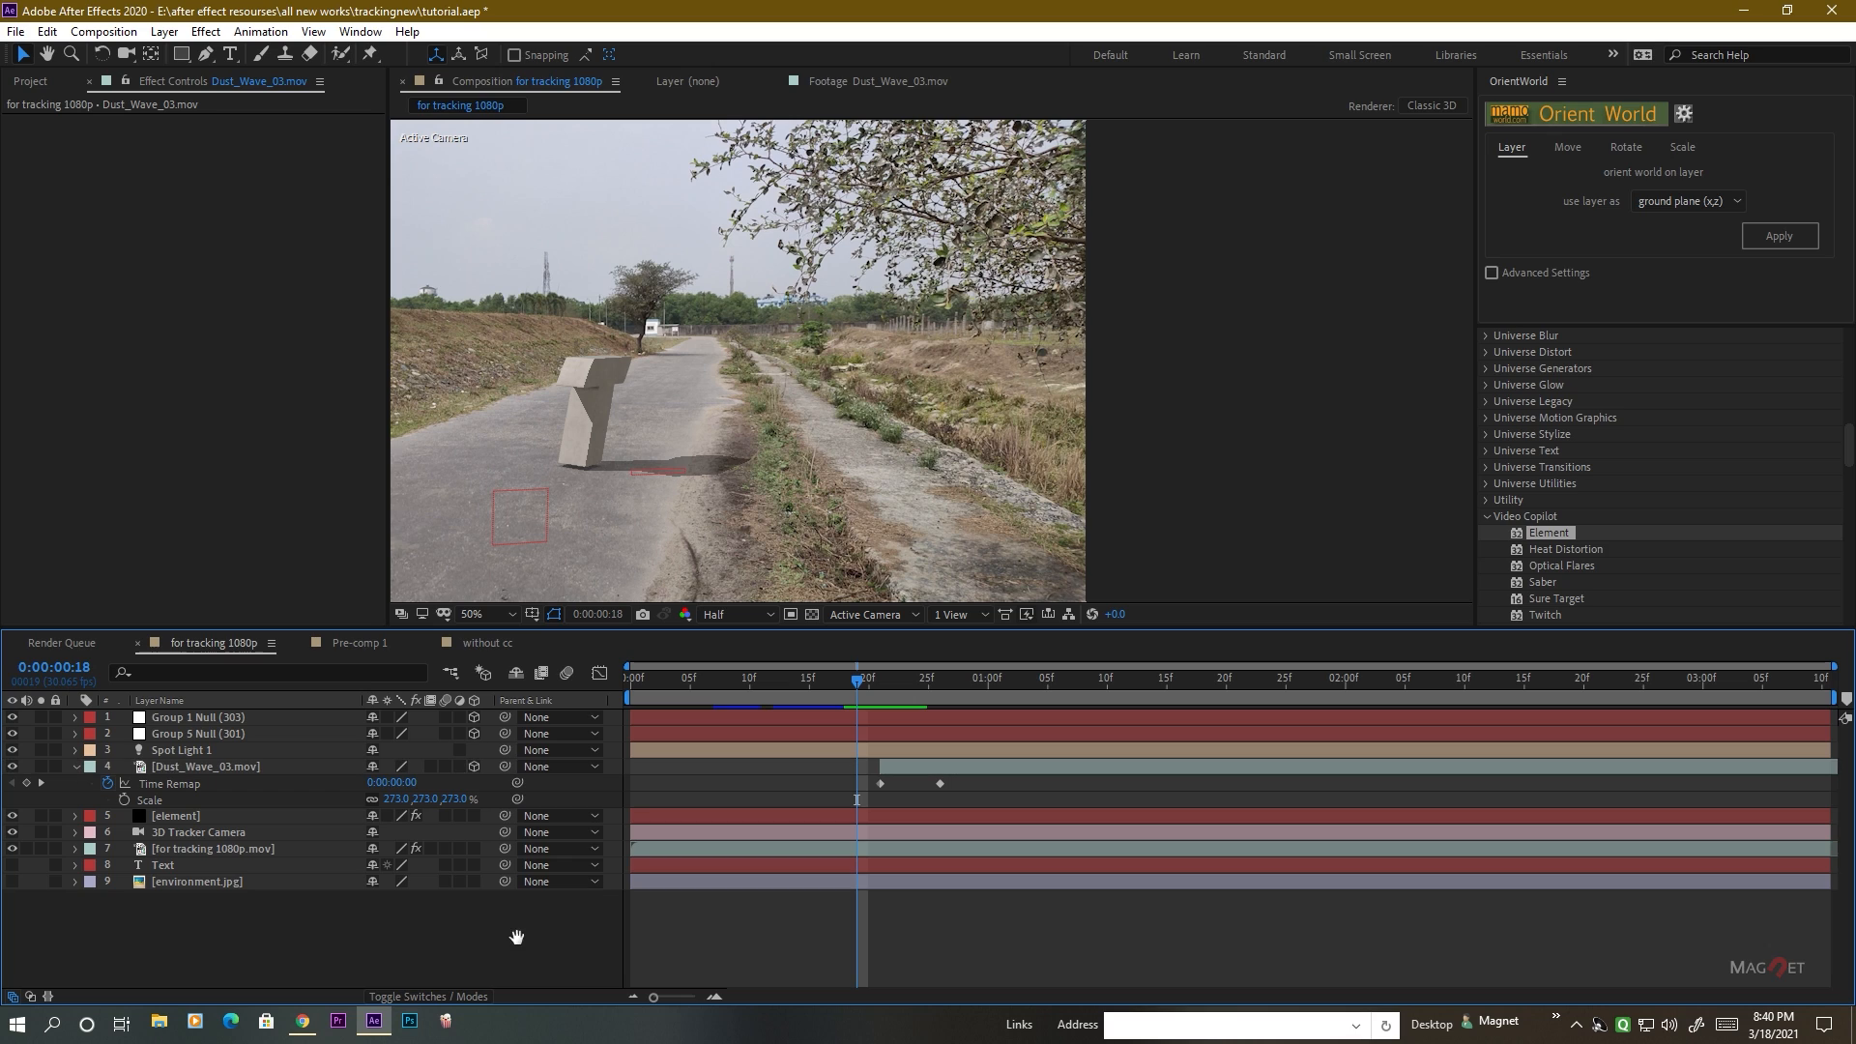
{"action": "key", "text": "space"}
{"action": "key", "text": "space"}
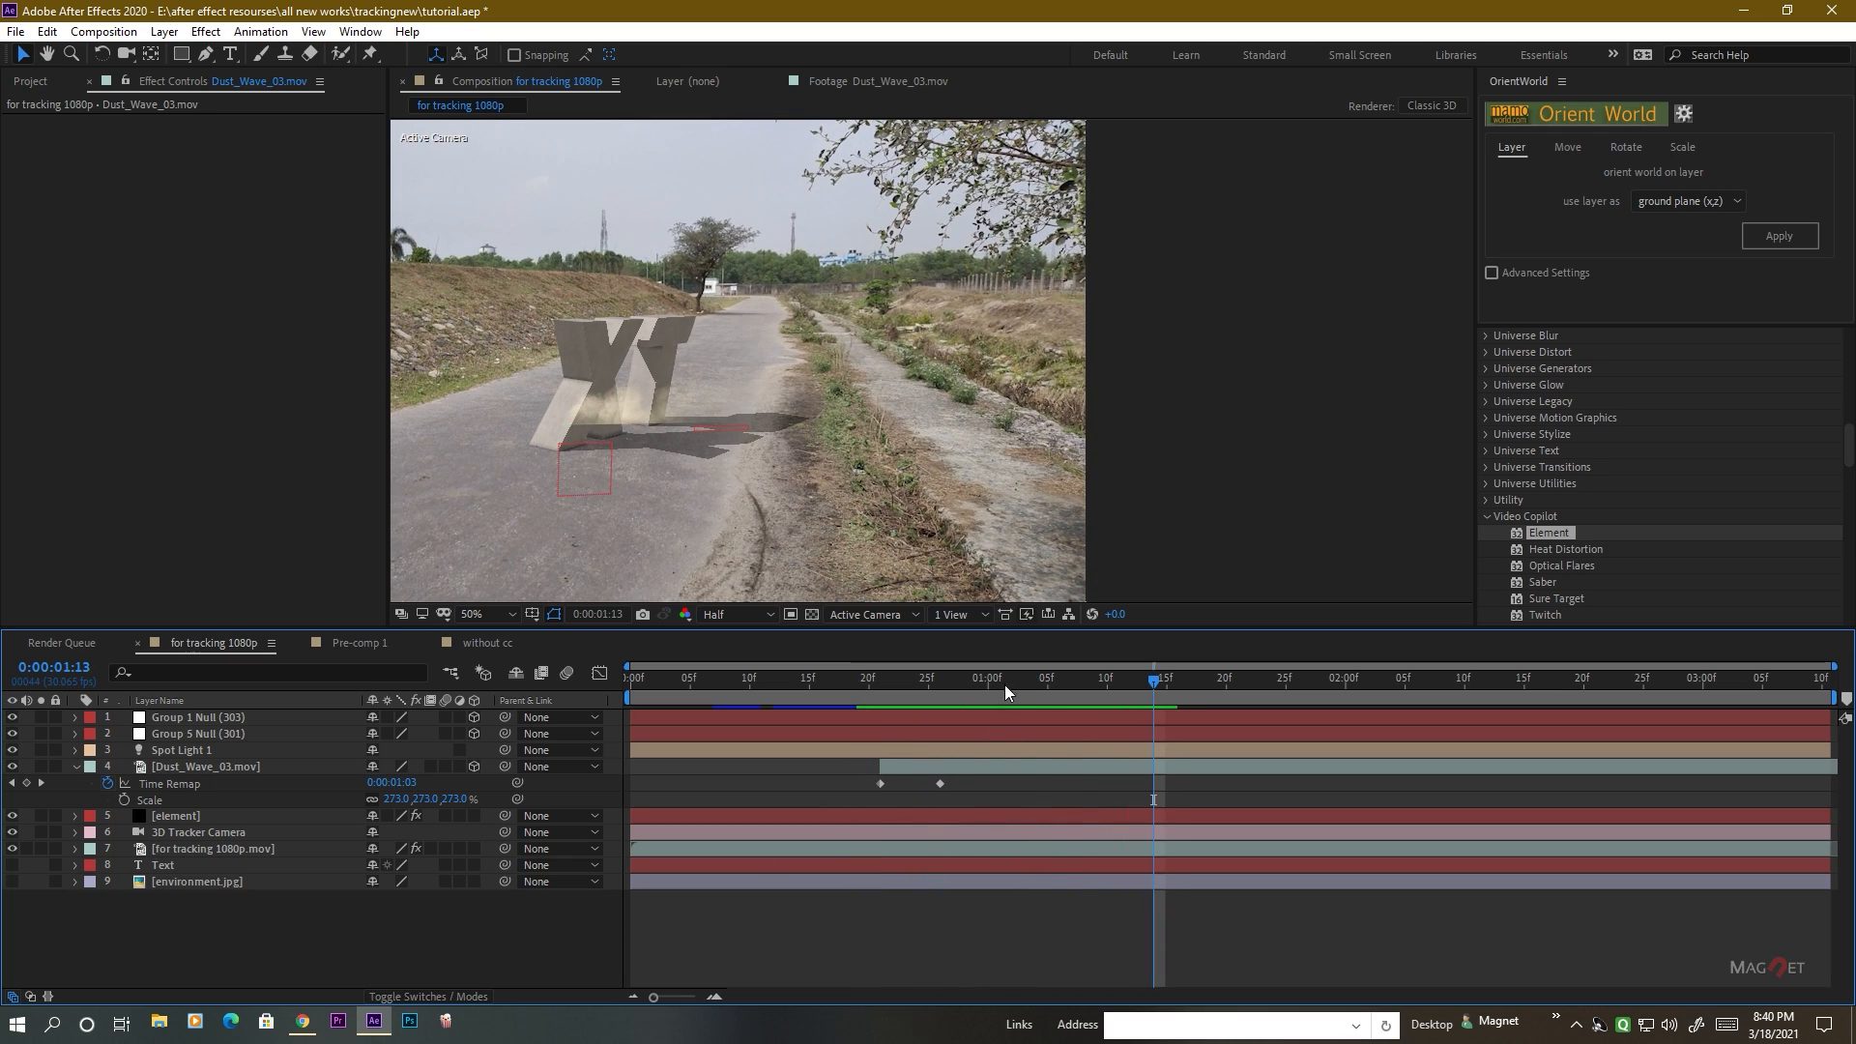
Move the second Time Remap keyframe to 0:00:00:22 to speed up the initial dust burst, and preview it.
{"action": "left_click", "coordinate": [844, 686]}
{"action": "left_click_drag", "start_coordinate": [805, 686], "coordinate": [886, 711]}
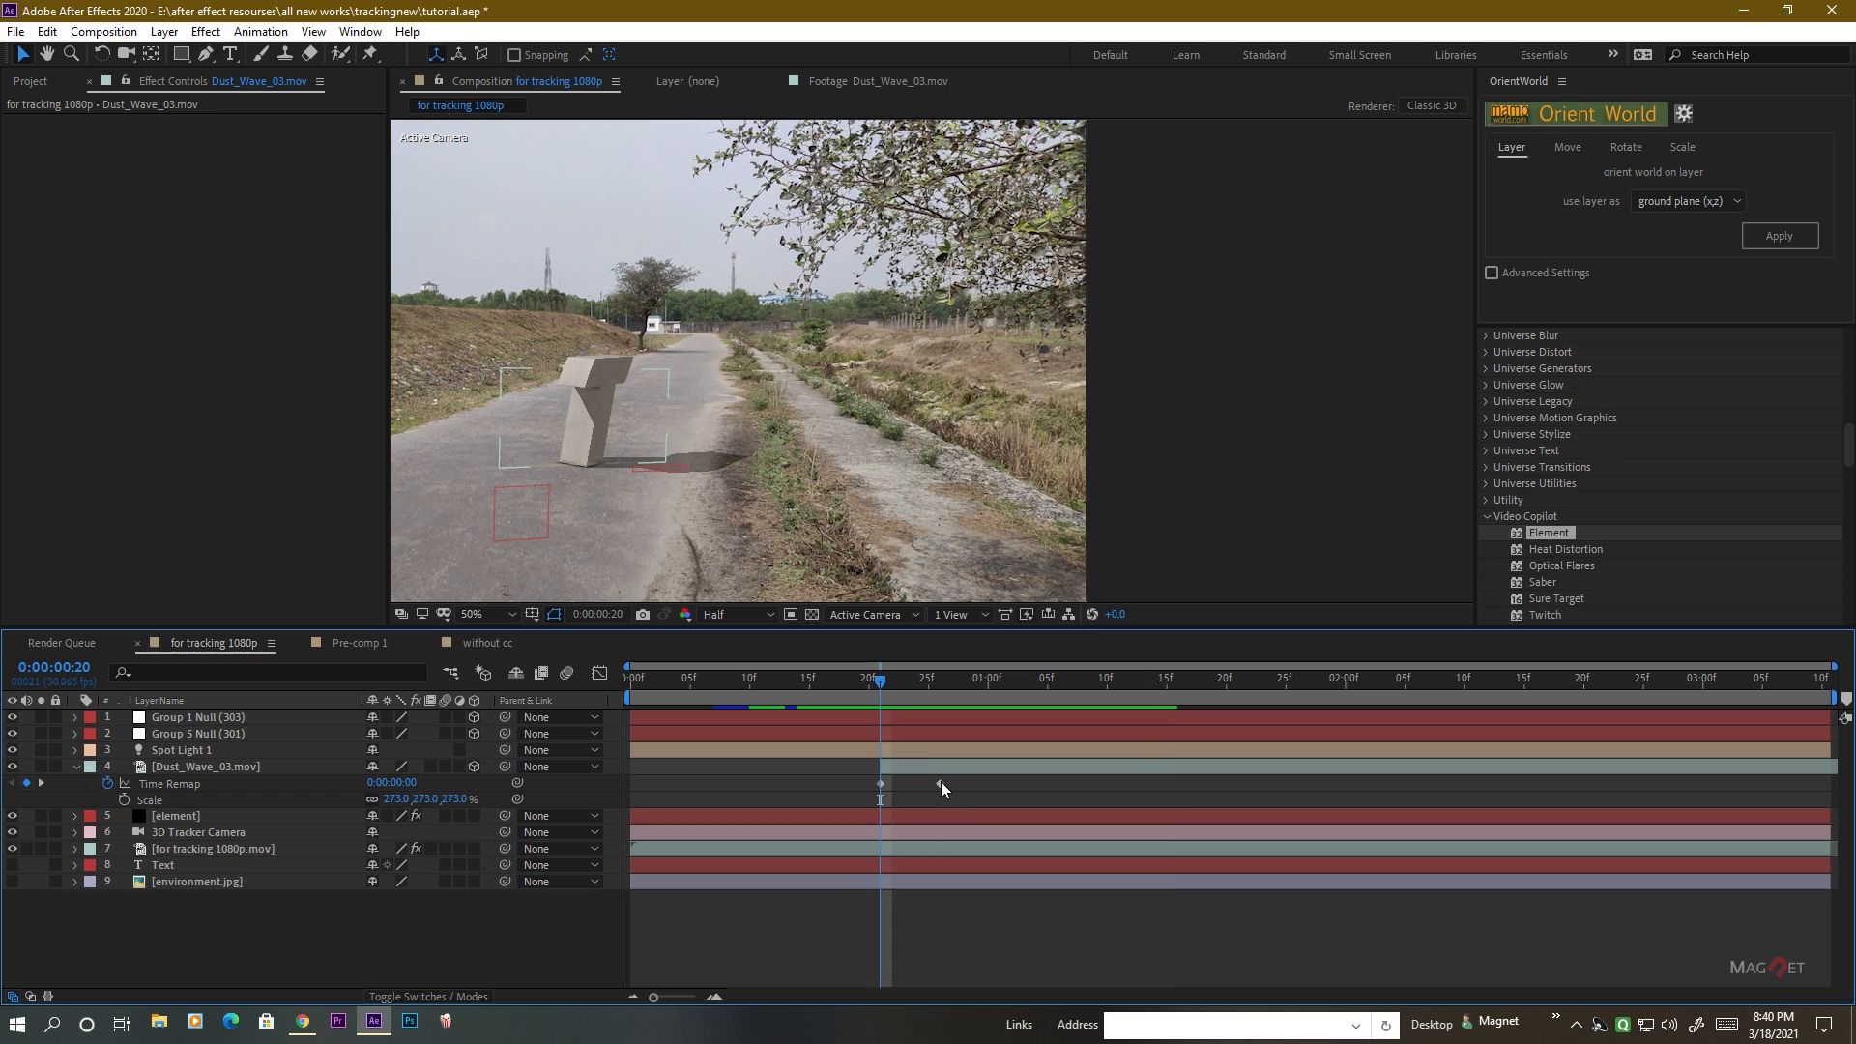
{"action": "left_click_drag", "start_coordinate": [942, 784], "coordinate": [905, 785]}
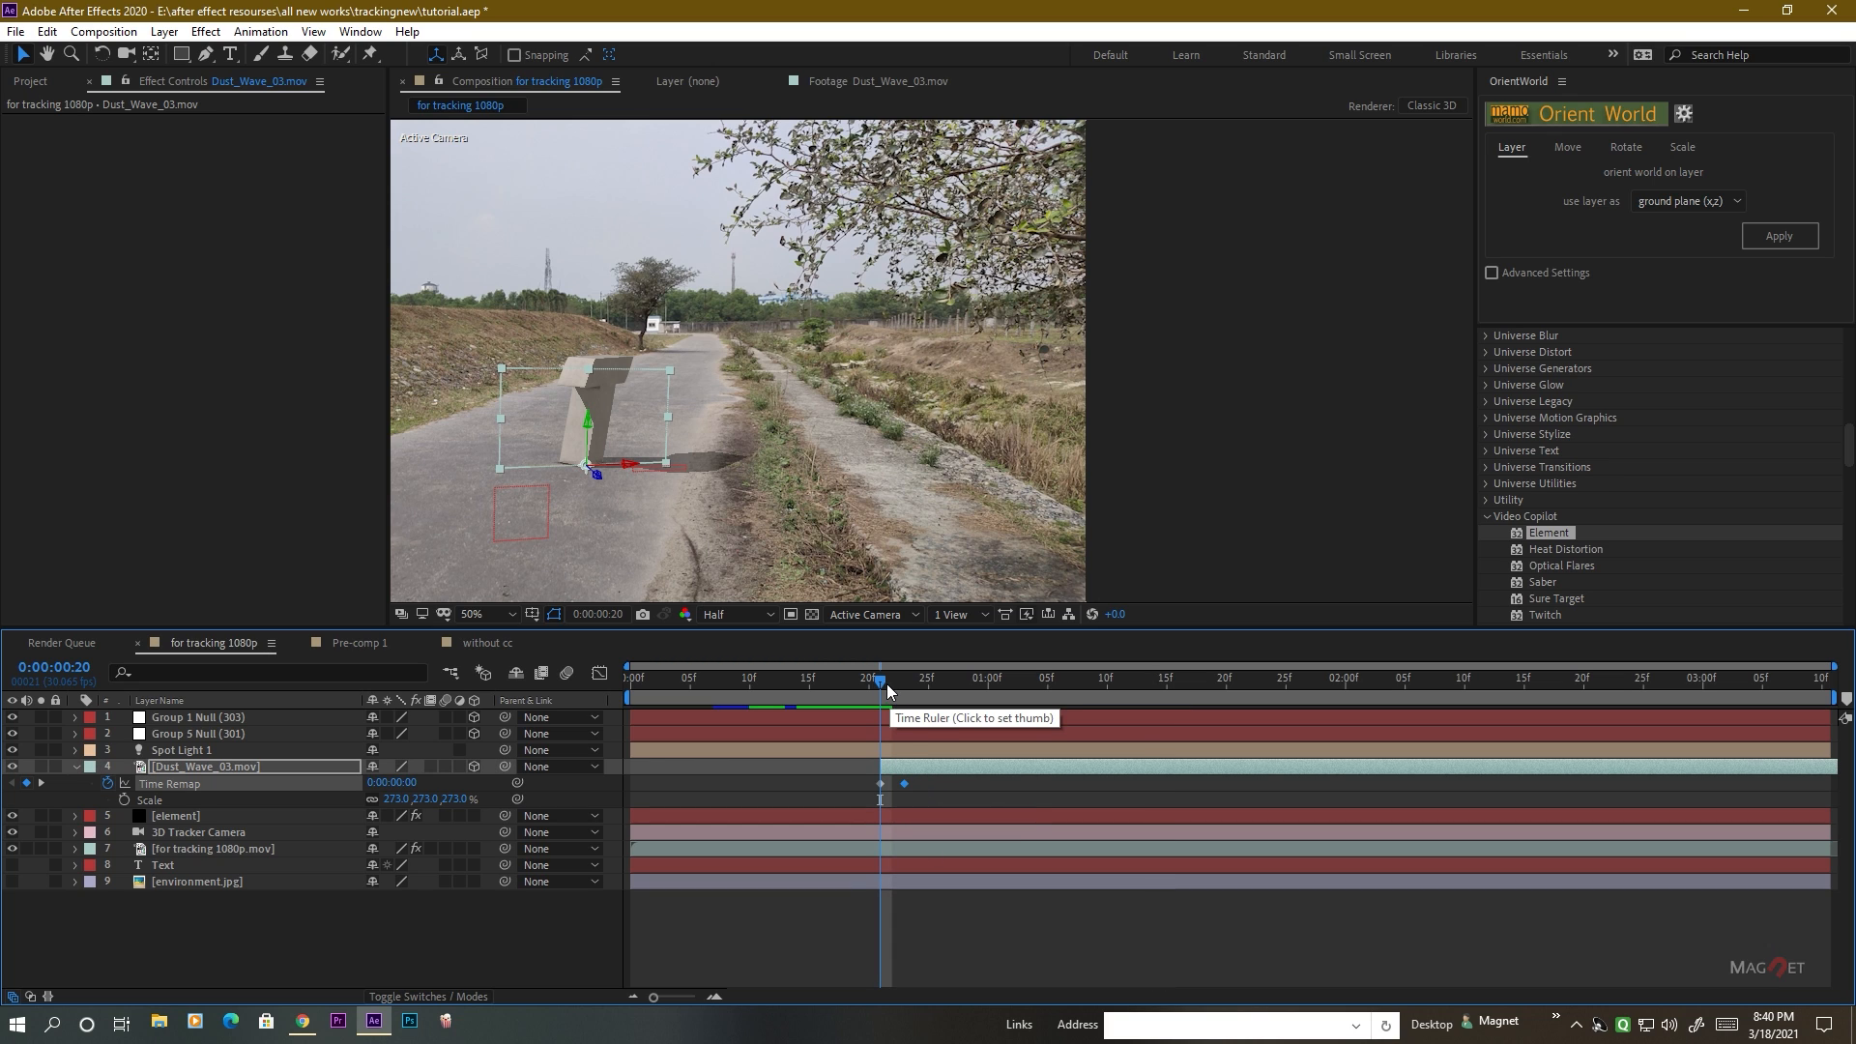
{"action": "left_click", "coordinate": [868, 686]}
{"action": "key", "text": "space"}
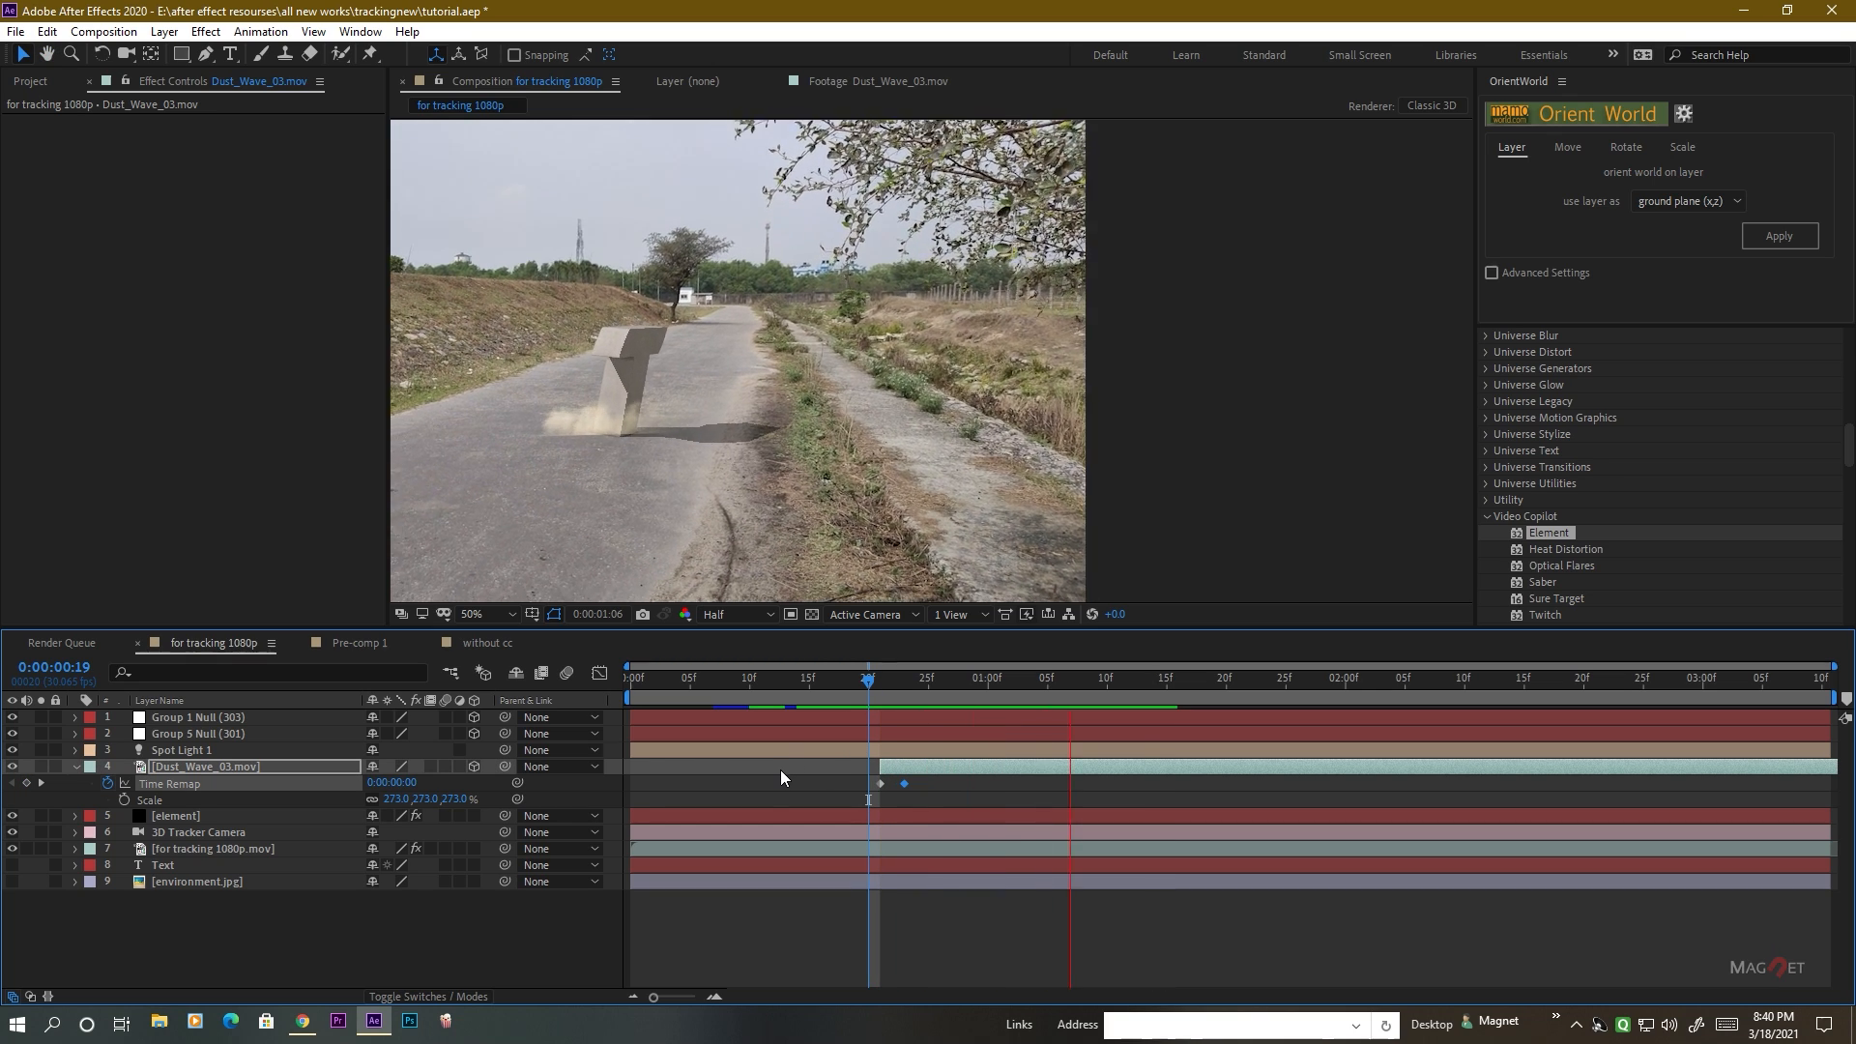
Replay the T's landing and examine up close how the dust sits around the T and the neighbouring X.
{"action": "left_click", "coordinate": [904, 687]}
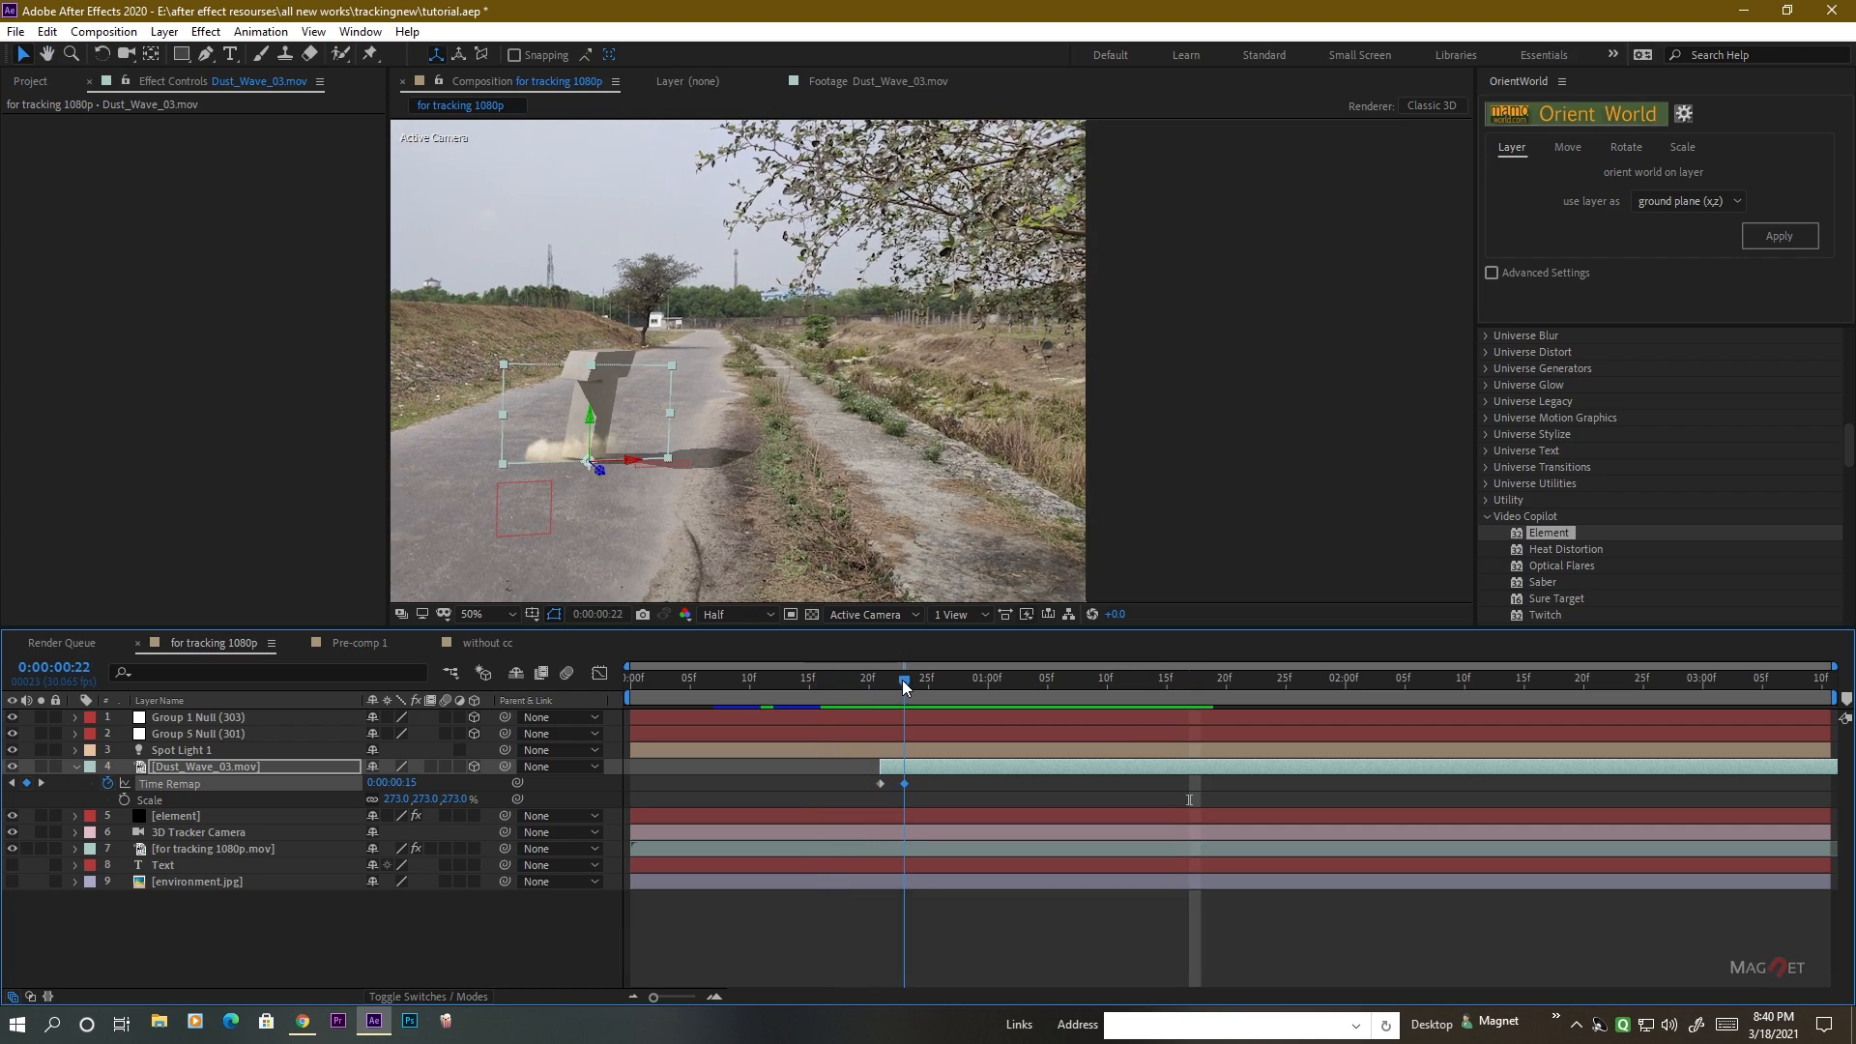
{"action": "left_click_drag", "start_coordinate": [904, 687], "coordinate": [857, 706]}
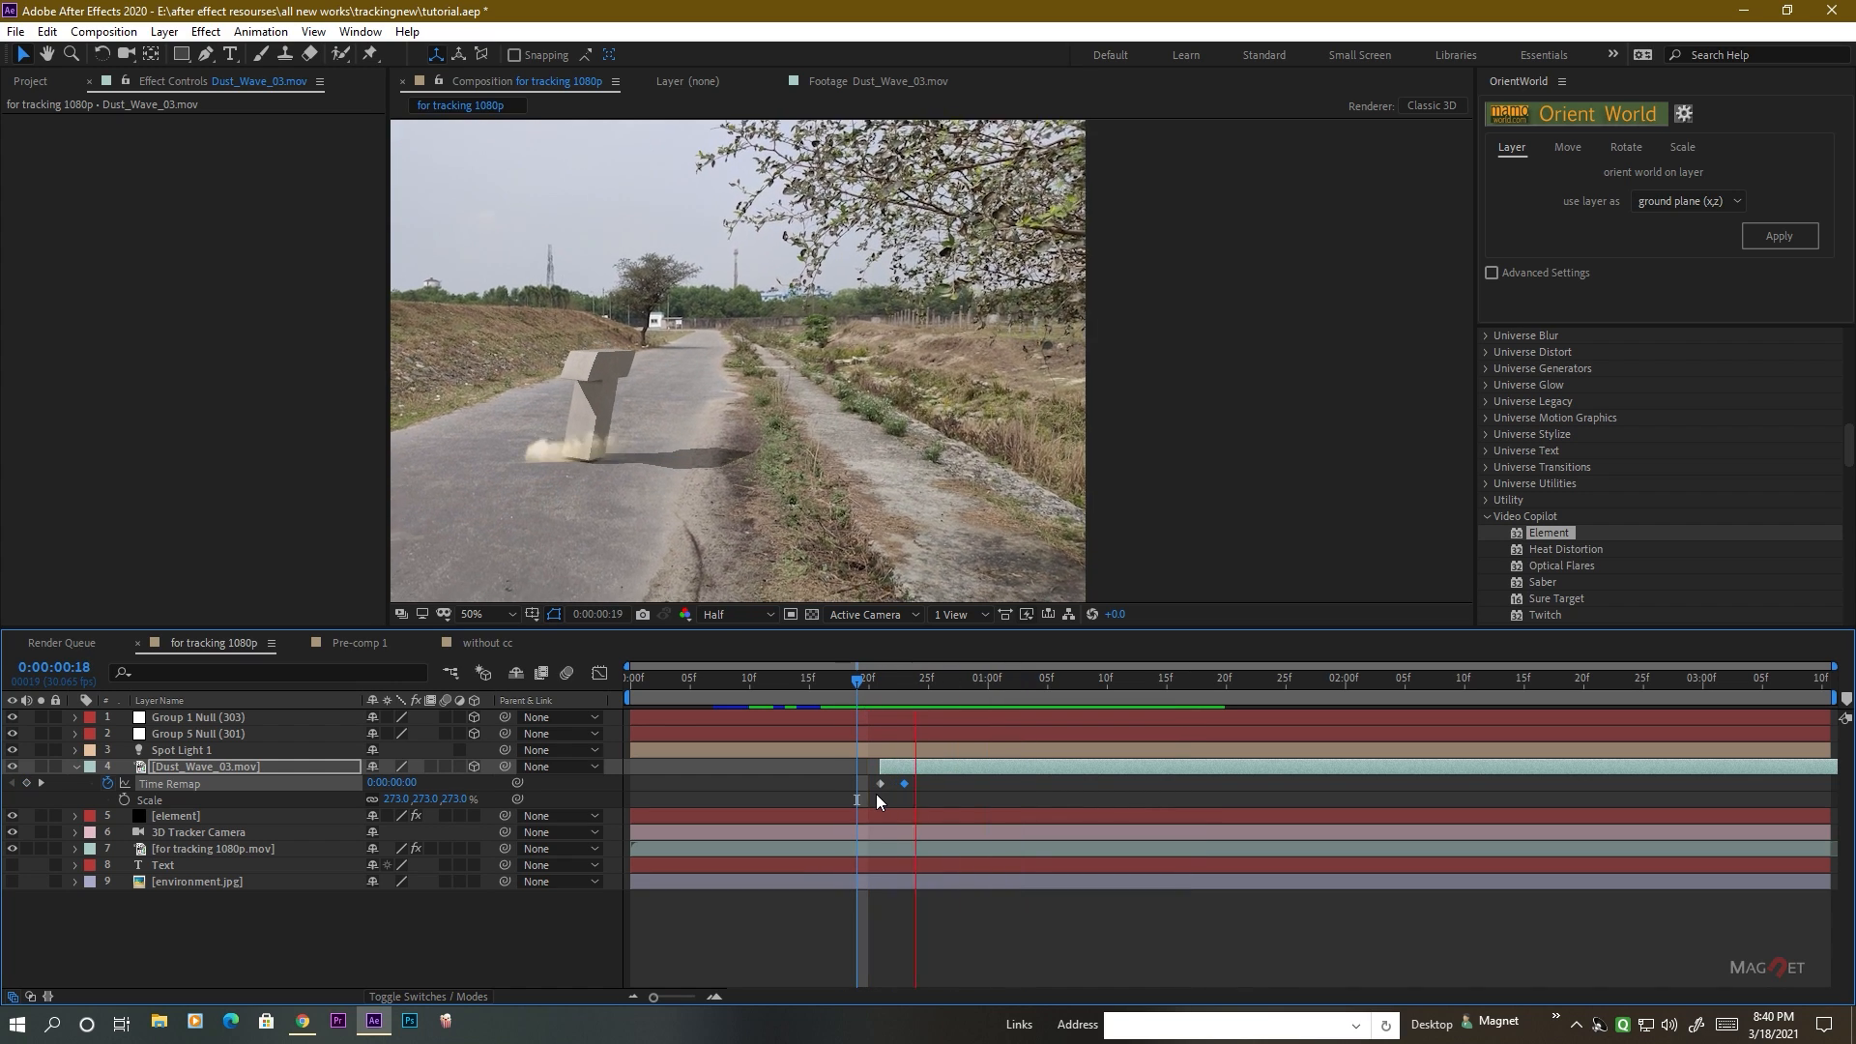
{"action": "key", "text": "space"}
{"action": "key", "text": "space"}
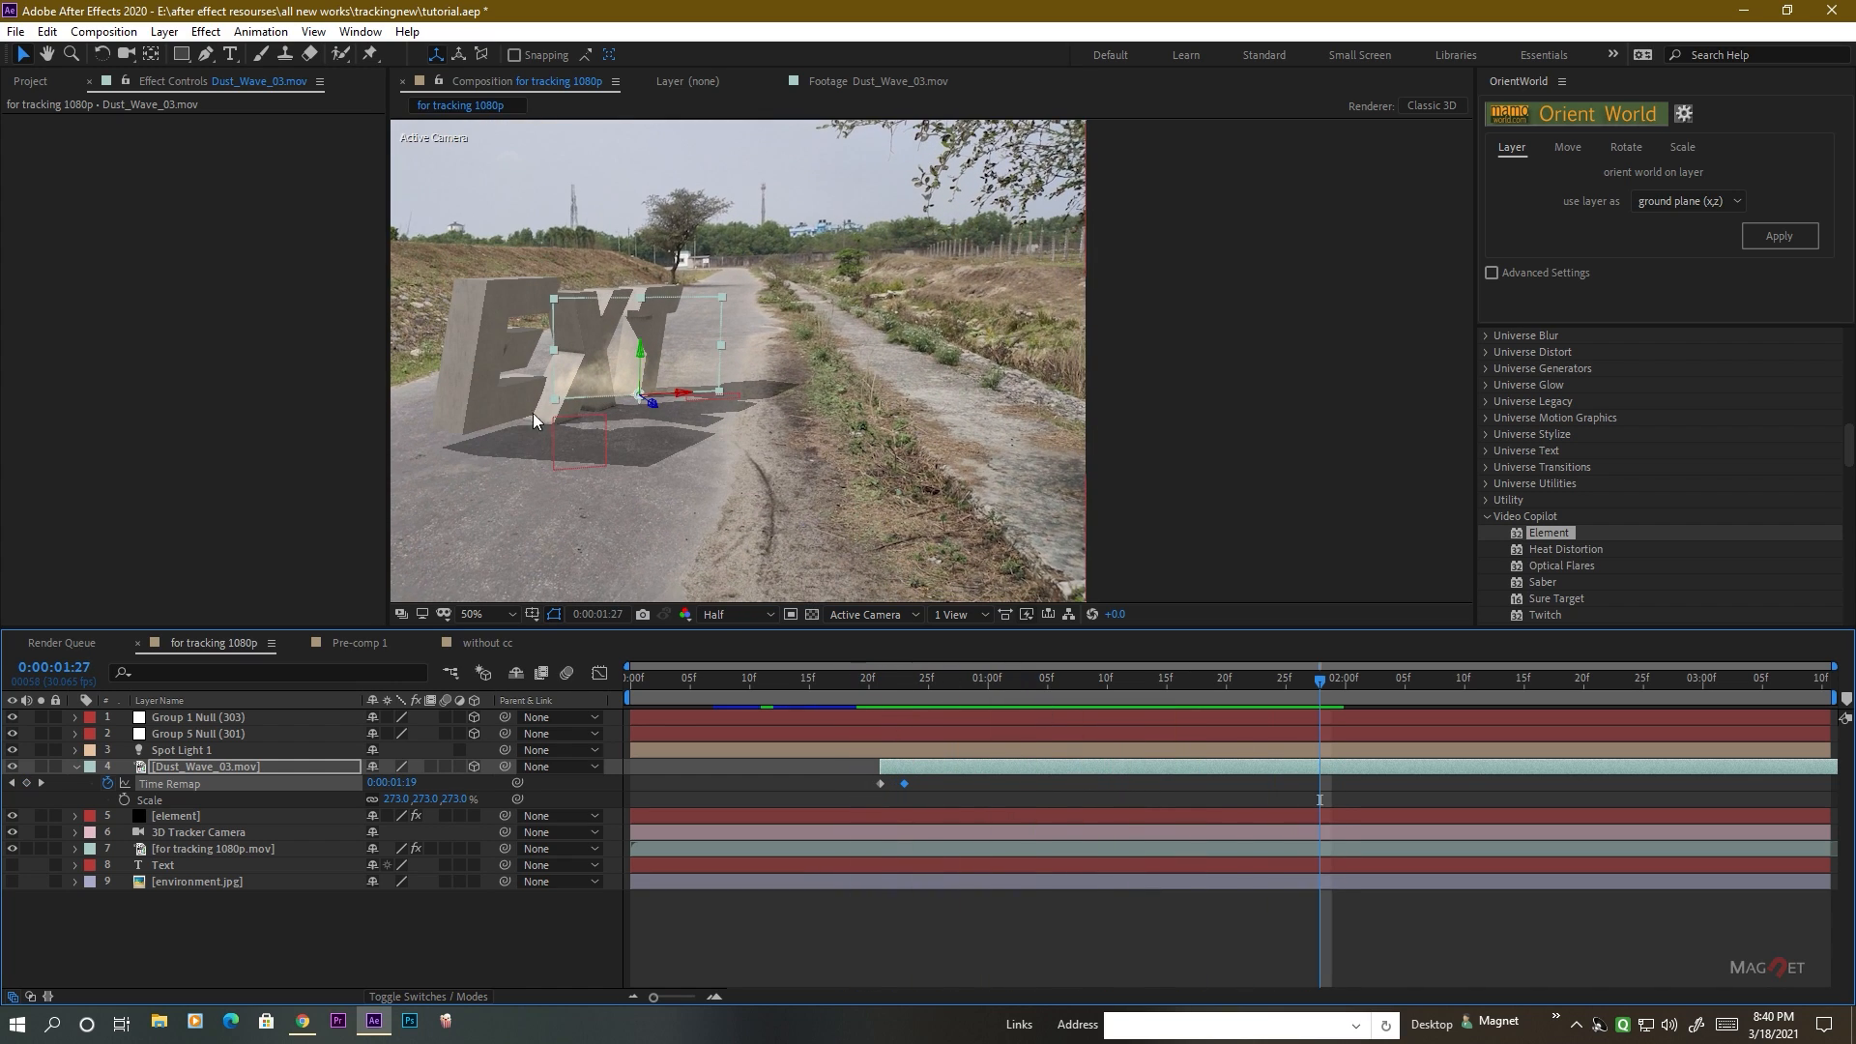
{"action": "scroll", "coordinate": [542, 423], "scroll_direction": "up", "scroll_amount": 1}
{"action": "left_click_drag", "start_coordinate": [619, 427], "coordinate": [814, 483]}
{"action": "left_click_drag", "start_coordinate": [1069, 686], "coordinate": [1154, 698]}
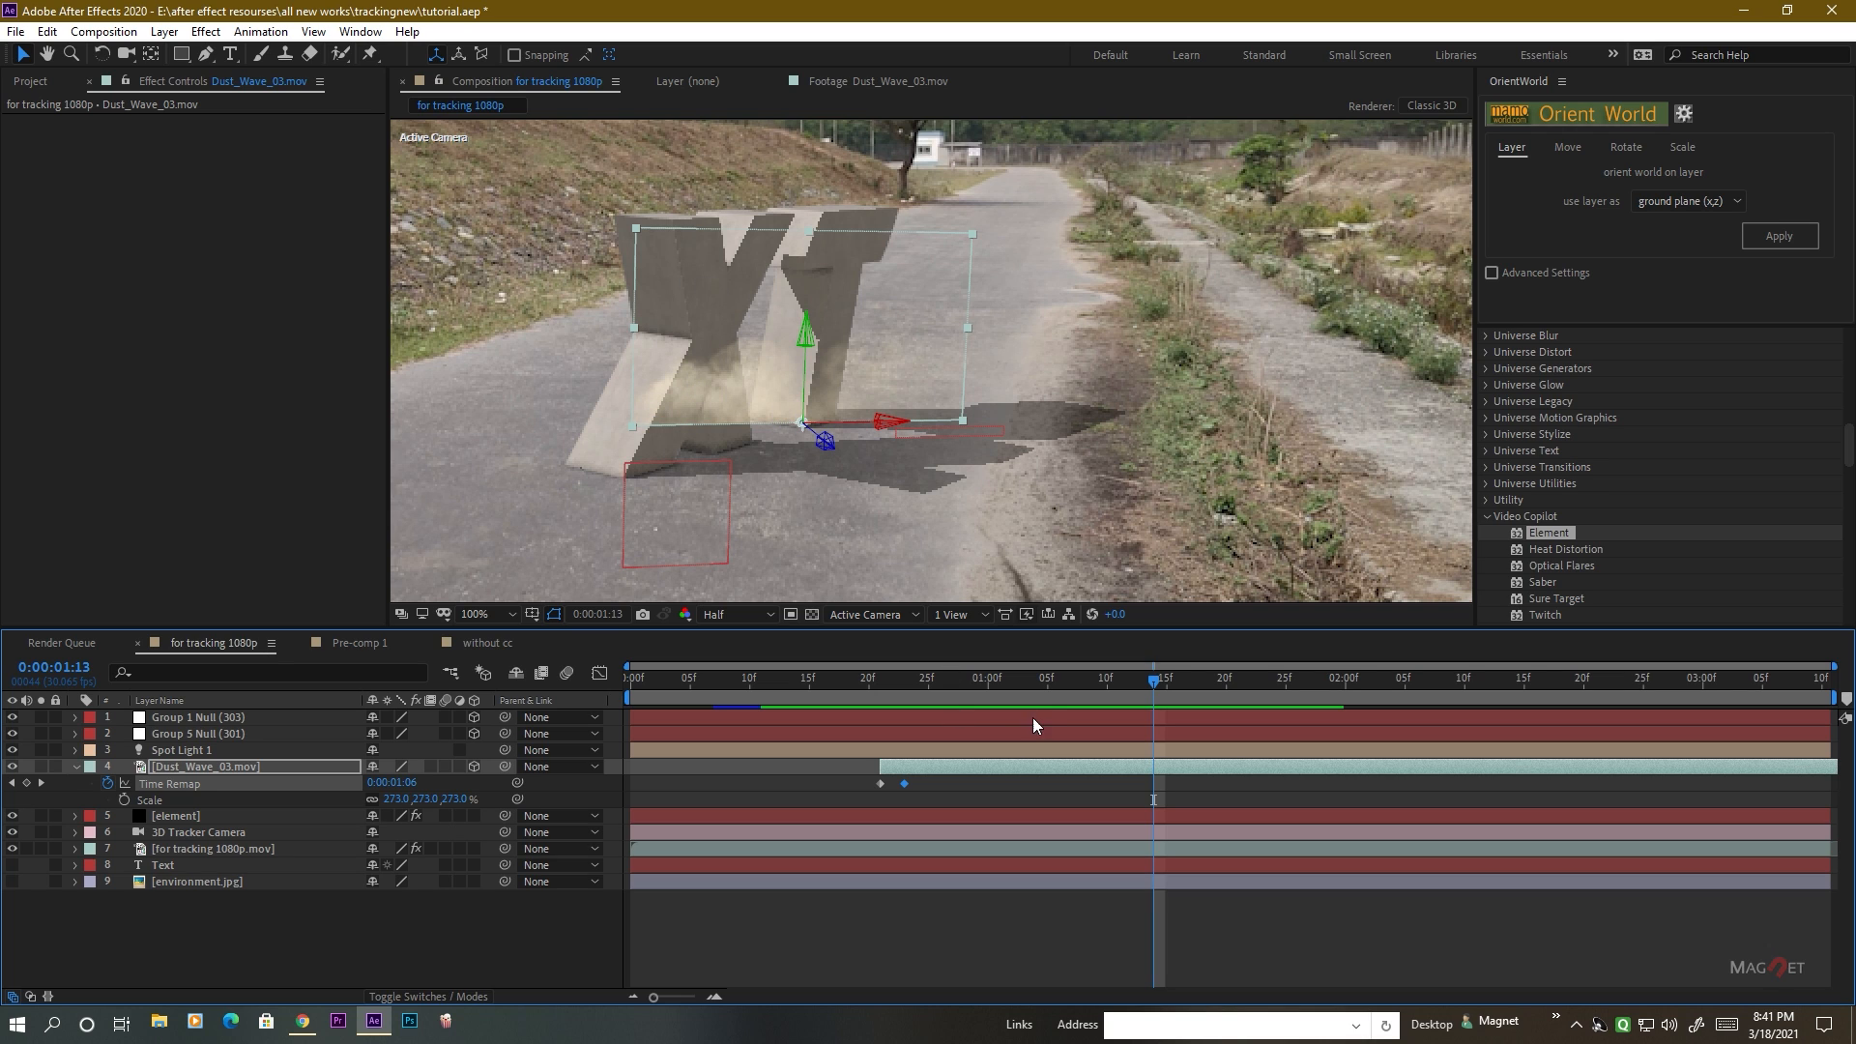
{"action": "left_click_drag", "start_coordinate": [1055, 687], "coordinate": [916, 686]}
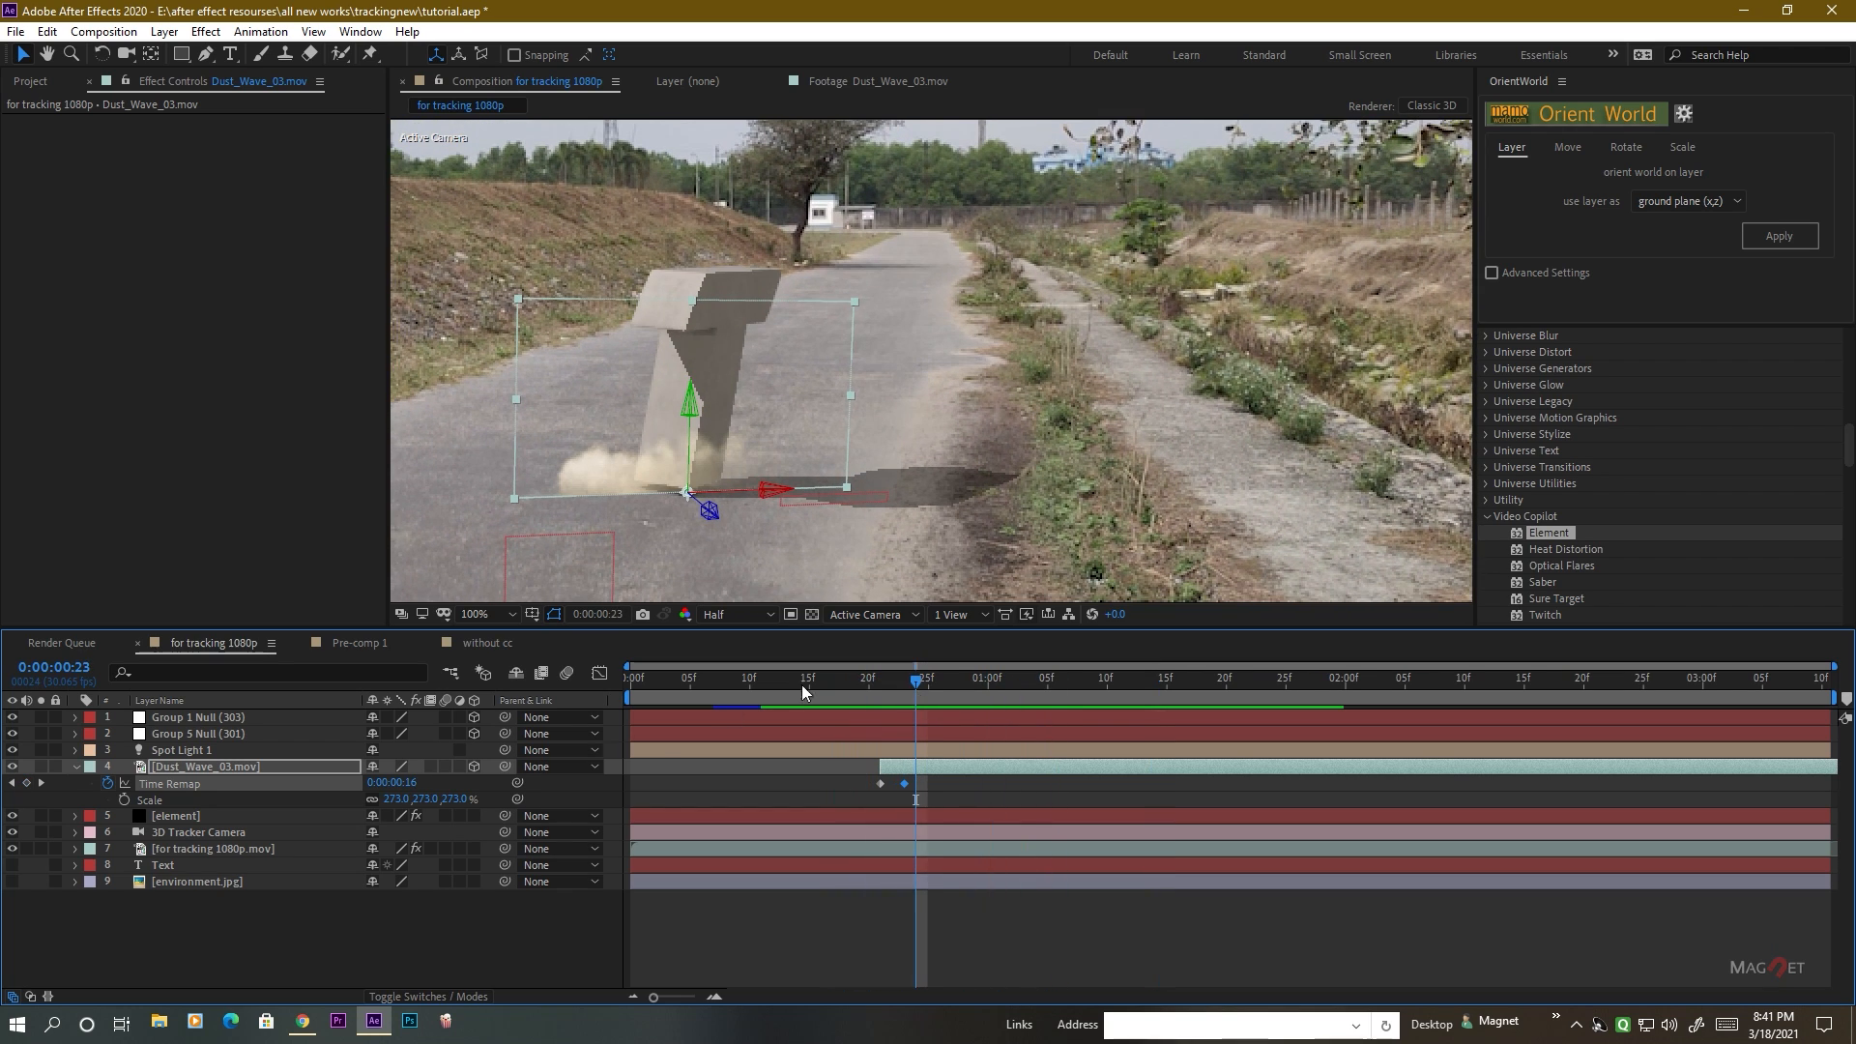
Add a full-size rectangular mask to the Dust_Wave_03.mov layer, with Mask Expansion -19 and Mask Feather 79 pixels.
{"action": "left_click", "coordinate": [449, 927]}
{"action": "scroll", "coordinate": [767, 535], "scroll_direction": "up", "scroll_amount": 2}
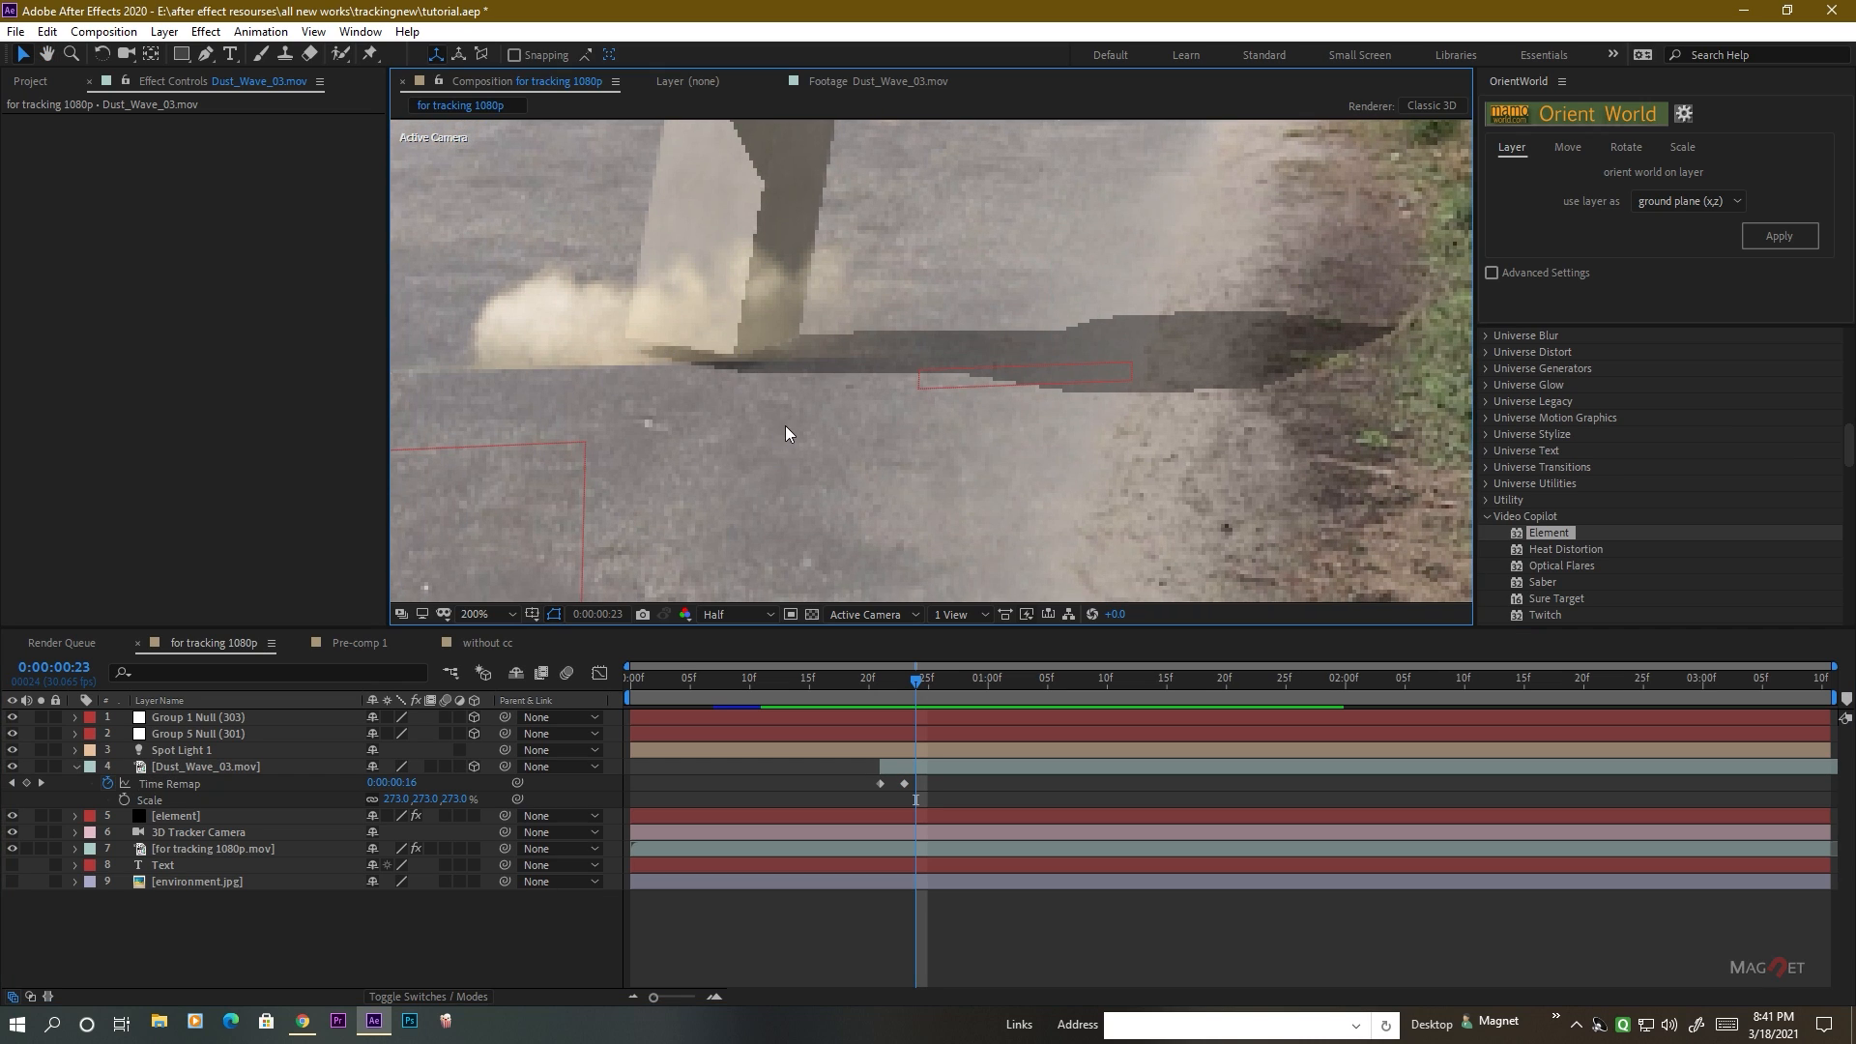
{"action": "scroll", "coordinate": [785, 435], "scroll_direction": "down", "scroll_amount": 2}
{"action": "left_click_drag", "start_coordinate": [847, 437], "coordinate": [813, 489]}
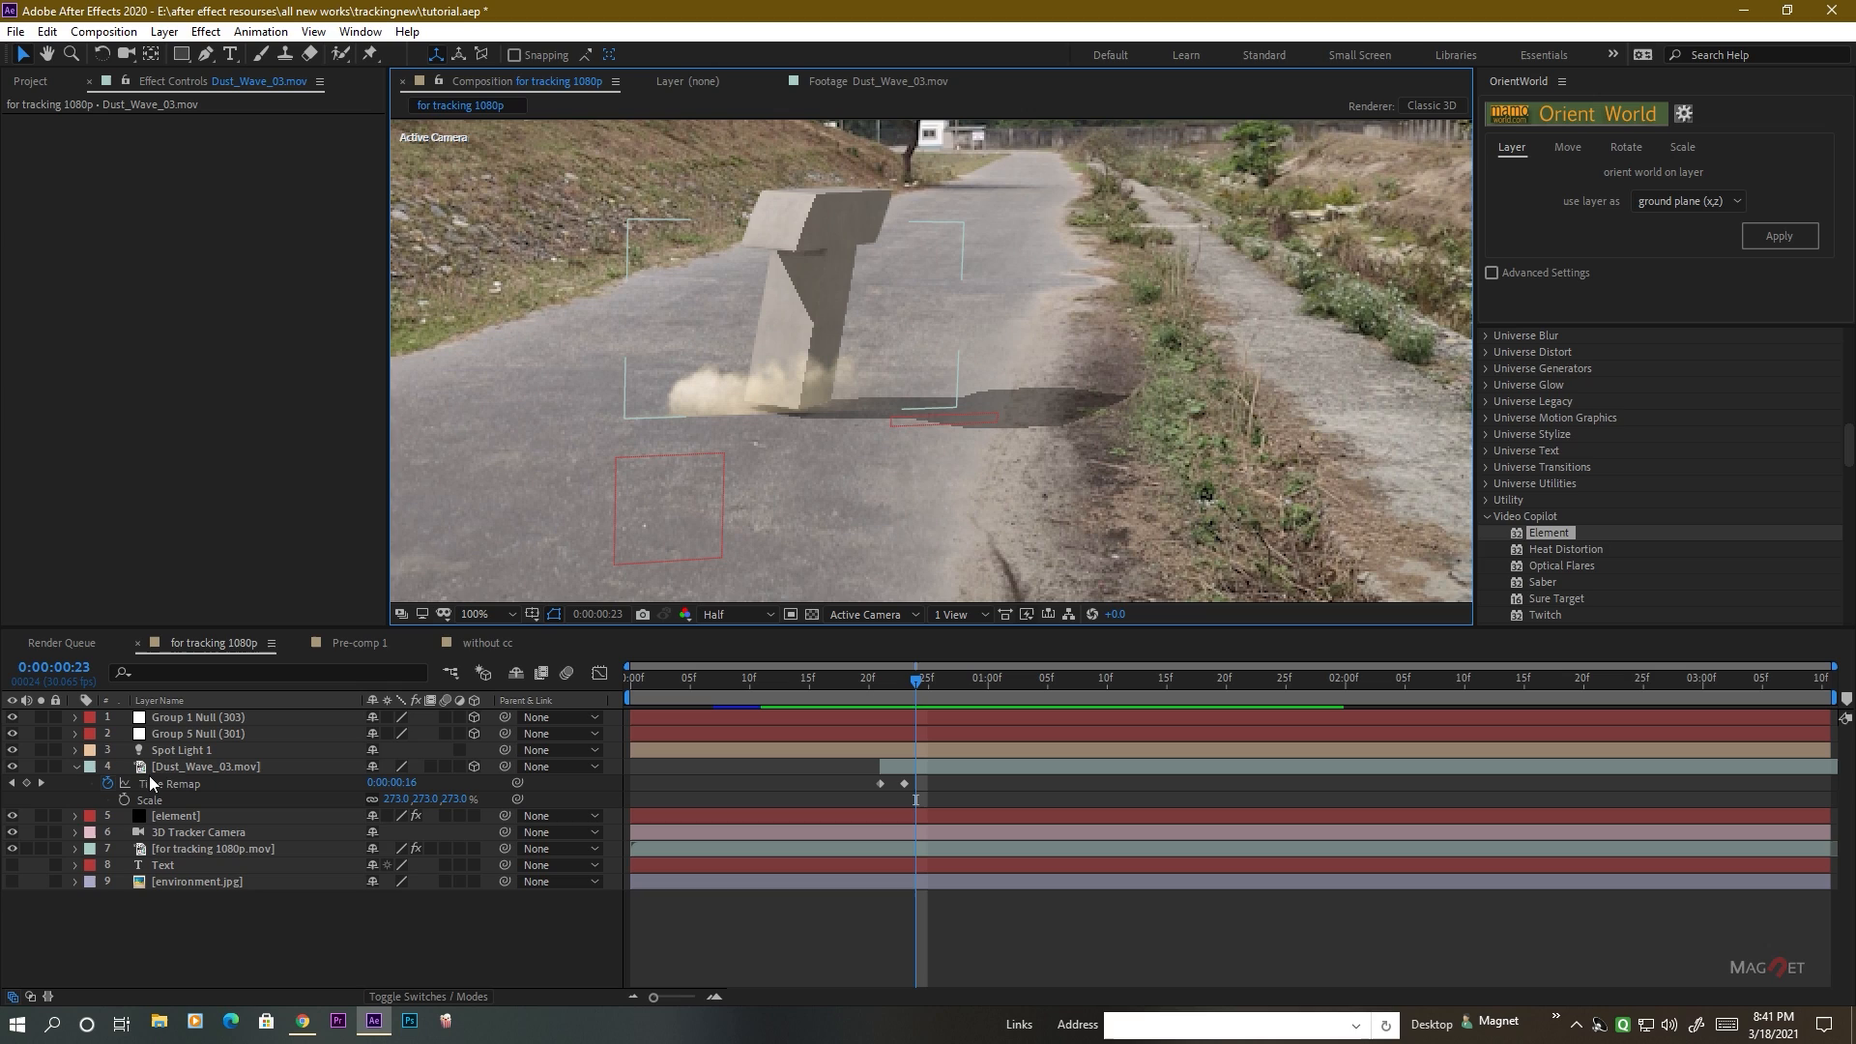
{"action": "left_click", "coordinate": [177, 765]}
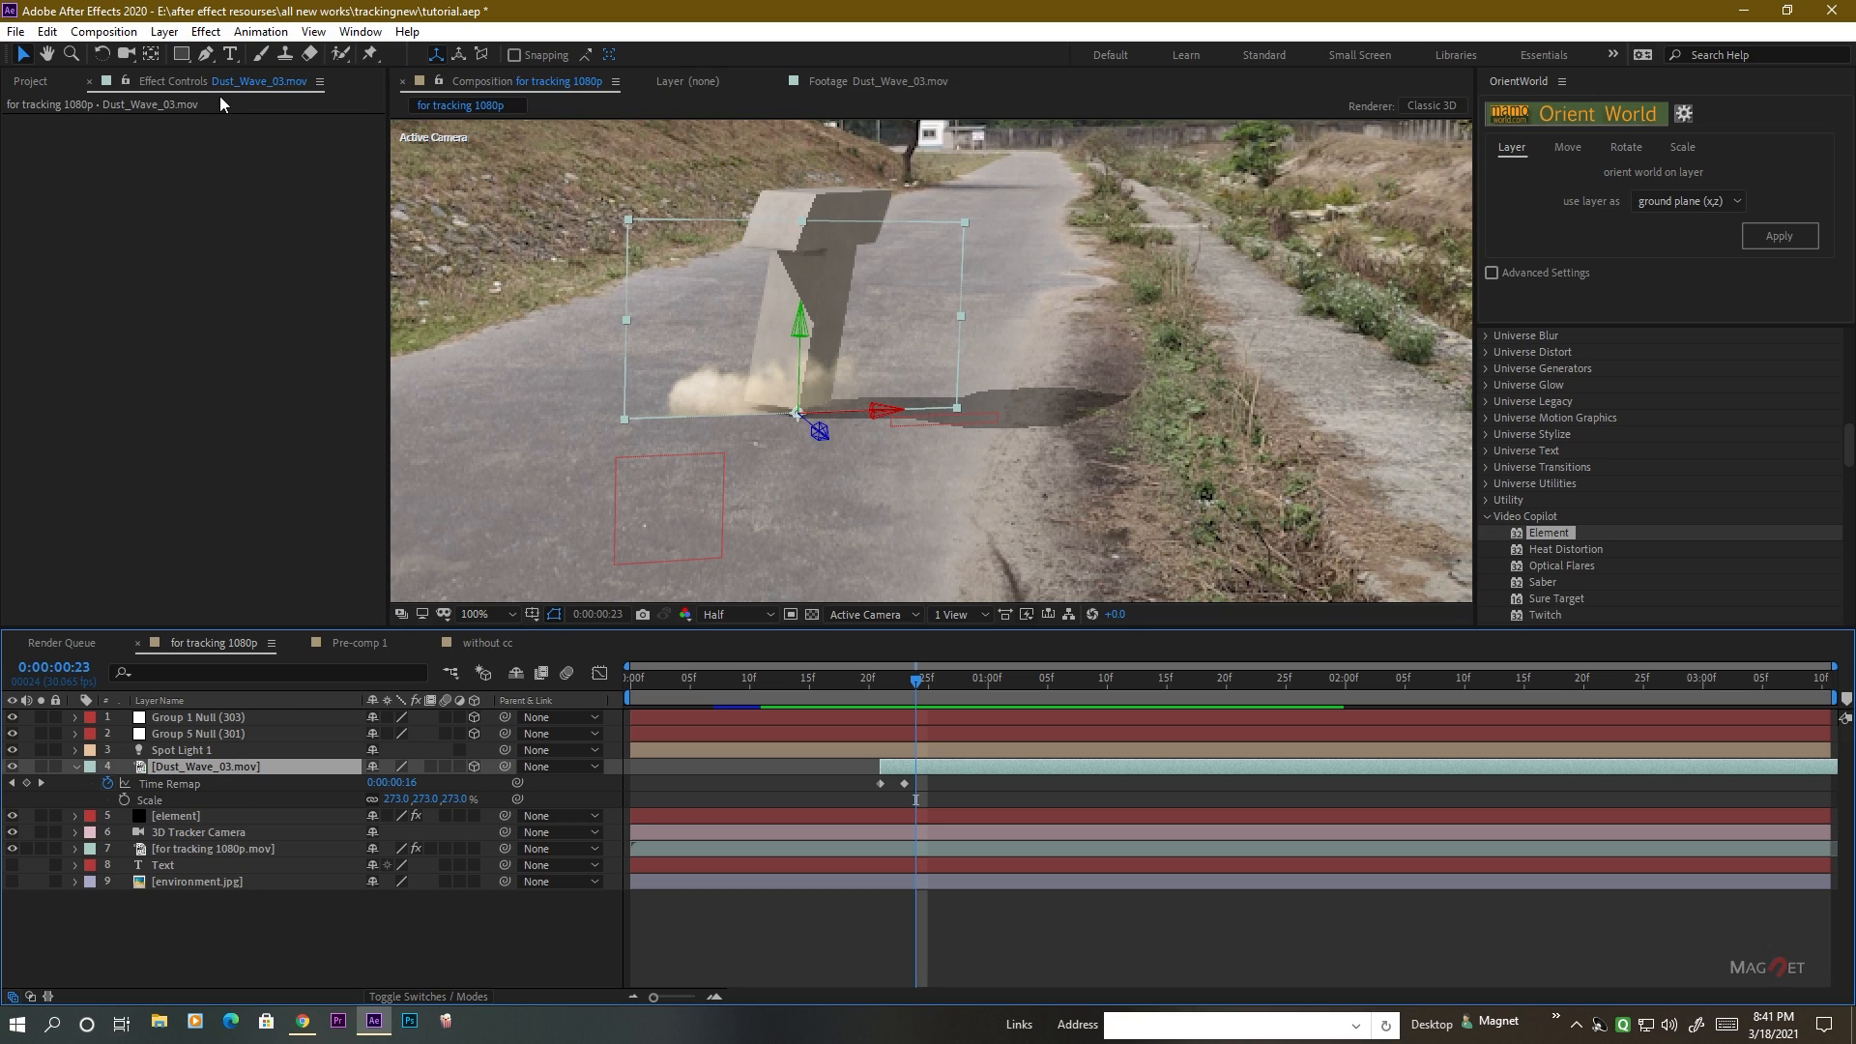
{"action": "double_click", "coordinate": [180, 55]}
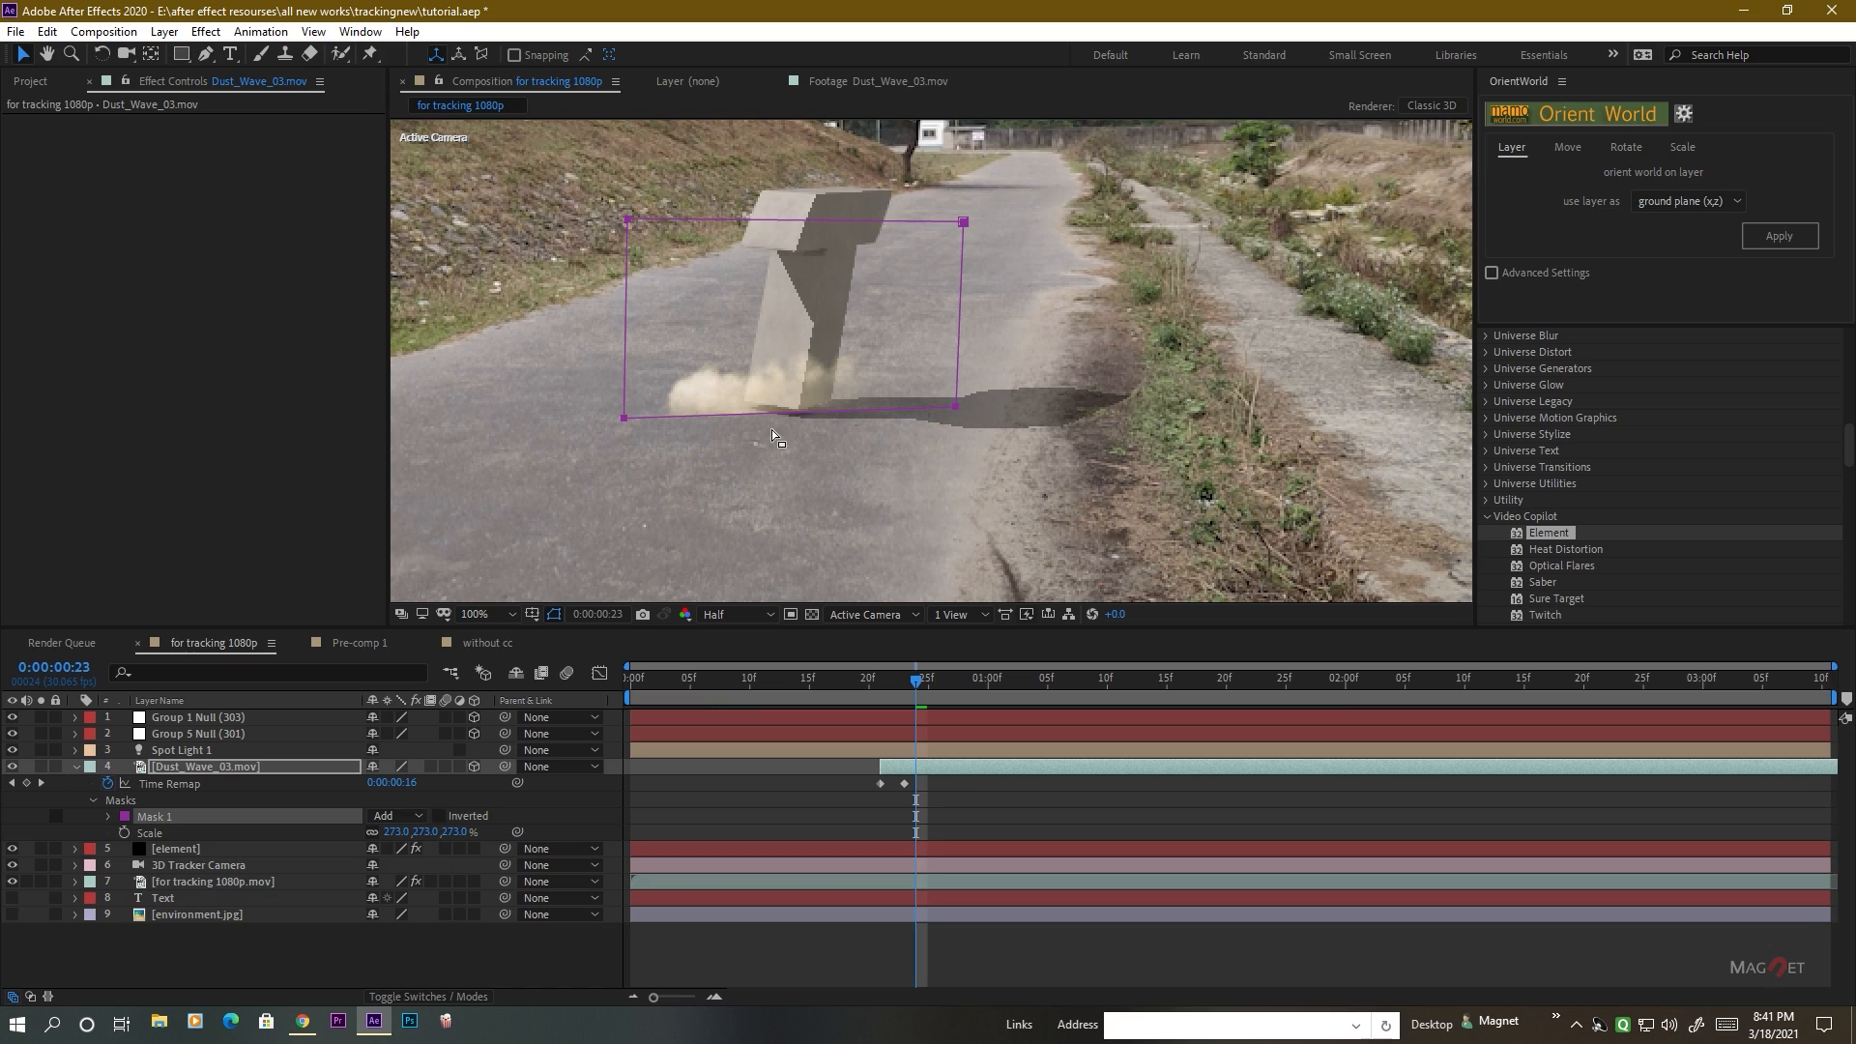
{"action": "left_click", "coordinate": [109, 817]}
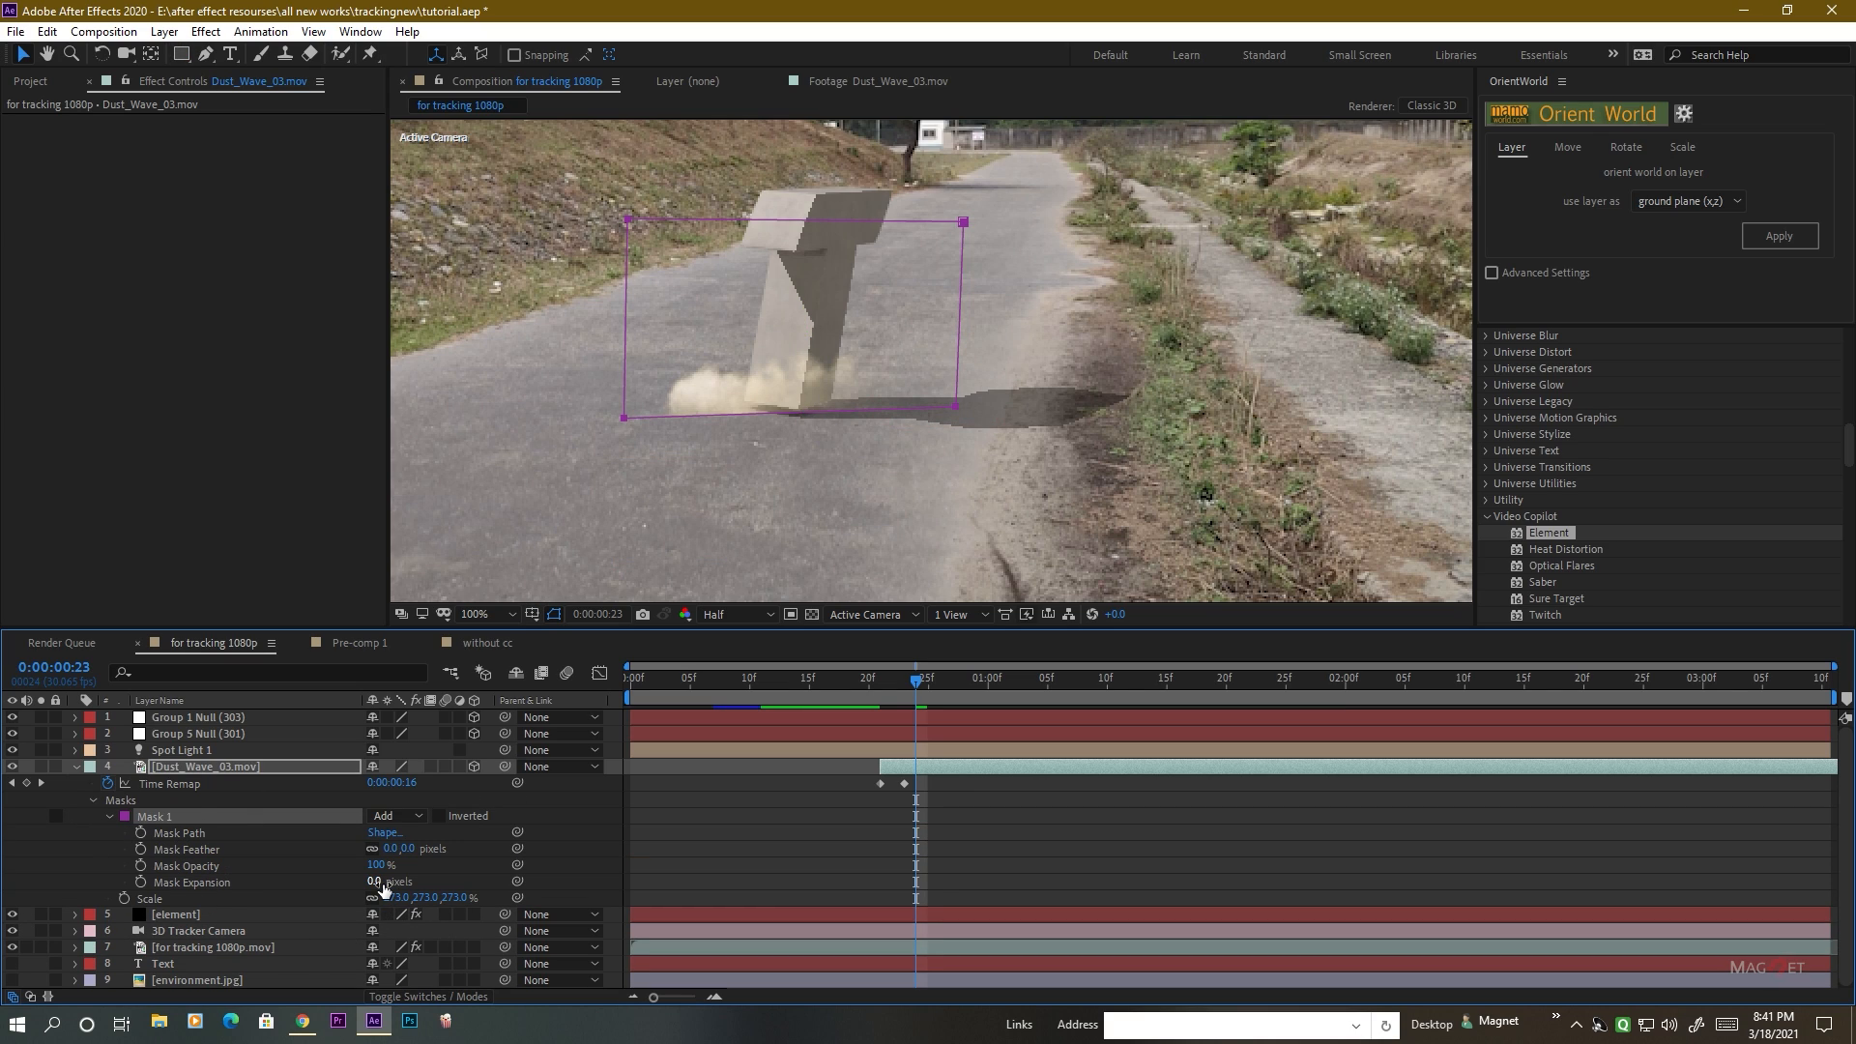
{"action": "left_click_drag", "start_coordinate": [380, 883], "coordinate": [475, 851]}
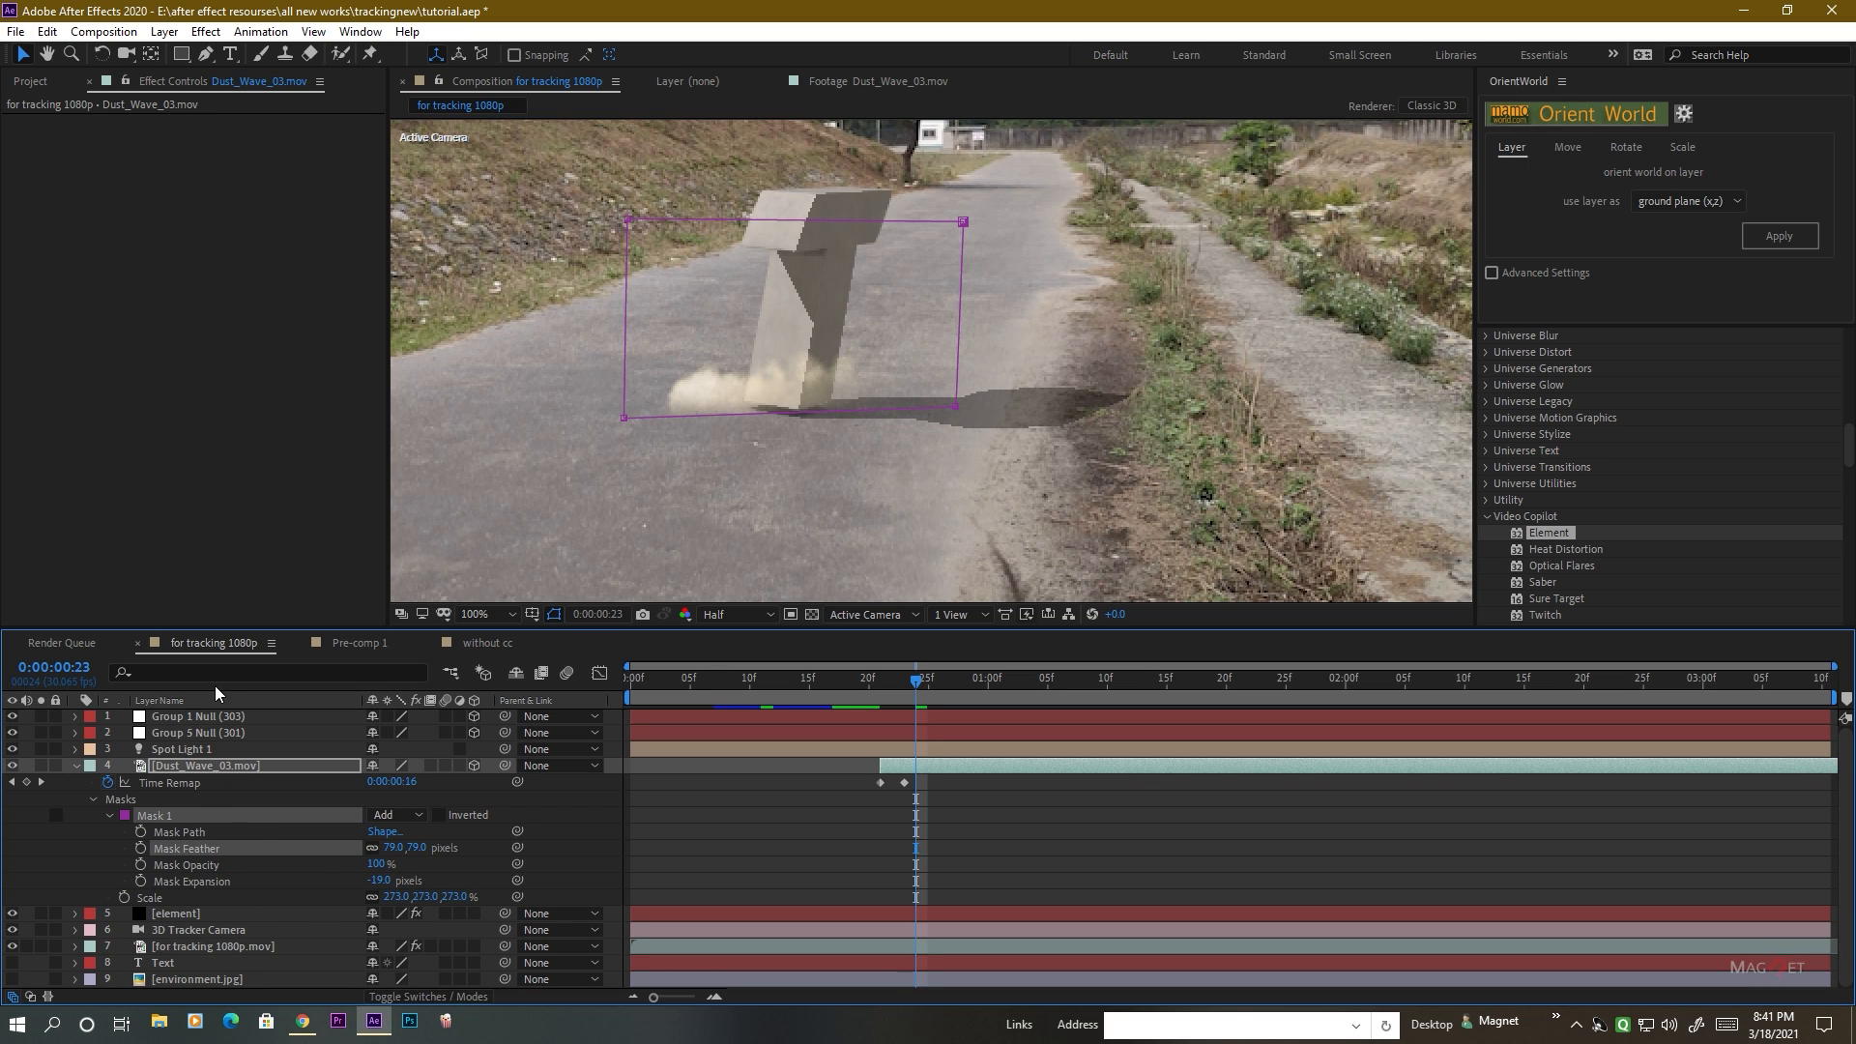
{"action": "left_click", "coordinate": [288, 802]}
Check the dust's lower edge up close at 0:00:00:26, and set its mask to Expansion -35 and Feather 106 pixels.
{"action": "left_click", "coordinate": [310, 735]}
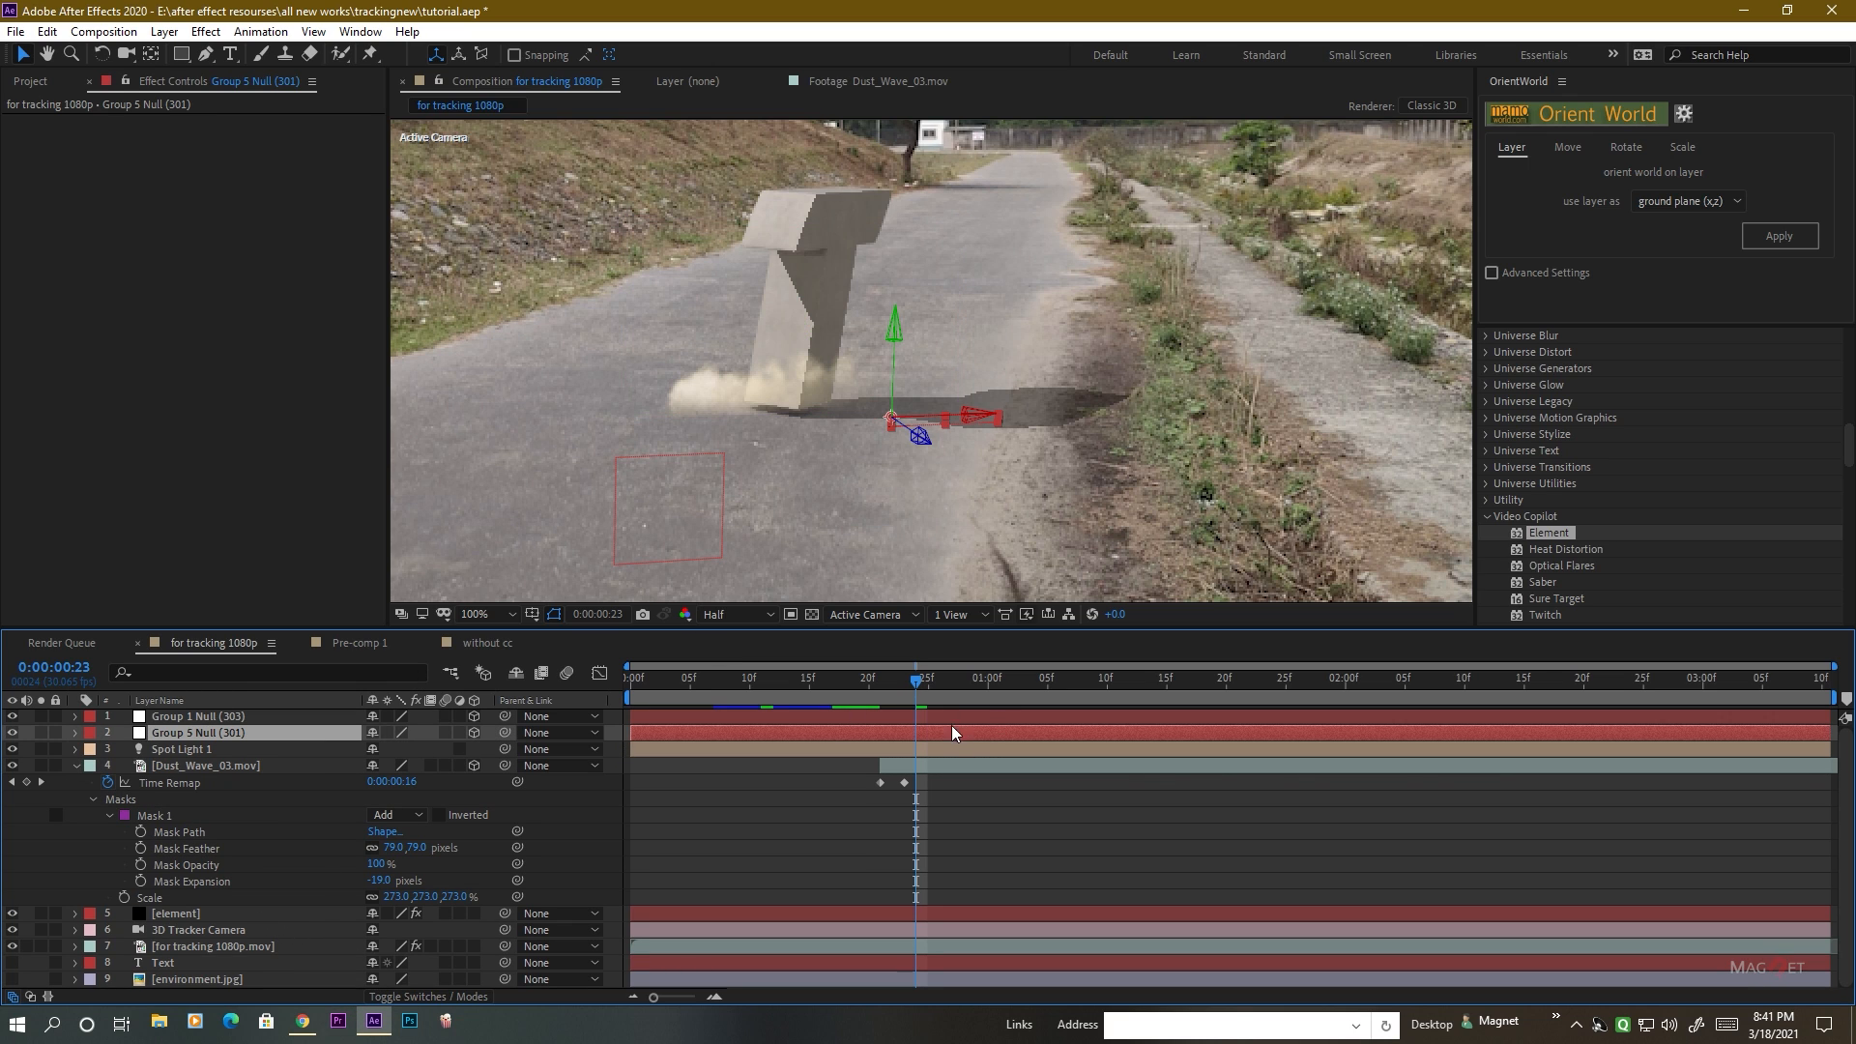
{"action": "left_click_drag", "start_coordinate": [918, 686], "coordinate": [954, 696]}
{"action": "key", "text": "period"}
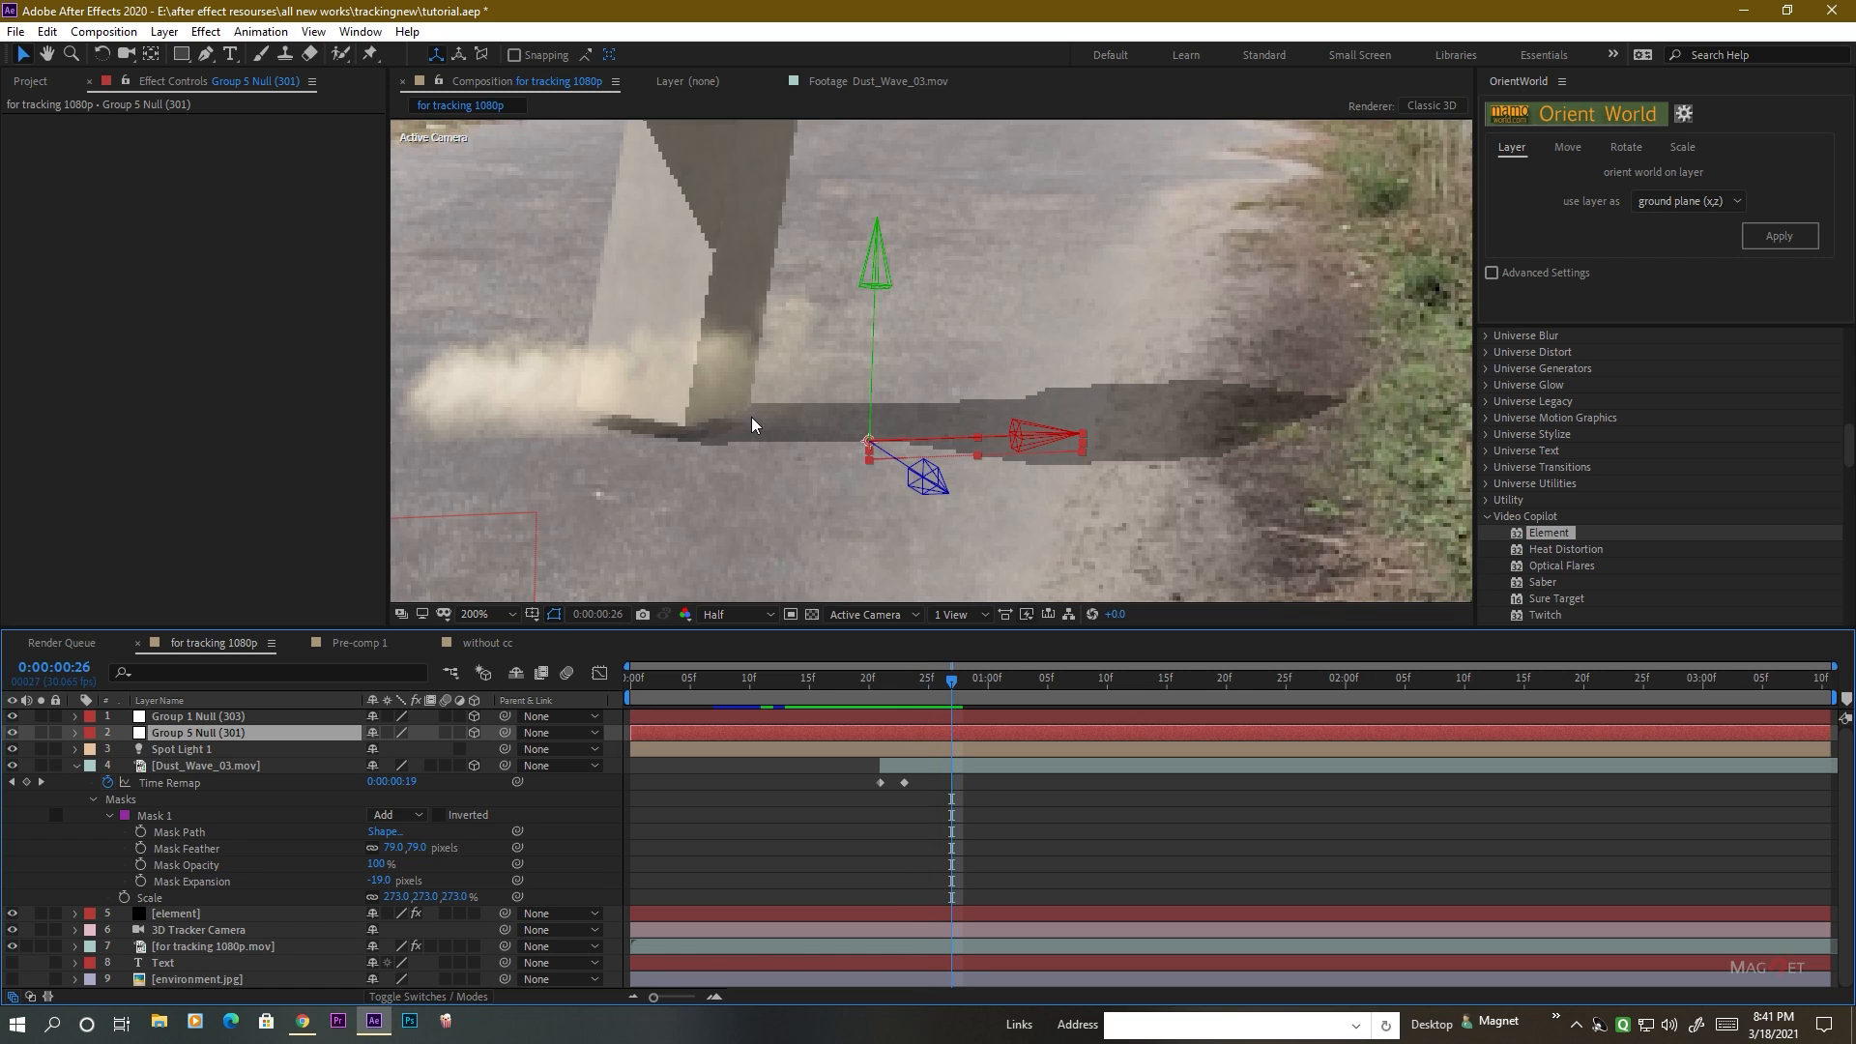
{"action": "scroll", "coordinate": [611, 479], "scroll_direction": "up", "scroll_amount": 2}
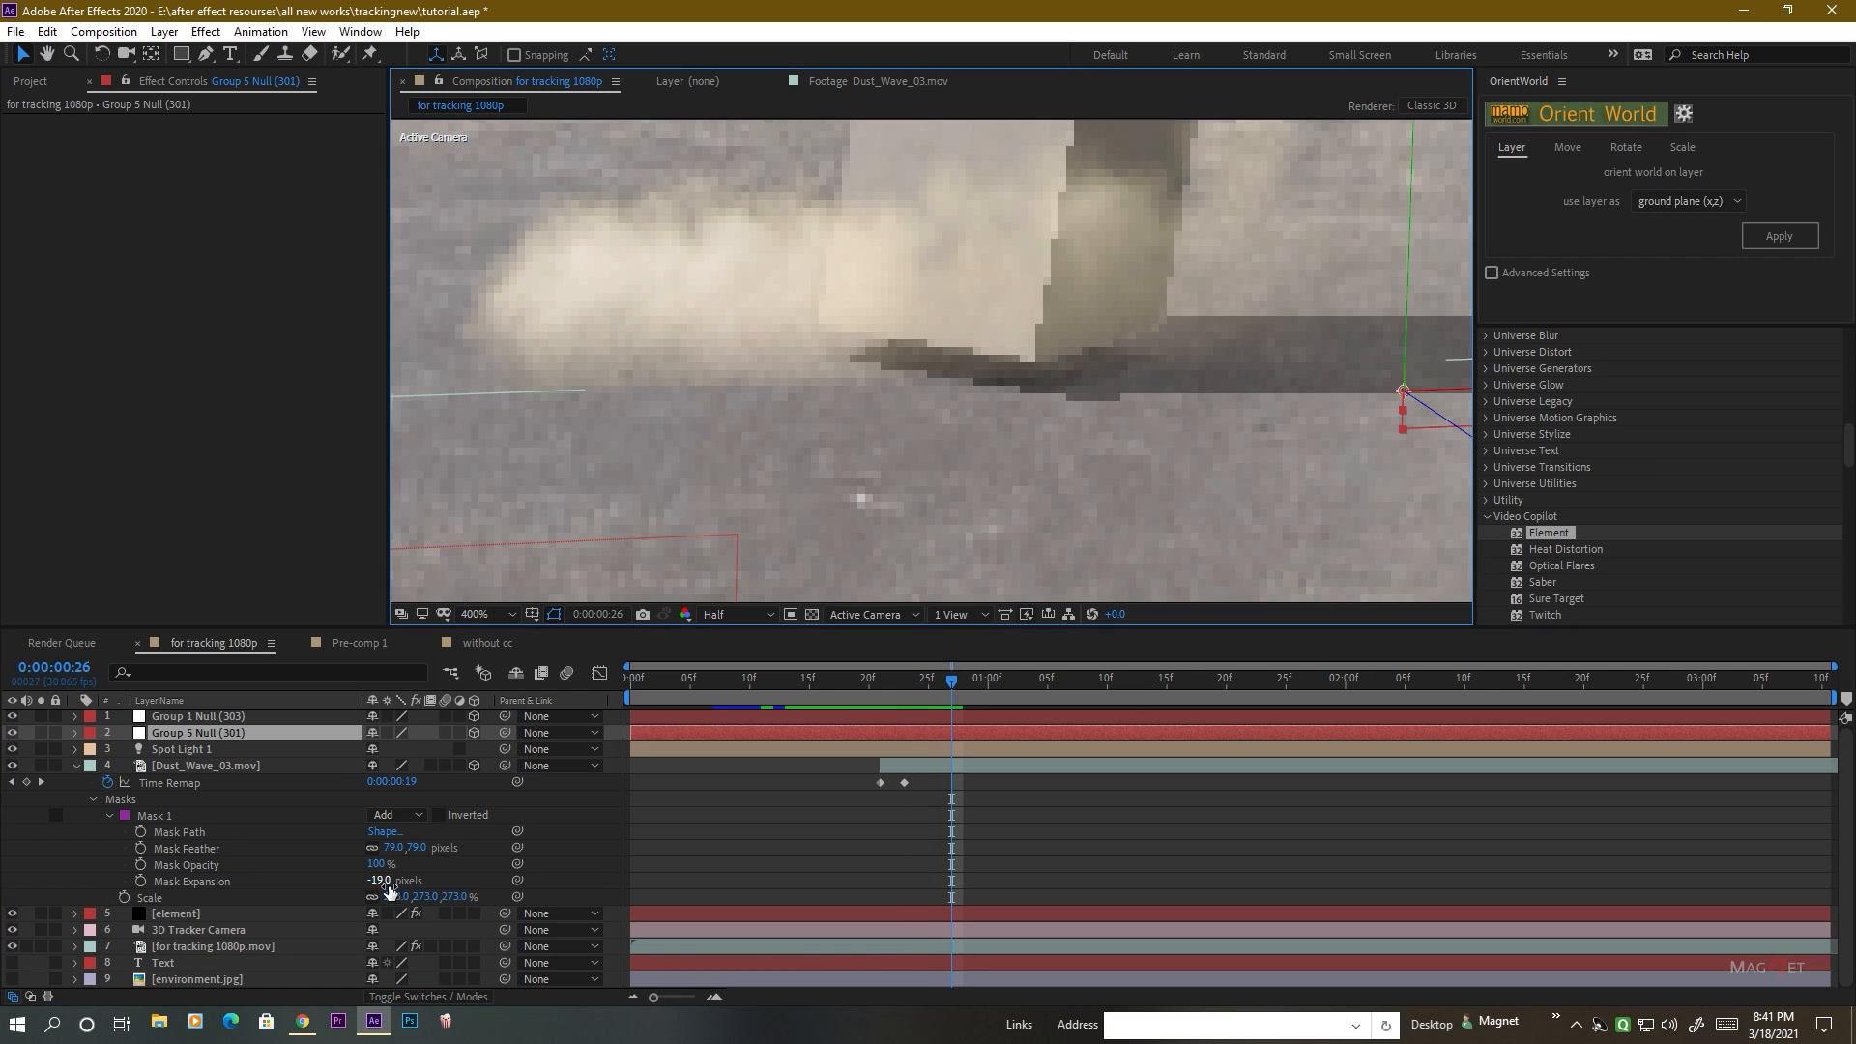
{"action": "left_click_drag", "start_coordinate": [378, 880], "coordinate": [432, 856]}
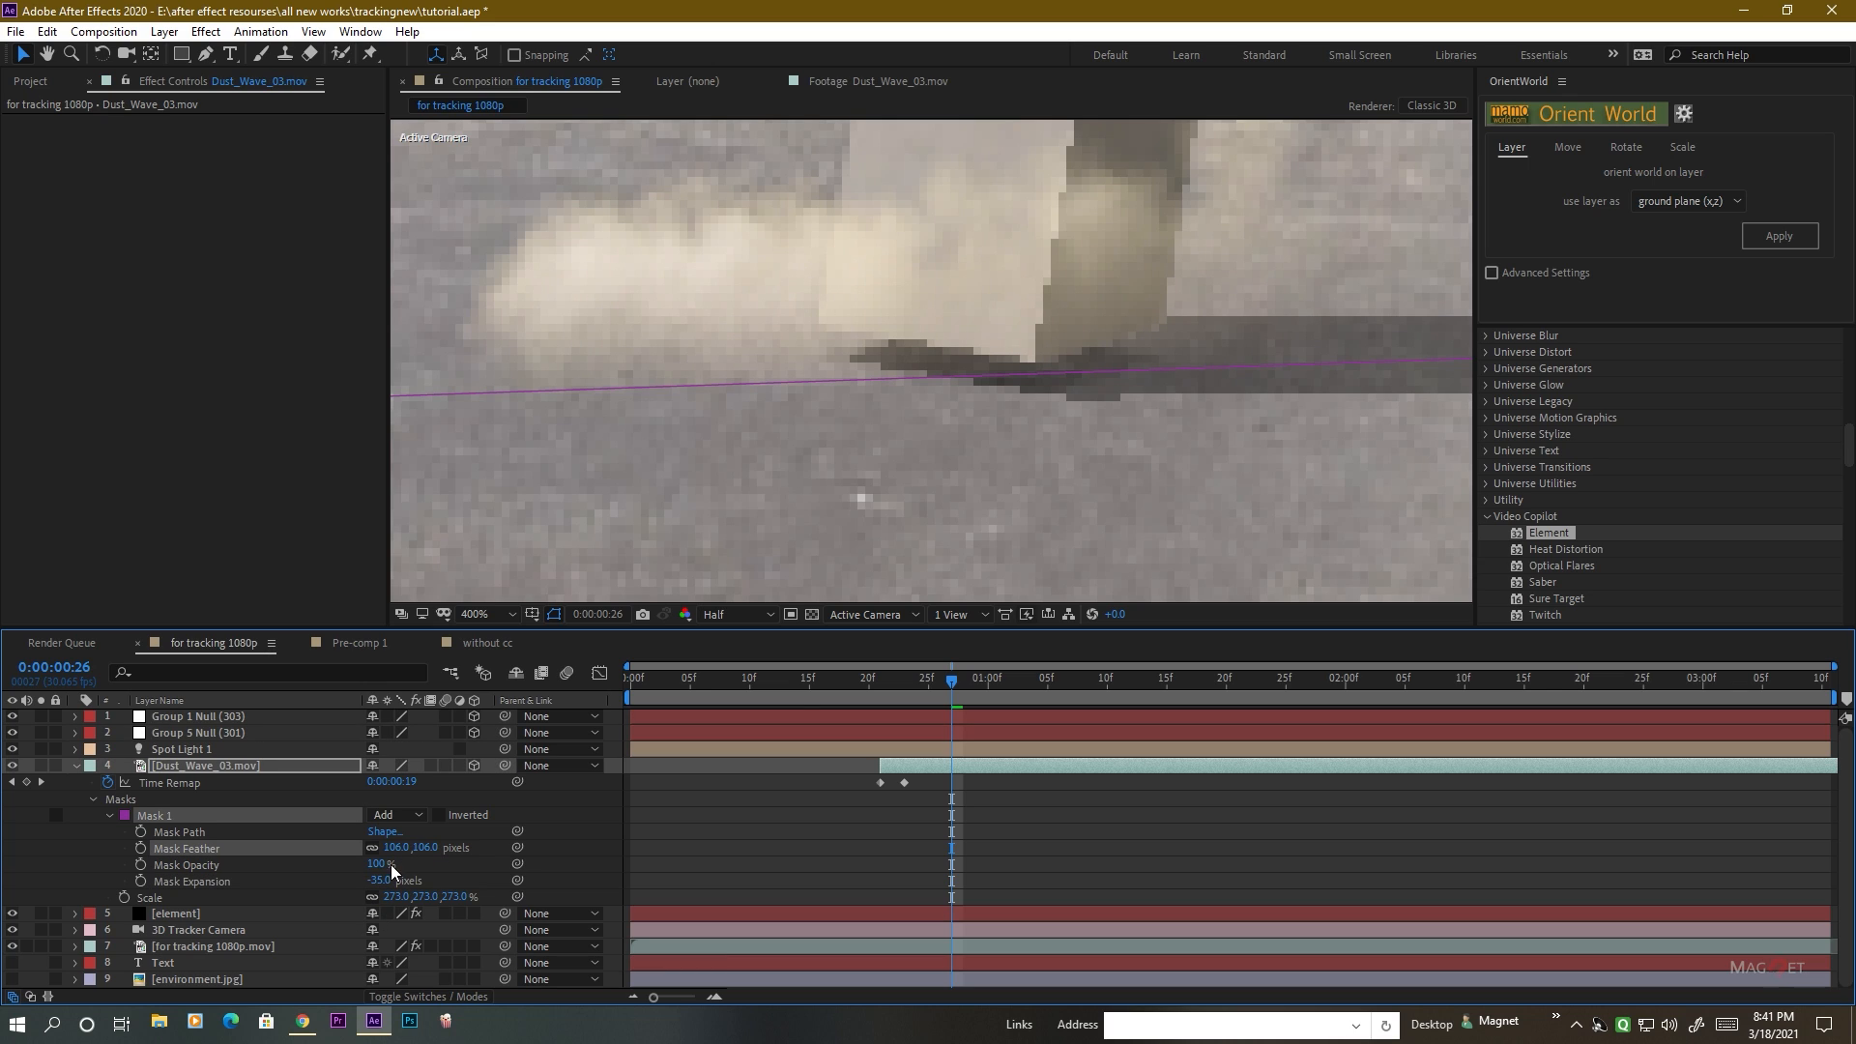
{"action": "left_click", "coordinate": [784, 837]}
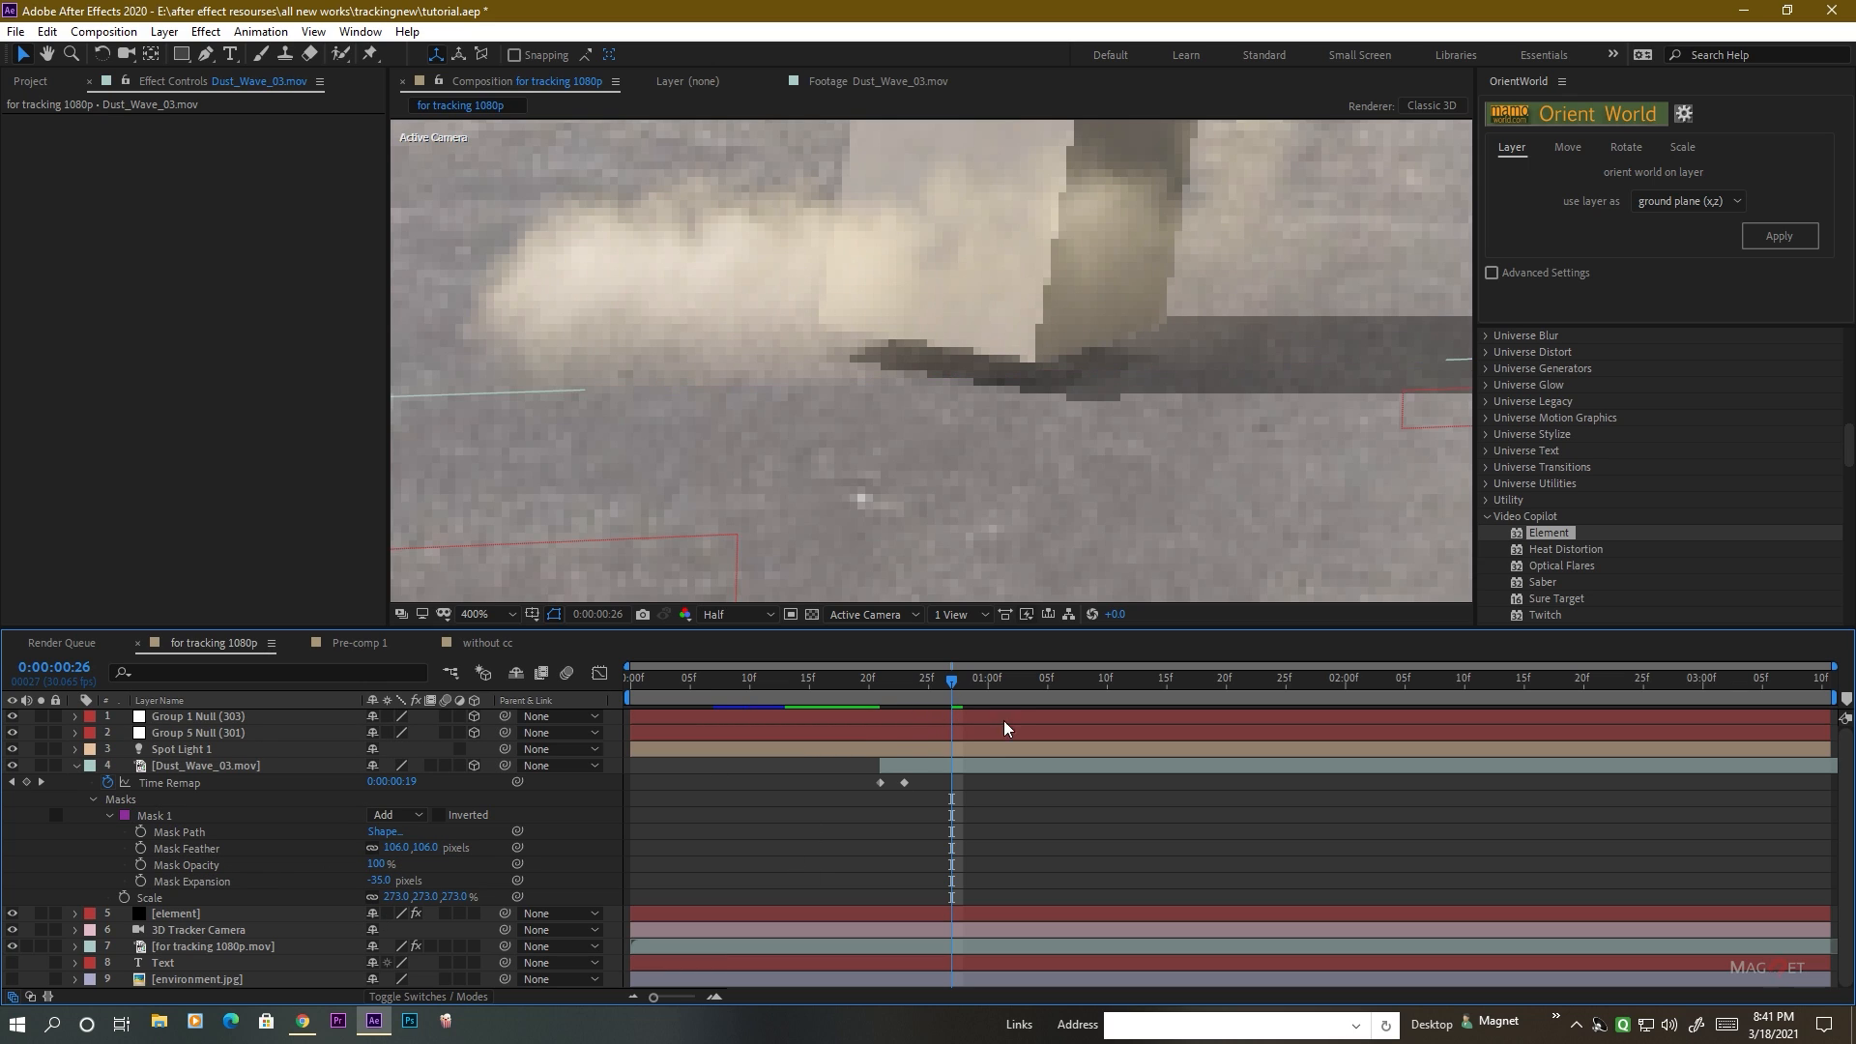
At 0:00:01:16, duplicate the element layer and place the copy directly above the Dust_Wave_03.mov layer.
{"action": "left_click_drag", "start_coordinate": [941, 680], "coordinate": [1189, 725]}
{"action": "scroll", "coordinate": [995, 446], "scroll_direction": "down", "scroll_amount": 2}
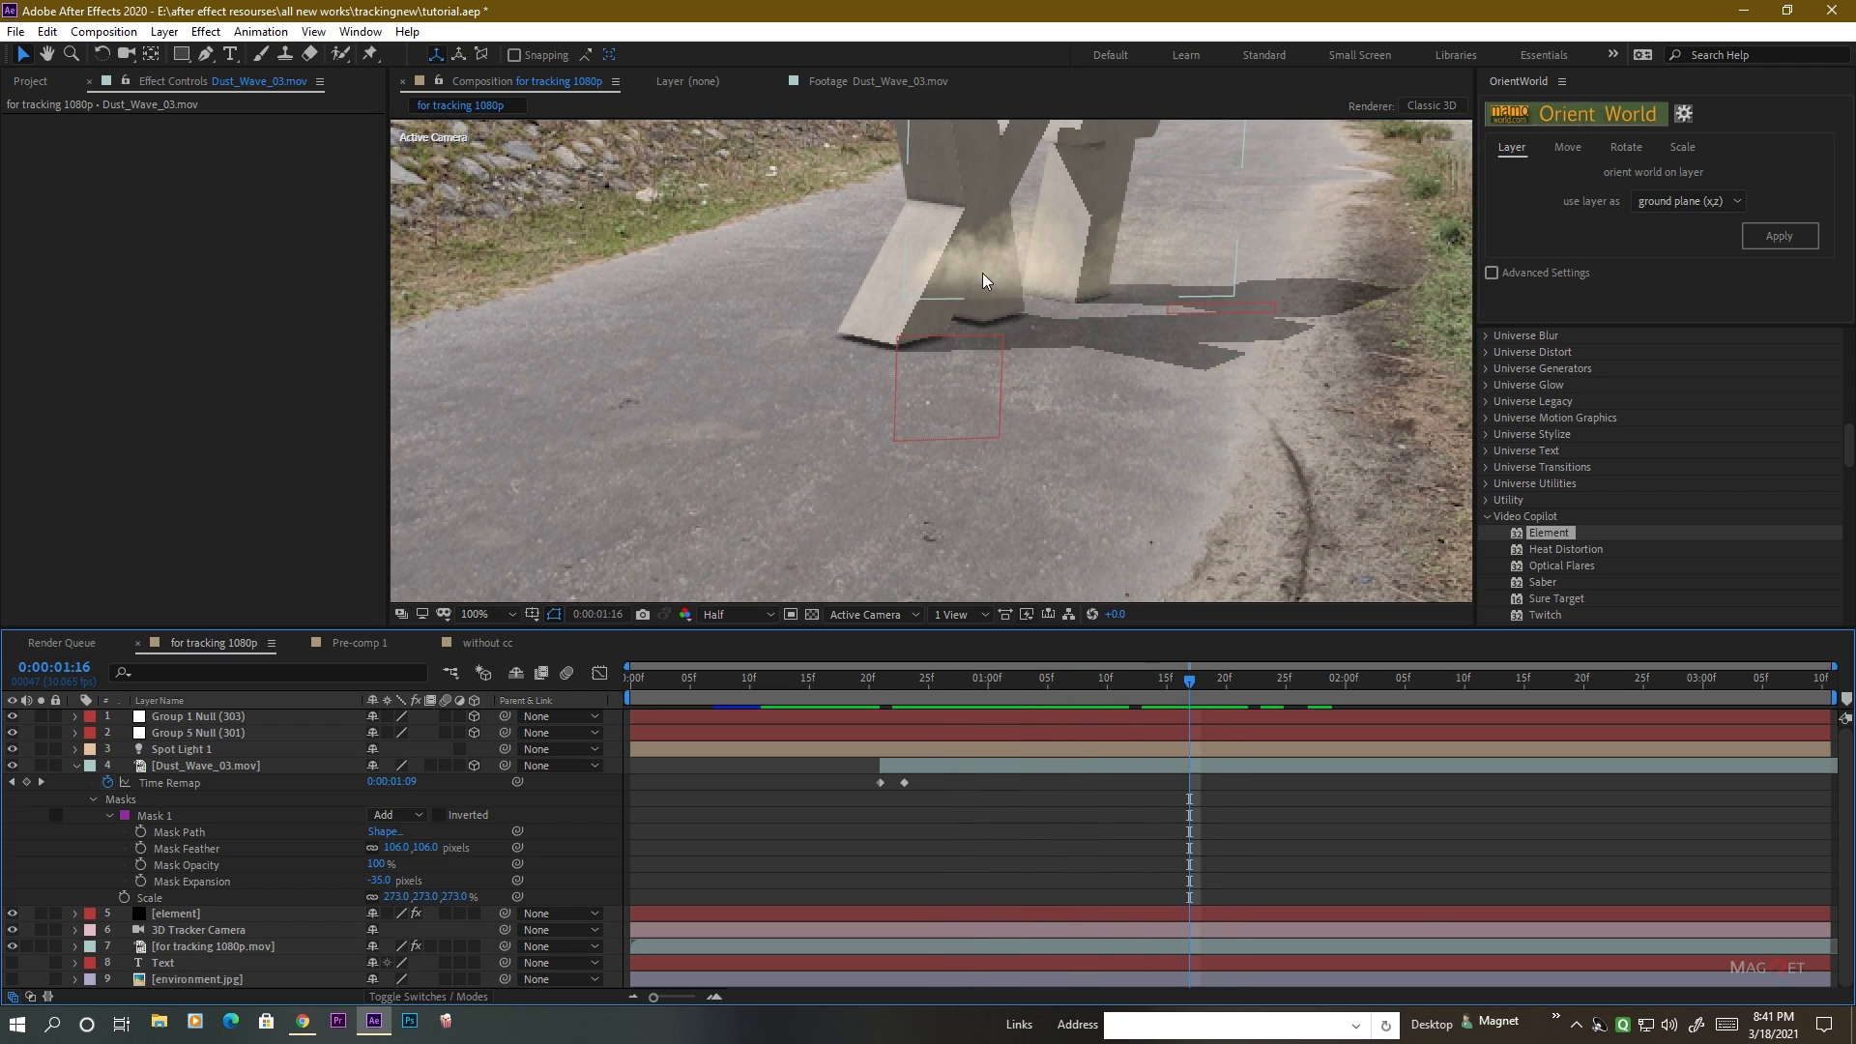
{"action": "left_click_drag", "start_coordinate": [1015, 282], "coordinate": [925, 356]}
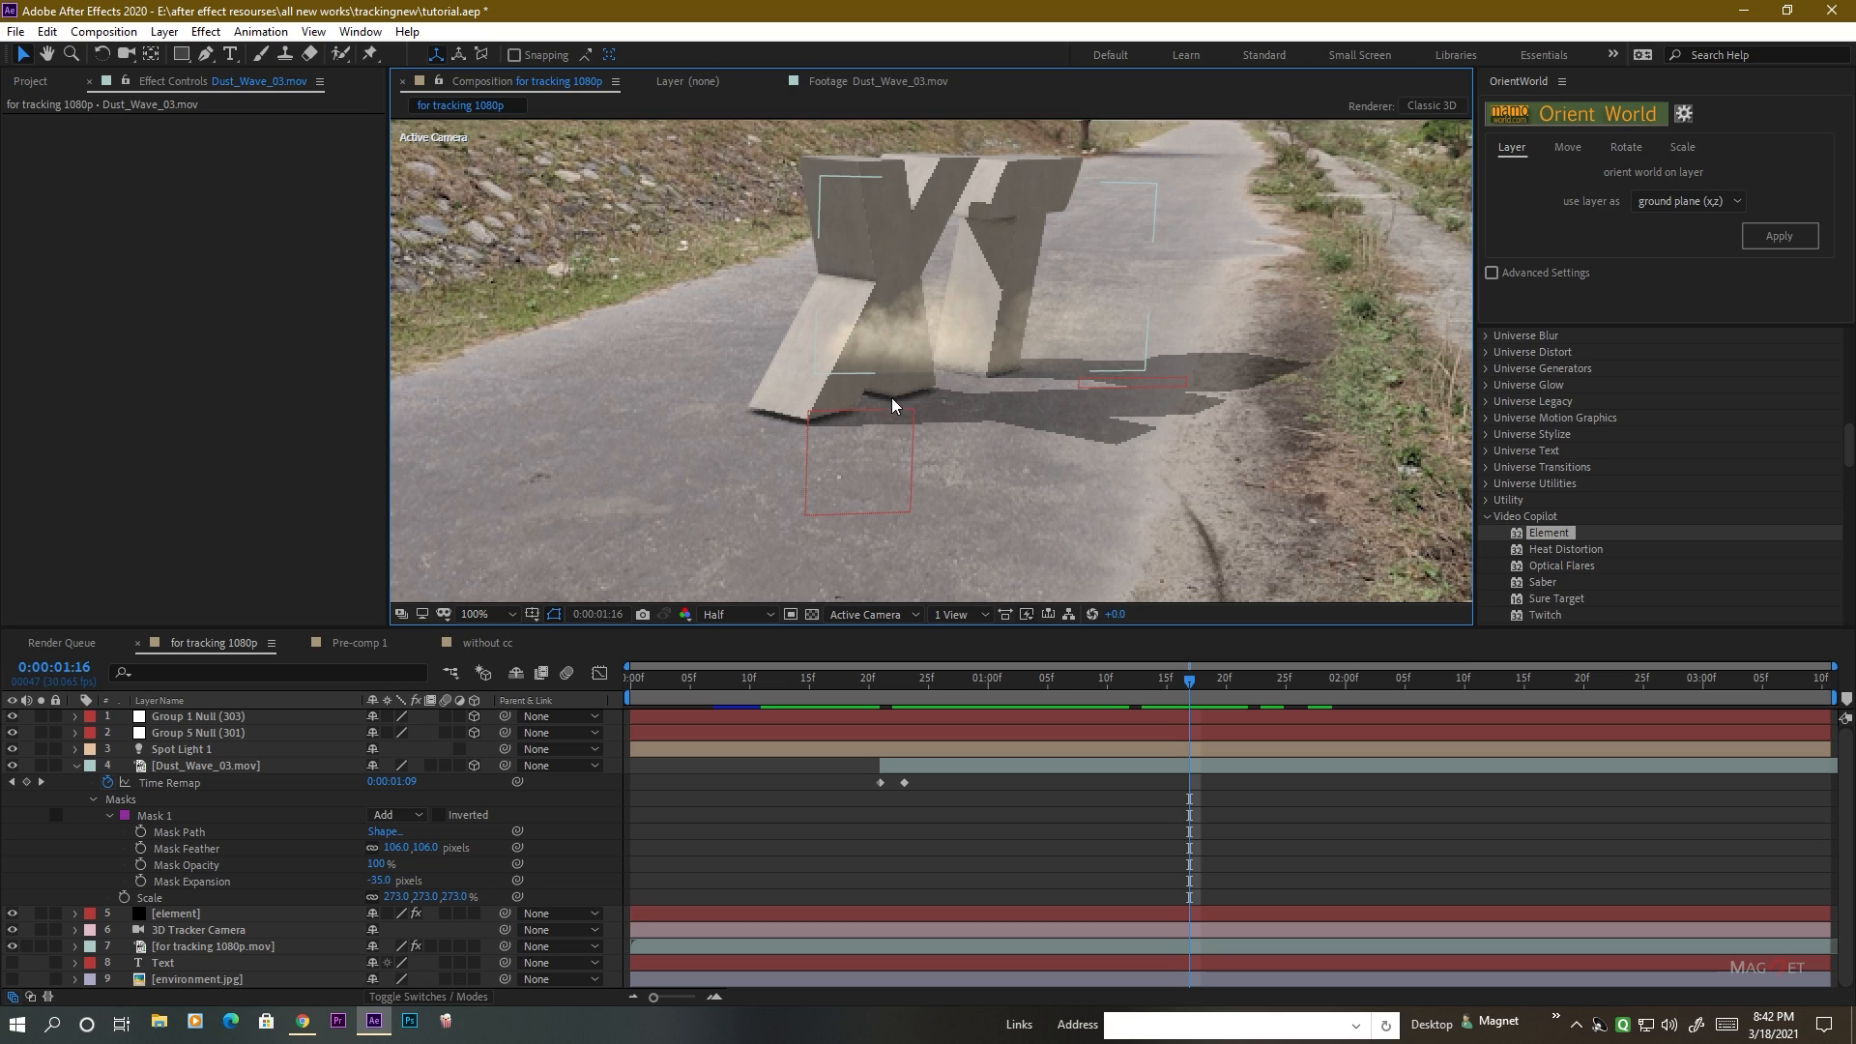
{"action": "left_click", "coordinate": [76, 767]}
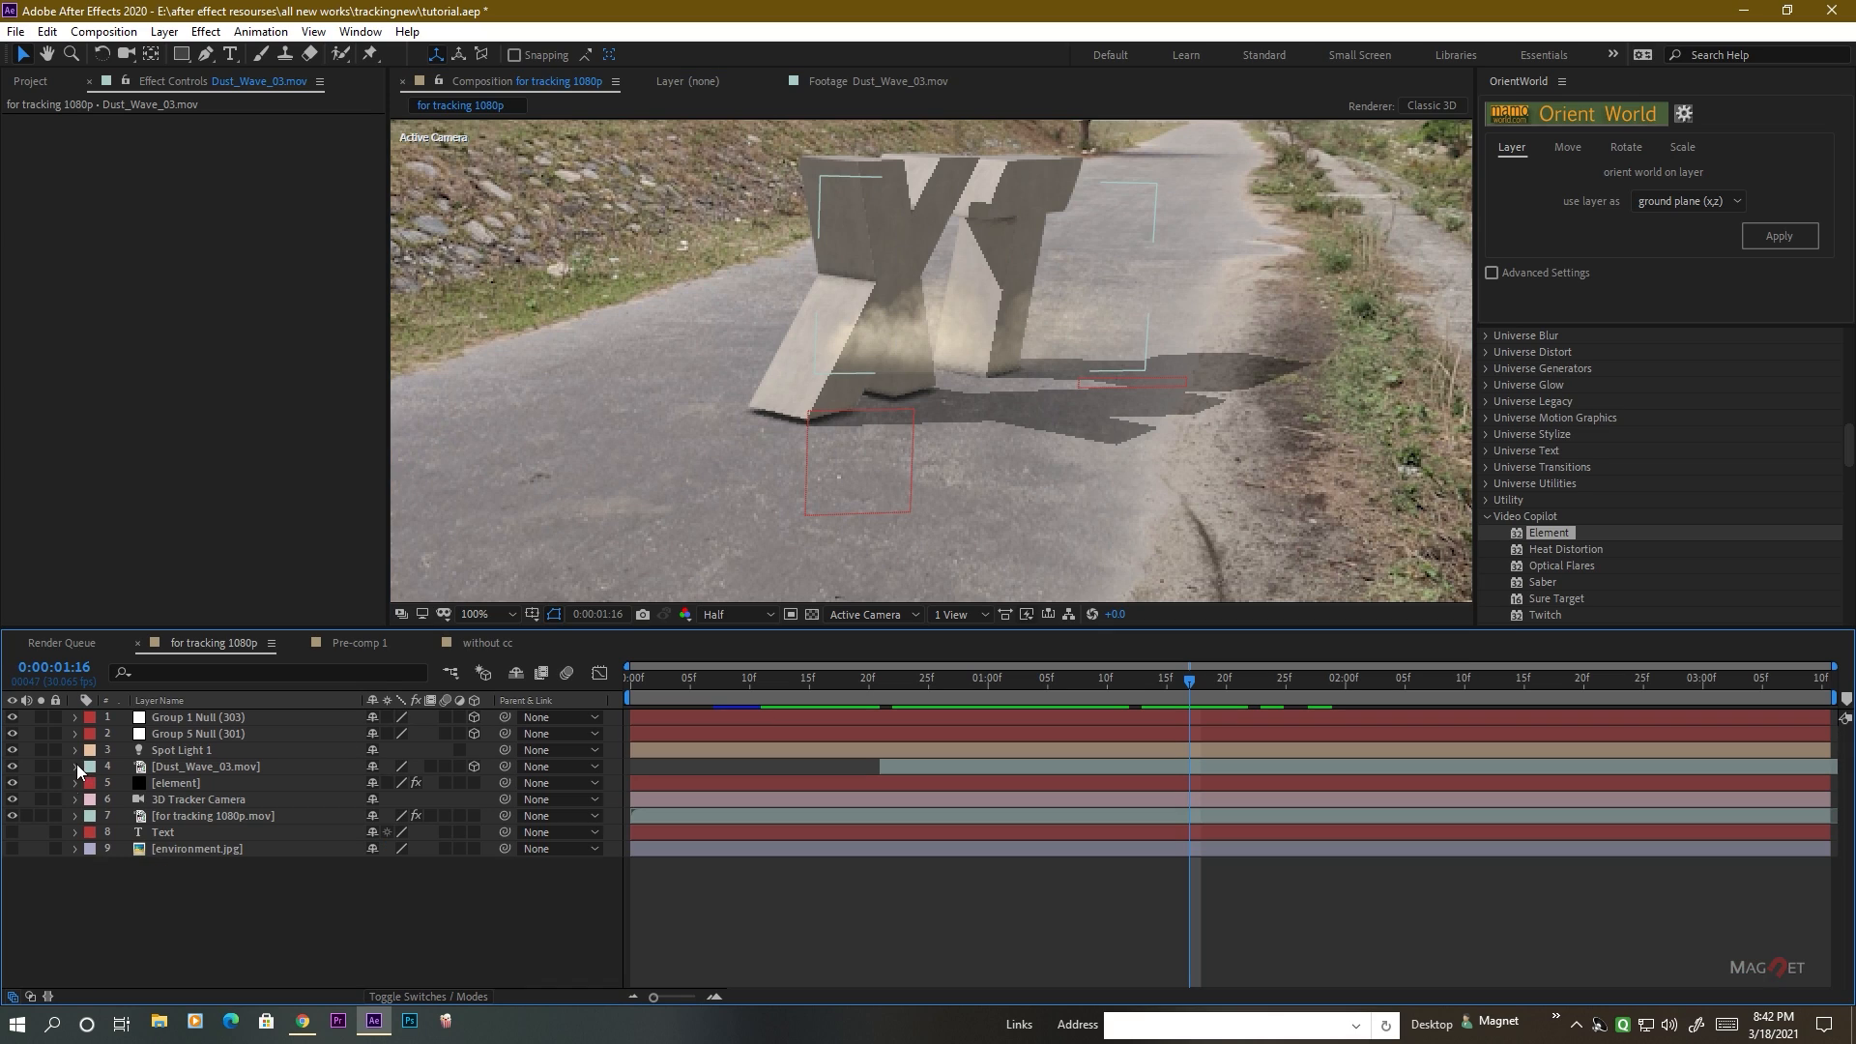
{"action": "left_click", "coordinate": [173, 784]}
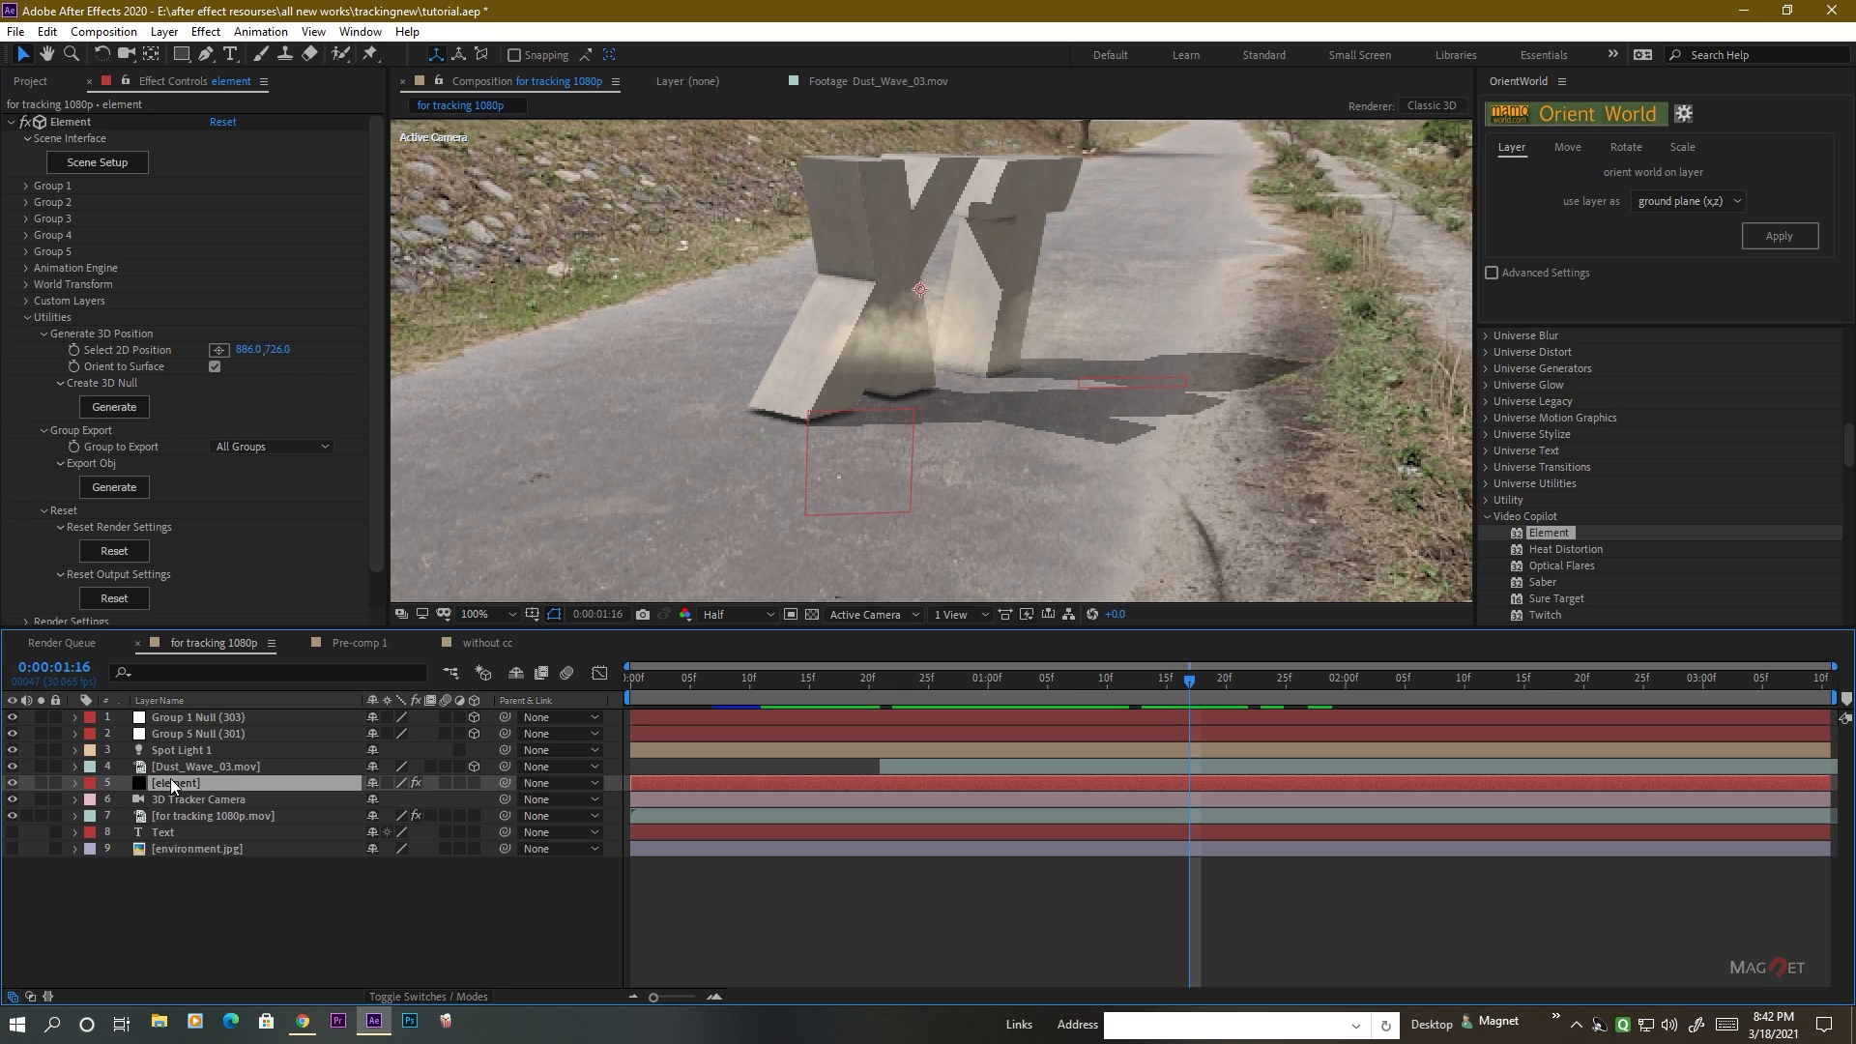
{"action": "key", "text": "ctrl+d"}
{"action": "key", "text": "ctrl+bracketright"}
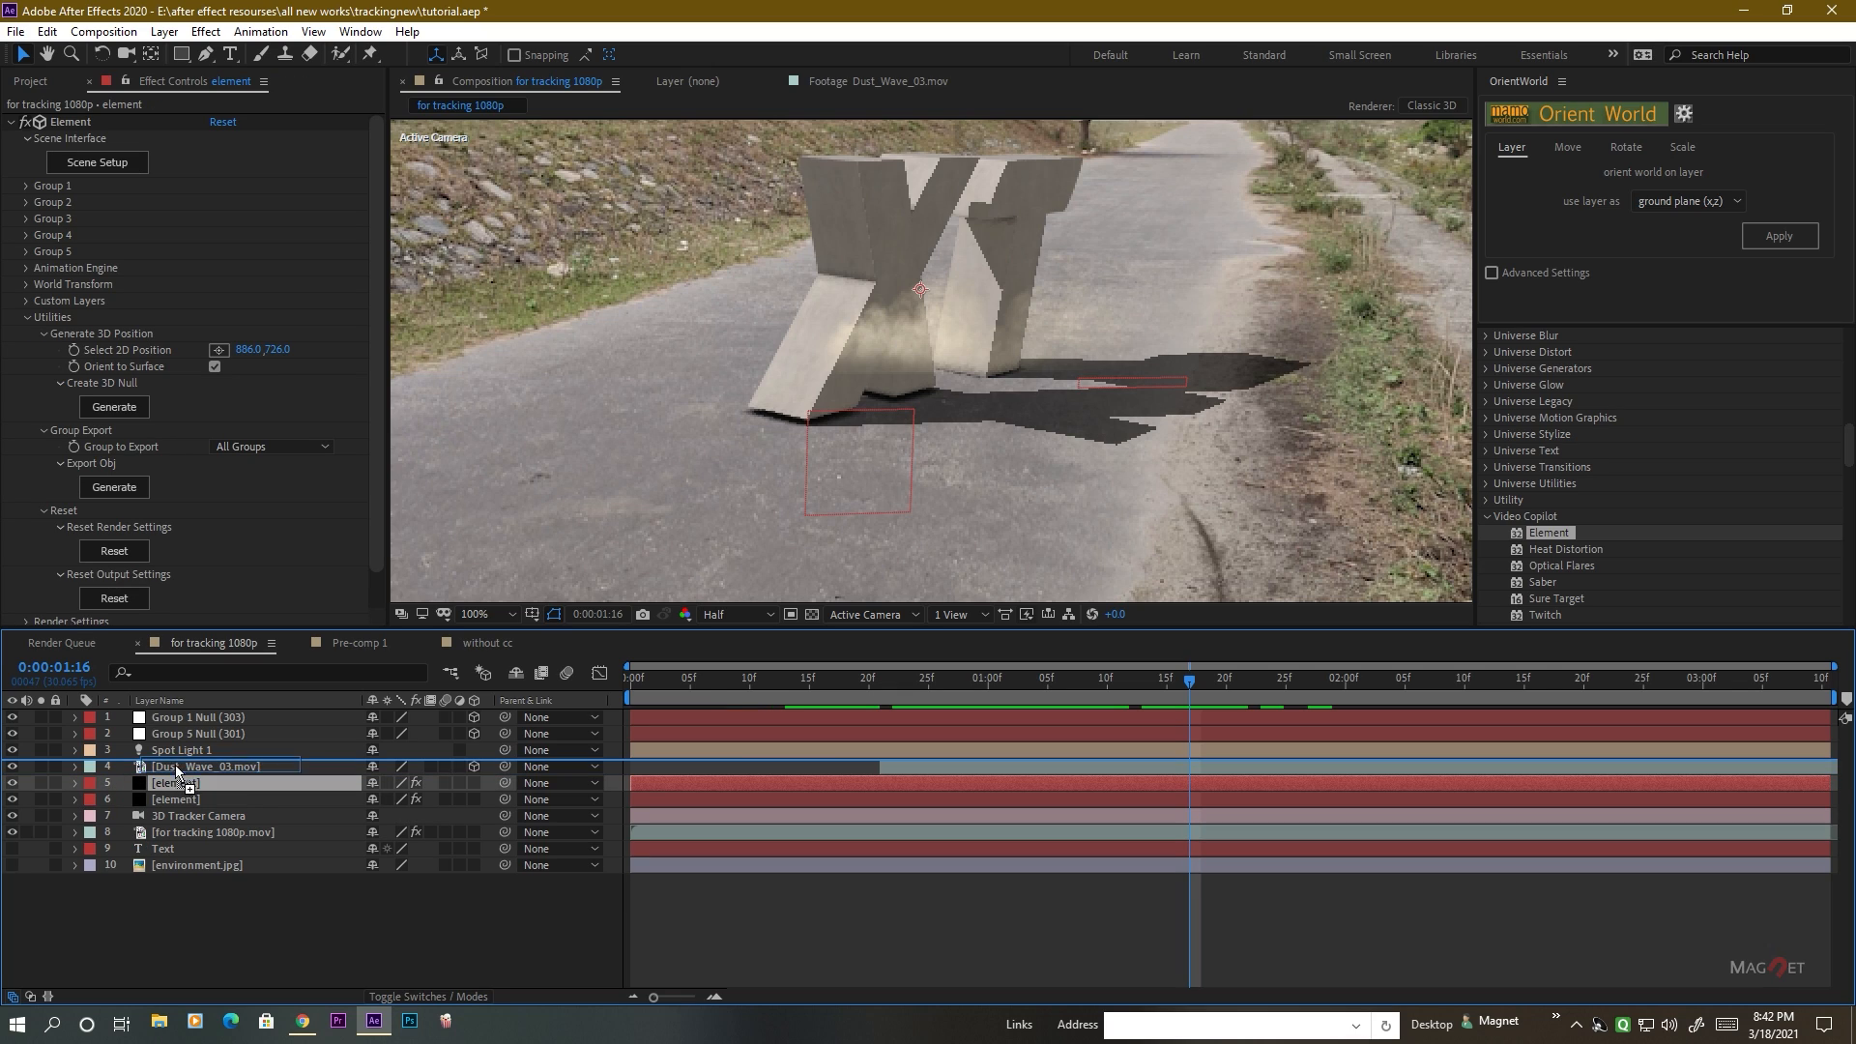
{"action": "left_click", "coordinate": [203, 782]}
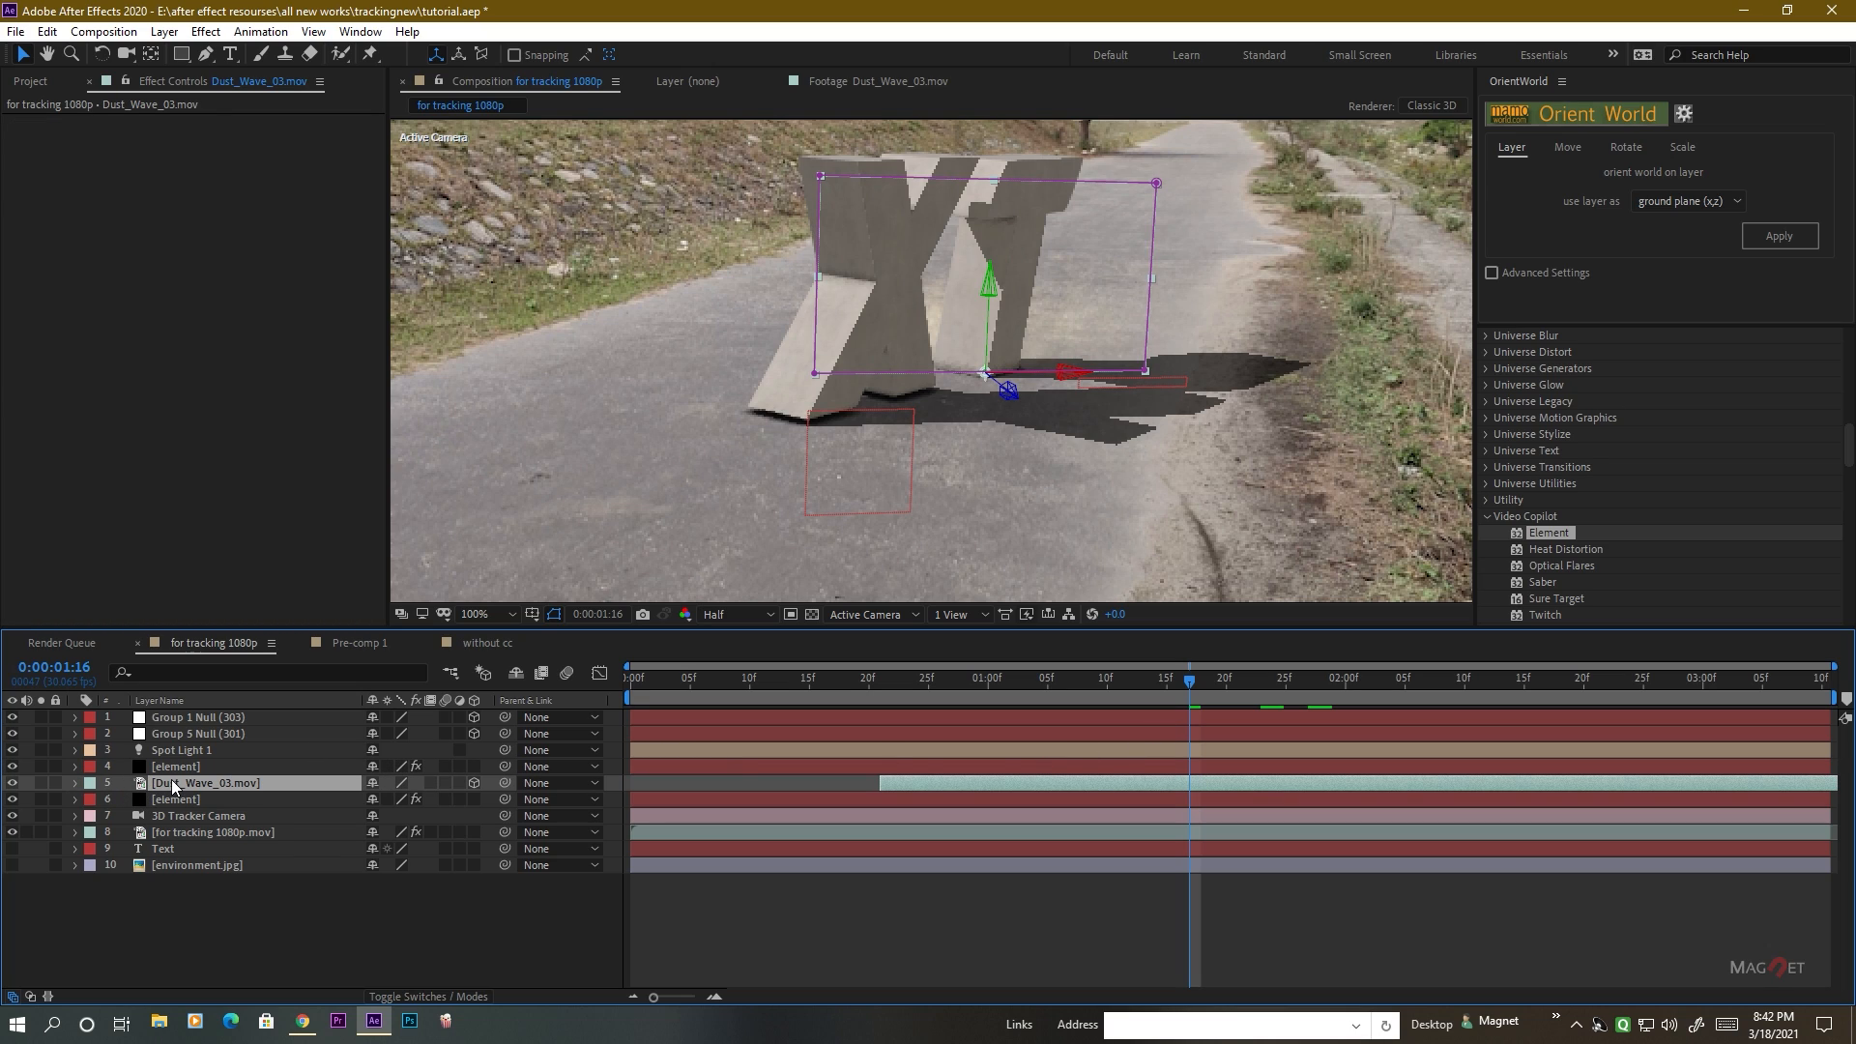
Switch the upper element layer's Element output to World Position, and set Position Z Matte to -50.
{"action": "left_click", "coordinate": [174, 766]}
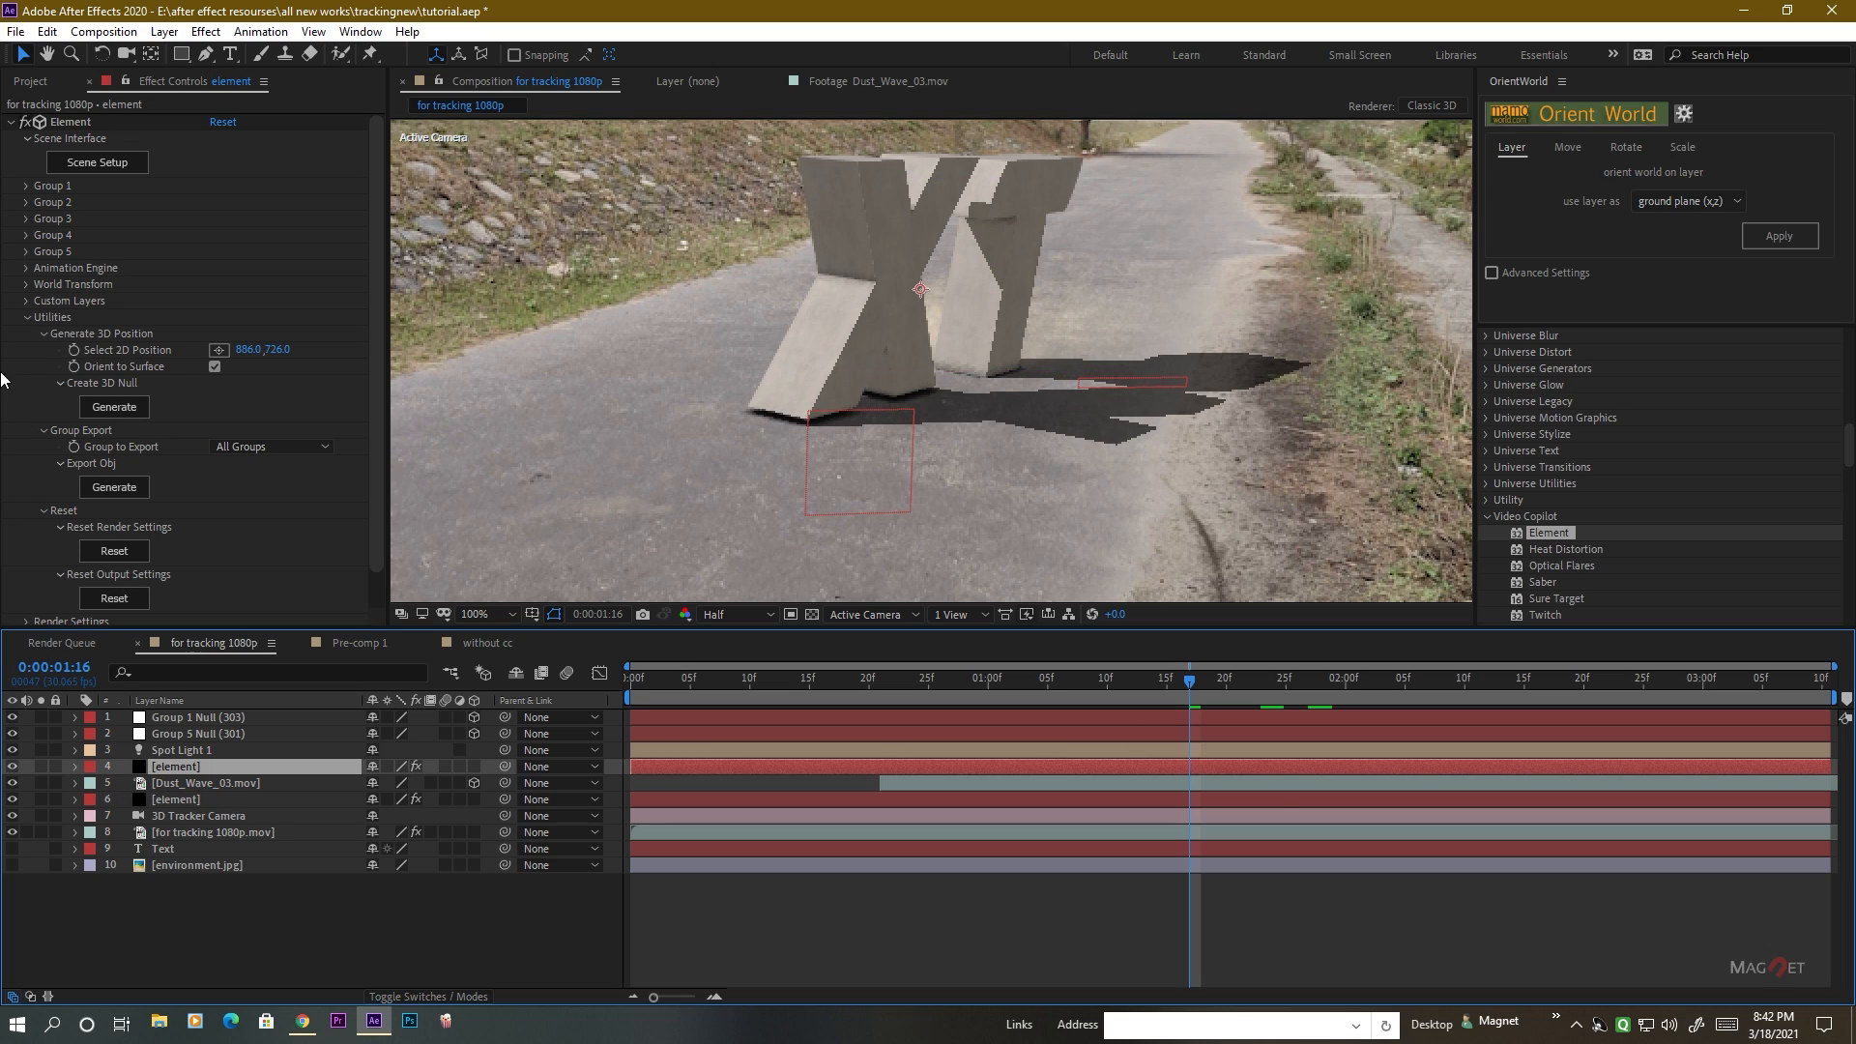
{"action": "left_click", "coordinate": [26, 320]}
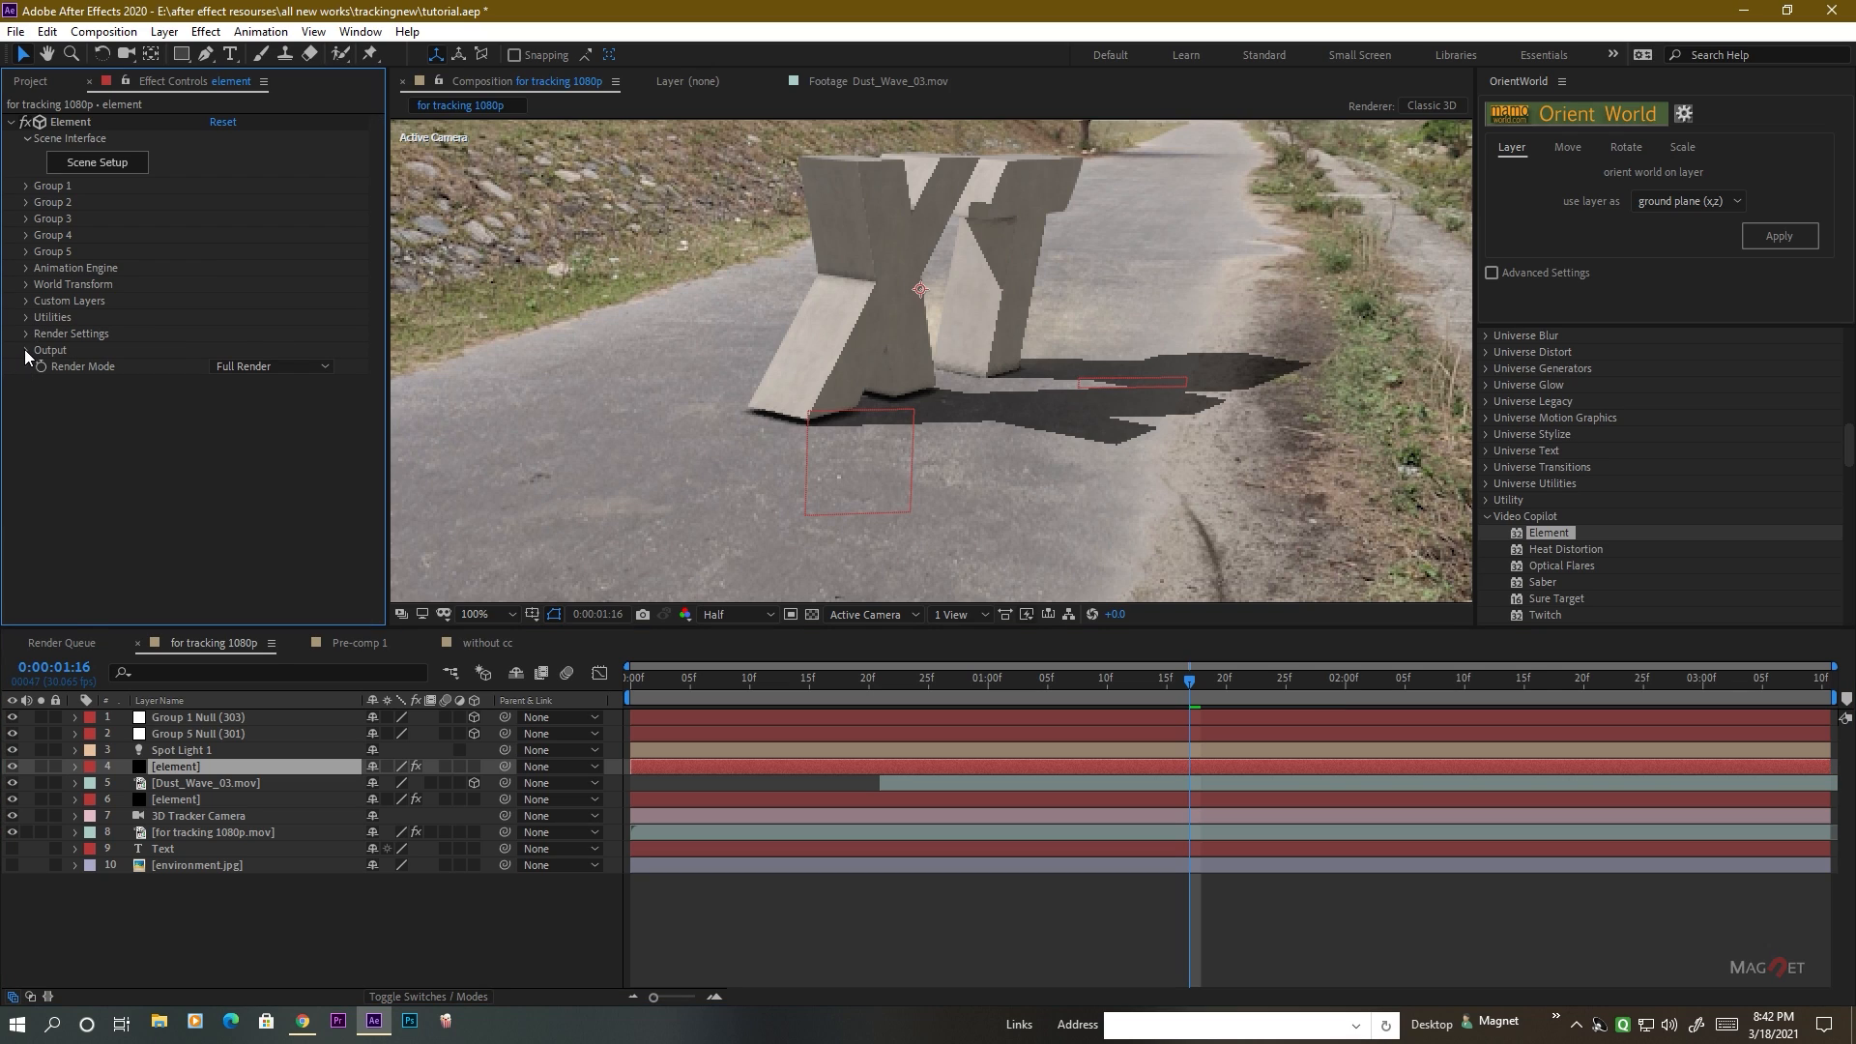
{"action": "left_click", "coordinate": [25, 350]}
{"action": "left_click", "coordinate": [248, 350]}
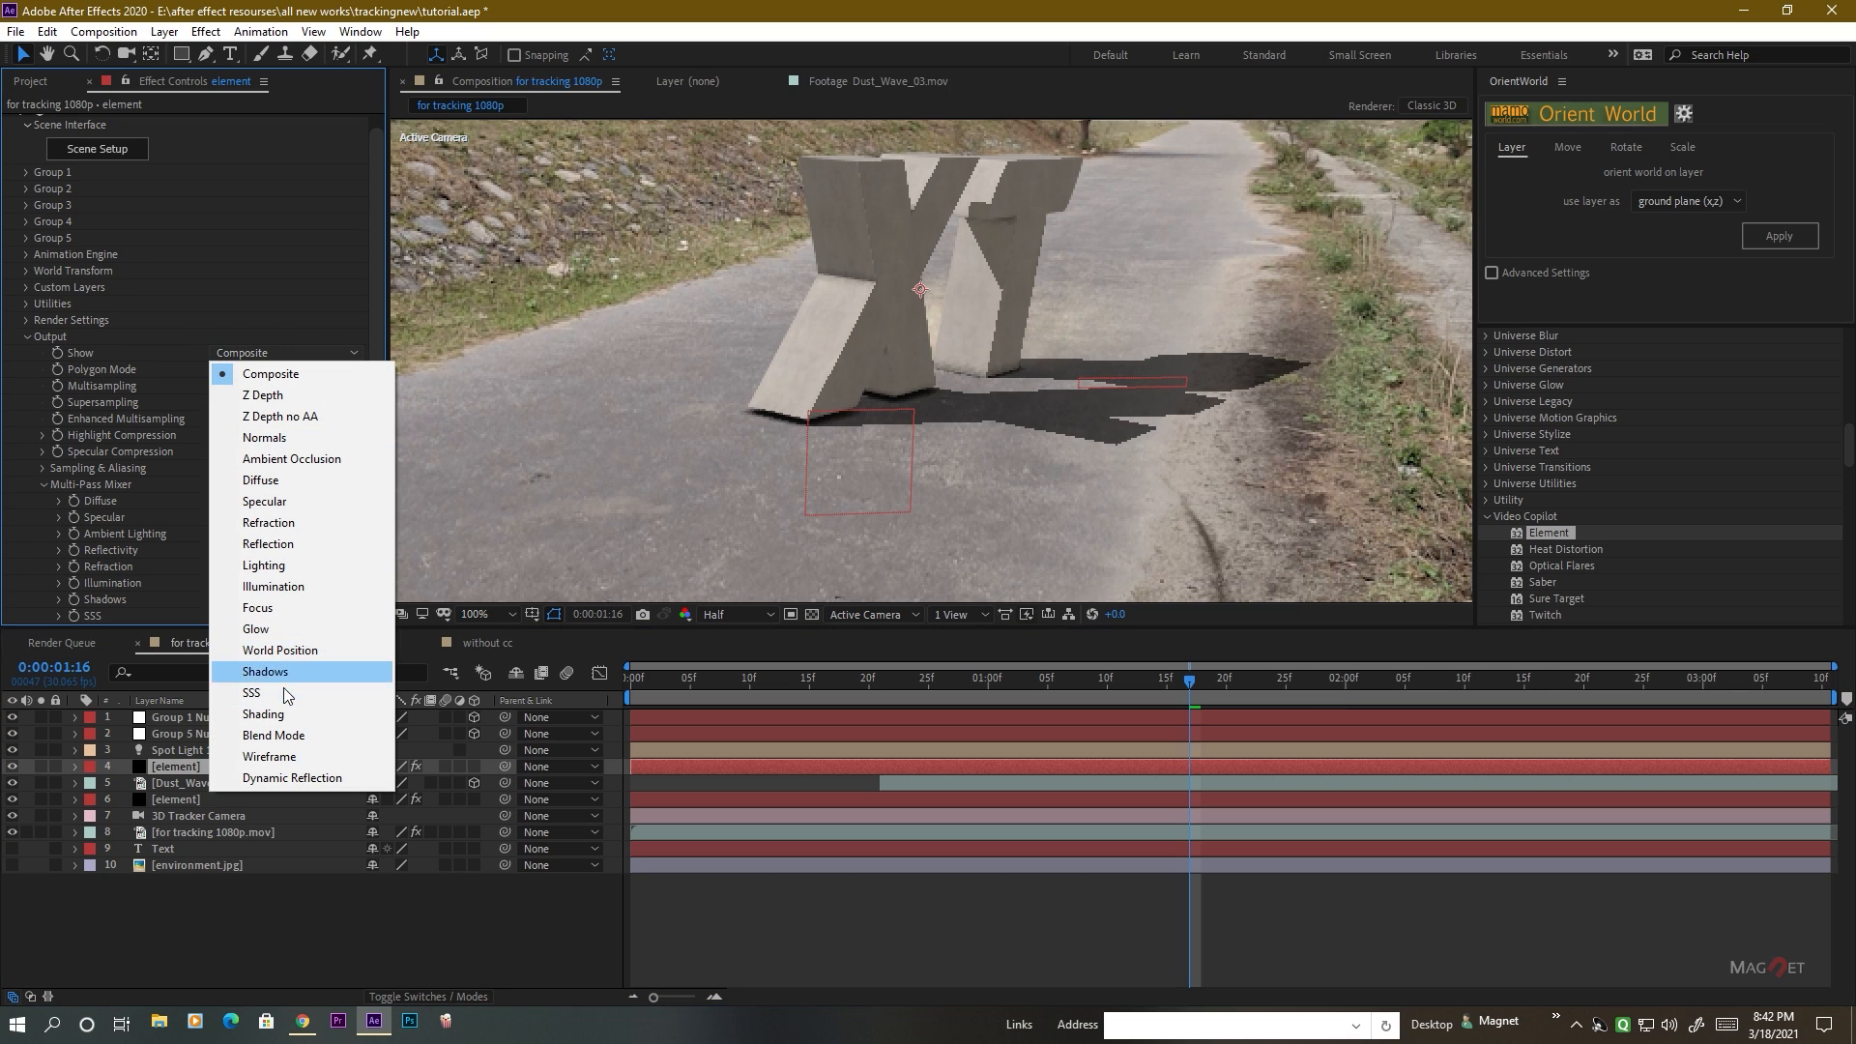
{"action": "left_click", "coordinate": [295, 645]}
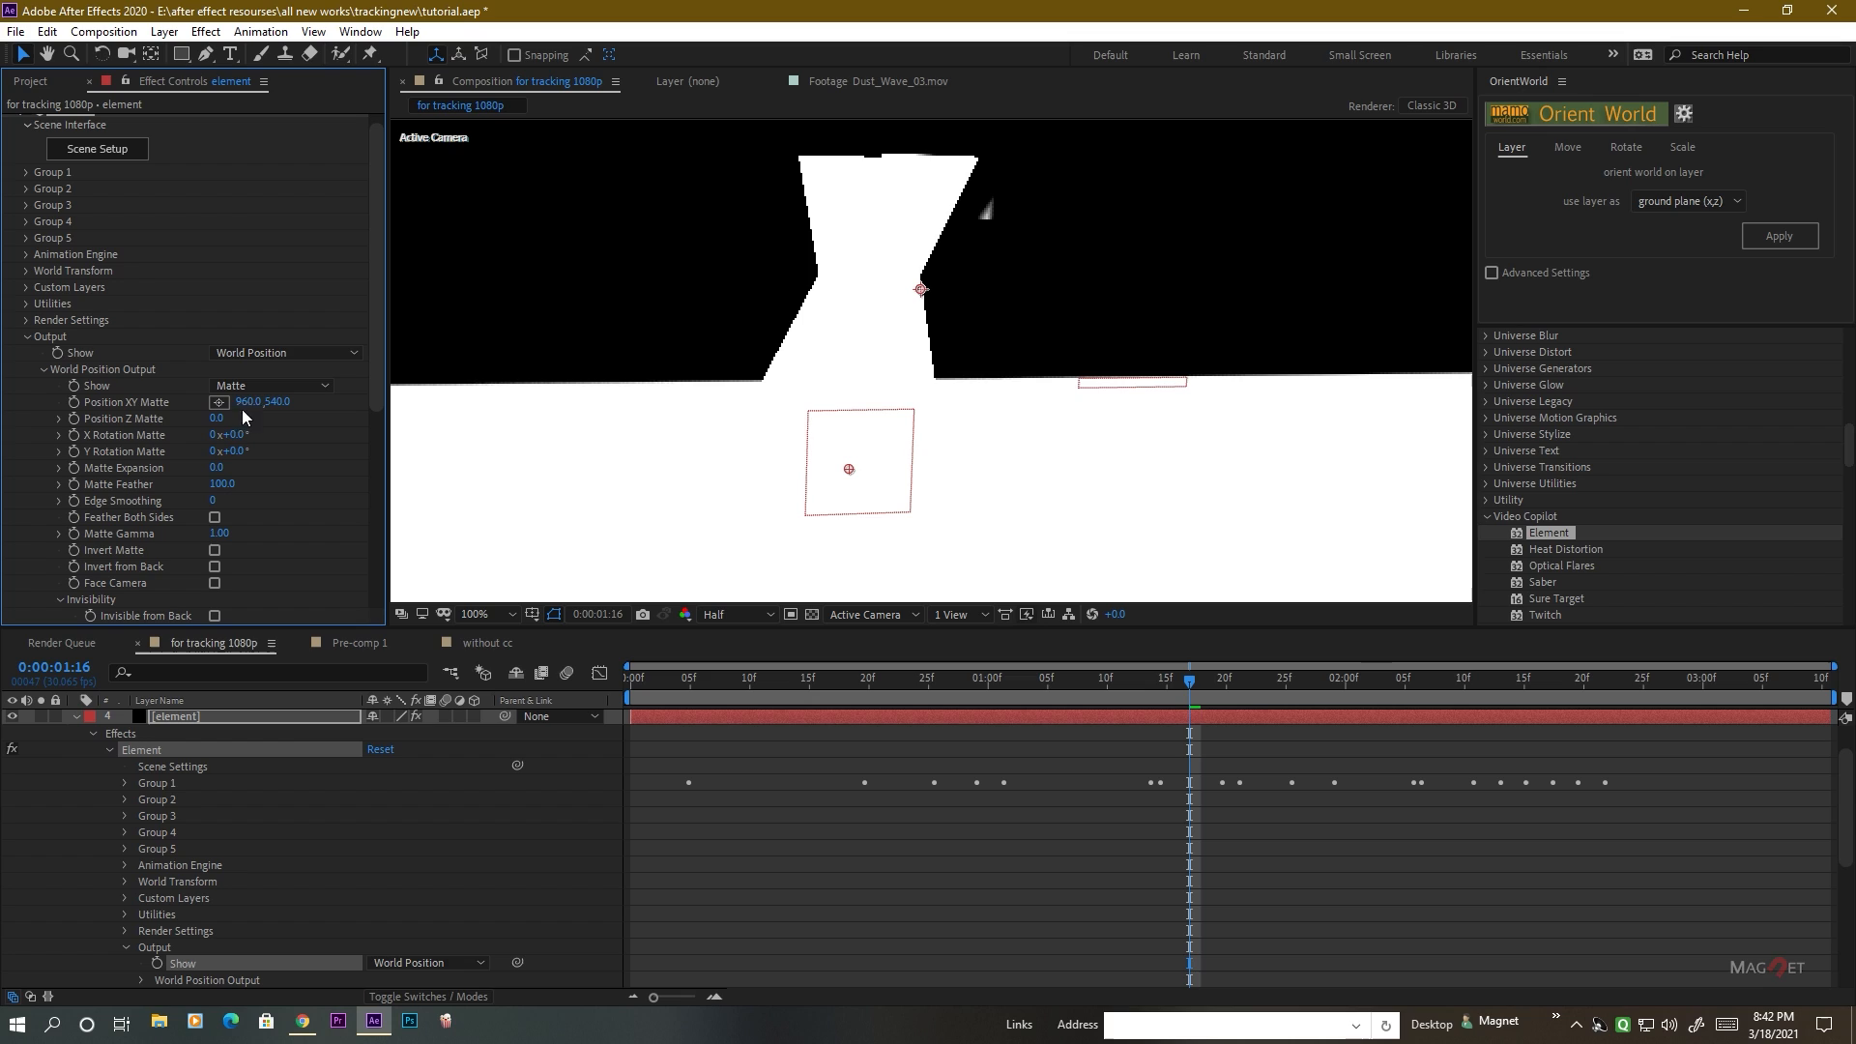
{"action": "mouse_move", "coordinate": [224, 420]}
{"action": "left_mouse_down"}
{"action": "mouse_move", "coordinate": [213, 434]}
{"action": "mouse_move", "coordinate": [231, 428]}
{"action": "left_mouse_up"}
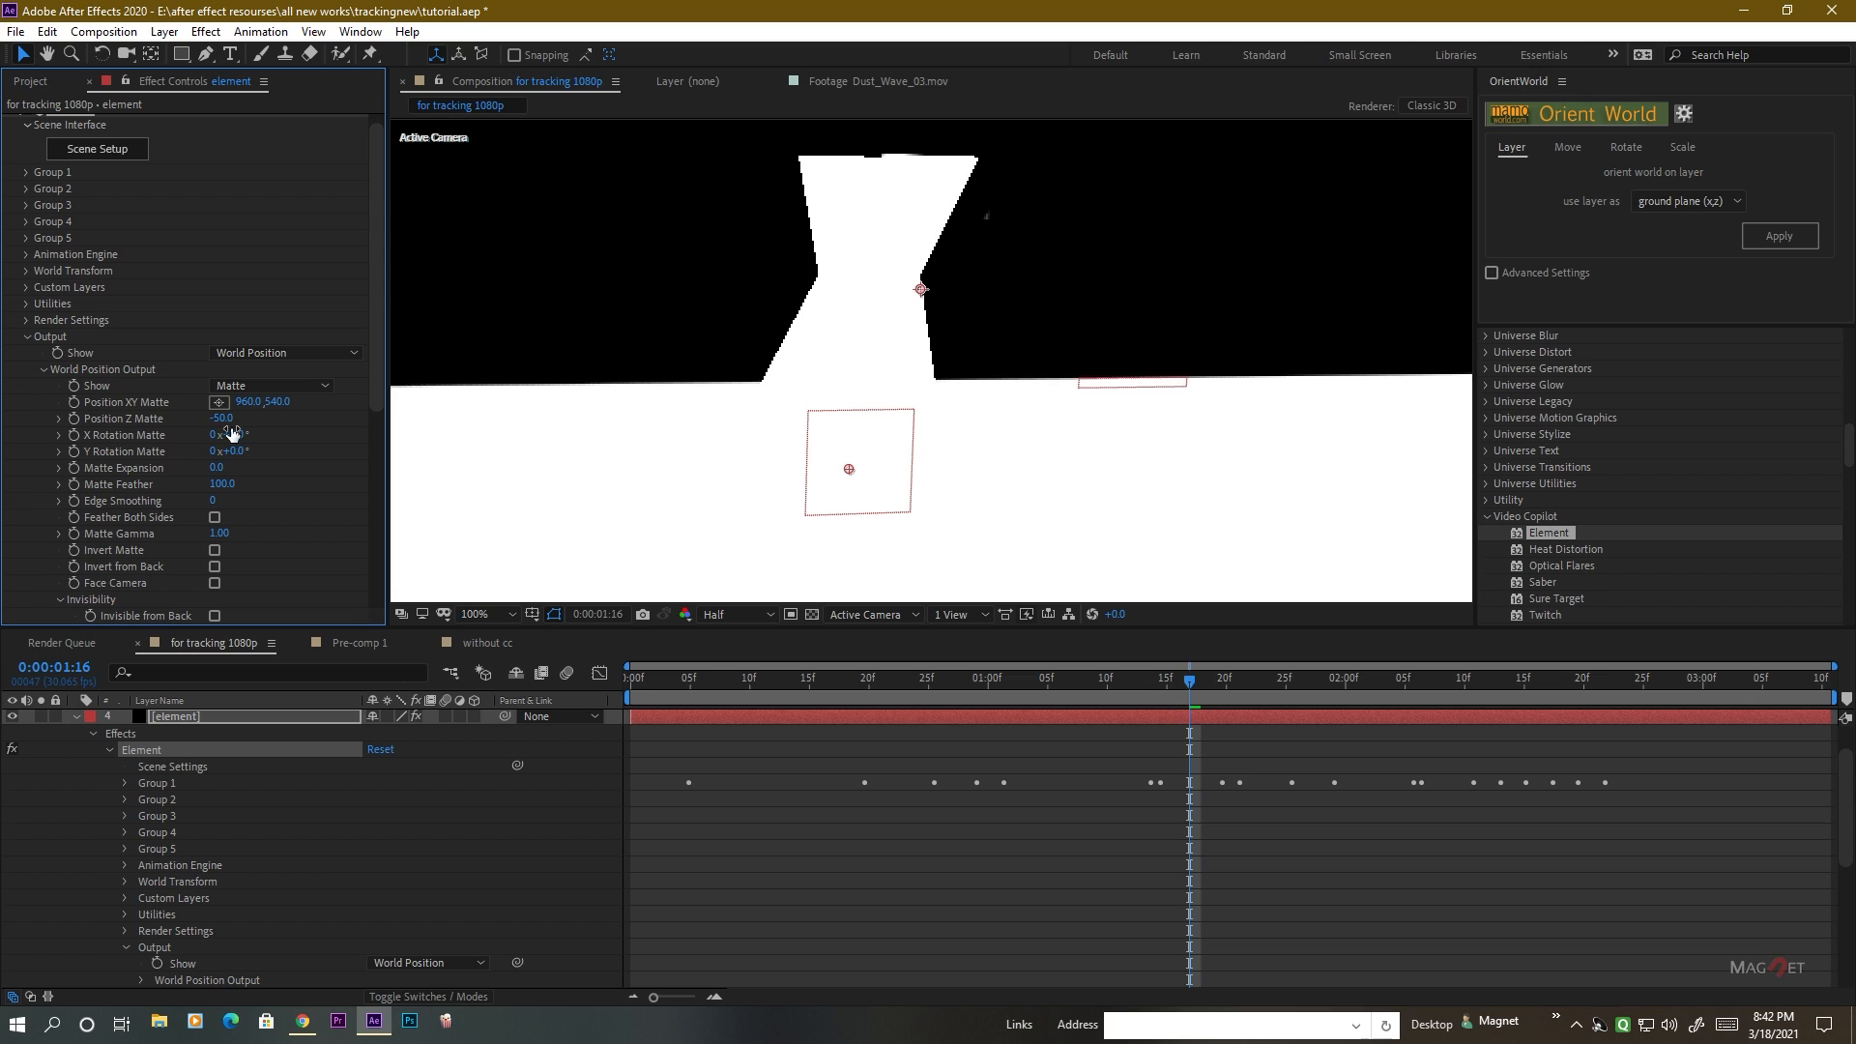
Open the track matte choices for the Dust_Wave_03.mov layer.
{"action": "scroll", "coordinate": [145, 769], "scroll_direction": "up", "scroll_amount": 1}
{"action": "left_click", "coordinate": [75, 770]}
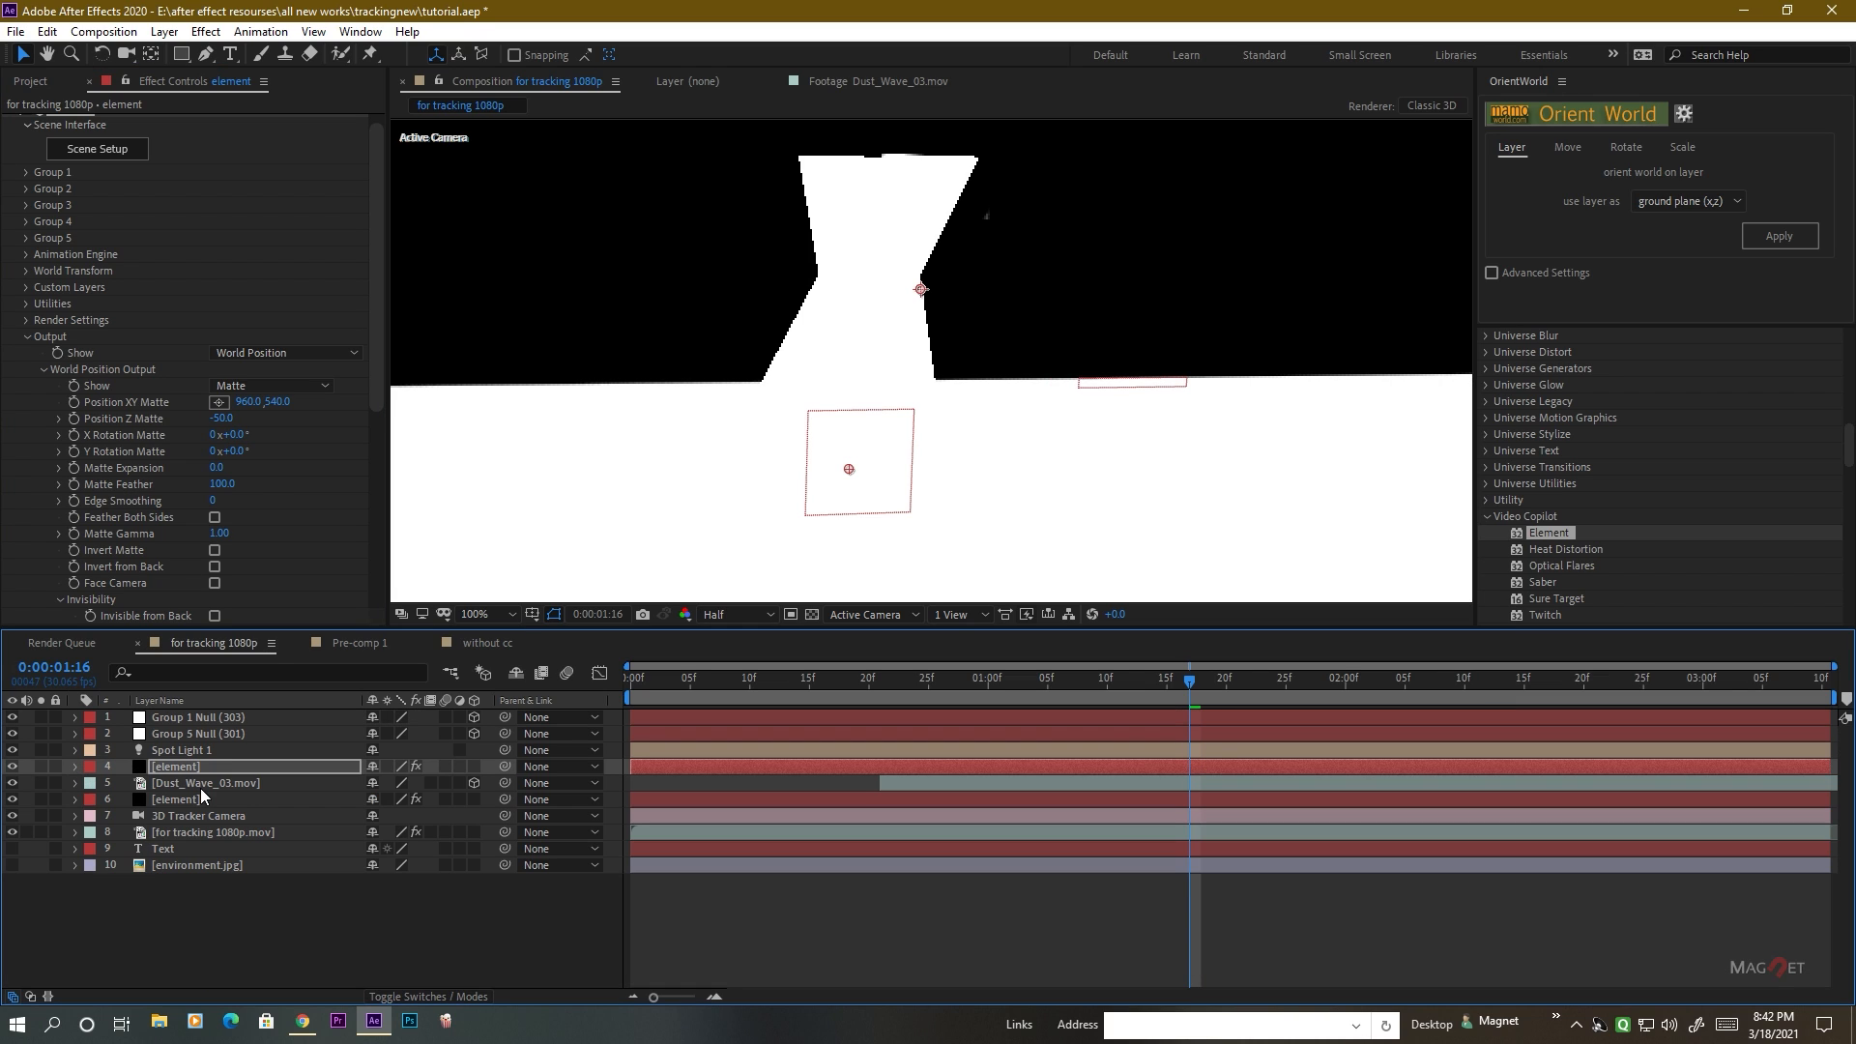
{"action": "left_click", "coordinate": [180, 783]}
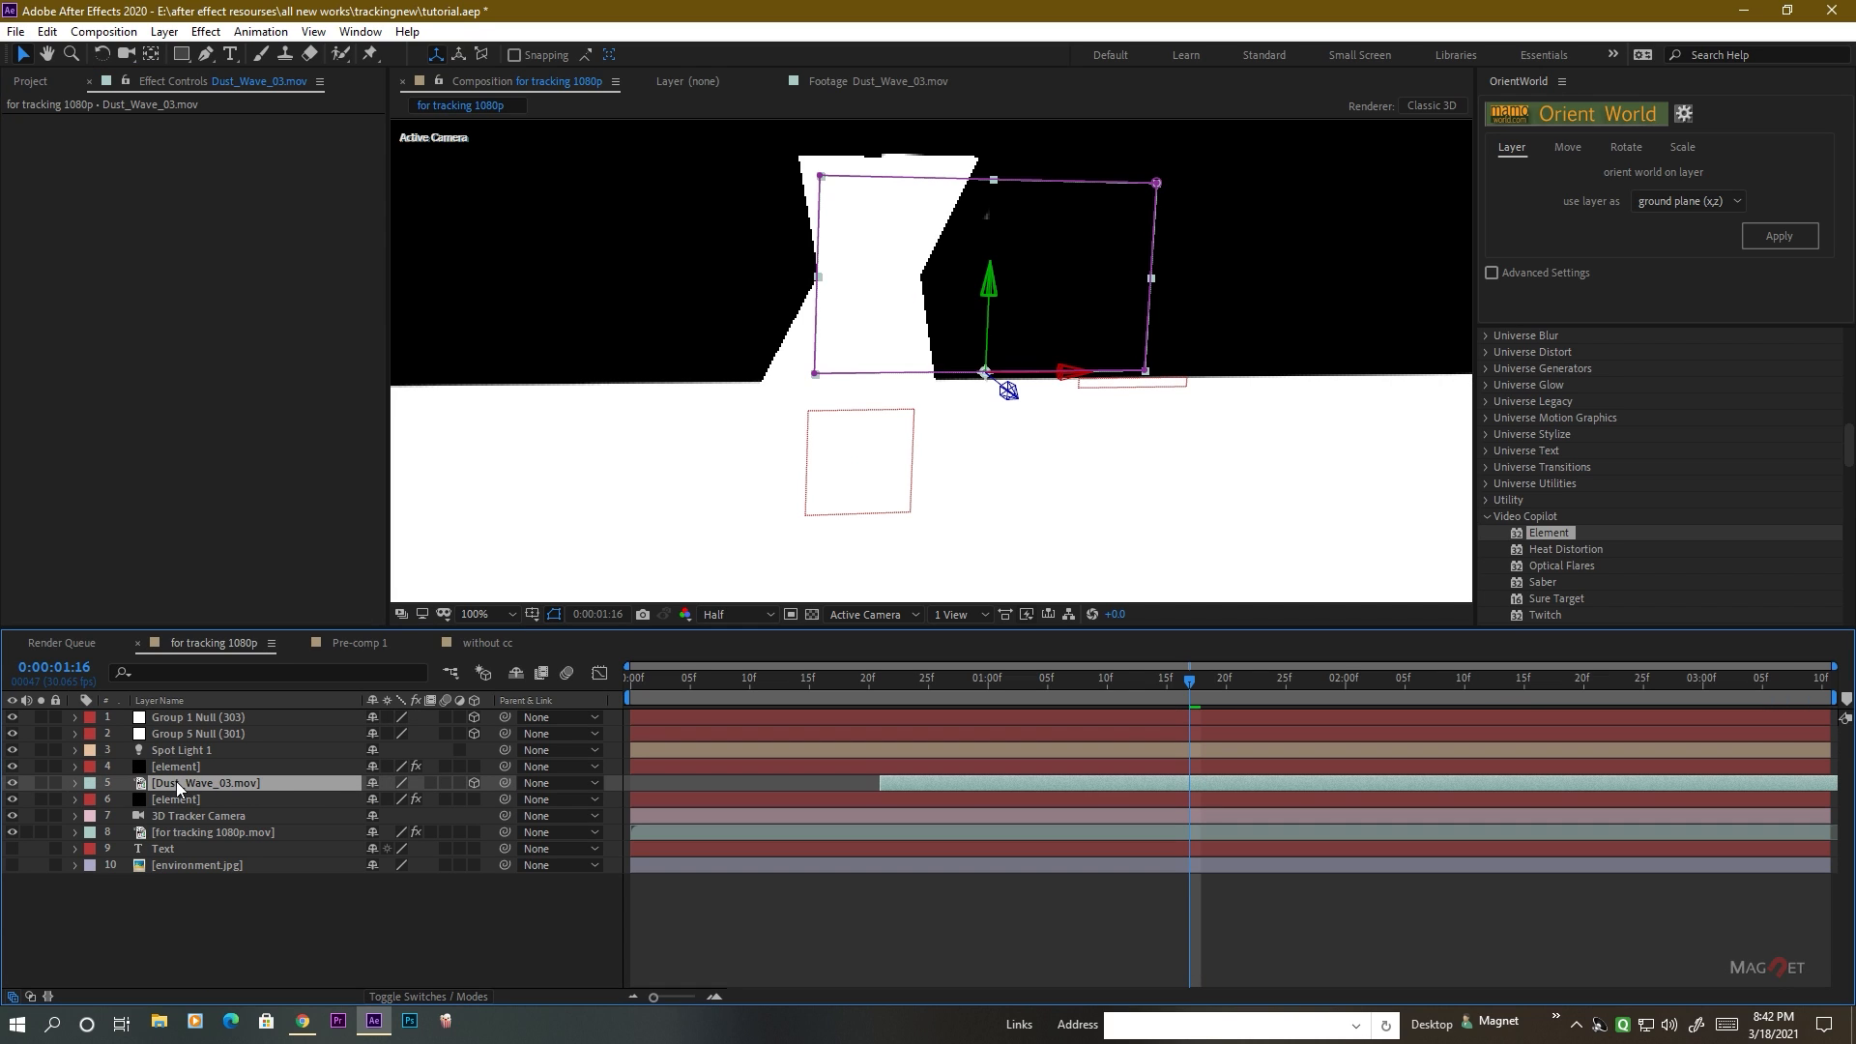
{"action": "left_click", "coordinate": [418, 997]}
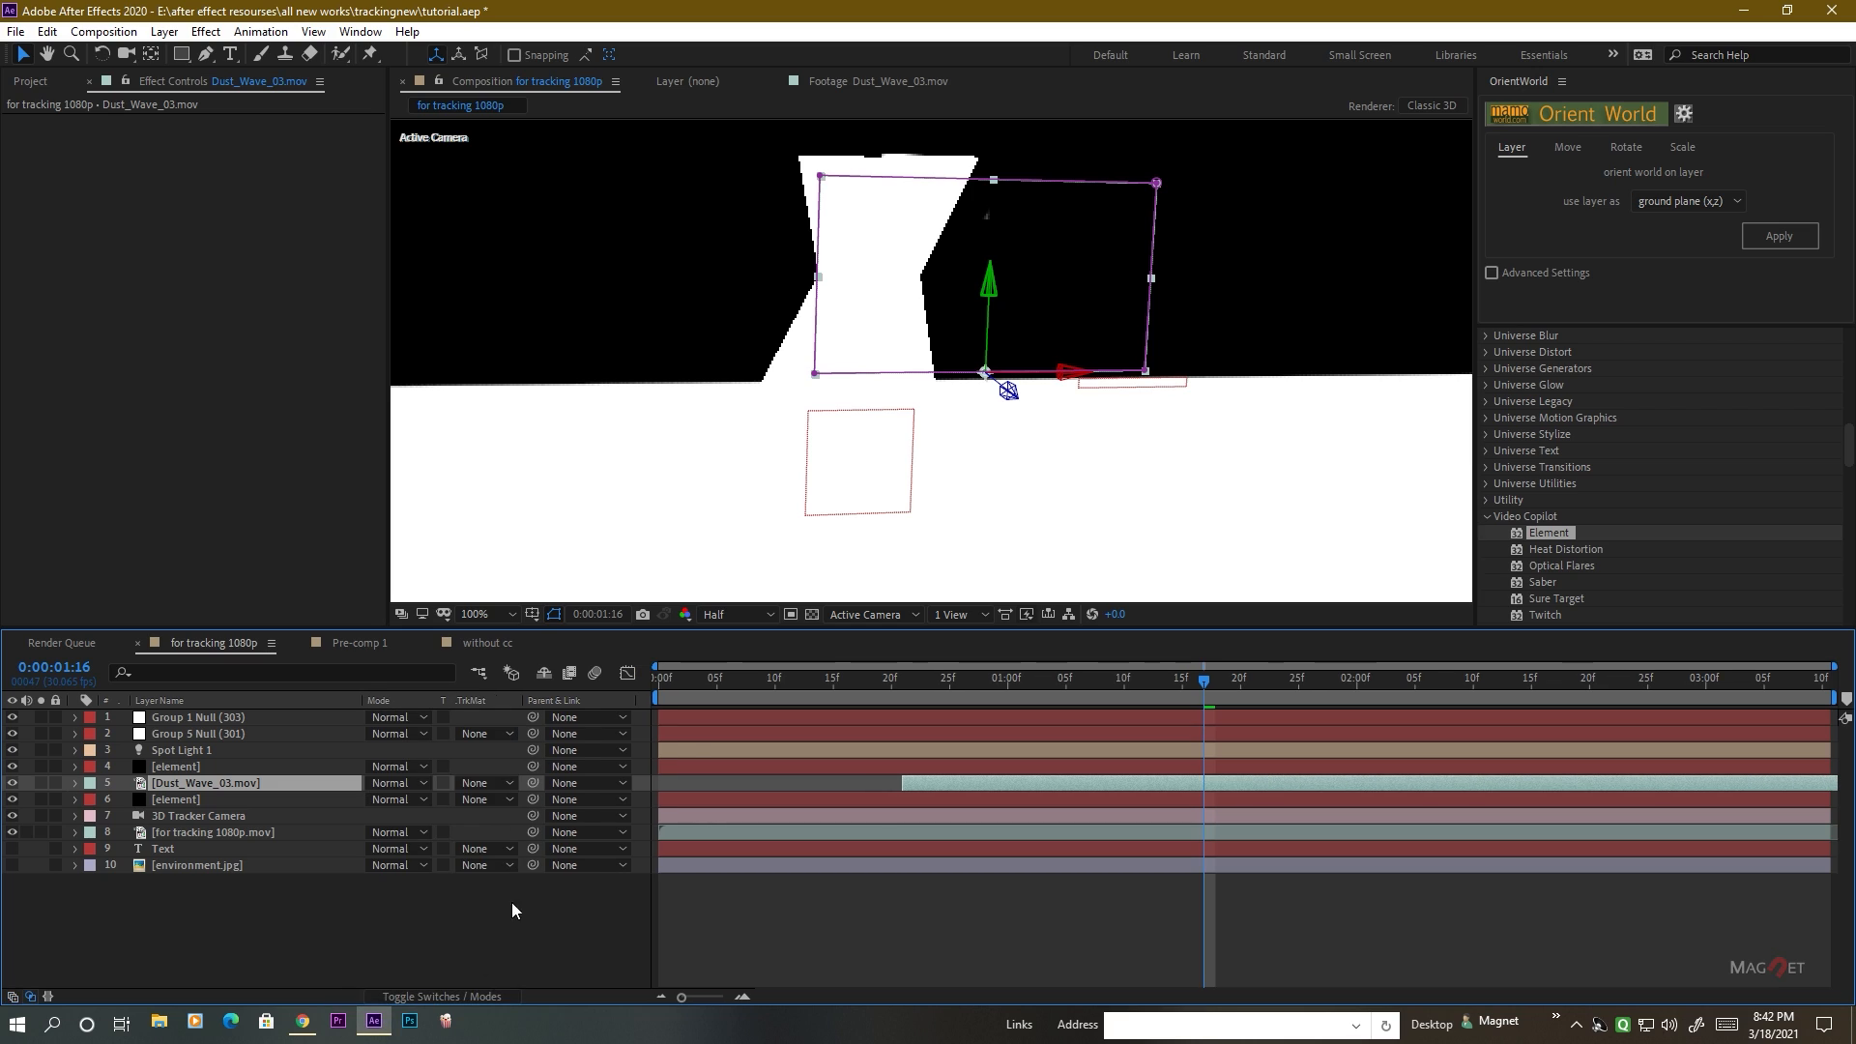
{"action": "left_click", "coordinate": [479, 784]}
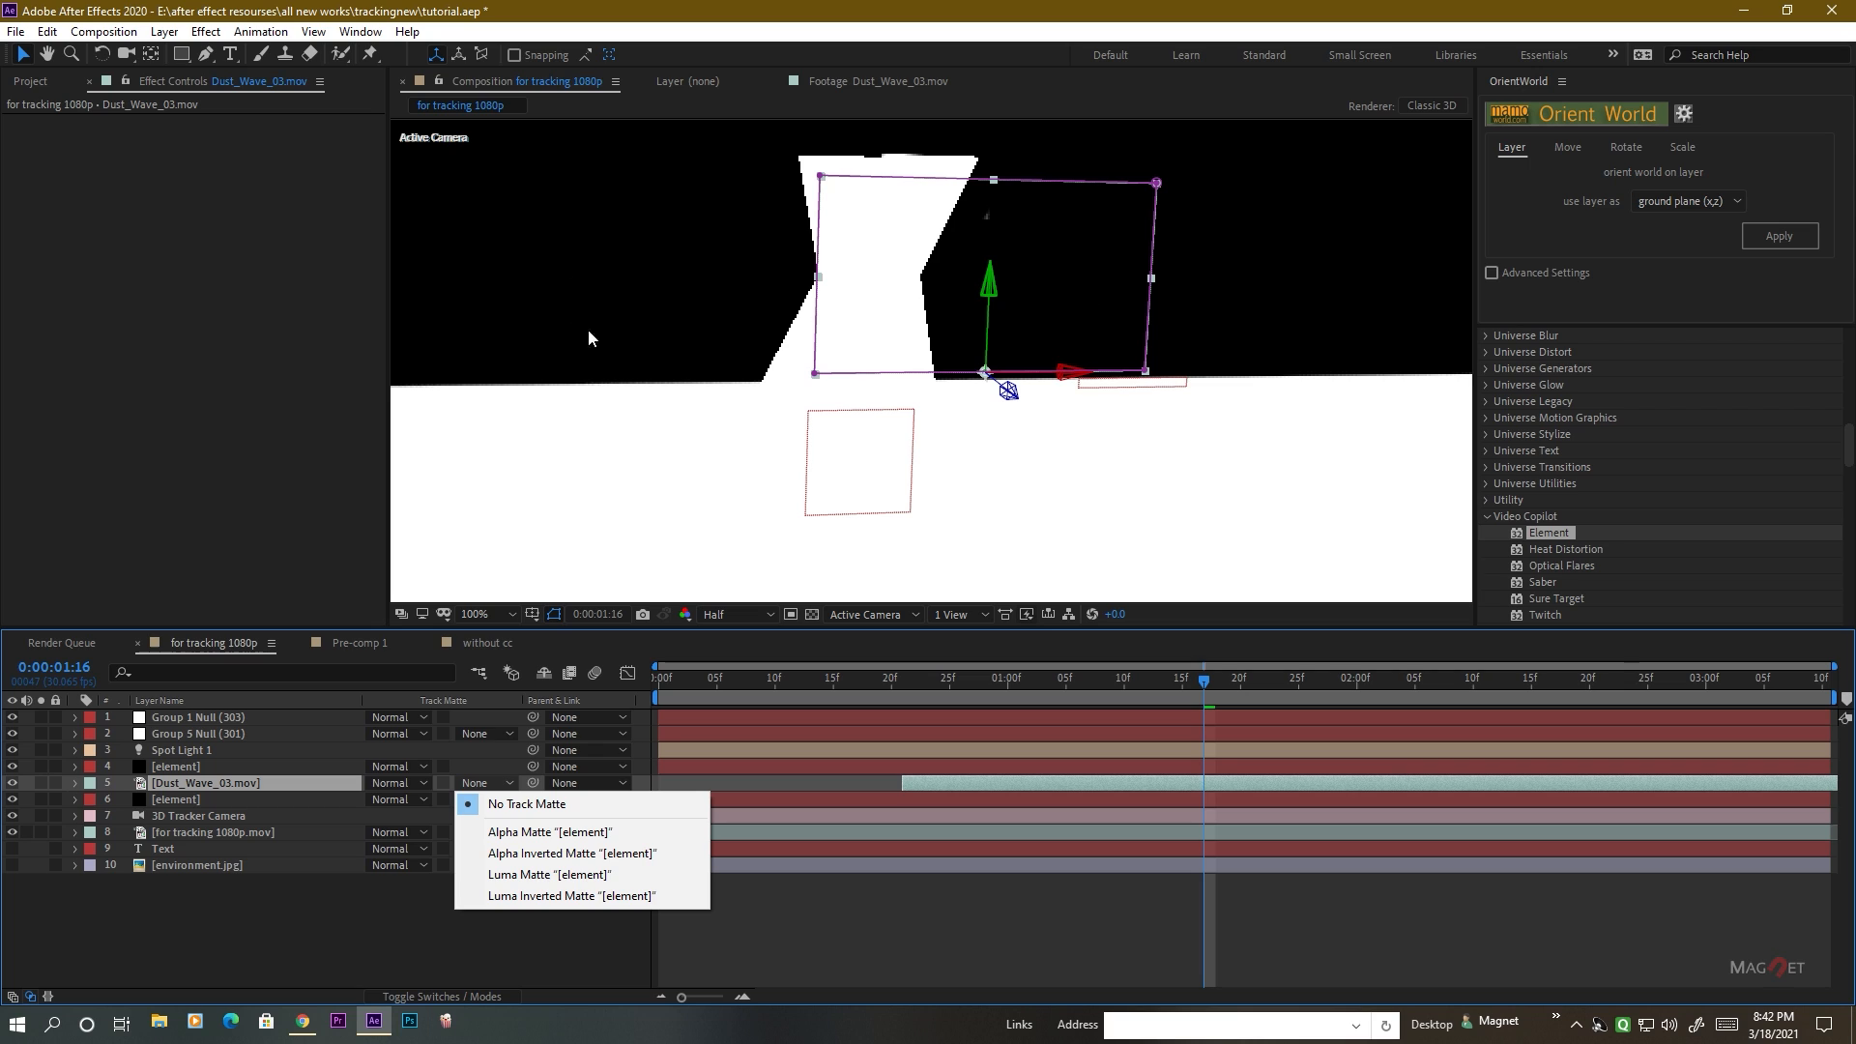
Set the Dust_Wave_03.mov layer's track matte to Luma Inverted Matte "[element]" and check the matted dust through to 0:00:01:26.
{"action": "left_click", "coordinate": [575, 896]}
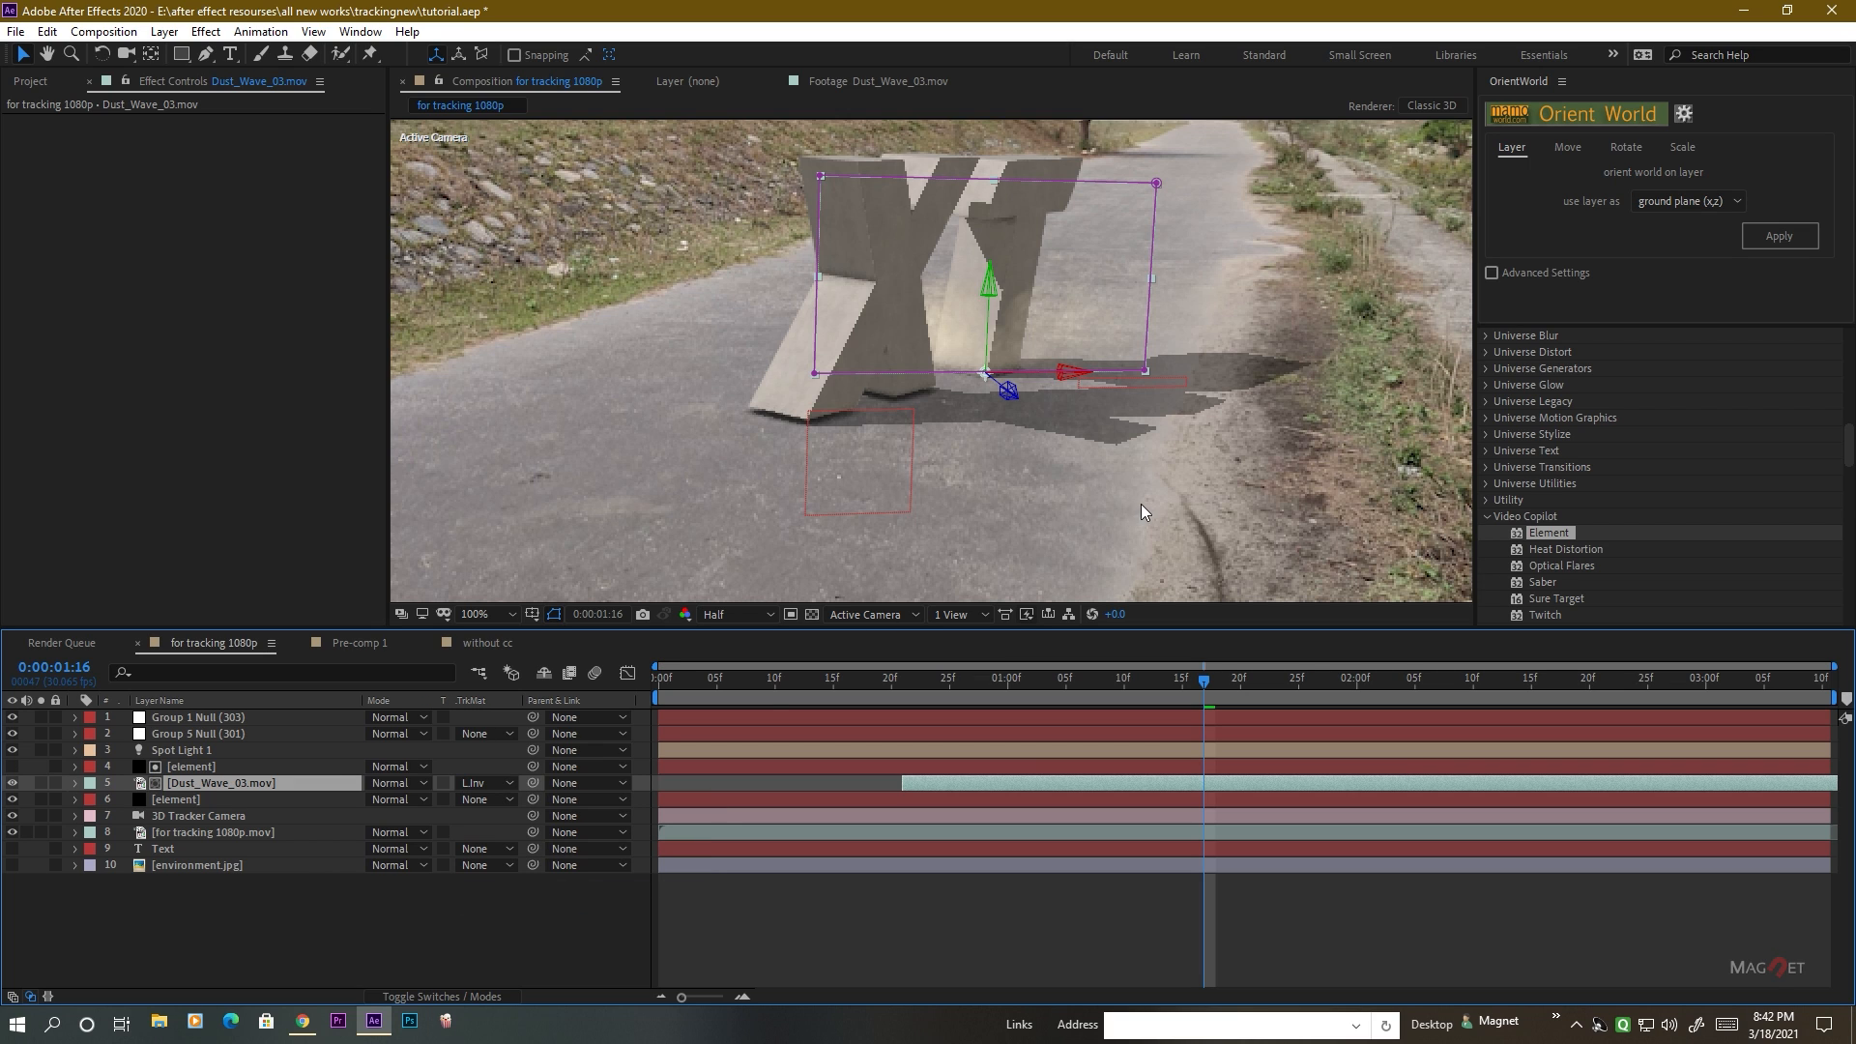
{"action": "key", "text": "period"}
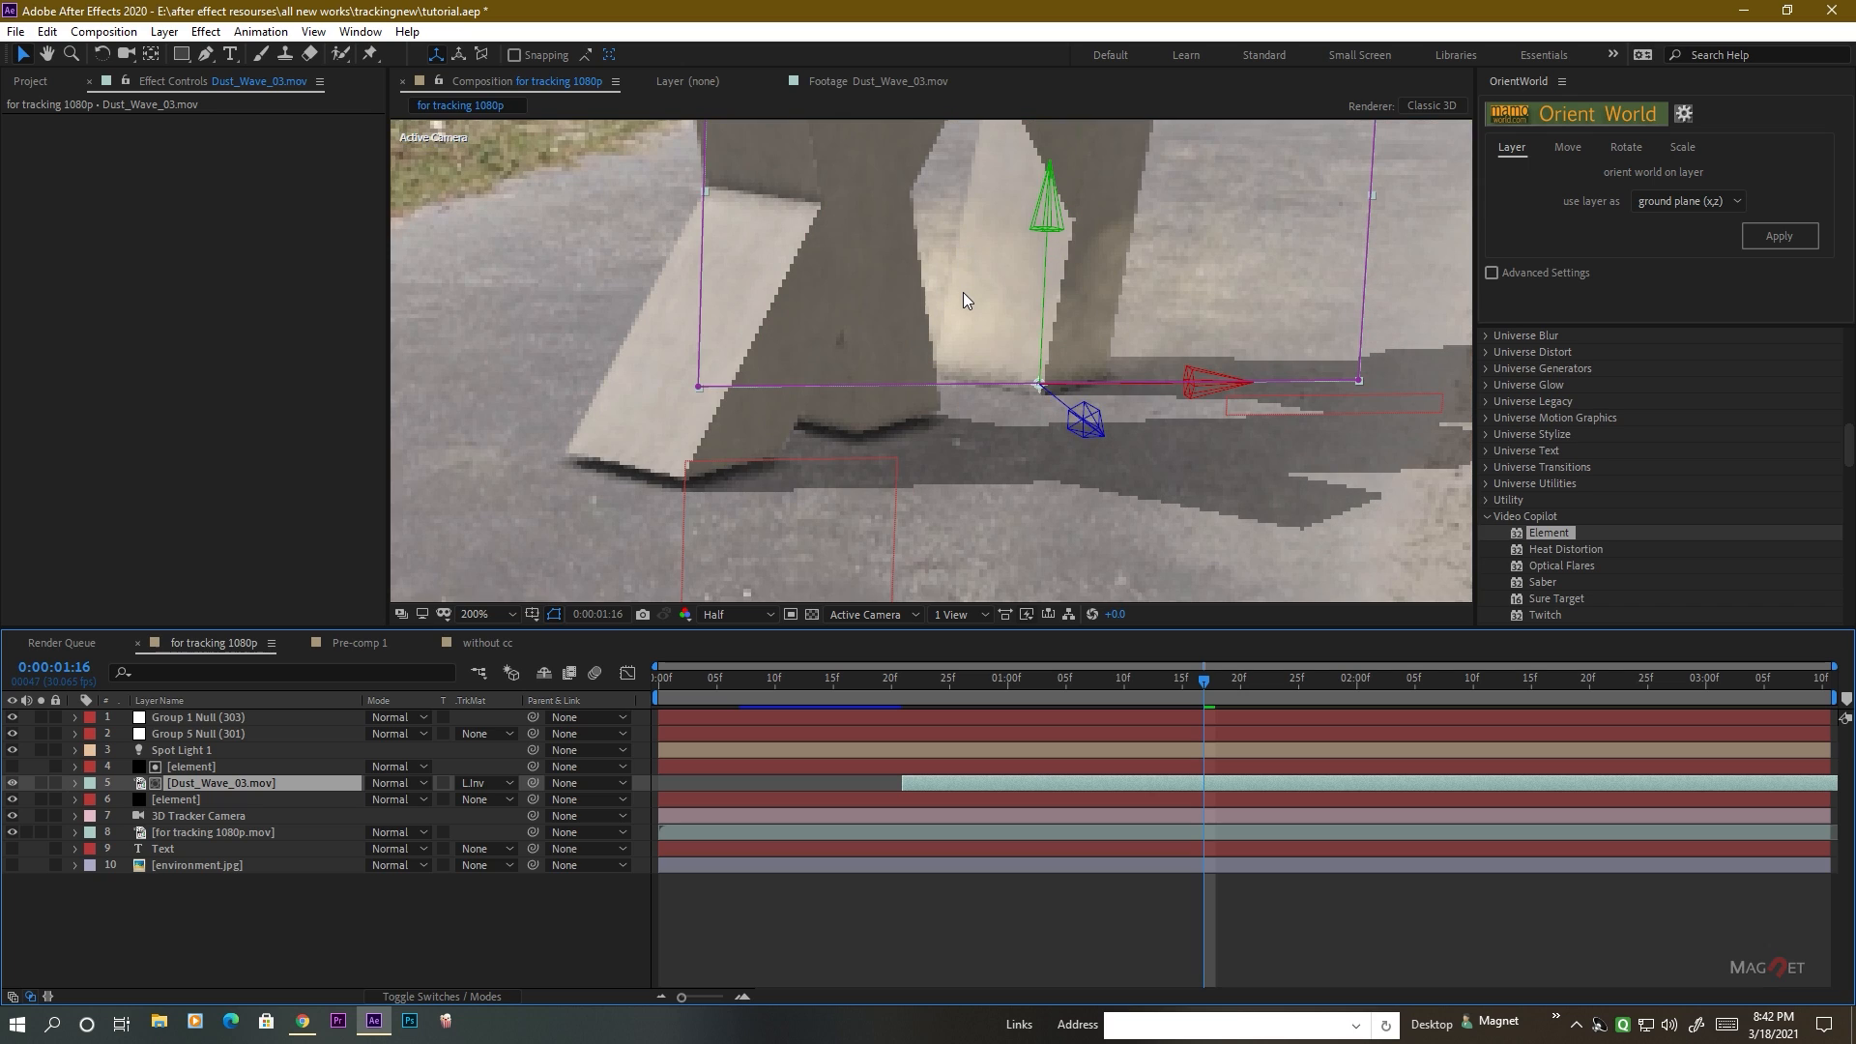
{"action": "key", "text": "comma"}
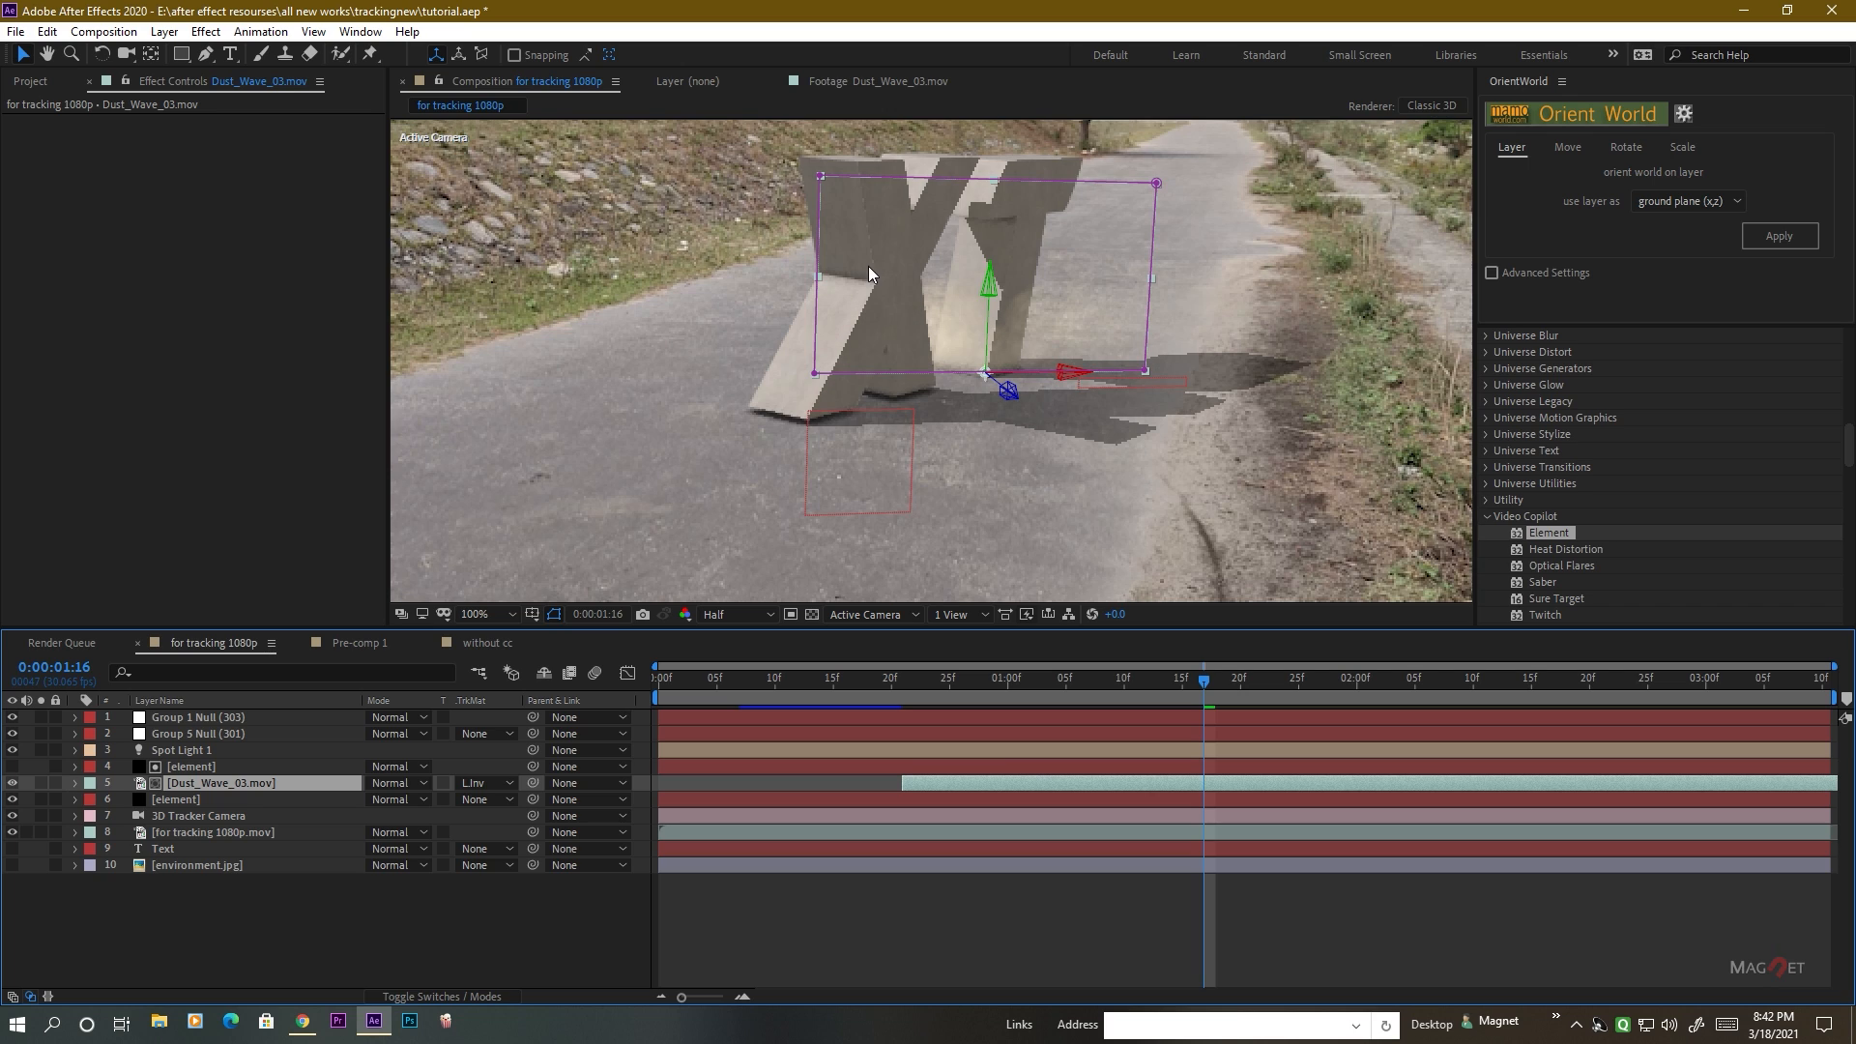
{"action": "left_click_drag", "start_coordinate": [1191, 682], "coordinate": [1321, 687]}
{"action": "left_click", "coordinate": [437, 910]}
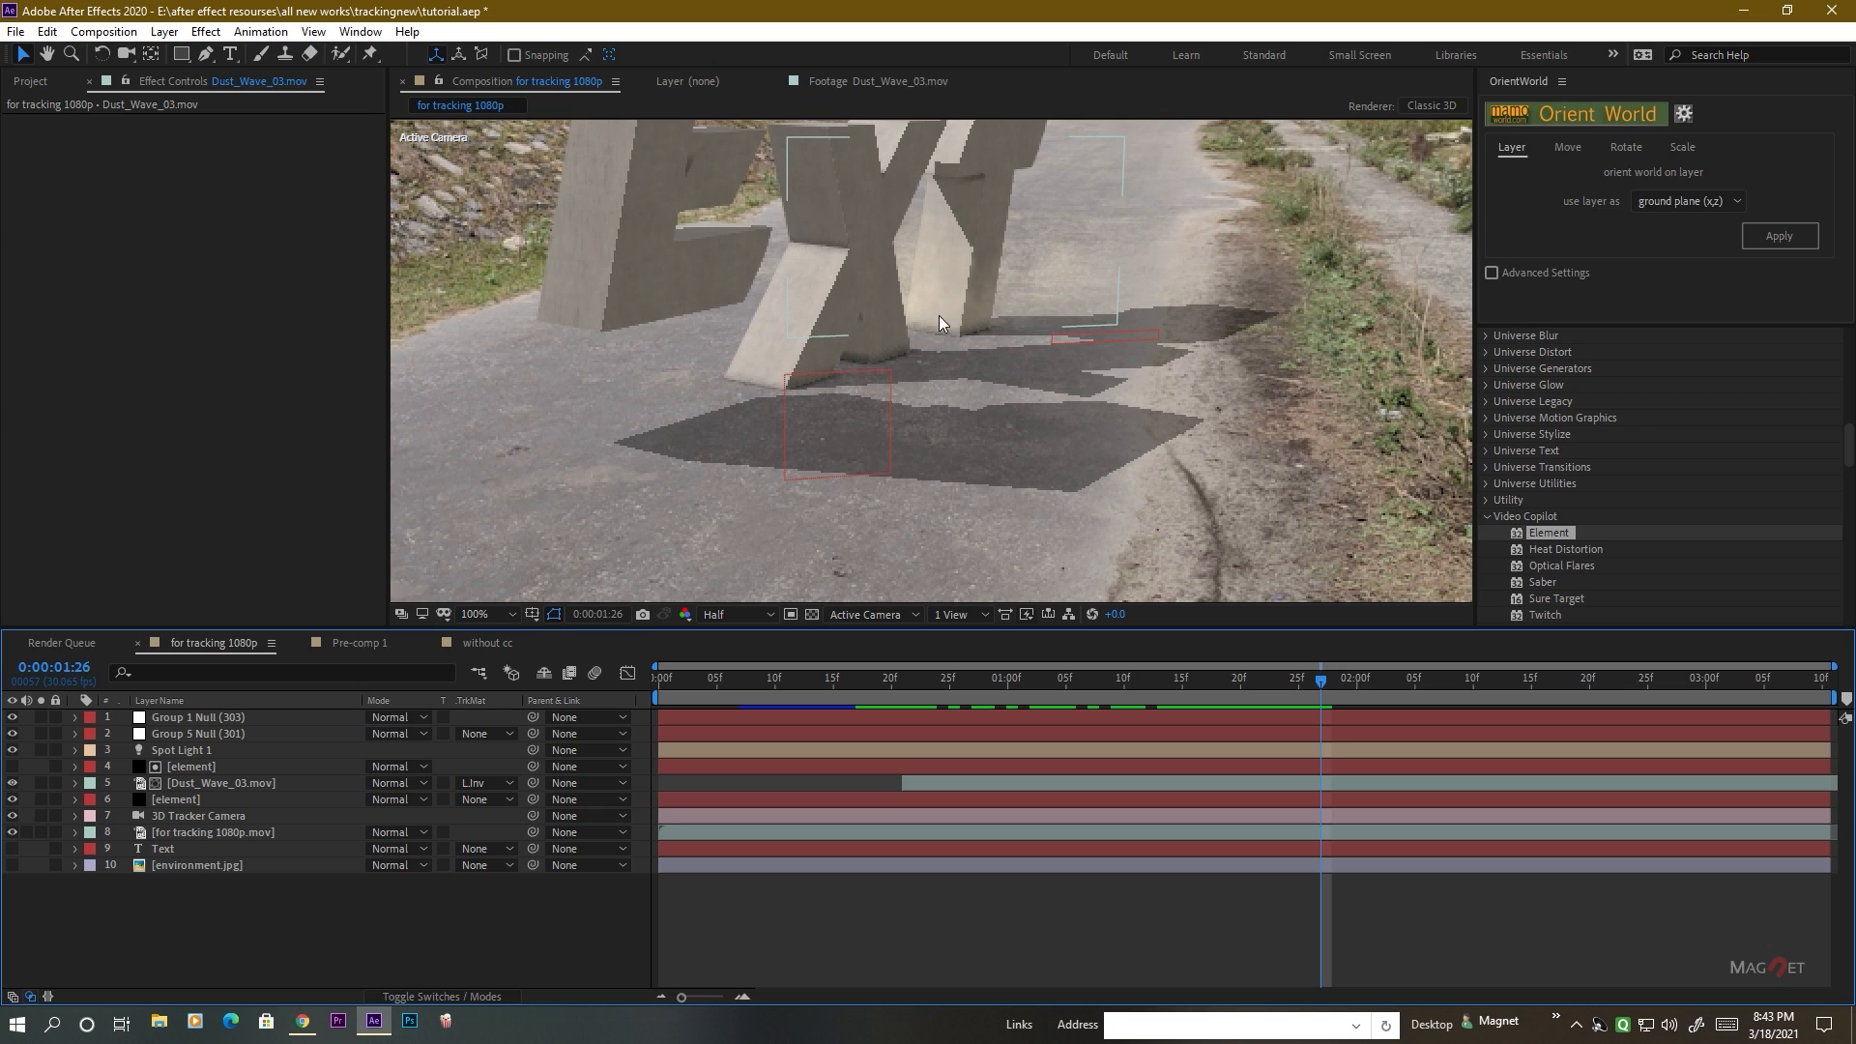
Preview the ground cracks.jpg footage from the project files, and return to the for tracking 1080p composition.
{"action": "left_click", "coordinate": [34, 81]}
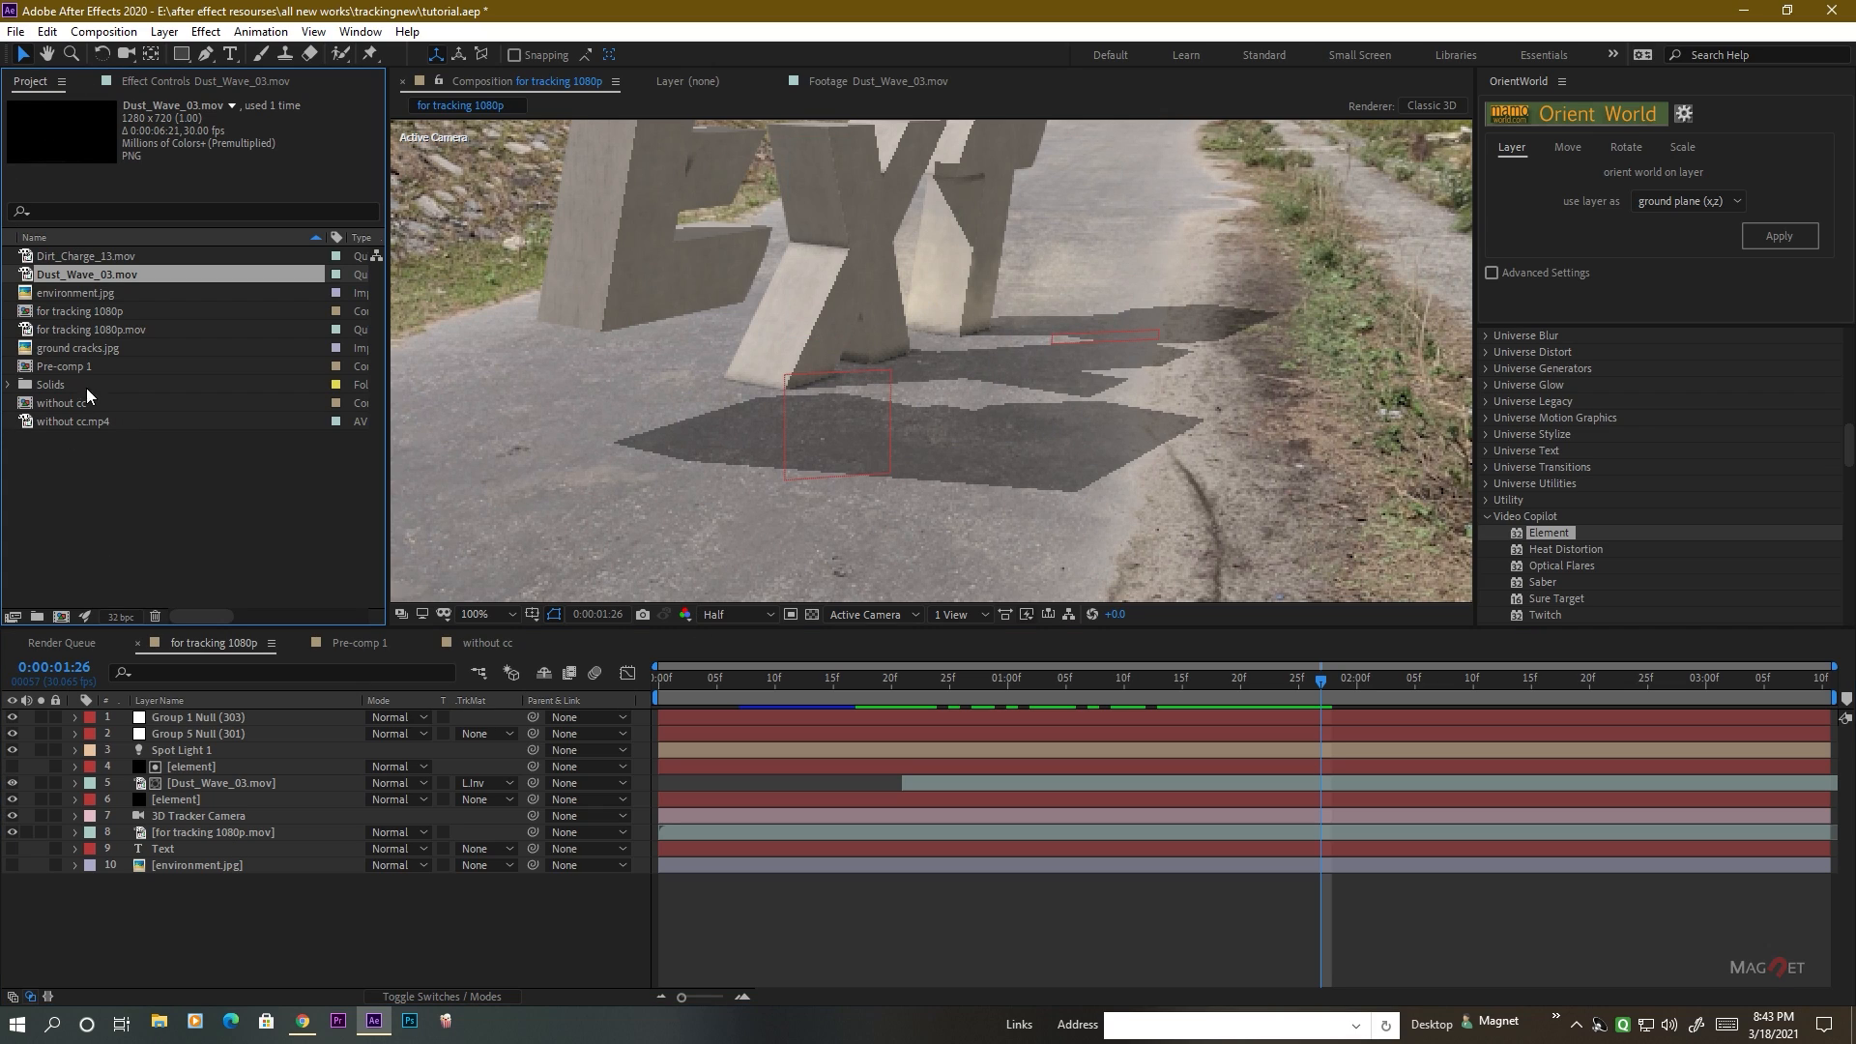
{"action": "left_click", "coordinate": [62, 296]}
{"action": "left_click", "coordinate": [58, 348]}
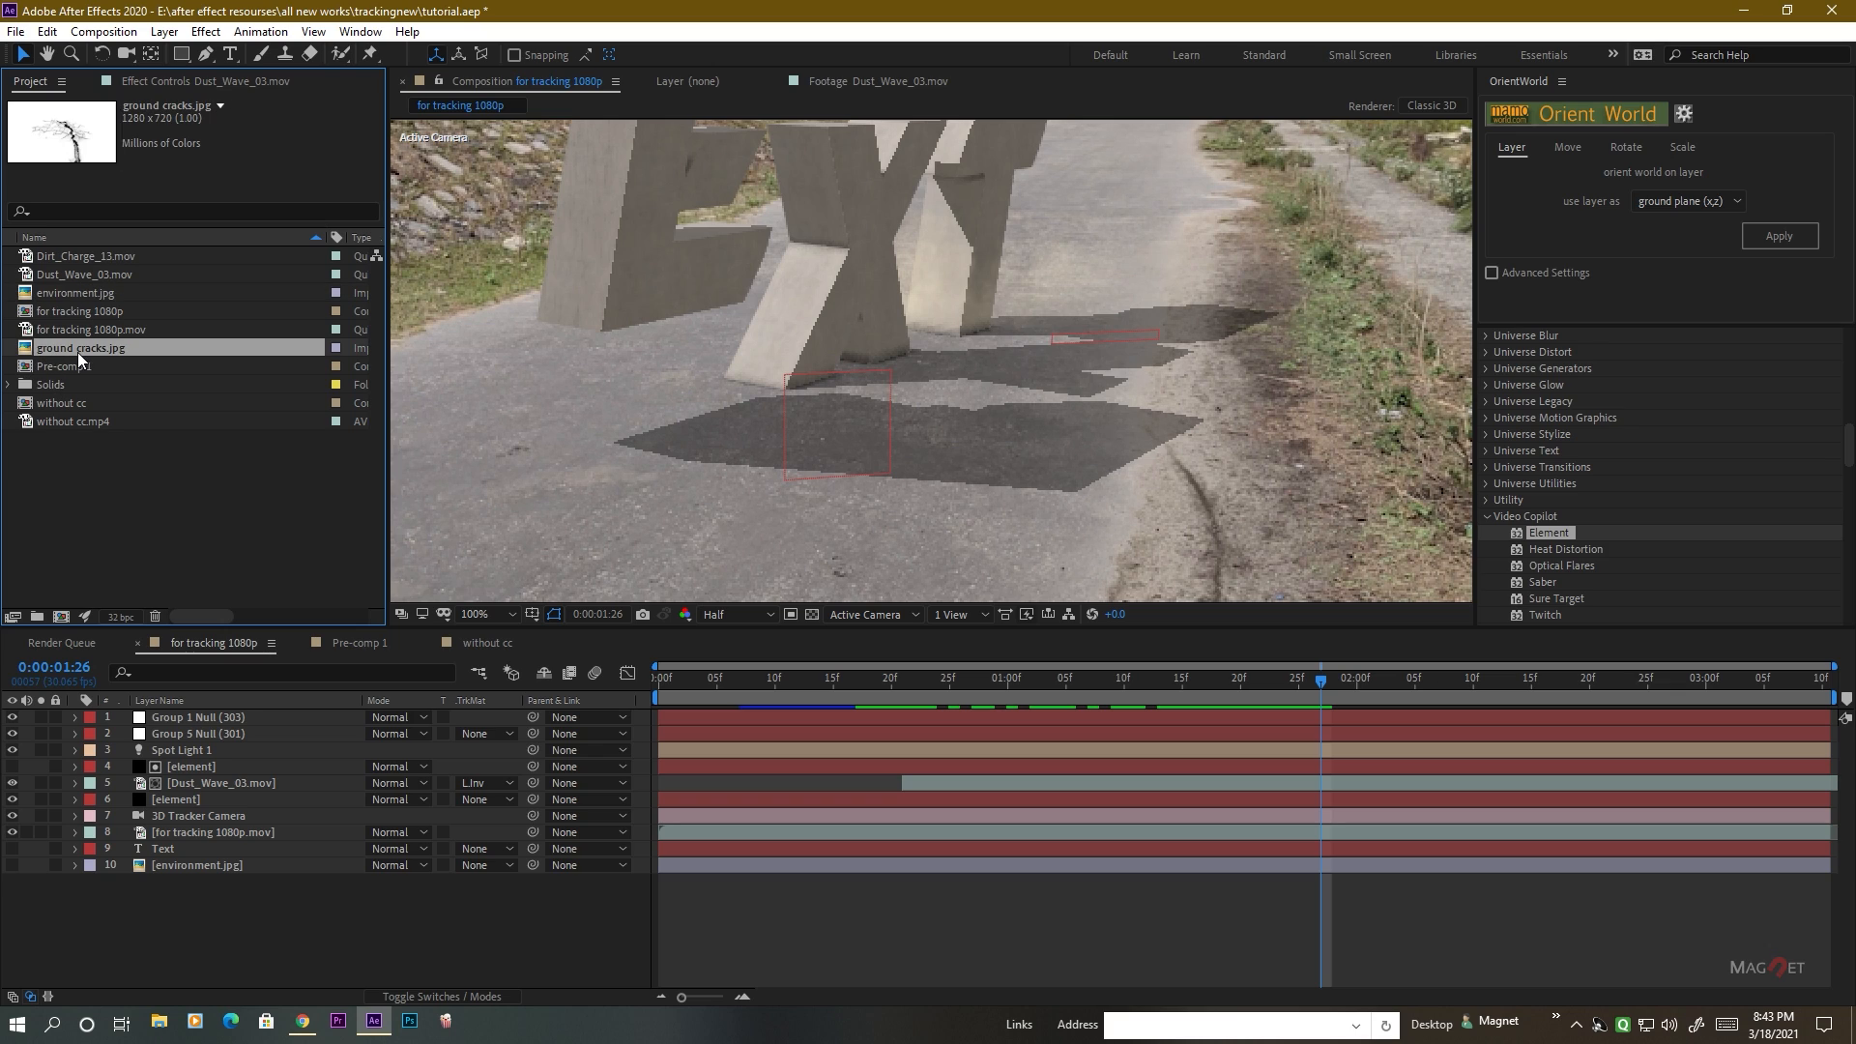
{"action": "double_click", "coordinate": [68, 348]}
{"action": "scroll", "coordinate": [745, 343], "scroll_direction": "up", "scroll_amount": 2}
{"action": "scroll", "coordinate": [745, 343], "scroll_direction": "down", "scroll_amount": 2}
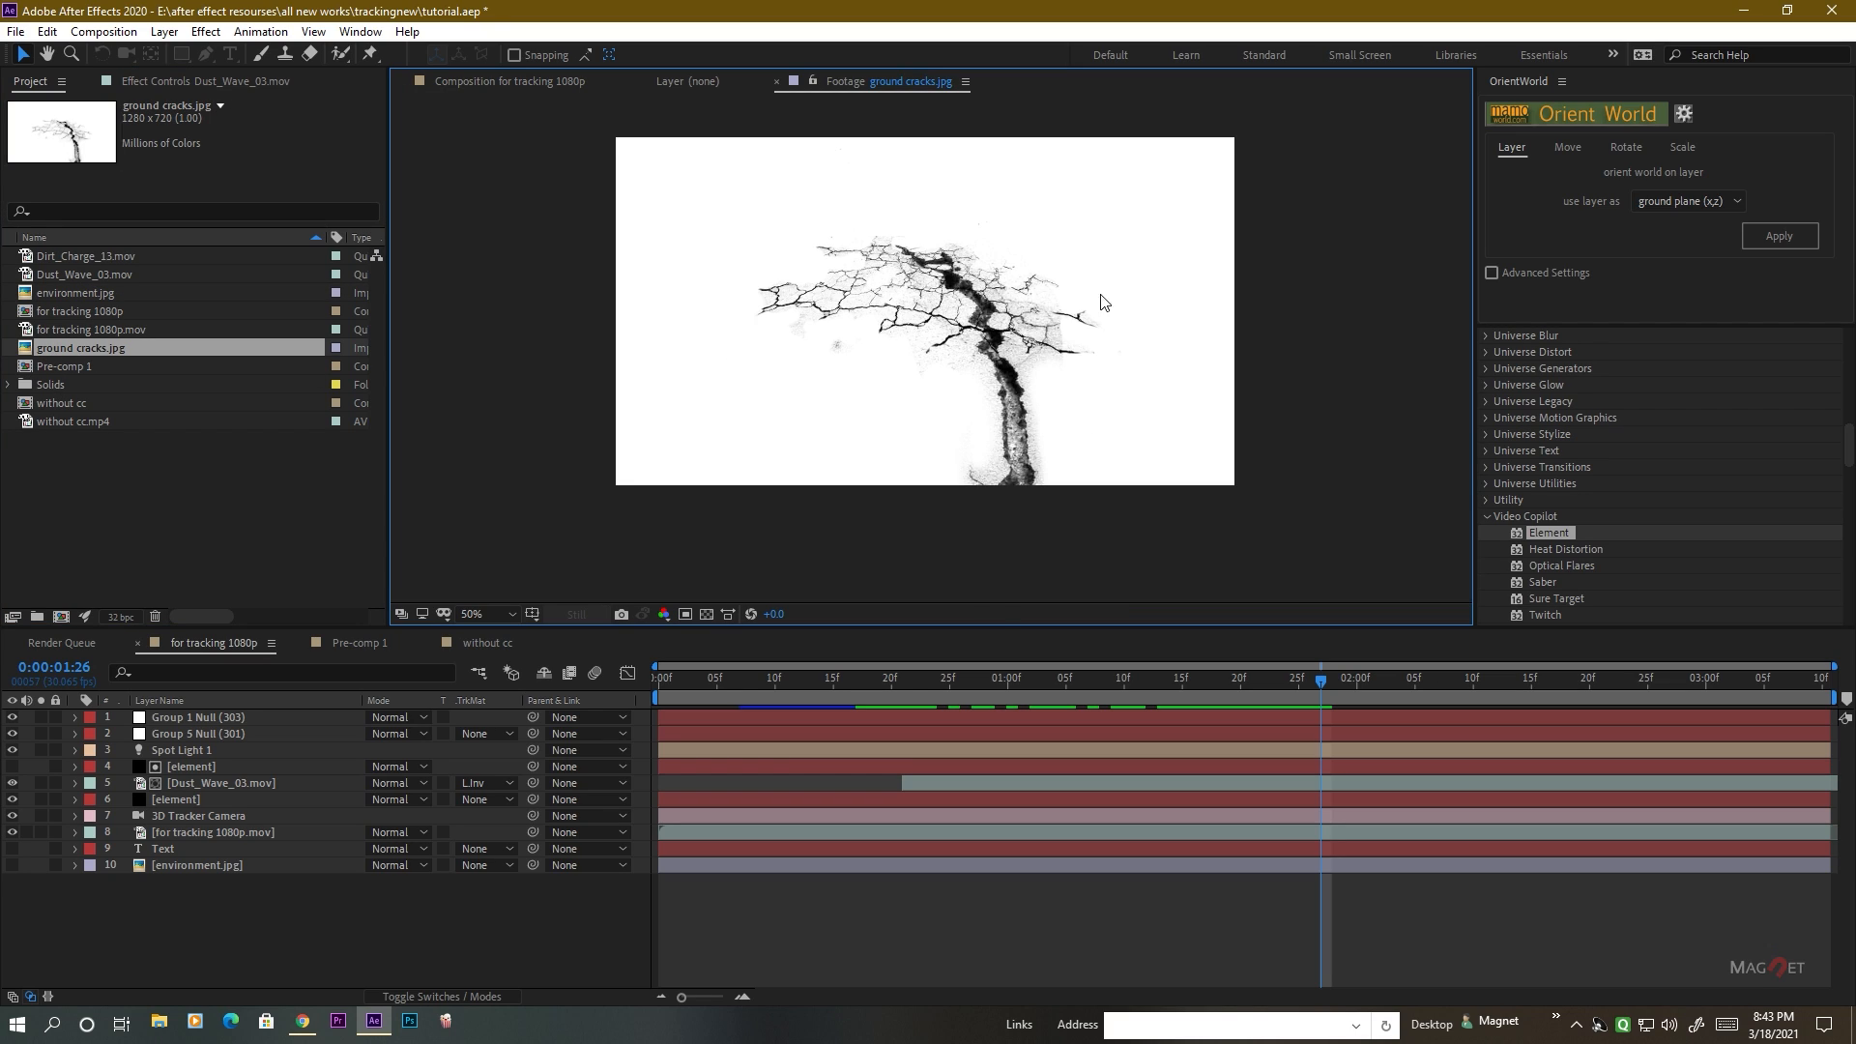
{"action": "left_click_drag", "start_coordinate": [954, 365], "coordinate": [944, 406]}
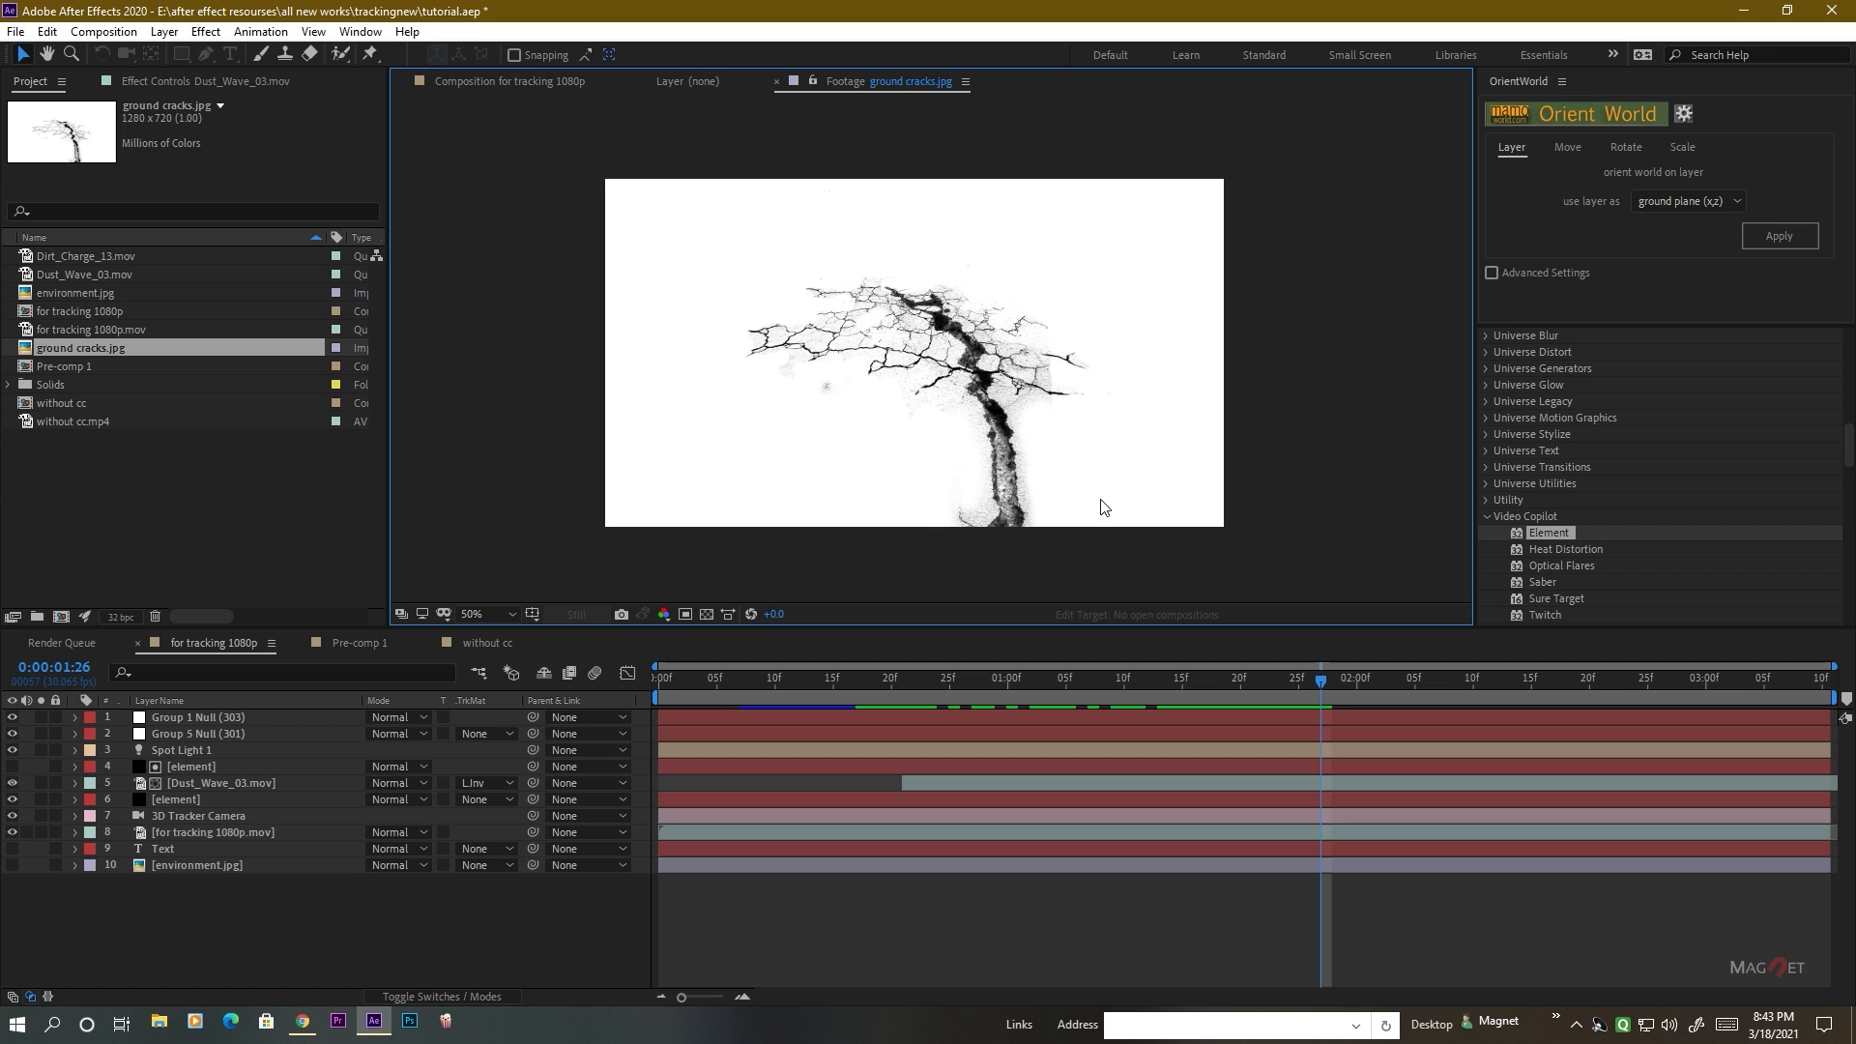
{"action": "left_click", "coordinate": [496, 85]}
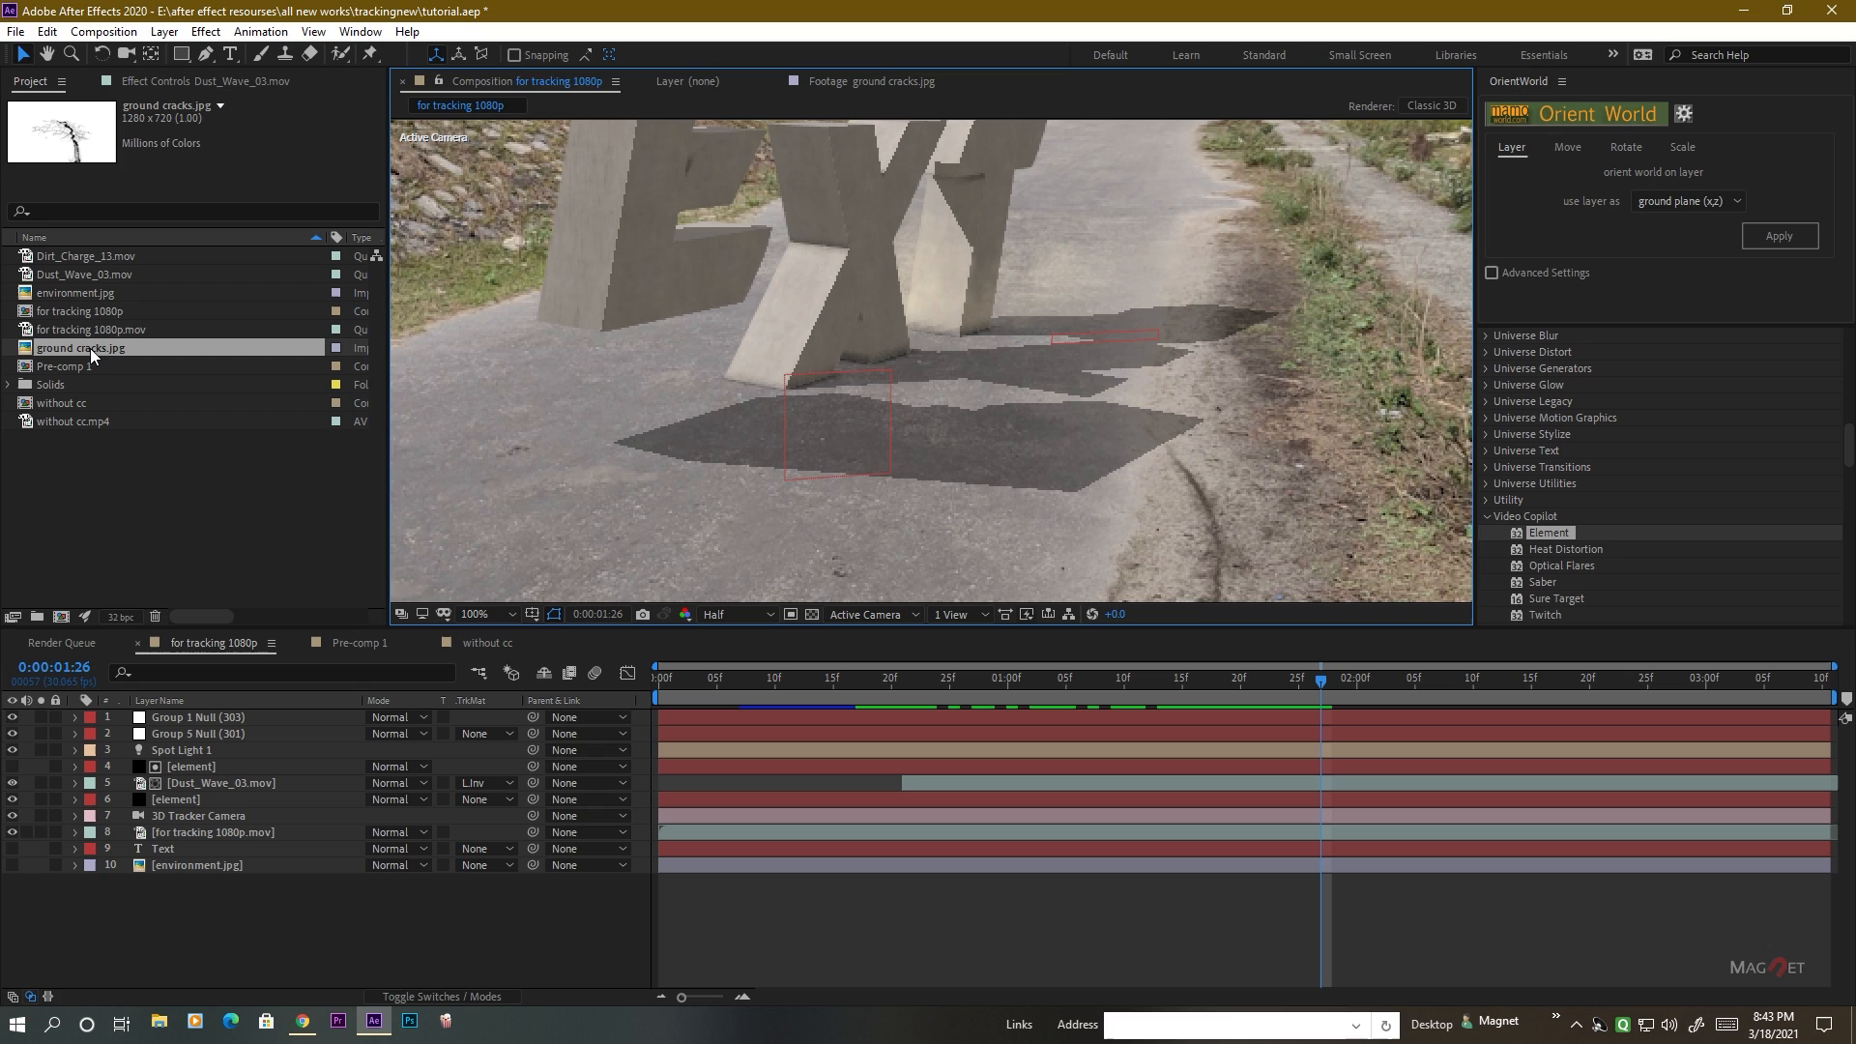
Add ground cracks.jpg to the composition and place its layer directly below the lower element layer.
{"action": "left_click_drag", "start_coordinate": [90, 348], "coordinate": [967, 425]}
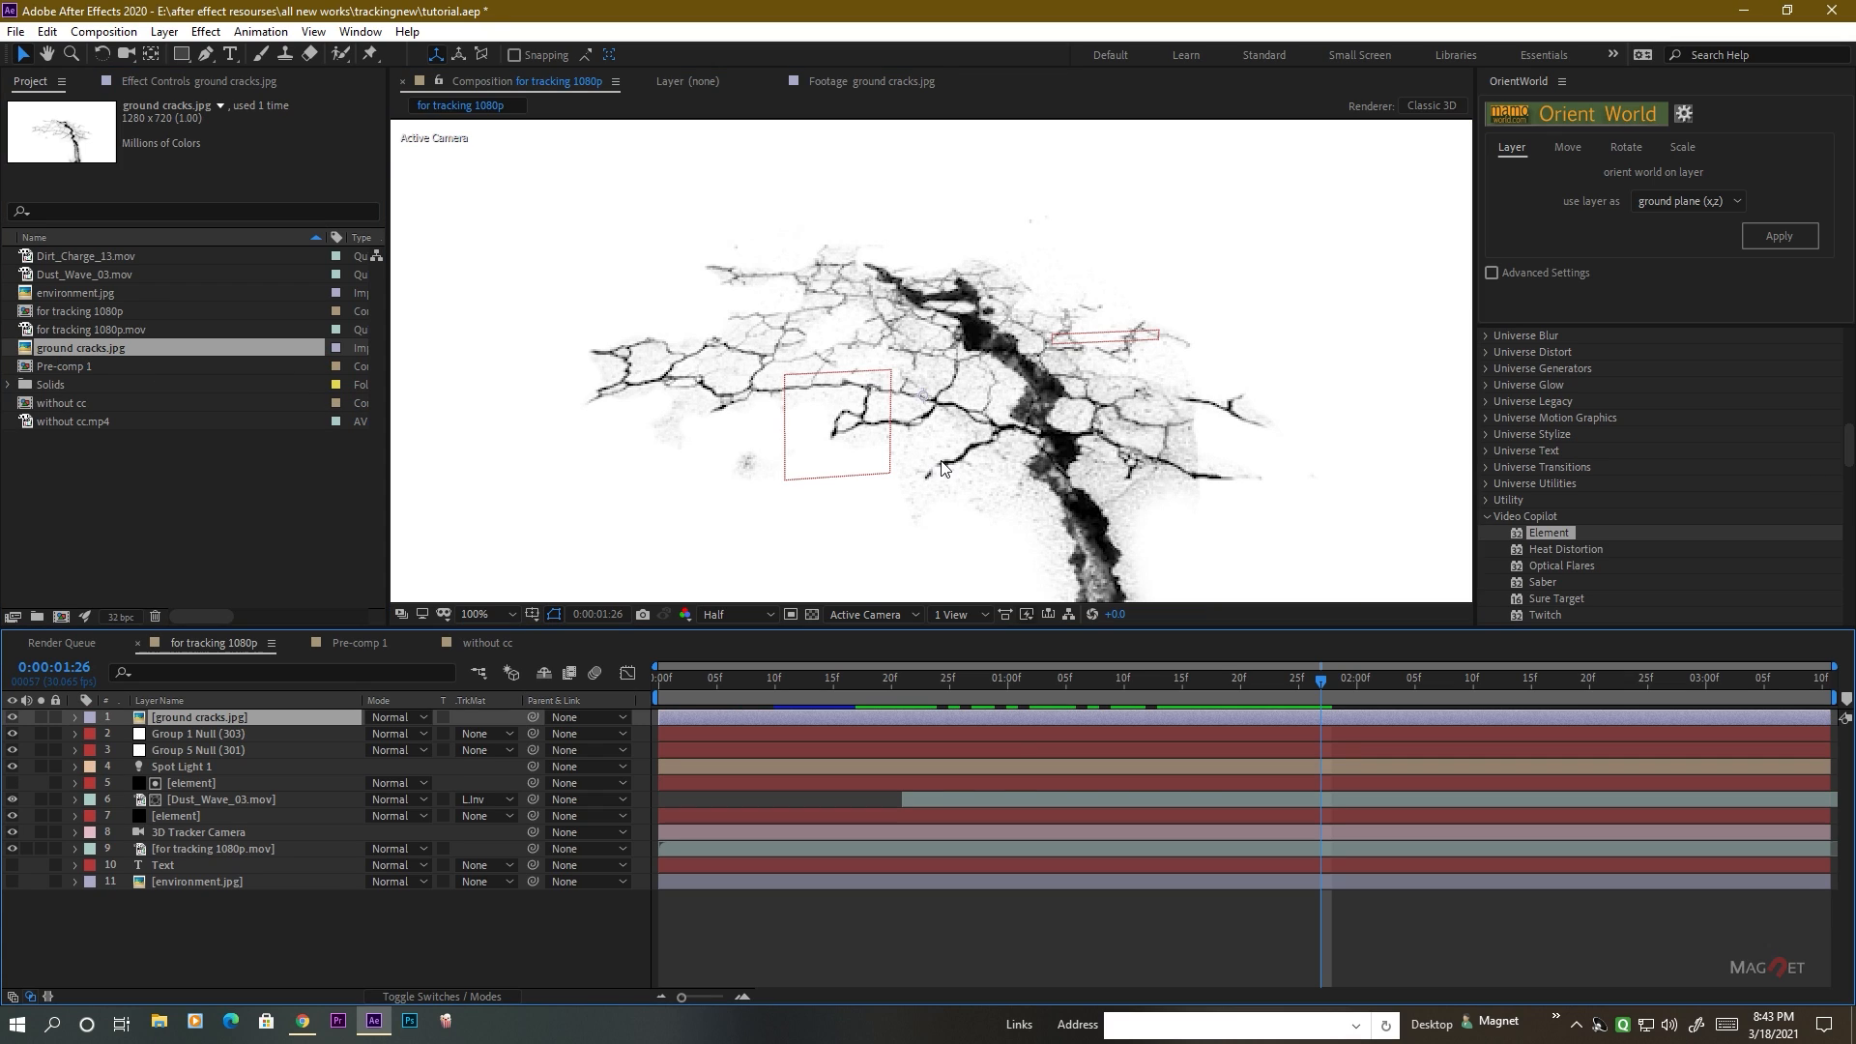
{"action": "key", "text": "comma"}
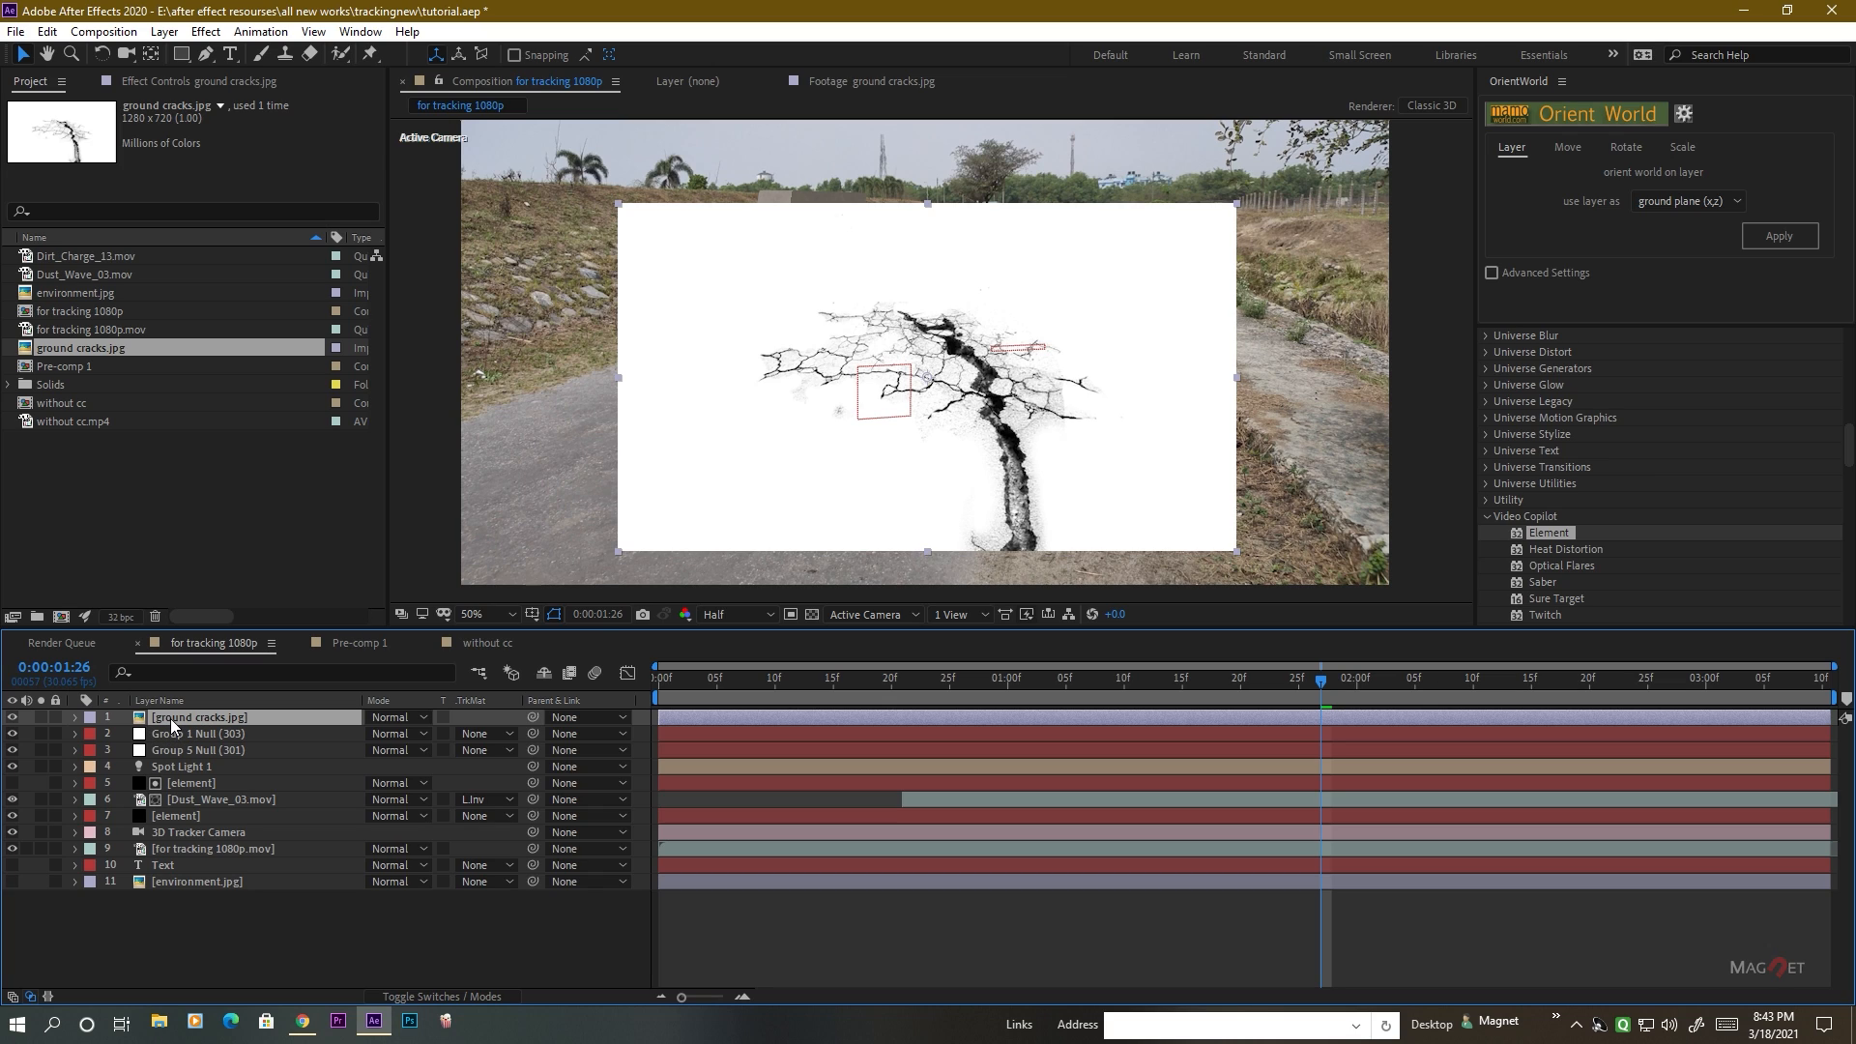
{"action": "left_click_drag", "start_coordinate": [170, 717], "coordinate": [178, 824]}
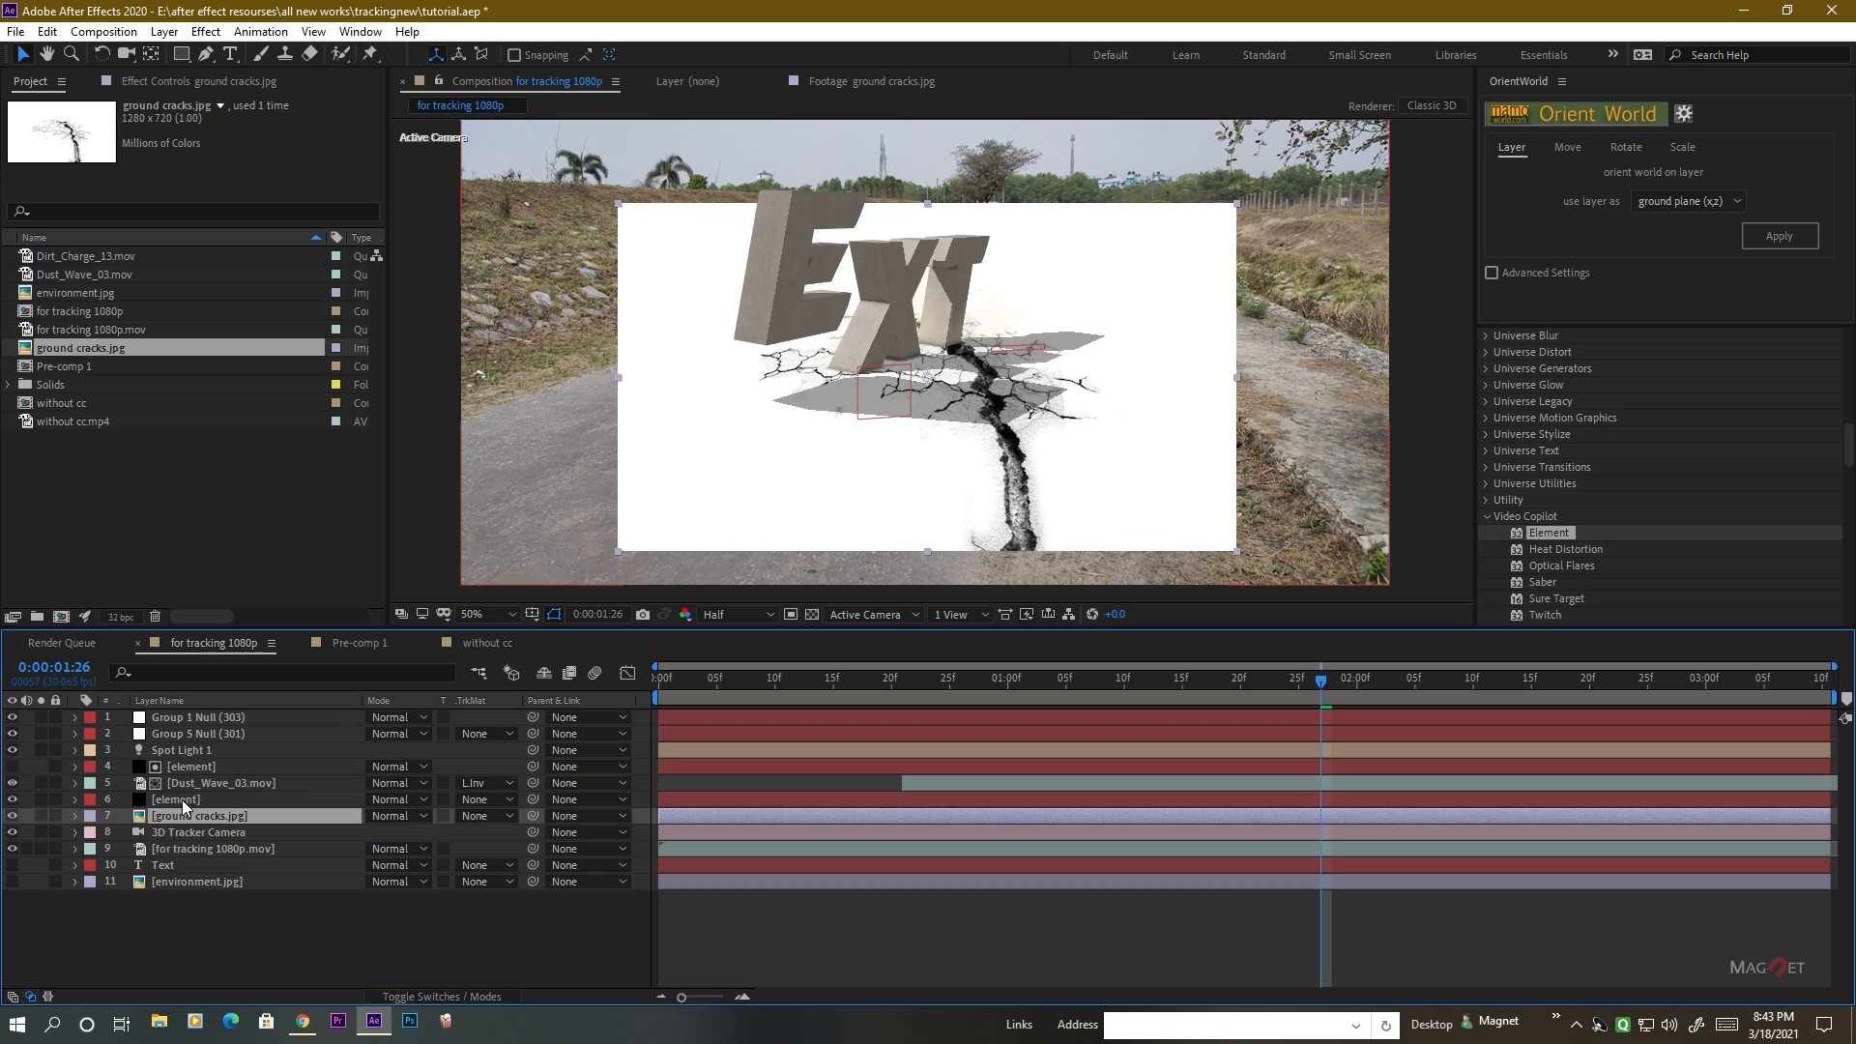
{"action": "left_click", "coordinate": [178, 798]}
{"action": "left_click", "coordinate": [253, 817]}
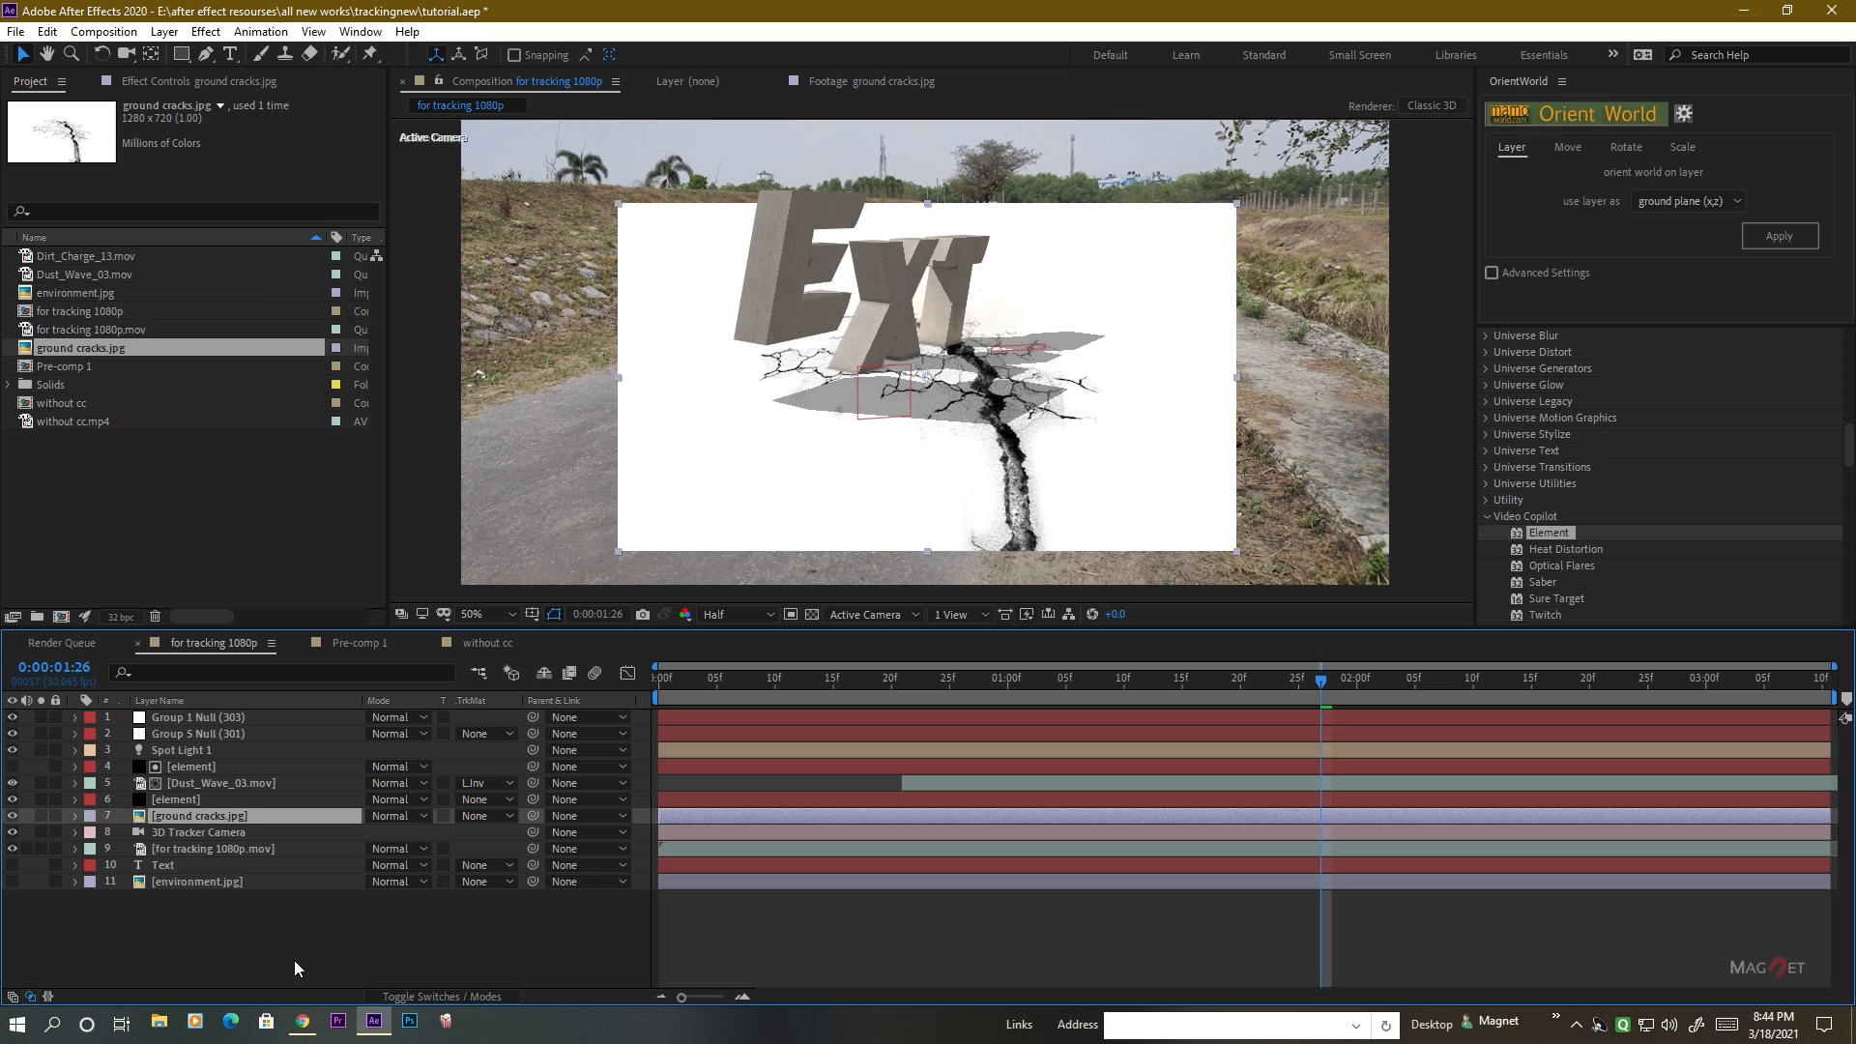
Set the ground cracks.jpg layer's blending mode to Multiply and check how the cracks blend with the road.
{"action": "left_click", "coordinate": [404, 816]}
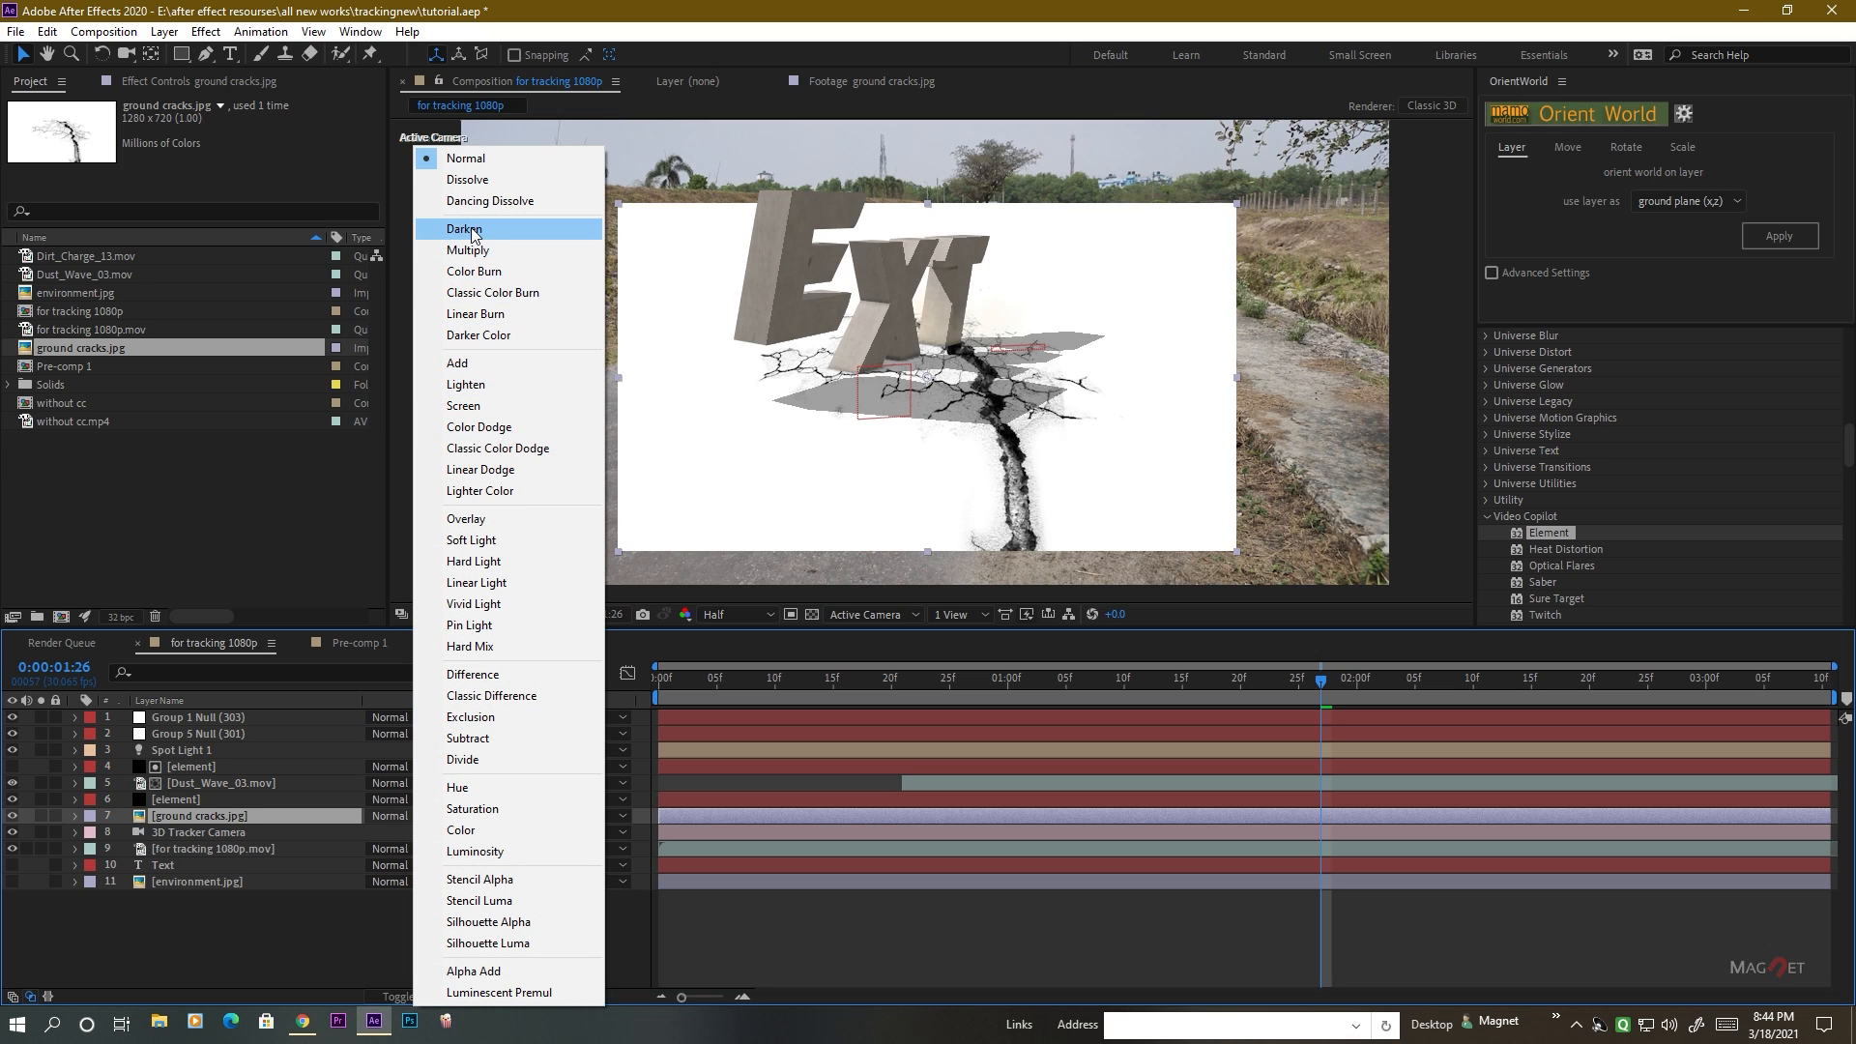
{"action": "left_click", "coordinate": [483, 253]}
{"action": "scroll", "coordinate": [1046, 466], "scroll_direction": "up", "scroll_amount": 2}
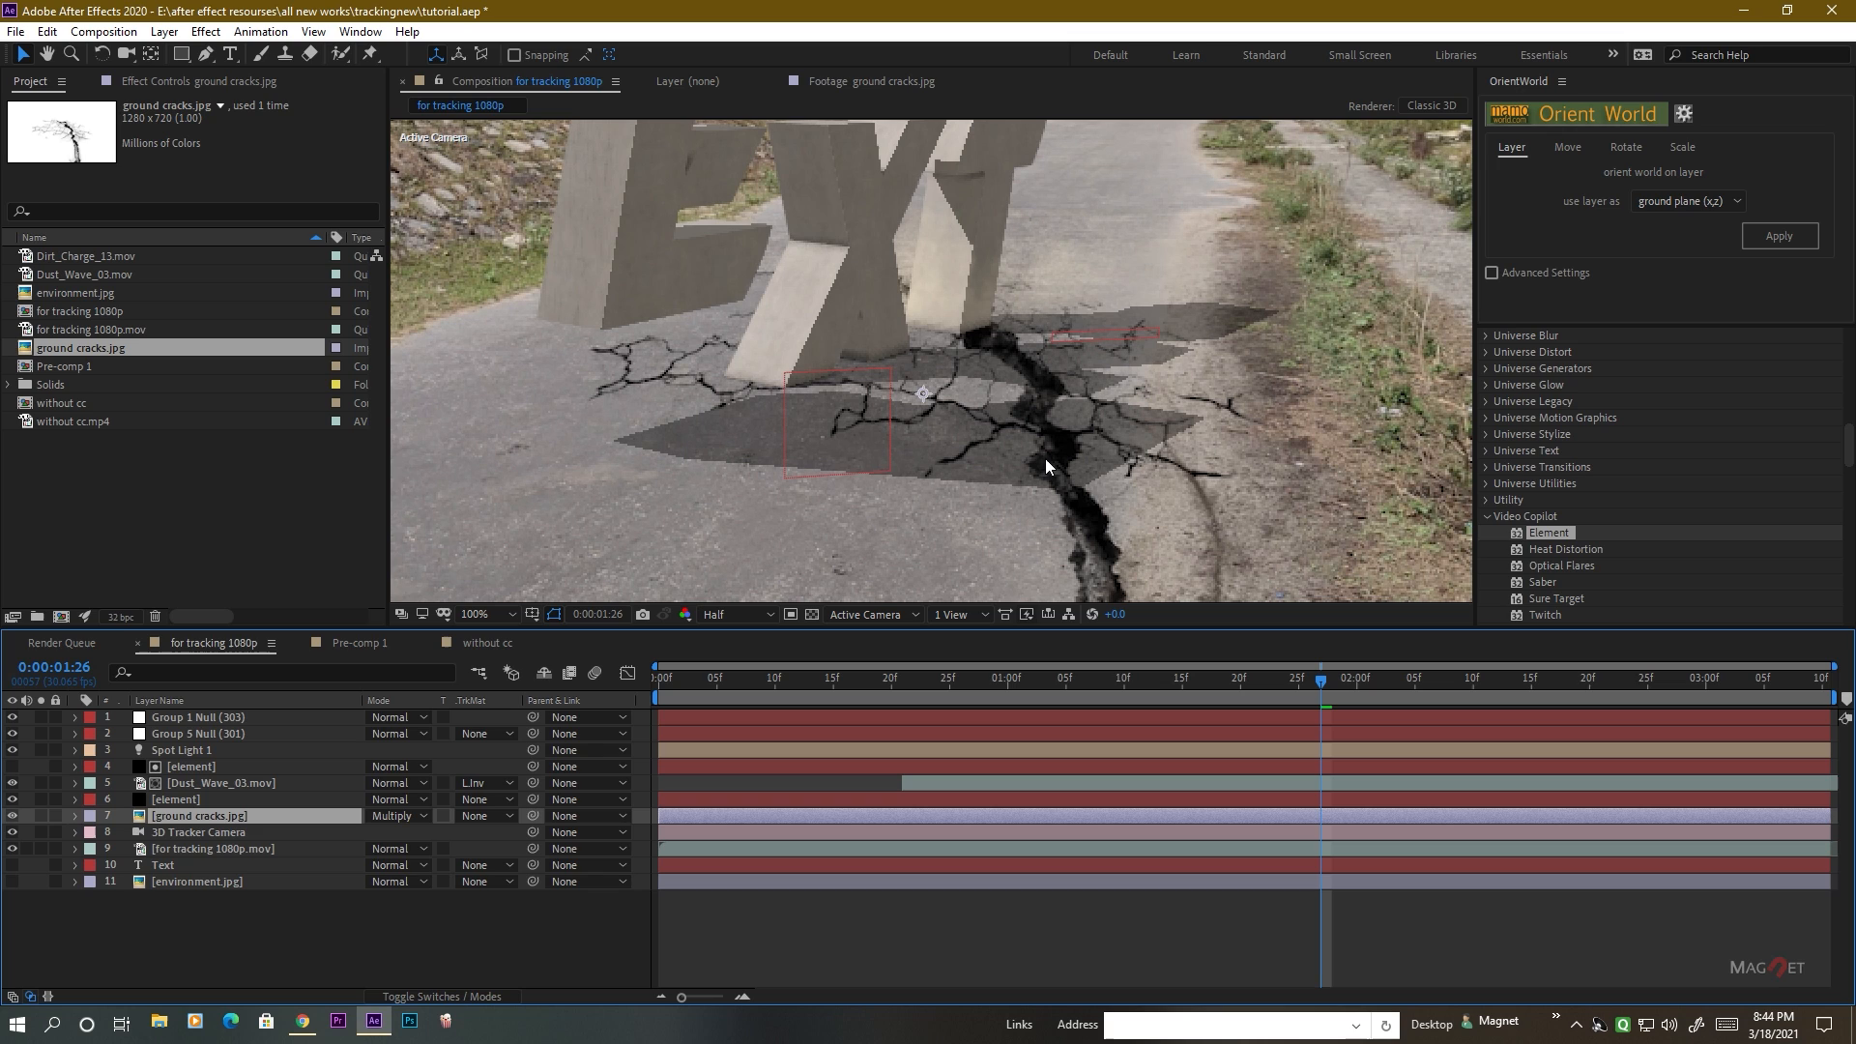
{"action": "left_click_drag", "start_coordinate": [1023, 455], "coordinate": [840, 526]}
{"action": "scroll", "coordinate": [901, 461], "scroll_direction": "down", "scroll_amount": 3}
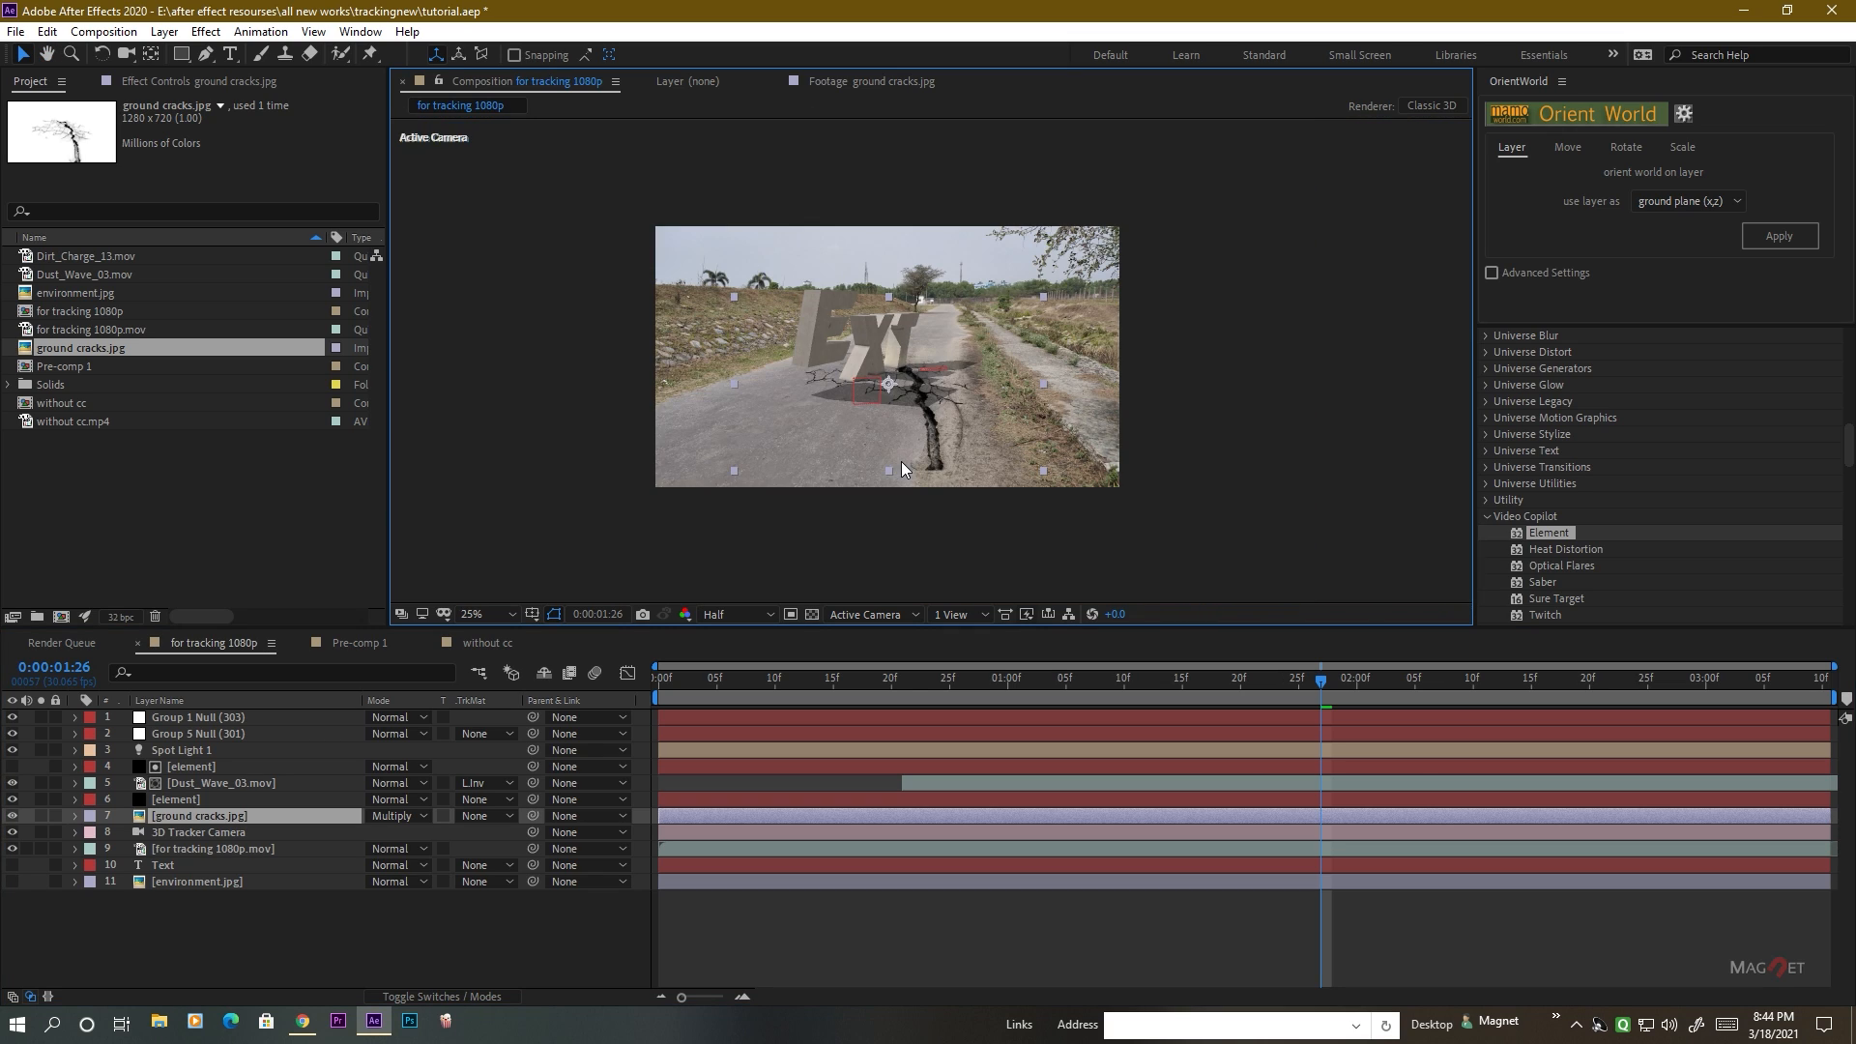
{"action": "scroll", "coordinate": [908, 462], "scroll_direction": "up", "scroll_amount": 2}
{"action": "left_click_drag", "start_coordinate": [911, 462], "coordinate": [848, 525]}
{"action": "scroll", "coordinate": [854, 489], "scroll_direction": "up", "scroll_amount": 1}
{"action": "scroll", "coordinate": [854, 489], "scroll_direction": "down", "scroll_amount": 1}
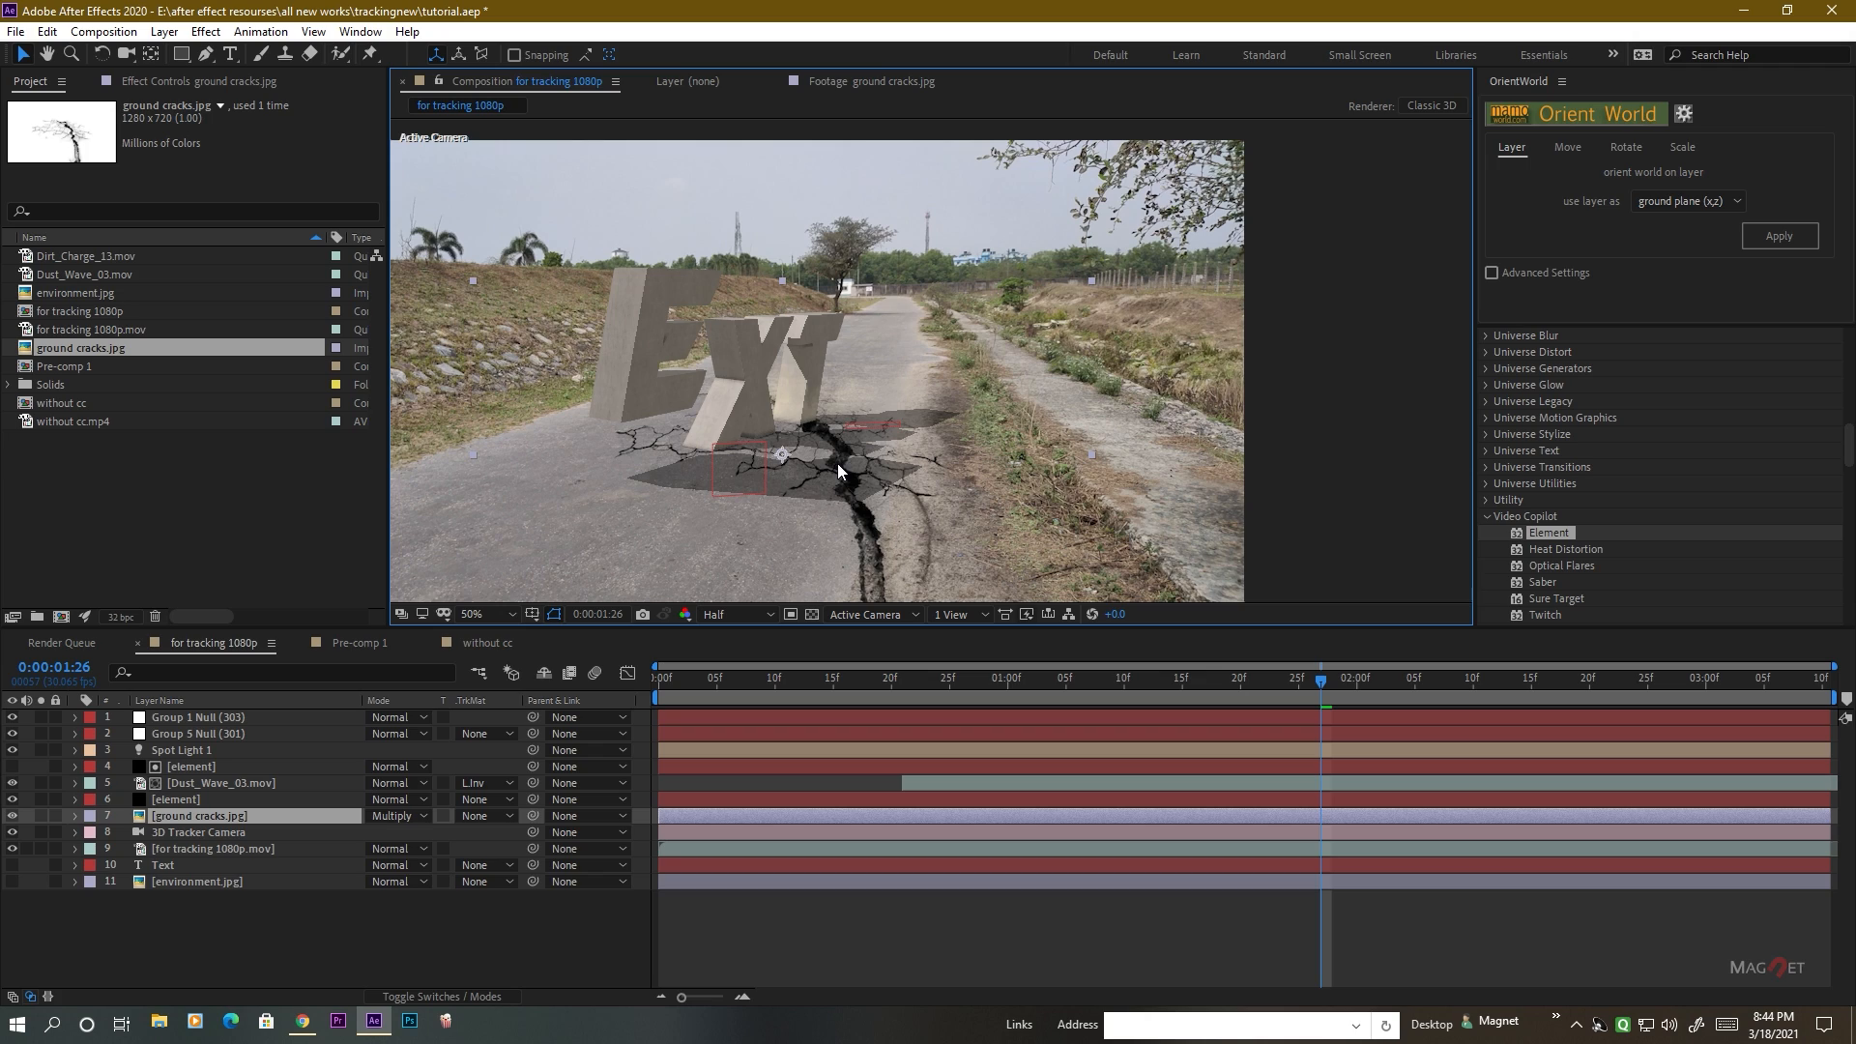
{"action": "left_click", "coordinate": [171, 818]}
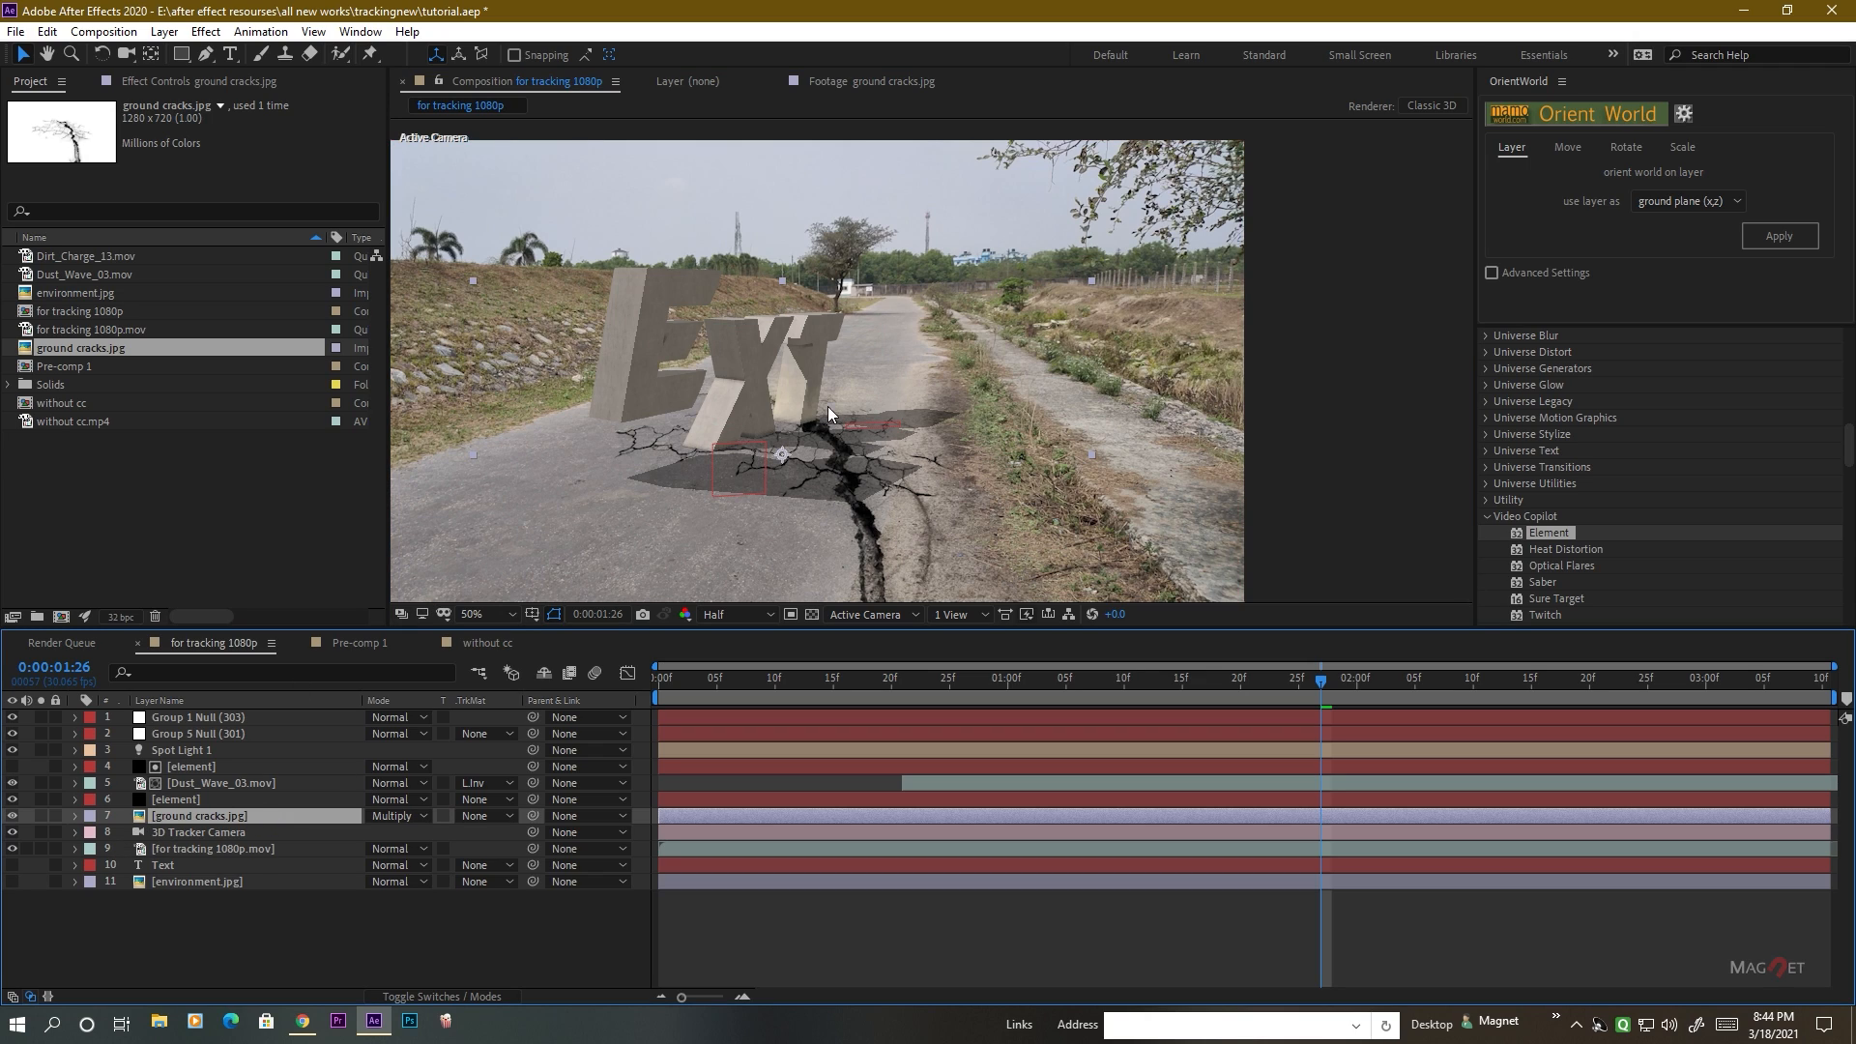
{"action": "scroll", "coordinate": [878, 458], "scroll_direction": "up", "scroll_amount": 1}
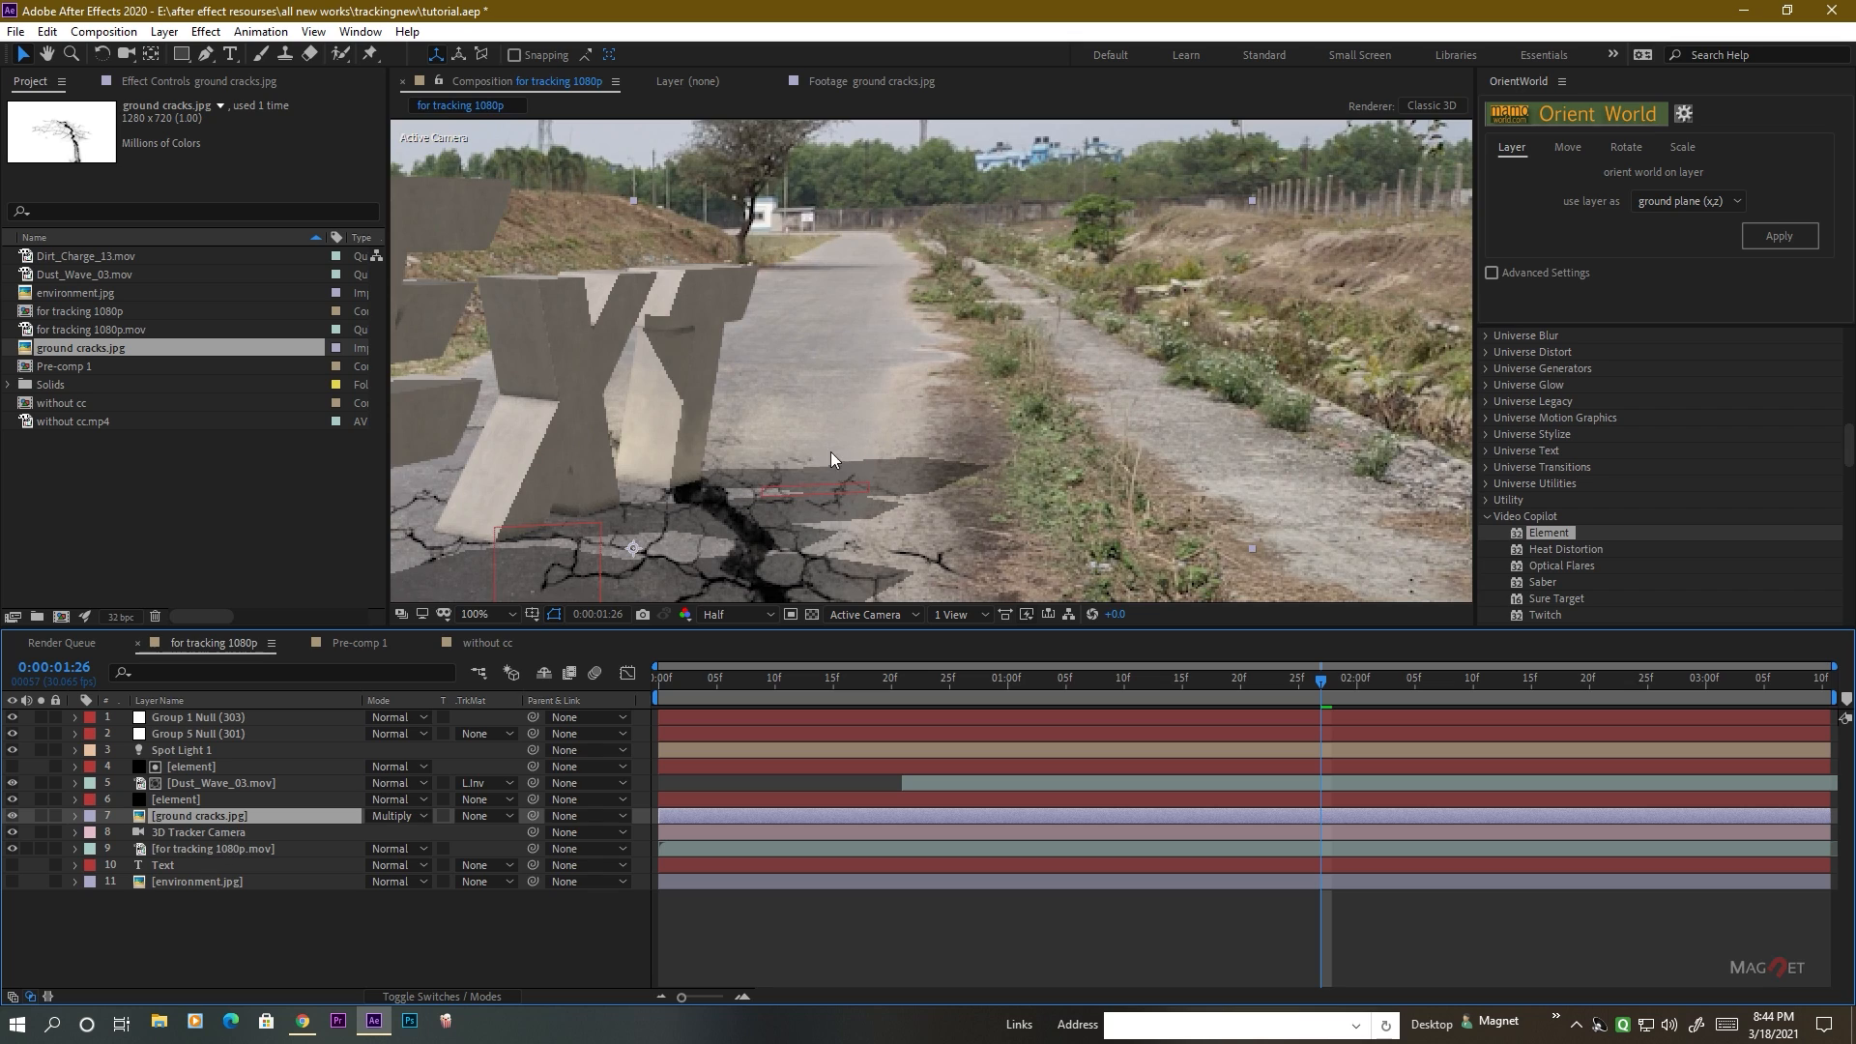
{"action": "scroll", "coordinate": [653, 544], "scroll_direction": "up", "scroll_amount": 1}
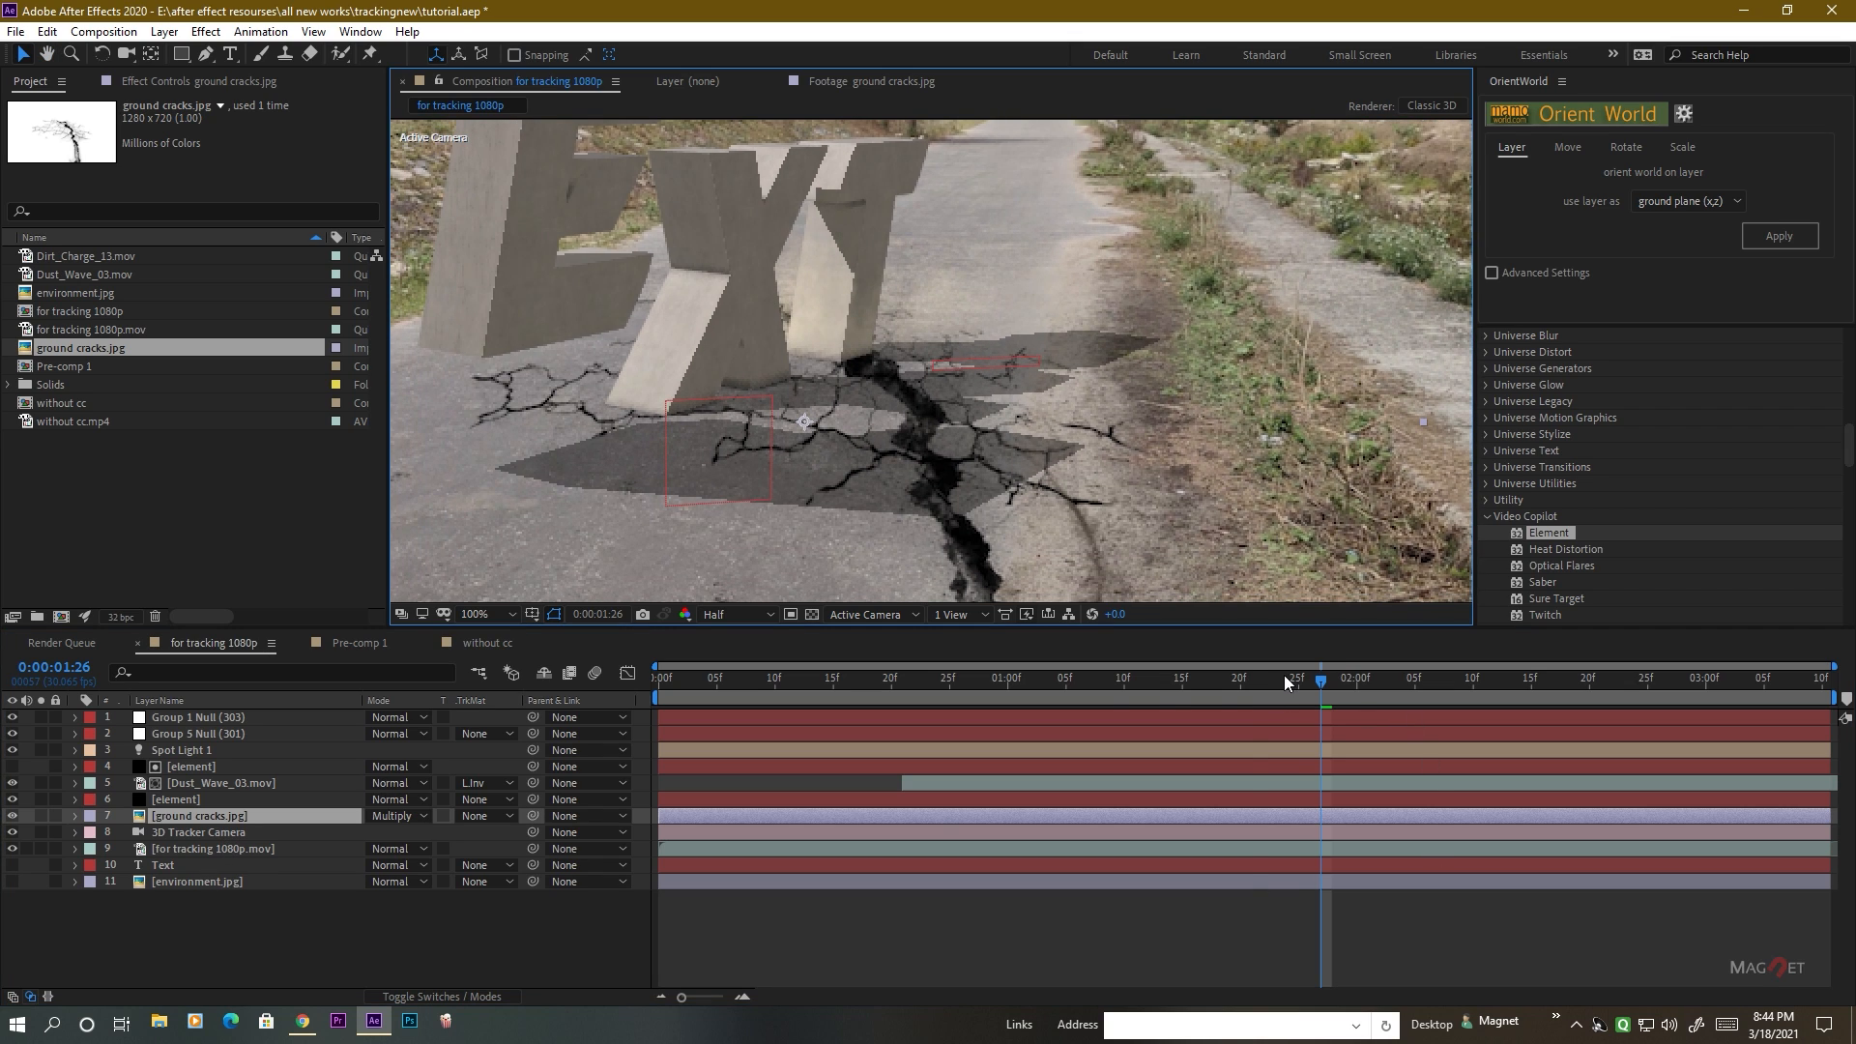
Go to 0:00:00:22 and make the ground cracks.jpg layer a 3D layer.
{"action": "left_click_drag", "start_coordinate": [1284, 675], "coordinate": [926, 694]}
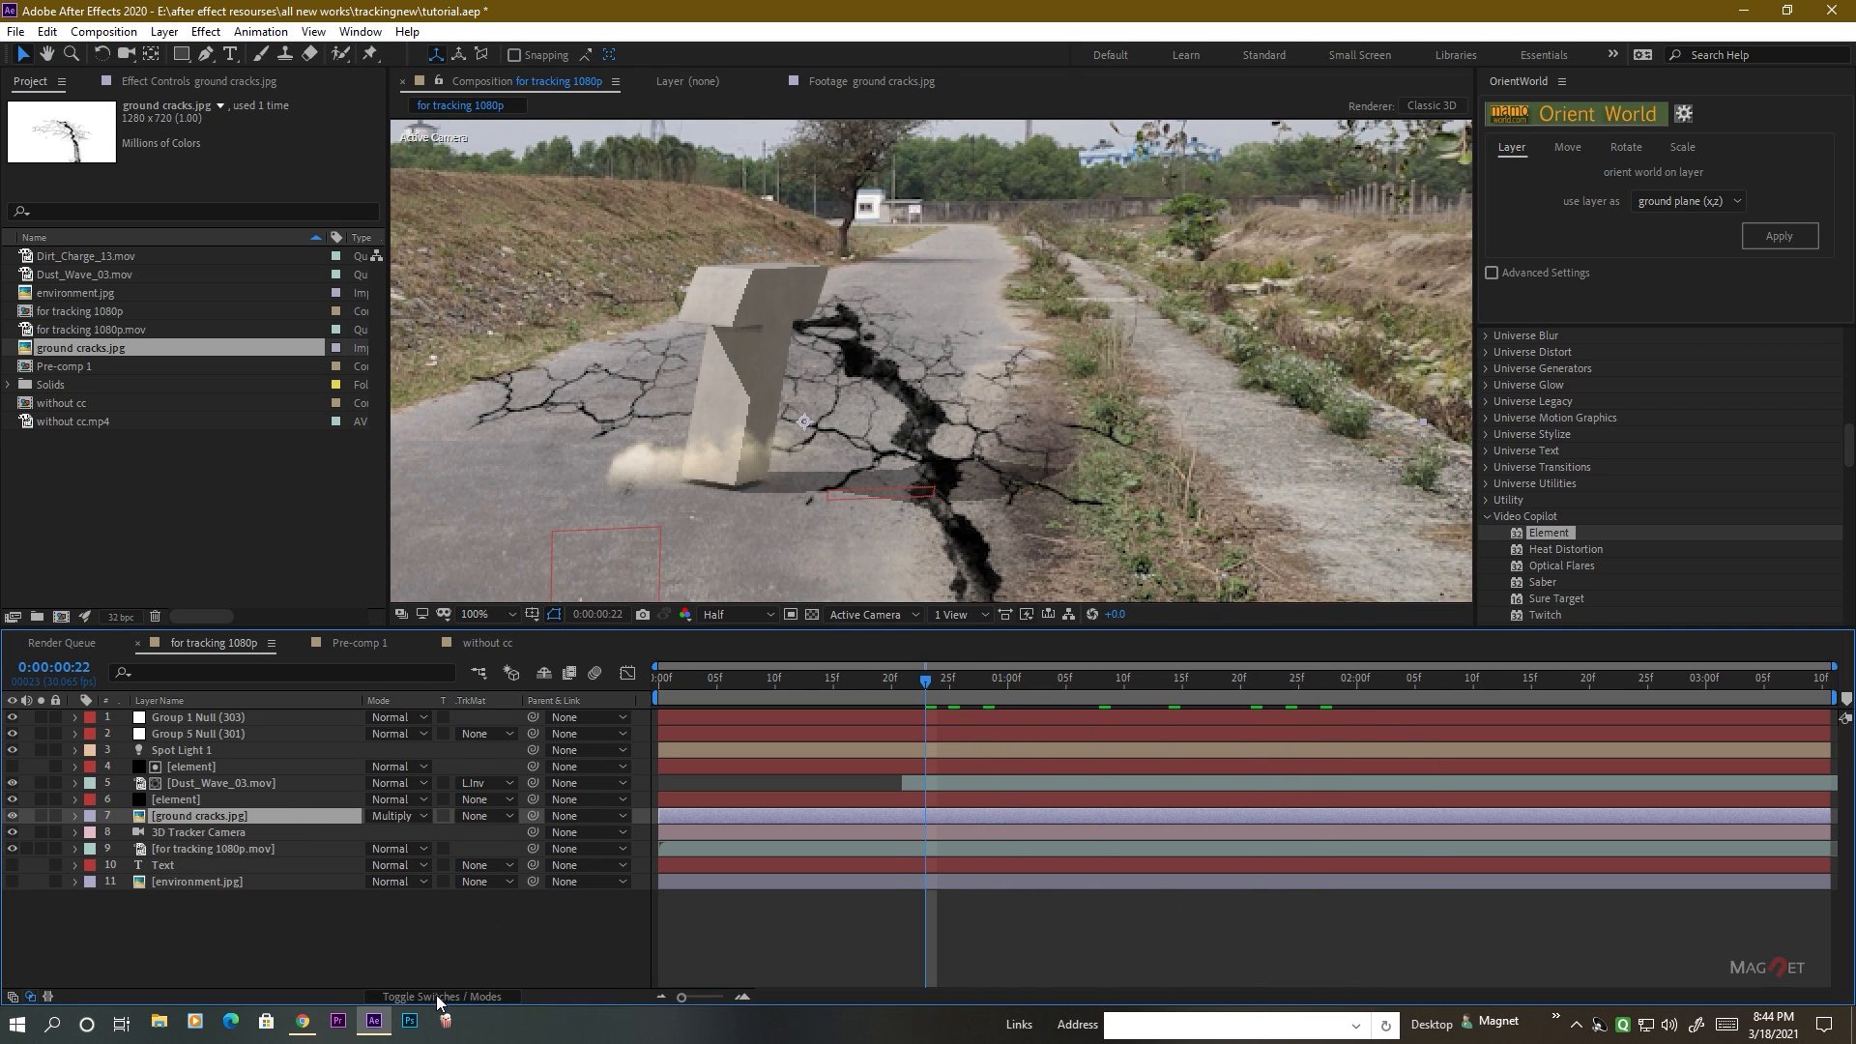
{"action": "left_click", "coordinate": [433, 996]}
{"action": "left_click", "coordinate": [474, 815]}
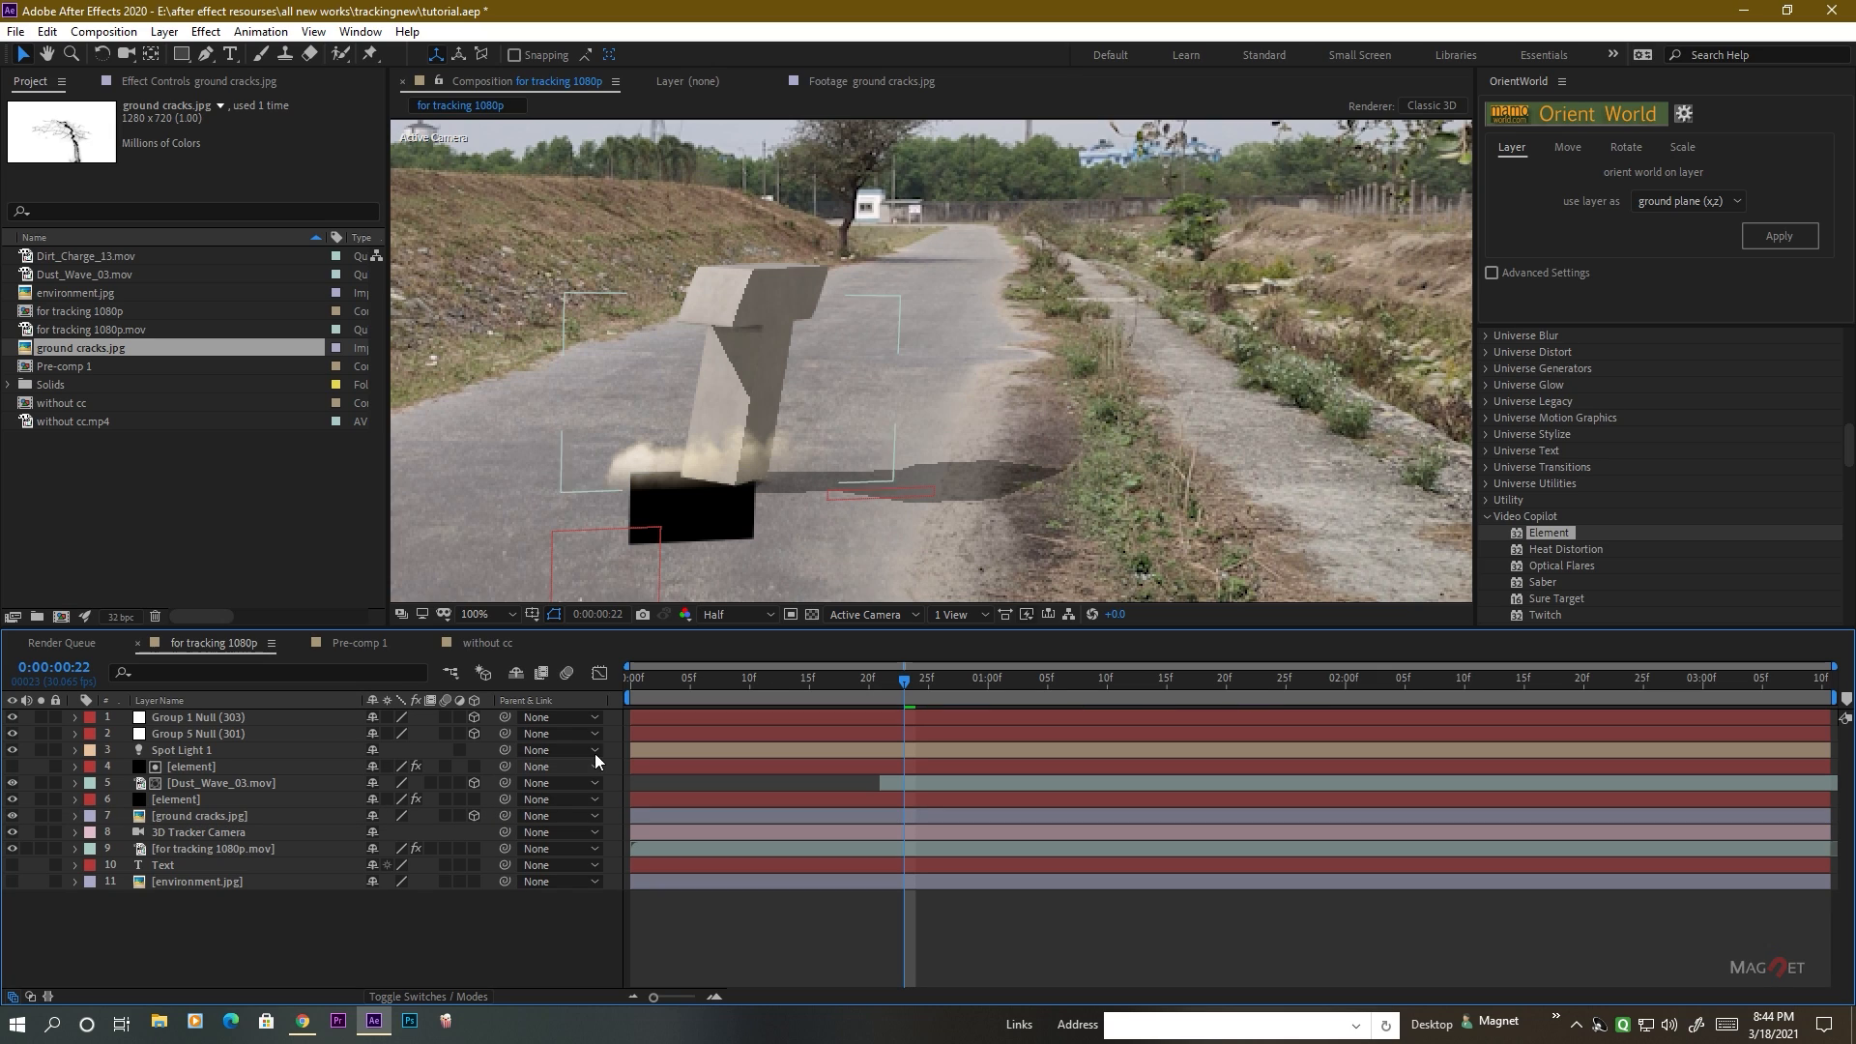
Turn Accepts Lights off in the material options of the ground cracks.jpg layer.
{"action": "left_click", "coordinate": [182, 816]}
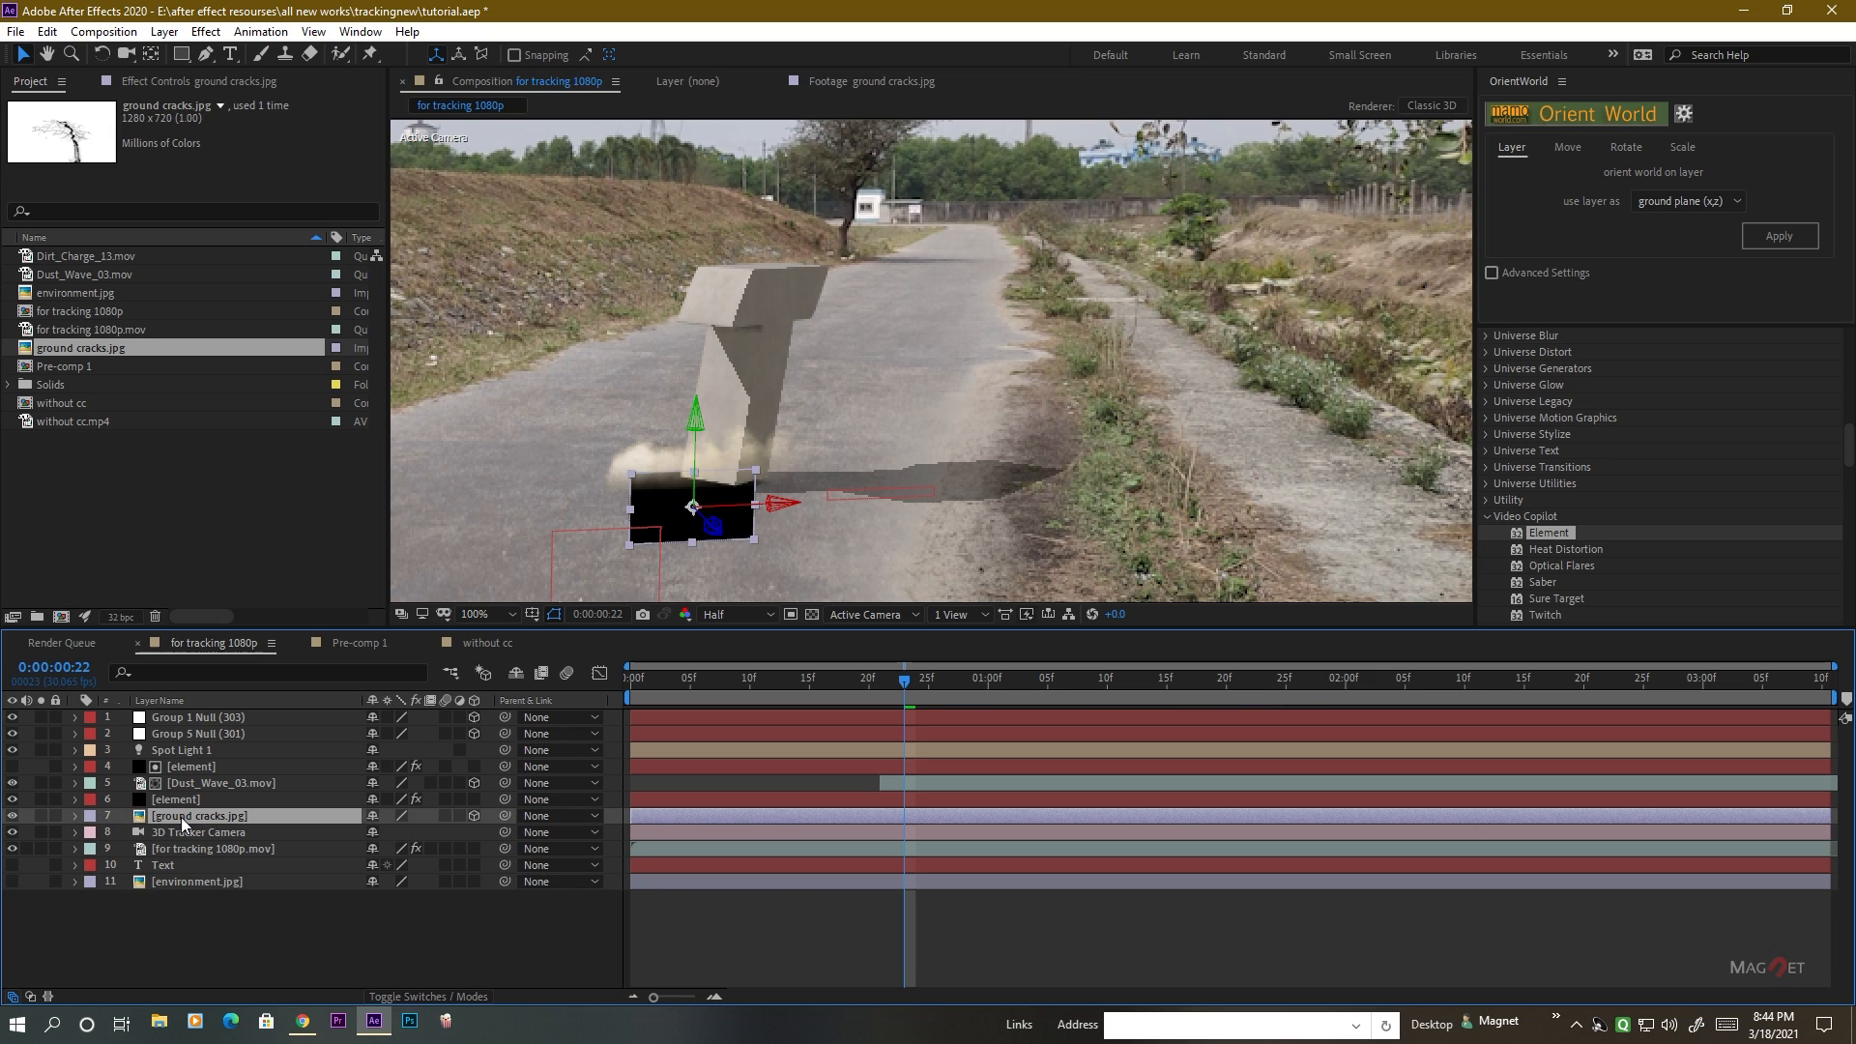
{"action": "key", "text": "a"}
{"action": "key", "text": "a"}
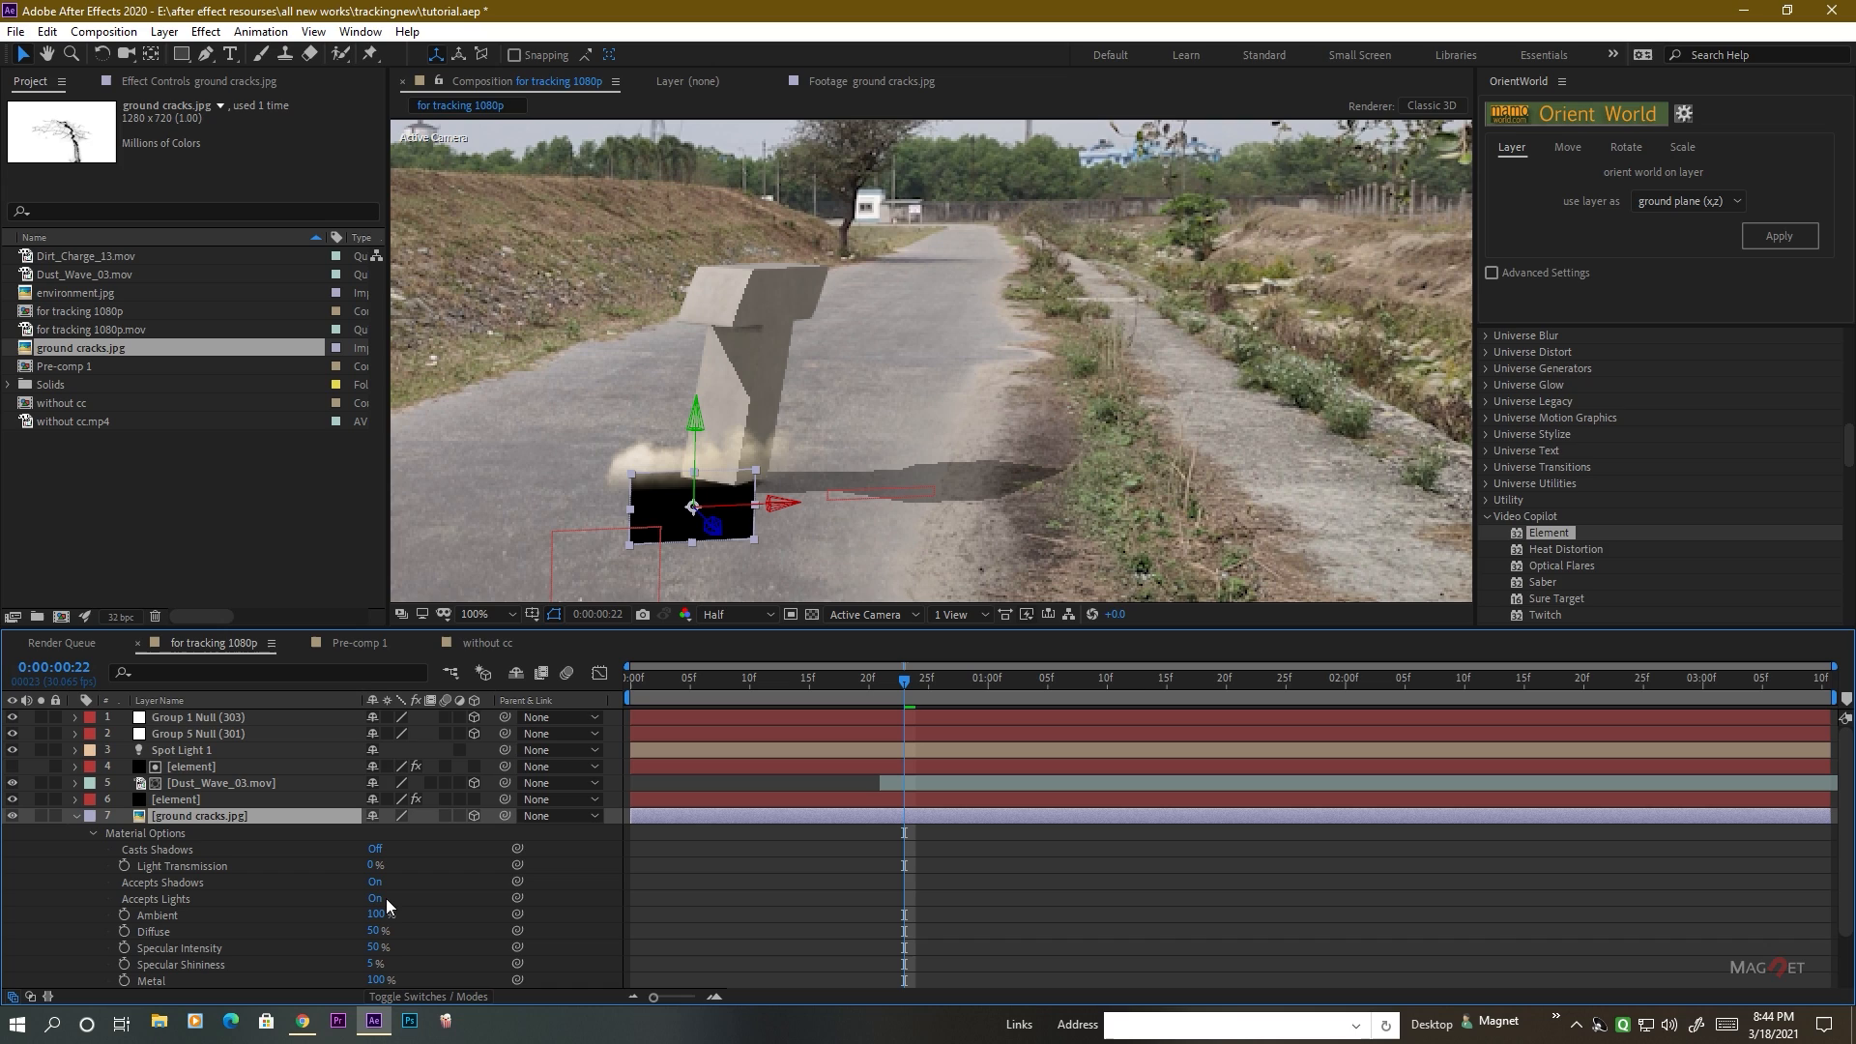
{"action": "left_click", "coordinate": [375, 899]}
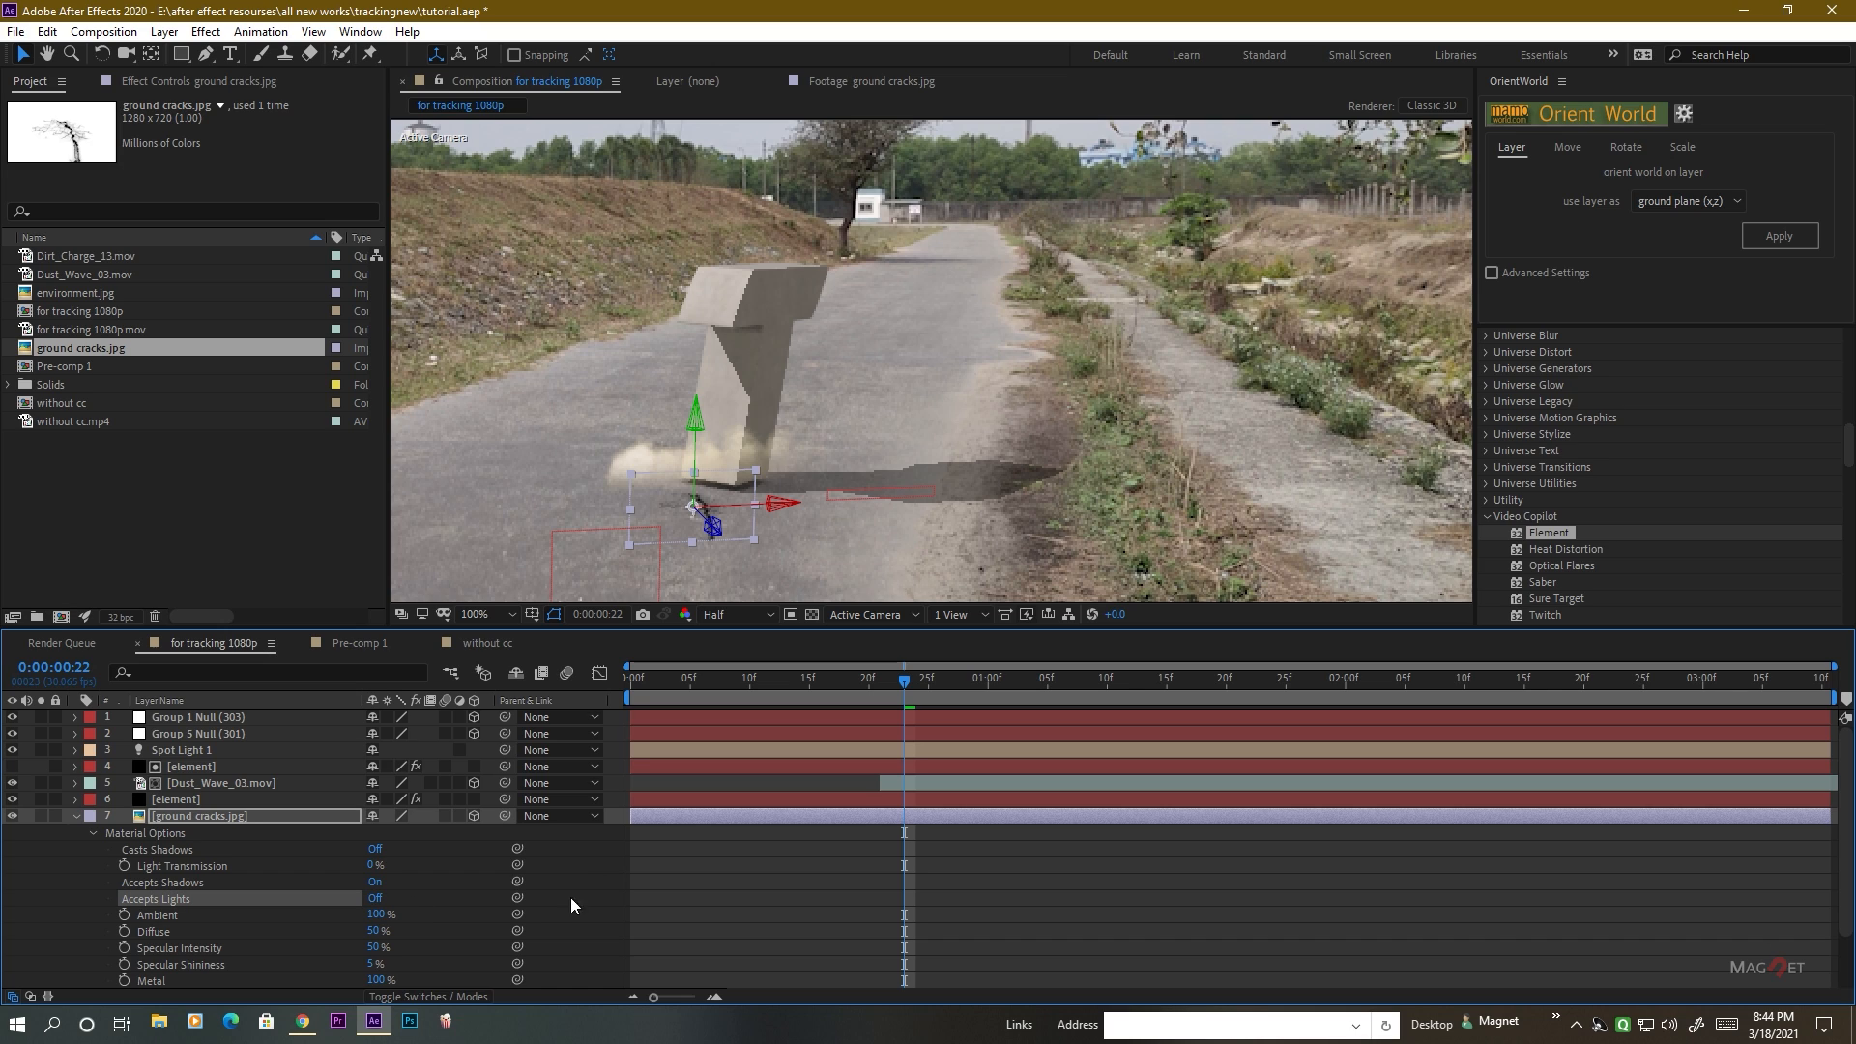
{"action": "left_click", "coordinate": [198, 815]}
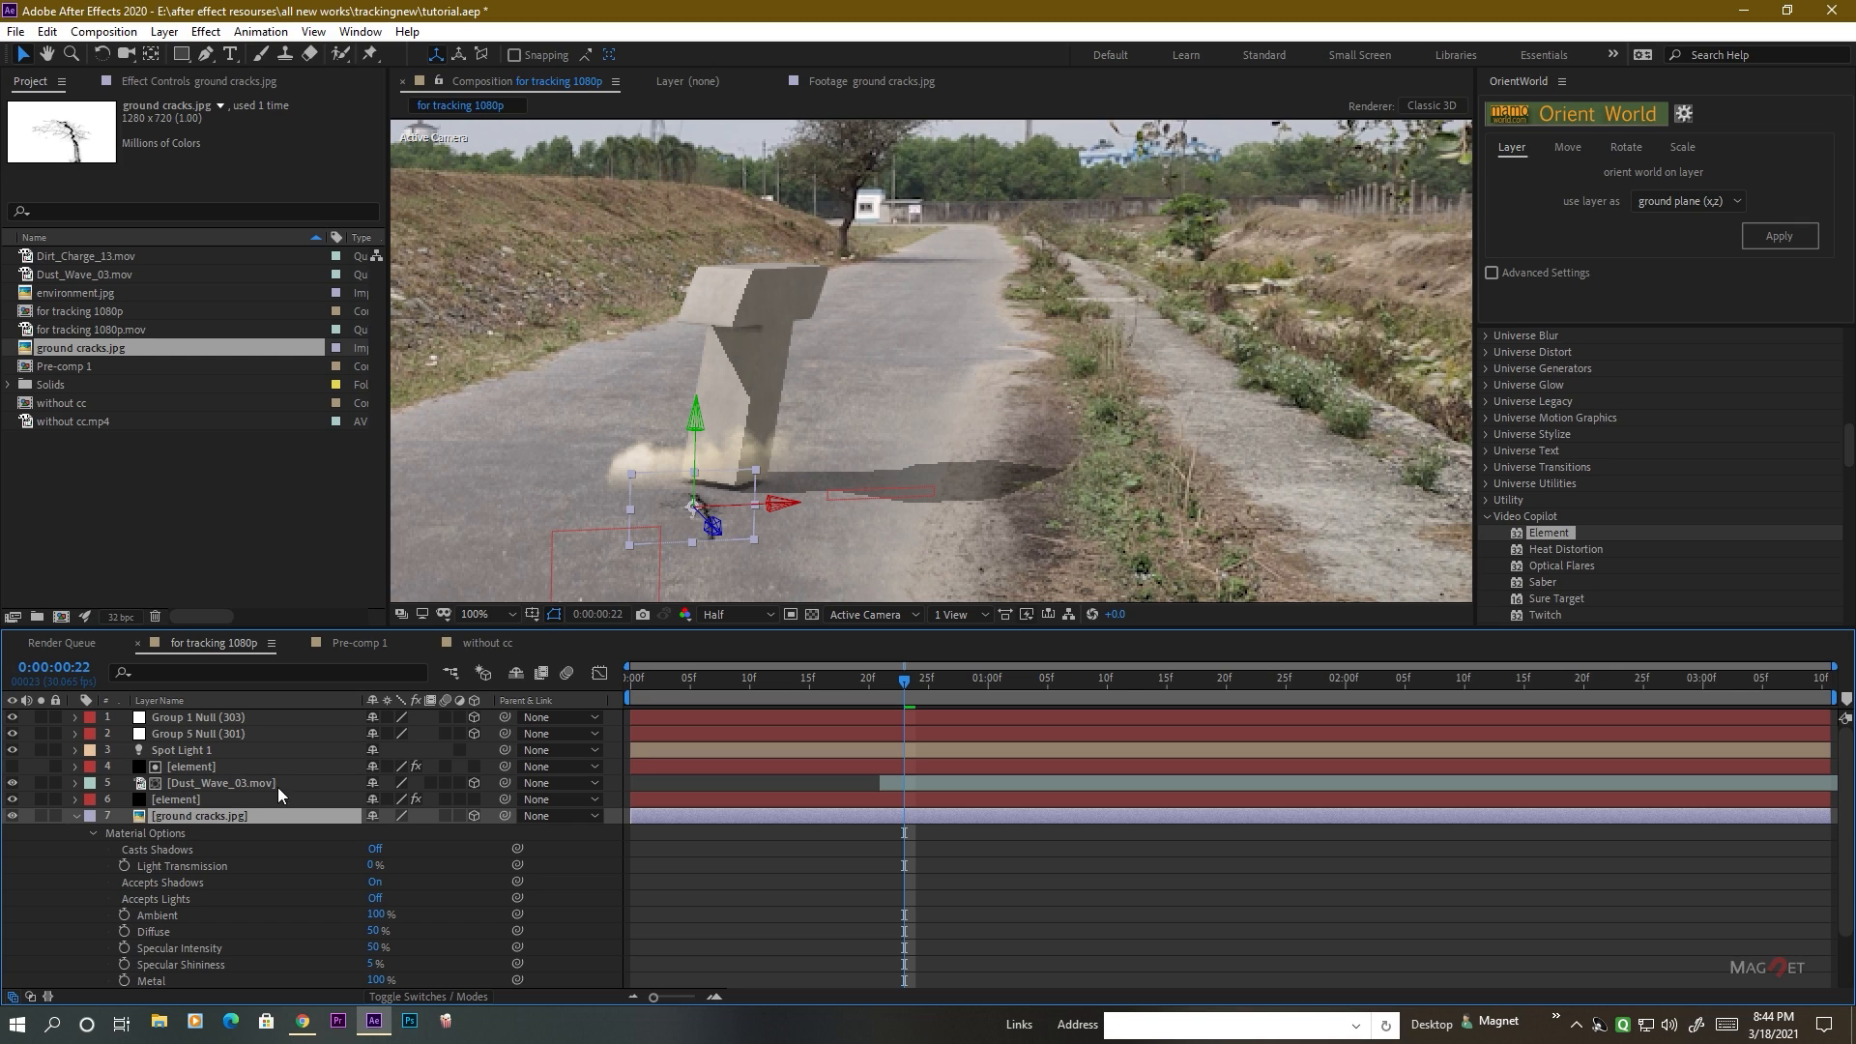
Copy the Position of the Dust_Wave_03.mov layer onto the ground cracks.jpg layer and check its placement under the letter T.
{"action": "left_click", "coordinate": [253, 782]}
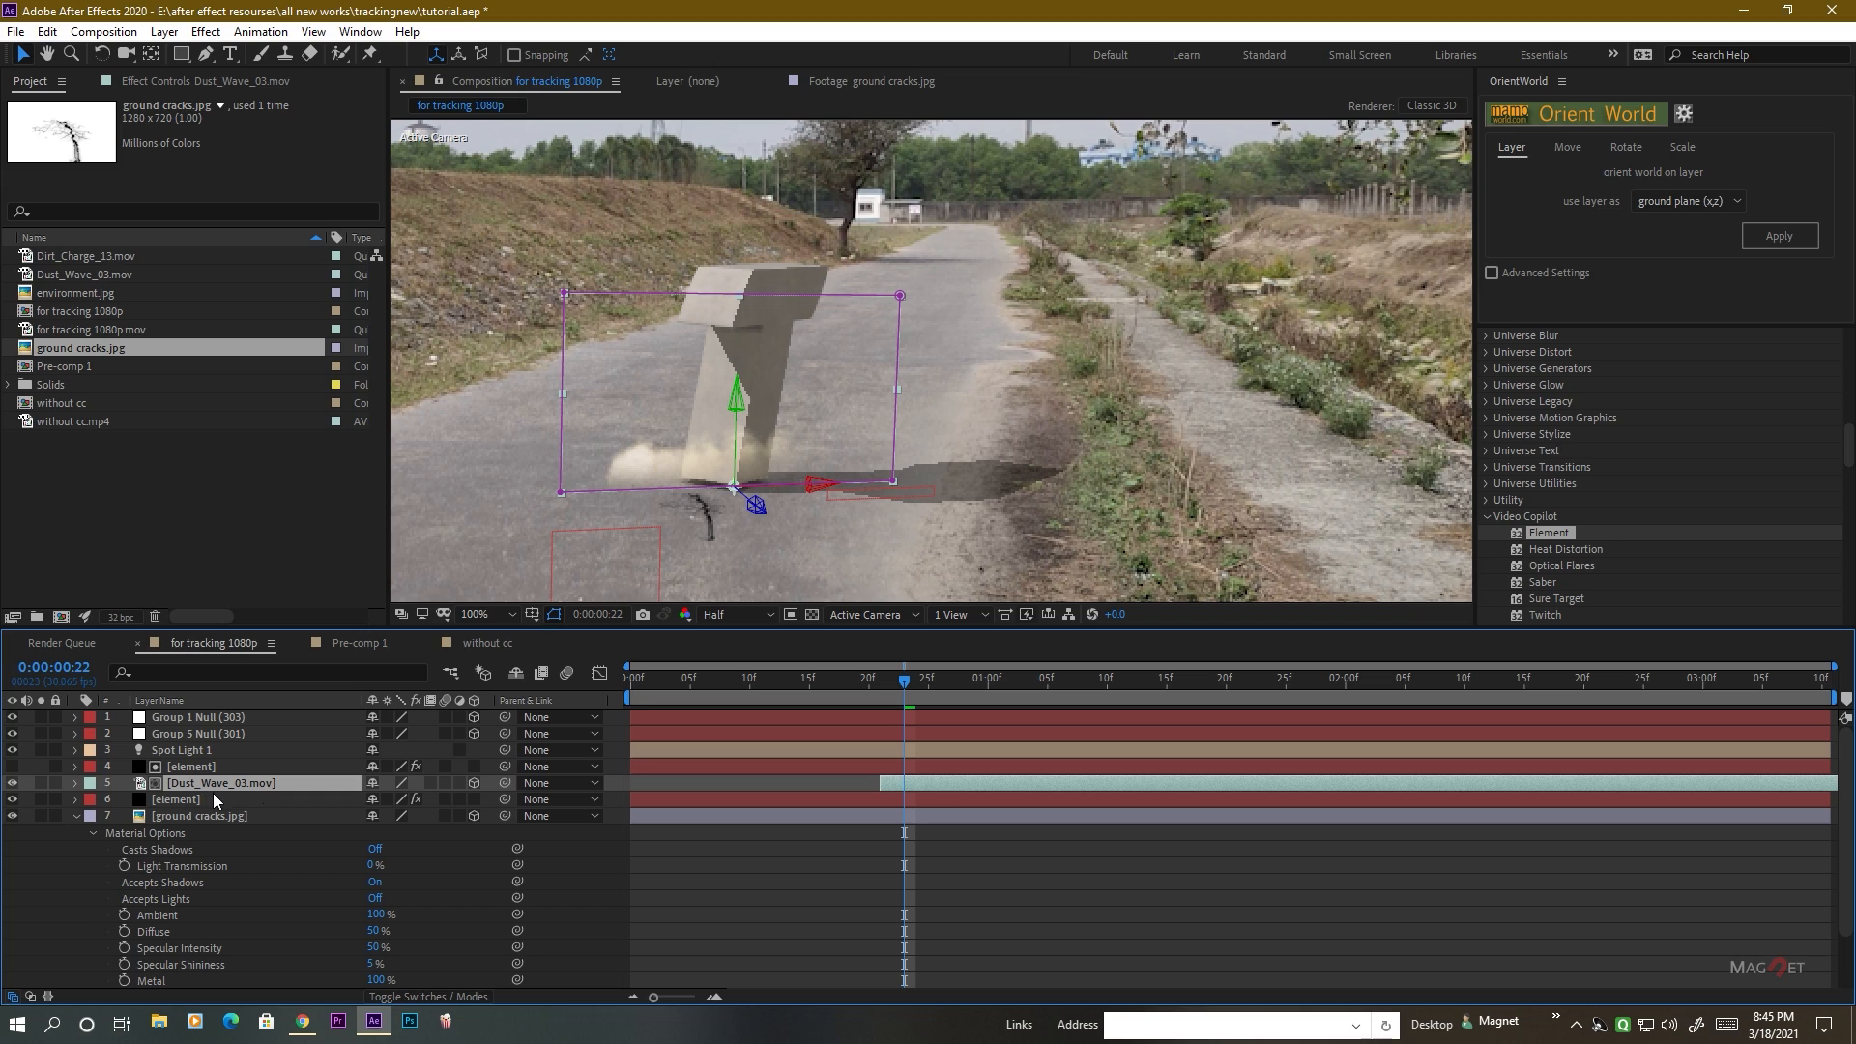
{"action": "key", "text": "p"}
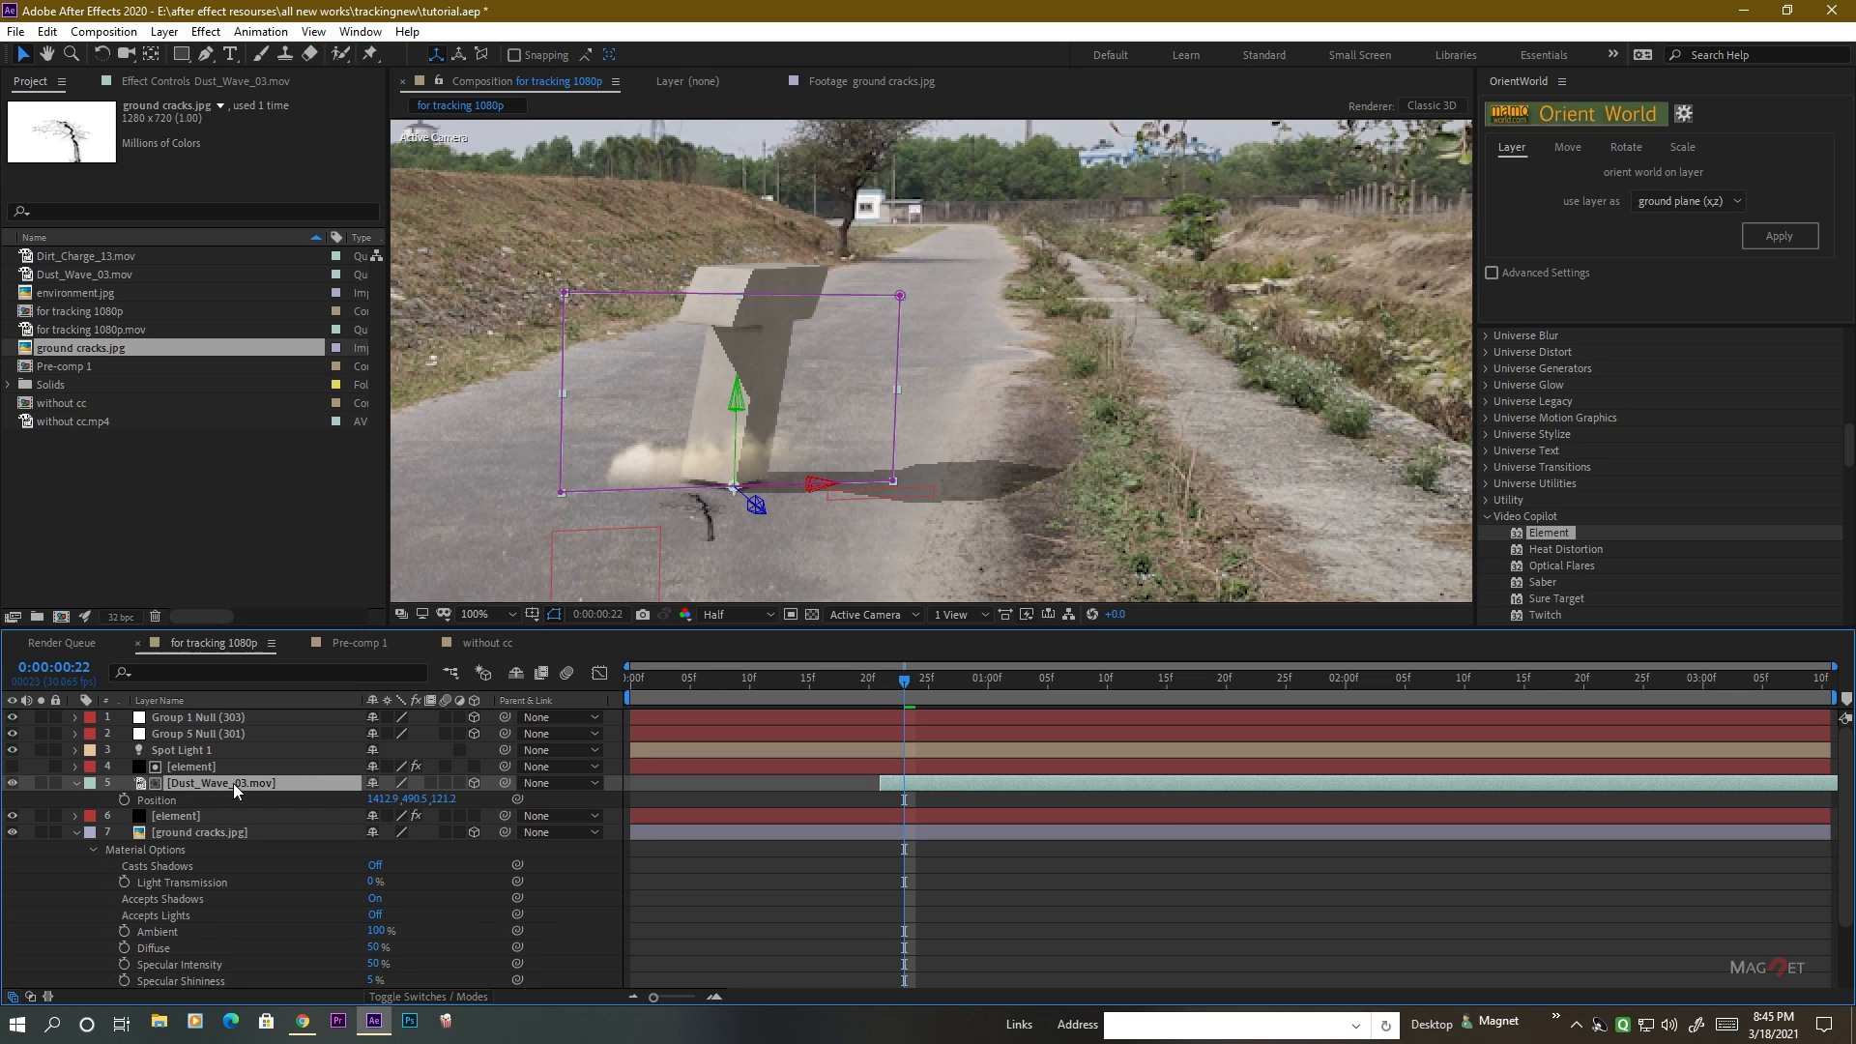
{"action": "left_click", "coordinate": [159, 800]}
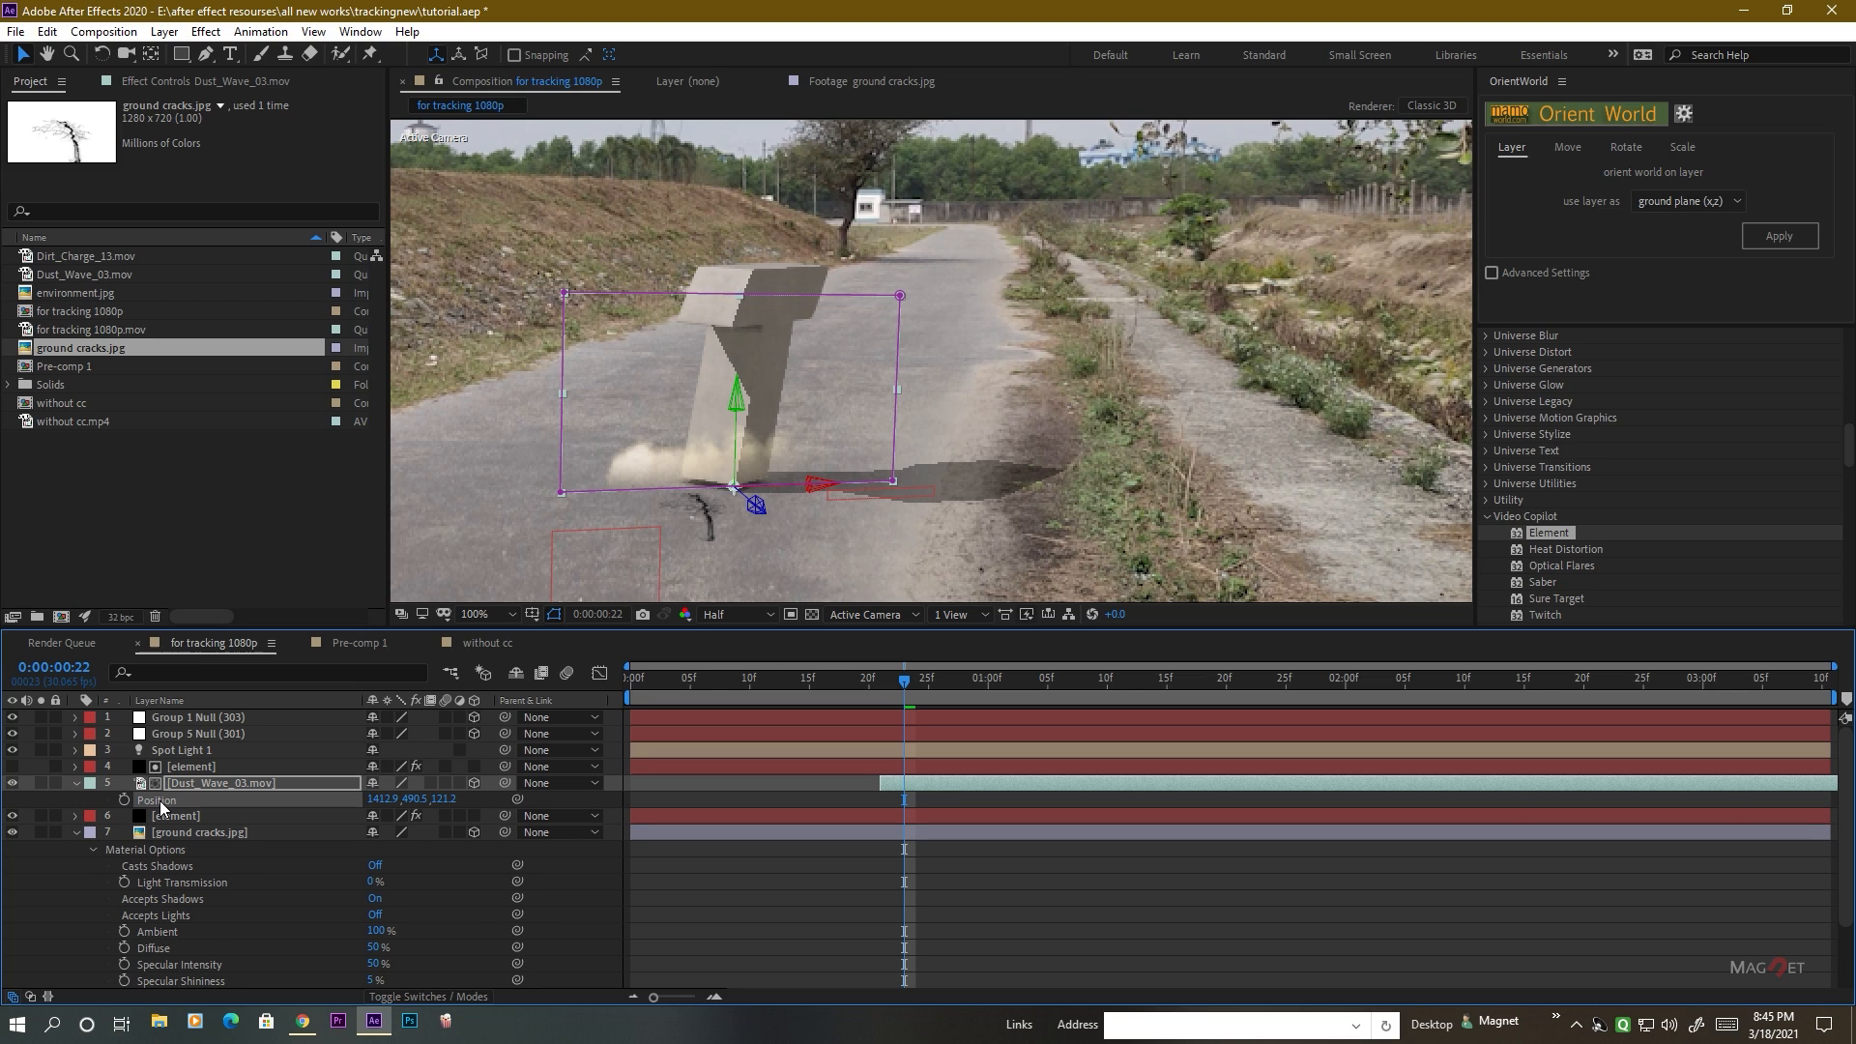
{"action": "left_click", "coordinate": [213, 832]}
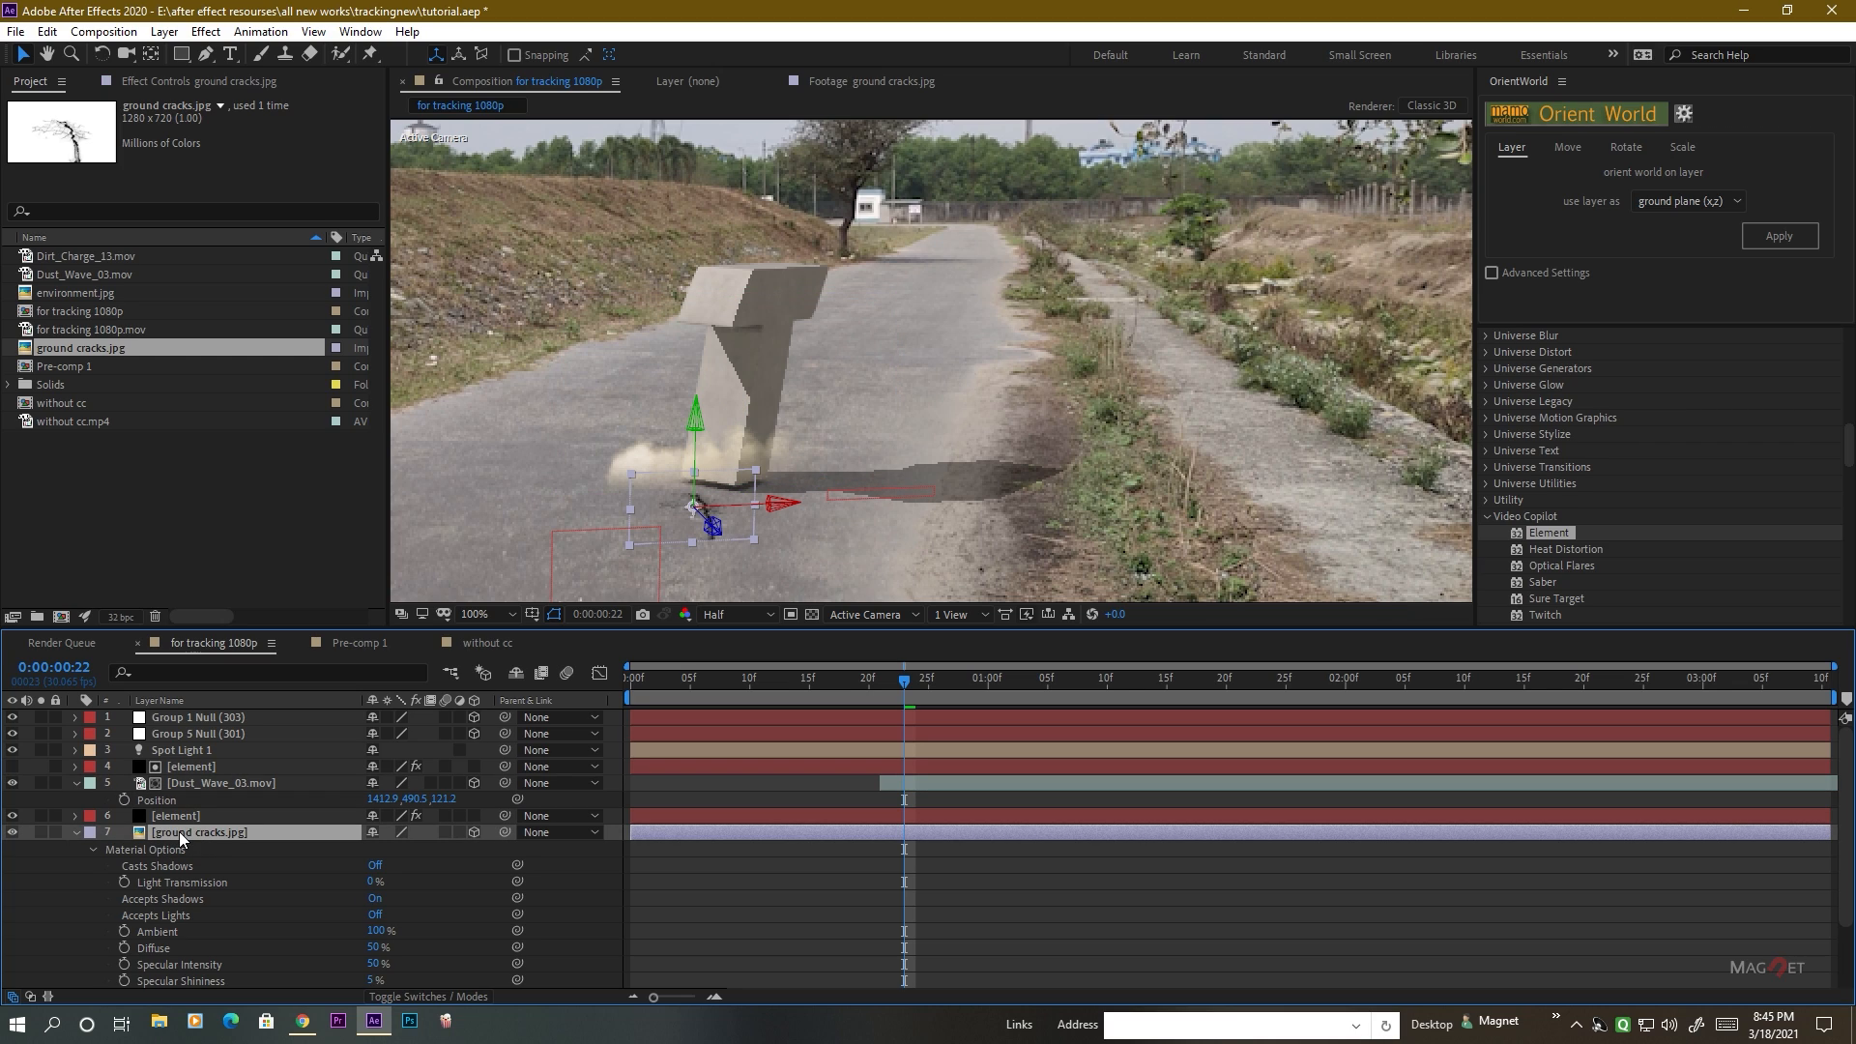
{"action": "key", "text": "p"}
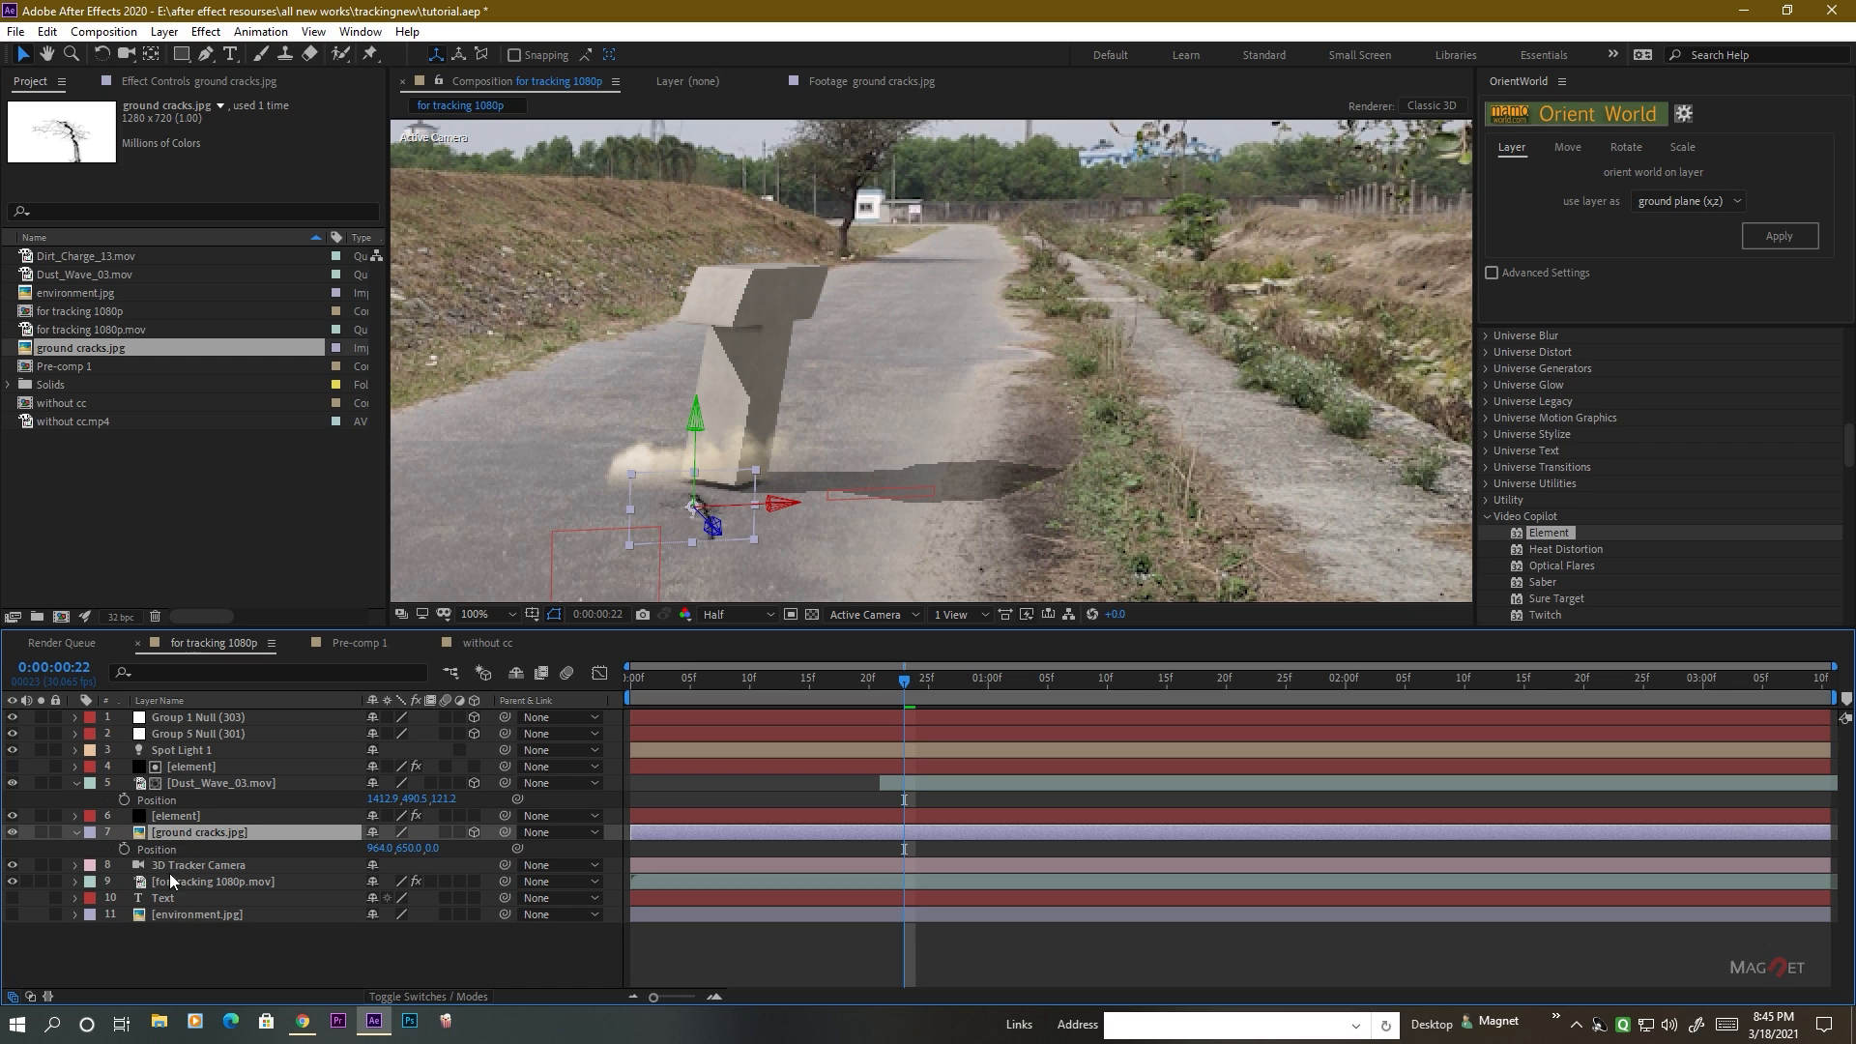
{"action": "left_click", "coordinate": [166, 848]}
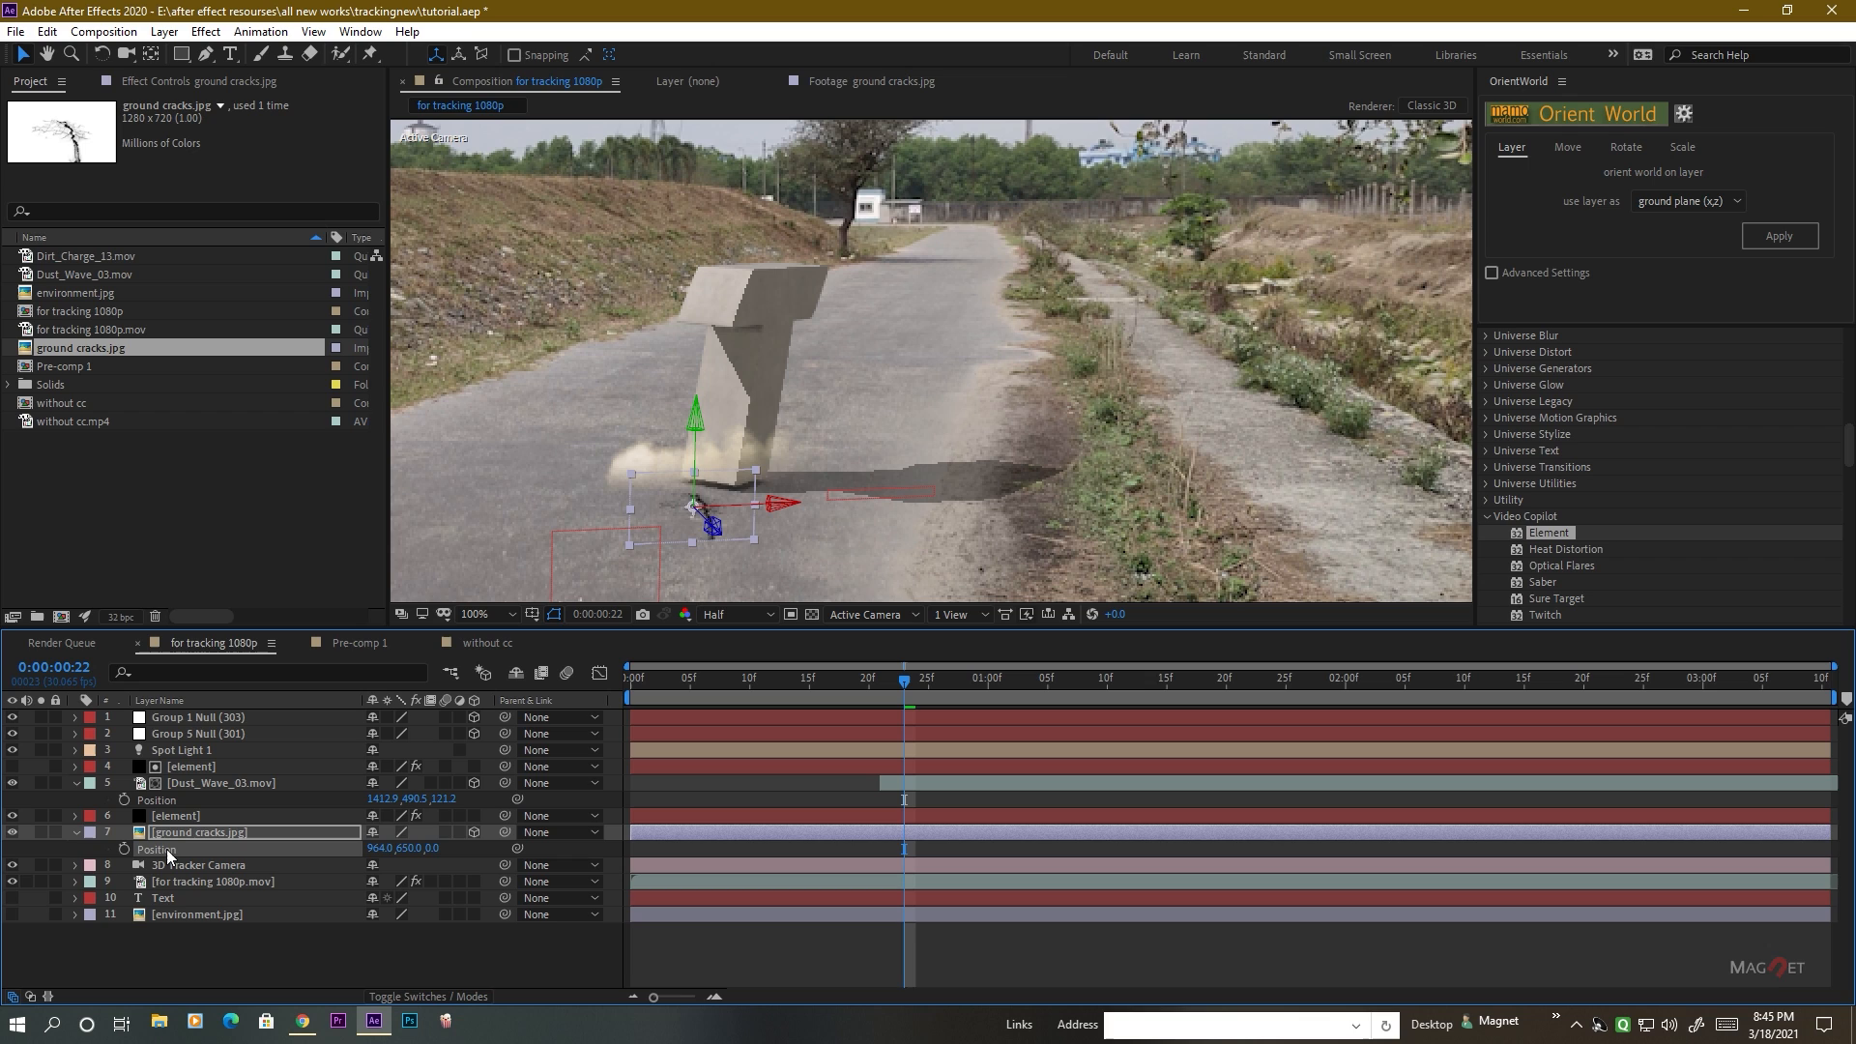
{"action": "key", "text": "ctrl+v"}
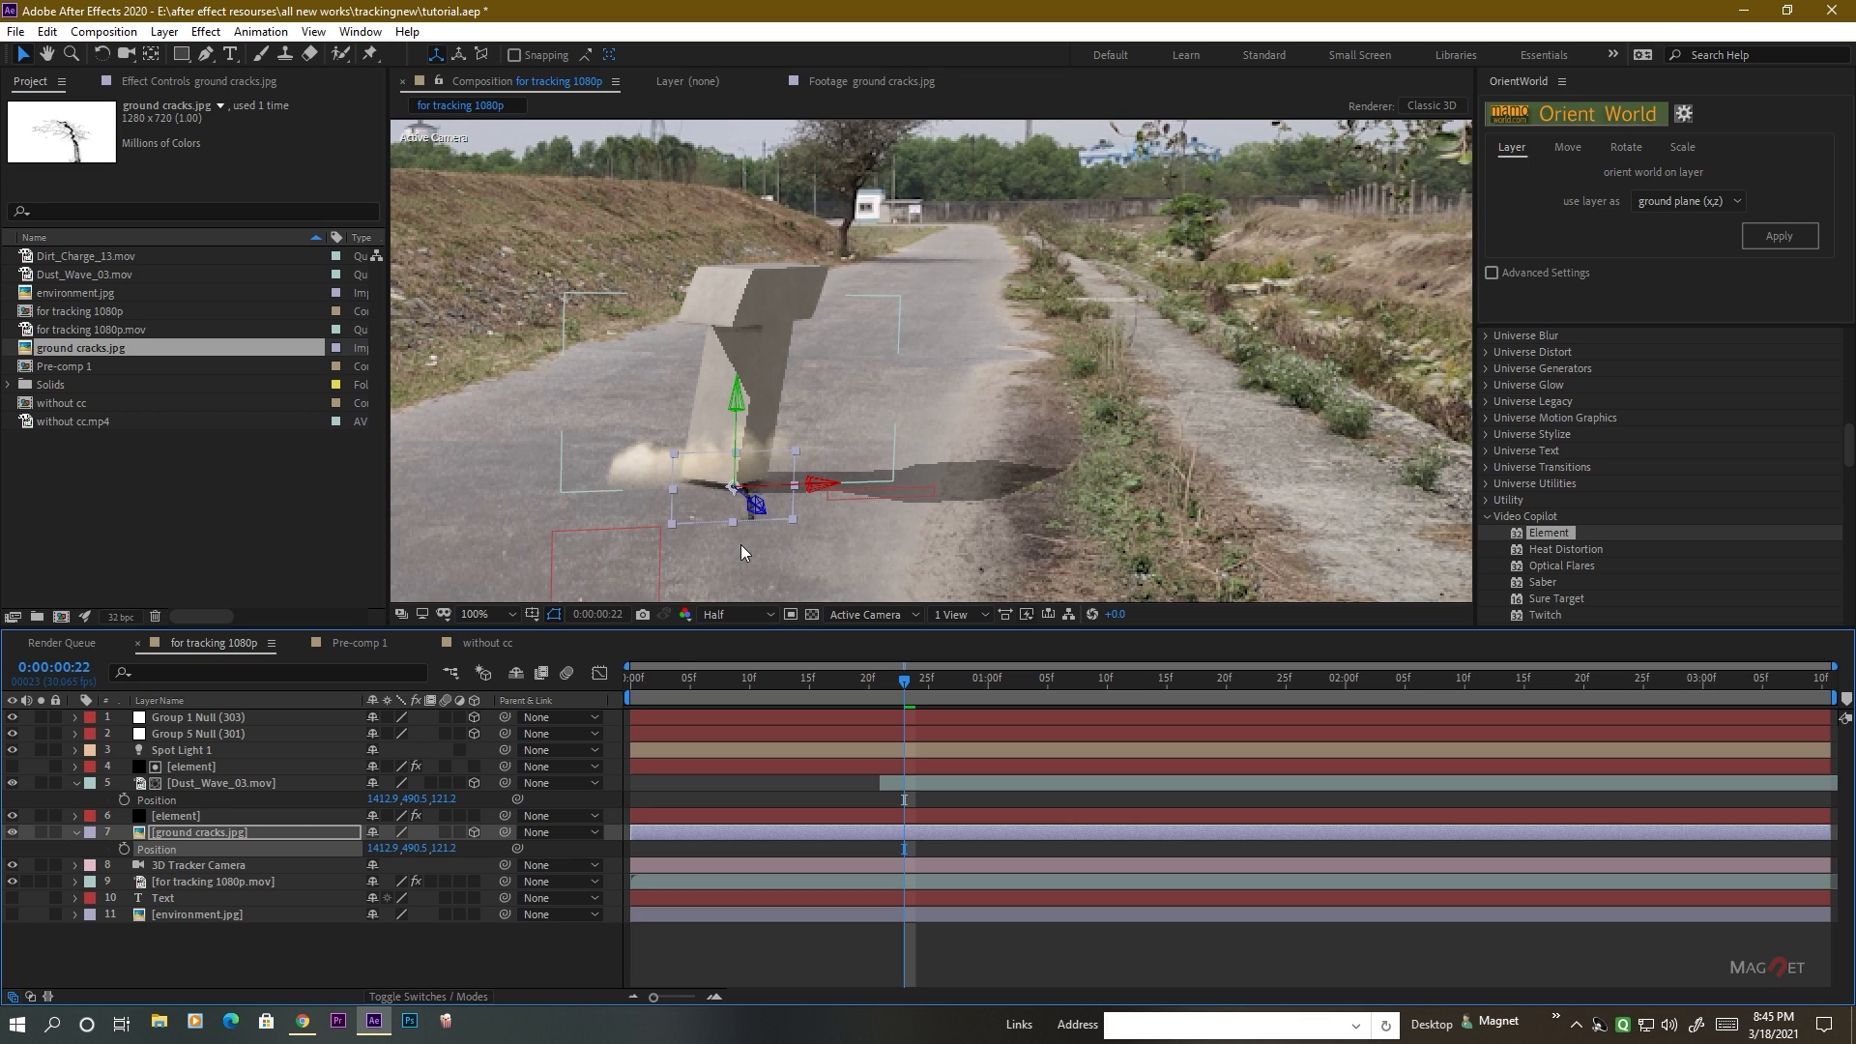
{"action": "scroll", "coordinate": [793, 483], "scroll_direction": "up", "scroll_amount": 1}
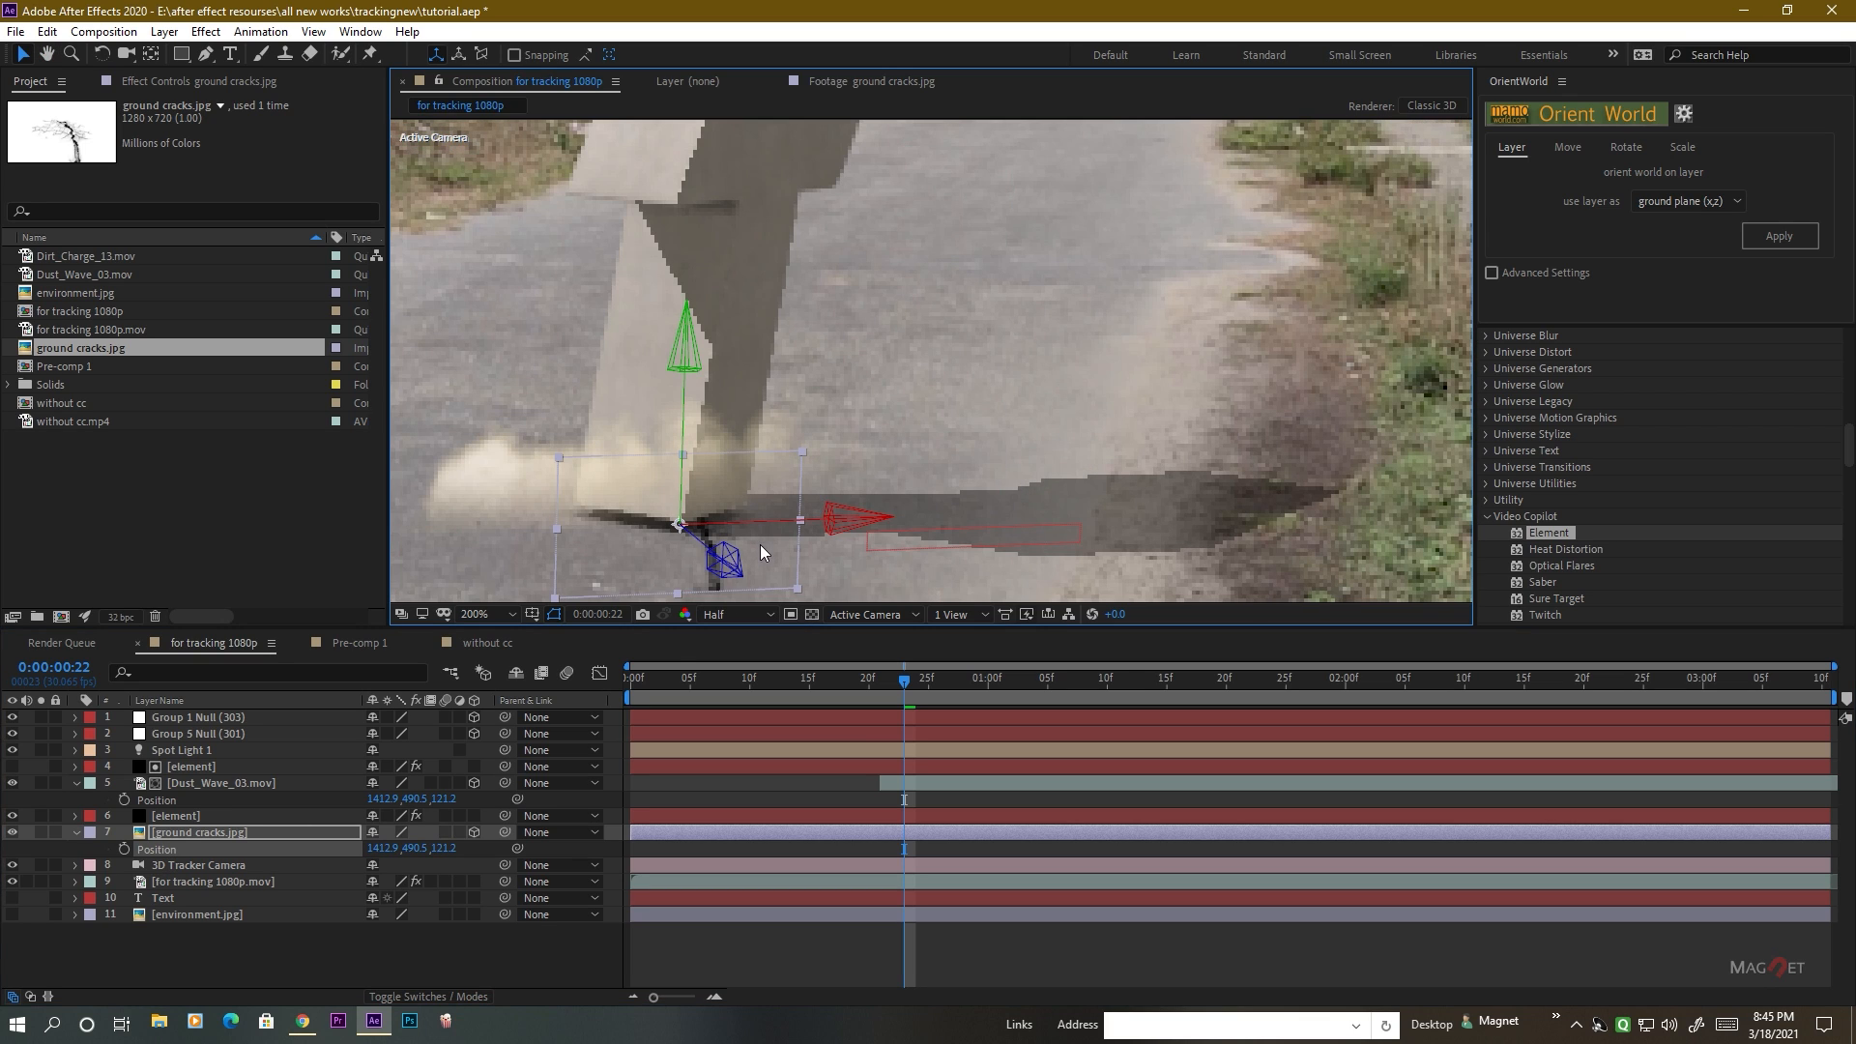
{"action": "left_click_drag", "start_coordinate": [760, 544], "coordinate": [861, 460]}
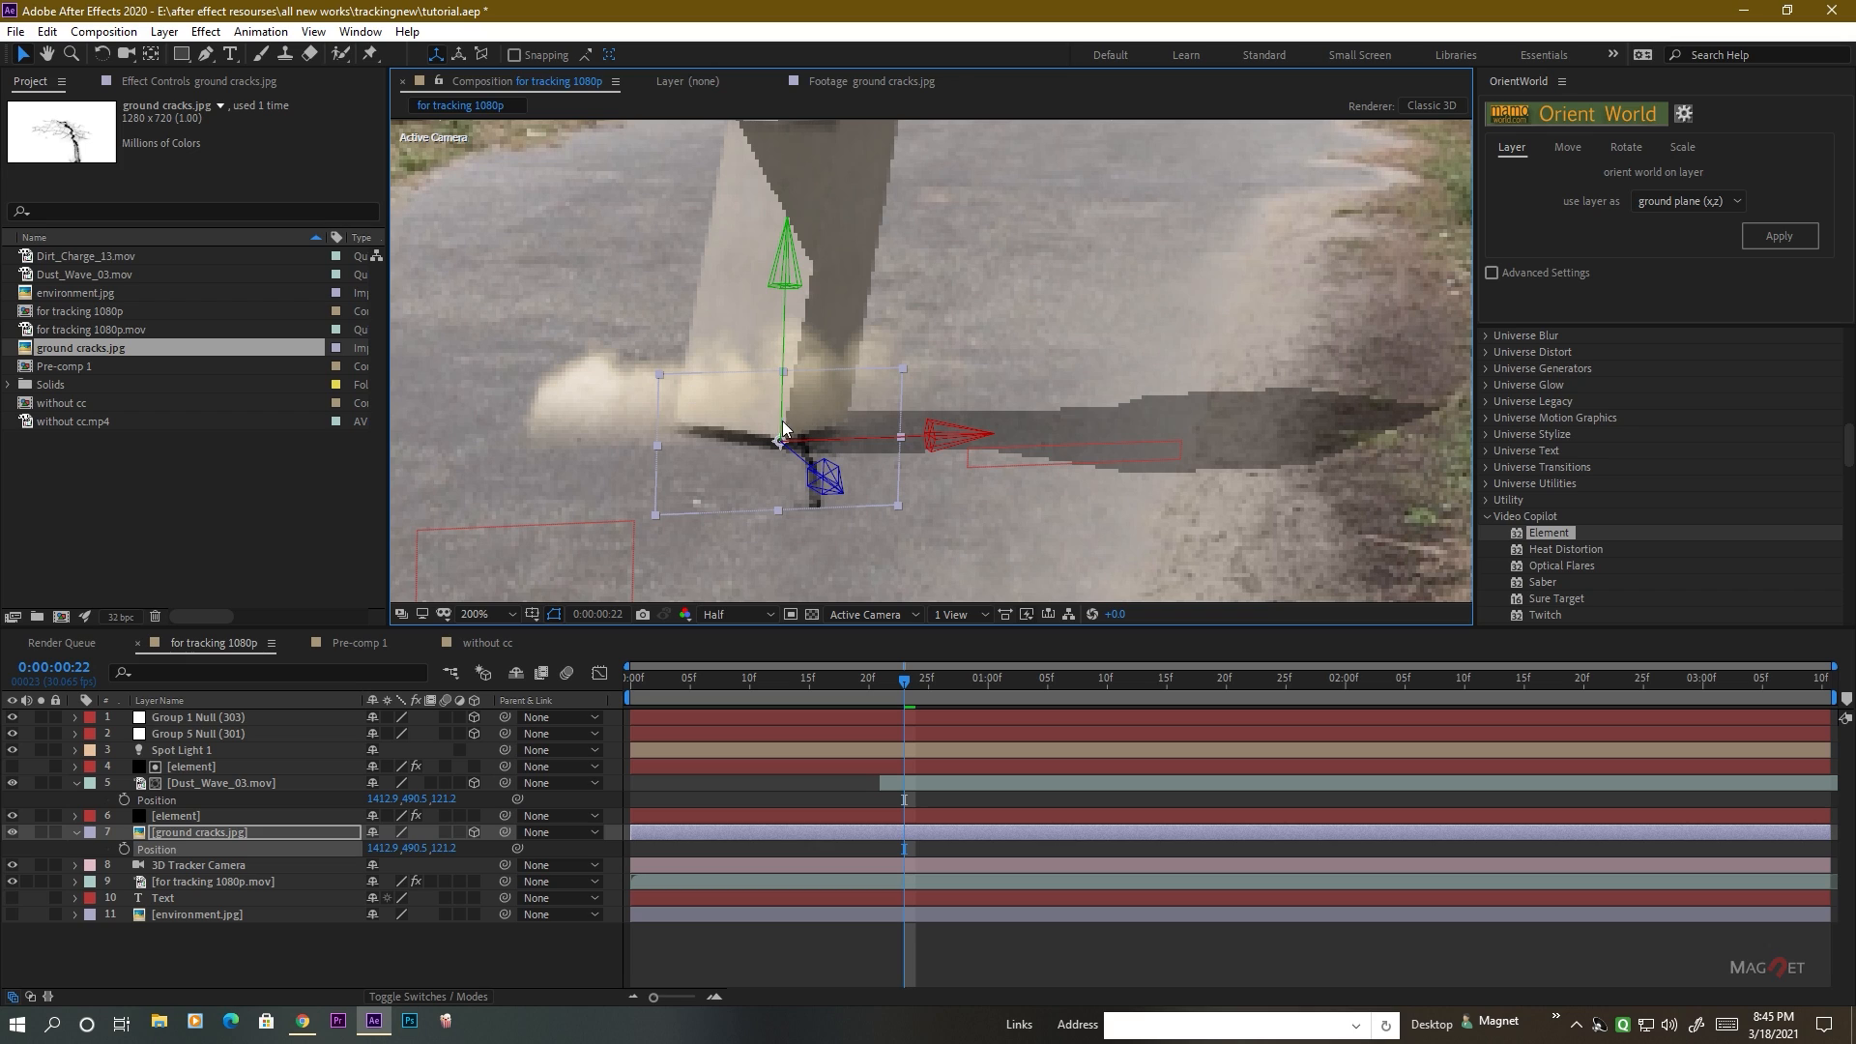
Scale the ground cracks.jpg layer to 294% and shift it in time to start together with the Dust_Wave_03.mov layer.
{"action": "scroll", "coordinate": [750, 466], "scroll_direction": "up", "scroll_amount": 1}
{"action": "scroll", "coordinate": [751, 466], "scroll_direction": "down", "scroll_amount": 1}
{"action": "left_click", "coordinate": [172, 836]}
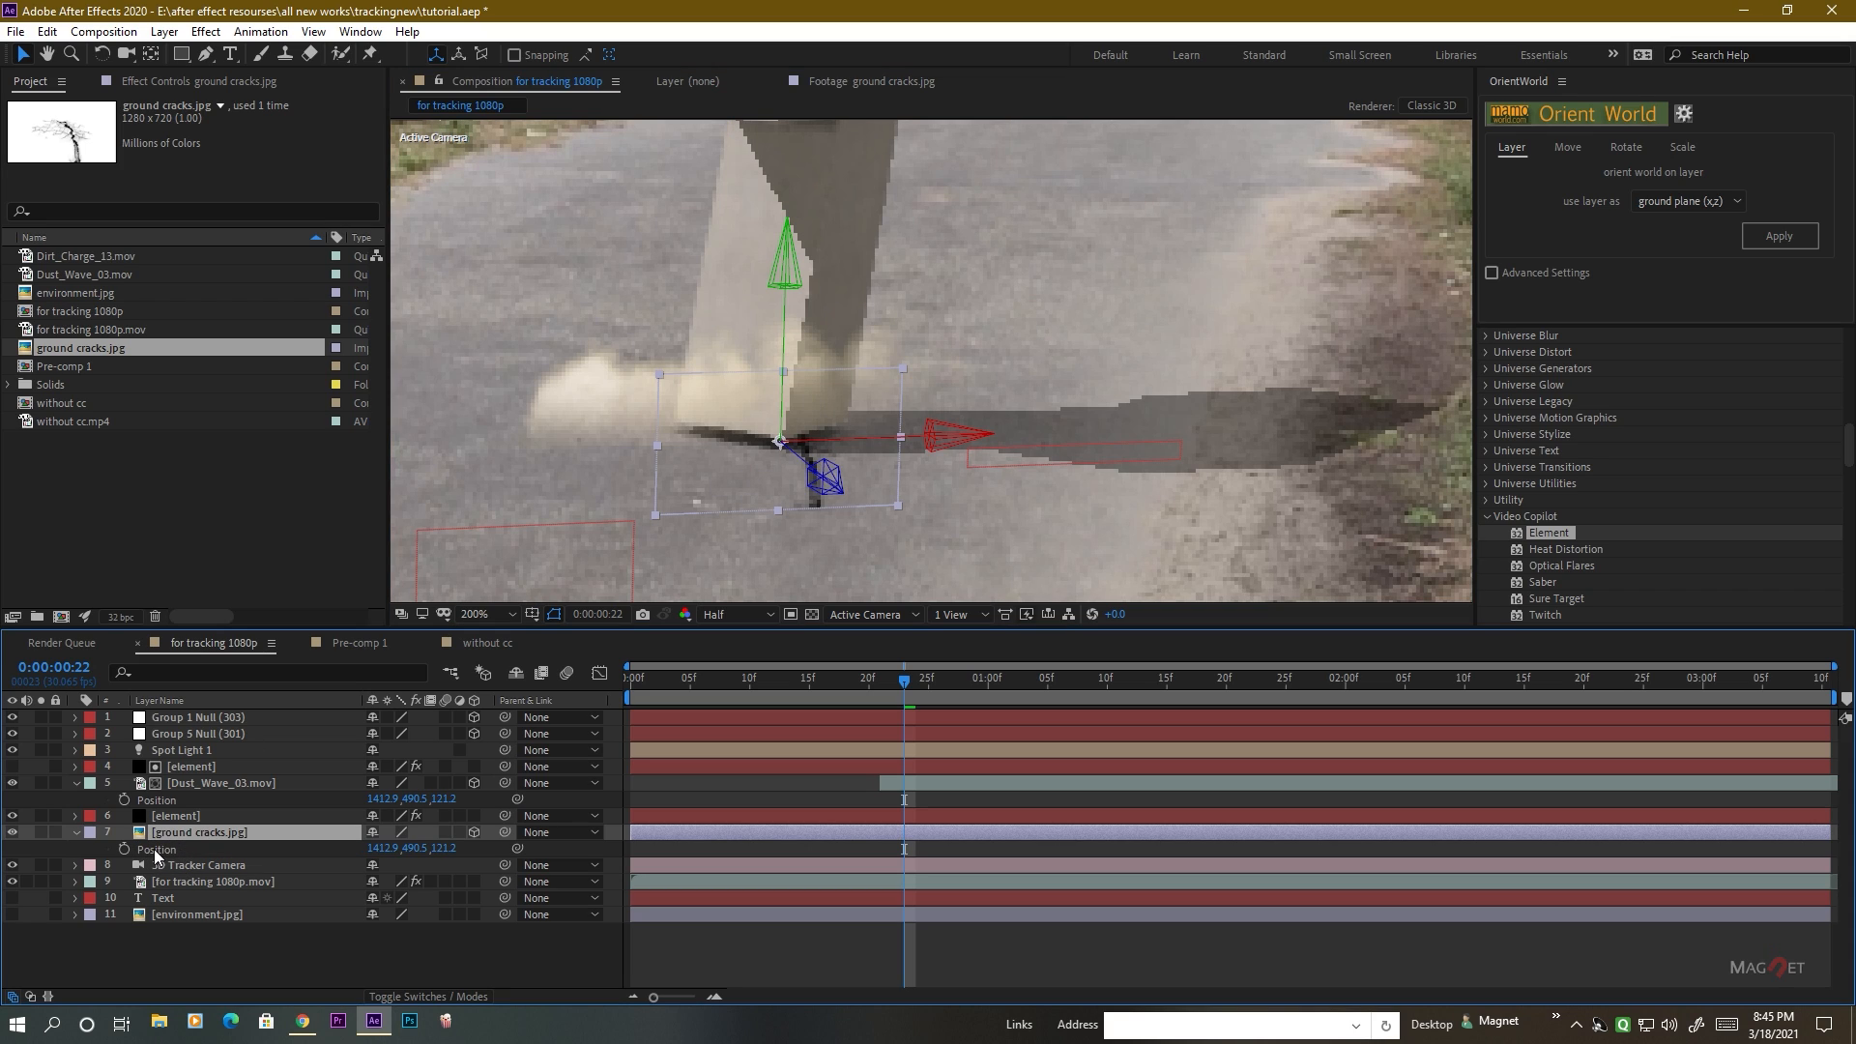
{"action": "key", "text": "s"}
{"action": "left_click_drag", "start_coordinate": [401, 857], "coordinate": [588, 851]}
{"action": "scroll", "coordinate": [960, 445], "scroll_direction": "down", "scroll_amount": 1}
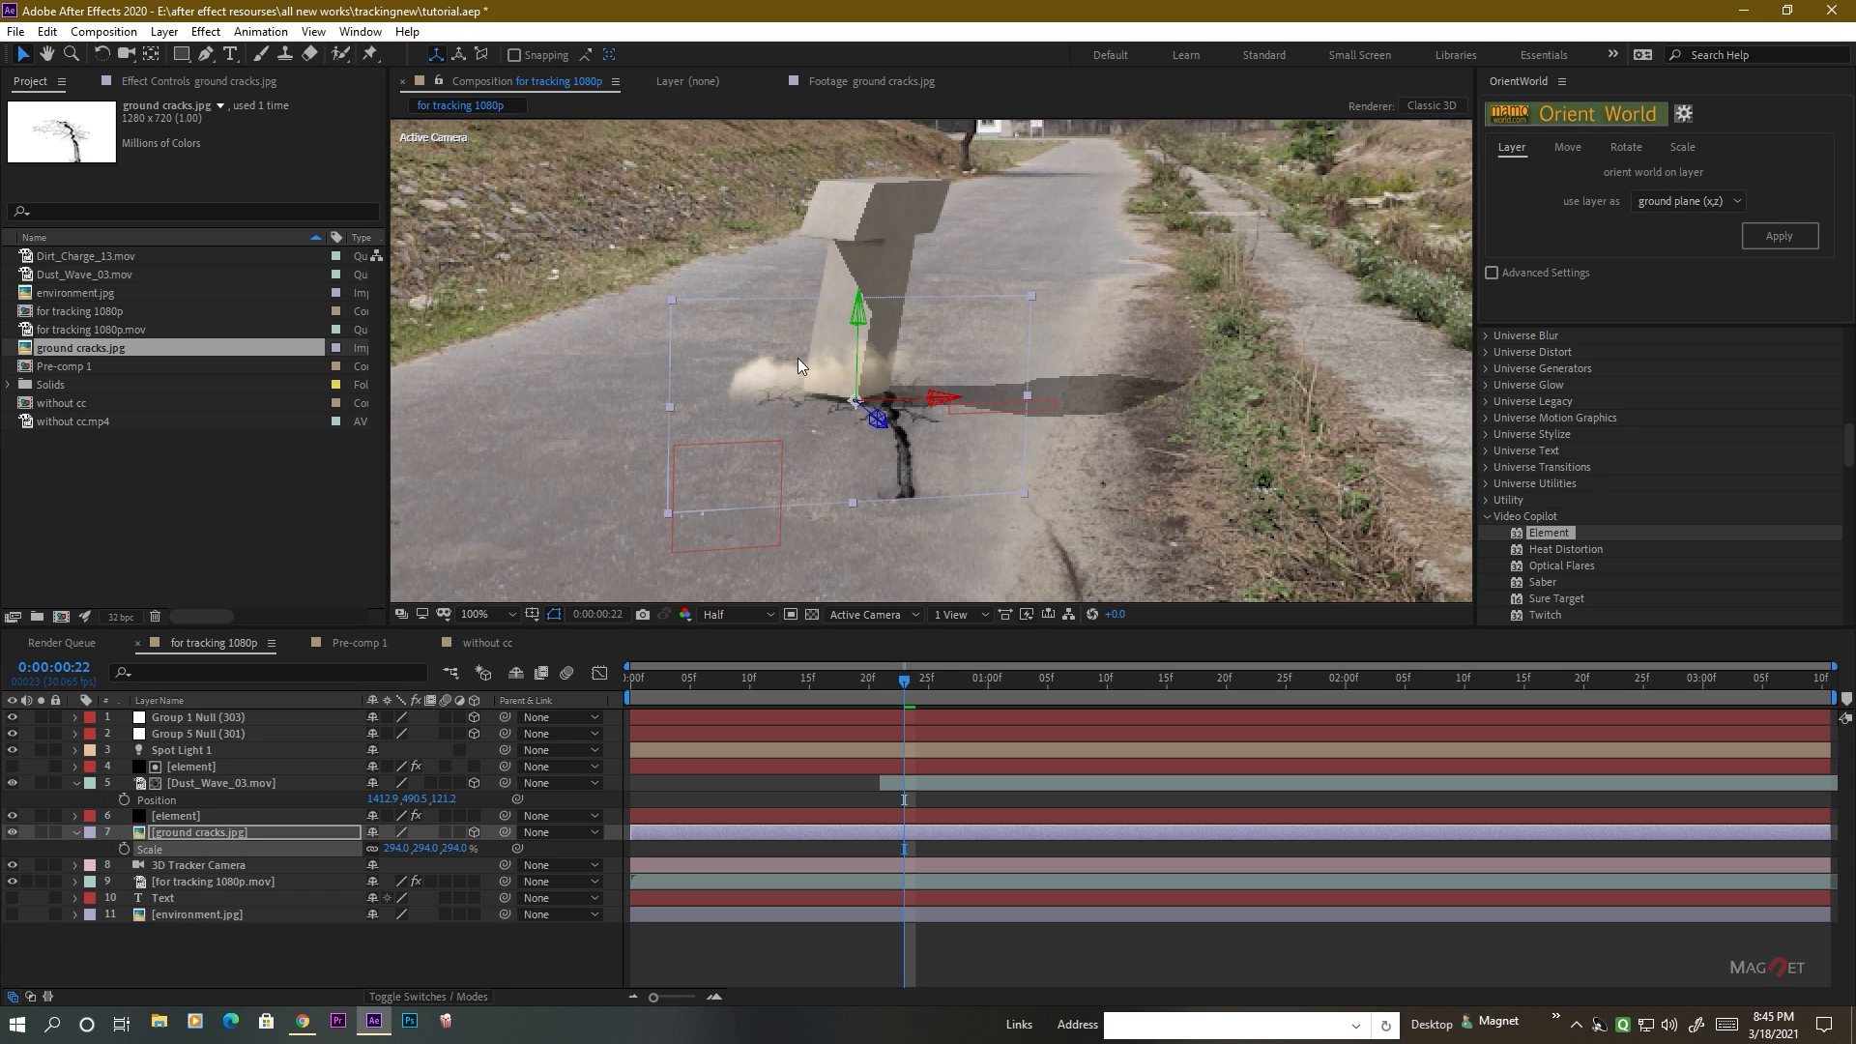
{"action": "mouse_move", "coordinate": [905, 681]}
{"action": "left_mouse_down"}
{"action": "mouse_move", "coordinate": [768, 687]}
{"action": "mouse_move", "coordinate": [890, 692]}
{"action": "left_mouse_up"}
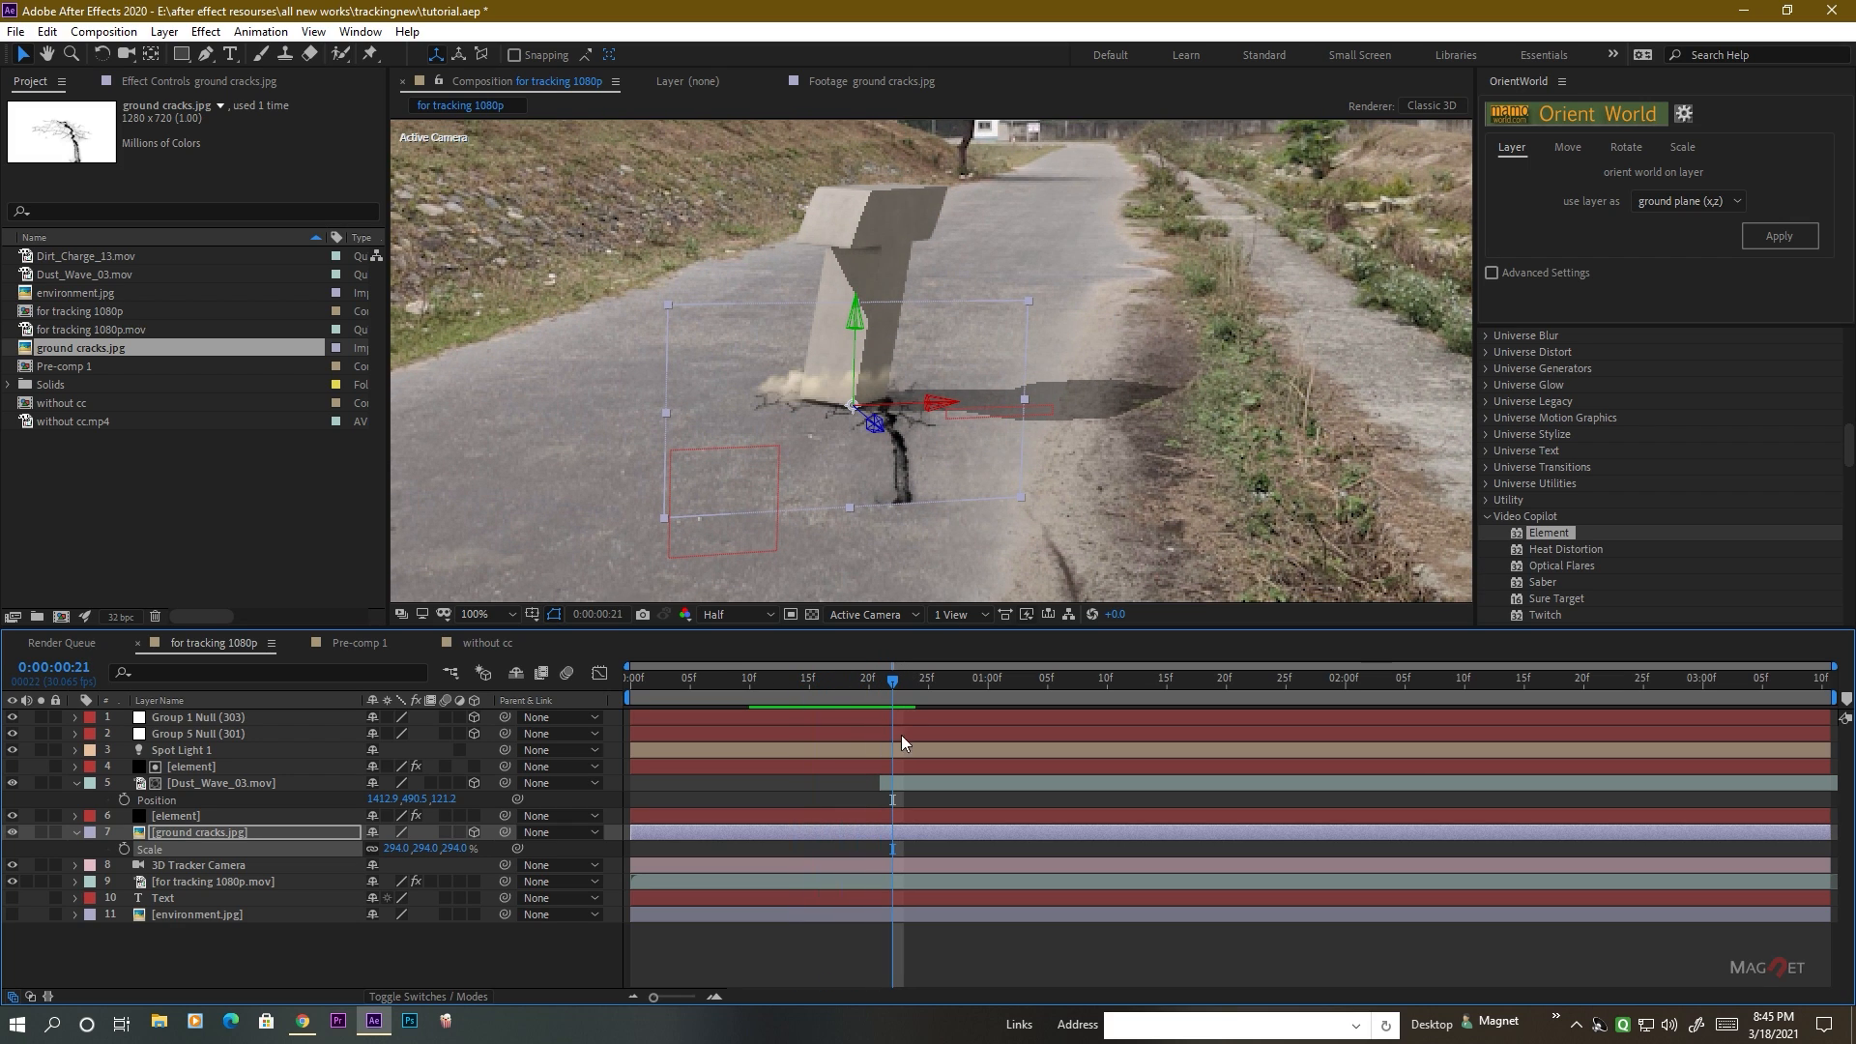
{"action": "left_click_drag", "start_coordinate": [677, 837], "coordinate": [925, 838]}
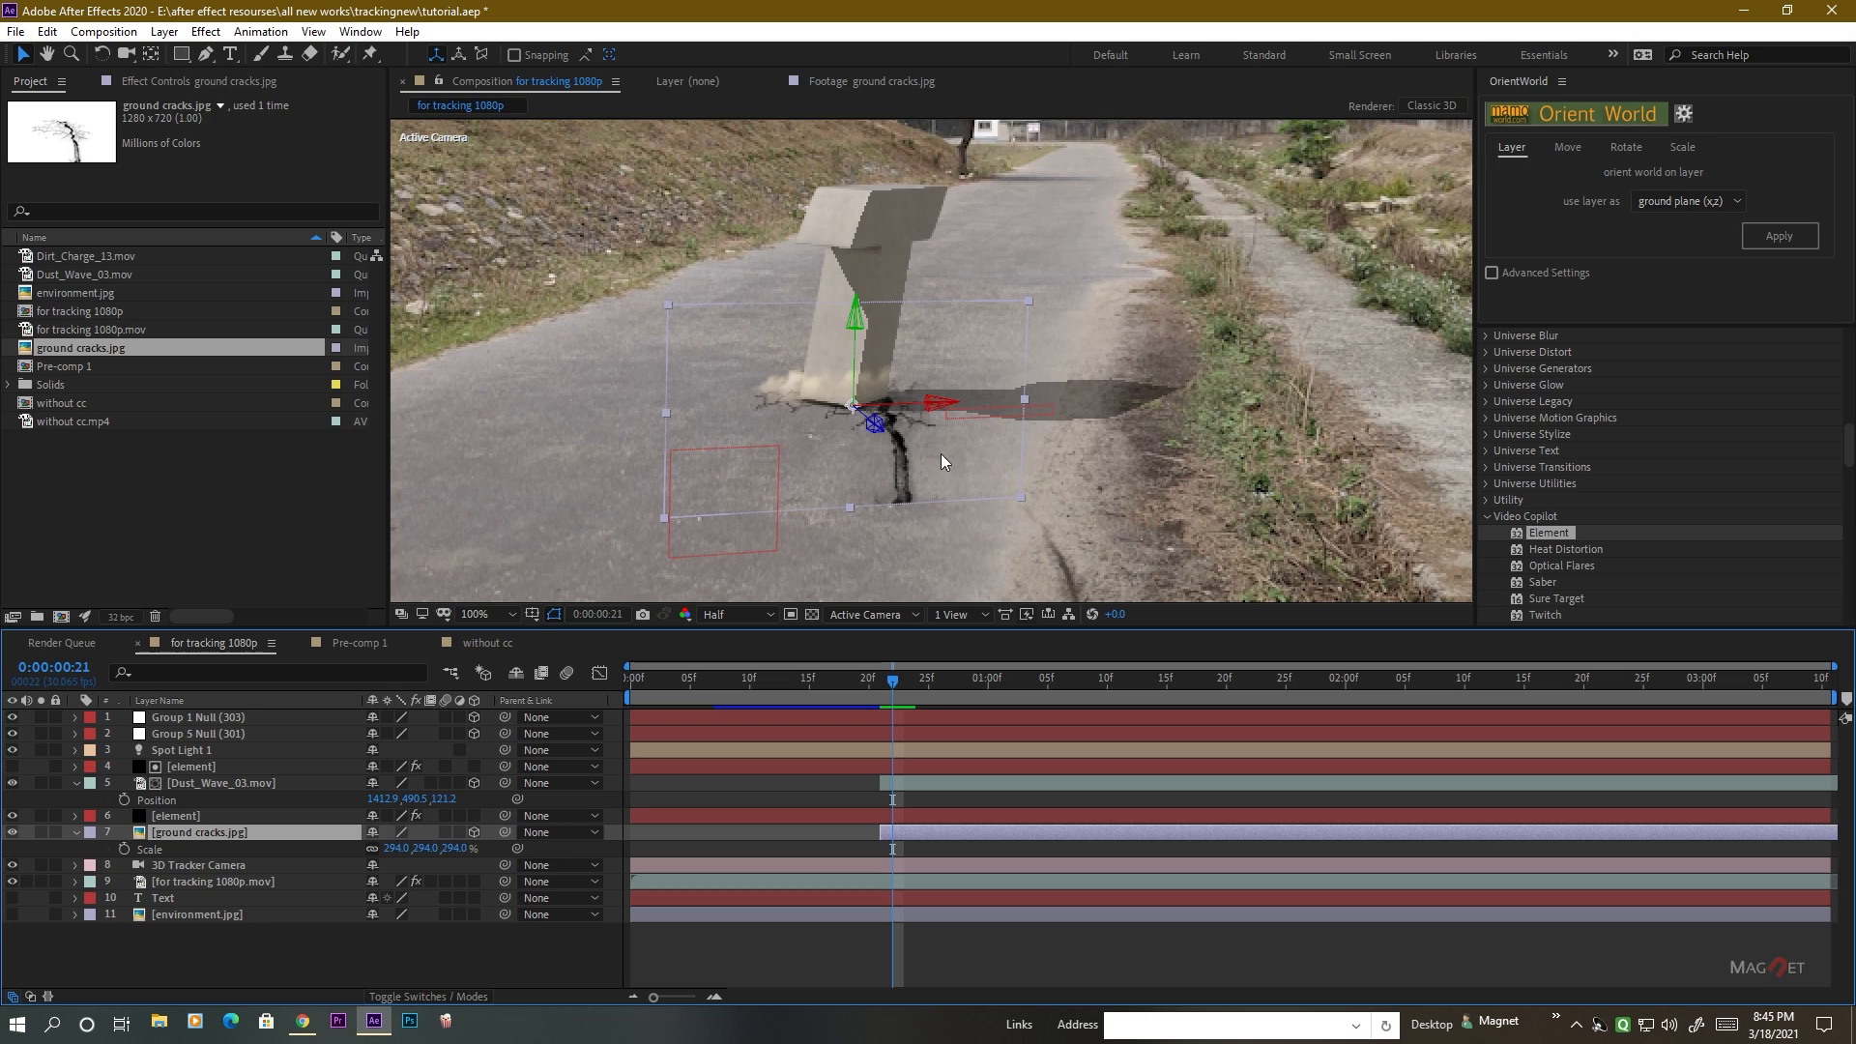
Hide the lower element layer and draw a small elliptical mask around the anchor point of the ground cracks.jpg layer.
{"action": "left_click", "coordinate": [181, 56]}
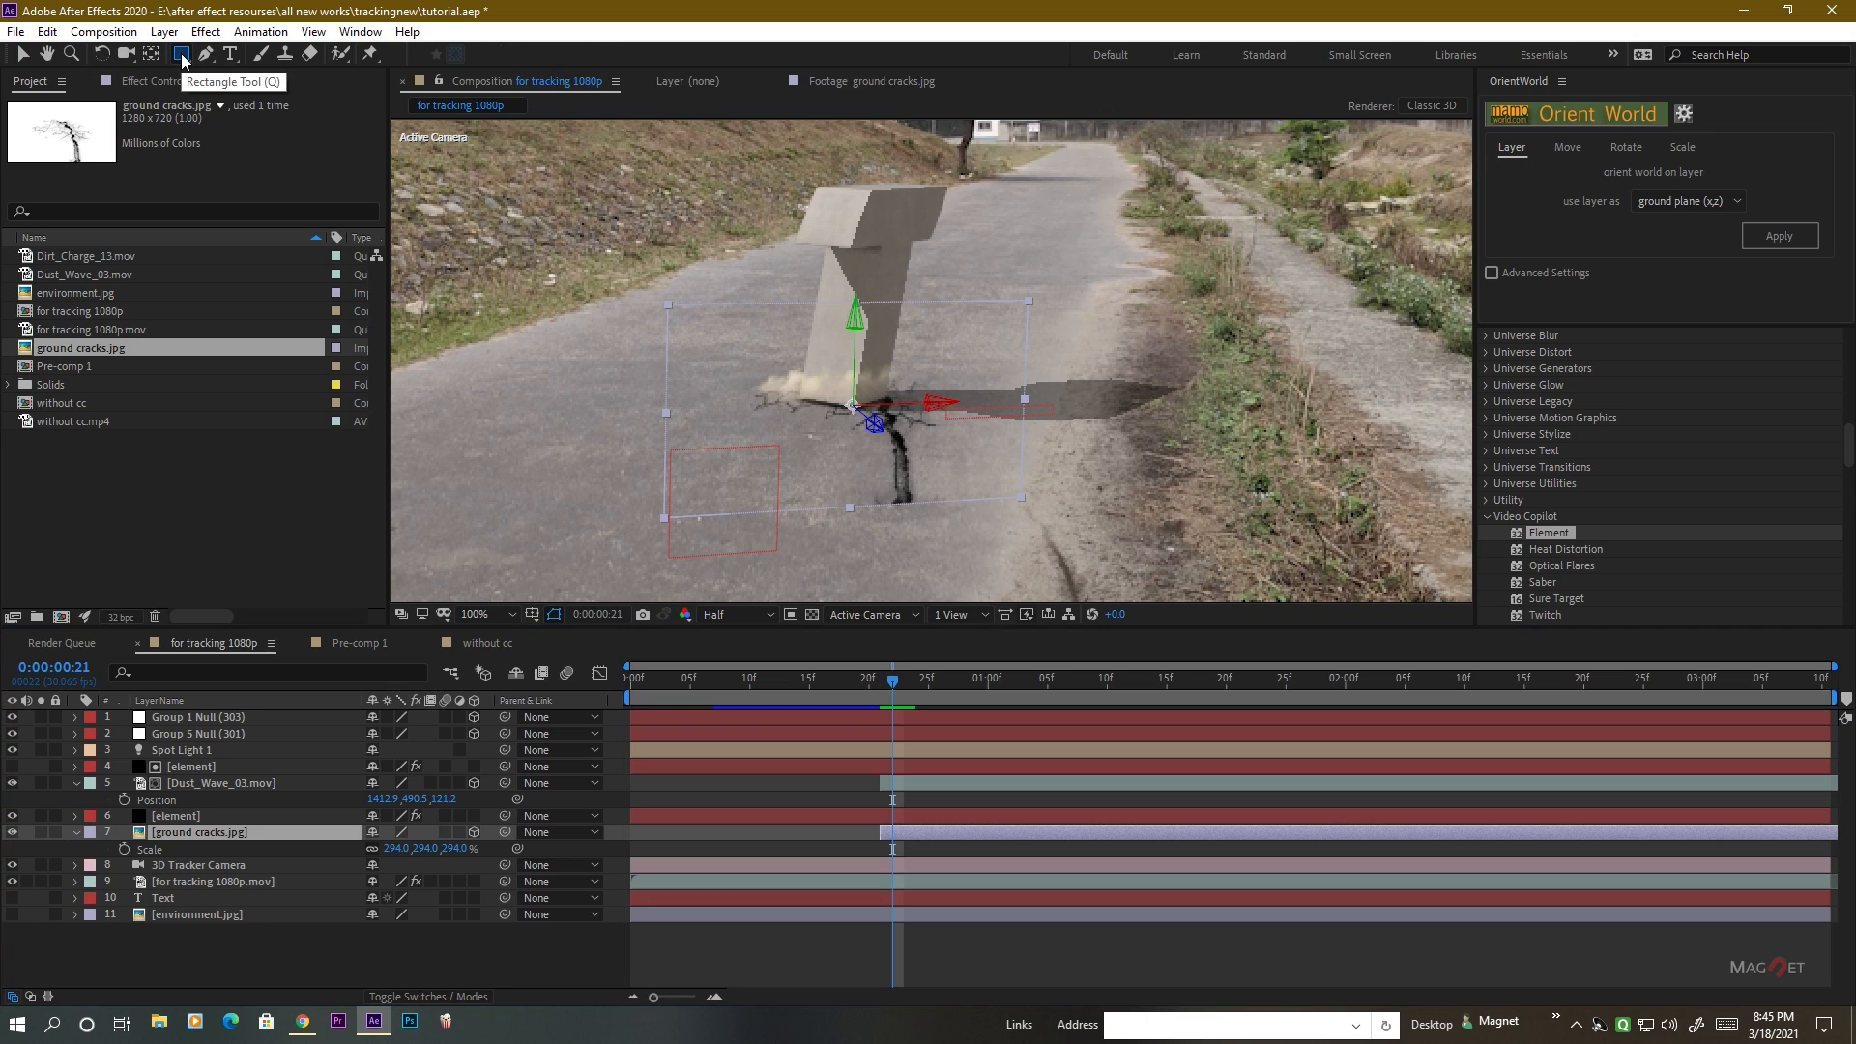
{"action": "key", "text": "q"}
{"action": "key", "text": "q"}
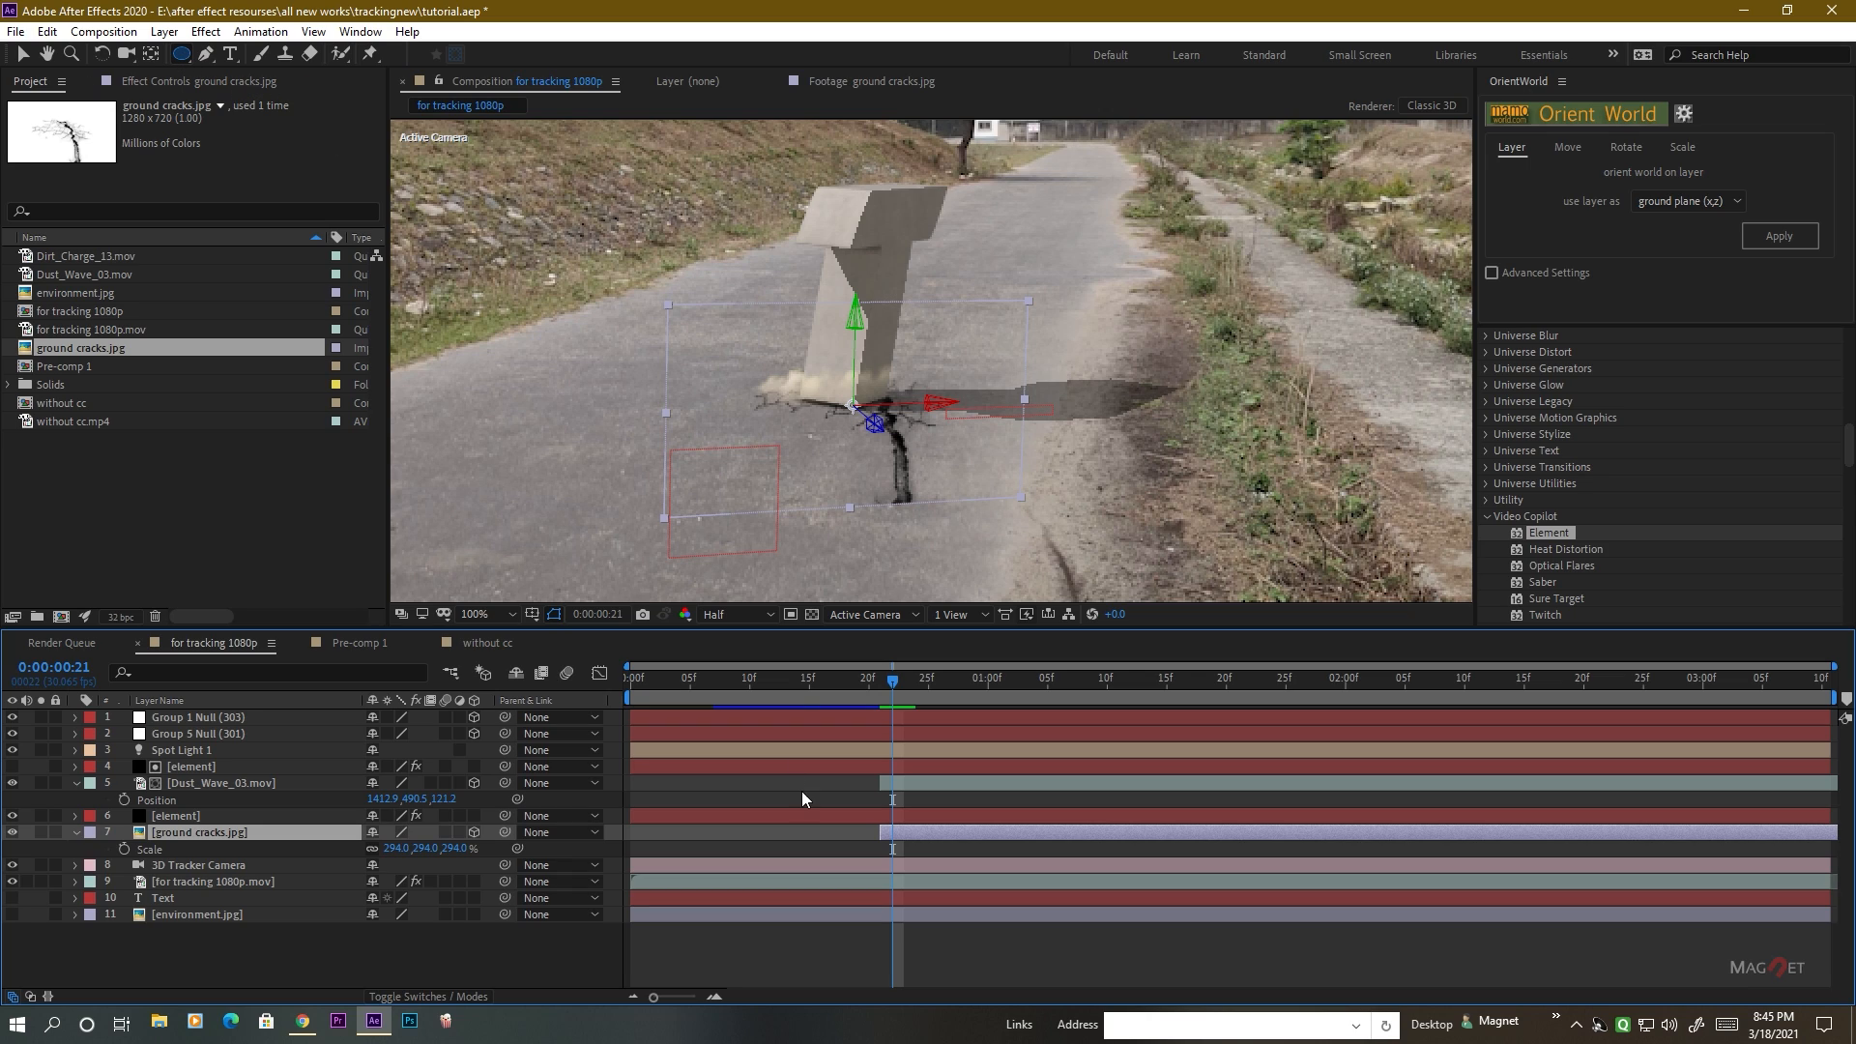
{"action": "left_click", "coordinate": [12, 817]}
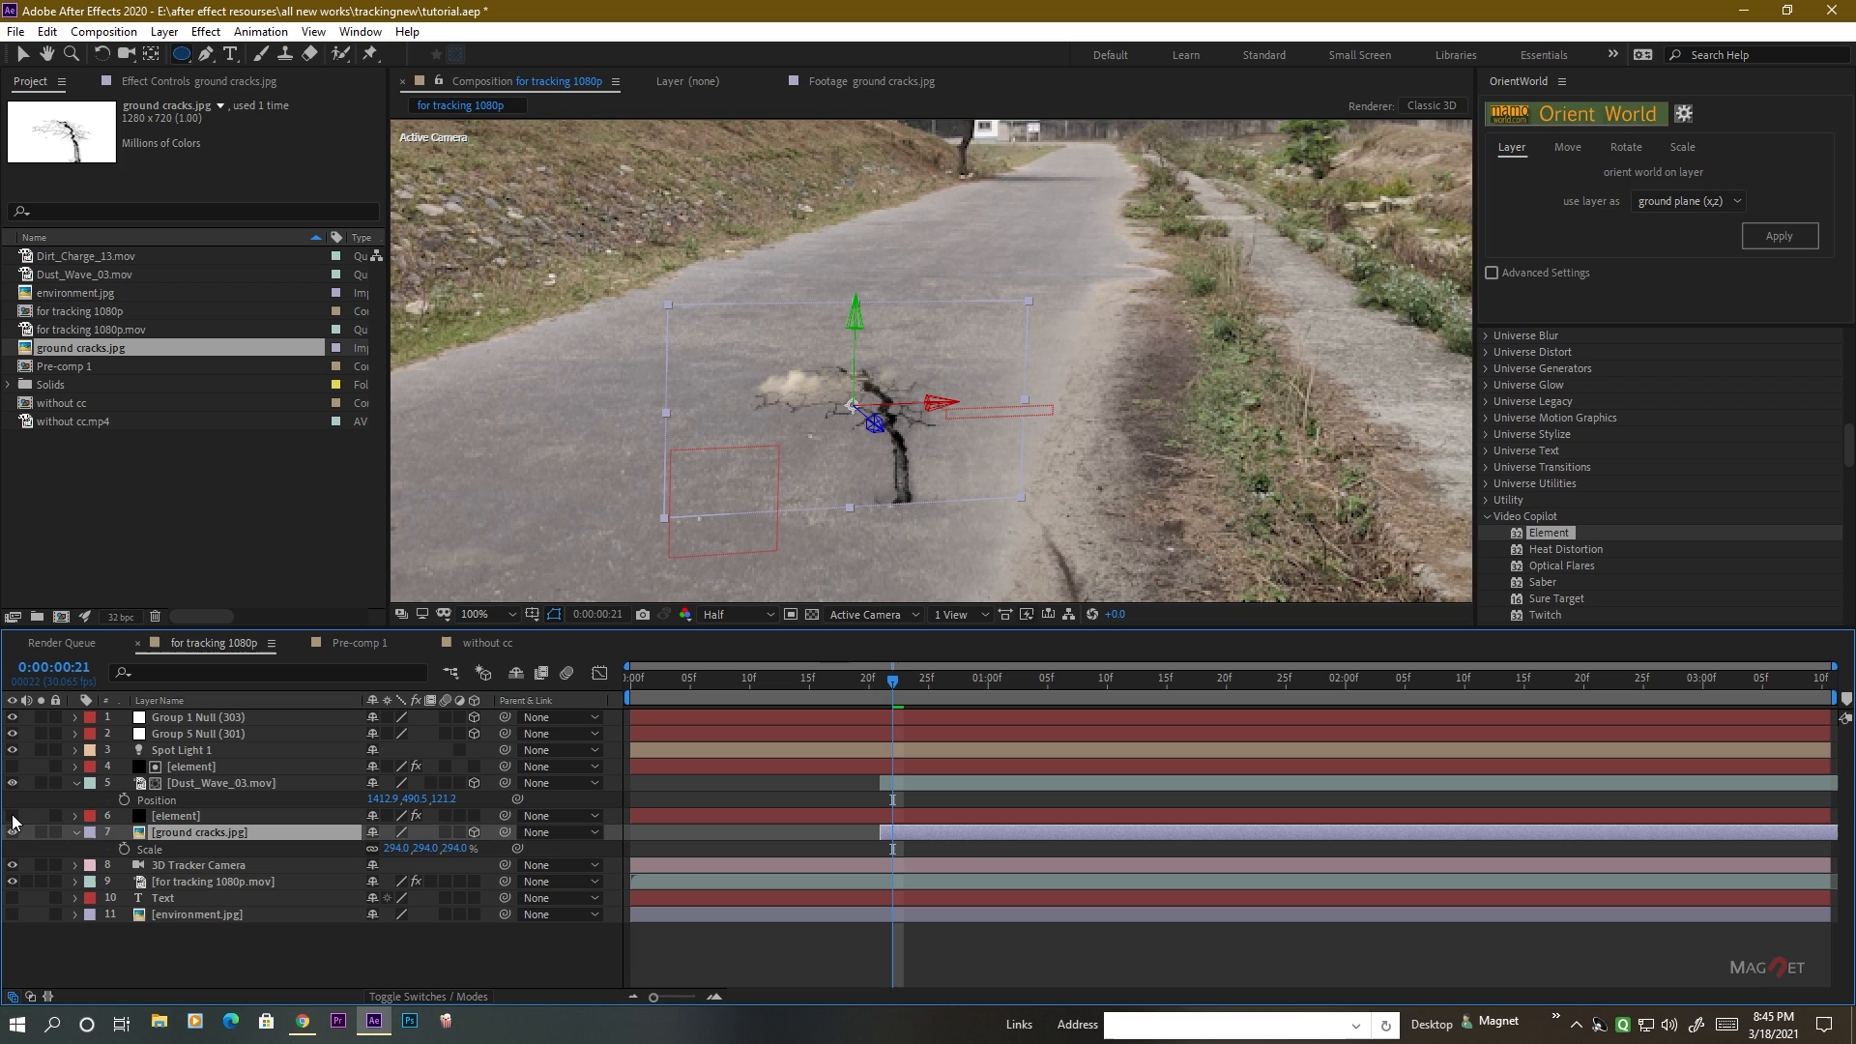
{"action": "scroll", "coordinate": [860, 481], "scroll_direction": "up", "scroll_amount": 4}
{"action": "scroll", "coordinate": [850, 391], "scroll_direction": "down", "scroll_amount": 2}
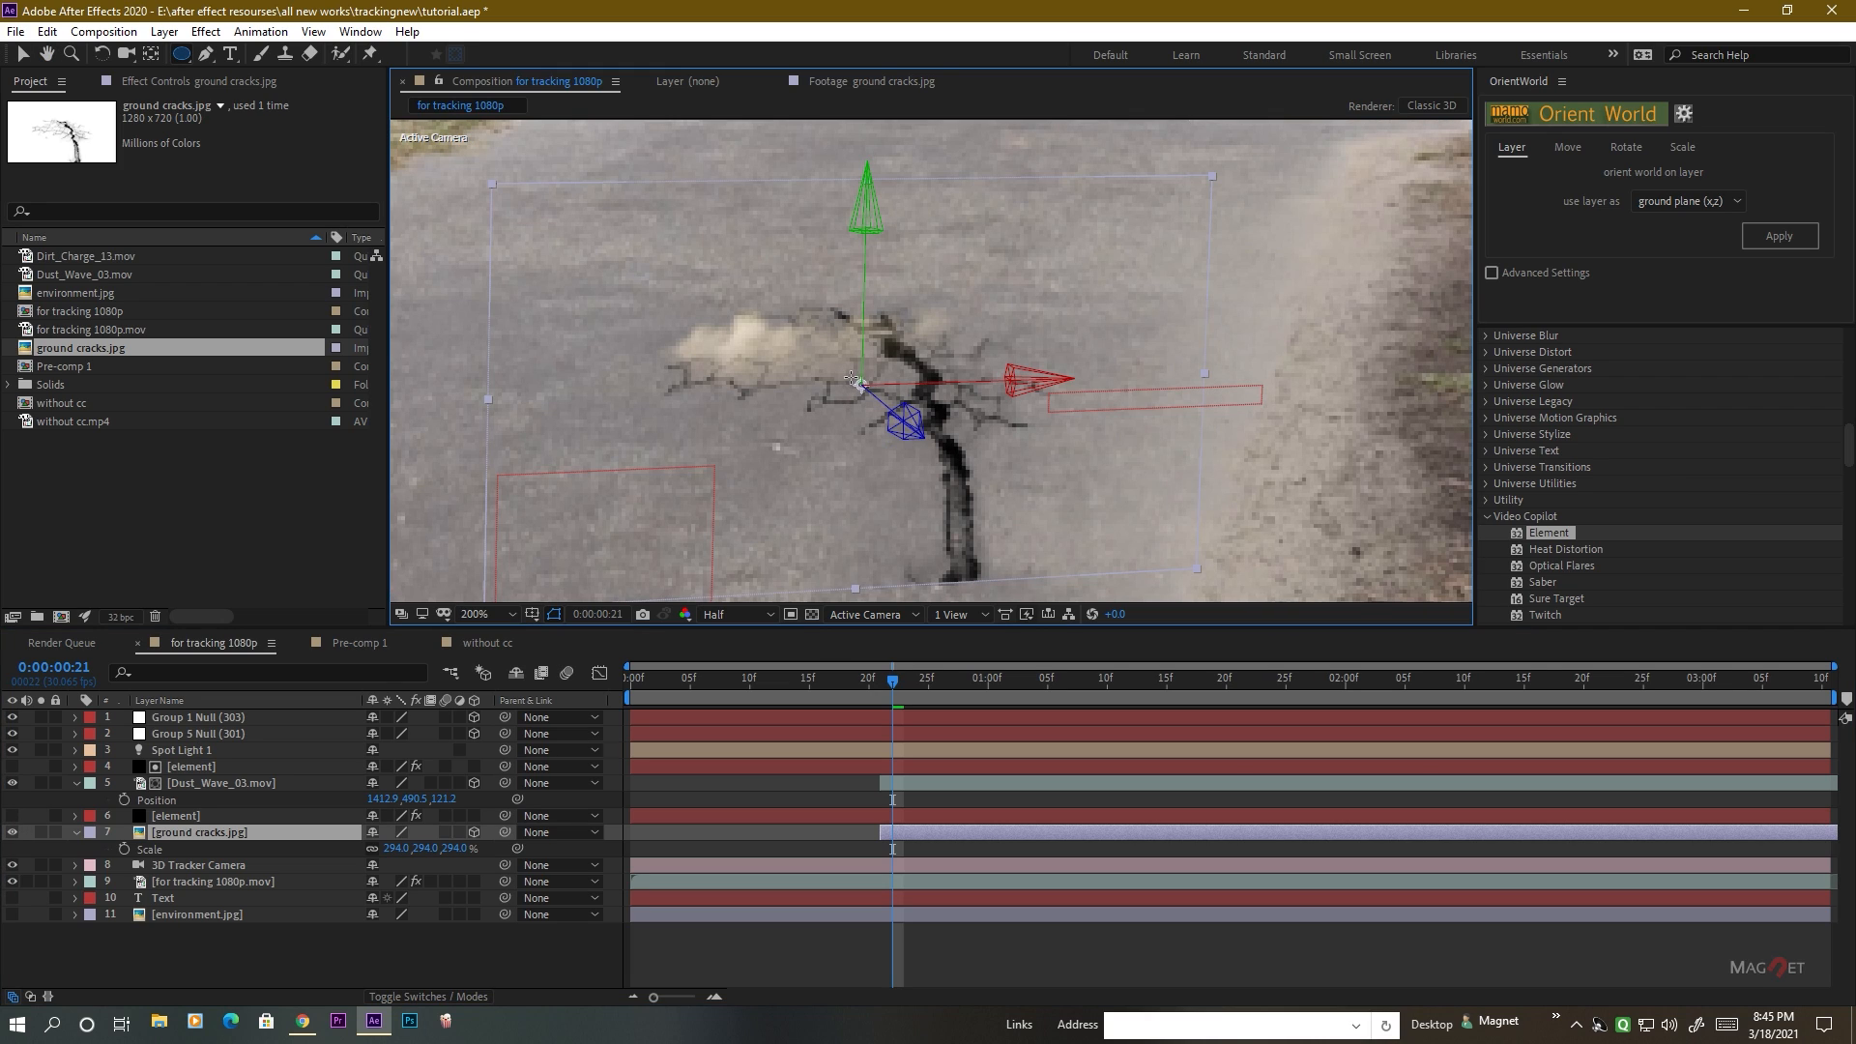
{"action": "left_click_drag", "start_coordinate": [857, 382], "coordinate": [882, 400]}
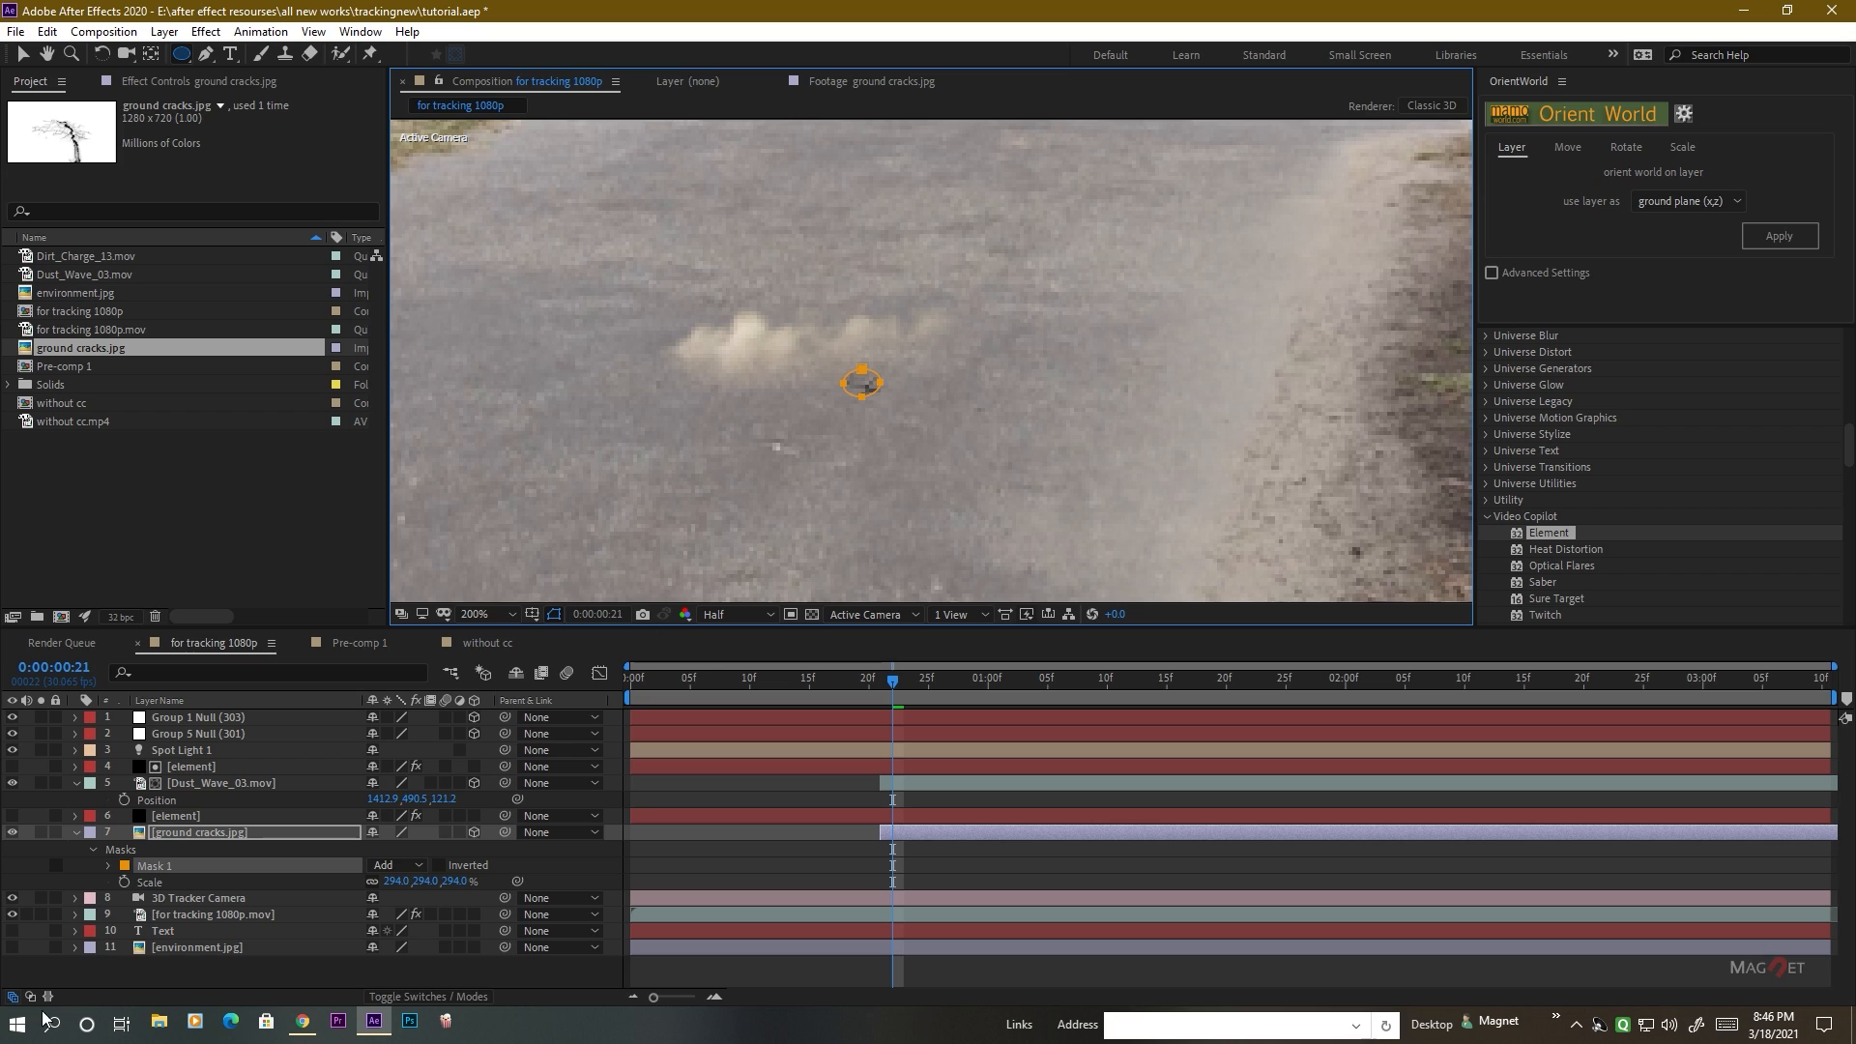
Keyframe the crack mask's Mask Expansion from 0 pixels at 0:00:00:21 to 215 pixels at 0:00:00:26.
{"action": "left_click", "coordinate": [183, 836]}
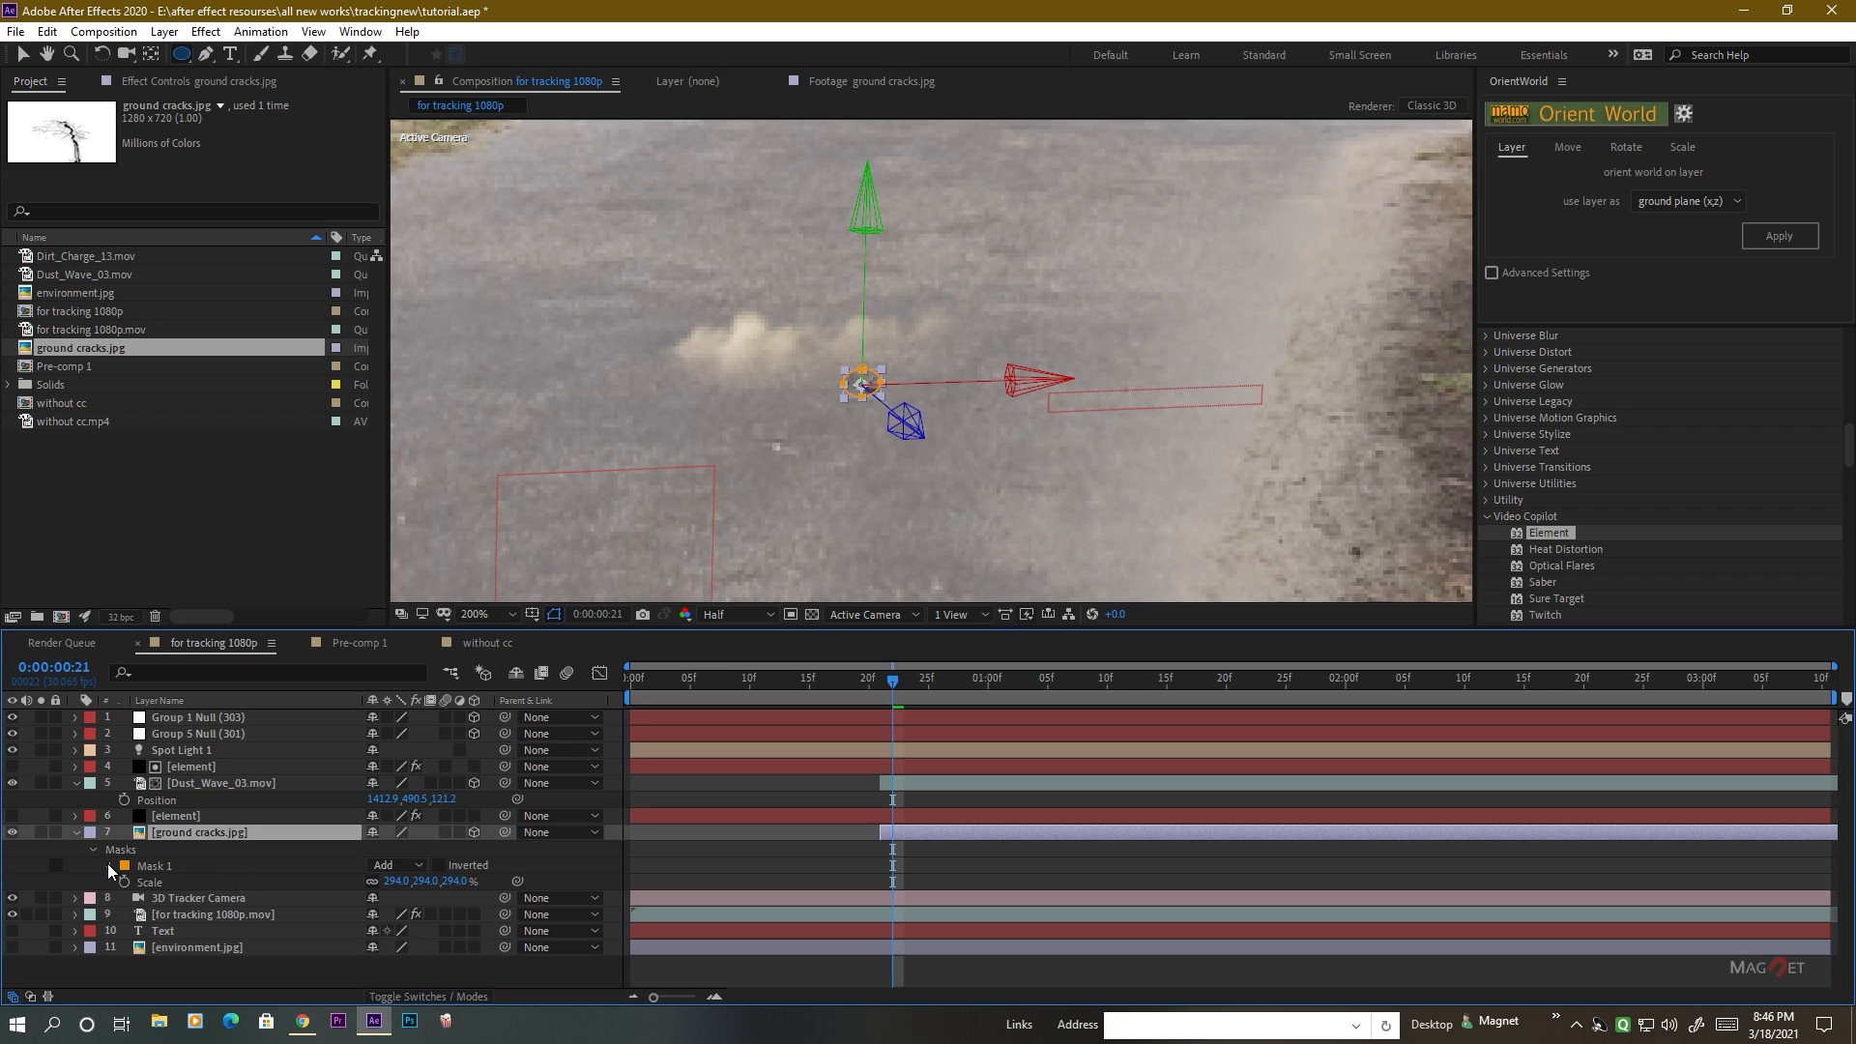
{"action": "left_click", "coordinate": [107, 865]}
{"action": "left_click", "coordinate": [153, 866]}
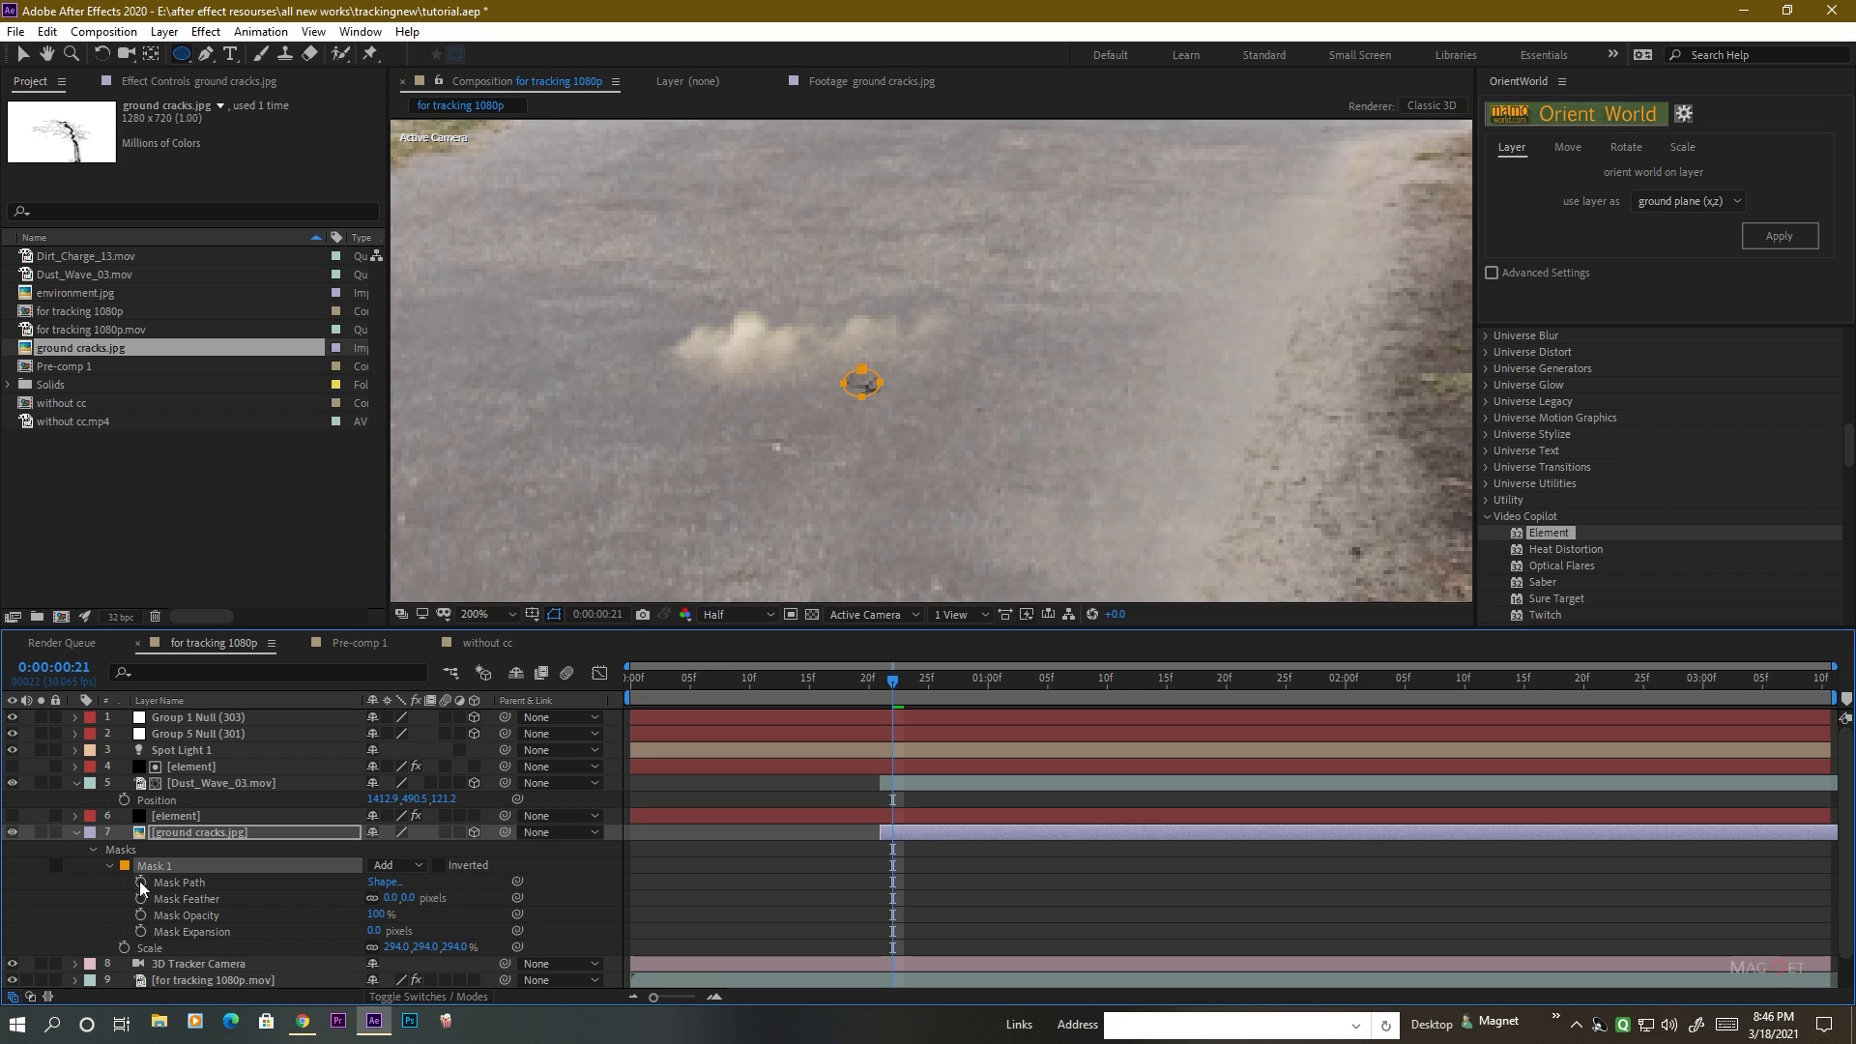
{"action": "left_click", "coordinate": [141, 931]}
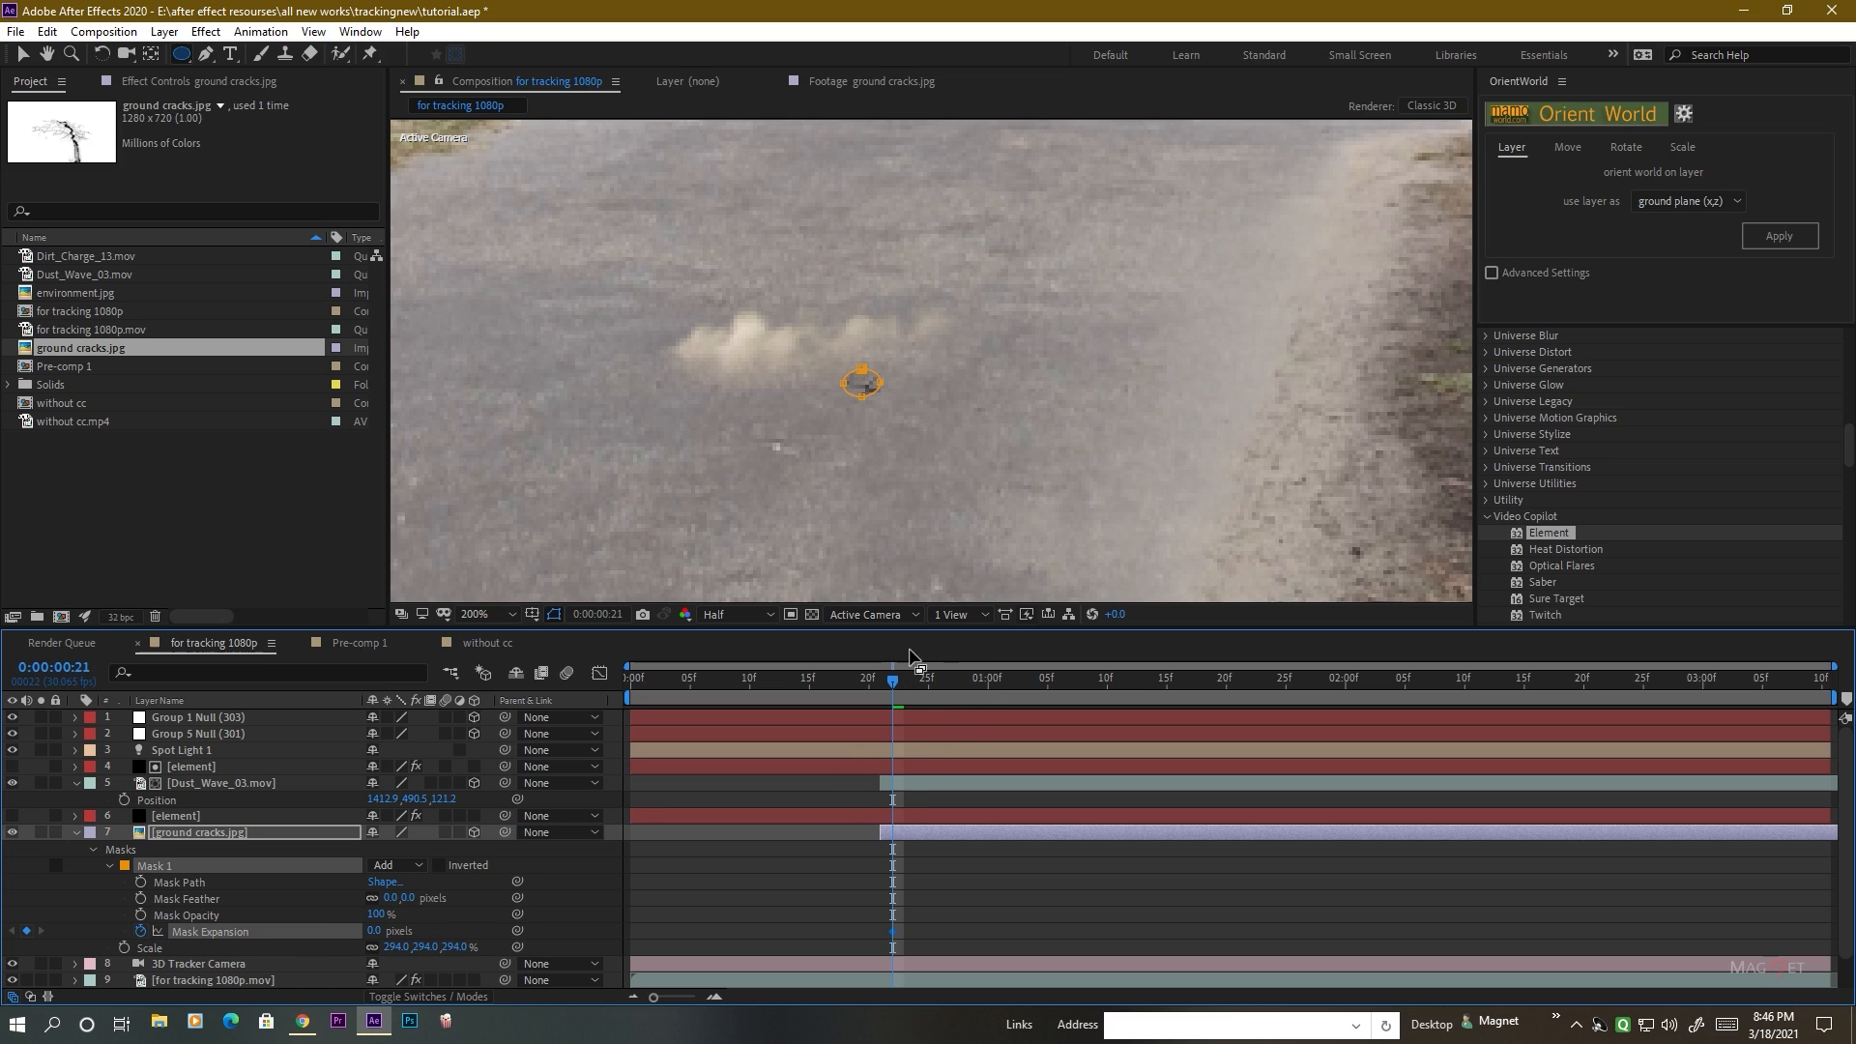
{"action": "left_click_drag", "start_coordinate": [892, 680], "coordinate": [953, 682]}
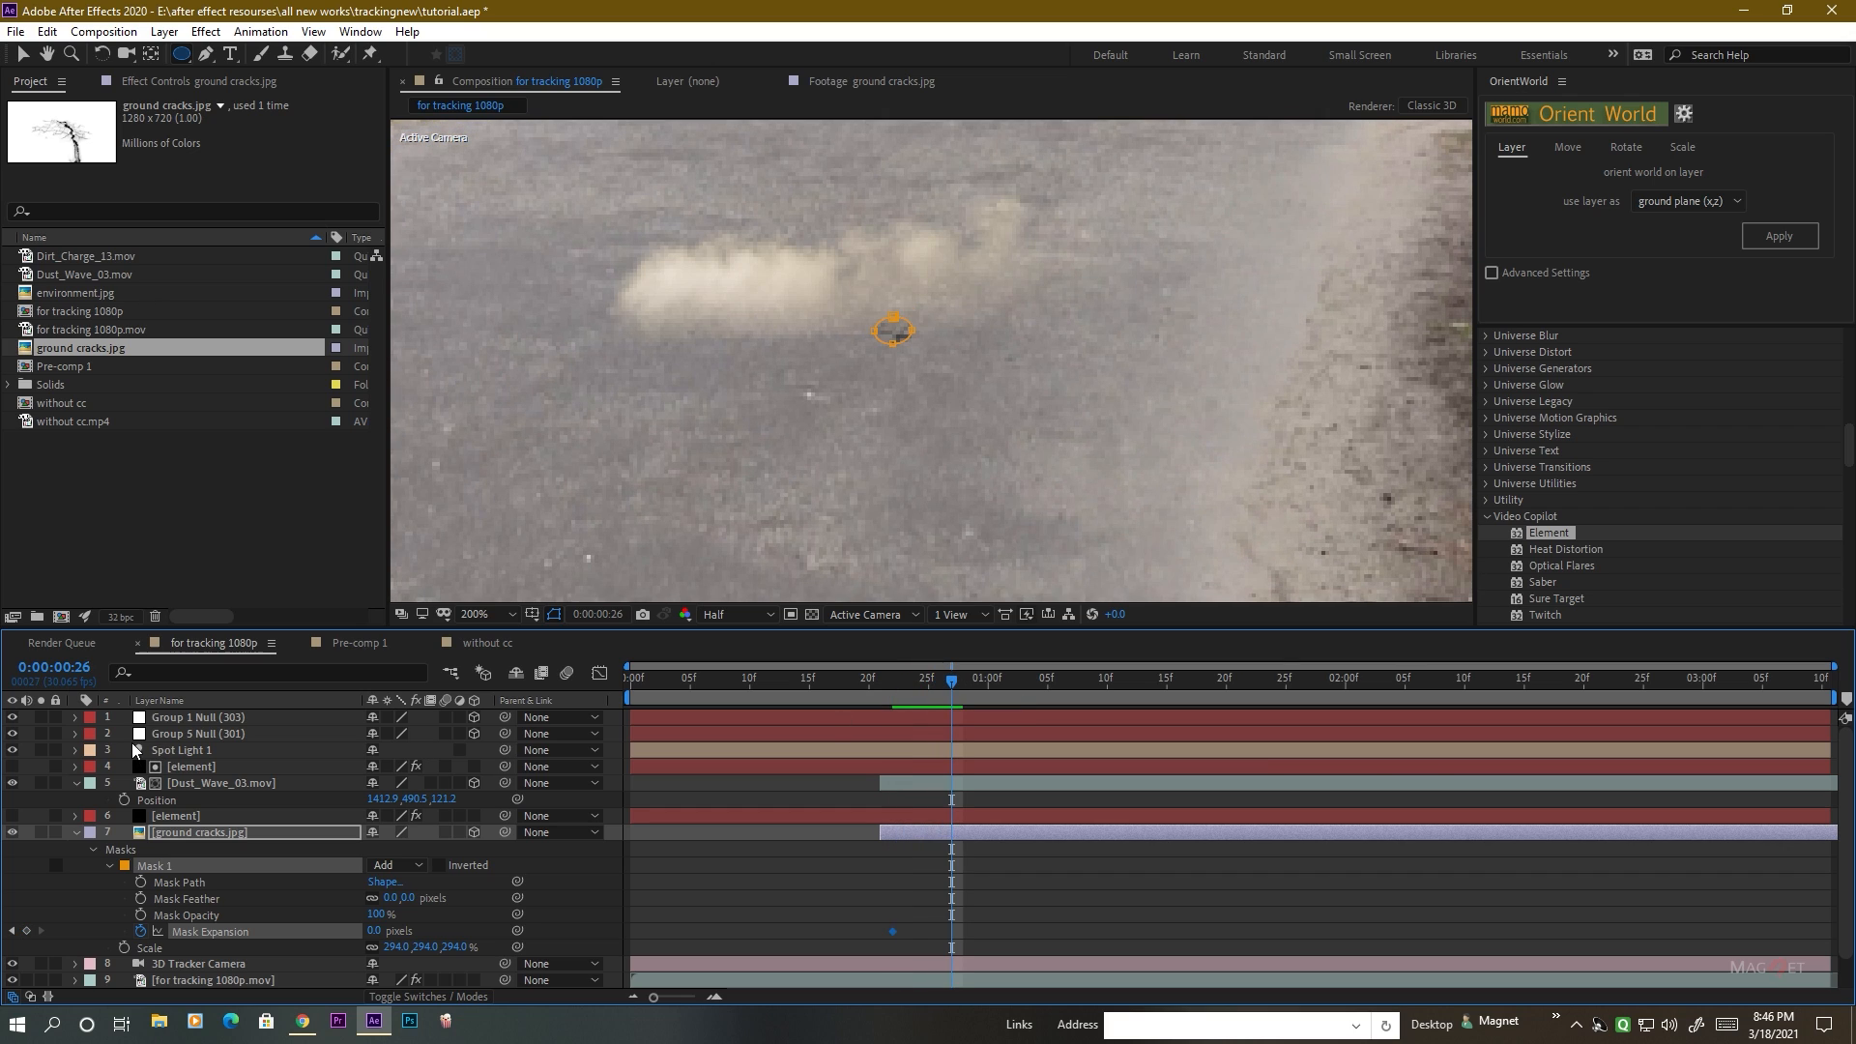
{"action": "left_click_drag", "start_coordinate": [375, 931], "coordinate": [592, 931]}
{"action": "mouse_move", "coordinate": [951, 687]}
{"action": "left_mouse_down"}
{"action": "mouse_move", "coordinate": [845, 683]}
{"action": "mouse_move", "coordinate": [948, 686]}
{"action": "mouse_move", "coordinate": [854, 694]}
{"action": "mouse_move", "coordinate": [964, 695]}
{"action": "mouse_move", "coordinate": [903, 702]}
{"action": "mouse_move", "coordinate": [959, 709]}
{"action": "left_mouse_up"}
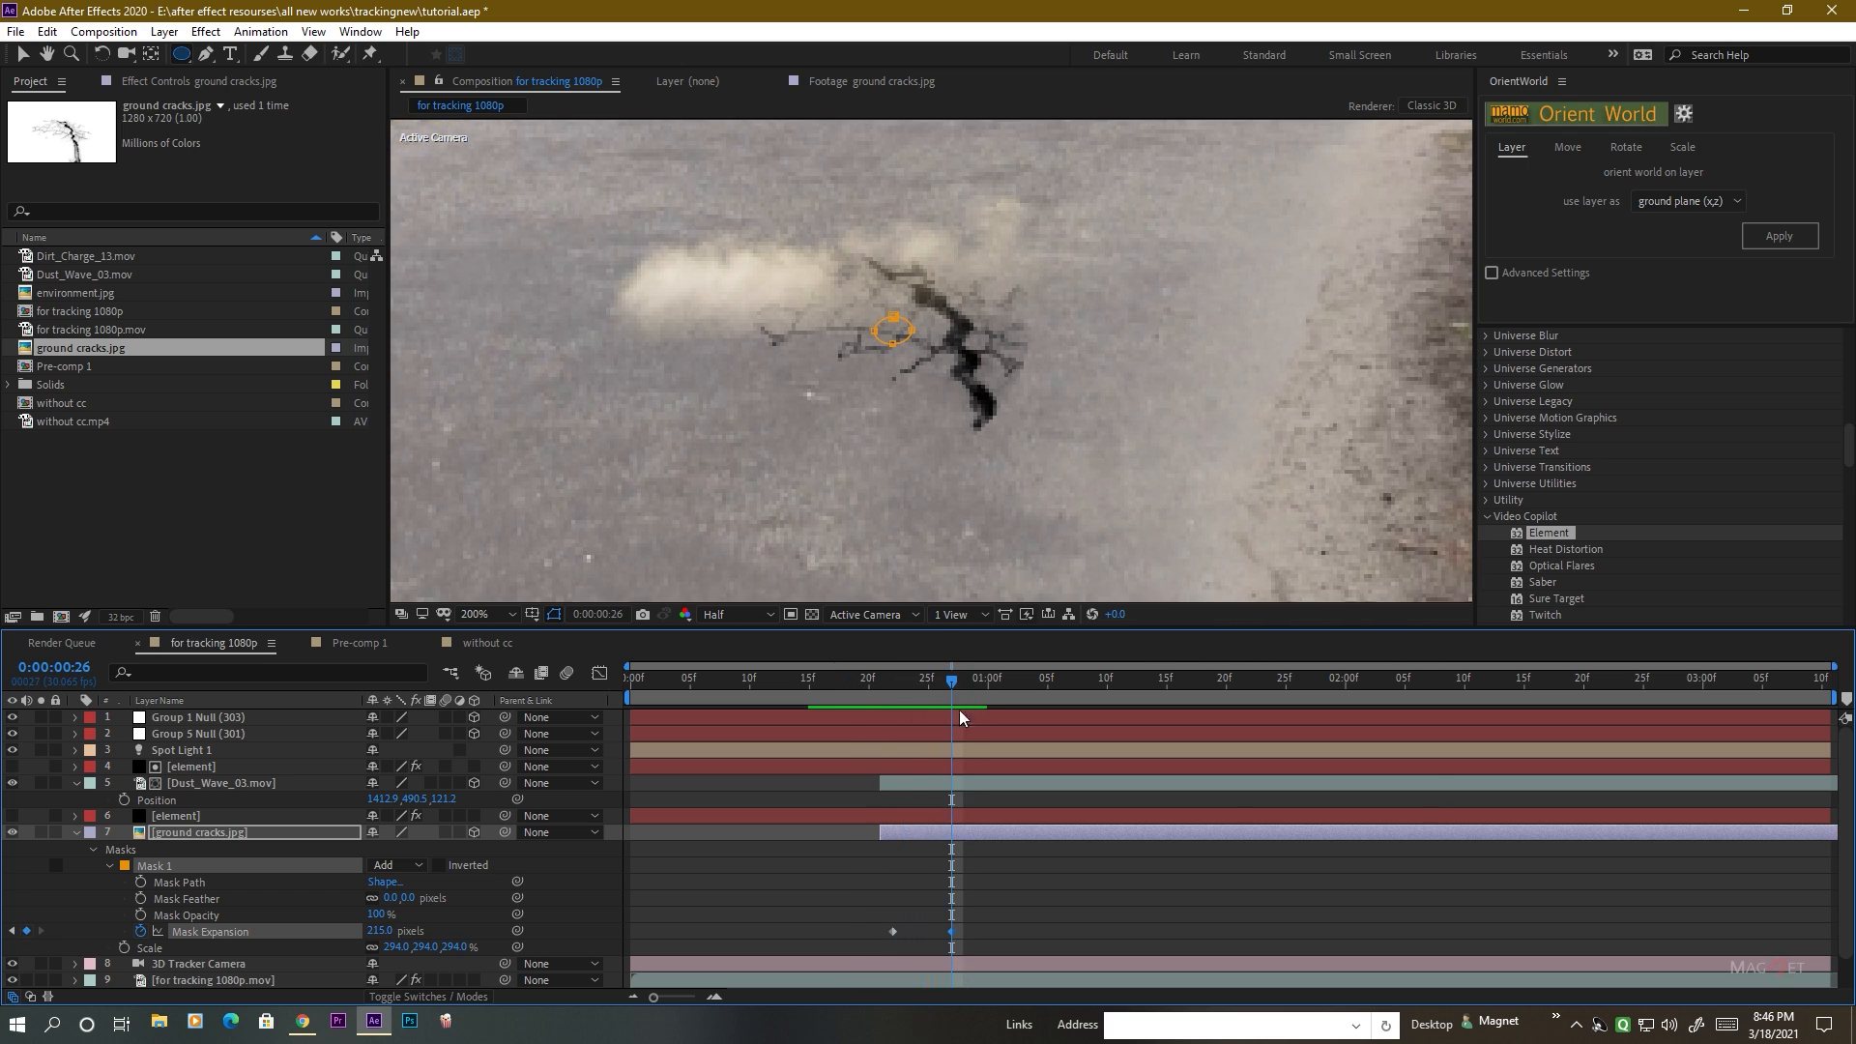
Show the lower element layer again and soften the crack mask with a Mask Feather of 22 pixels.
{"action": "left_click_drag", "start_coordinate": [418, 899], "coordinate": [440, 900]}
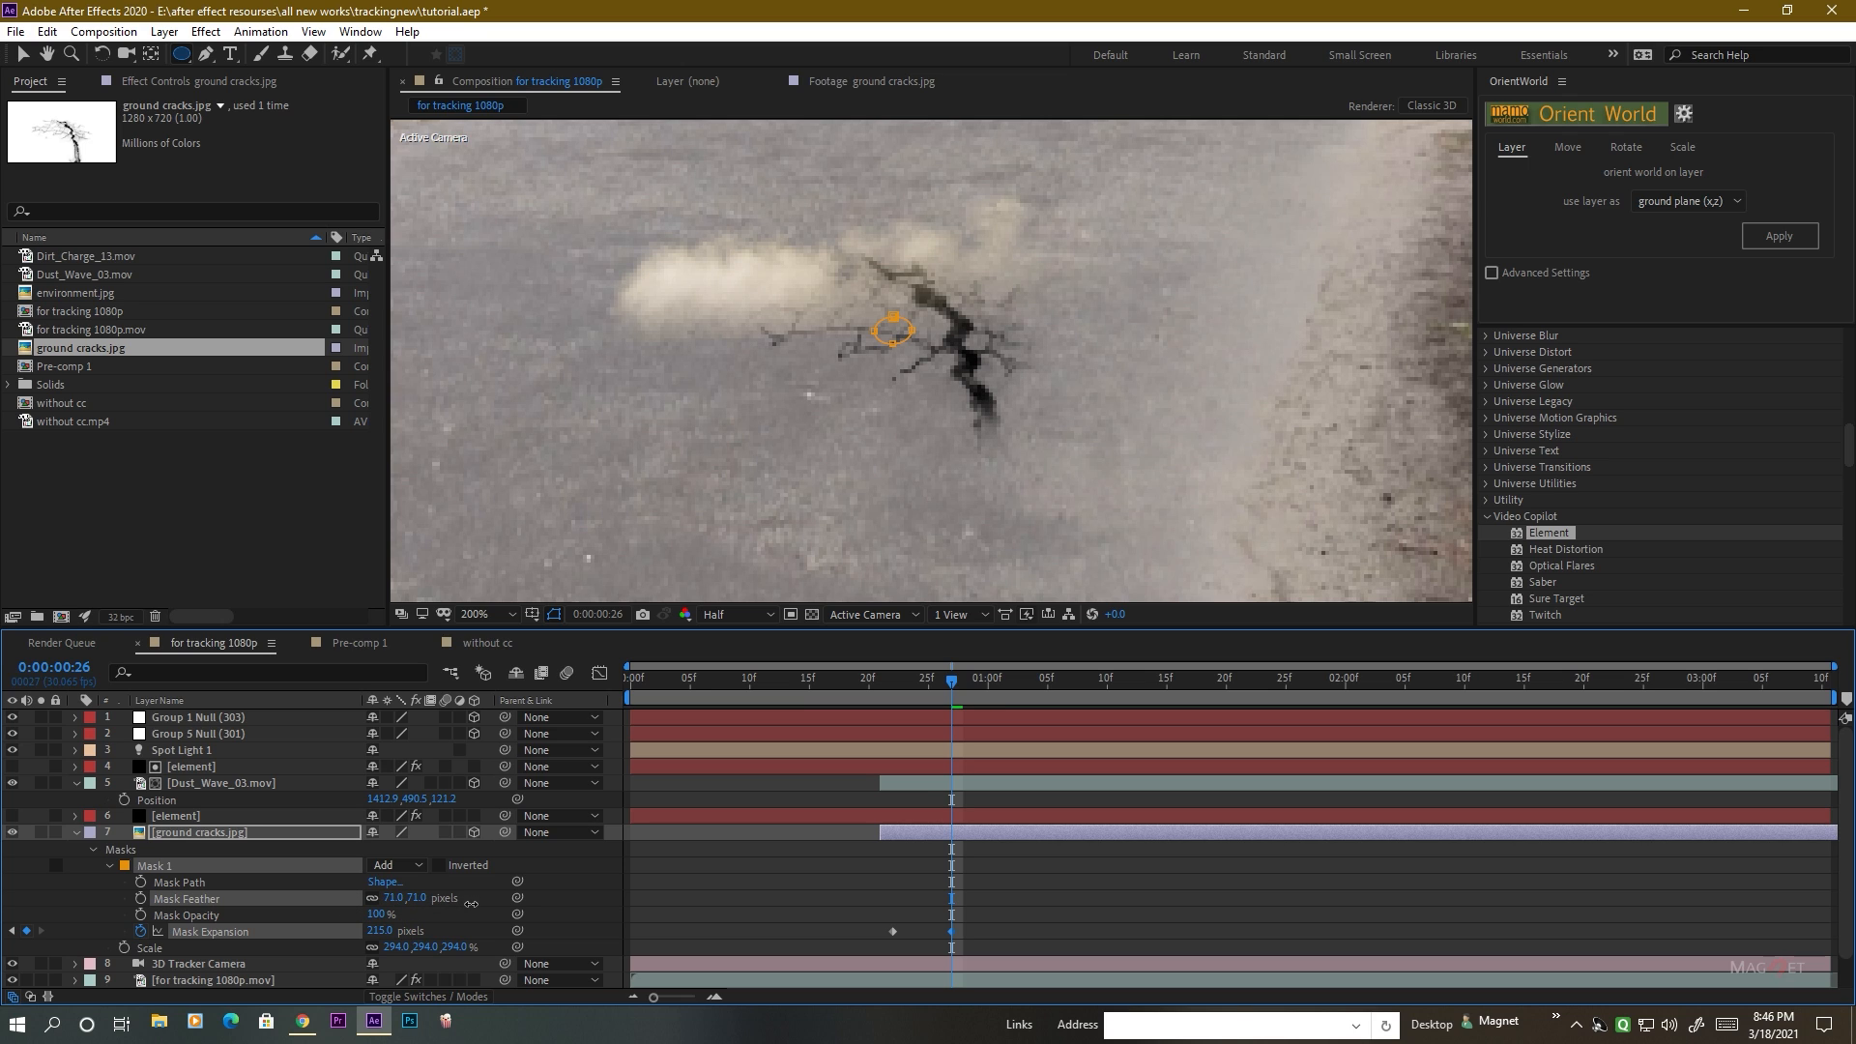
{"action": "mouse_move", "coordinate": [948, 682]}
{"action": "left_mouse_down"}
{"action": "mouse_move", "coordinate": [832, 687]}
{"action": "mouse_move", "coordinate": [965, 689]}
{"action": "mouse_move", "coordinate": [872, 699]}
{"action": "mouse_move", "coordinate": [955, 699]}
{"action": "mouse_move", "coordinate": [909, 699]}
{"action": "mouse_move", "coordinate": [940, 698]}
{"action": "left_mouse_up"}
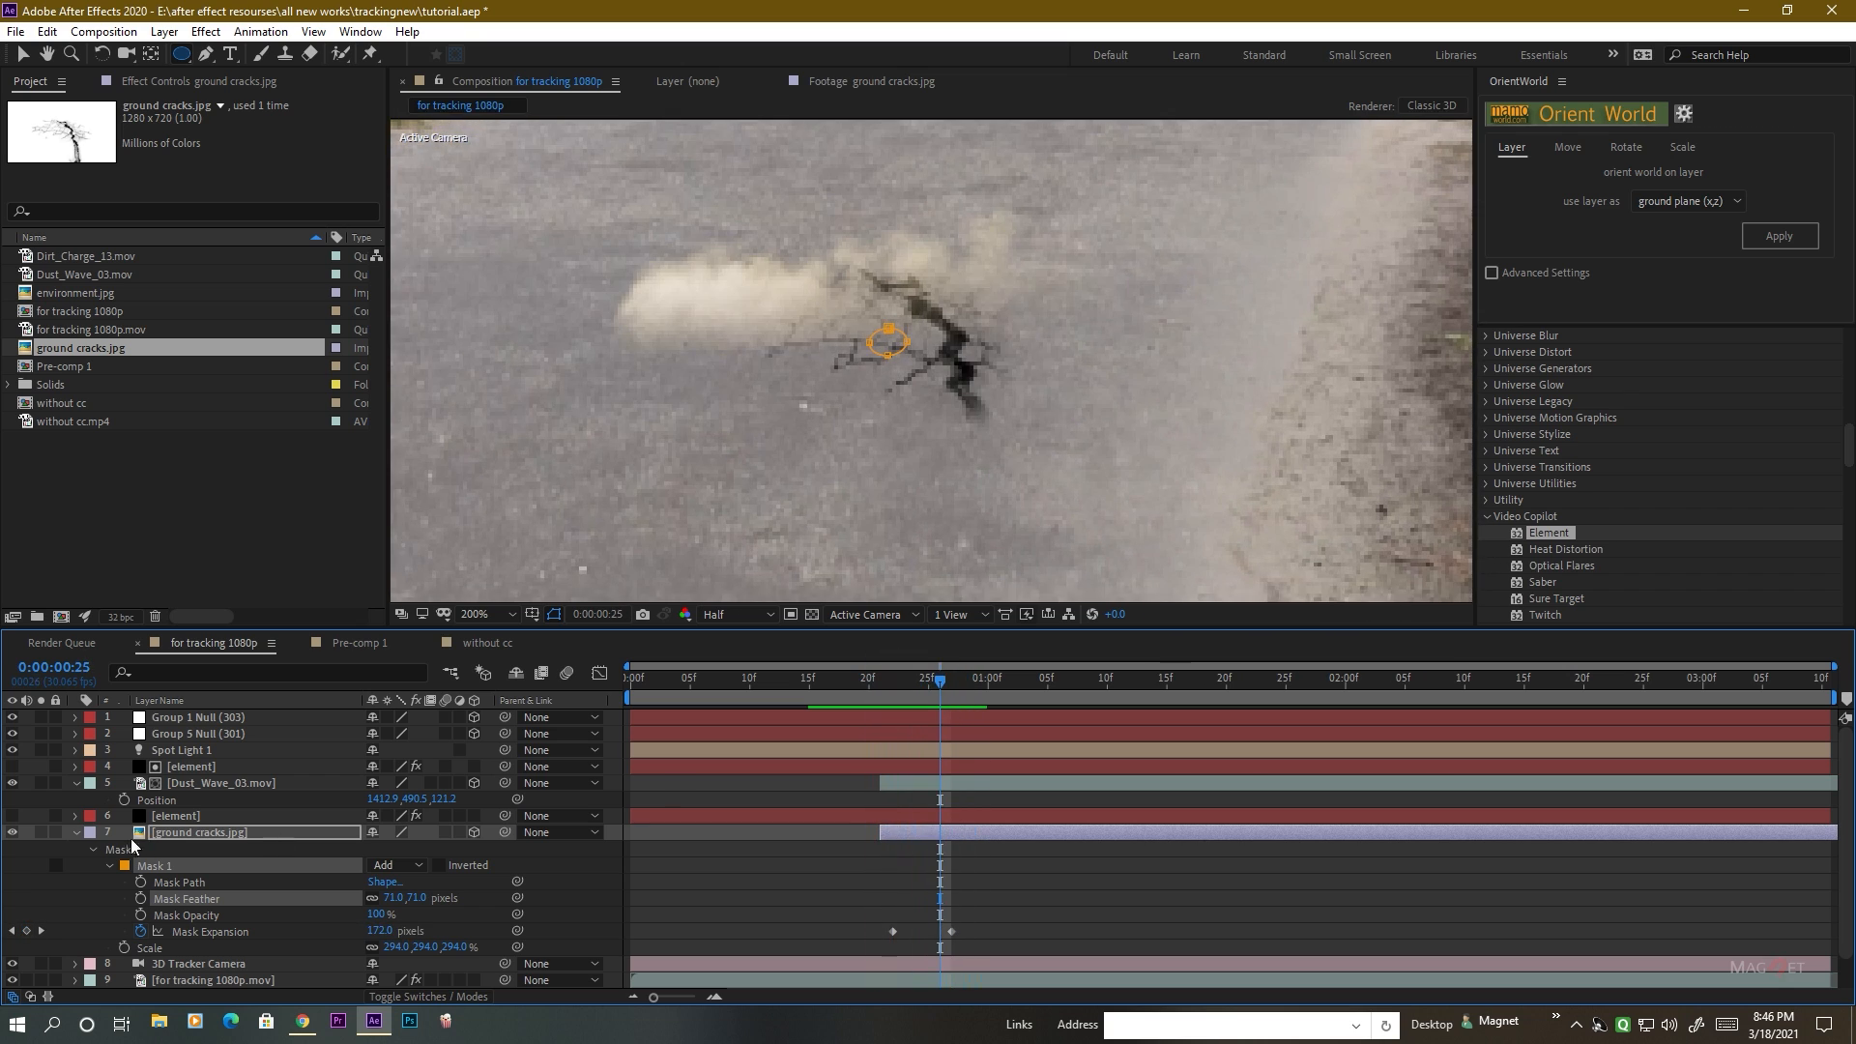
{"action": "left_click", "coordinate": [12, 816]}
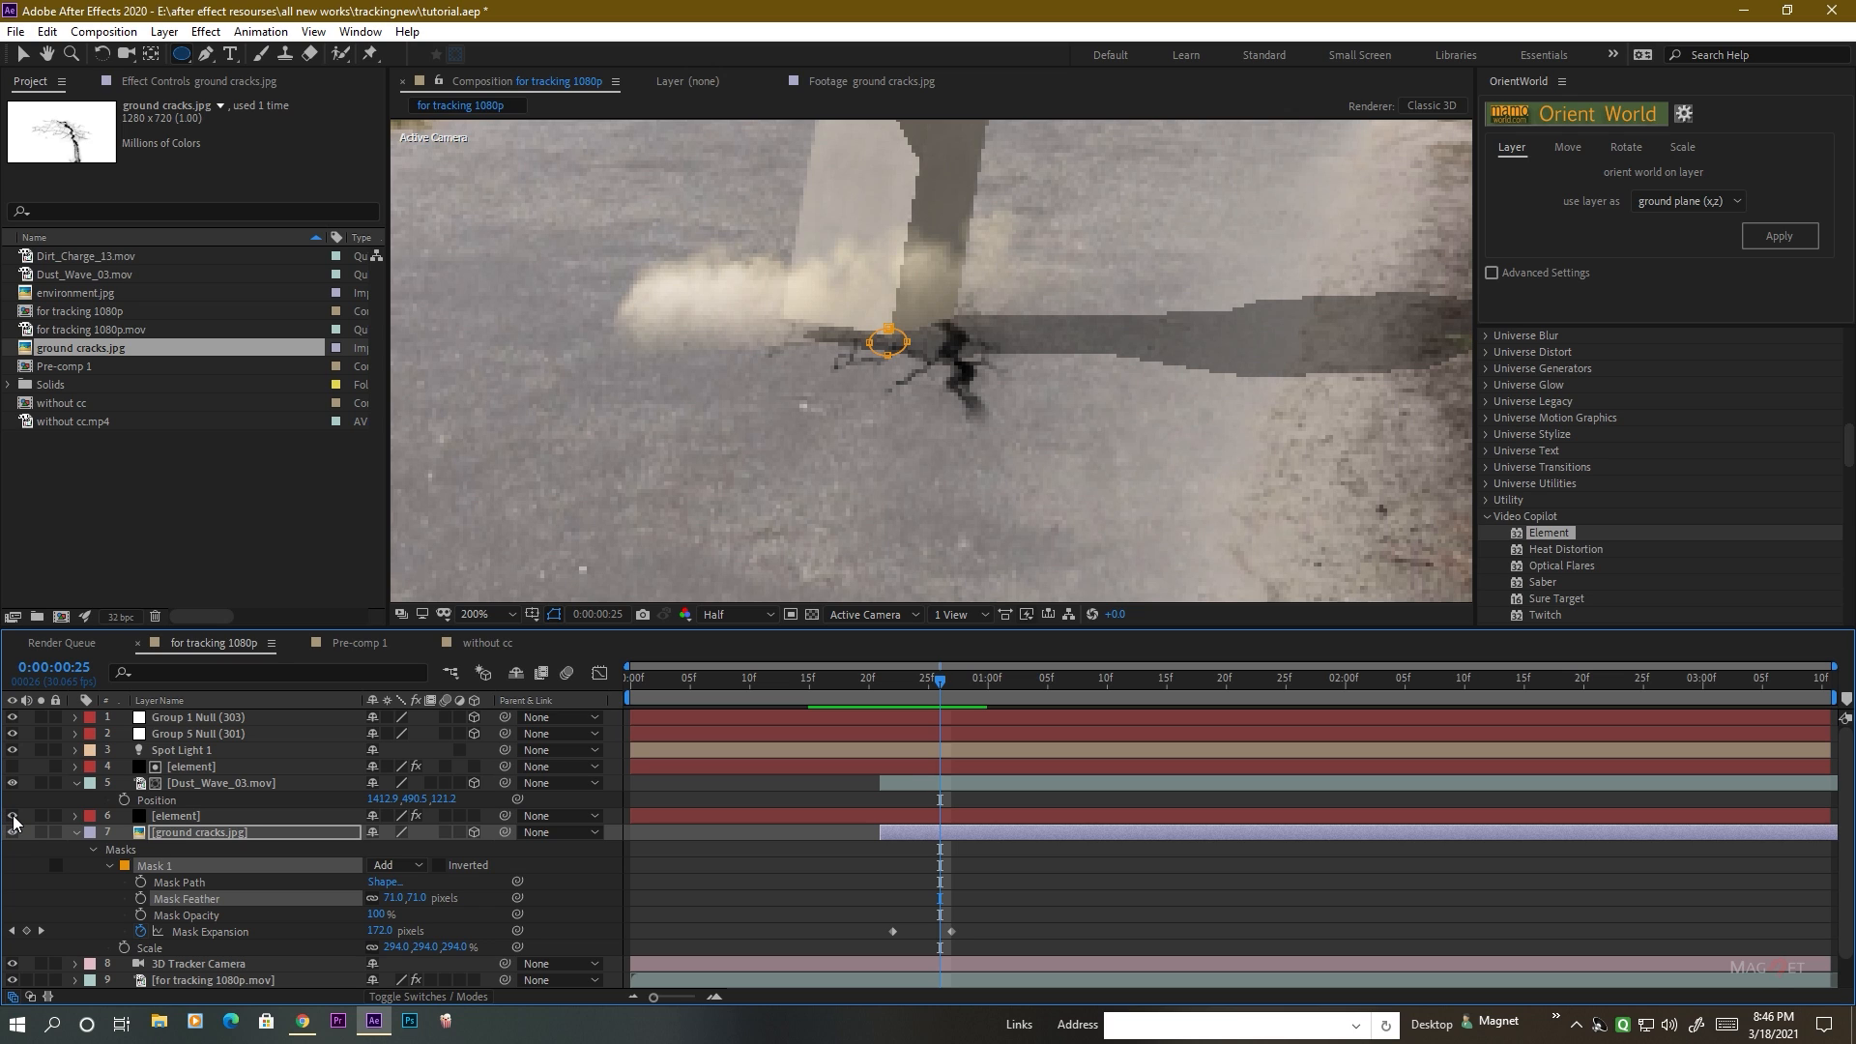
{"action": "mouse_move", "coordinate": [934, 684]}
{"action": "left_mouse_down"}
{"action": "mouse_move", "coordinate": [795, 686]}
{"action": "mouse_move", "coordinate": [951, 702]}
{"action": "left_mouse_up"}
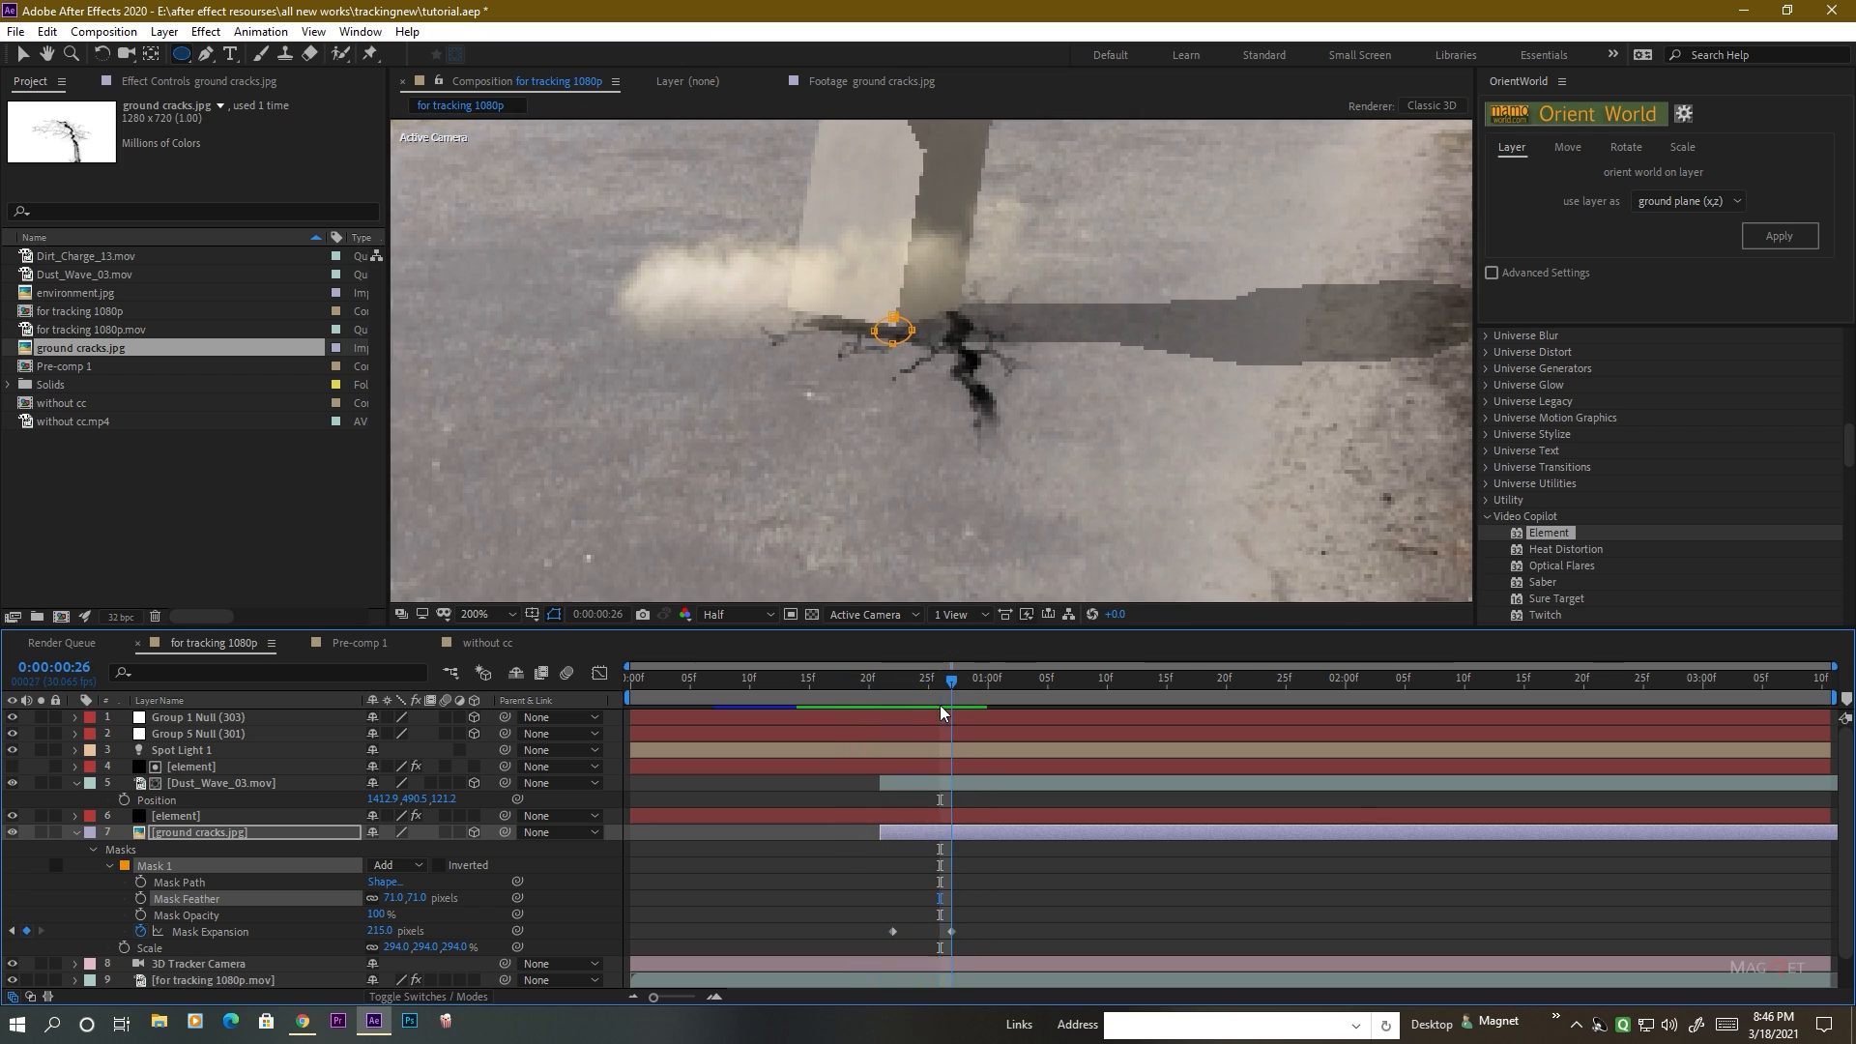
{"action": "left_click_drag", "start_coordinate": [407, 906], "coordinate": [361, 912]}
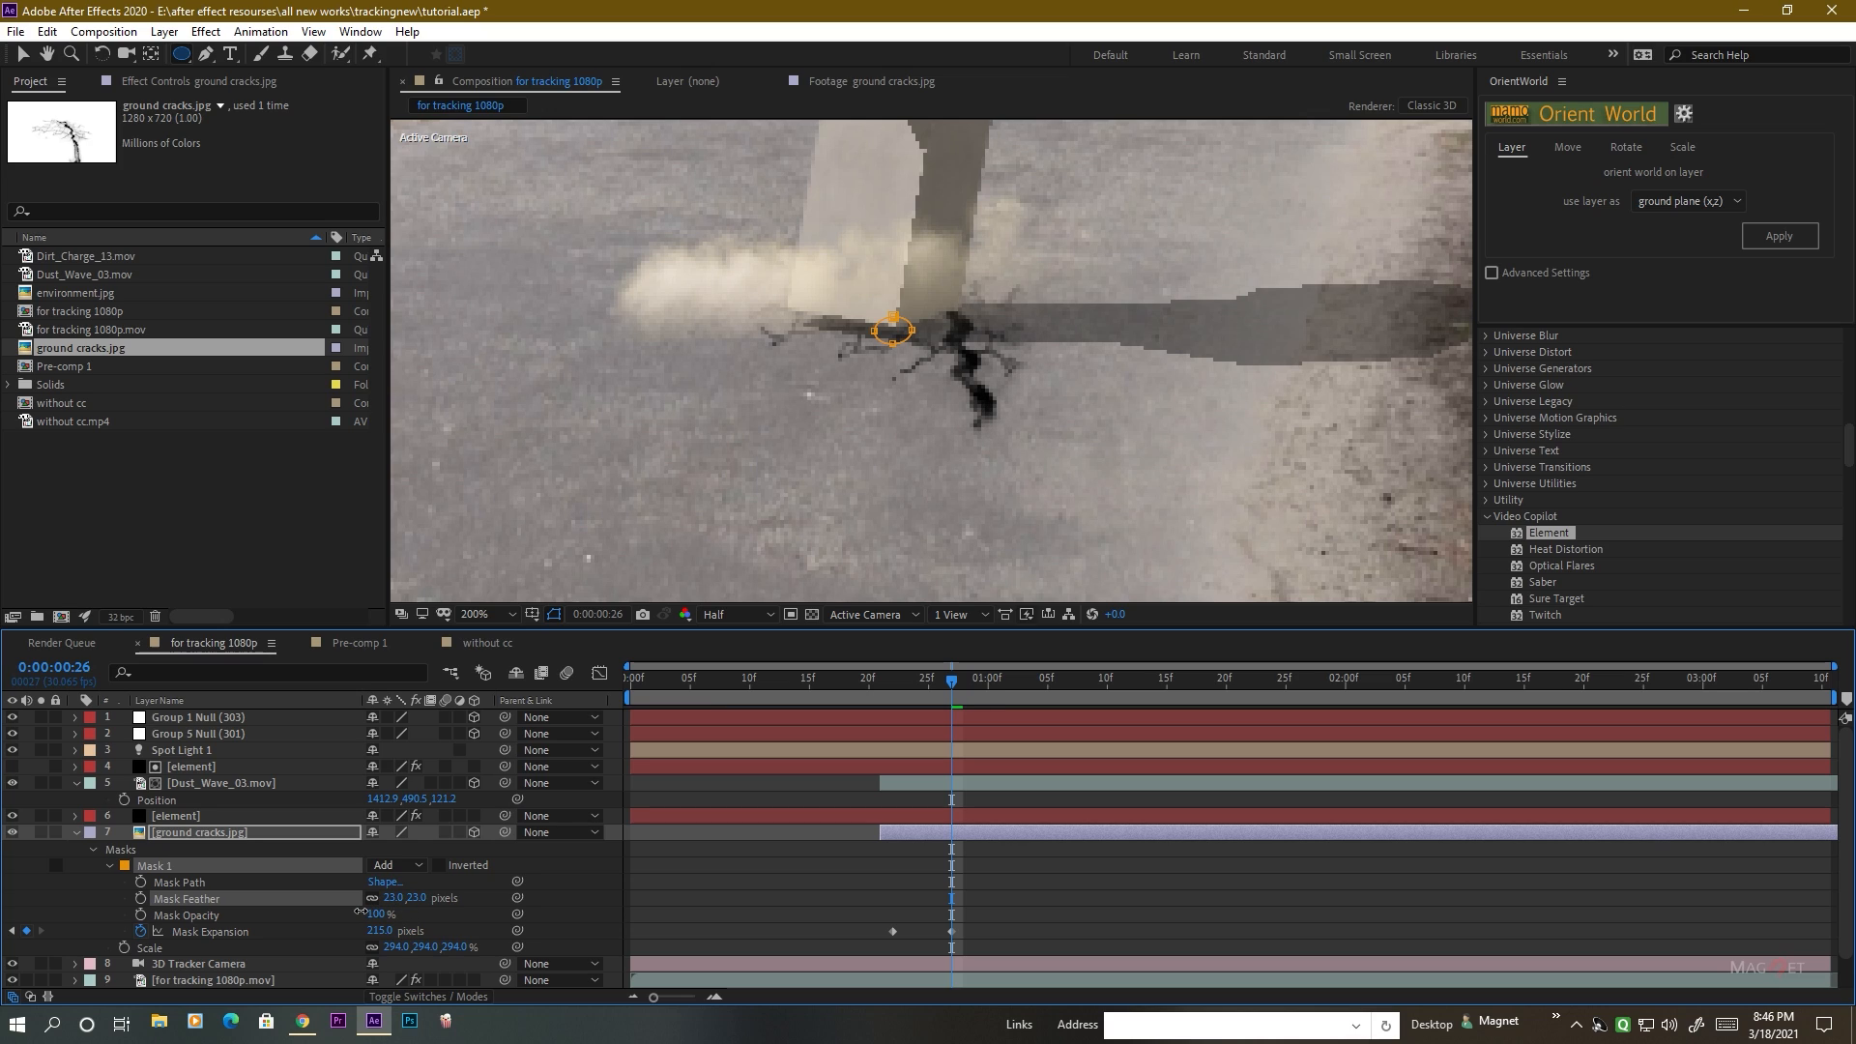
Apply the Tint effect to the ground cracks.jpg layer and map black to white.
{"action": "left_click", "coordinate": [158, 834]}
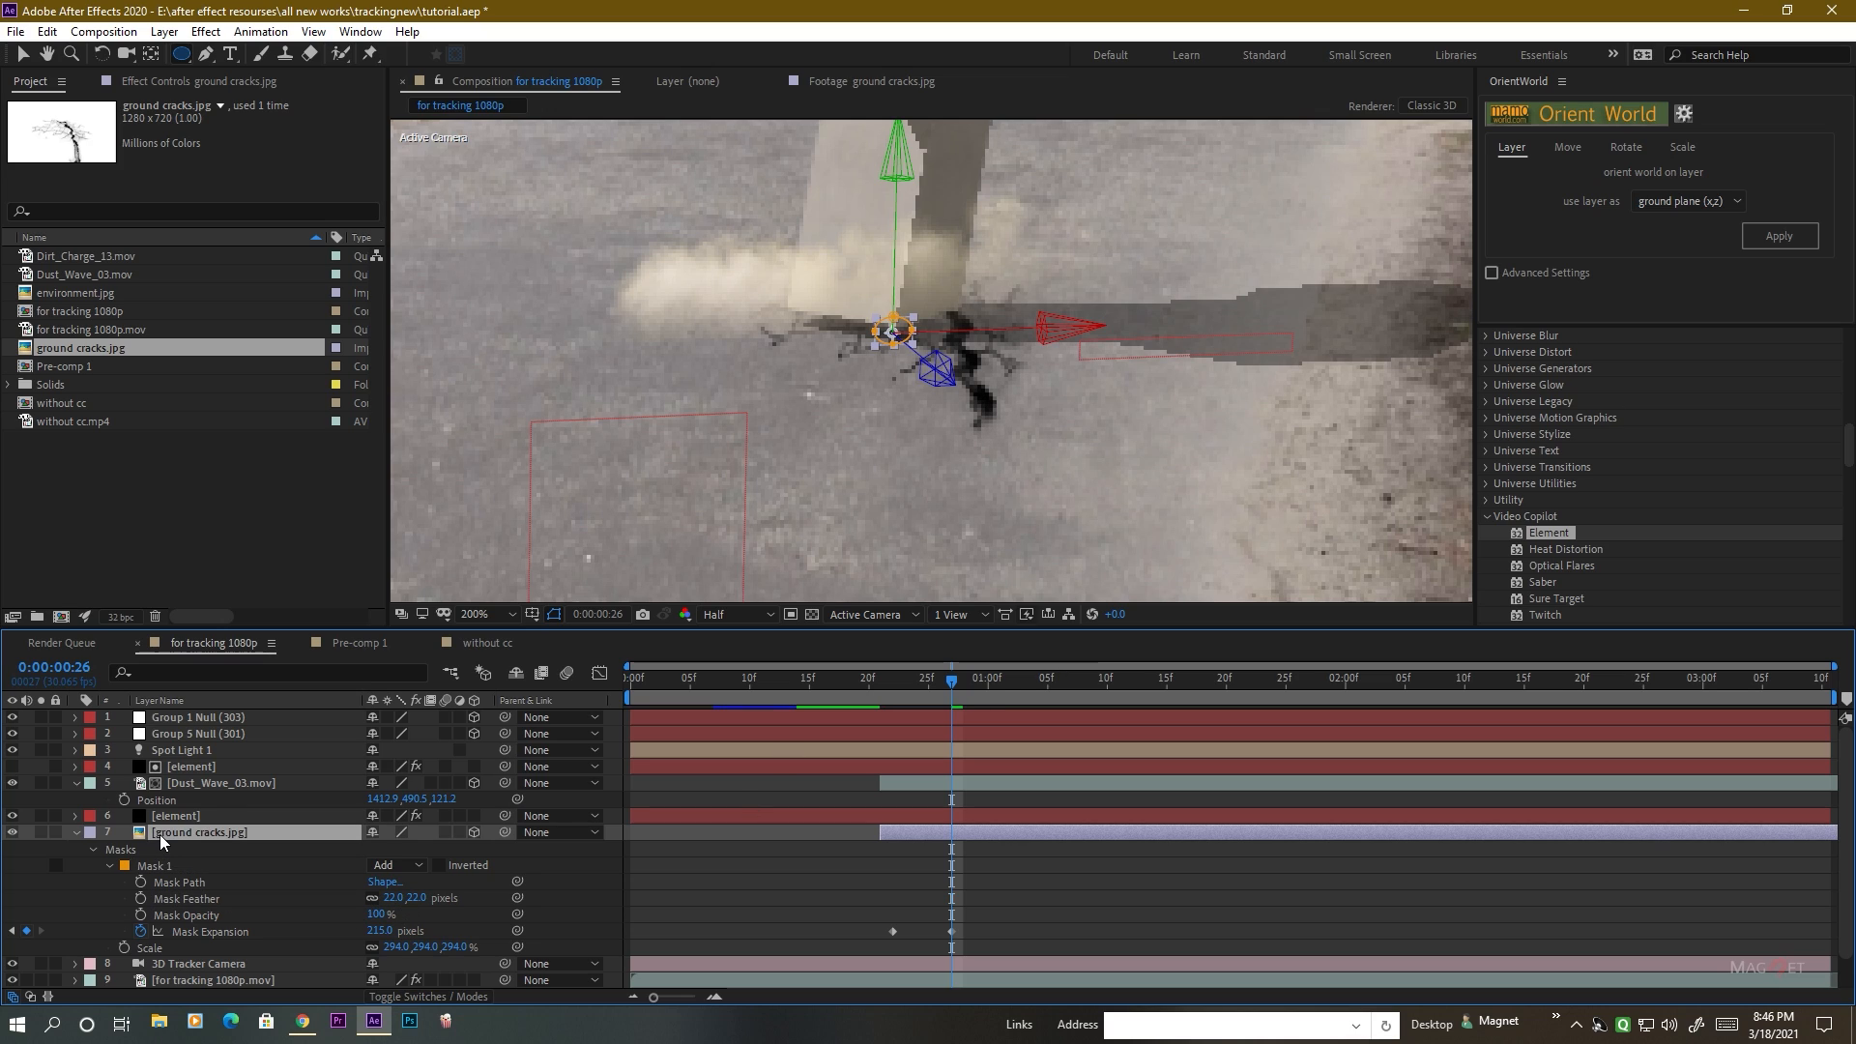
{"action": "left_click", "coordinate": [75, 833]}
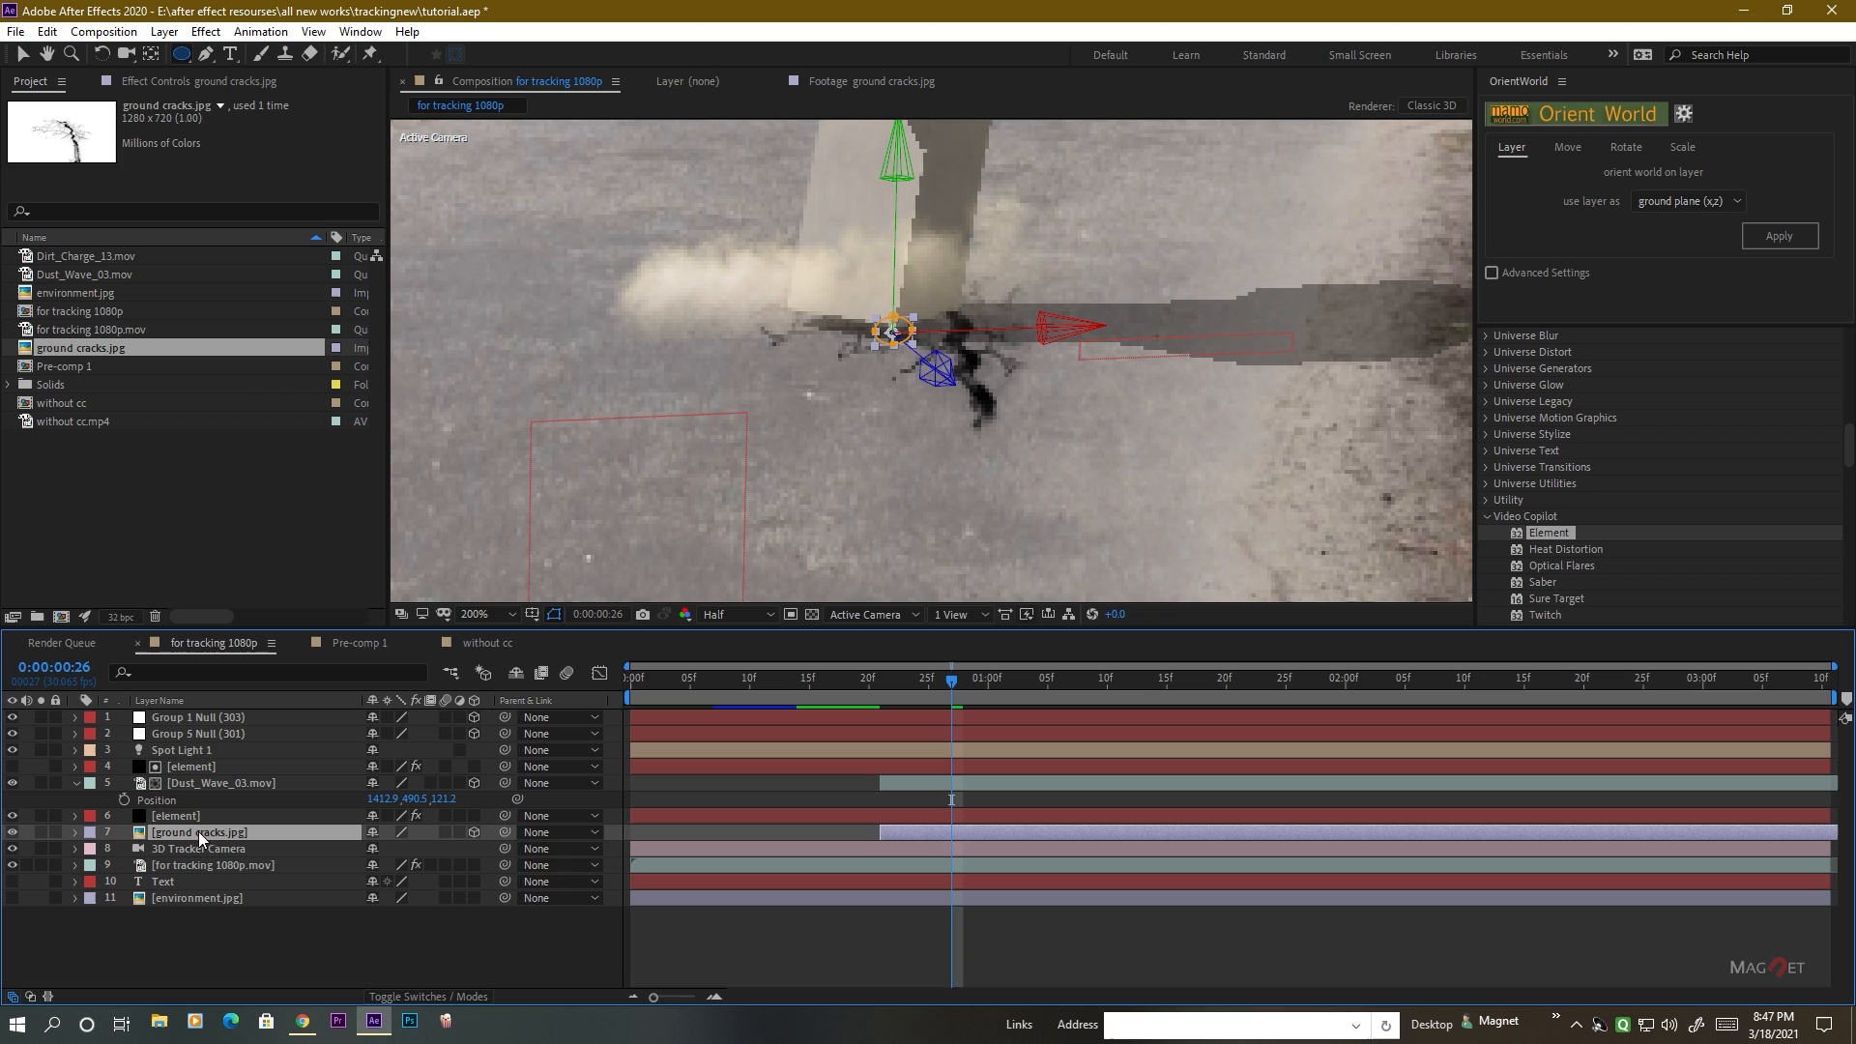
{"action": "key", "text": "period"}
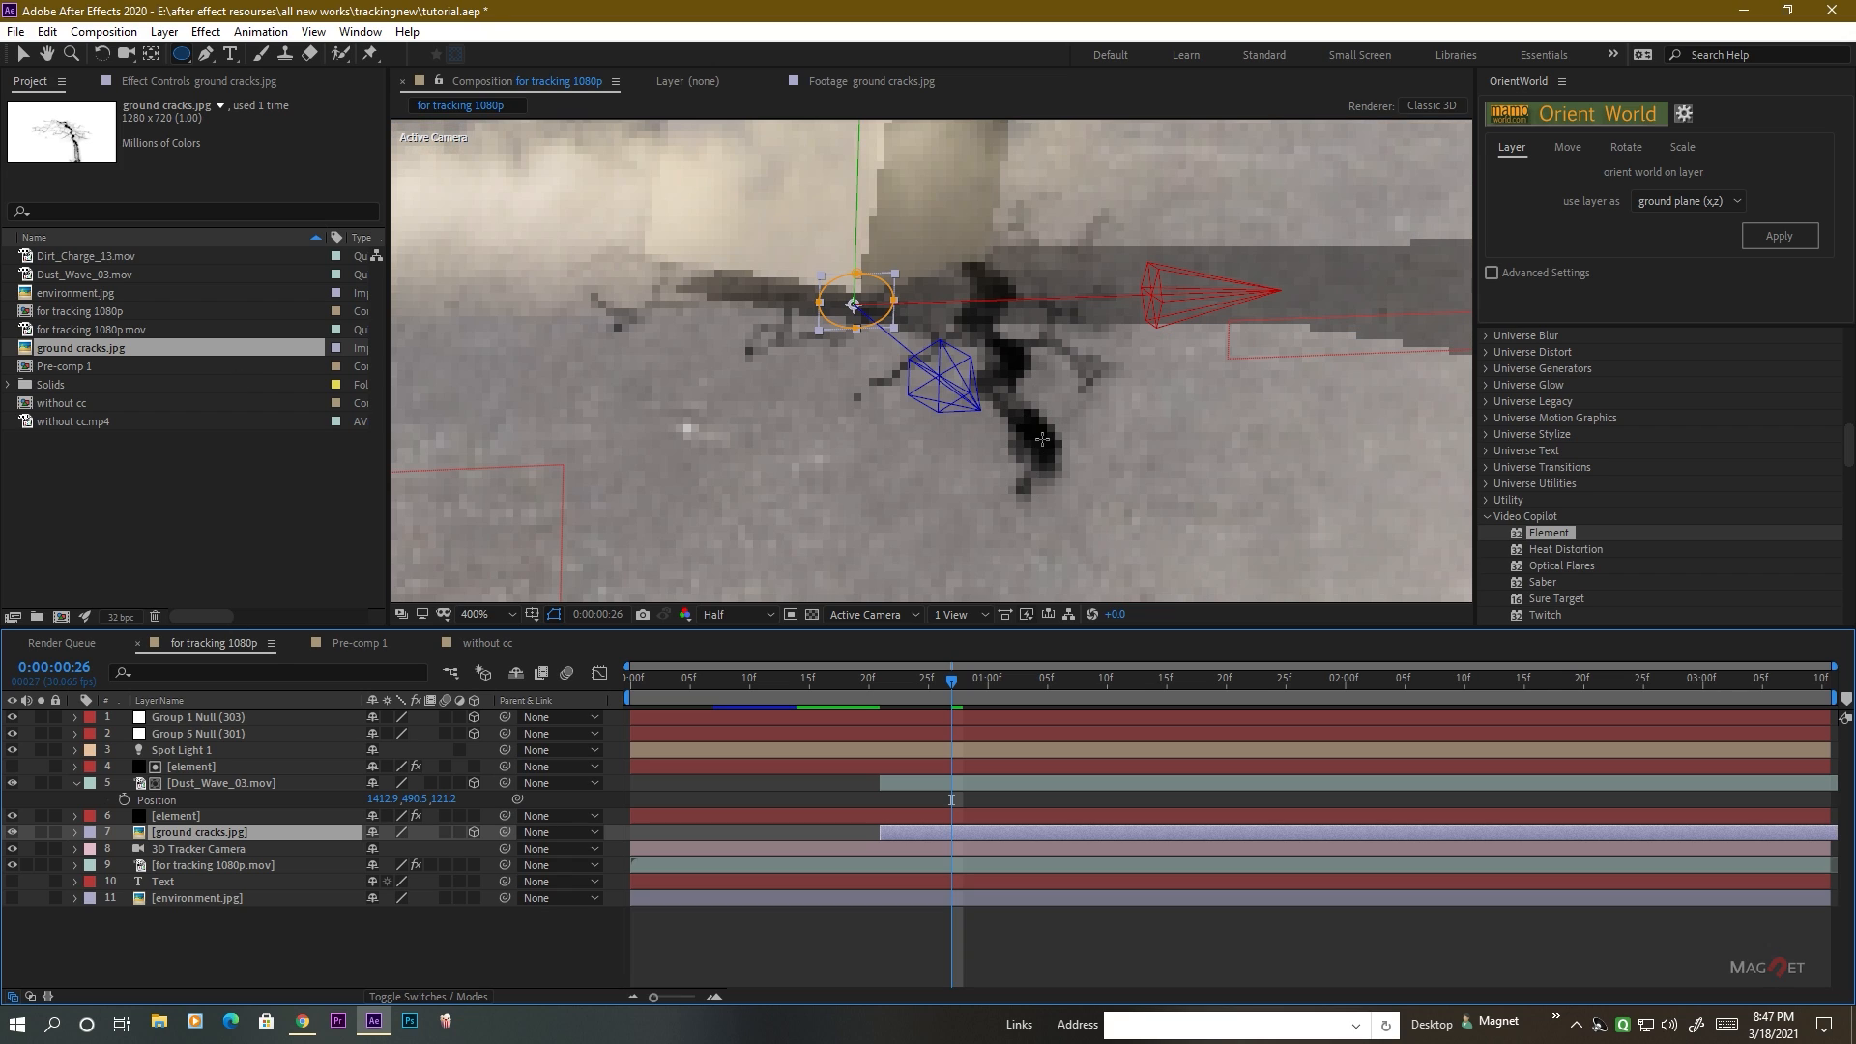
{"action": "key", "text": "comma"}
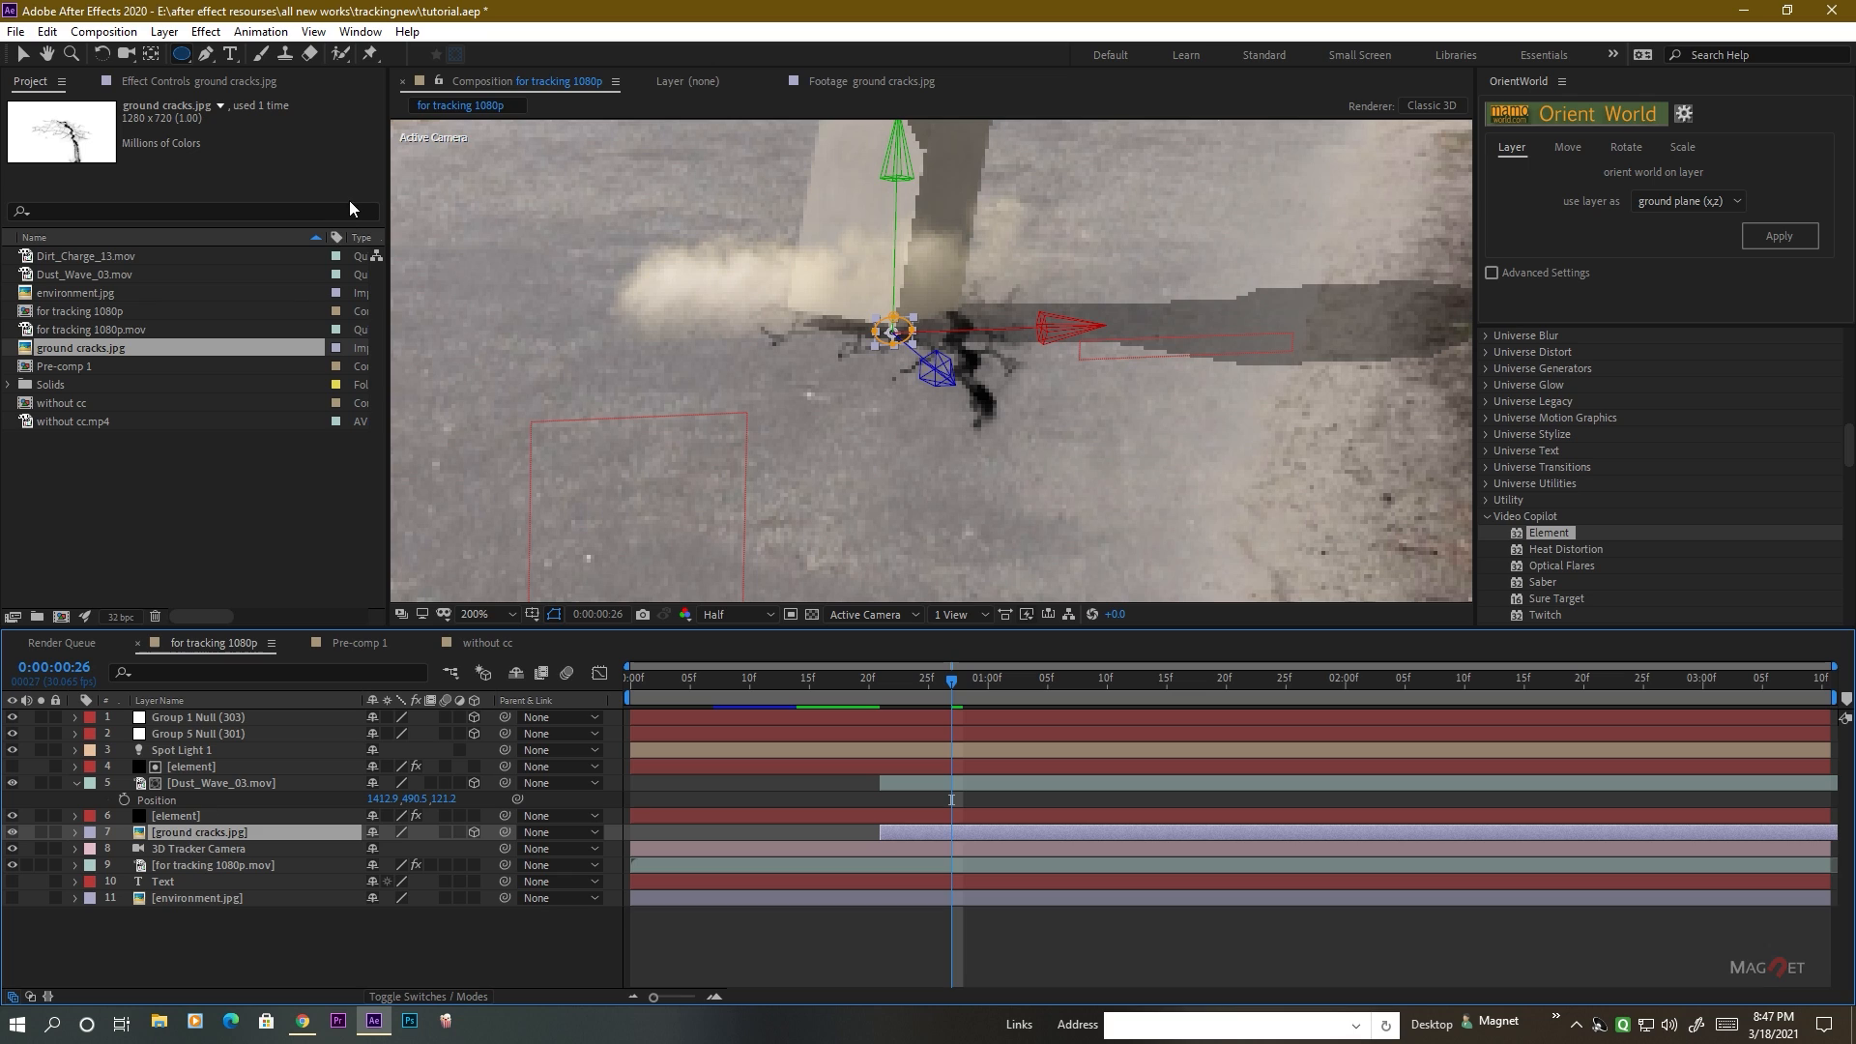
{"action": "left_click", "coordinate": [206, 31]}
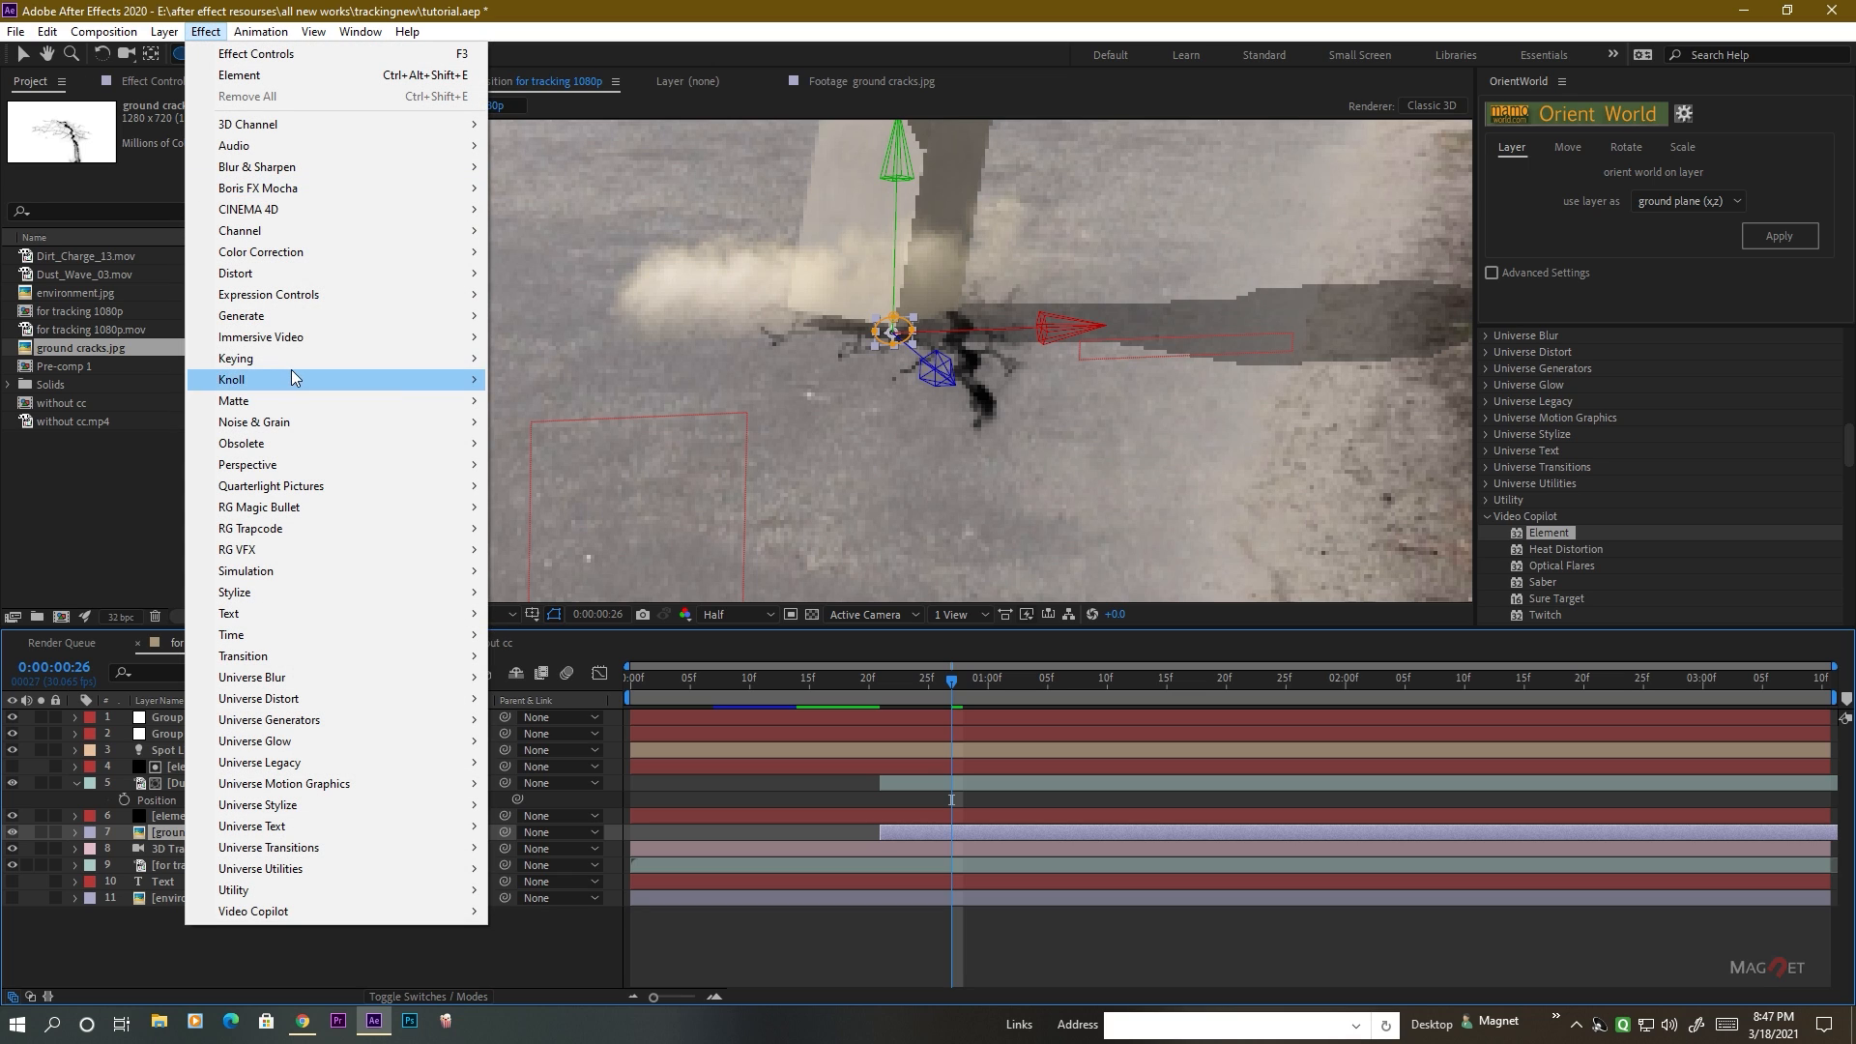
{"action": "mouse_move", "coordinate": [290, 251]}
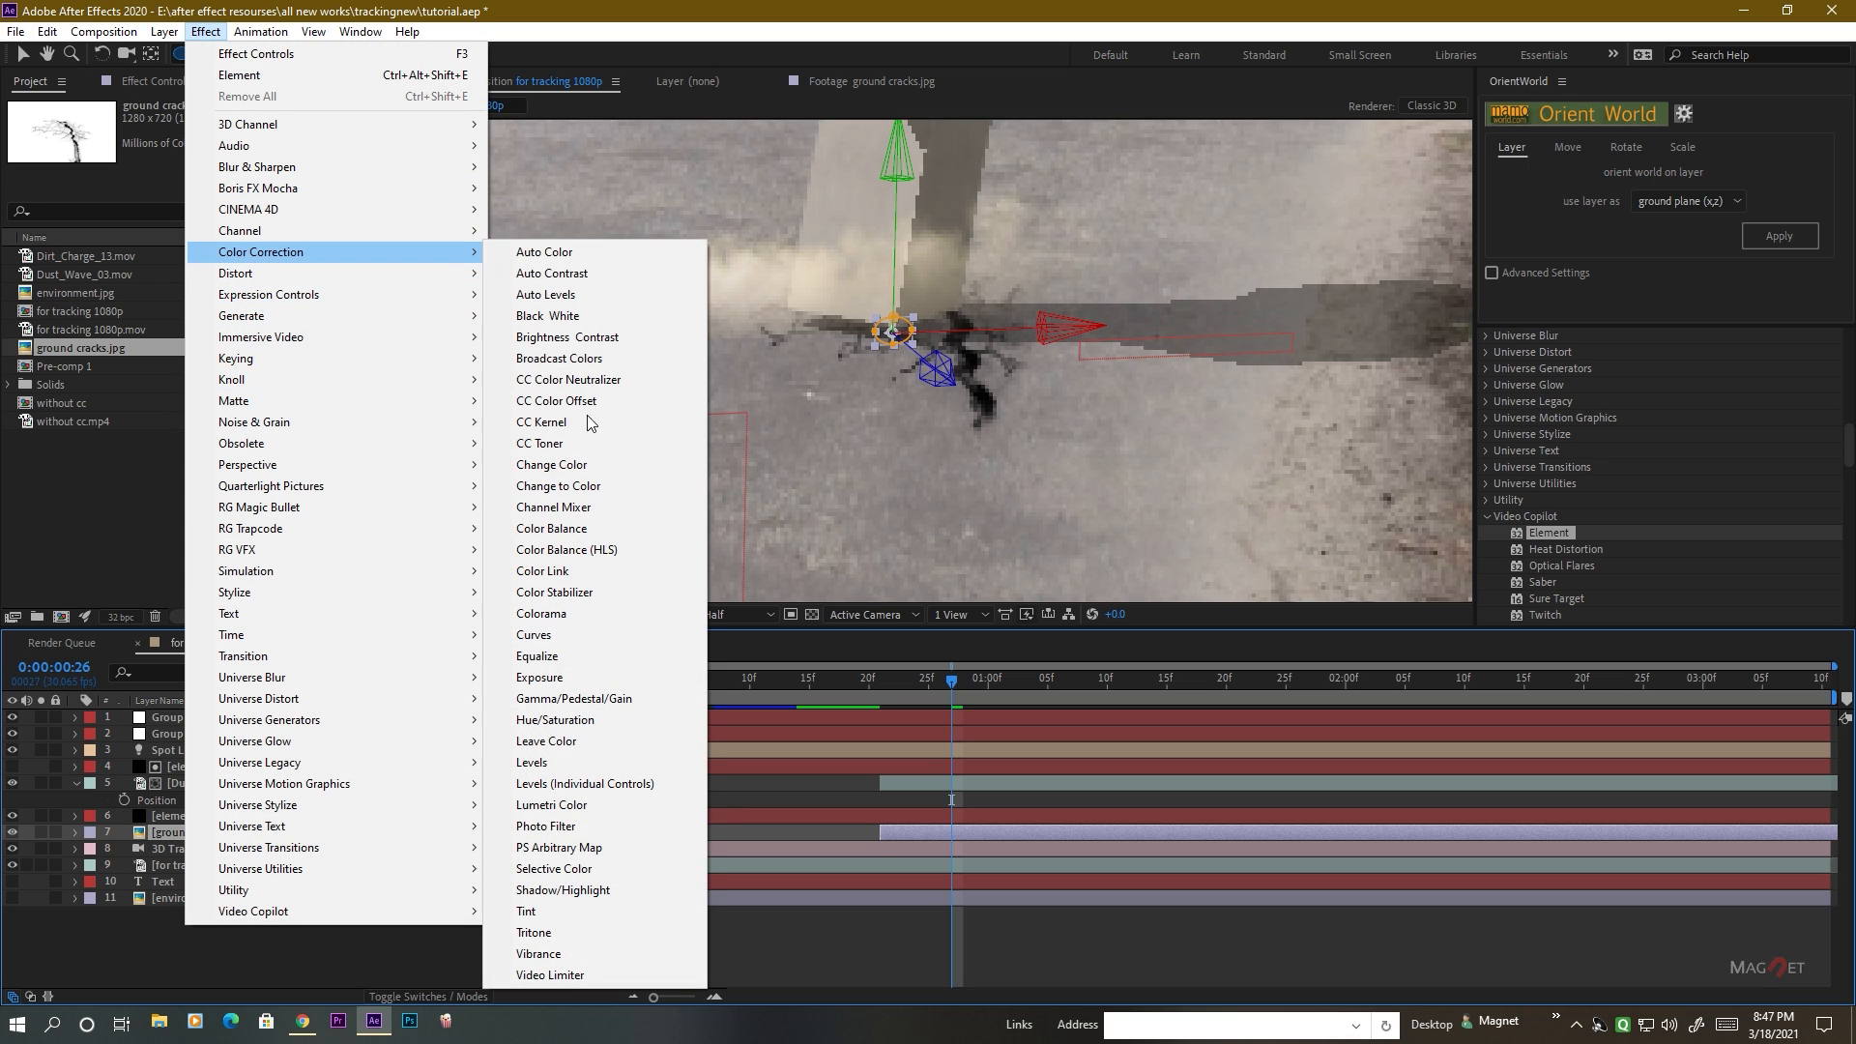
{"action": "left_click", "coordinate": [553, 913]}
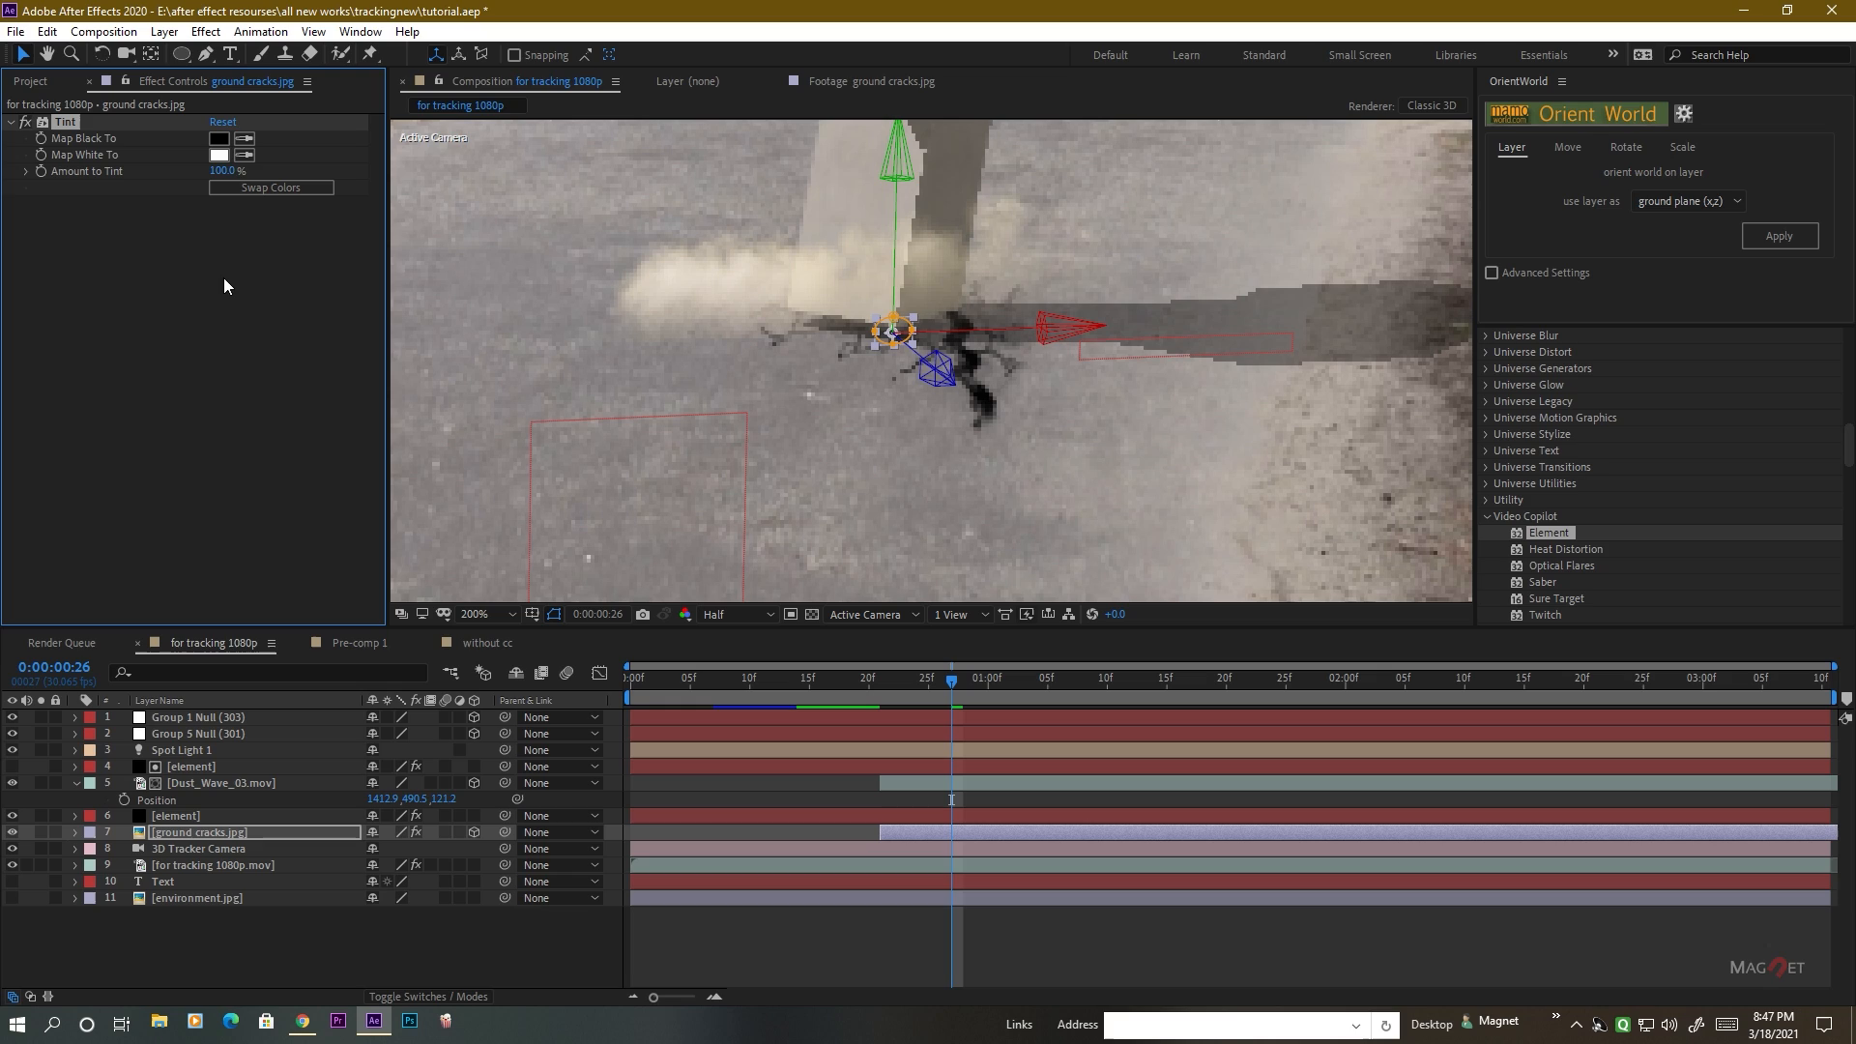
{"action": "left_click", "coordinate": [245, 138]}
{"action": "left_click", "coordinate": [222, 157]}
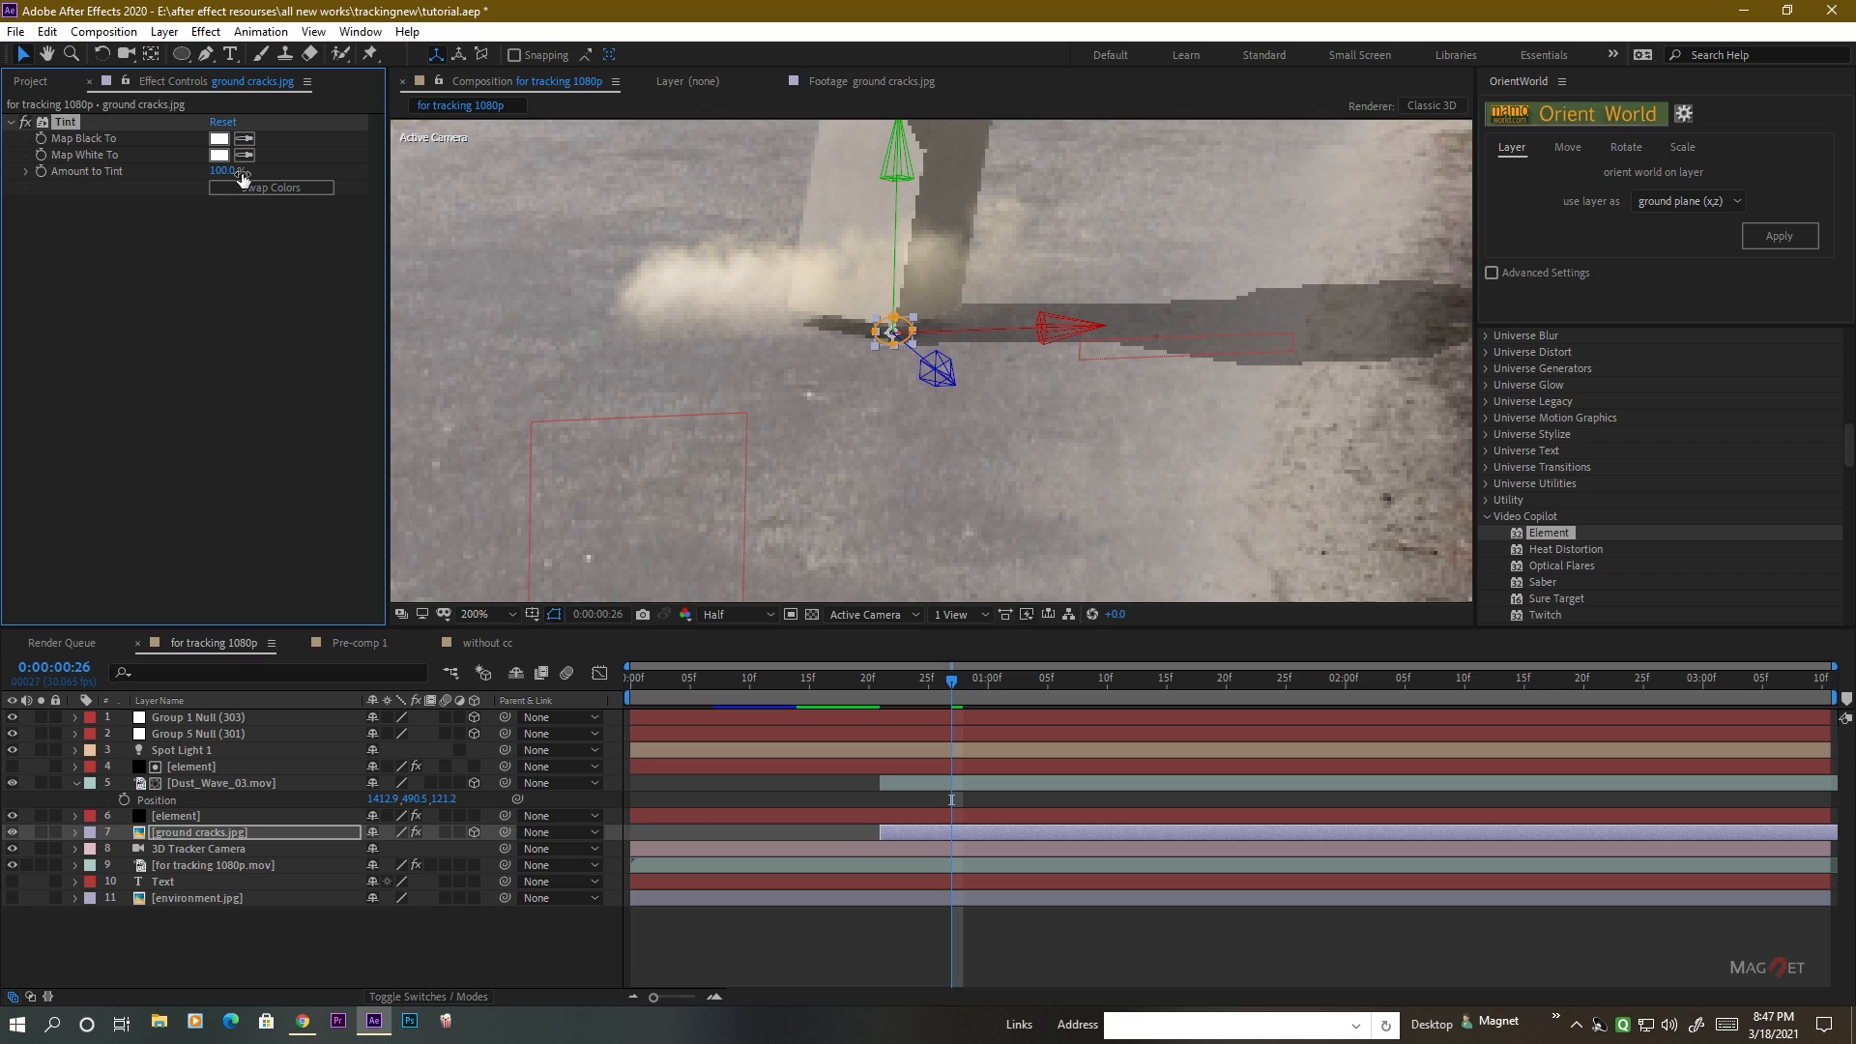
Set the Tint effect's Amount to Tint to 37% and preview the cracks around the letter's landing.
{"action": "left_click_drag", "start_coordinate": [242, 178], "coordinate": [194, 187]}
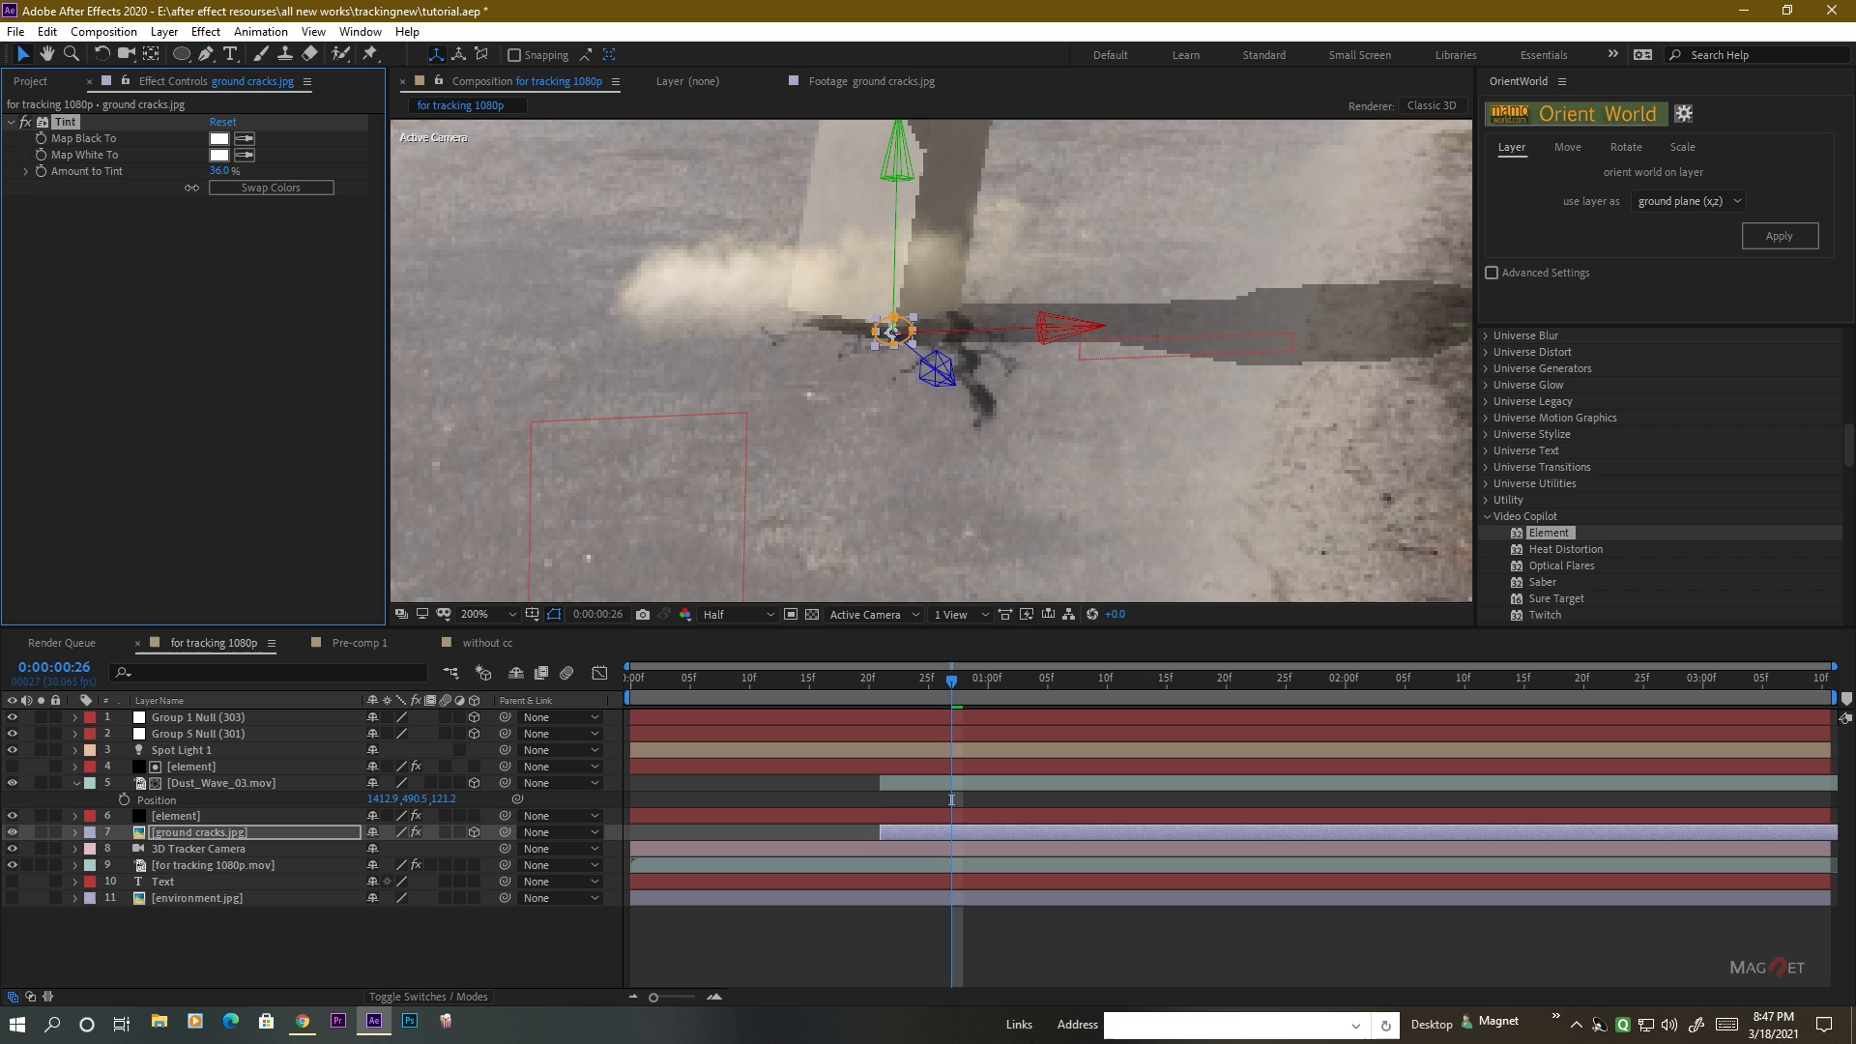
{"action": "scroll", "coordinate": [951, 375], "scroll_direction": "down", "scroll_amount": 1}
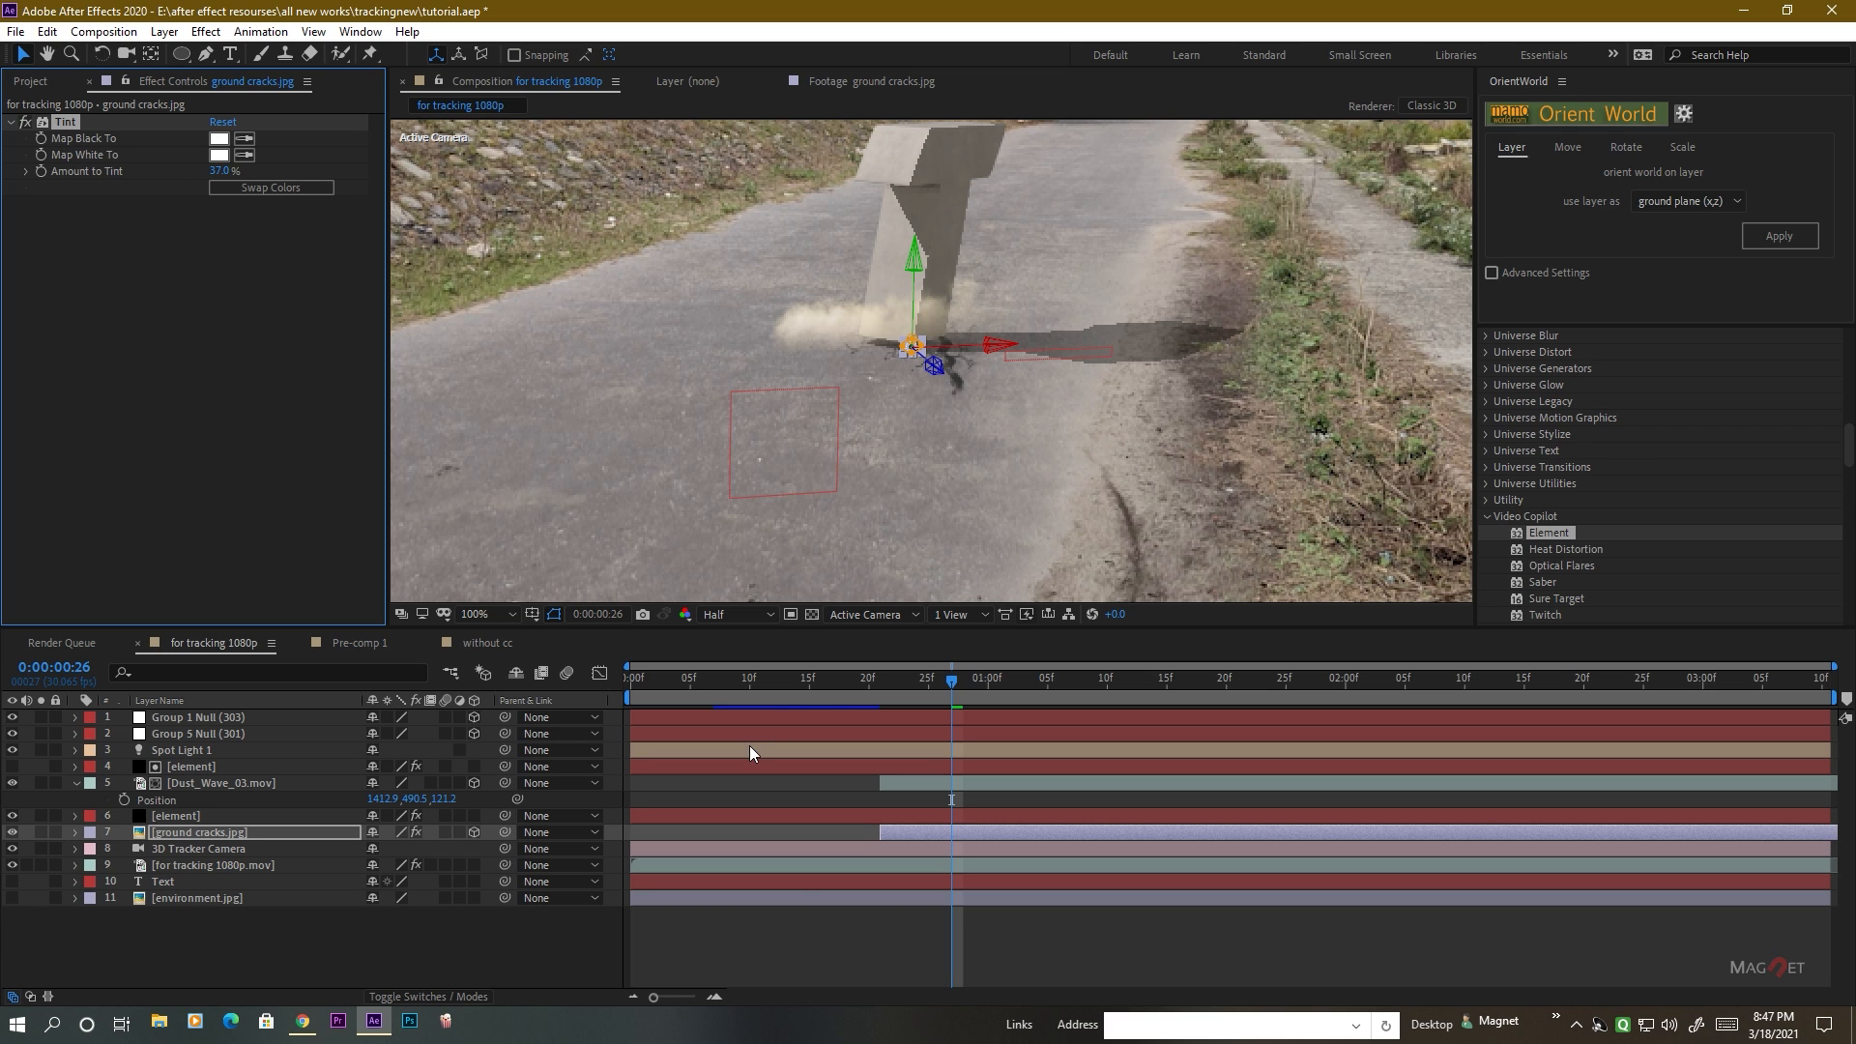
{"action": "left_click", "coordinate": [393, 953]}
{"action": "mouse_move", "coordinate": [952, 685]}
{"action": "left_mouse_down"}
{"action": "mouse_move", "coordinate": [794, 700]}
{"action": "mouse_move", "coordinate": [959, 705]}
{"action": "mouse_move", "coordinate": [857, 721]}
{"action": "mouse_move", "coordinate": [948, 715]}
{"action": "left_mouse_up"}
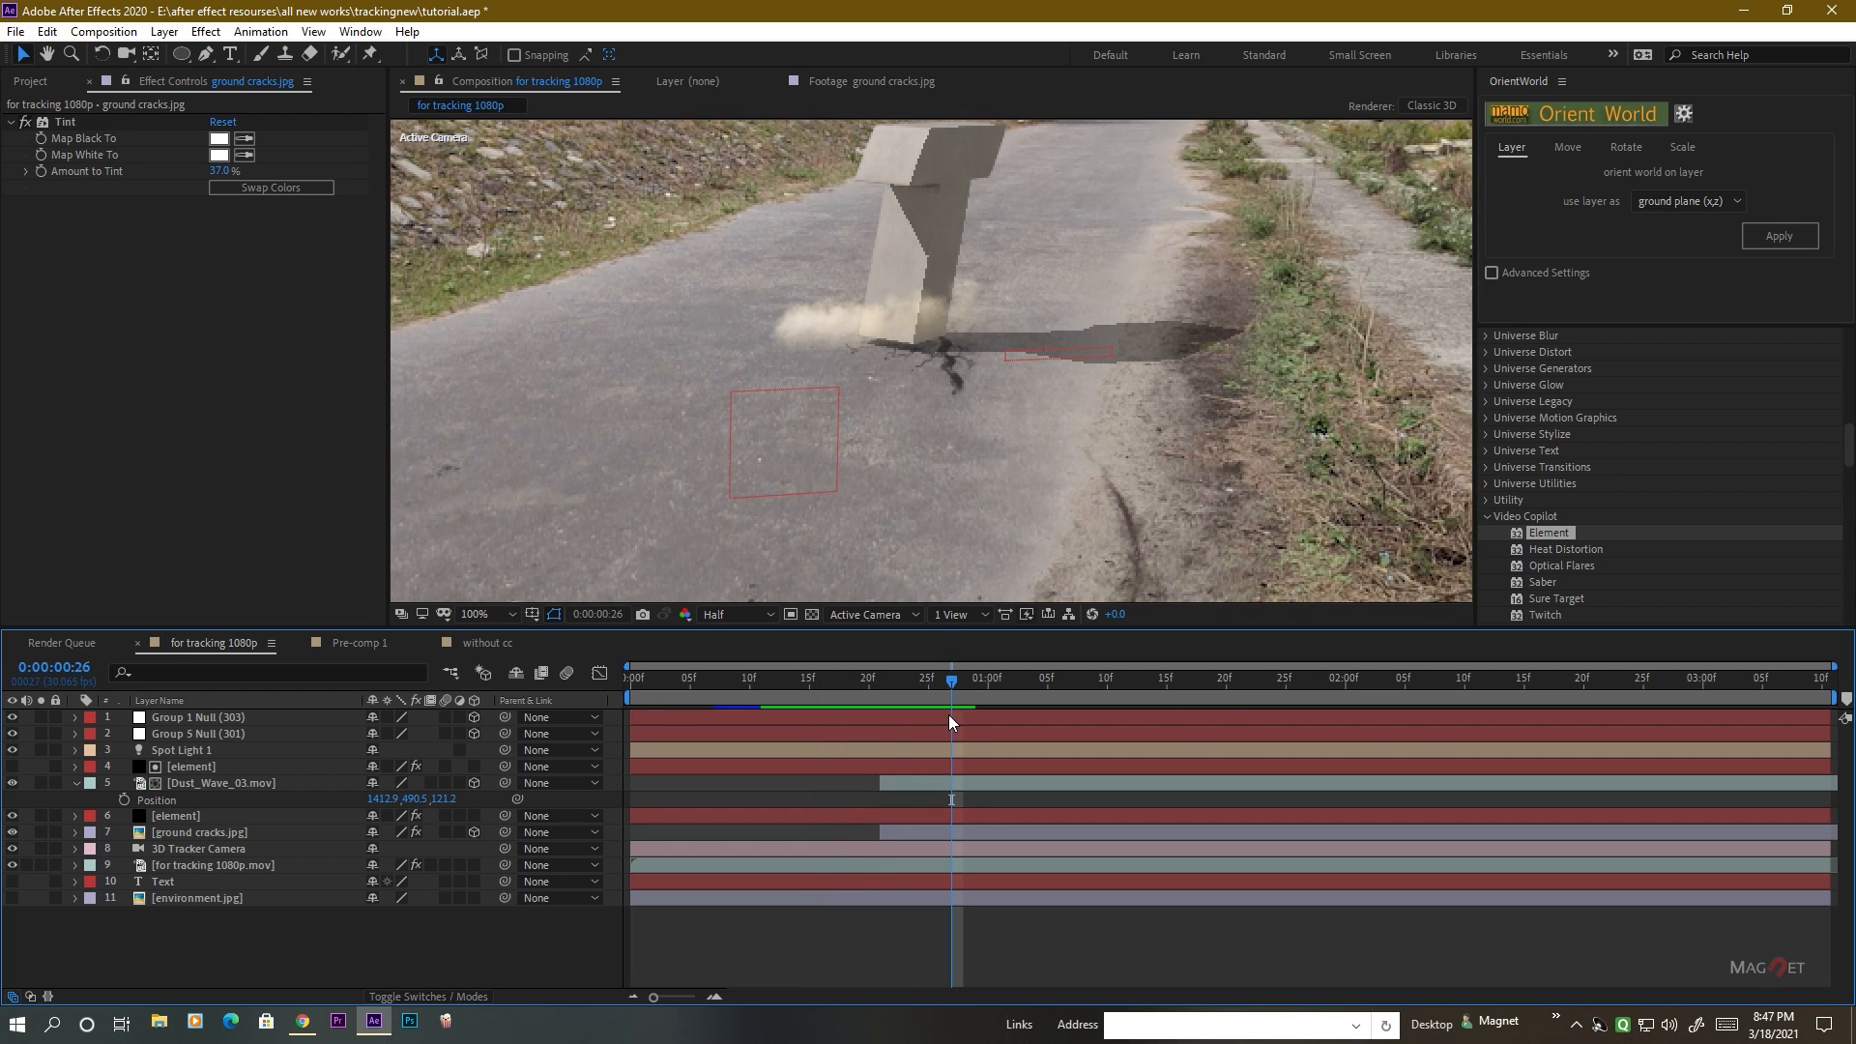
Move the ground cracks.jpg layer's second Mask Expansion keyframe about three frames earlier and apply Easy Ease In to it.
{"action": "left_click", "coordinate": [186, 833]}
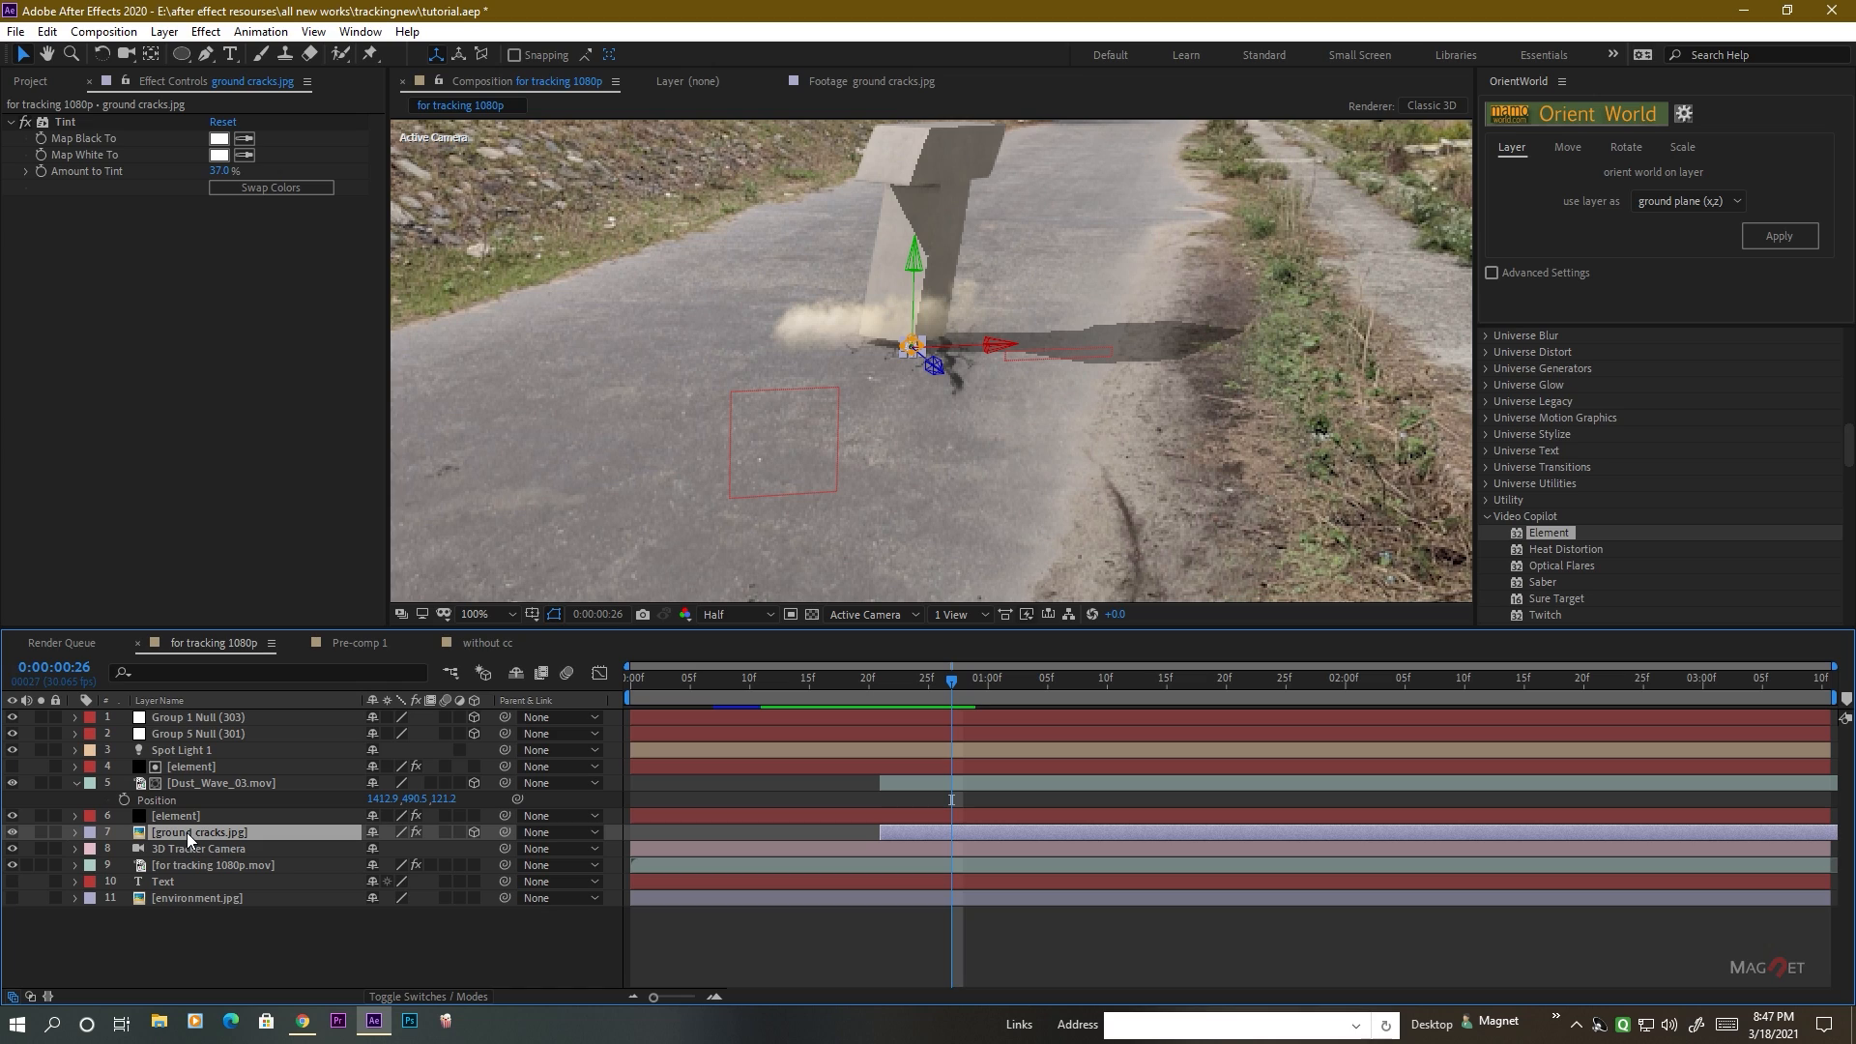
{"action": "key", "text": "u"}
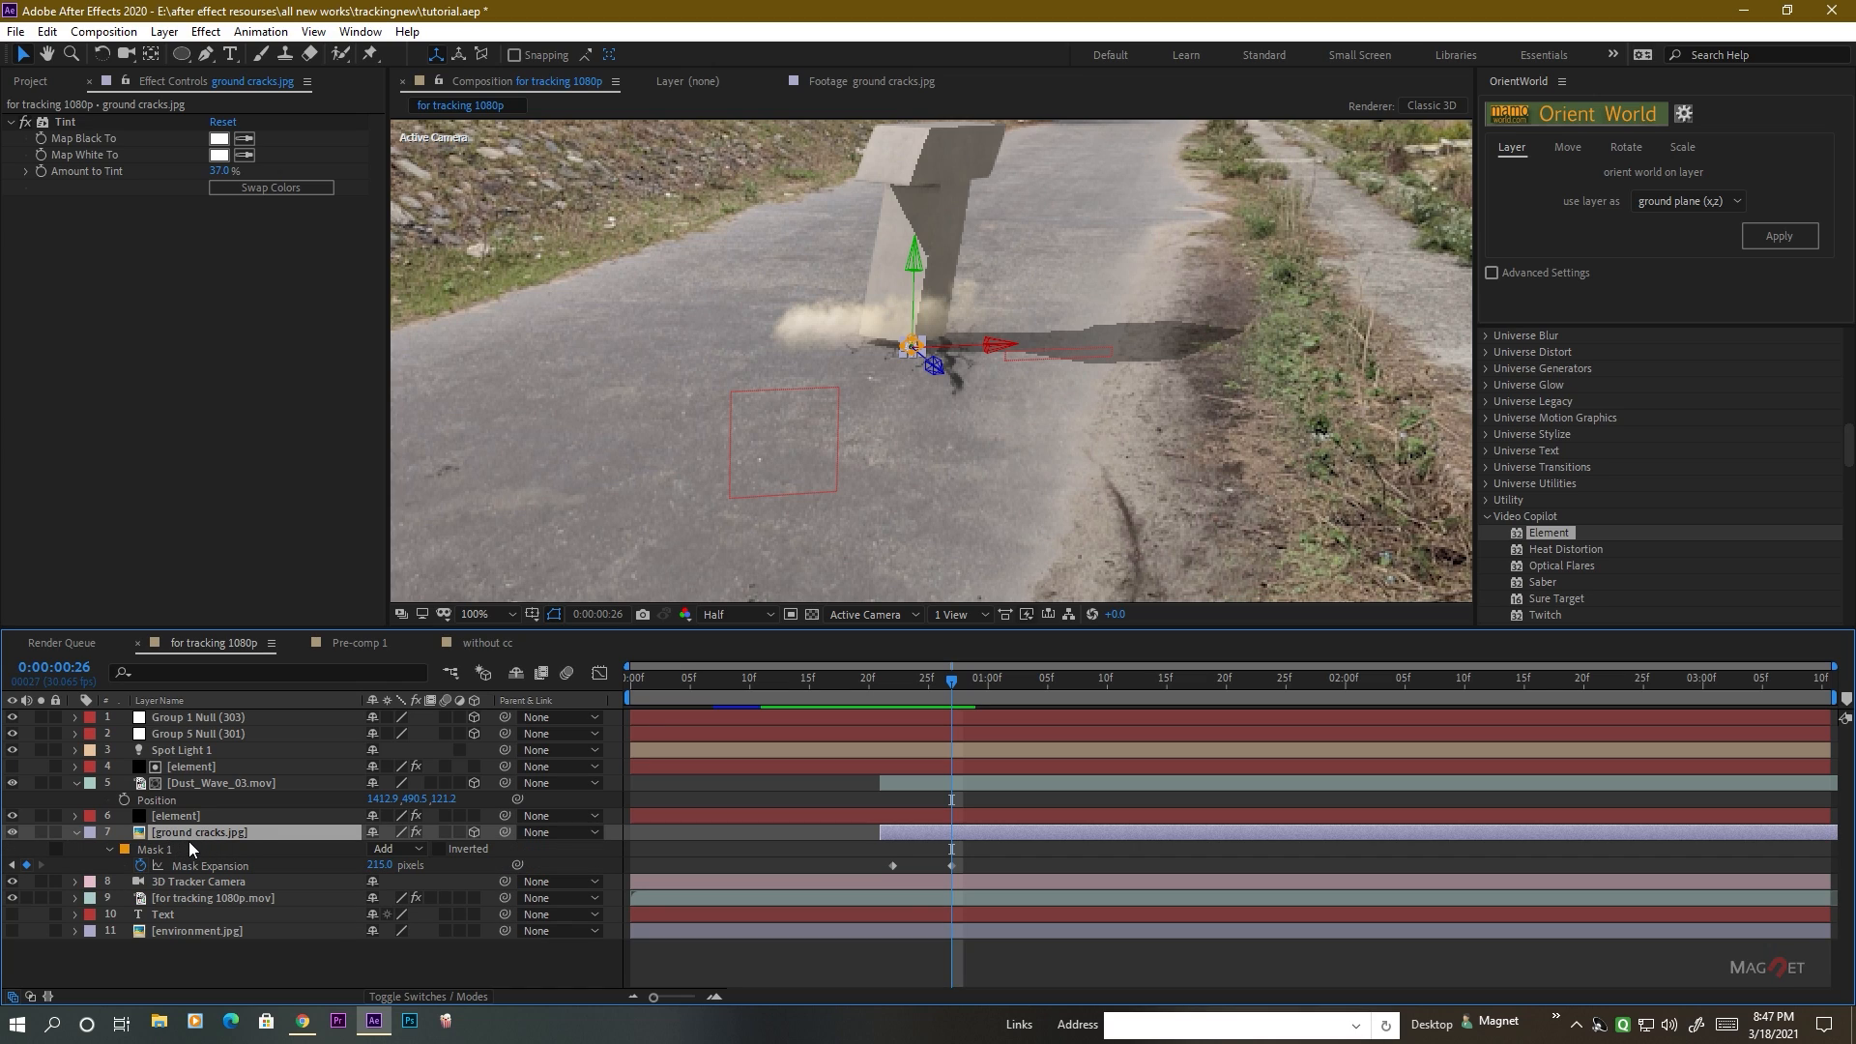
{"action": "left_click_drag", "start_coordinate": [952, 865], "coordinate": [917, 876]}
{"action": "right_click", "coordinate": [915, 866]}
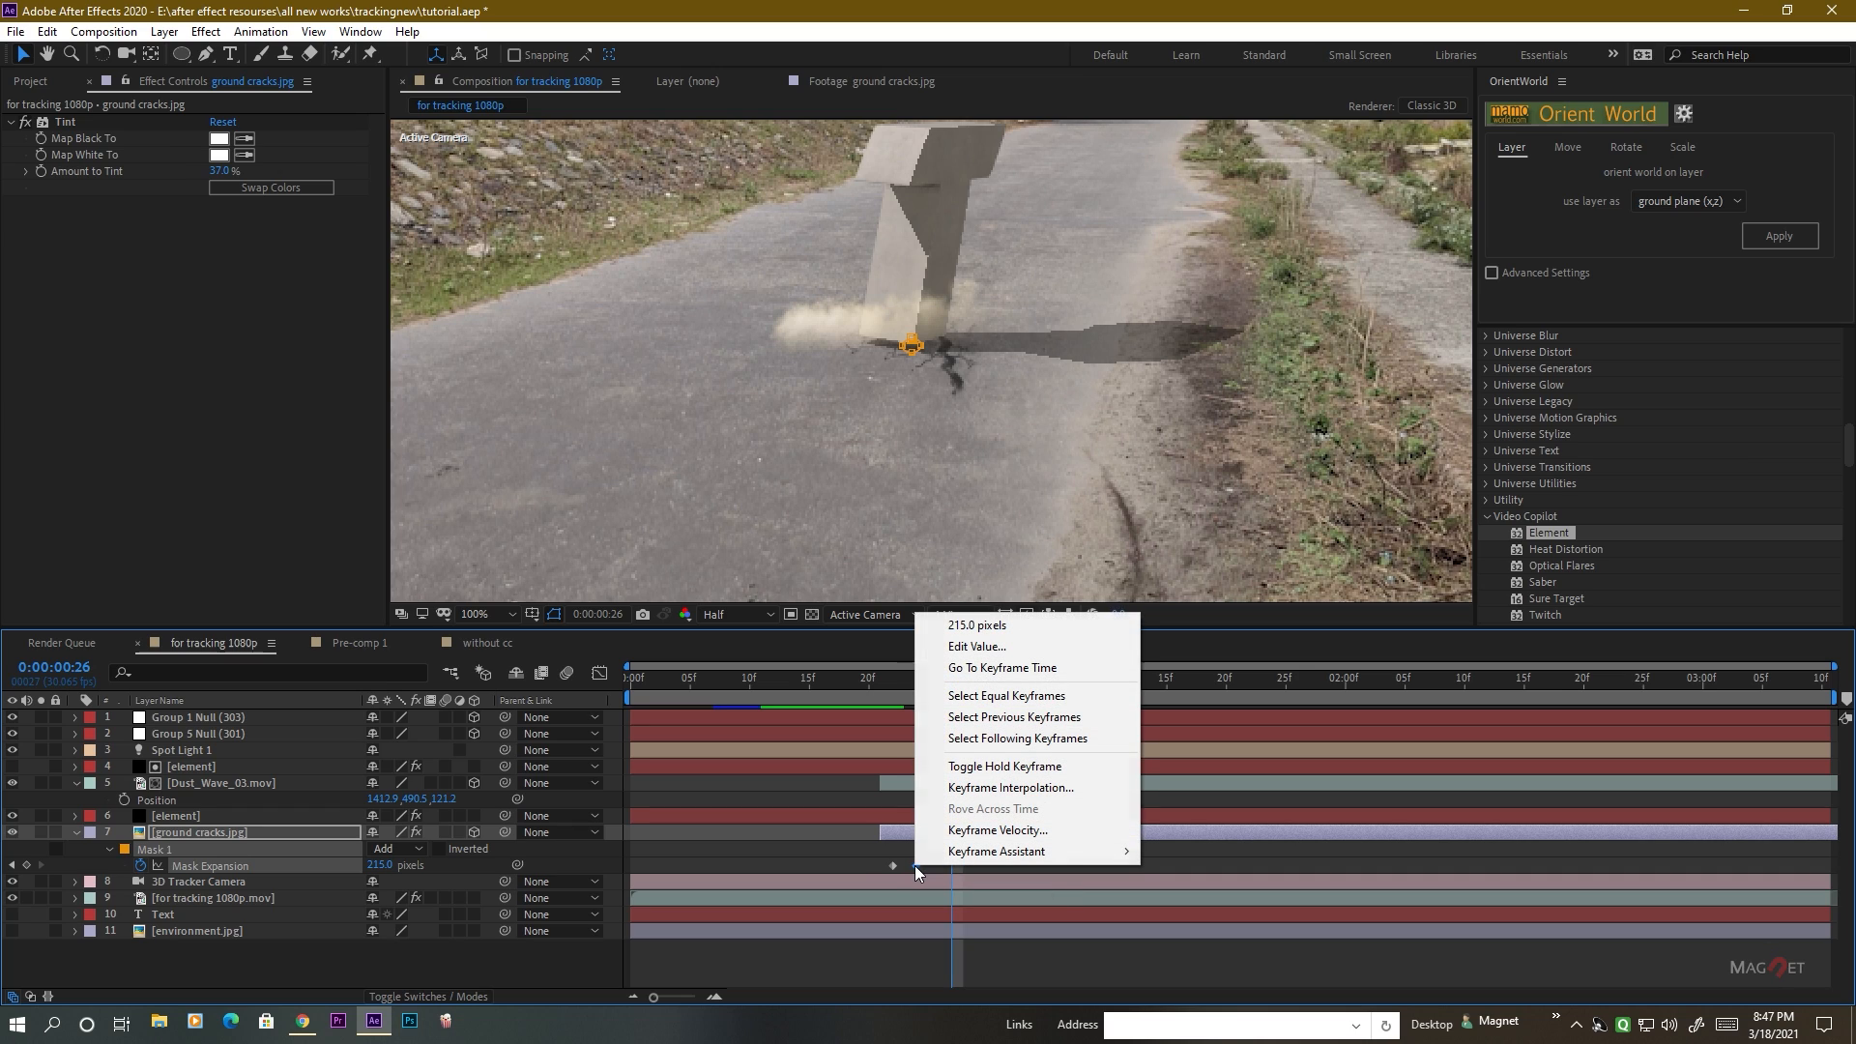
{"action": "mouse_move", "coordinate": [957, 859]}
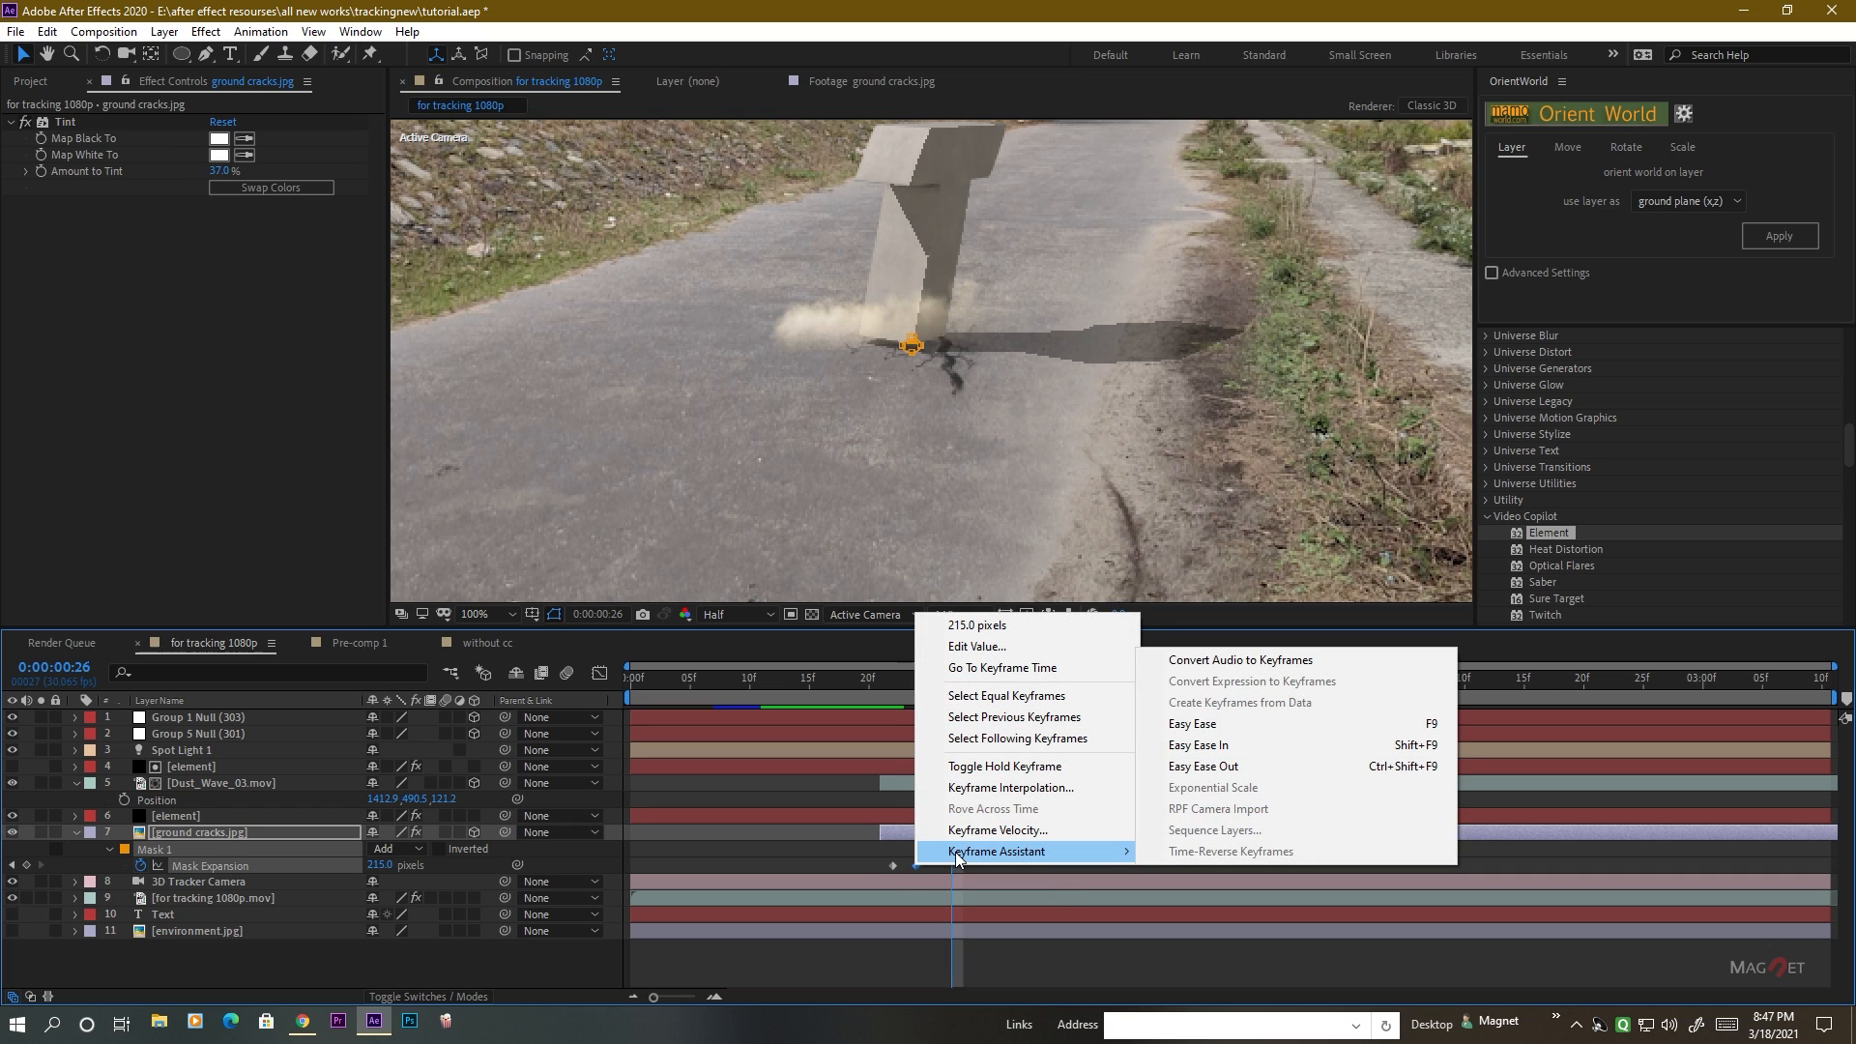
{"action": "left_click", "coordinate": [1209, 746]}
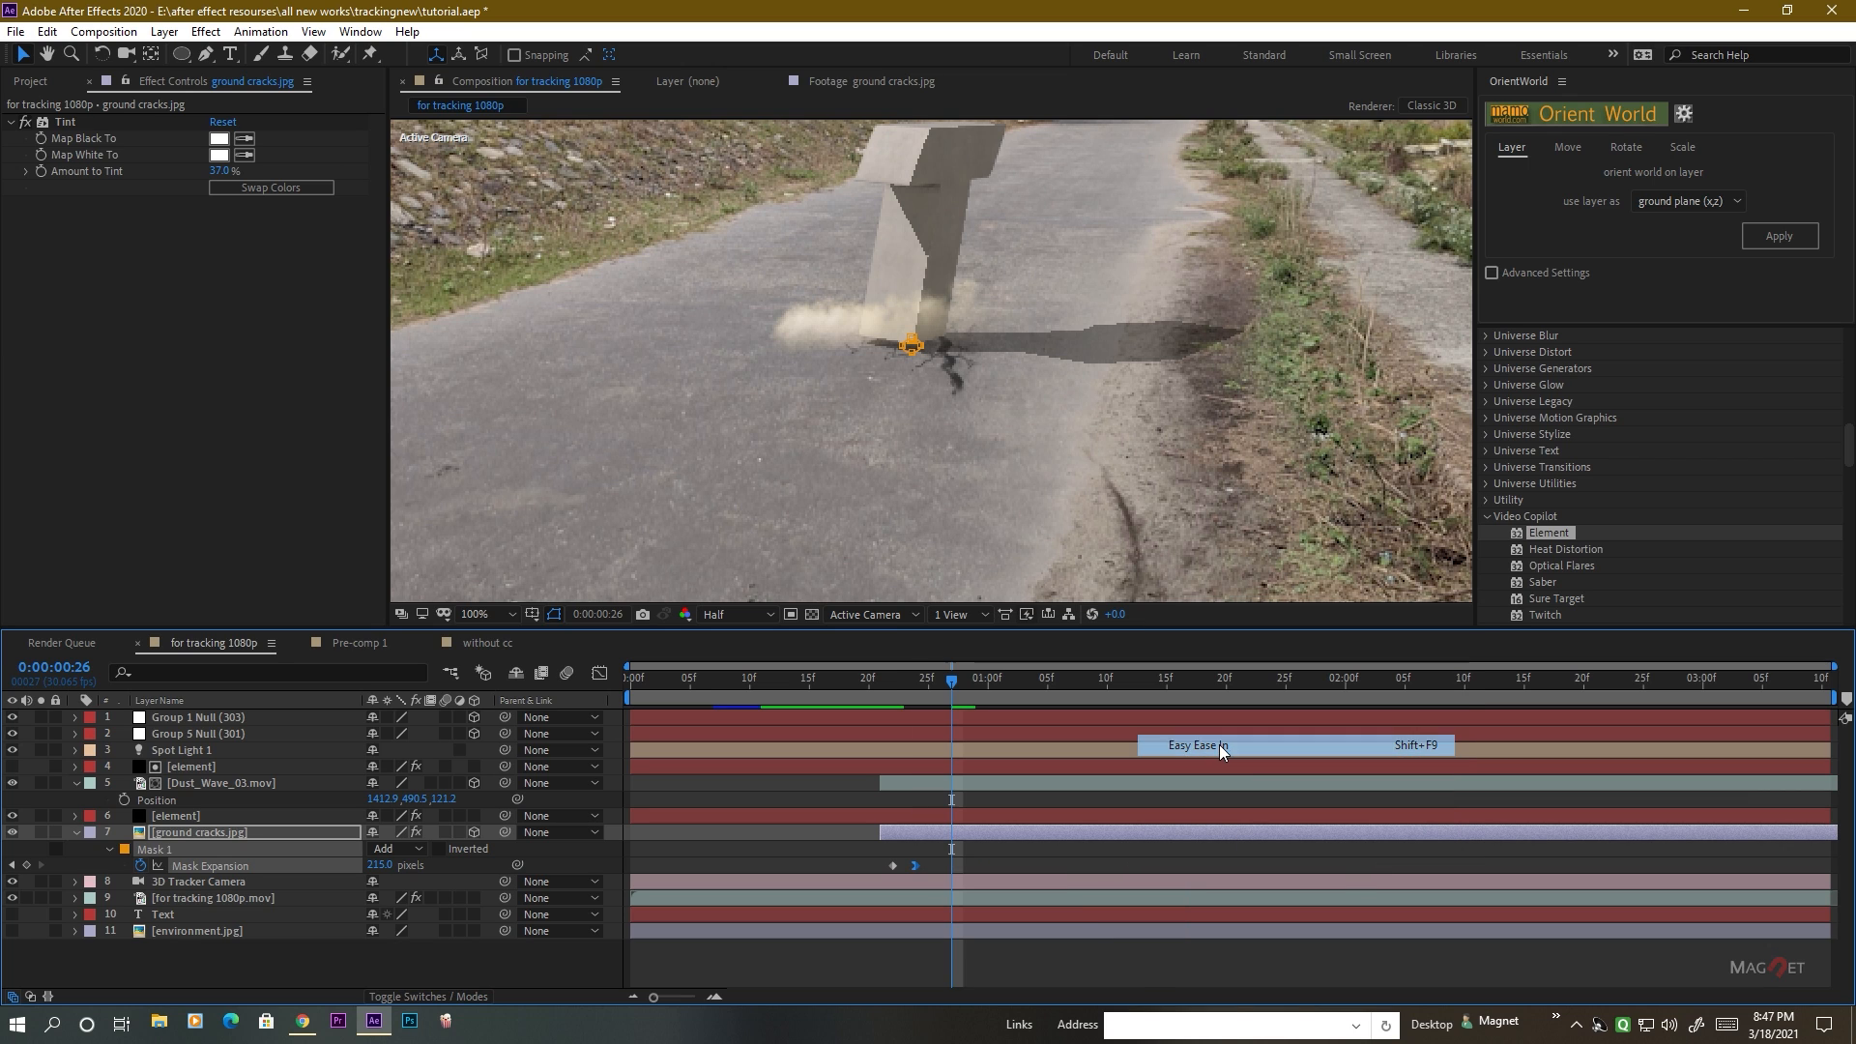
Preview the eased spread of the ground cracks around the first letter's landing.
{"action": "left_click", "coordinate": [872, 687]}
{"action": "key", "text": "space"}
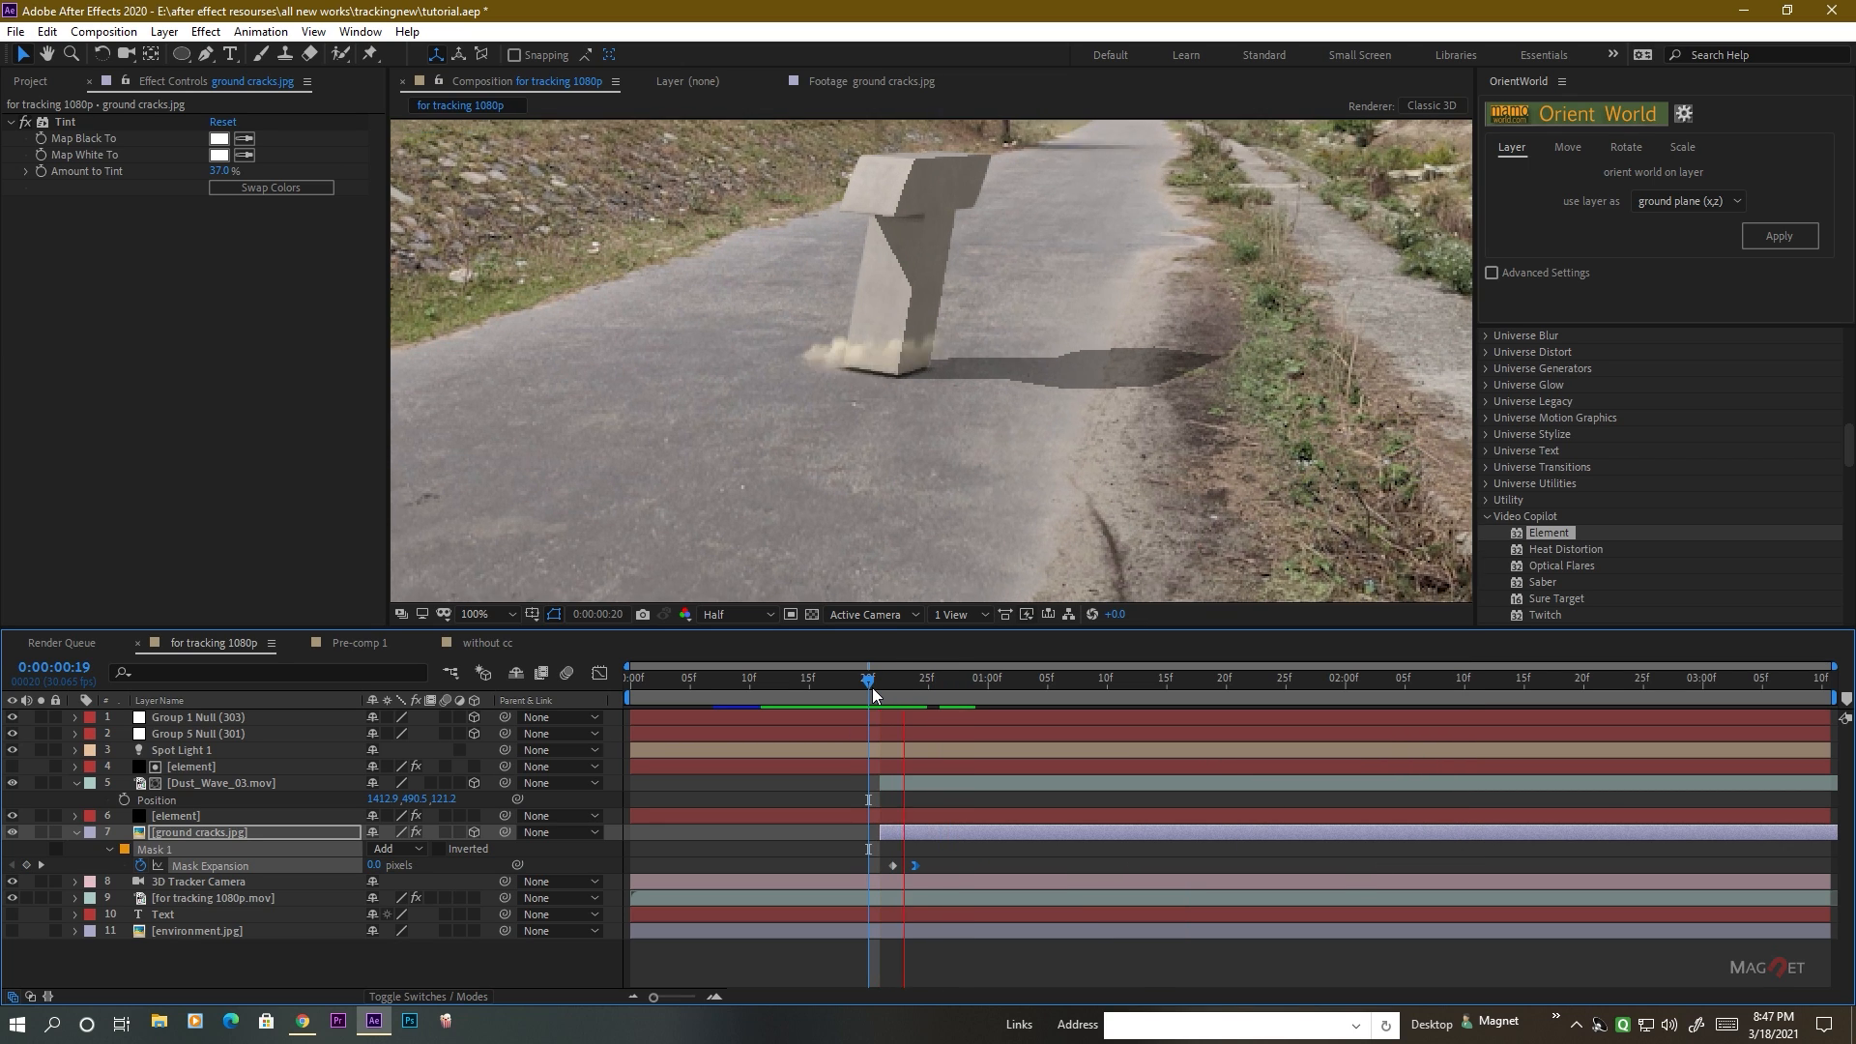
{"action": "mouse_move", "coordinate": [924, 688]}
{"action": "left_mouse_down"}
{"action": "mouse_move", "coordinate": [801, 688]}
{"action": "mouse_move", "coordinate": [924, 687]}
{"action": "mouse_move", "coordinate": [857, 693]}
{"action": "mouse_move", "coordinate": [926, 704]}
{"action": "mouse_move", "coordinate": [855, 708]}
{"action": "mouse_move", "coordinate": [943, 710]}
{"action": "mouse_move", "coordinate": [798, 712]}
{"action": "mouse_move", "coordinate": [926, 712]}
{"action": "left_mouse_up"}
{"action": "key", "text": "space"}
{"action": "key", "text": "space"}
{"action": "scroll", "coordinate": [1015, 409], "scroll_direction": "down", "scroll_amount": 2}
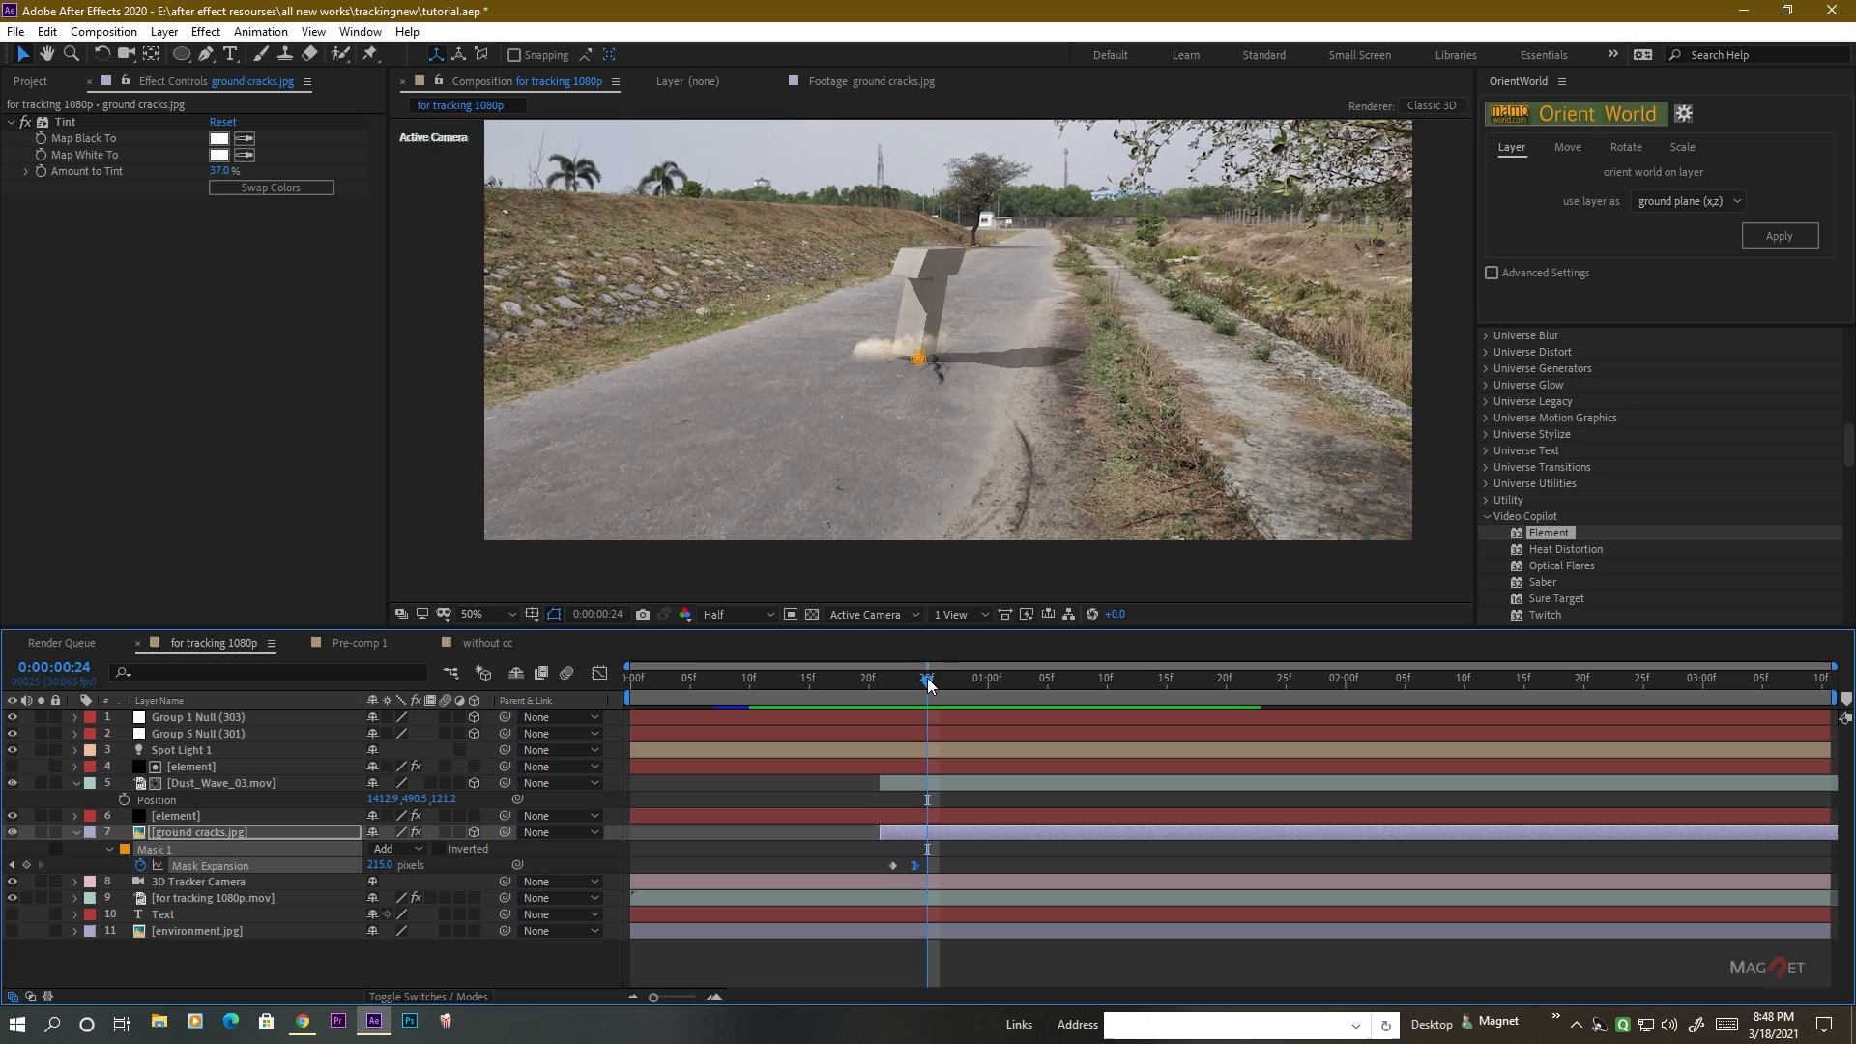
Scrub through the remaining letter drops to review the sequence up to the complete TEXT.
{"action": "left_click_drag", "start_coordinate": [926, 677], "coordinate": [1428, 713]}
{"action": "mouse_move", "coordinate": [1268, 716]}
{"action": "left_mouse_down"}
{"action": "mouse_move", "coordinate": [751, 714]}
{"action": "mouse_move", "coordinate": [1009, 700]}
{"action": "mouse_move", "coordinate": [983, 677]}
{"action": "mouse_move", "coordinate": [1248, 688]}
{"action": "left_mouse_up"}
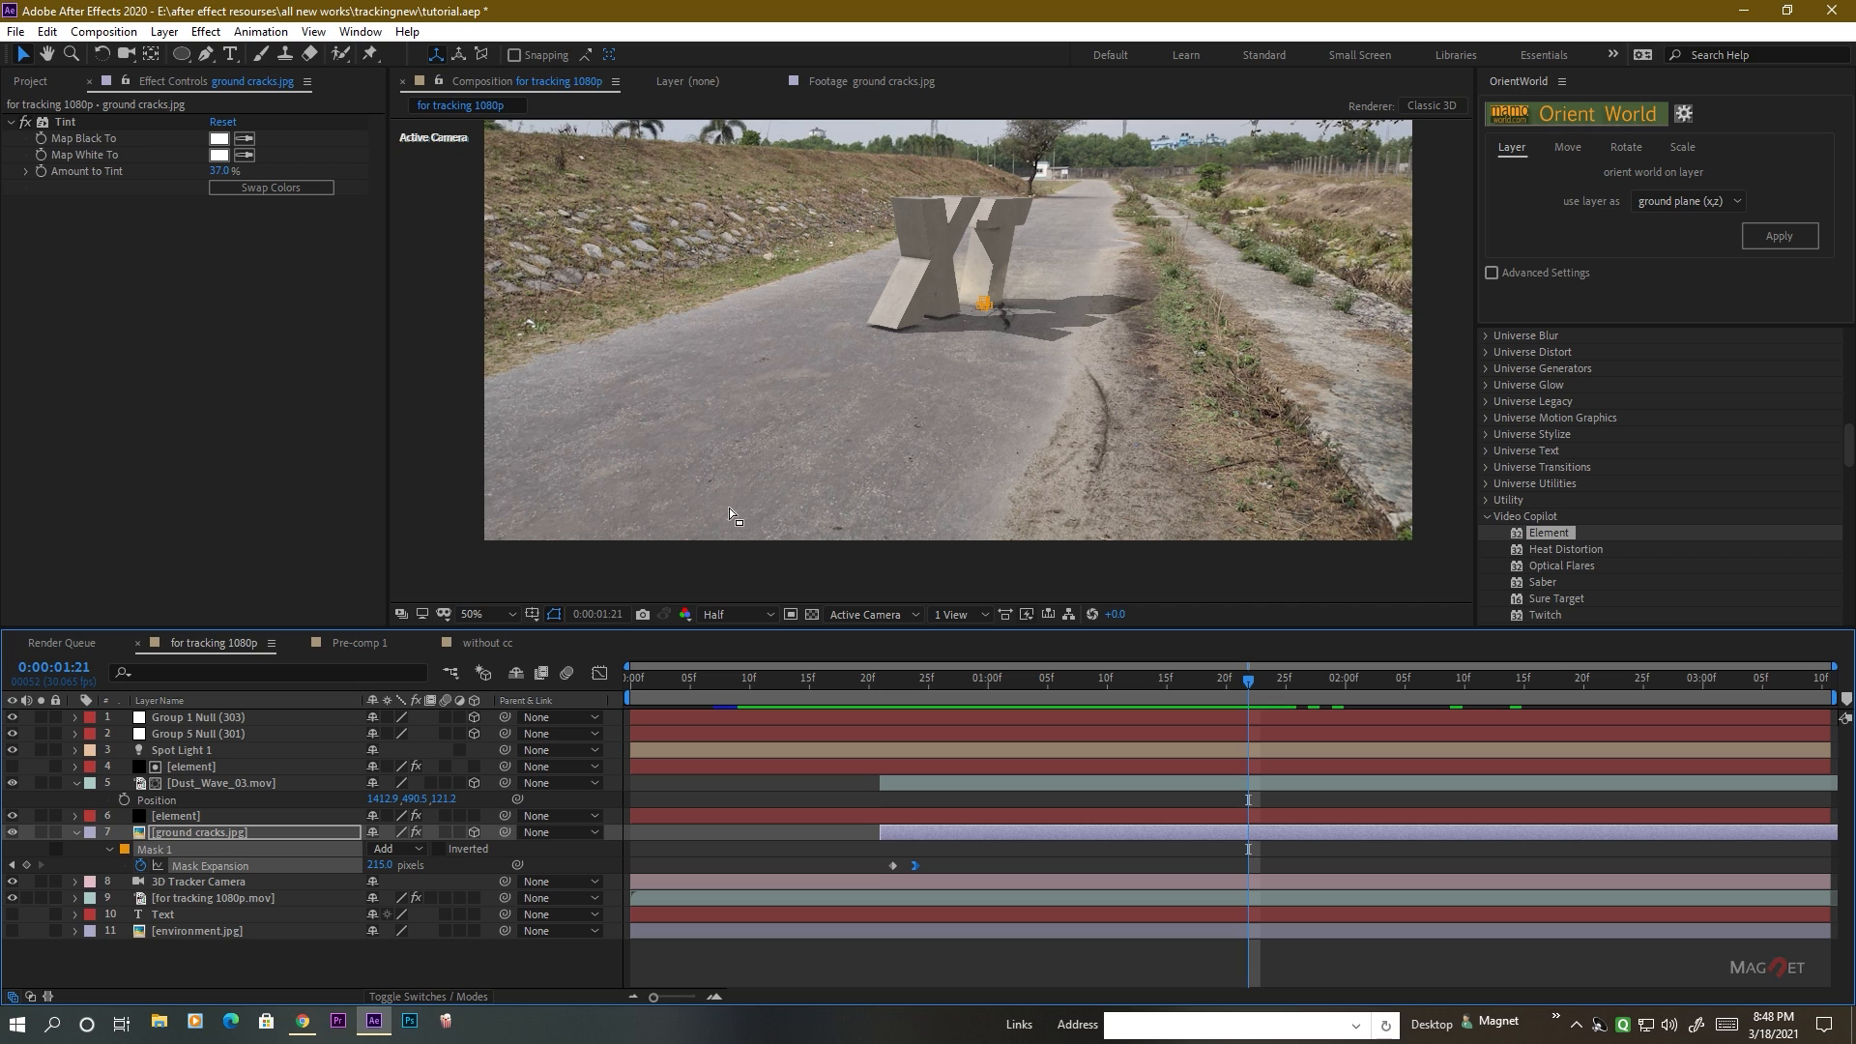
{"action": "key", "text": "space"}
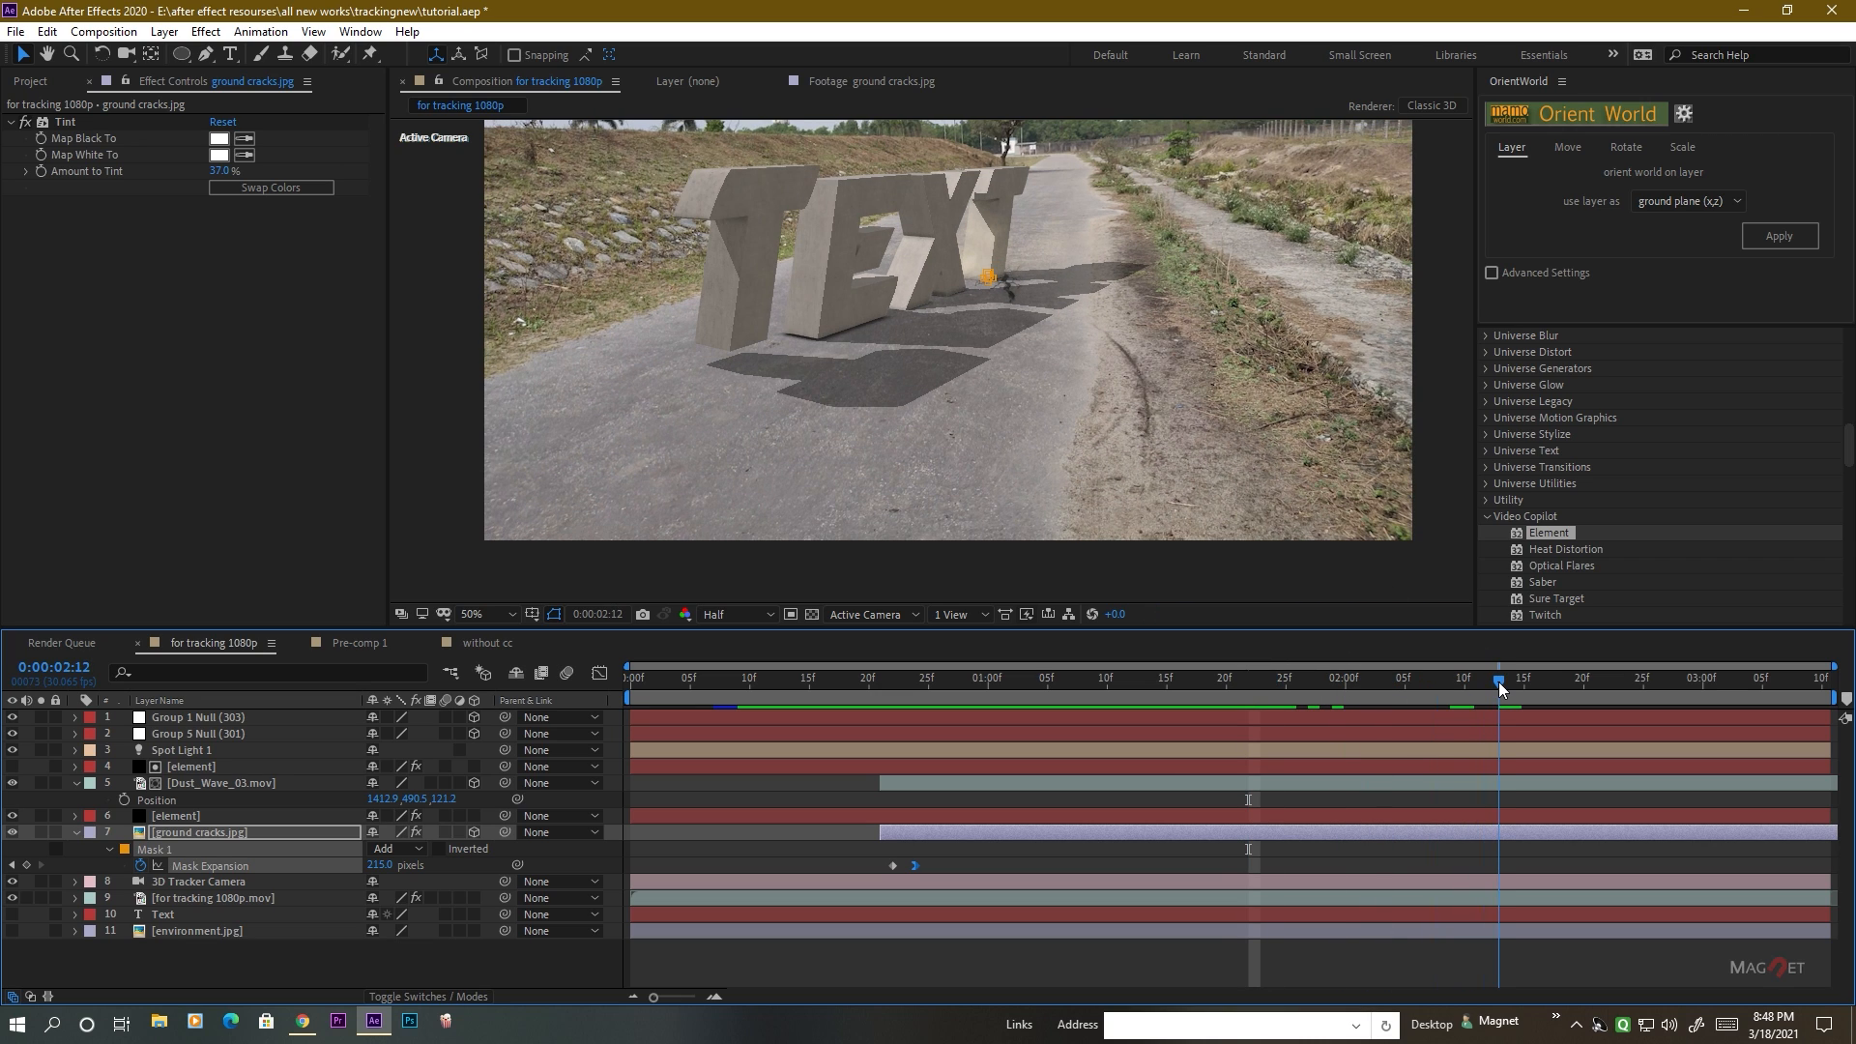
{"action": "left_click_drag", "start_coordinate": [1333, 696], "coordinate": [1402, 696]}
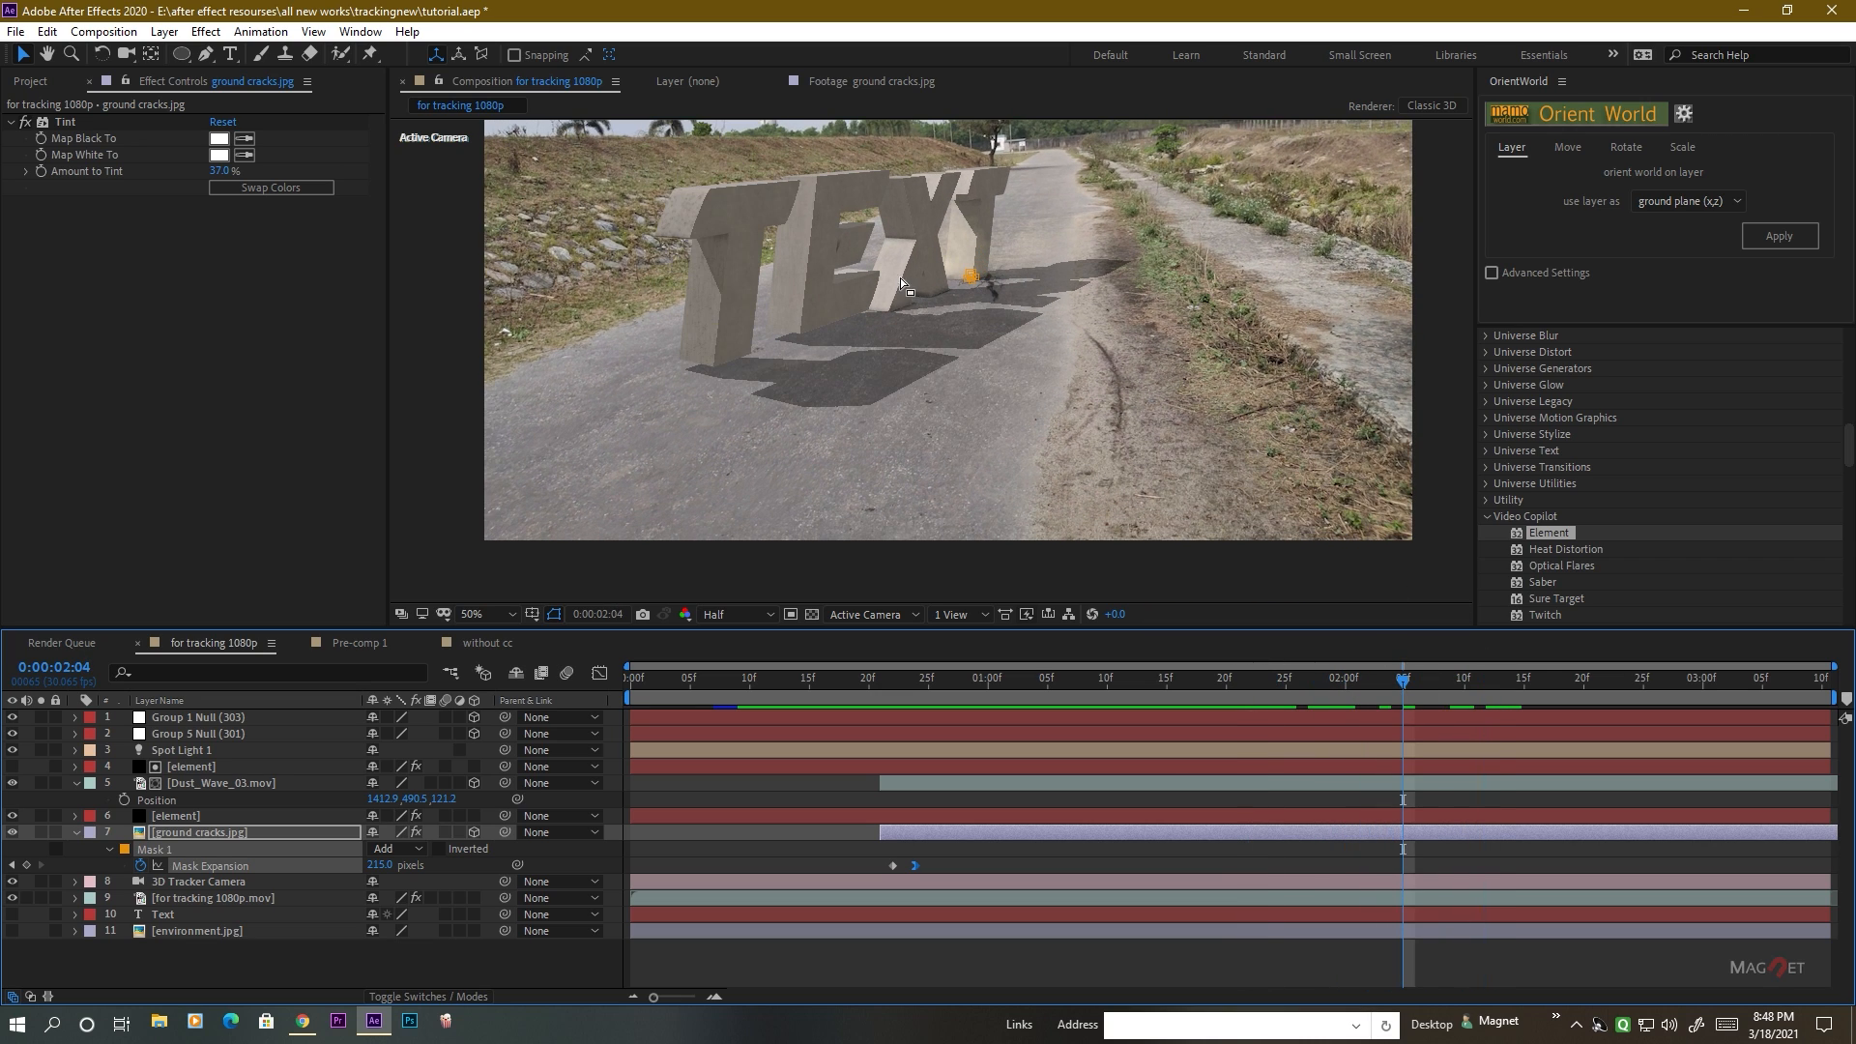
Collapse the ground cracks.jpg mask properties and review the null, element, dust wave and crack layers after the second letter's landing.
{"action": "left_click", "coordinate": [77, 833]}
{"action": "left_click", "coordinate": [171, 817]}
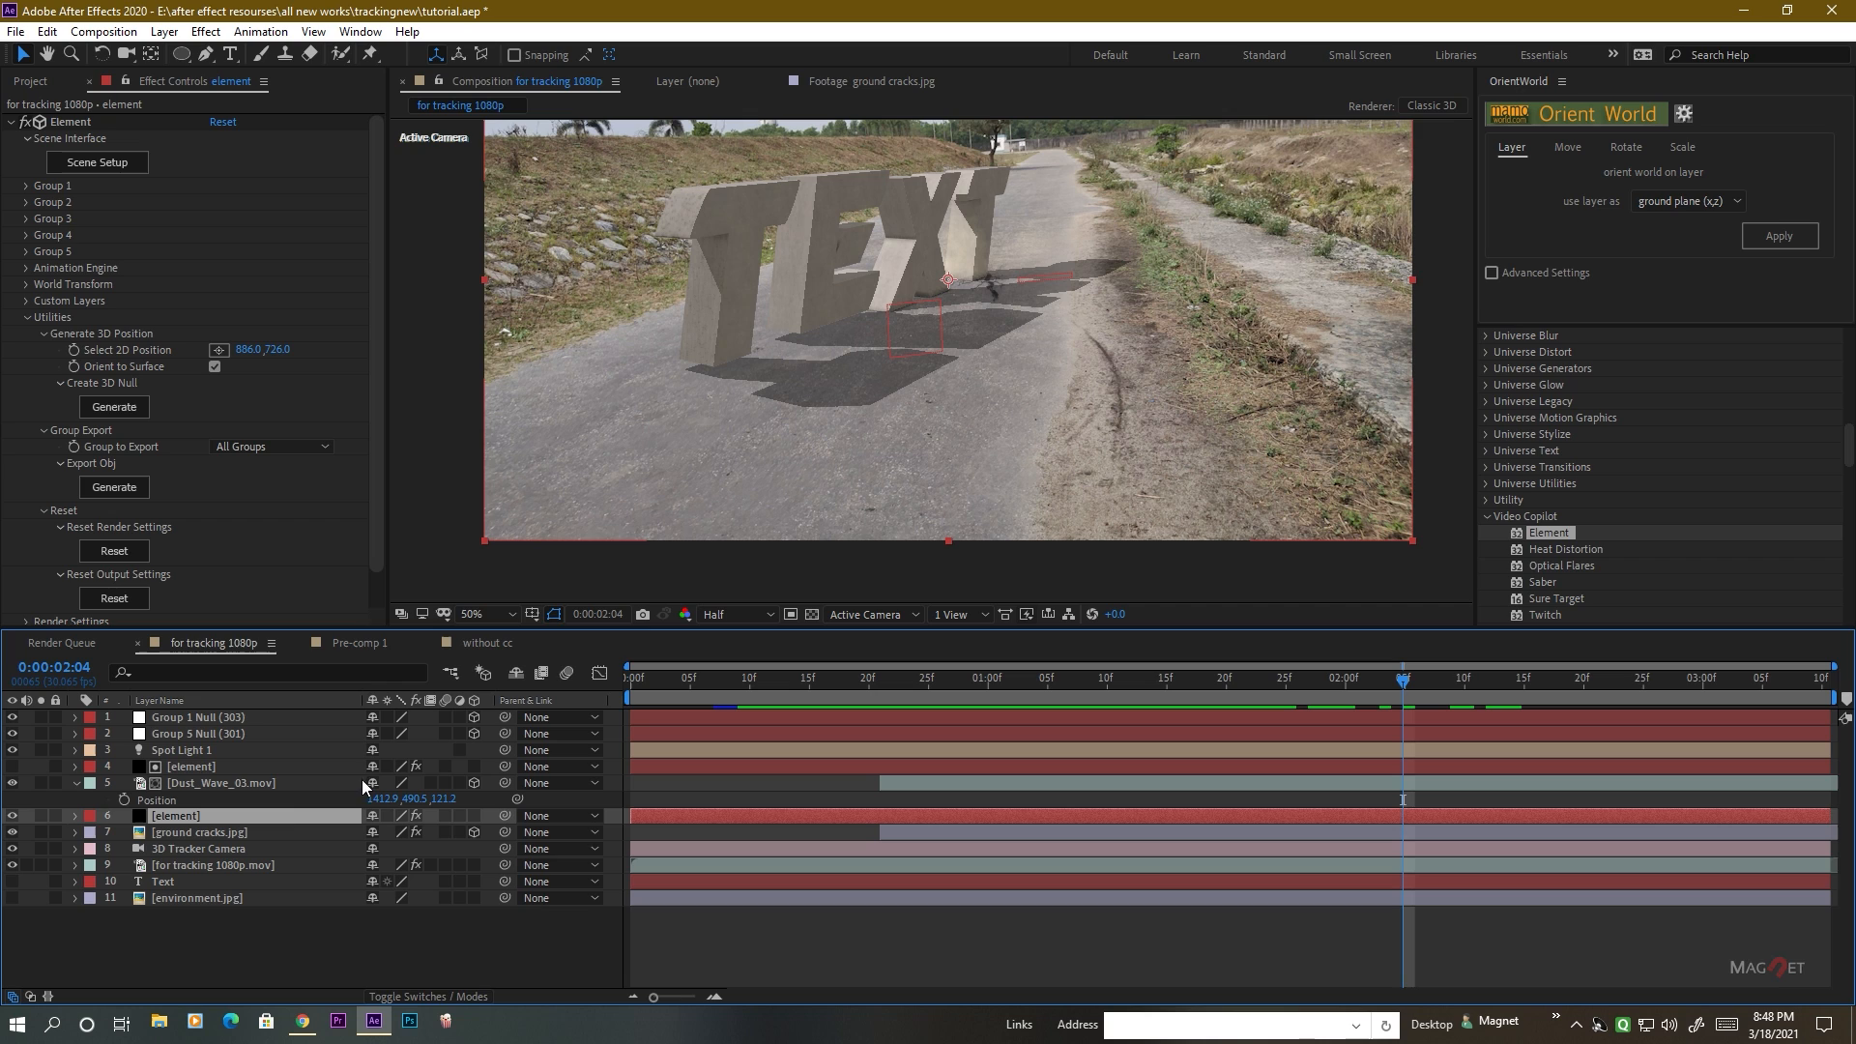
{"action": "left_click_drag", "start_coordinate": [1111, 686], "coordinate": [1214, 694]}
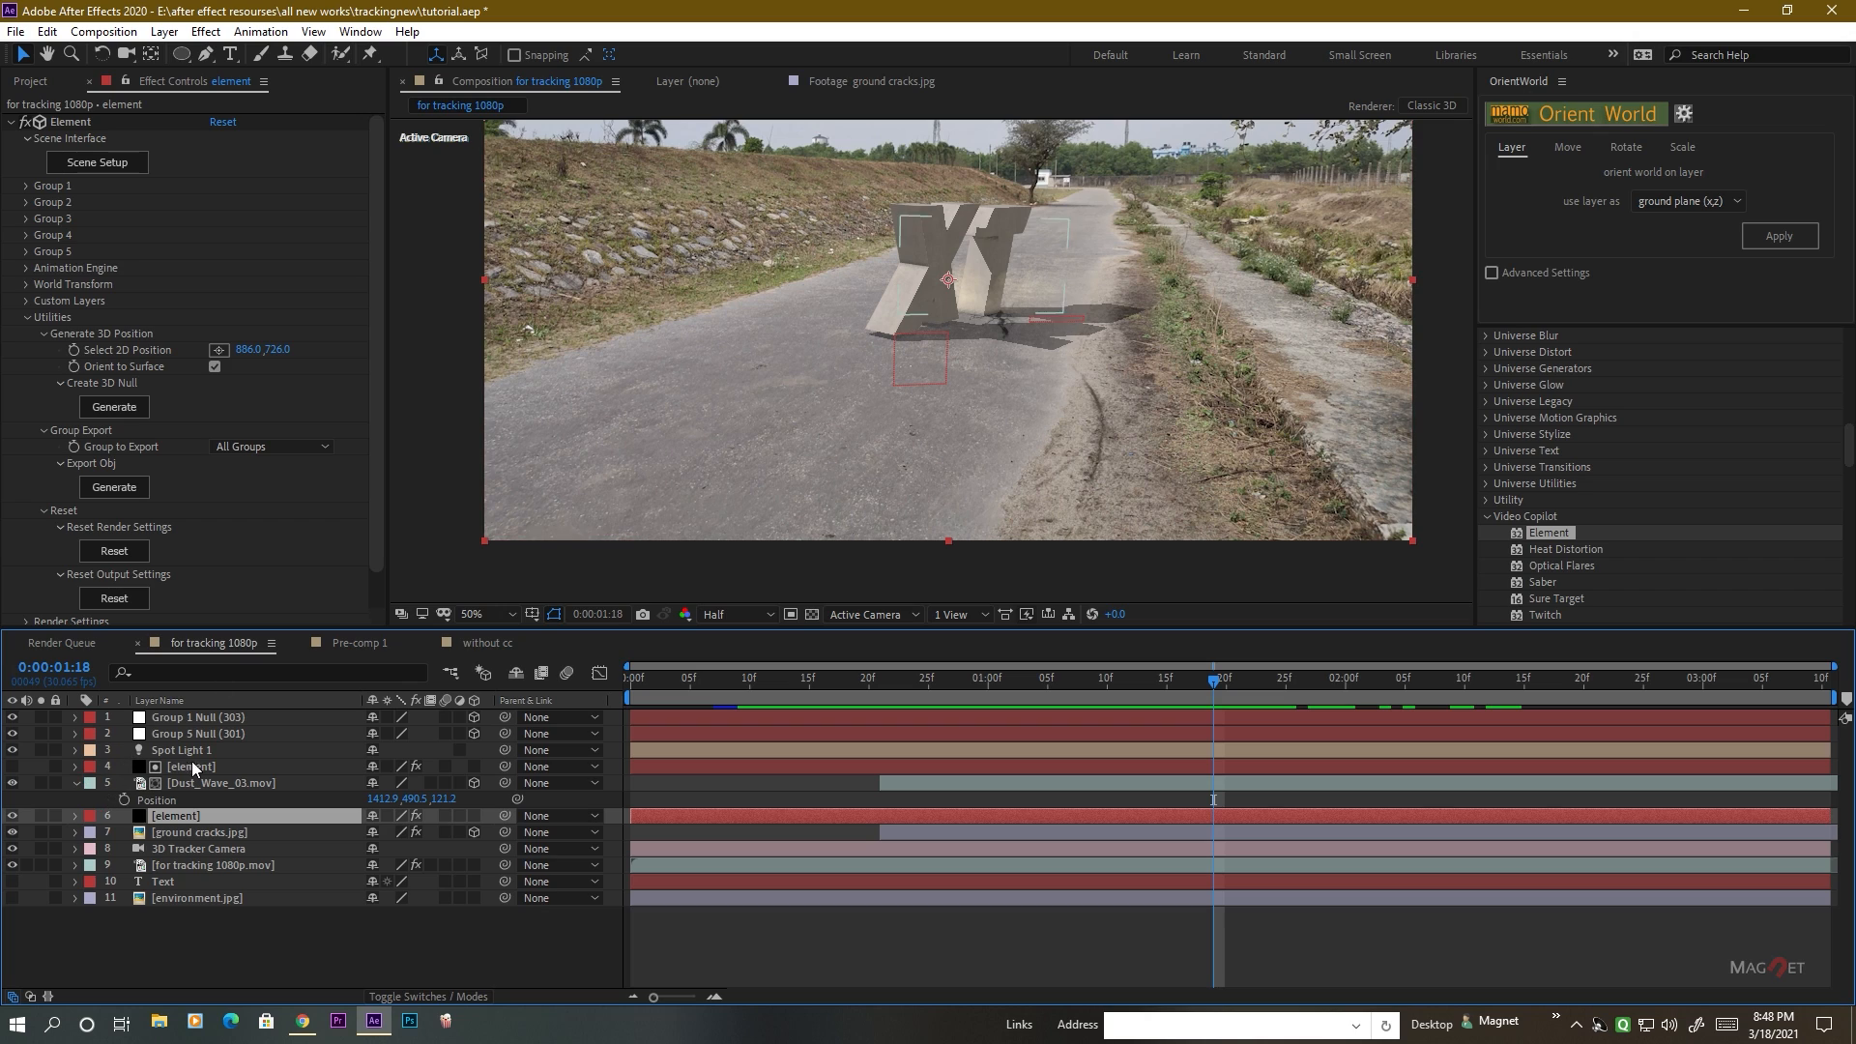
{"action": "left_click", "coordinate": [205, 733]}
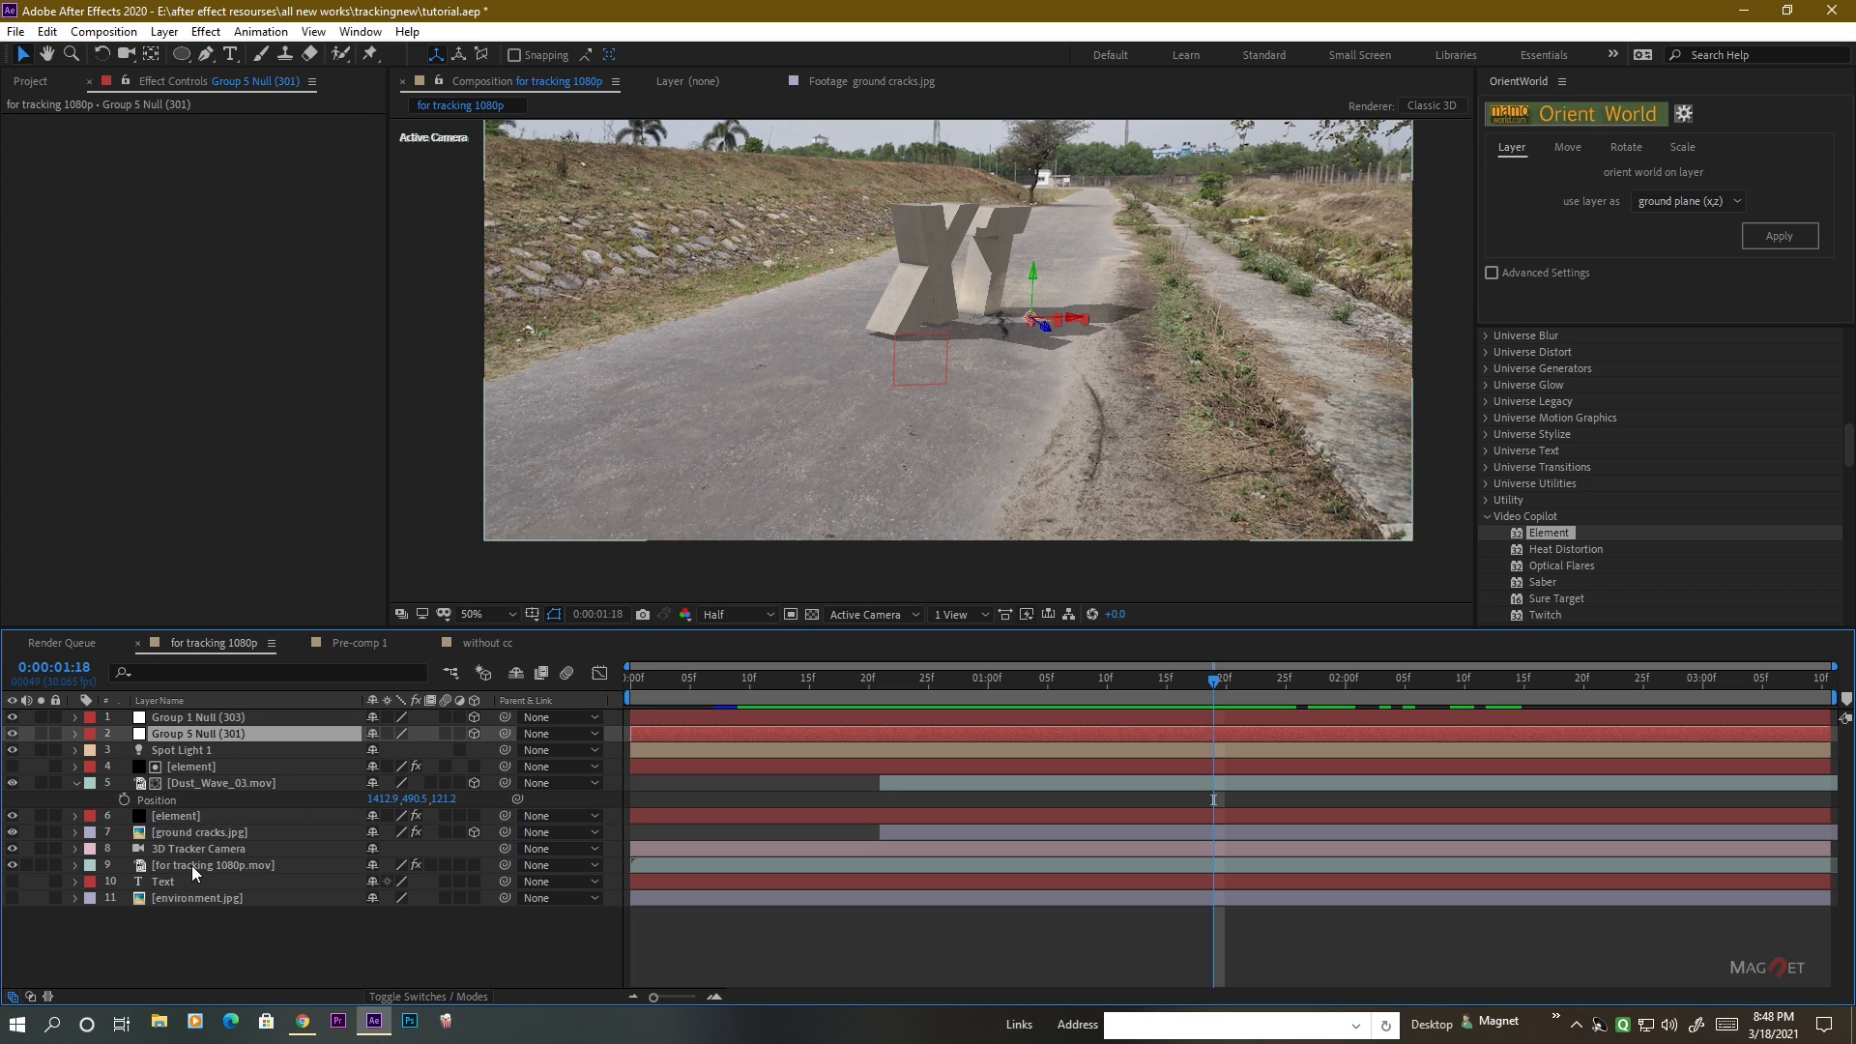
{"action": "left_click", "coordinate": [165, 818]}
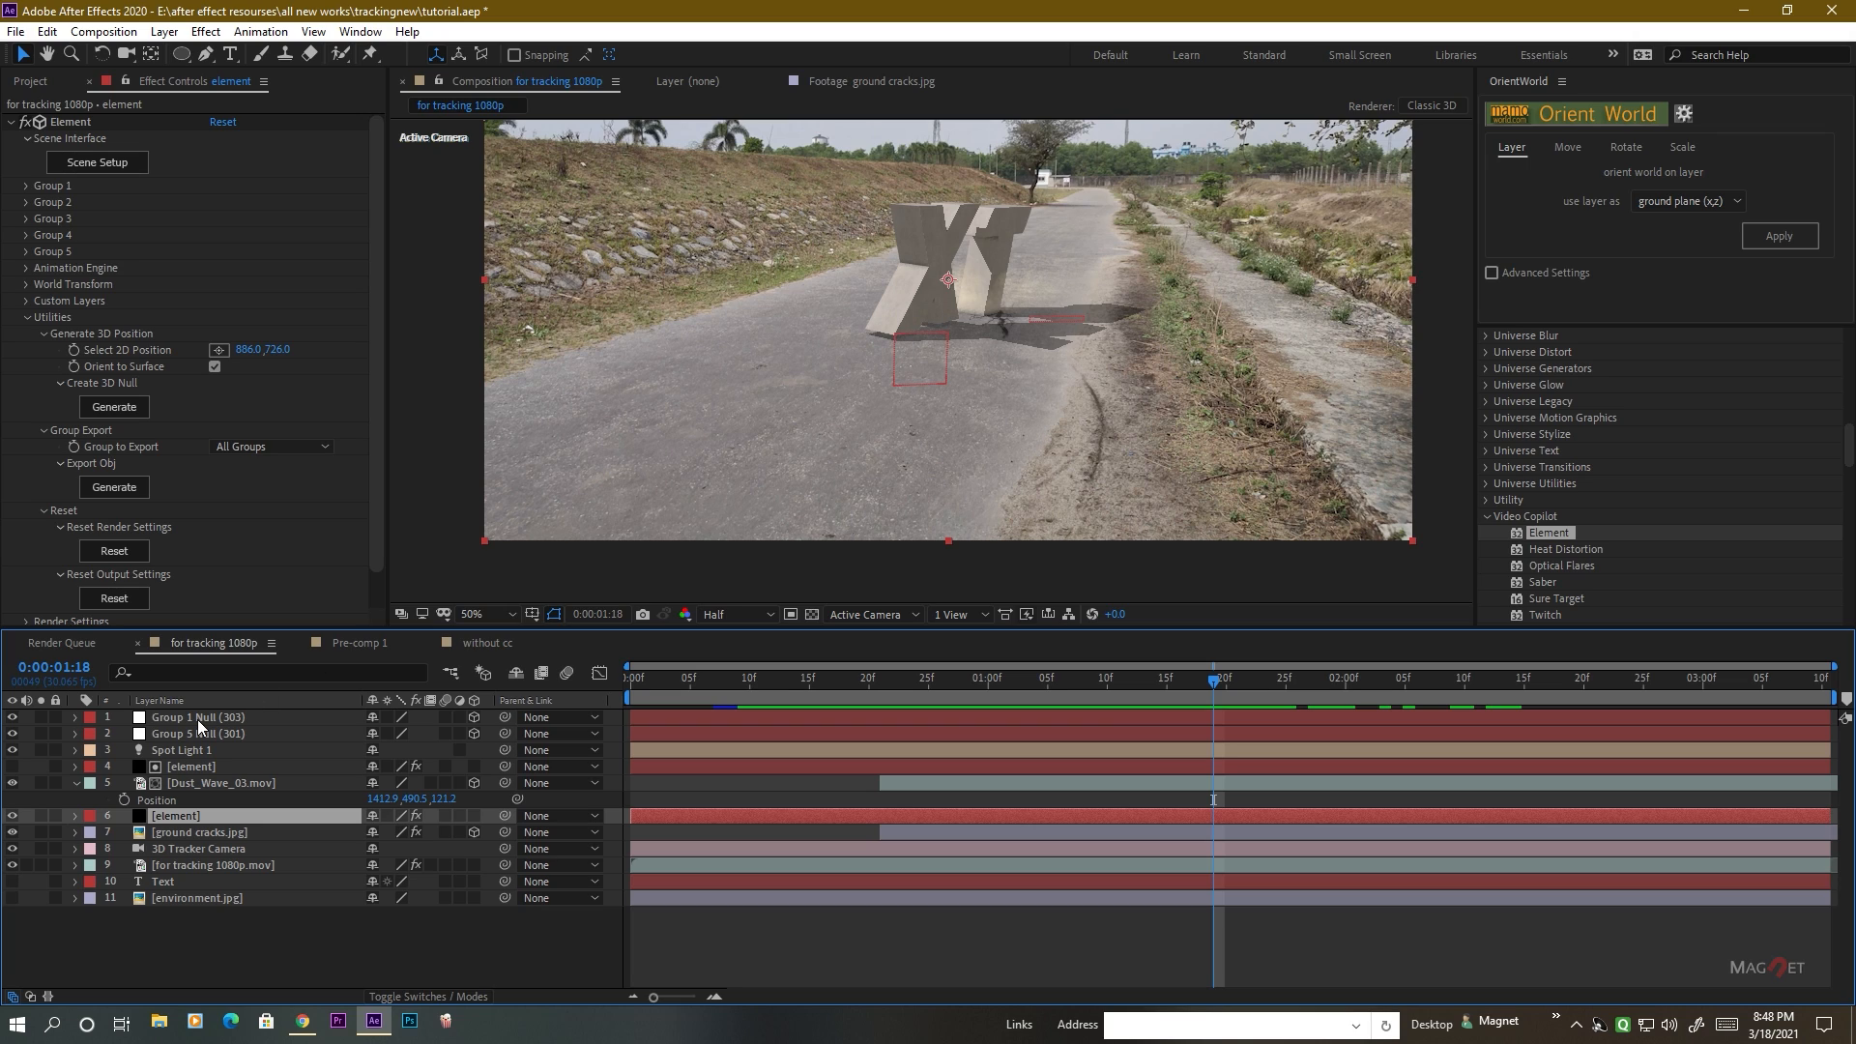
{"action": "left_click", "coordinate": [206, 785]}
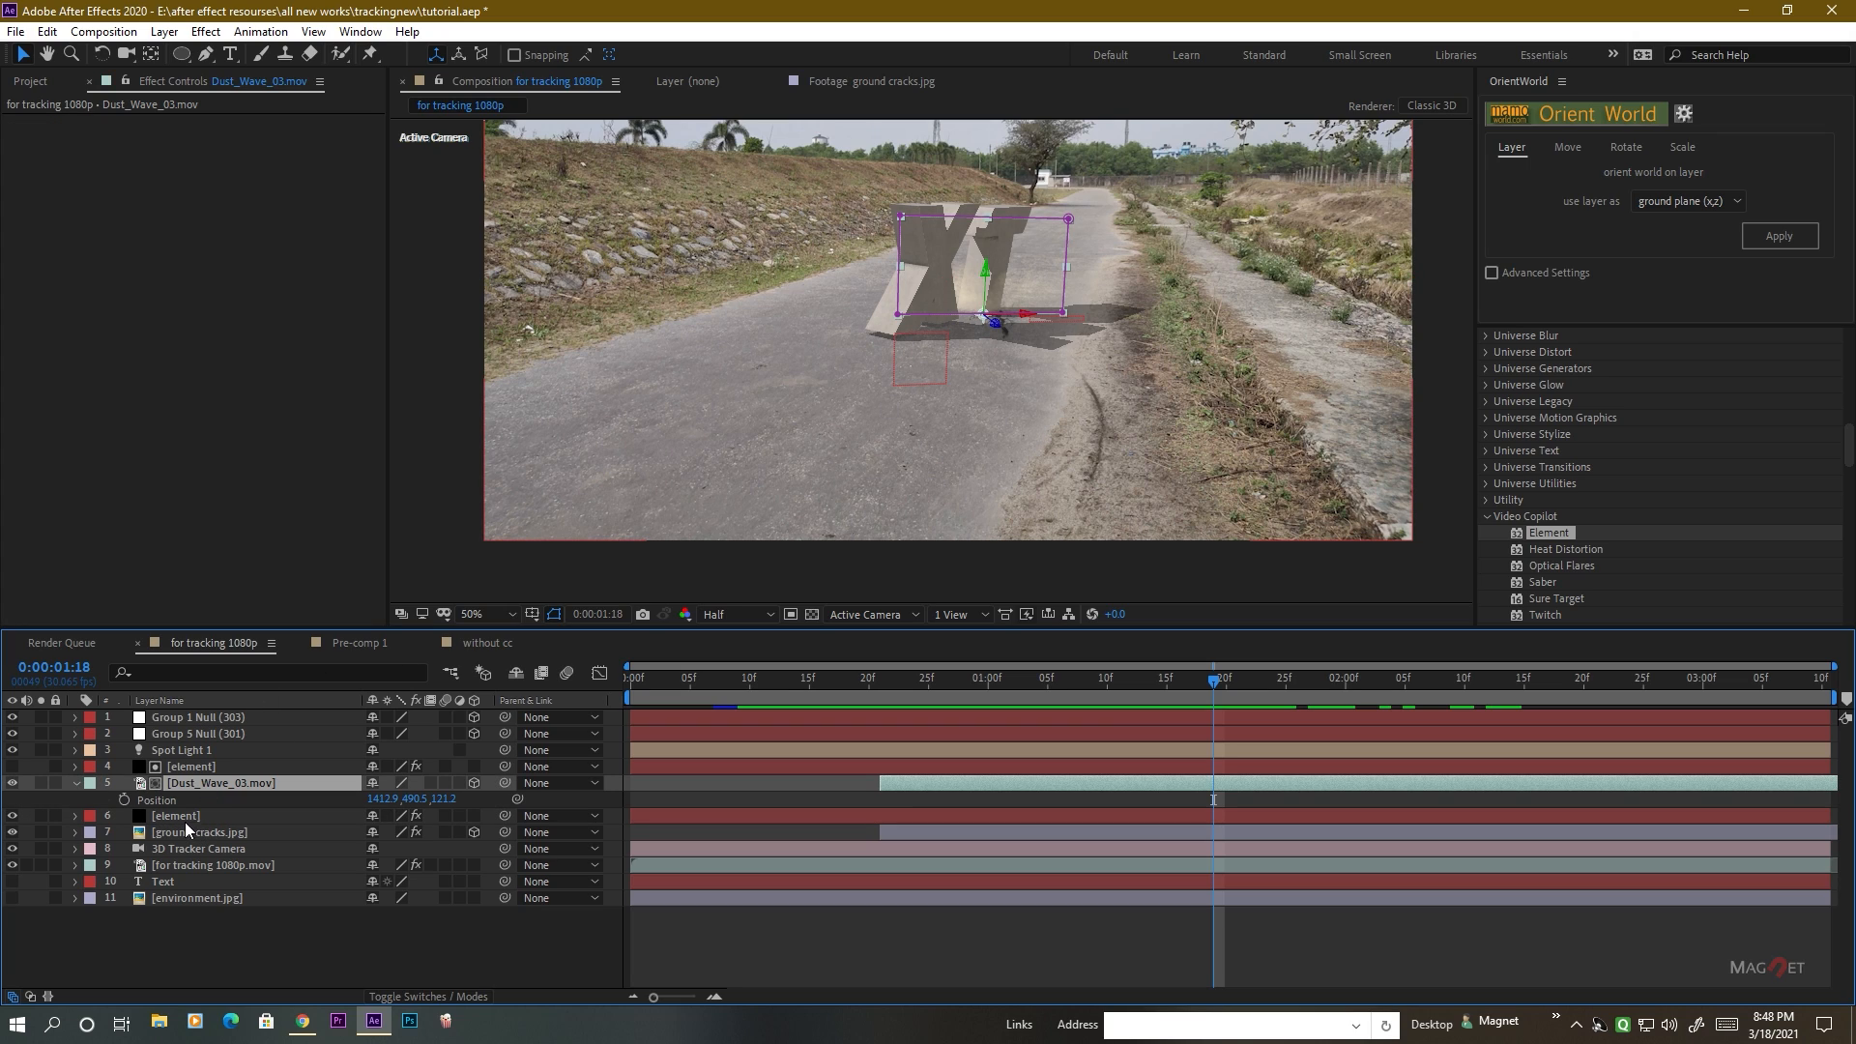
{"action": "left_click", "coordinate": [184, 834]}
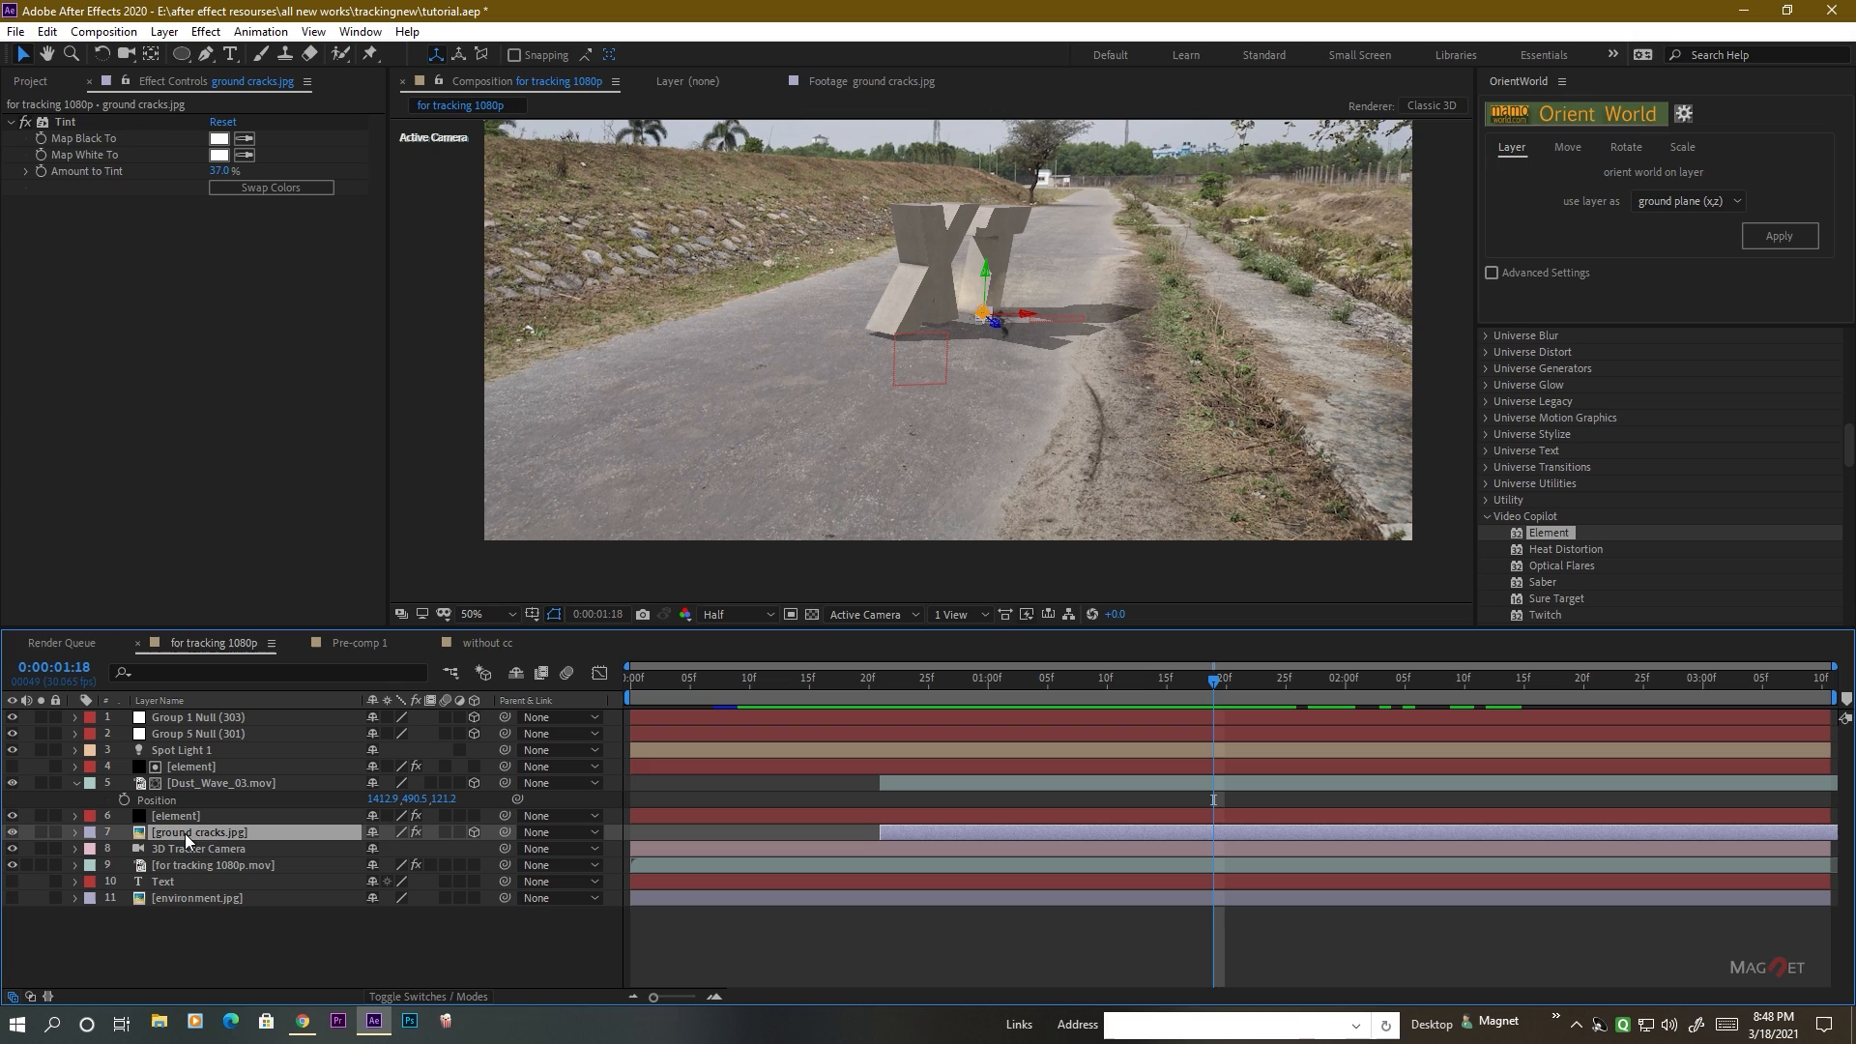
{"action": "left_click", "coordinate": [200, 787]}
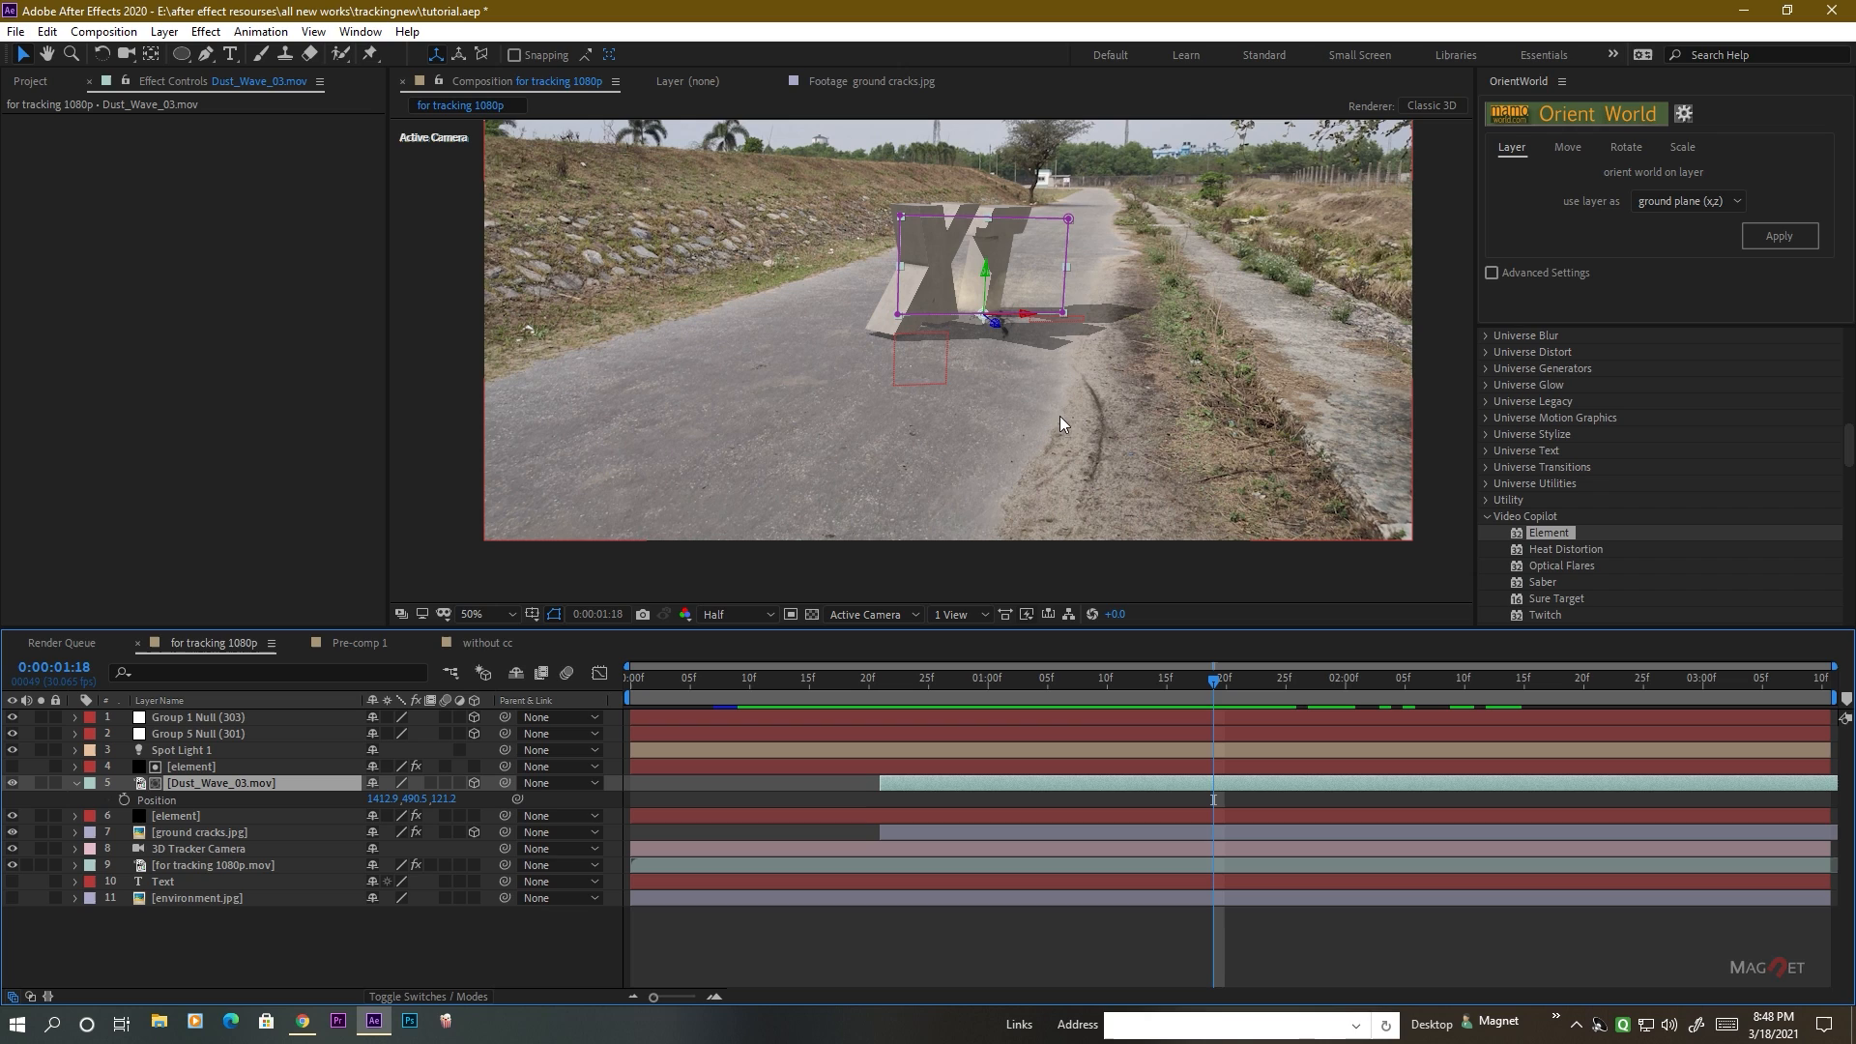
Try flipping the ground cracks.jpg layer horizontally and undo the flip.
{"action": "left_click", "coordinate": [192, 833]}
{"action": "right_click", "coordinate": [182, 833]}
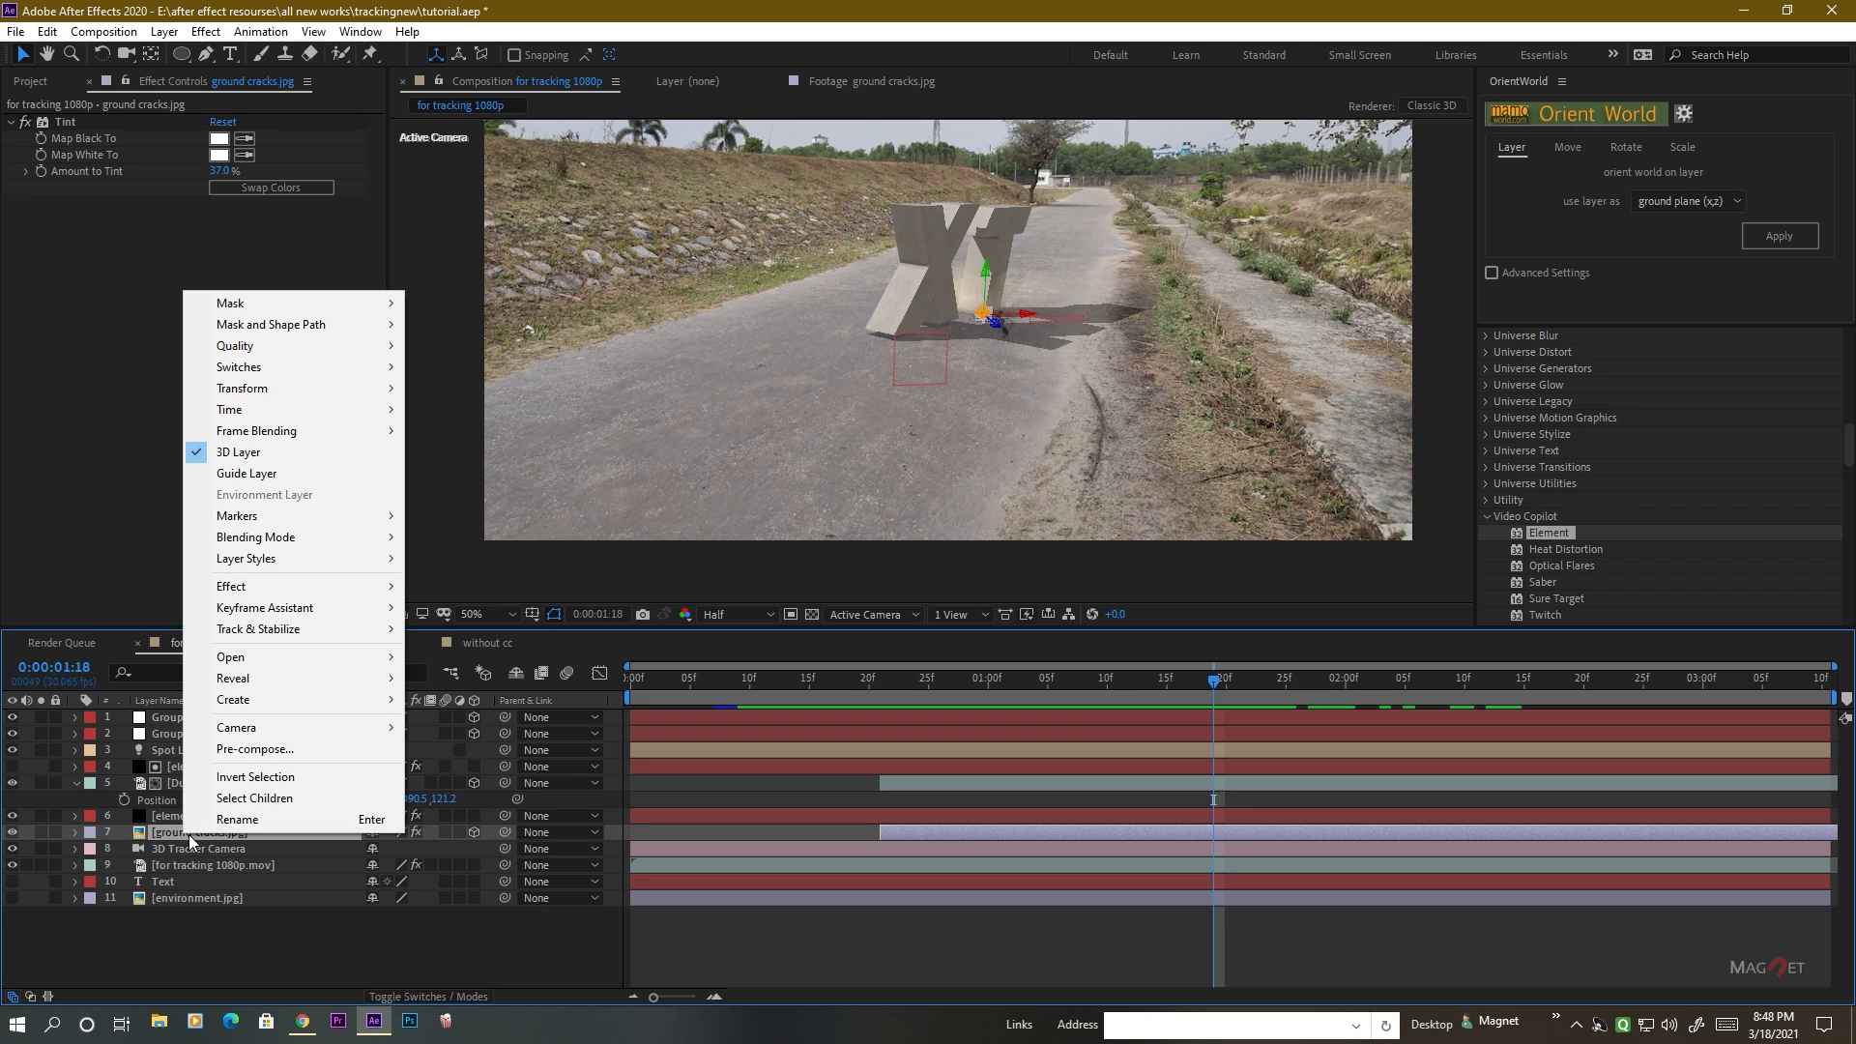
{"action": "mouse_move", "coordinate": [247, 390]}
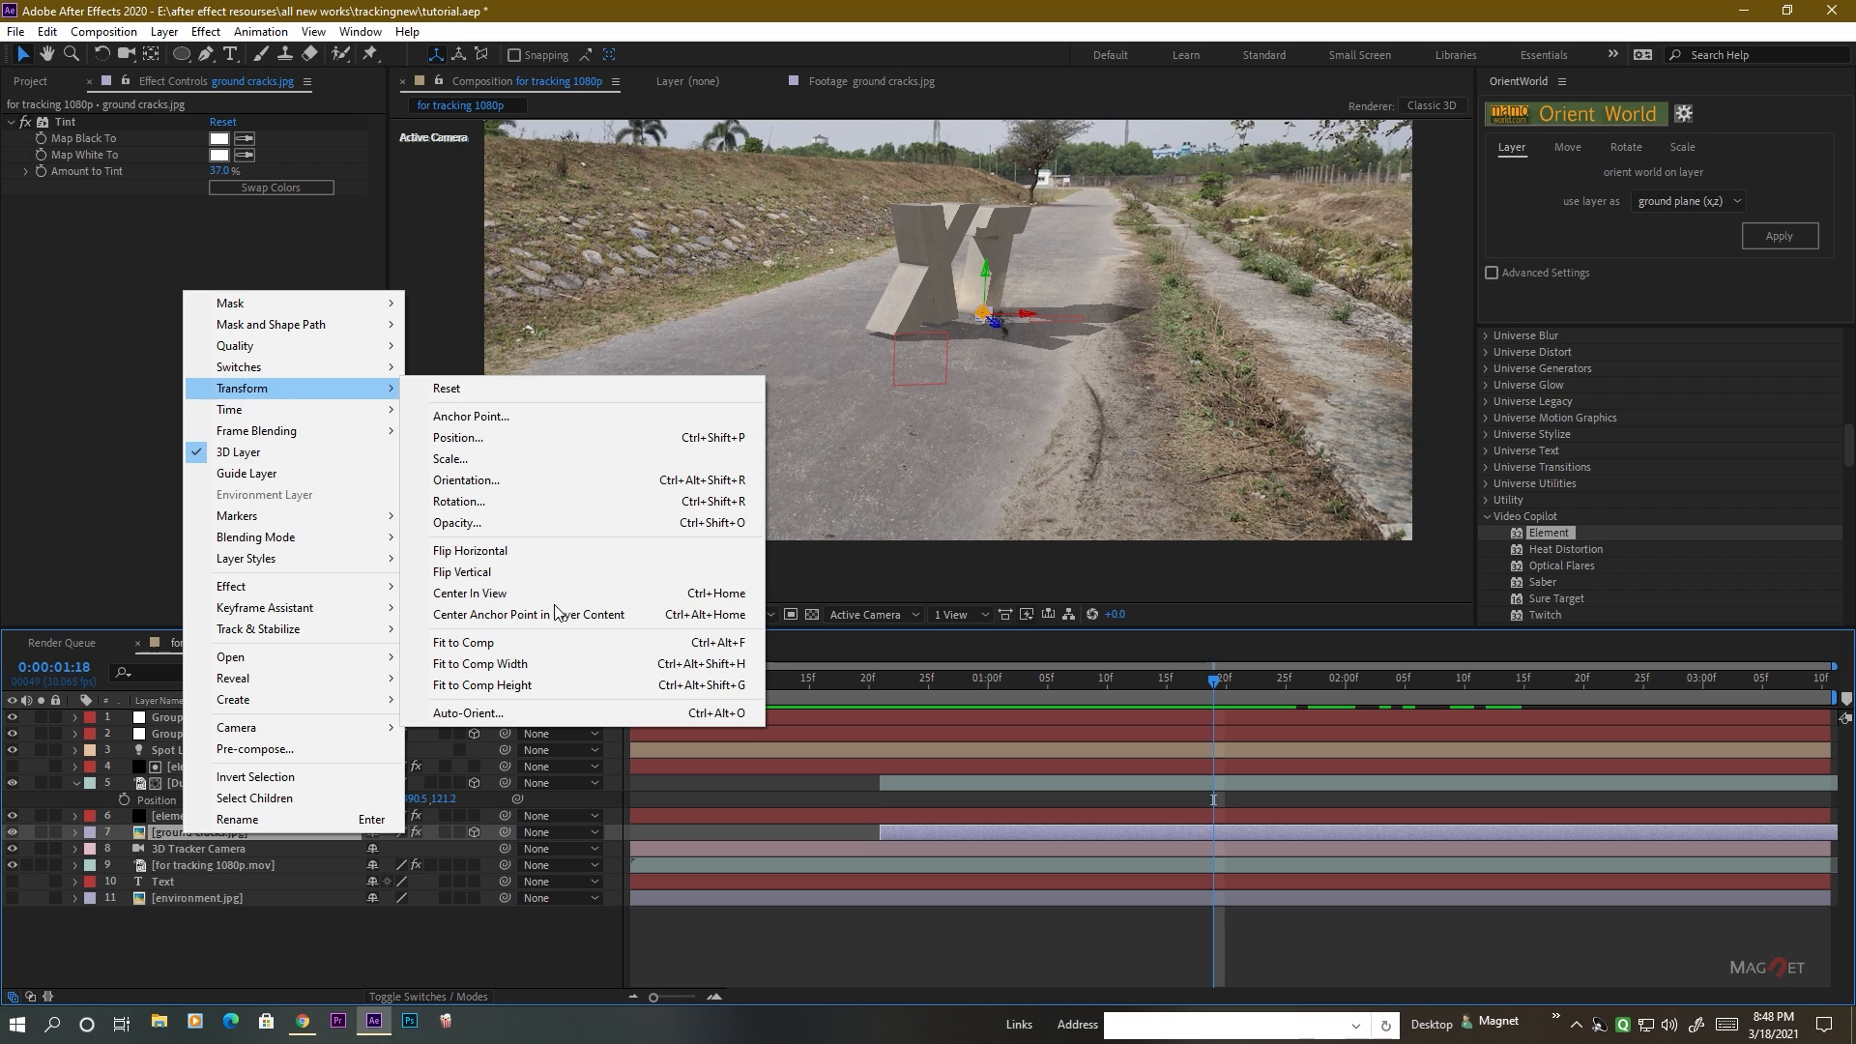
{"action": "left_click", "coordinate": [473, 552]}
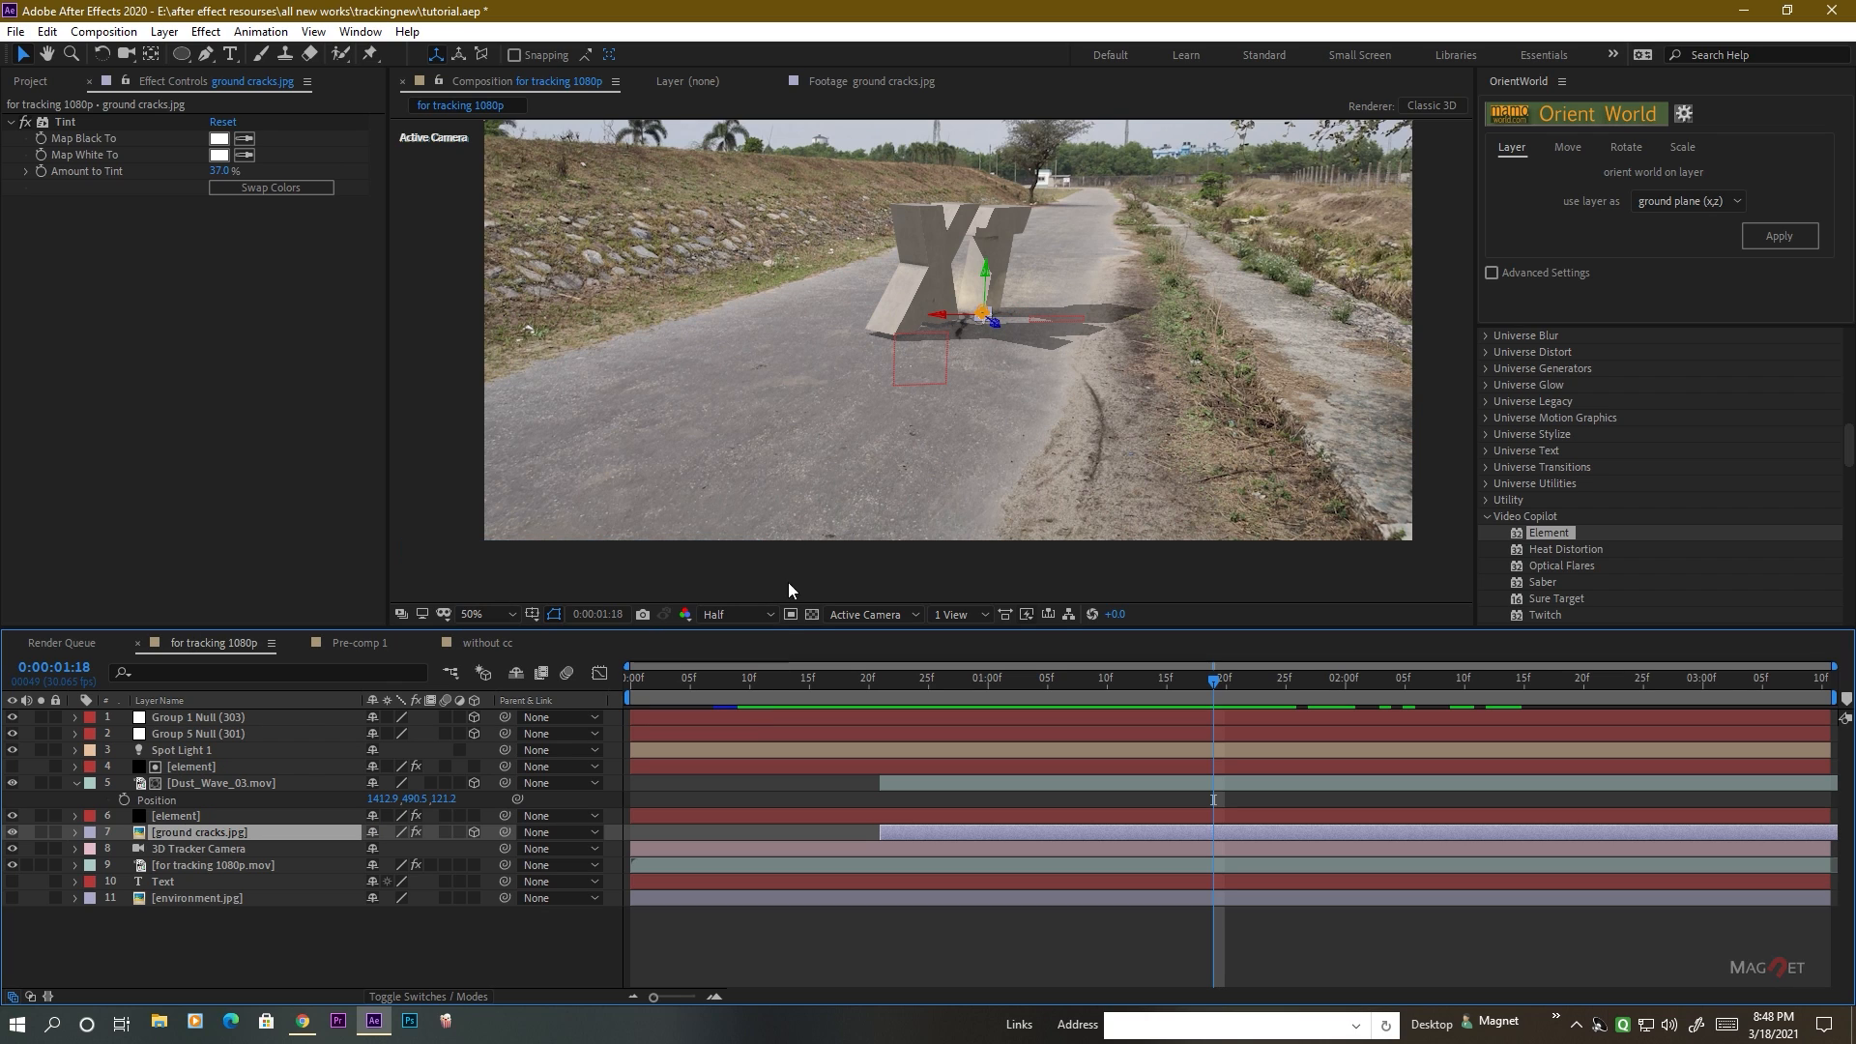
{"action": "key", "text": "period"}
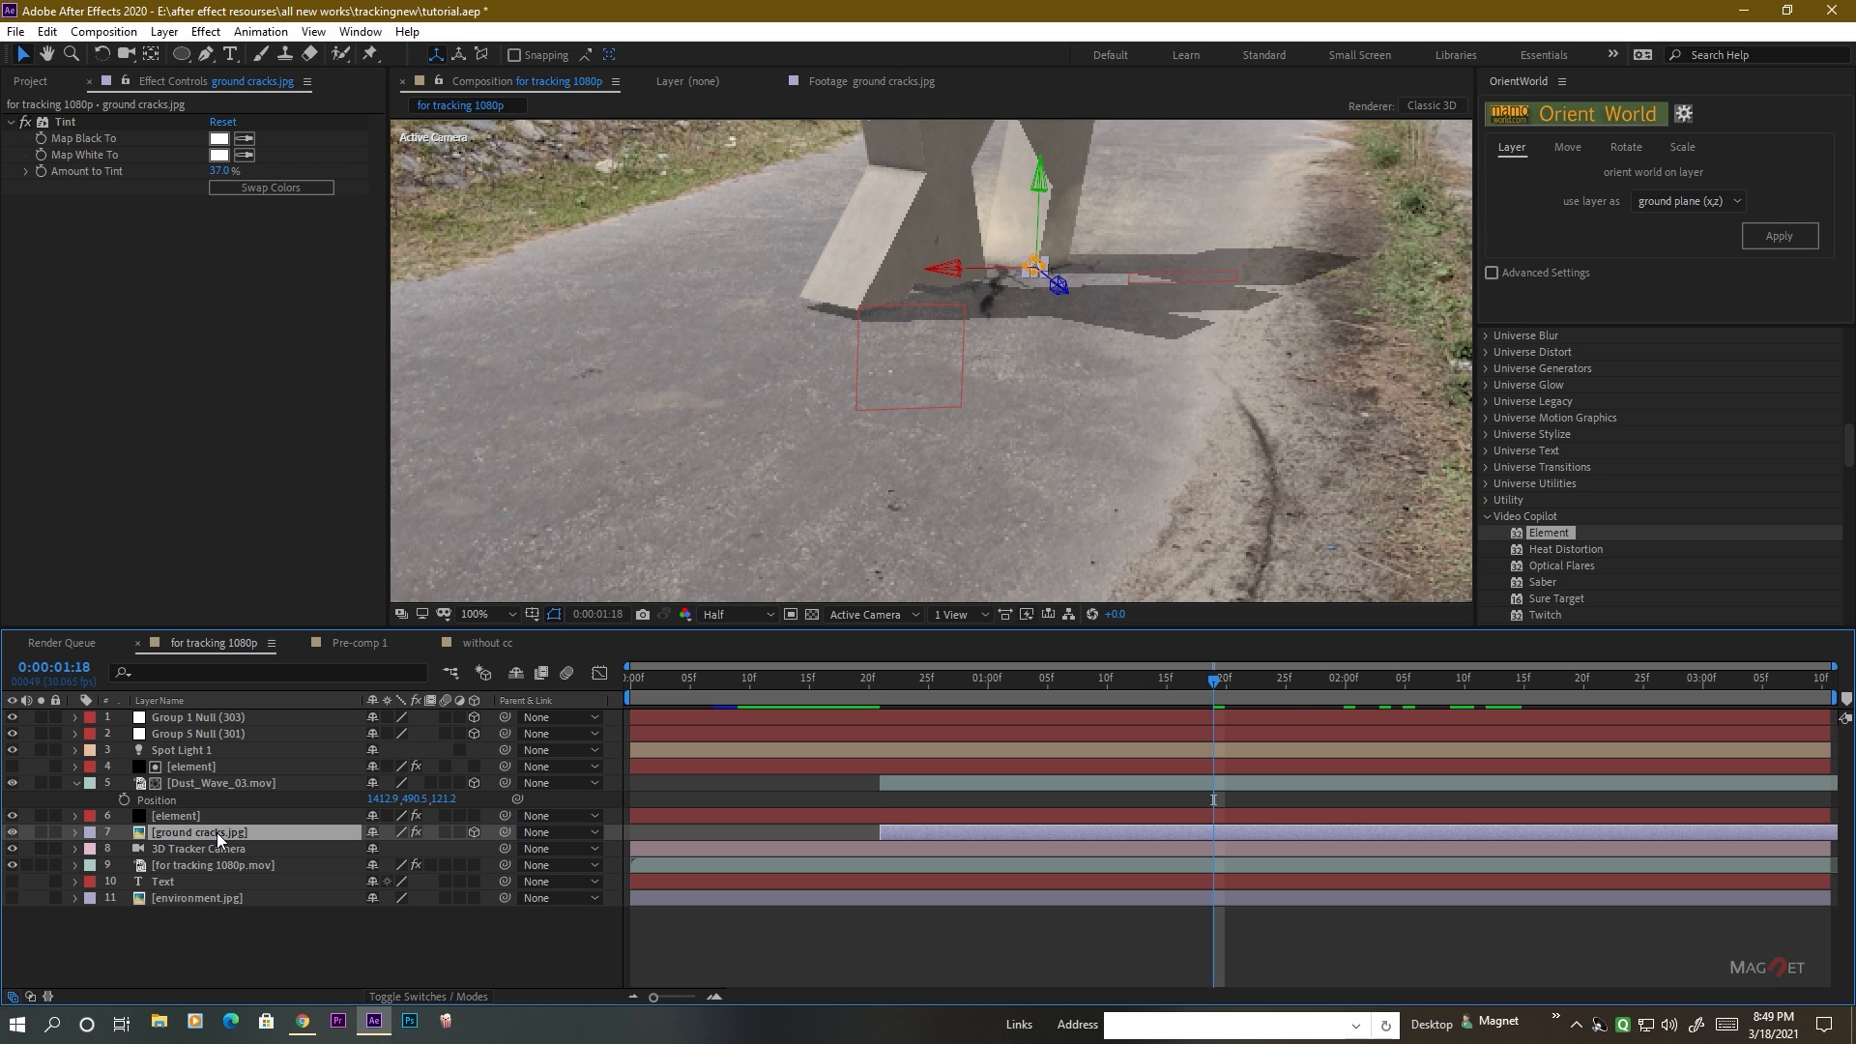
{"action": "key", "text": "ctrl+z"}
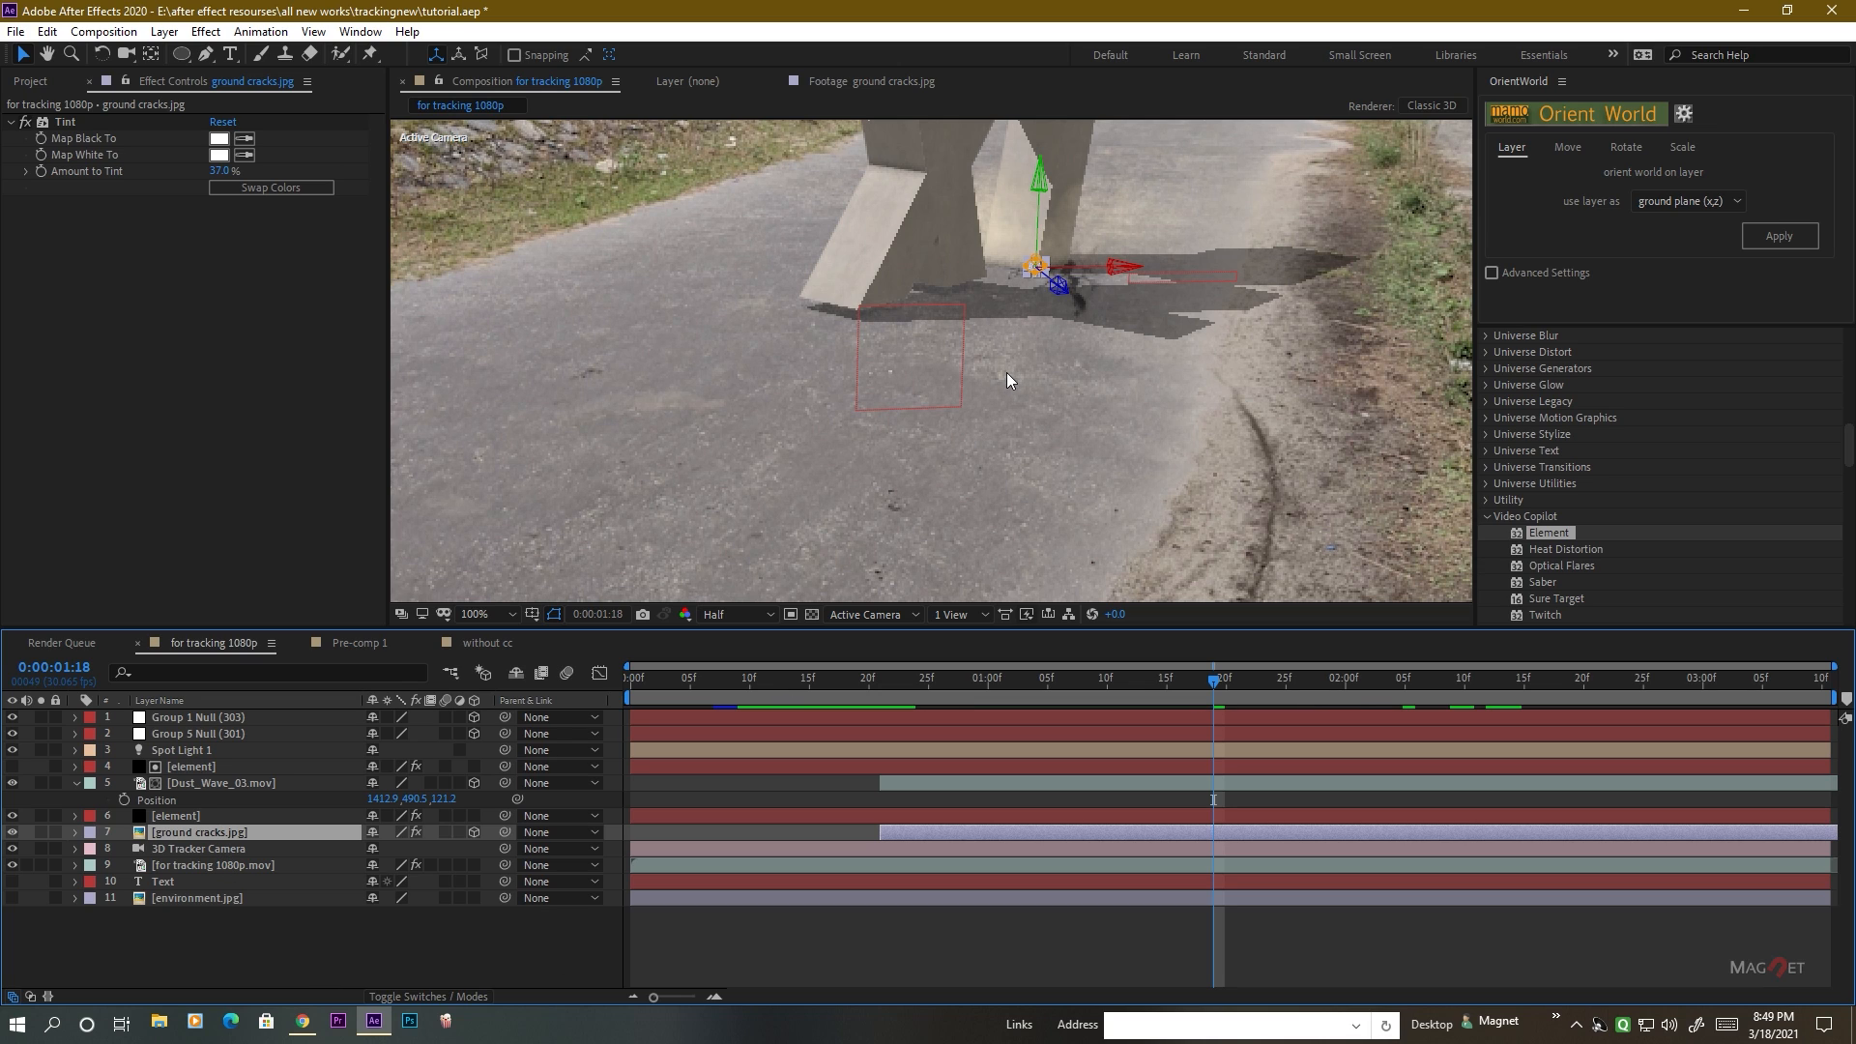
Compare the frame at the first letter's landing with the frame after the second letter has landed.
{"action": "key", "text": "comma"}
{"action": "key", "text": "comma"}
{"action": "key", "text": "period"}
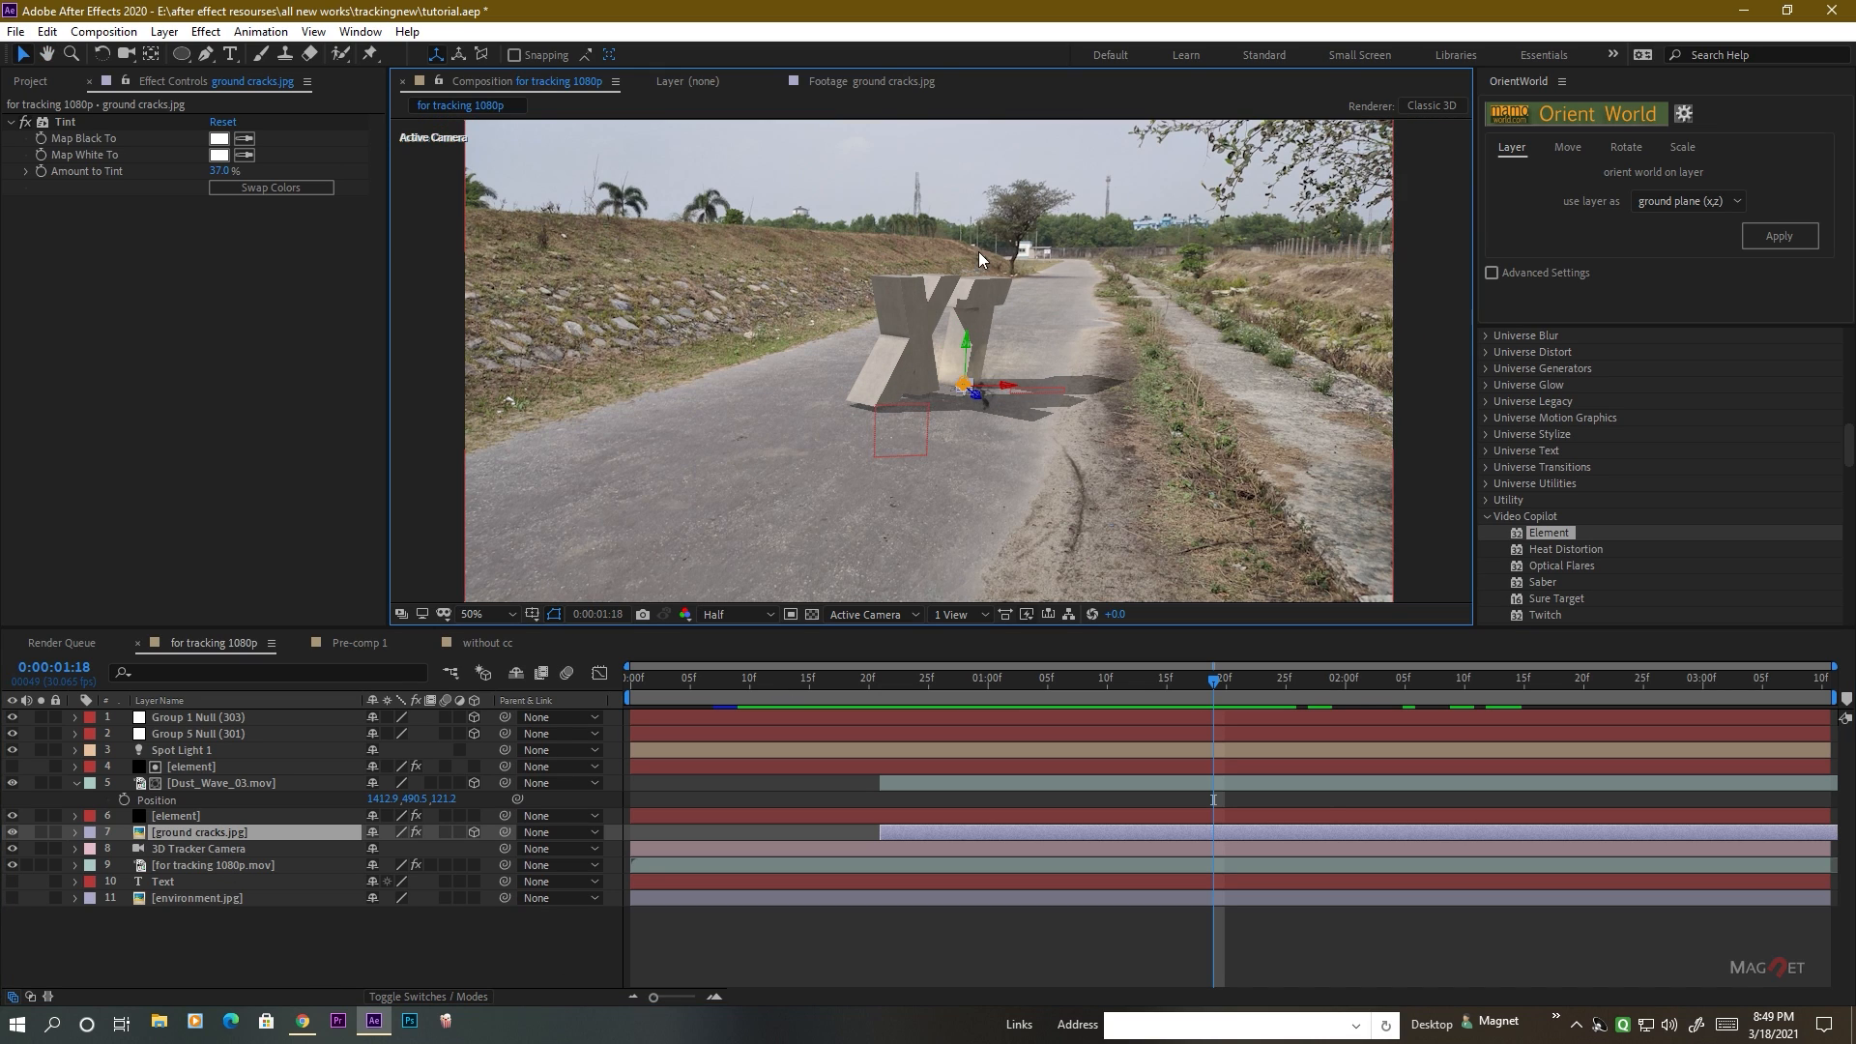
{"action": "left_click_drag", "start_coordinate": [1214, 681], "coordinate": [880, 694]}
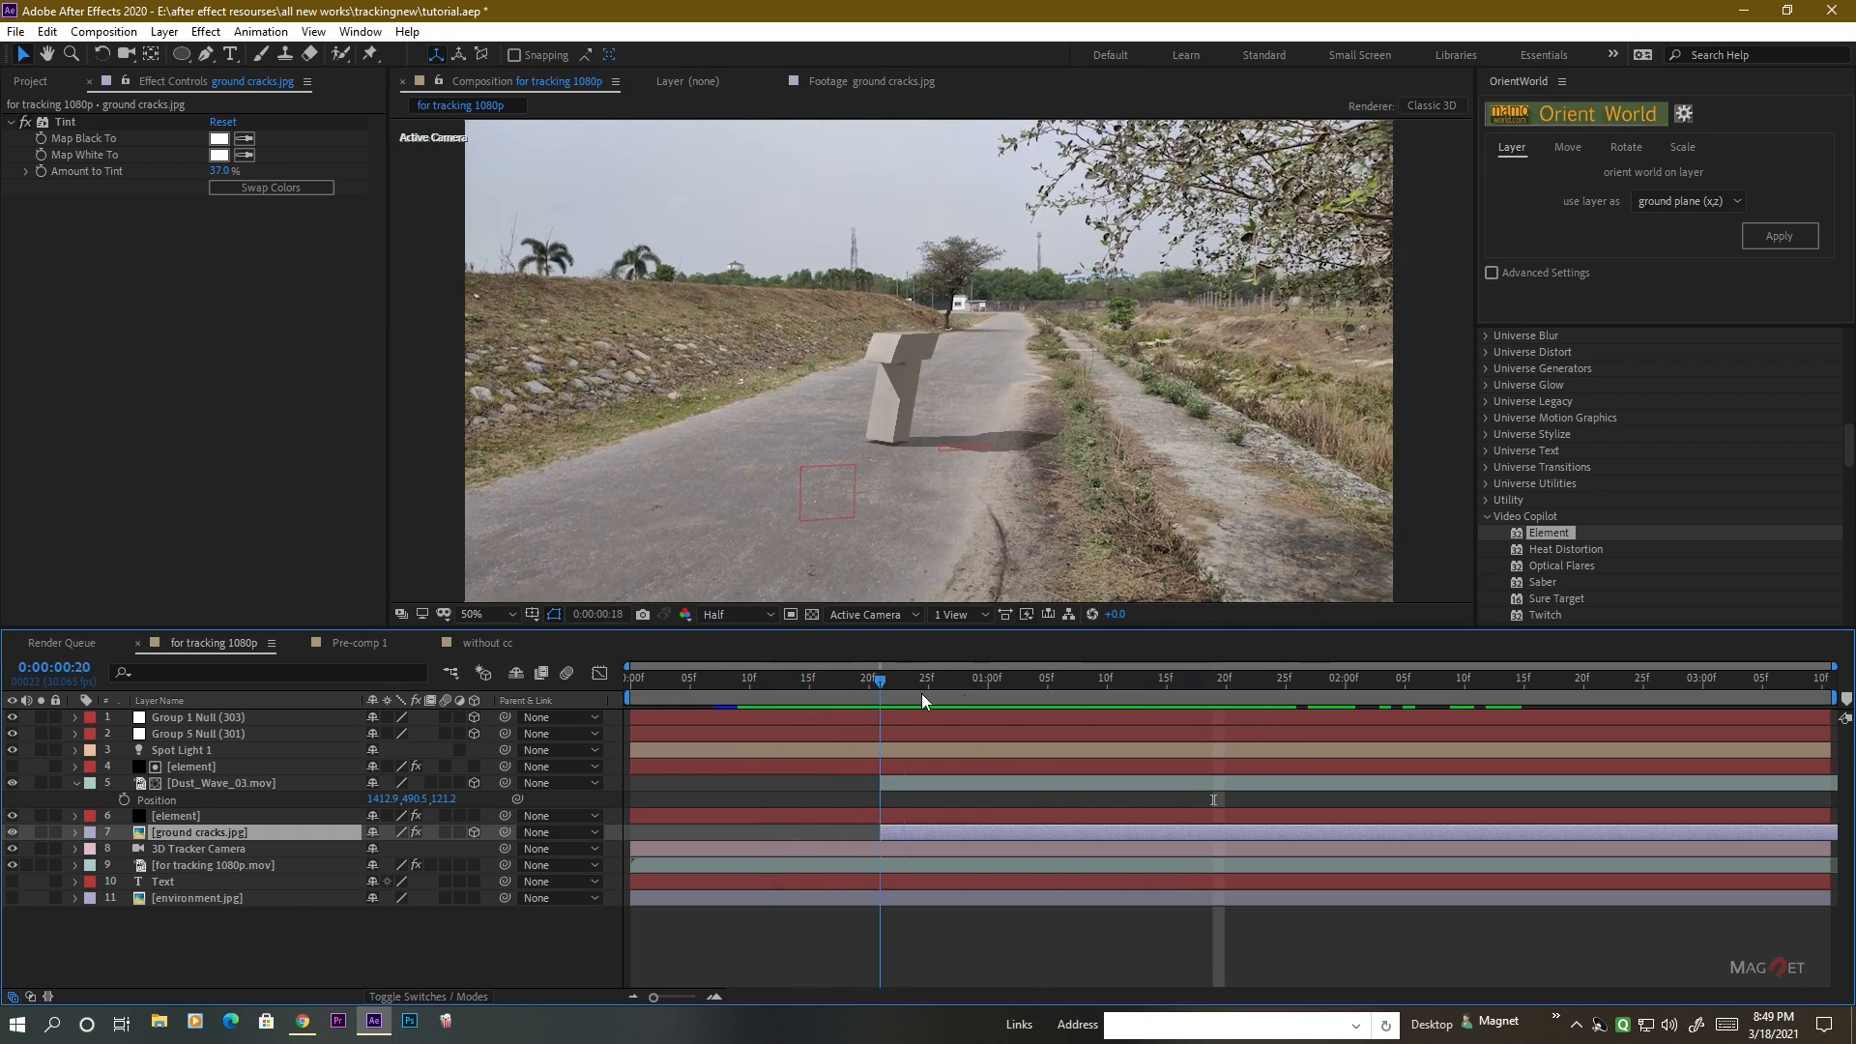
{"action": "left_click", "coordinate": [1249, 695]}
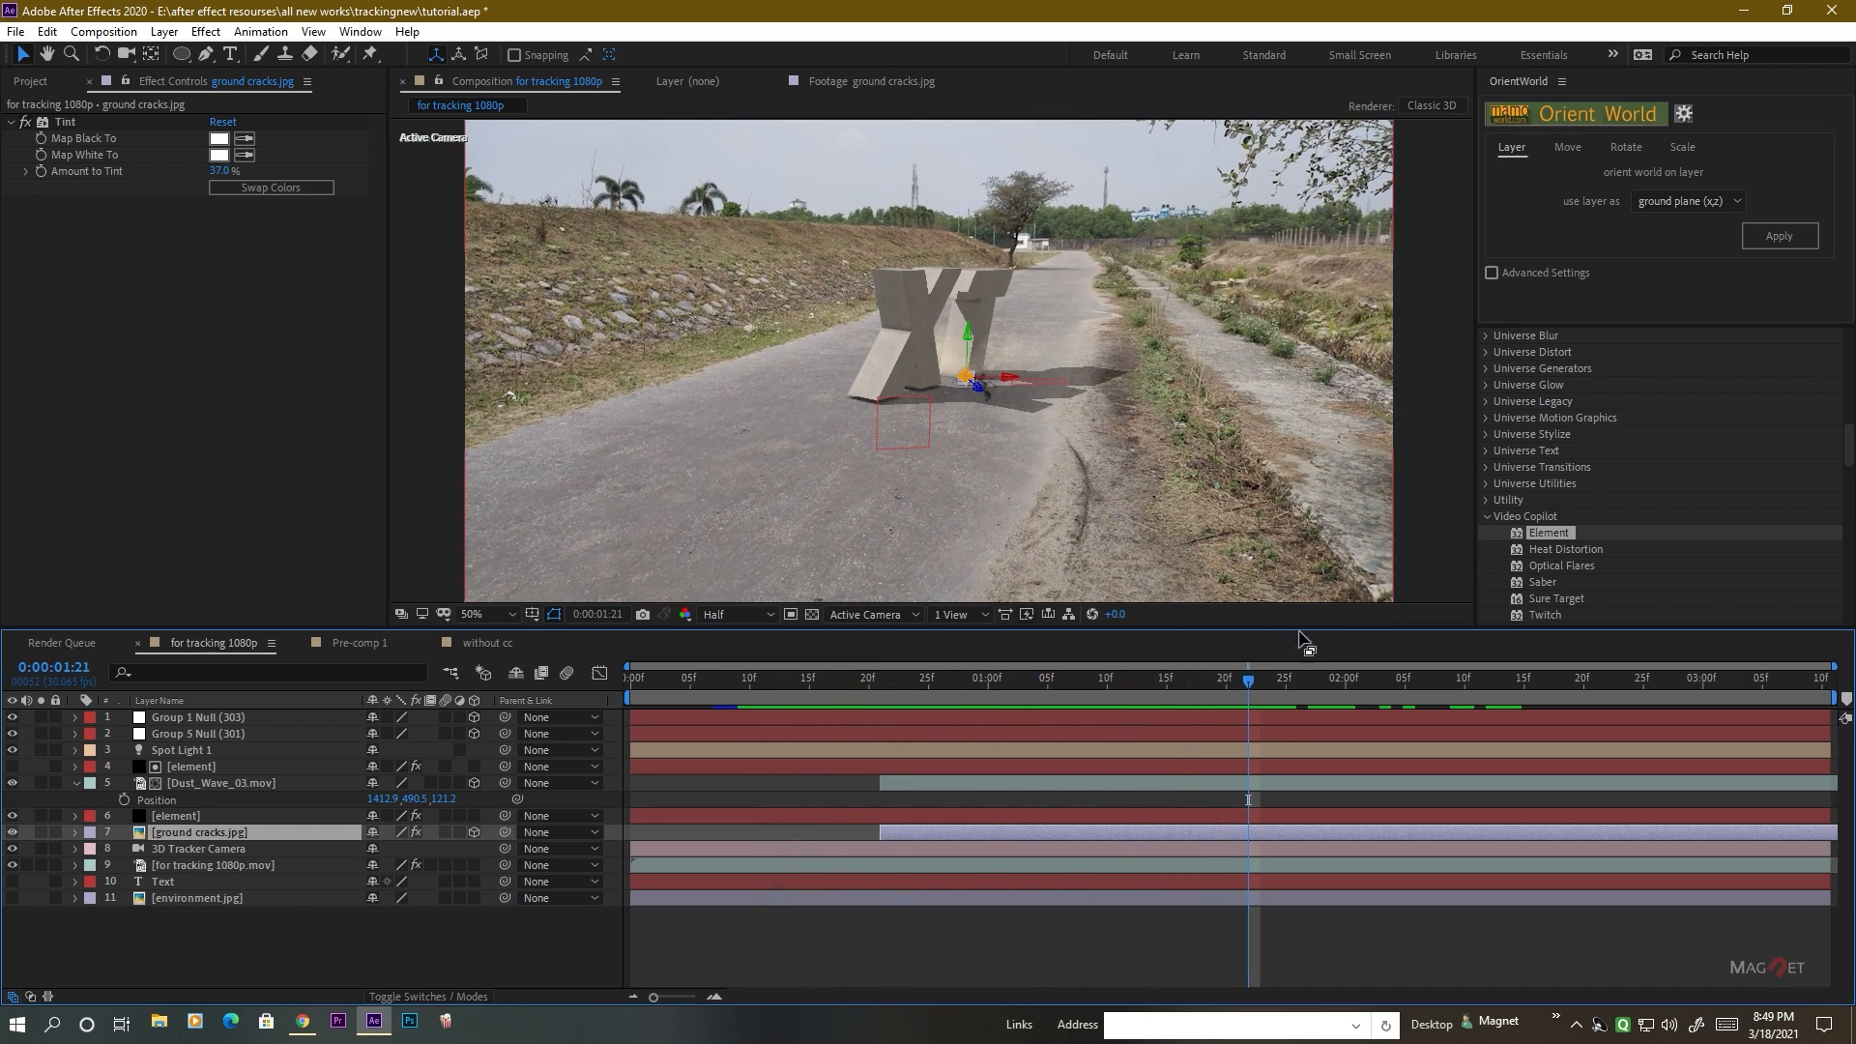
Set Motion Blur to On in the lower element layer's Element render settings while the third letter is falling at 0:00:01:23.
{"action": "left_click_drag", "start_coordinate": [1249, 683], "coordinate": [1275, 744]}
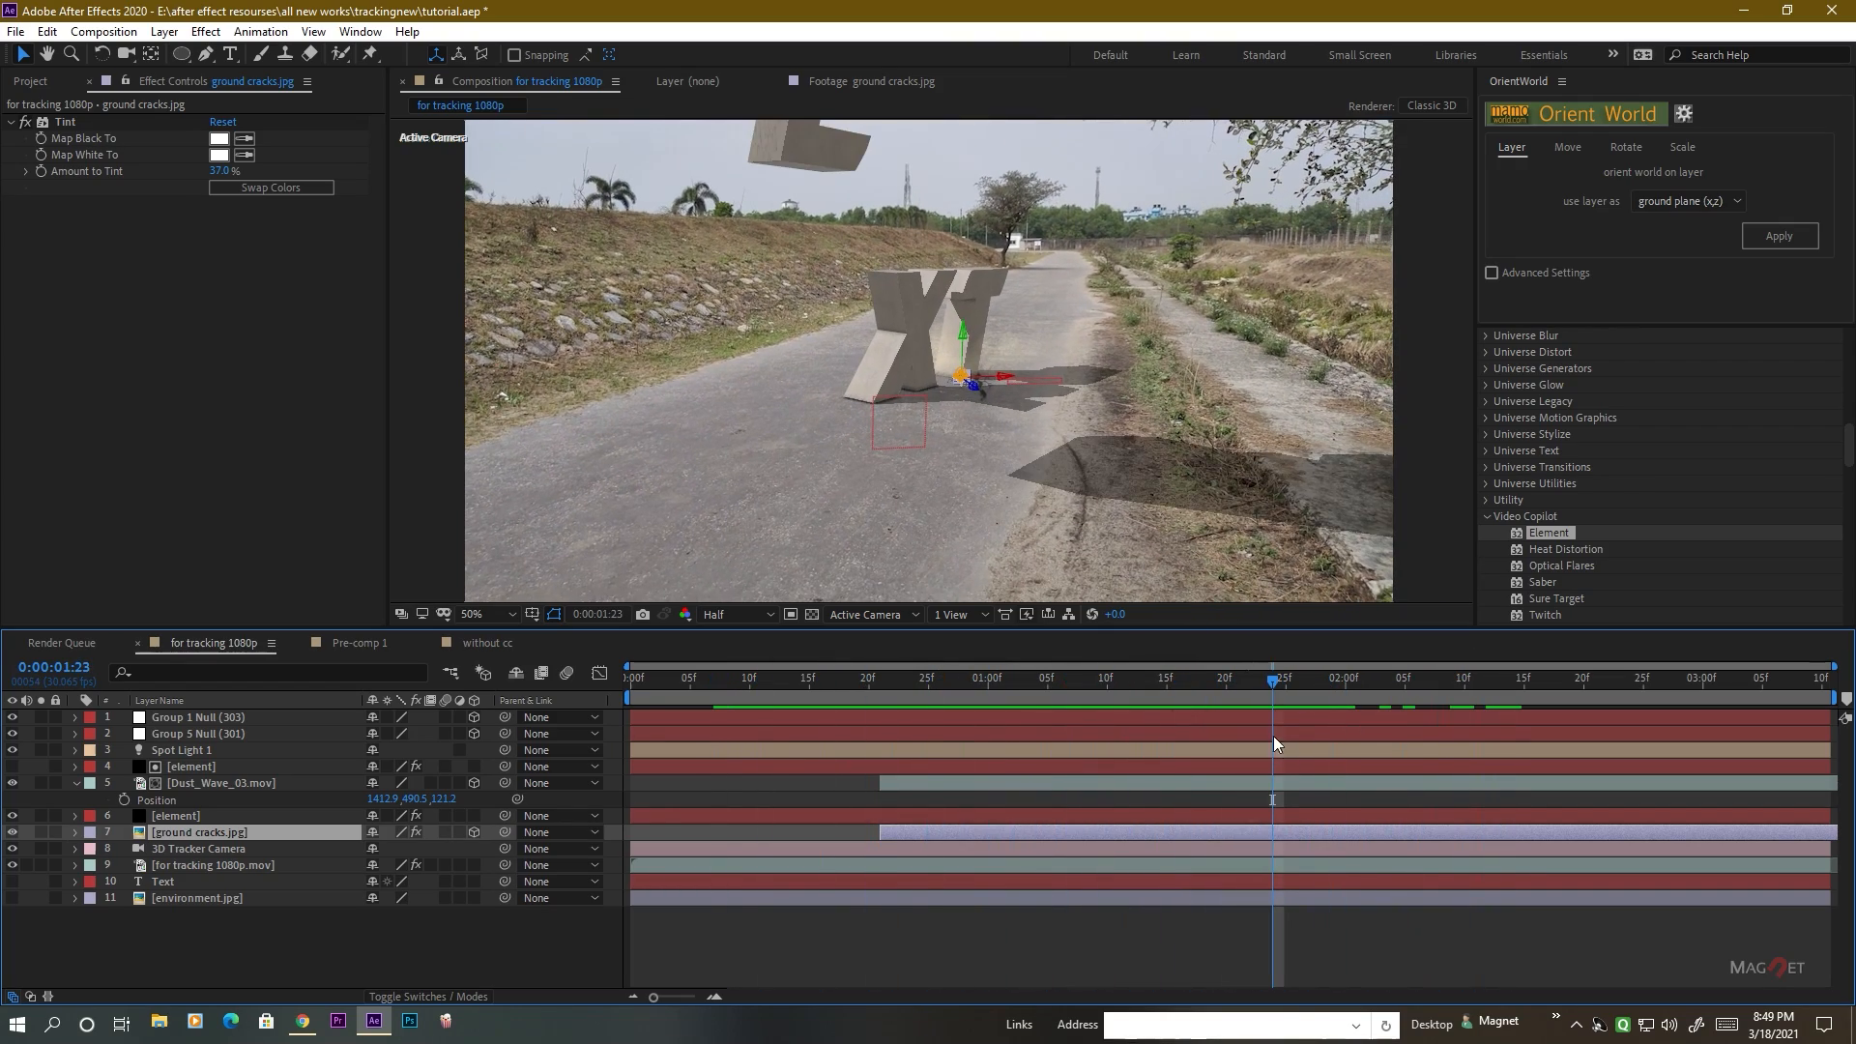
{"action": "left_click", "coordinate": [170, 815]}
{"action": "left_click", "coordinate": [26, 317]}
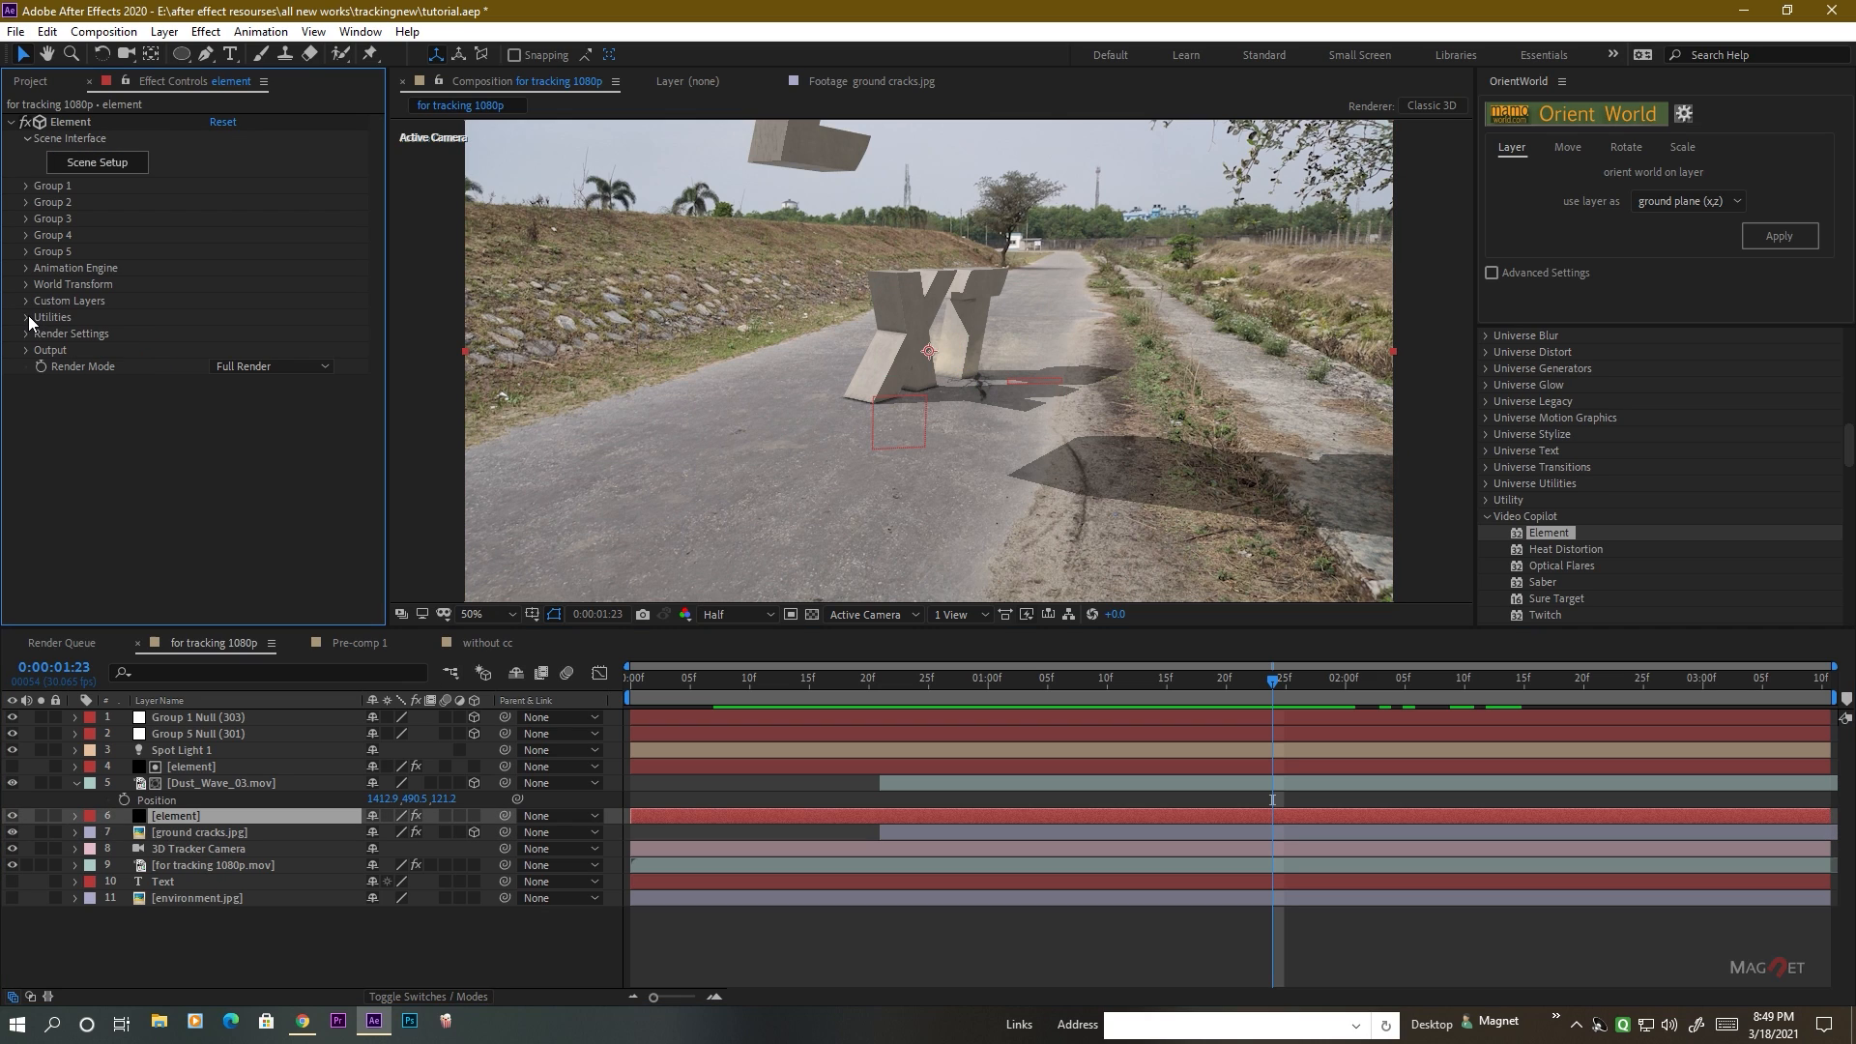
{"action": "left_click", "coordinate": [26, 334]}
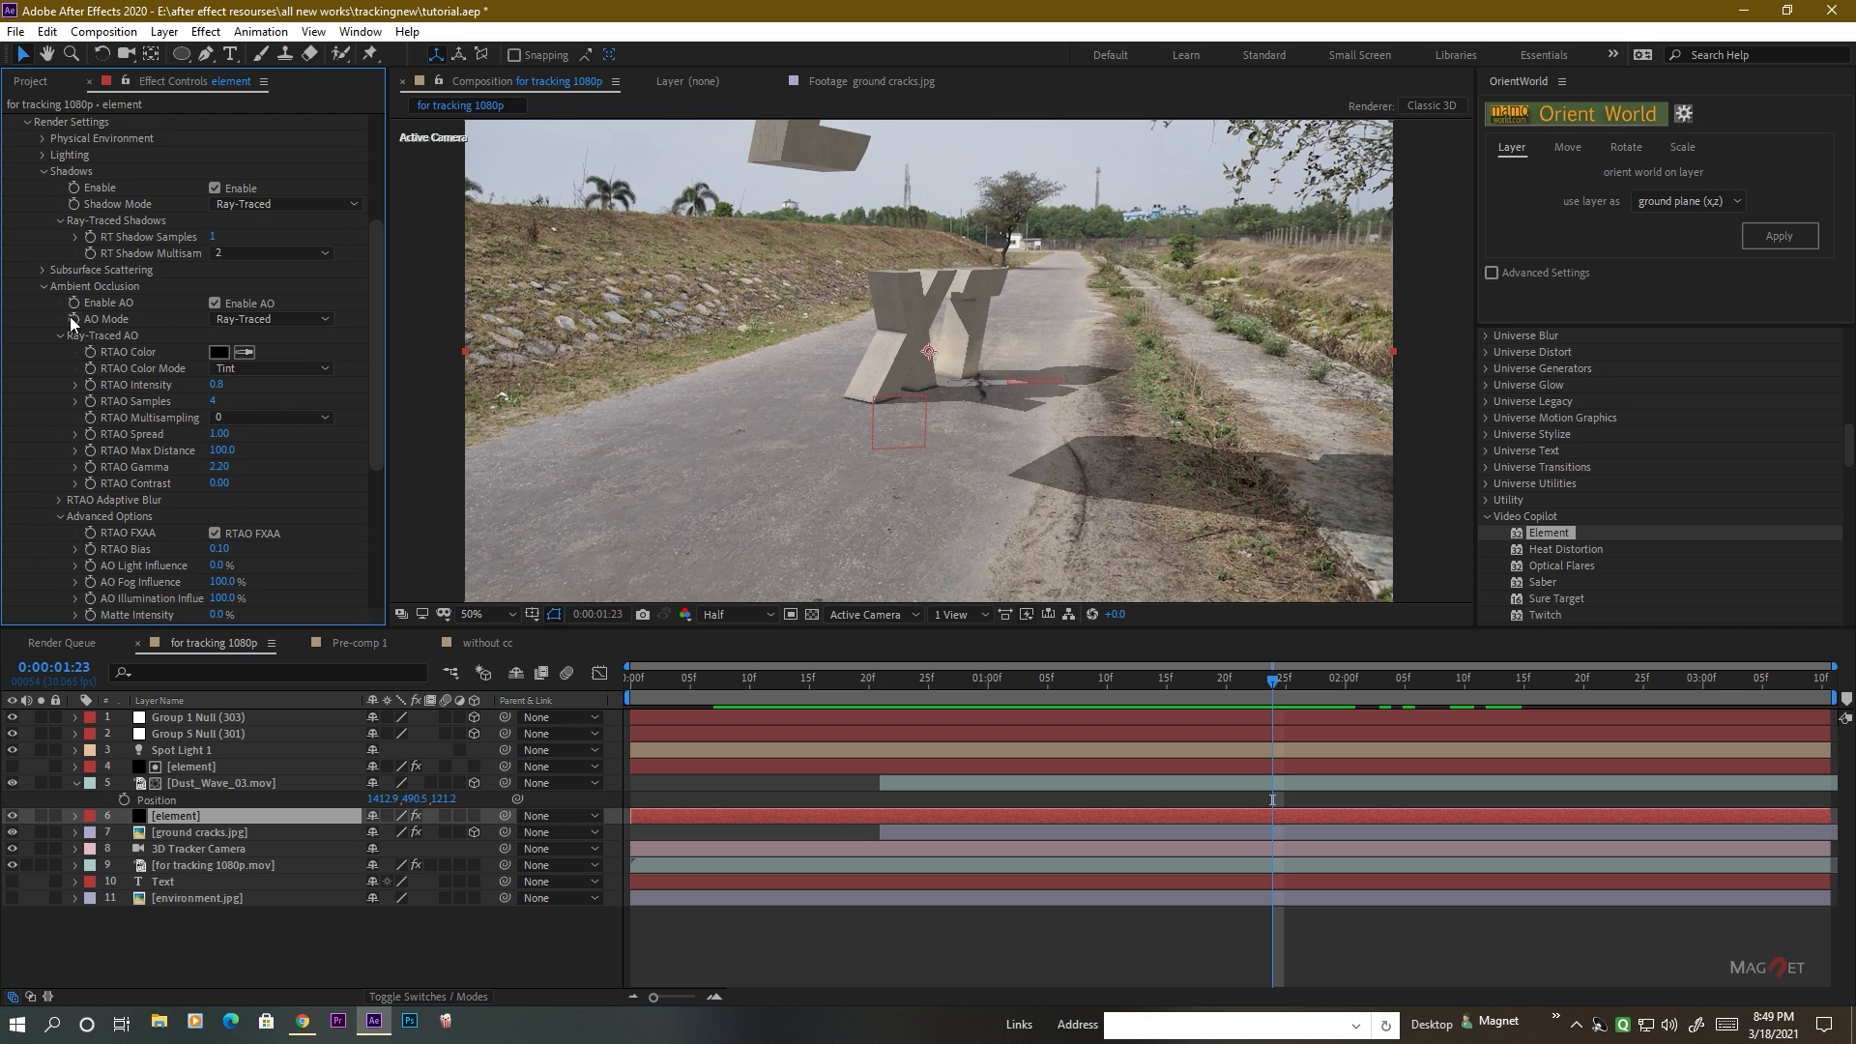
{"action": "scroll", "coordinate": [97, 485], "scroll_direction": "down", "scroll_amount": 5}
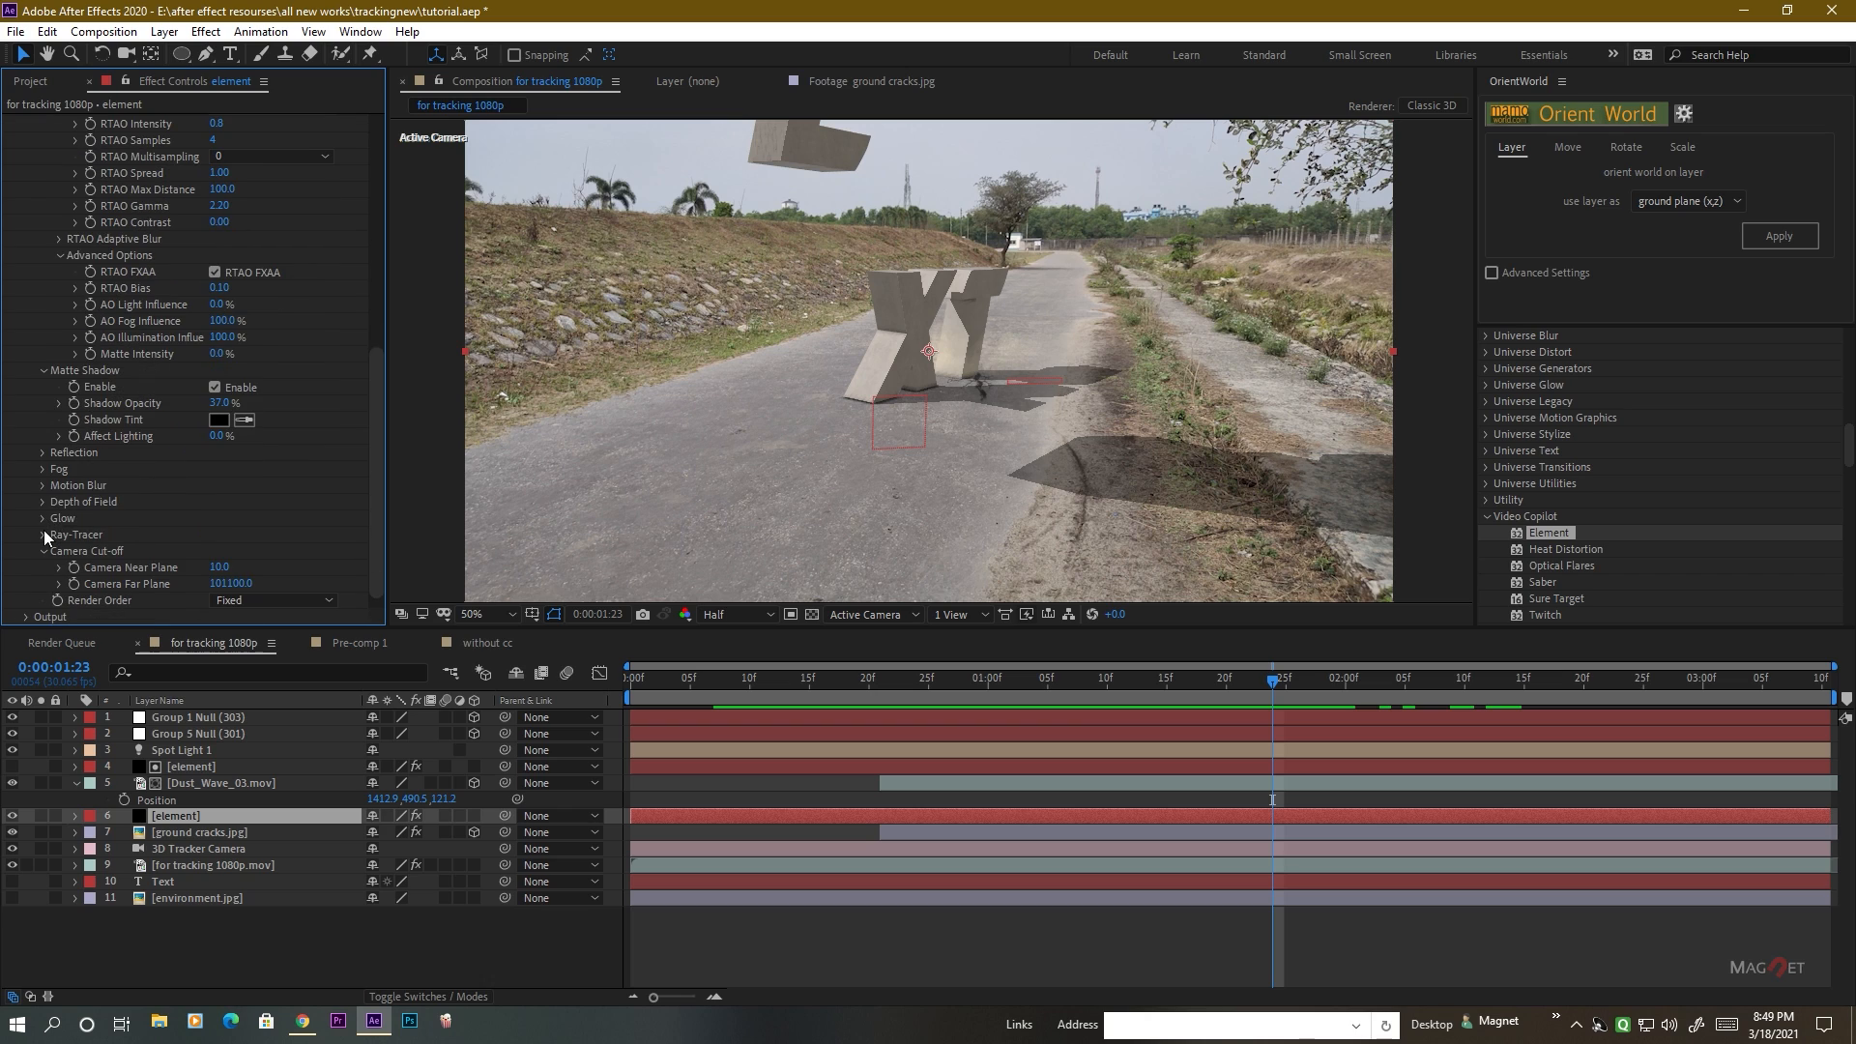
{"action": "left_click", "coordinate": [43, 484]}
{"action": "left_click", "coordinate": [253, 503]}
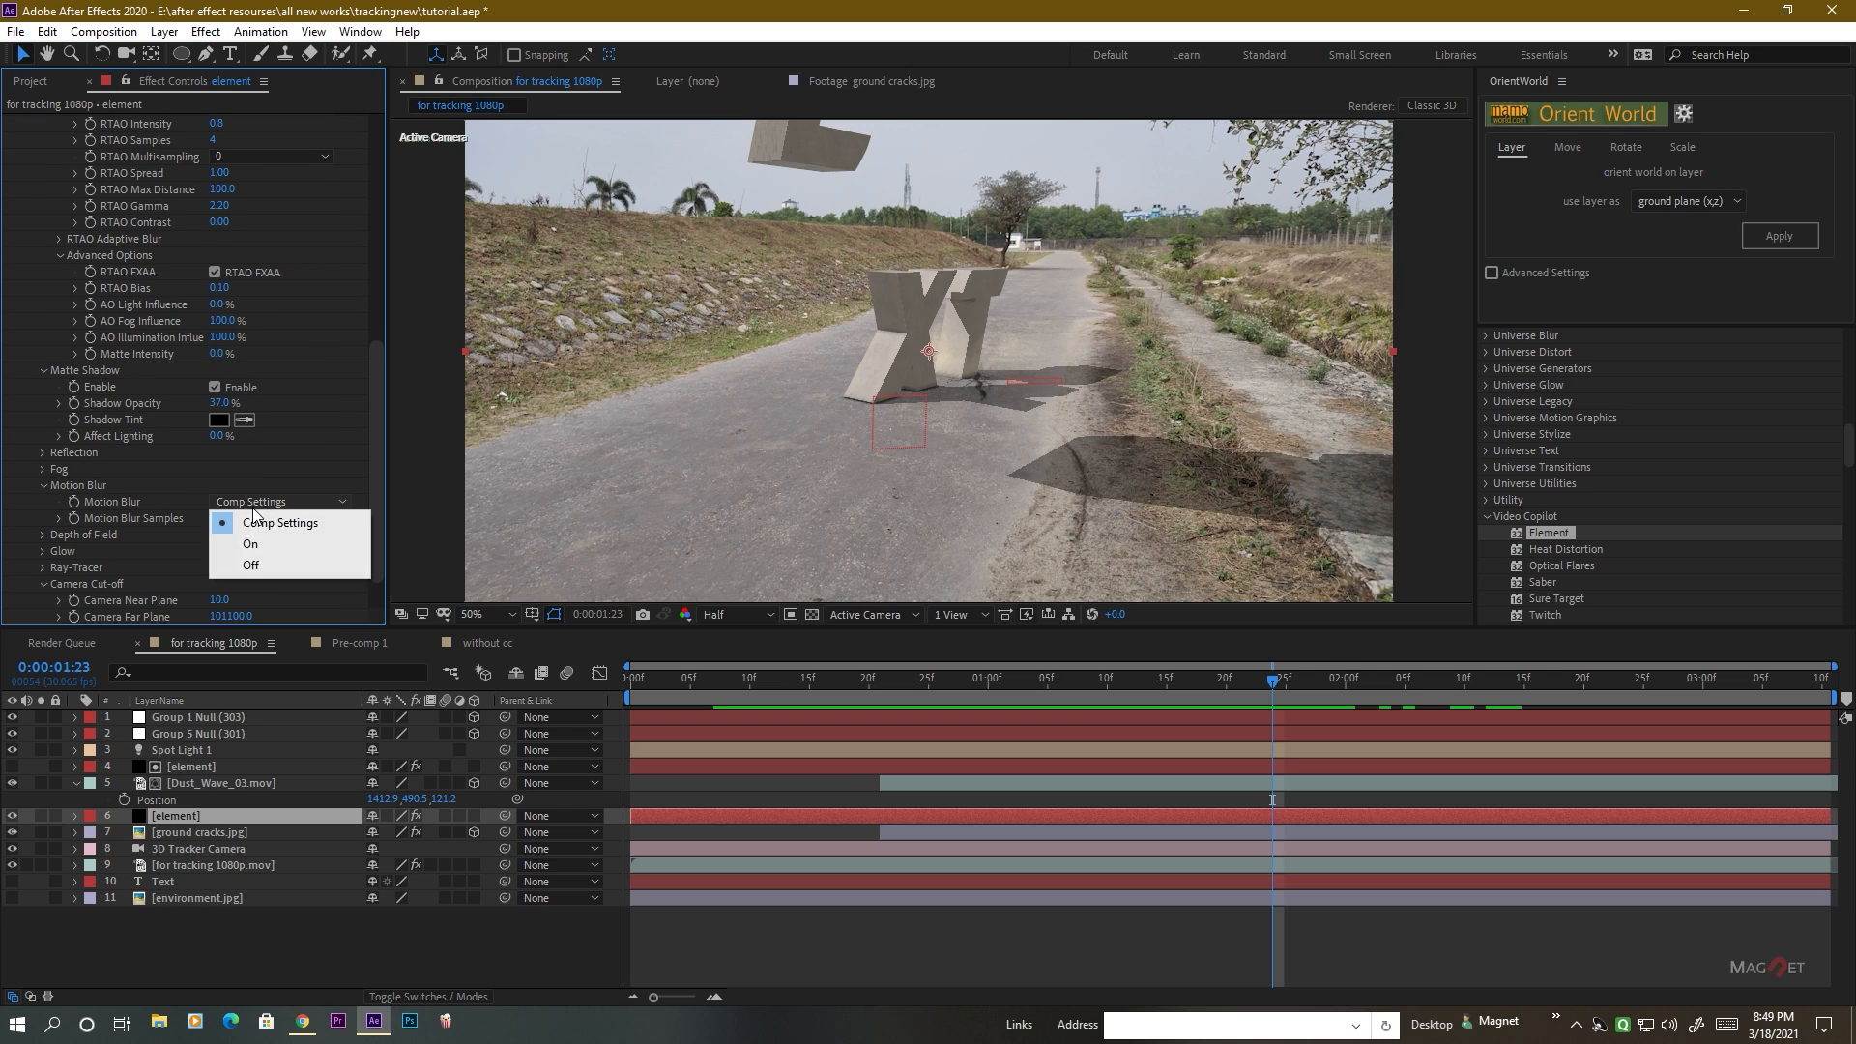
{"action": "left_click", "coordinate": [271, 543]}
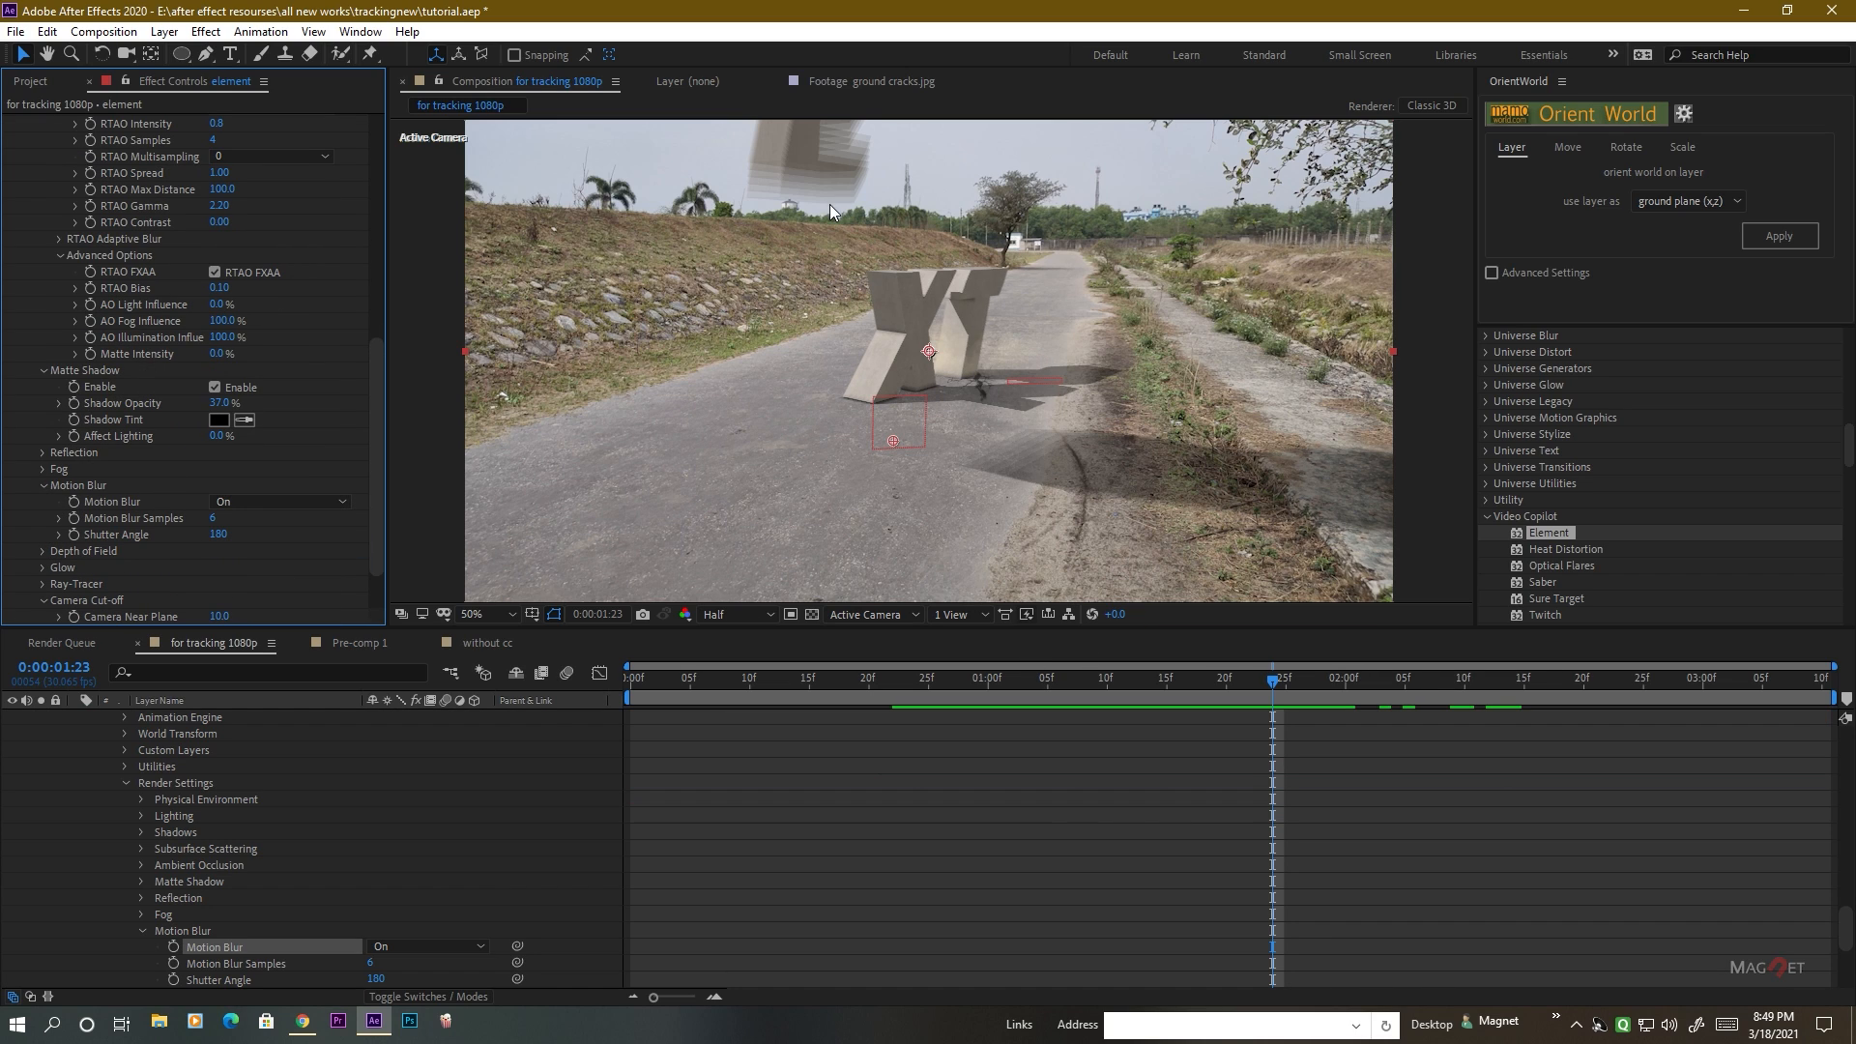
Set the Element effect's Motion Blur Samples to 25 and inspect the blur on the falling letter.
{"action": "key", "text": "slash"}
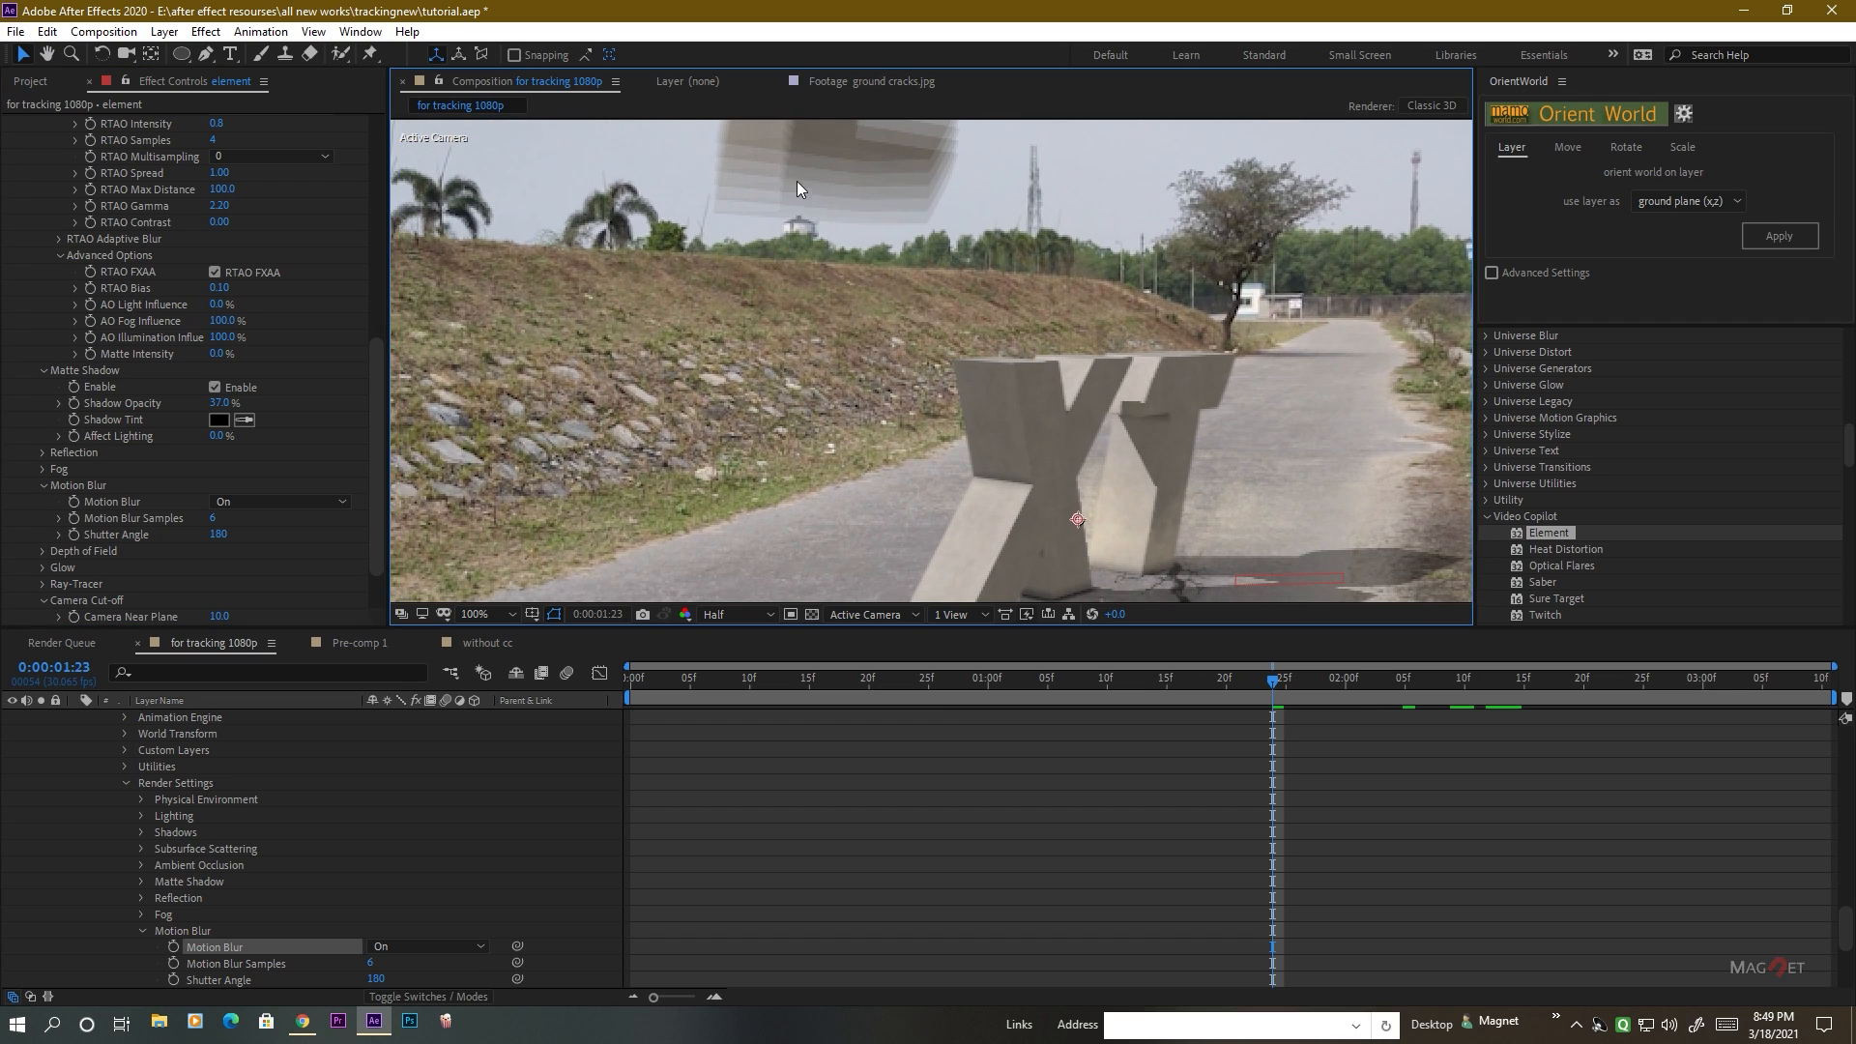
{"action": "scroll", "coordinate": [855, 170], "scroll_direction": "up", "scroll_amount": 2}
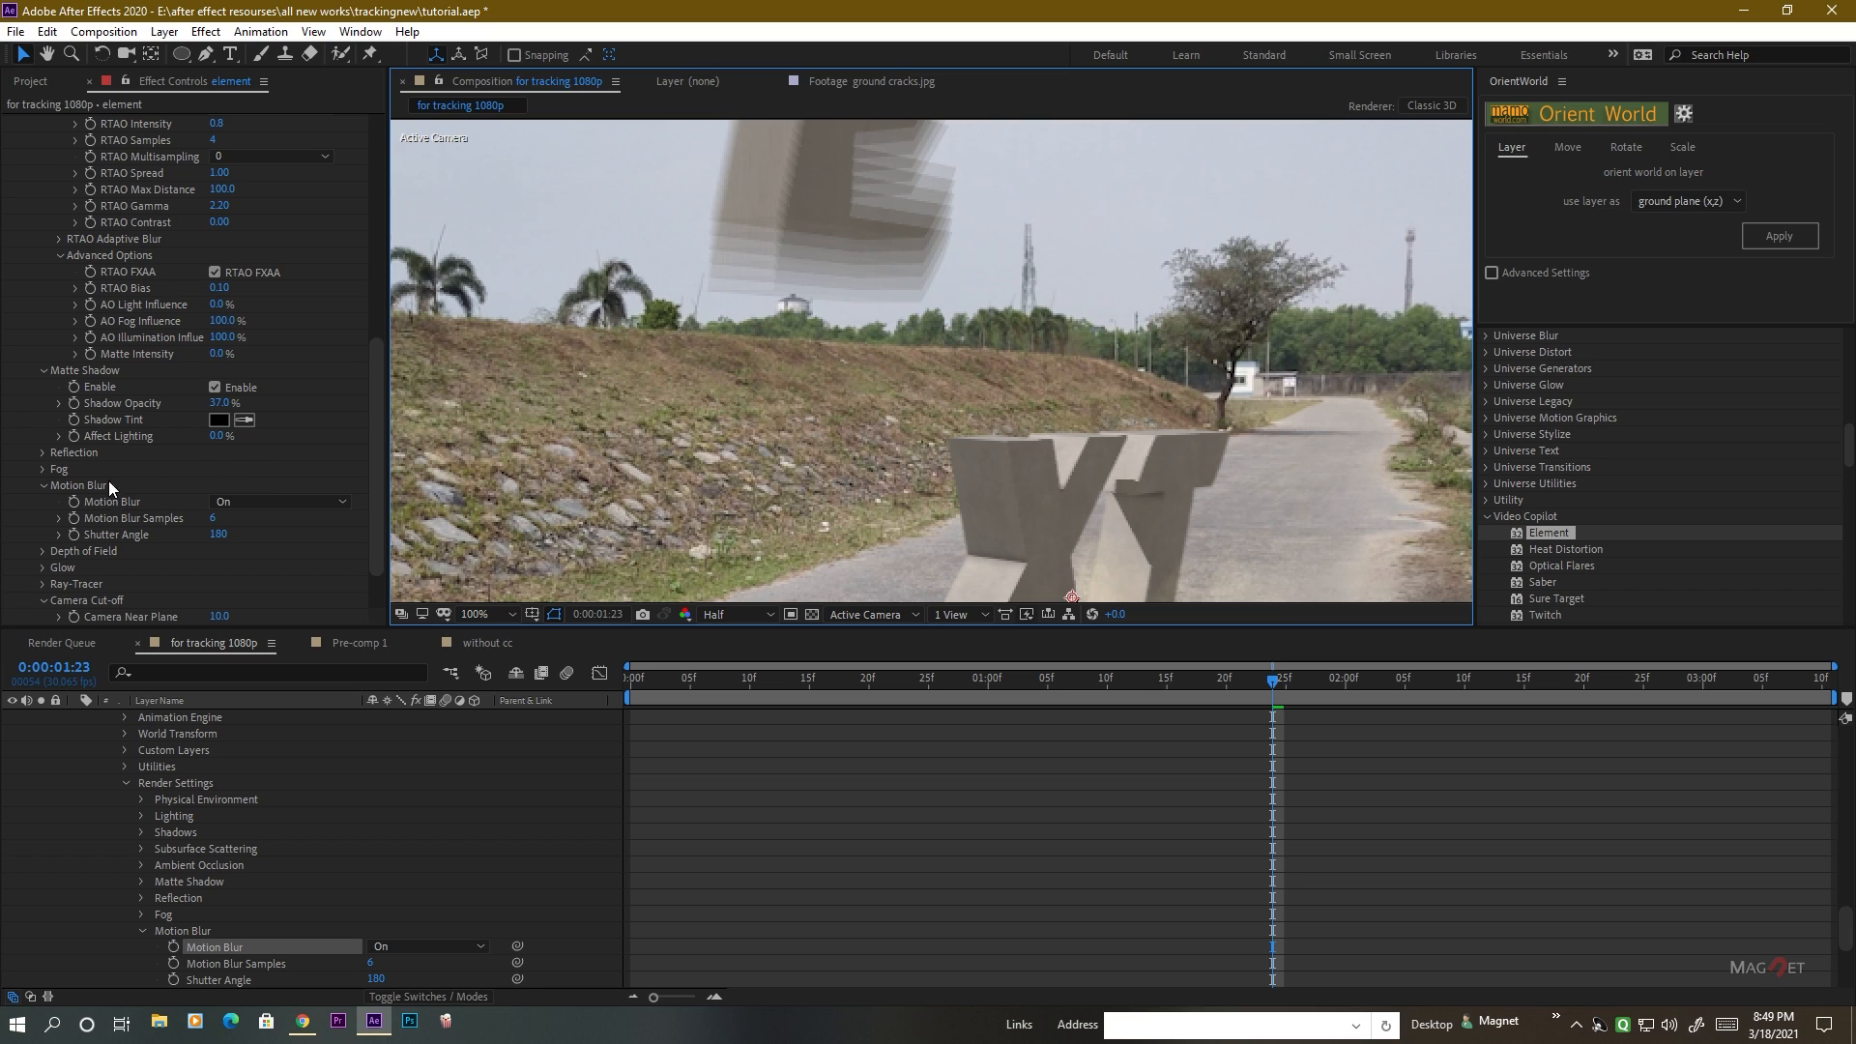
{"action": "scroll", "coordinate": [108, 479], "scroll_direction": "down", "scroll_amount": 1}
{"action": "left_click", "coordinate": [217, 475]}
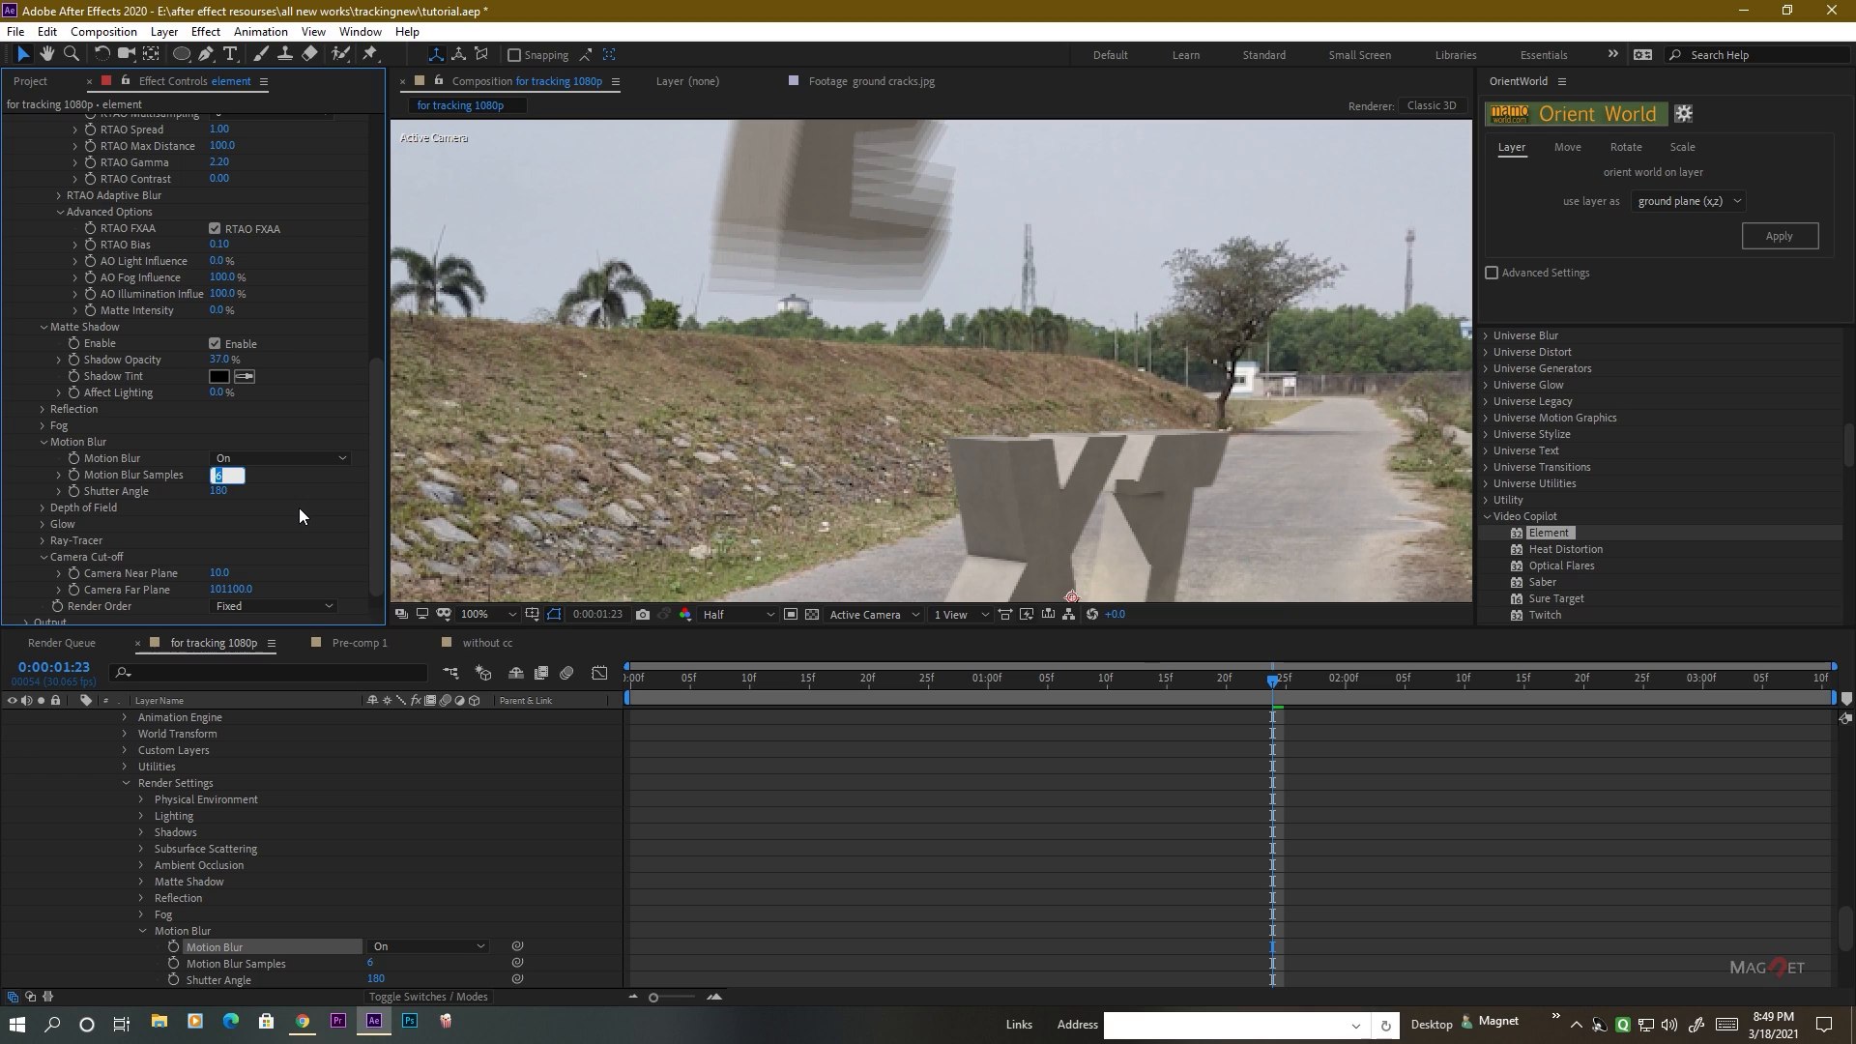
{"action": "type", "text": "25"}
{"action": "key", "text": "Return"}
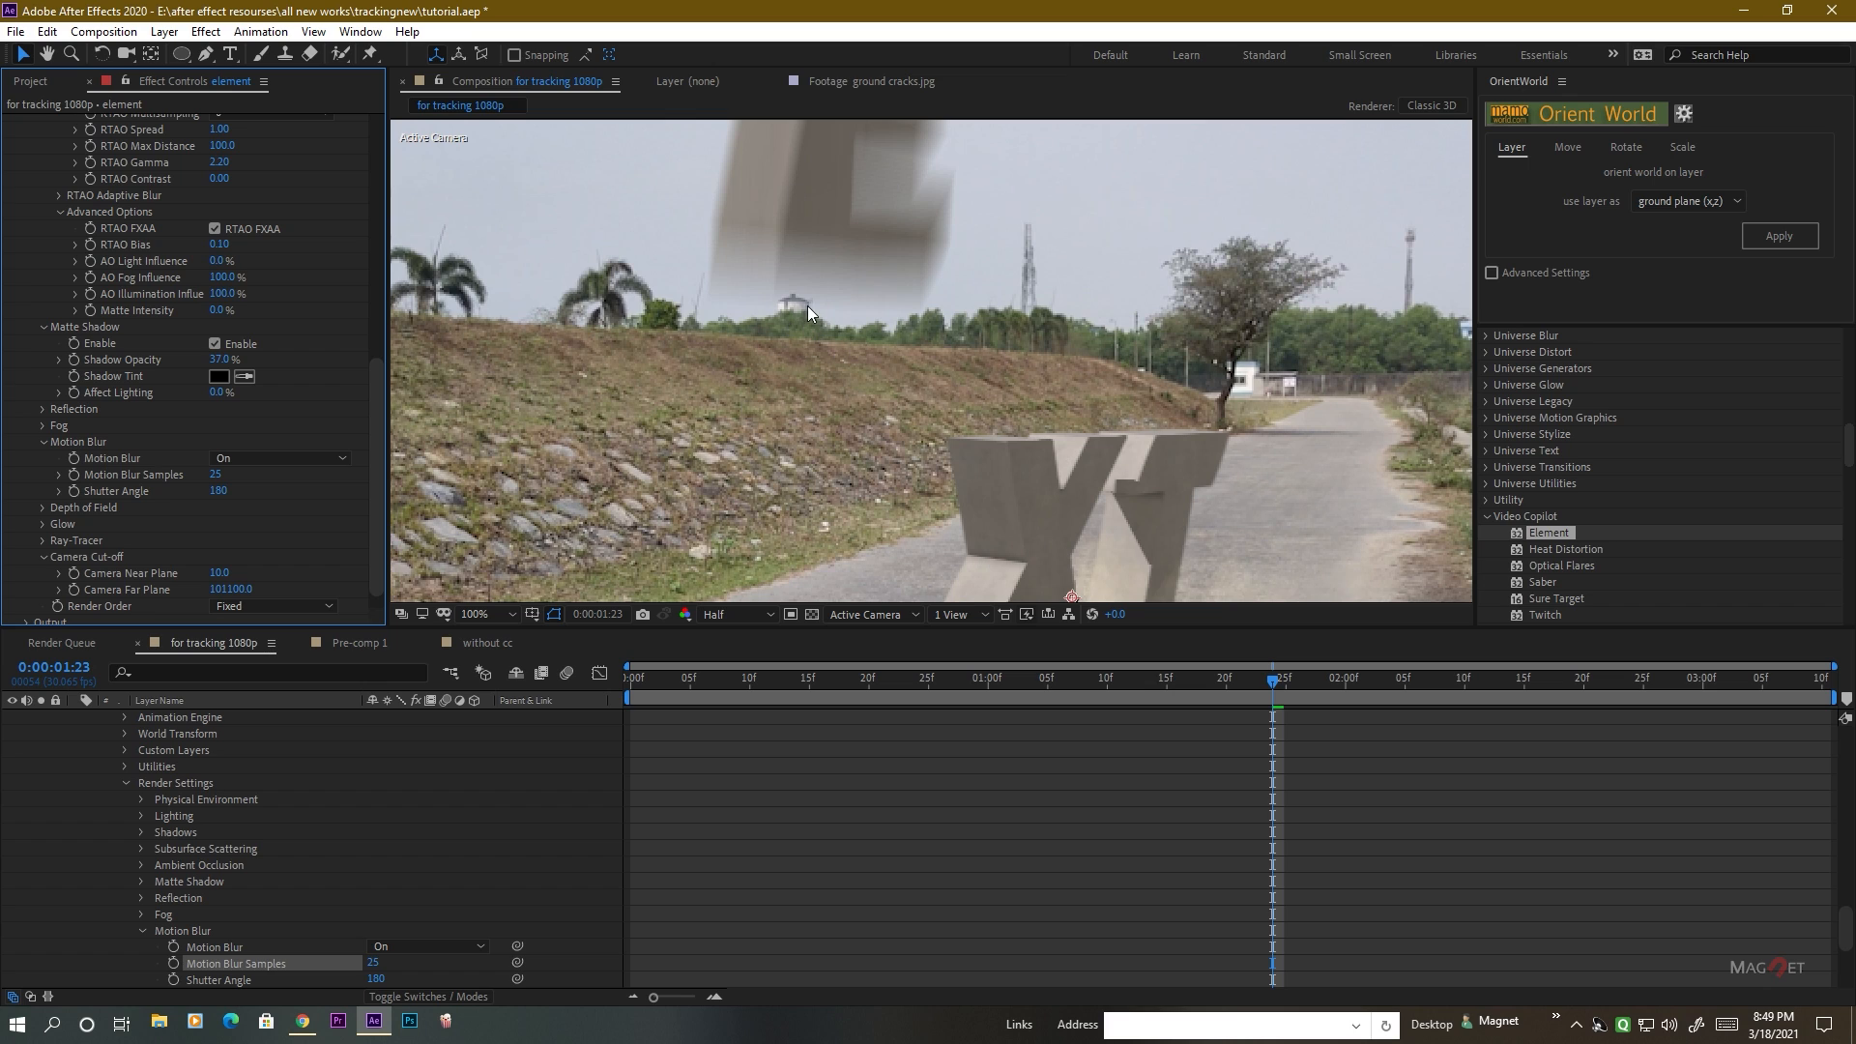
{"action": "scroll", "coordinate": [809, 305], "scroll_direction": "up", "scroll_amount": 1}
{"action": "scroll", "coordinate": [809, 294], "scroll_direction": "down", "scroll_amount": 1}
{"action": "scroll", "coordinate": [860, 343], "scroll_direction": "down", "scroll_amount": 2}
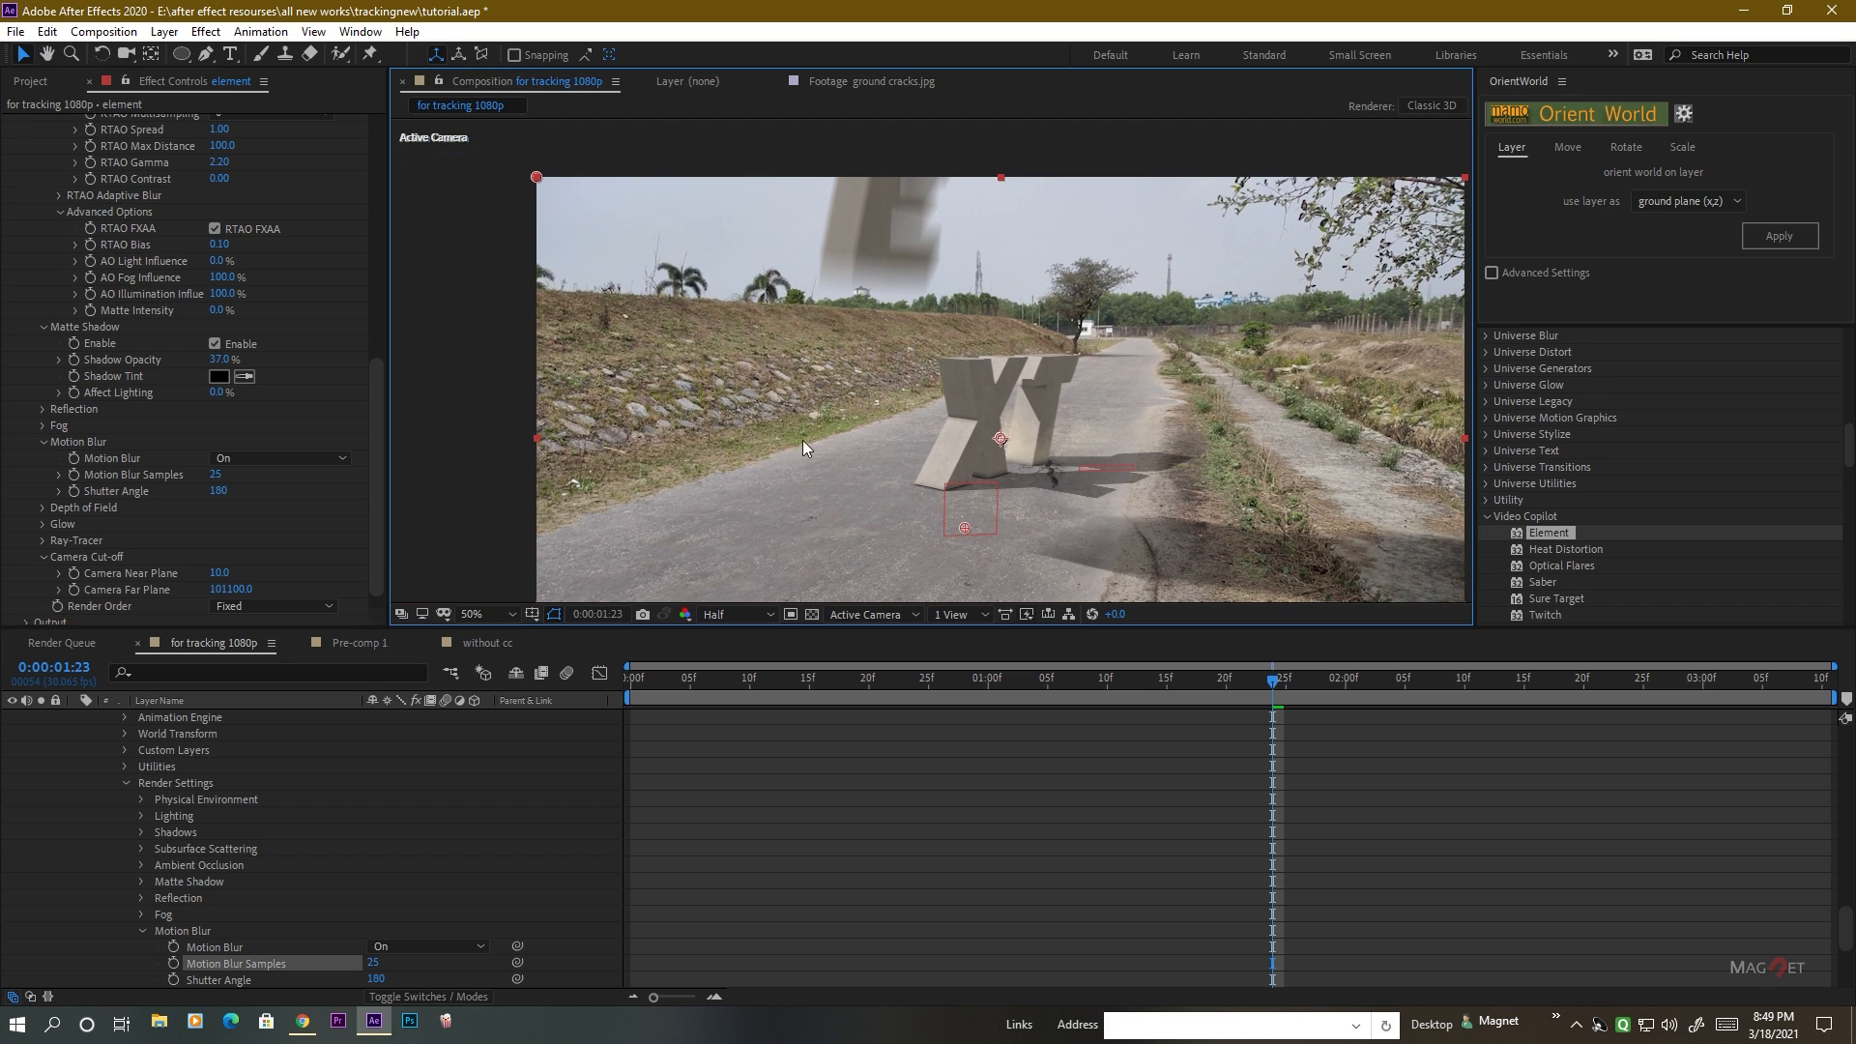
Set the Element effect's Motion Blur to Off and return to the top of the layer stack.
{"action": "left_click", "coordinate": [247, 459]}
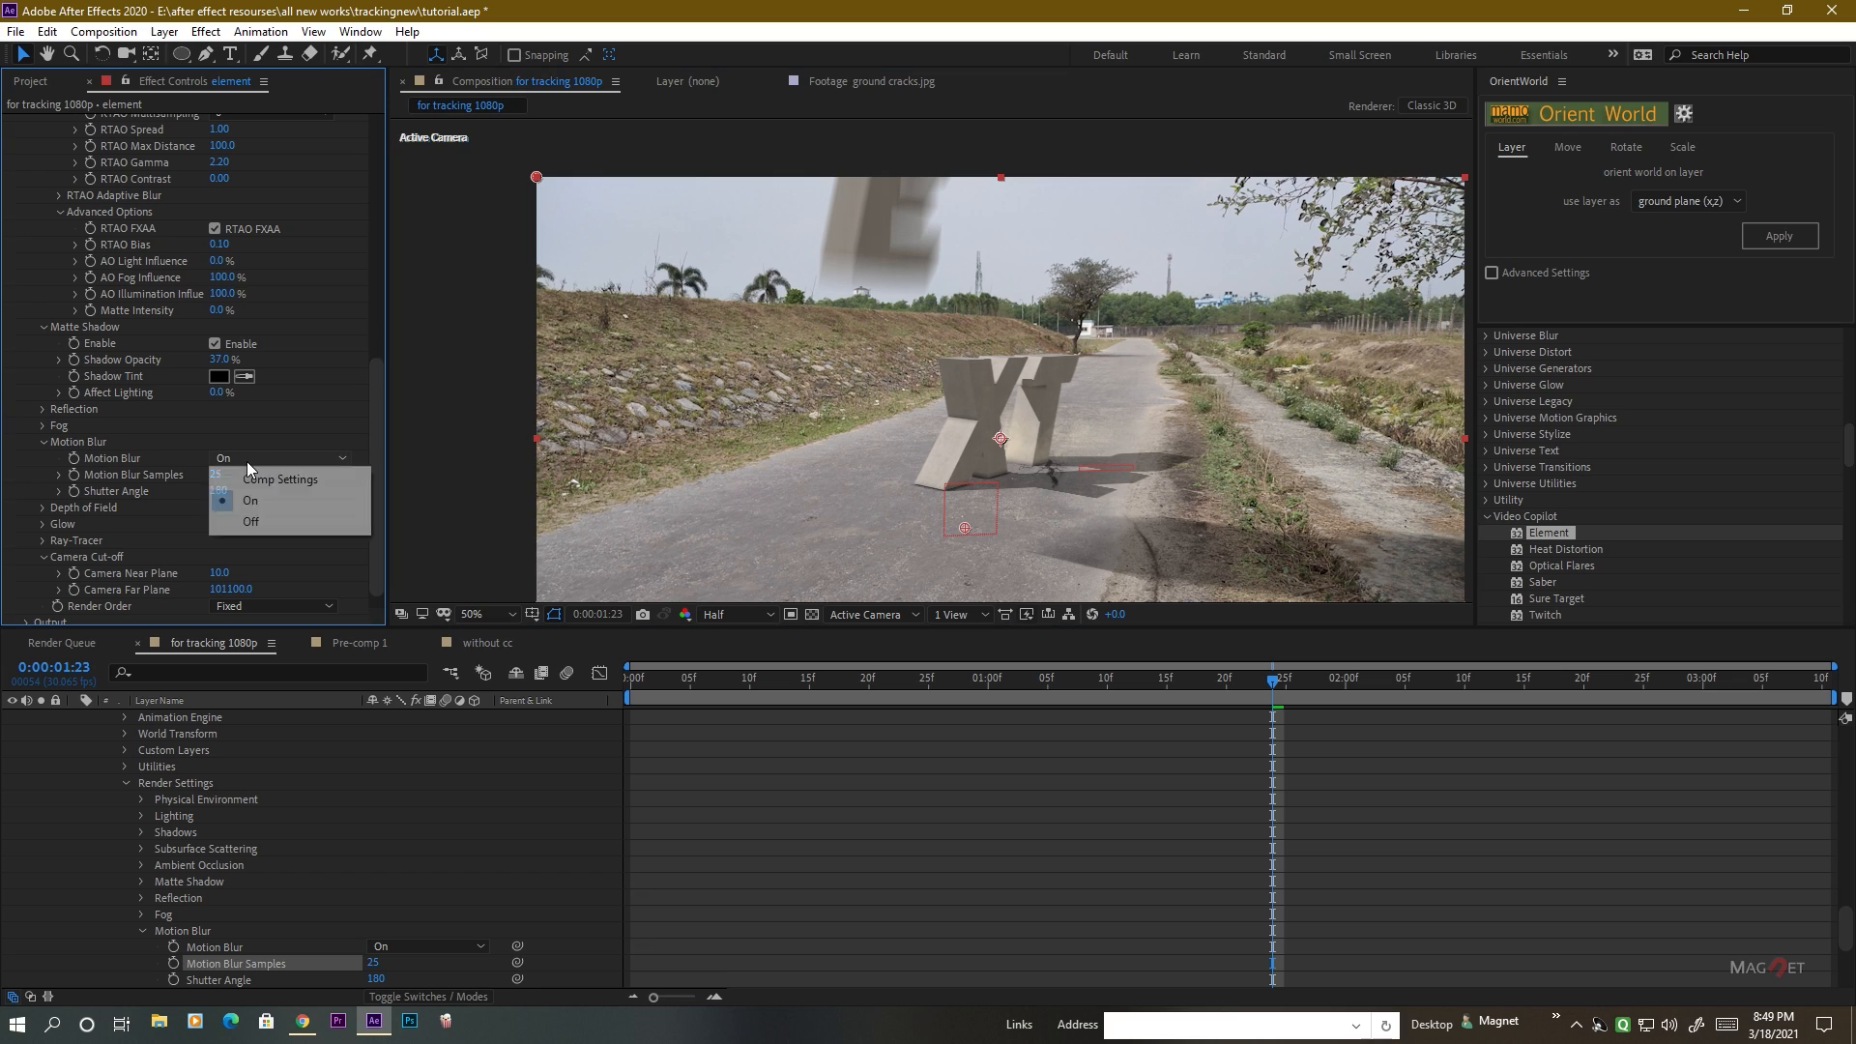
{"action": "left_click", "coordinate": [259, 522]}
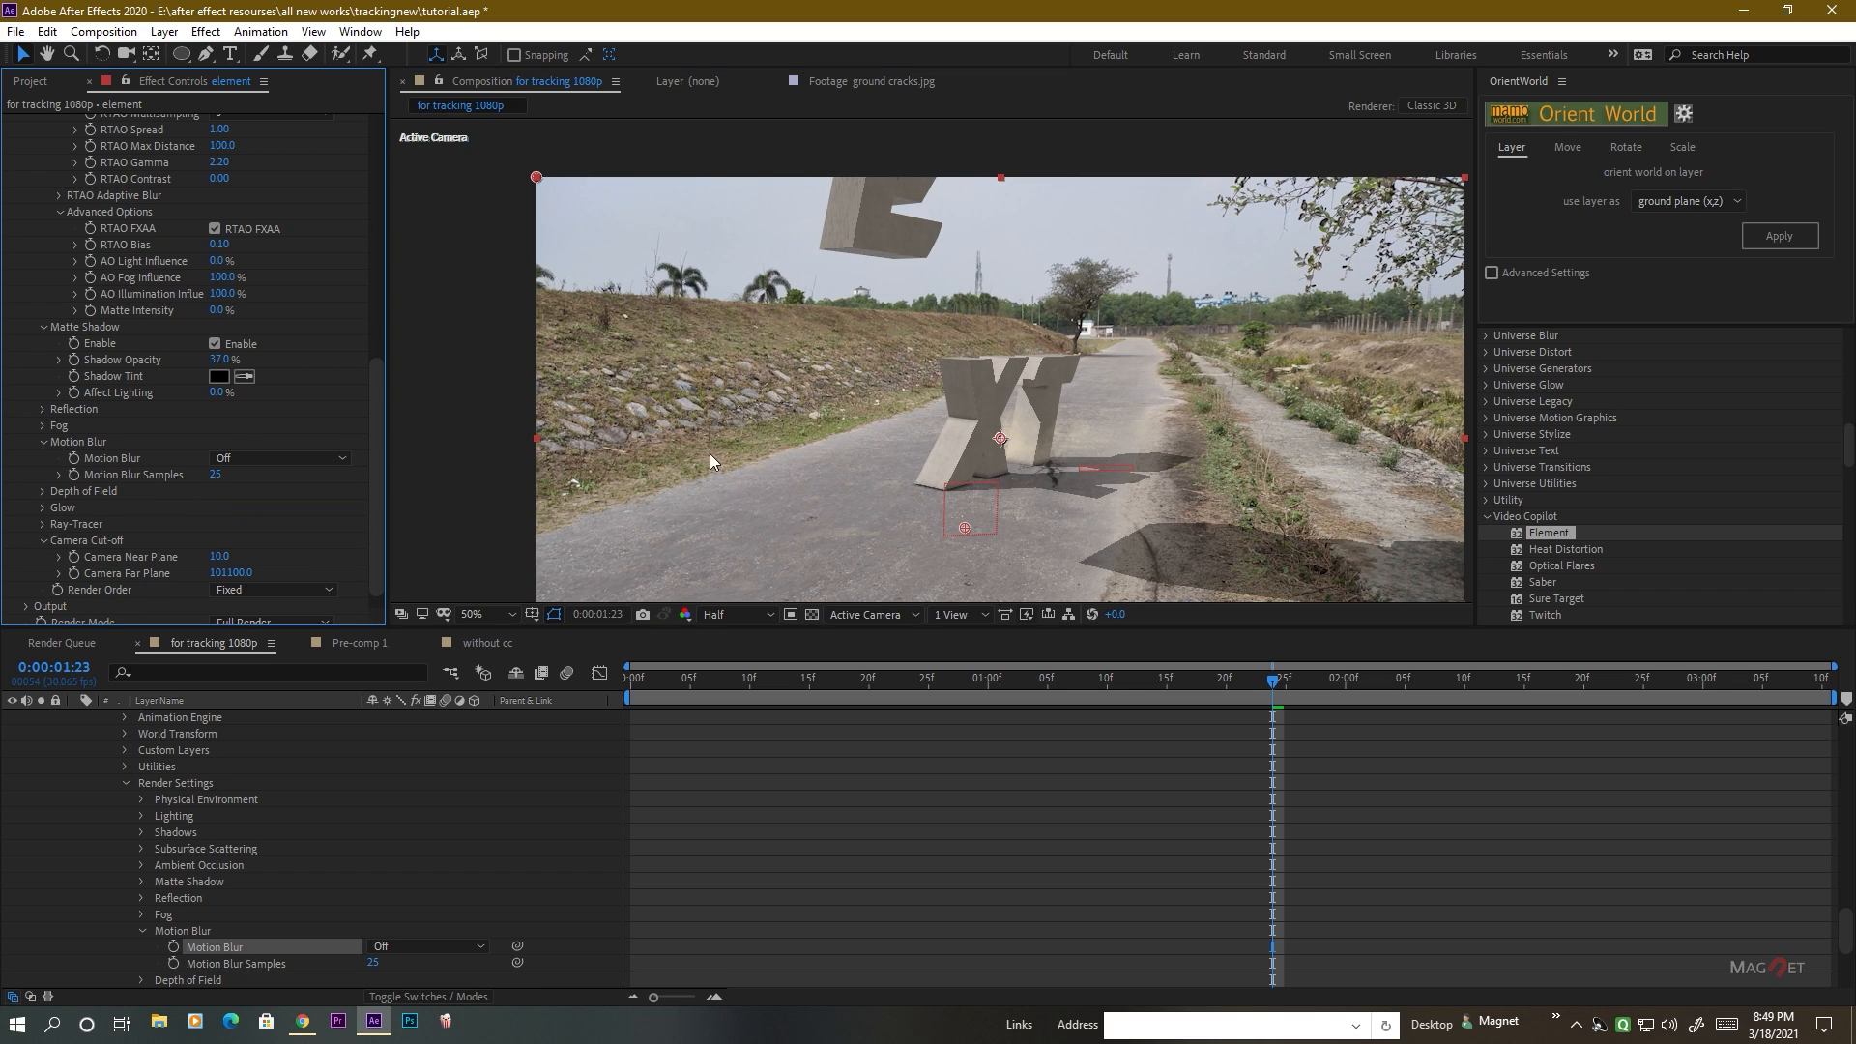
{"action": "scroll", "coordinate": [152, 373], "scroll_direction": "up", "scroll_amount": 6}
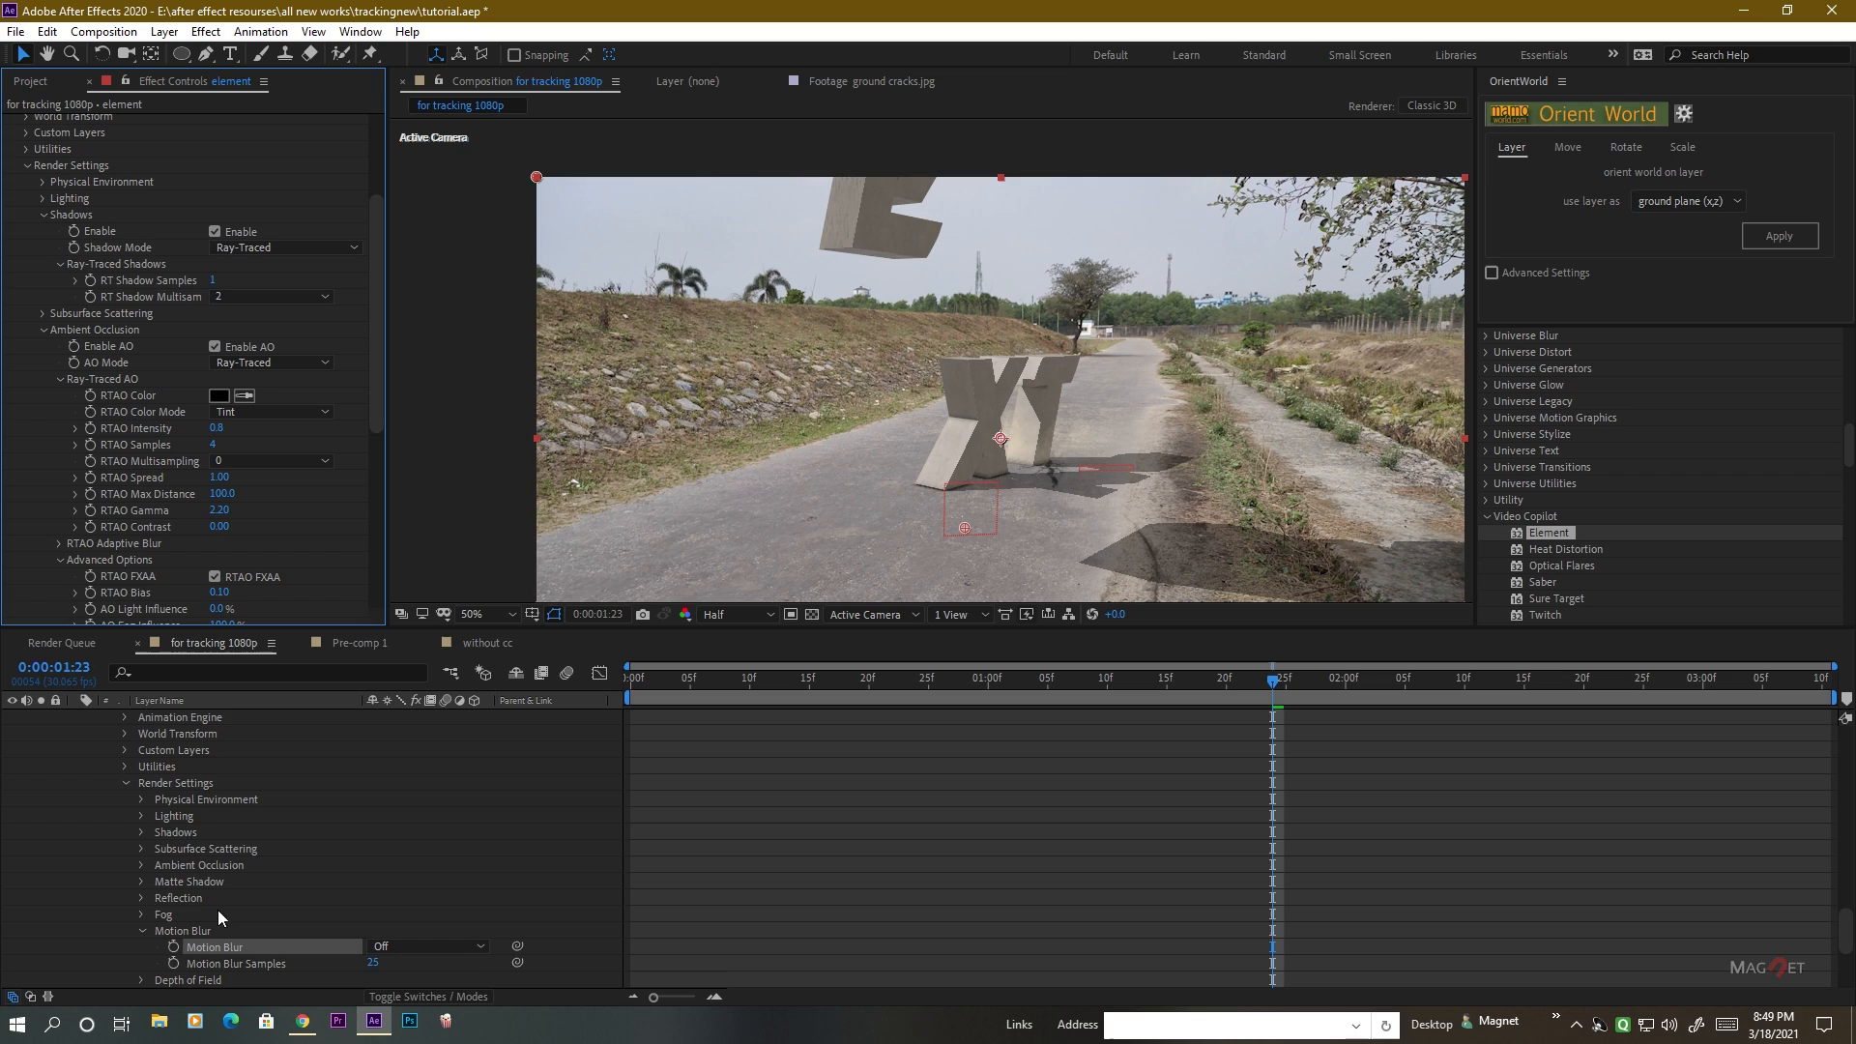
{"action": "scroll", "coordinate": [180, 793], "scroll_direction": "up", "scroll_amount": 10}
{"action": "scroll", "coordinate": [180, 791], "scroll_direction": "up", "scroll_amount": 10}
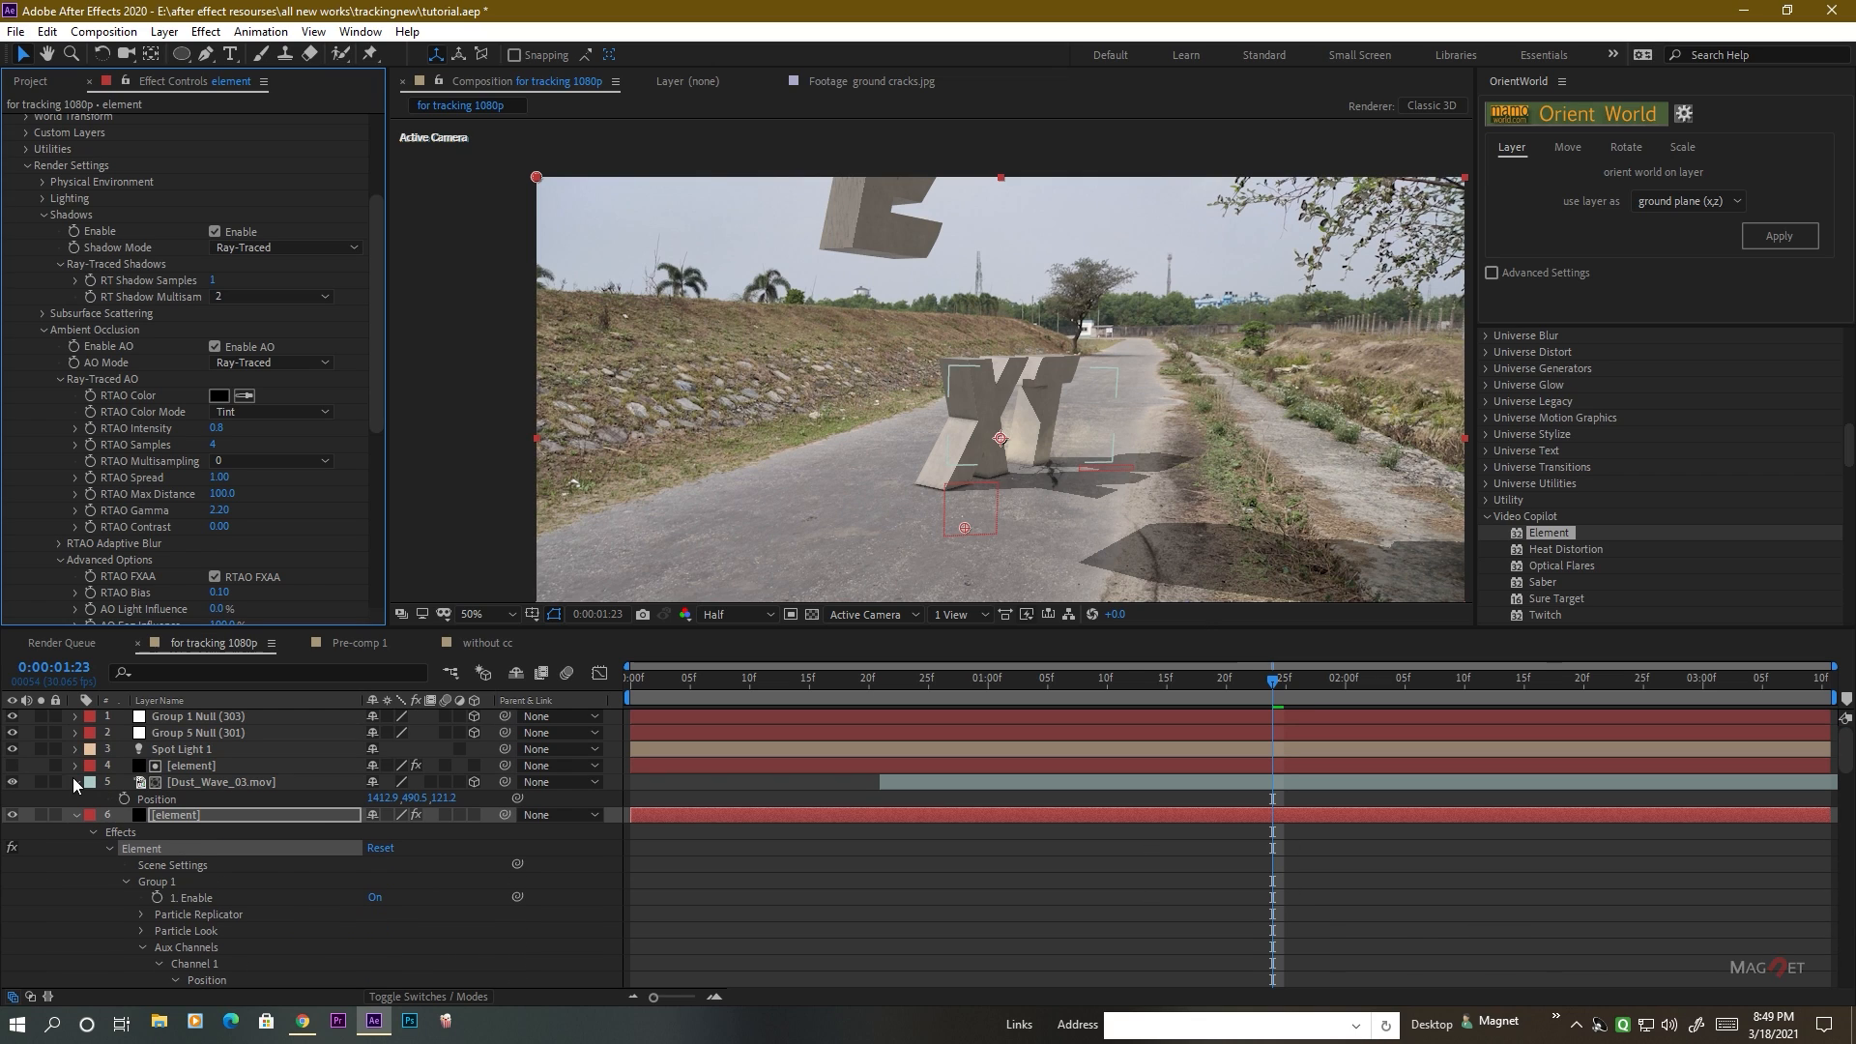
Set the Shadow Diffusion of Spot Light 1 to 300 px.
{"action": "left_click", "coordinate": [74, 815]}
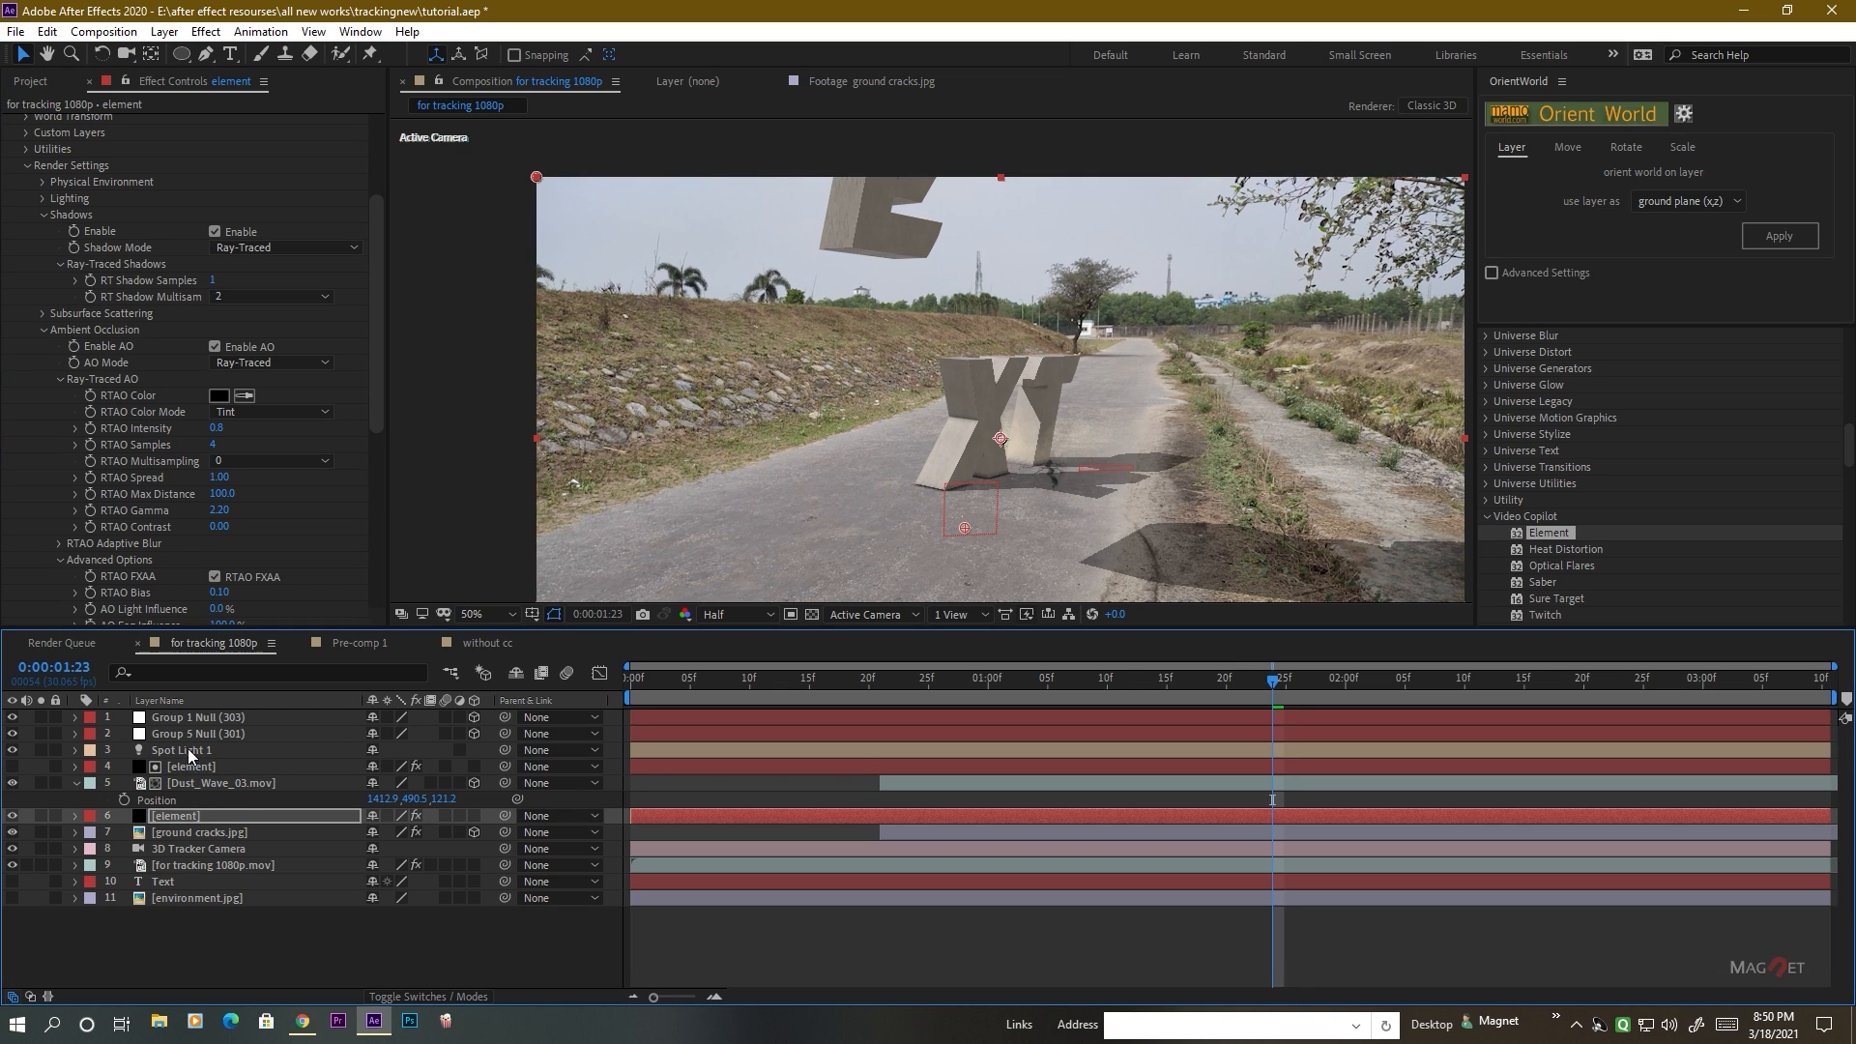
{"action": "left_click", "coordinate": [178, 750]}
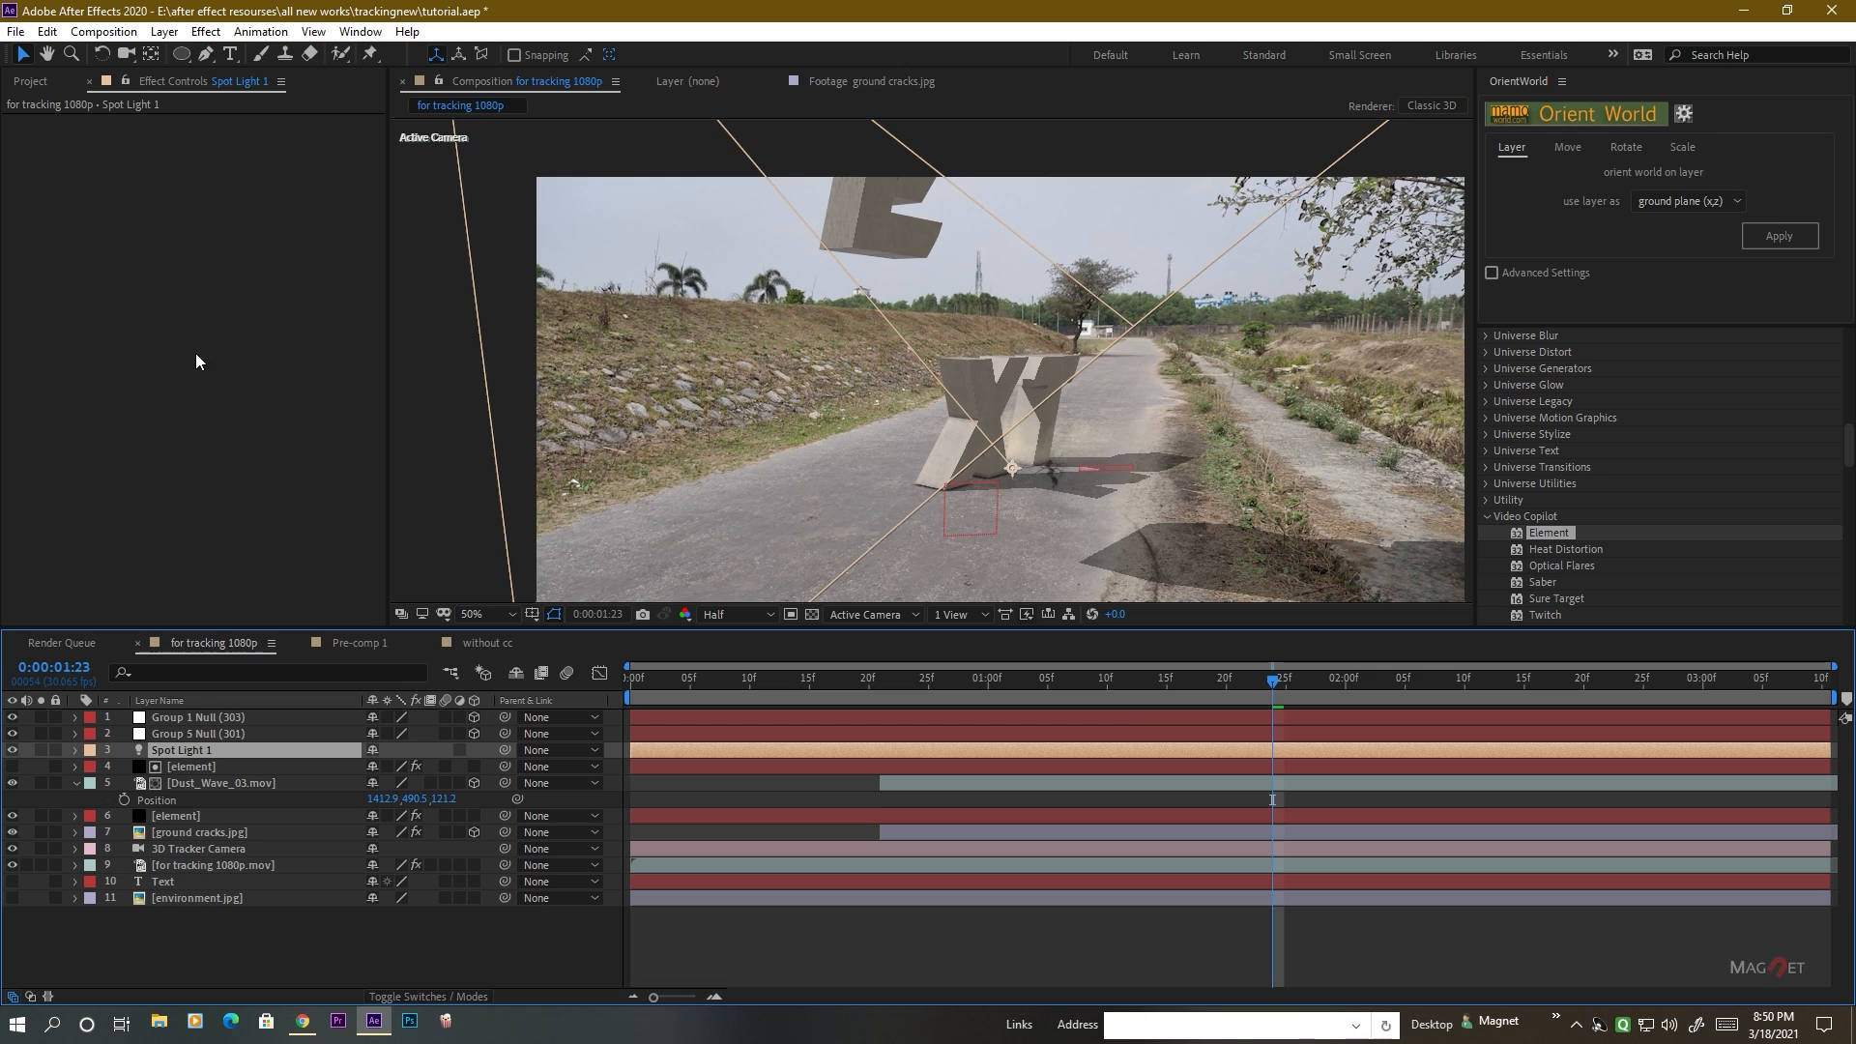
{"action": "left_click", "coordinate": [164, 32]}
{"action": "left_click", "coordinate": [198, 74]}
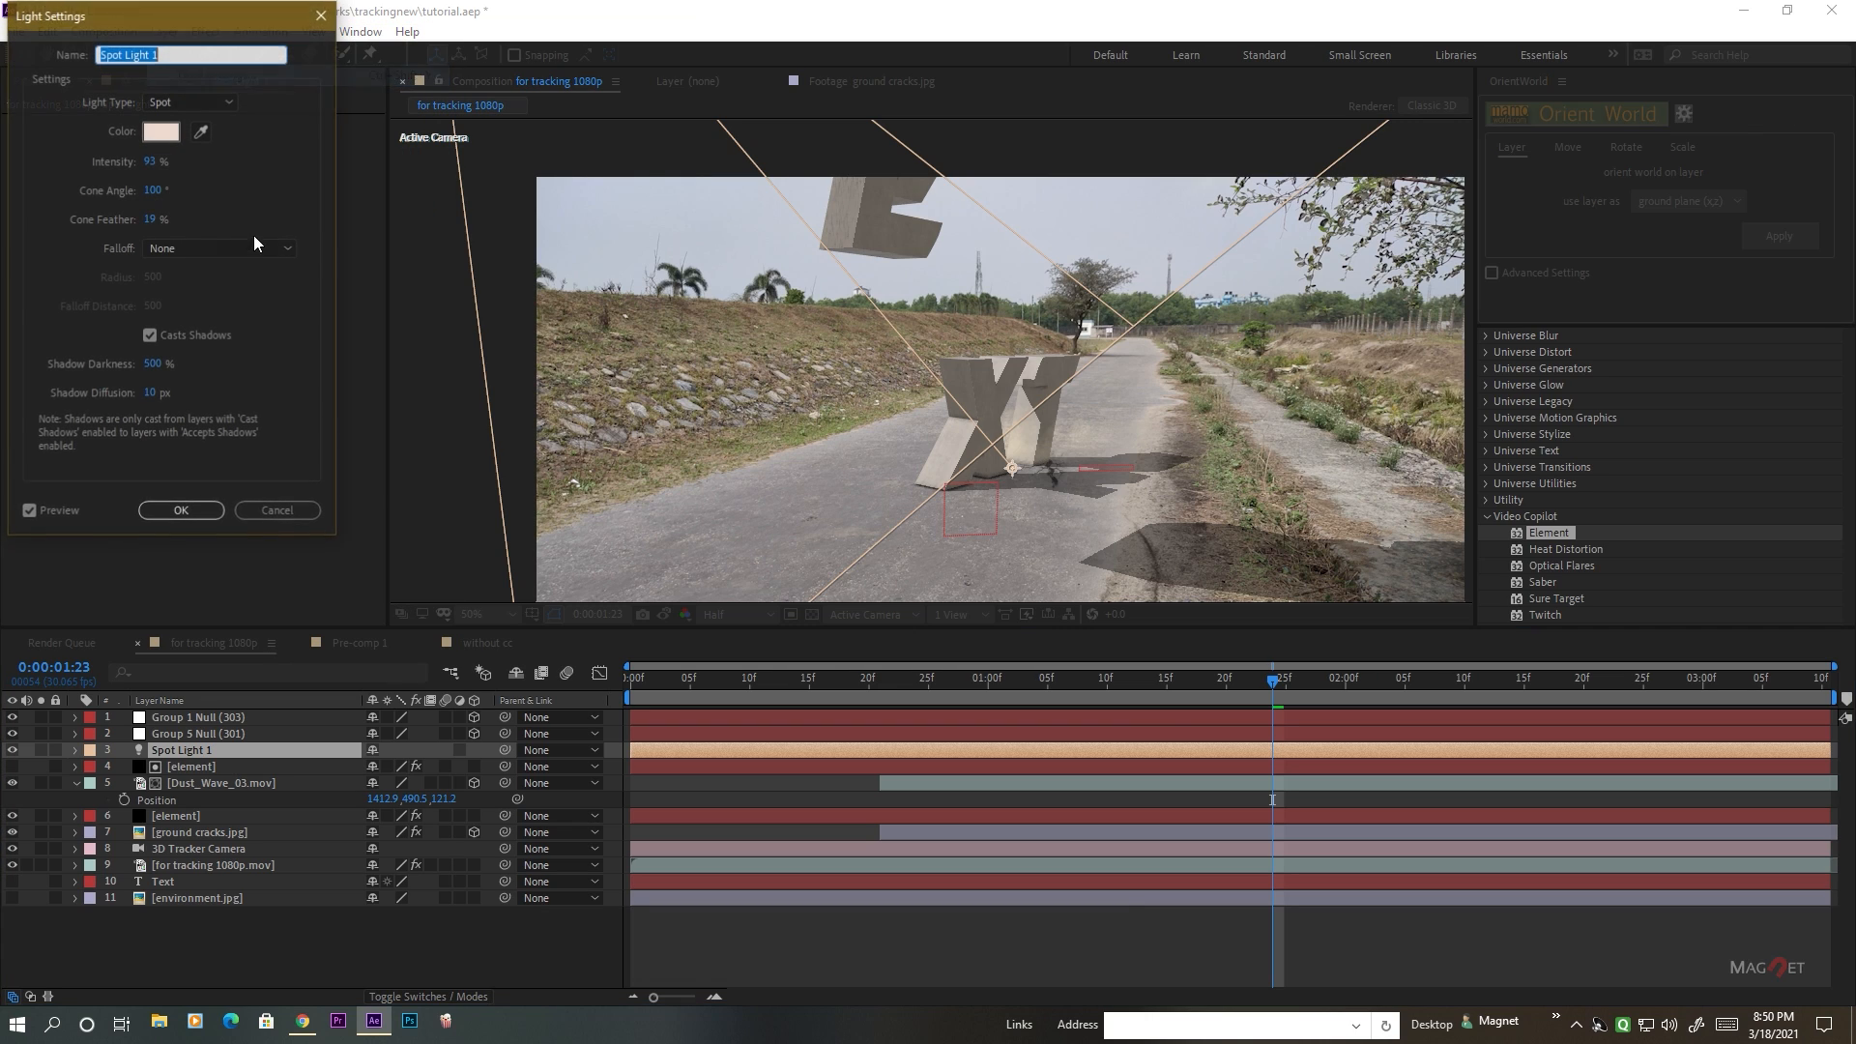
{"action": "left_click", "coordinate": [157, 397]}
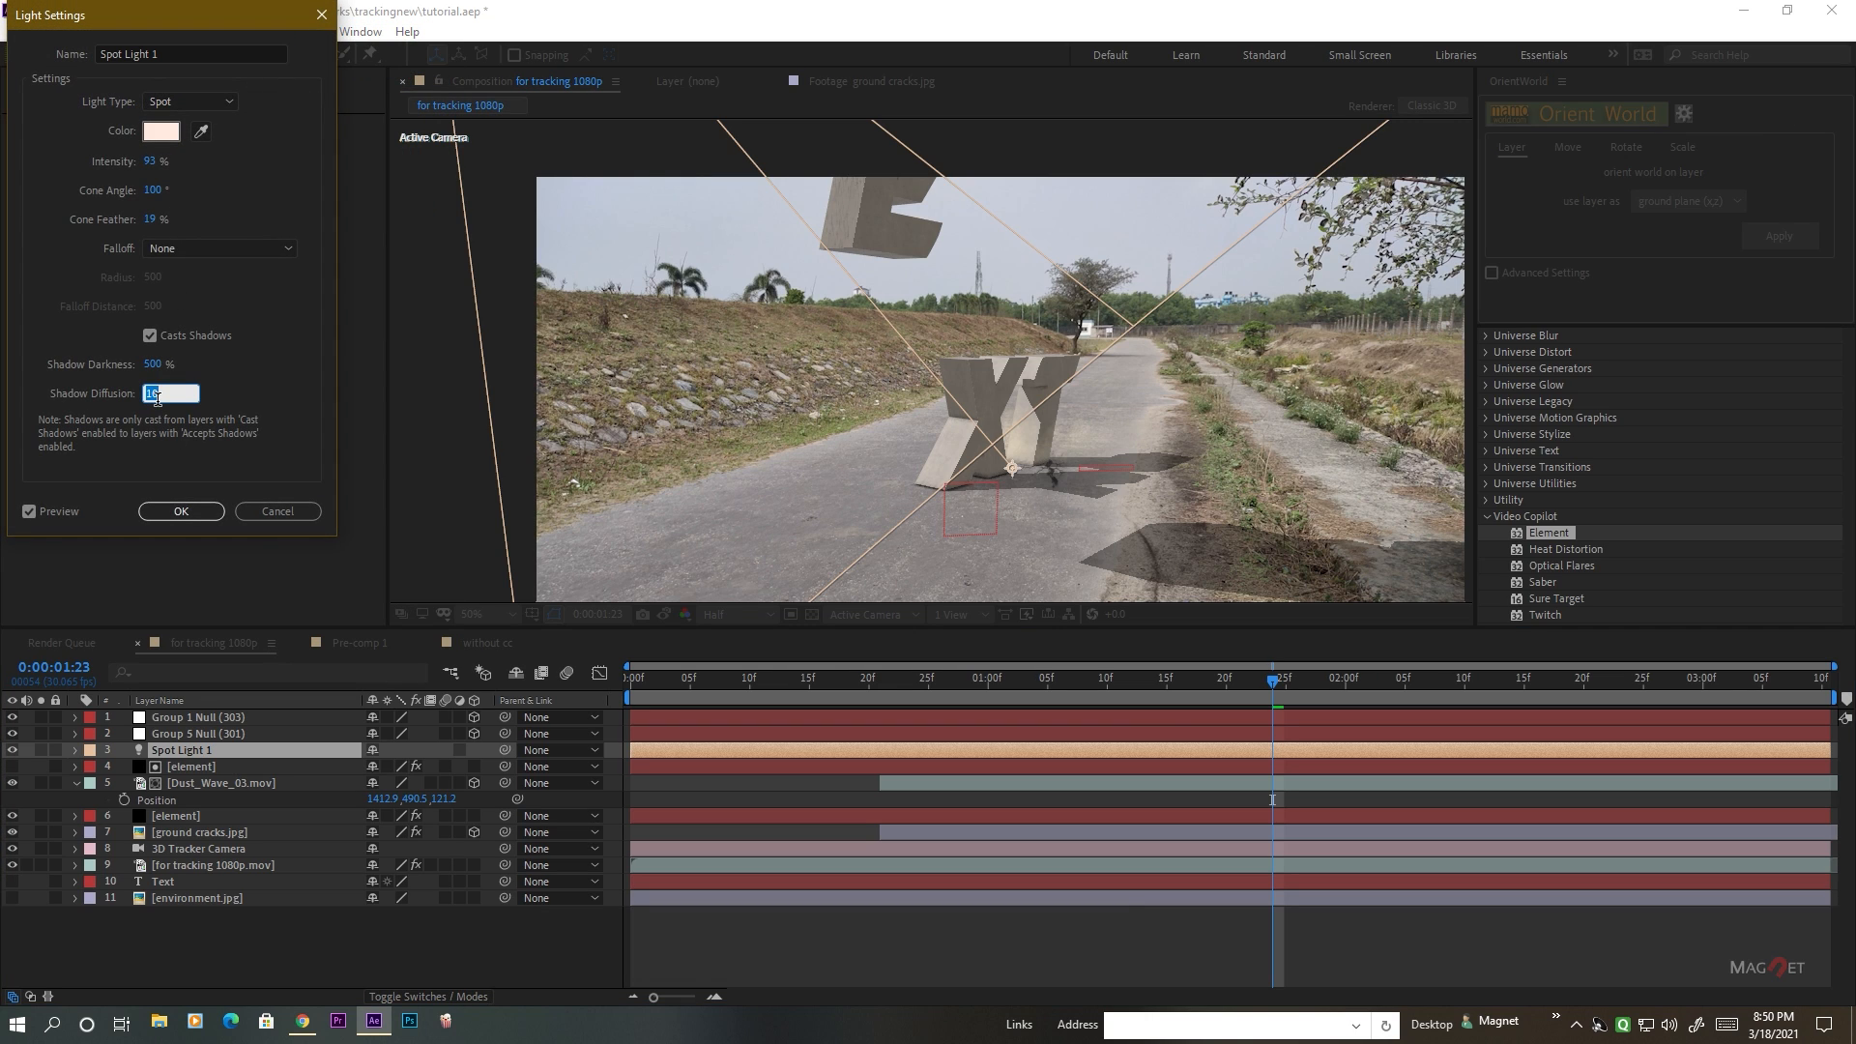
{"action": "type", "text": "3000"}
{"action": "left_click", "coordinate": [181, 513]}
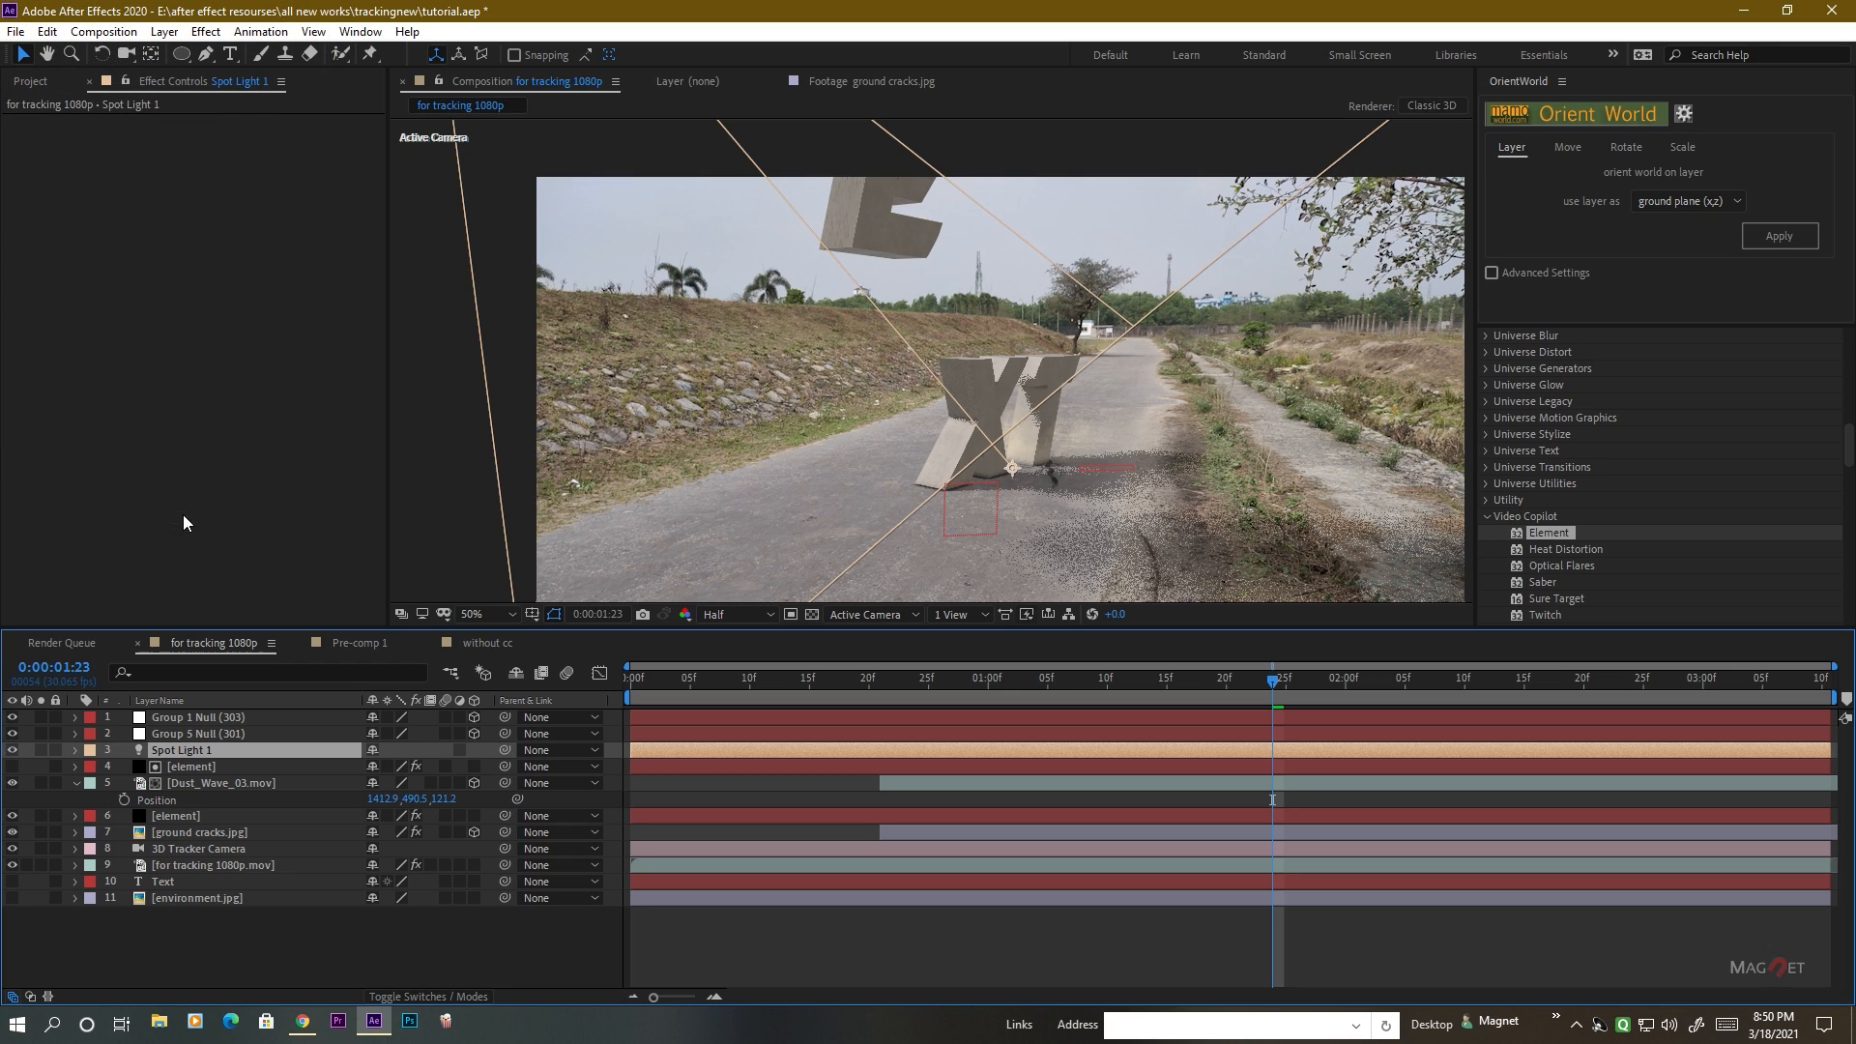
Refine the lower element layer's ray tracing with RT Shadow Samples 8, RTAO Max Distance about 158 and RTAO Samples 5.
{"action": "left_click", "coordinate": [201, 817]}
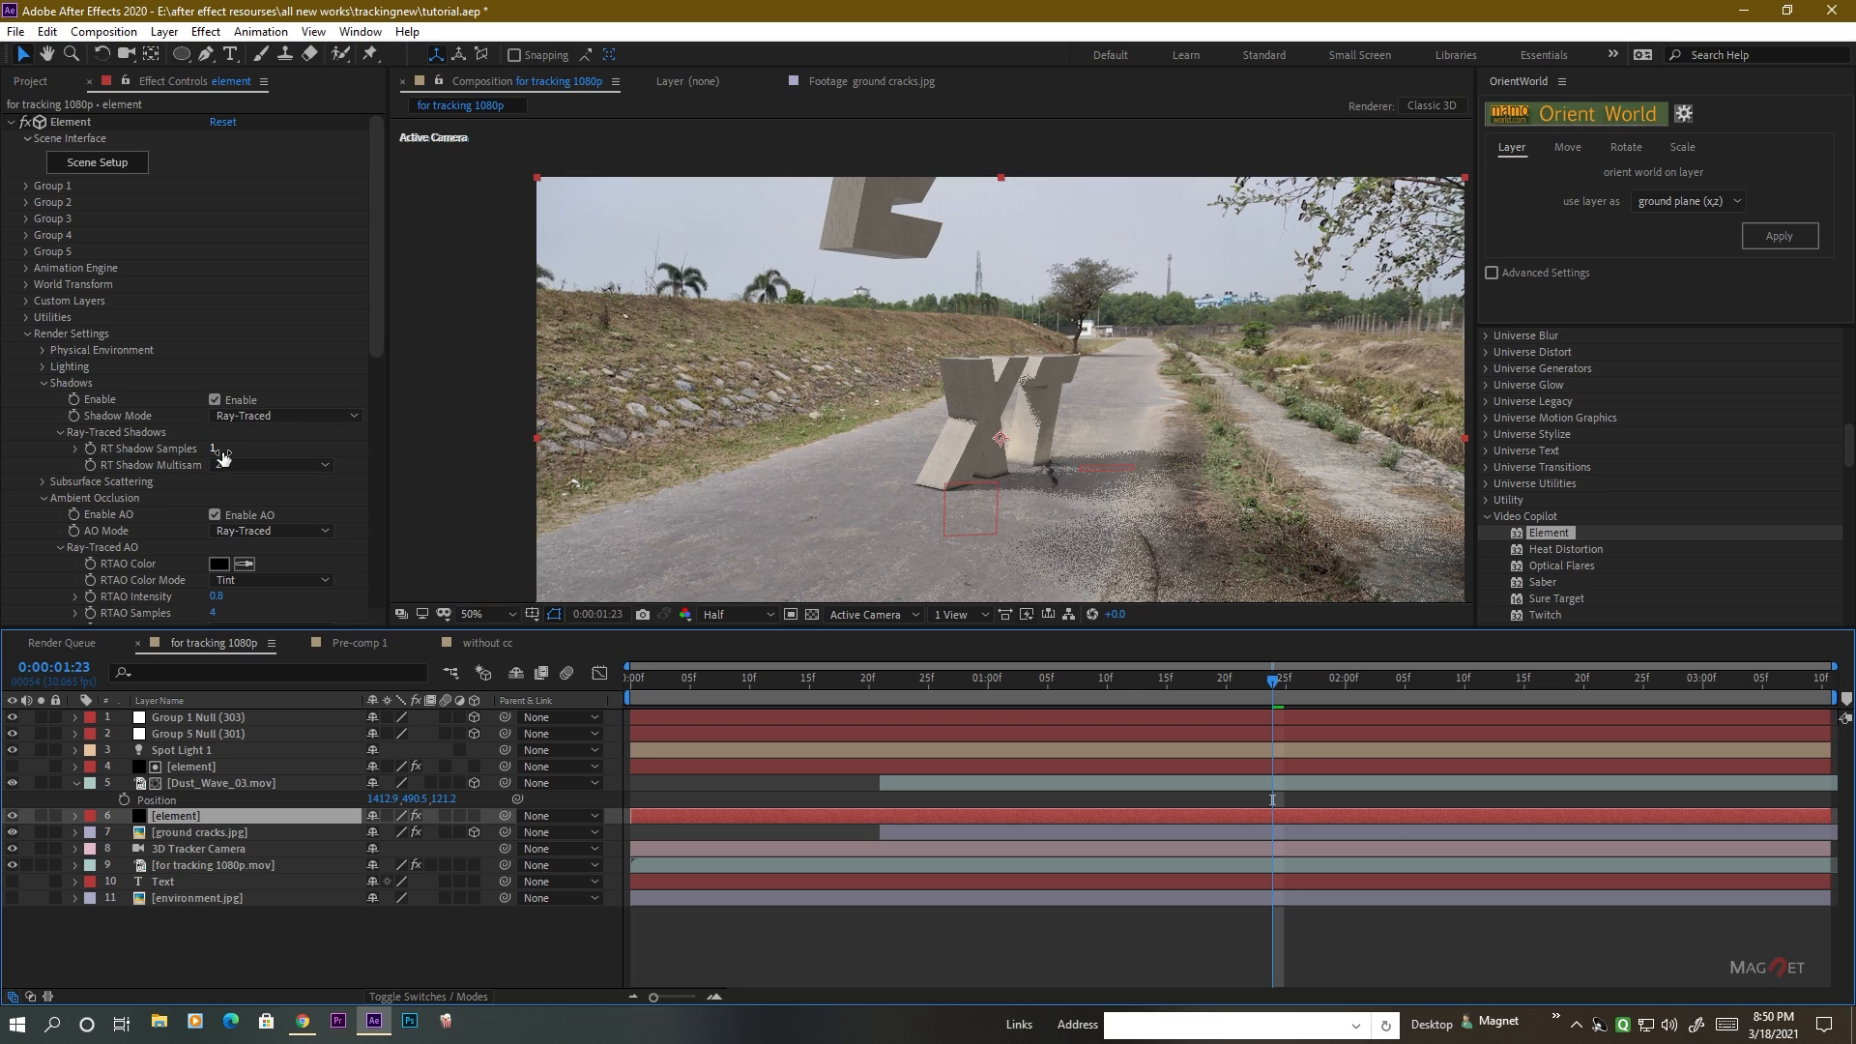
{"action": "left_click_drag", "start_coordinate": [214, 451], "coordinate": [616, 451]}
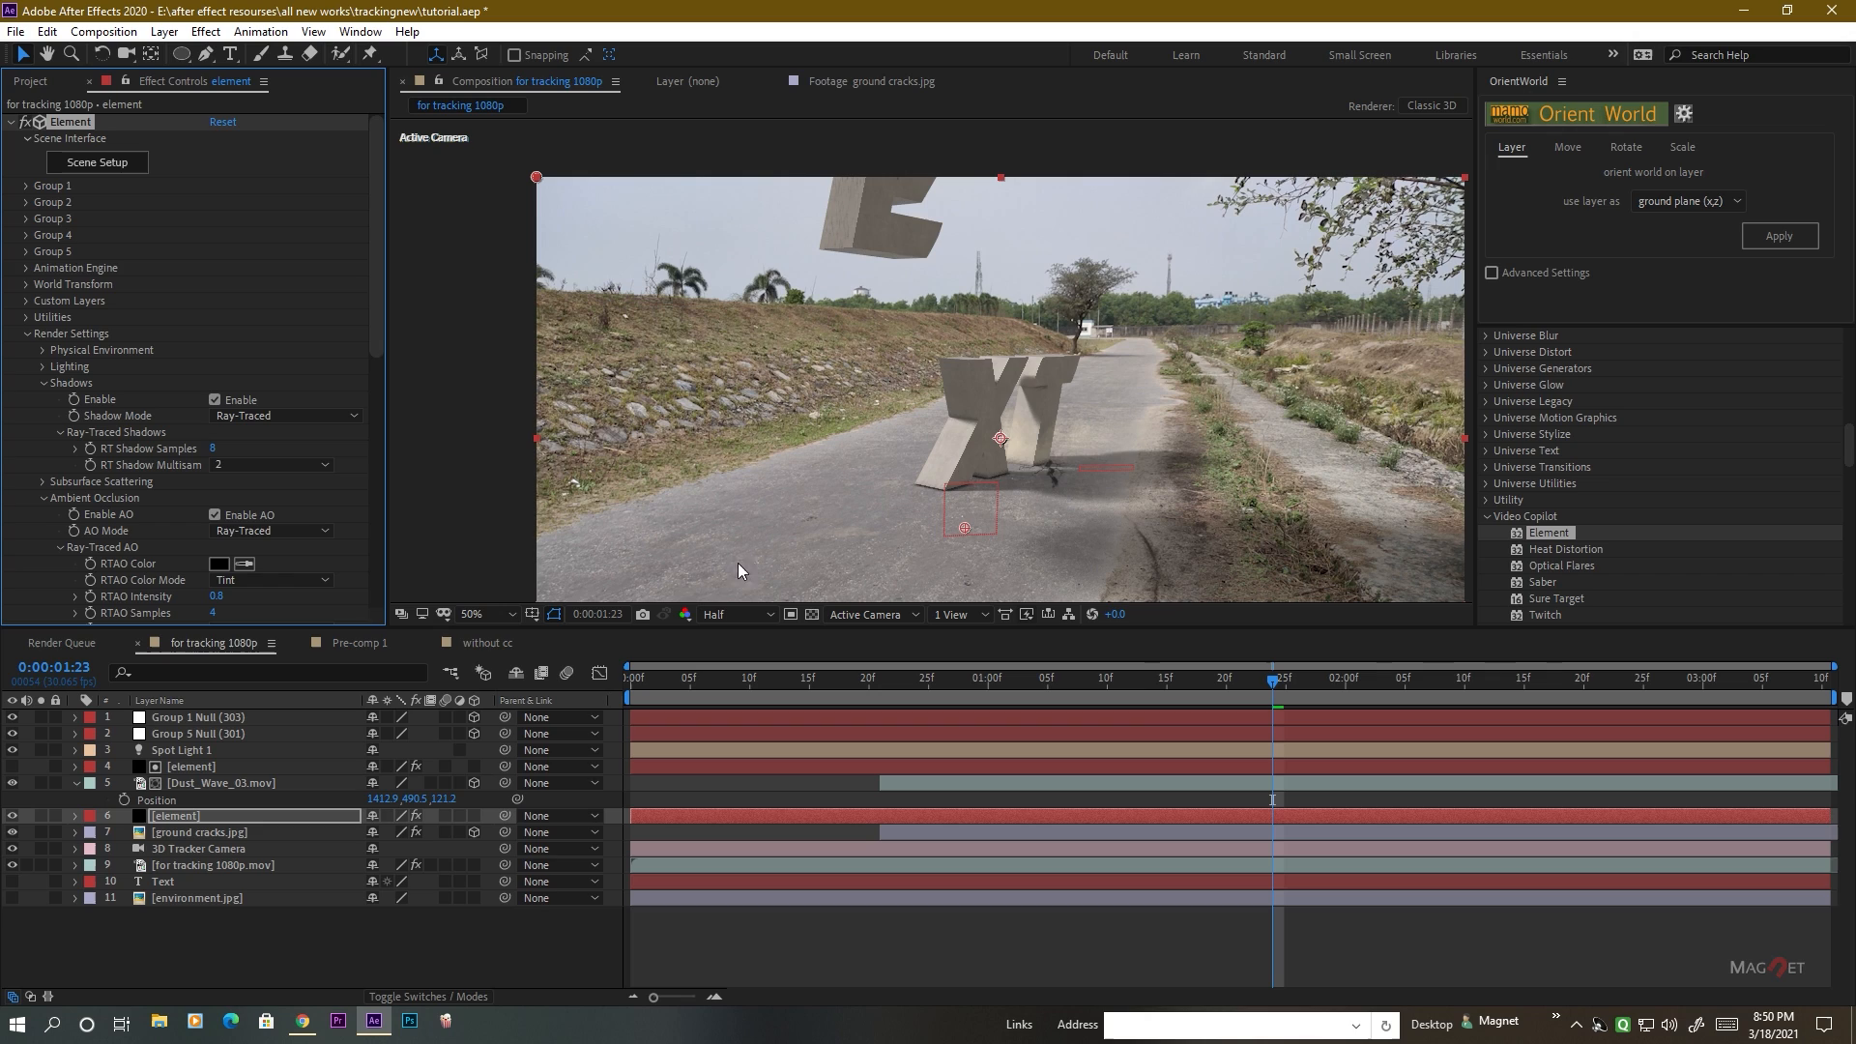
{"action": "scroll", "coordinate": [157, 467], "scroll_direction": "down", "scroll_amount": 3}
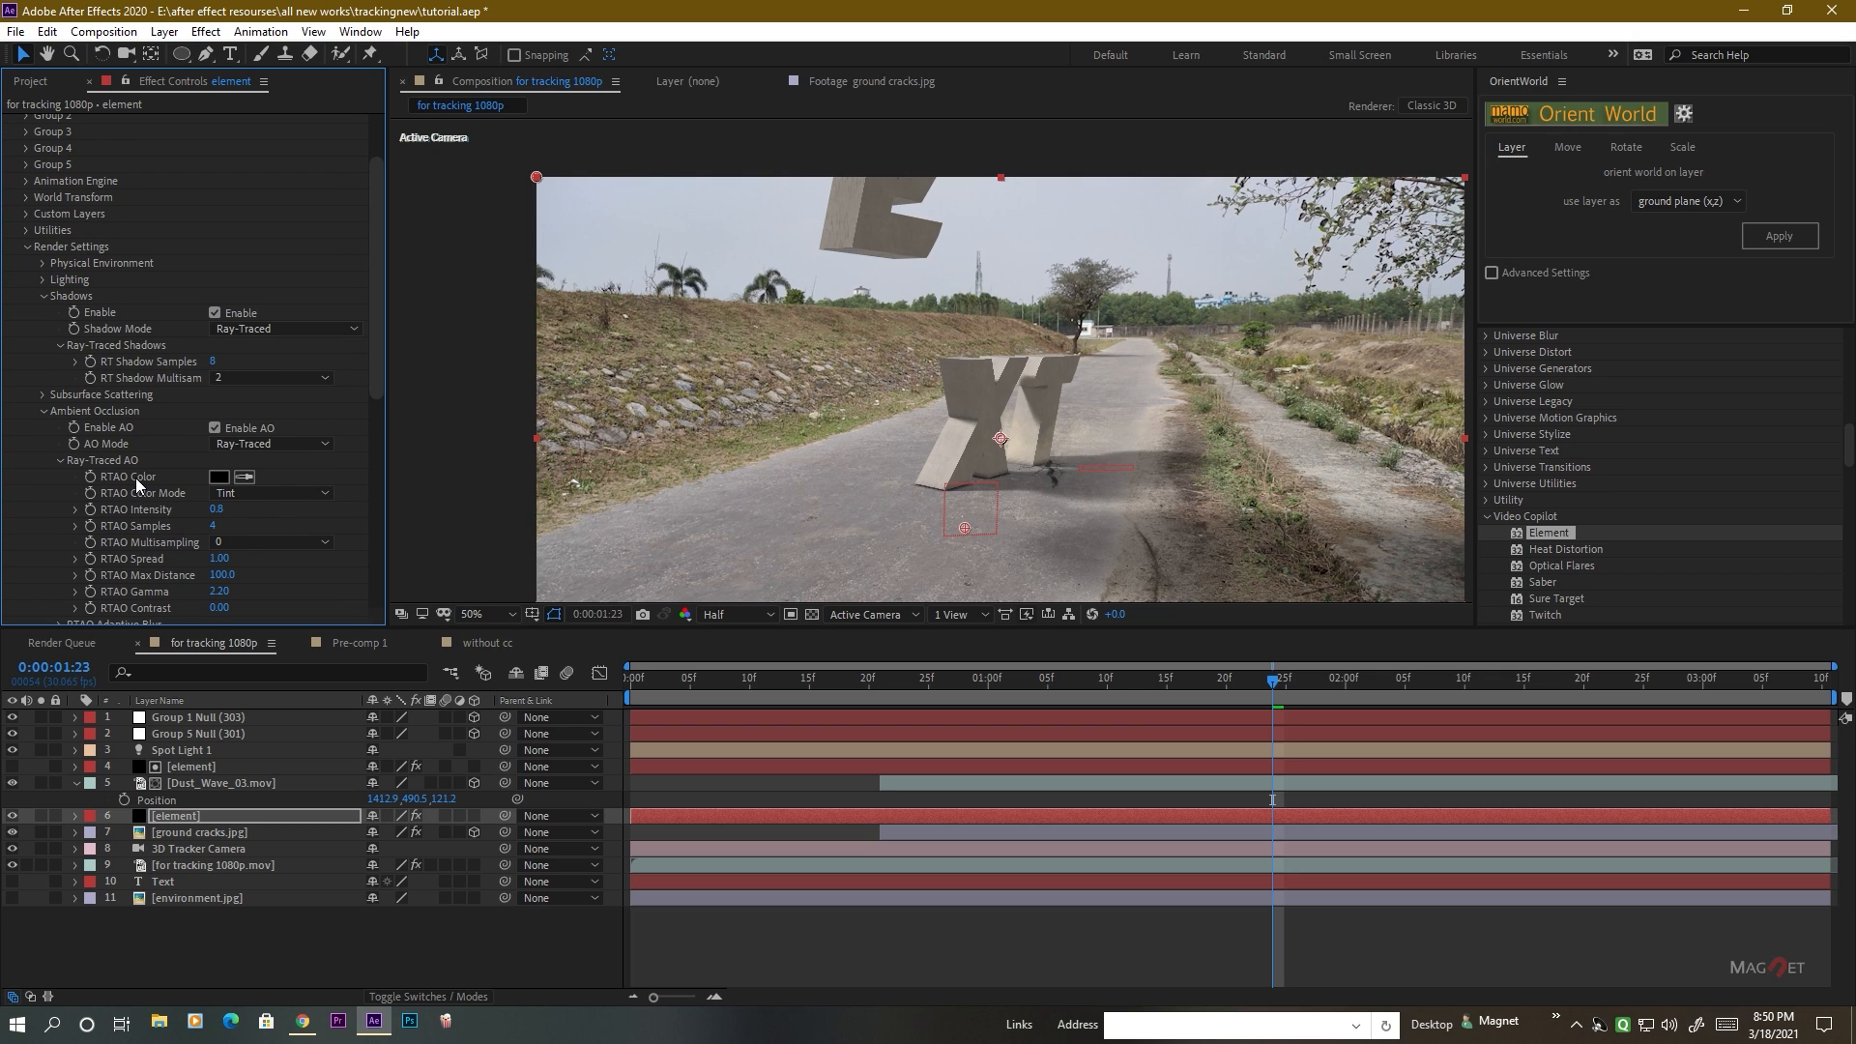
{"action": "scroll", "coordinate": [135, 477], "scroll_direction": "down", "scroll_amount": 1}
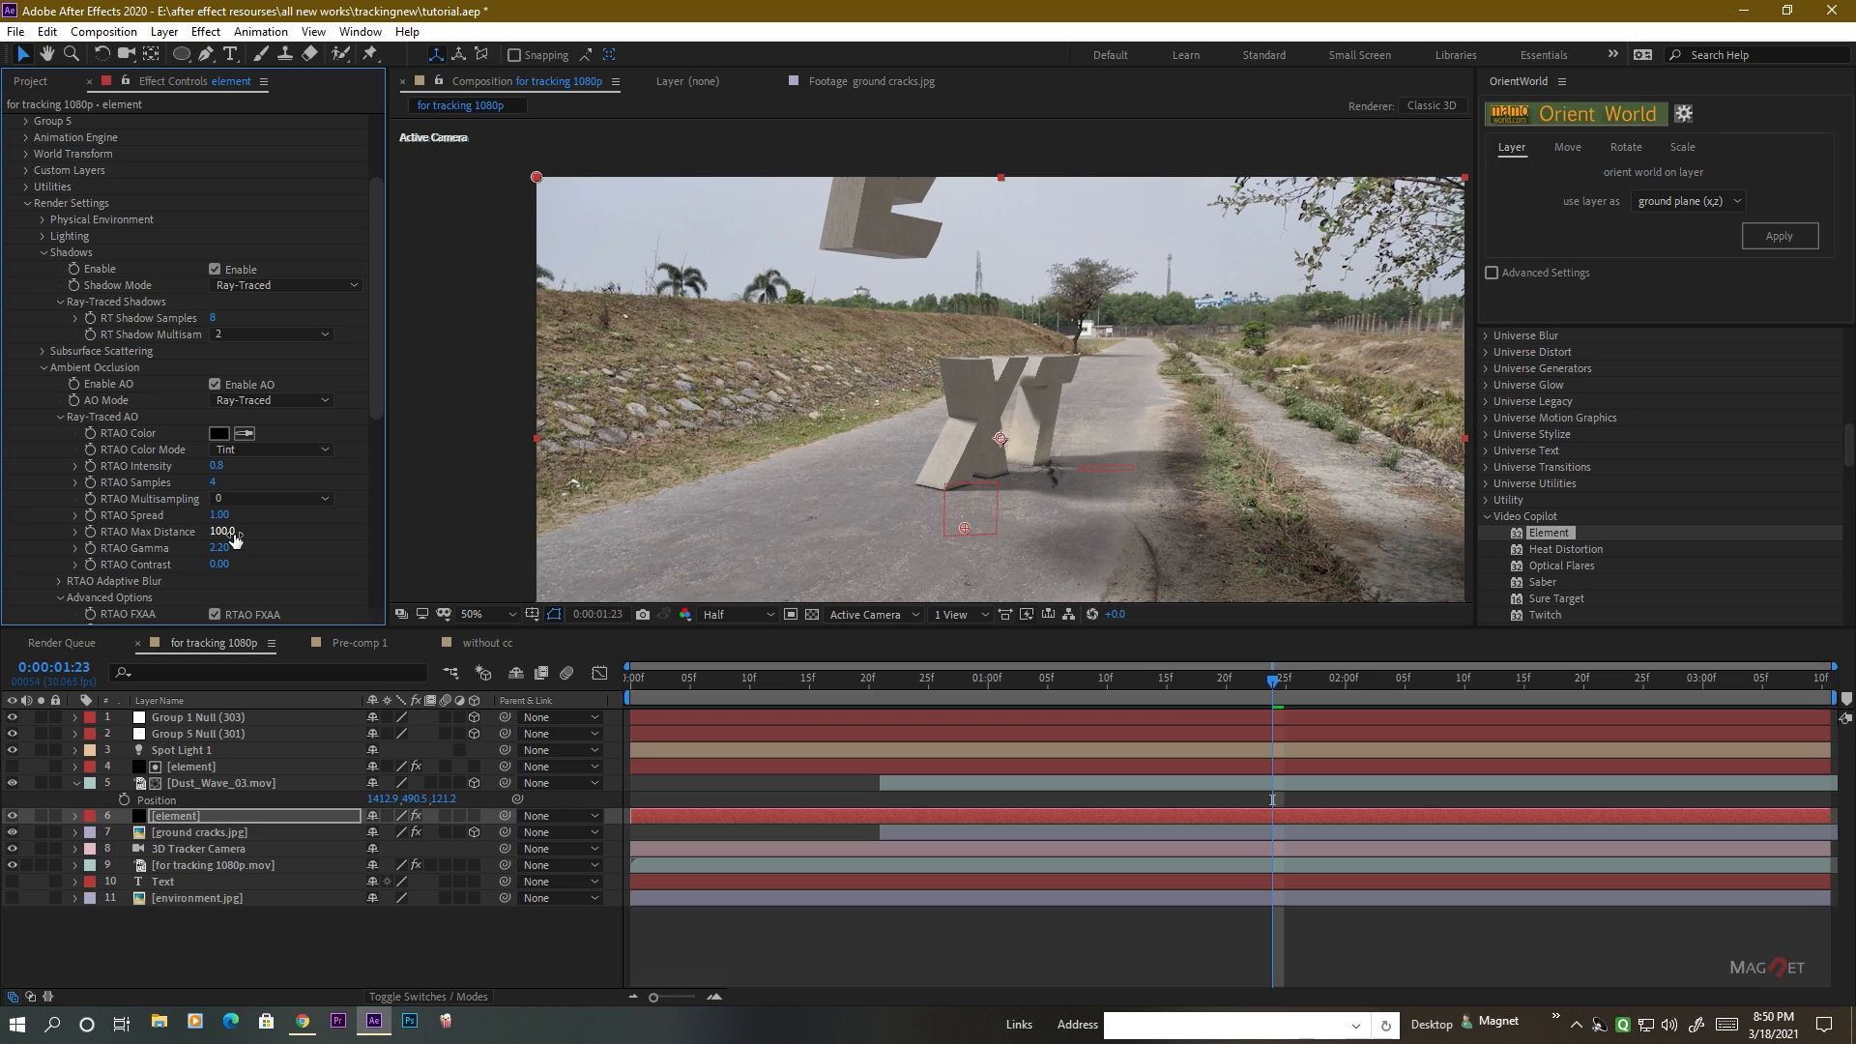
{"action": "mouse_move", "coordinate": [271, 534]}
{"action": "left_mouse_down"}
{"action": "mouse_move", "coordinate": [331, 534]}
{"action": "mouse_move", "coordinate": [296, 542]}
{"action": "left_mouse_up"}
{"action": "left_click_drag", "start_coordinate": [247, 484], "coordinate": [305, 480]}
Enable Enhanced Multisampling in the Element effect's Output settings and inspect the letter edges up close.
{"action": "scroll", "coordinate": [145, 483], "scroll_direction": "down", "scroll_amount": 6}
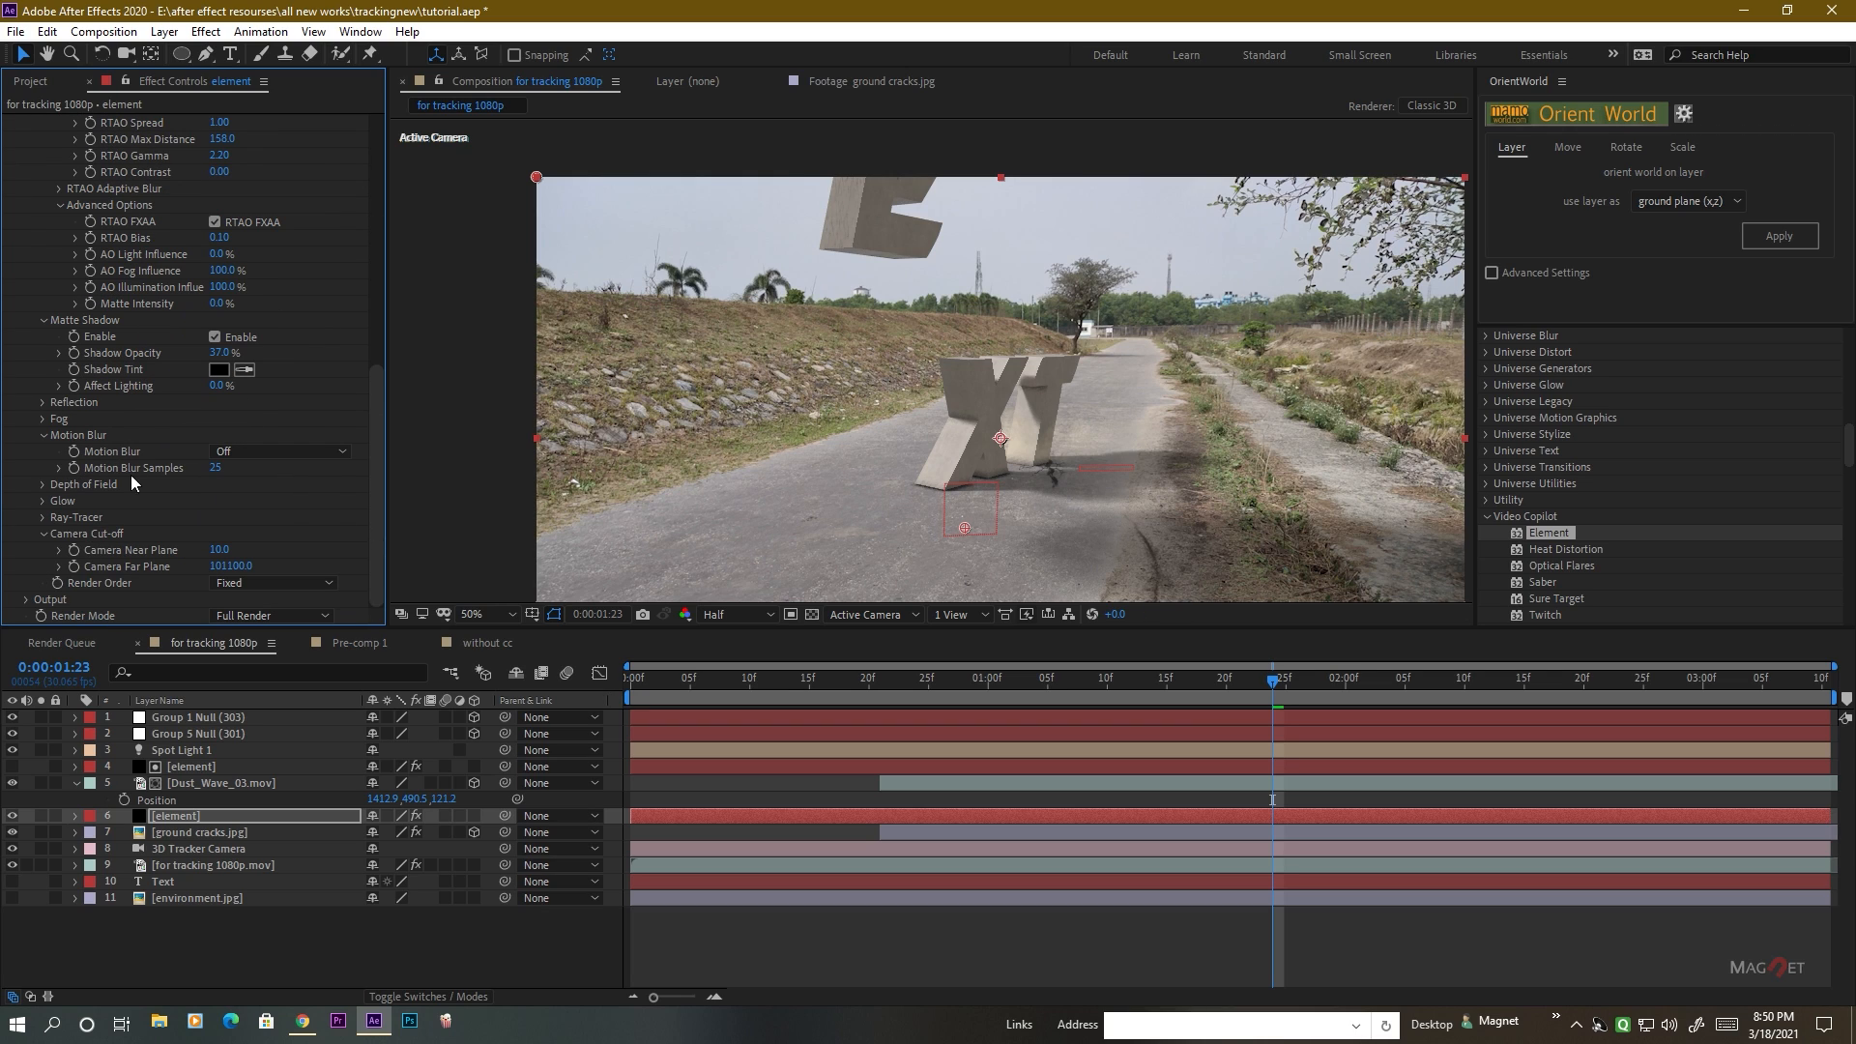
{"action": "left_click", "coordinate": [27, 600]}
{"action": "scroll", "coordinate": [29, 580], "scroll_direction": "down", "scroll_amount": 4}
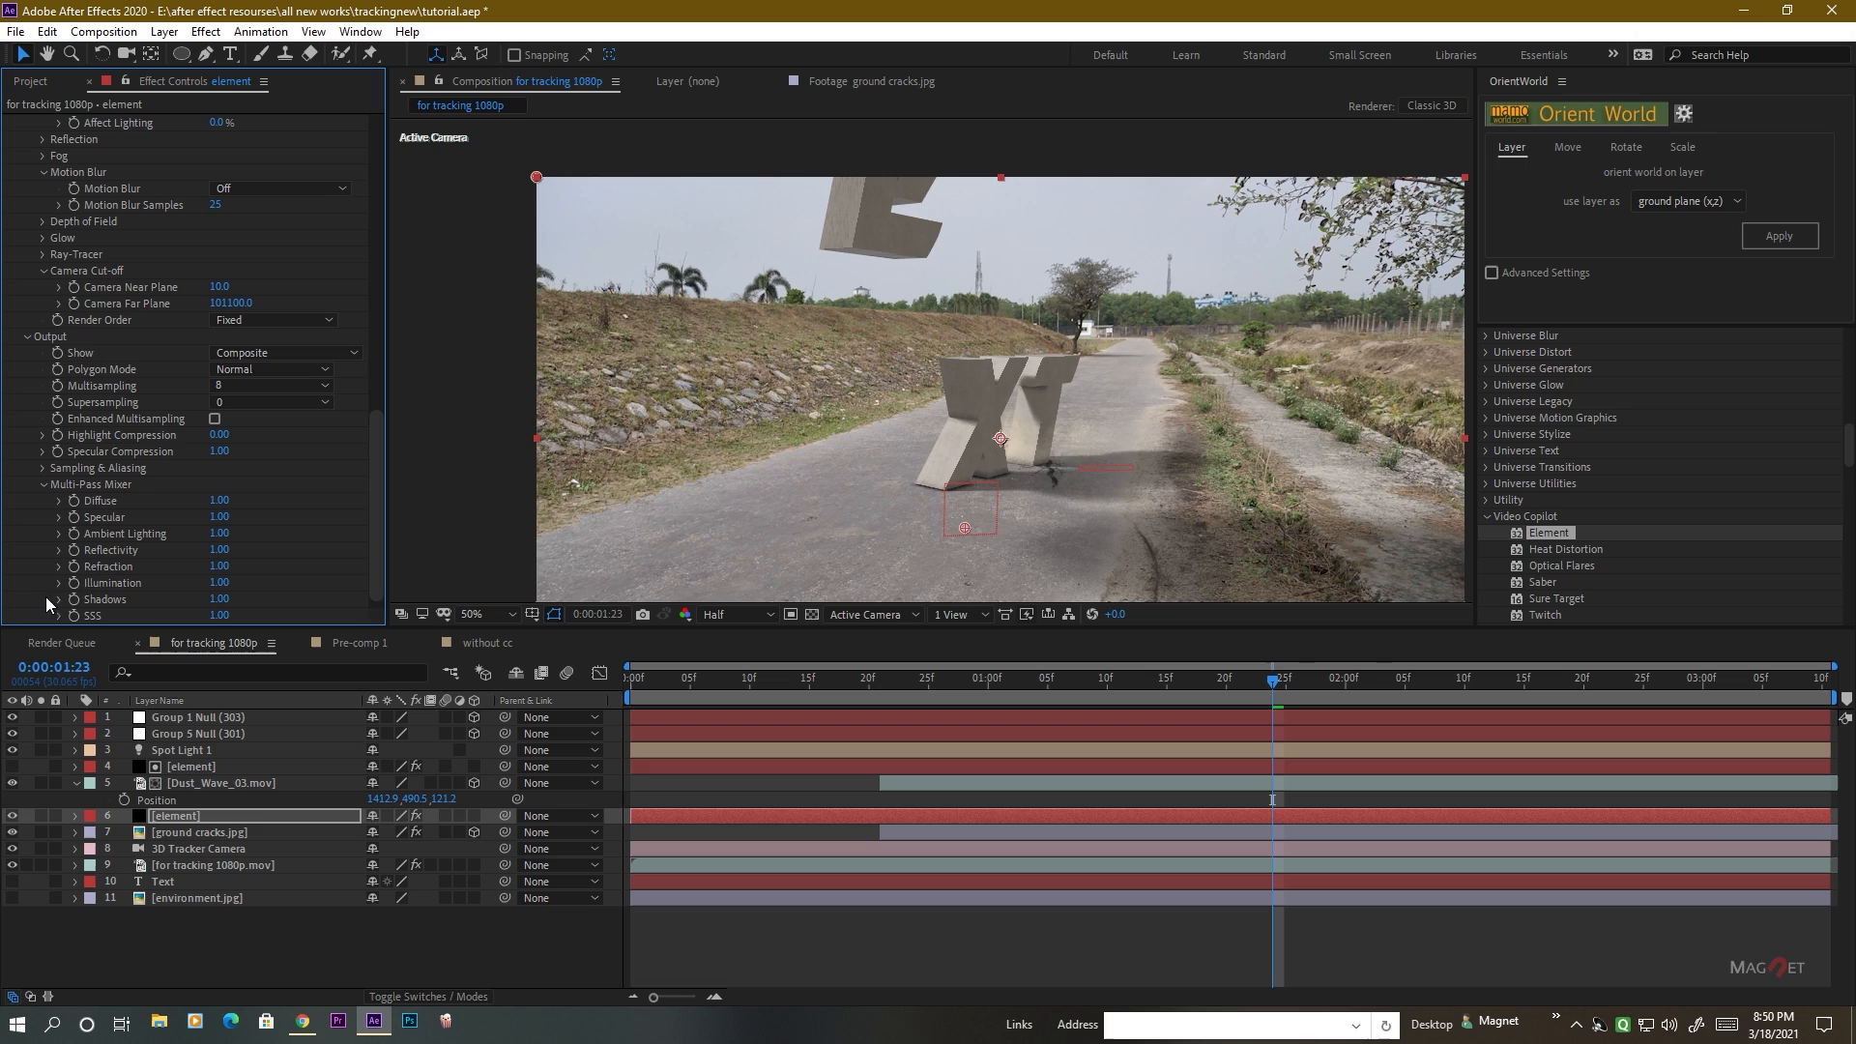
{"action": "left_click", "coordinate": [215, 419]}
{"action": "scroll", "coordinate": [921, 436], "scroll_direction": "up", "scroll_amount": 4}
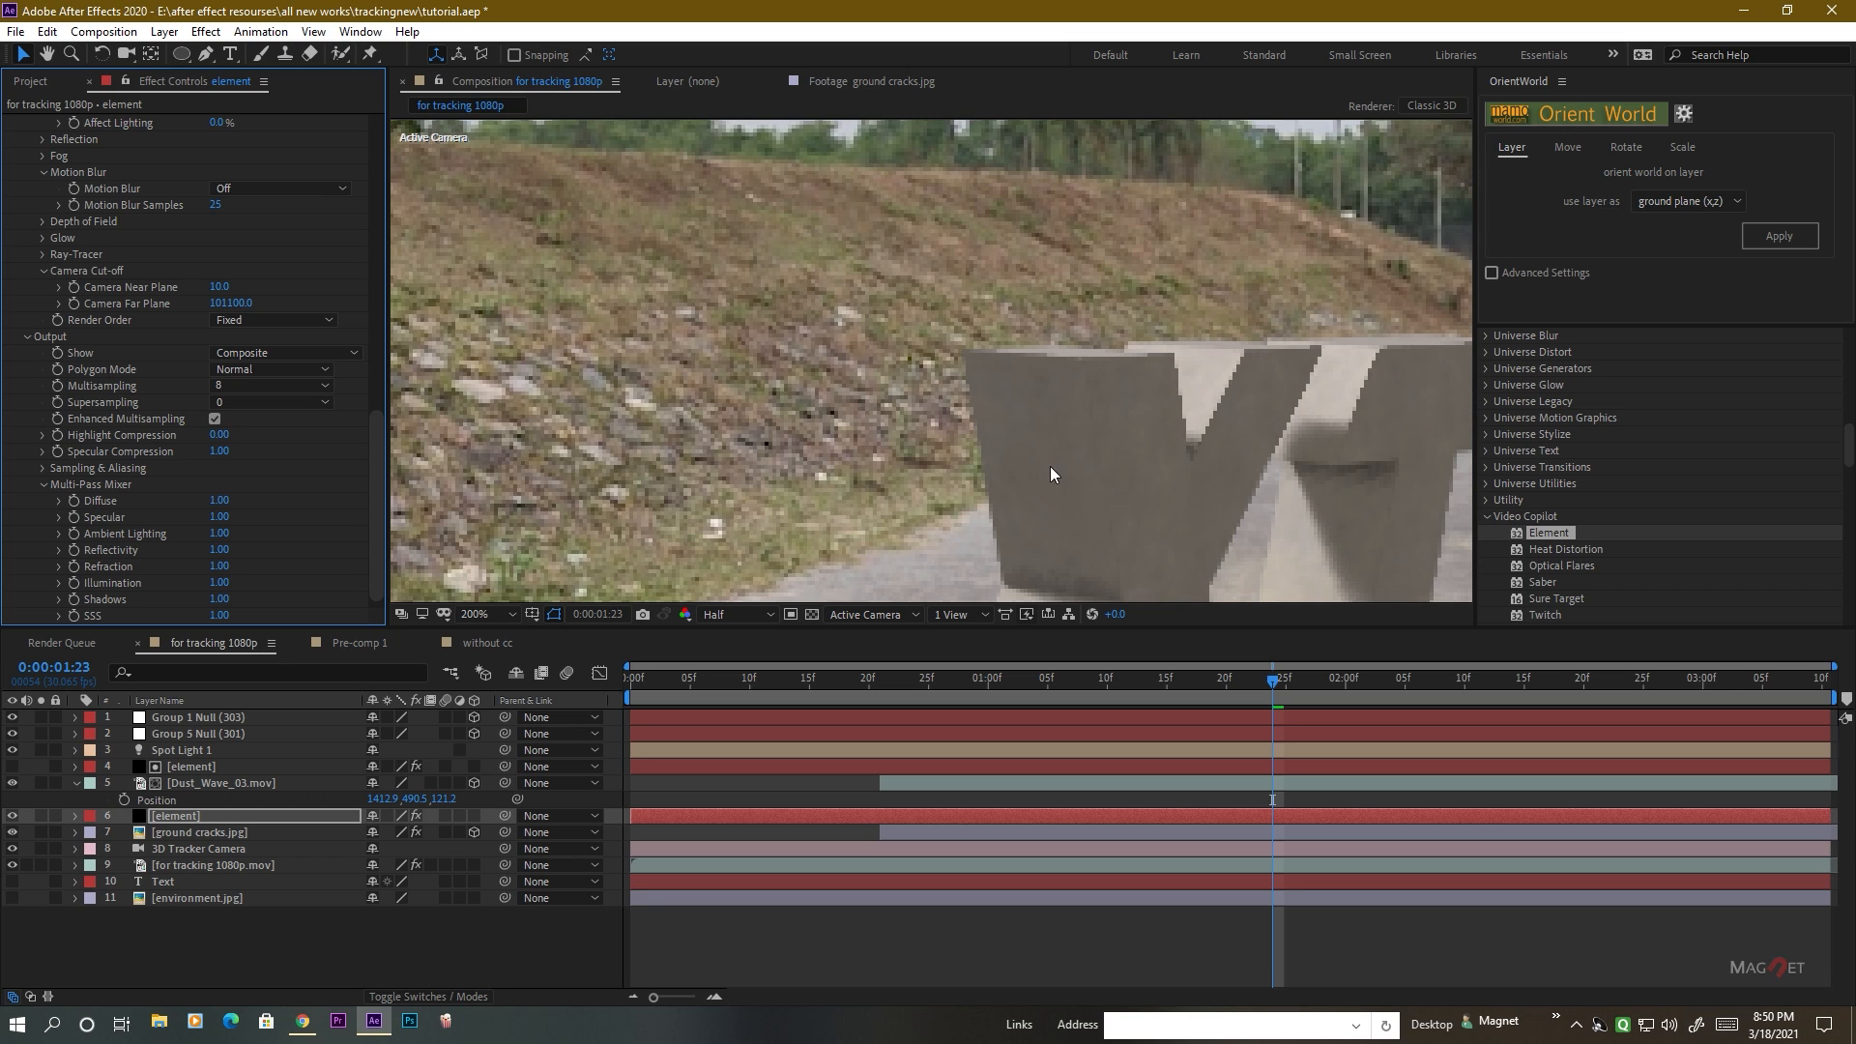
{"action": "scroll", "coordinate": [1052, 474], "scroll_direction": "down", "scroll_amount": 4}
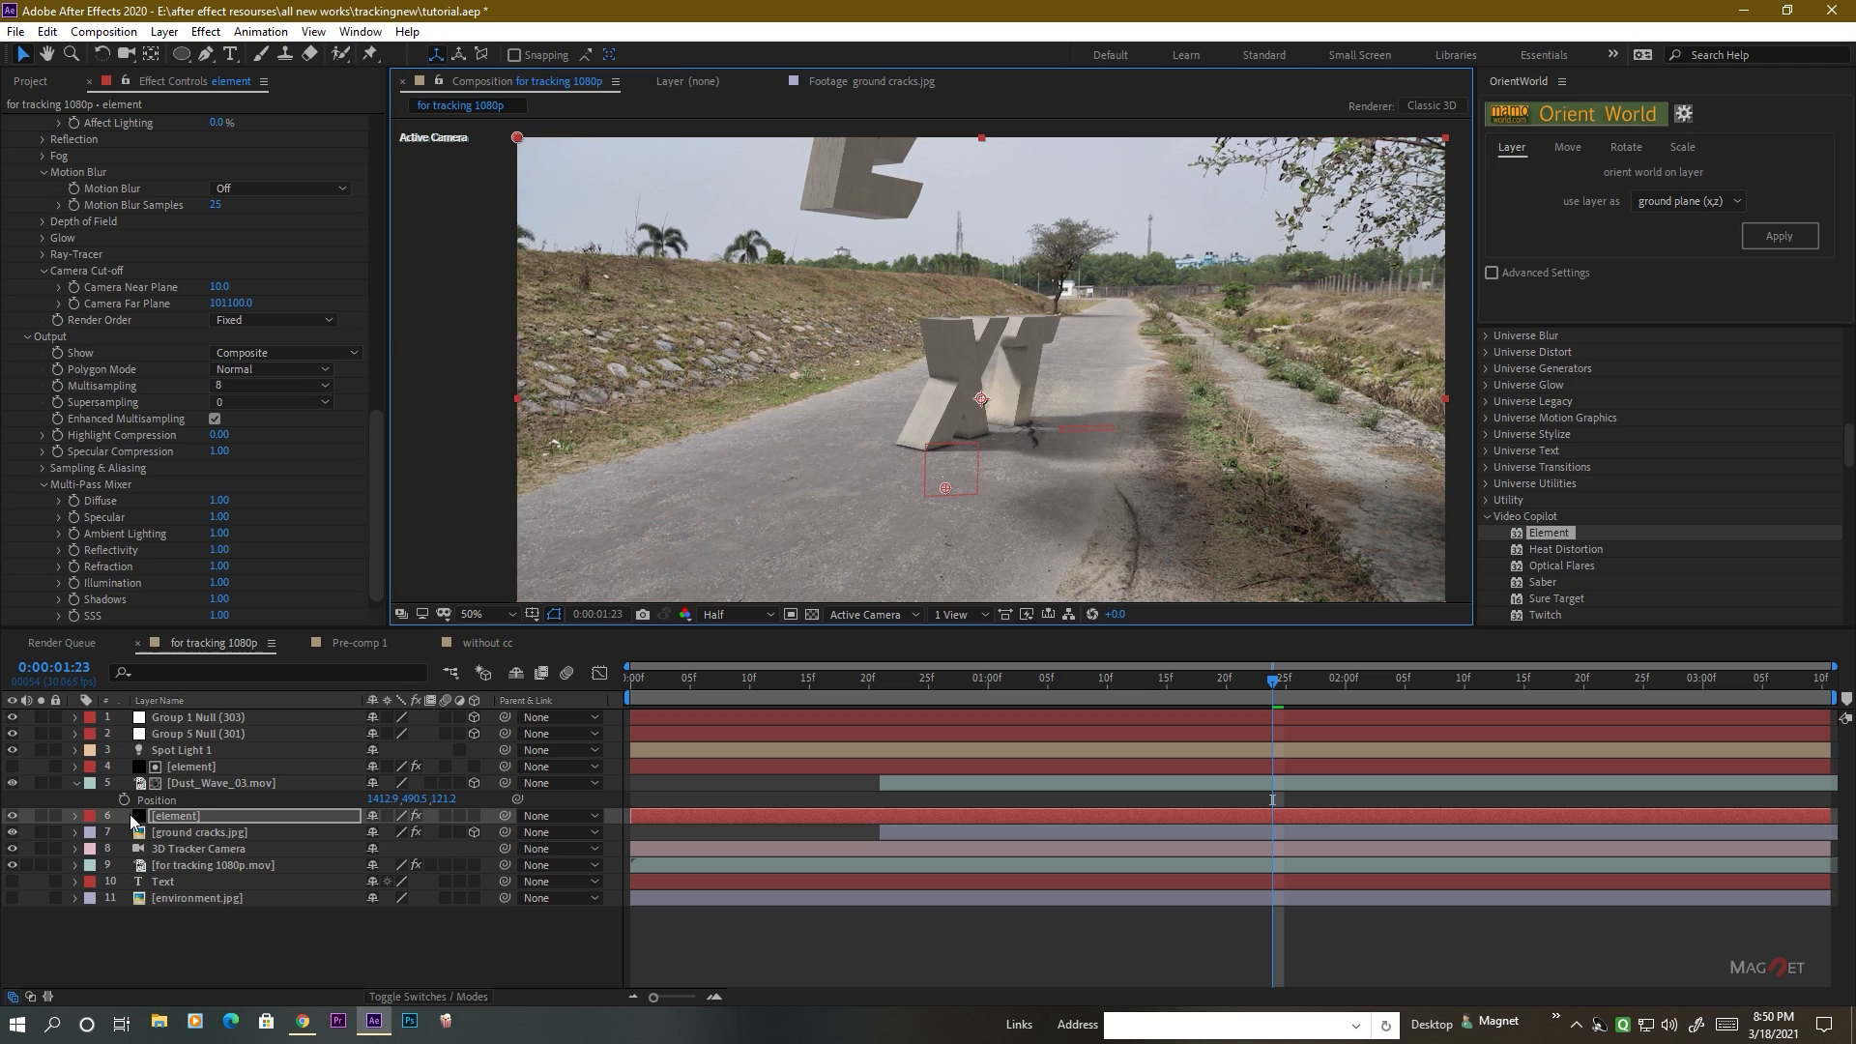
Turn on Depth of Field for the 3D Tracker Camera and set its Focus Distance to 3546.7 pixels.
{"action": "left_click", "coordinate": [180, 851]}
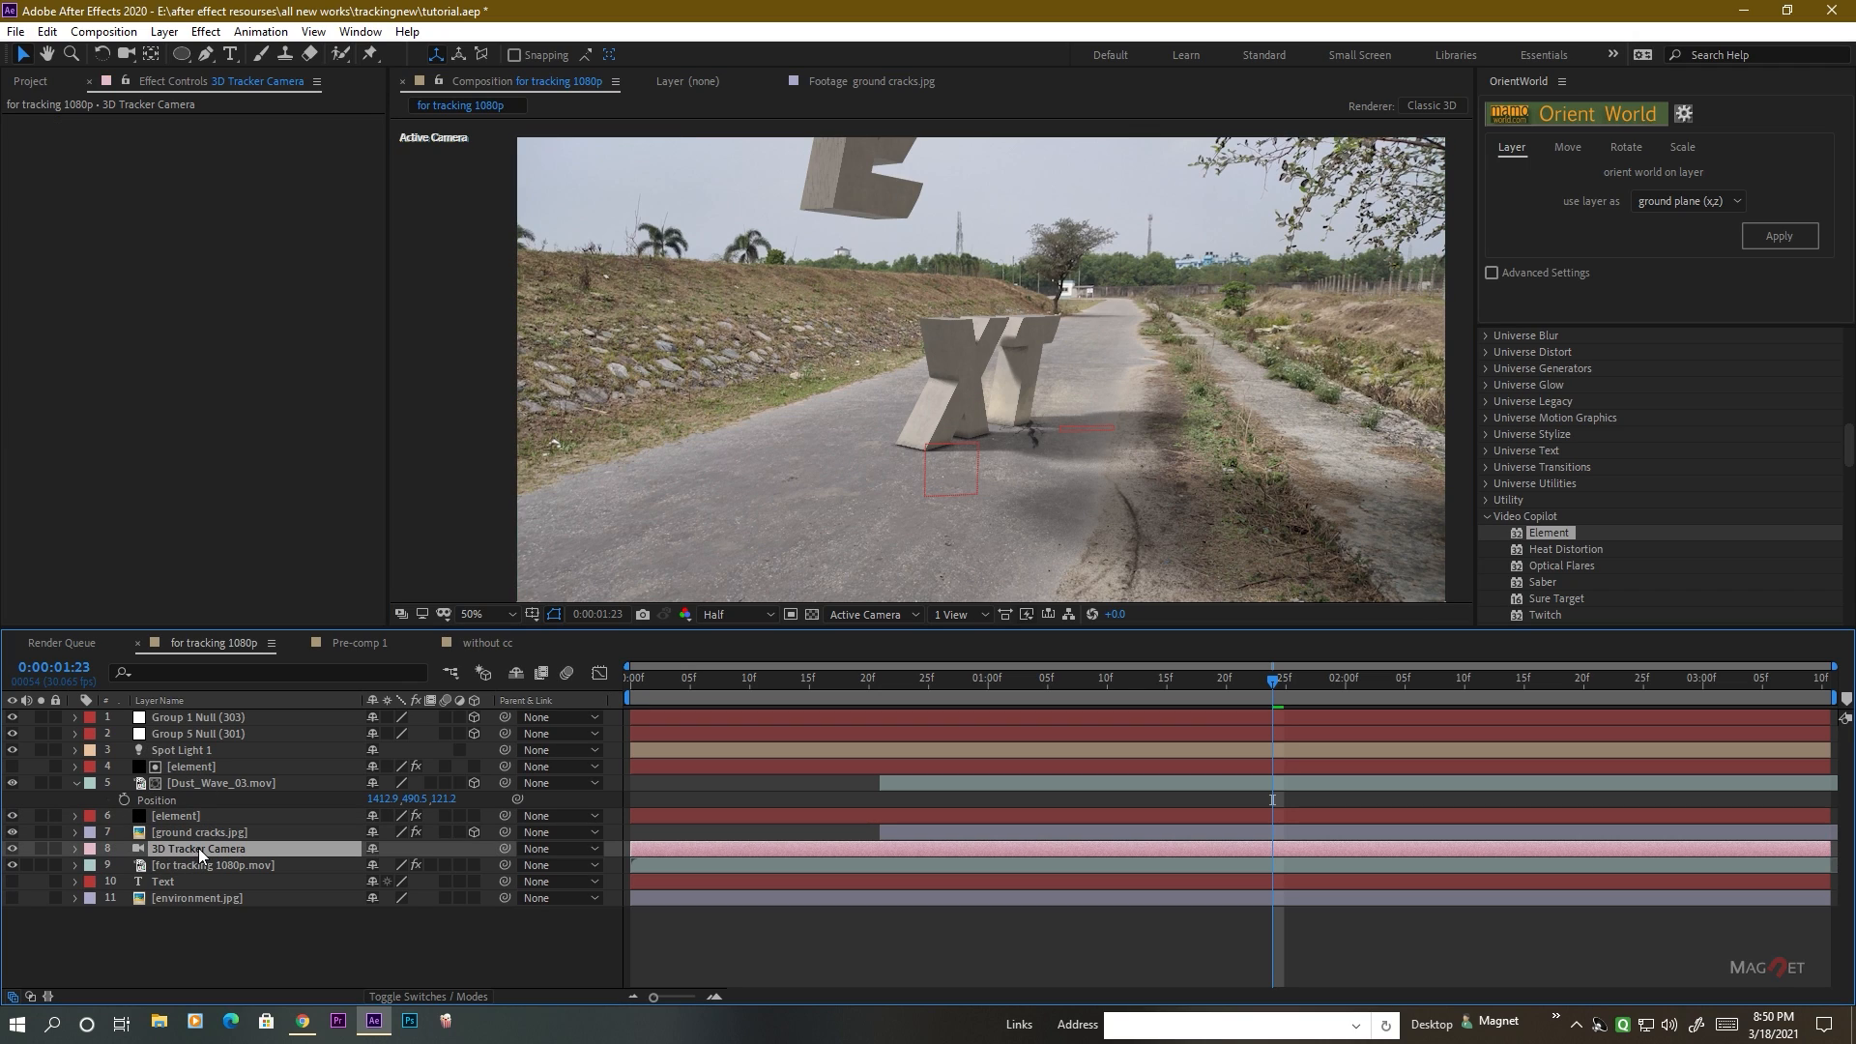
{"action": "key", "text": "a"}
{"action": "key", "text": "a"}
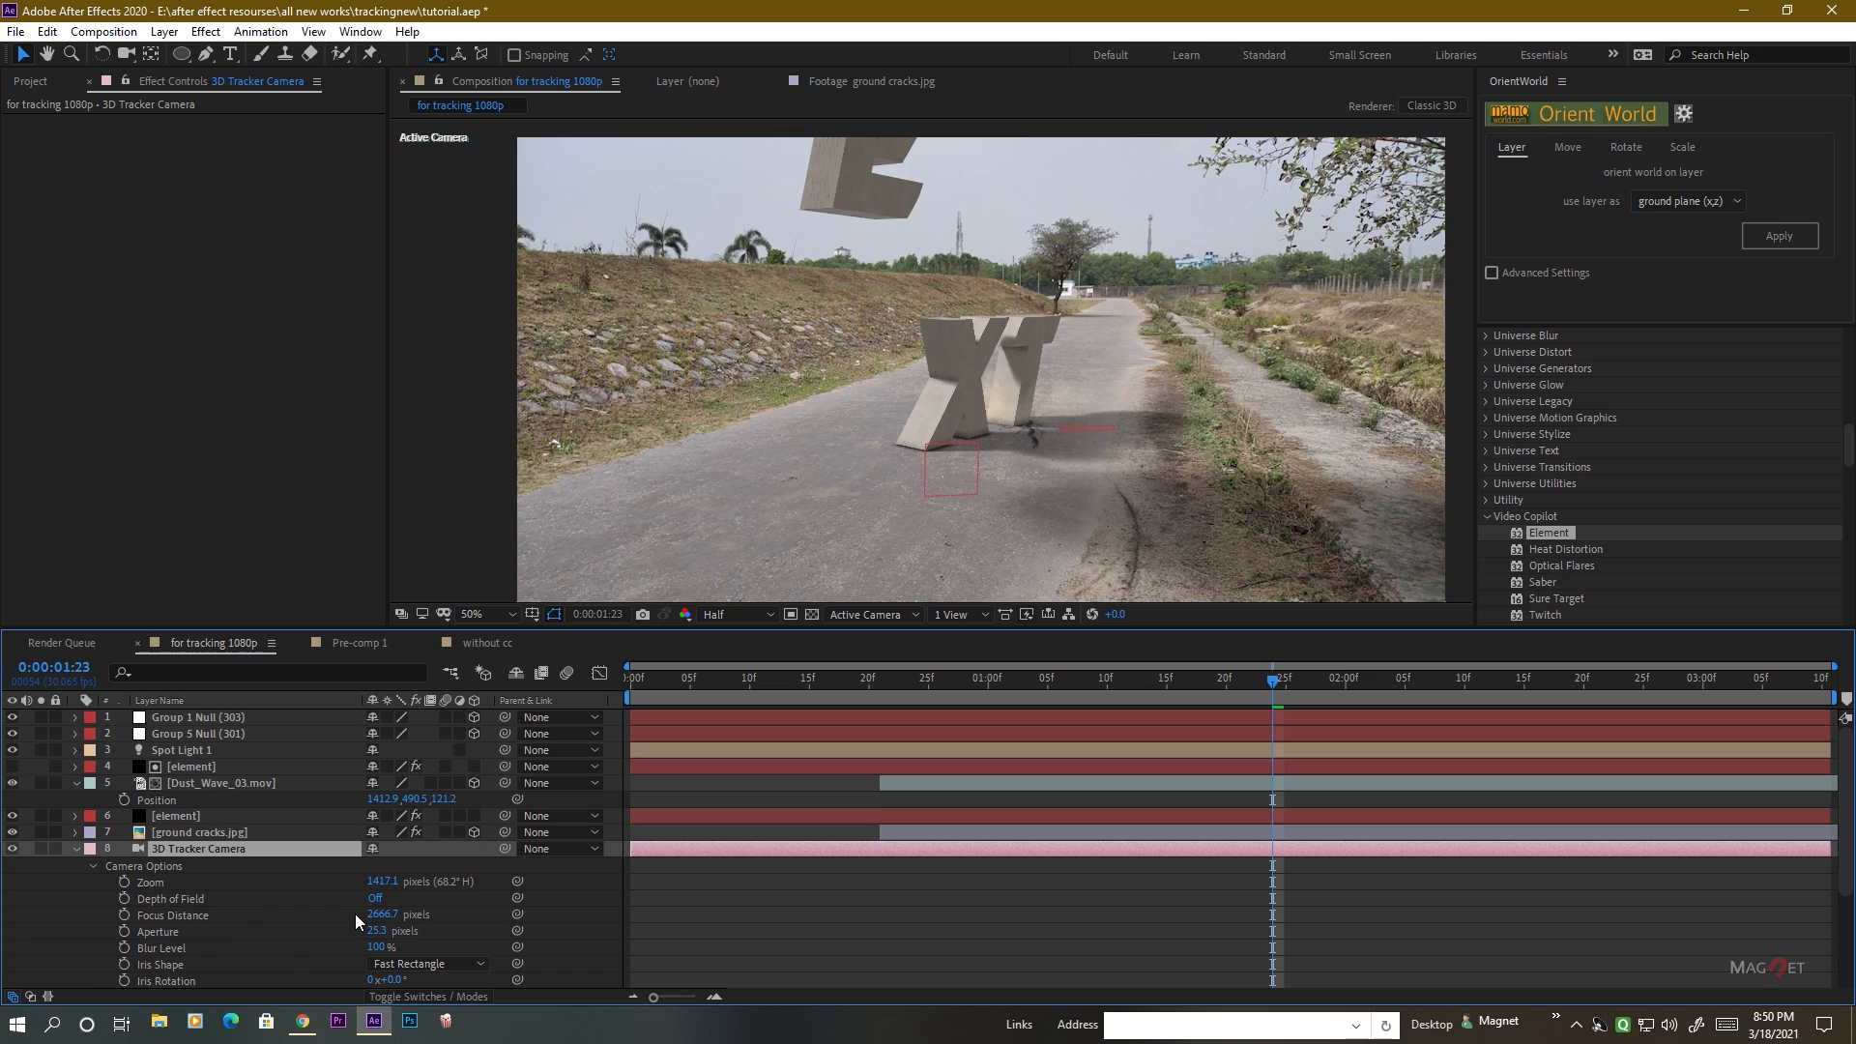
{"action": "left_click", "coordinate": [387, 902]}
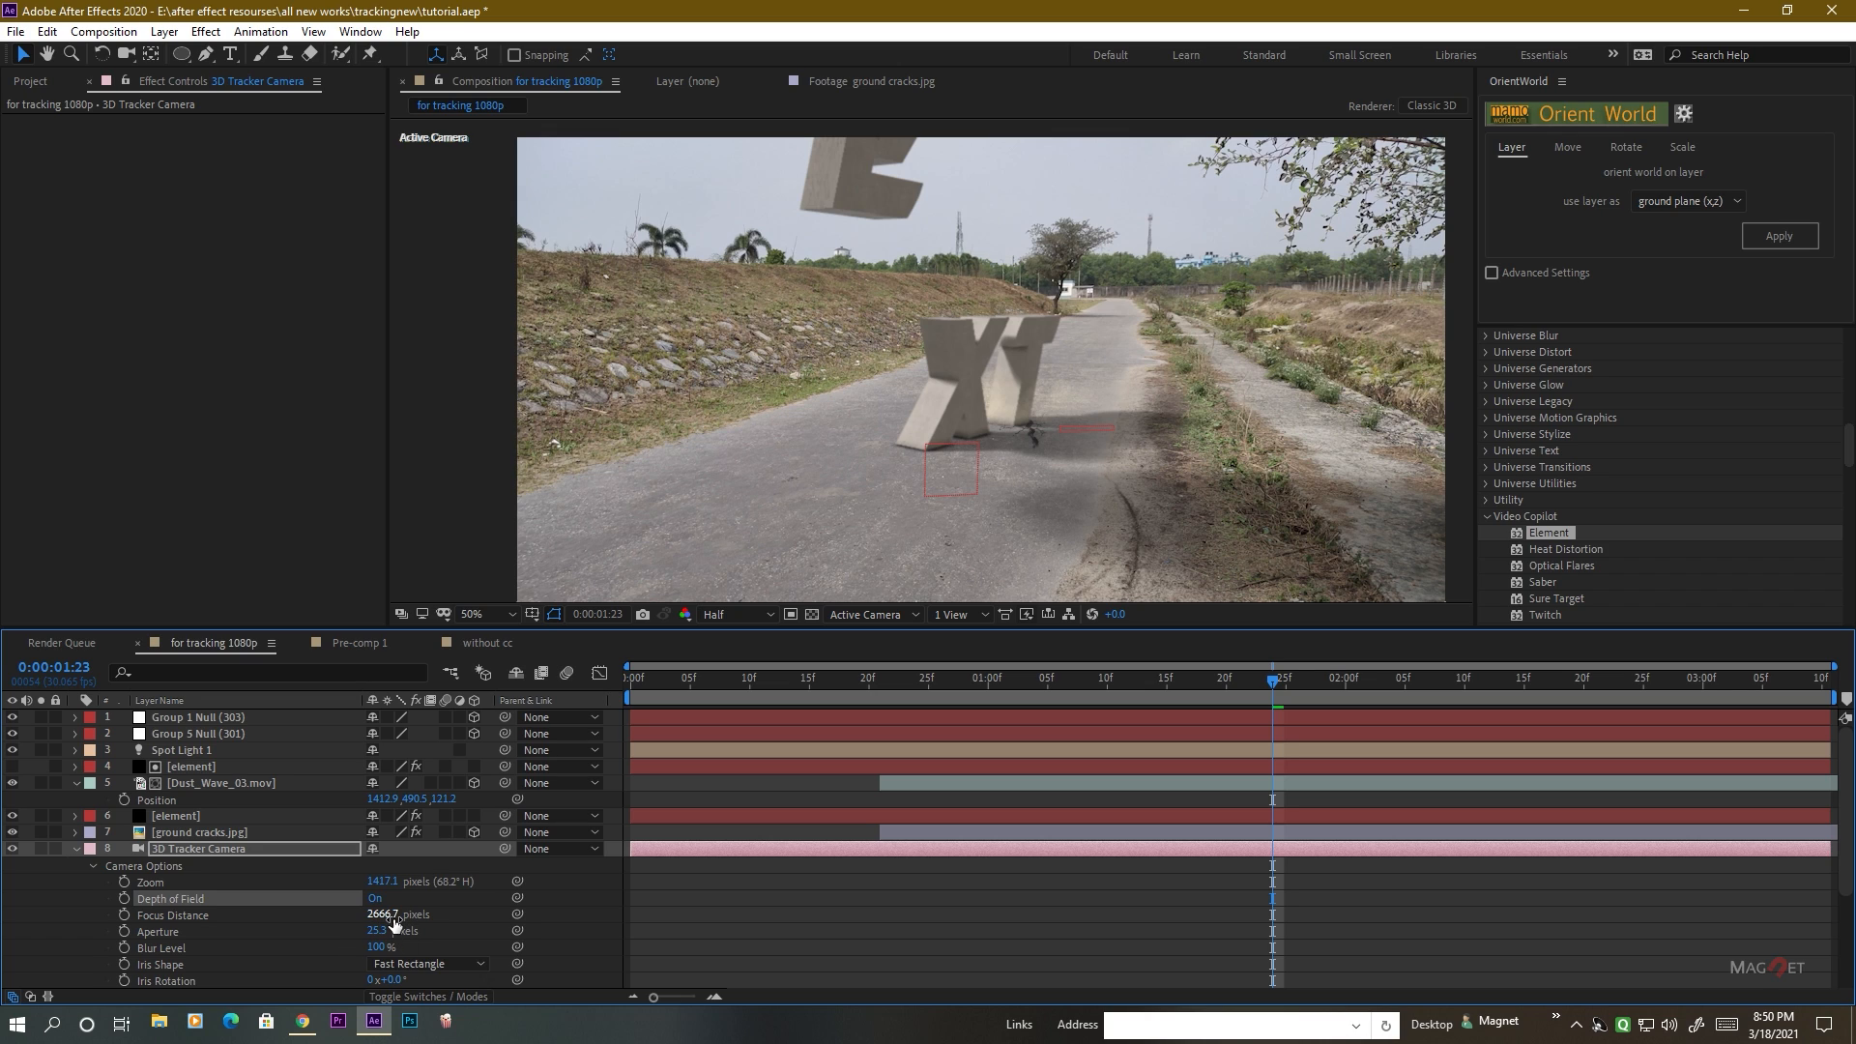
{"action": "left_click_drag", "start_coordinate": [383, 915], "coordinate": [1065, 917]}
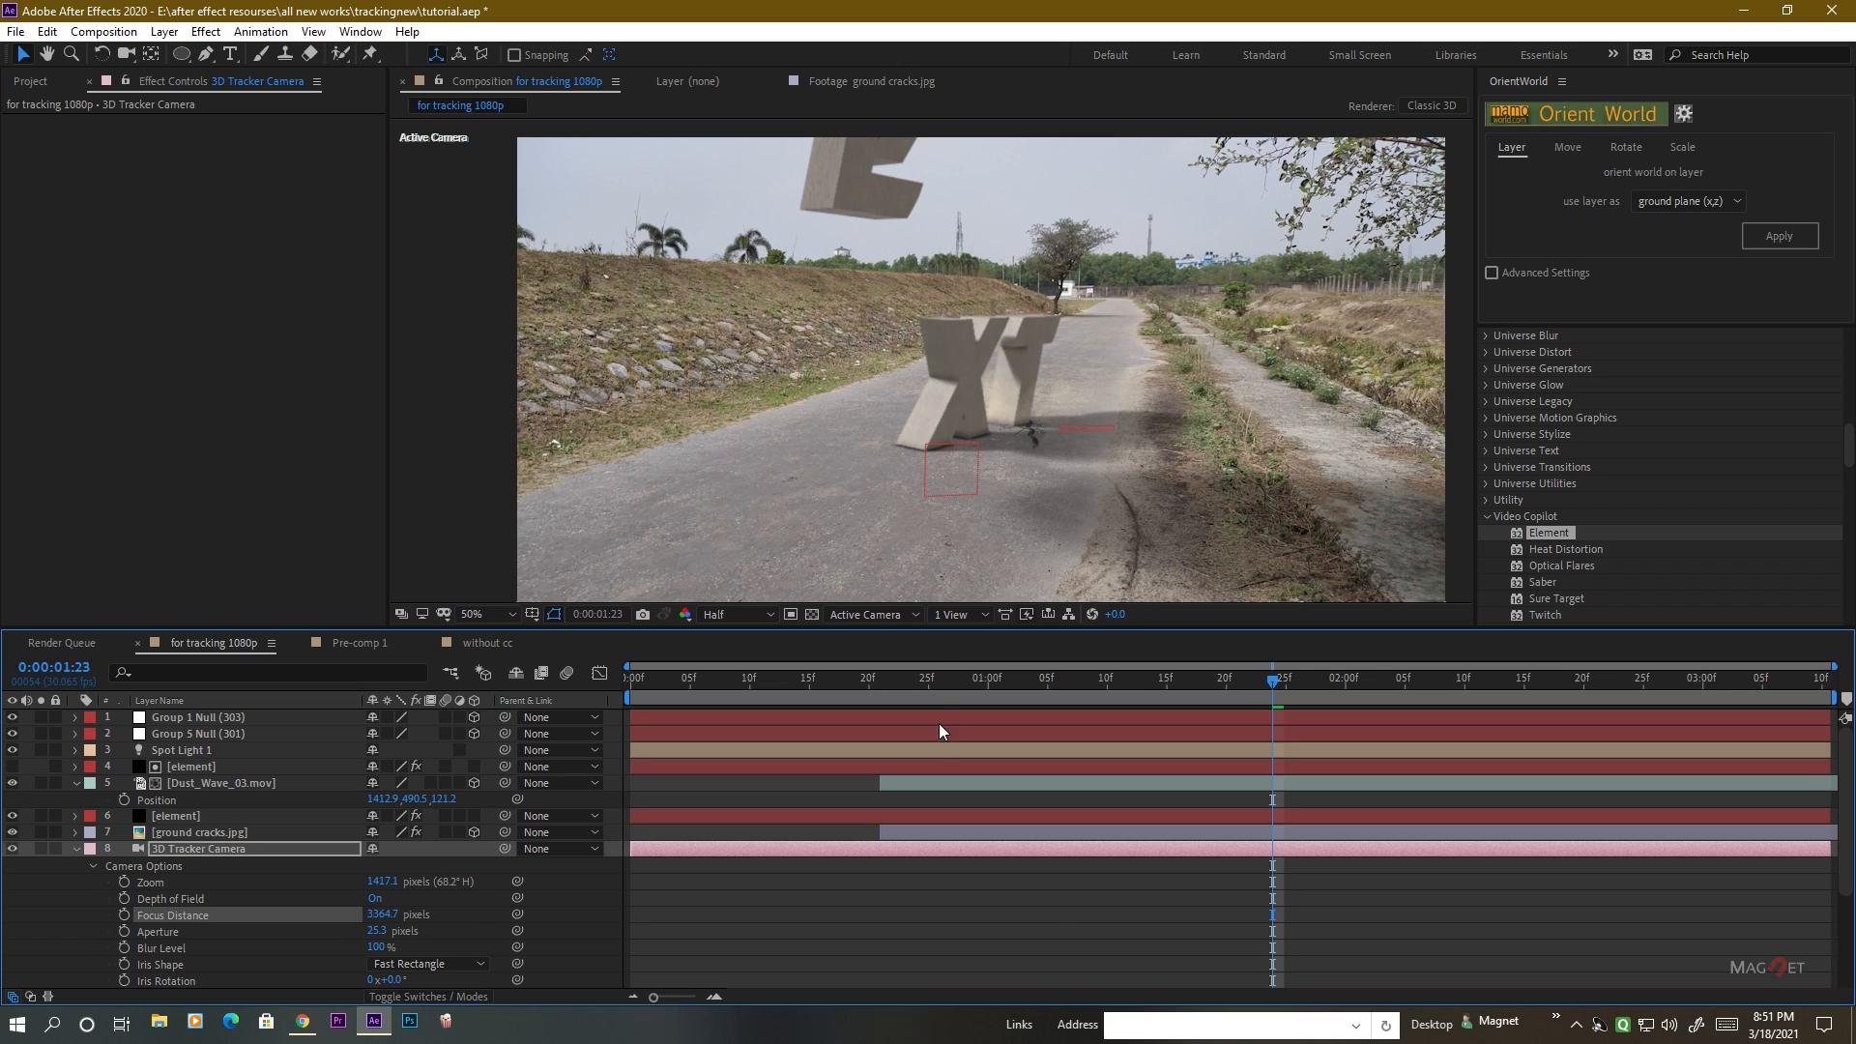
{"action": "scroll", "coordinate": [969, 405], "scroll_direction": "up", "scroll_amount": 1}
{"action": "scroll", "coordinate": [970, 410], "scroll_direction": "down", "scroll_amount": 1}
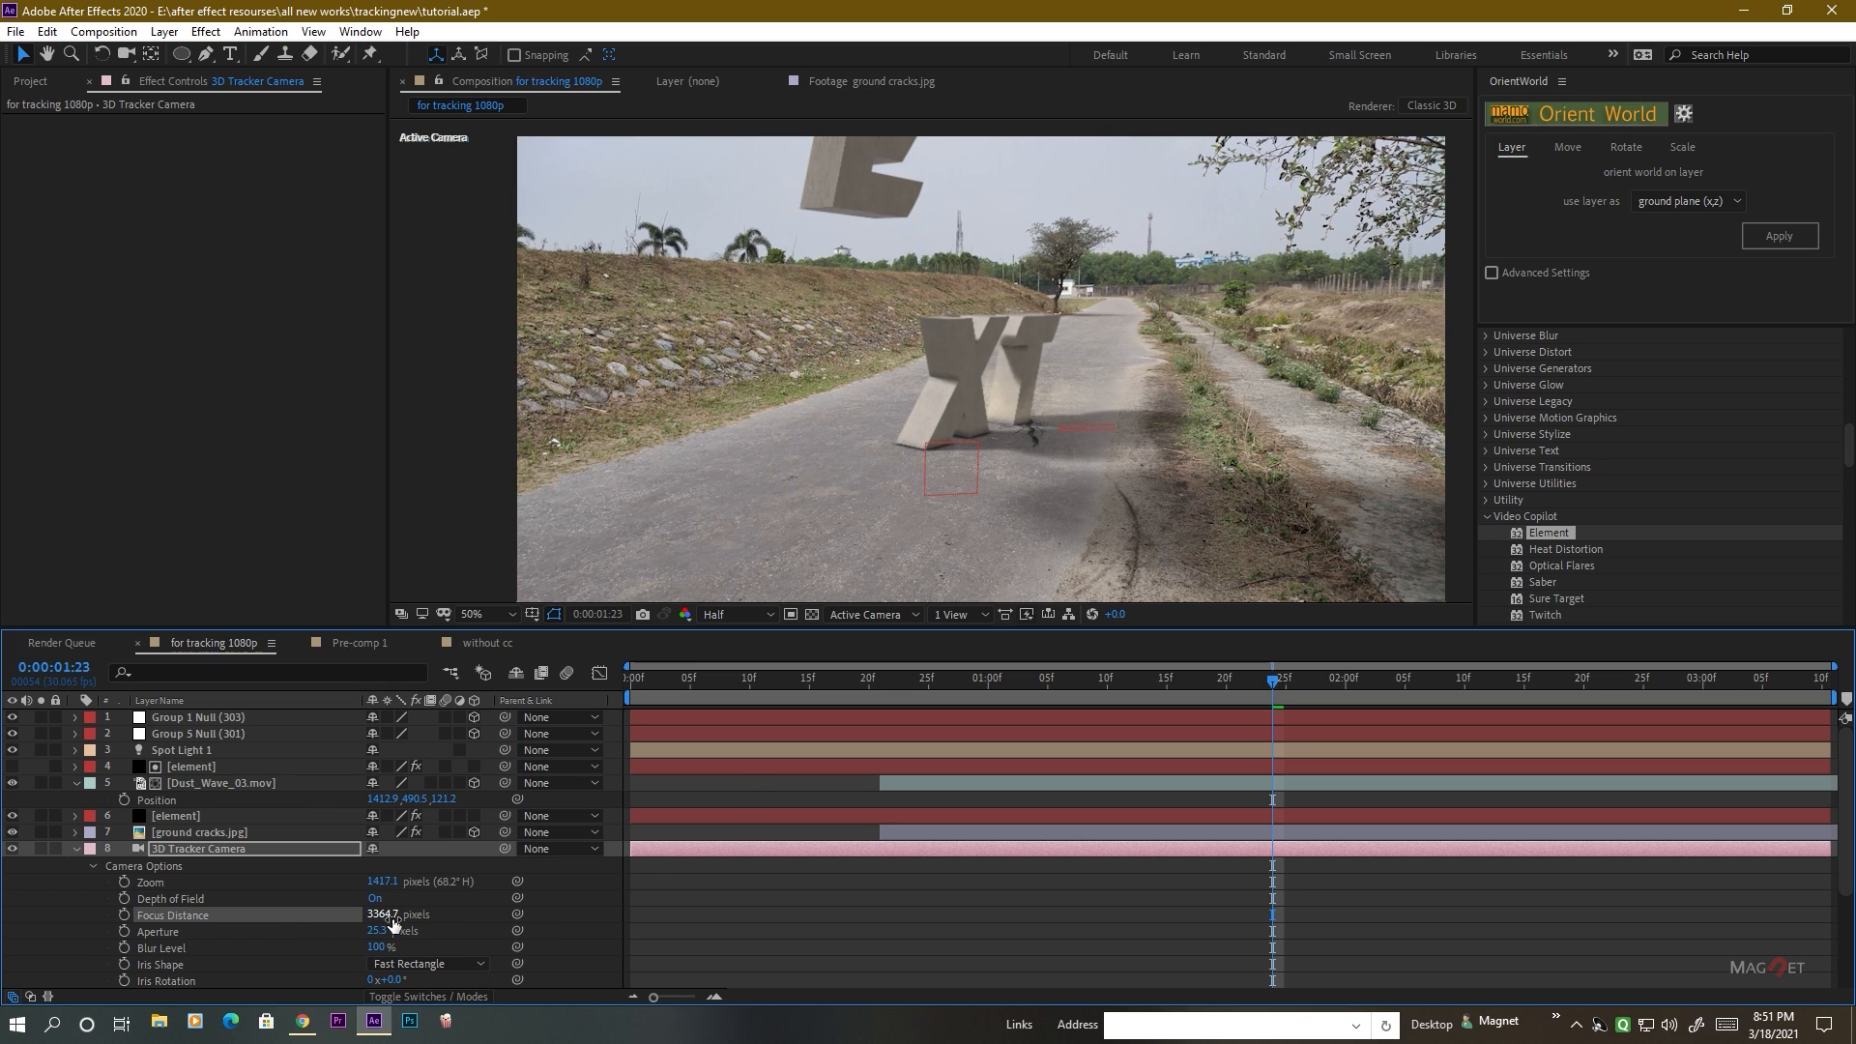
{"action": "left_click_drag", "start_coordinate": [382, 915], "coordinate": [566, 923]}
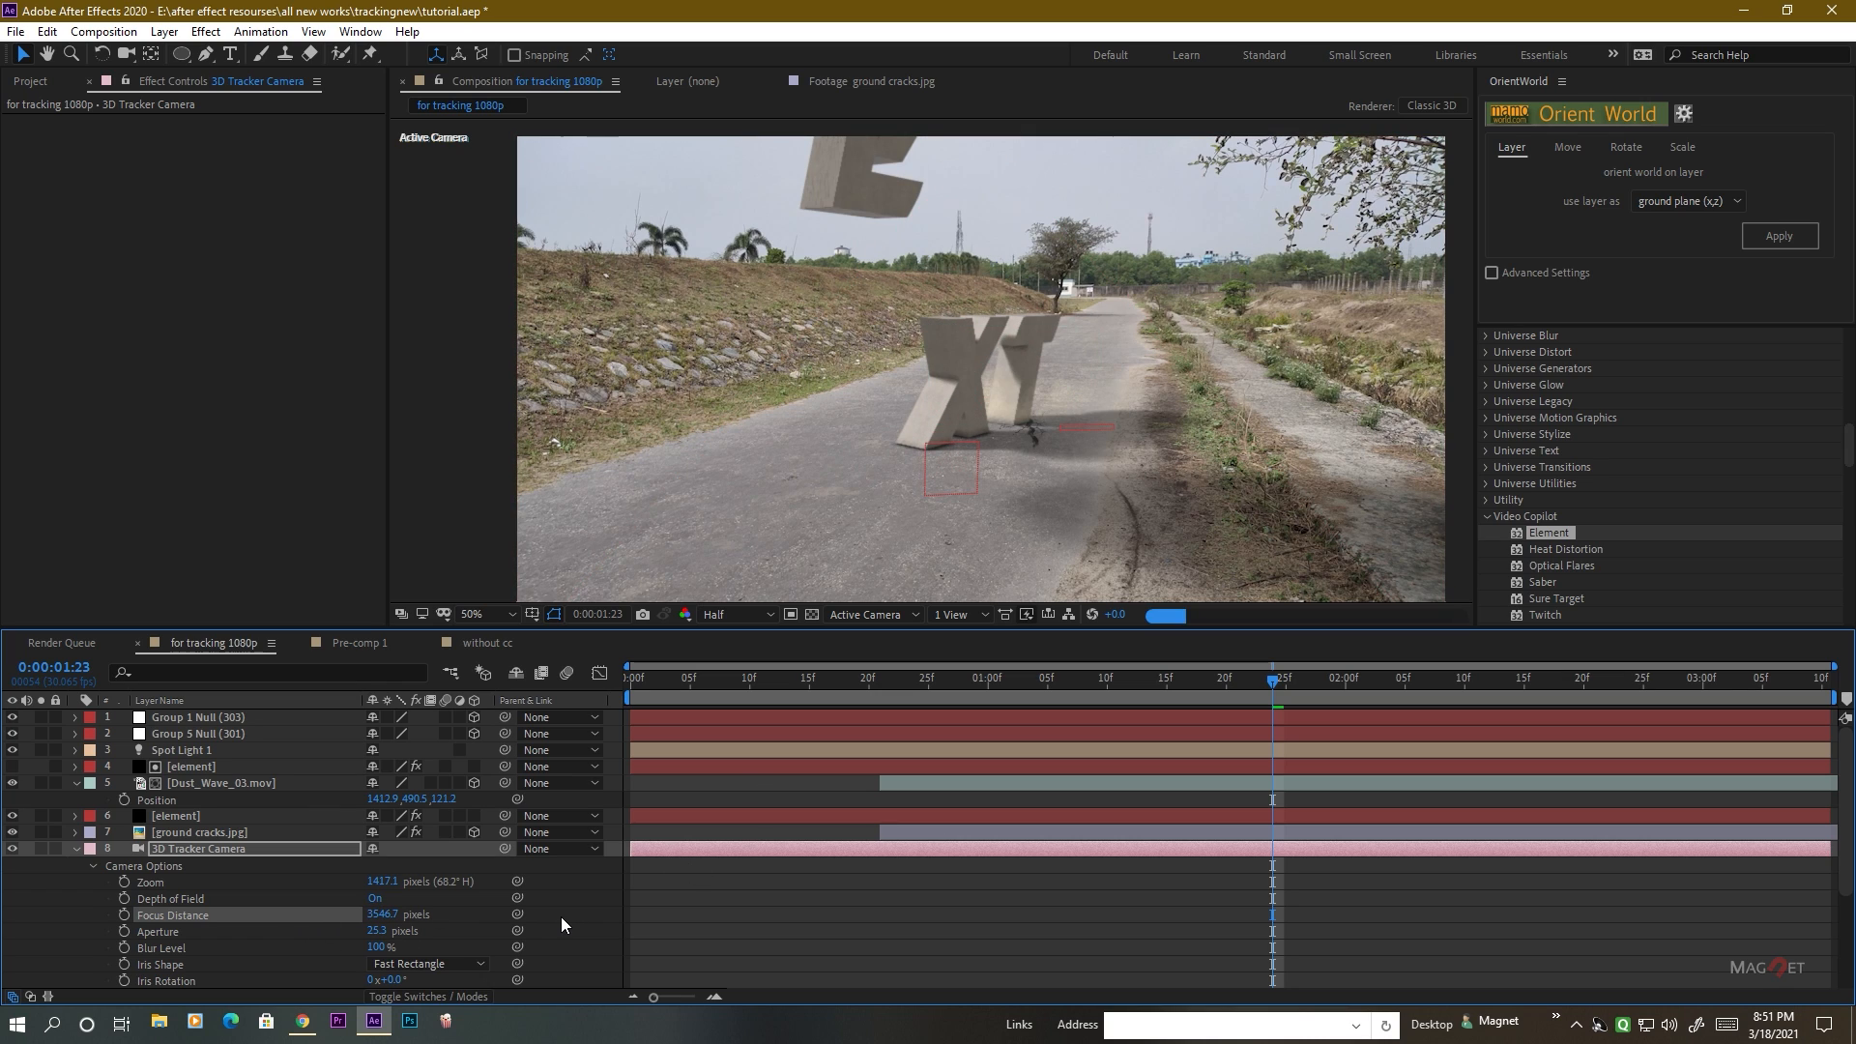
Set Motion Blur back to On in the lower element layer's Element render settings.
{"action": "left_click", "coordinate": [172, 817]}
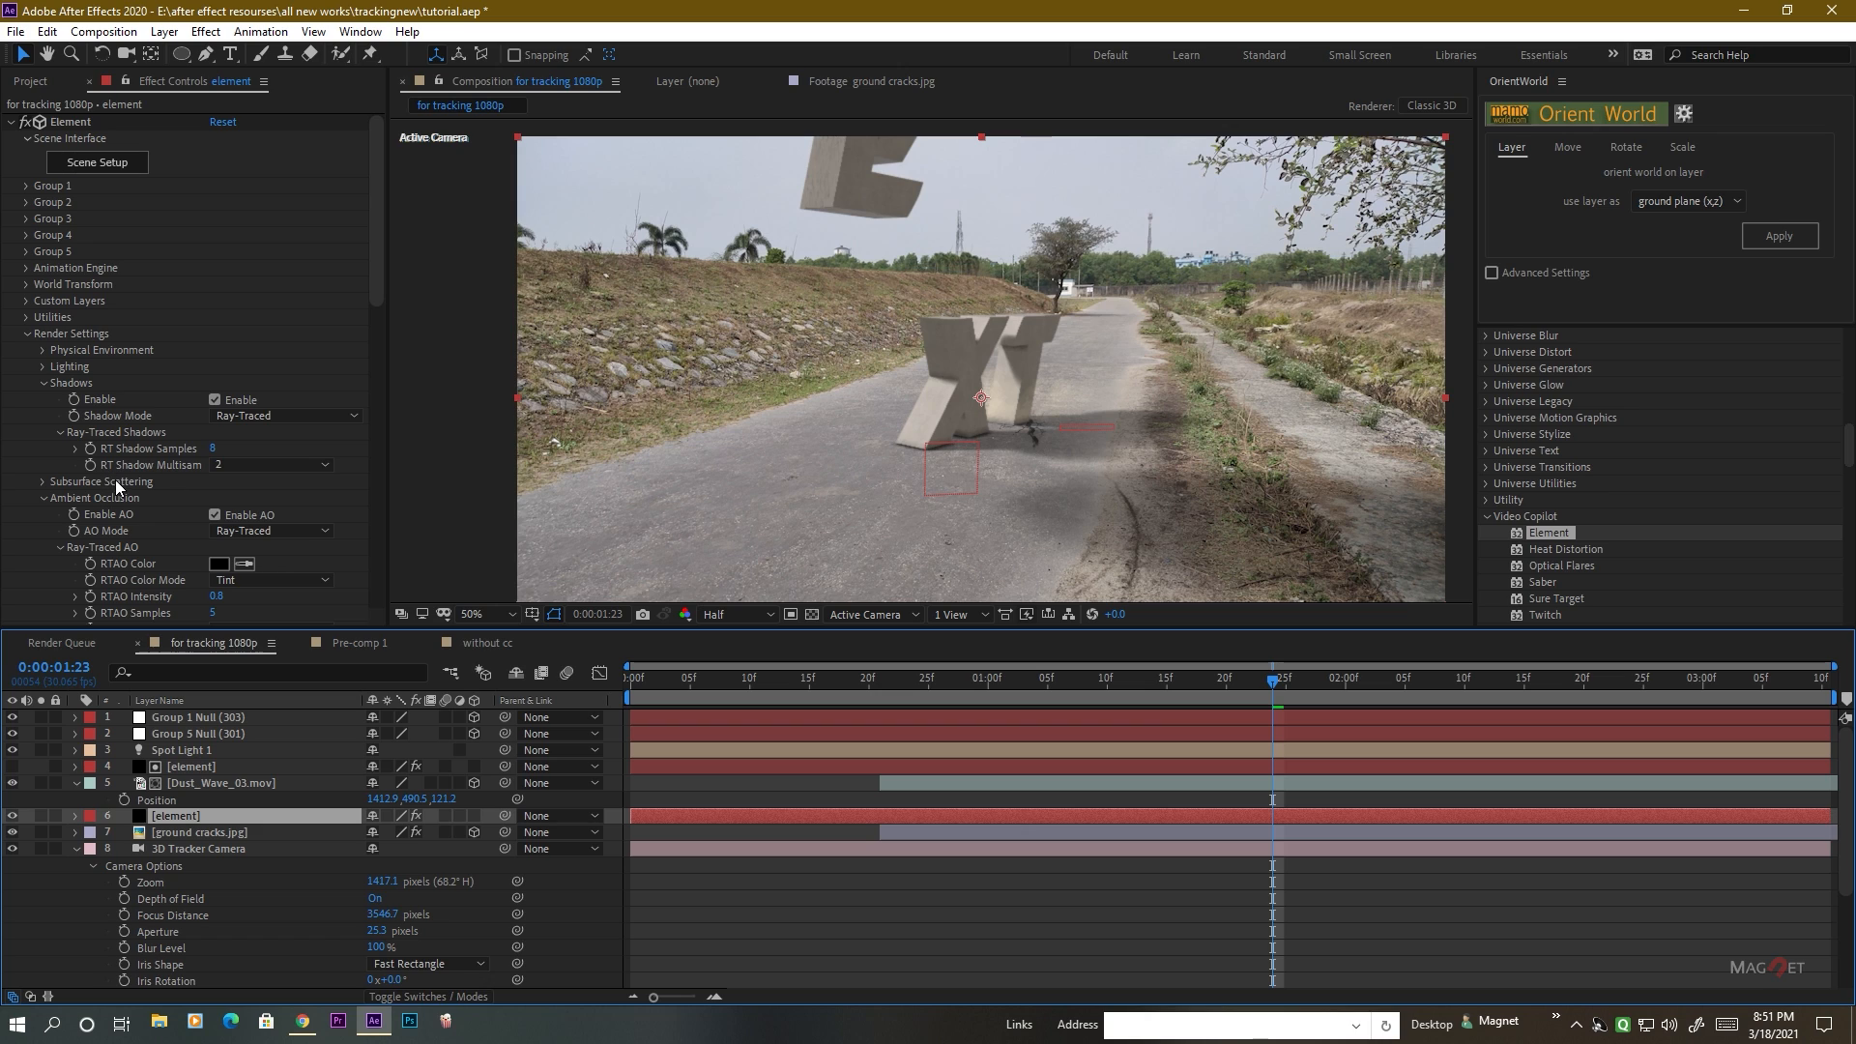
{"action": "scroll", "coordinate": [148, 485], "scroll_direction": "down", "scroll_amount": 6}
{"action": "scroll", "coordinate": [148, 485], "scroll_direction": "down", "scroll_amount": 2}
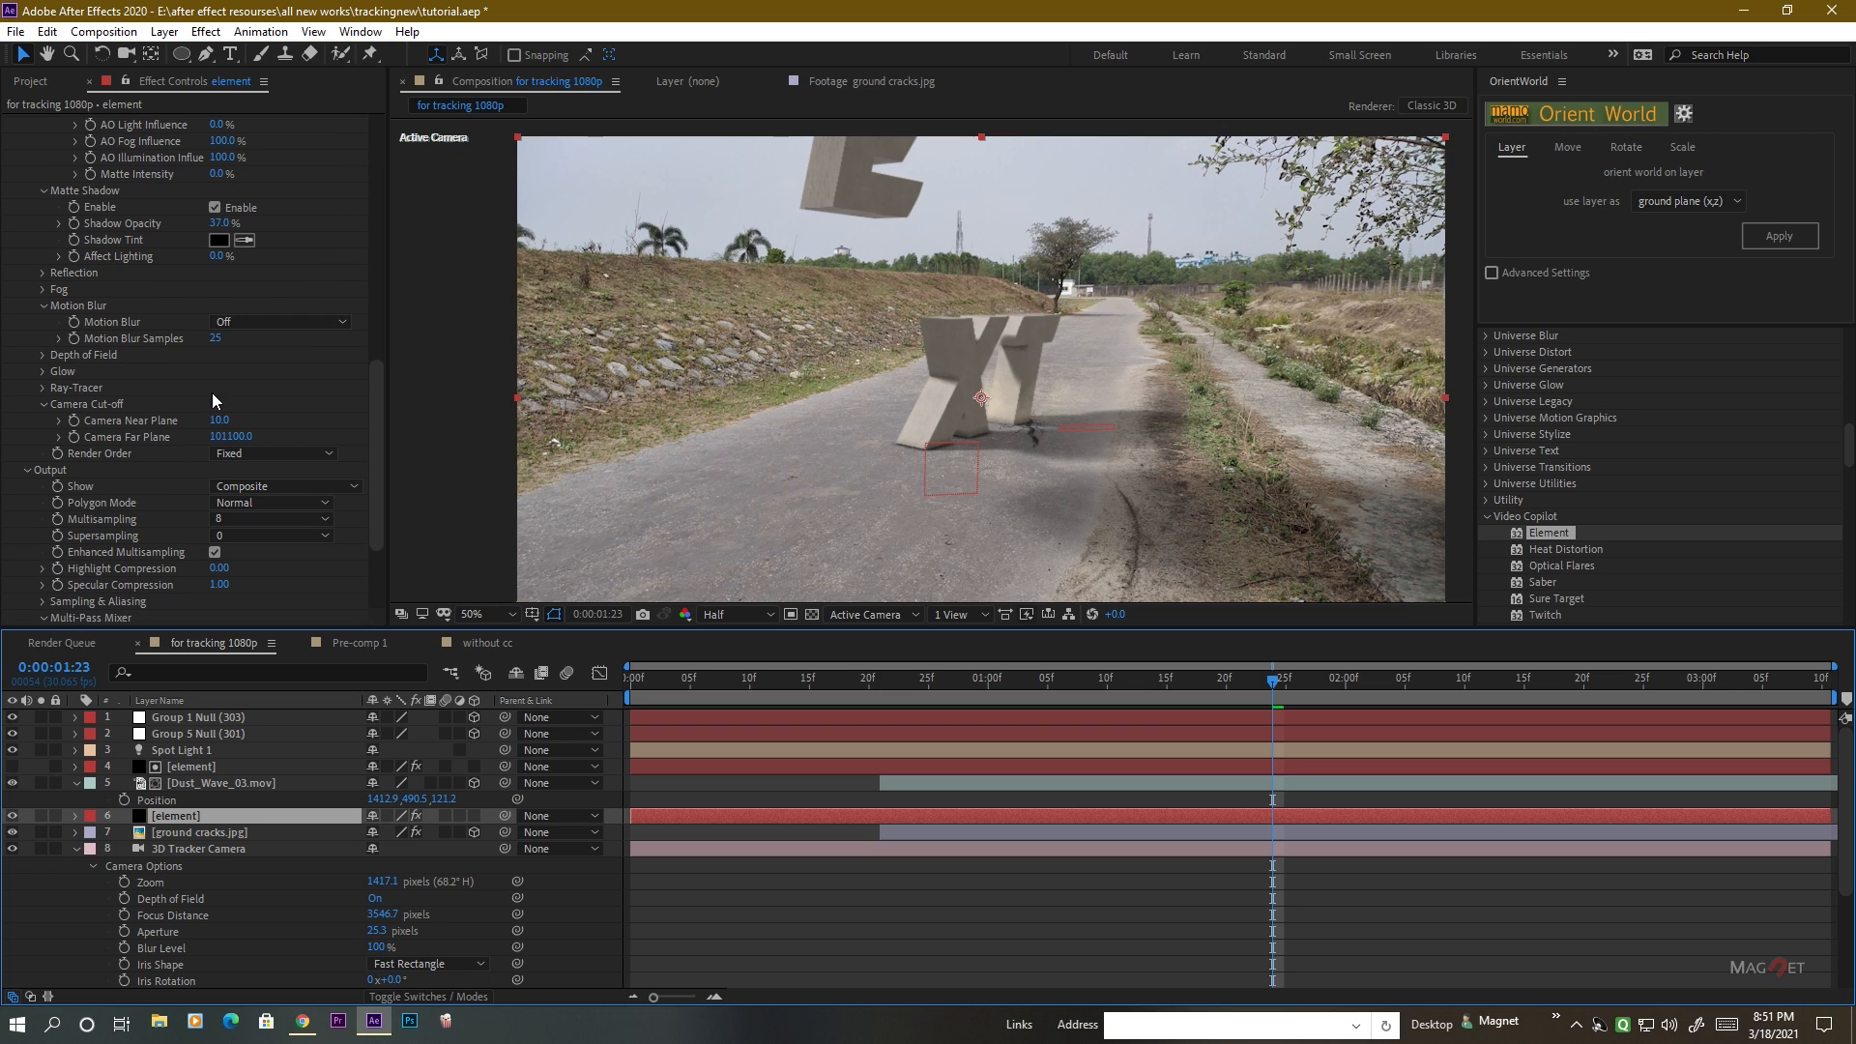
{"action": "left_click", "coordinate": [256, 366]}
{"action": "left_click", "coordinate": [250, 408]}
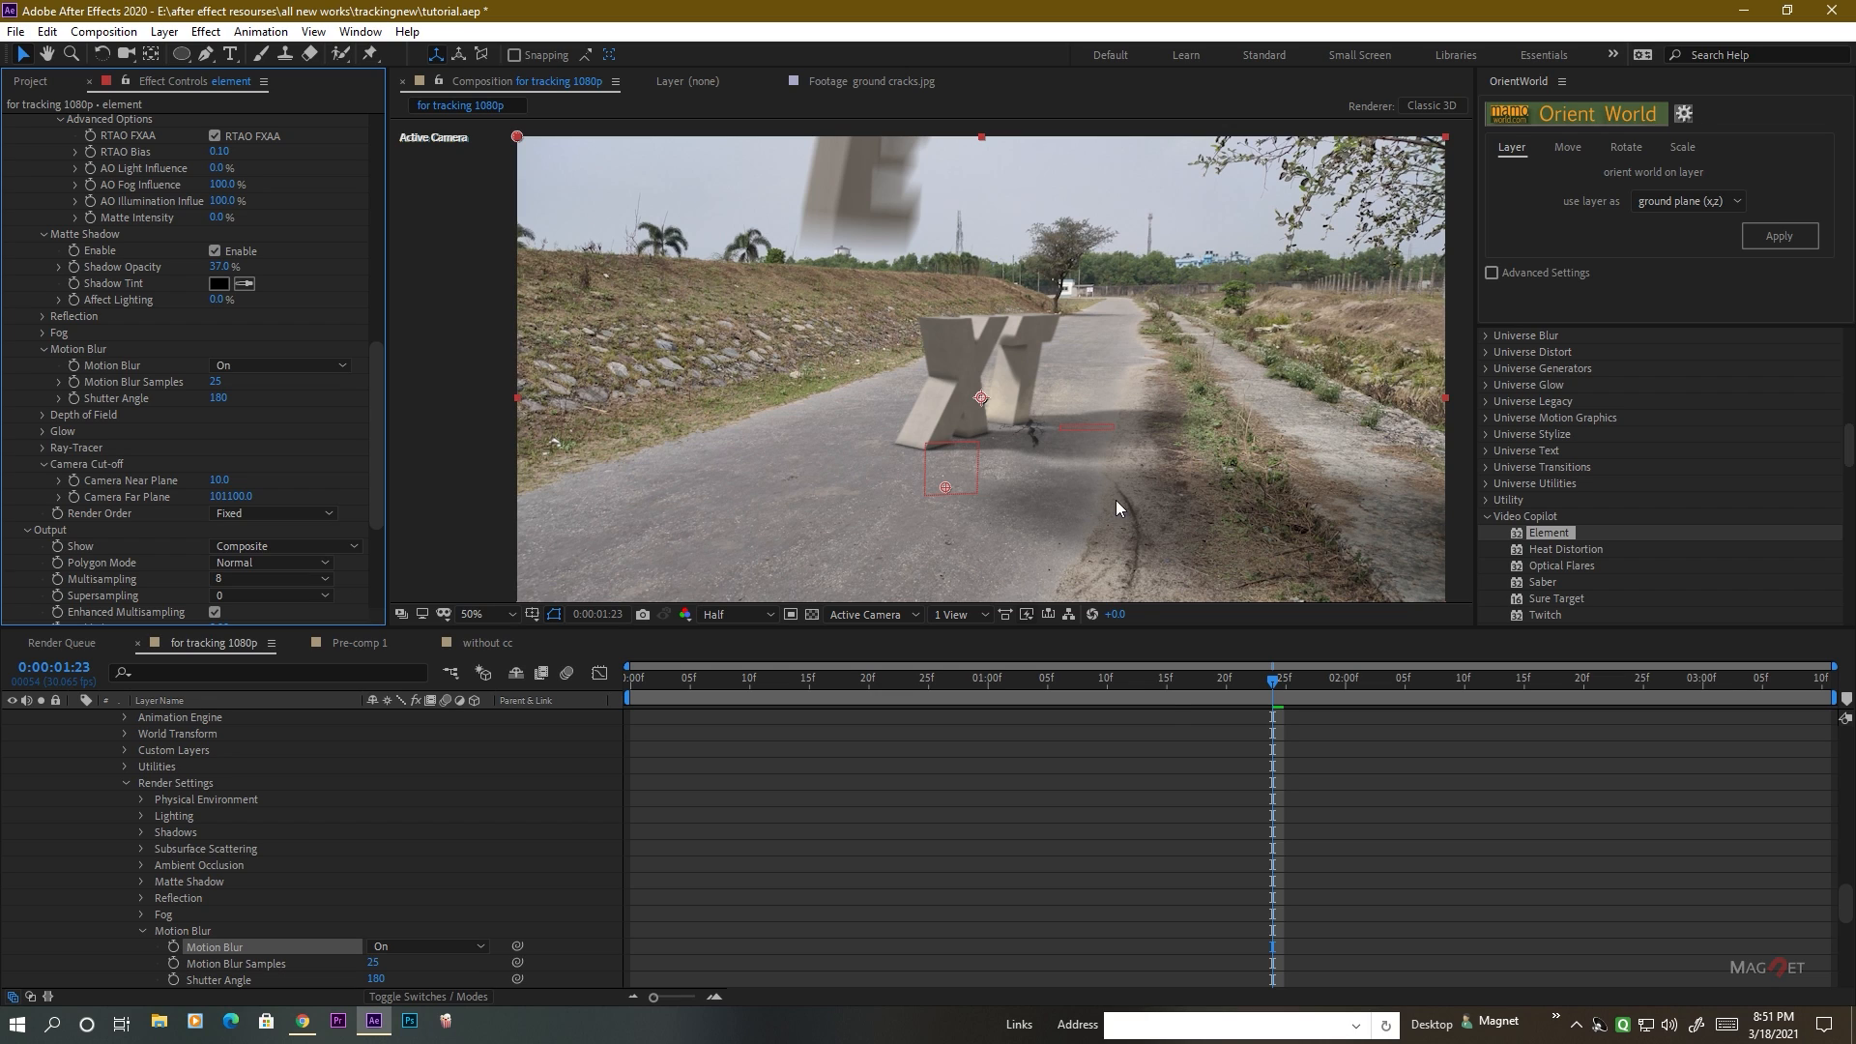
Examine the falling letter's motion blur and the softened ground shadows in the composition at different magnifications.
{"action": "scroll", "coordinate": [950, 470], "scroll_direction": "down", "scroll_amount": 1}
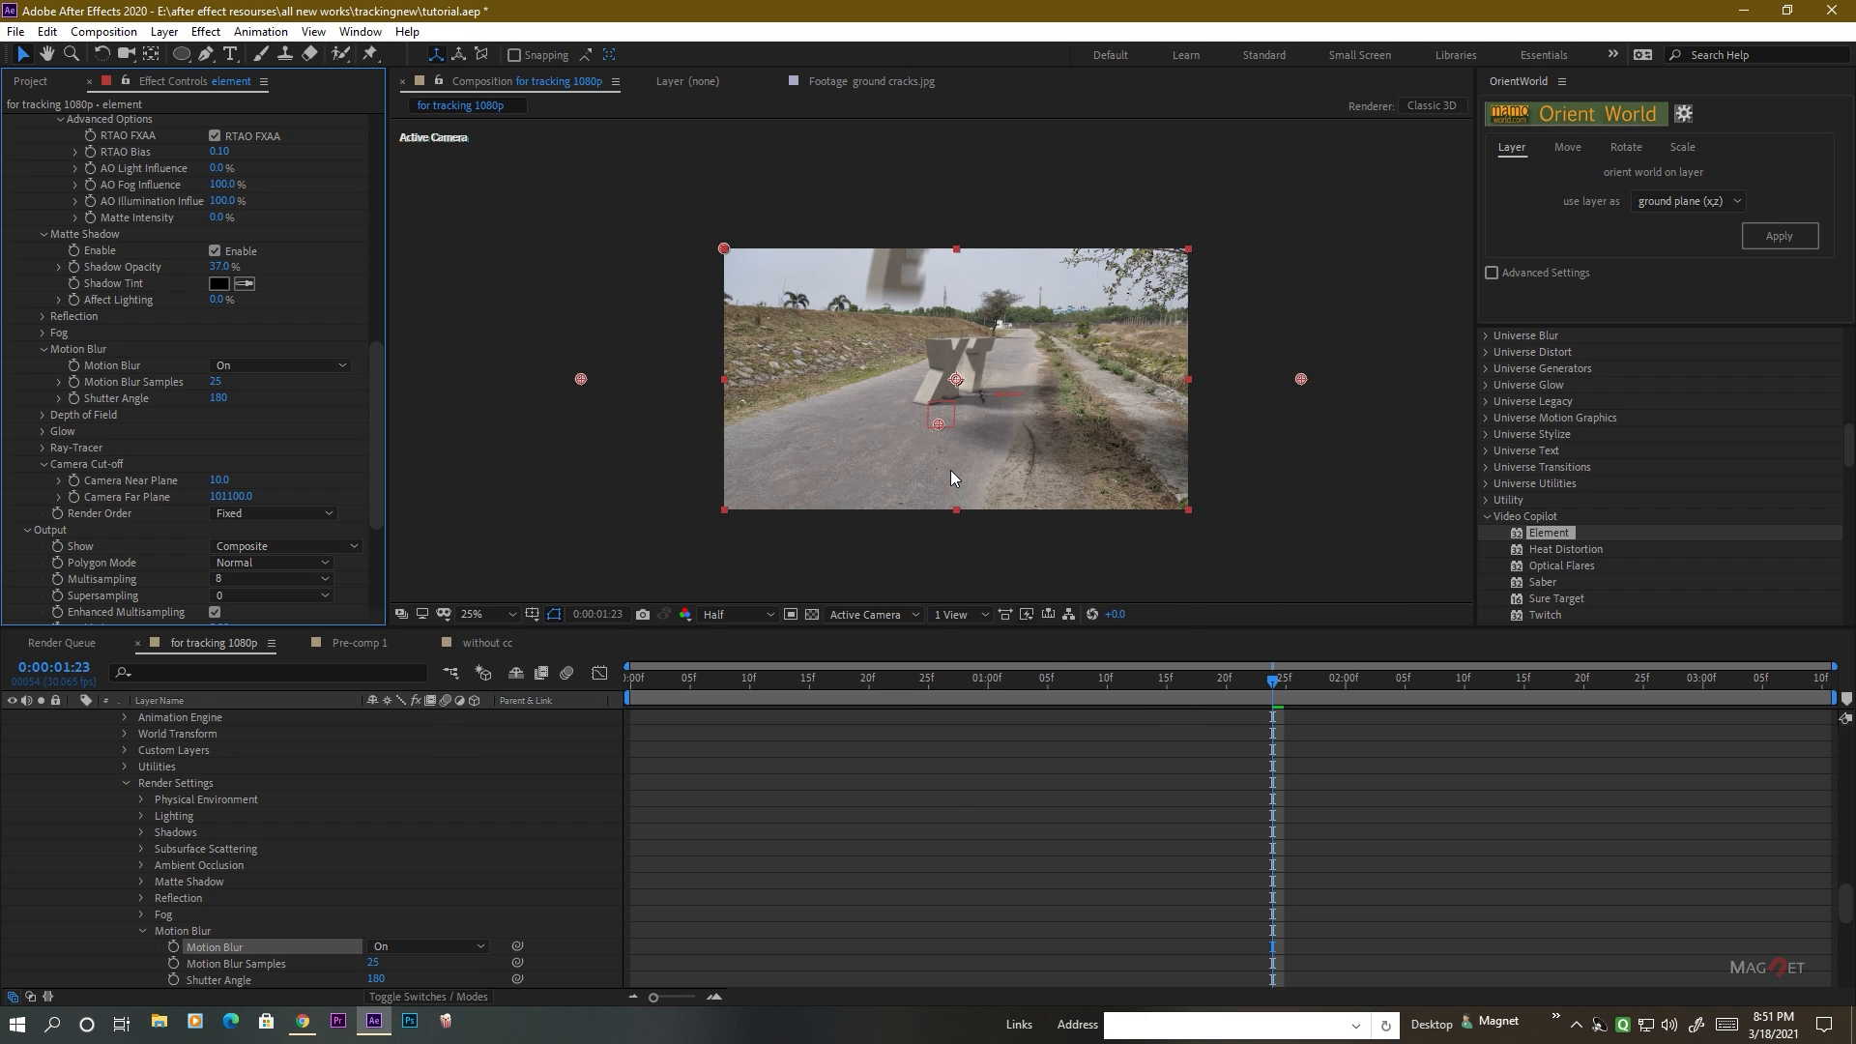
{"action": "scroll", "coordinate": [974, 469], "scroll_direction": "up", "scroll_amount": 1}
{"action": "mouse_move", "coordinate": [994, 482]}
{"action": "left_mouse_down"}
{"action": "mouse_move", "coordinate": [952, 505]}
{"action": "mouse_move", "coordinate": [1000, 471]}
{"action": "left_mouse_up"}
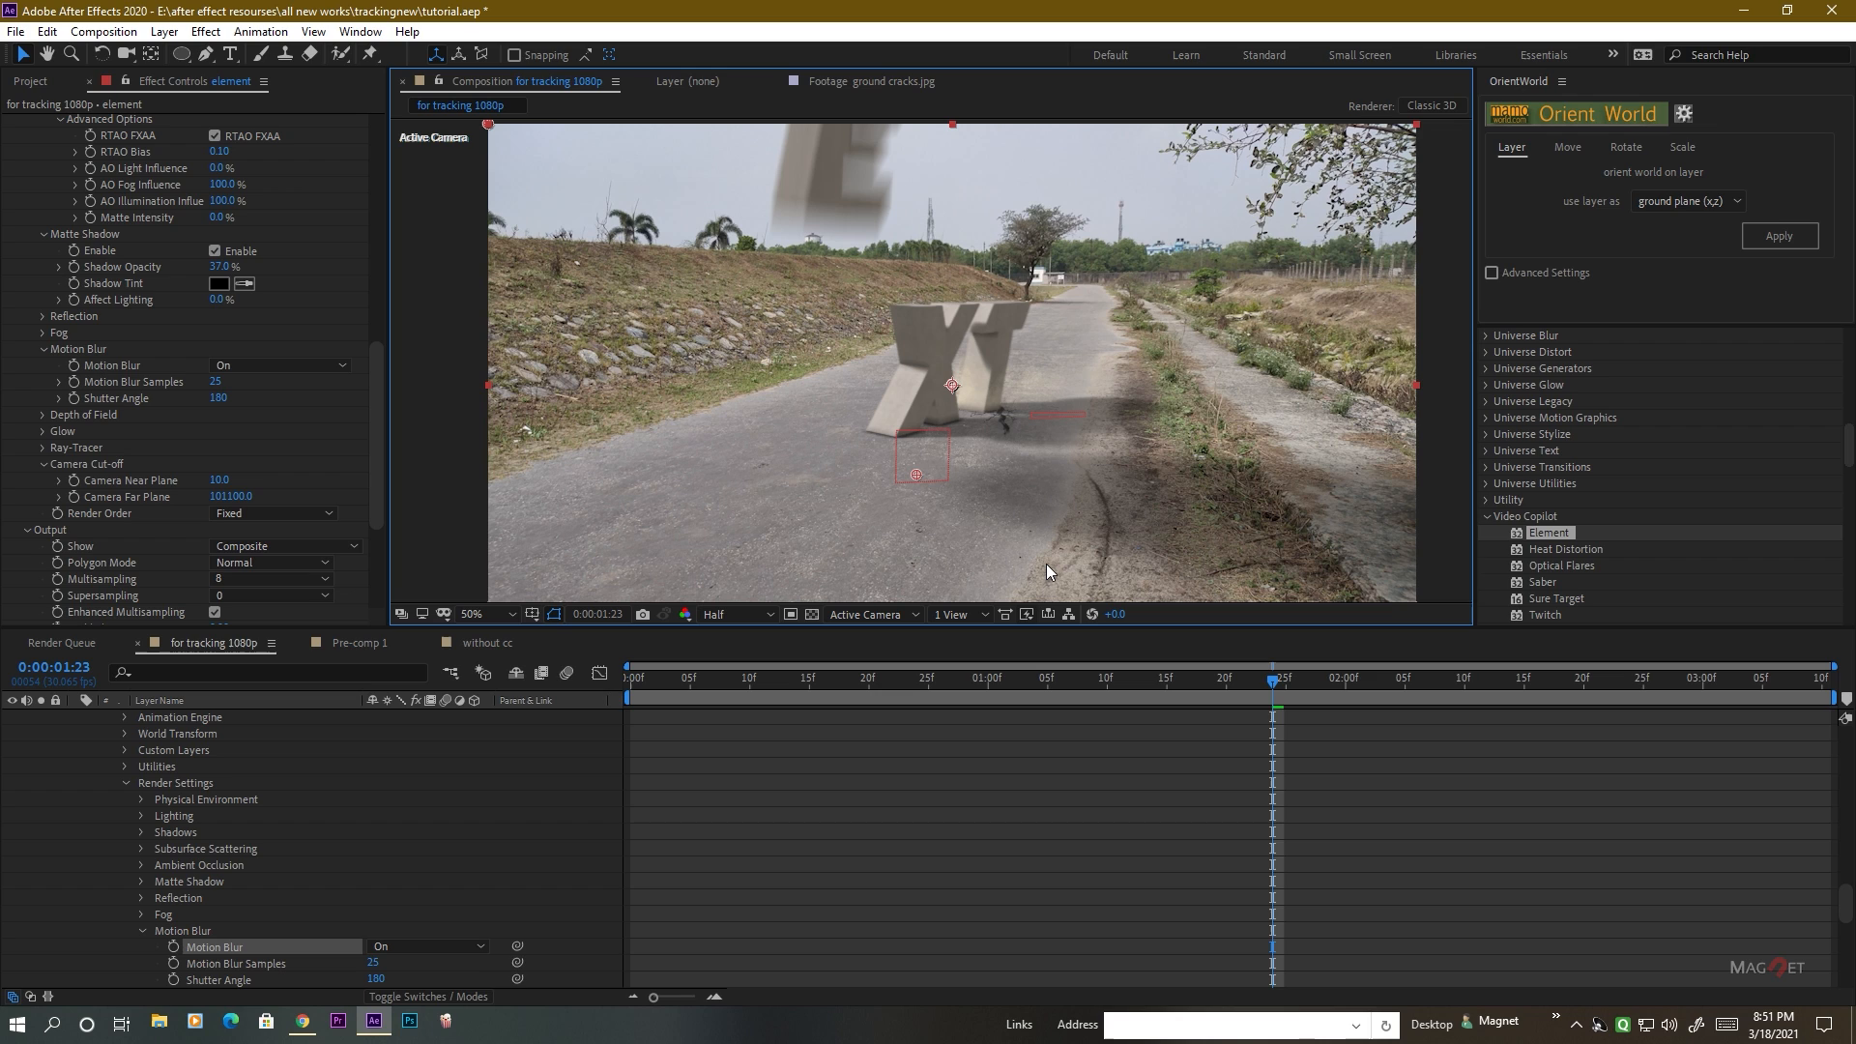
{"action": "scroll", "coordinate": [1002, 477], "scroll_direction": "down", "scroll_amount": 1}
{"action": "scroll", "coordinate": [985, 460], "scroll_direction": "up", "scroll_amount": 1}
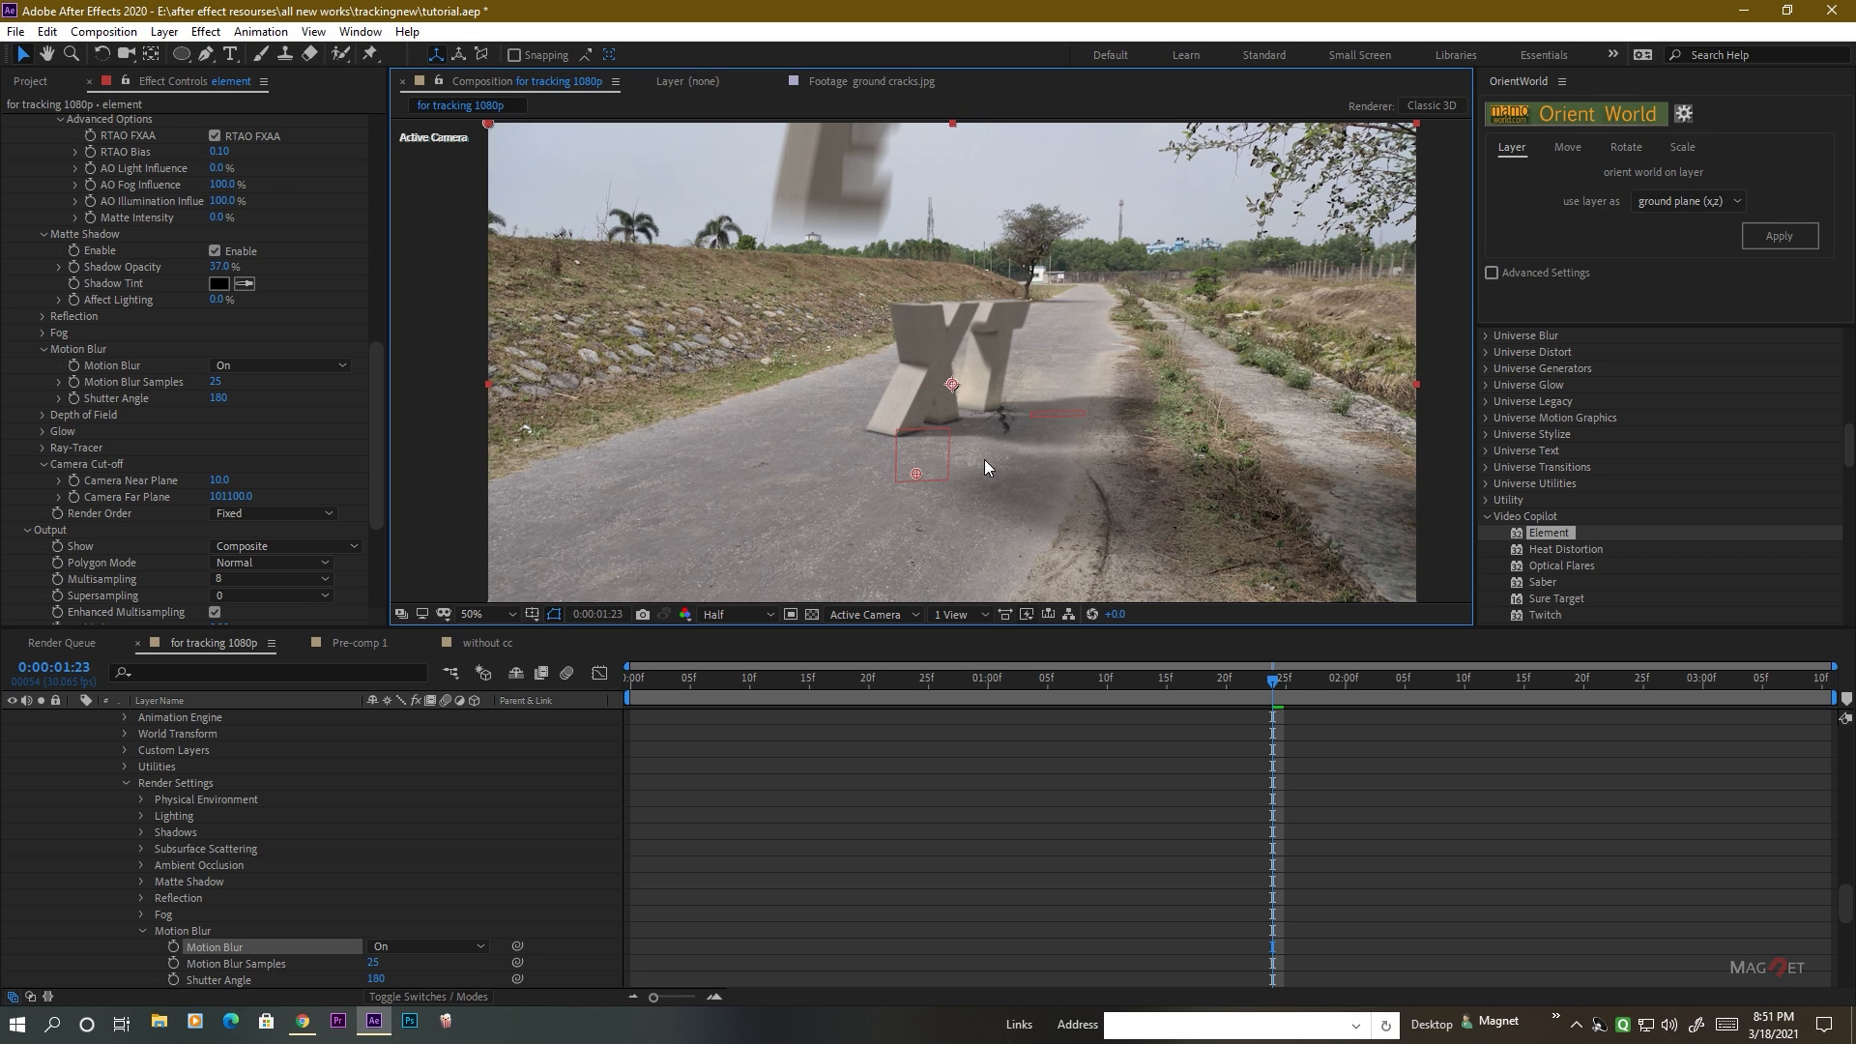
{"action": "scroll", "coordinate": [992, 456], "scroll_direction": "down", "scroll_amount": 1}
{"action": "scroll", "coordinate": [992, 462], "scroll_direction": "up", "scroll_amount": 1}
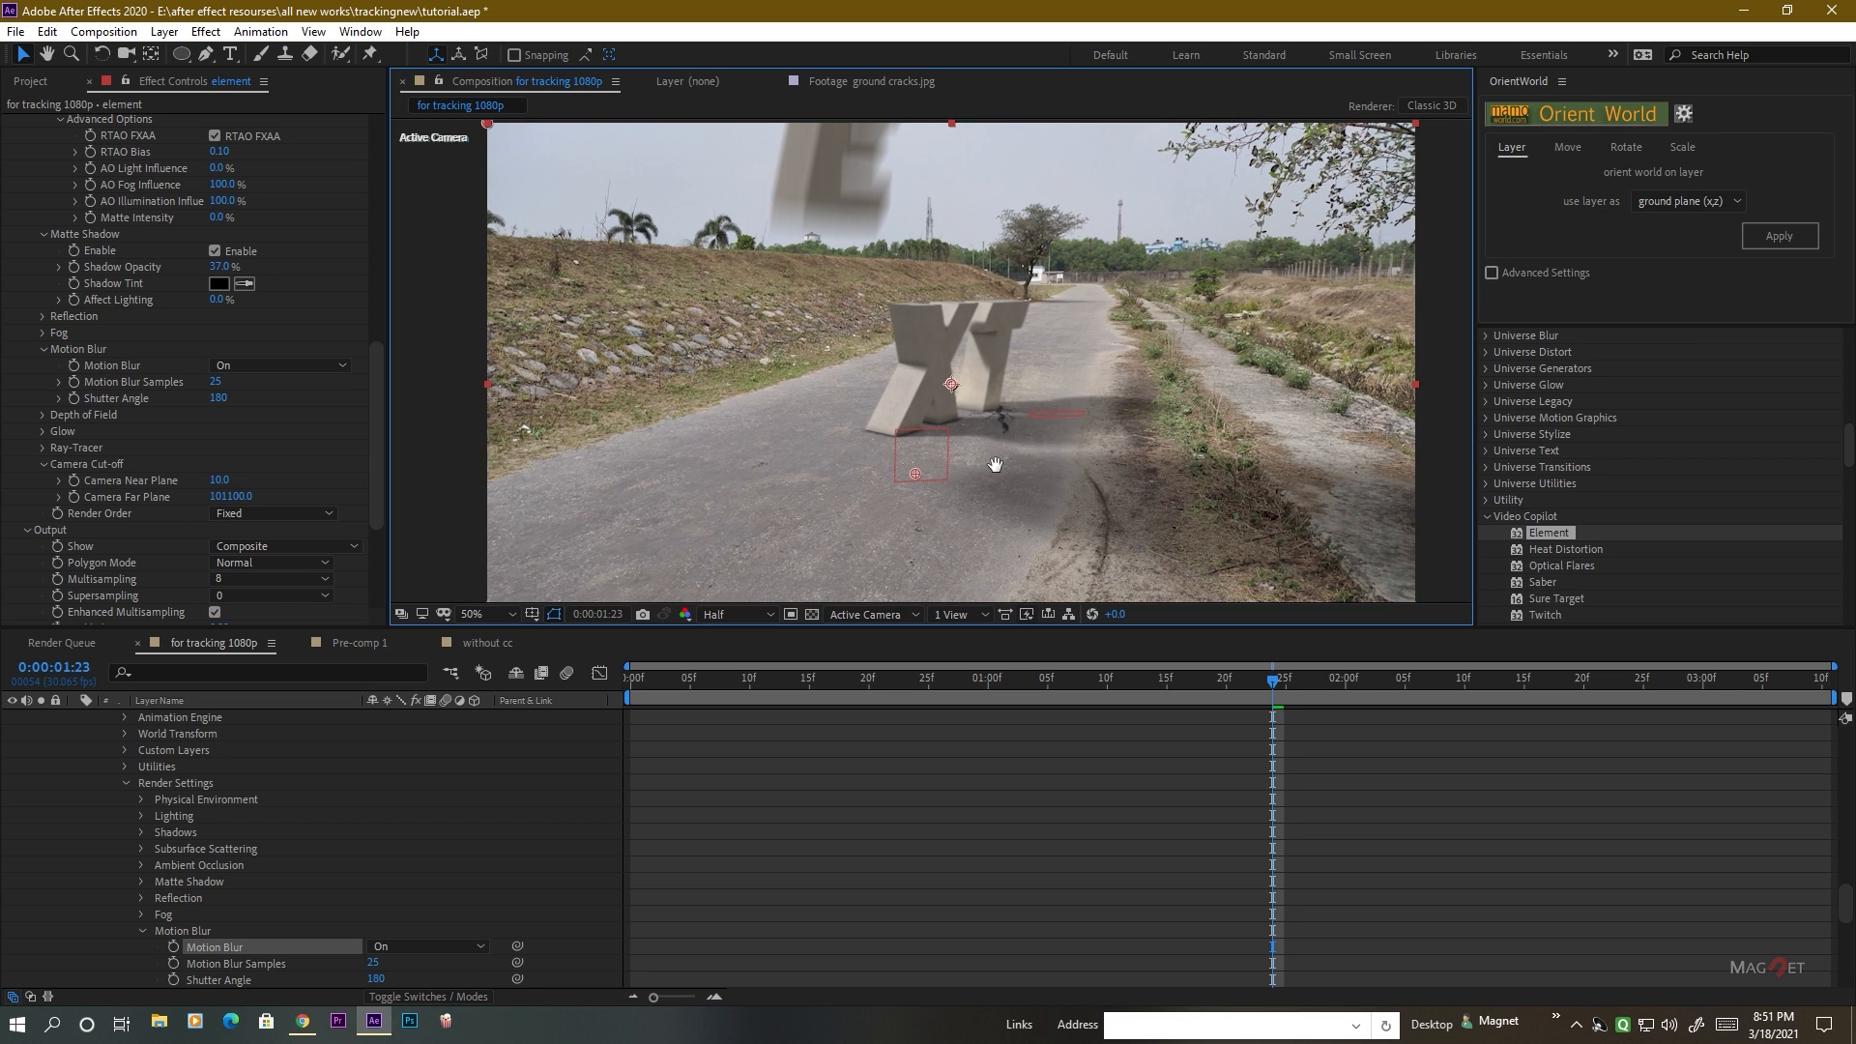